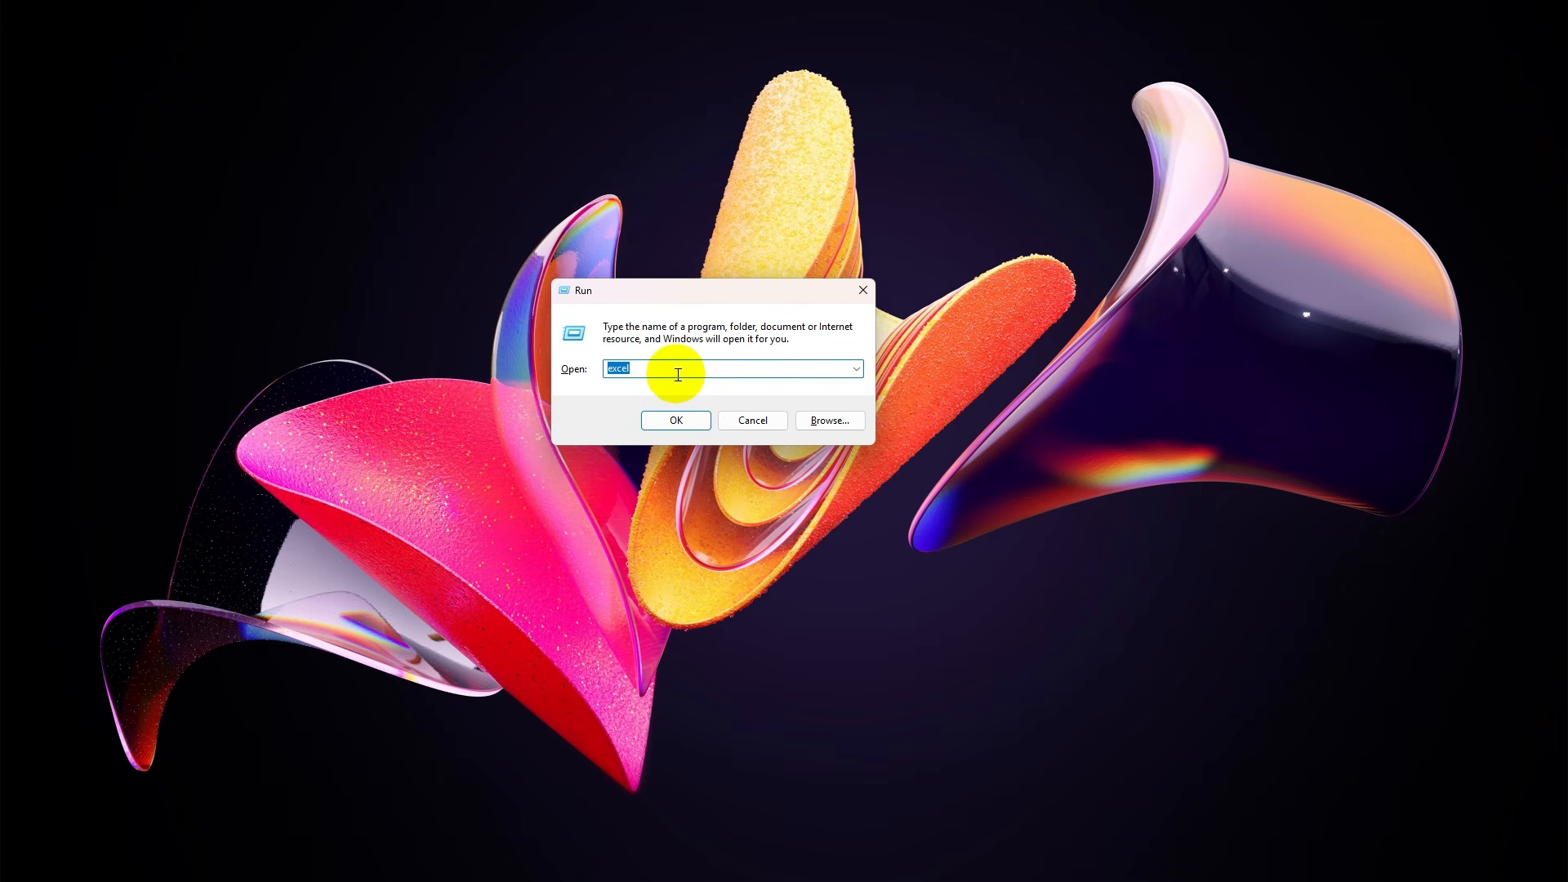
Launch Excel, briefly show the desktop, then bring back the Excel start screen
{"action": "left_click", "coordinate": [678, 420]}
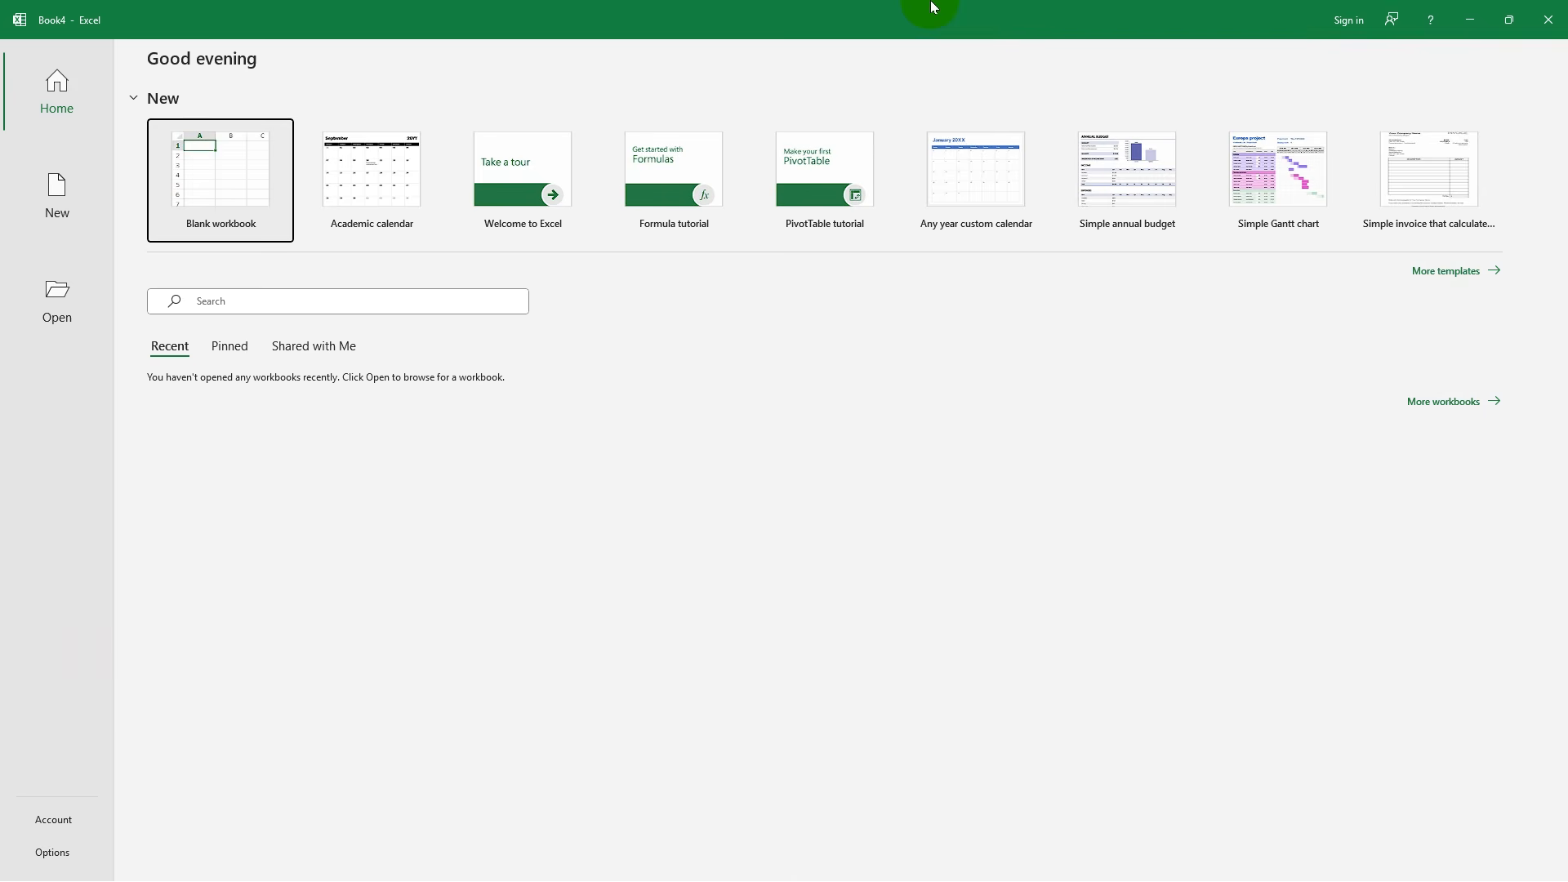
{"action": "key", "text": "super+d"}
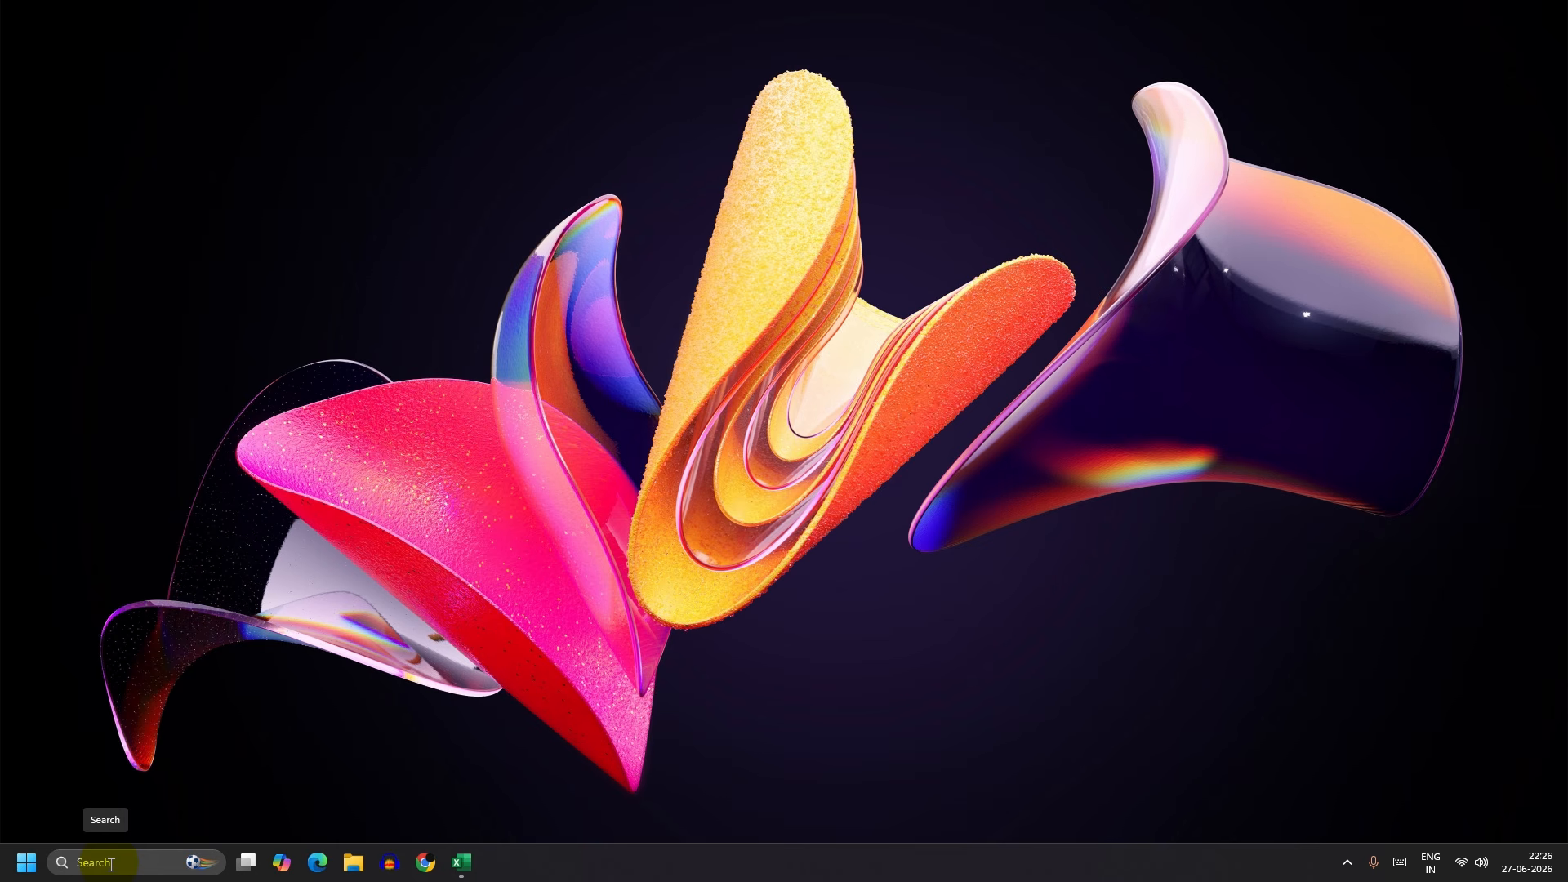
{"action": "key", "text": "super+d"}
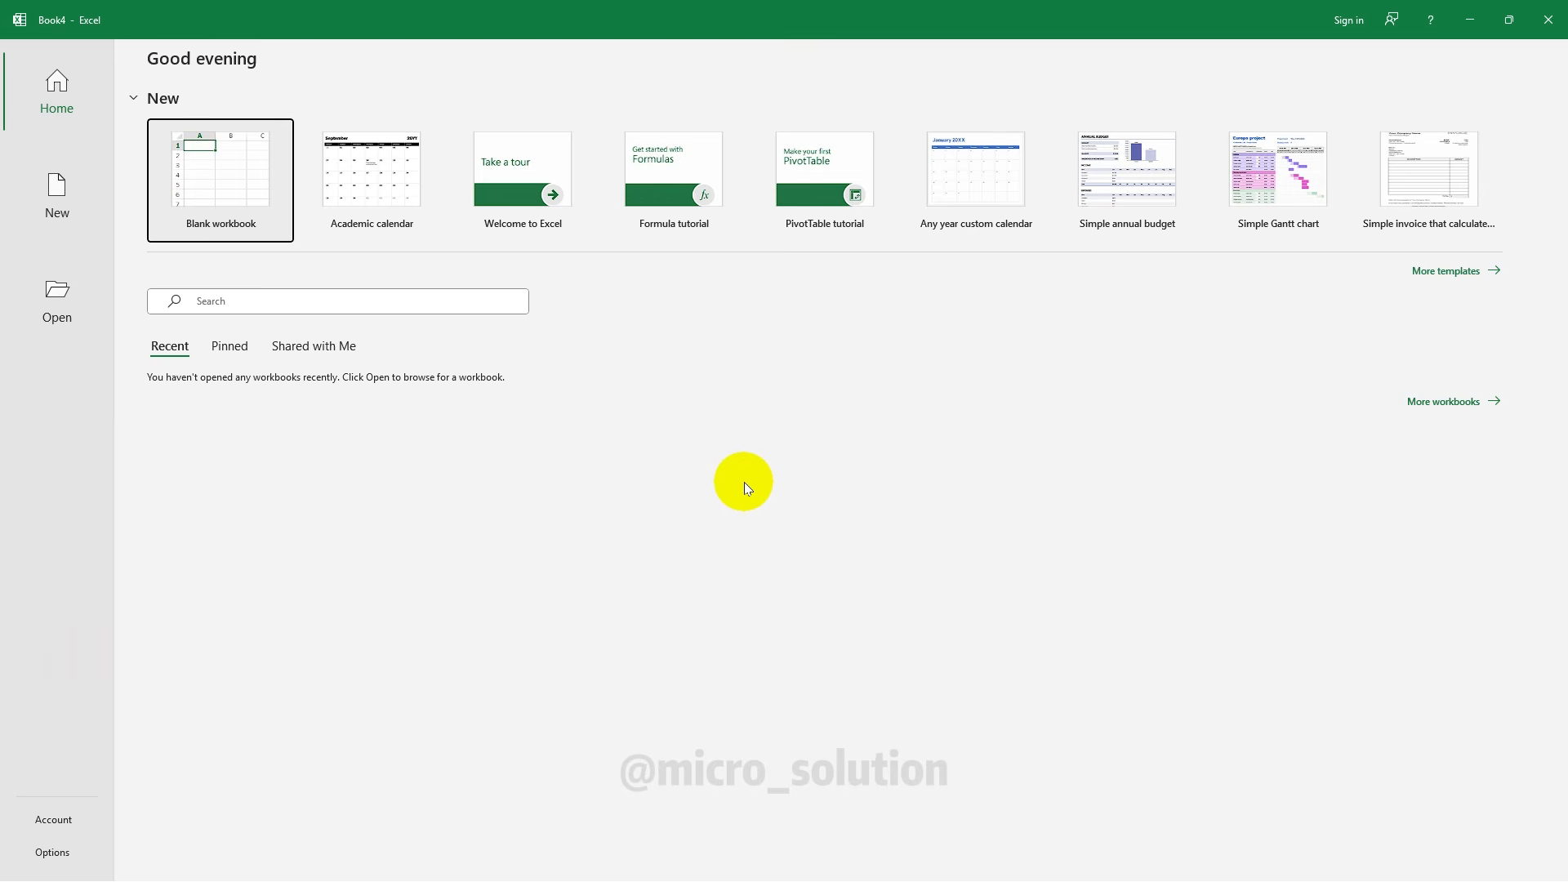
Create a new blank workbook, Book4, with an empty Sheet1
{"action": "left_click", "coordinate": [250, 199]}
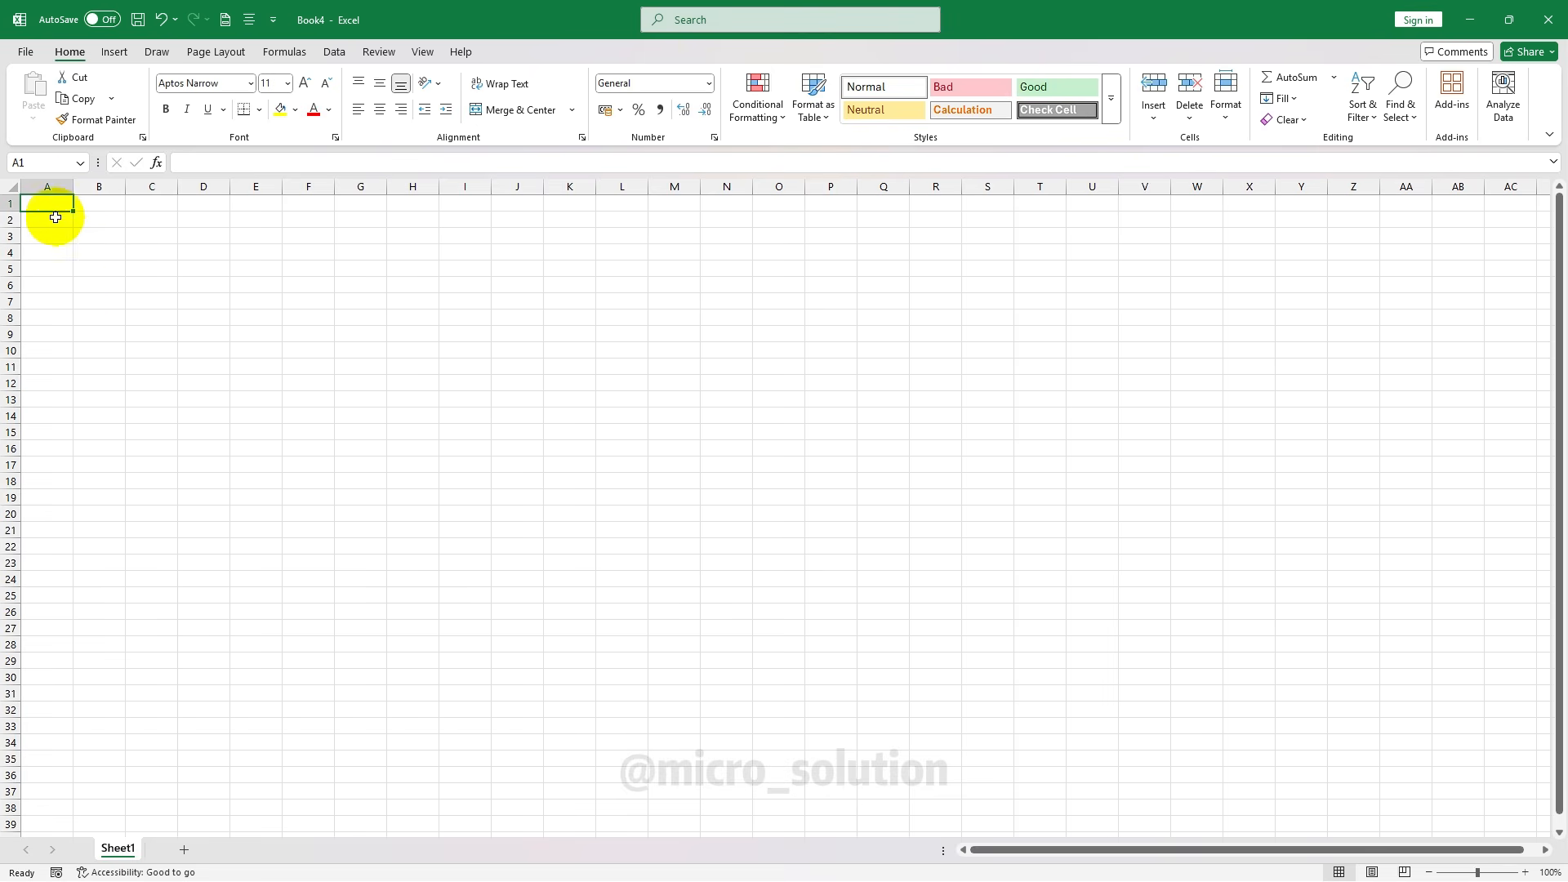
Select each of the columns A through E in turn
{"action": "left_click", "coordinate": [100, 187]}
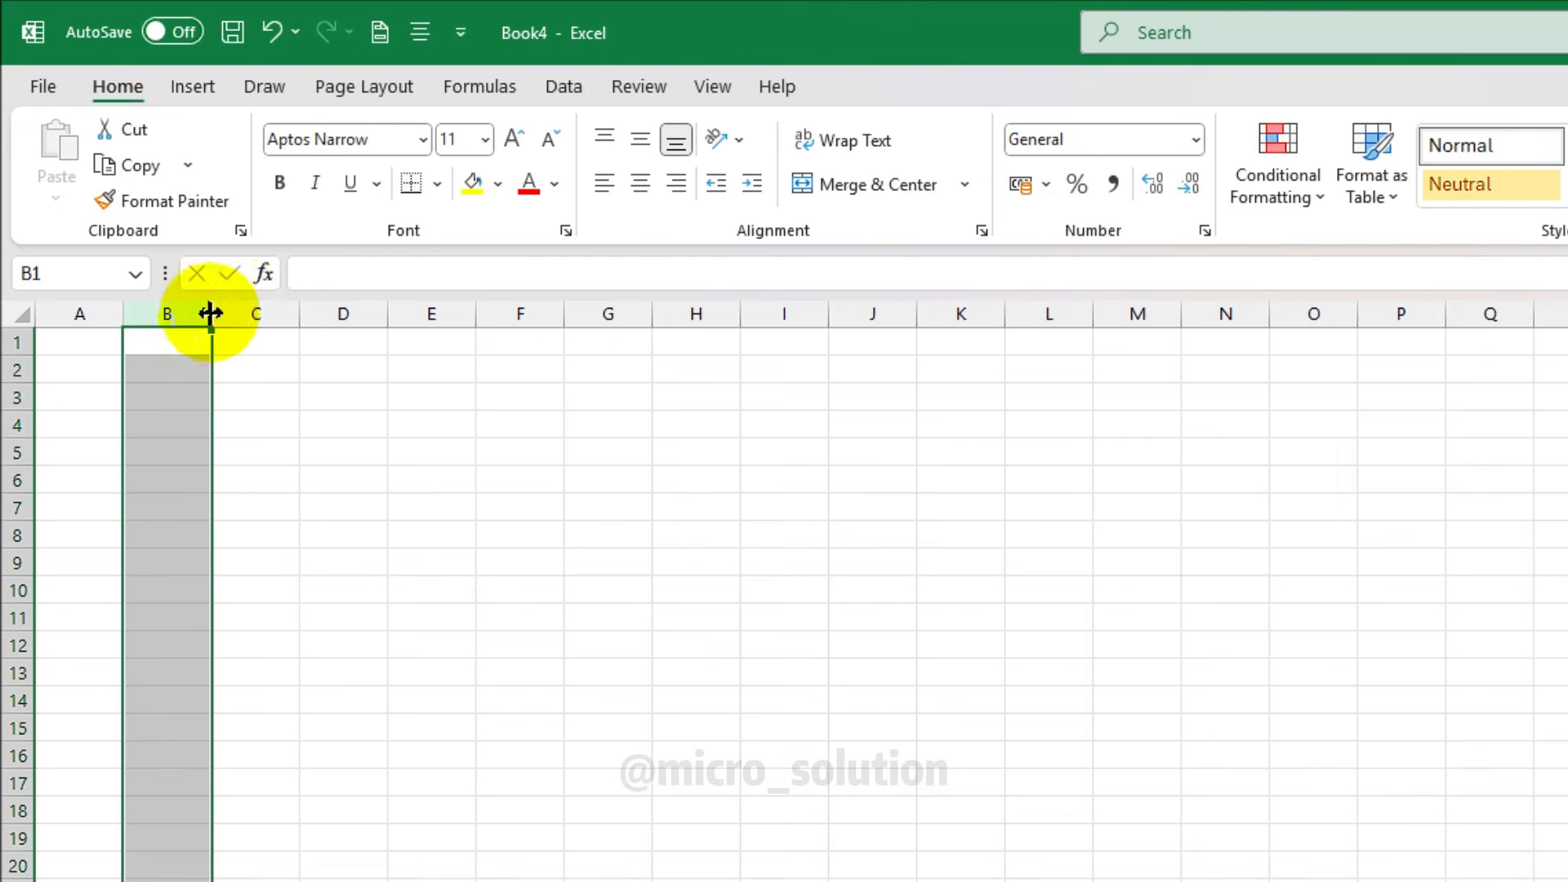
{"action": "left_click", "coordinate": [151, 187]}
{"action": "left_click", "coordinate": [203, 187]}
{"action": "left_click", "coordinate": [459, 311]}
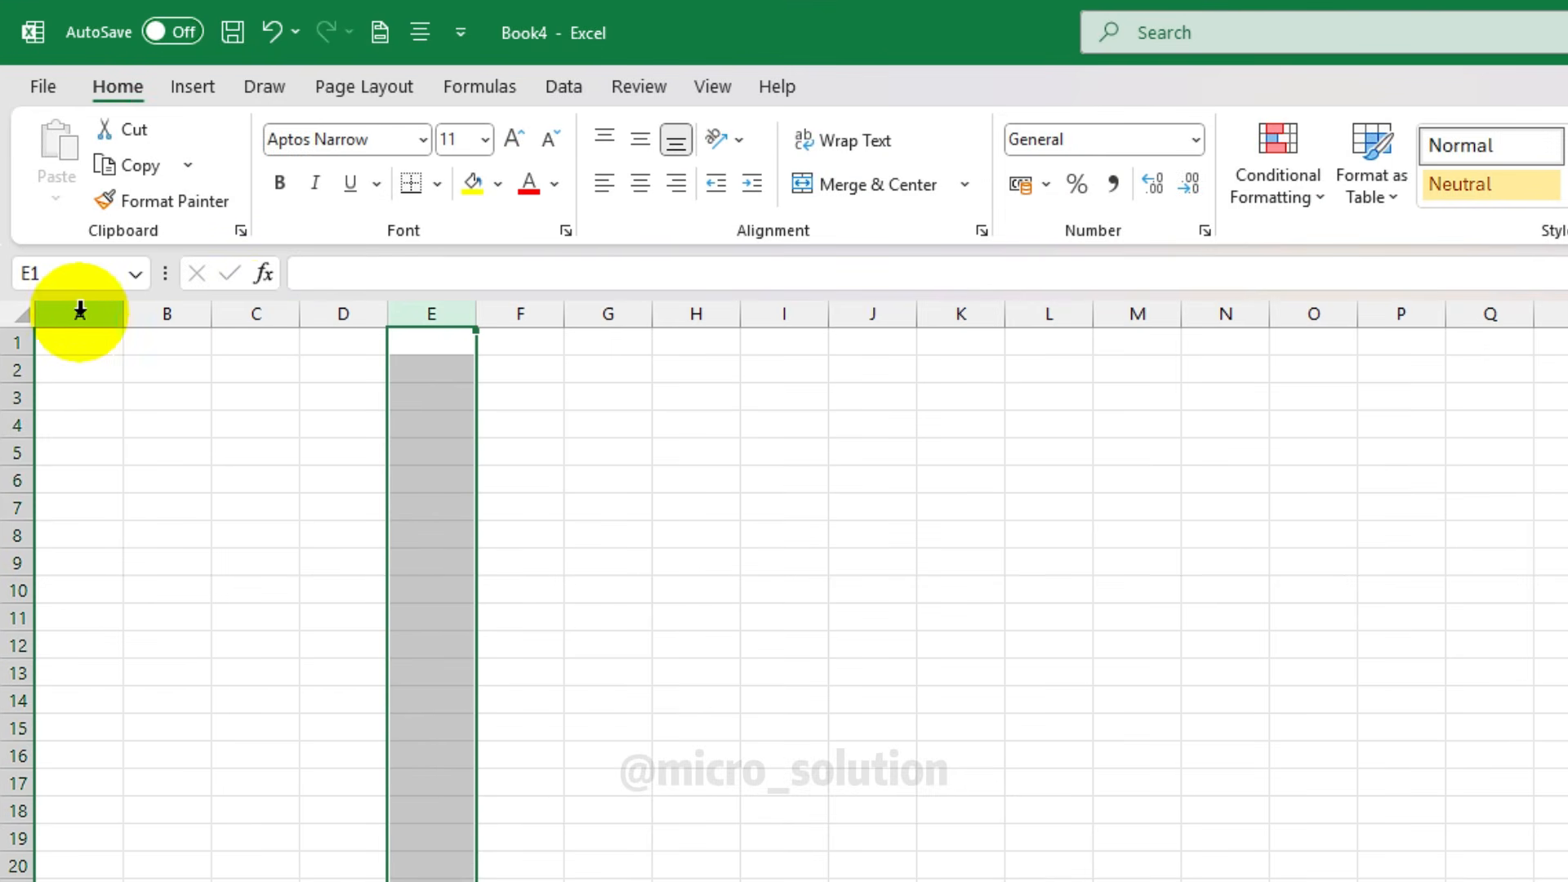
{"action": "left_click", "coordinate": [87, 310]}
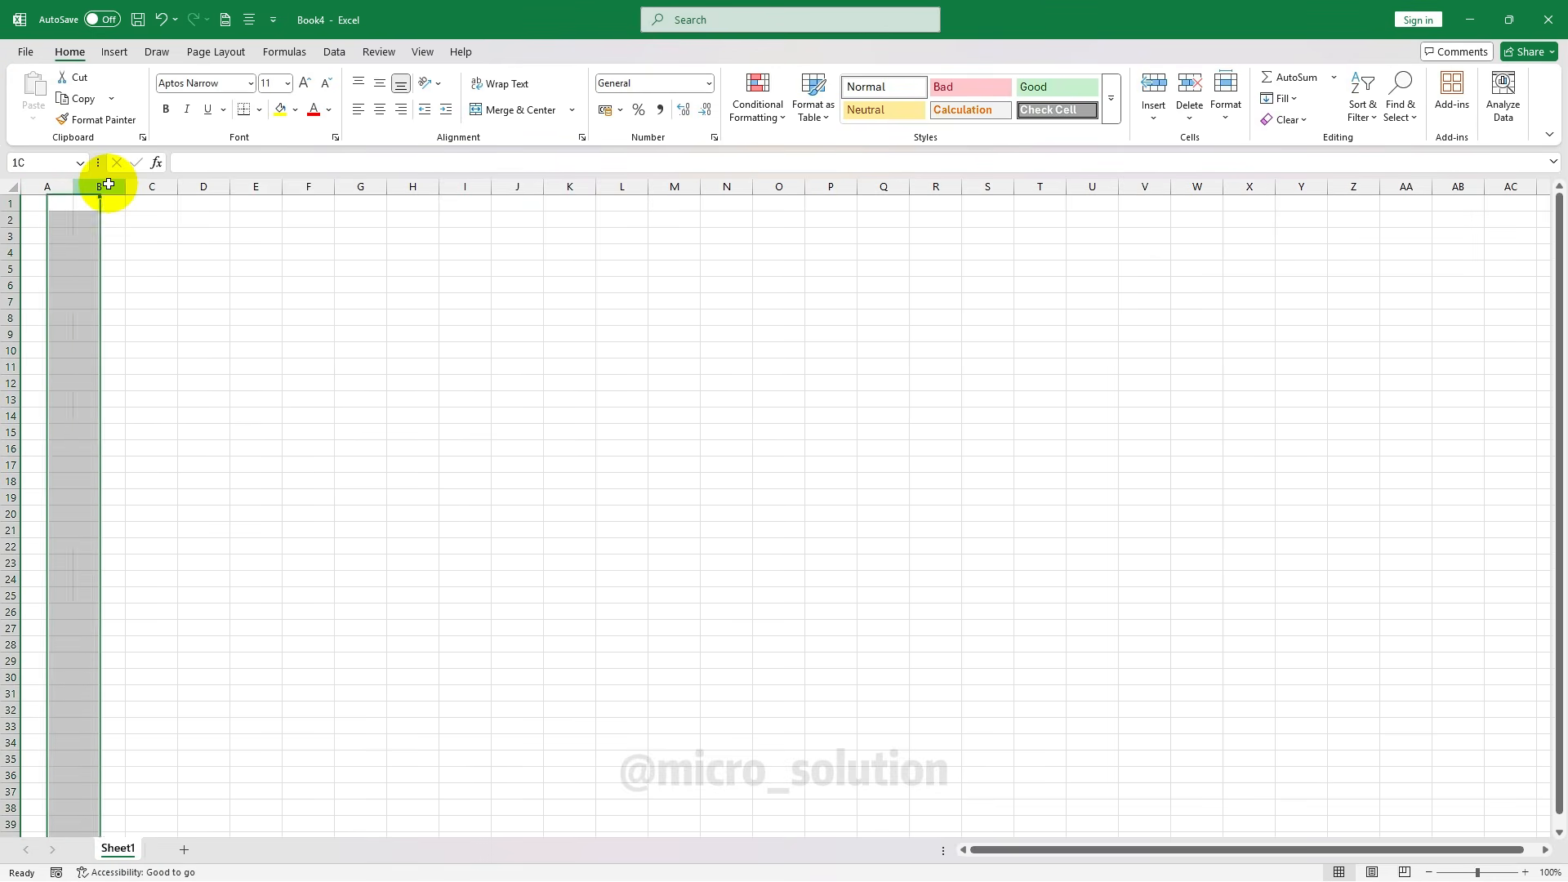
{"action": "left_click", "coordinate": [167, 314]}
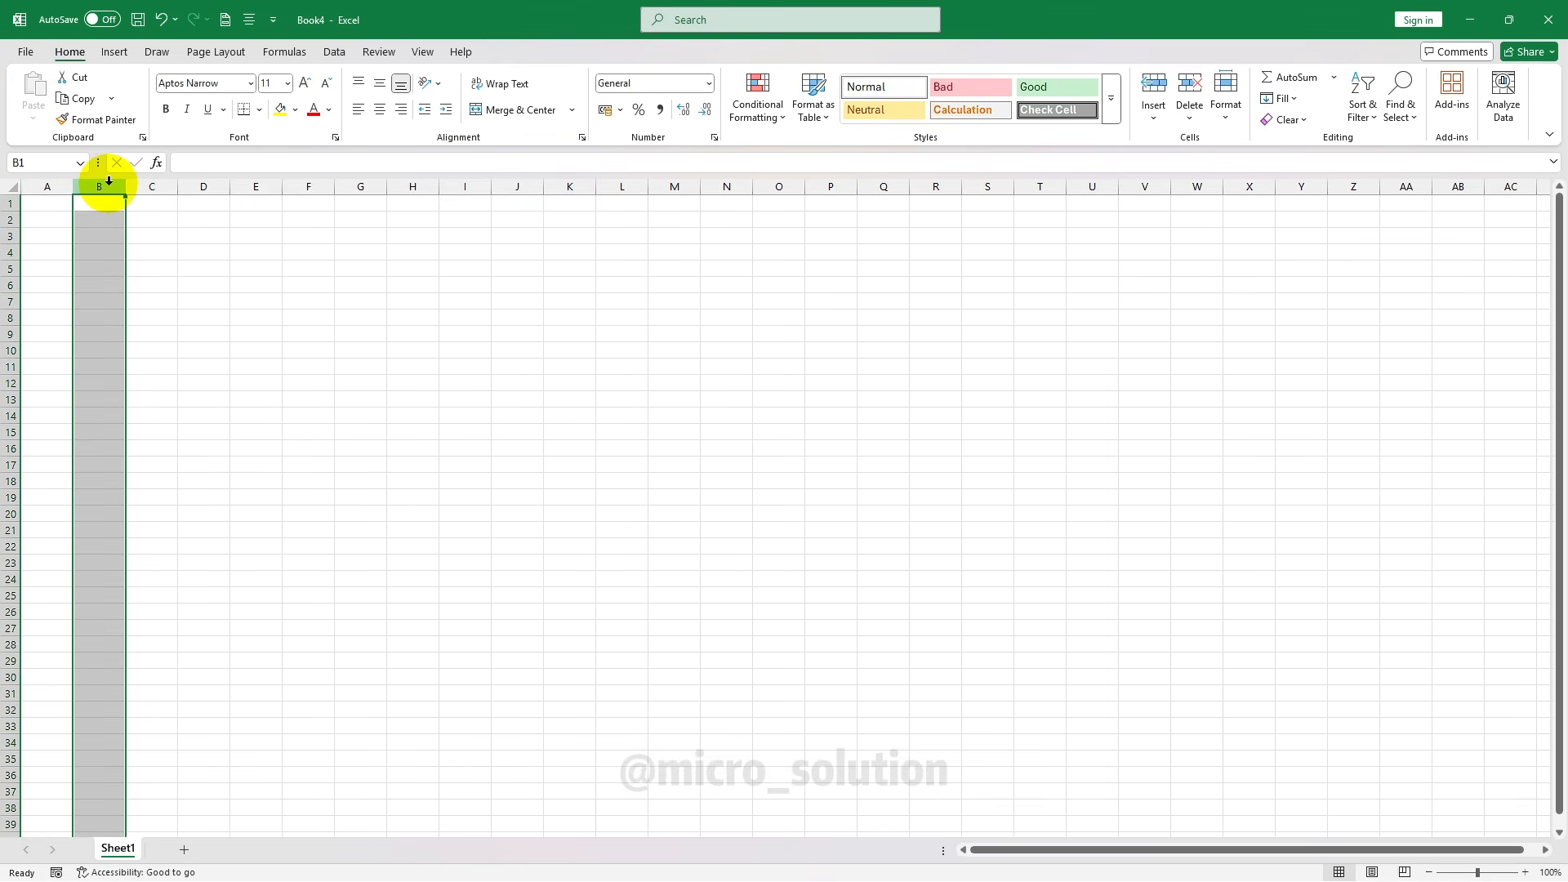
Zoom the sheet to 220%, reselect columns A–E, and return to cell A1
{"action": "scroll", "coordinate": [105, 245], "scroll_direction": "up", "scroll_amount": 7, "text": "ctrl"}
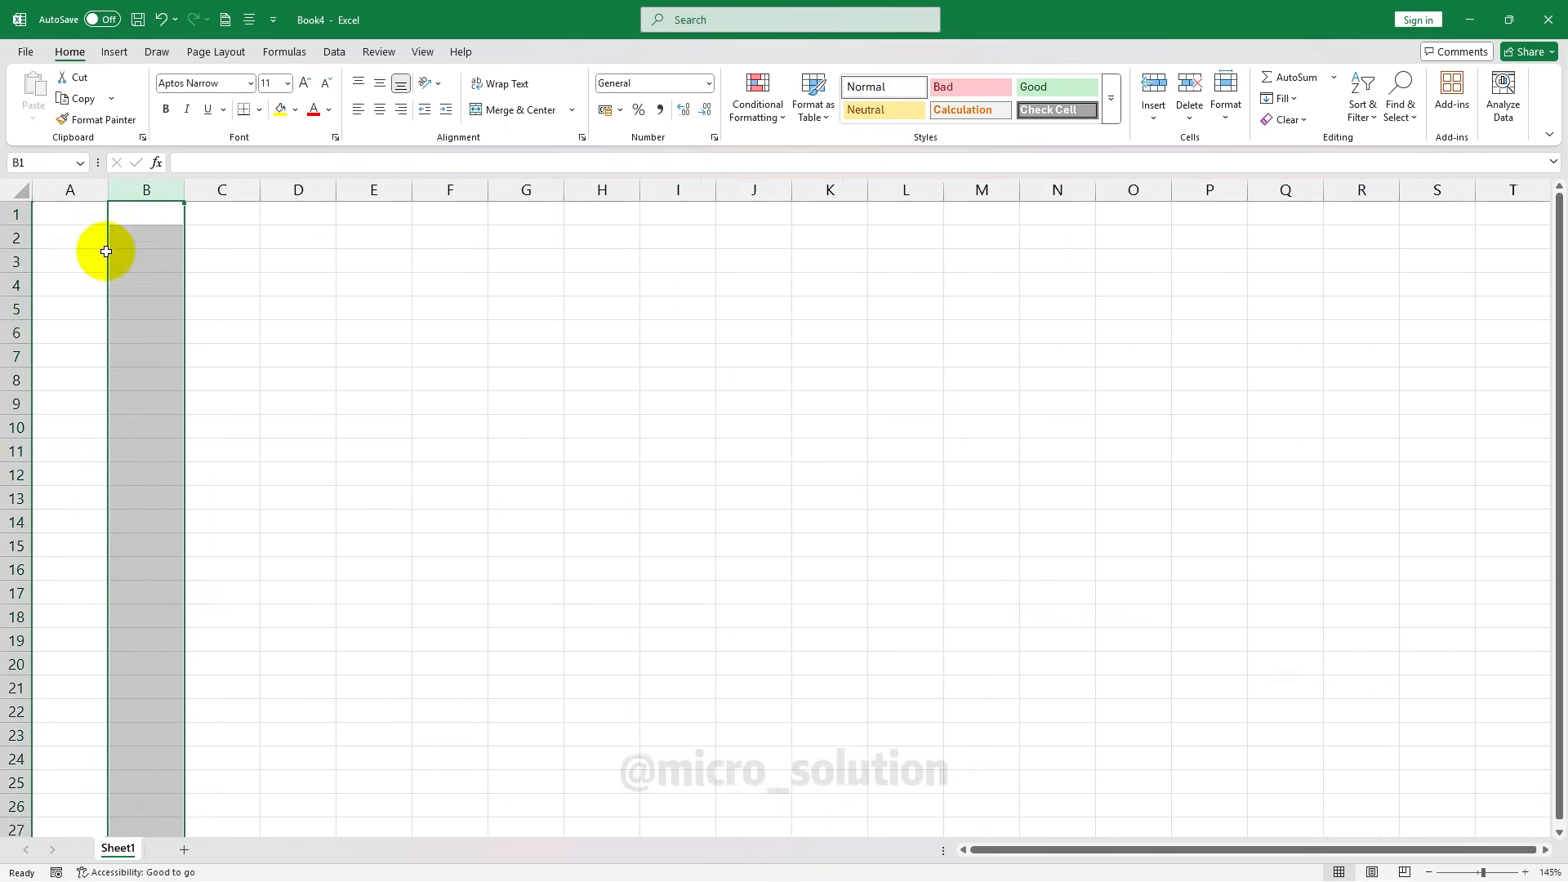
{"action": "scroll", "coordinate": [106, 250], "scroll_direction": "up", "scroll_amount": 1, "text": "ctrl"}
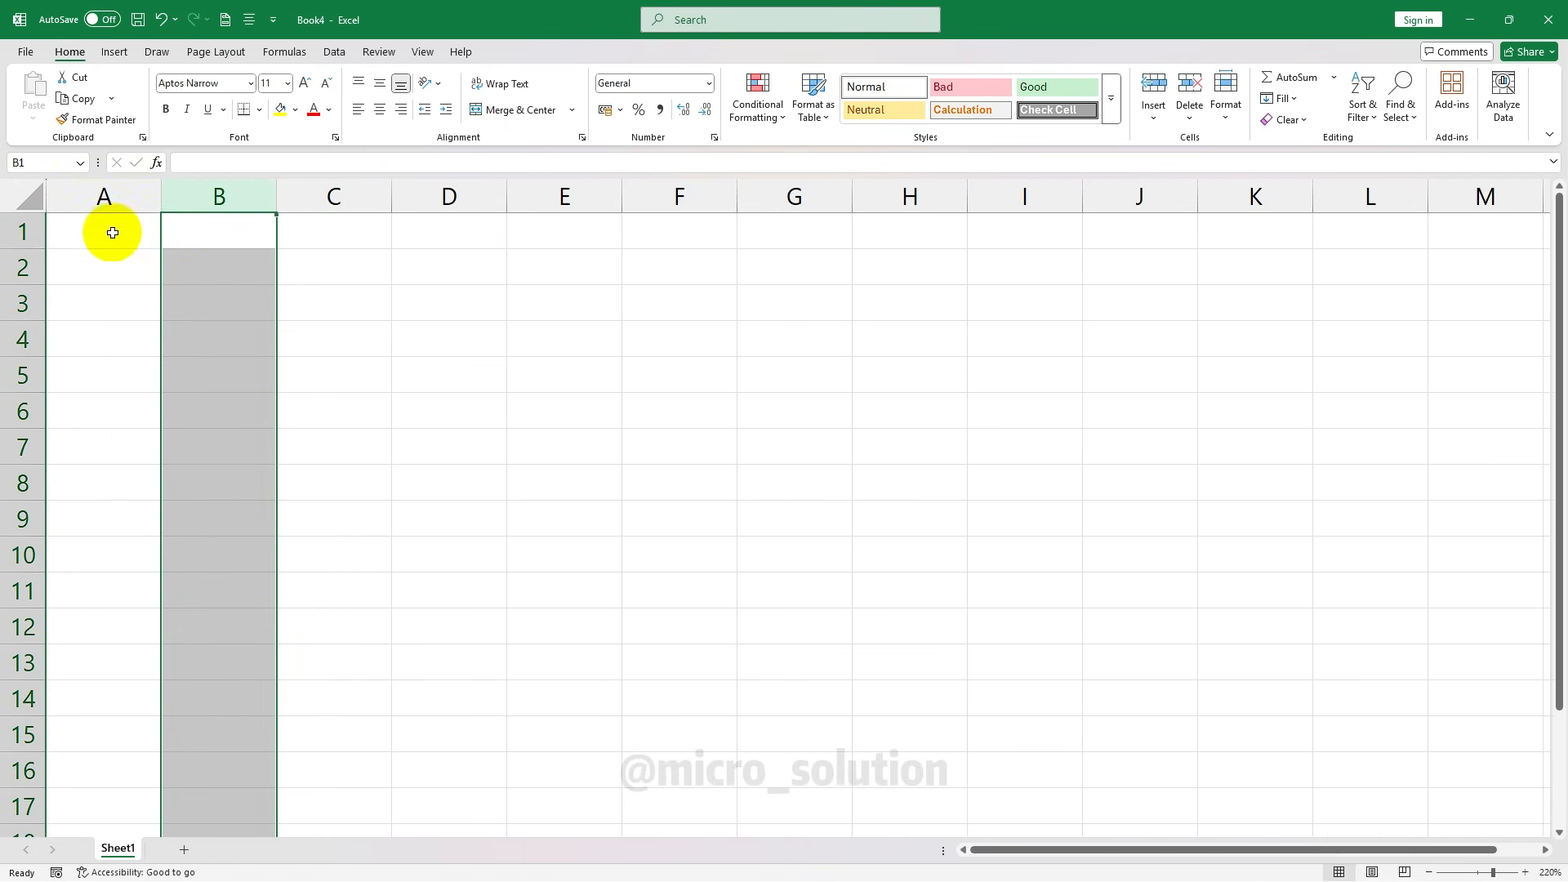
{"action": "left_click", "coordinate": [112, 197]}
{"action": "left_click", "coordinate": [219, 196]}
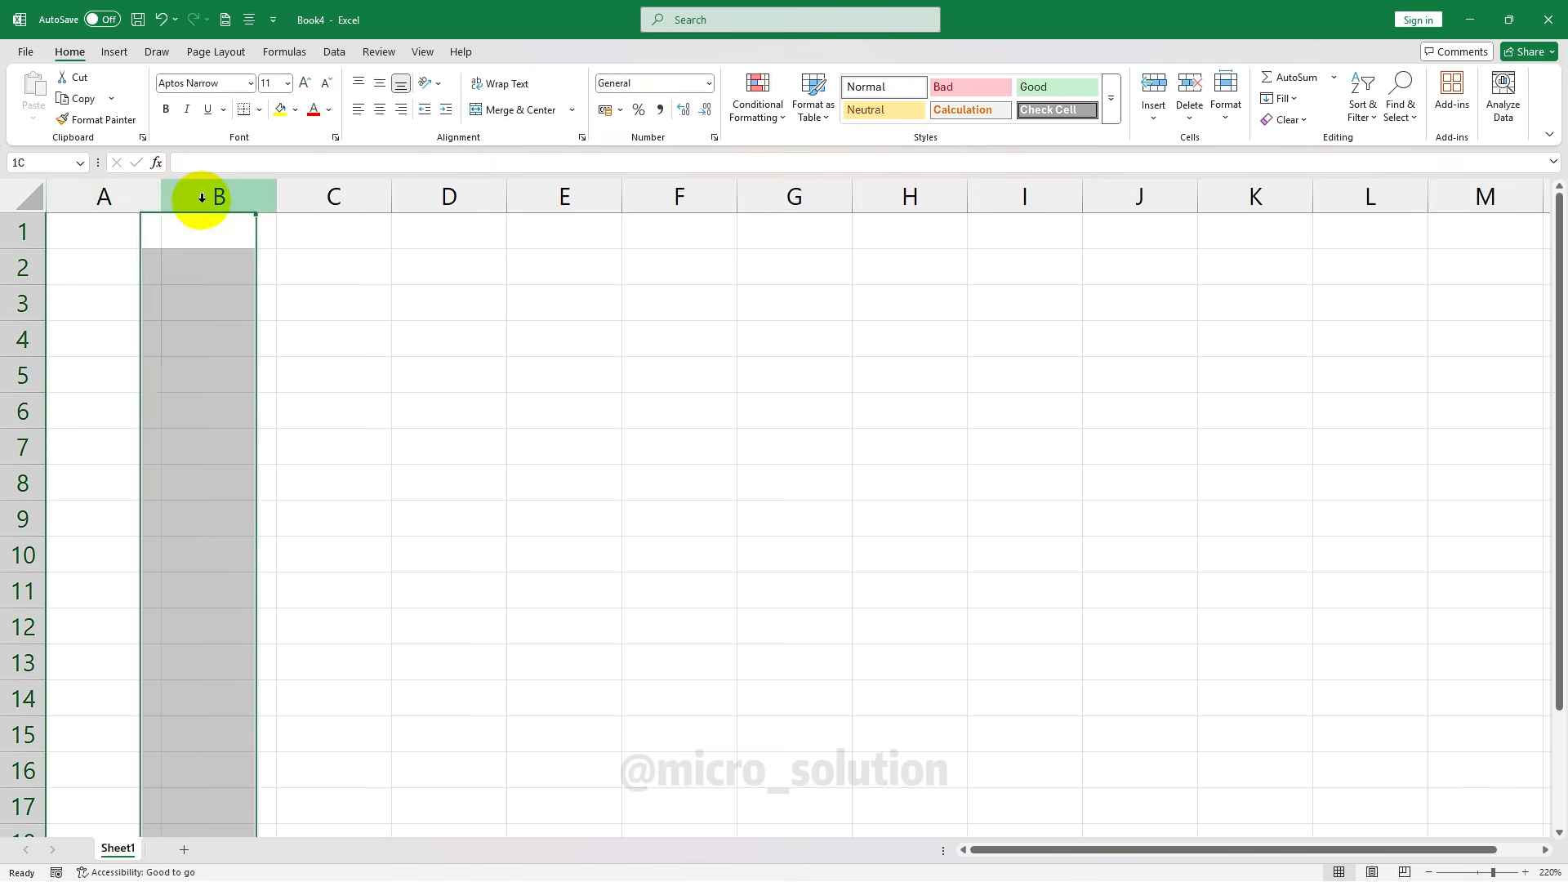
{"action": "left_click", "coordinate": [333, 196]}
{"action": "left_click", "coordinate": [448, 197]}
{"action": "left_click", "coordinate": [563, 196]}
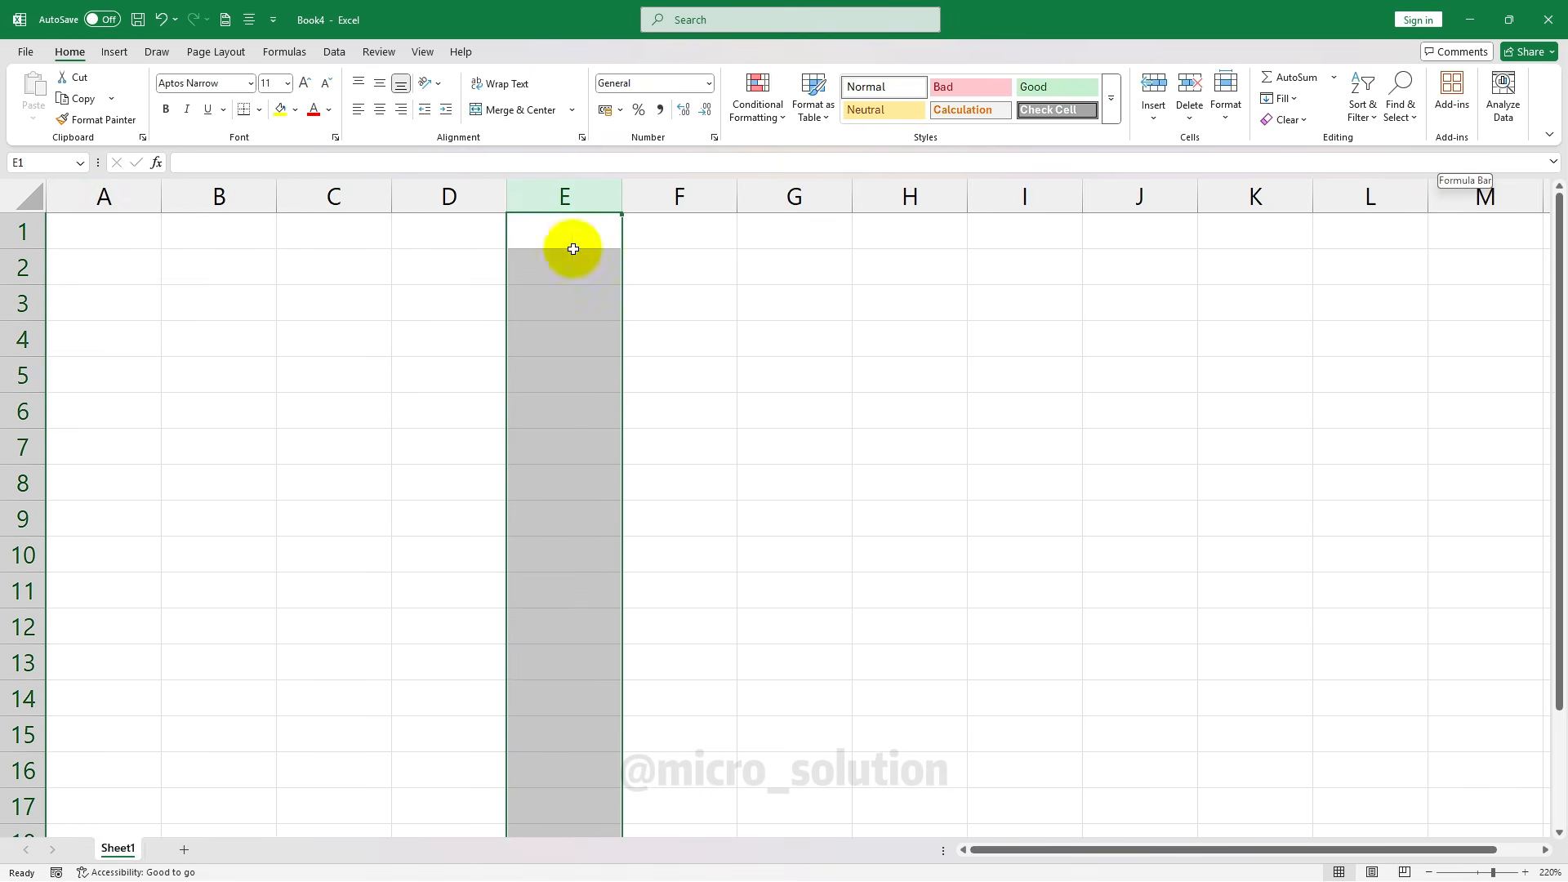
{"action": "left_click", "coordinate": [98, 243]}
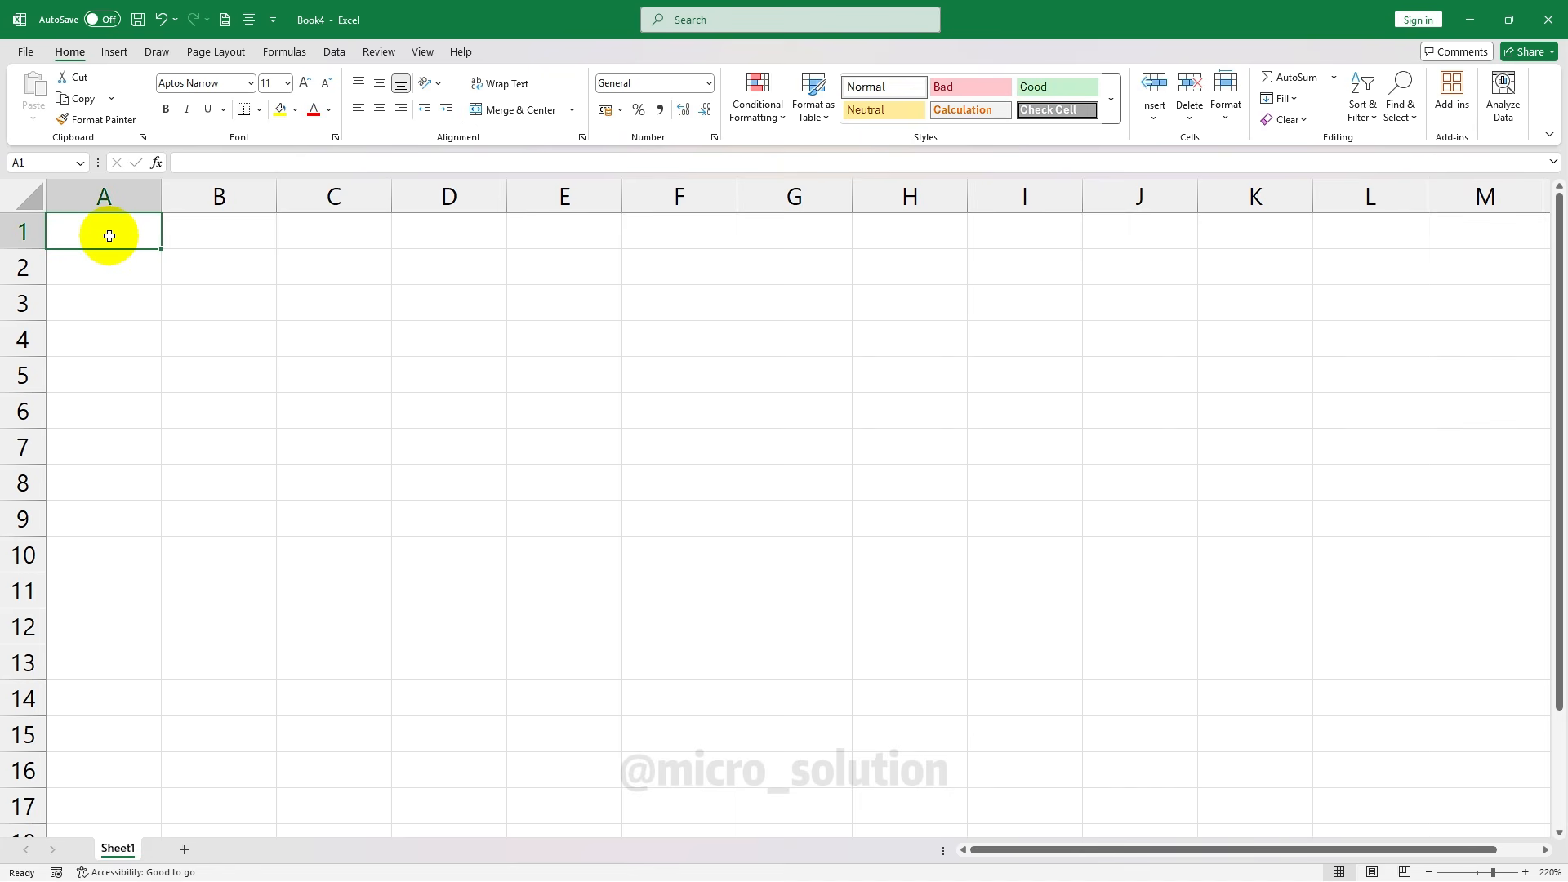
{"action": "key", "text": "ctrl+Right"}
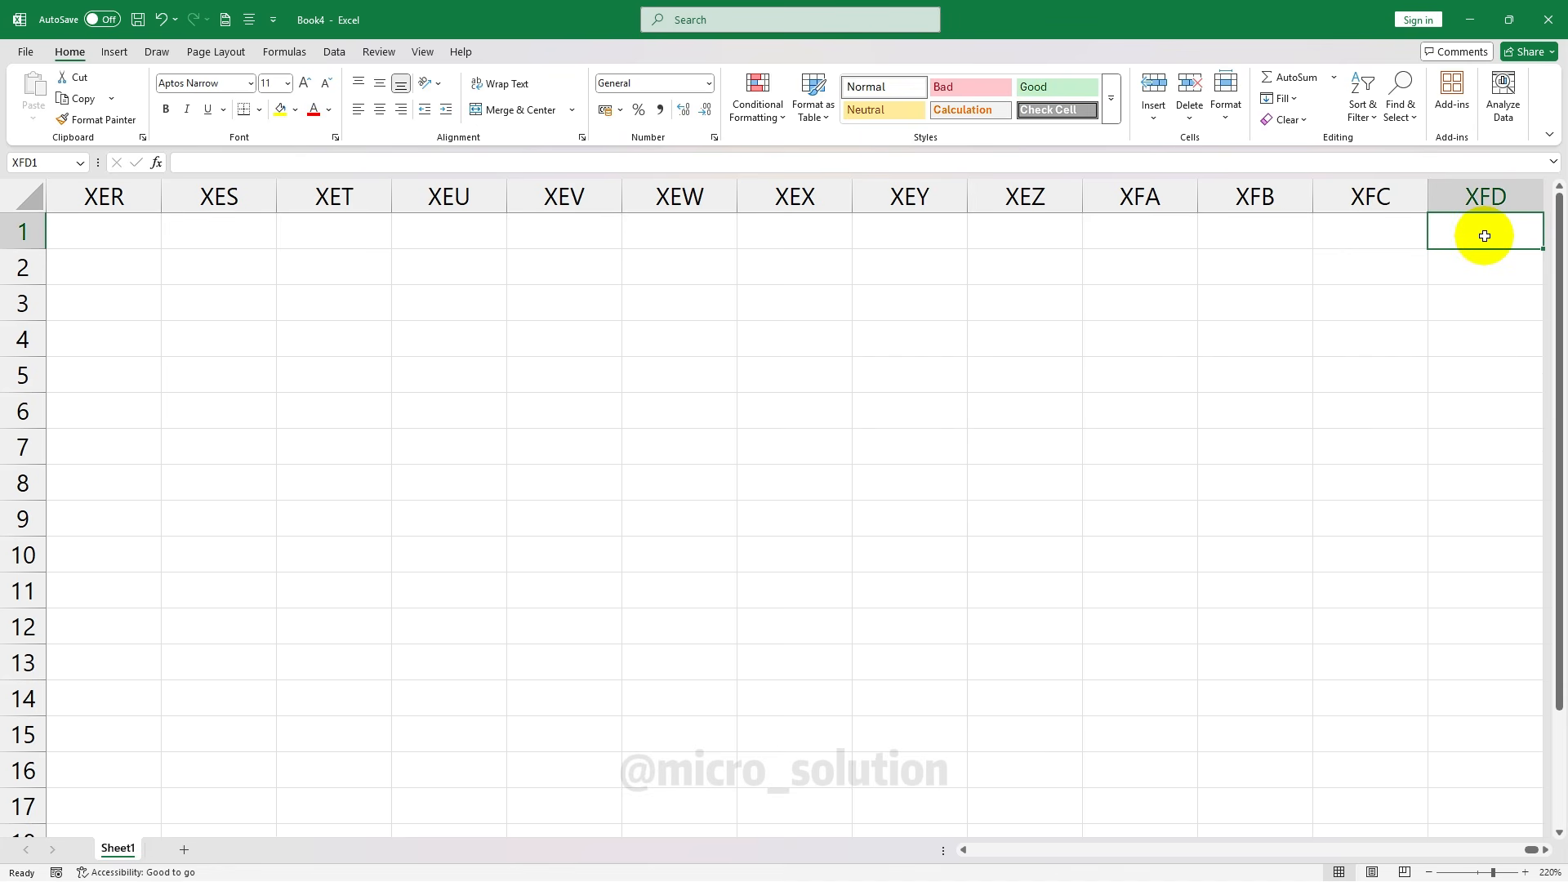
{"action": "left_click", "coordinate": [1494, 197]}
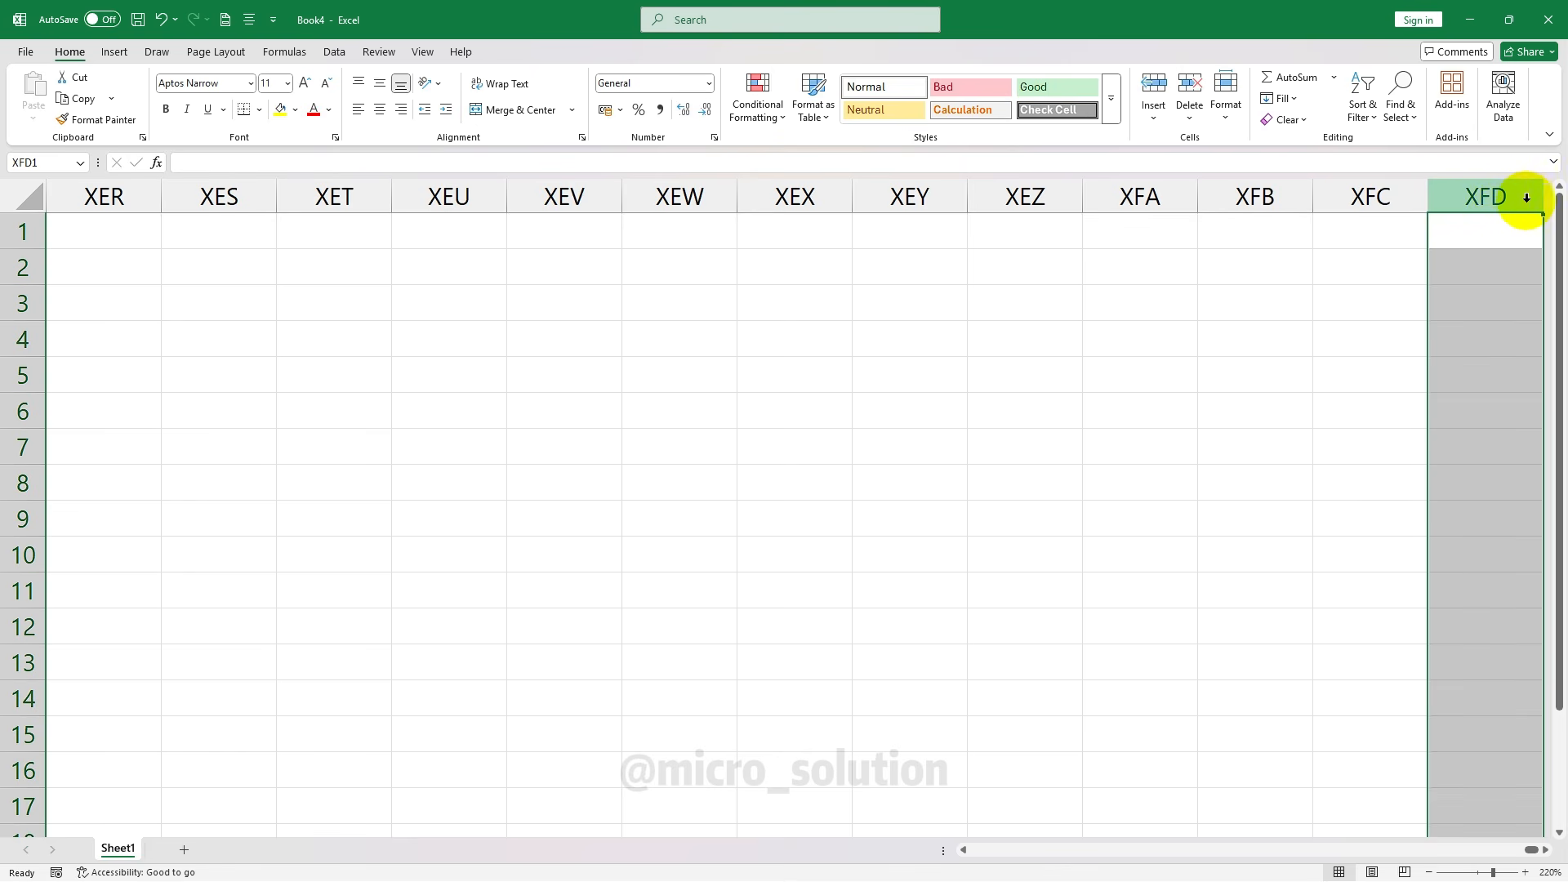
{"action": "left_click", "coordinate": [1480, 221]}
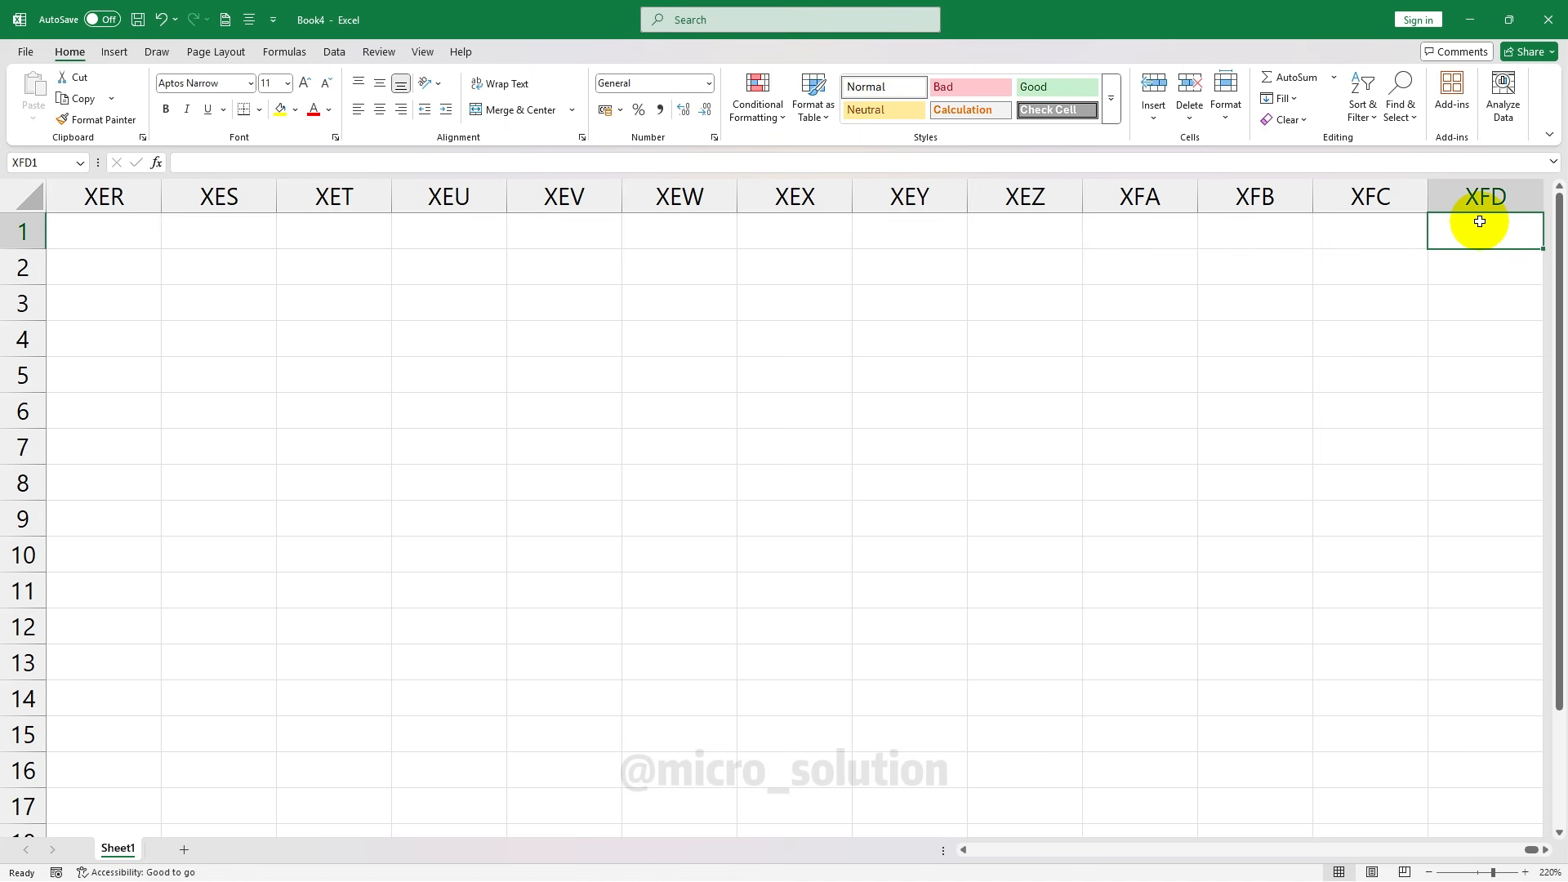
{"action": "key", "text": "ctrl+Home"}
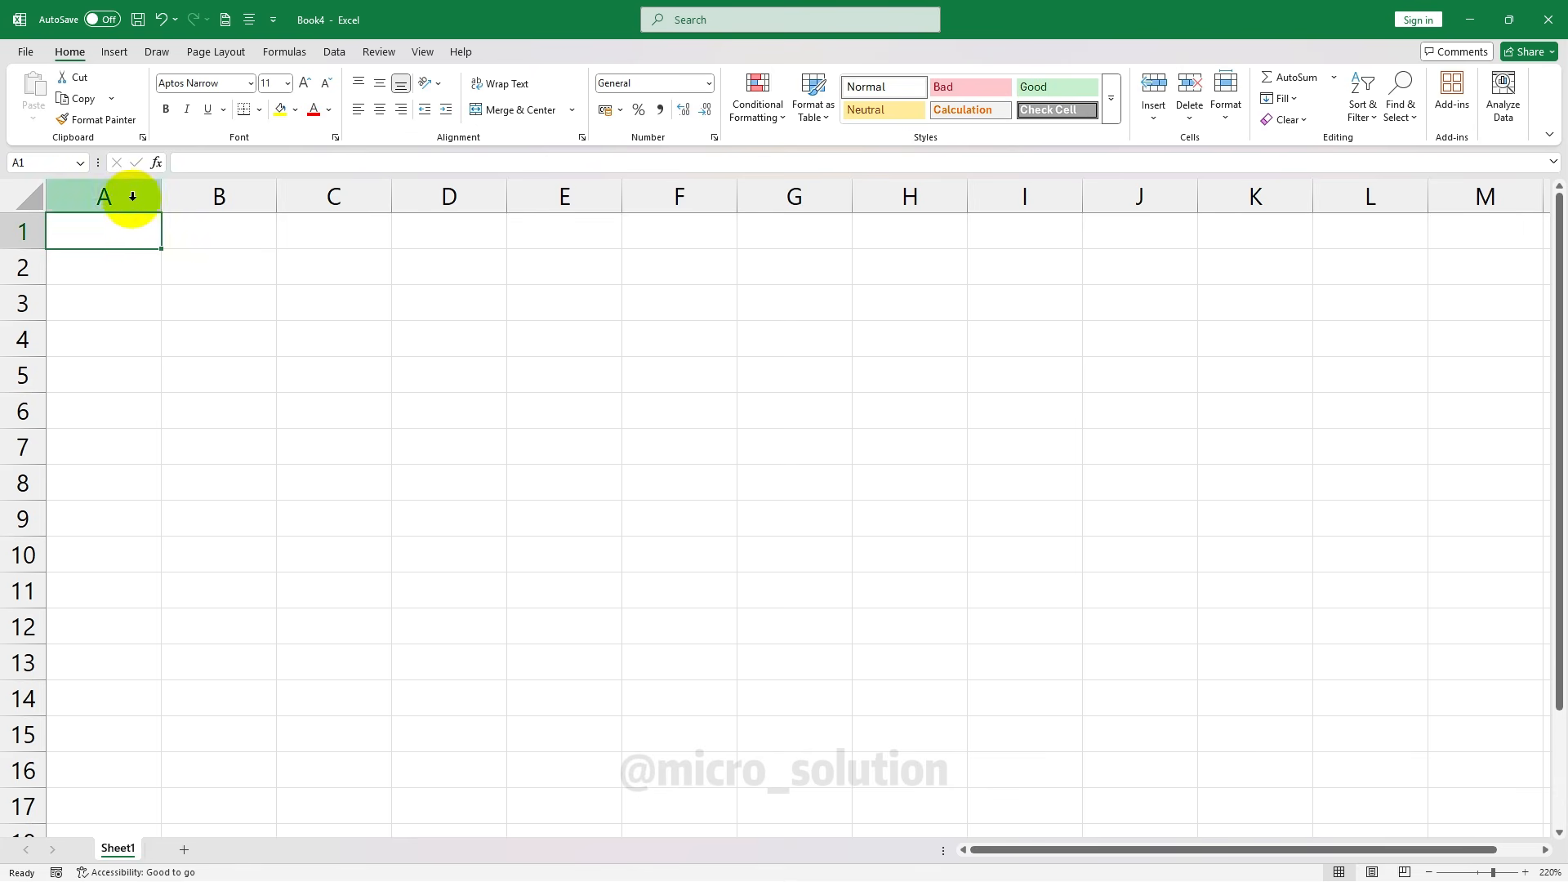
{"action": "left_click", "coordinate": [22, 232]}
{"action": "left_click", "coordinate": [22, 268]}
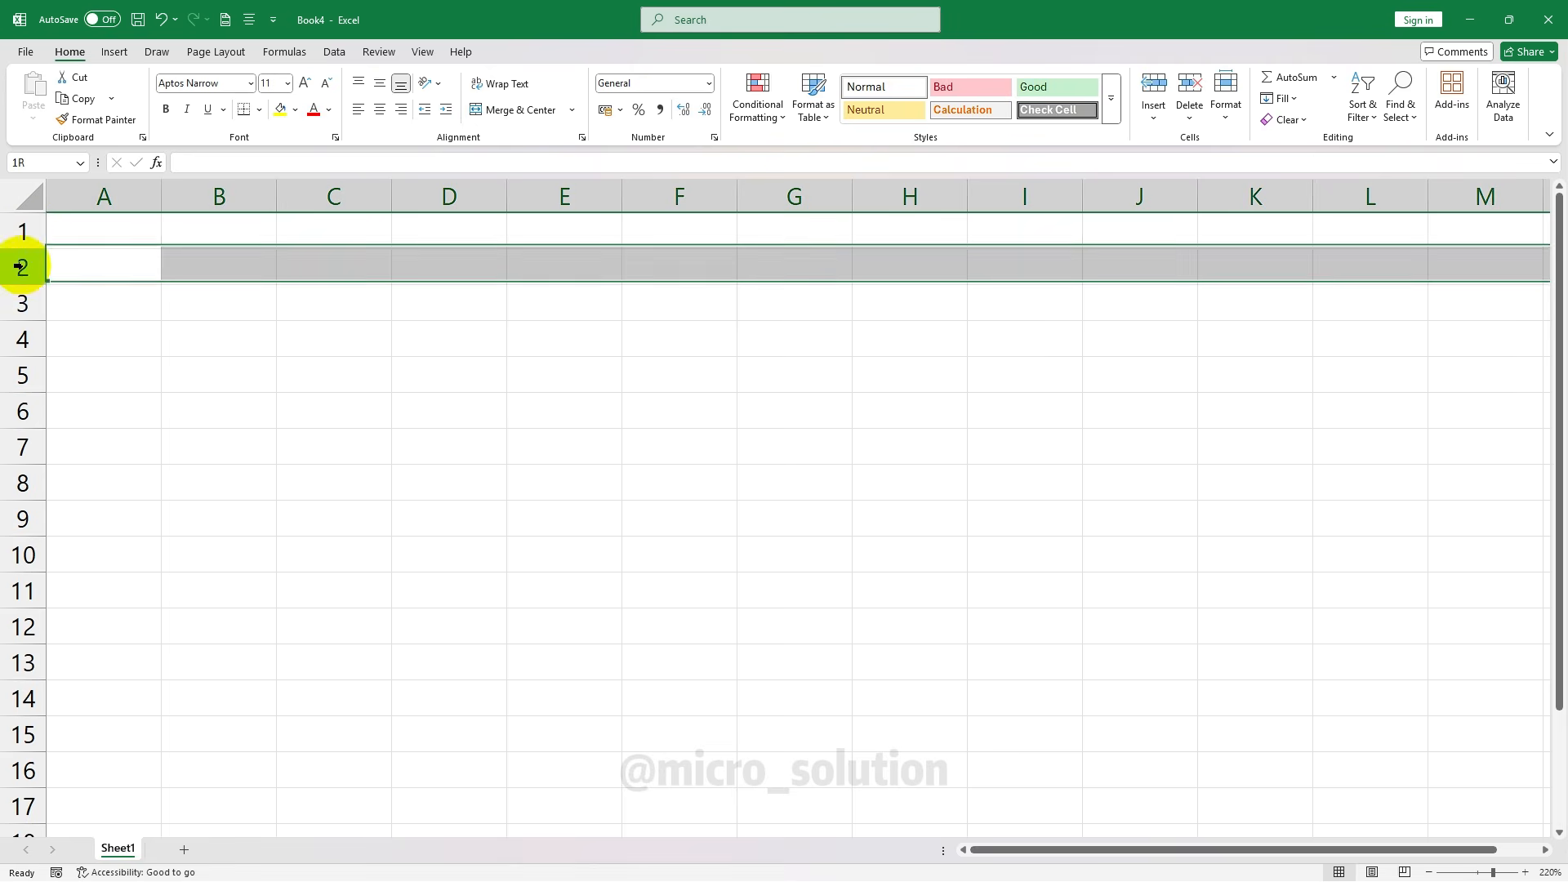
{"action": "left_click", "coordinate": [22, 304]}
{"action": "left_click", "coordinate": [22, 339]}
{"action": "left_click", "coordinate": [23, 375]}
{"action": "left_click", "coordinate": [25, 411]}
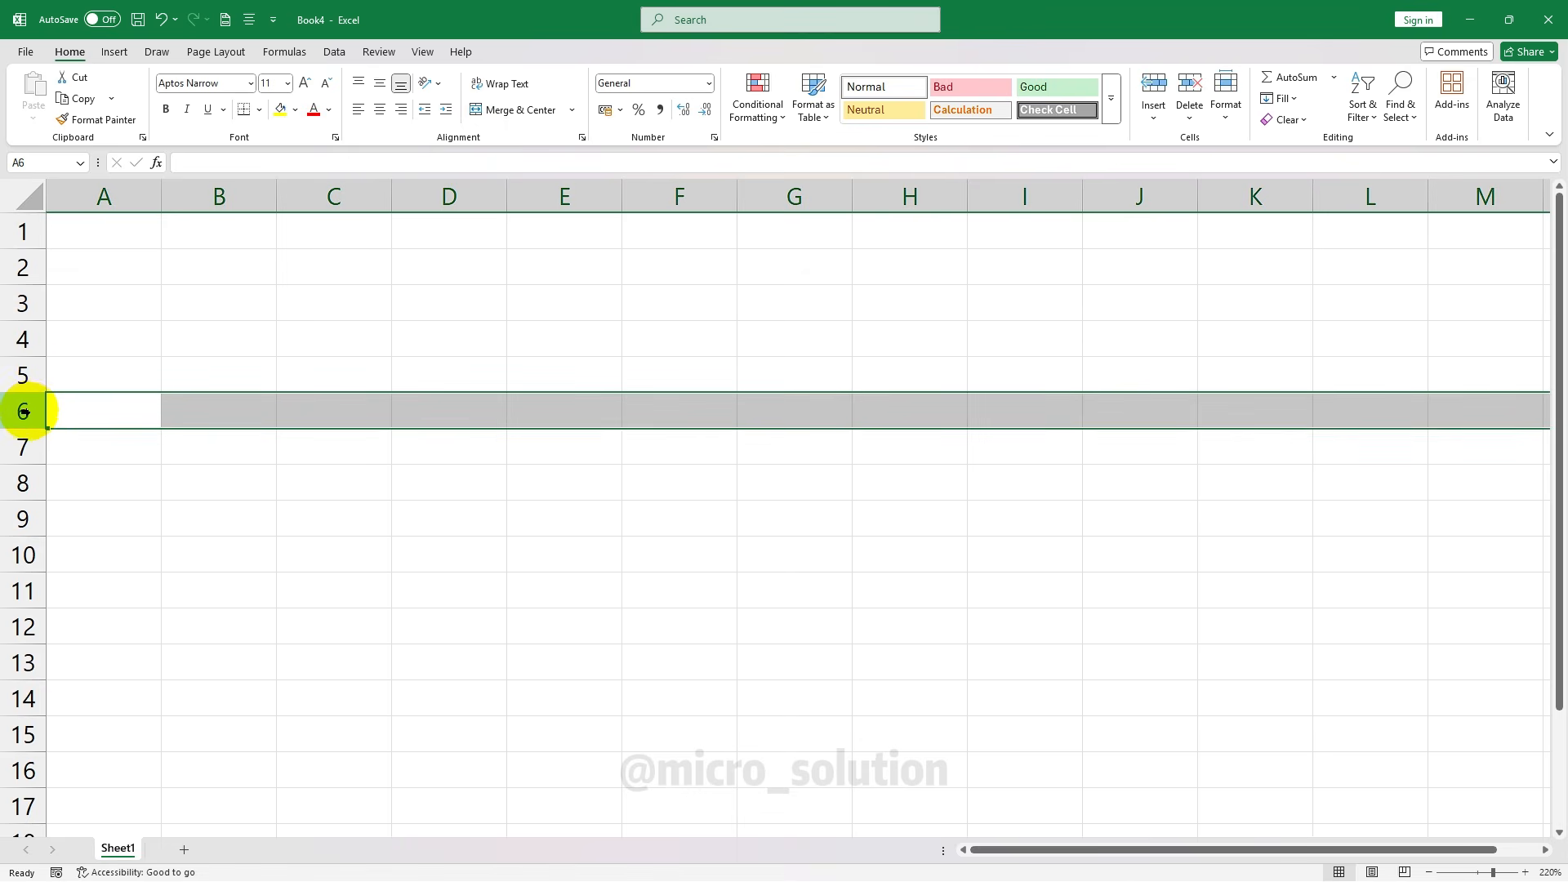
{"action": "left_click_drag", "start_coordinate": [23, 232], "coordinate": [21, 413]}
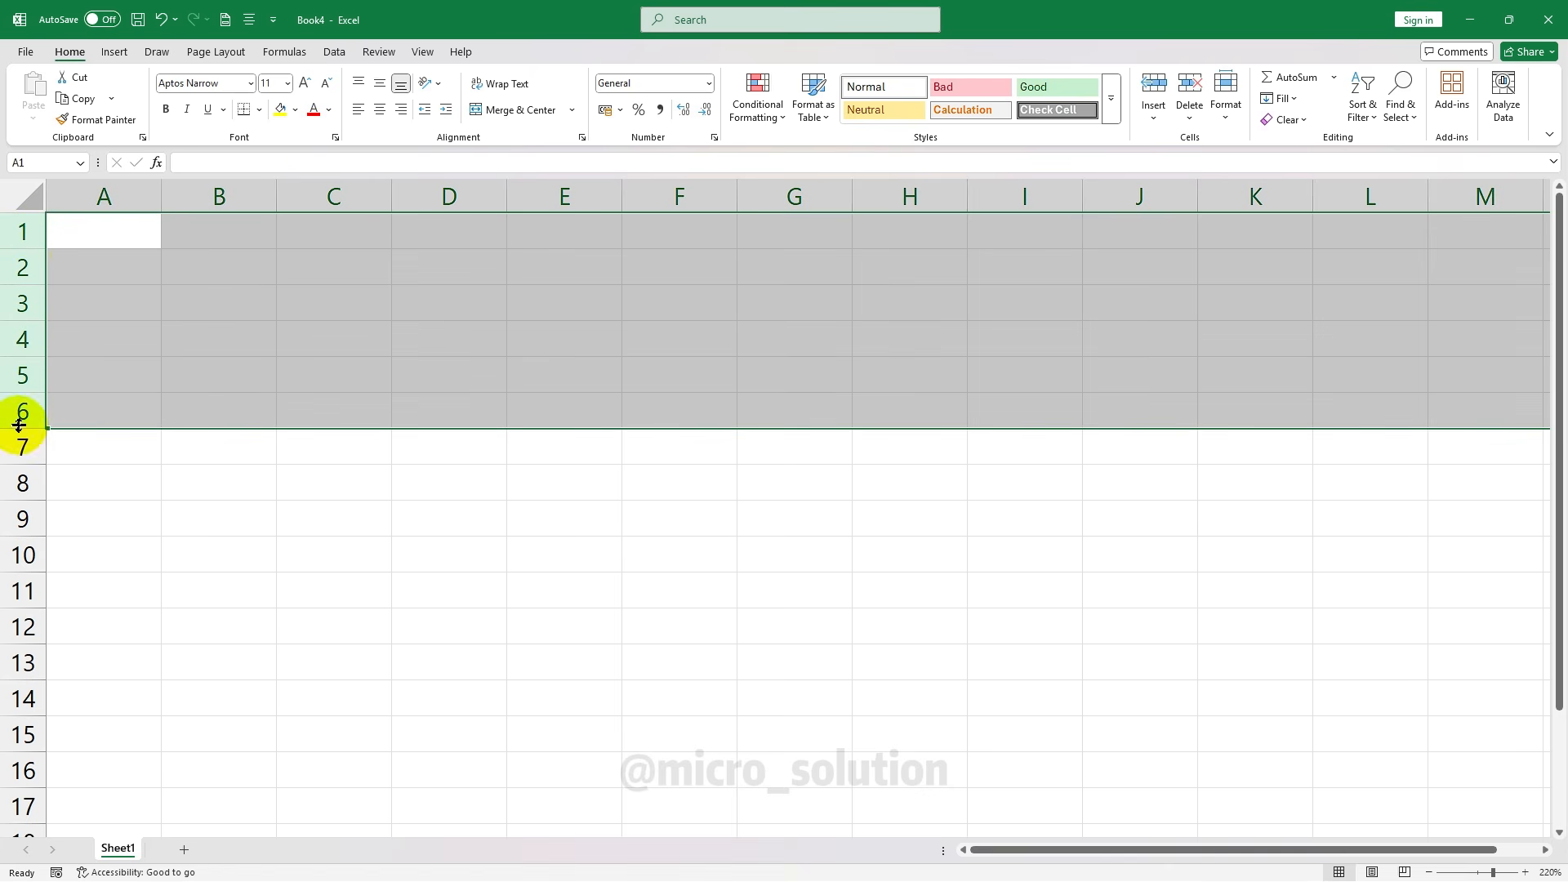
{"action": "left_click", "coordinate": [108, 196]}
{"action": "left_click", "coordinate": [192, 197]}
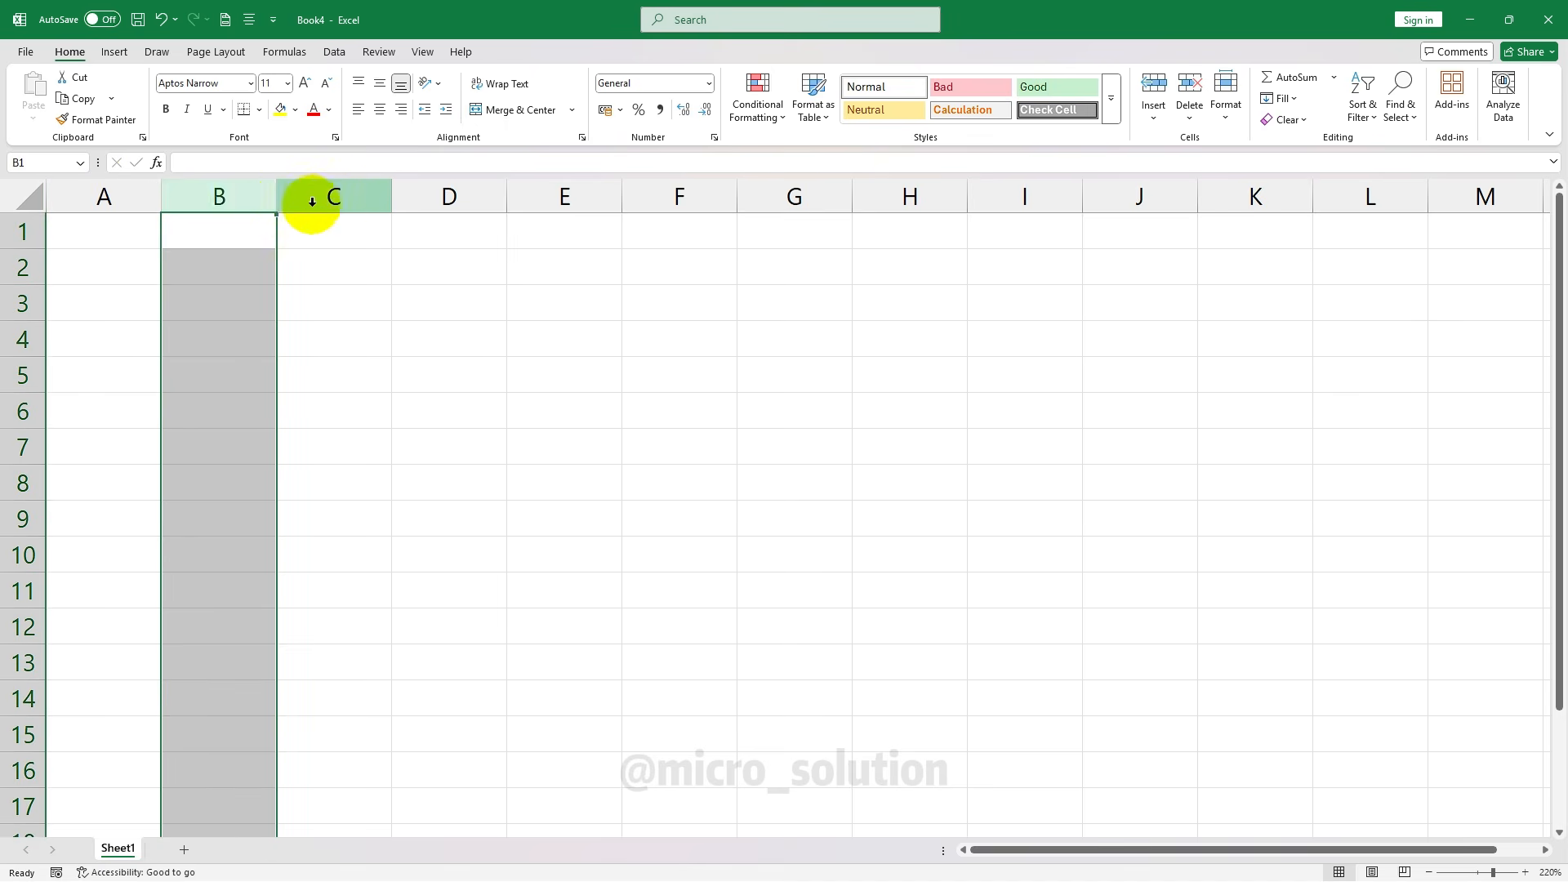
{"action": "left_click", "coordinate": [327, 196]}
{"action": "left_click", "coordinate": [98, 235]}
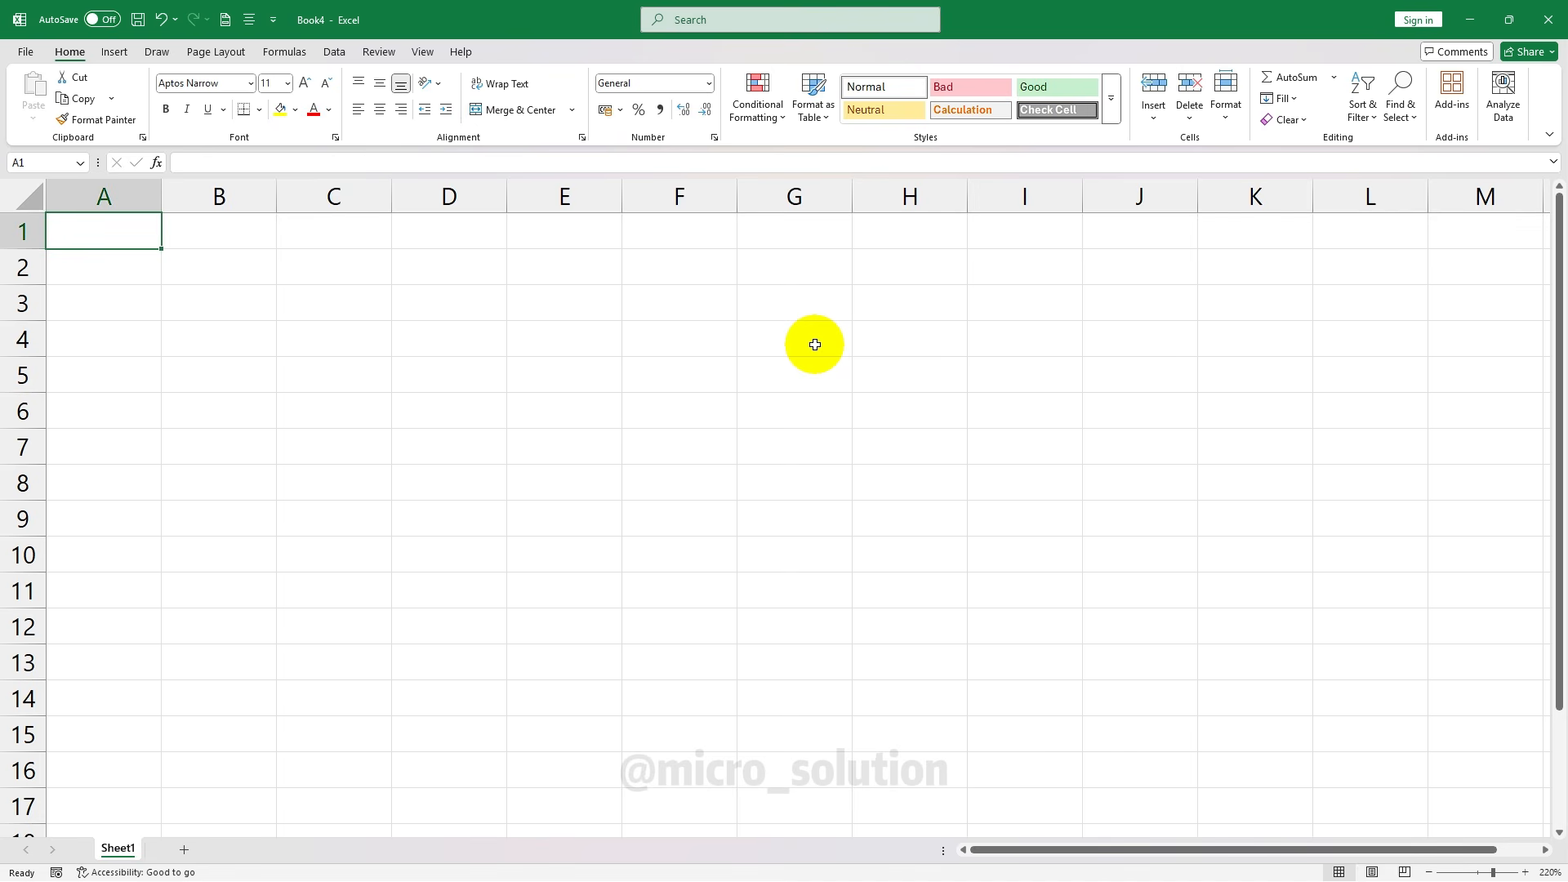
{"action": "key", "text": "ctrl+Down"}
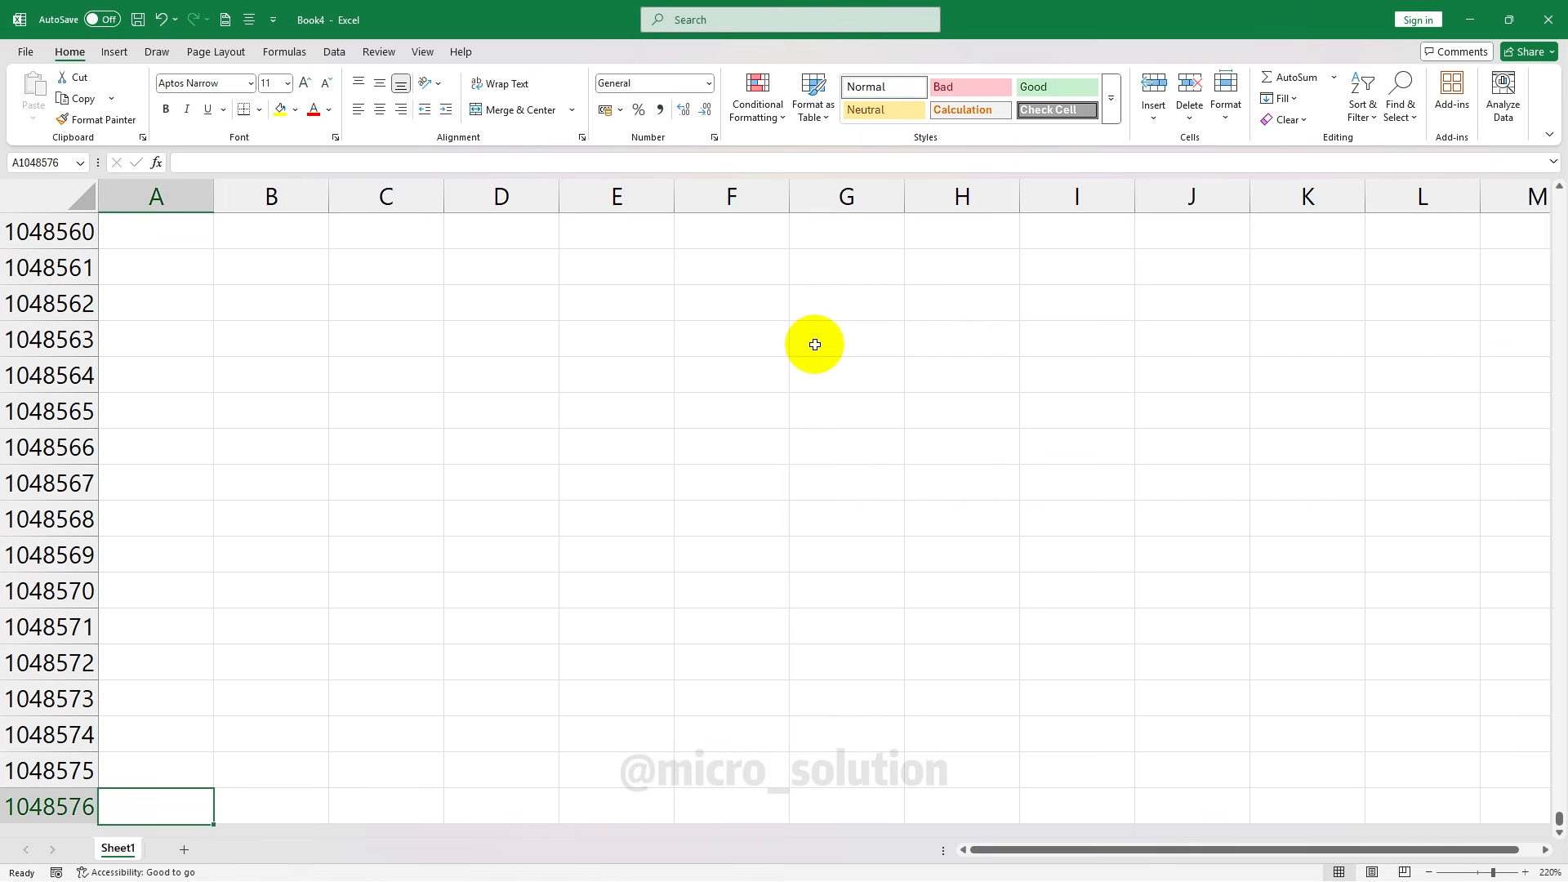
{"action": "key", "text": "ctrl+Up"}
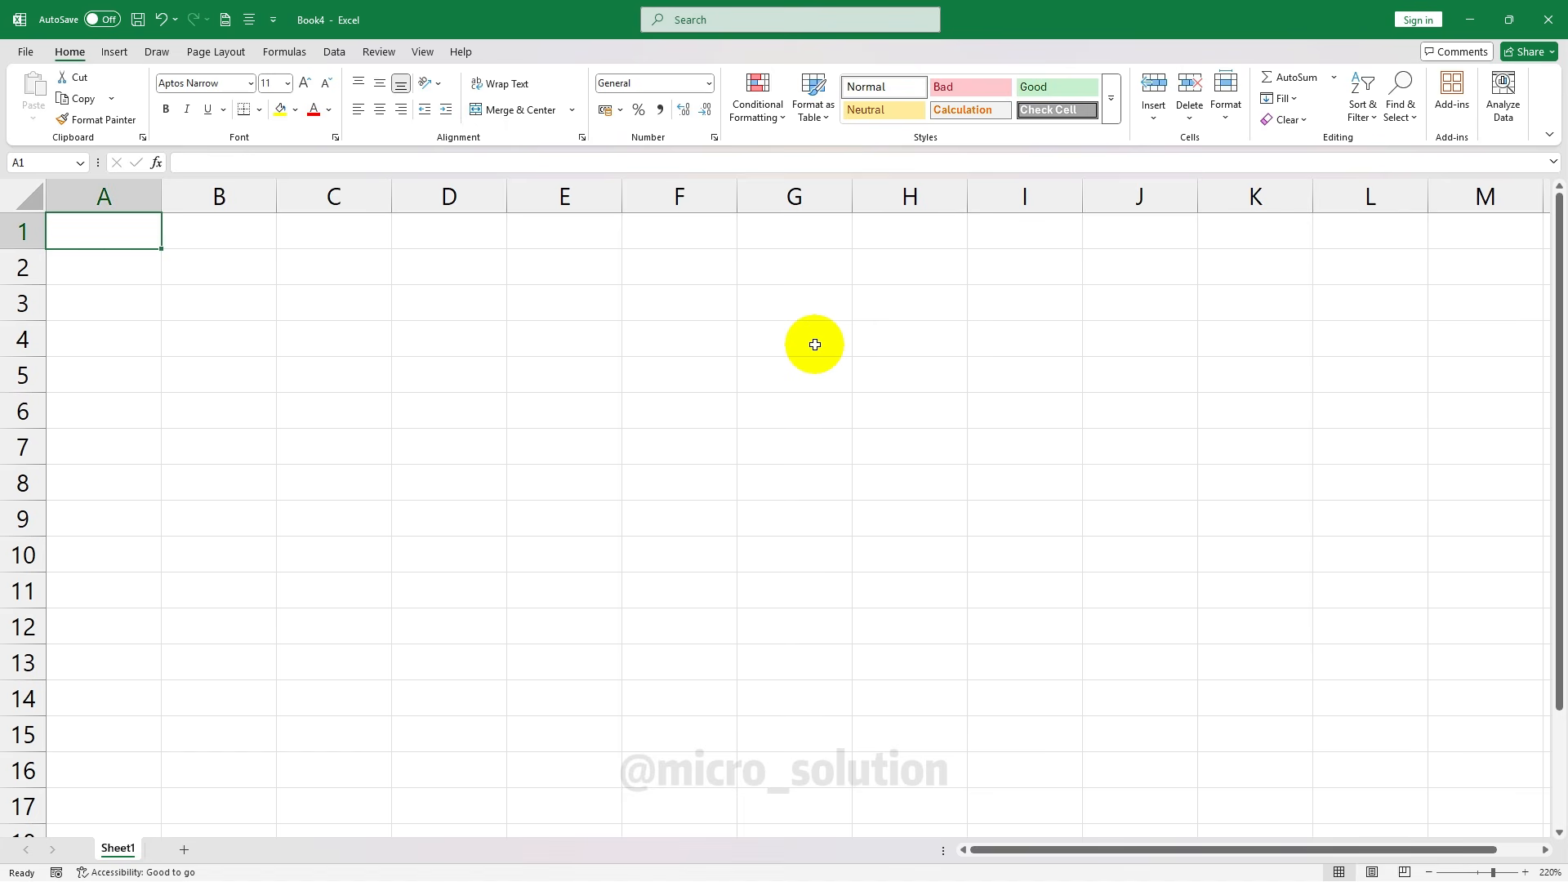
{"action": "left_click", "coordinate": [219, 296]}
{"action": "left_click", "coordinate": [212, 263]}
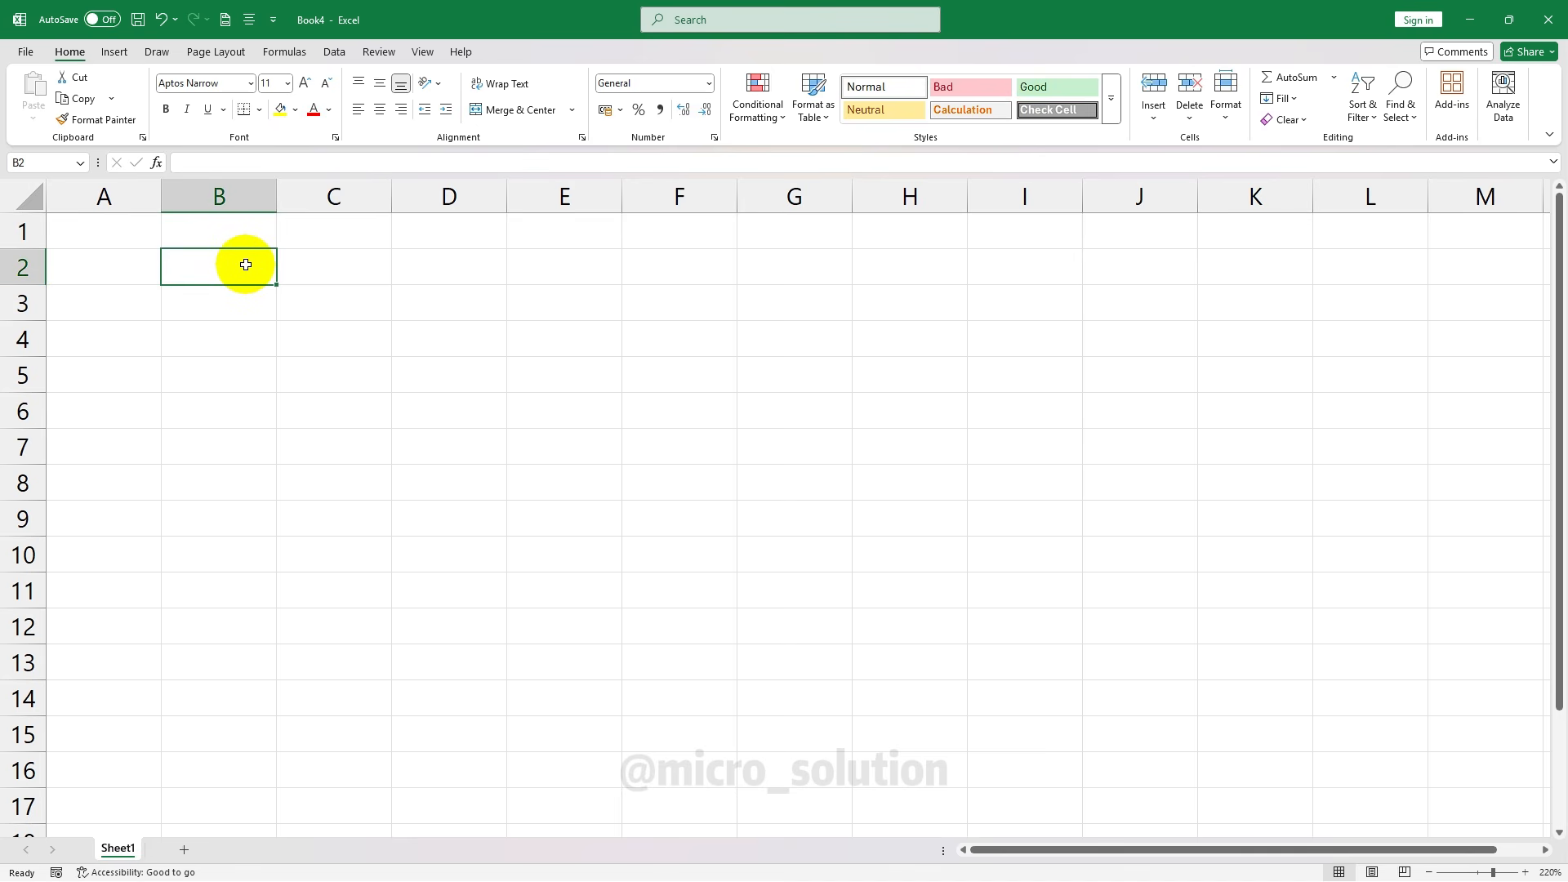
{"action": "left_click", "coordinate": [465, 236]}
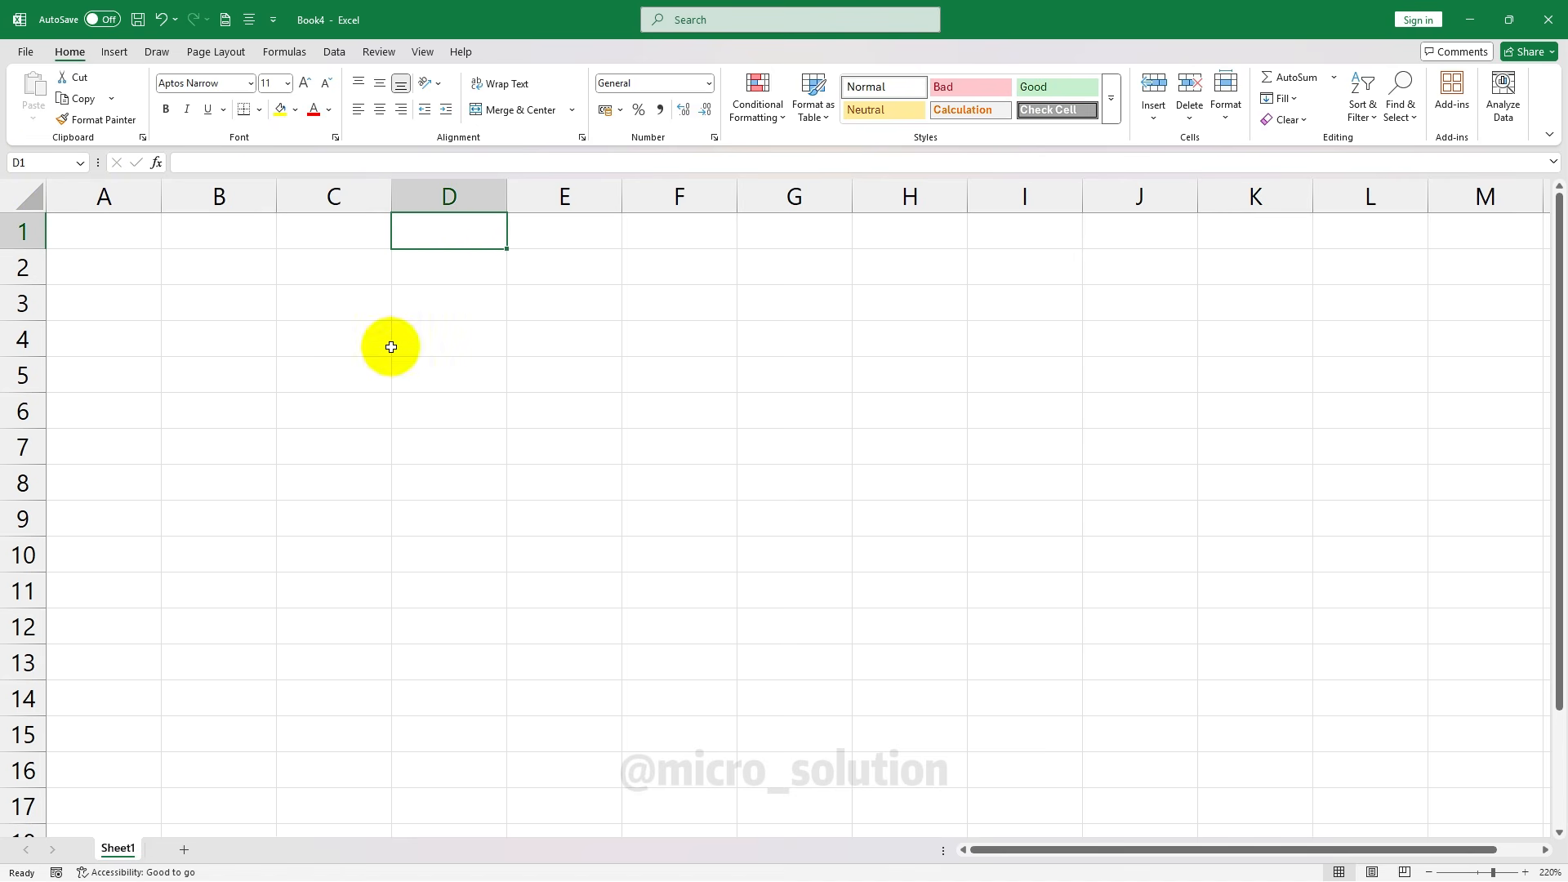
{"action": "left_click_drag", "start_coordinate": [189, 226], "coordinate": [599, 370]}
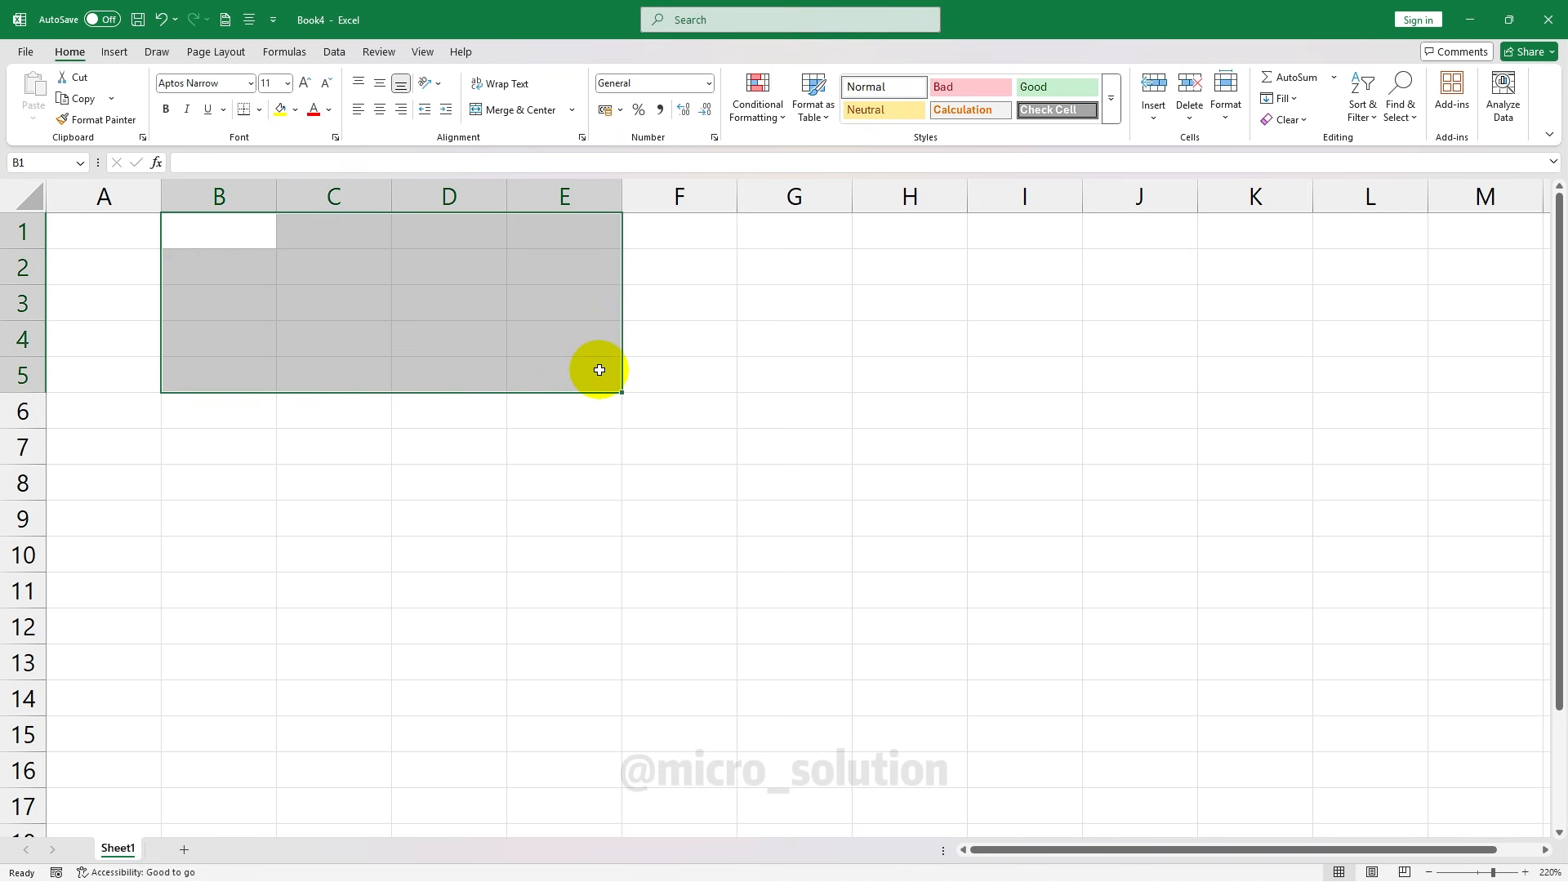
{"action": "left_click", "coordinate": [220, 236]}
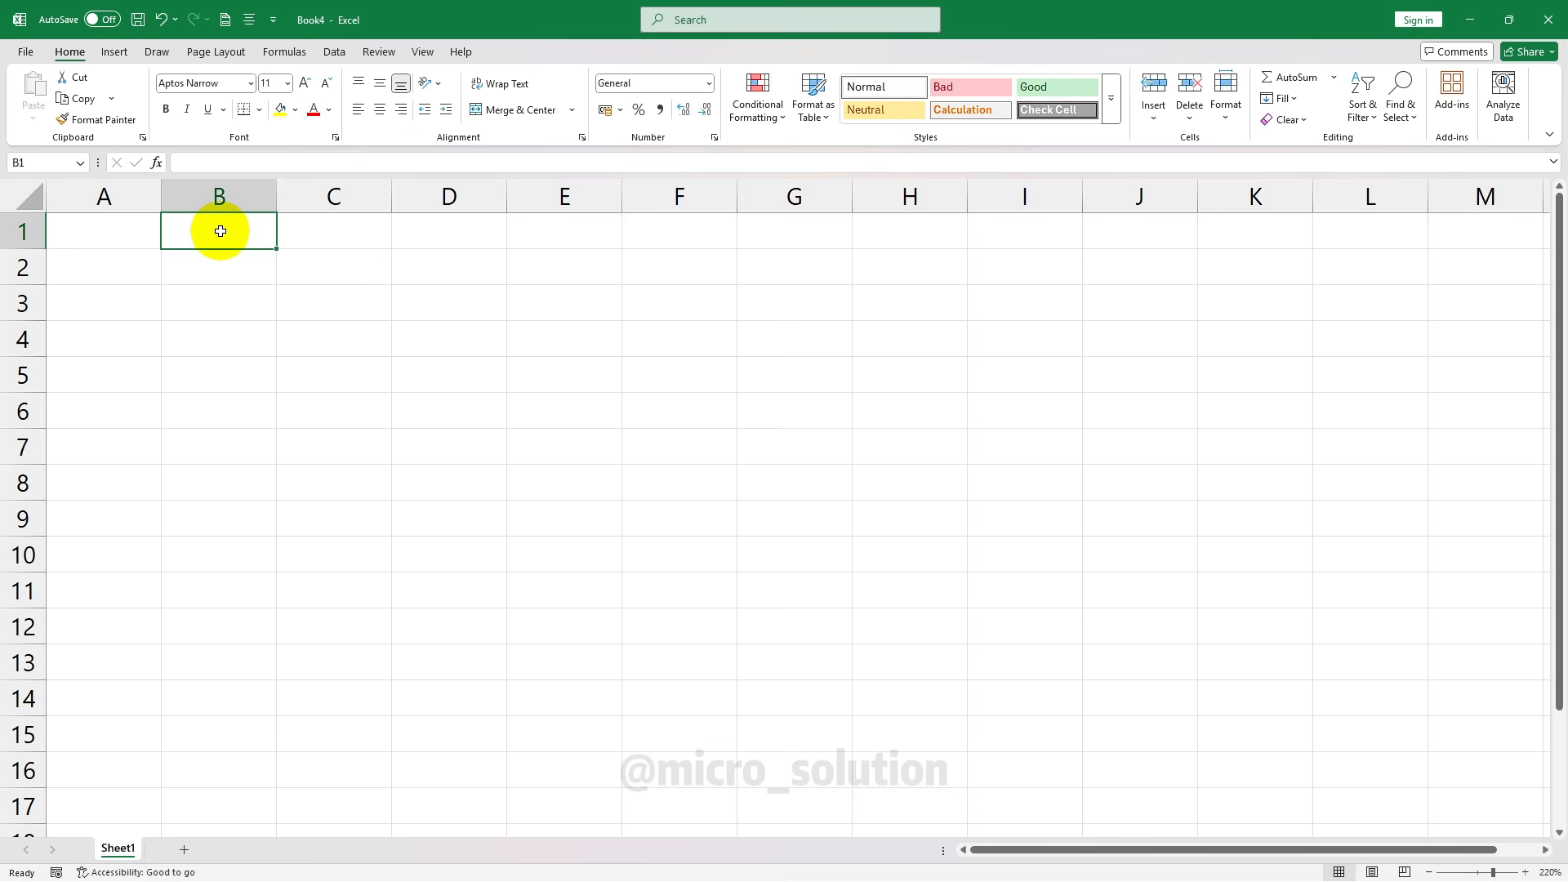
{"action": "left_click_drag", "start_coordinate": [220, 231], "coordinate": [677, 418]}
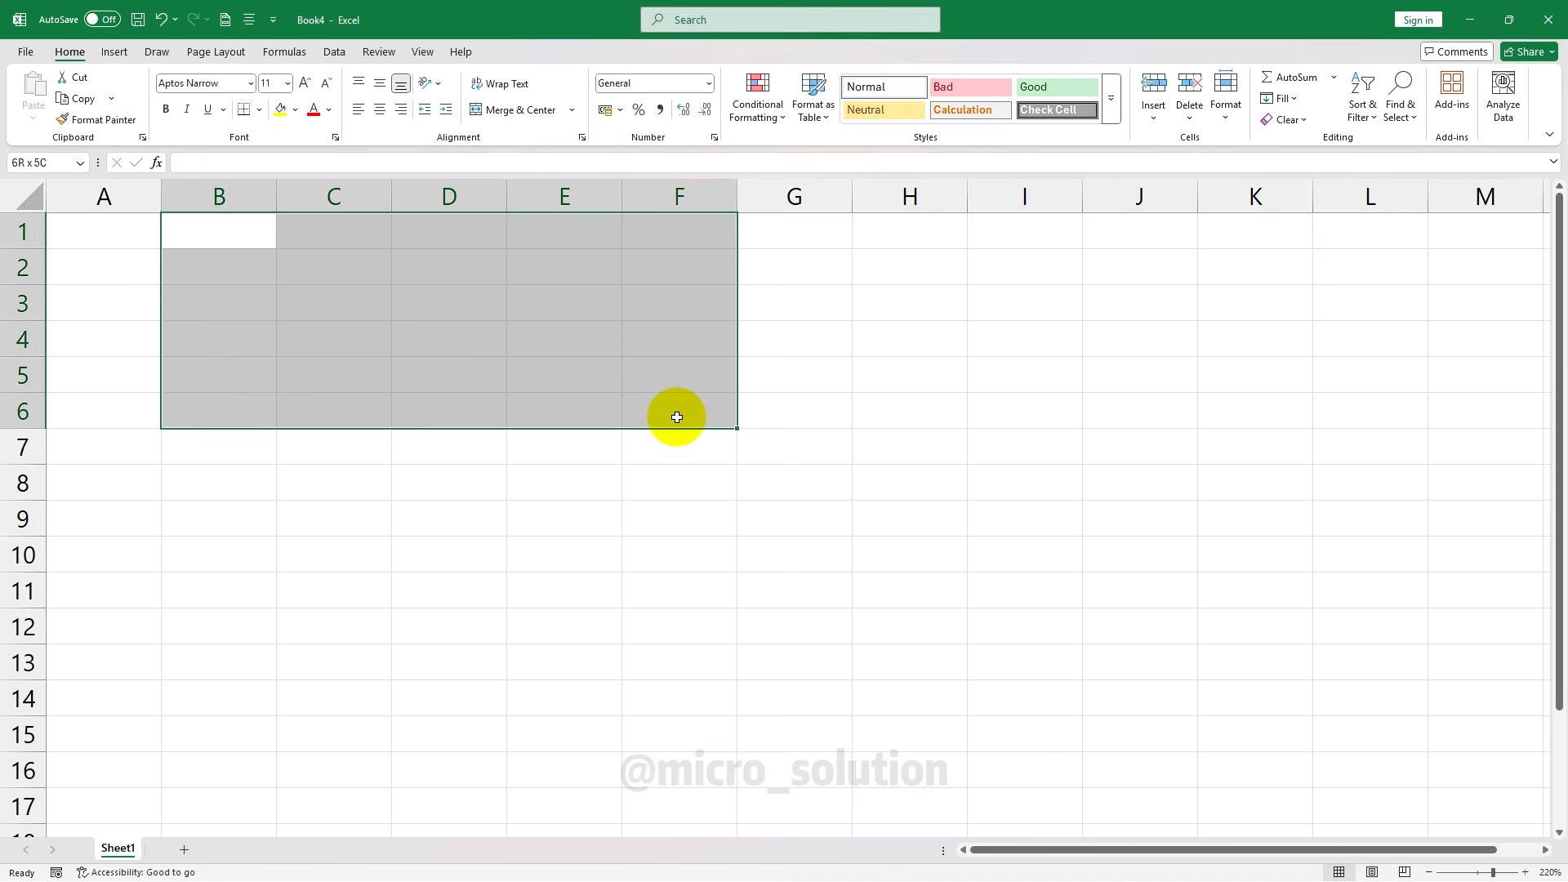
{"action": "left_click_drag", "start_coordinate": [677, 417], "coordinate": [677, 417]}
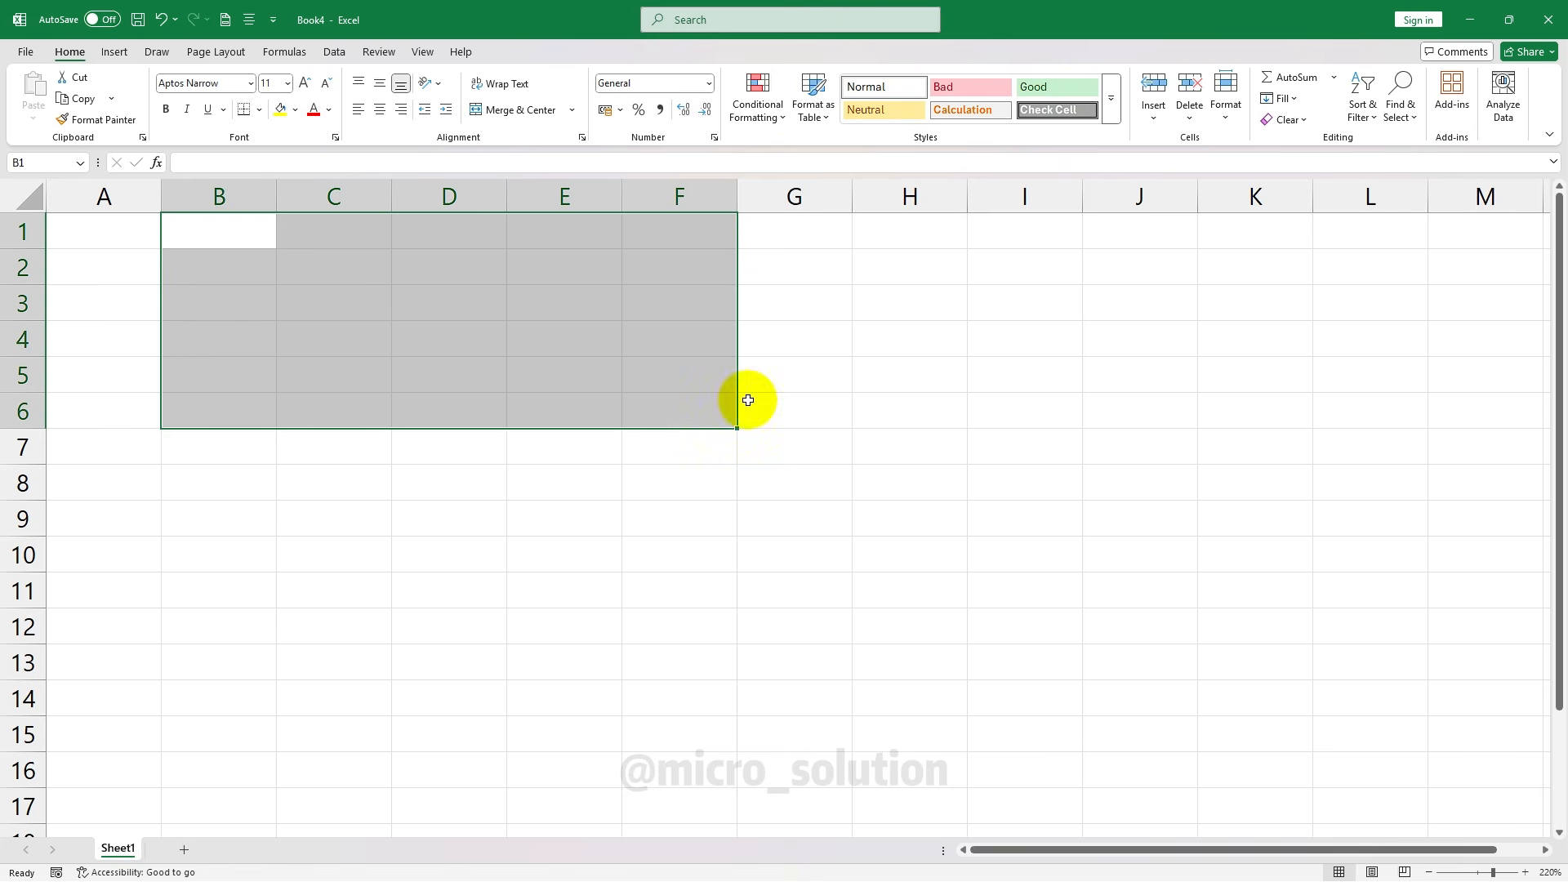
{"action": "left_click", "coordinate": [707, 384]}
{"action": "left_click_drag", "start_coordinate": [322, 224], "coordinate": [360, 490]}
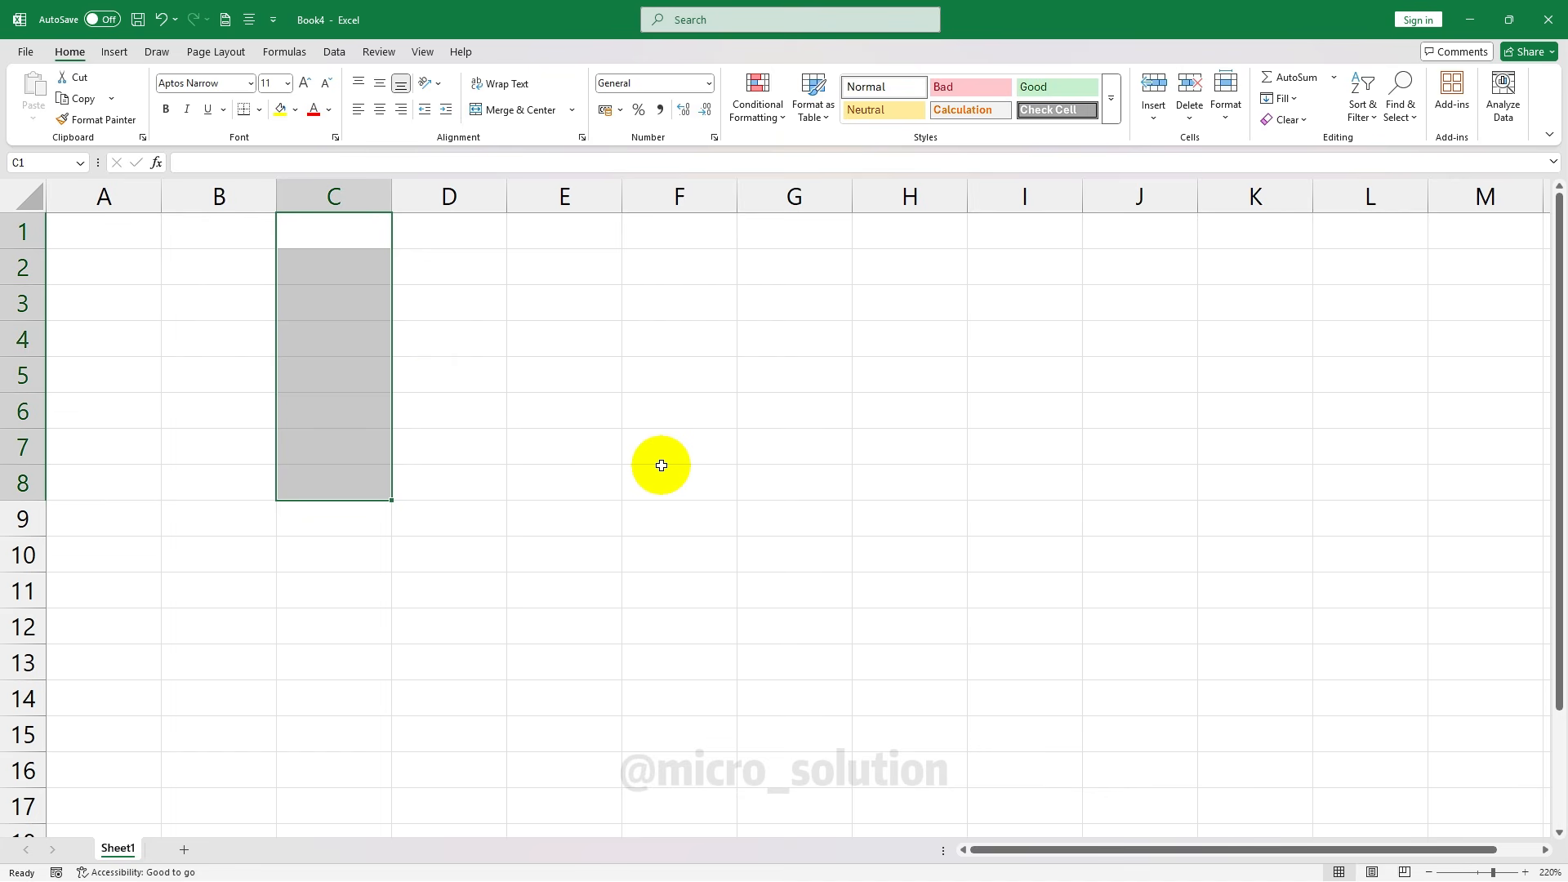
{"action": "left_click", "coordinate": [469, 267]}
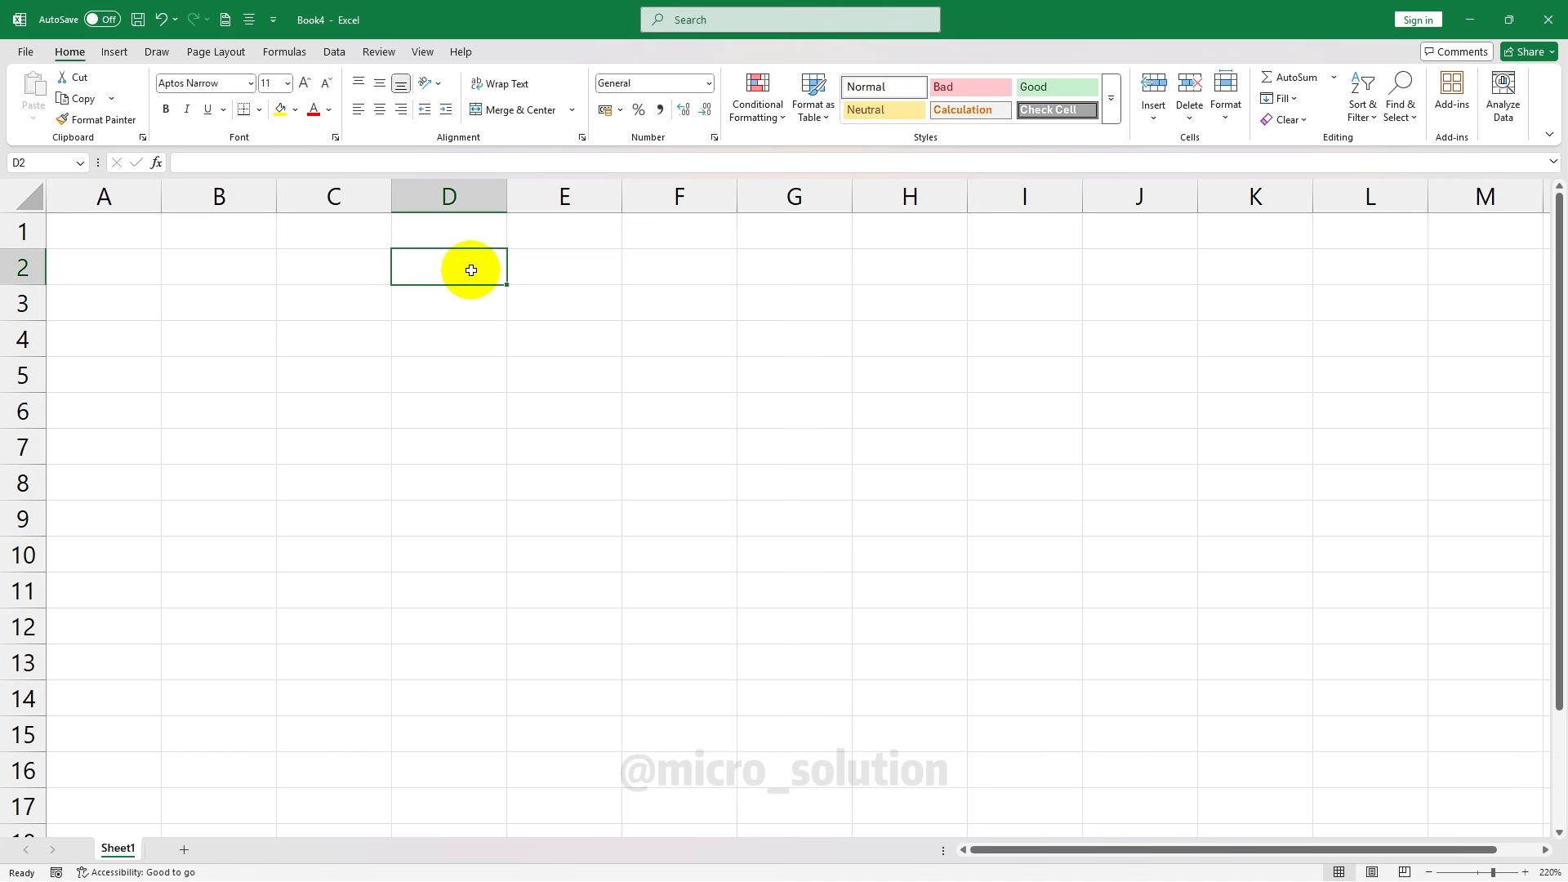
{"action": "left_click", "coordinate": [221, 296]}
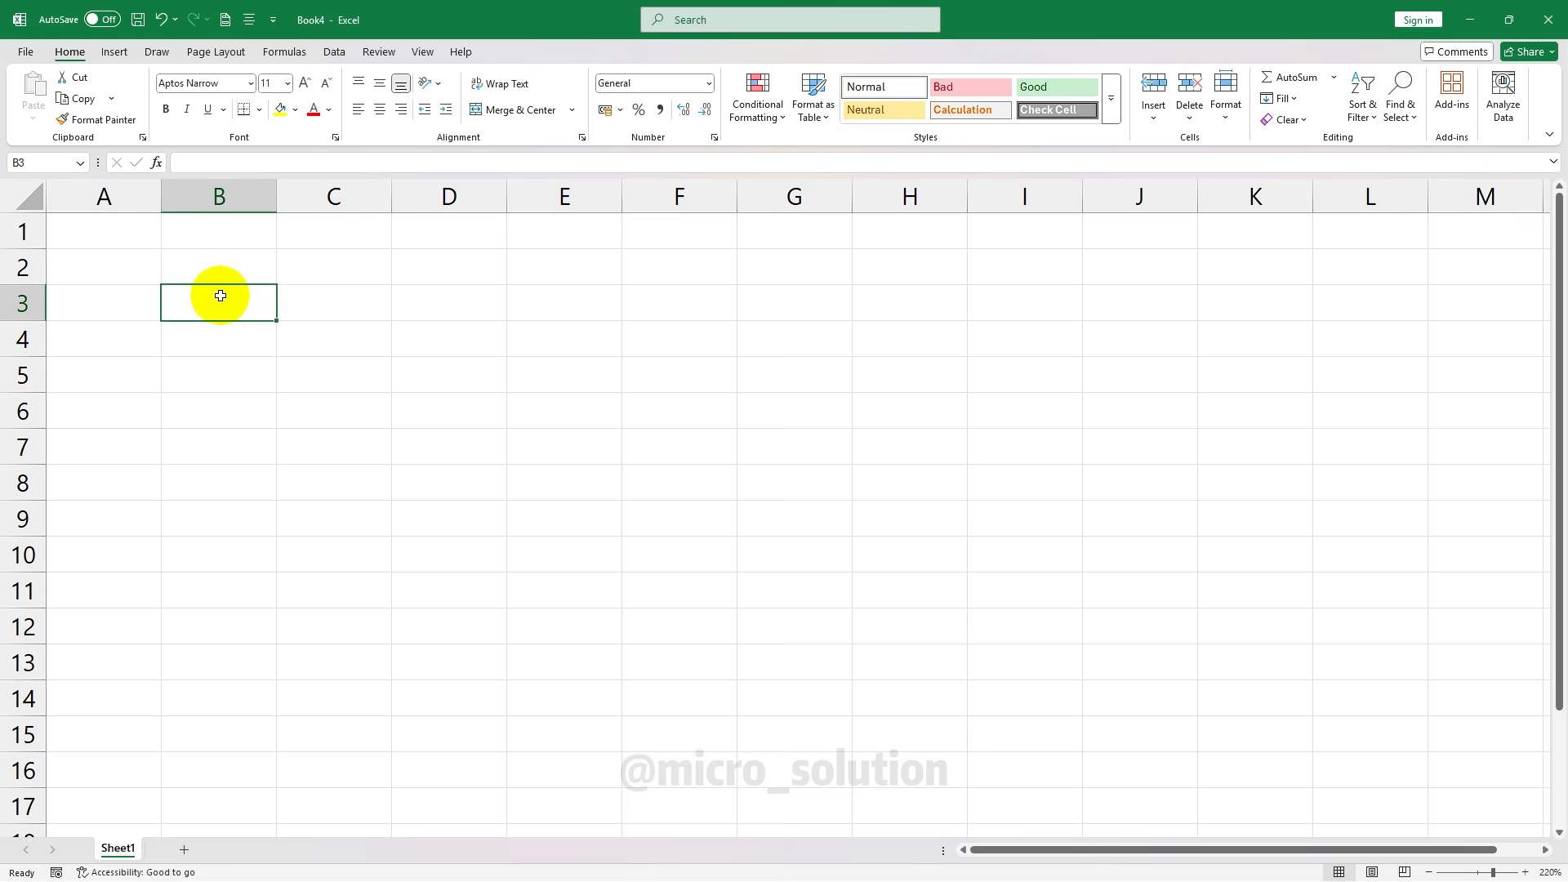
{"action": "left_click", "coordinate": [290, 289]}
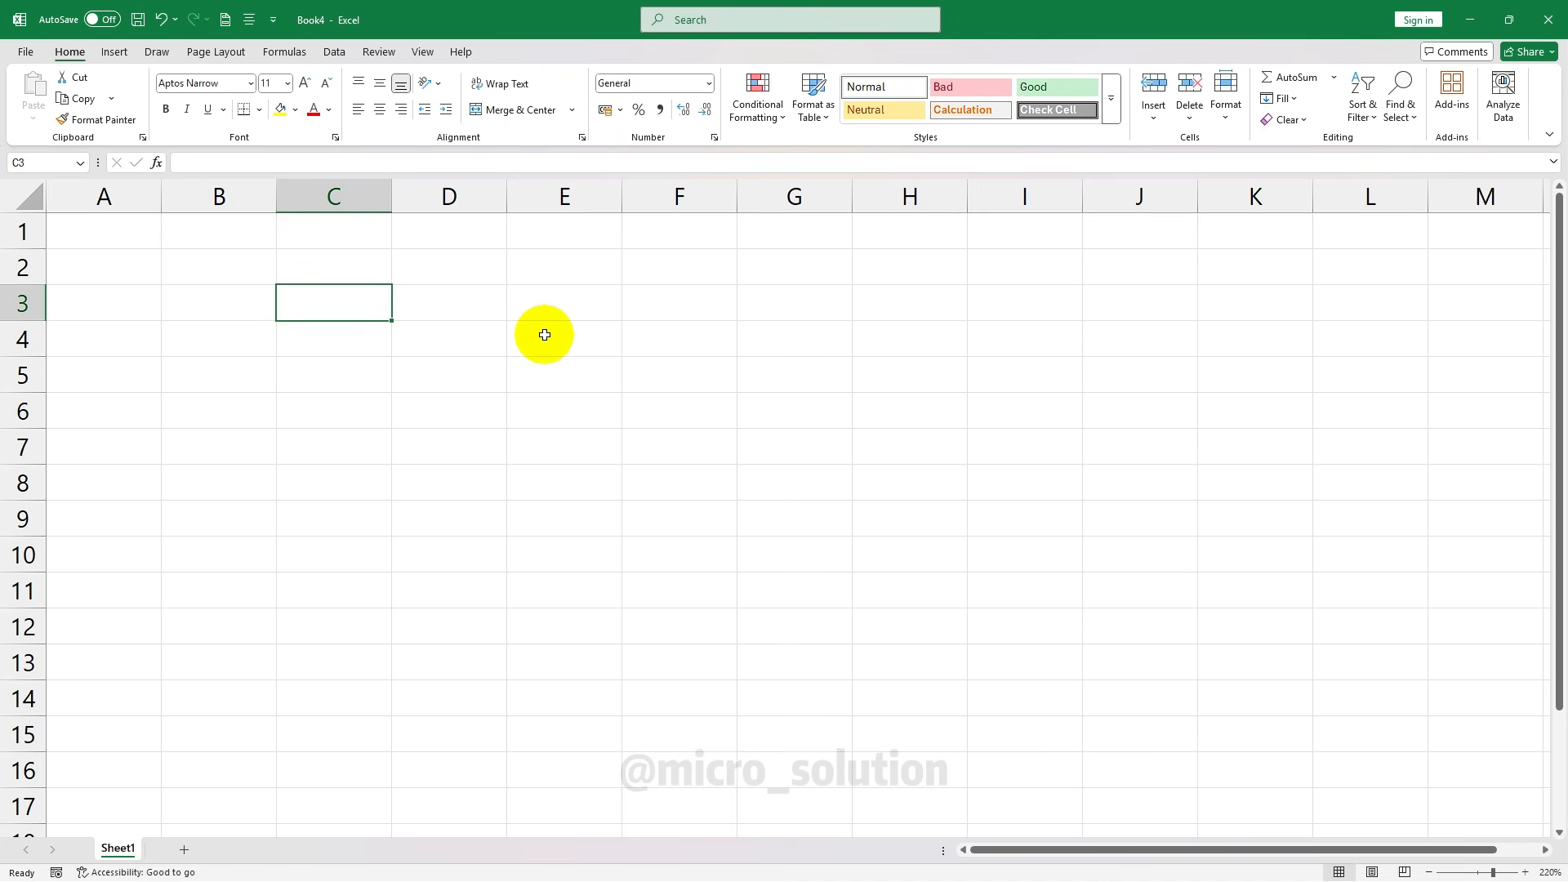
Minimize and restore the Book4 window, then restore it down to a floating size
{"action": "left_click", "coordinate": [1470, 20]}
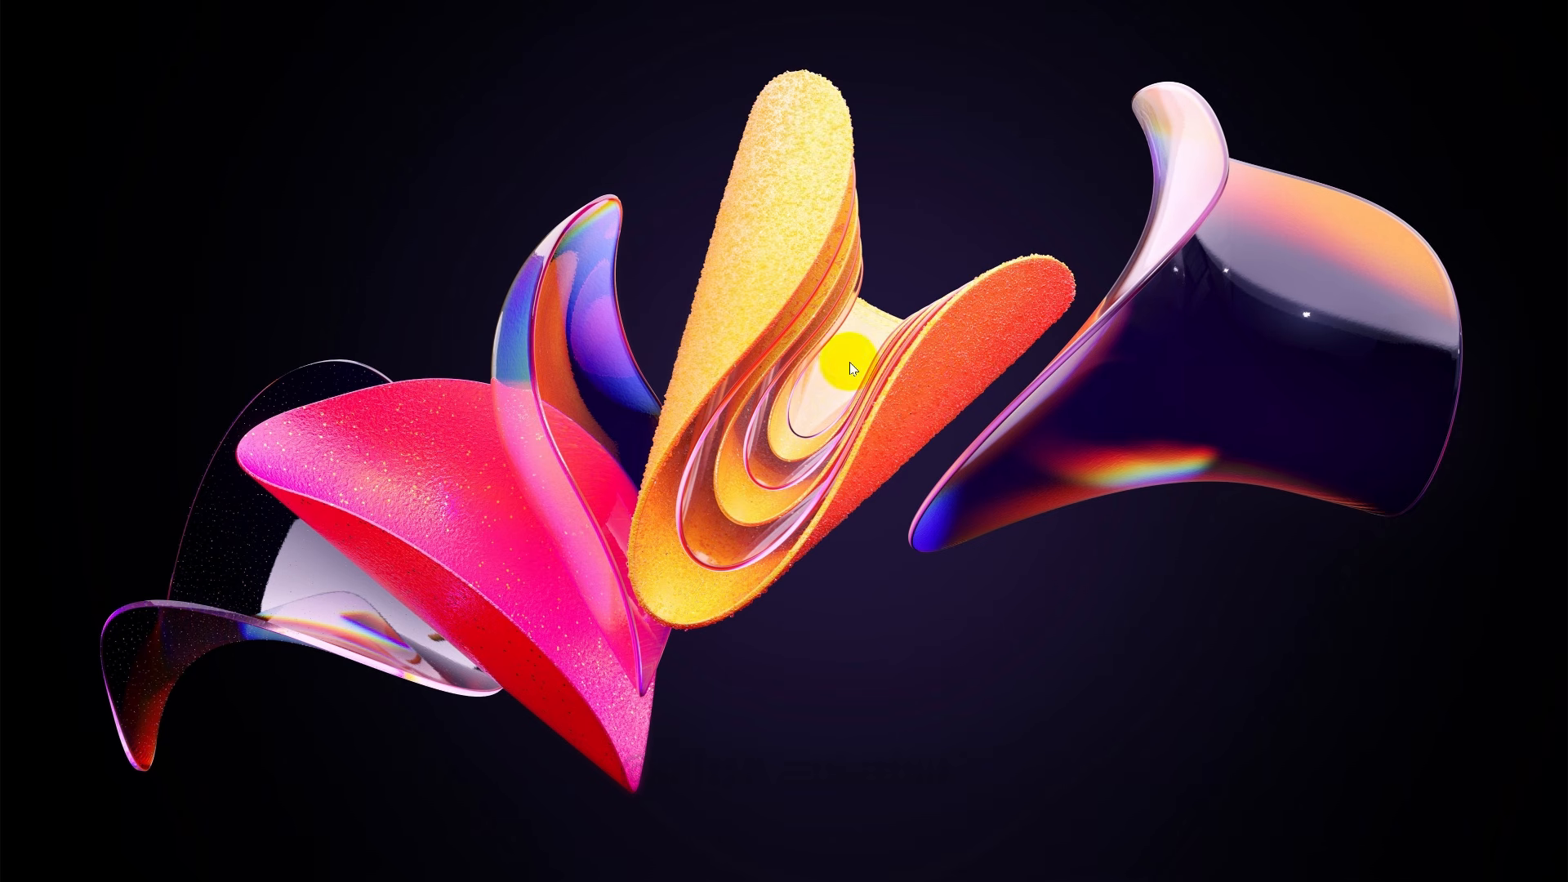
{"action": "left_click", "coordinate": [463, 866]}
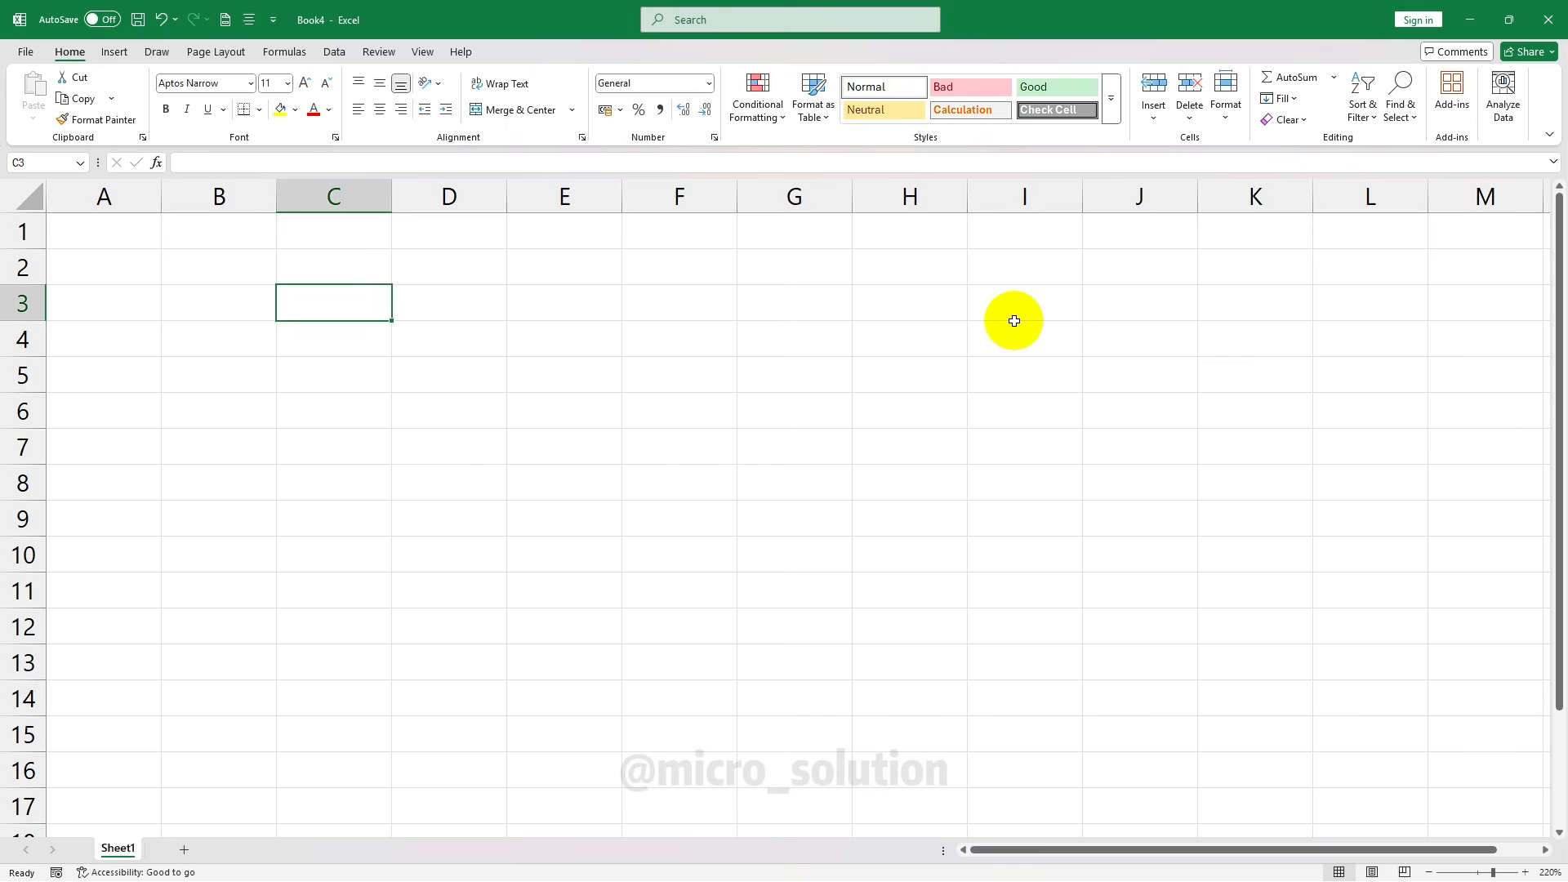
{"action": "left_click", "coordinate": [1509, 20]}
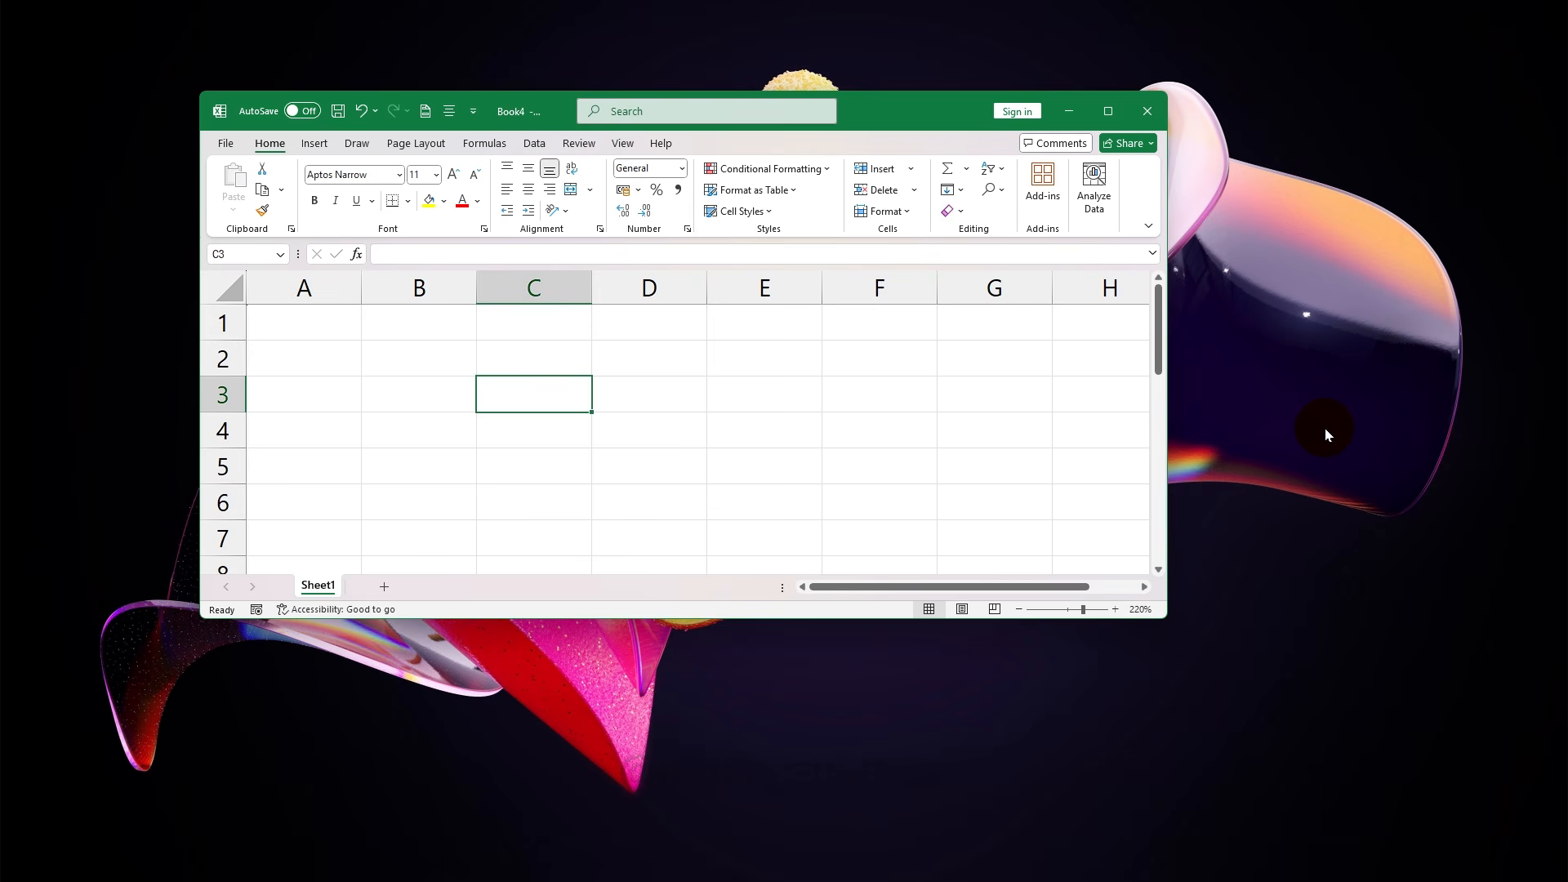
Maximize the Book4 window so it fills the screen again
{"action": "mouse_move", "coordinate": [1109, 118]}
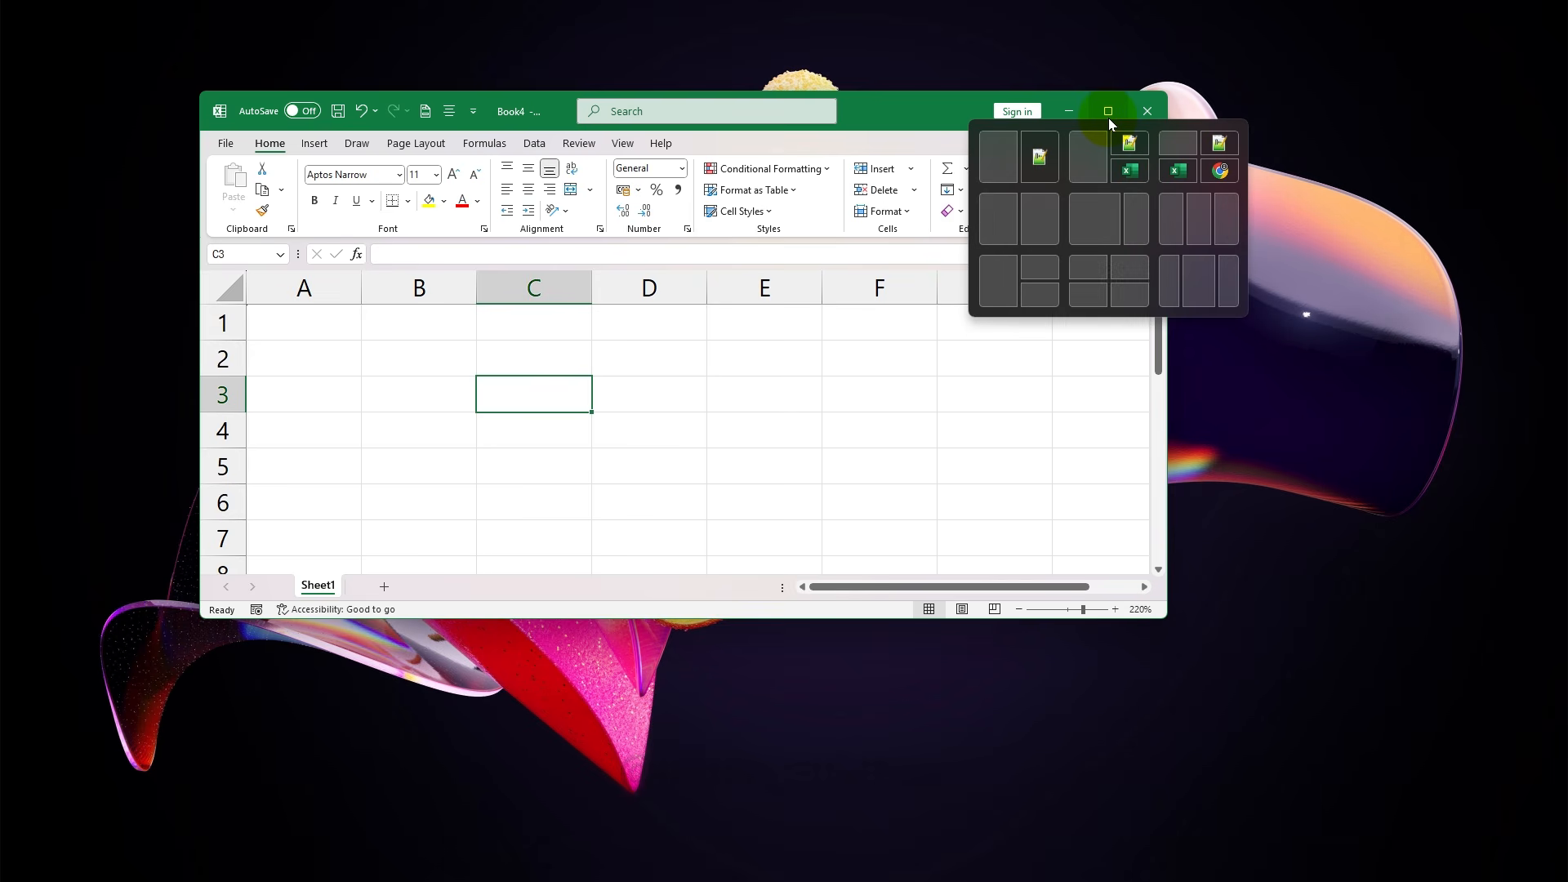
{"action": "left_click", "coordinate": [1110, 118]}
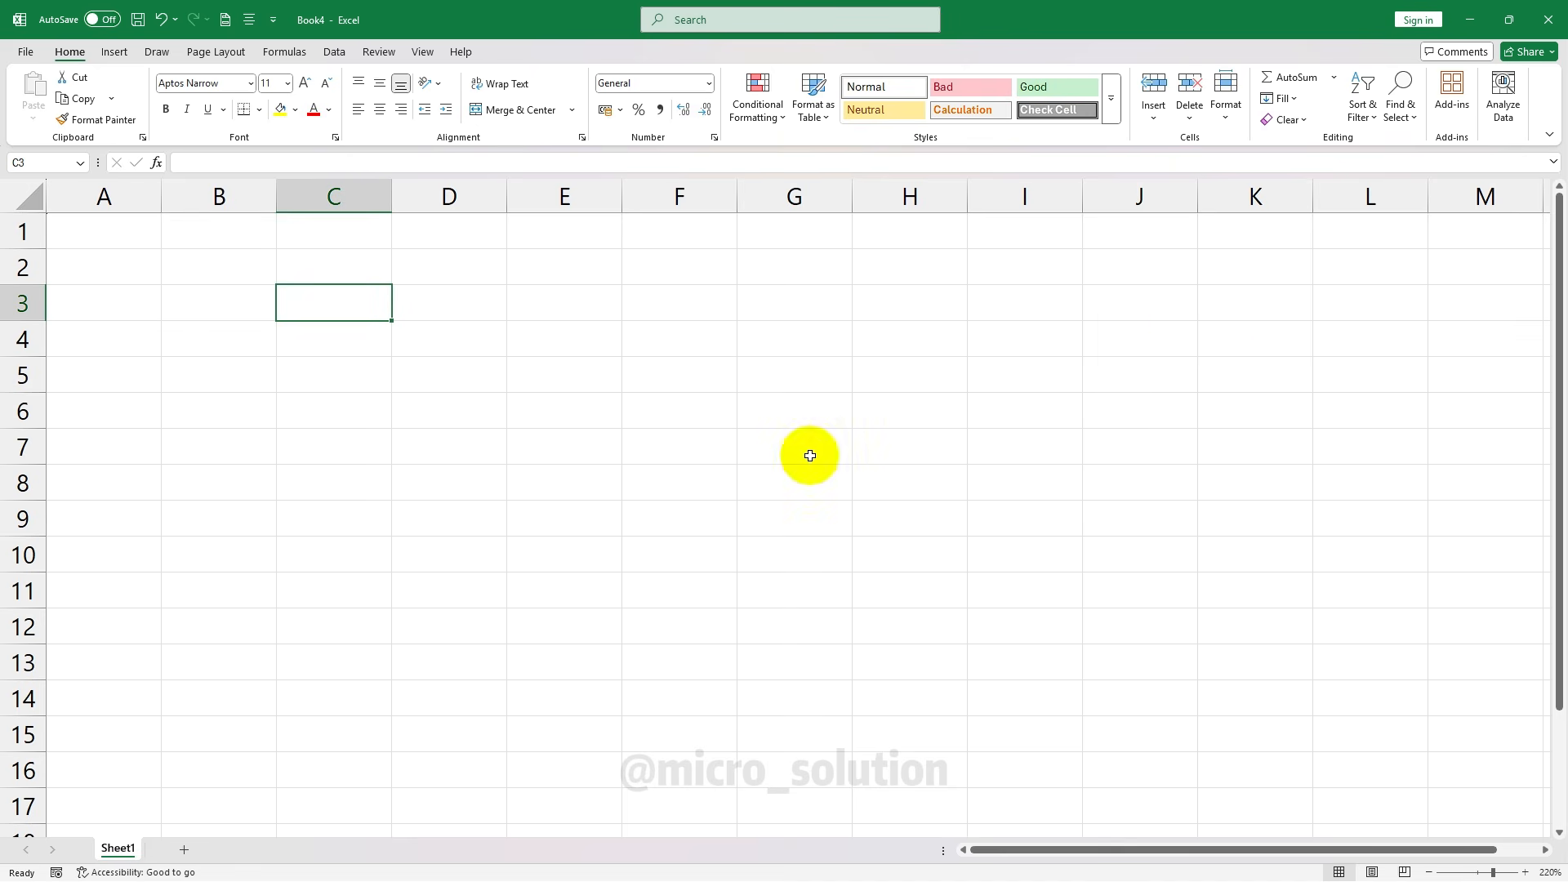
{"action": "key", "text": "Left"}
{"action": "key", "text": "Down"}
{"action": "key", "text": "Down"}
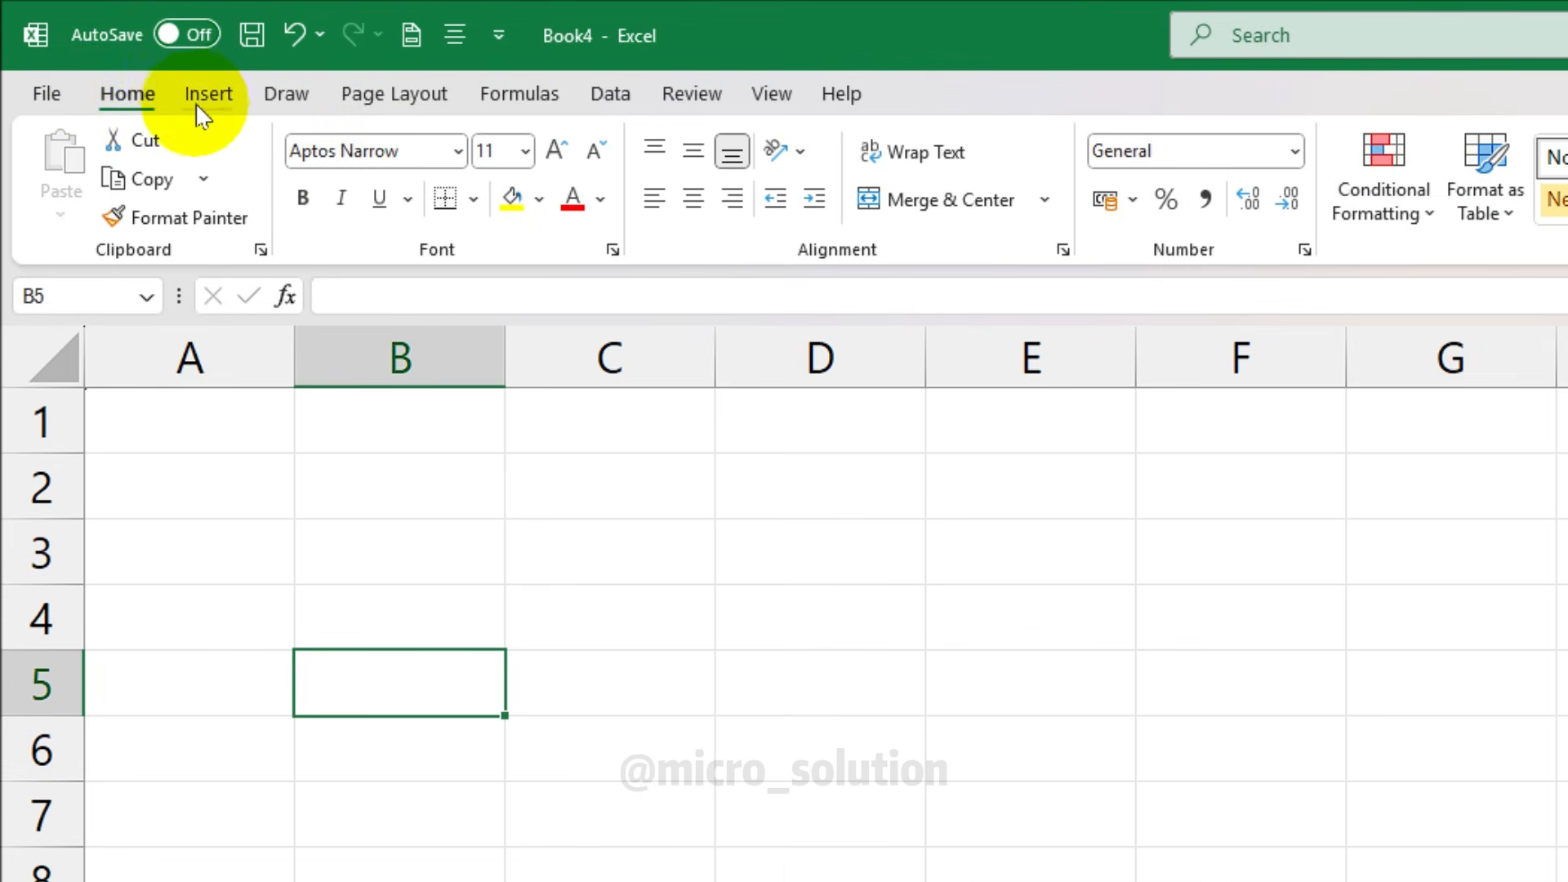
{"action": "left_click", "coordinate": [209, 97]}
{"action": "left_click", "coordinate": [286, 97]}
{"action": "left_click", "coordinate": [425, 102]}
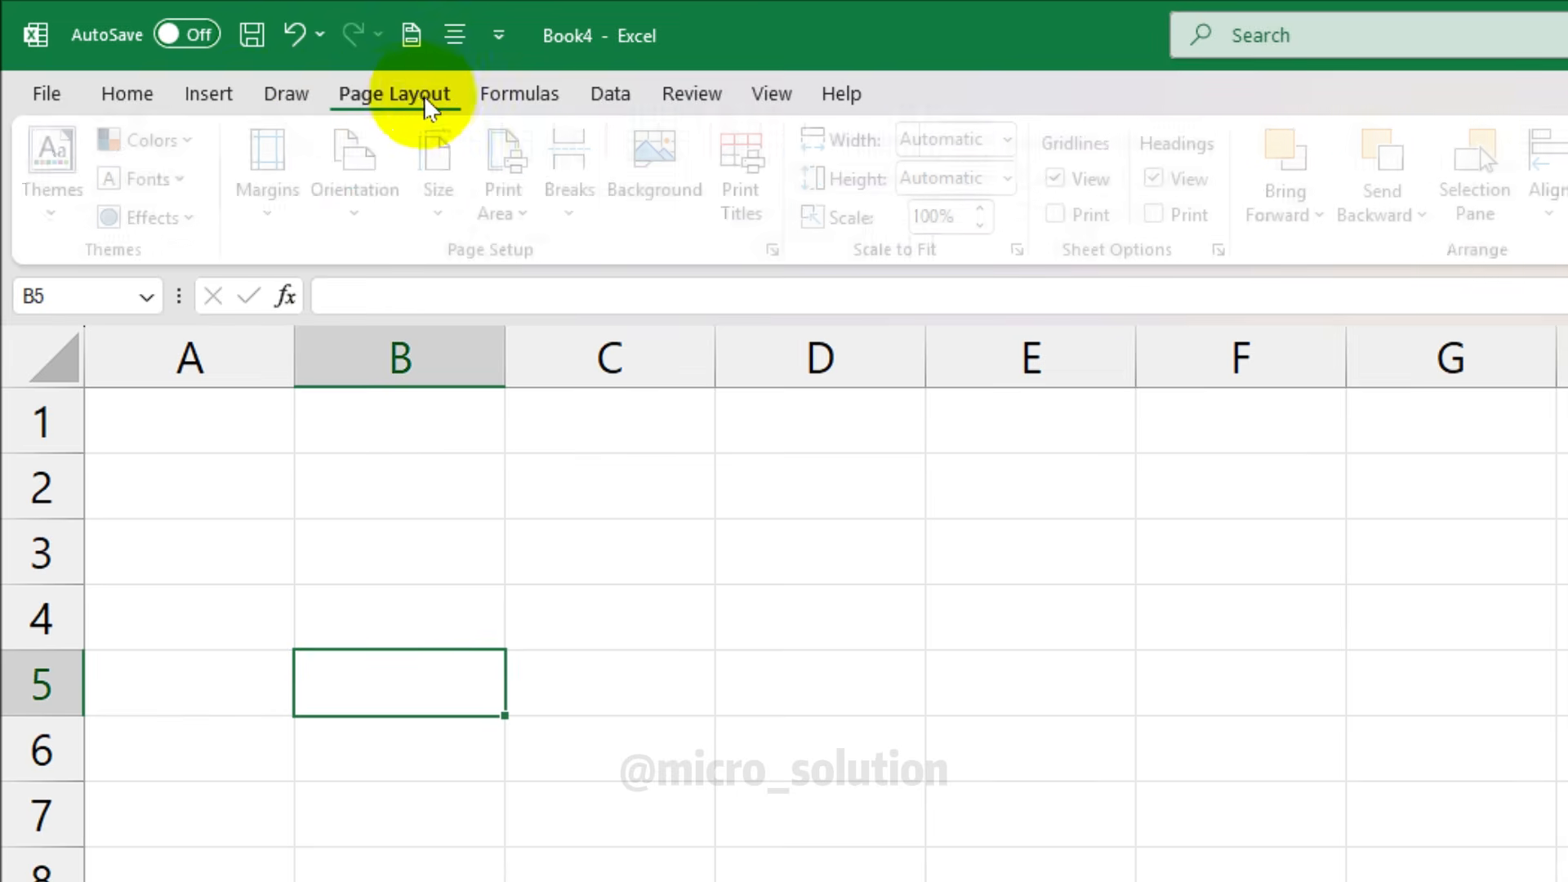
{"action": "left_click", "coordinate": [519, 93]}
{"action": "left_click", "coordinate": [608, 93]}
{"action": "left_click", "coordinate": [691, 90]}
{"action": "left_click", "coordinate": [768, 93]}
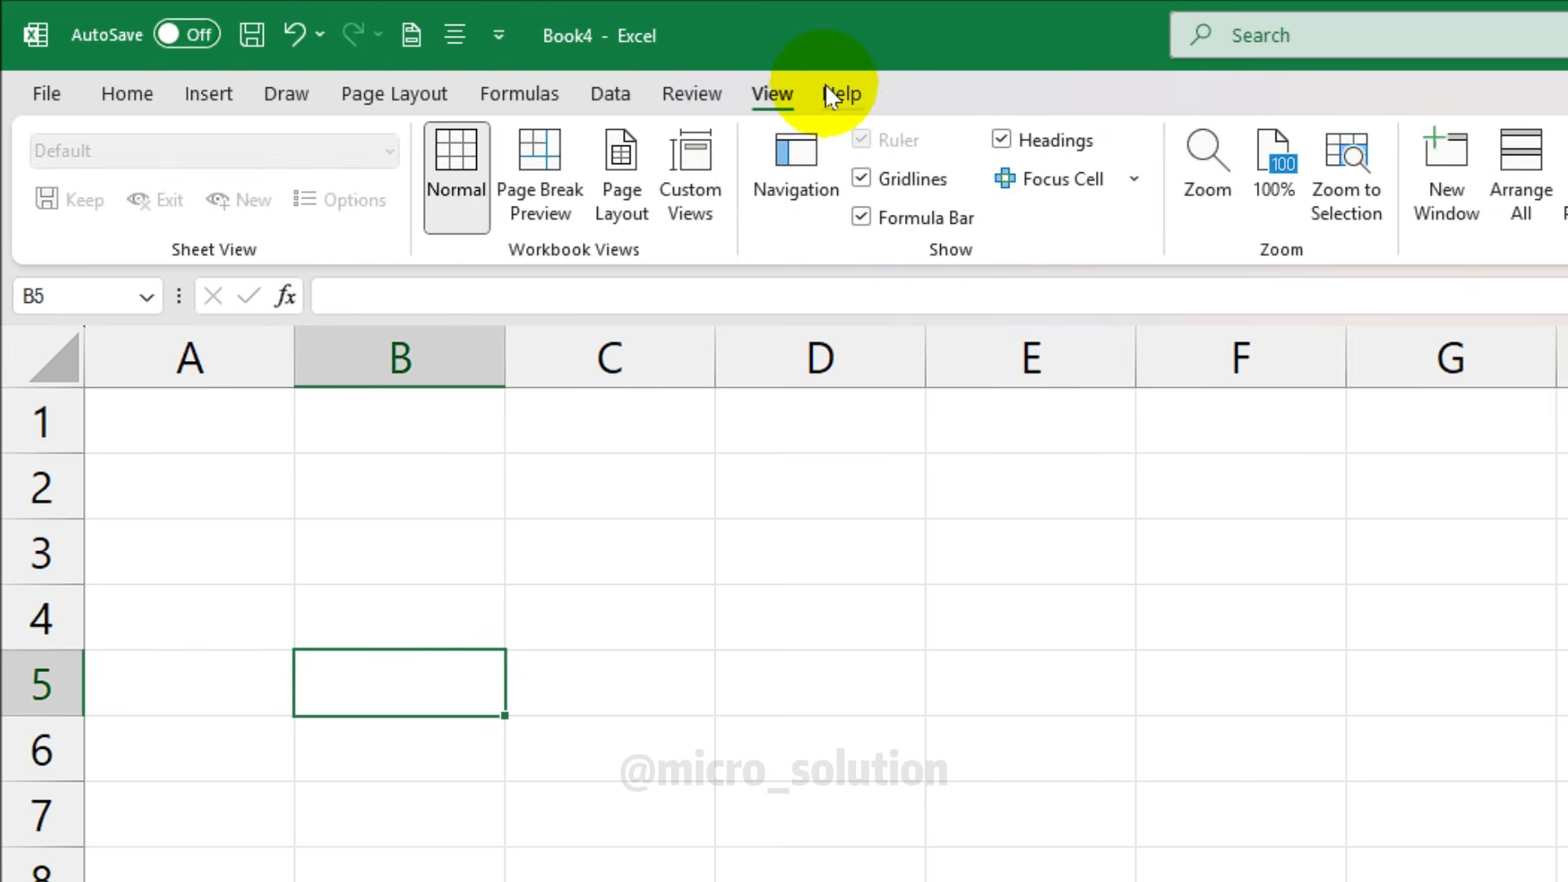
{"action": "left_click", "coordinate": [841, 93]}
{"action": "left_click", "coordinate": [127, 93]}
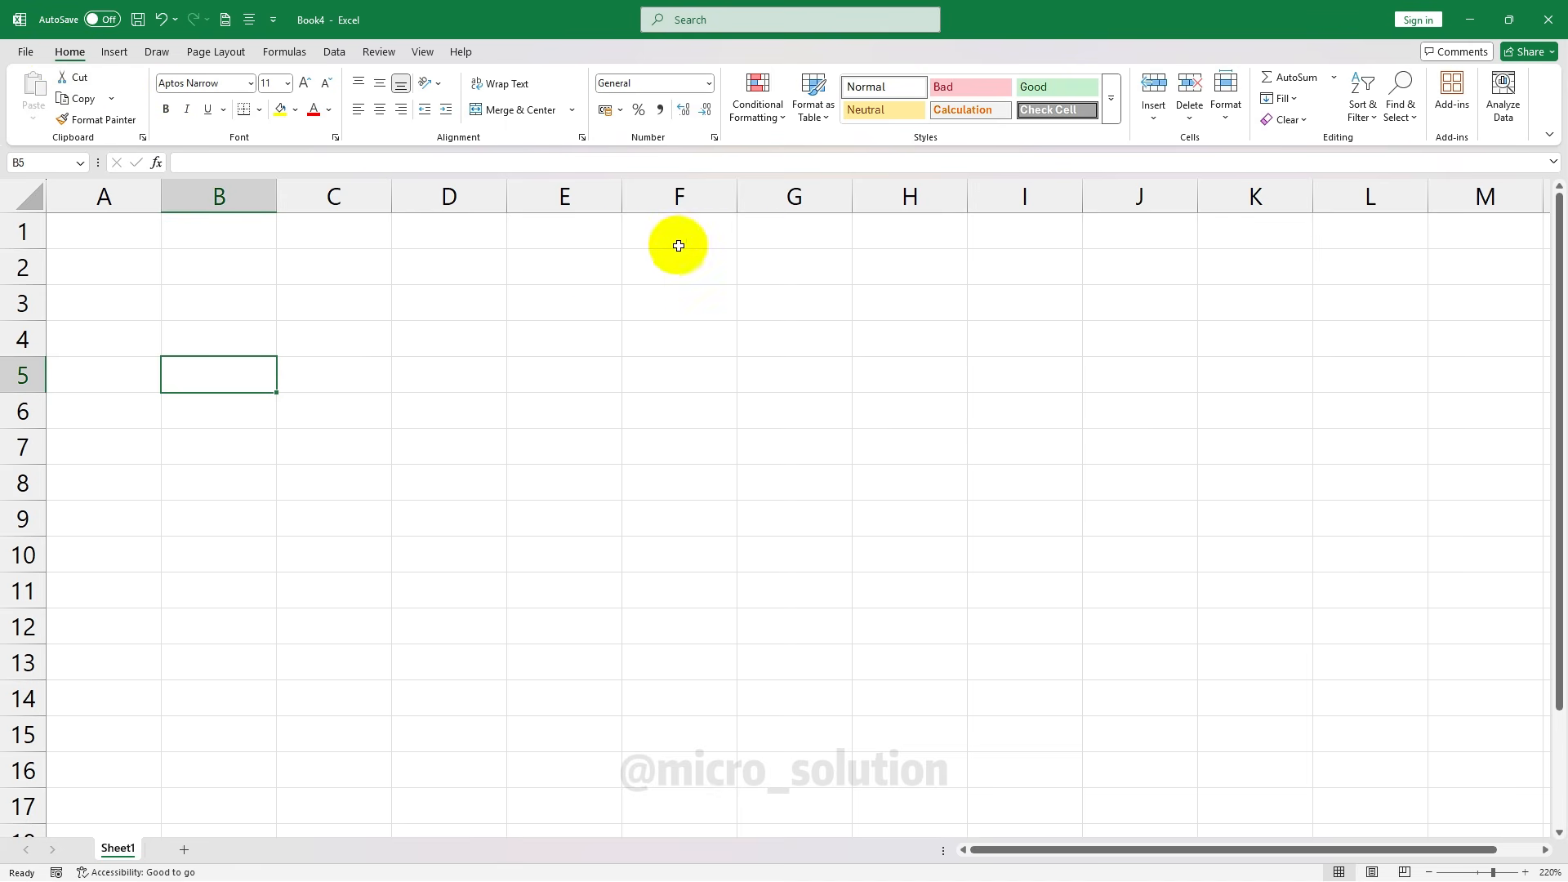
{"action": "left_click", "coordinate": [114, 51]}
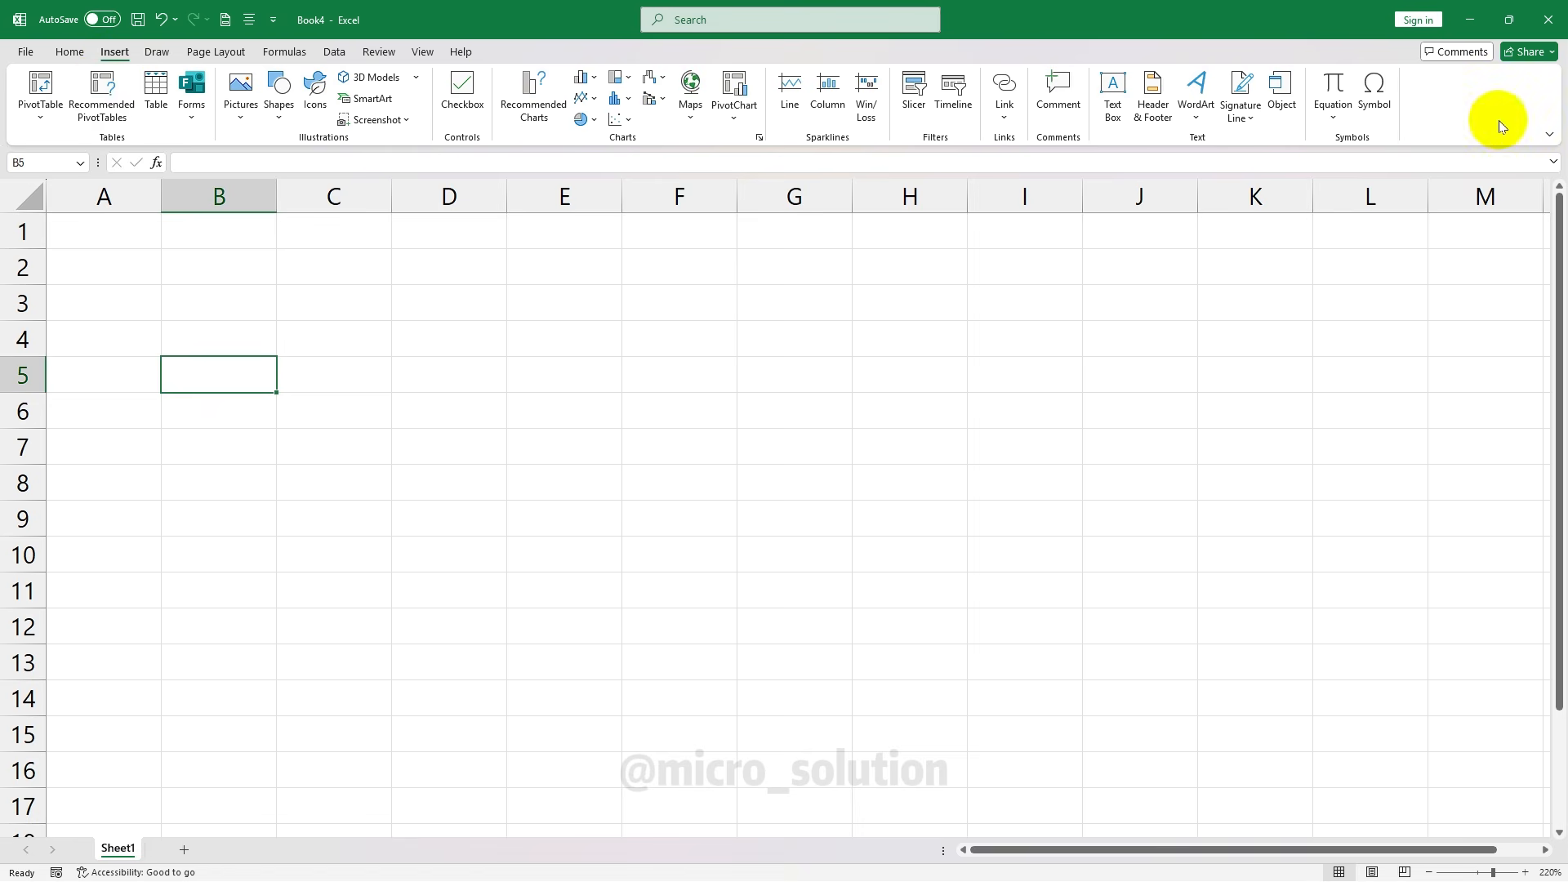
{"action": "left_click", "coordinate": [157, 52]}
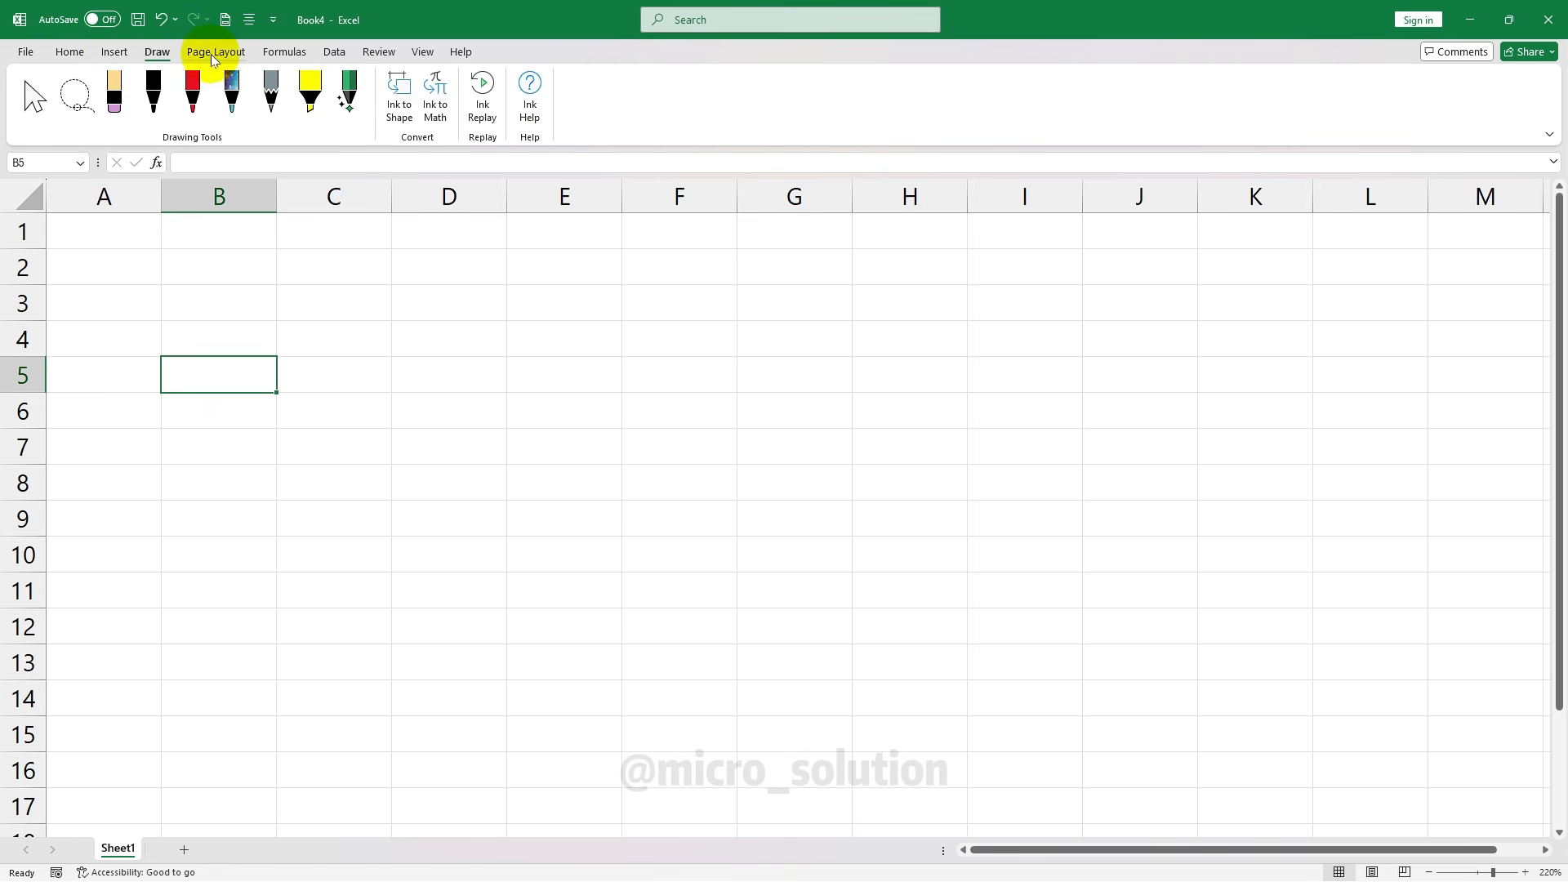
{"action": "left_click", "coordinate": [214, 52]}
{"action": "left_click", "coordinate": [84, 52]}
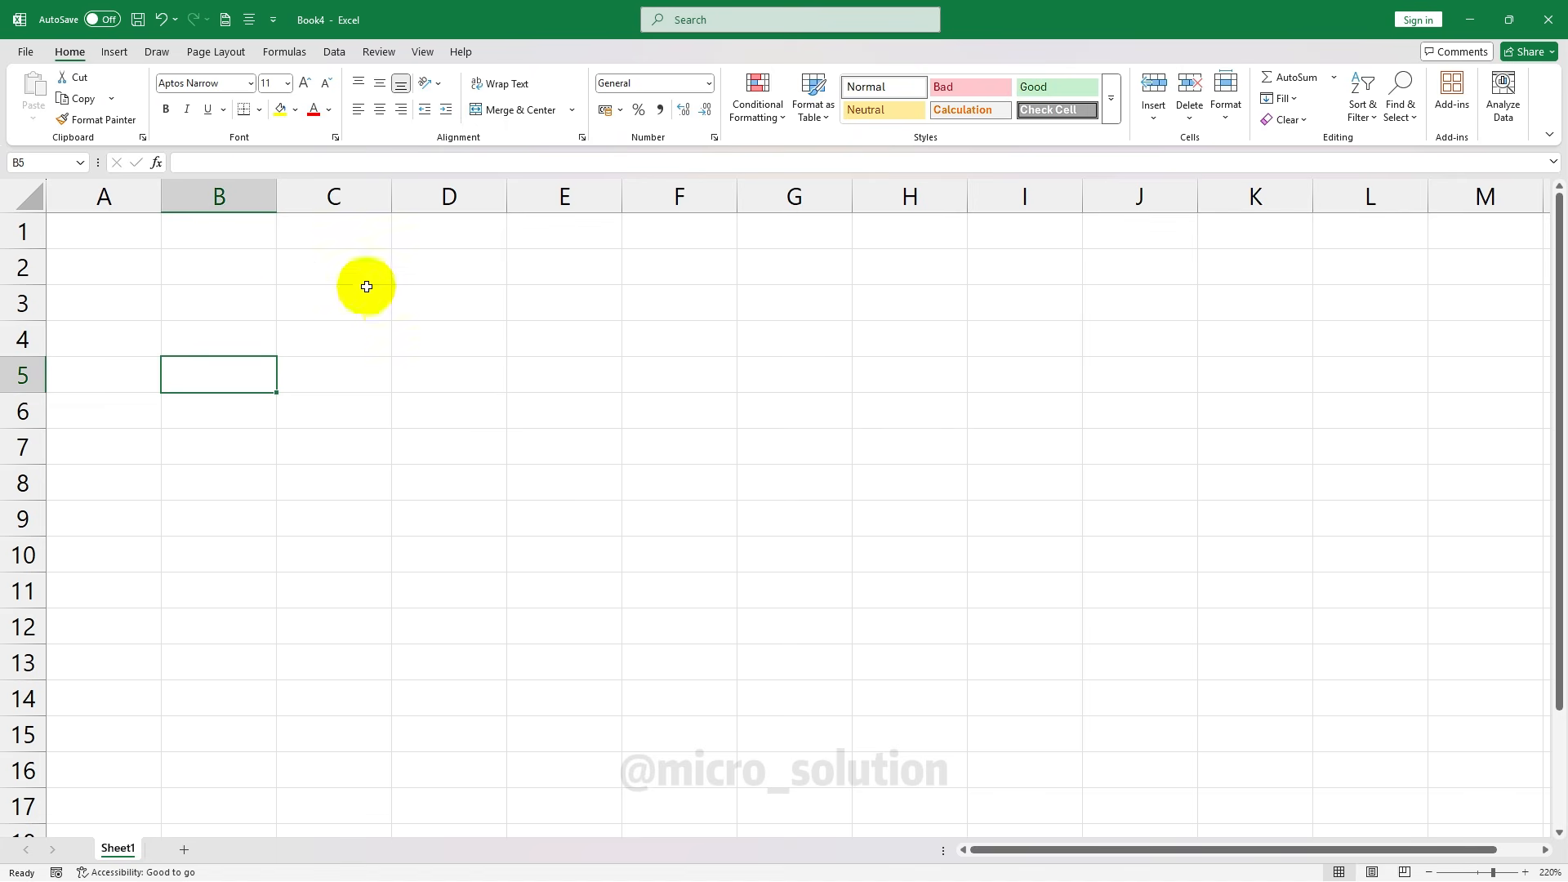
{"action": "left_click", "coordinate": [343, 380]}
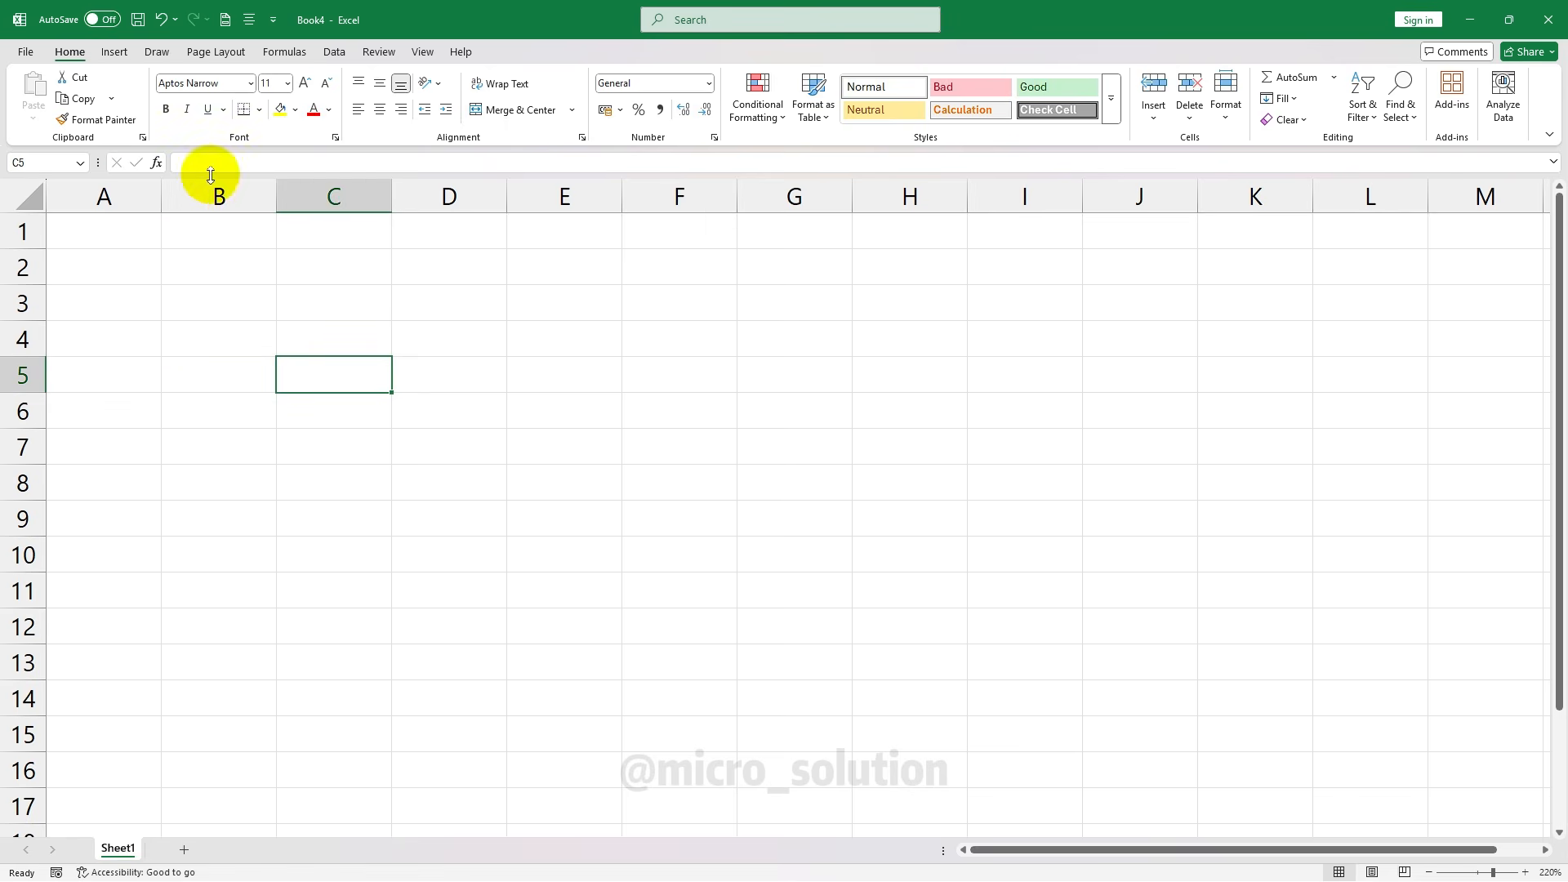
{"action": "left_click", "coordinate": [238, 161]}
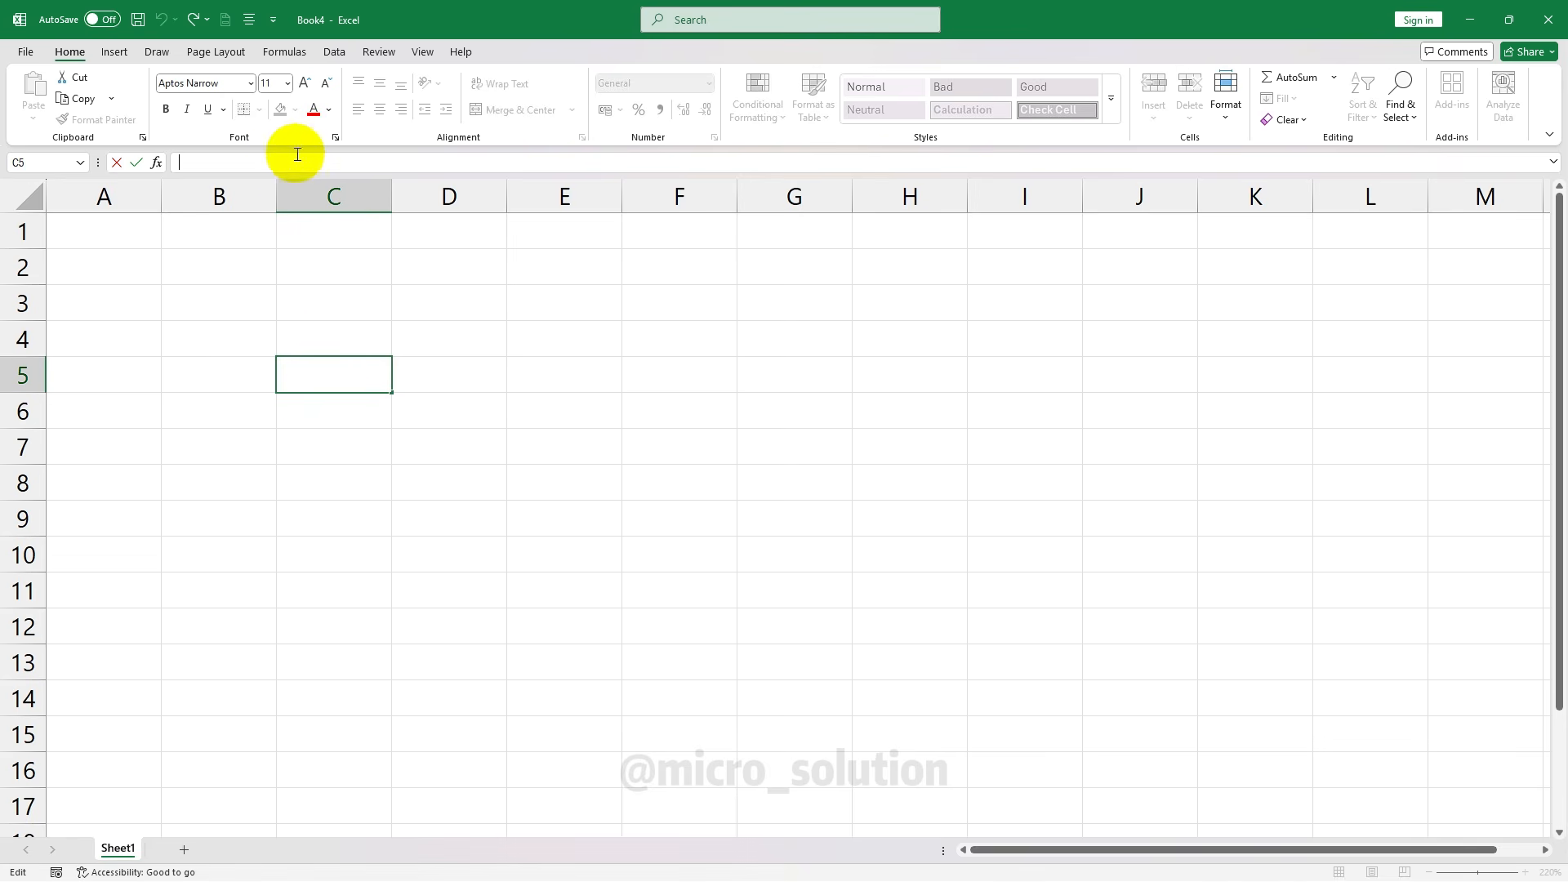
{"action": "left_click", "coordinate": [330, 343]}
{"action": "left_click", "coordinate": [214, 268]}
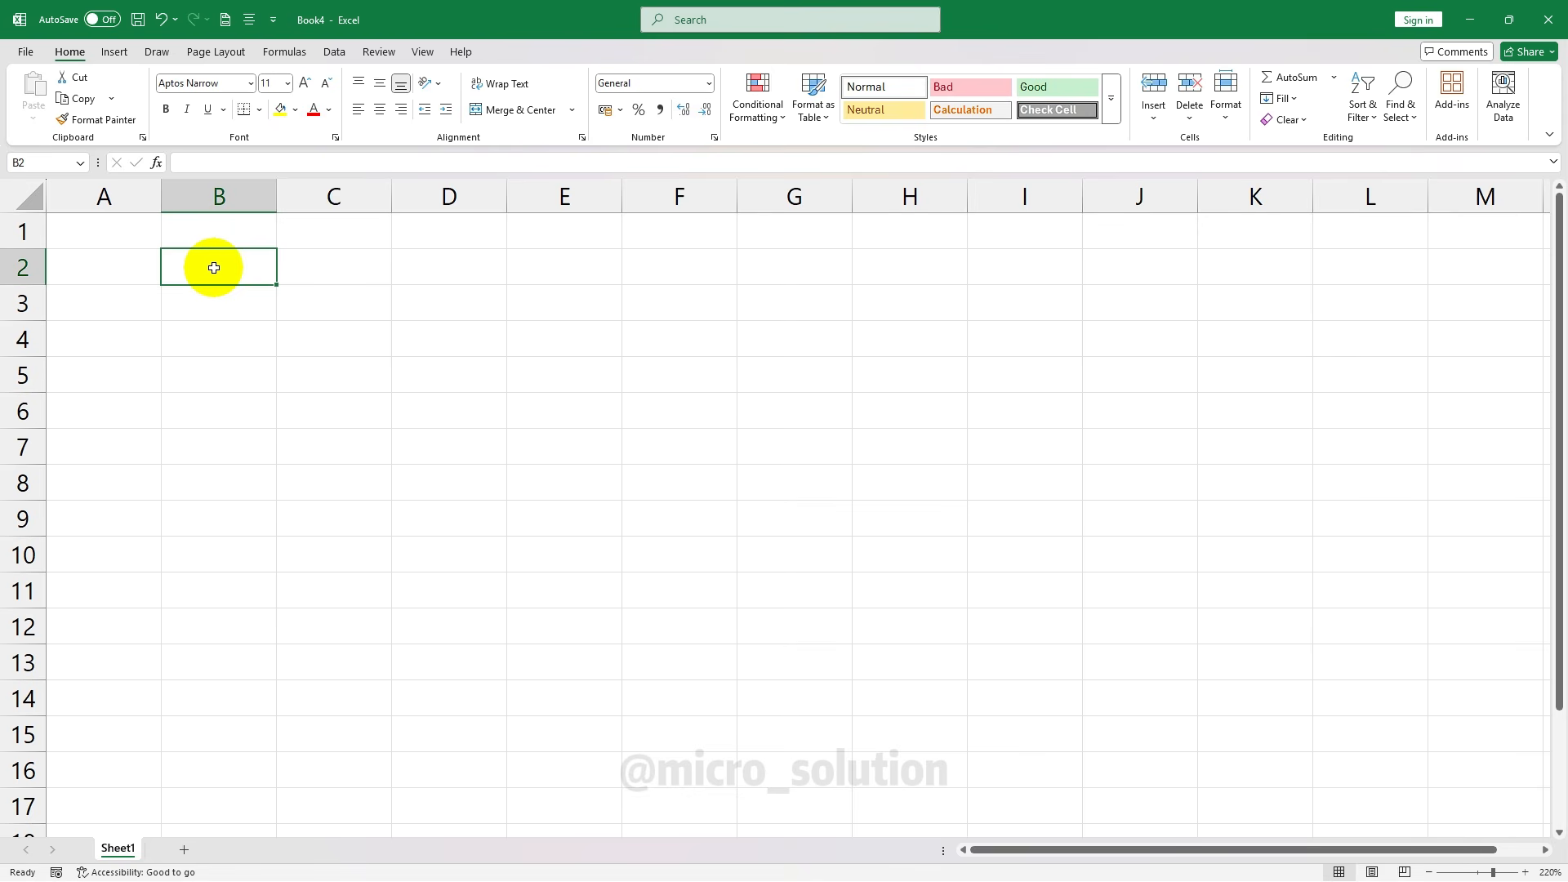
{"action": "left_click", "coordinate": [245, 161]}
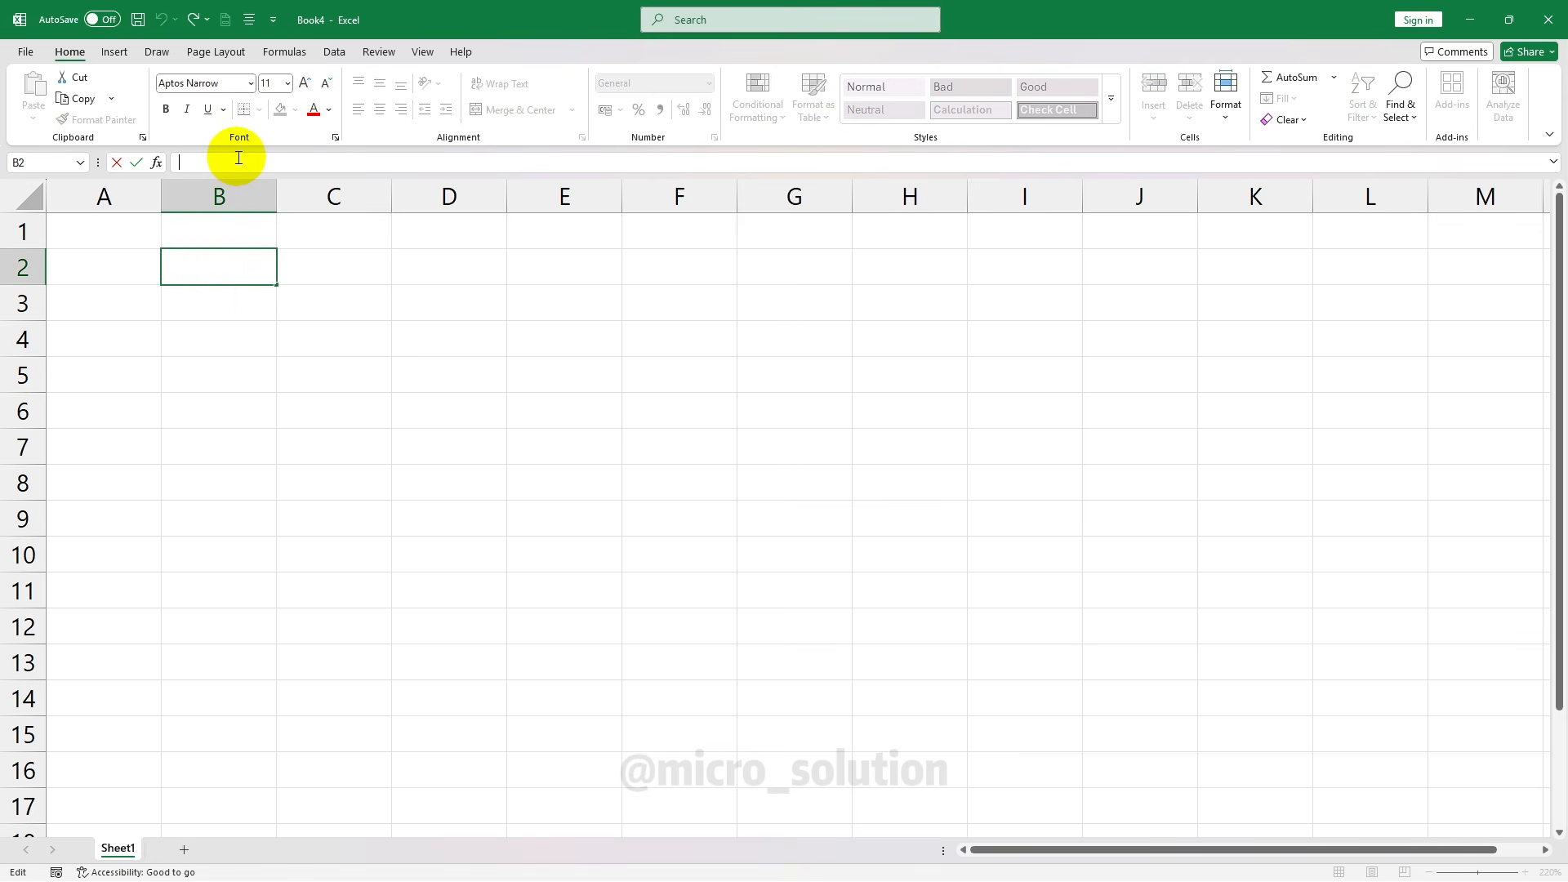
{"action": "left_click", "coordinate": [772, 441]}
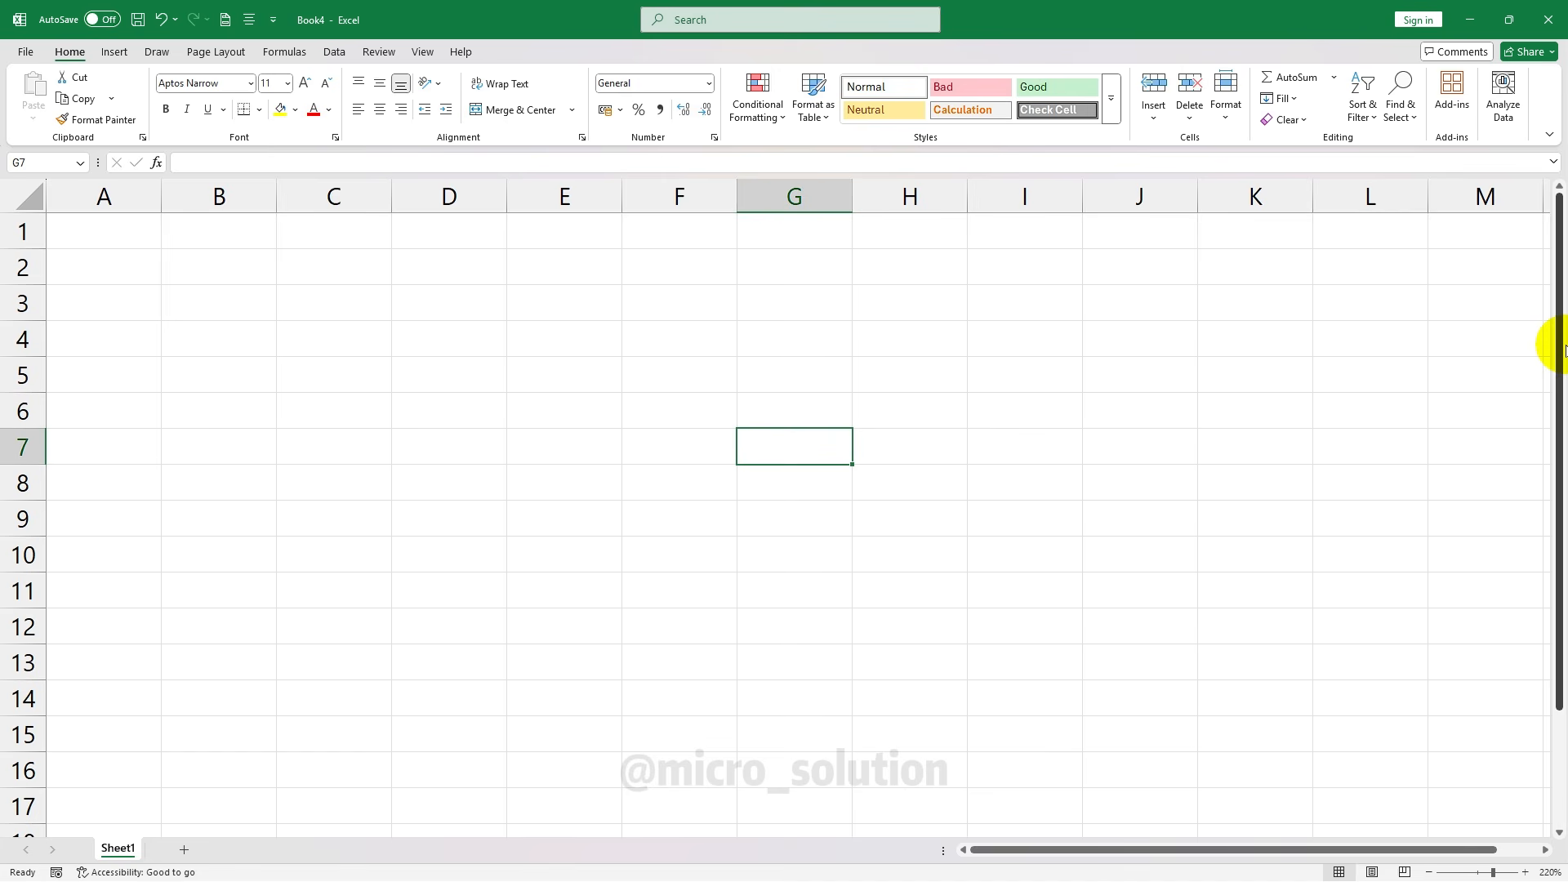
{"action": "left_click_drag", "start_coordinate": [1552, 340], "coordinate": [1544, 302]}
{"action": "left_click_drag", "start_coordinate": [1082, 849], "coordinate": [1021, 849]}
{"action": "left_click", "coordinate": [446, 234]}
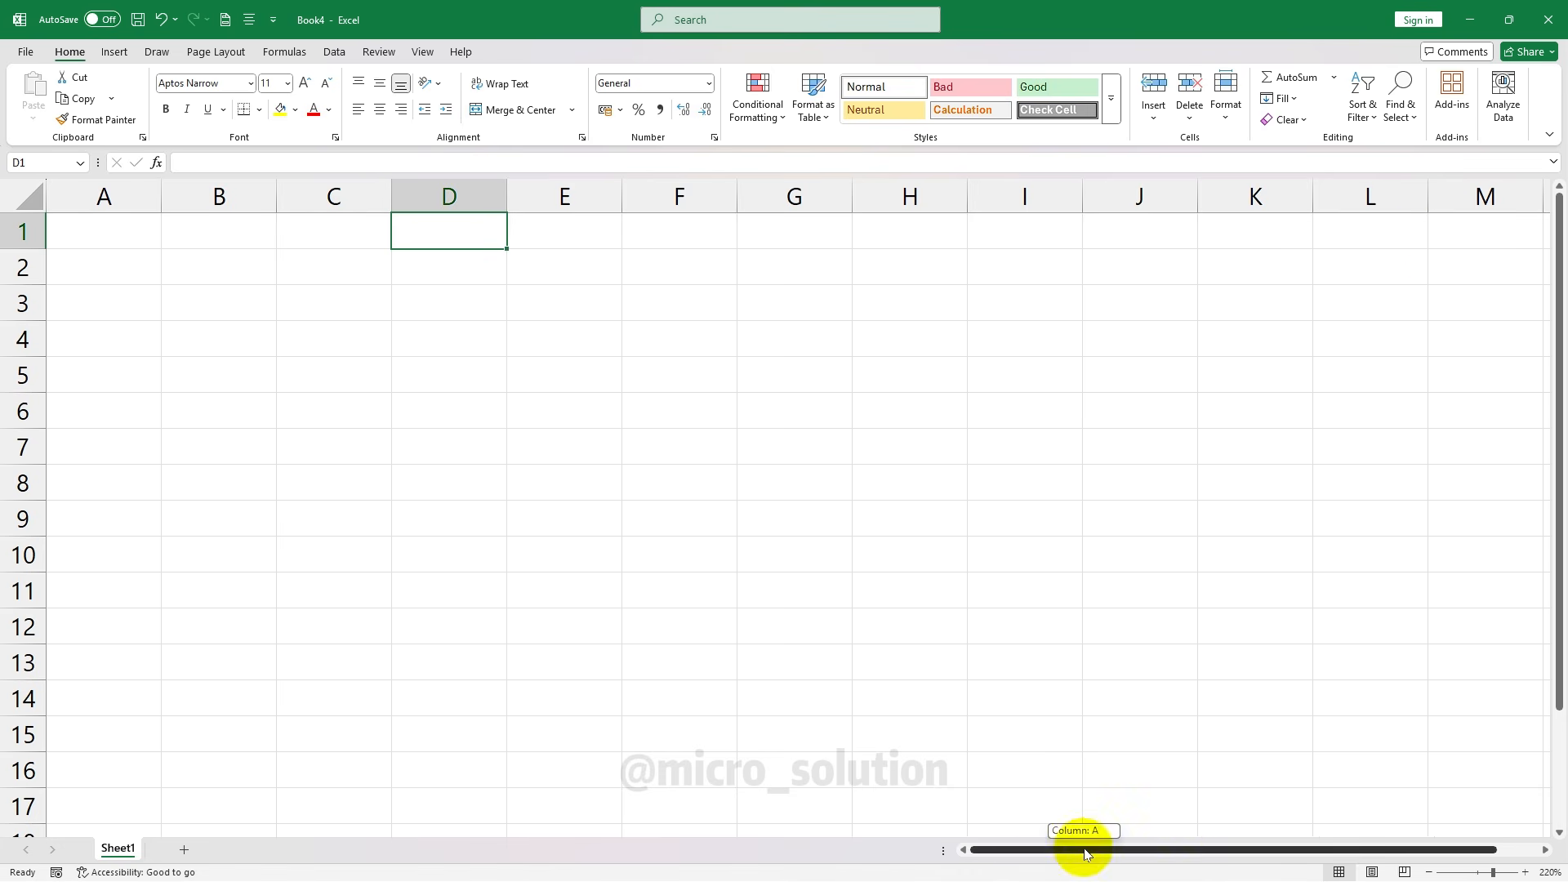
{"action": "left_click_drag", "start_coordinate": [1081, 846], "coordinate": [1305, 822]}
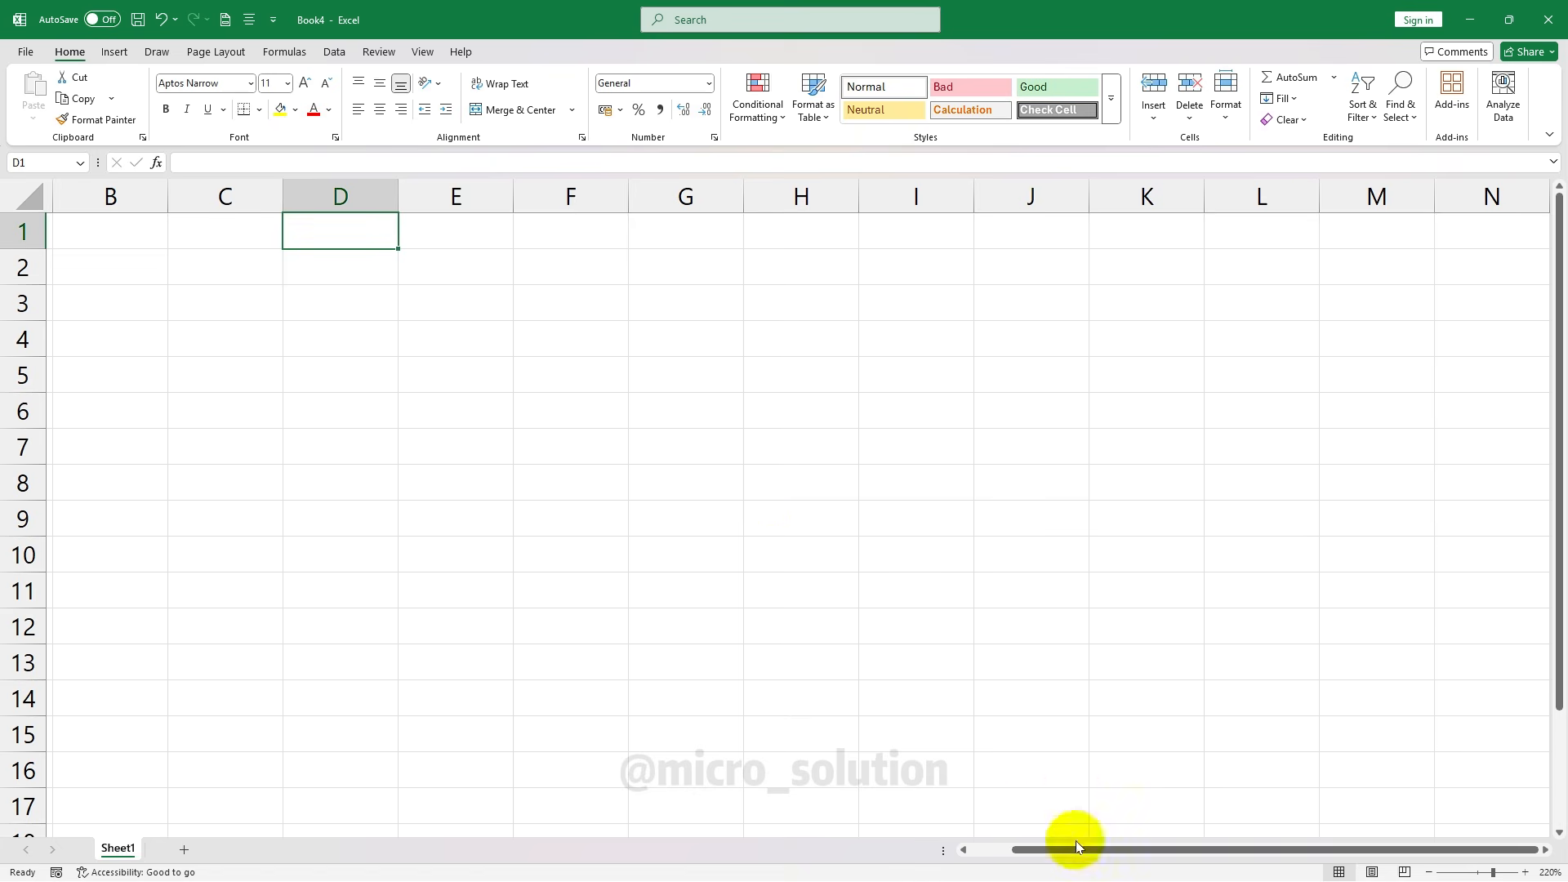
{"action": "left_click_drag", "start_coordinate": [1075, 848], "coordinate": [1216, 842]}
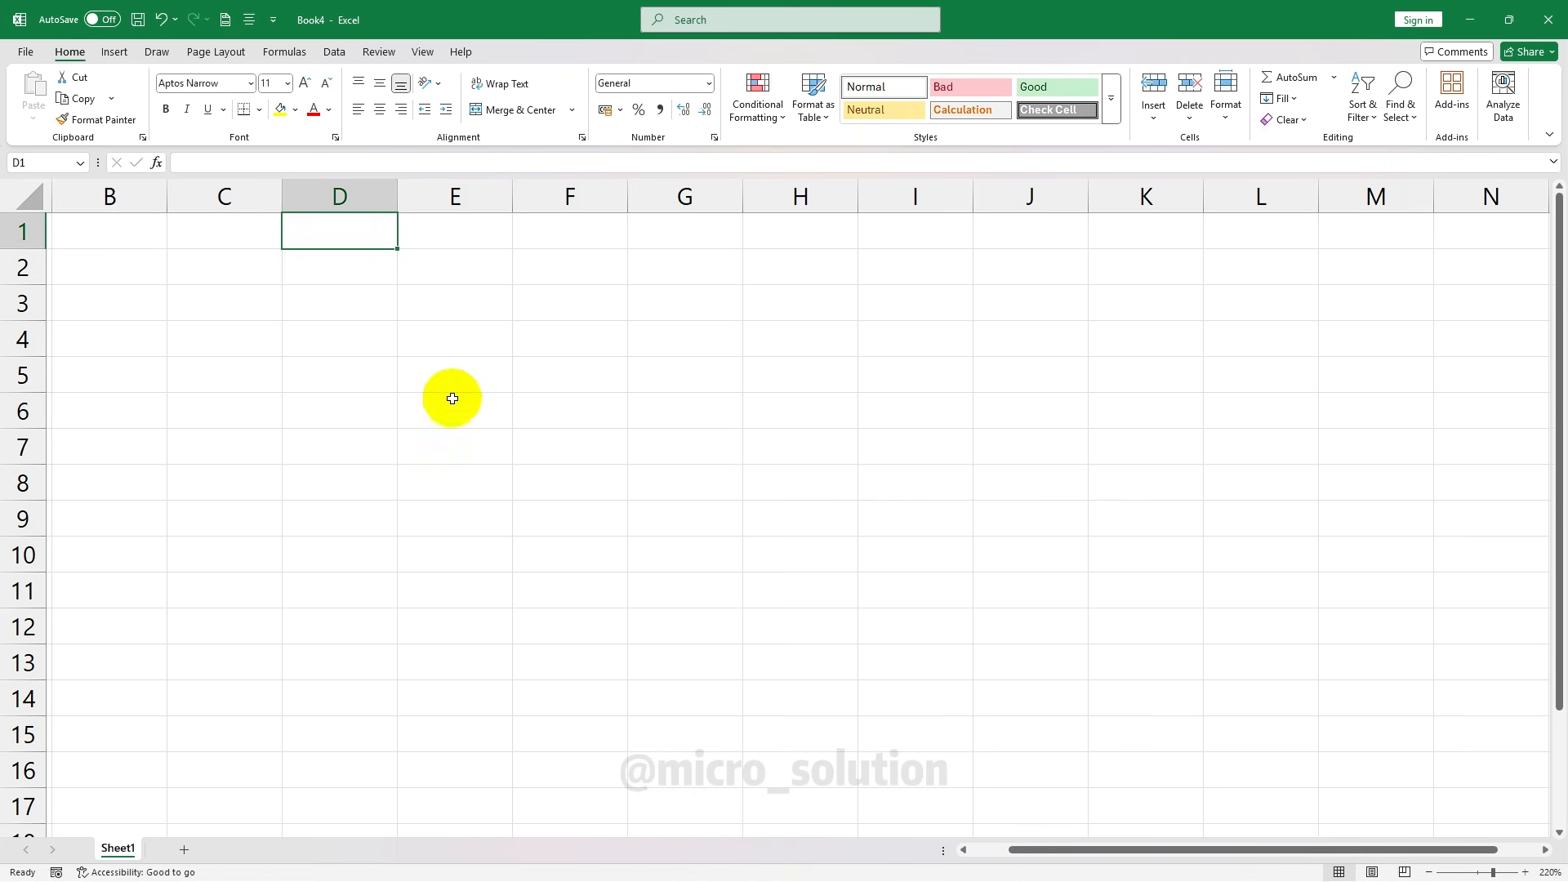
{"action": "scroll", "coordinate": [213, 343], "scroll_direction": "down", "scroll_amount": 20}
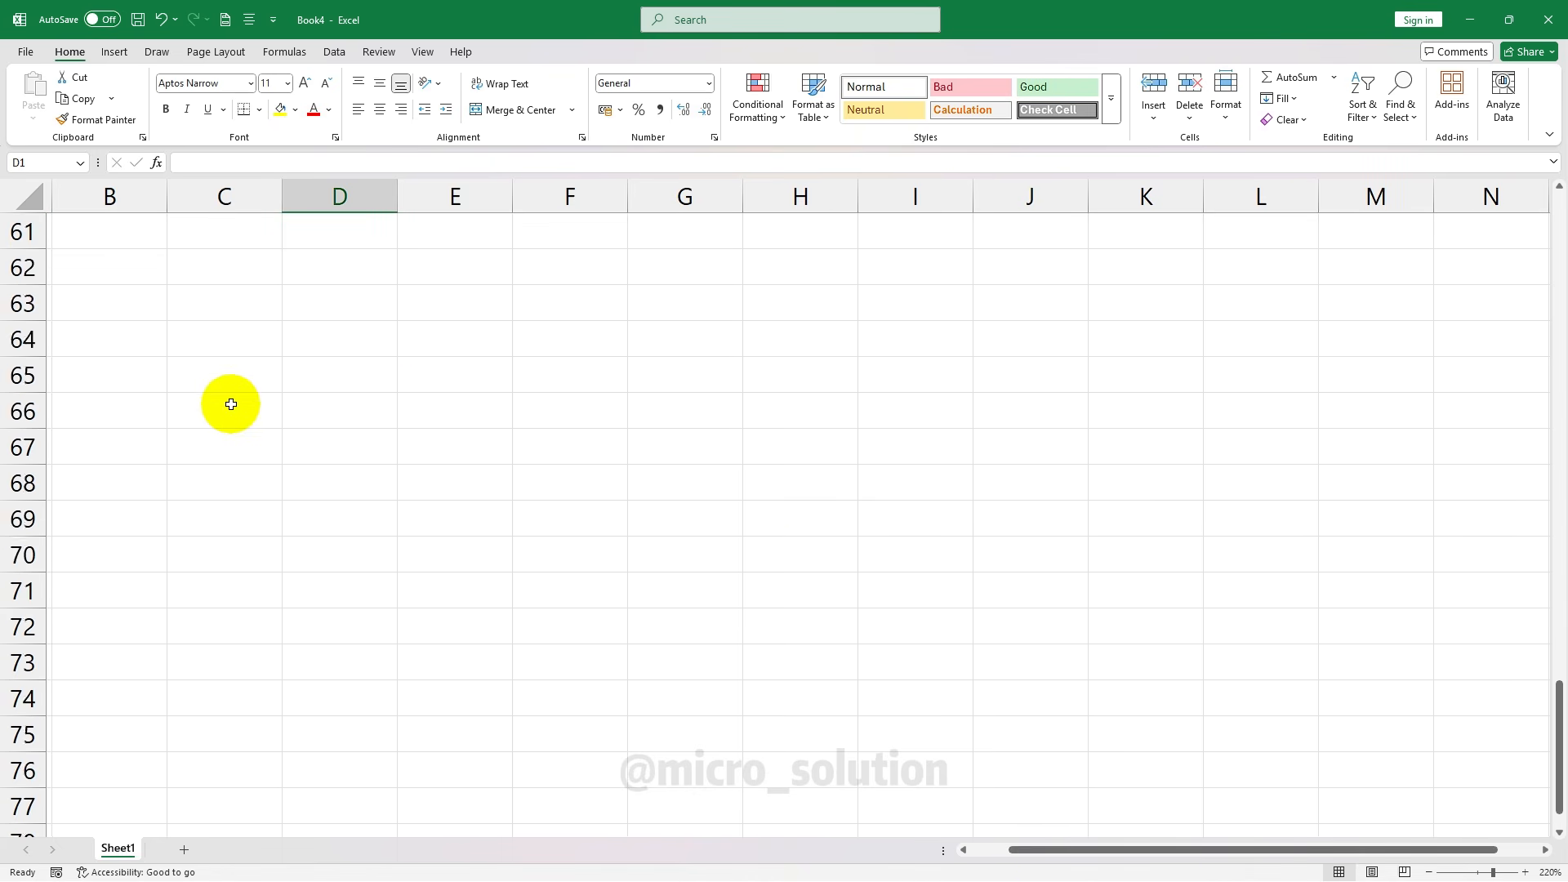
{"action": "left_click_drag", "start_coordinate": [1562, 741], "coordinate": [1544, 365]}
{"action": "left_click_drag", "start_coordinate": [1558, 594], "coordinate": [1556, 224]}
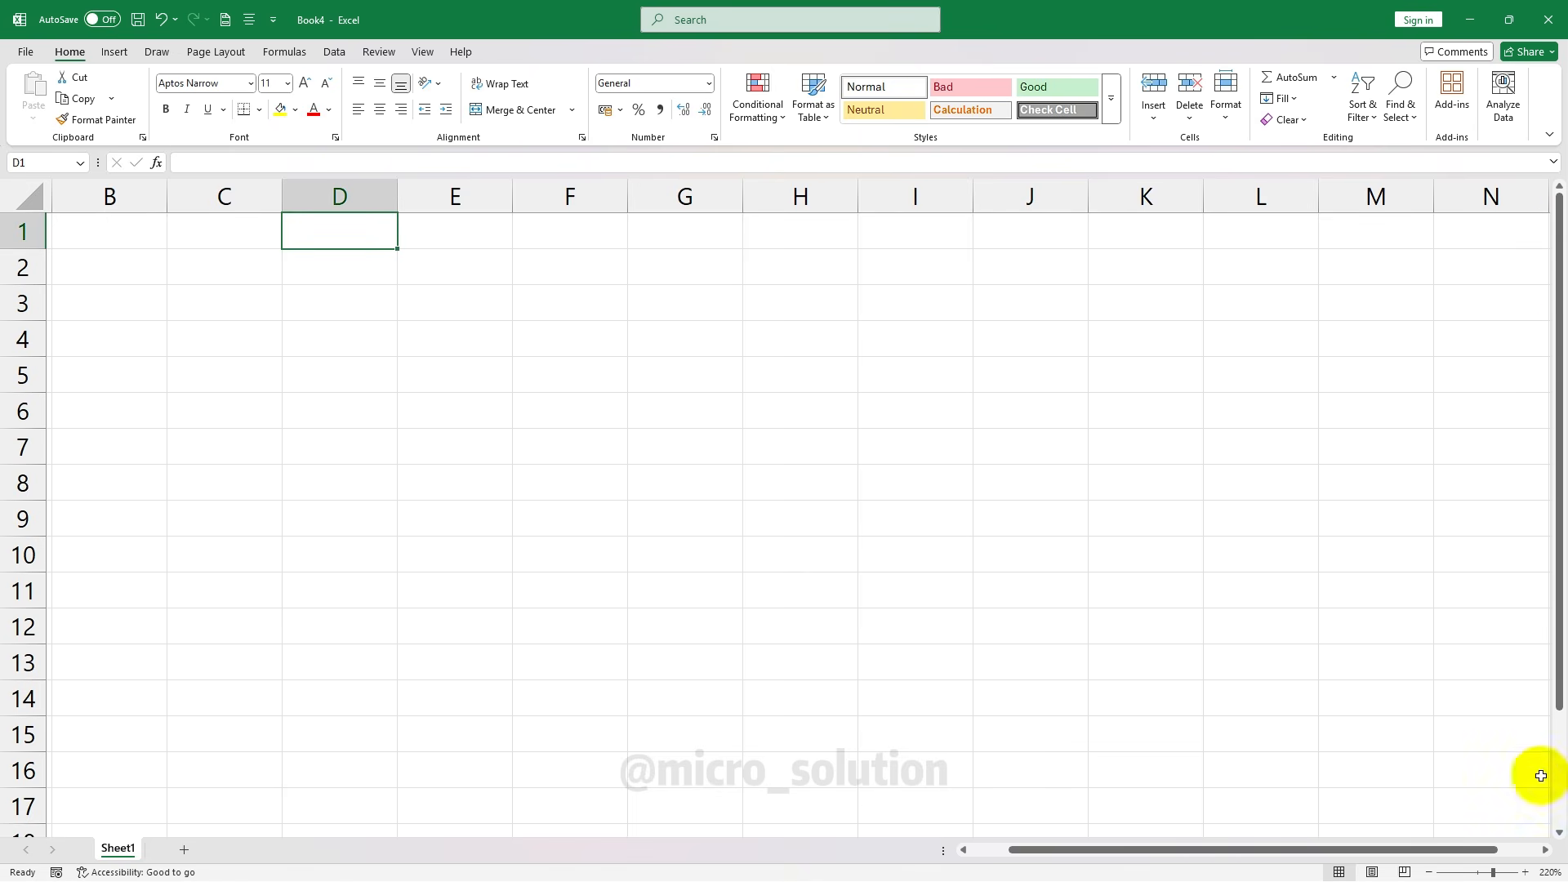
{"action": "scroll", "coordinate": [1544, 812], "scroll_direction": "down", "scroll_amount": 2}
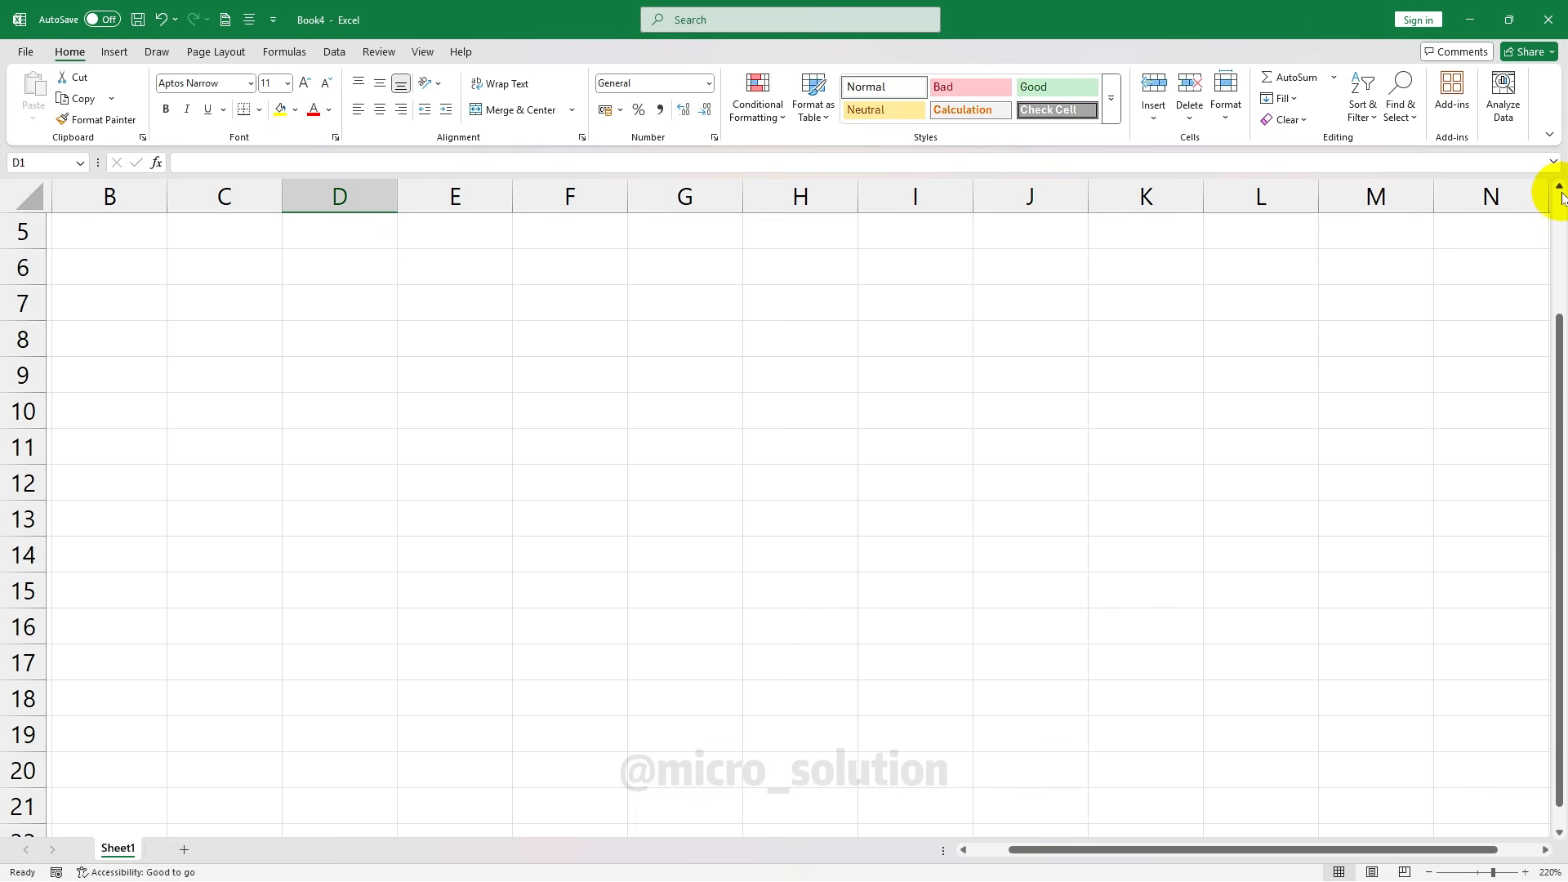
{"action": "scroll", "coordinate": [1551, 200], "scroll_direction": "up", "scroll_amount": 2}
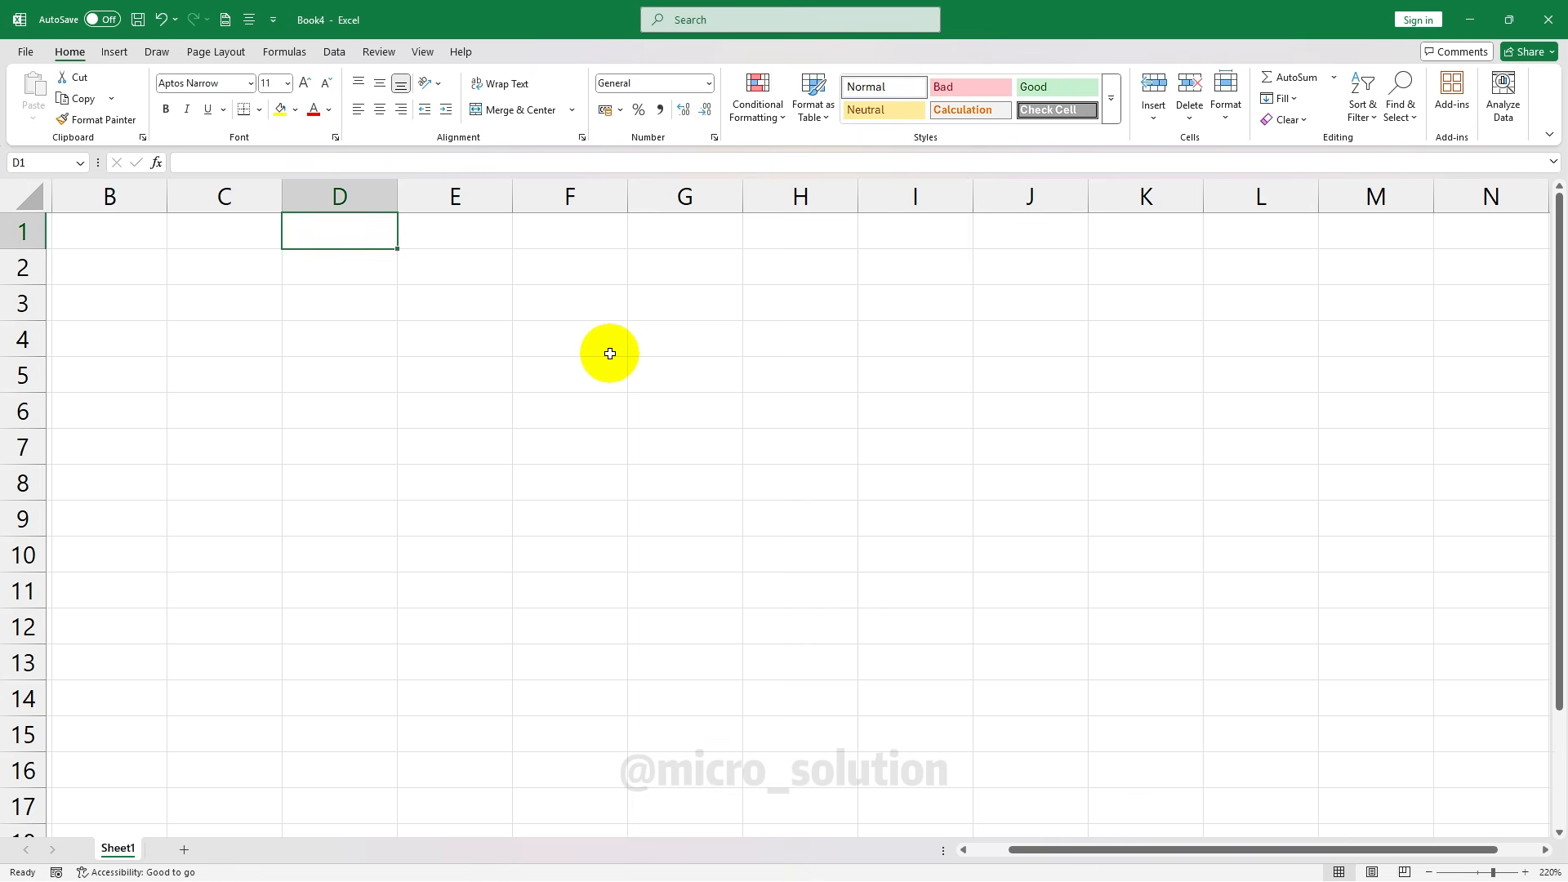
{"action": "scroll", "coordinate": [588, 303], "scroll_direction": "down", "scroll_amount": 18}
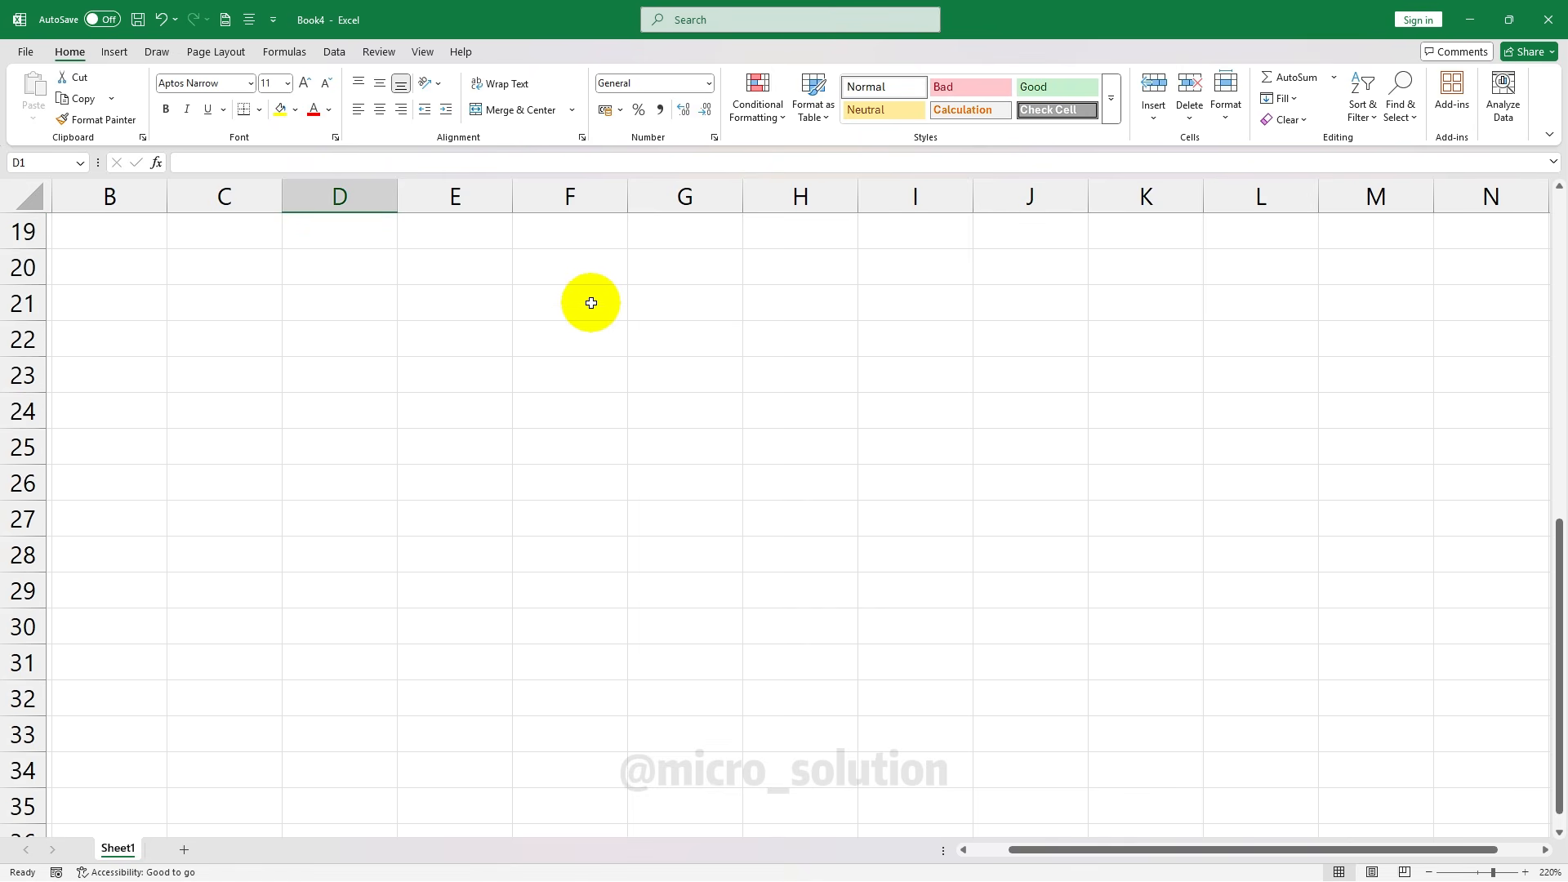
{"action": "scroll", "coordinate": [596, 393], "scroll_direction": "down", "scroll_amount": 15}
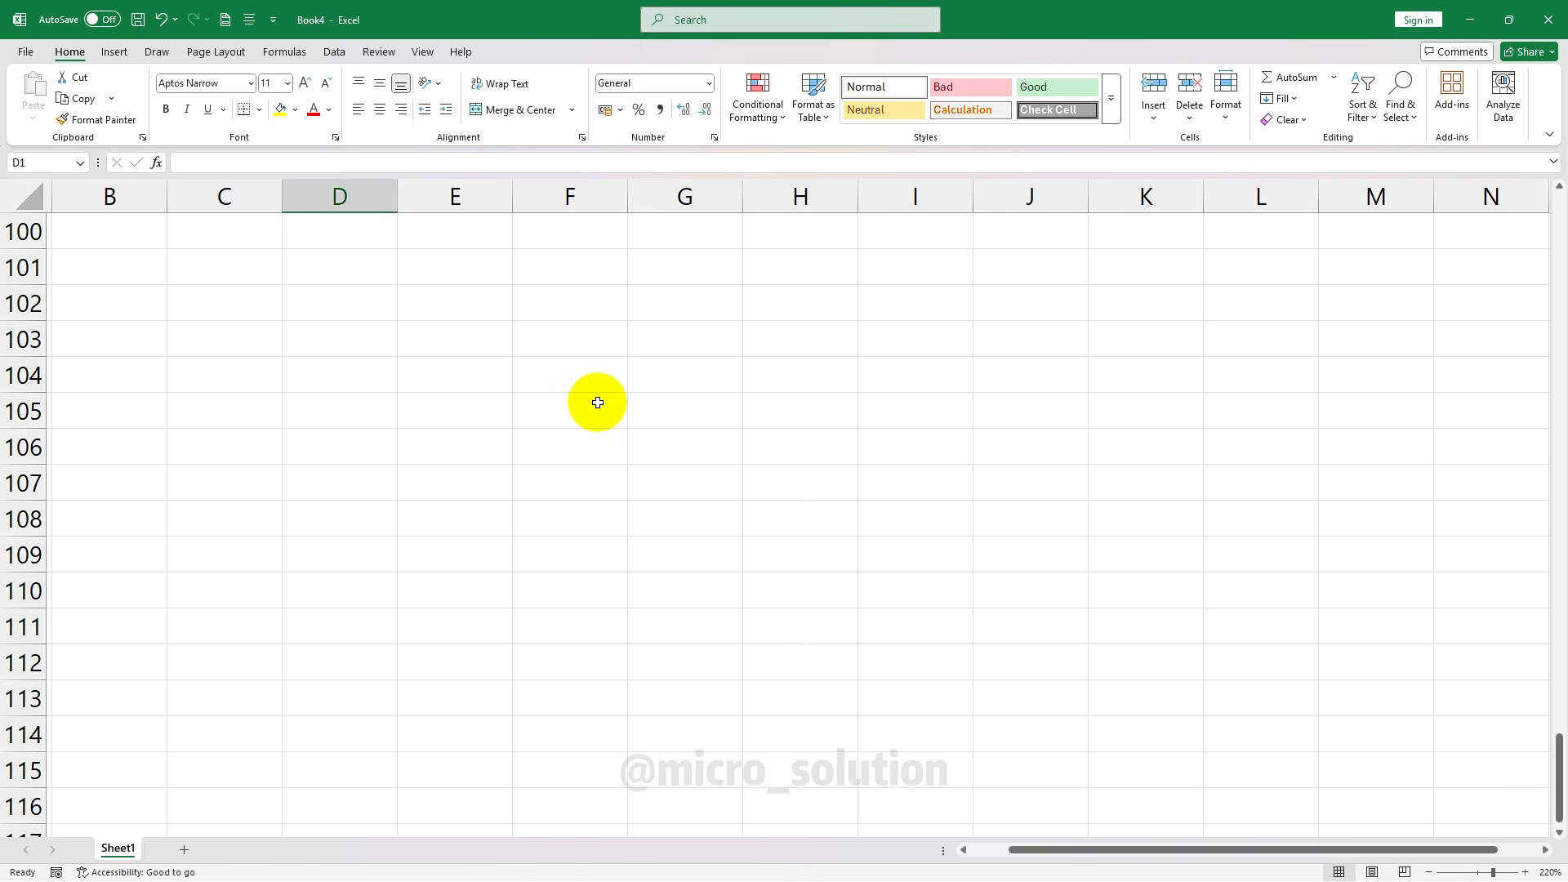
{"action": "scroll", "coordinate": [596, 402], "scroll_direction": "up", "scroll_amount": 20}
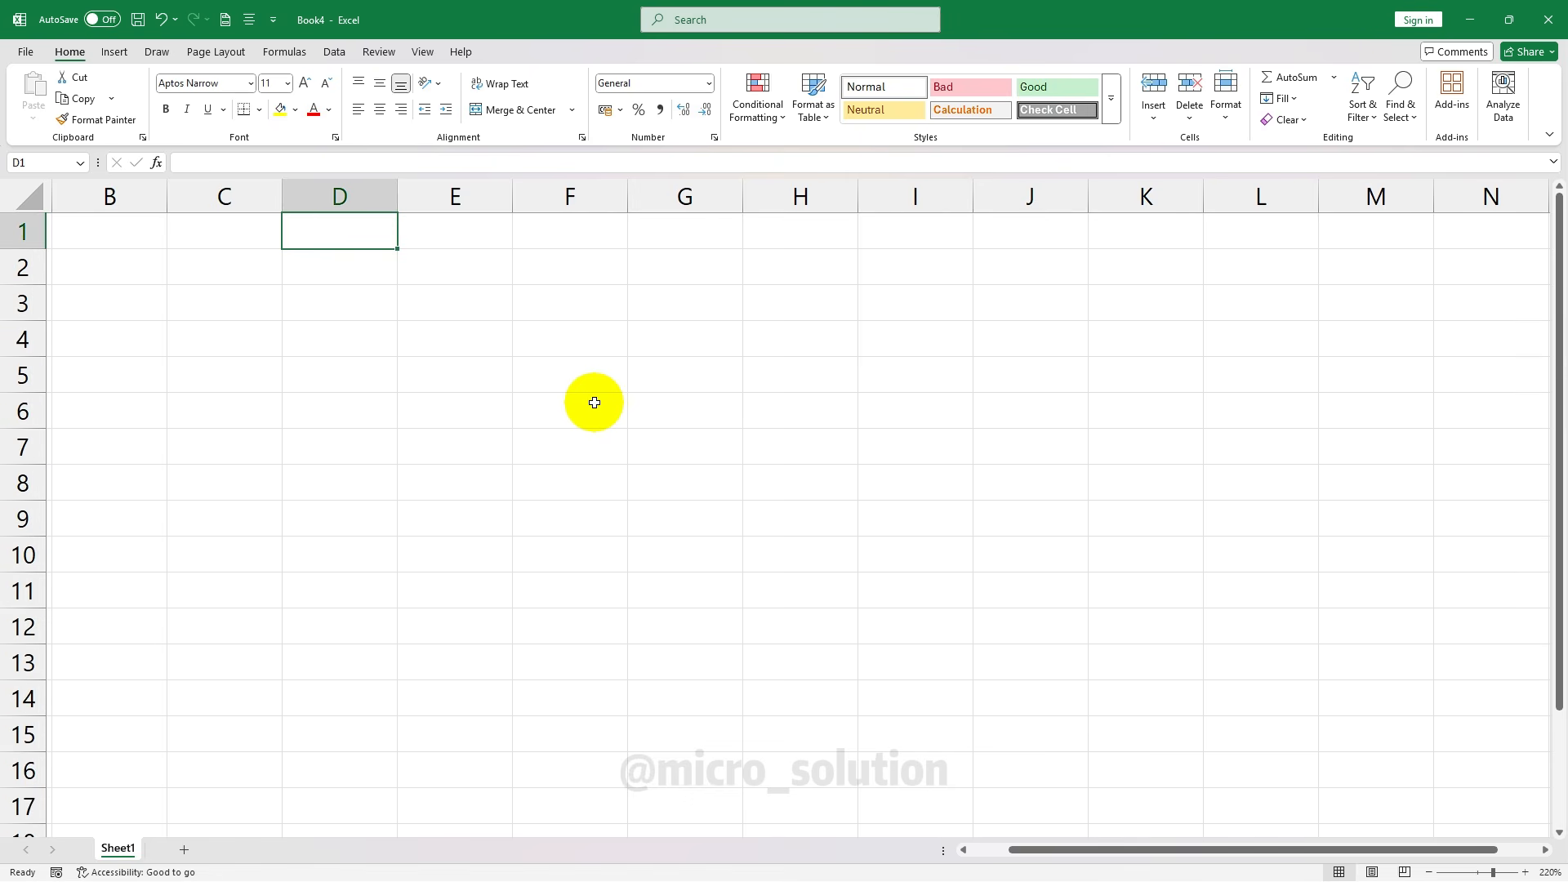
{"action": "left_click", "coordinate": [116, 238]}
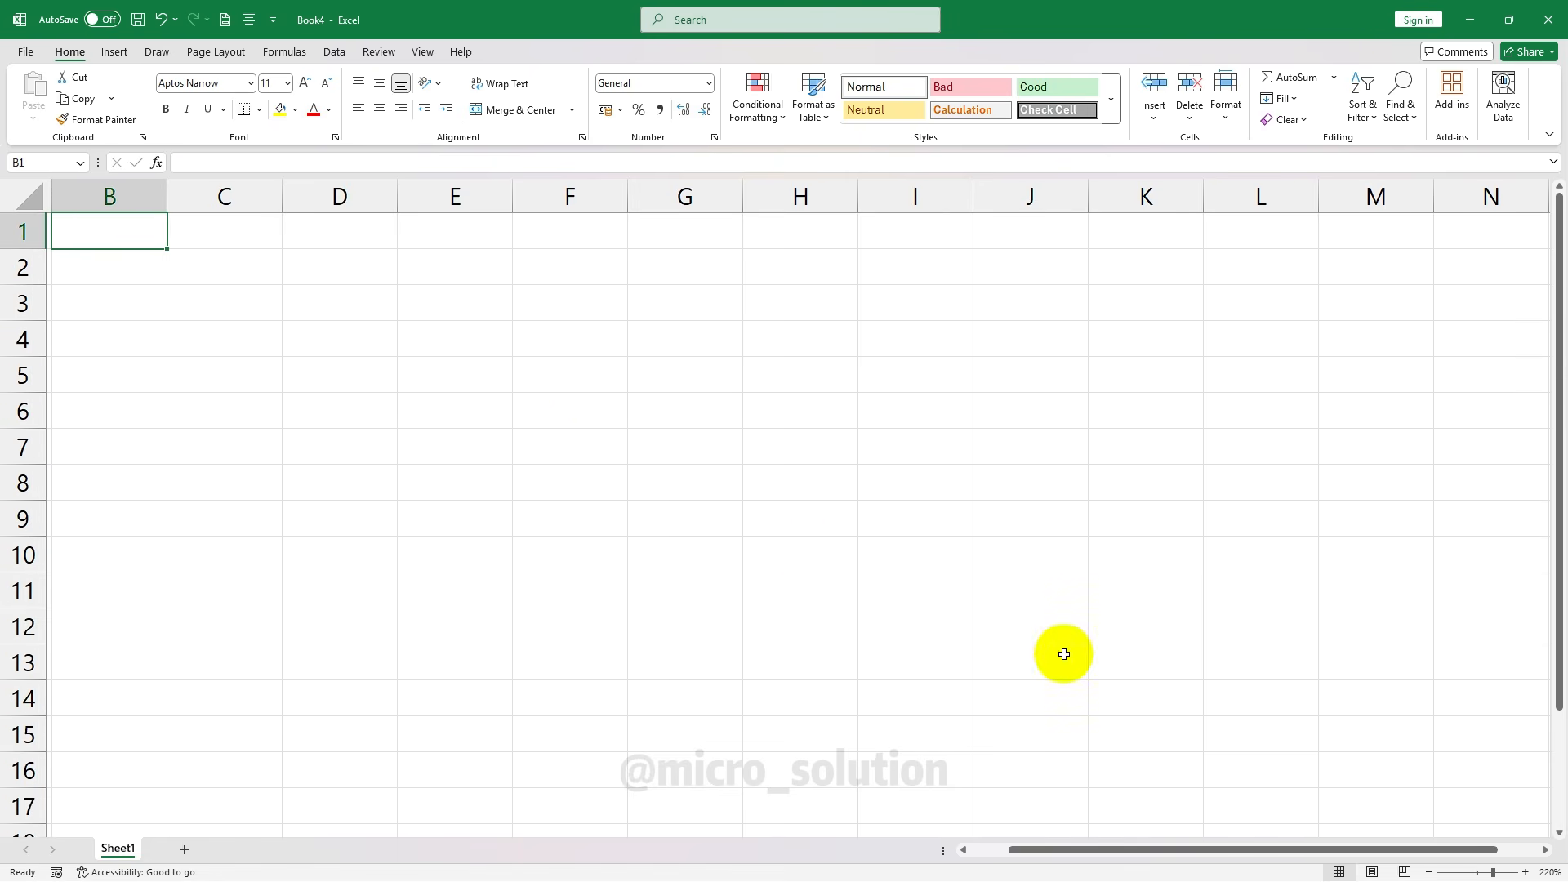
{"action": "left_click_drag", "start_coordinate": [1099, 854], "coordinate": [1342, 839]}
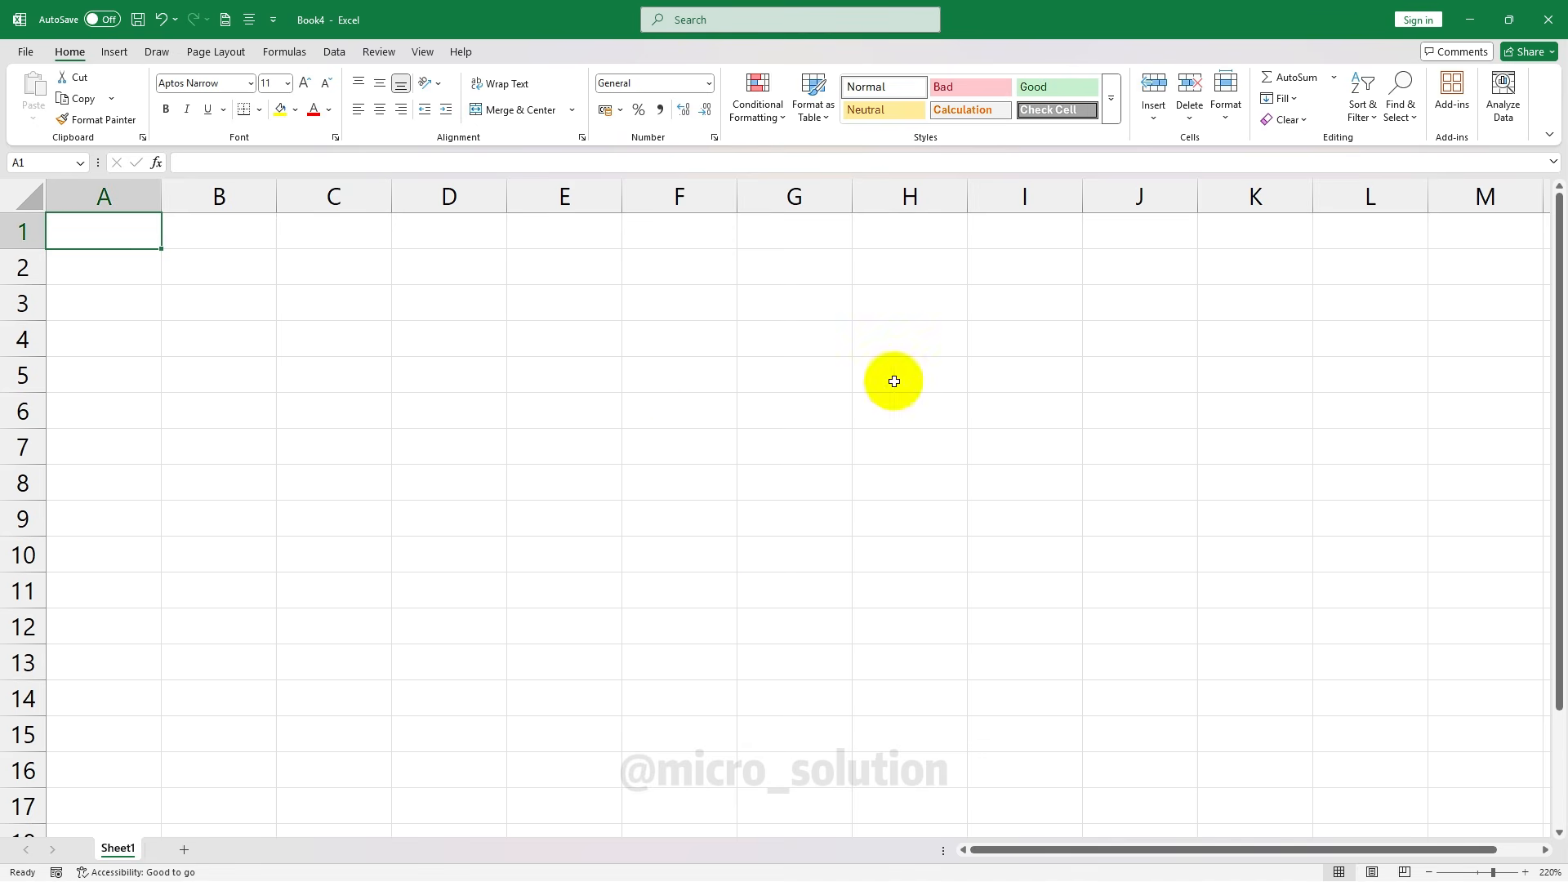
{"action": "left_click", "coordinate": [633, 371]}
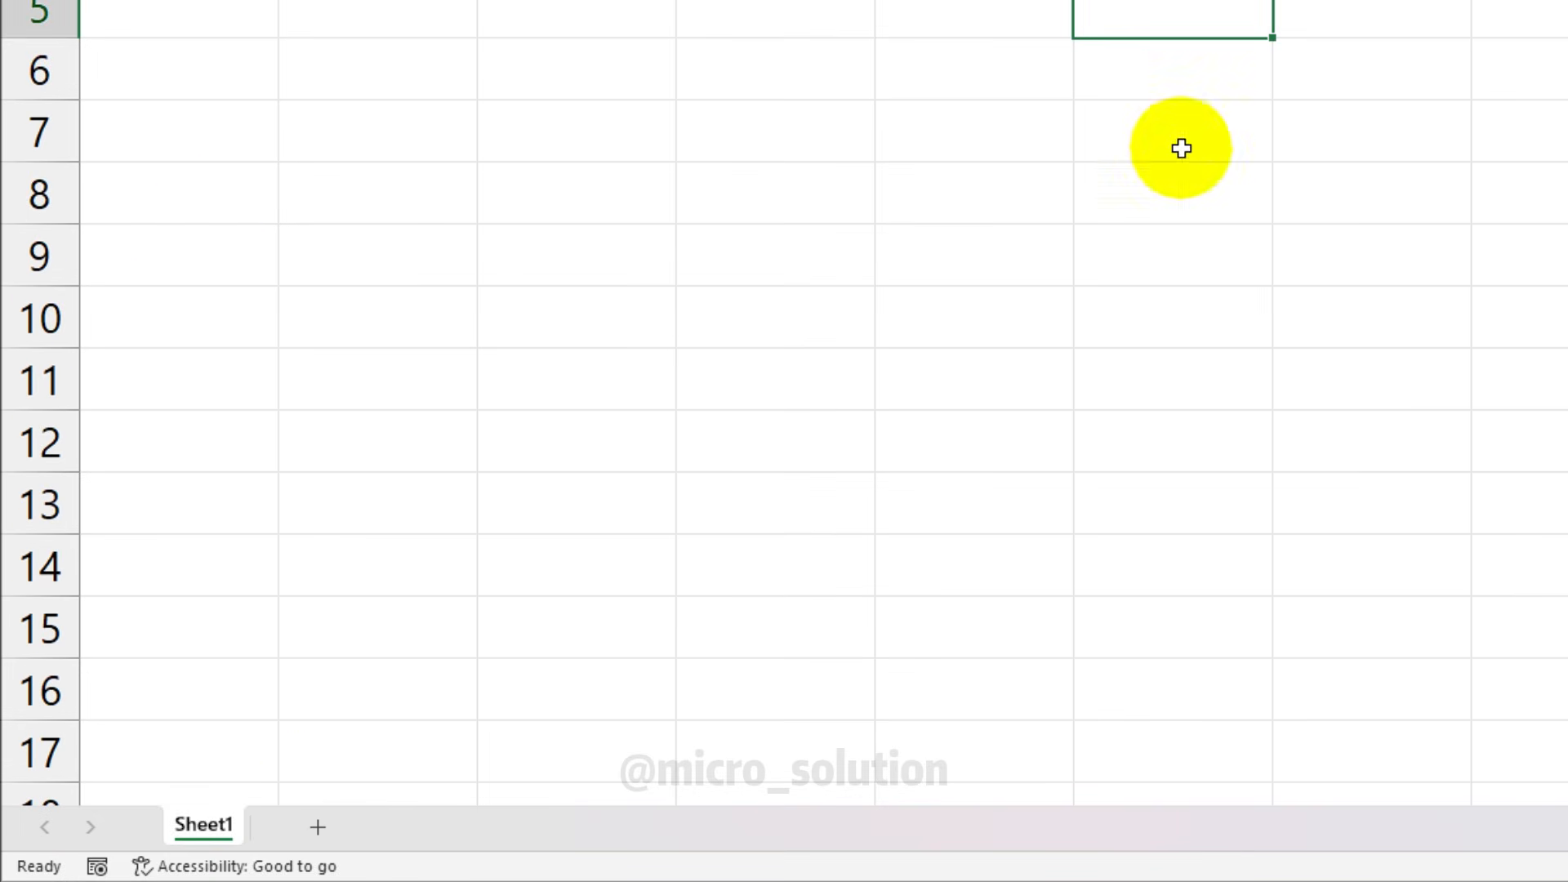
Add Sheet2 and Sheet3, return to Sheet1, and select cell D3
{"action": "left_click", "coordinate": [319, 829]}
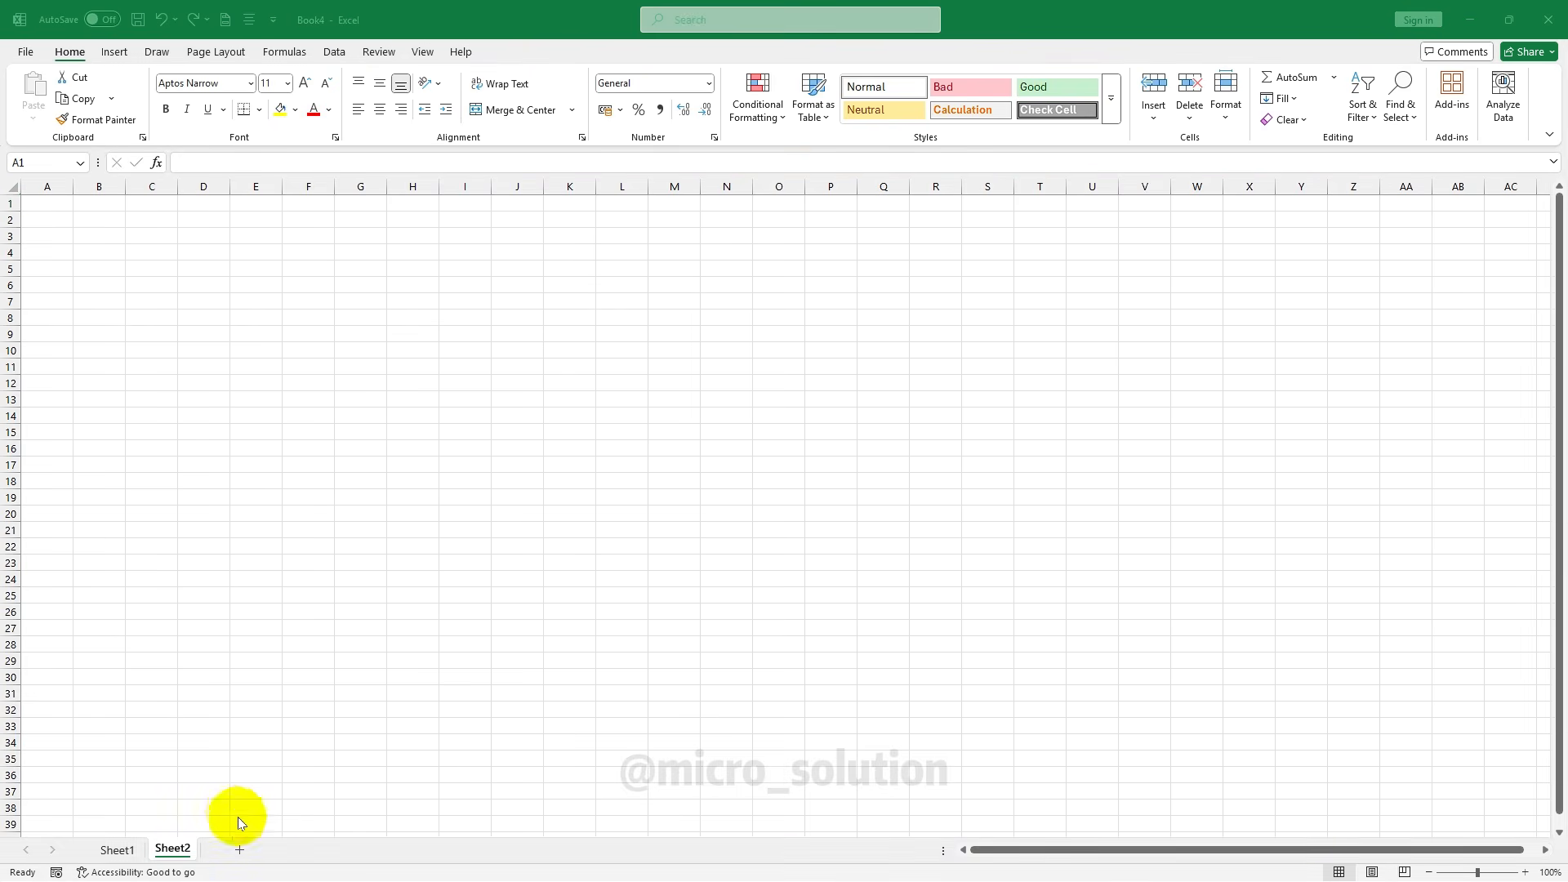
{"action": "left_click", "coordinate": [240, 850]}
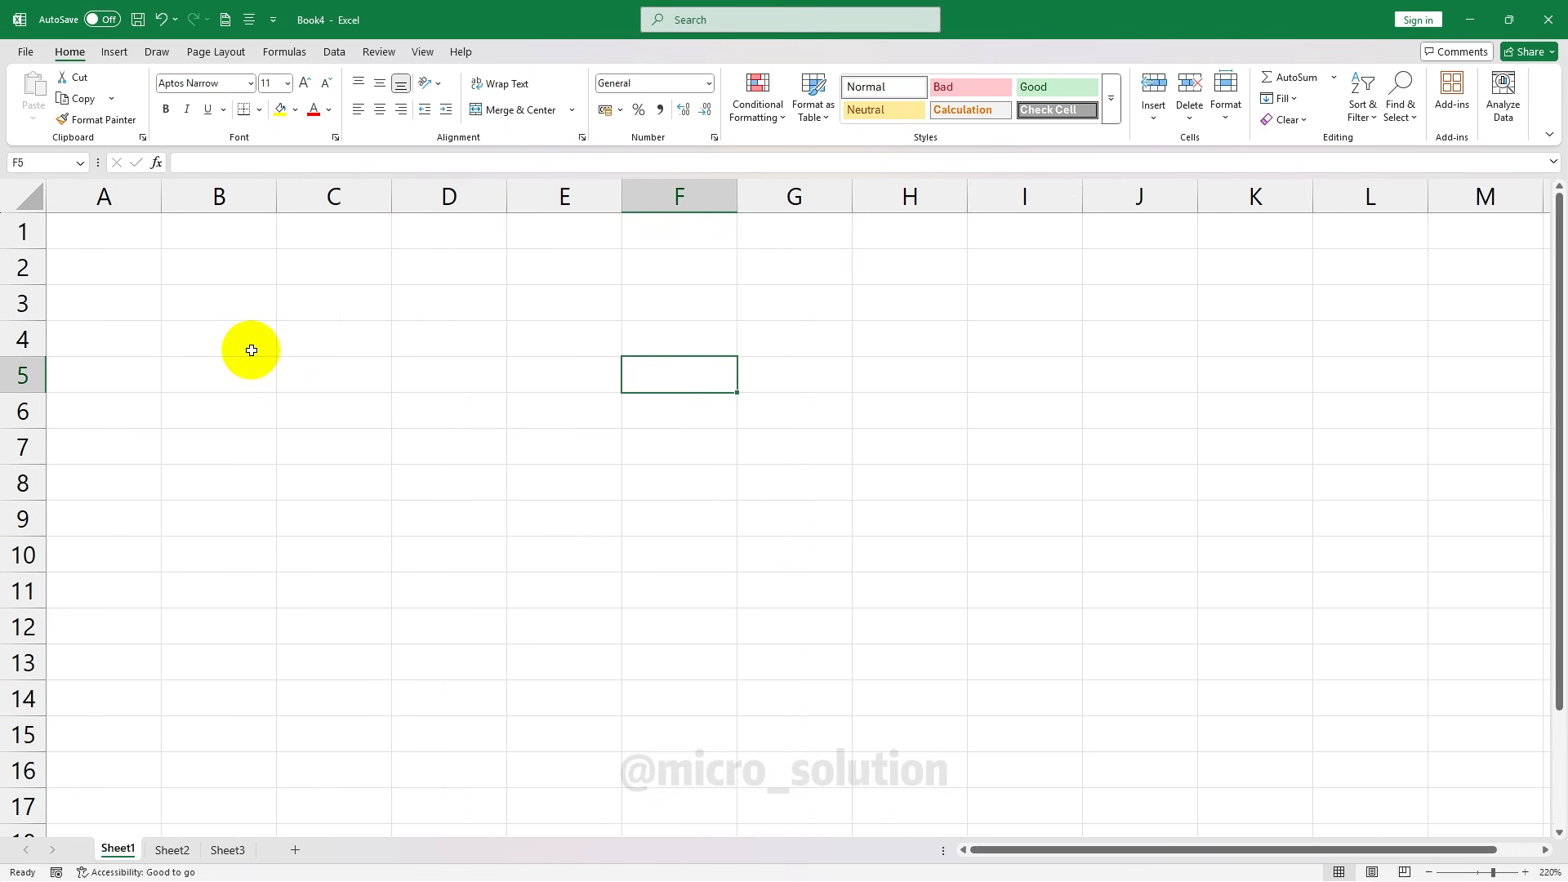
{"action": "left_click", "coordinate": [251, 350]}
{"action": "left_click", "coordinate": [234, 269]}
{"action": "left_click", "coordinate": [153, 236]}
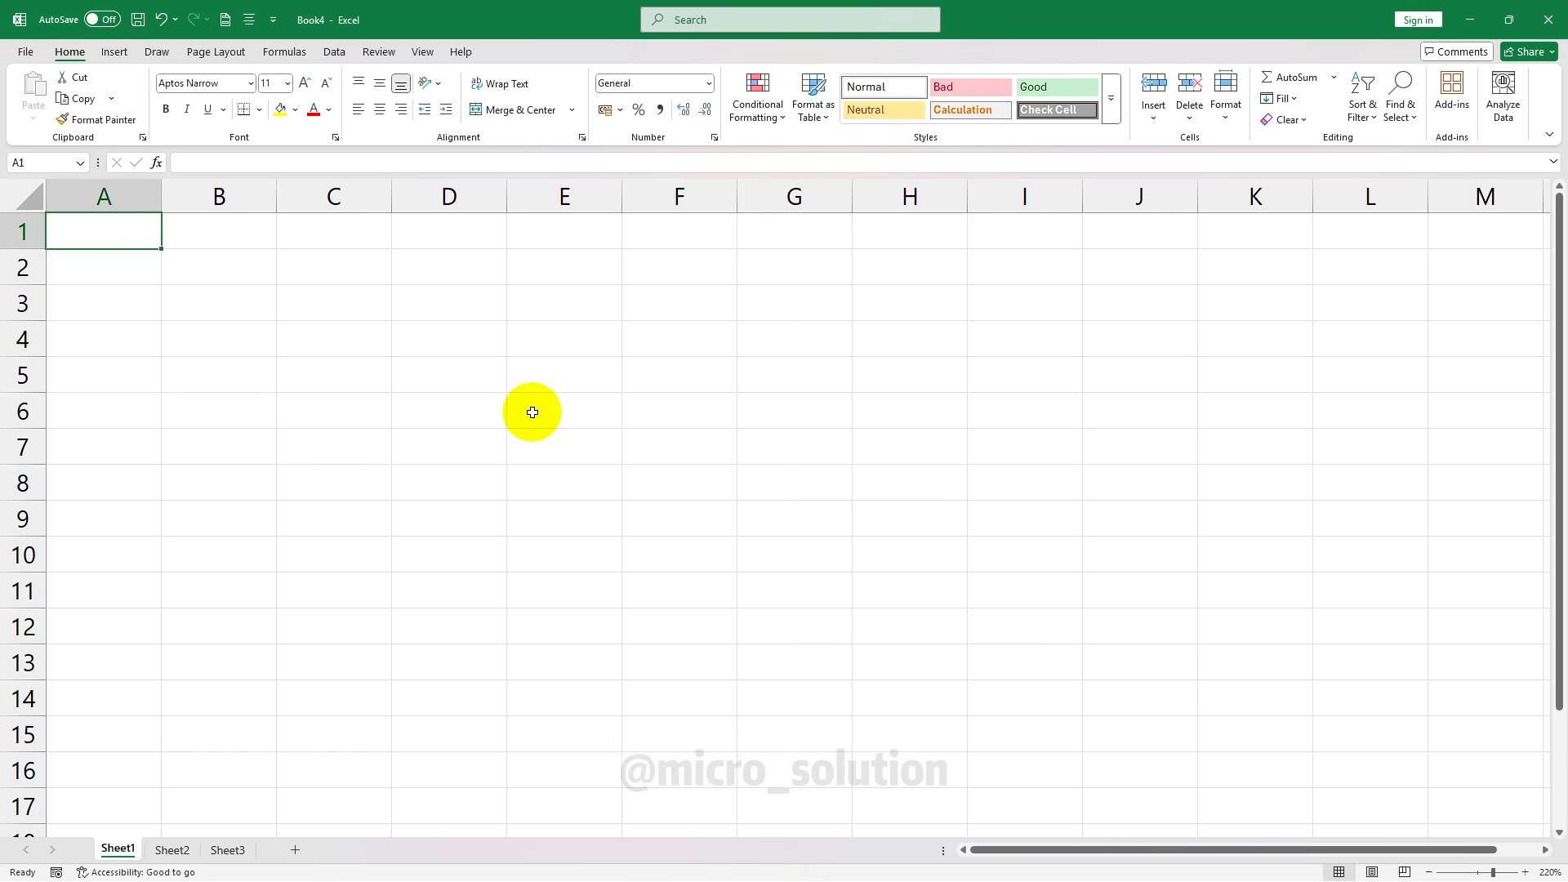
{"action": "left_click", "coordinate": [459, 308]}
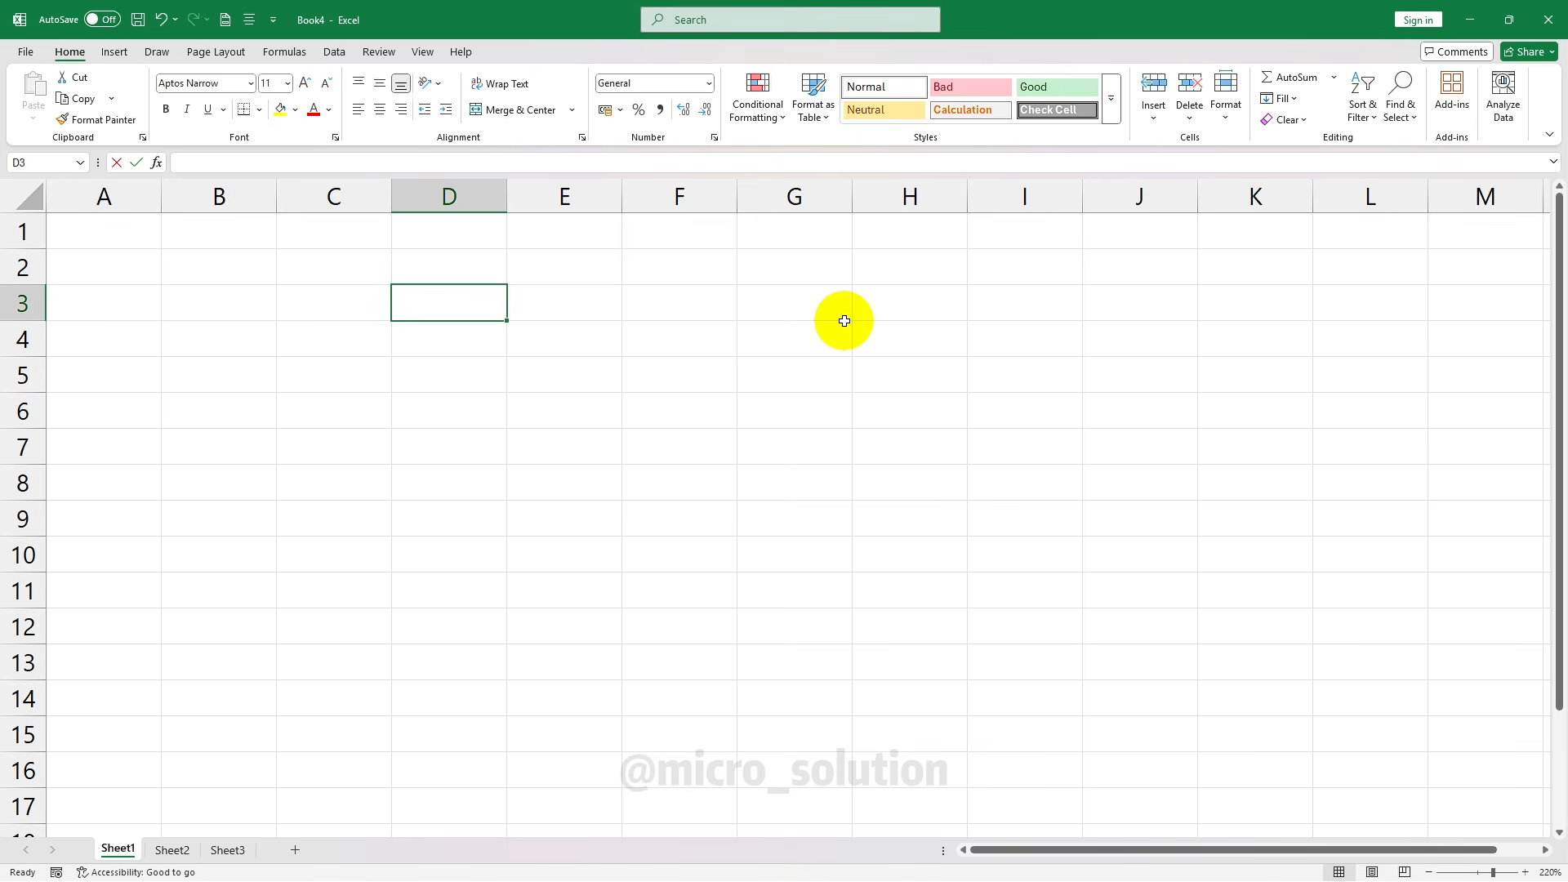
Enter 50, 52 and 62 across D3:F3, then undo those trial entries
{"action": "type", "text": "50"}
{"action": "key", "text": "Tab"}
{"action": "type", "text": "52"}
{"action": "key", "text": "Tab"}
{"action": "type", "text": "62"}
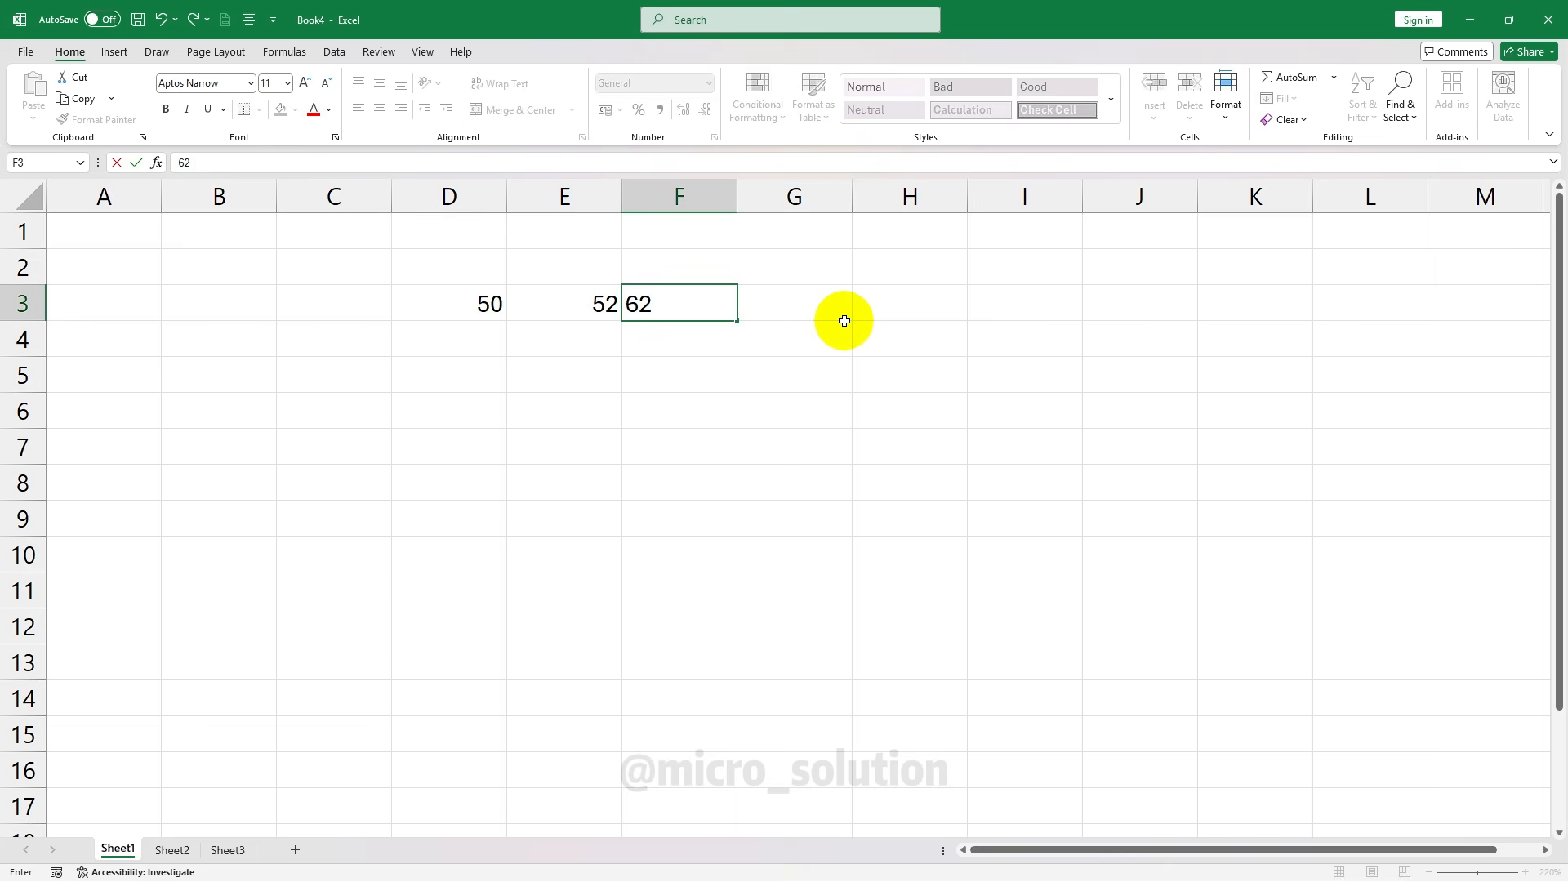
{"action": "key", "text": "Tab"}
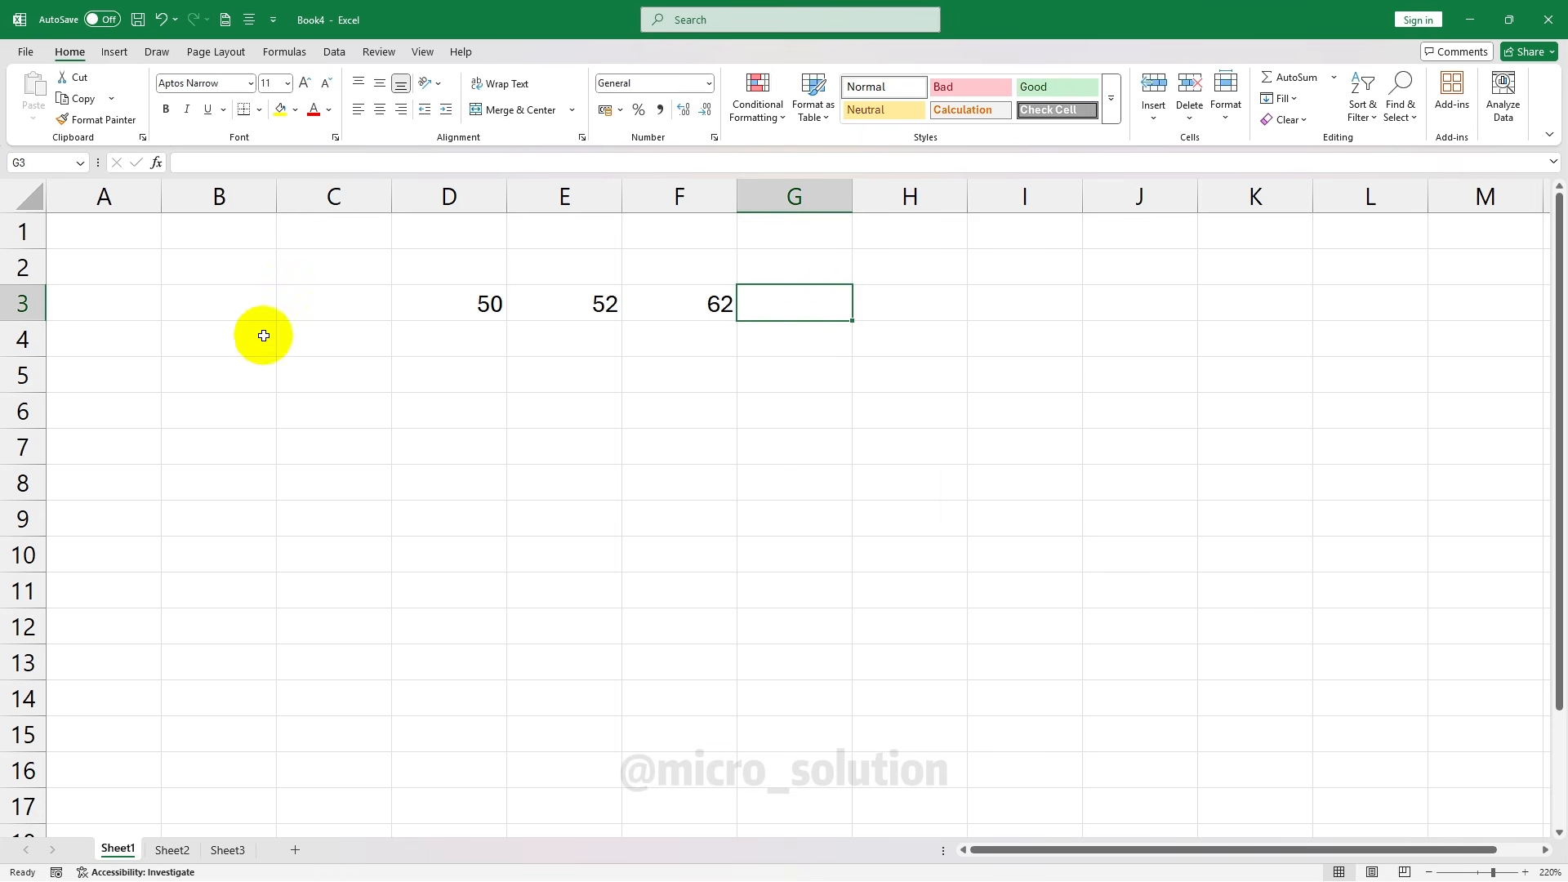
{"action": "left_click", "coordinate": [113, 241]}
{"action": "left_click_drag", "start_coordinate": [417, 304], "coordinate": [683, 305]}
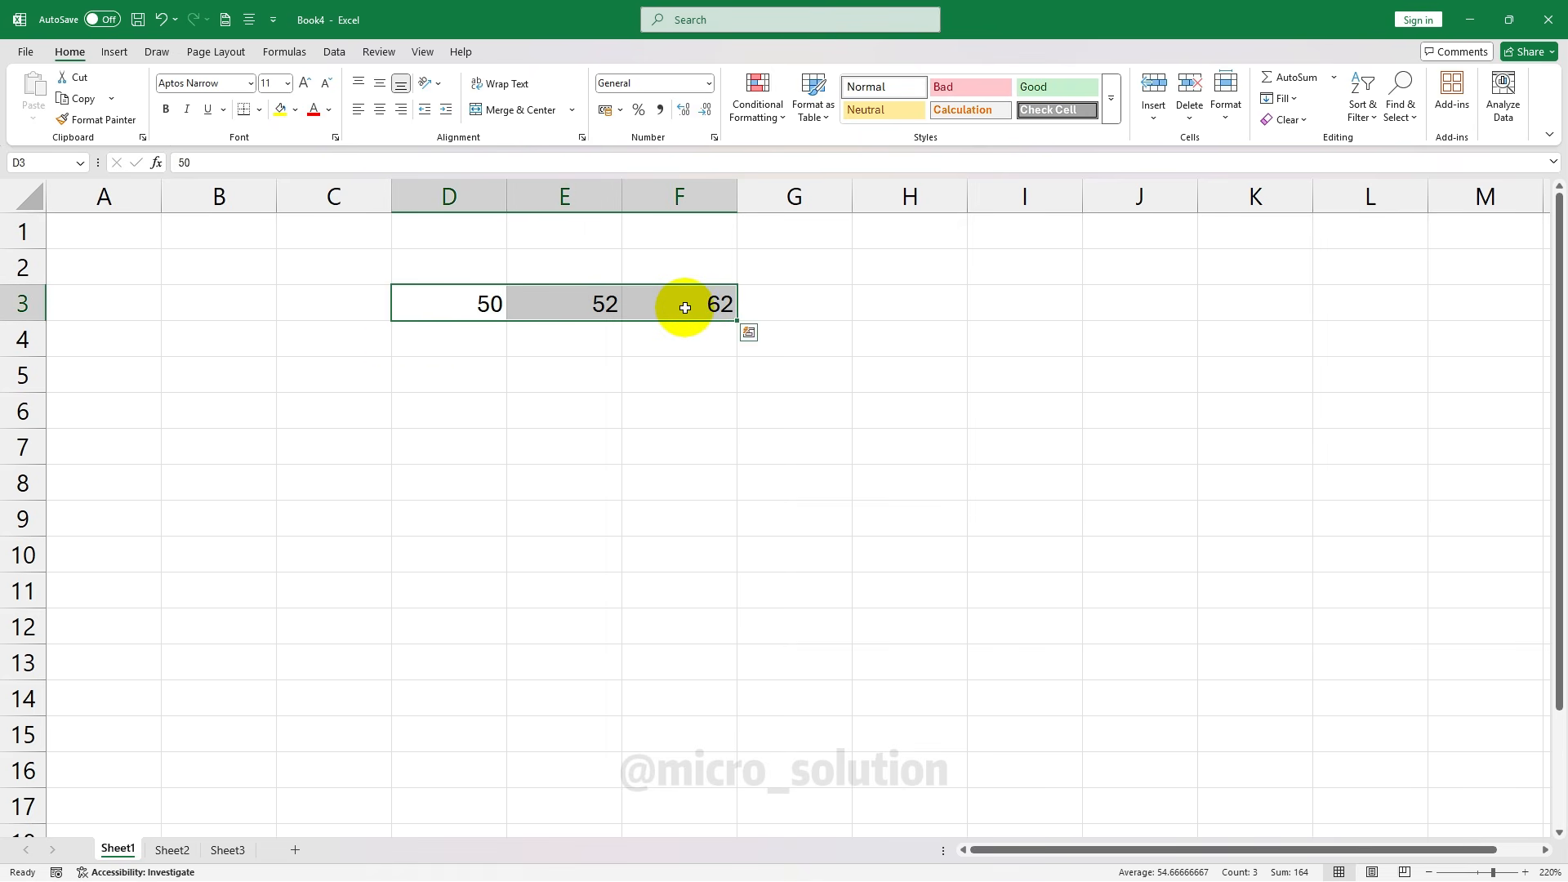
{"action": "key", "text": "ctrl+z"}
Enter 50, 60 and 48 down cells A1 to A3, then return to A4
{"action": "left_click", "coordinate": [96, 241]}
{"action": "type", "text": "50"}
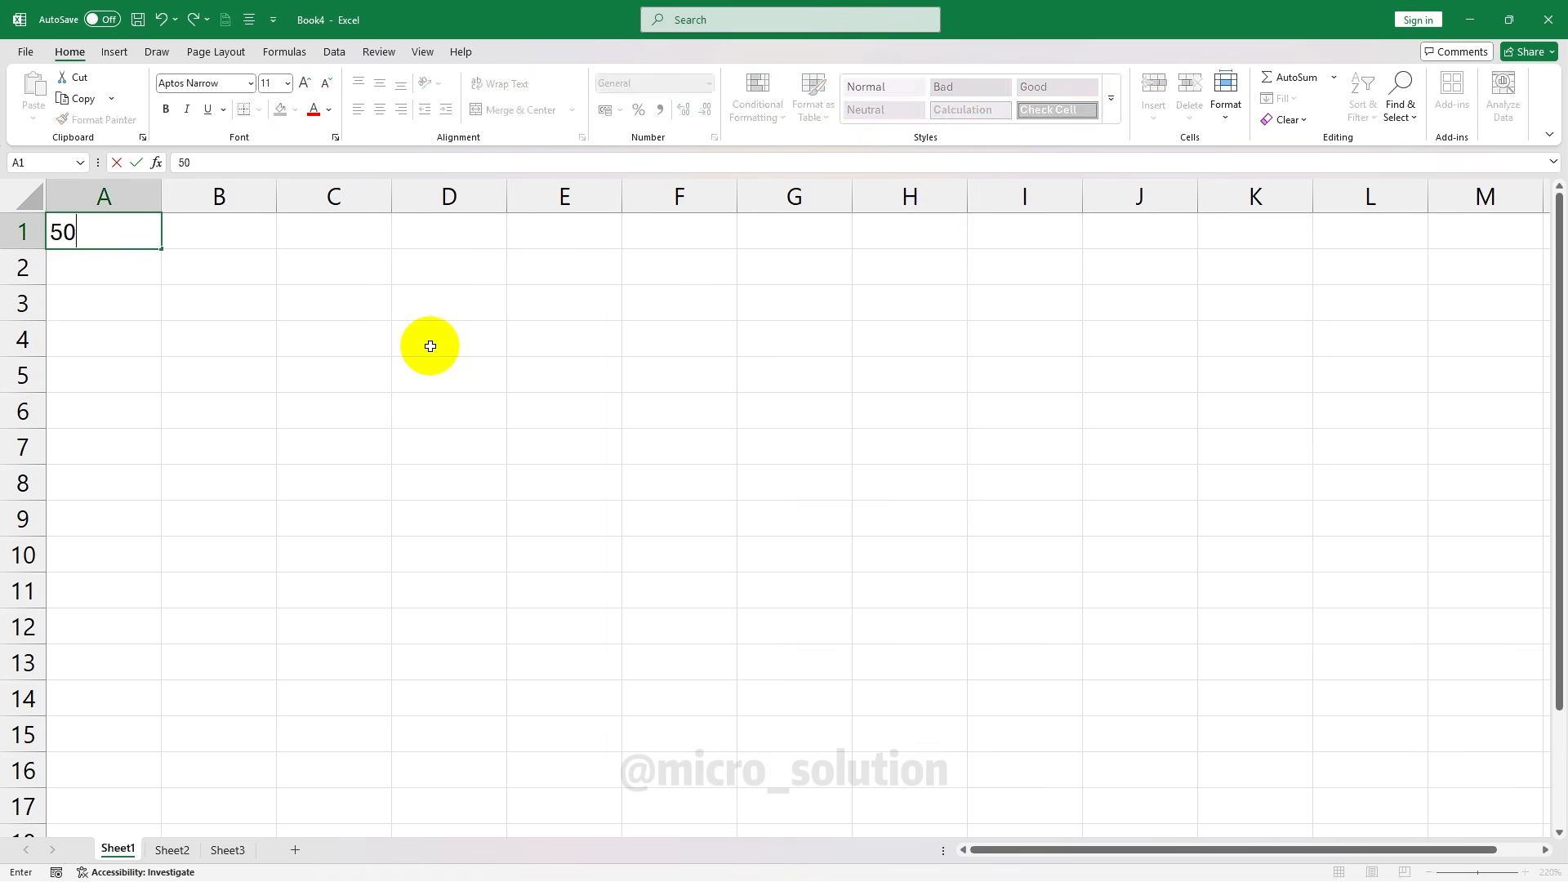
{"action": "key", "text": "Return"}
{"action": "type", "text": "60"}
{"action": "key", "text": "Return"}
{"action": "type", "text": "48"}
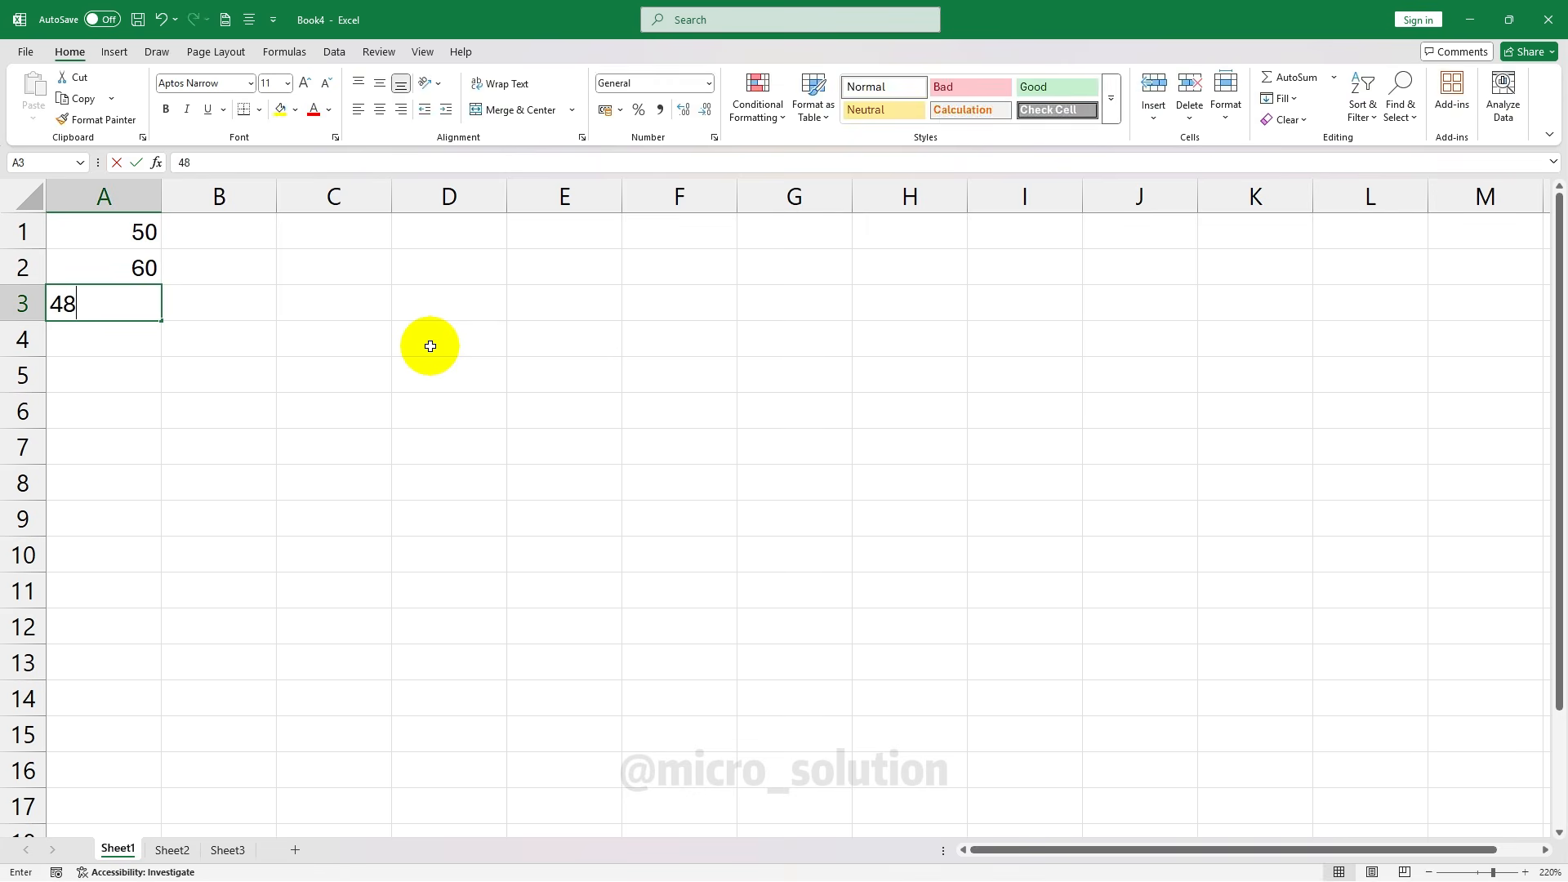
{"action": "key", "text": "Tab"}
{"action": "key", "text": "Return"}
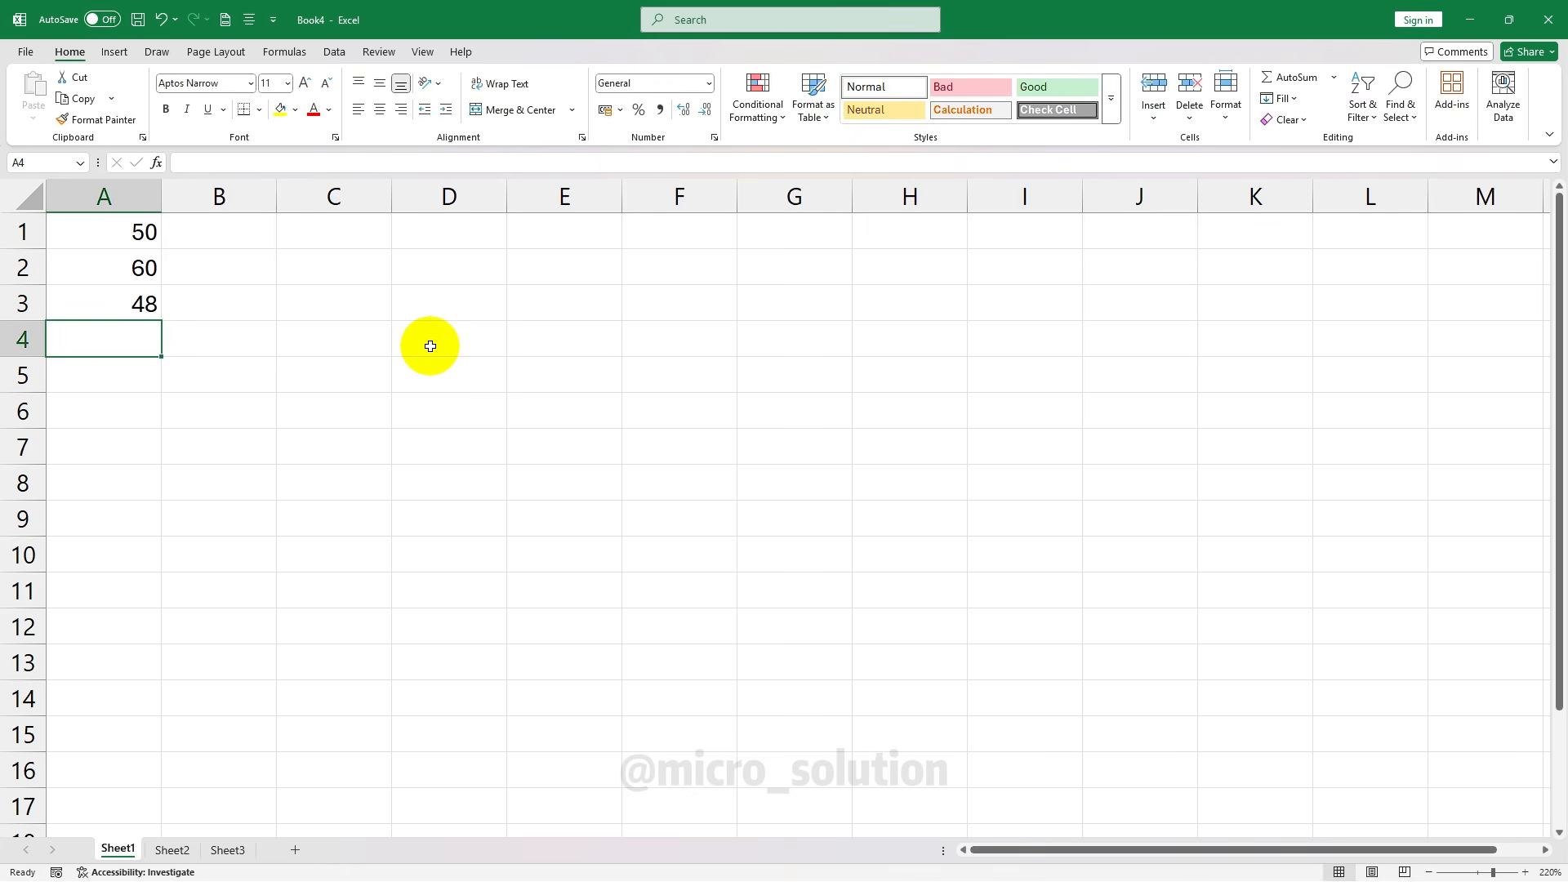
{"action": "scroll", "coordinate": [126, 571], "scroll_direction": "down", "scroll_amount": 20}
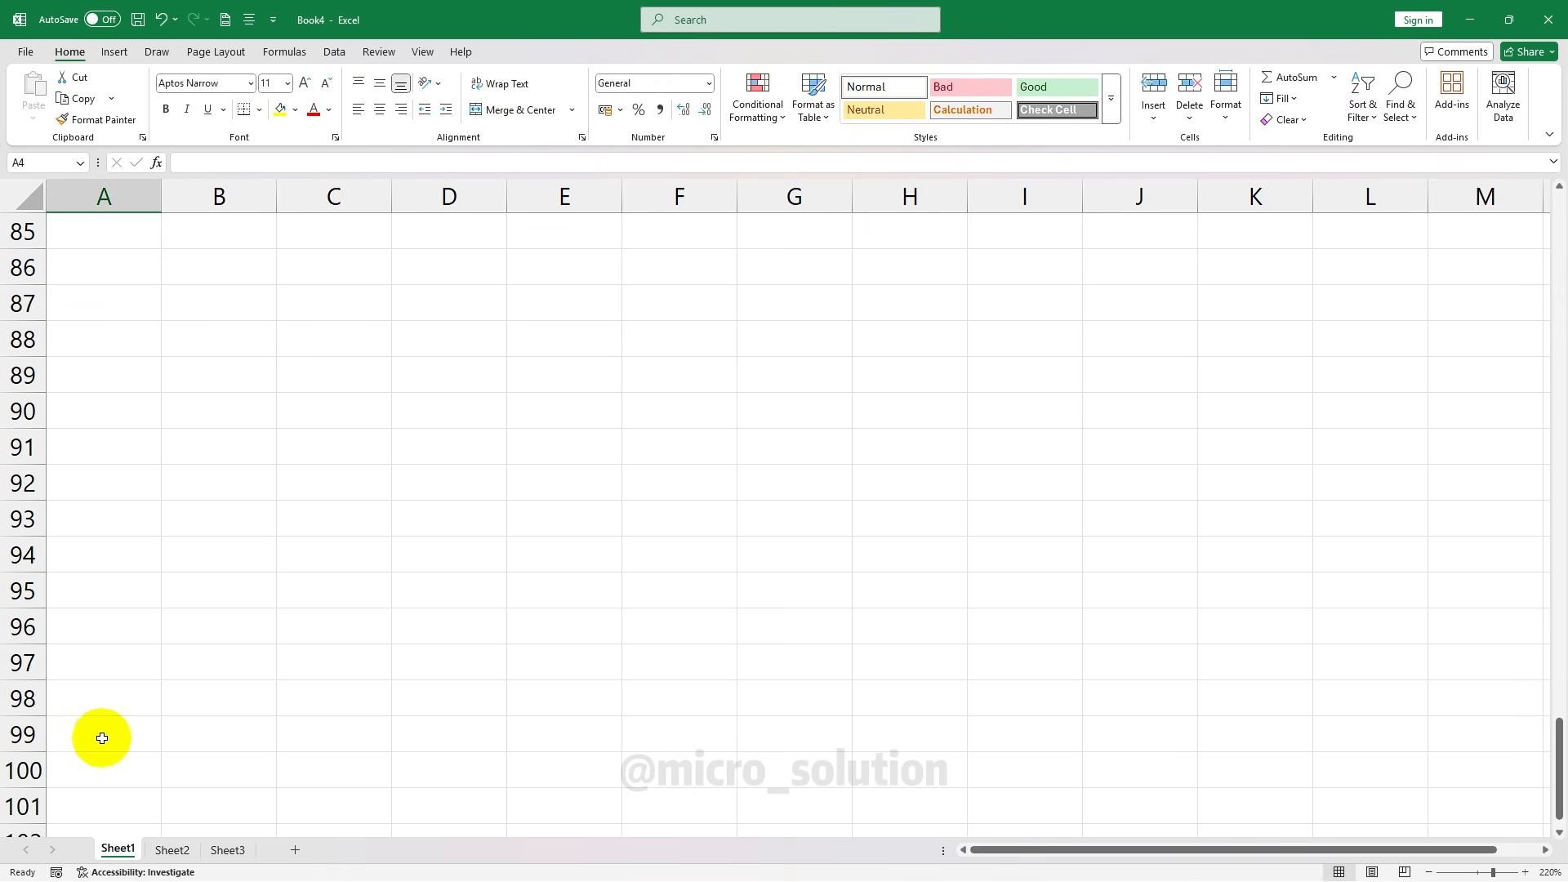
{"action": "left_click", "coordinate": [89, 771]}
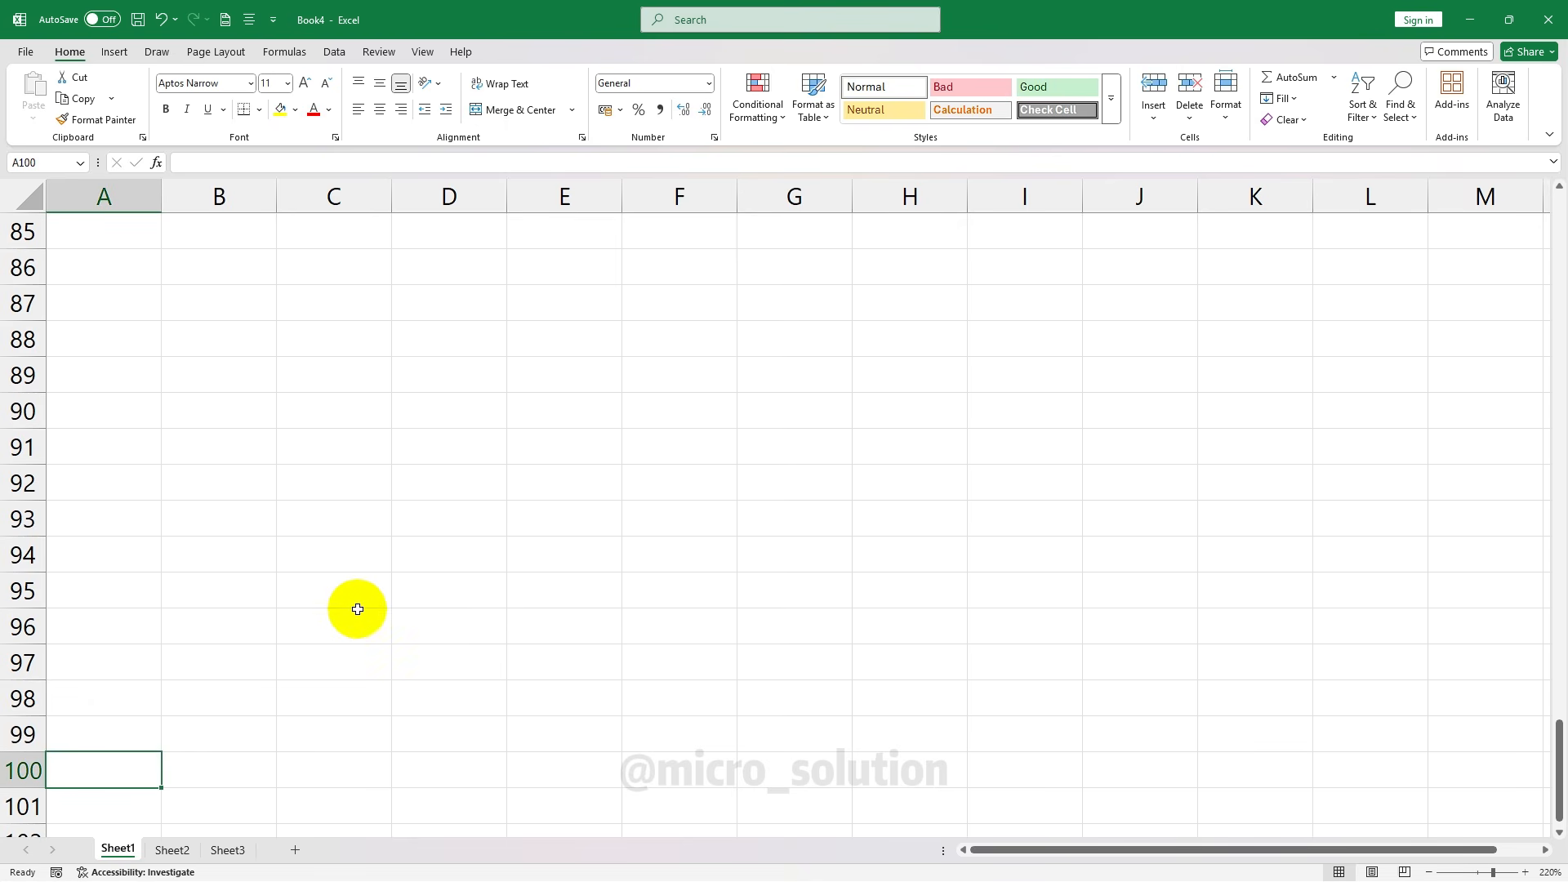
{"action": "scroll", "coordinate": [189, 500], "scroll_direction": "up", "scroll_amount": 20}
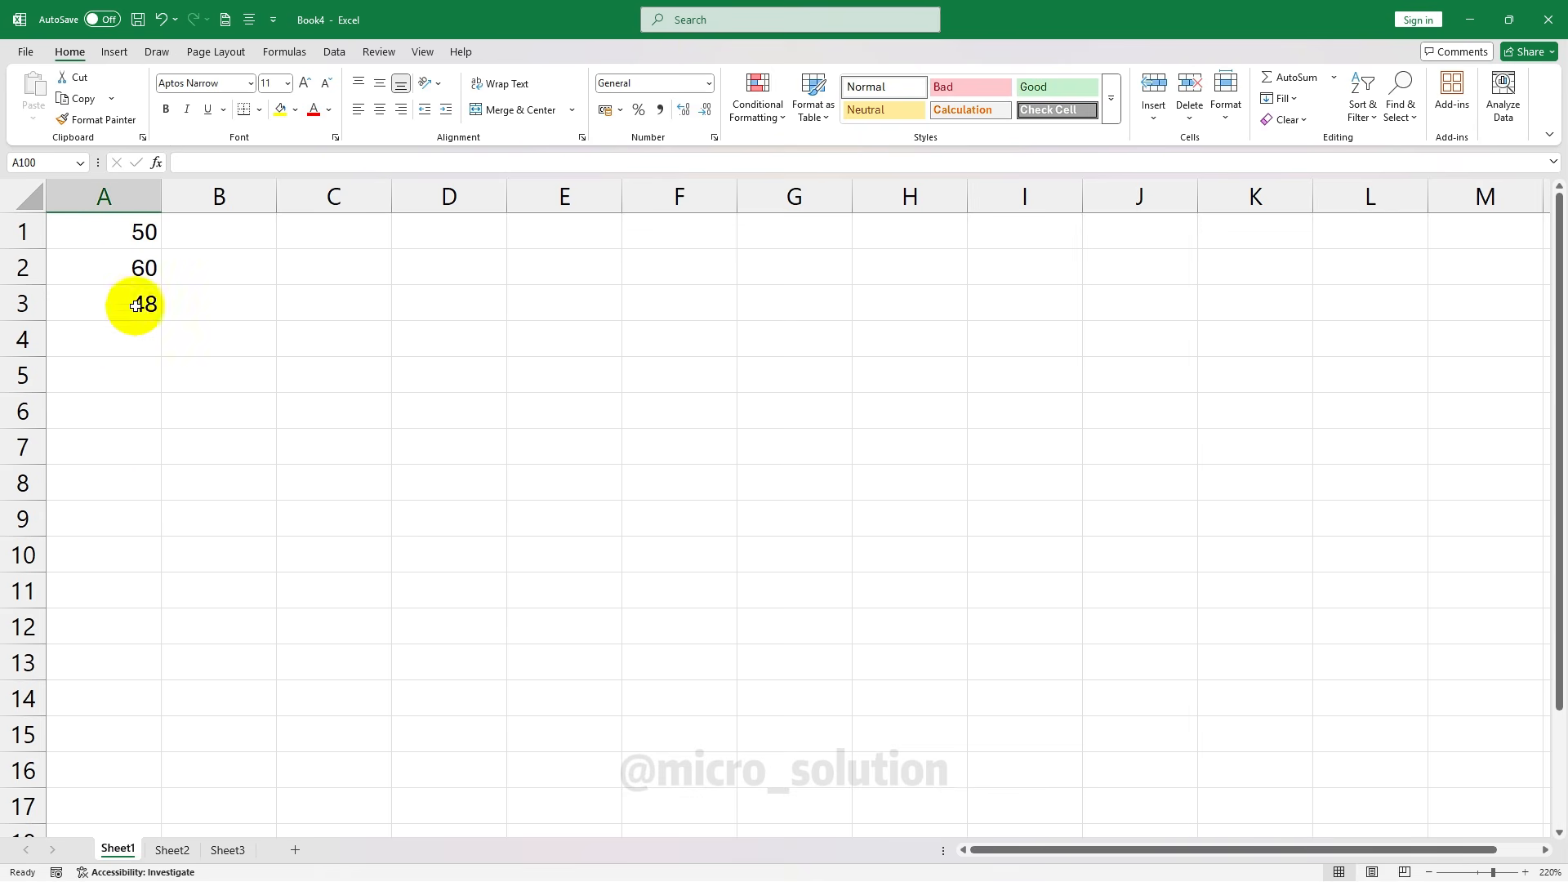
{"action": "left_click", "coordinate": [129, 337]}
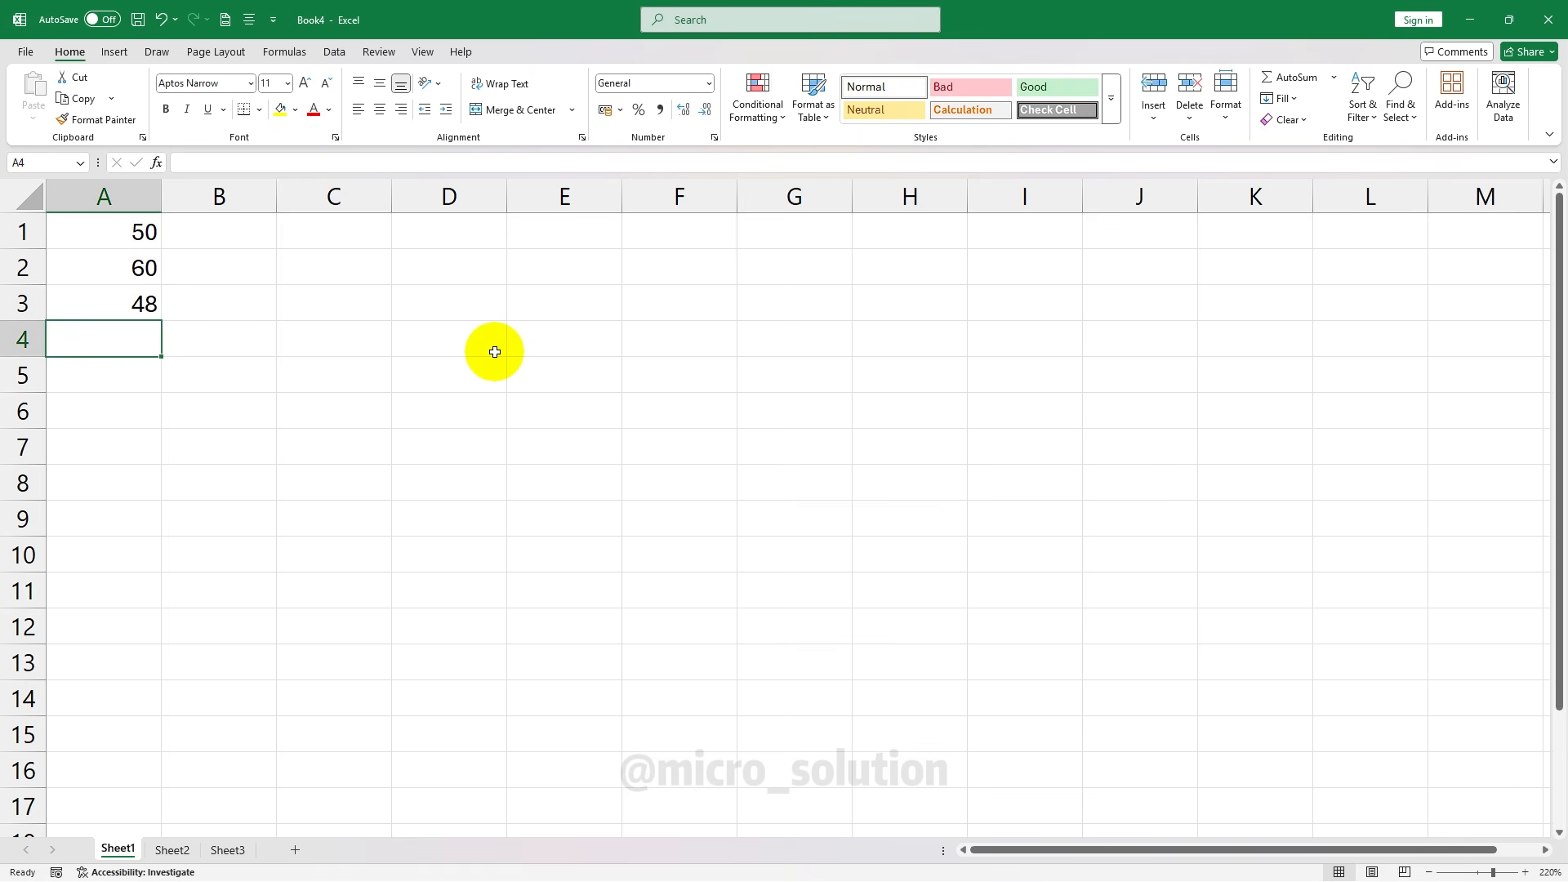
Enter 56, 45 and 68 in cells A4 to A6
{"action": "type", "text": "56"}
{"action": "key", "text": "Return"}
{"action": "type", "text": "45"}
{"action": "key", "text": "Return"}
{"action": "type", "text": "68"}
{"action": "key", "text": "Return"}
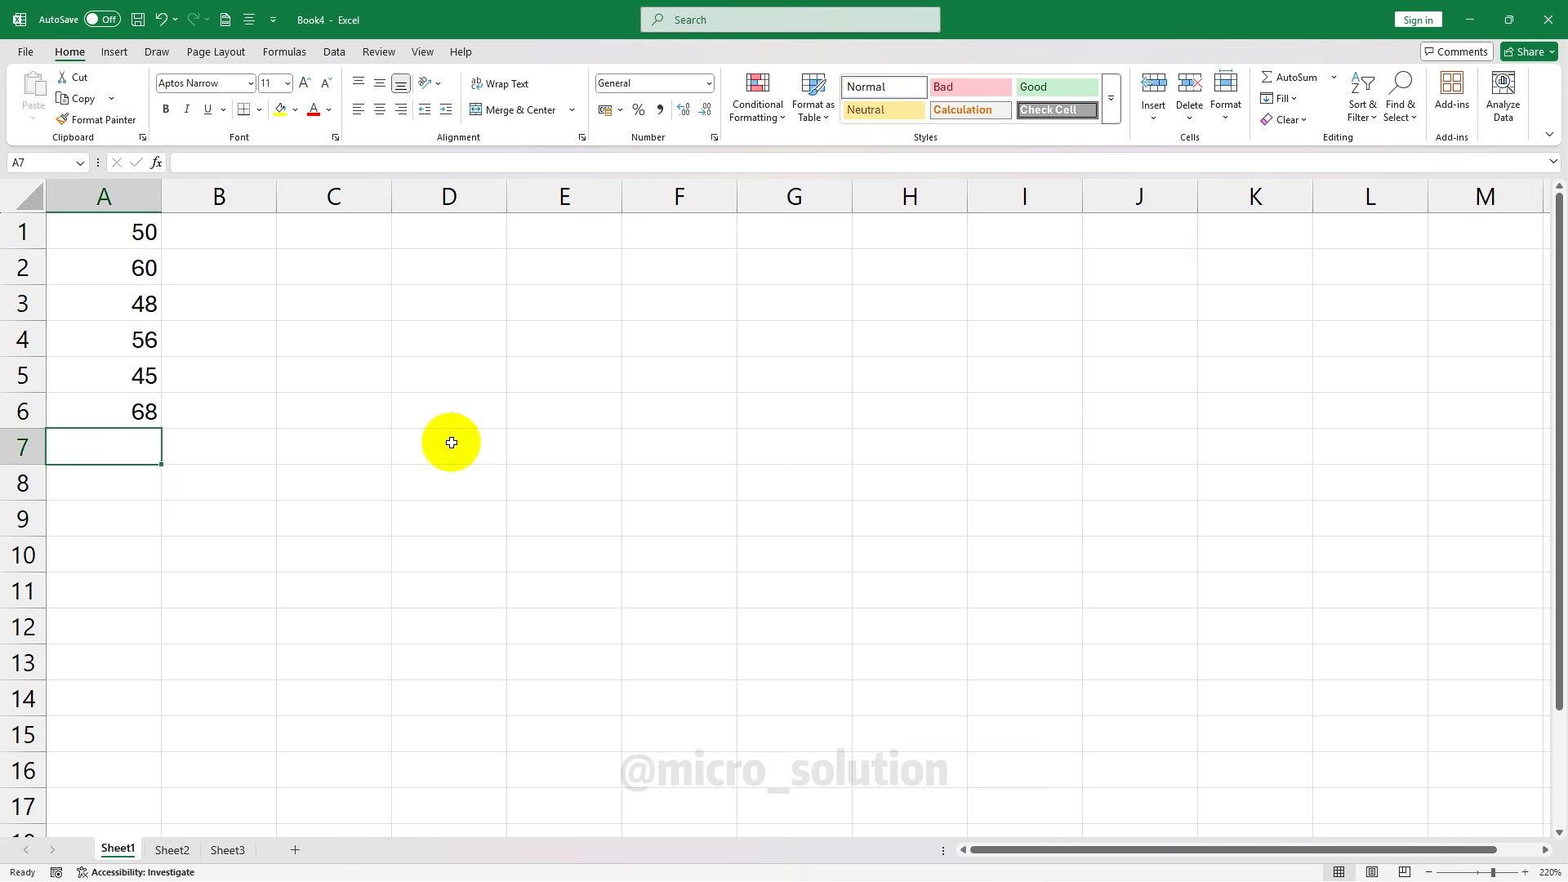
Total A1:A6 in A7 with =SUM(A1:A6), giving 327, and make it bold
{"action": "type", "text": "="}
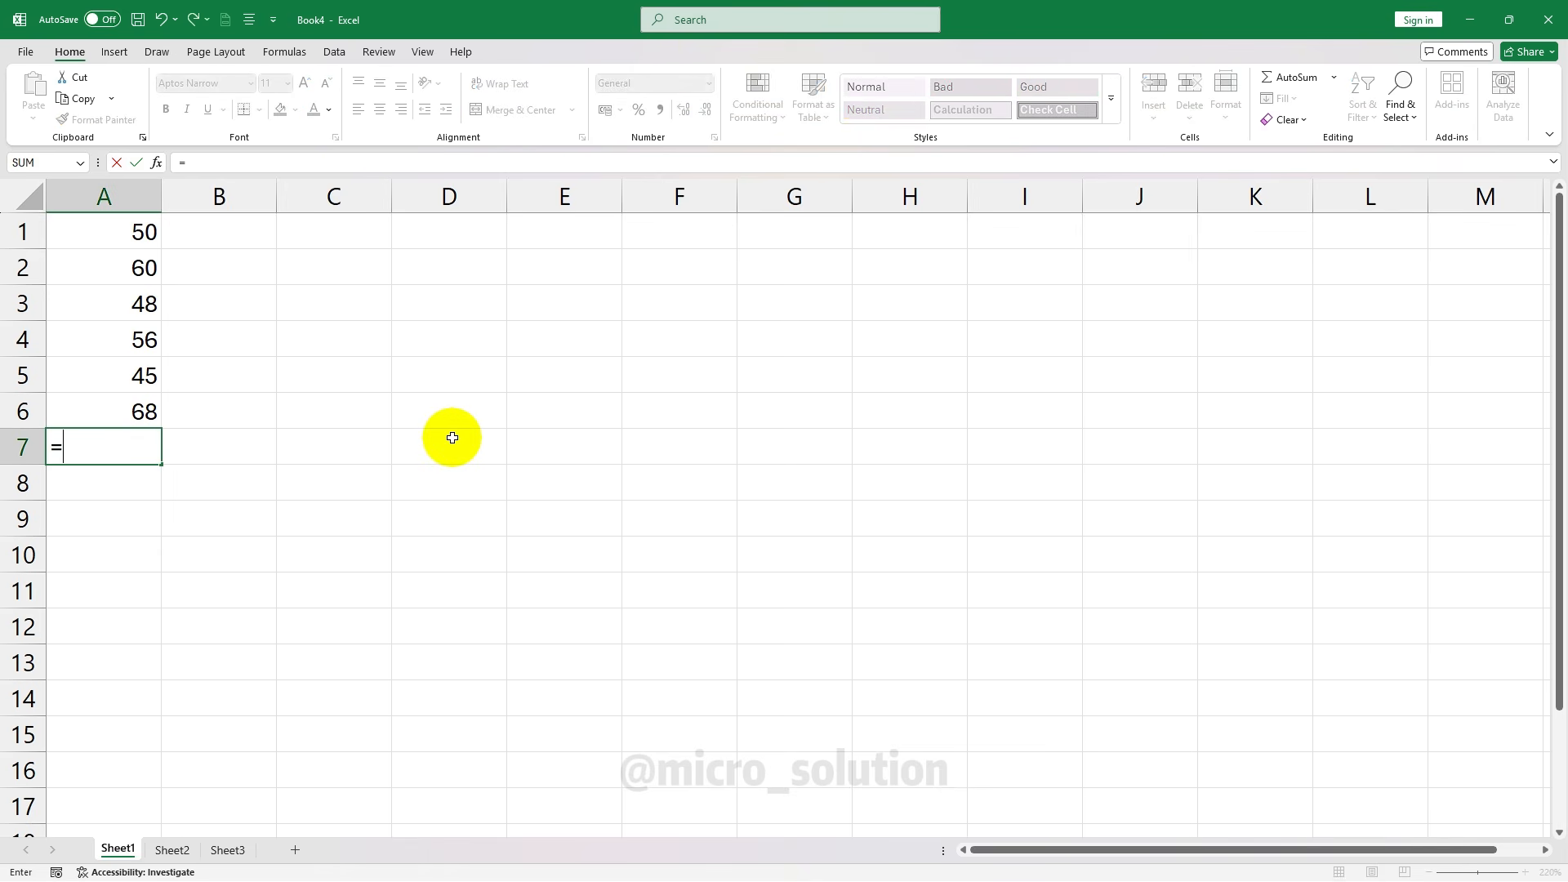
{"action": "type", "text": "sum"}
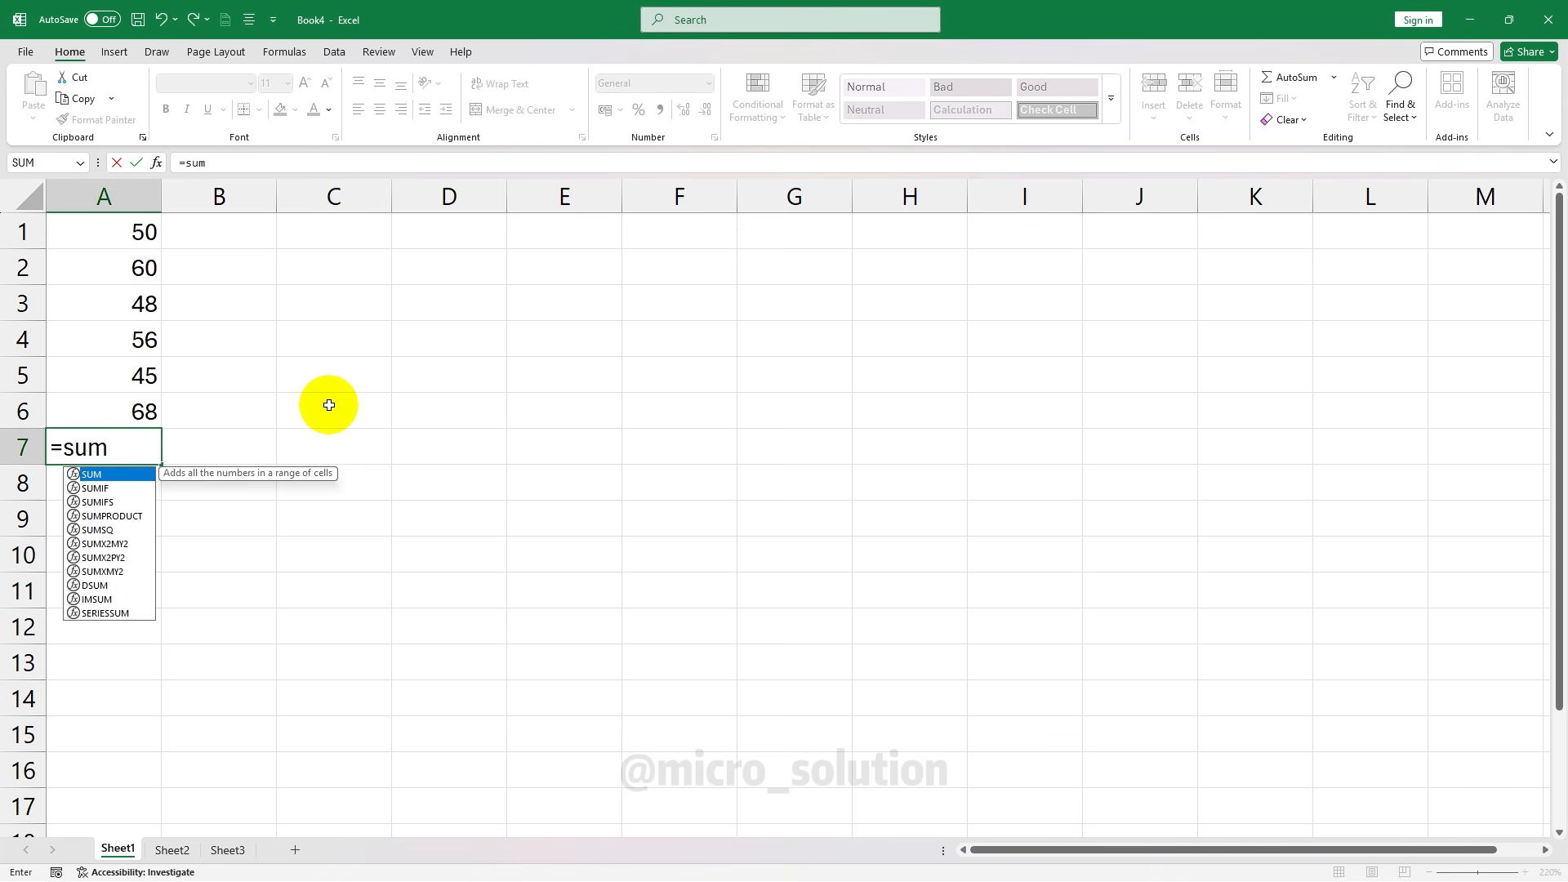
{"action": "type", "text": "("}
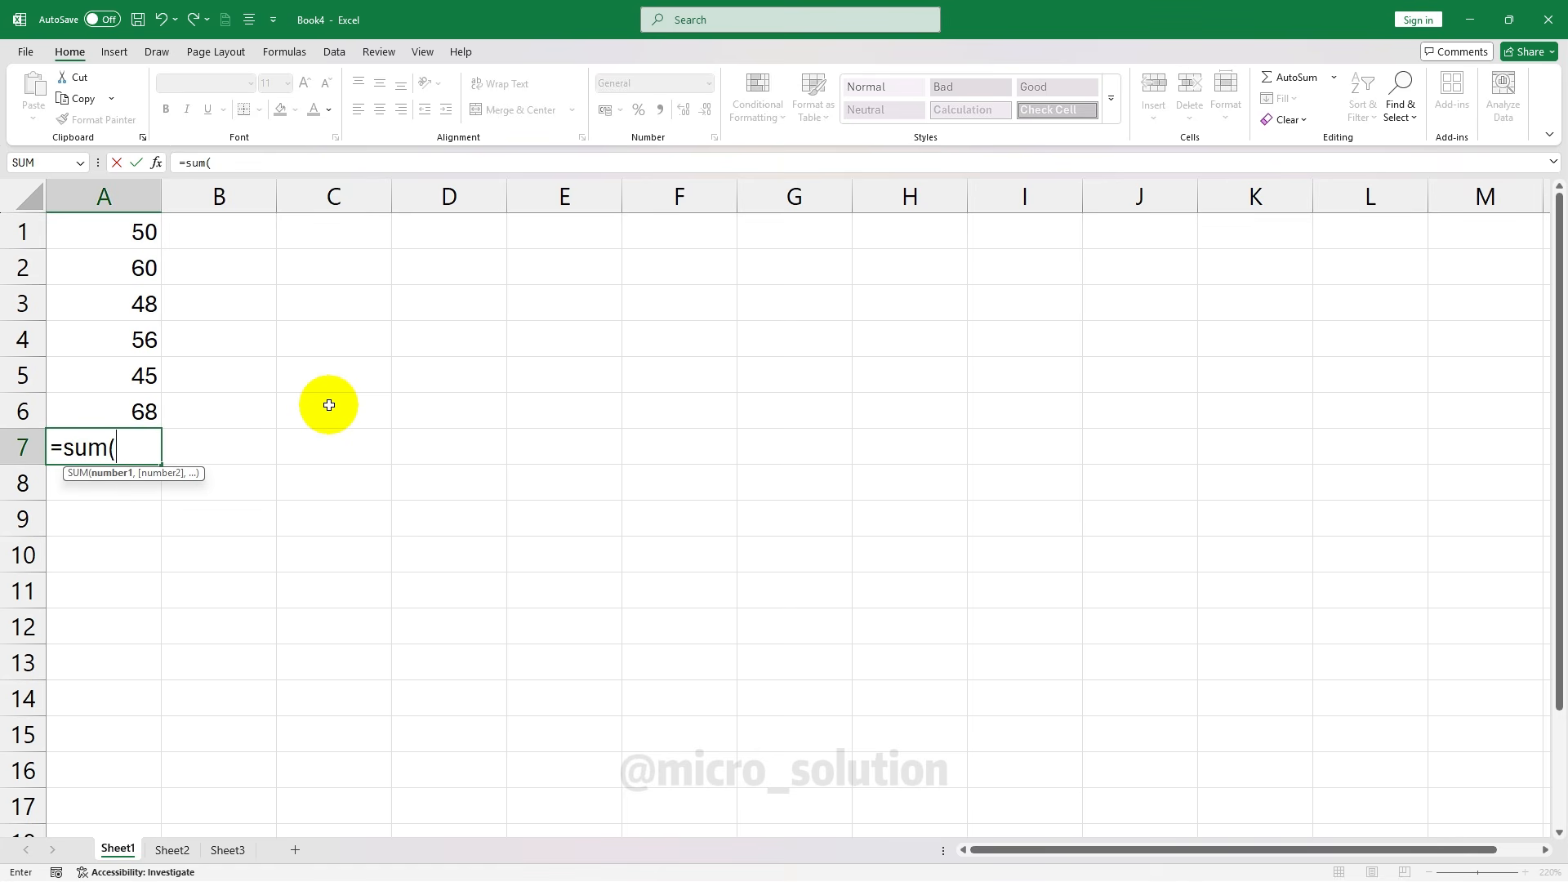
{"action": "key", "text": "BackSpace"}
{"action": "key", "text": "Tab"}
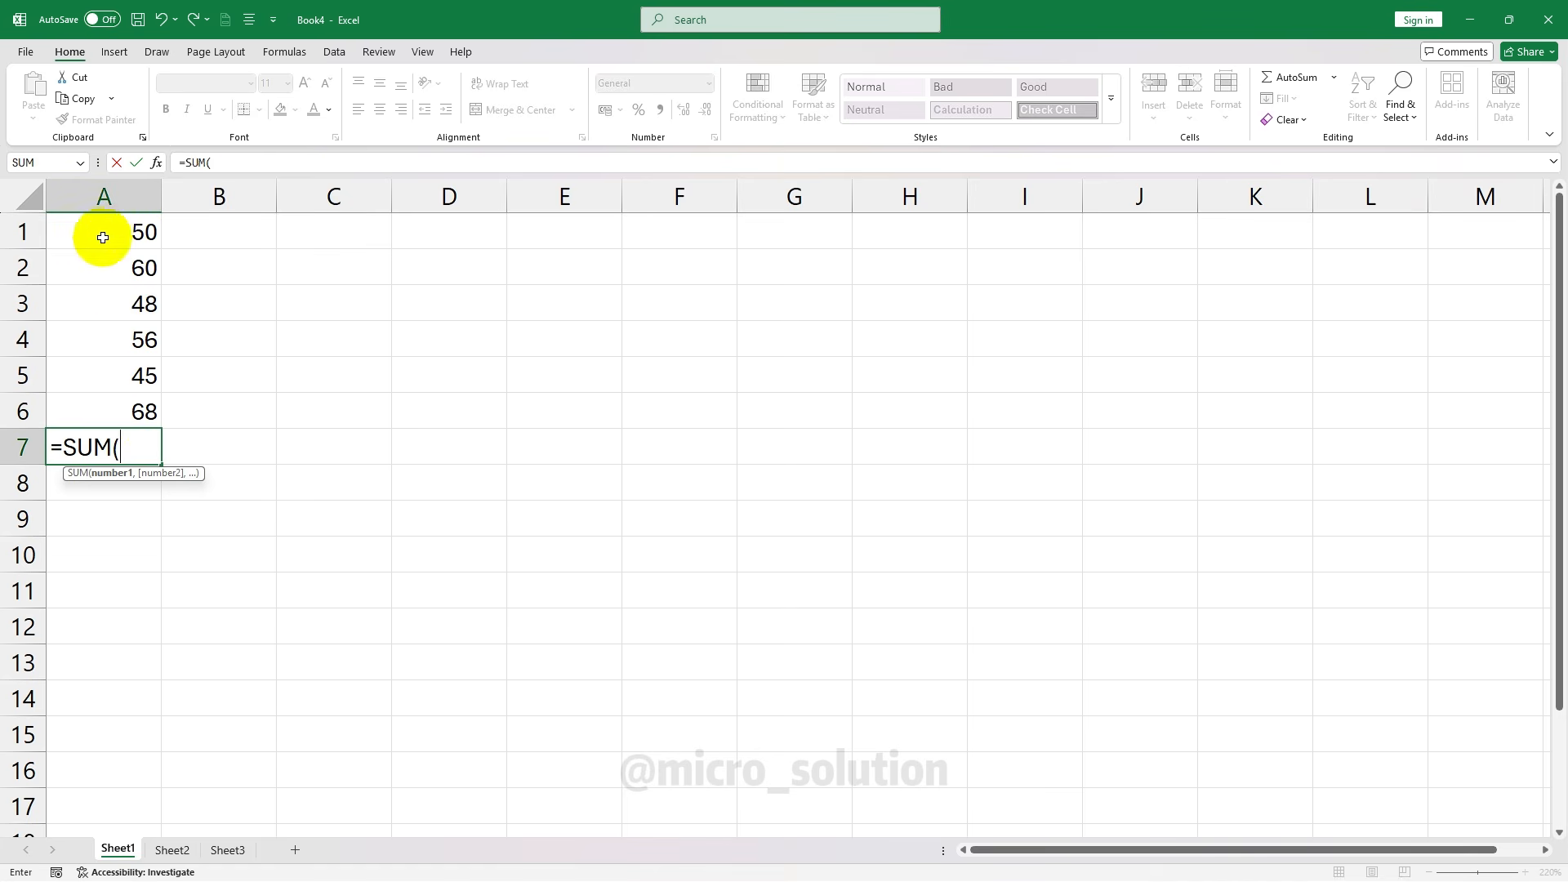
{"action": "left_click", "coordinate": [104, 237]}
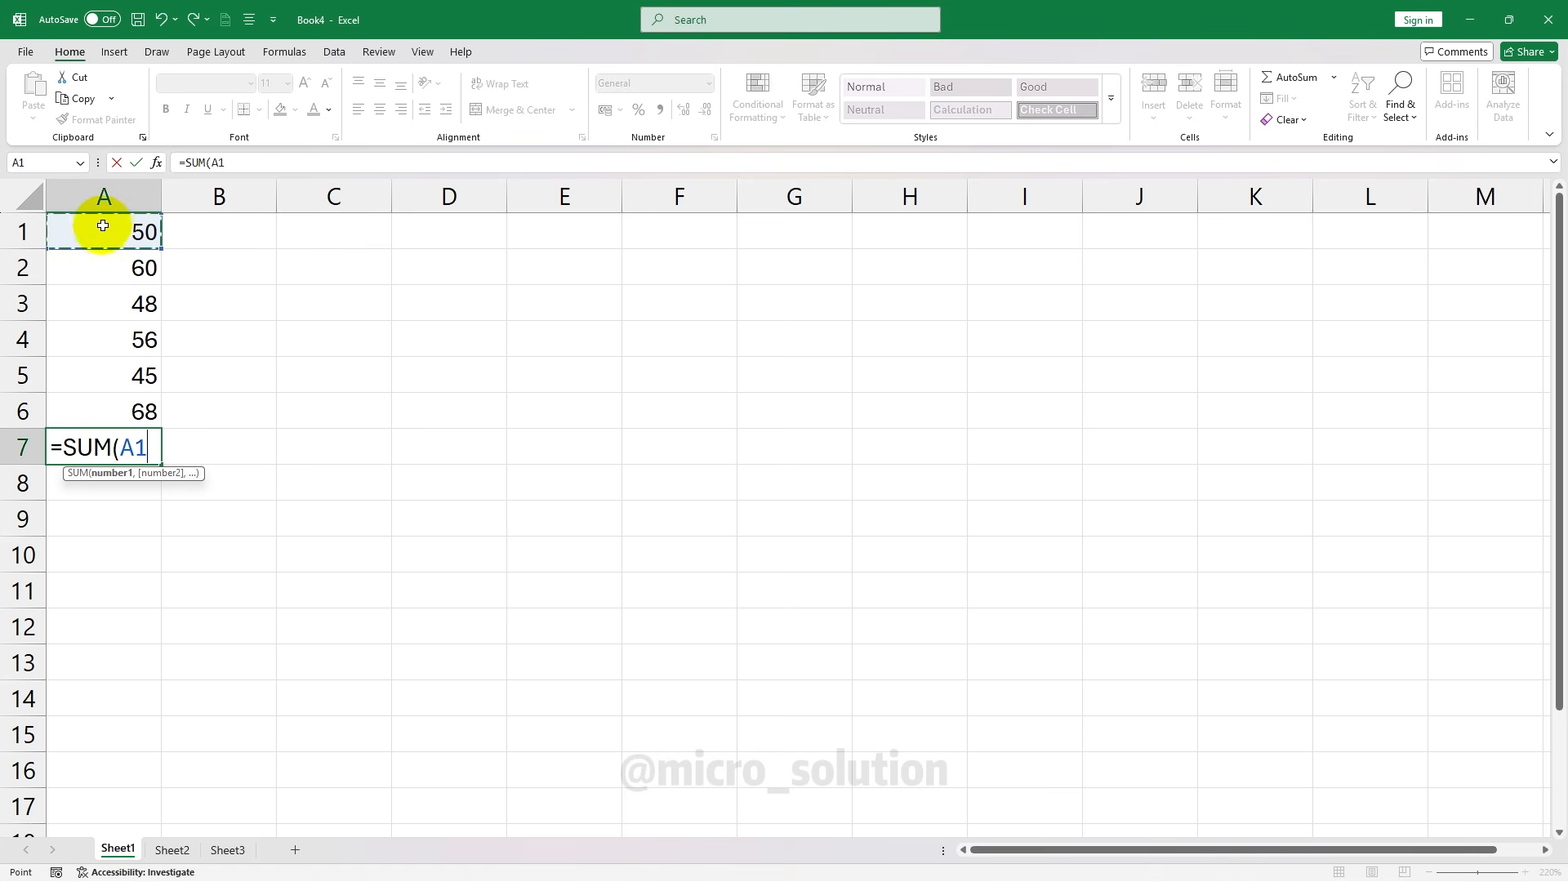
{"action": "left_click_drag", "start_coordinate": [106, 231], "coordinate": [116, 408]}
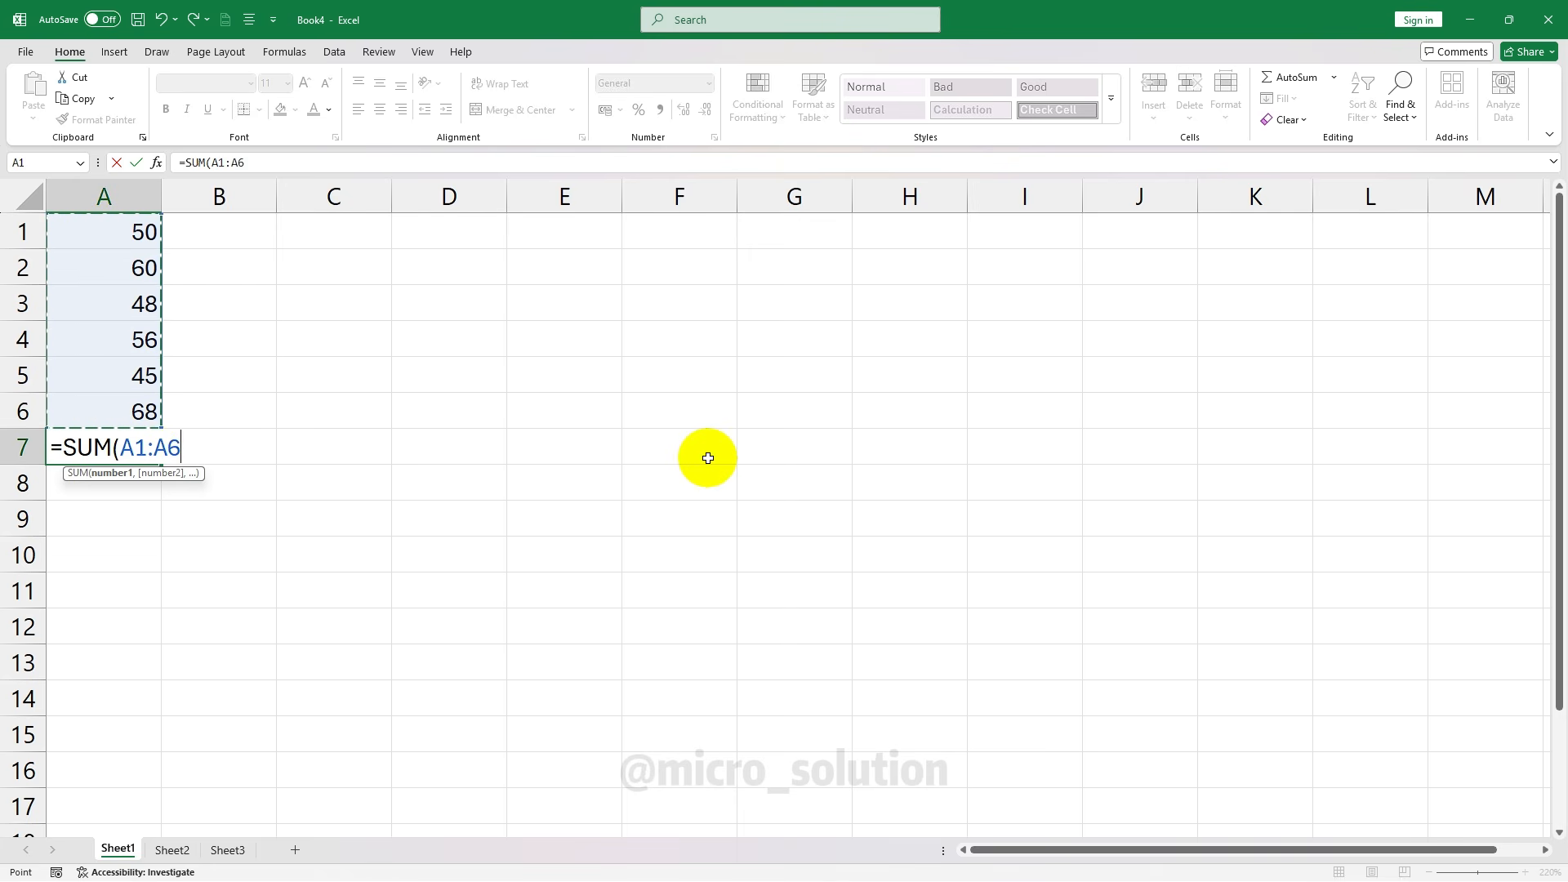
{"action": "type", "text": ")"}
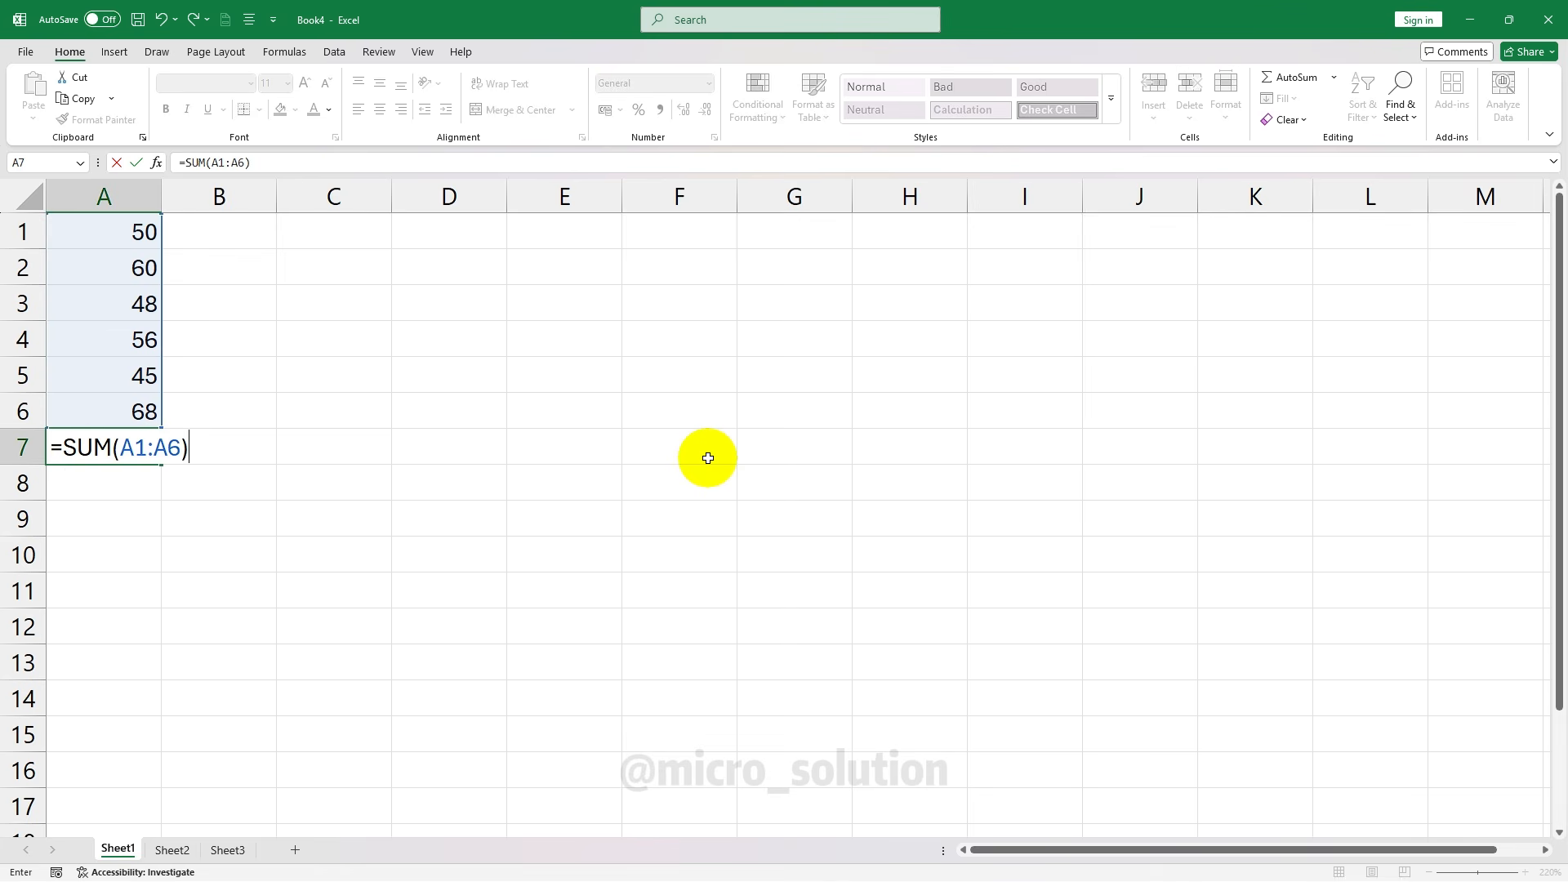
{"action": "key", "text": "Return"}
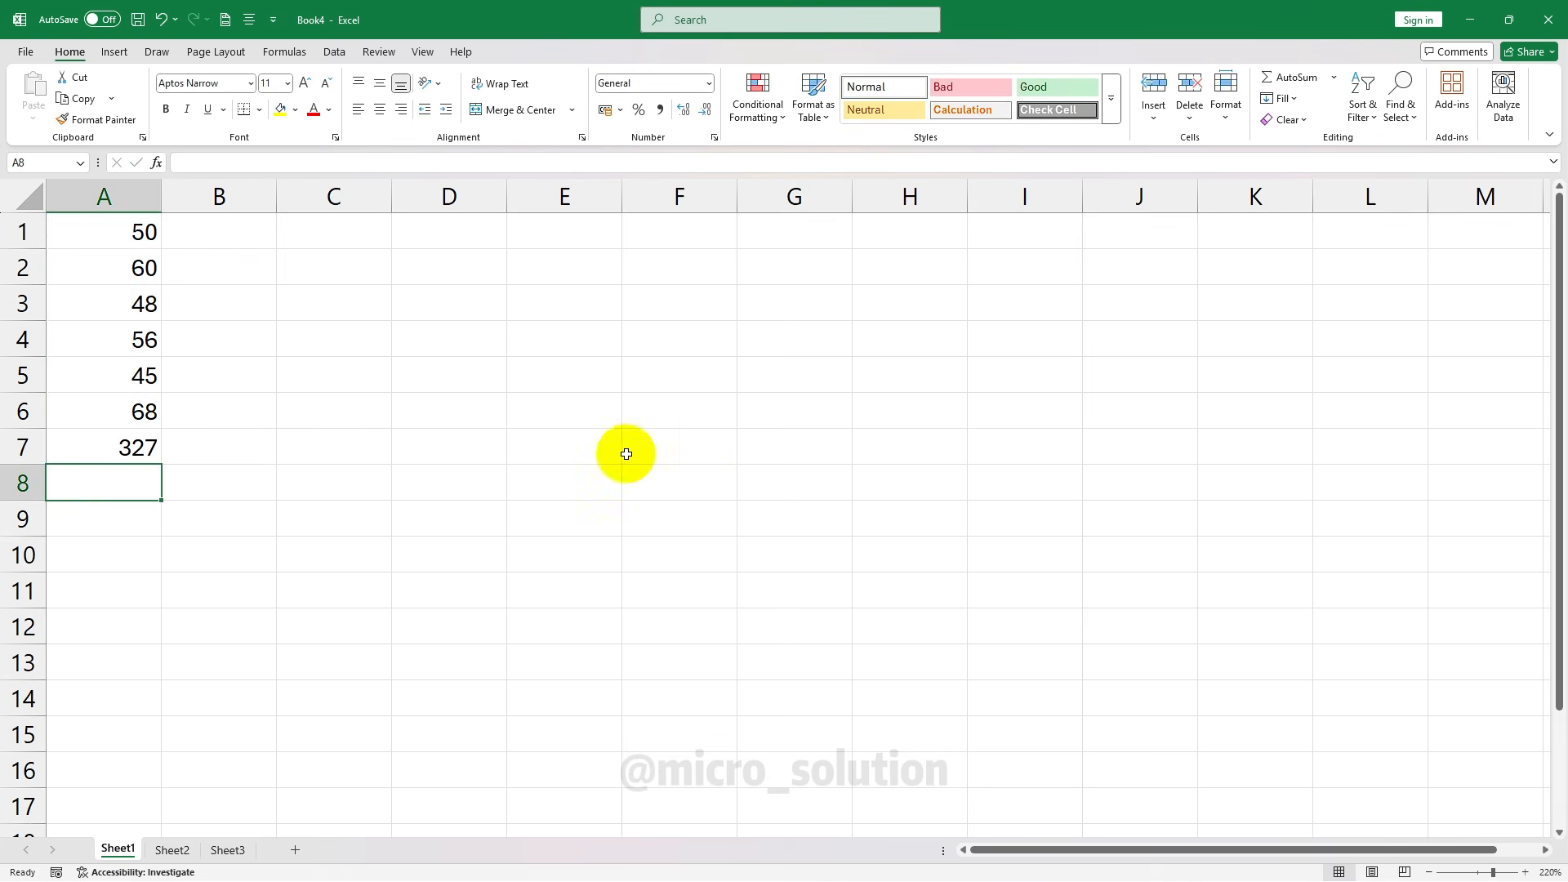
{"action": "left_click", "coordinate": [108, 441]}
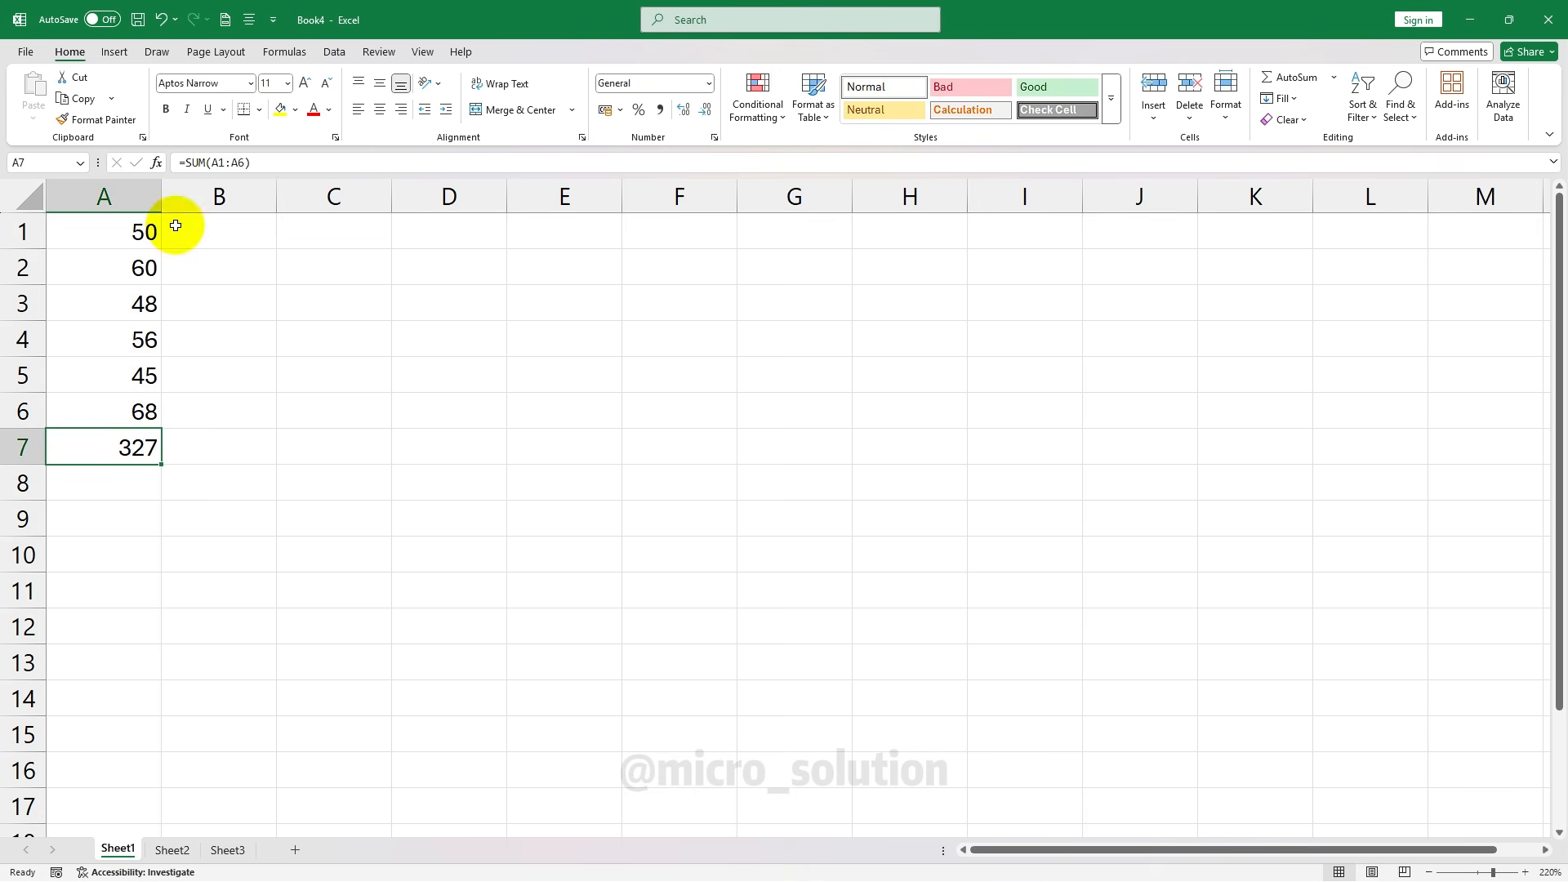
{"action": "left_click", "coordinate": [166, 111]}
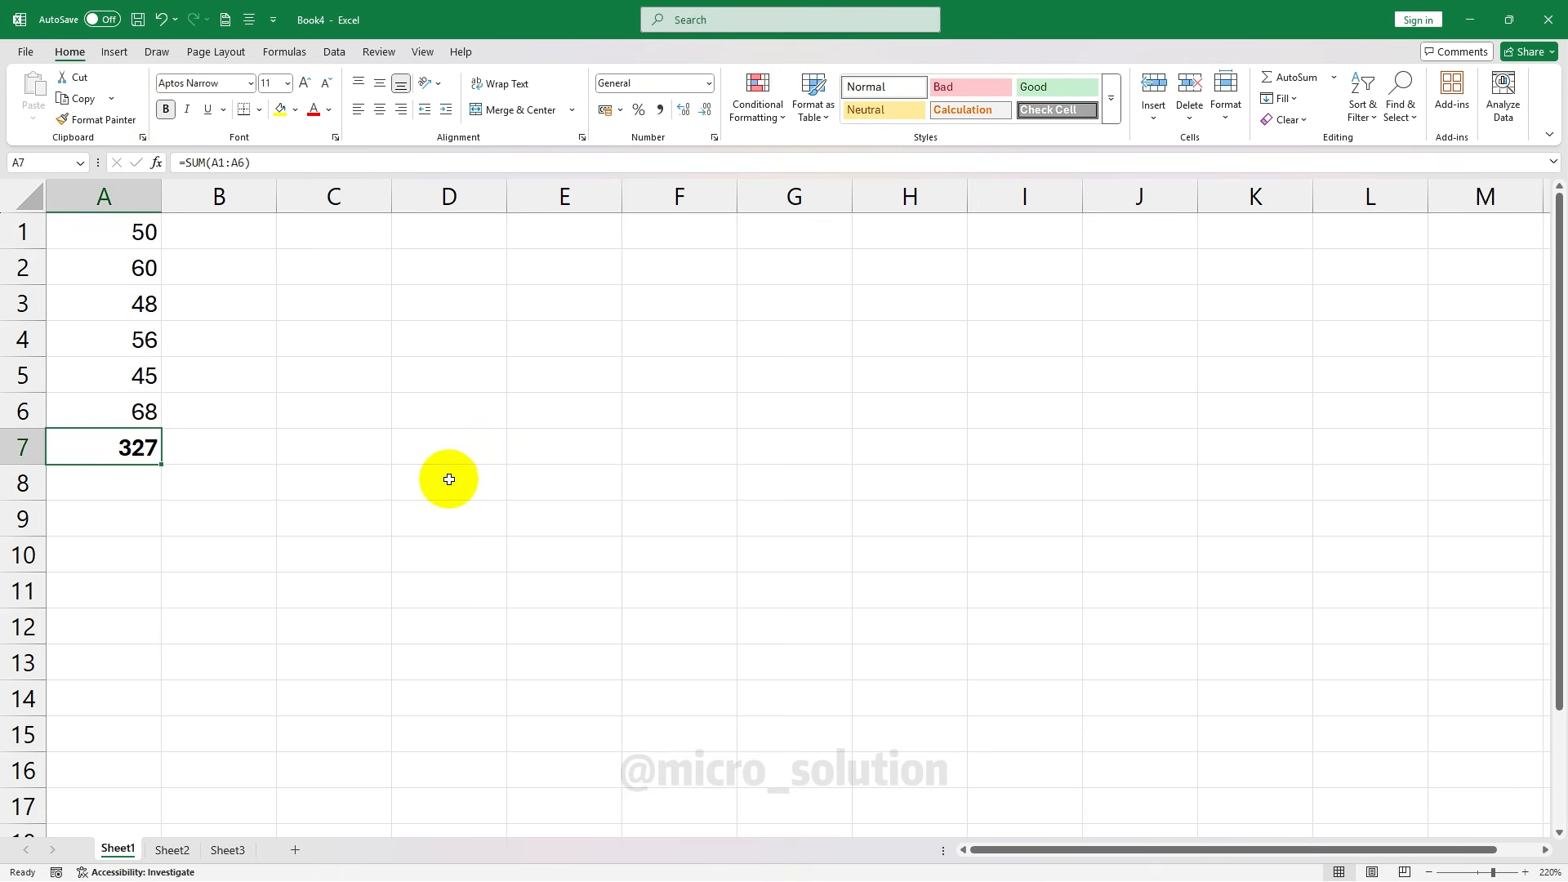
Enter 54 in C2, 23 in D2 and 56 in E3
{"action": "left_click", "coordinate": [335, 270]}
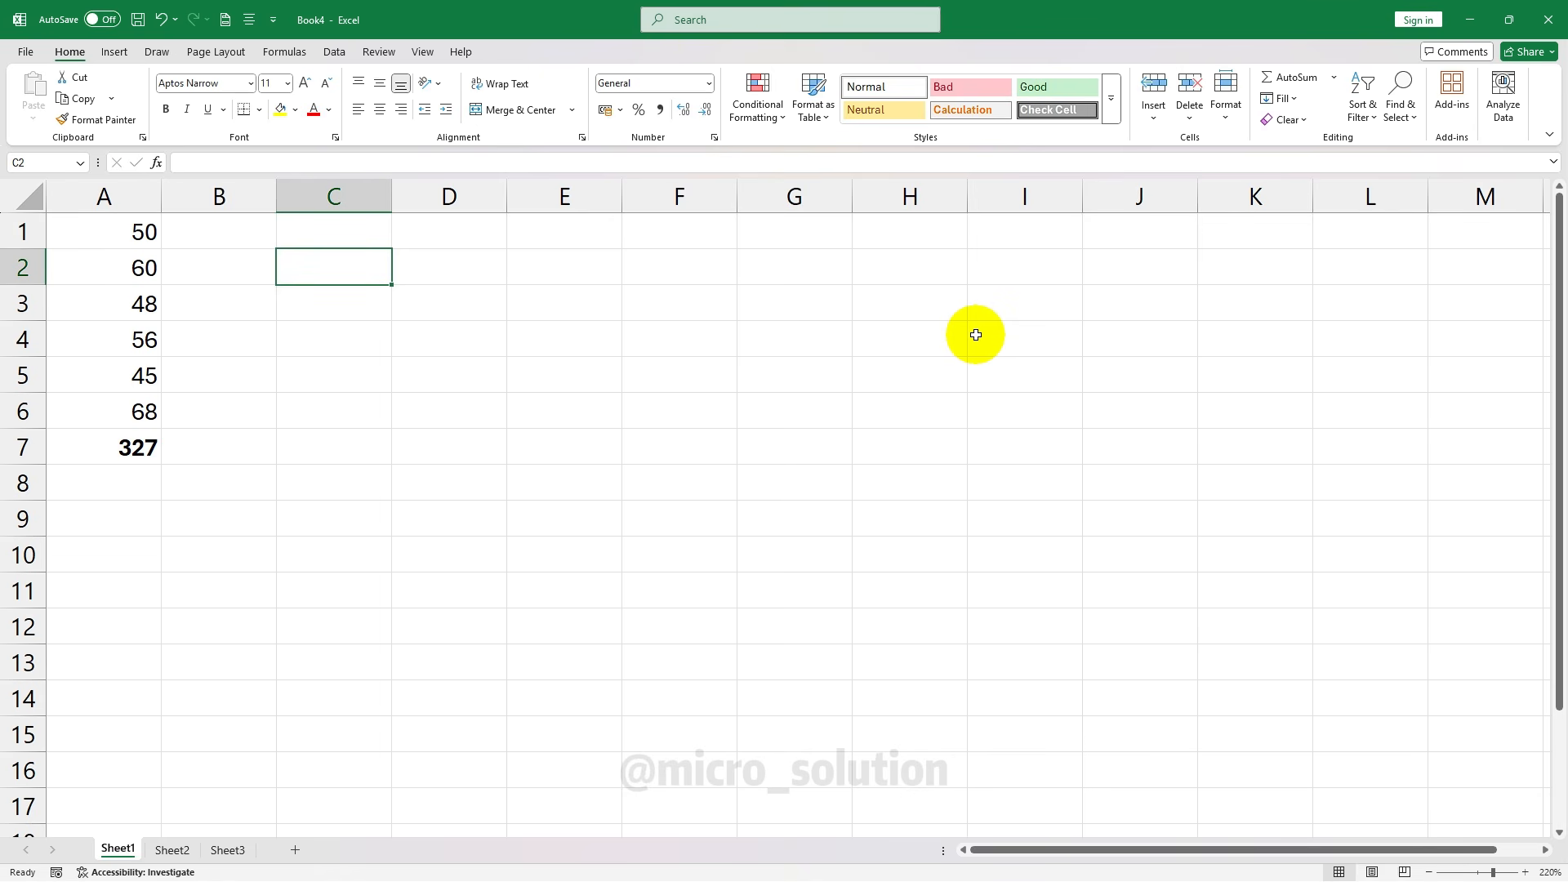
{"action": "type", "text": "5"}
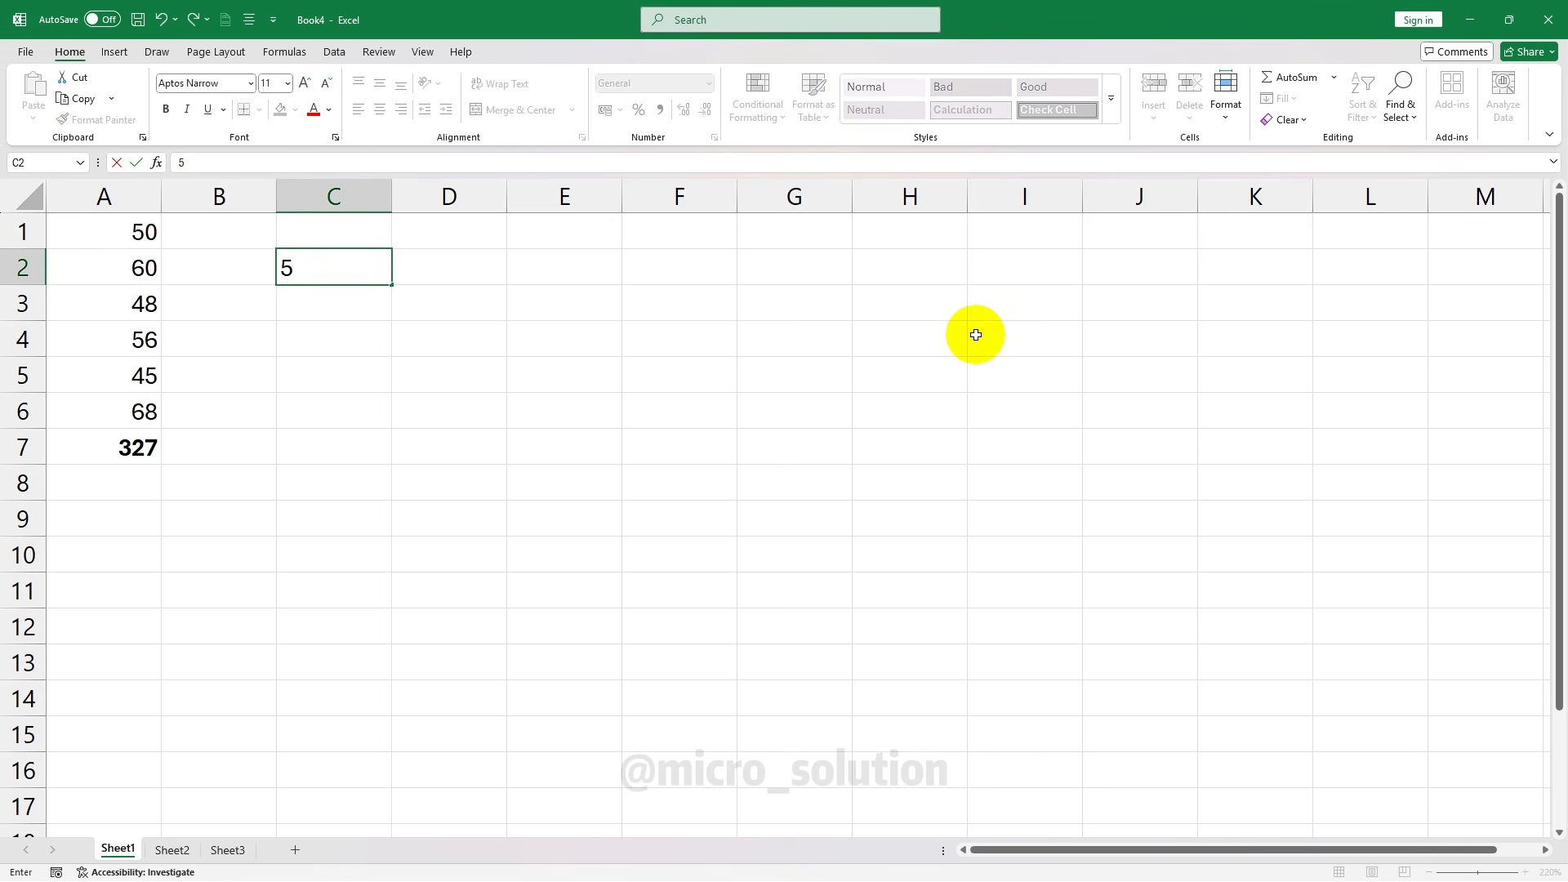
{"action": "type", "text": "4"}
{"action": "key", "text": "Right"}
{"action": "type", "text": "23"}
{"action": "key", "text": "Right"}
{"action": "key", "text": "Down"}
{"action": "type", "text": "56"}
{"action": "key", "text": "Right"}
{"action": "key", "text": "Down"}
{"action": "key", "text": "Down"}
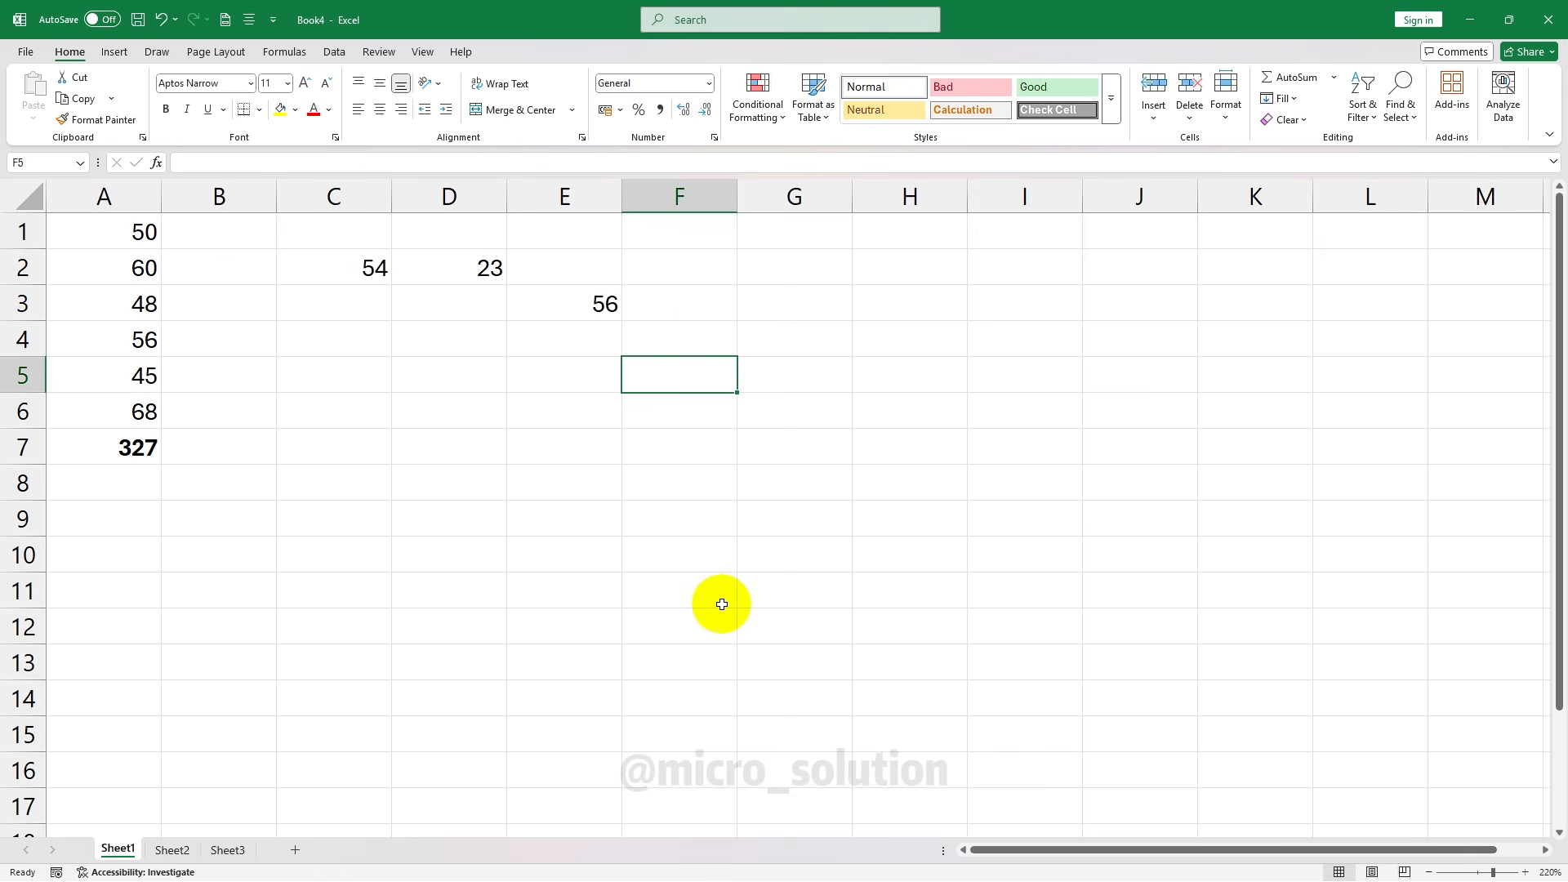
Enter =C2+D2+E3 in F5 to get 133, then reselect F5 to check it
{"action": "type", "text": "="}
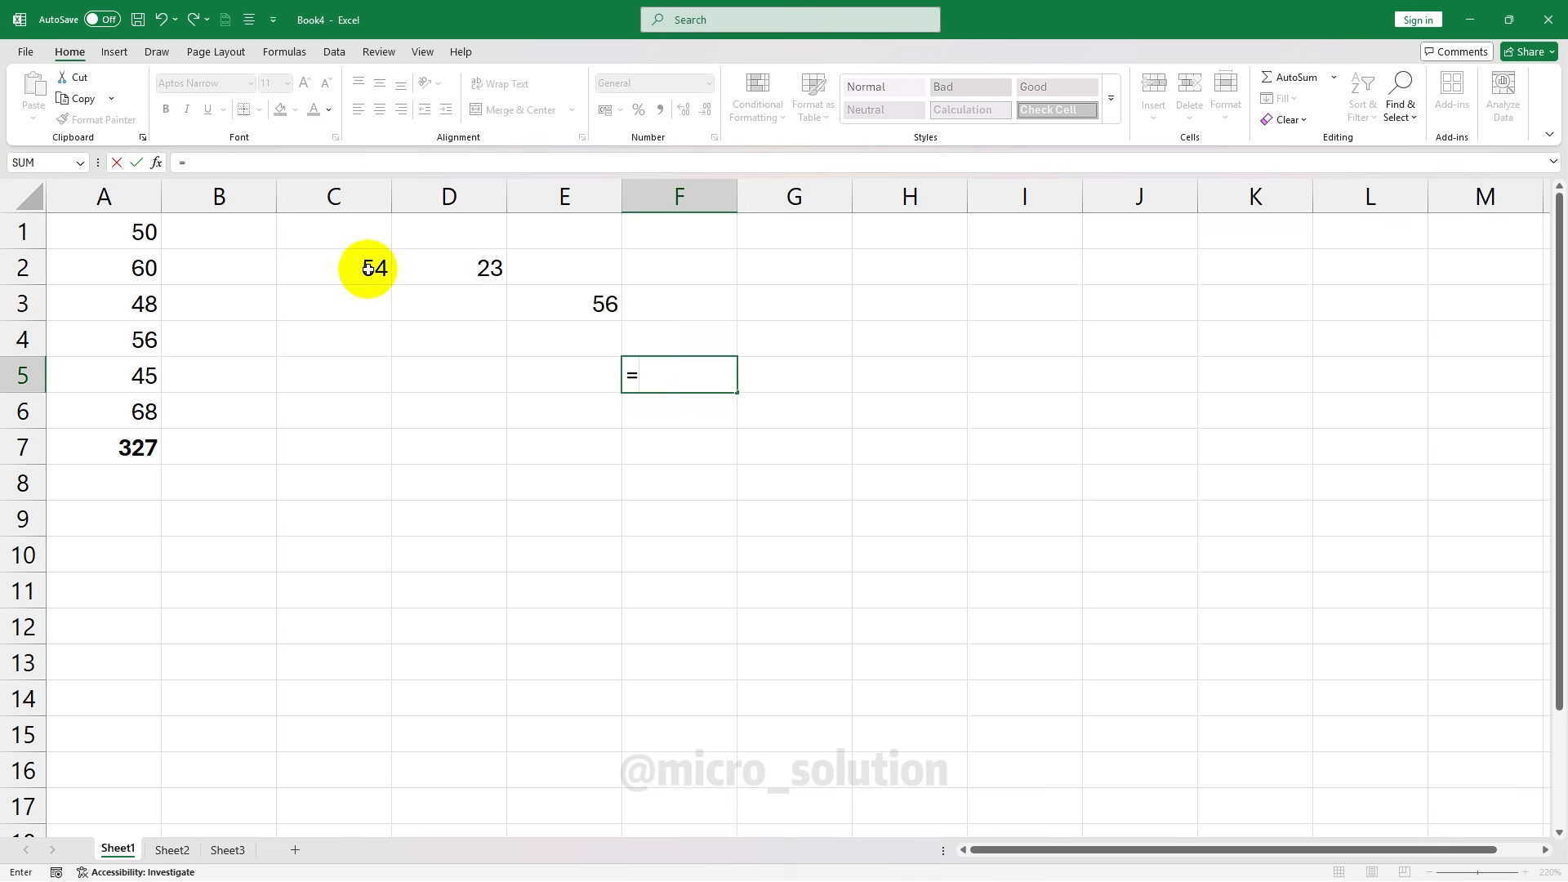
{"action": "left_click", "coordinate": [369, 269]}
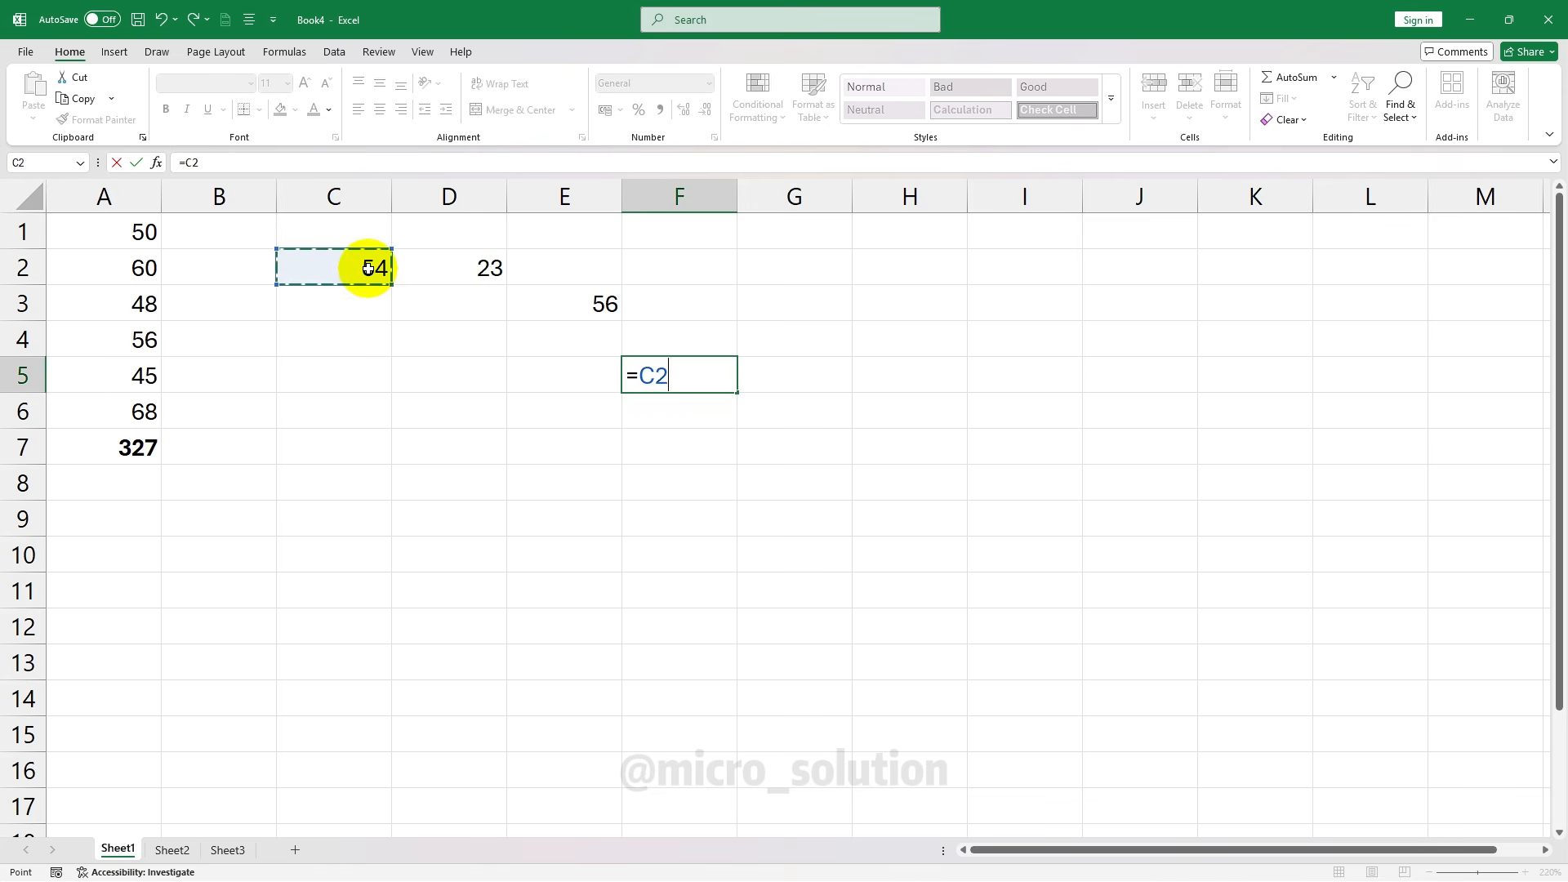
{"action": "type", "text": "+"}
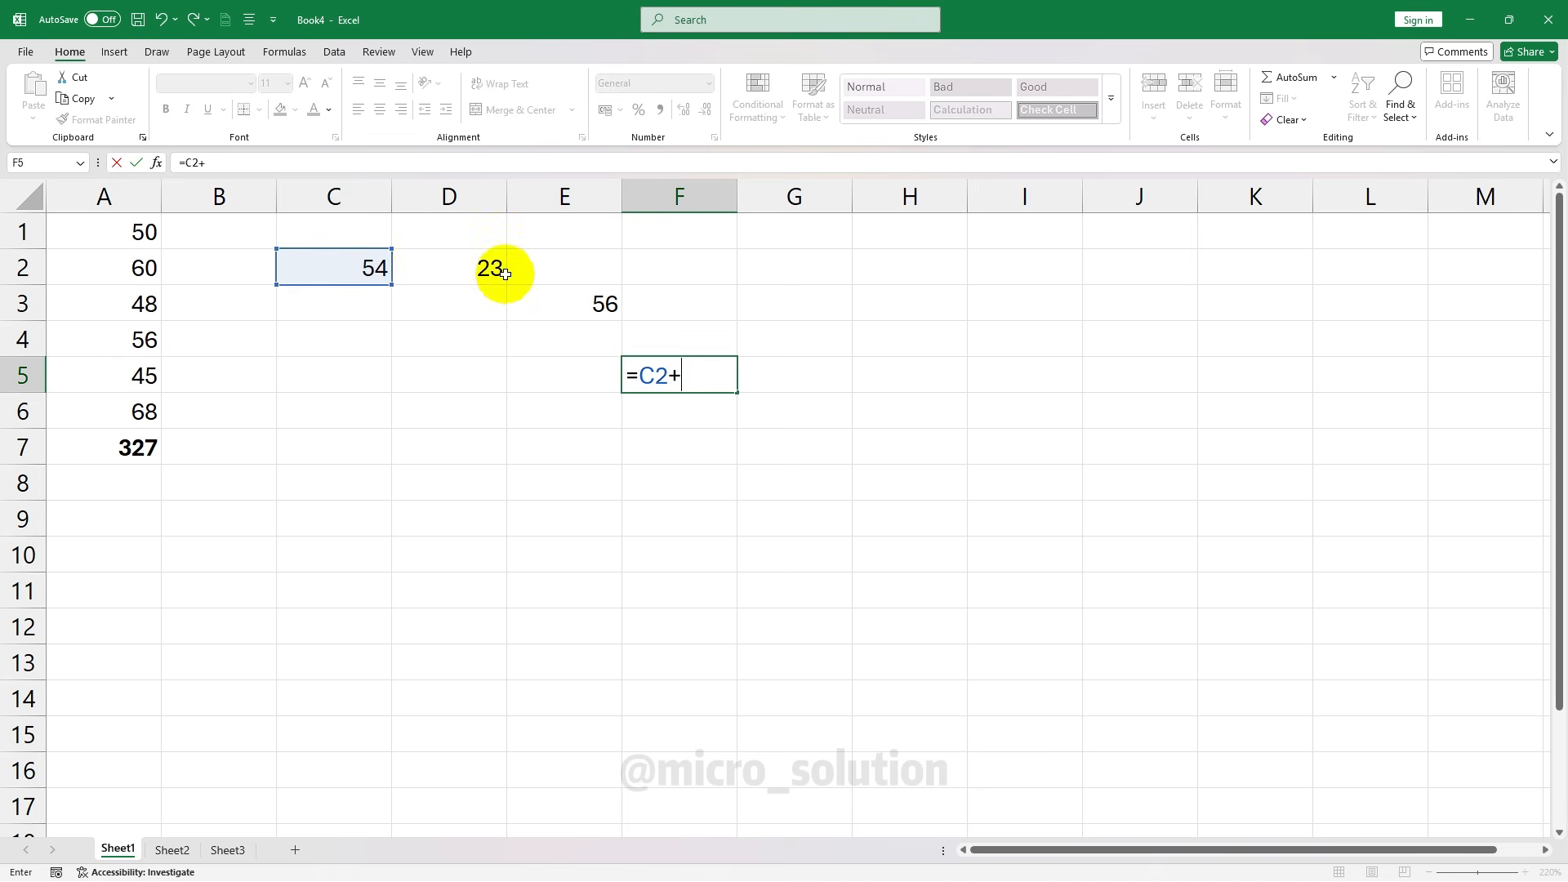
{"action": "left_click", "coordinate": [492, 269]}
{"action": "type", "text": "+"}
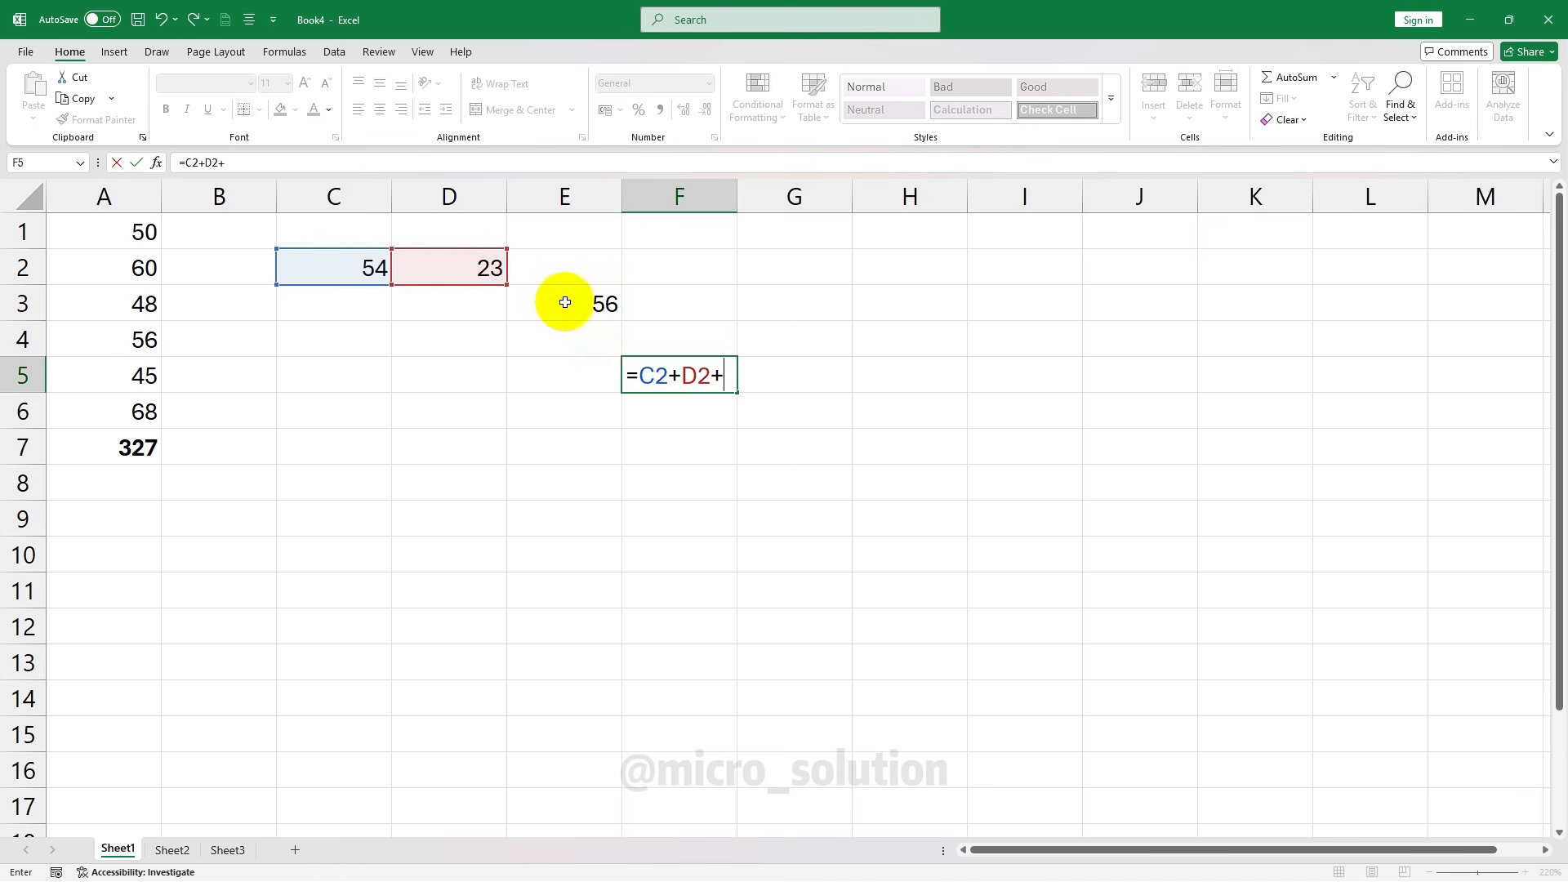
{"action": "left_click", "coordinate": [571, 303]}
{"action": "key", "text": "Return"}
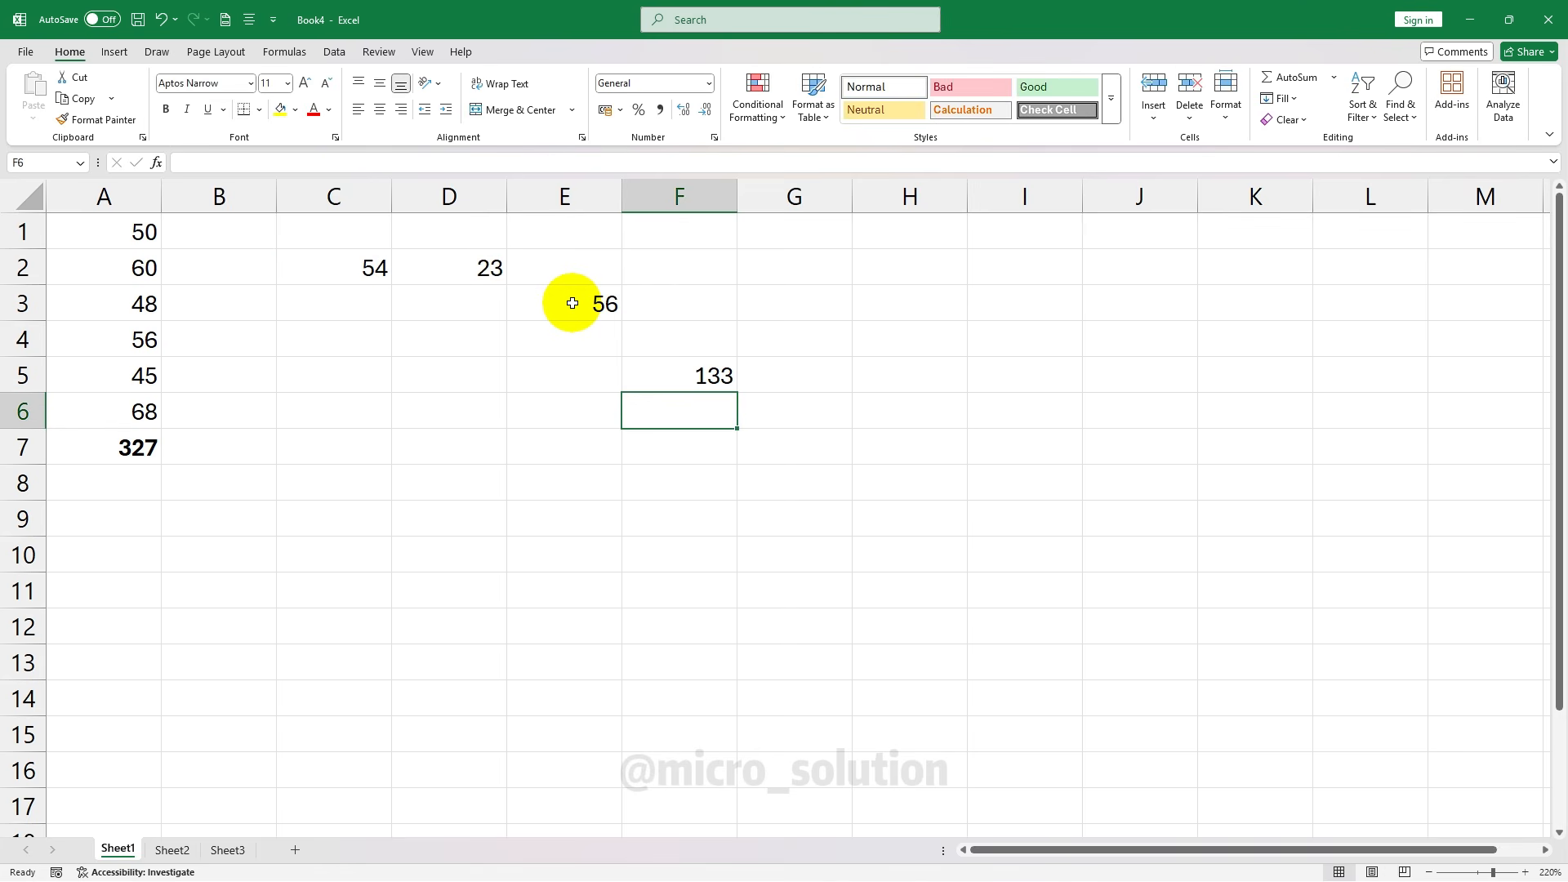
{"action": "left_click", "coordinate": [676, 381]}
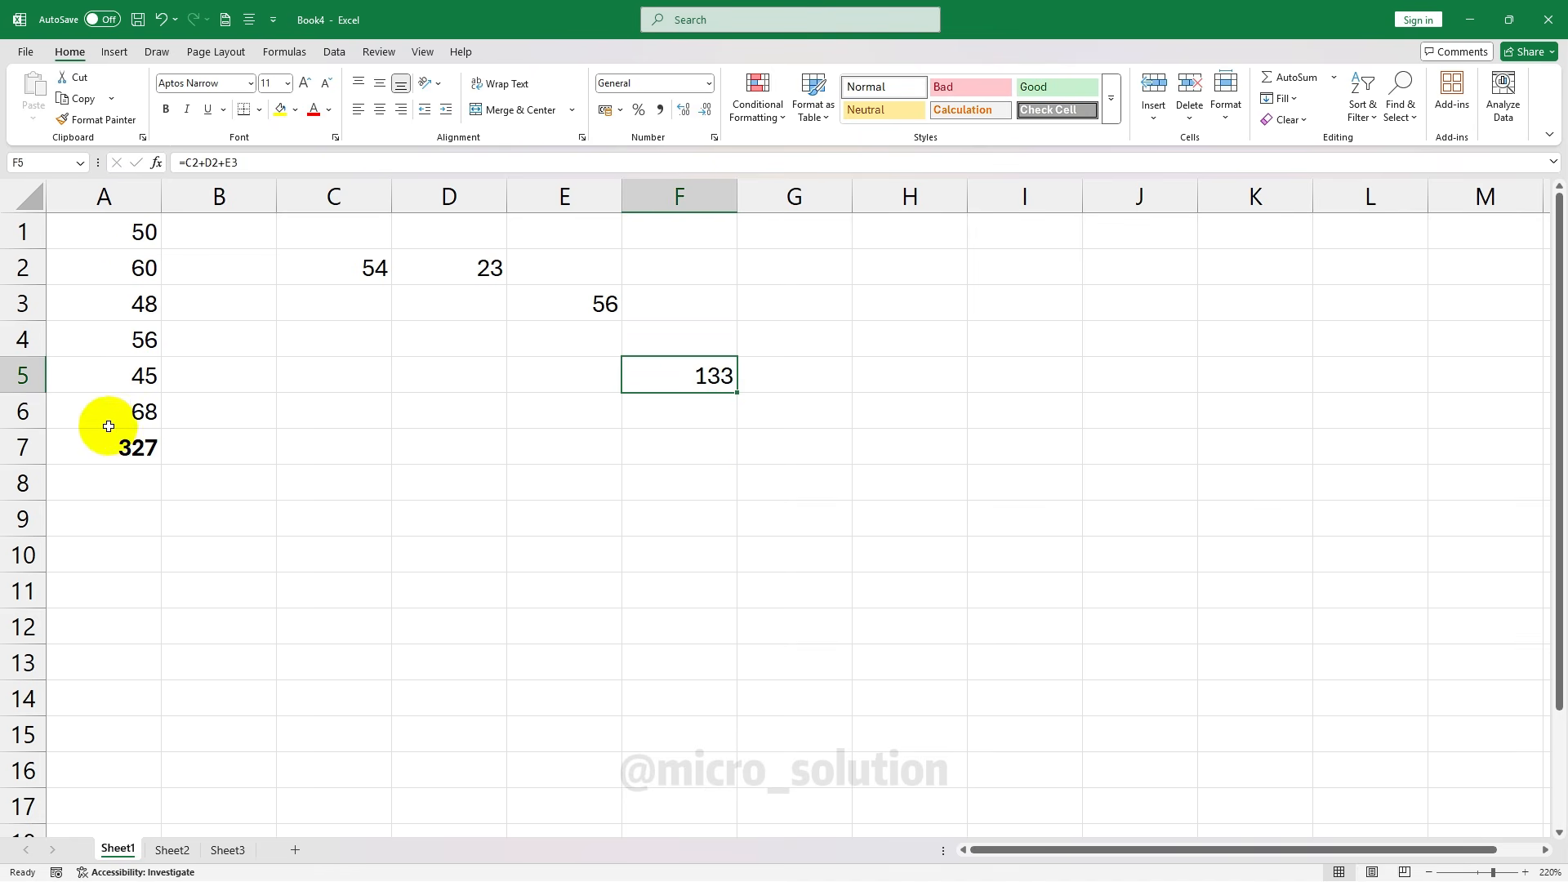
Enter 45 in D5 and 5 in each of E7, I5 and H11
{"action": "left_click", "coordinate": [429, 377]}
{"action": "type", "text": "45"}
{"action": "left_click", "coordinate": [568, 442]}
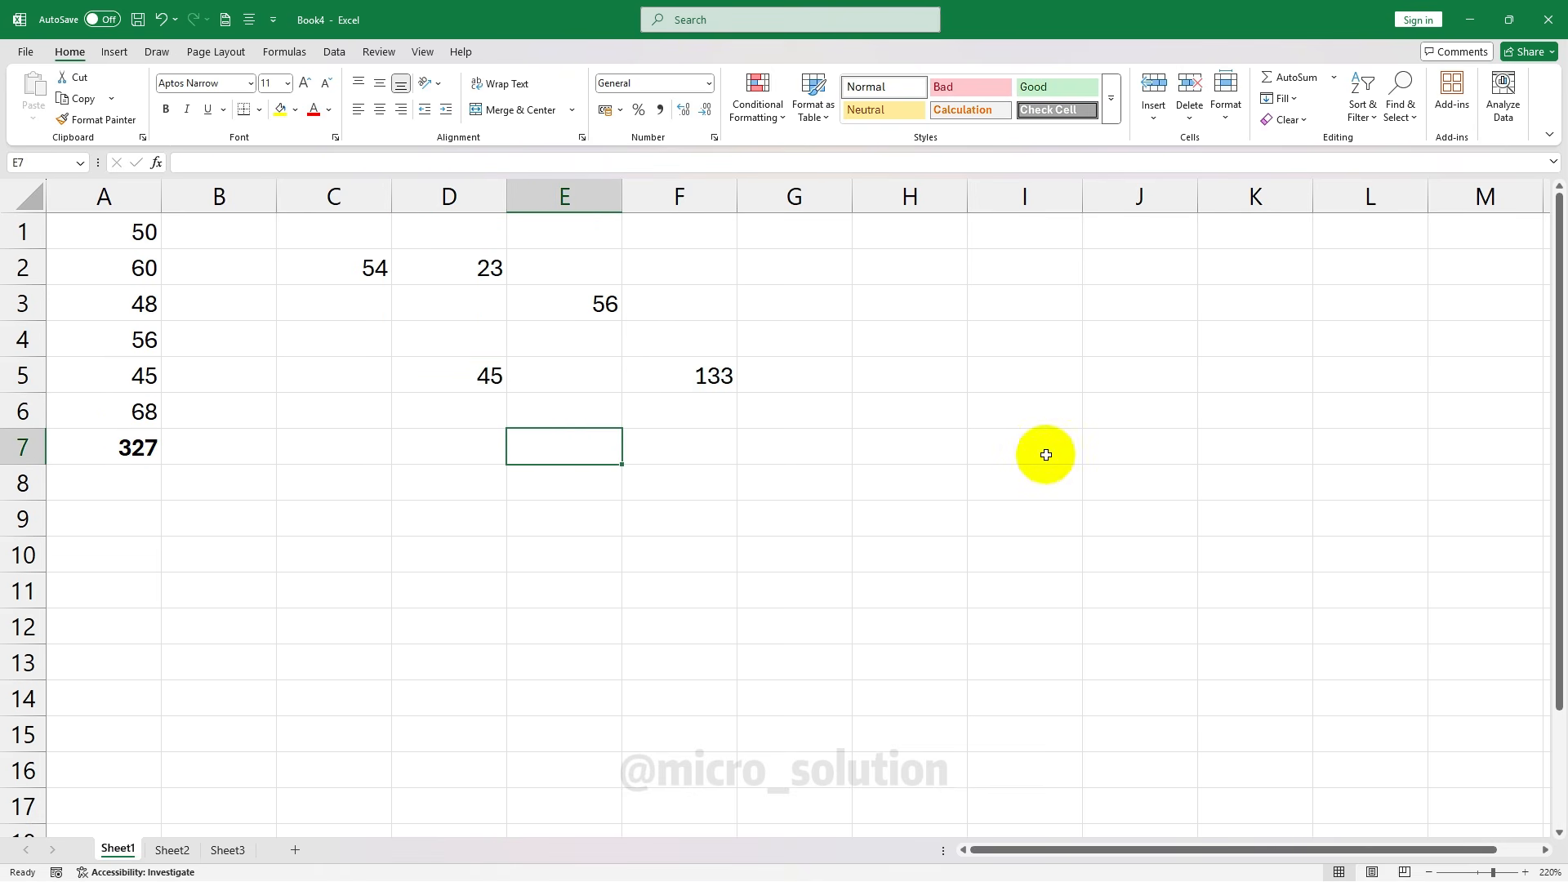
{"action": "type", "text": "5"}
{"action": "left_click", "coordinate": [1057, 382]}
{"action": "type", "text": "5"}
{"action": "left_click", "coordinate": [1148, 413]}
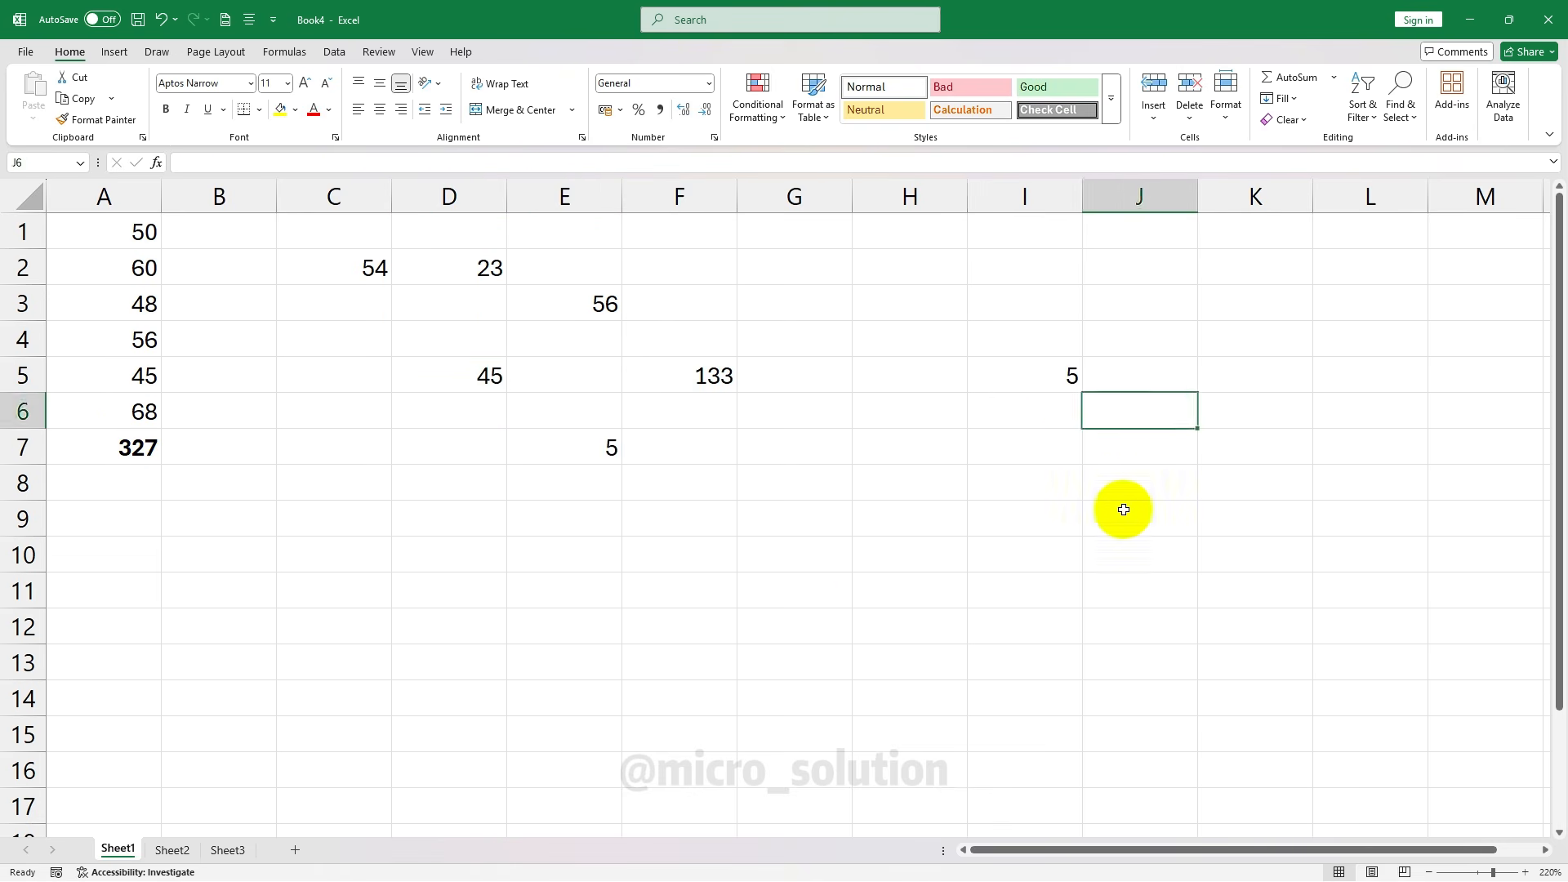
{"action": "left_click", "coordinate": [876, 604]}
{"action": "type", "text": "5"}
{"action": "left_click", "coordinate": [724, 662]}
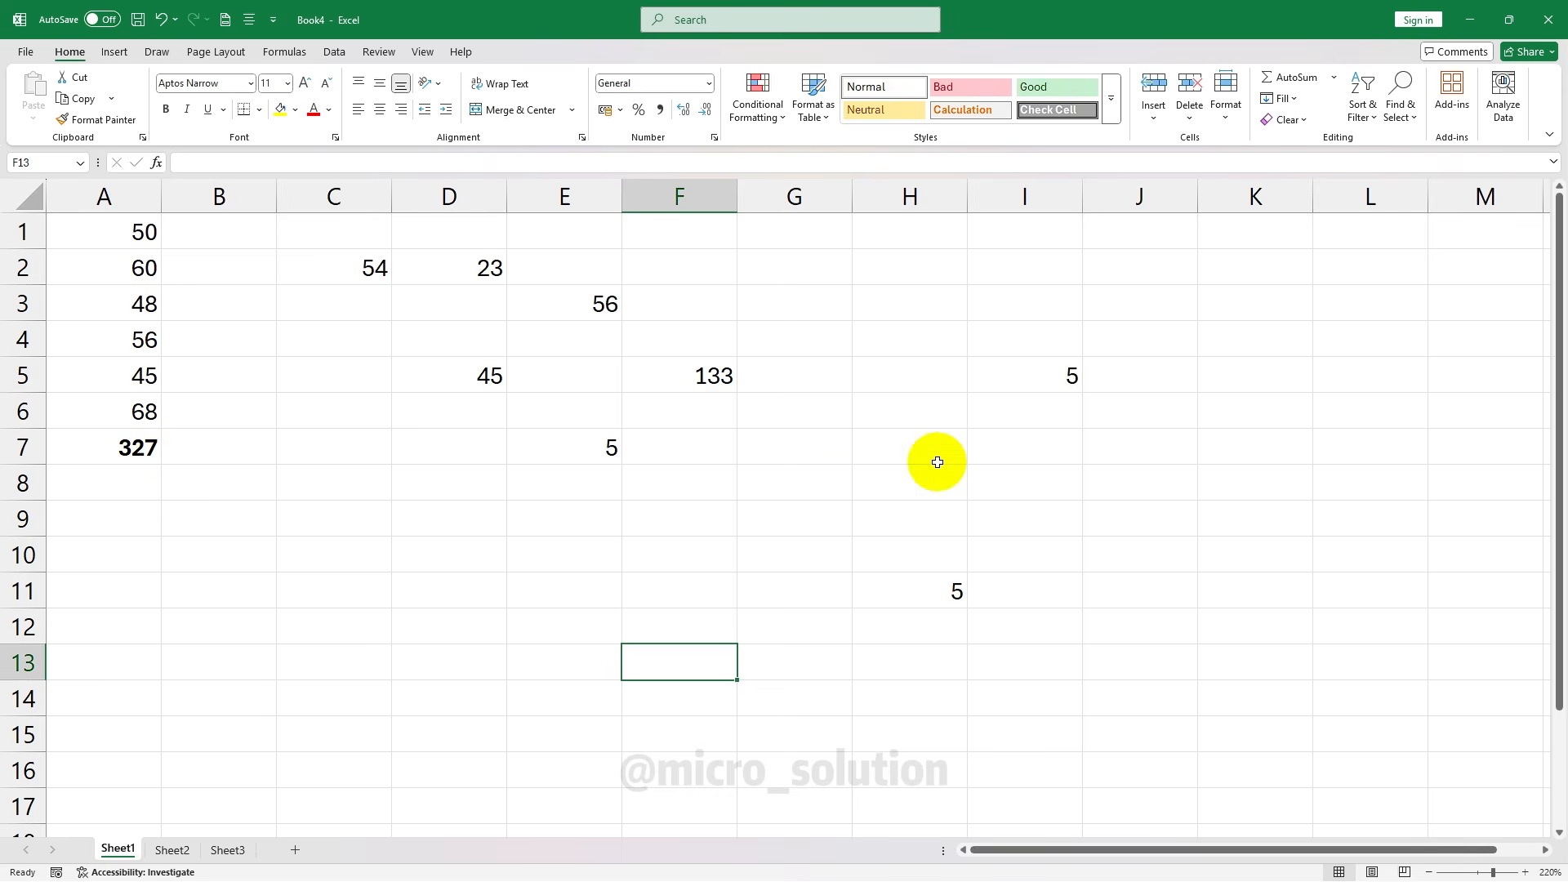
Enter =C2+H11 in F13, giving 59
{"action": "type", "text": "="}
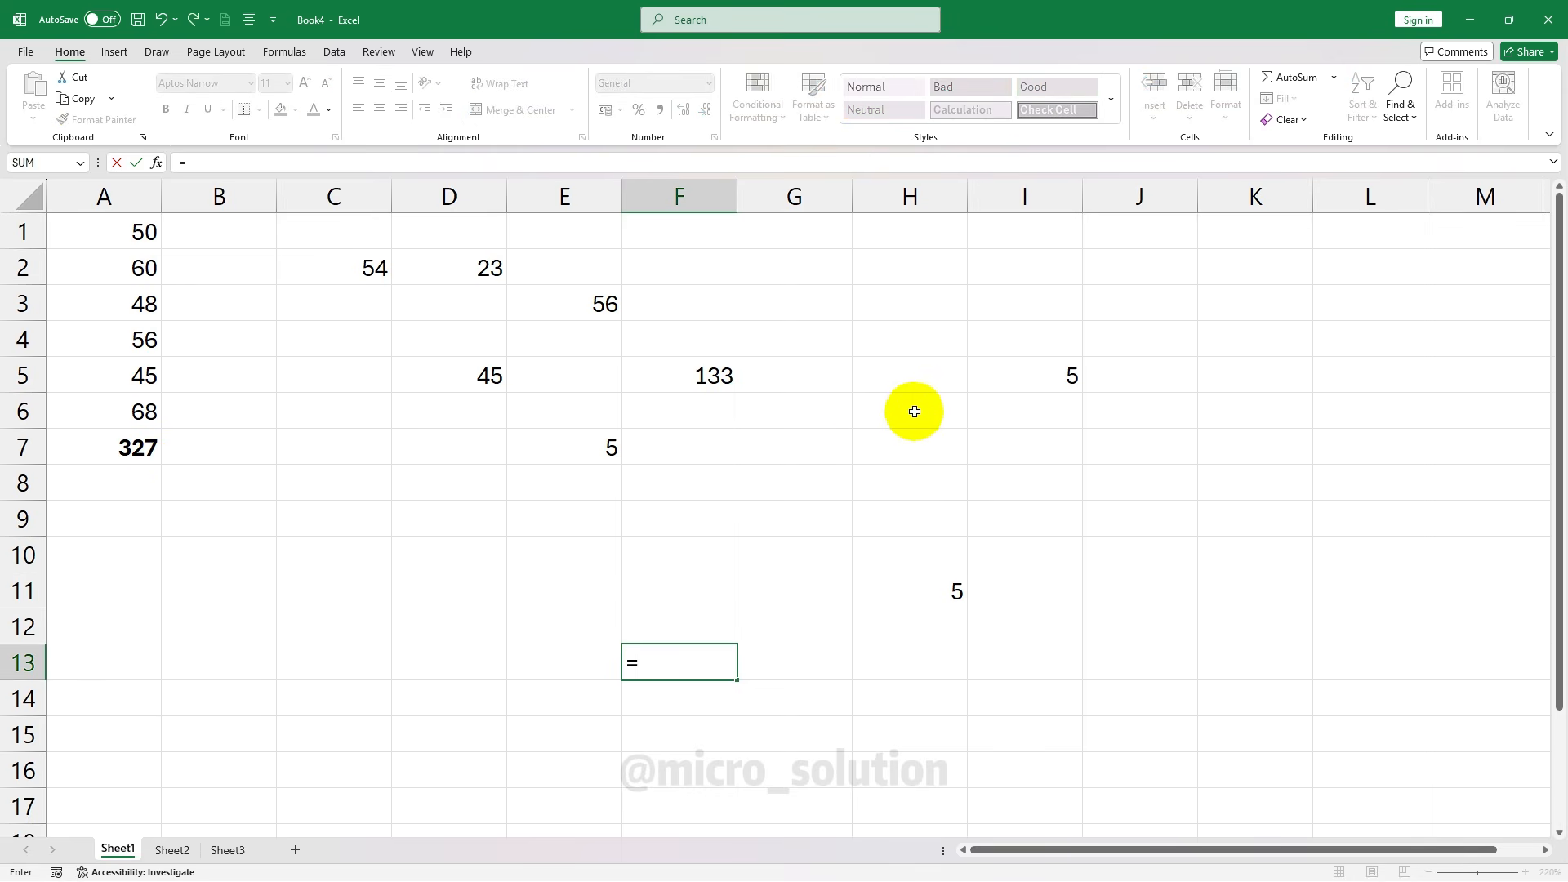
{"action": "left_click", "coordinate": [367, 271]}
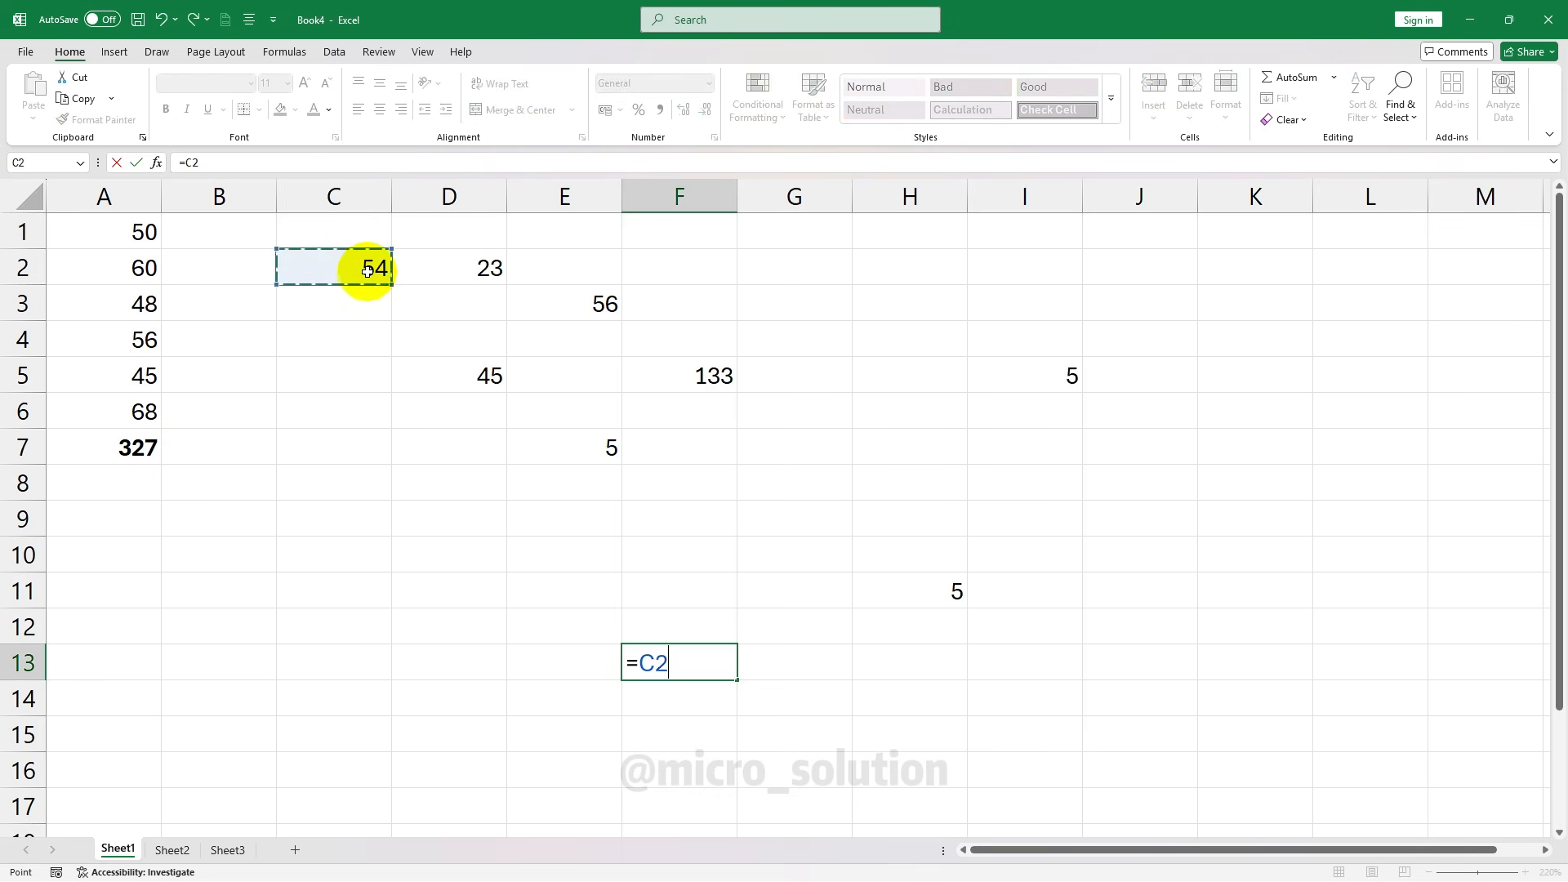
{"action": "type", "text": "+"}
{"action": "left_click", "coordinate": [957, 593]}
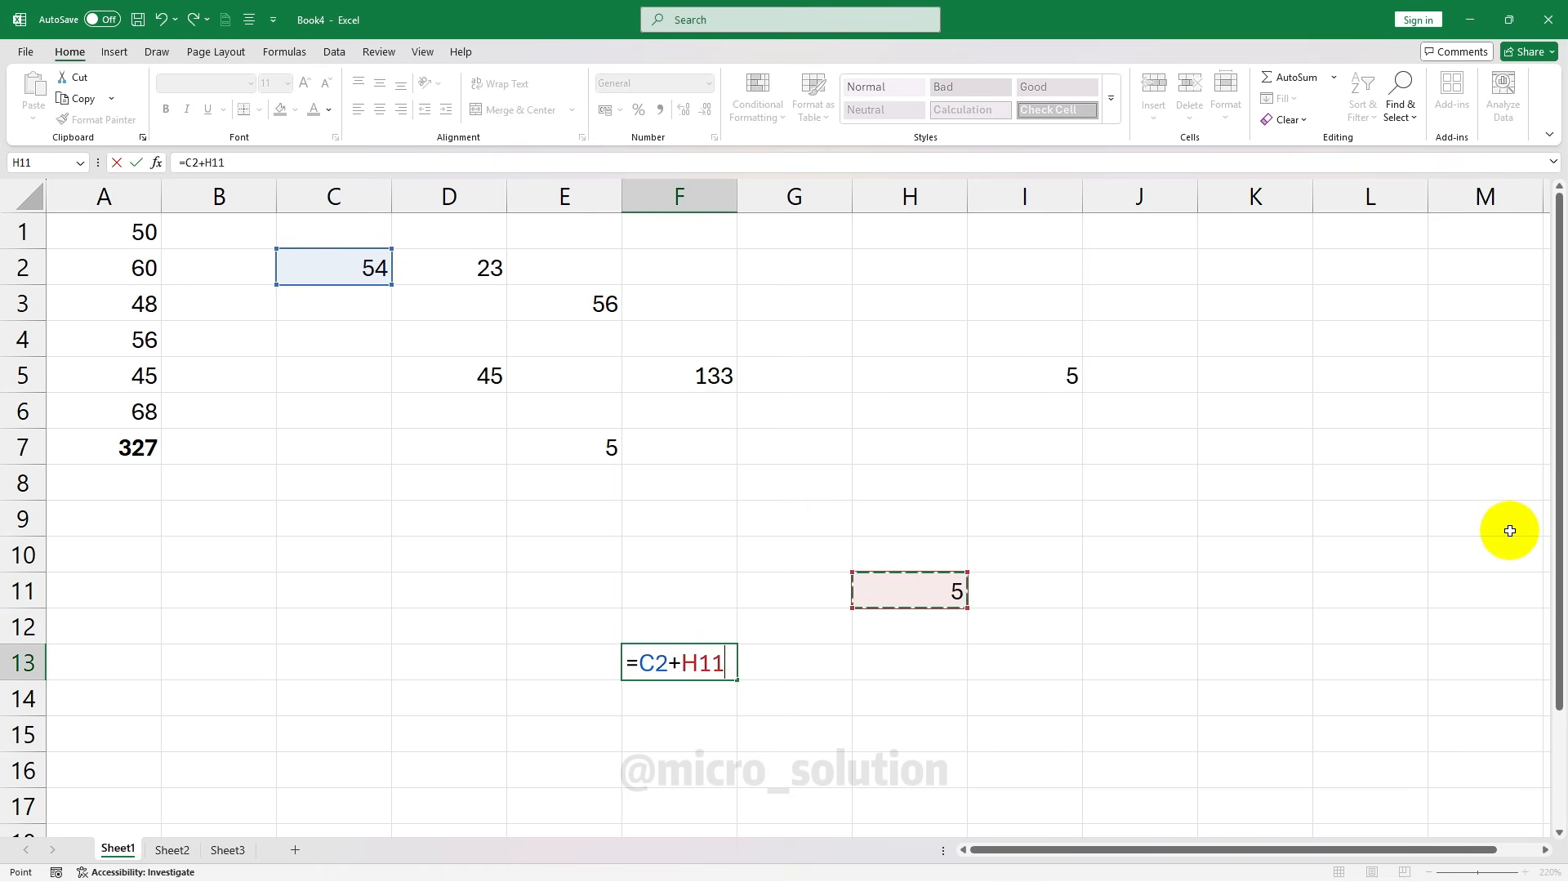
{"action": "key", "text": "Return"}
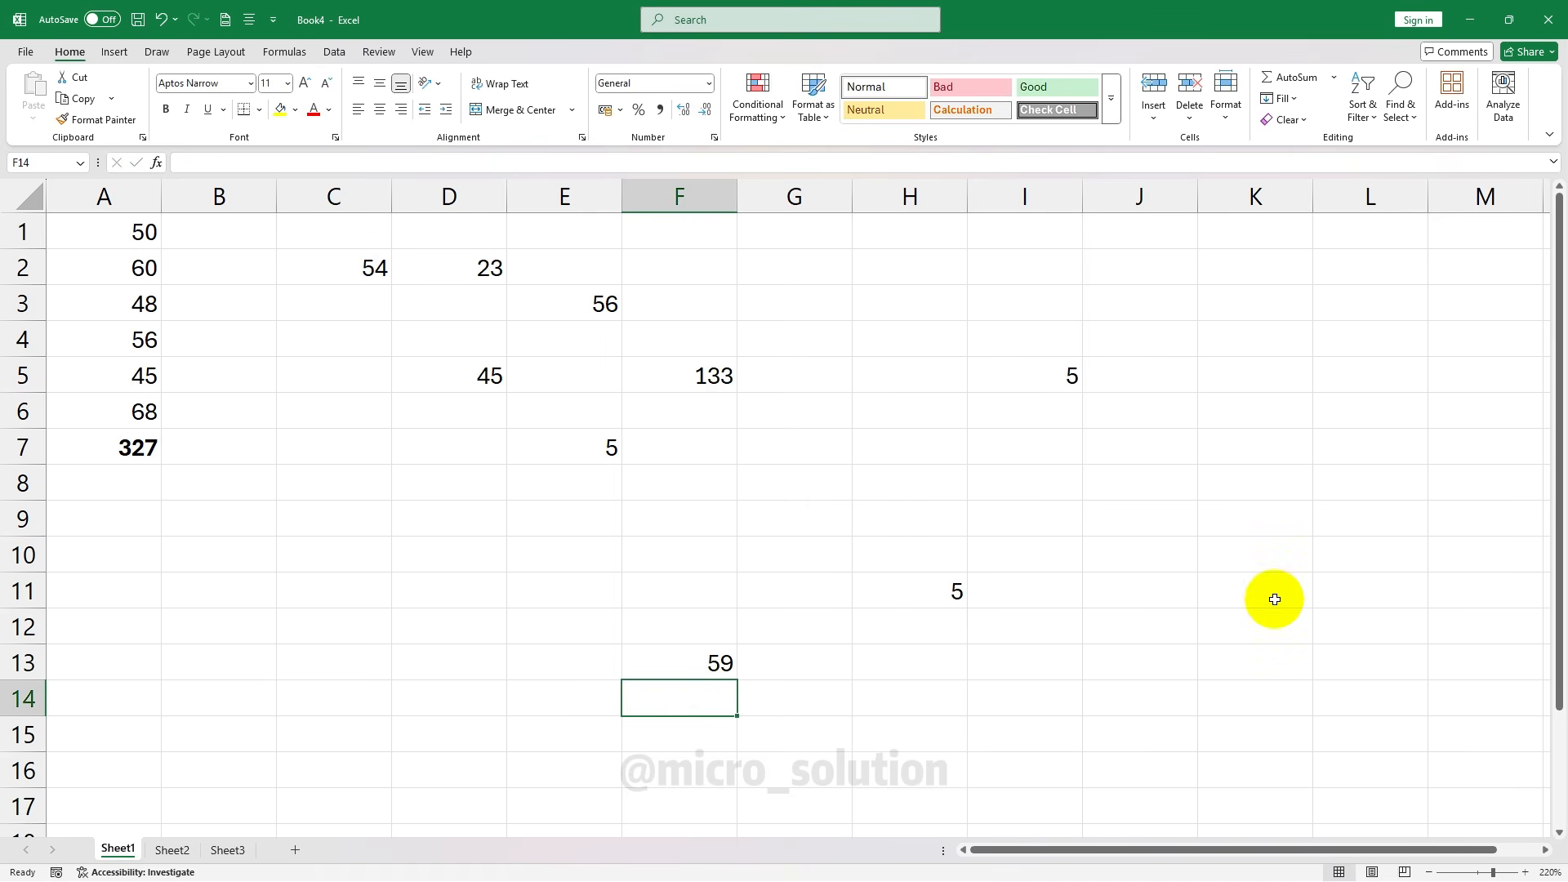
Bold the 59 in F13 and the 133 in F5, then clear A7's total
{"action": "left_click", "coordinate": [665, 660]}
{"action": "left_click", "coordinate": [167, 112]}
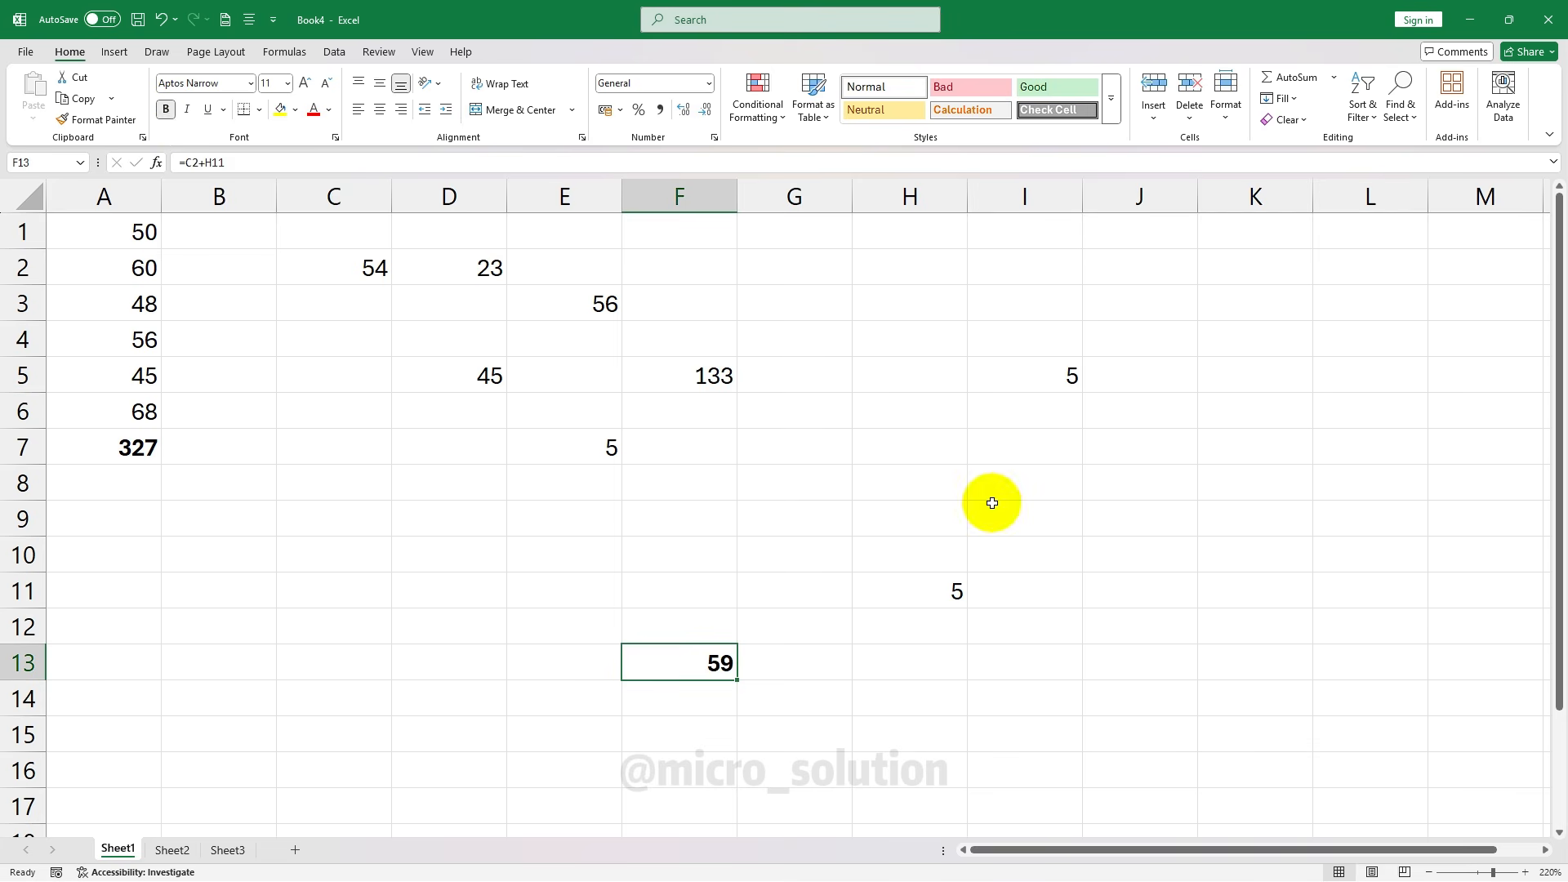
{"action": "left_click", "coordinate": [687, 374]}
{"action": "left_click", "coordinate": [161, 118]}
{"action": "left_click", "coordinate": [449, 518]}
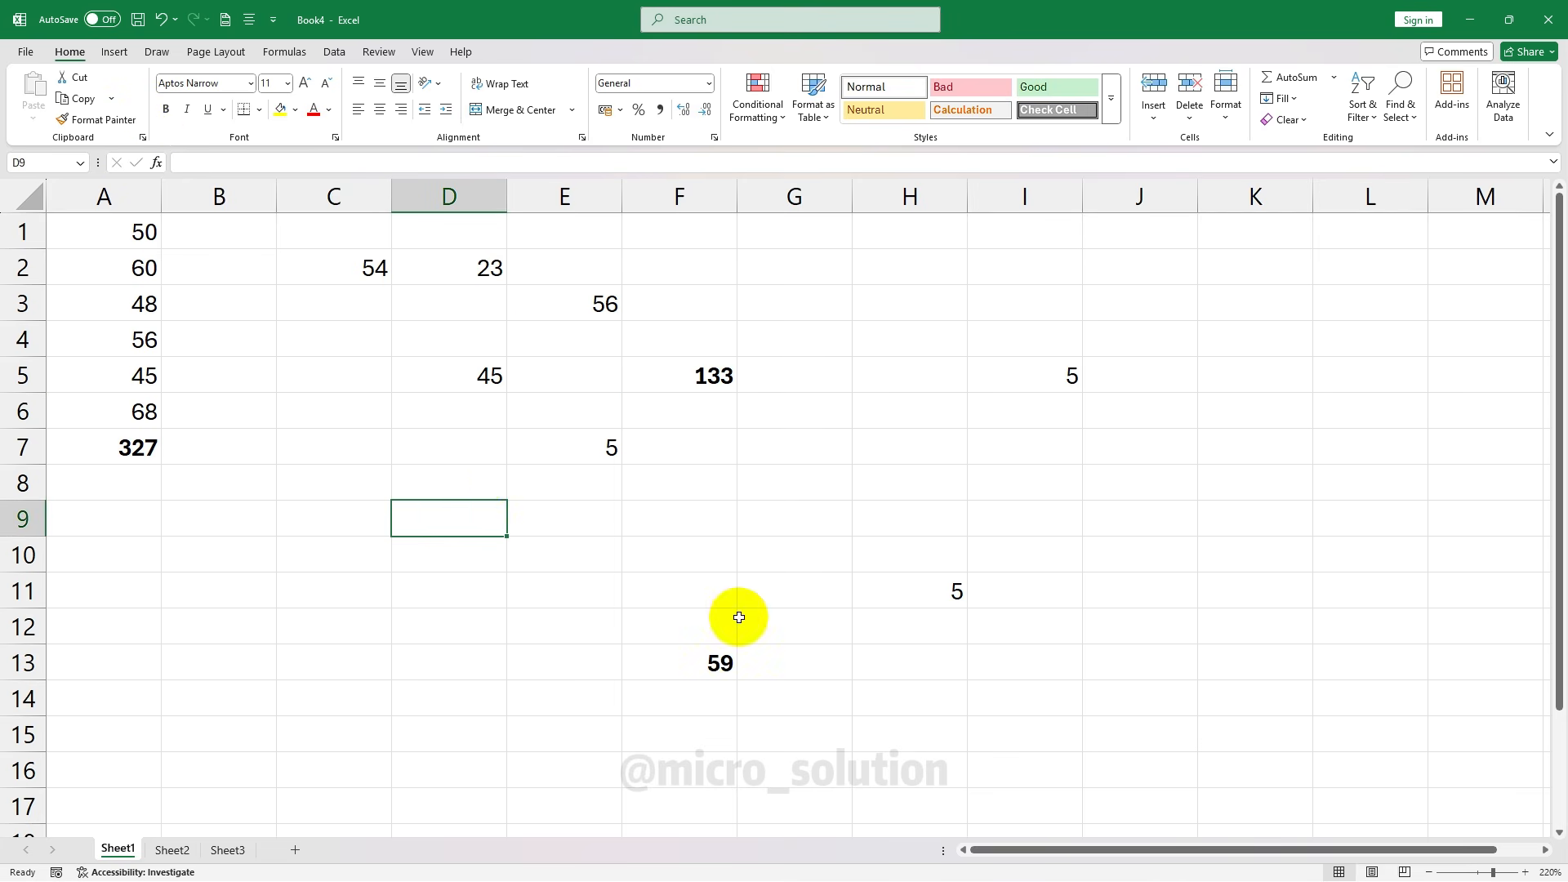
{"action": "left_click", "coordinate": [144, 449]}
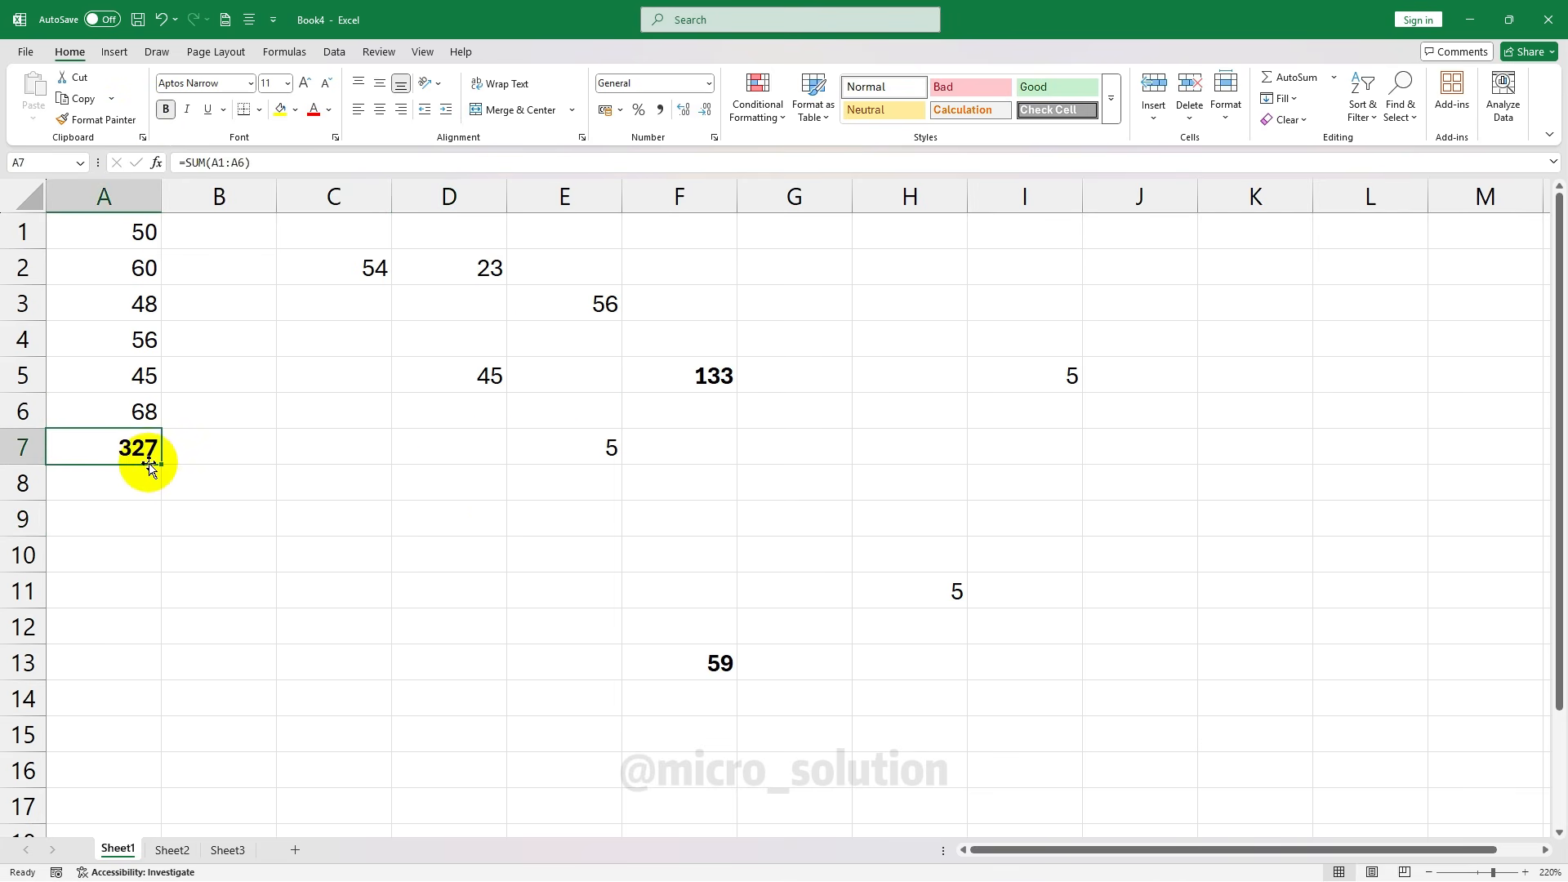
{"action": "key", "text": "Delete"}
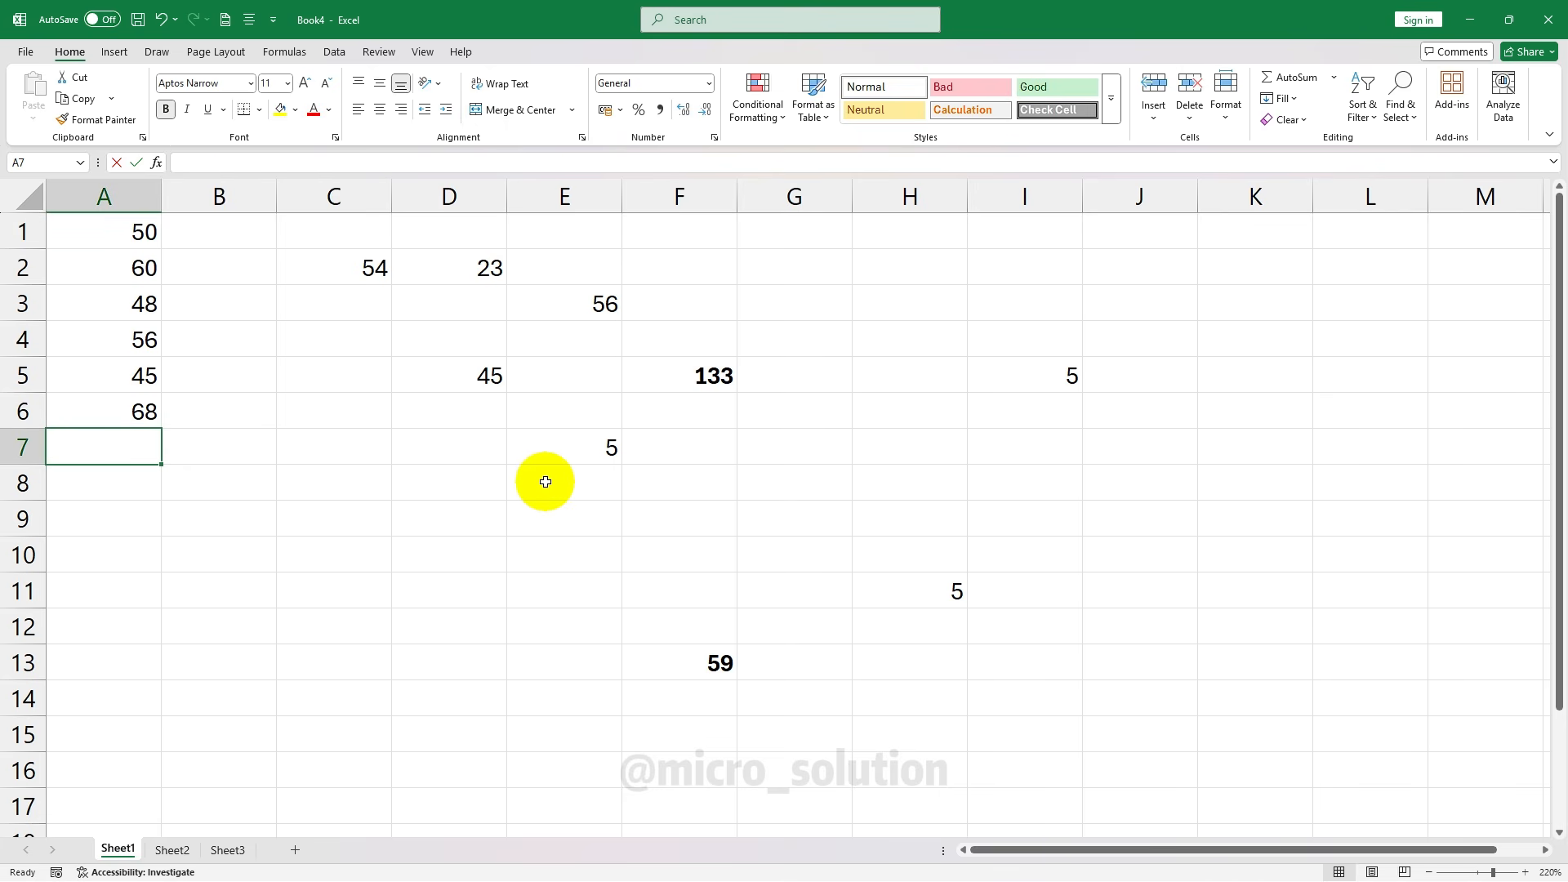
Re-enter =SUM(A1:A6) in A7 so it shows the 327 total again
{"action": "type", "text": "=sum"}
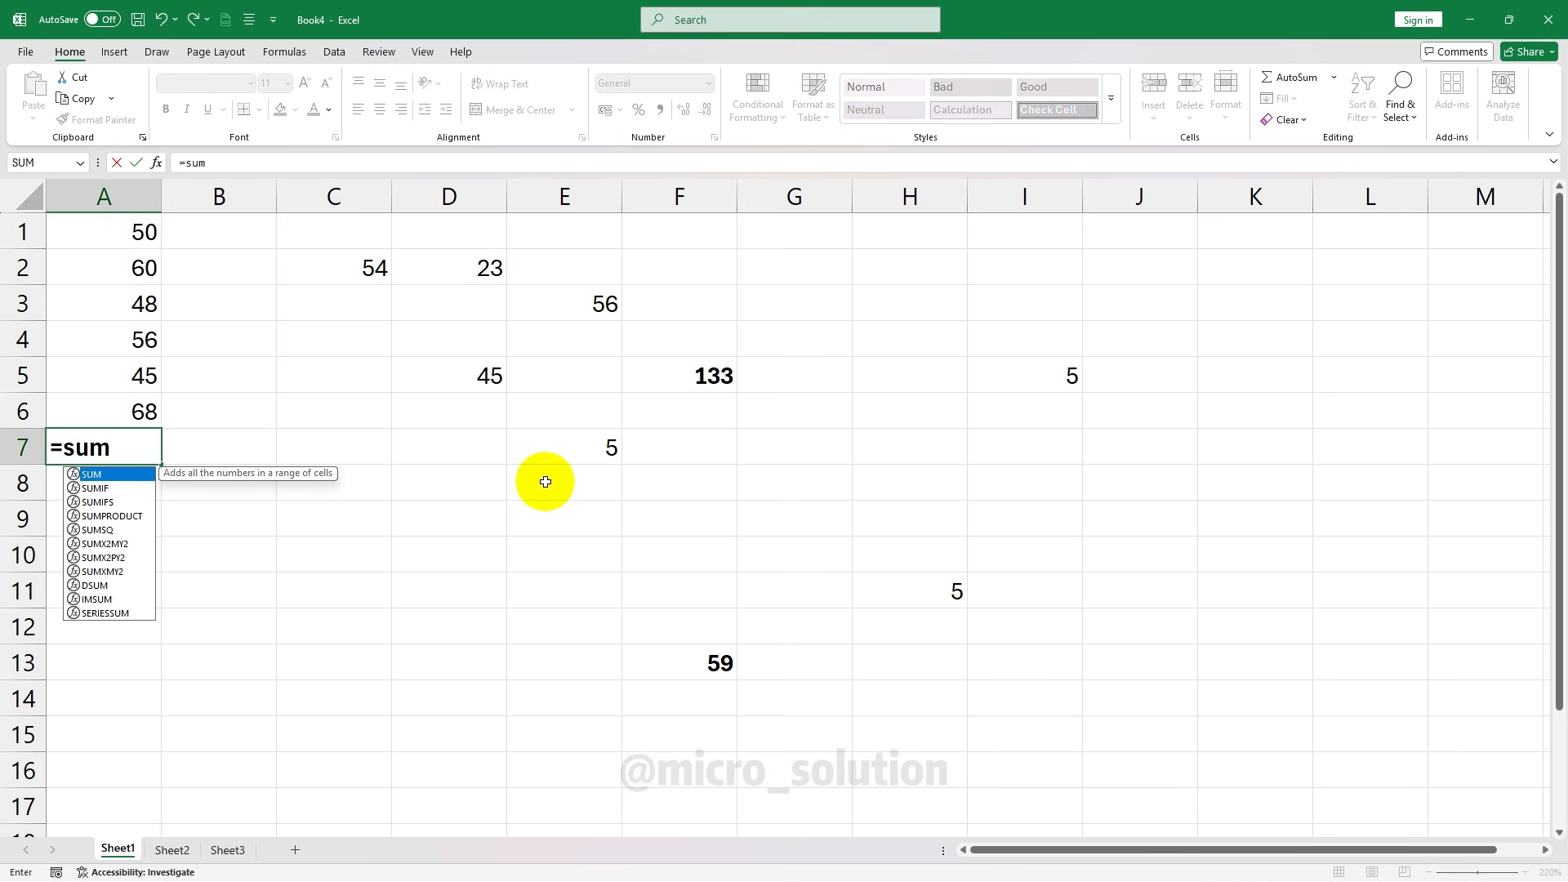
{"action": "key", "text": "Tab"}
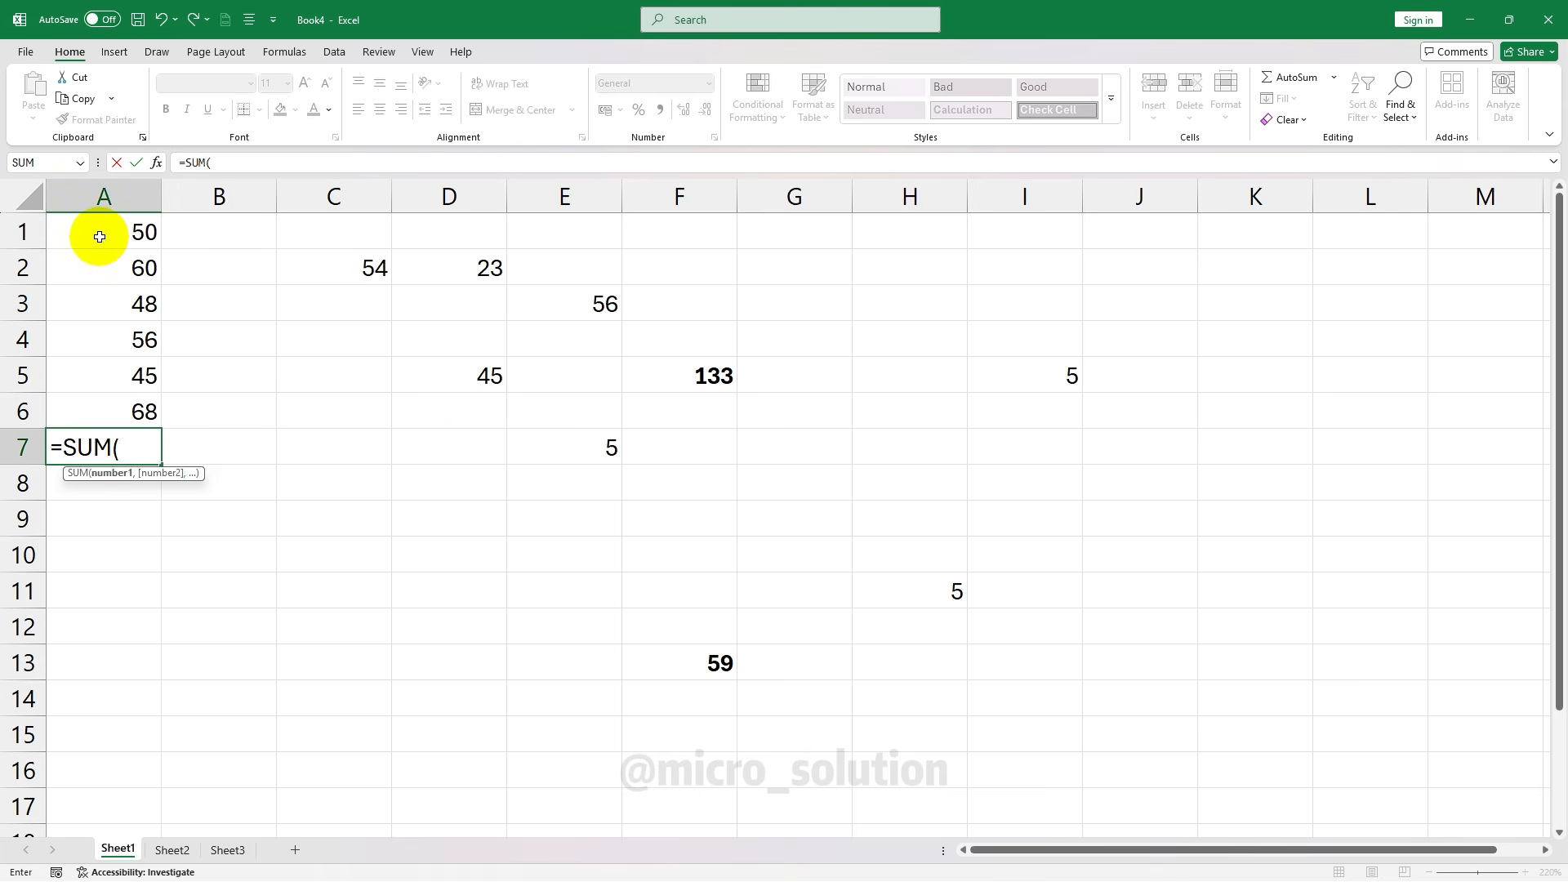
{"action": "type", "text": "A1:"}
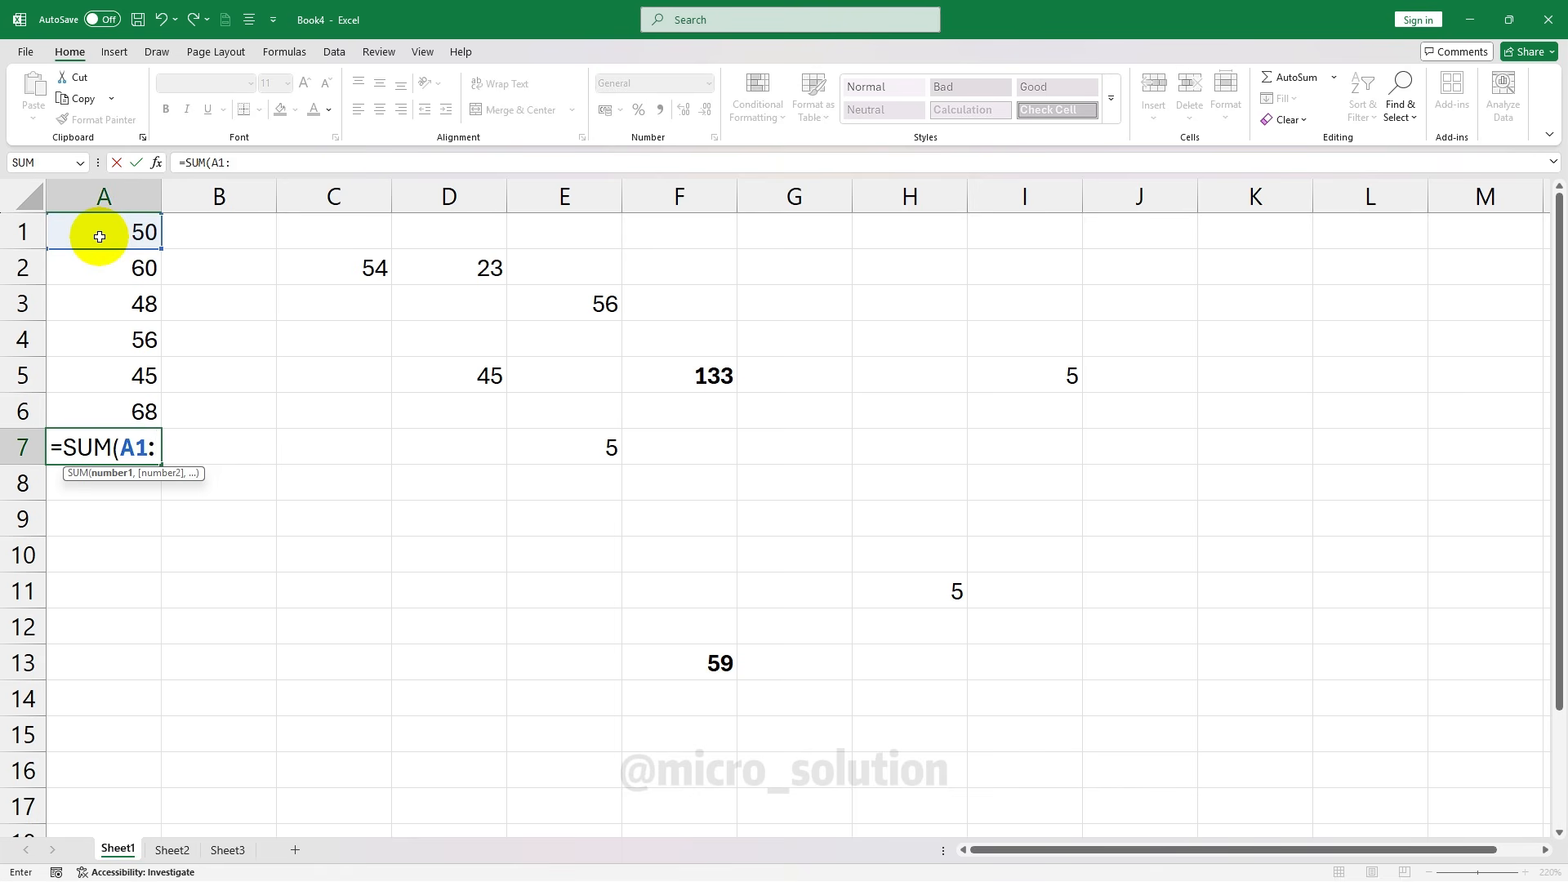
{"action": "type", "text": "A6"}
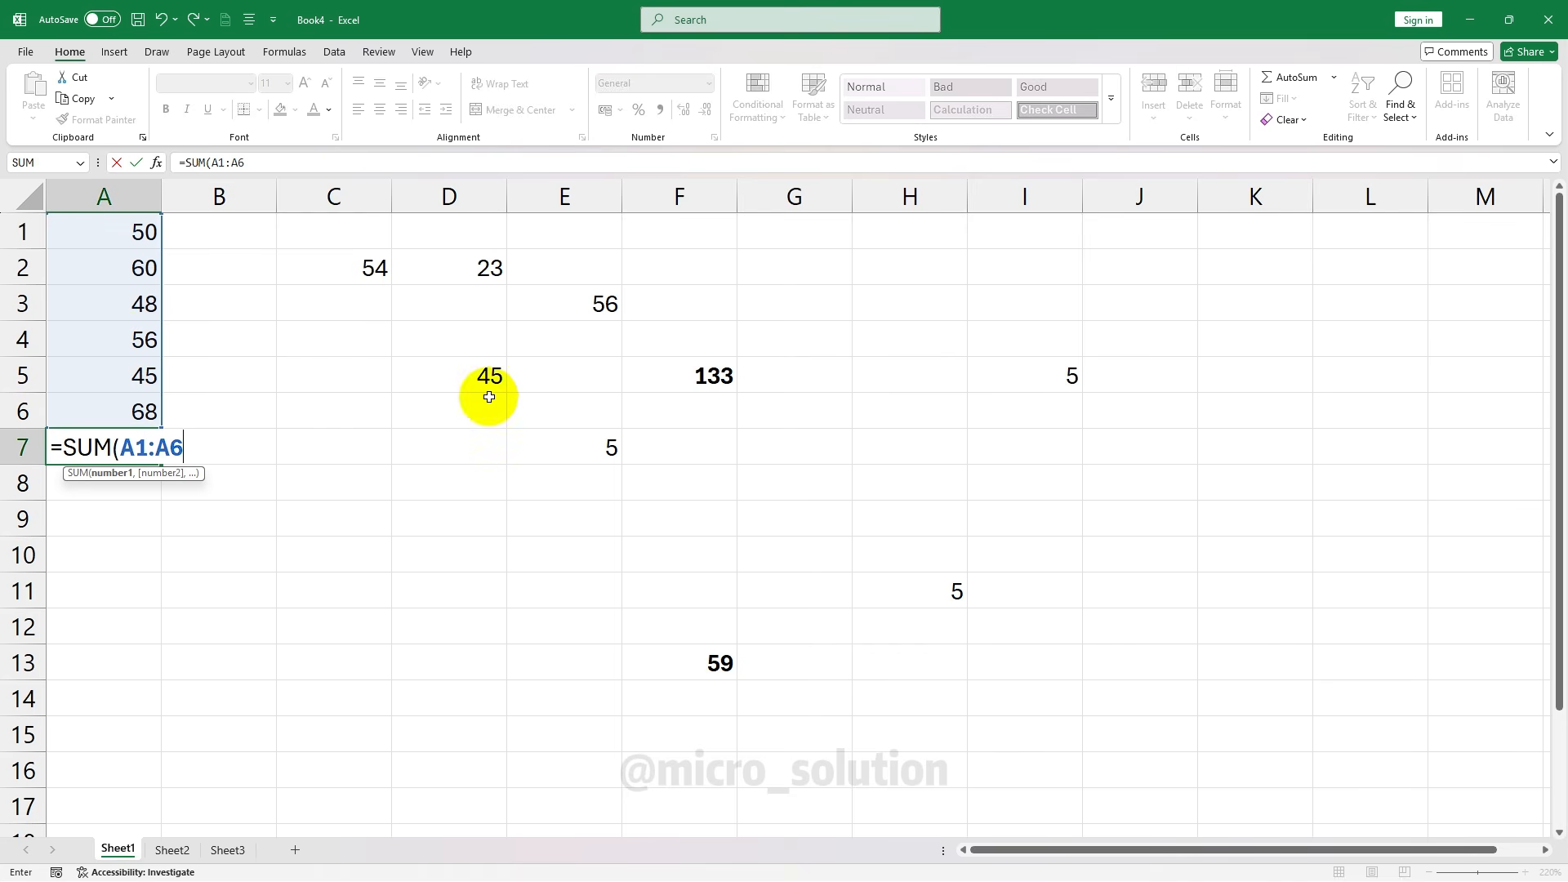
{"action": "type", "text": ")"}
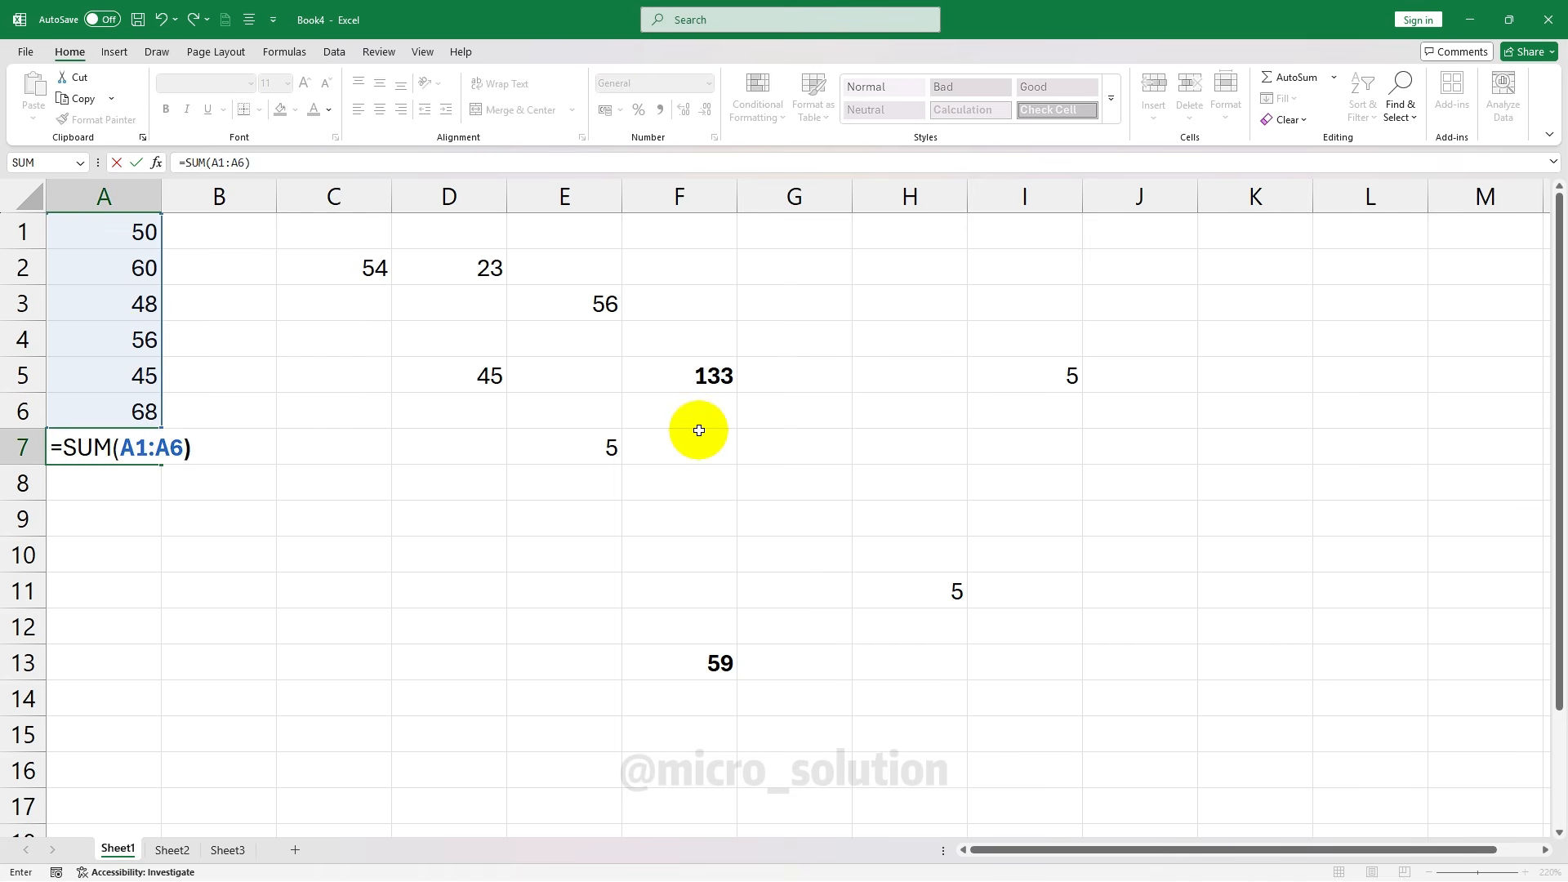
{"action": "key", "text": "Return"}
{"action": "left_click", "coordinate": [155, 448]}
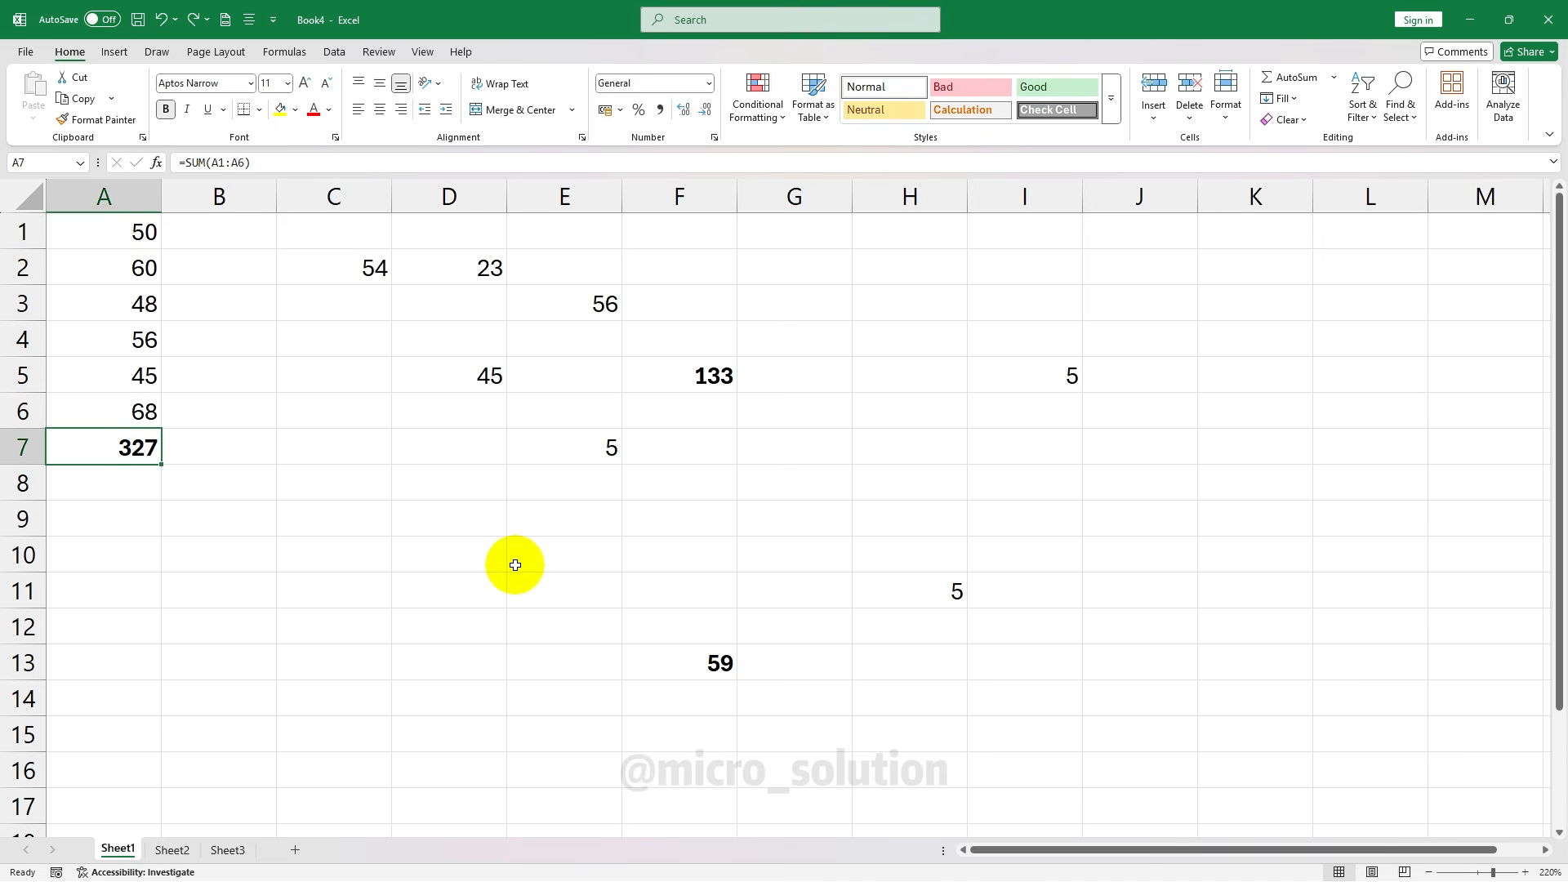
{"action": "left_click", "coordinate": [325, 511]}
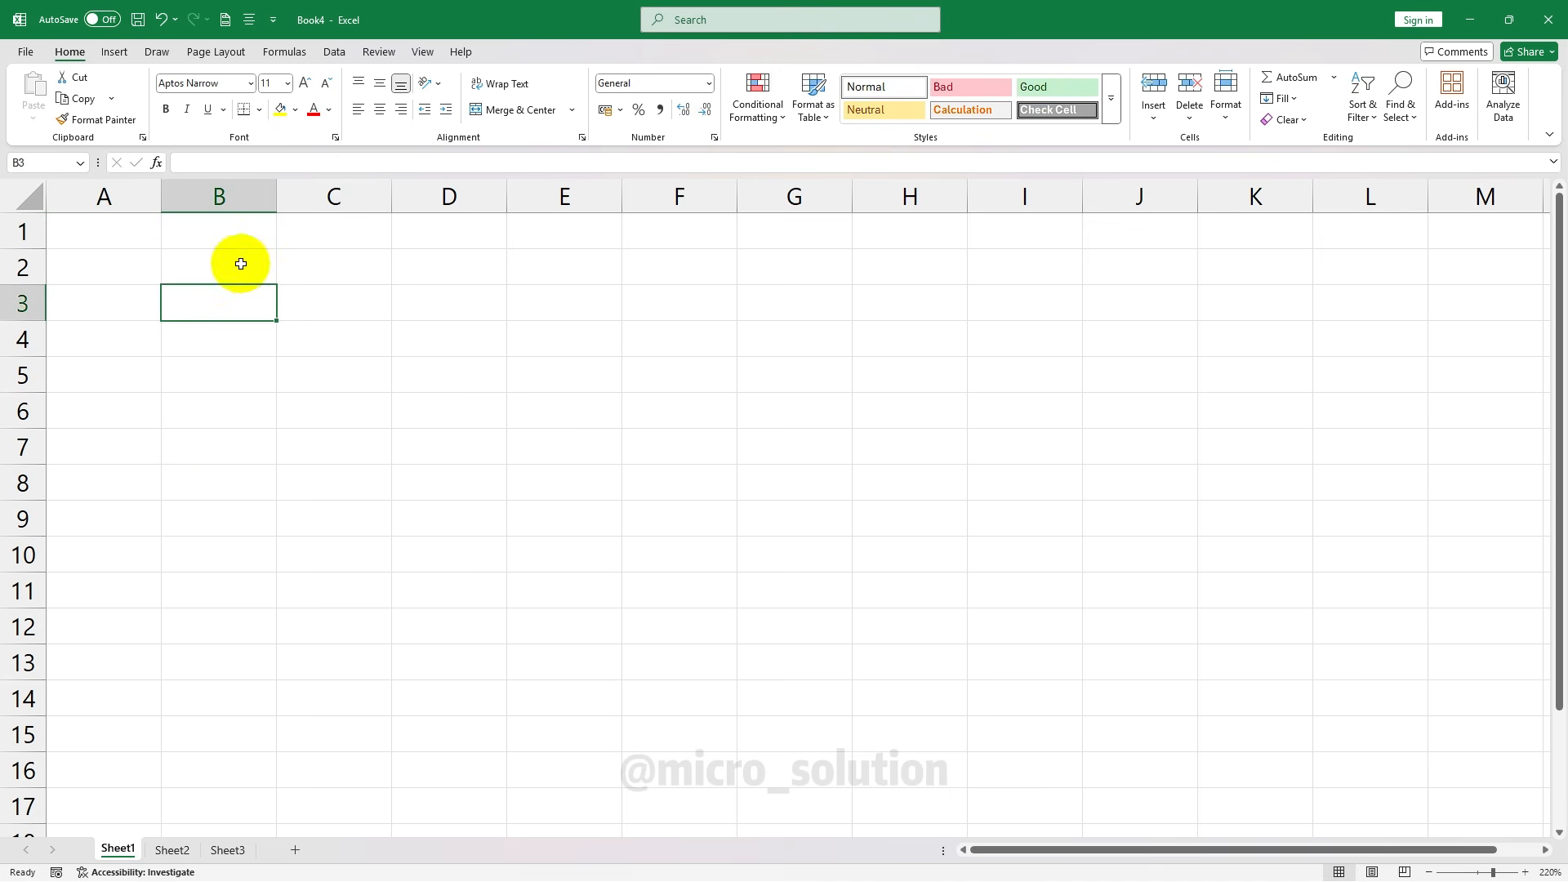
{"action": "left_click", "coordinate": [238, 262]}
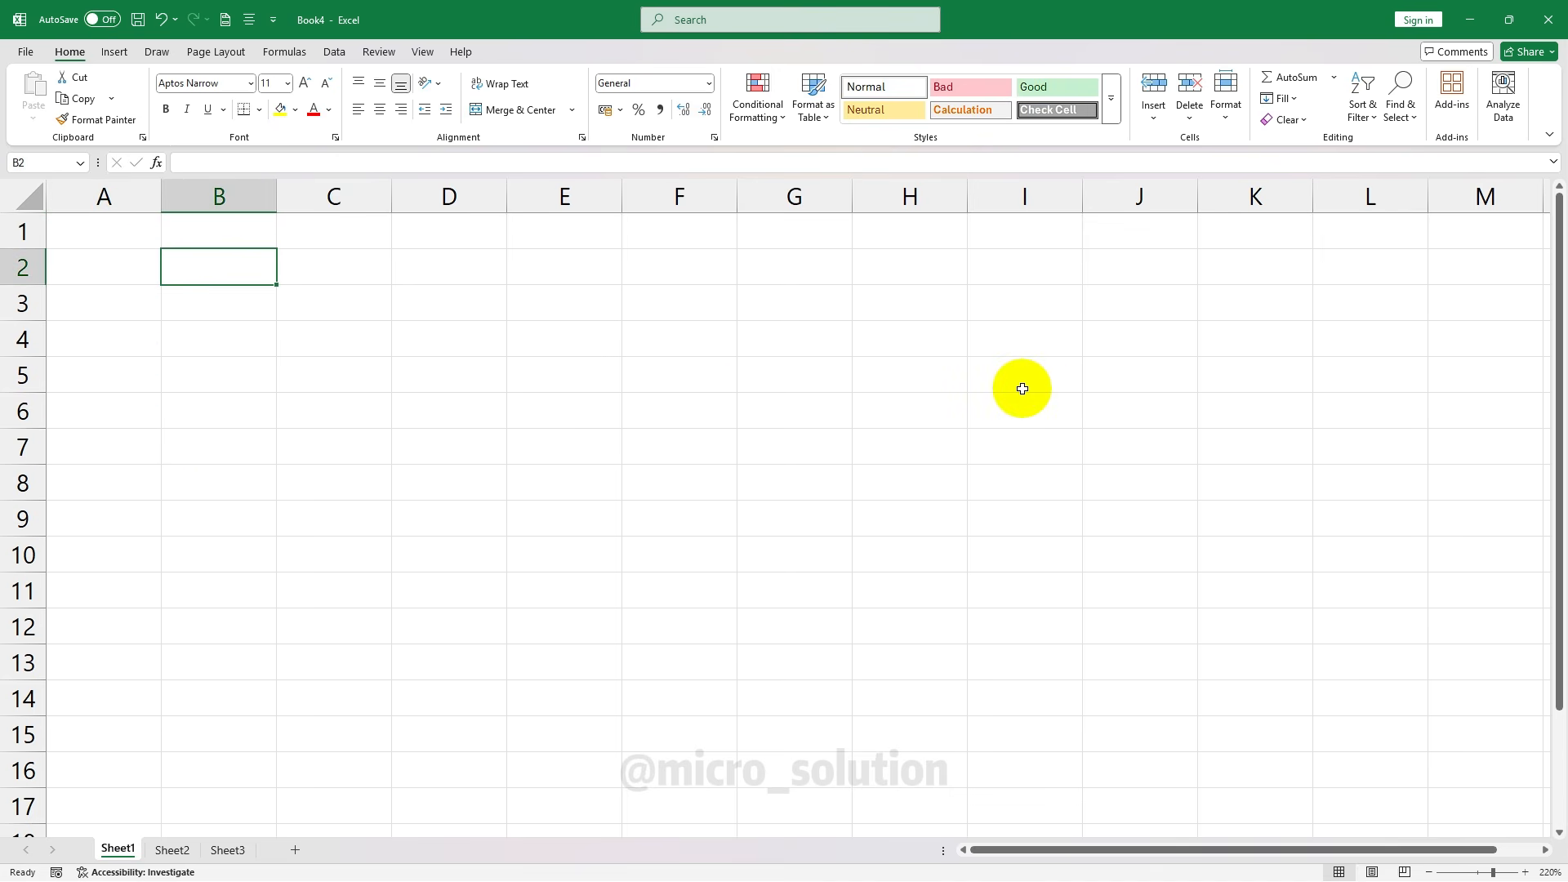
Enter 50 in B2, 5 in C2 and 45 in D2
{"action": "type", "text": "50"}
{"action": "key", "text": "Tab"}
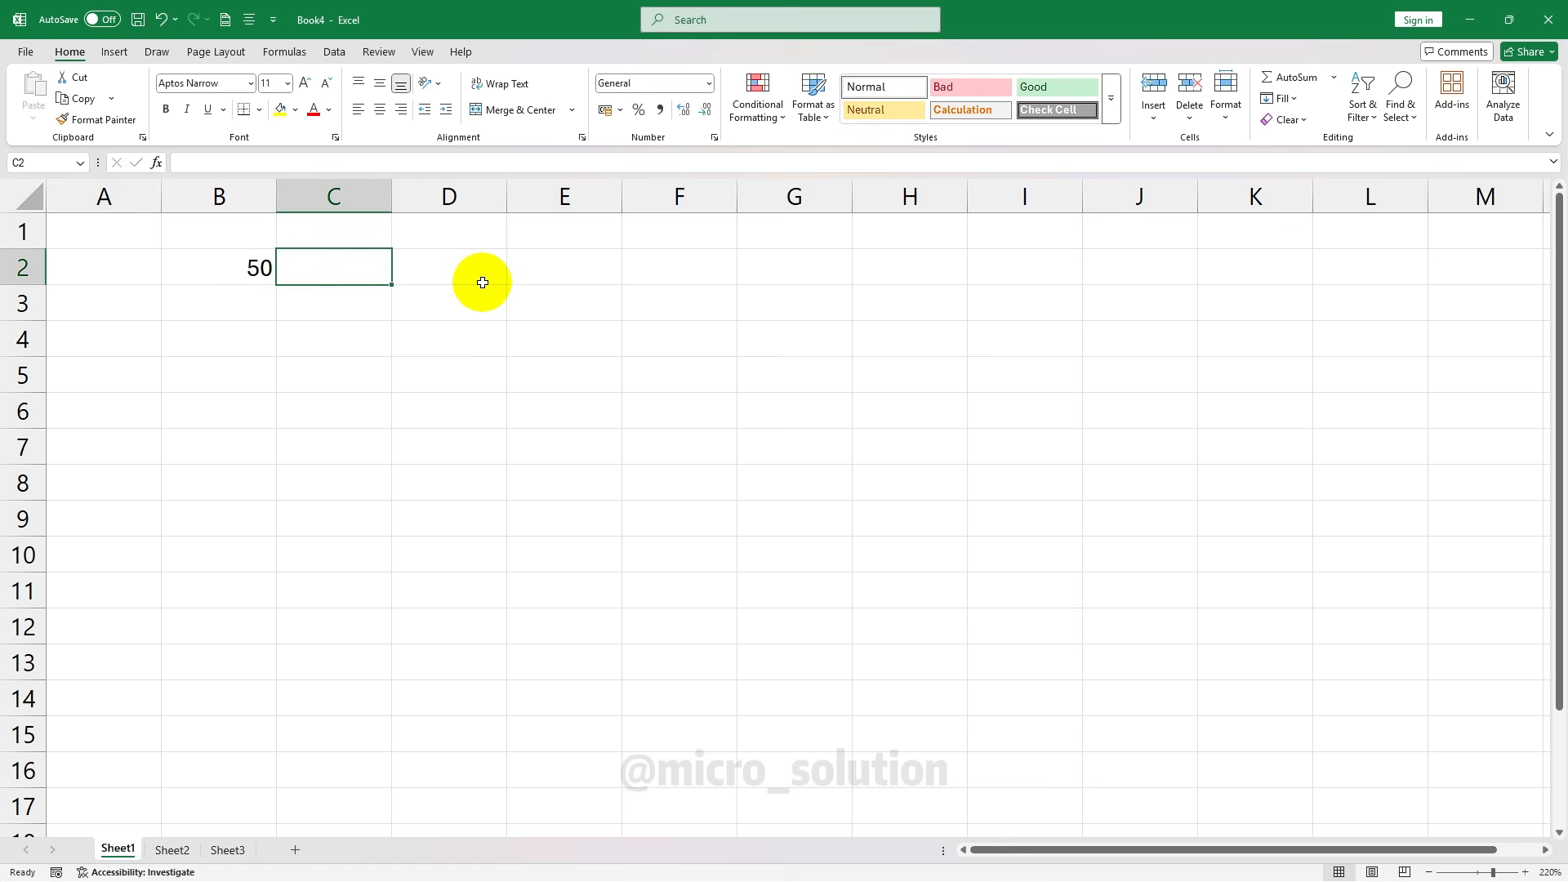
{"action": "type", "text": "5"}
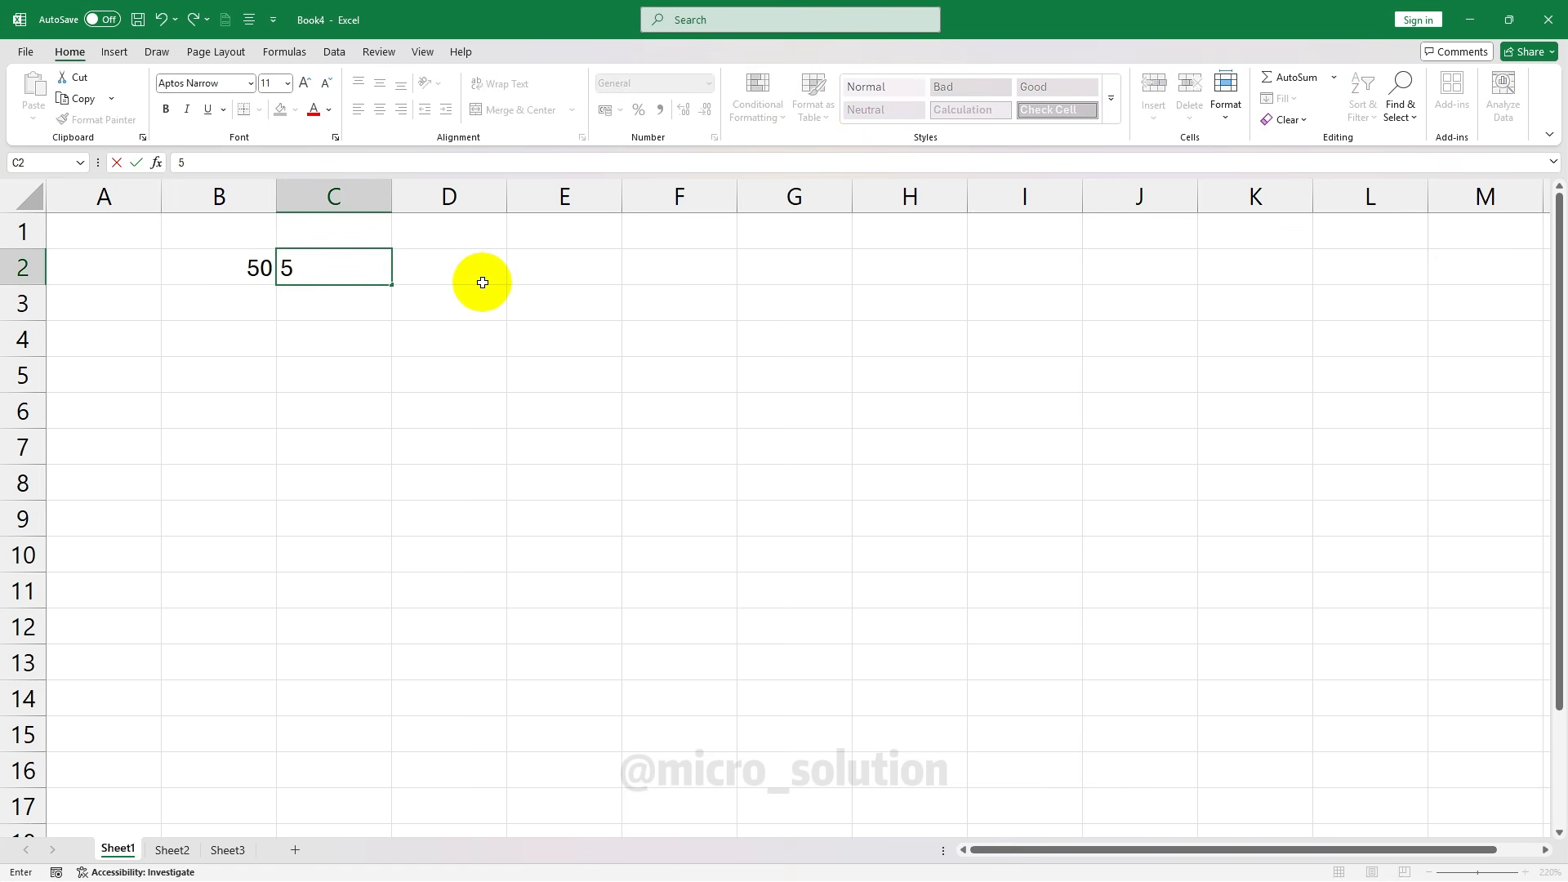
{"action": "key", "text": "Tab"}
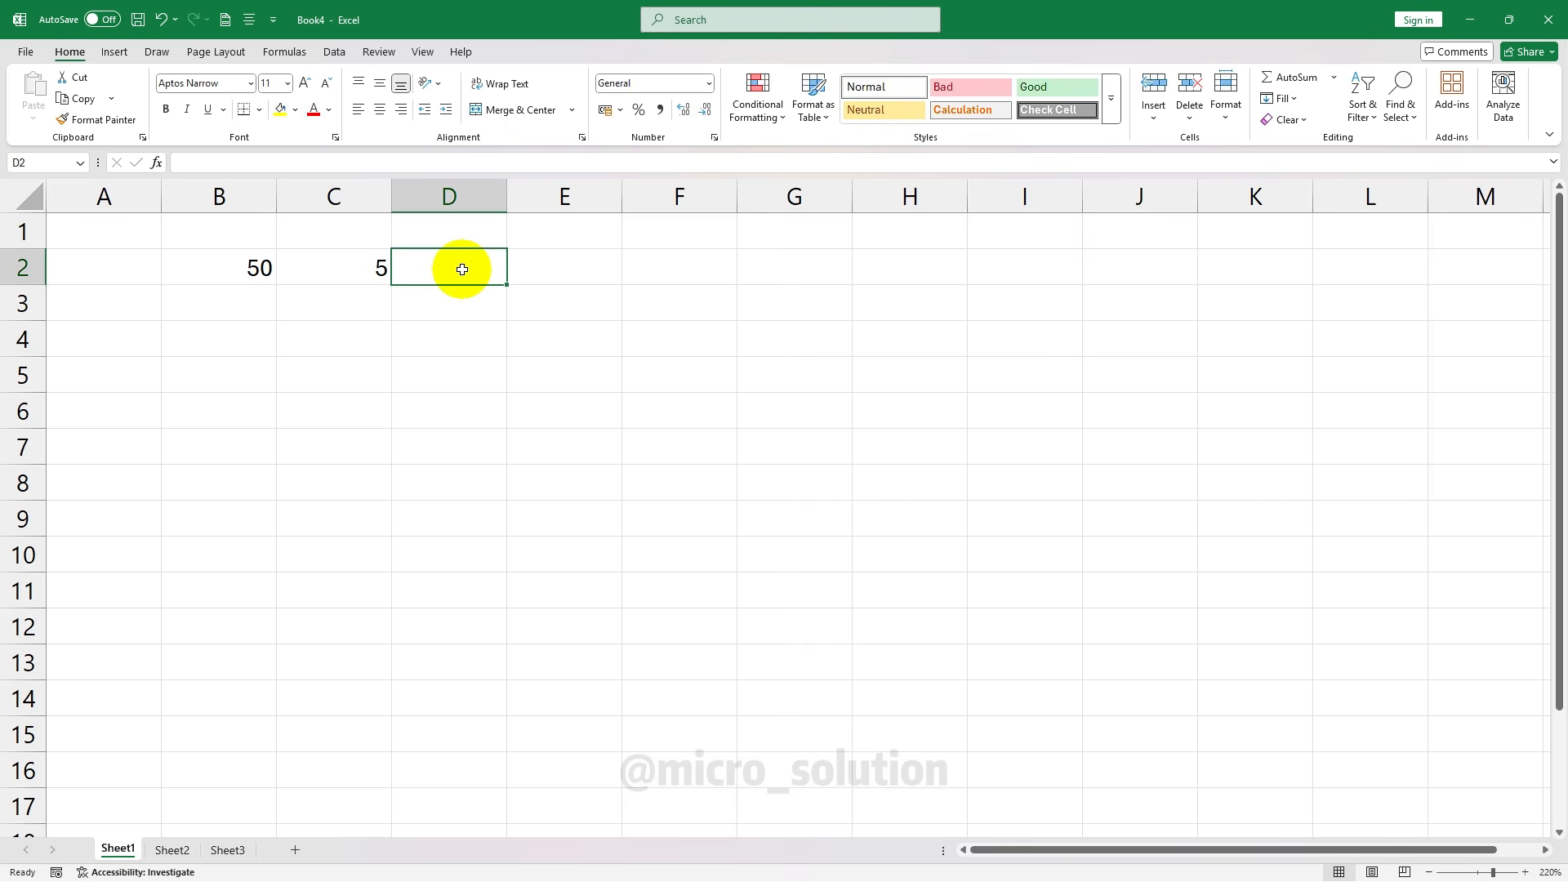
{"action": "type", "text": "45"}
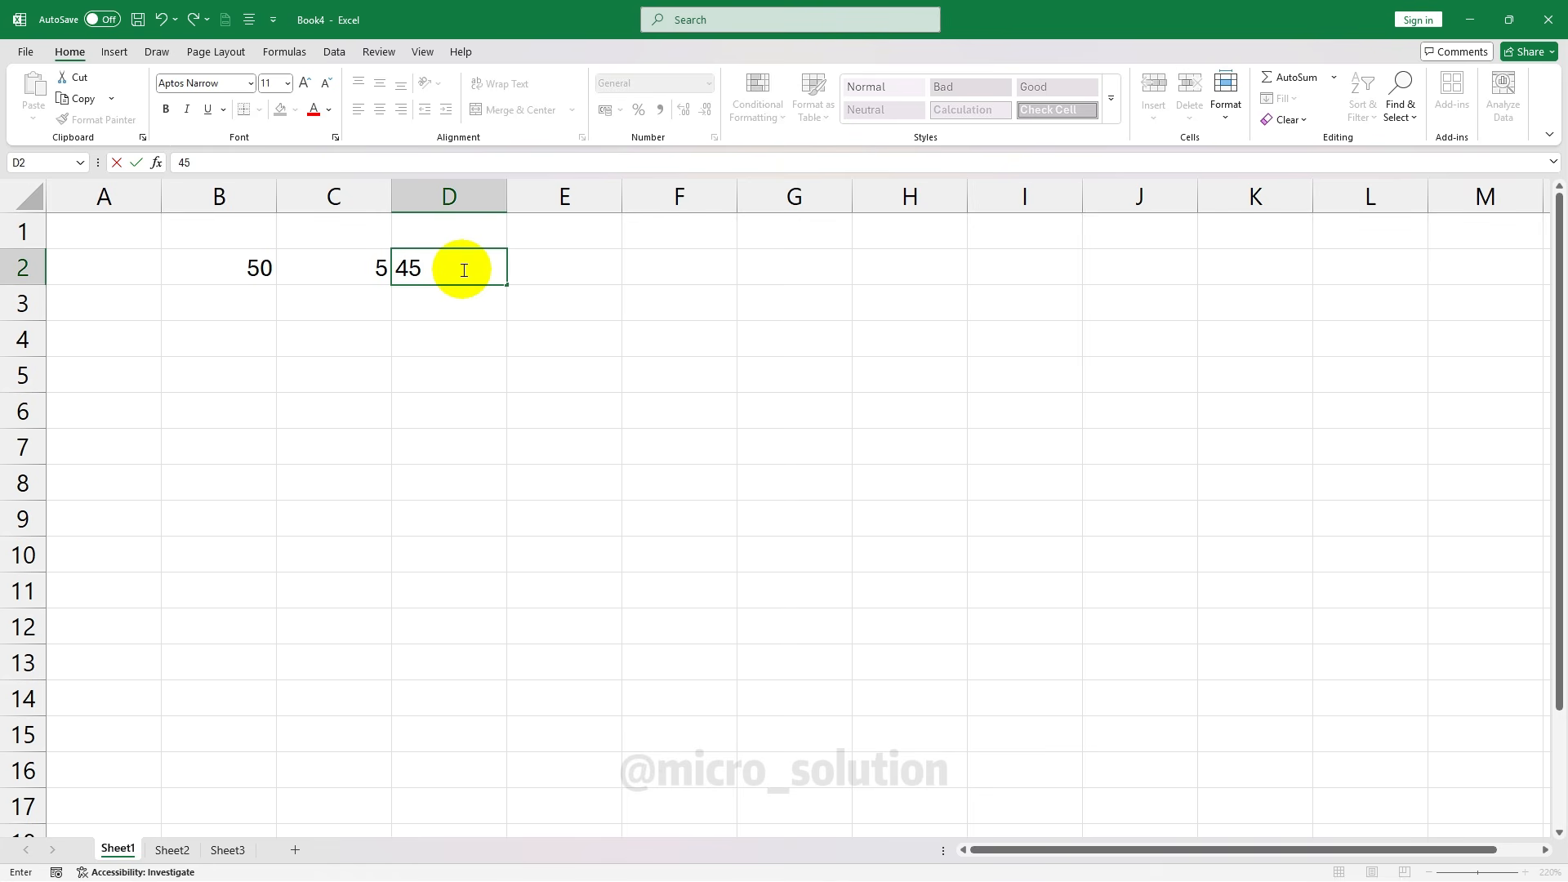
{"action": "key", "text": "Return"}
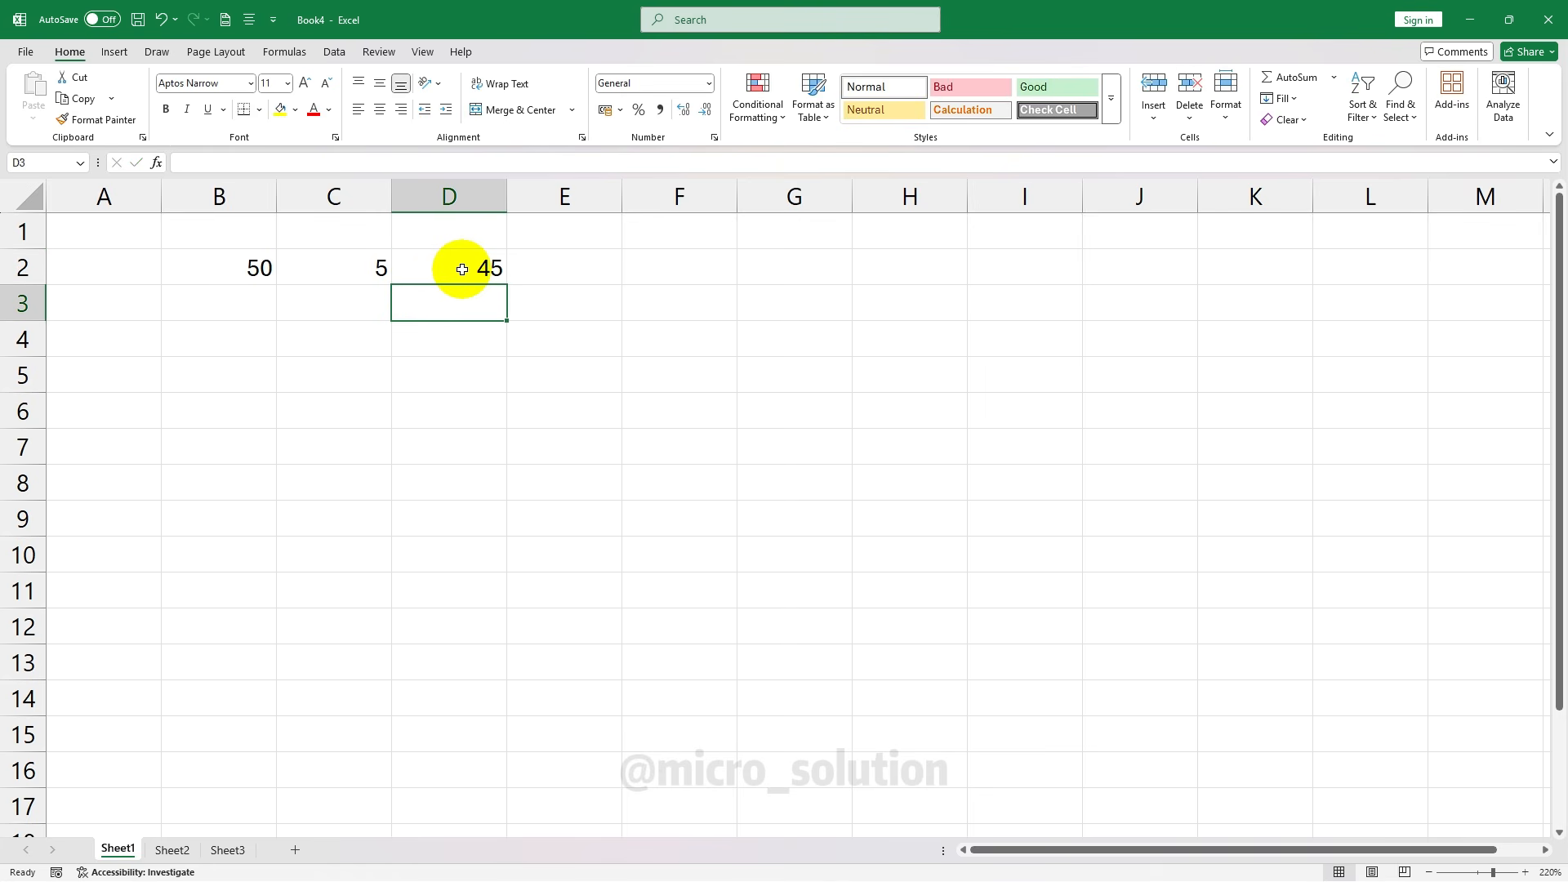
{"action": "left_click", "coordinate": [462, 270]}
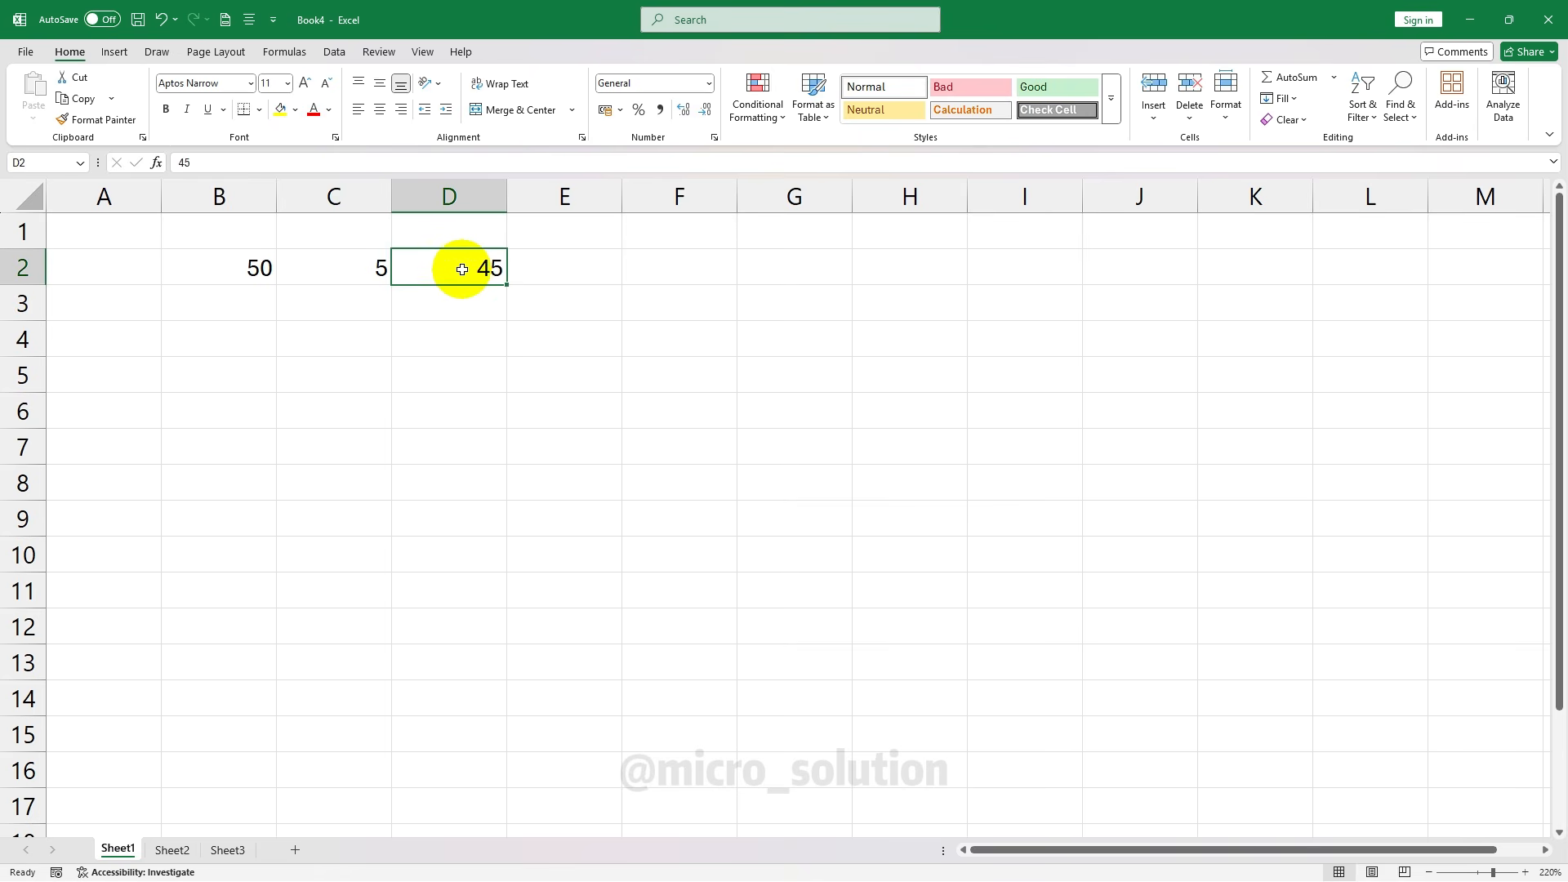
{"action": "left_click", "coordinate": [560, 427]}
{"action": "left_click", "coordinate": [459, 302]}
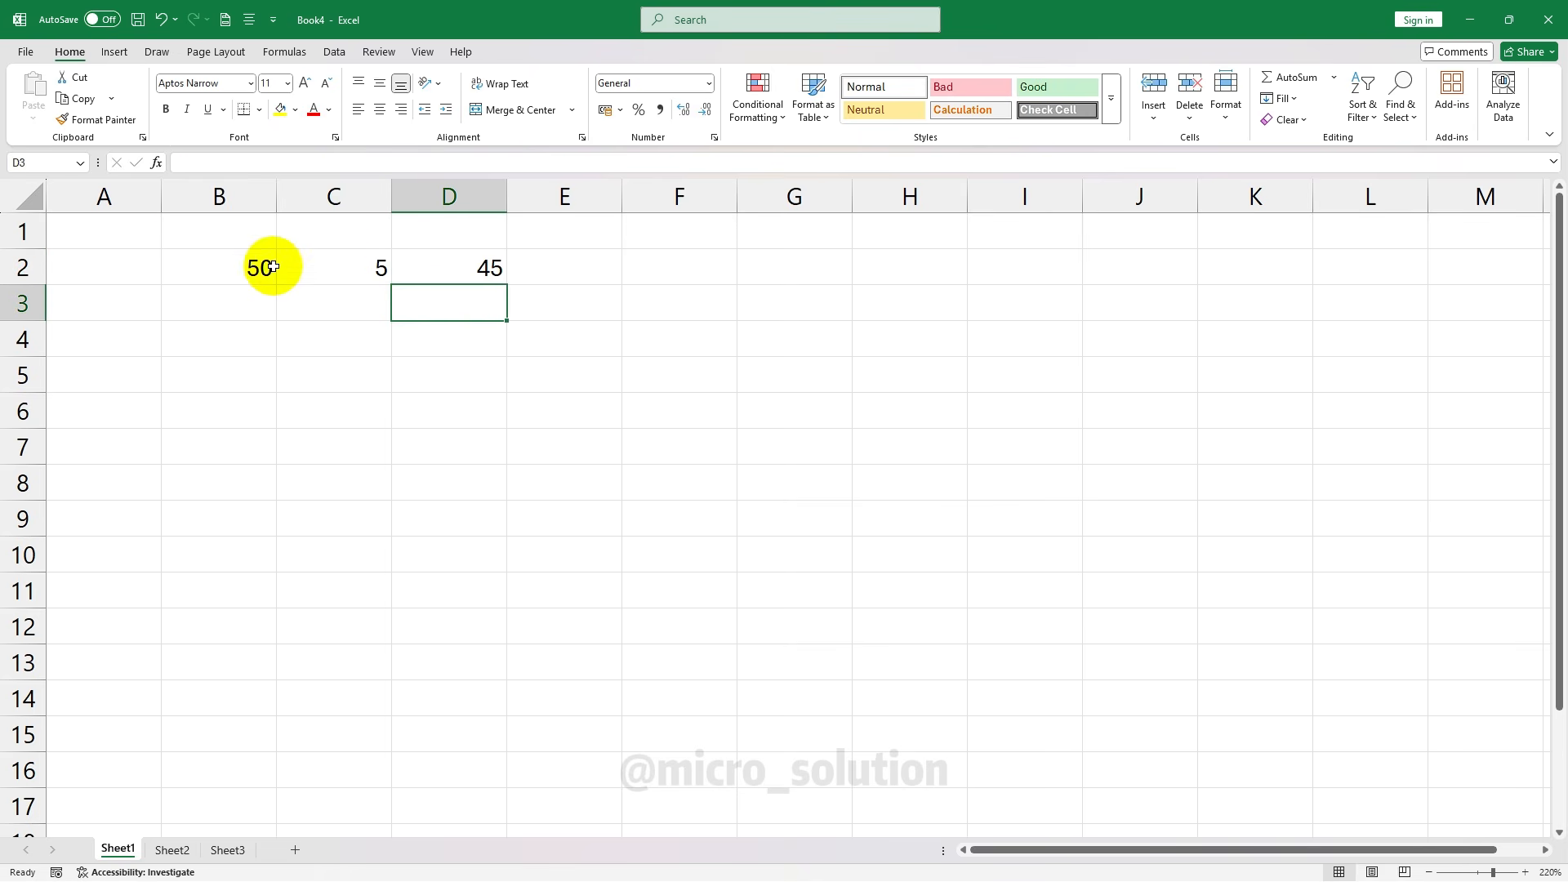
Change B2 to 60 and C2 to 10, then clear the 45 from D2
{"action": "left_click", "coordinate": [238, 278]}
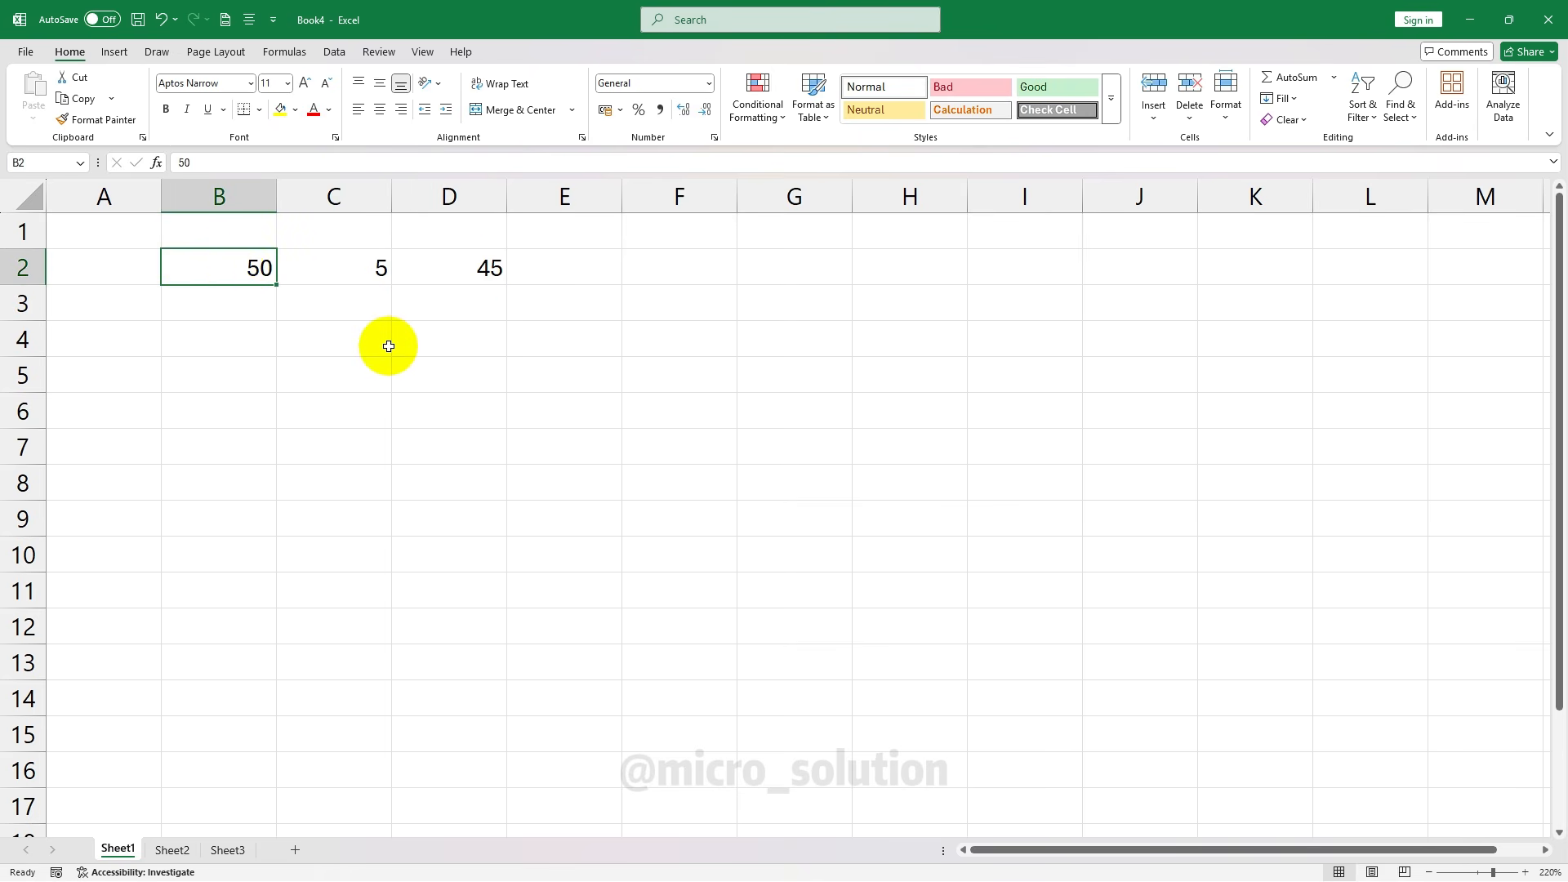
{"action": "type", "text": "60"}
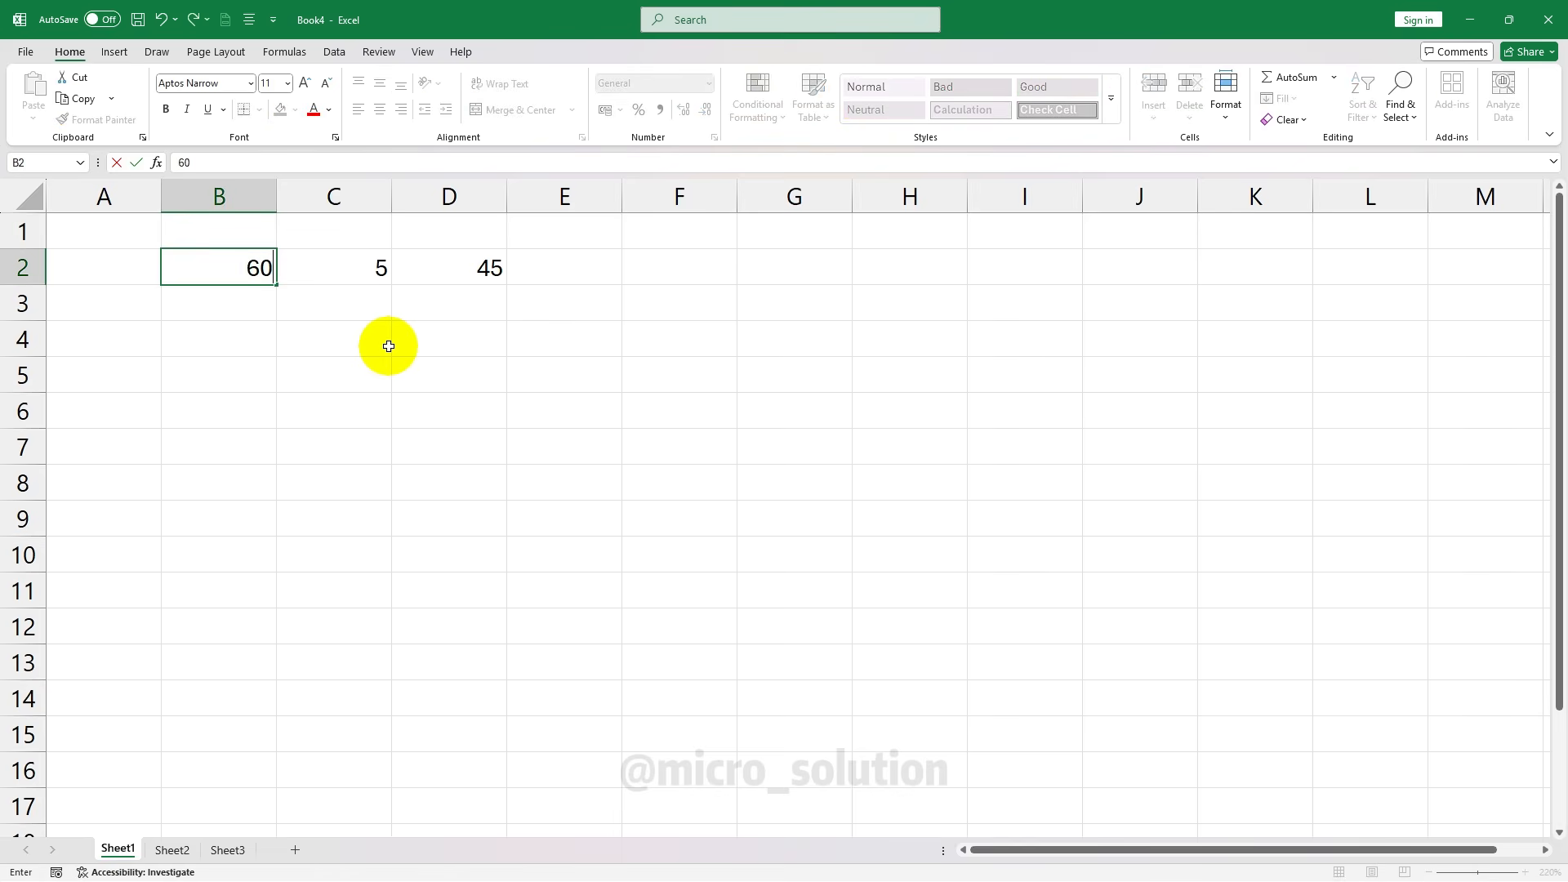
{"action": "key", "text": "Tab"}
{"action": "type", "text": "10"}
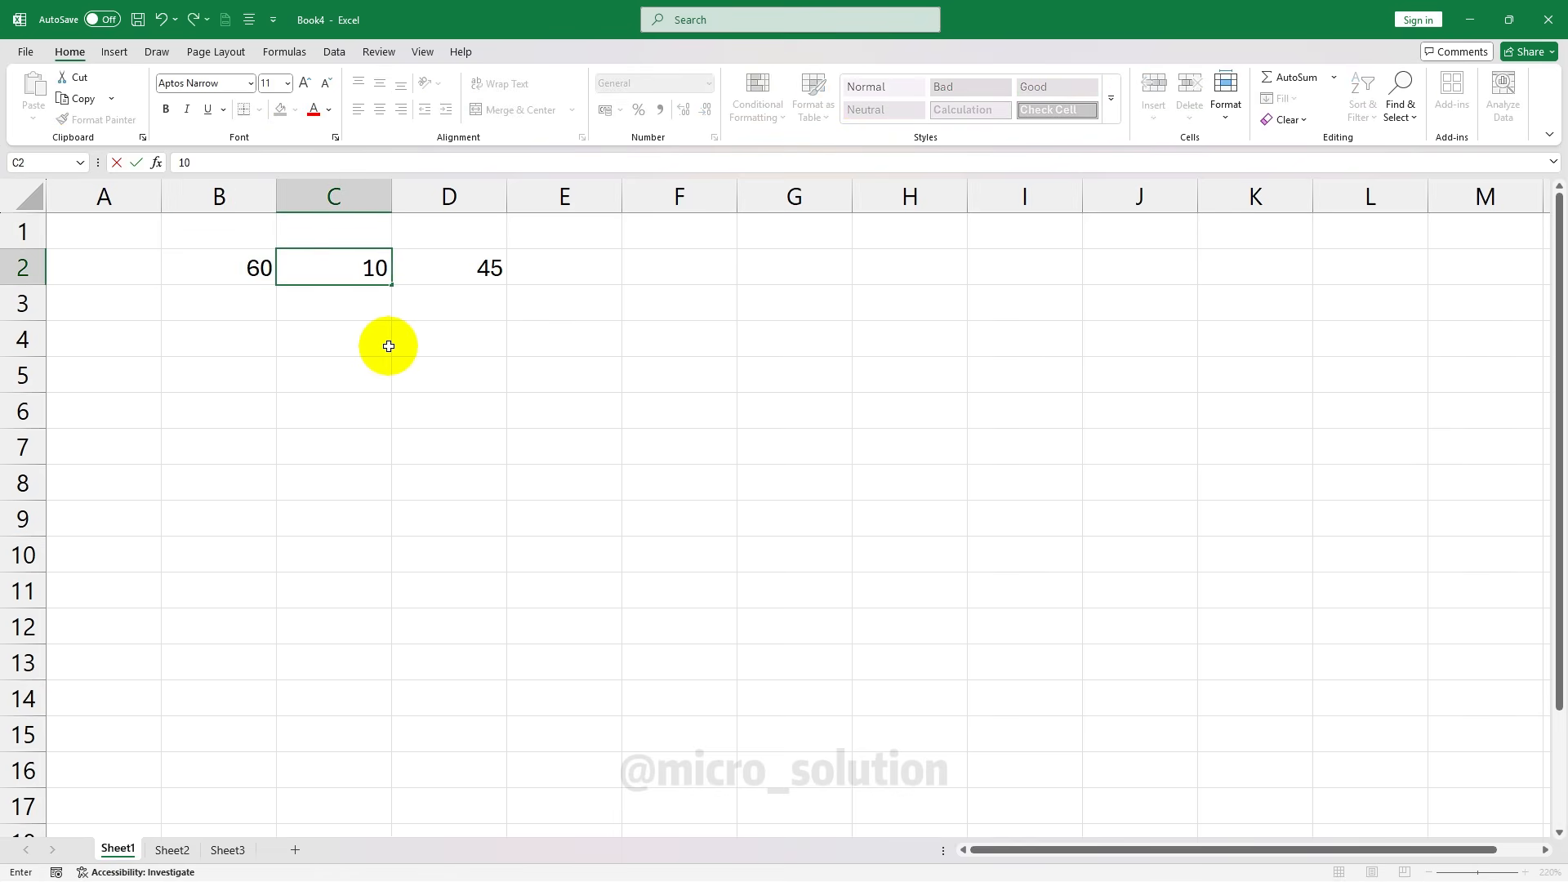
{"action": "key", "text": "Return"}
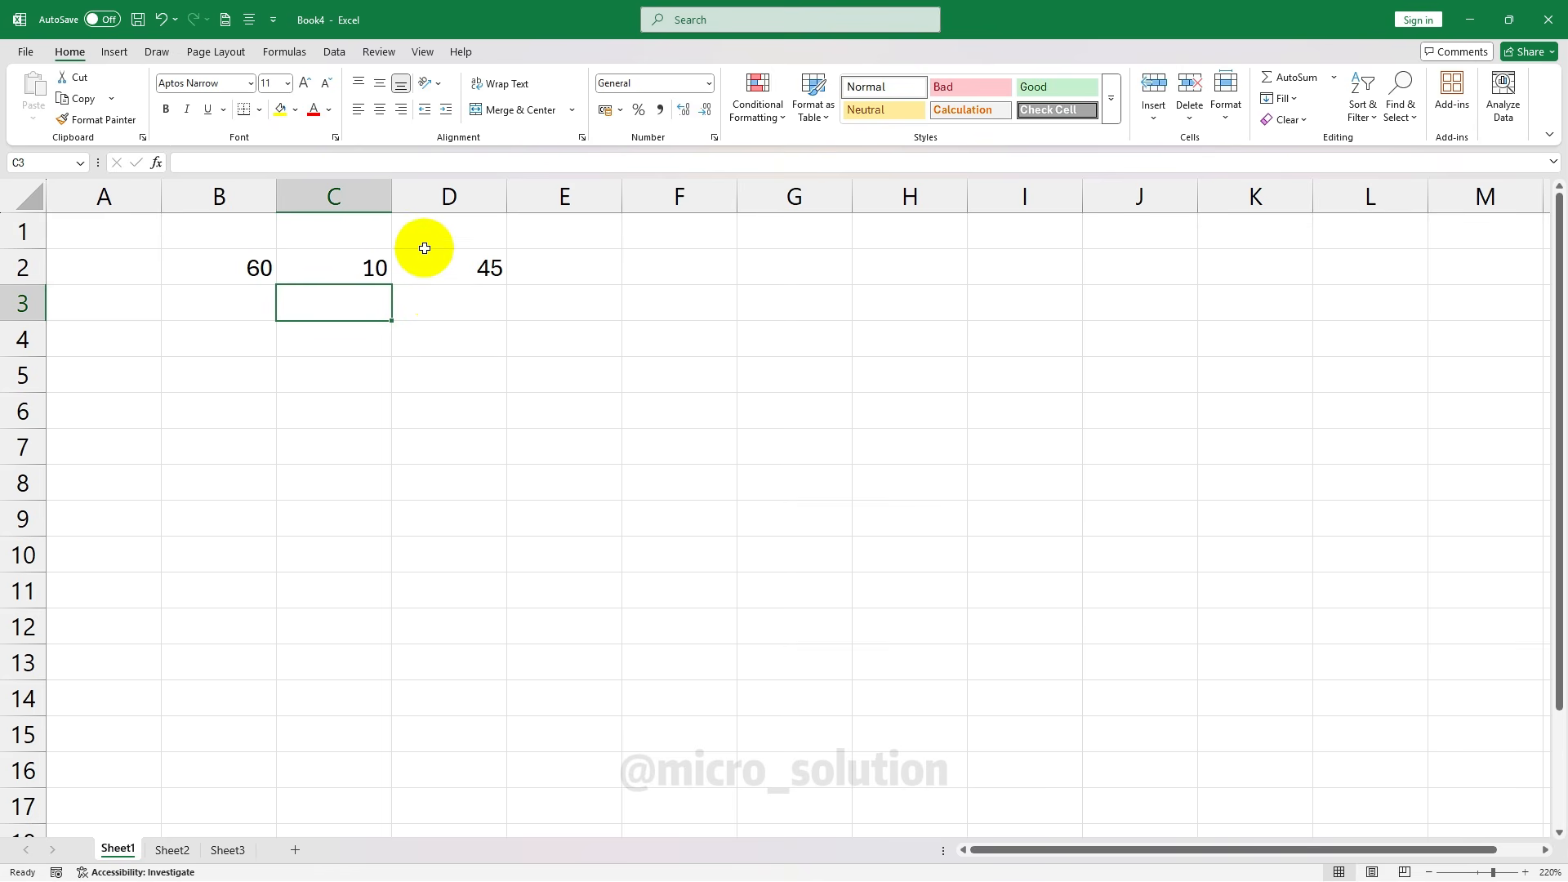
{"action": "left_click", "coordinate": [447, 260]}
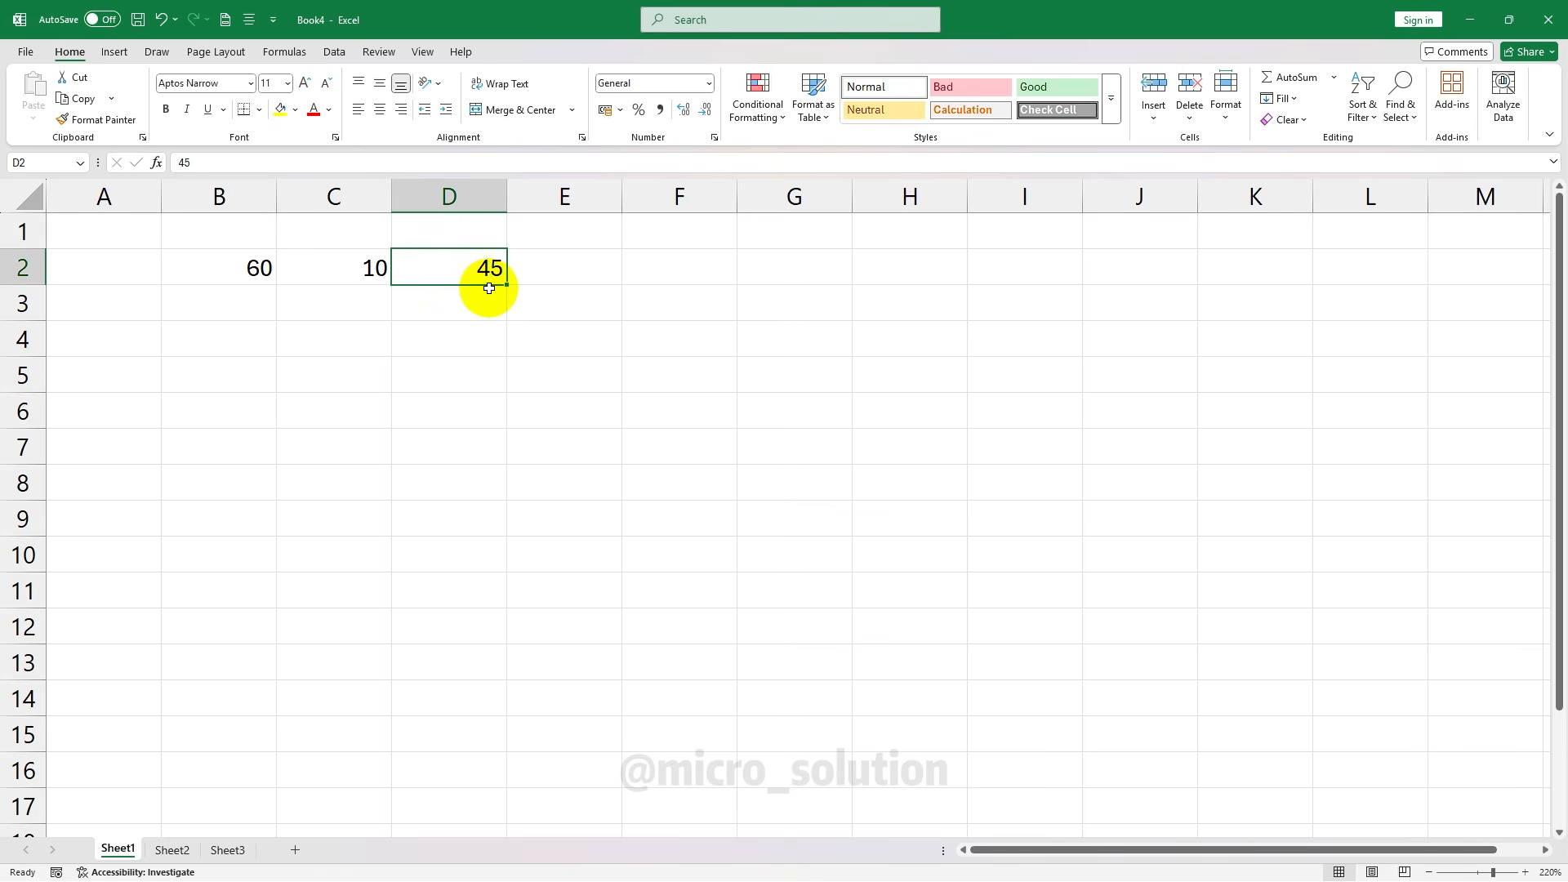
{"action": "left_click_drag", "start_coordinate": [259, 264], "coordinate": [335, 276]}
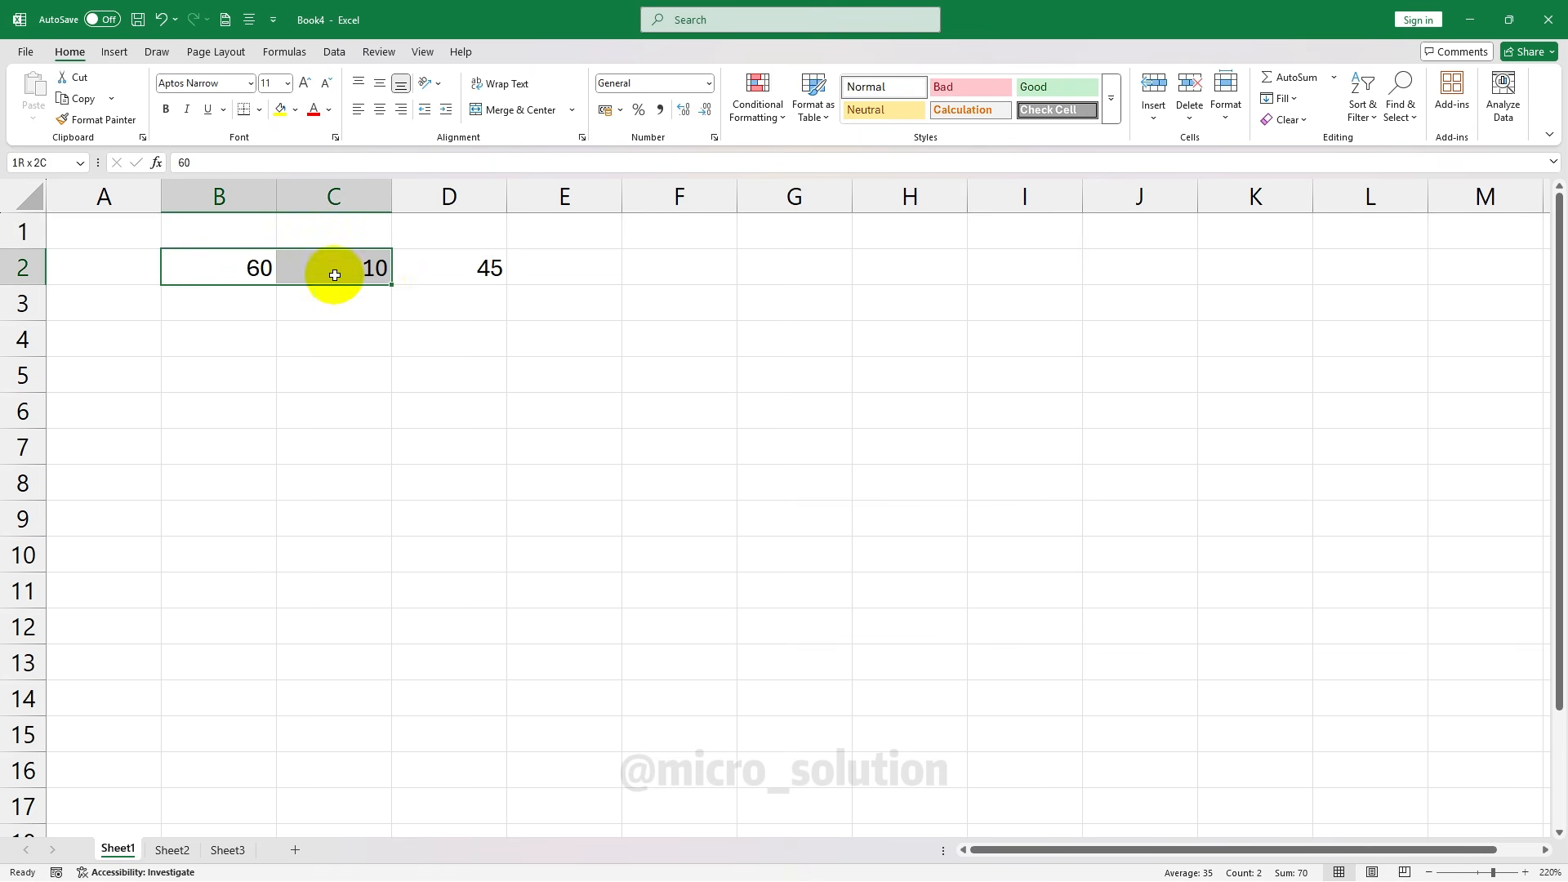
{"action": "left_click", "coordinate": [442, 274]}
{"action": "key", "text": "Delete"}
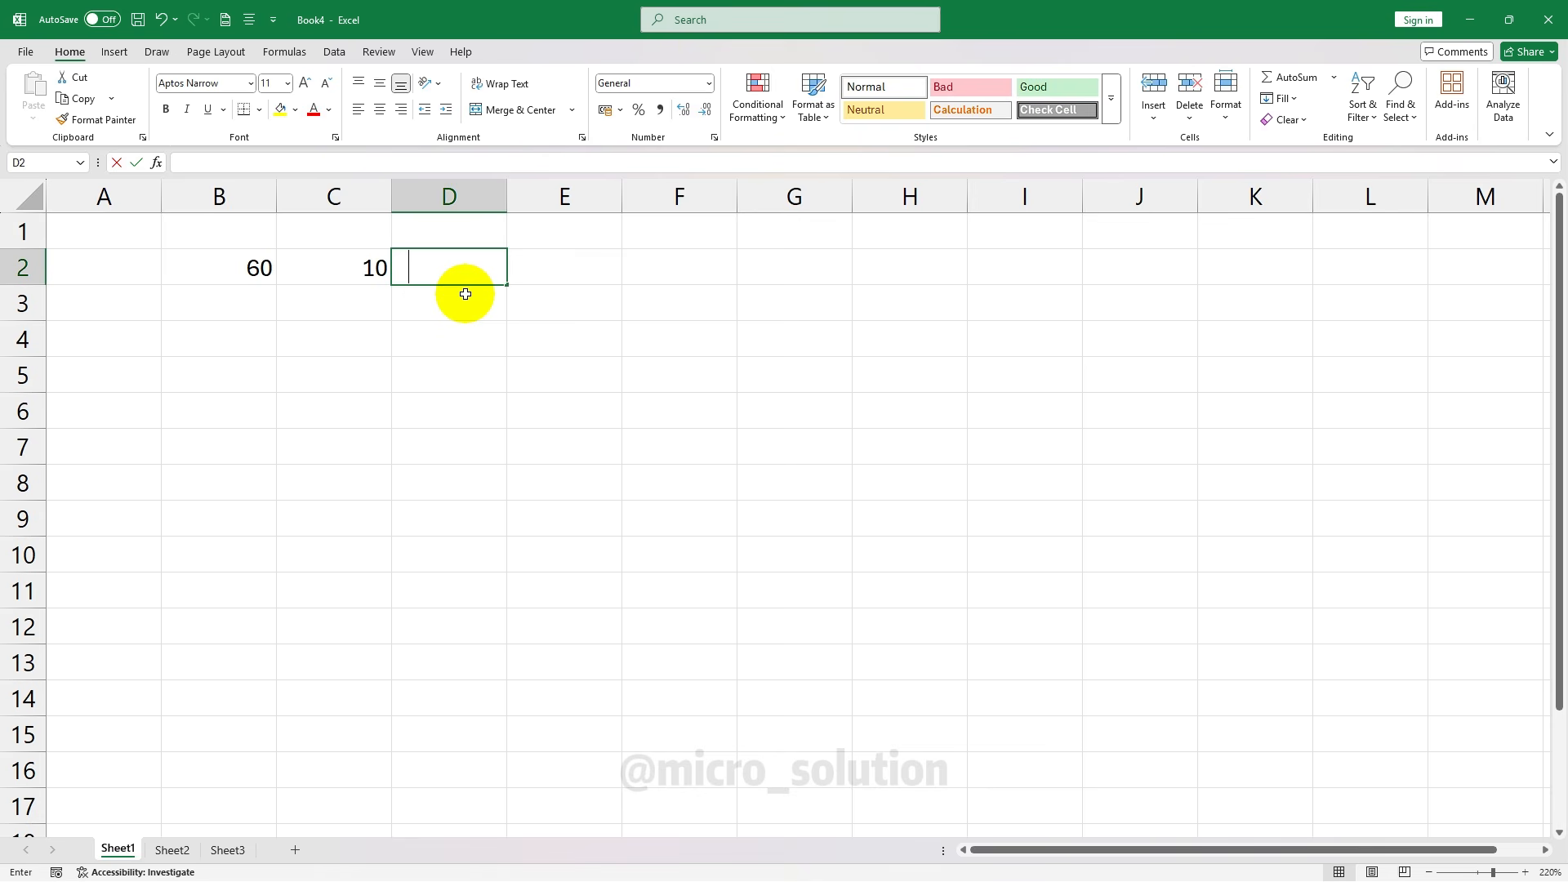
Enter the formula =B2-C2 in D2
{"action": "type", "text": "="}
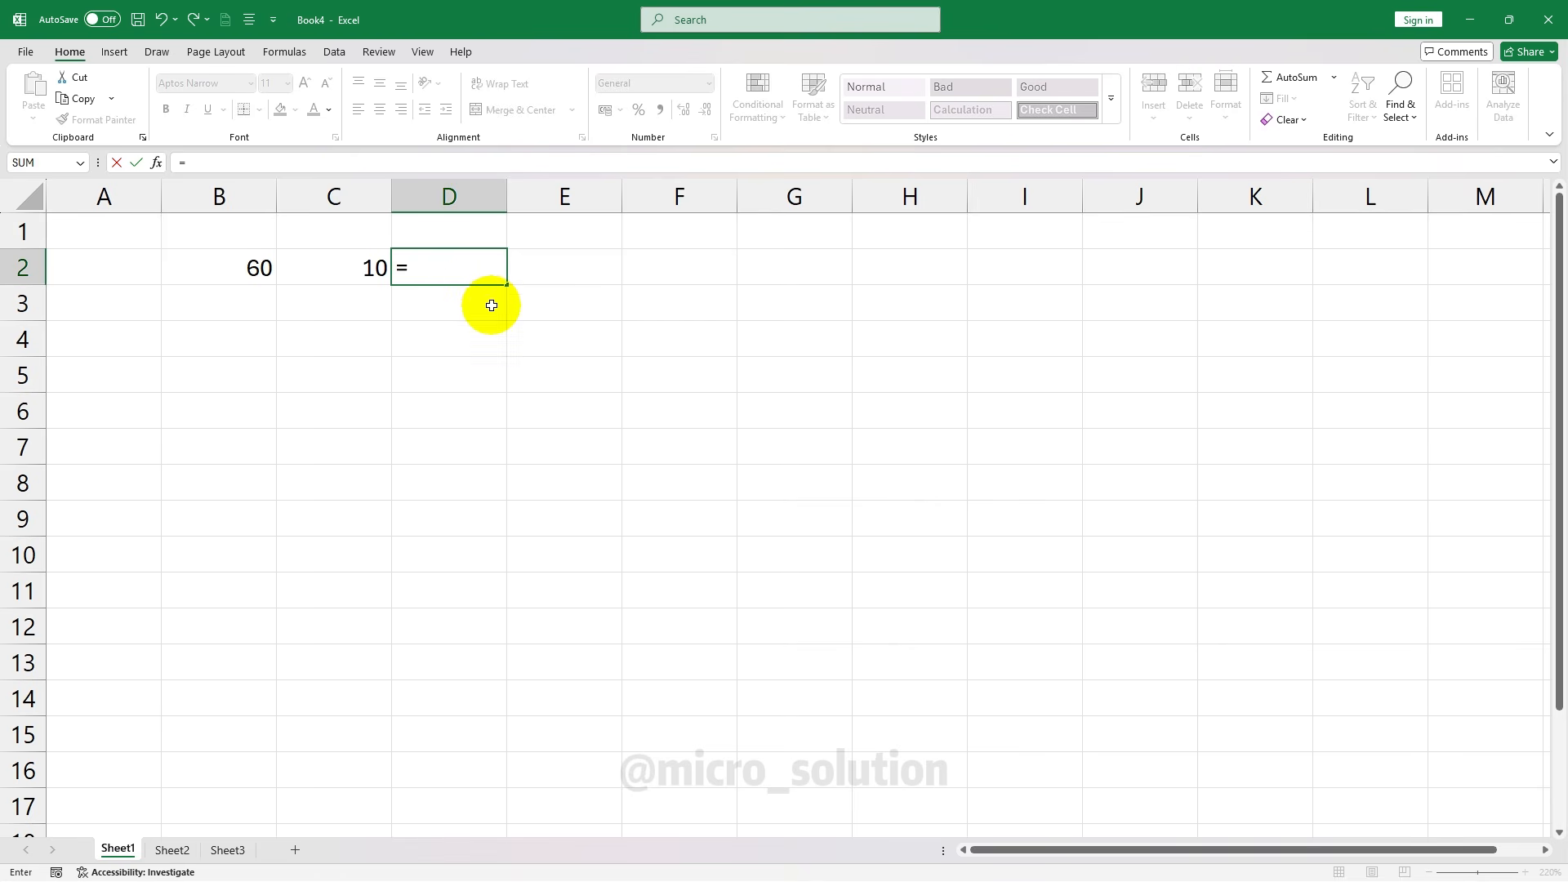
{"action": "left_click", "coordinate": [233, 267]}
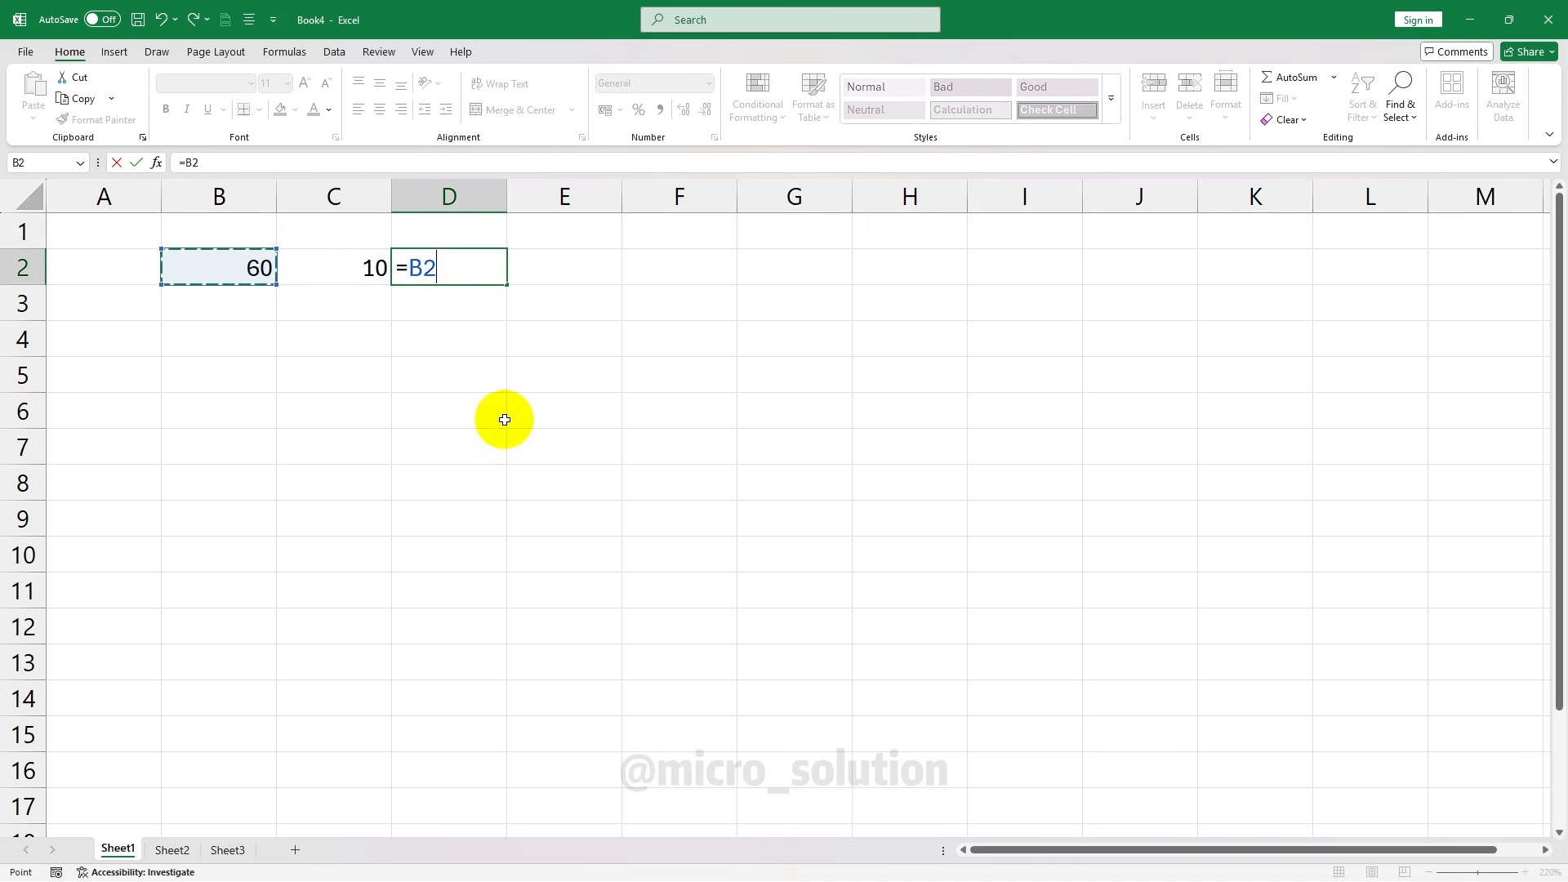
{"action": "type", "text": "-"}
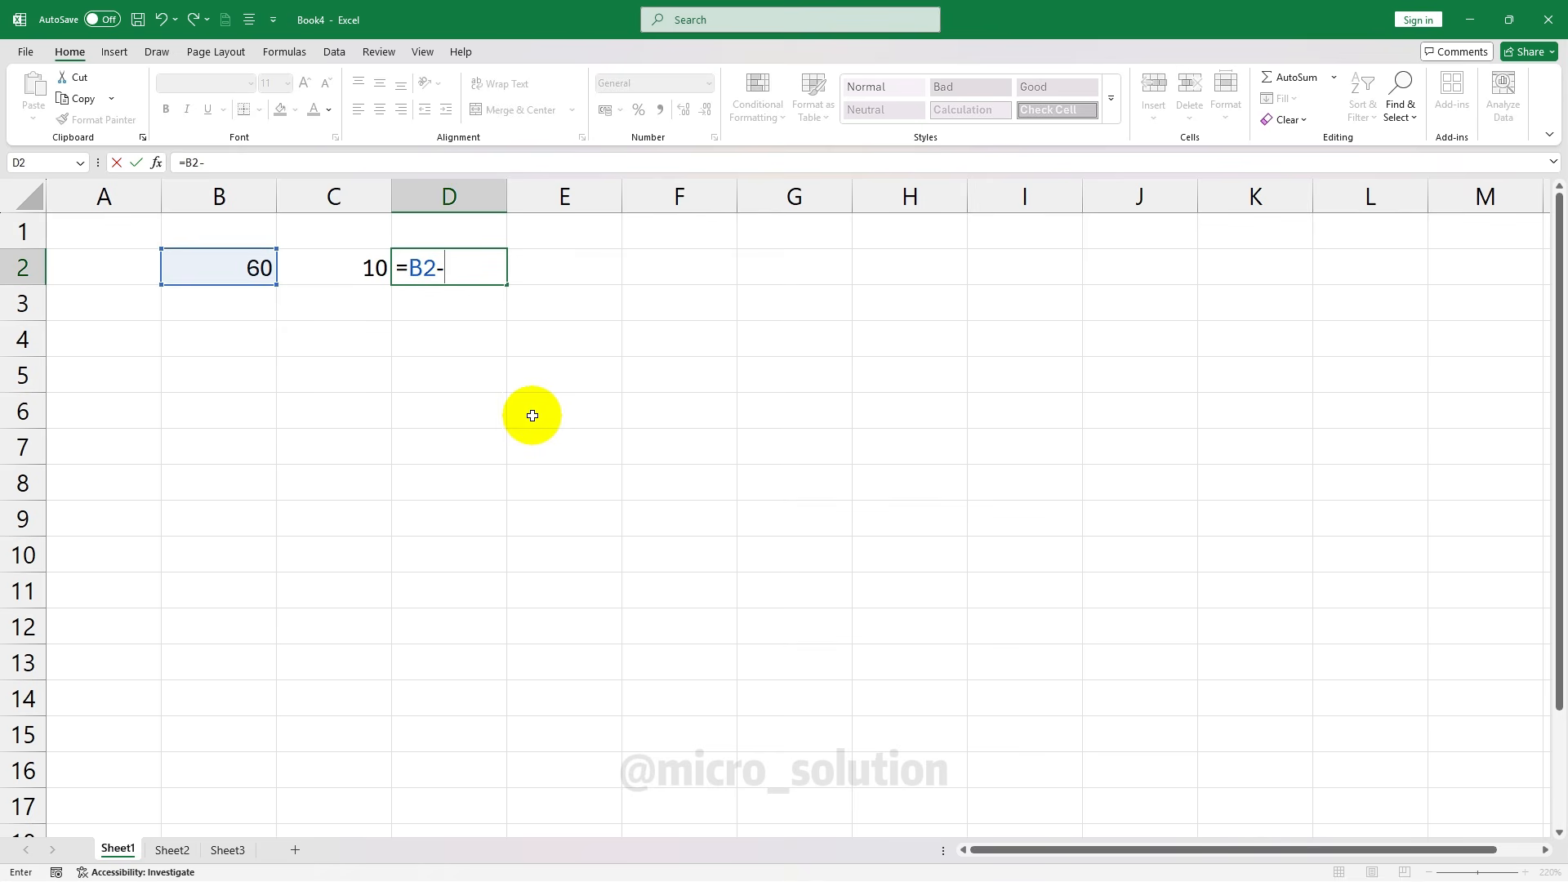
{"action": "left_click", "coordinate": [338, 258]}
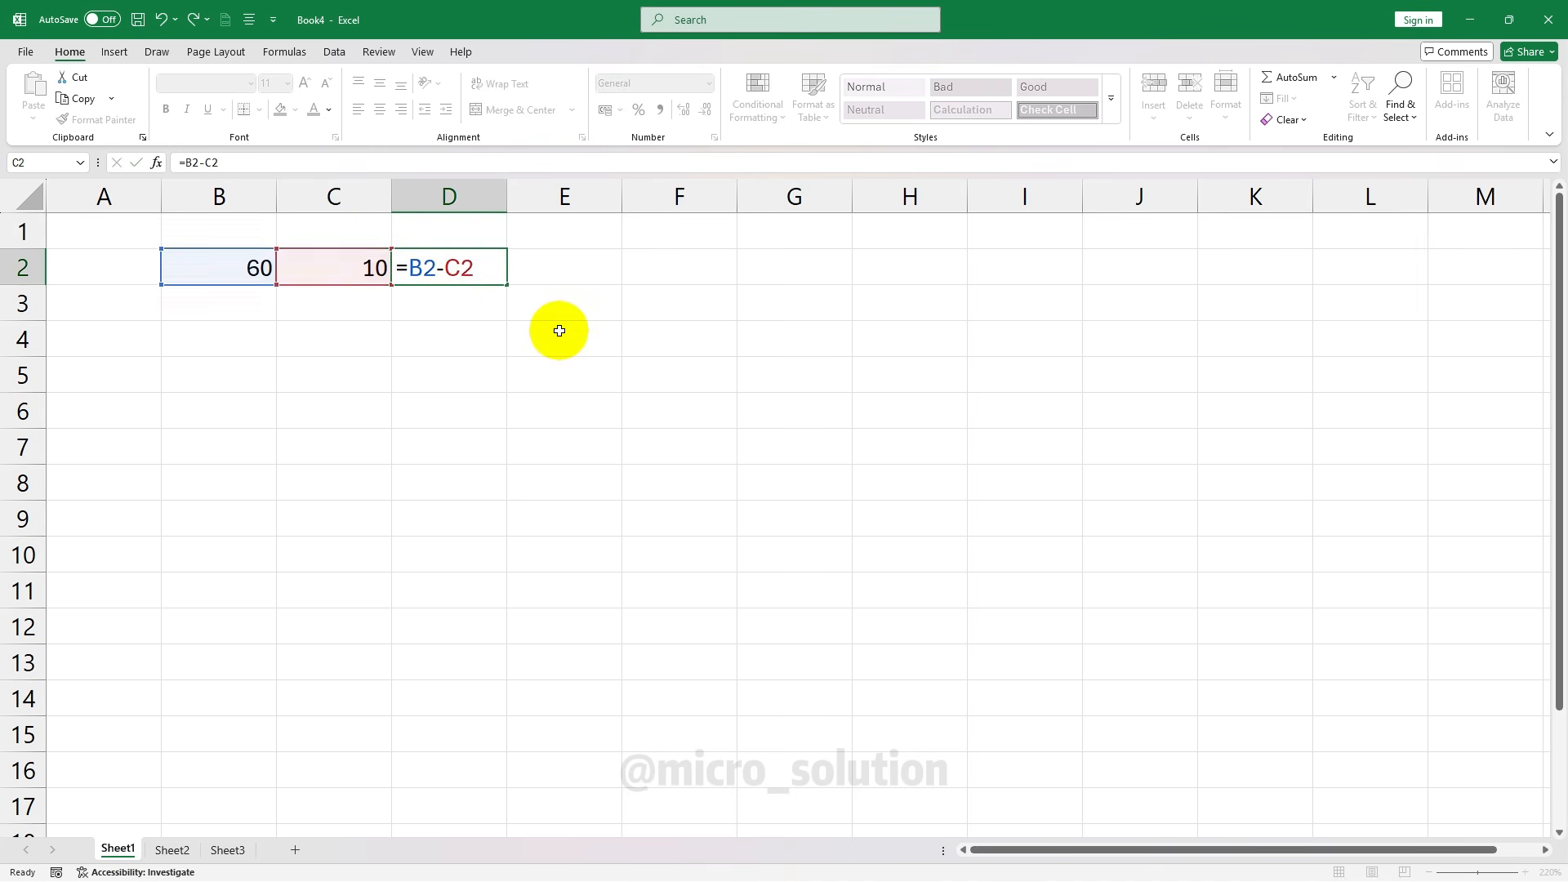
{"action": "key", "text": "Return"}
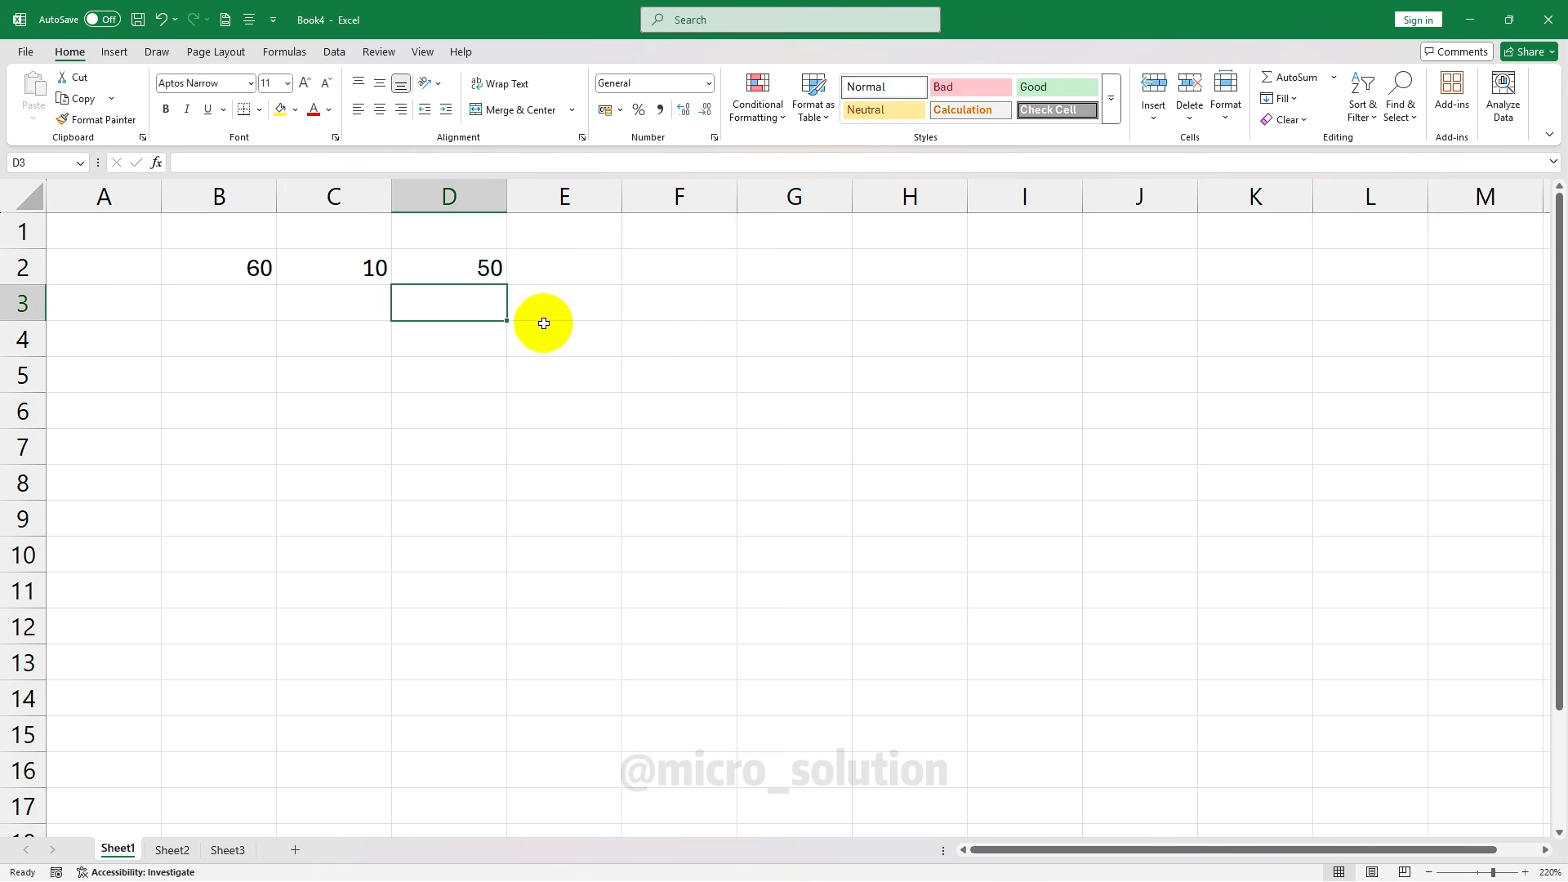
Change C2 to 30 and then to 20, so D2 shows 40
{"action": "left_click", "coordinate": [317, 276]}
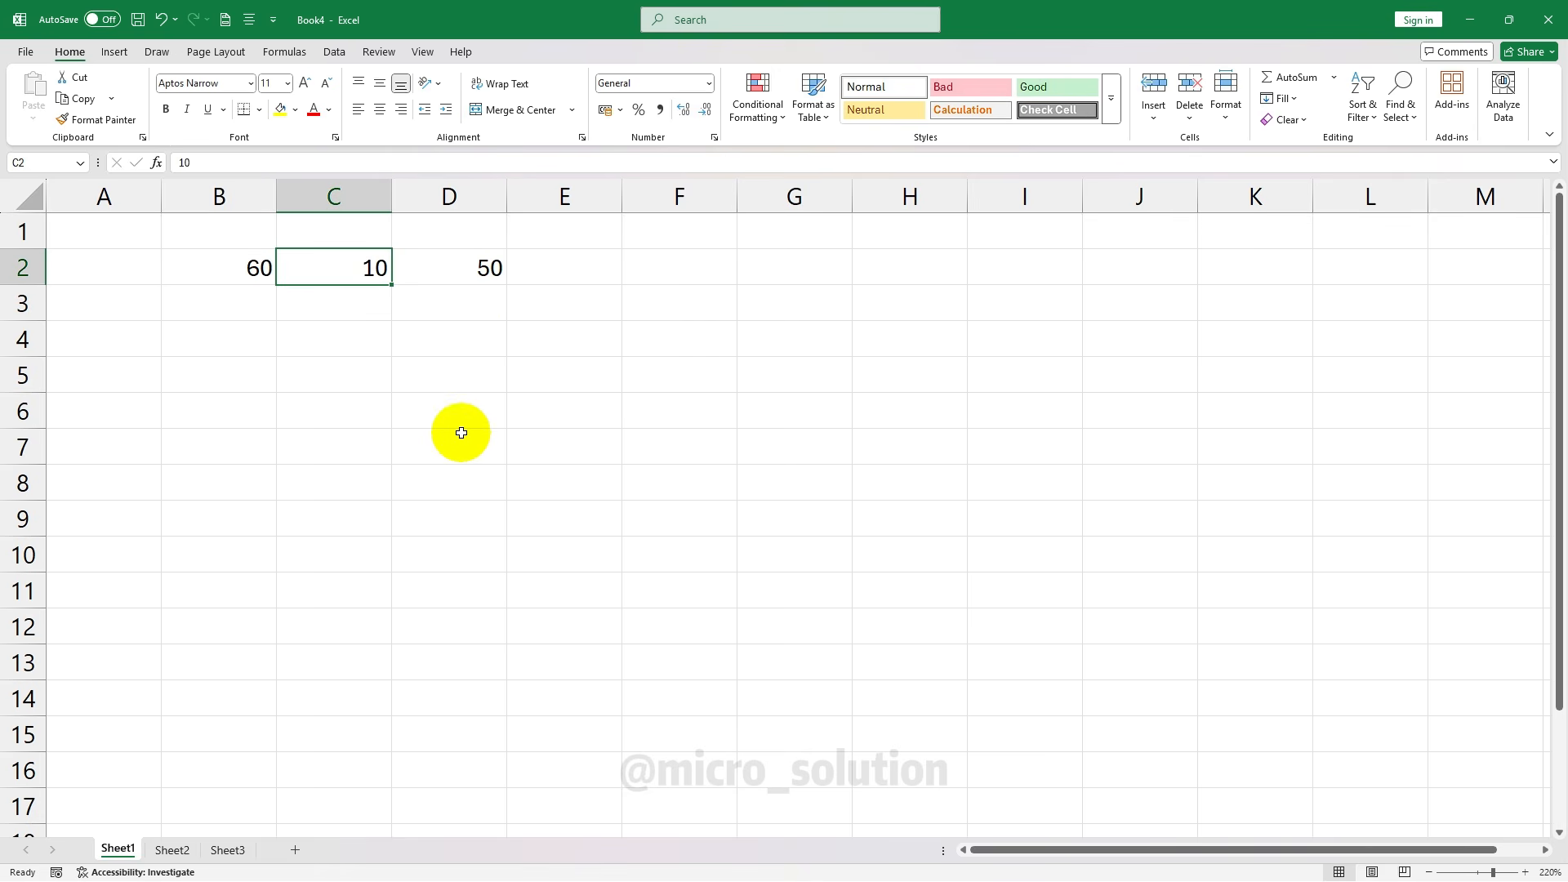
{"action": "type", "text": "30"}
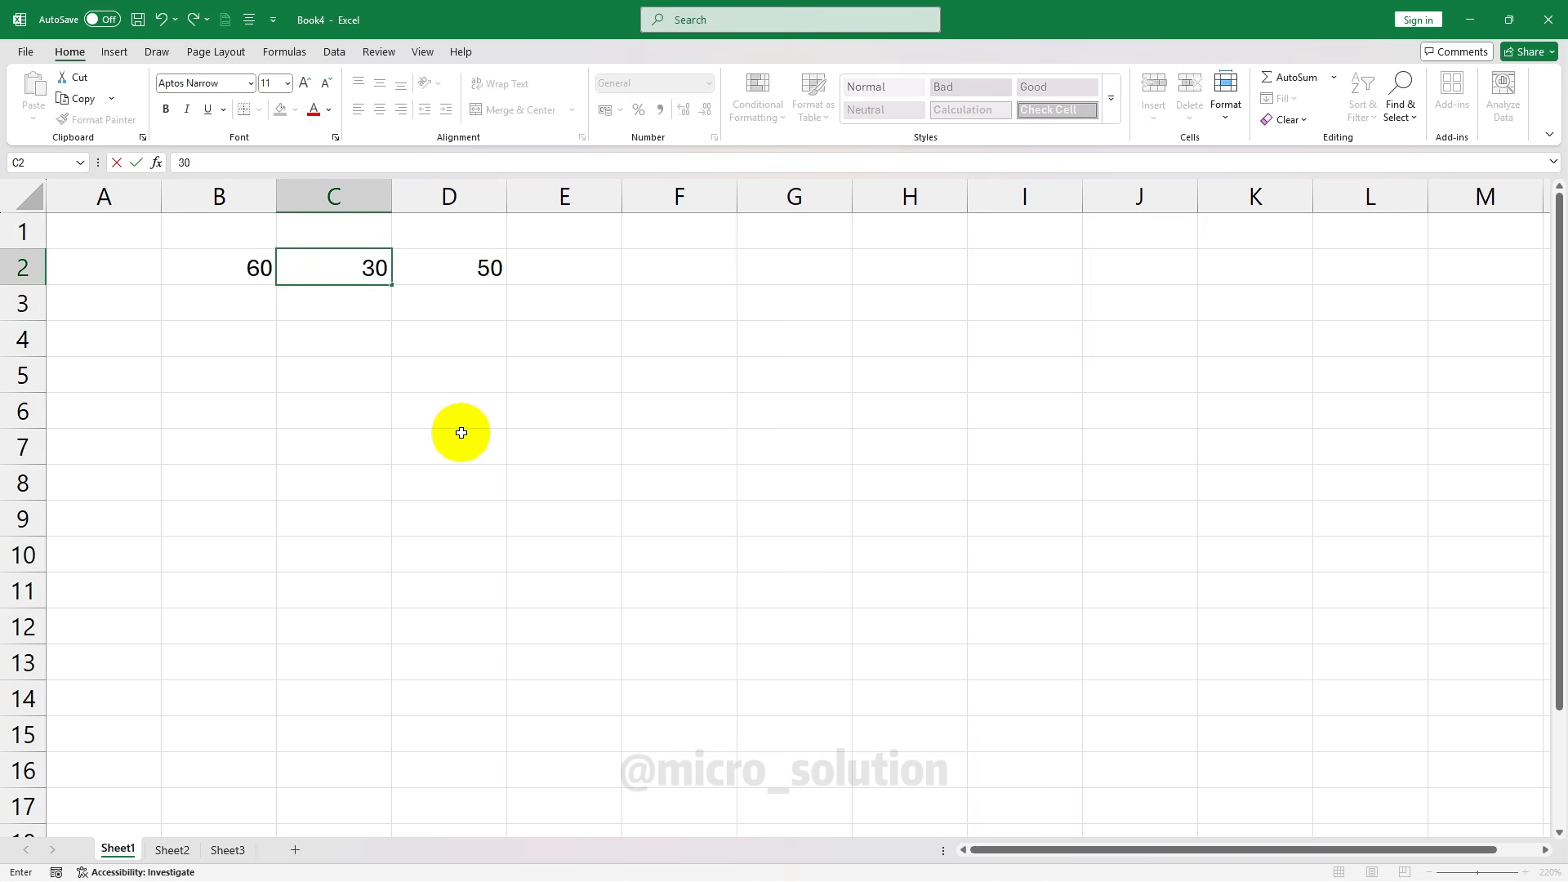
{"action": "key", "text": "Return"}
{"action": "key", "text": "Up"}
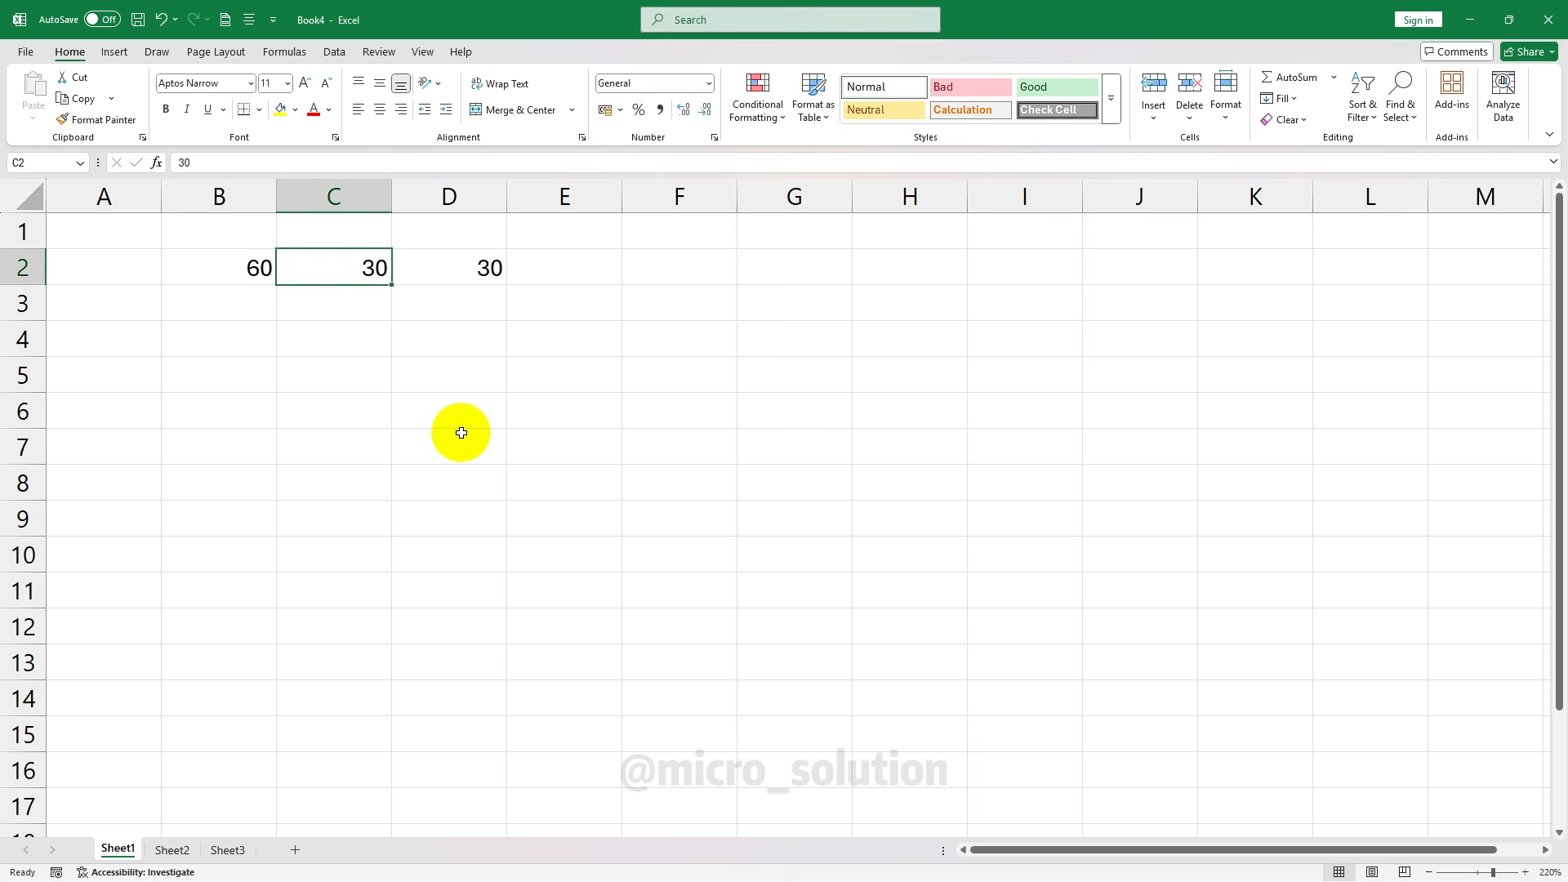
{"action": "type", "text": "20"}
{"action": "key", "text": "Return"}
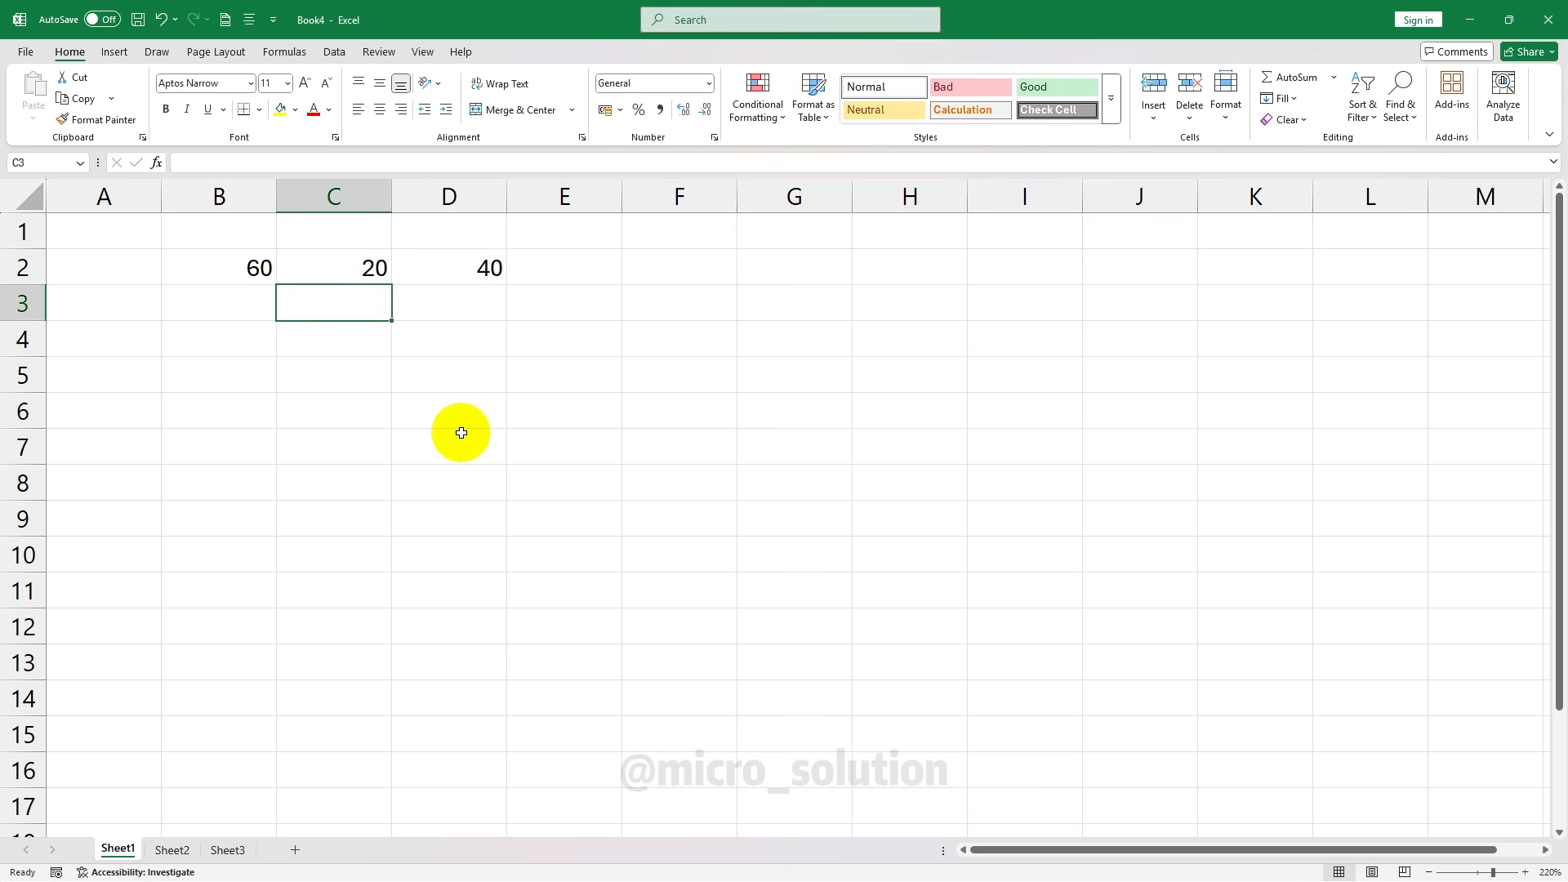
{"action": "left_click", "coordinate": [442, 276]}
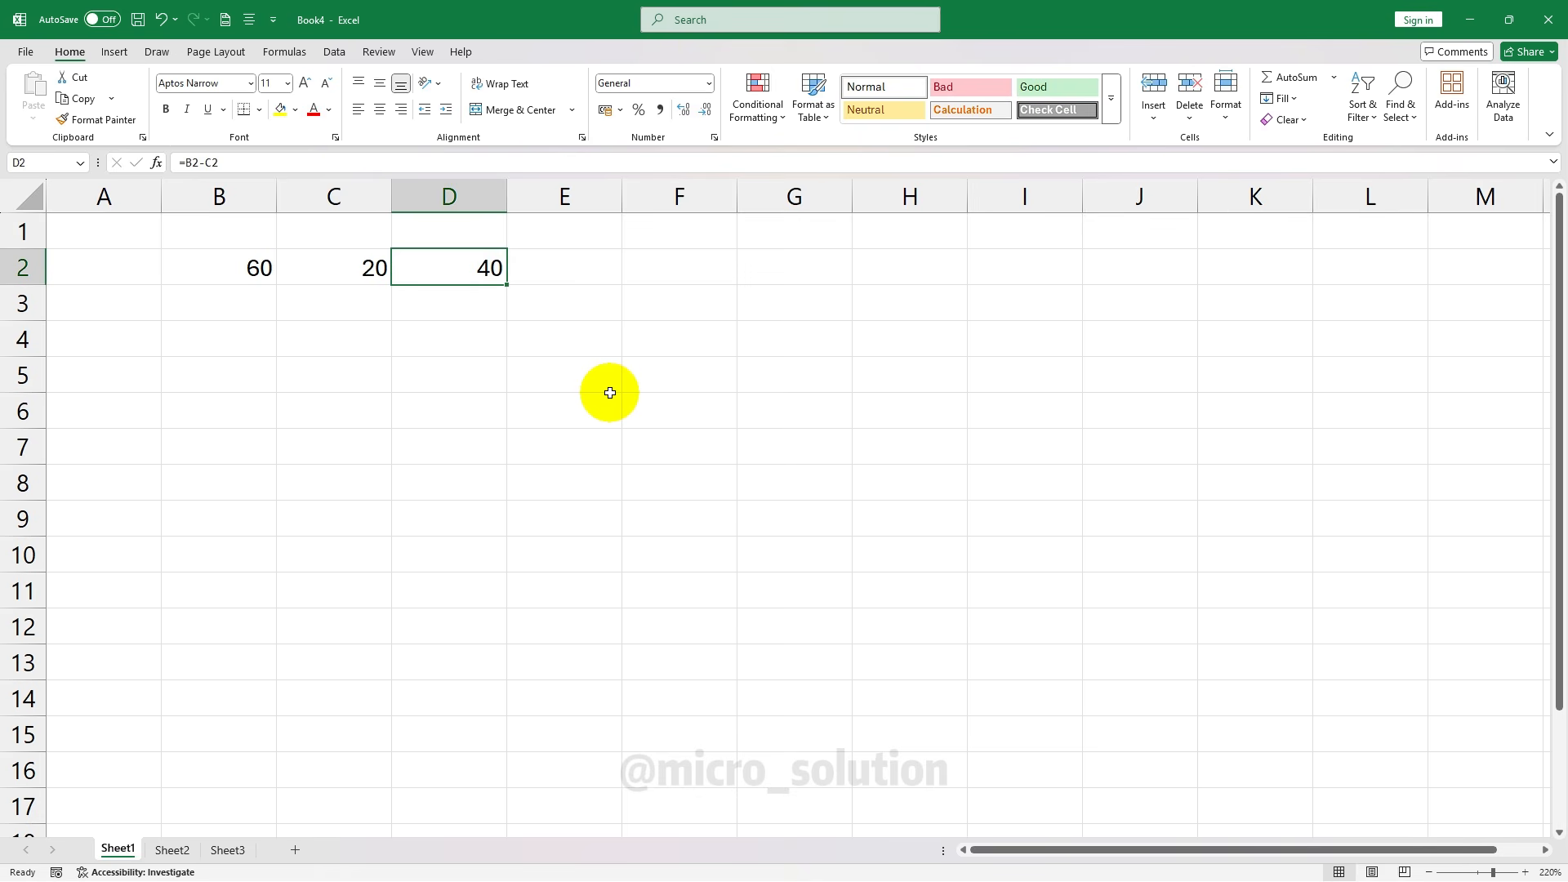
{"action": "left_click", "coordinate": [610, 393]}
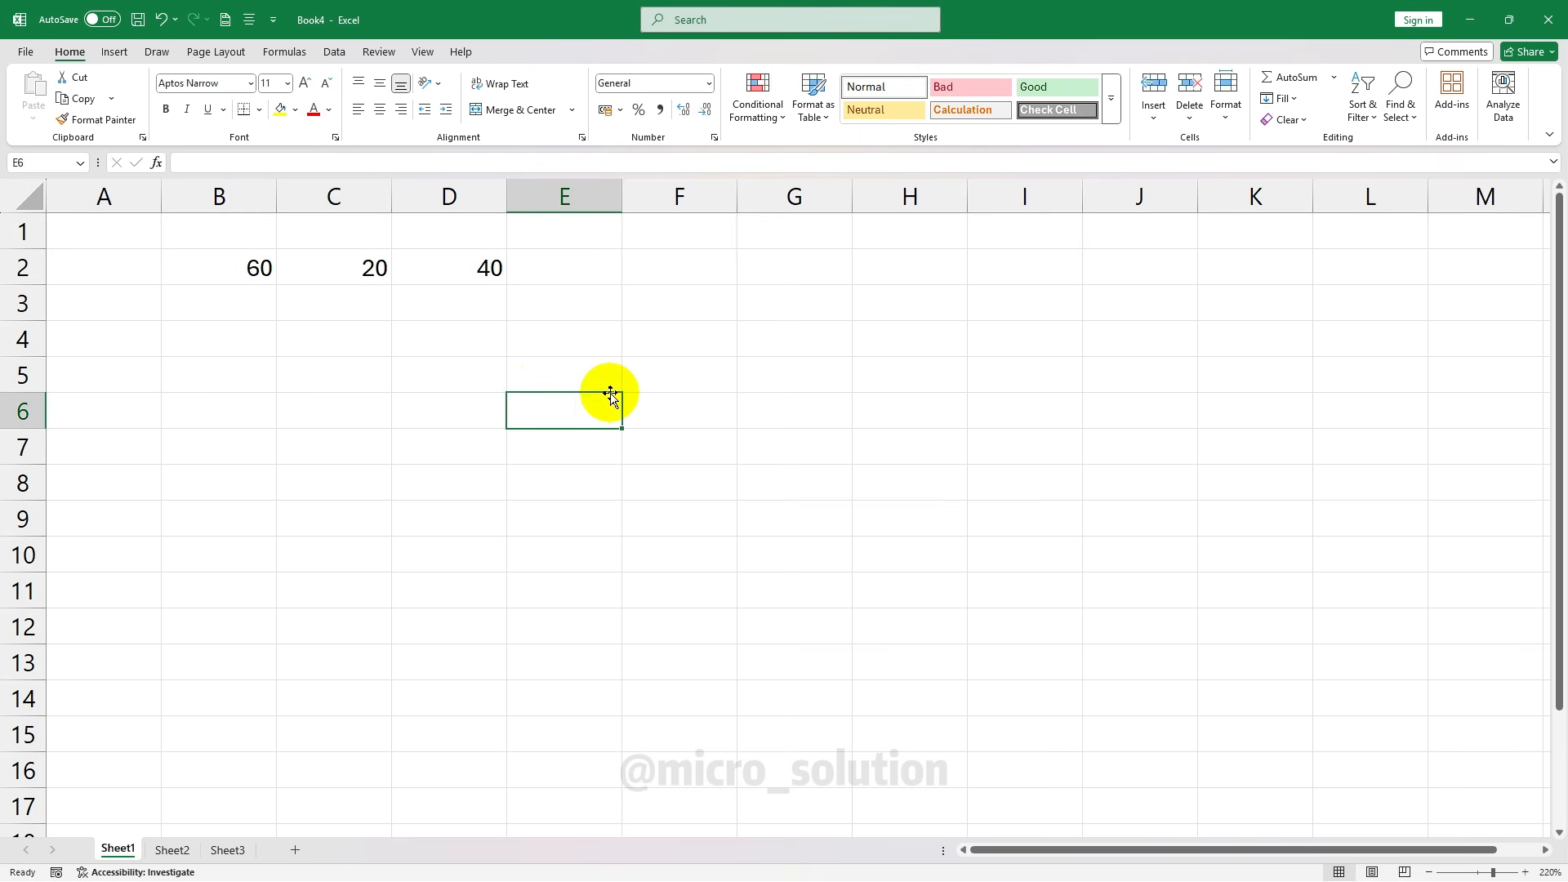
Enter 4 in B4 and 5 in C4
{"action": "left_click", "coordinate": [263, 327]}
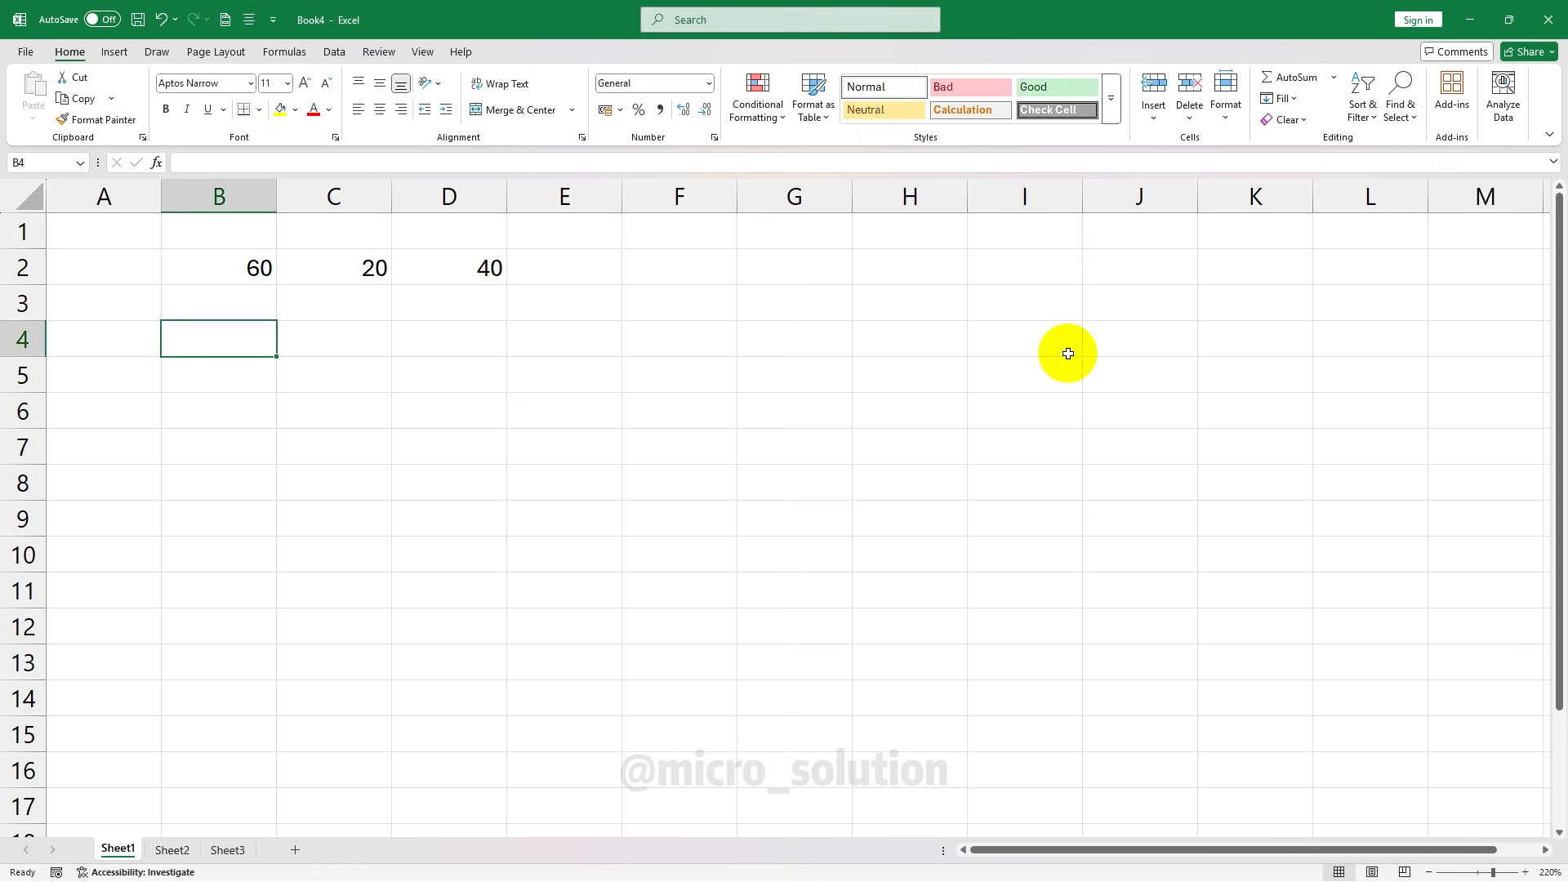
{"action": "type", "text": "4"}
{"action": "left_click", "coordinate": [335, 337]}
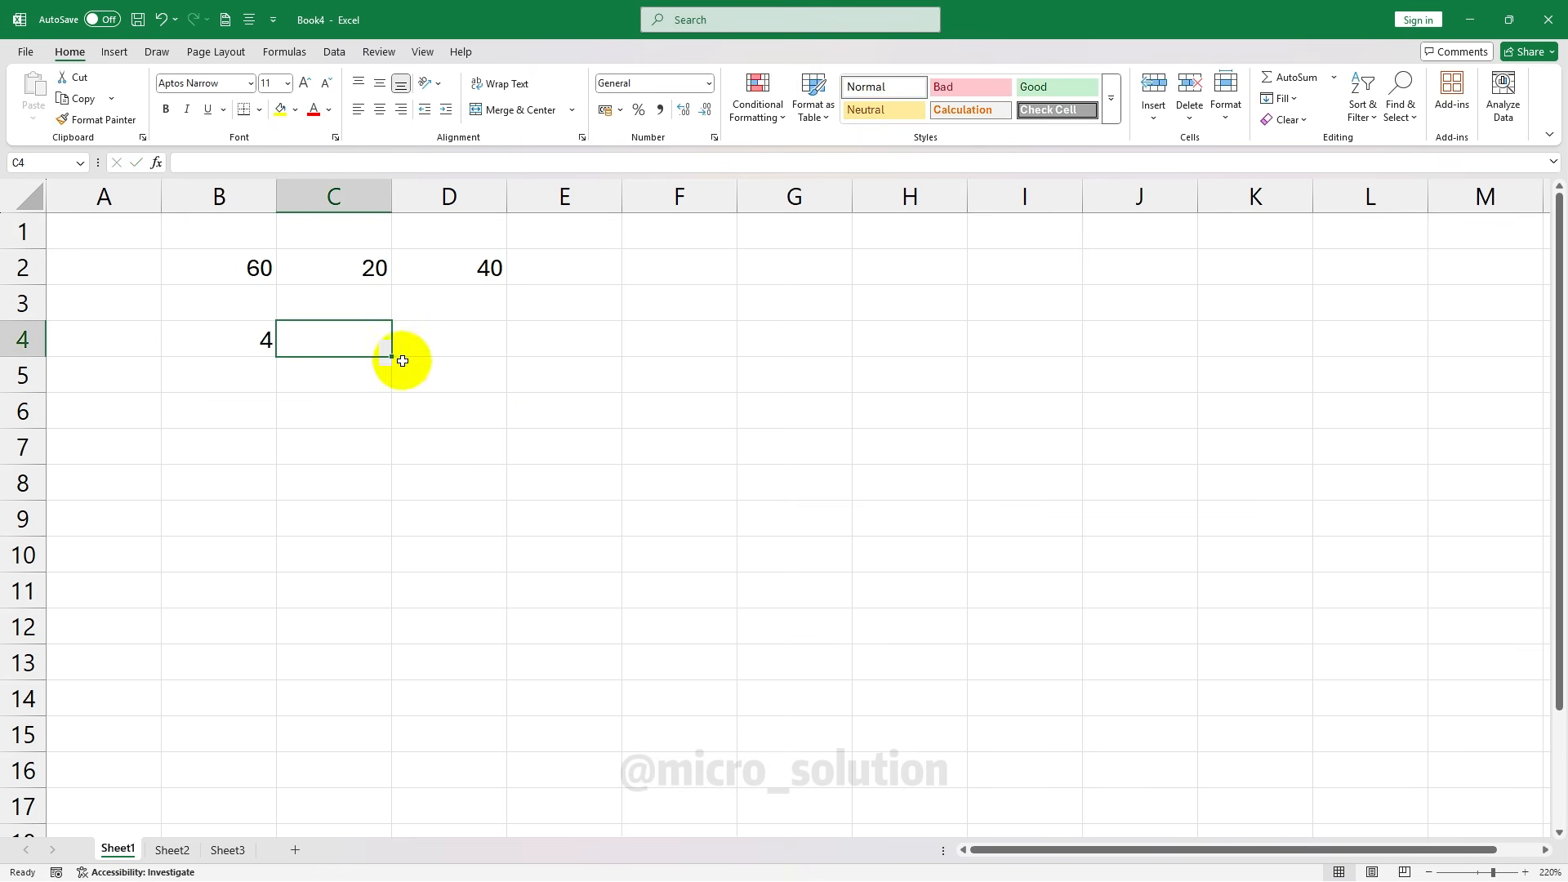
{"action": "type", "text": "5"}
{"action": "left_click", "coordinate": [476, 351]}
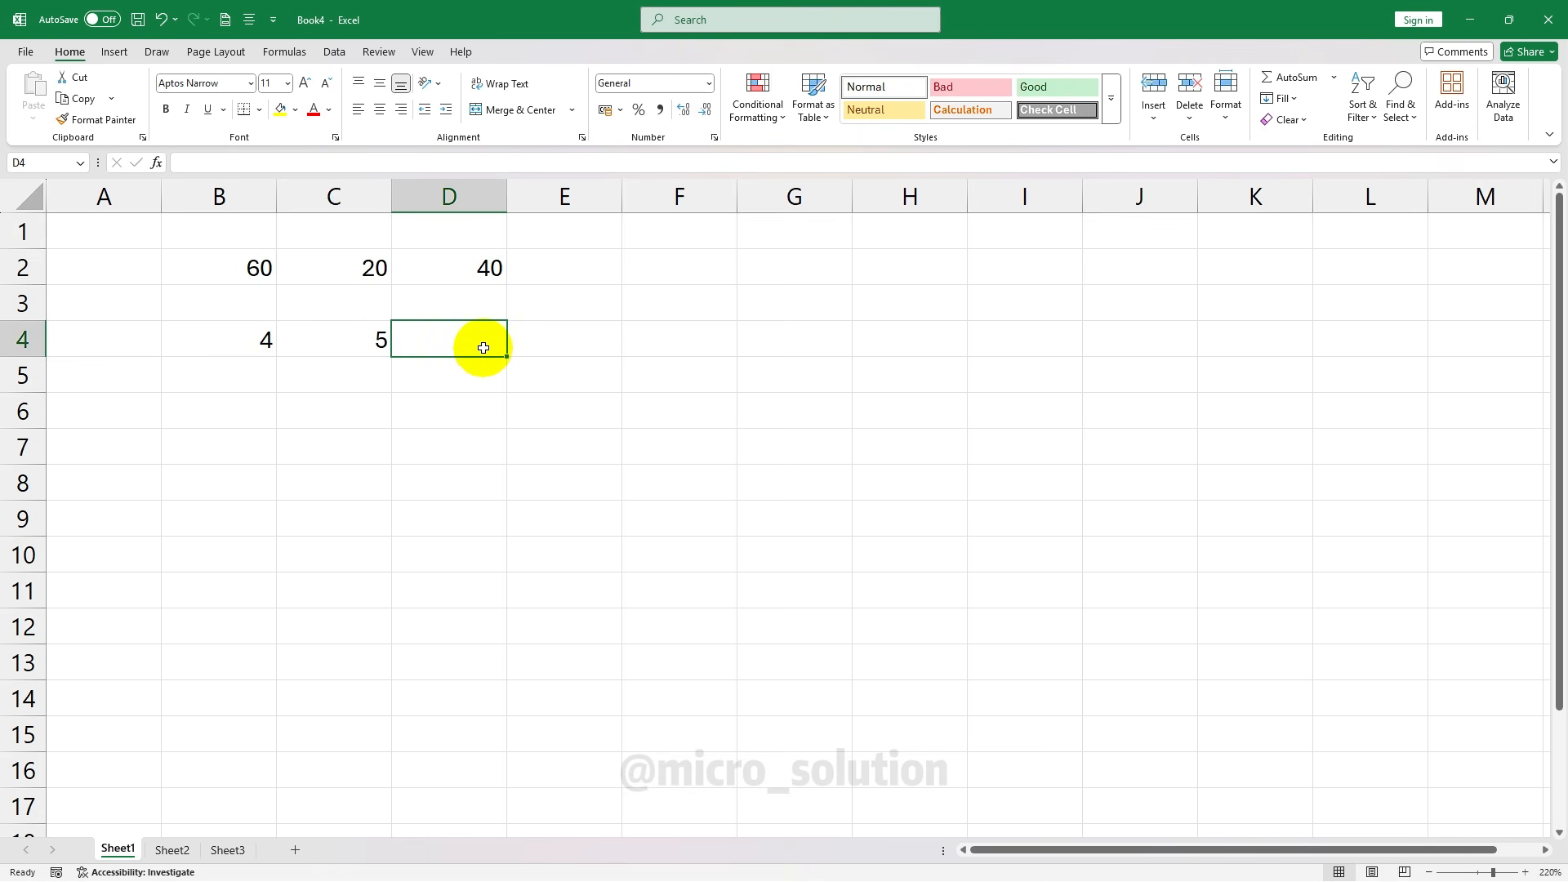
Enter the formula =B4*C4 in D4
{"action": "type", "text": "="}
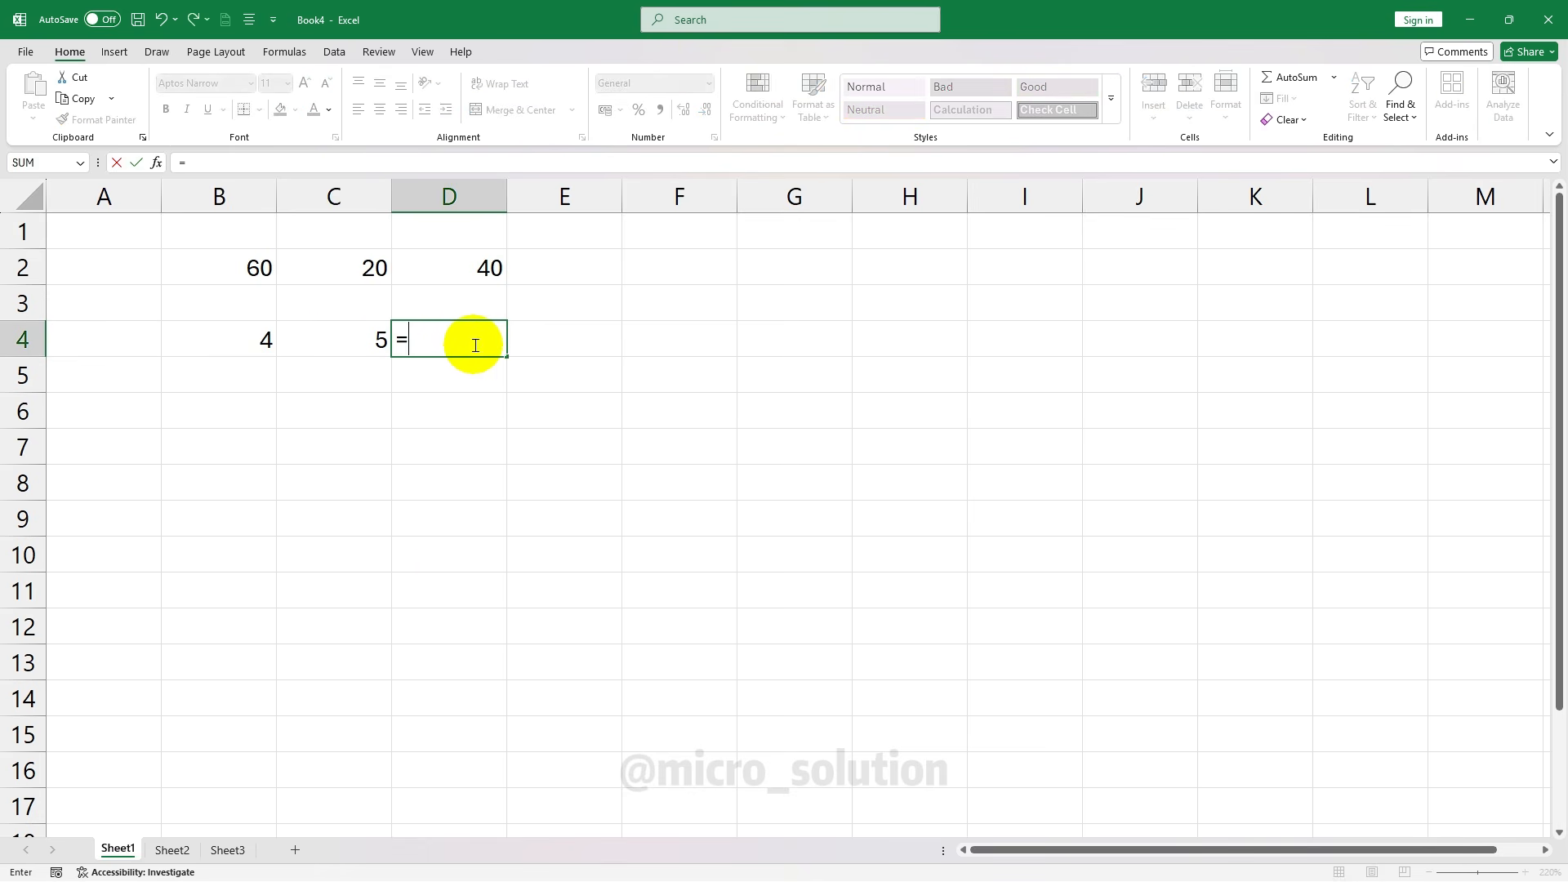
{"action": "left_click", "coordinate": [245, 340]}
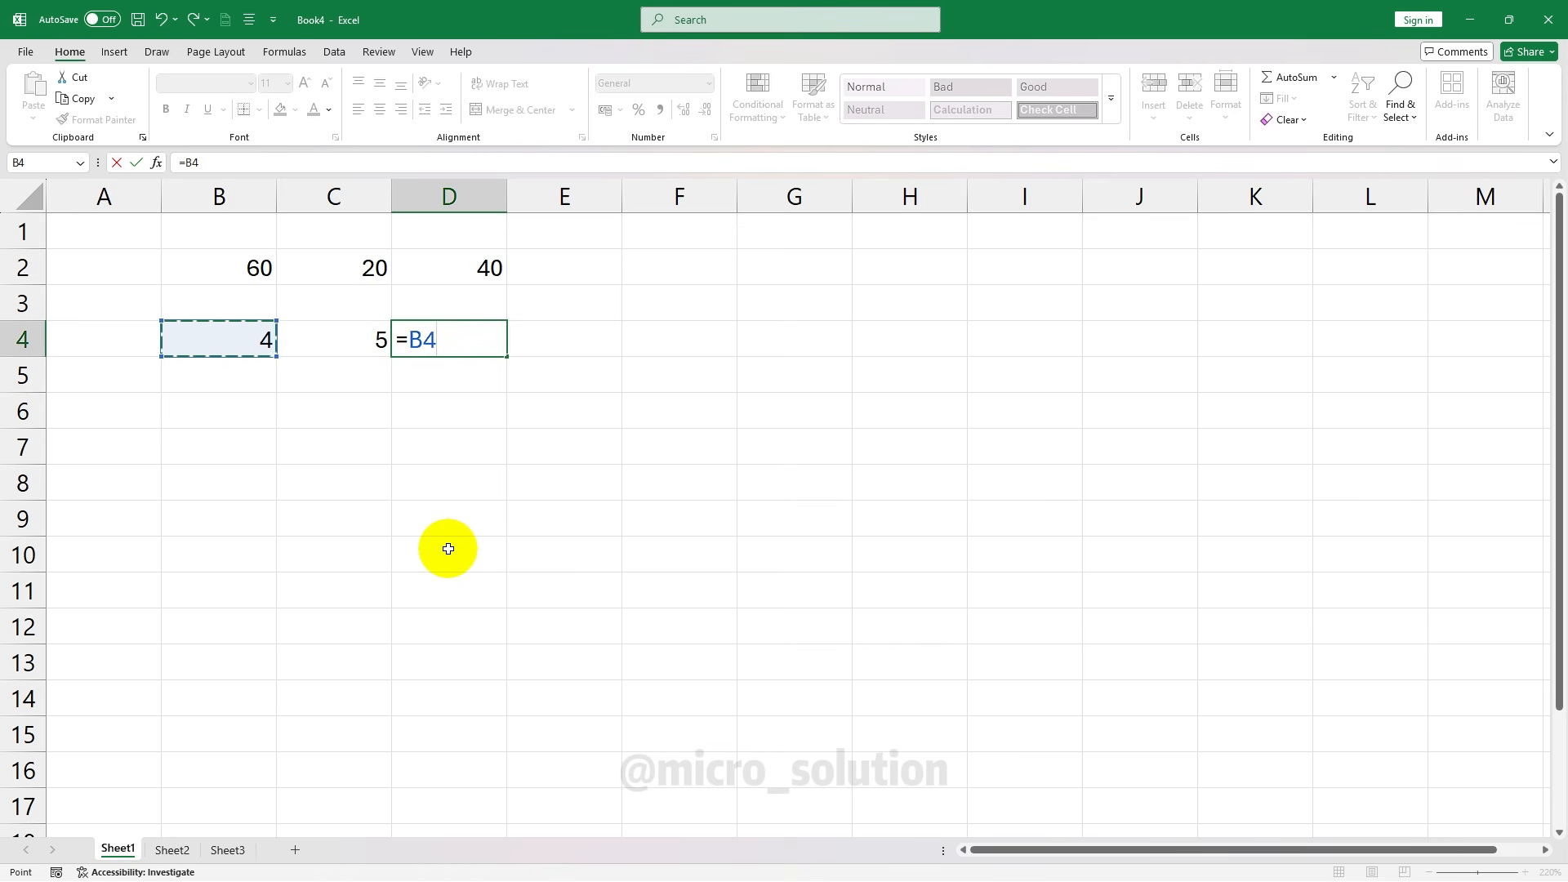
{"action": "type", "text": "*"}
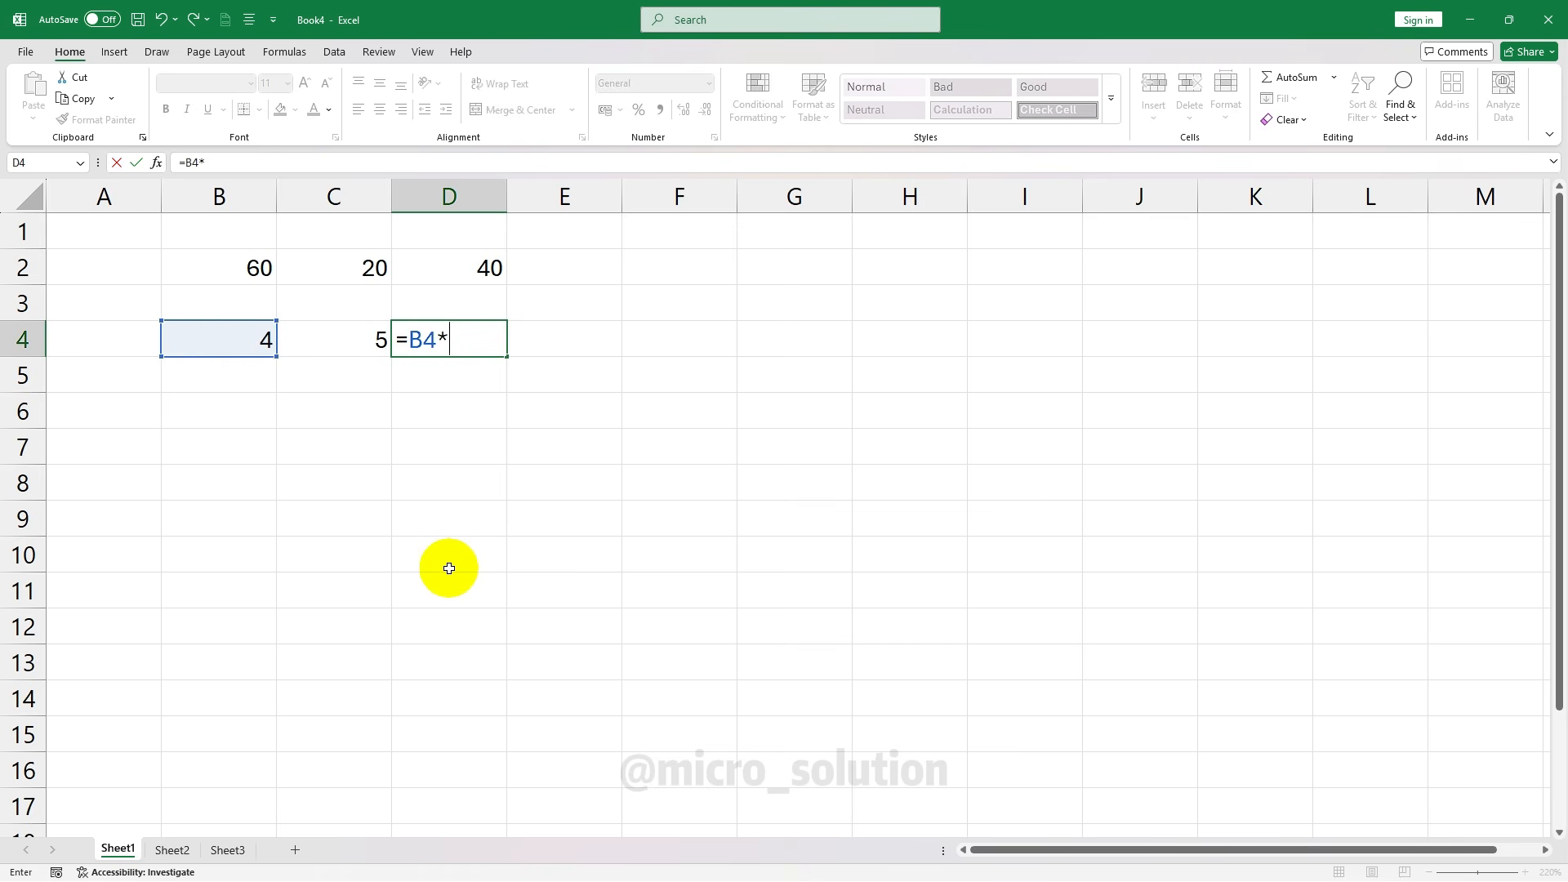
{"action": "left_click", "coordinate": [360, 338]}
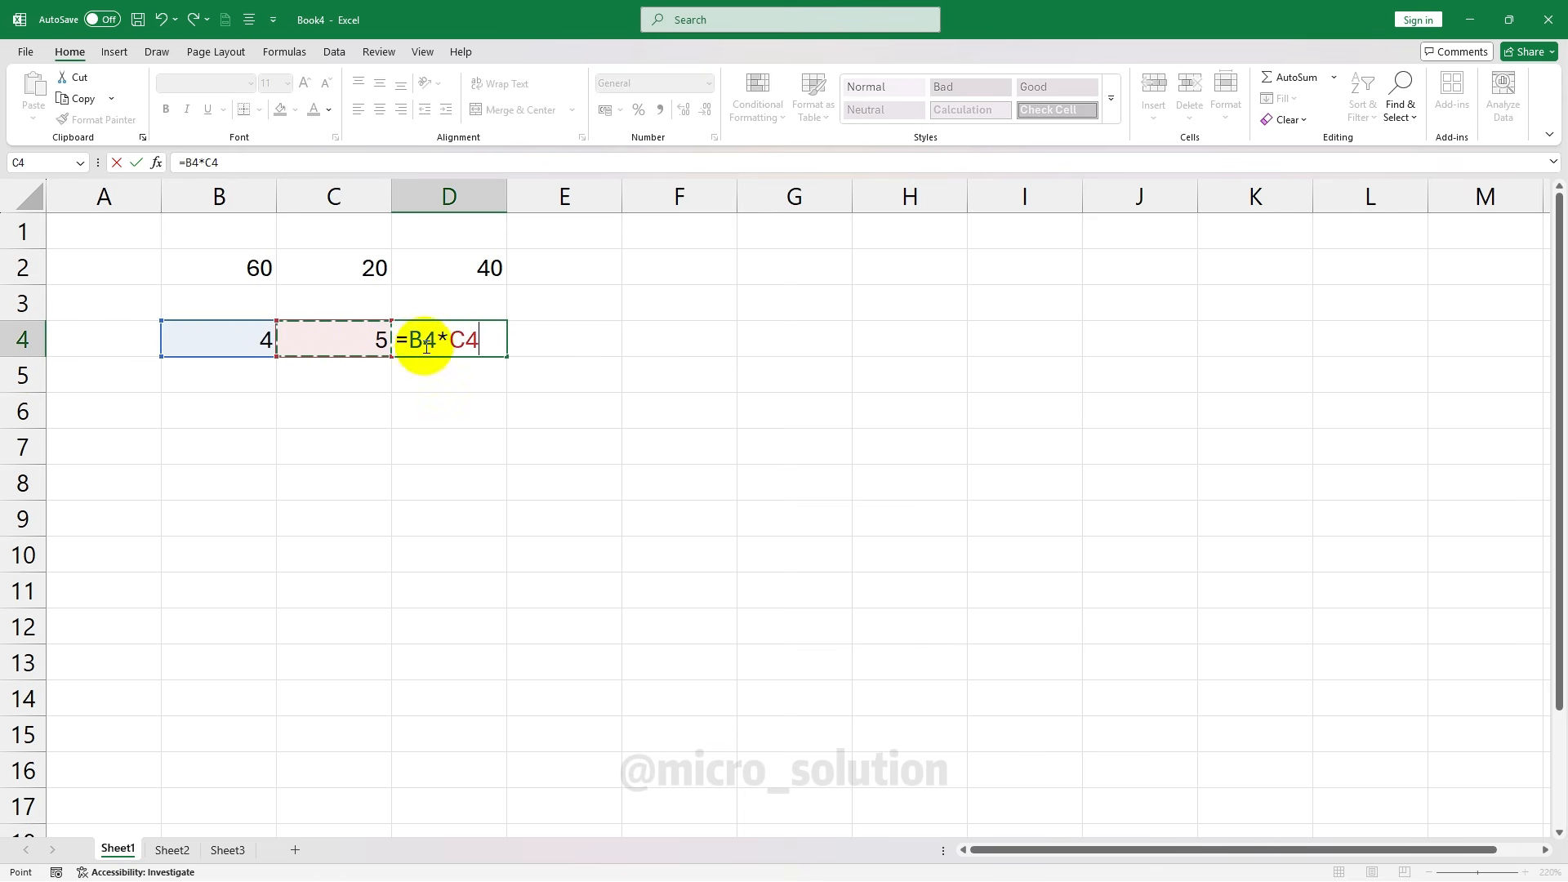
{"action": "key", "text": "Return"}
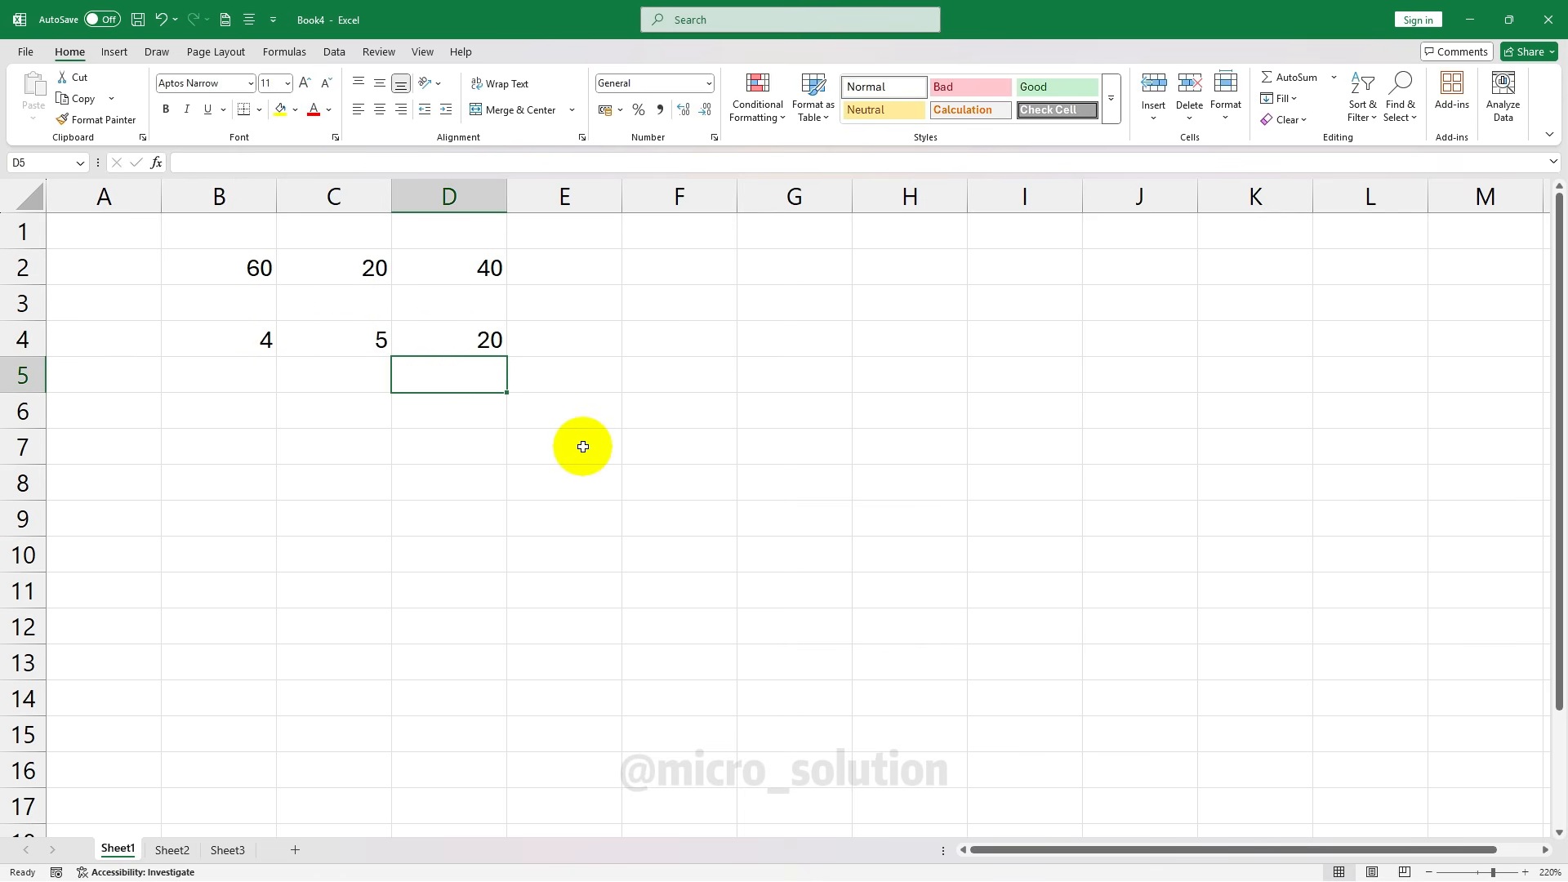
Change B4 to 6 and C4 to 7 so D4 shows 42
{"action": "left_click", "coordinate": [230, 340]}
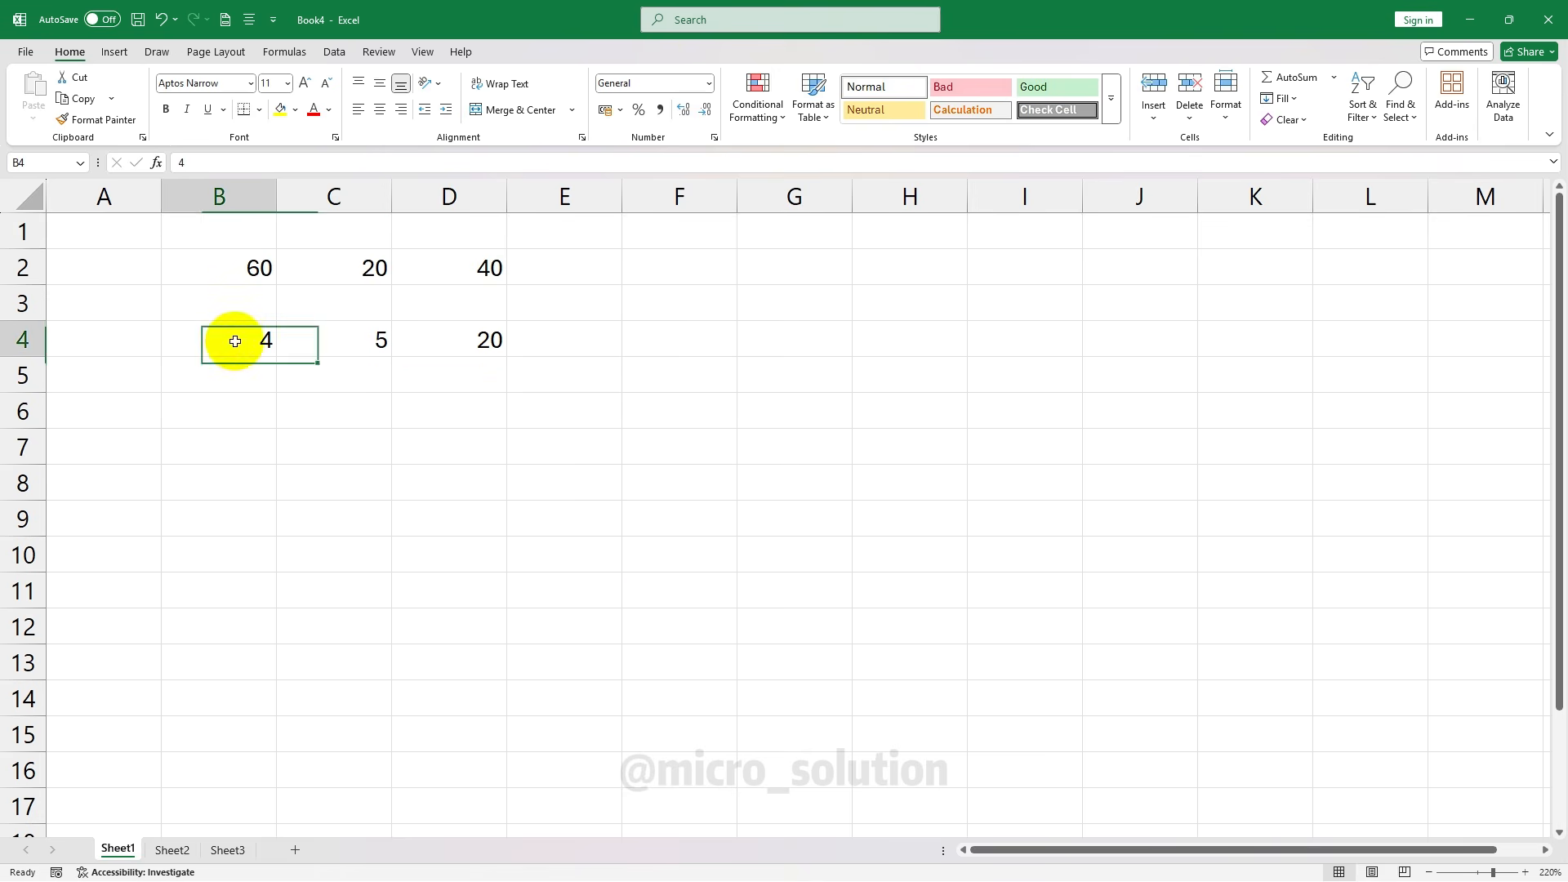
{"action": "type", "text": "6"}
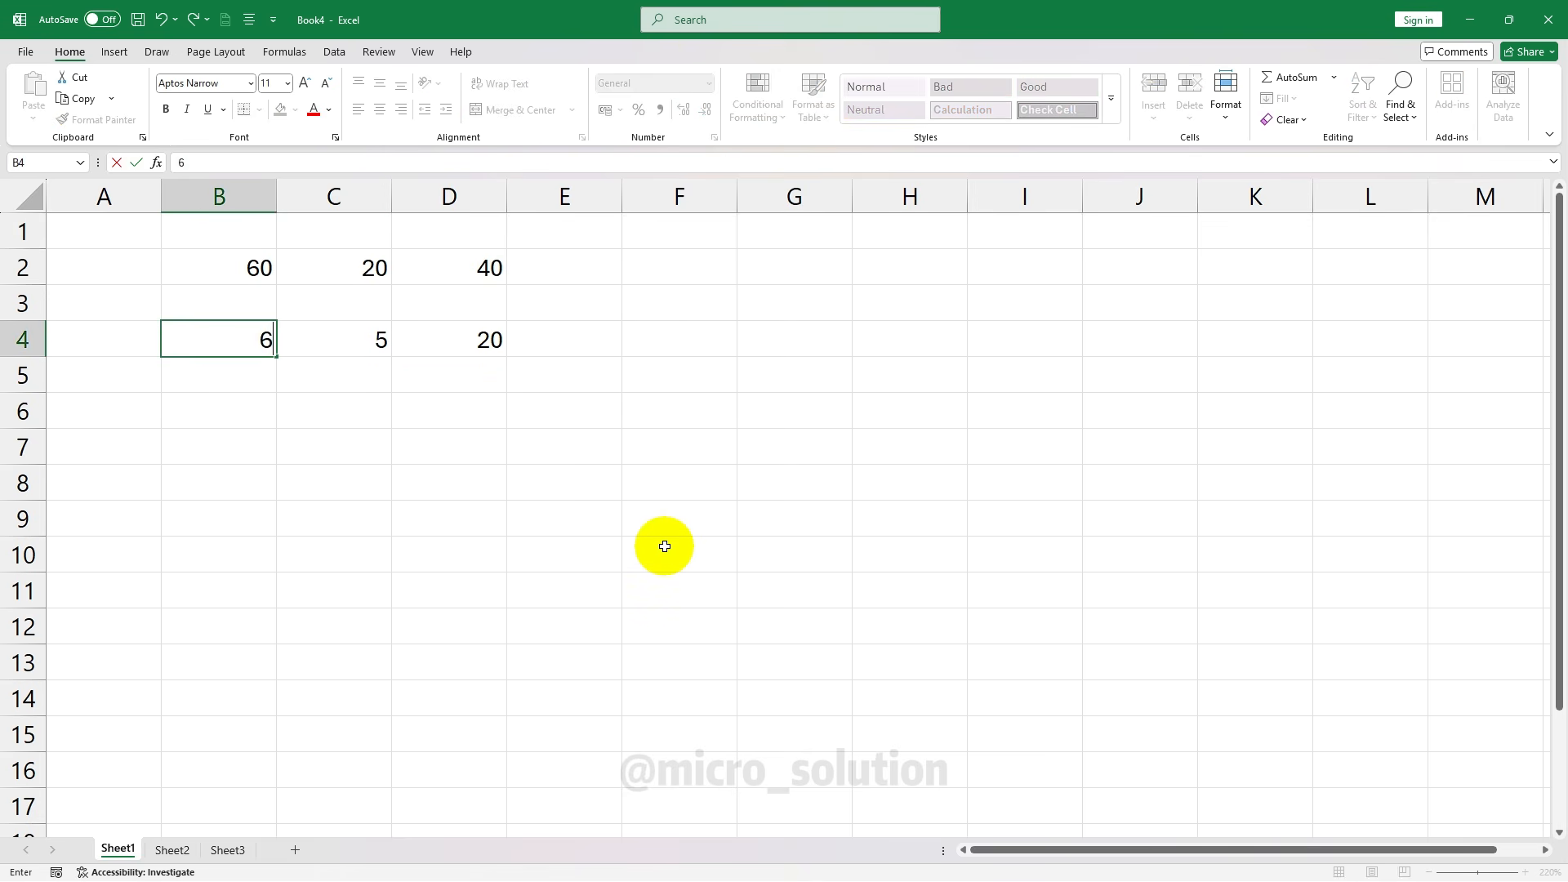
{"action": "key", "text": "Return"}
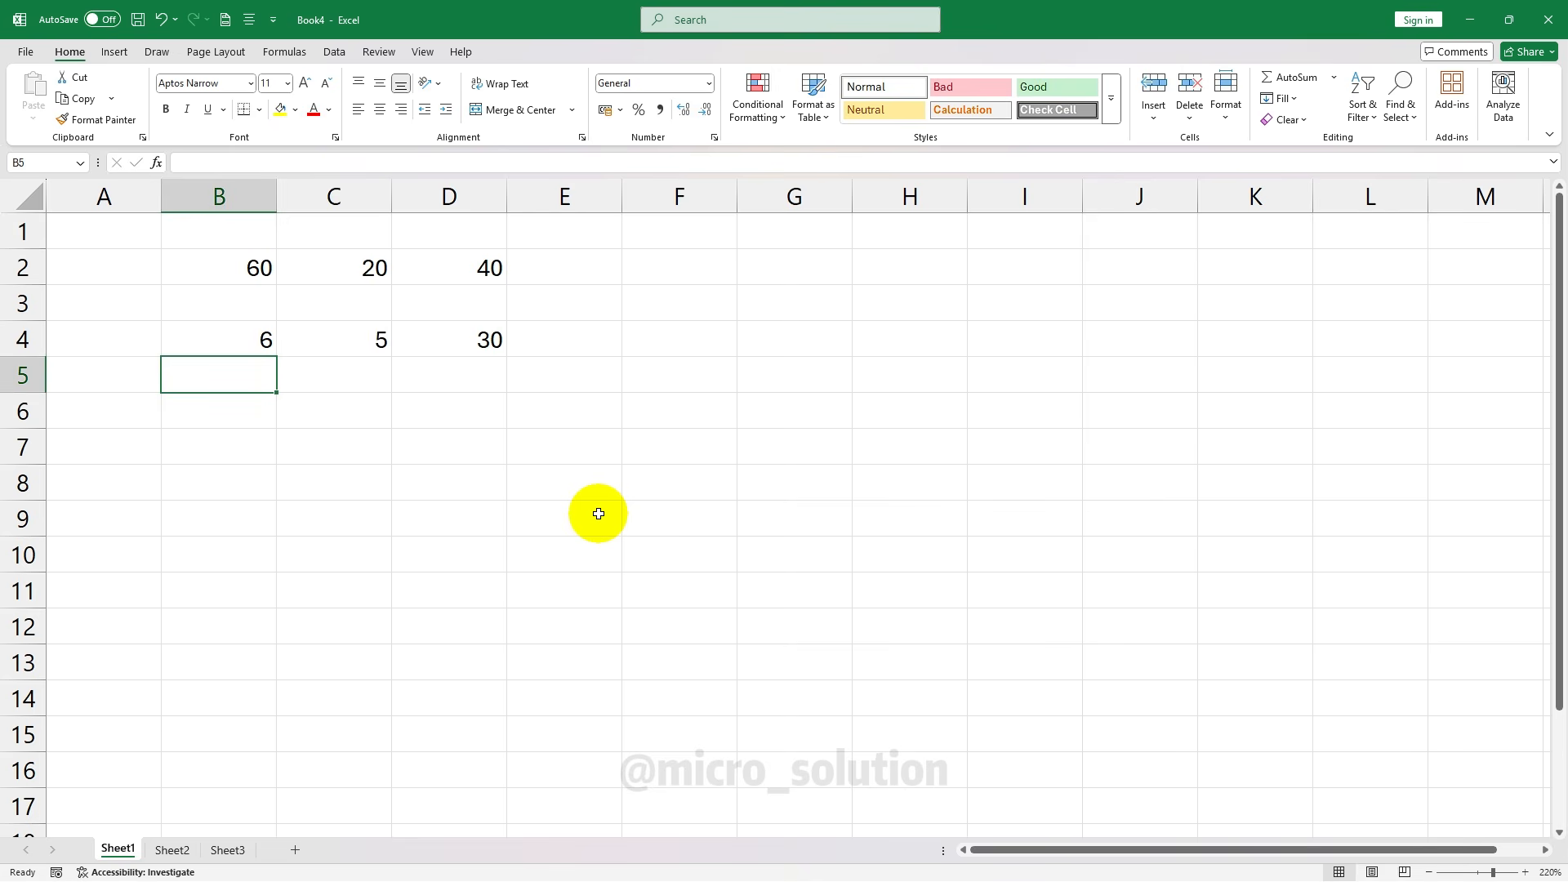
{"action": "left_click", "coordinate": [378, 339]}
{"action": "type", "text": "7"}
{"action": "key", "text": "Return"}
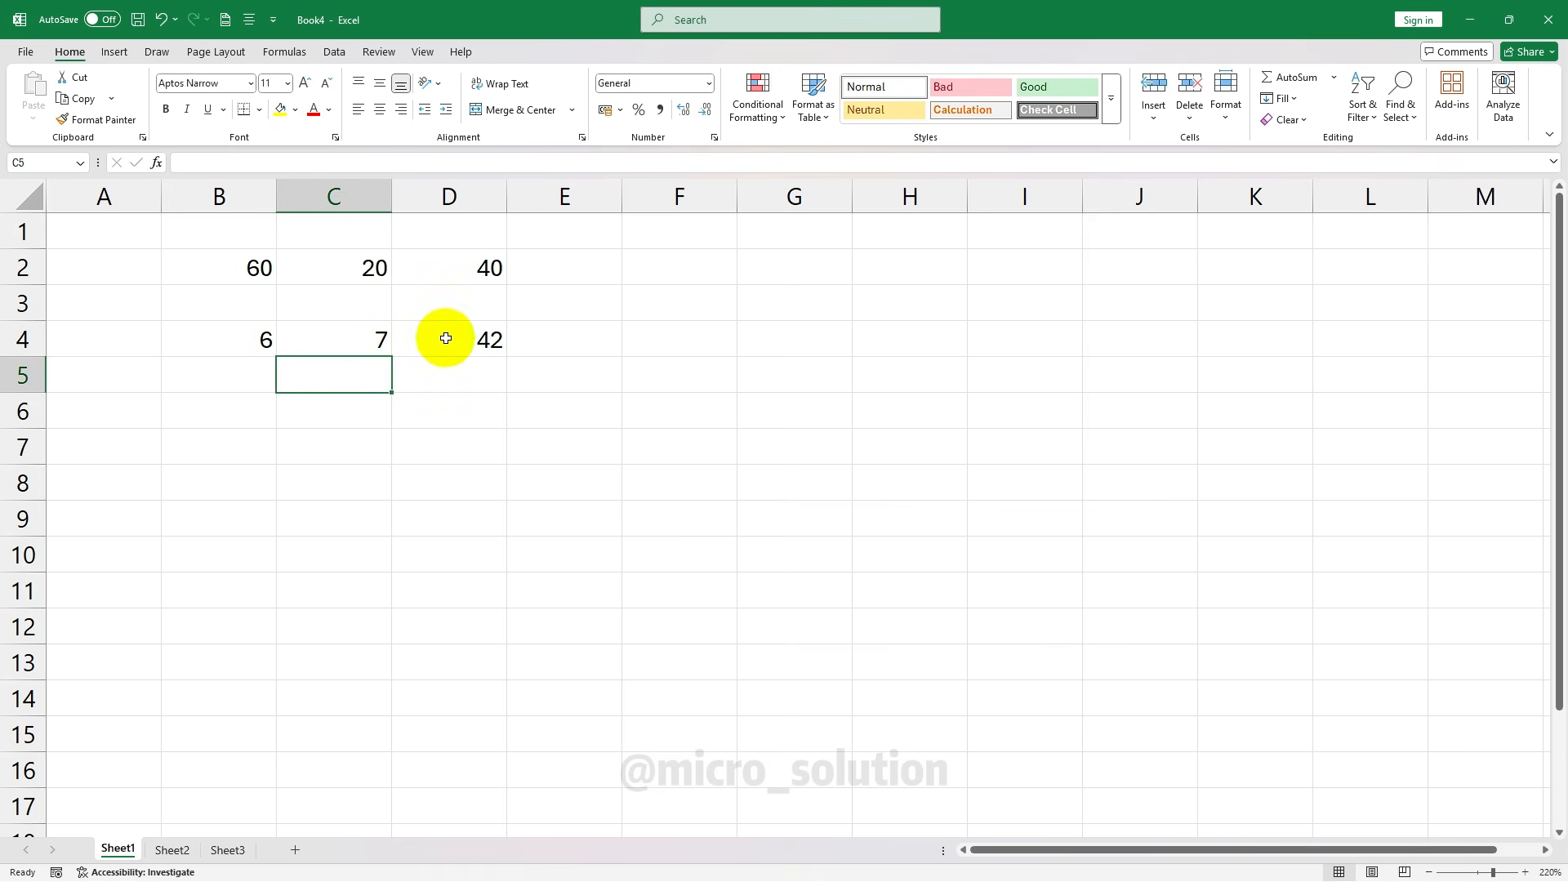
{"action": "left_click", "coordinate": [495, 349]}
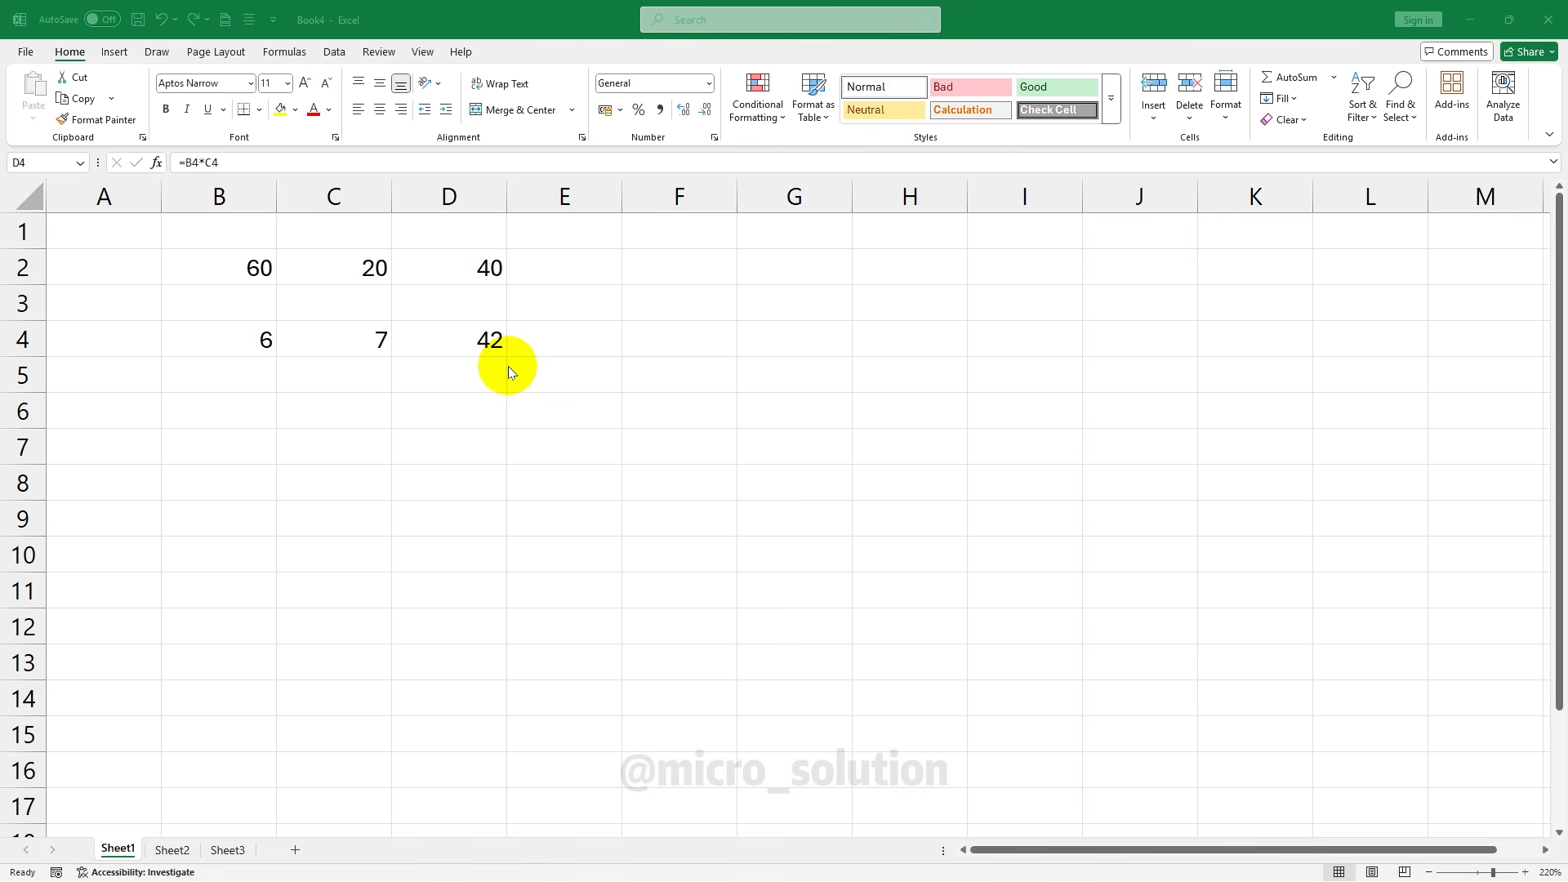
{"action": "left_click", "coordinate": [218, 410]}
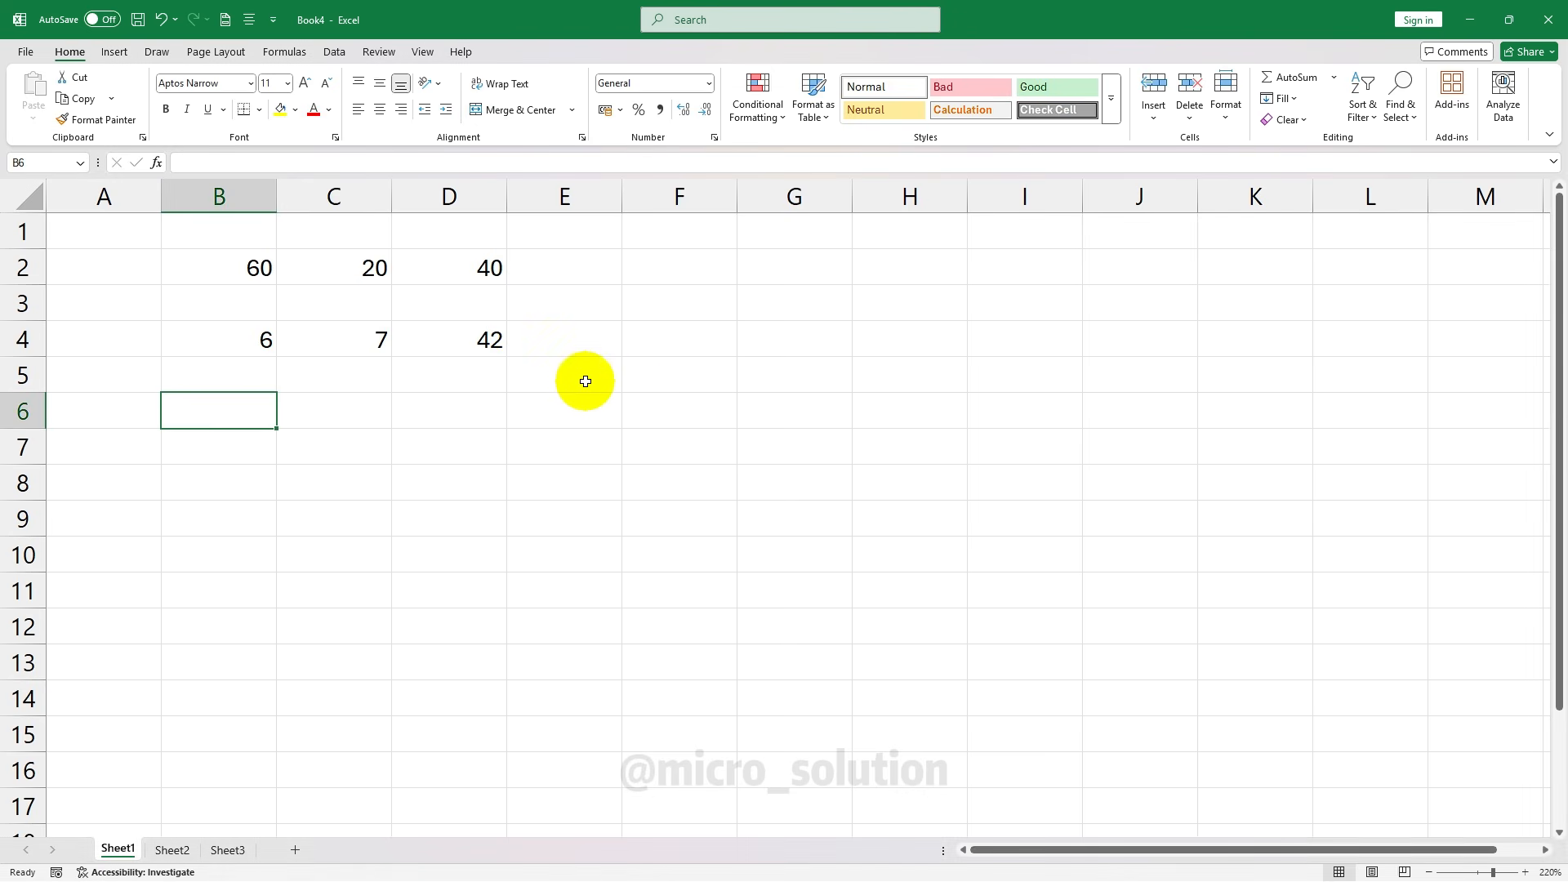
Enter 50 in B6 and 2 in C6
{"action": "type", "text": "50"}
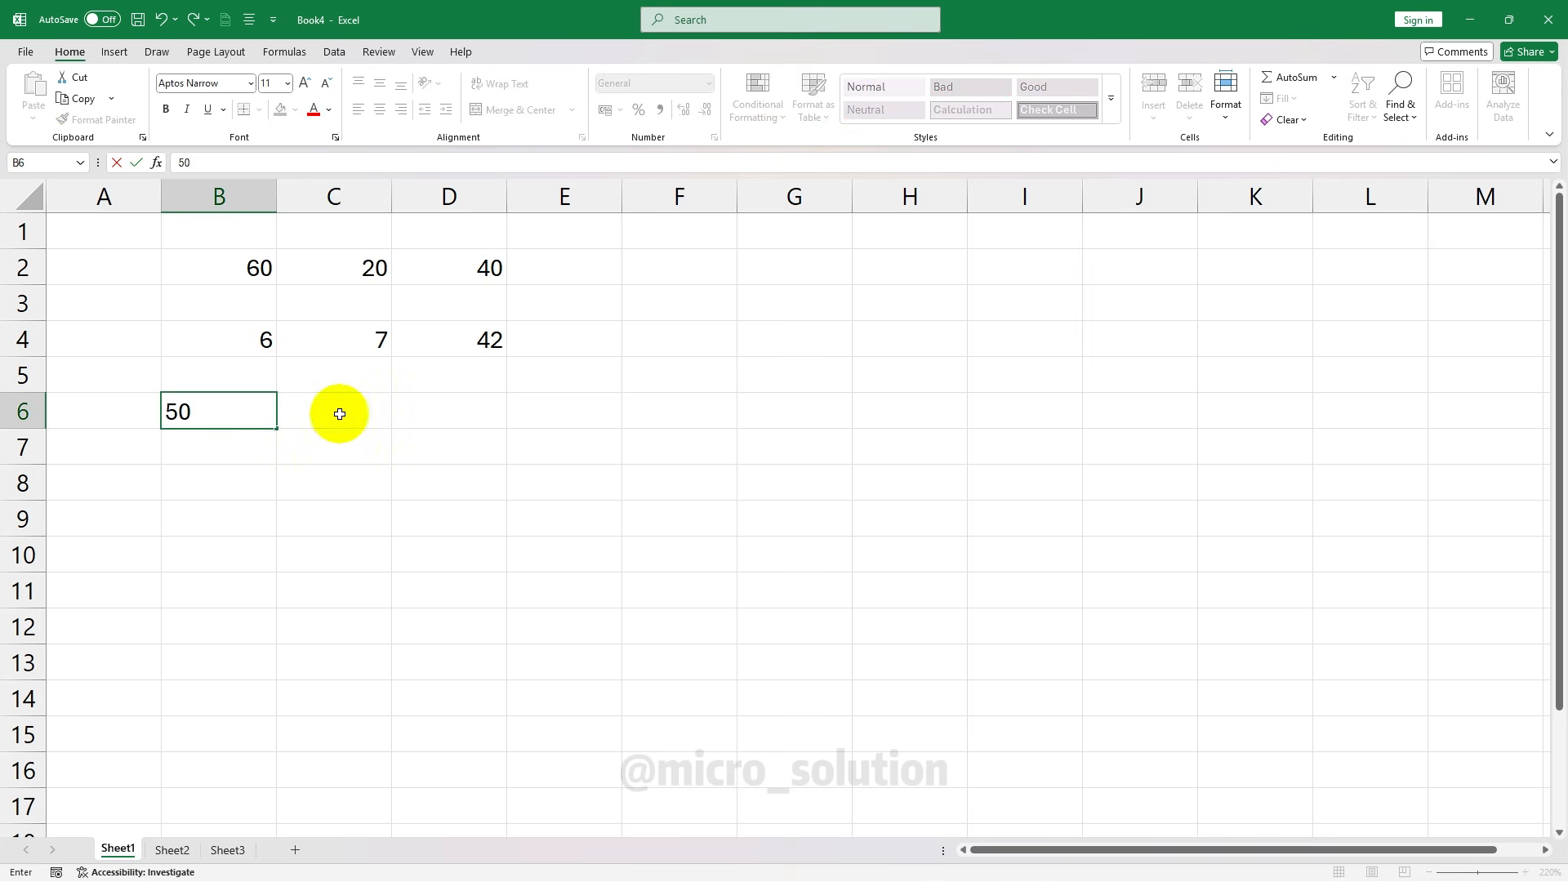
{"action": "left_click", "coordinate": [335, 409]}
{"action": "type", "text": "2"}
{"action": "left_click", "coordinate": [435, 413]}
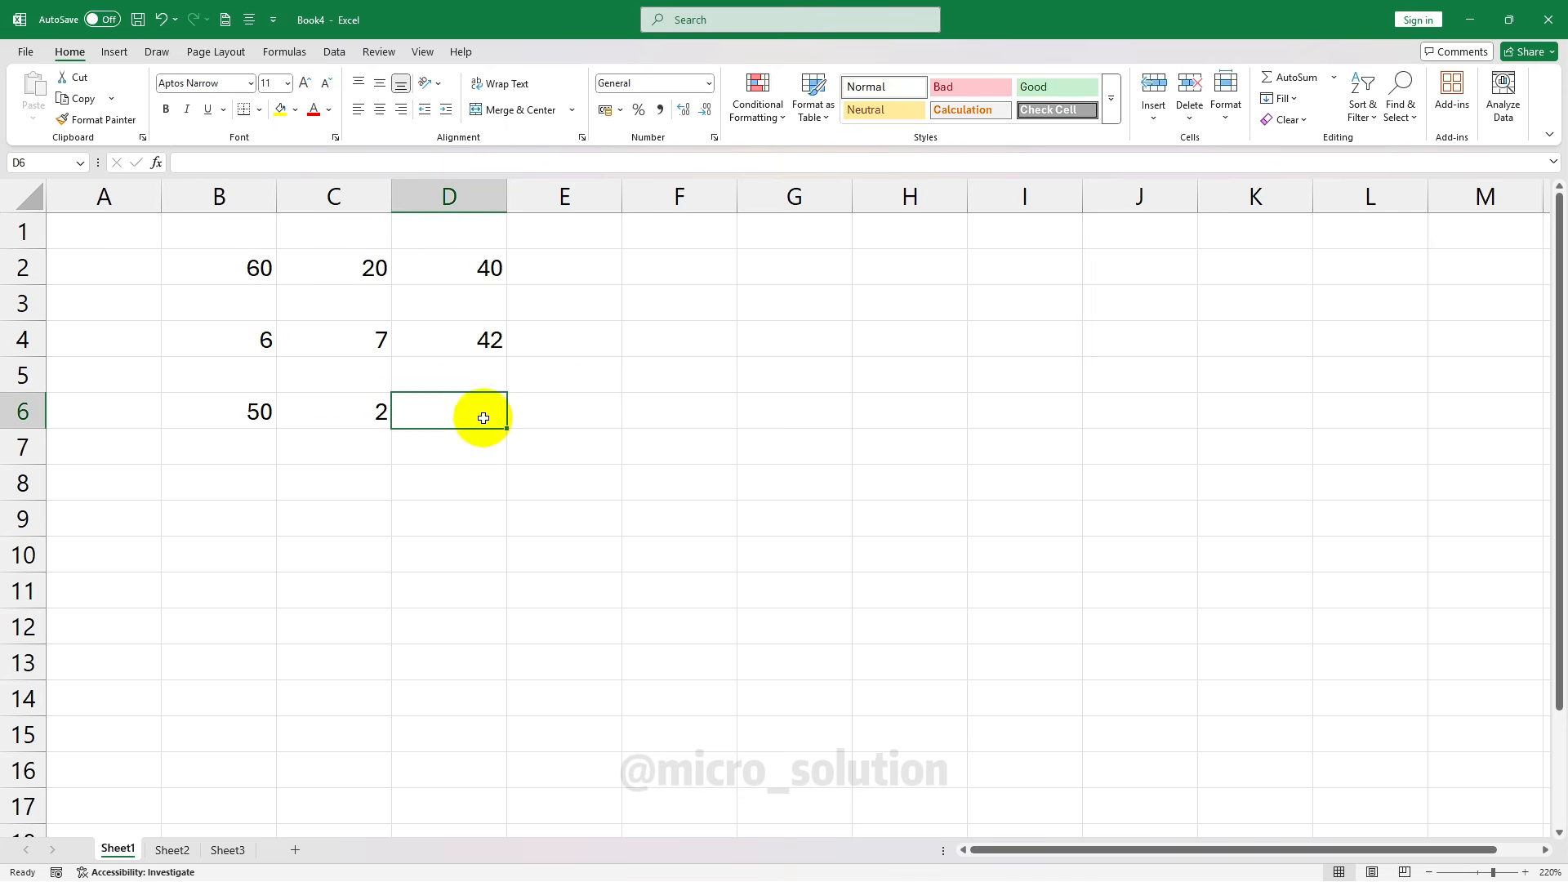
{"action": "left_click", "coordinate": [245, 413]}
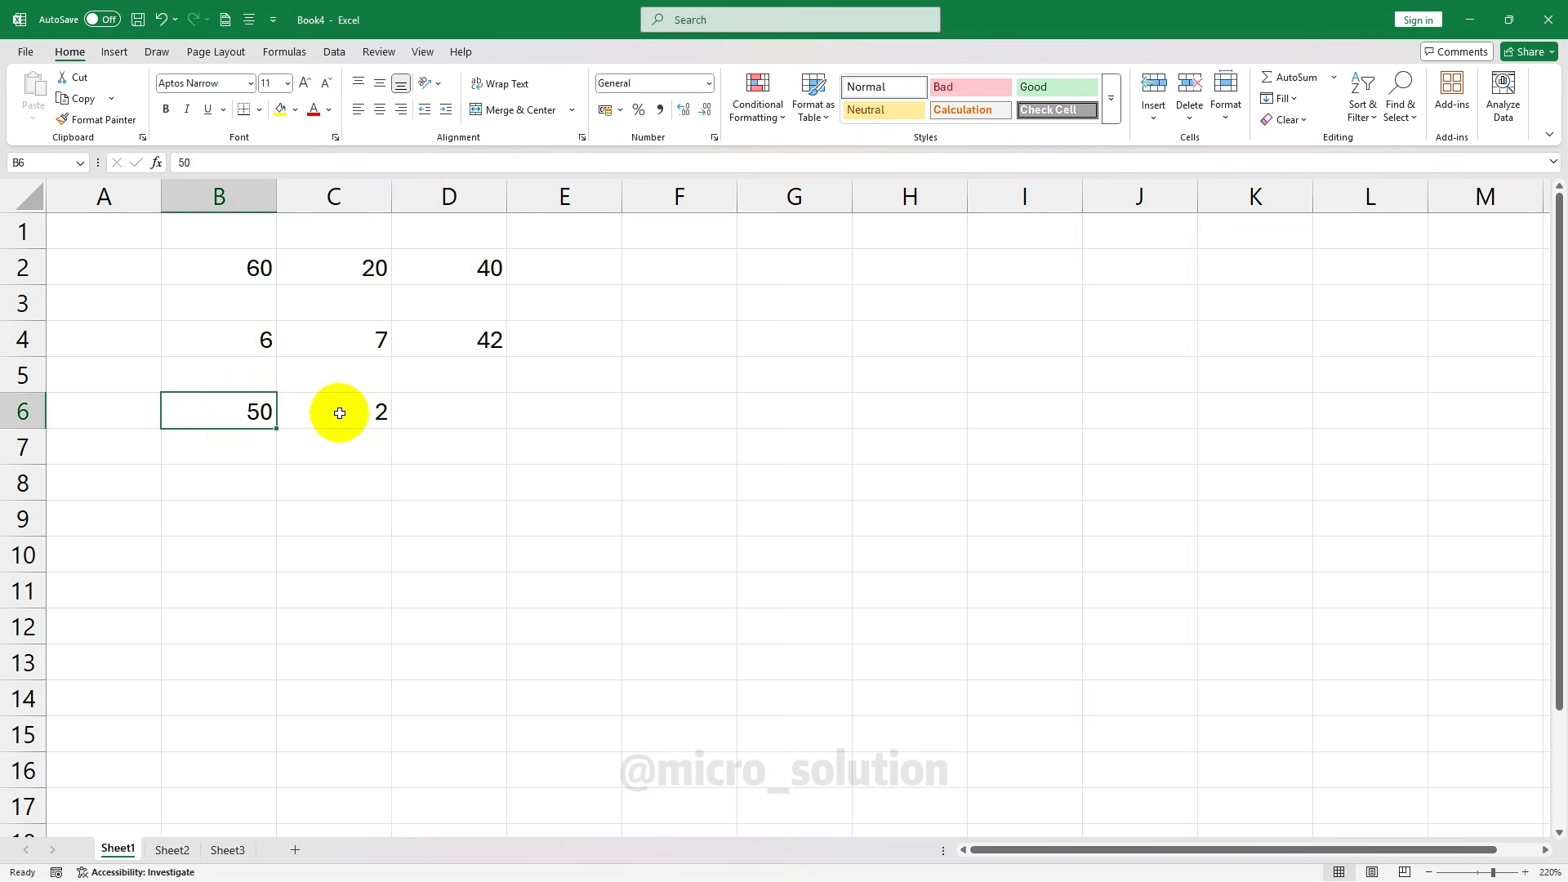
{"action": "left_click", "coordinate": [358, 401]}
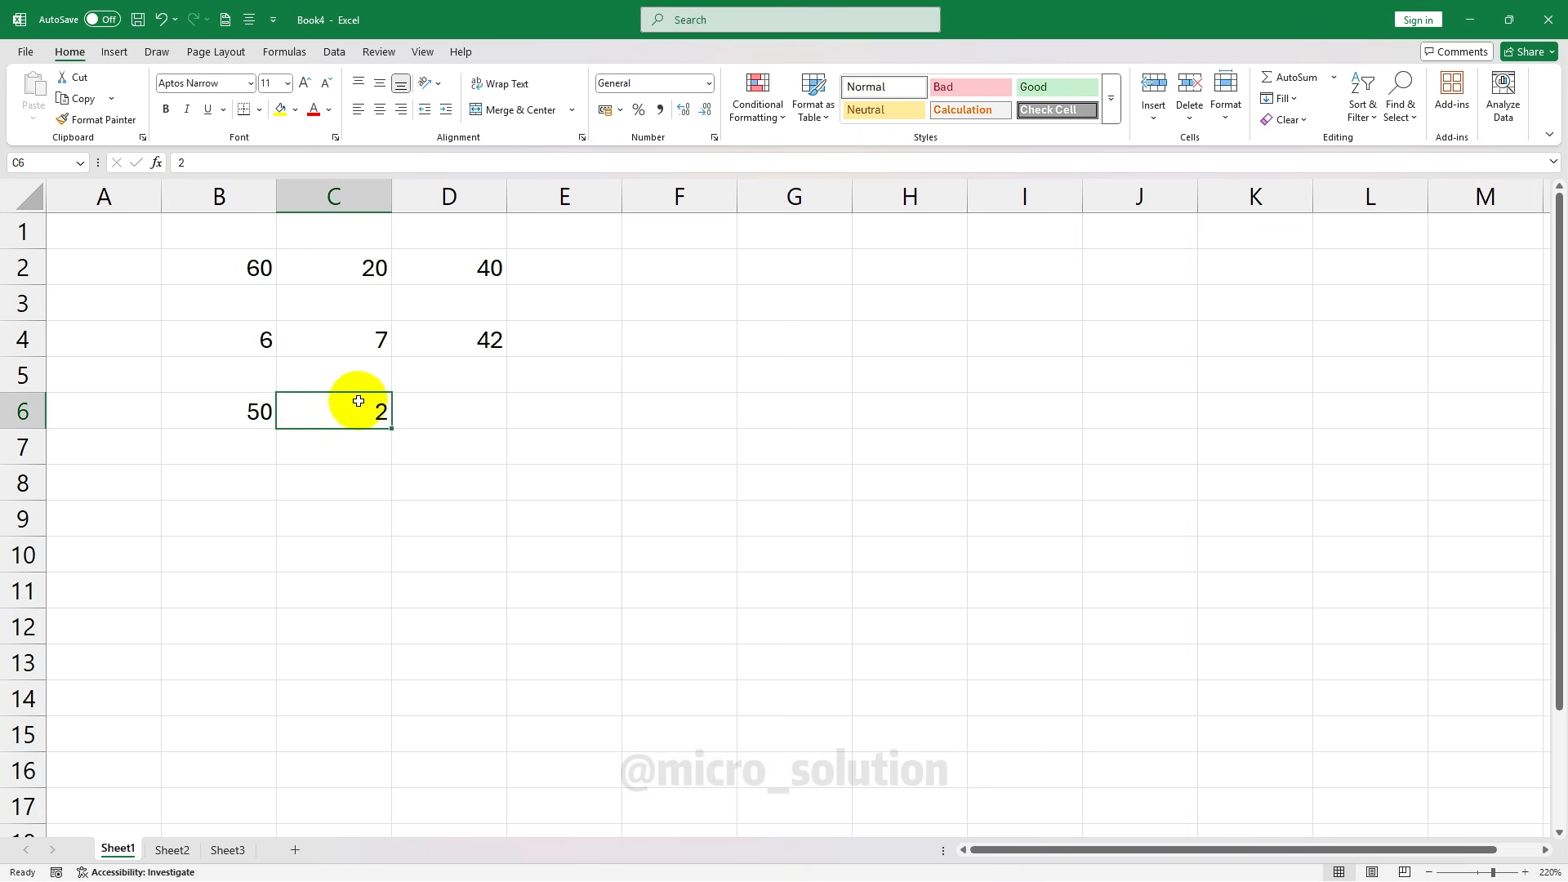
{"action": "left_click", "coordinate": [451, 410]}
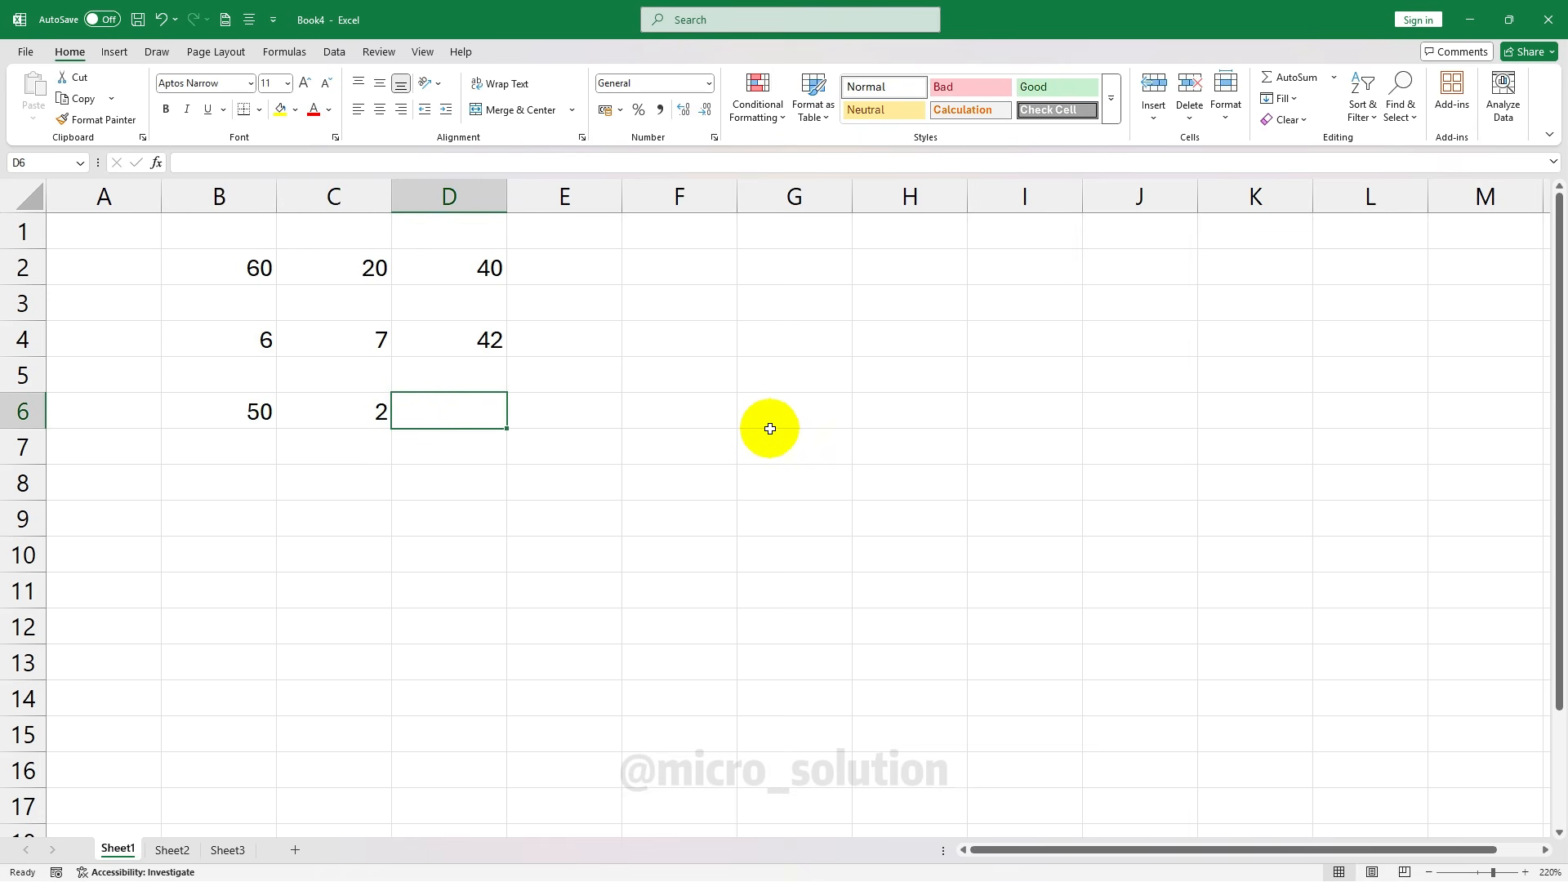
Enter the formula =B6/C6 in D6
{"action": "type", "text": "="}
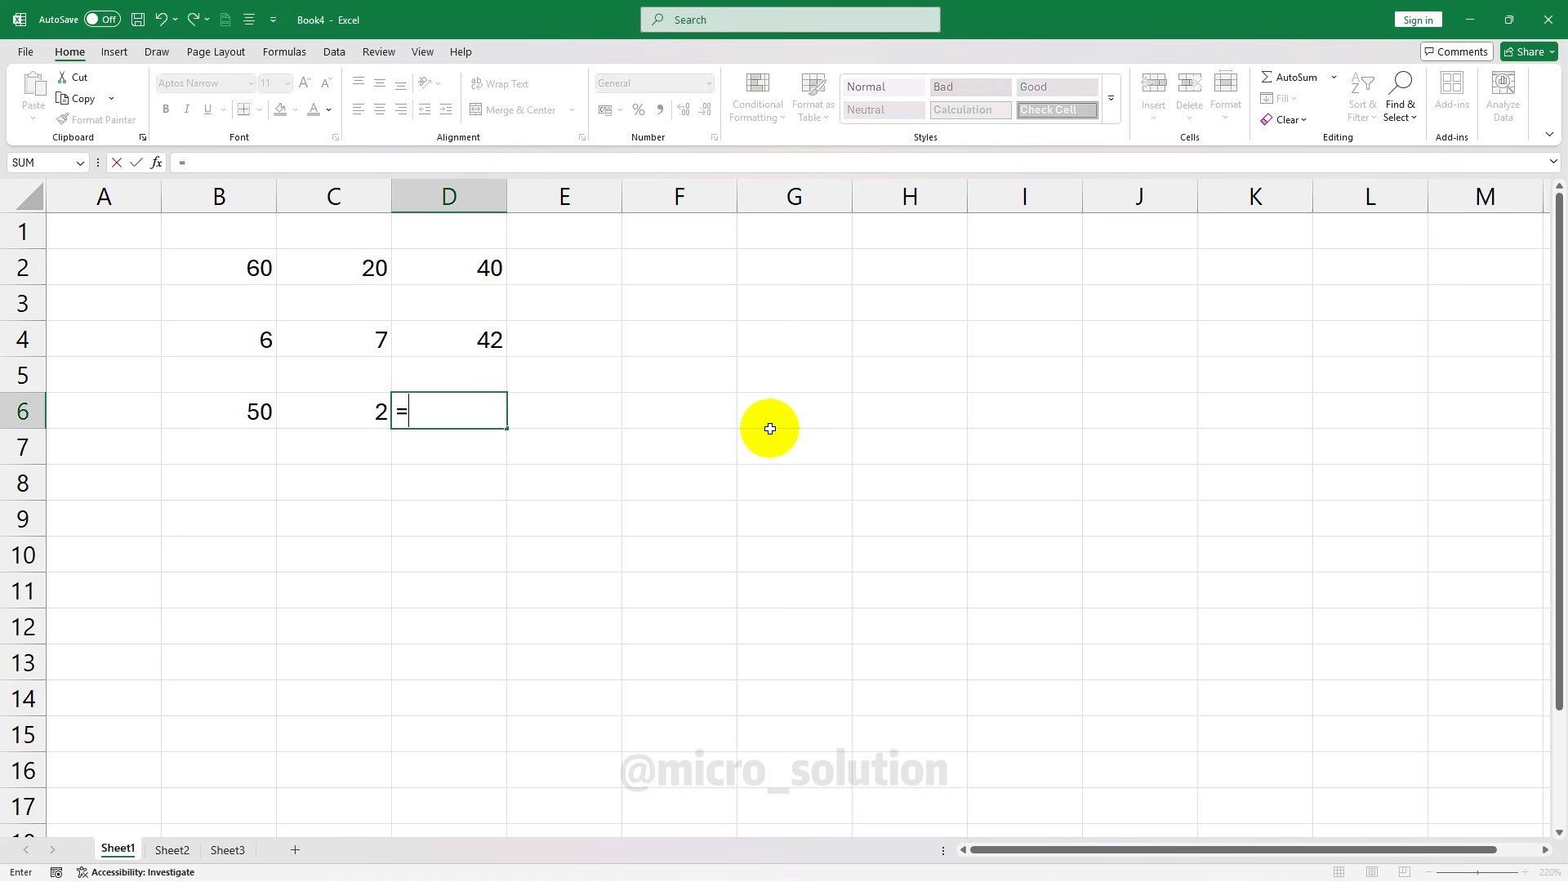
{"action": "left_click", "coordinate": [259, 408]}
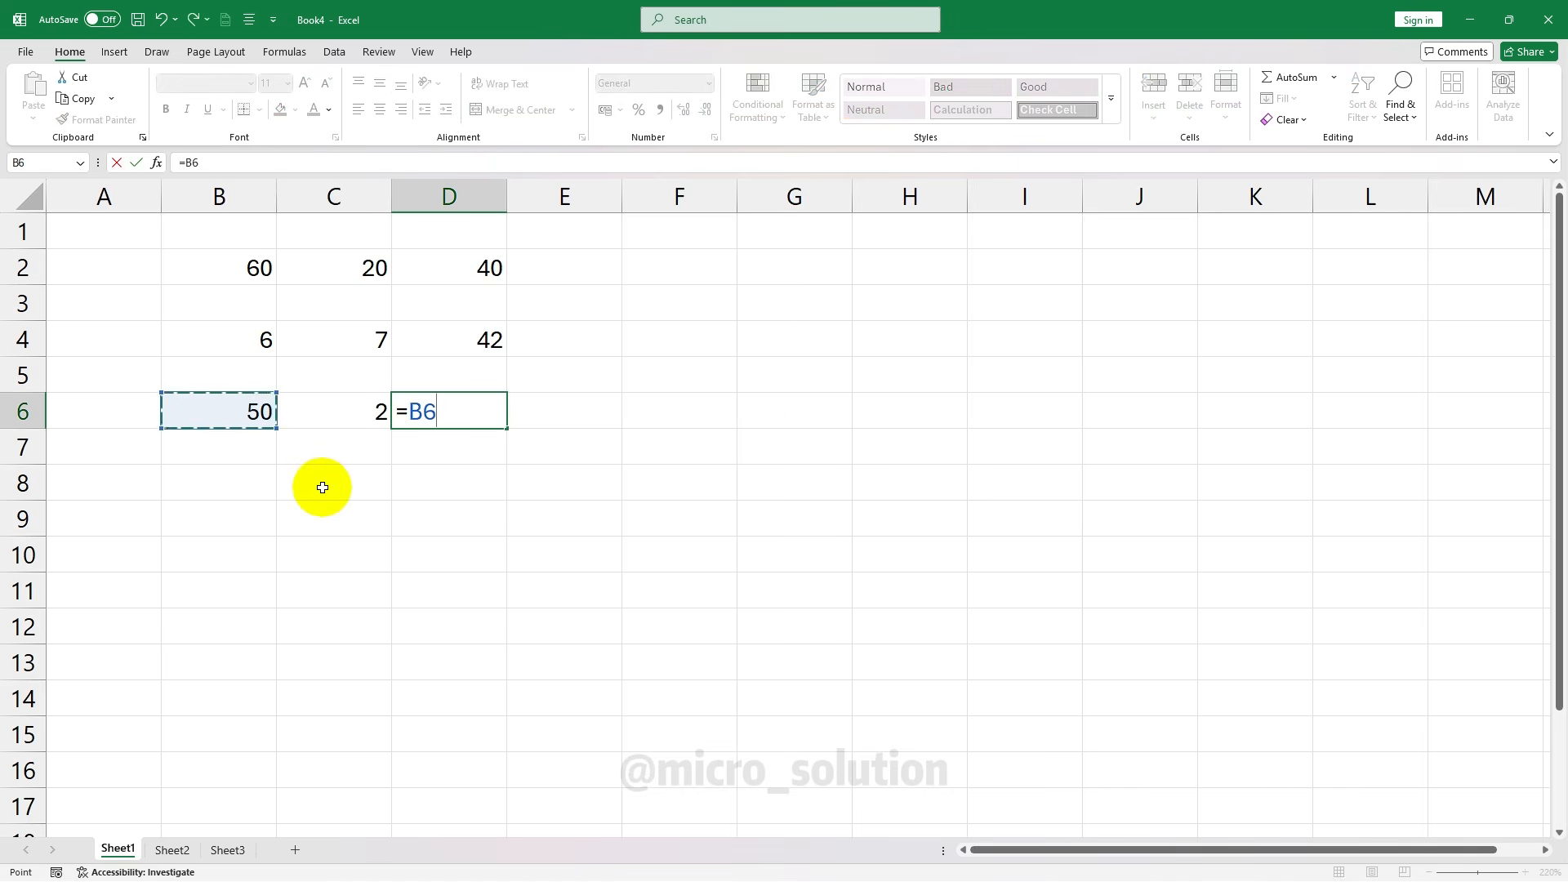
{"action": "type", "text": "/"}
{"action": "left_click", "coordinate": [349, 400]}
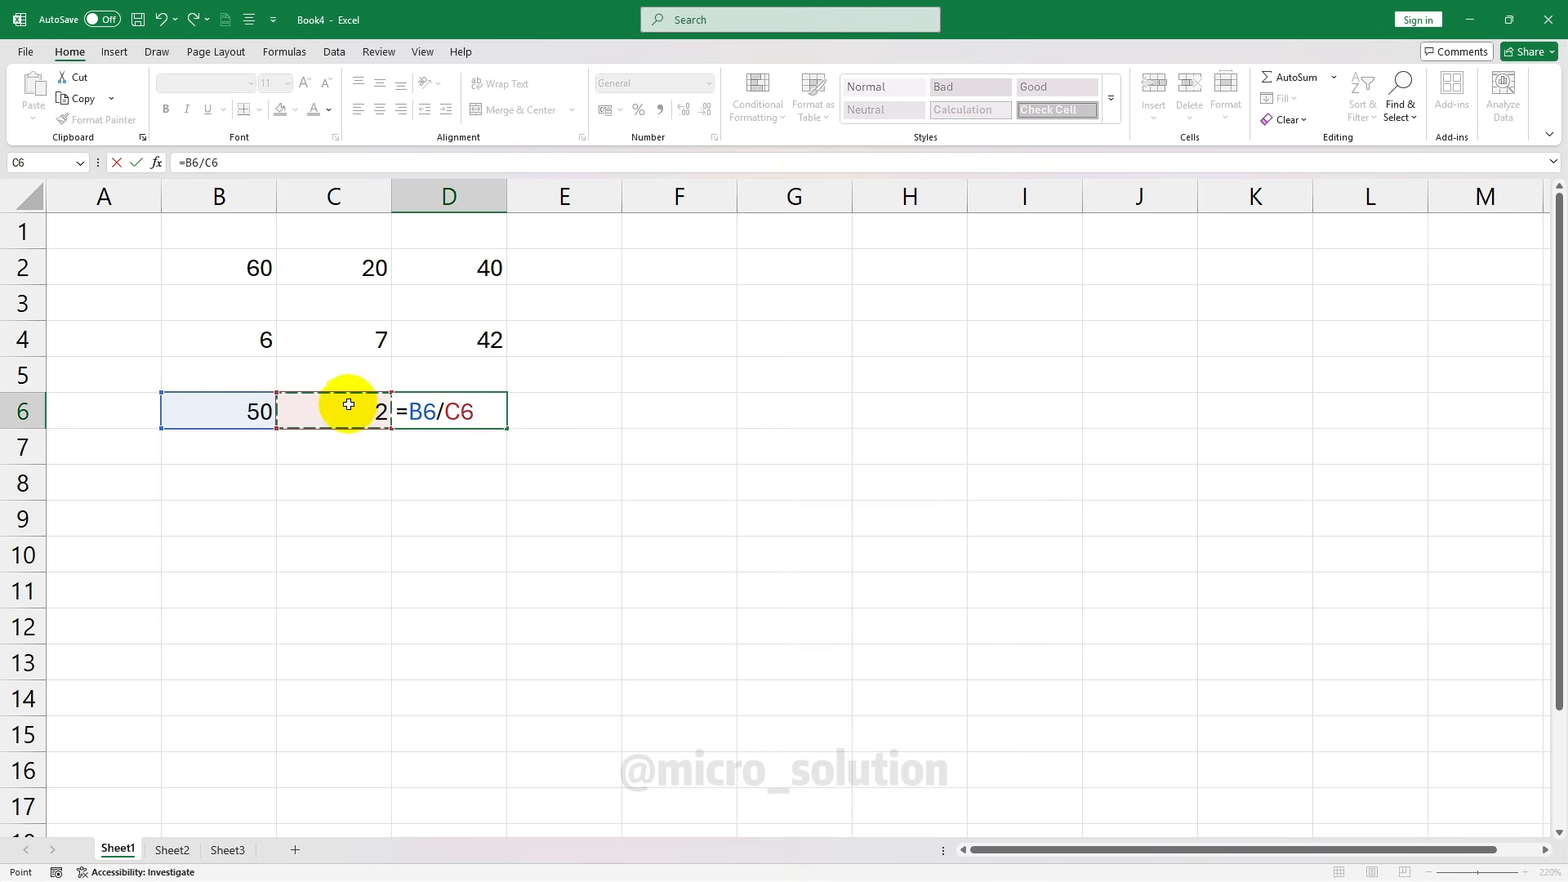
{"action": "key", "text": "Return"}
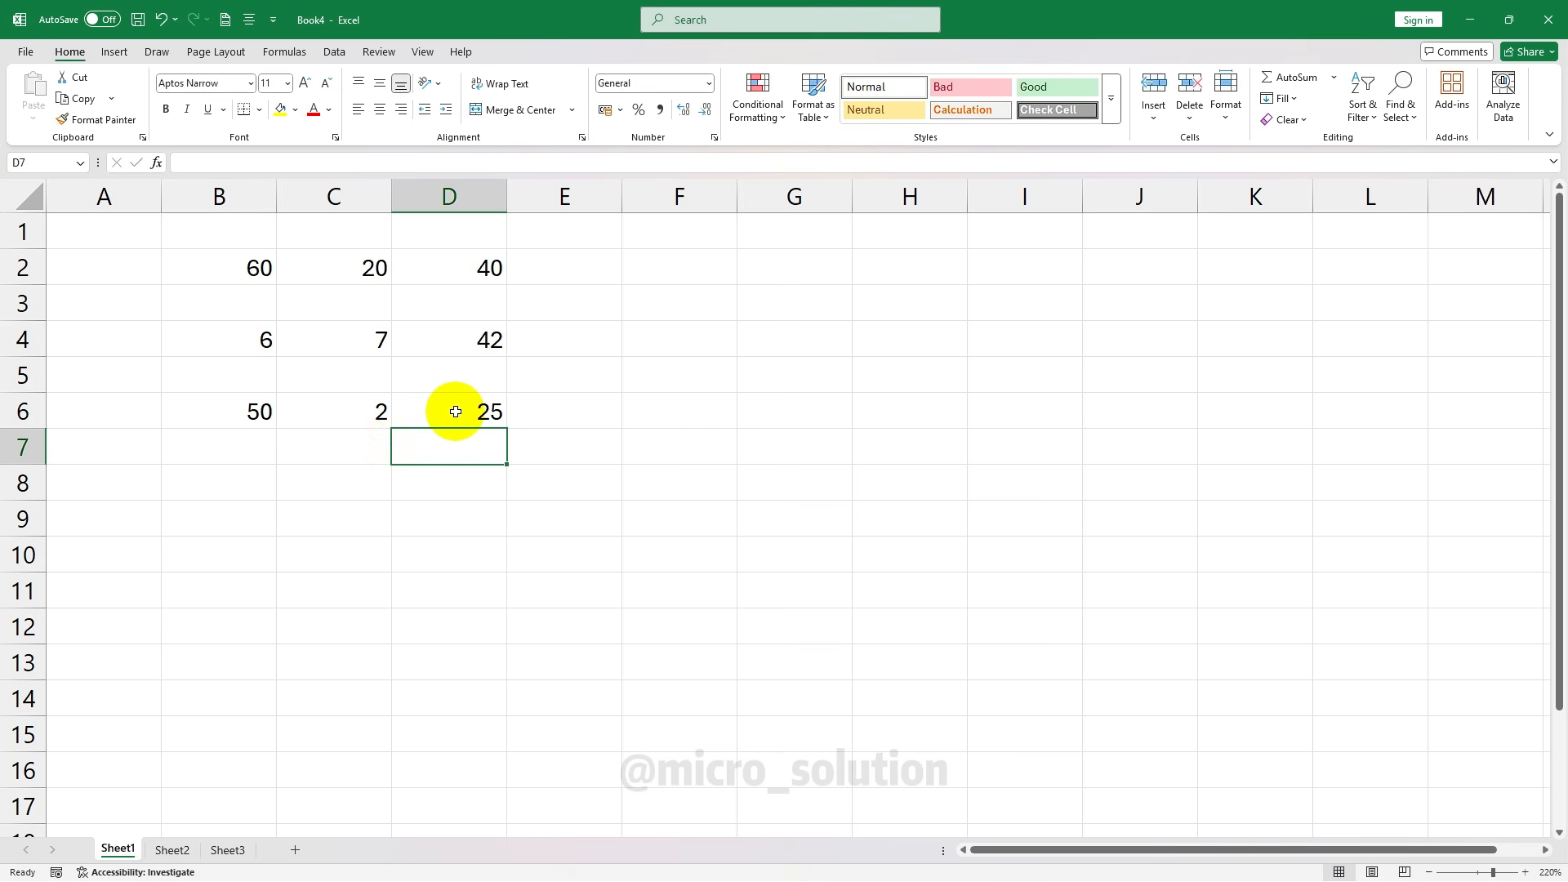
Change B6 to 100 and C6 to 3 to test the division in D6
{"action": "left_click", "coordinate": [259, 410]}
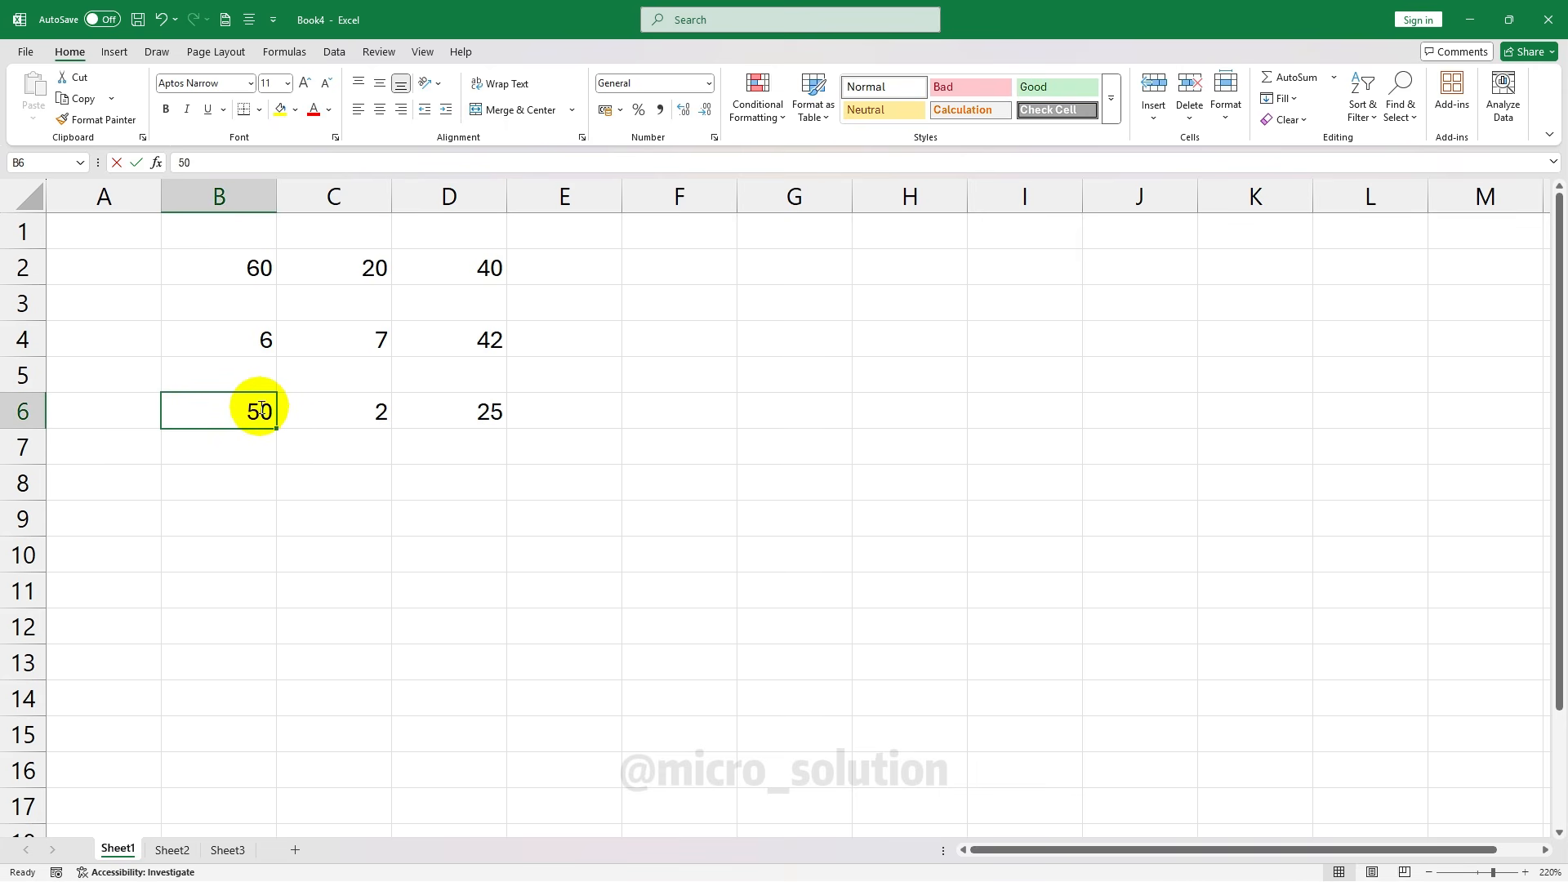
{"action": "type", "text": "100"}
{"action": "key", "text": "Return"}
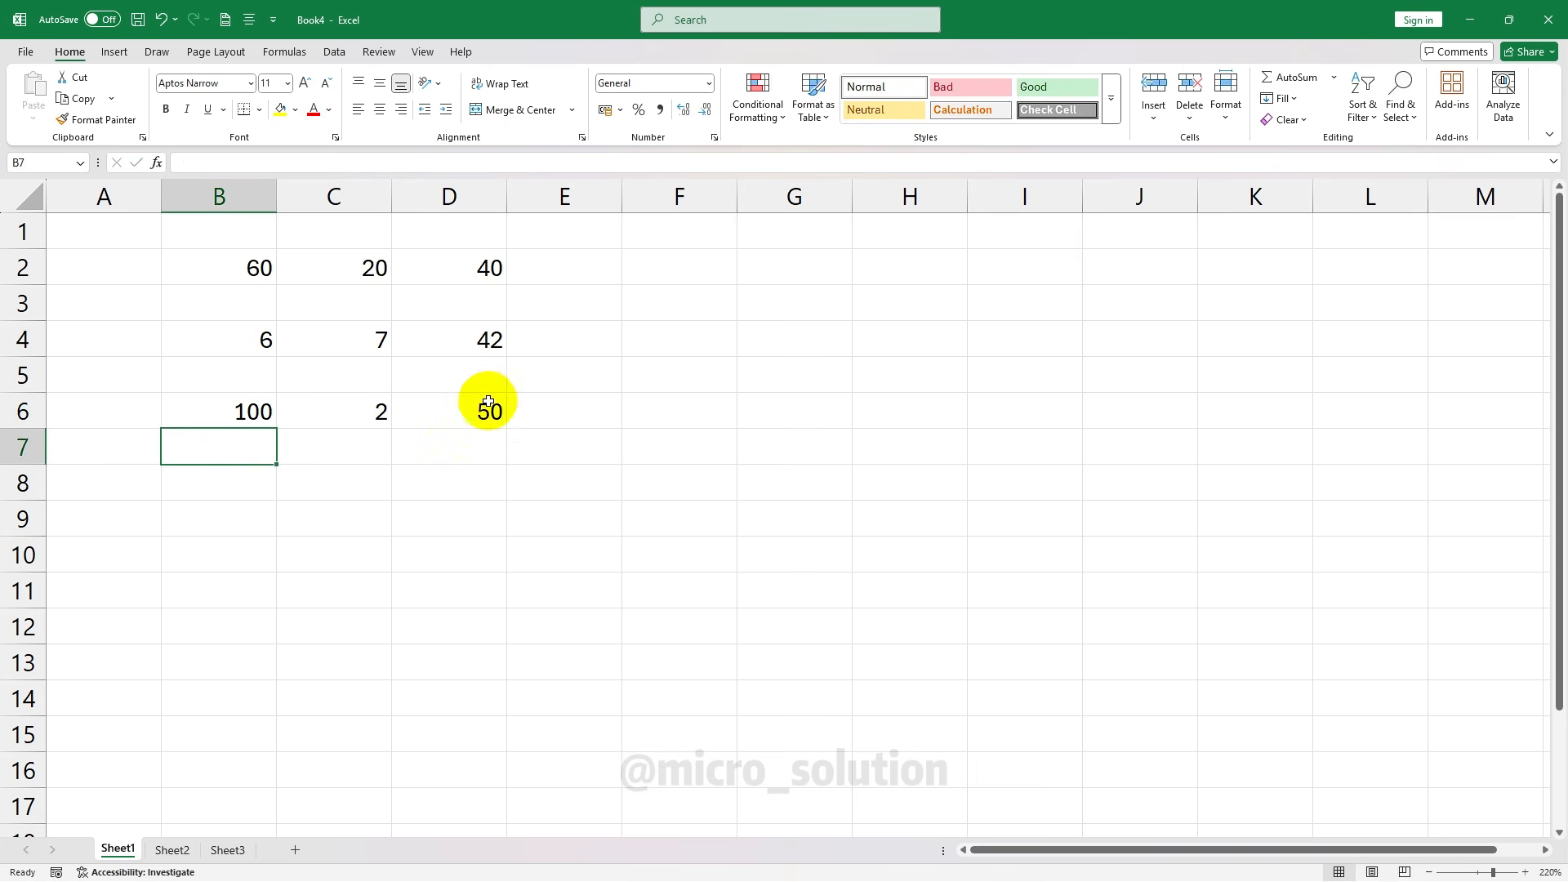
{"action": "left_click", "coordinate": [352, 412]}
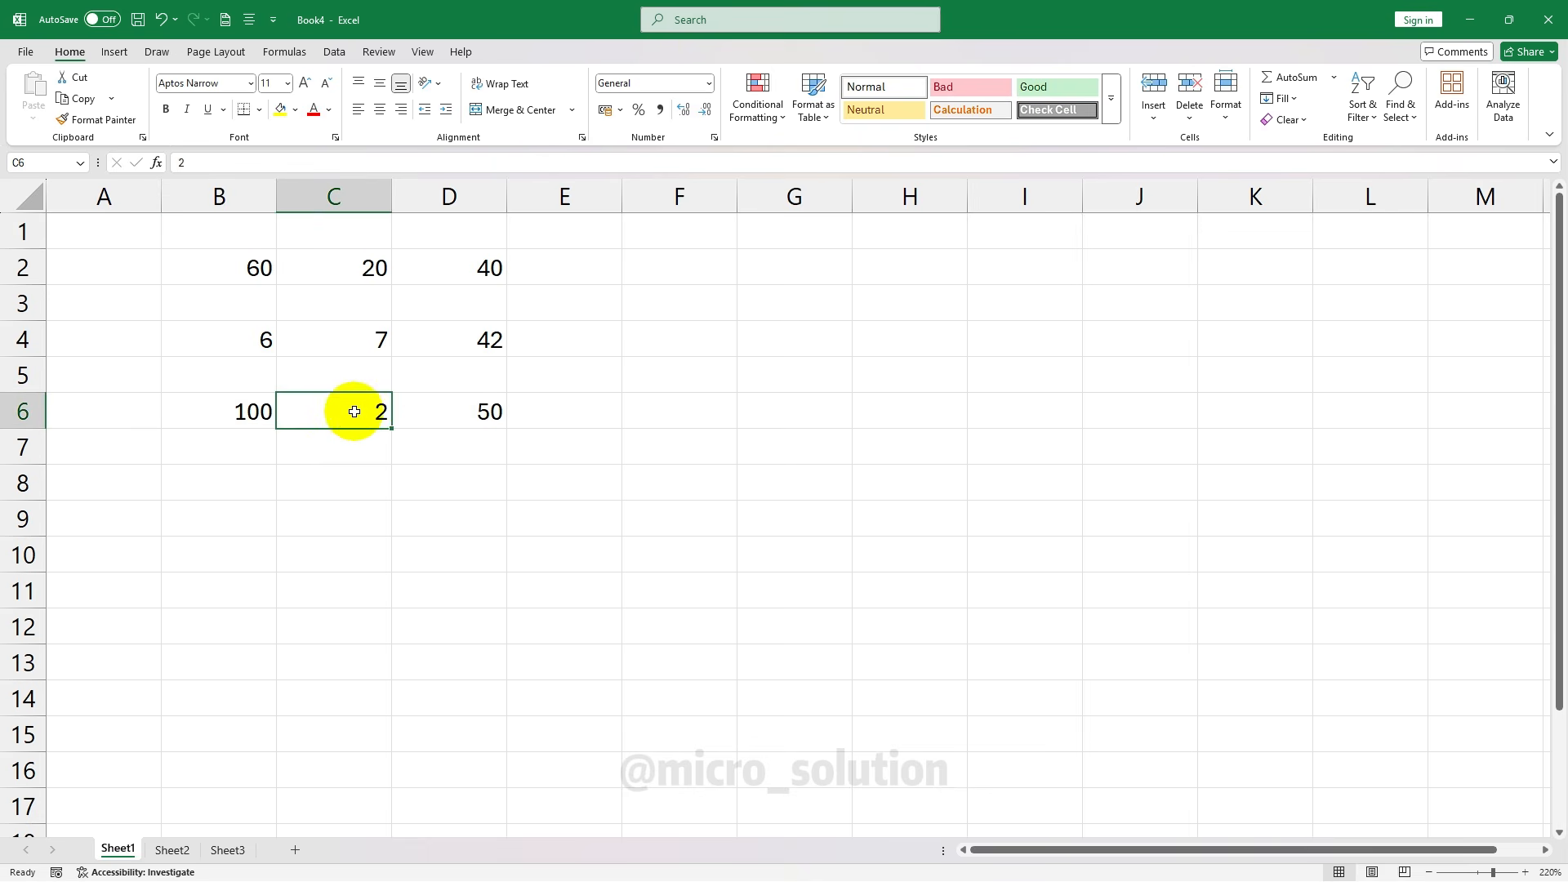
{"action": "type", "text": "3"}
{"action": "key", "text": "ctrl+Return"}
{"action": "left_click", "coordinate": [450, 413]}
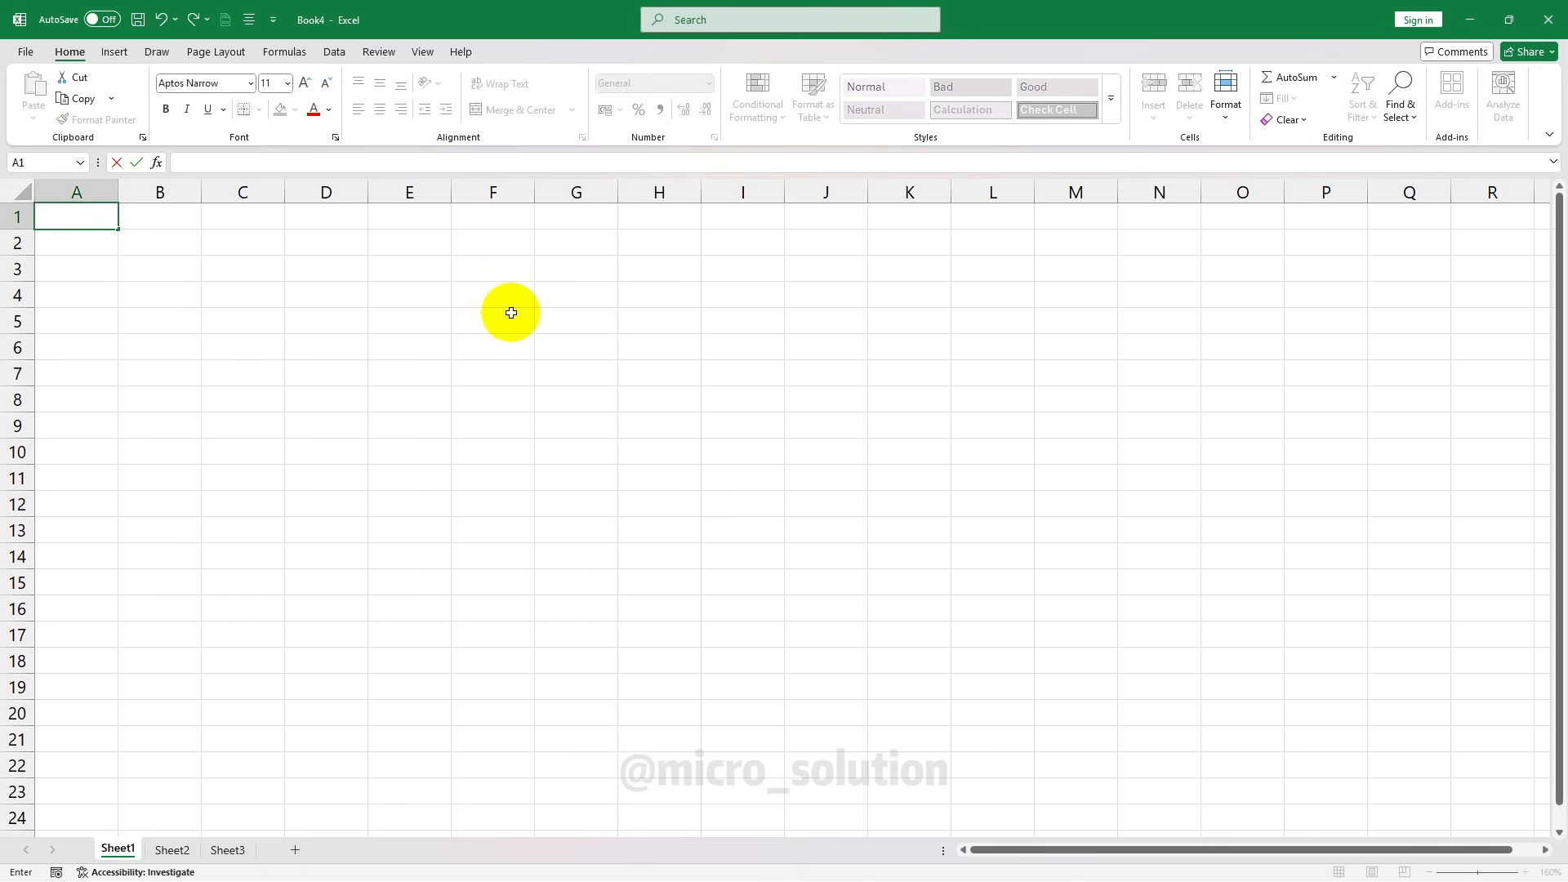
Type 'Student Name' in A1, then cut and paste it into B1
{"action": "type", "text": "Student Name"}
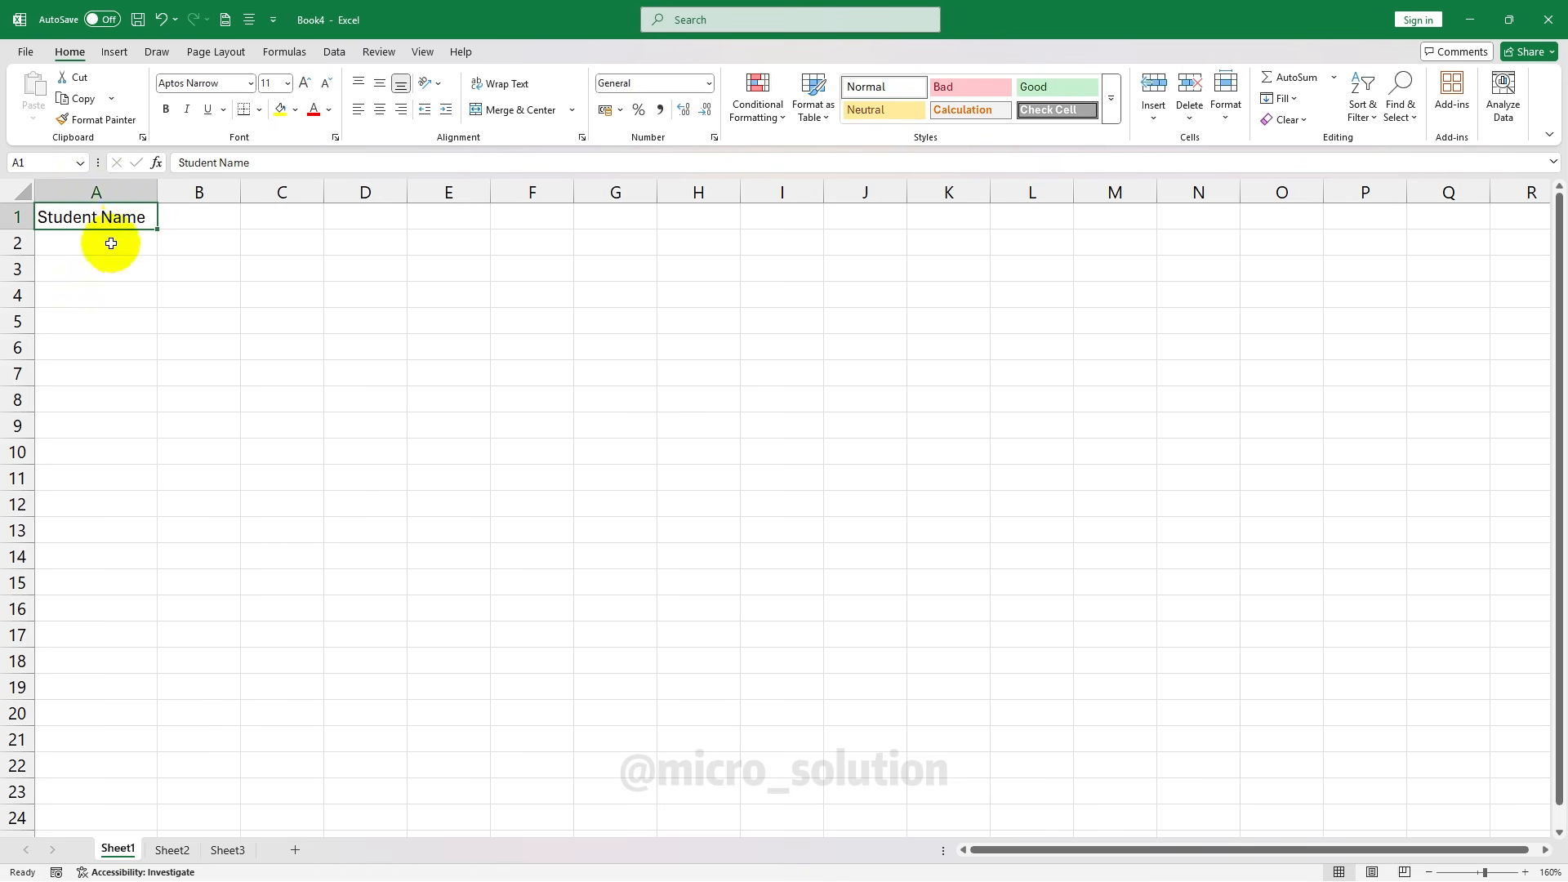
{"action": "left_click", "coordinate": [79, 77]}
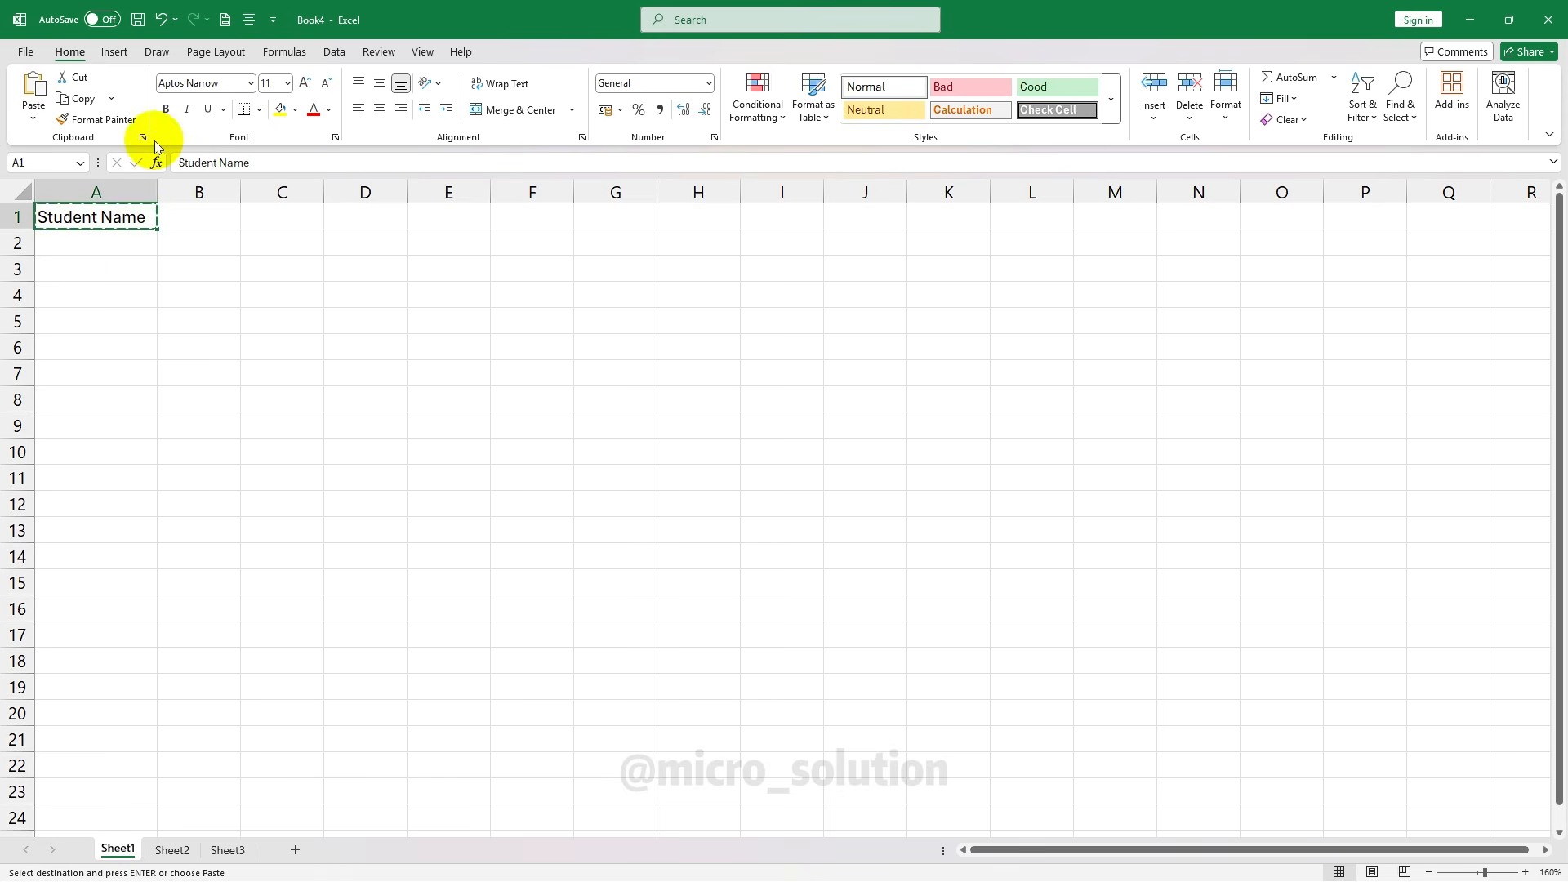
{"action": "left_click", "coordinate": [208, 219]}
{"action": "left_click", "coordinate": [31, 91]}
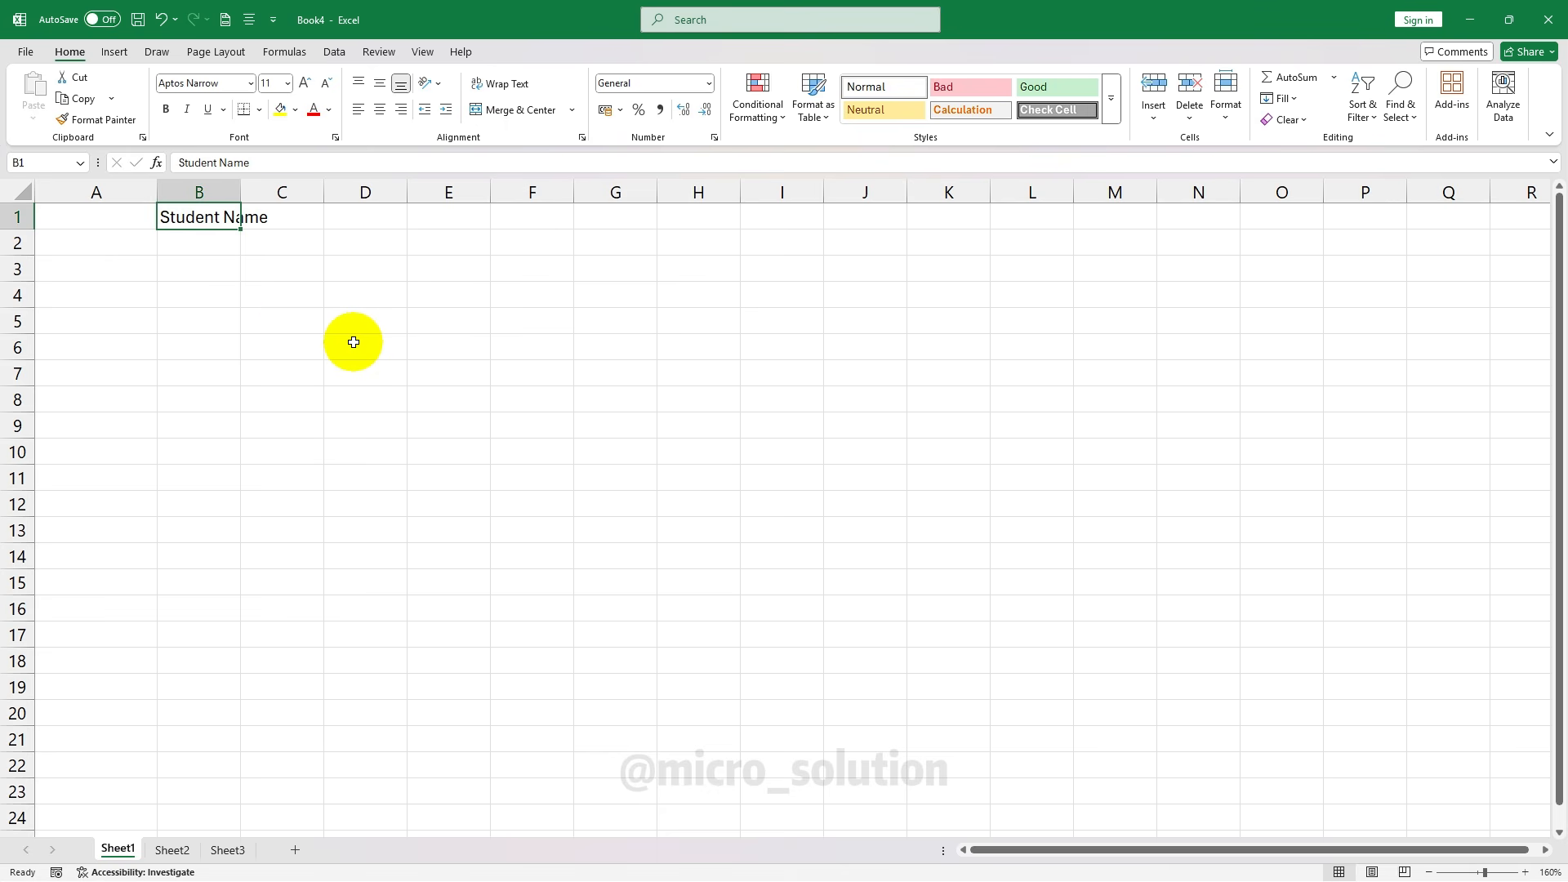
{"action": "left_click", "coordinate": [248, 261]}
{"action": "left_click", "coordinate": [203, 217]}
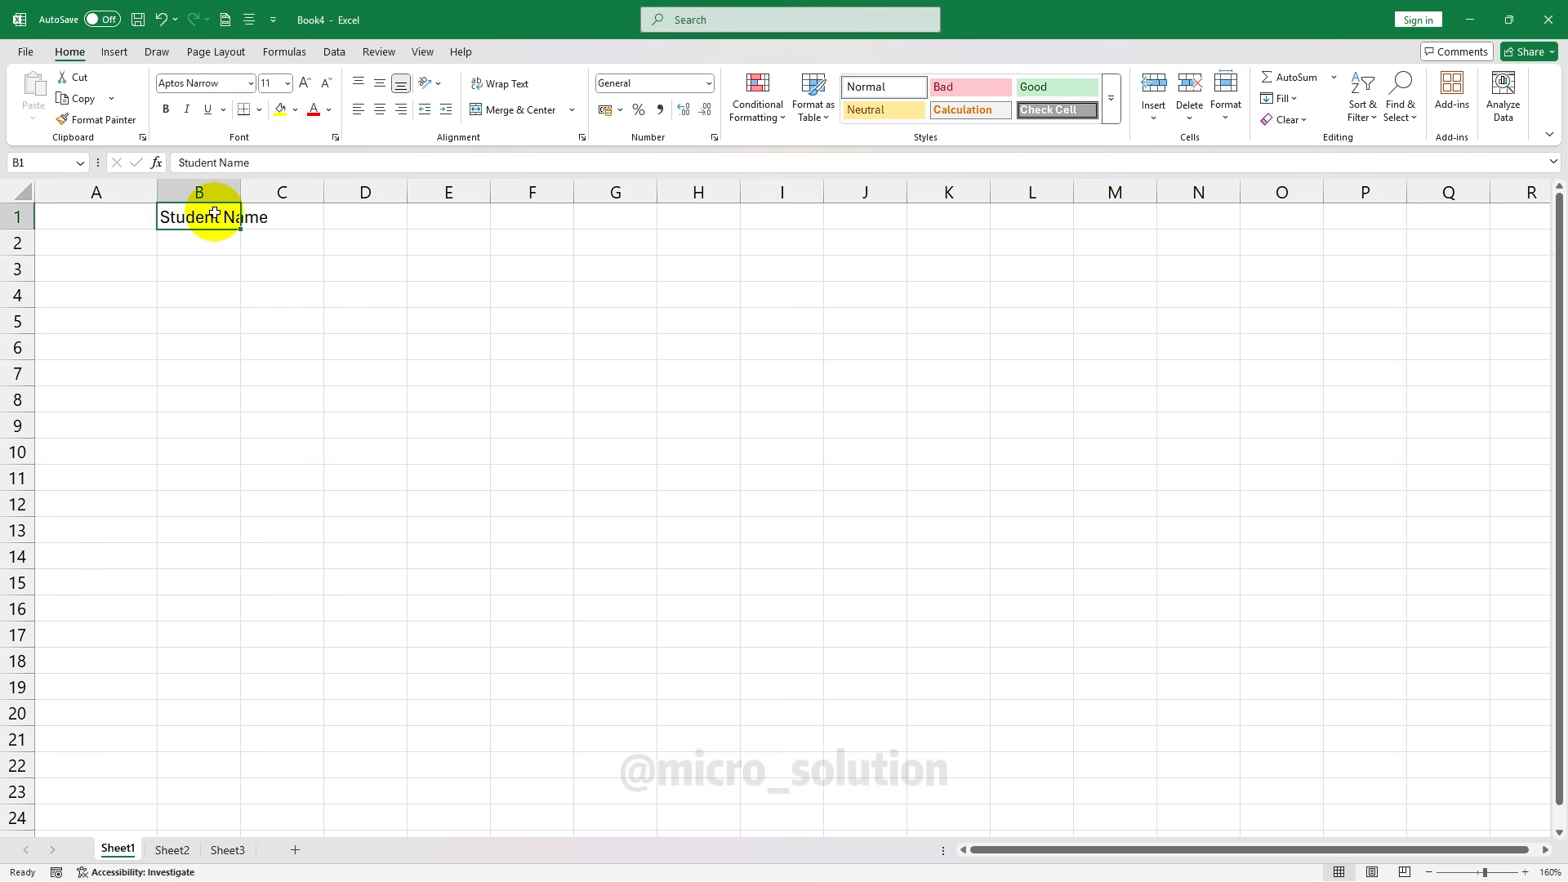
{"action": "left_click", "coordinate": [210, 263]}
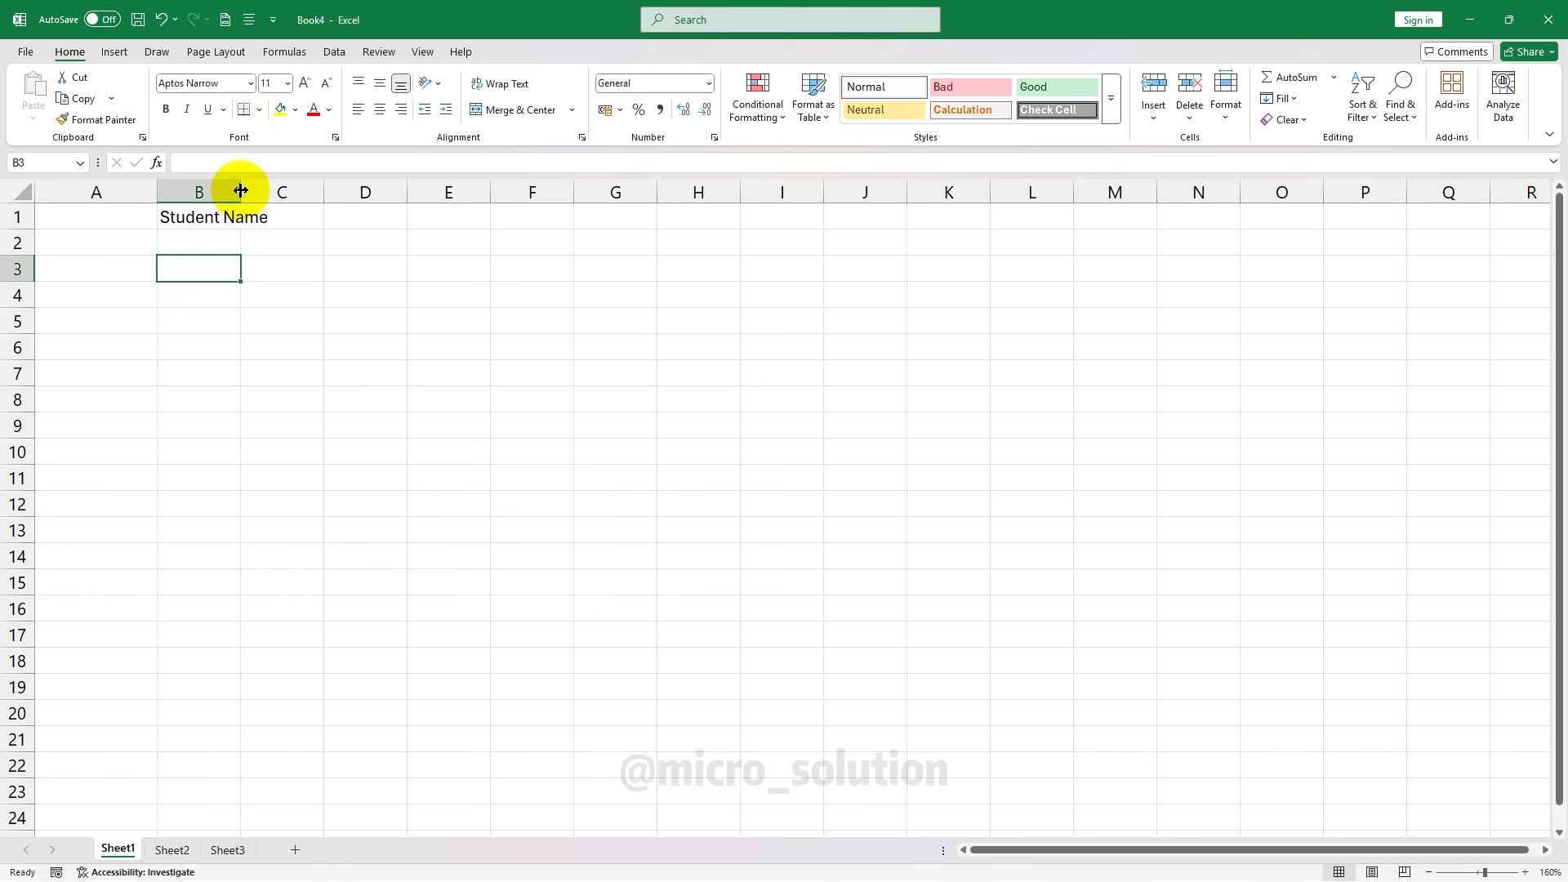
Widen column B, then AutoFit it to the 'Student Name' heading in B1
{"action": "left_click_drag", "start_coordinate": [241, 190], "coordinate": [419, 182]}
{"action": "left_click", "coordinate": [423, 182]}
{"action": "double_click", "coordinate": [420, 182]}
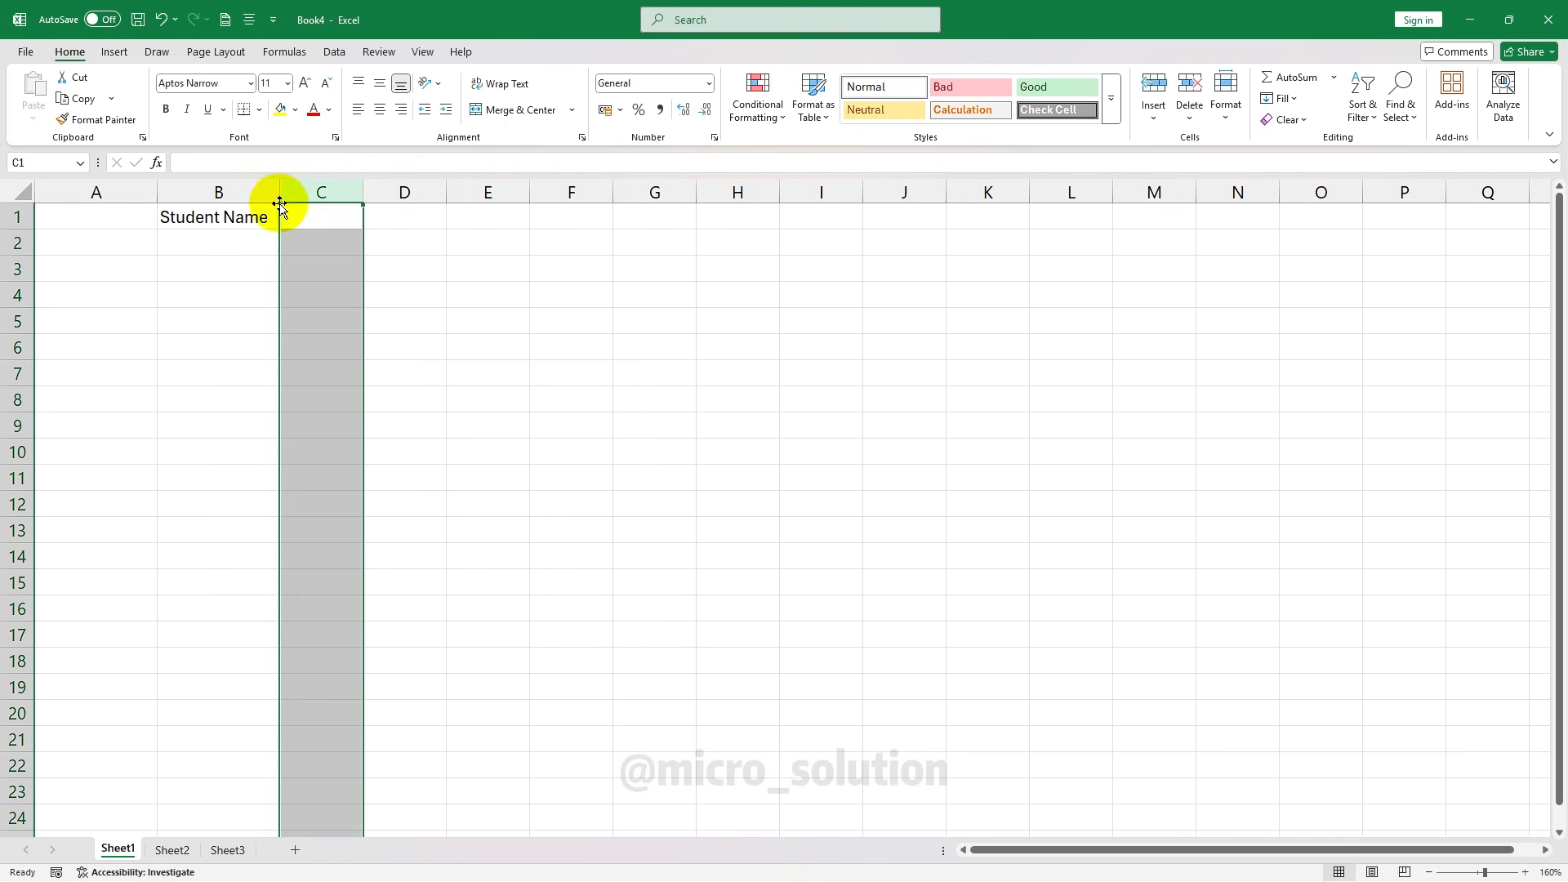
{"action": "left_click_drag", "start_coordinate": [281, 190], "coordinate": [371, 184]}
{"action": "left_click", "coordinate": [305, 295]}
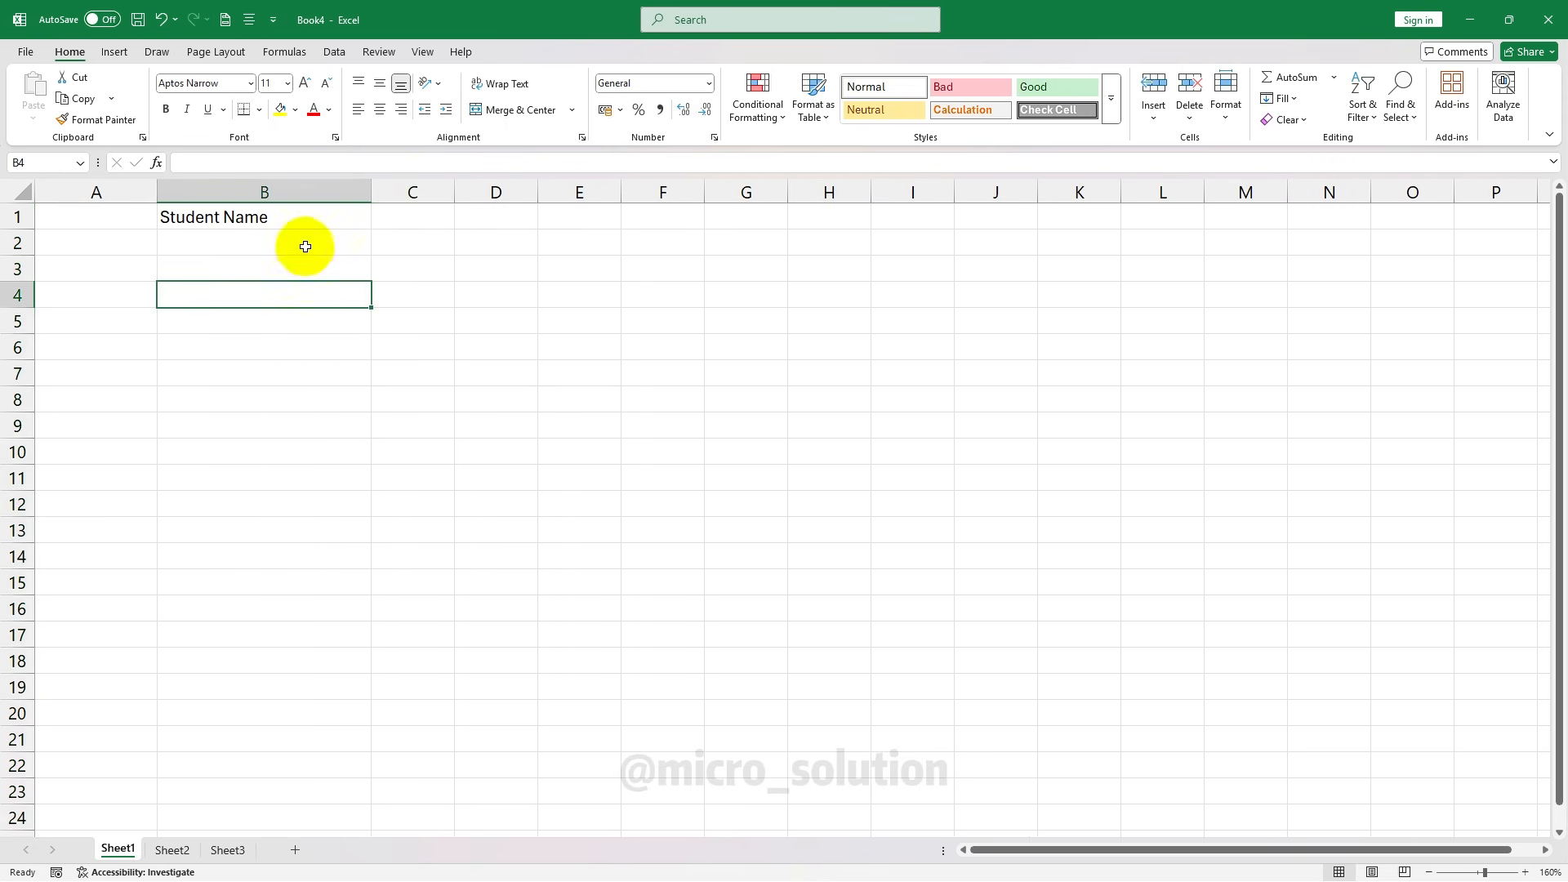
{"action": "left_click", "coordinate": [307, 215]}
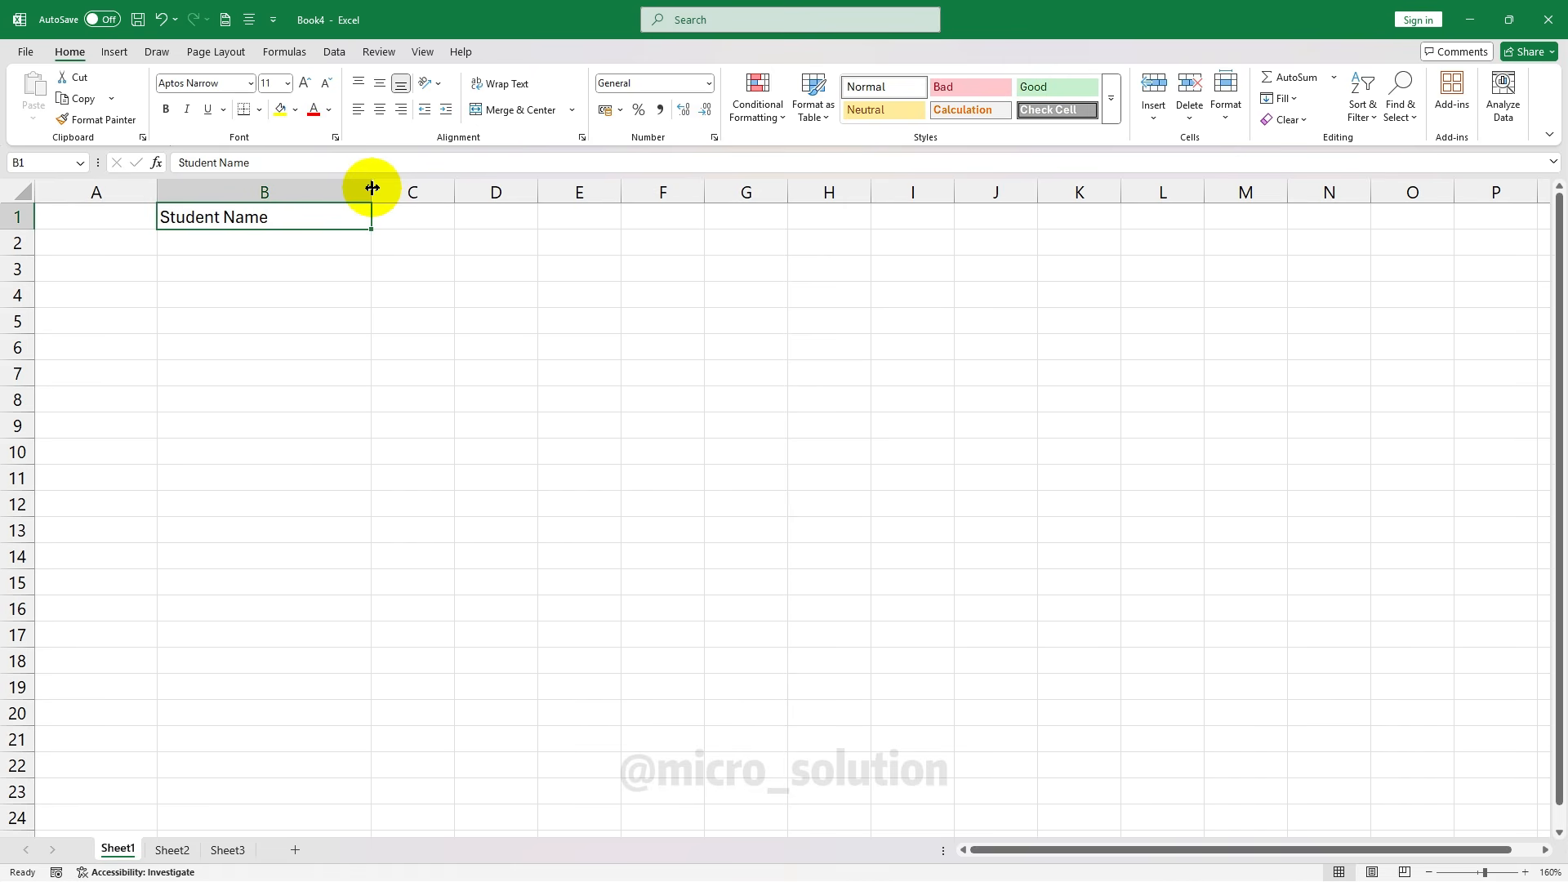
{"action": "double_click", "coordinate": [372, 187]}
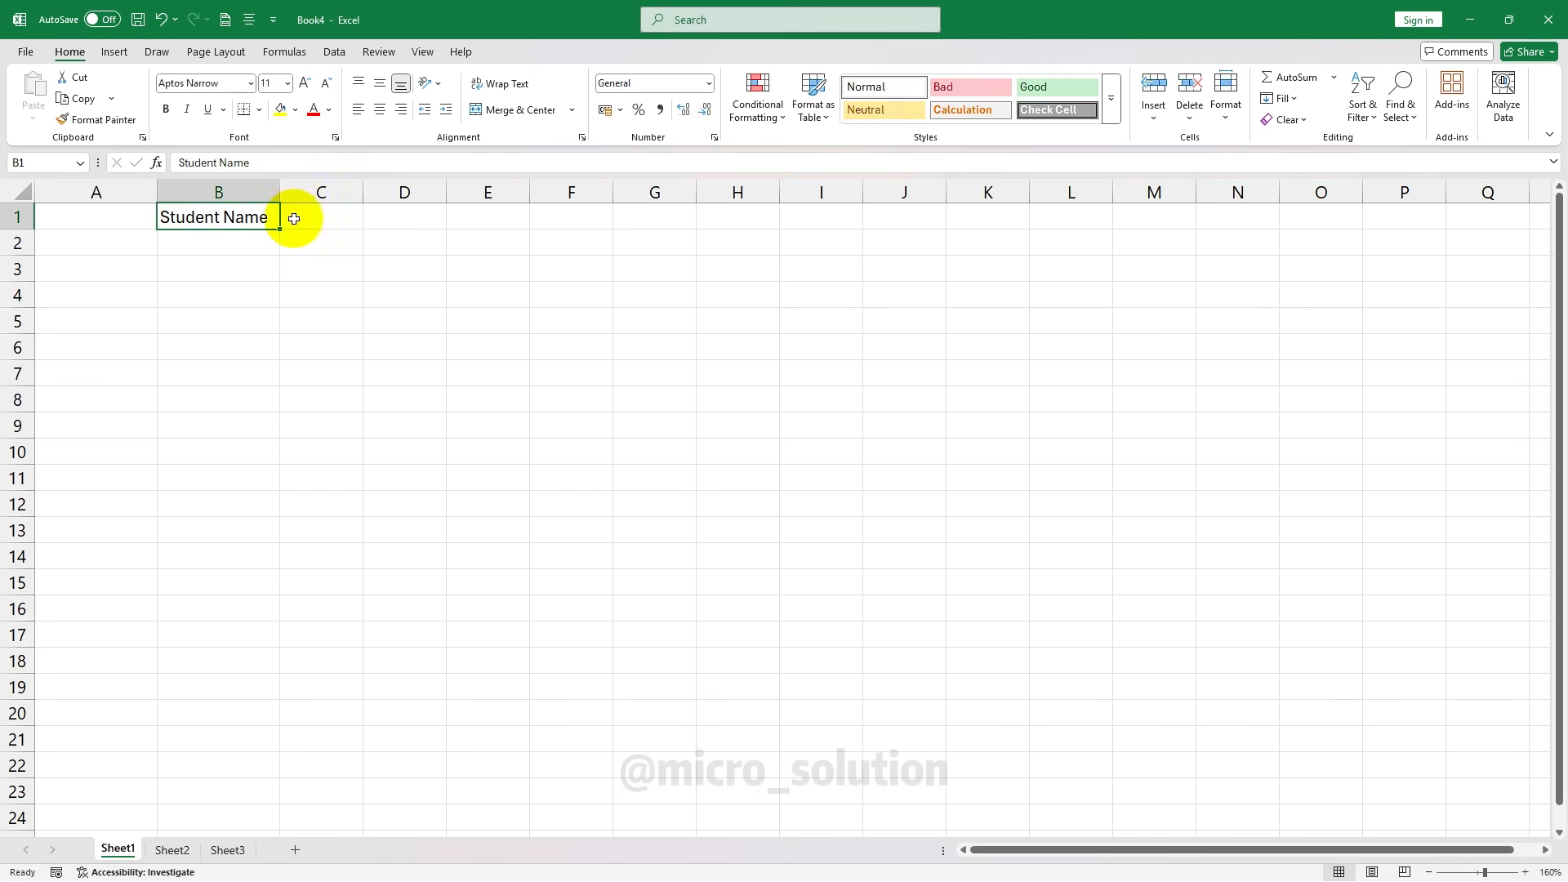
{"action": "left_click", "coordinate": [324, 315]}
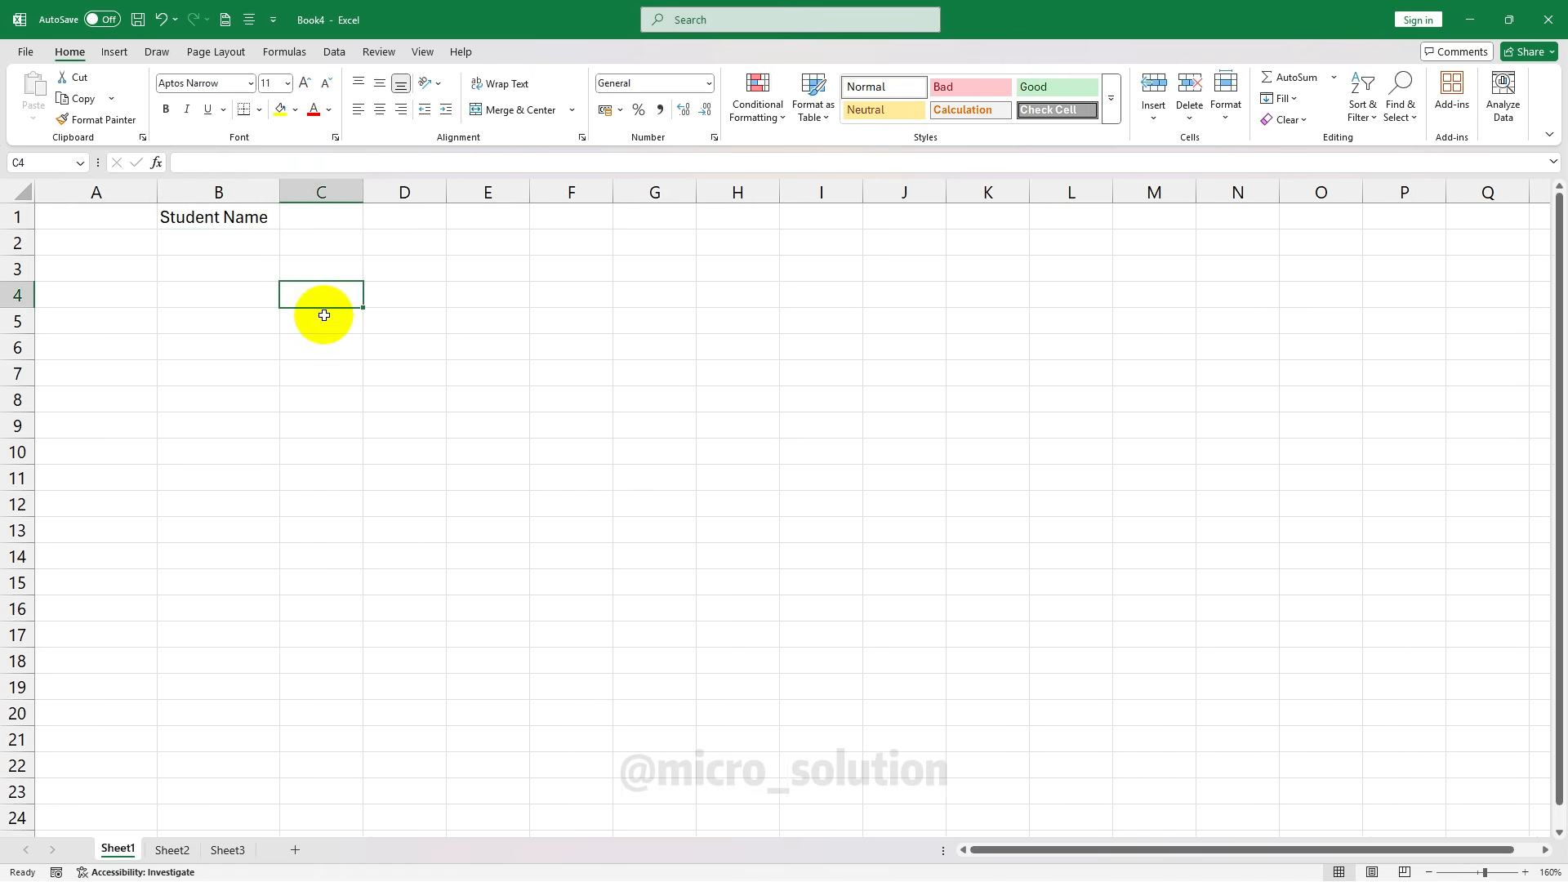
{"action": "left_click", "coordinate": [224, 214]}
{"action": "mouse_move", "coordinate": [238, 214]}
{"action": "left_mouse_down"}
{"action": "mouse_move", "coordinate": [235, 385]}
{"action": "mouse_move", "coordinate": [234, 204]}
{"action": "left_mouse_up"}
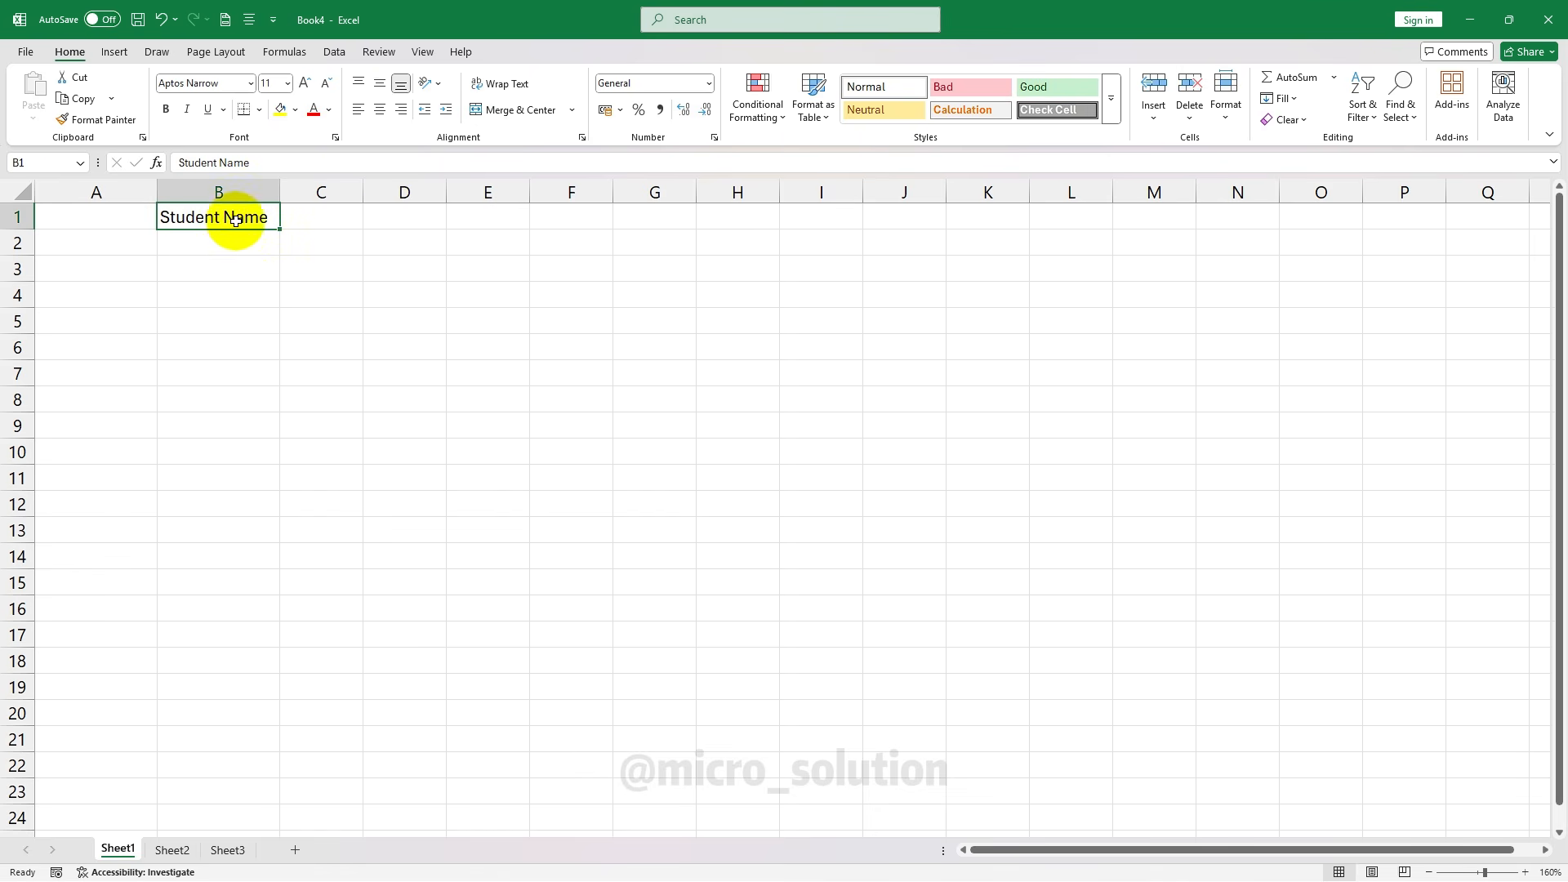
Copy 'Student Name' into C1, then undo back to a blank sheet with default widths
{"action": "left_click", "coordinate": [79, 98]}
{"action": "left_click", "coordinate": [337, 219]}
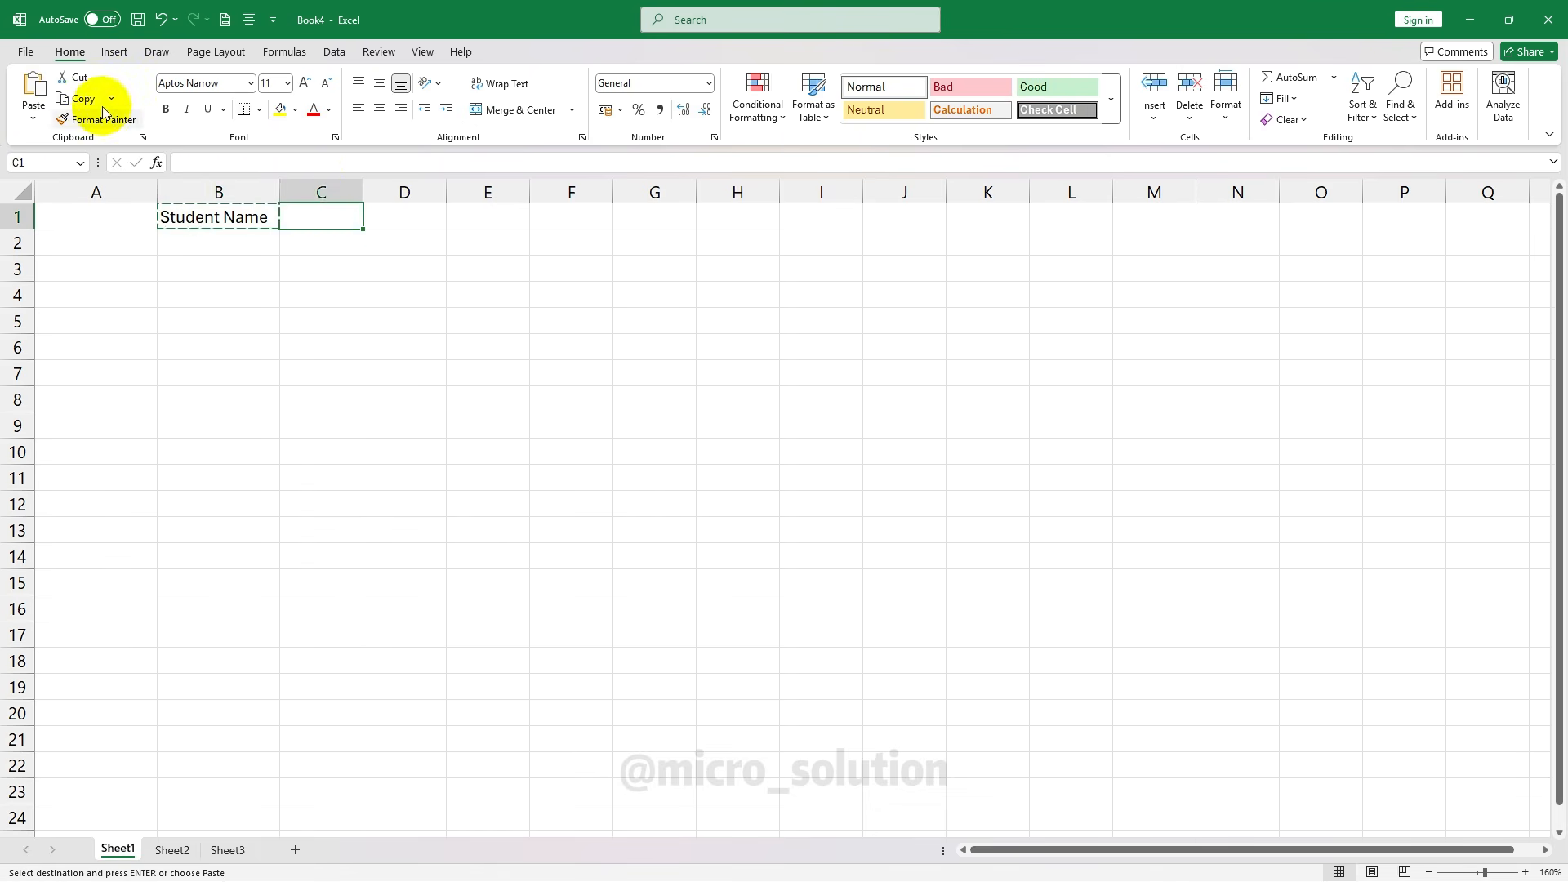
{"action": "left_click", "coordinate": [34, 88]}
{"action": "left_click", "coordinate": [526, 273]}
{"action": "left_click", "coordinate": [226, 260]}
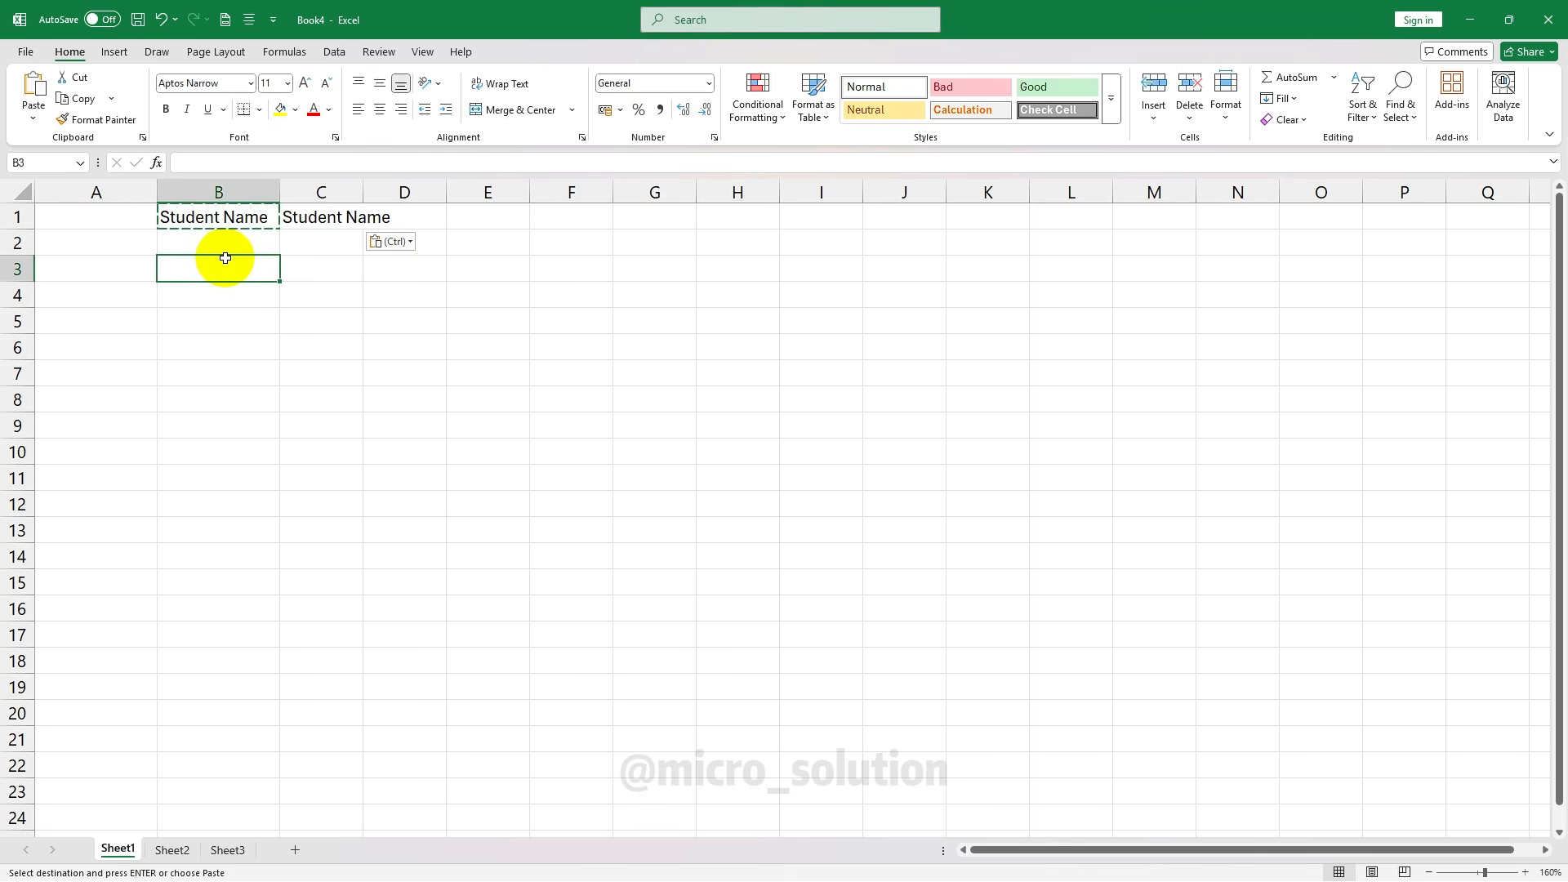
{"action": "key", "text": "ctrl+z"}
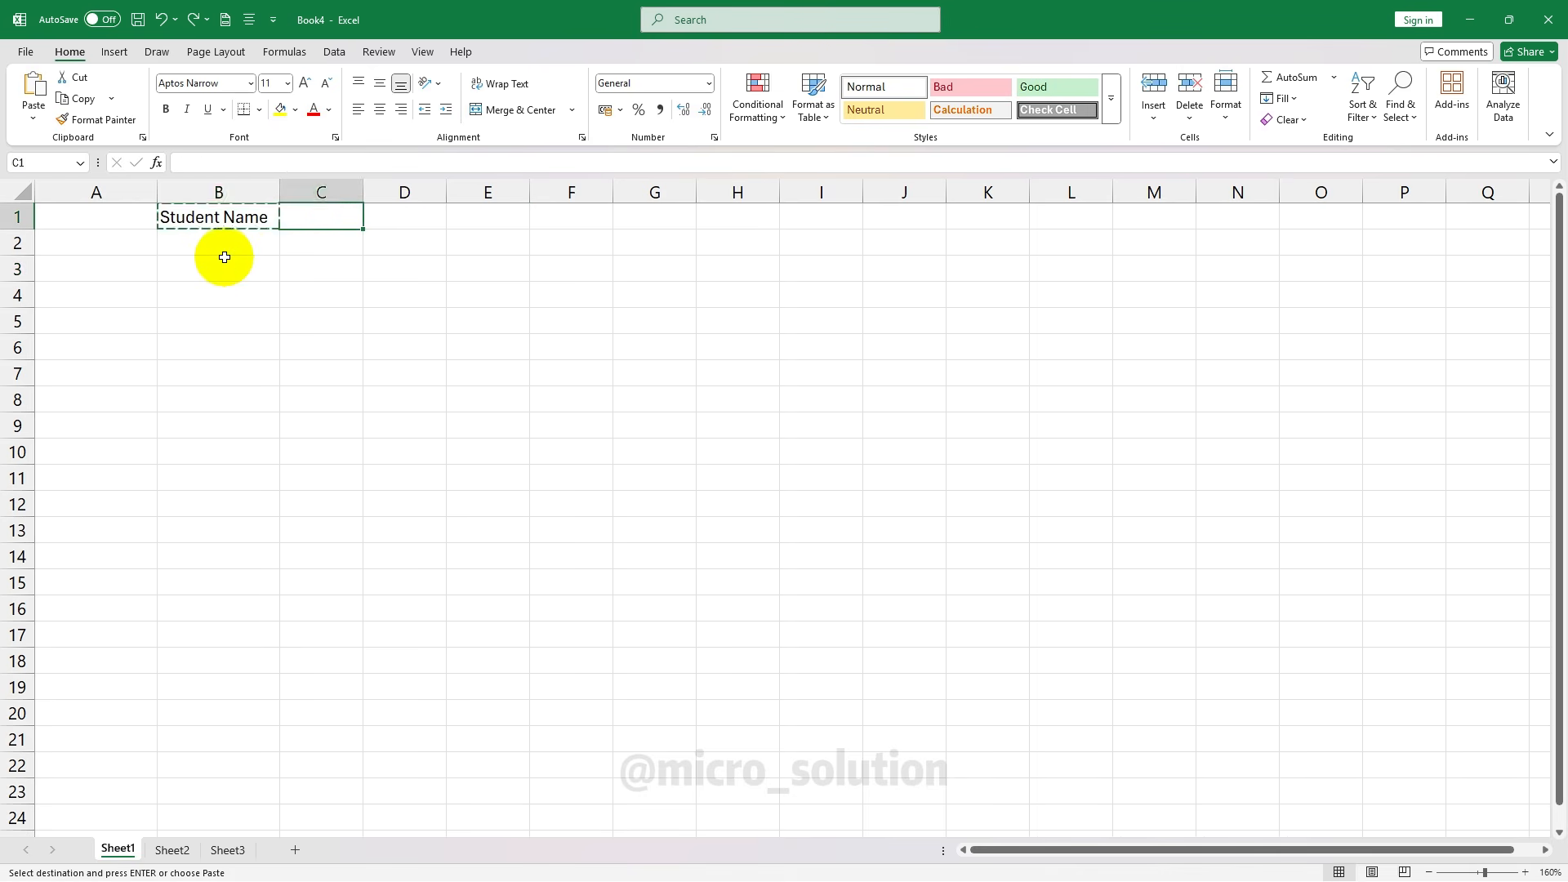
{"action": "key", "text": "ctrl+z"}
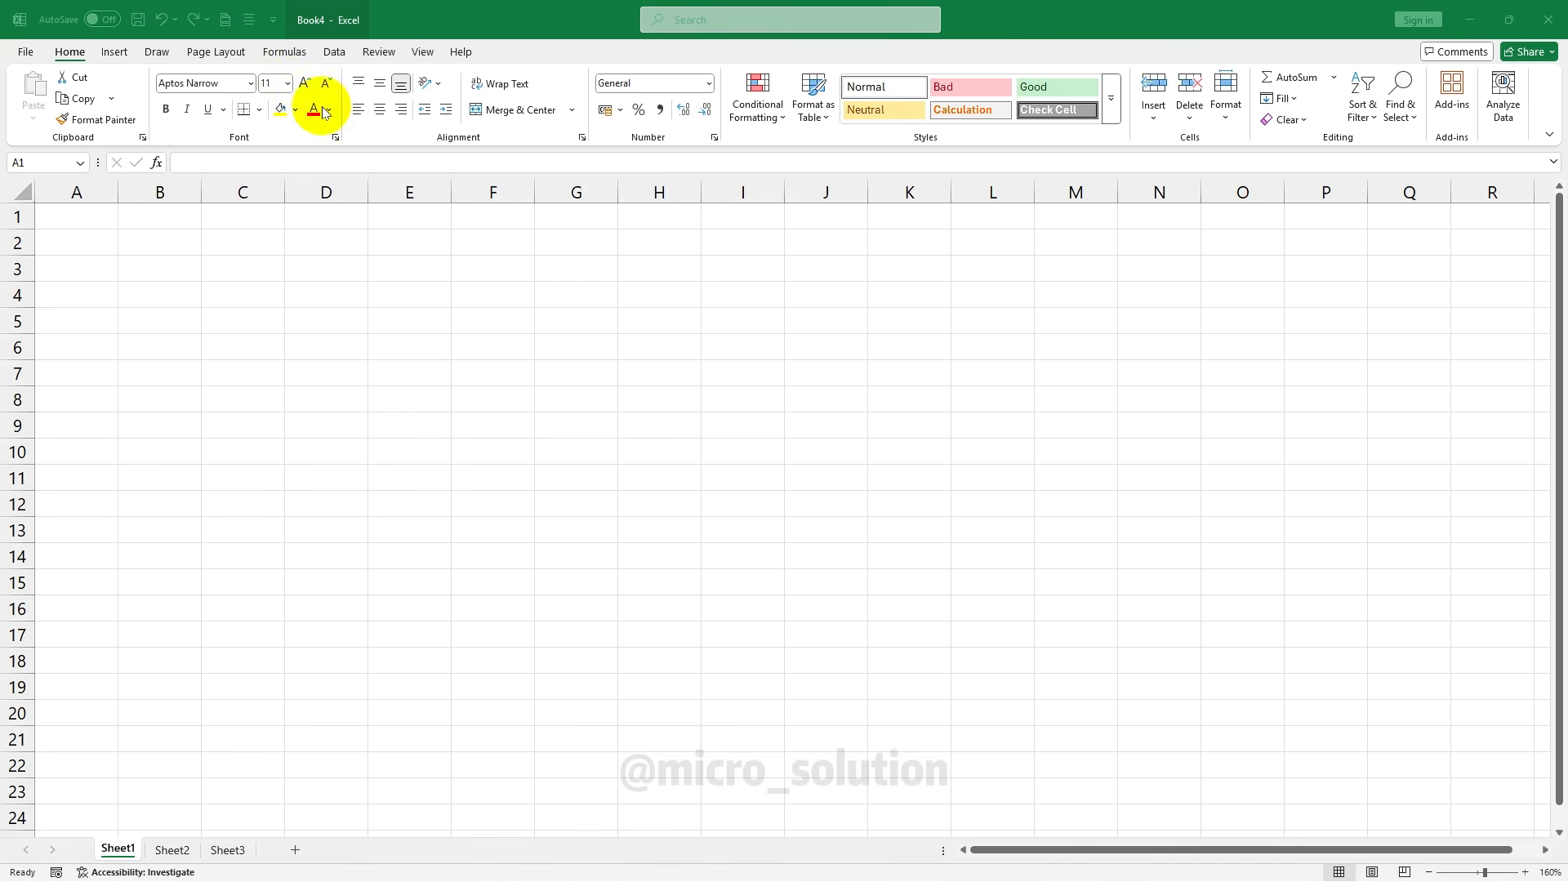
{"action": "left_click", "coordinate": [68, 220]}
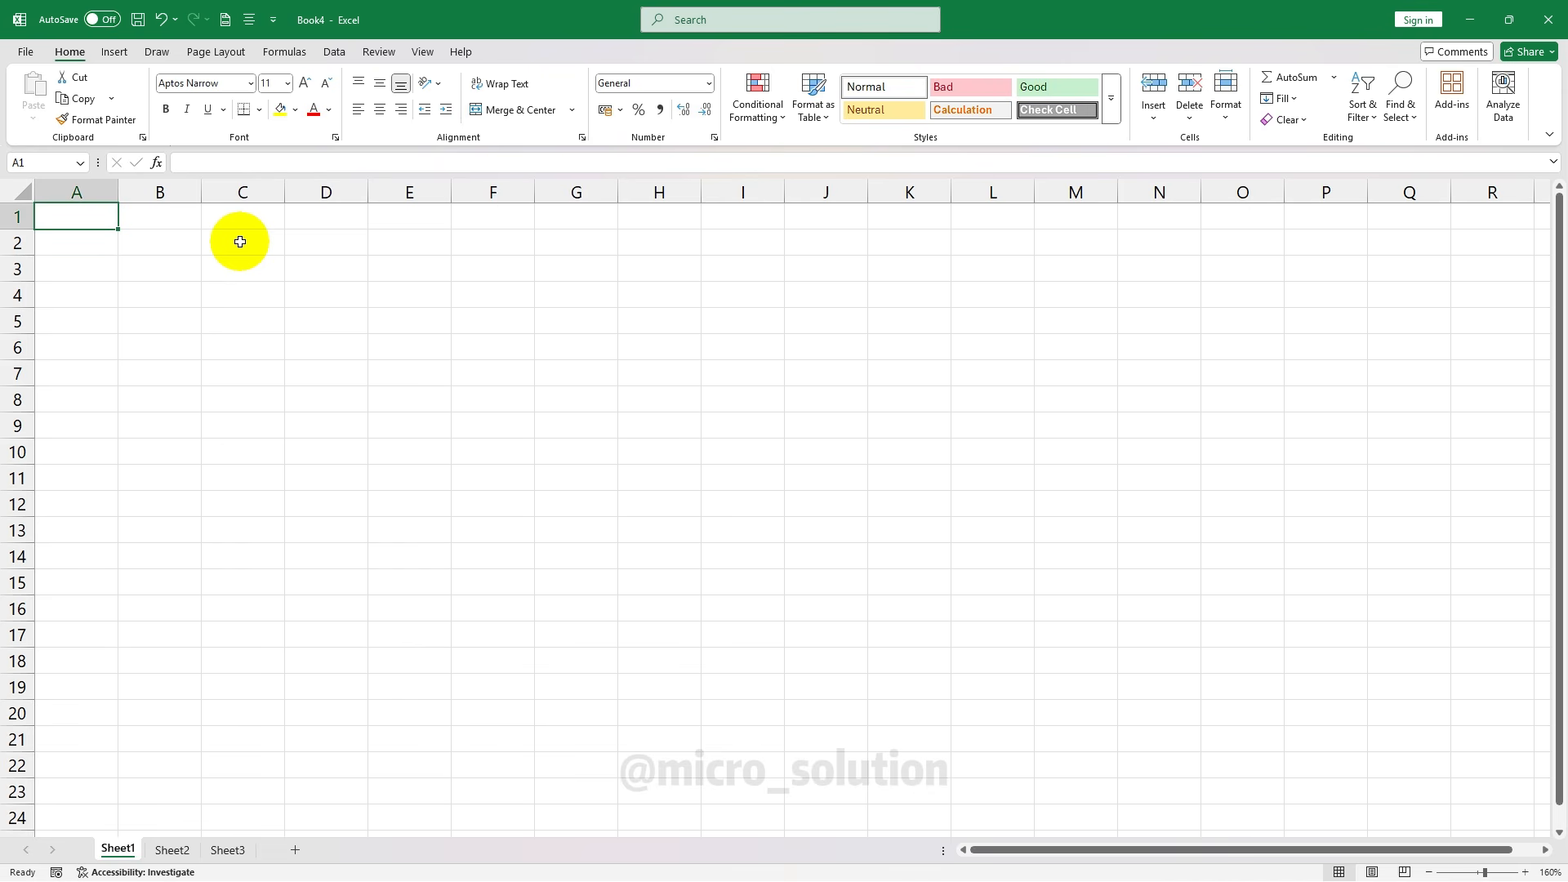
Enter headings SN, Student Name, Hindi, English, Maths, Science, So. Science, Total, %, Rank across A1:J1
{"action": "type", "text": "SN"}
{"action": "key", "text": "Tab"}
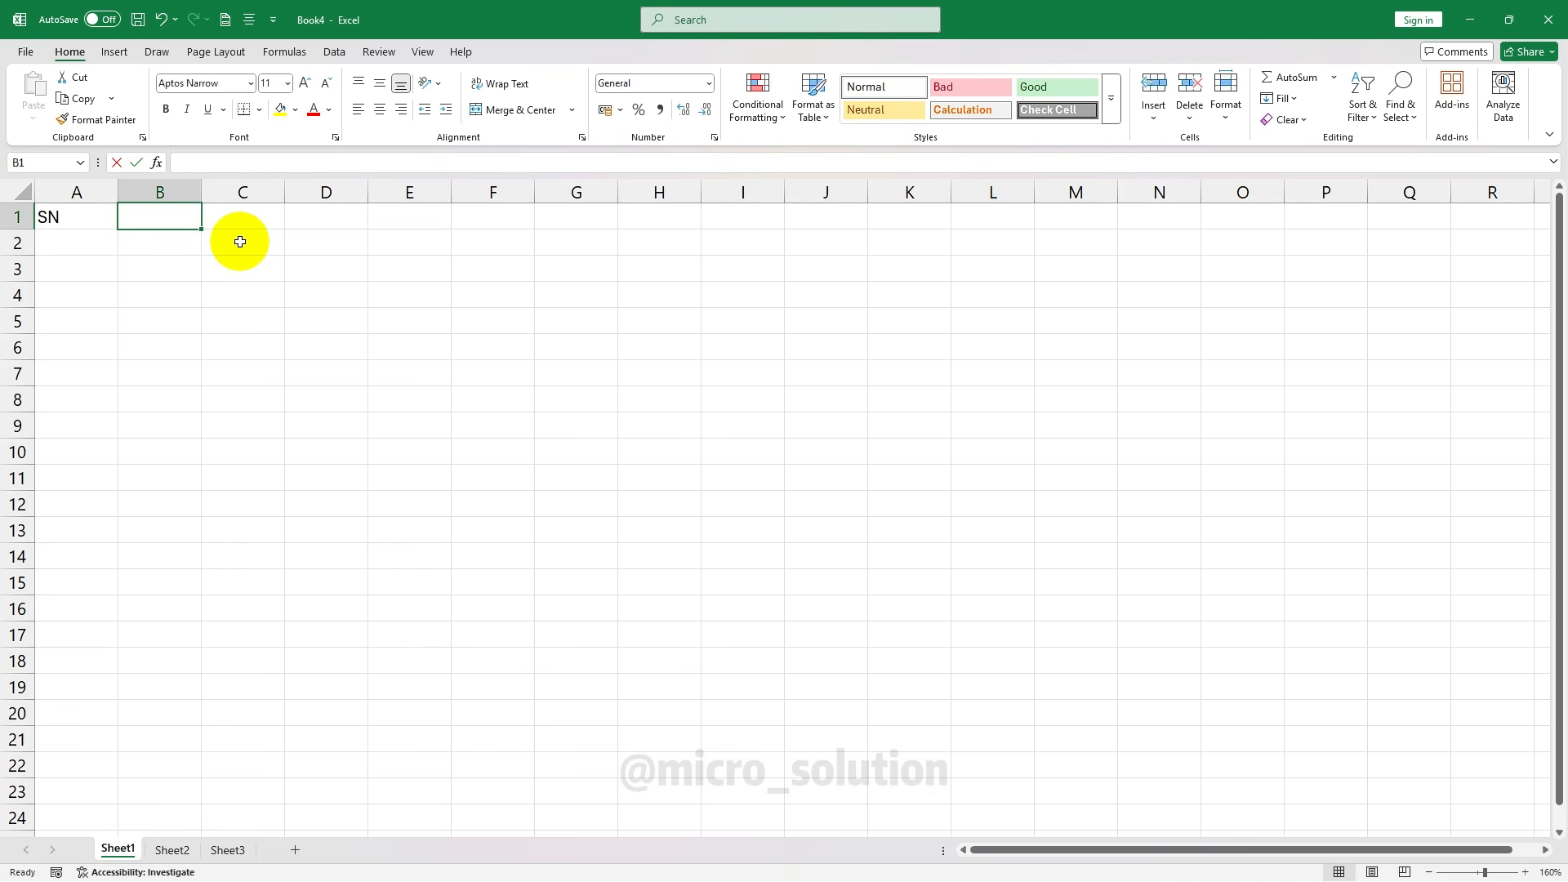
{"action": "type", "text": "Student Name"}
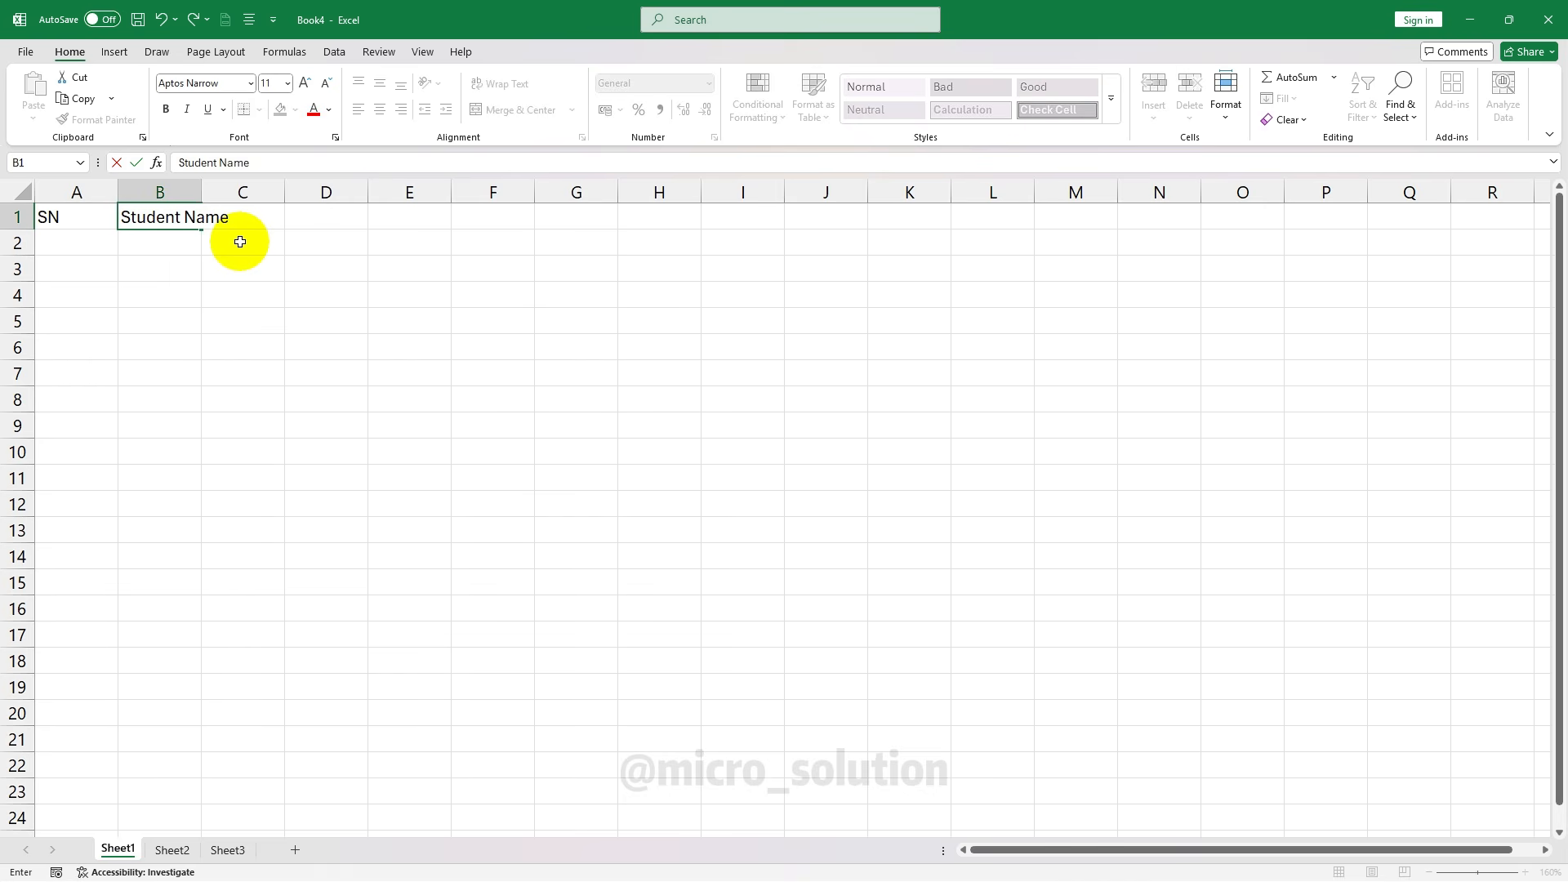
{"action": "key", "text": "Tab"}
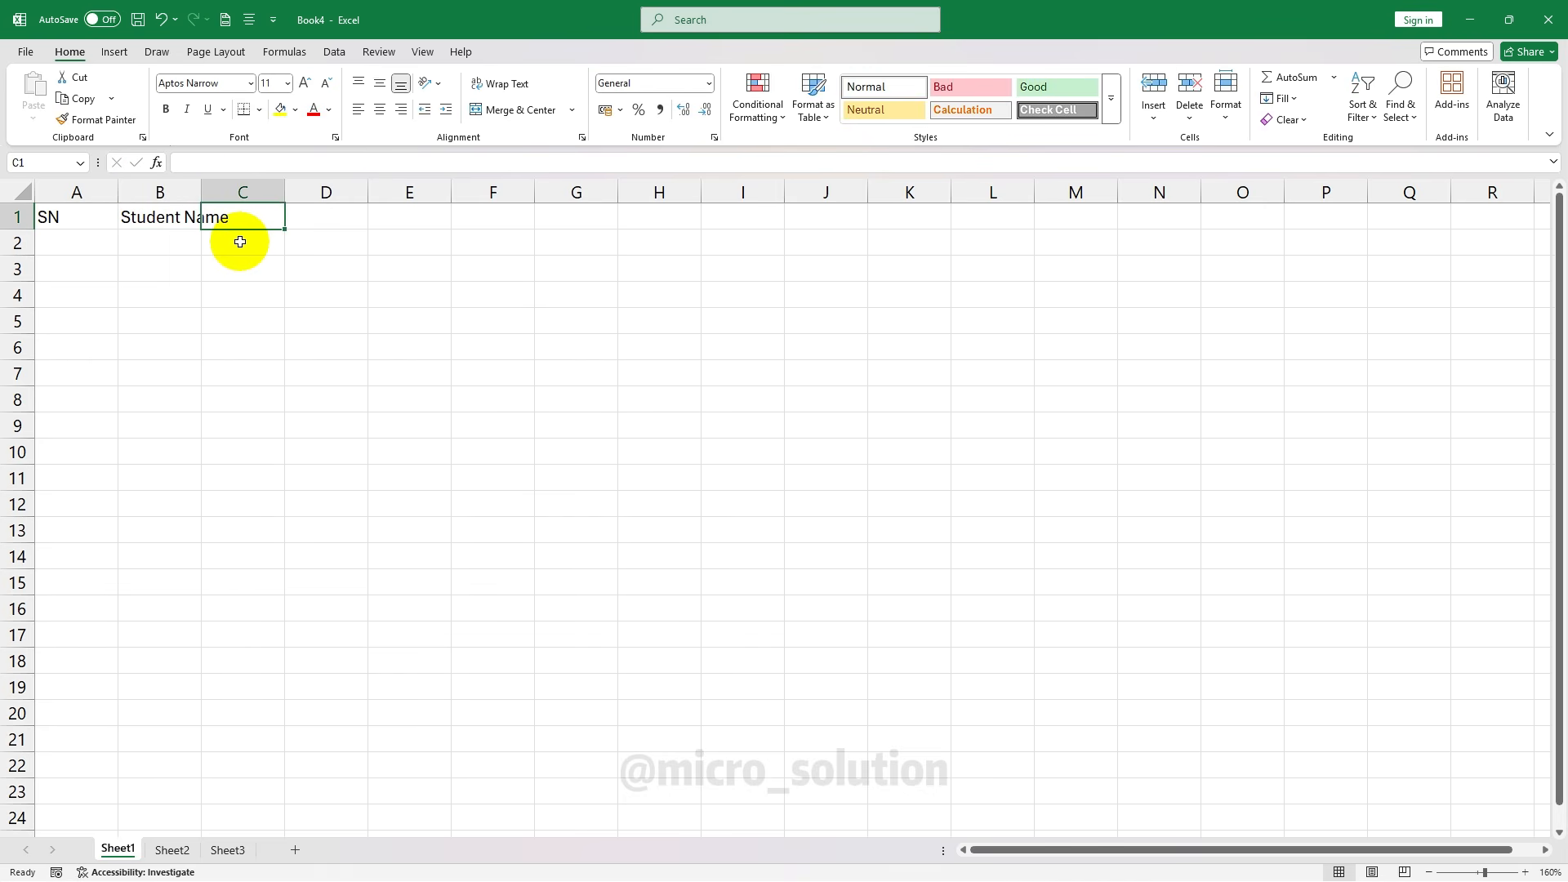
{"action": "type", "text": "Hindi"}
{"action": "key", "text": "Tab"}
{"action": "type", "text": "English"}
{"action": "key", "text": "Tab"}
{"action": "type", "text": "Maths"}
{"action": "key", "text": "Tab"}
{"action": "type", "text": "Science"}
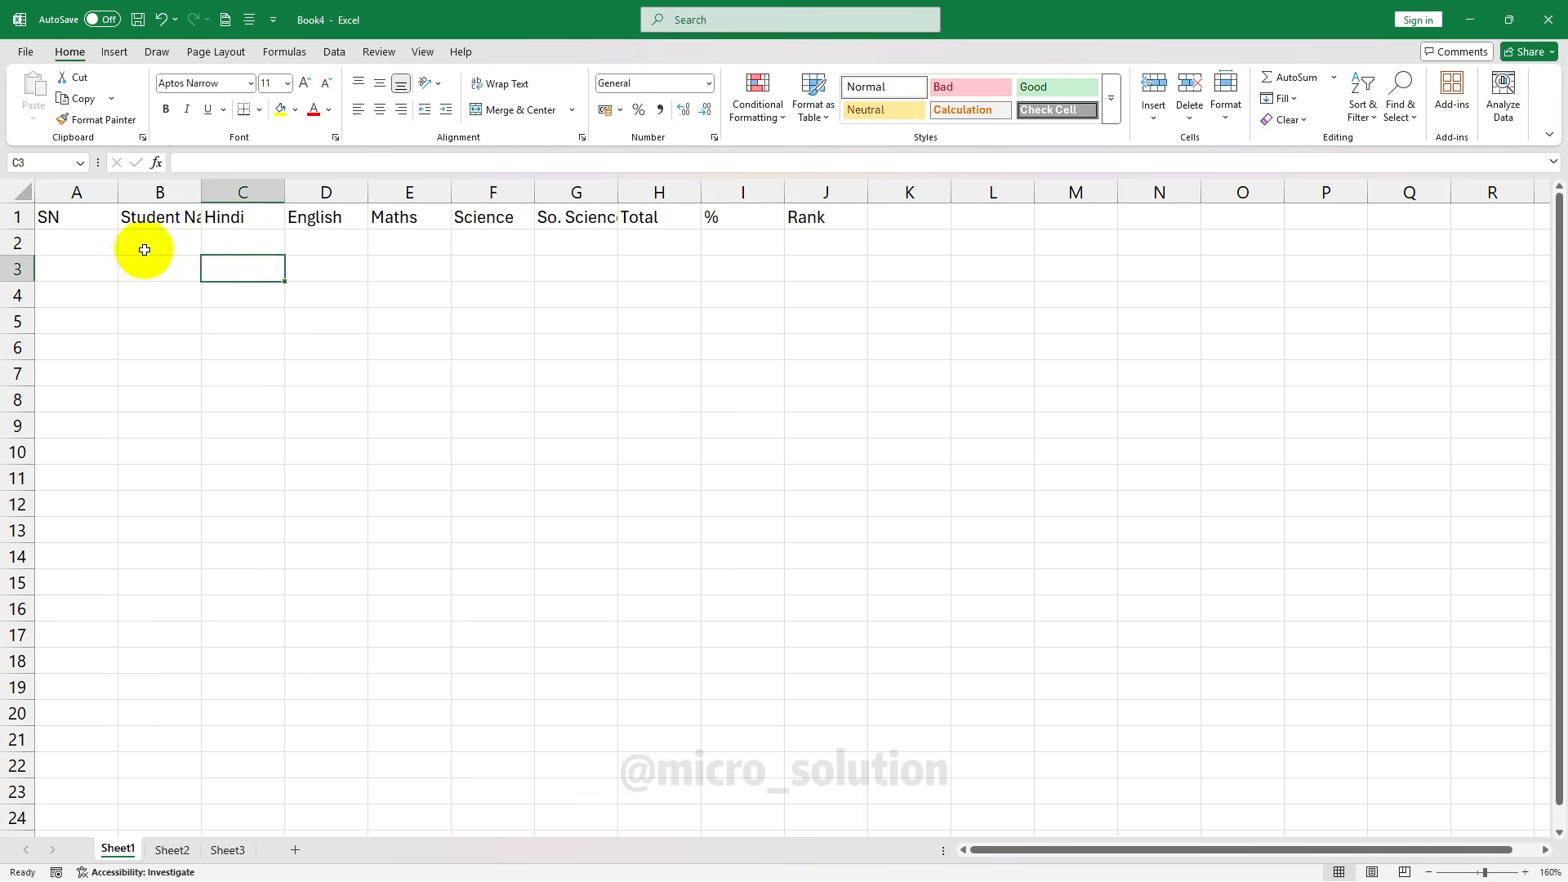
{"action": "left_click", "coordinate": [84, 216]}
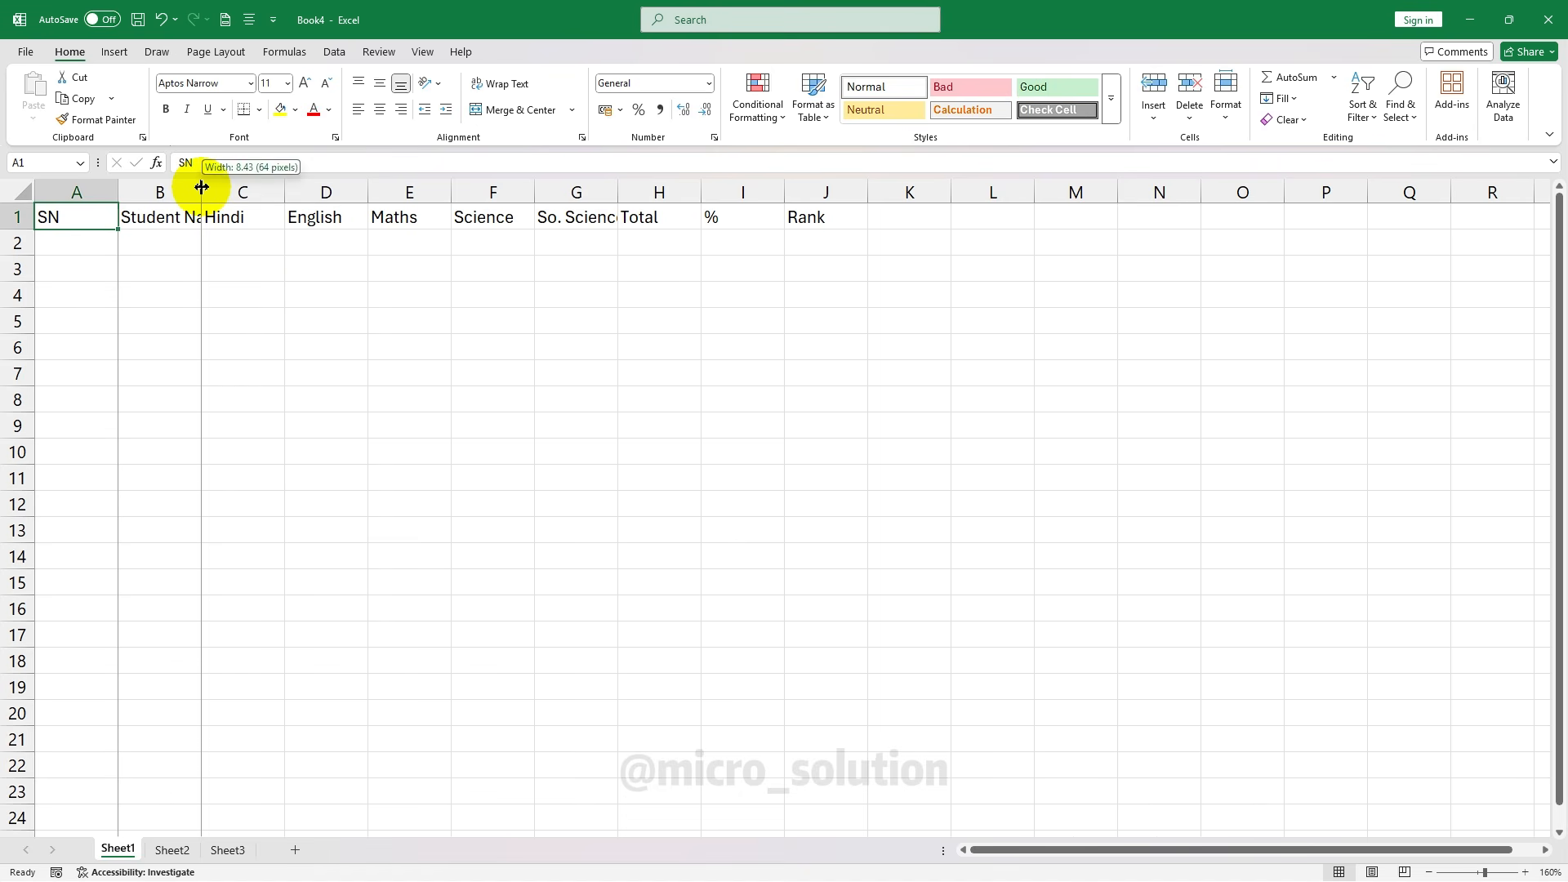
AutoFit columns B and G to show Student Name and So. Science, then select A1:J20
{"action": "double_click", "coordinate": [201, 187]}
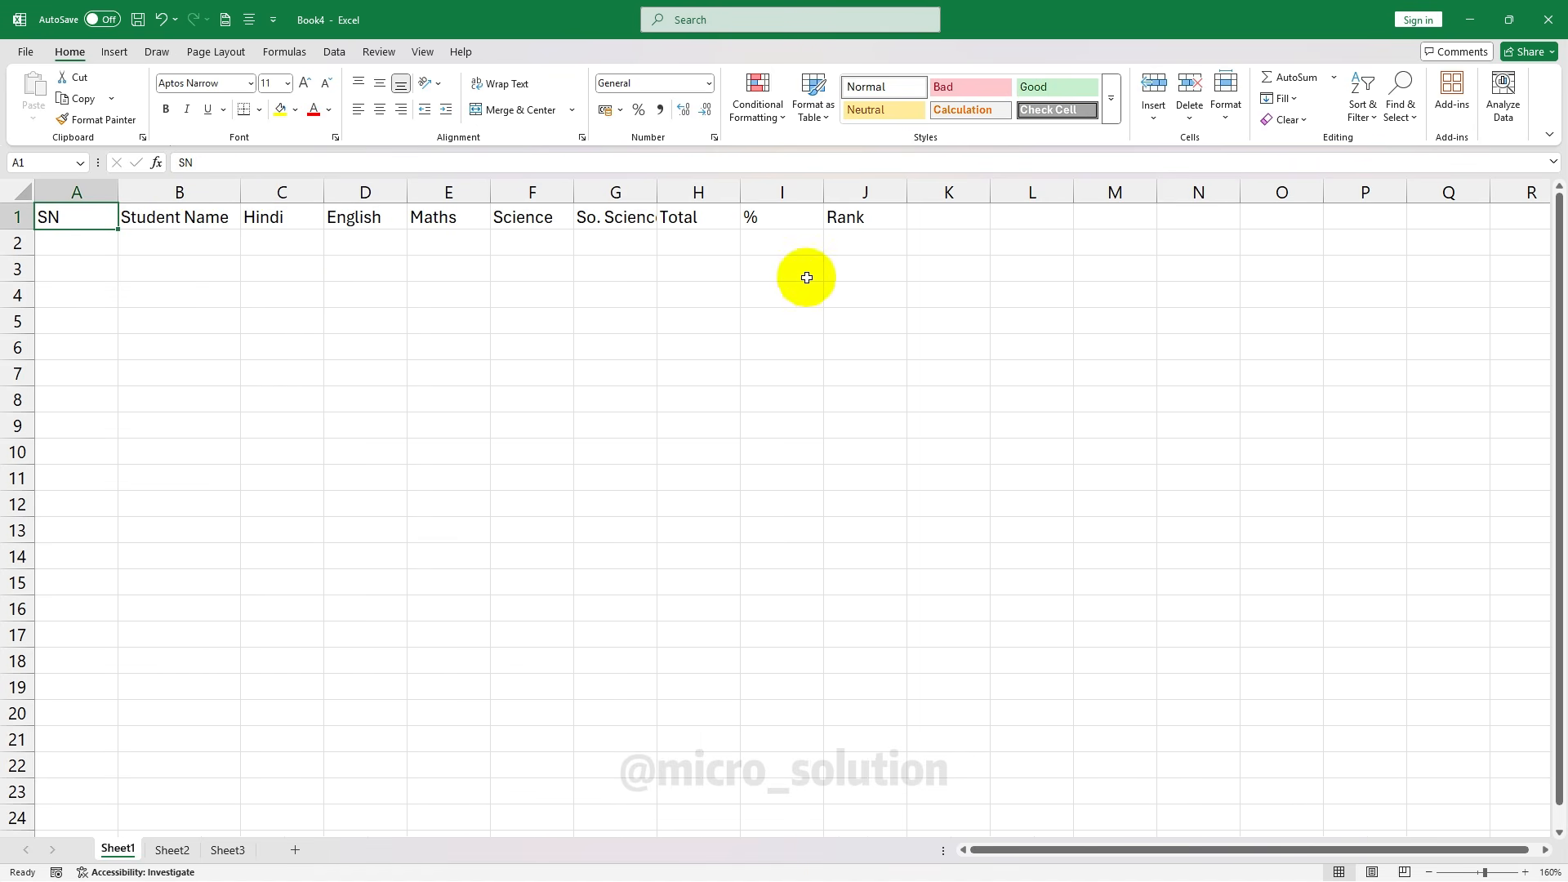
{"action": "double_click", "coordinate": [657, 191]}
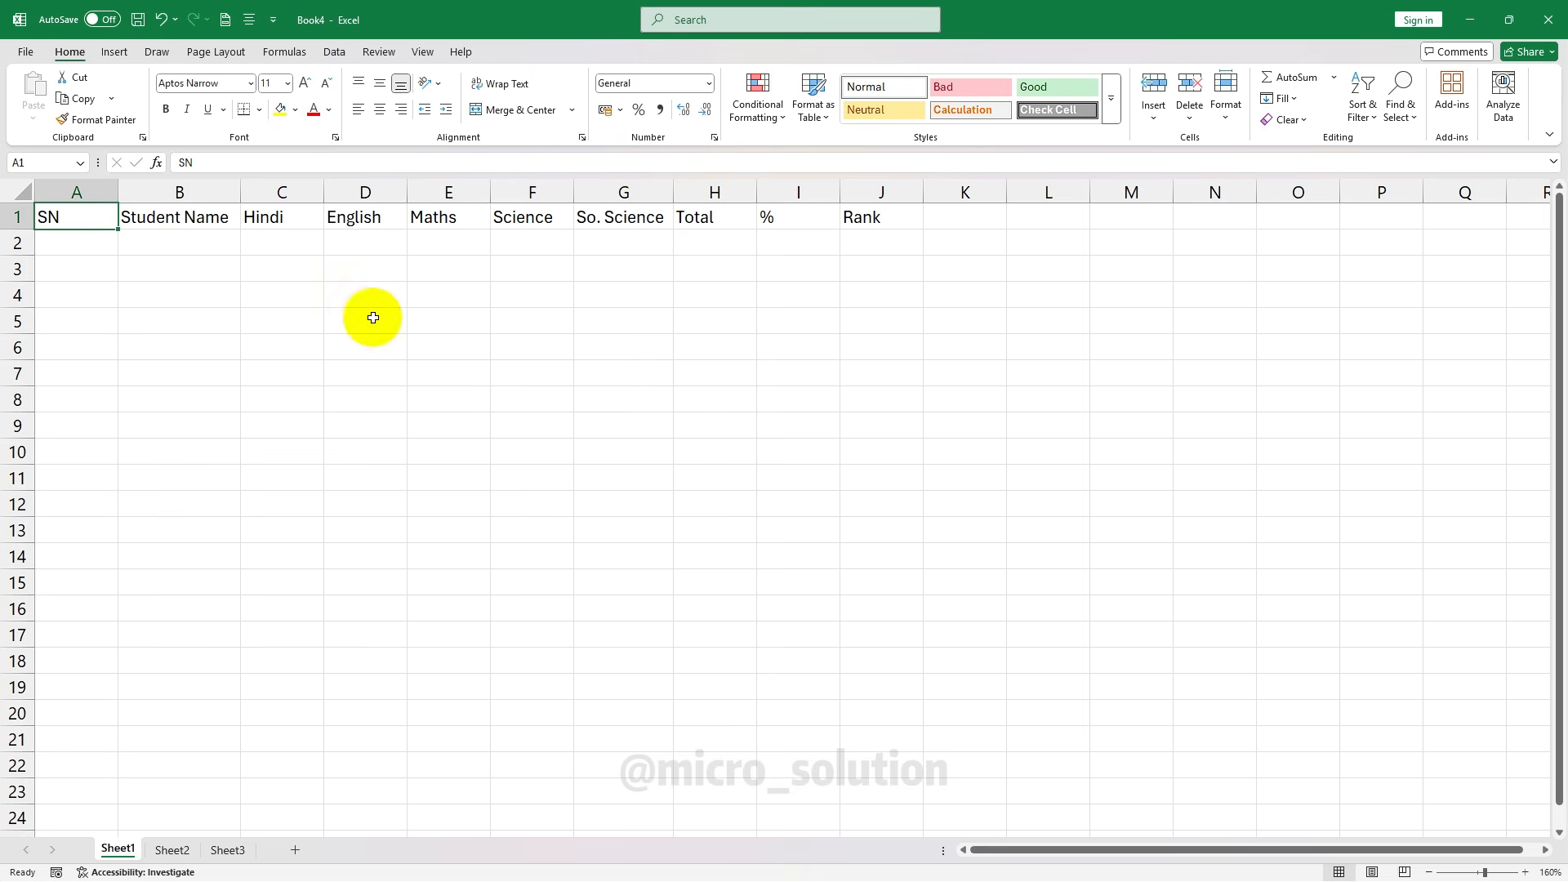
{"action": "left_click", "coordinate": [283, 319]}
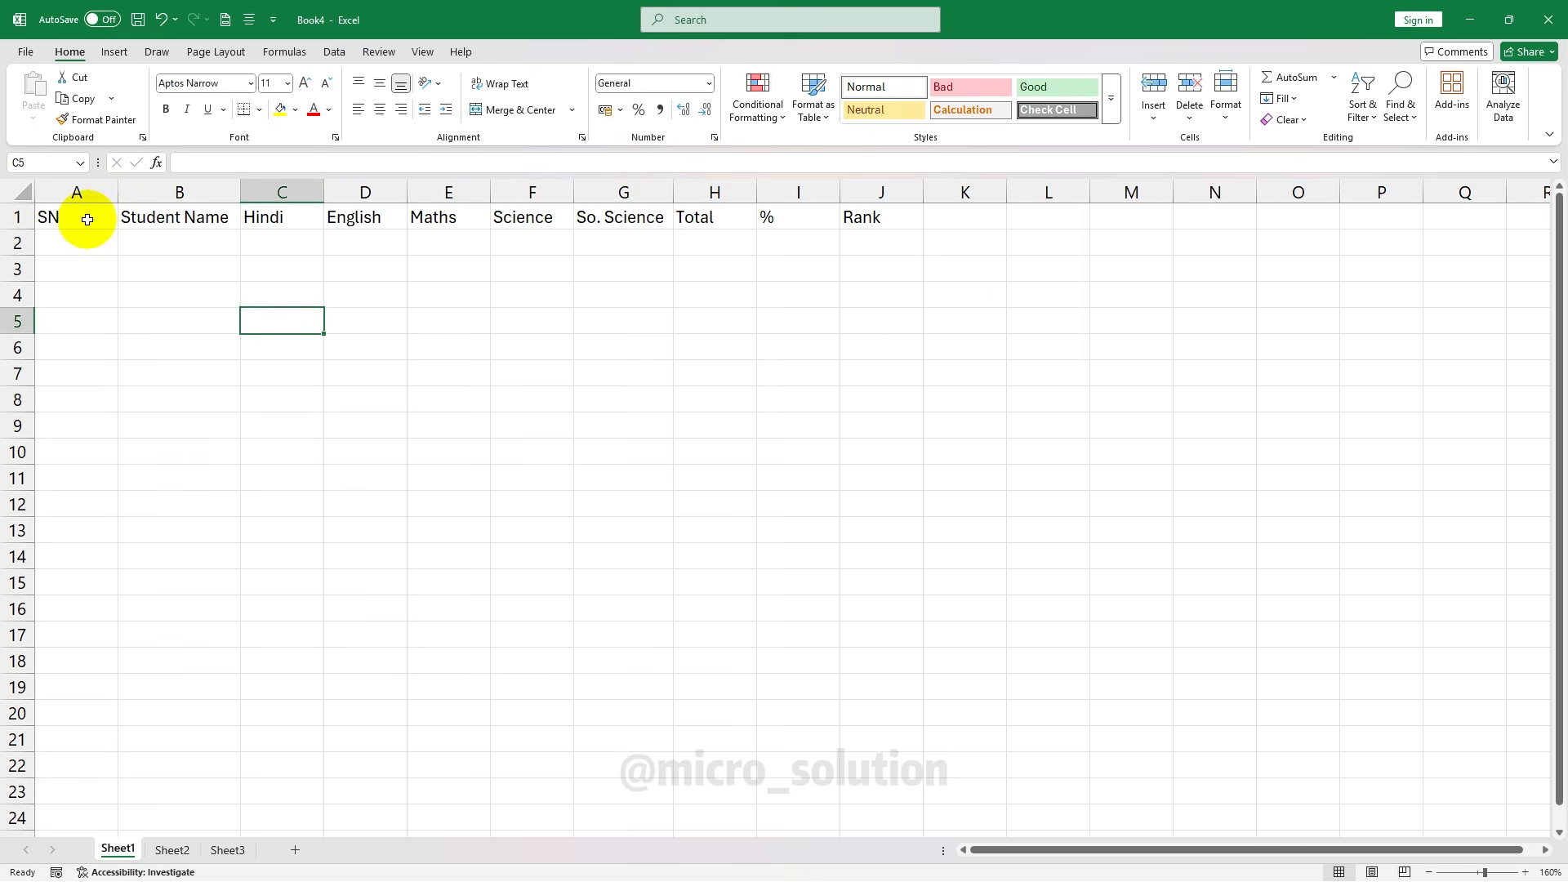
{"action": "left_click_drag", "start_coordinate": [88, 219], "coordinate": [865, 711]}
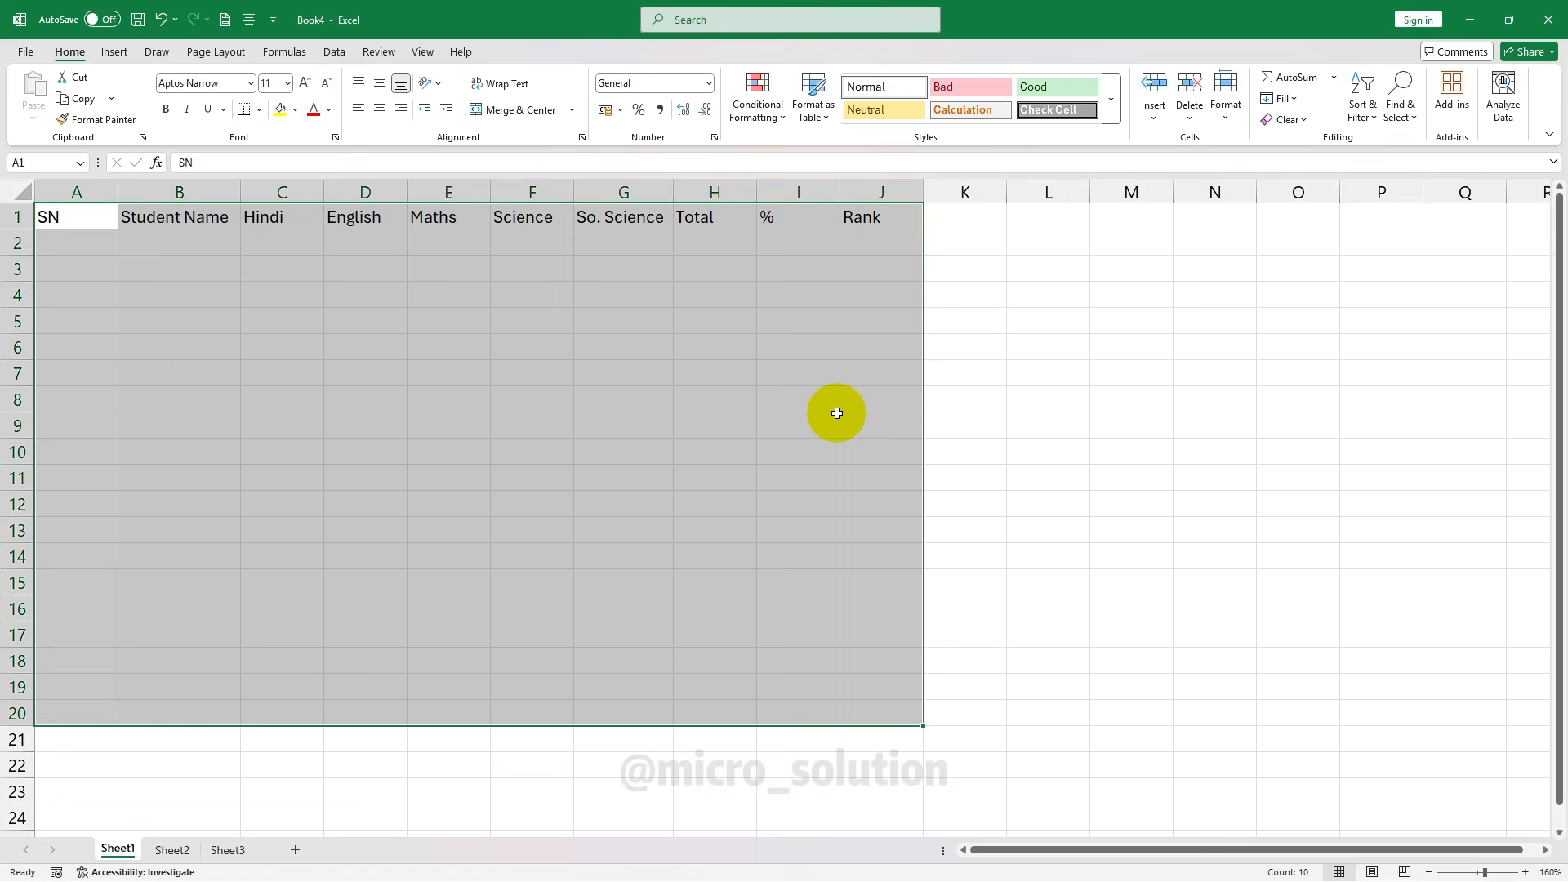
Apply All Borders to the marks table range A1:J11 to form a full grid
{"action": "left_click", "coordinate": [180, 295]}
{"action": "left_click_drag", "start_coordinate": [63, 219], "coordinate": [860, 483]}
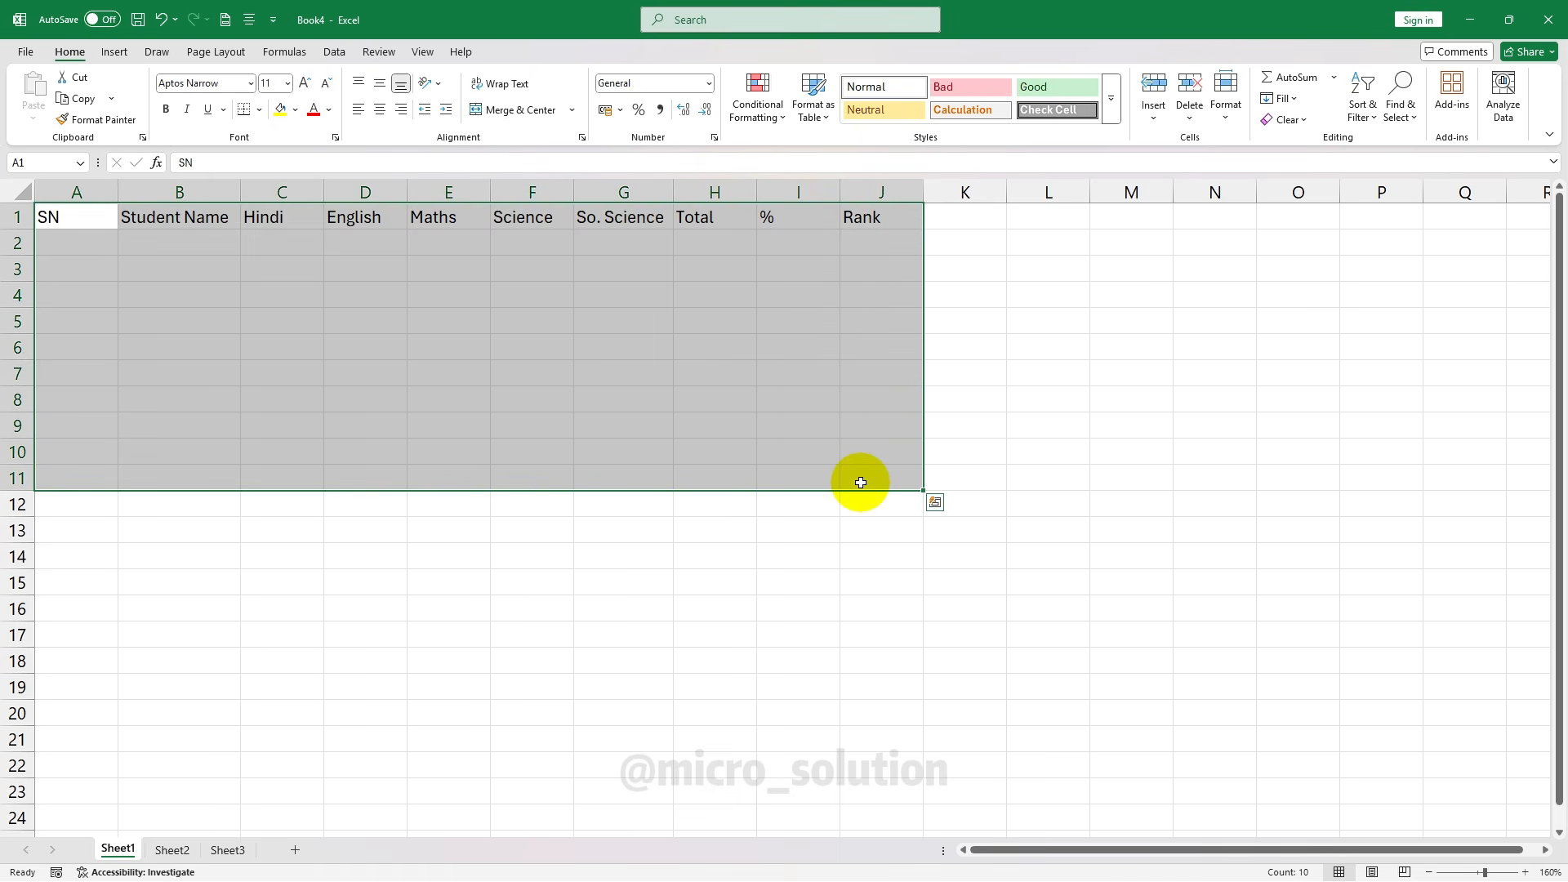
{"action": "left_click", "coordinate": [145, 341]}
{"action": "left_click", "coordinate": [65, 215]}
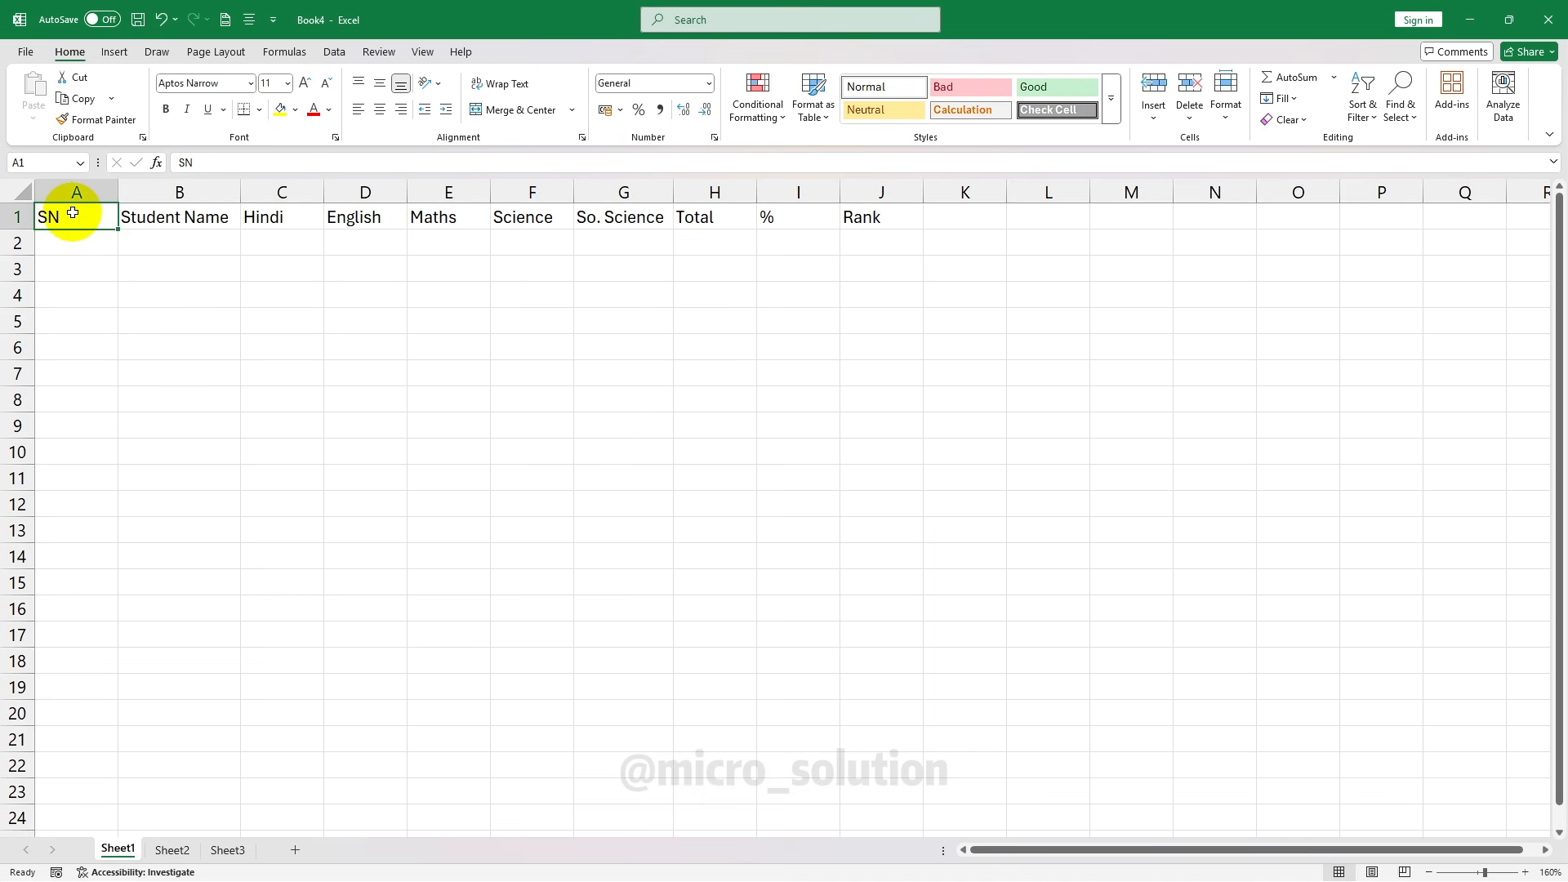
{"action": "left_click_drag", "start_coordinate": [70, 215], "coordinate": [863, 475]}
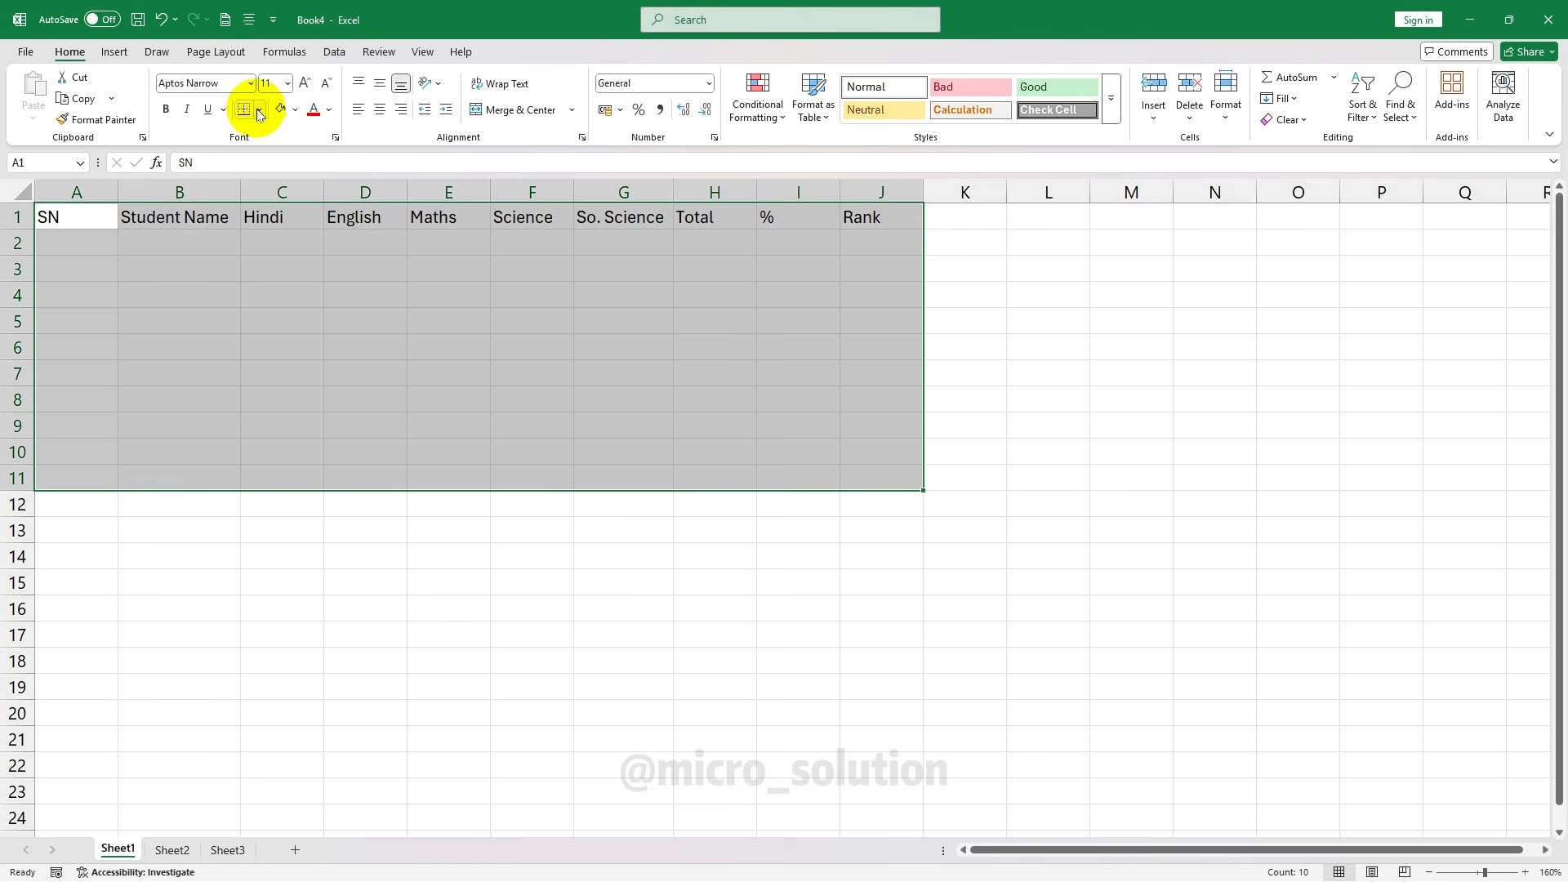
{"action": "left_click", "coordinate": [567, 241]}
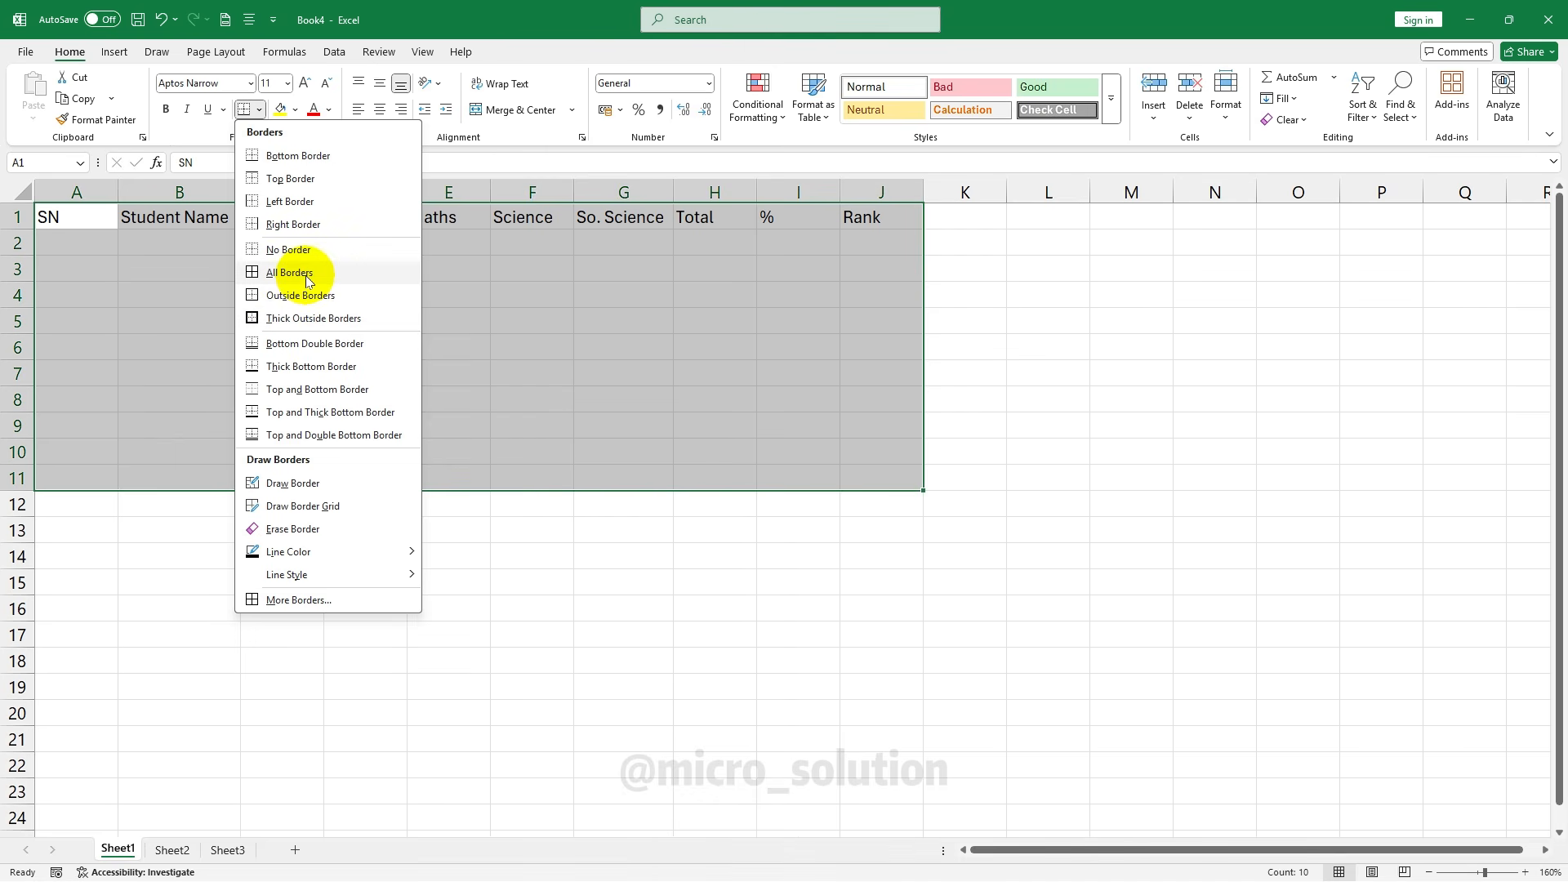
{"action": "left_click", "coordinate": [308, 281]}
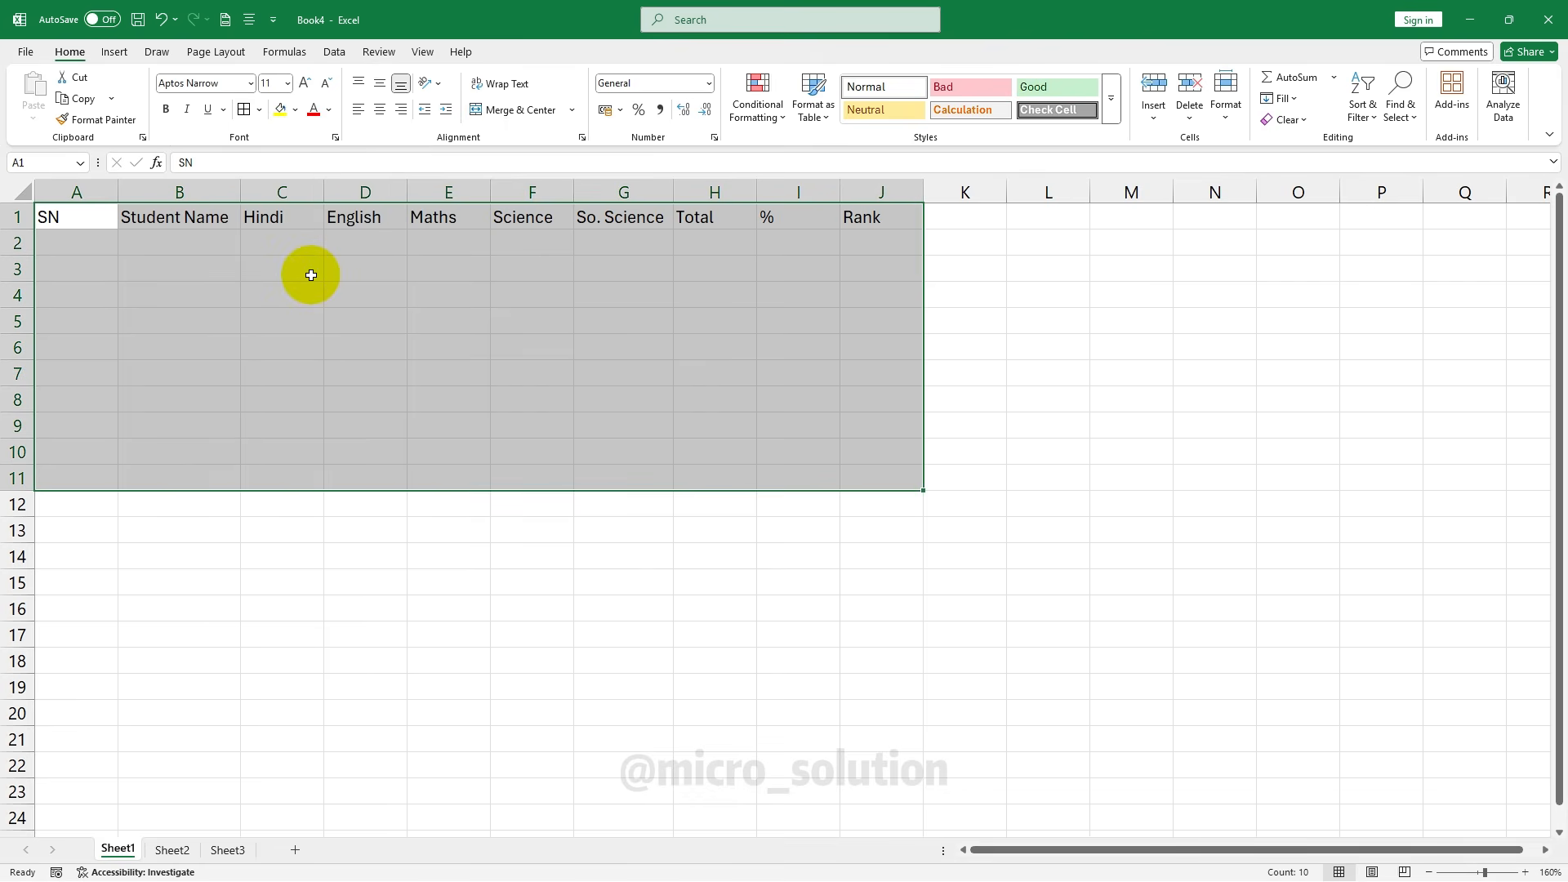
{"action": "left_click", "coordinate": [609, 351]}
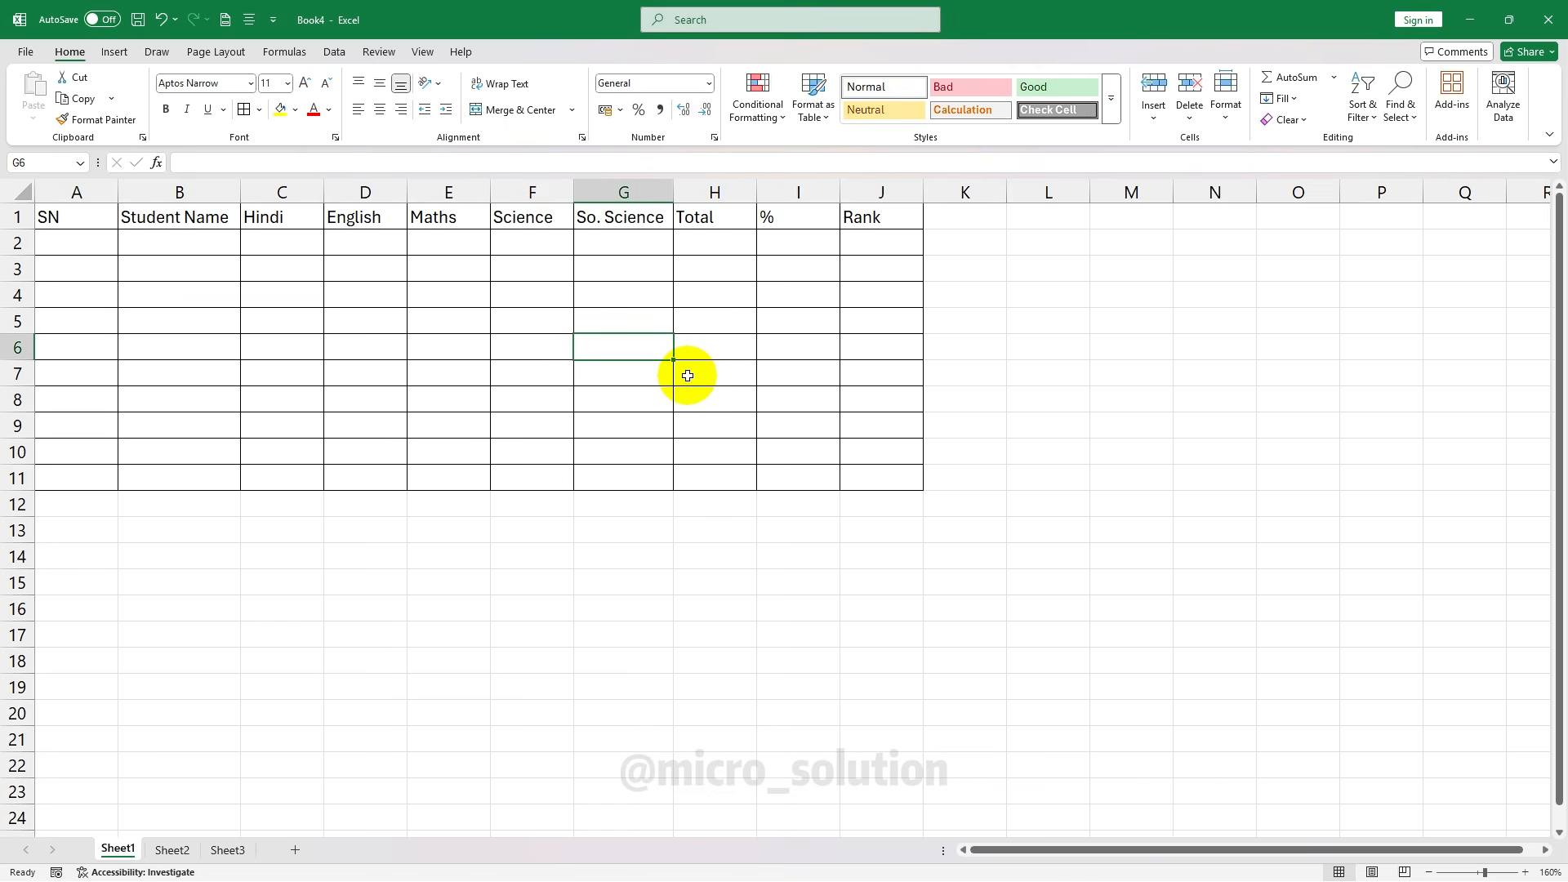
Center-align the header cells A1:J1, SN through Rank, after briefly trying right alignment
{"action": "left_click", "coordinate": [171, 321]}
{"action": "left_click_drag", "start_coordinate": [83, 219], "coordinate": [868, 214]}
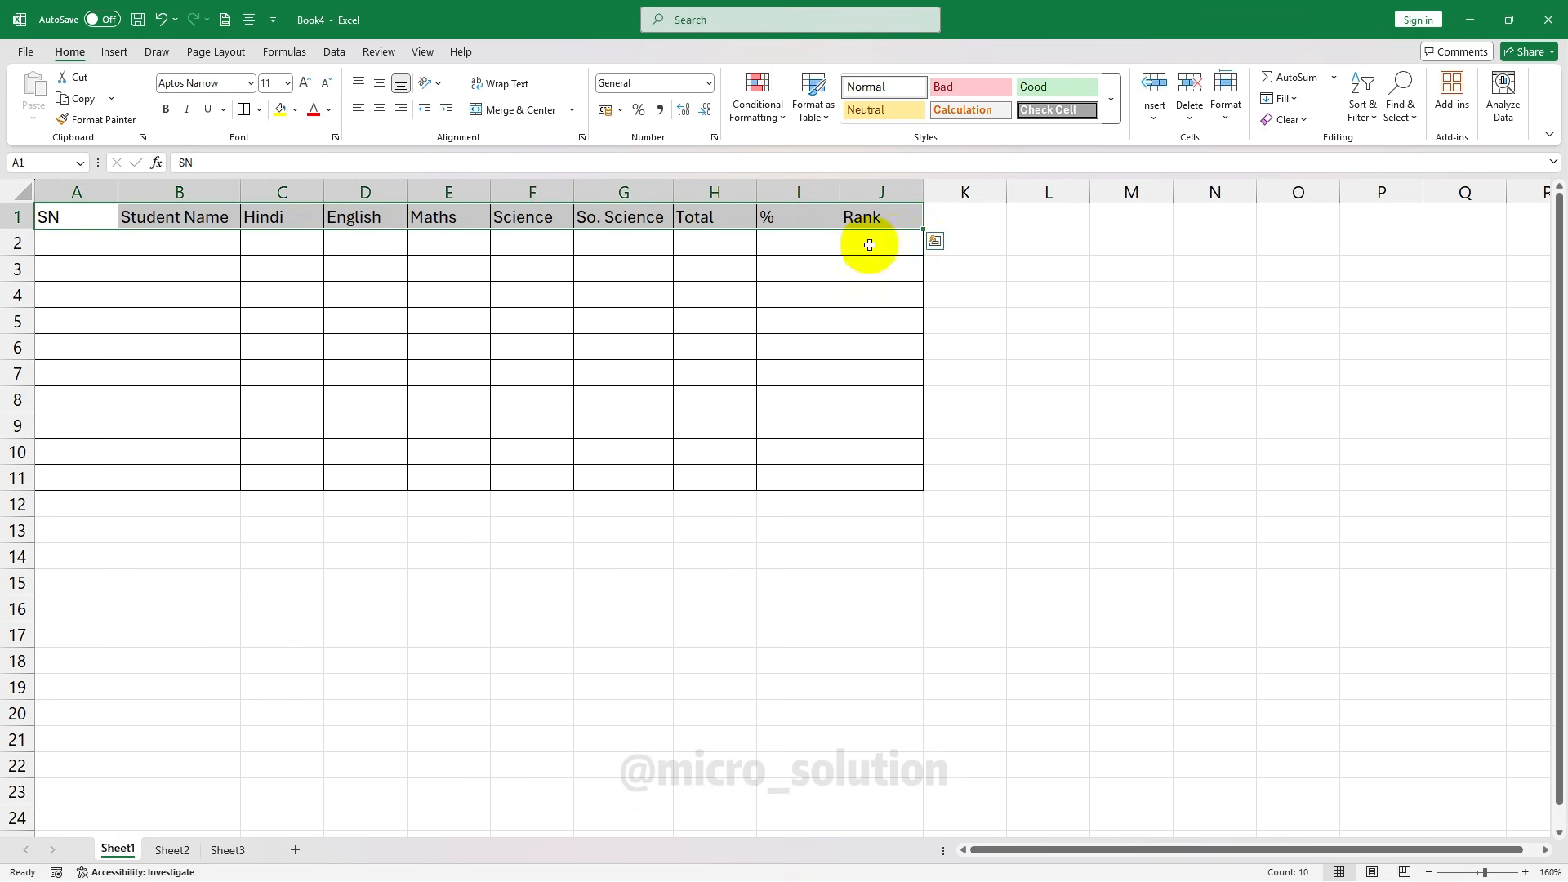
{"action": "left_click", "coordinate": [121, 210]}
{"action": "left_click_drag", "start_coordinate": [49, 217], "coordinate": [857, 229]}
{"action": "left_click", "coordinate": [74, 219]}
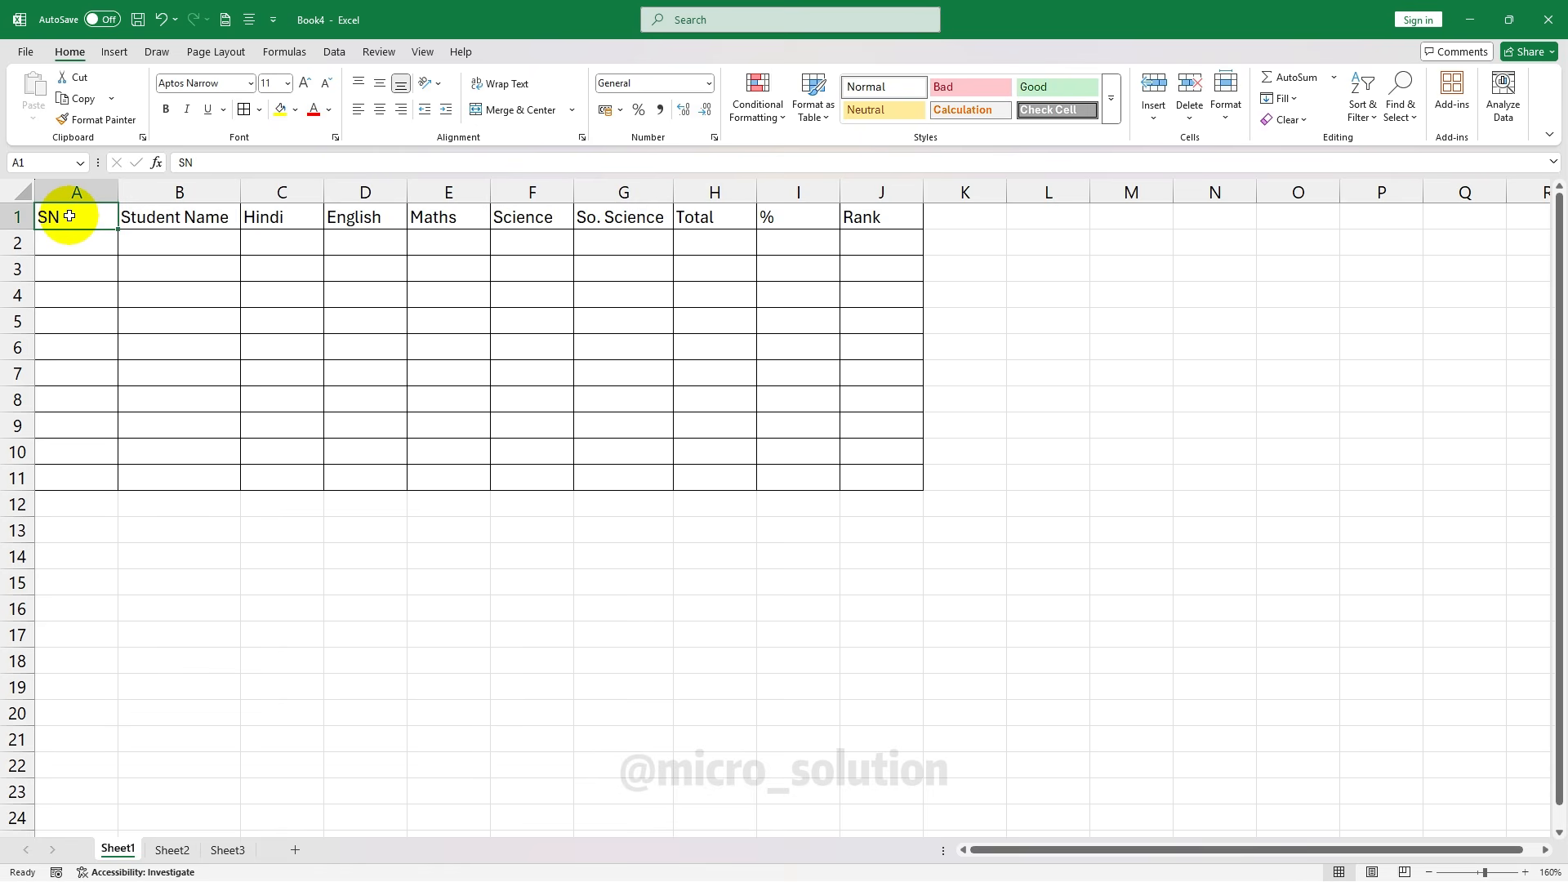
{"action": "left_click_drag", "start_coordinate": [69, 215], "coordinate": [889, 210]}
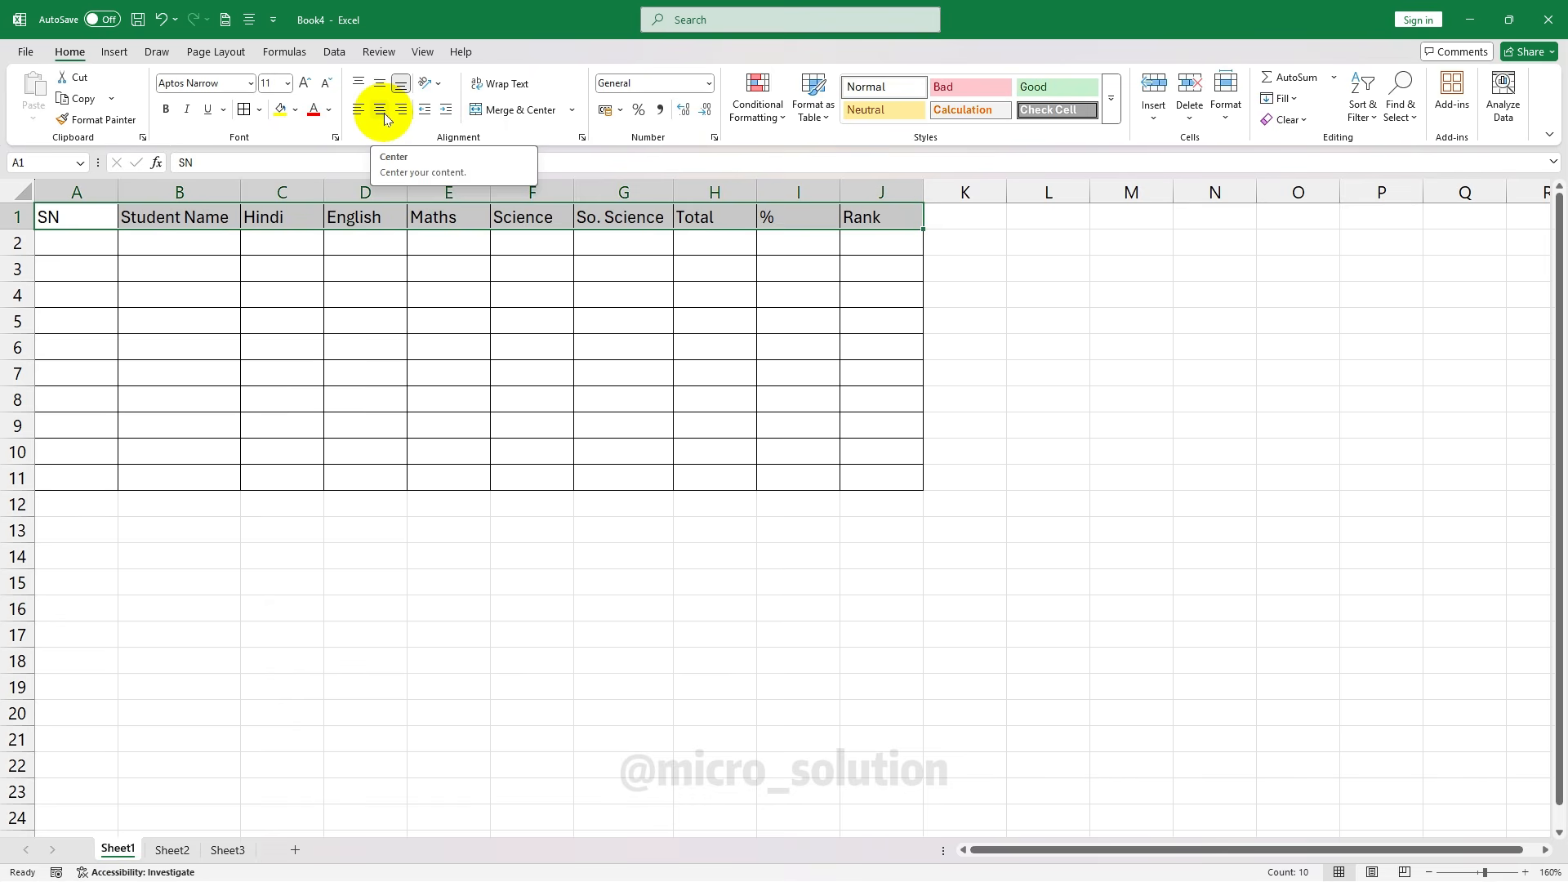
{"action": "left_click", "coordinate": [383, 112]}
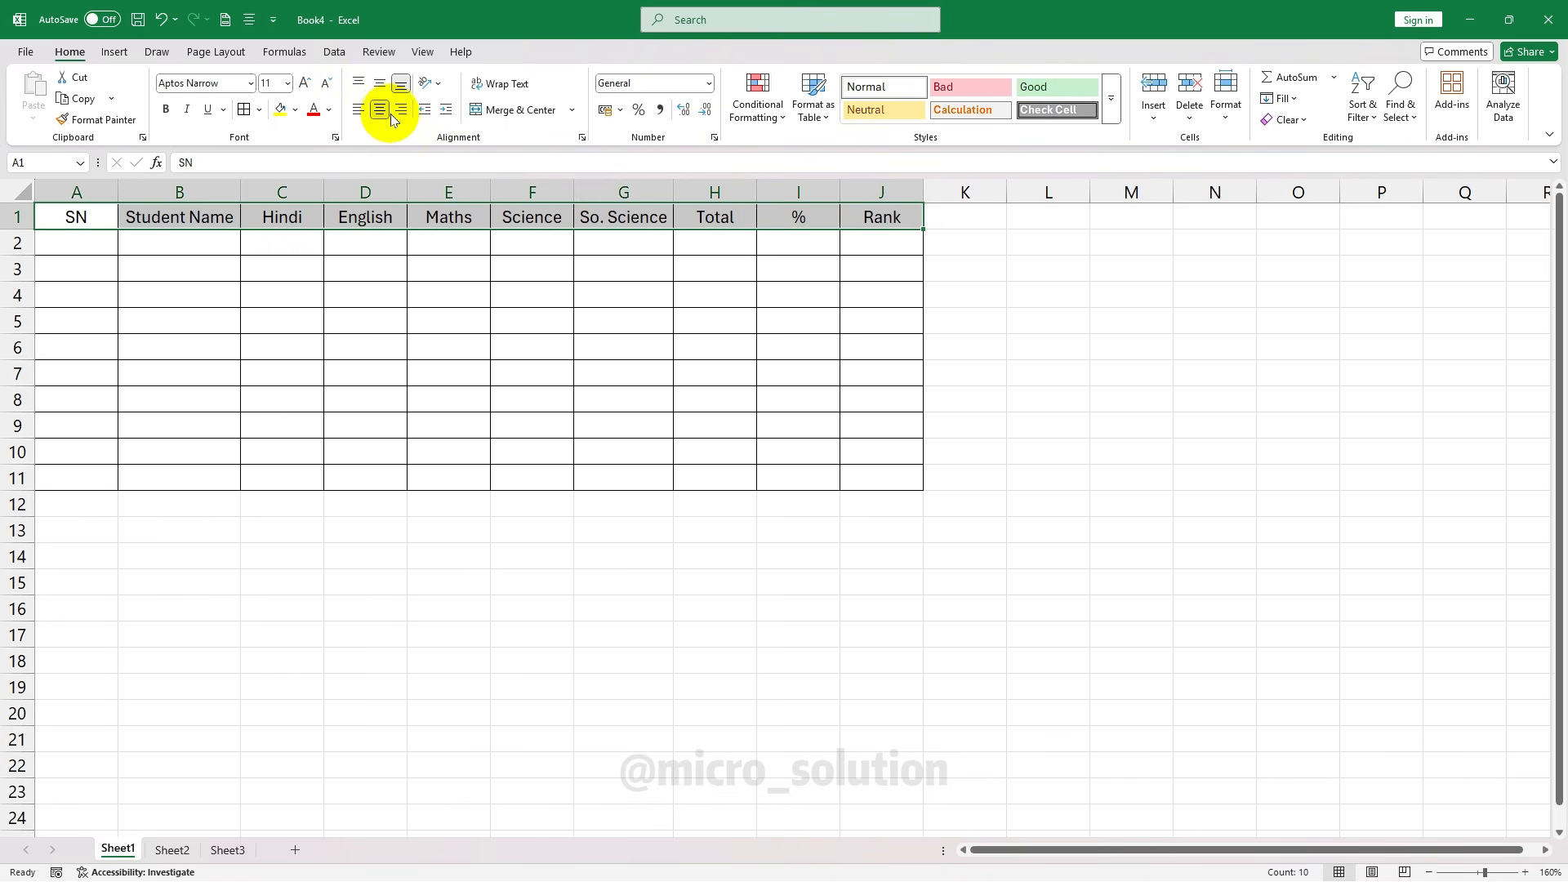
{"action": "left_click", "coordinate": [400, 115]}
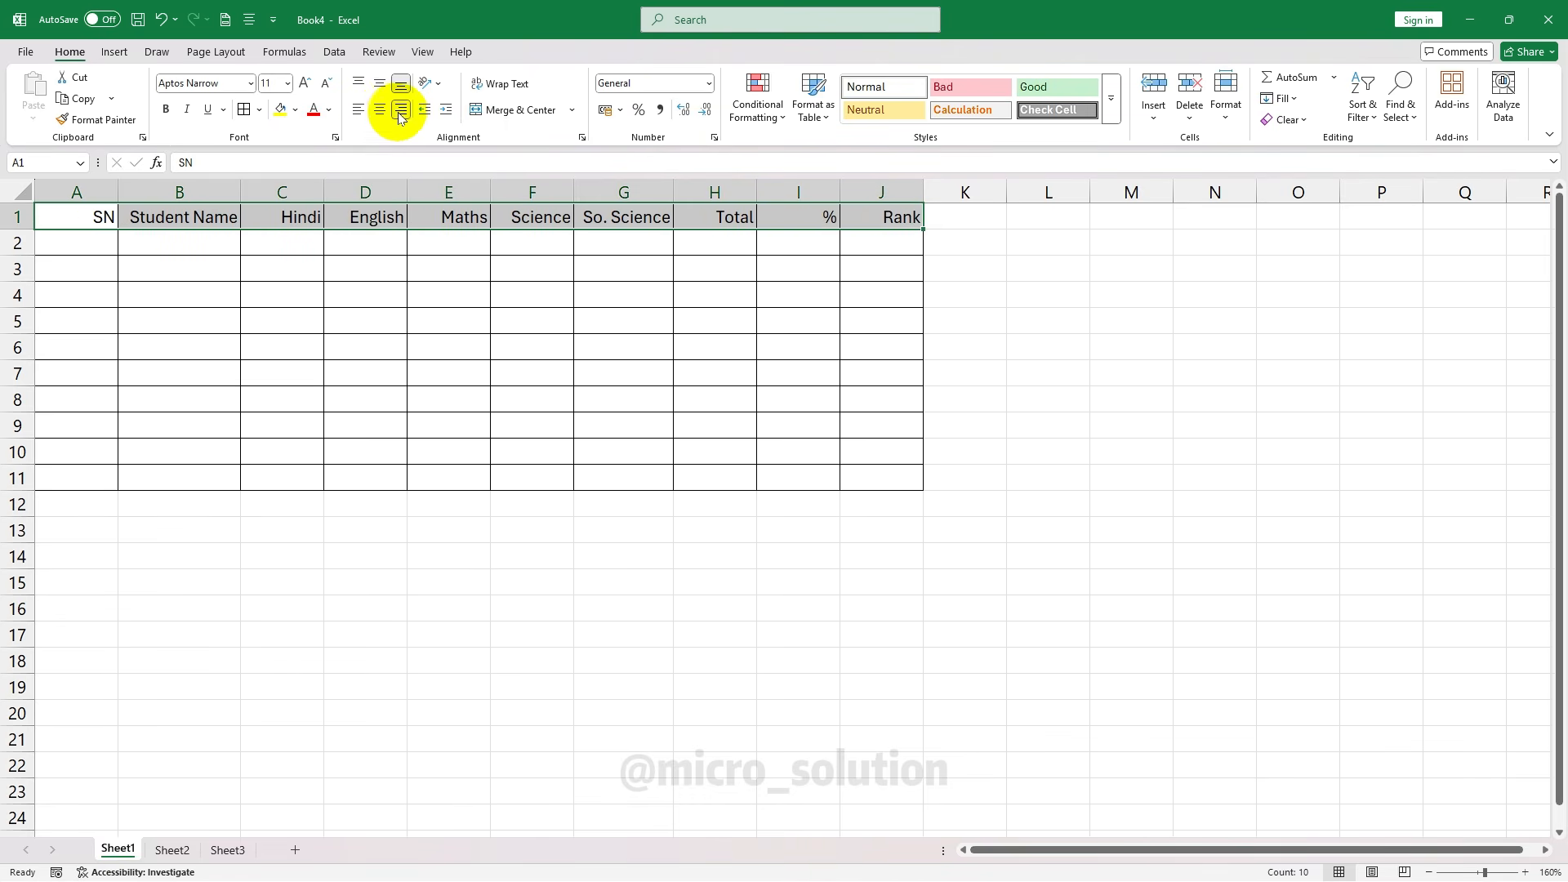
{"action": "left_click", "coordinate": [381, 119]}
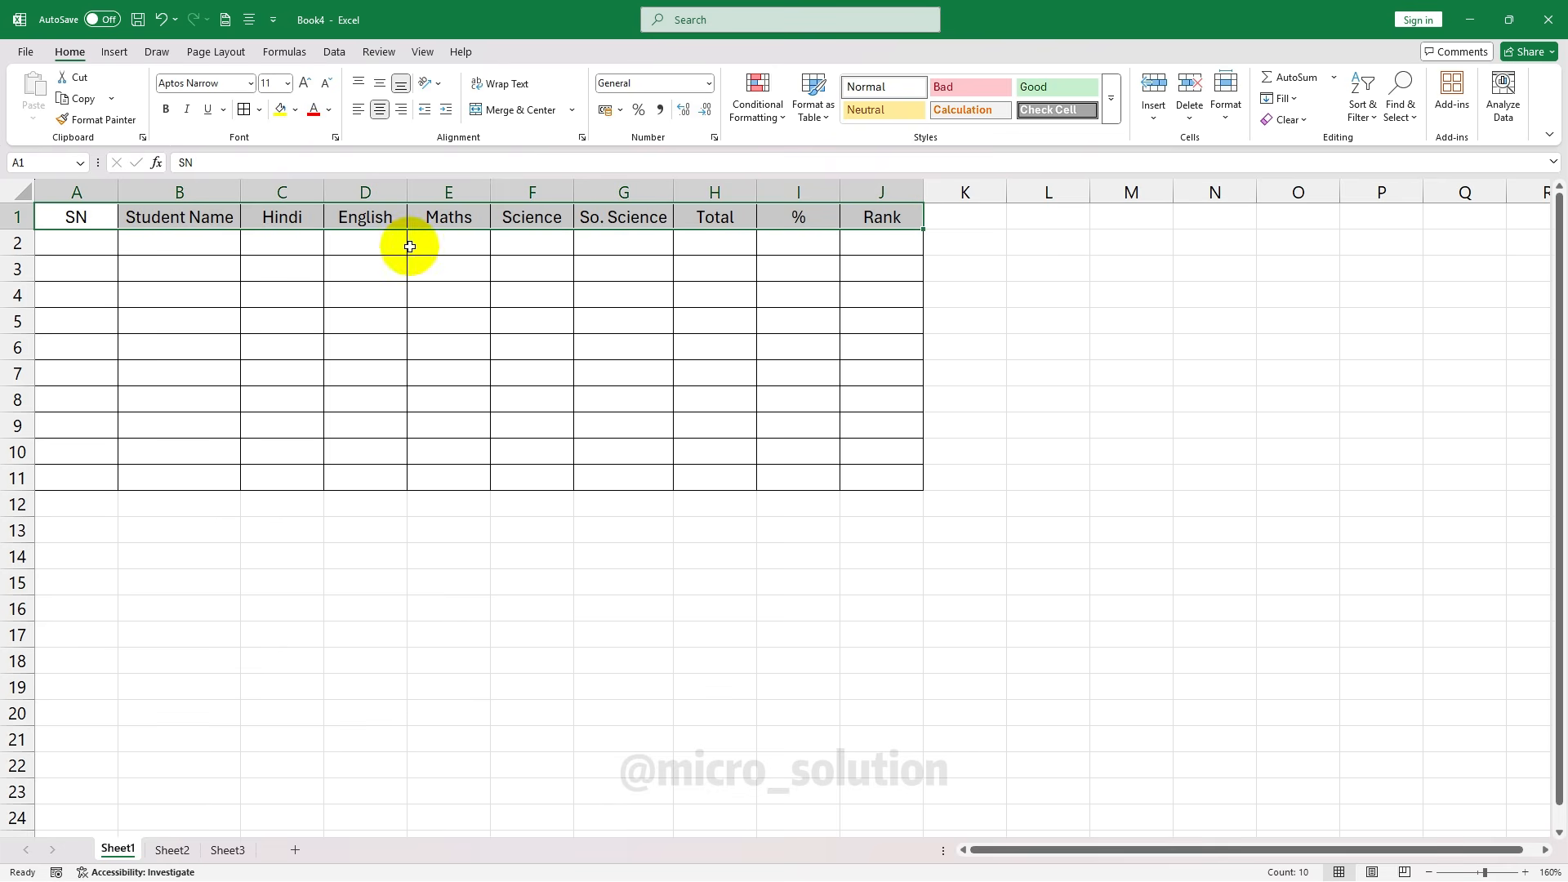
{"action": "left_click_drag", "start_coordinate": [94, 215], "coordinate": [848, 217]}
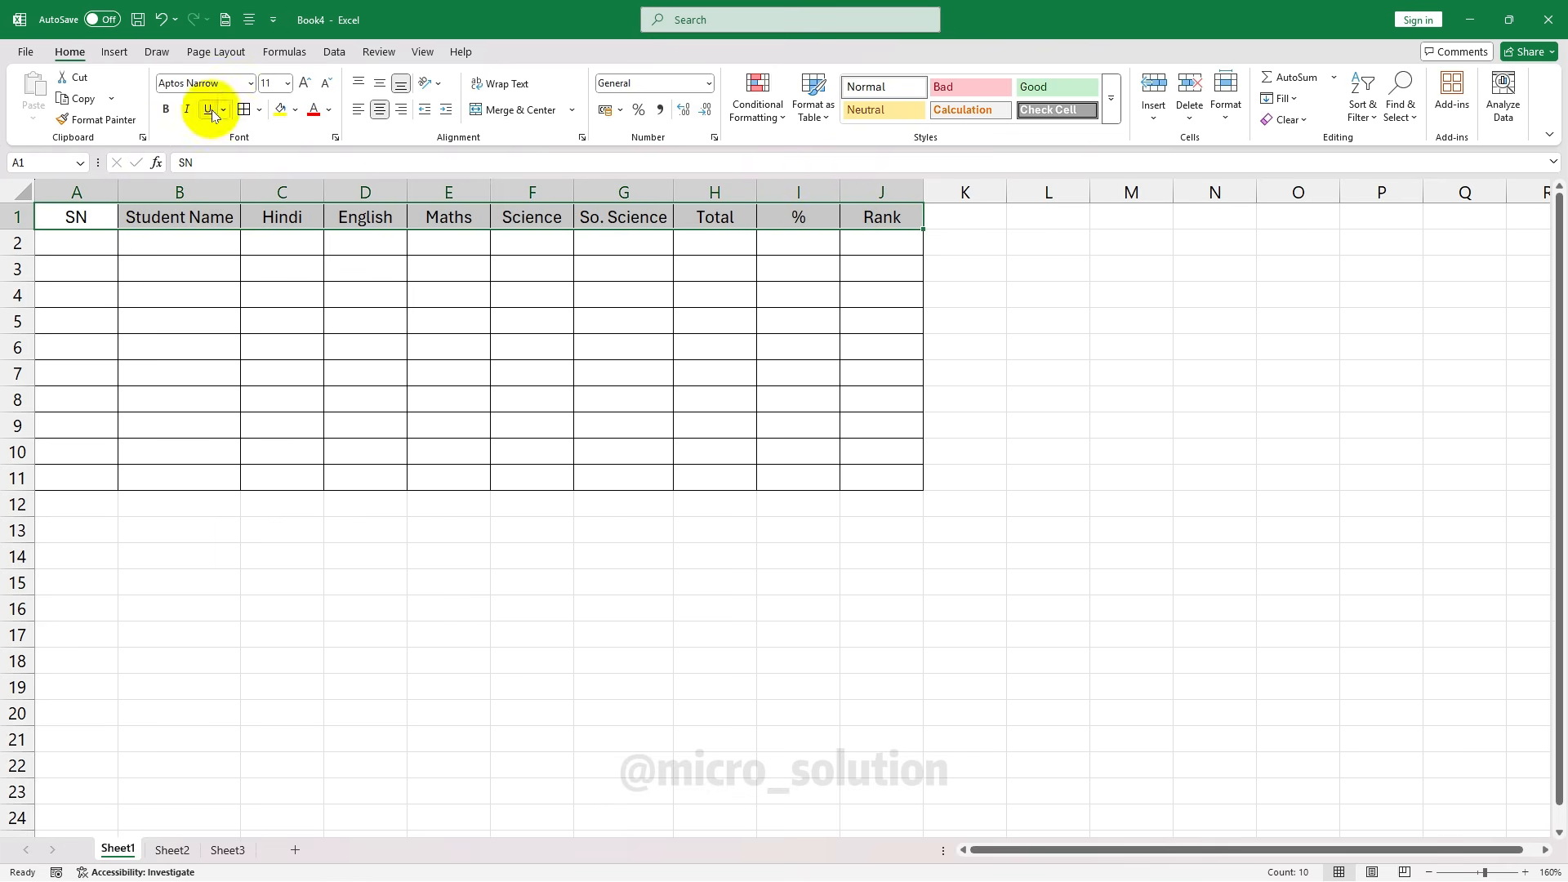
Bold the A1:J1 headings, removing the italic and underline that were briefly tried
{"action": "left_click", "coordinate": [168, 111]}
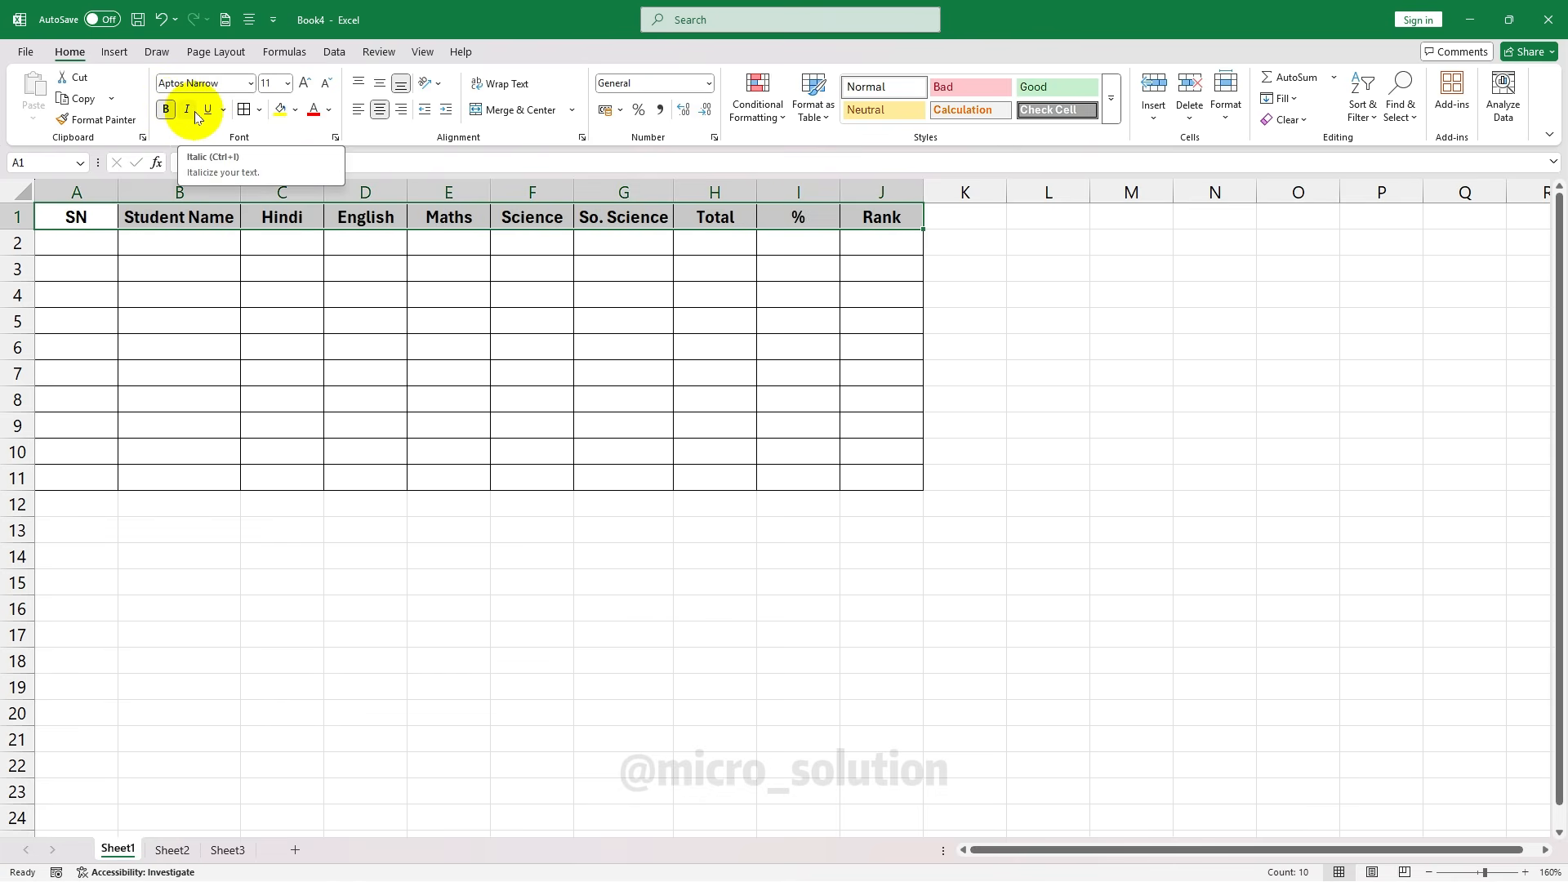
{"action": "left_click", "coordinate": [195, 111]}
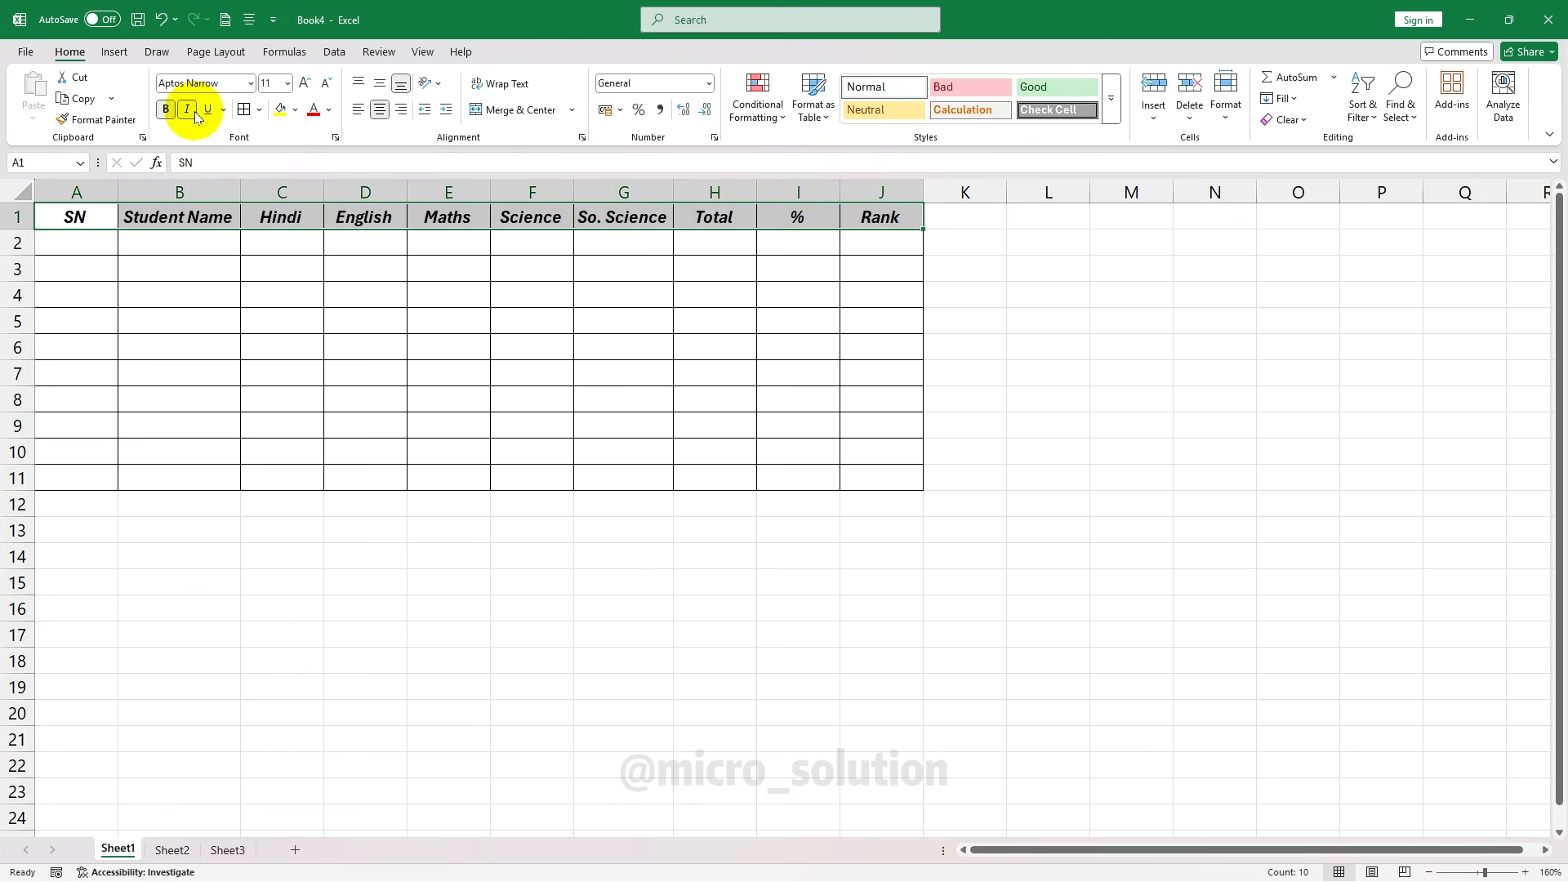
{"action": "left_click", "coordinate": [195, 112]}
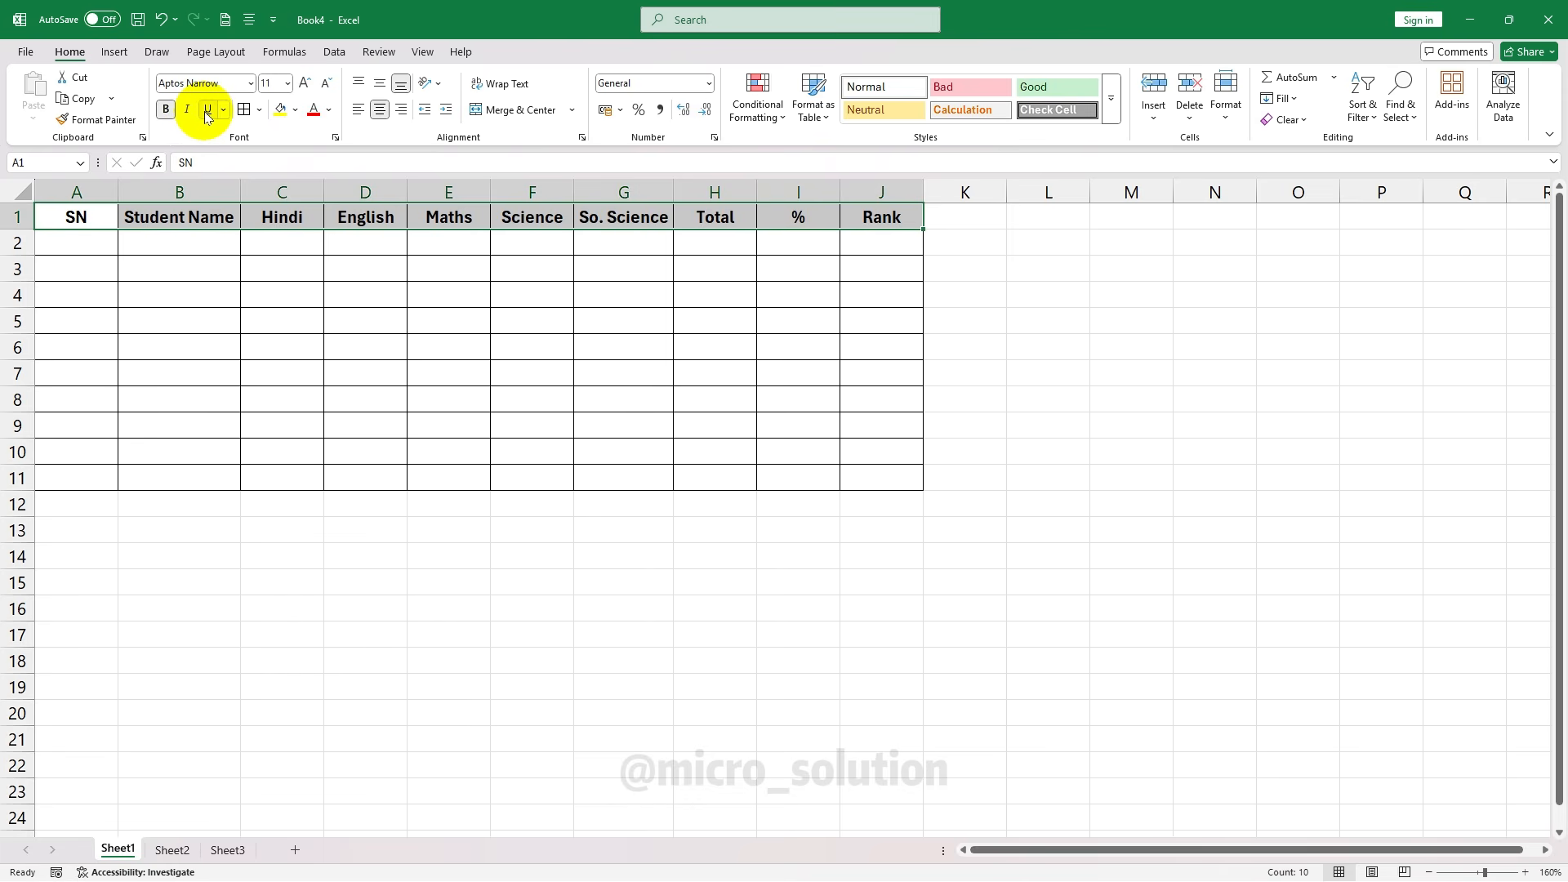
{"action": "left_click", "coordinate": [206, 115]}
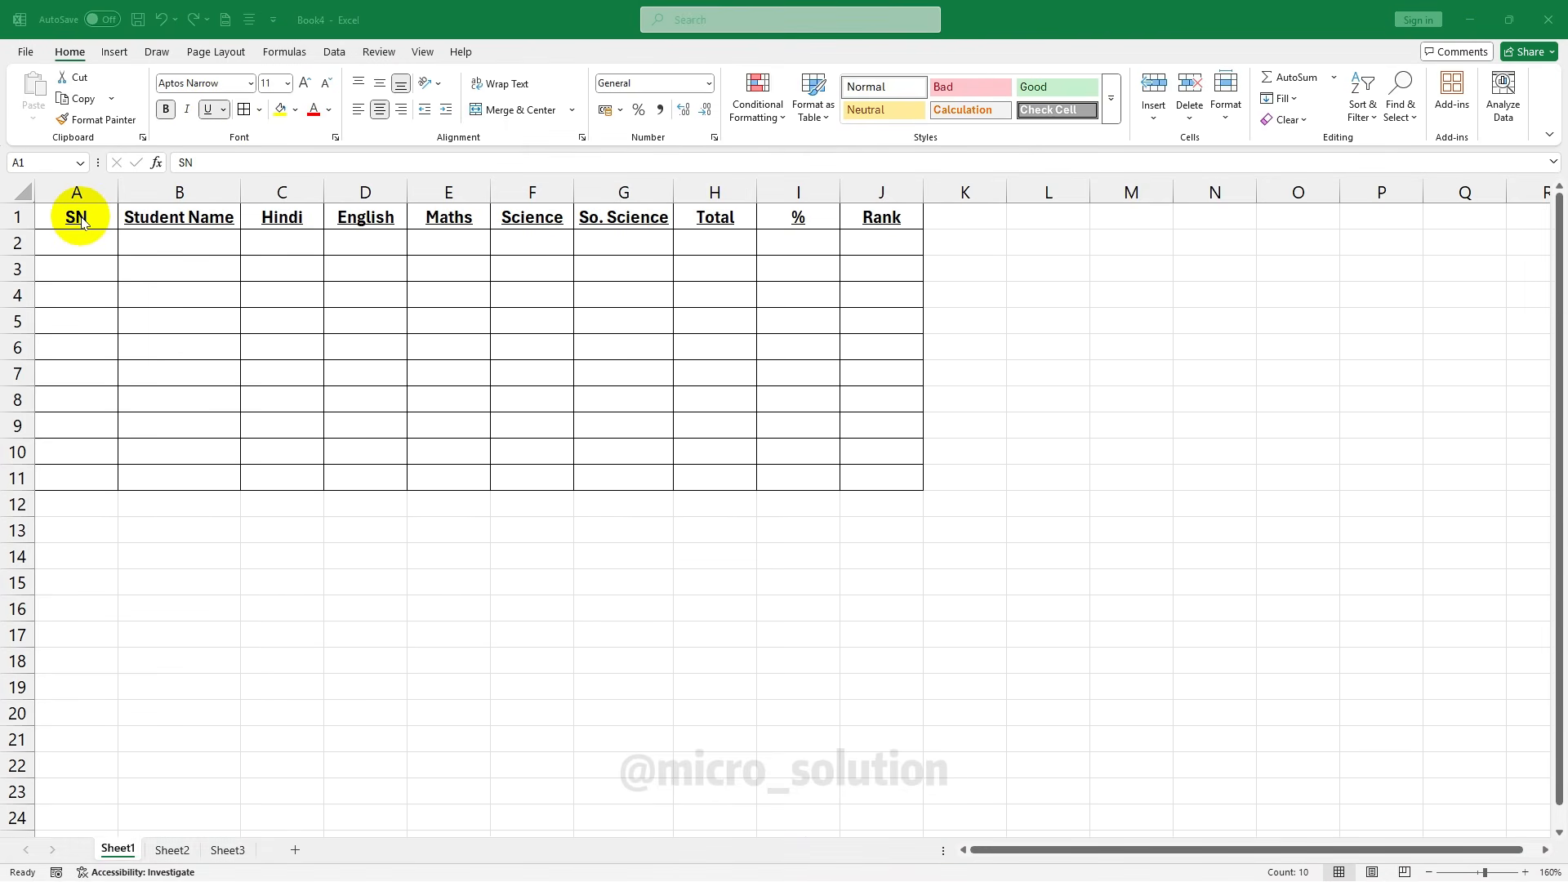
{"action": "left_click", "coordinate": [217, 140]}
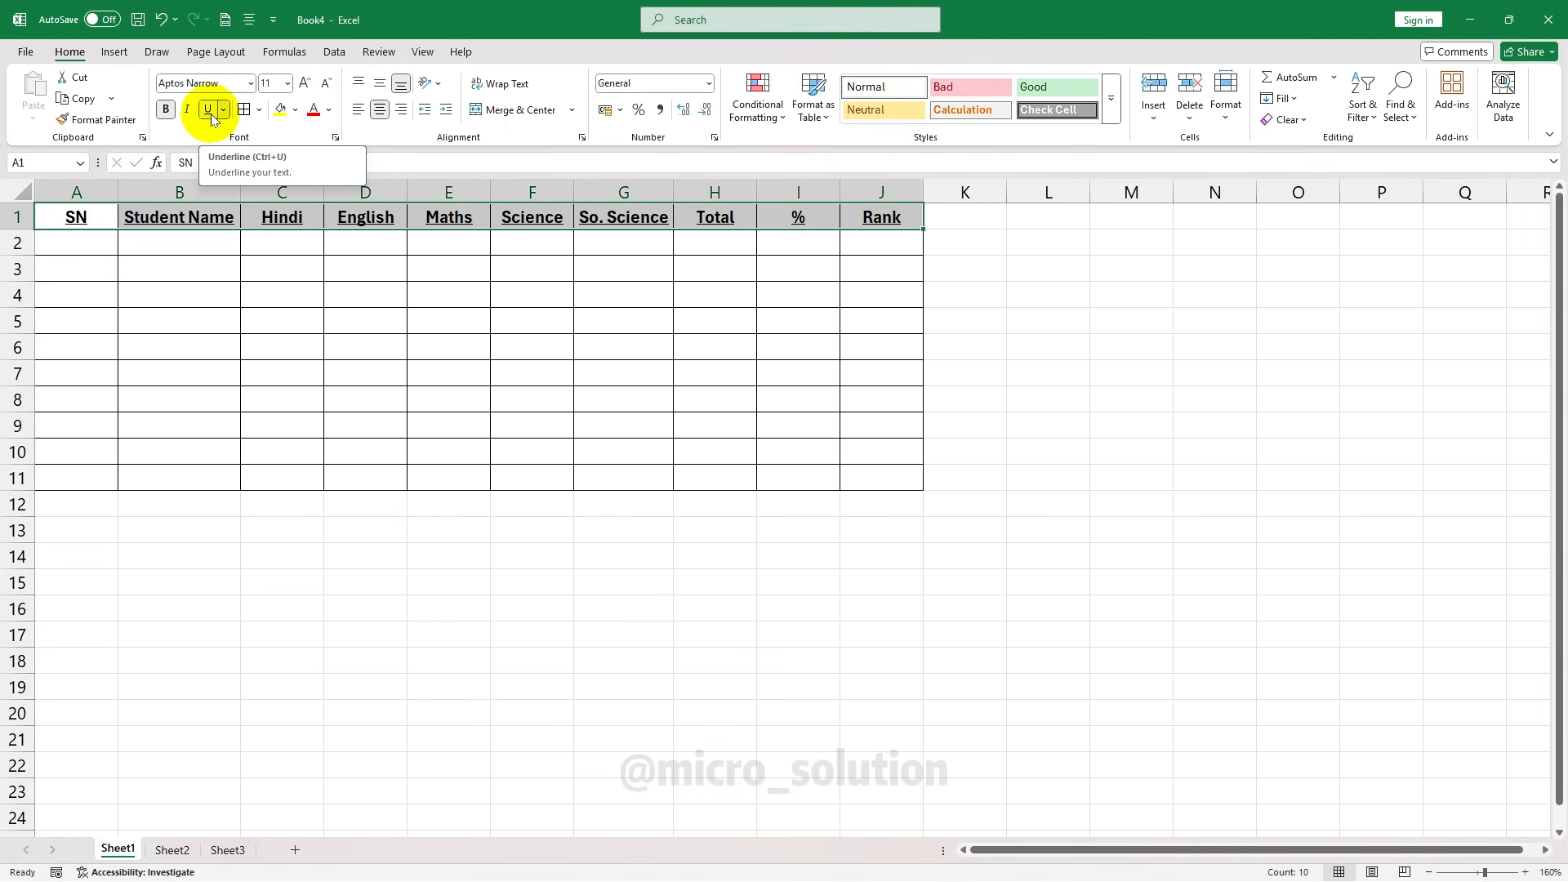
{"action": "left_click", "coordinate": [211, 115]}
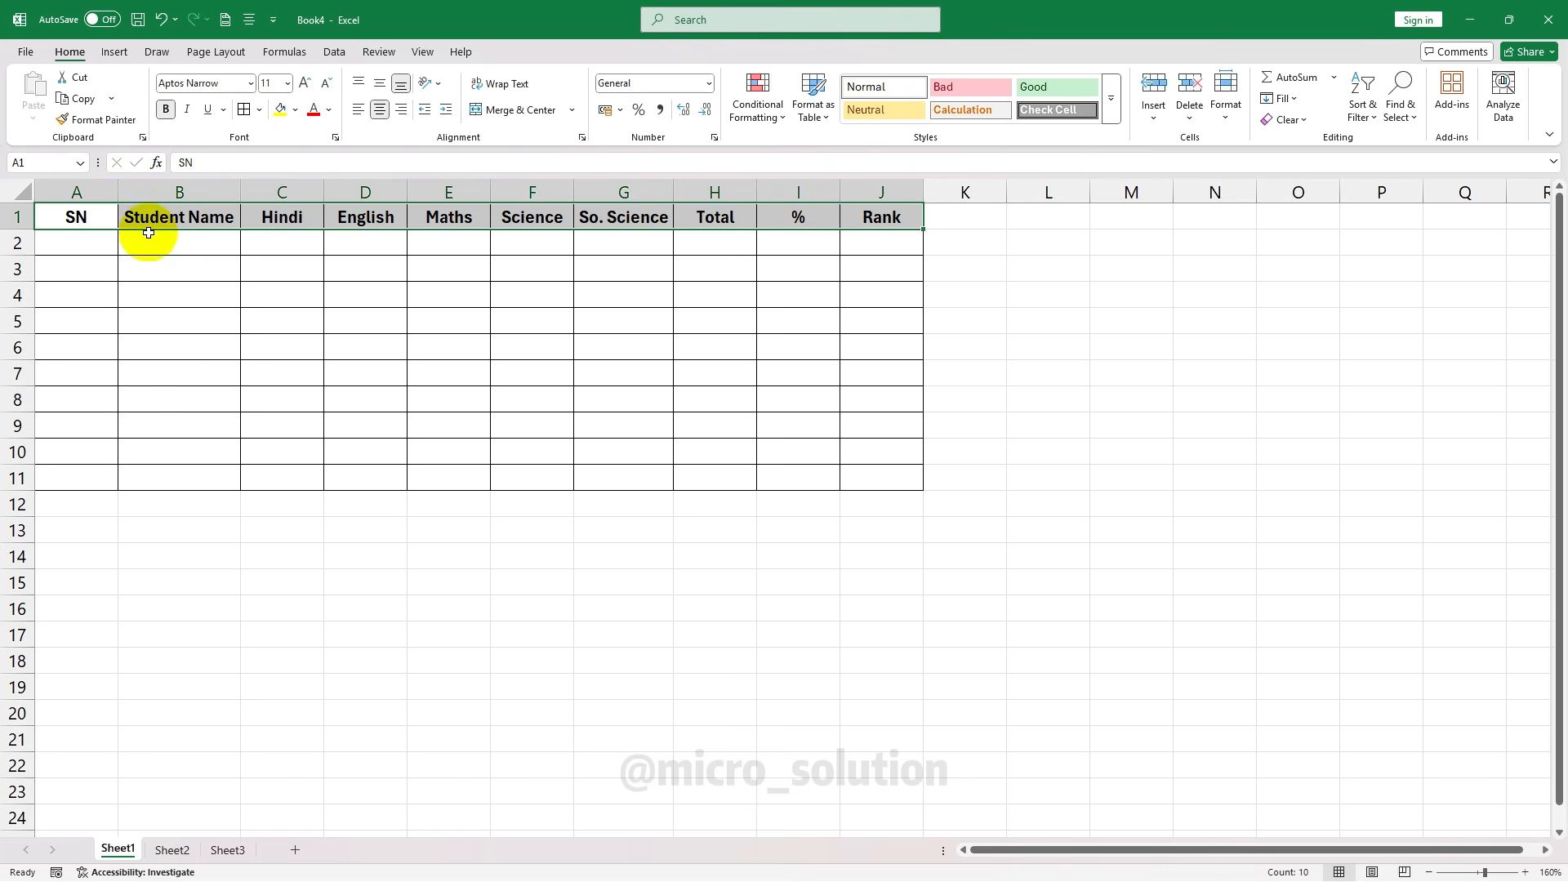
{"action": "left_click_drag", "start_coordinate": [72, 225], "coordinate": [896, 217]}
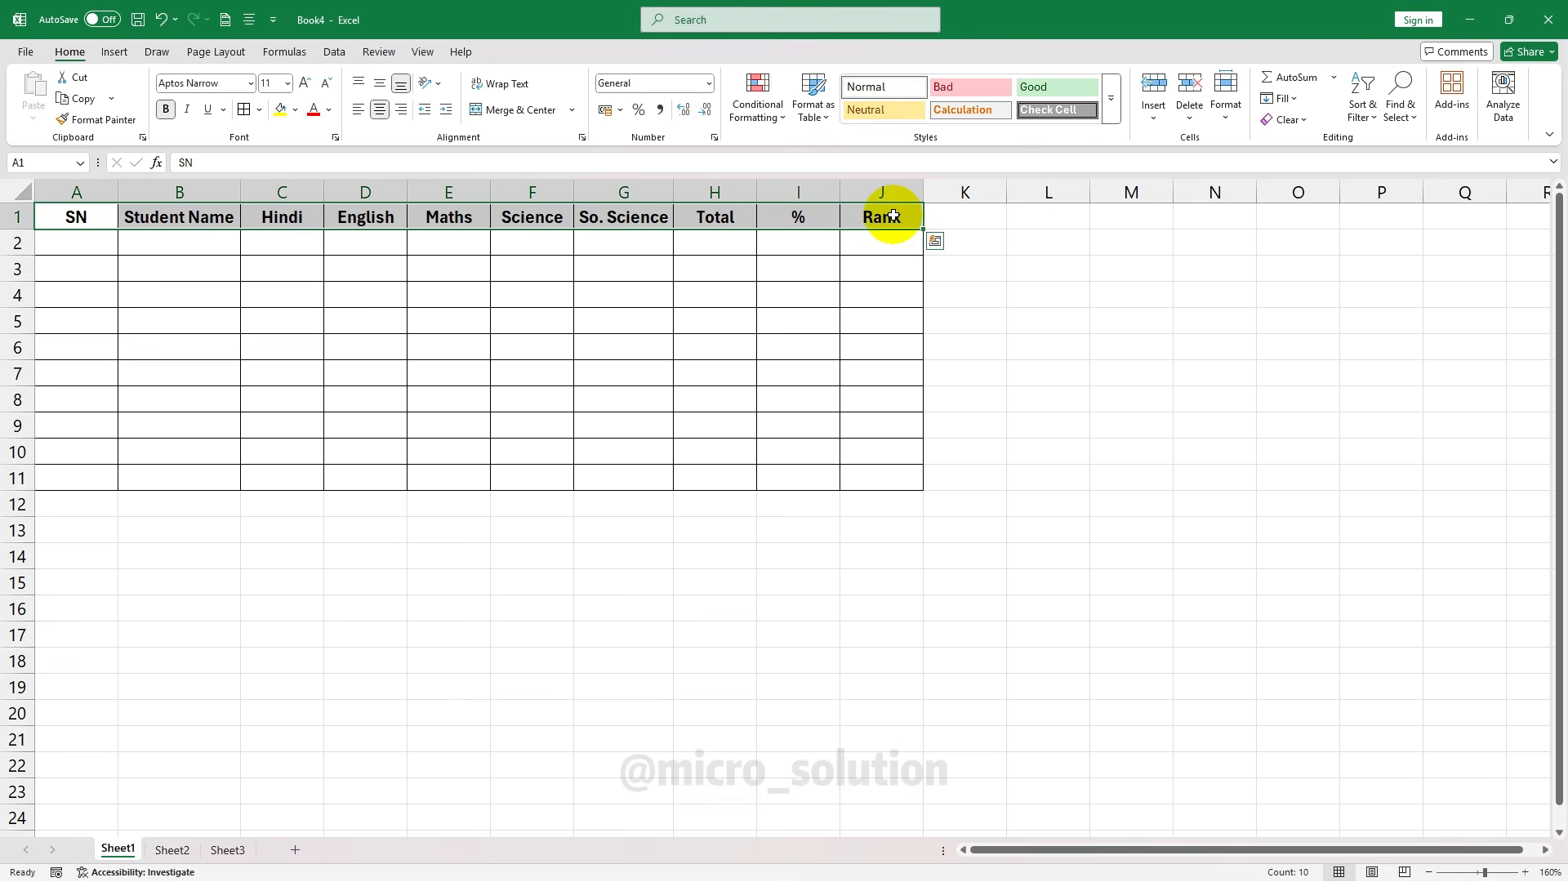
Fill A1:J1 with a light blue theme colour, replacing a briefly tried light orange
{"action": "left_click", "coordinate": [296, 111]}
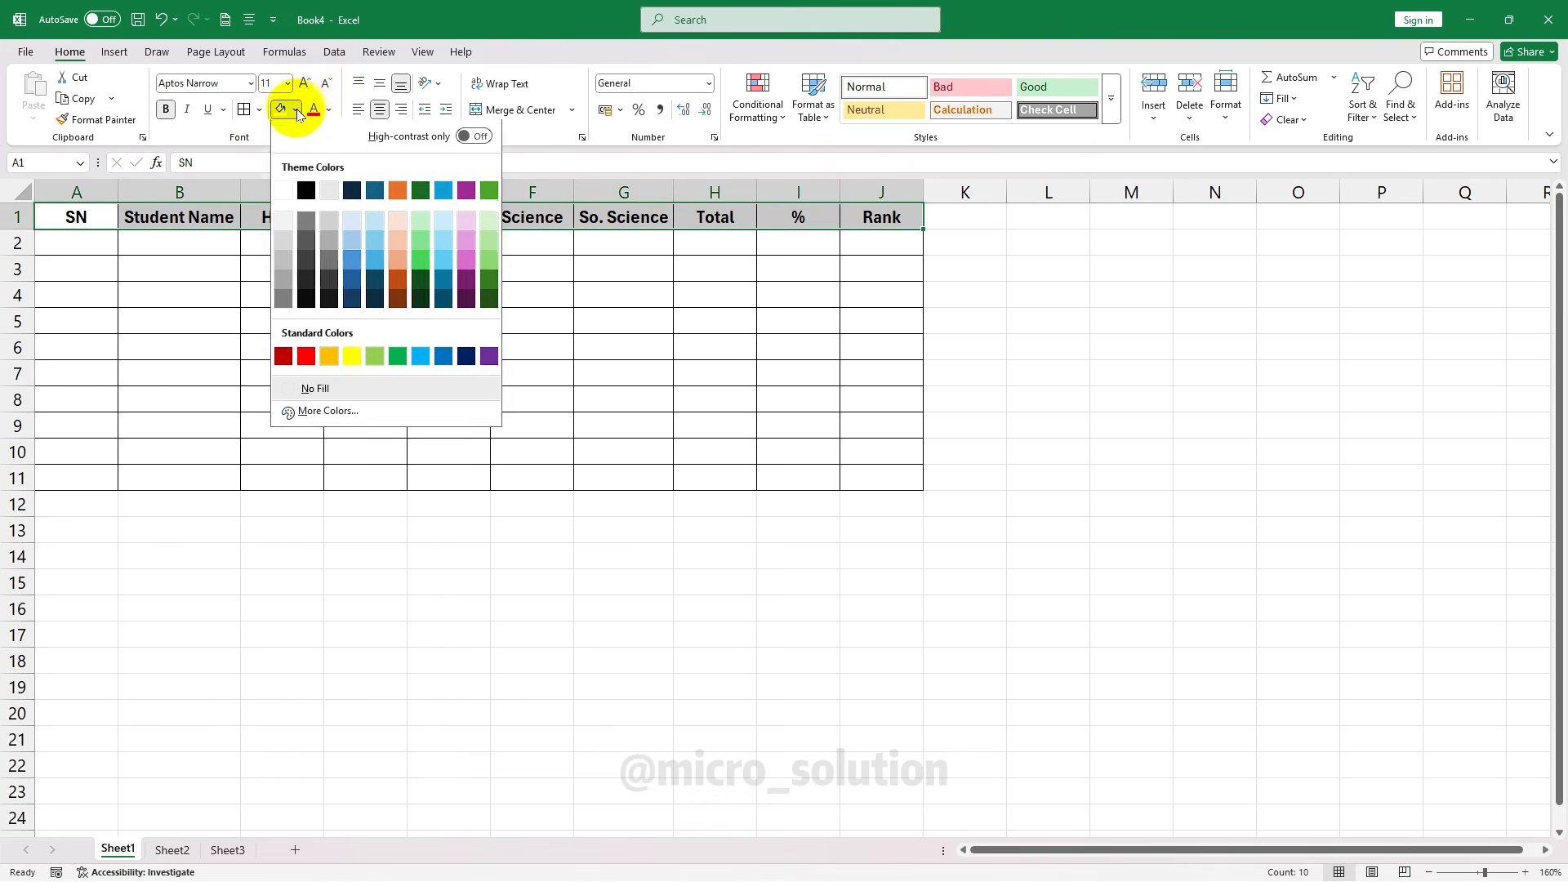
{"action": "left_click", "coordinate": [397, 227]}
{"action": "left_click", "coordinate": [365, 269]}
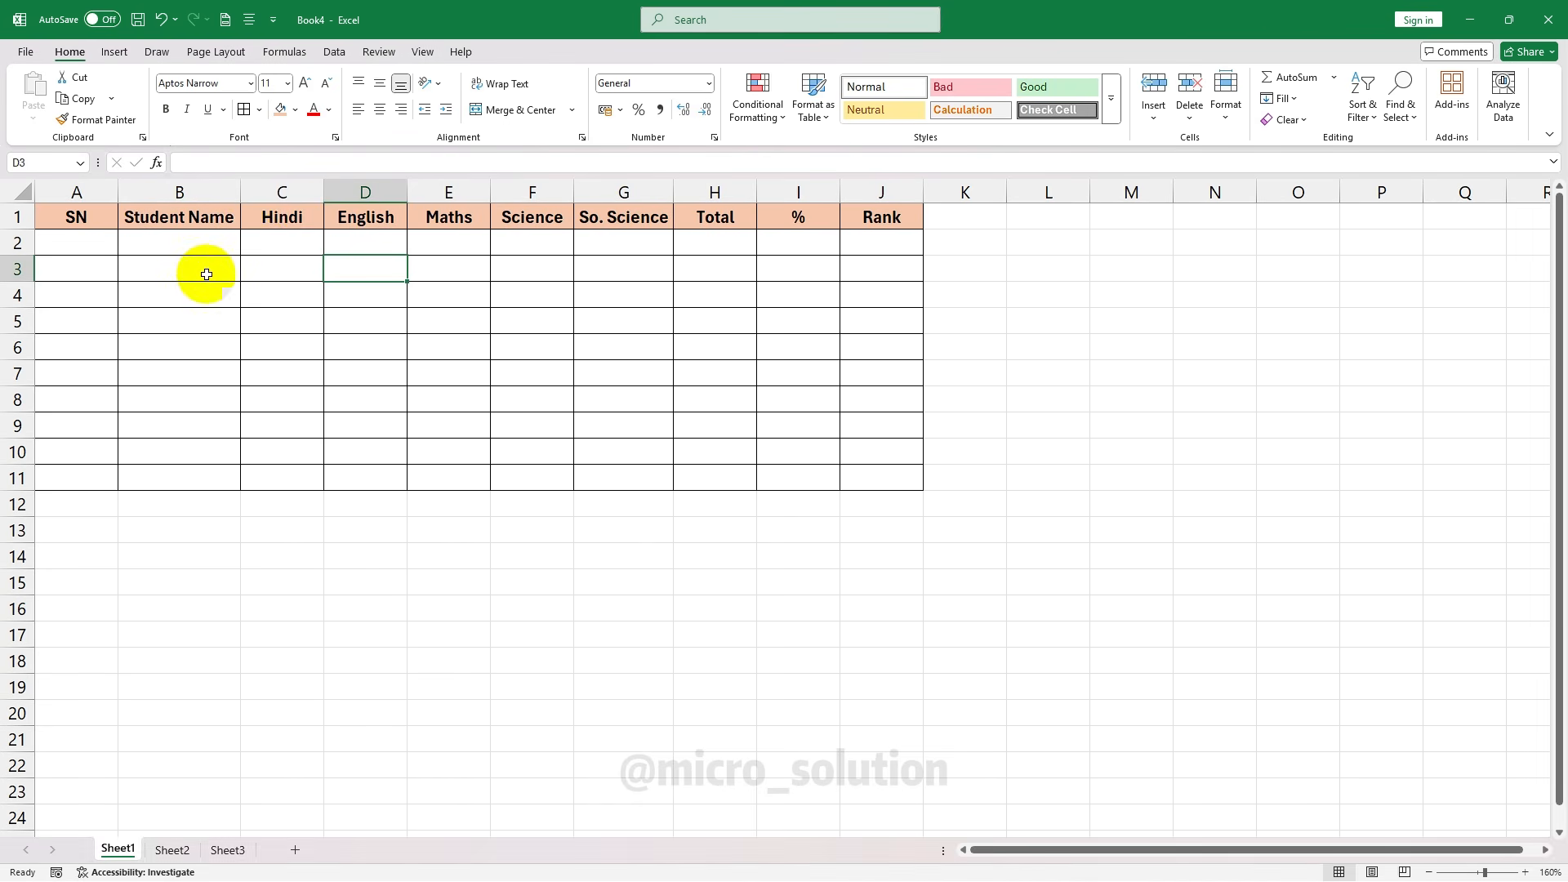
{"action": "left_click_drag", "start_coordinate": [95, 221], "coordinate": [868, 225]}
{"action": "left_click", "coordinate": [295, 109]}
{"action": "left_click", "coordinate": [440, 227]}
{"action": "left_click", "coordinate": [448, 347]}
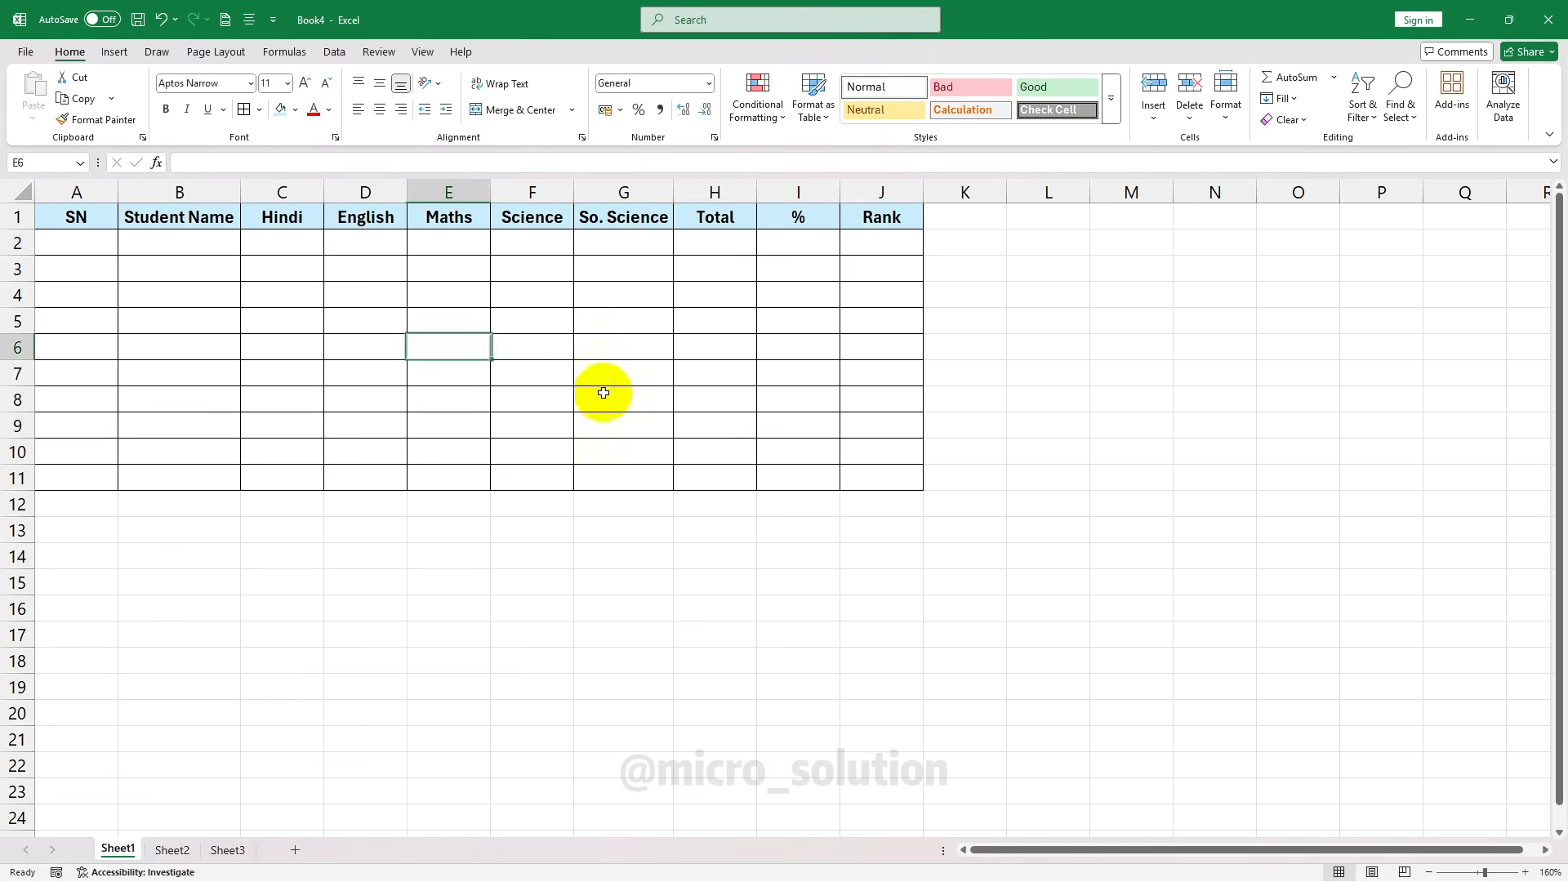
{"action": "left_click", "coordinate": [98, 236]}
{"action": "left_click_drag", "start_coordinate": [98, 236], "coordinate": [634, 245]}
{"action": "left_click", "coordinate": [560, 339]}
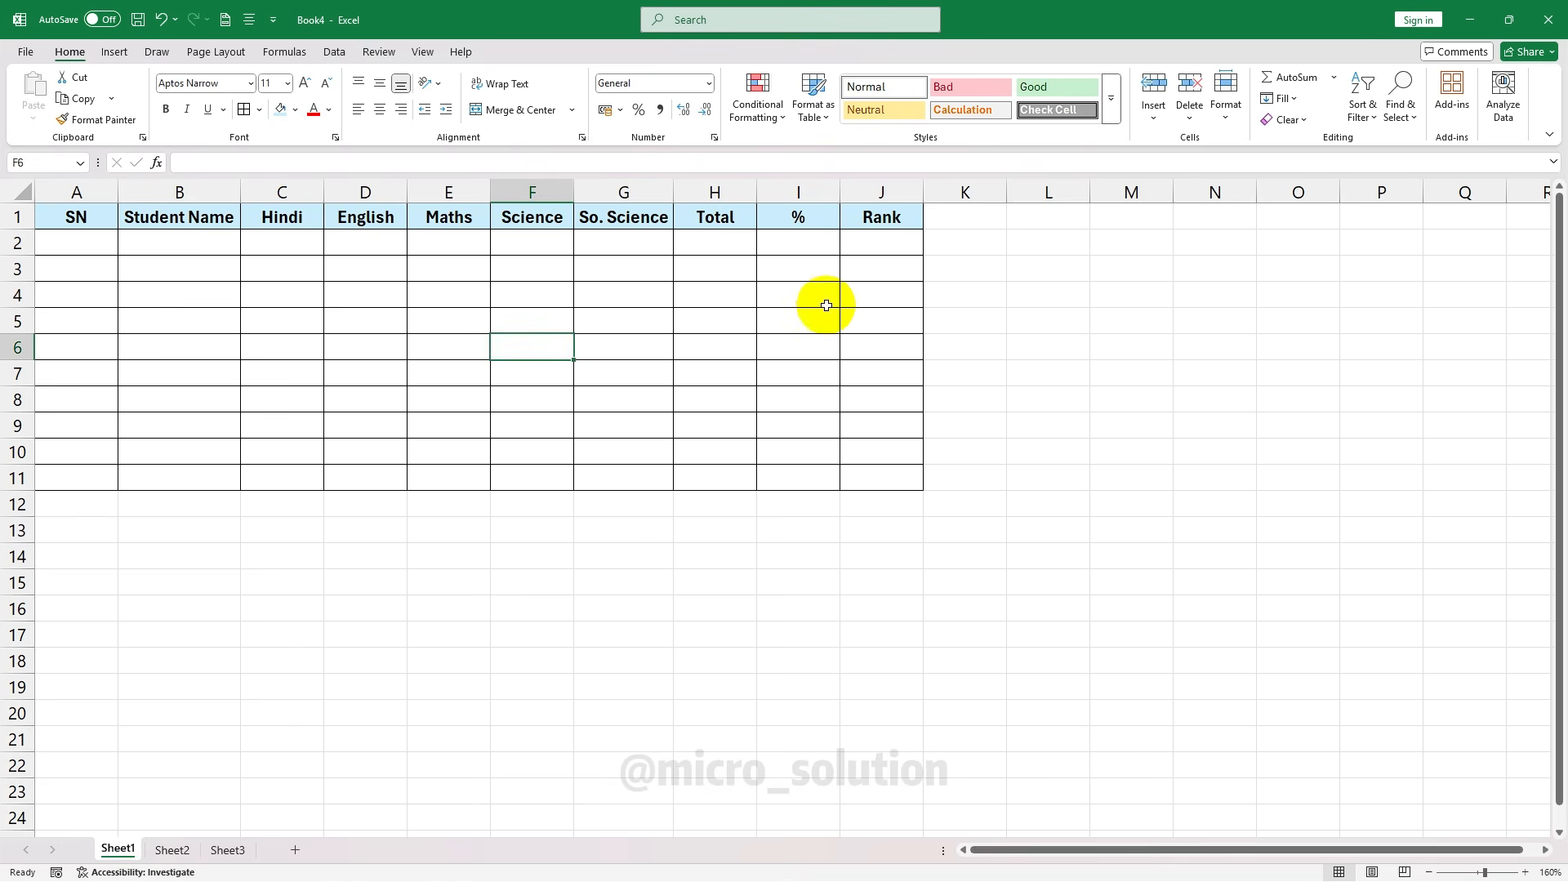
{"action": "left_click_drag", "start_coordinate": [49, 216], "coordinate": [877, 216]}
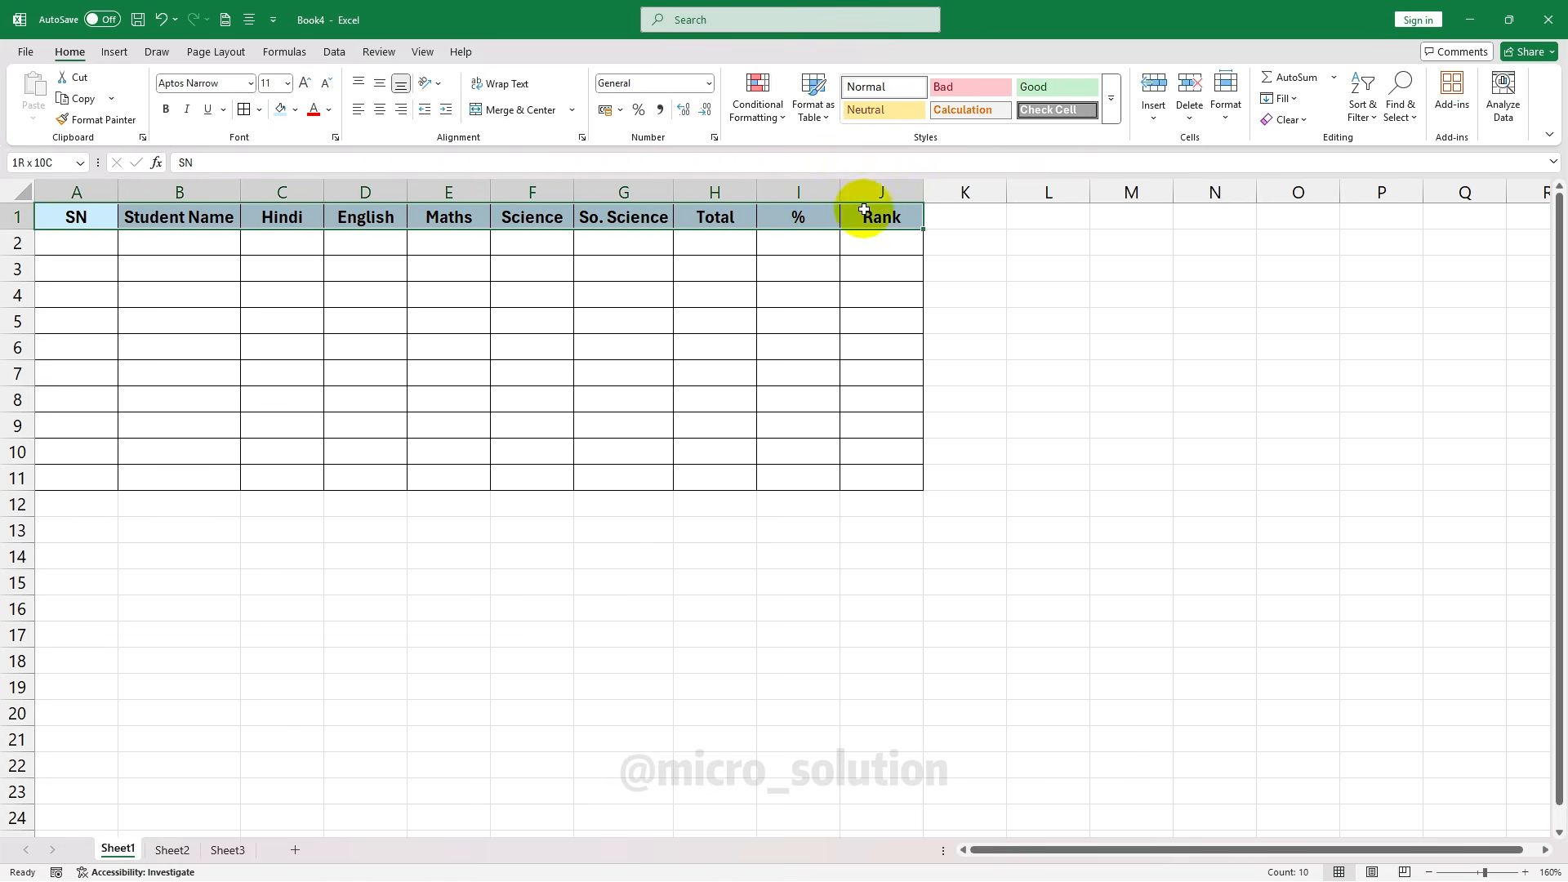
Drag row 1's bottom edge down for a taller header, keeping Aptos Narrow at size 11
{"action": "left_click", "coordinate": [251, 83]}
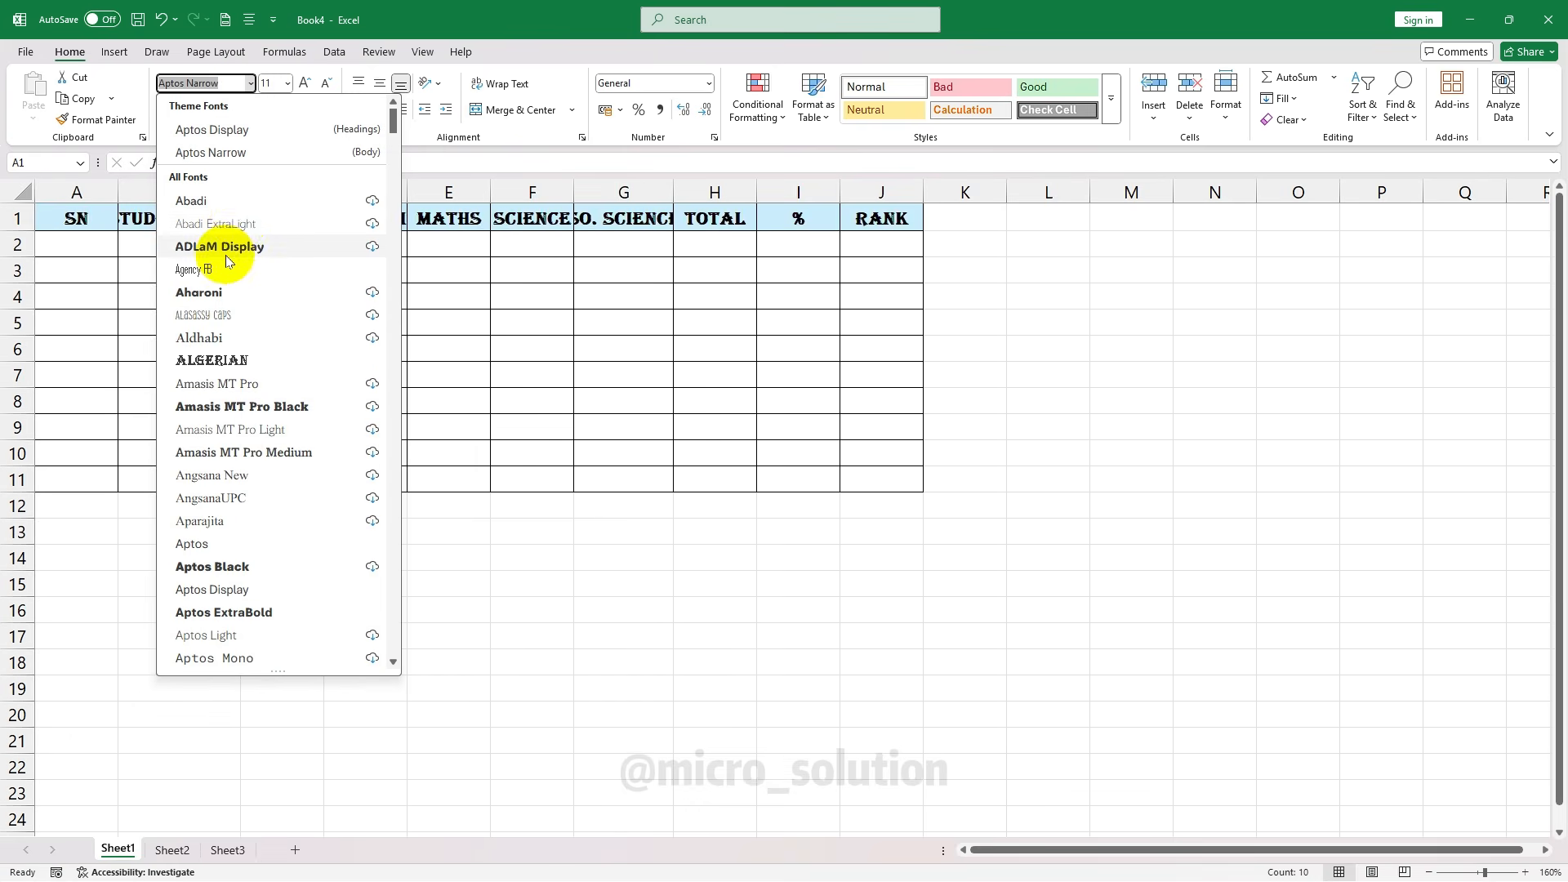
{"action": "scroll", "coordinate": [236, 286], "scroll_direction": "down", "scroll_amount": 6}
{"action": "scroll", "coordinate": [261, 561], "scroll_direction": "down", "scroll_amount": 3}
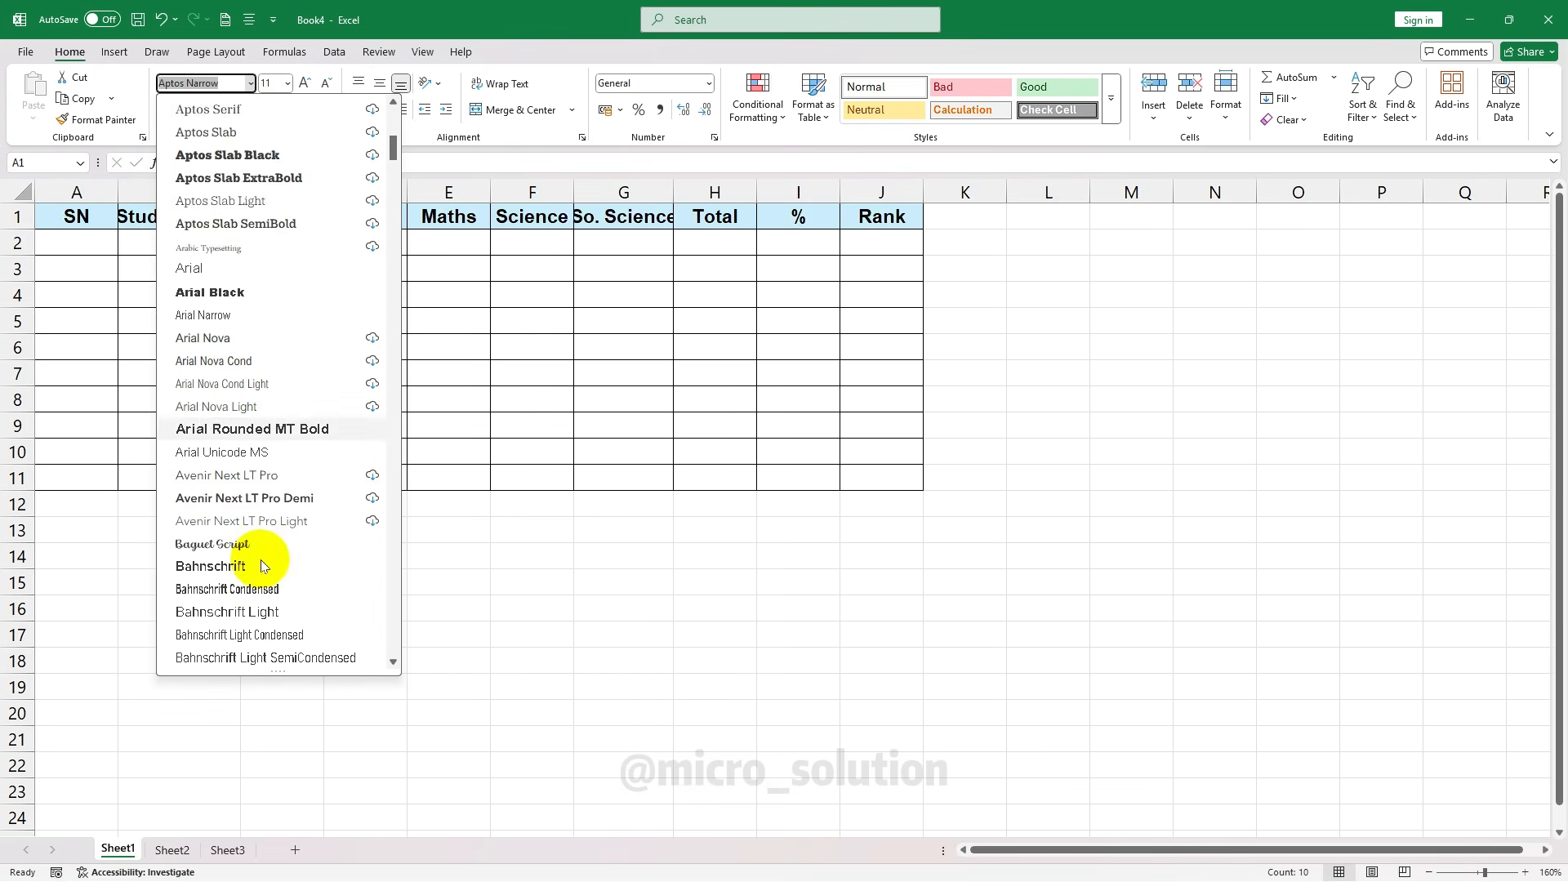
{"action": "scroll", "coordinate": [254, 436], "scroll_direction": "up", "scroll_amount": 9}
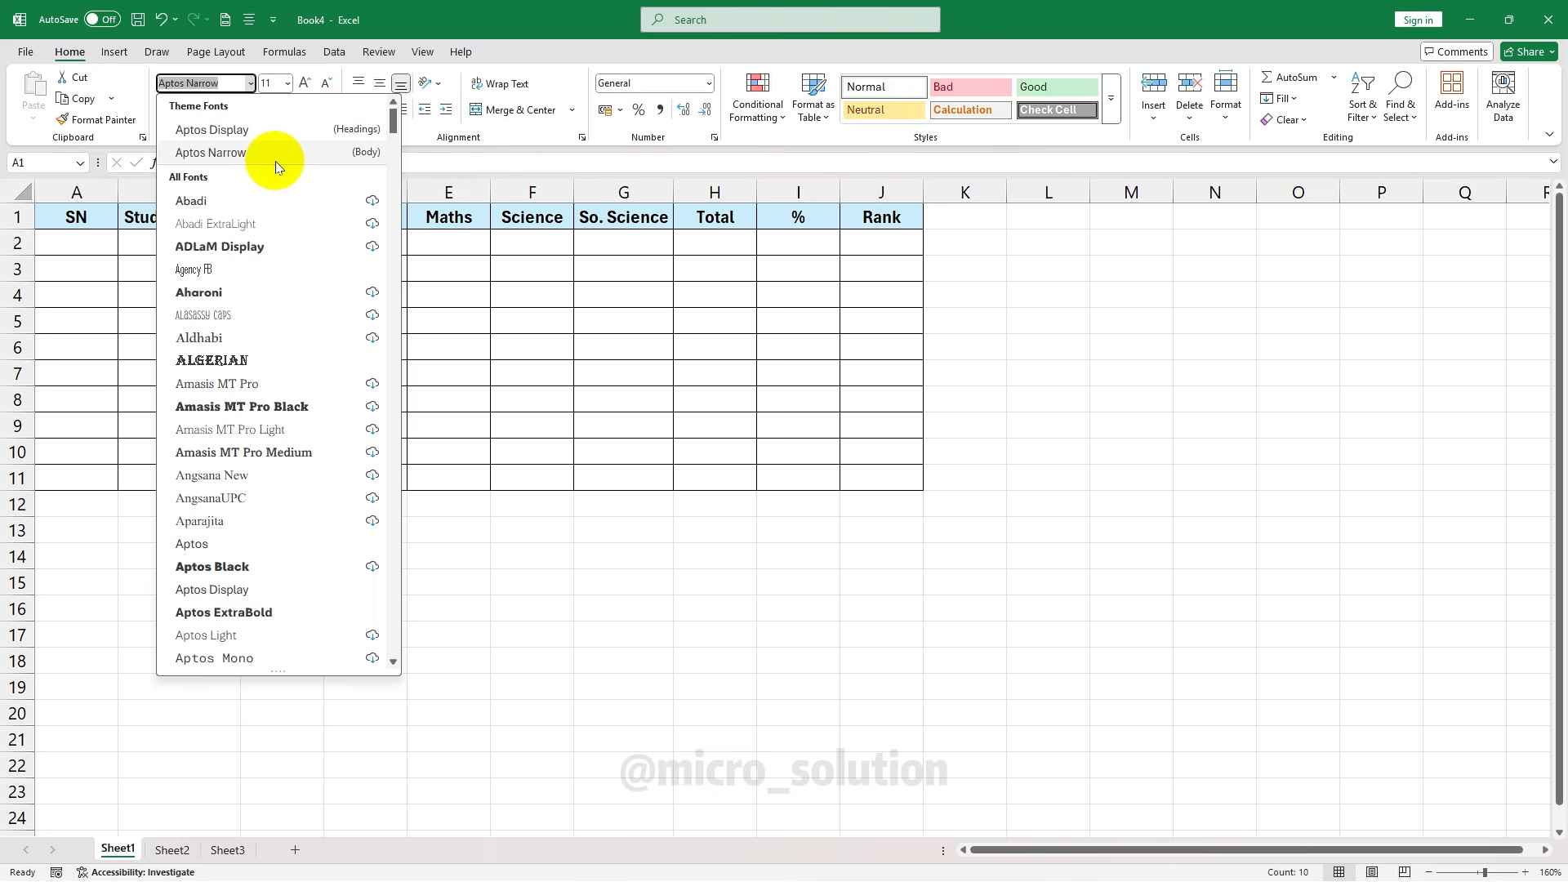
{"action": "left_click", "coordinate": [252, 153]}
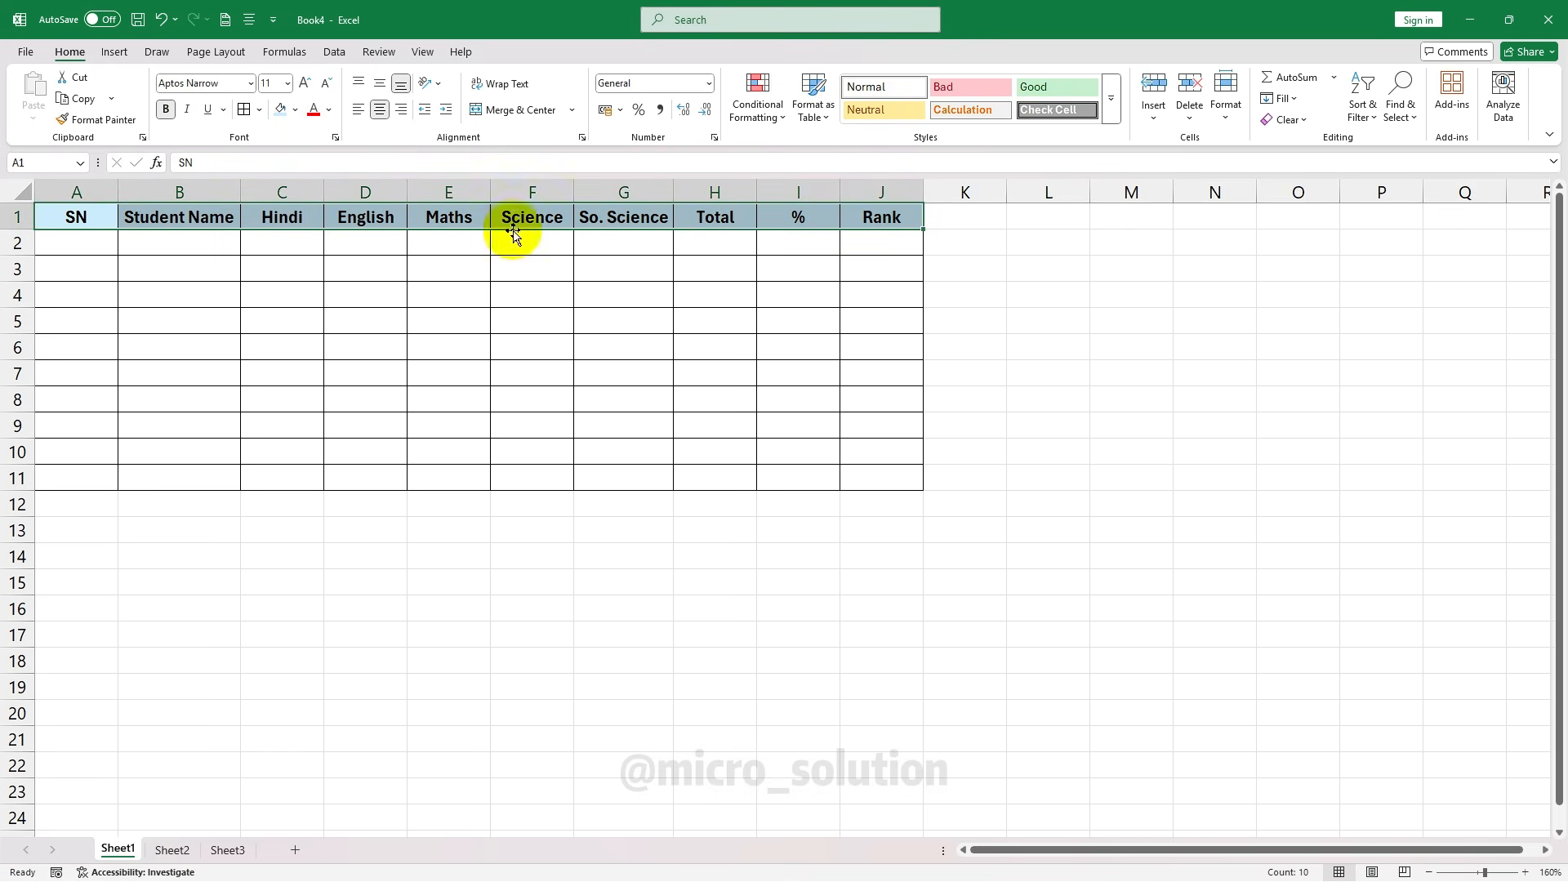
{"action": "left_click", "coordinate": [306, 84]}
{"action": "left_click", "coordinate": [306, 84]}
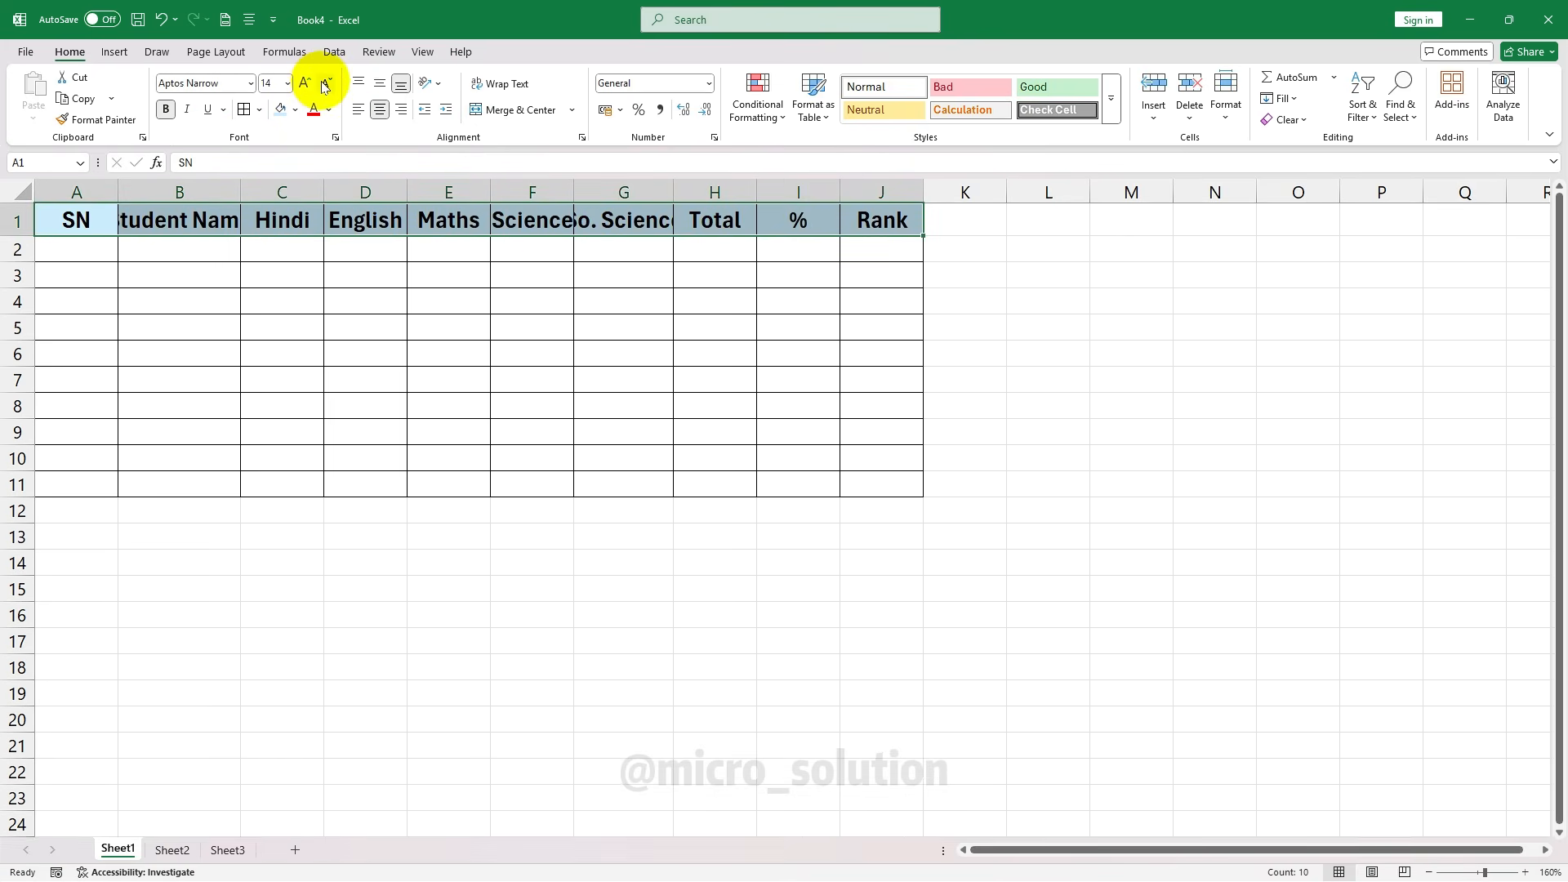
{"action": "left_click", "coordinate": [325, 84]}
{"action": "left_click", "coordinate": [325, 84]}
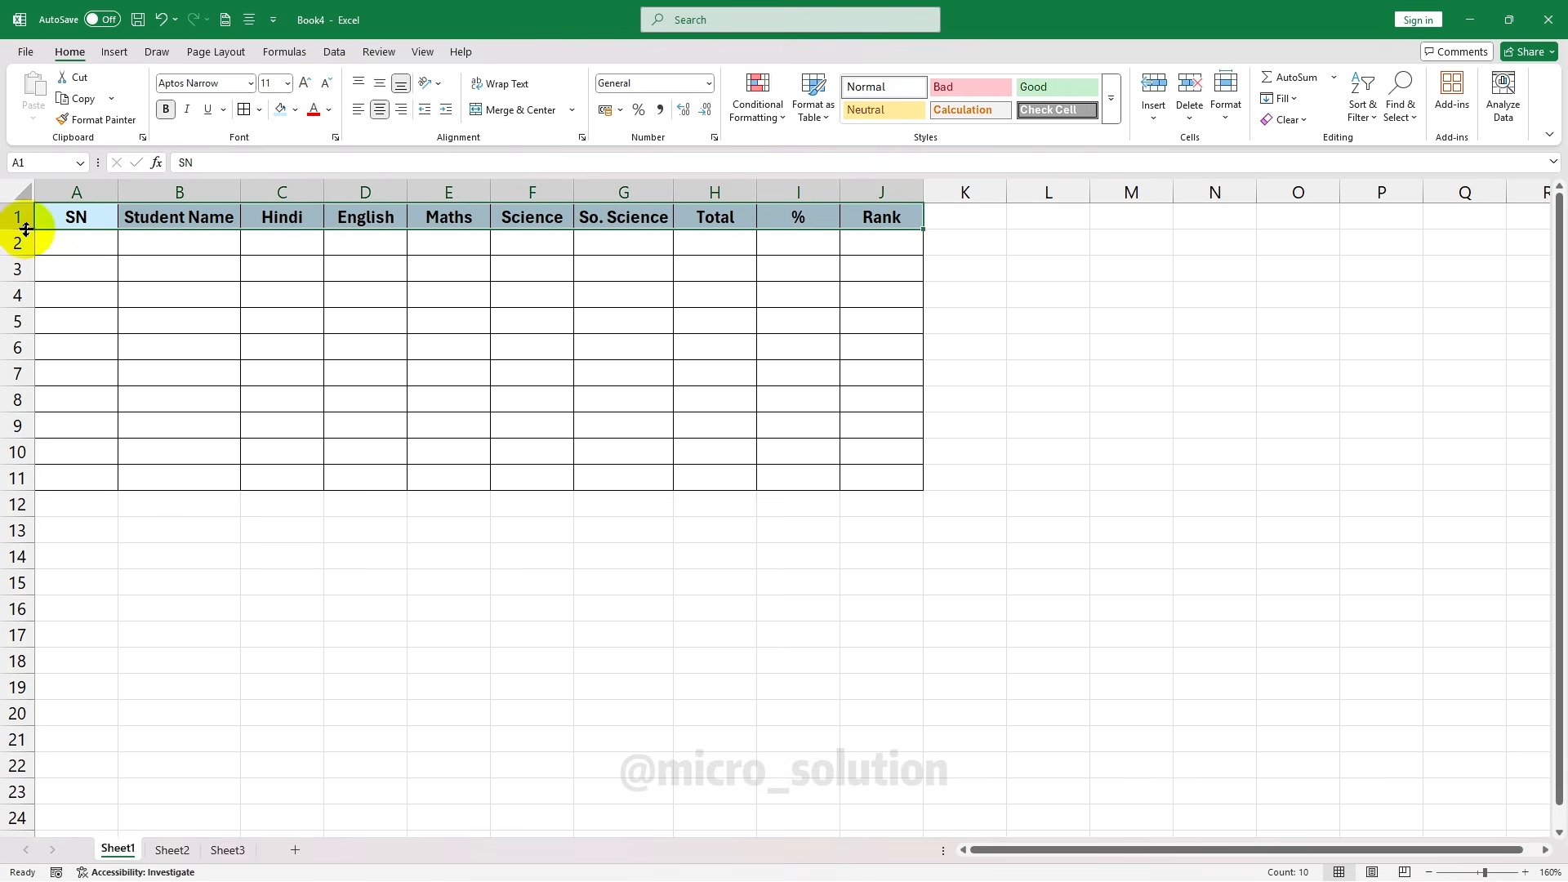
{"action": "left_click_drag", "start_coordinate": [26, 235], "coordinate": [26, 239]}
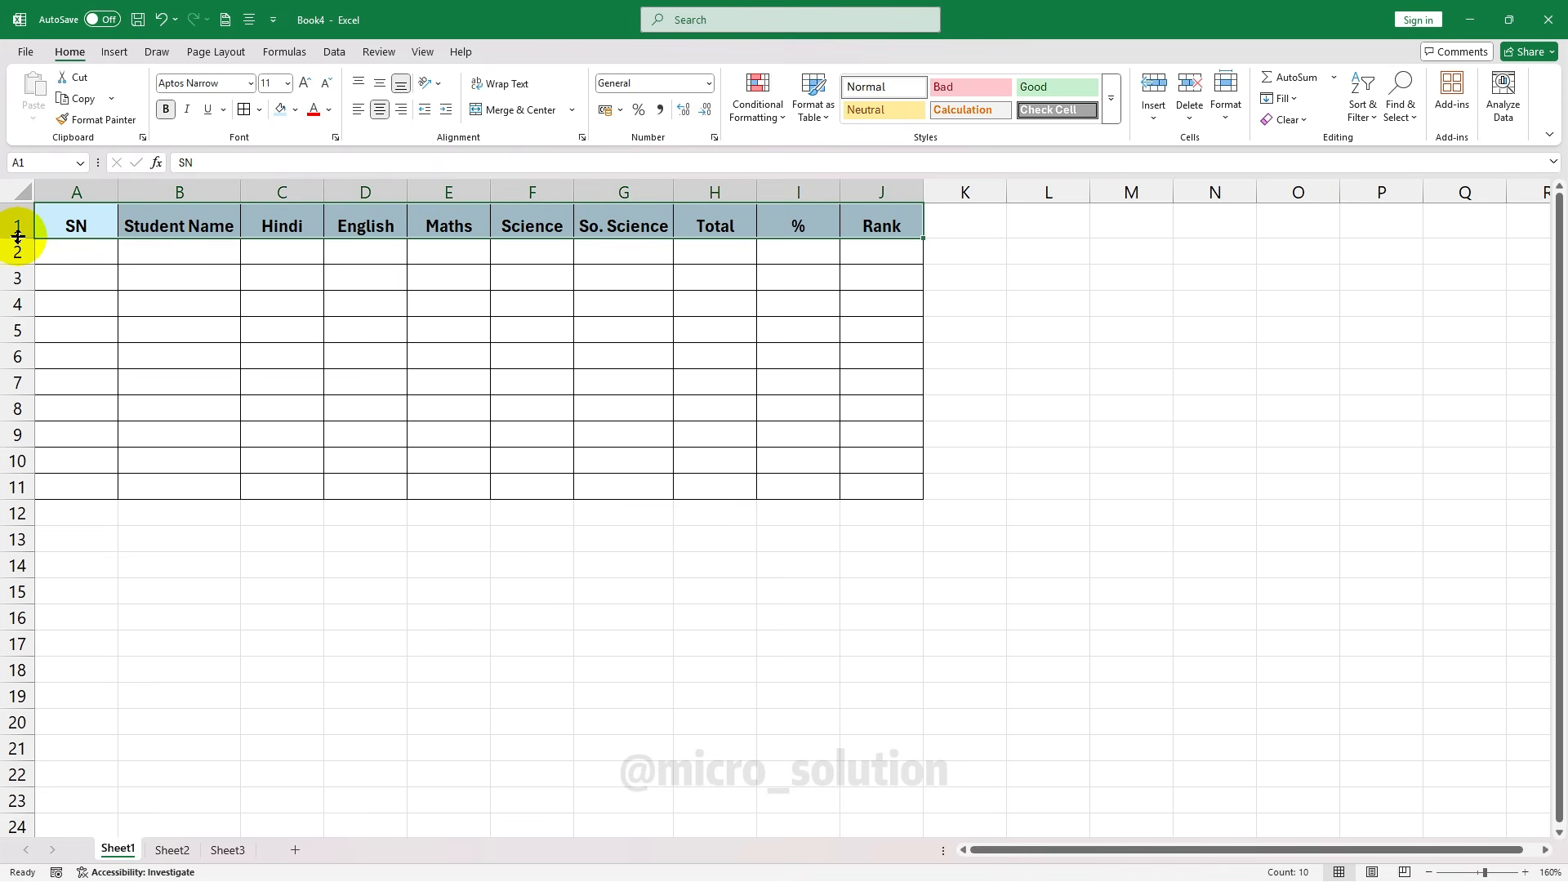
{"action": "left_click_drag", "start_coordinate": [18, 237], "coordinate": [18, 245]}
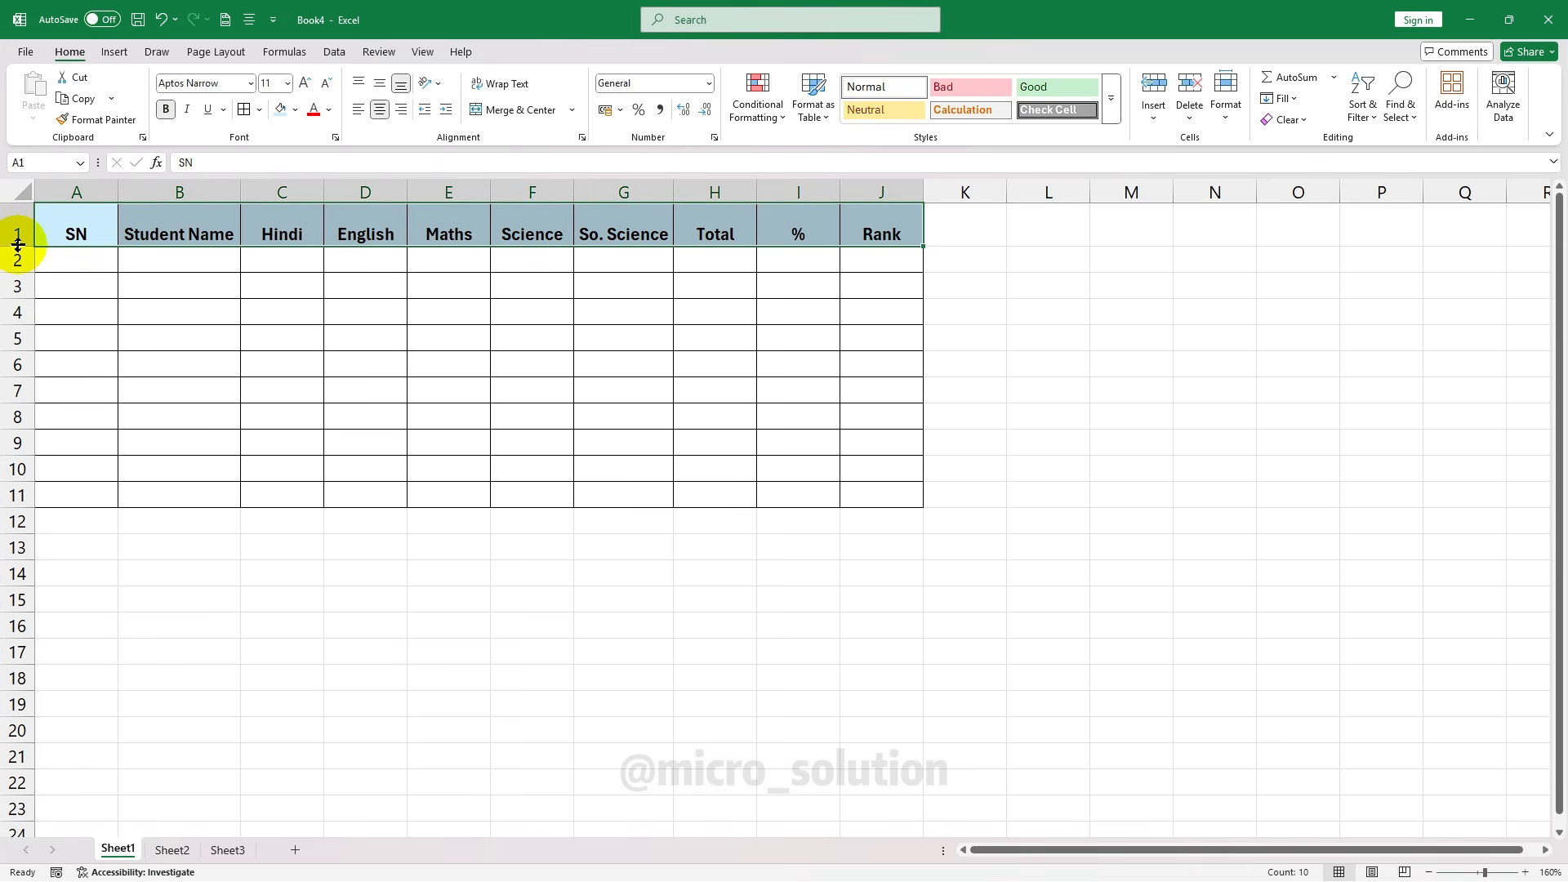
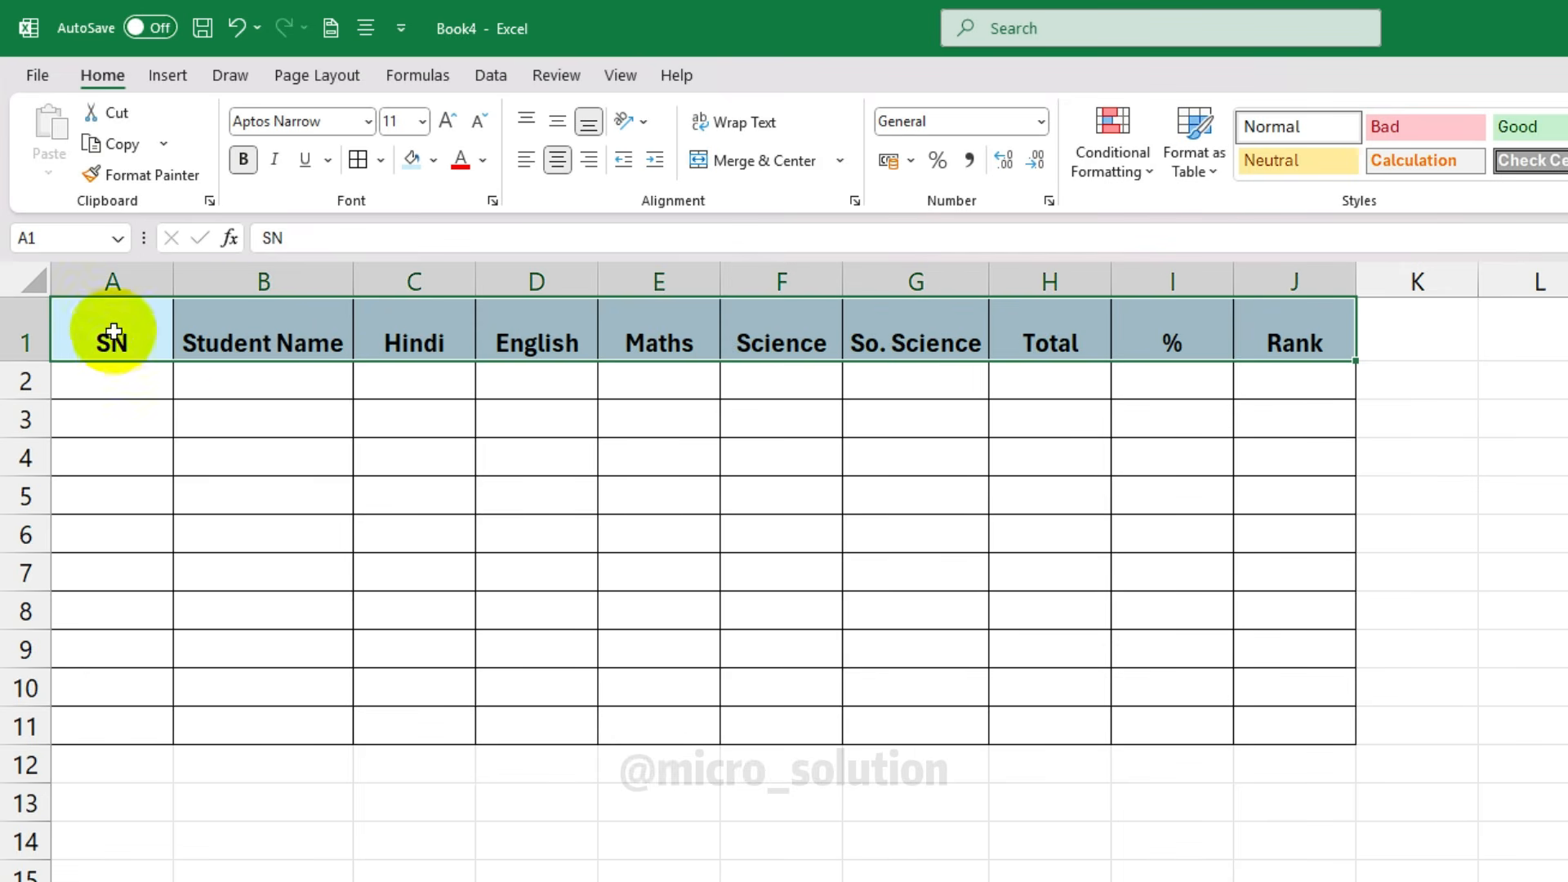
Middle-align the A1:J1 header labels after briefly trying Top Align, then drag row 1 slightly taller
{"action": "left_click", "coordinate": [561, 126]}
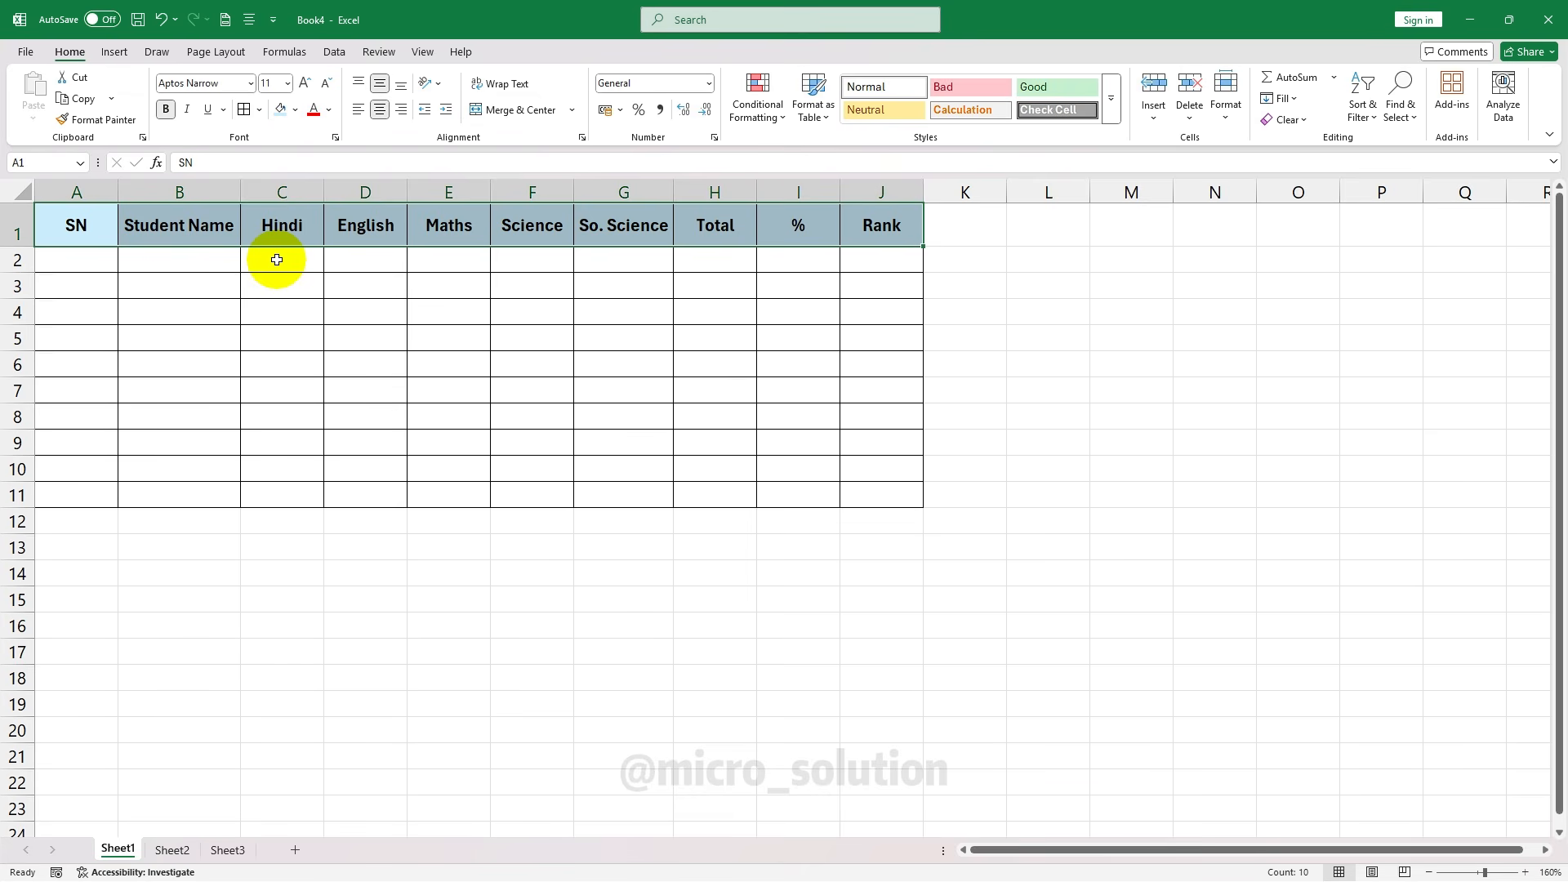
{"action": "left_click", "coordinate": [358, 83]}
{"action": "left_click", "coordinate": [380, 82]}
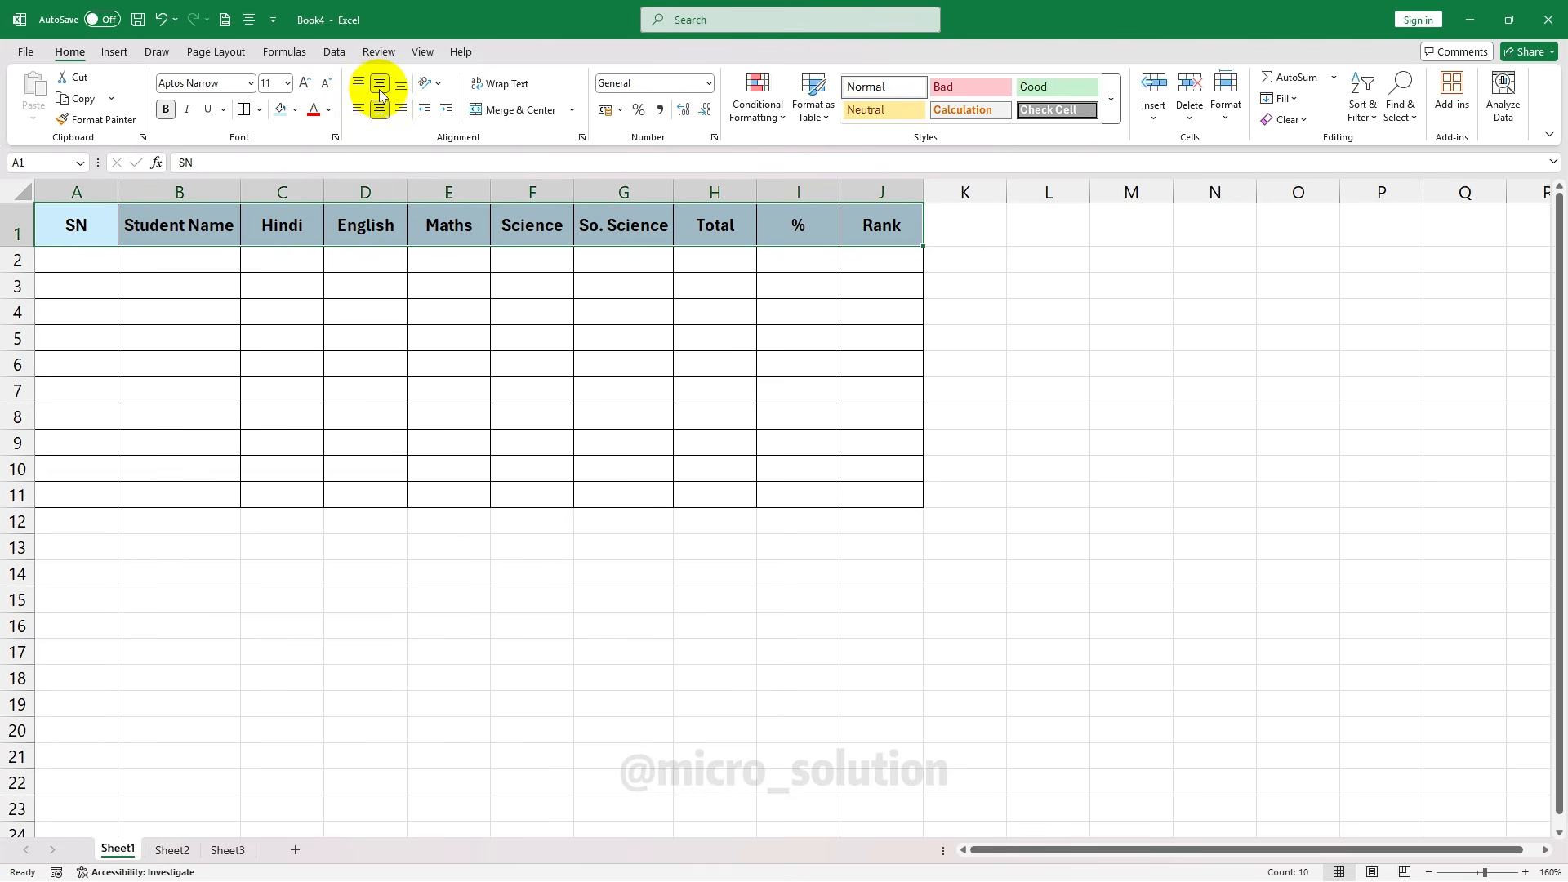
{"action": "double_click", "coordinate": [23, 245]}
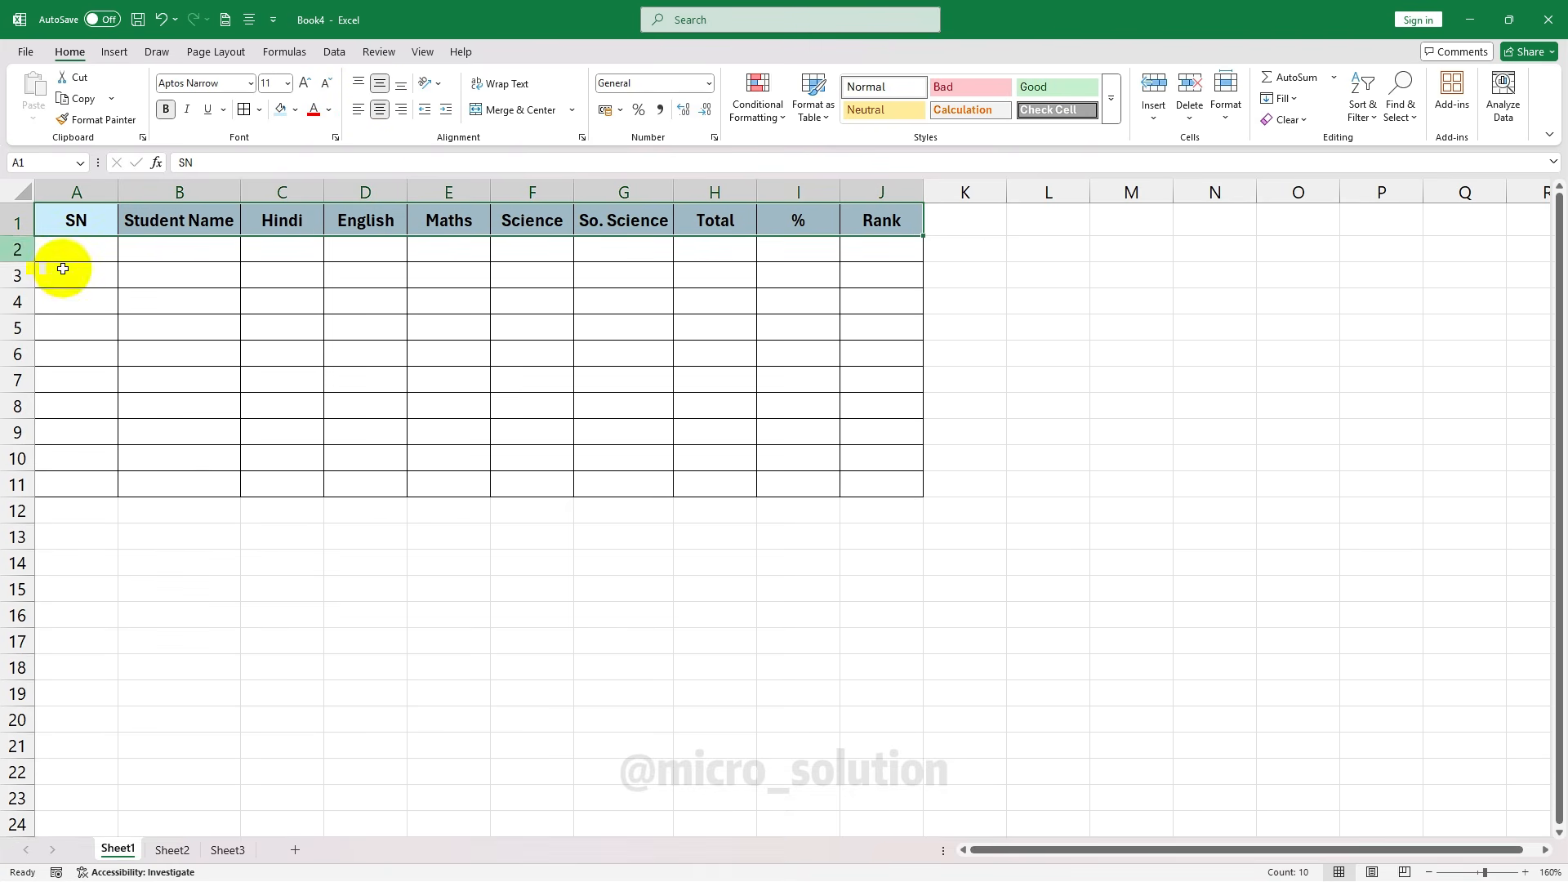
{"action": "left_click_drag", "start_coordinate": [25, 236], "coordinate": [27, 260]}
{"action": "left_click", "coordinate": [427, 83]}
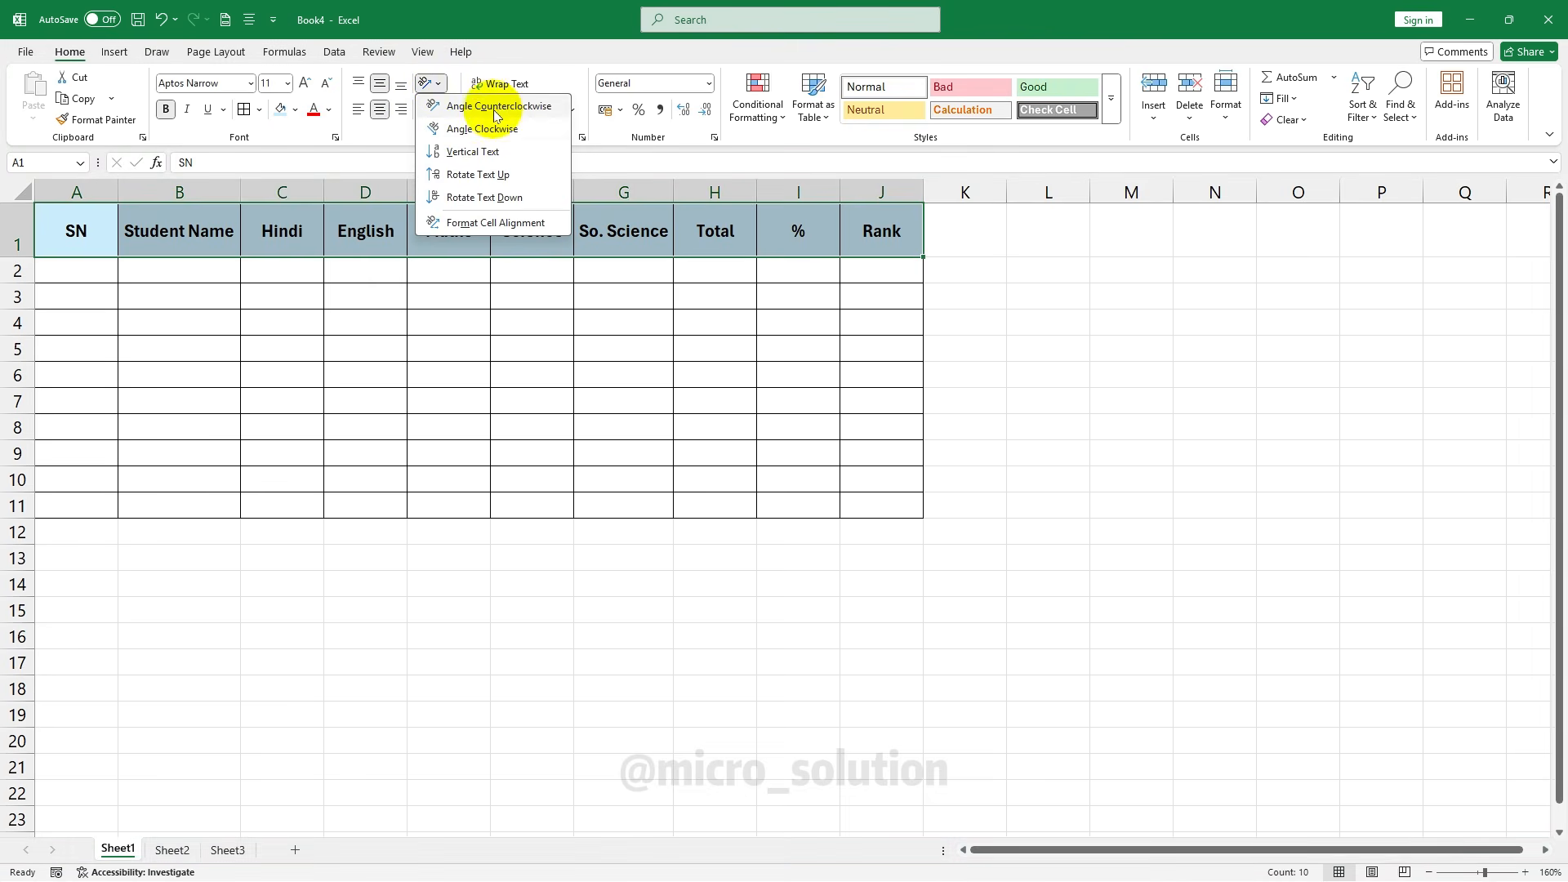
{"action": "left_click", "coordinate": [457, 106]}
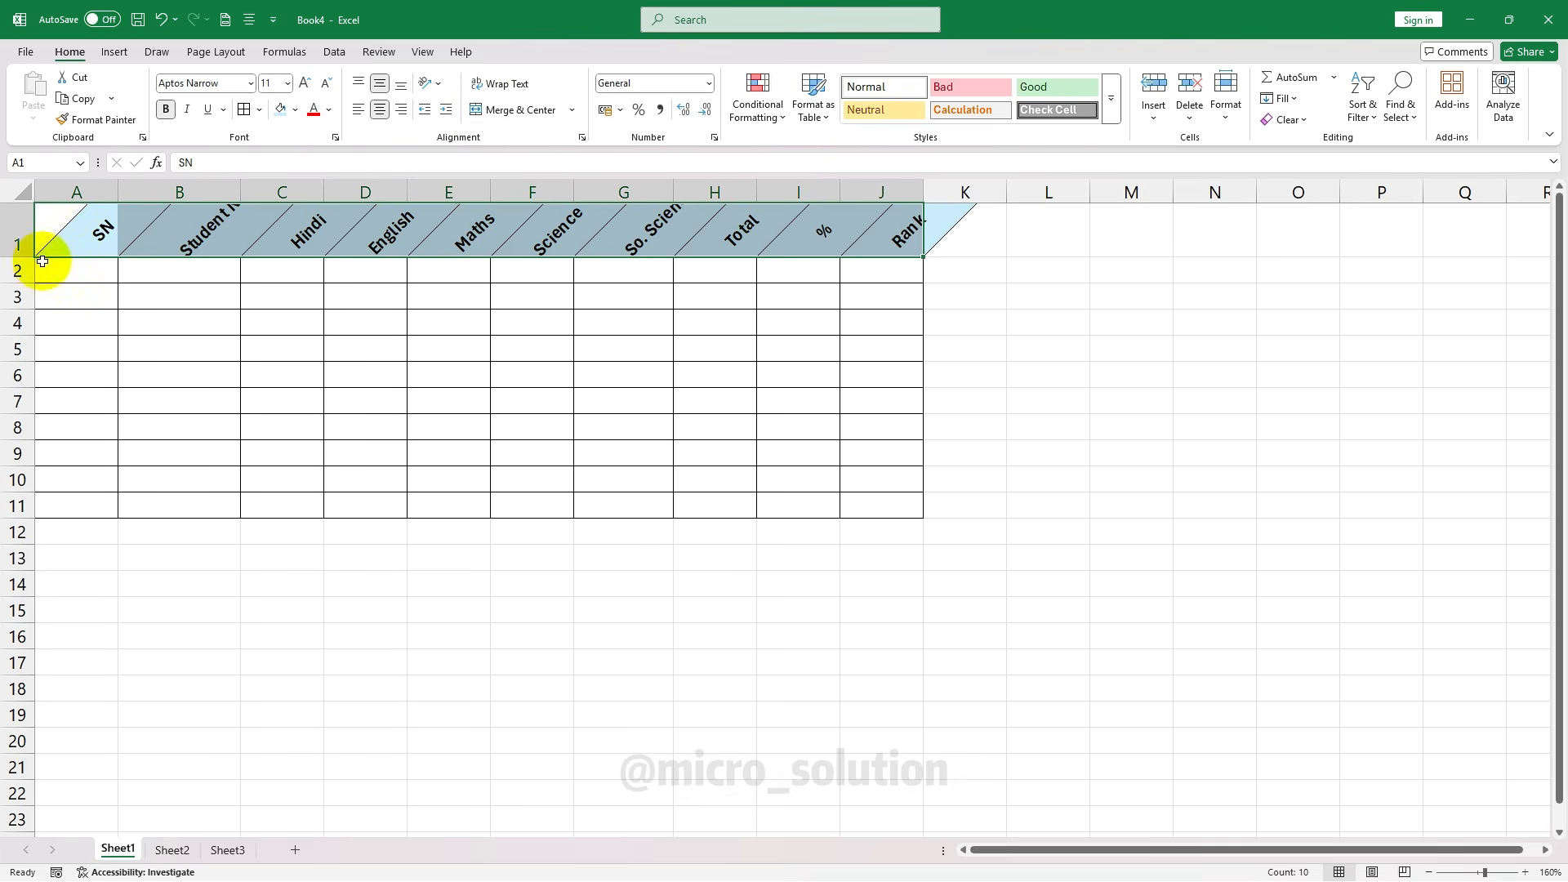
{"action": "left_click_drag", "start_coordinate": [17, 257], "coordinate": [17, 275]}
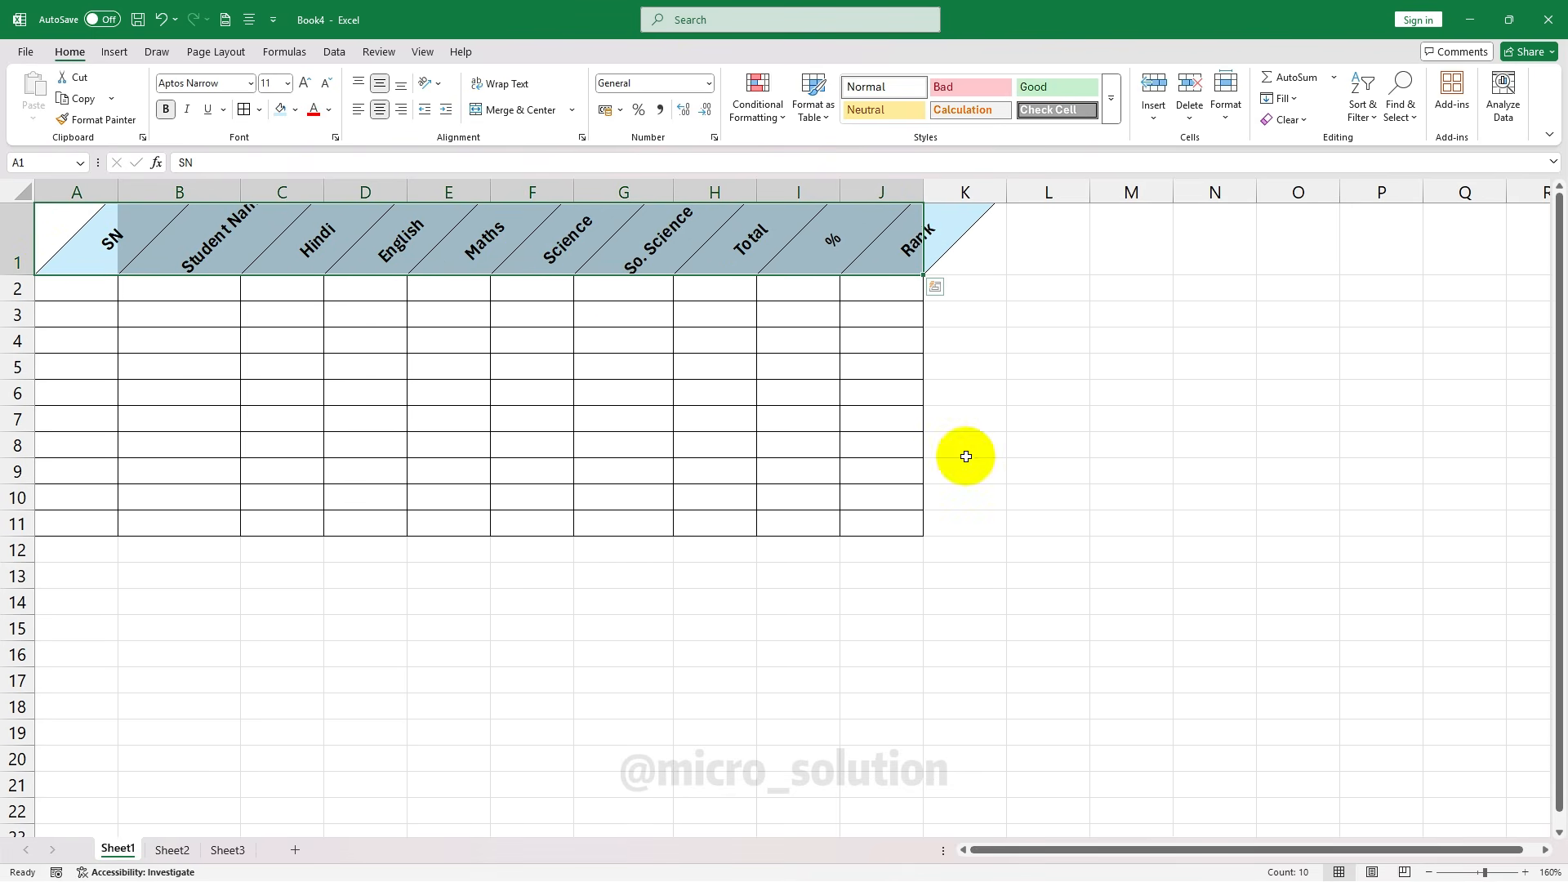
{"action": "key", "text": "ctrl+z"}
{"action": "key", "text": "ctrl+z"}
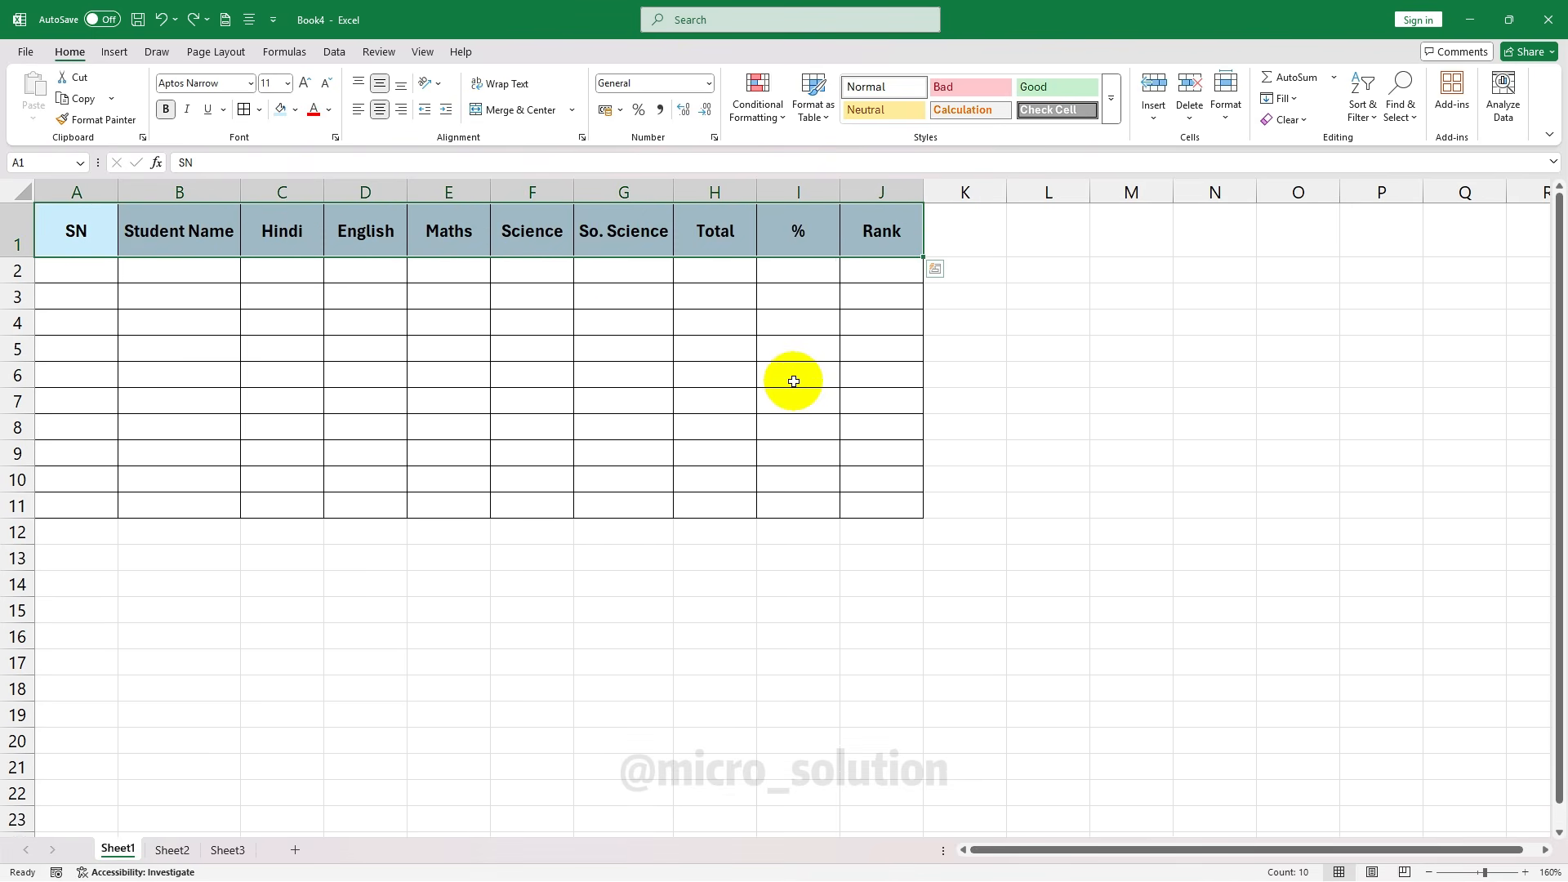
{"action": "left_click", "coordinate": [160, 21]}
Undo the extra row height, then try a narrower column B with 'Student Name' wrapped in a taller row 1
{"action": "left_click", "coordinate": [161, 23]}
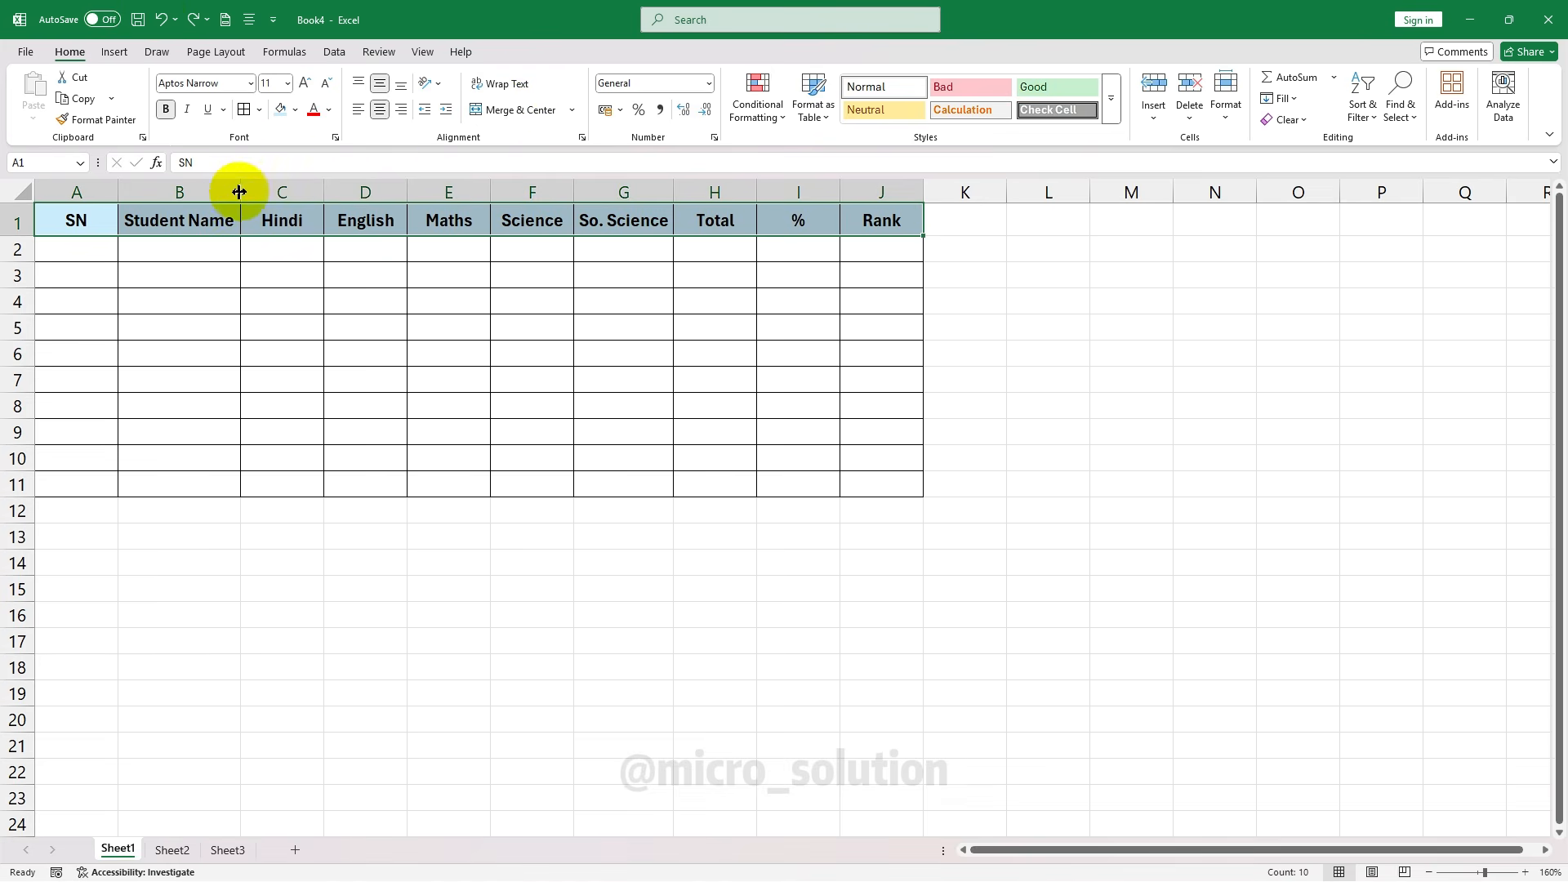
{"action": "left_click_drag", "start_coordinate": [240, 191], "coordinate": [207, 191]}
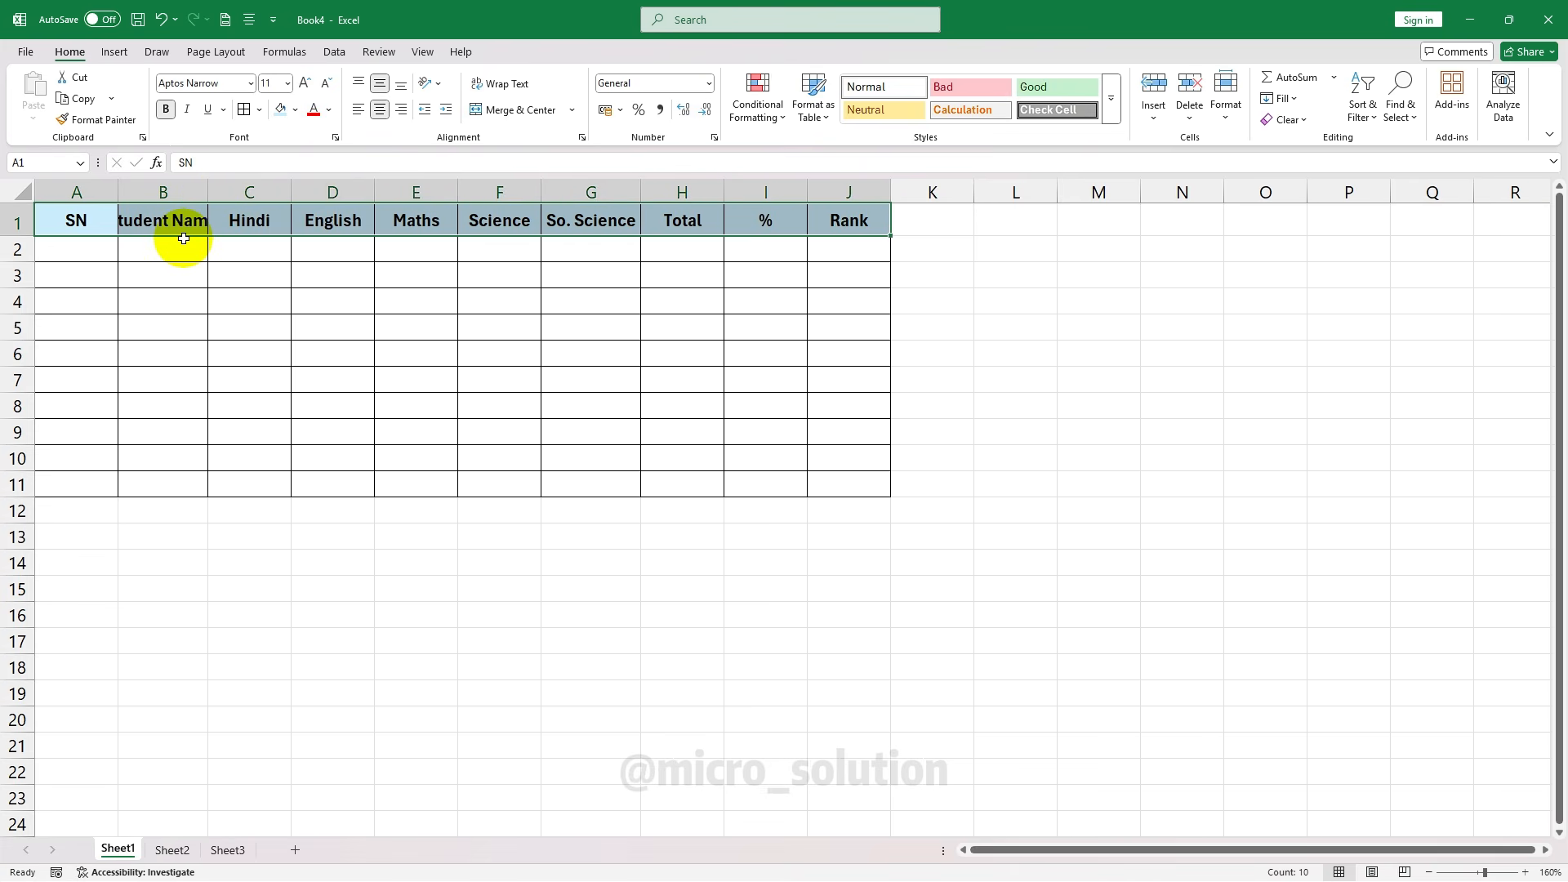
{"action": "left_click", "coordinate": [189, 224]}
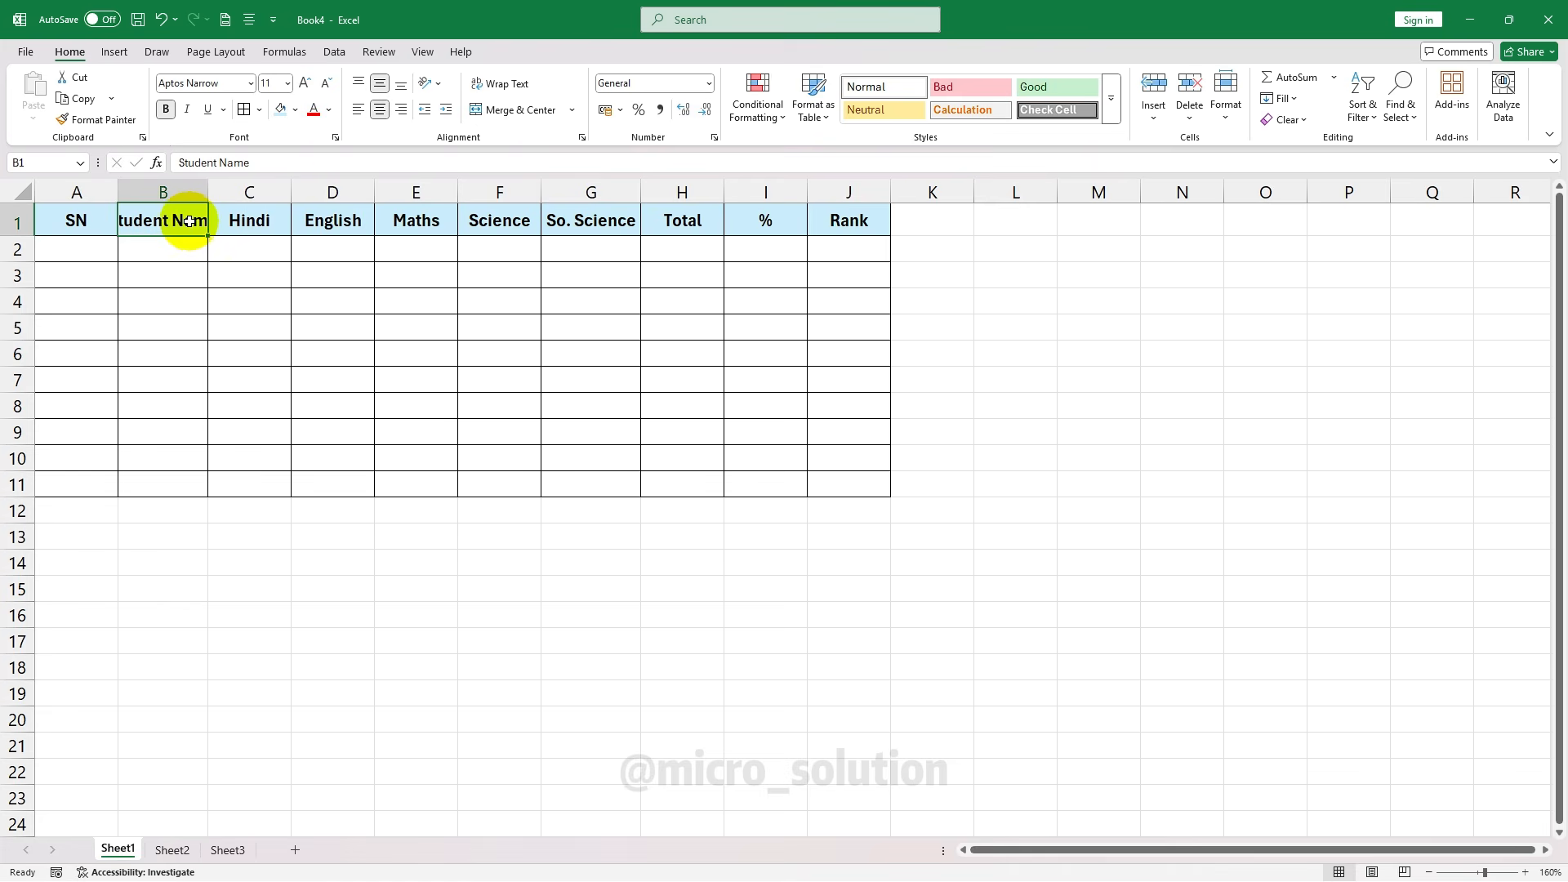
{"action": "left_click", "coordinate": [494, 86]}
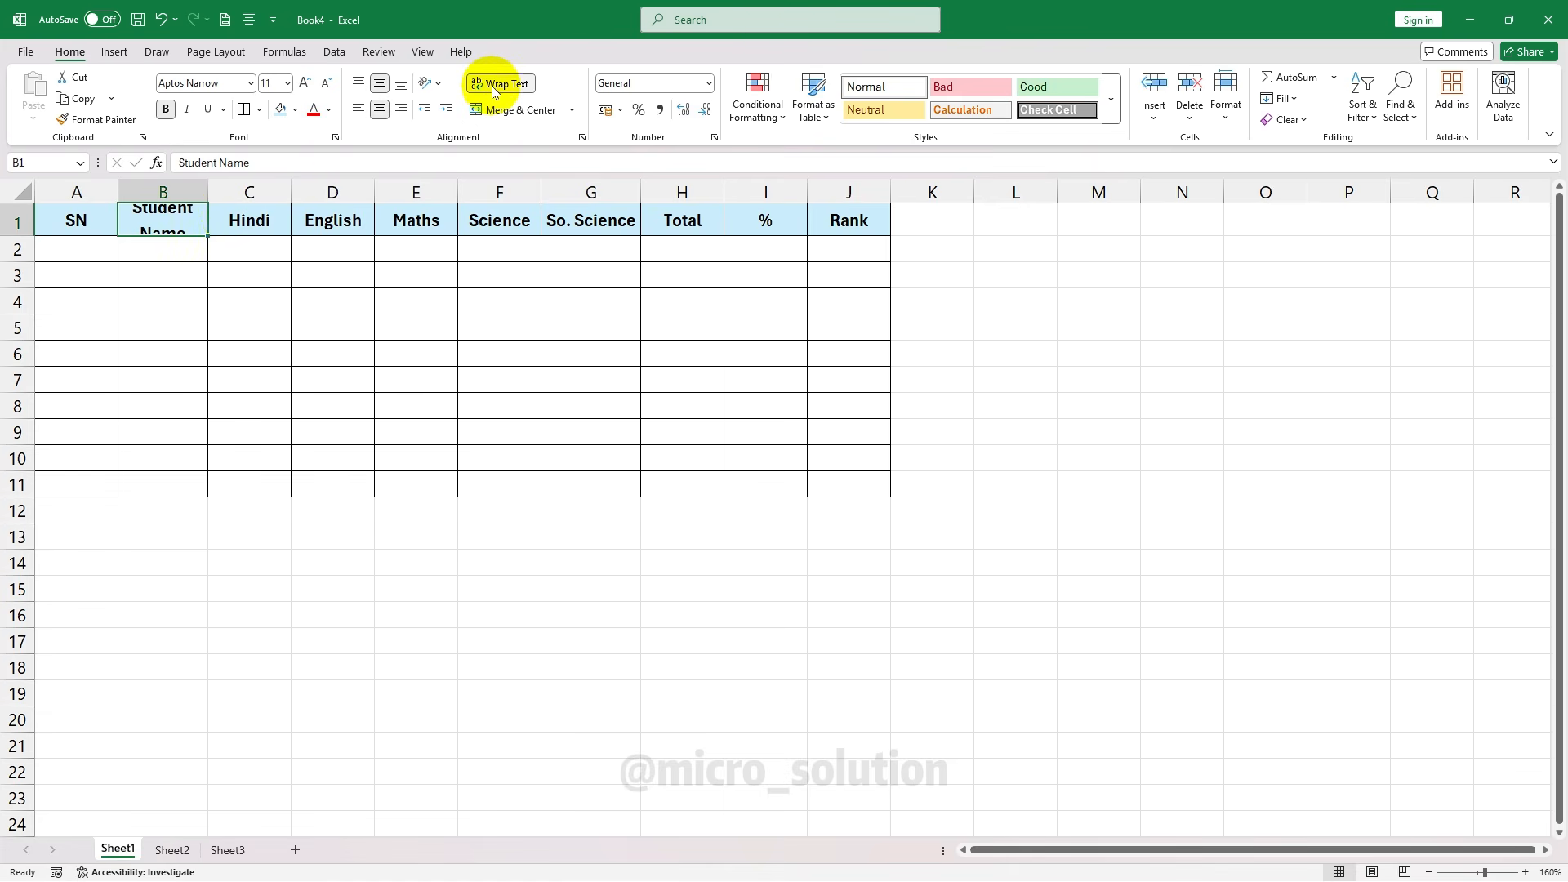
{"action": "left_click_drag", "start_coordinate": [17, 236], "coordinate": [18, 254]}
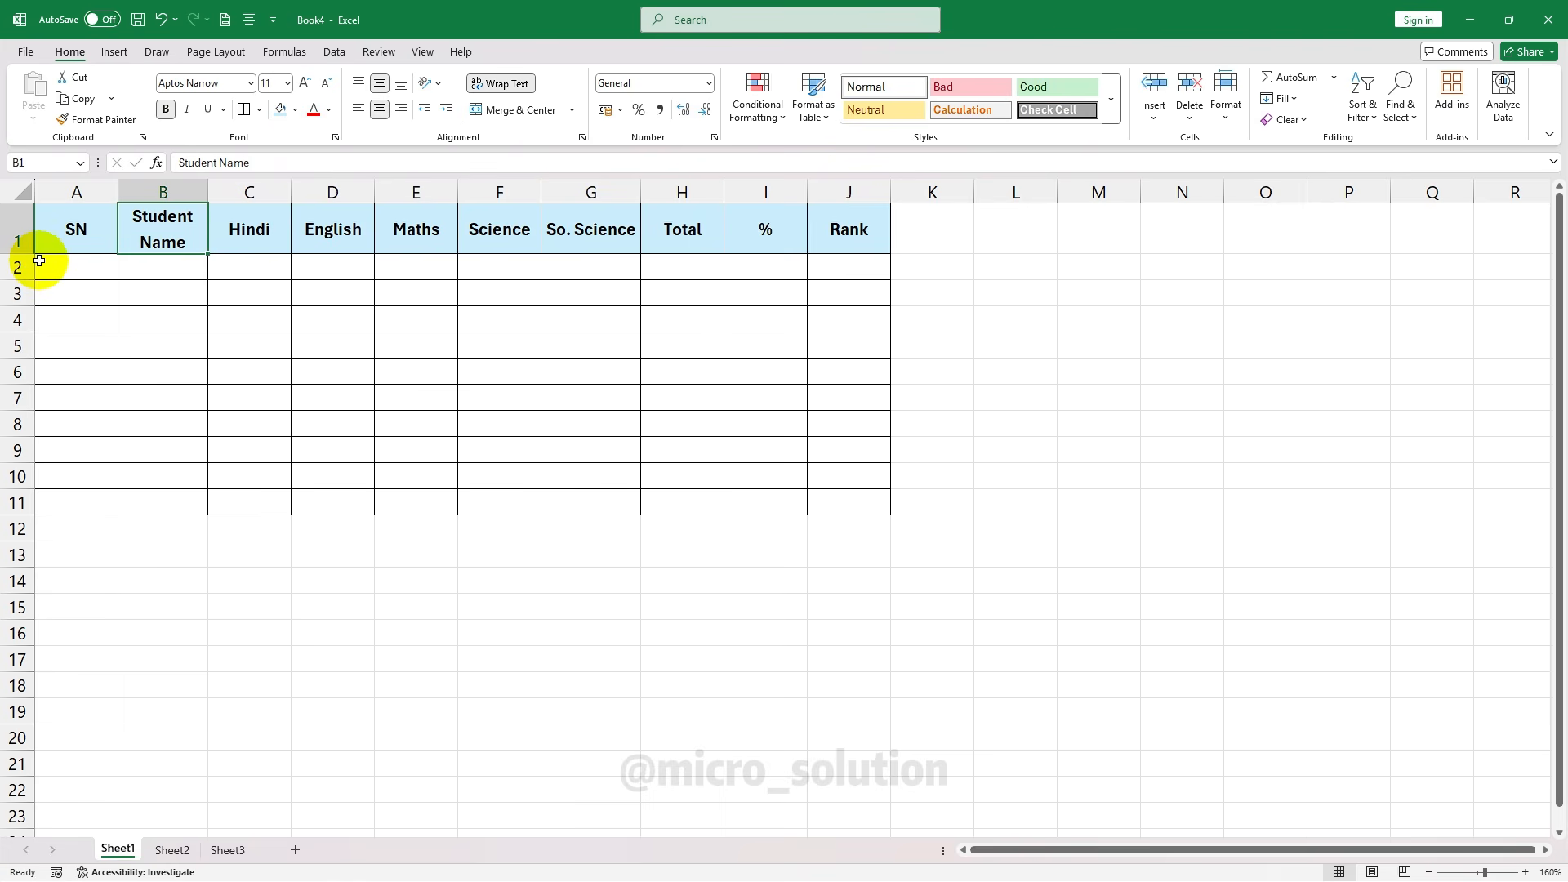
Toggle the B1 wrap off and on again, then undo back to a wide column B with one-line 'Student Name'
{"action": "left_click", "coordinate": [500, 84]}
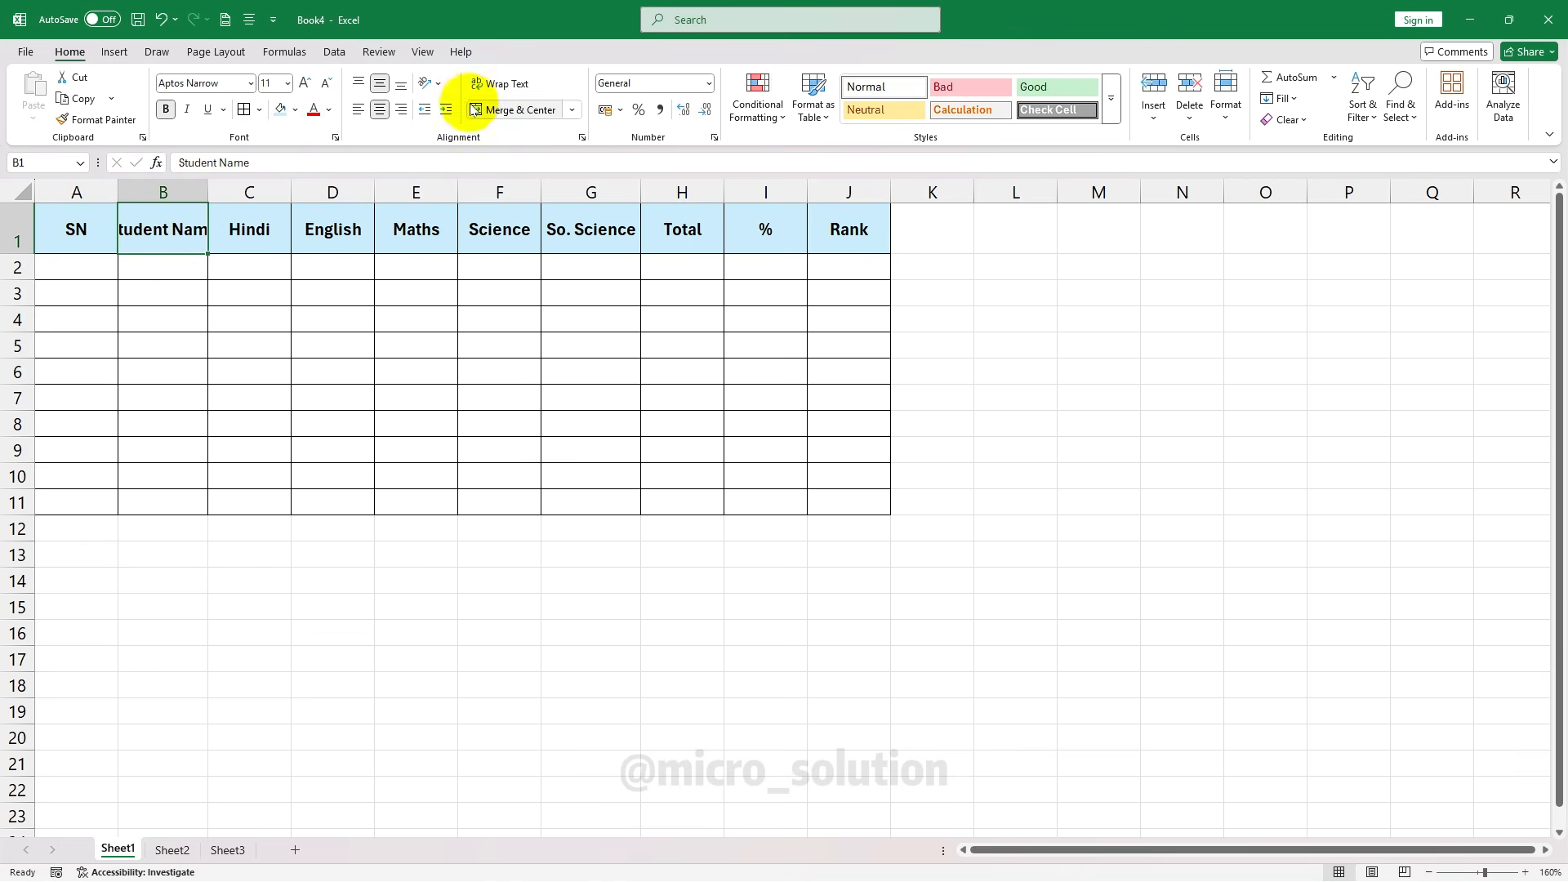
{"action": "left_click", "coordinate": [488, 85]}
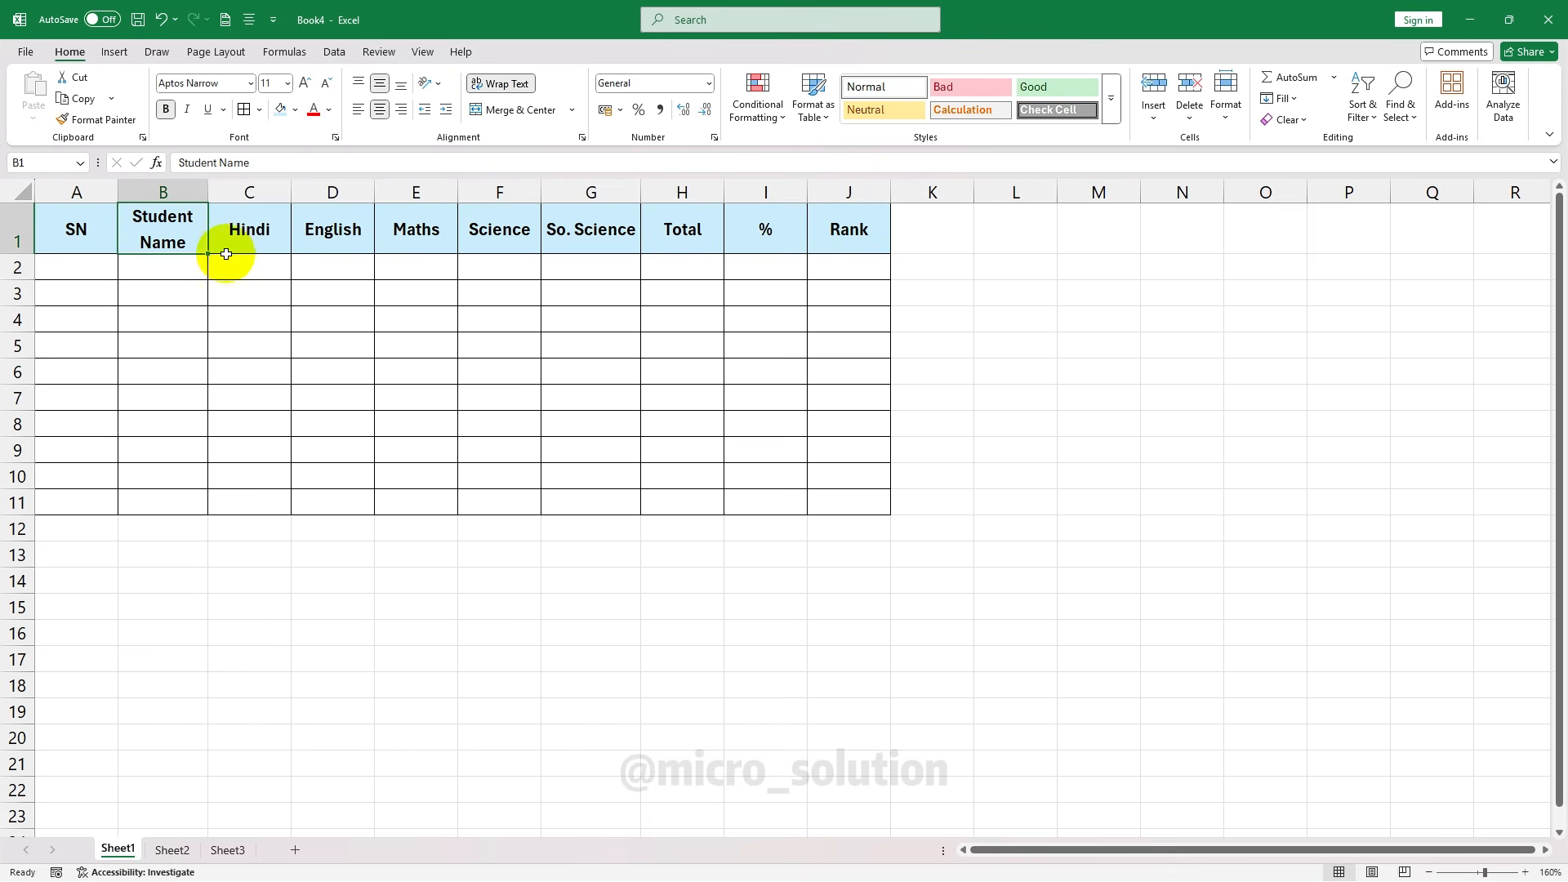
{"action": "left_click_drag", "start_coordinate": [17, 254], "coordinate": [18, 260]}
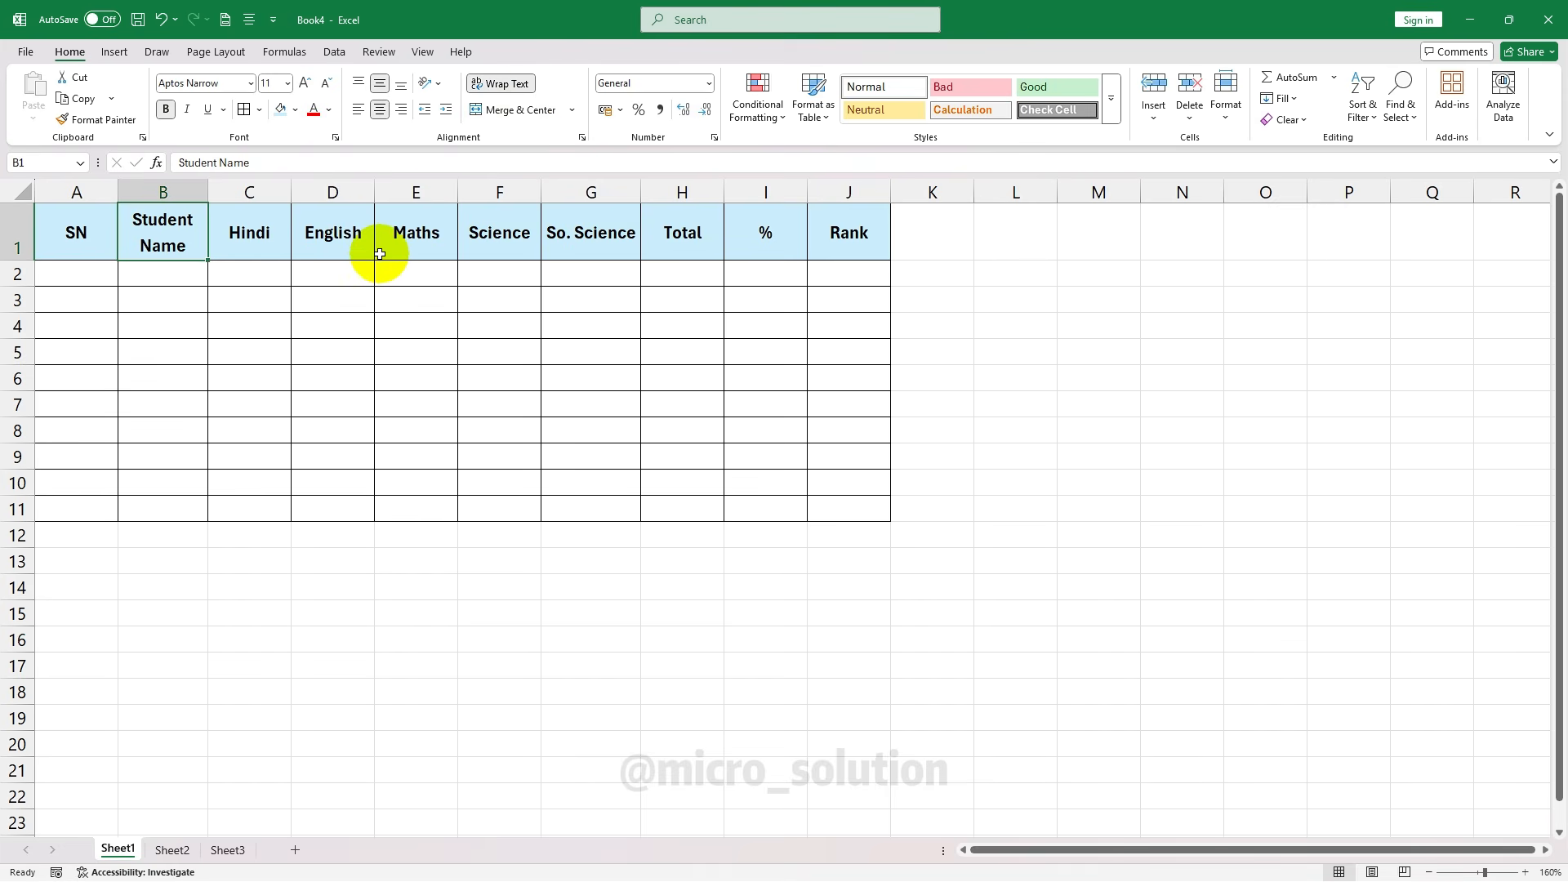
{"action": "key", "text": "ctrl+z"}
{"action": "key", "text": "ctrl+z"}
{"action": "key", "text": "ctrl+z"}
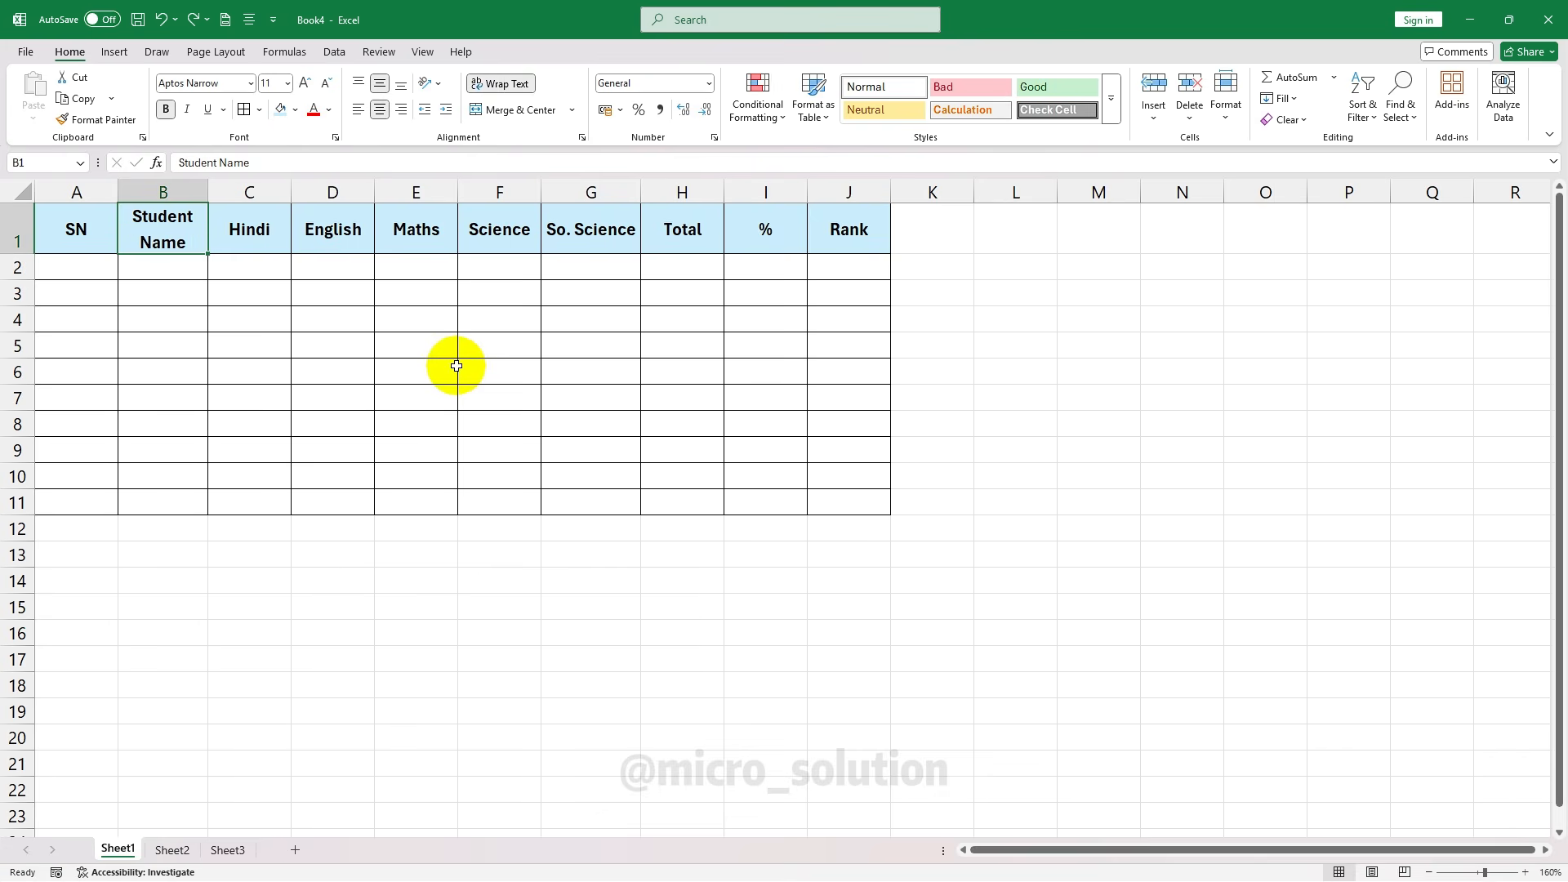
{"action": "key", "text": "ctrl+y"}
{"action": "key", "text": "ctrl+y"}
{"action": "key", "text": "ctrl+y"}
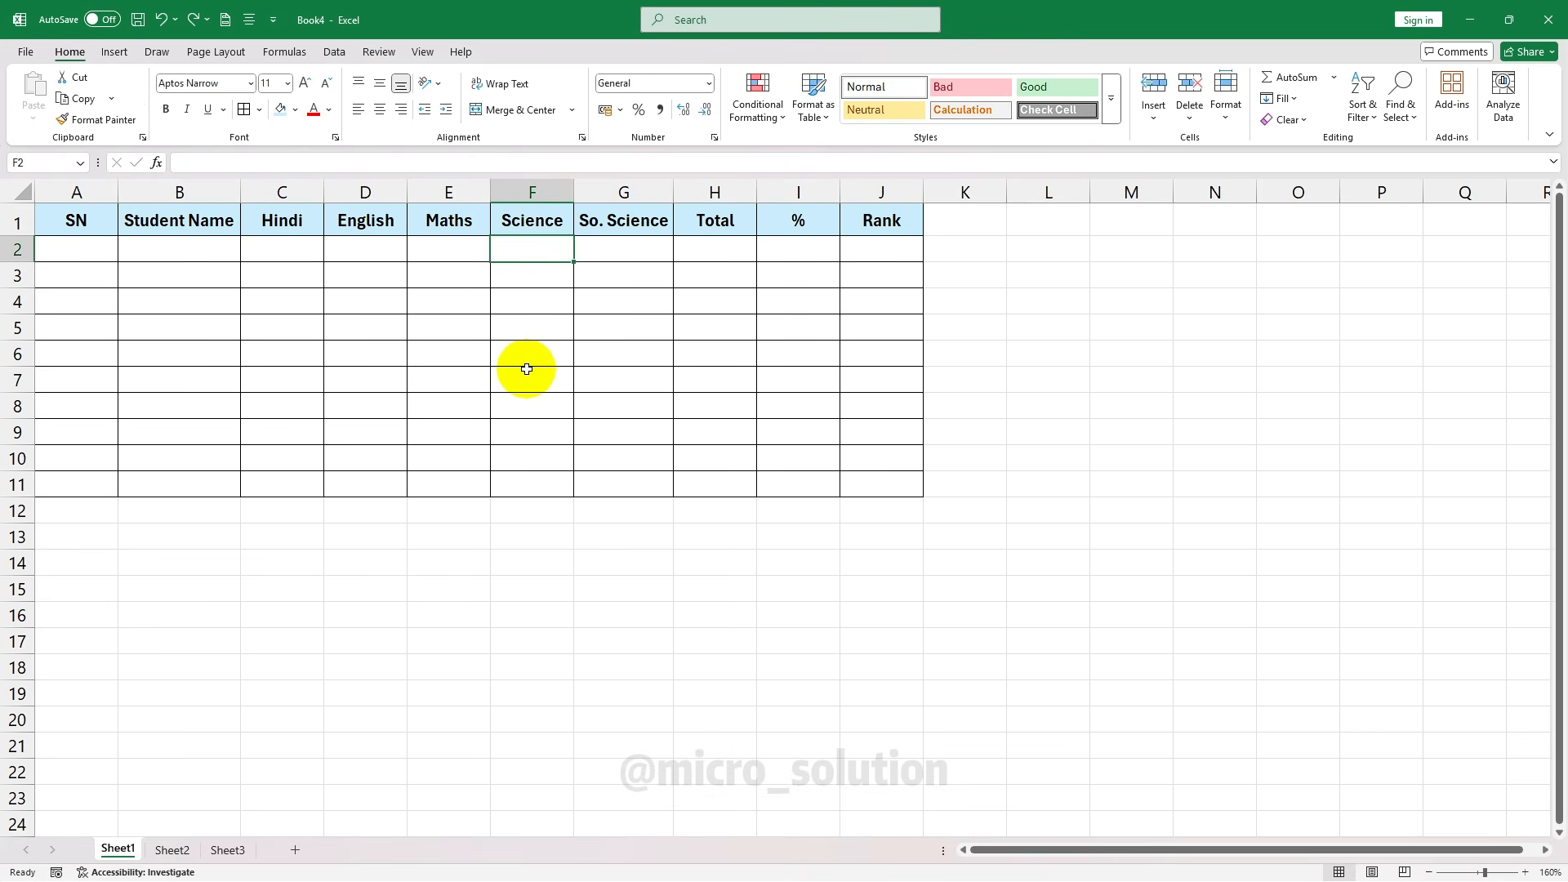
{"action": "left_click_drag", "start_coordinate": [113, 229], "coordinate": [850, 475]}
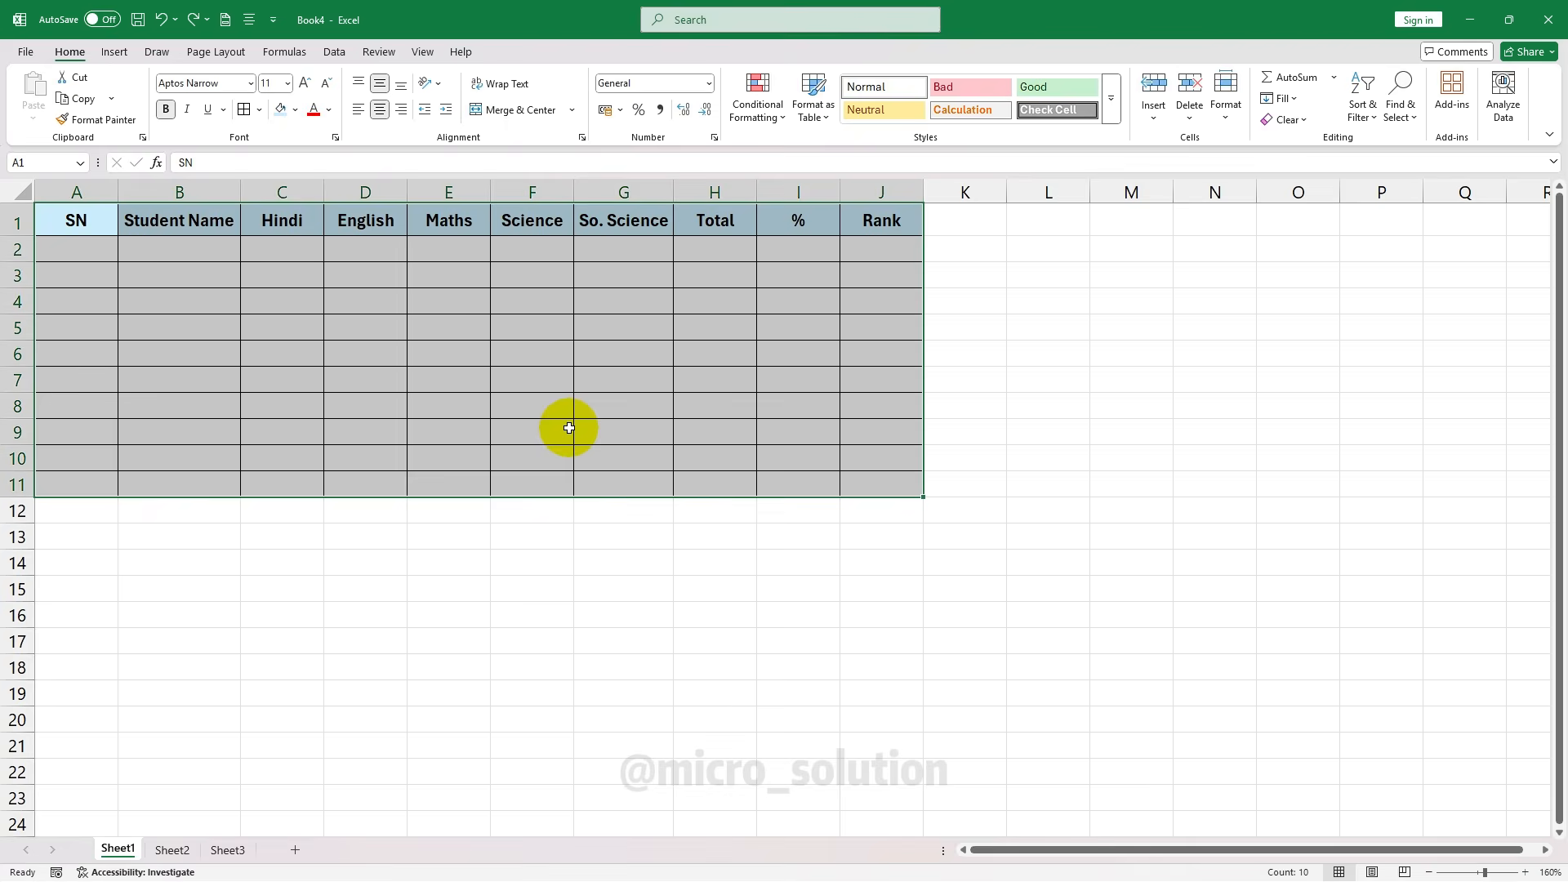
{"action": "left_click", "coordinate": [448, 354]}
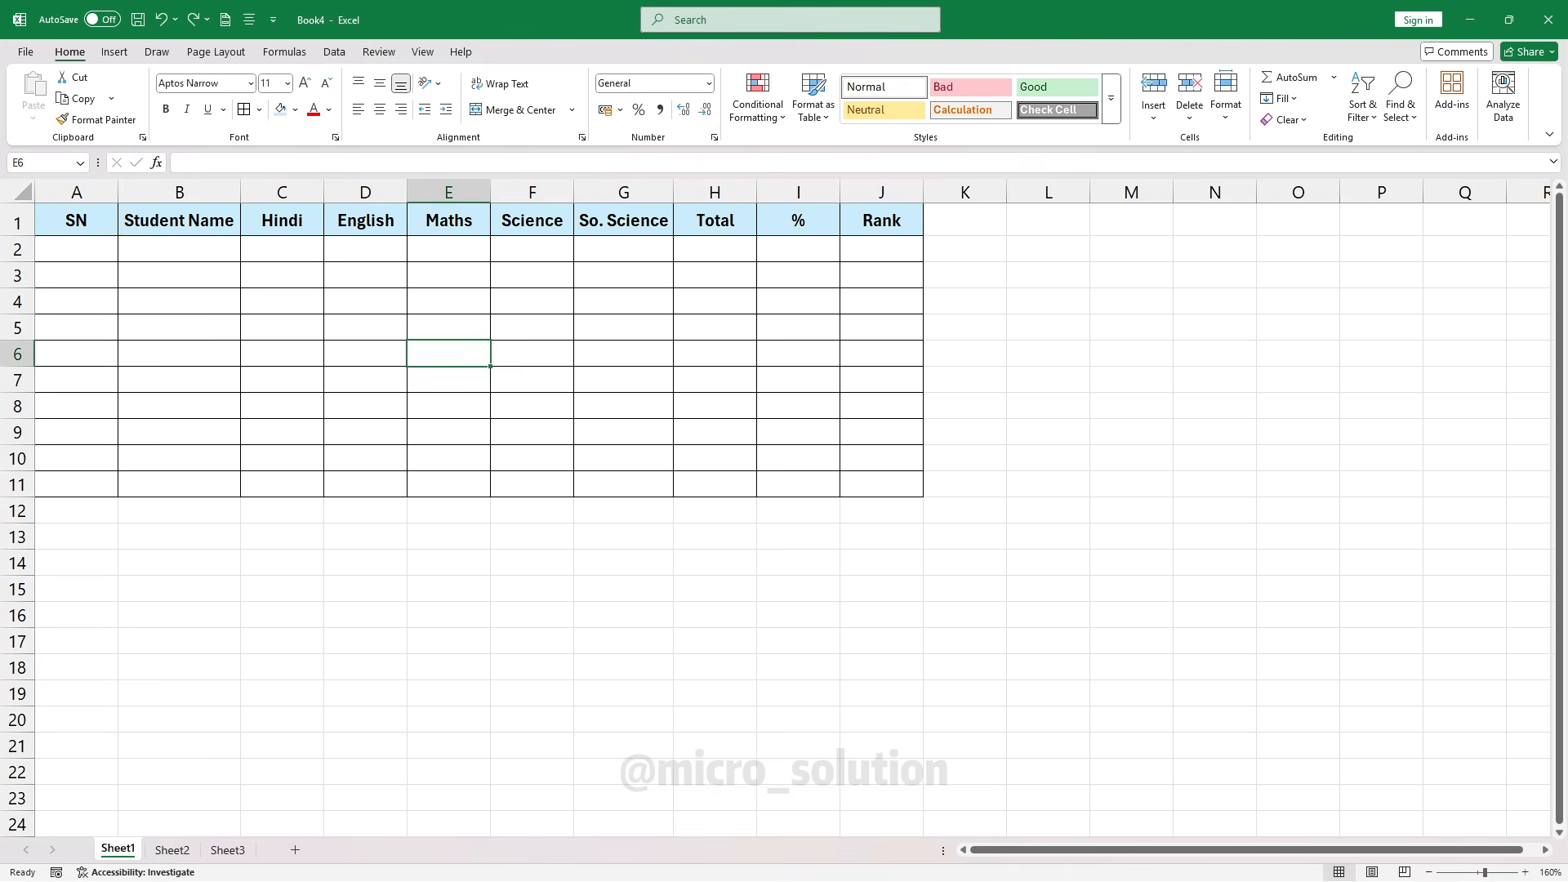
{"action": "key", "text": "ctrl+Home"}
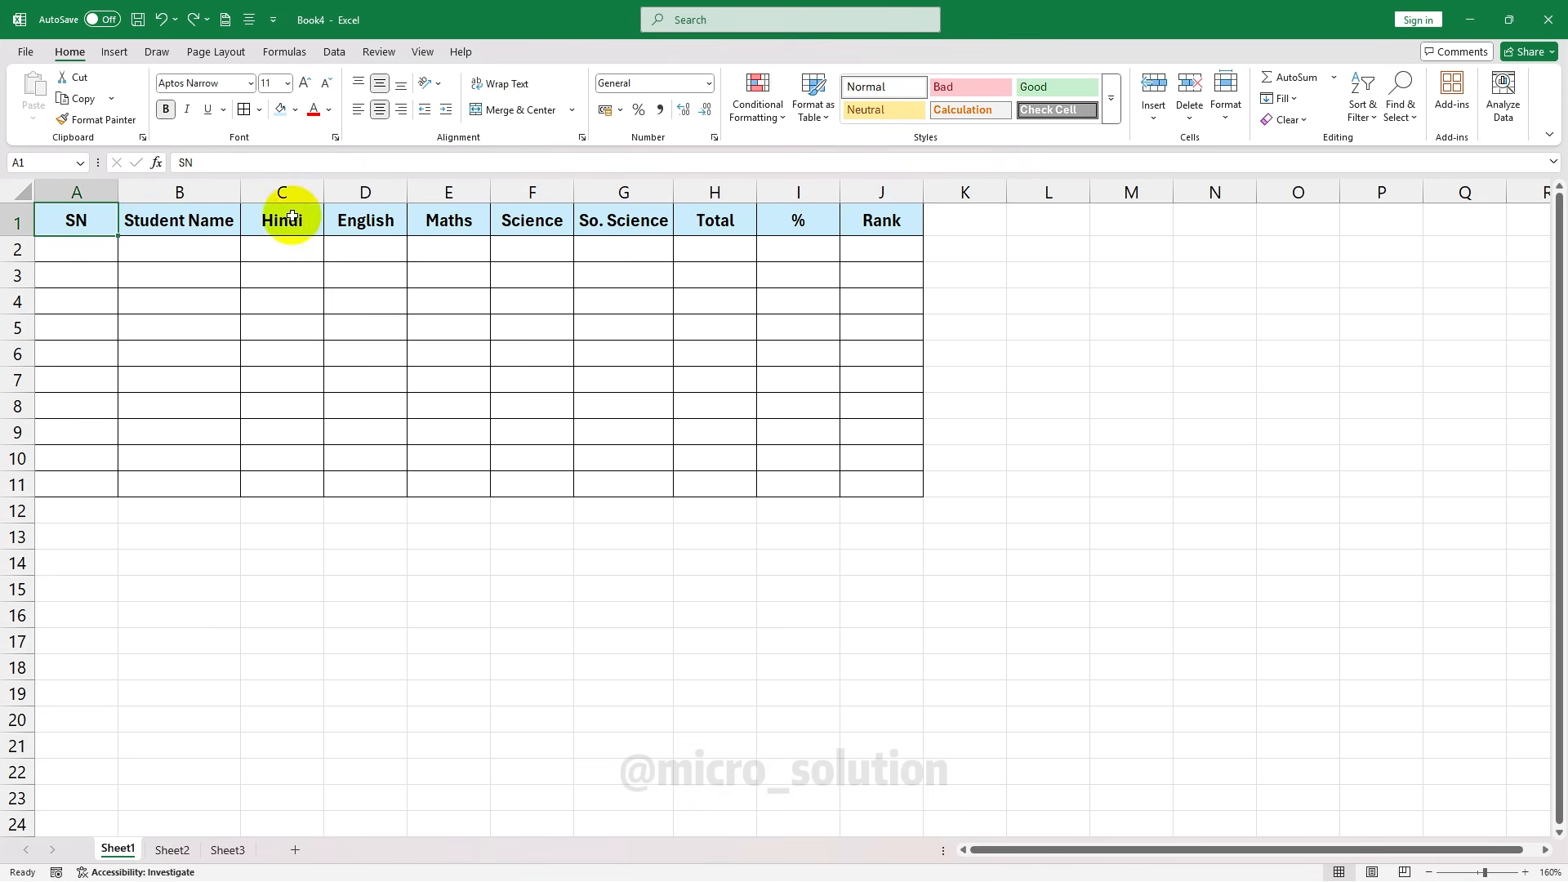
{"action": "left_click", "coordinate": [94, 275]}
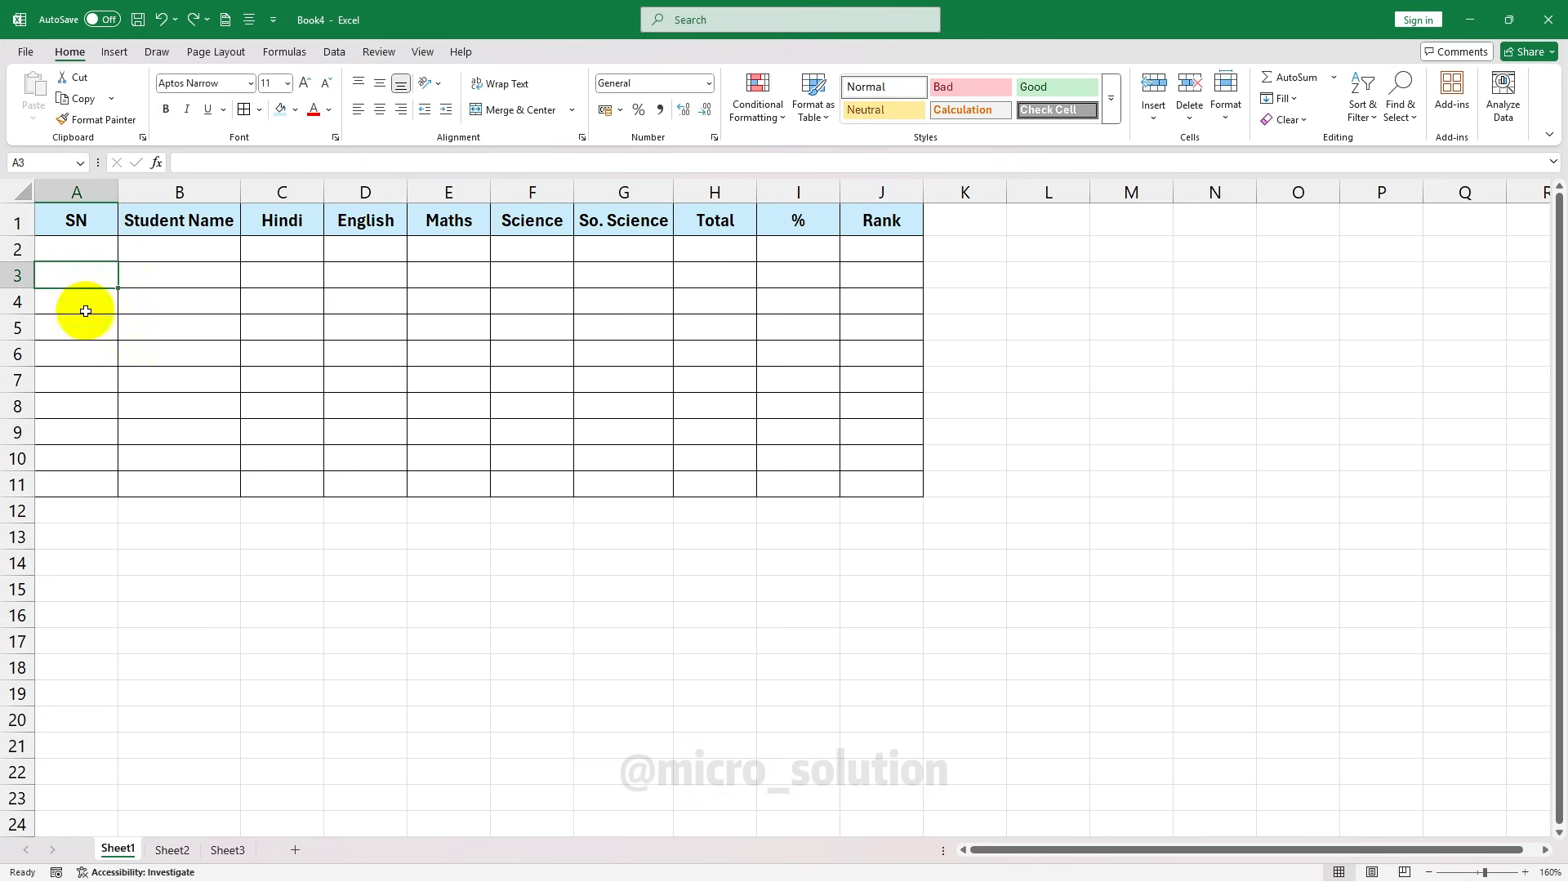
{"action": "left_click", "coordinate": [98, 231]}
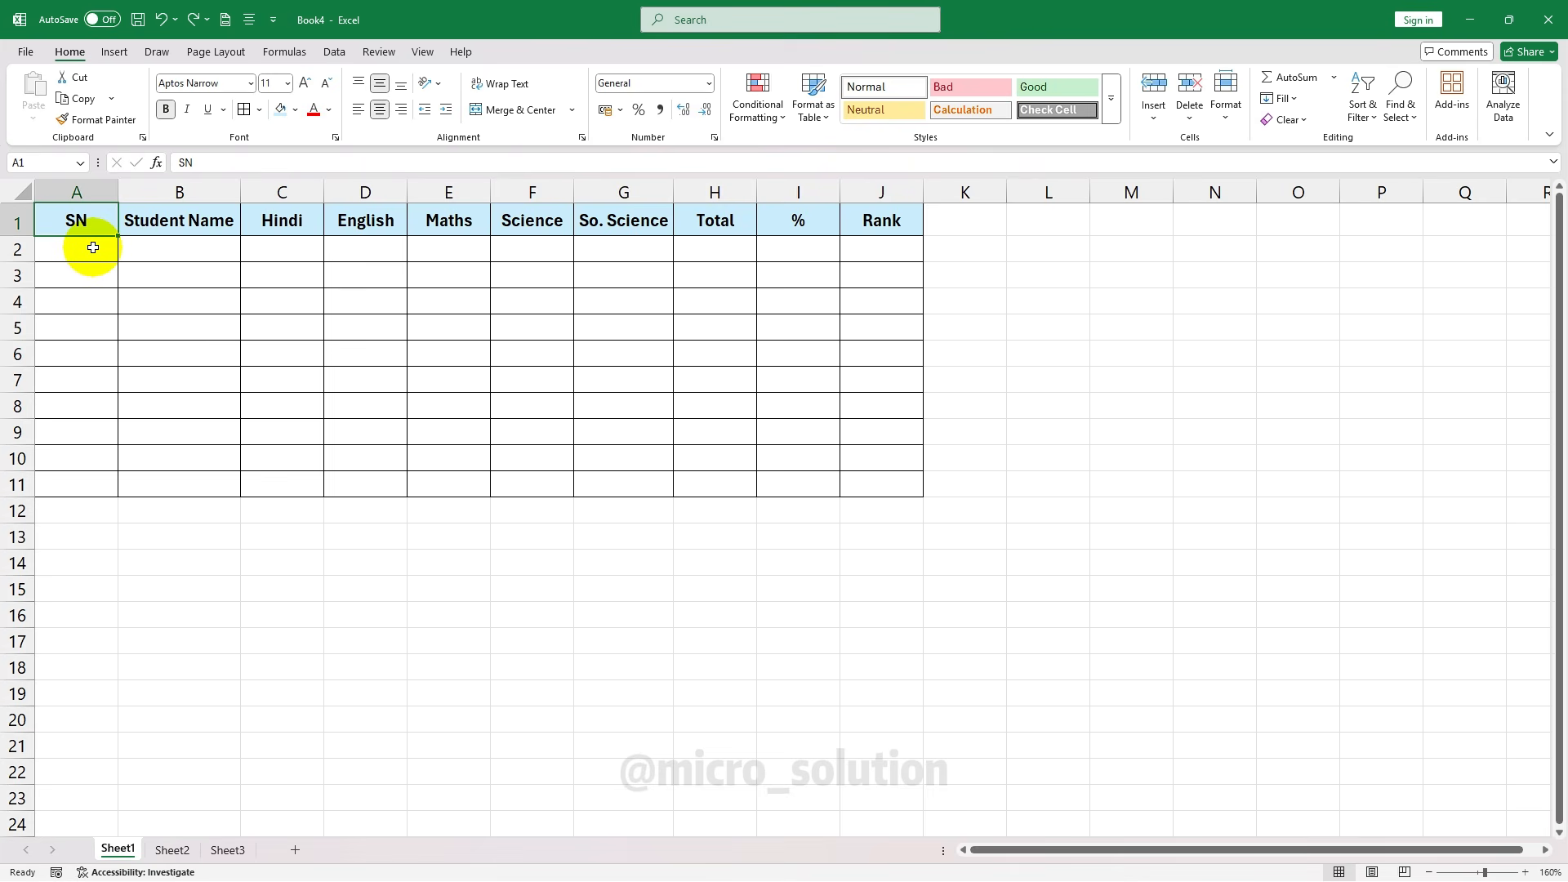
{"action": "left_click", "coordinate": [16, 223]}
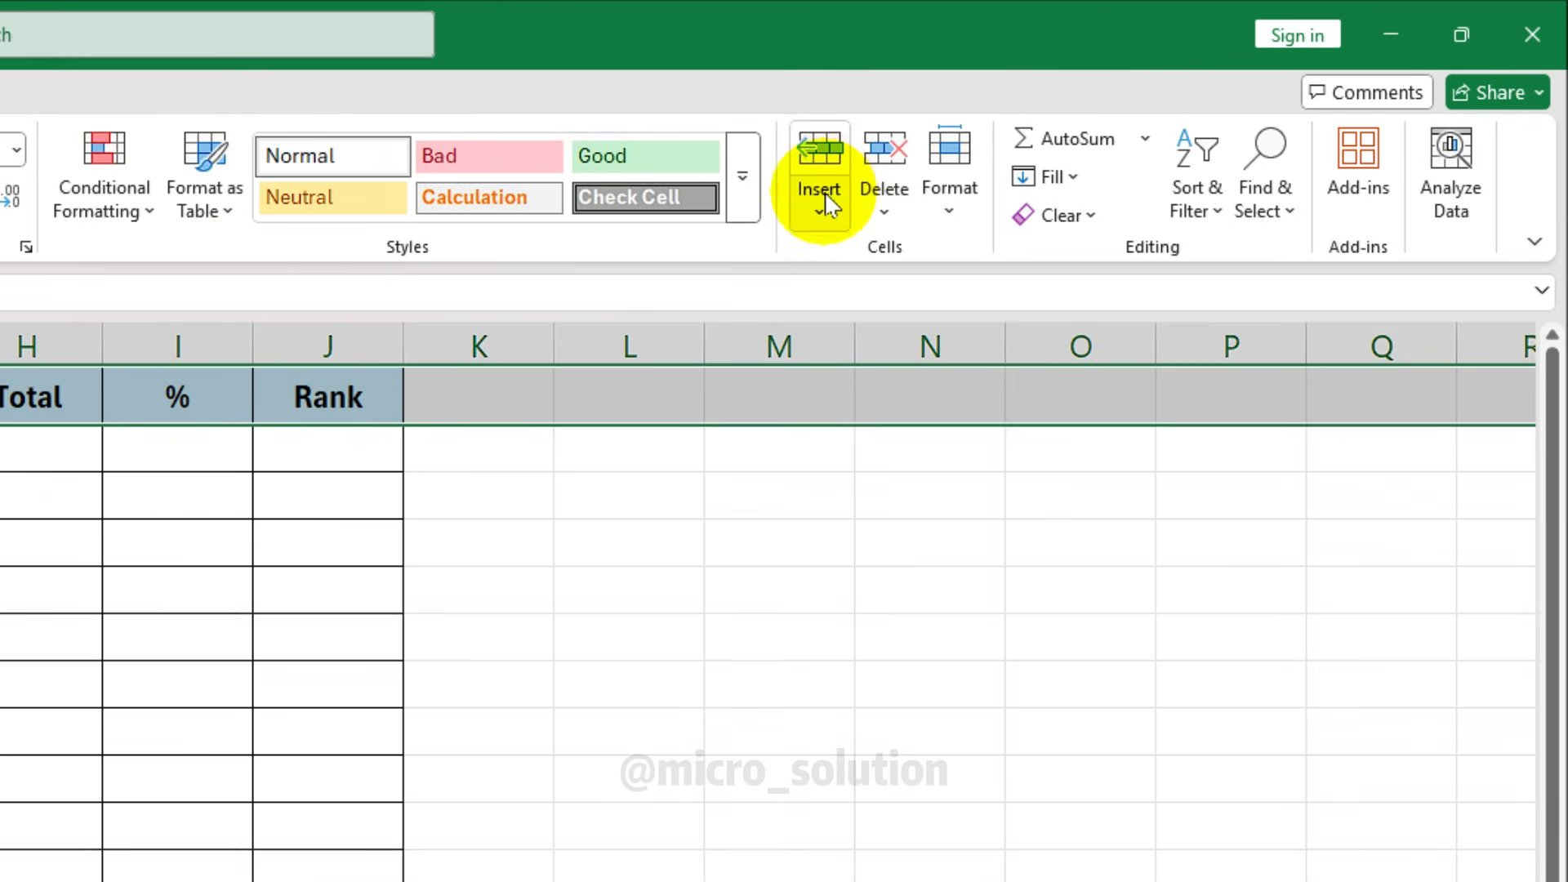
{"action": "left_click", "coordinate": [829, 204]}
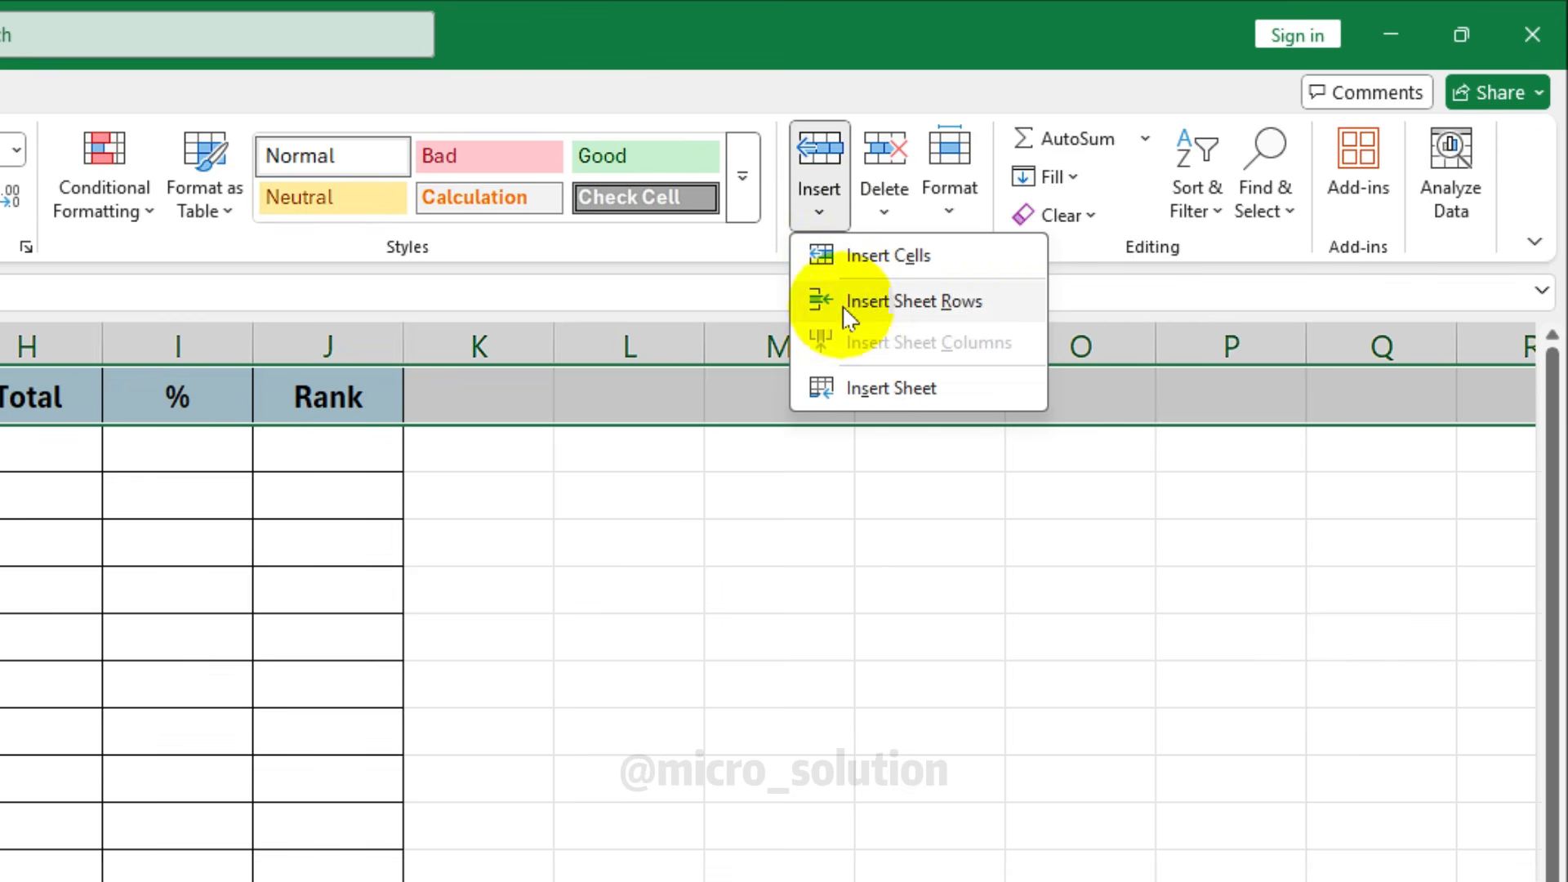
{"action": "left_click", "coordinate": [972, 304]}
{"action": "left_click", "coordinate": [220, 354]}
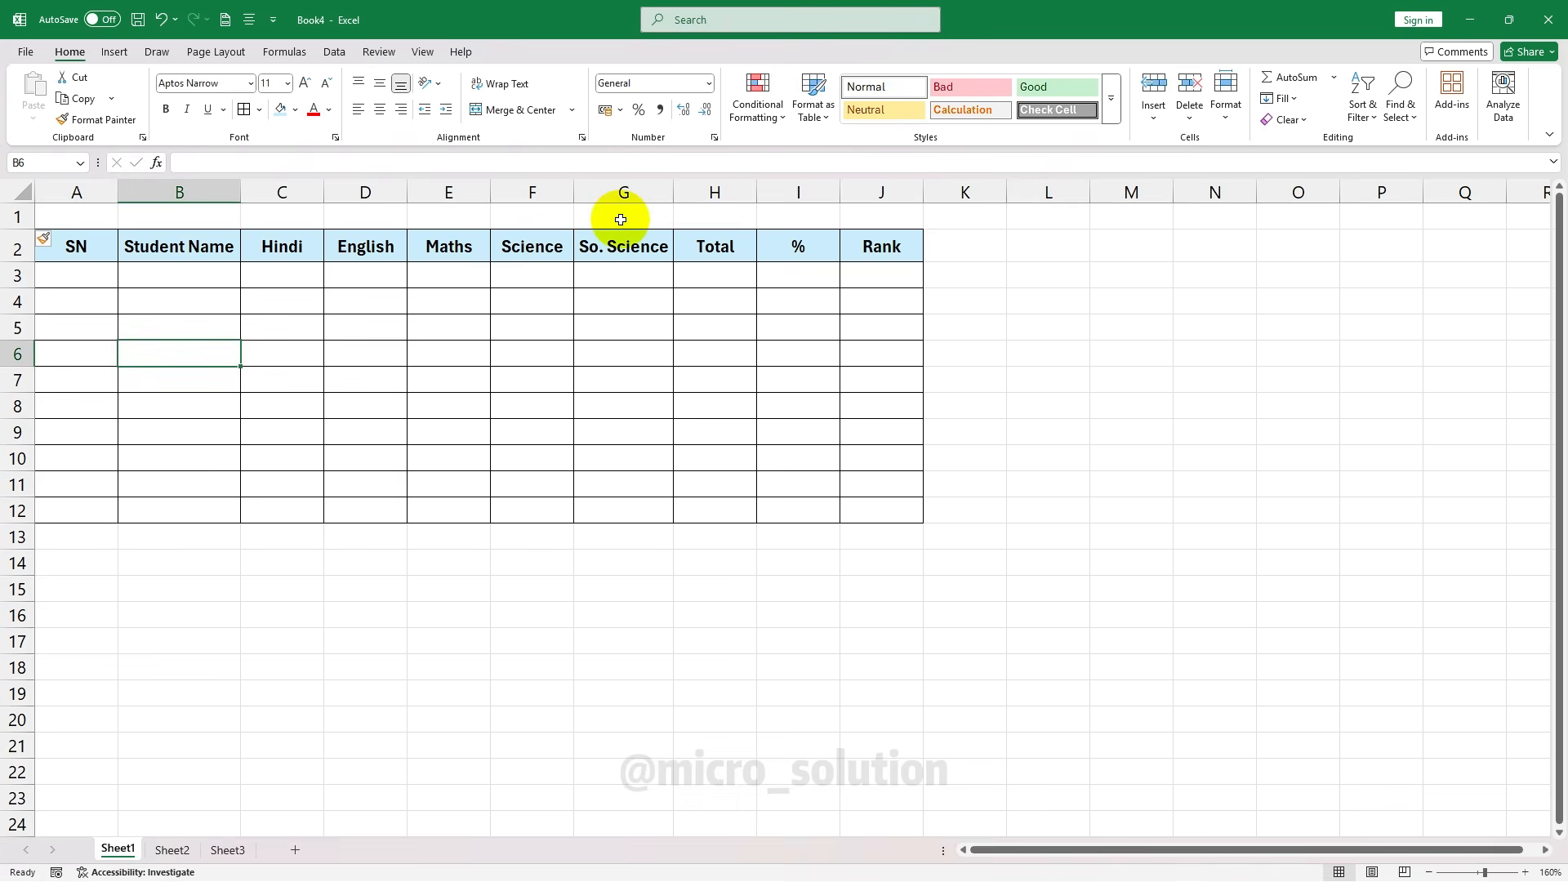
{"action": "left_click", "coordinate": [400, 462]}
{"action": "left_click", "coordinate": [210, 246]}
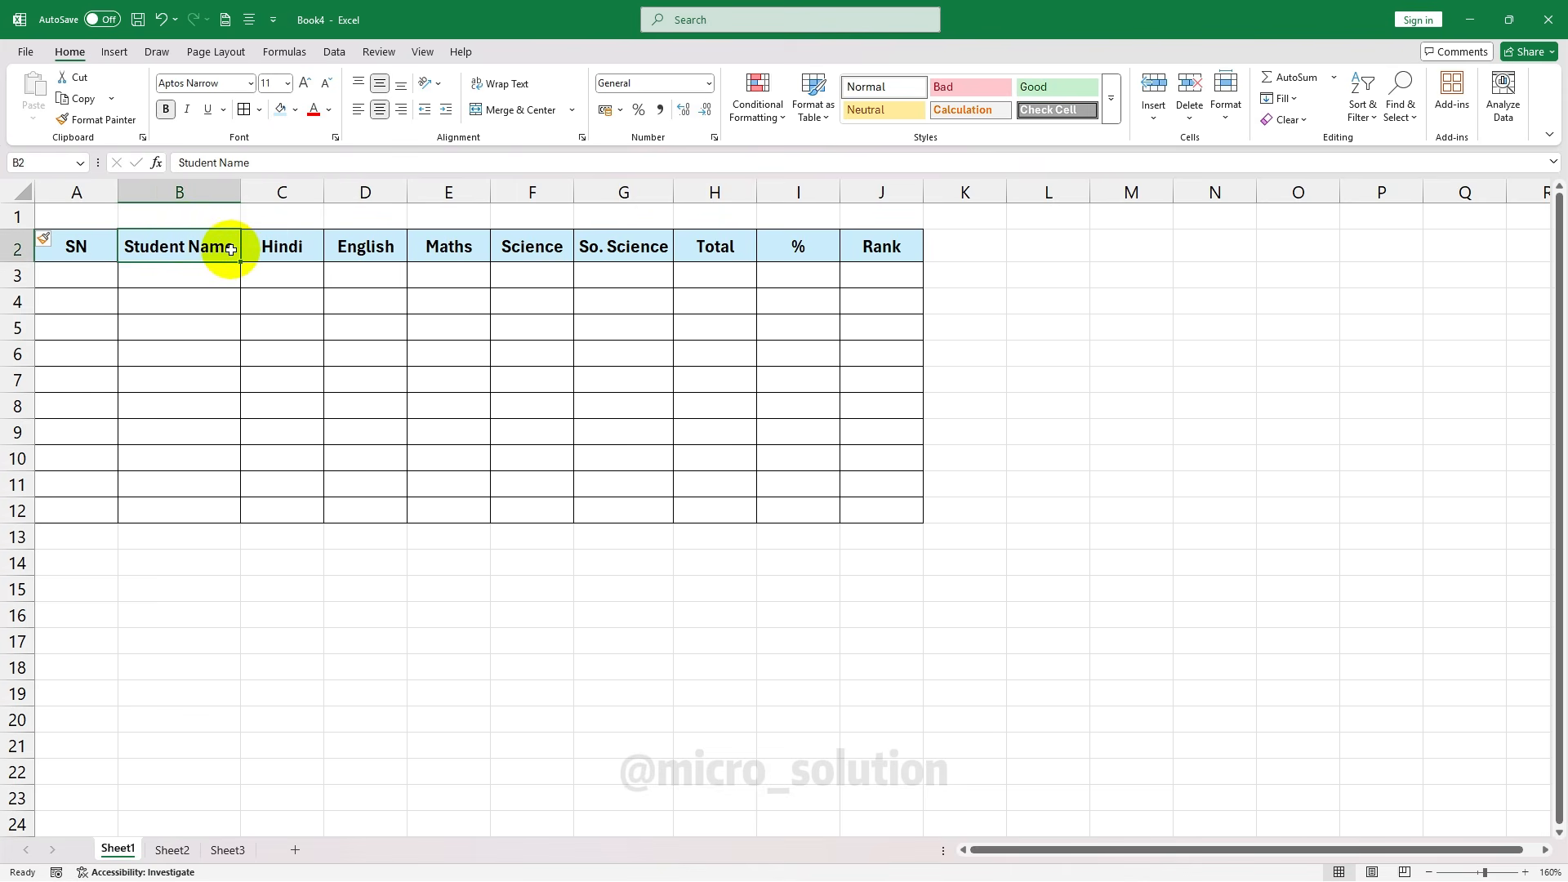
{"action": "left_click", "coordinate": [192, 192]}
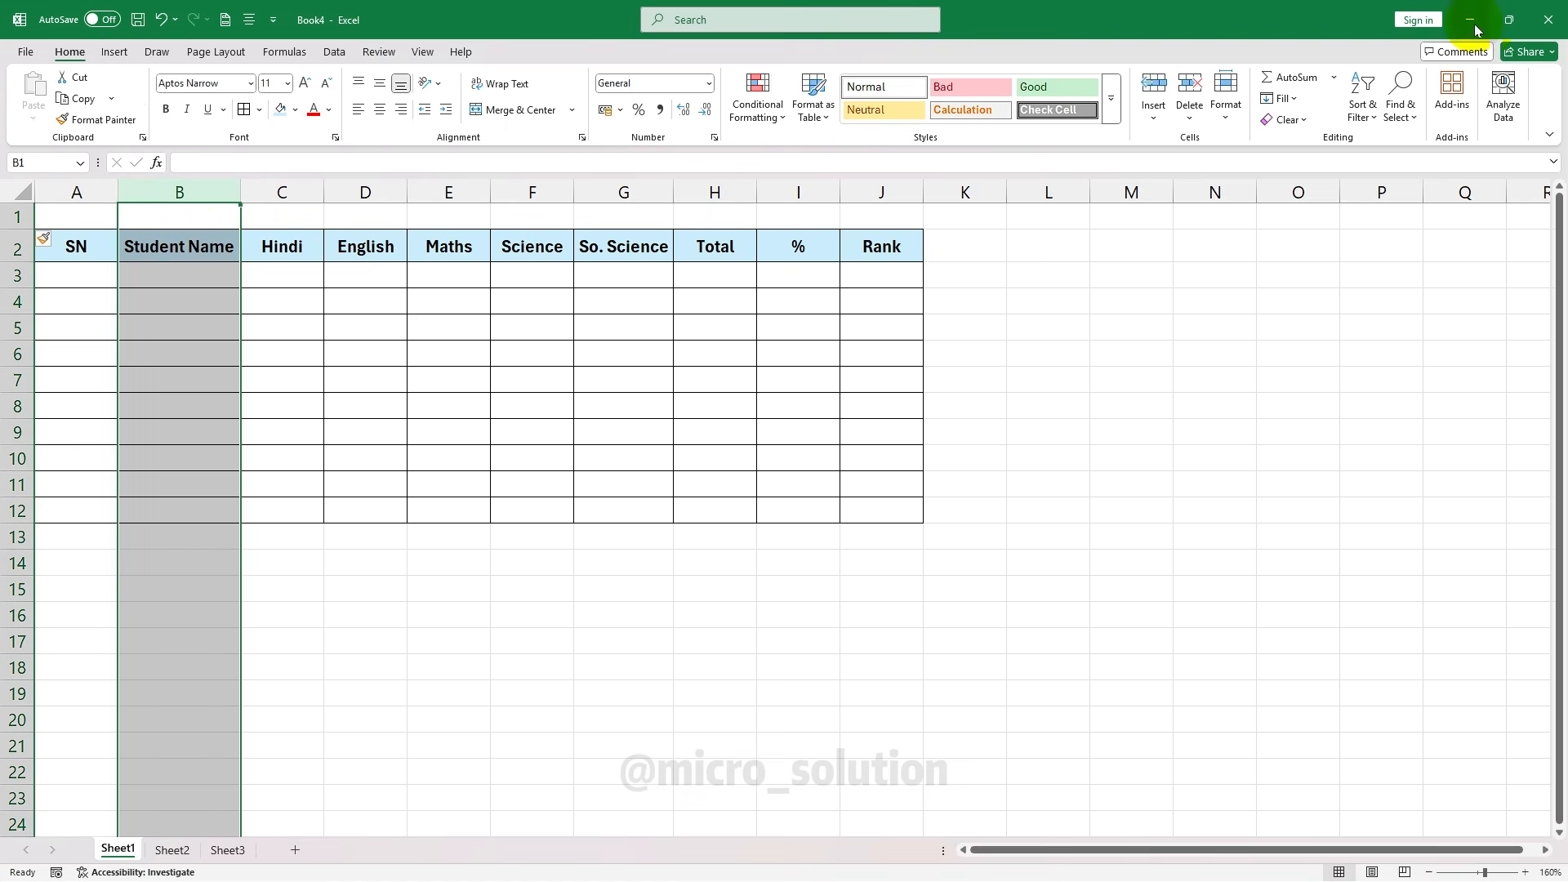
{"action": "left_click", "coordinate": [1158, 119]}
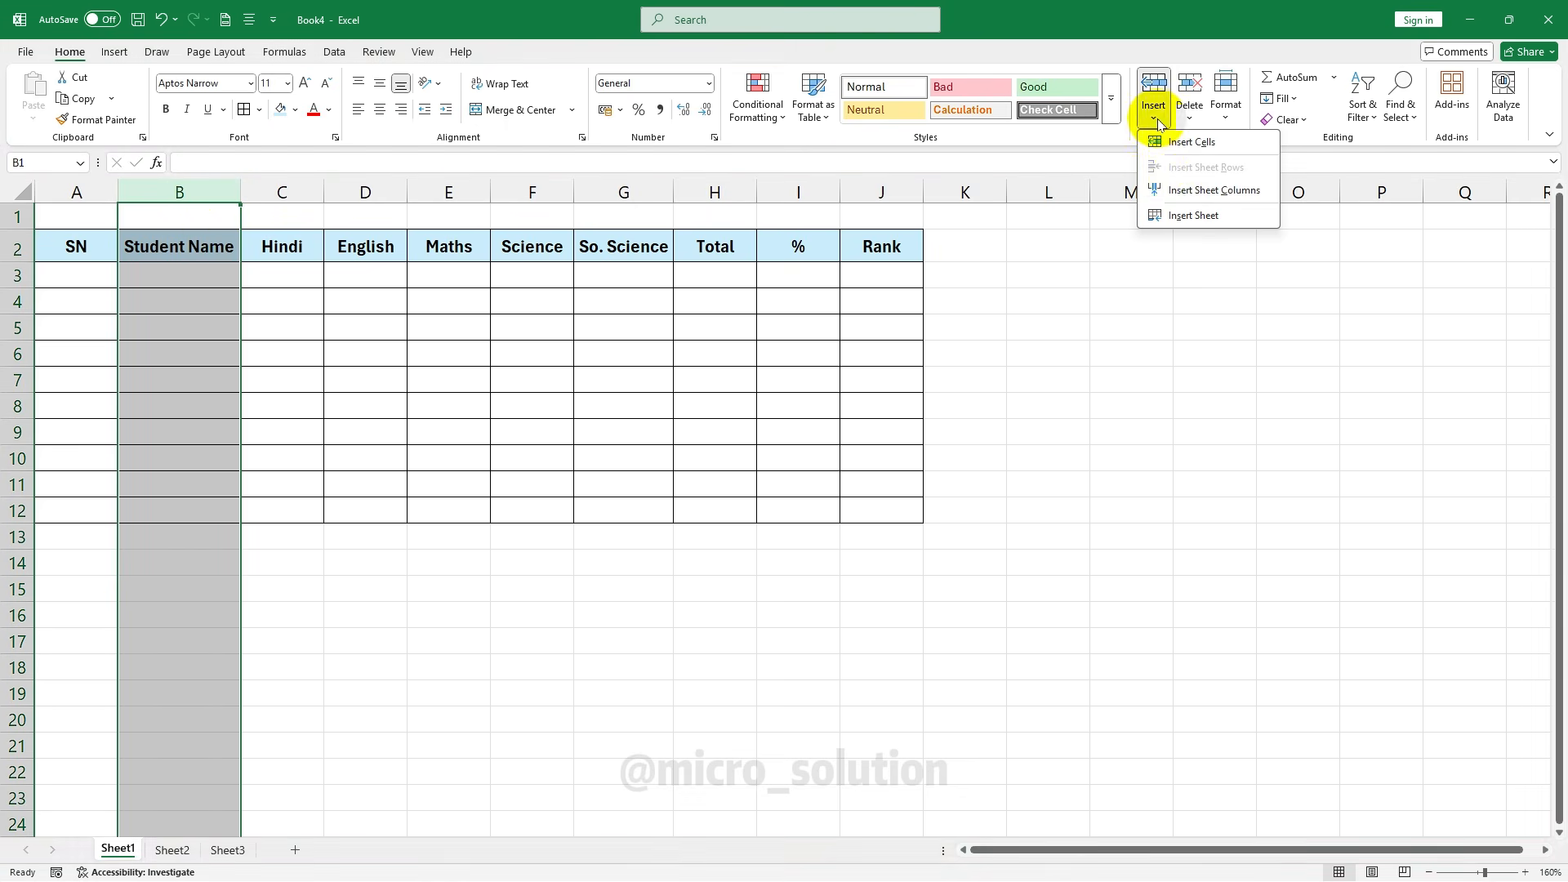
{"action": "left_click", "coordinate": [1198, 191]}
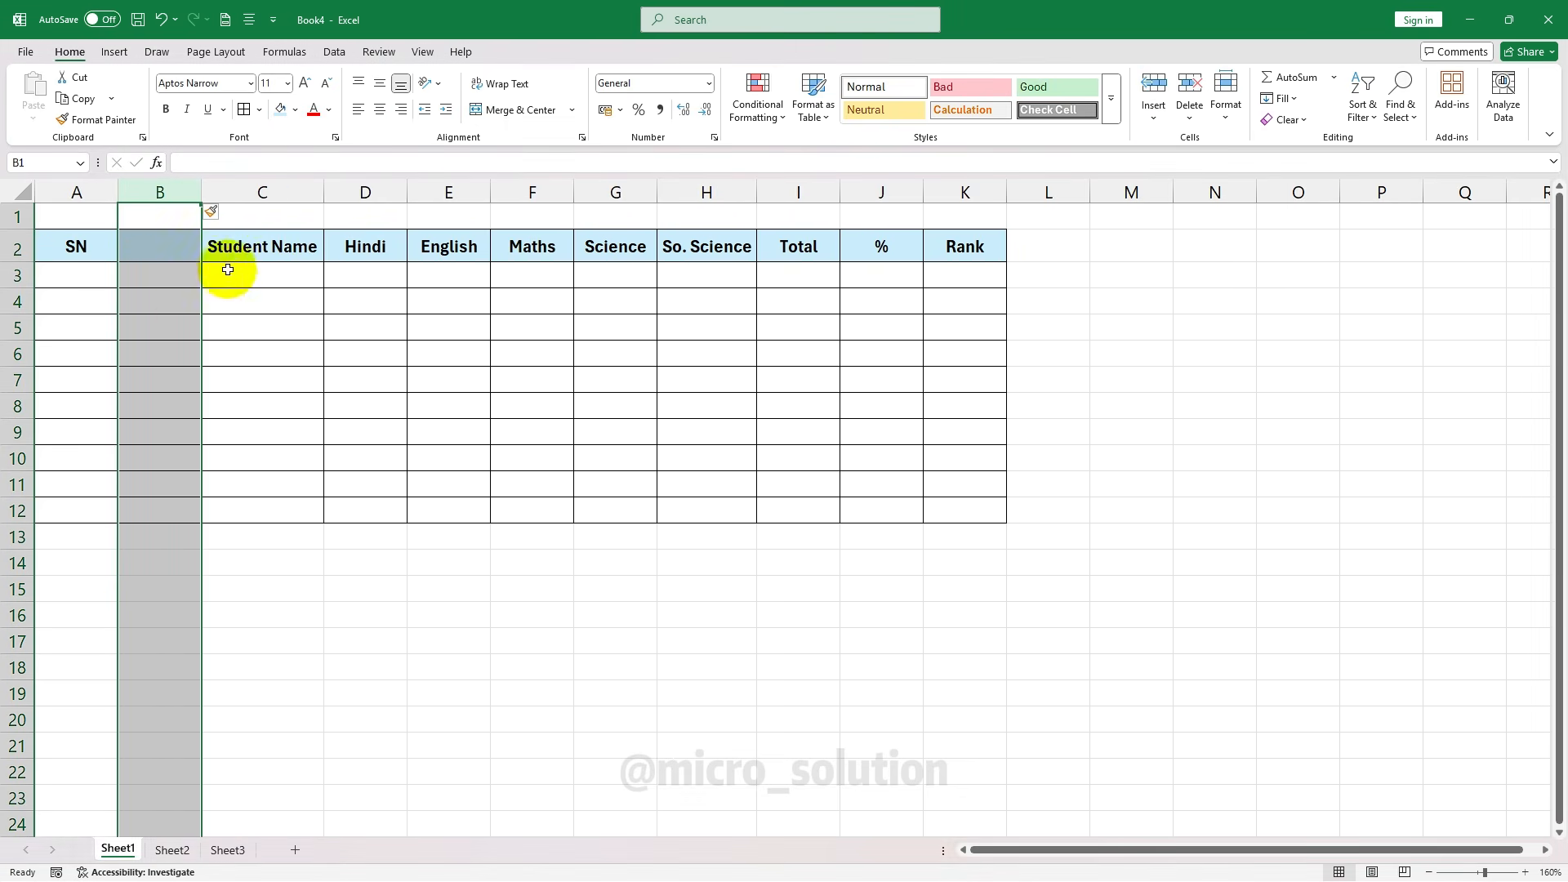
{"action": "left_click", "coordinate": [1153, 117]}
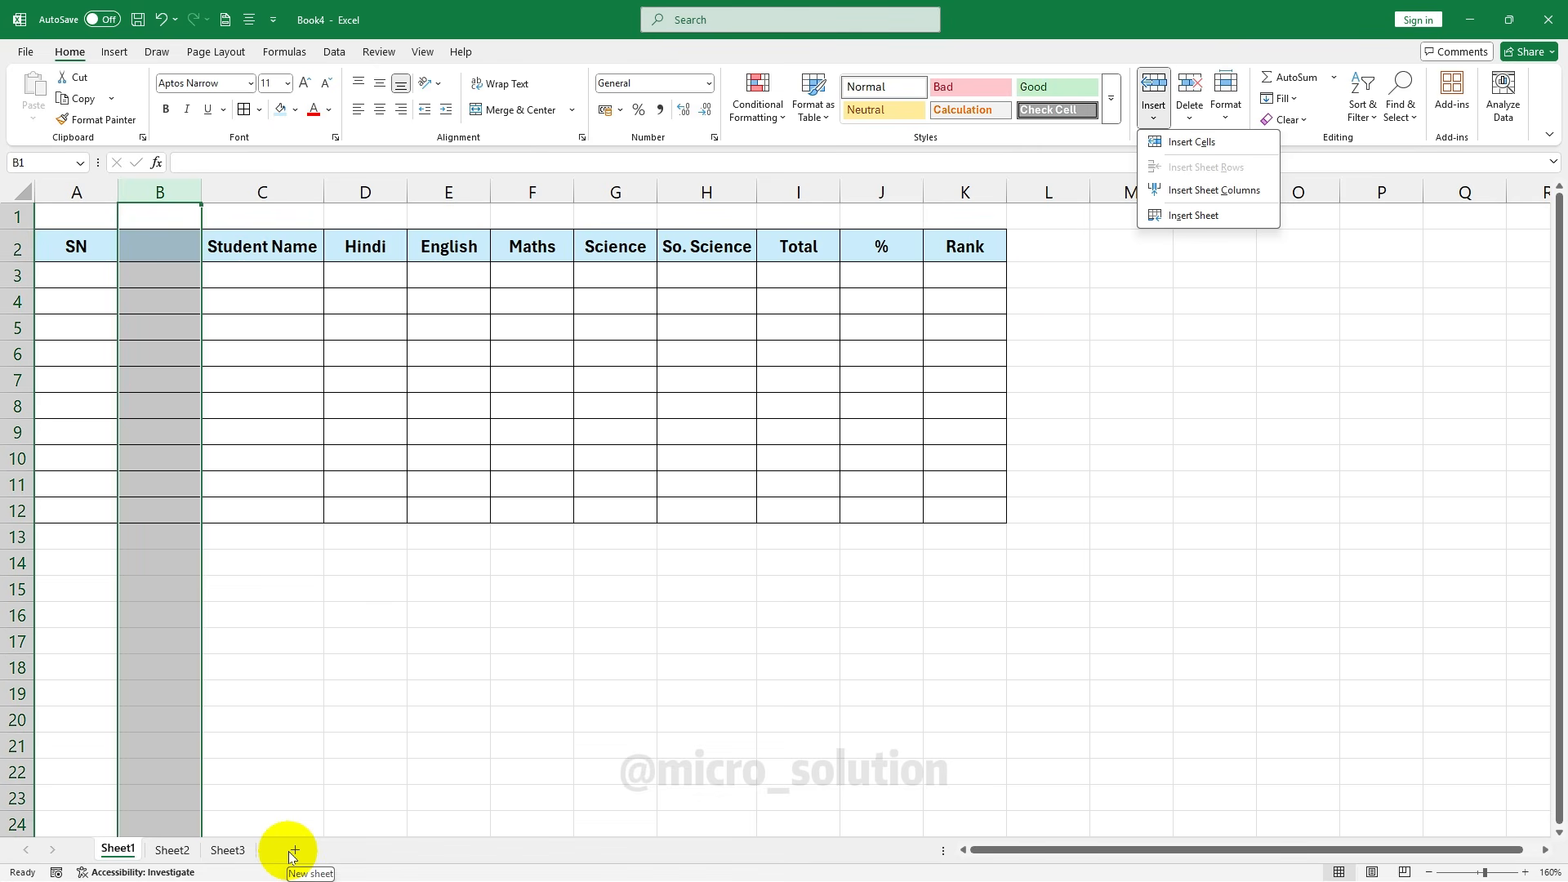
{"action": "left_click", "coordinate": [1235, 220]}
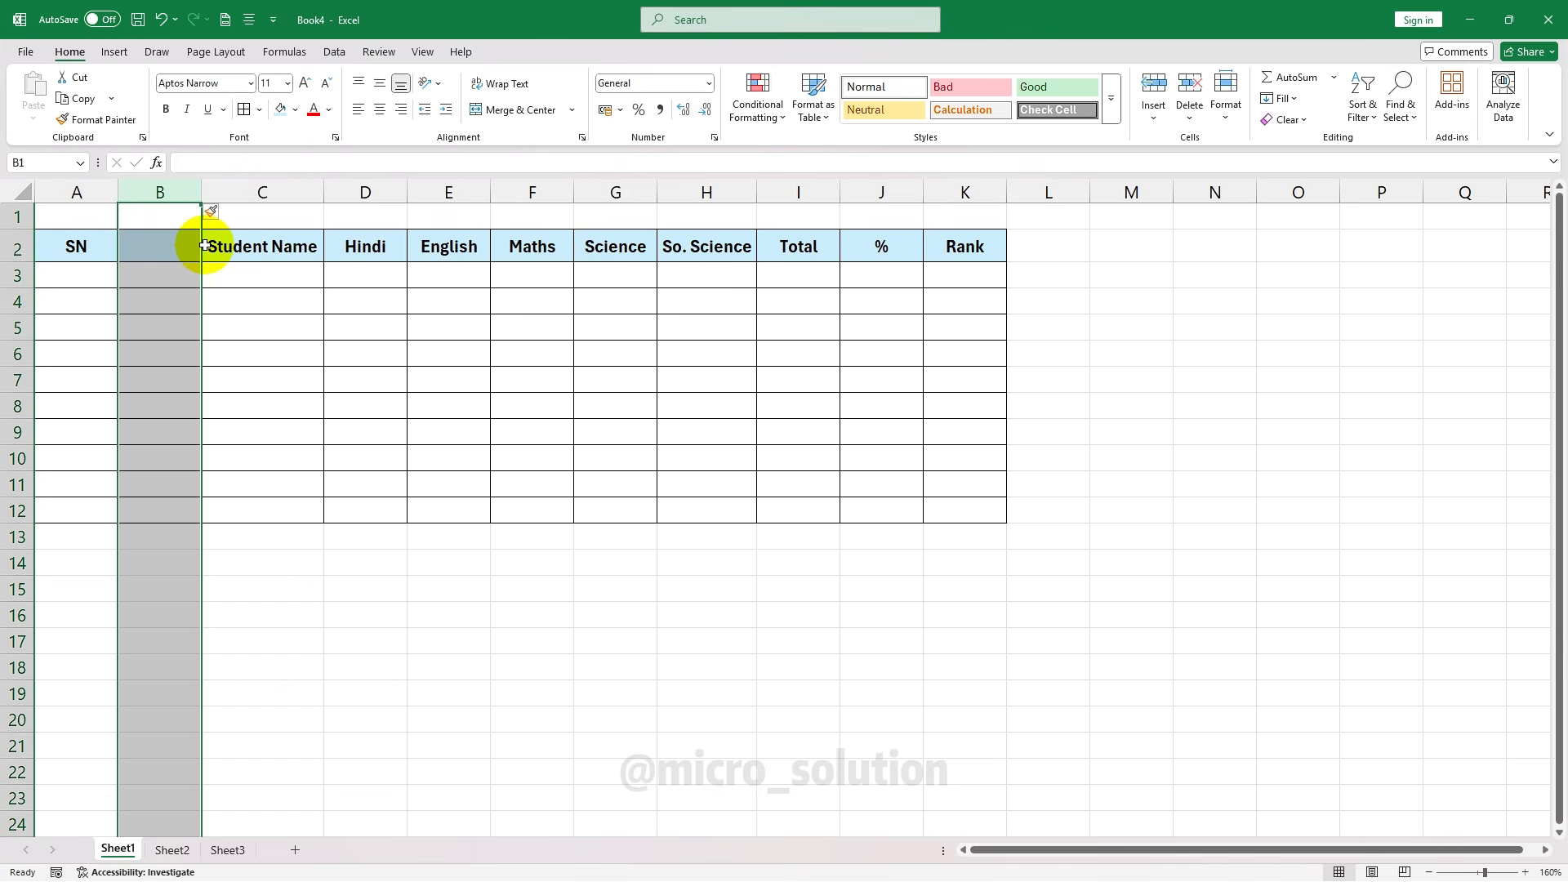
{"action": "key", "text": "ctrl+z"}
{"action": "left_click", "coordinate": [286, 246]}
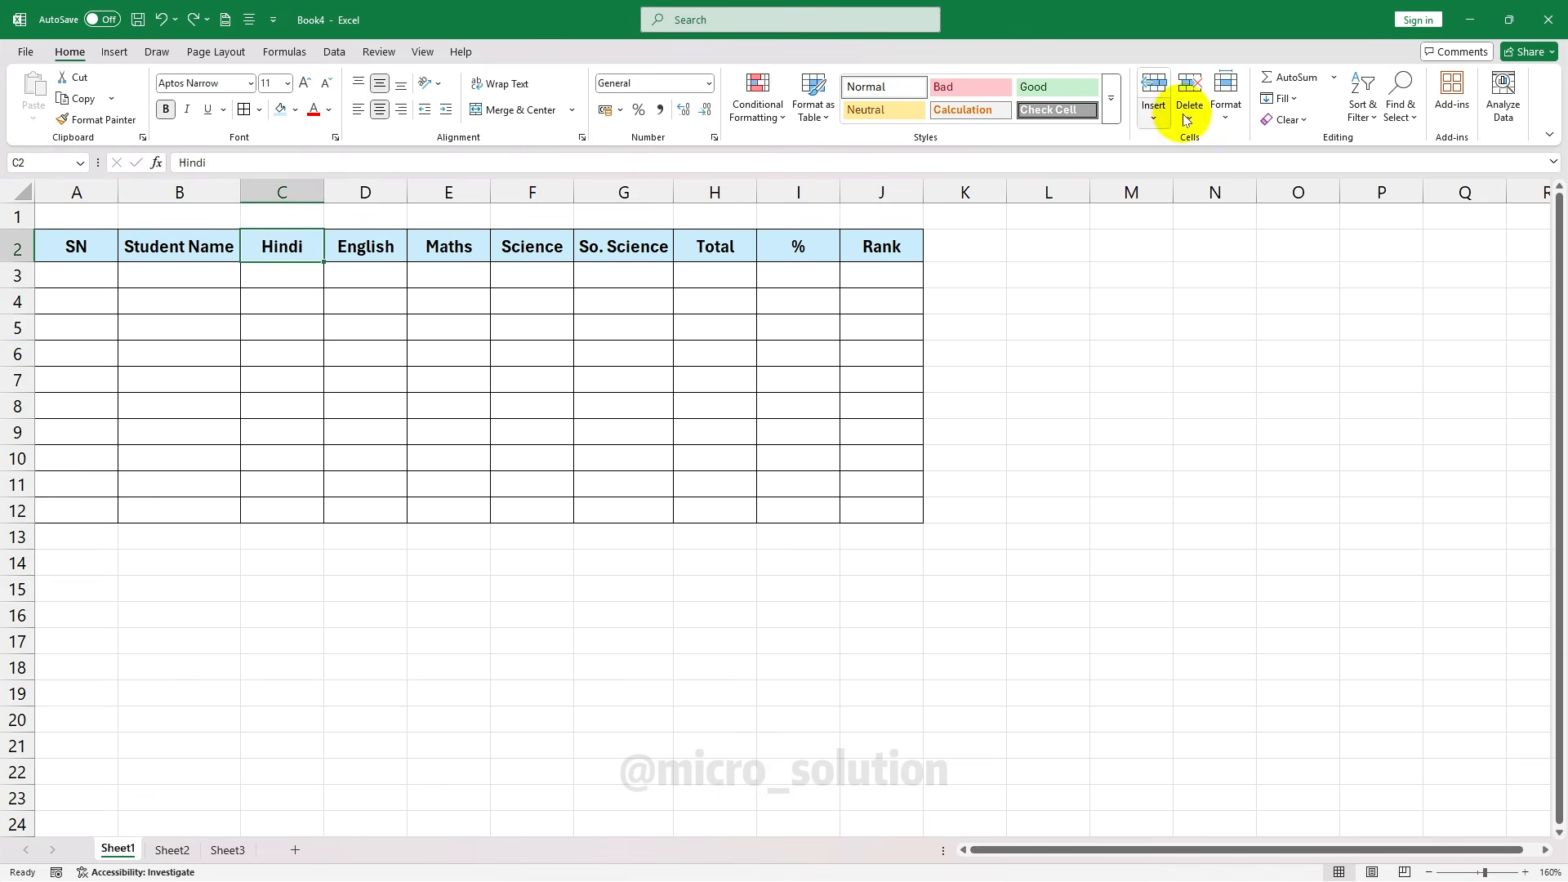
Merge and centre A1:J1 above the table, unmerging once and merging it again
{"action": "key", "text": "Down"}
{"action": "key", "text": "Down"}
{"action": "key", "text": "Down"}
{"action": "key", "text": "Left"}
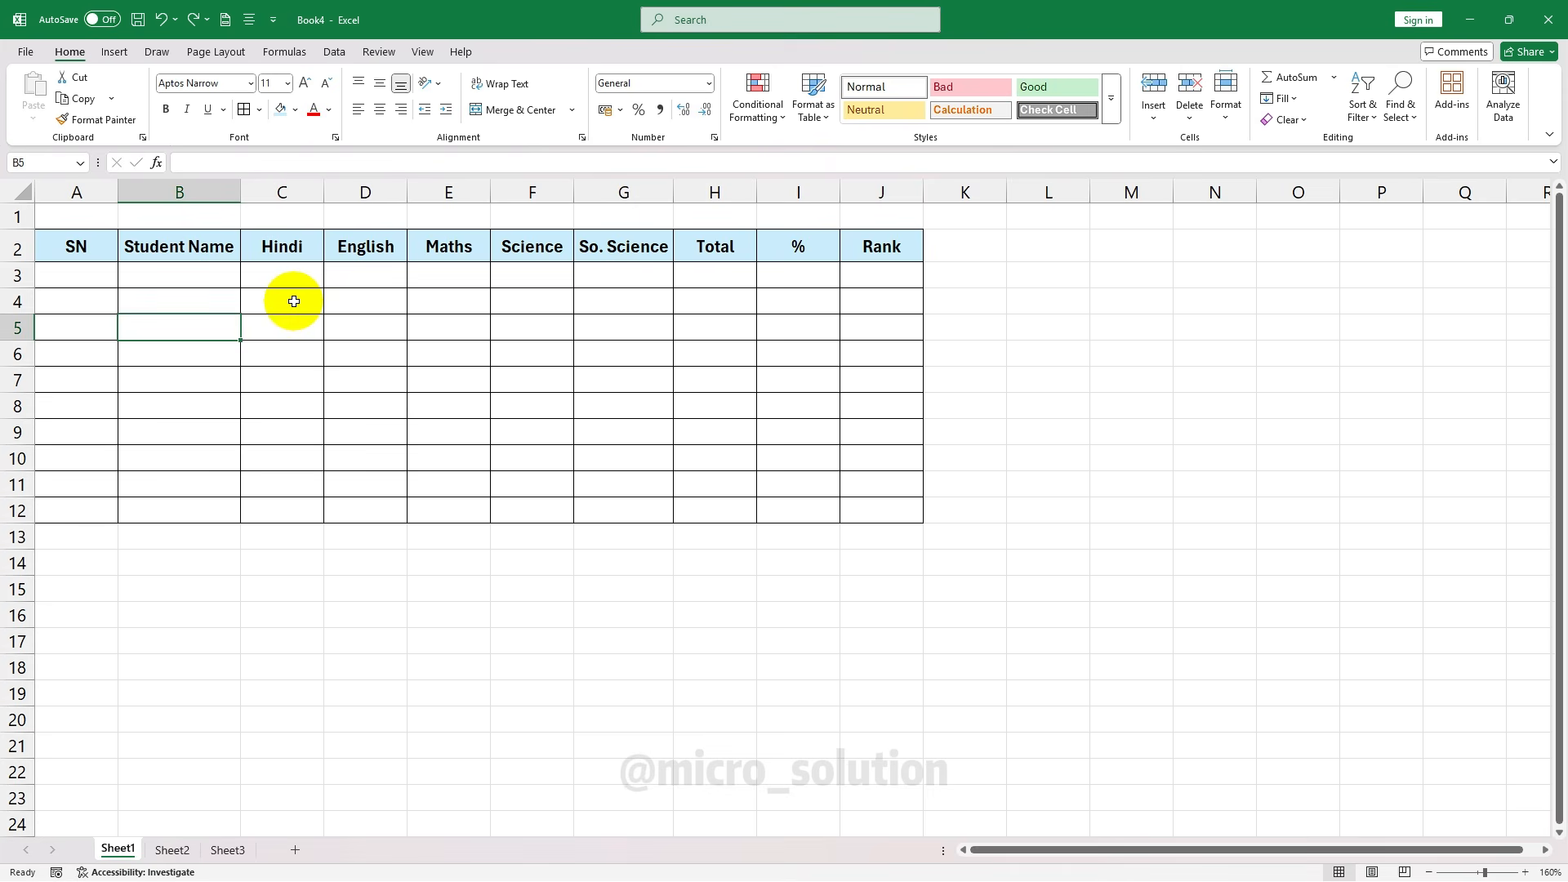
{"action": "left_click", "coordinate": [89, 226]}
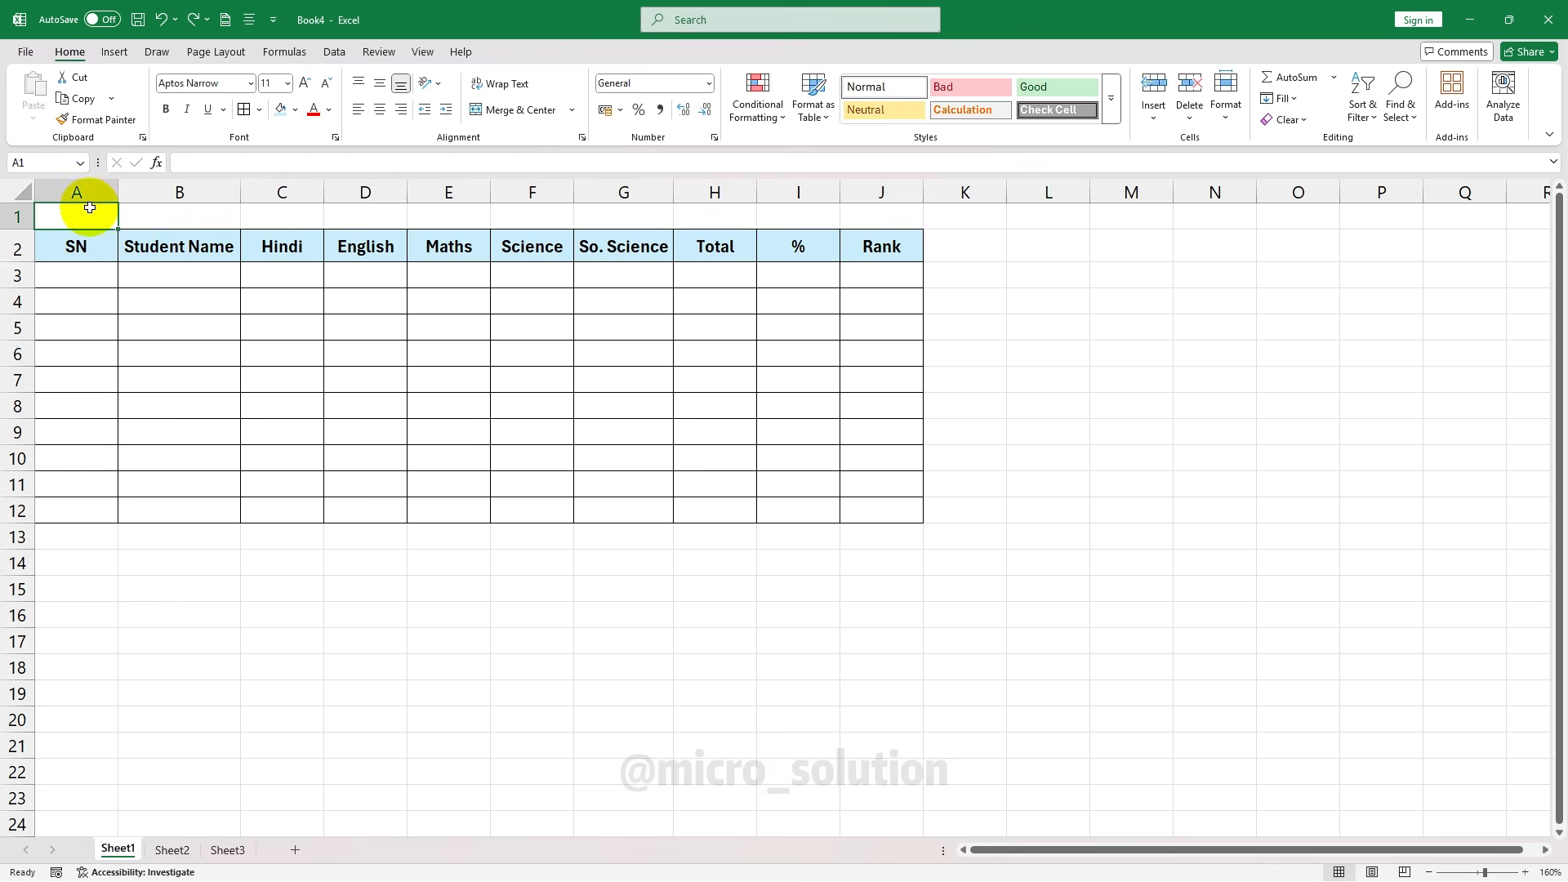
{"action": "left_click_drag", "start_coordinate": [94, 214], "coordinate": [906, 218]}
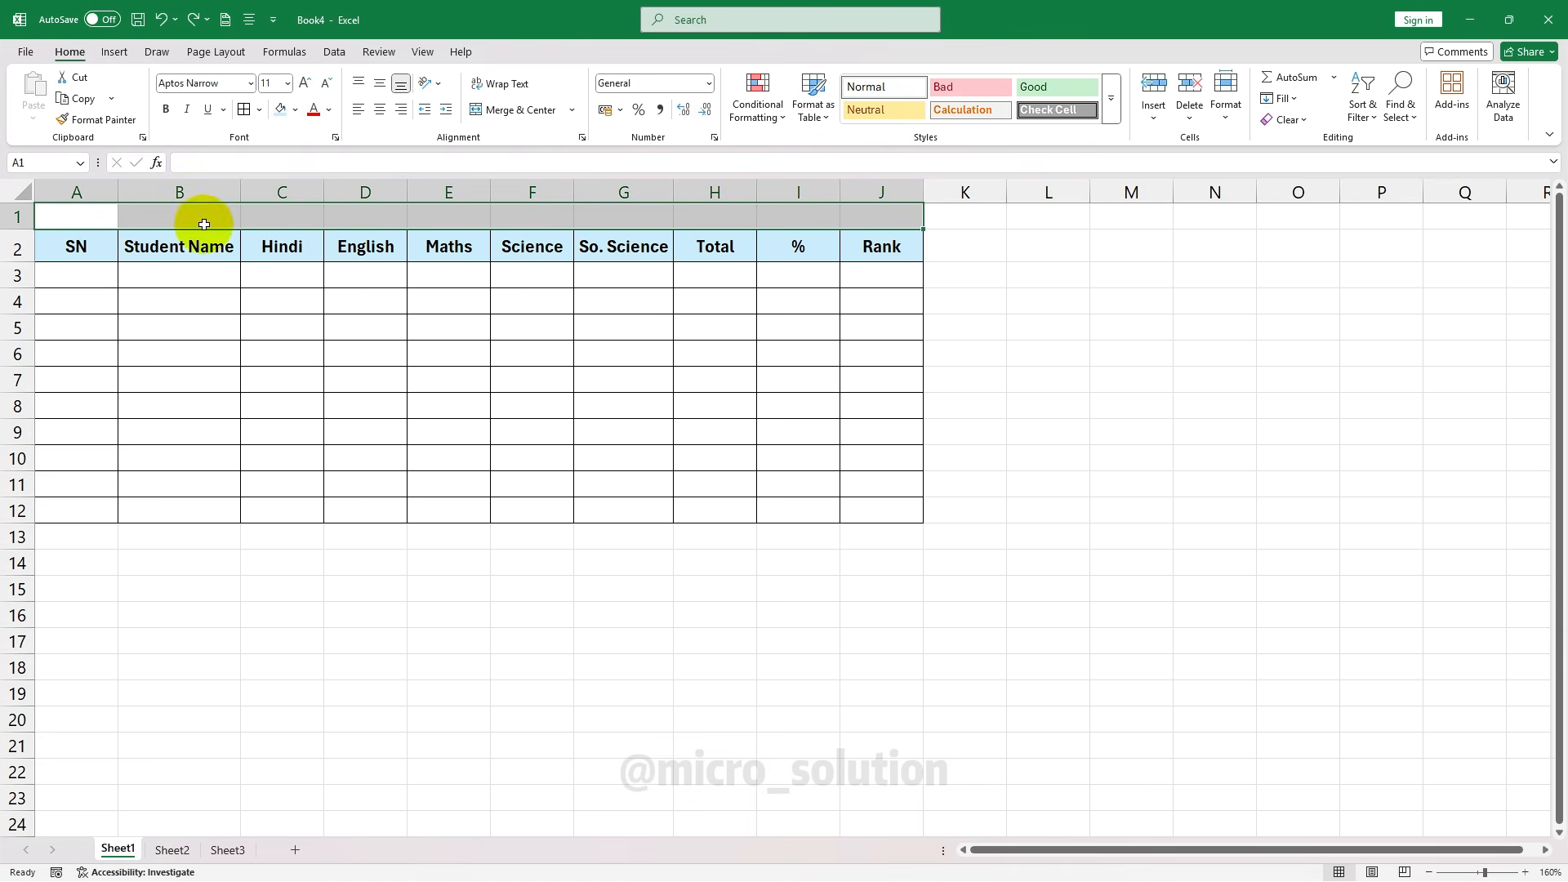
{"action": "left_click", "coordinate": [510, 114]}
{"action": "left_click", "coordinate": [531, 334]}
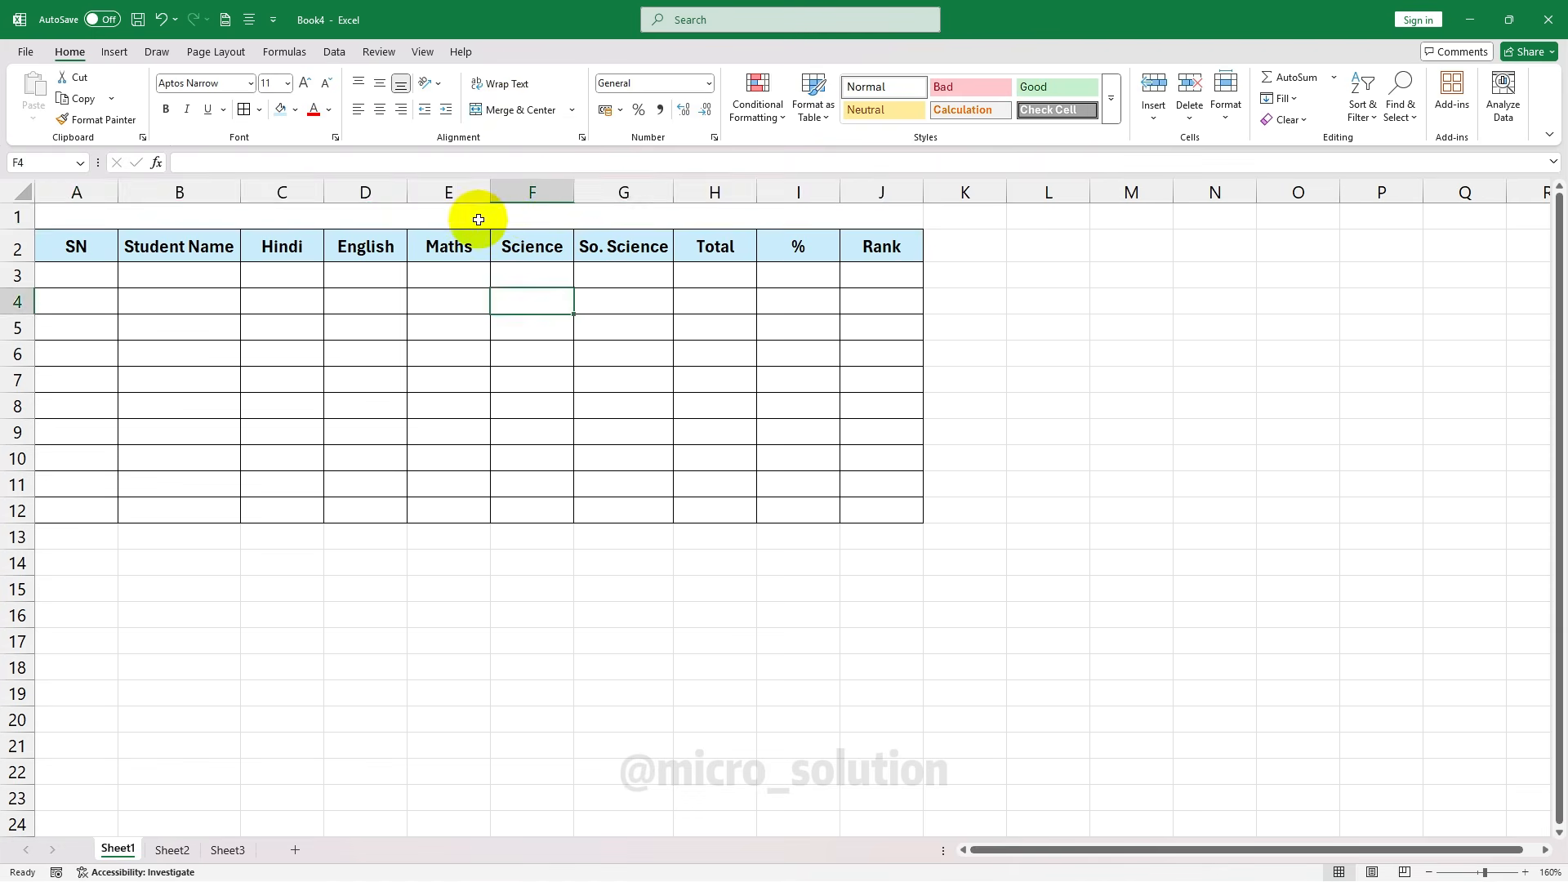
{"action": "left_click", "coordinate": [476, 217]}
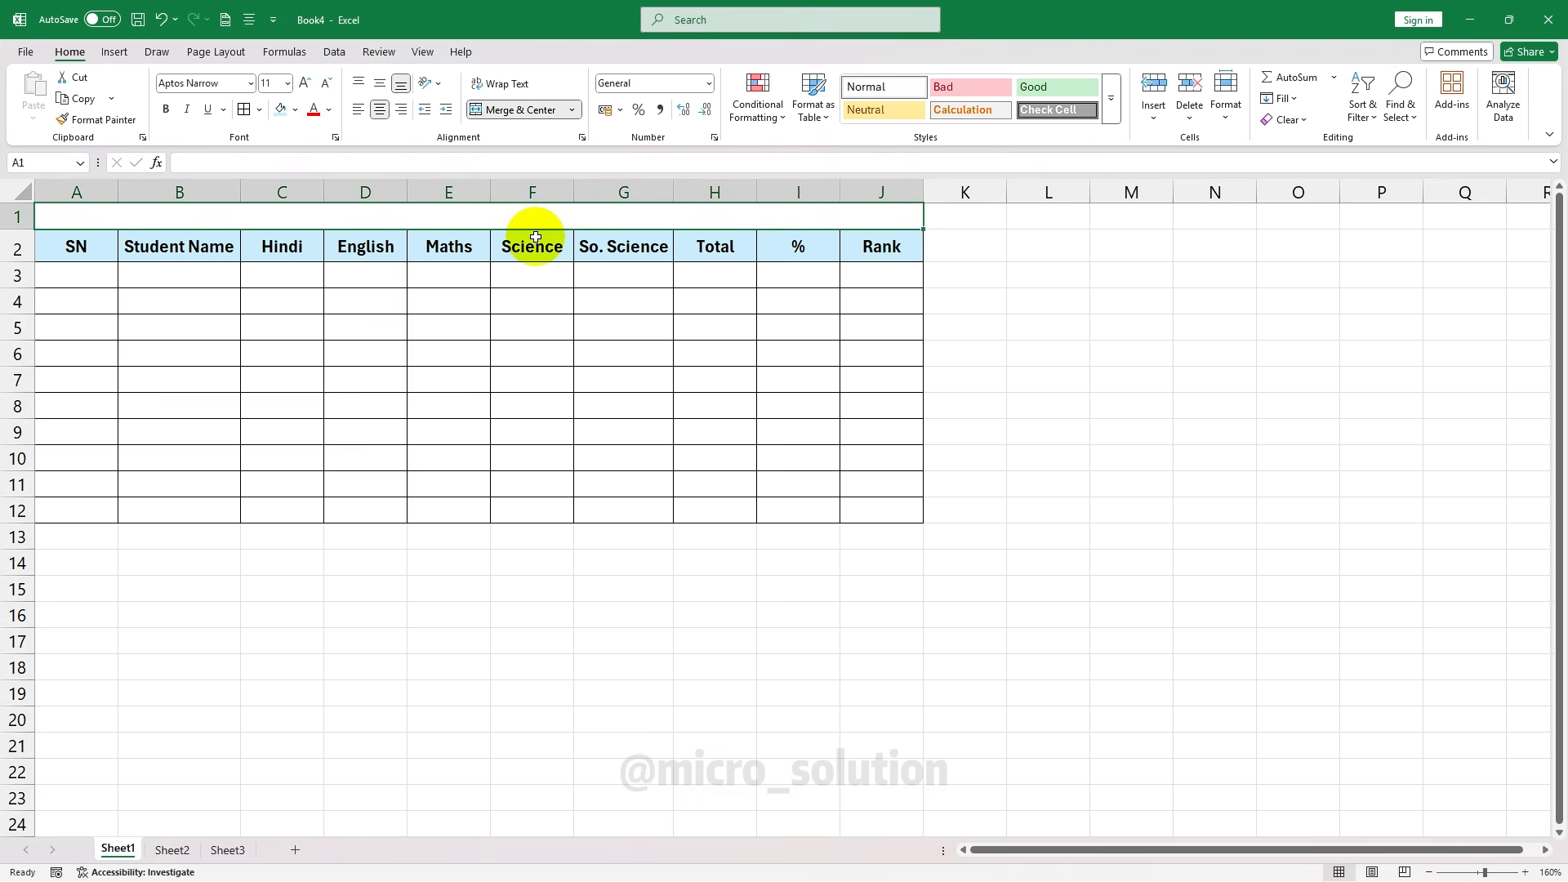
{"action": "left_click", "coordinate": [514, 109]}
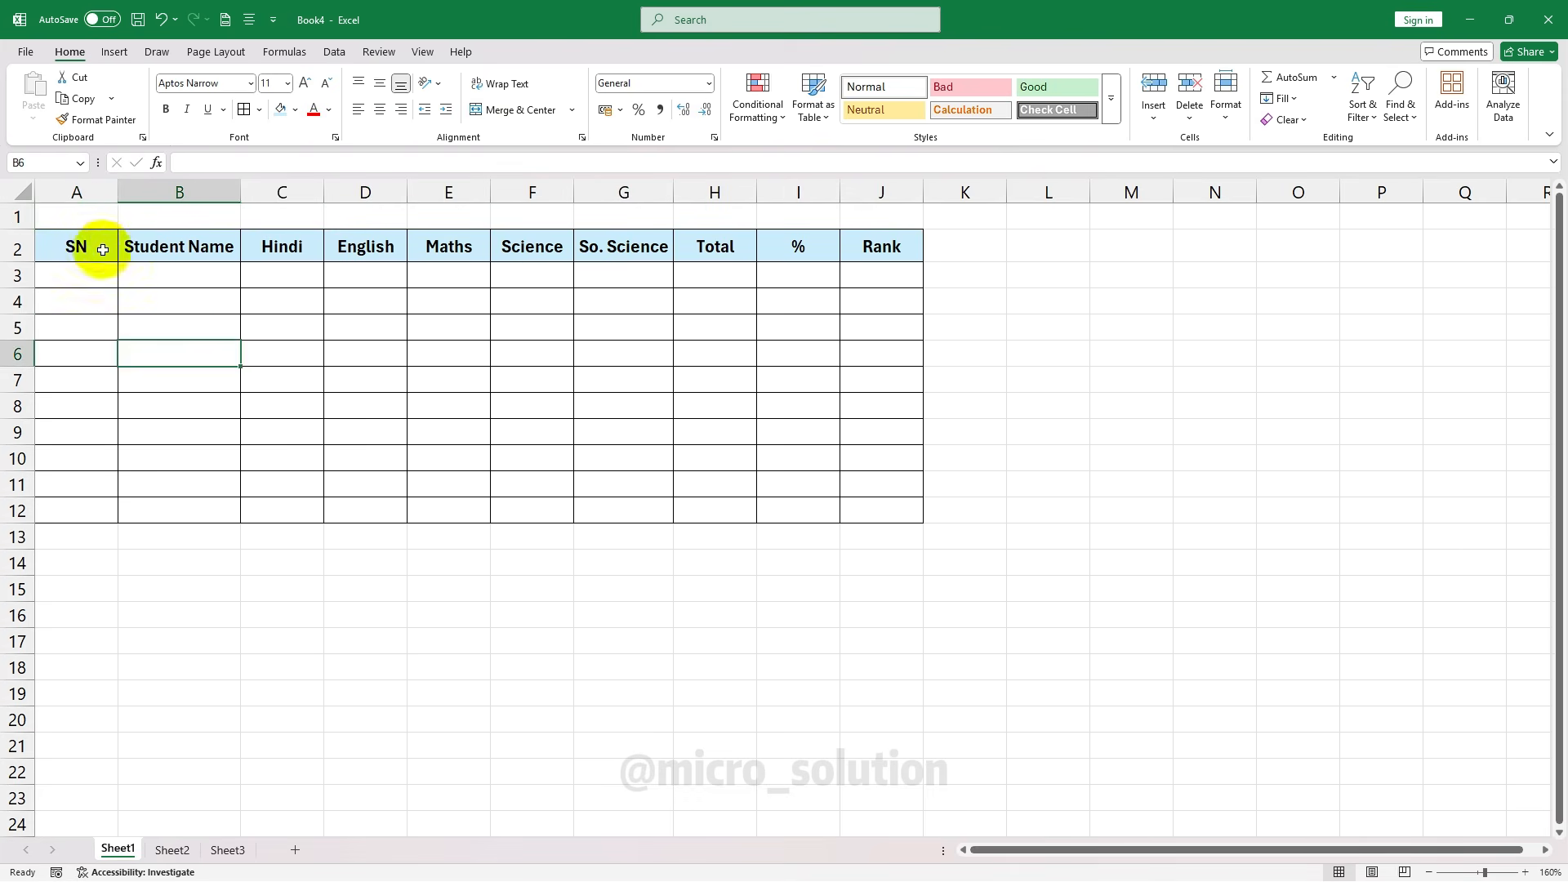
{"action": "left_click", "coordinate": [96, 213]}
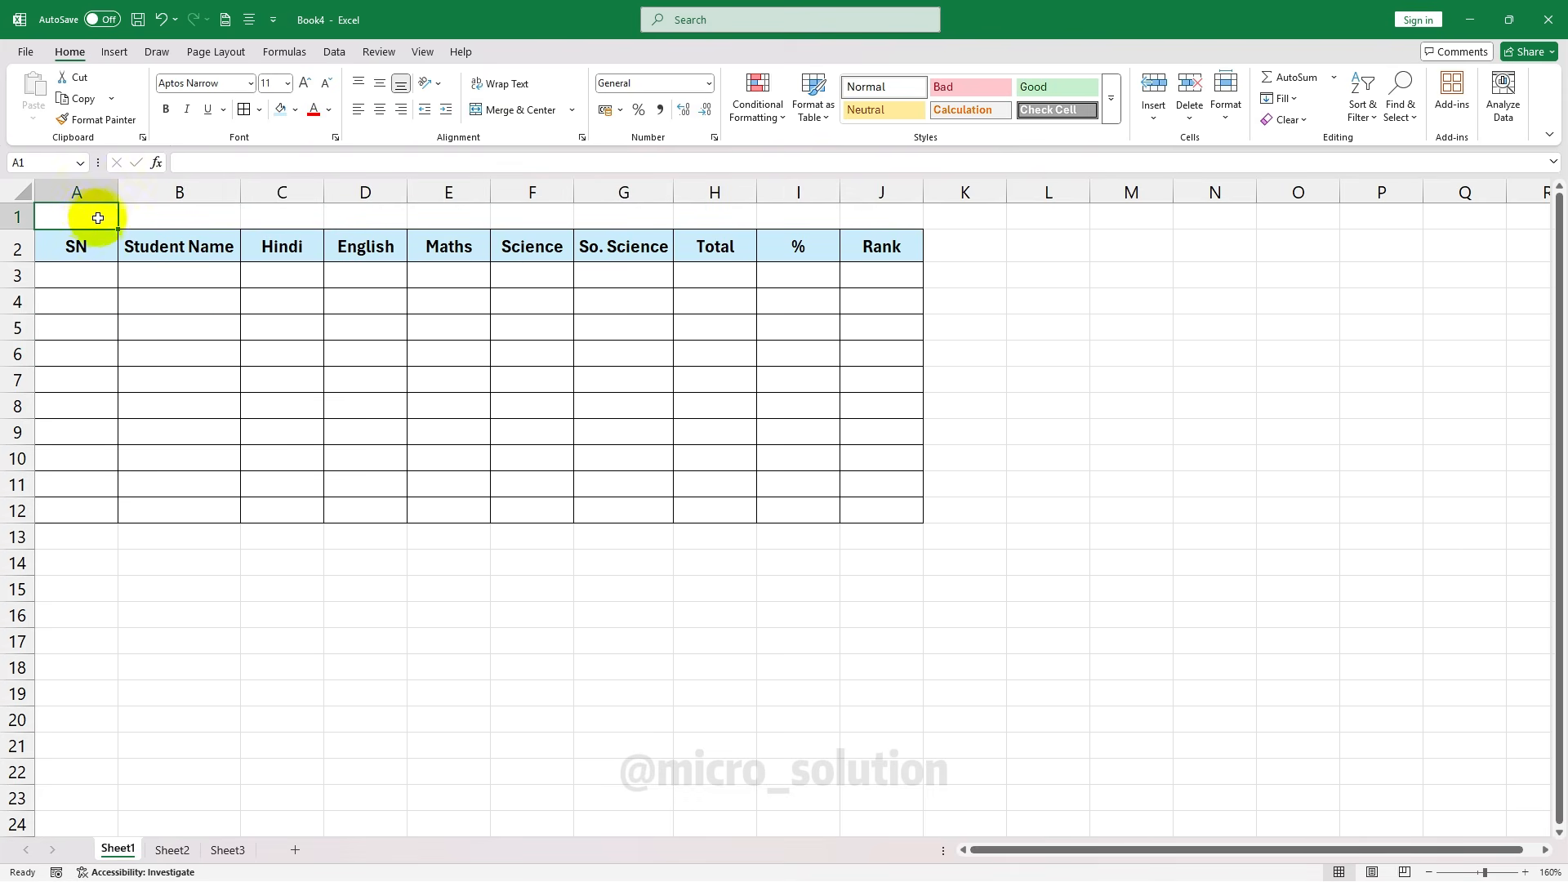
{"action": "left_click", "coordinate": [472, 222]}
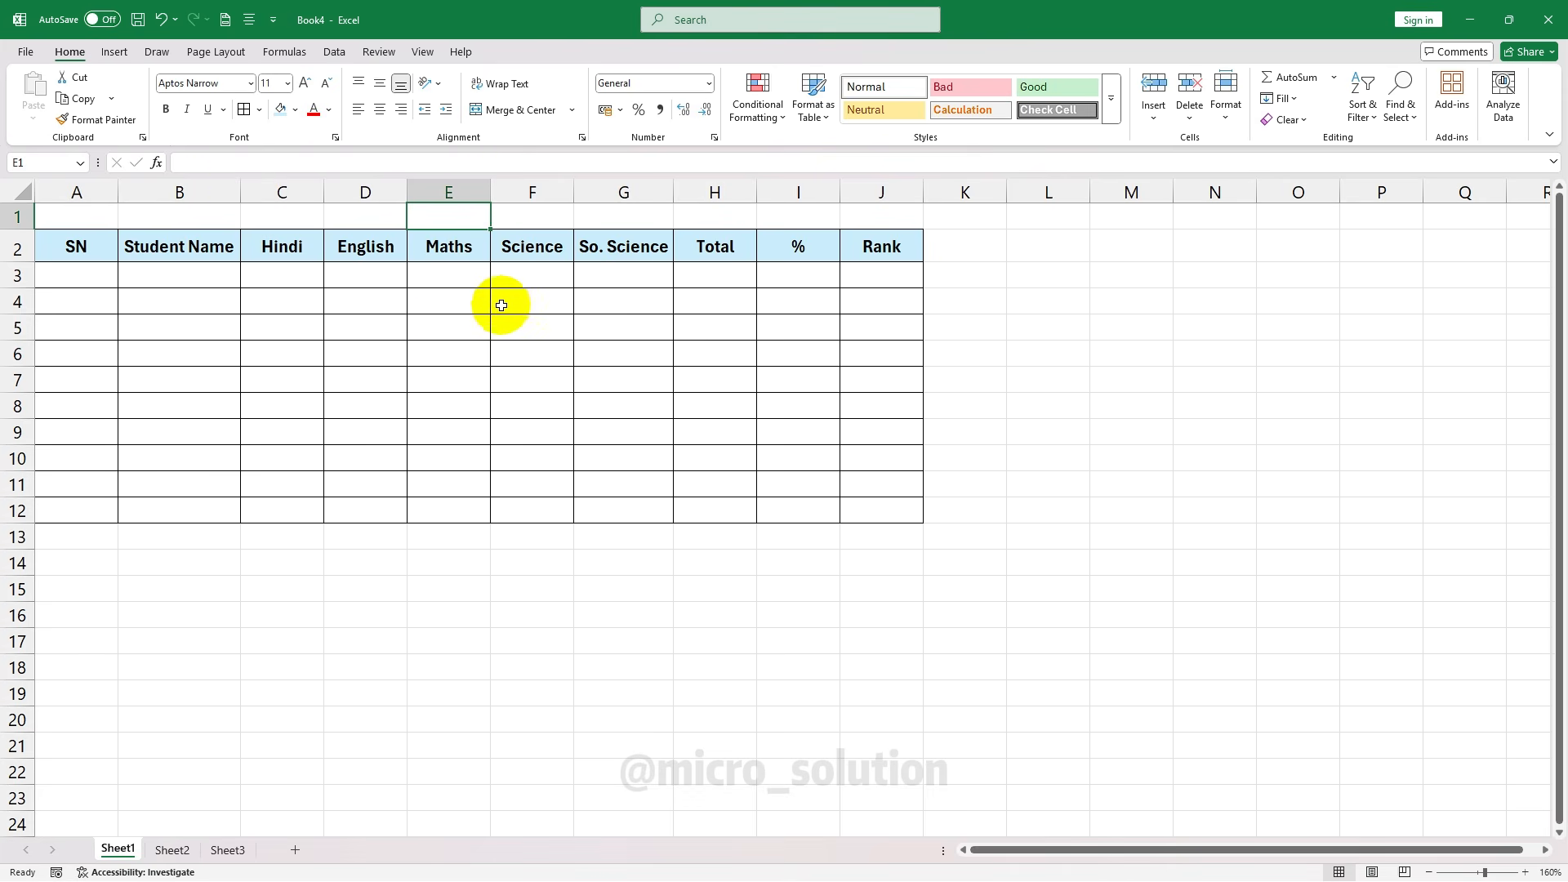
{"action": "left_click_drag", "start_coordinate": [39, 218], "coordinate": [841, 218]}
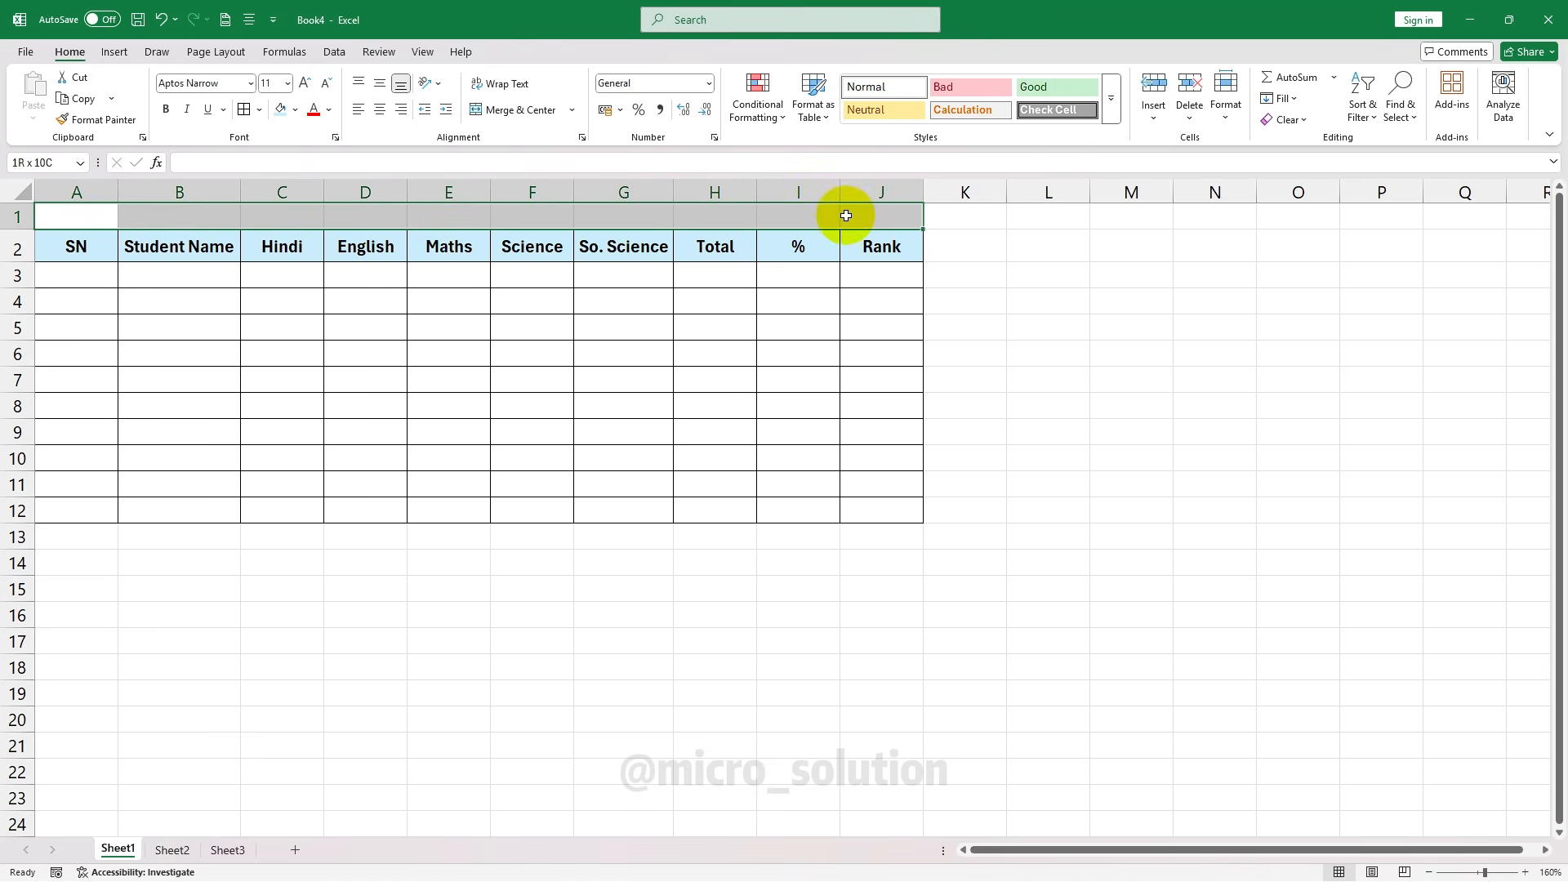
{"action": "left_click", "coordinate": [518, 116]}
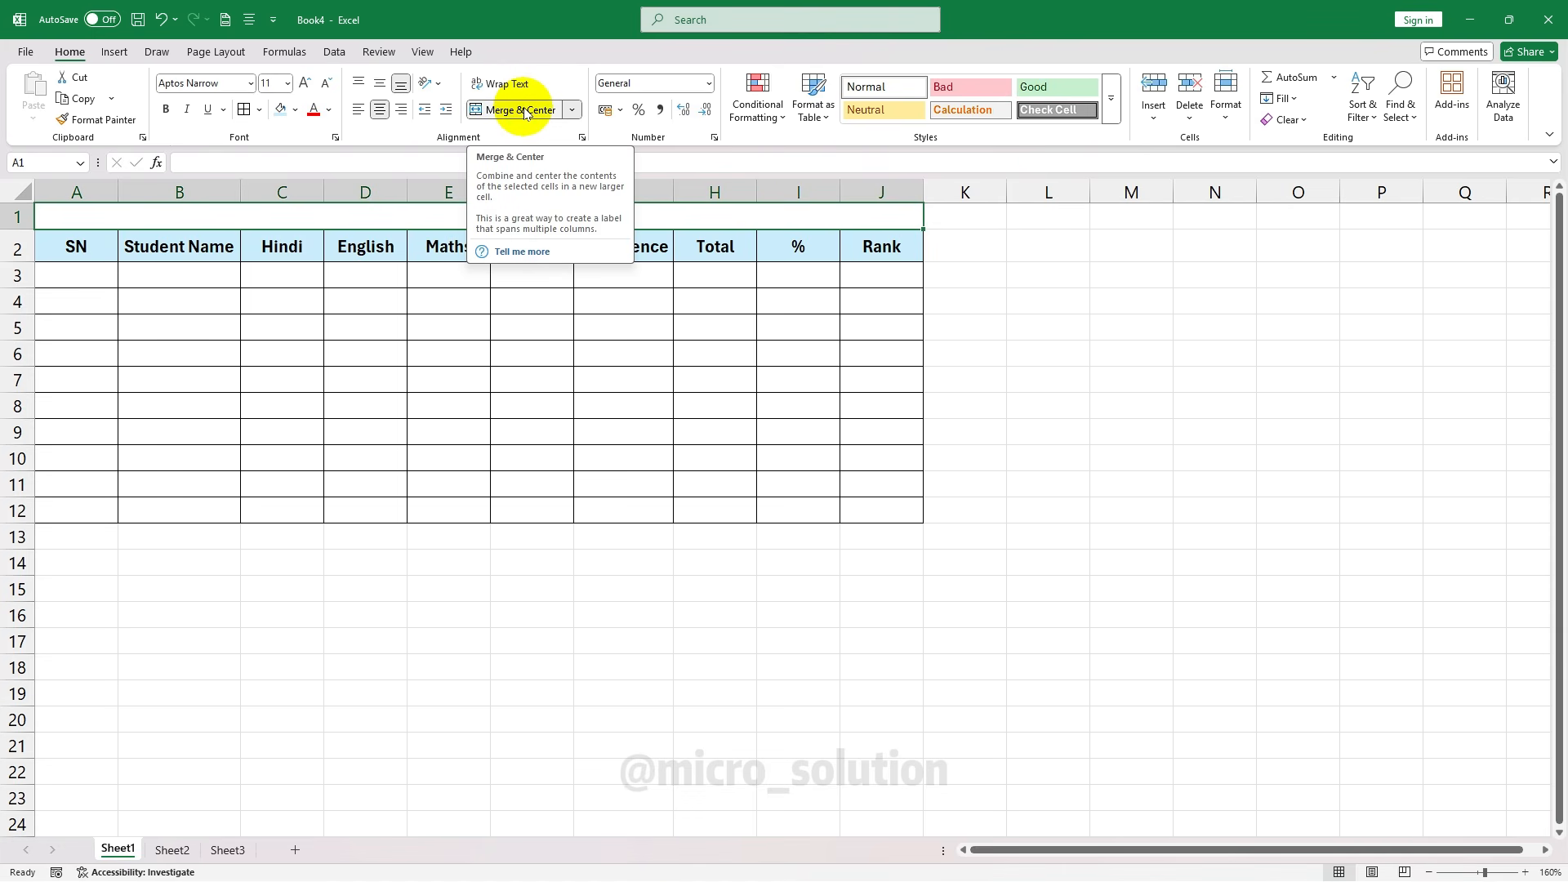
Try Merge & Center on L2:L12 beside the table
{"action": "left_click", "coordinate": [1119, 253]}
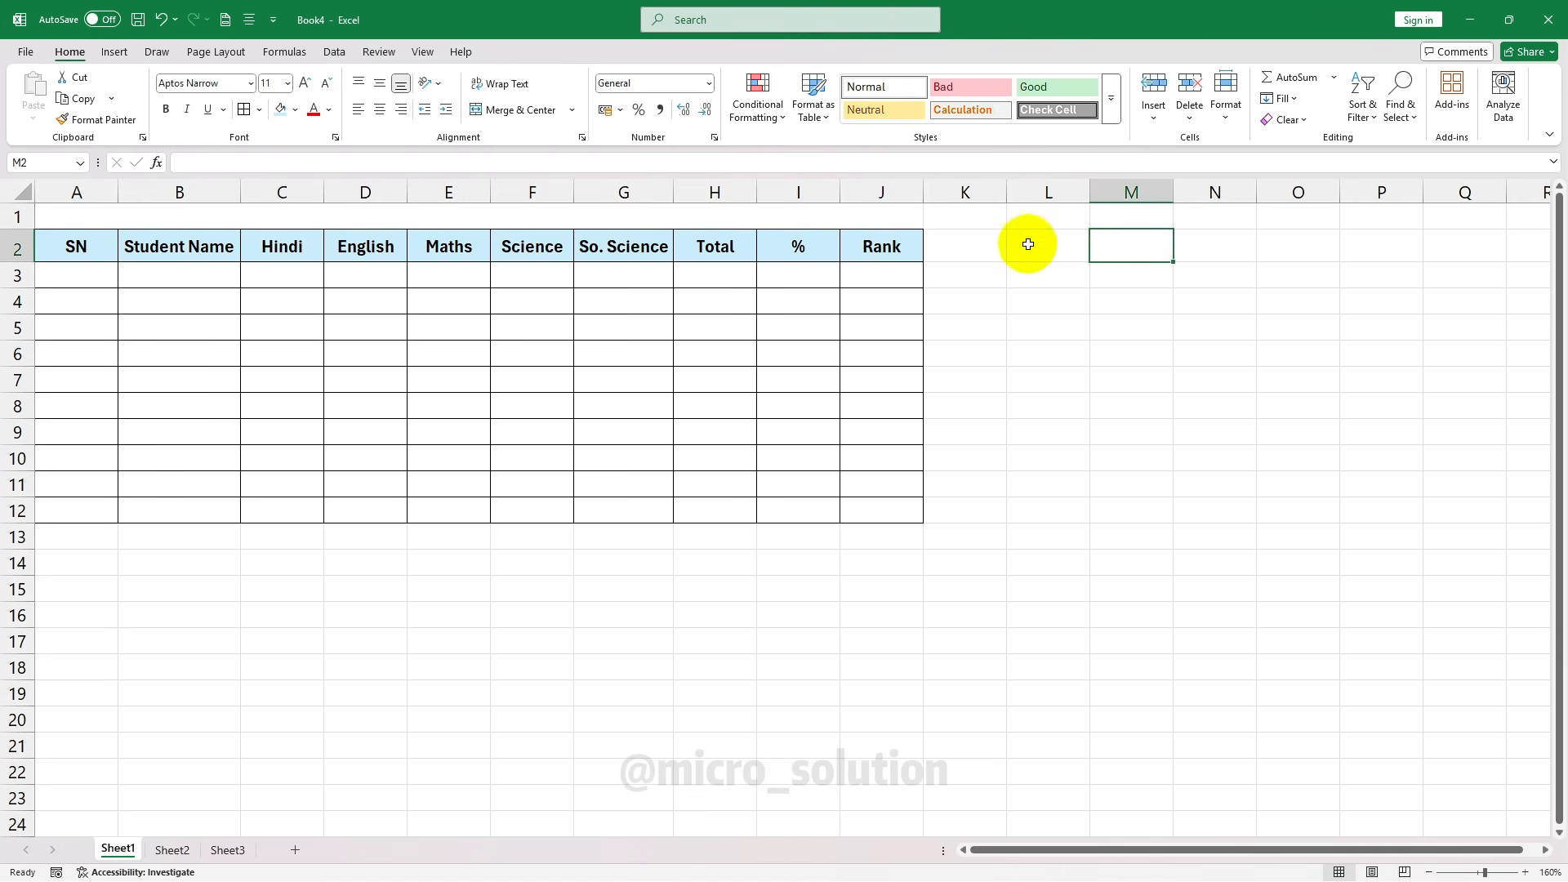
{"action": "left_click", "coordinate": [1030, 243]}
{"action": "left_click_drag", "start_coordinate": [1039, 242], "coordinate": [1078, 513]}
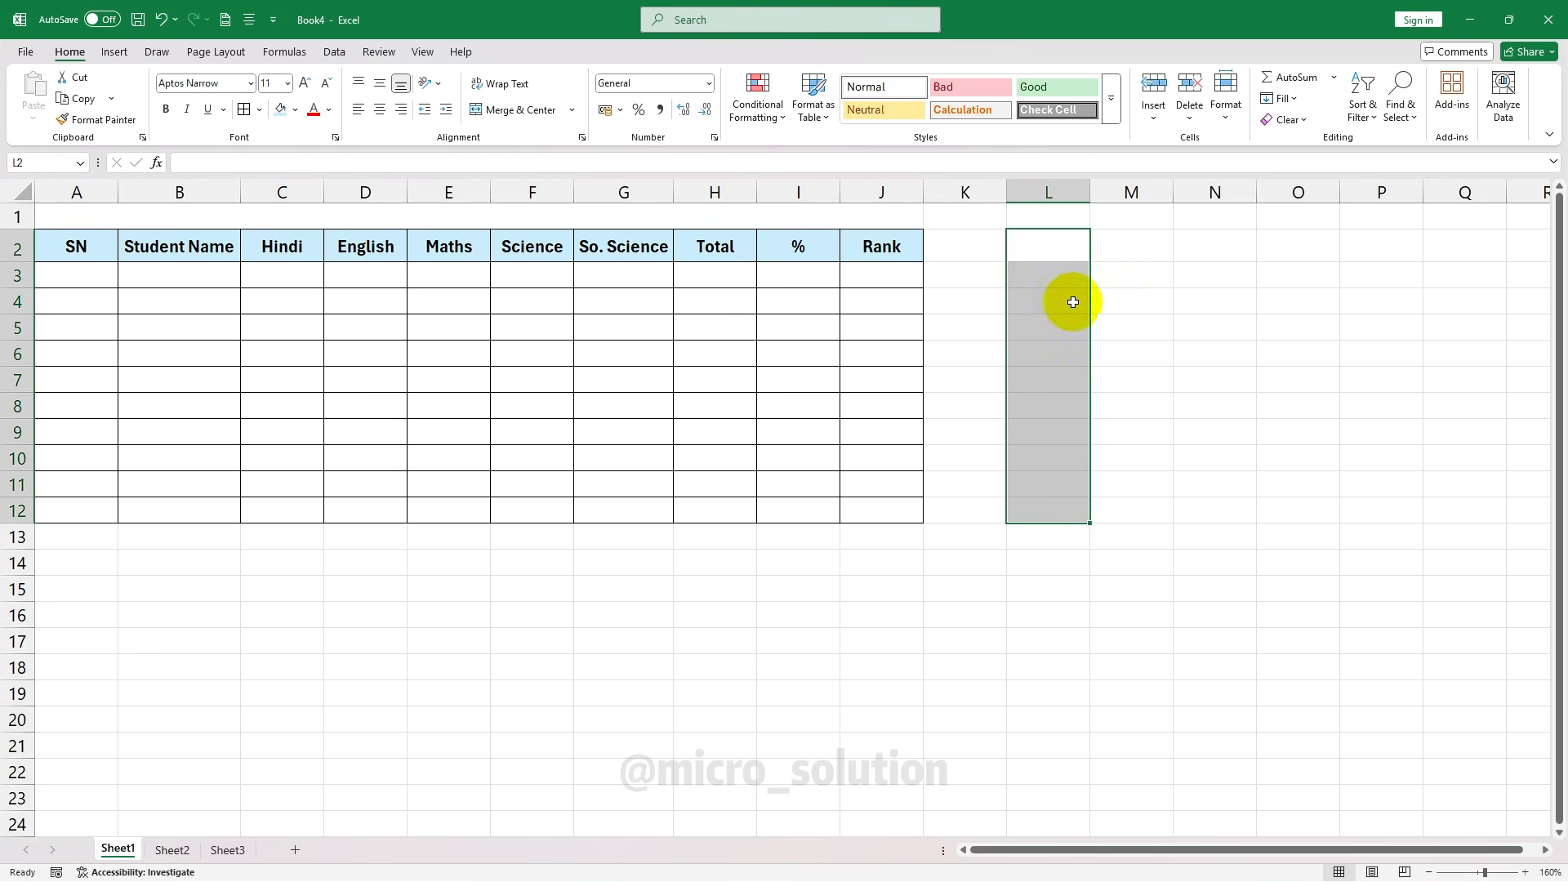
{"action": "left_click", "coordinate": [508, 112]}
{"action": "left_click", "coordinate": [1206, 404]}
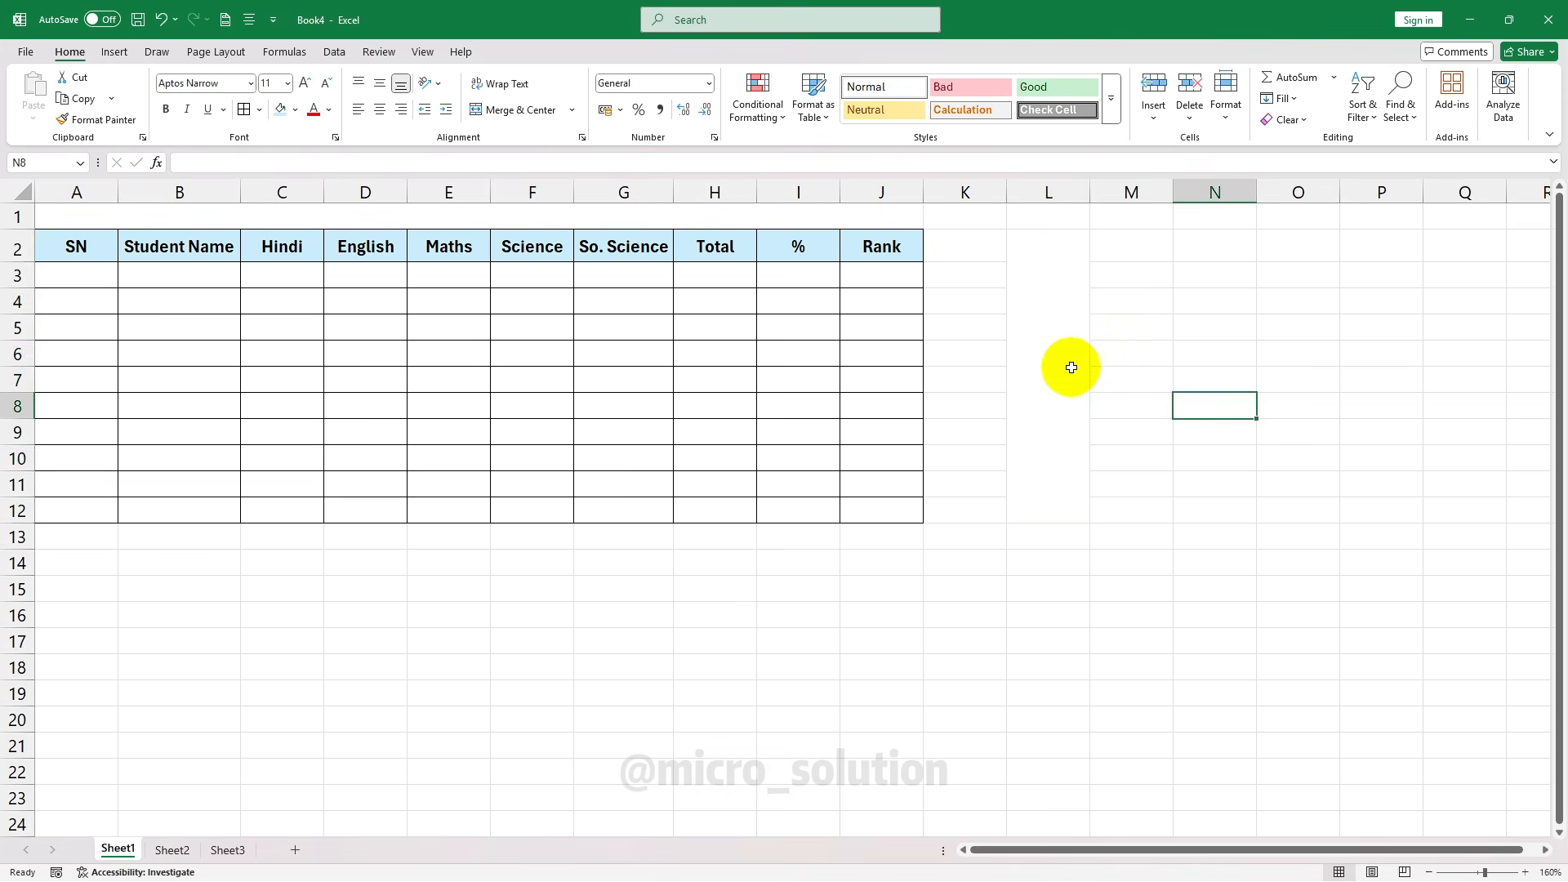
{"action": "left_click", "coordinate": [1067, 364]}
Type 'Student Mark-Sheet' in merged A1, making it bold 16 pt with a light green fill
{"action": "left_click", "coordinate": [617, 380]}
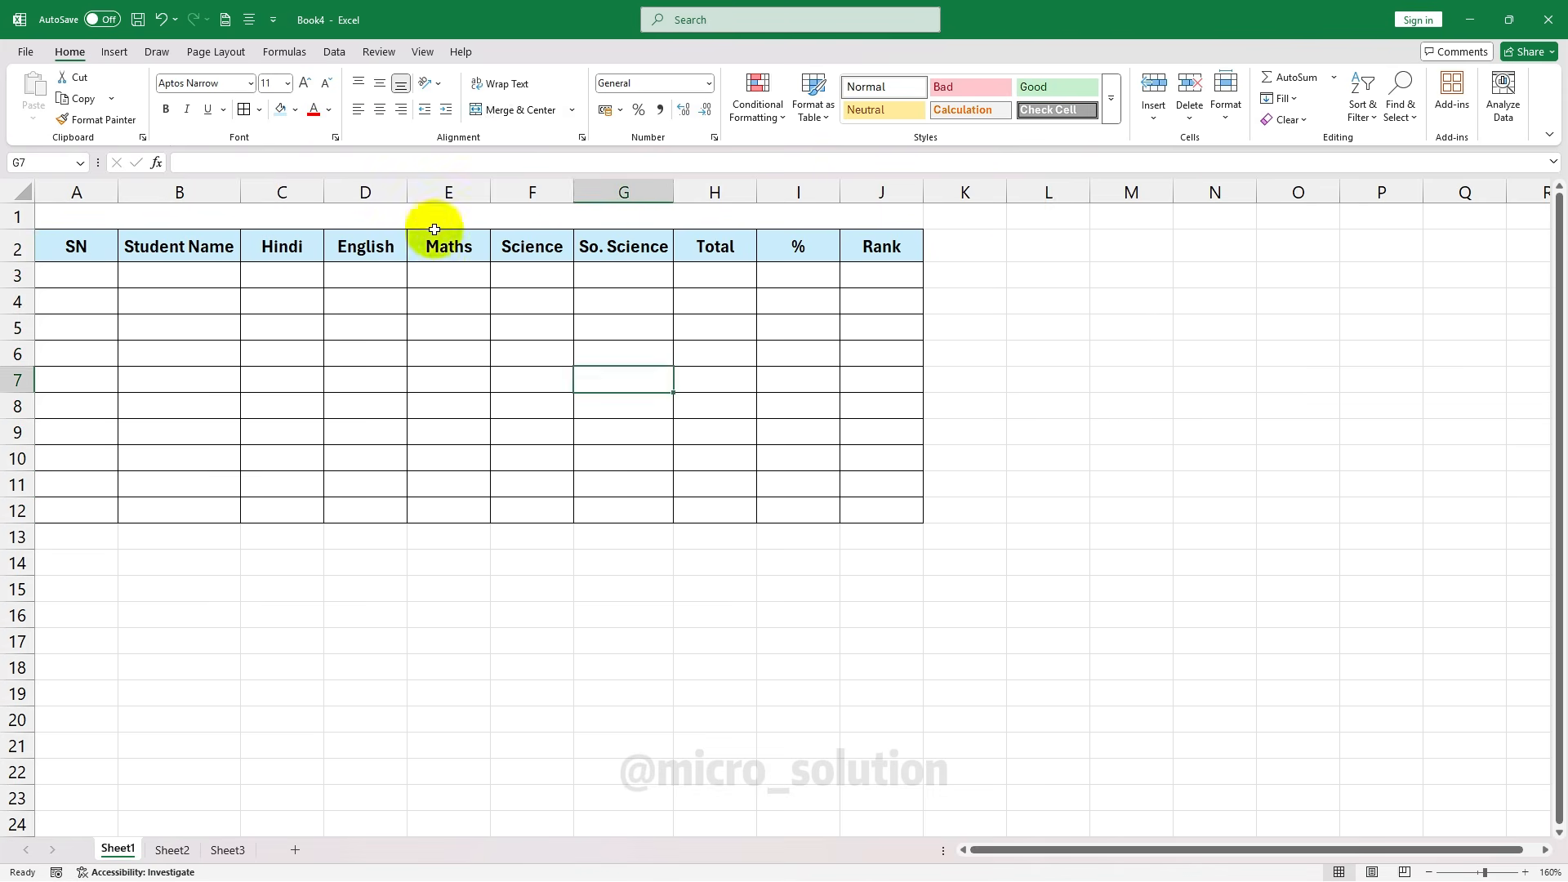
{"action": "left_click", "coordinate": [468, 217]}
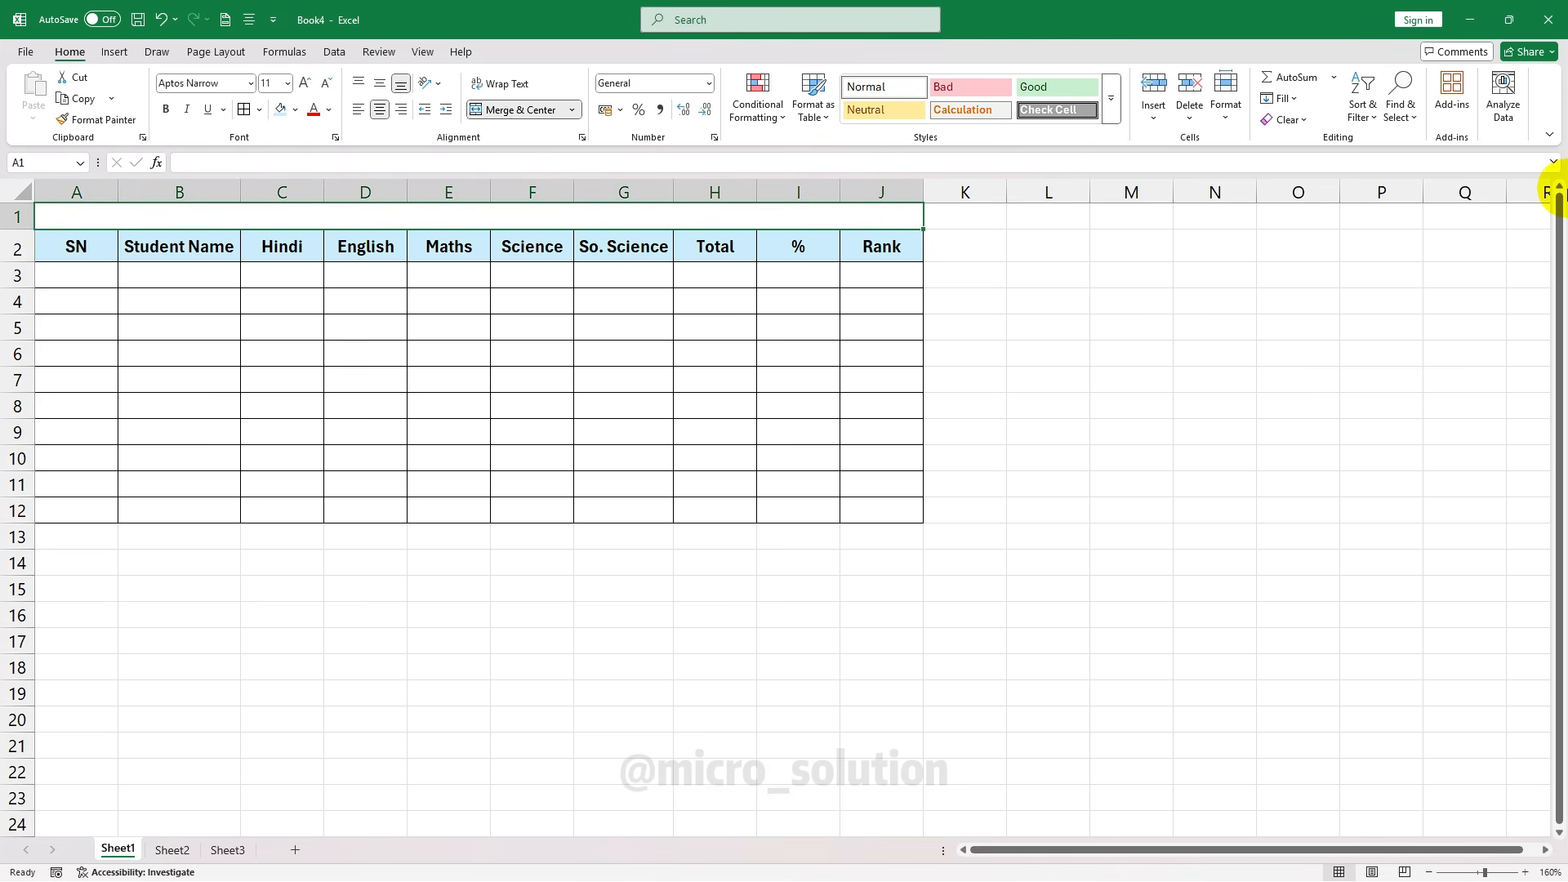
{"action": "type", "text": "Student Mark-Sheet"}
{"action": "left_click", "coordinate": [309, 85]}
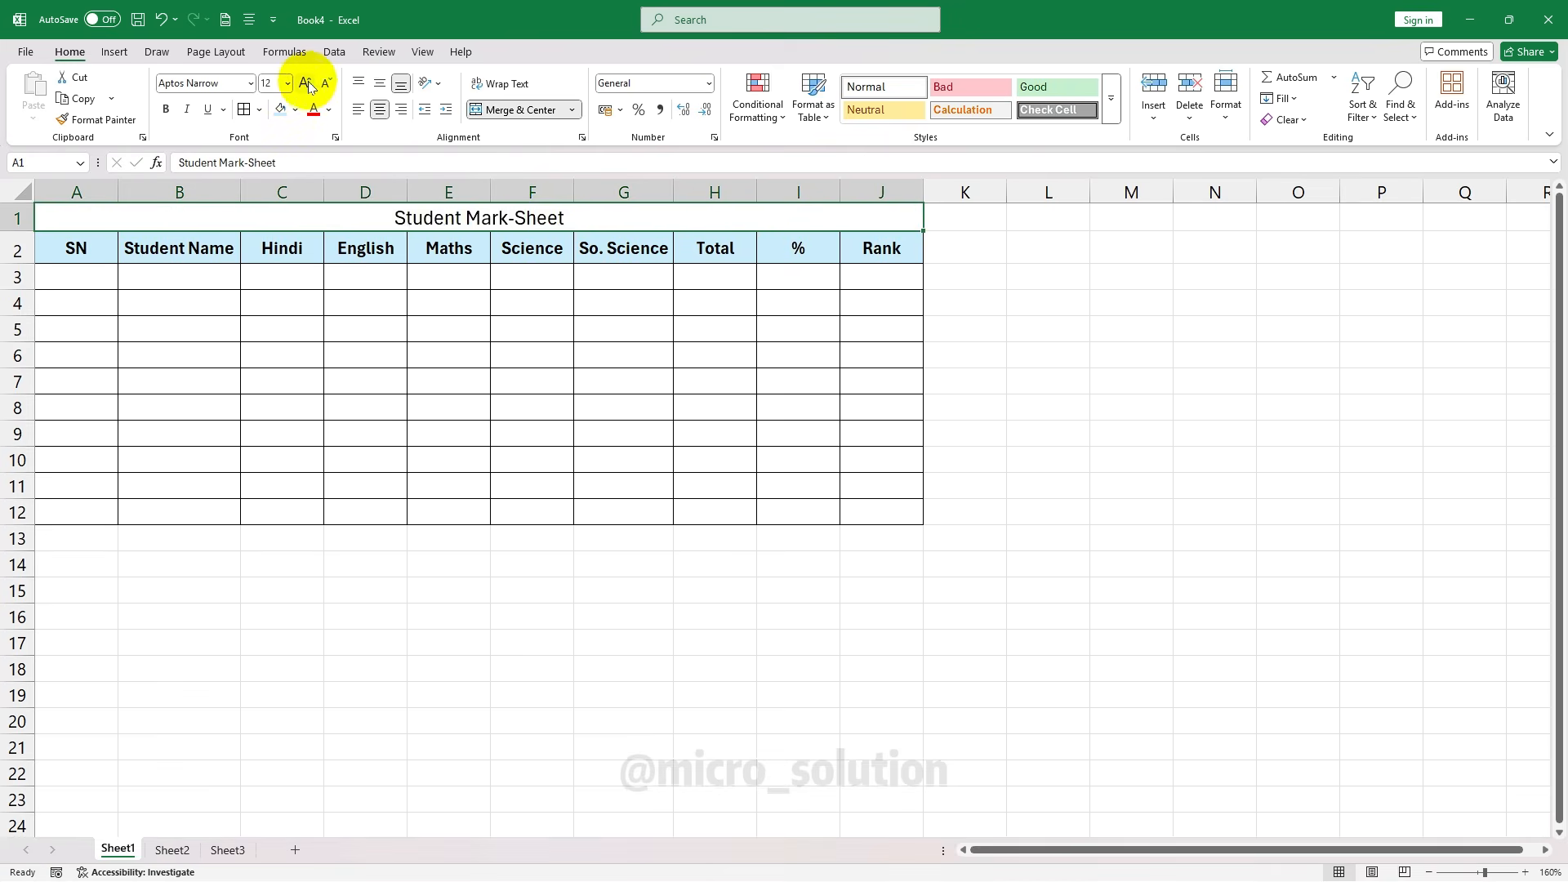
{"action": "left_click", "coordinate": [308, 85]}
{"action": "left_click", "coordinate": [309, 85]}
{"action": "left_click", "coordinate": [165, 109]}
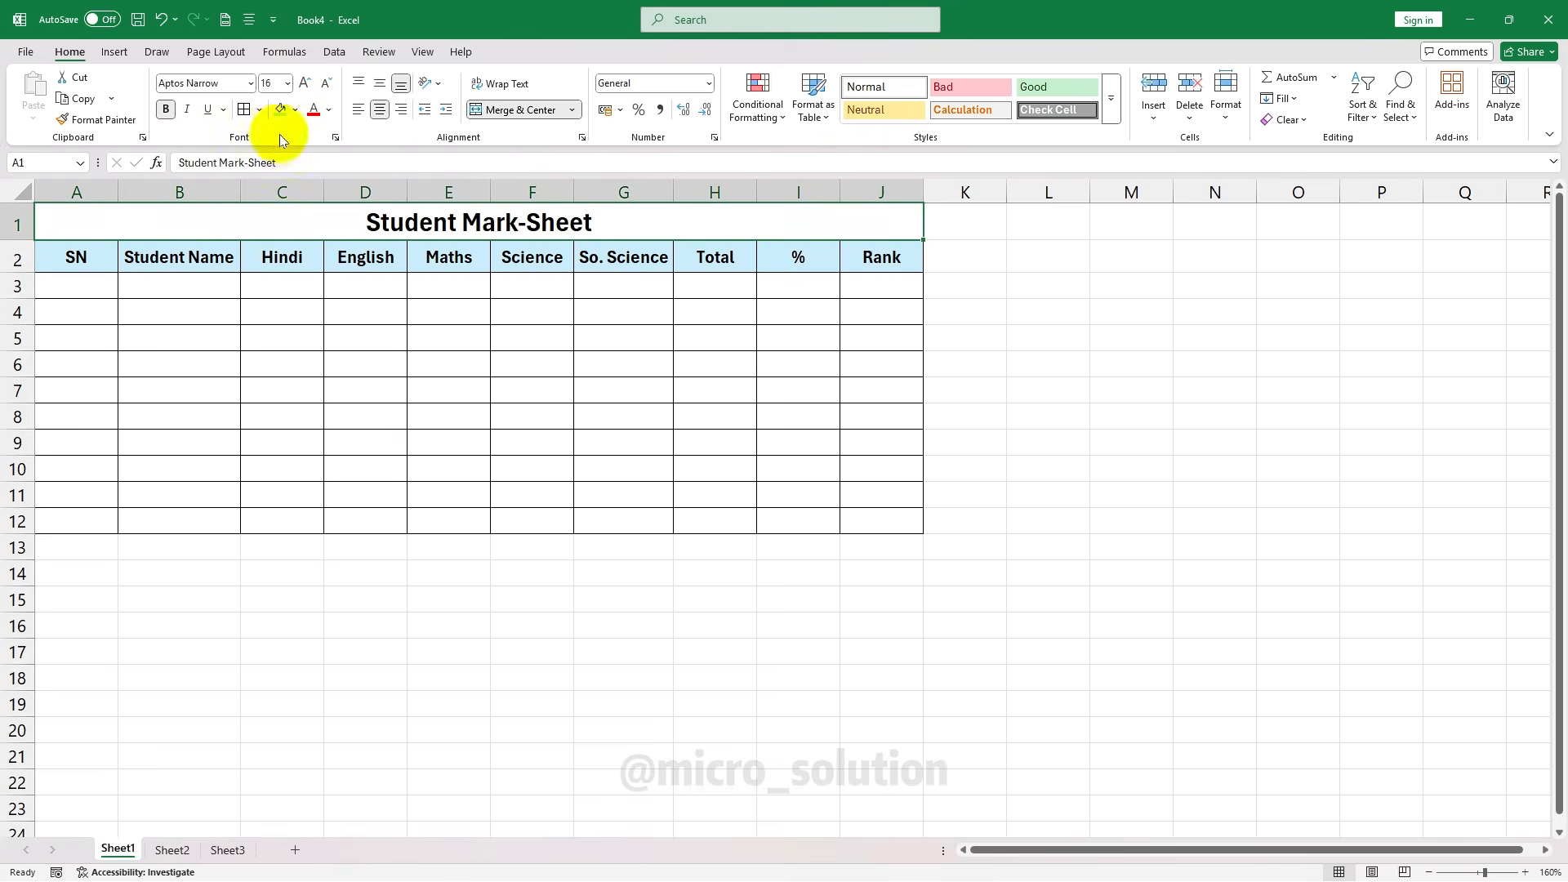
{"action": "left_click", "coordinate": [295, 109]}
{"action": "left_click", "coordinate": [418, 239]}
{"action": "left_click", "coordinate": [623, 417]}
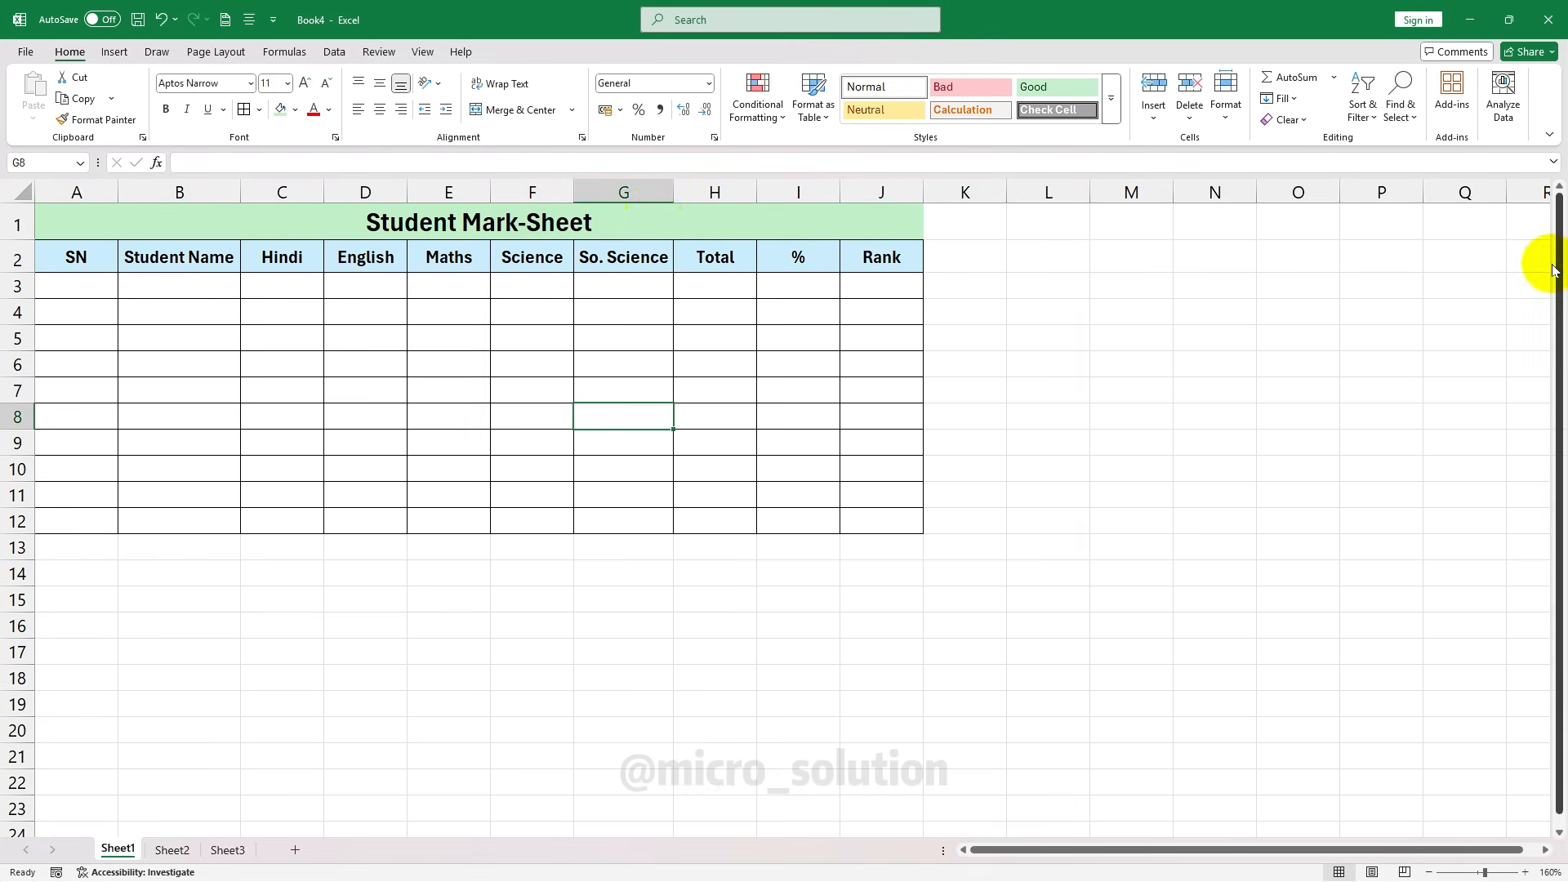
{"action": "left_click", "coordinate": [532, 228]}
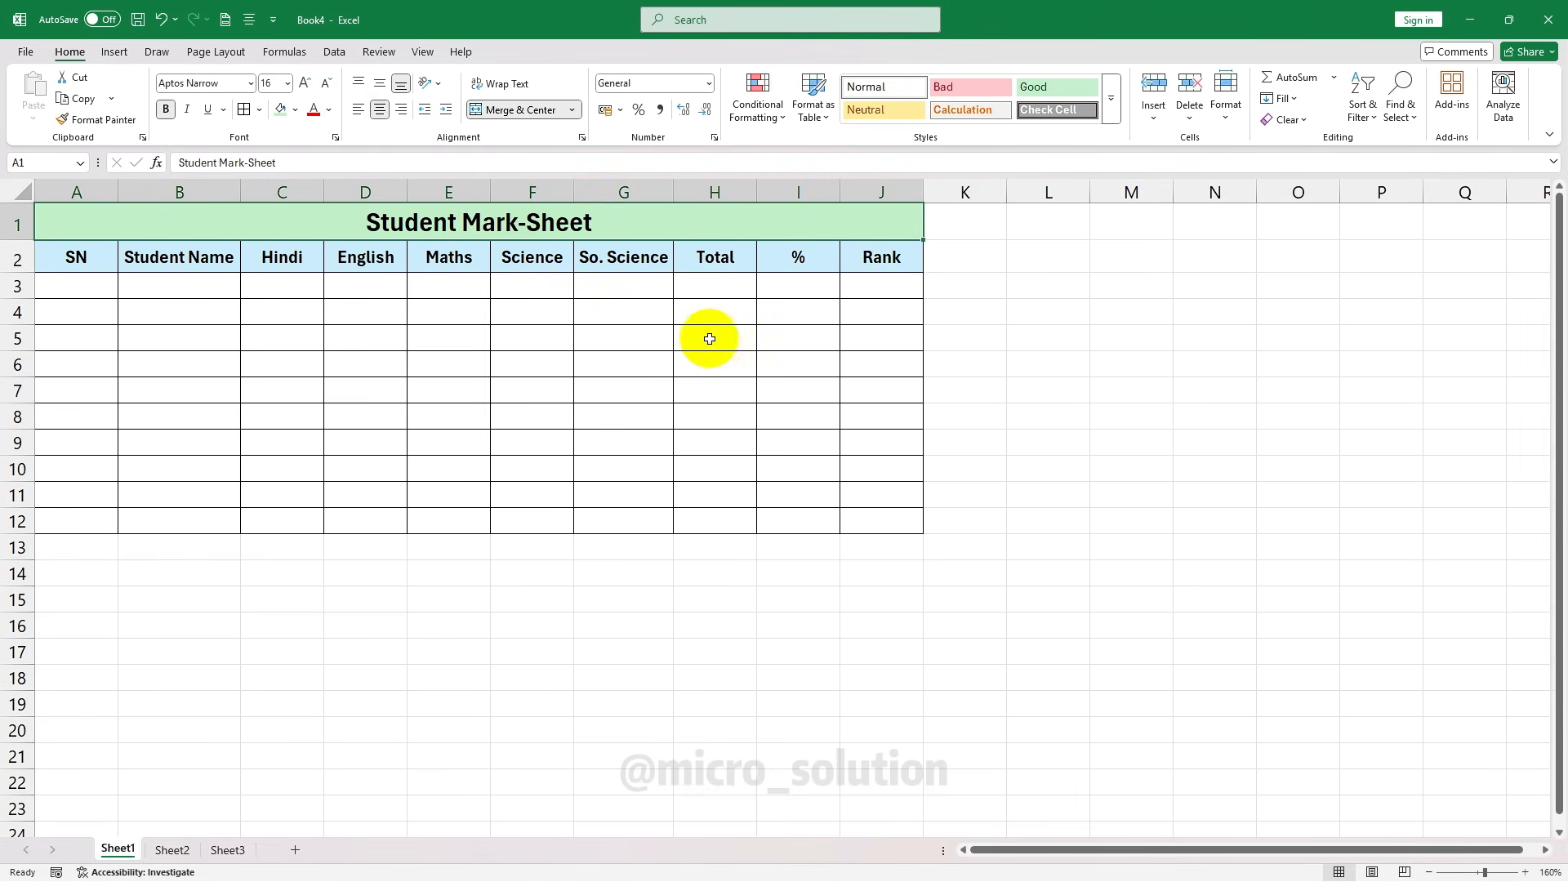
{"action": "left_click", "coordinate": [714, 348]}
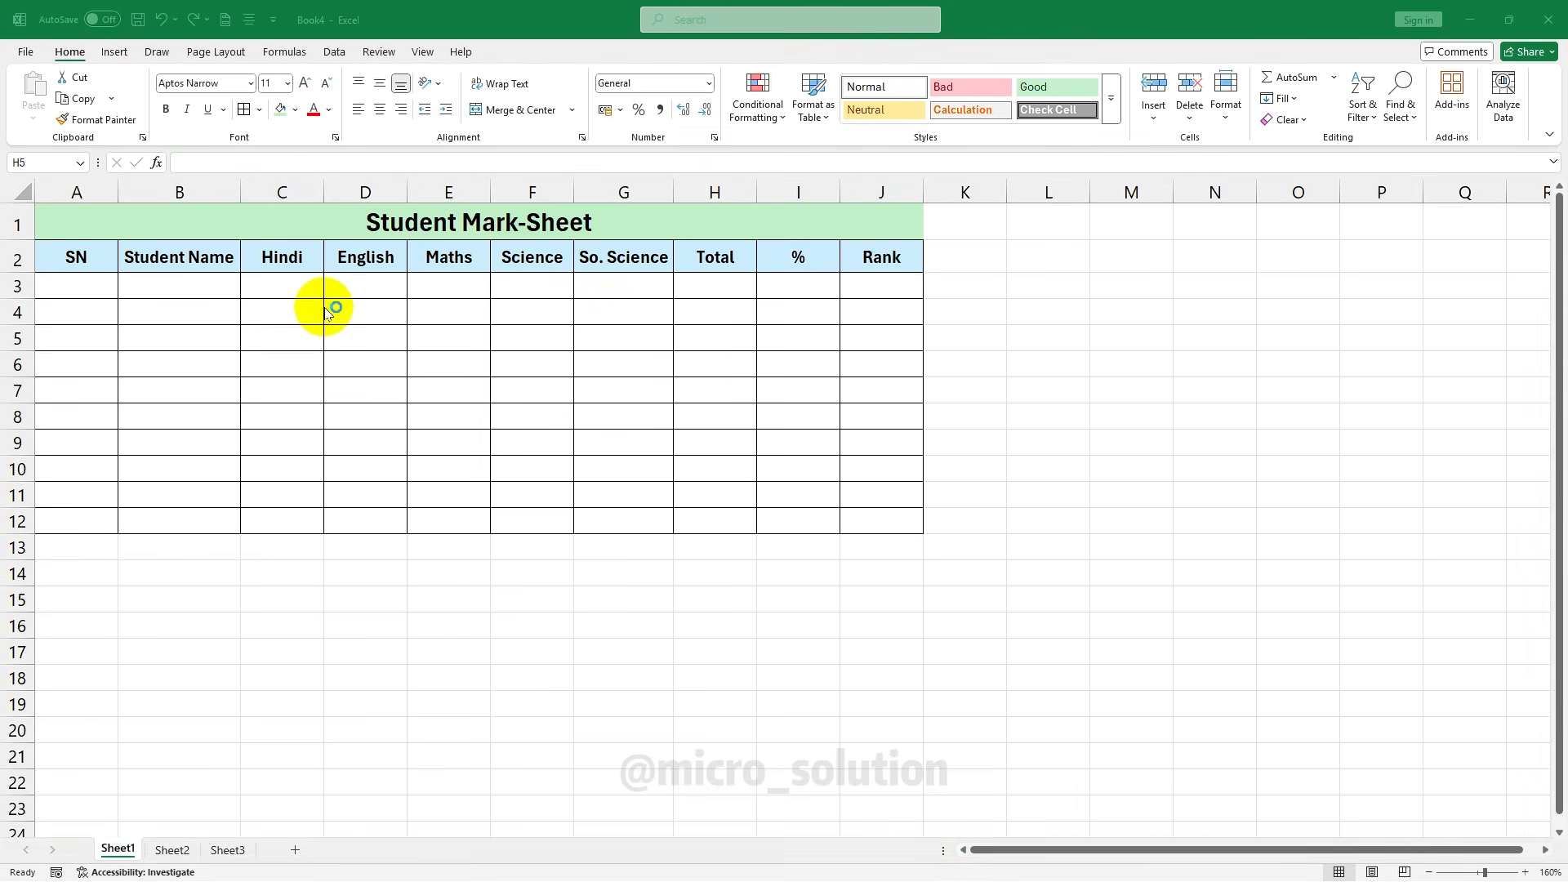
{"action": "left_click", "coordinate": [78, 286]}
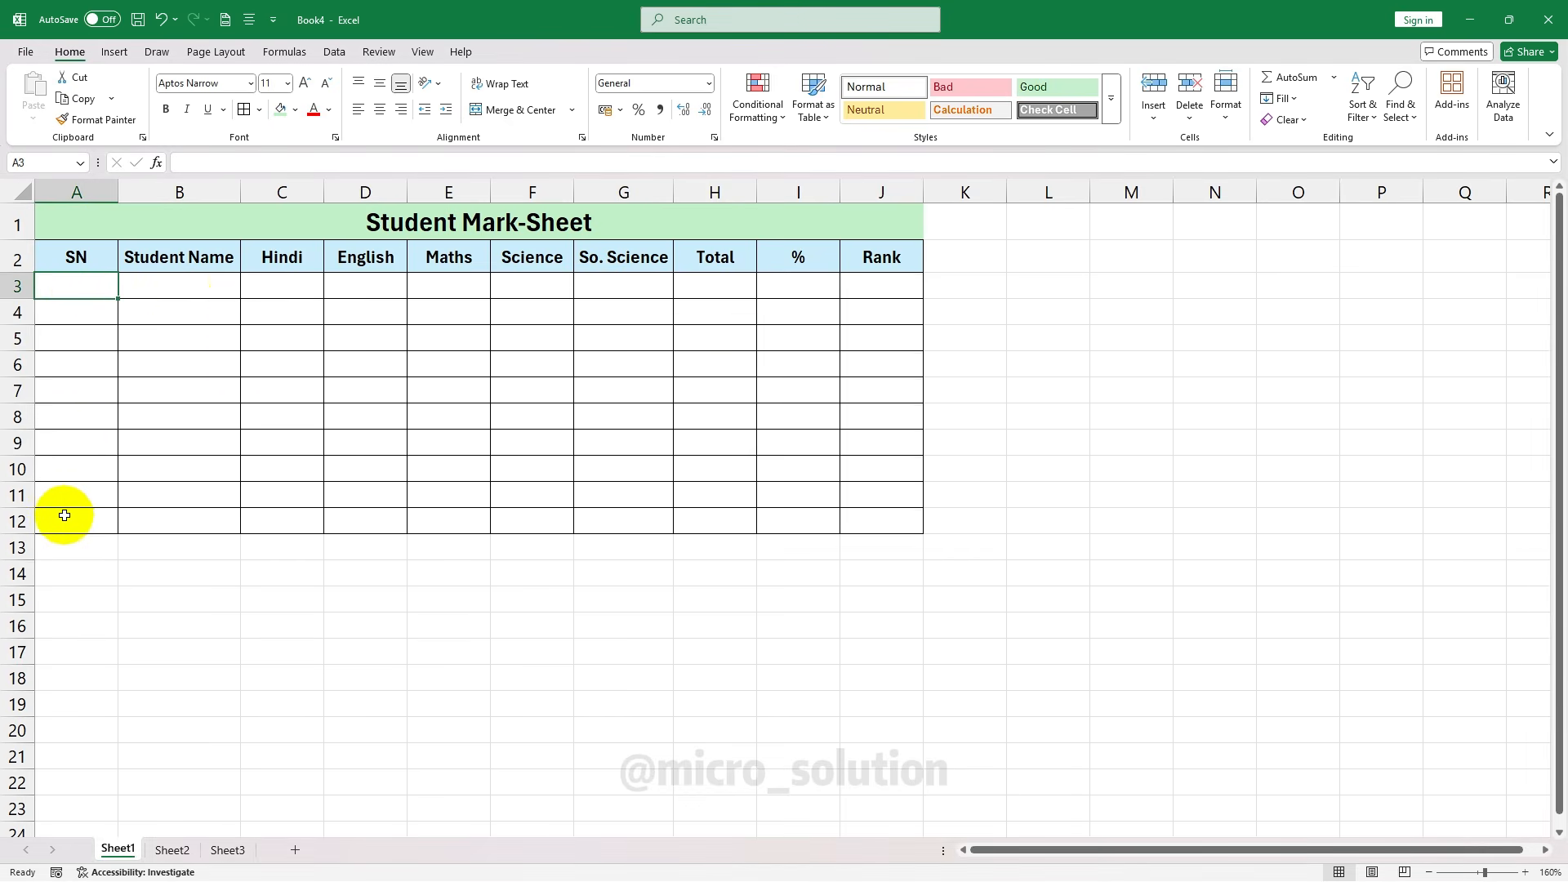
Enter serial numbers 1 and 2 in A3:A4, clearing a briefly typed 3 from A5
{"action": "key", "text": "F2"}
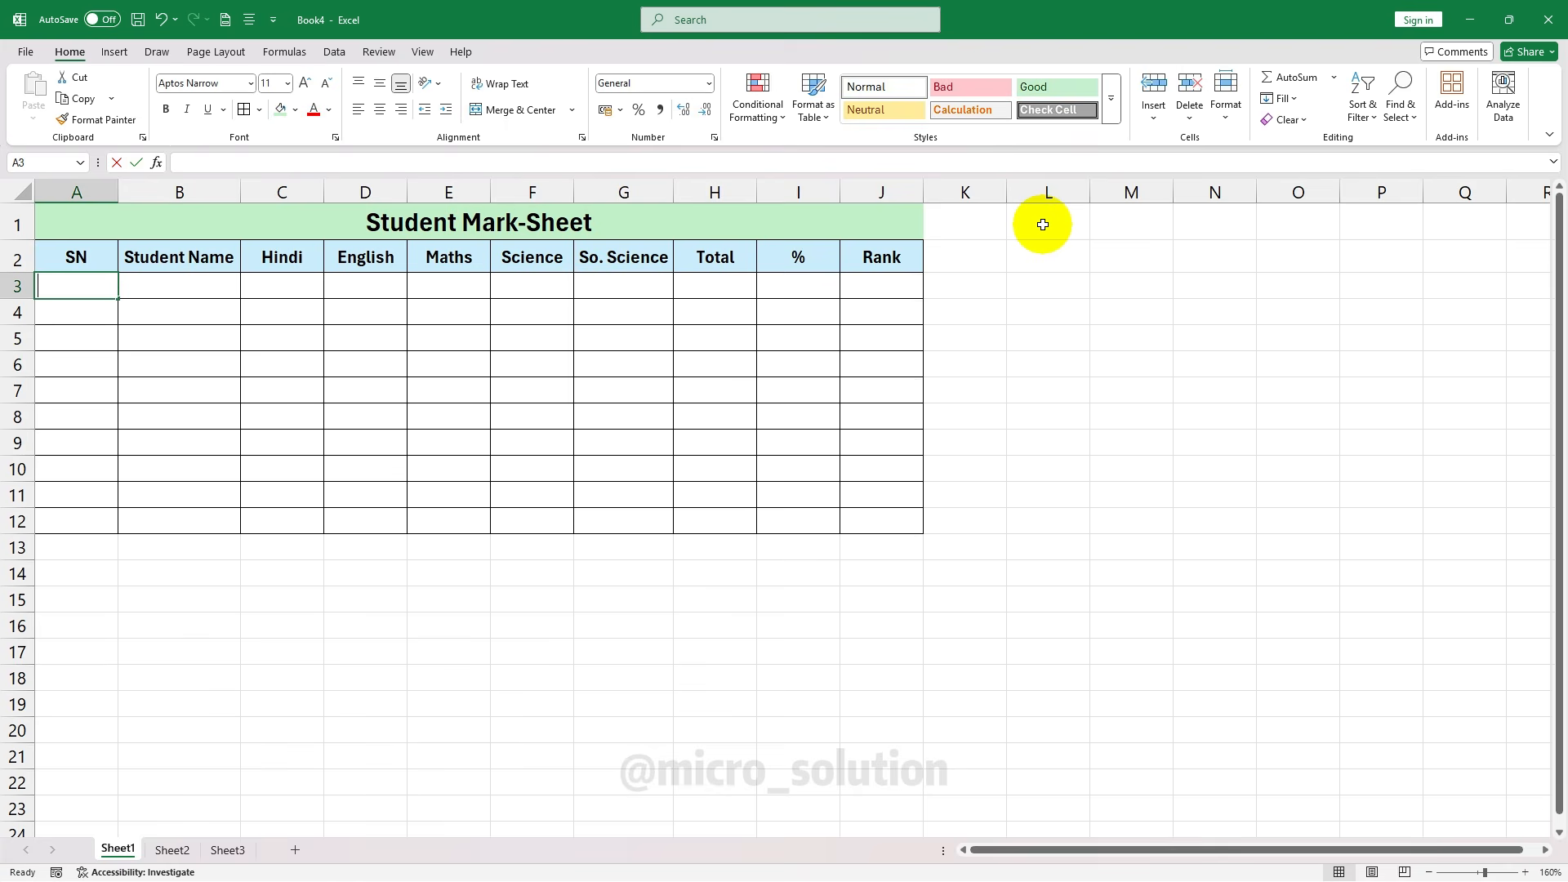
{"action": "type", "text": "1"}
{"action": "key", "text": "Return"}
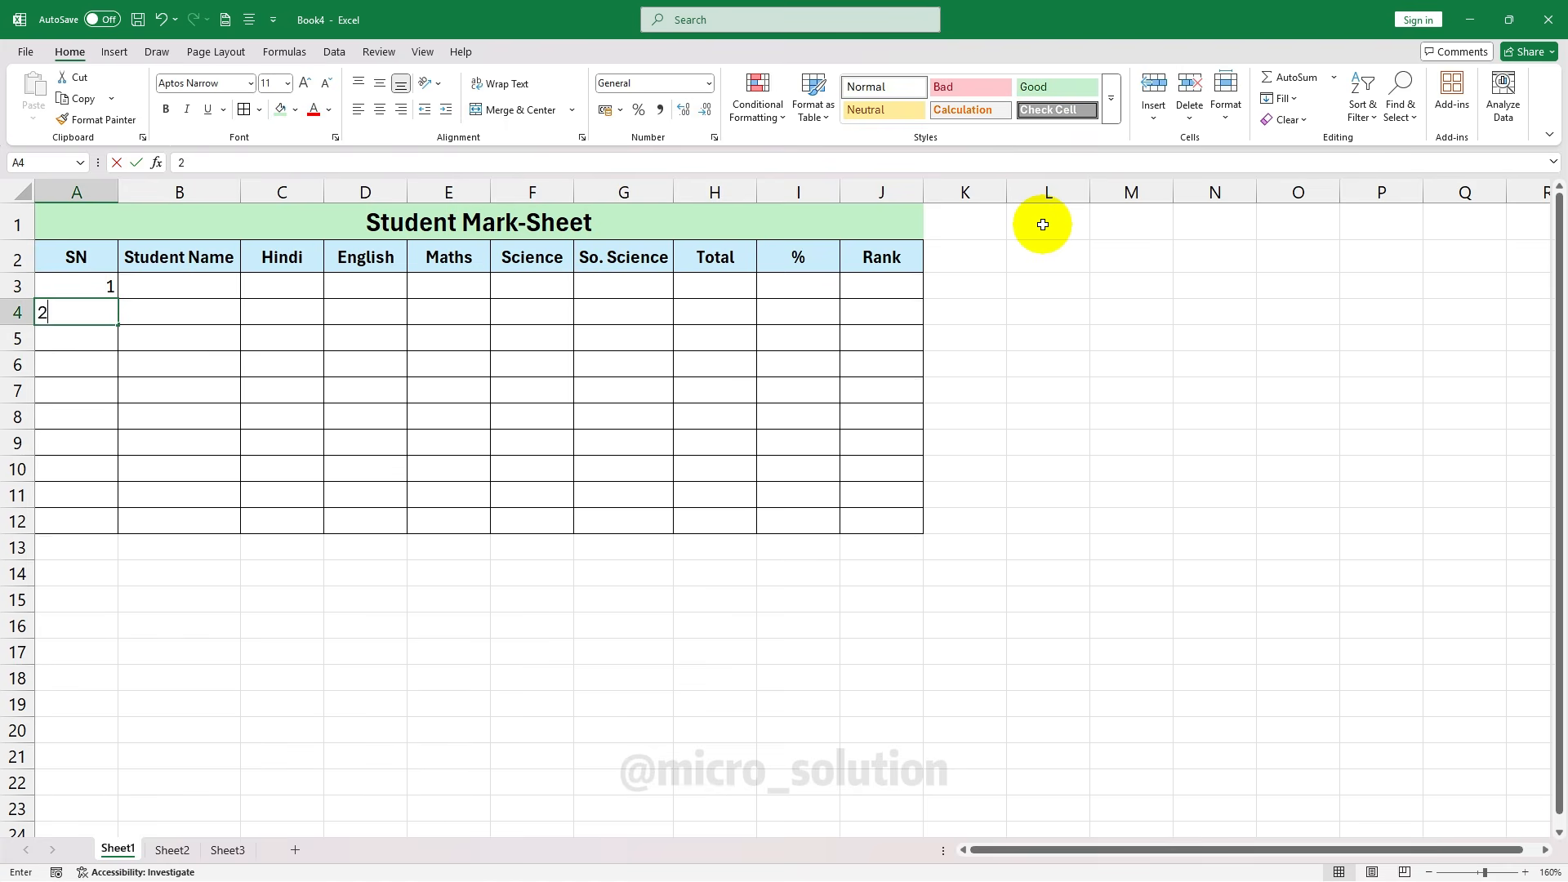
{"action": "key", "text": "Return"}
{"action": "type", "text": "3"}
{"action": "key", "text": "Return"}
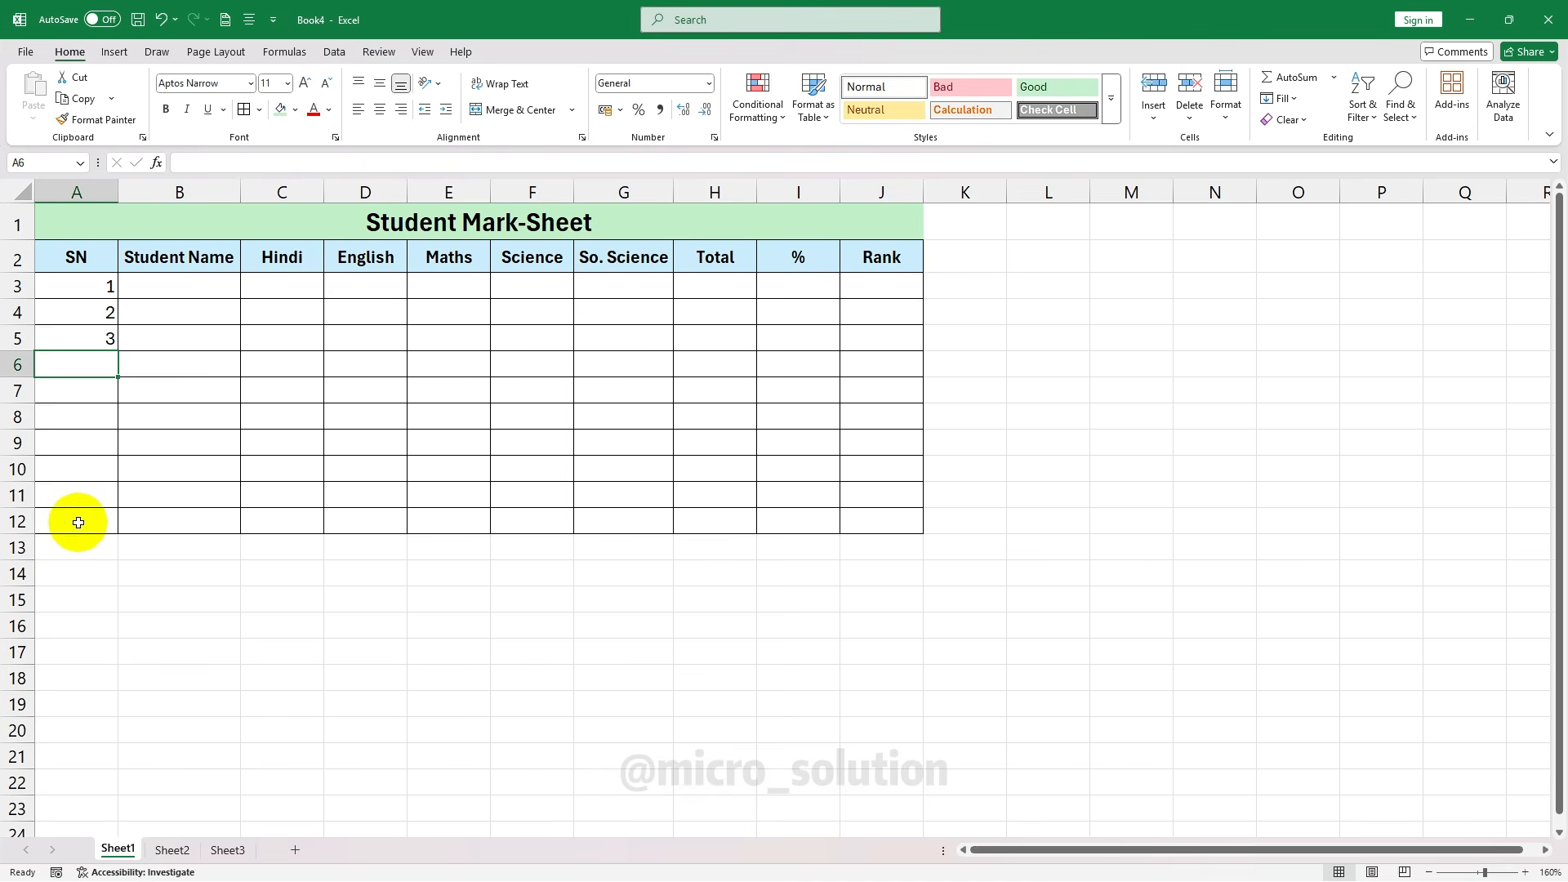
{"action": "scroll", "coordinate": [78, 522], "scroll_direction": "down", "scroll_amount": 20}
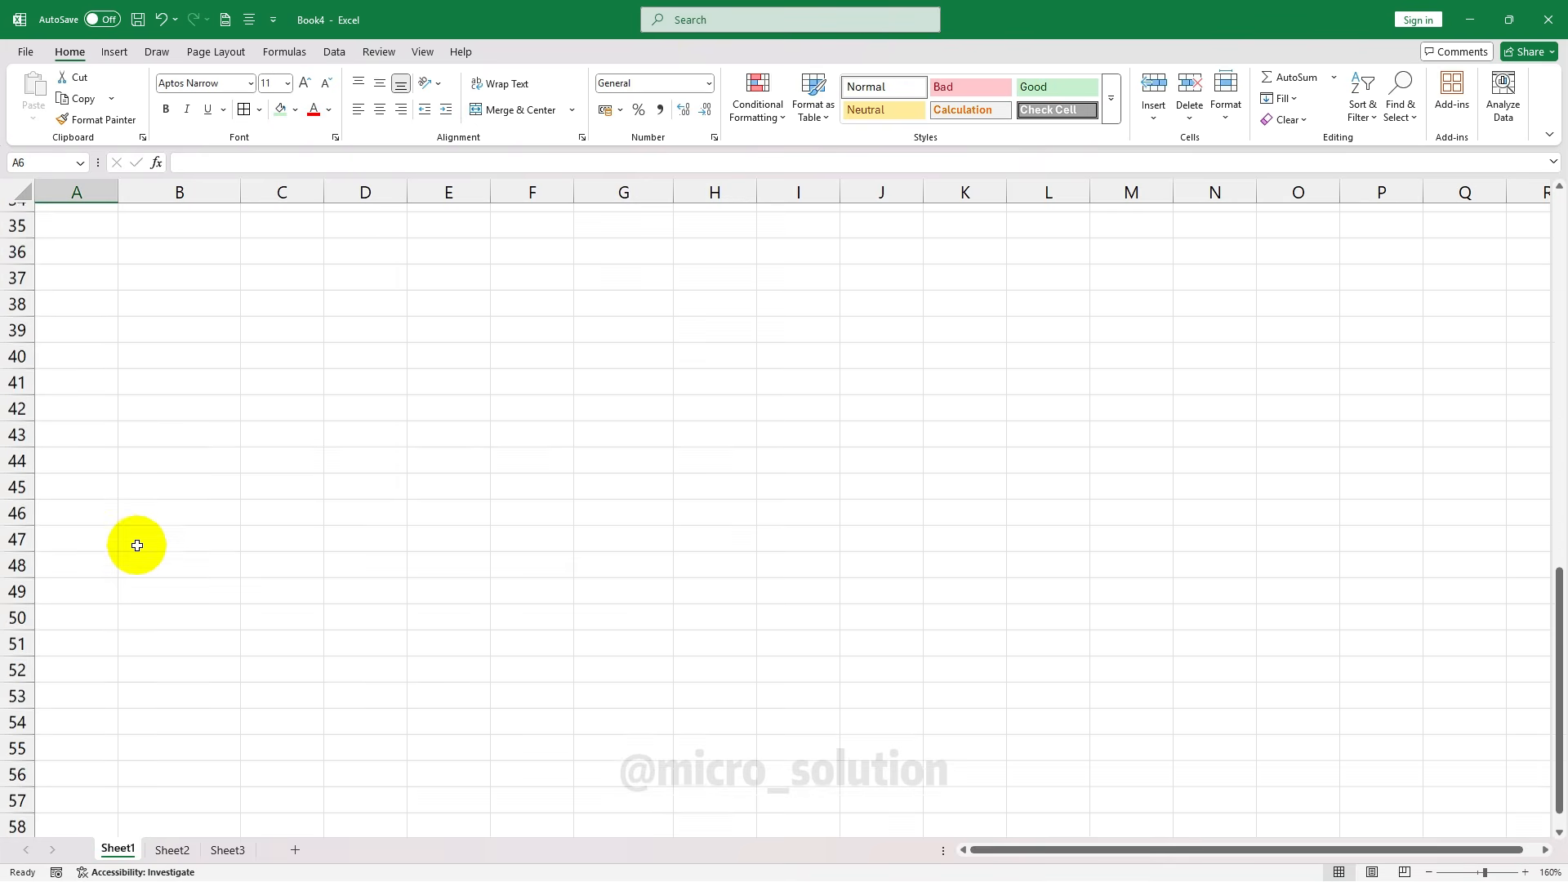
{"action": "scroll", "coordinate": [149, 543], "scroll_direction": "up", "scroll_amount": 20}
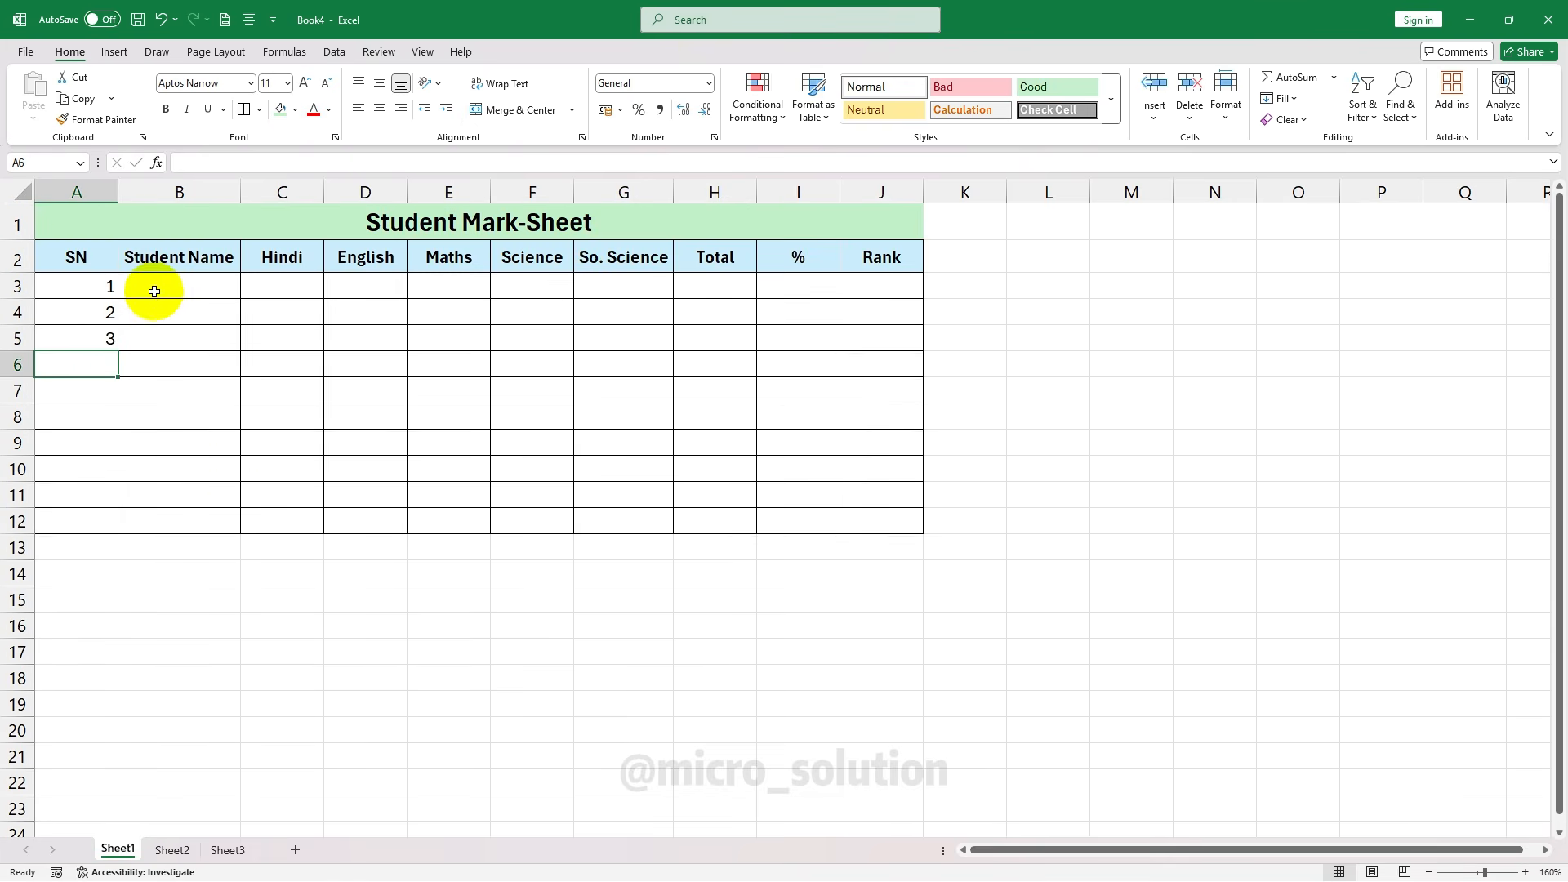
{"action": "key", "text": "Up"}
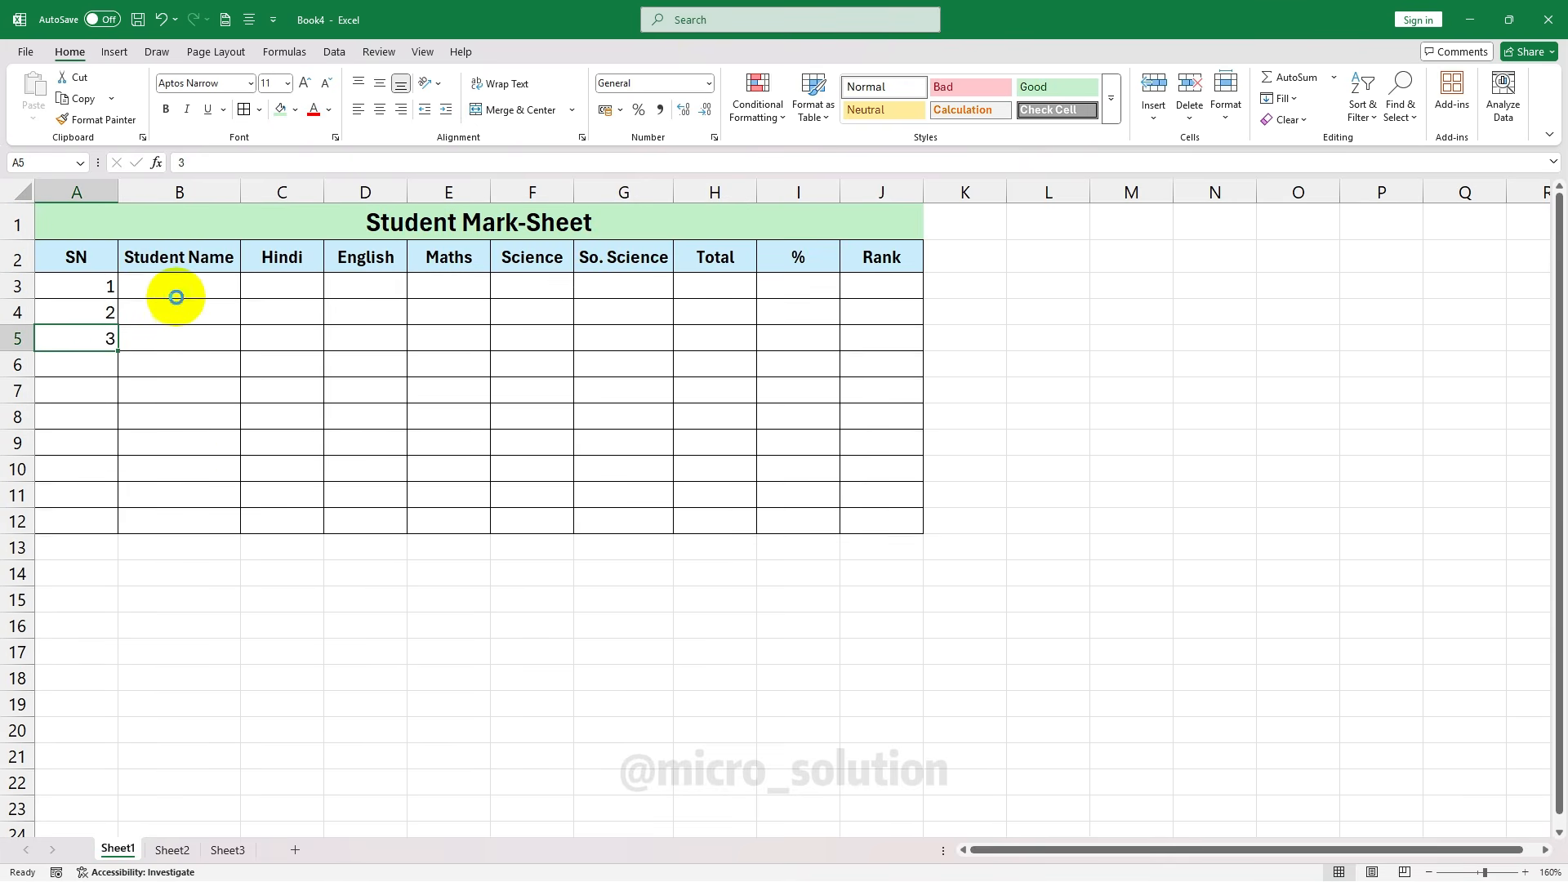
{"action": "key", "text": "Delete"}
Fill the series from A3:A4 down to A12, giving 1–10
{"action": "left_click", "coordinate": [102, 285]}
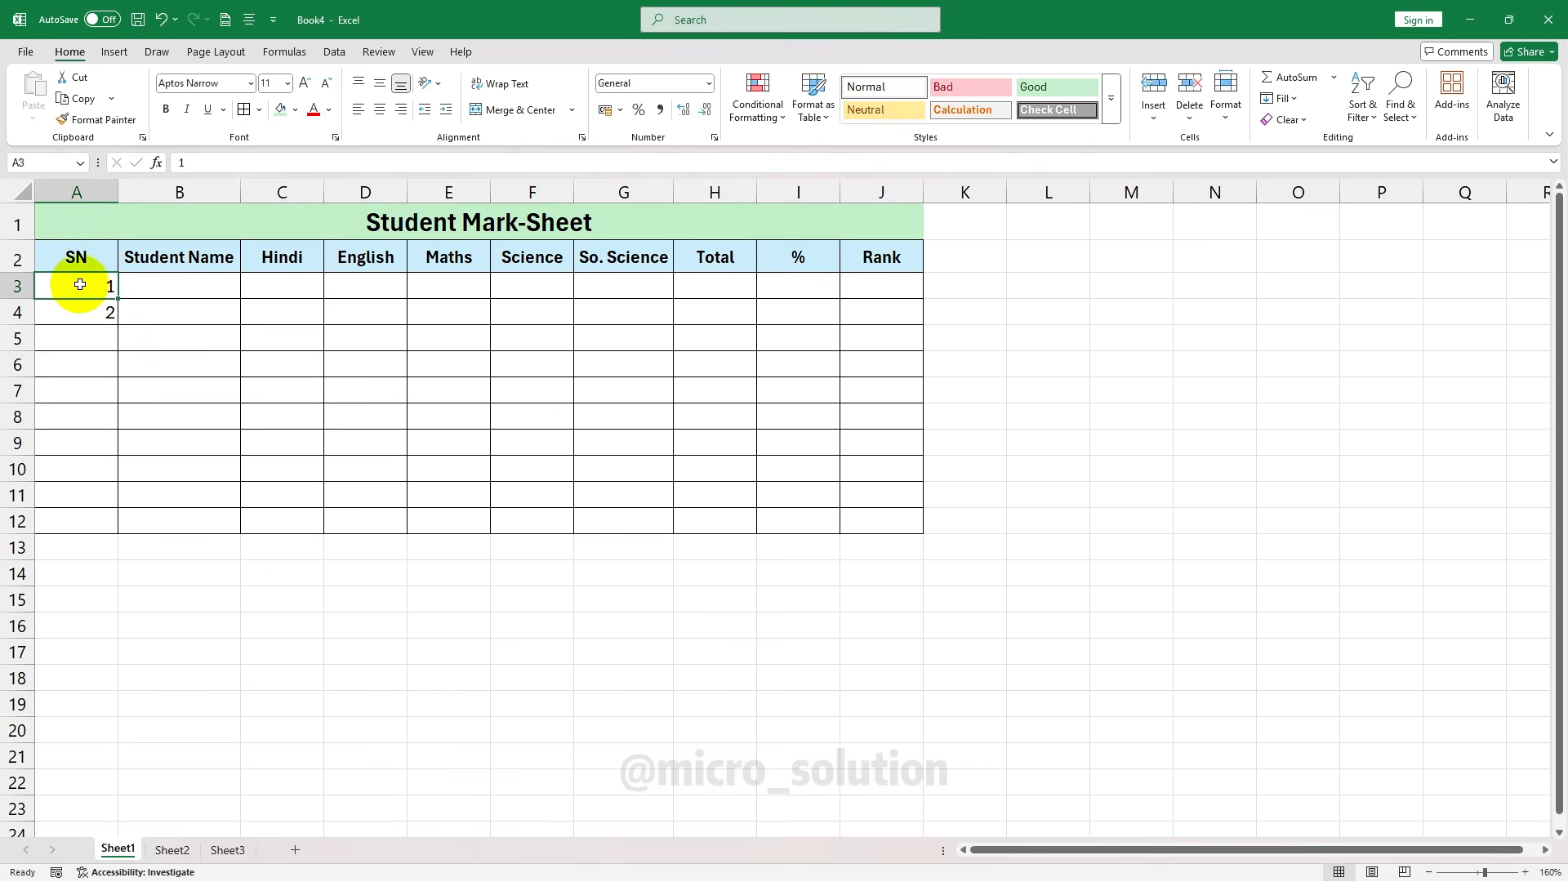
{"action": "left_click_drag", "start_coordinate": [104, 286], "coordinate": [74, 302]}
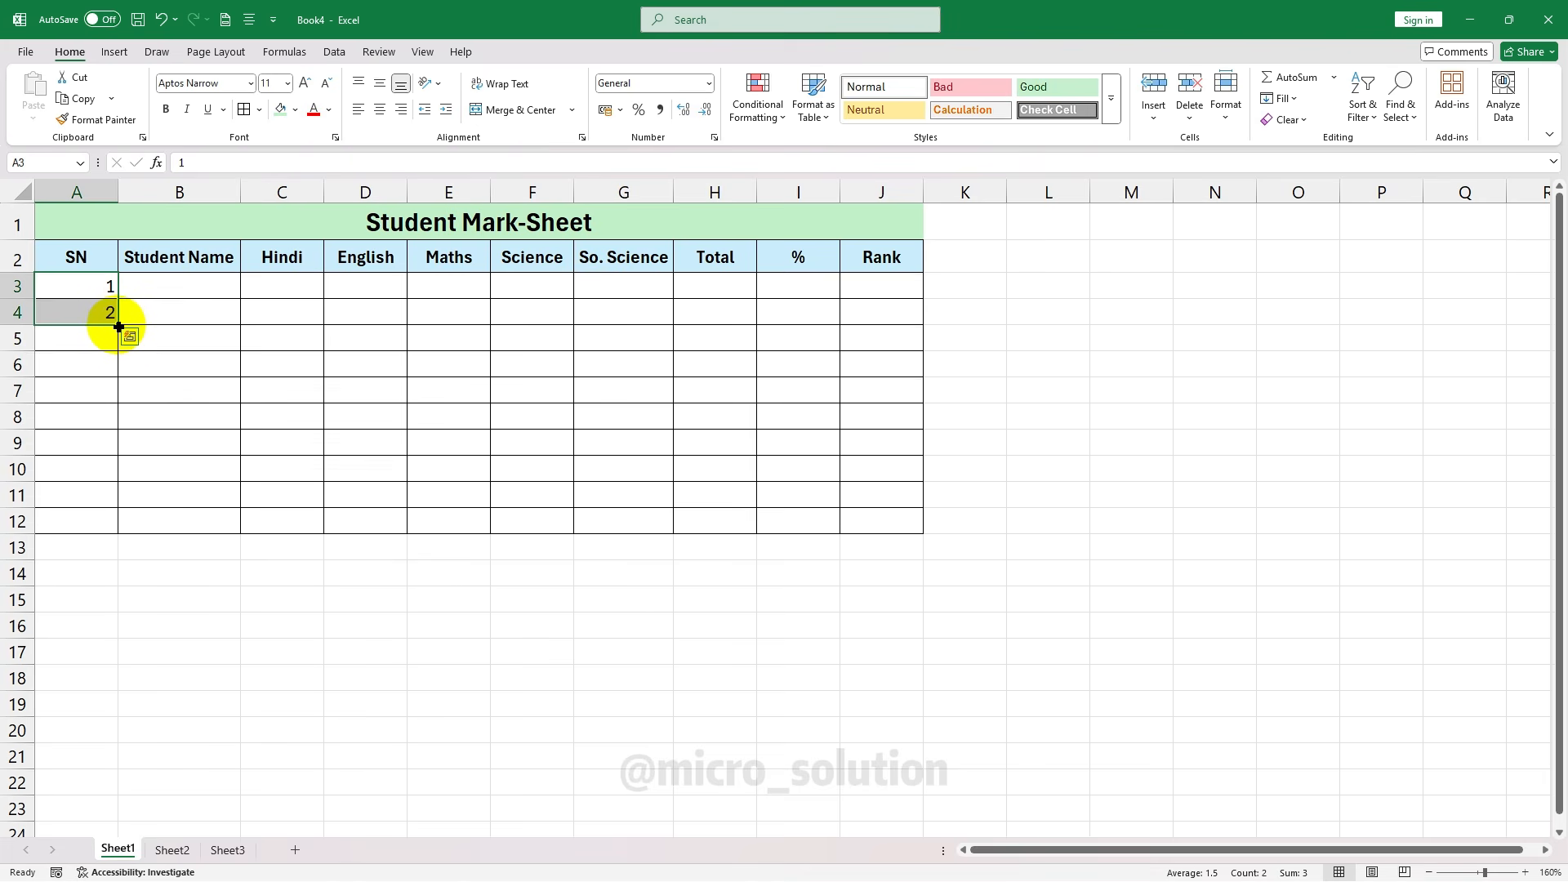
{"action": "left_click_drag", "start_coordinate": [119, 327], "coordinate": [106, 529]}
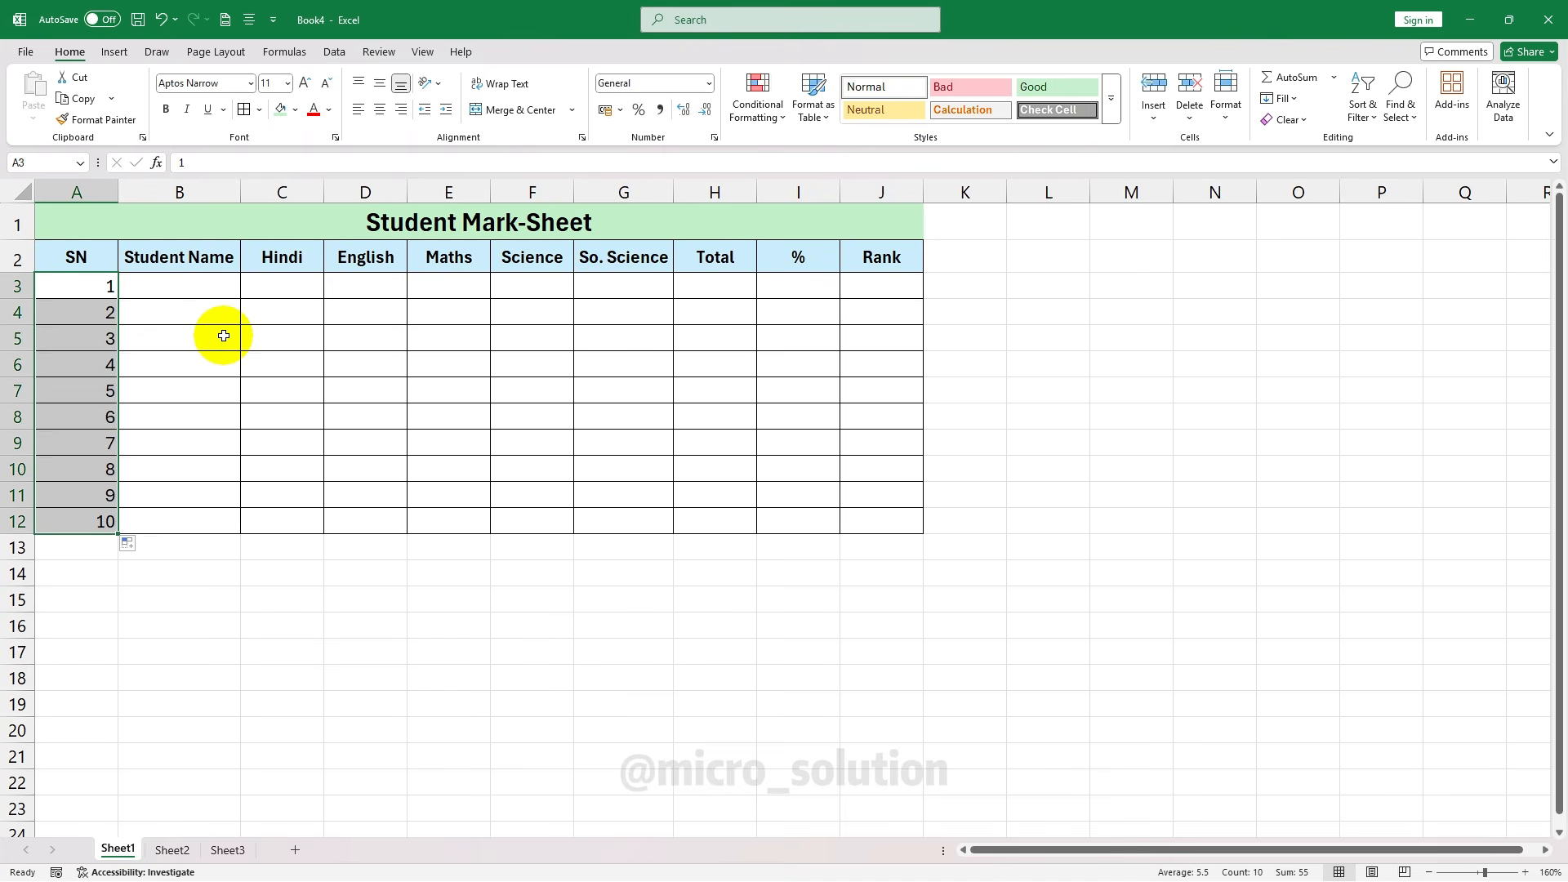
{"action": "key", "text": "Right"}
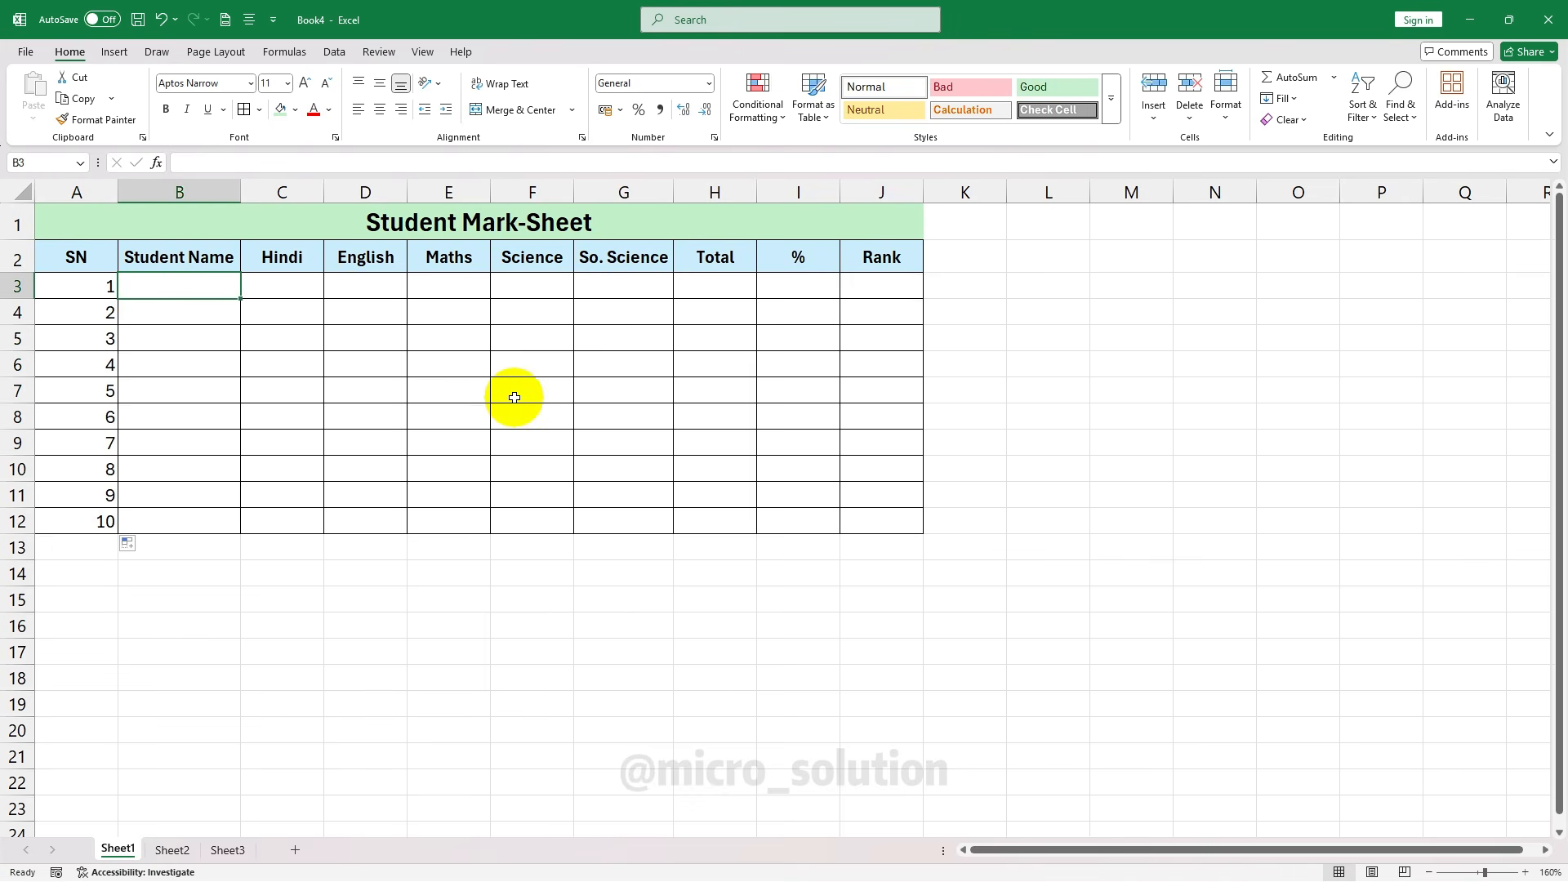
Paste the ten student names into column B and enter the first Hindi mark, 36
{"action": "key", "text": "Right"}
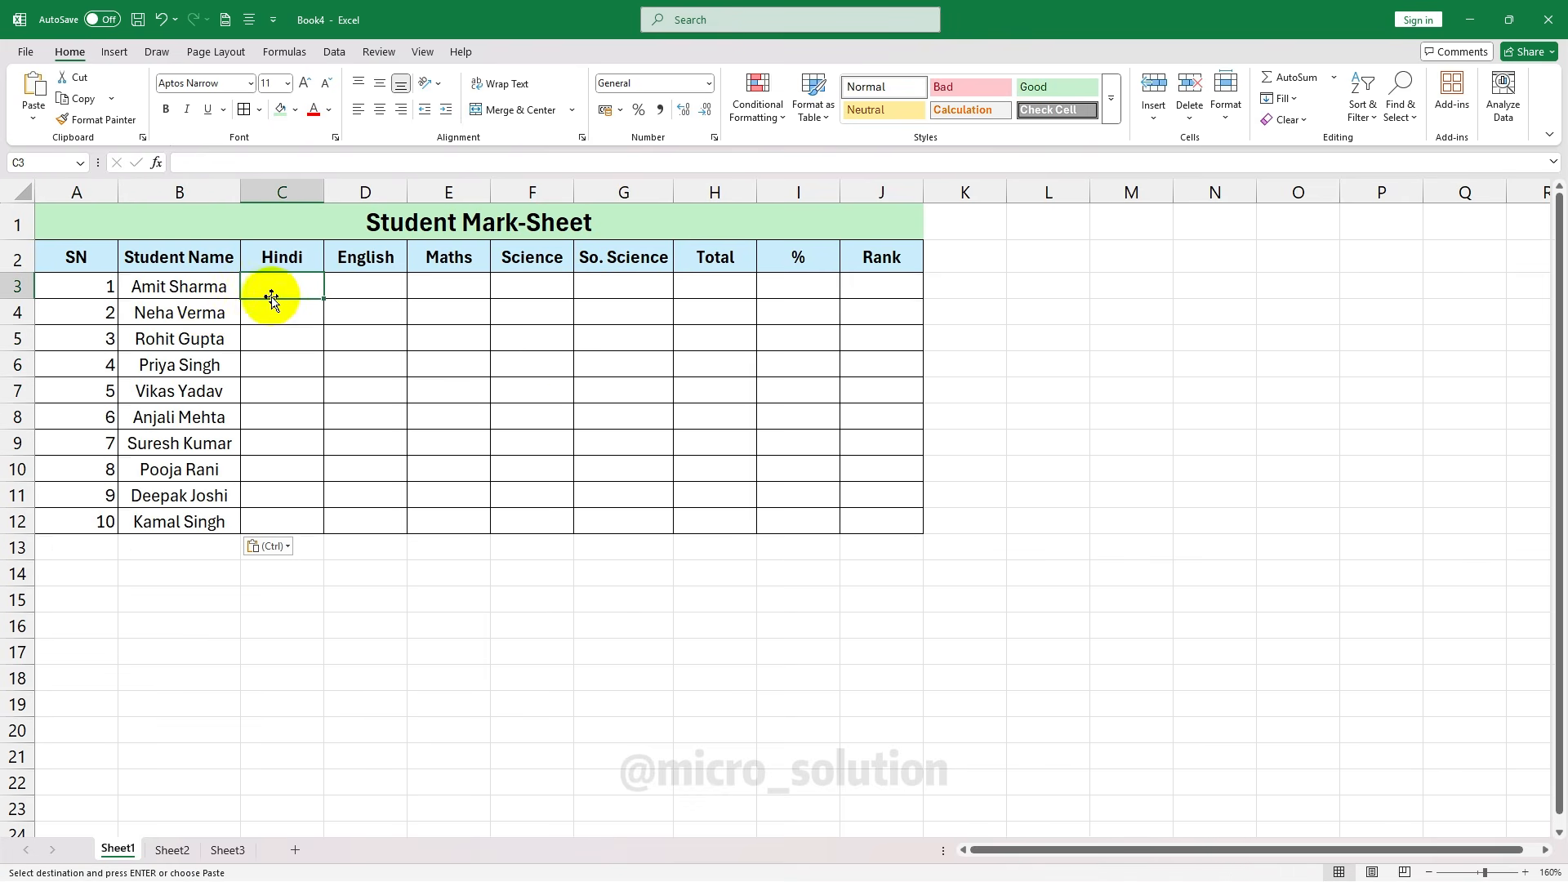
{"action": "double_click", "coordinate": [281, 287]}
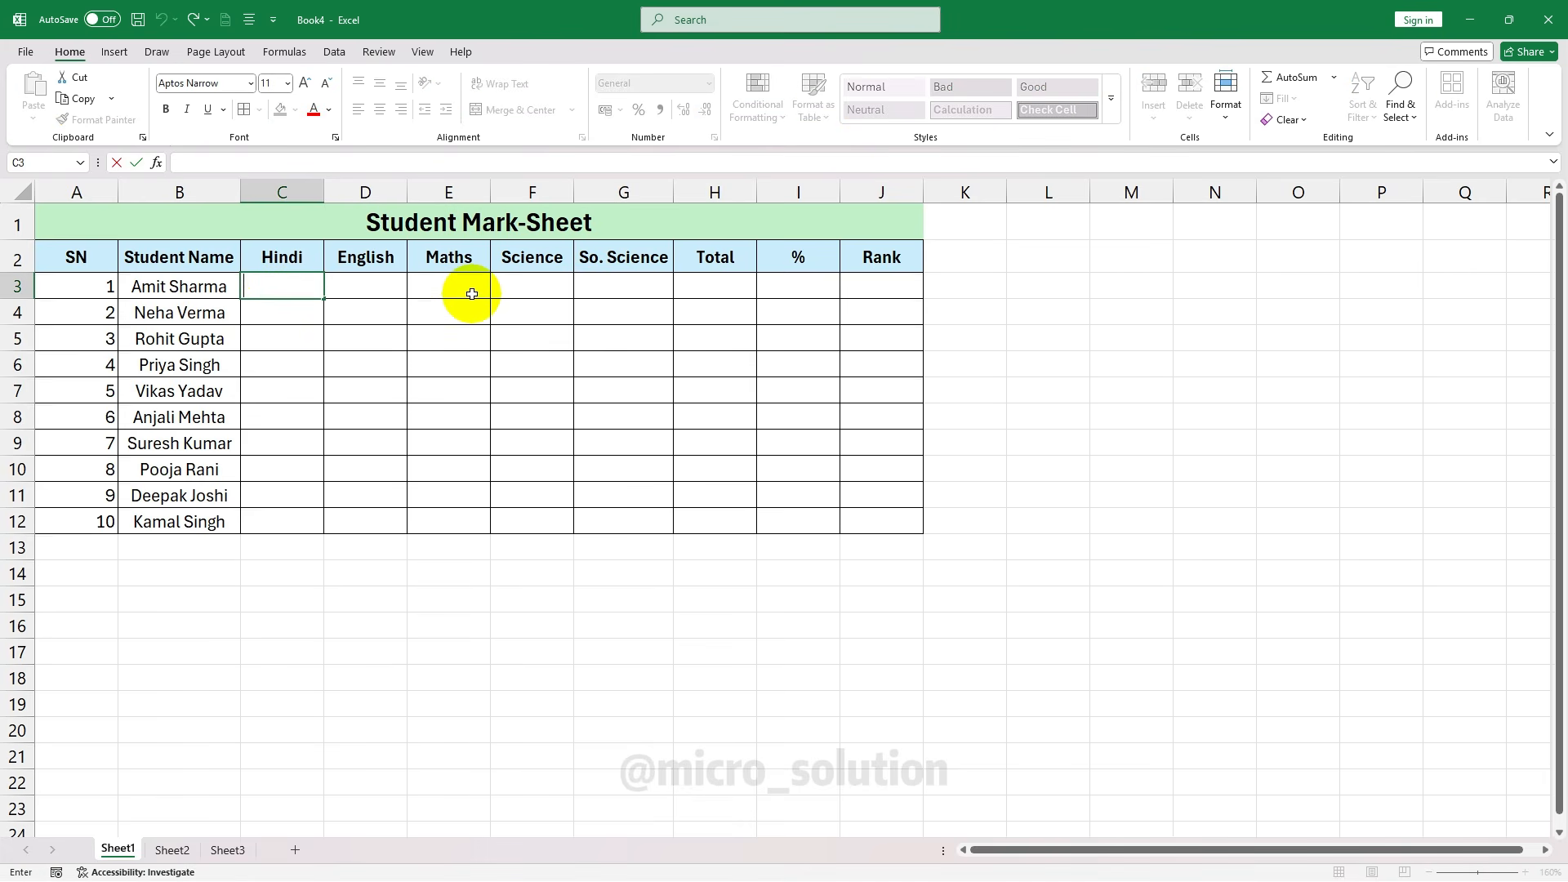
{"action": "type", "text": "36"}
{"action": "key", "text": "Tab"}
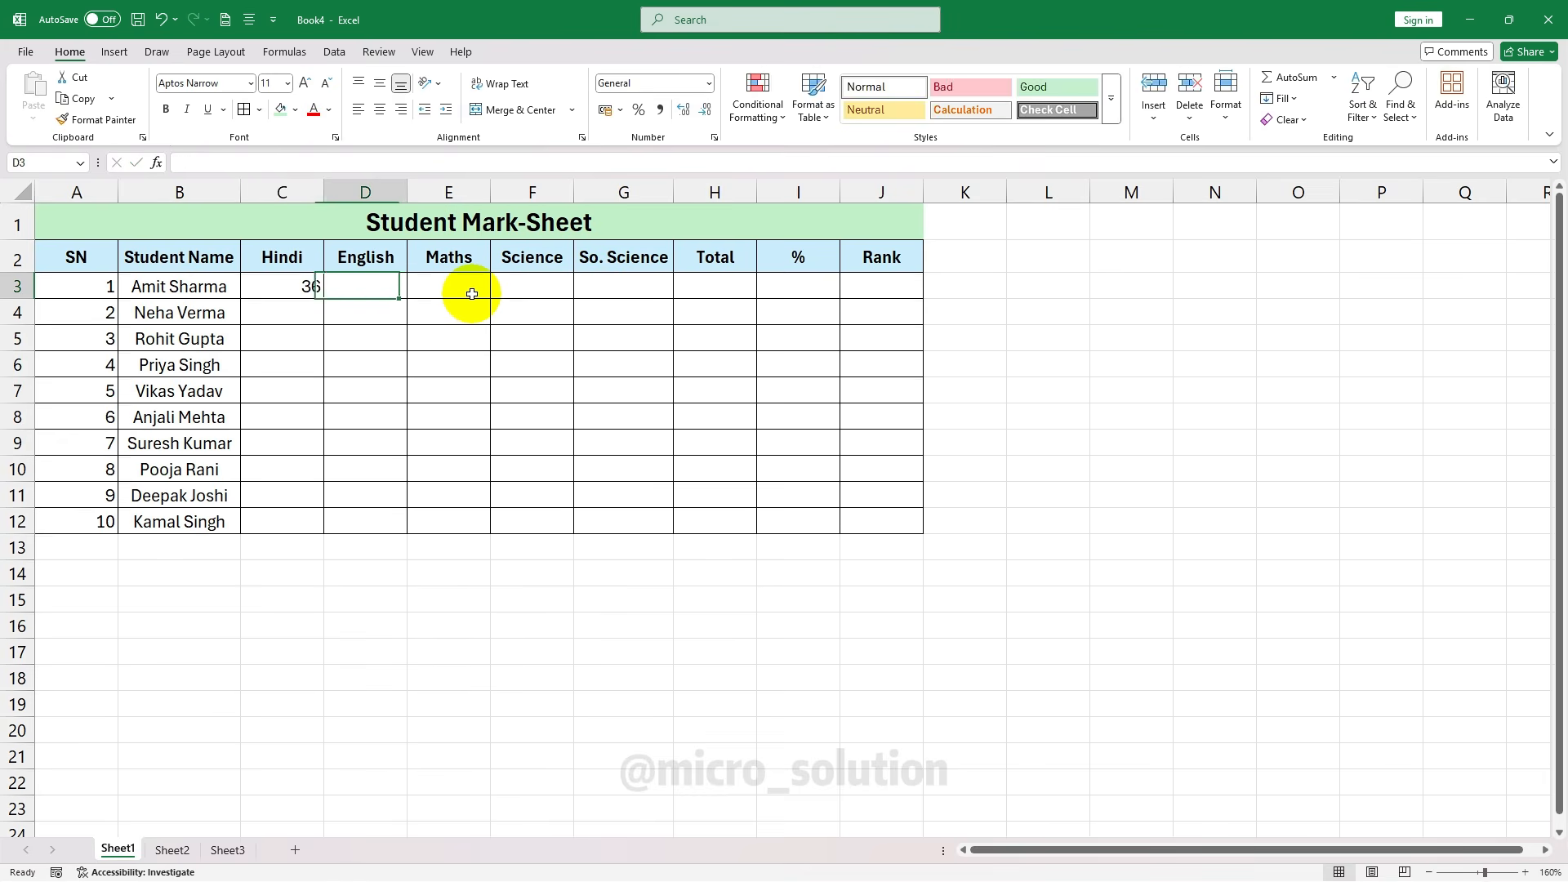
Enter the first student's English 78, Maths 92, Science 87 and So. Science 44 marks
{"action": "left_click", "coordinate": [472, 294]}
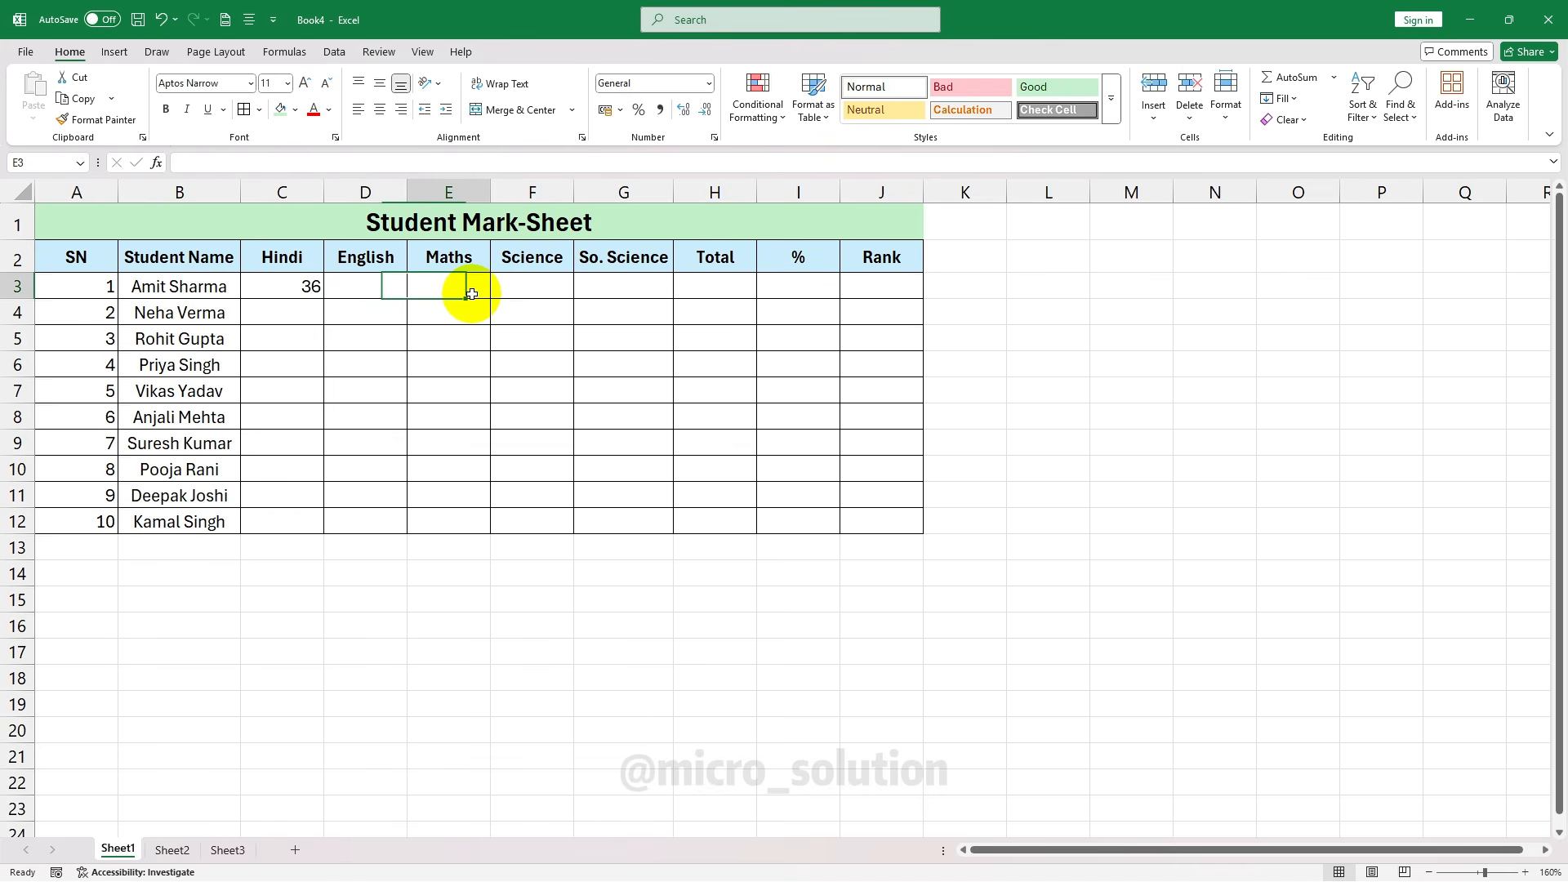
{"action": "key", "text": "Right"}
{"action": "key", "text": "Left"}
{"action": "key", "text": "Left"}
{"action": "key", "text": "Left"}
{"action": "key", "text": "Right"}
{"action": "key", "text": "Right"}
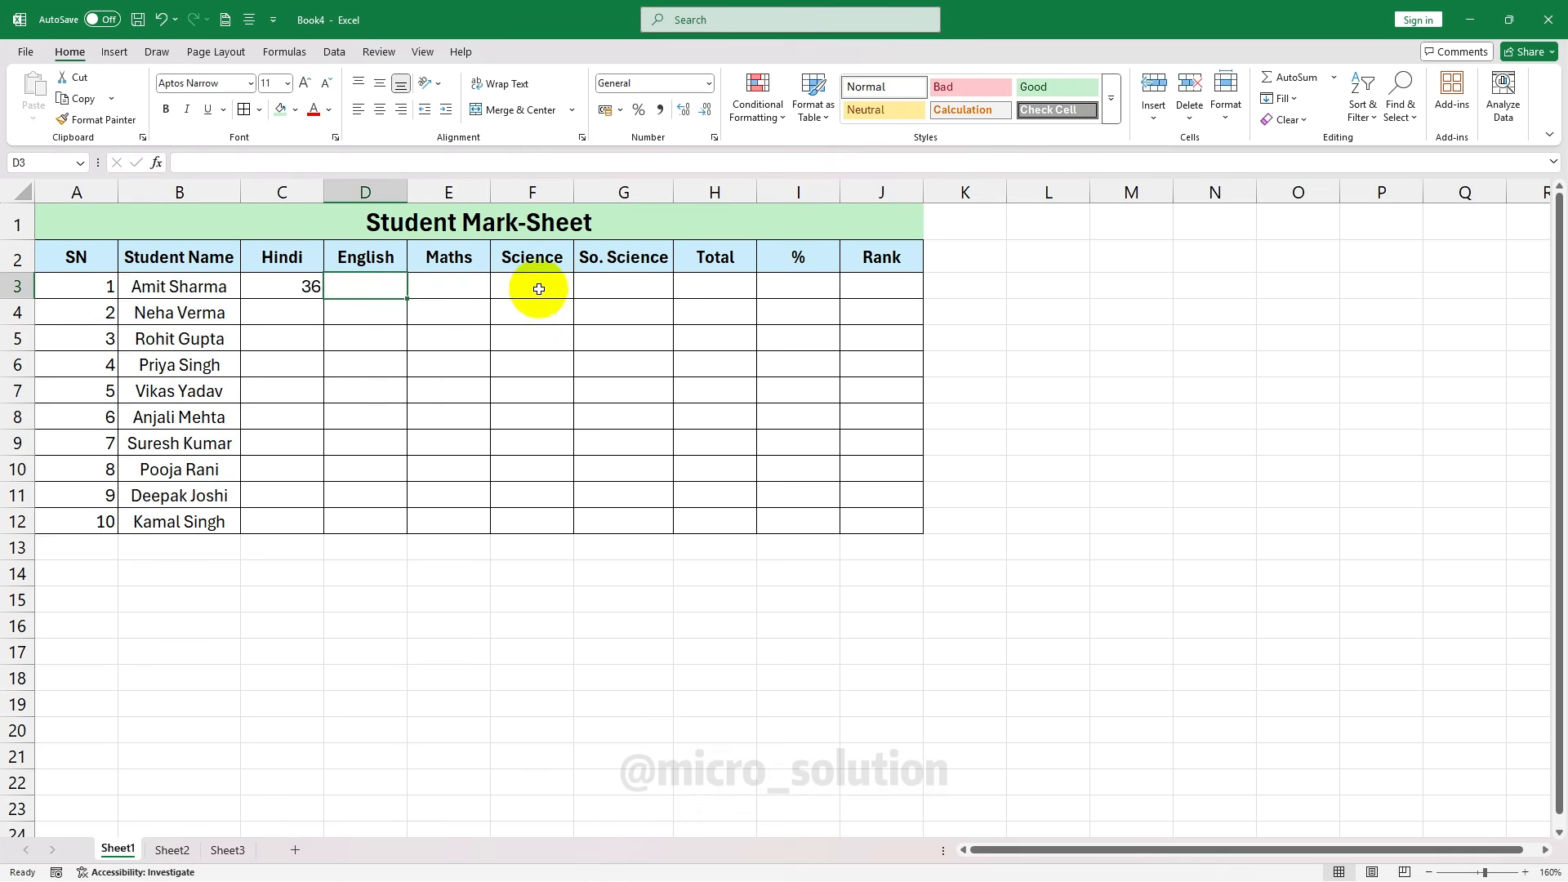
{"action": "left_click", "coordinate": [579, 360]}
{"action": "left_click", "coordinate": [430, 319]}
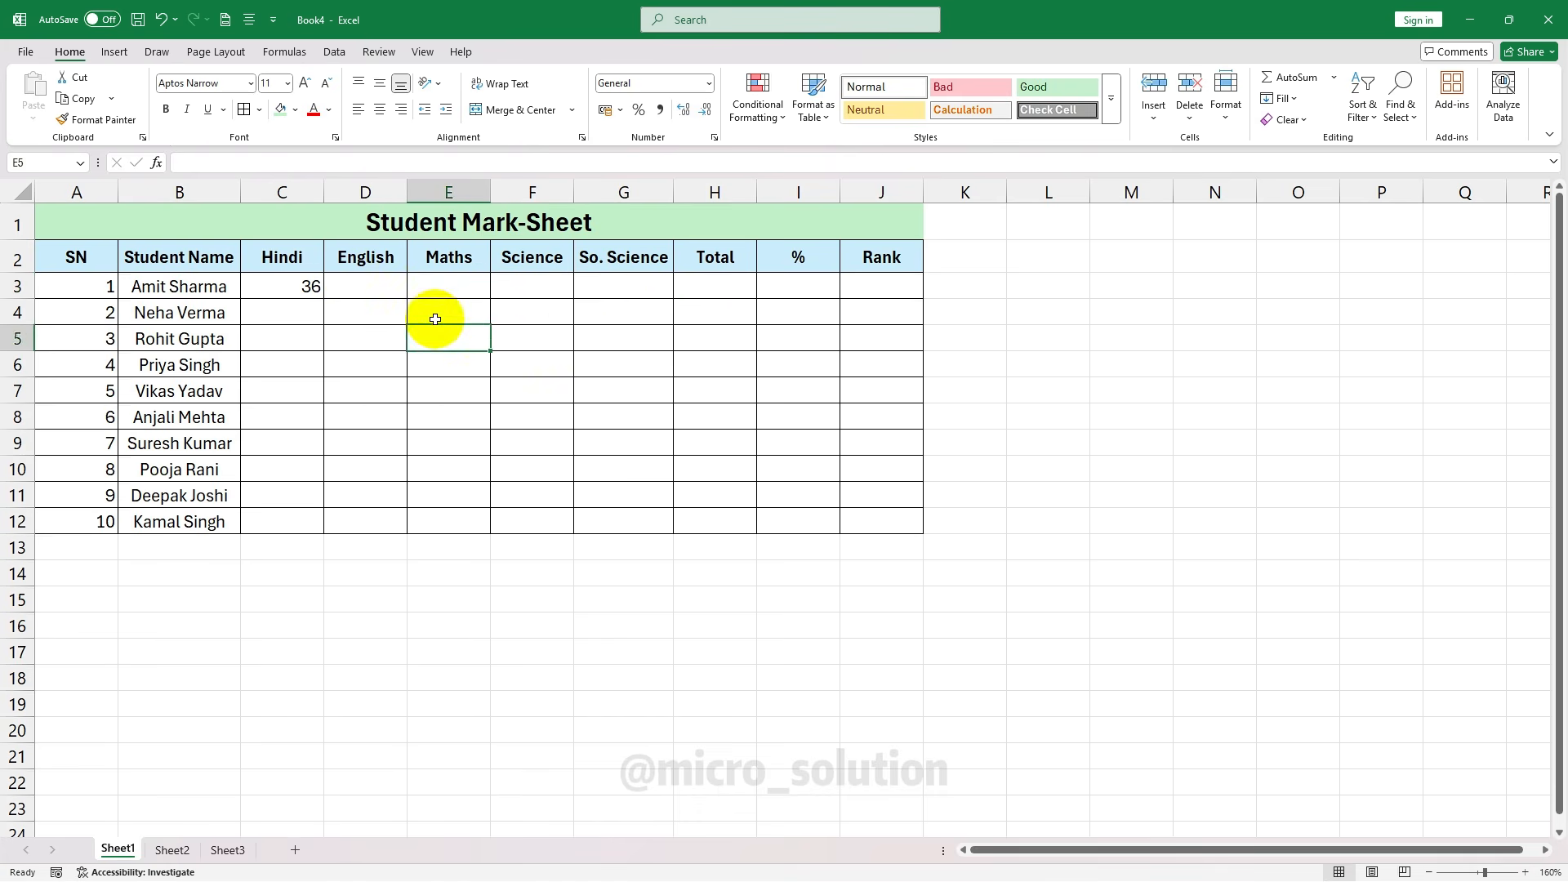
{"action": "left_click", "coordinate": [367, 282]}
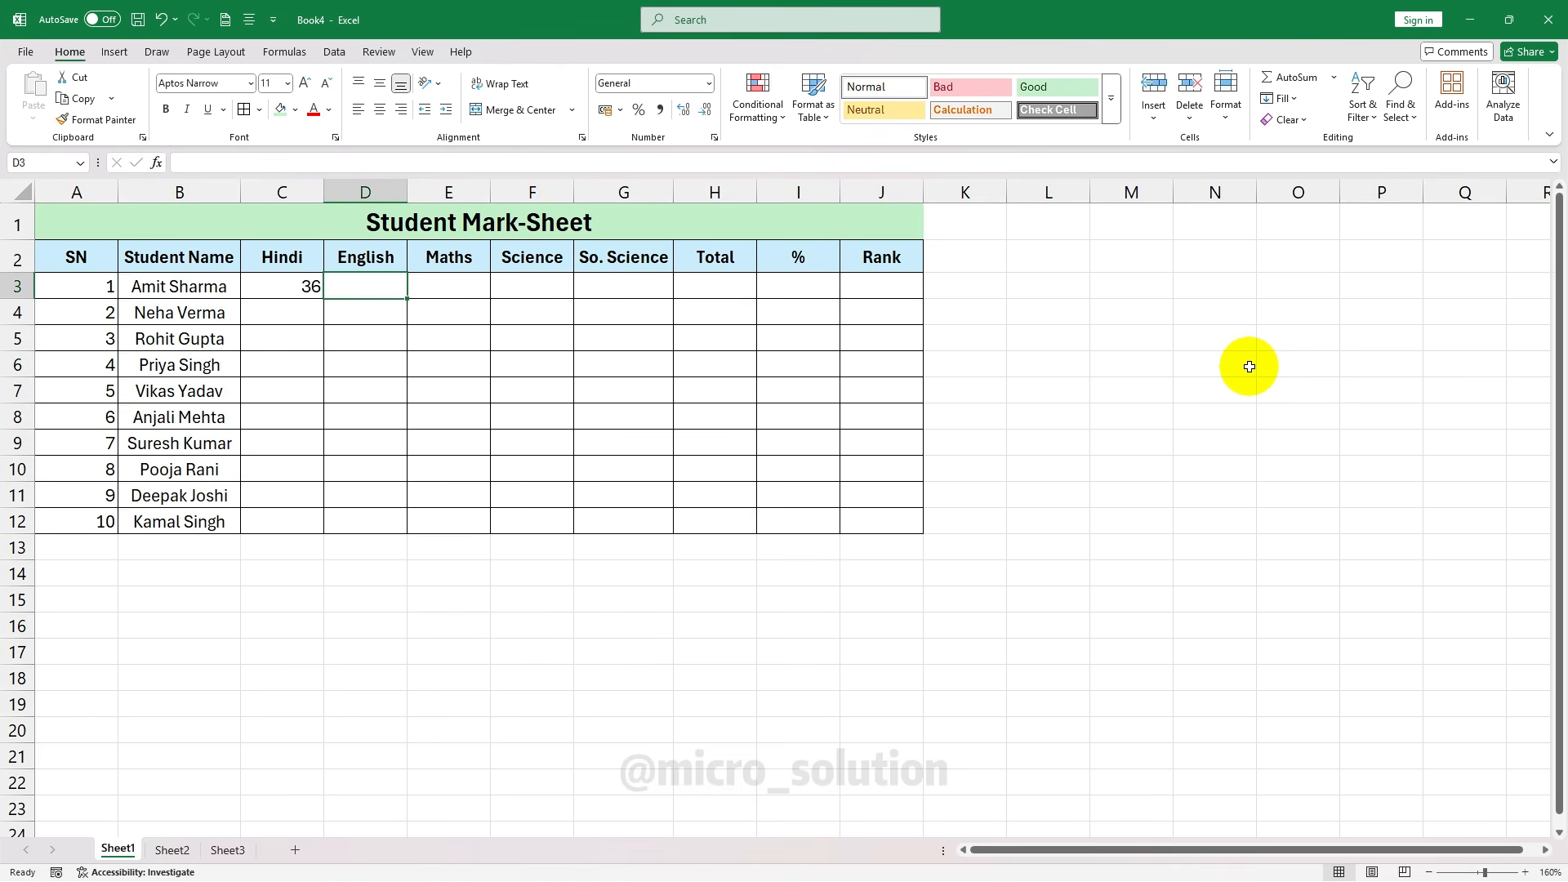
{"action": "key", "text": "Right"}
{"action": "key", "text": "Right"}
{"action": "key", "text": "Left"}
{"action": "key", "text": "Left"}
{"action": "key", "text": "Right"}
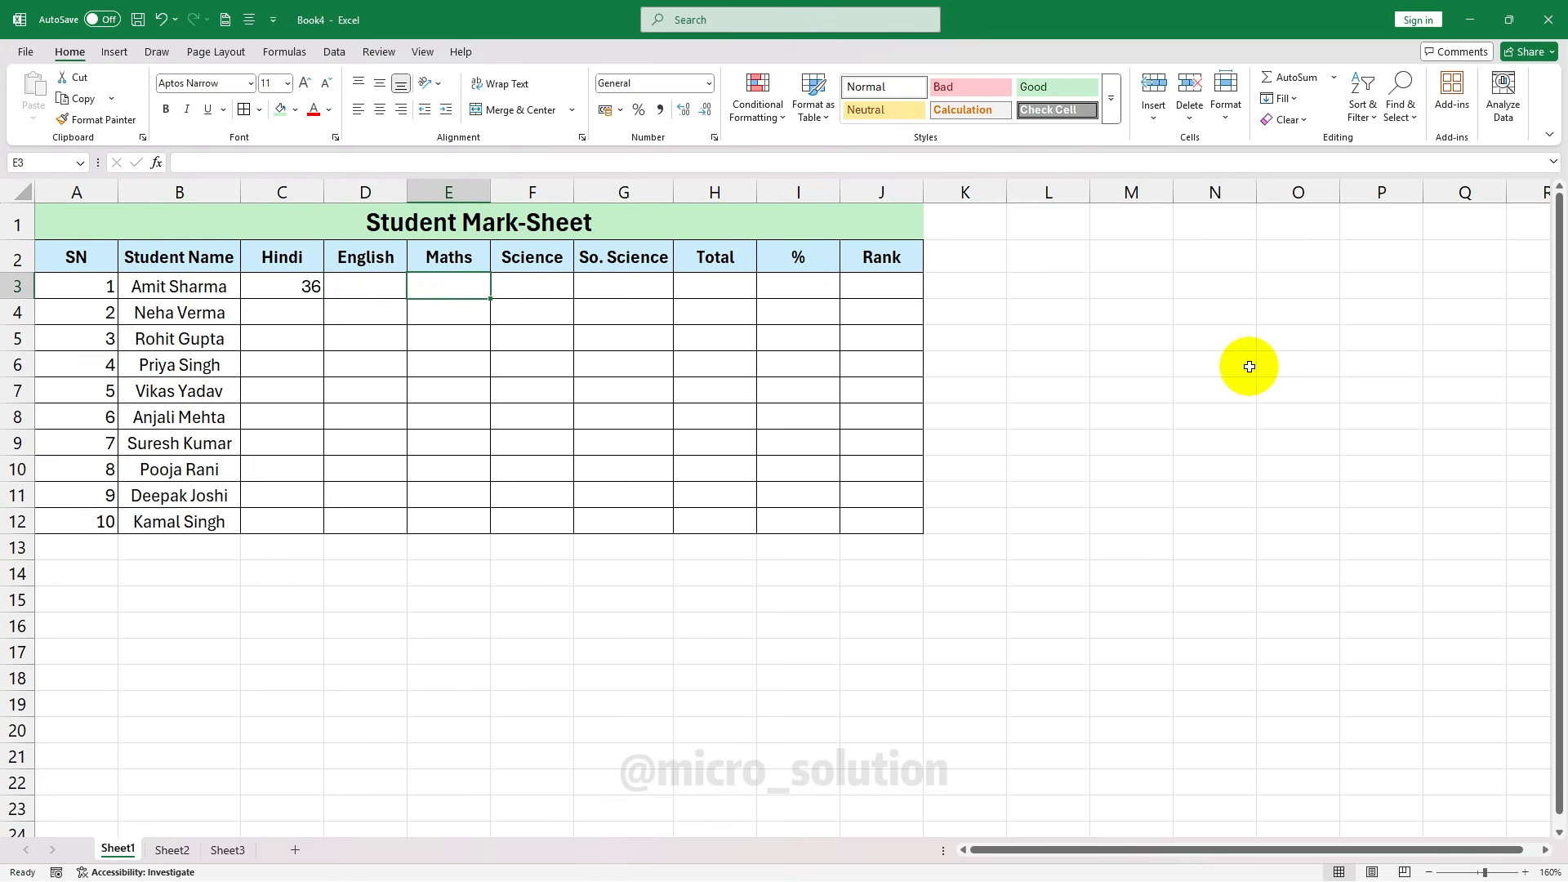
{"action": "key", "text": "Left"}
{"action": "key", "text": "F2"}
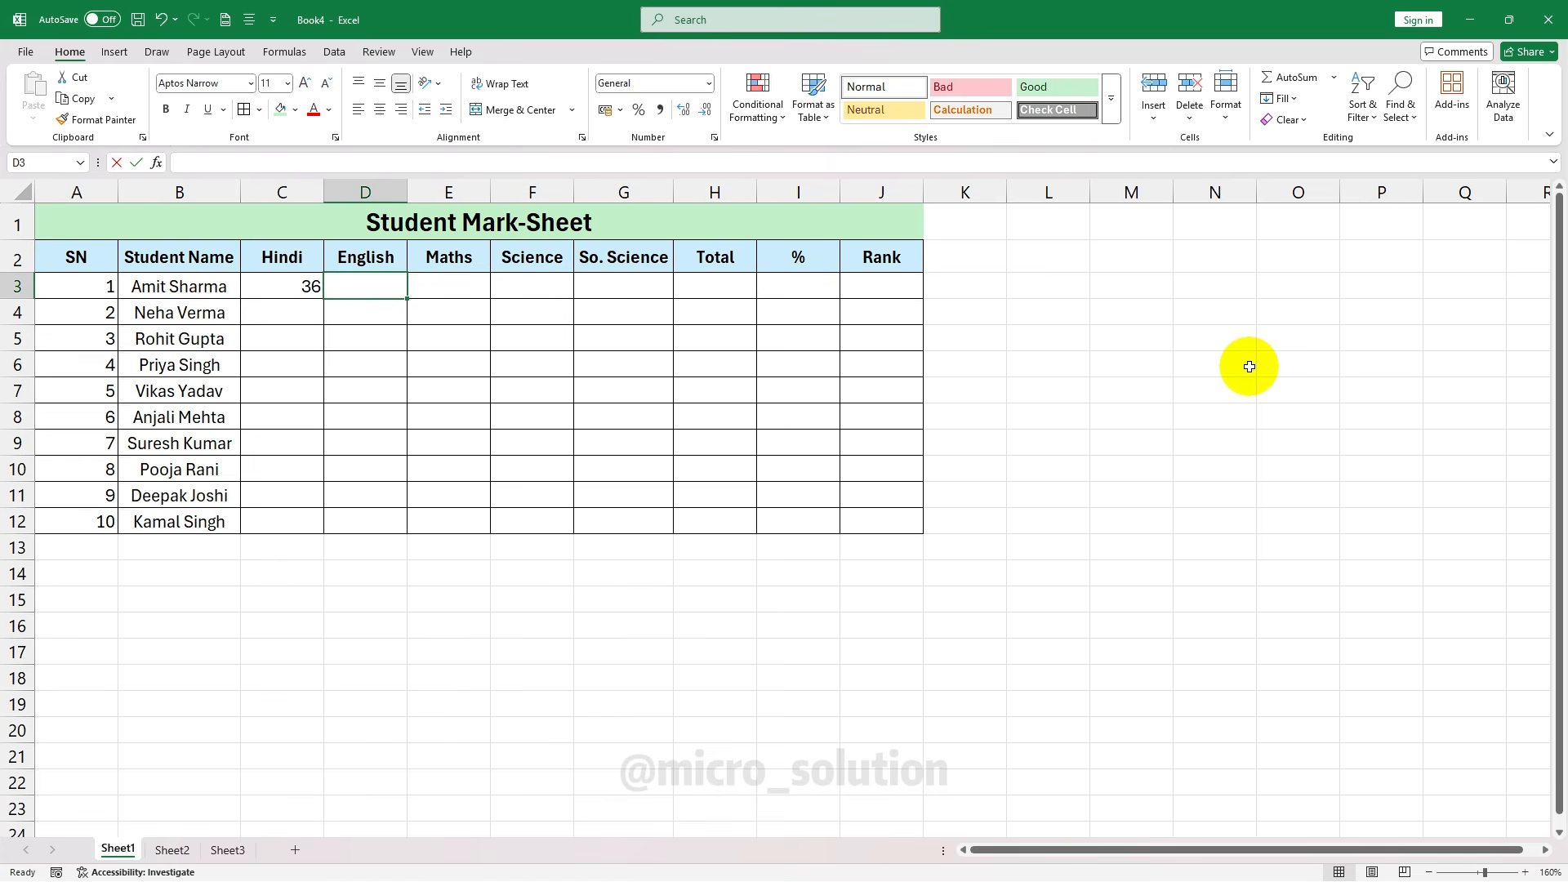
{"action": "type", "text": "78"}
{"action": "key", "text": "Tab"}
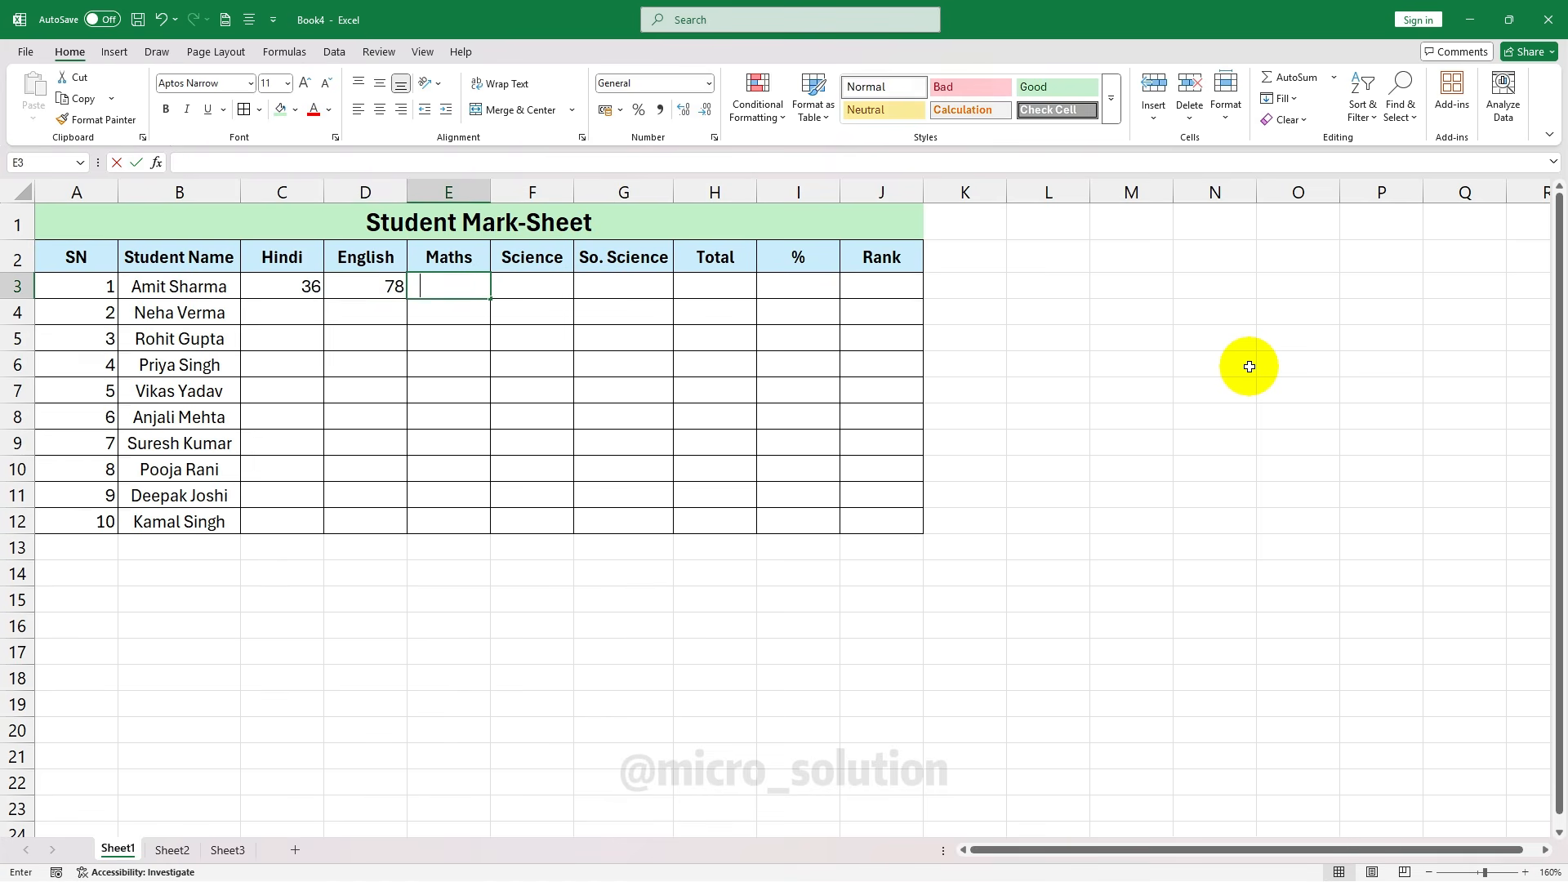
{"action": "type", "text": "92"}
{"action": "key", "text": "Tab"}
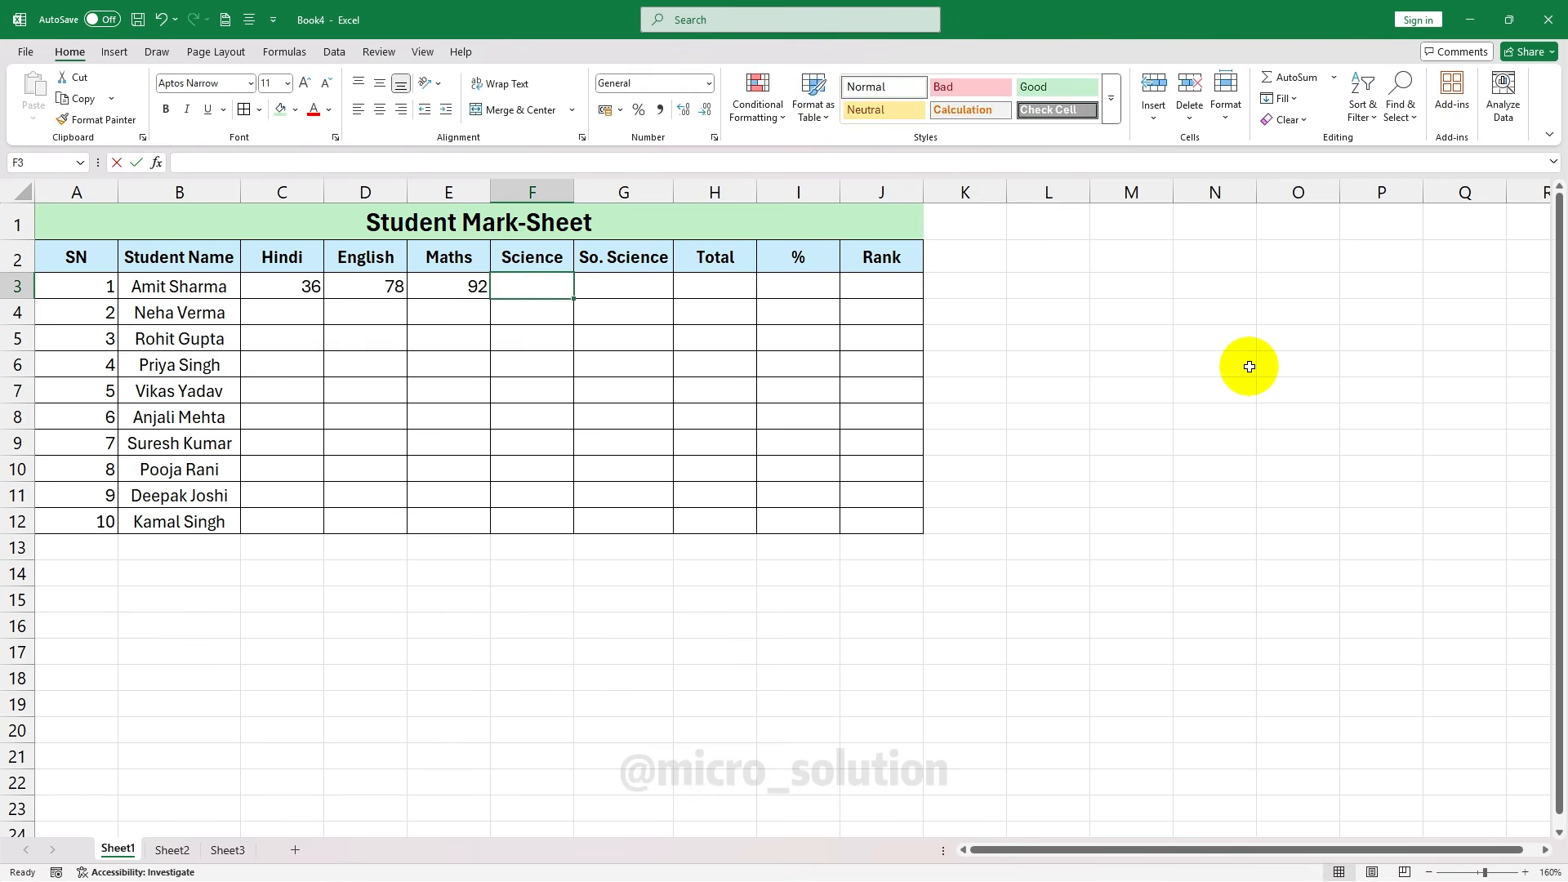
{"action": "type", "text": "87"}
{"action": "key", "text": "Tab"}
{"action": "type", "text": "44"}
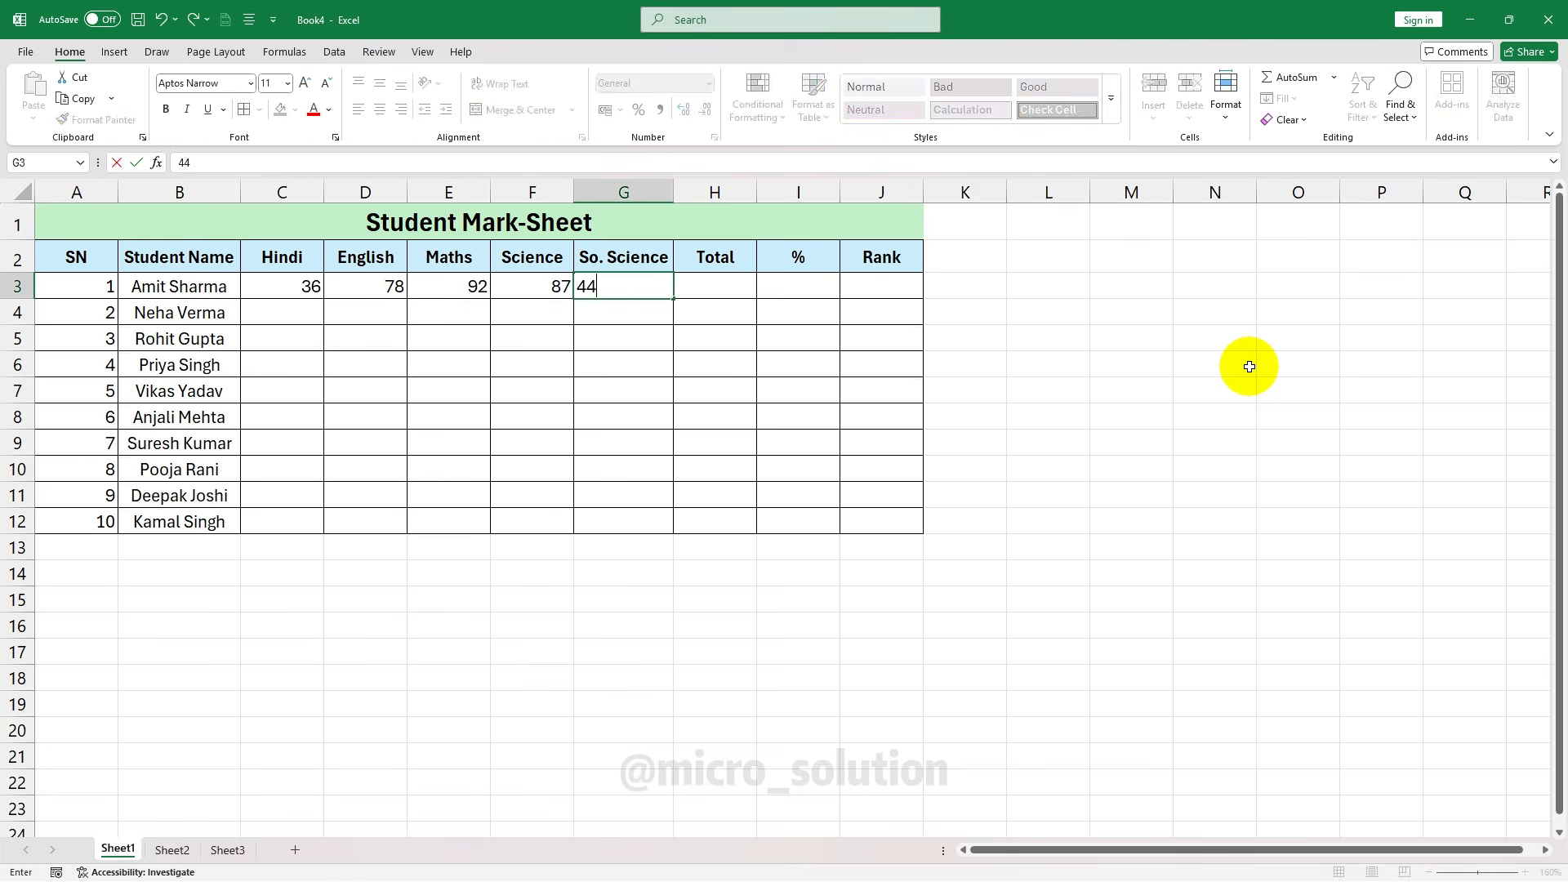
{"action": "key", "text": "Tab"}
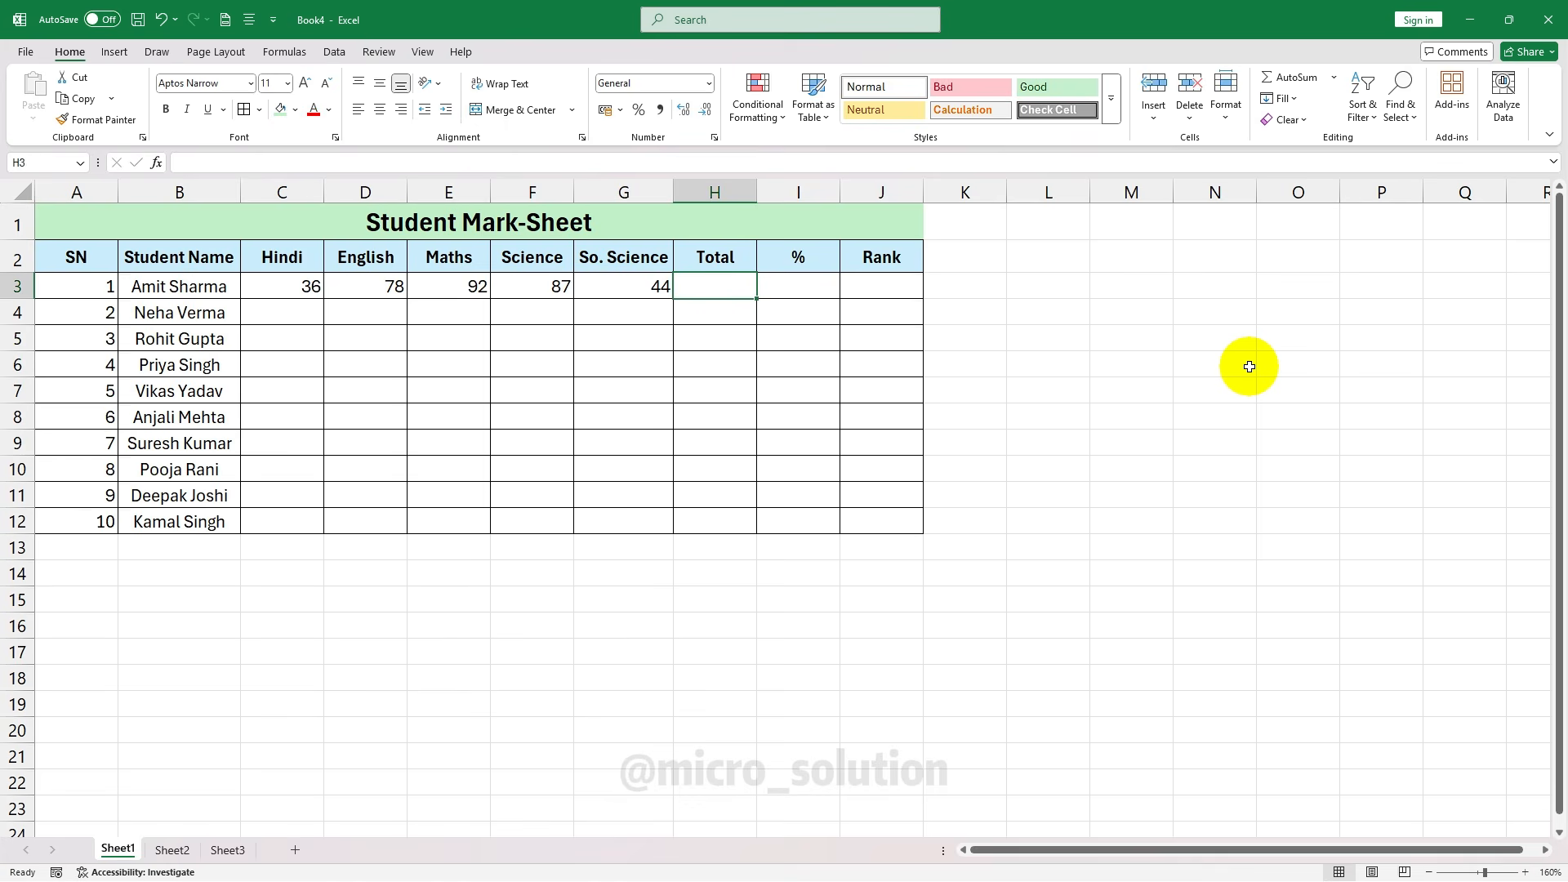
Enter =SUM(C3:G3) in H3 so the first student's Total reads 337
{"action": "type", "text": "="}
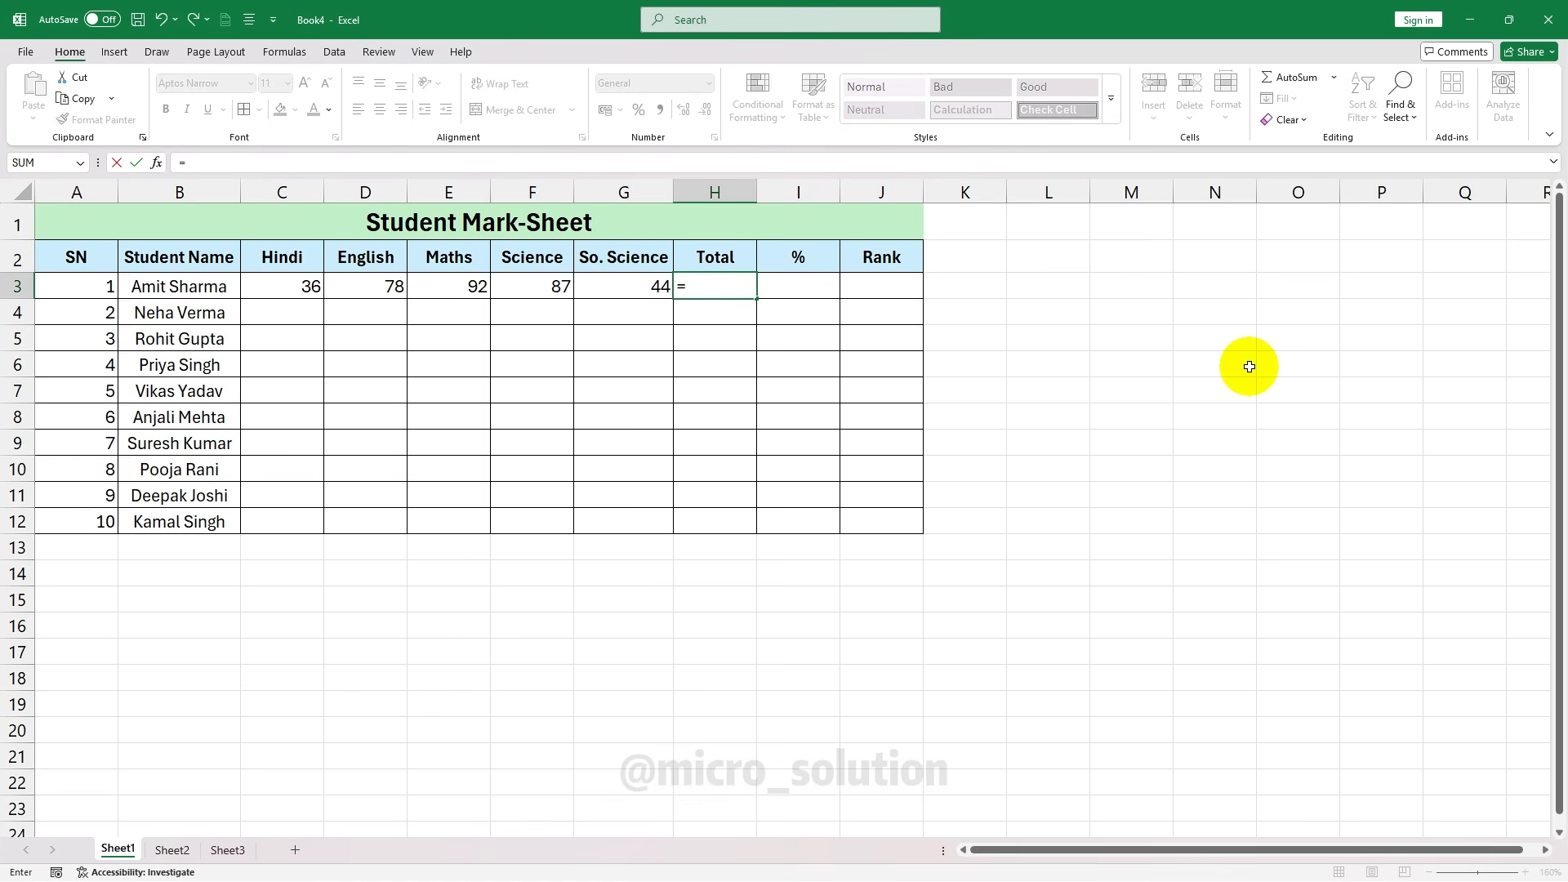
{"action": "type", "text": "sum"}
{"action": "key", "text": "Tab"}
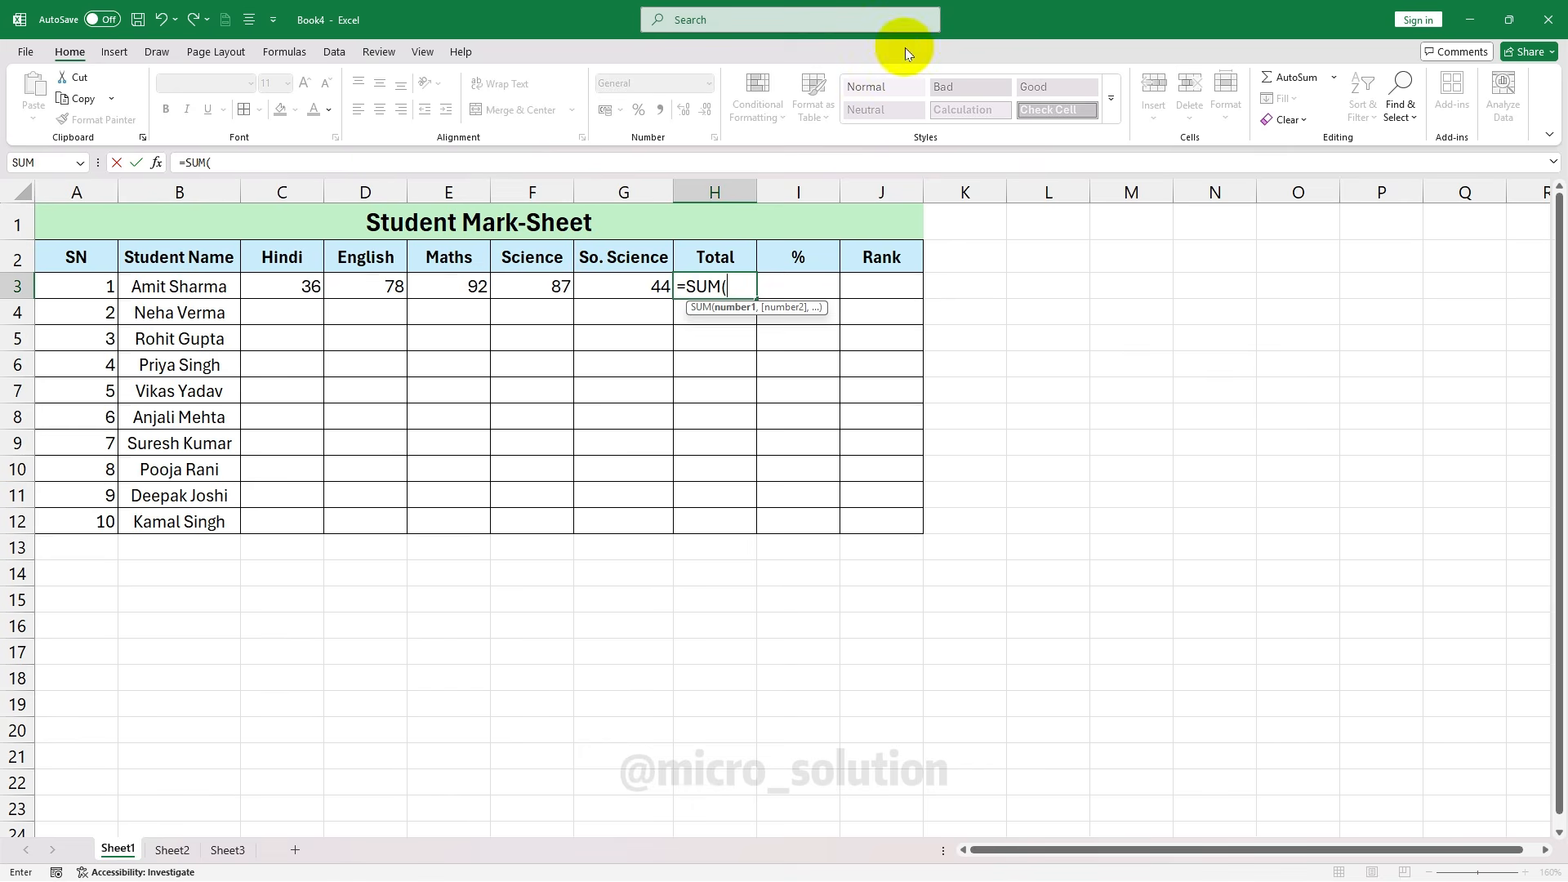
{"action": "left_click", "coordinate": [280, 283]}
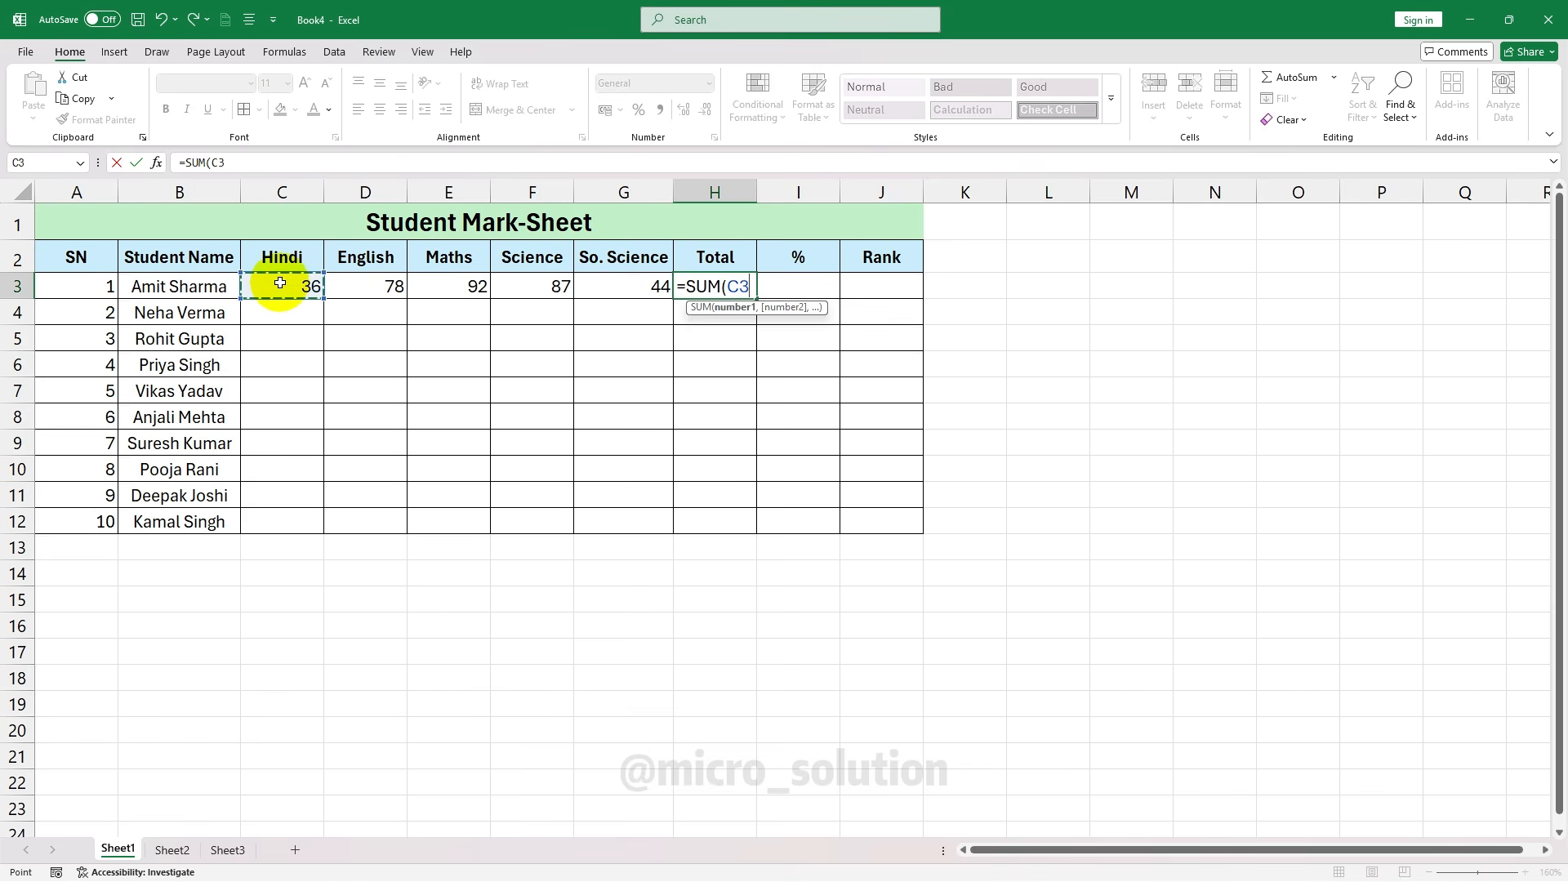
{"action": "left_click_drag", "start_coordinate": [280, 283], "coordinate": [613, 287]}
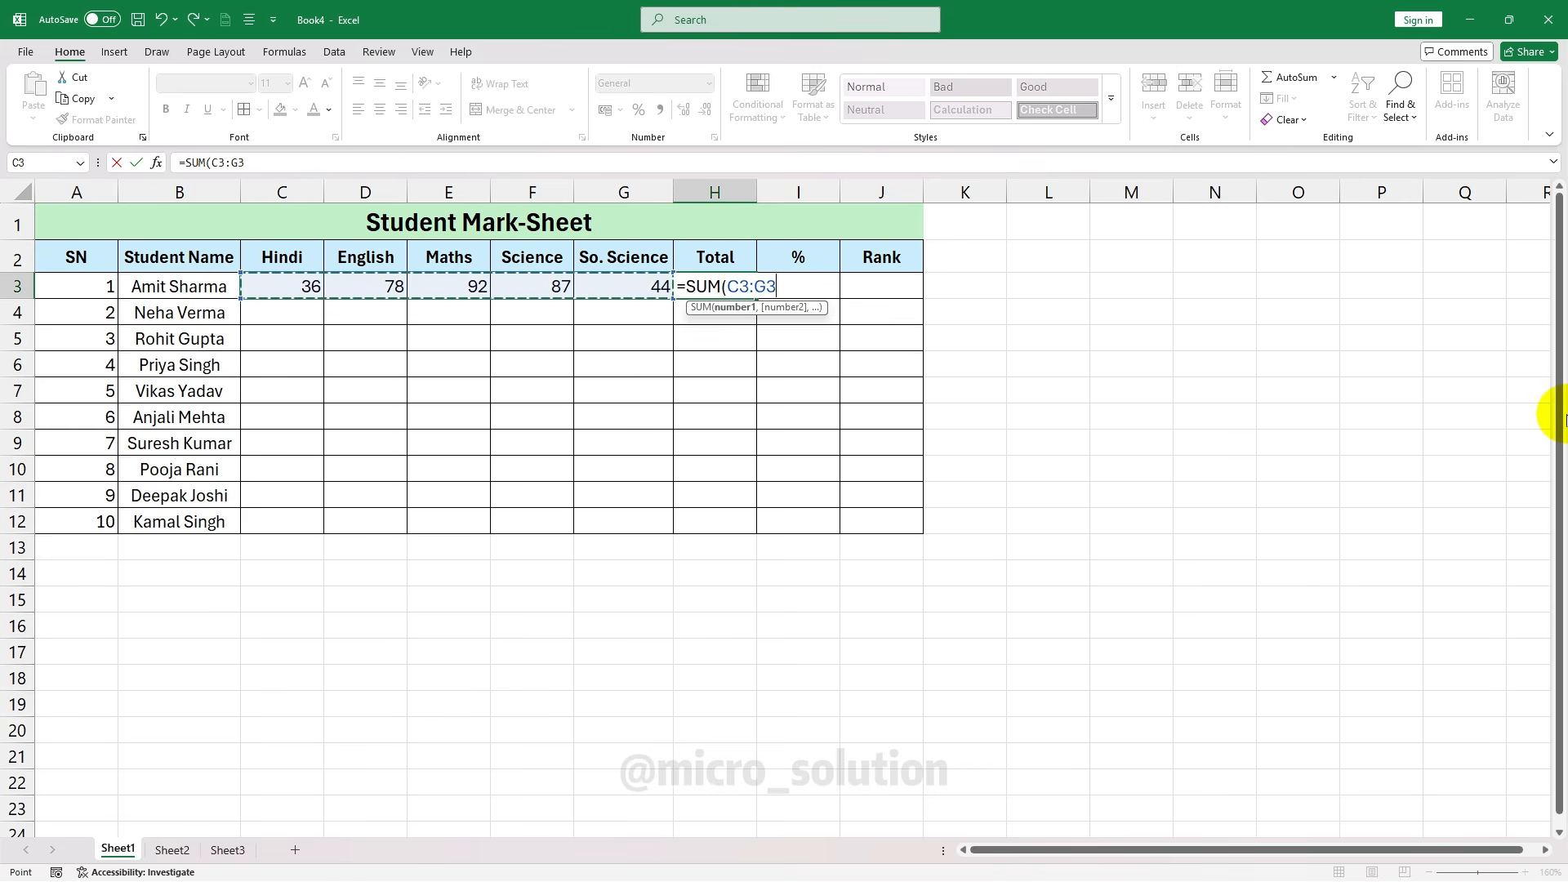
{"action": "type", "text": ")"}
{"action": "key", "text": "Return"}
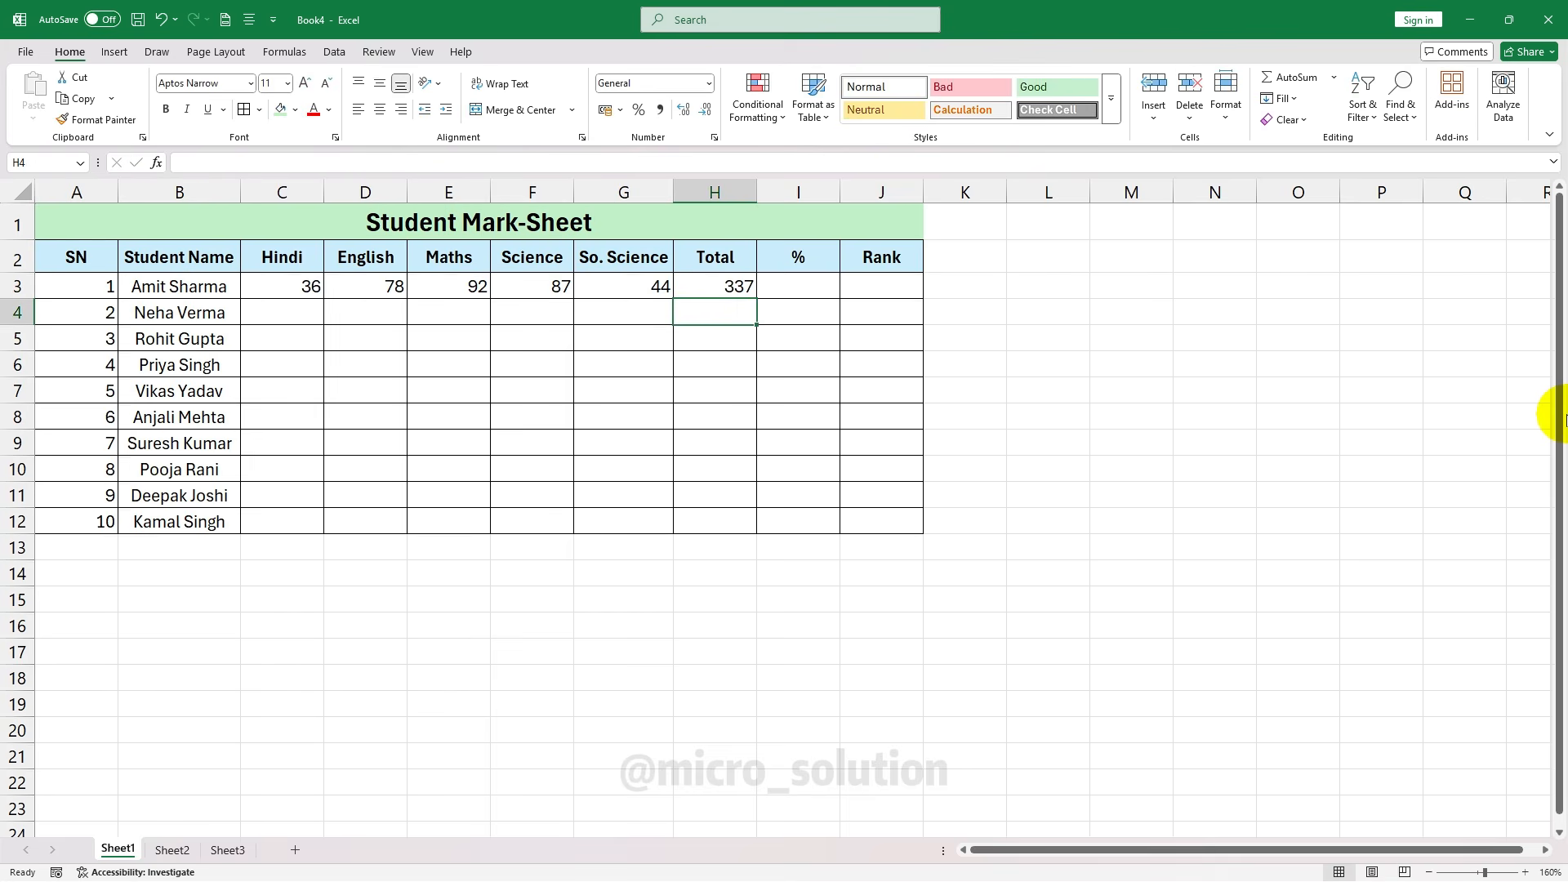
{"action": "key", "text": "Up"}
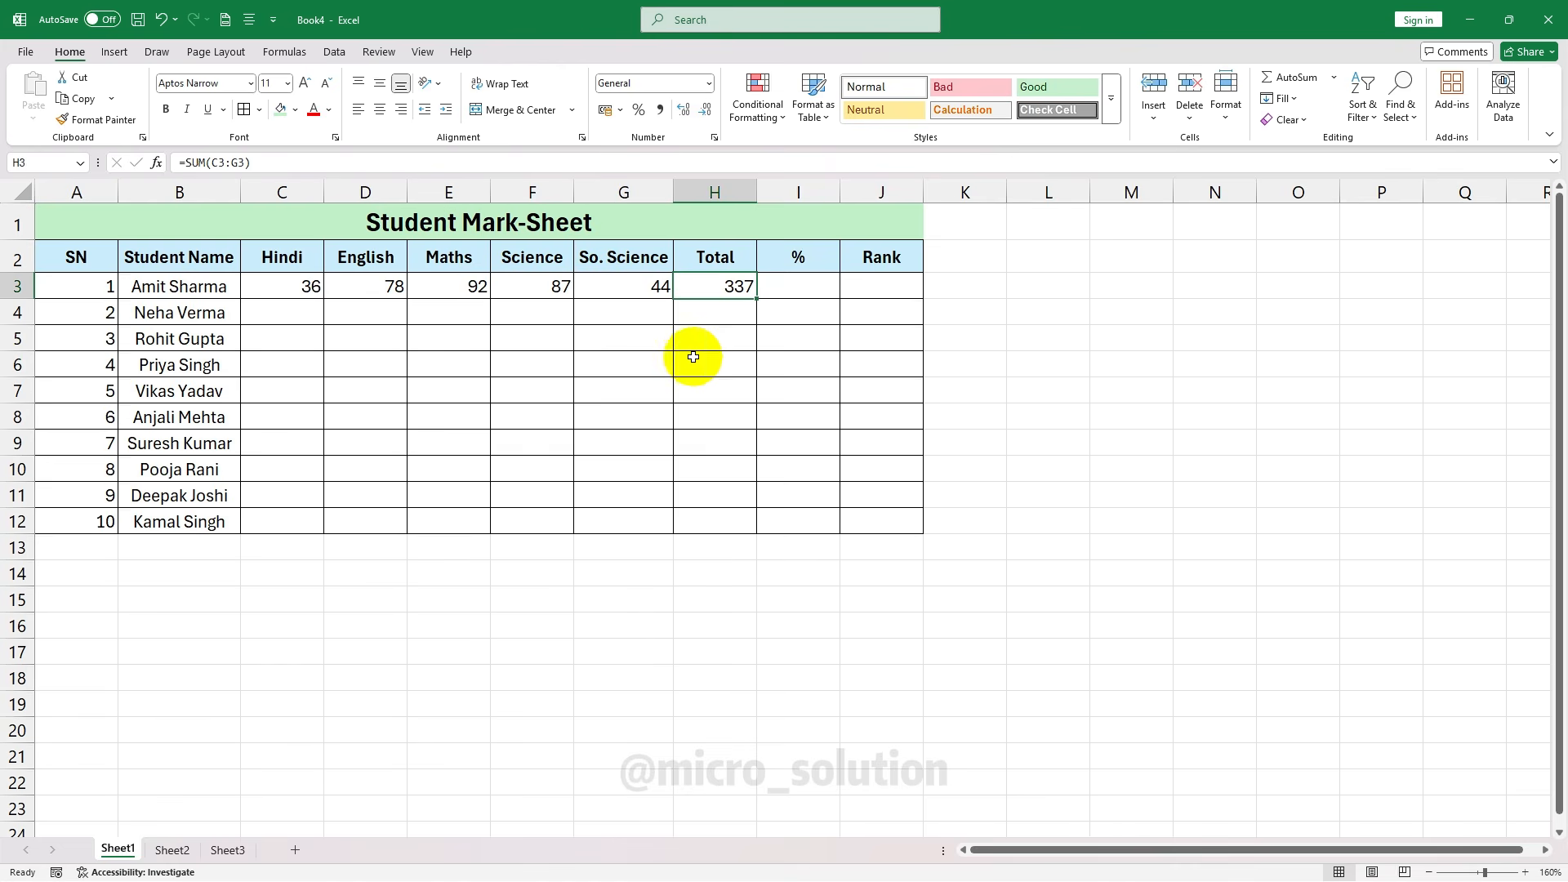
Fill the H3 SUM formula down to H12, showing 0 for students without marks yet
{"action": "left_click", "coordinate": [703, 315]}
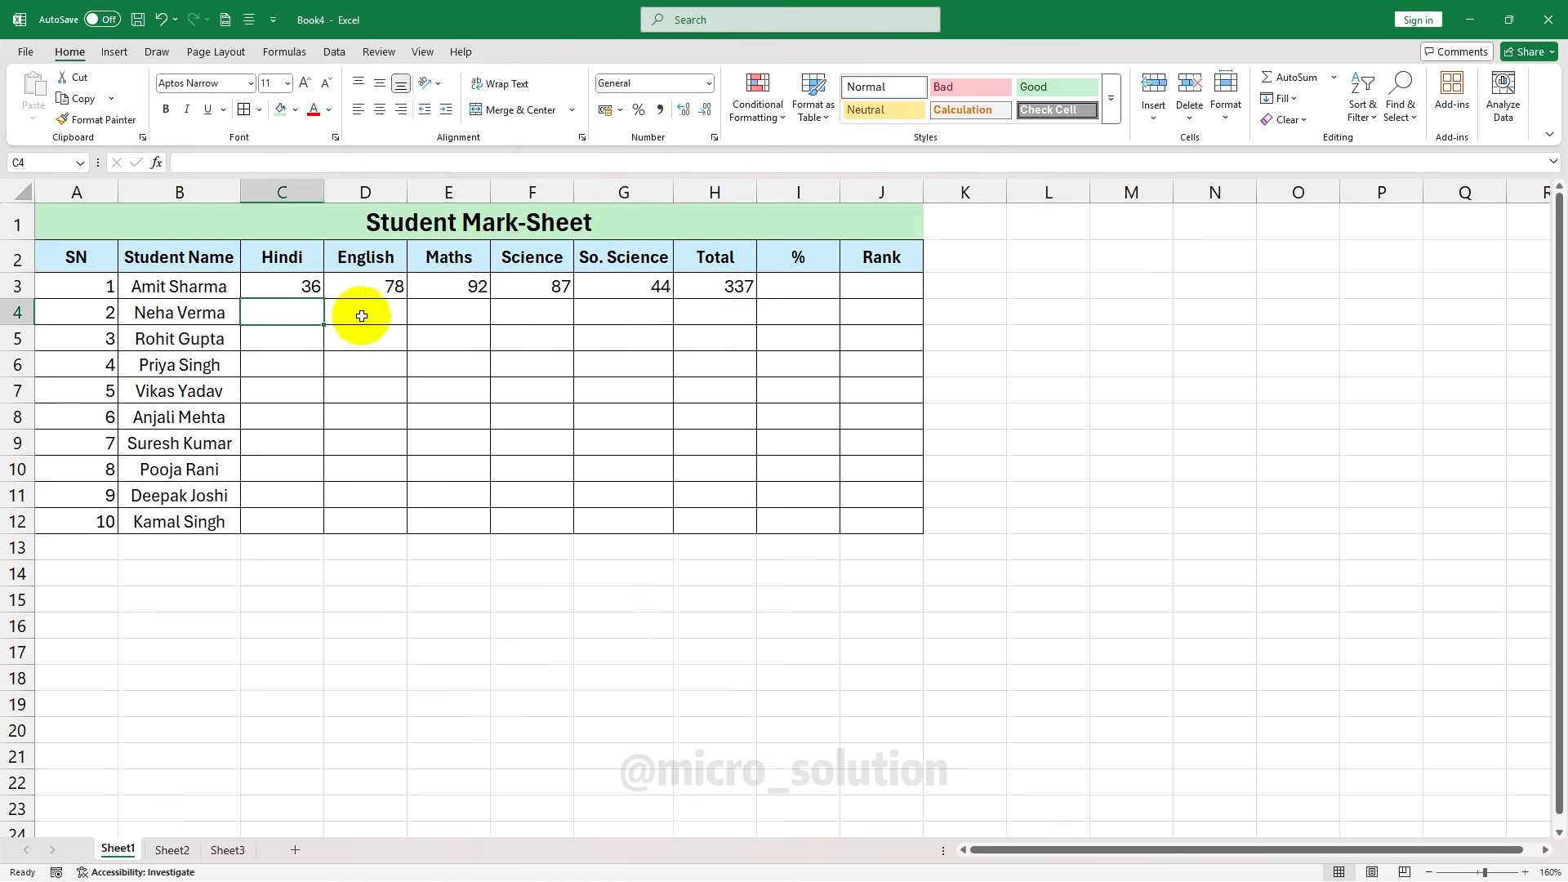
{"action": "left_click_drag", "start_coordinate": [360, 314], "coordinate": [602, 311]}
{"action": "left_click", "coordinate": [715, 312]}
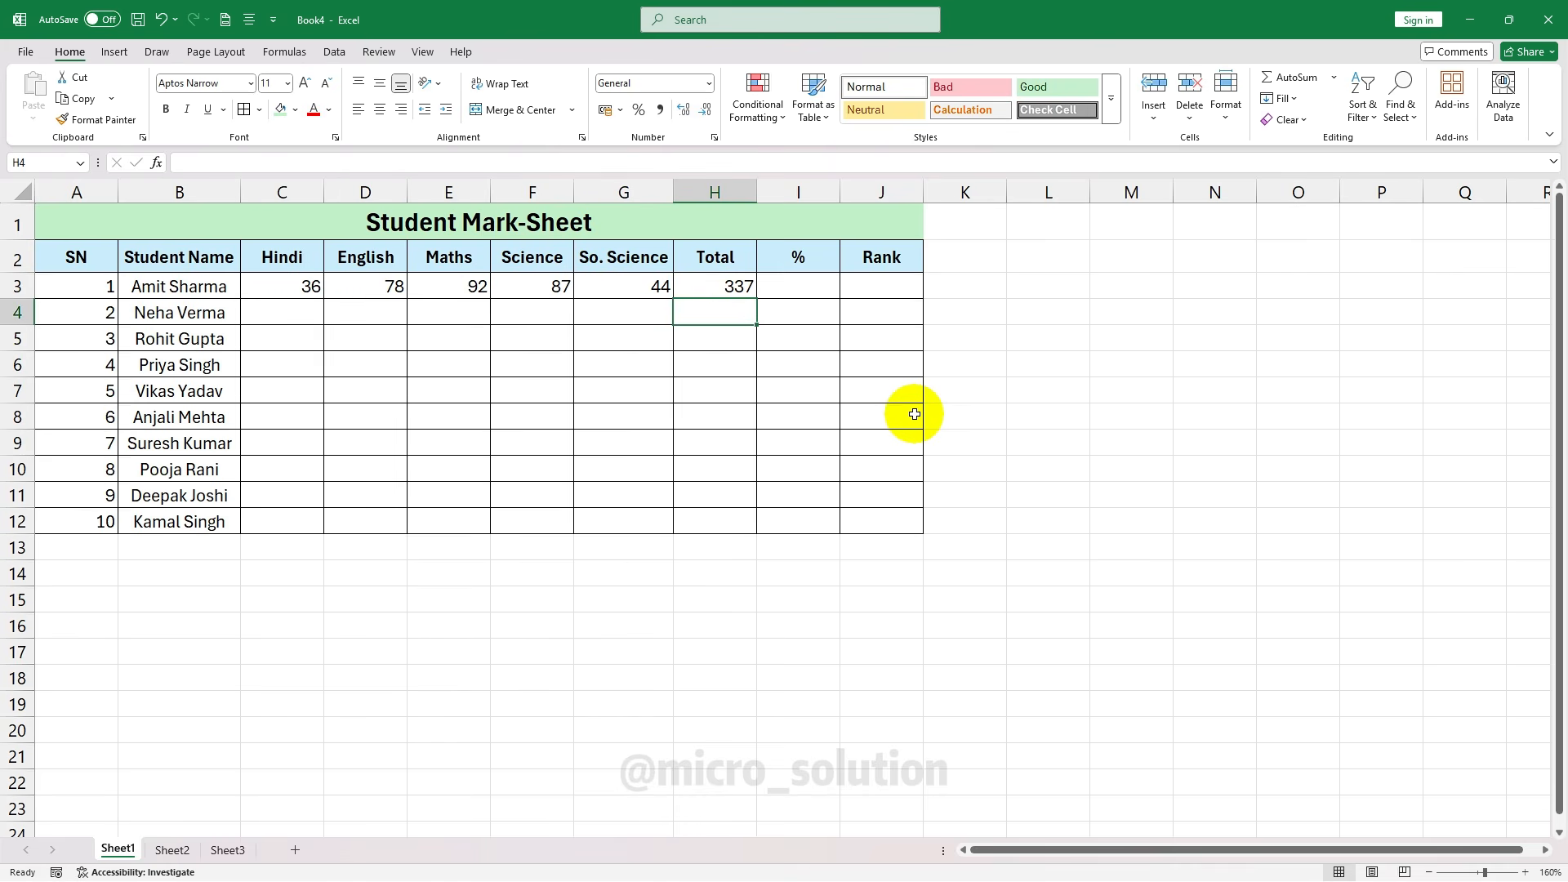
{"action": "left_click", "coordinate": [732, 286]}
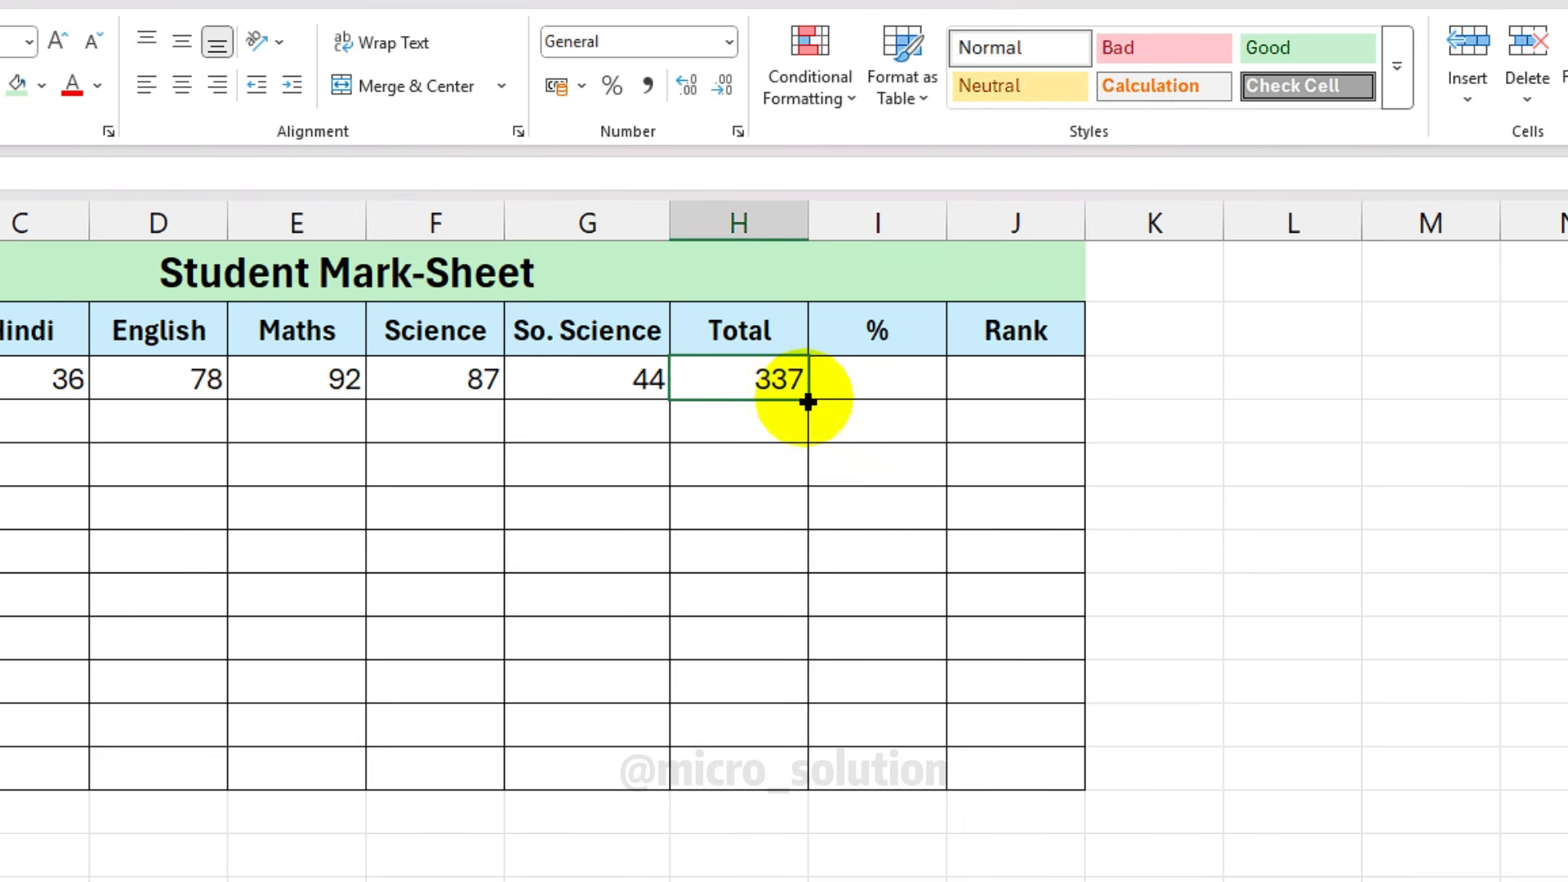
{"action": "left_click_drag", "start_coordinate": [811, 397], "coordinate": [792, 789]}
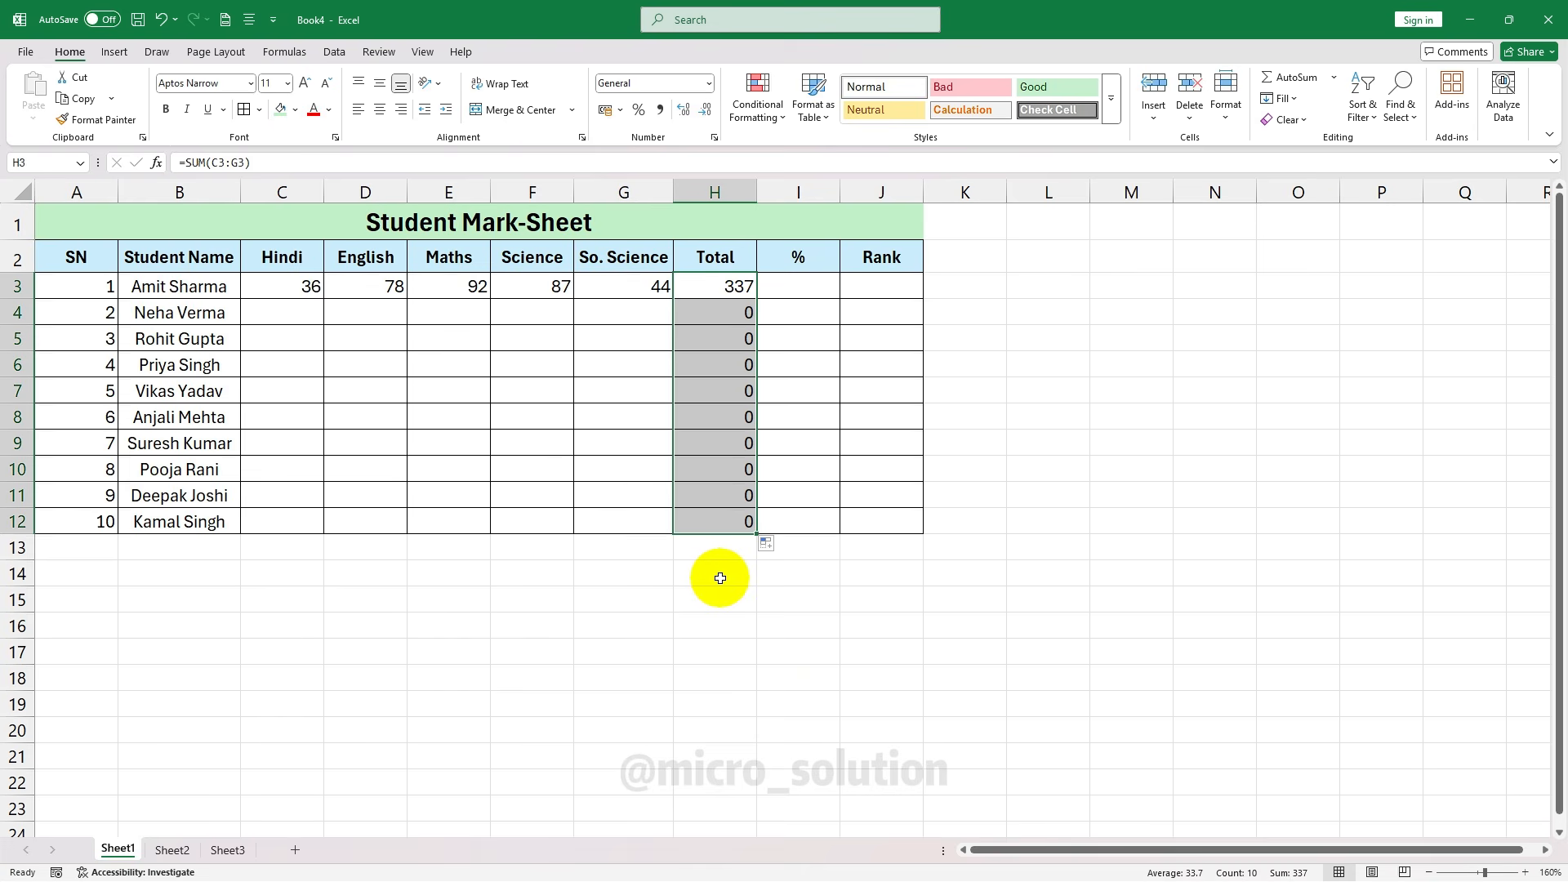
{"action": "left_click", "coordinate": [309, 310]}
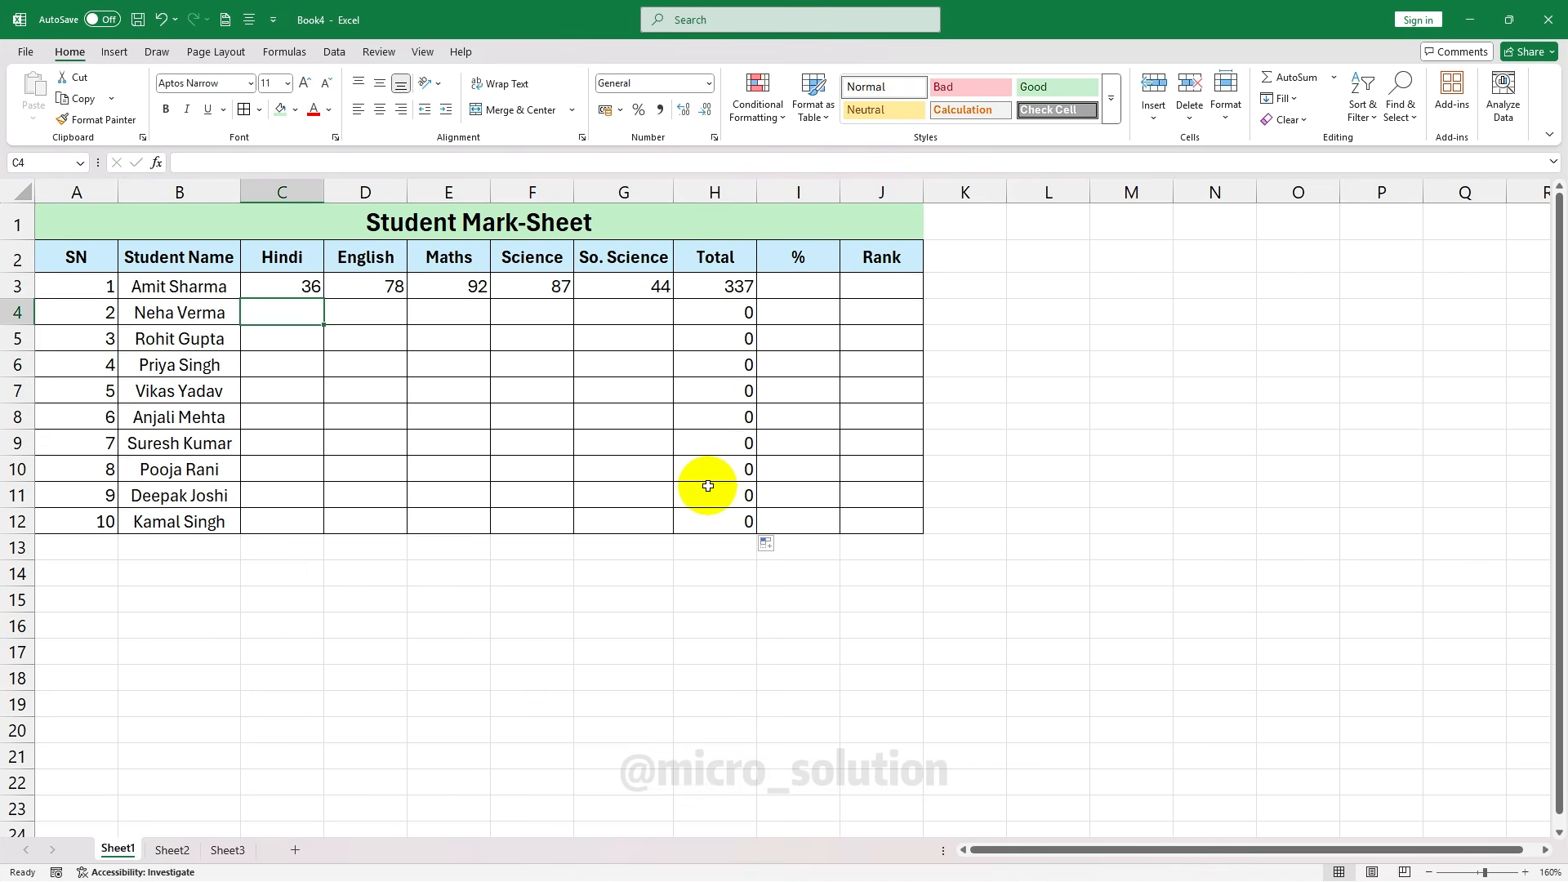
Enter row 4 marks 56, 58, 45, 58 and 54, totalling 271
{"action": "type", "text": "56"}
{"action": "key", "text": "Tab"}
{"action": "type", "text": "58"}
{"action": "key", "text": "Tab"}
{"action": "type", "text": "45"}
{"action": "key", "text": "Tab"}
{"action": "type", "text": "5"}
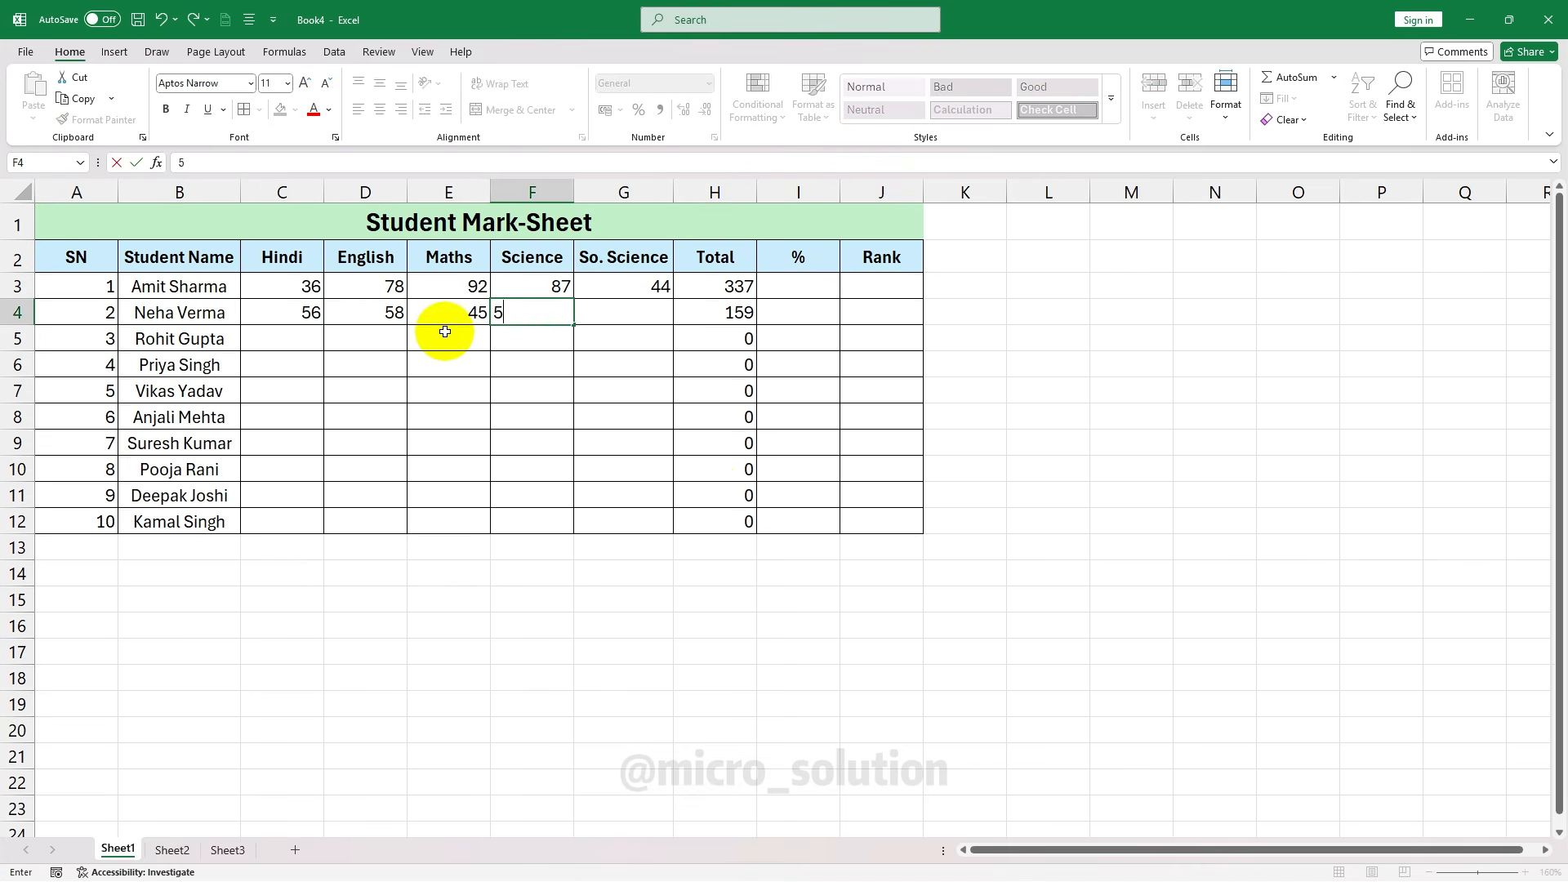
{"action": "type", "text": "8"}
{"action": "key", "text": "Tab"}
{"action": "type", "text": "54"}
{"action": "key", "text": "Tab"}
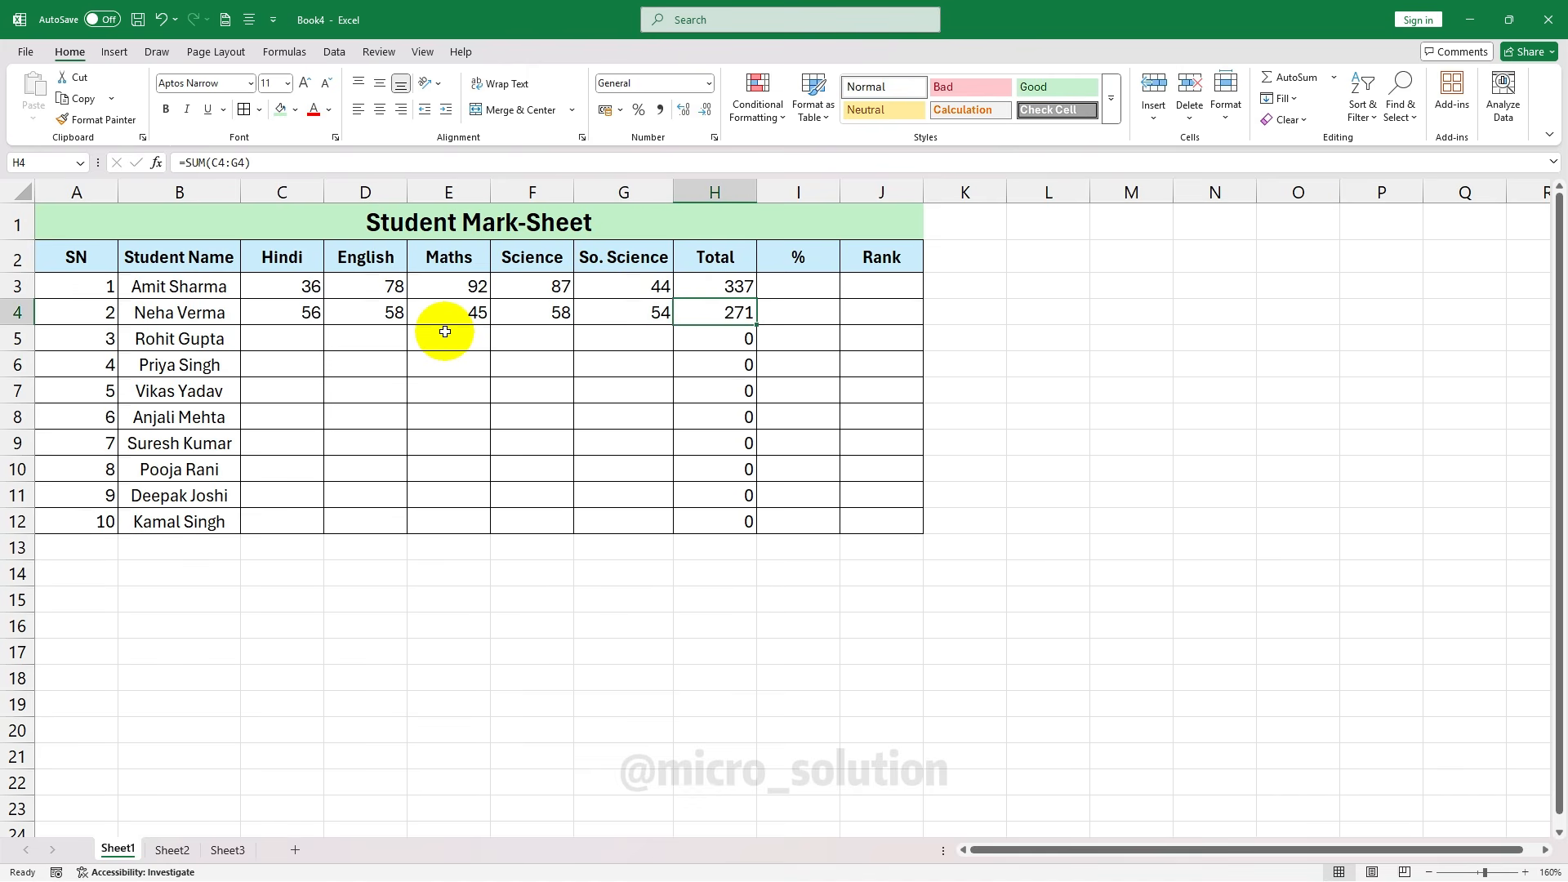
Enter row 5 marks 85, 47, 65, 48 and 54, totalling 299
{"action": "left_click", "coordinate": [310, 338]}
{"action": "type", "text": "85"}
{"action": "key", "text": "Tab"}
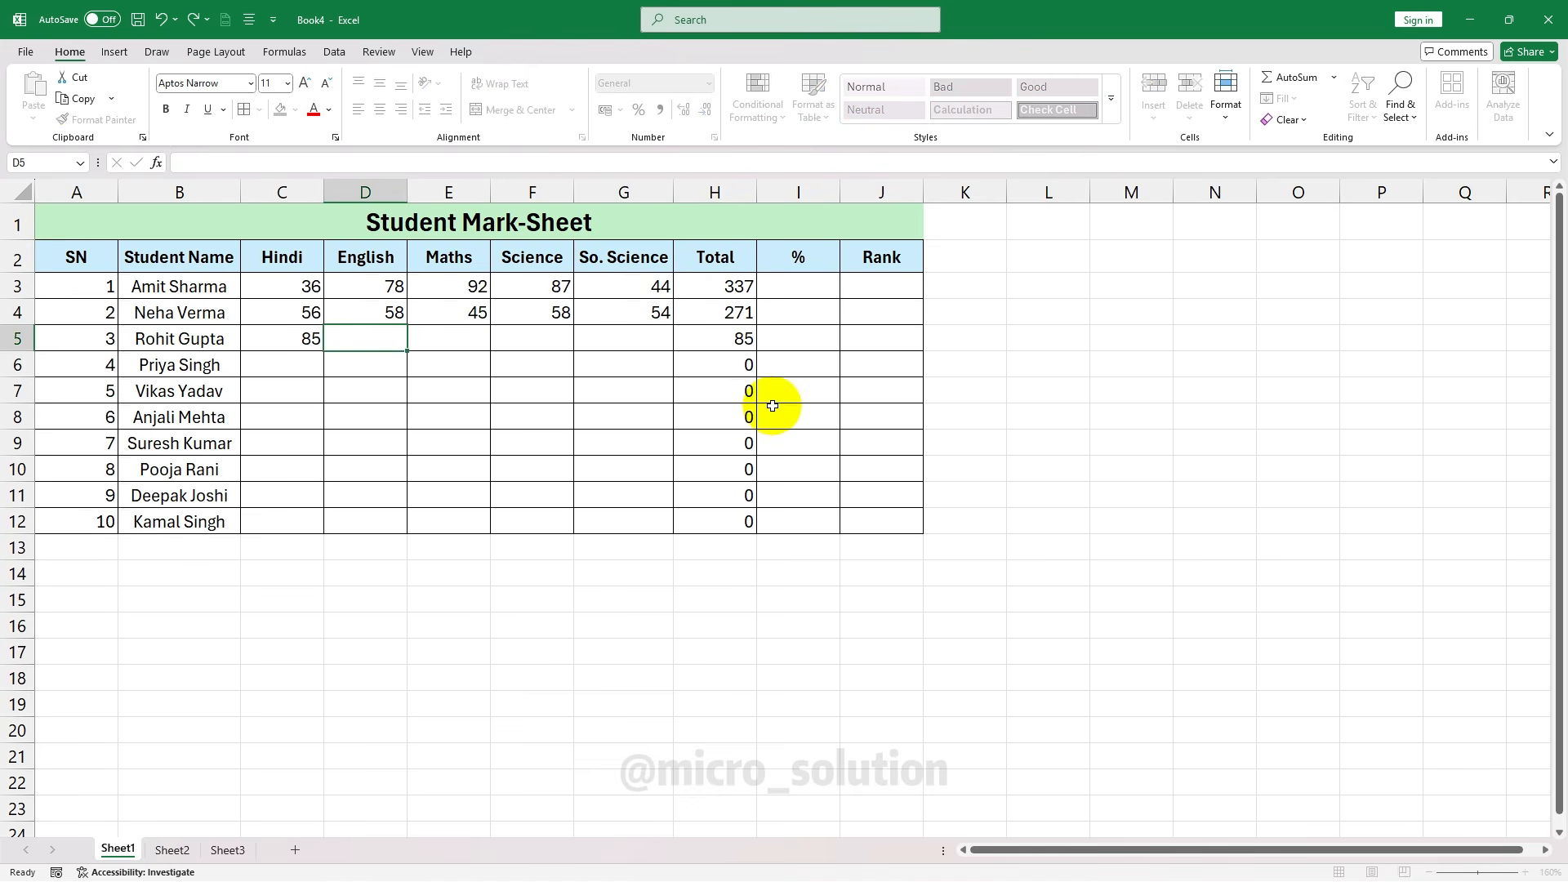
{"action": "type", "text": "47"}
{"action": "key", "text": "Tab"}
{"action": "type", "text": "65"}
{"action": "key", "text": "Tab"}
{"action": "type", "text": "48"}
{"action": "key", "text": "Tab"}
{"action": "type", "text": "54"}
{"action": "key", "text": "Tab"}
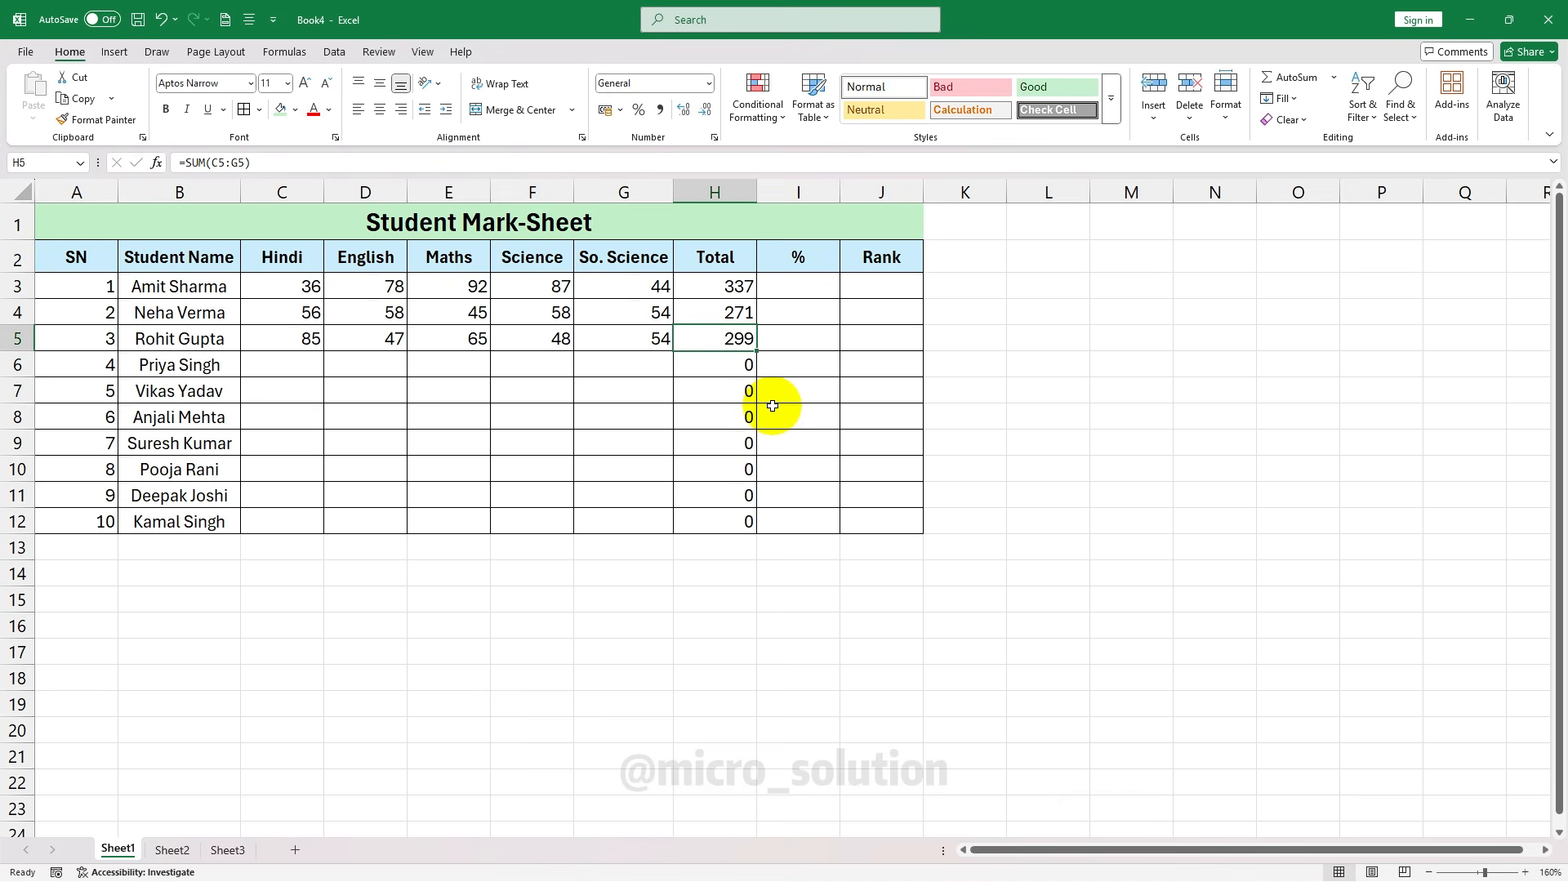
{"action": "left_click", "coordinate": [724, 369]}
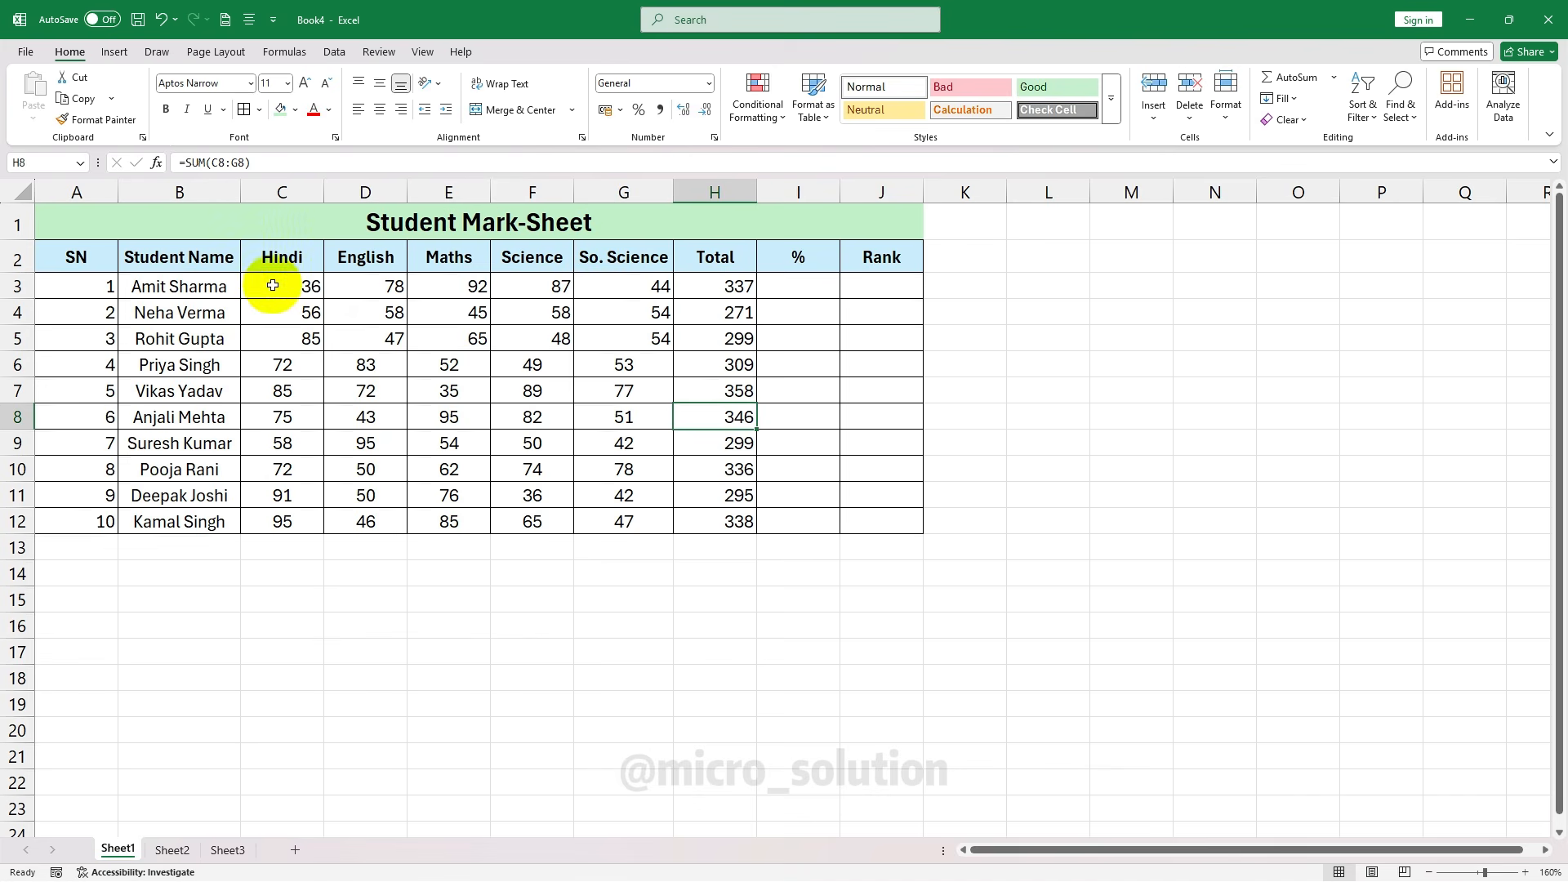
Centre-align everything in A1:J12 and begin a formula with = in the first % cell, I3
{"action": "left_click_drag", "start_coordinate": [65, 225], "coordinate": [899, 523]}
{"action": "left_click", "coordinate": [380, 109]}
{"action": "left_click", "coordinate": [381, 115]}
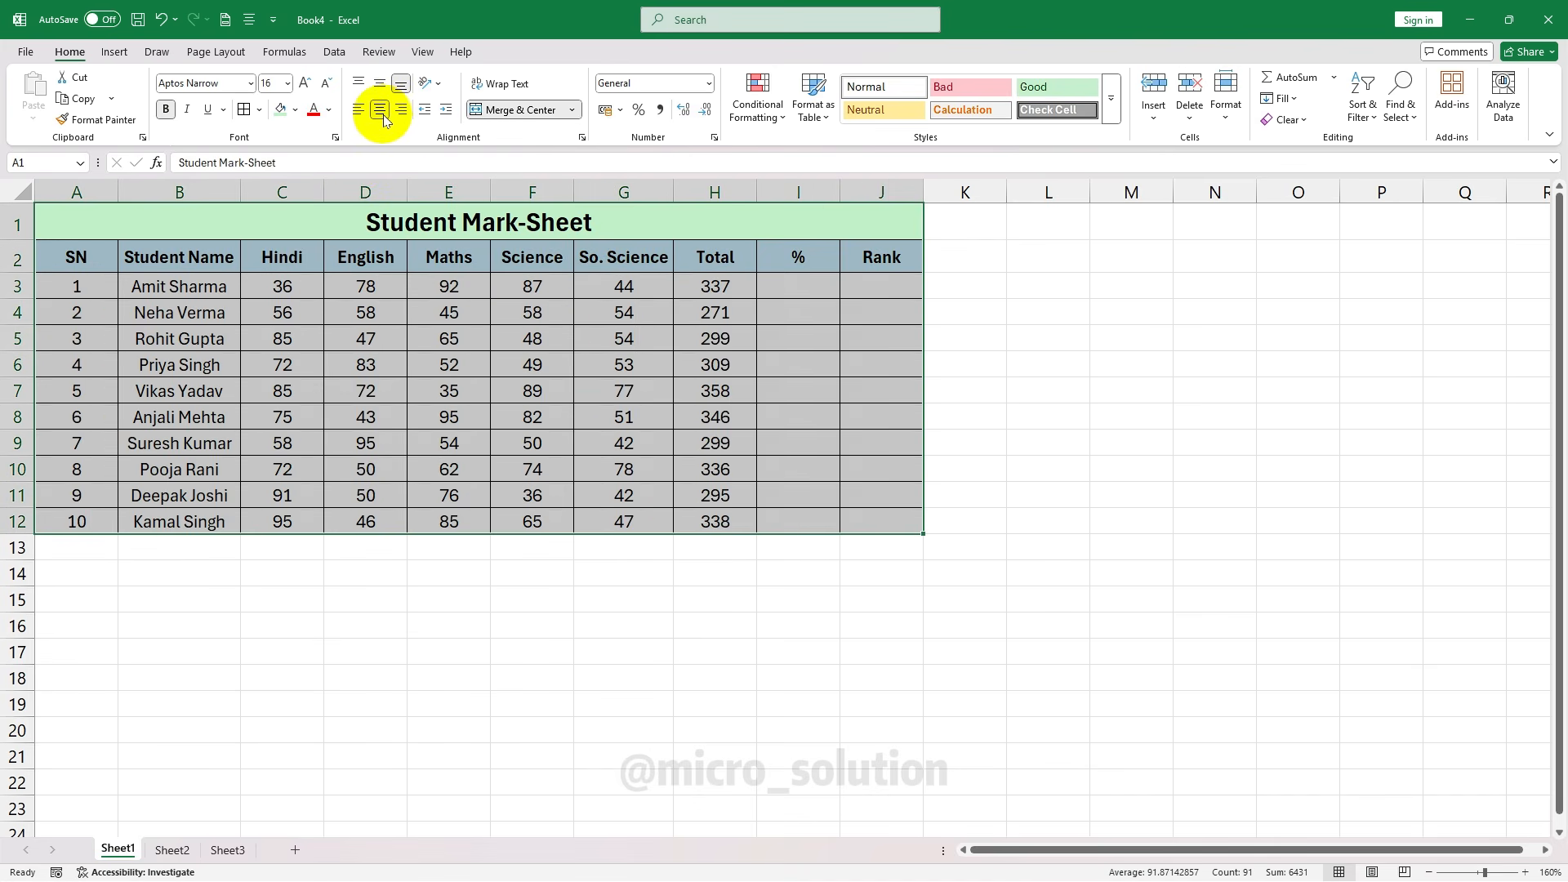
{"action": "left_click", "coordinate": [820, 413]}
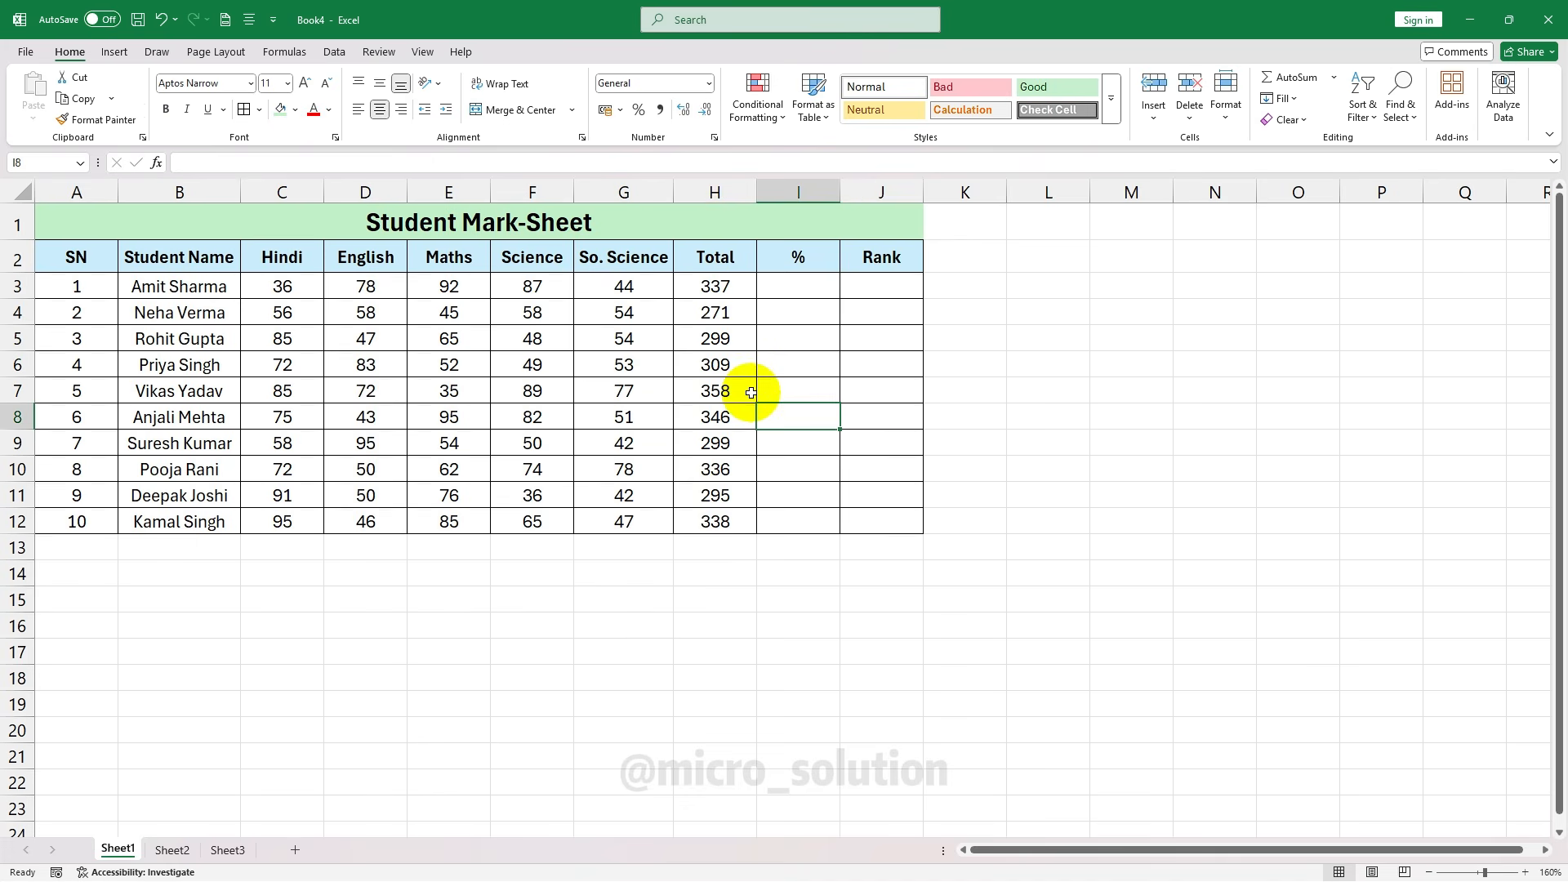
{"action": "left_click", "coordinate": [798, 290]}
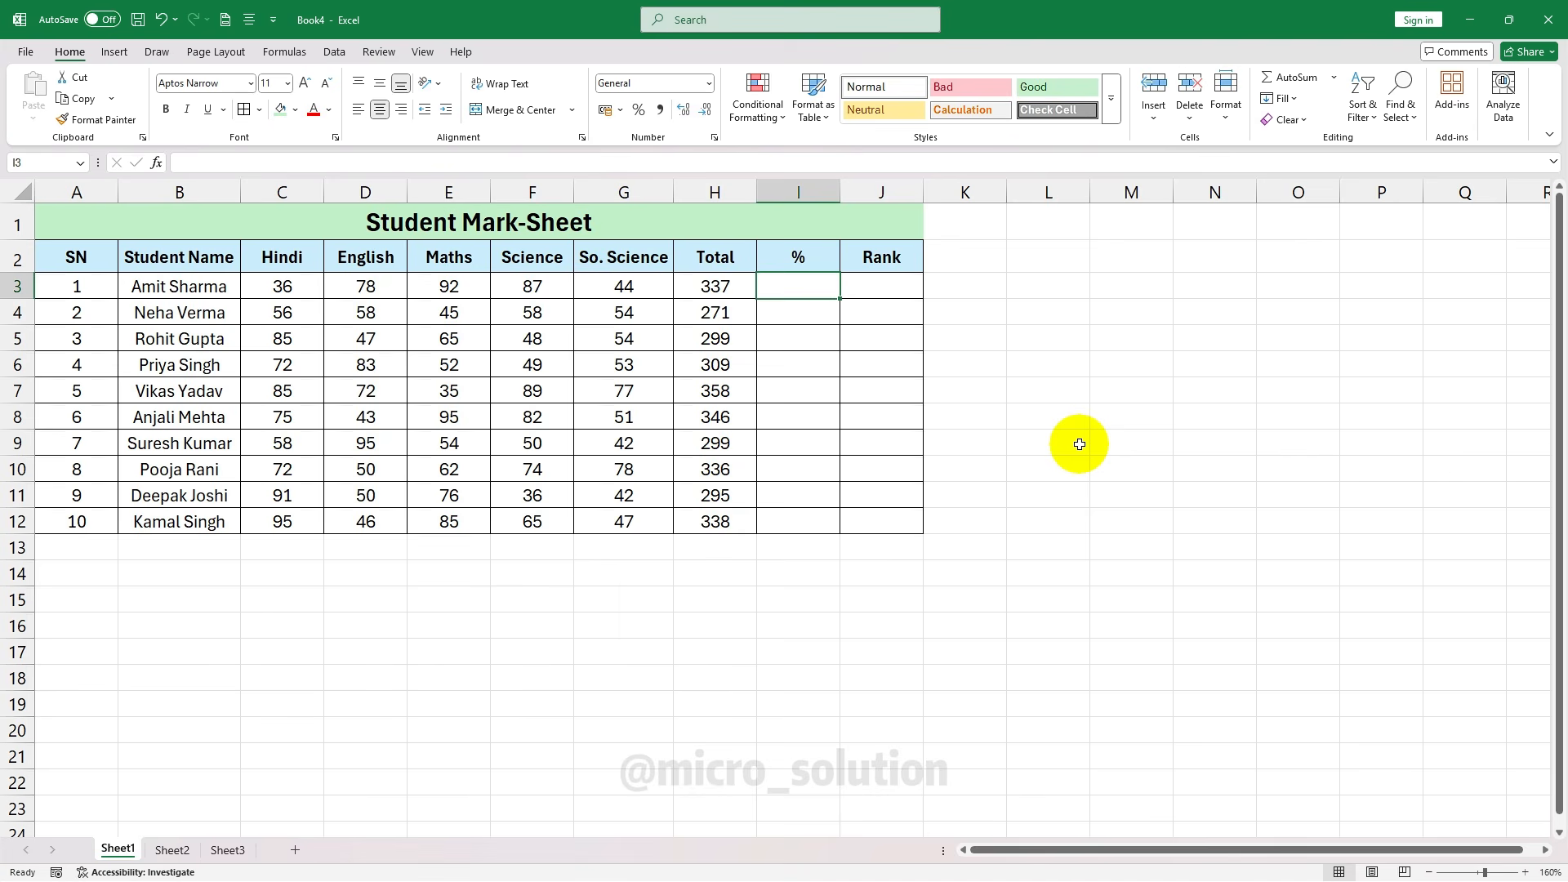
{"action": "type", "text": "="}
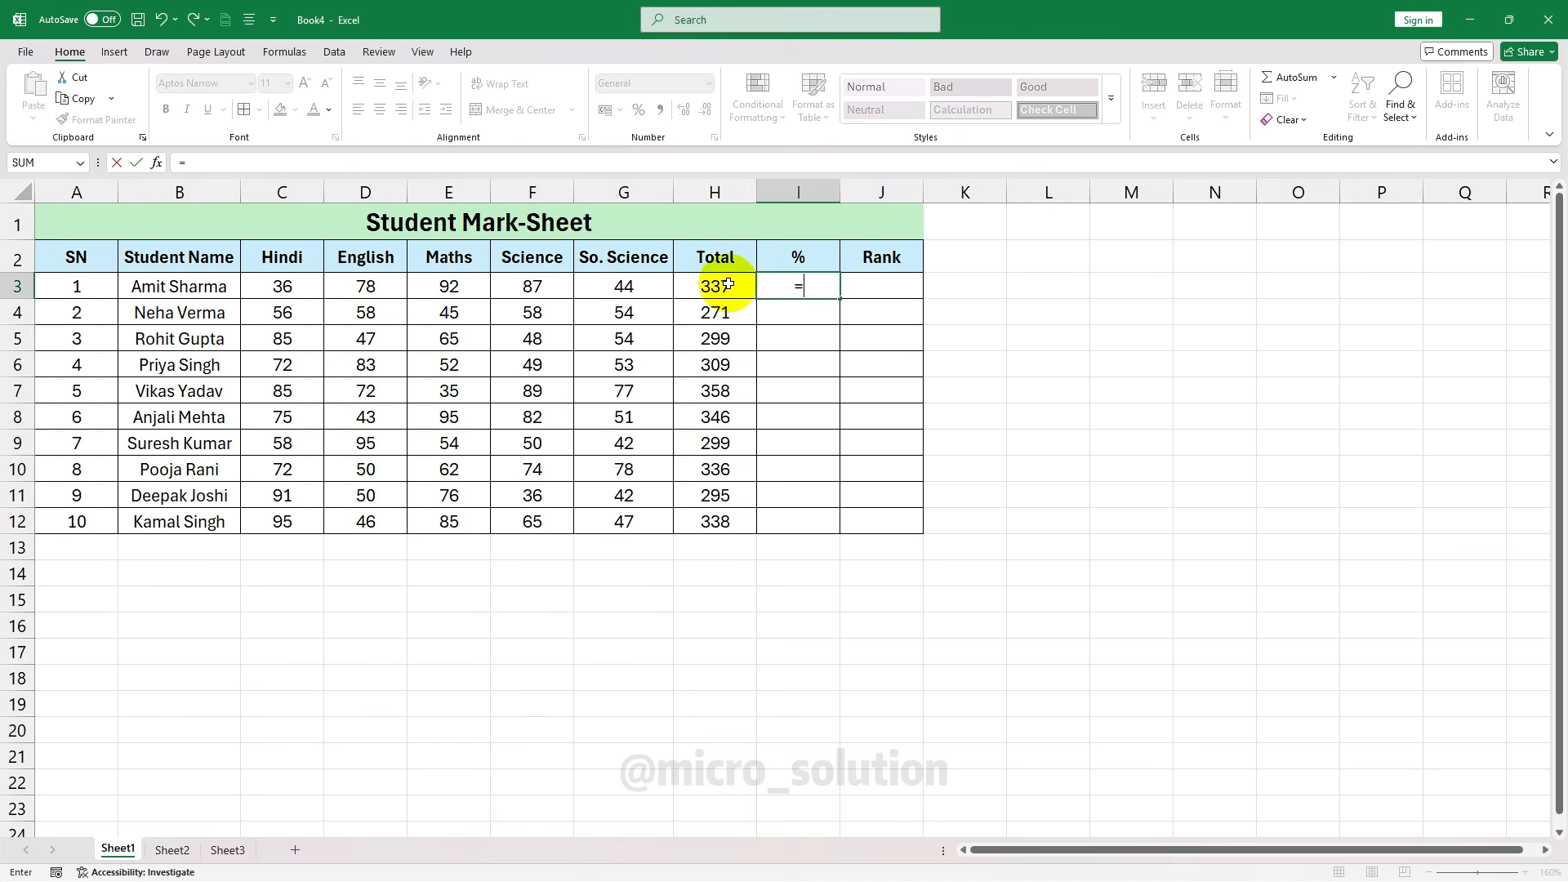
Complete I3's percentage formula as =H3/500*100, giving 67.4
{"action": "left_click", "coordinate": [728, 284]}
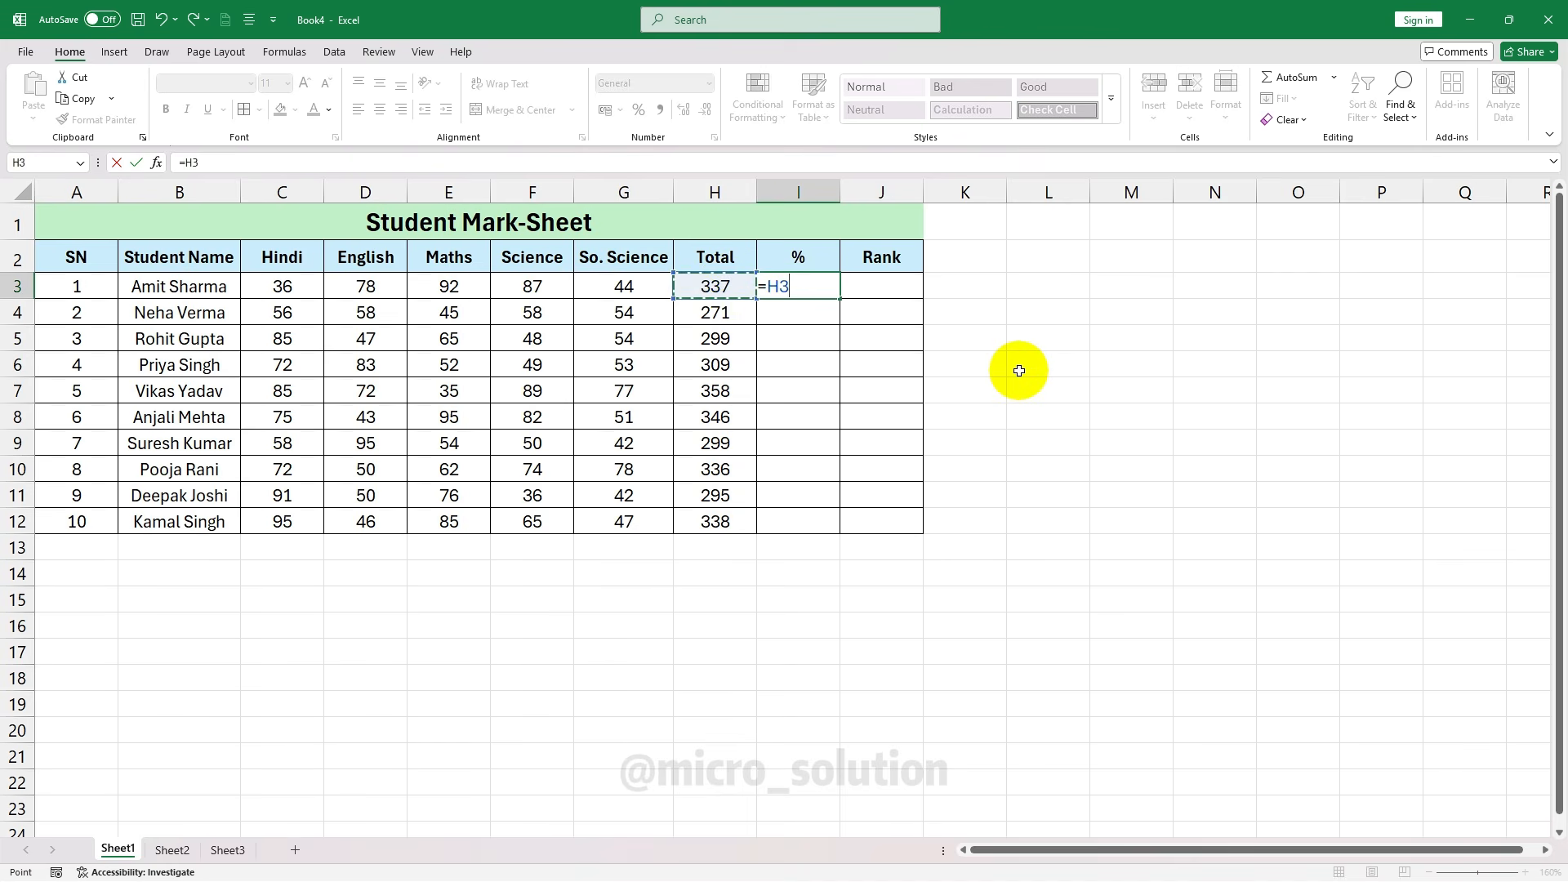
{"action": "type", "text": "/5"}
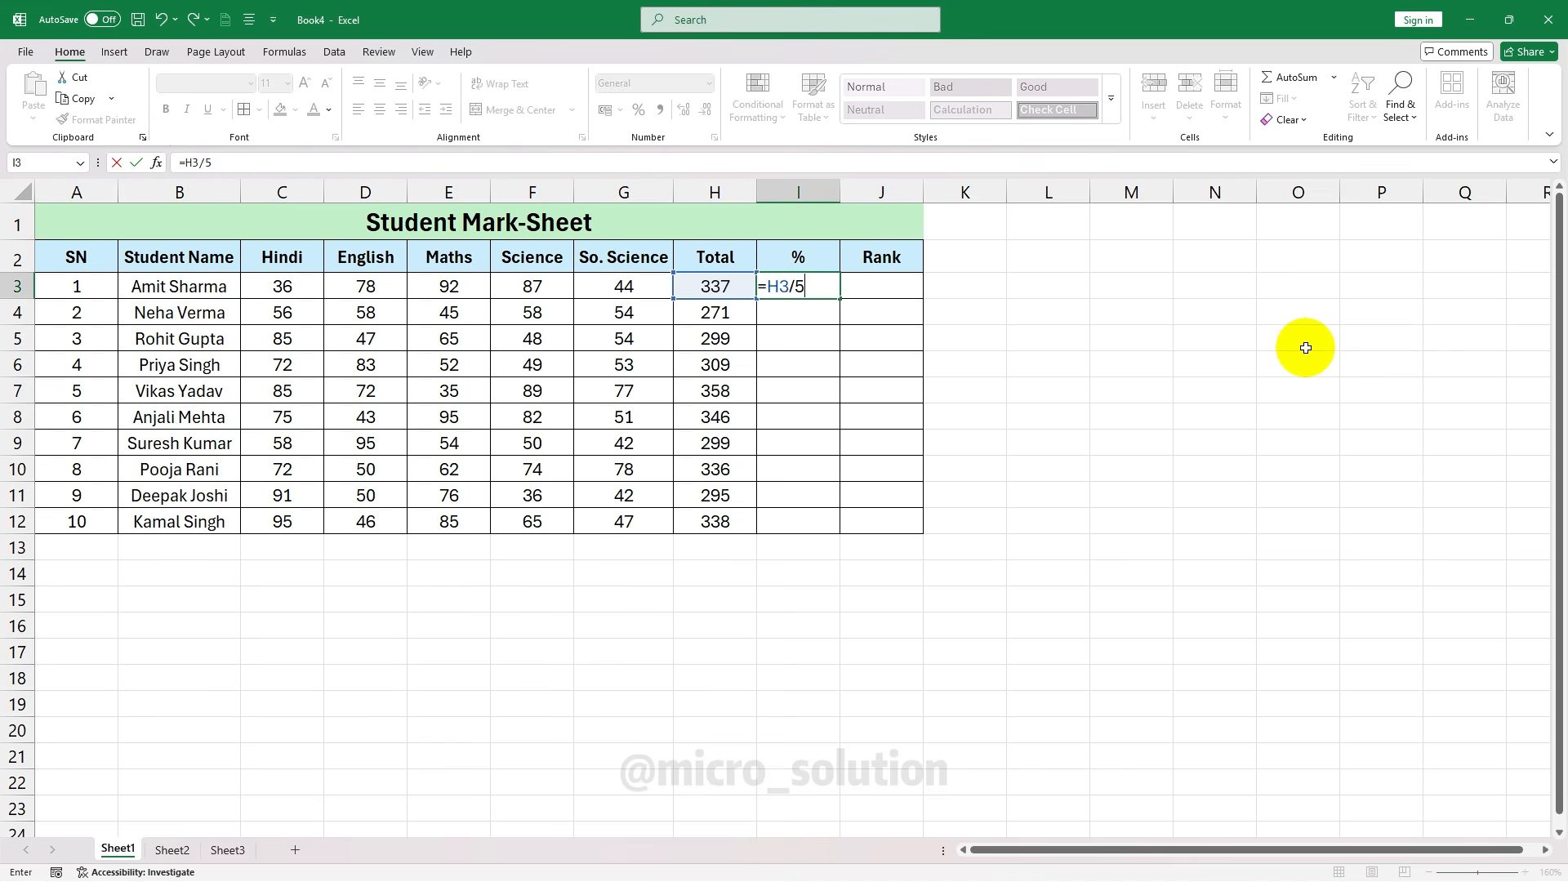
{"action": "type", "text": "100"}
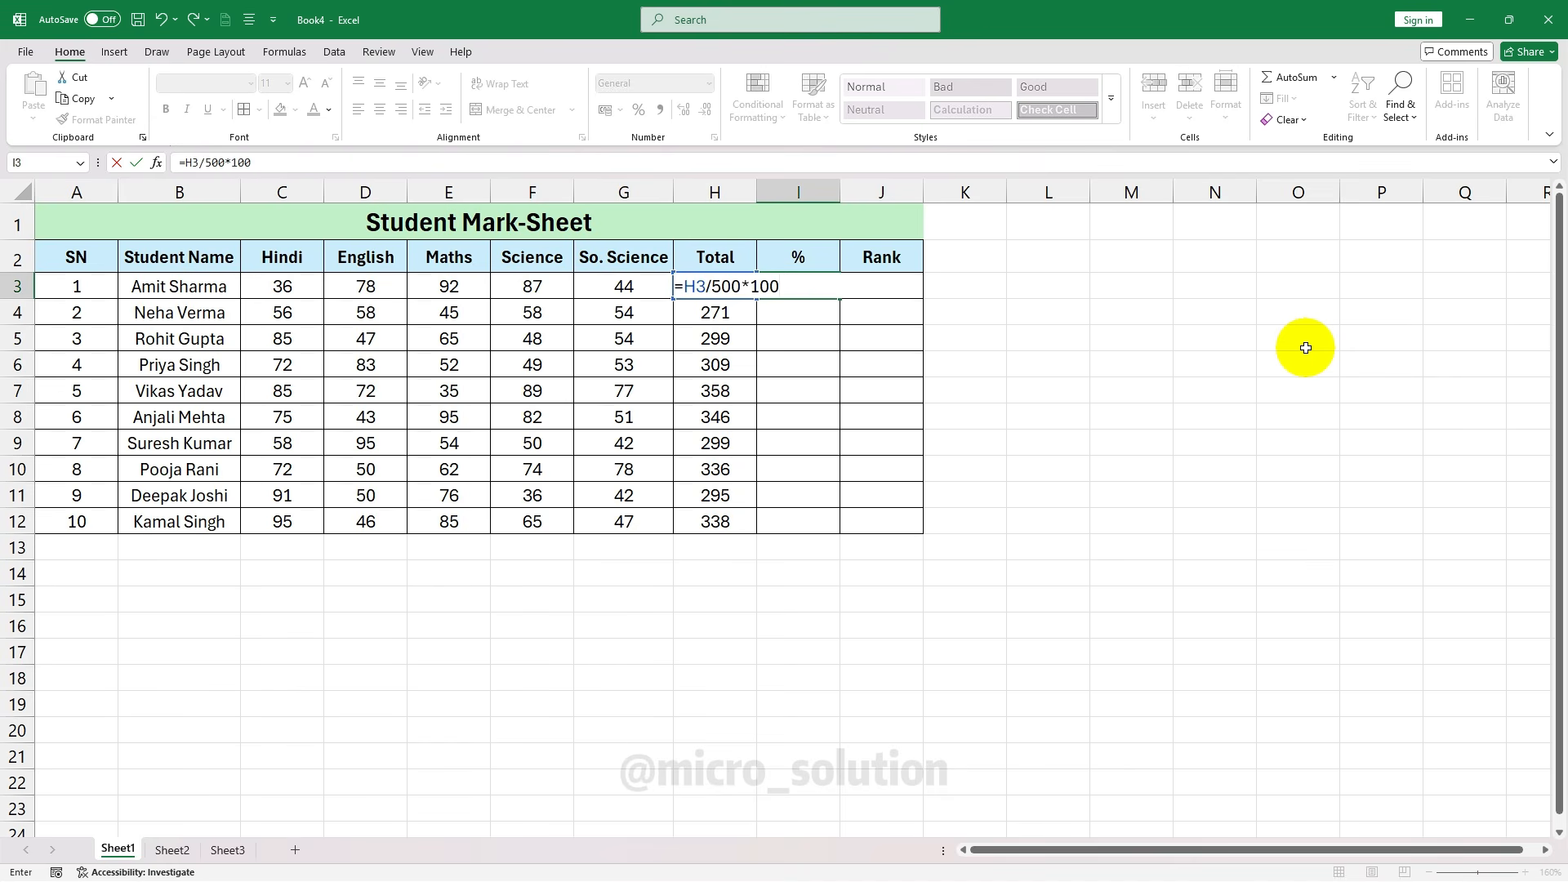
{"action": "key", "text": "Return"}
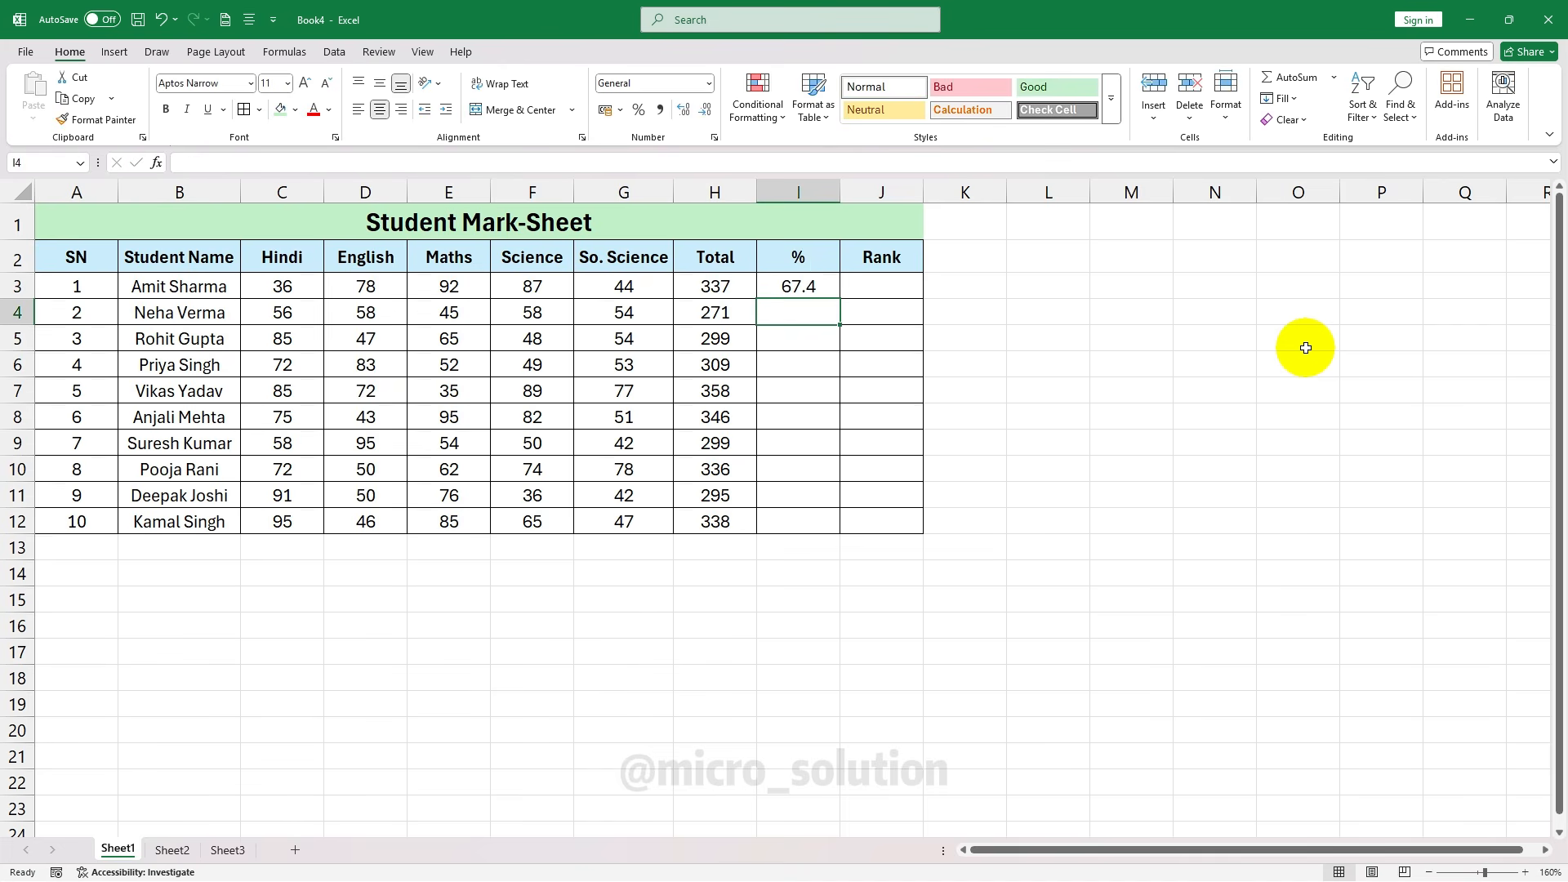
Enter =H4/500*100 in I4 for 54.2 and verify both percentage formulas
{"action": "type", "text": "="}
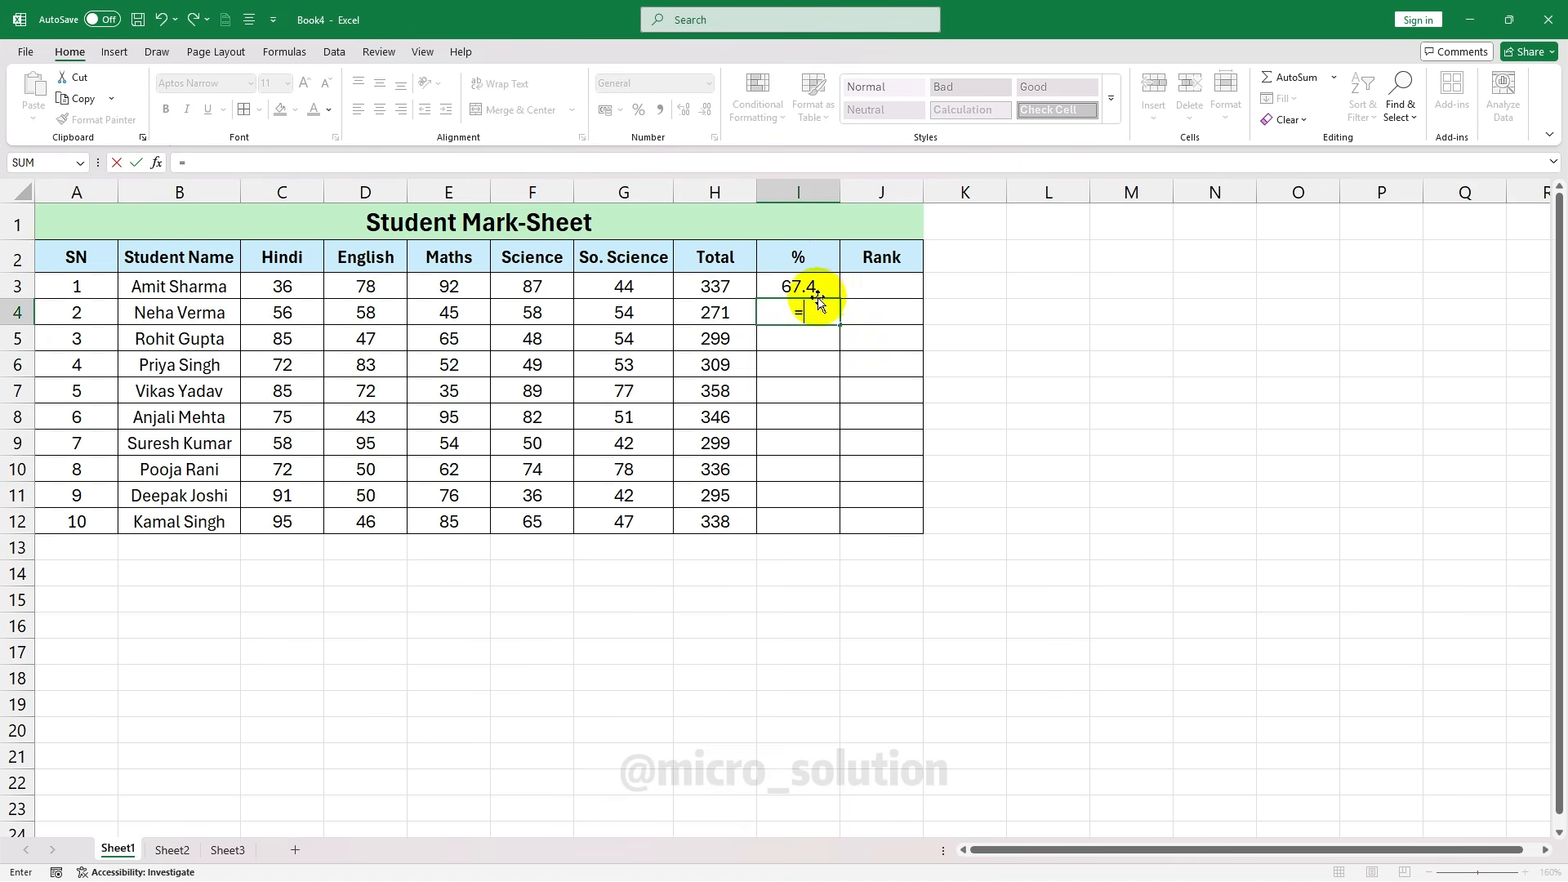
{"action": "left_click", "coordinate": [719, 309]}
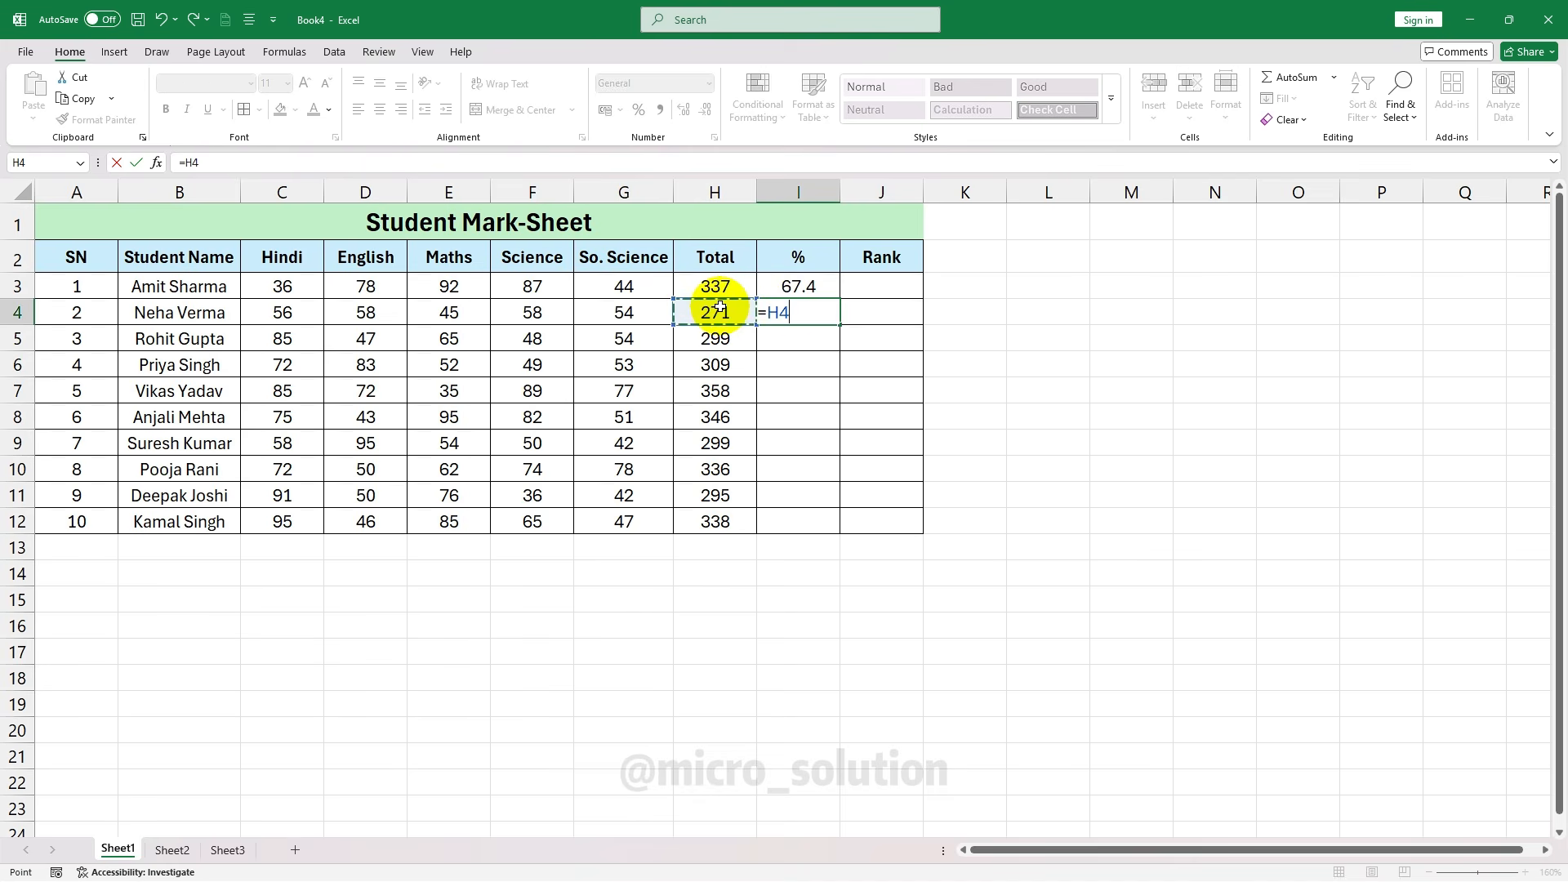
{"action": "type", "text": "/"}
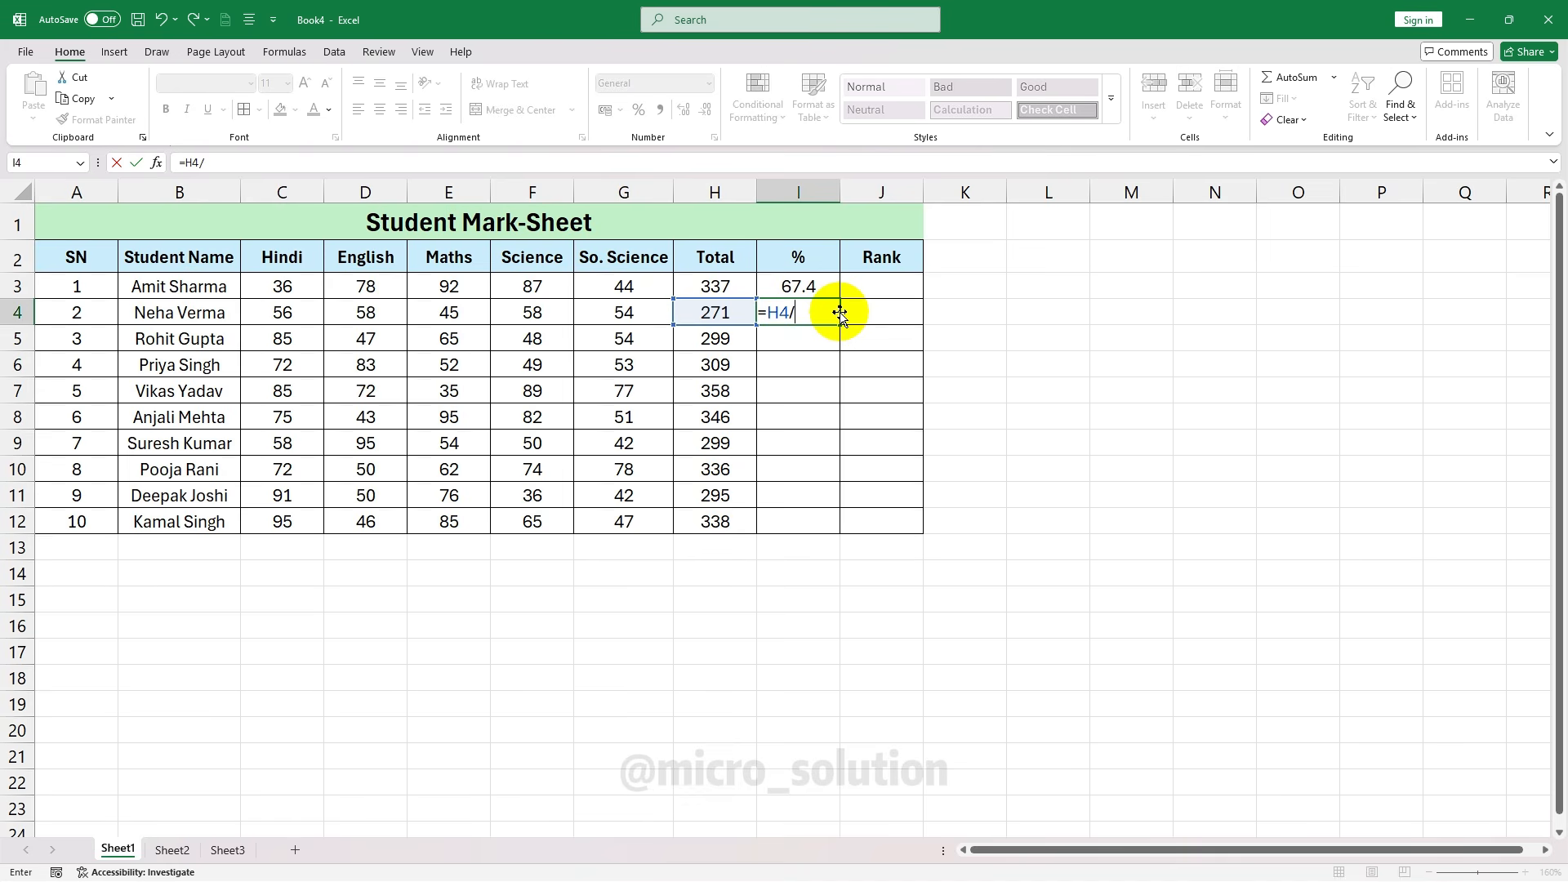
{"action": "type", "text": "500*100"}
{"action": "key", "text": "Return"}
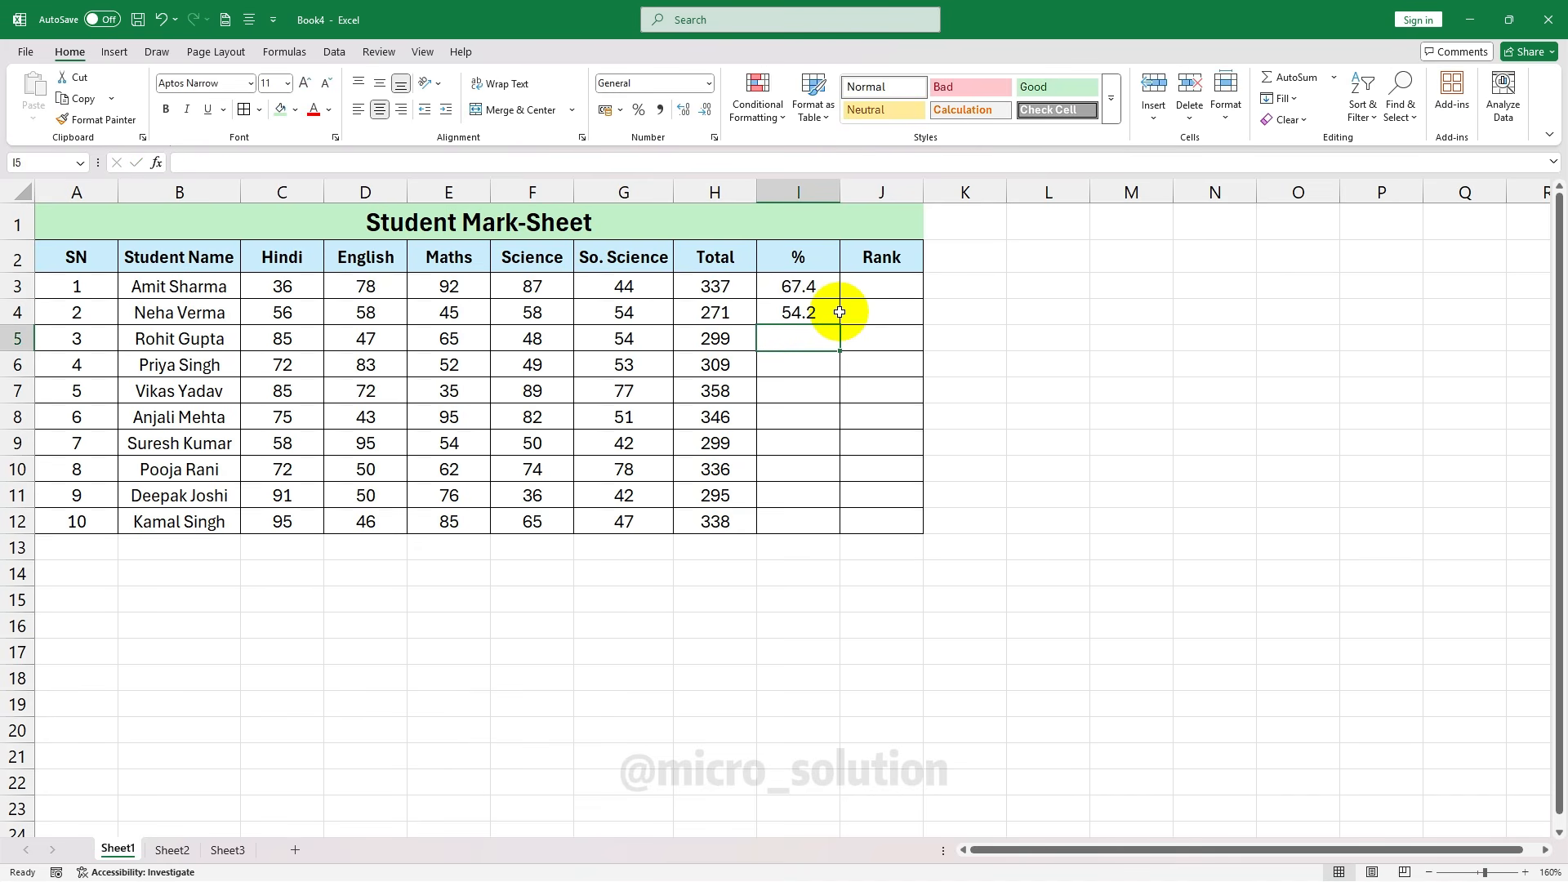
{"action": "left_click", "coordinate": [833, 312]}
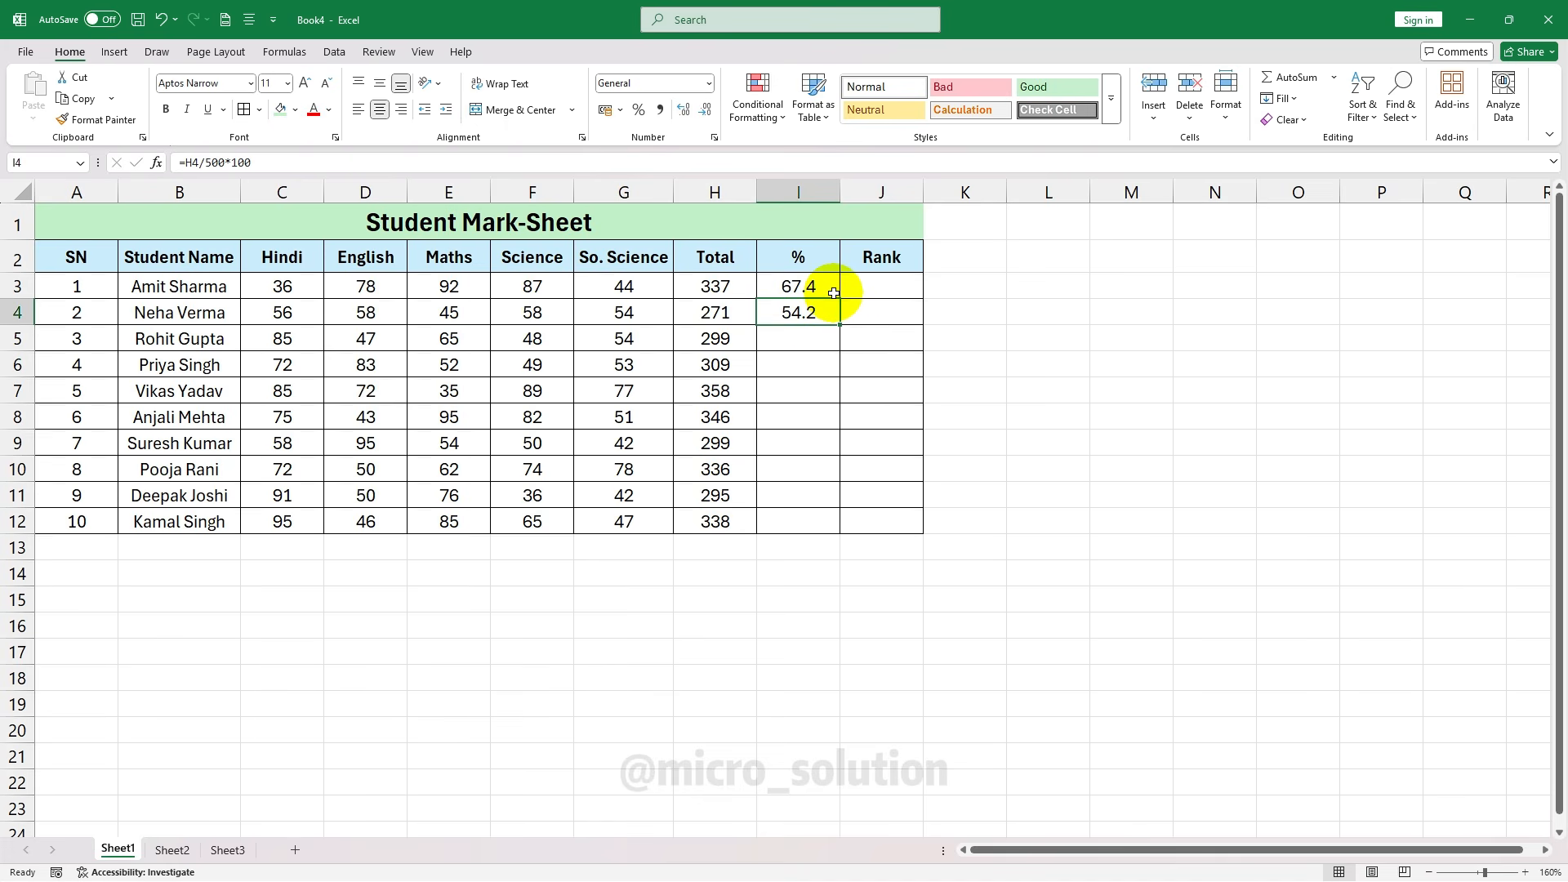
{"action": "left_click", "coordinate": [832, 294]}
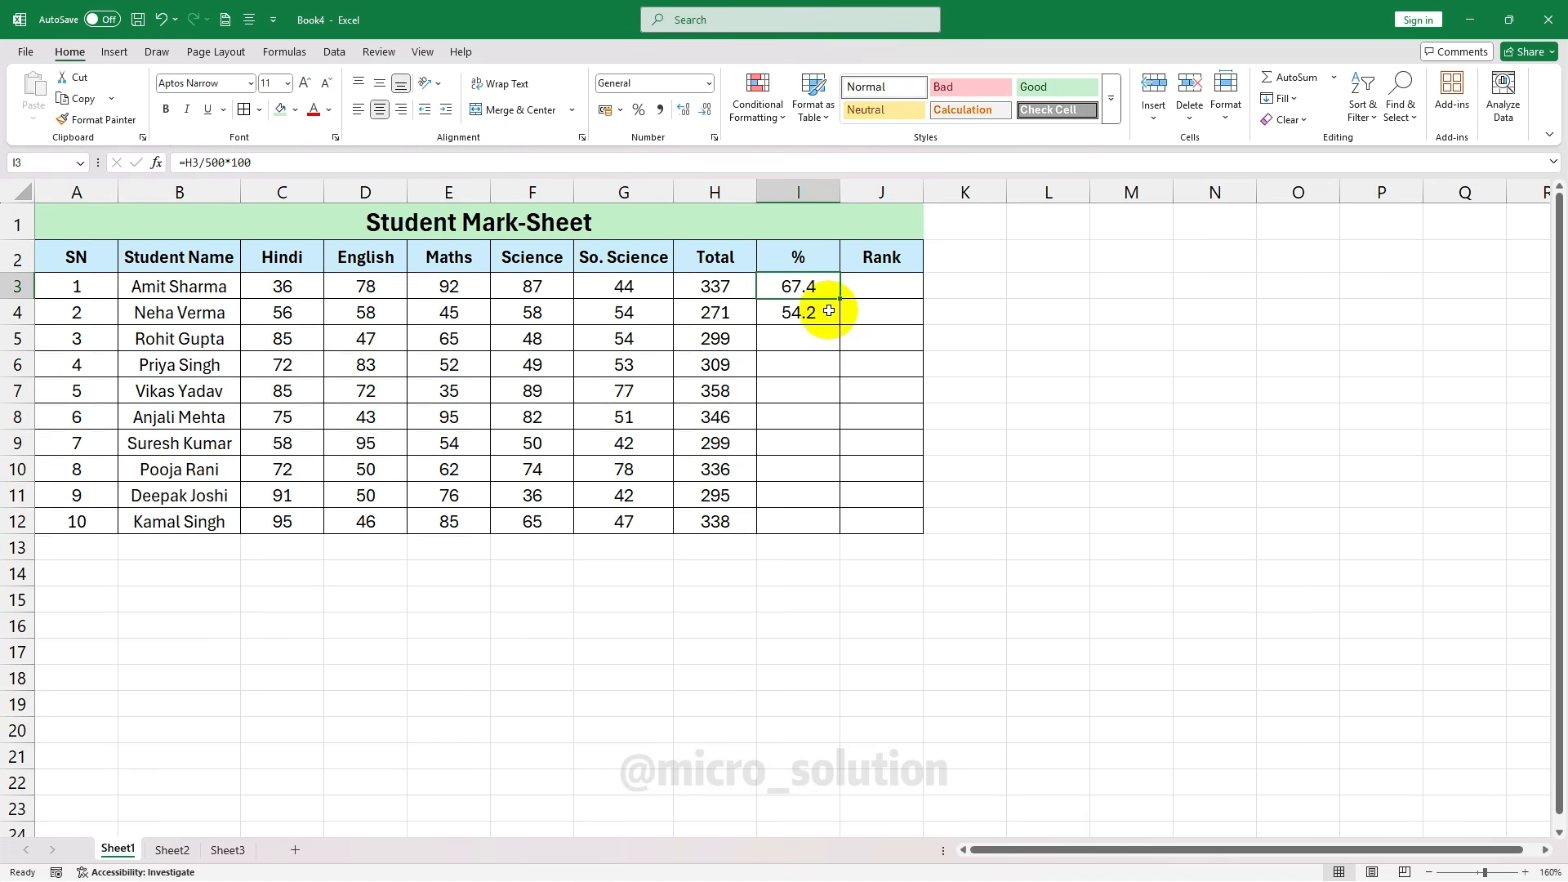
{"action": "left_click", "coordinate": [829, 311]}
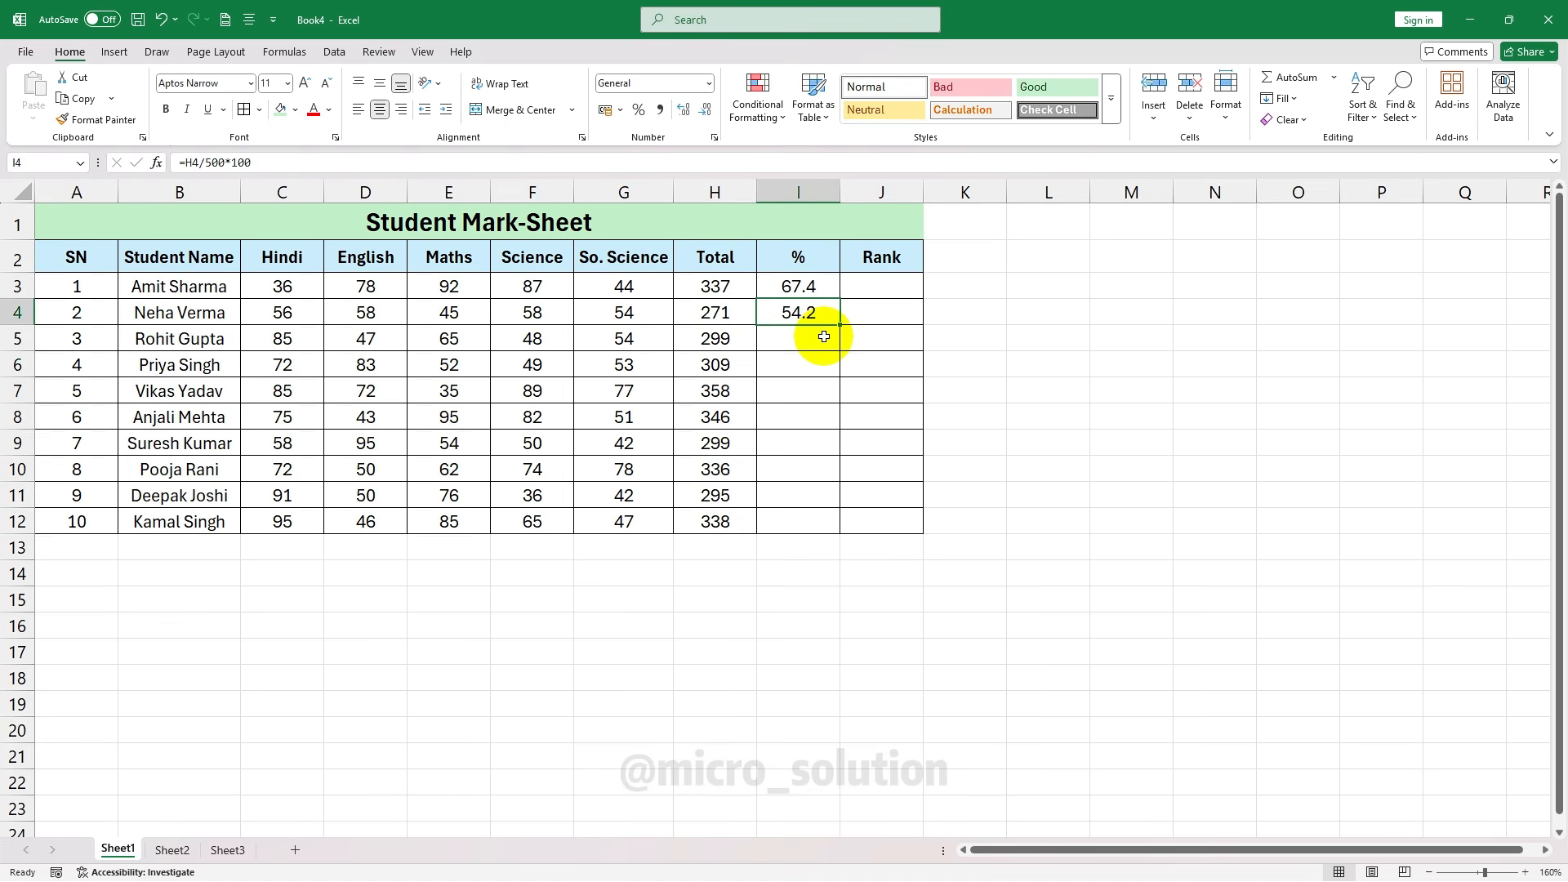
Fill the percentage formula from I3 down to I12 for all ten students
{"action": "left_click", "coordinate": [824, 336]}
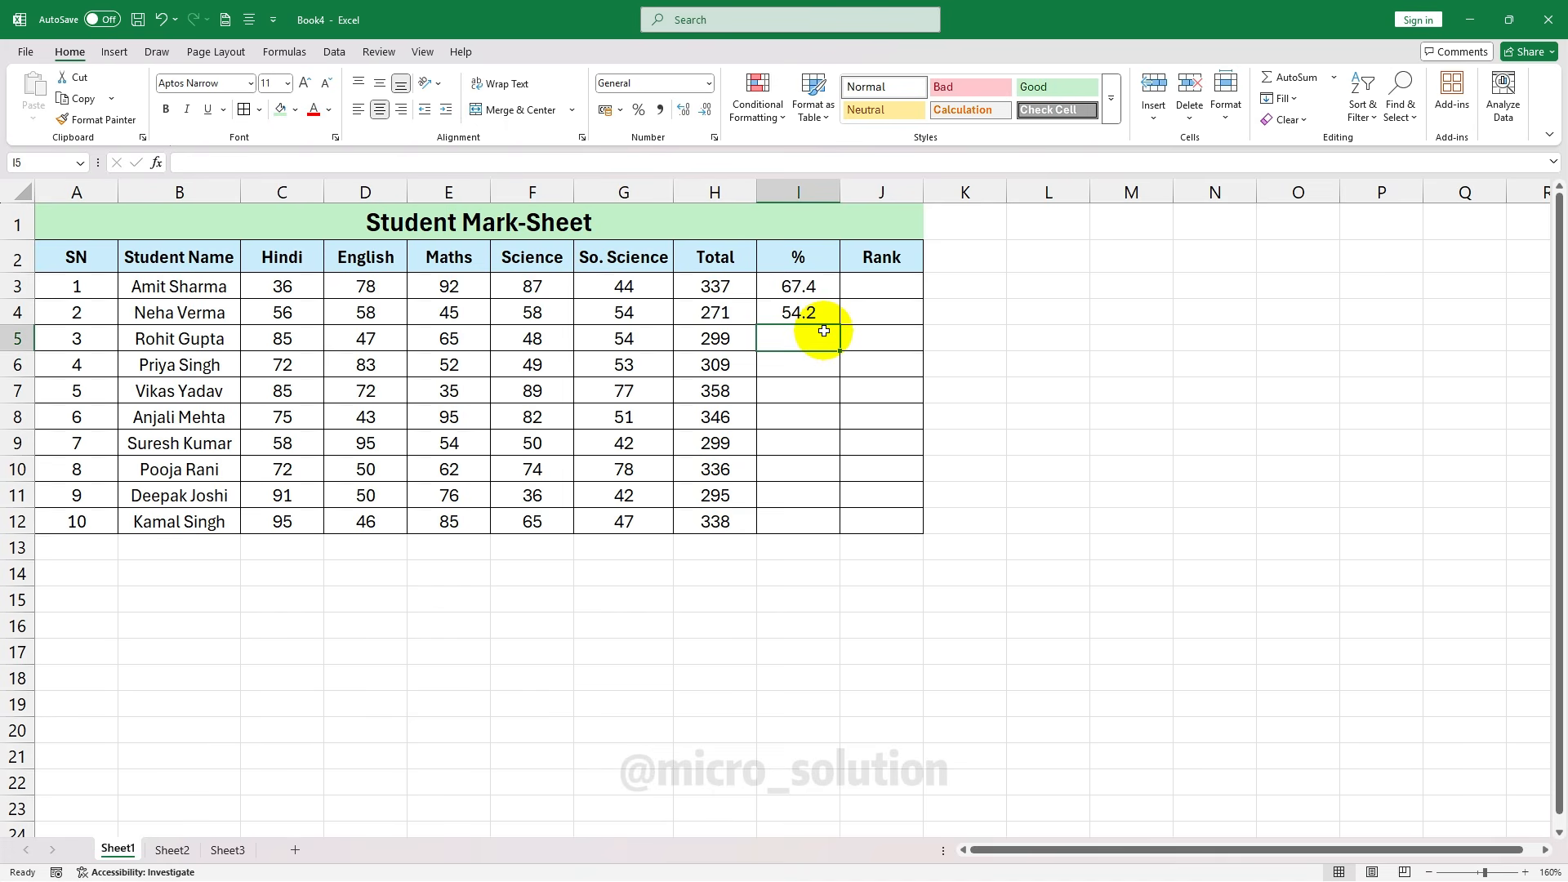
{"action": "left_click", "coordinate": [814, 309]}
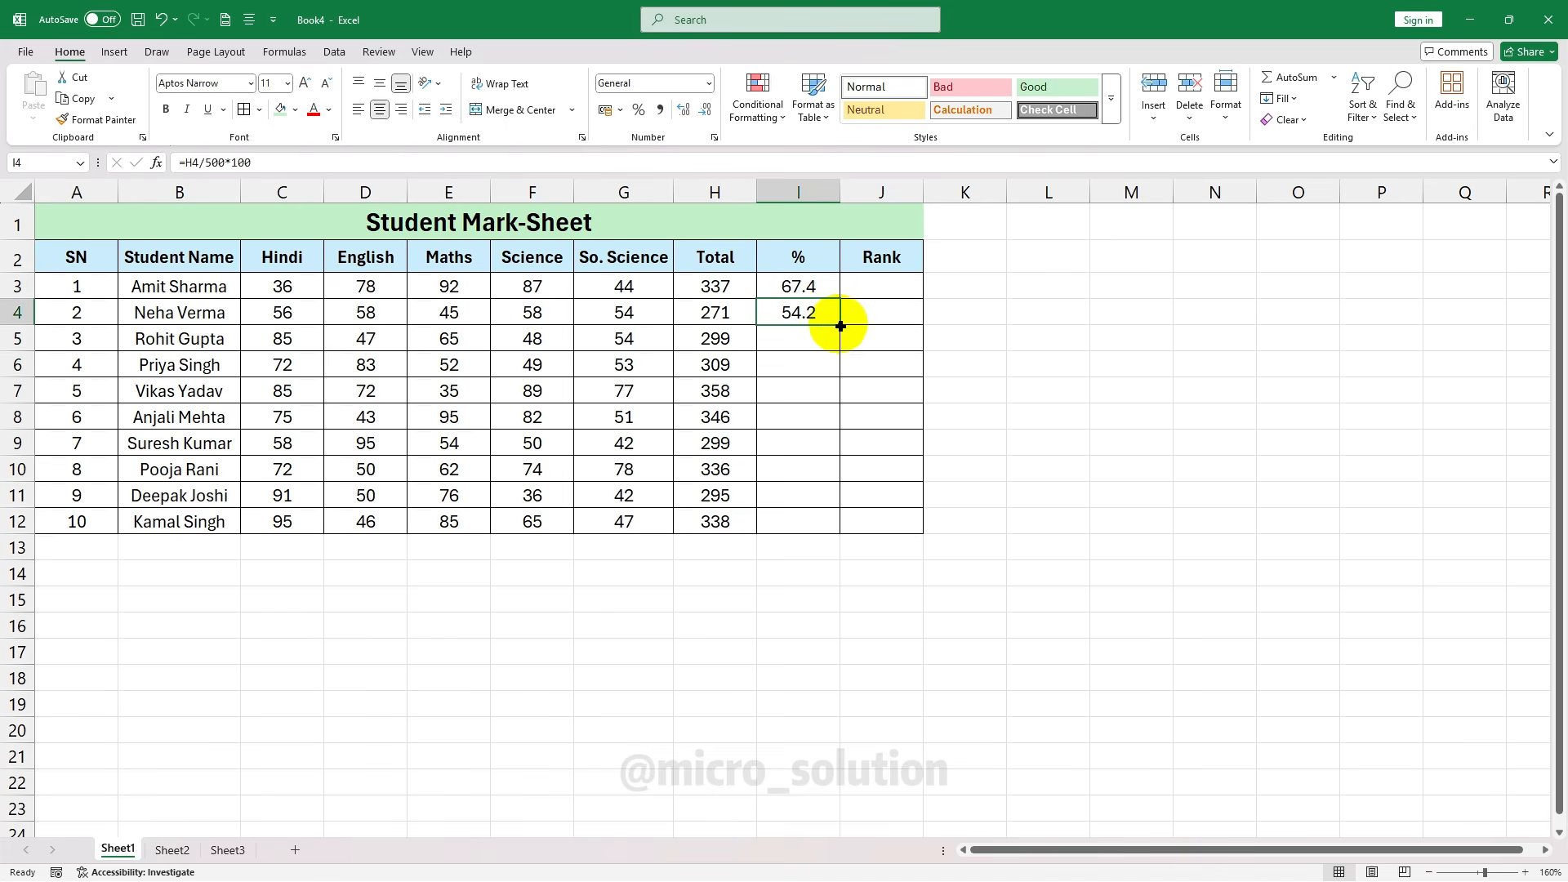
{"action": "left_click_drag", "start_coordinate": [840, 326], "coordinate": [816, 499]}
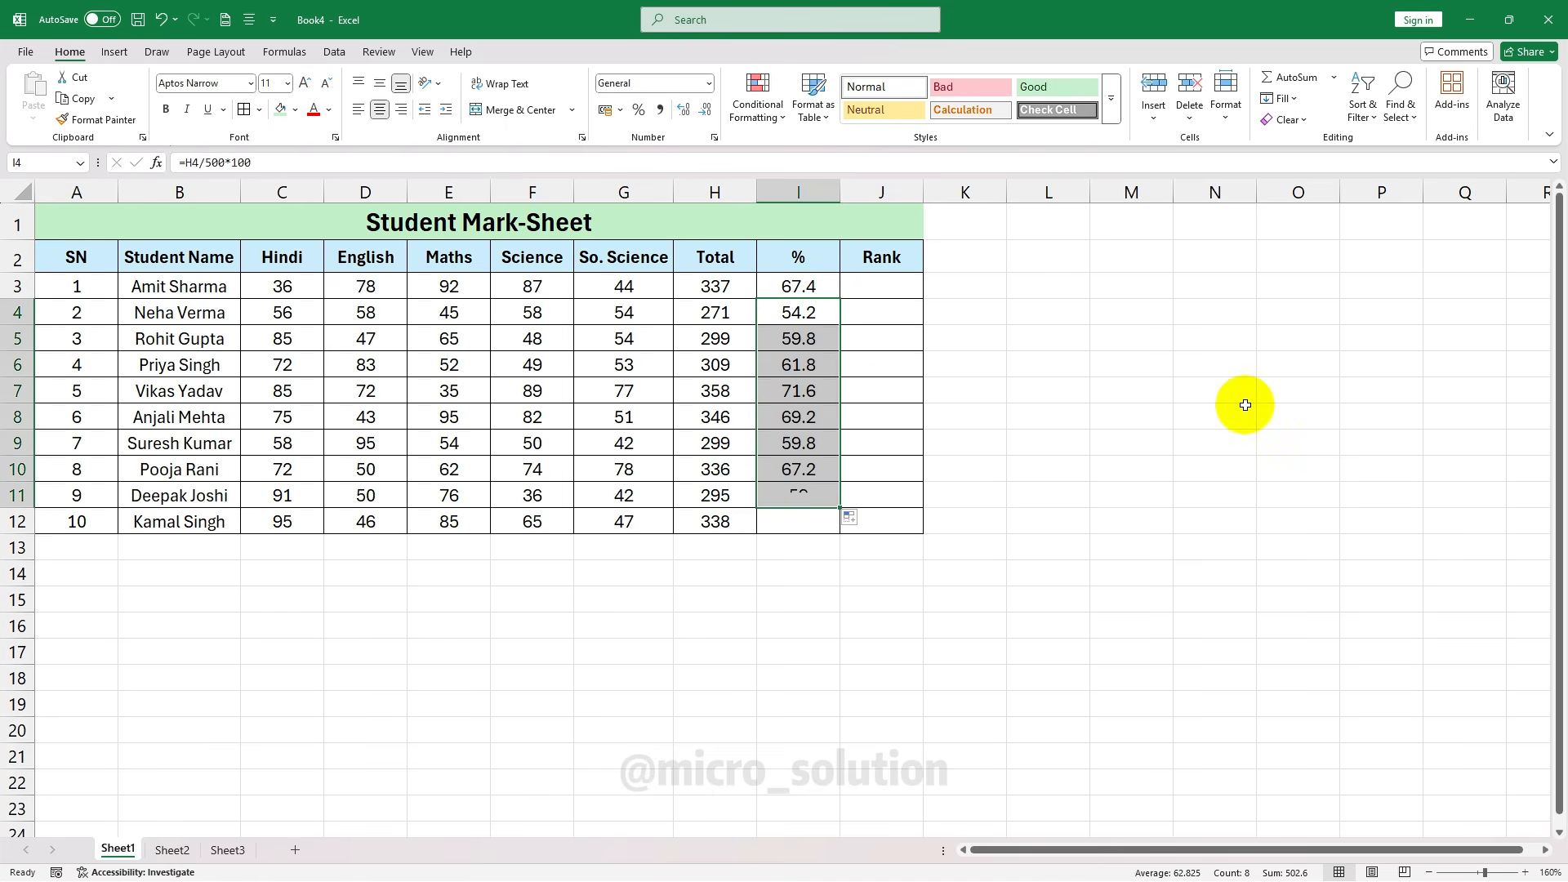
{"action": "key", "text": "ctrl+z"}
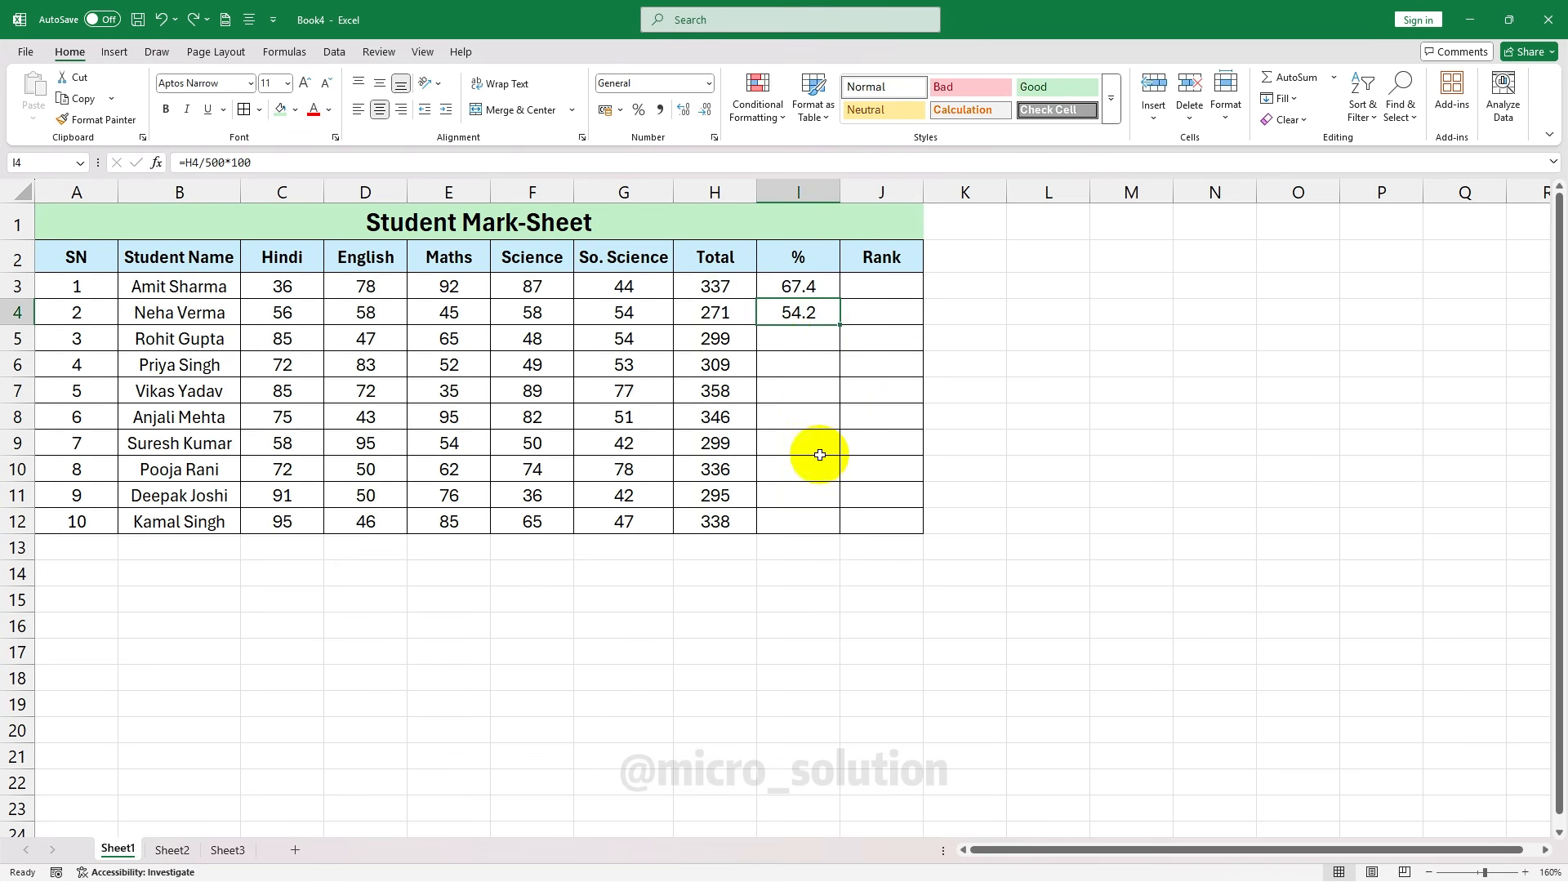
{"action": "left_click", "coordinate": [805, 285]}
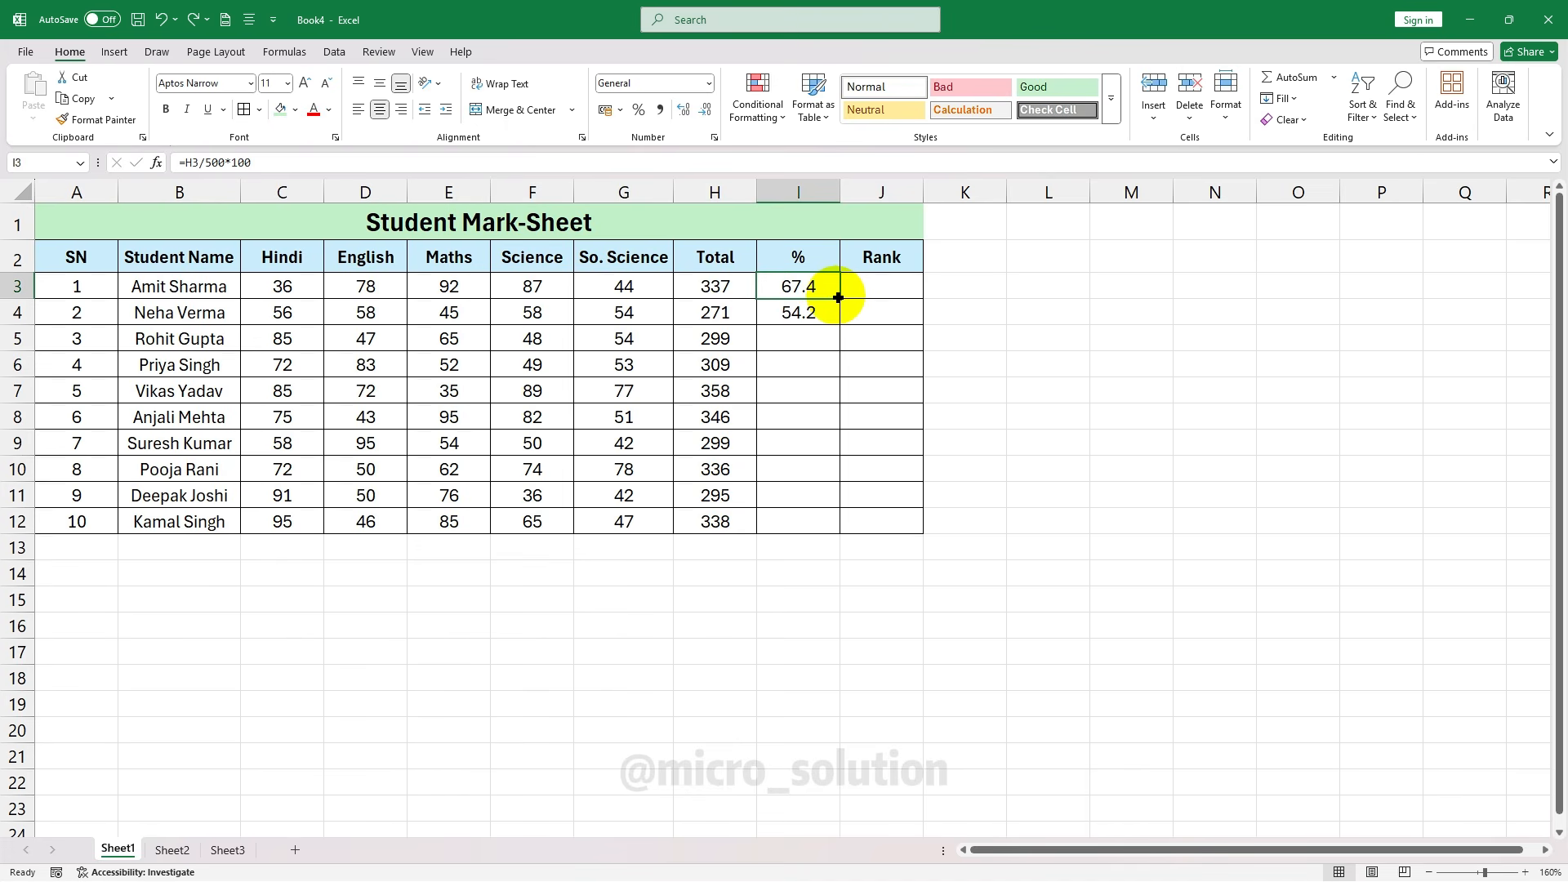
{"action": "left_click_drag", "start_coordinate": [839, 297], "coordinate": [841, 317]}
{"action": "double_click", "coordinate": [841, 324]}
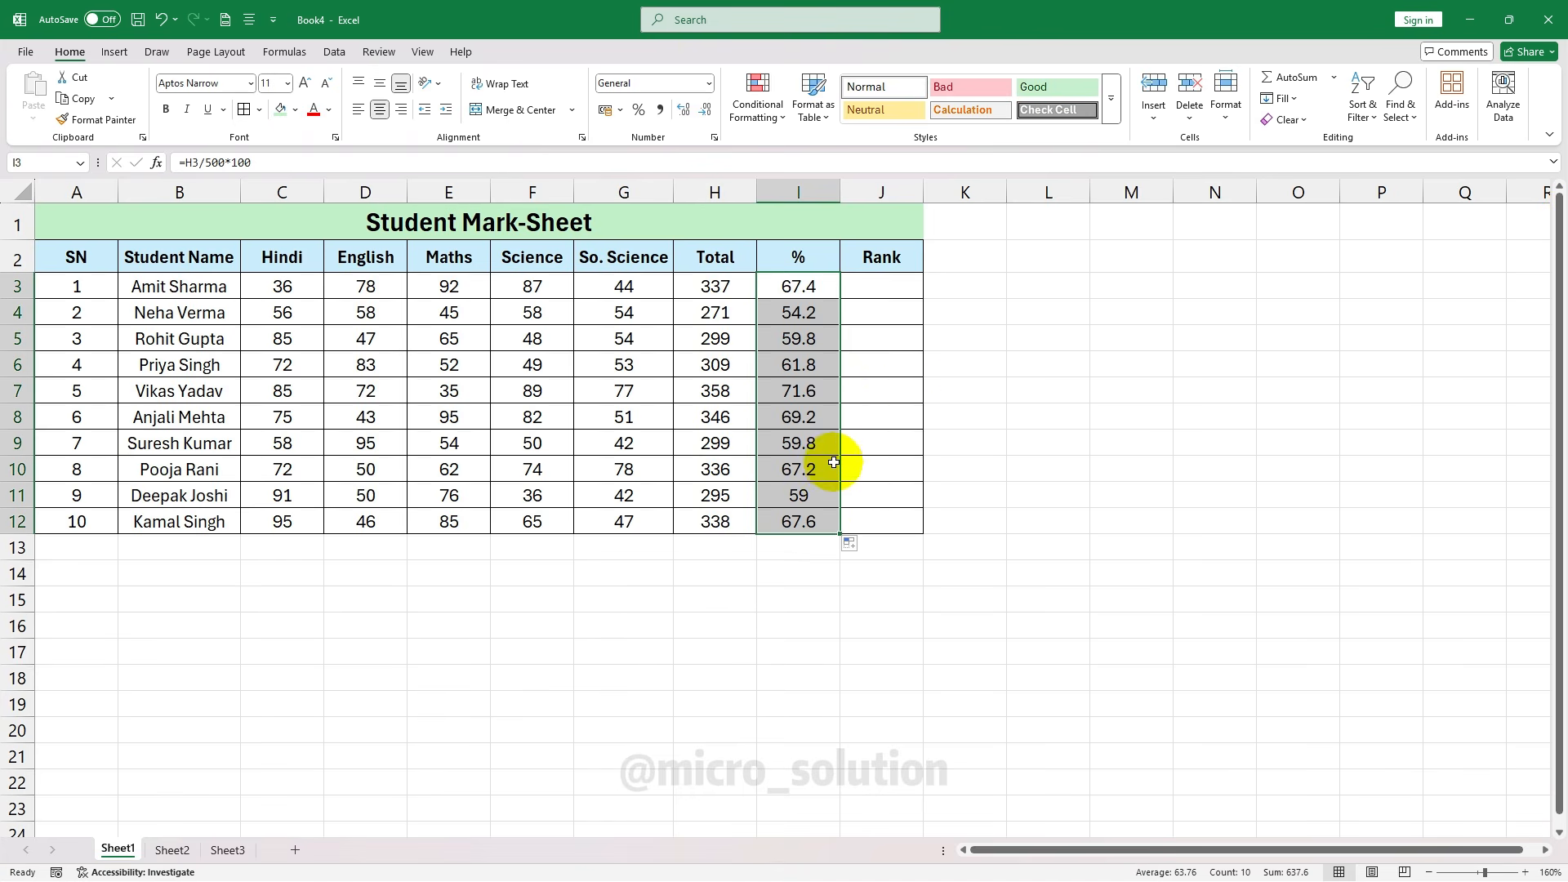
{"action": "left_click", "coordinate": [854, 342]}
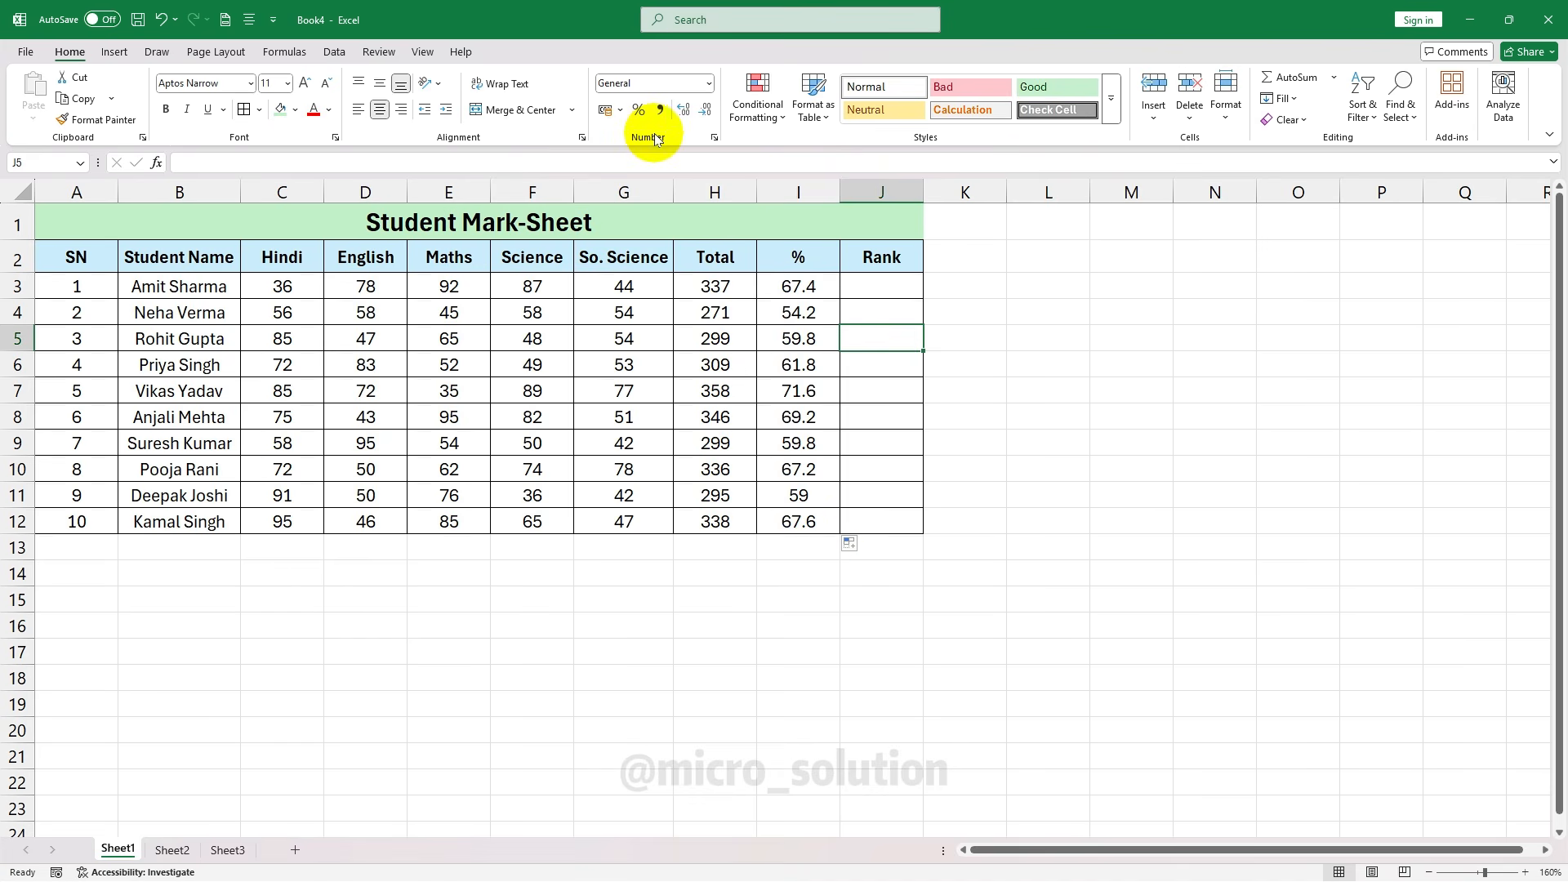
{"action": "left_click", "coordinate": [895, 288]}
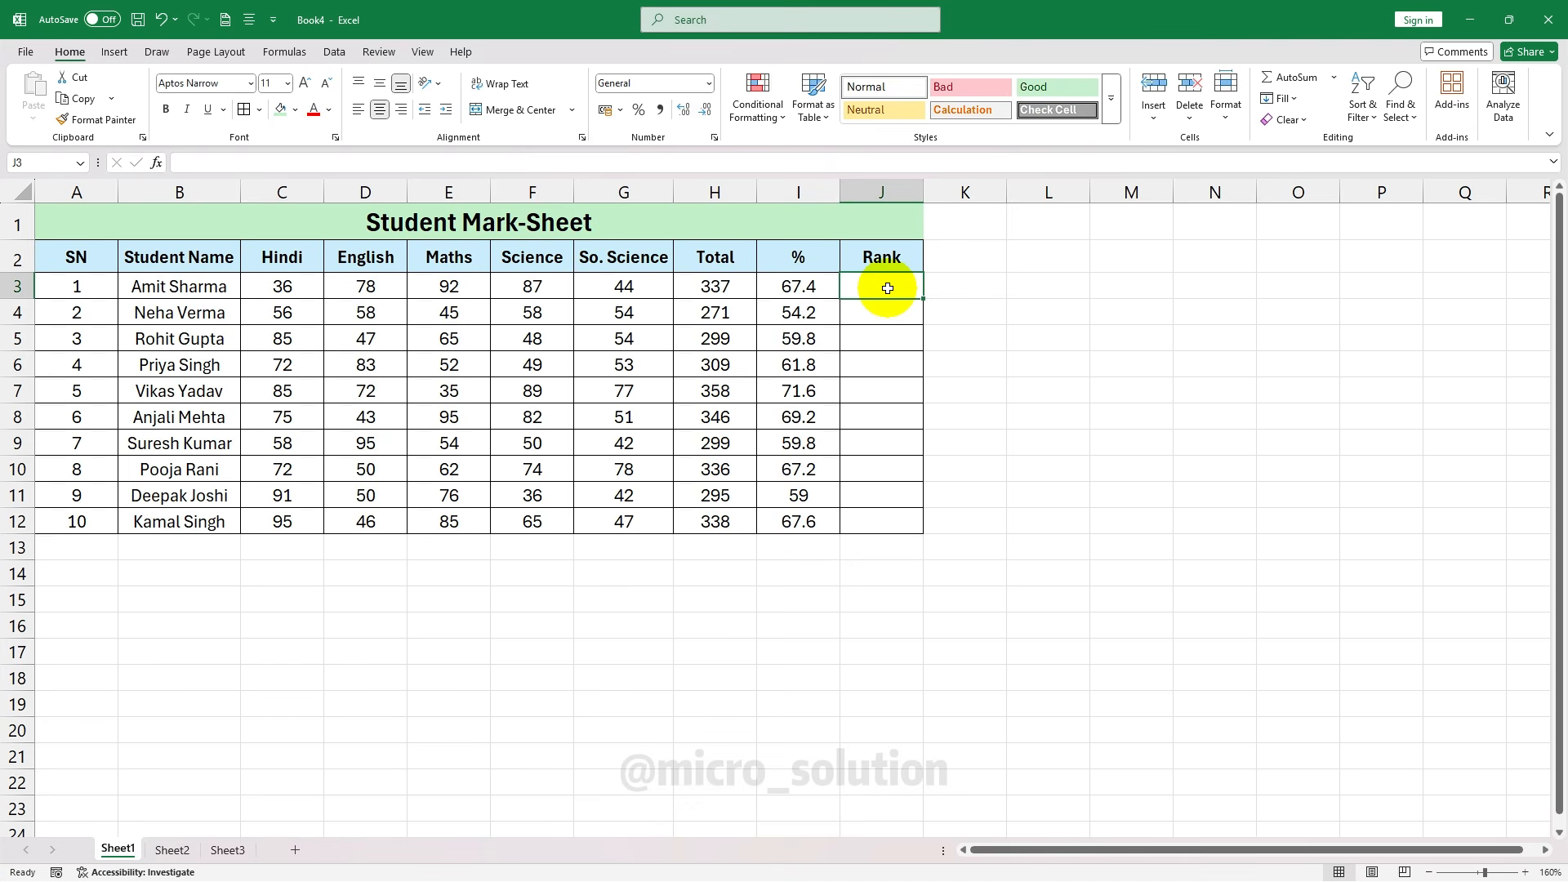
Rename the J2 heading from Rank to Grade and start =IF( in J3
{"action": "left_click", "coordinate": [884, 257]}
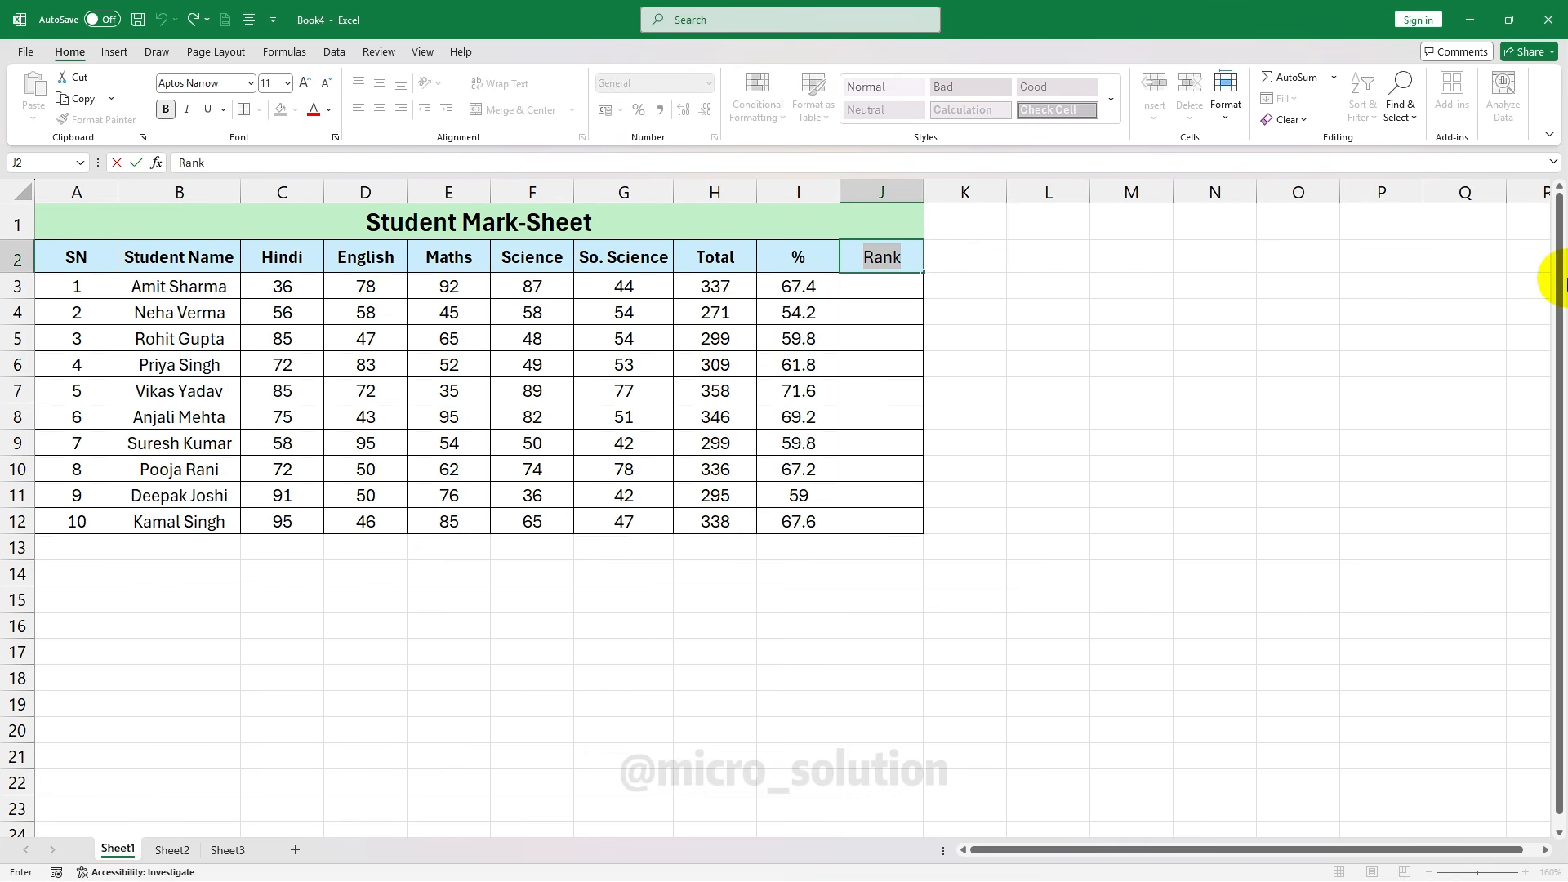
{"action": "type", "text": "Grade"}
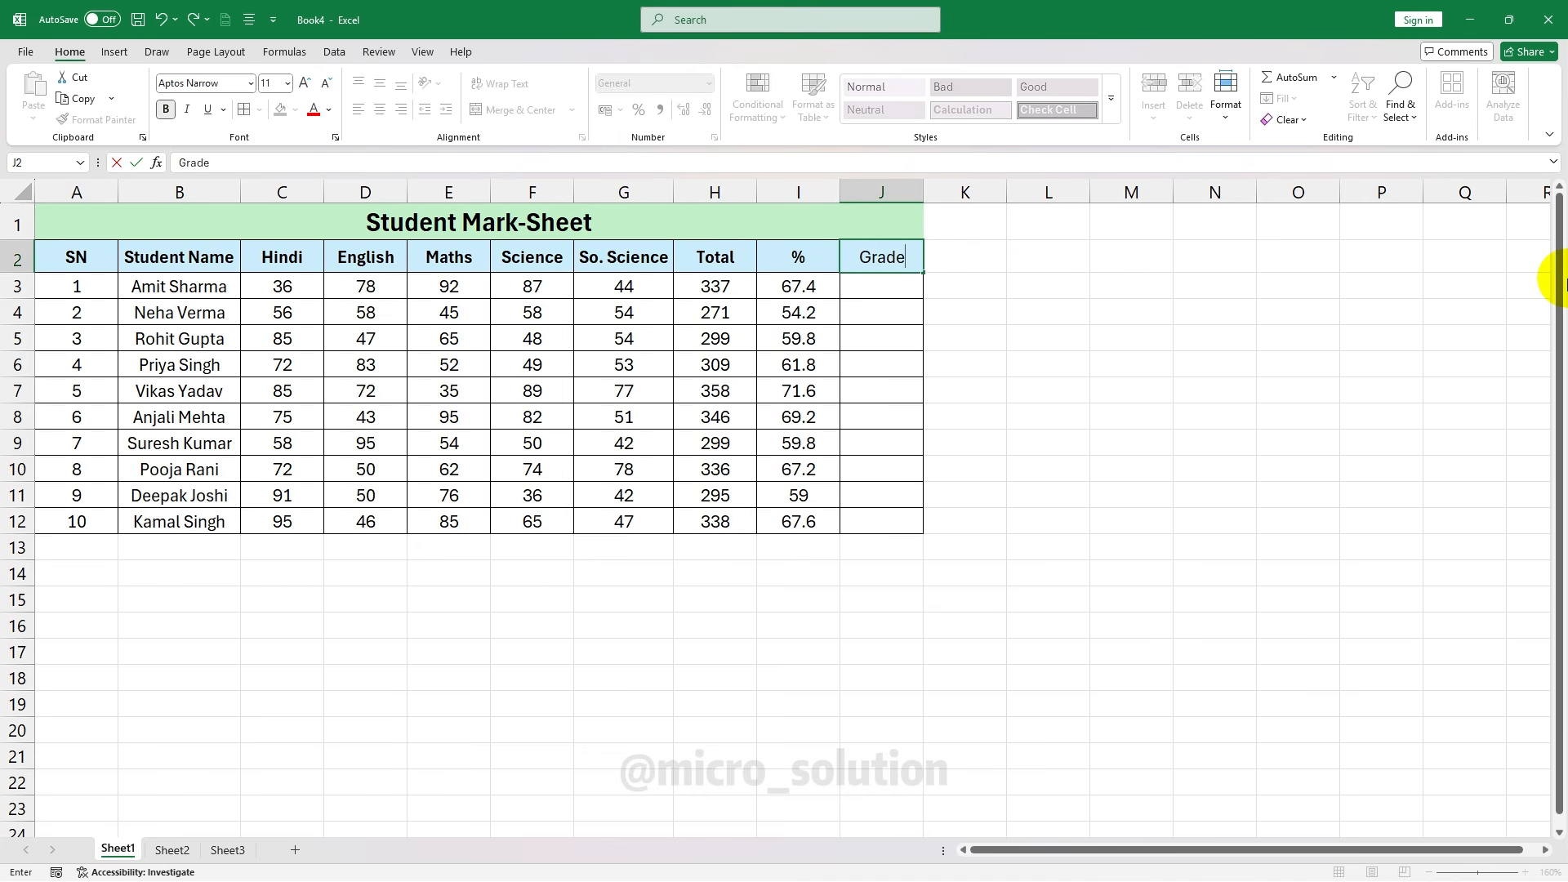
{"action": "left_click", "coordinate": [883, 285]}
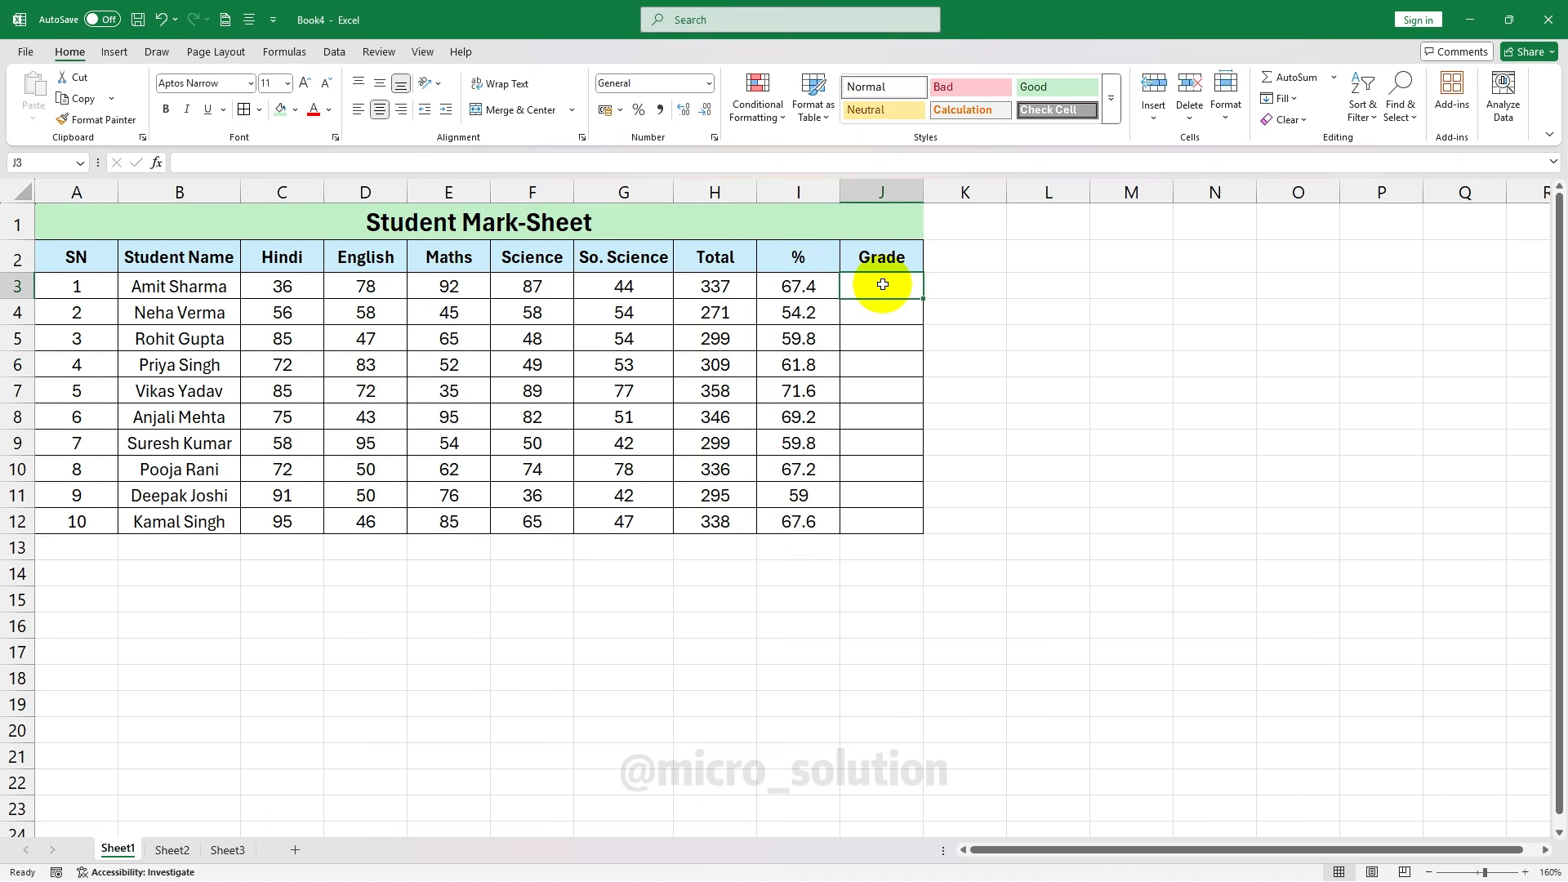
{"action": "type", "text": "="}
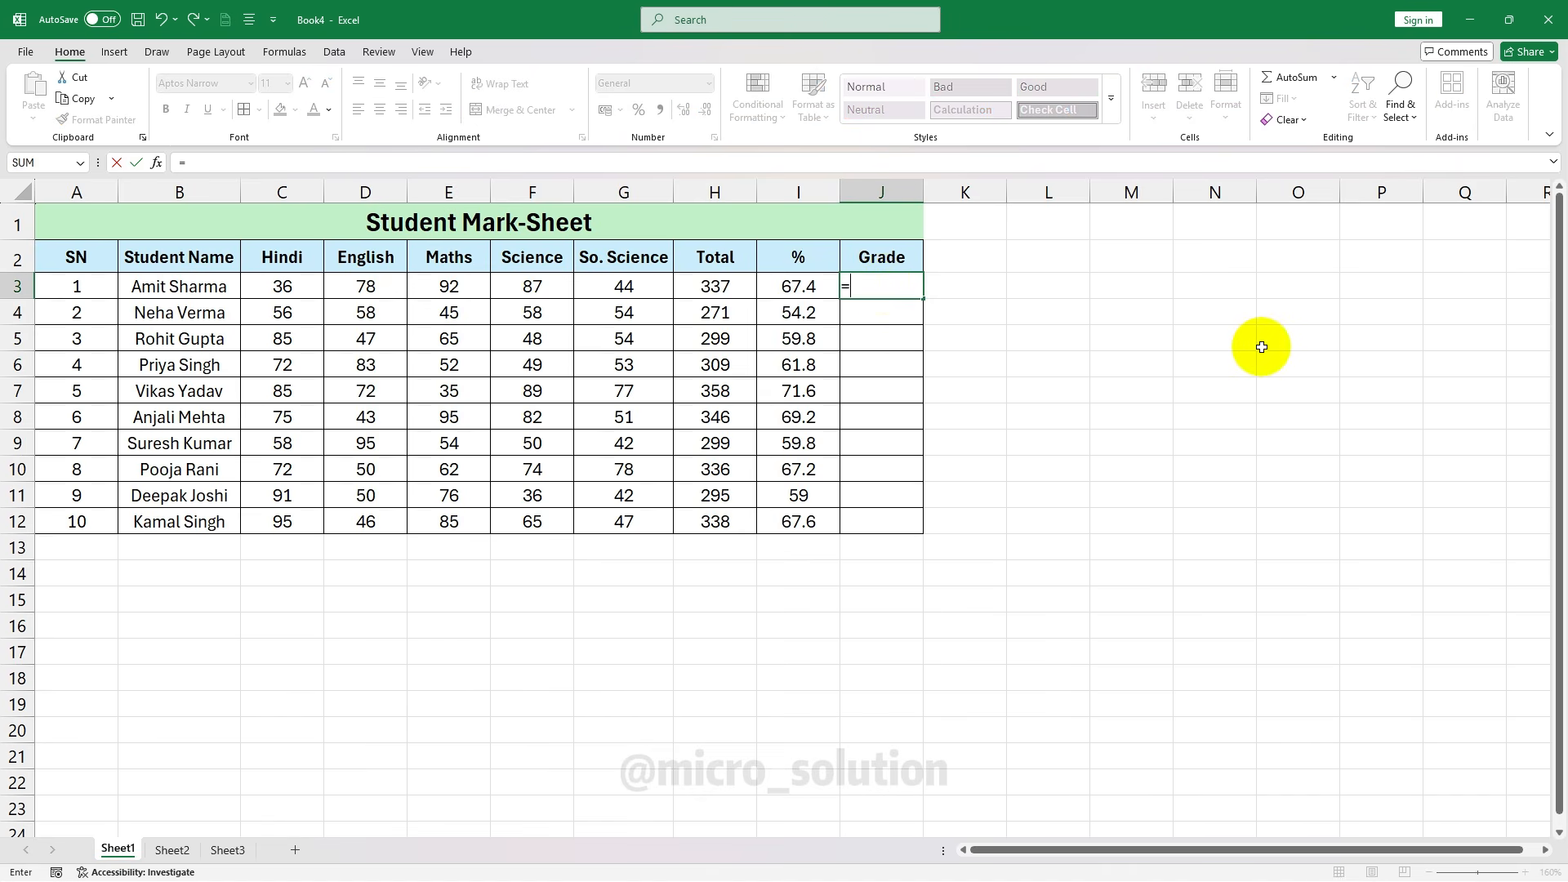
{"action": "type", "text": "IF"}
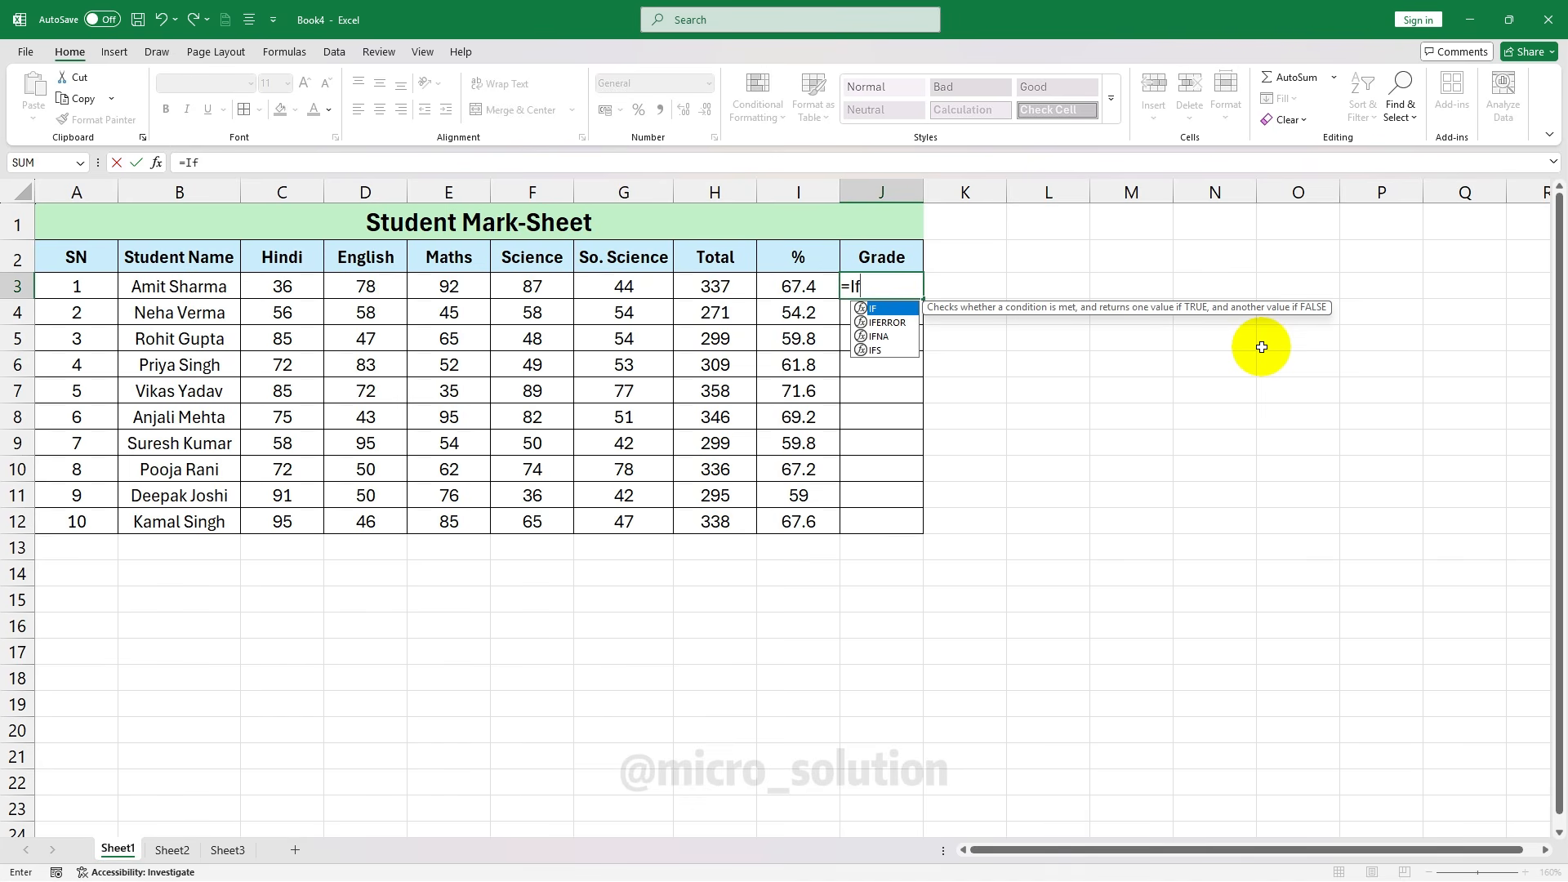
{"action": "type", "text": "("}
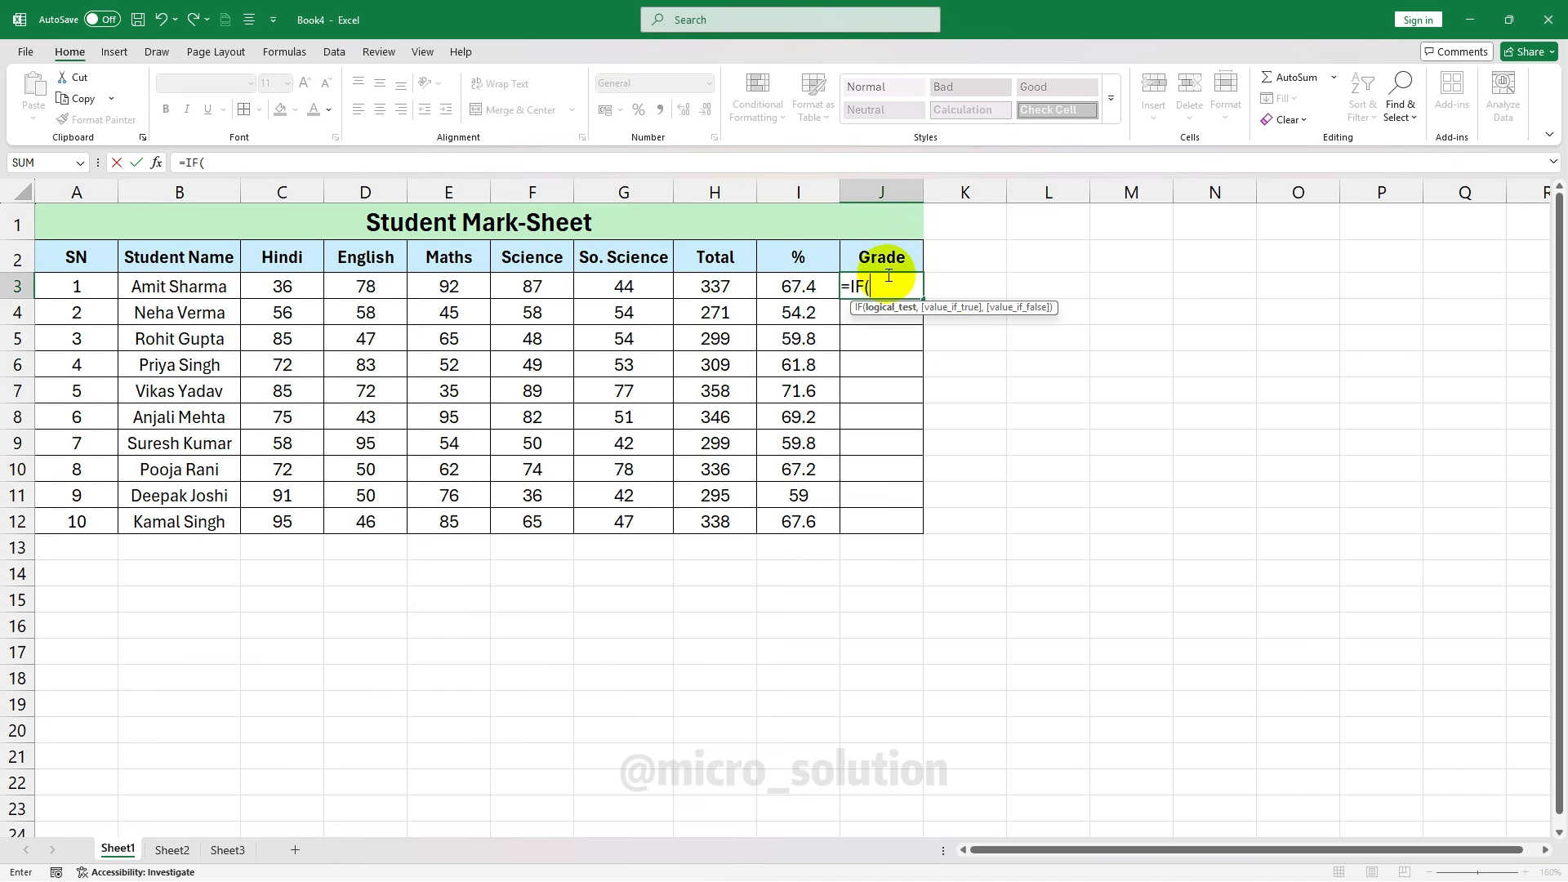
Build J3's formula up to =IF(I3>=80,"A" and begin a nested IF
{"action": "left_click", "coordinate": [798, 282]}
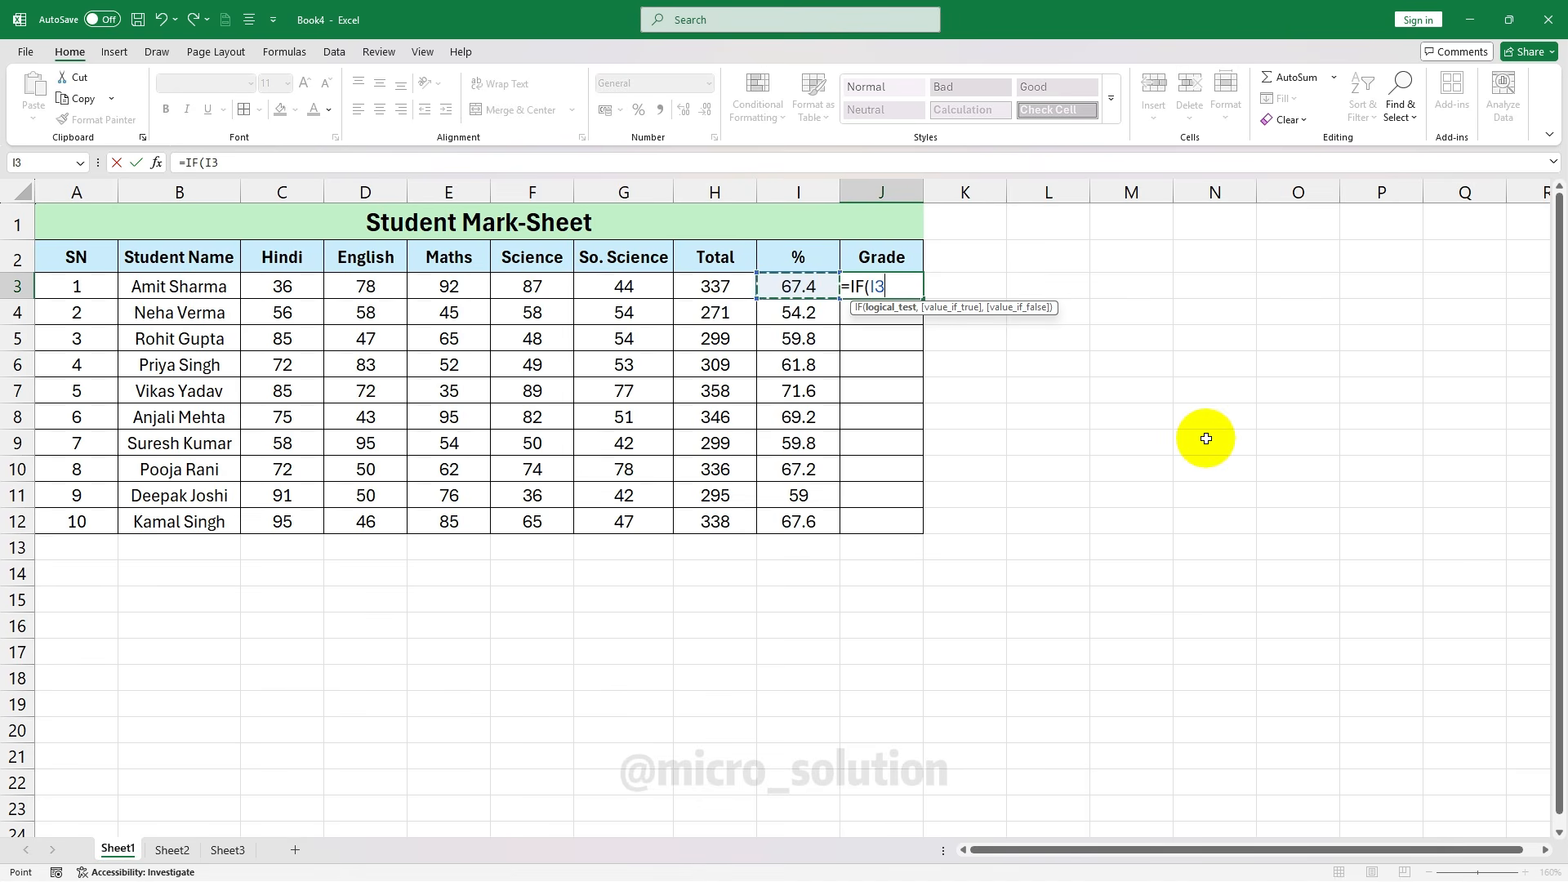
{"action": "type", "text": ">=80"}
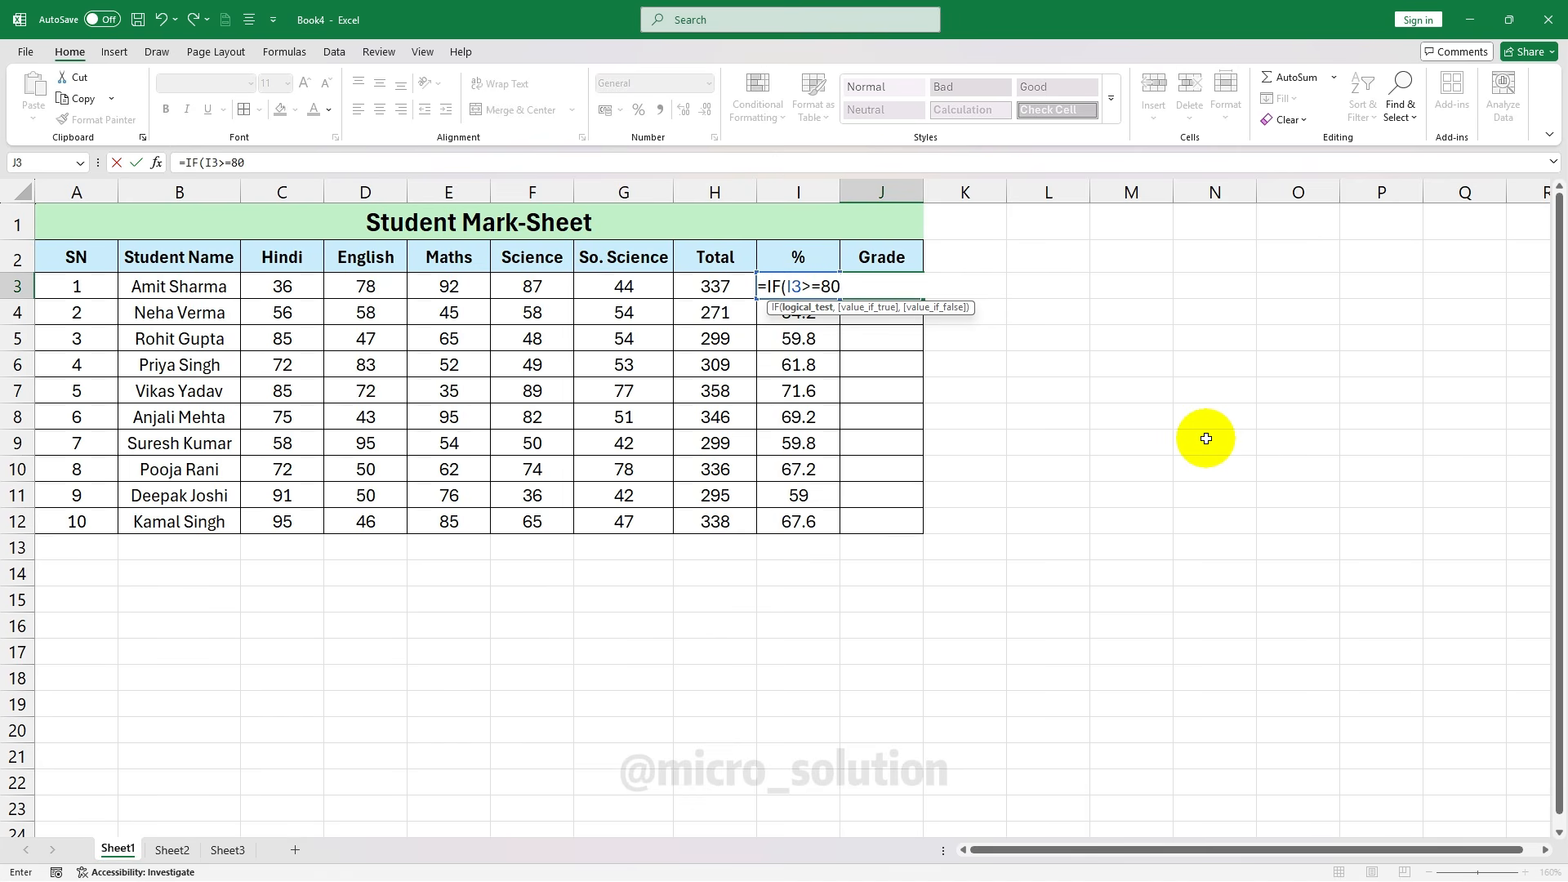
{"action": "type", "text": ",\"A"}
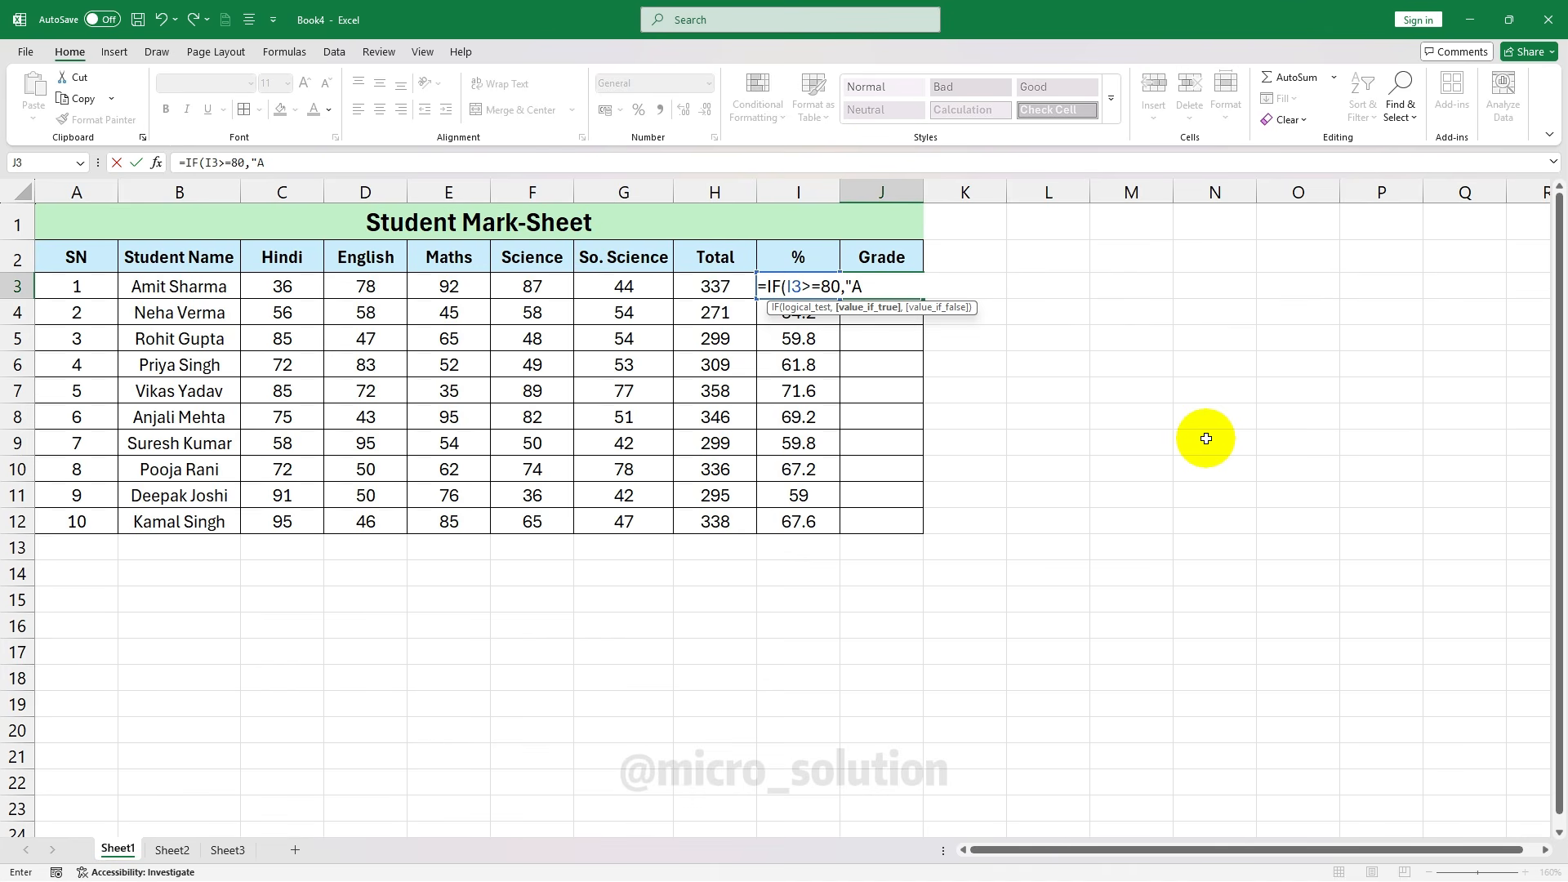
{"action": "type", "text": "\""}
{"action": "type", "text": "IF"}
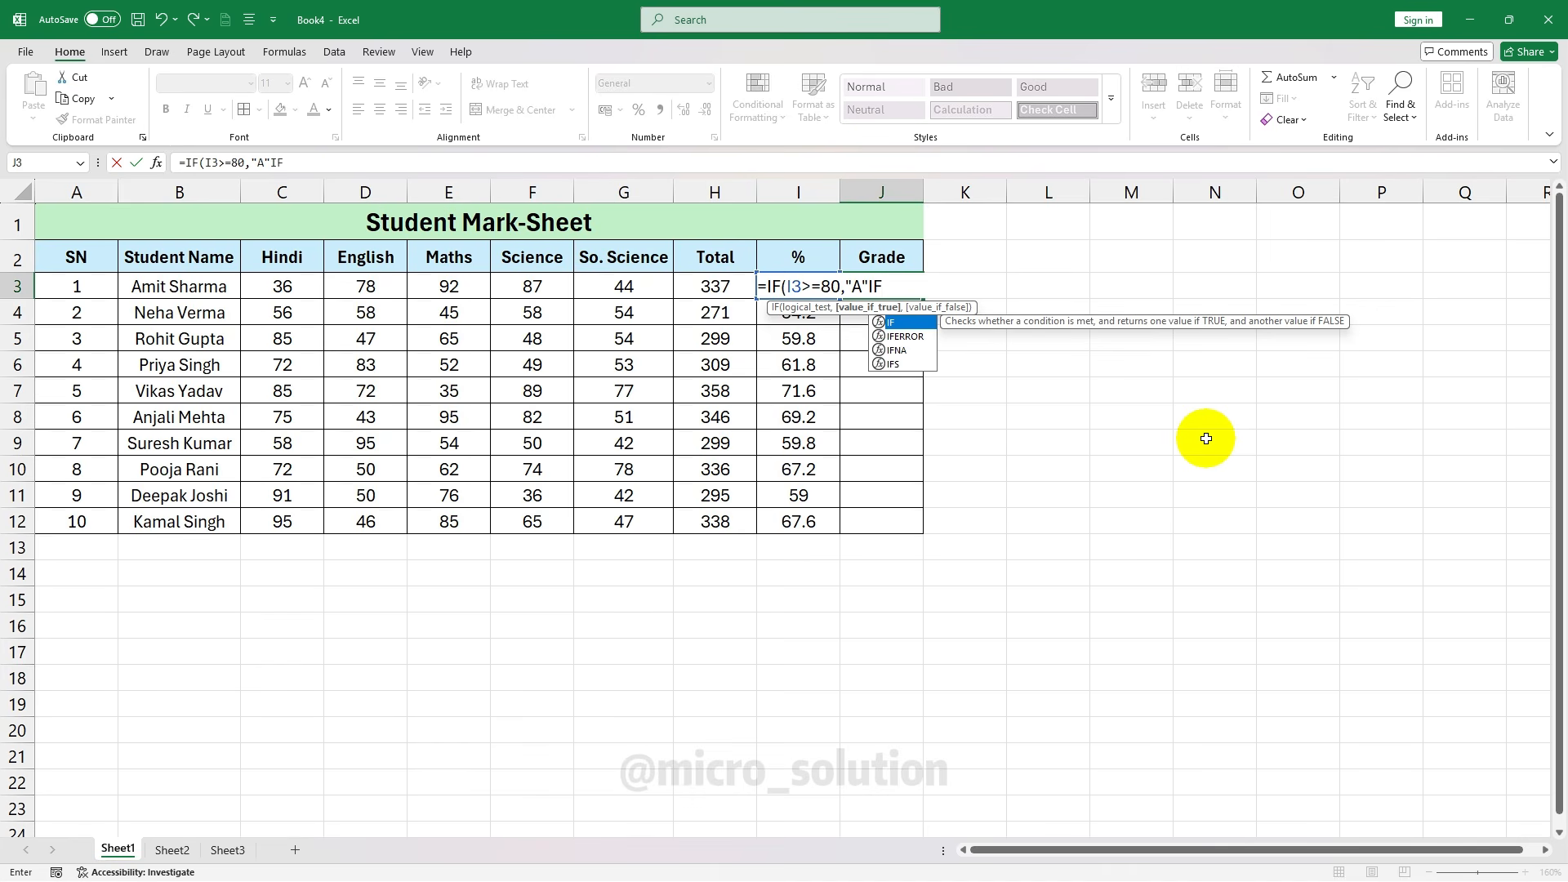
{"action": "type", "text": "("}
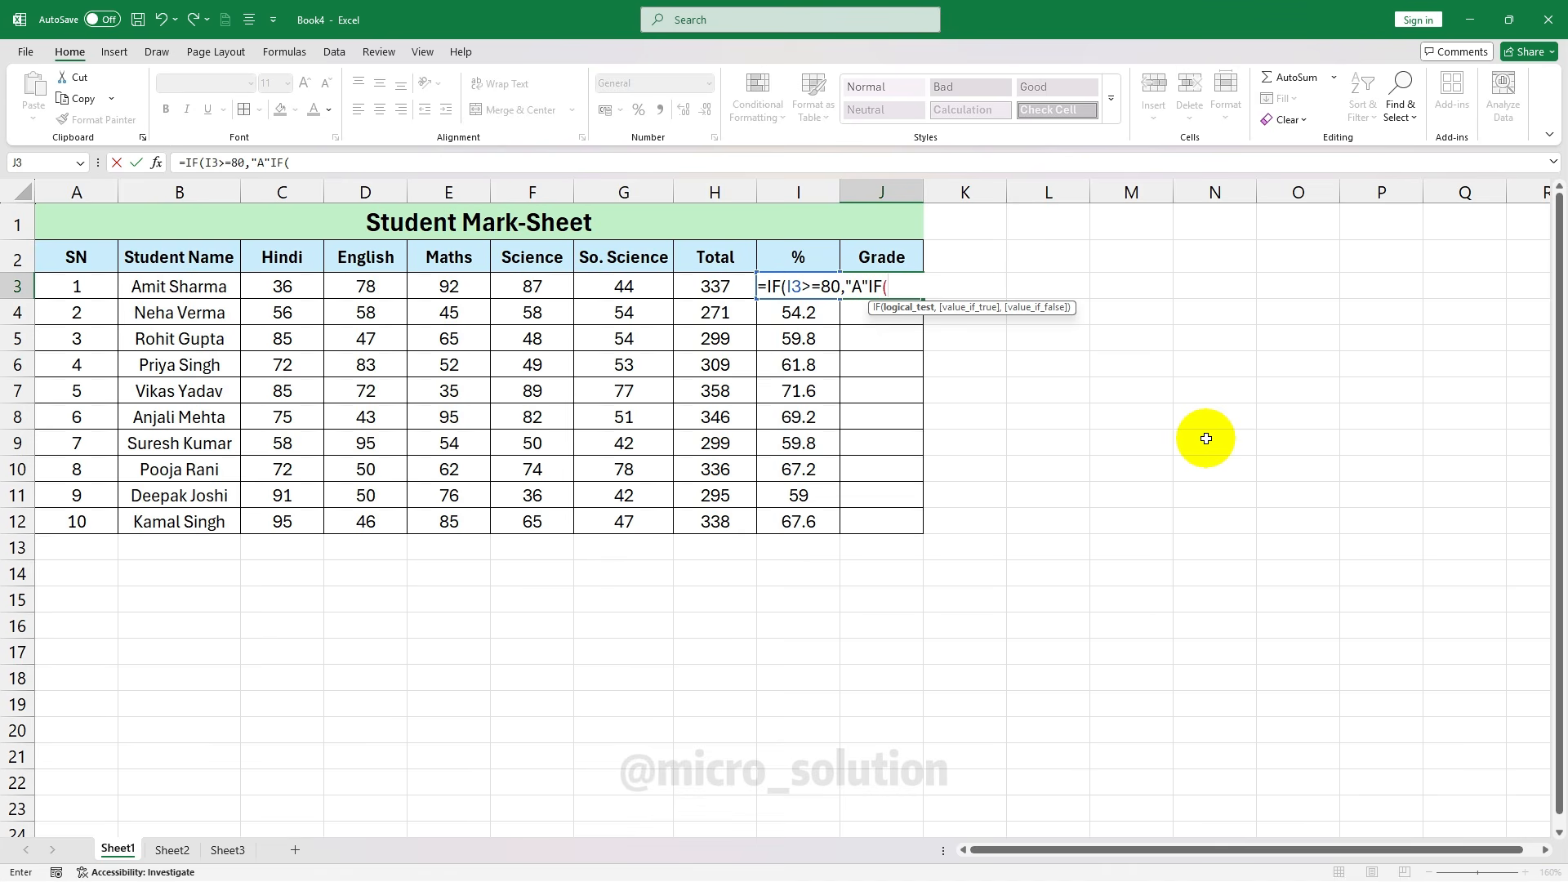
Finish J3 as =IF(I3>=80,"A",IF(I3>=60,"B",IF(I3>=33,"C","F"))), showing grade B
{"action": "left_click", "coordinate": [878, 279]}
{"action": "type", "text": ","}
{"action": "left_click", "coordinate": [912, 278]}
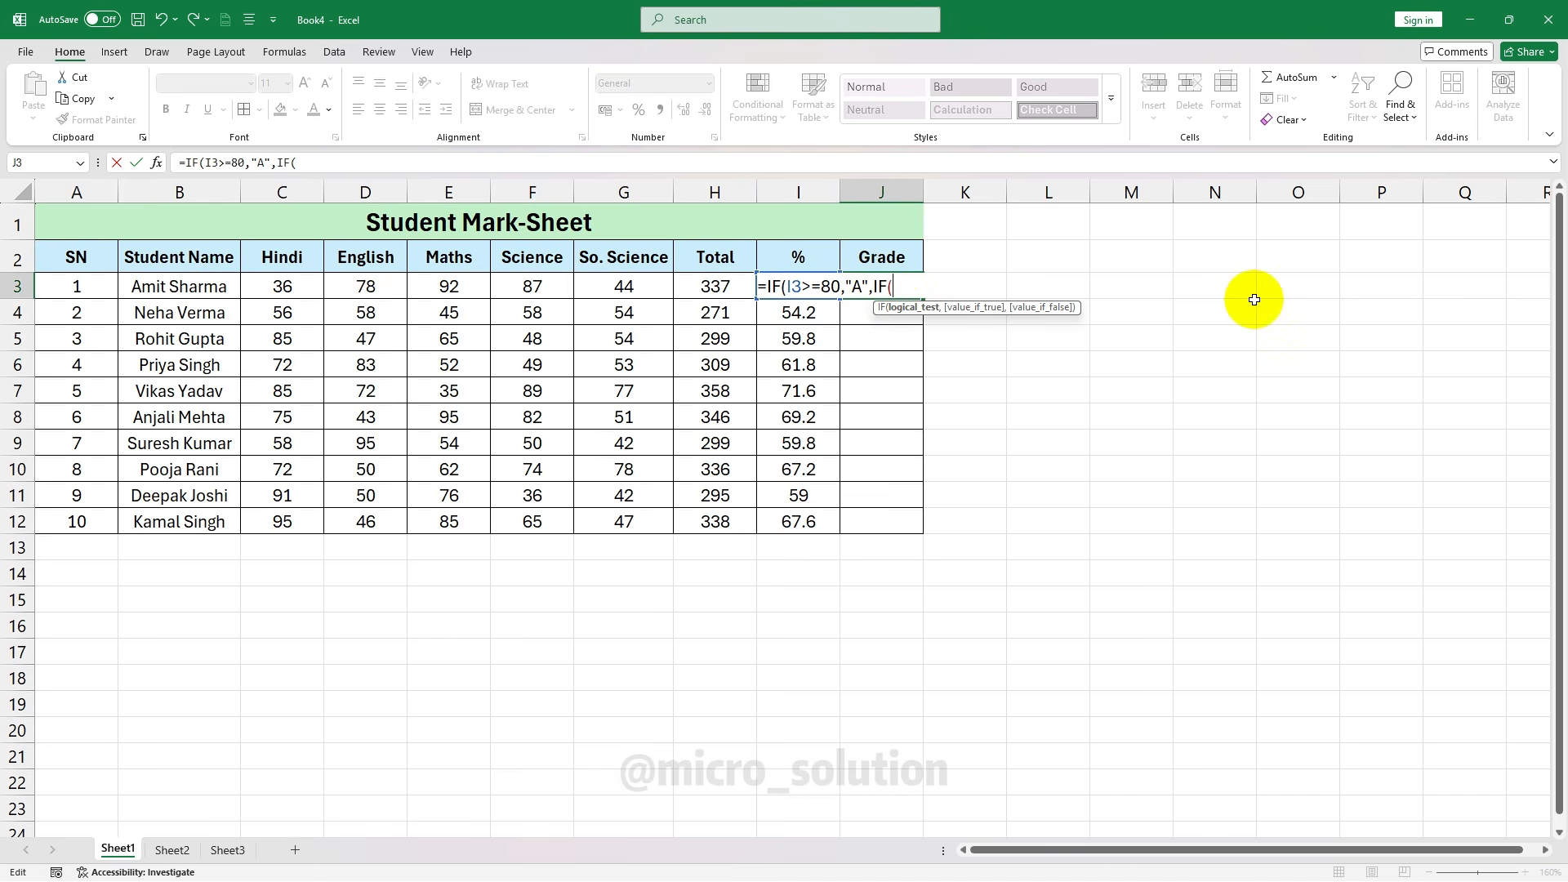
{"action": "type", "text": "I"}
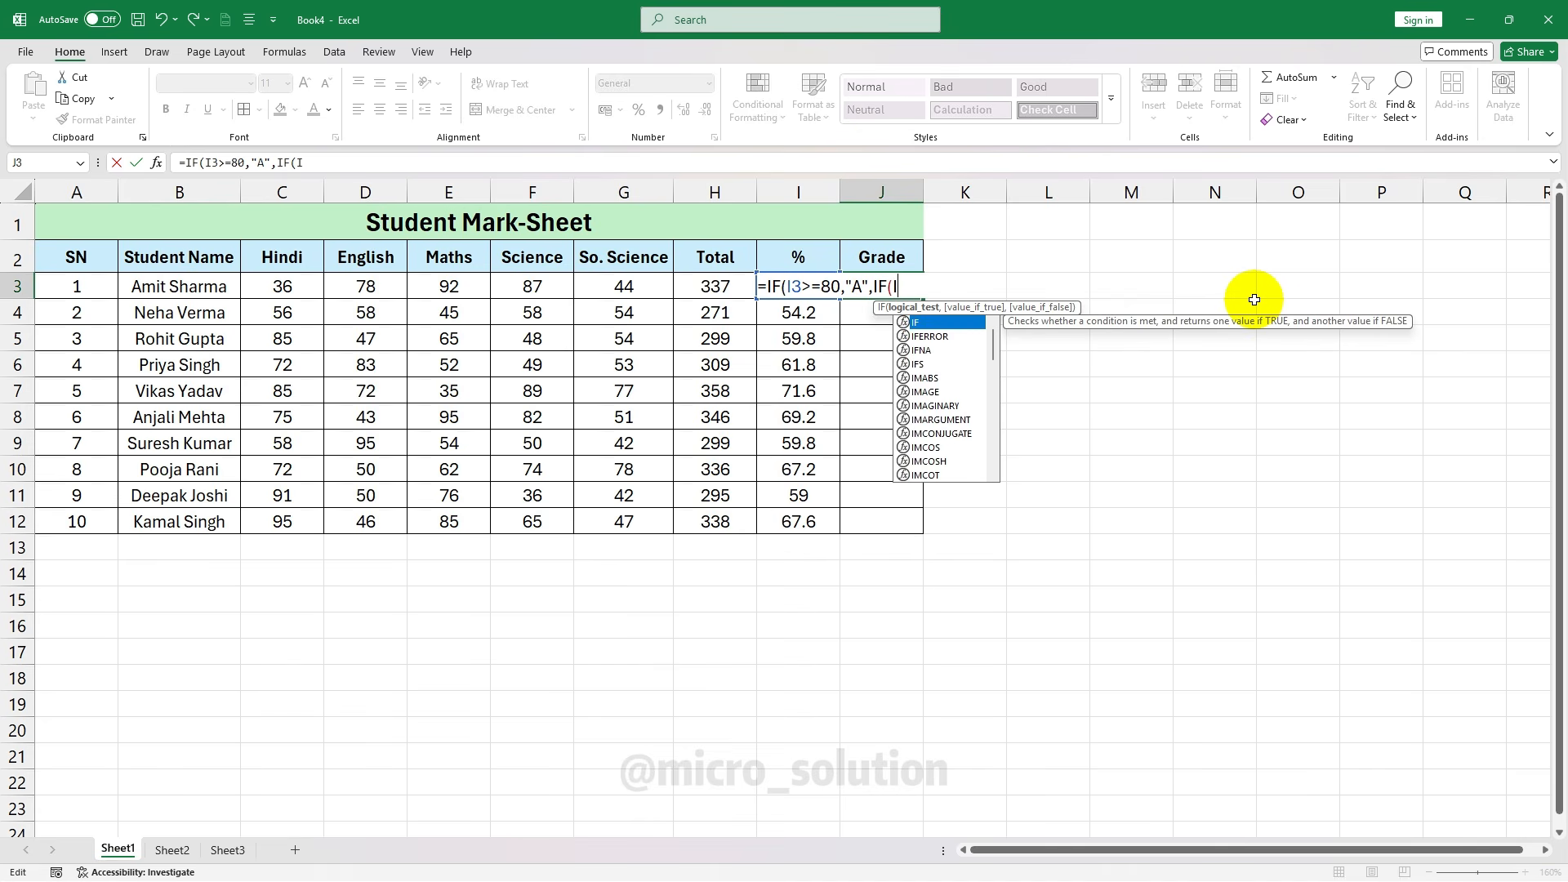
{"action": "type", "text": "3"}
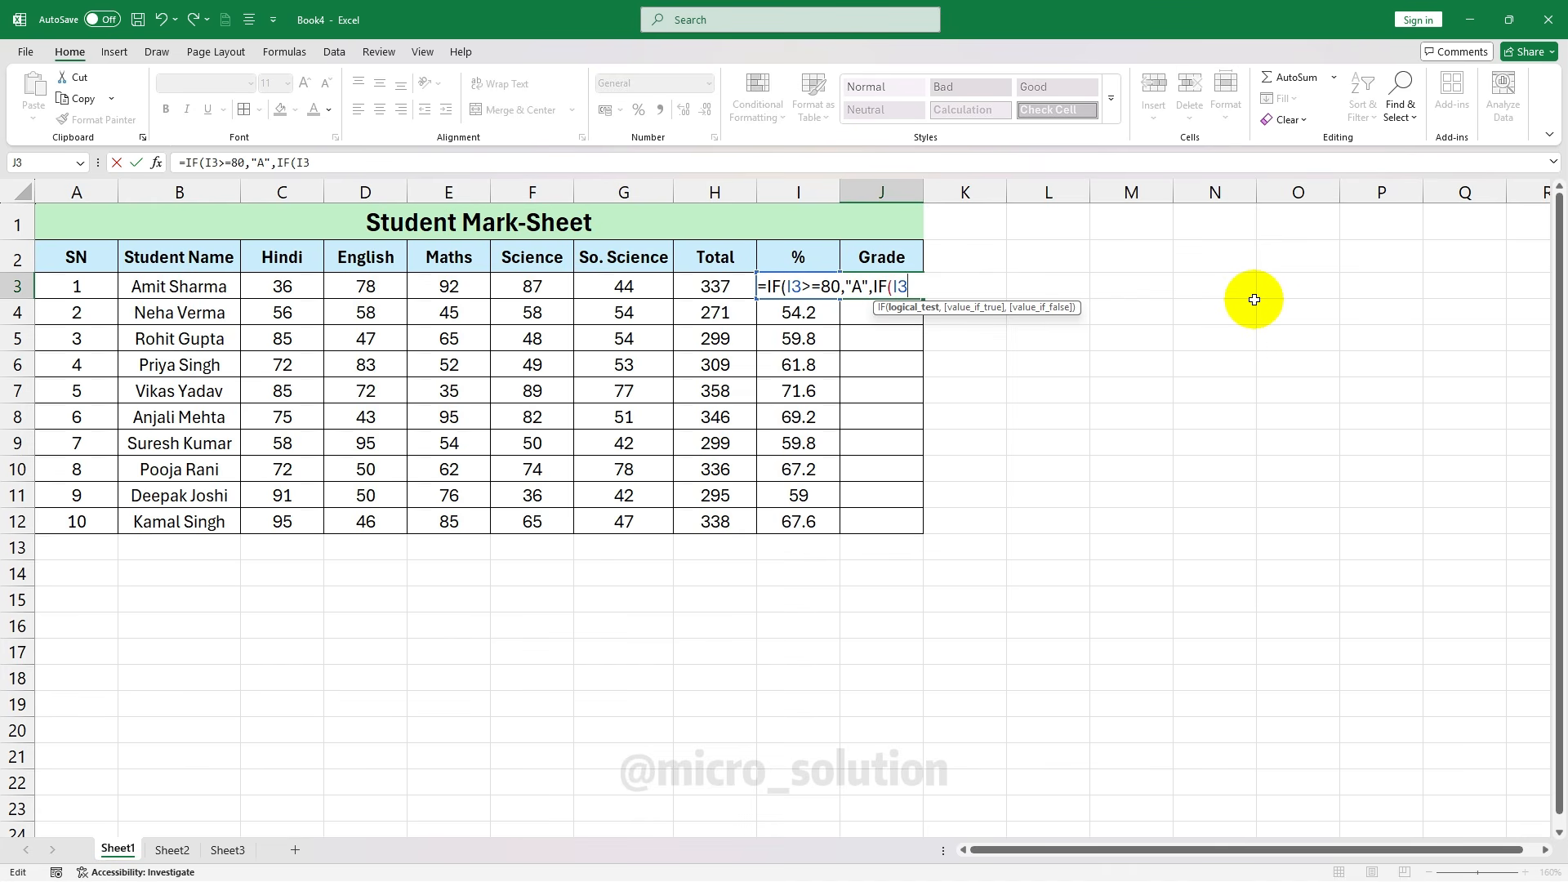
{"action": "type", "text": ">=60,\""}
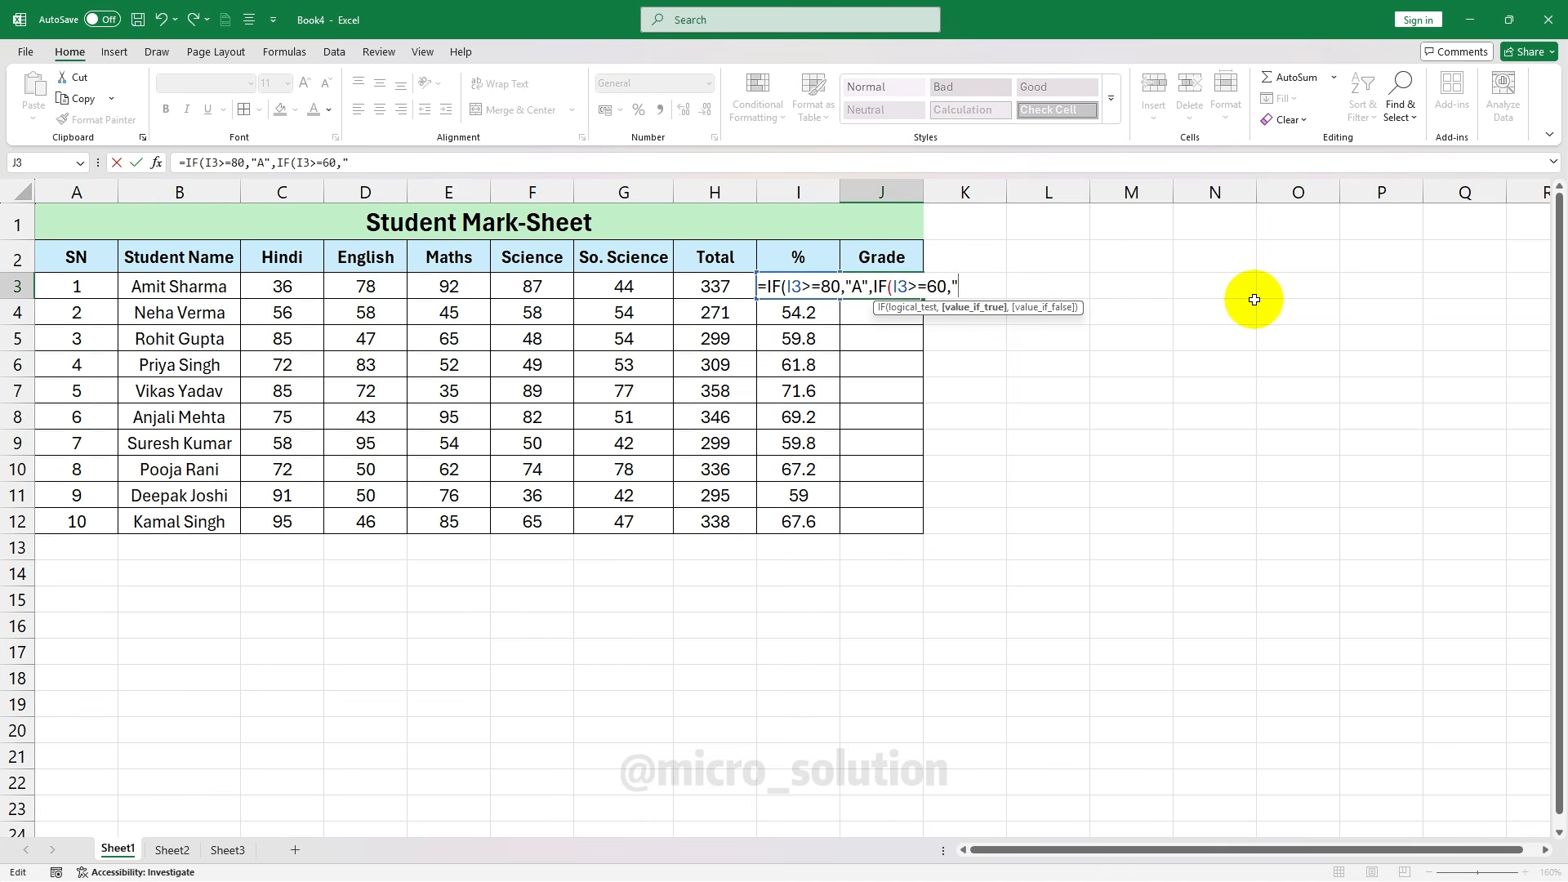
{"action": "type", "text": "B"}
{"action": "type", "text": "\","}
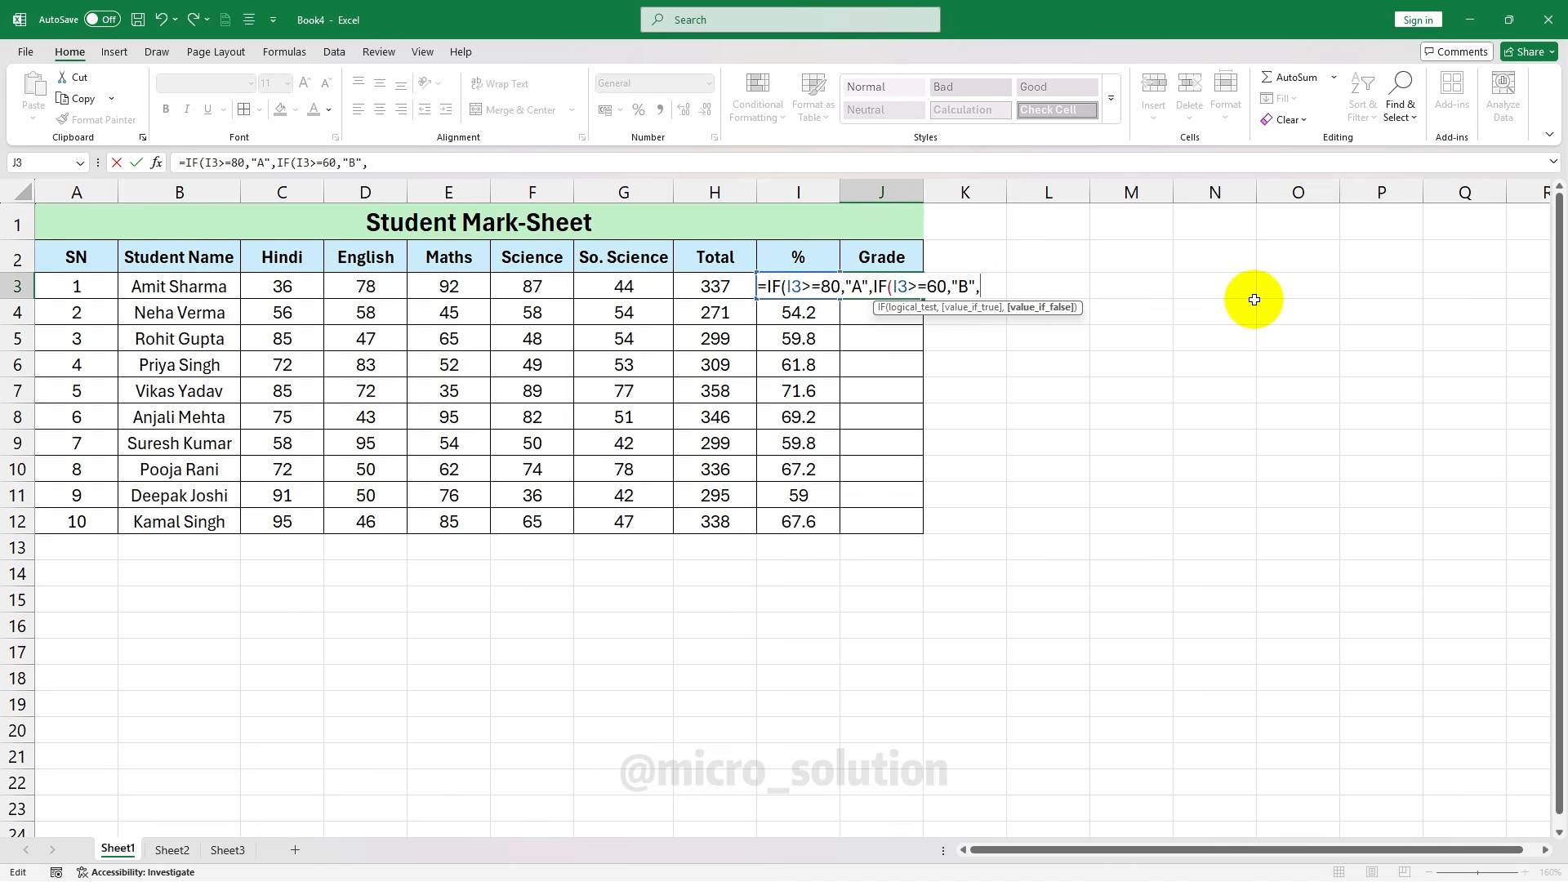
{"action": "type", "text": "IF"}
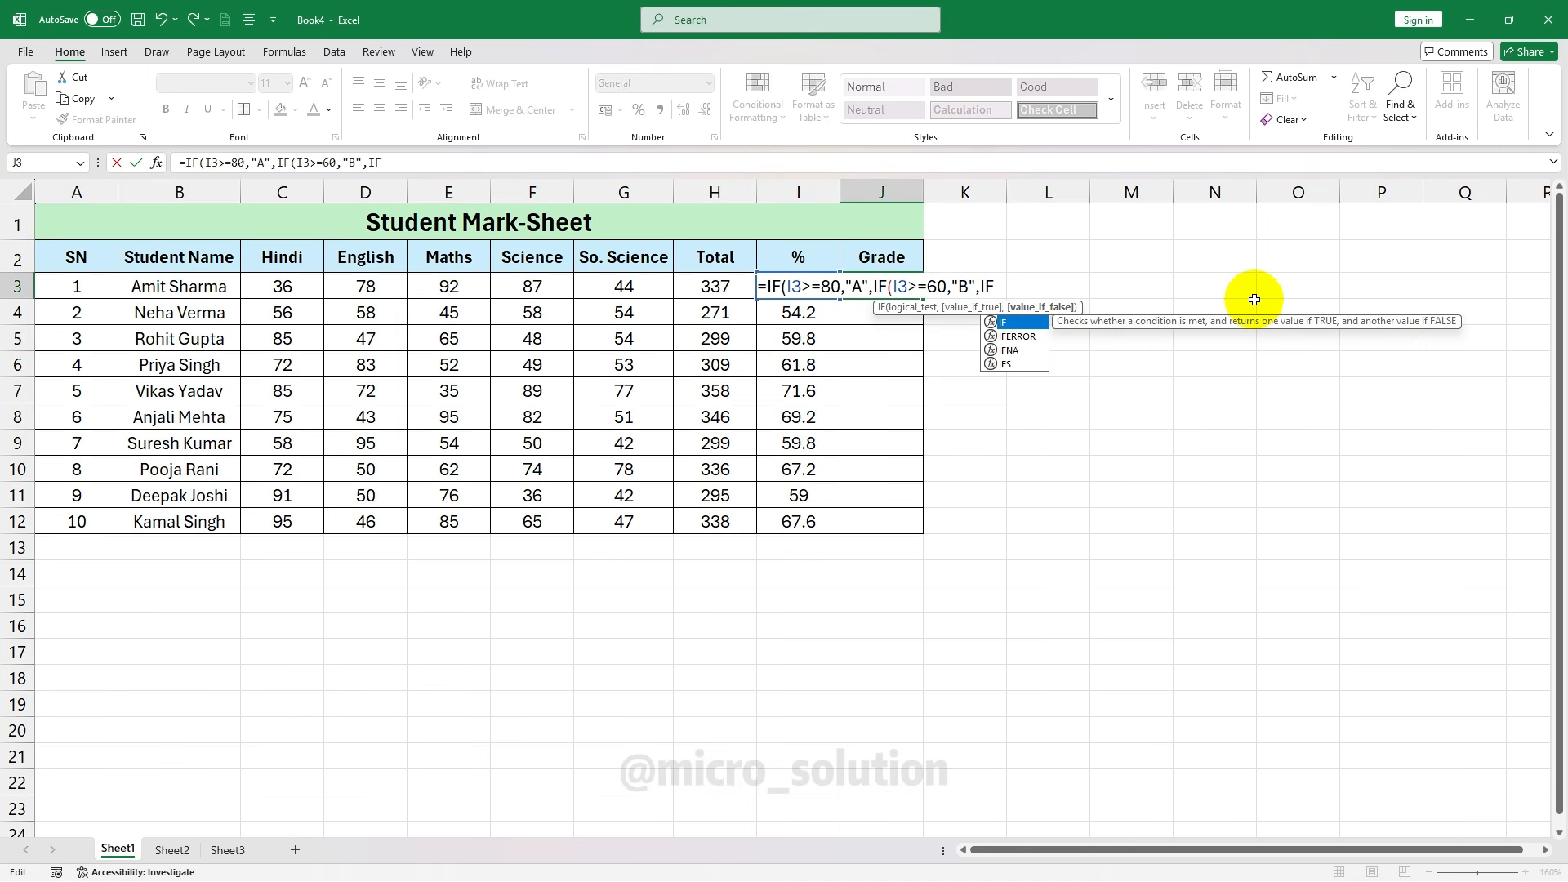
{"action": "type", "text": "("}
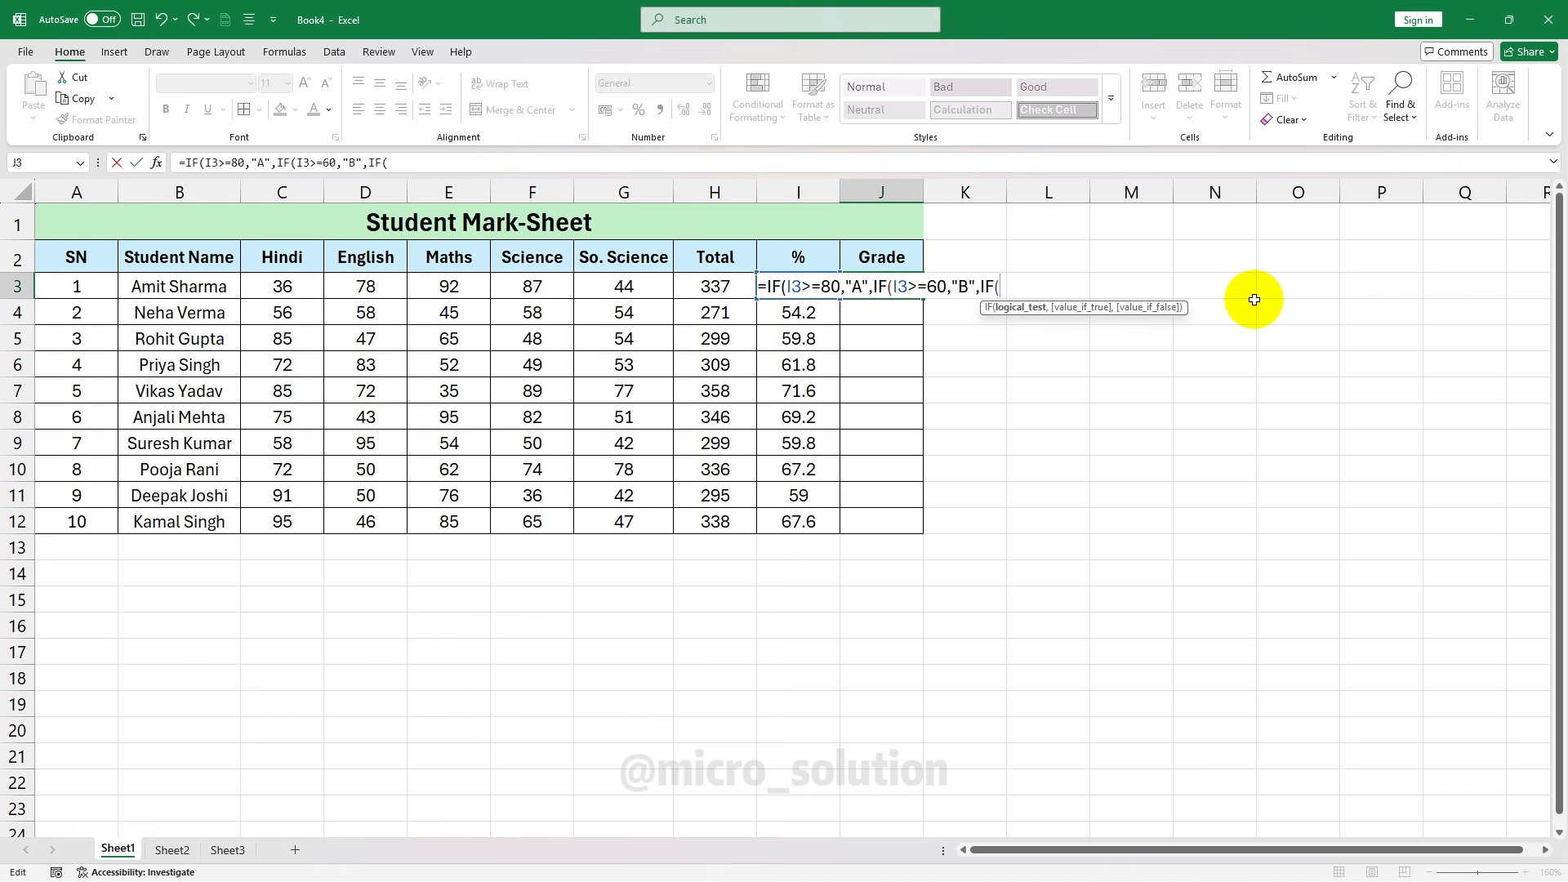
{"action": "type", "text": "I3"}
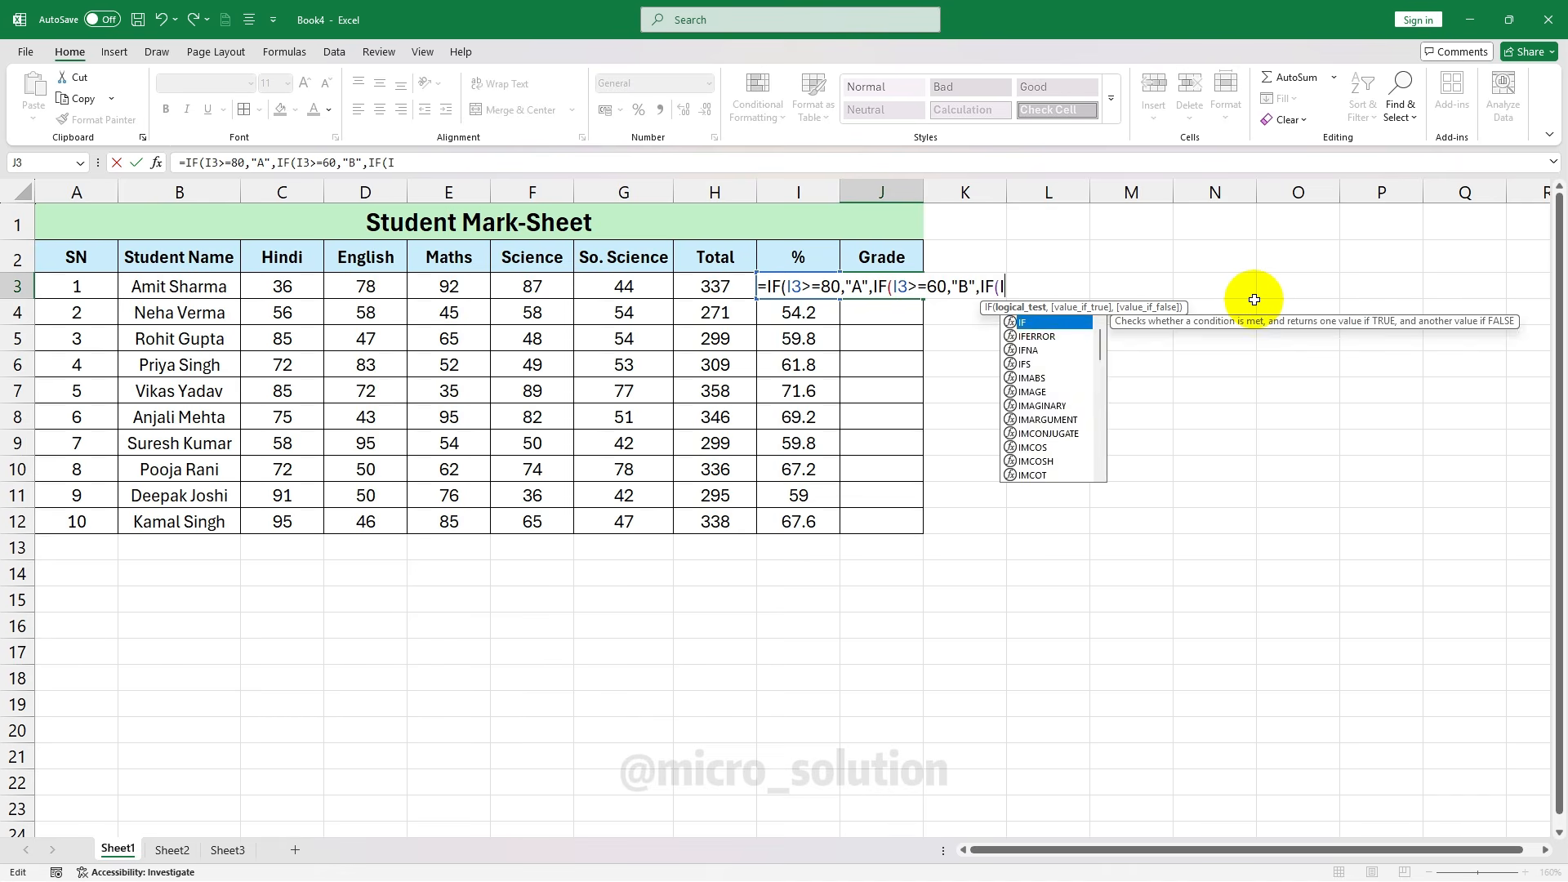
{"action": "type", "text": ">="}
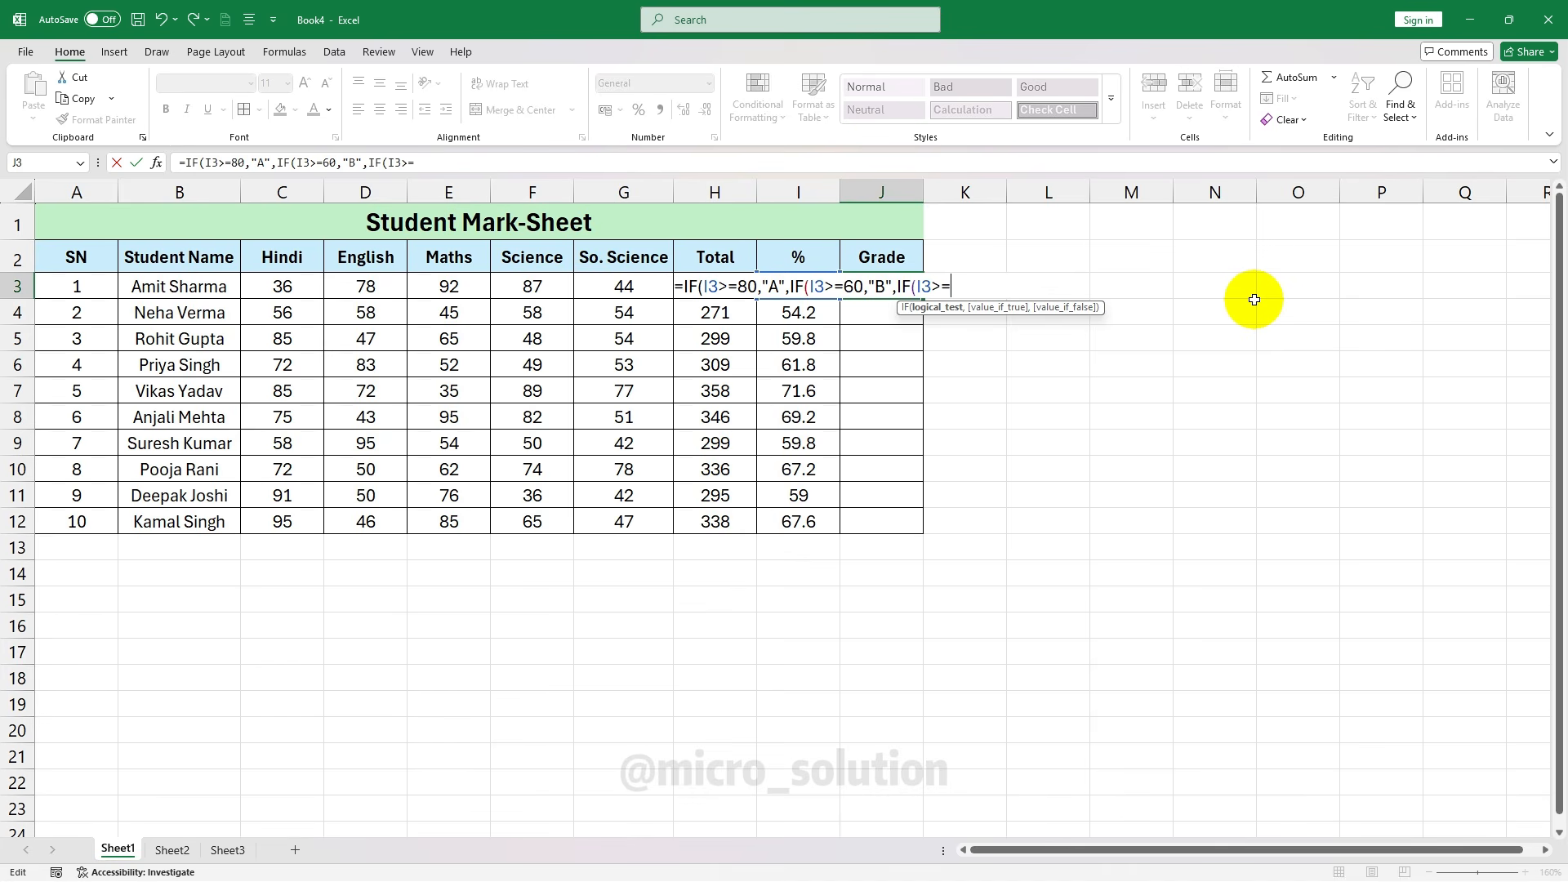
{"action": "type", "text": "33,\""}
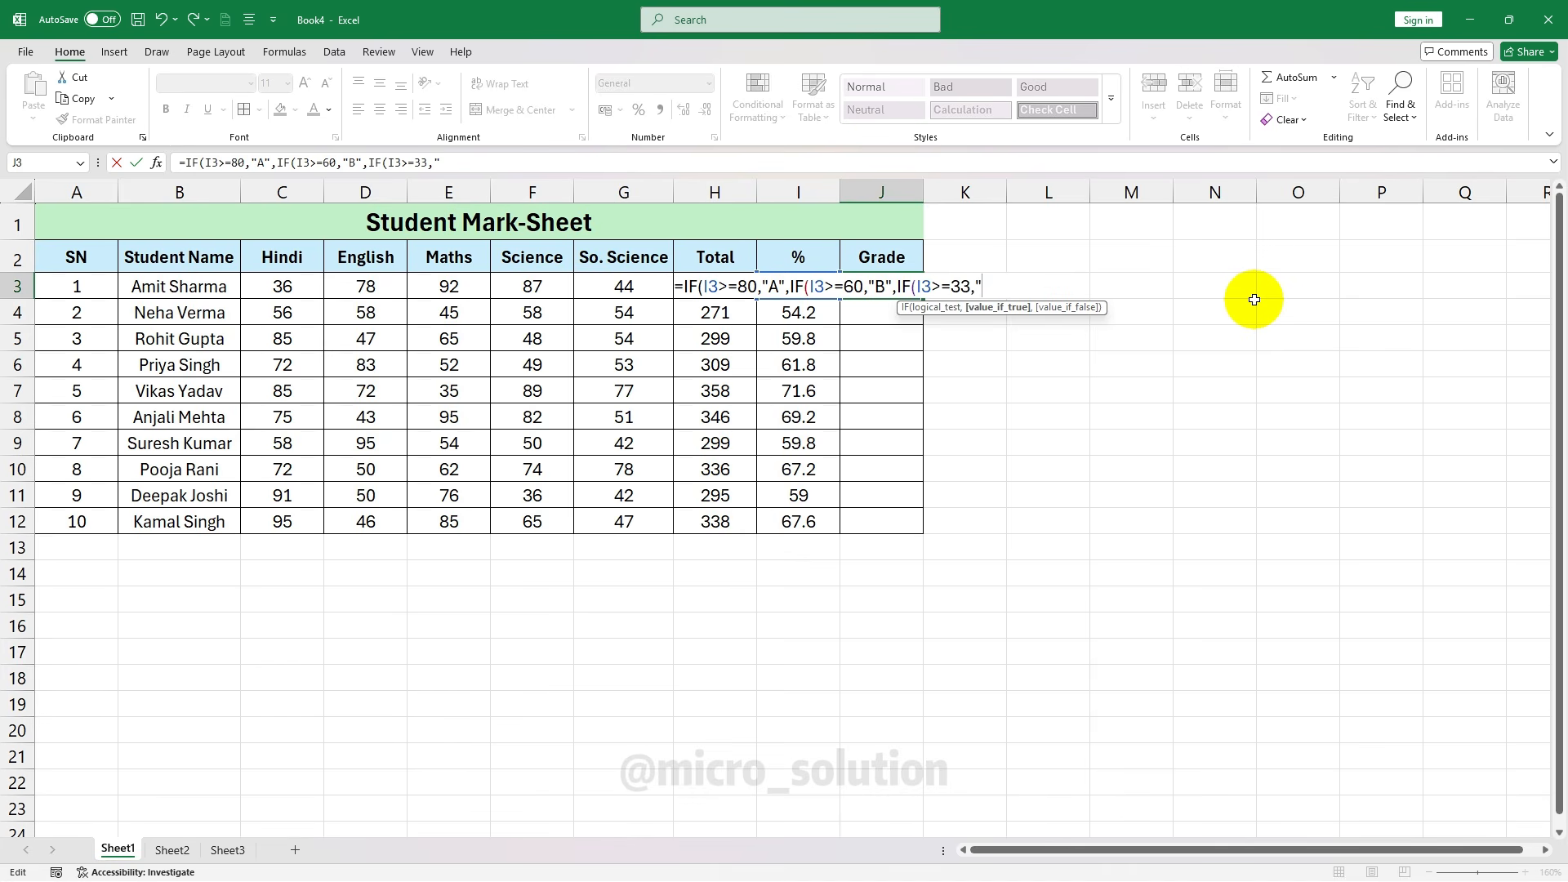
{"action": "type", "text": "C\""}
{"action": "type", "text": ","}
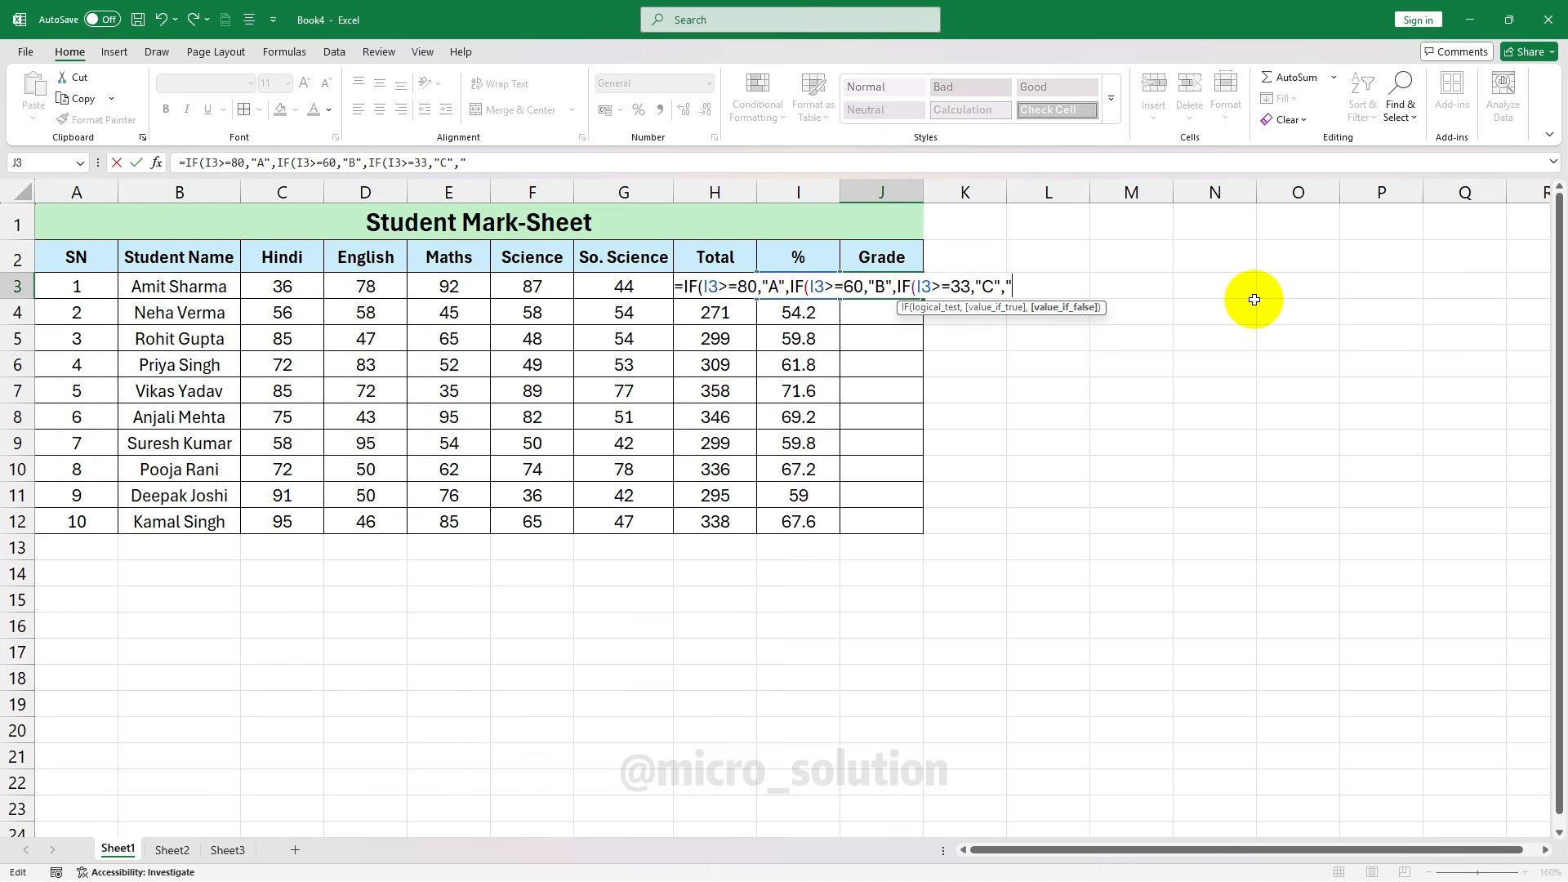
{"action": "type", "text": "\"F\""}
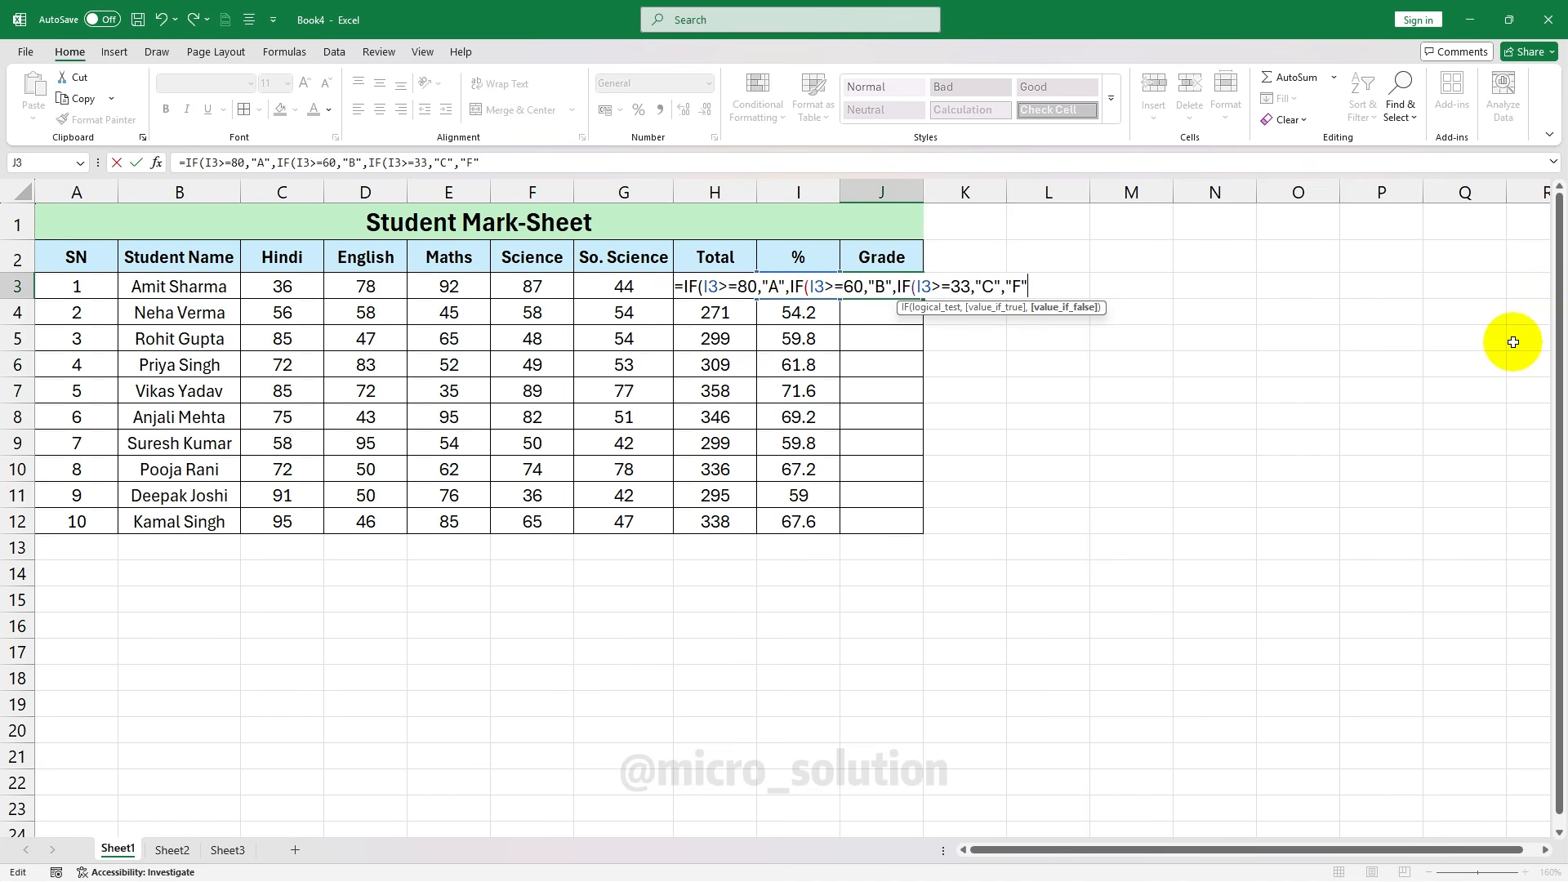
{"action": "type", "text": ")))"}
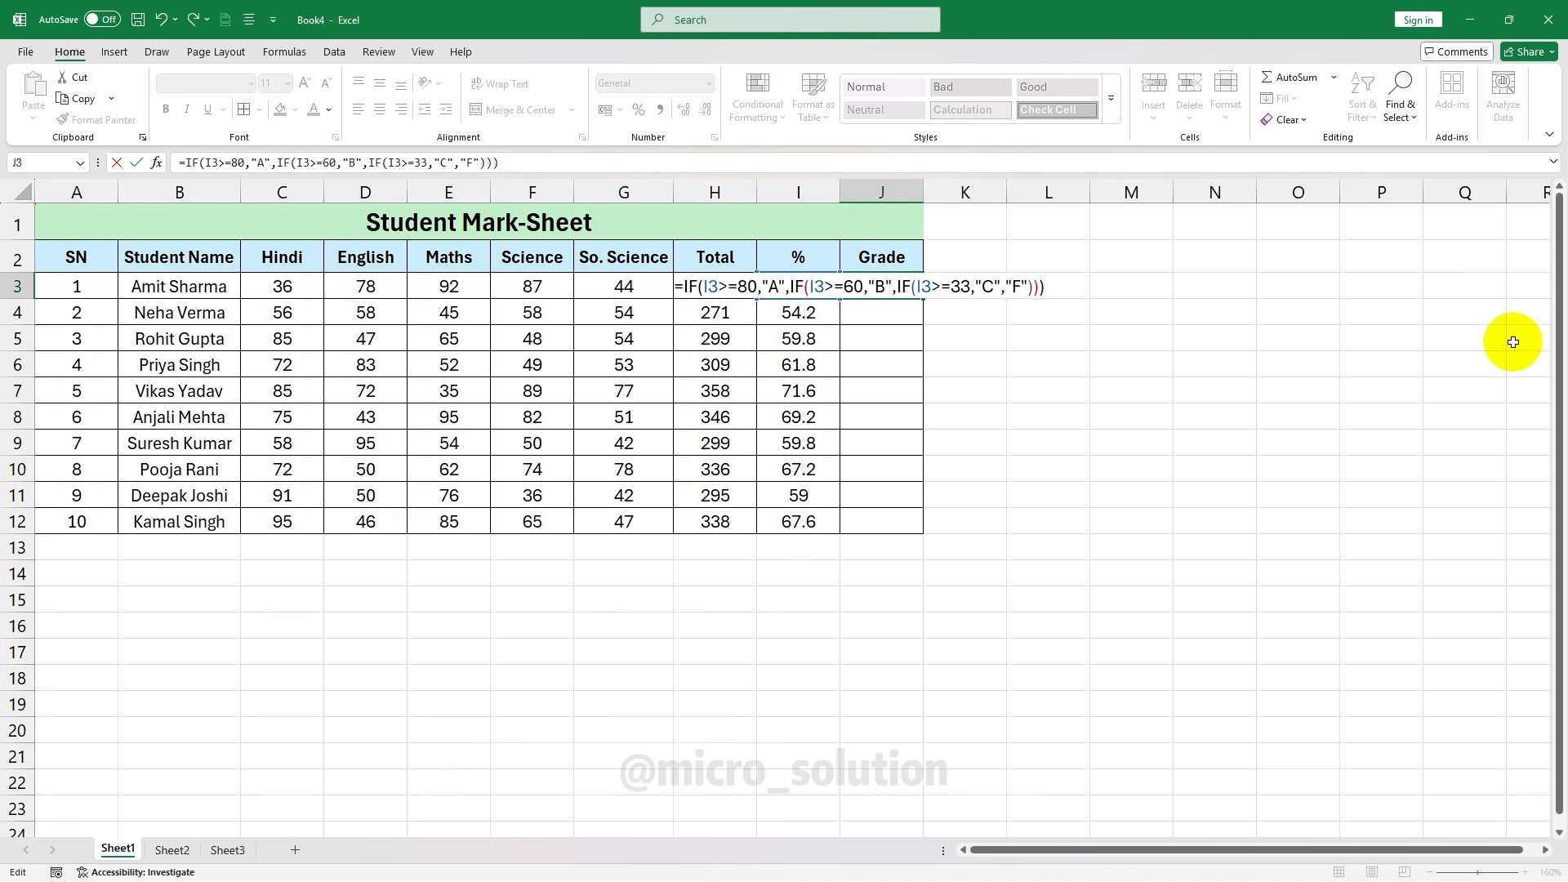
{"action": "key", "text": "Return"}
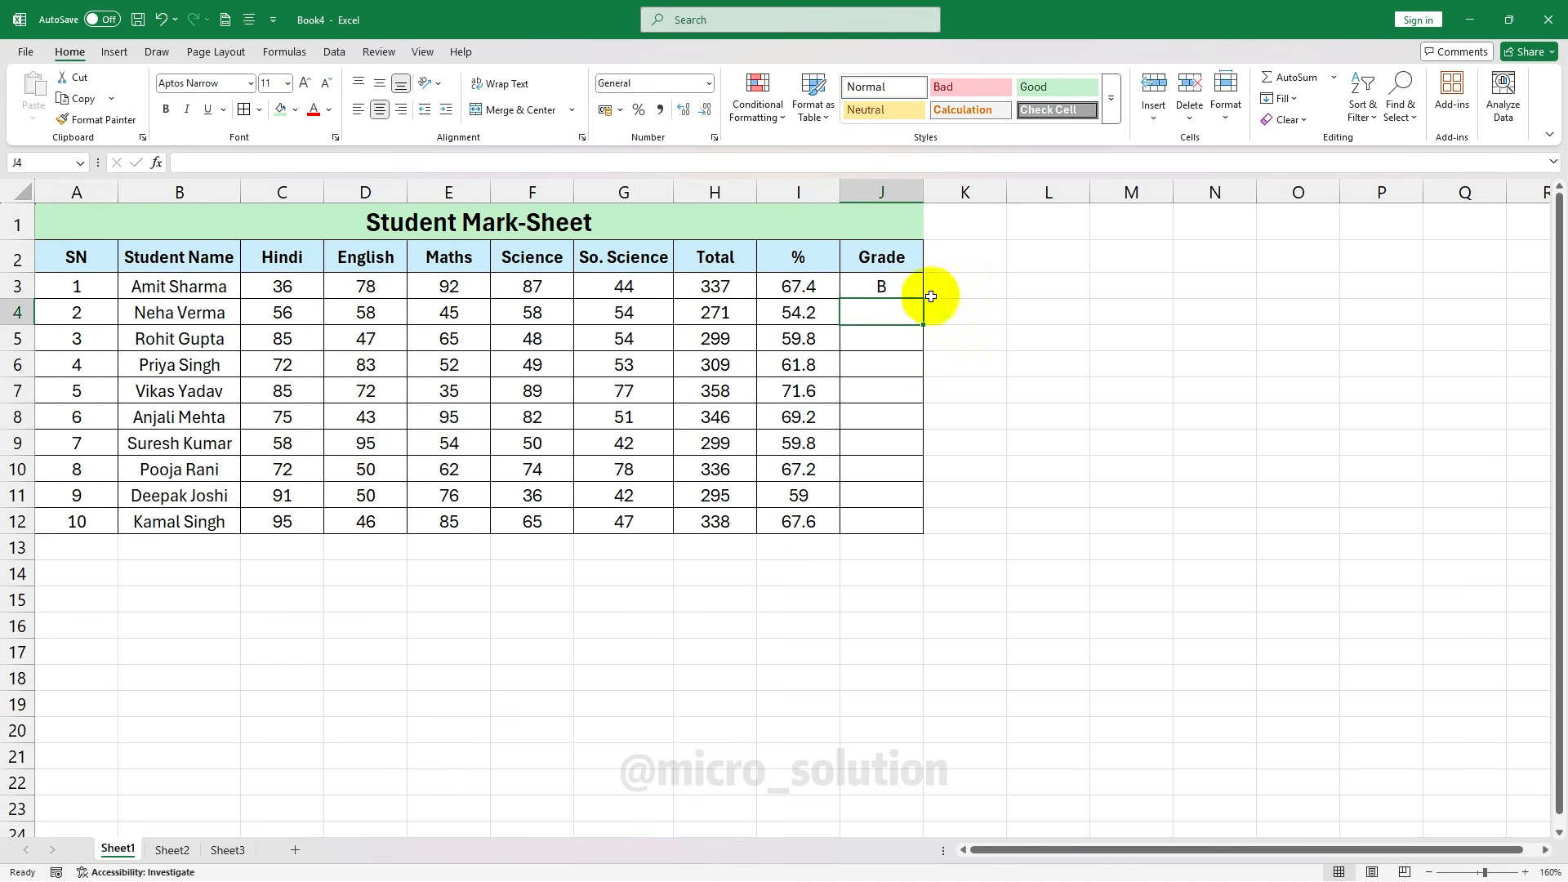
Copy J3's nested IF grade formula down to J12, giving six B and four C grades
{"action": "left_click", "coordinate": [888, 292]}
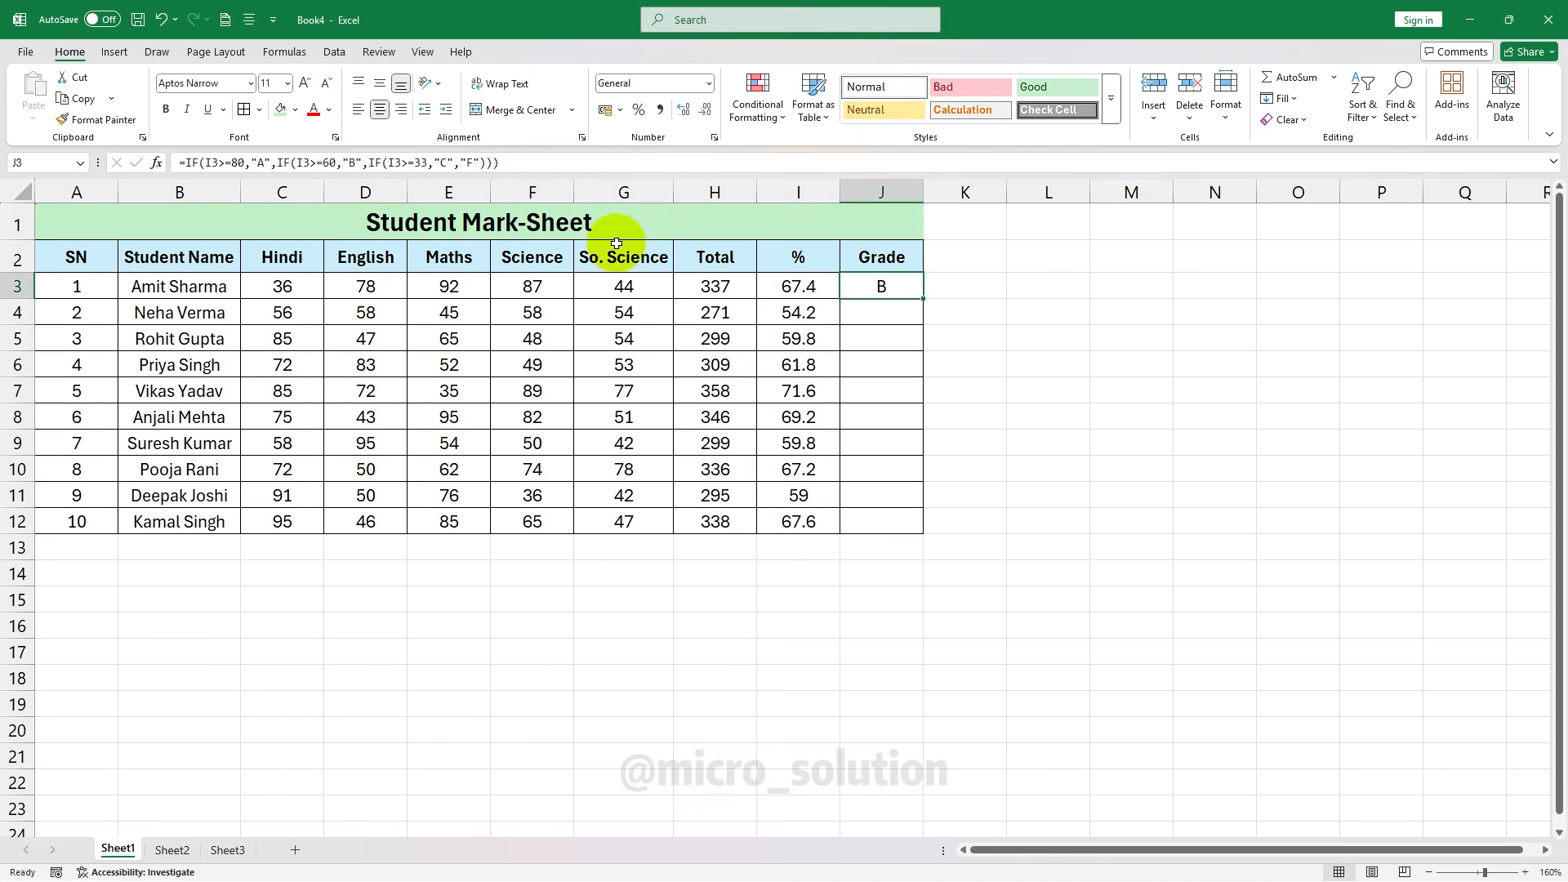
{"action": "left_click", "coordinate": [816, 287]}
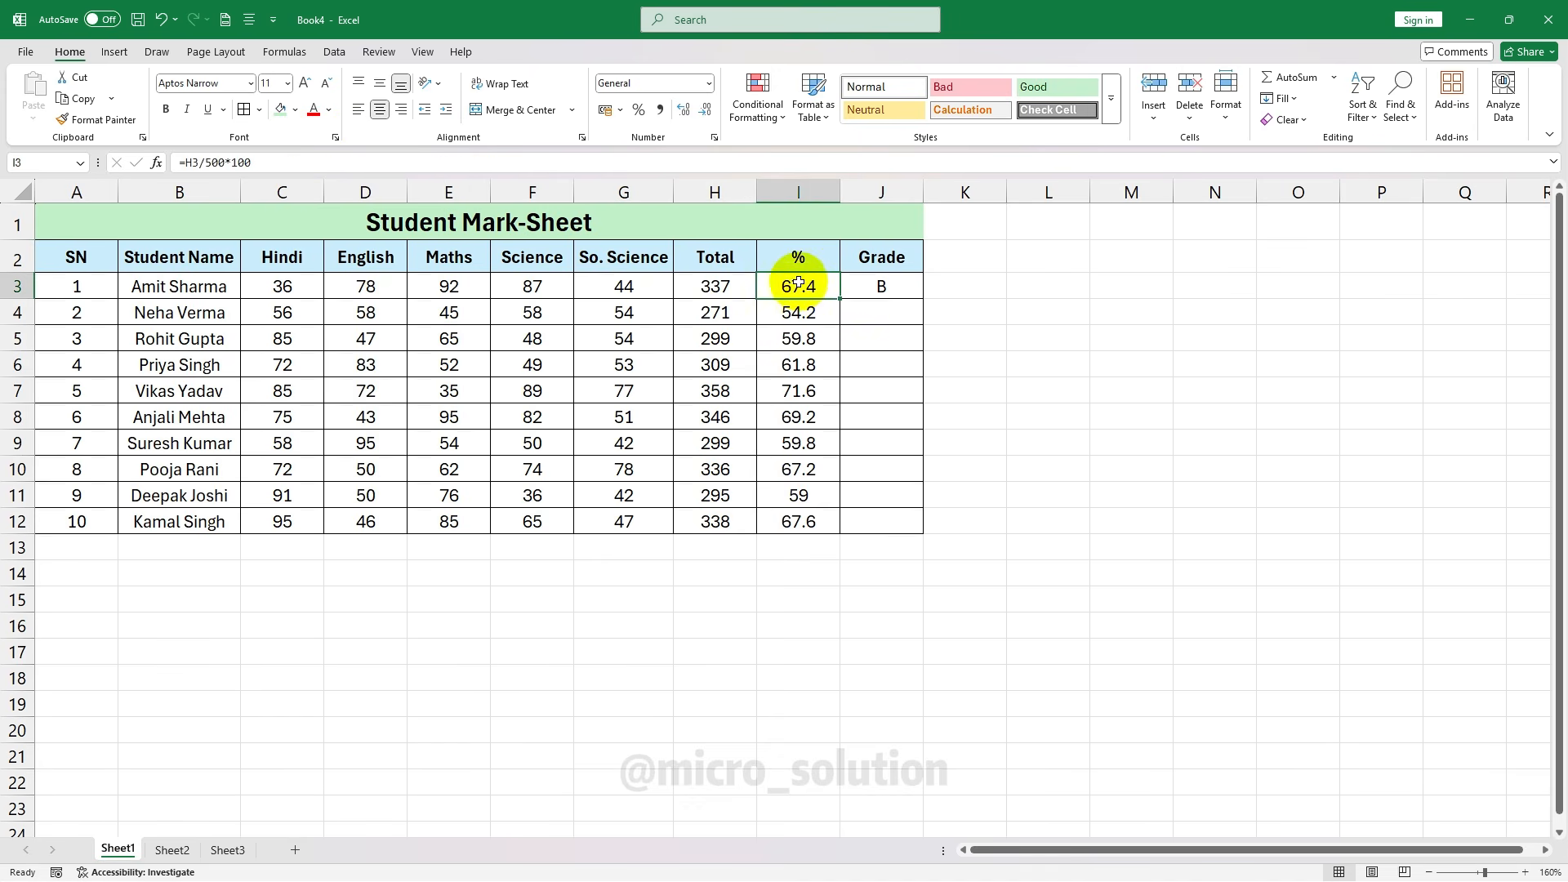
{"action": "left_click", "coordinate": [885, 286]}
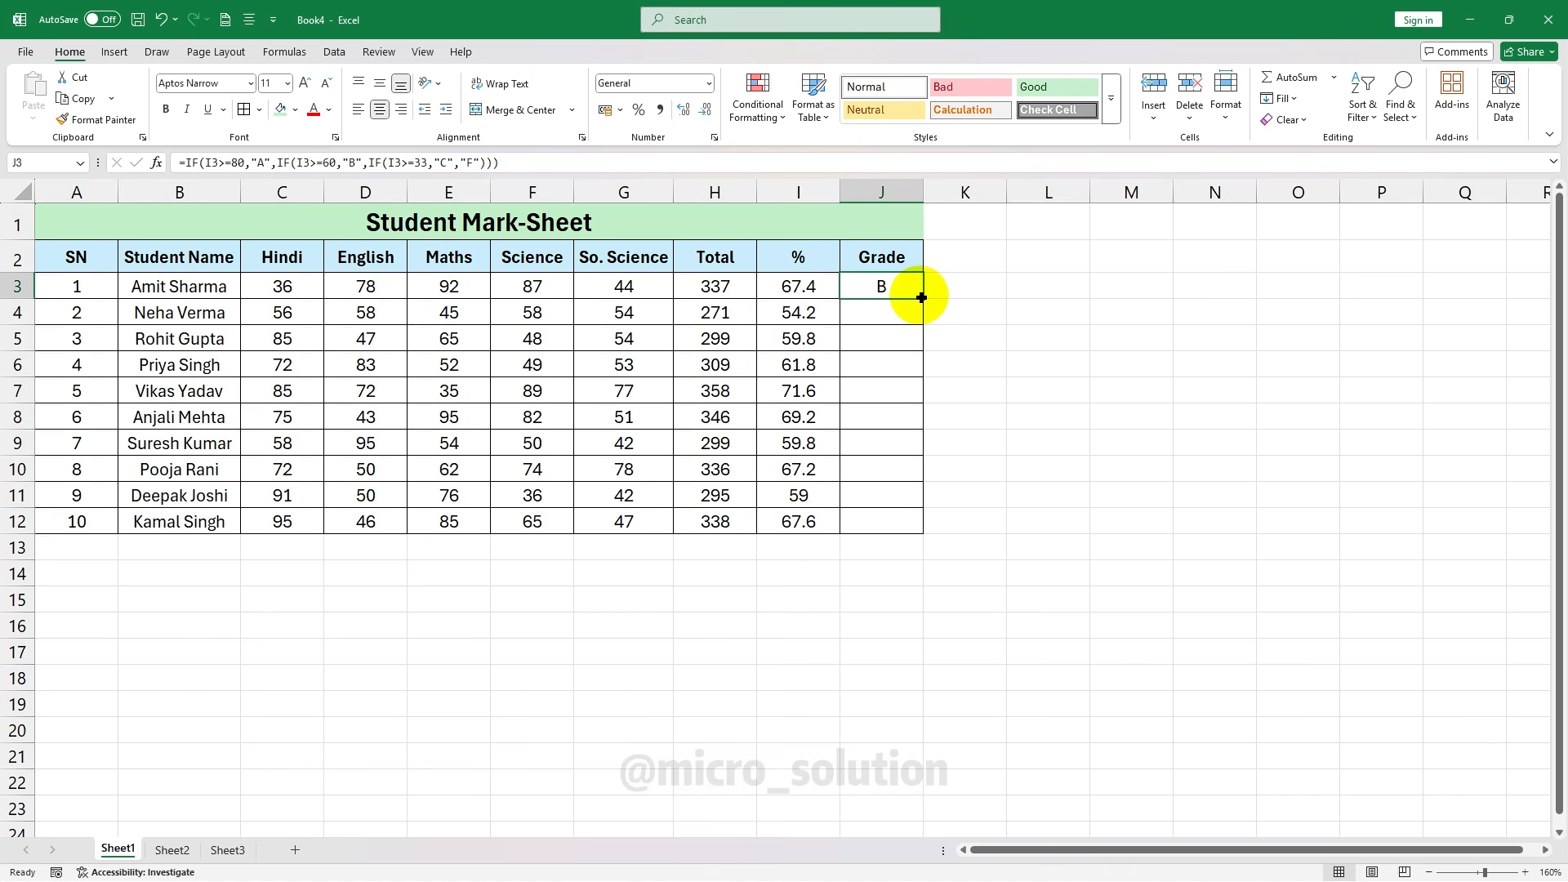
{"action": "left_click", "coordinate": [889, 312]}
{"action": "left_click", "coordinate": [891, 338]}
{"action": "left_click", "coordinate": [889, 364]}
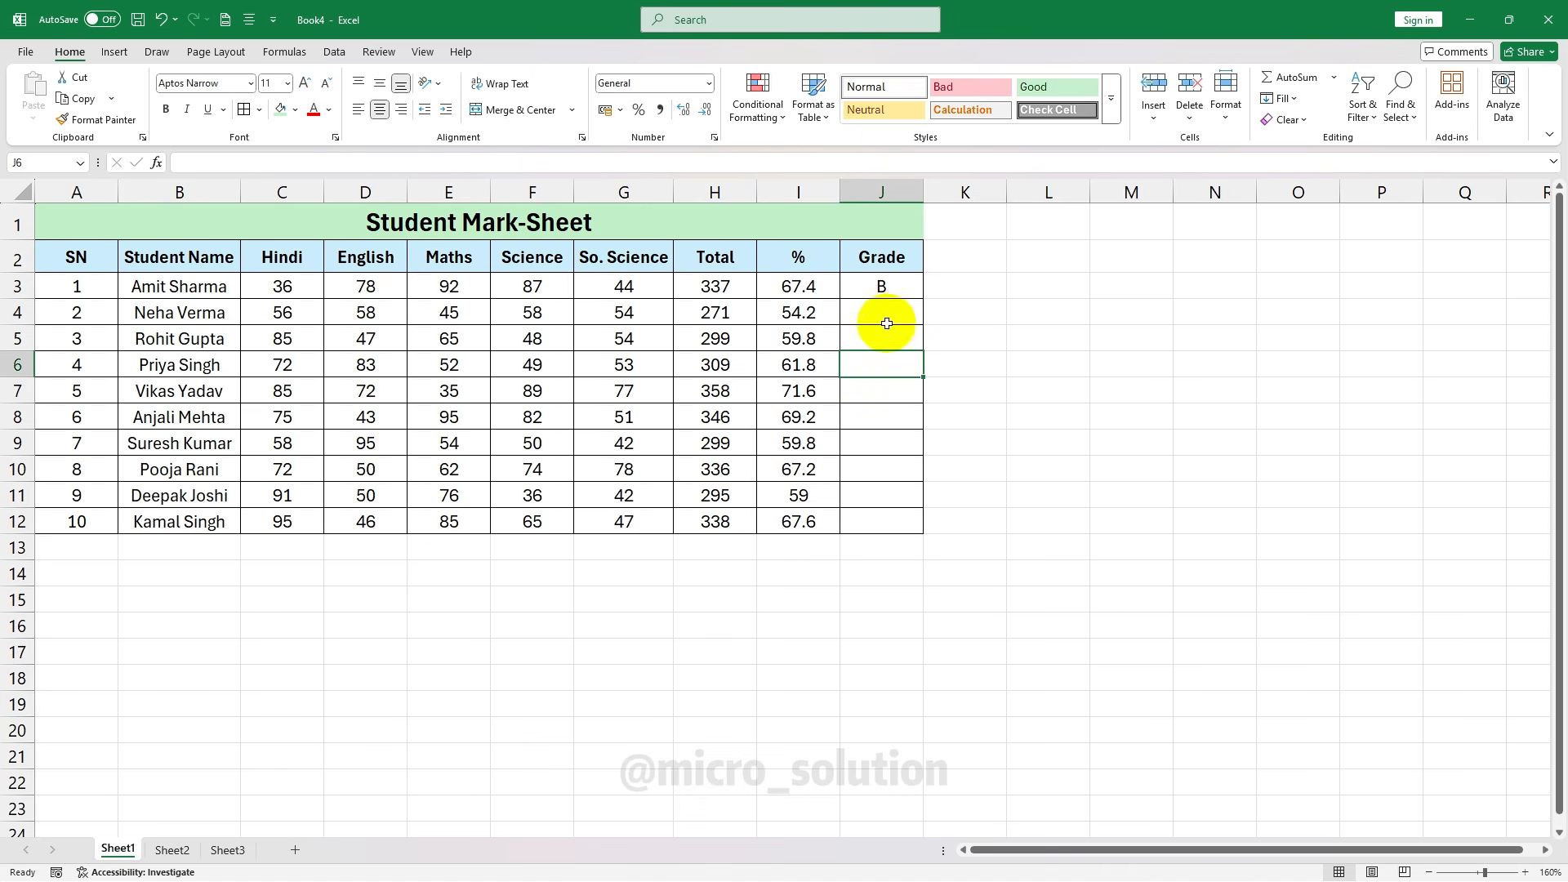
{"action": "left_click", "coordinate": [890, 317]}
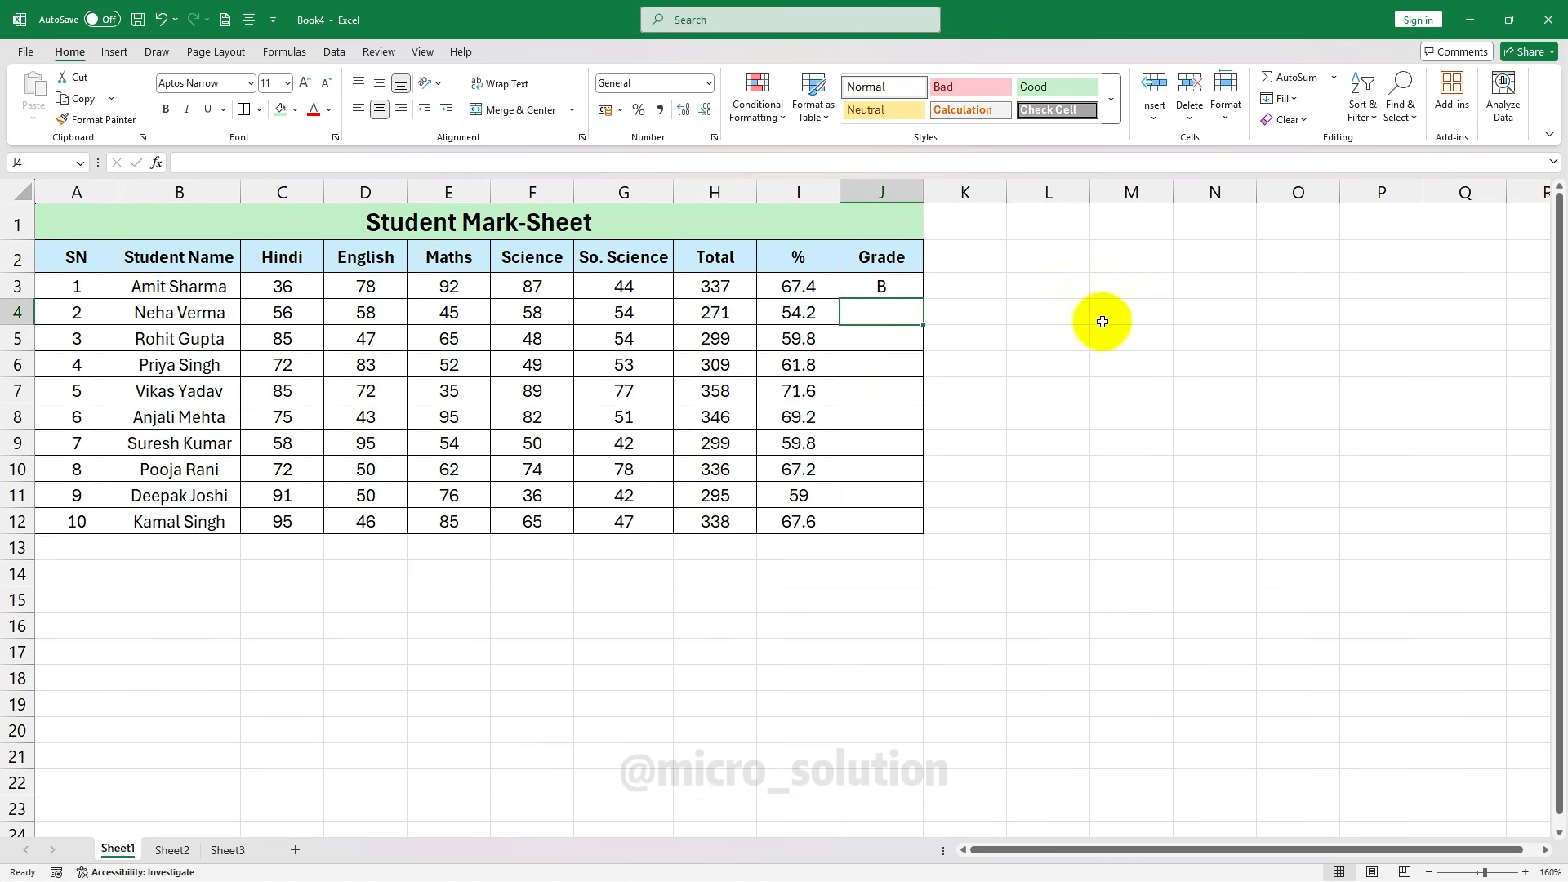
{"action": "left_click", "coordinate": [899, 289]}
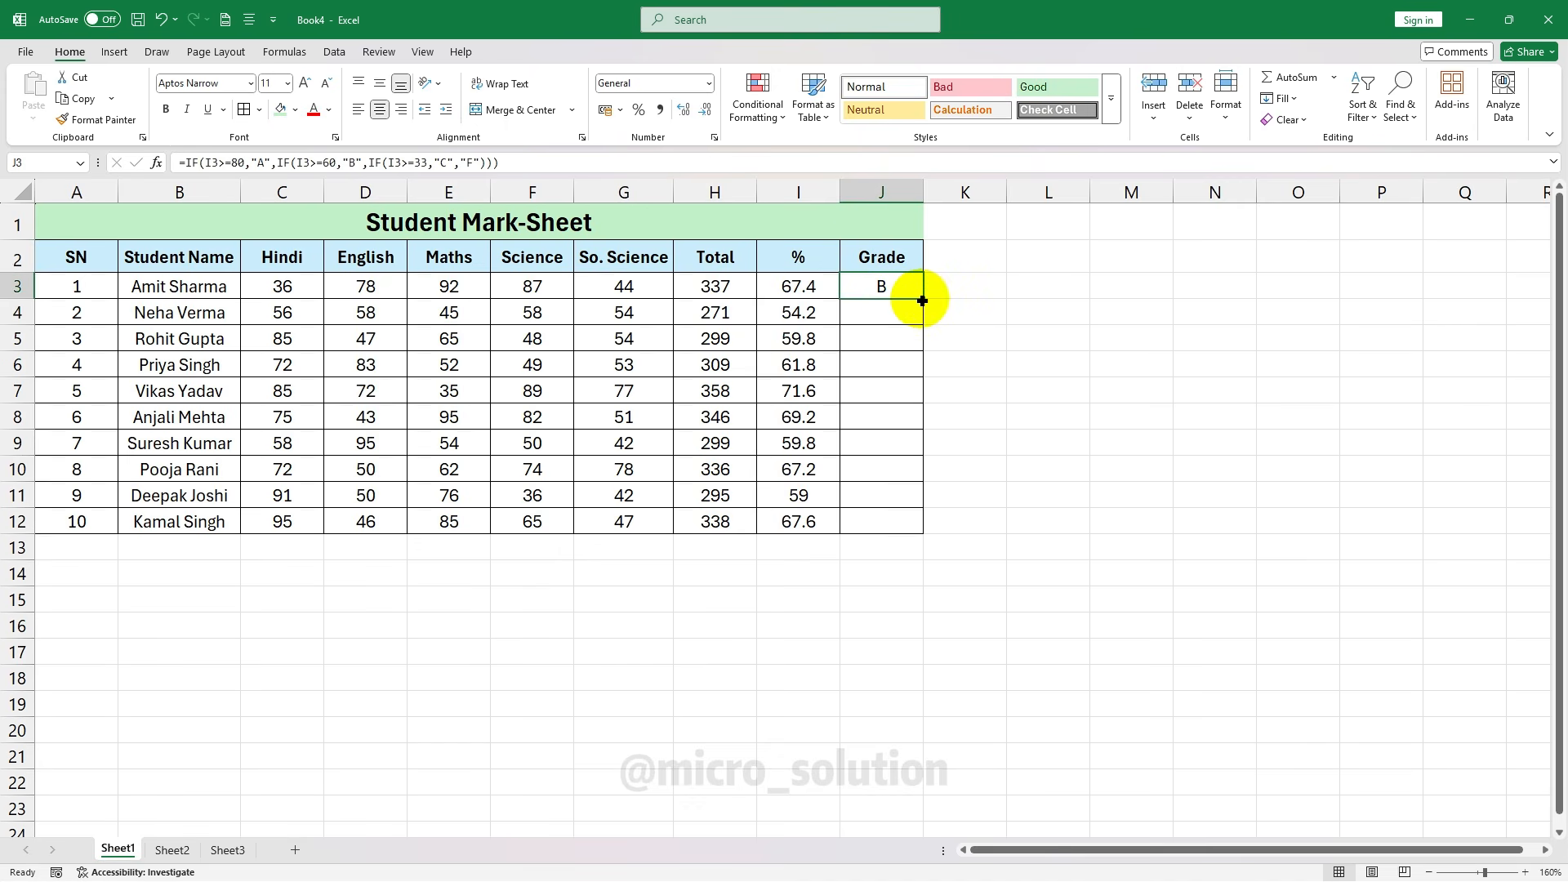
{"action": "double_click", "coordinate": [922, 301]}
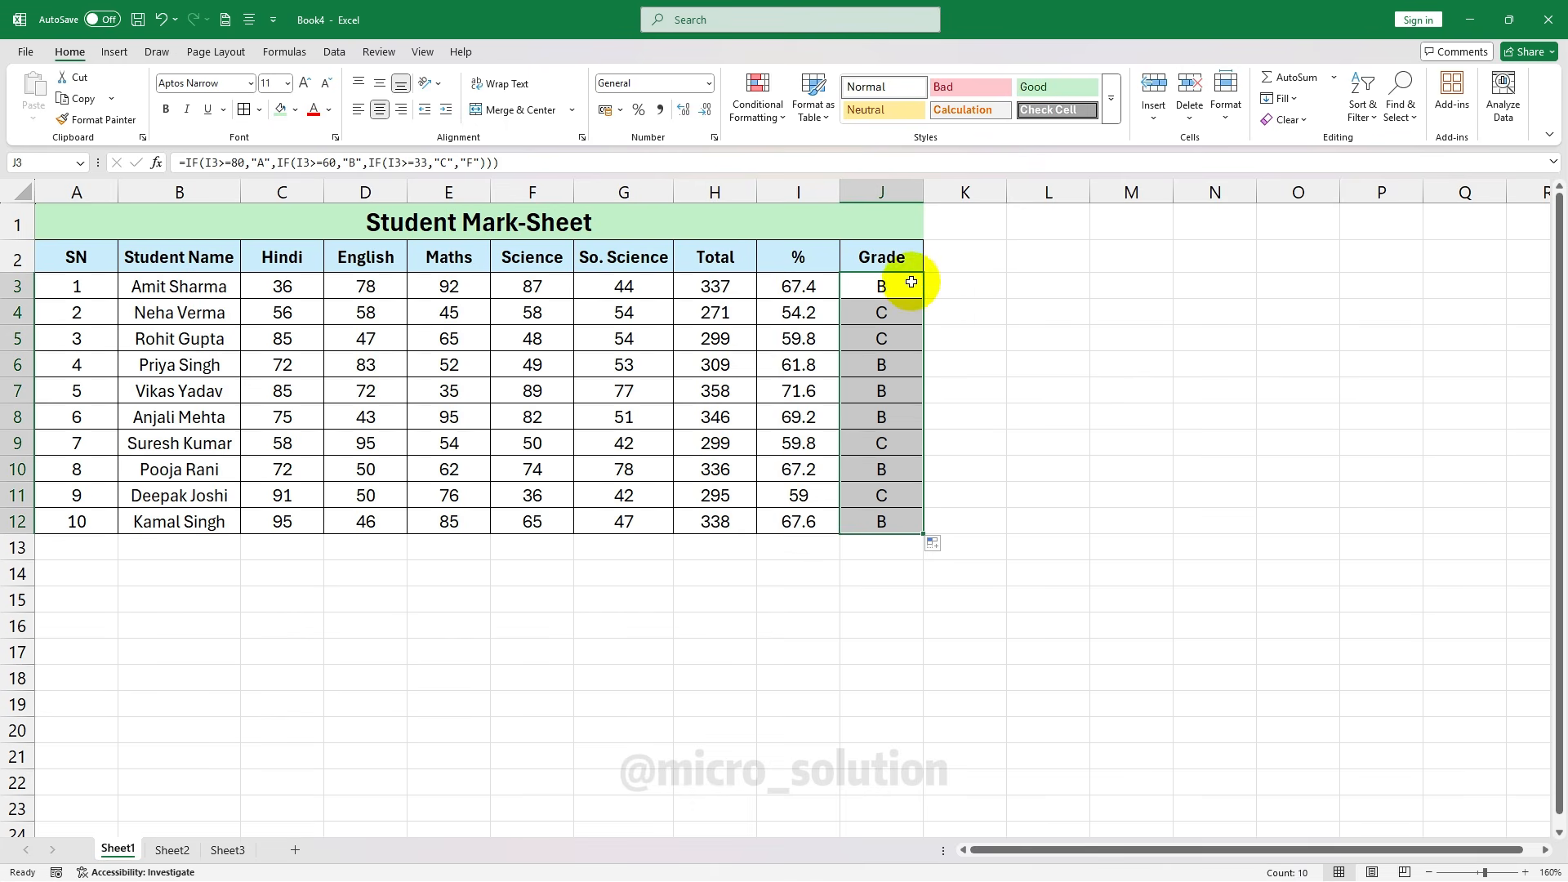
{"action": "left_click", "coordinate": [895, 443]}
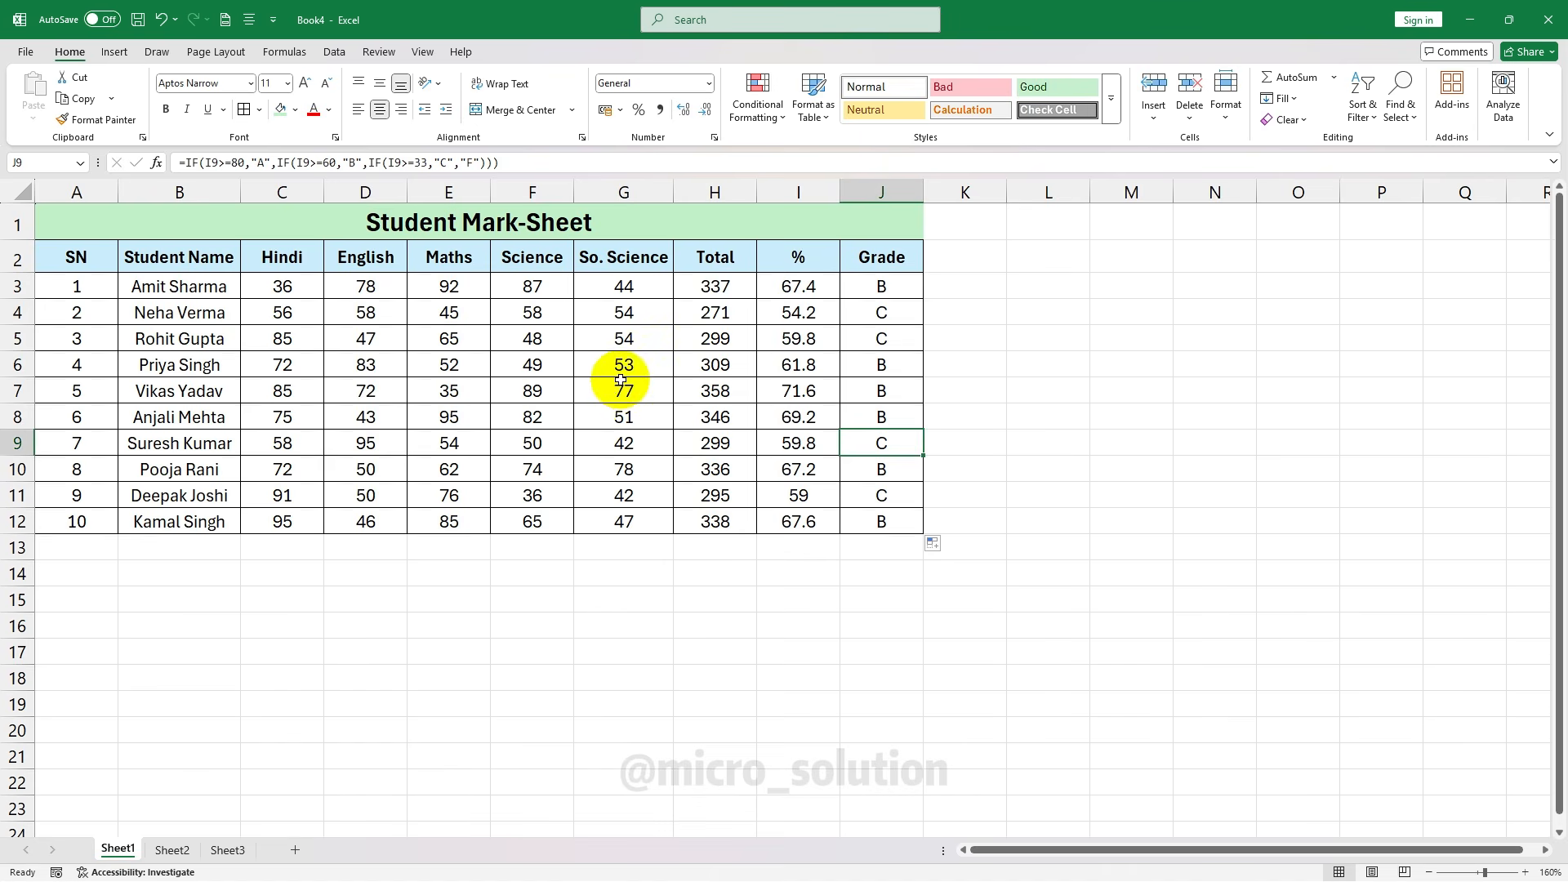
Set the first student's Hindi mark to 89 and check the total, percentage and grade recalculate
{"action": "left_click", "coordinate": [292, 285]}
{"action": "type", "text": "89"}
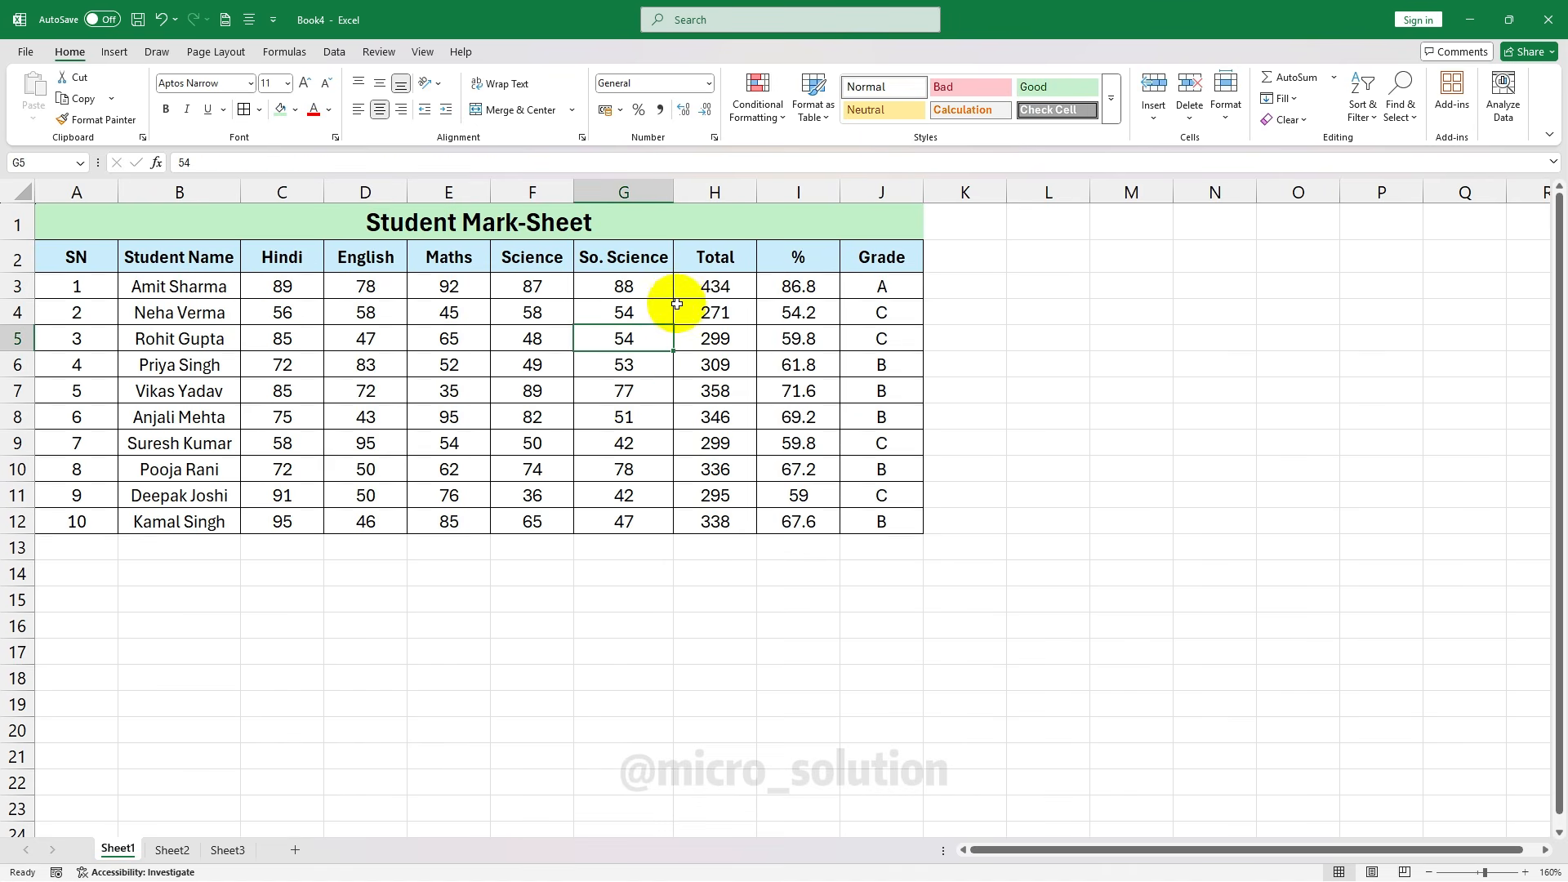
{"action": "left_click", "coordinate": [719, 287]}
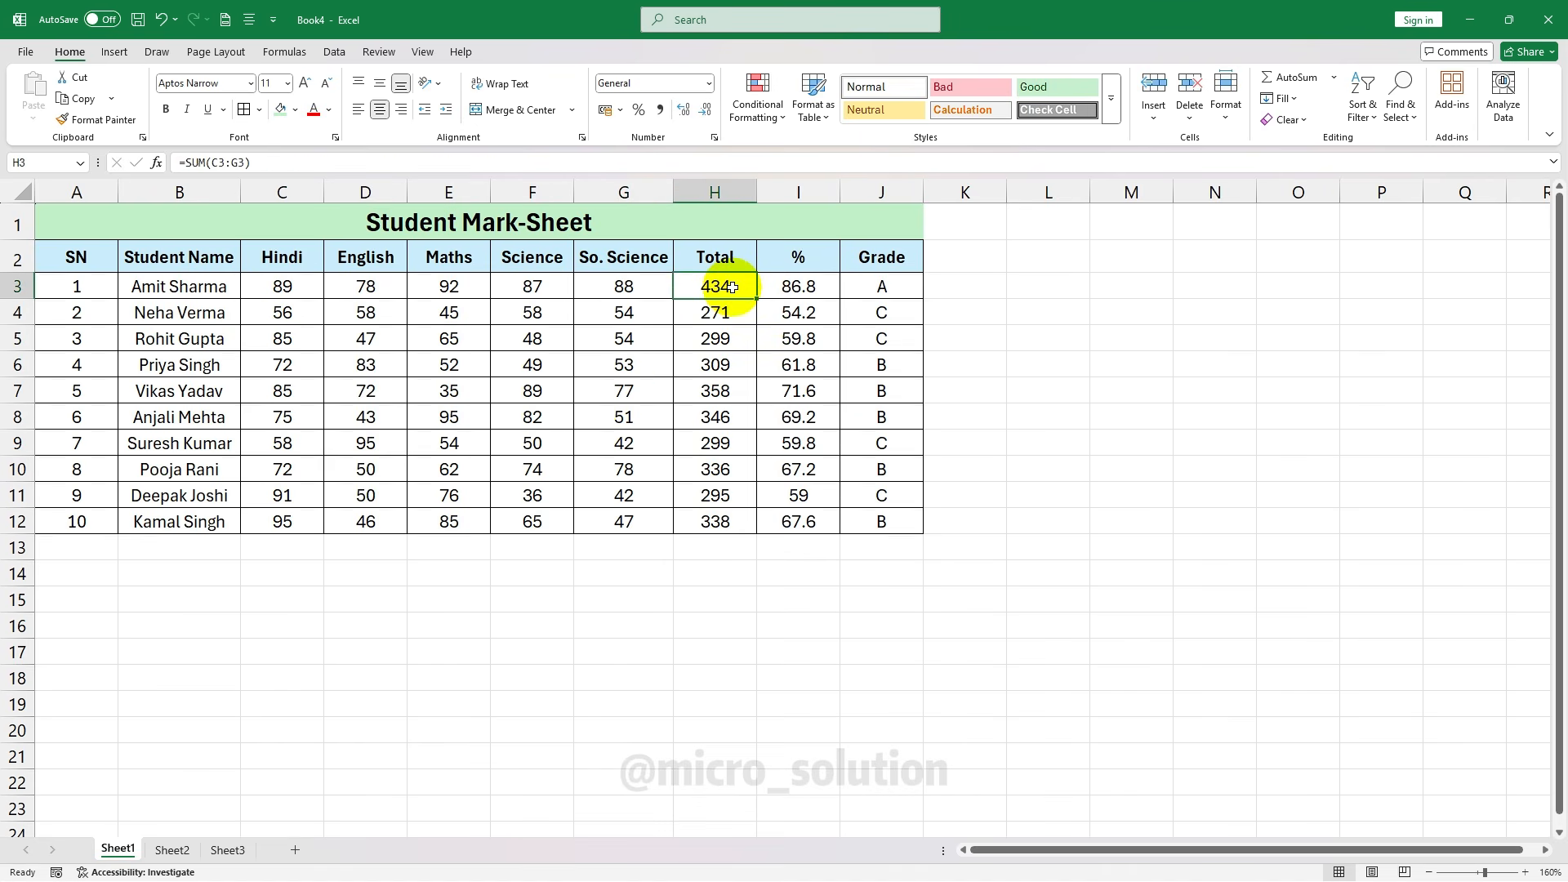
{"action": "left_click", "coordinate": [787, 287]}
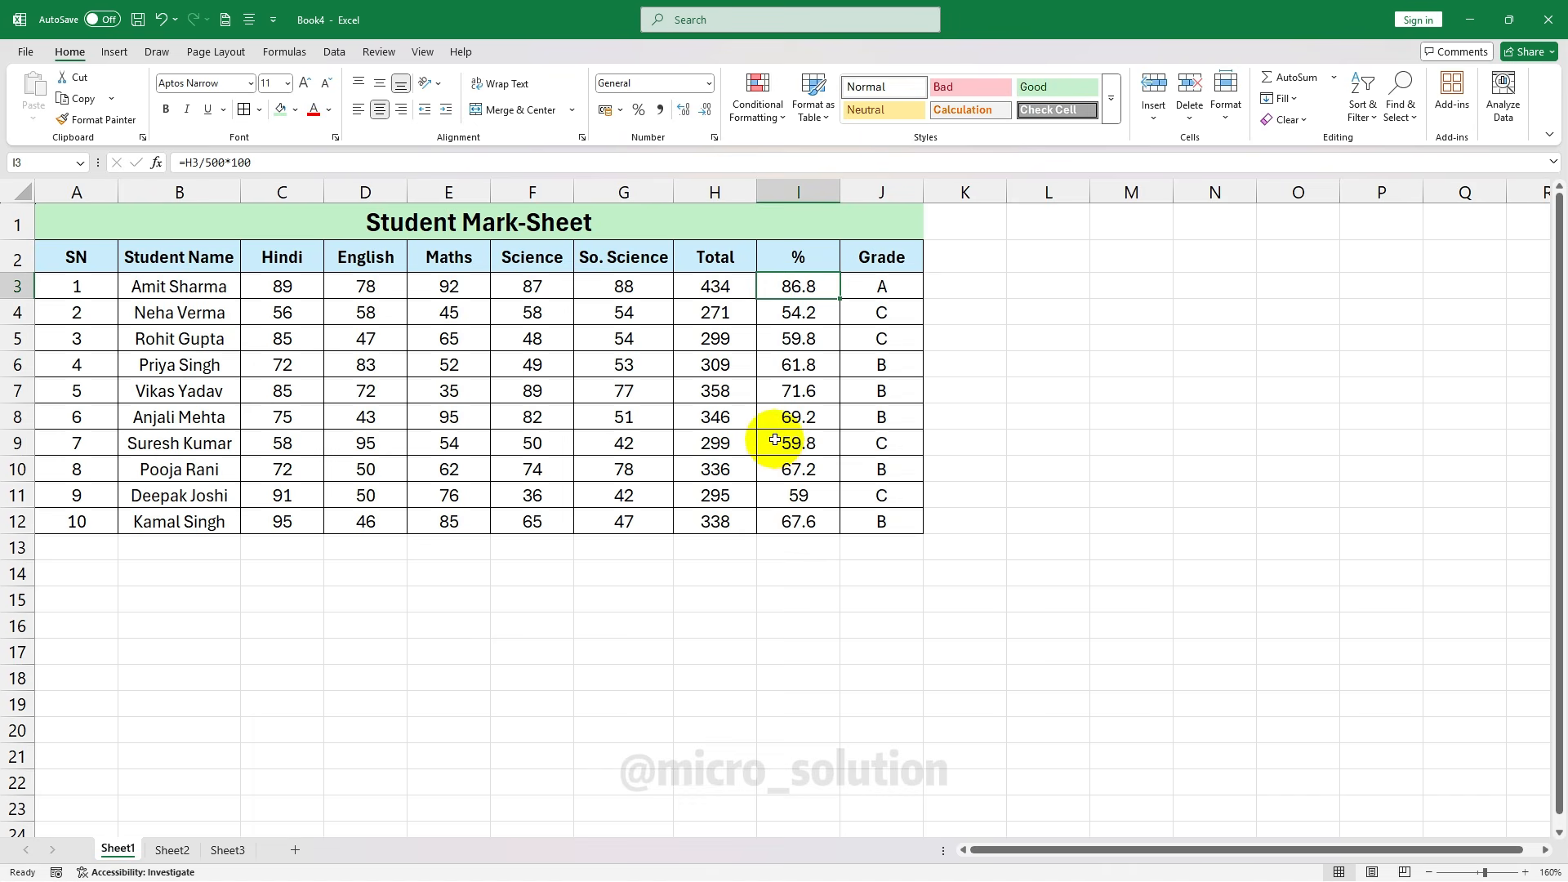
{"action": "left_click", "coordinate": [877, 288]}
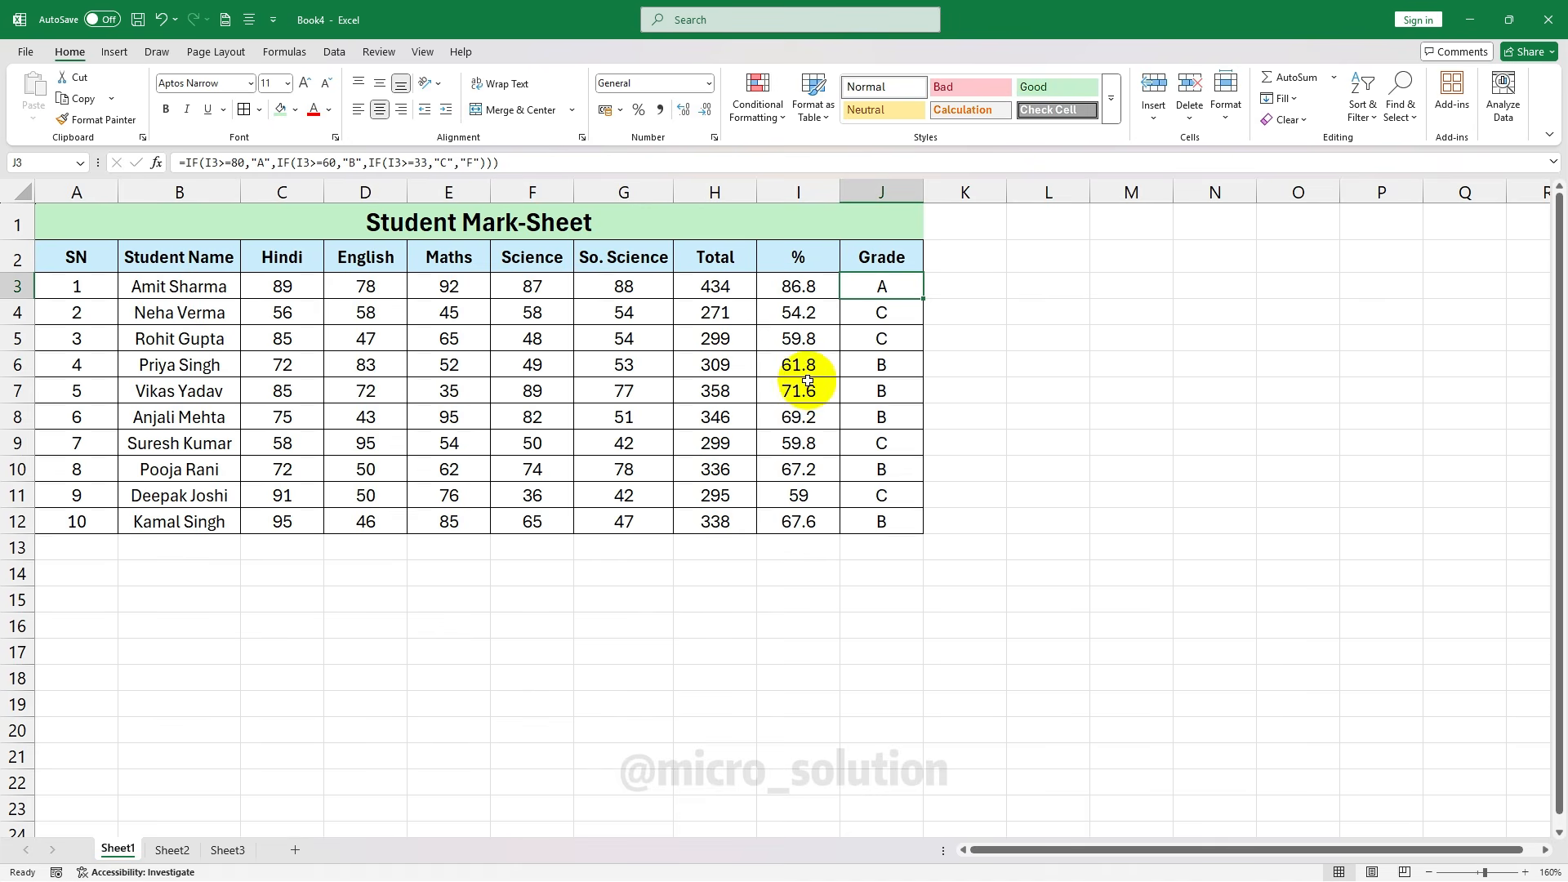
Enter =IF(I3>=33,"Pass","Fail") in K3 for the first student's result
{"action": "left_click", "coordinate": [968, 363]}
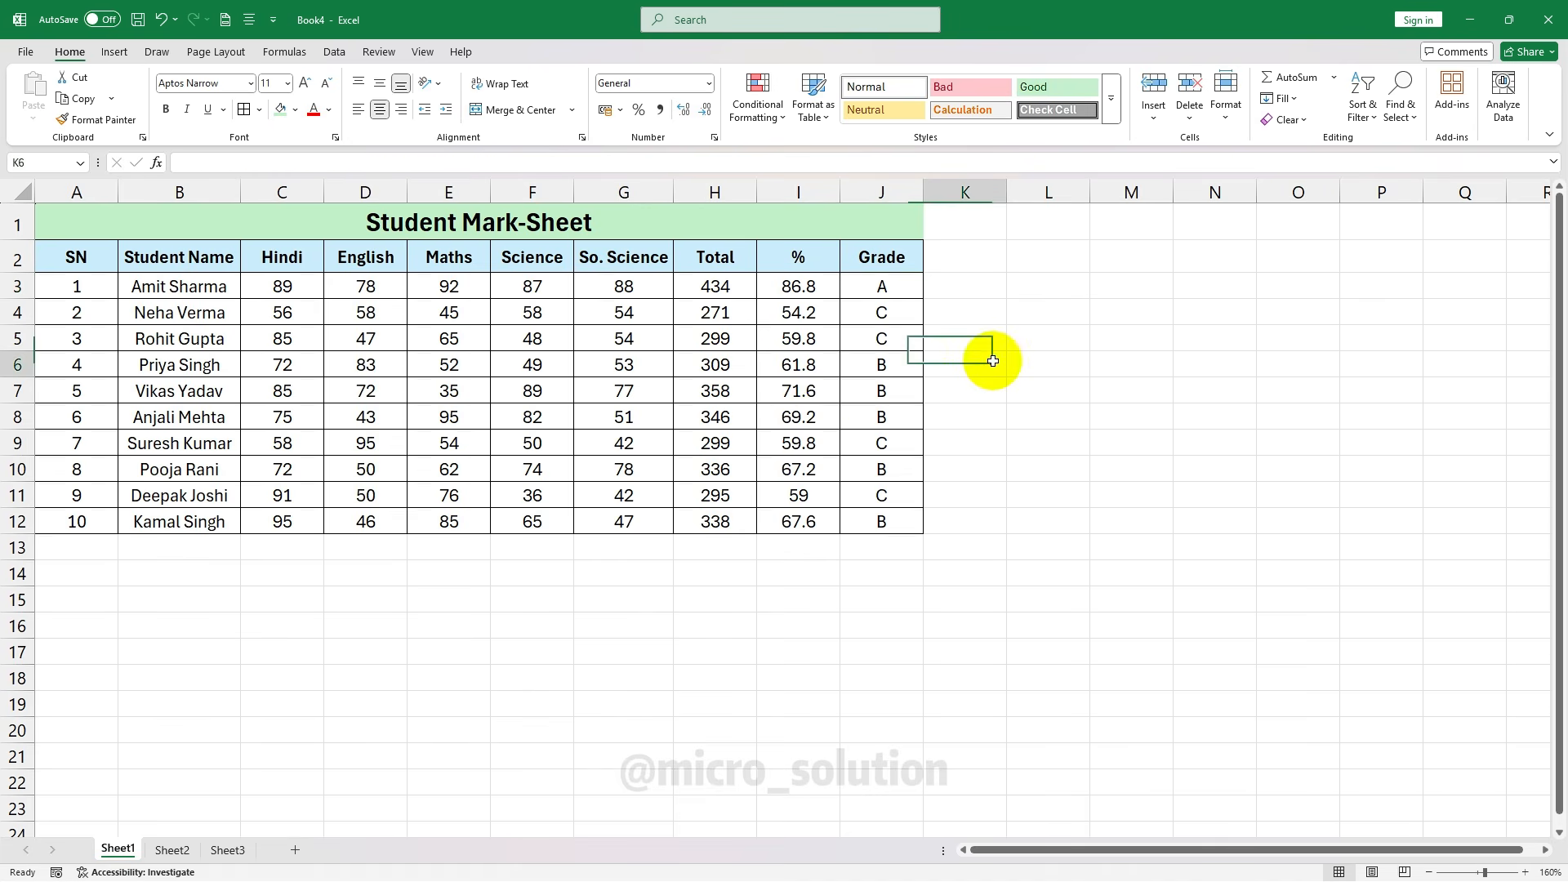
{"action": "left_click", "coordinate": [973, 256]}
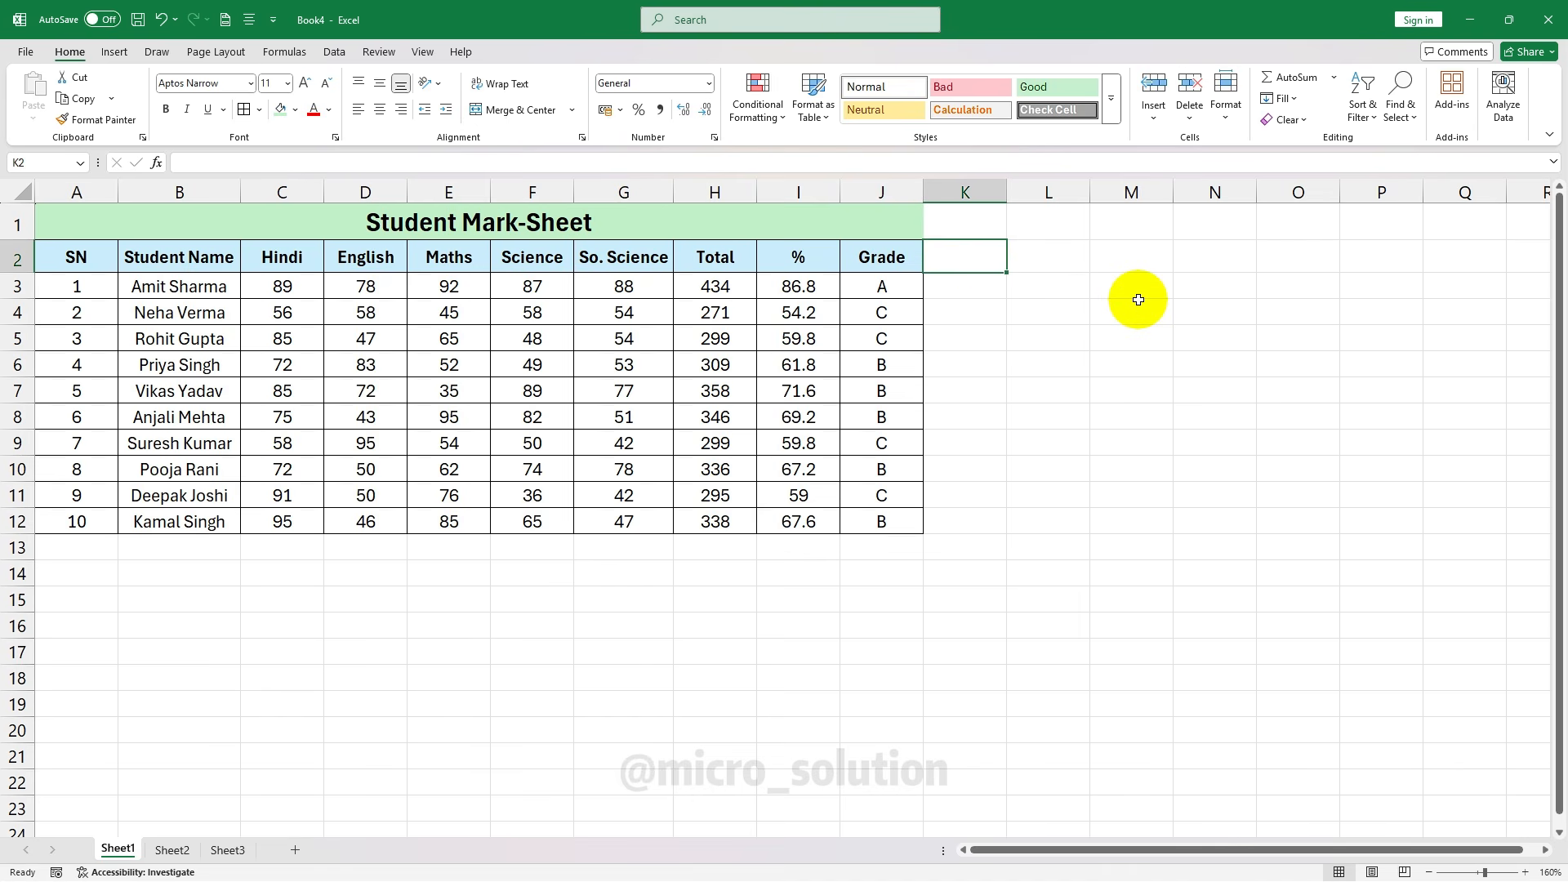
{"action": "key", "text": "Down"}
{"action": "key", "text": "Up"}
{"action": "key", "text": "Down"}
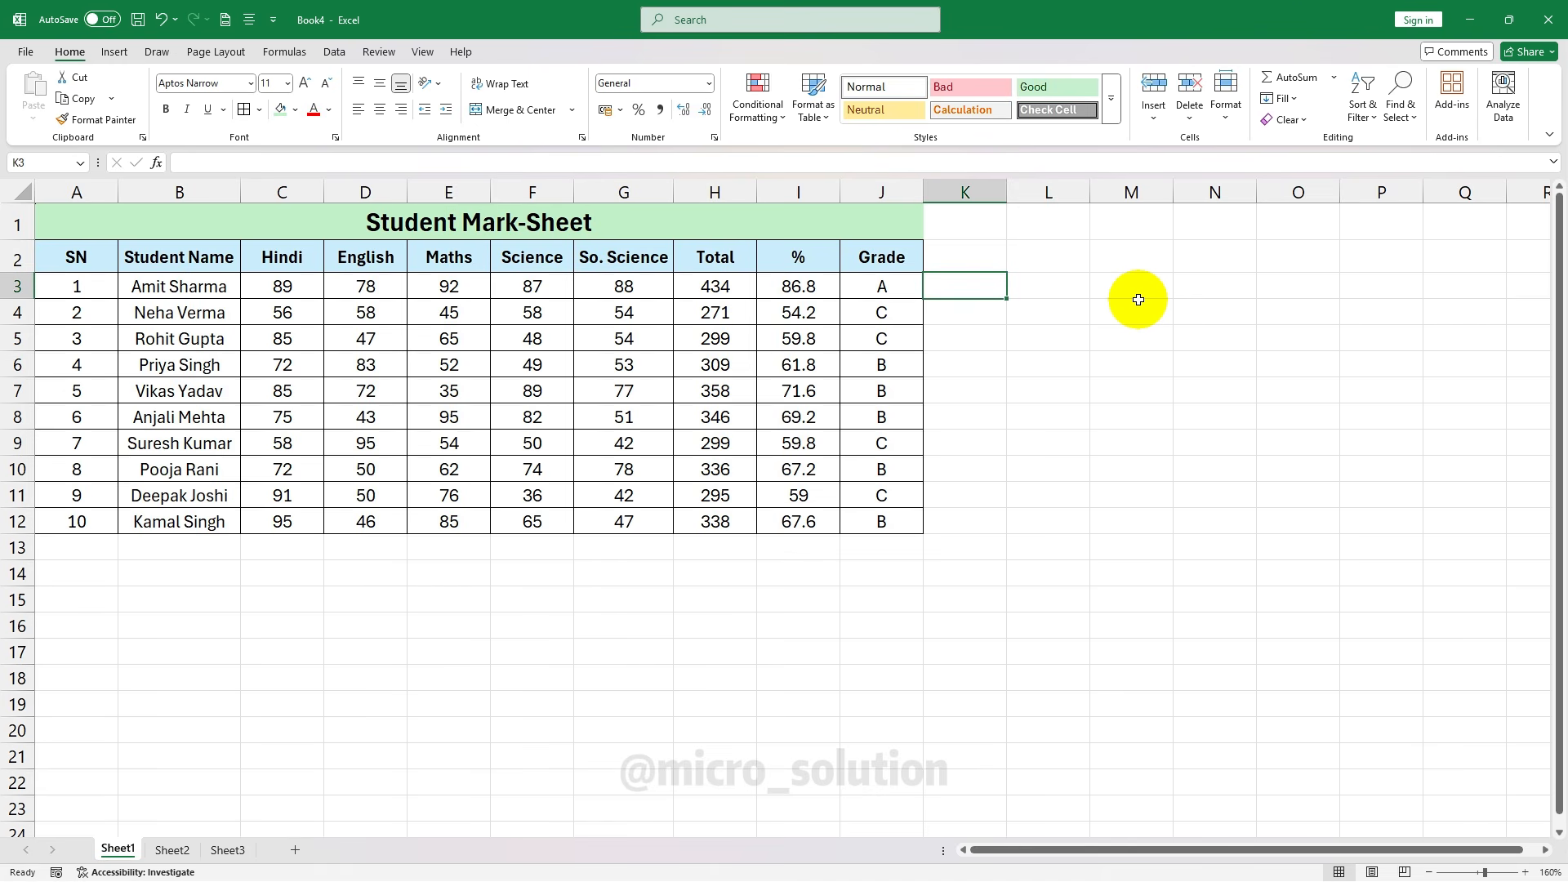
{"action": "type", "text": "="}
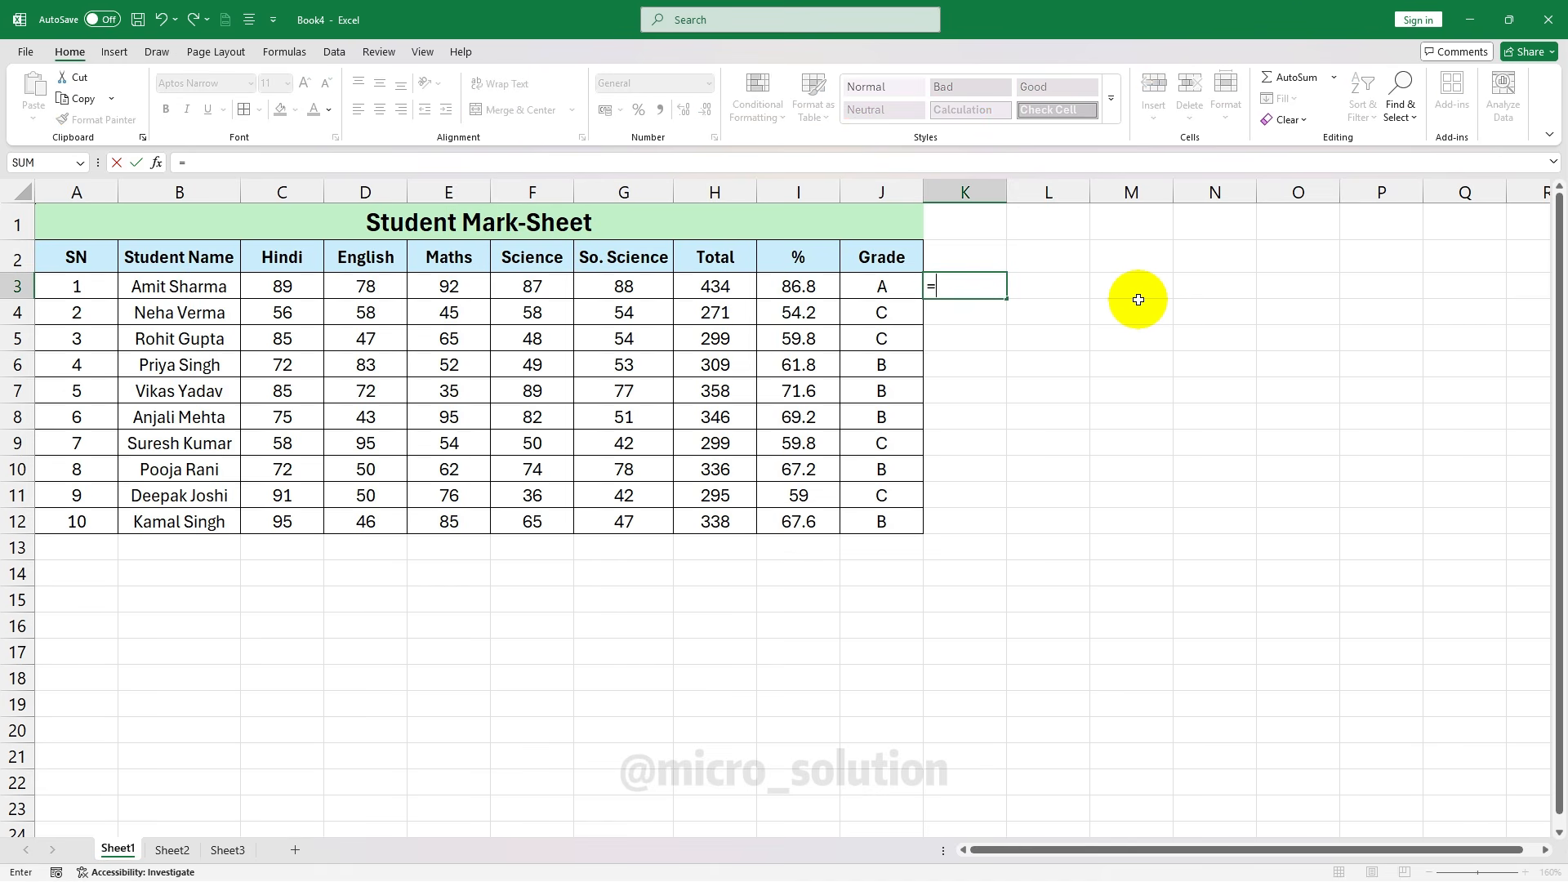
{"action": "type", "text": "if"}
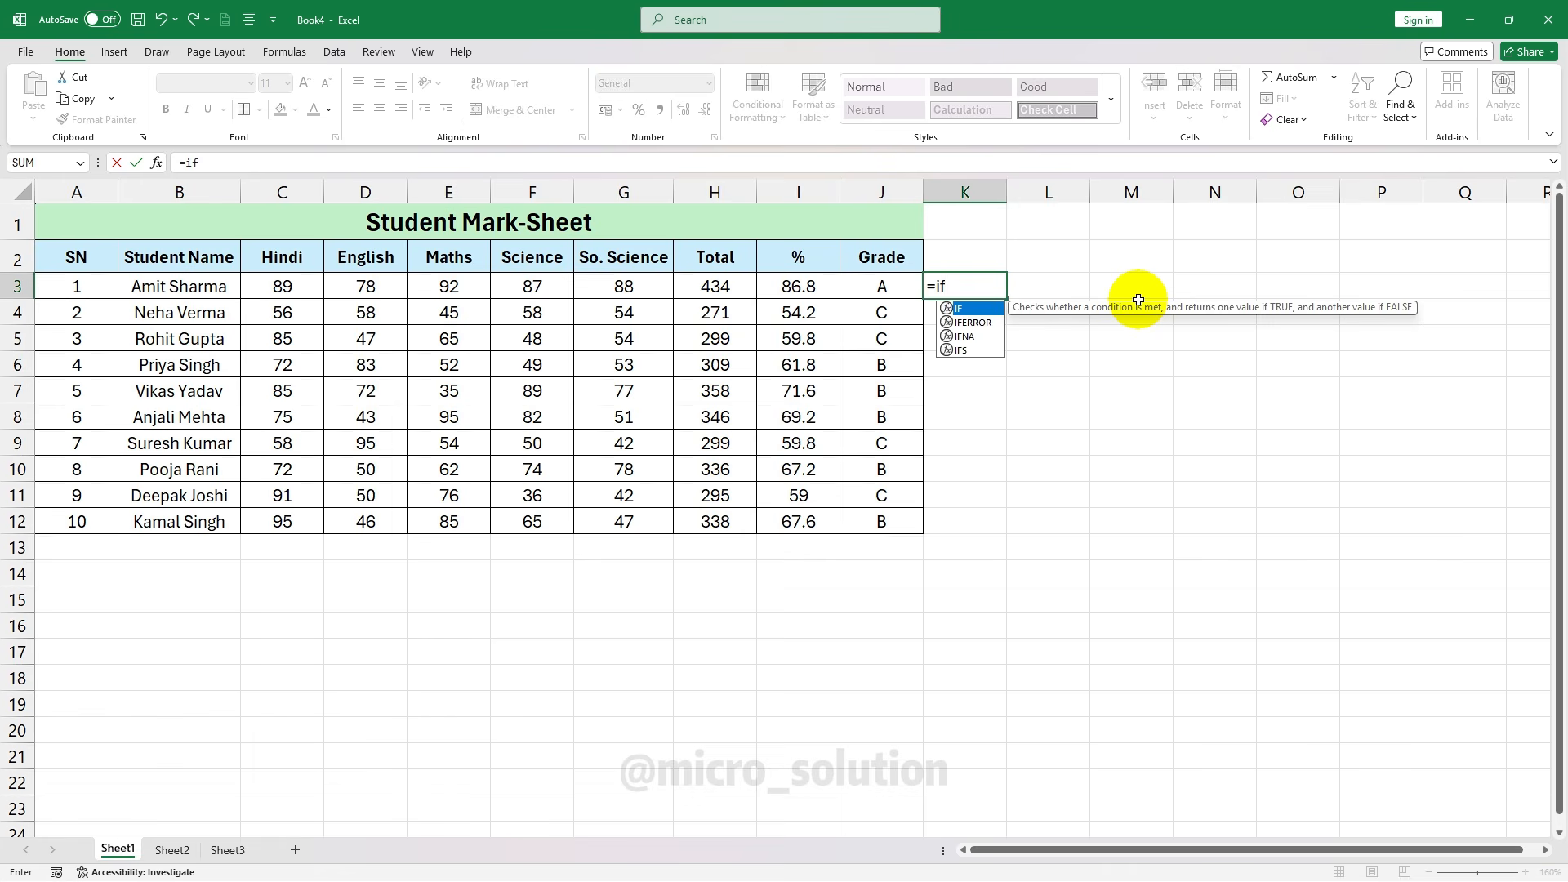
{"action": "key", "text": "Tab"}
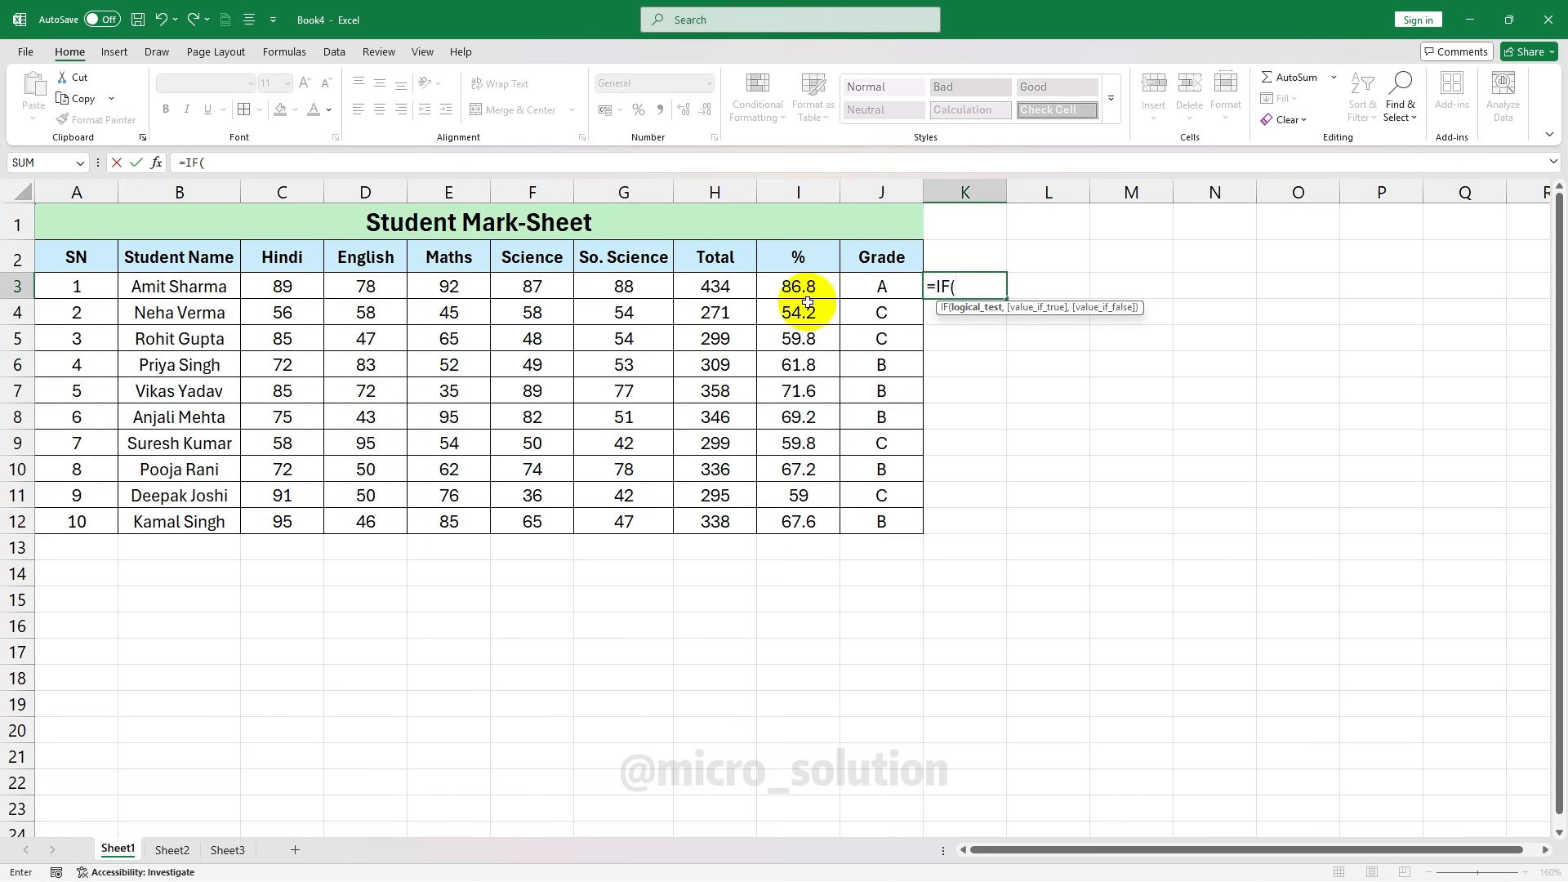
{"action": "left_click", "coordinate": [798, 285]}
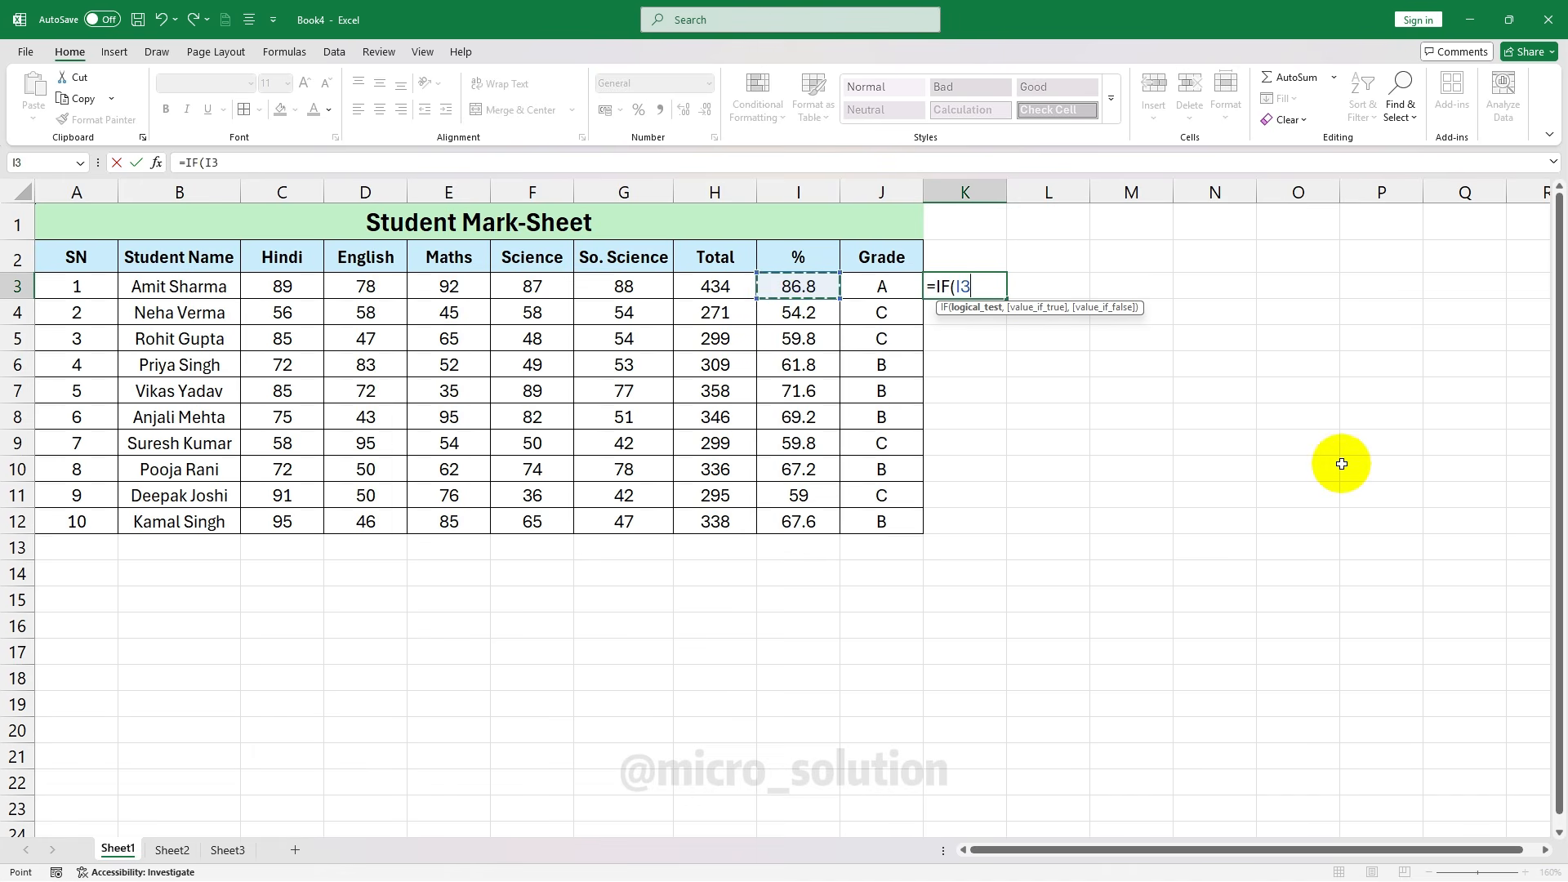
{"action": "type", "text": ">"}
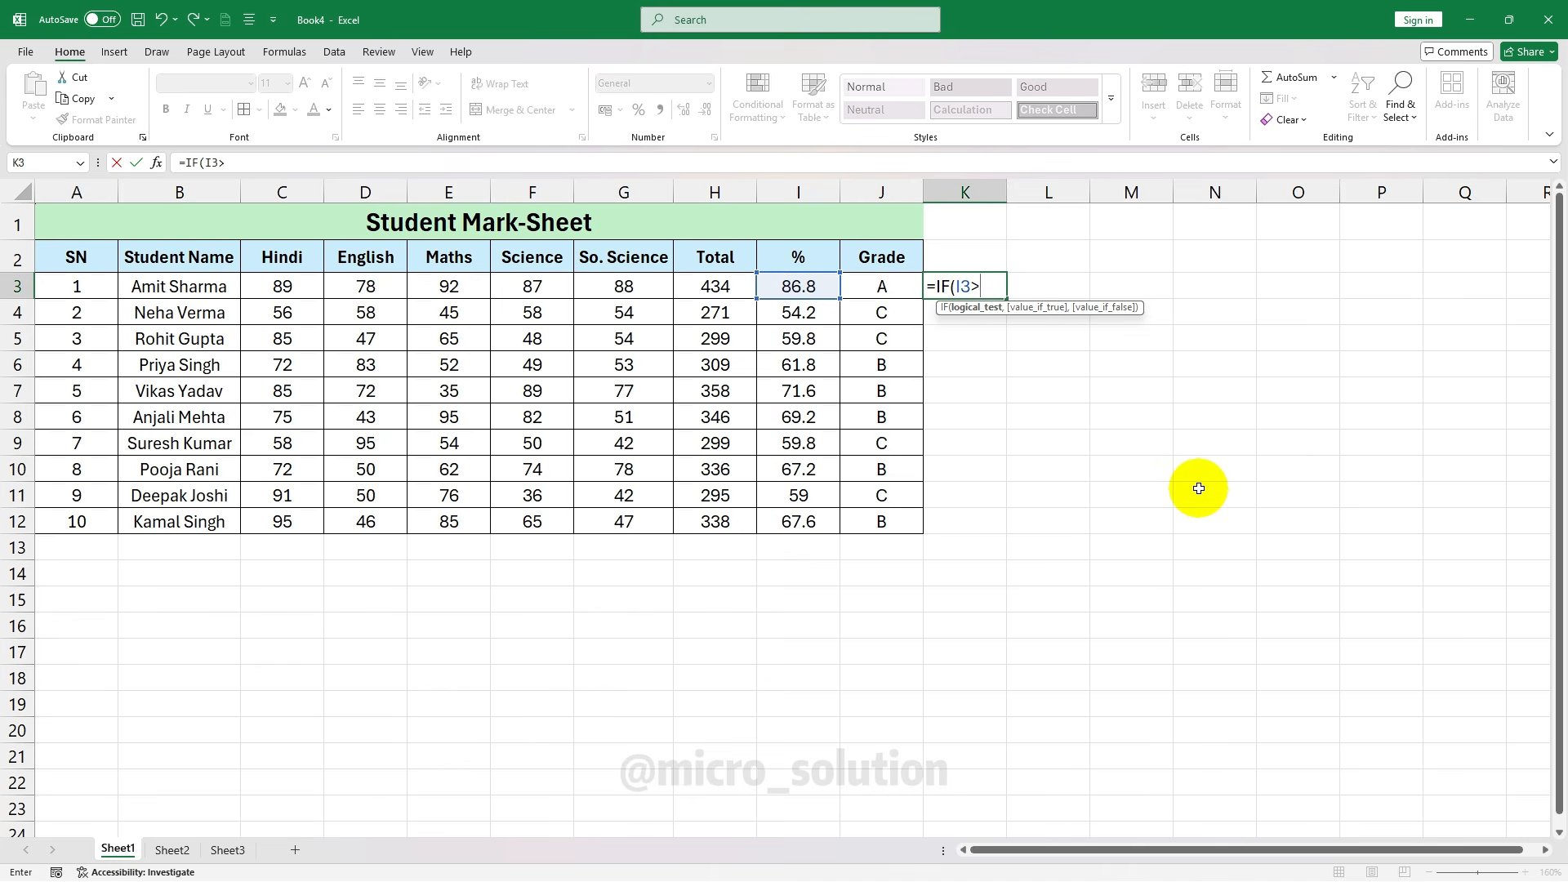
{"action": "type", "text": "=33,"}
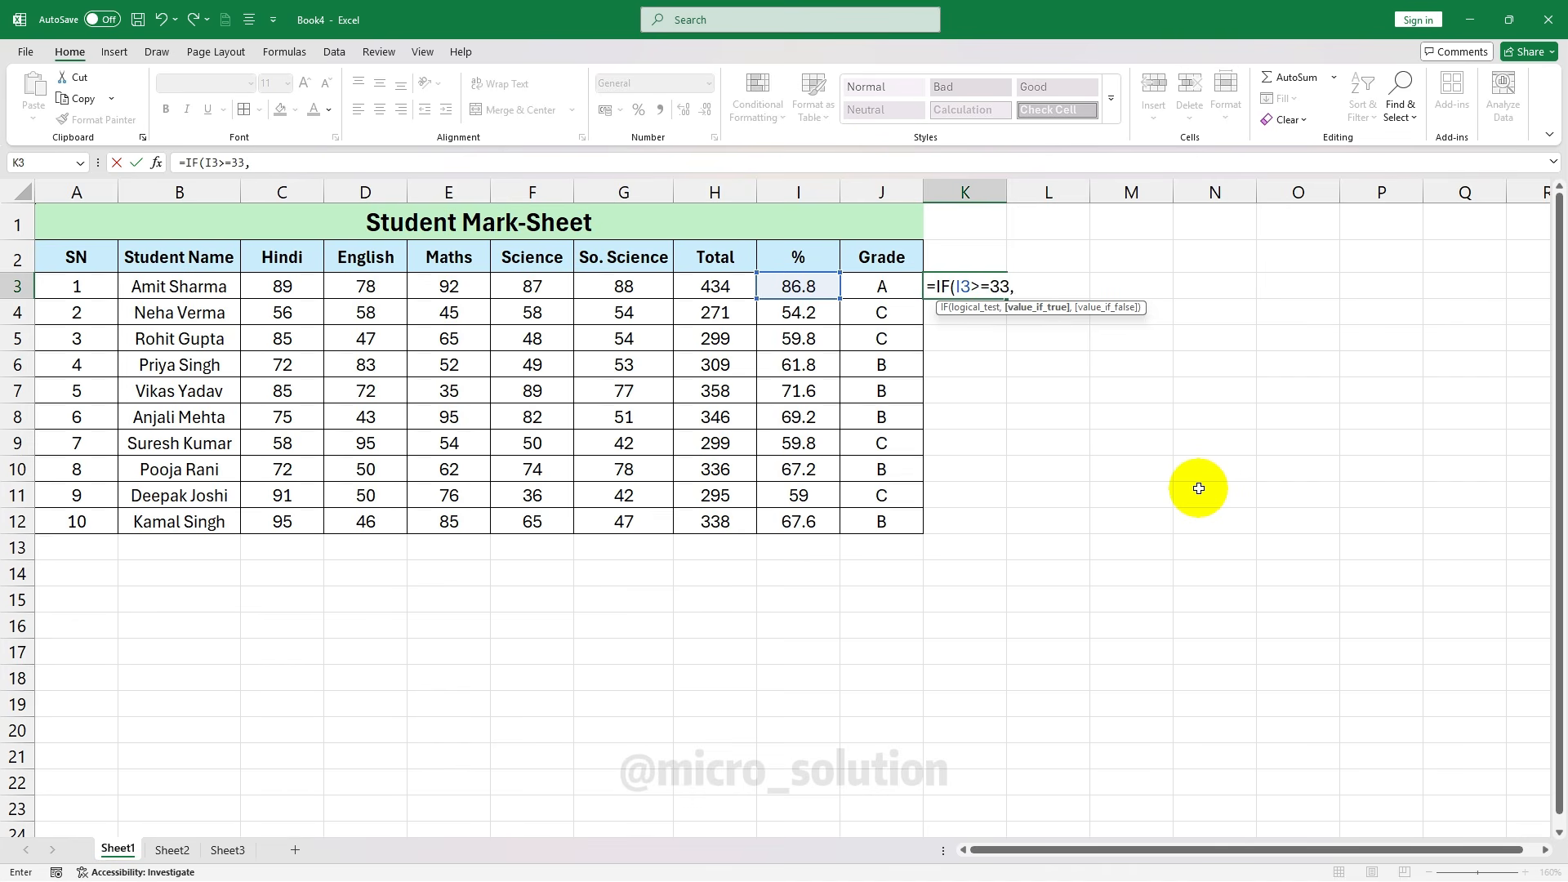
{"action": "type", "text": "\"Pass\","}
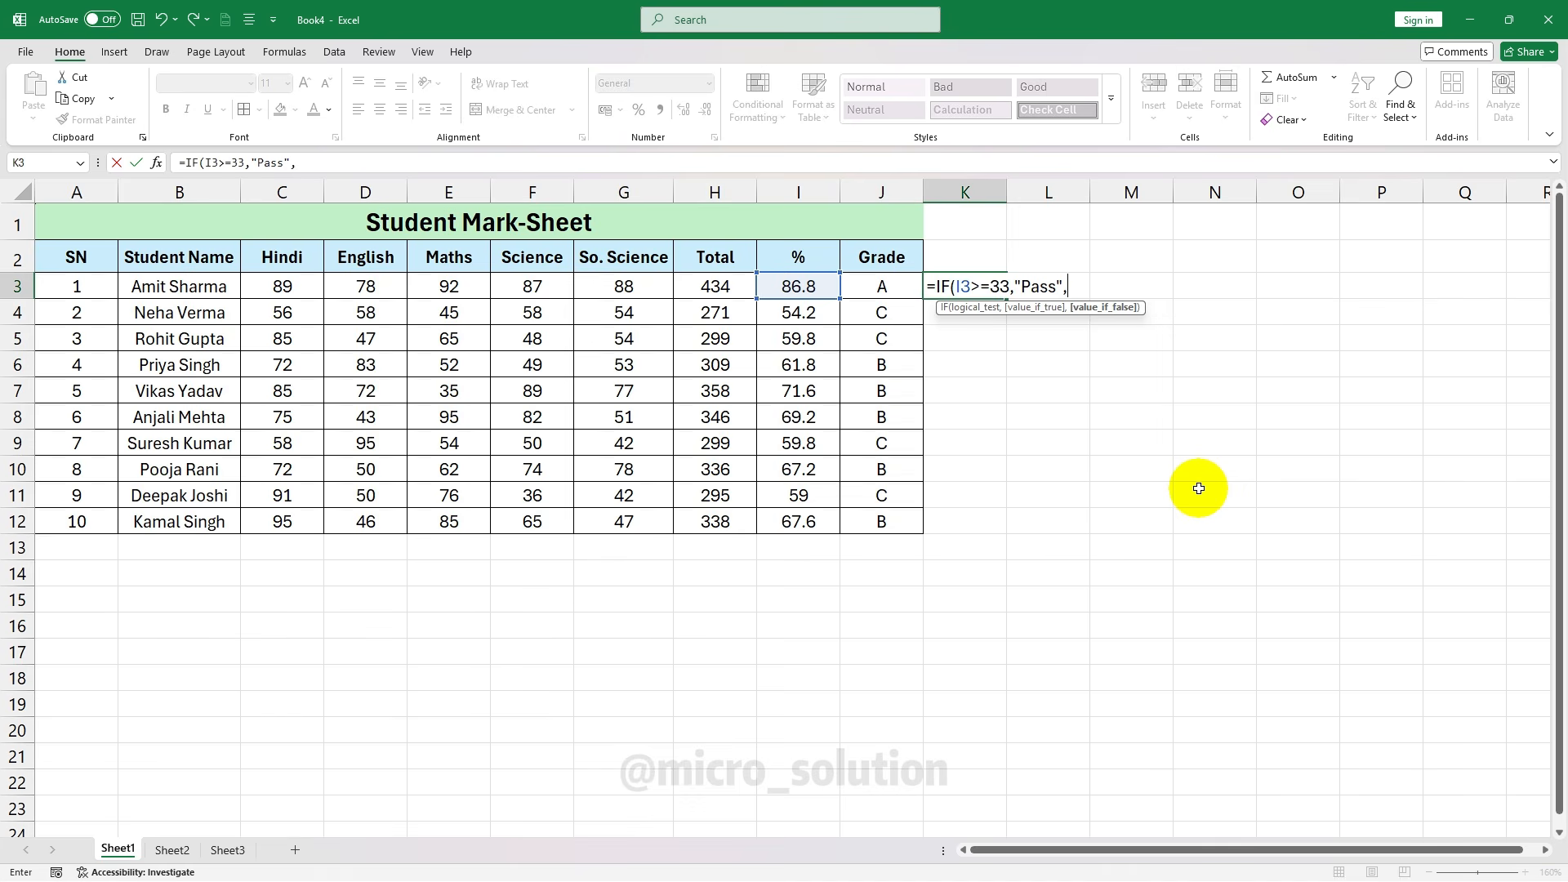
{"action": "type", "text": "\"Fail\")"}
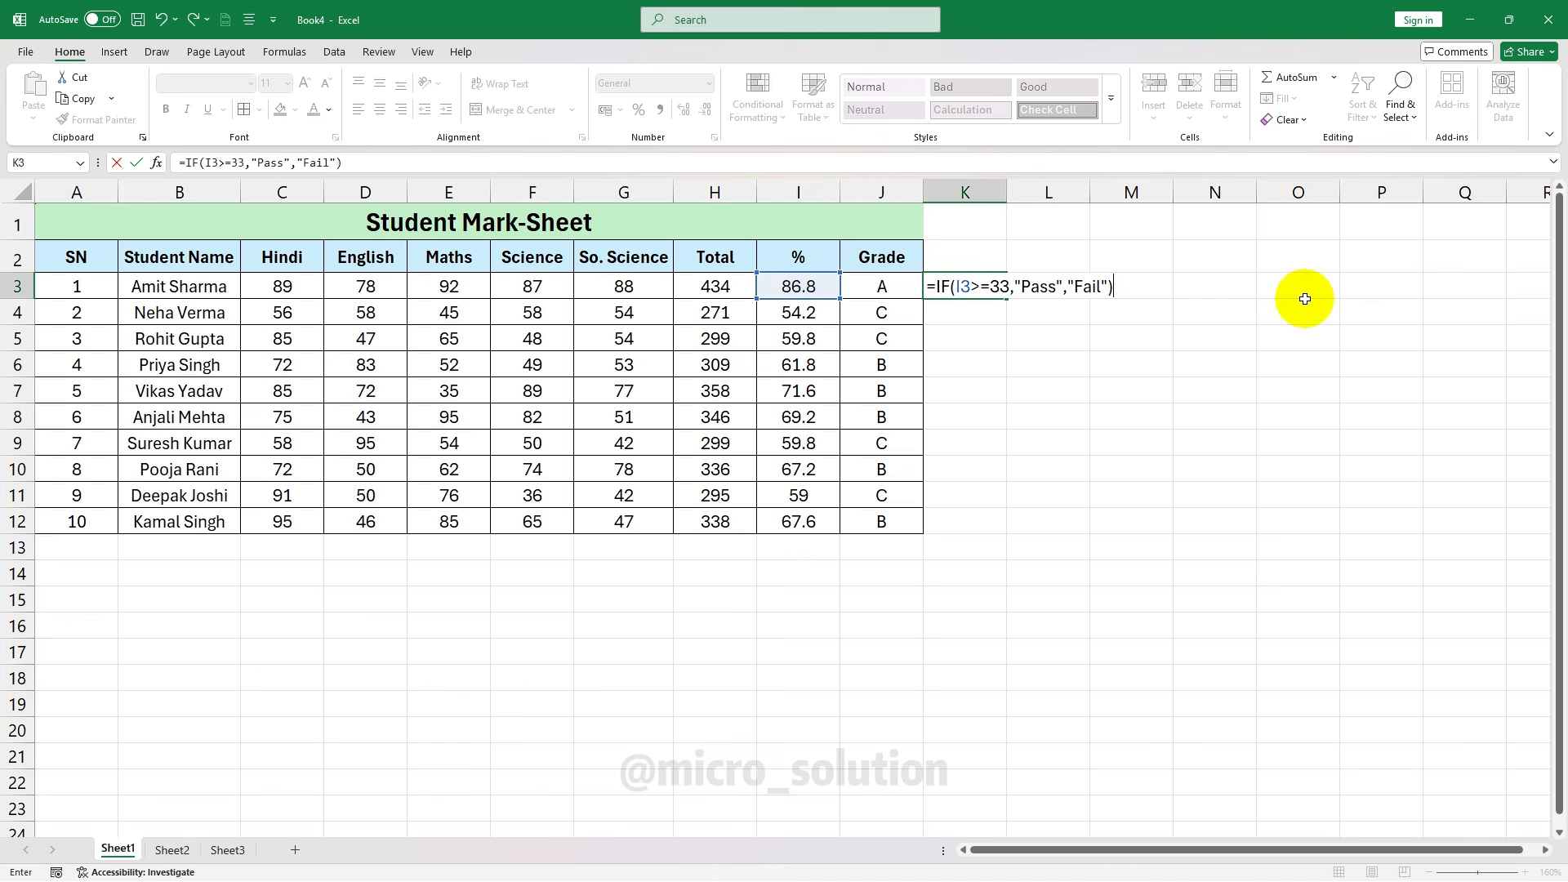
{"action": "key", "text": "Return"}
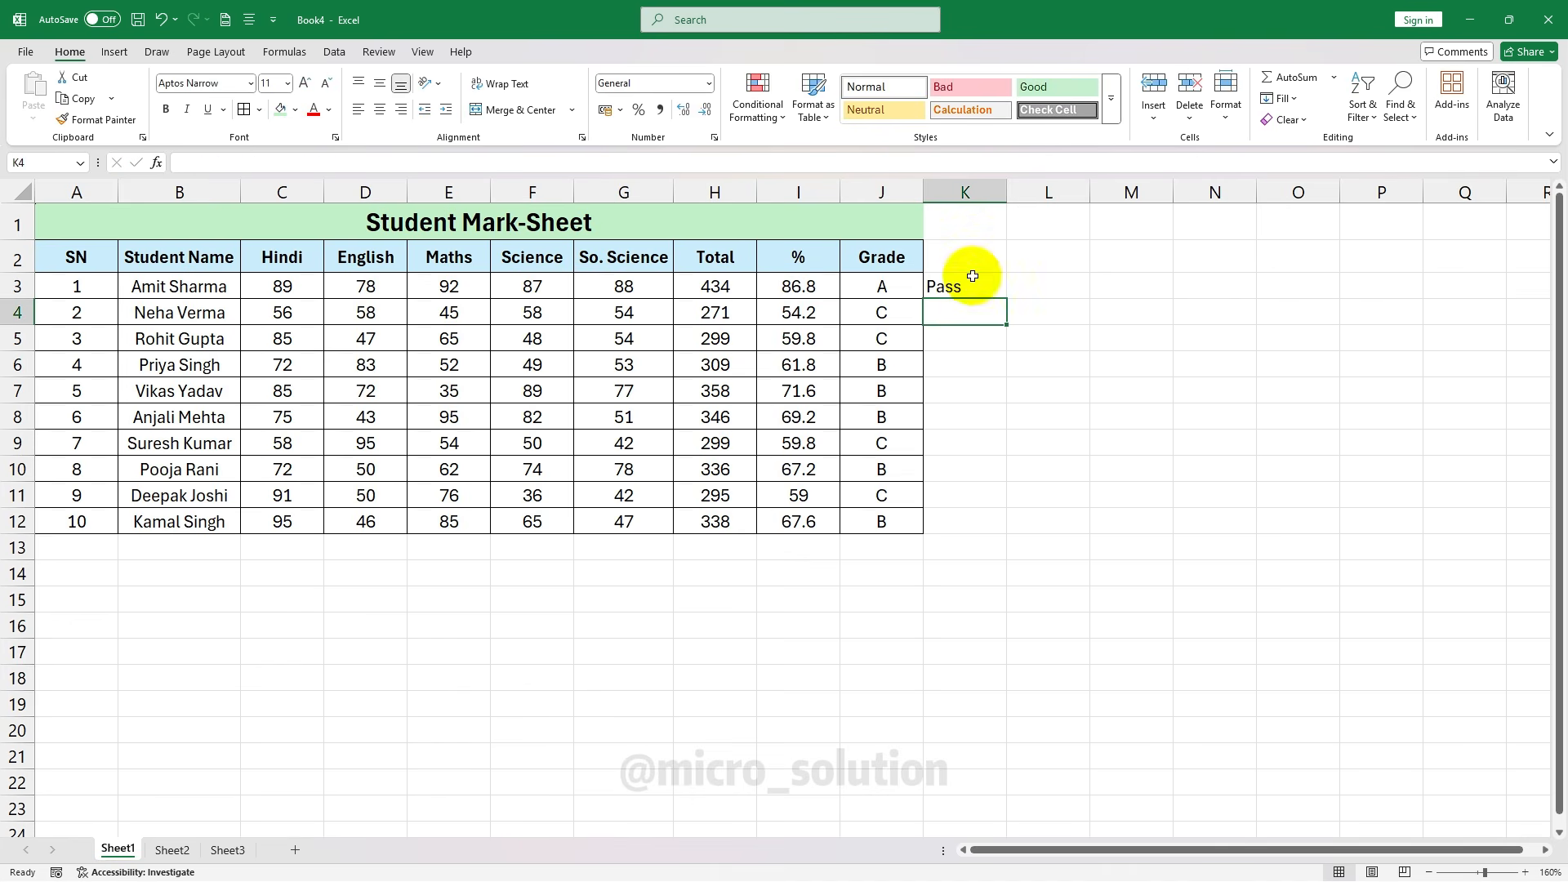
{"action": "left_click", "coordinate": [980, 285]}
Fill the Pass/Fail formula down to K12 and try Hindi marks 20 in C6 and 30 in C7
{"action": "double_click", "coordinate": [1007, 298]}
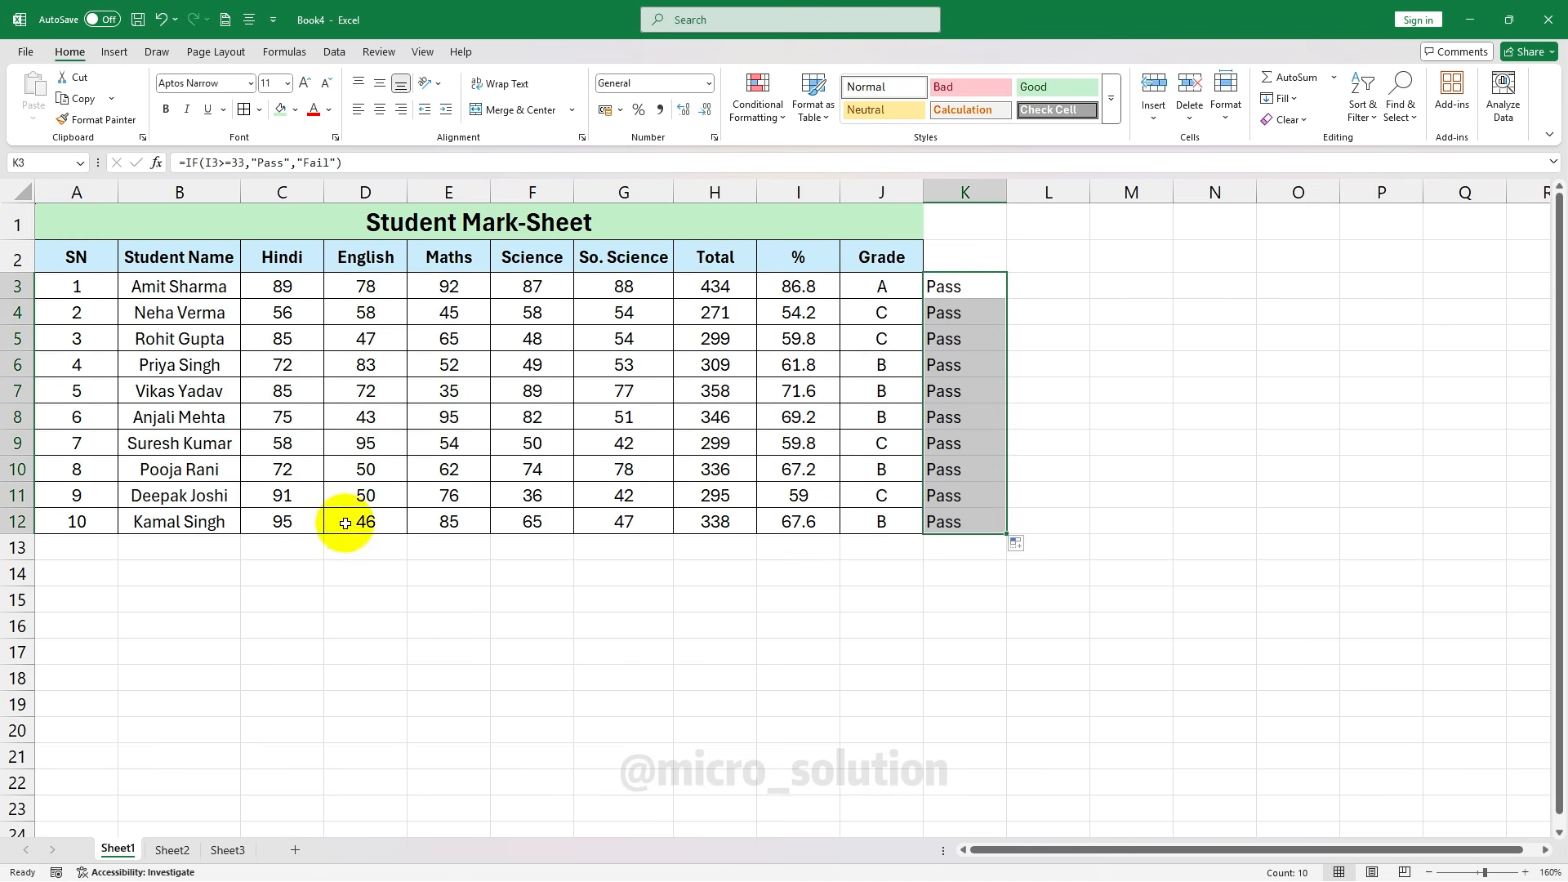
{"action": "left_click", "coordinate": [287, 359]}
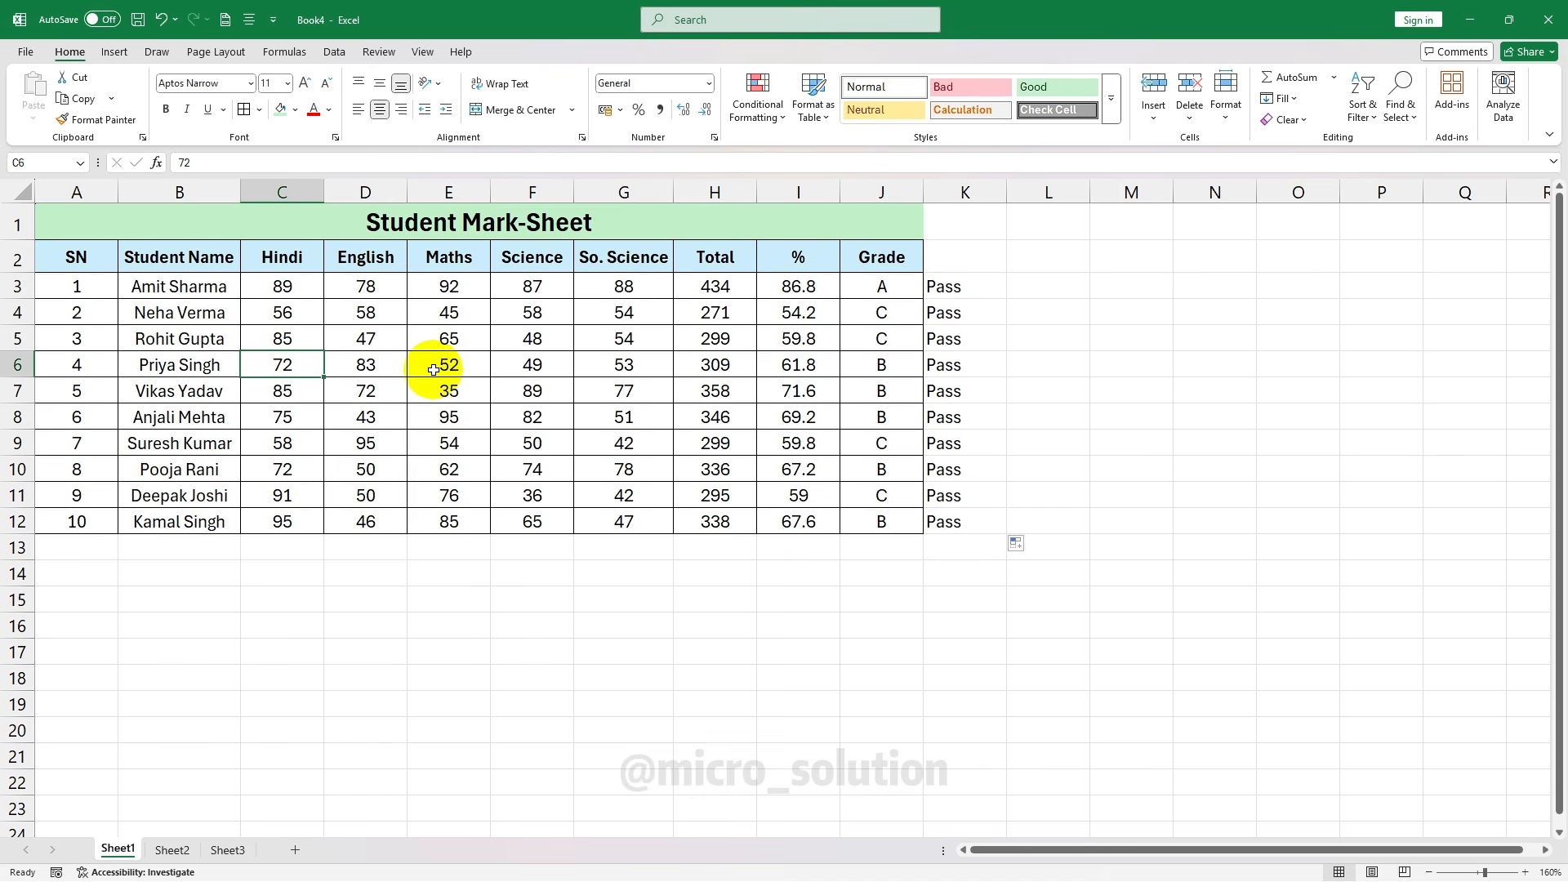
{"action": "type", "text": "20"}
{"action": "key", "text": "Return"}
{"action": "type", "text": "30"}
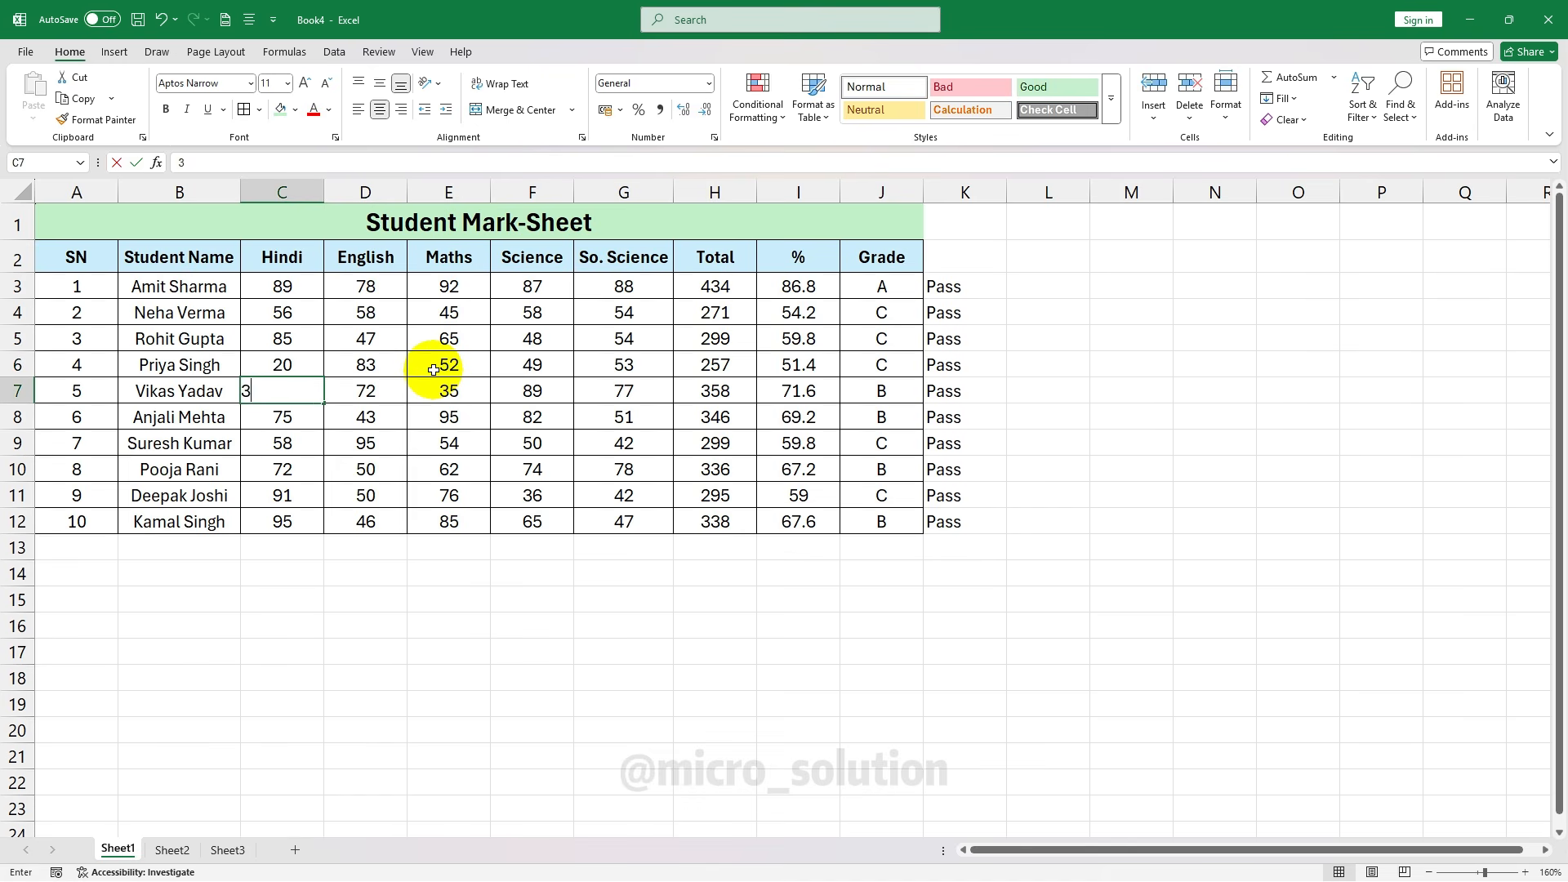
{"action": "key", "text": "Return"}
{"action": "type", "text": "2"}
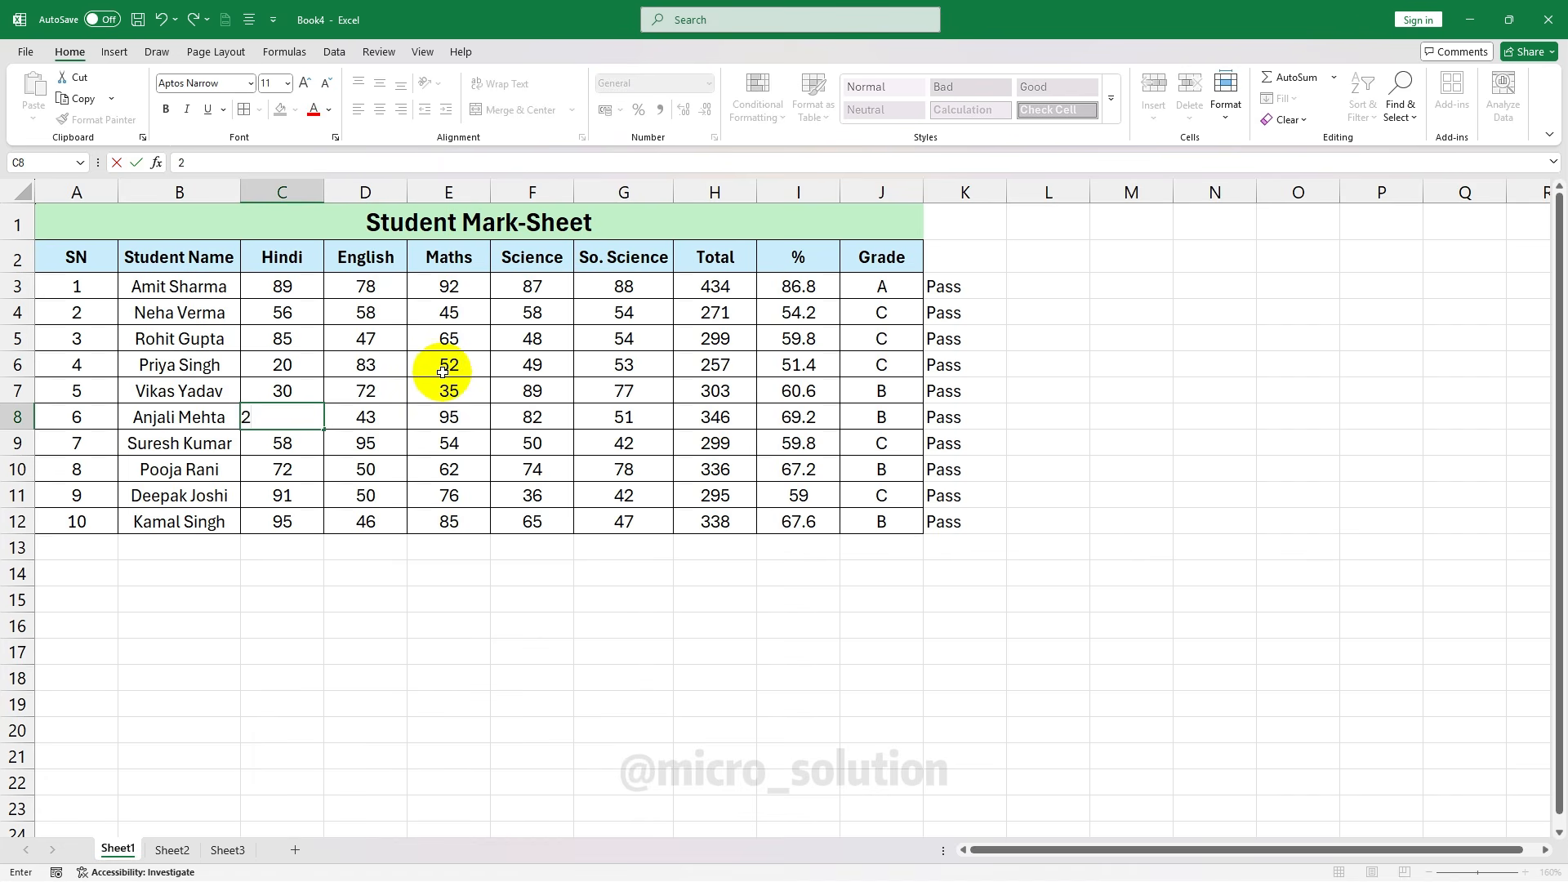
{"action": "key", "text": "Escape"}
Enter marks 10, 20, 10, 20, 10 in row 7, giving total 70, 14%, grade F and Fail
{"action": "left_click", "coordinate": [427, 448], "text": "ctrl"}
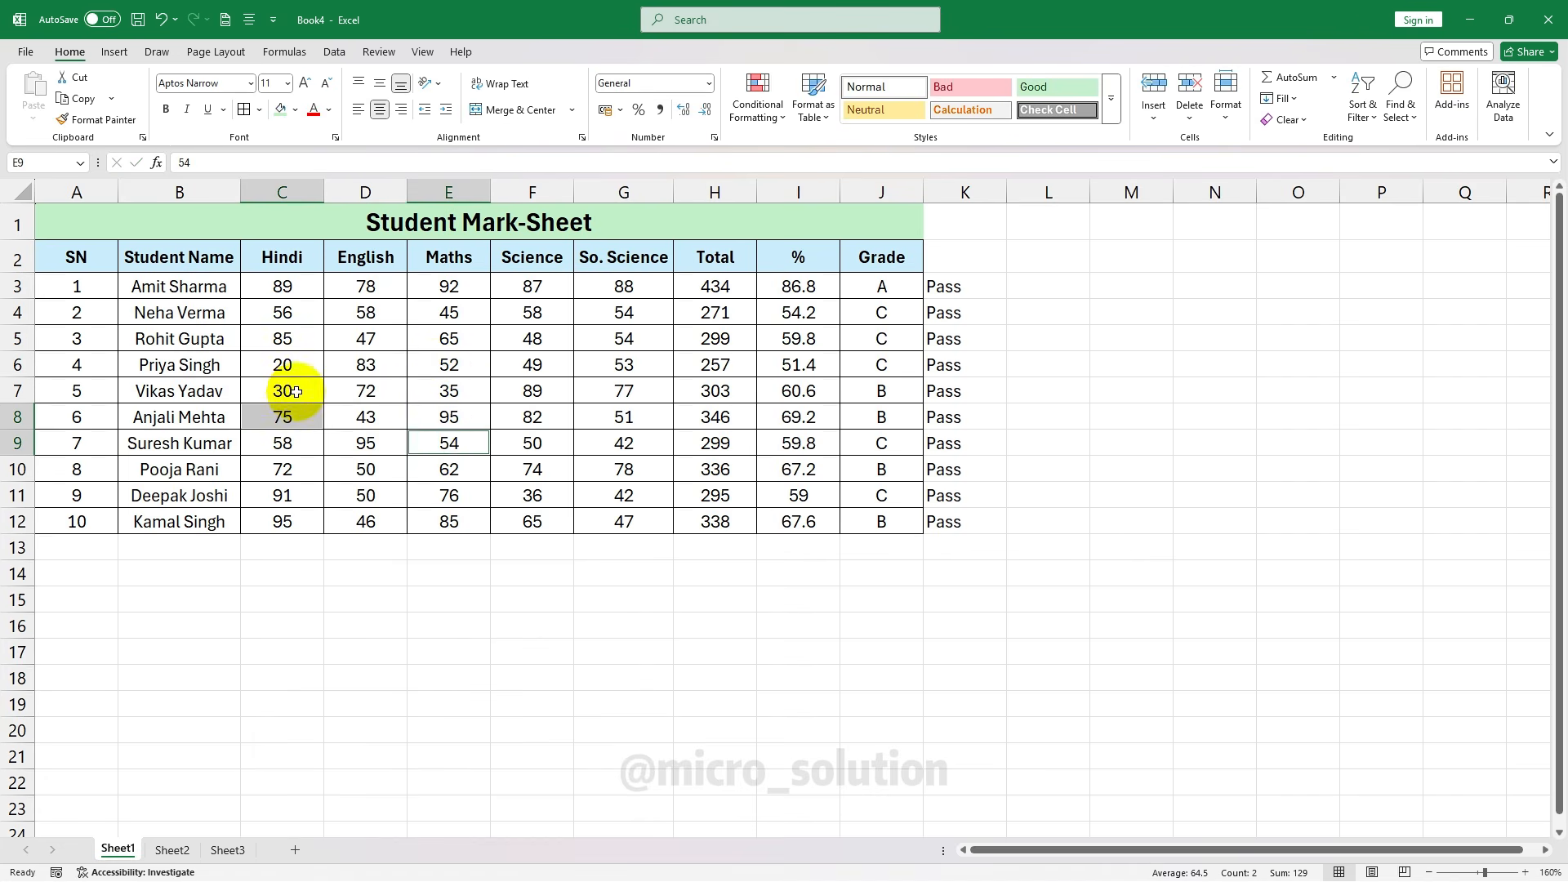
{"action": "left_click", "coordinate": [300, 392]}
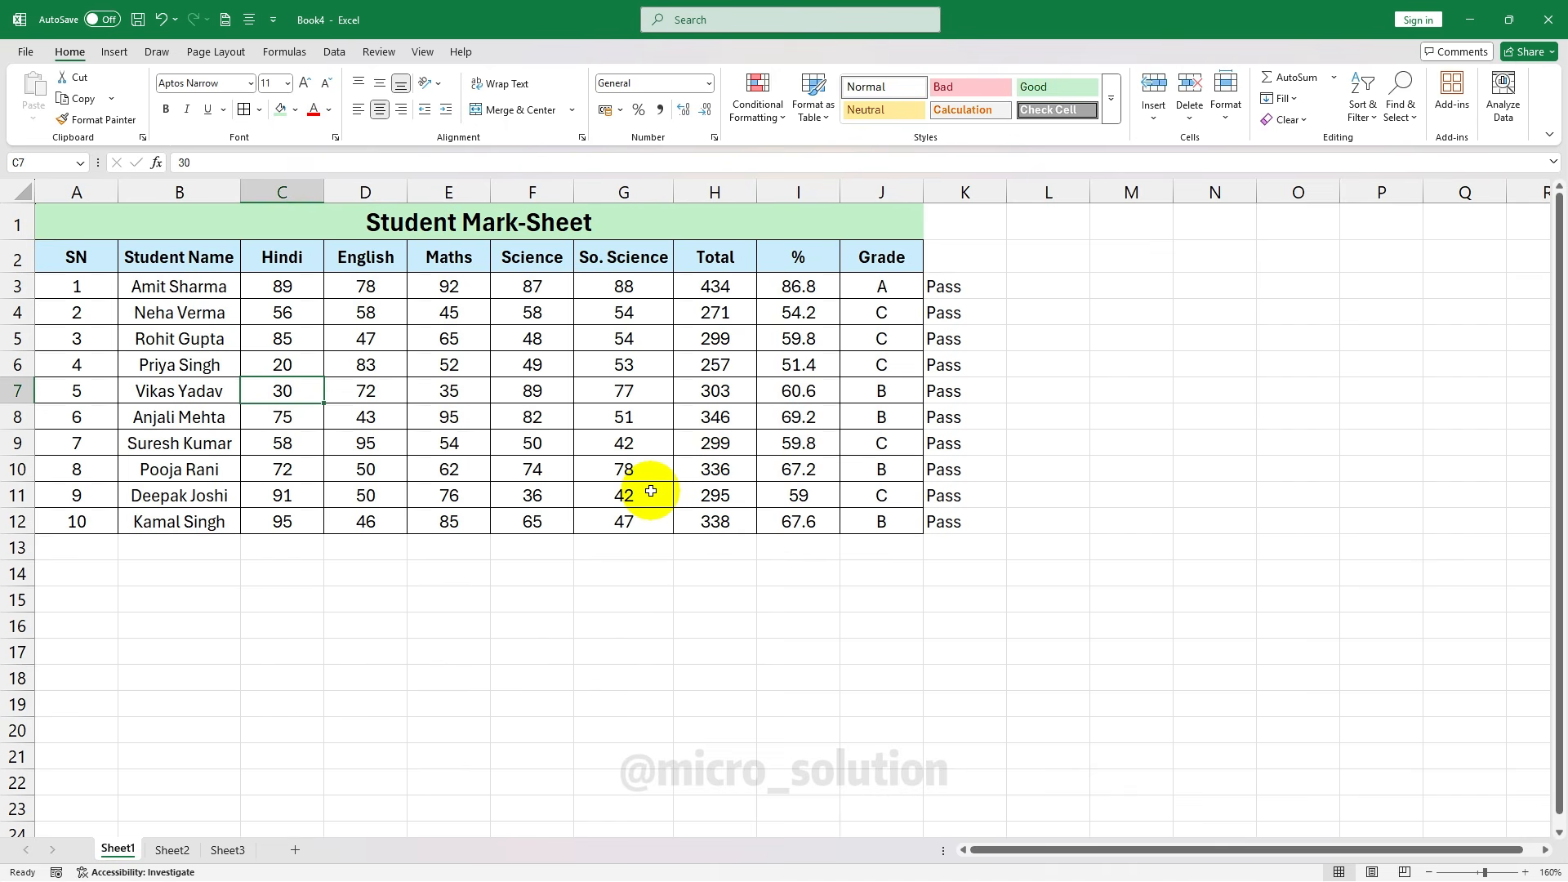
{"action": "type", "text": "10"}
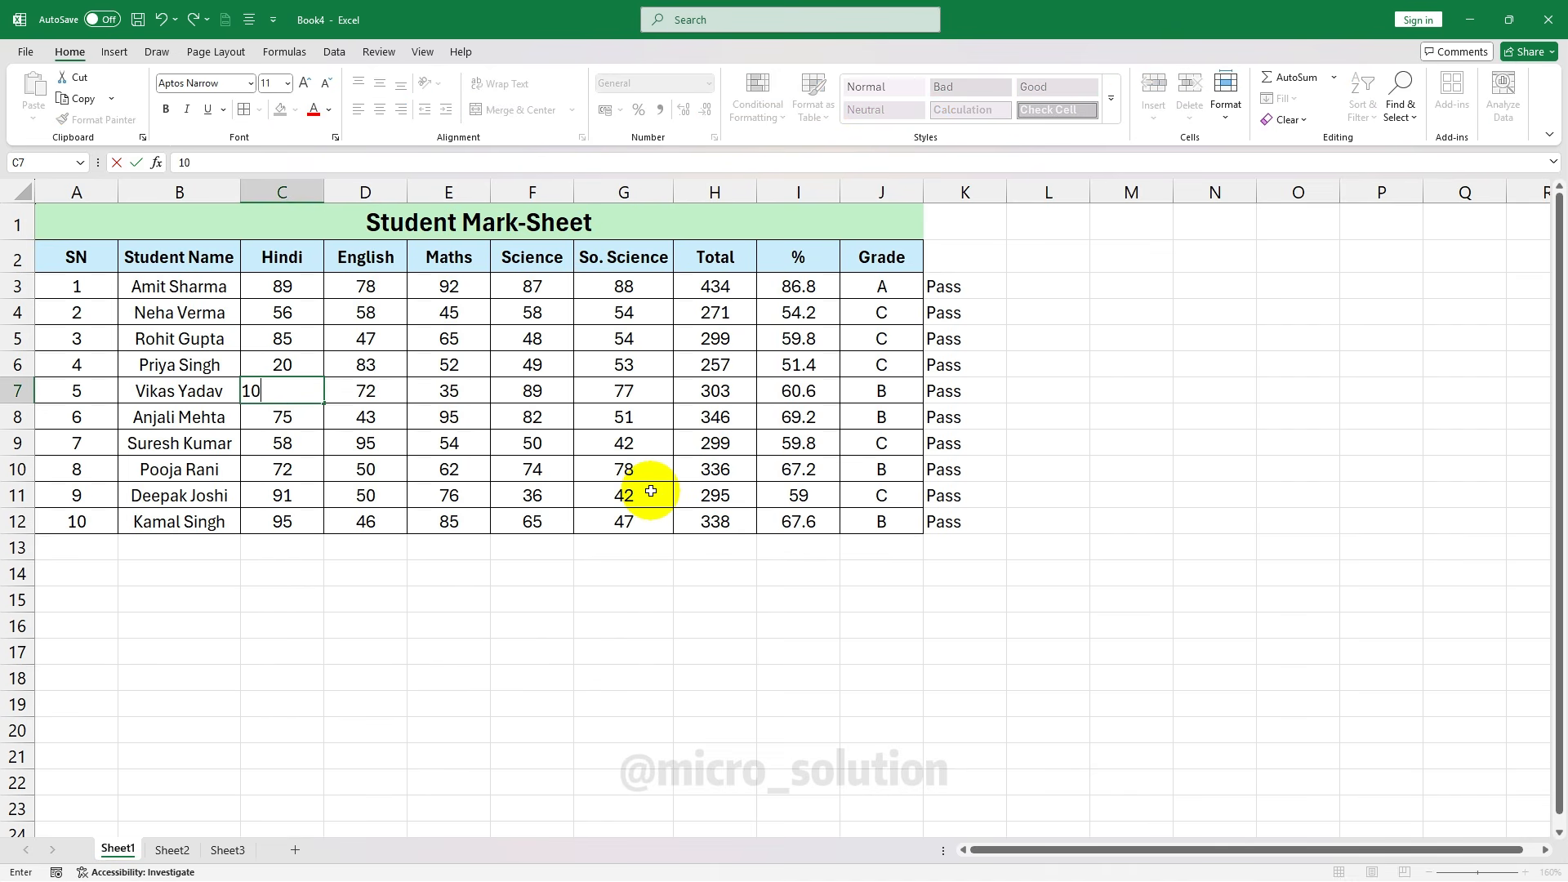
{"action": "key", "text": "Tab"}
{"action": "type", "text": "20"}
{"action": "key", "text": "Tab"}
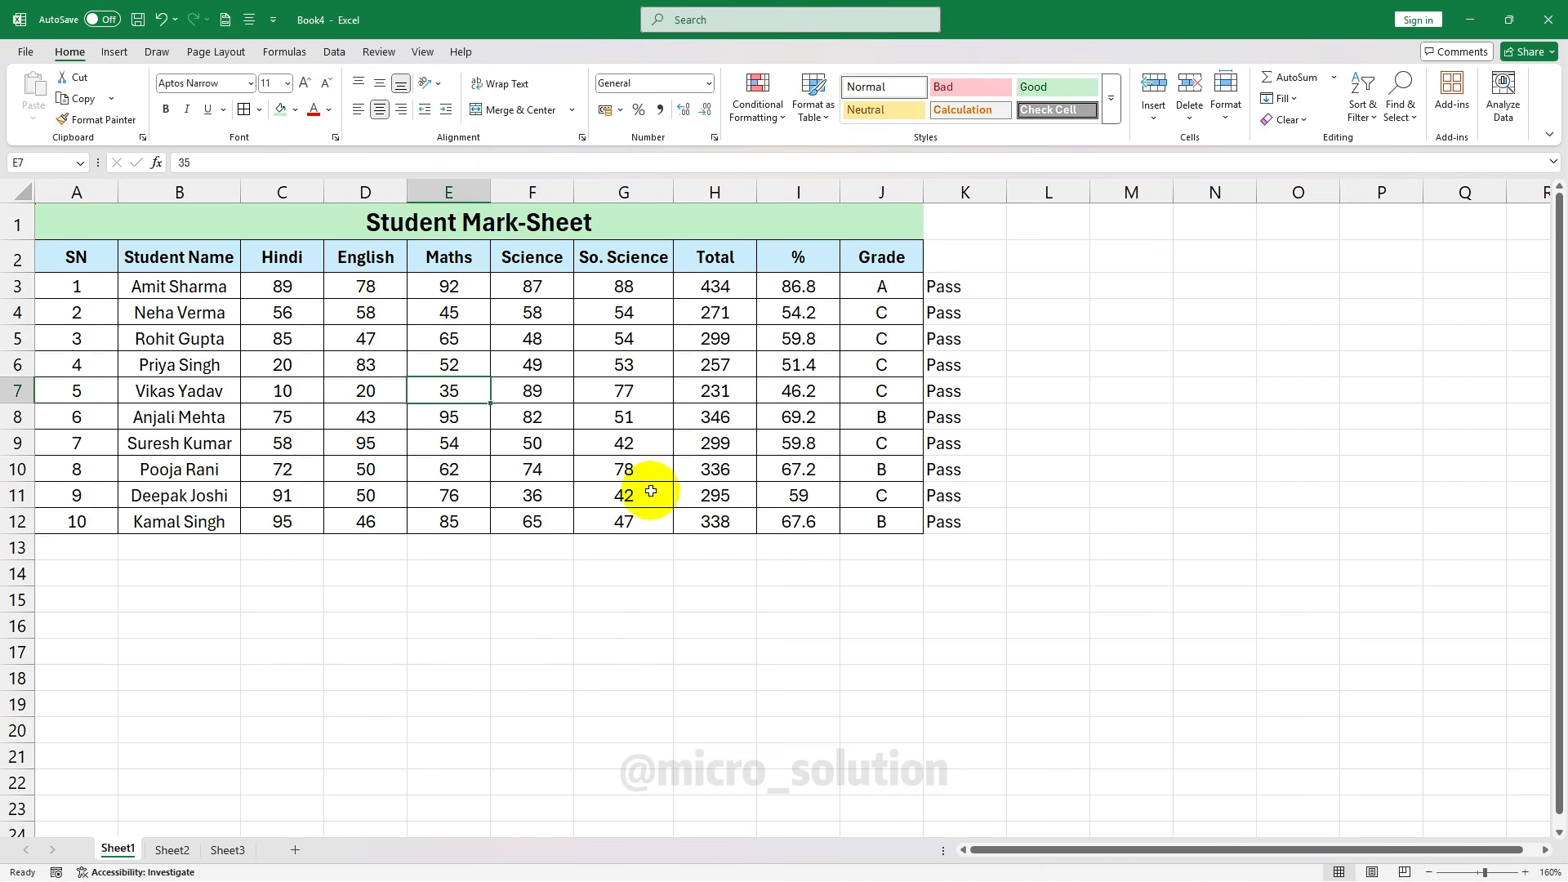
{"action": "type", "text": "10"}
{"action": "key", "text": "Tab"}
{"action": "type", "text": "20"}
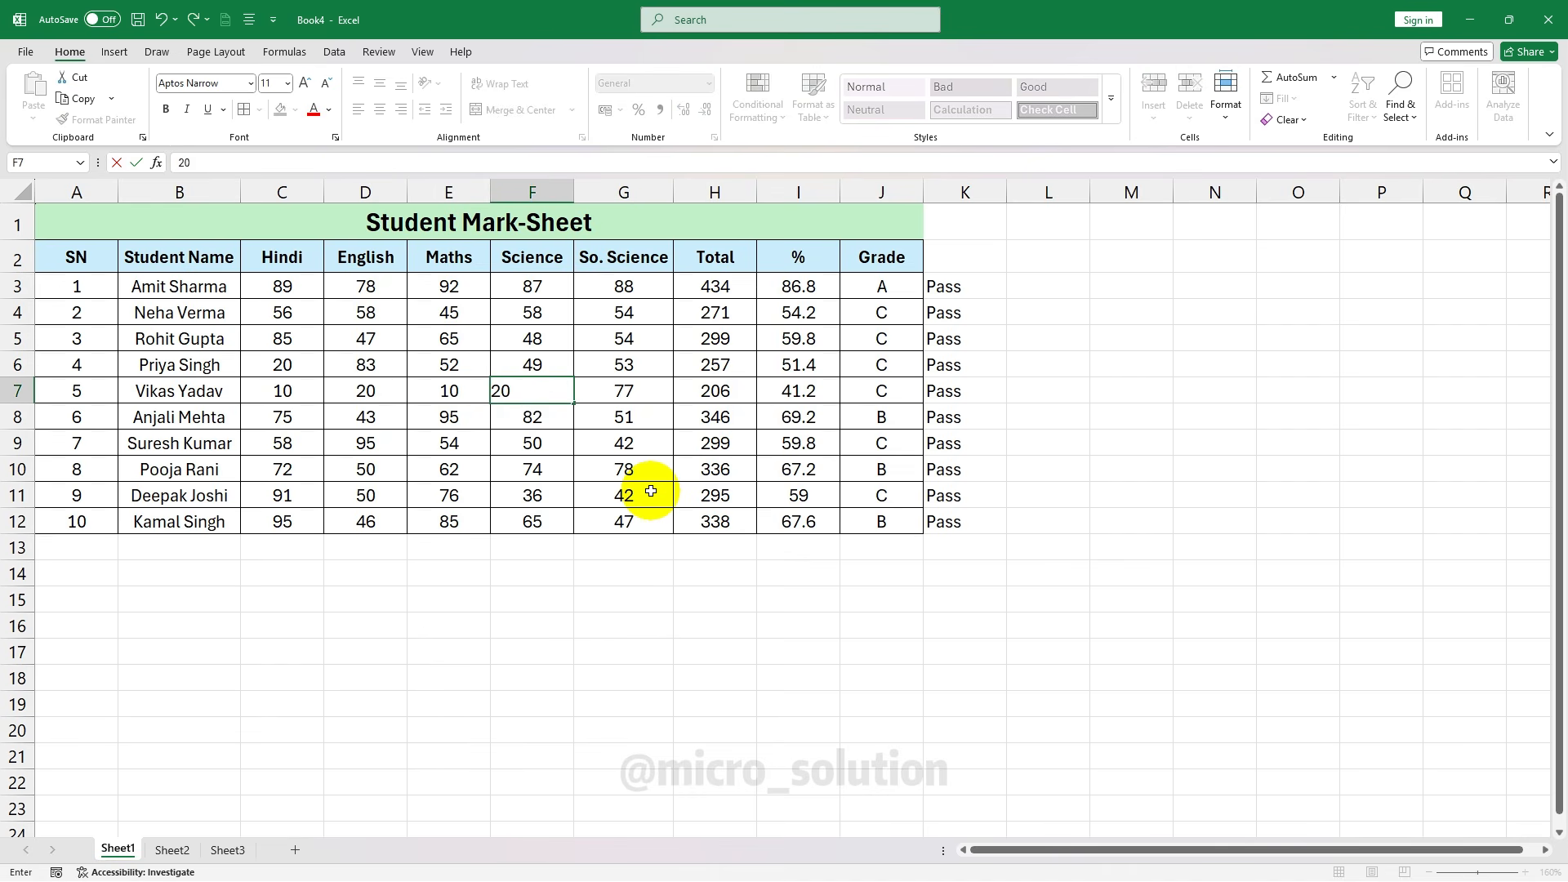
{"action": "key", "text": "Tab"}
{"action": "type", "text": "10"}
{"action": "key", "text": "Tab"}
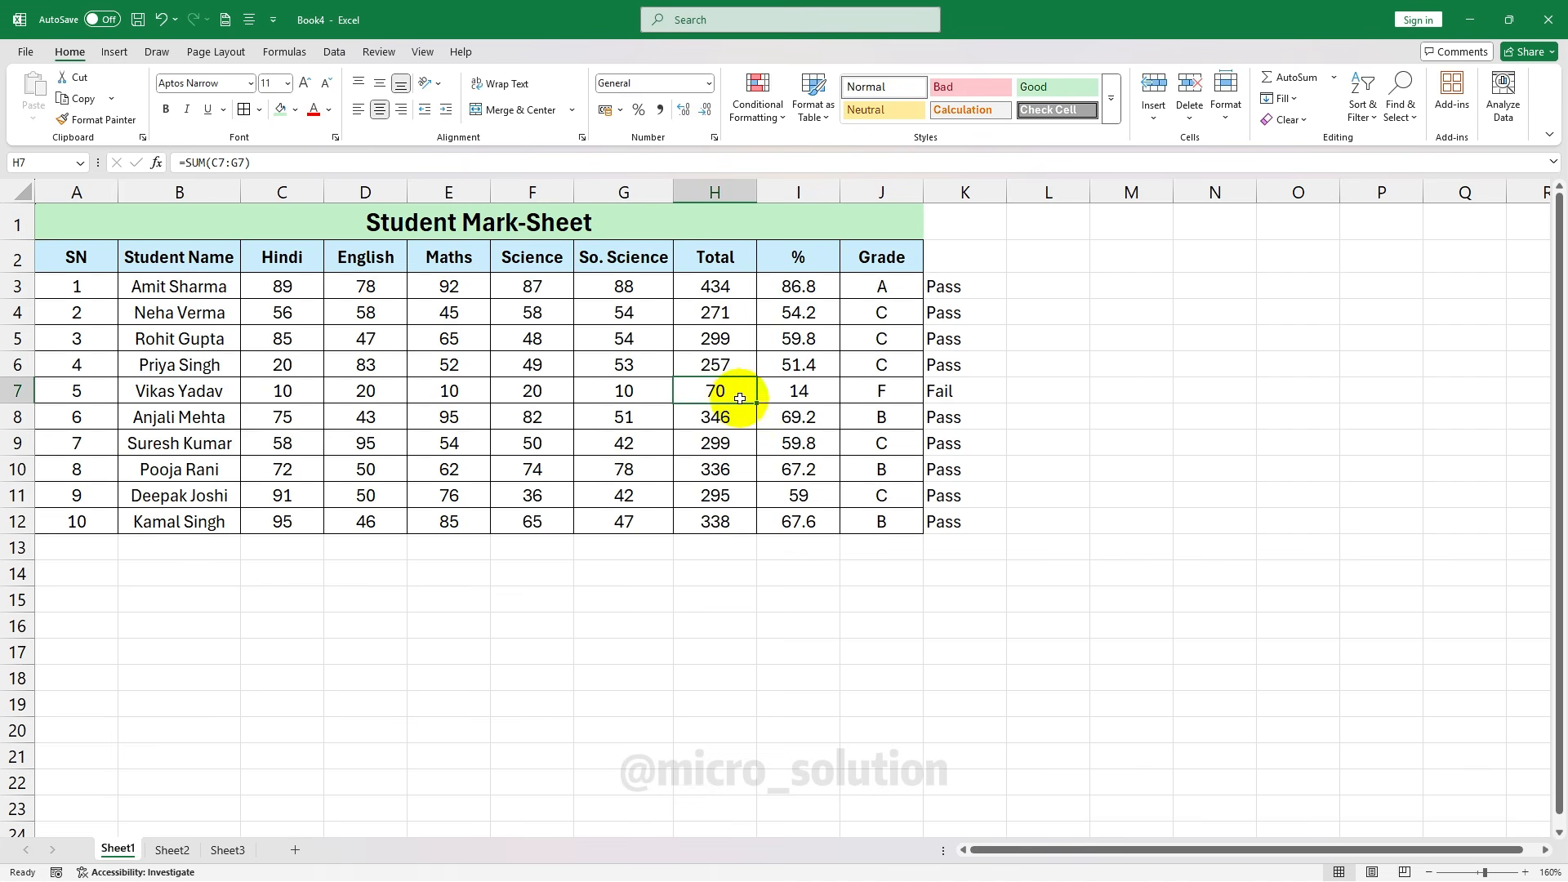
{"action": "left_click", "coordinate": [951, 398]}
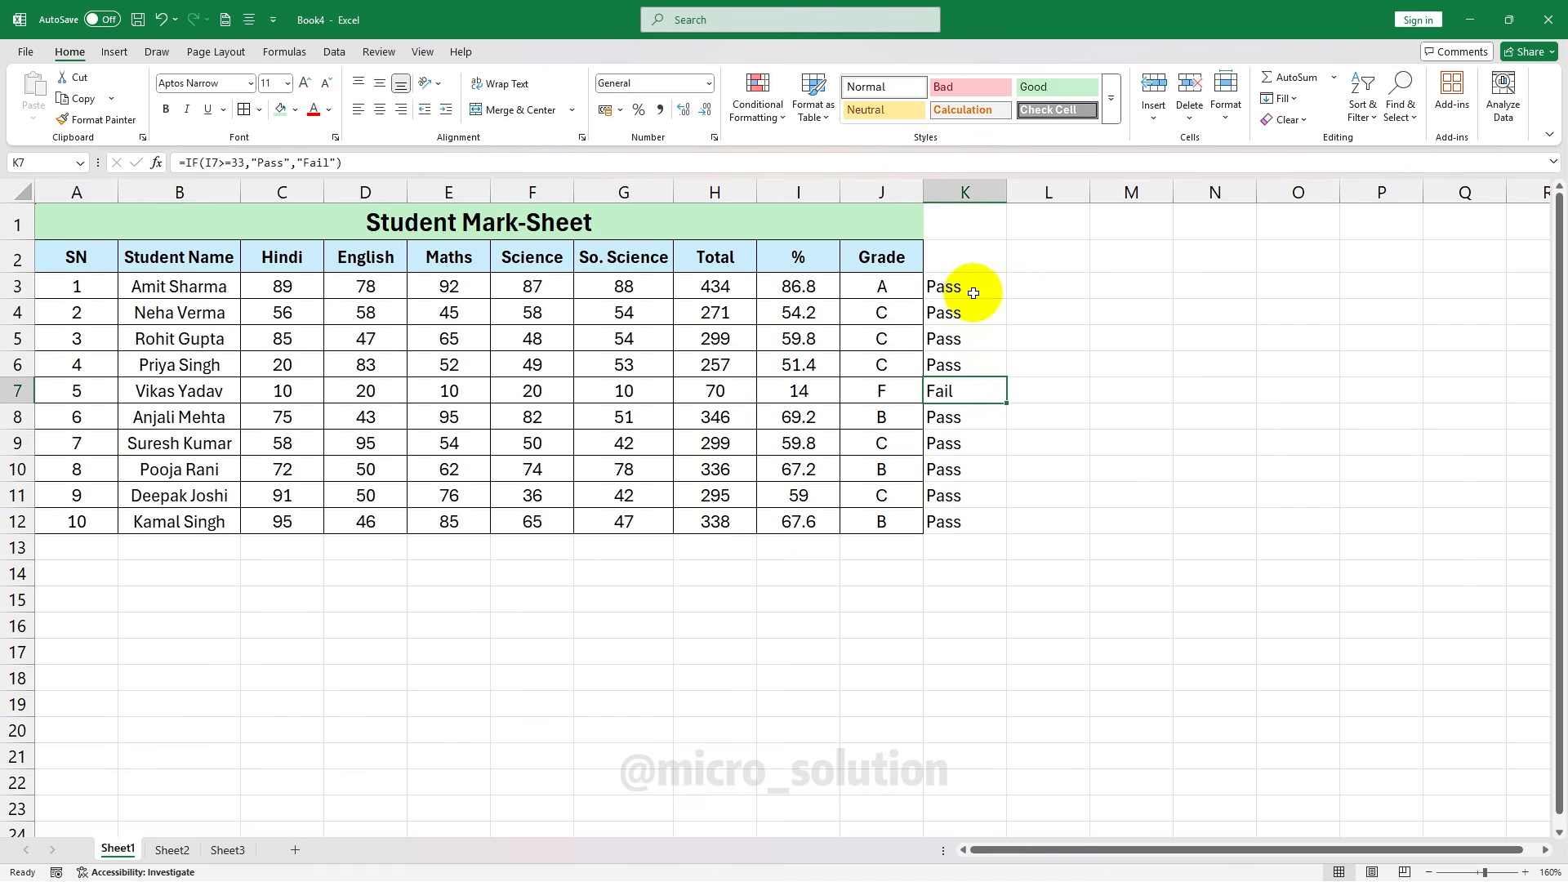
Clear the Pass/Fail results from column K
{"action": "left_click_drag", "start_coordinate": [973, 293], "coordinate": [983, 349]}
{"action": "left_click_drag", "start_coordinate": [980, 501], "coordinate": [980, 522]}
{"action": "key", "text": "ctrl+z"}
{"action": "key", "text": "ctrl+z"}
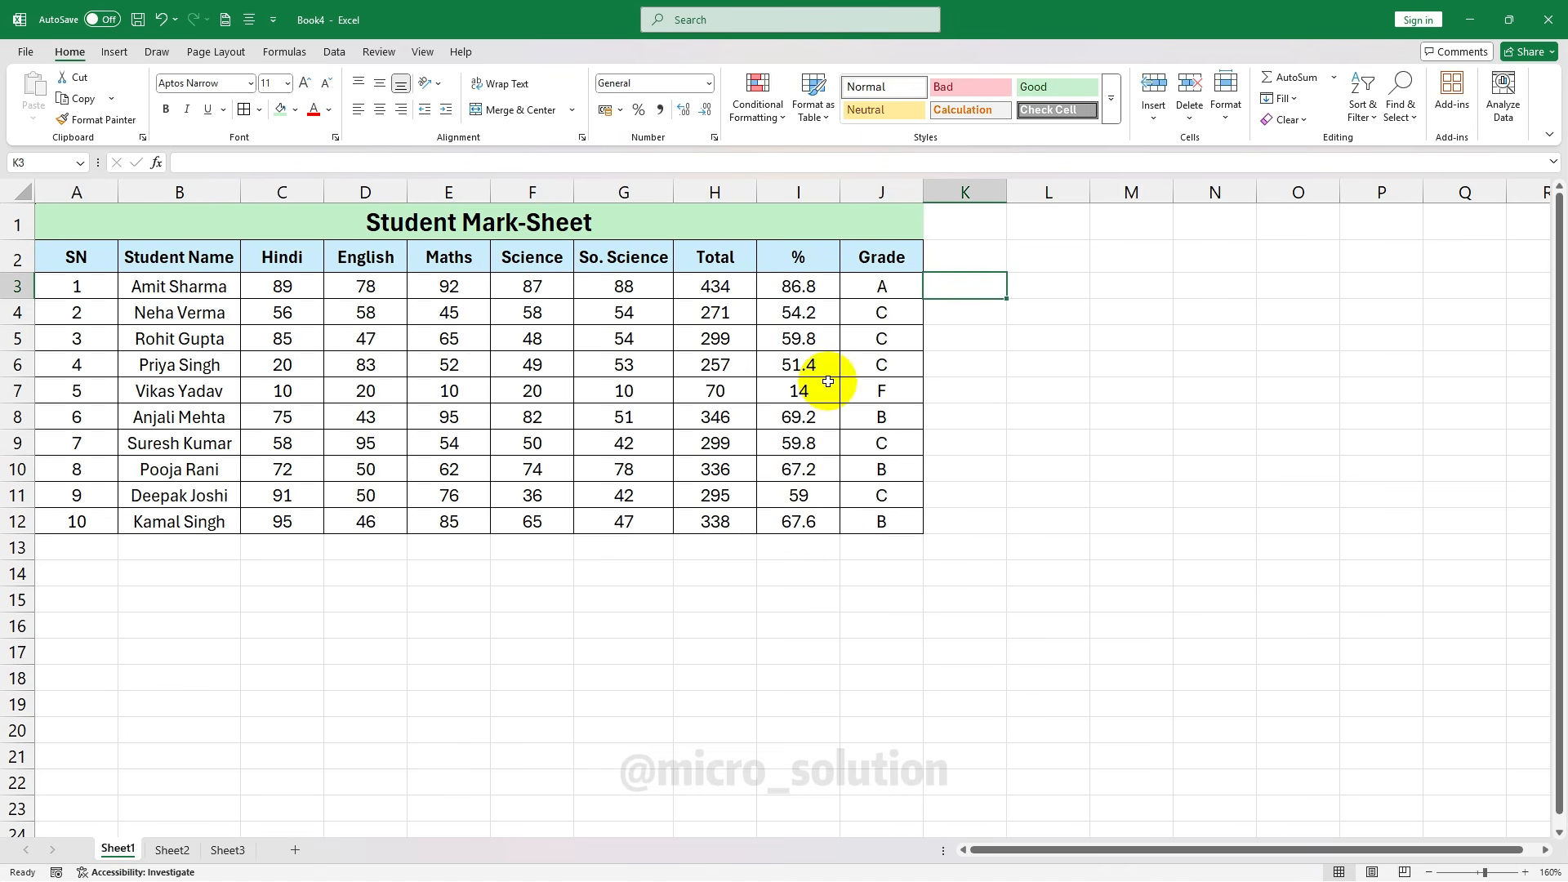
Review the Total, percentage and grade formulas in columns H, I and J
{"action": "left_click", "coordinate": [828, 382]}
{"action": "left_click_drag", "start_coordinate": [715, 286], "coordinate": [715, 522]}
{"action": "left_click_drag", "start_coordinate": [799, 286], "coordinate": [799, 523]}
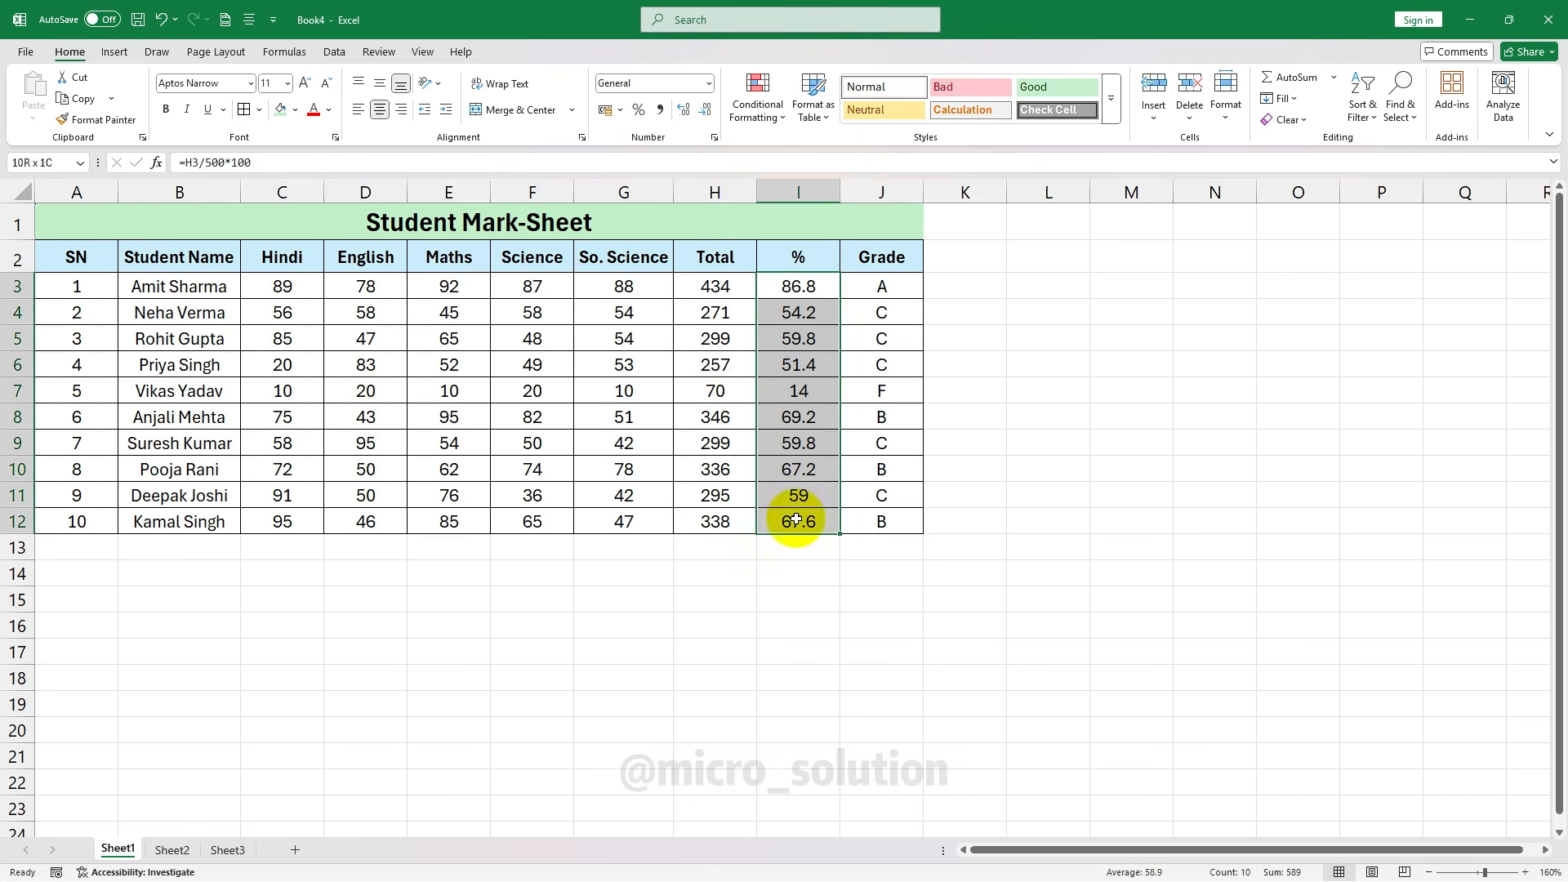
{"action": "left_click_drag", "start_coordinate": [715, 296], "coordinate": [717, 520]}
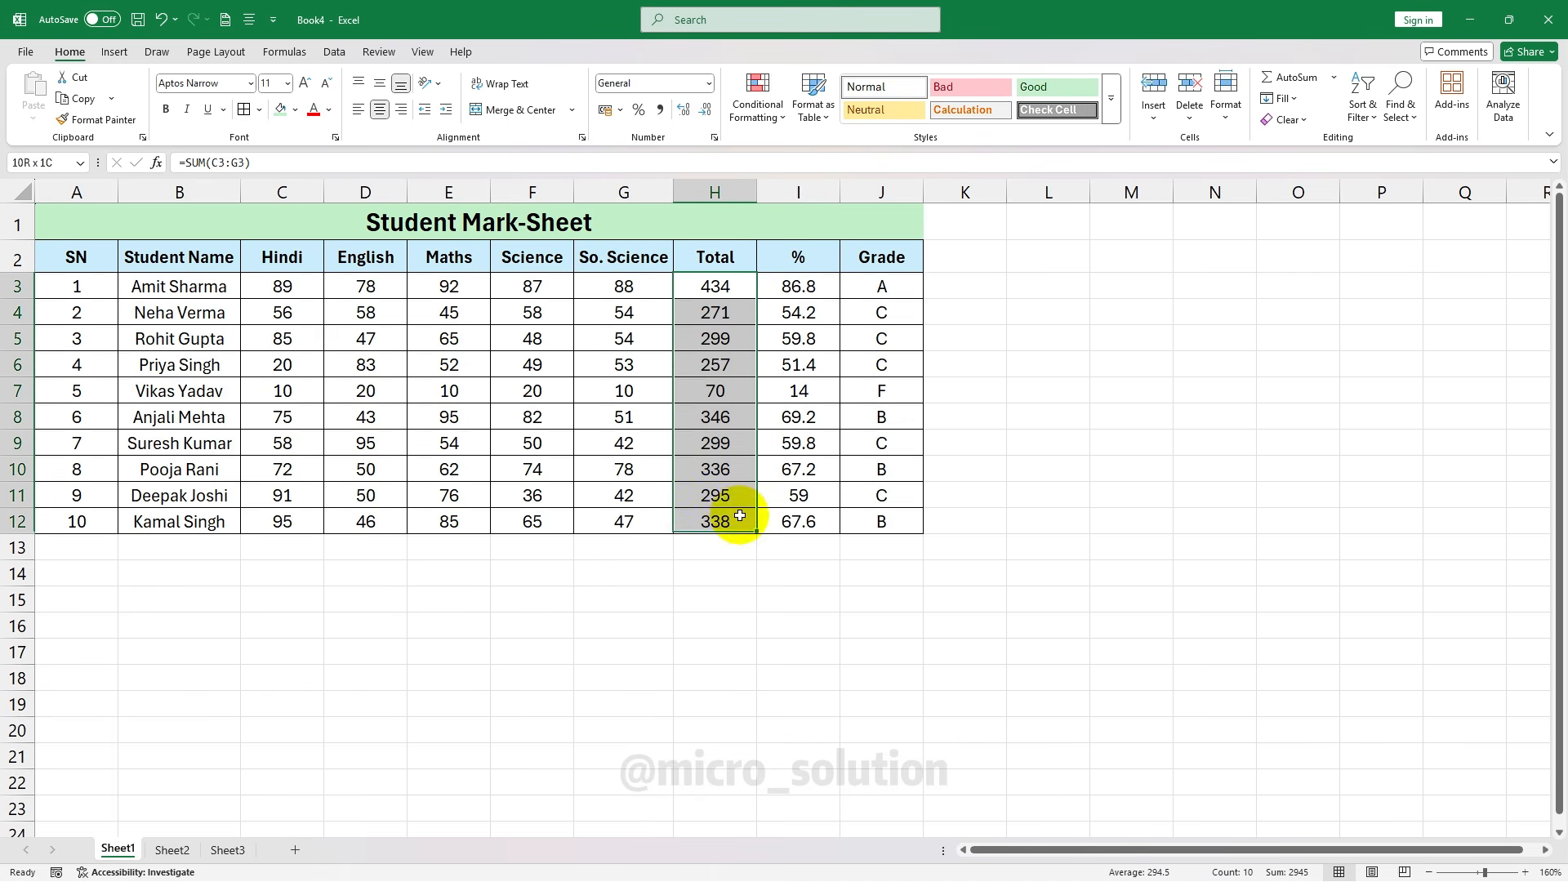
{"action": "left_click", "coordinate": [813, 287]}
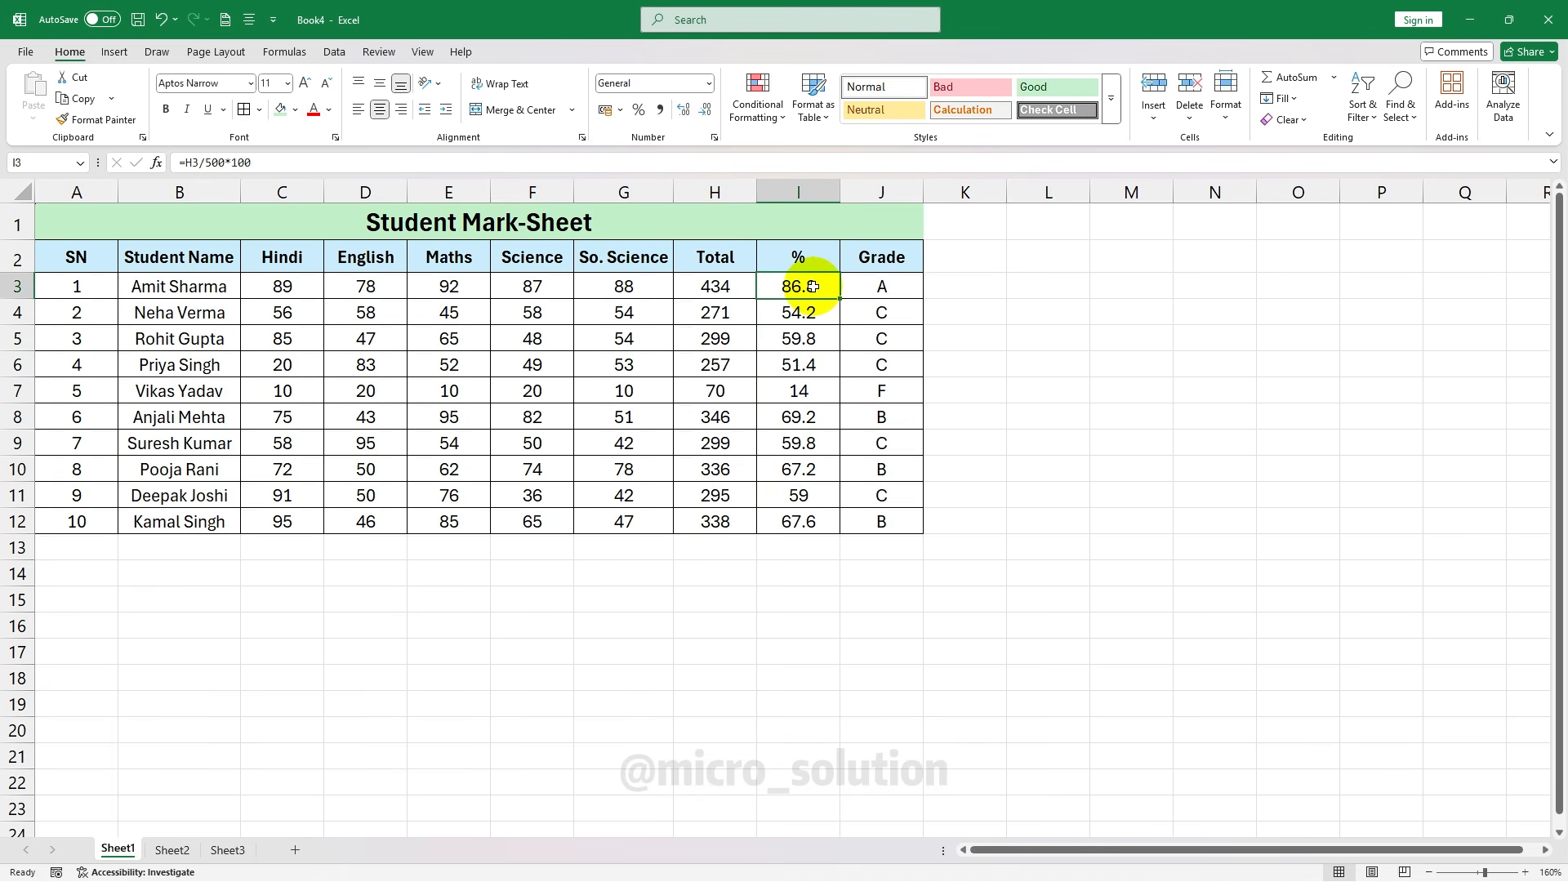
{"action": "left_click", "coordinate": [715, 286]}
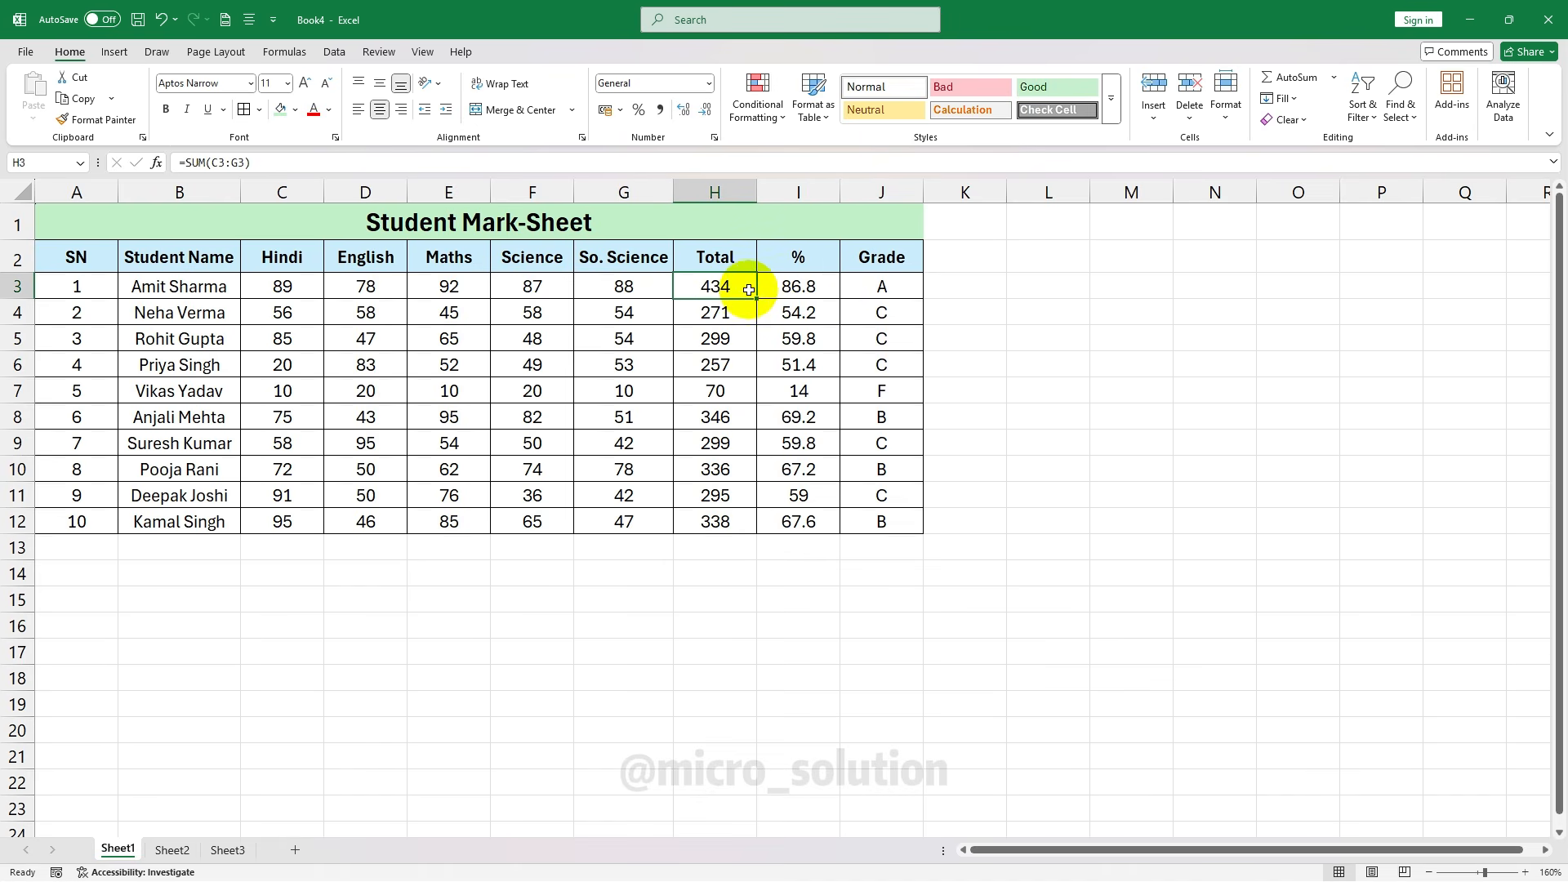
{"action": "left_click", "coordinate": [833, 294]}
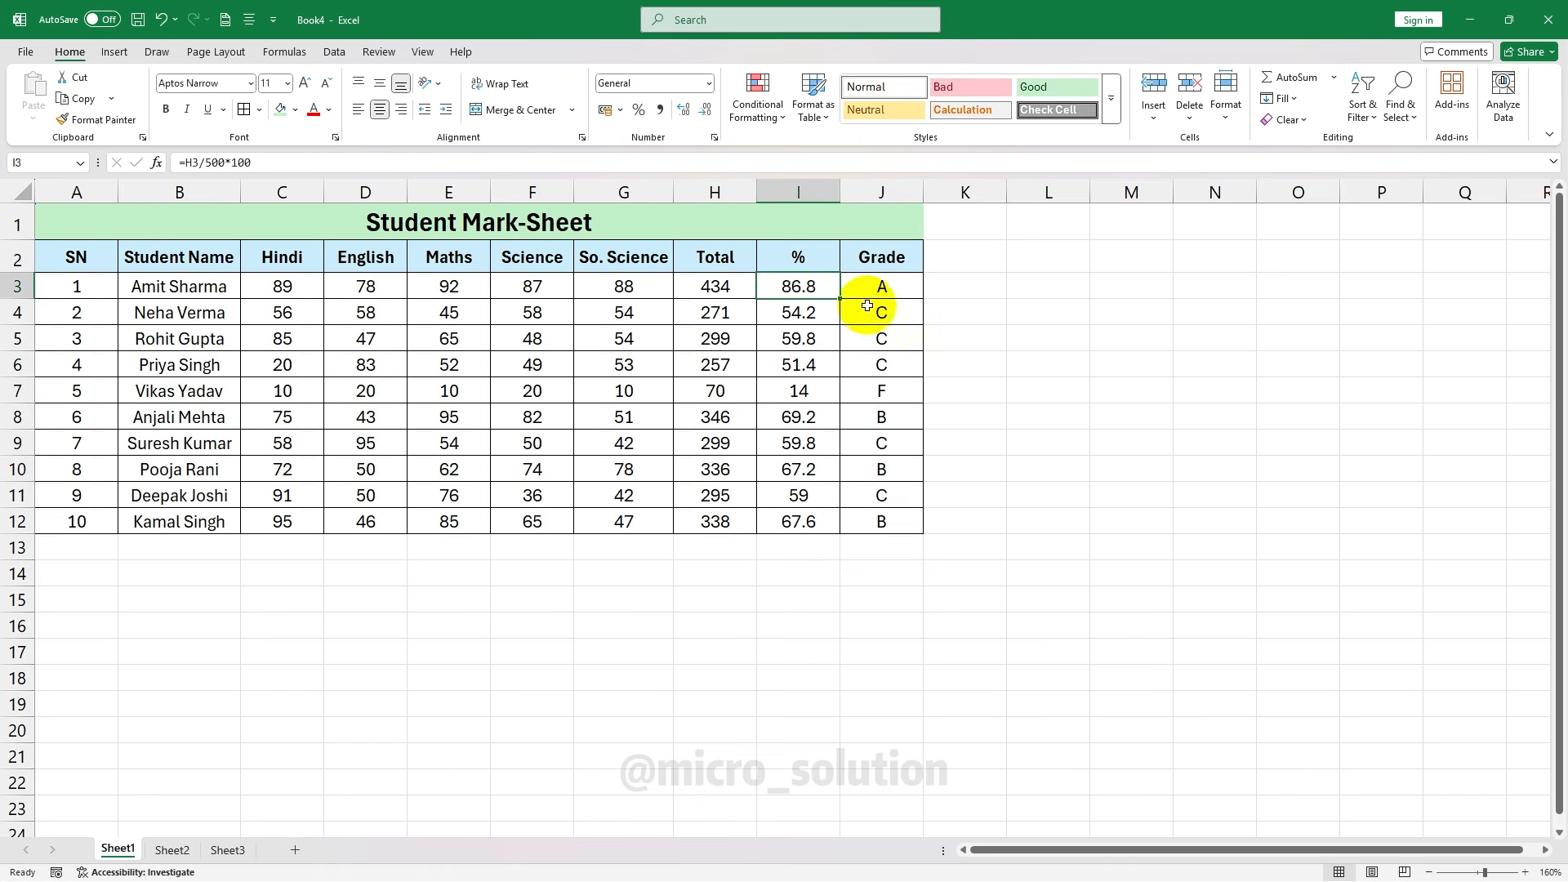
{"action": "left_click", "coordinate": [866, 292]}
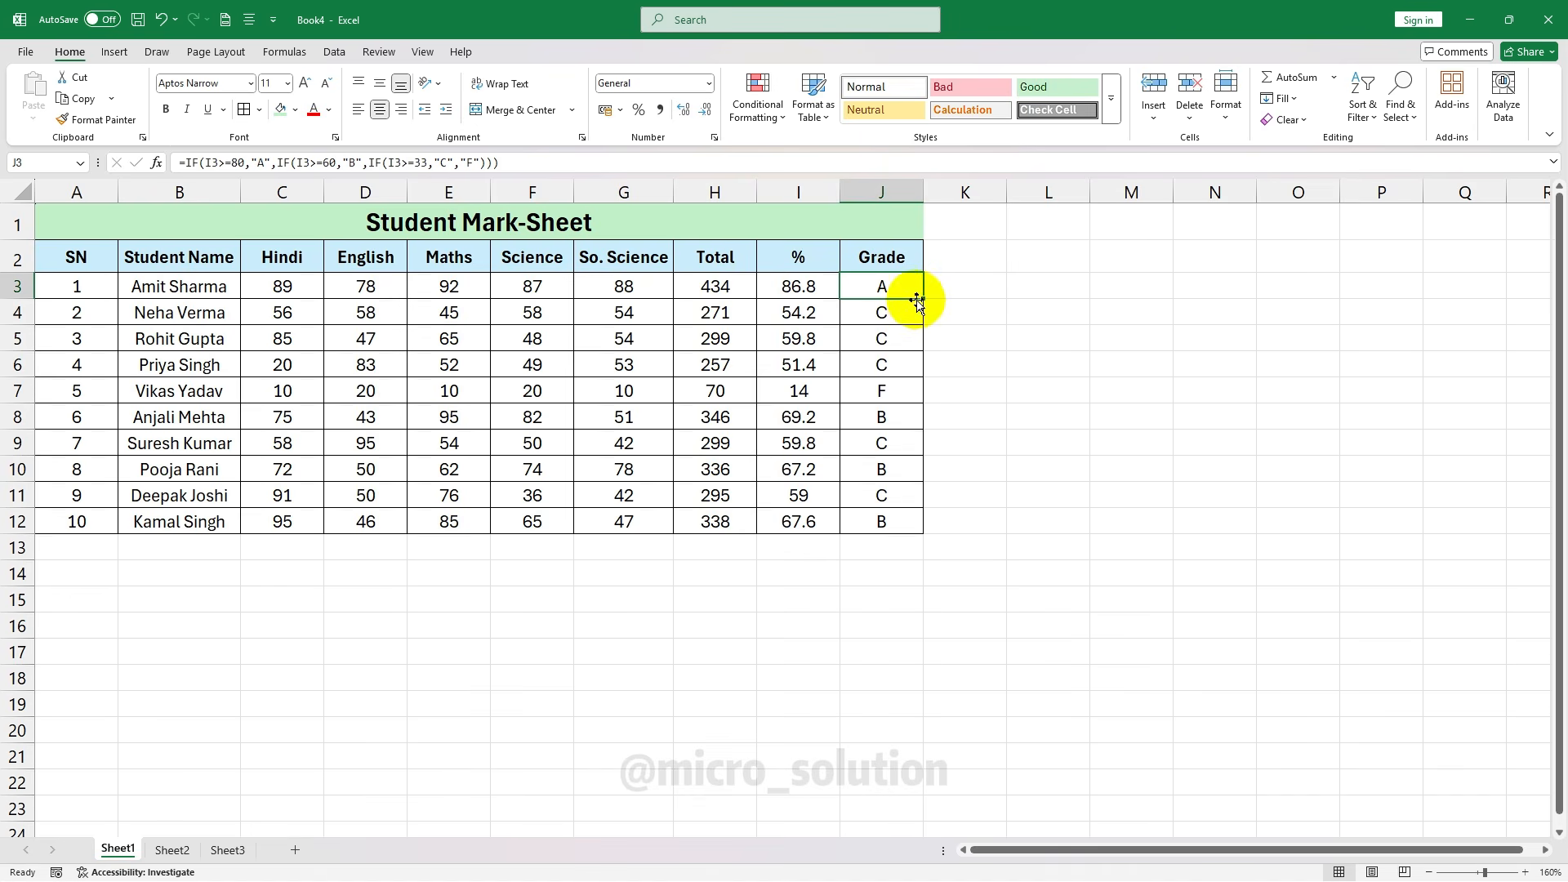
{"action": "left_click", "coordinate": [907, 327]}
{"action": "left_click", "coordinate": [908, 329]}
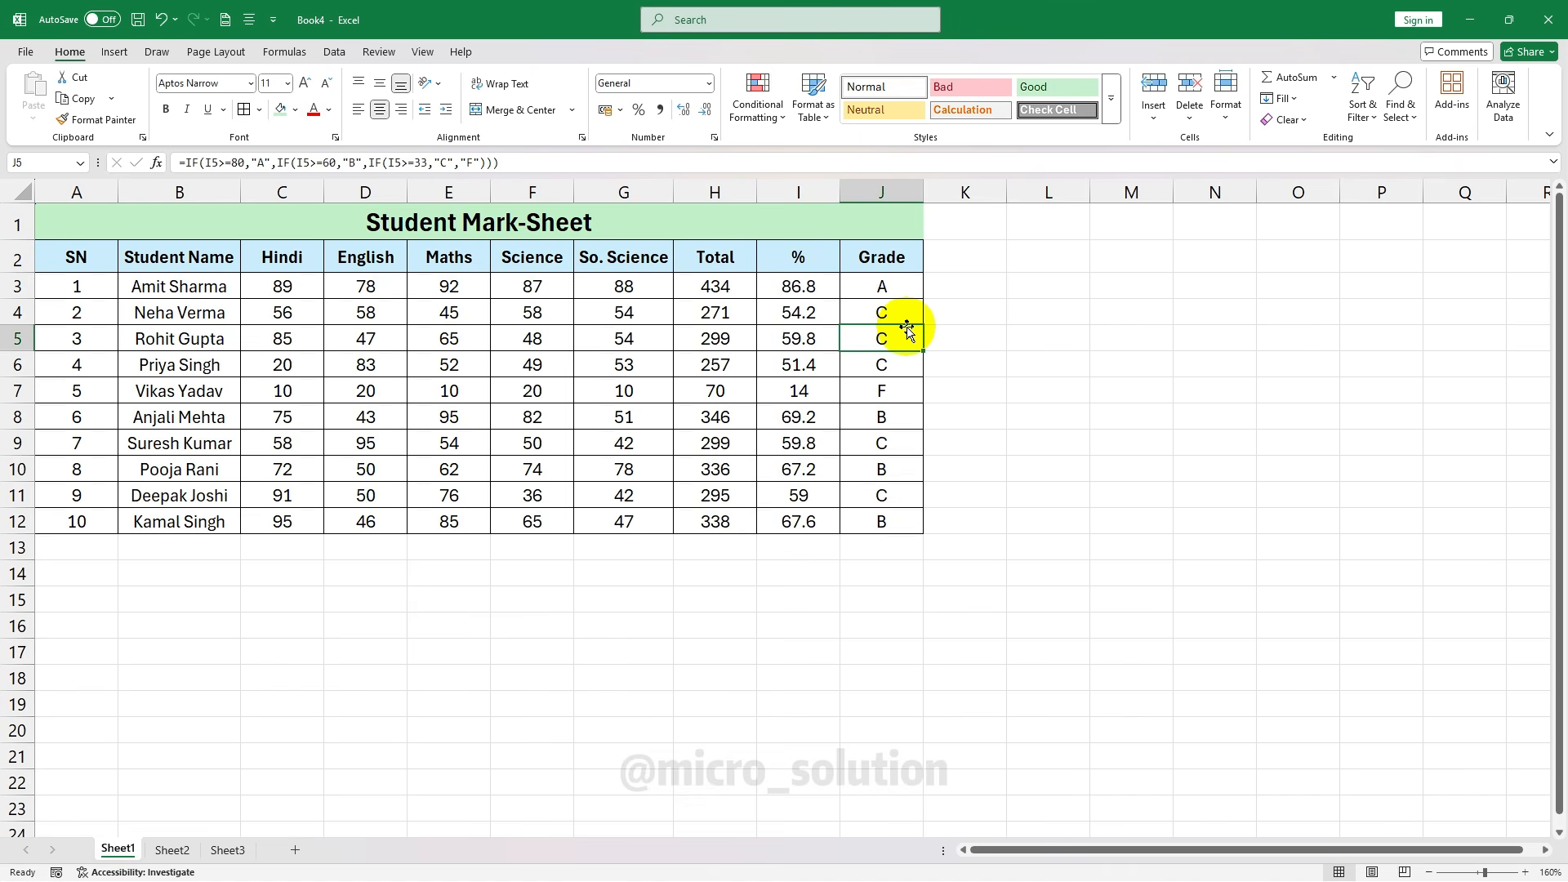
{"action": "left_click", "coordinate": [1021, 412]}
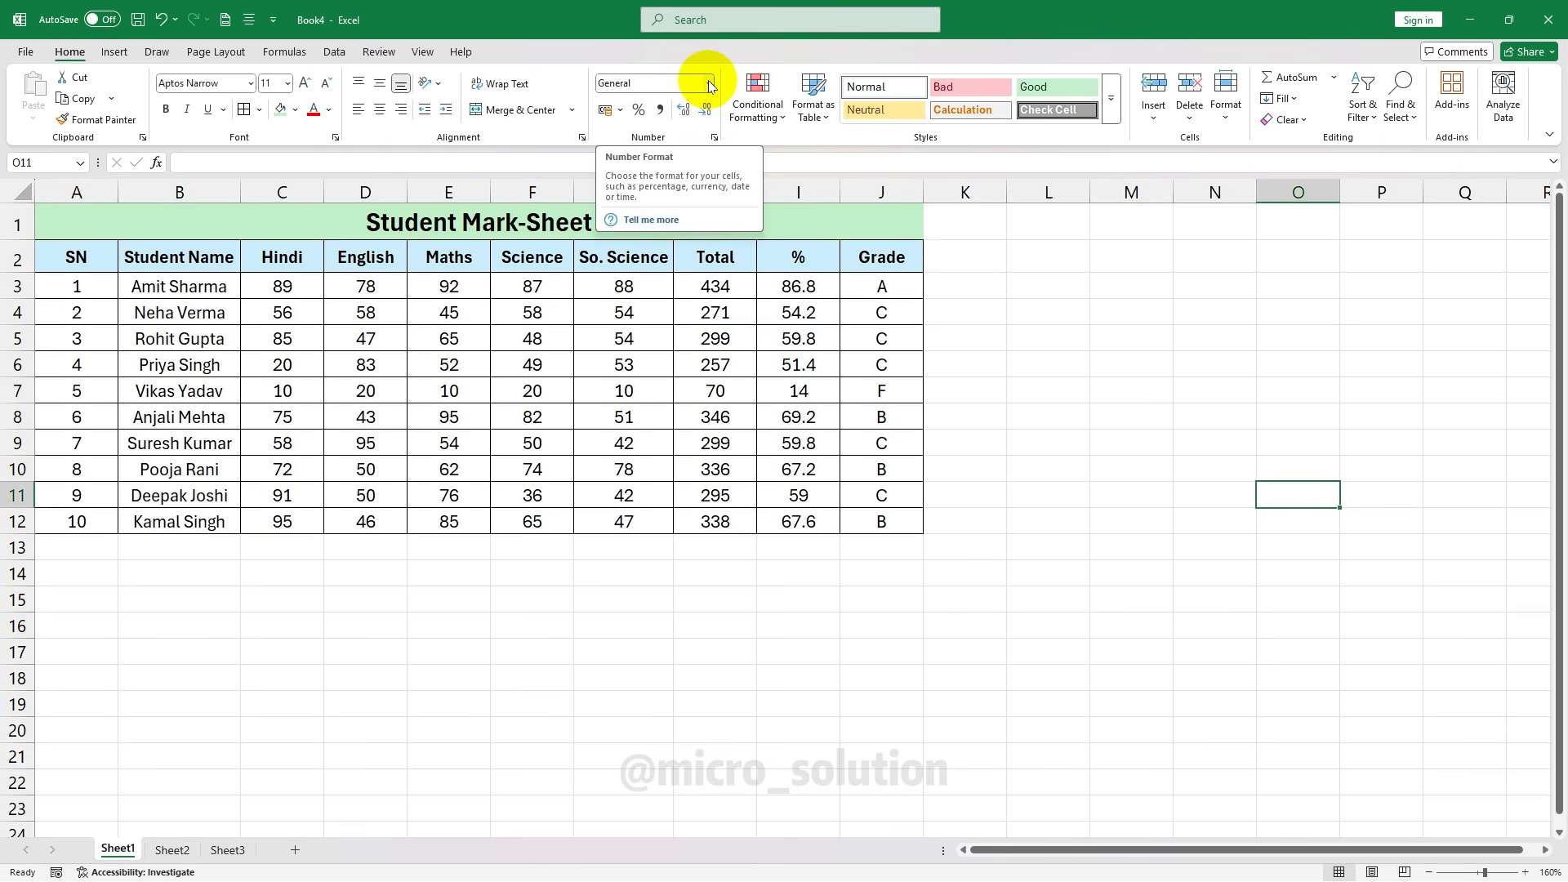
Select the marks block C3:G12, covering all five subjects for the ten students
{"action": "left_click", "coordinate": [709, 85]}
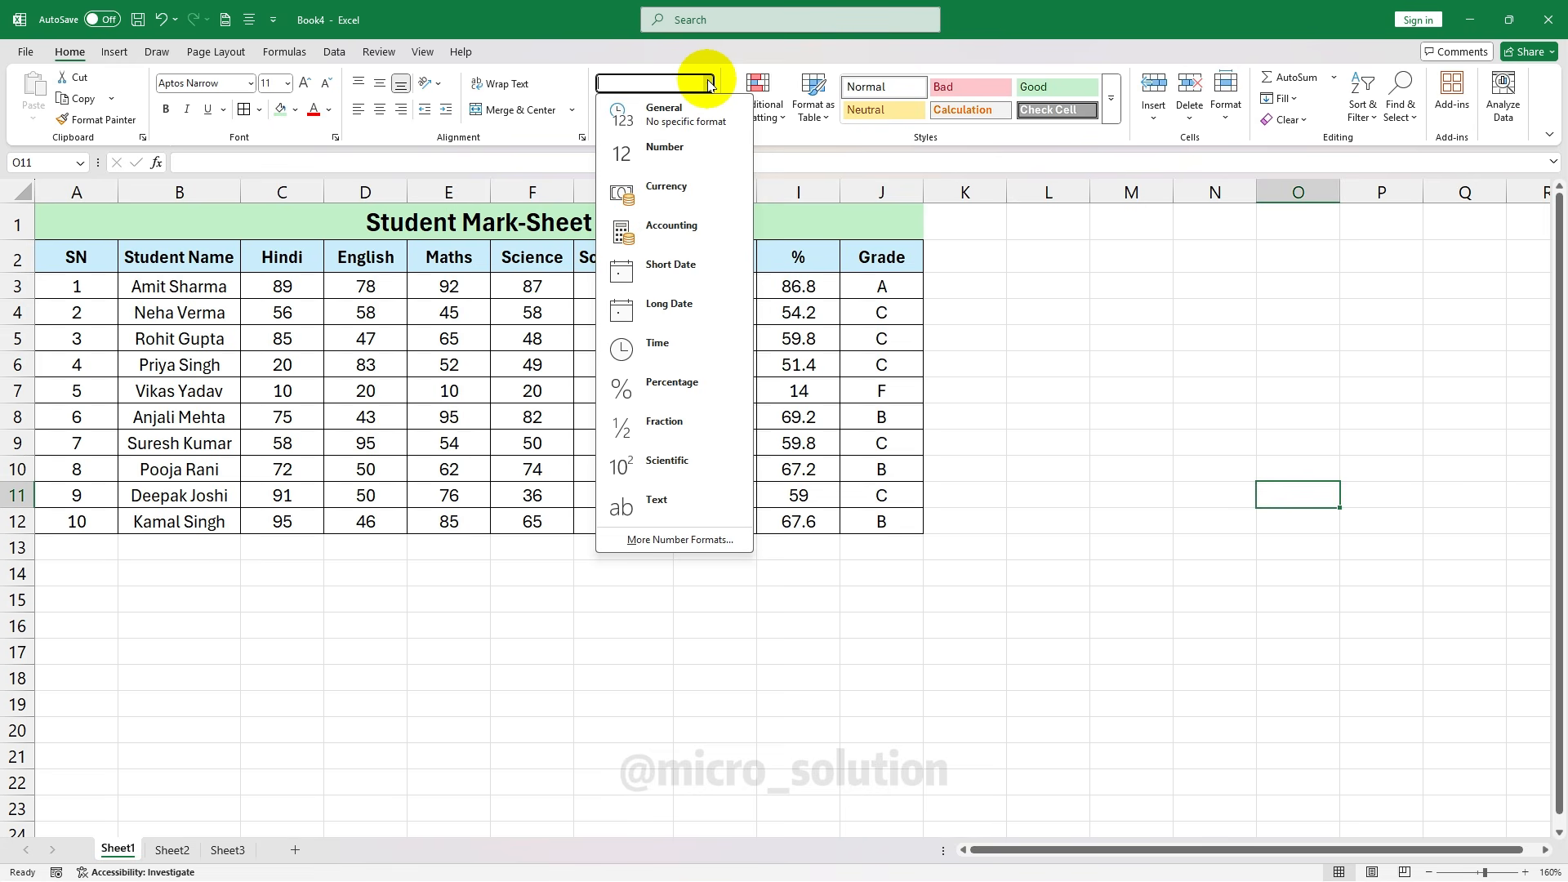
{"action": "left_click", "coordinate": [378, 368]}
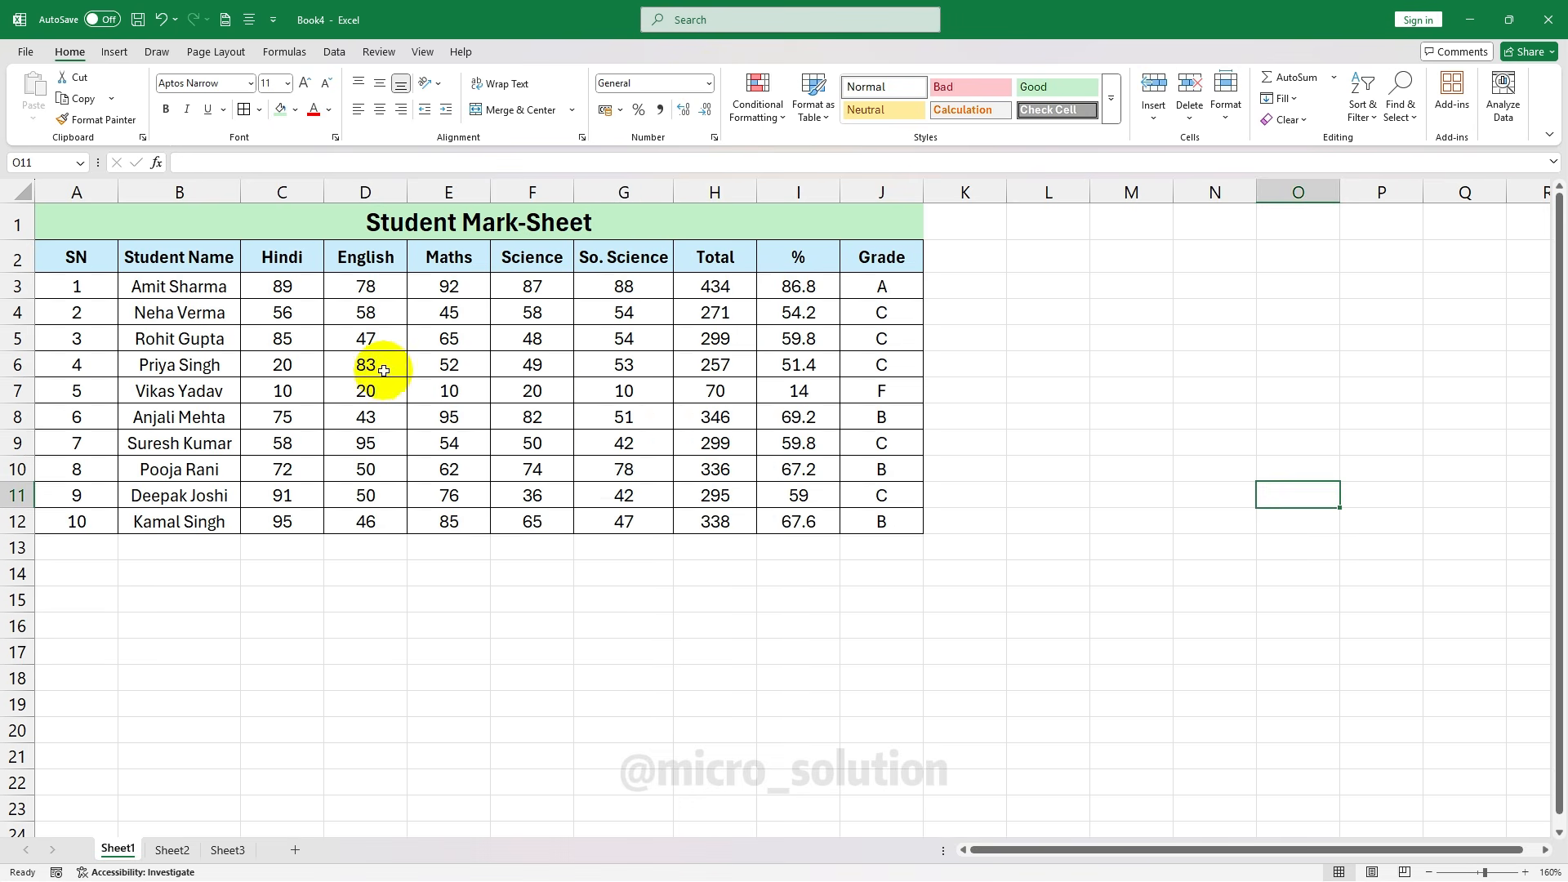
{"action": "left_click", "coordinate": [377, 368]}
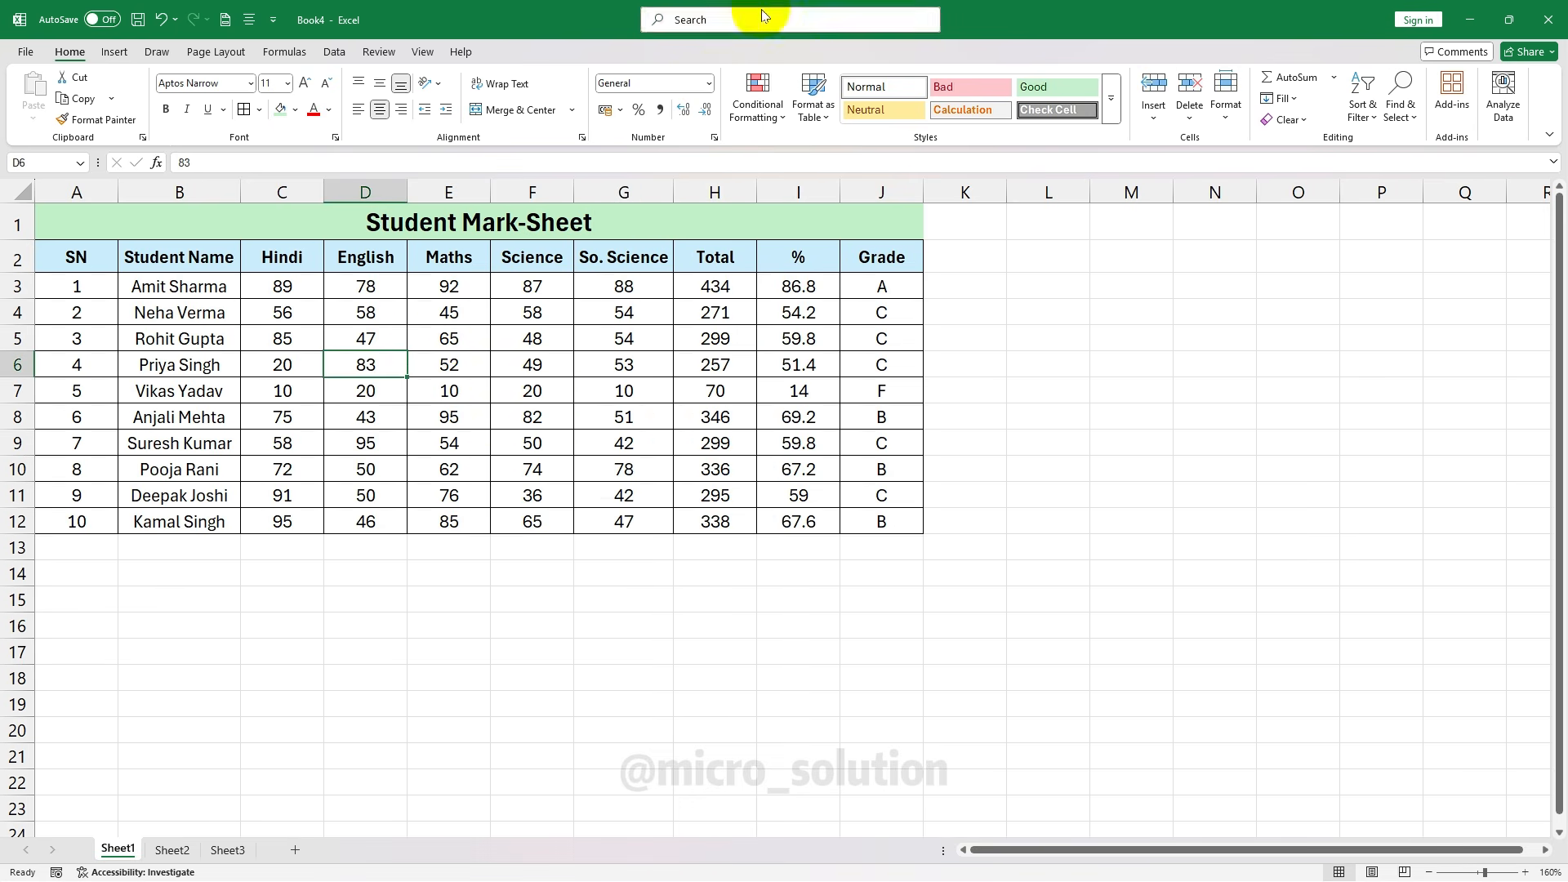
{"action": "left_click_drag", "start_coordinate": [229, 312], "coordinate": [829, 473]}
{"action": "left_click", "coordinate": [621, 372]}
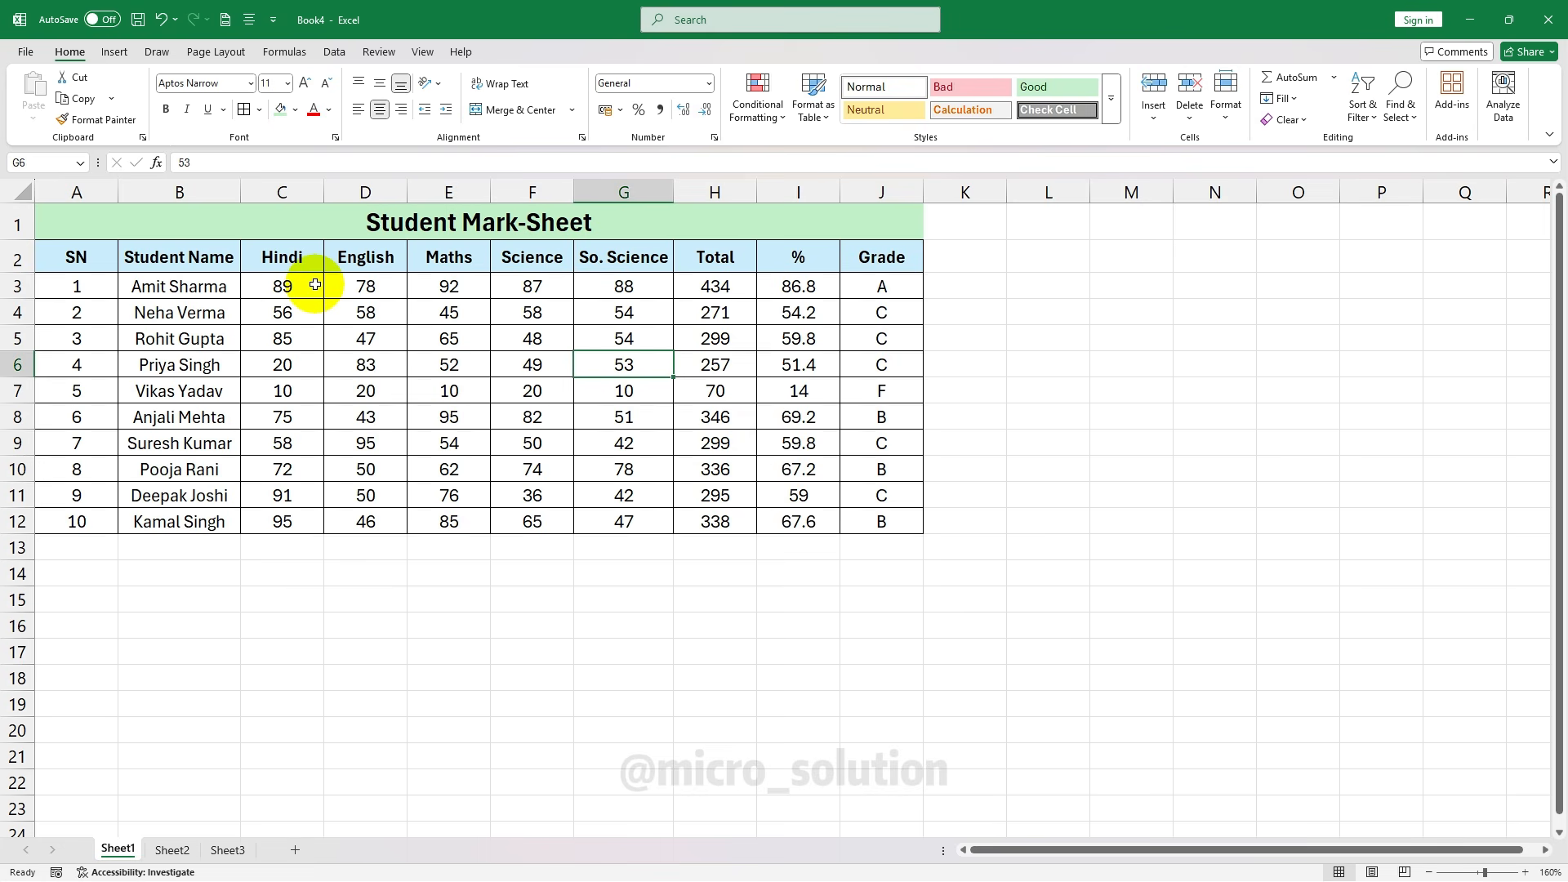
{"action": "left_click_drag", "start_coordinate": [315, 285], "coordinate": [636, 519]}
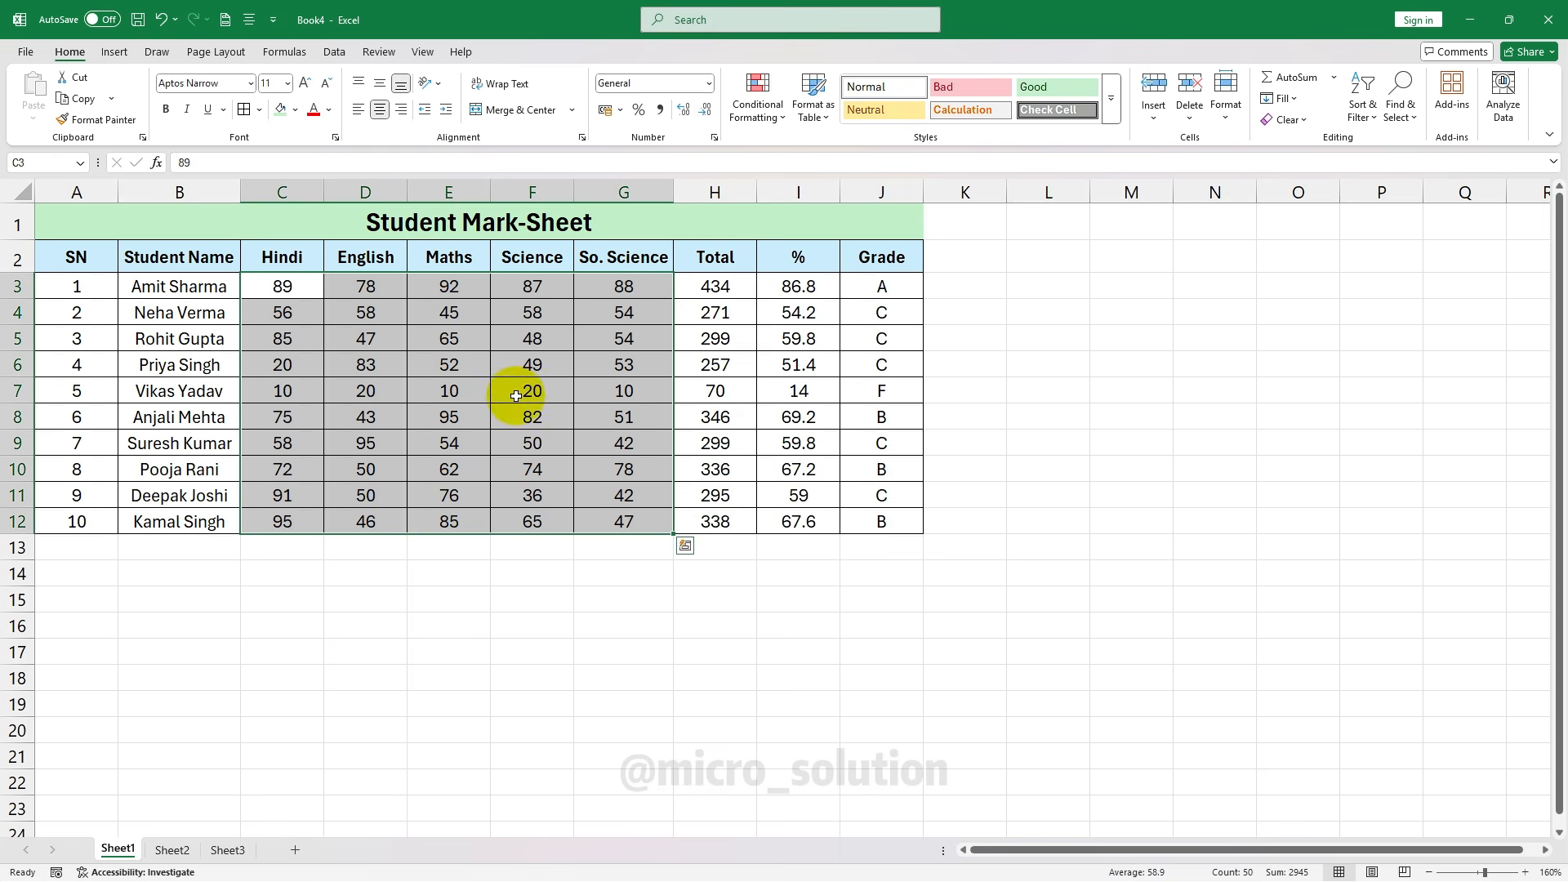
{"action": "left_click", "coordinate": [418, 312]}
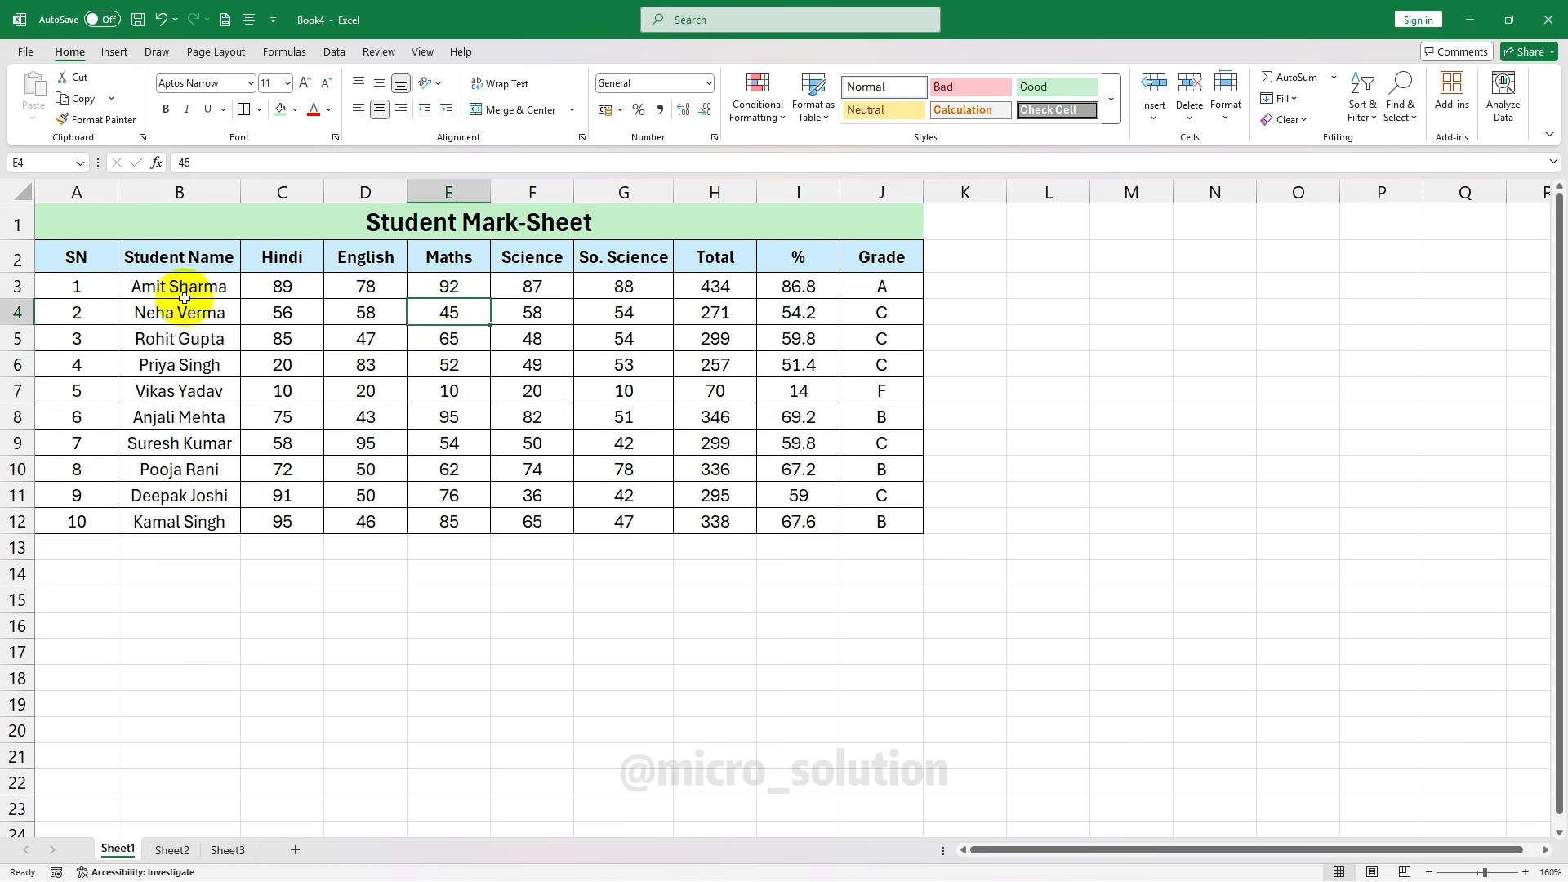
{"action": "left_click_drag", "start_coordinate": [164, 291], "coordinate": [700, 448]}
{"action": "left_click", "coordinate": [623, 416]}
{"action": "left_click_drag", "start_coordinate": [292, 287], "coordinate": [619, 525]}
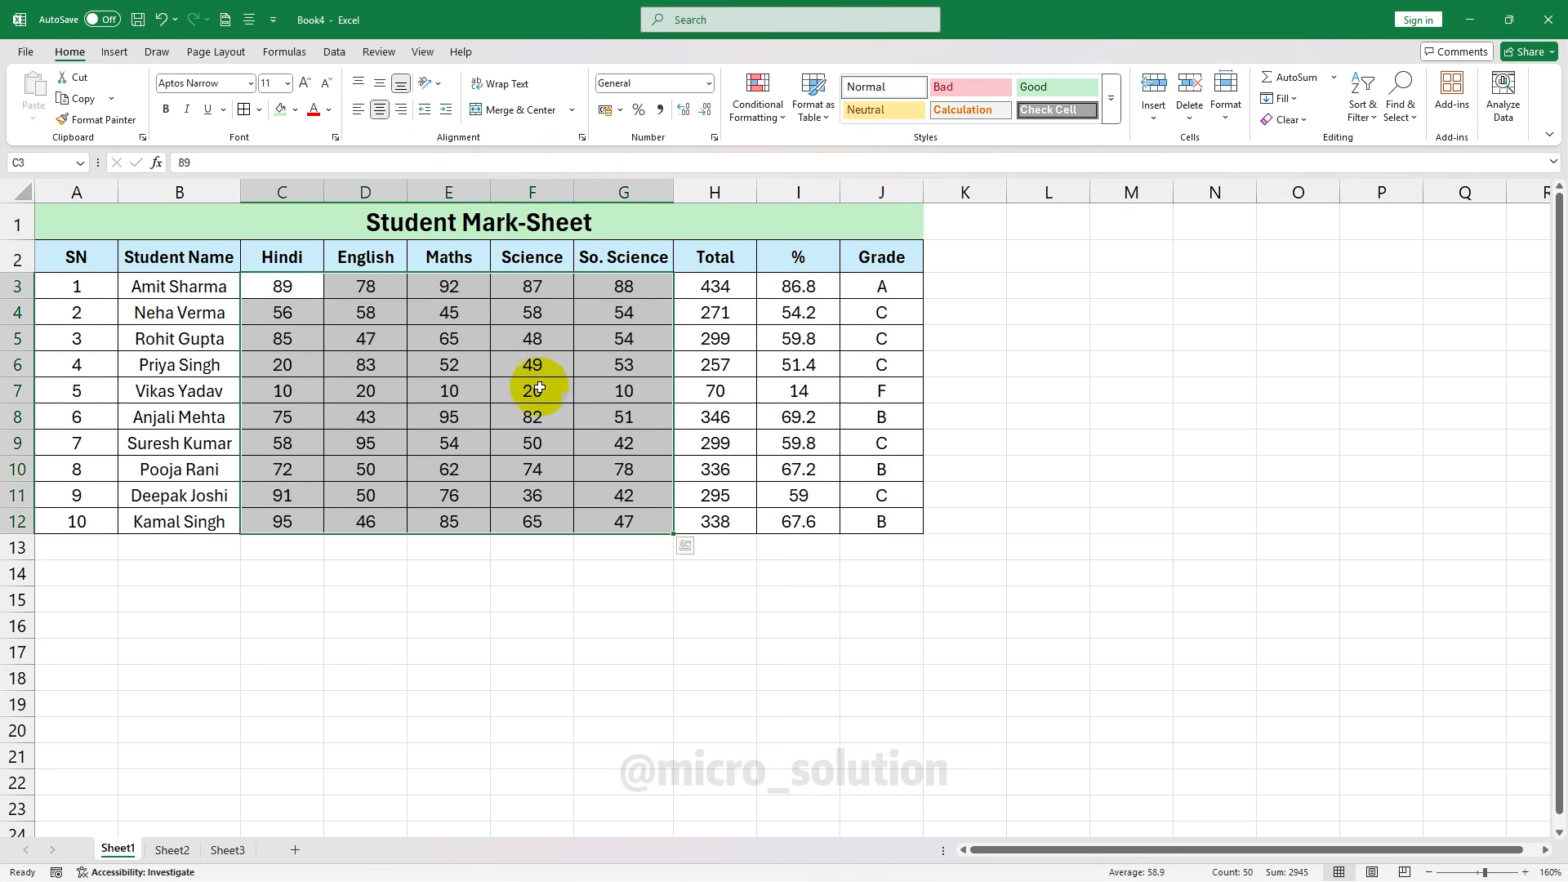
{"action": "left_click", "coordinate": [709, 88]}
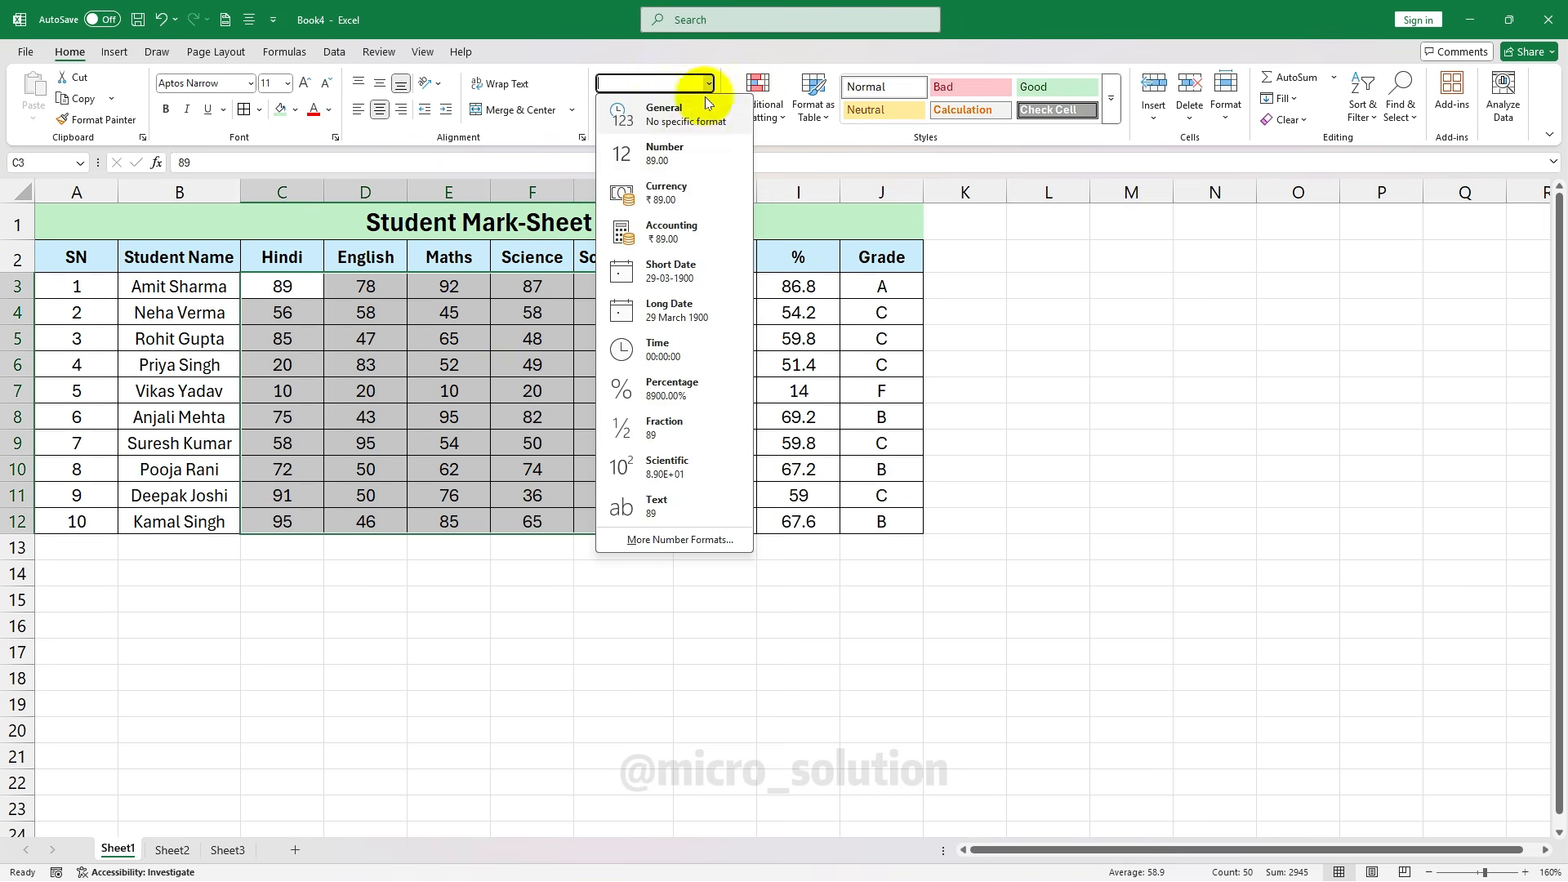
{"action": "left_click", "coordinate": [688, 155]}
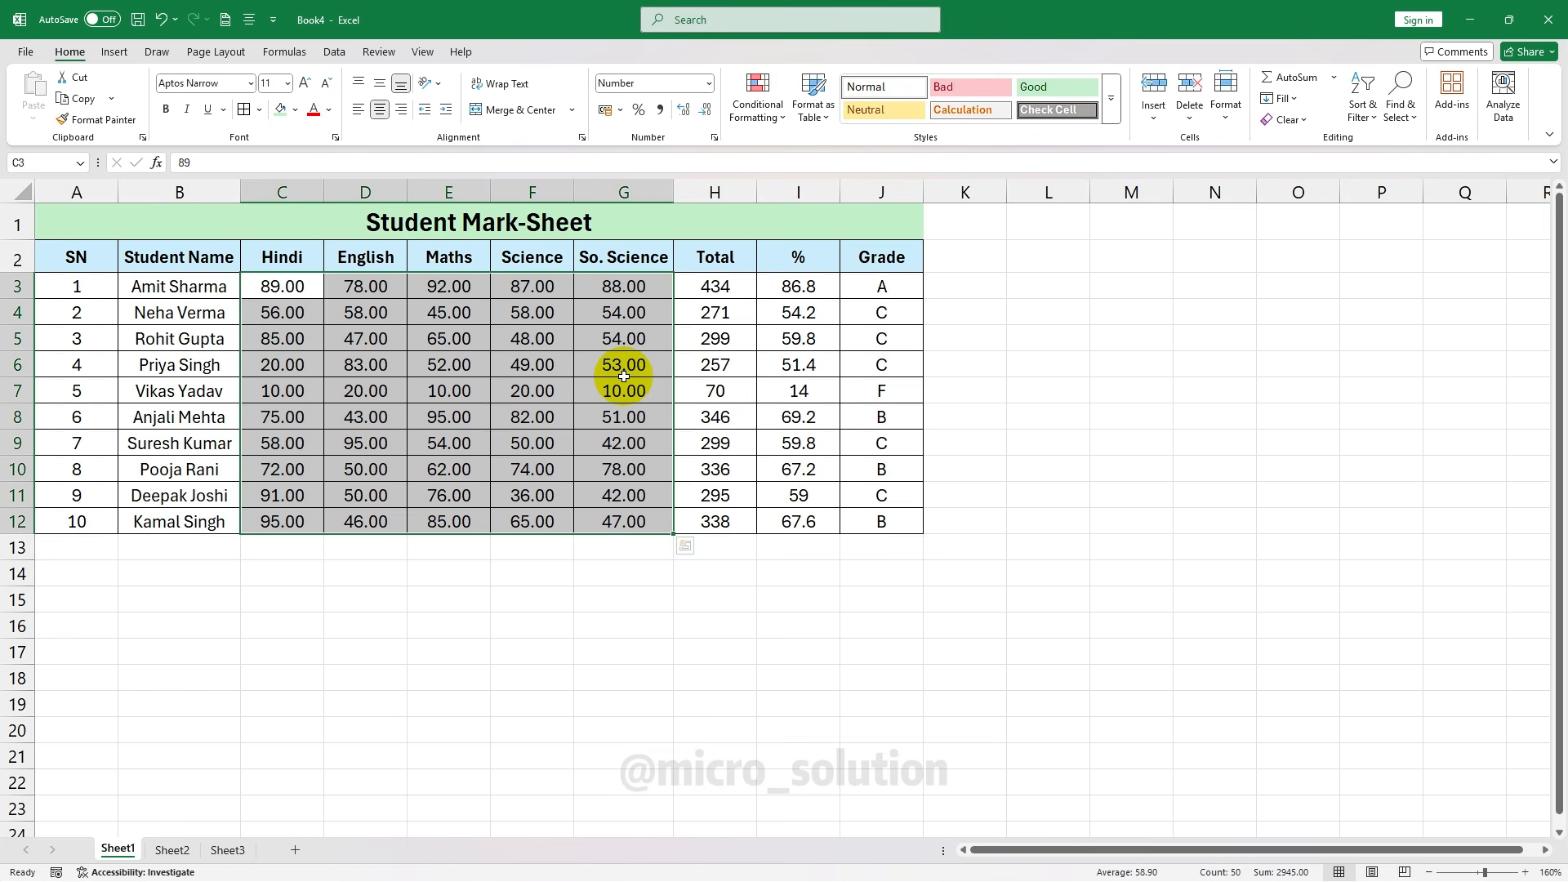
{"action": "left_click", "coordinate": [375, 364]}
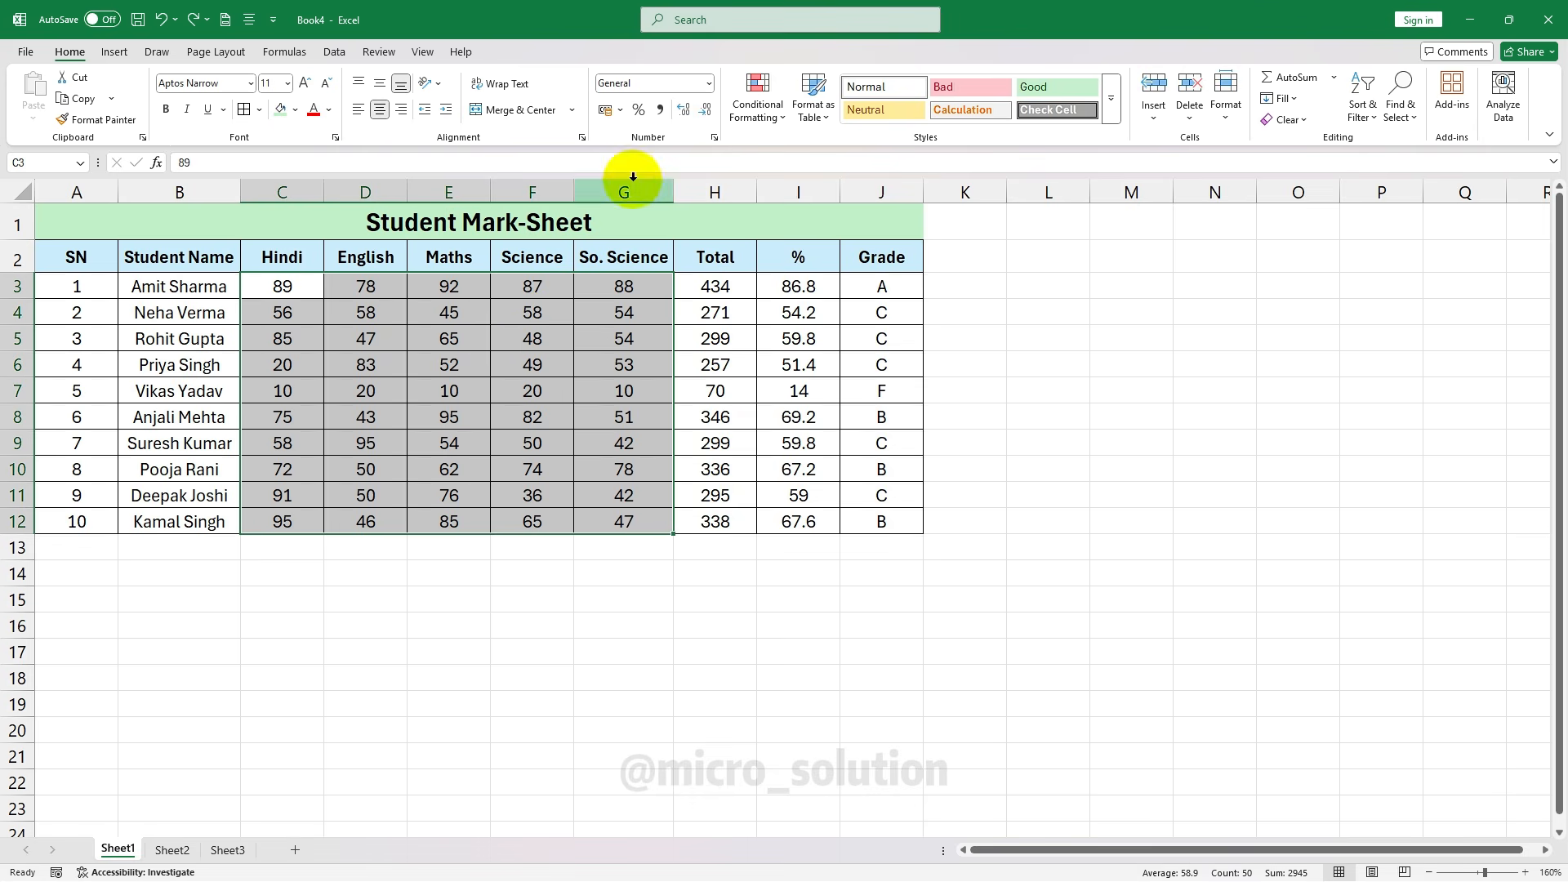
Try the two-decimal Number format on the marks, then undo it to keep whole numbers
{"action": "left_click", "coordinate": [709, 83]}
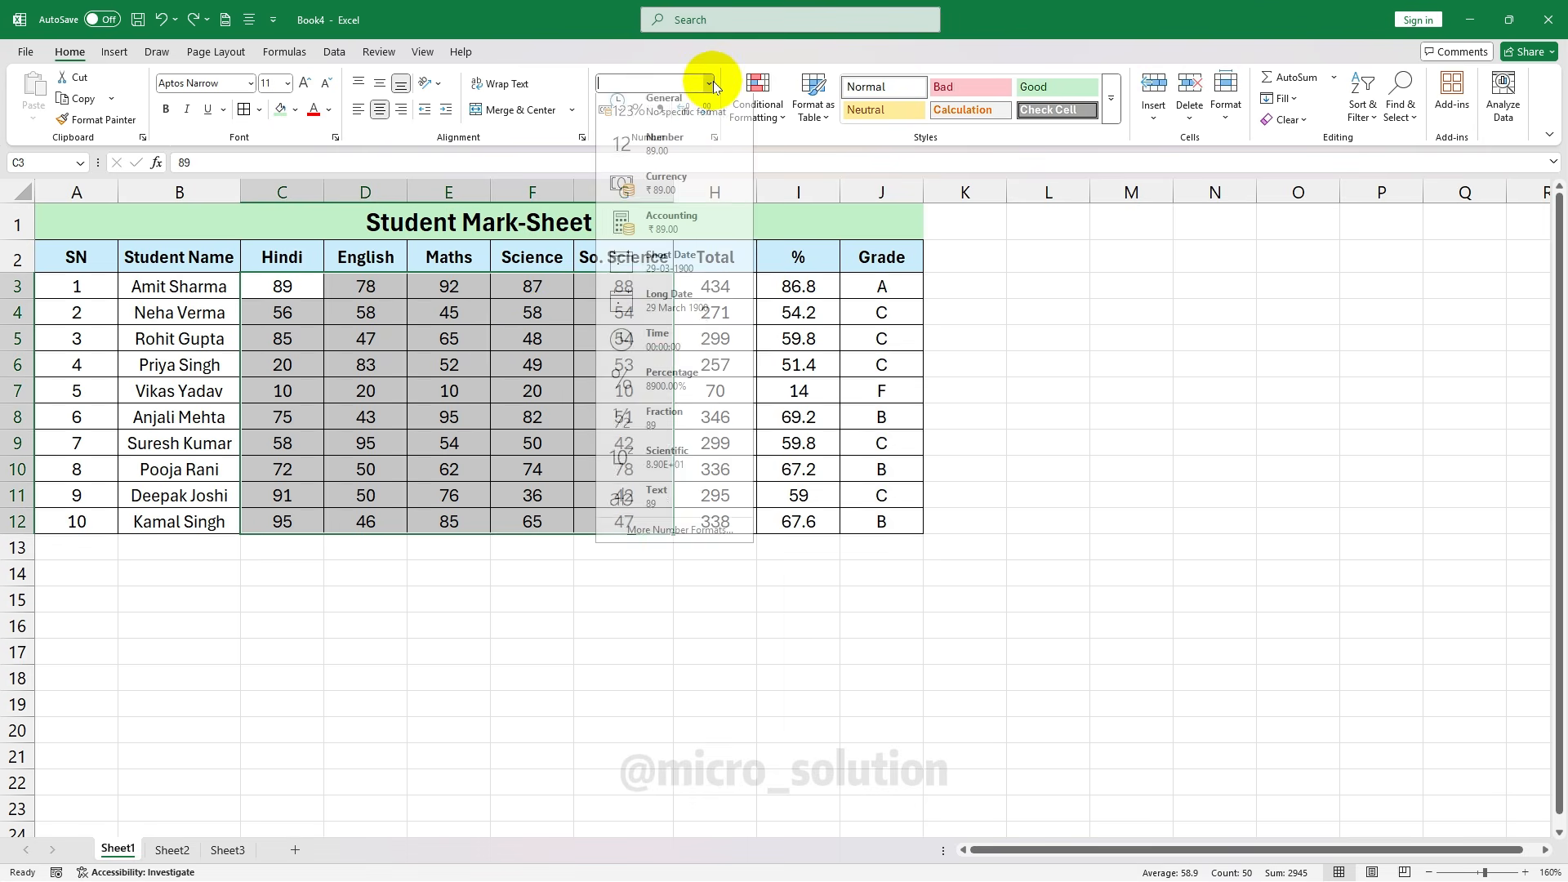
{"action": "left_click", "coordinate": [664, 153]}
{"action": "left_click", "coordinate": [543, 313]}
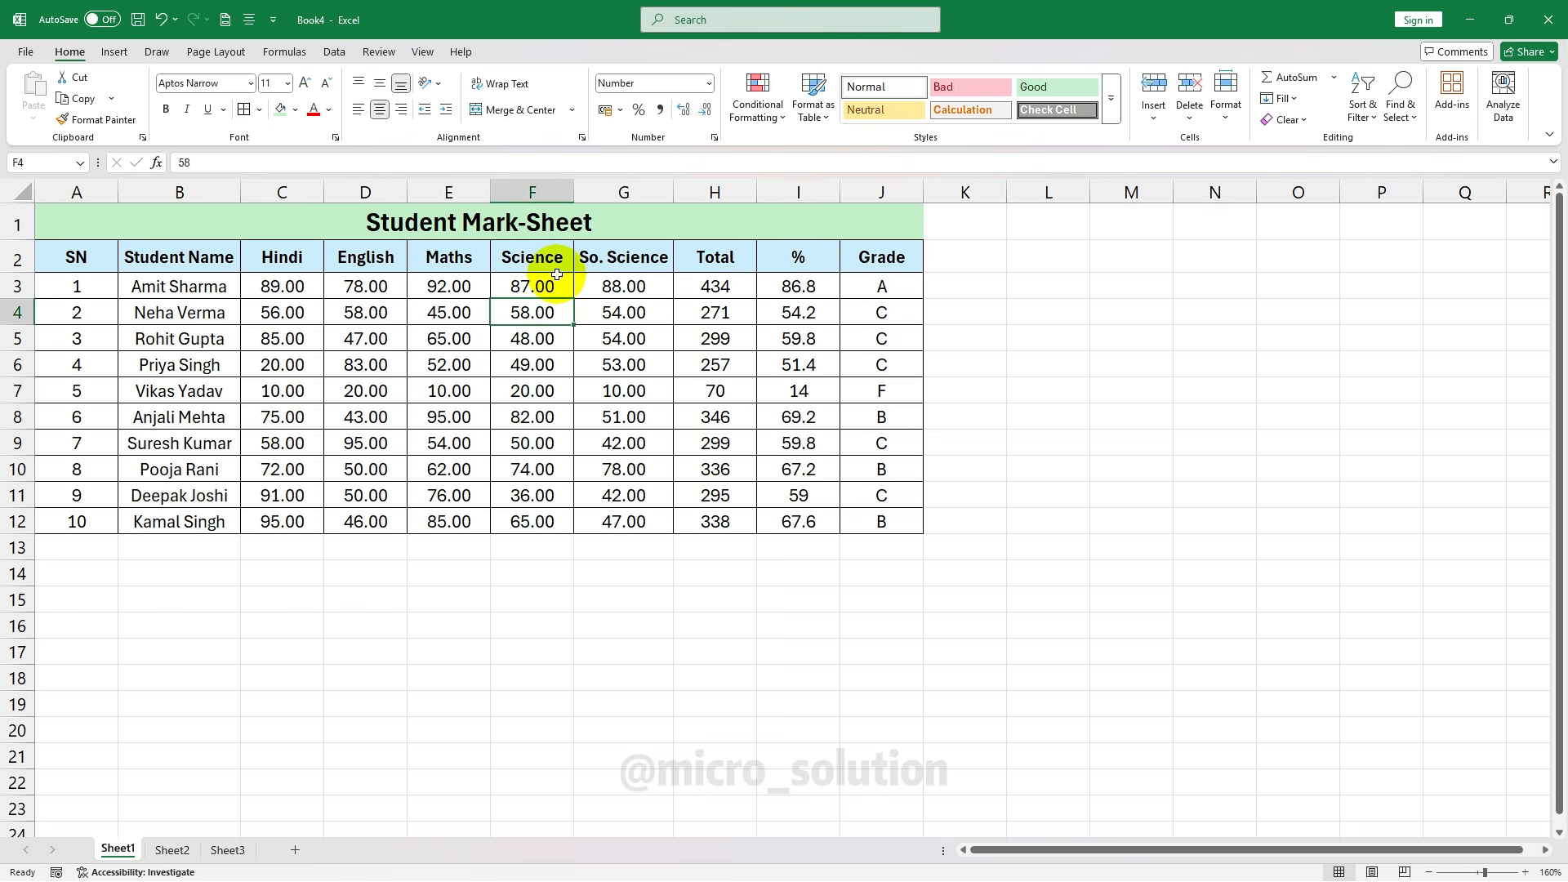
{"action": "key", "text": "ctrl+z"}
{"action": "left_click", "coordinate": [559, 332]}
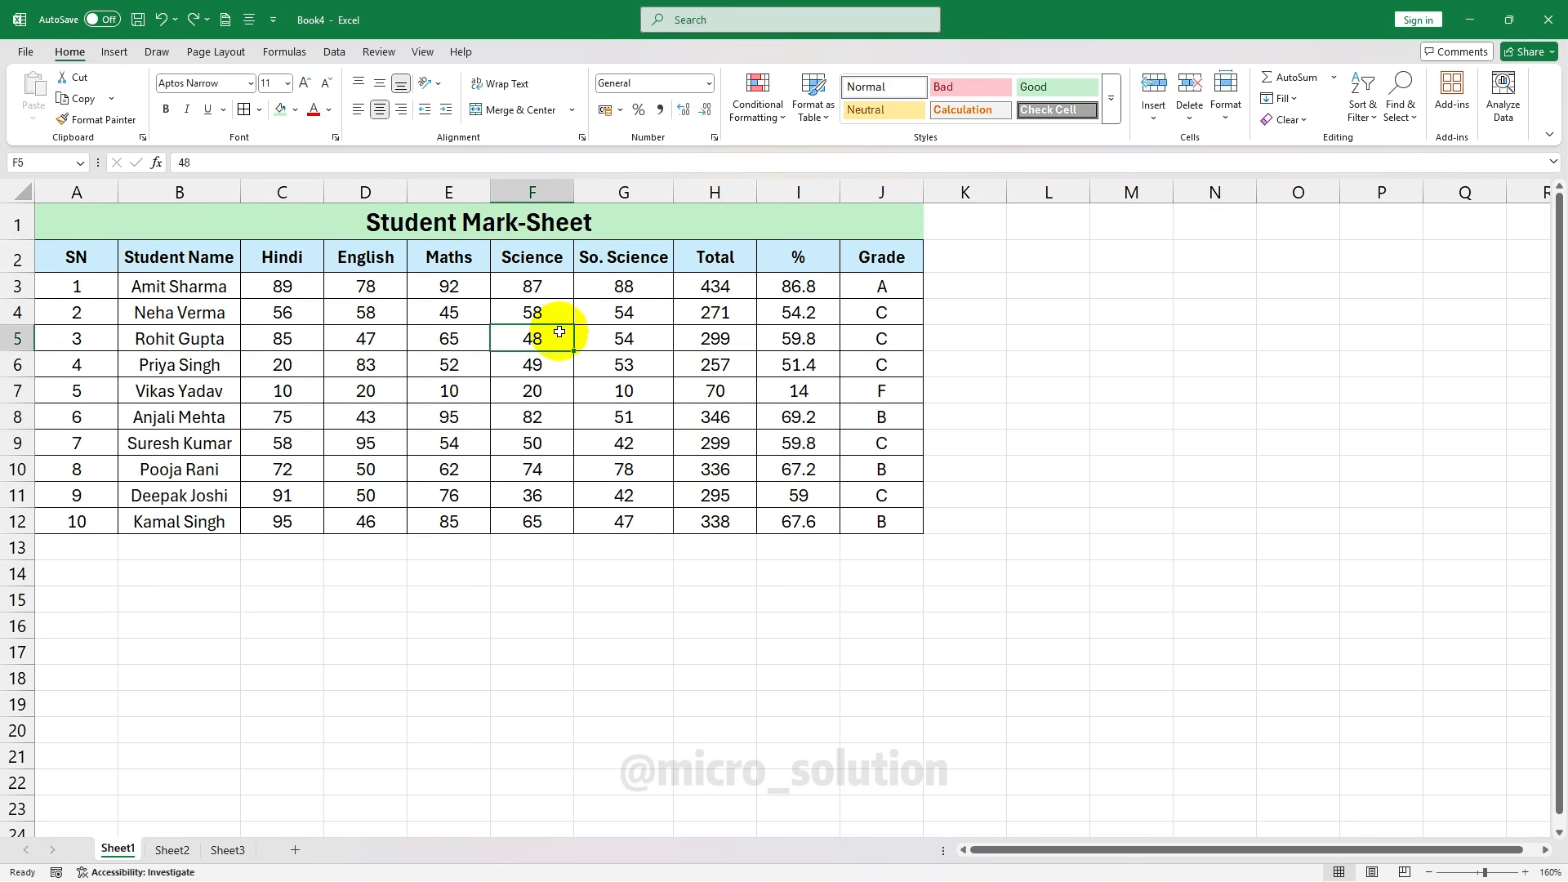
Browse the Number Format list, including Currency, without applying any format
{"action": "left_click", "coordinate": [709, 83]}
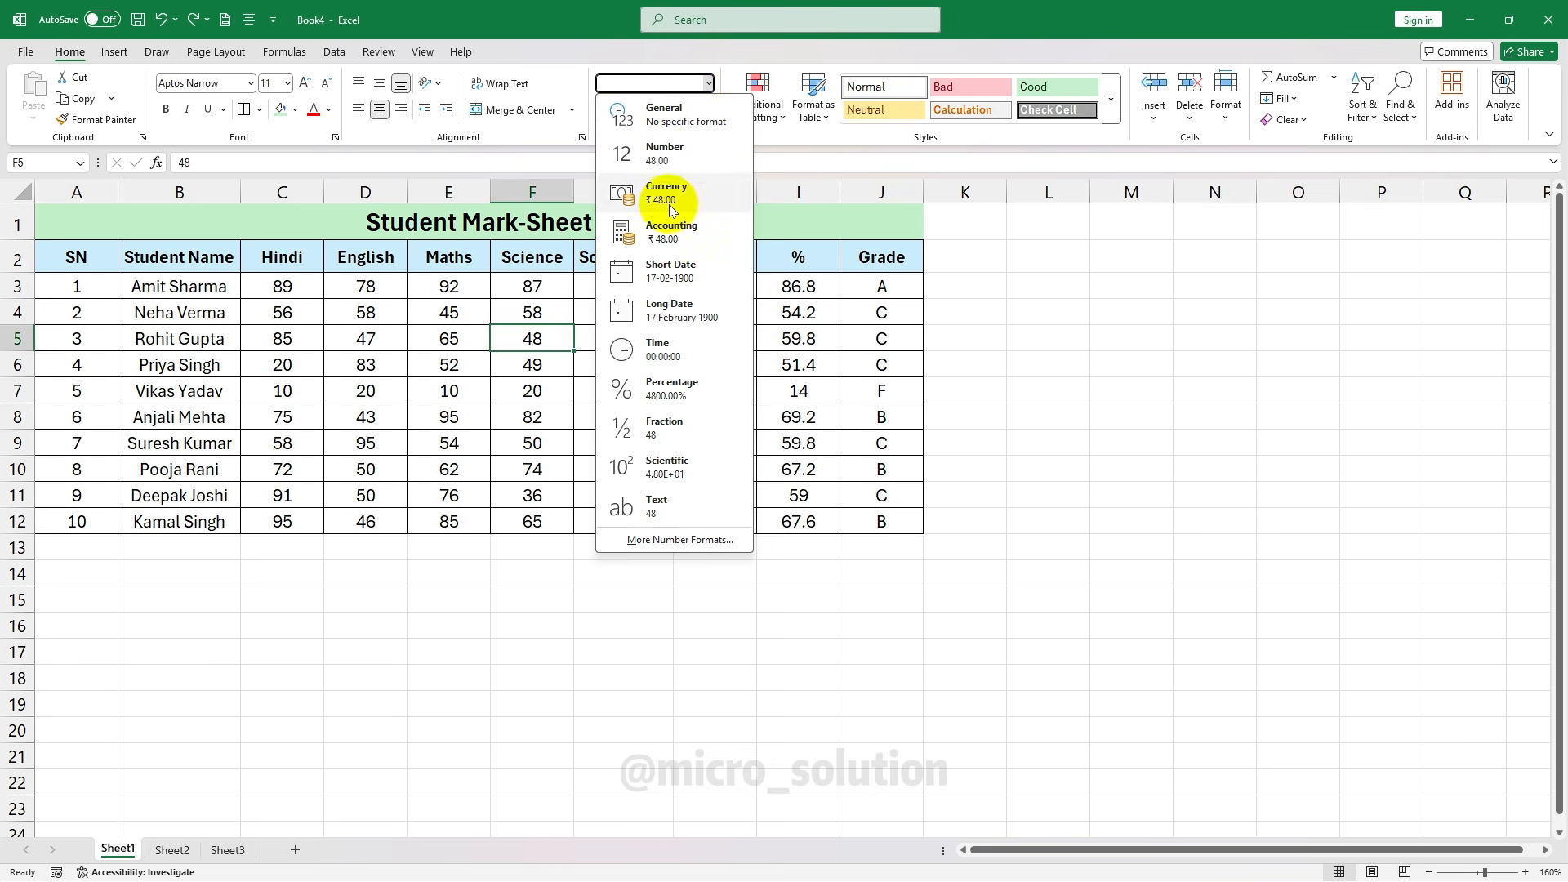
{"action": "left_click", "coordinate": [1006, 263]}
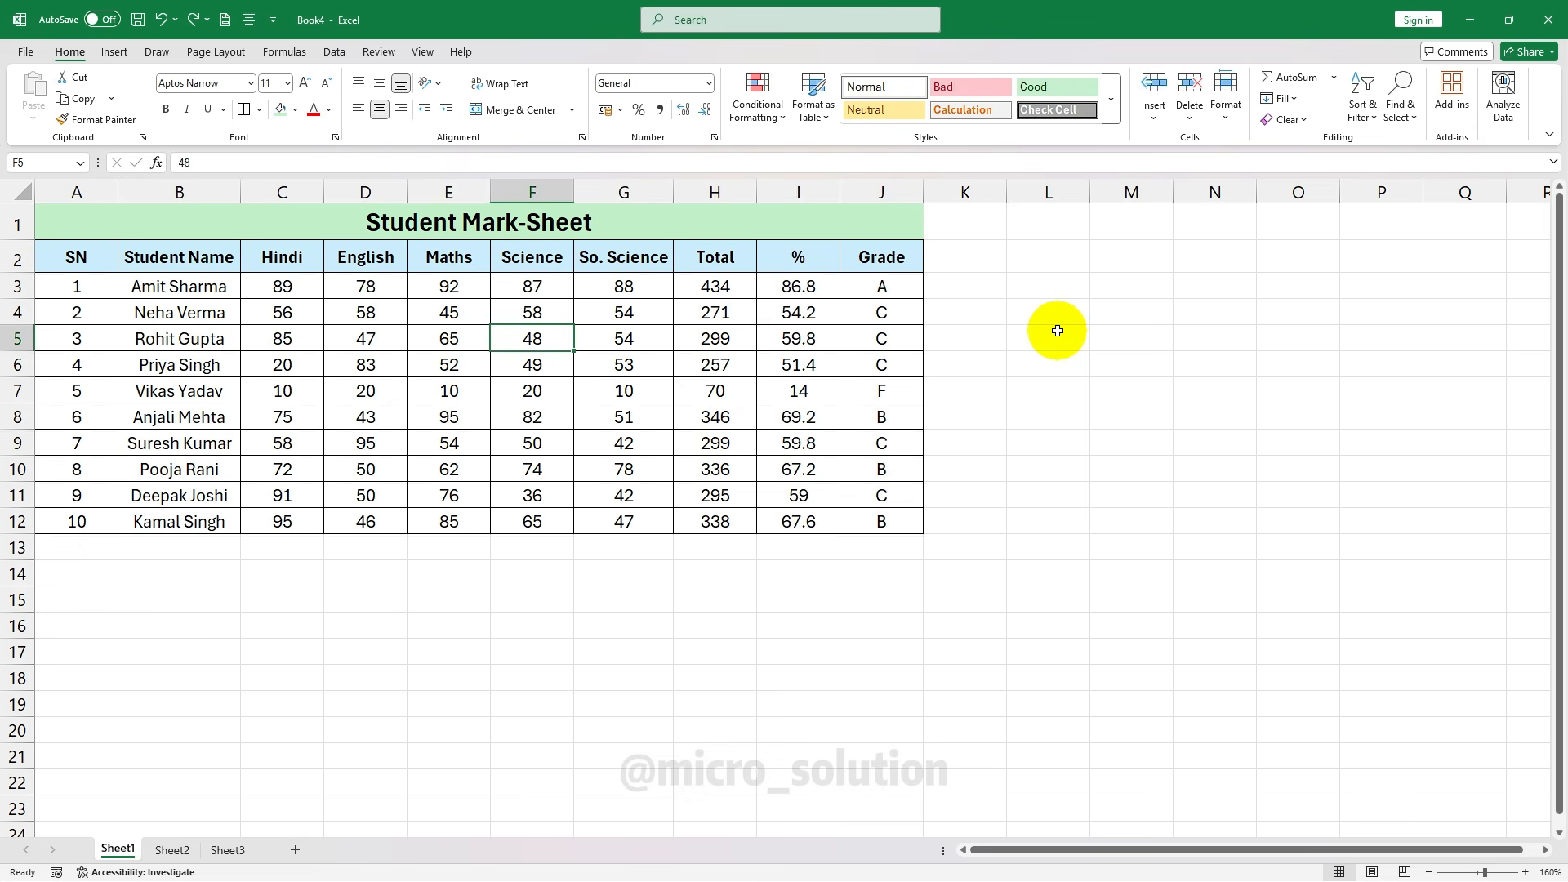
{"action": "left_click", "coordinate": [709, 84]}
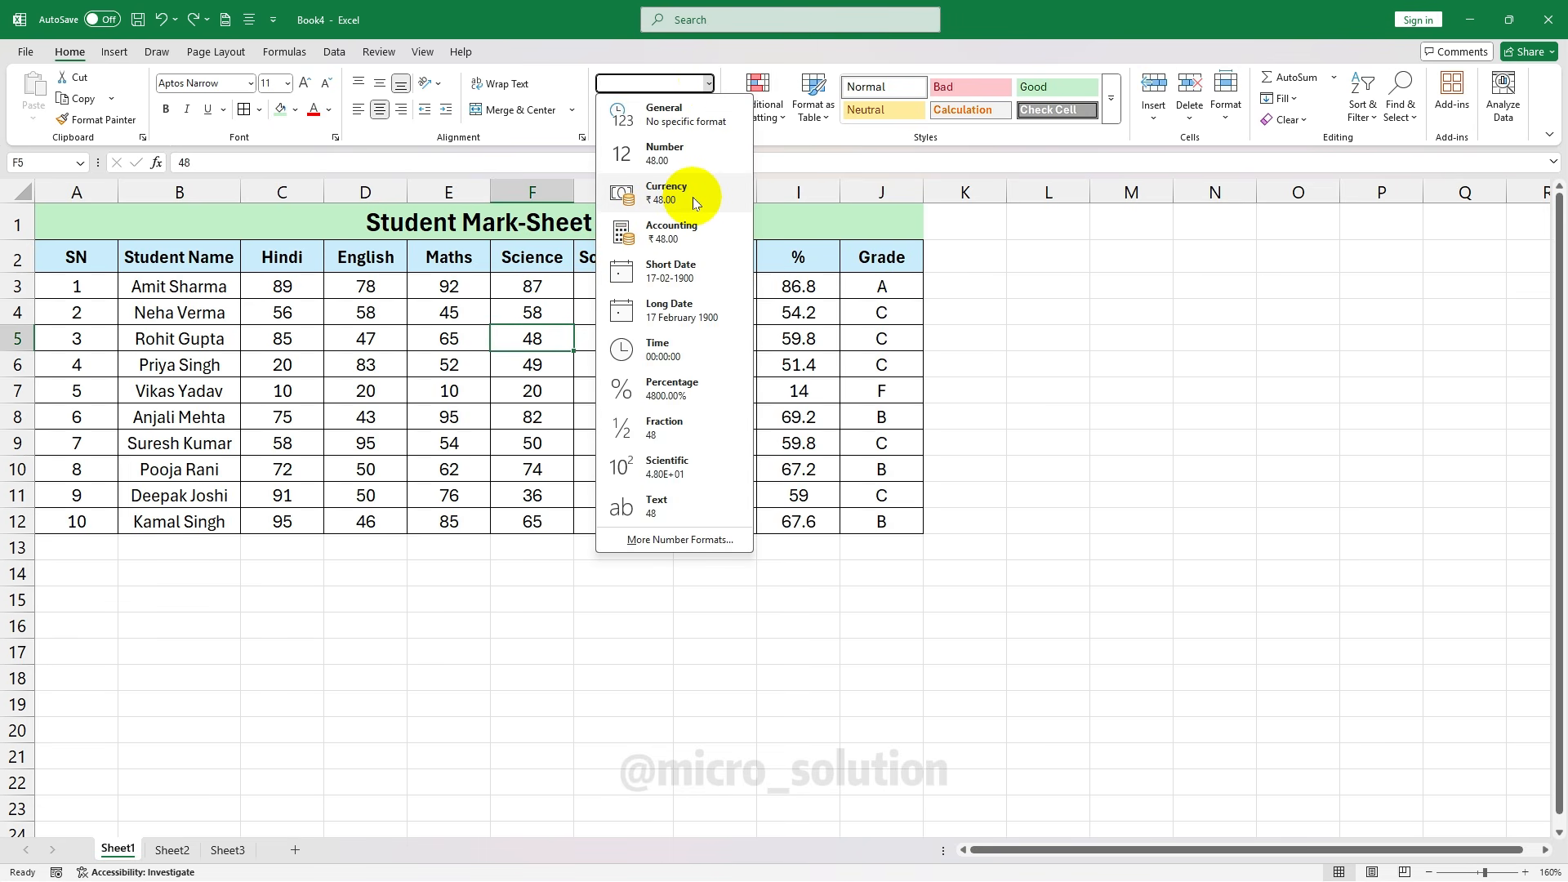
{"action": "left_click", "coordinate": [1105, 308]}
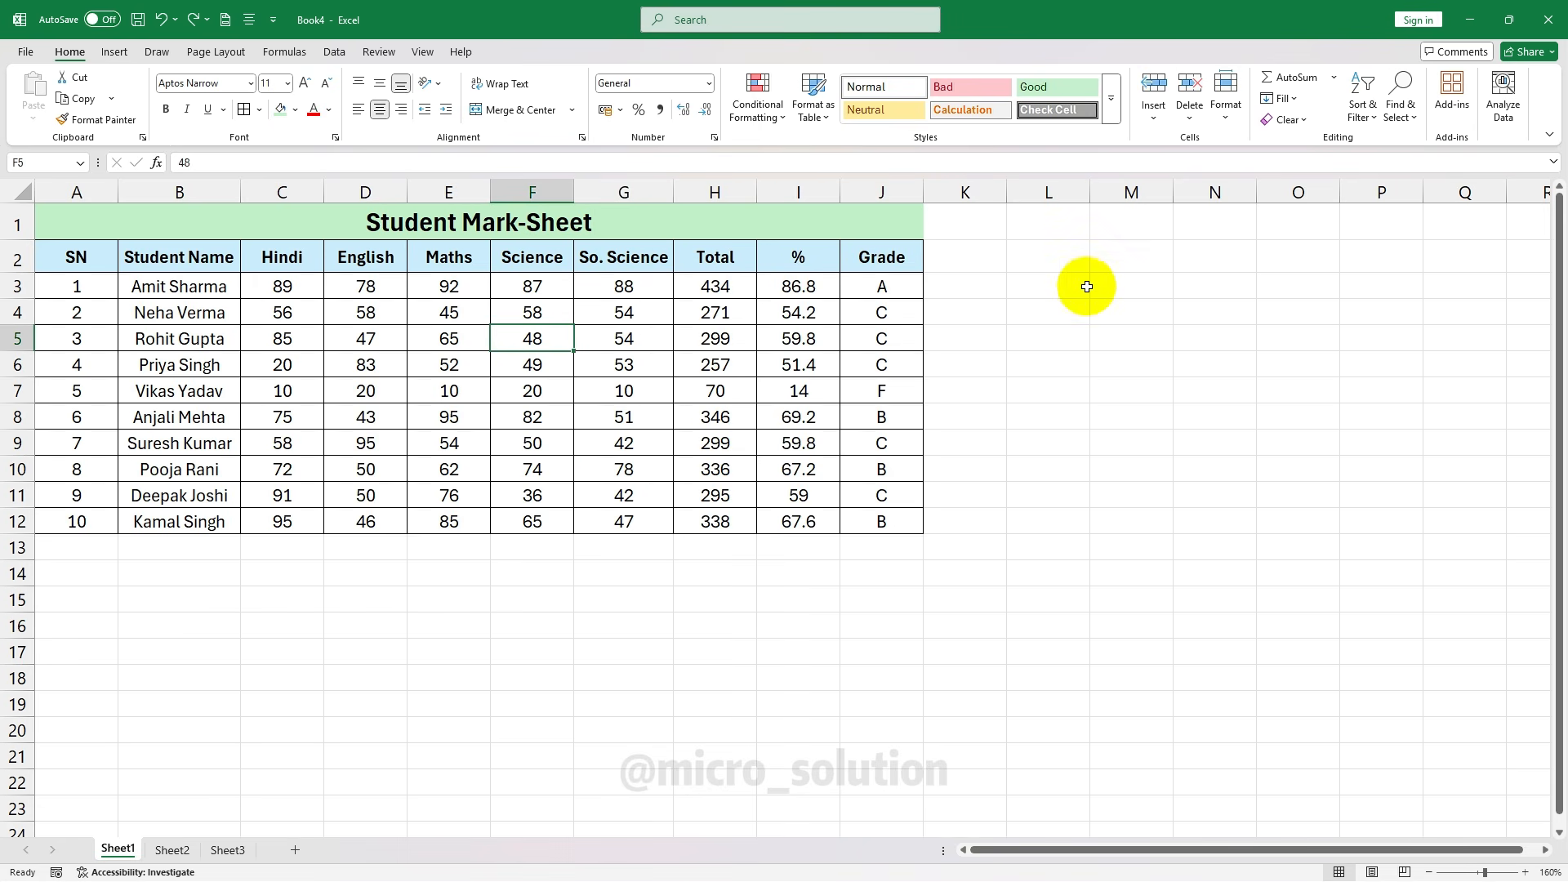
On Sheet2, enter the heading Salary in A1 with 5000, 2000 and 3000 in A2:A4
{"action": "left_click", "coordinate": [173, 850]}
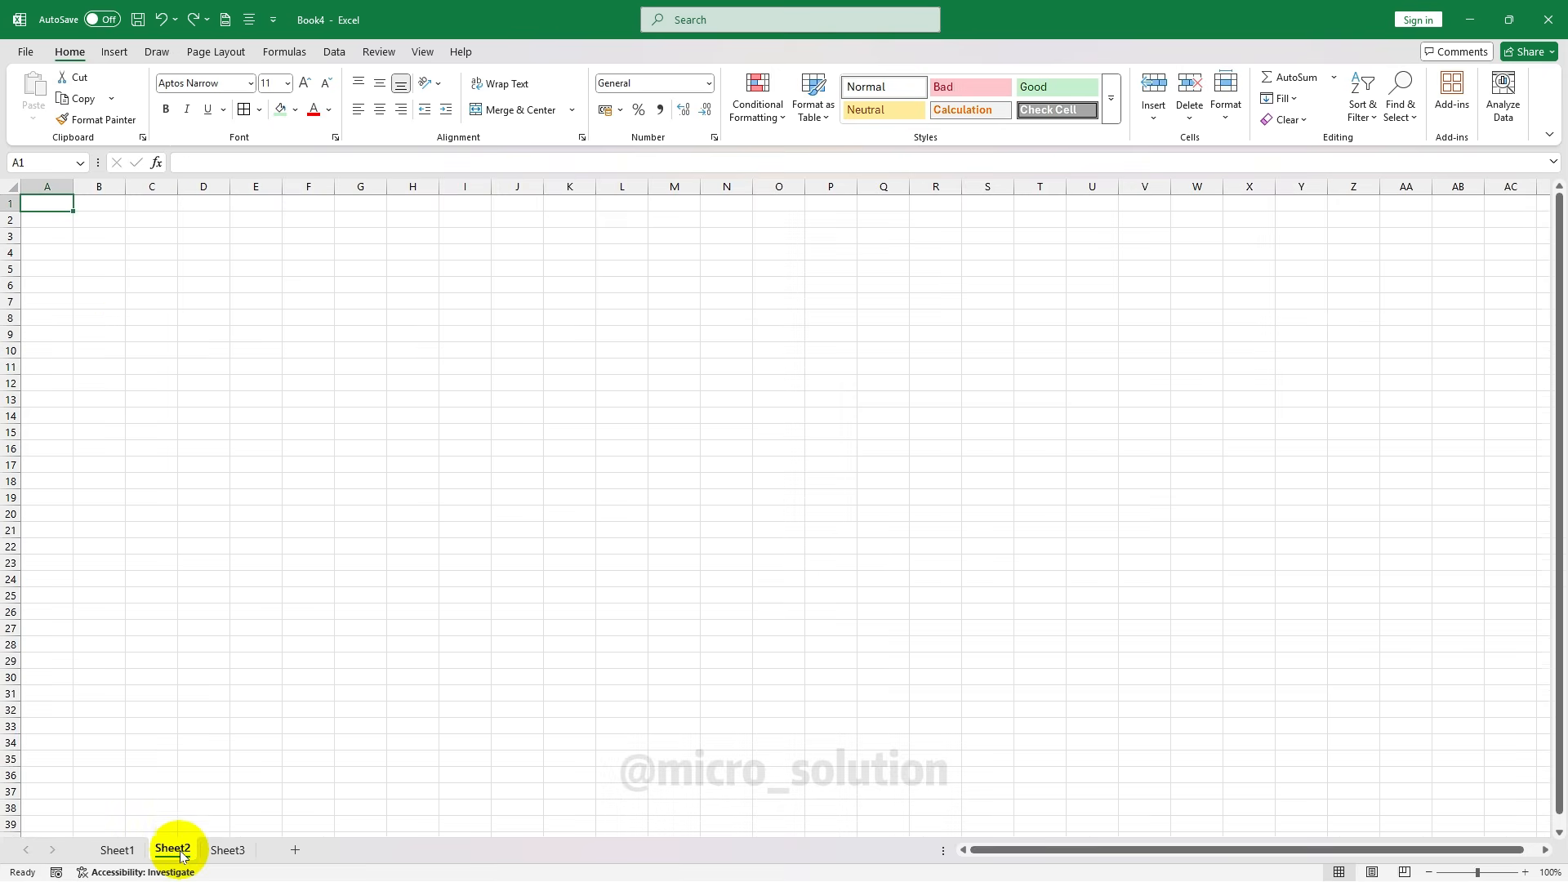
{"action": "scroll", "coordinate": [119, 315], "scroll_direction": "up", "scroll_amount": 5}
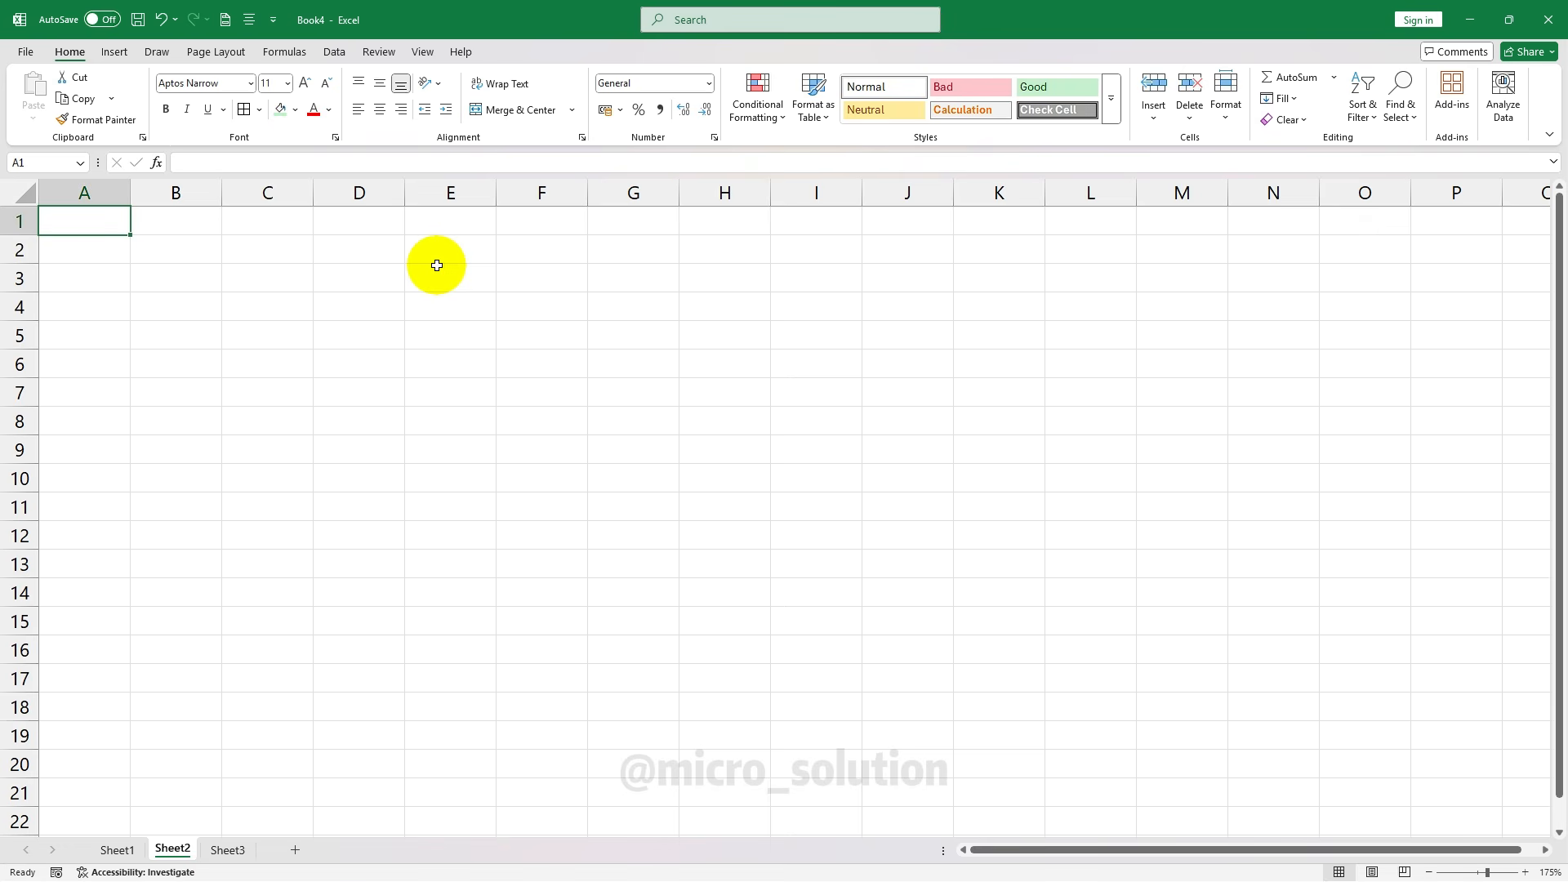
{"action": "type", "text": "S"}
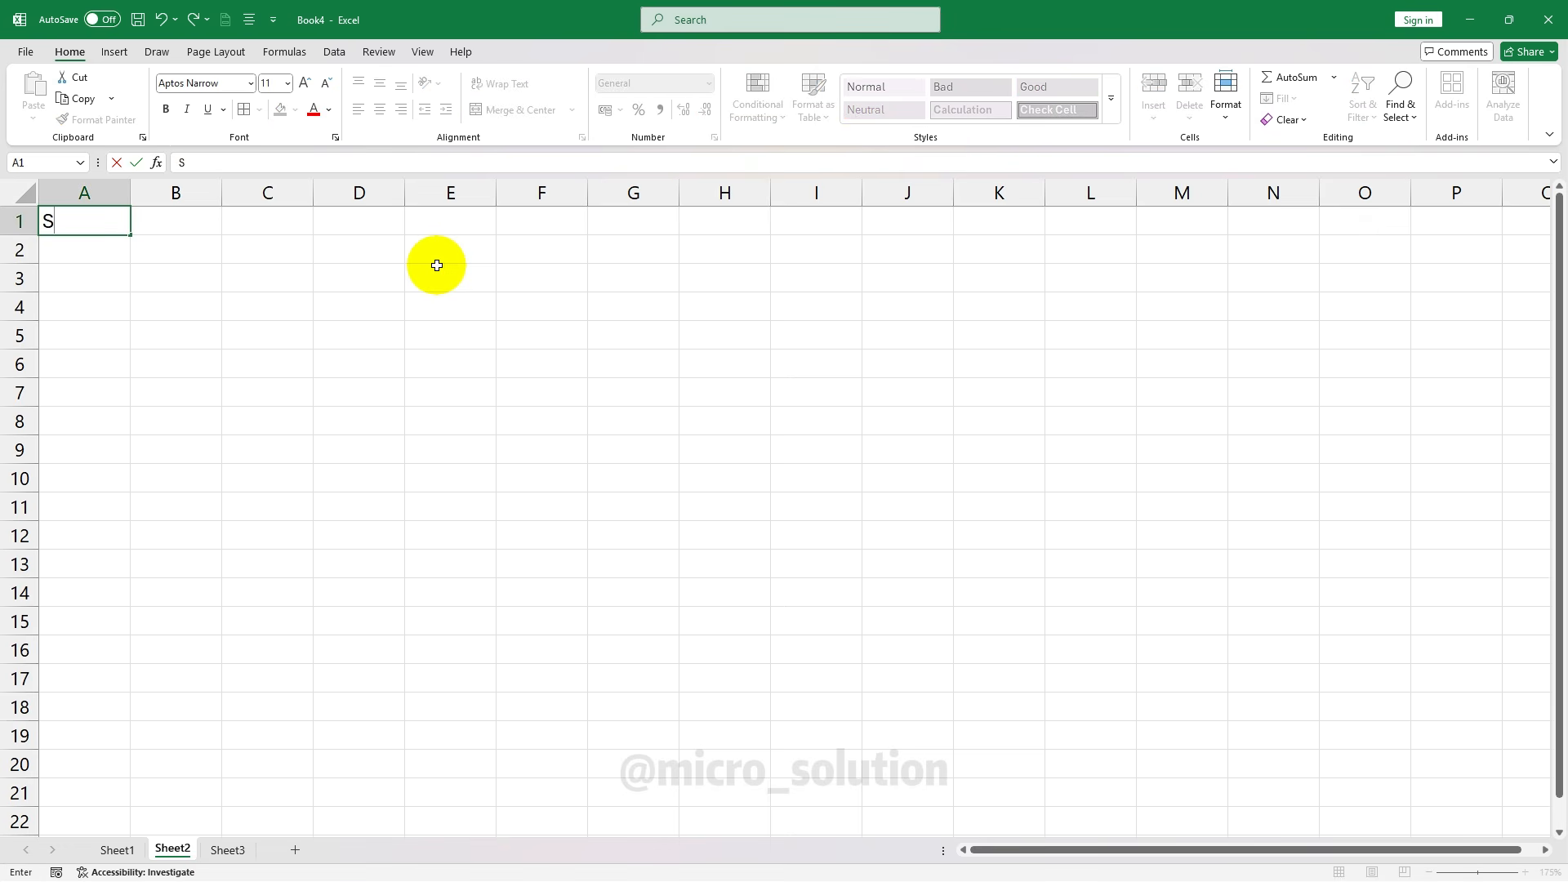
{"action": "type", "text": "alary"}
{"action": "key", "text": "Return"}
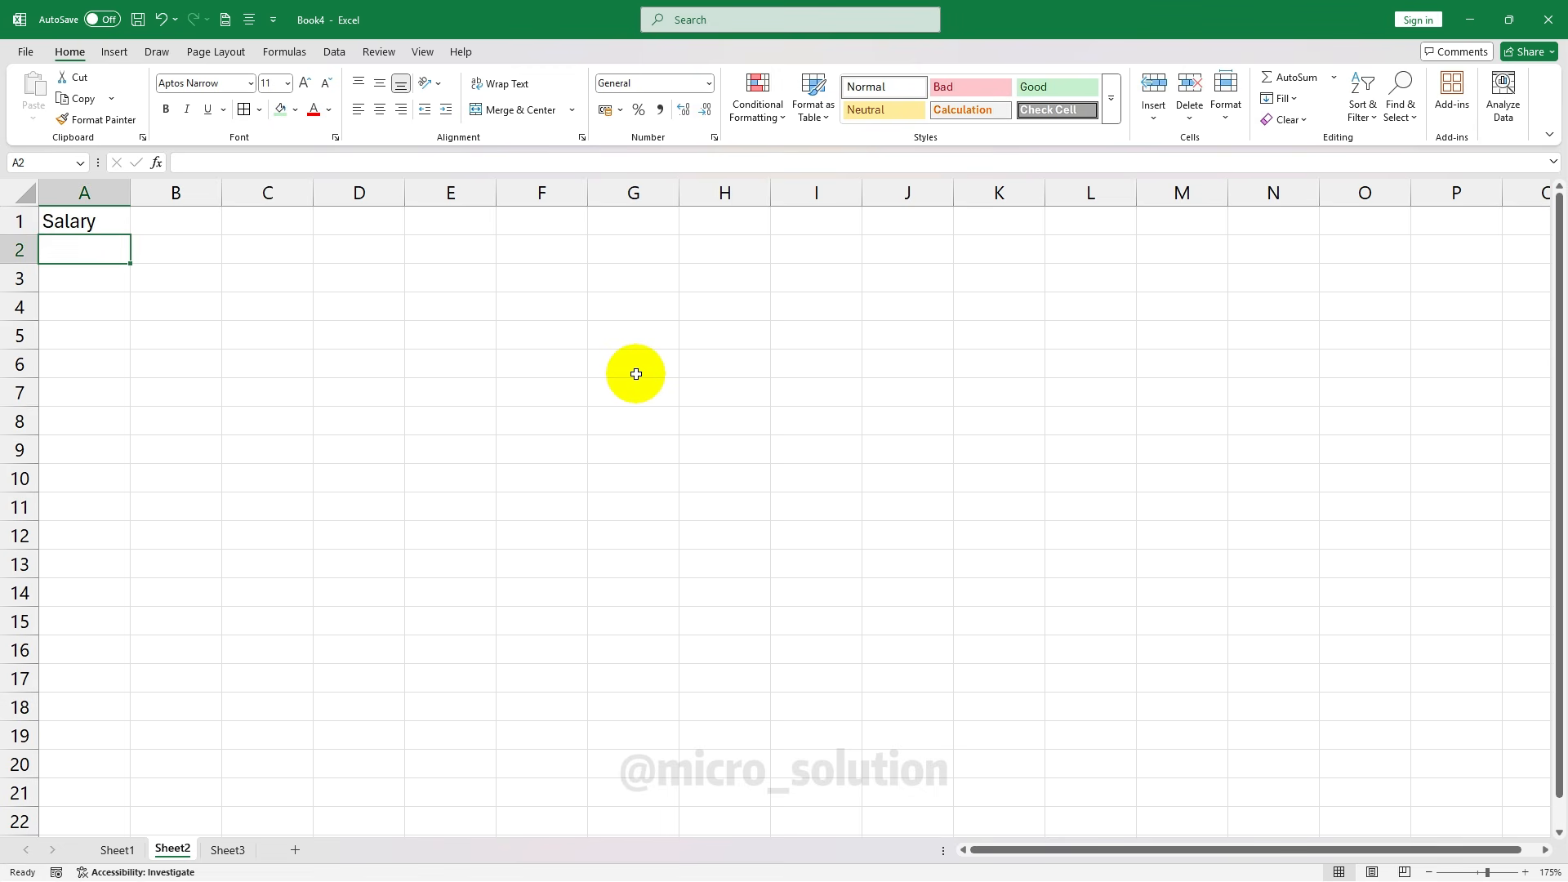
{"action": "type", "text": "5000"}
{"action": "key", "text": "Return"}
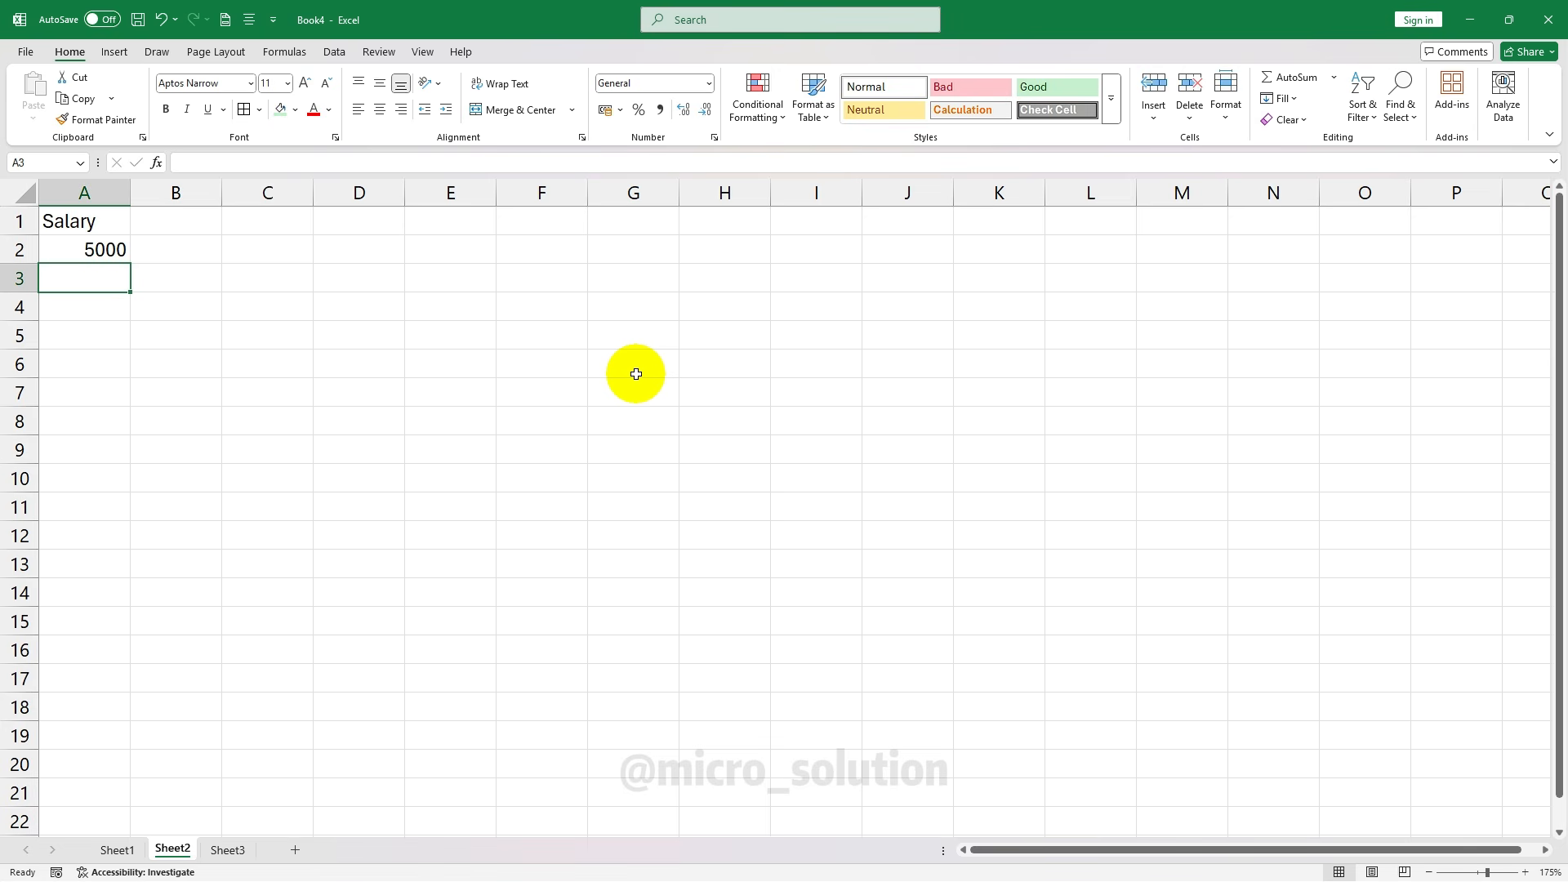
{"action": "type", "text": "2000"}
{"action": "key", "text": "Return"}
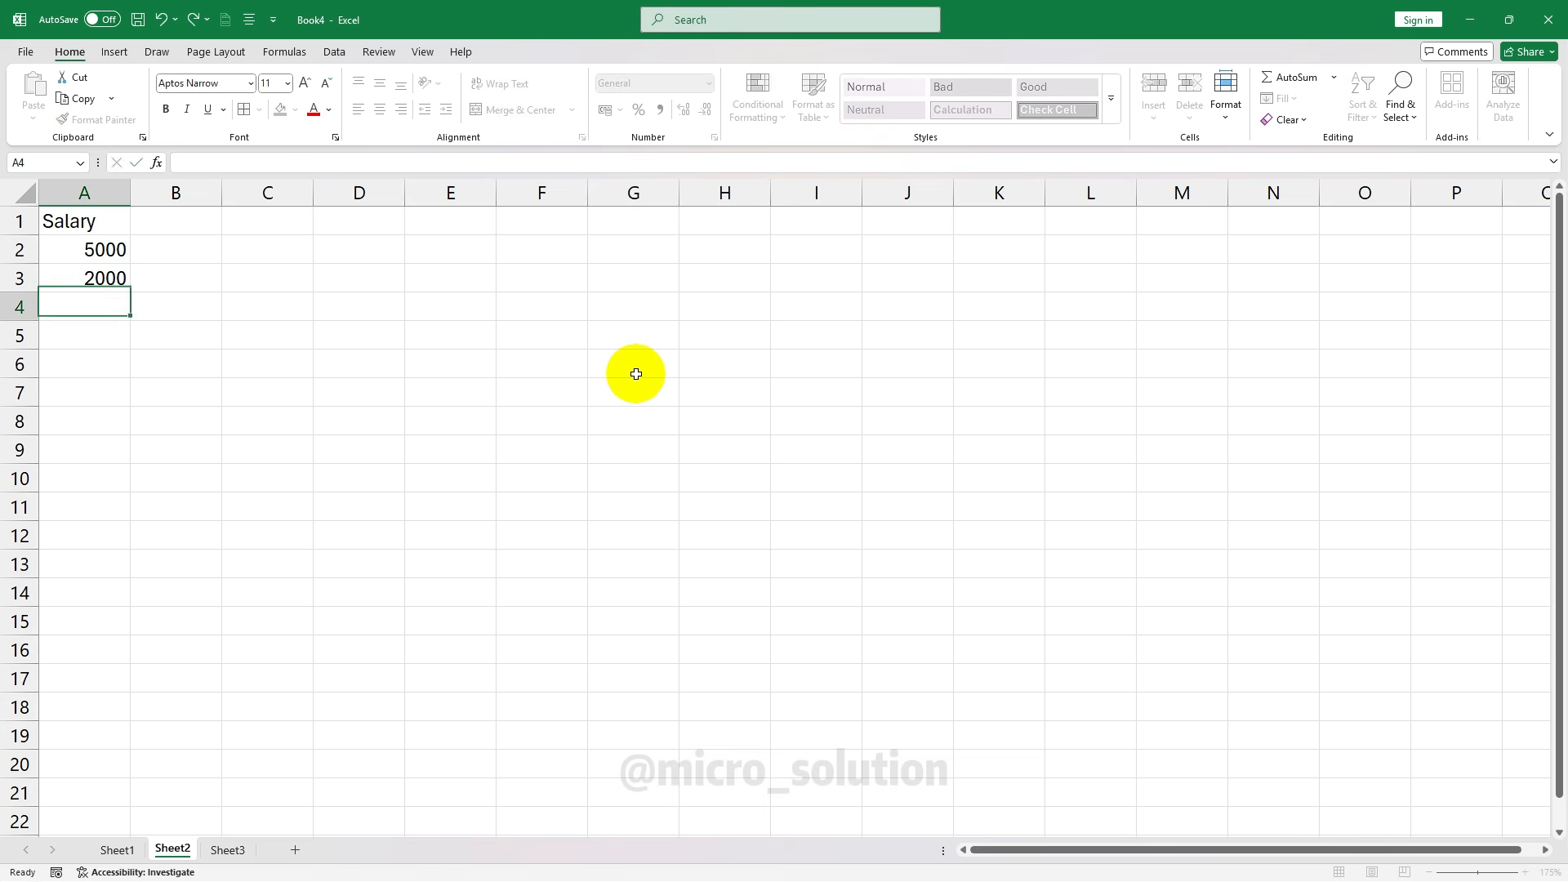
{"action": "type", "text": "3000"}
{"action": "key", "text": "Return"}
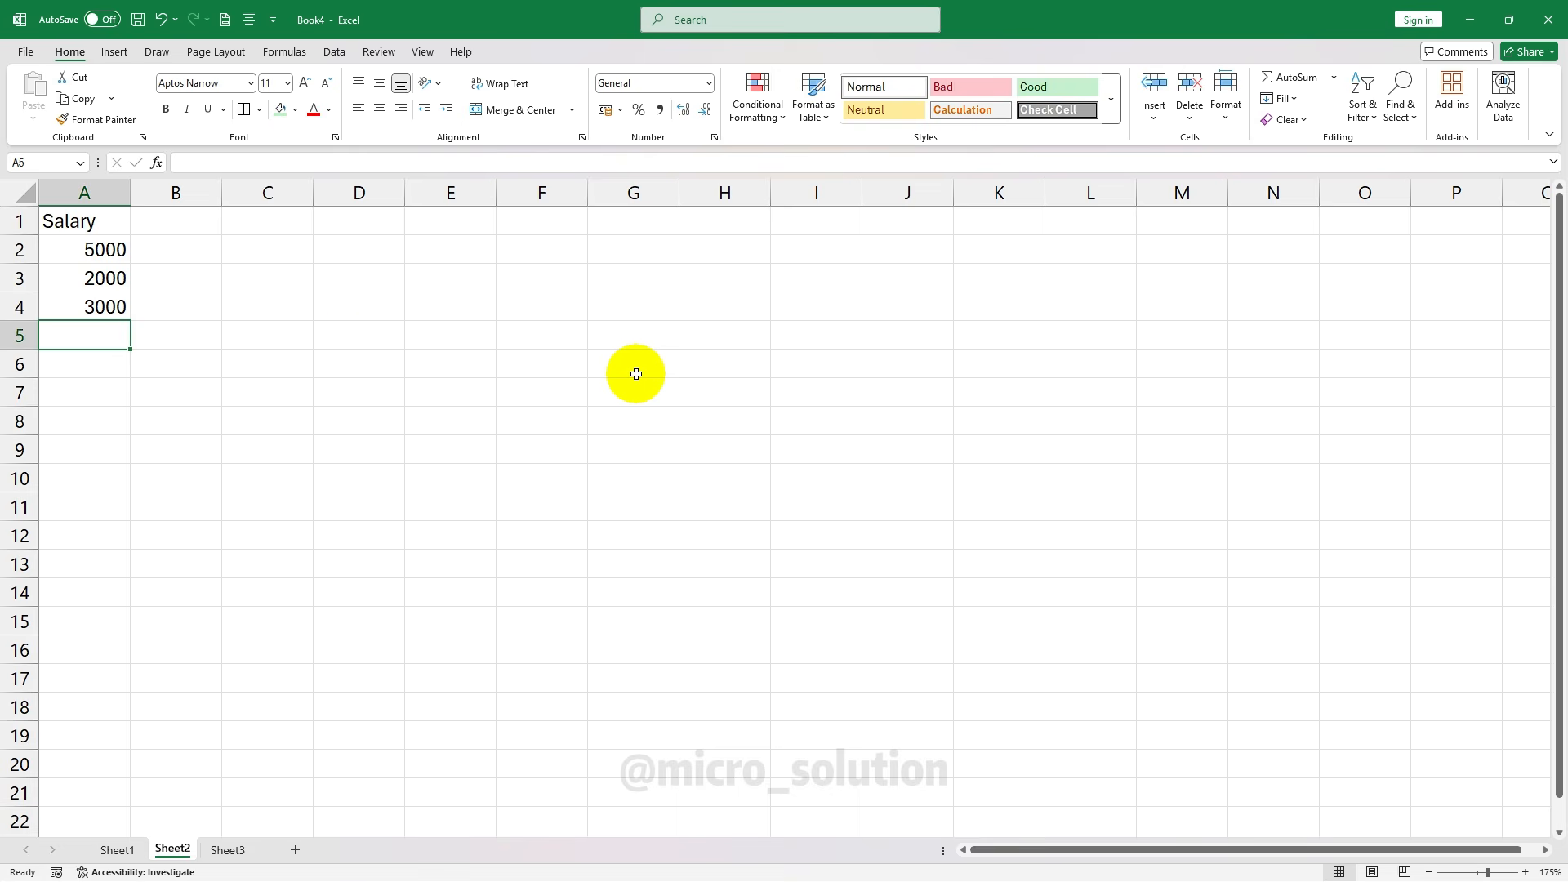
Make the Salary heading bold and centre the cells A1:A4
{"action": "scroll", "coordinate": [134, 280], "scroll_direction": "up", "scroll_amount": 7, "text": "ctrl"}
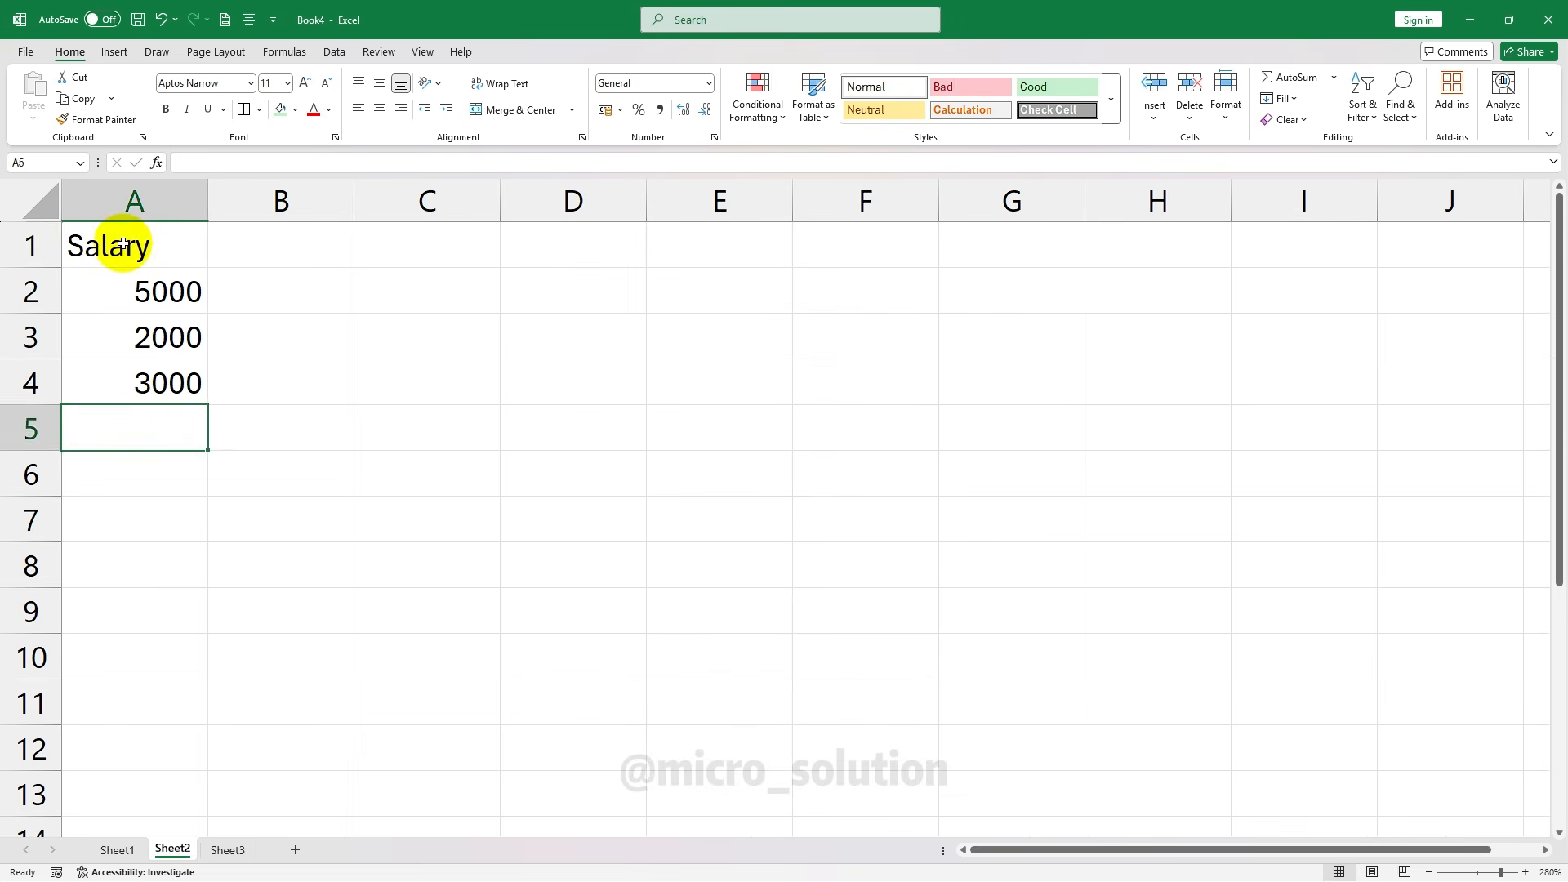
{"action": "left_click", "coordinate": [123, 243]}
{"action": "left_click", "coordinate": [166, 109]}
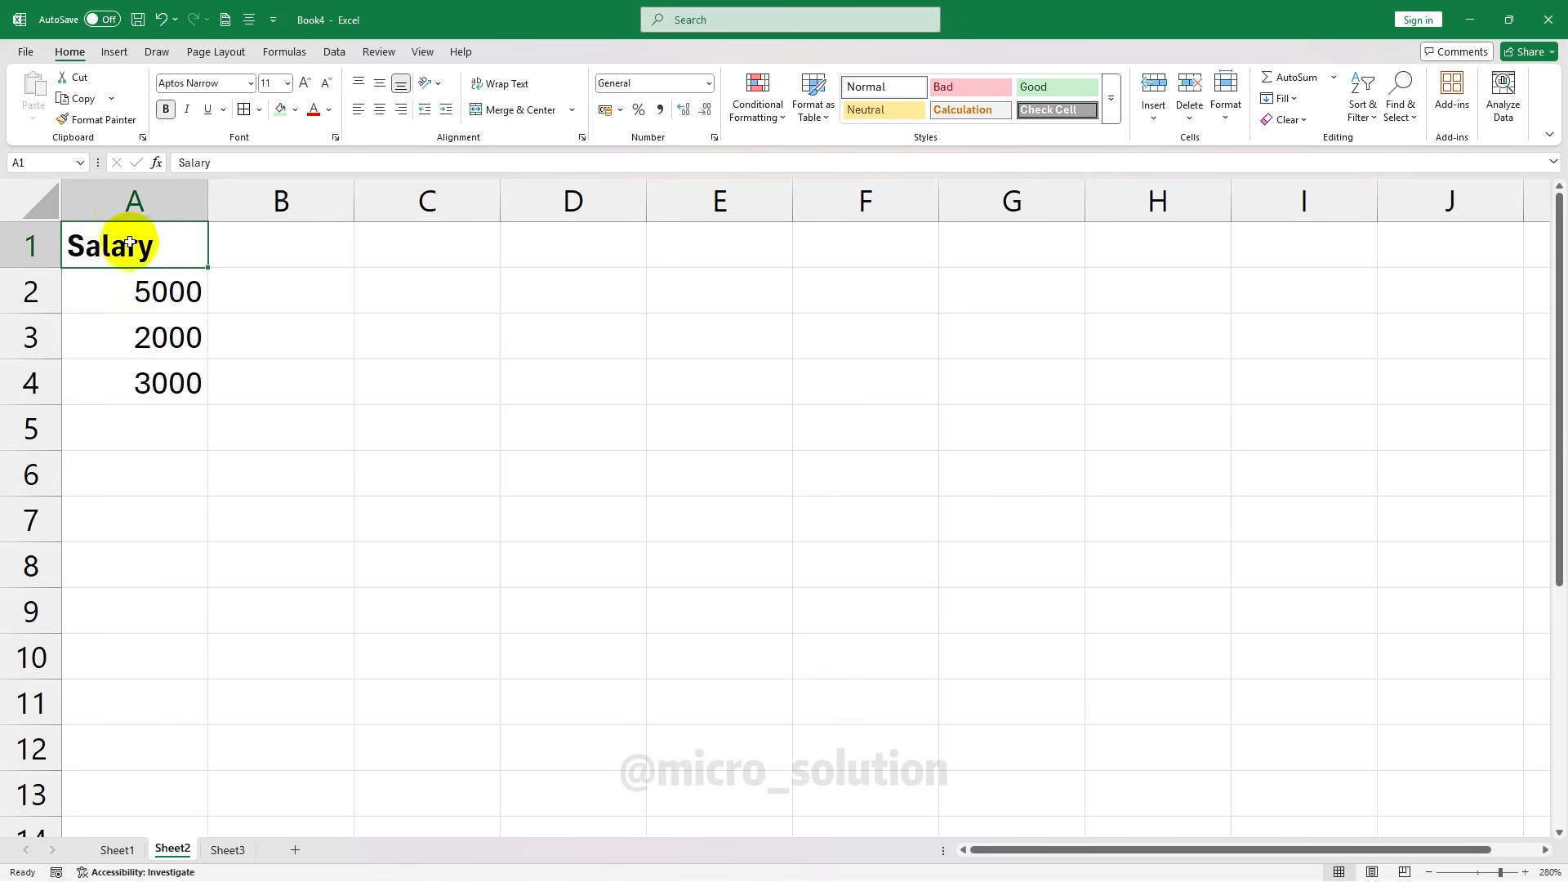
{"action": "left_click_drag", "start_coordinate": [130, 243], "coordinate": [129, 396]}
{"action": "left_click", "coordinate": [380, 108]}
{"action": "left_click", "coordinate": [425, 348]}
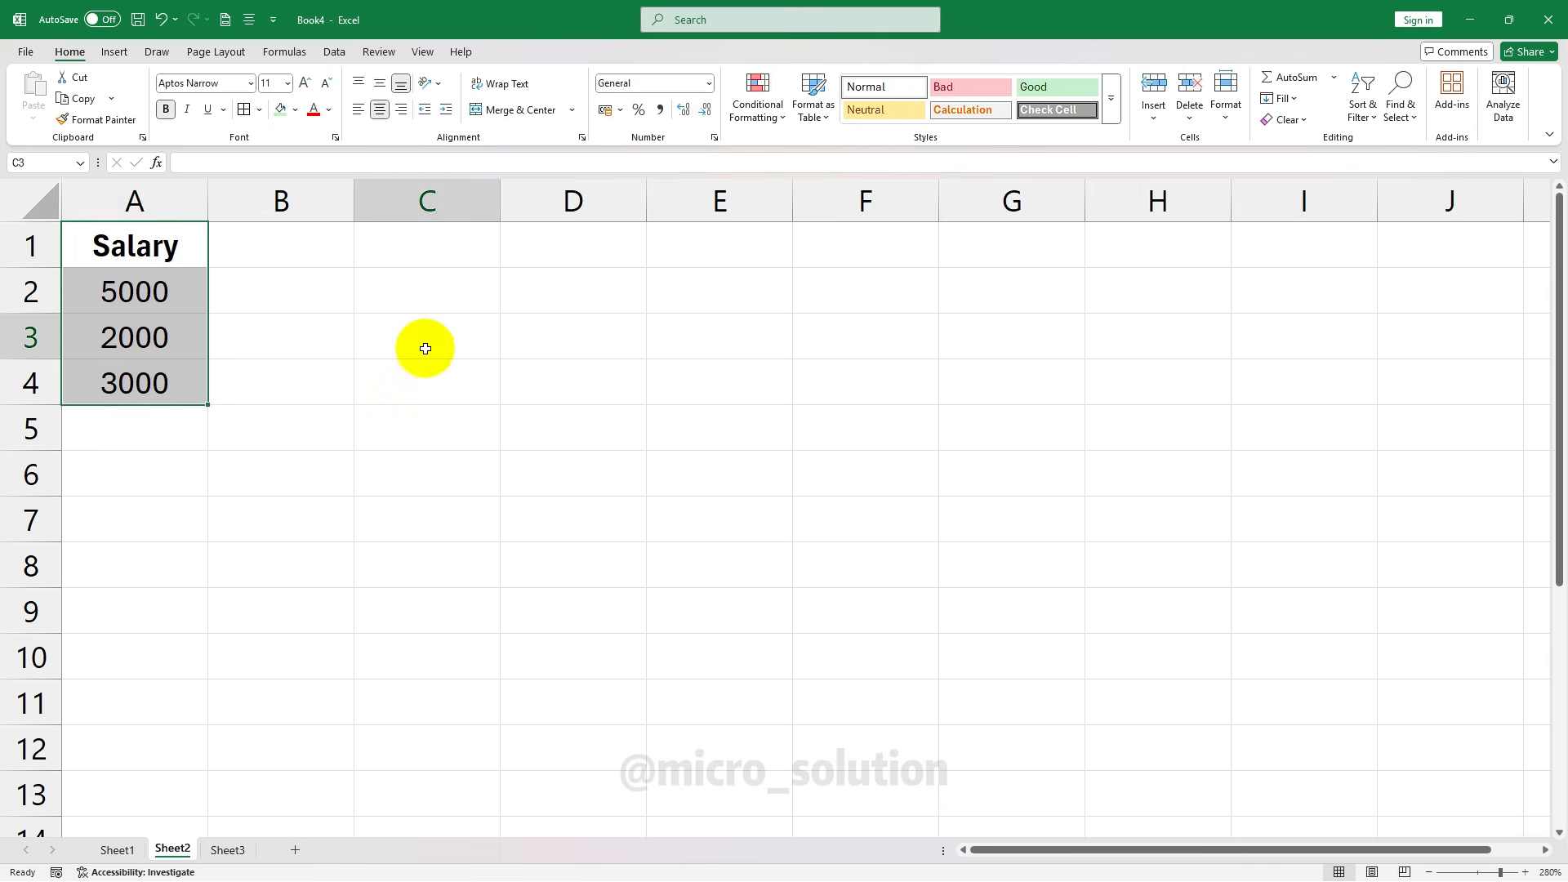
Give the Salary heading in A1 a light green fill
{"action": "left_click", "coordinate": [176, 290]}
{"action": "left_click", "coordinate": [157, 245]}
{"action": "left_click", "coordinate": [281, 109]}
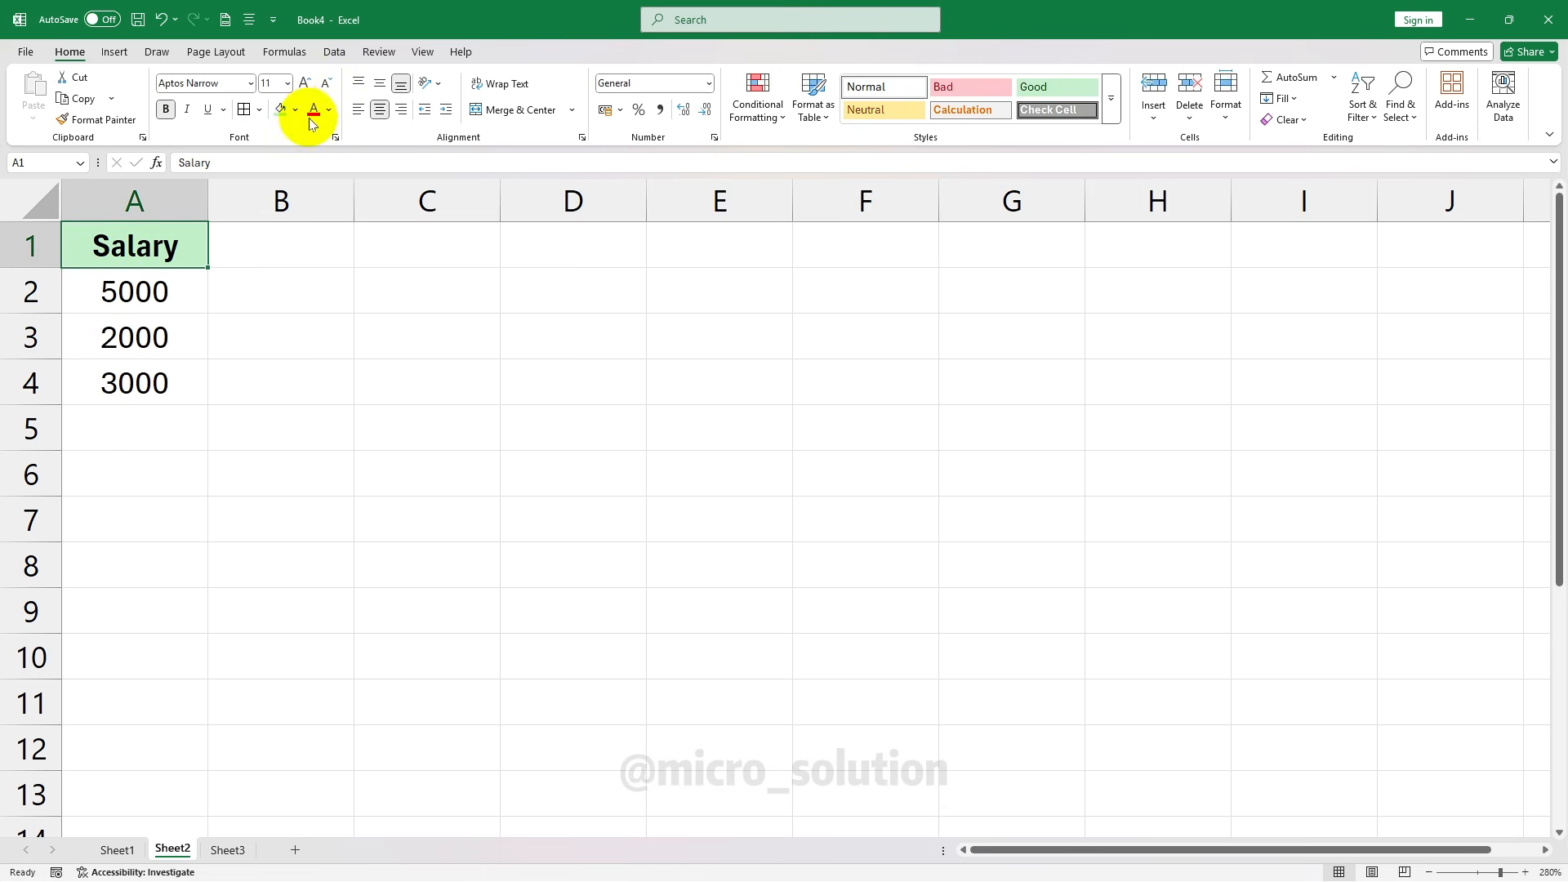
{"action": "left_click", "coordinate": [171, 415]}
Format the salaries in A2:A4 as rupee Currency (₹ 5,000.00, ₹ 2,000.00, ₹ 3,000.00)
{"action": "left_click_drag", "start_coordinate": [159, 291], "coordinate": [161, 395]}
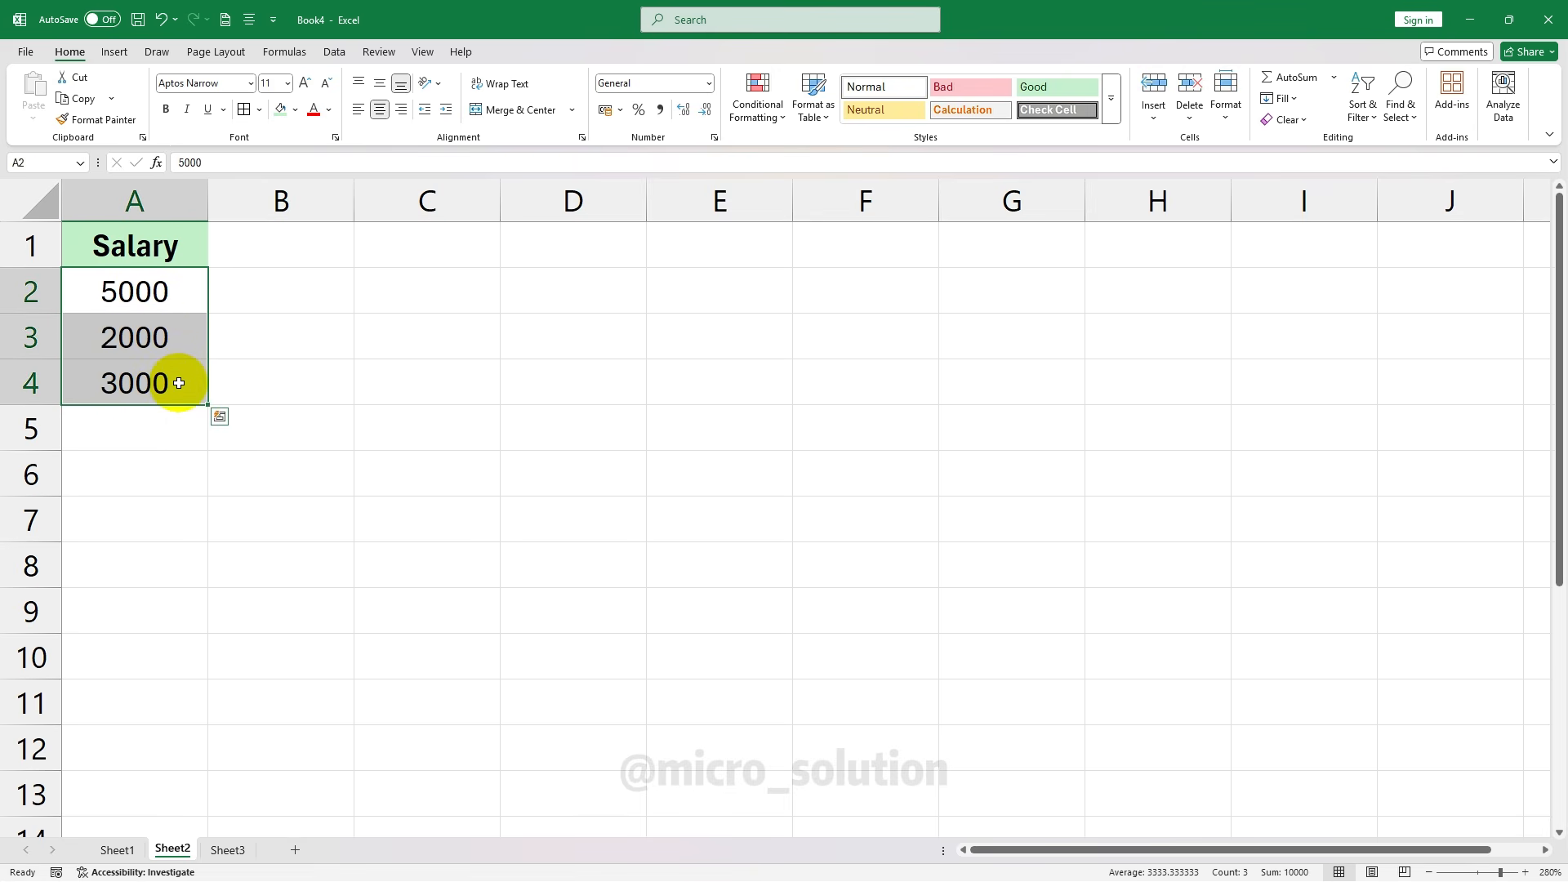
{"action": "left_click", "coordinate": [708, 83]}
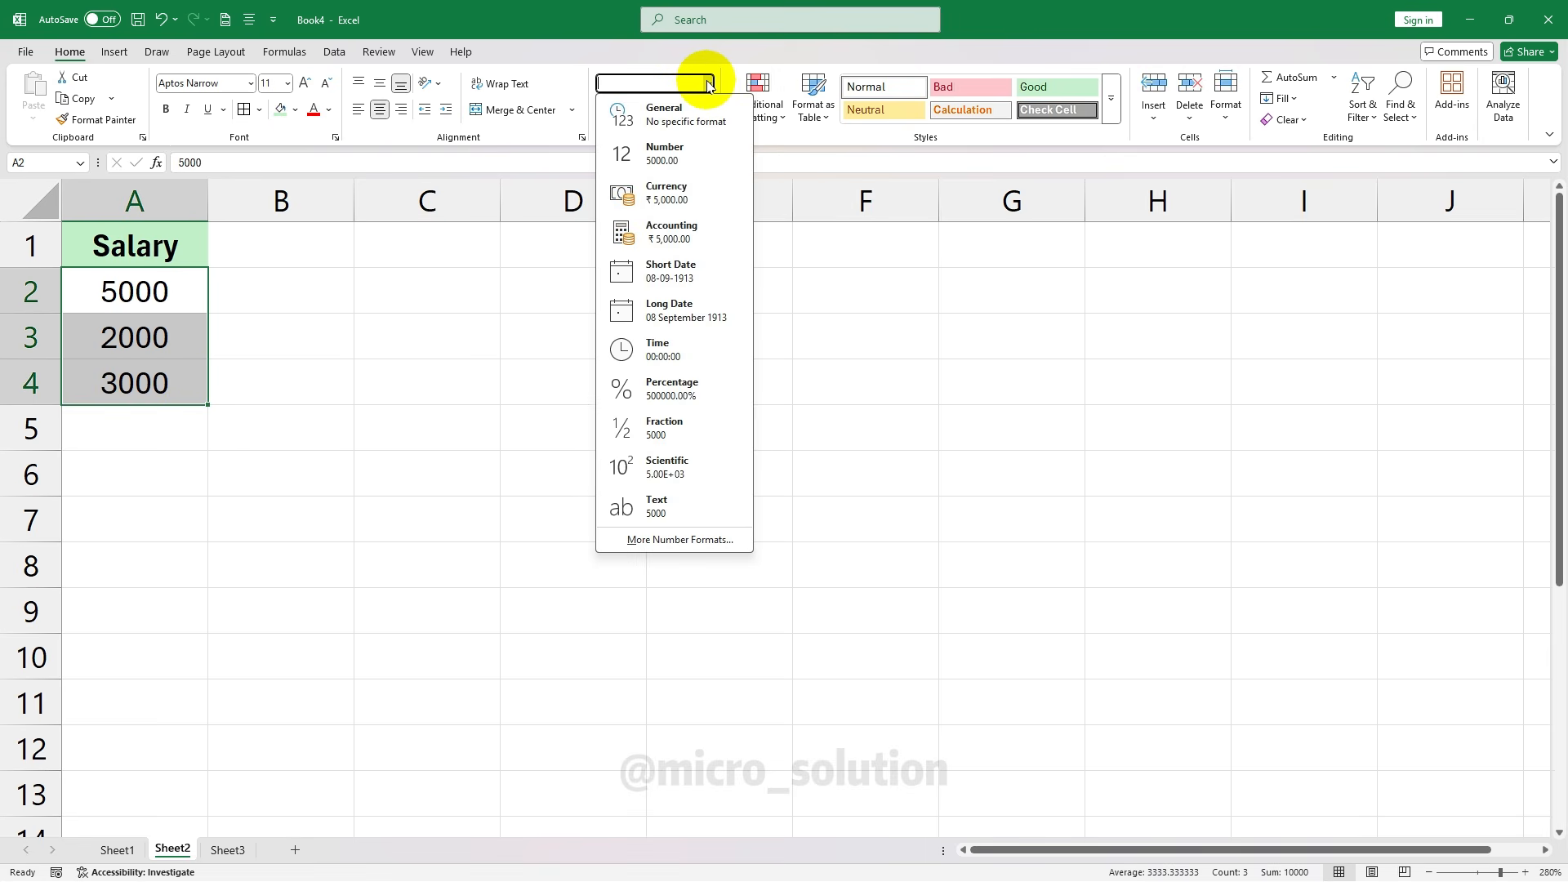
{"action": "left_click", "coordinate": [690, 193]}
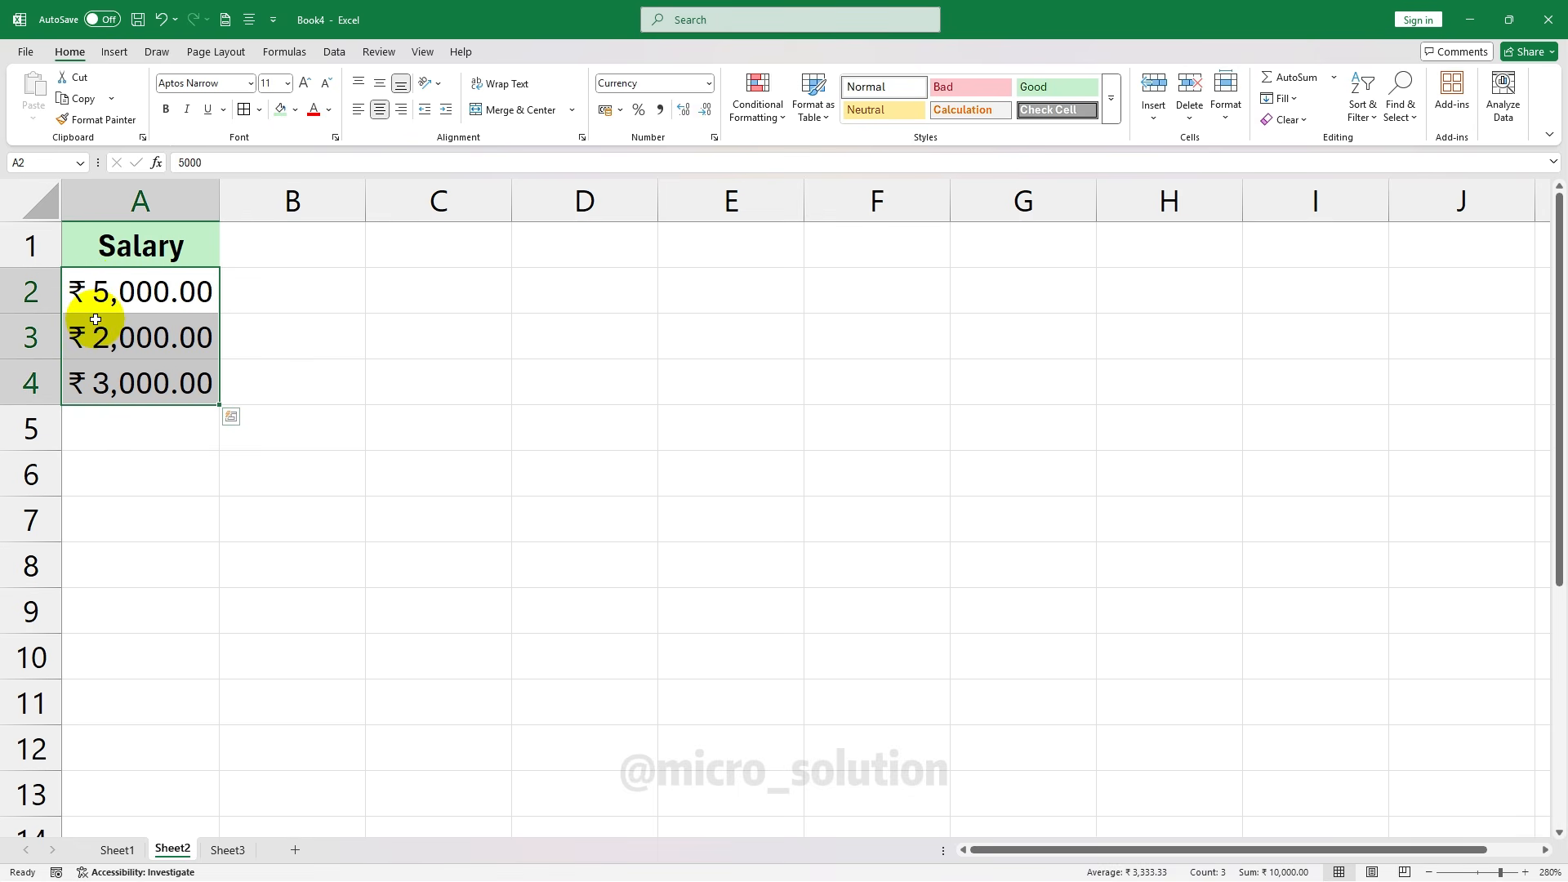
{"action": "left_click", "coordinate": [278, 335]}
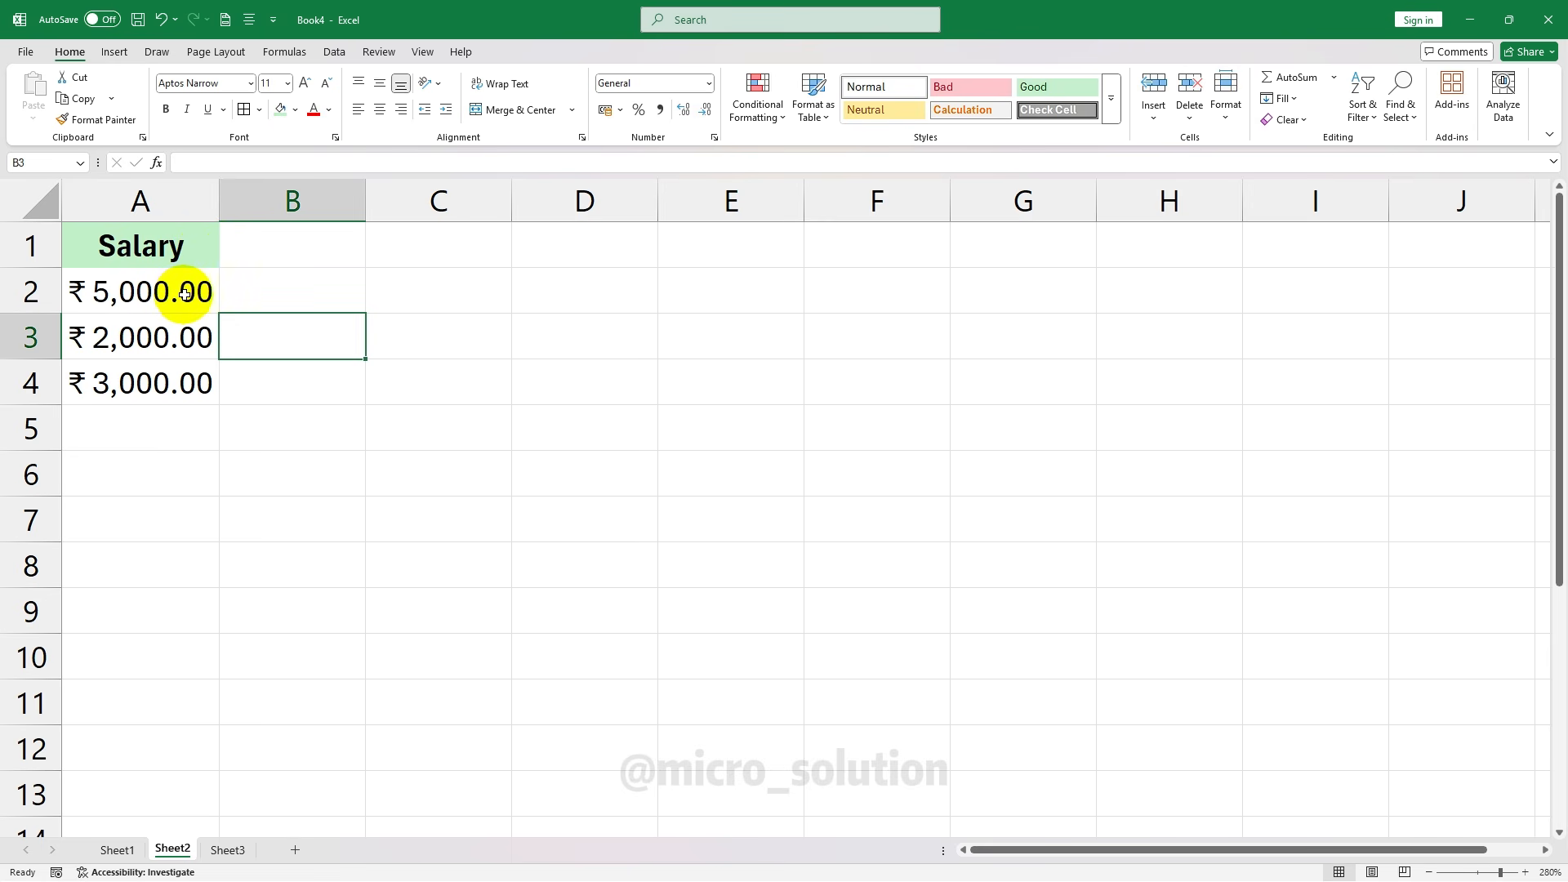
Enter the heading Fee in B1 with 200, 300 and 200 in B2:B4
{"action": "left_click_drag", "start_coordinate": [184, 294], "coordinate": [182, 378]}
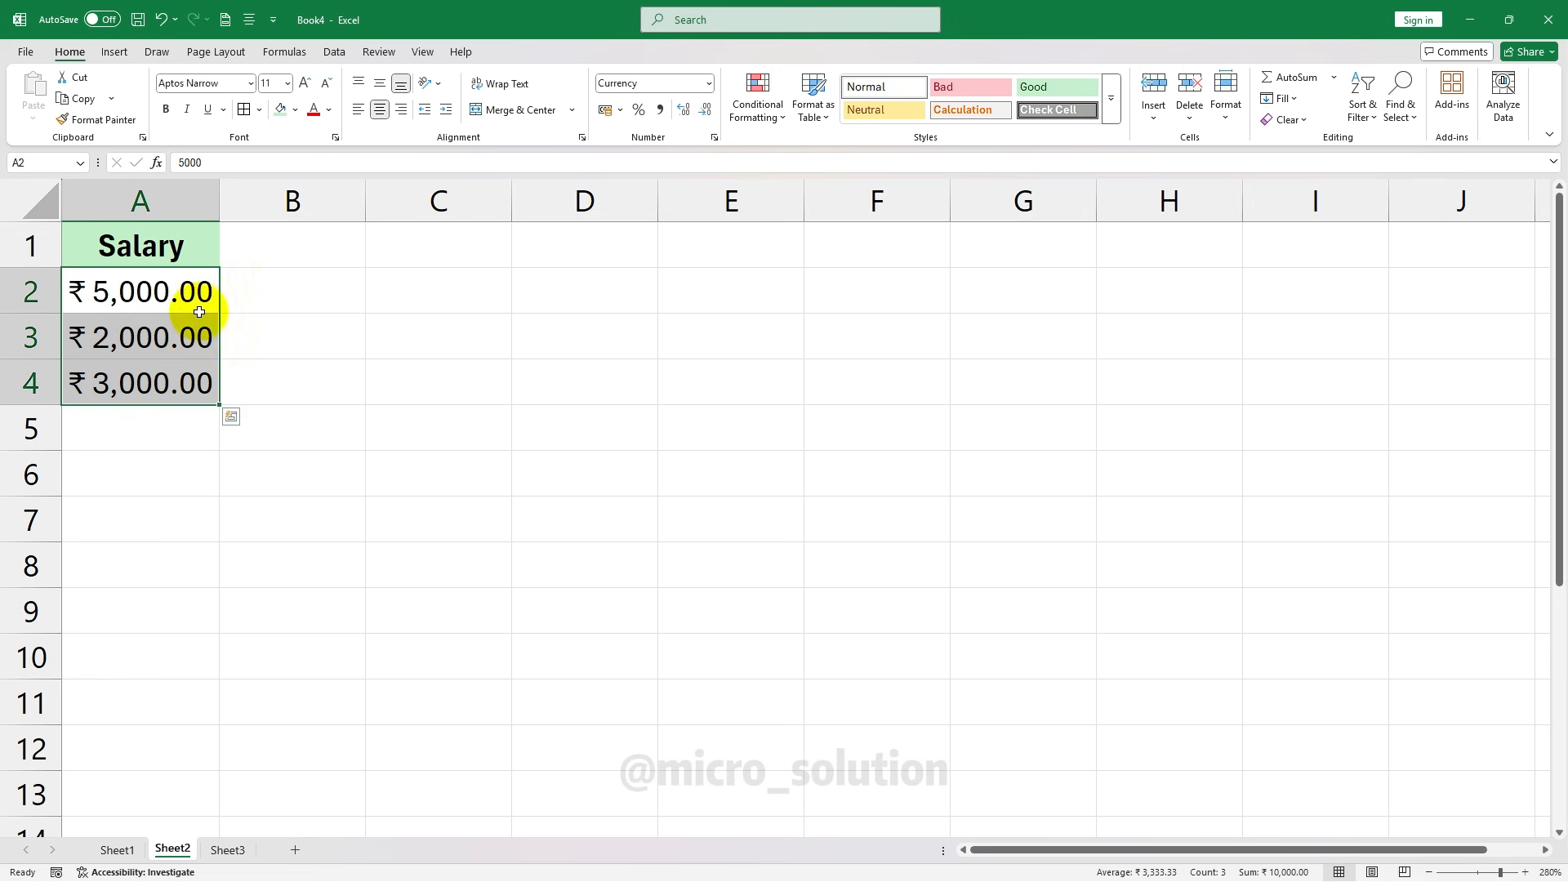
{"action": "left_click", "coordinate": [708, 83]}
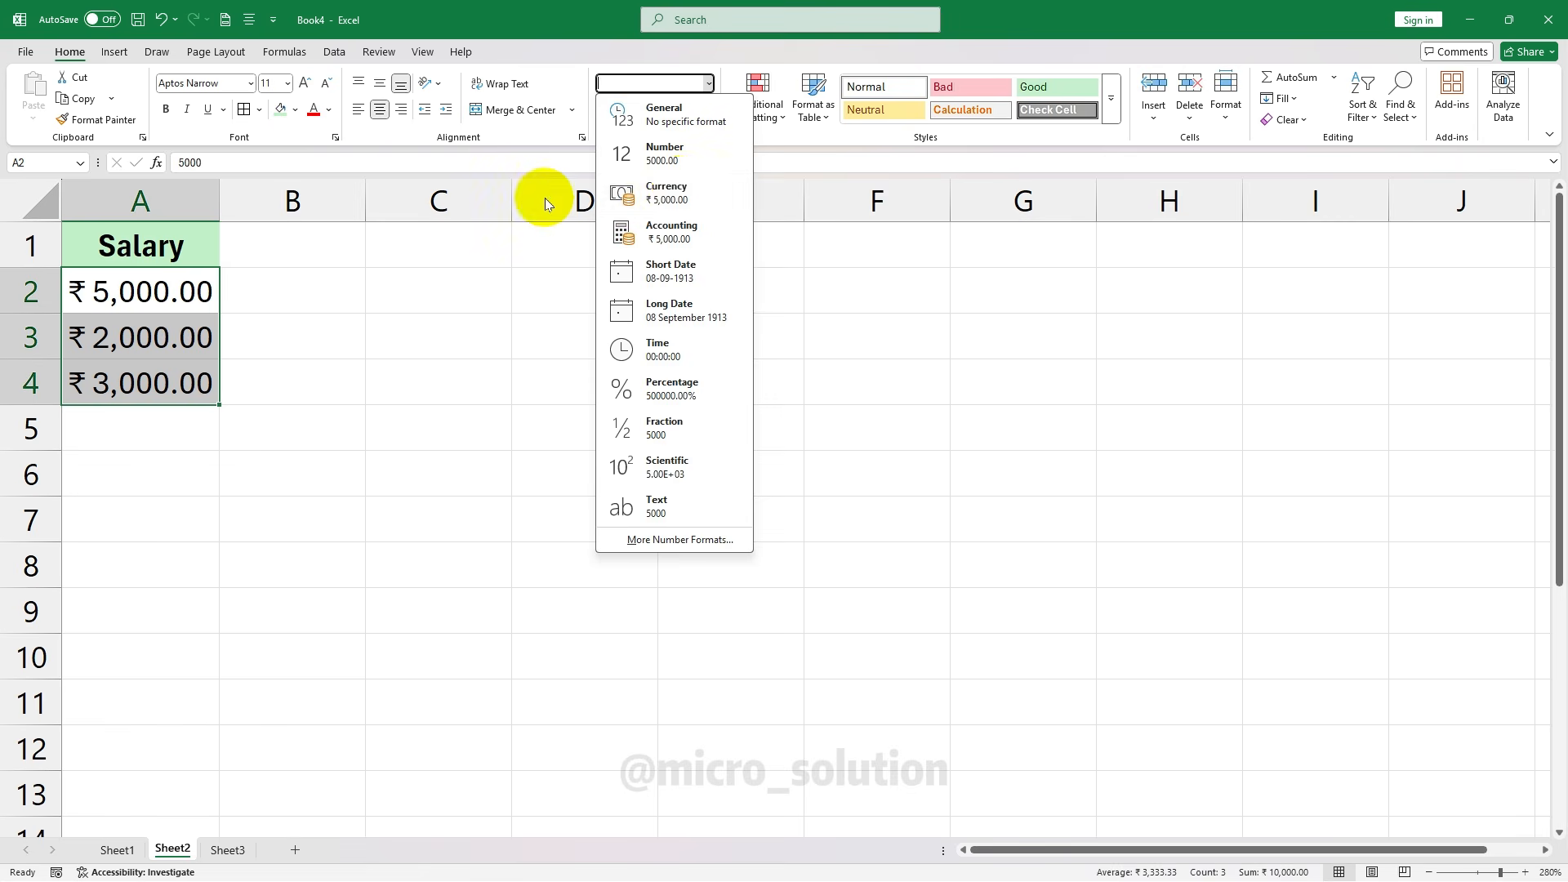
{"action": "left_click", "coordinate": [294, 253]}
{"action": "left_click", "coordinate": [294, 249]}
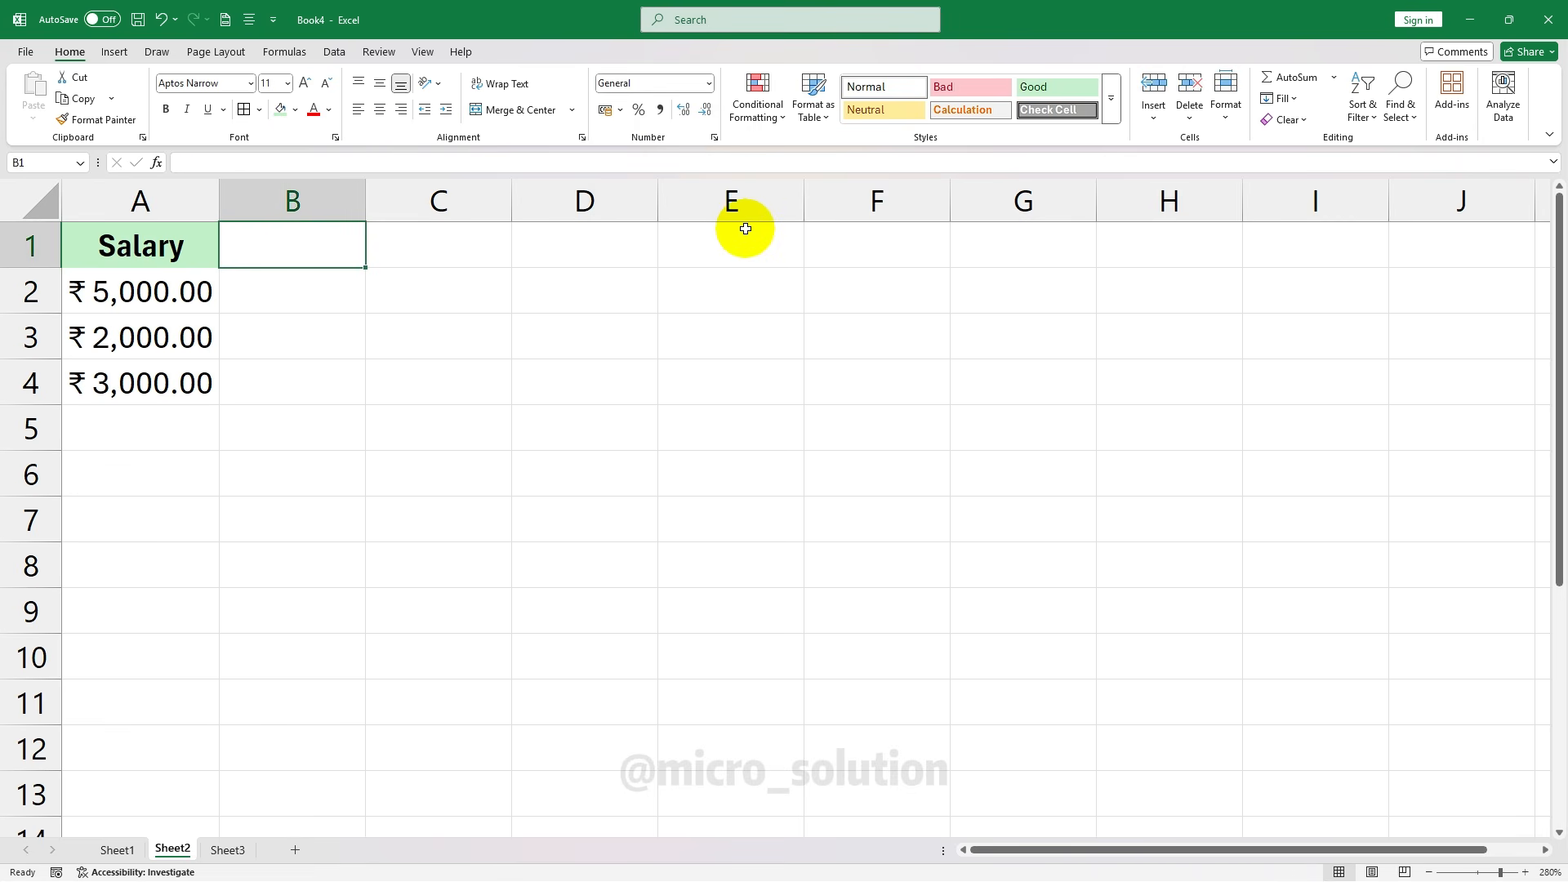
{"action": "type", "text": "Fee"}
{"action": "key", "text": "Return"}
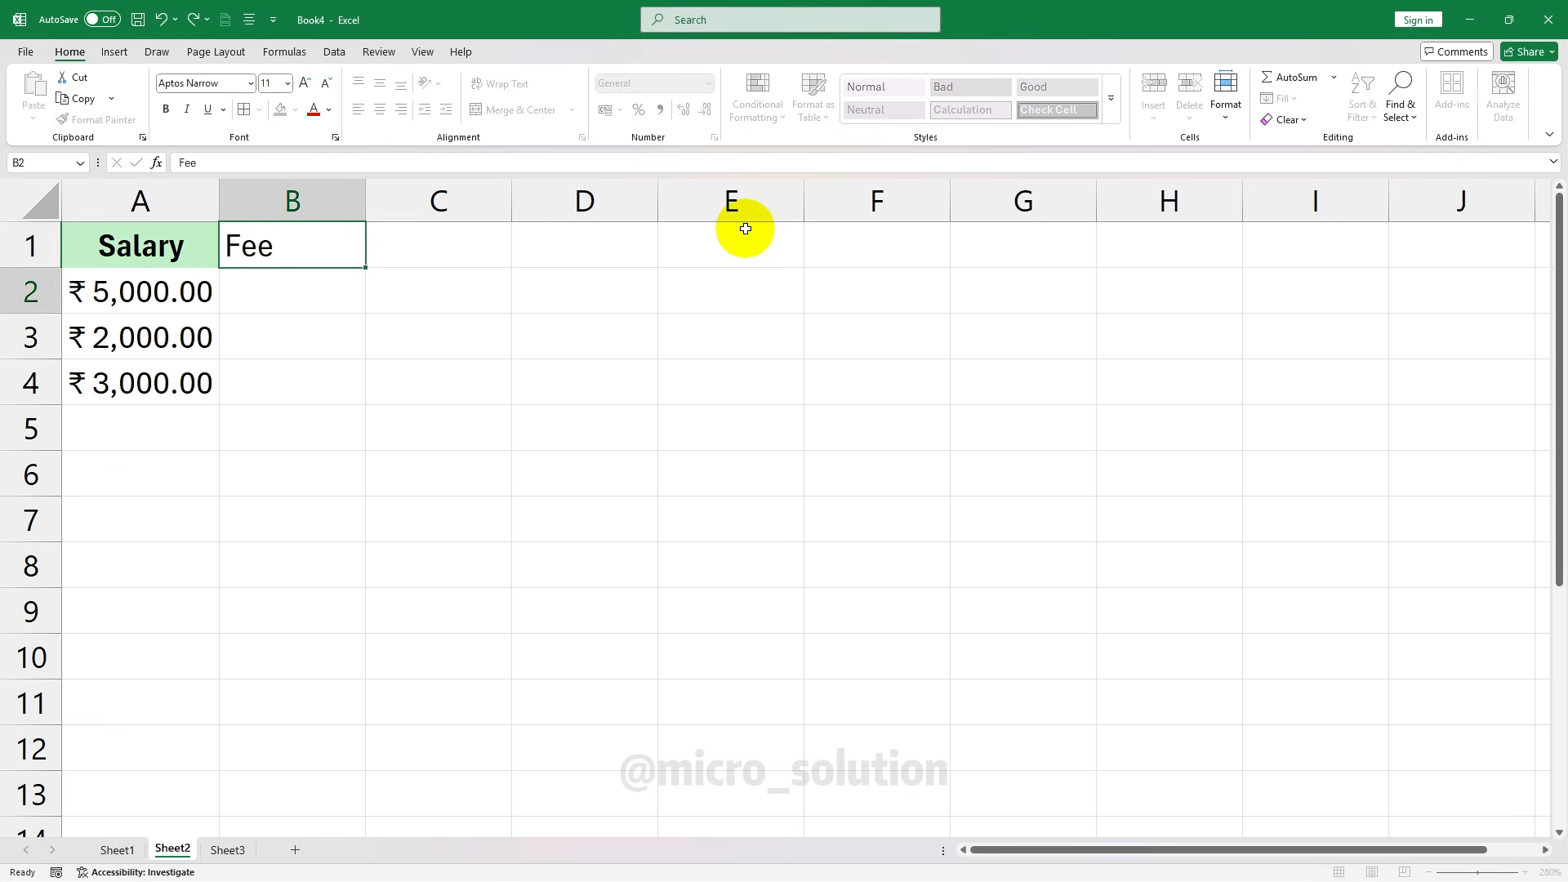
{"action": "type", "text": "200"}
{"action": "key", "text": "Return"}
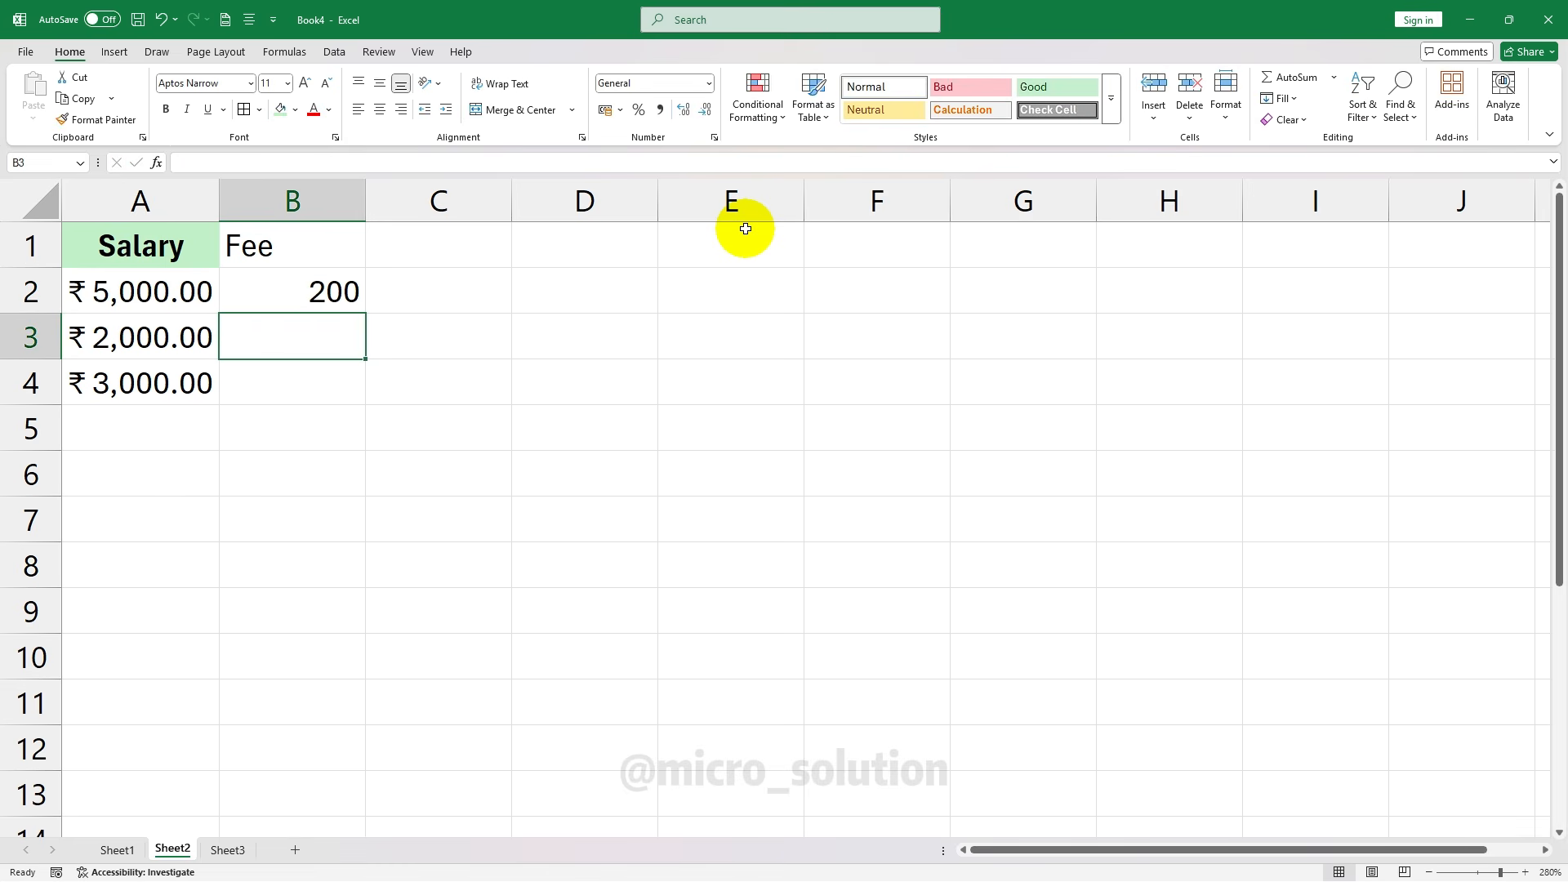
{"action": "type", "text": "300"}
{"action": "key", "text": "Return"}
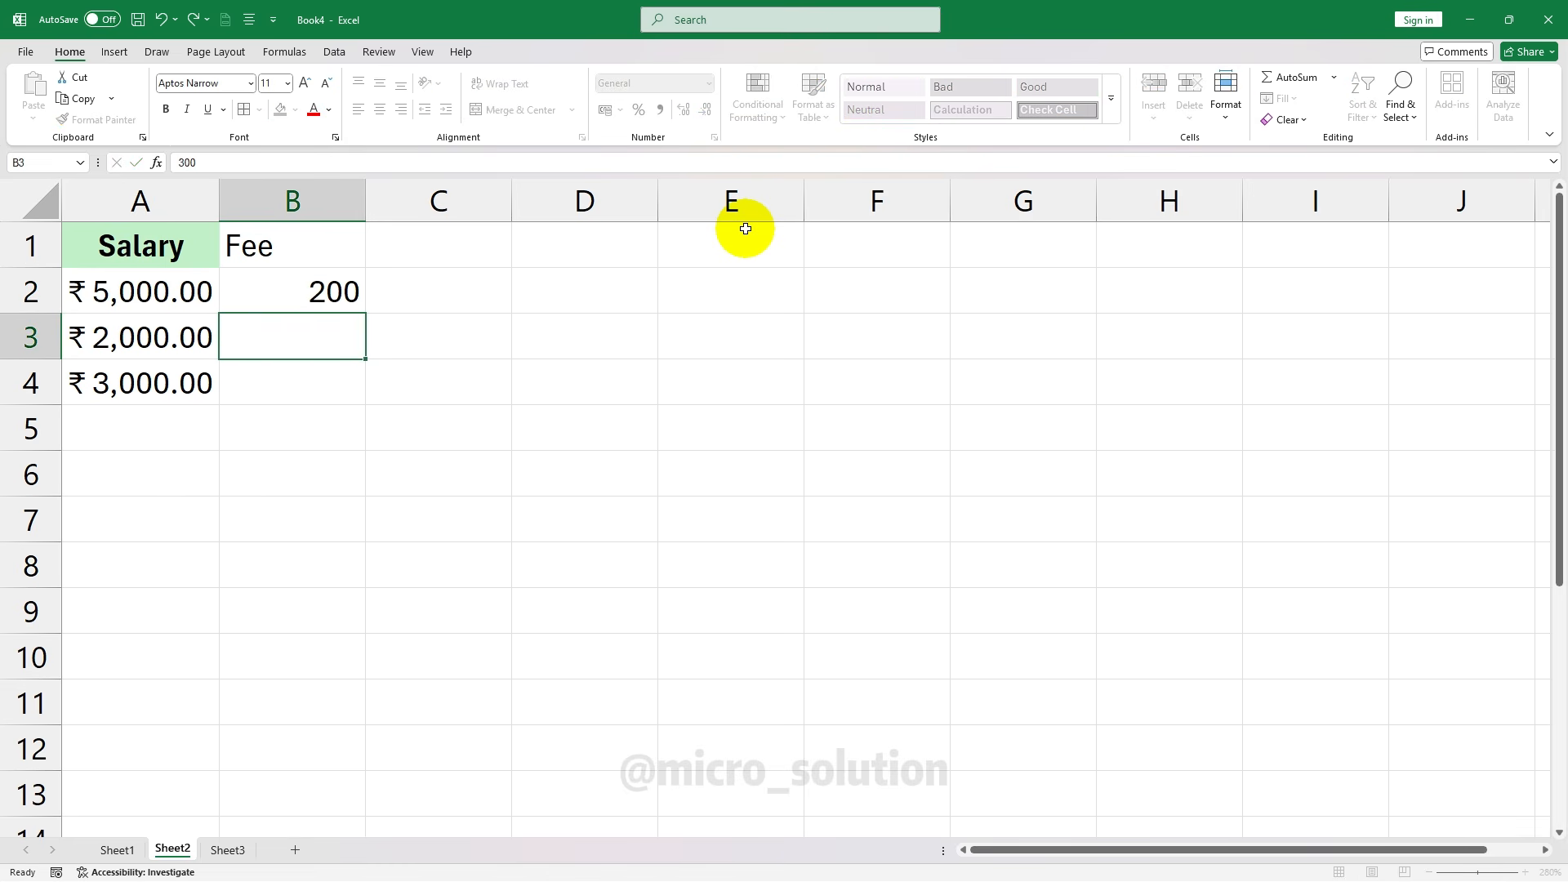
{"action": "type", "text": "200"}
{"action": "key", "text": "Return"}
Format the fees in B2:B4 as rupee Currency (₹ 200.00, ₹ 300.00, ₹ 200.00)
{"action": "left_click", "coordinate": [350, 298]}
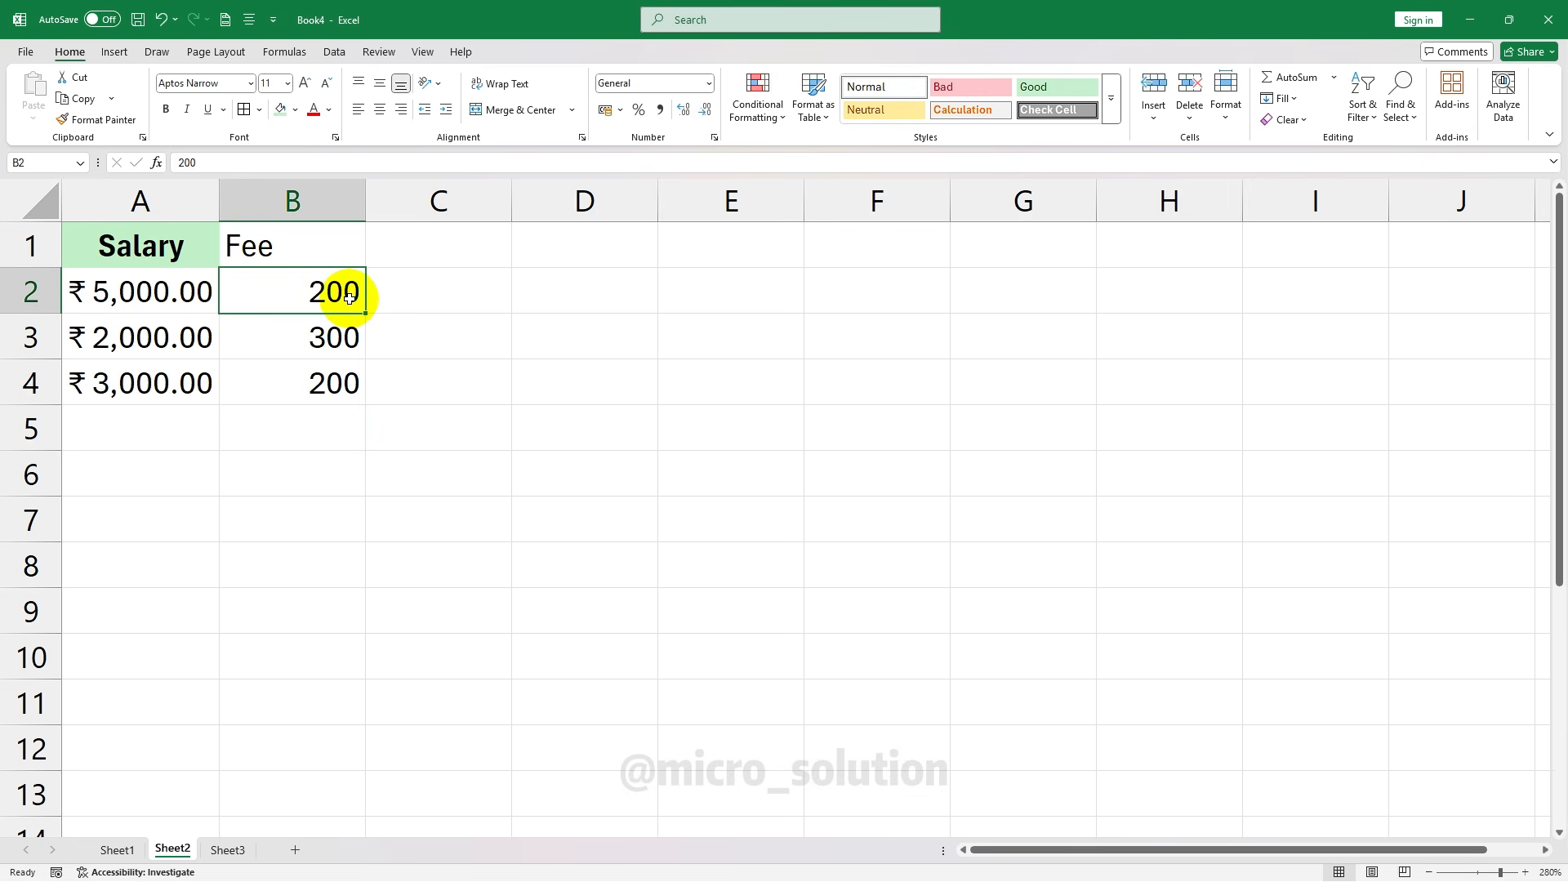
{"action": "left_click_drag", "start_coordinate": [349, 299], "coordinate": [336, 384]}
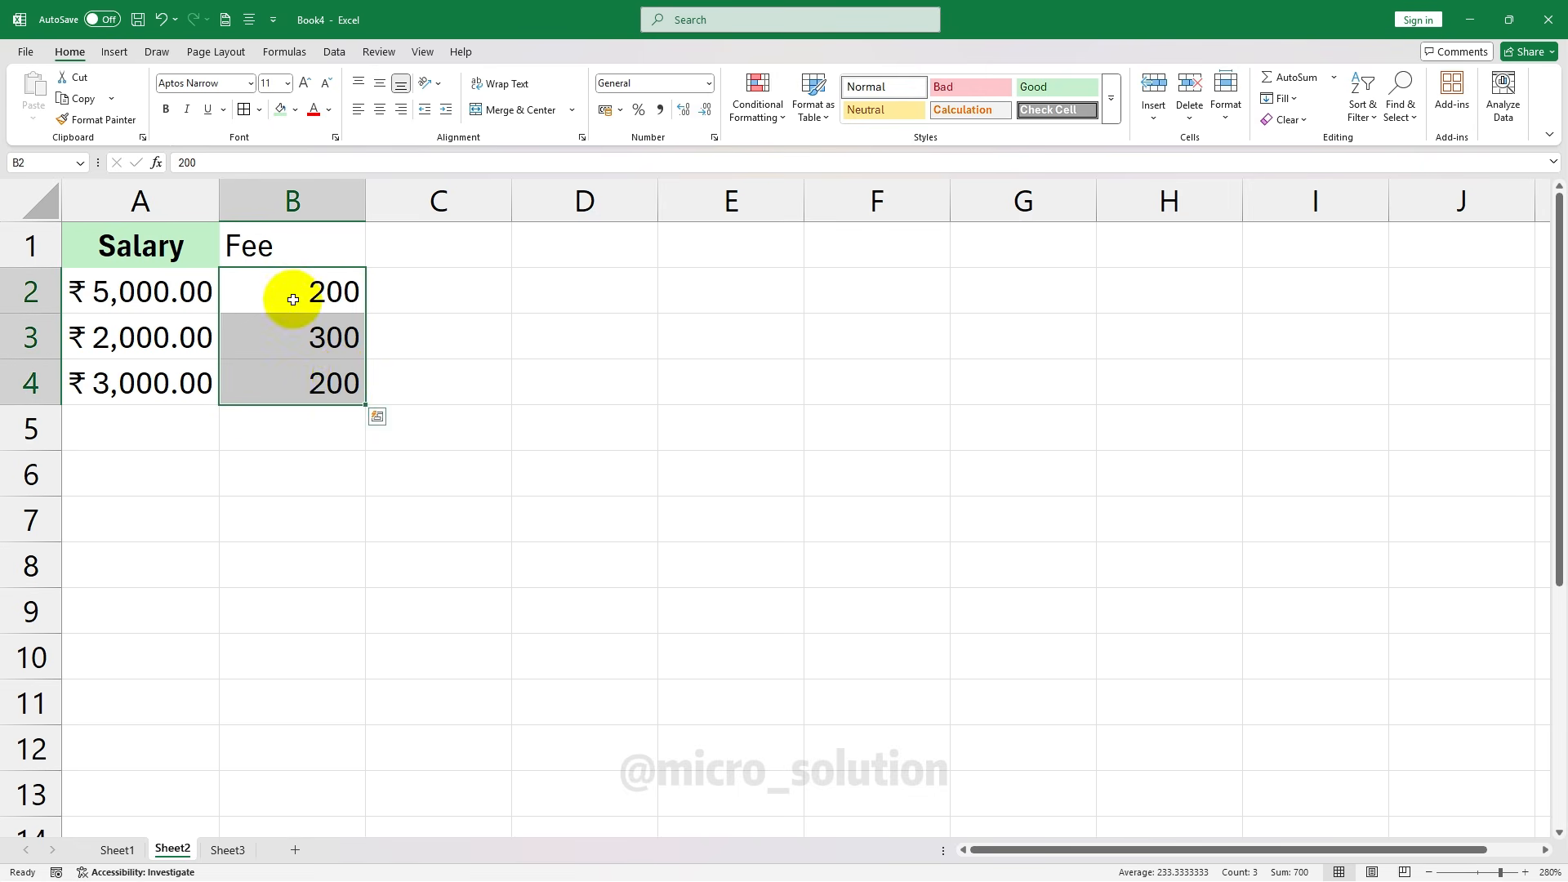
{"action": "left_click", "coordinate": [708, 84]}
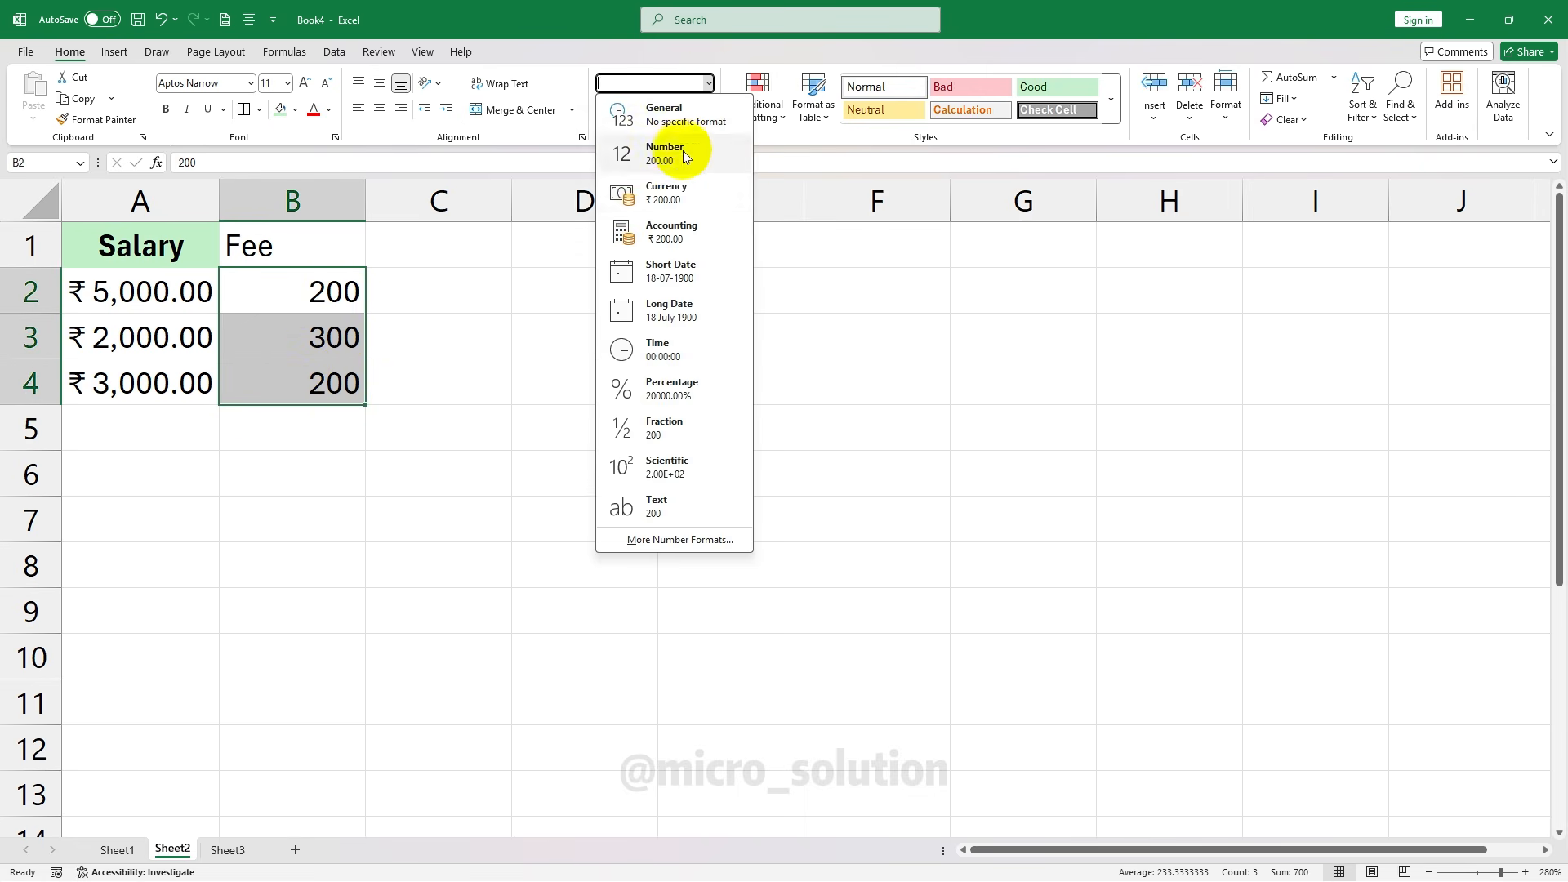
{"action": "left_click", "coordinate": [675, 193]}
{"action": "left_click", "coordinate": [702, 412]}
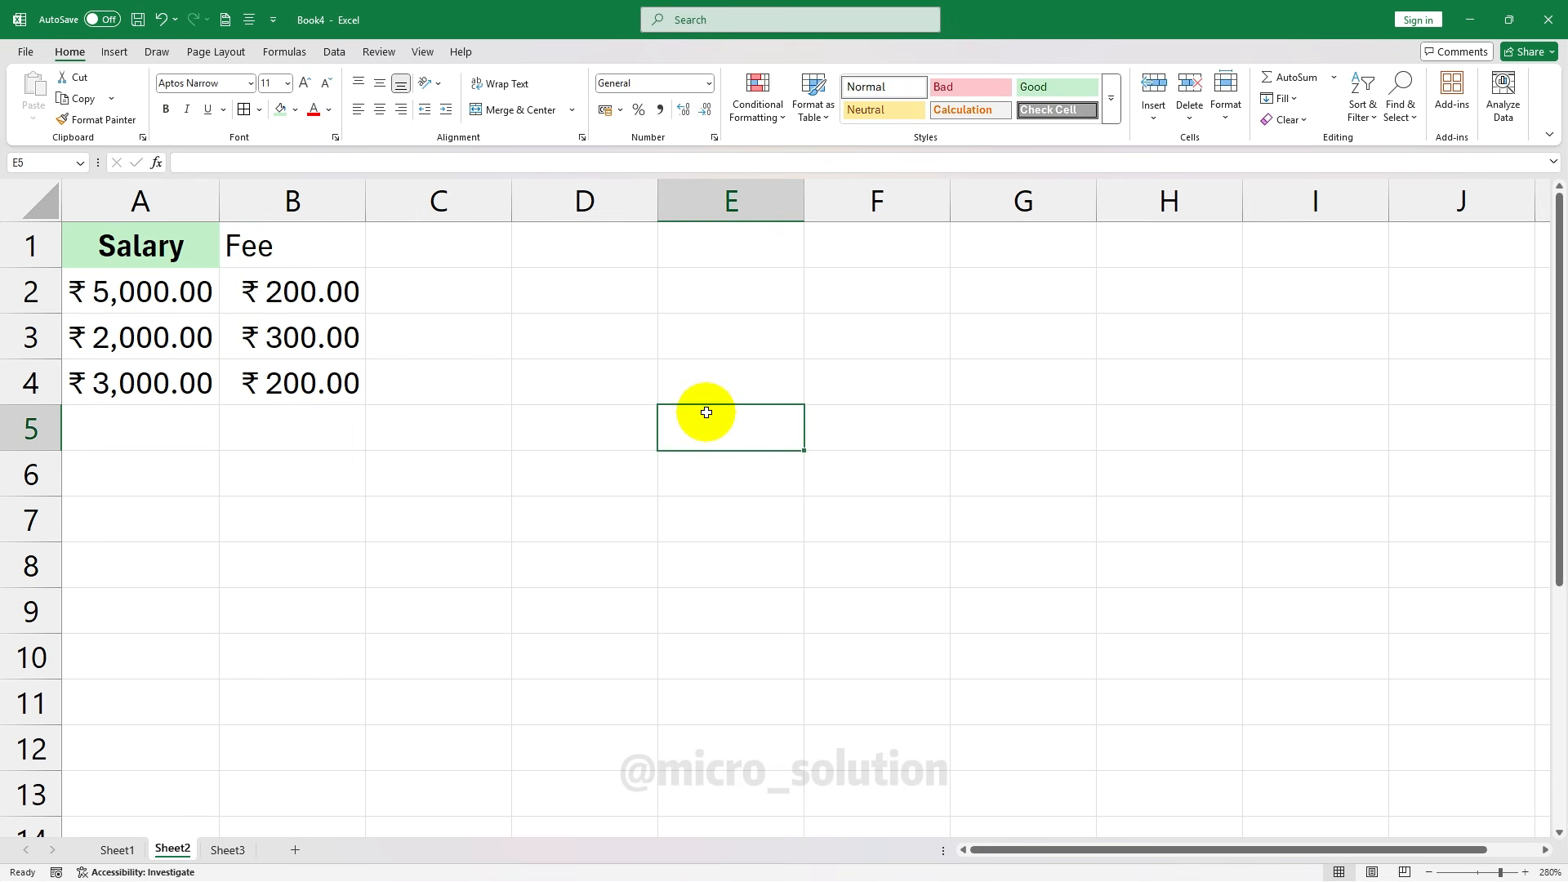
{"action": "left_click", "coordinate": [462, 253]}
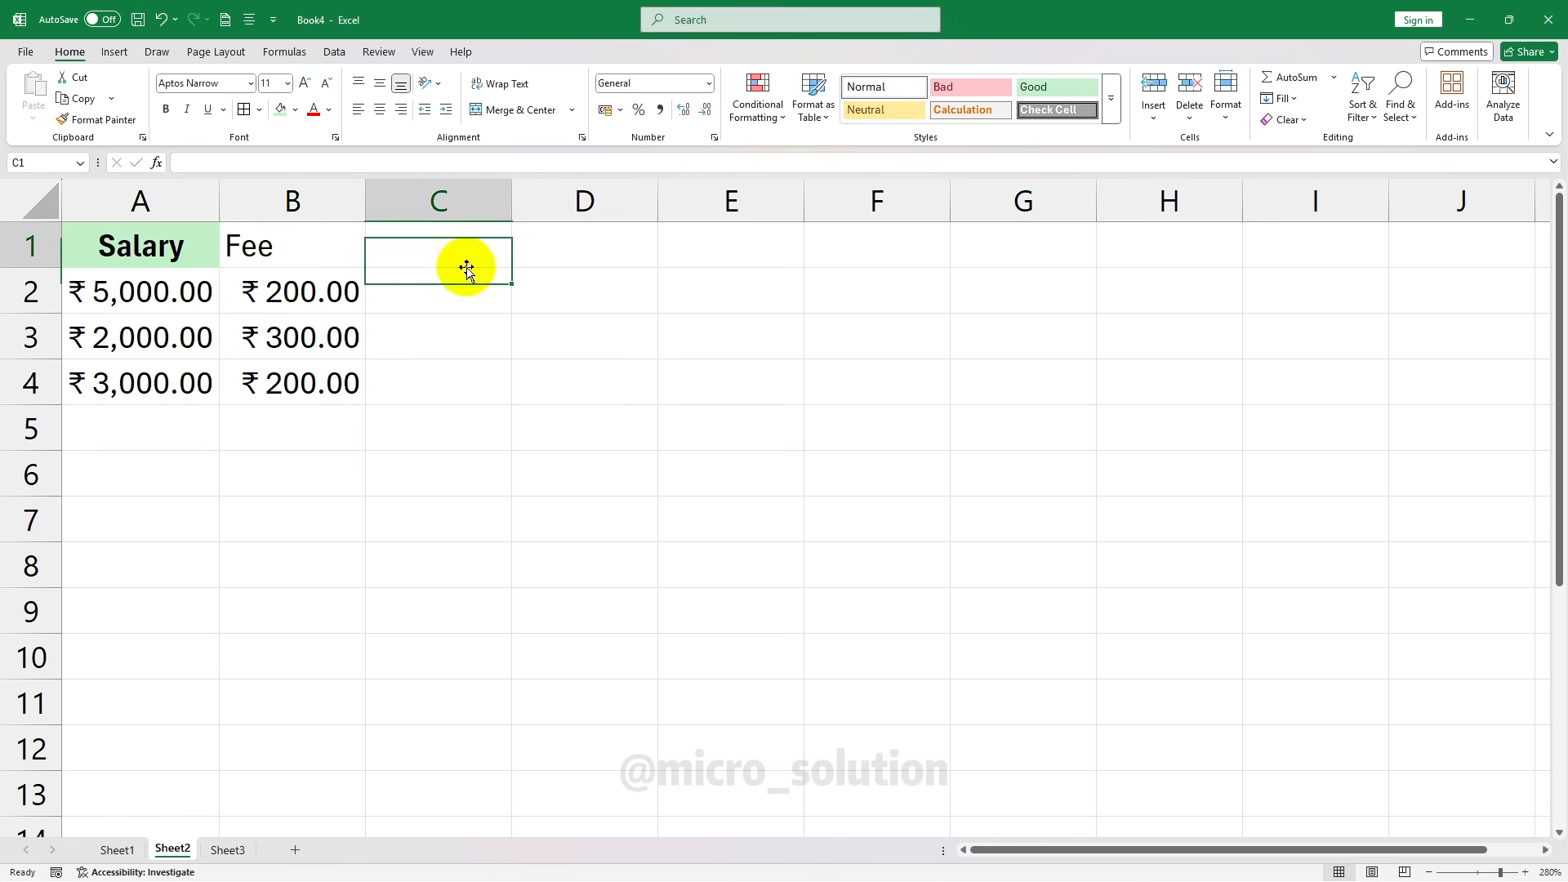
{"action": "left_click", "coordinate": [708, 83]}
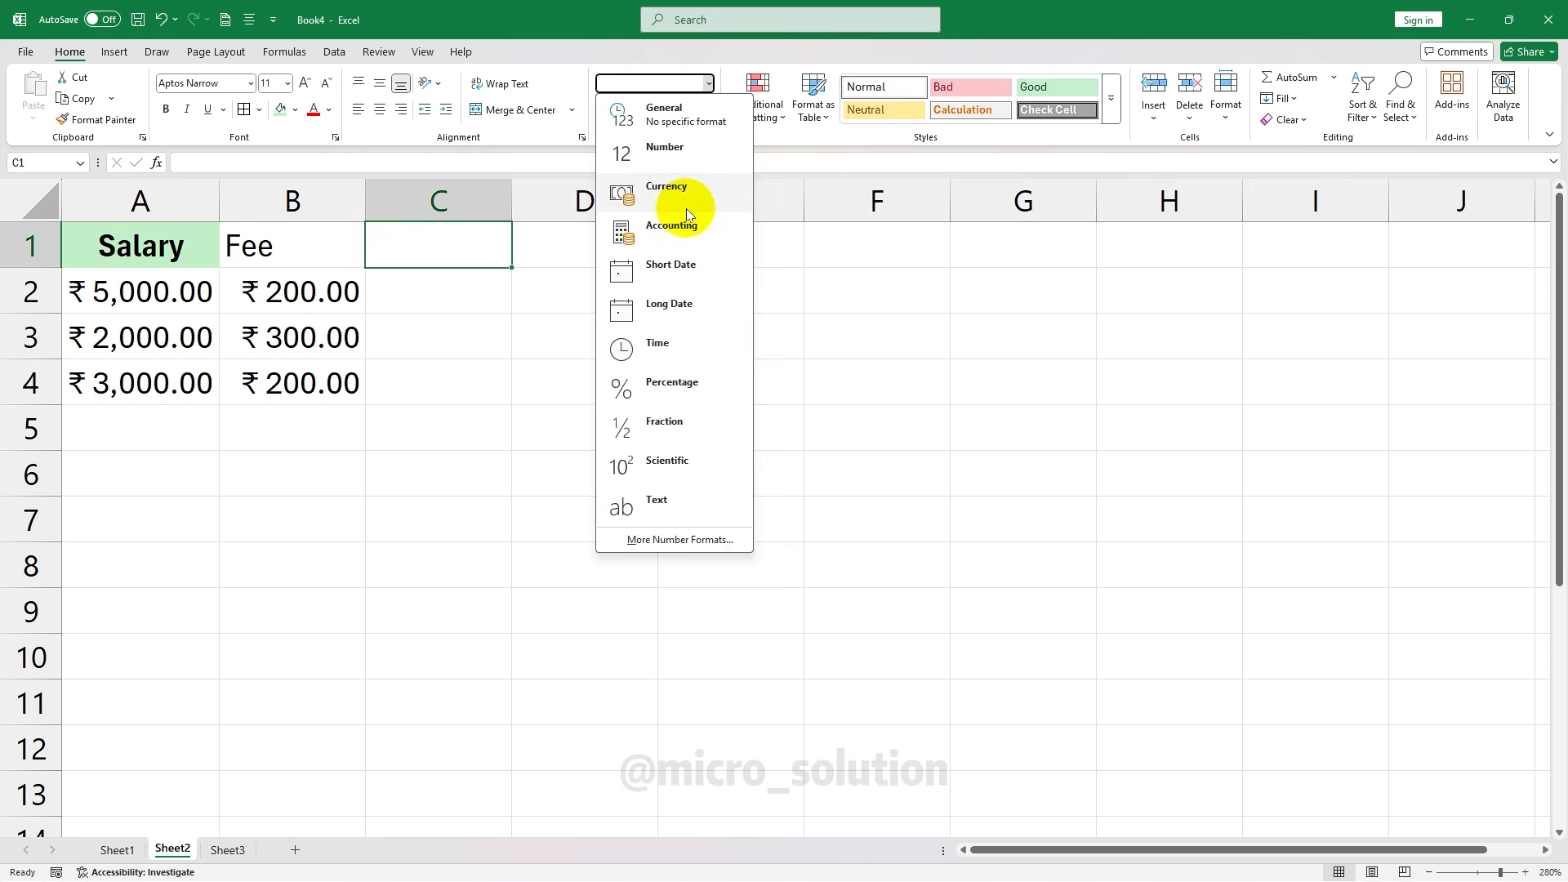
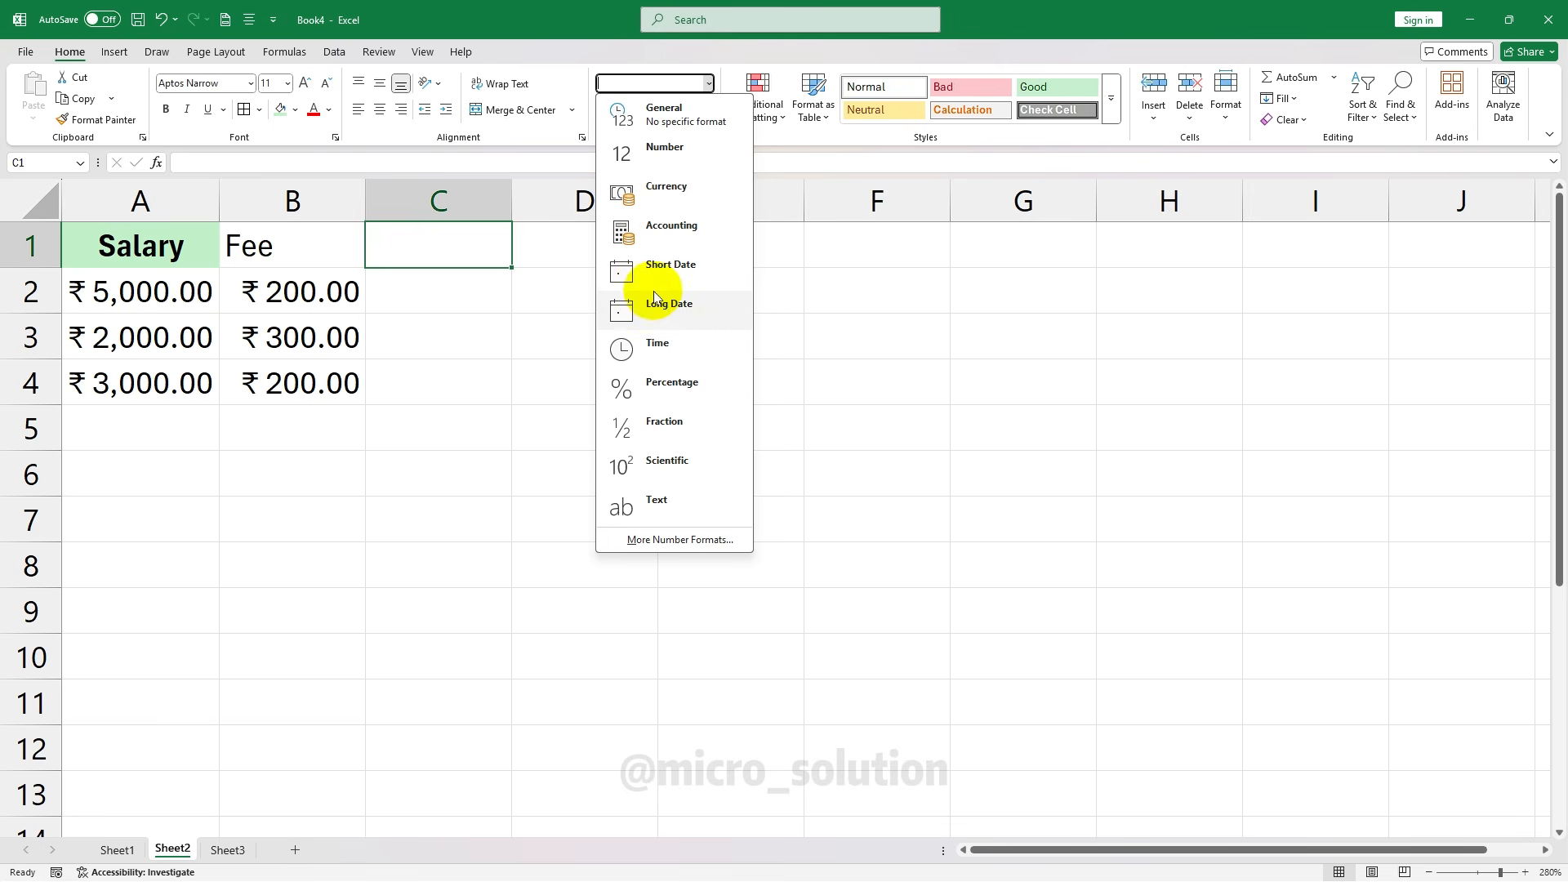
Enter the heading DOB in C1 and the date 18-10-1989 in C2
{"action": "left_click", "coordinate": [469, 281]}
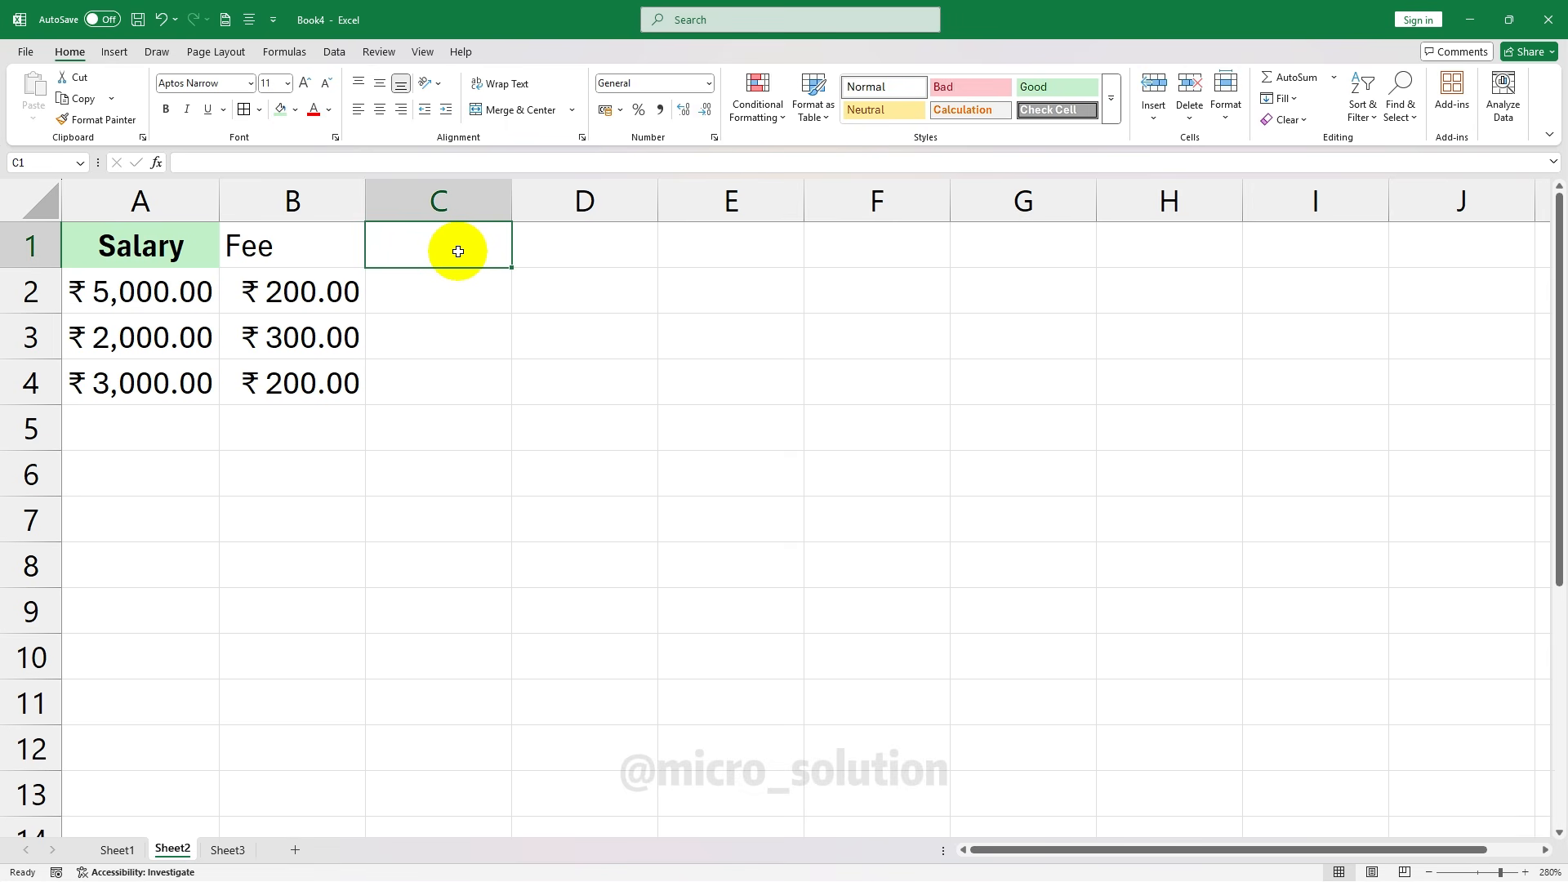
{"action": "type", "text": "DOB"}
{"action": "key", "text": "Return"}
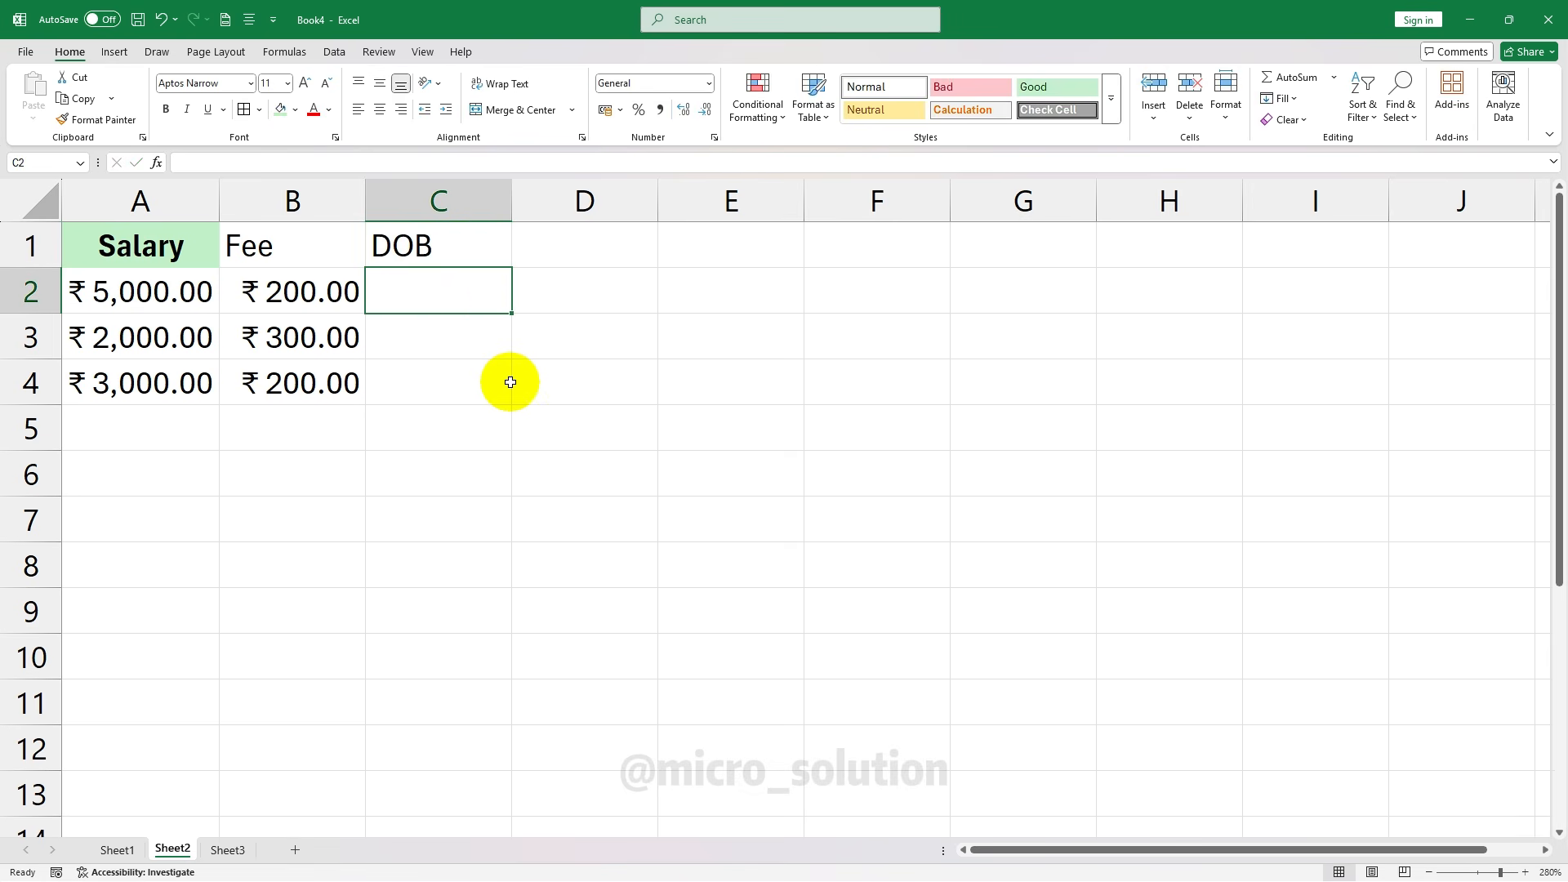
{"action": "type", "text": "18-10-1989"}
{"action": "key", "text": "ctrl+Return"}
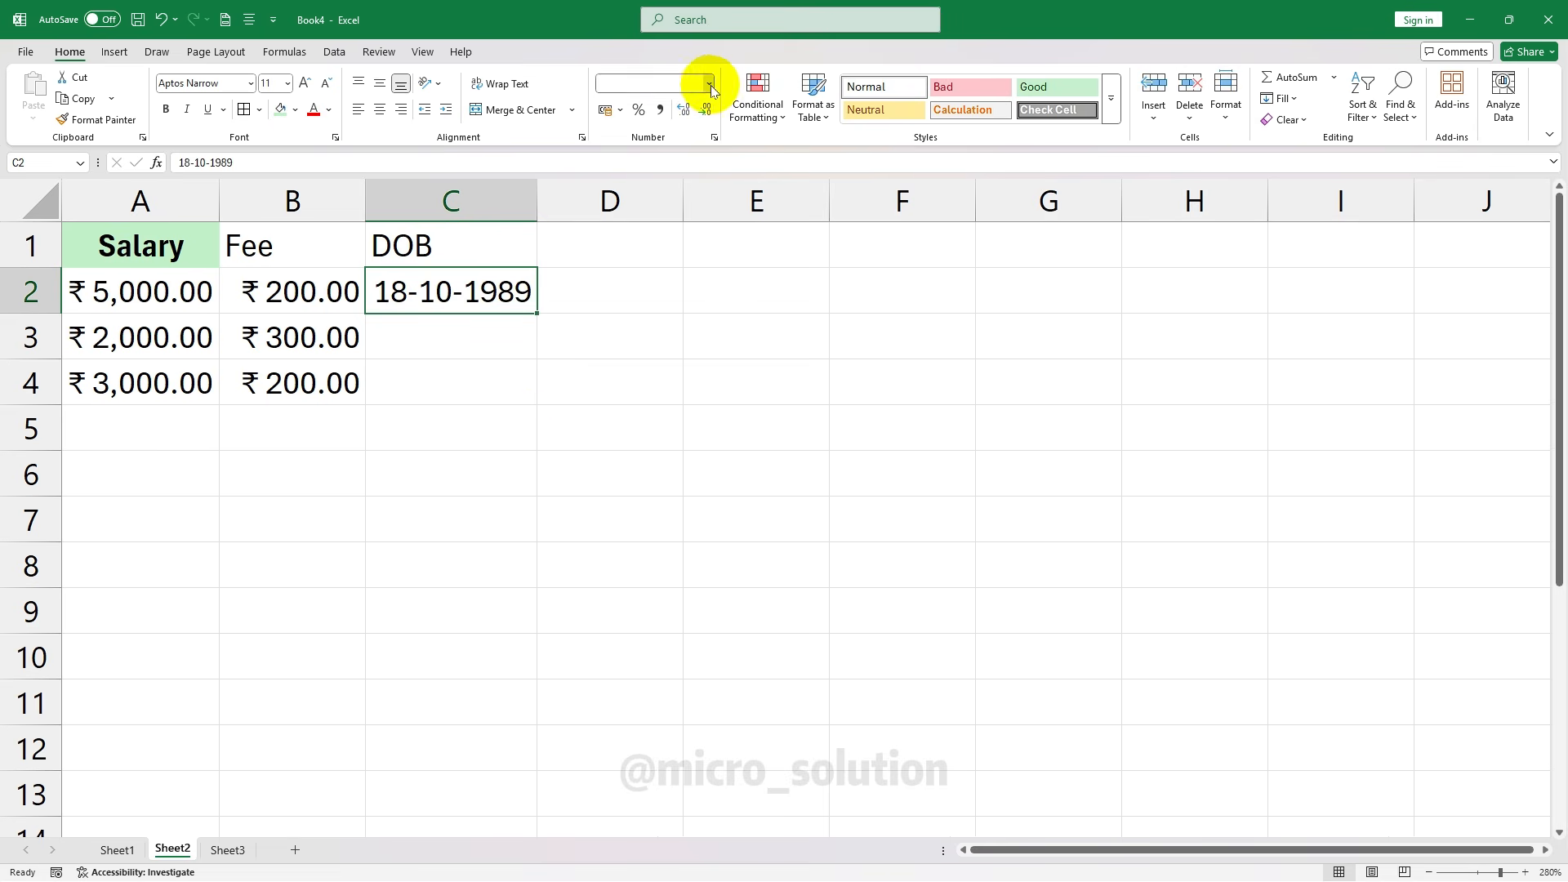
Switch the C2 date between Short Date and Long Date, ending on Short Date
{"action": "left_click", "coordinate": [709, 83]}
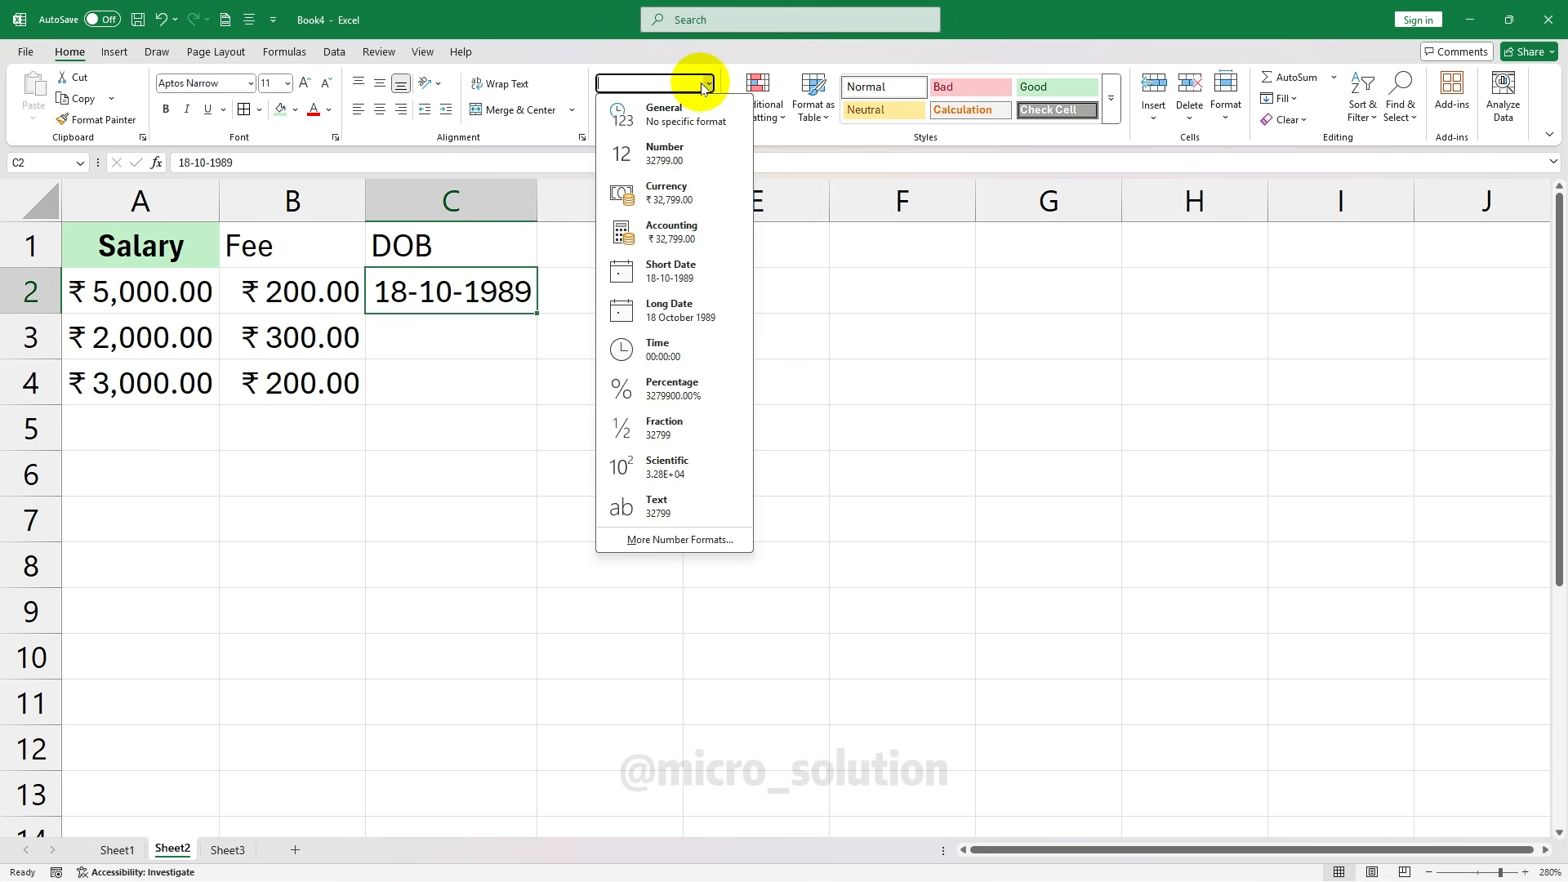
{"action": "left_click", "coordinate": [671, 279]}
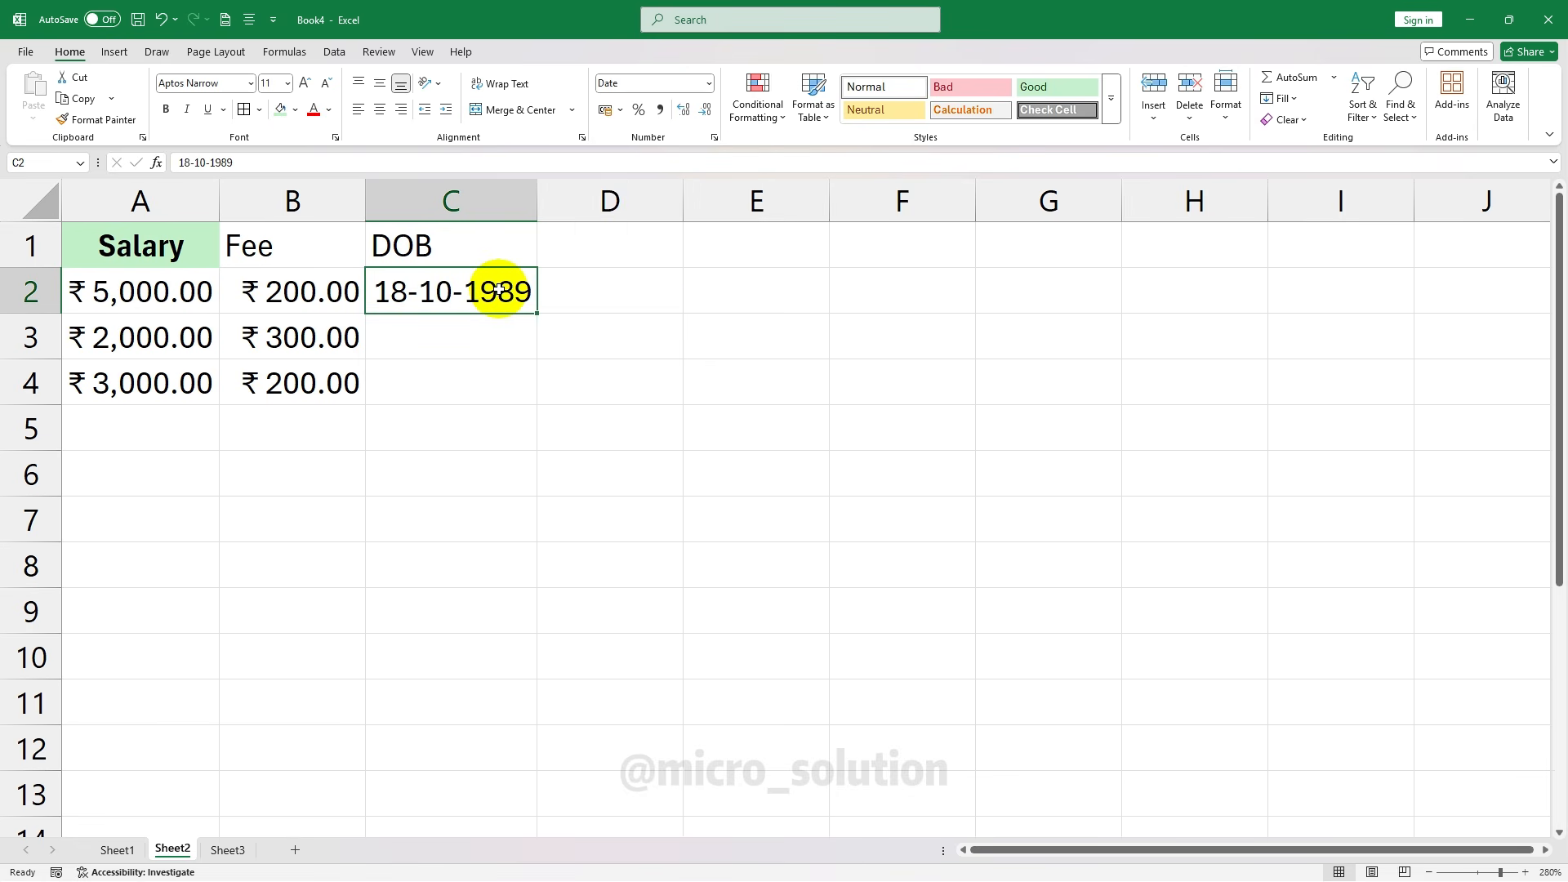
{"action": "left_click", "coordinate": [709, 83]}
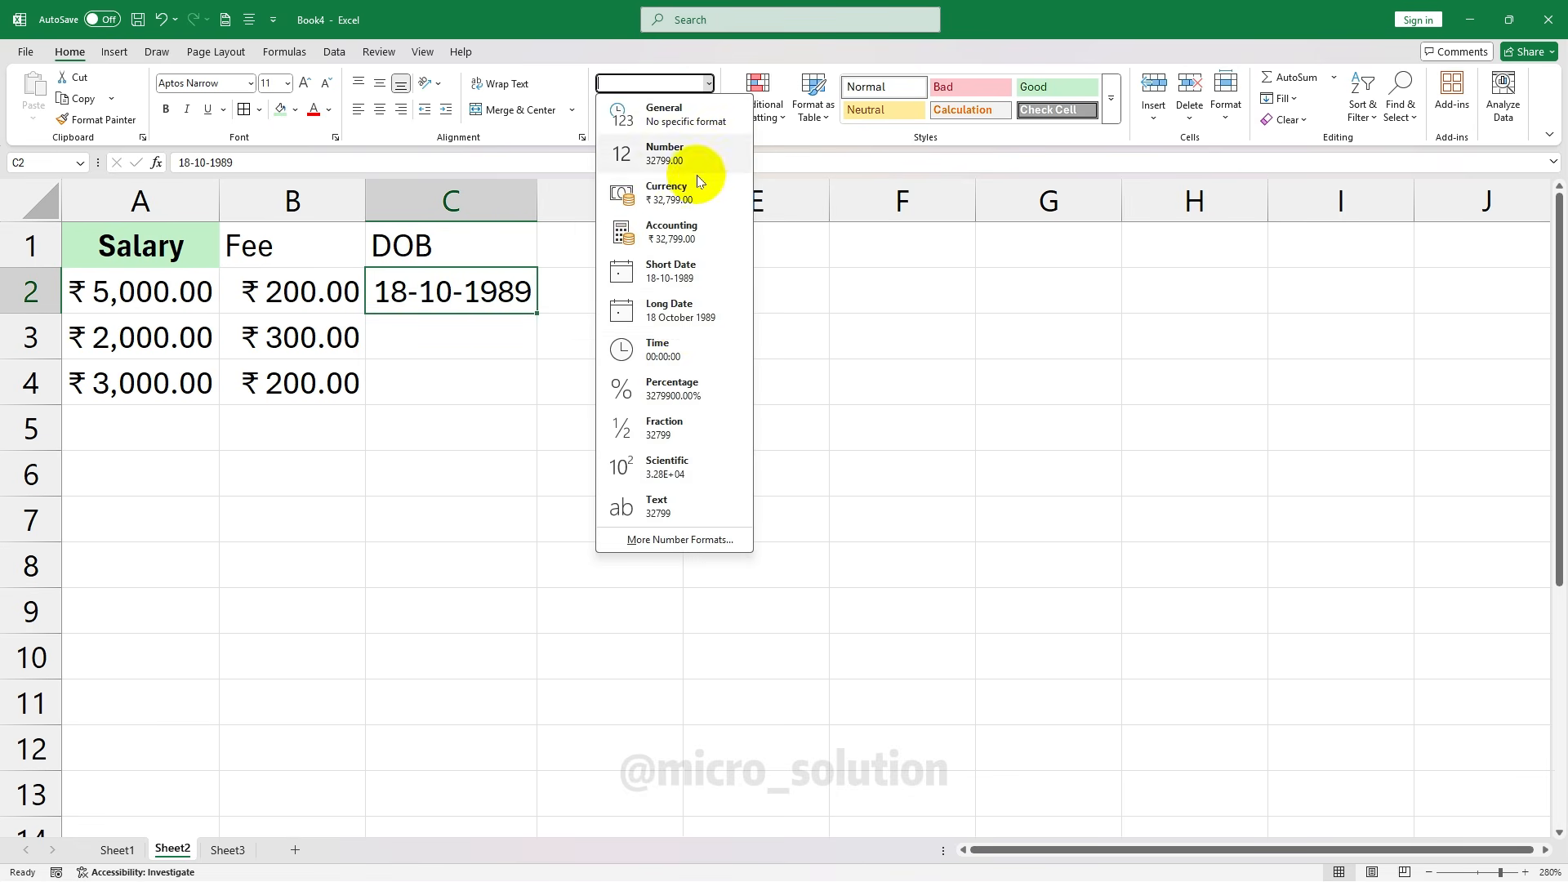
{"action": "left_click", "coordinate": [695, 322]}
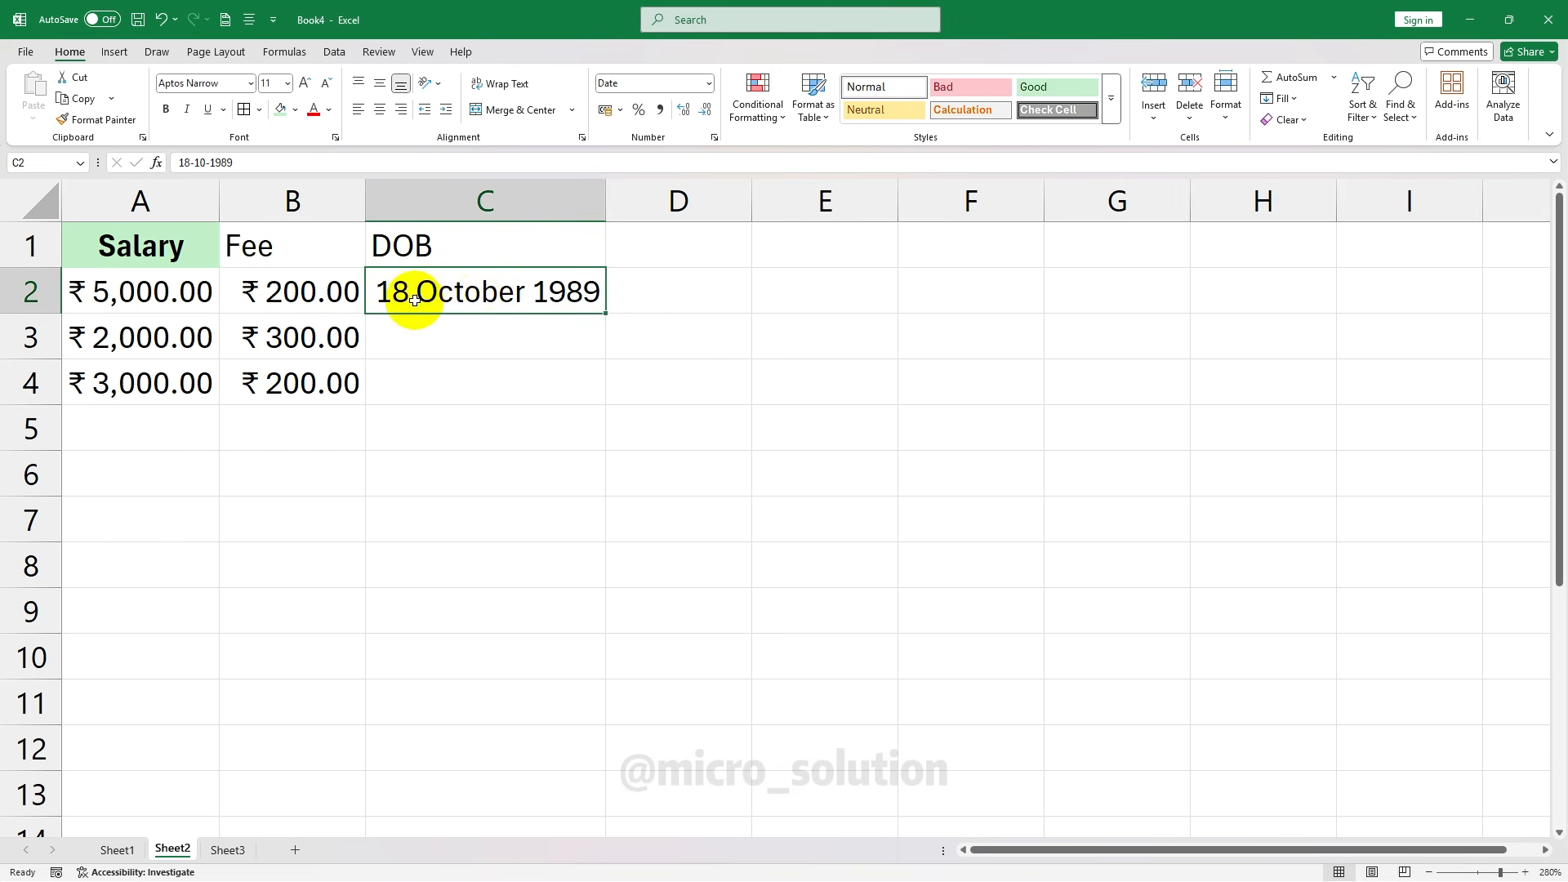
{"action": "left_click", "coordinate": [709, 83]}
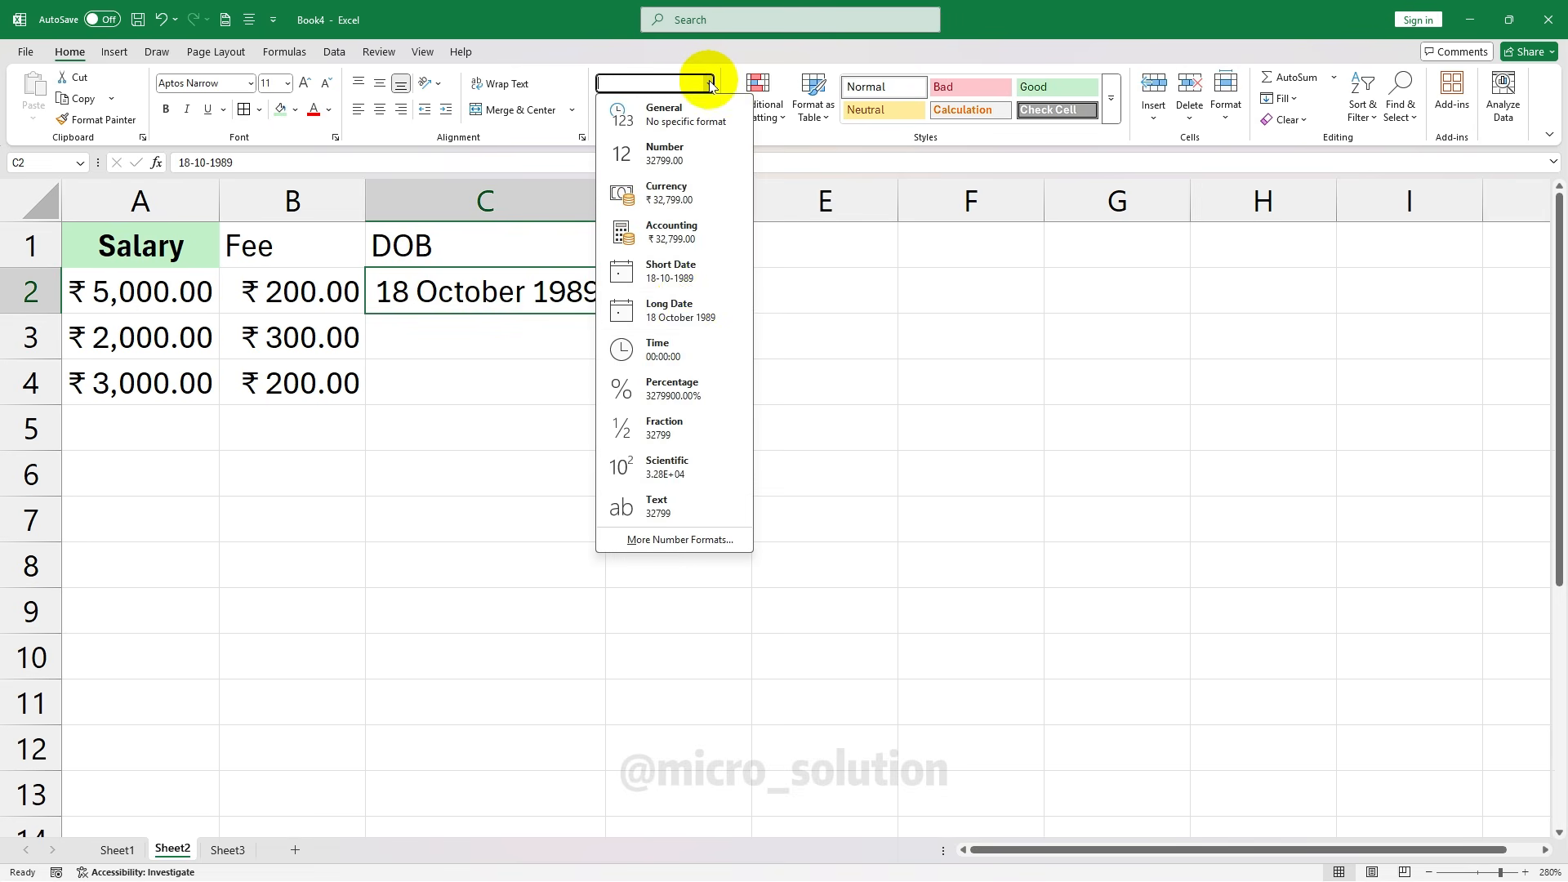
{"action": "left_click", "coordinate": [684, 273]}
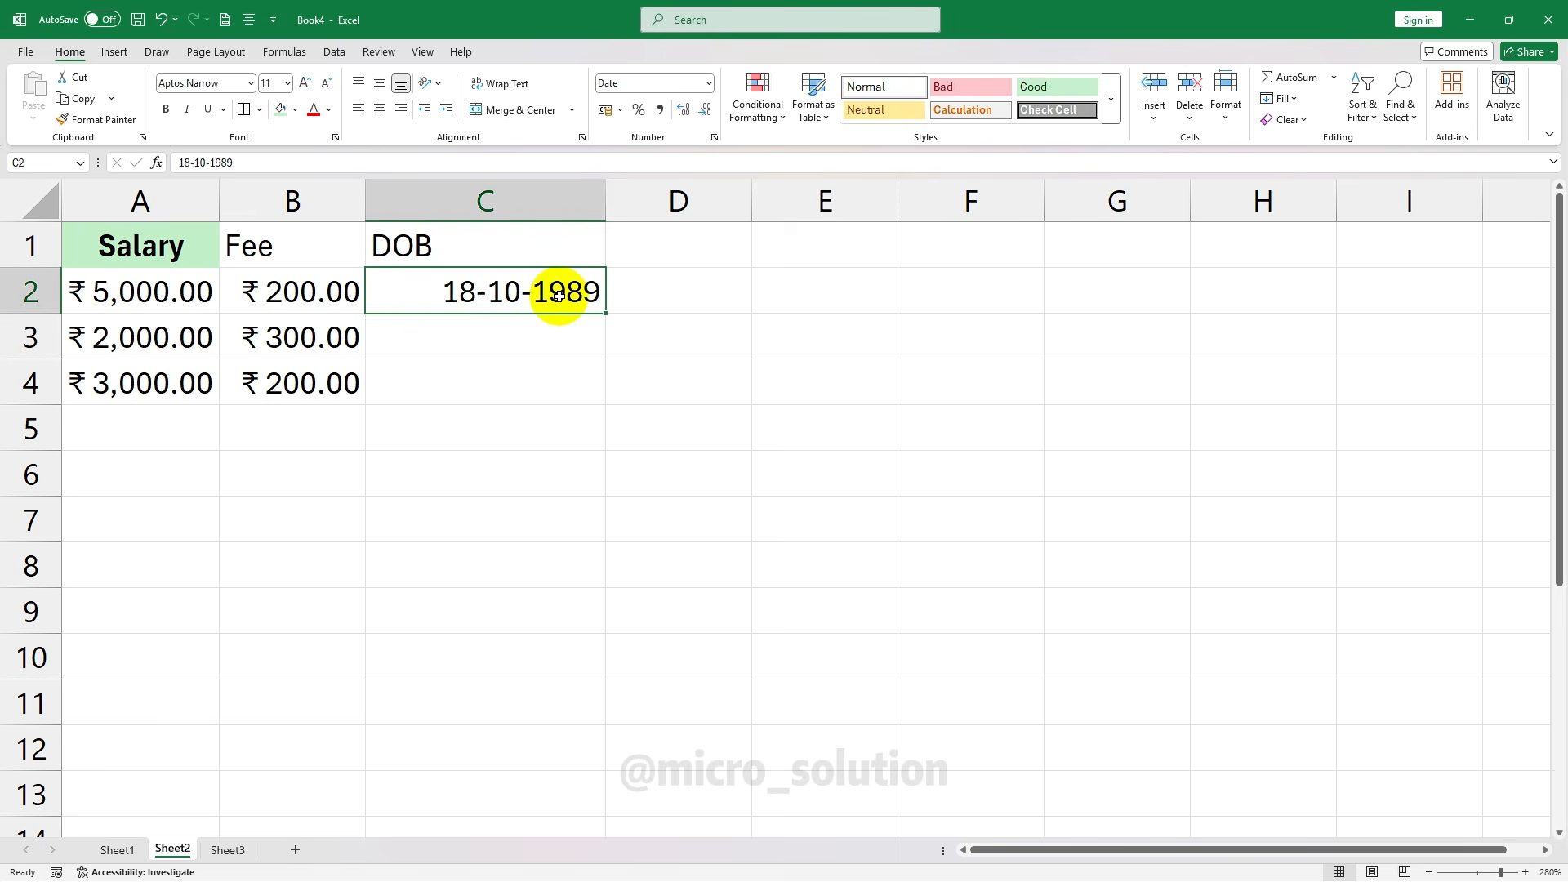
Set cell D1 to the Percentage number format
{"action": "left_click", "coordinate": [576, 366]}
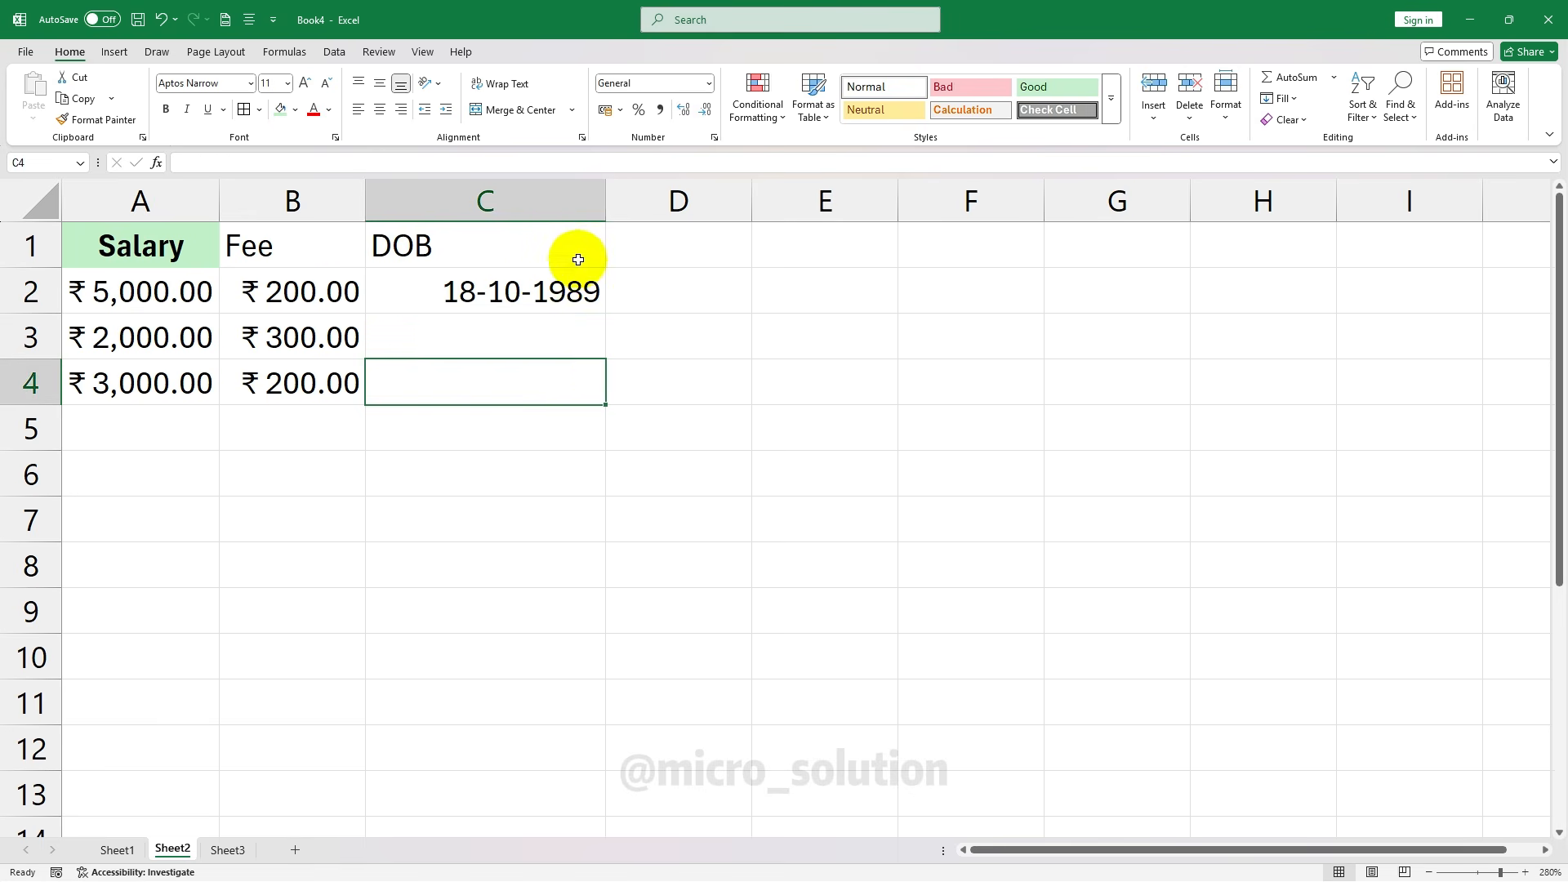
{"action": "left_click", "coordinate": [535, 298]}
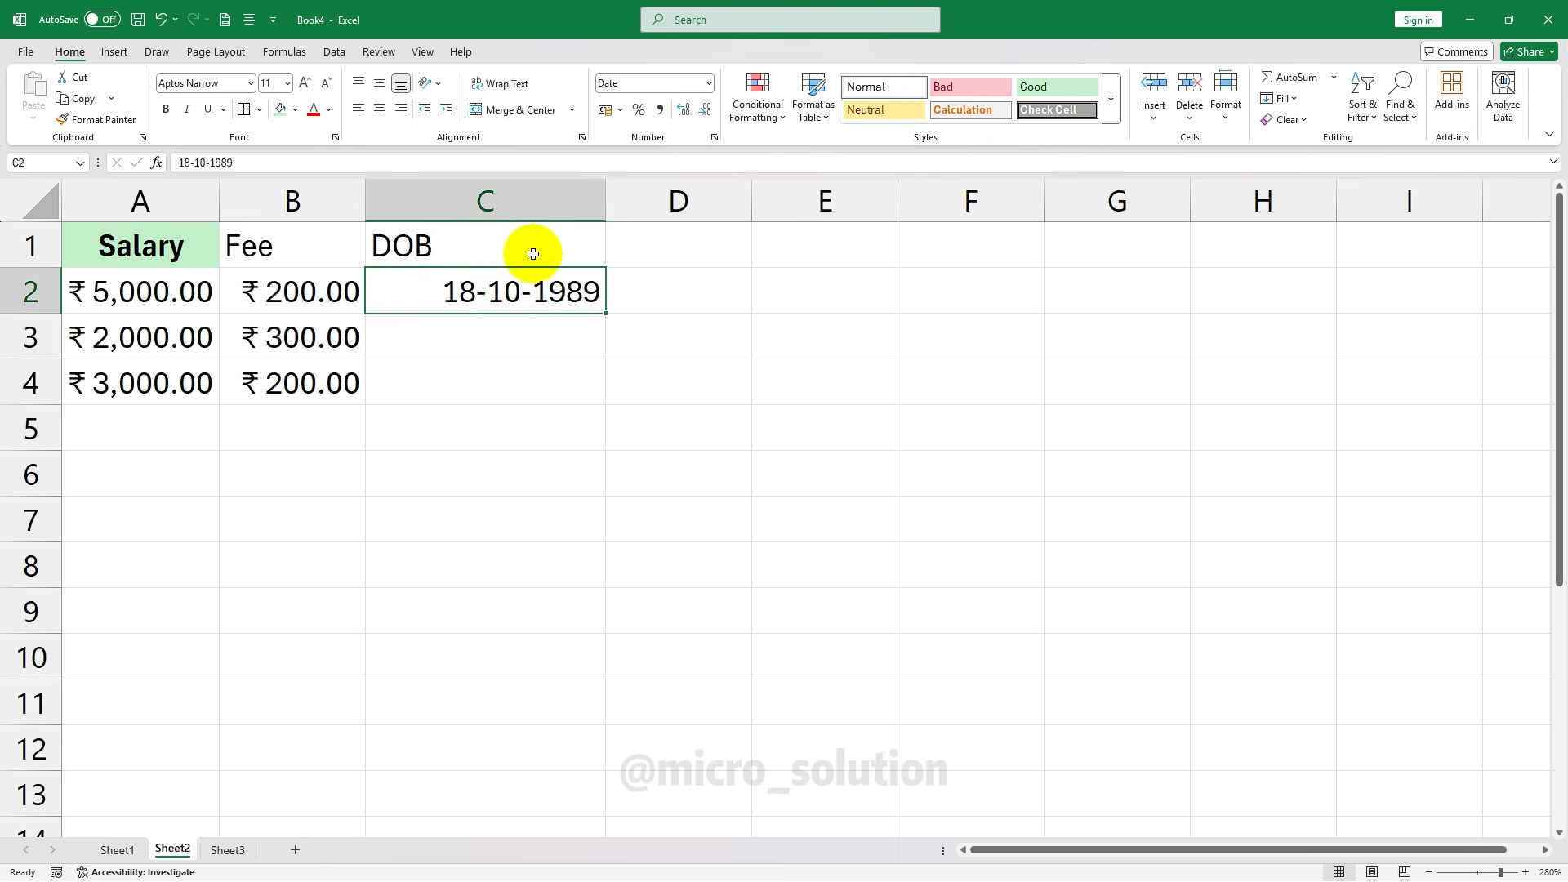
{"action": "left_click", "coordinate": [708, 84]}
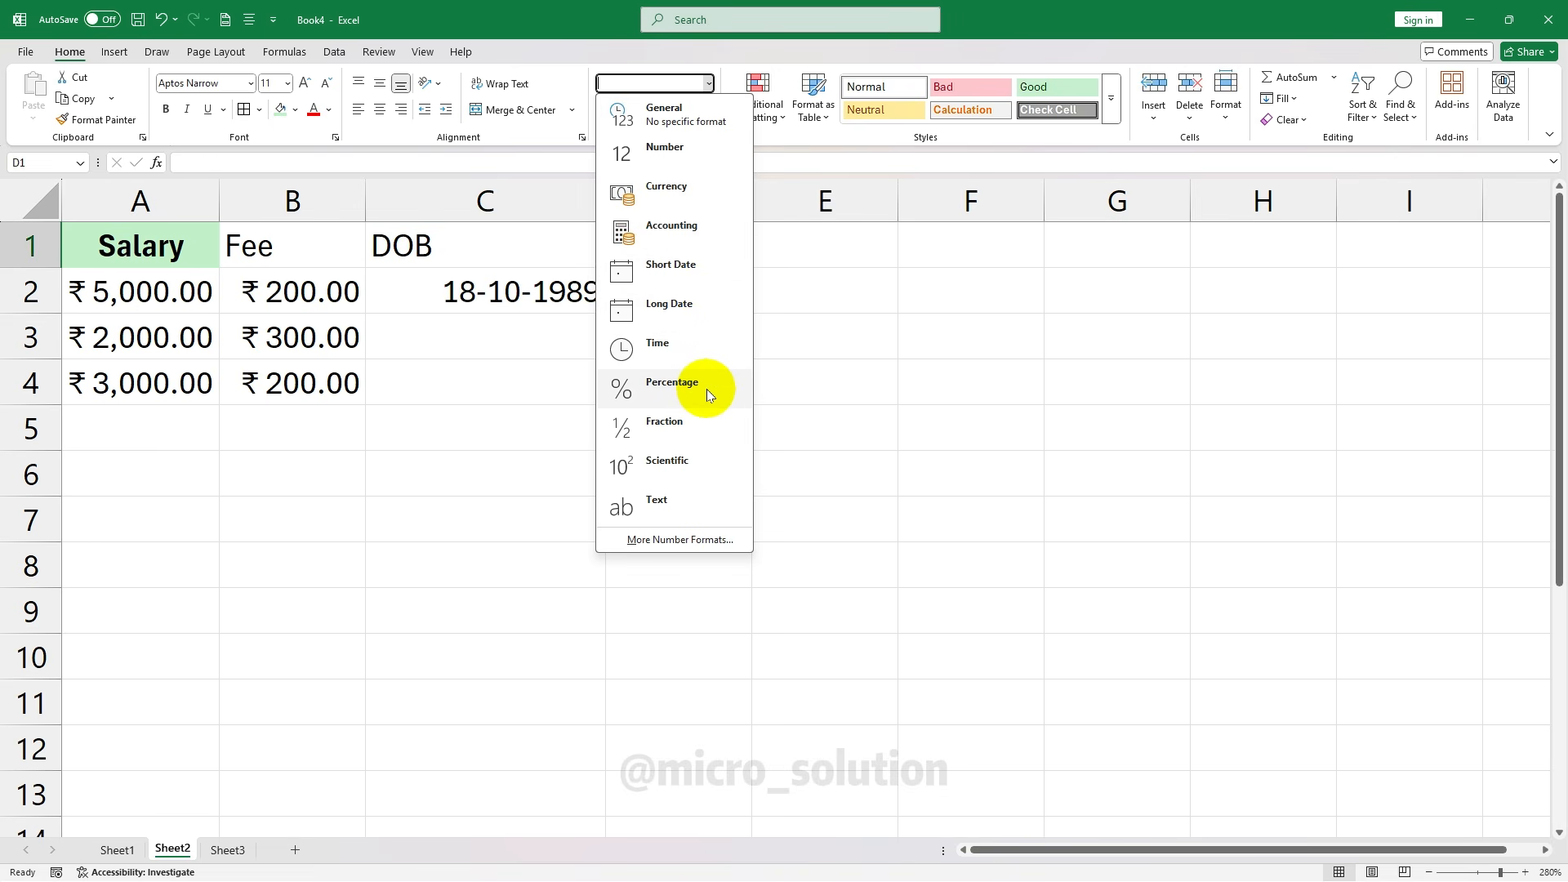
{"action": "left_click", "coordinate": [708, 388]}
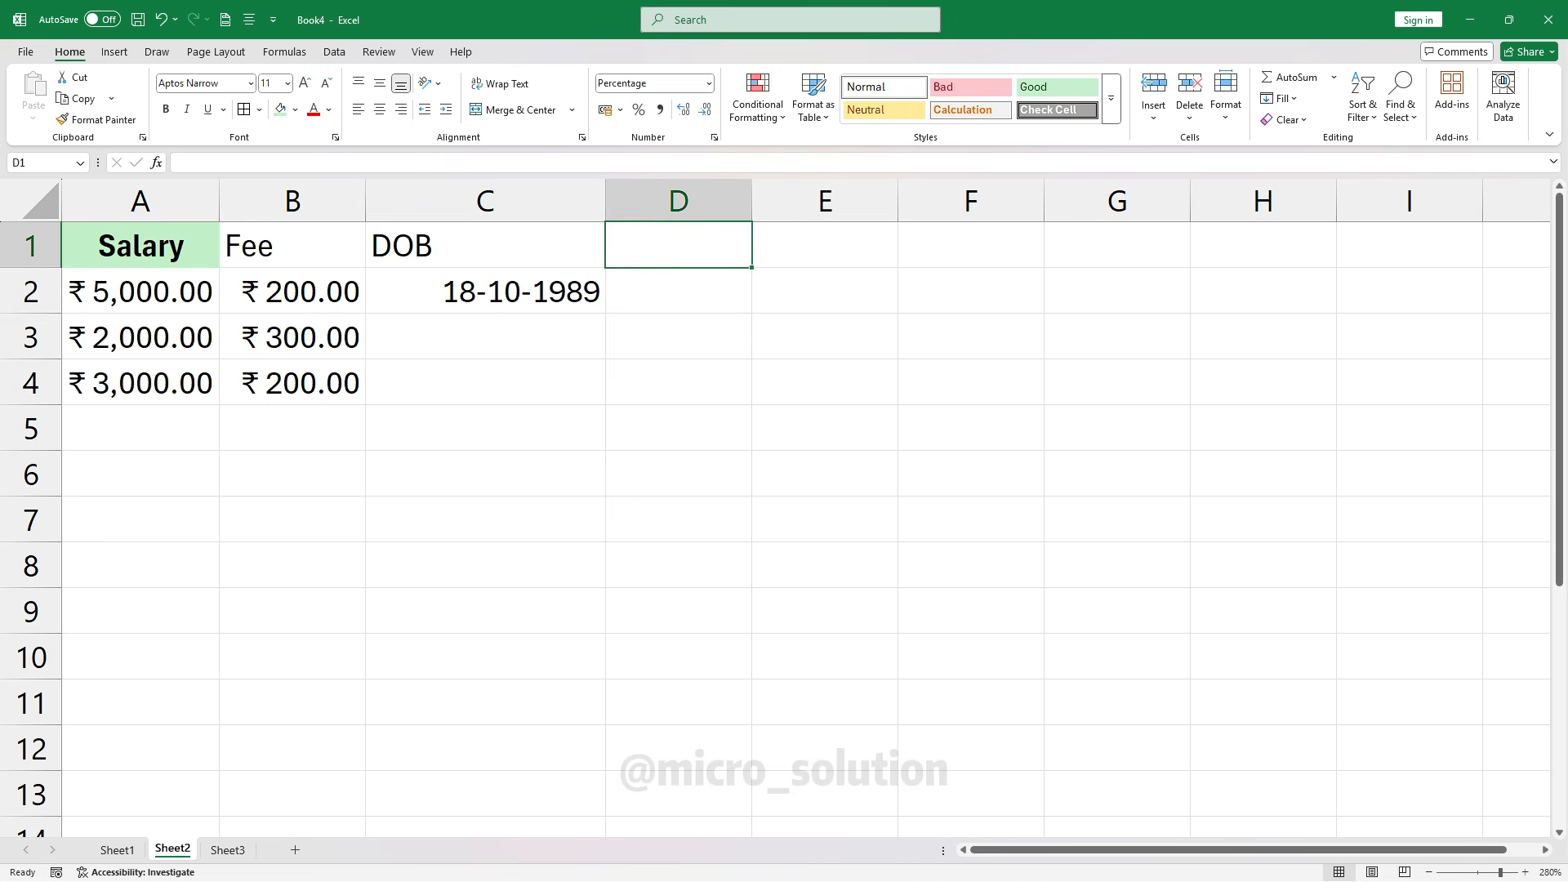
Enter the heading Percentage in D1 and autofit column D to fit it
{"action": "left_click", "coordinate": [678, 294]}
{"action": "left_click", "coordinate": [700, 245]}
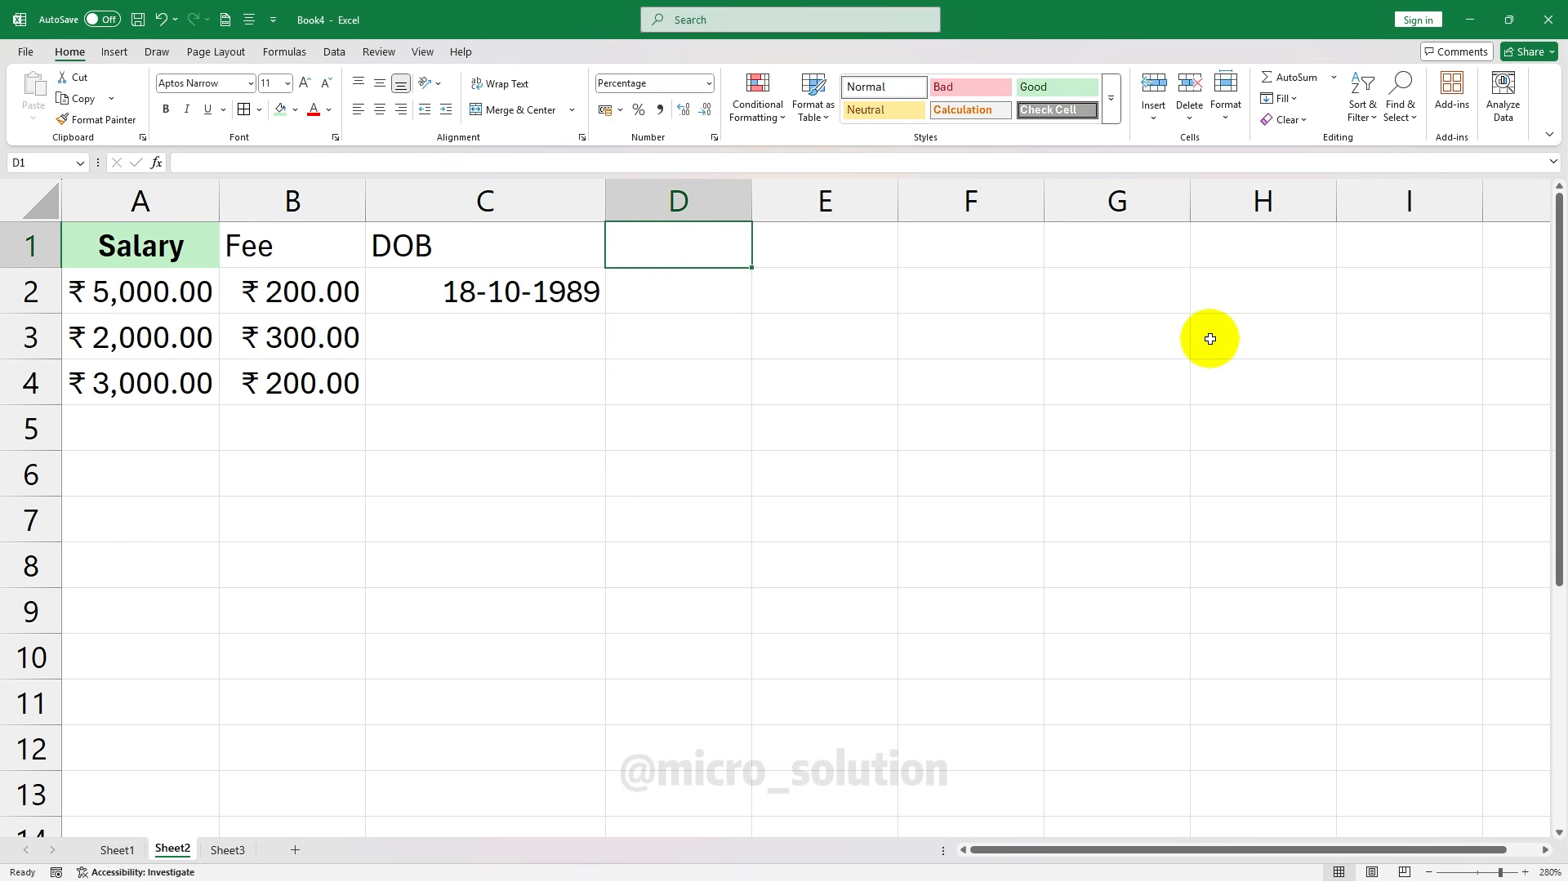
{"action": "type", "text": "Percentage"}
{"action": "key", "text": "Return"}
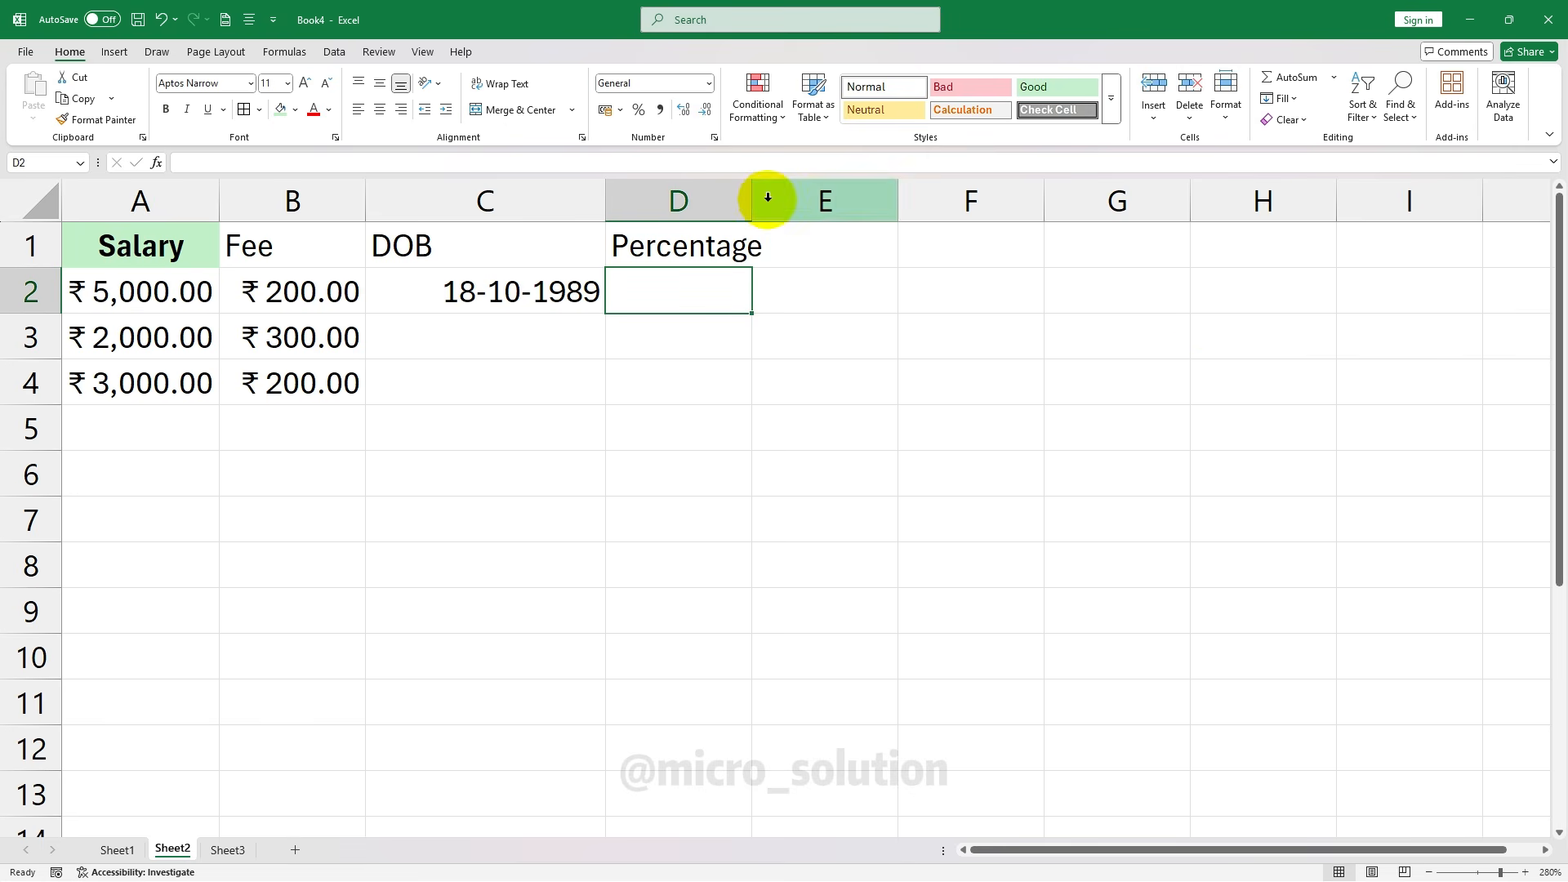
{"action": "double_click", "coordinate": [751, 201]}
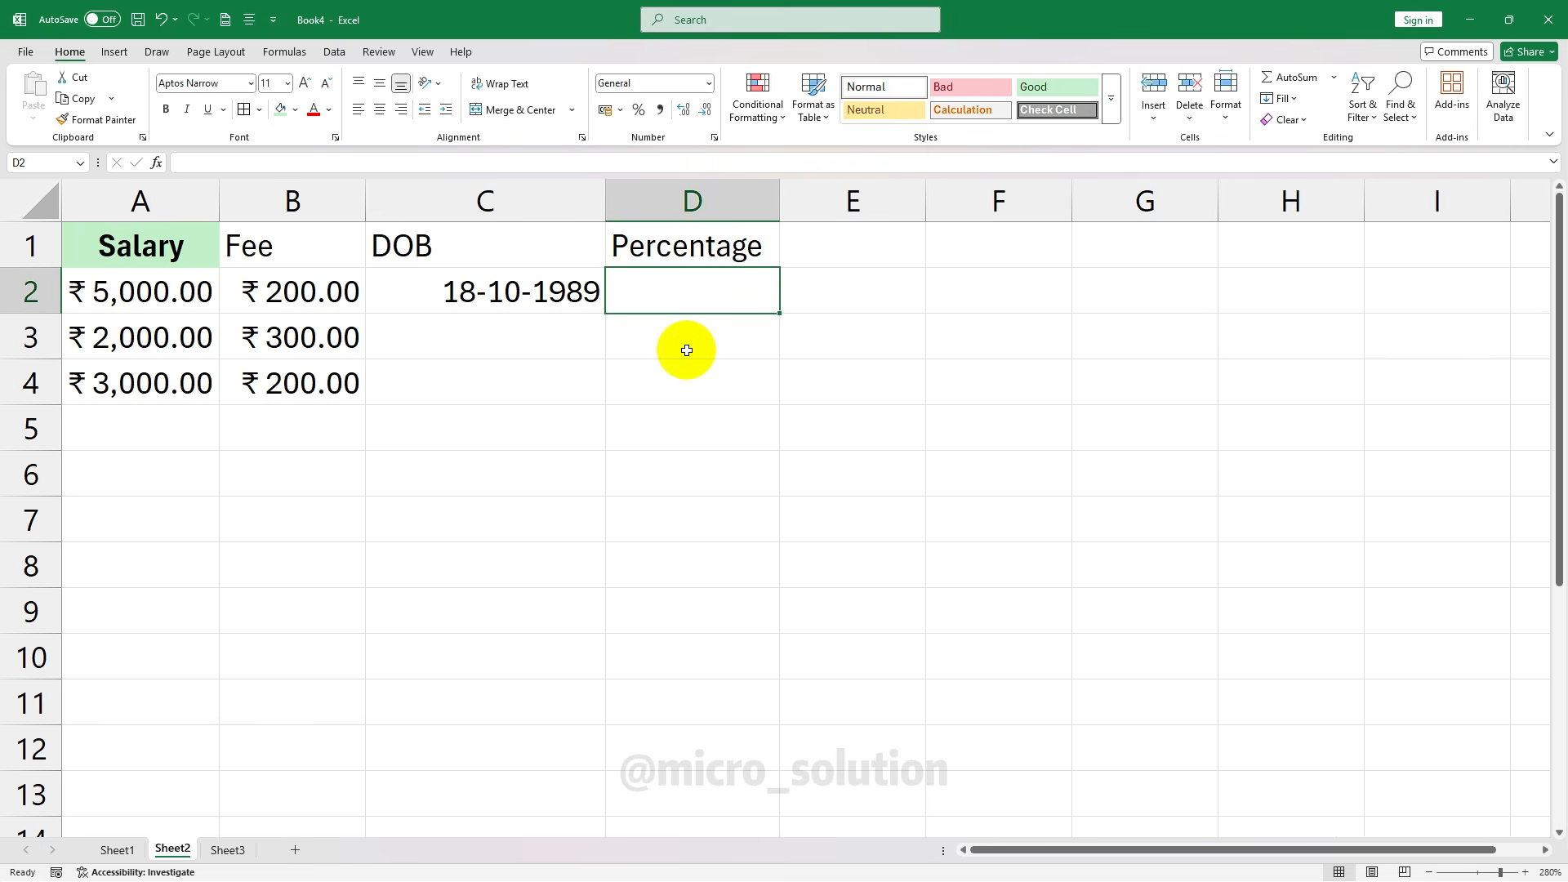
Try 50 in D2 as a percentage, then undo the resulting 5000.00%
{"action": "type", "text": "50"}
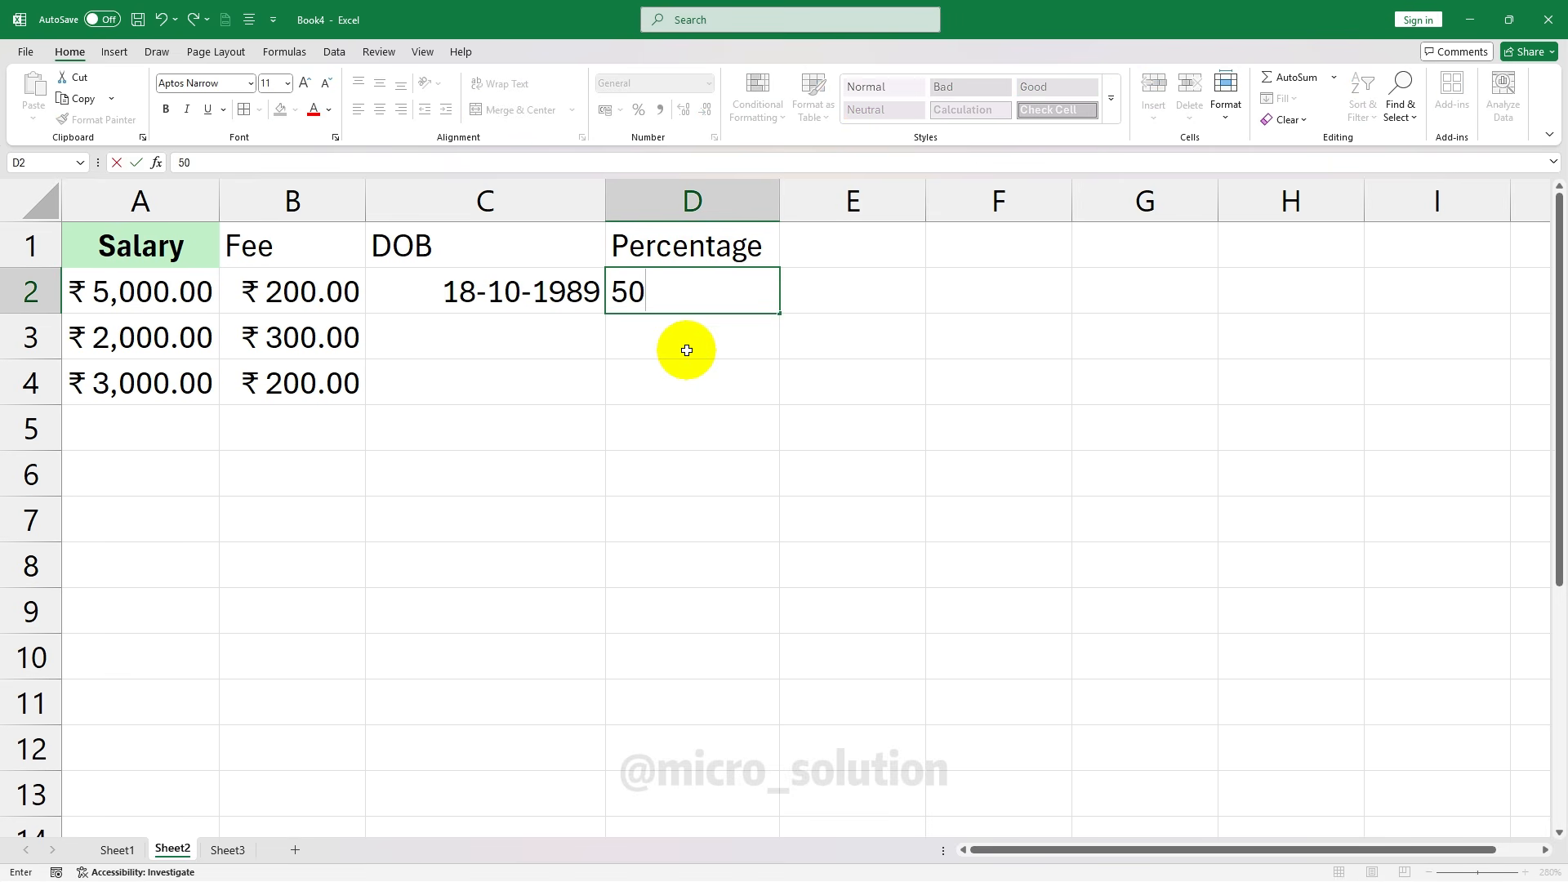
{"action": "key", "text": "Return"}
{"action": "key", "text": "Up"}
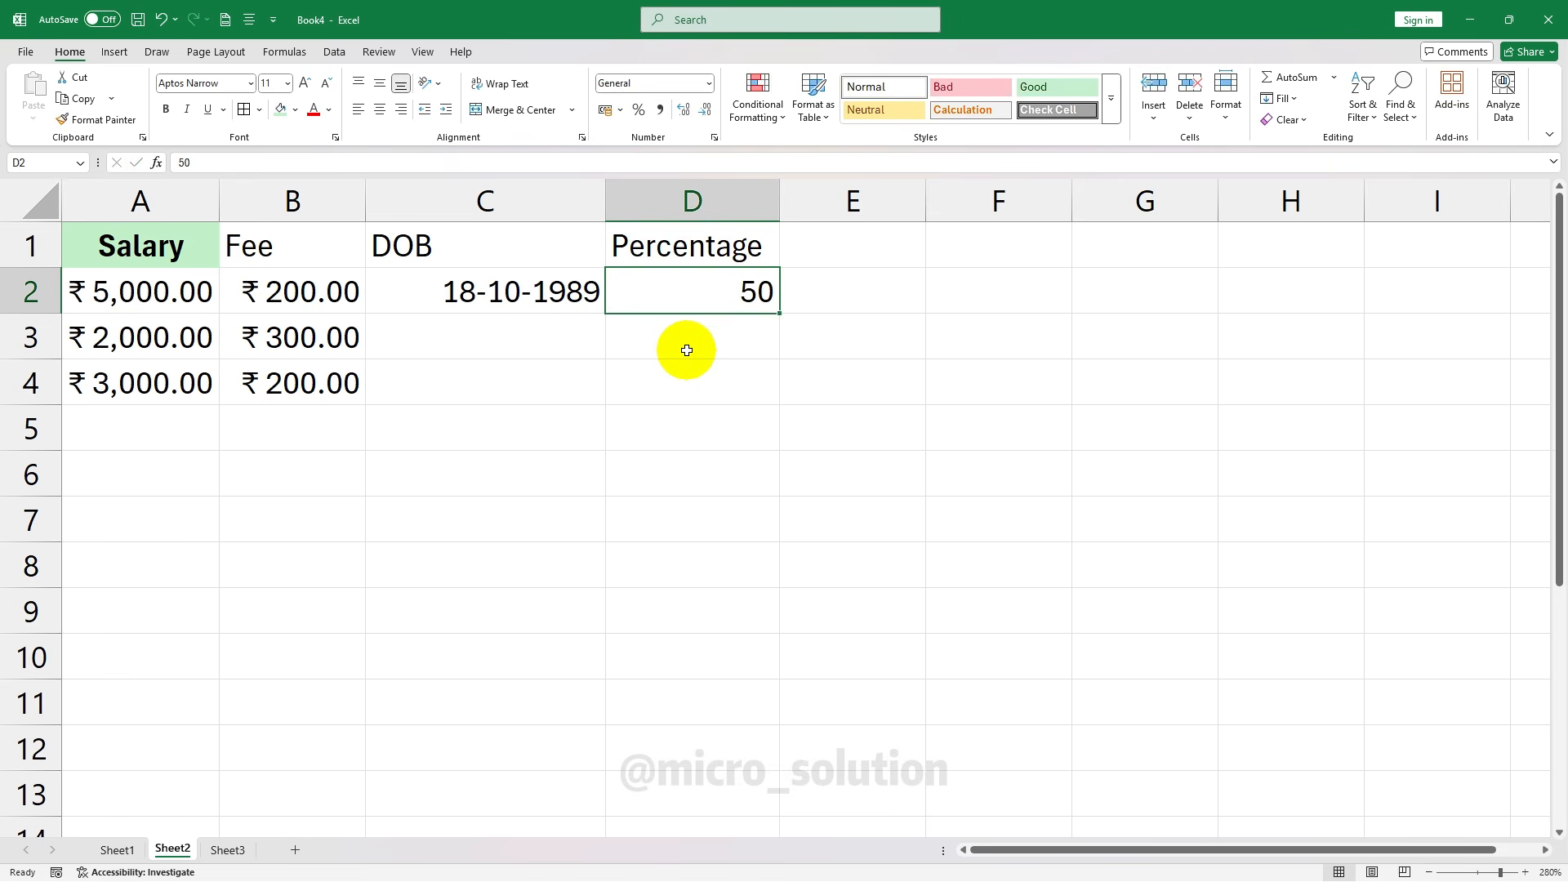
{"action": "left_click", "coordinate": [708, 83]}
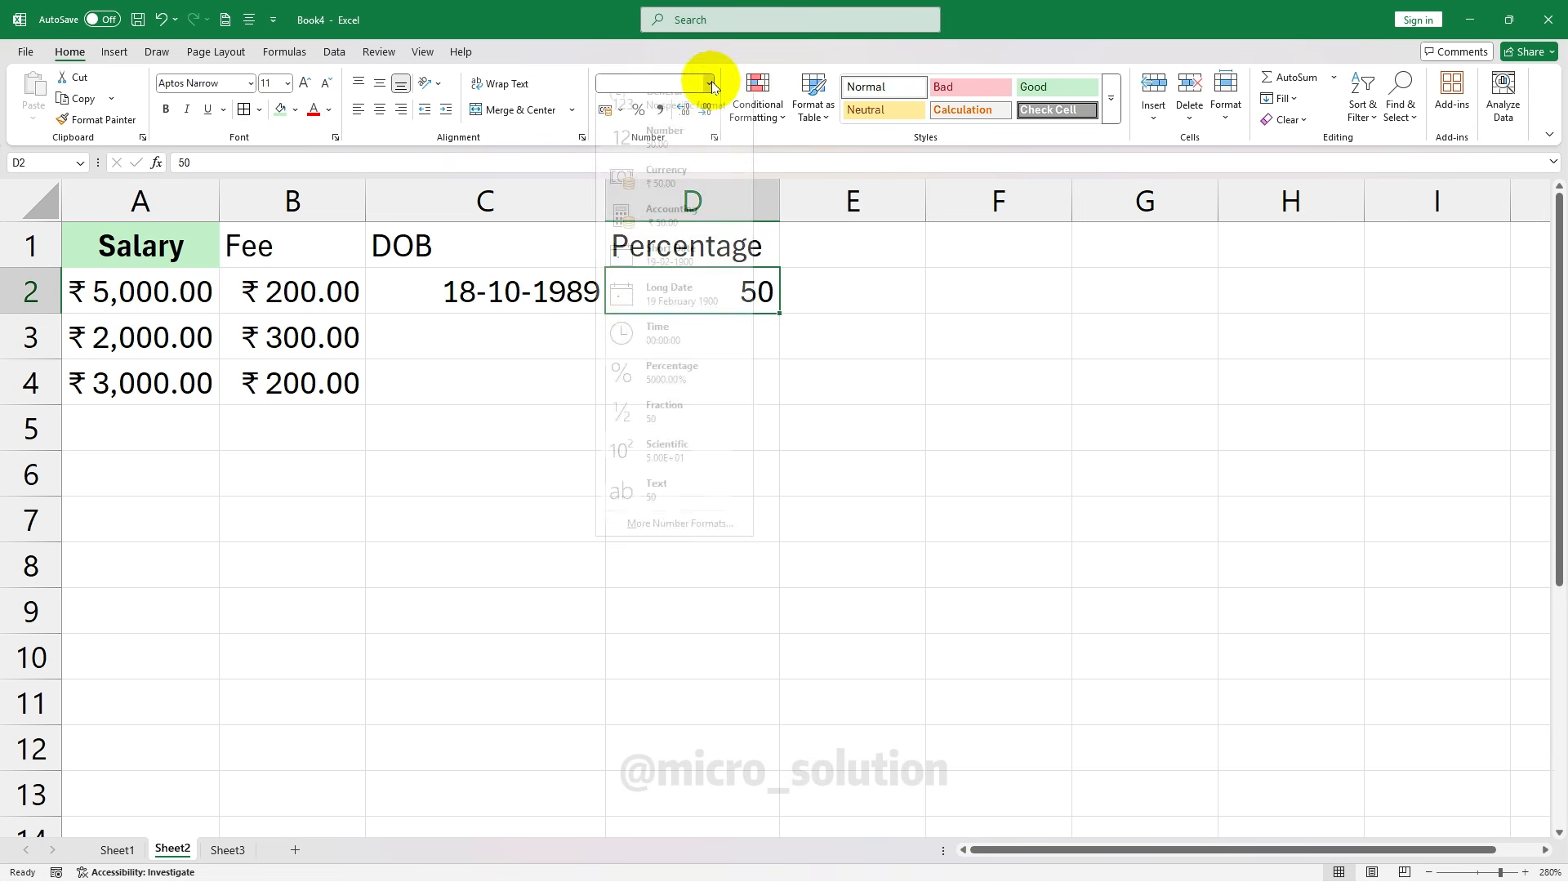
{"action": "left_click", "coordinate": [678, 399]}
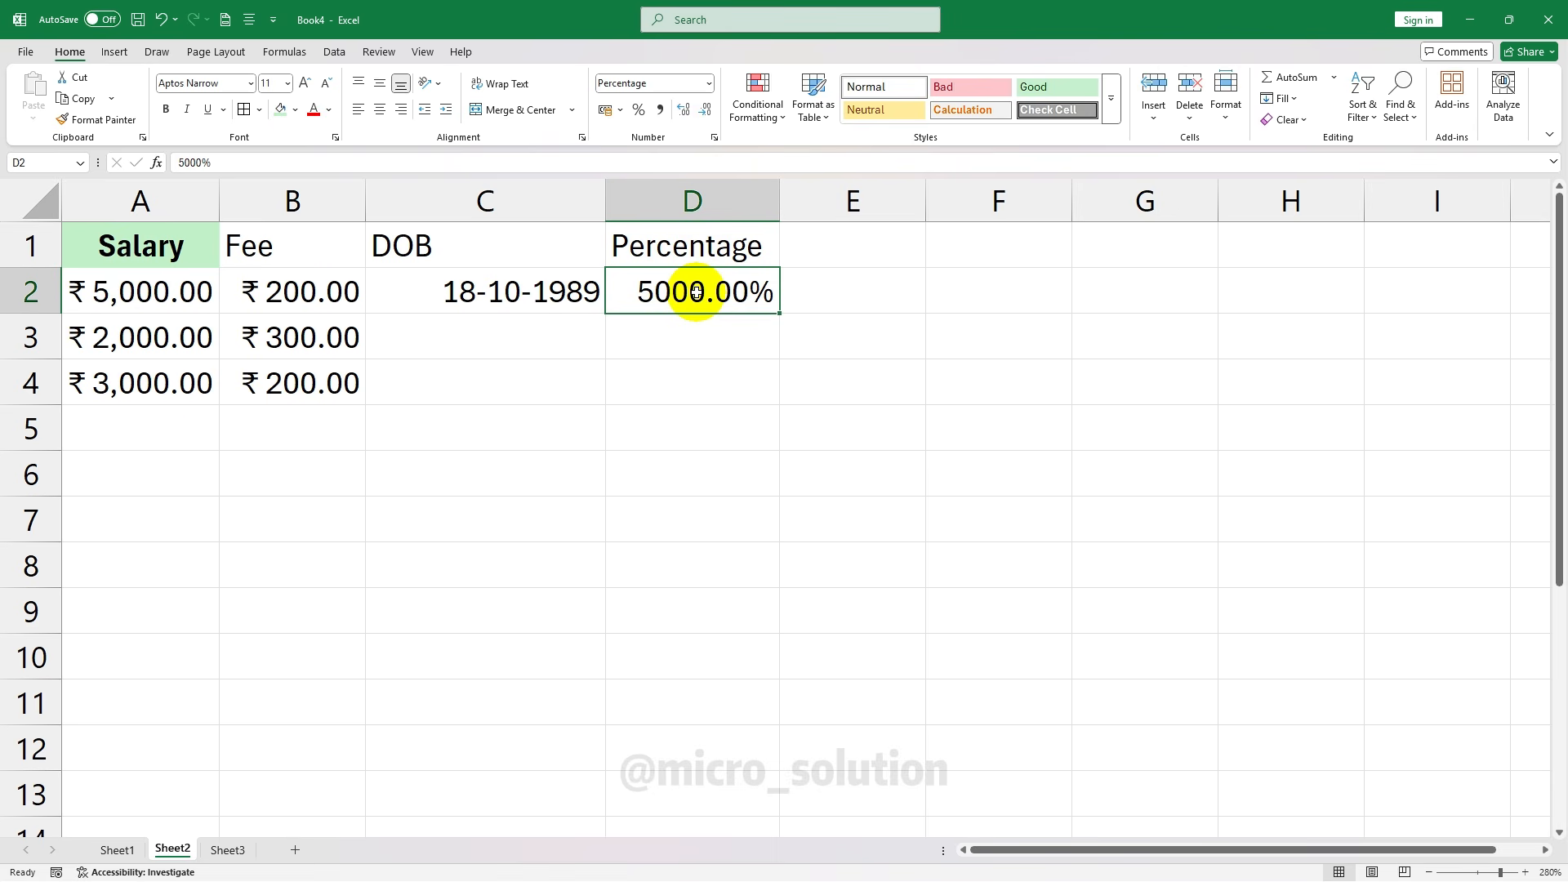
{"action": "key", "text": "ctrl+z"}
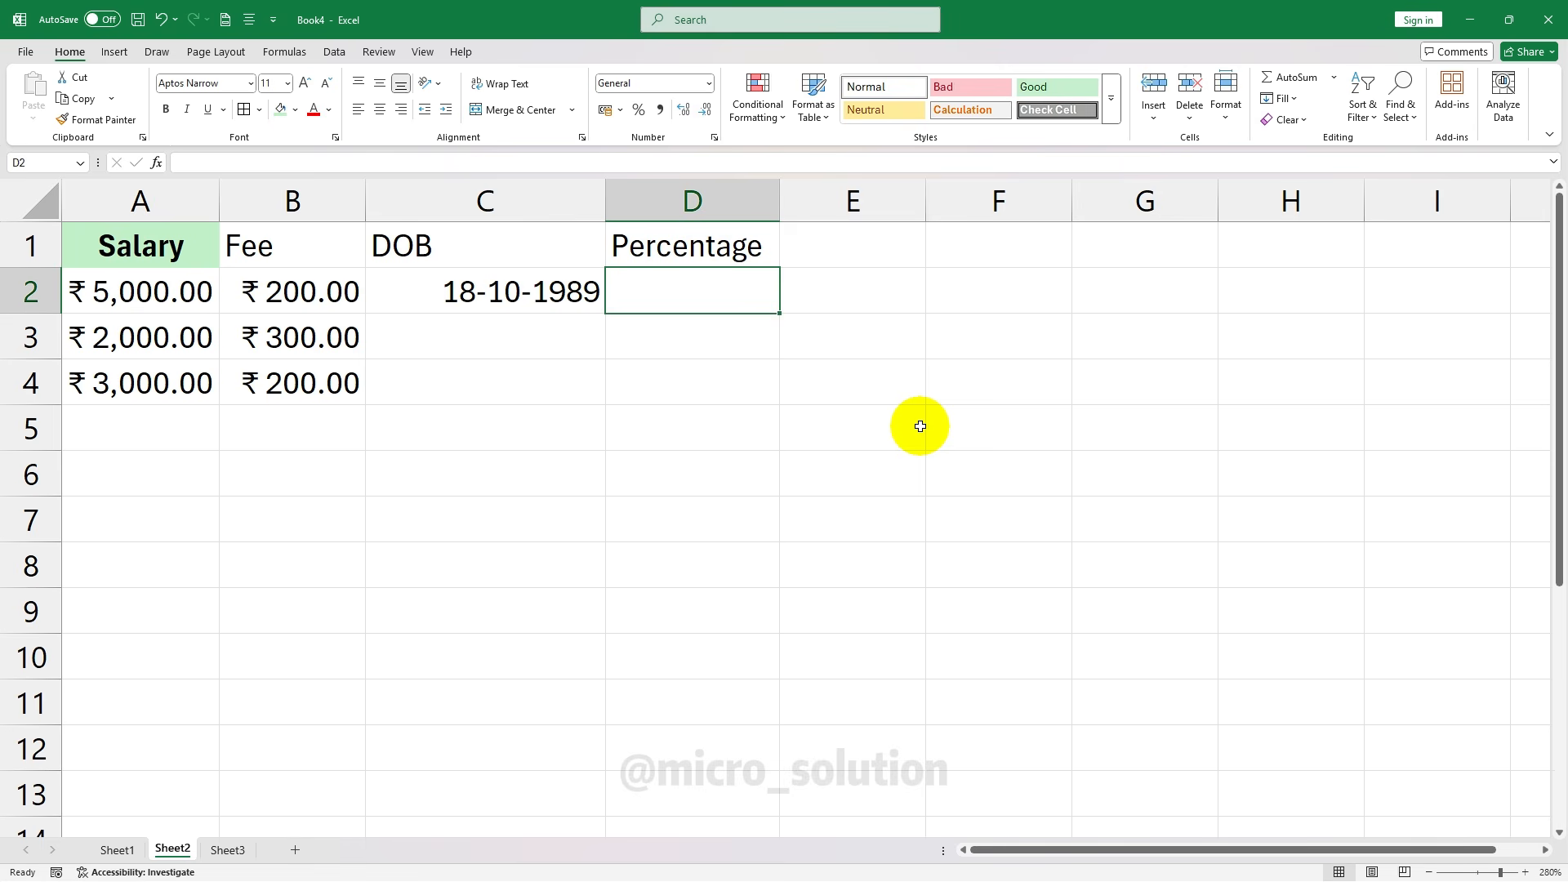
Enter 0.5 in D2 and format it as Percentage to show 50.00%
{"action": "type", "text": "0.5"}
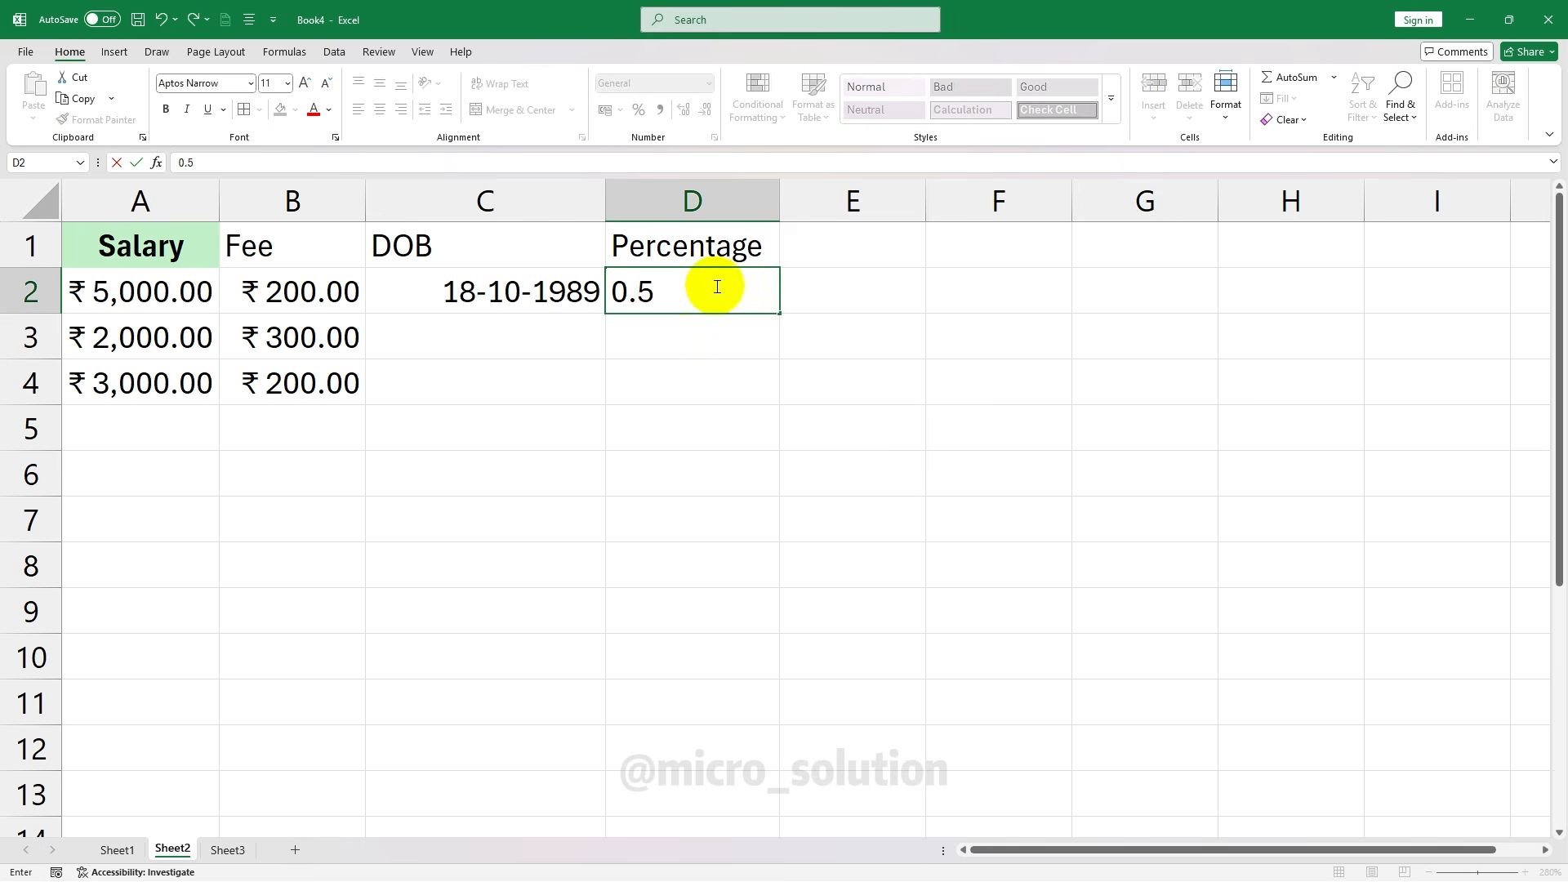
{"action": "key", "text": "Return"}
{"action": "left_click", "coordinate": [743, 281]}
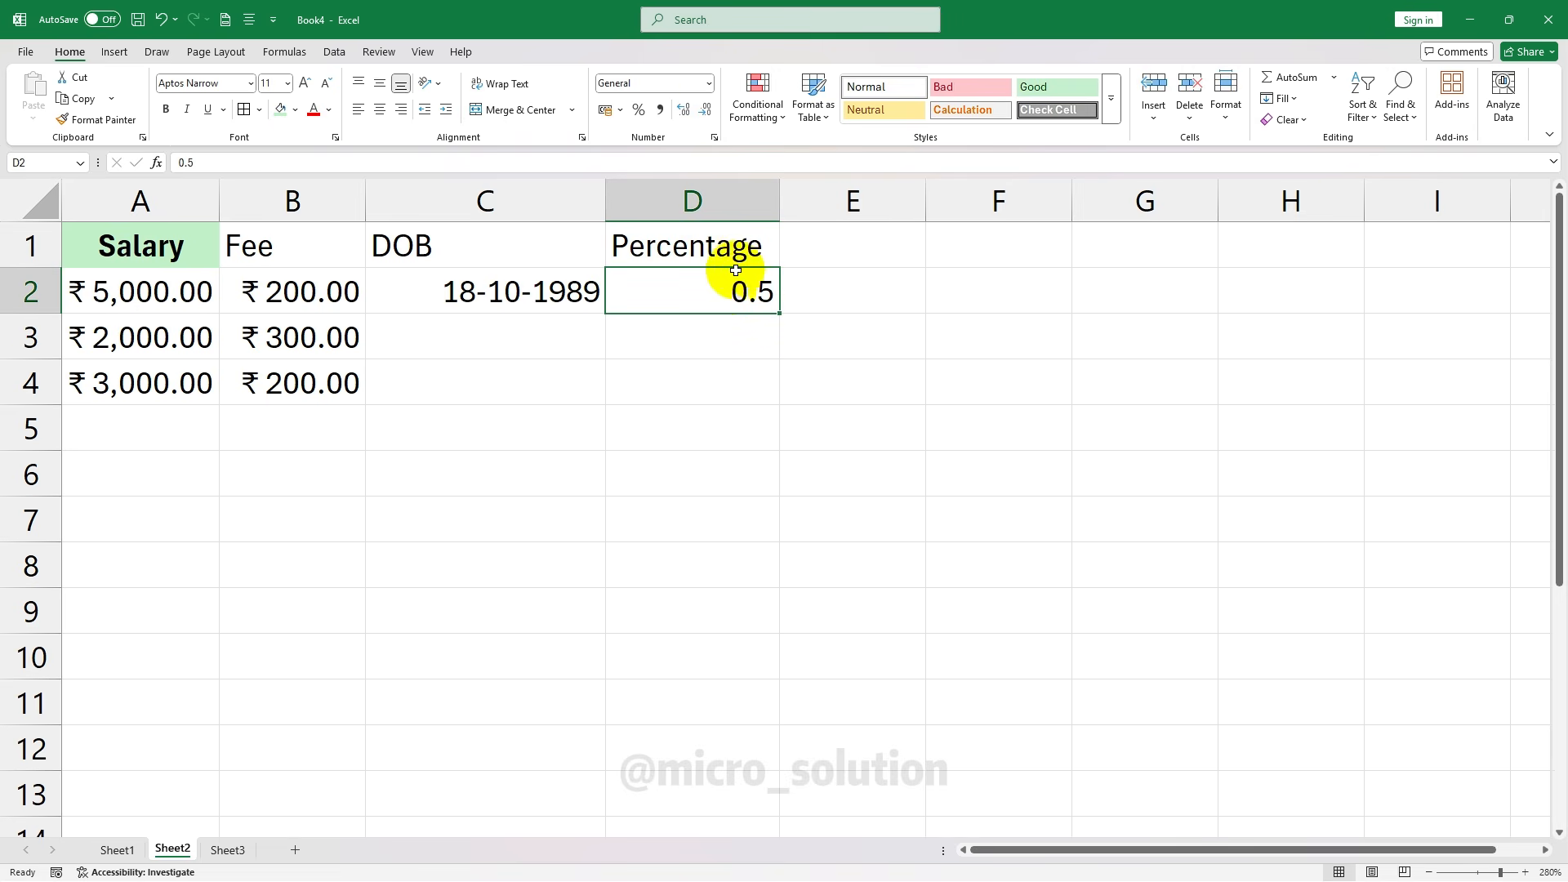
{"action": "left_click", "coordinate": [708, 84]}
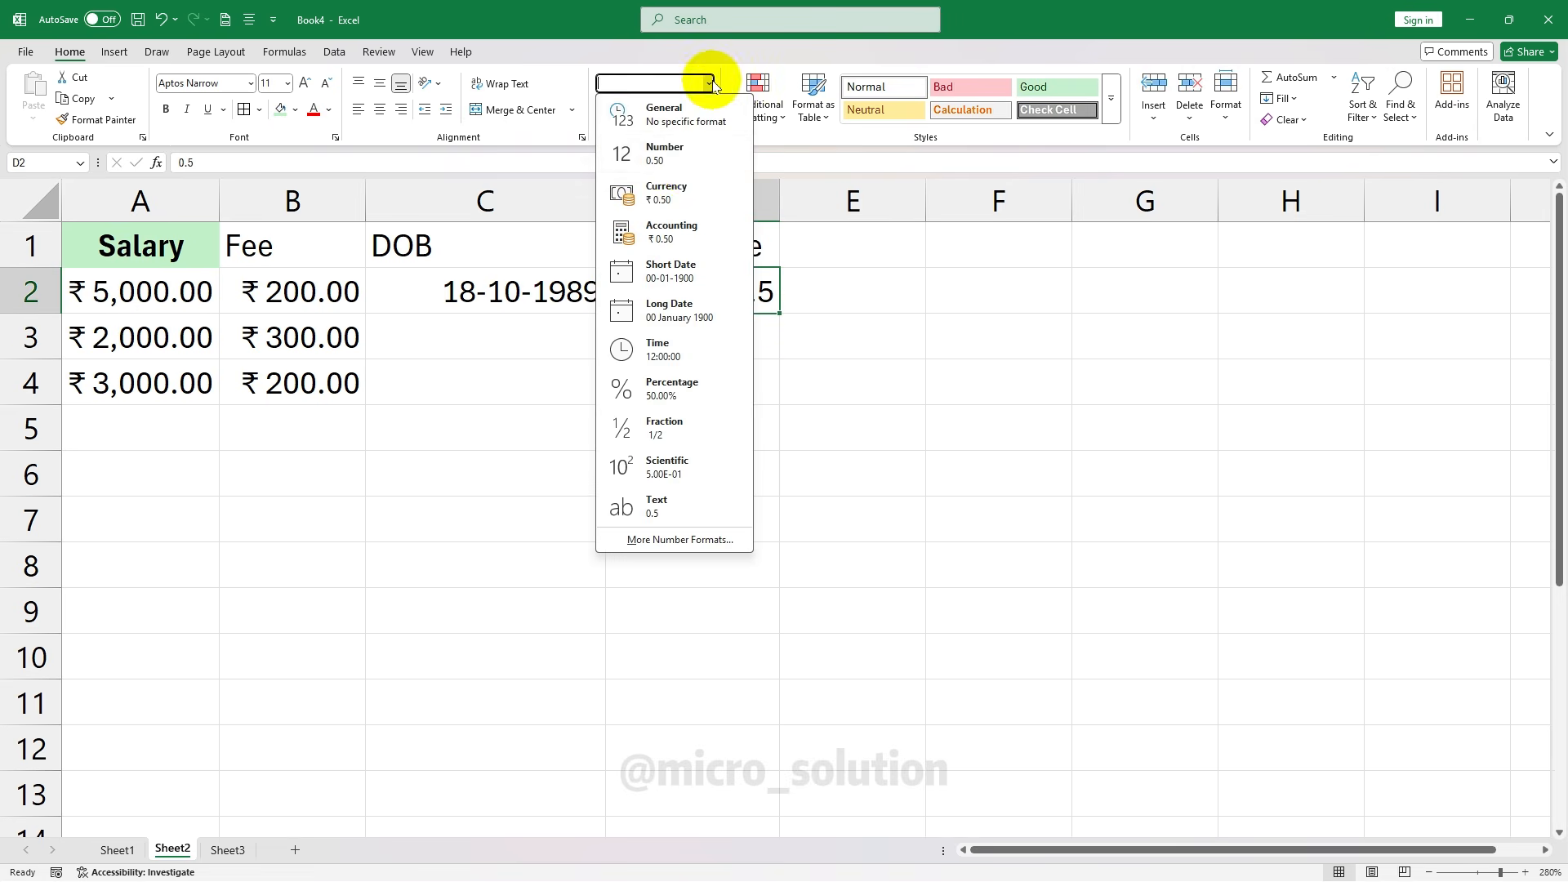
{"action": "left_click", "coordinate": [671, 386]}
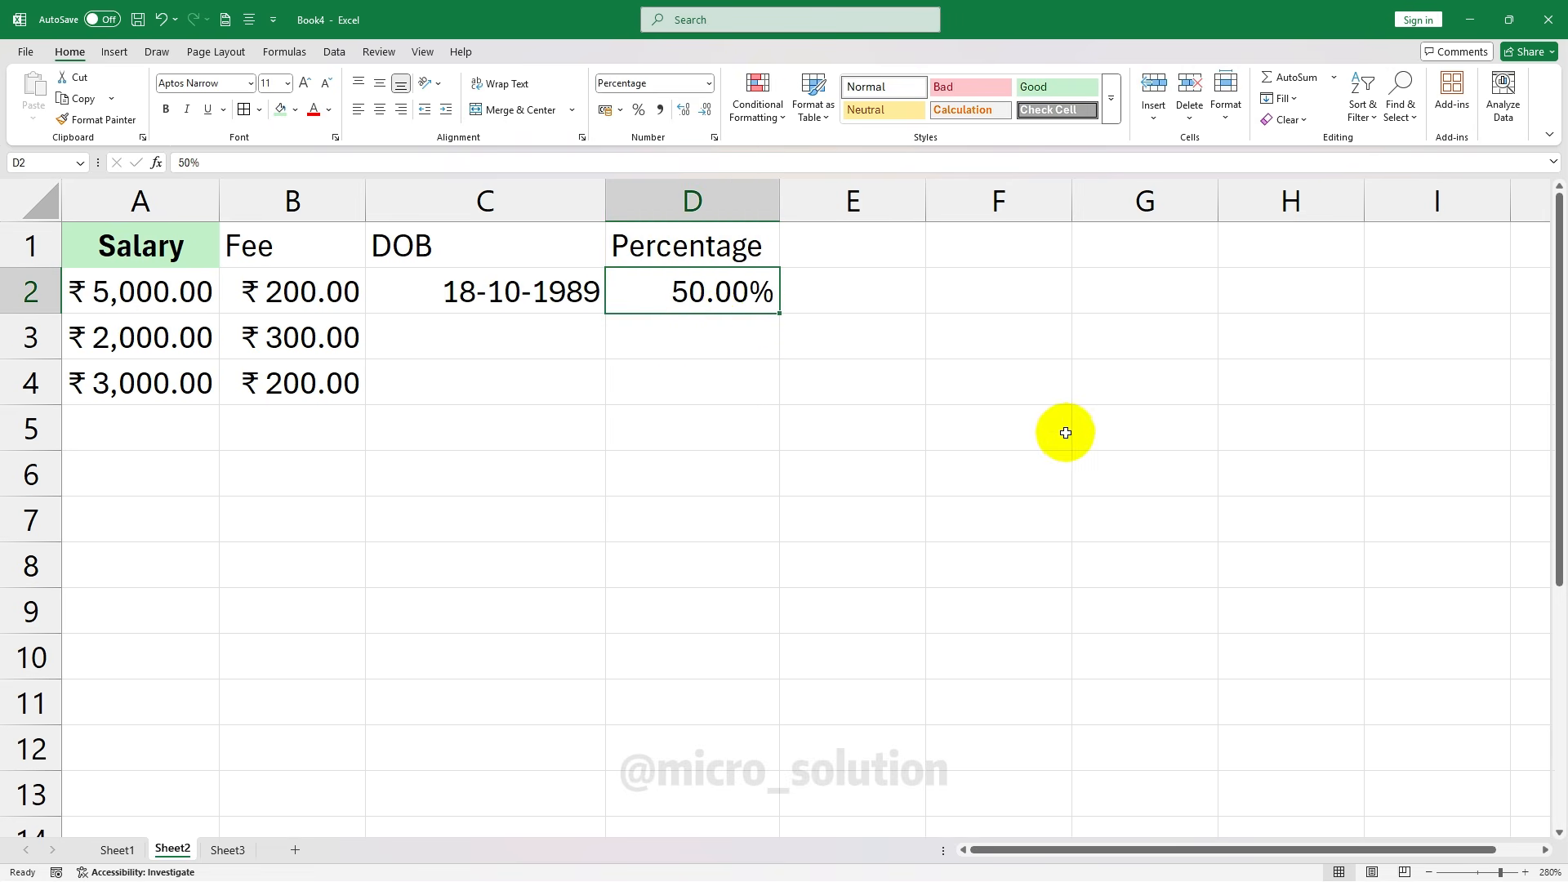
Enter 0.1 in D3 and format it as Percentage to show 10.00%
{"action": "left_click", "coordinate": [758, 333]}
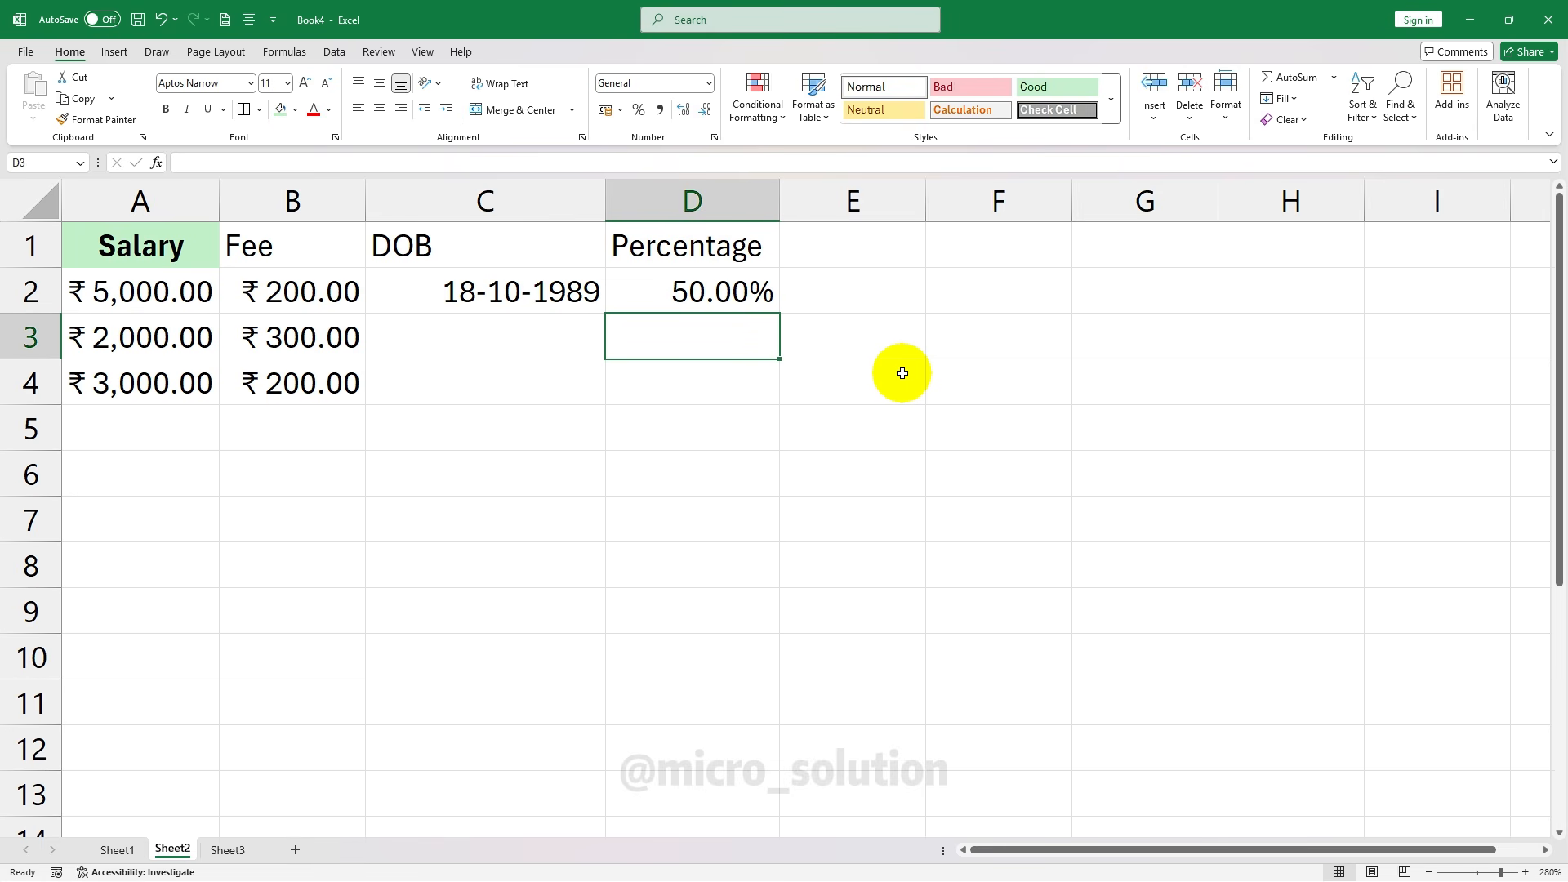
{"action": "type", "text": "0.1"}
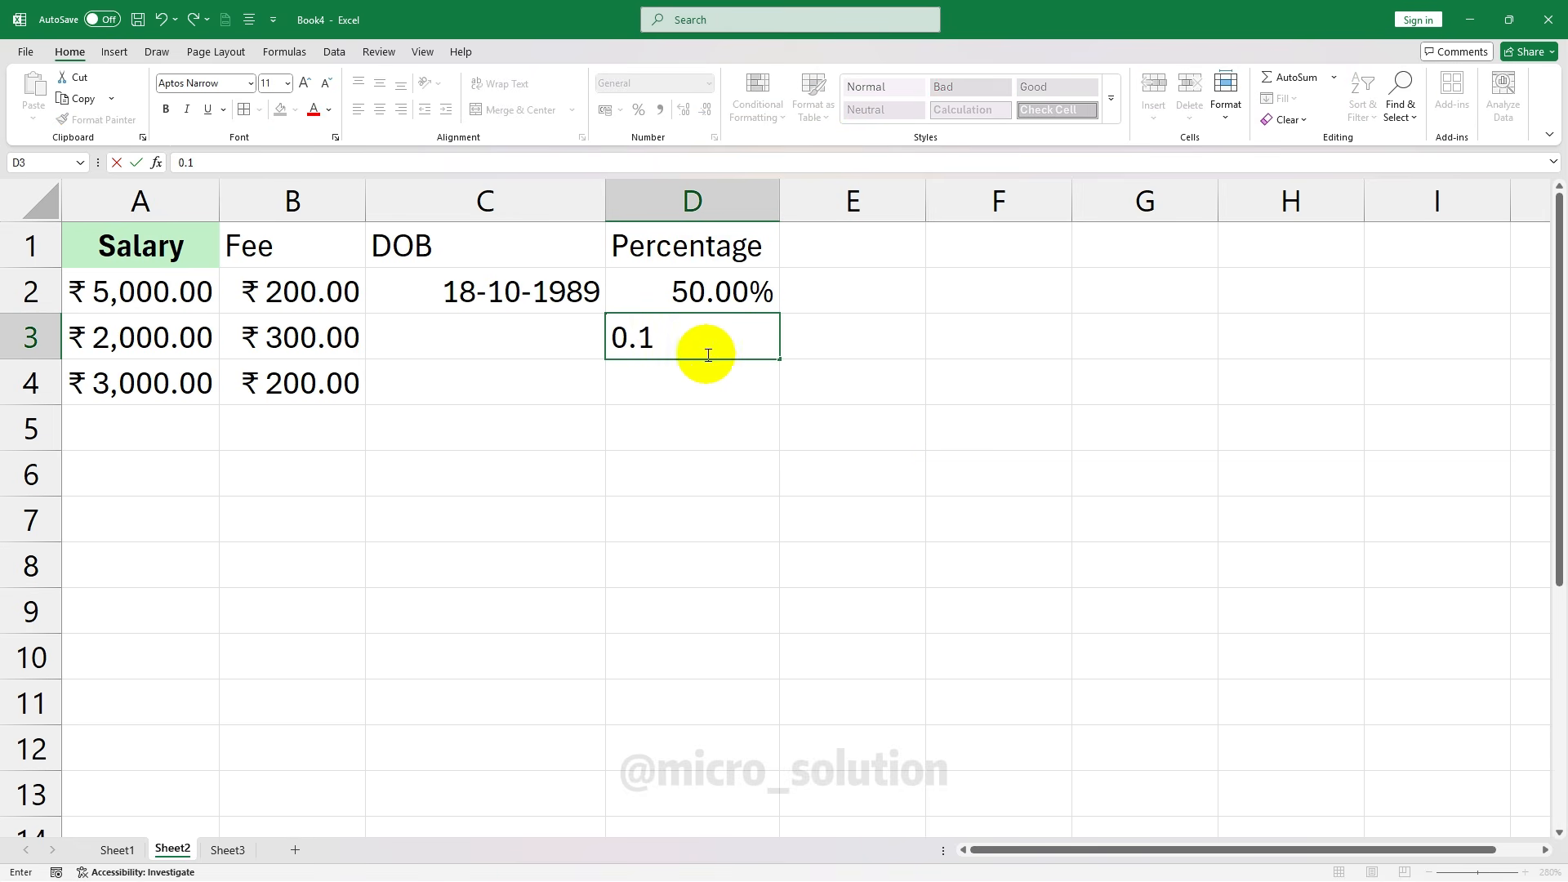
{"action": "key", "text": "Return"}
{"action": "key", "text": "Up"}
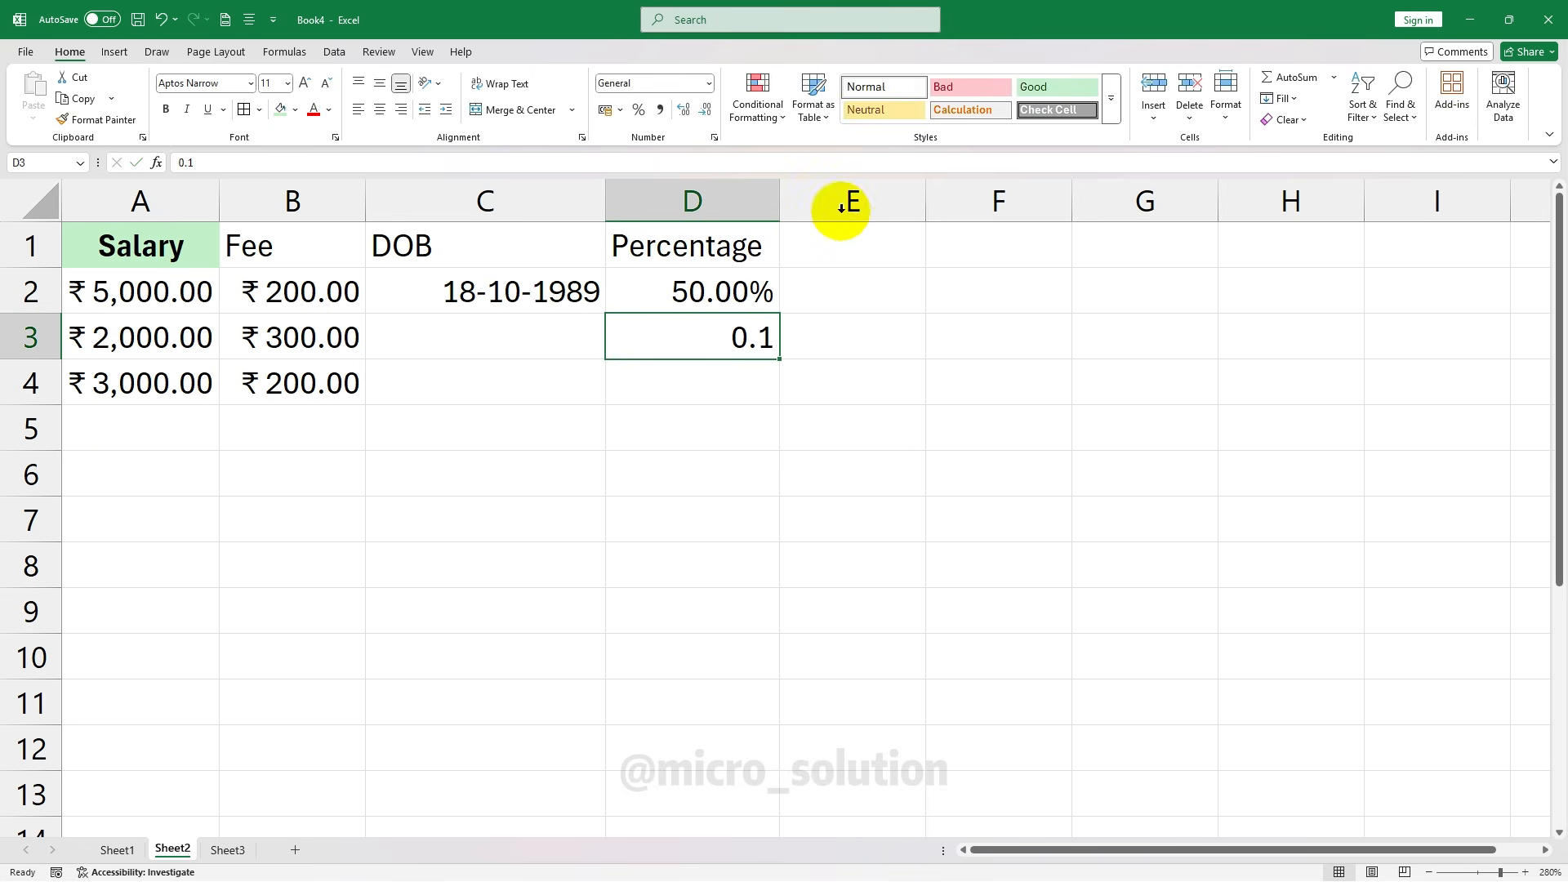
{"action": "left_click", "coordinate": [709, 83]}
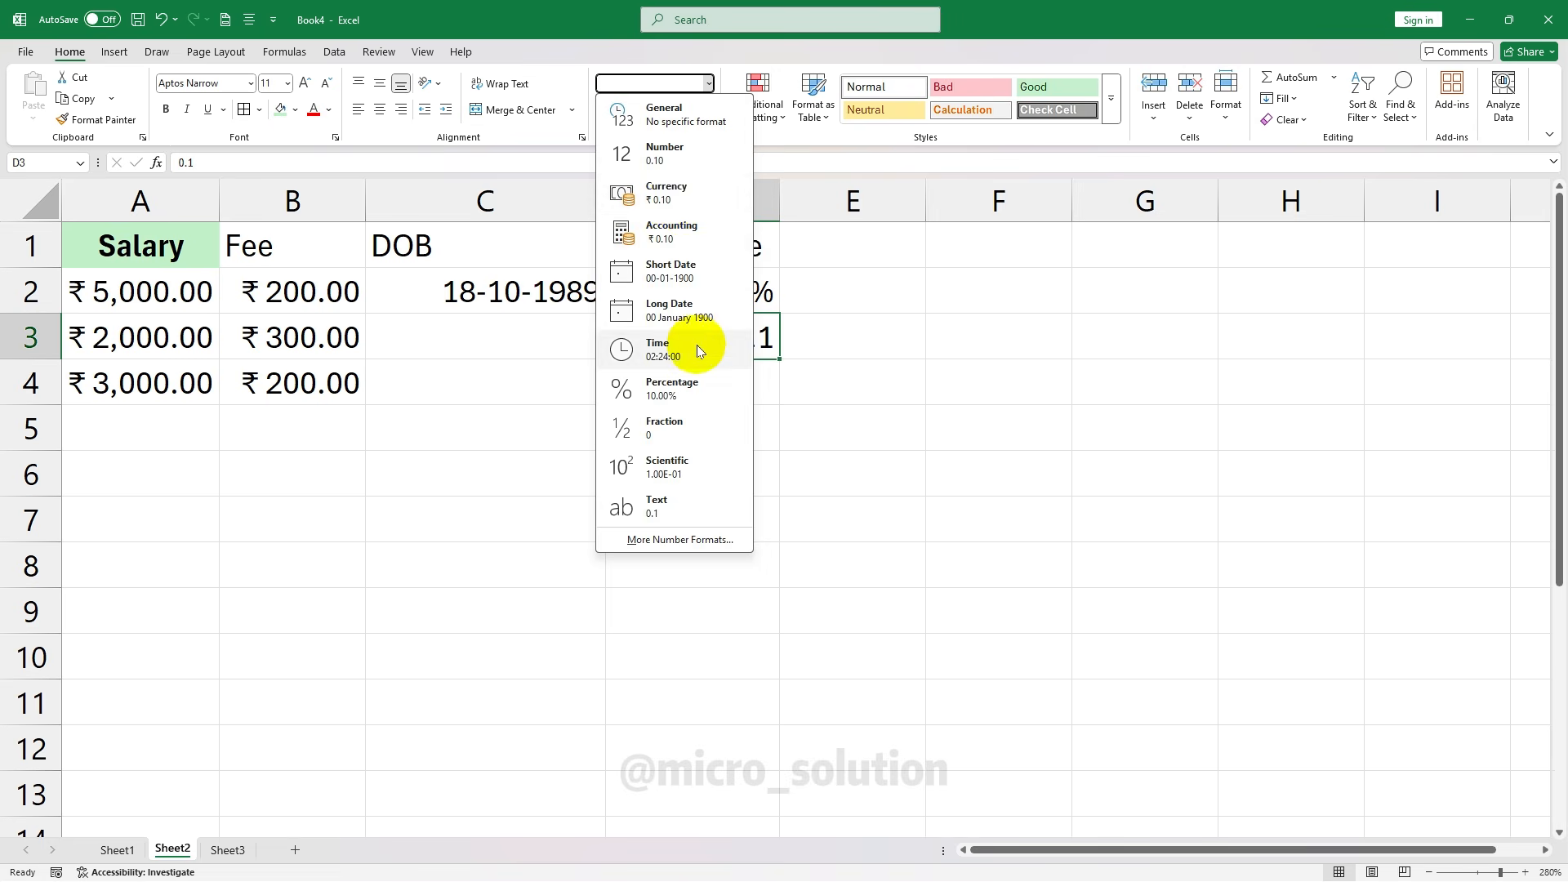
{"action": "left_click", "coordinate": [697, 387]}
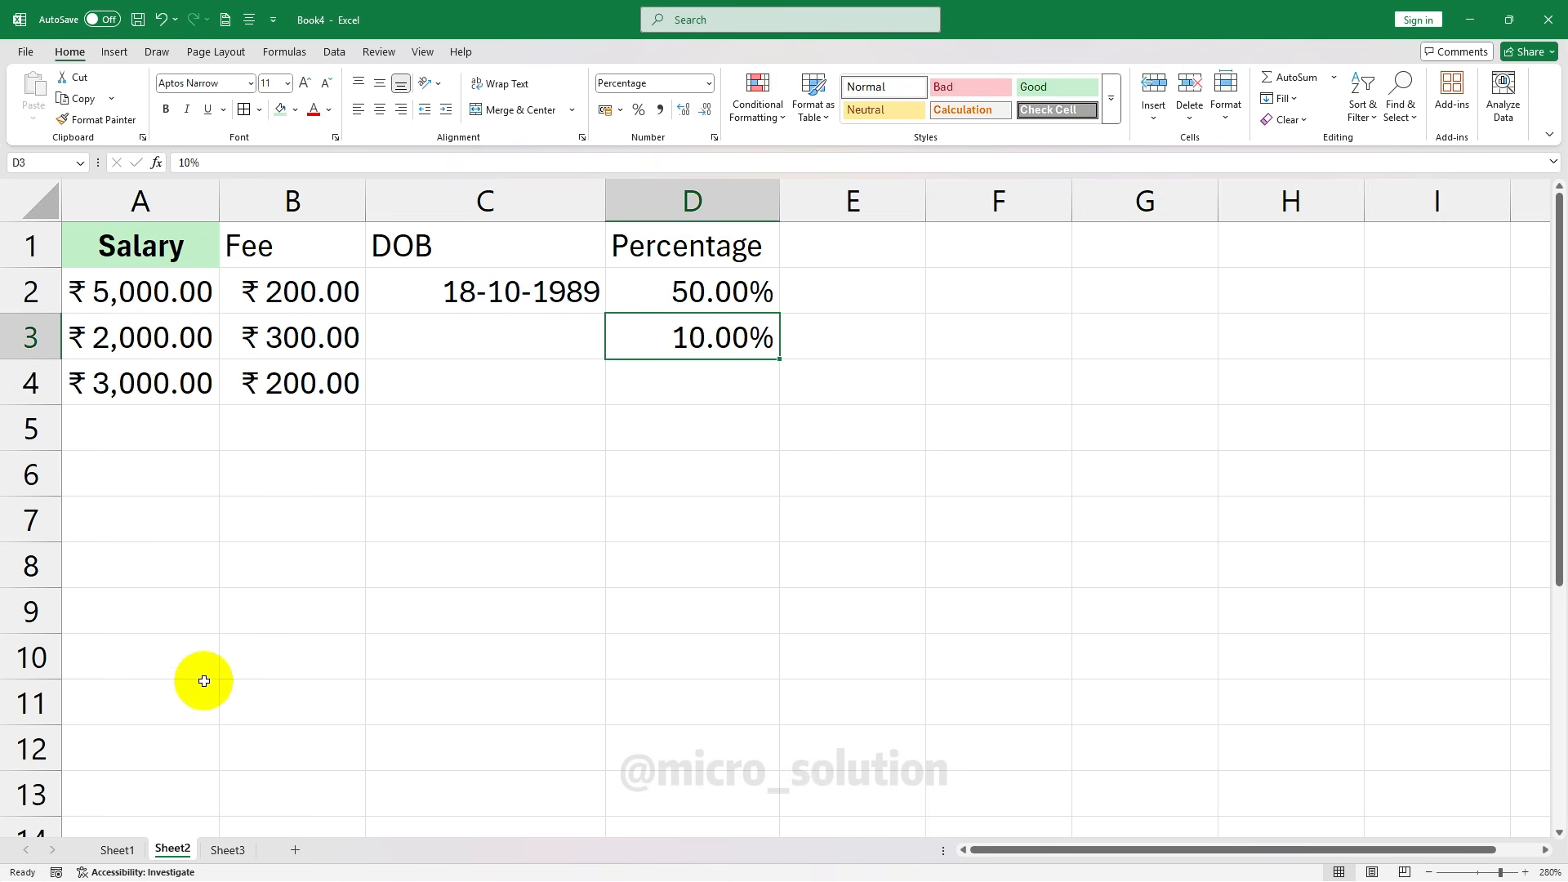
On Sheet1, try Percentage format and a wider column I on I3:I12, then undo
{"action": "left_click", "coordinate": [117, 849]}
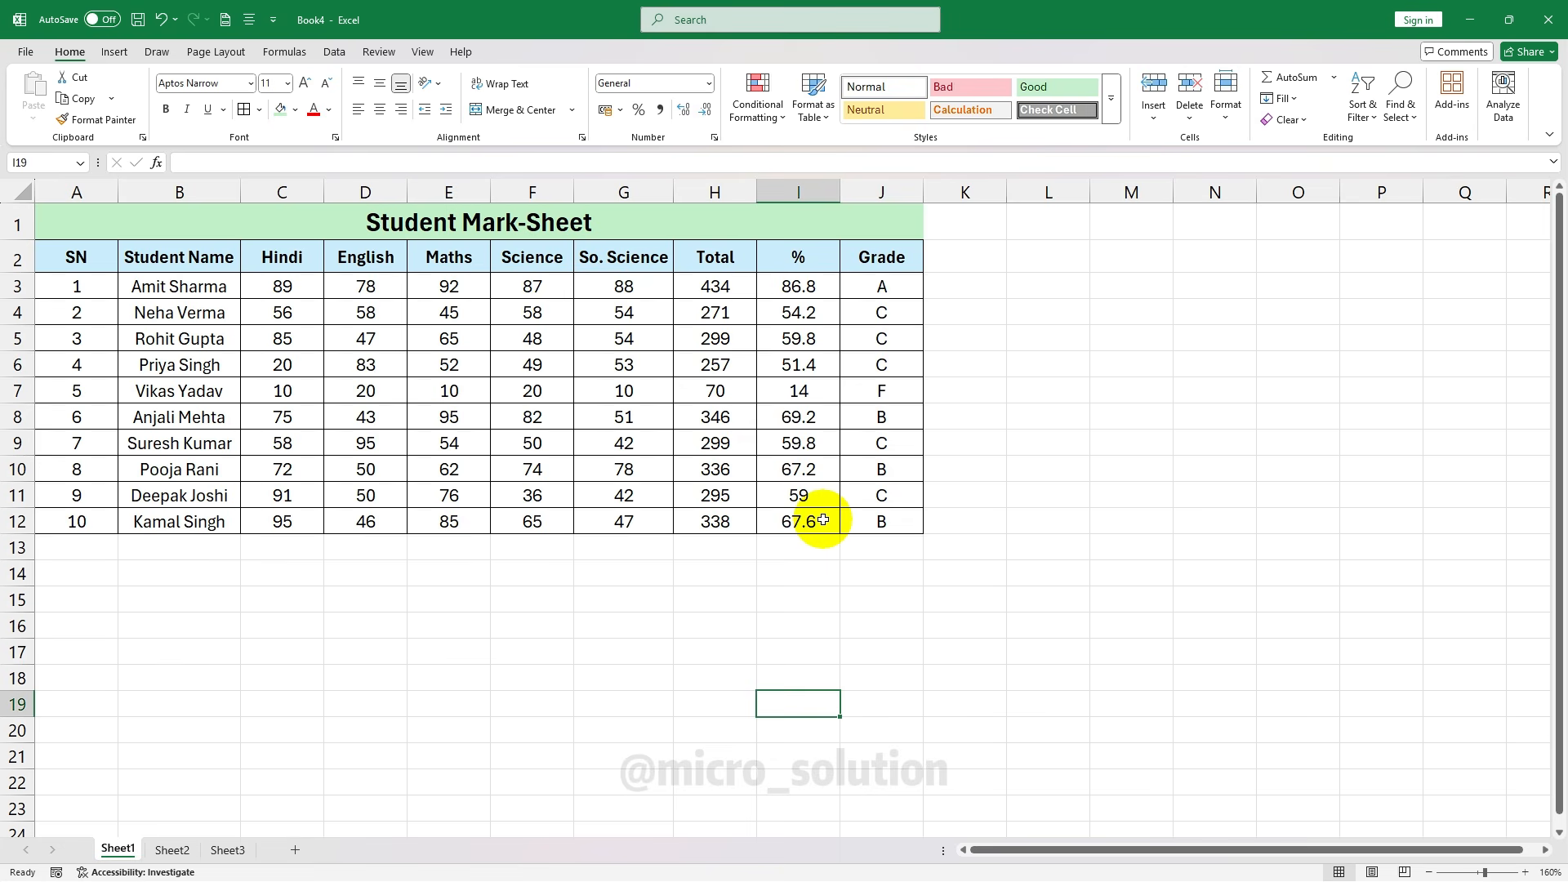
{"action": "left_click", "coordinate": [820, 283]}
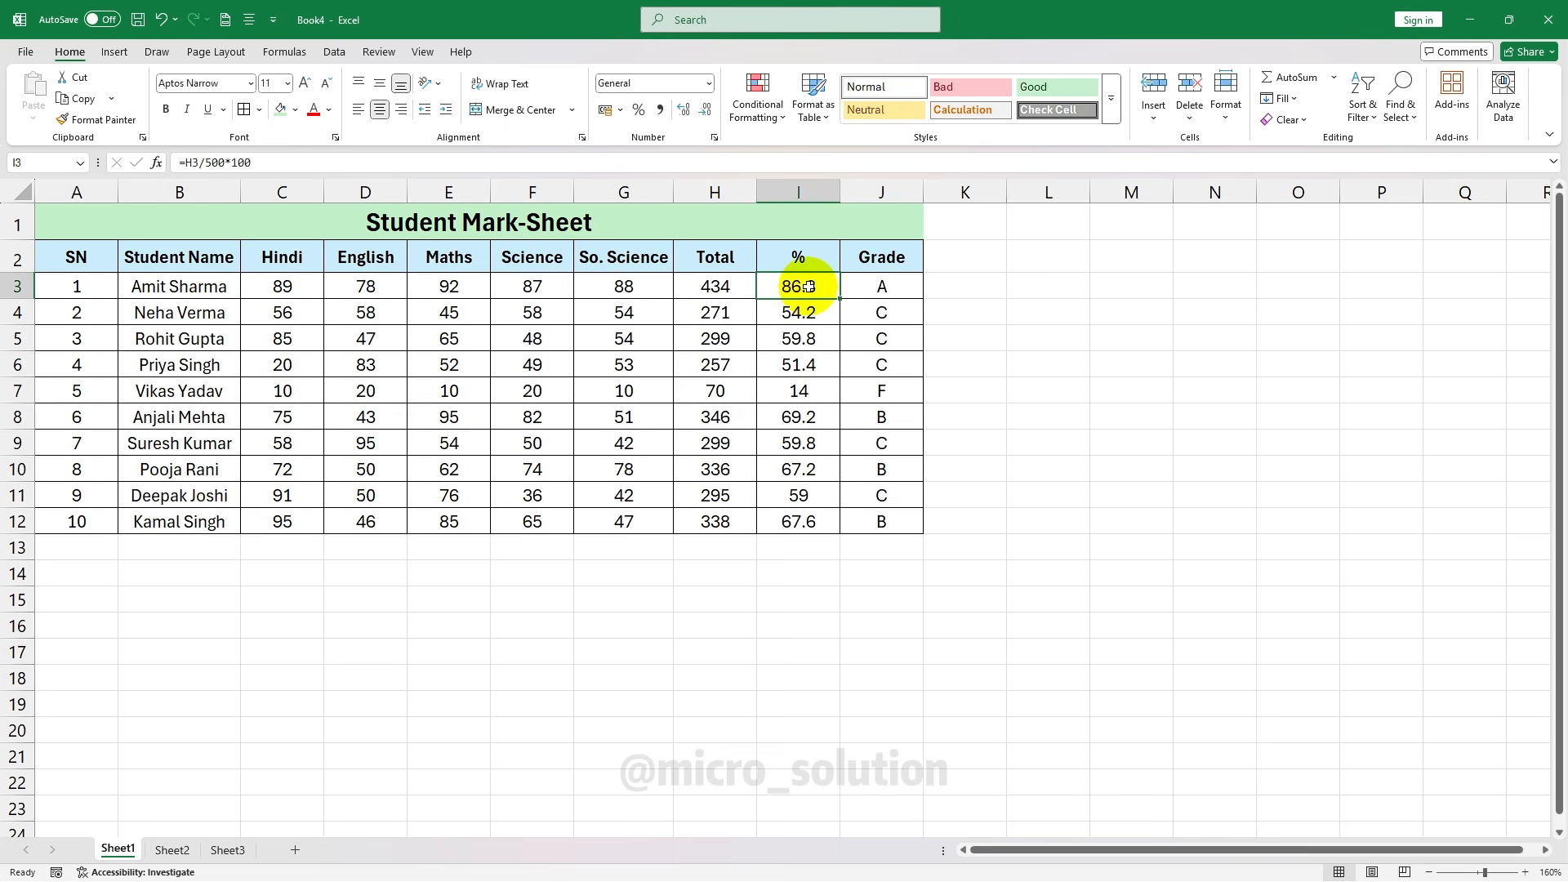
{"action": "left_click", "coordinate": [708, 84]}
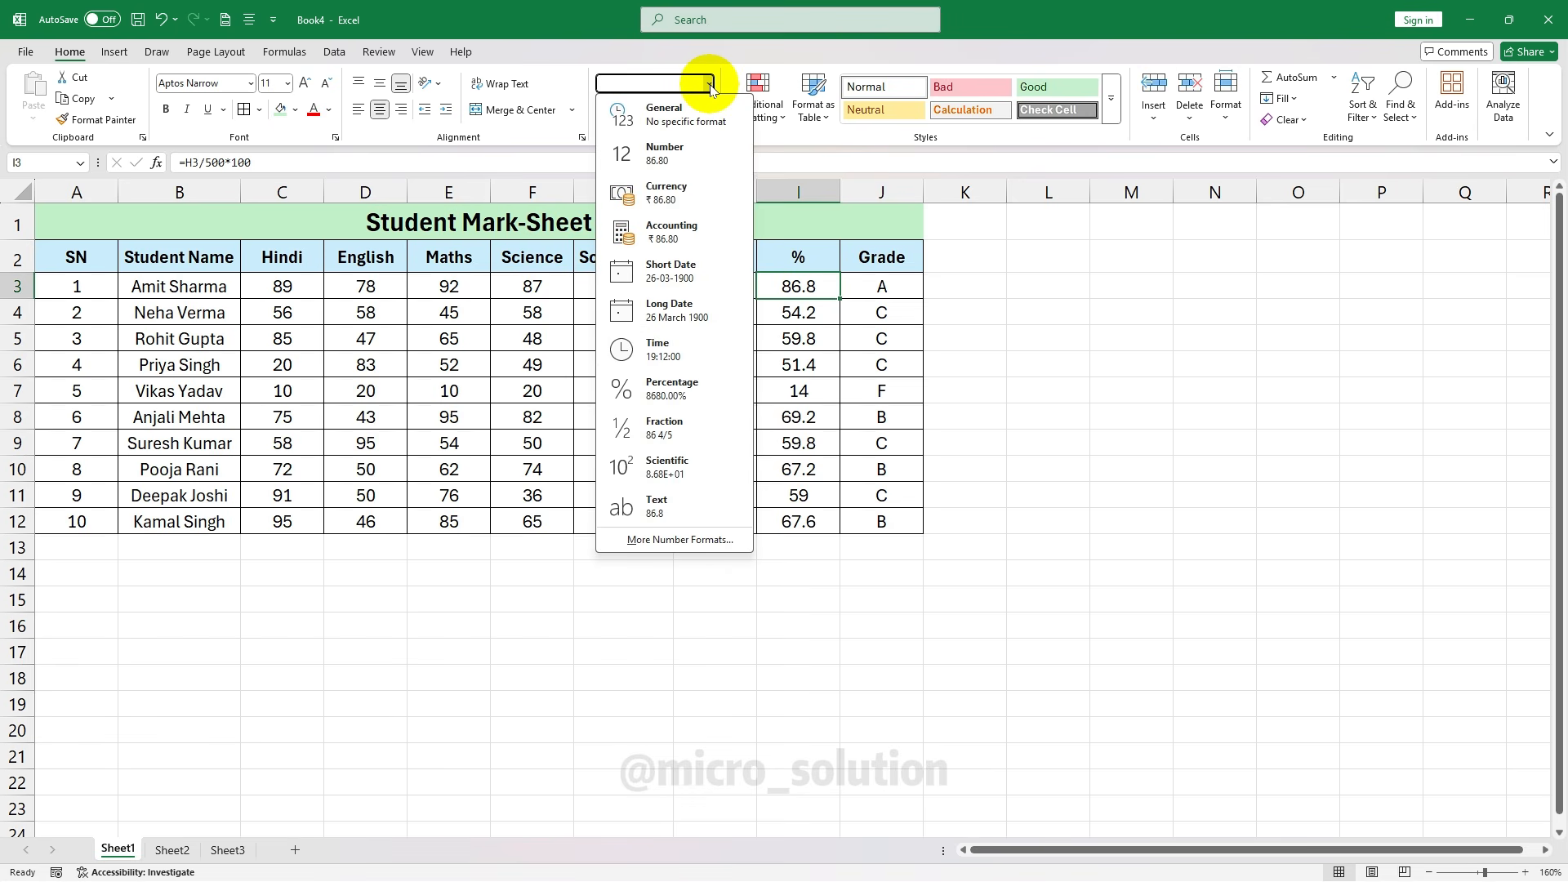
{"action": "left_click_drag", "start_coordinate": [798, 288], "coordinate": [801, 521]}
{"action": "left_click", "coordinate": [707, 83]}
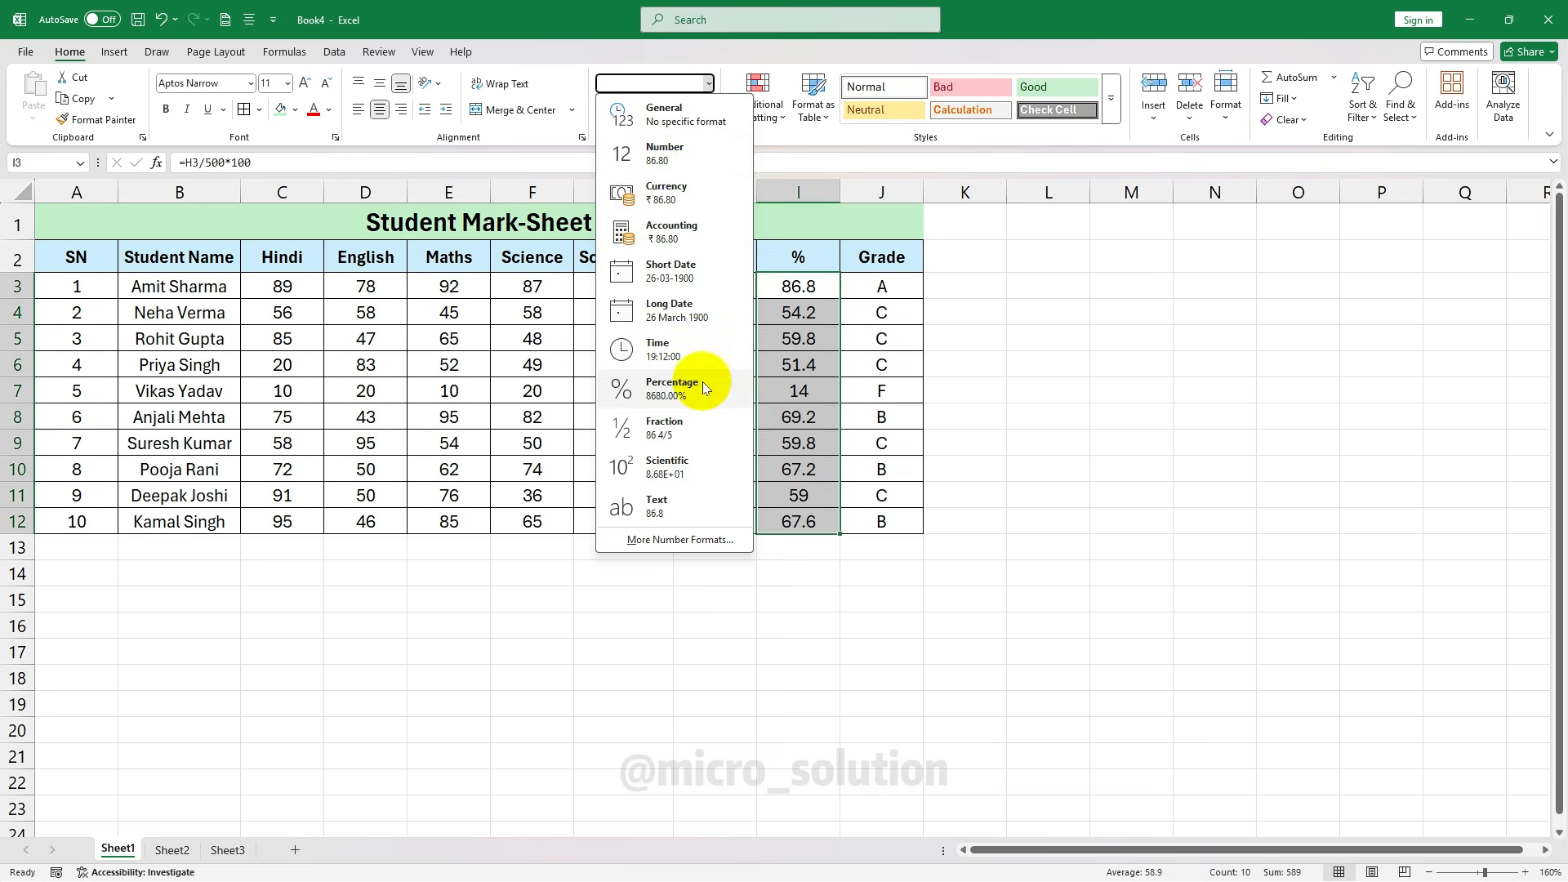
{"action": "left_click", "coordinate": [702, 386]}
{"action": "left_click_drag", "start_coordinate": [841, 192], "coordinate": [929, 190]}
{"action": "key", "text": "ctrl+z"}
{"action": "key", "text": "ctrl+z"}
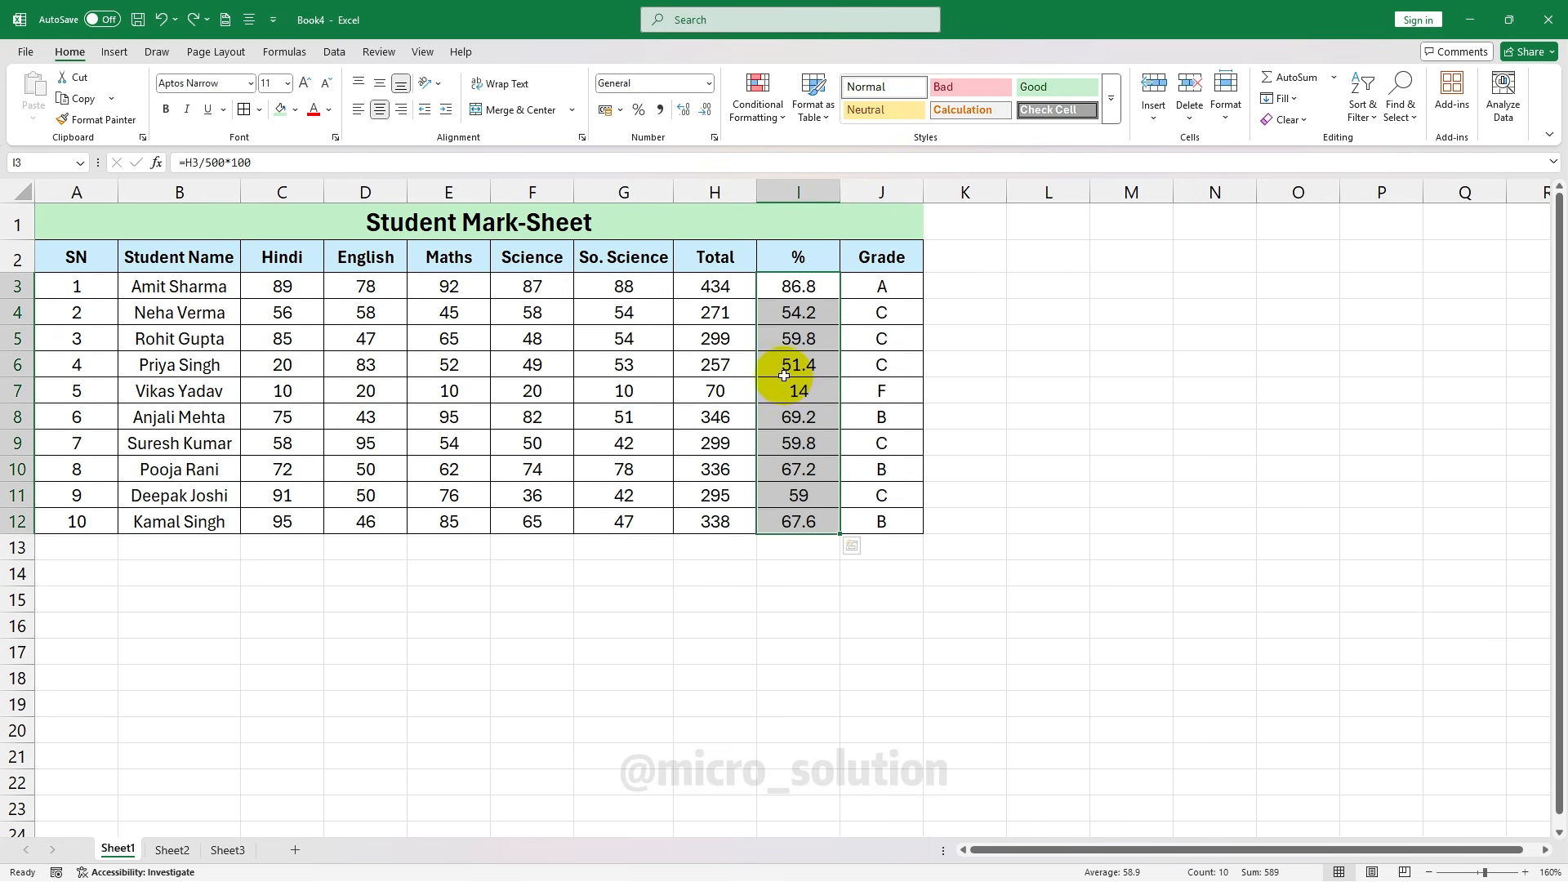
Delete the values in I3:I12 so every grade shows F
{"action": "left_click", "coordinate": [784, 376]}
{"action": "left_click_drag", "start_coordinate": [801, 282], "coordinate": [809, 525]}
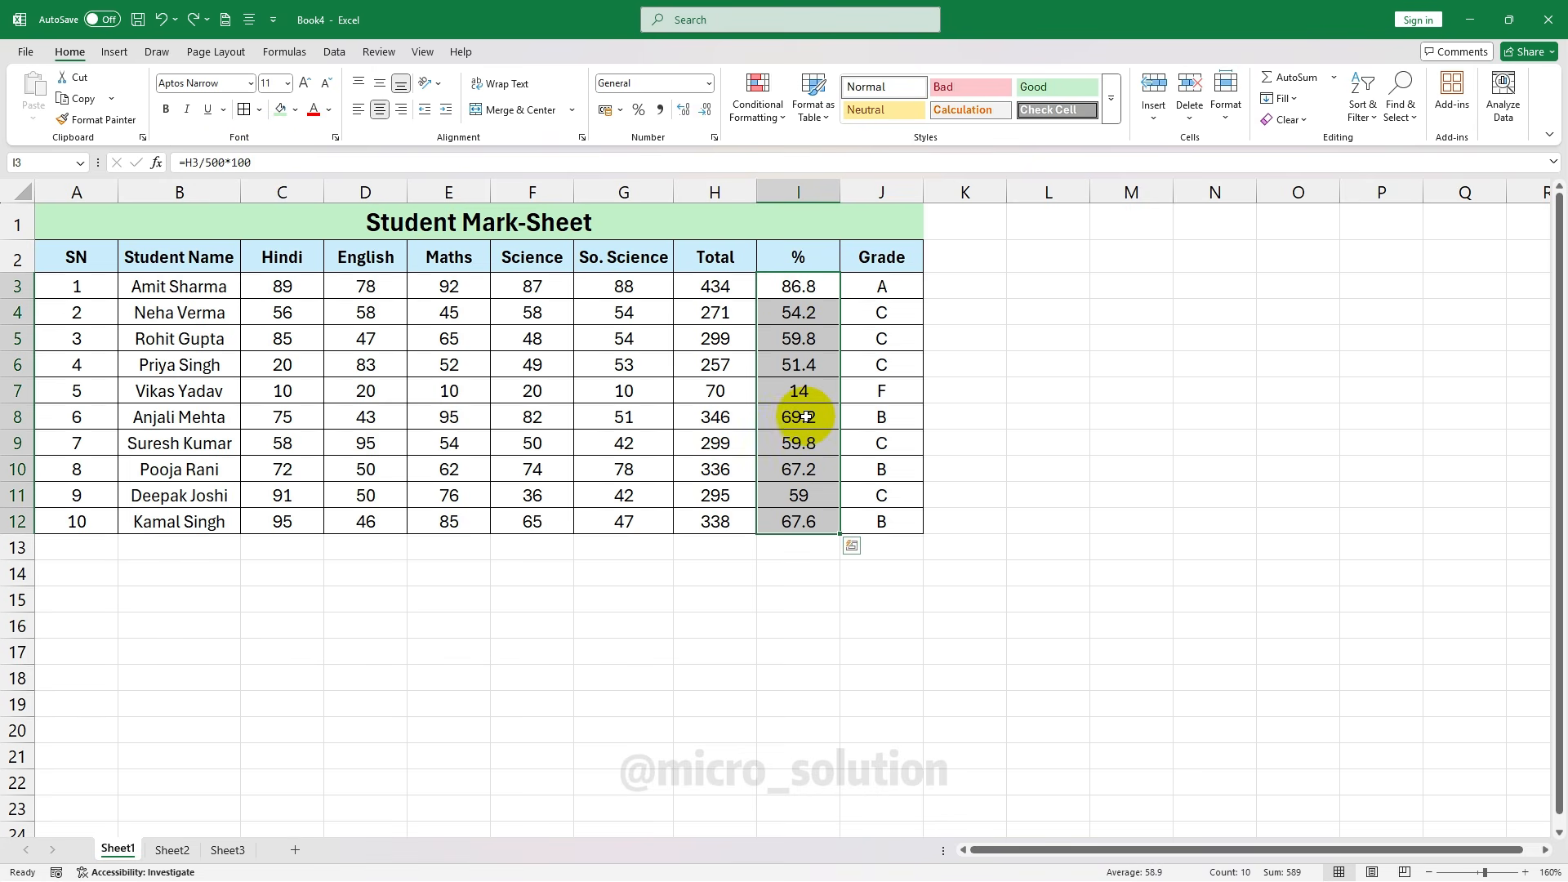
{"action": "key", "text": "Delete"}
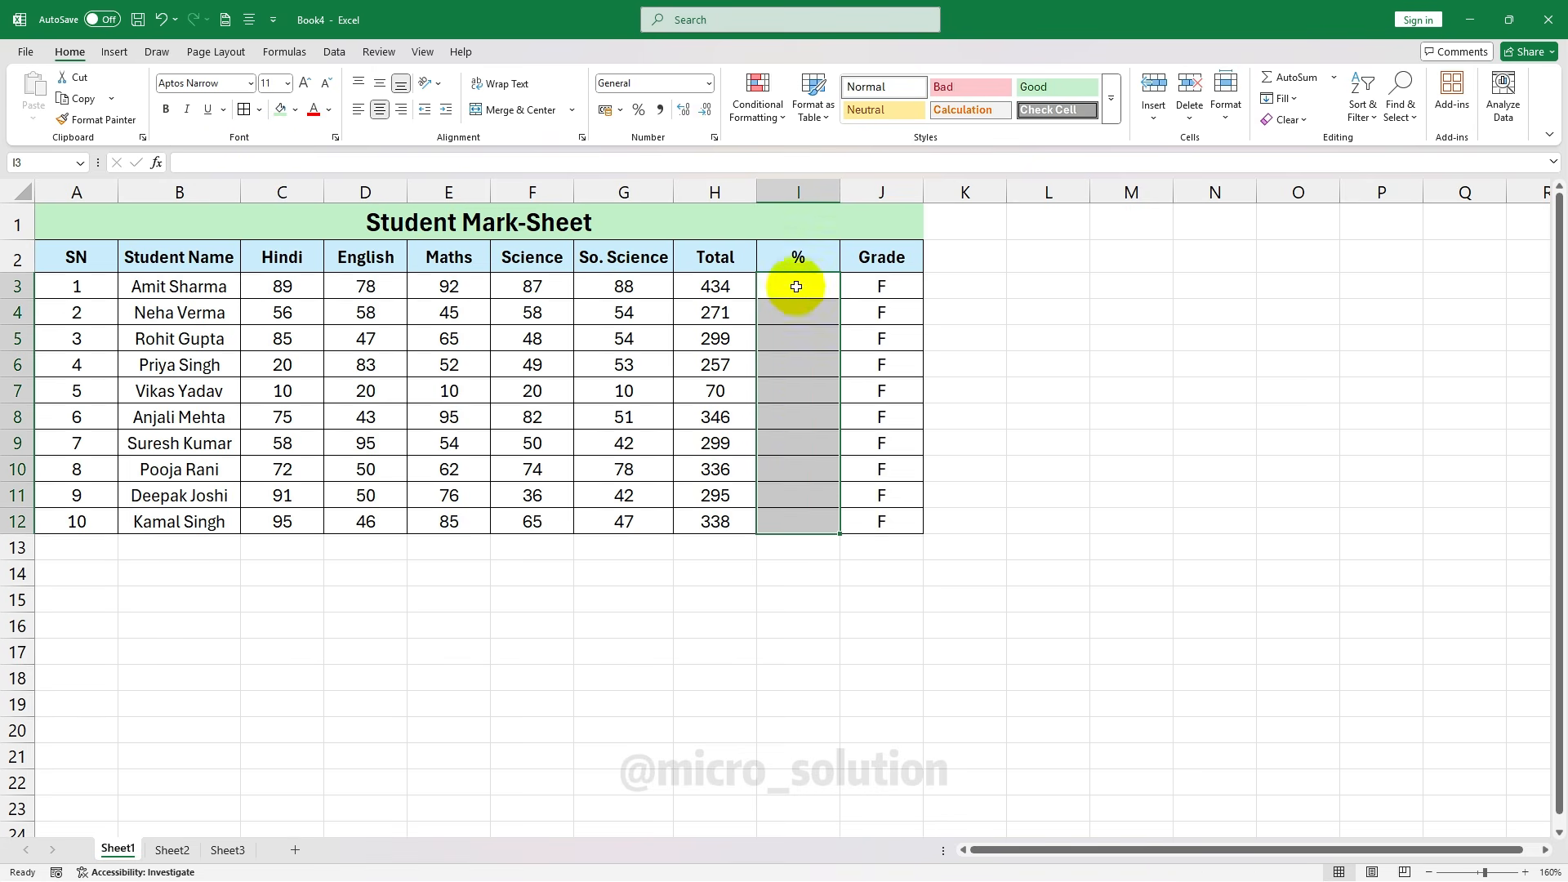
Enter =H3/500 in I3 and fill it down through I12
{"action": "left_click", "coordinate": [798, 287]}
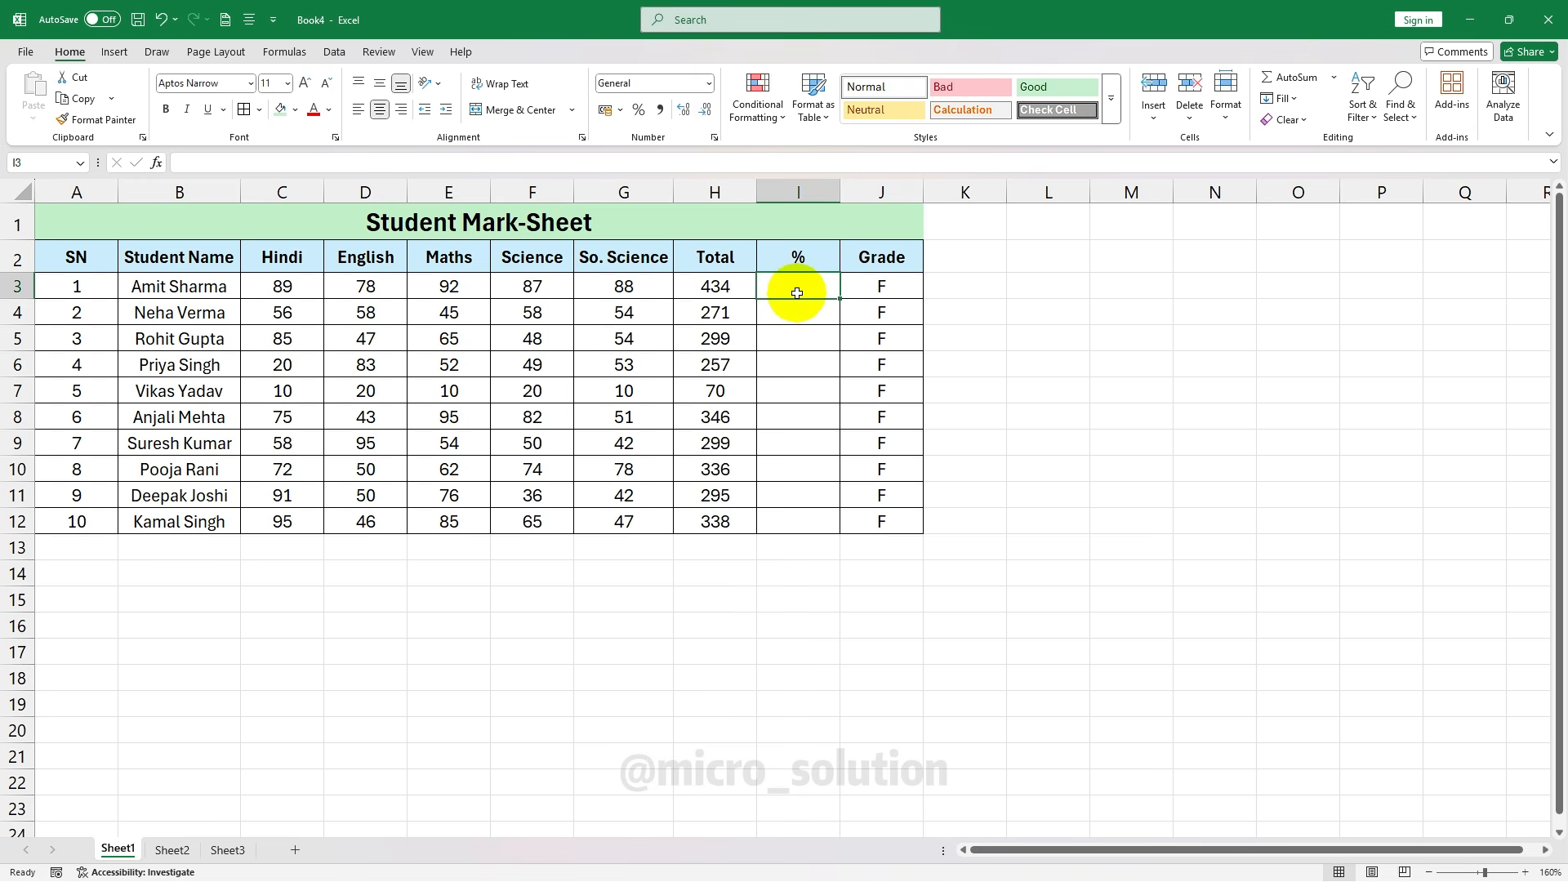
{"action": "type", "text": "="}
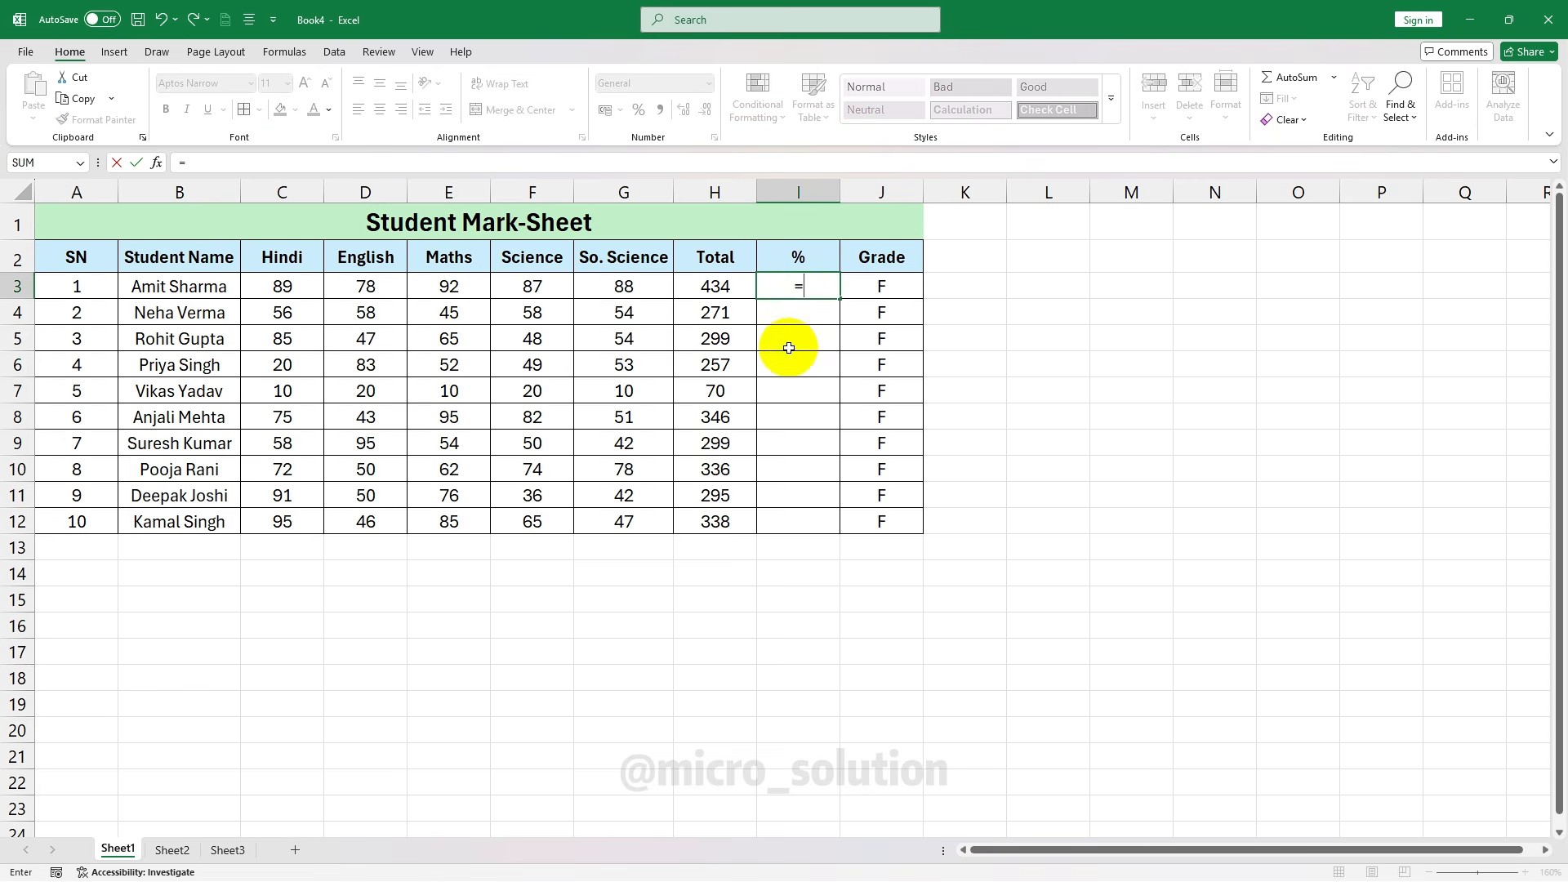
{"action": "left_click", "coordinate": [723, 290]}
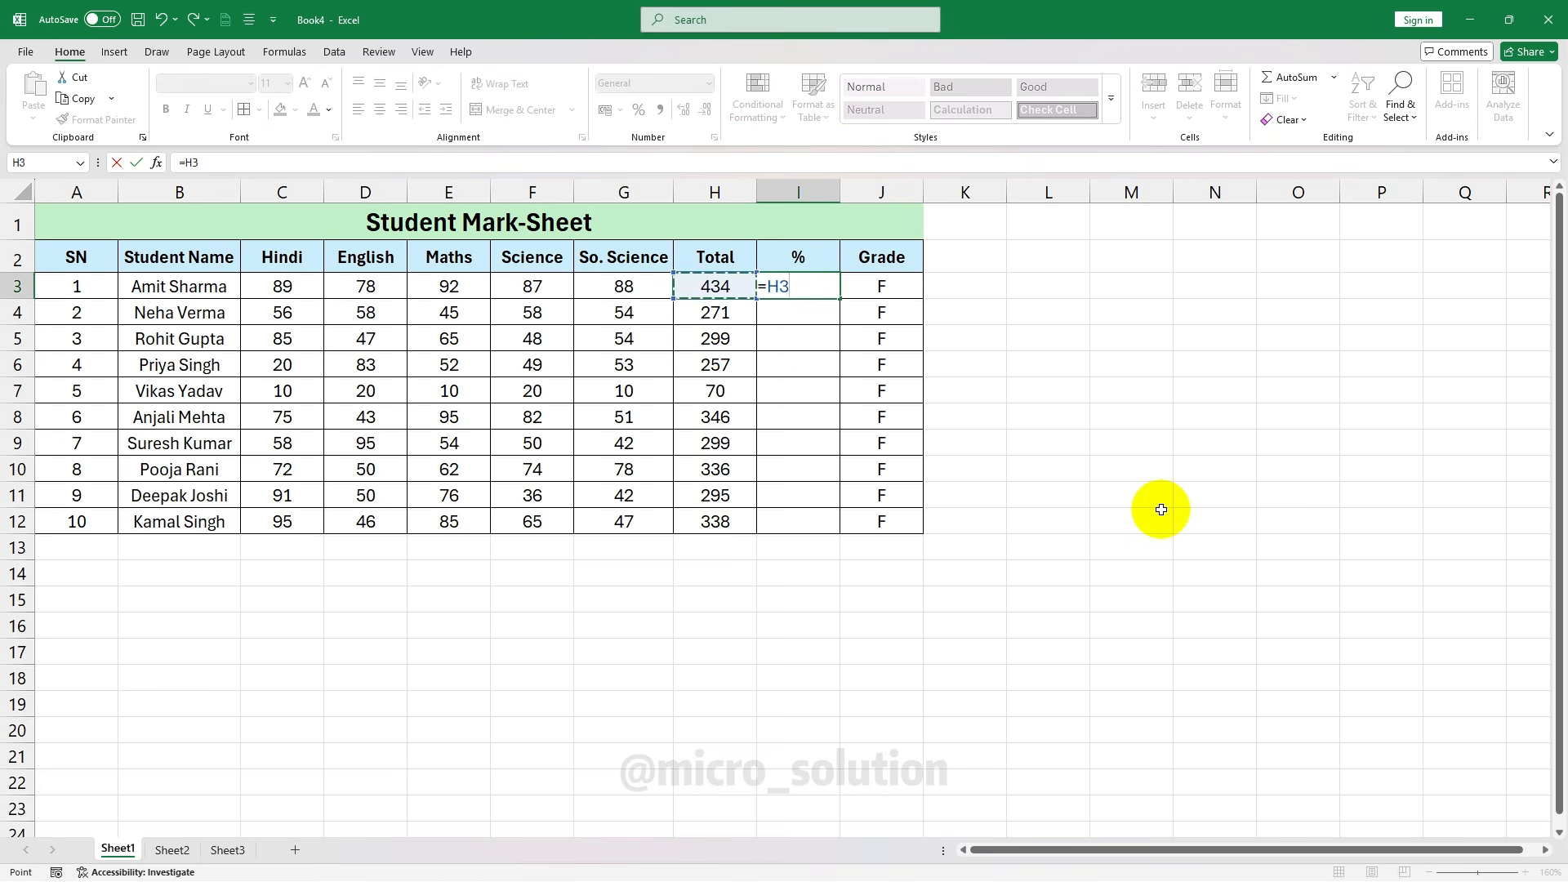
{"action": "type", "text": "/500"}
{"action": "key", "text": "Return"}
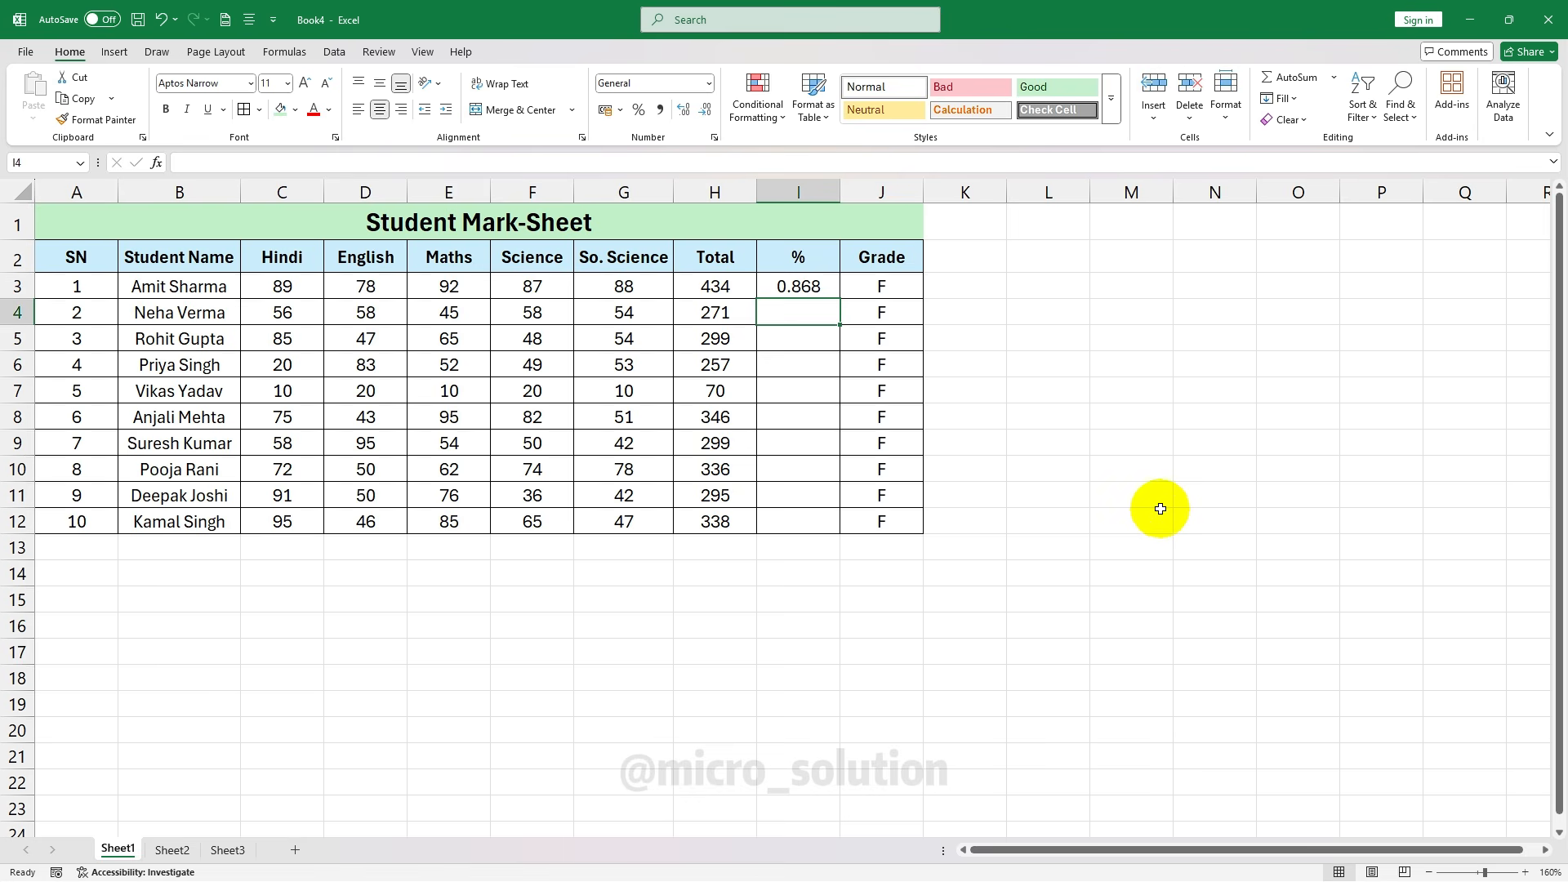
{"action": "left_click", "coordinate": [806, 286]}
{"action": "left_click_drag", "start_coordinate": [841, 299], "coordinate": [821, 523]}
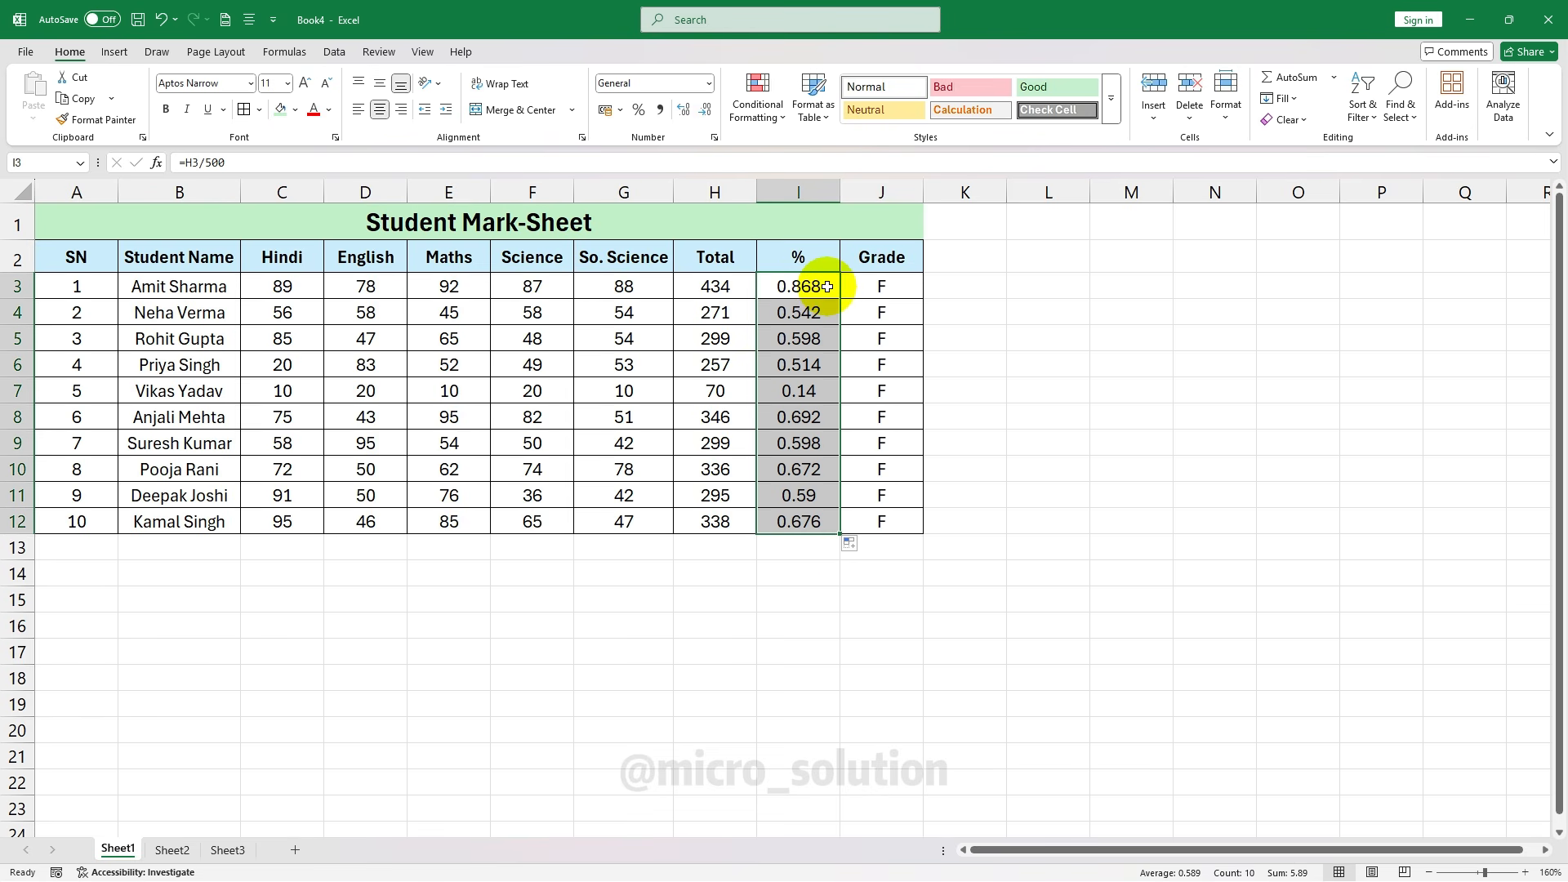
Format I3:I12 as Percentage (86.80% to 14.00%), then select an empty cell
{"action": "left_click", "coordinate": [709, 83]}
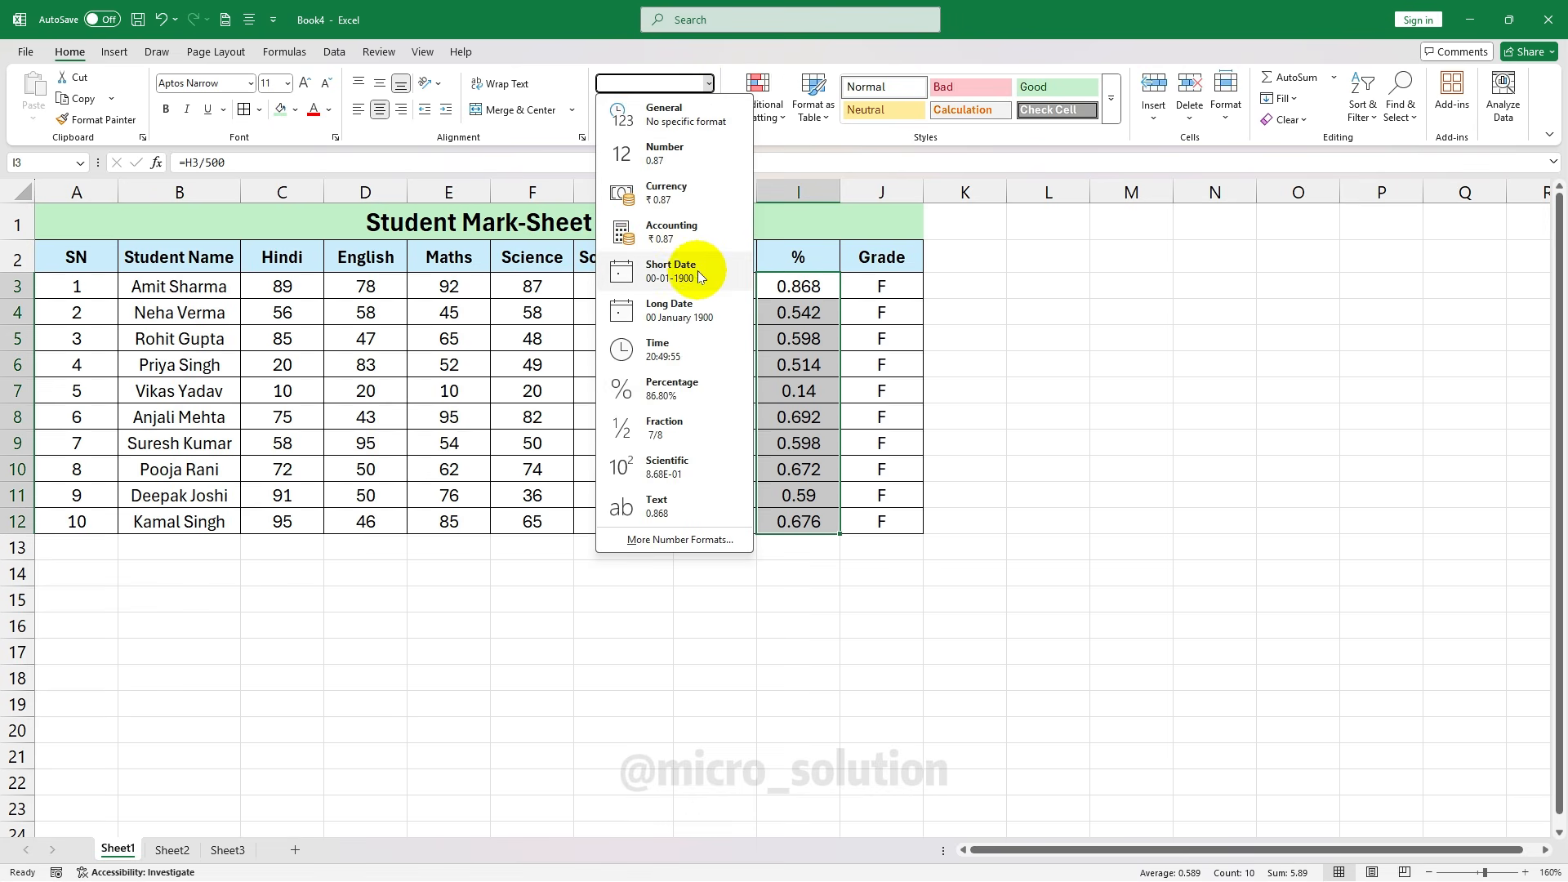
{"action": "left_click", "coordinate": [691, 387]}
{"action": "left_click", "coordinate": [796, 369]}
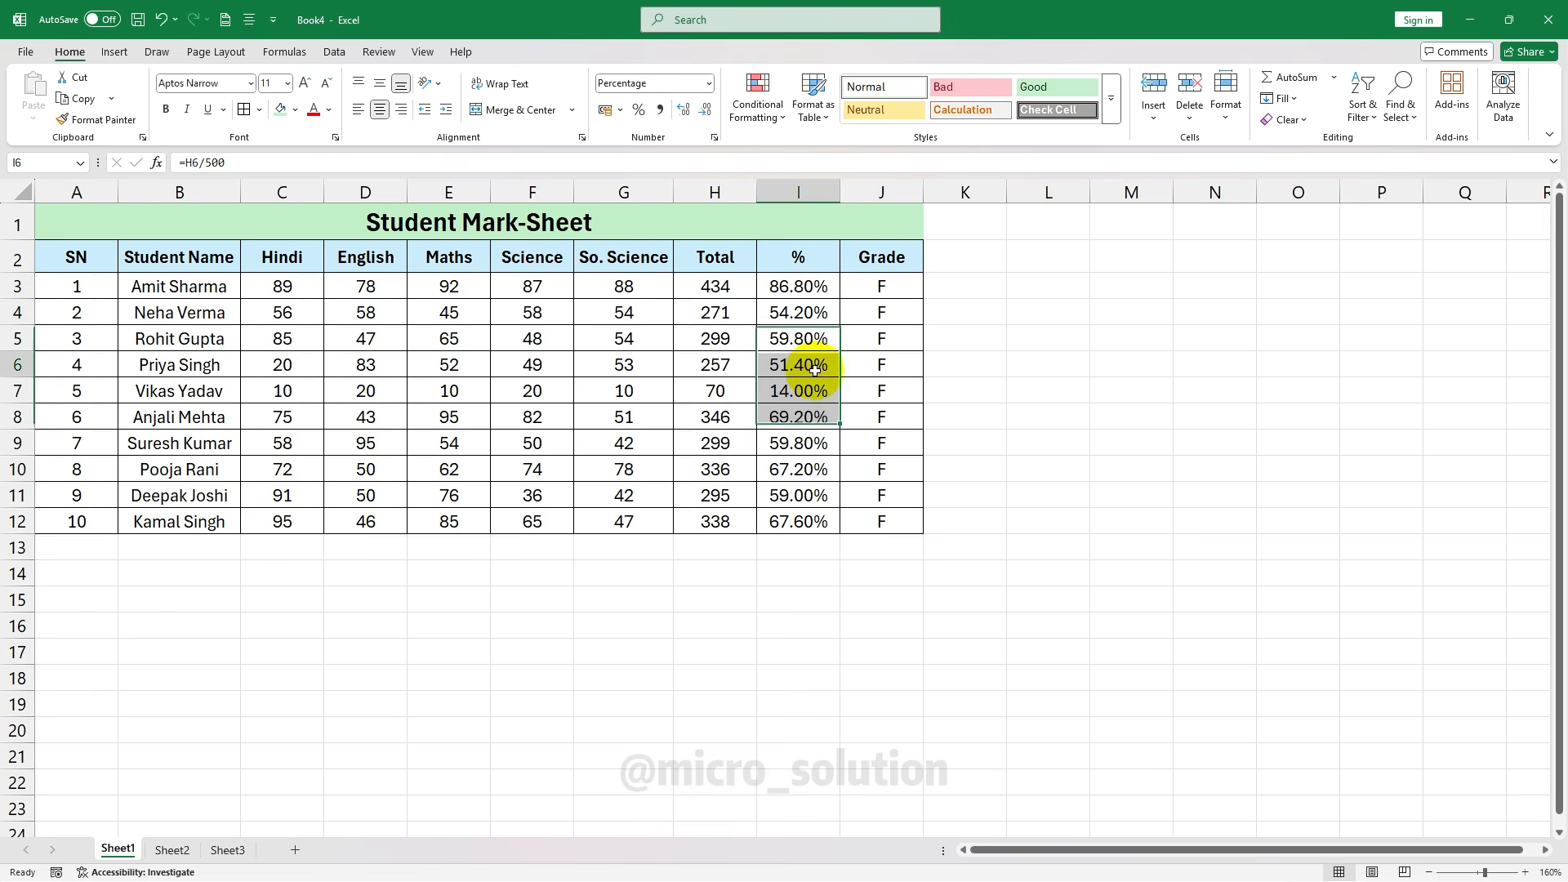
{"action": "left_click", "coordinate": [1076, 426]}
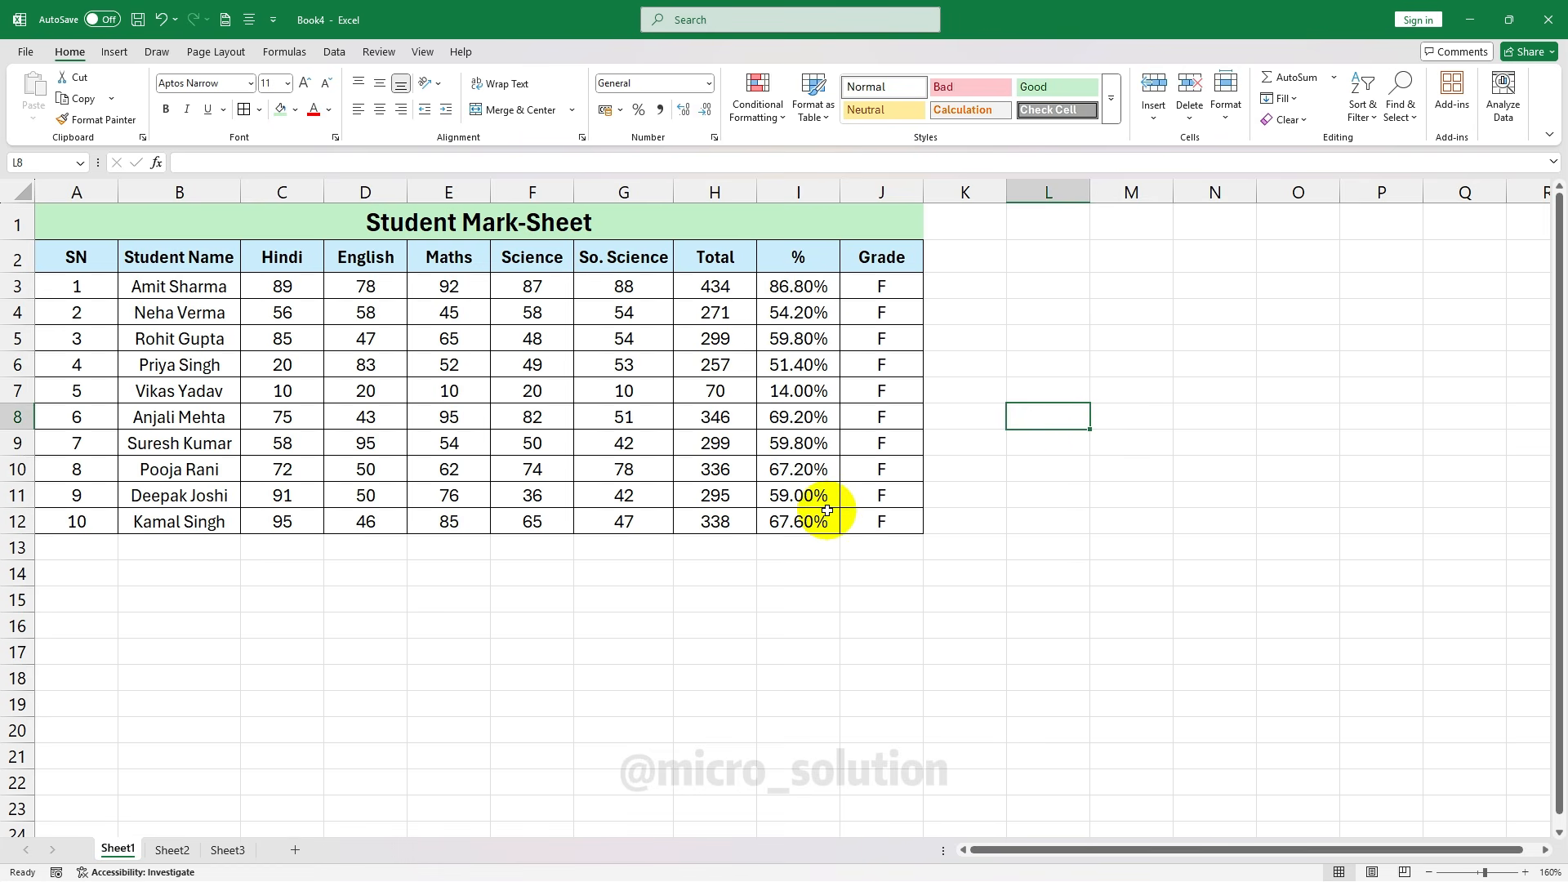
{"action": "left_click", "coordinate": [965, 312]}
{"action": "left_click", "coordinate": [708, 84]}
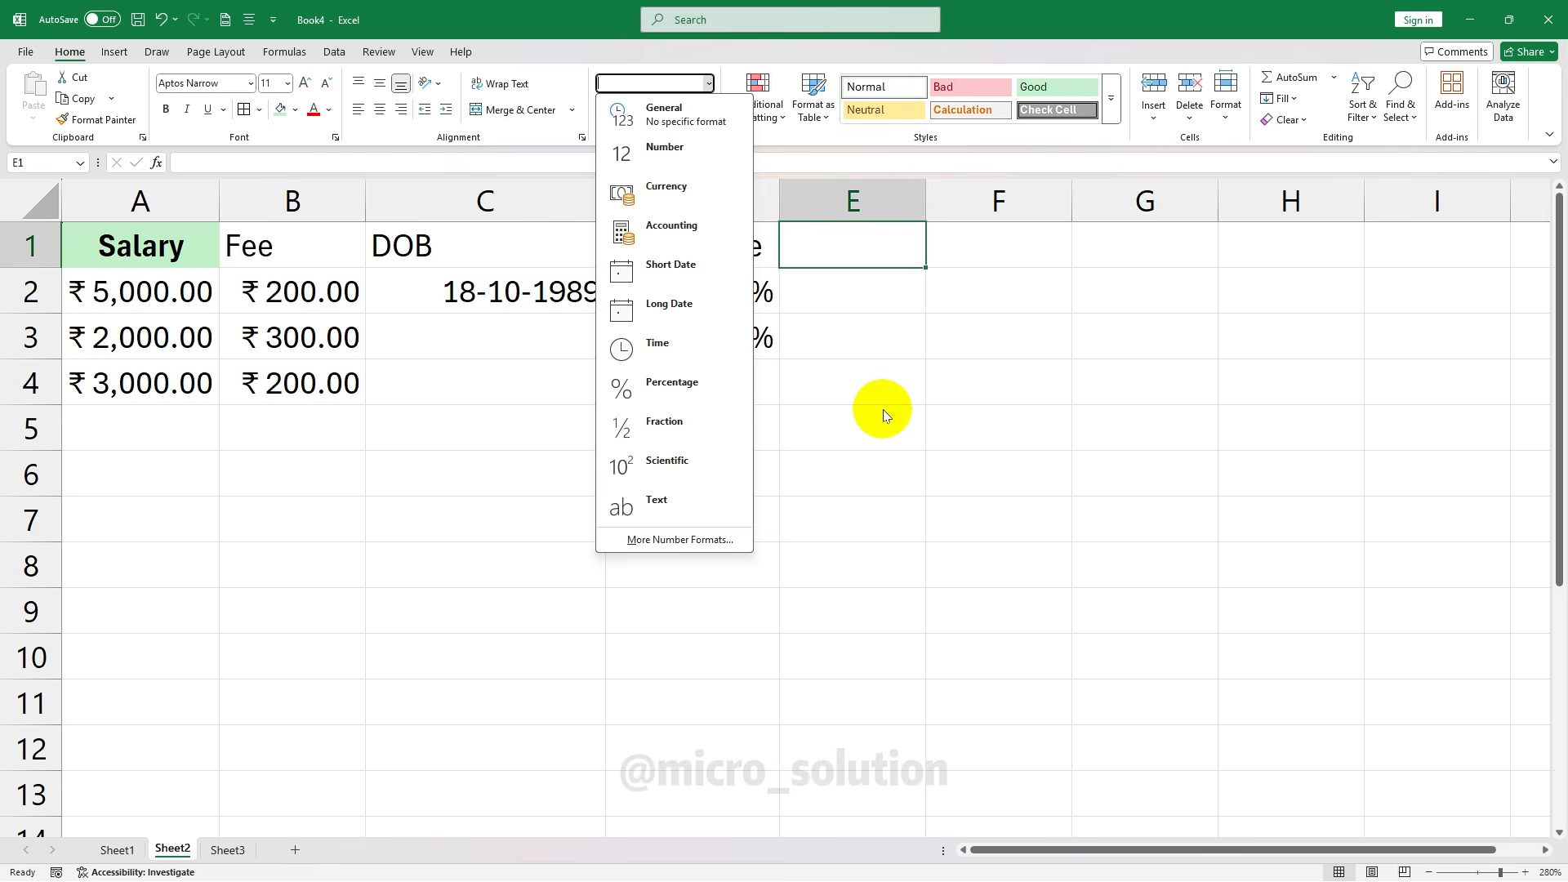
{"action": "left_click", "coordinate": [875, 320]}
{"action": "left_click", "coordinate": [882, 290]}
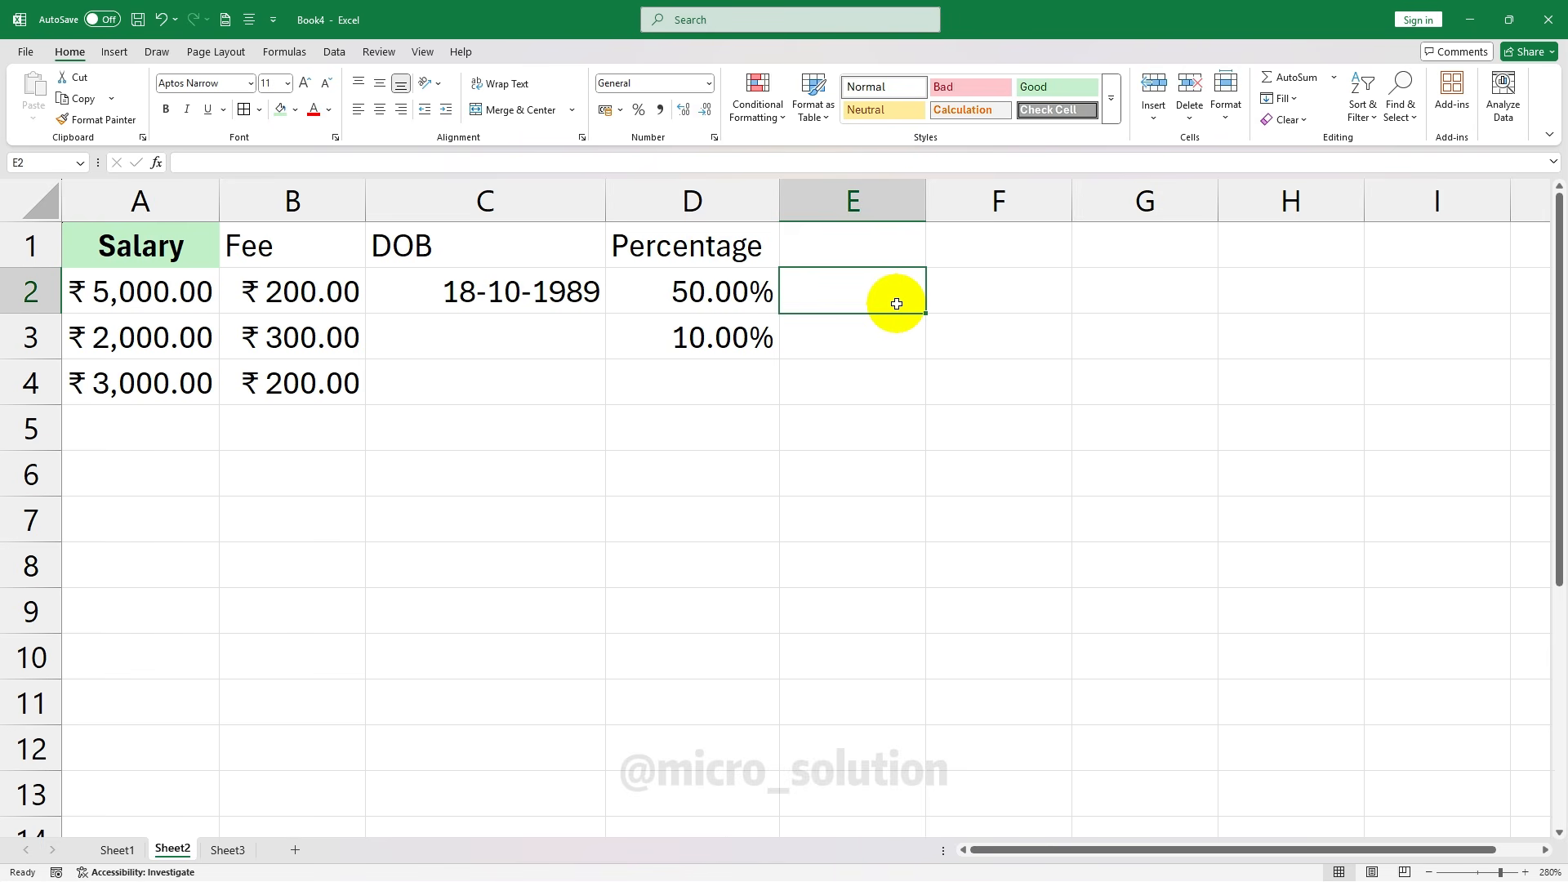
{"action": "type", "text": "1/2"}
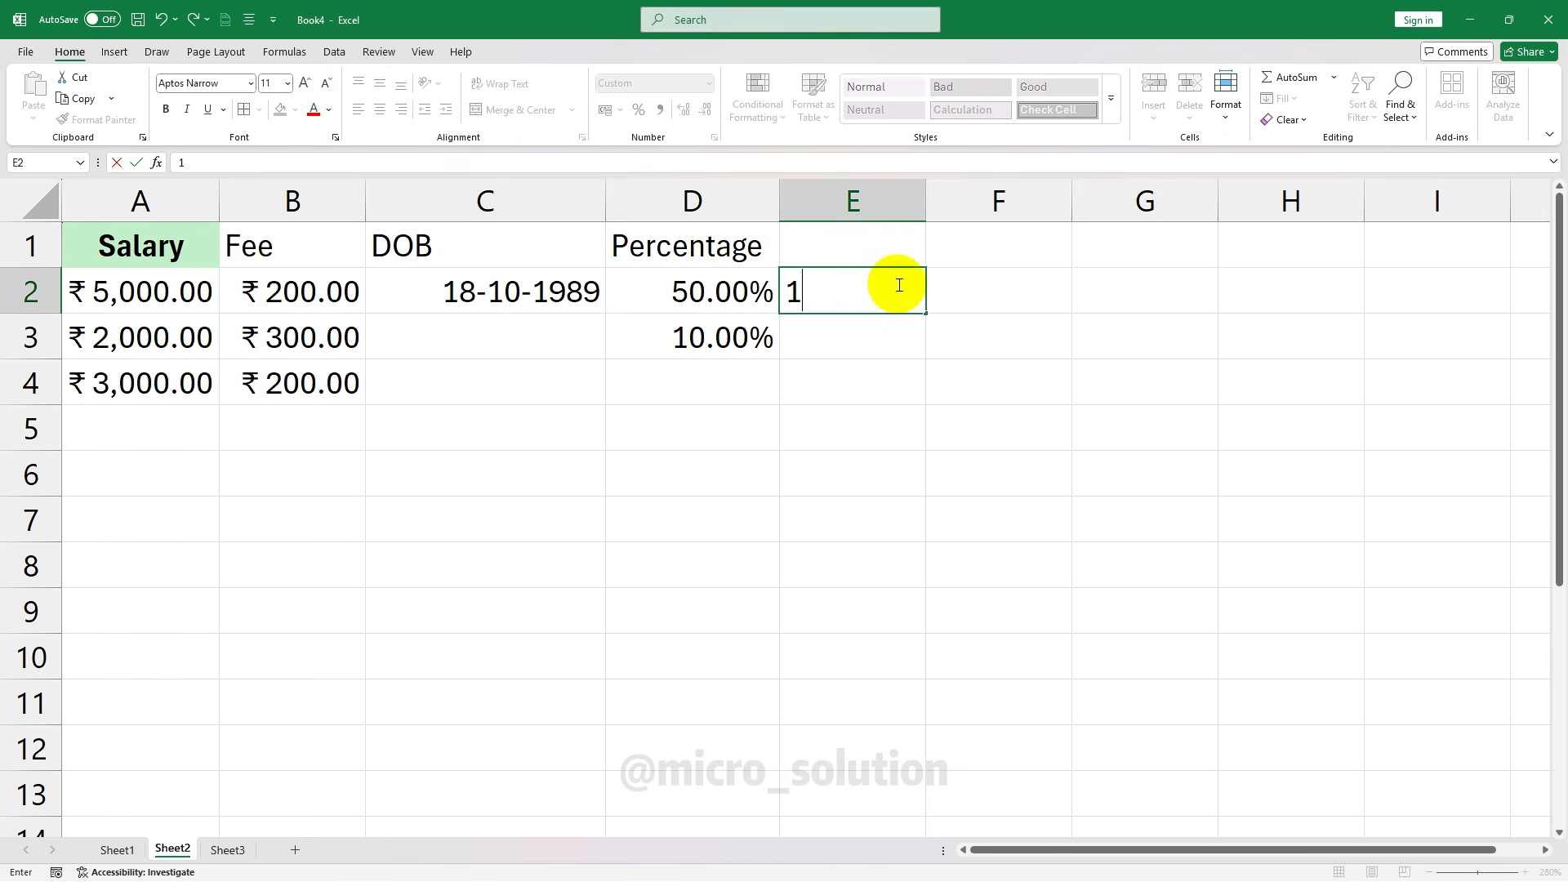
{"action": "left_click", "coordinate": [847, 384]}
{"action": "left_click", "coordinate": [878, 299]}
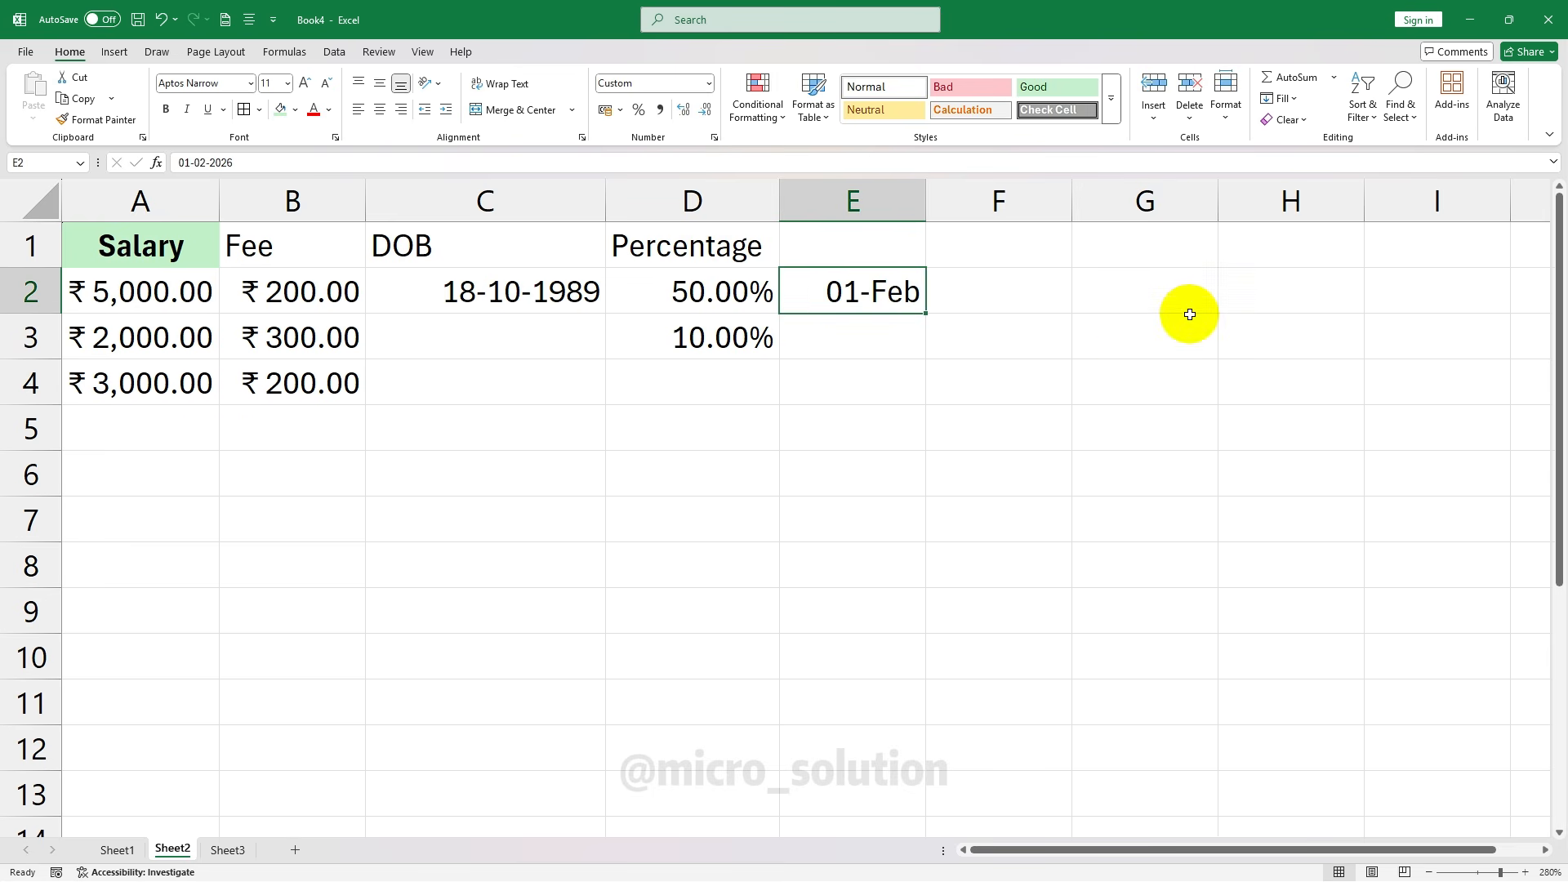
{"action": "left_click", "coordinate": [709, 82]}
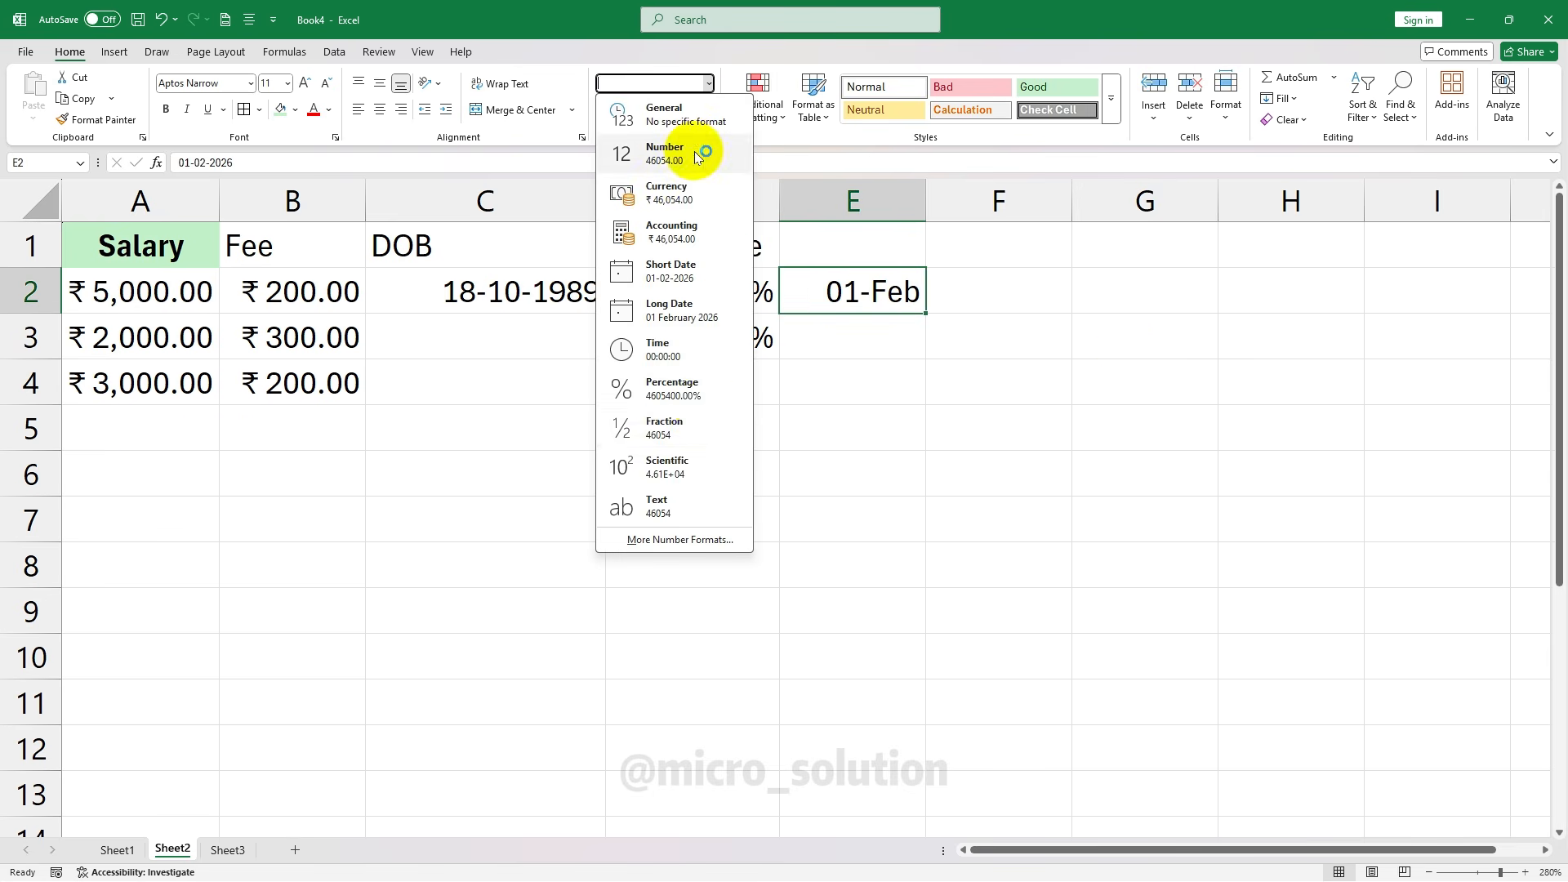
{"action": "left_click", "coordinate": [681, 431]}
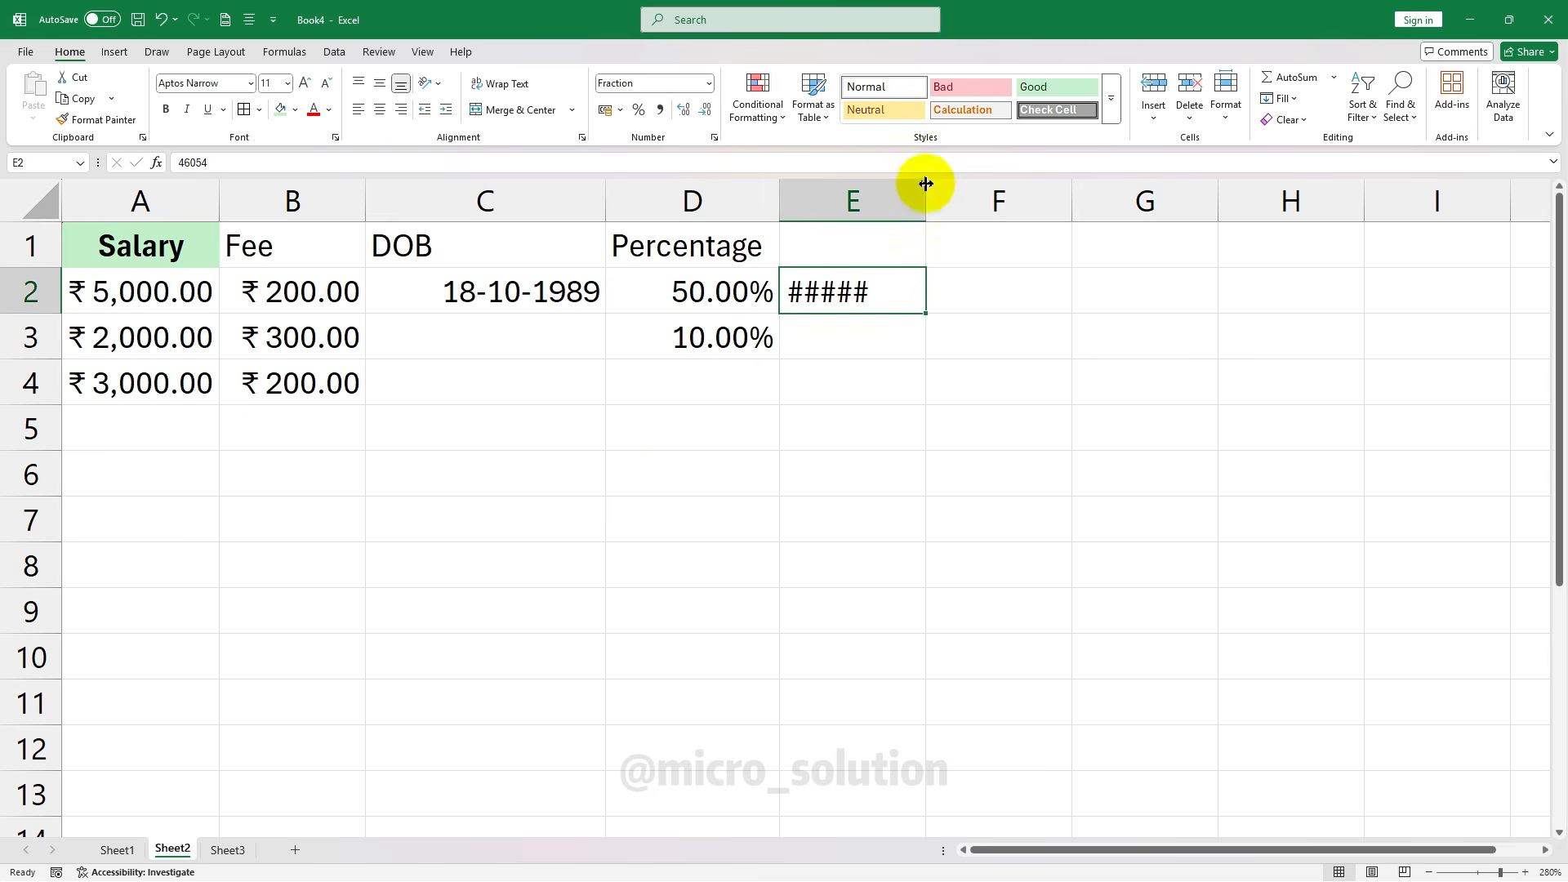
{"action": "left_click_drag", "start_coordinate": [925, 196], "coordinate": [1057, 199]}
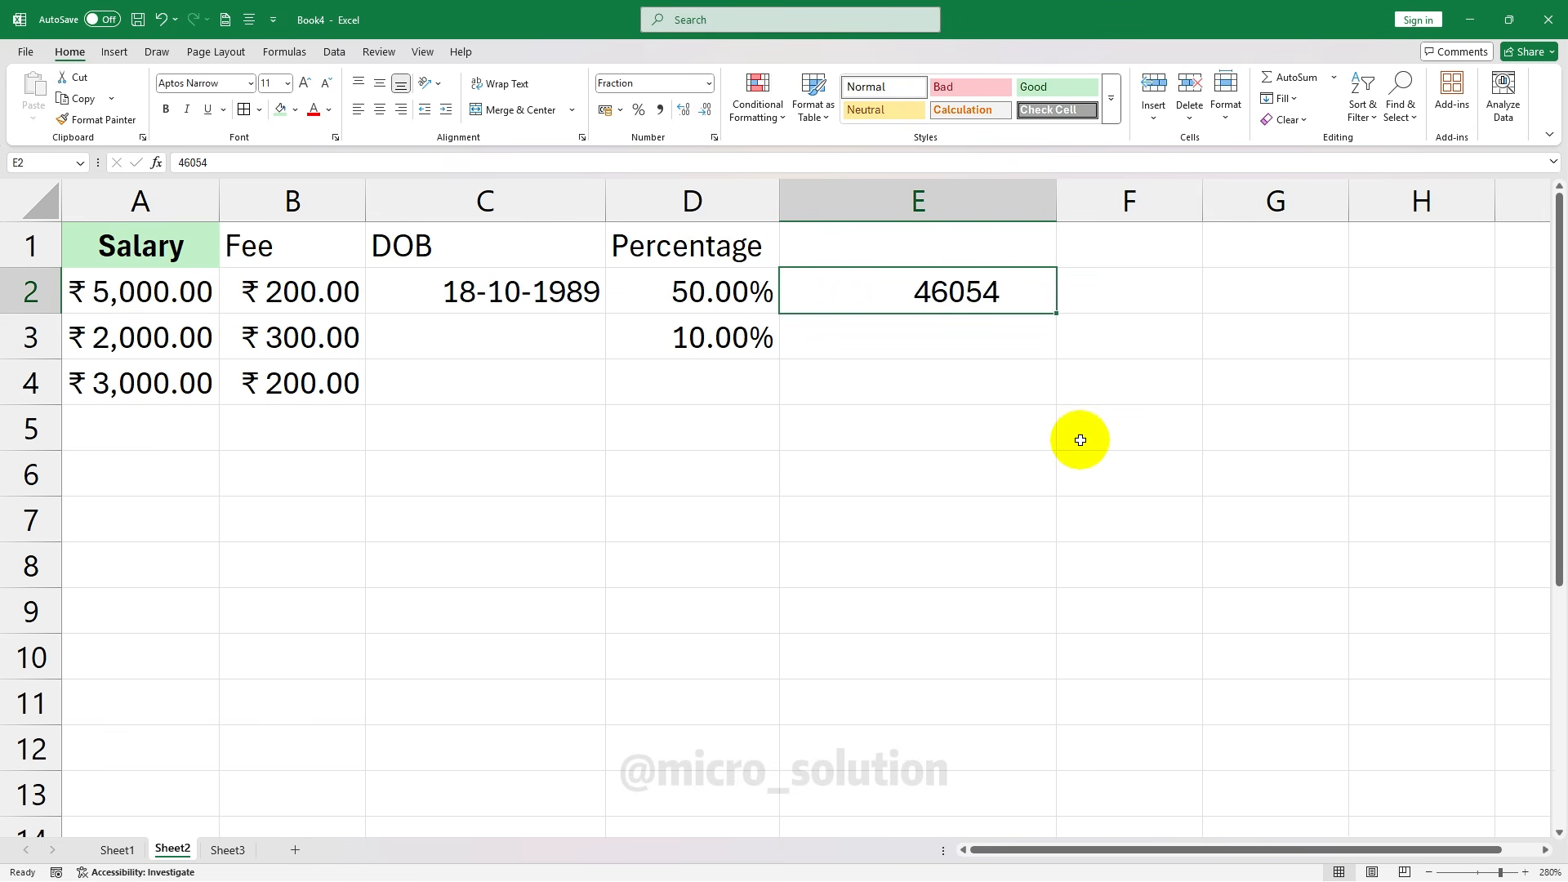
{"action": "key", "text": "Delete"}
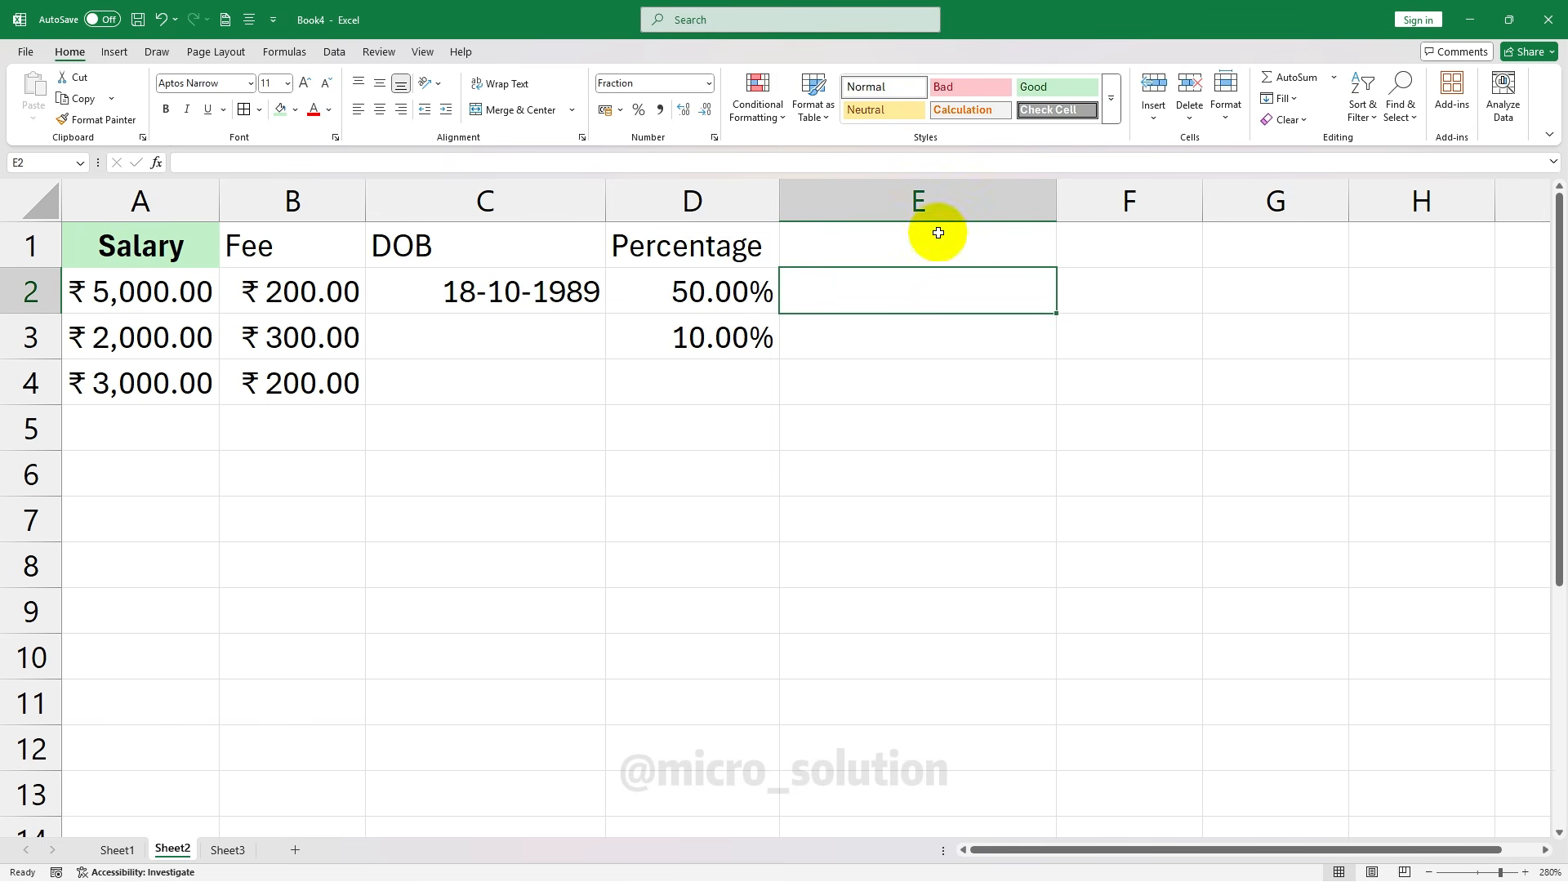
{"action": "left_click", "coordinate": [708, 83]}
{"action": "left_click", "coordinate": [702, 122]}
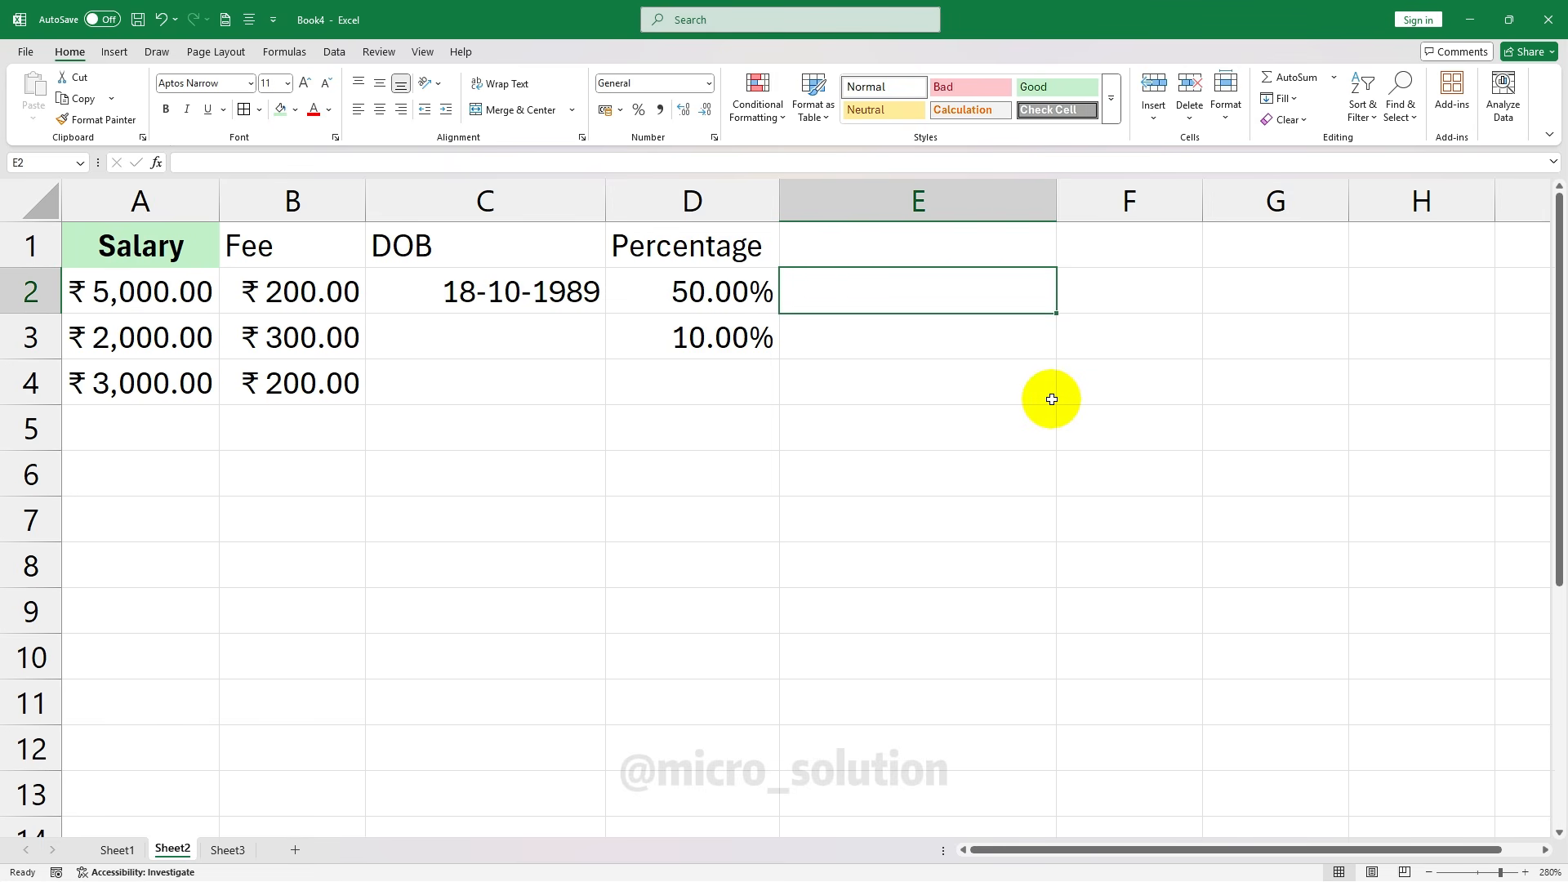
{"action": "type", "text": "1/4"}
{"action": "left_click", "coordinate": [956, 374]}
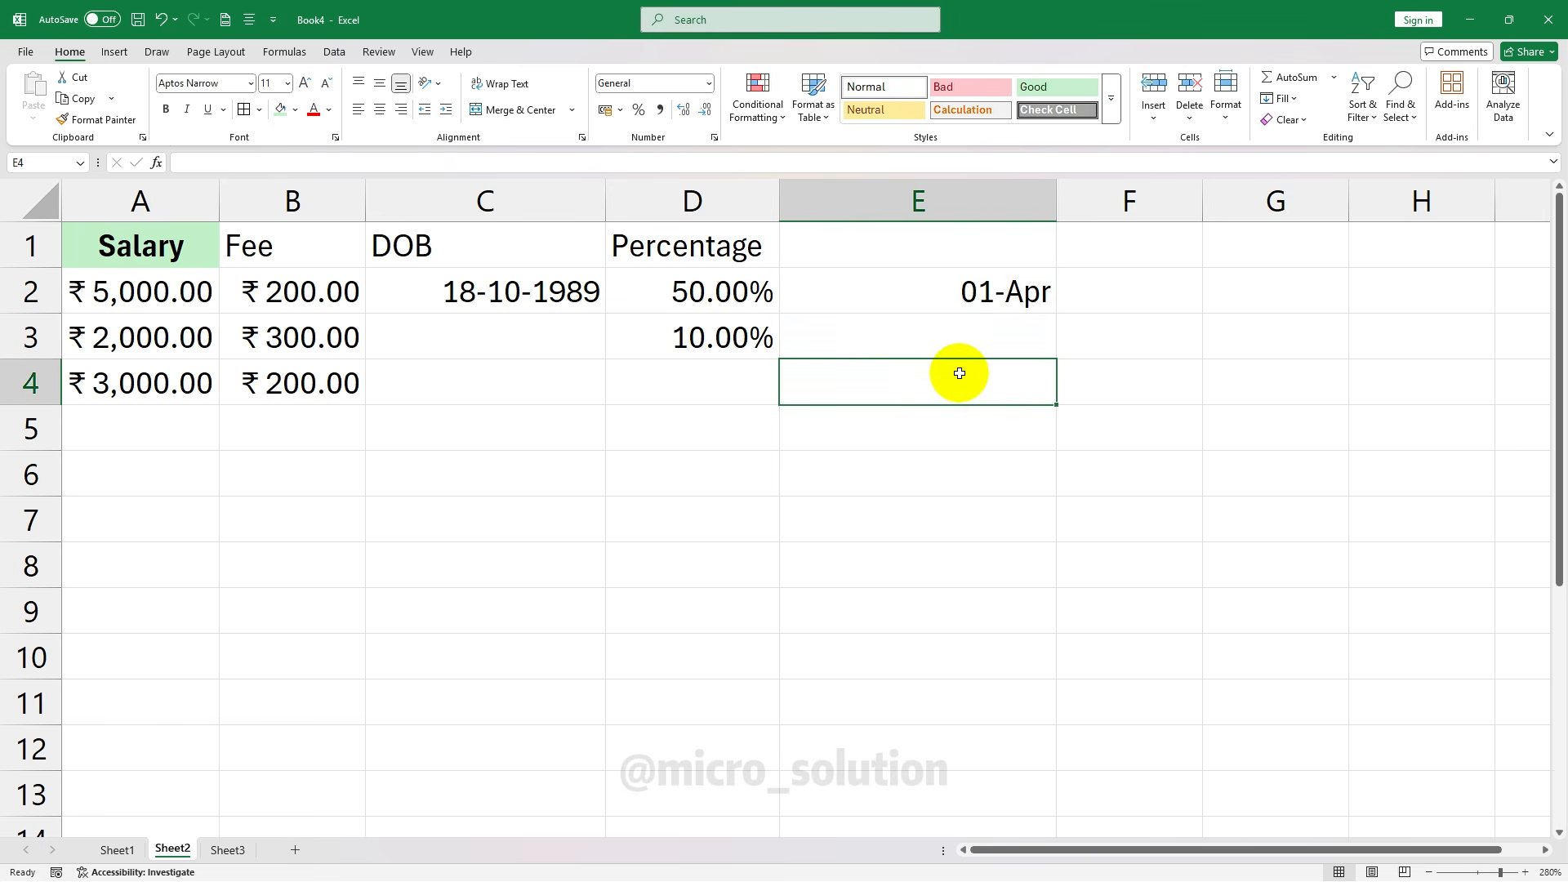
{"action": "left_click", "coordinate": [1001, 326]}
{"action": "left_click", "coordinate": [963, 283]}
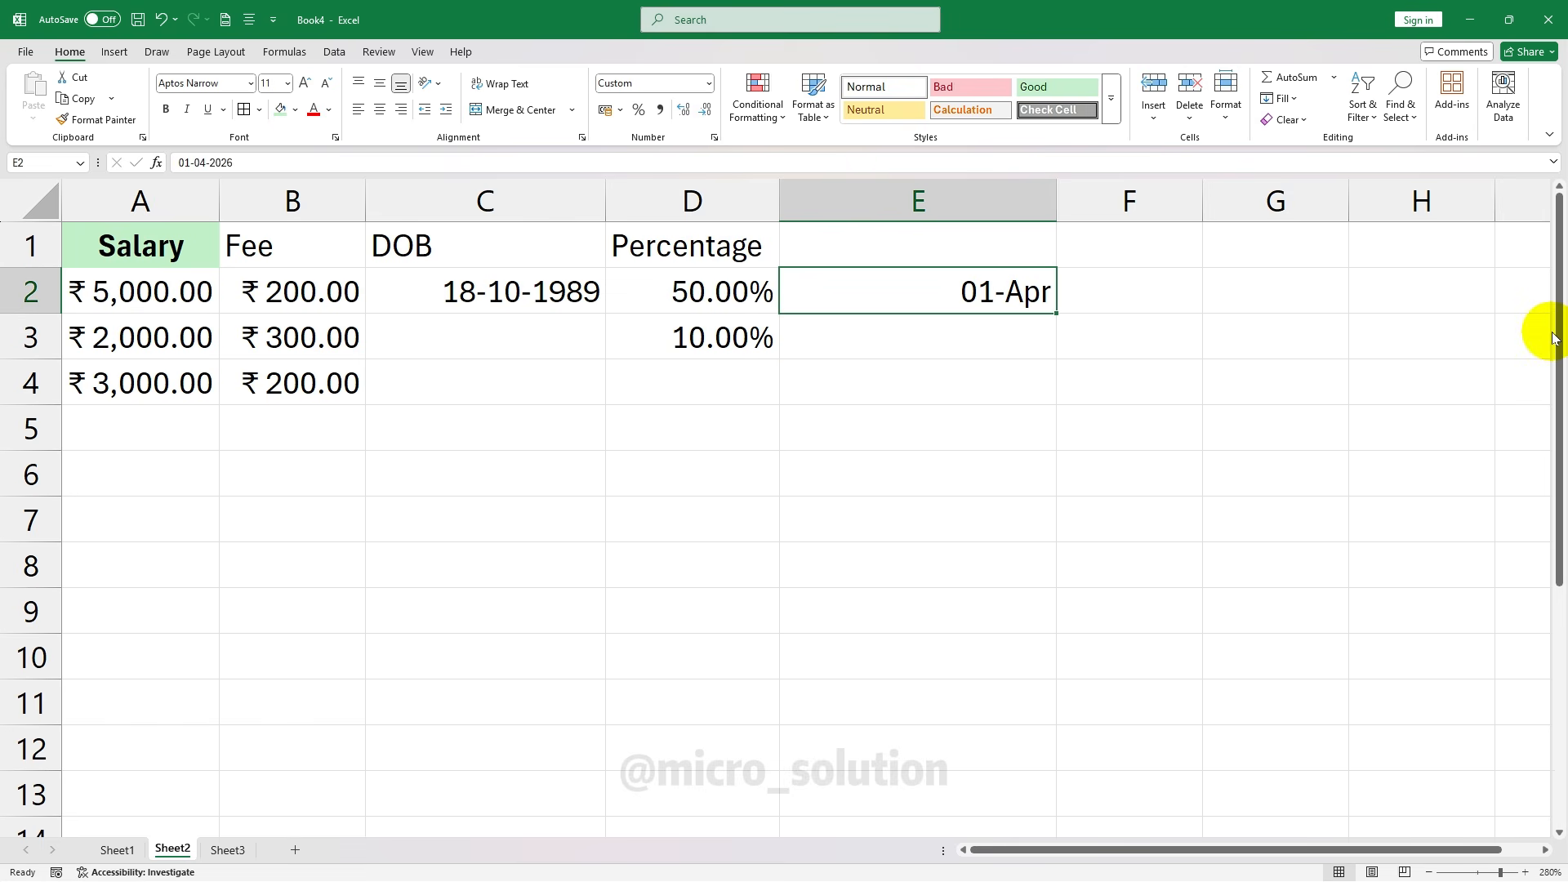
{"action": "left_click_drag", "start_coordinate": [1056, 200], "coordinate": [924, 200]}
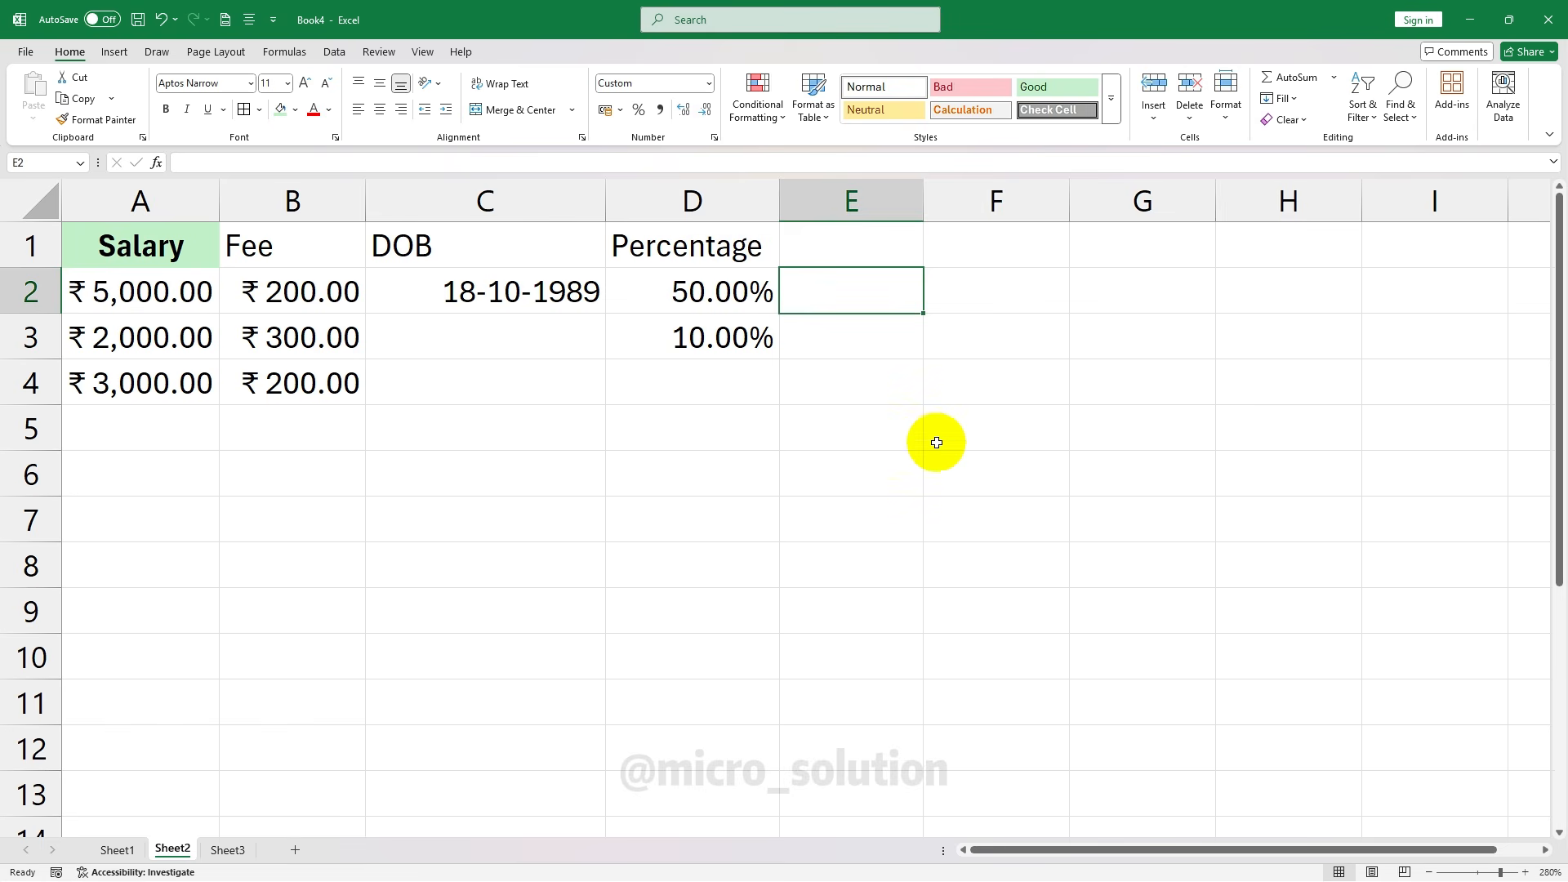
Add the heading Fraction in E1 and enter 0.5 in E2 formatted as 1/2
{"action": "left_click", "coordinate": [808, 242]}
{"action": "type", "text": "Fraction"}
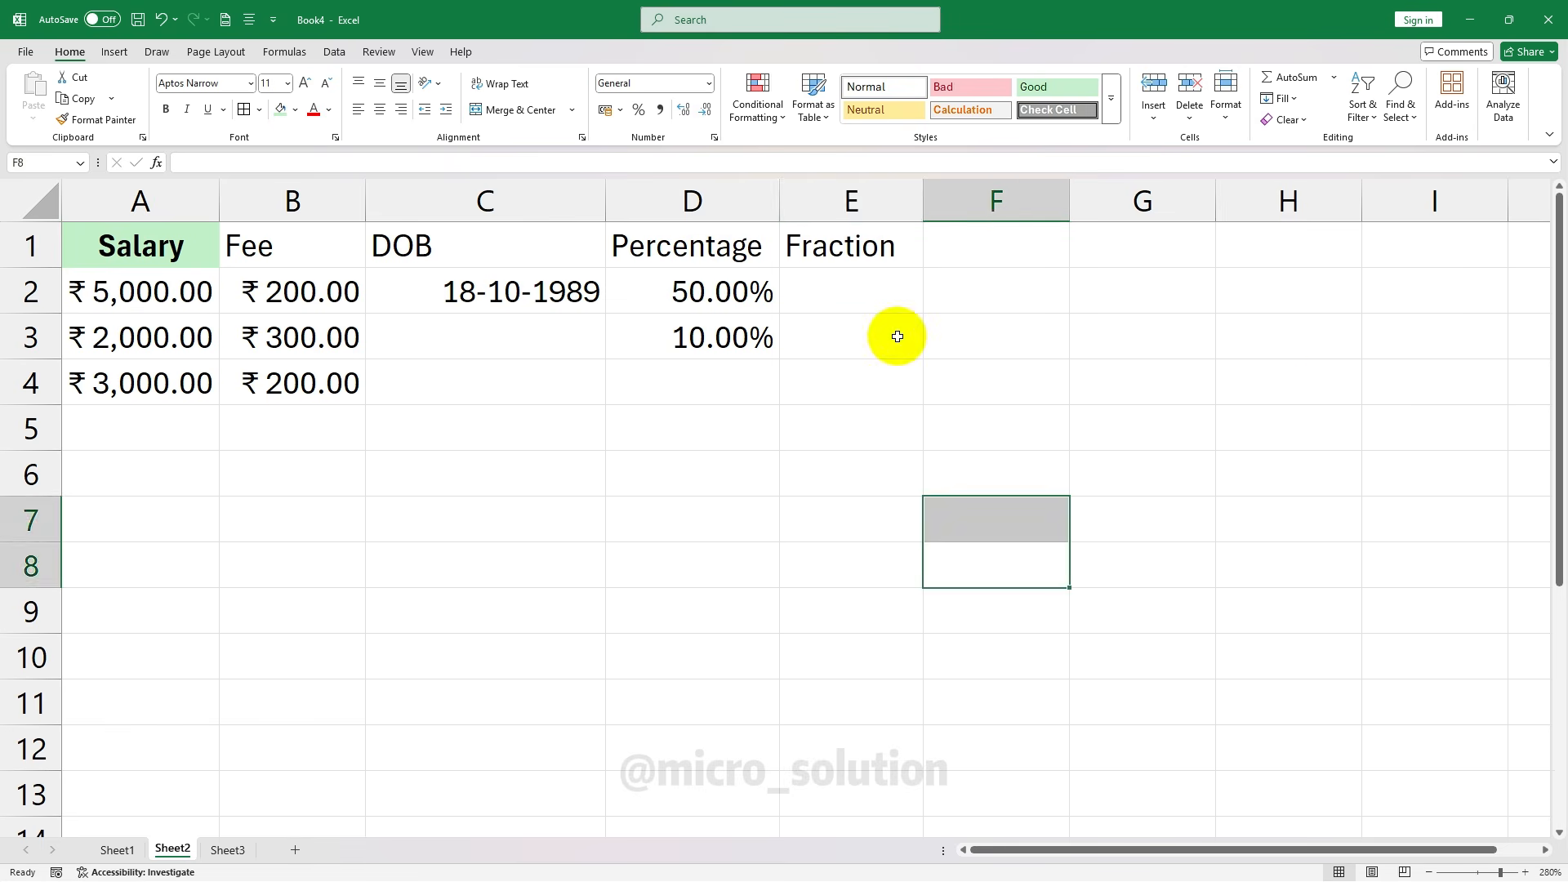
{"action": "key", "text": "Return"}
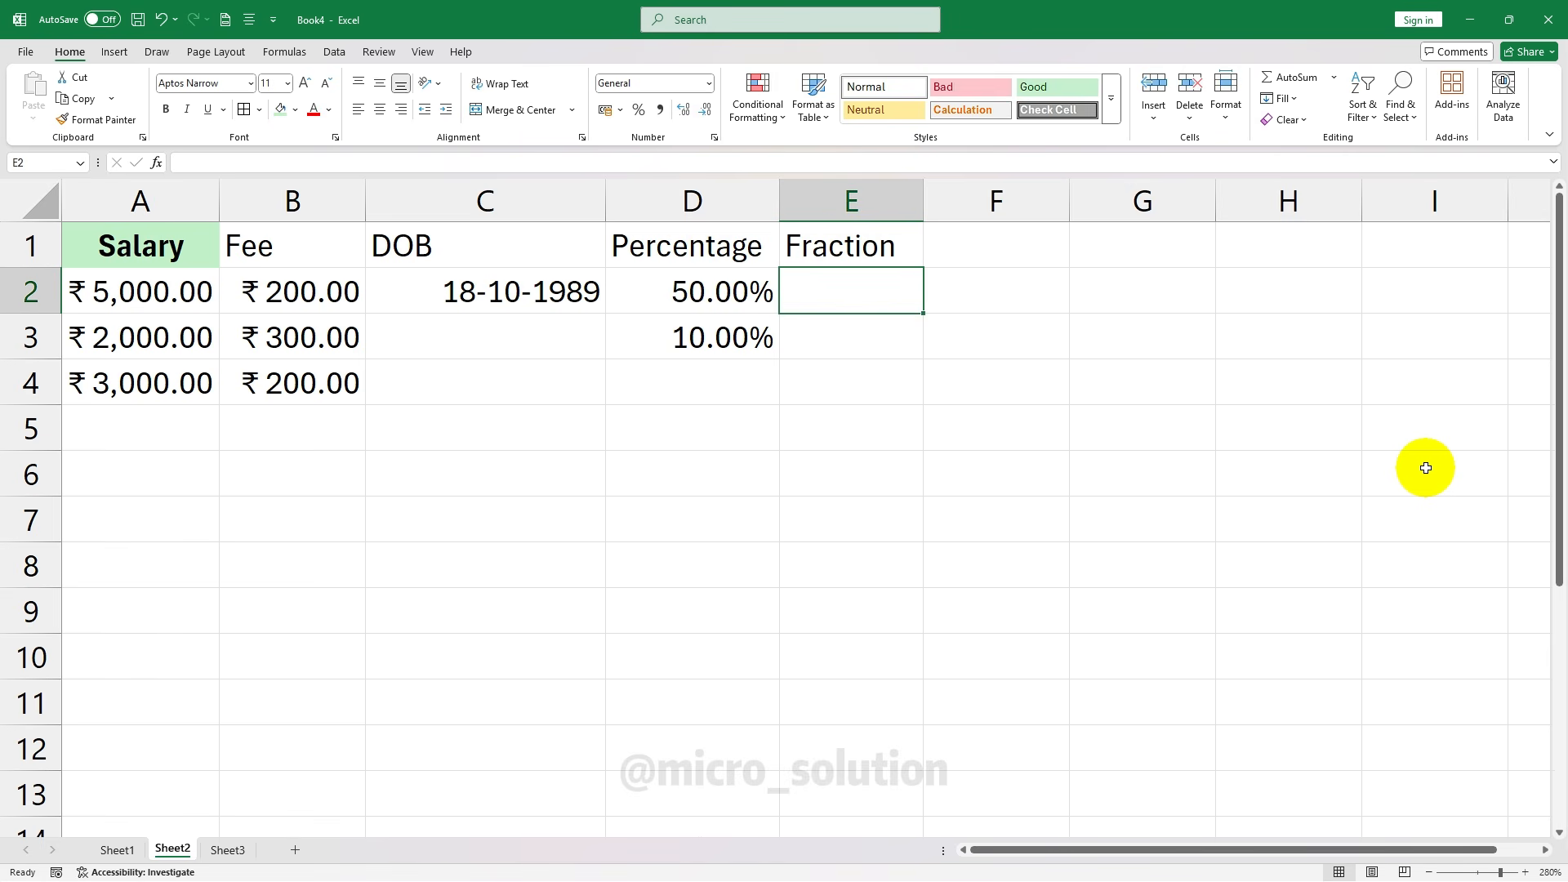
{"action": "type", "text": "0.5"}
{"action": "left_click", "coordinate": [874, 327]}
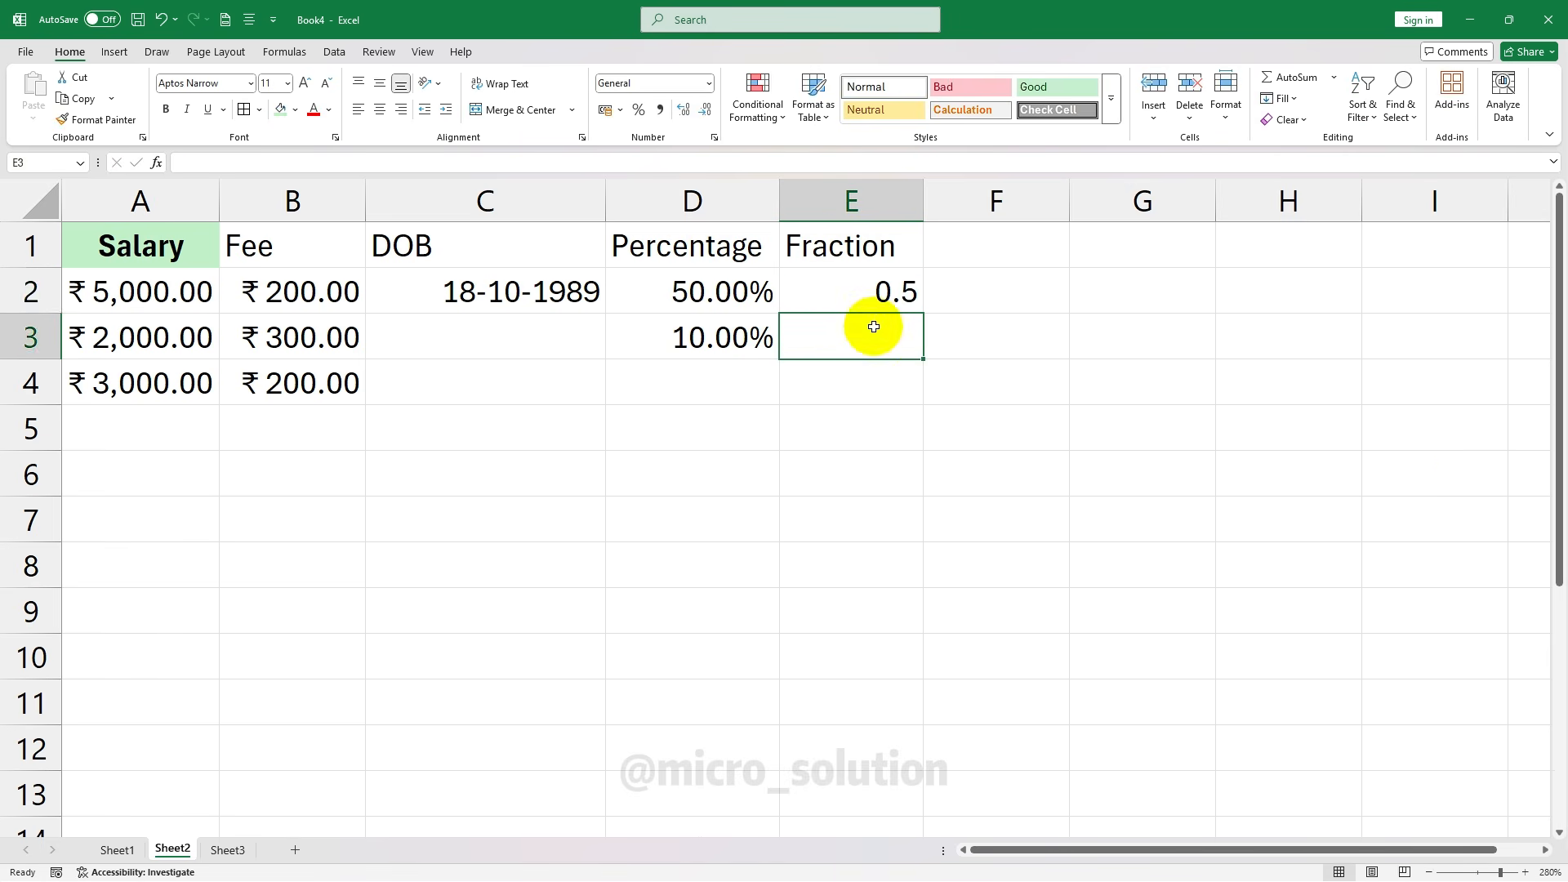
{"action": "left_click", "coordinate": [897, 292]}
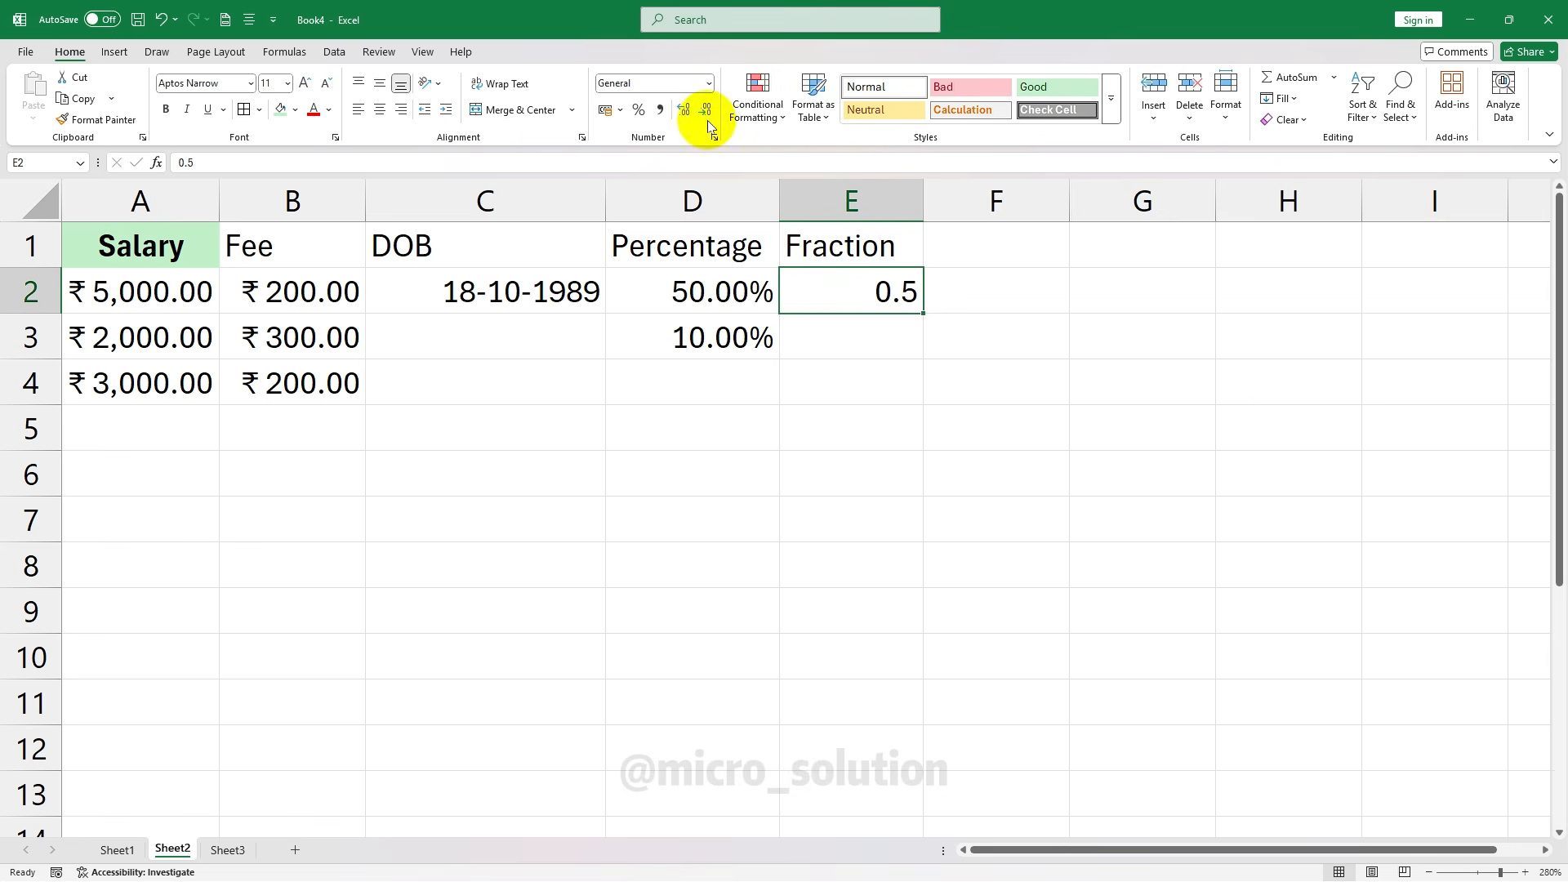
{"action": "left_click", "coordinate": [709, 82]}
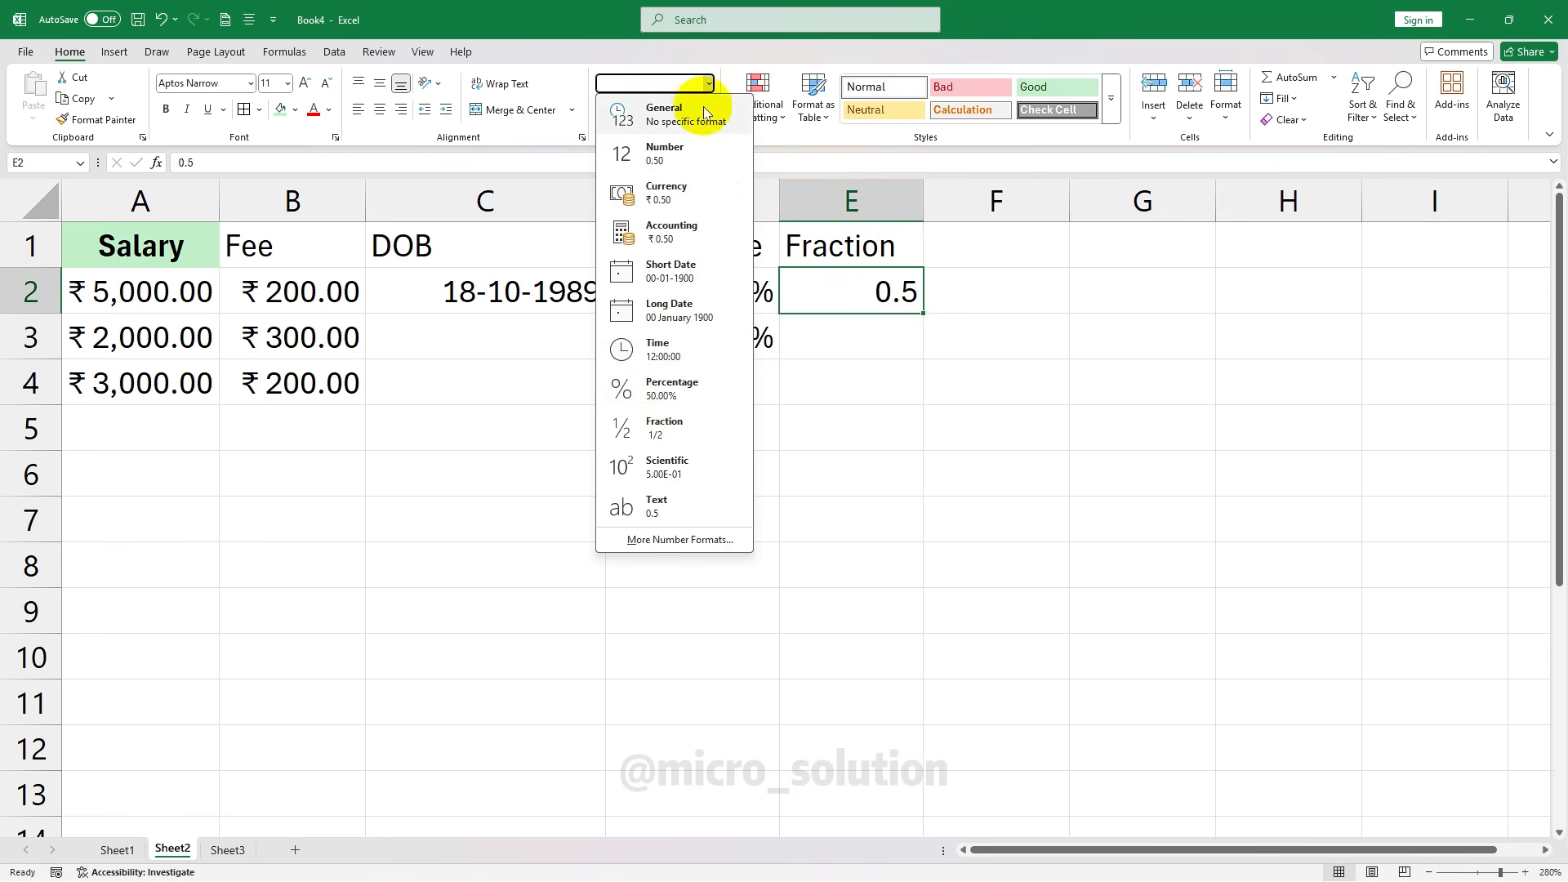
{"action": "left_click", "coordinate": [690, 423]}
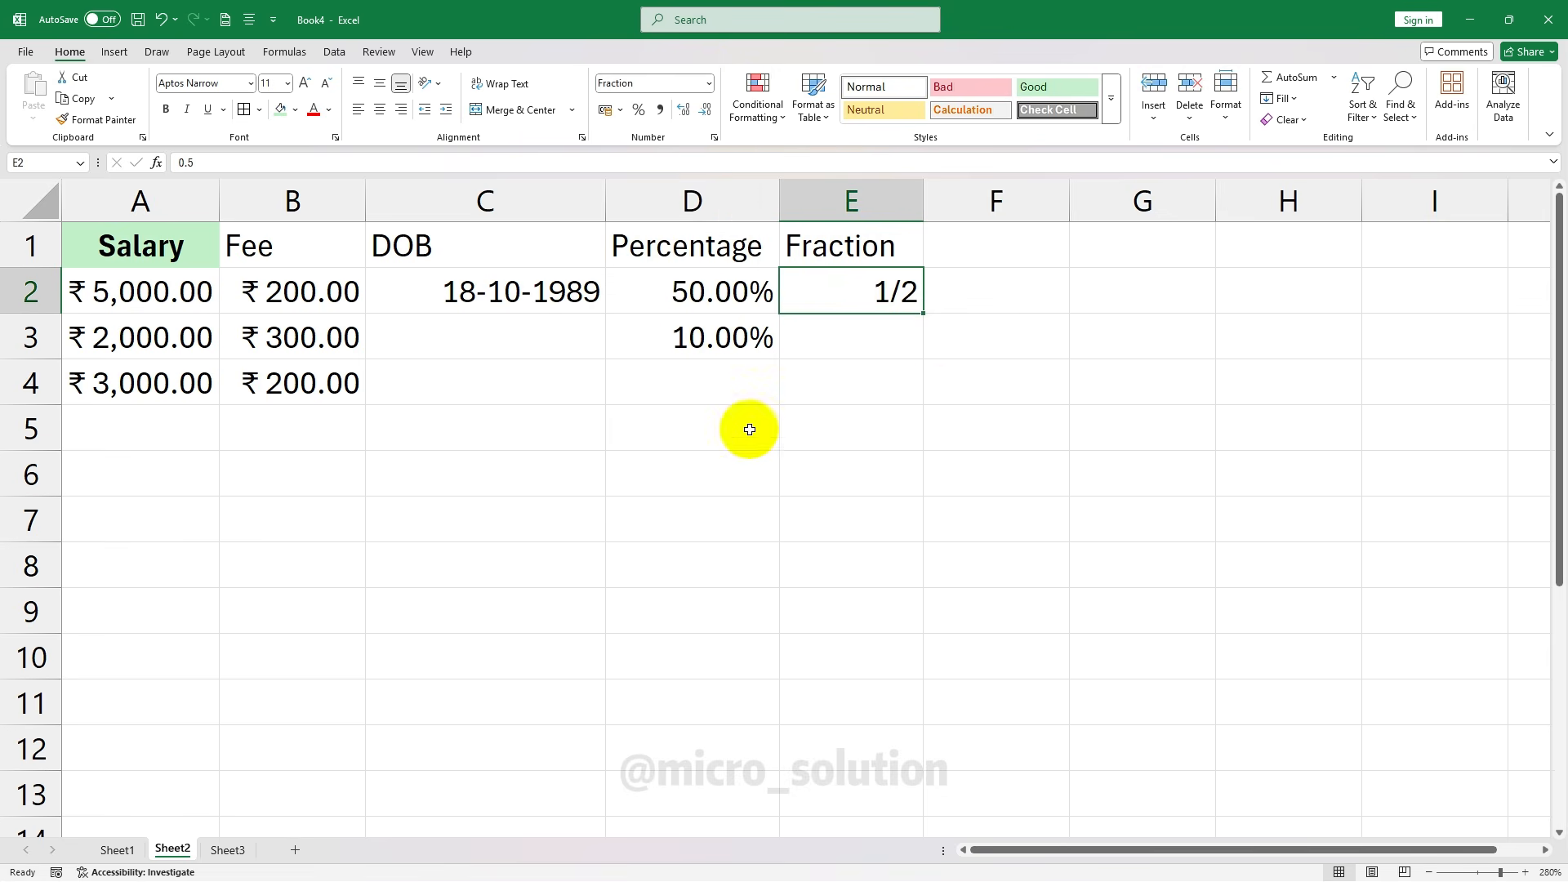
Enter 0.25 in E3 and format it as Fraction to show 1/4
{"action": "left_click", "coordinate": [860, 333]}
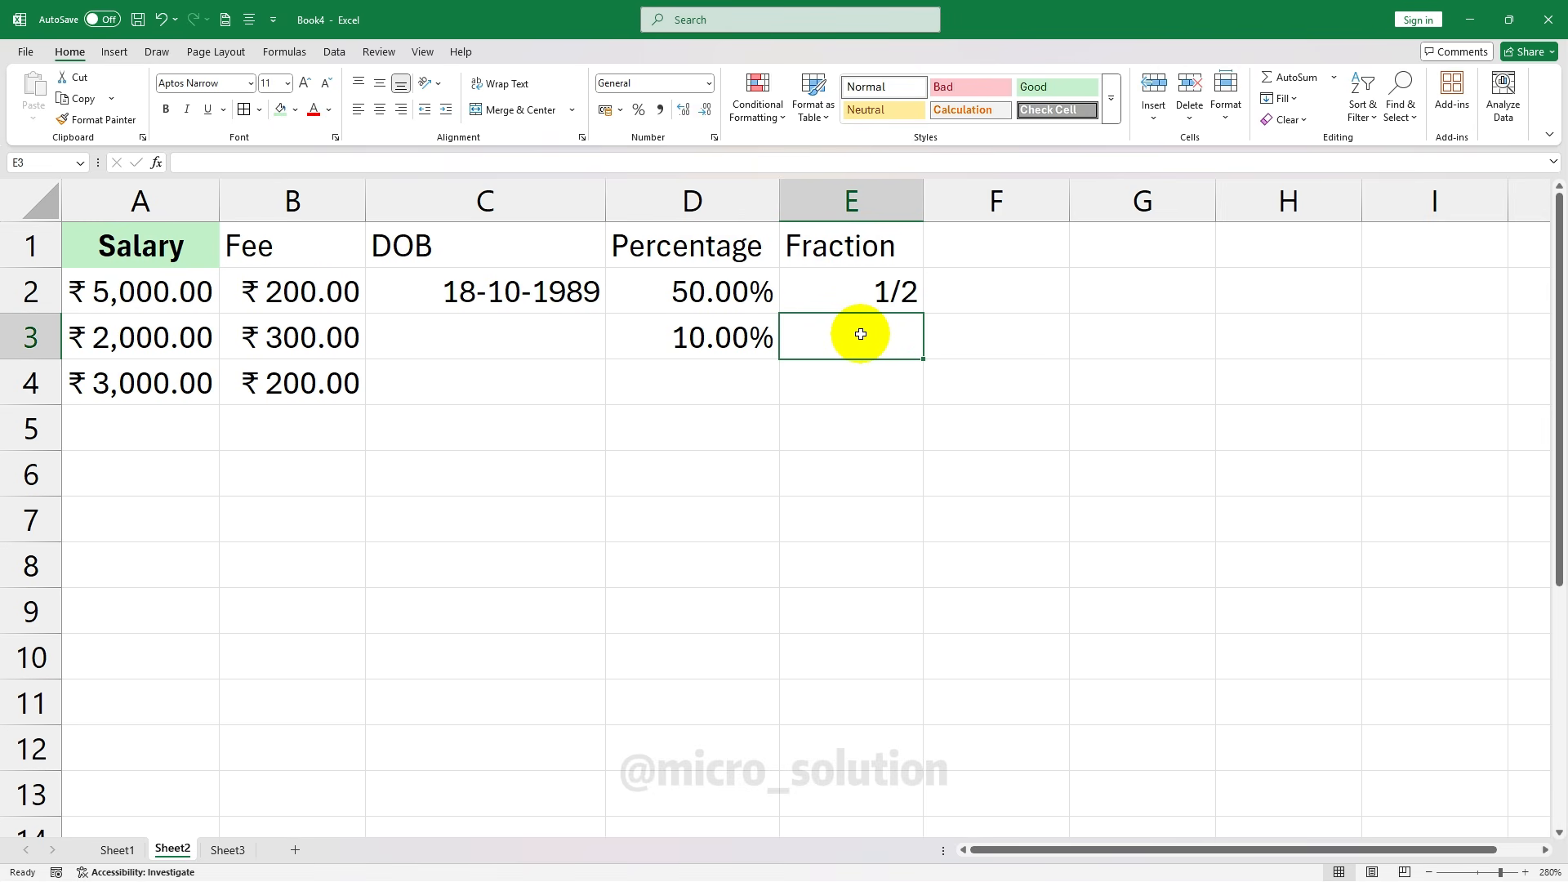
{"action": "type", "text": "0.25"}
{"action": "key", "text": "Return"}
{"action": "left_click", "coordinate": [861, 334]}
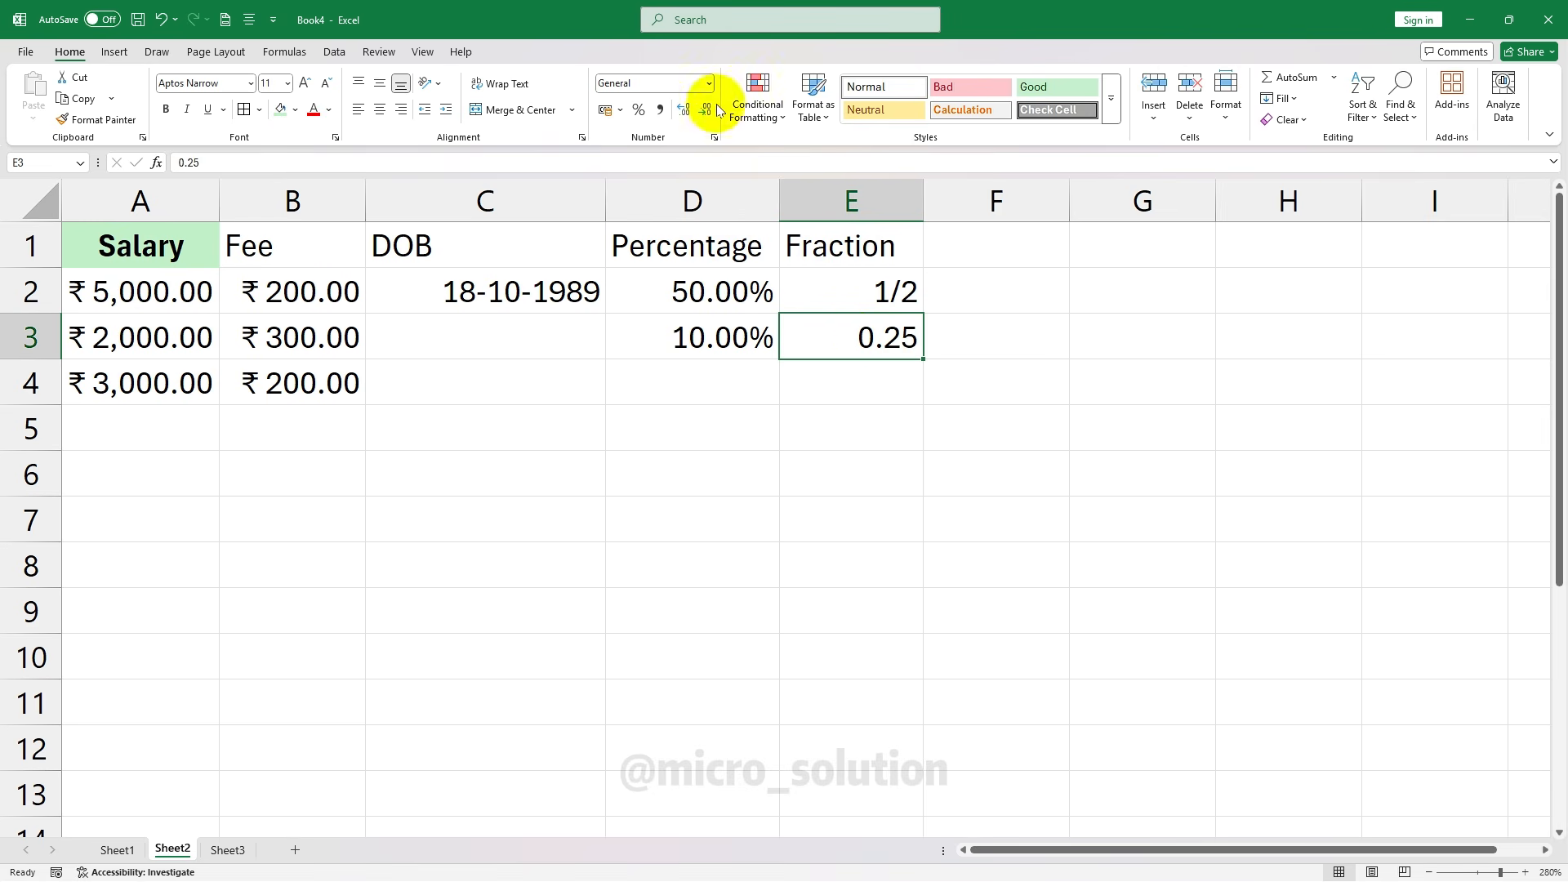
{"action": "left_click", "coordinate": [708, 82]}
{"action": "left_click", "coordinate": [664, 418]}
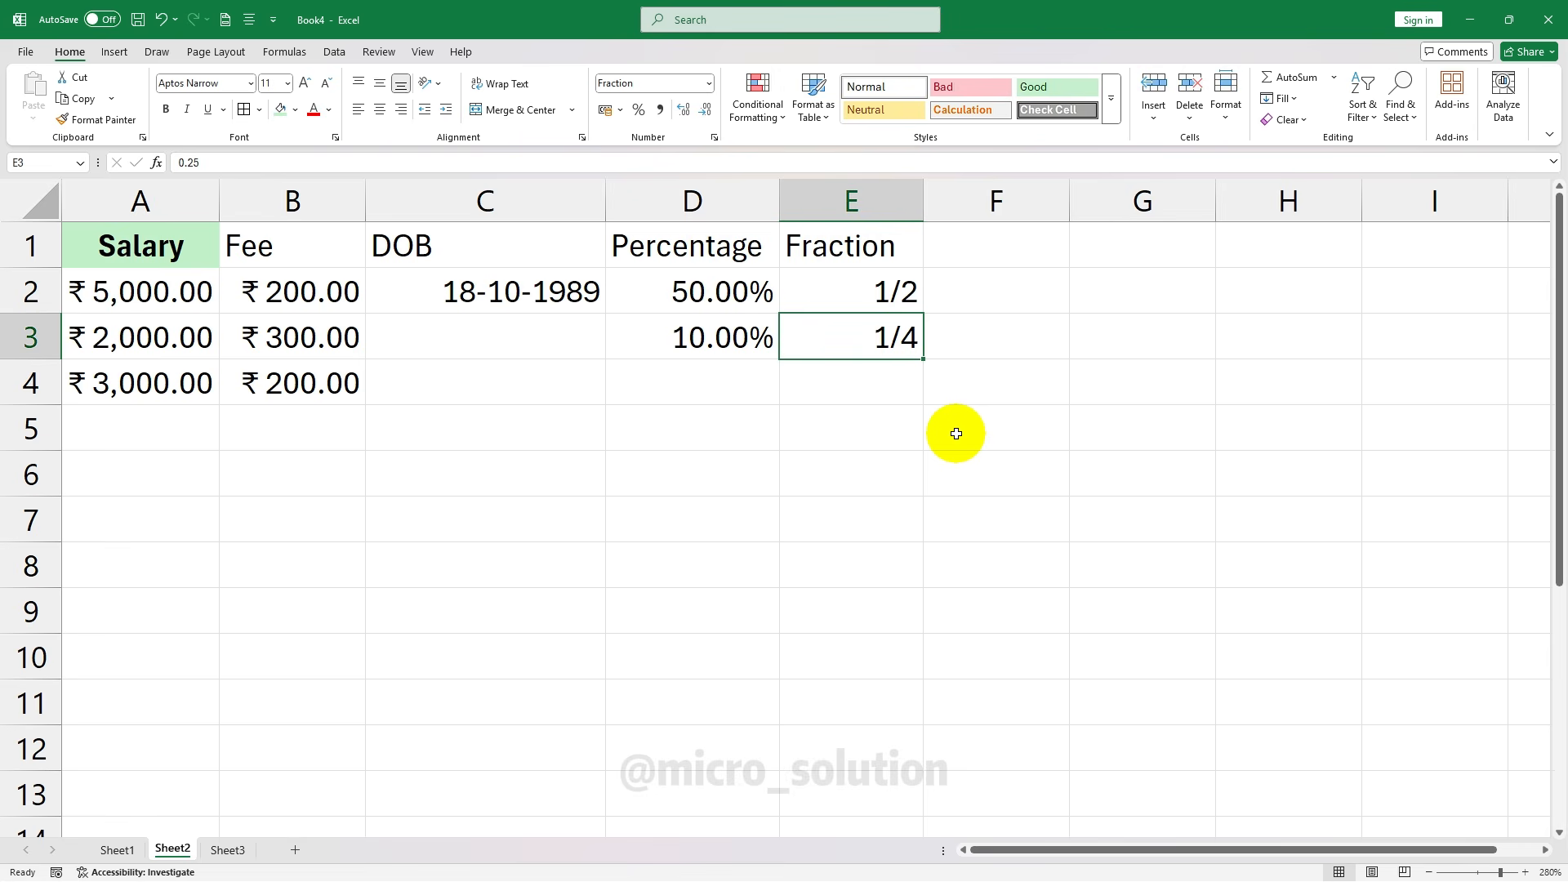
{"action": "left_click", "coordinate": [957, 434]}
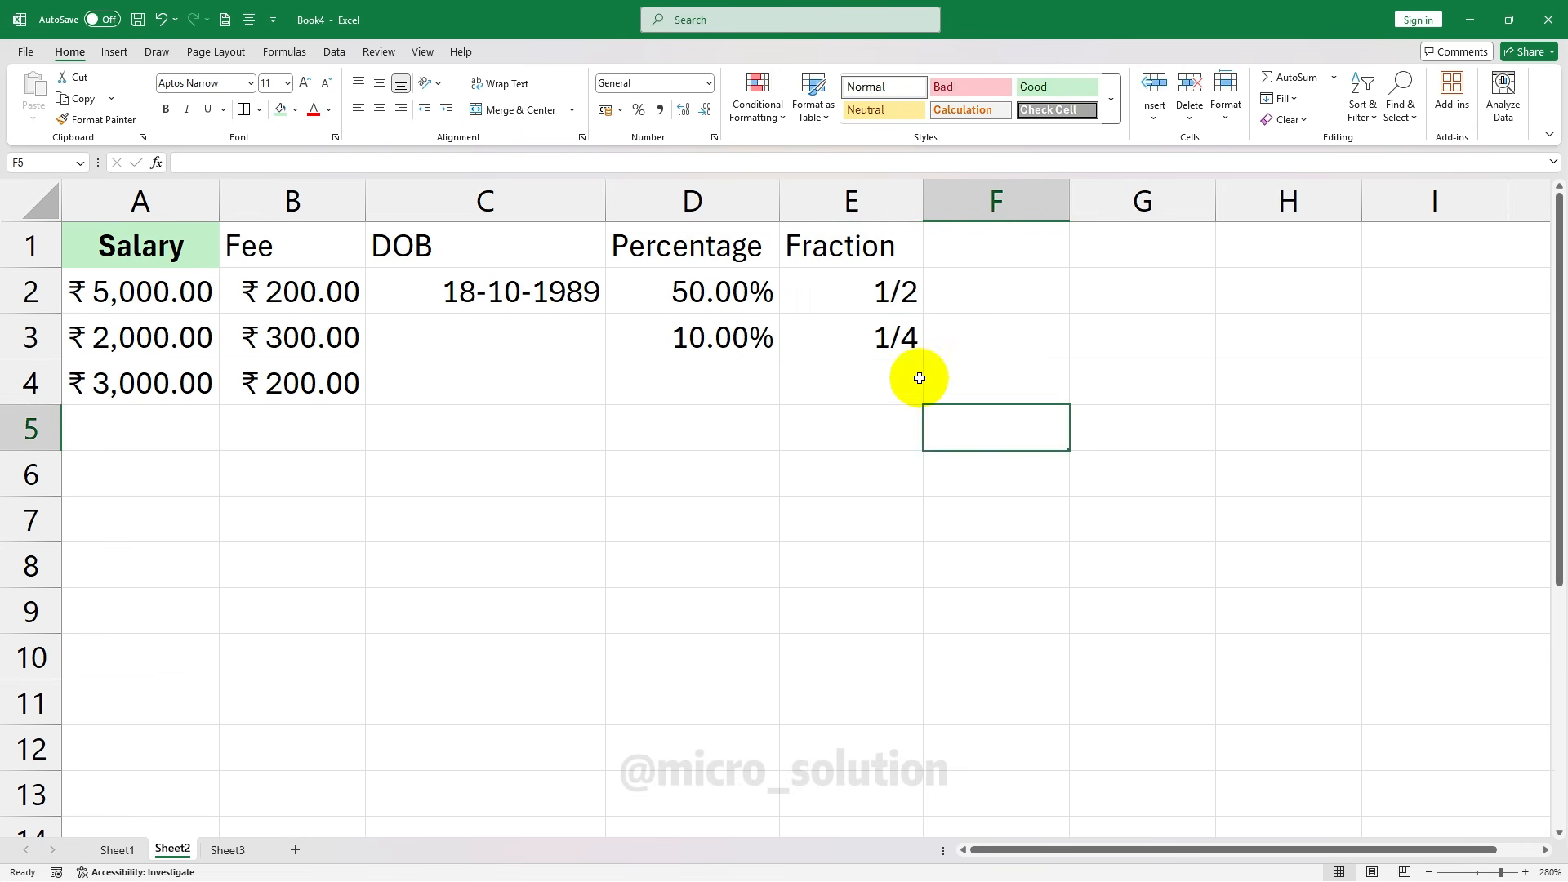
{"action": "left_click", "coordinate": [898, 349]}
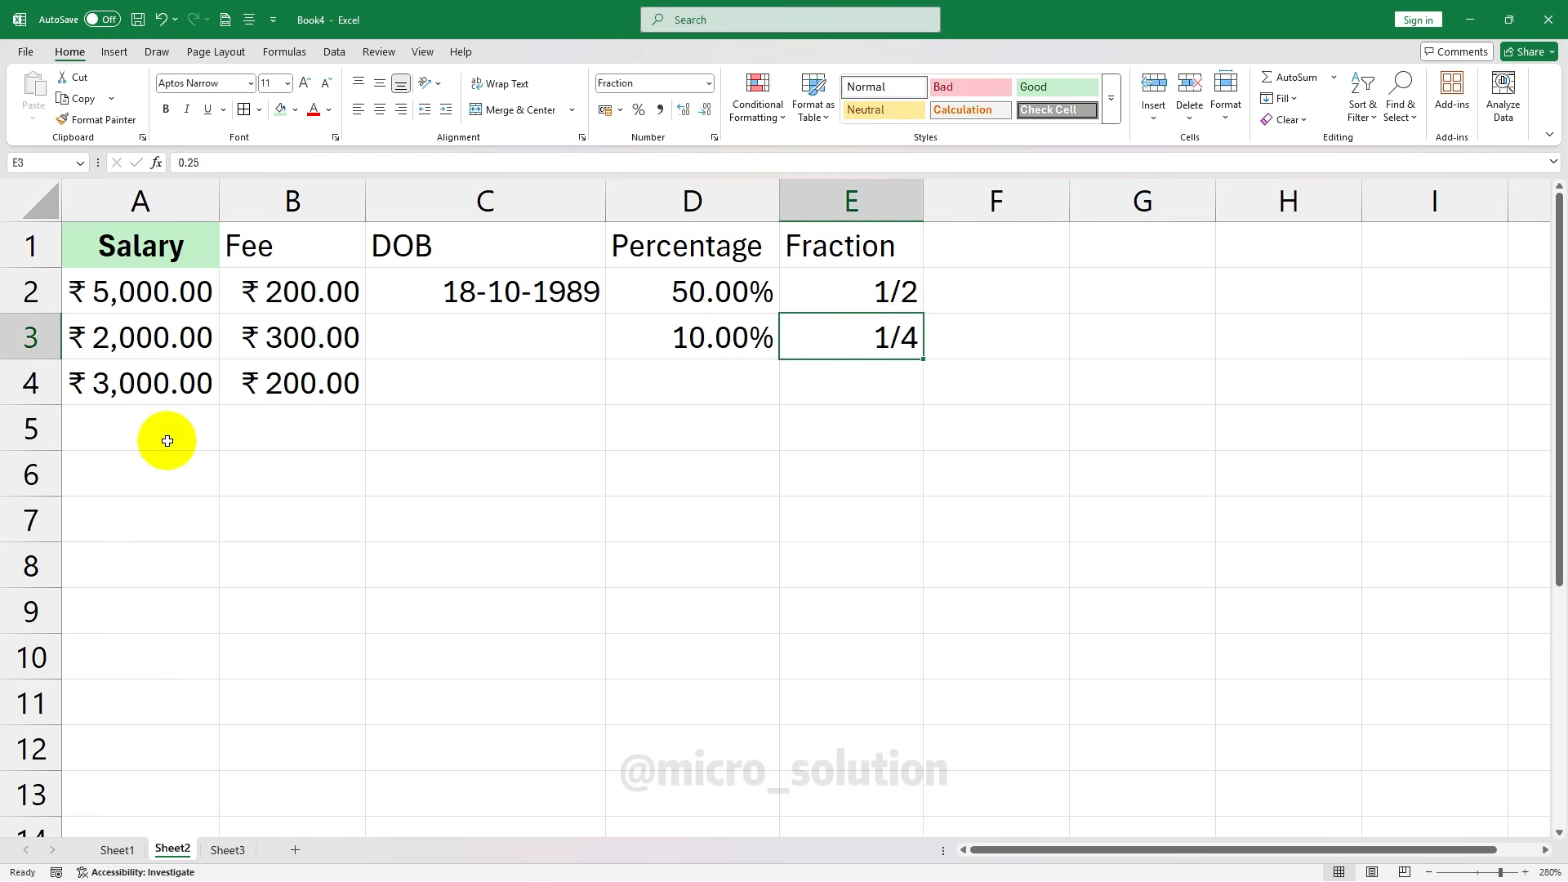
Enter 2.25 in E4 and format it as Fraction to show 2 1/4
{"action": "key", "text": "Return"}
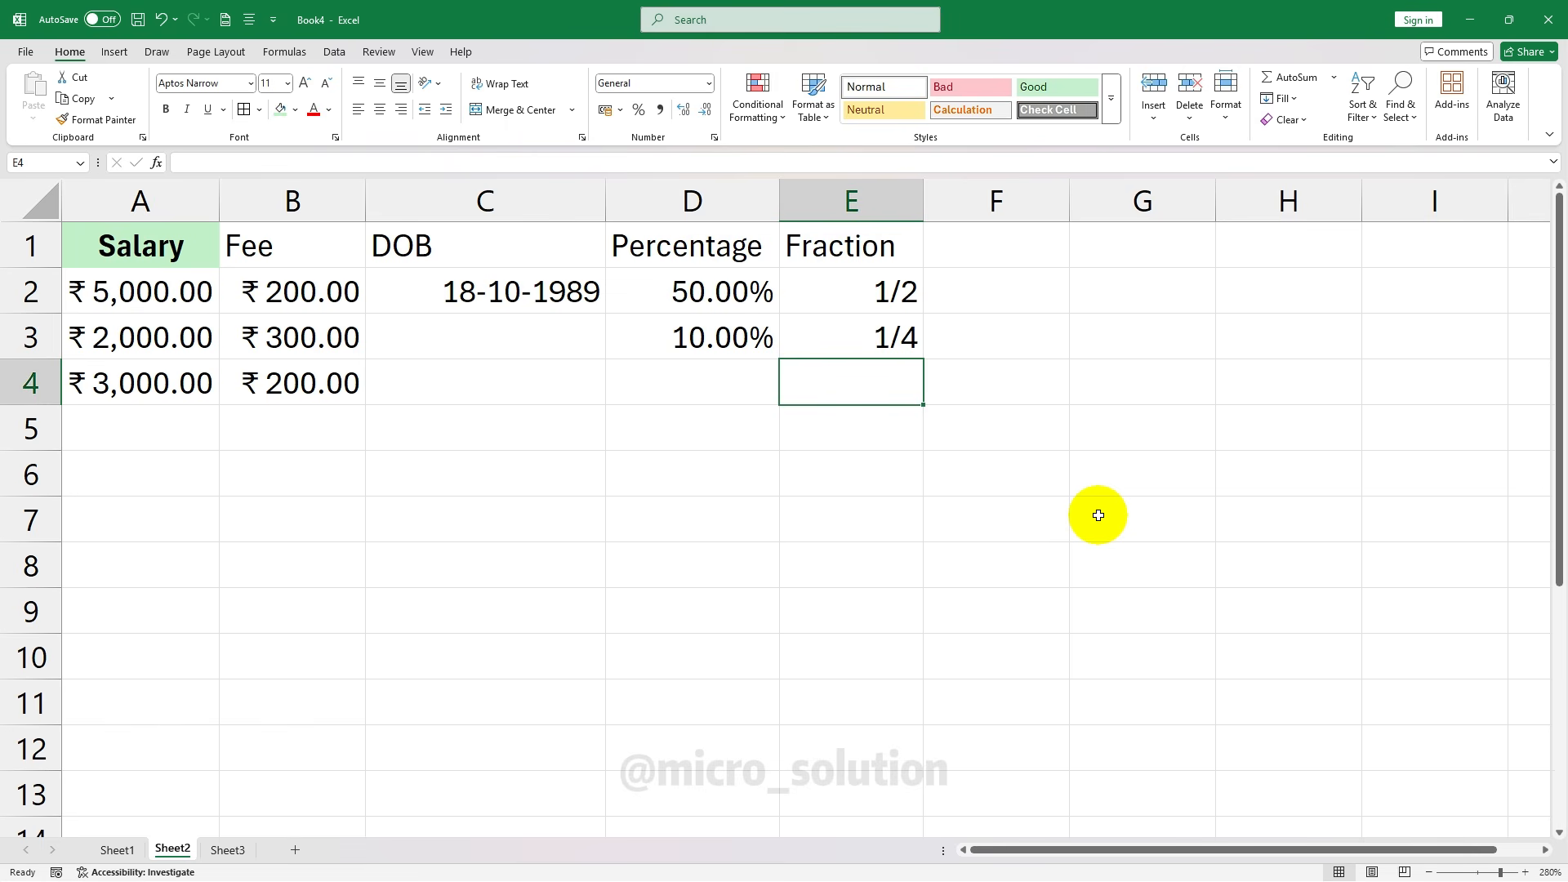
{"action": "type", "text": "2.25"}
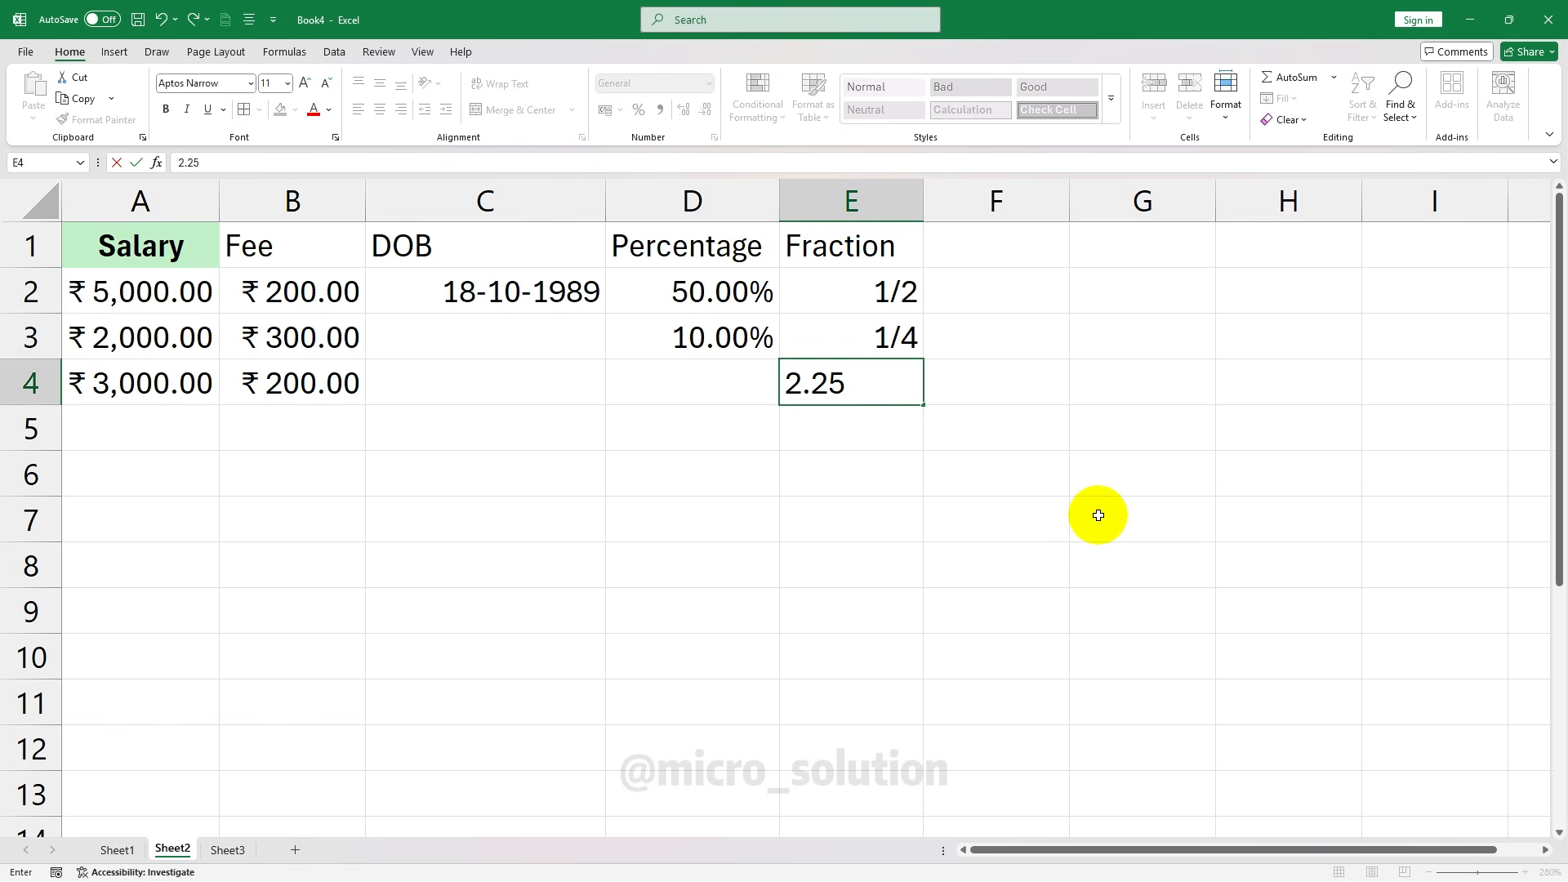
{"action": "key", "text": "Return"}
{"action": "left_click", "coordinate": [858, 380]}
{"action": "left_click", "coordinate": [709, 83]}
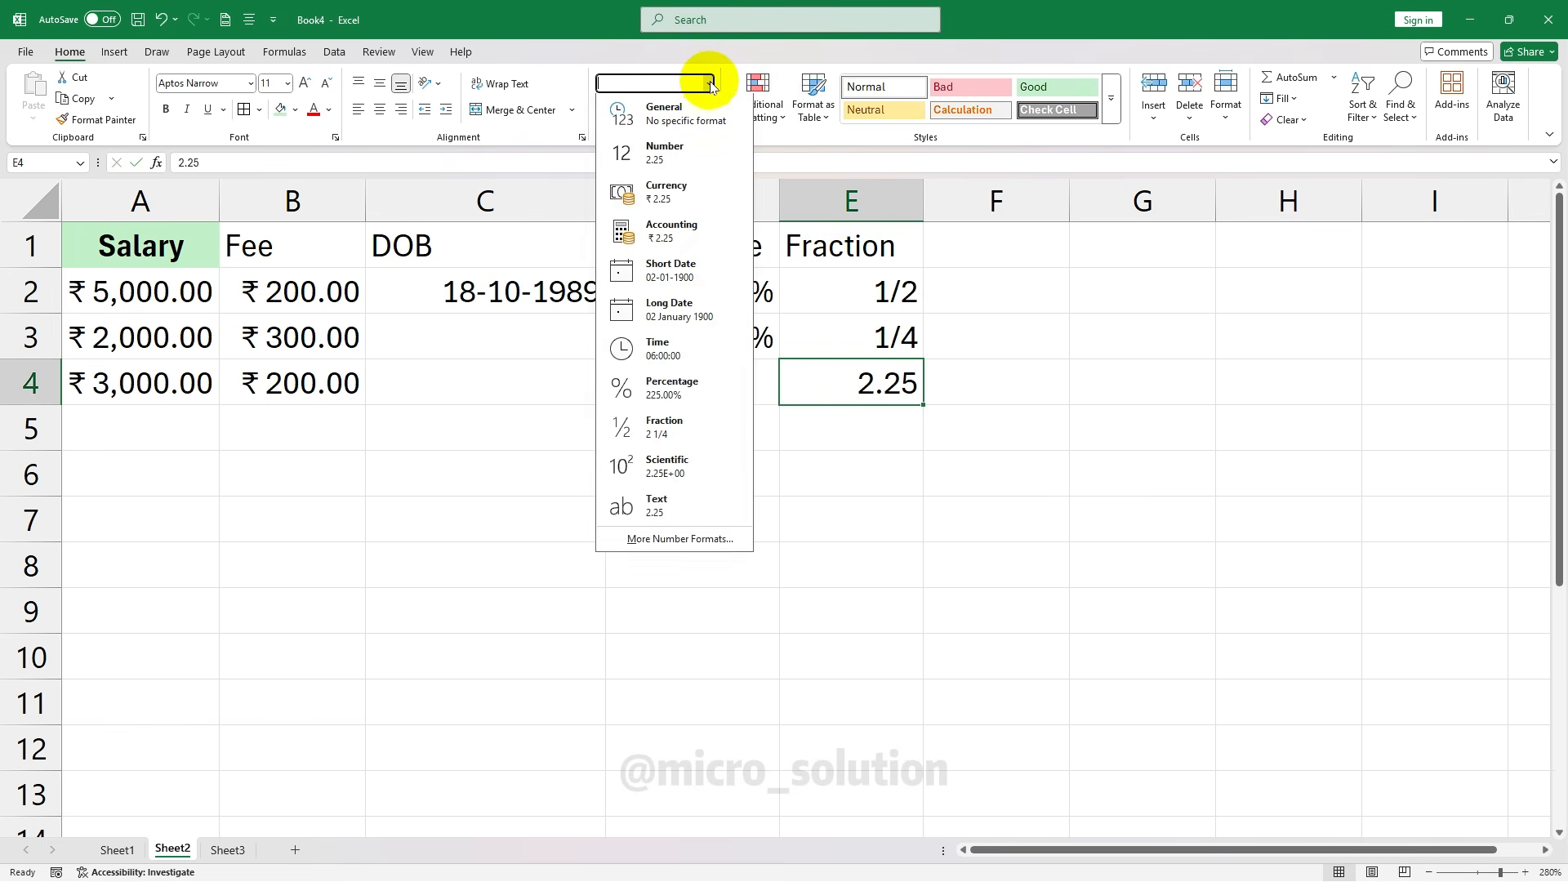
{"action": "left_click", "coordinate": [665, 426]}
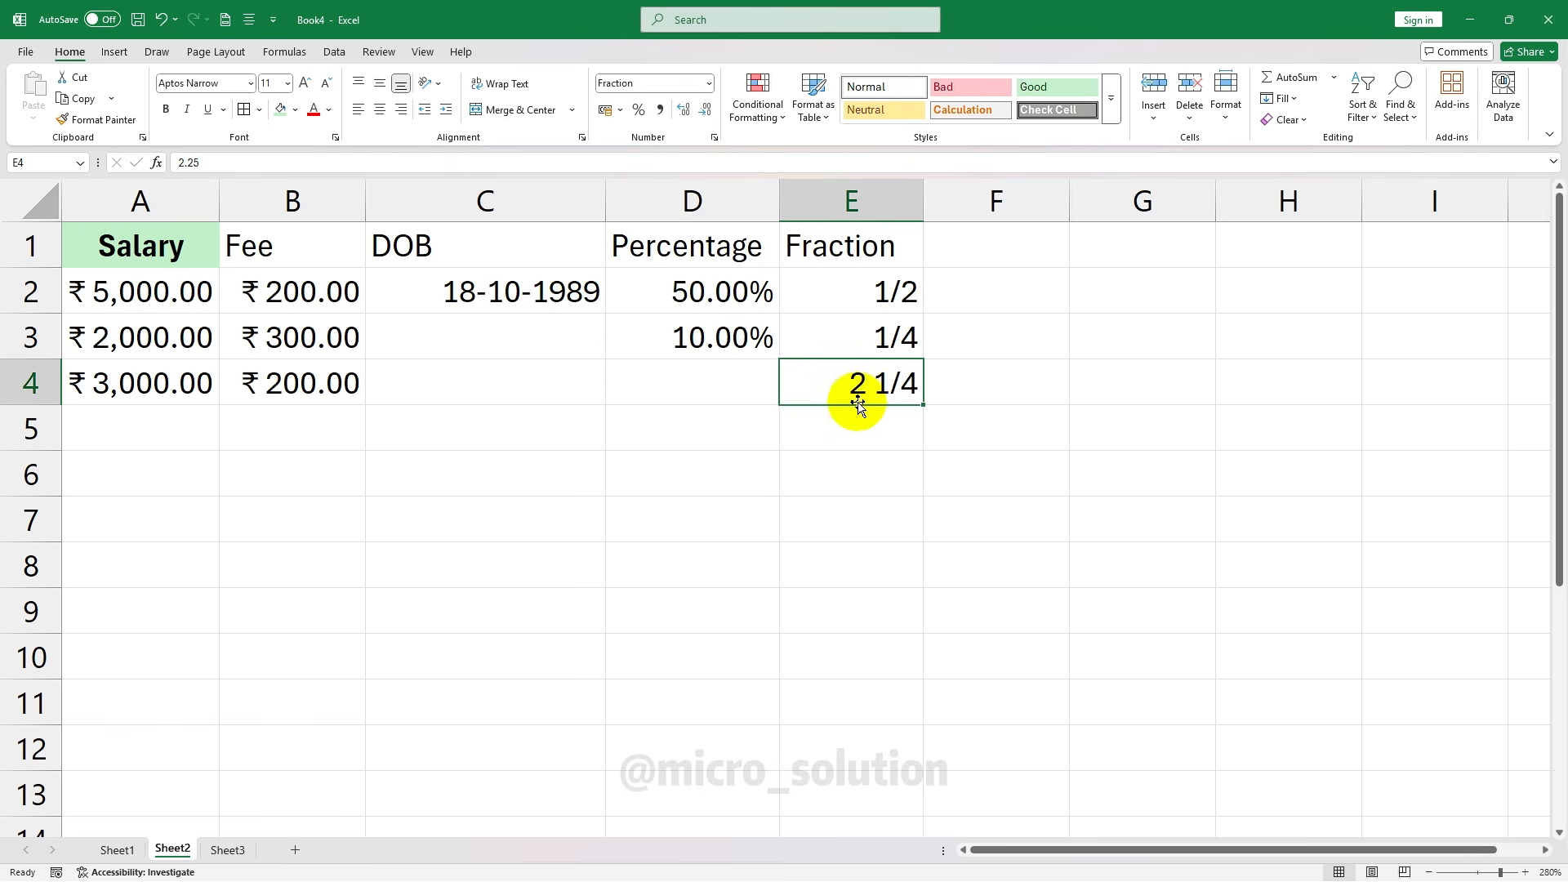
{"action": "left_click", "coordinate": [951, 474]}
{"action": "left_click", "coordinate": [917, 378]}
Check the E2 and E4 fractions, then bring up the number format list for cell E7
{"action": "left_click", "coordinate": [1041, 389]}
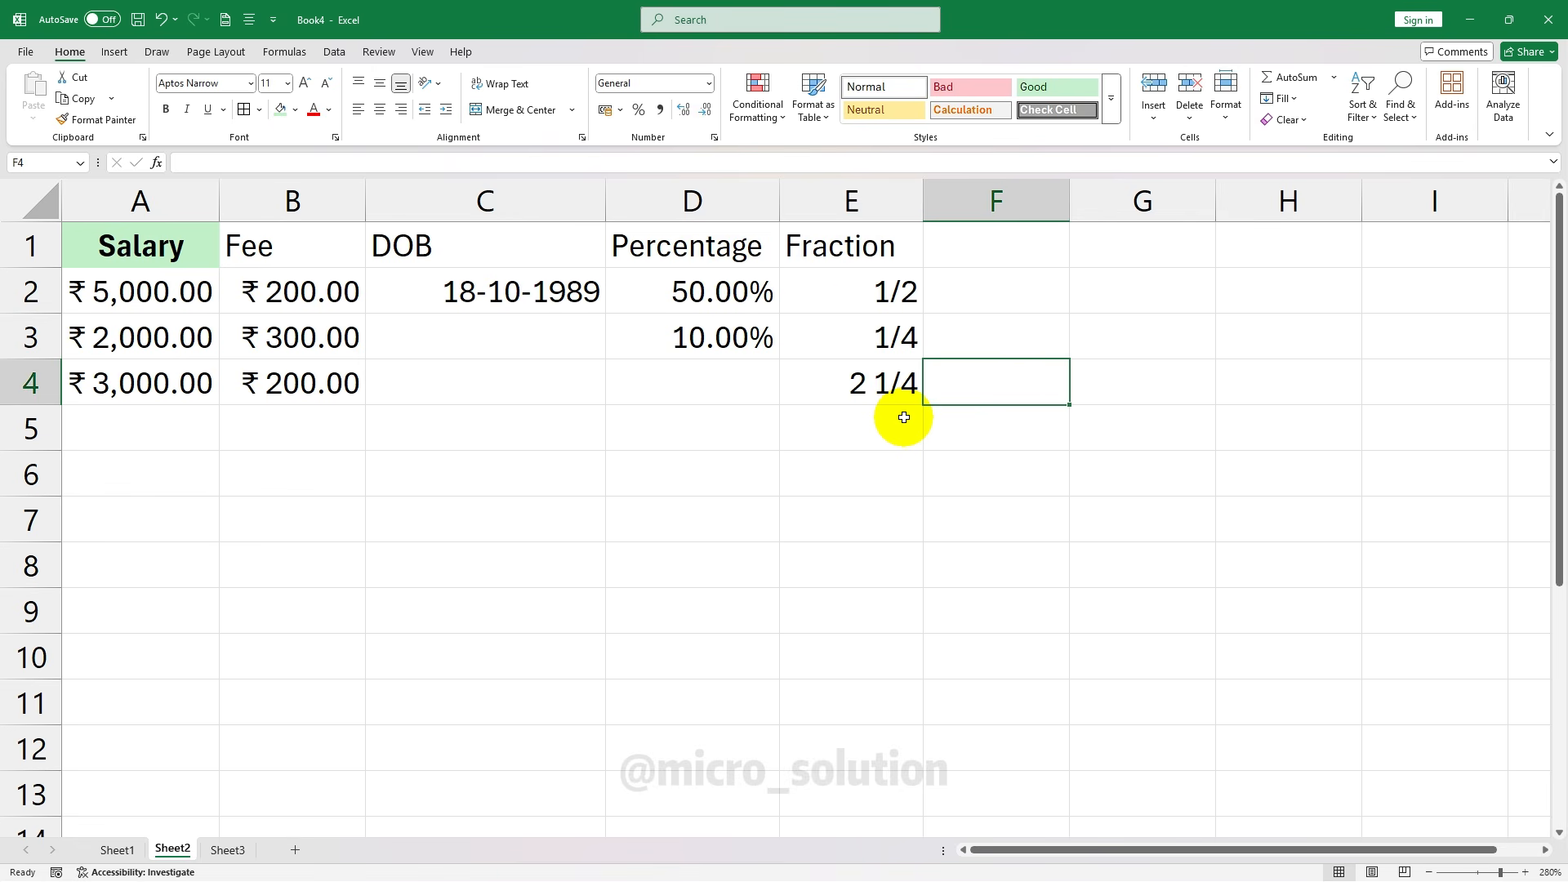
{"action": "left_click", "coordinate": [901, 299]}
{"action": "left_click", "coordinate": [874, 362]}
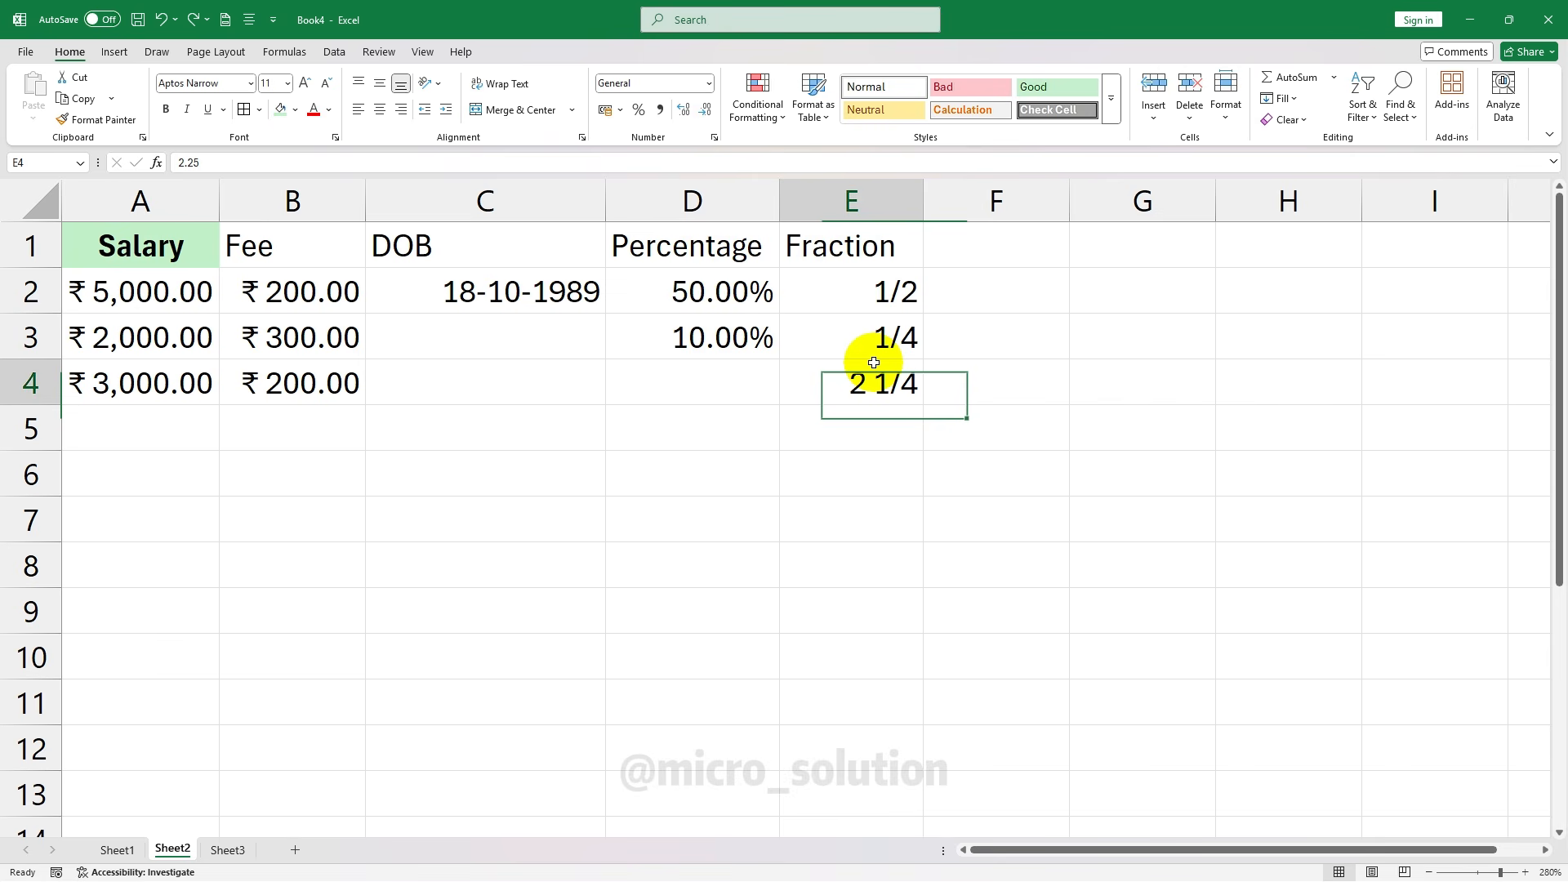
{"action": "left_click", "coordinate": [893, 293]}
{"action": "left_click", "coordinate": [708, 87]}
{"action": "left_click", "coordinate": [708, 87]}
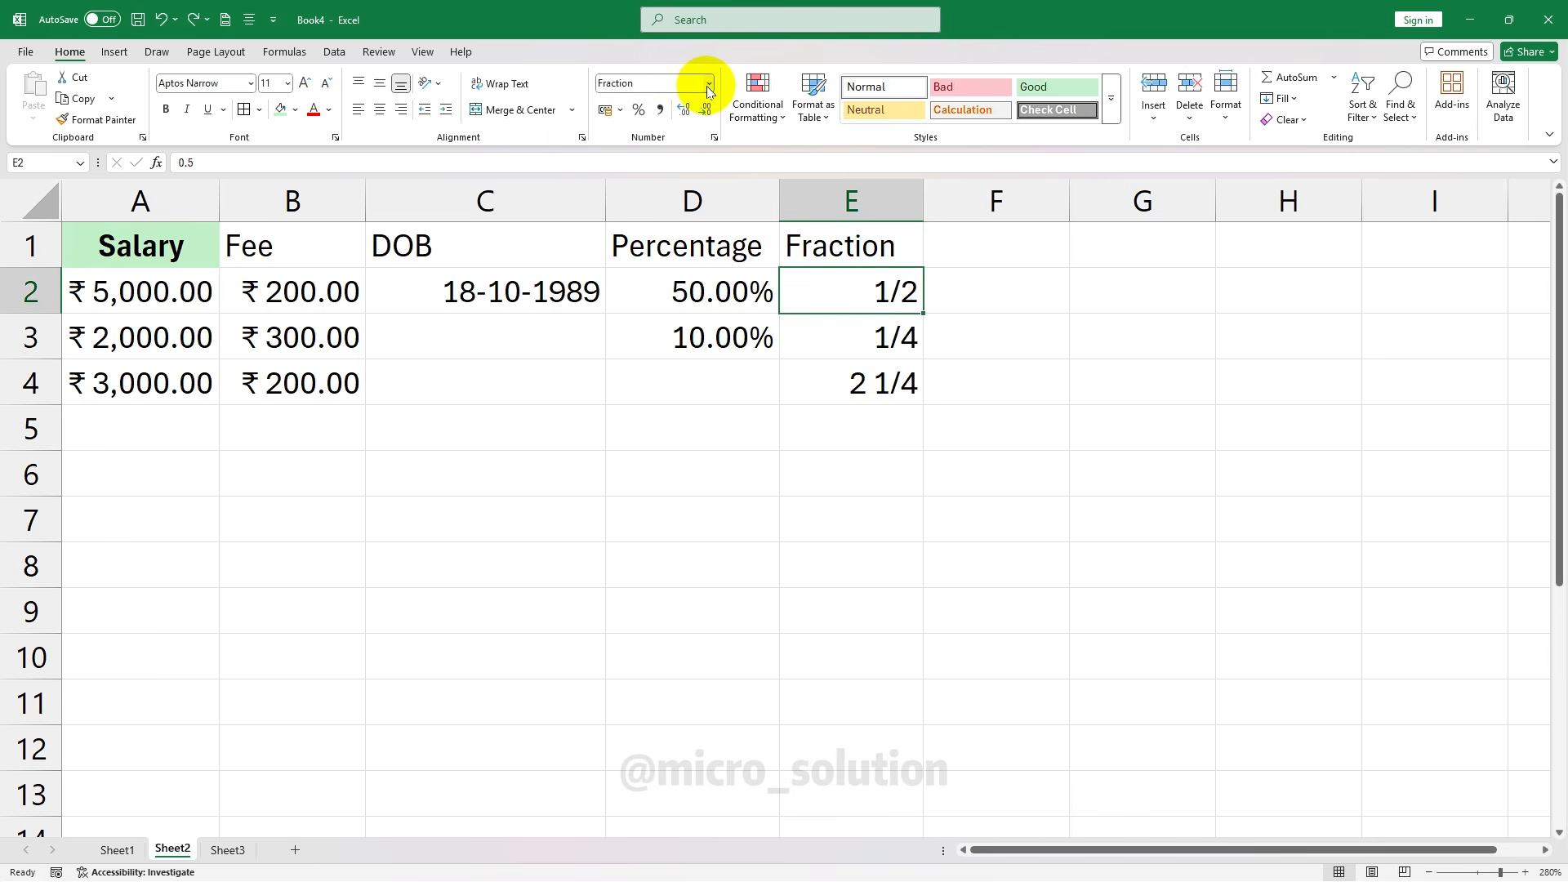
{"action": "left_click", "coordinate": [851, 519]}
{"action": "left_click", "coordinate": [708, 84]}
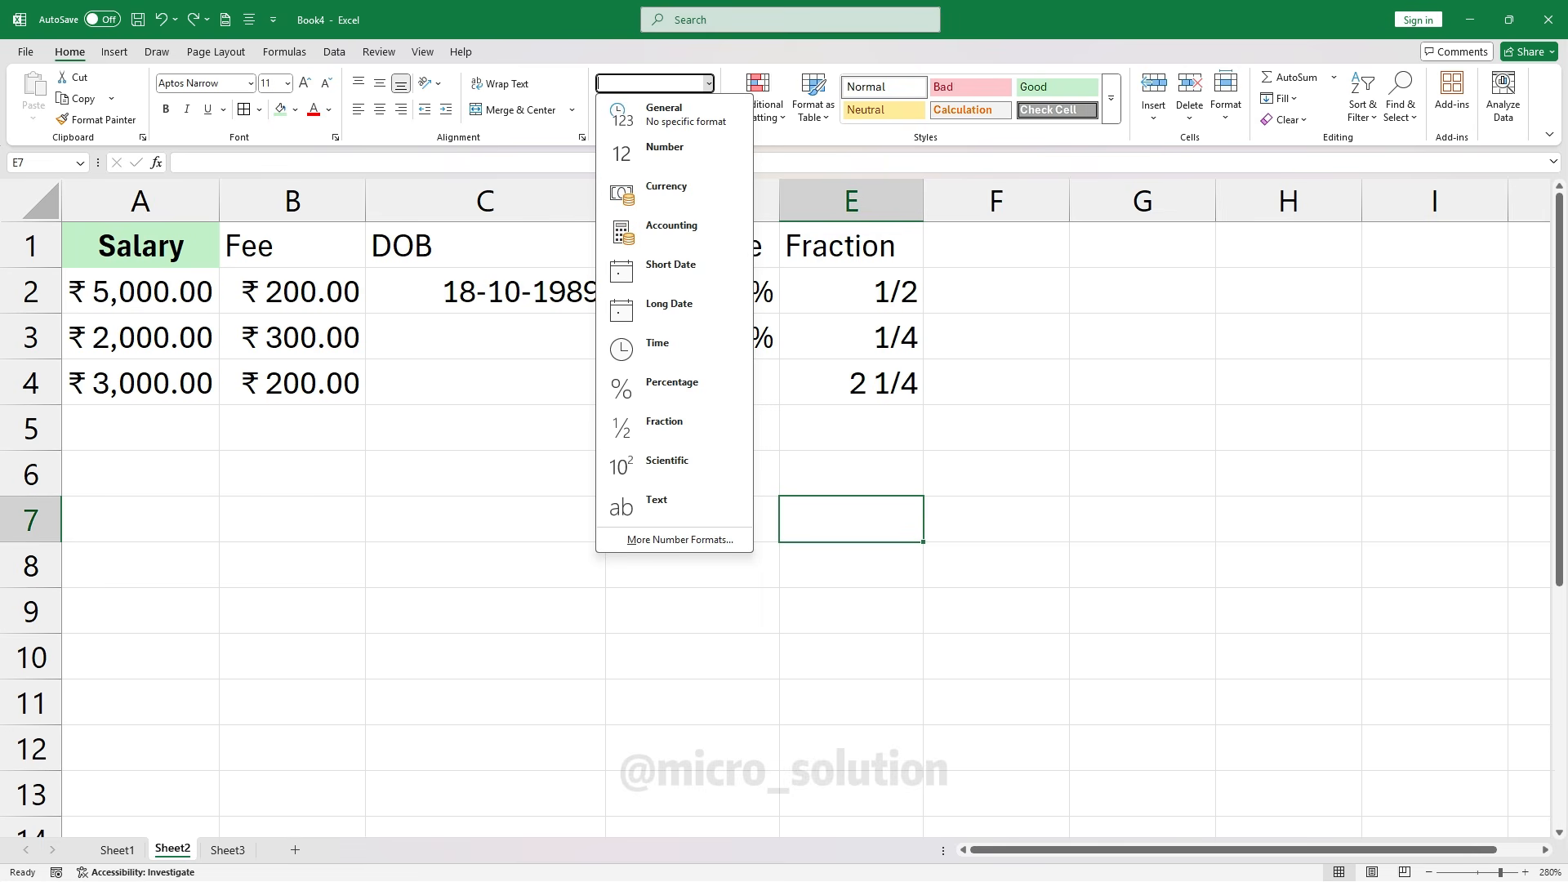
Enter 1000000 in F2, show it in Scientific format, and widen column F slightly
{"action": "left_click", "coordinate": [996, 245]}
{"action": "left_click", "coordinate": [1016, 298]}
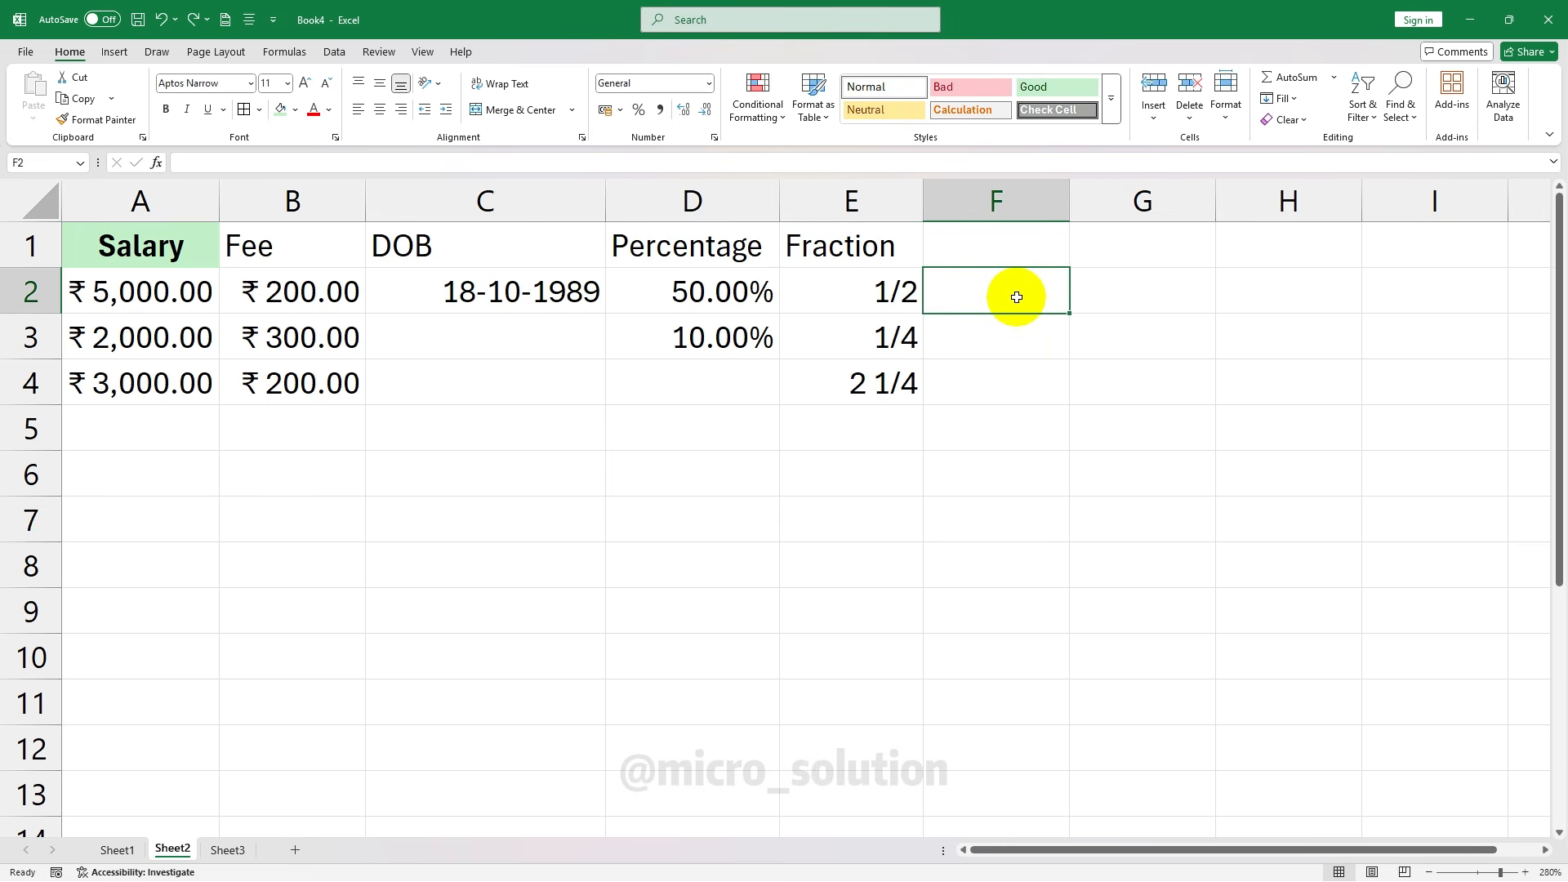
{"action": "type", "text": "1000000"}
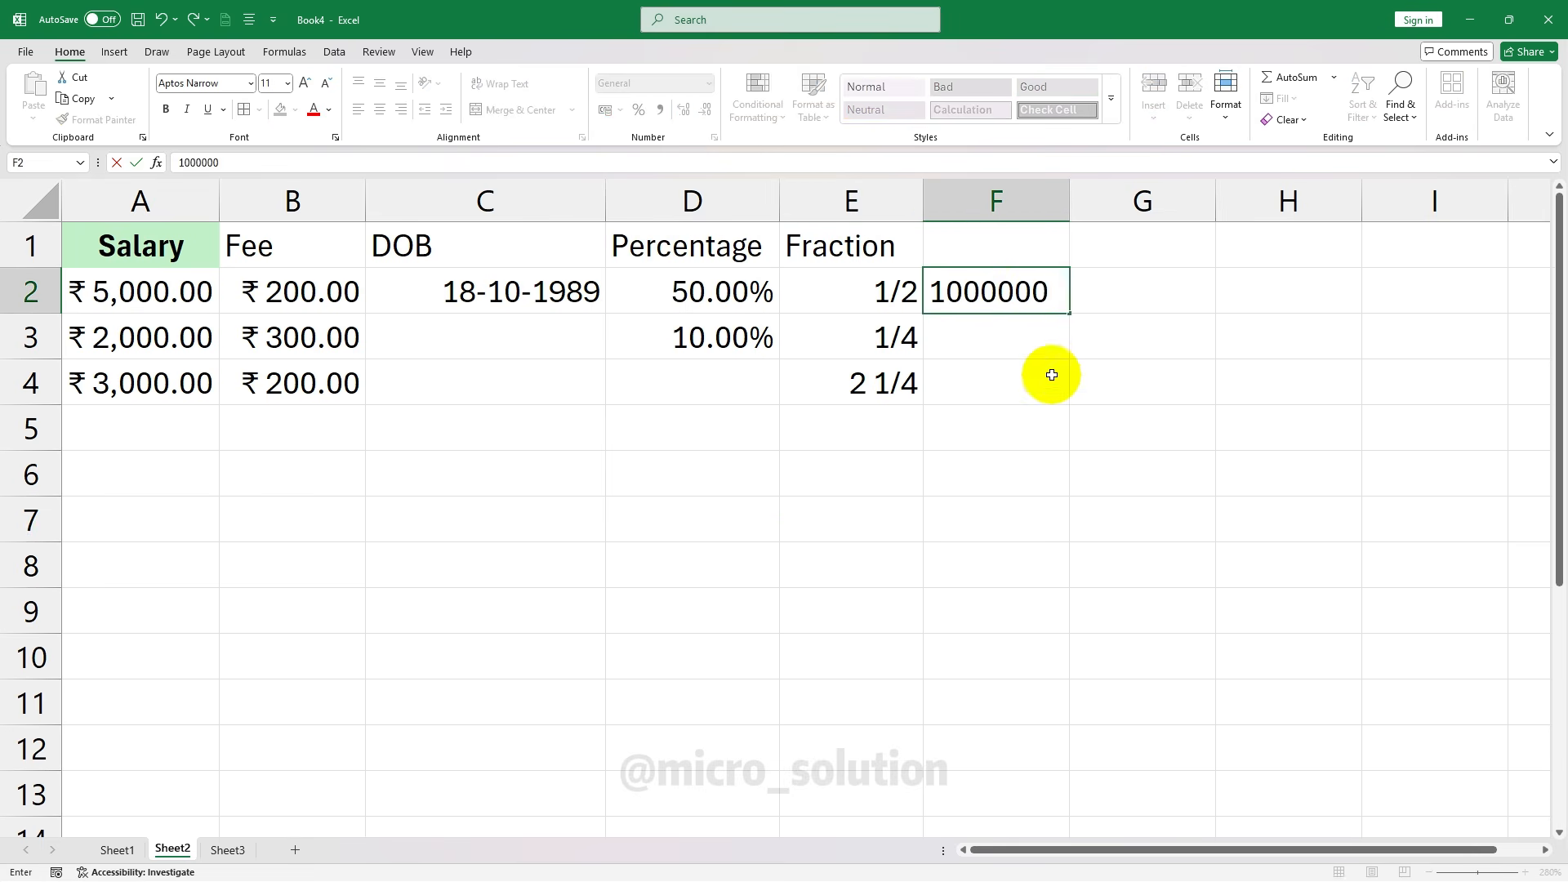
{"action": "left_click", "coordinate": [1051, 375]}
{"action": "left_click", "coordinate": [1029, 280]}
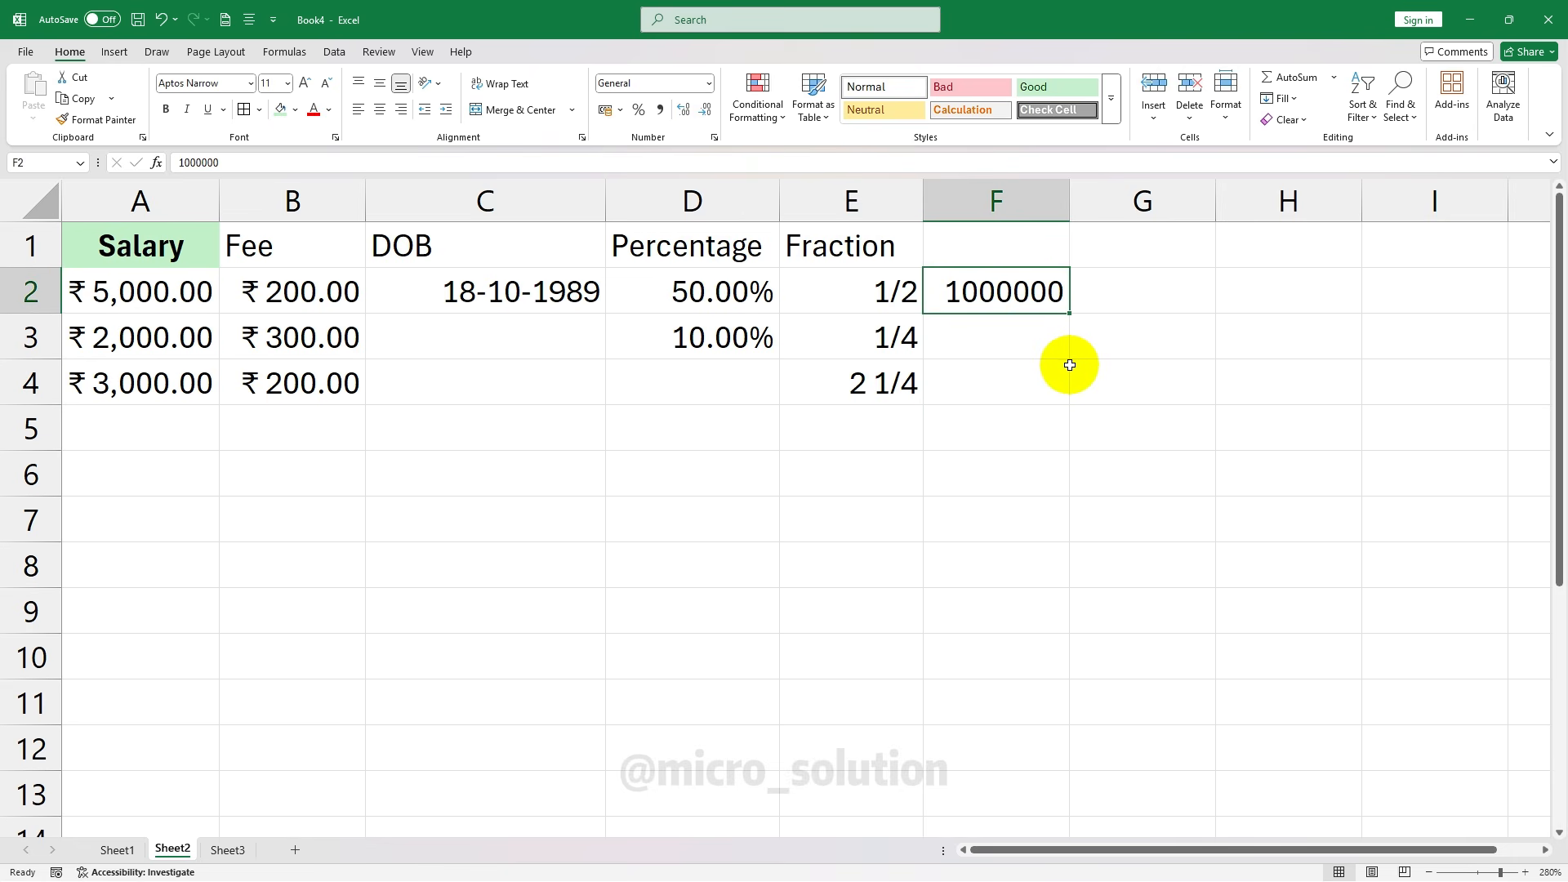
{"action": "left_click", "coordinate": [707, 82]}
{"action": "left_click", "coordinate": [726, 450]}
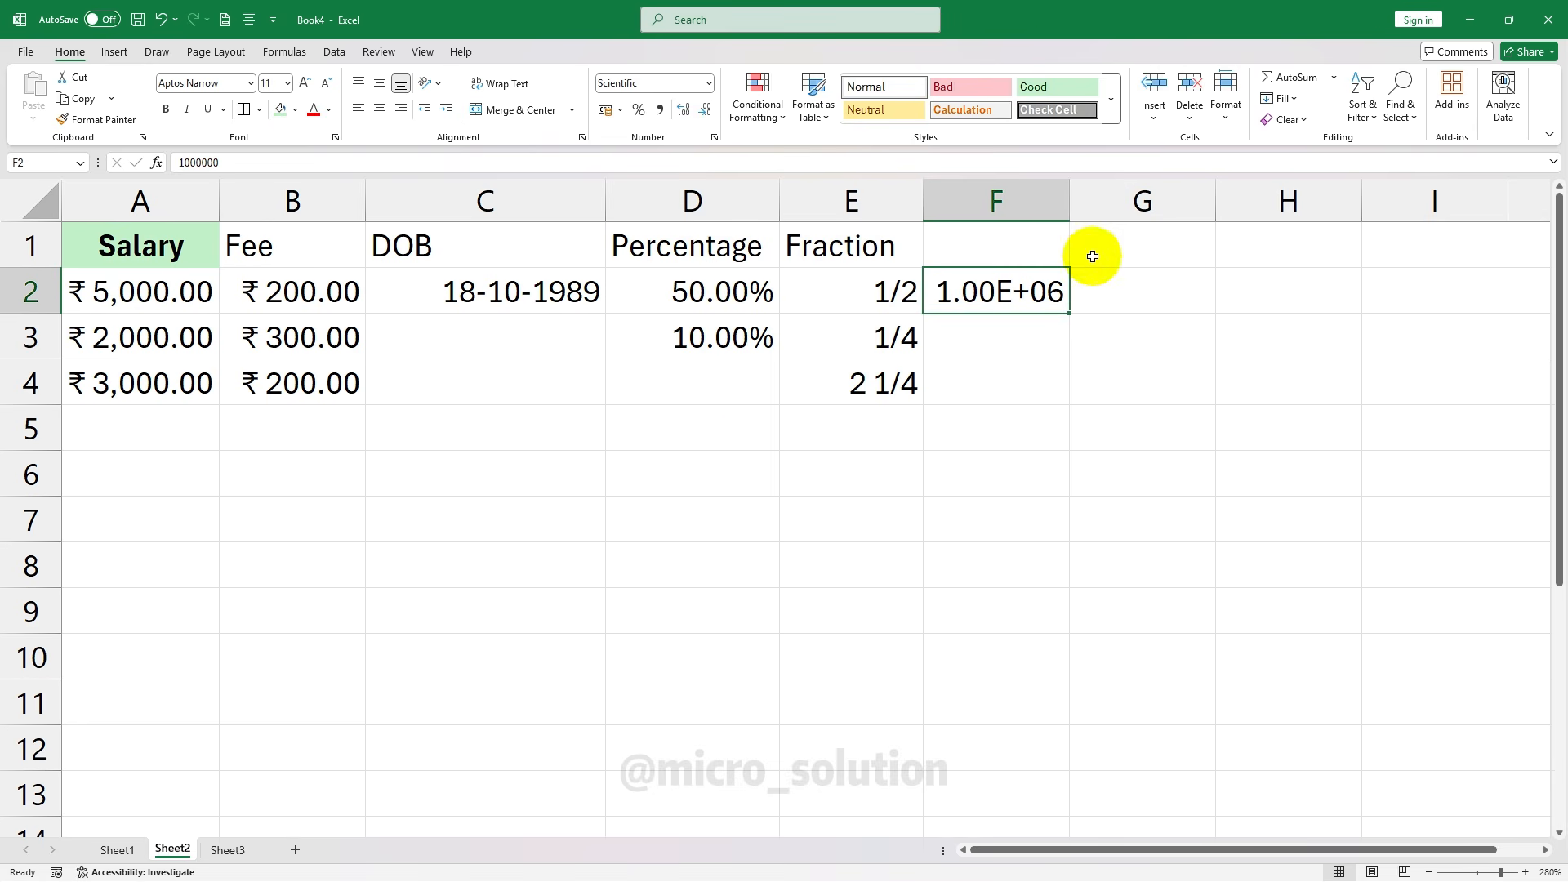
{"action": "left_click_drag", "start_coordinate": [1070, 200], "coordinate": [1078, 205]}
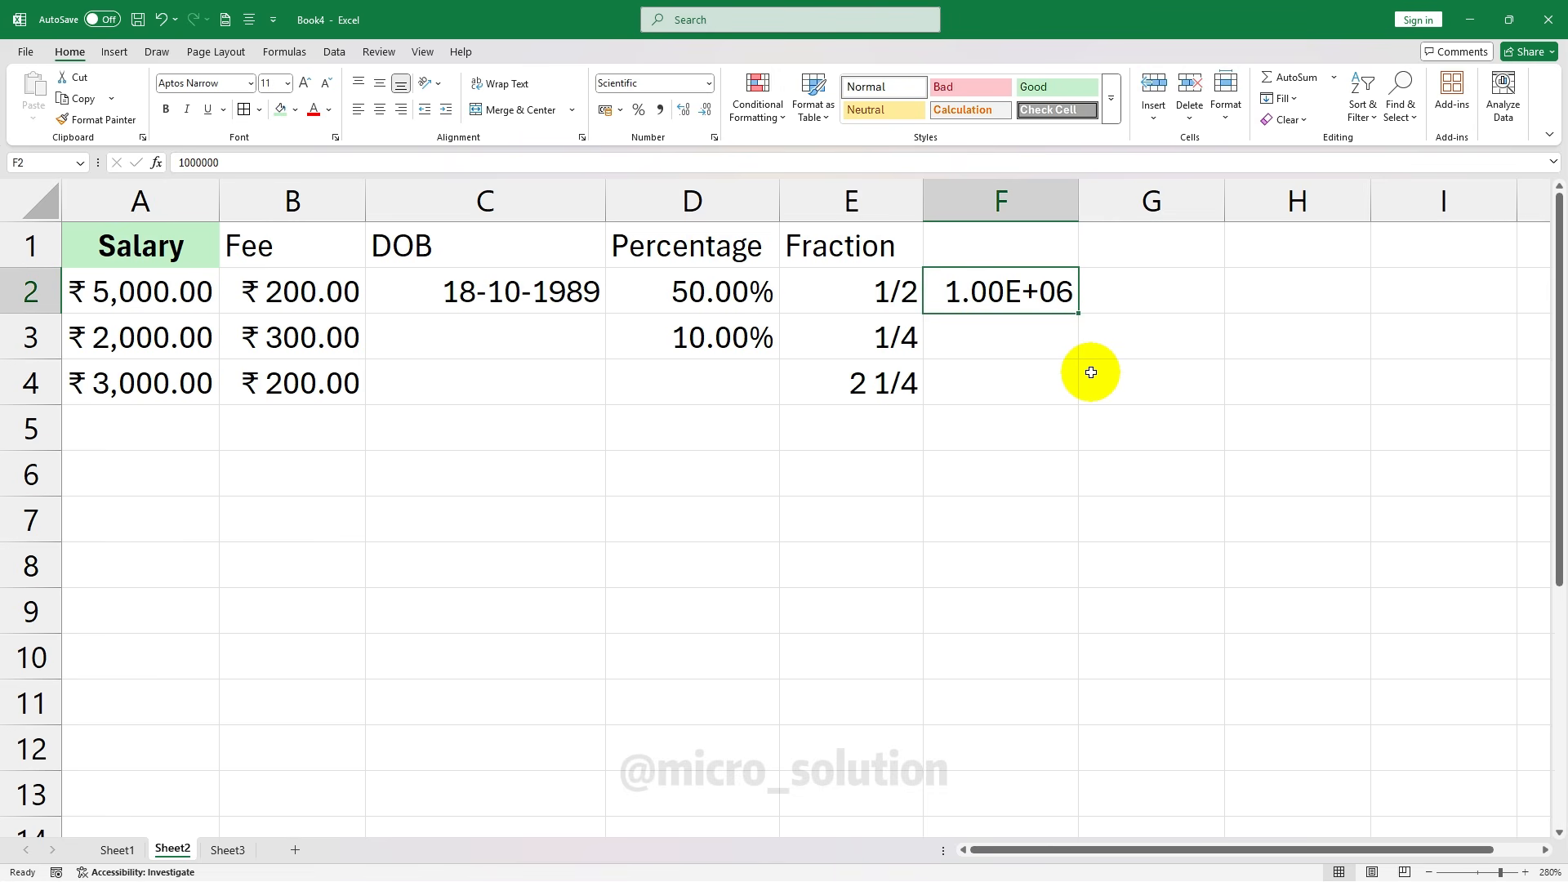
Switch F2 to General, try Scientific again, then return it to General
{"action": "left_click", "coordinate": [1043, 343]}
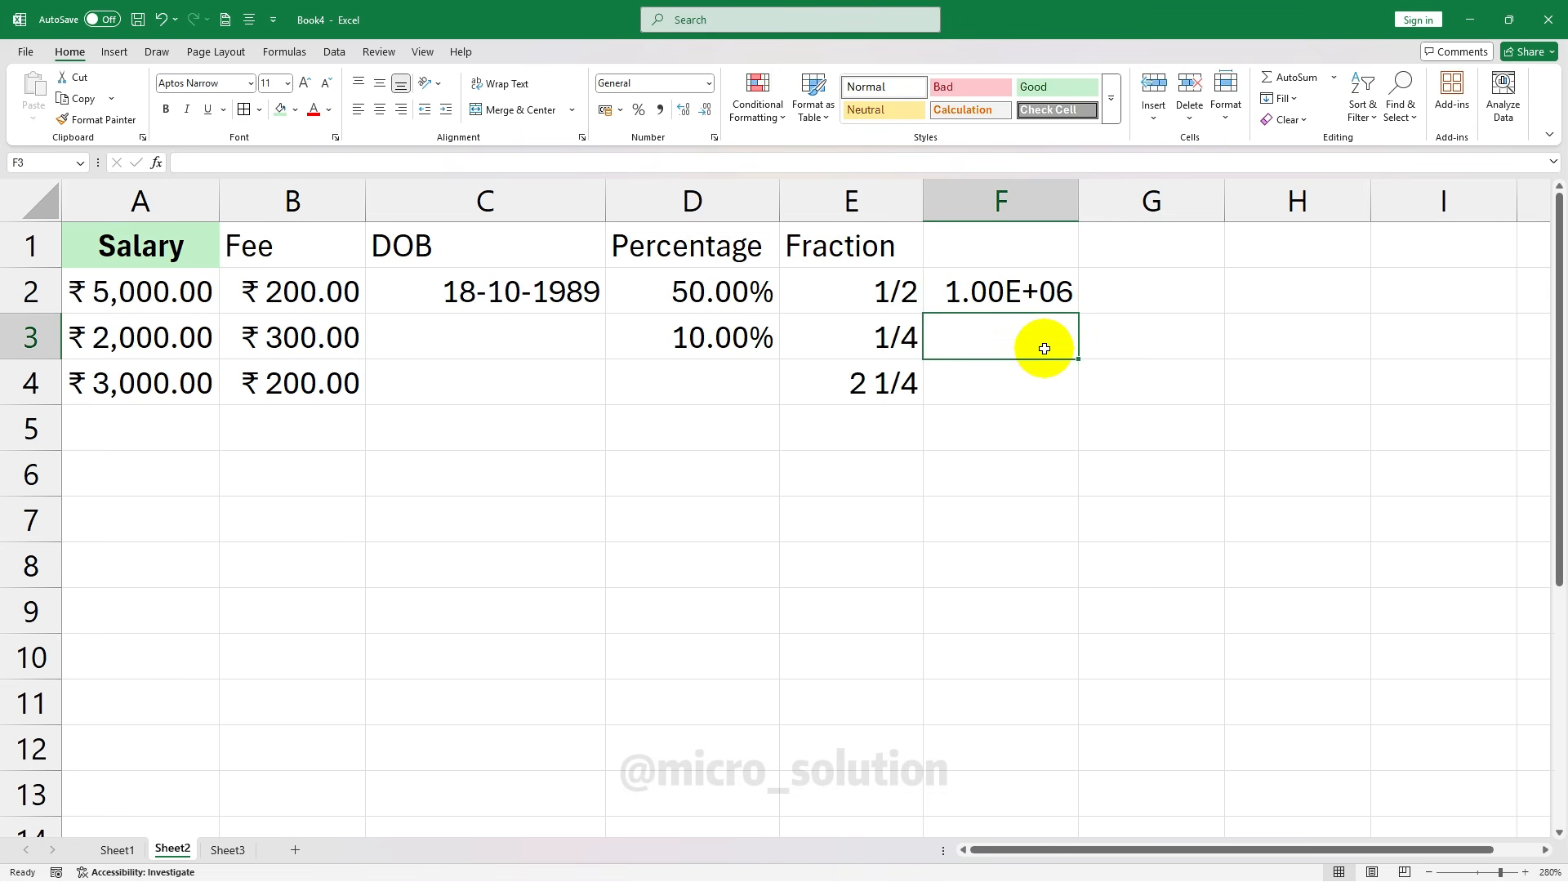
{"action": "left_click", "coordinate": [1049, 299]}
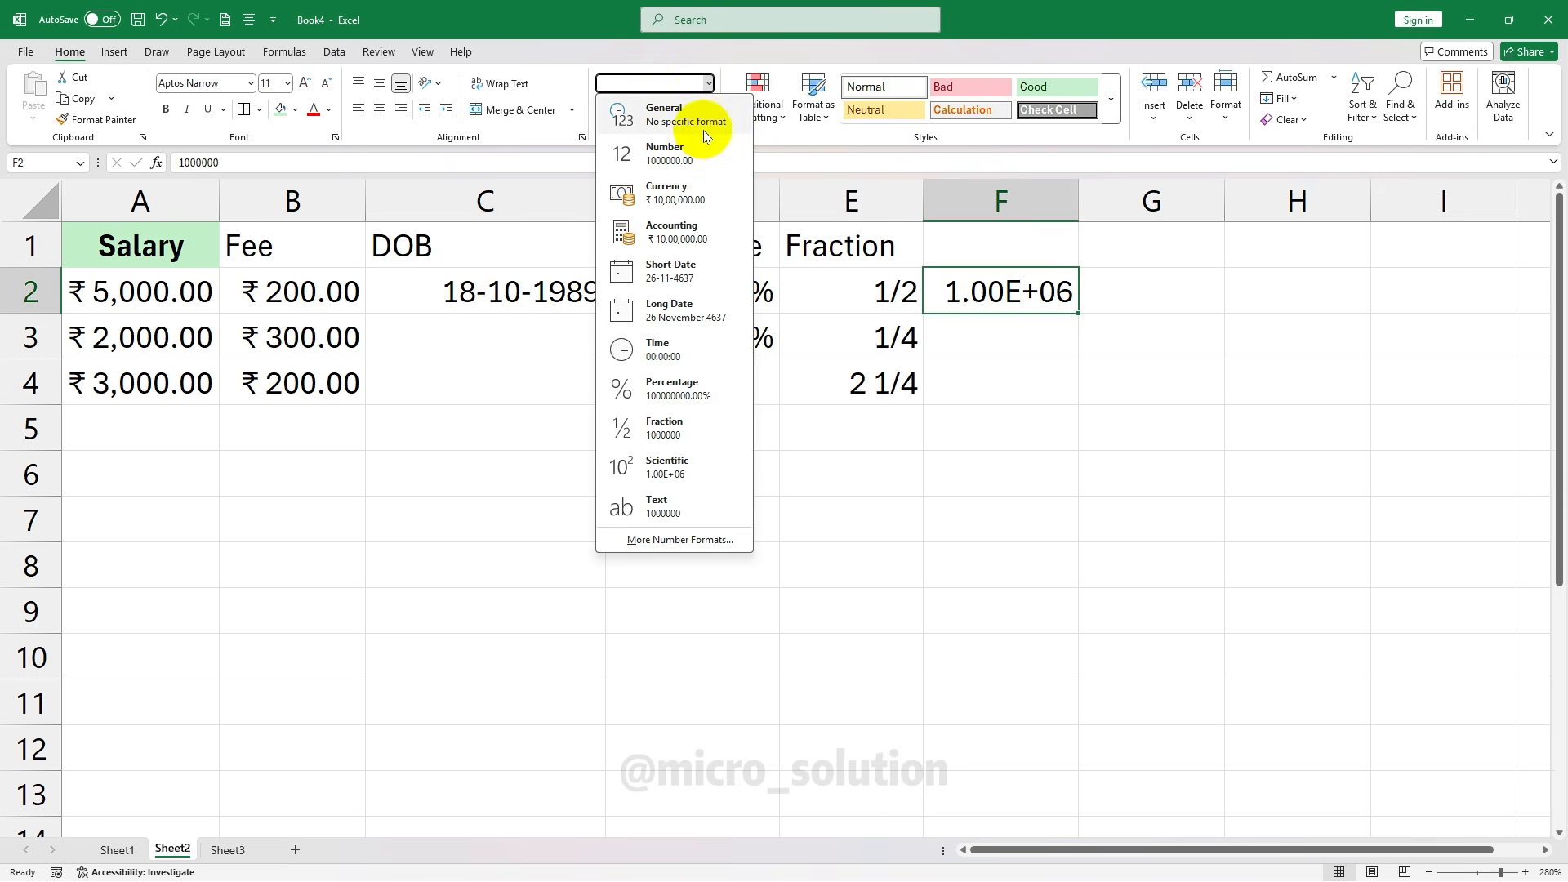
{"action": "left_click", "coordinate": [722, 109]}
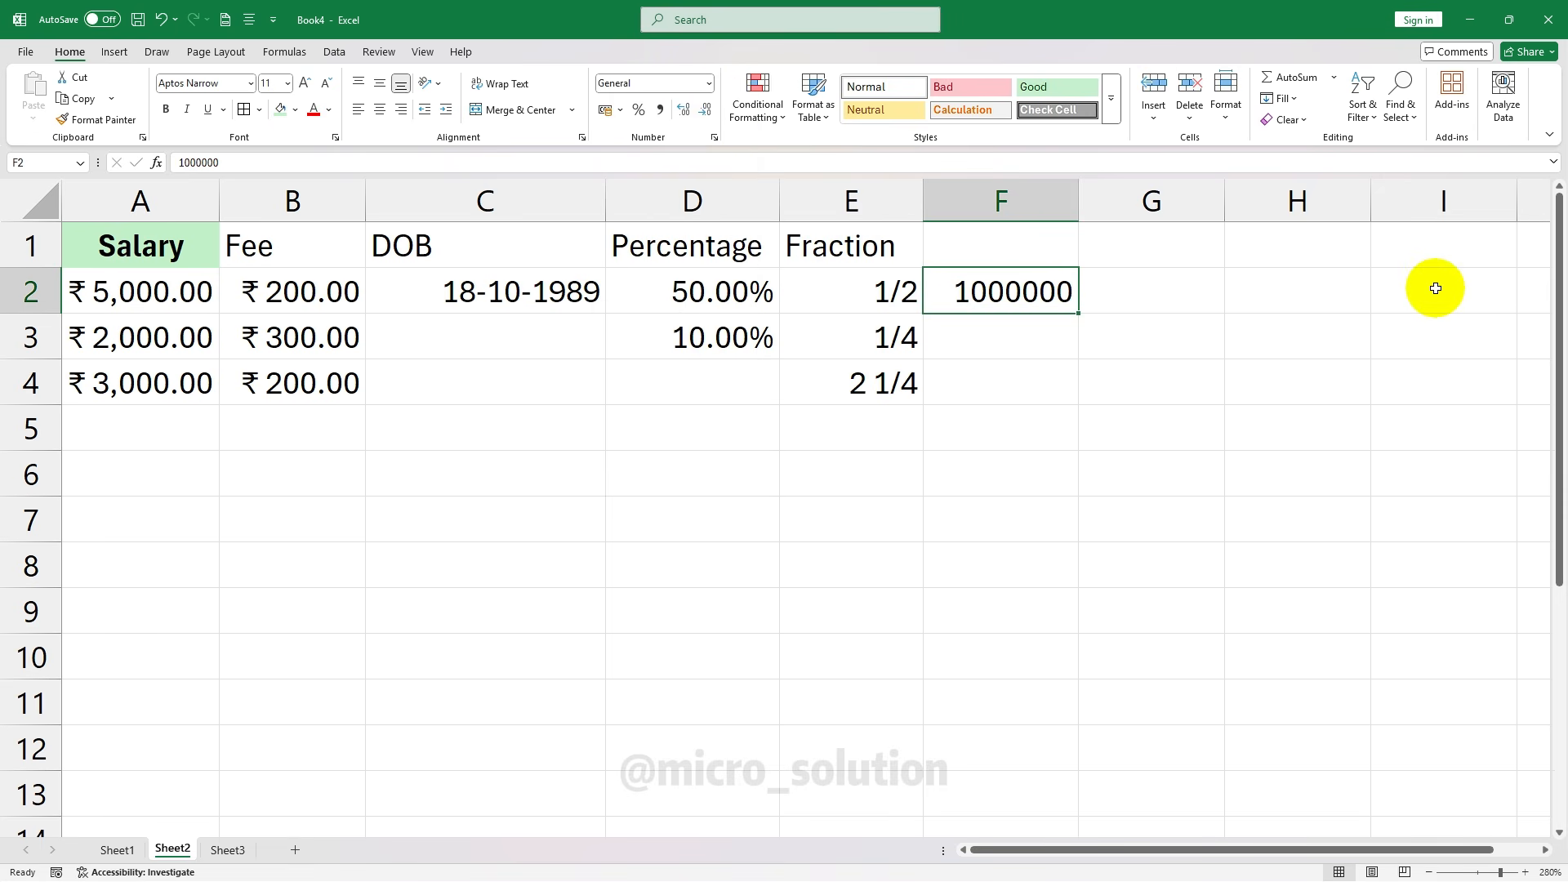
{"action": "left_click", "coordinate": [709, 83]}
{"action": "left_click", "coordinate": [703, 464]}
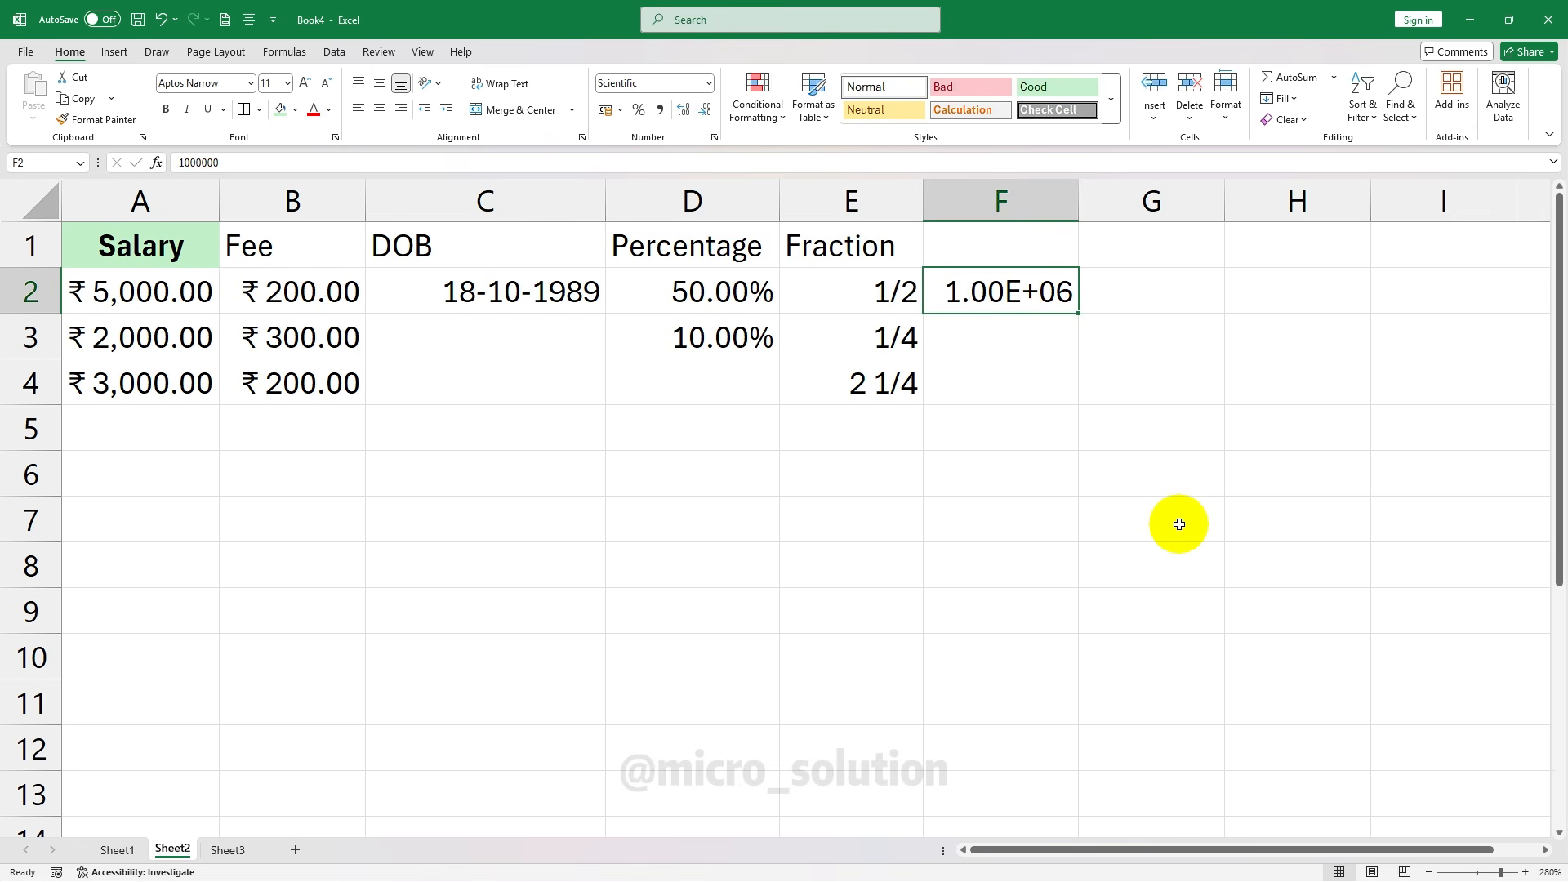
{"action": "left_click", "coordinate": [708, 83]}
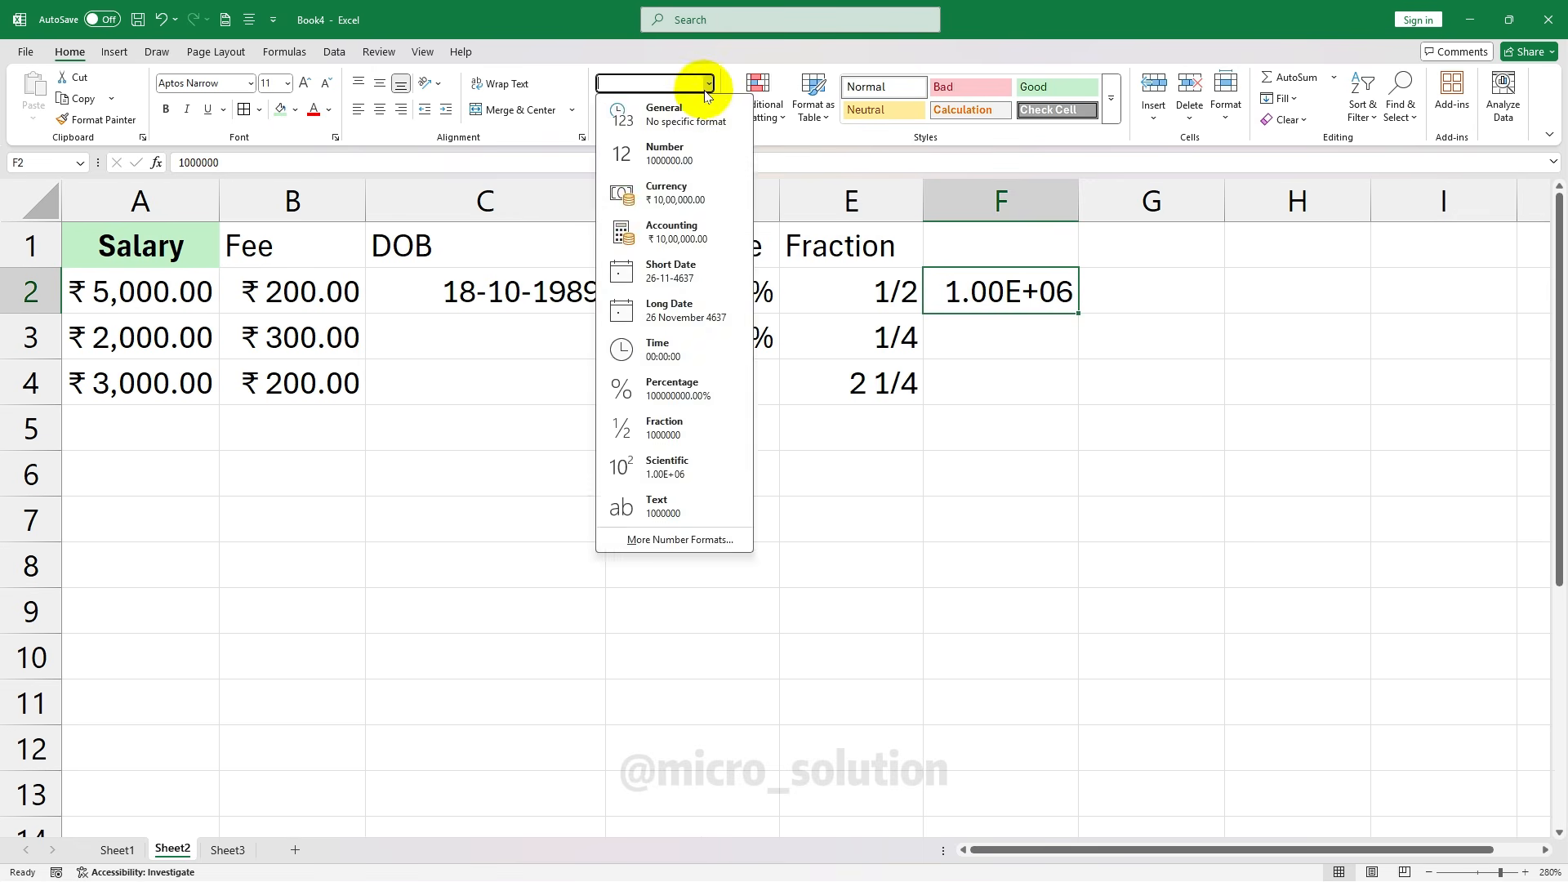
{"action": "left_click", "coordinate": [694, 114]}
Open and dismiss the number format list with Alt+H, N, then select cell C6
{"action": "left_click", "coordinate": [1054, 342]}
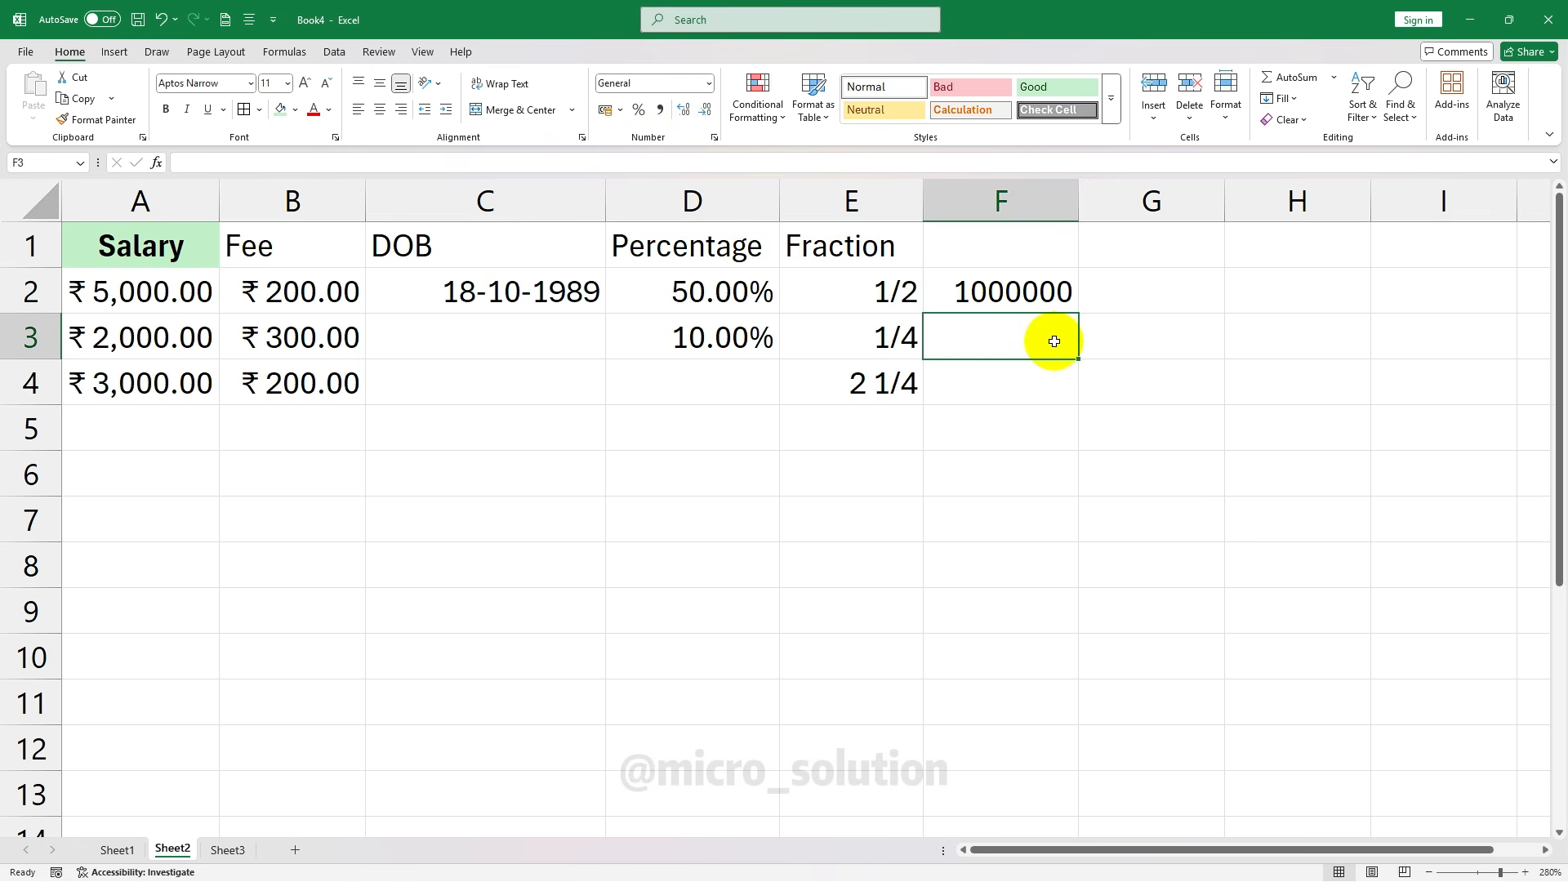
{"action": "key", "text": "alt+h"}
{"action": "key", "text": "n"}
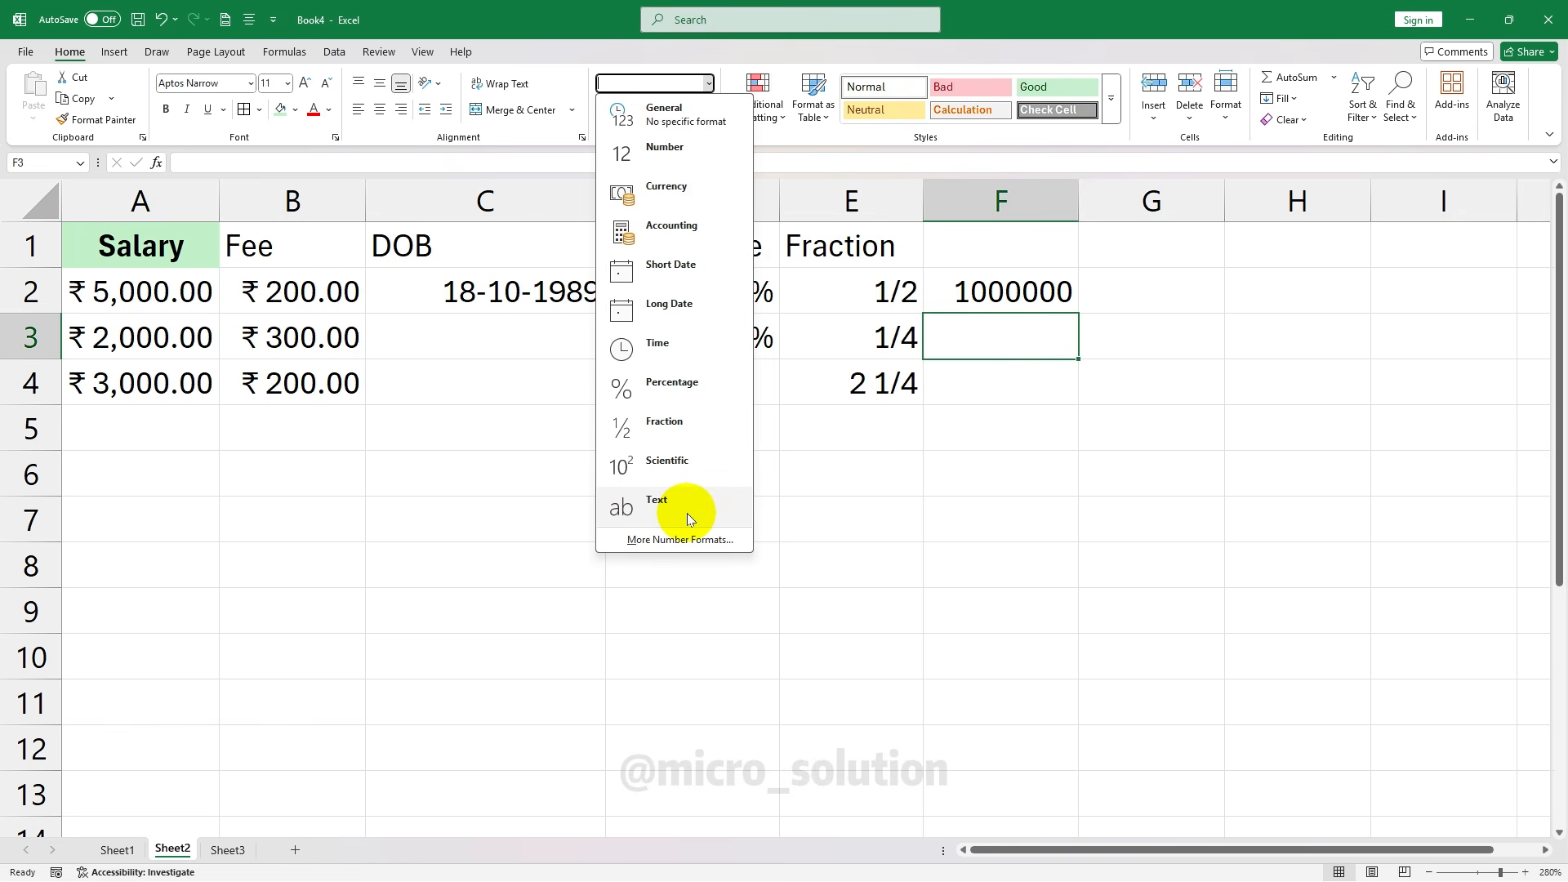
{"action": "key", "text": "Escape"}
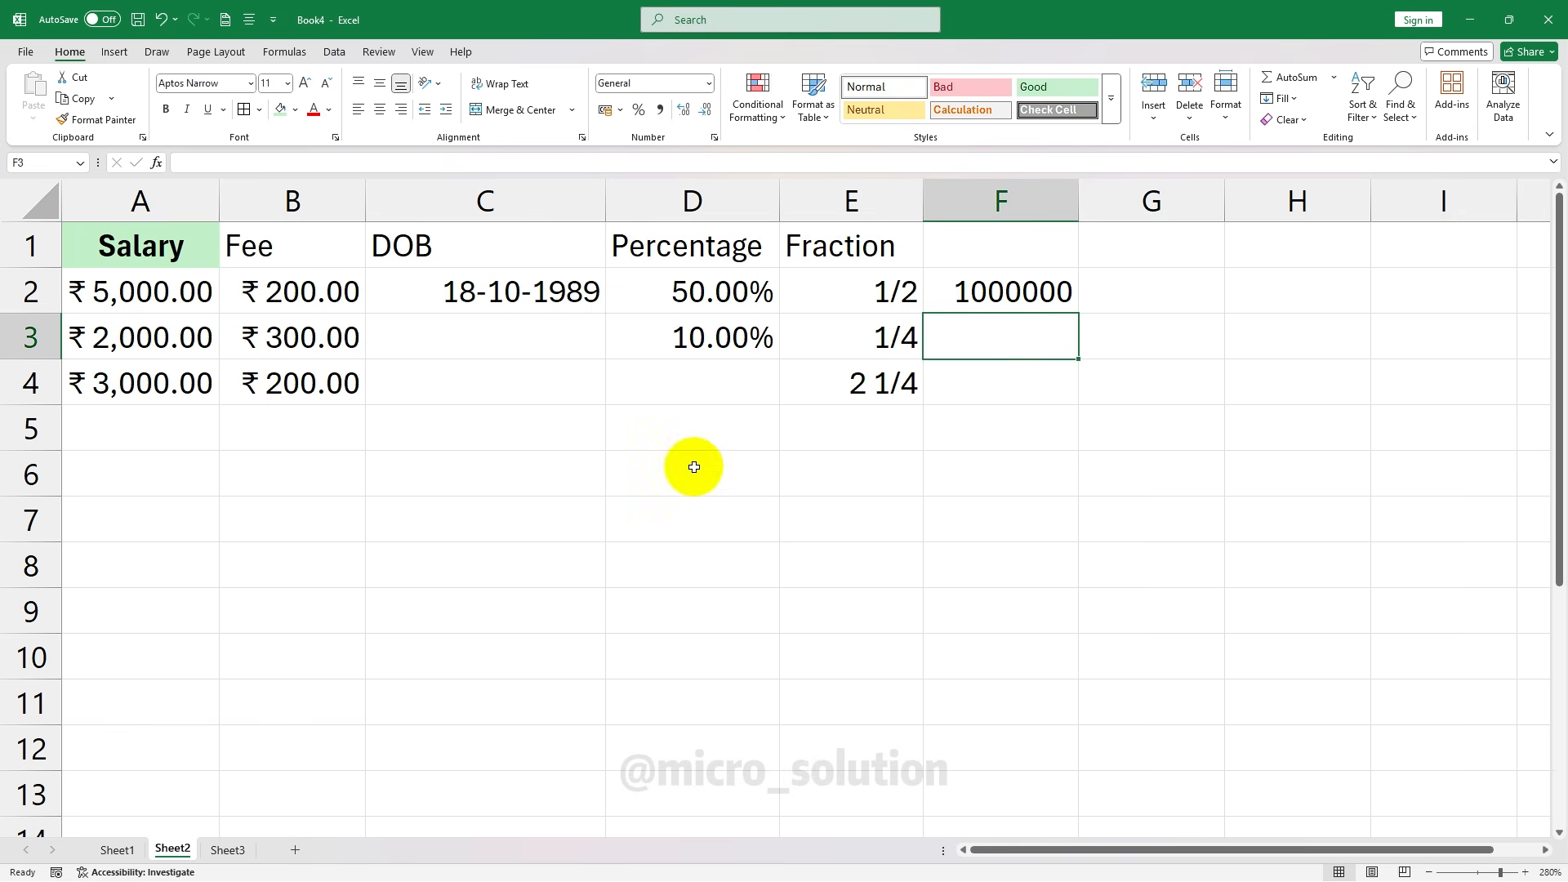
{"action": "key", "text": "Down"}
{"action": "key", "text": "Down"}
{"action": "left_click", "coordinate": [1045, 298]}
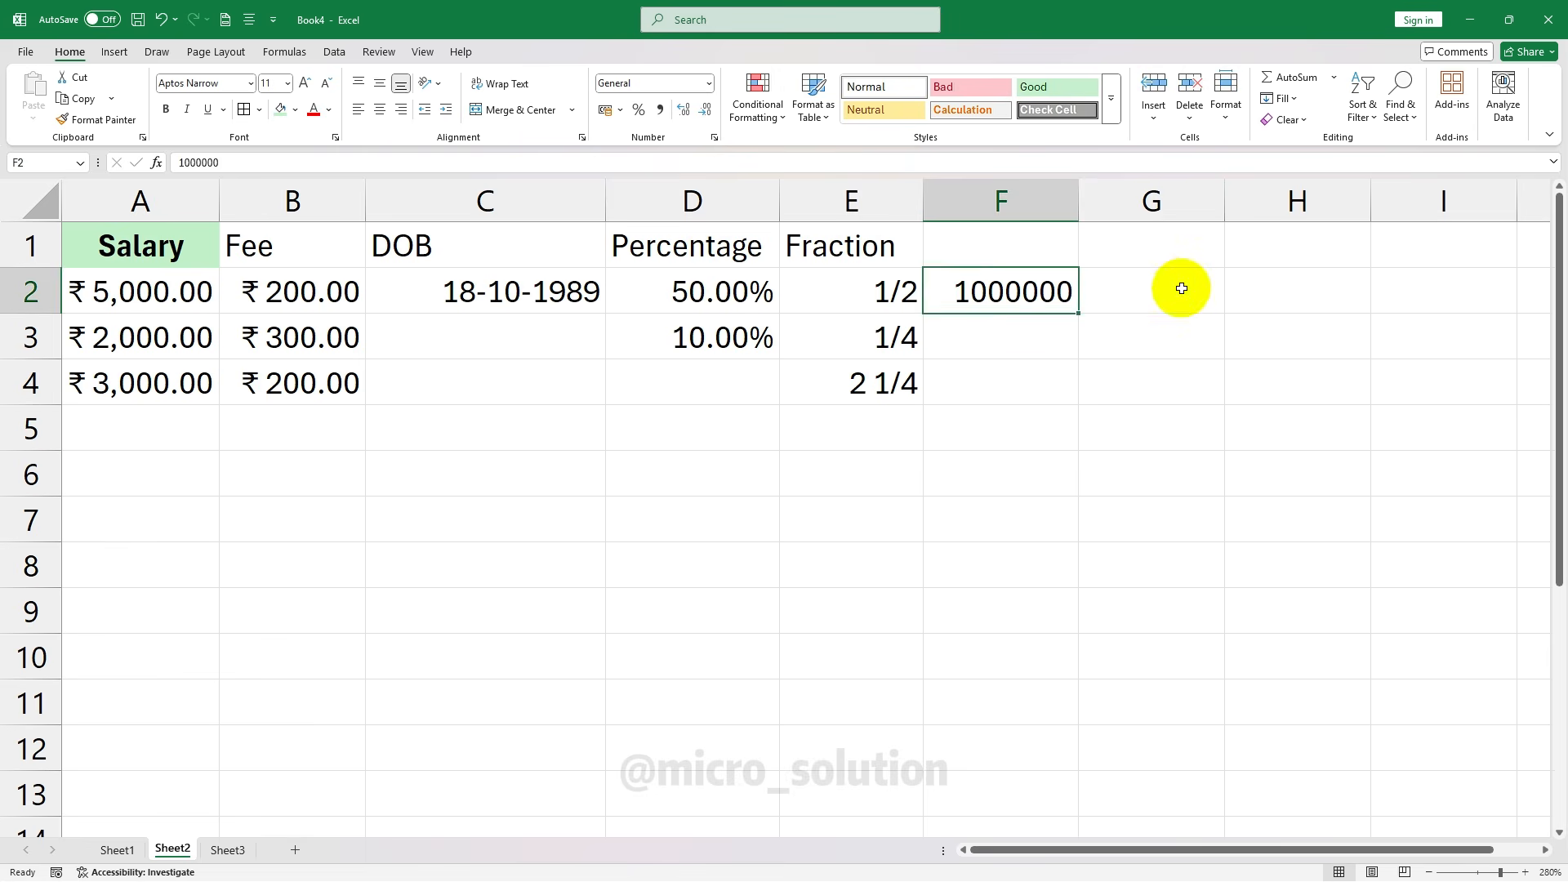
{"action": "left_click", "coordinate": [1199, 286]}
{"action": "left_click", "coordinate": [493, 462]}
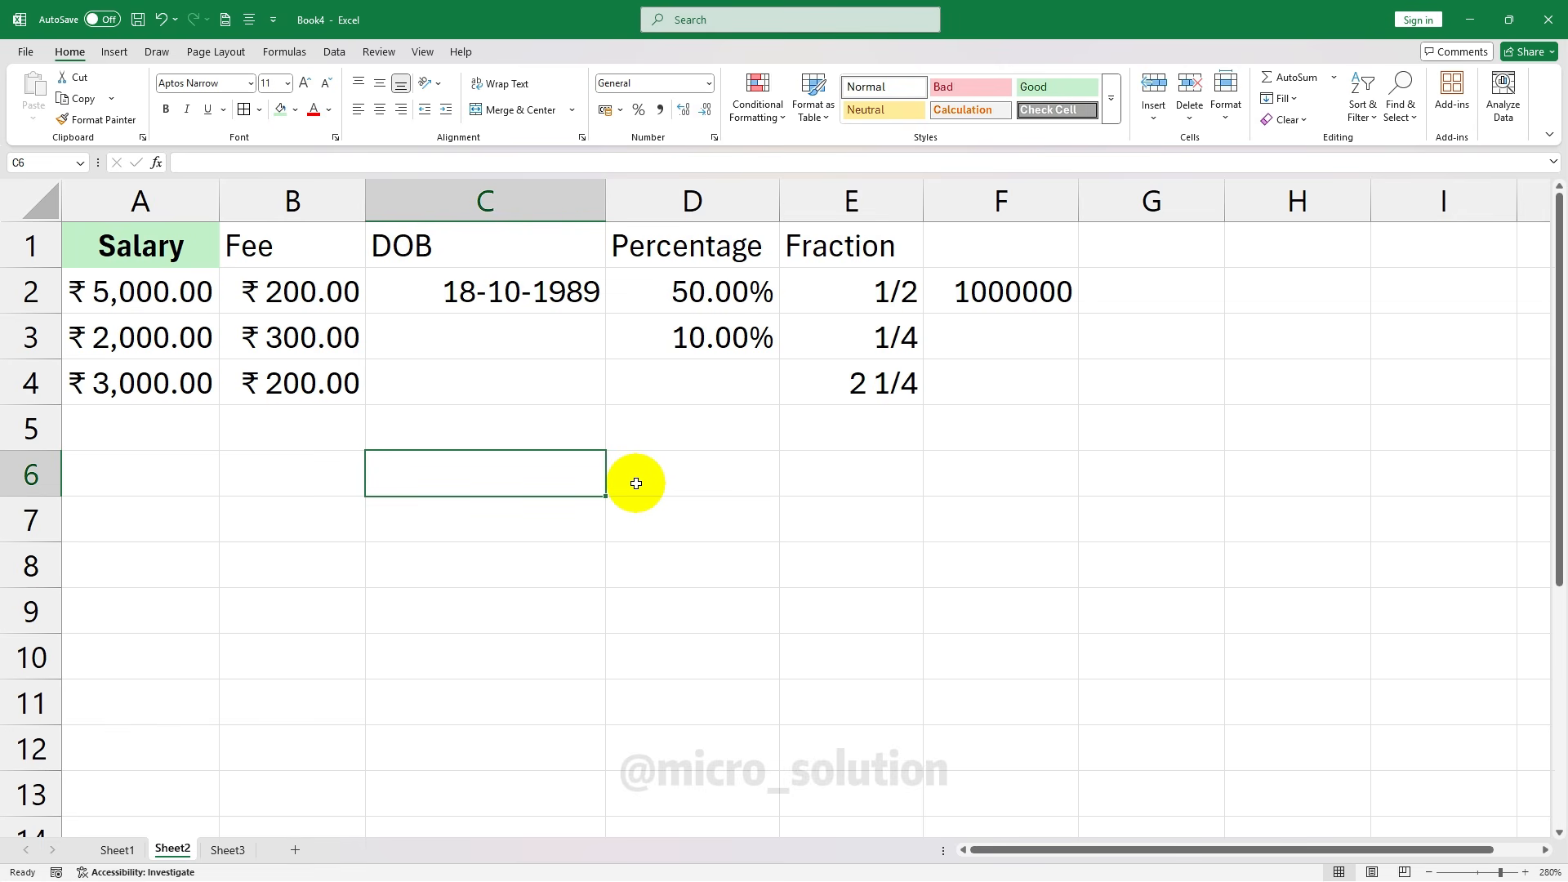
Enter 5 in C6 and 10 in D6
{"action": "type", "text": "5"}
{"action": "left_click", "coordinate": [620, 470]}
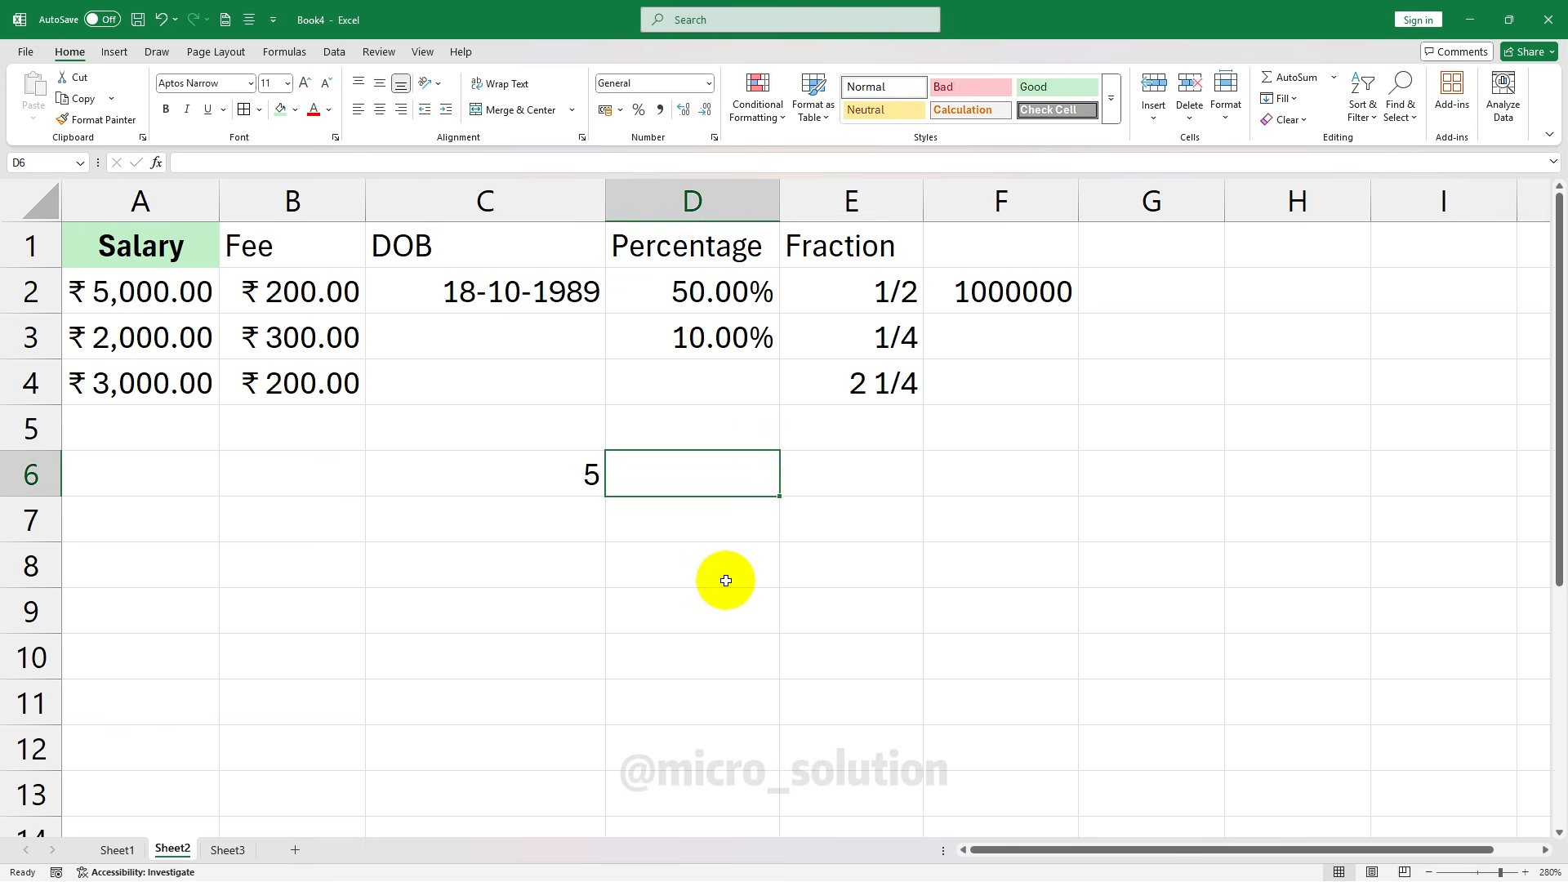
{"action": "type", "text": "10"}
{"action": "left_click", "coordinate": [854, 478]}
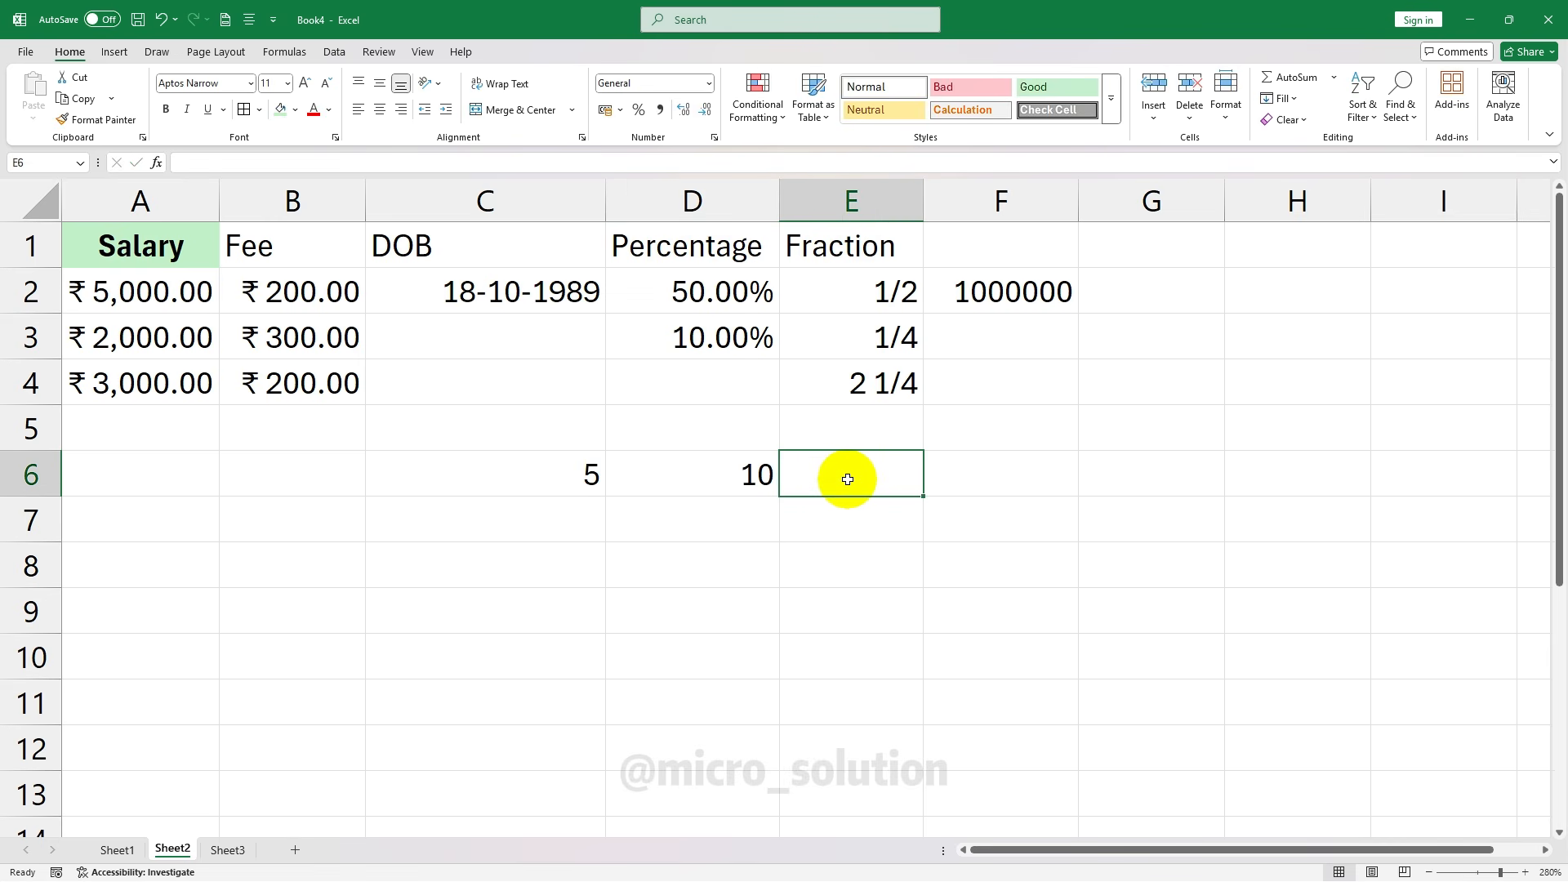
Total C6:D6 in E6 with =SUM(C6:D6) to get 15, then delete it
{"action": "type", "text": "=sum"}
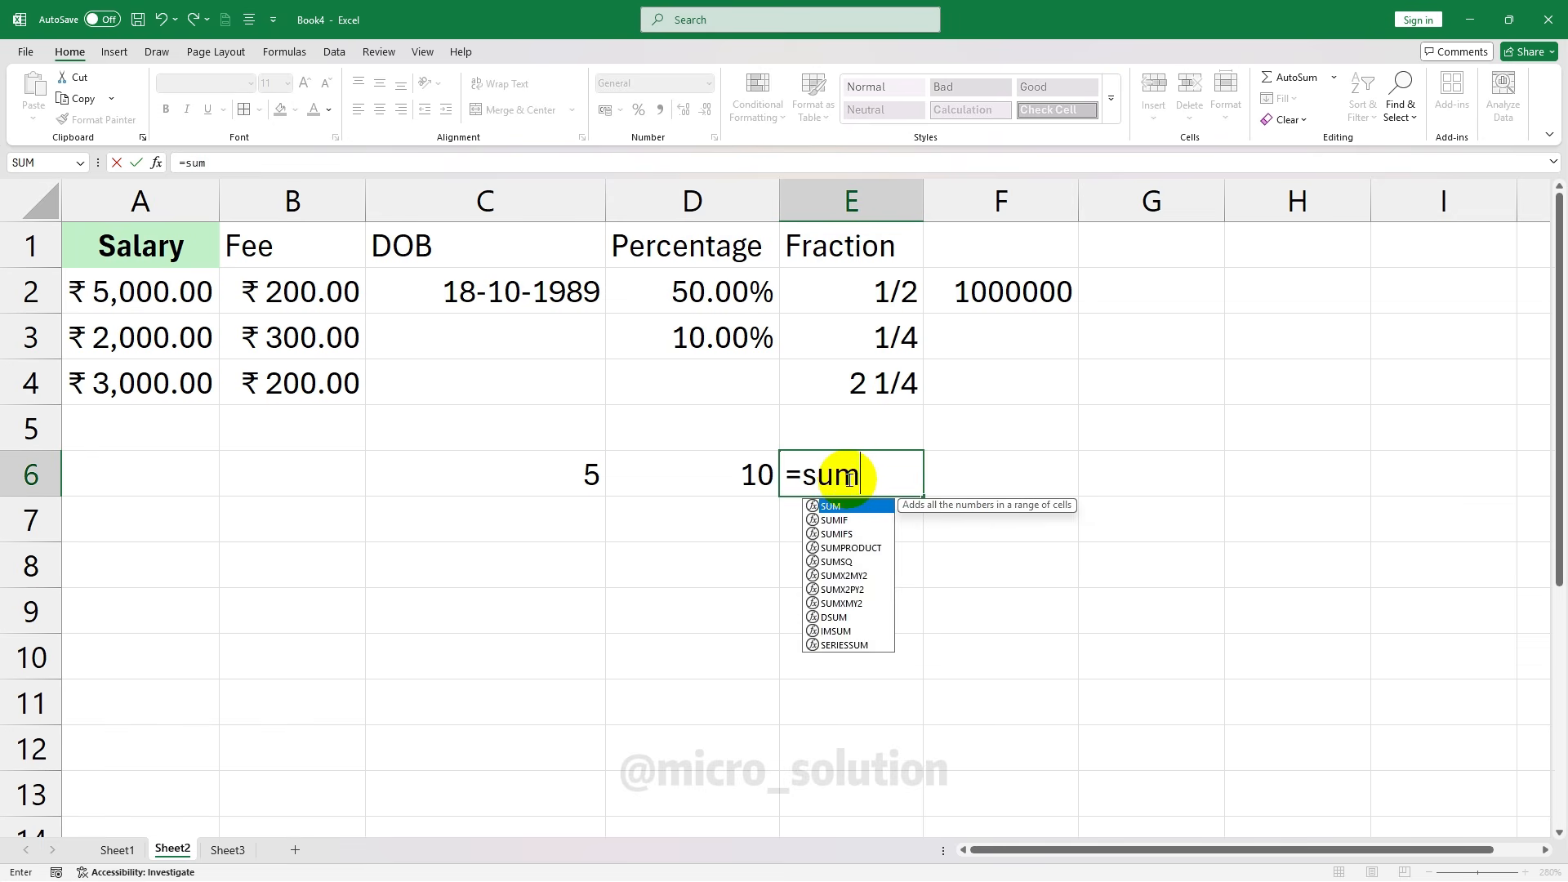
{"action": "key", "text": "Tab"}
{"action": "left_click_drag", "start_coordinate": [600, 472], "coordinate": [683, 471]}
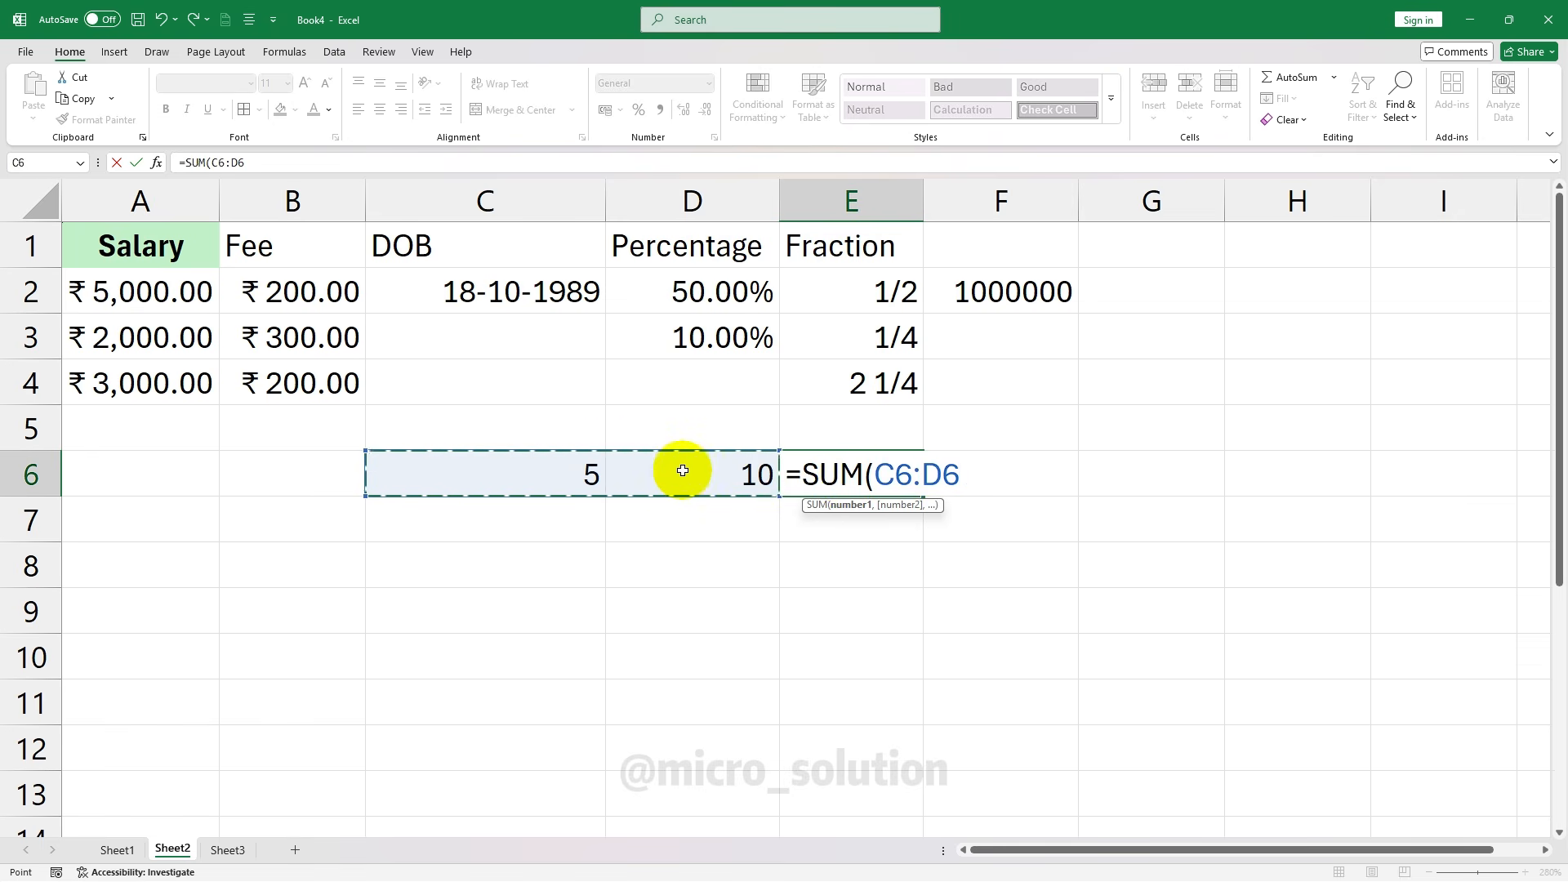
{"action": "type", "text": ")"}
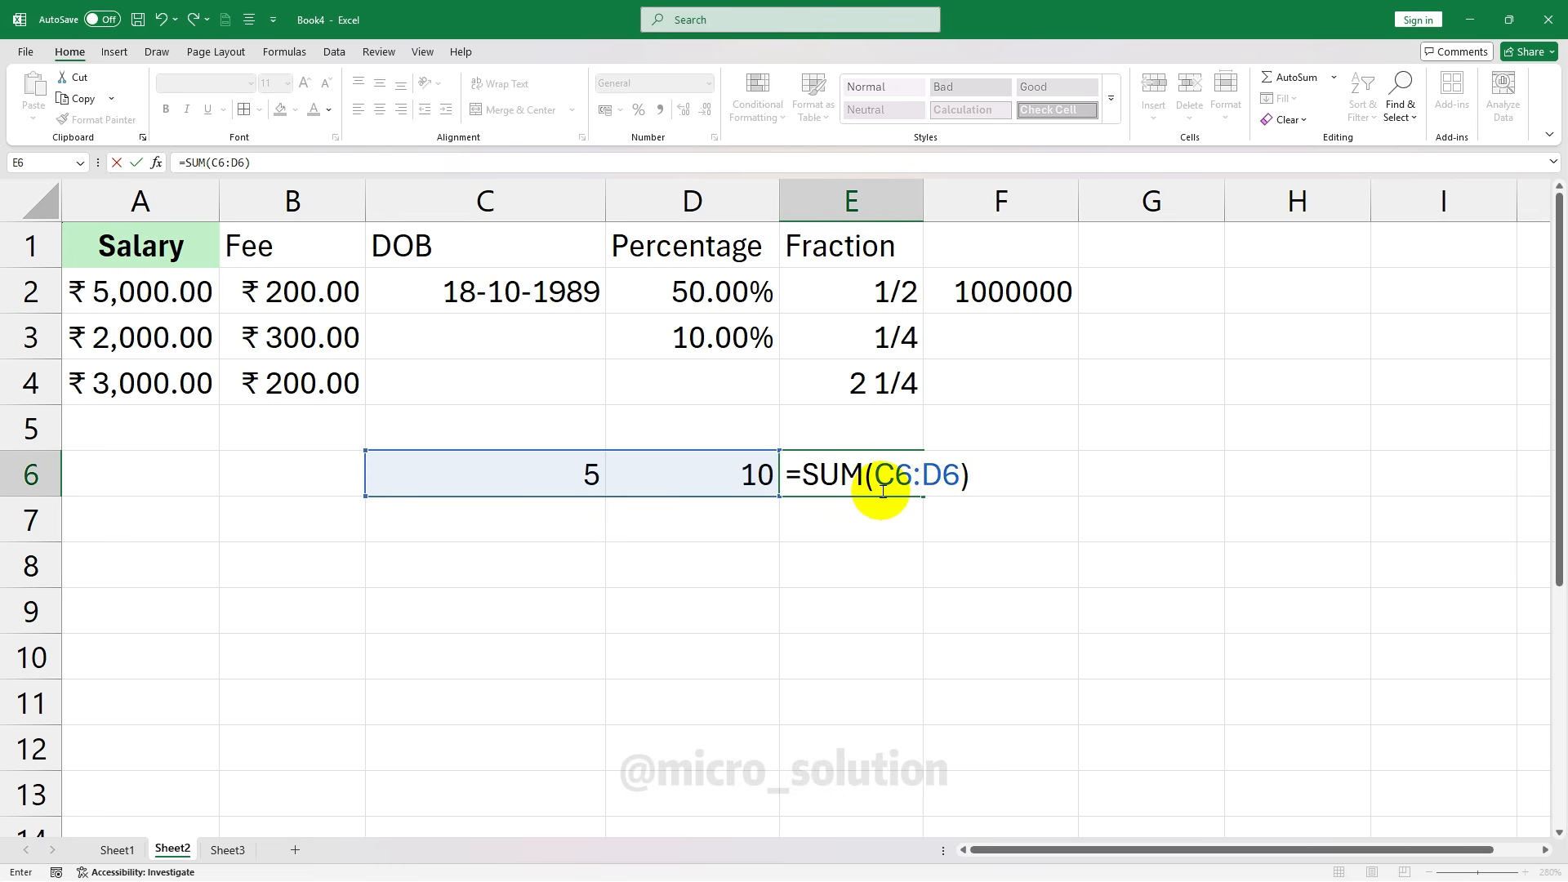
{"action": "key", "text": "Return"}
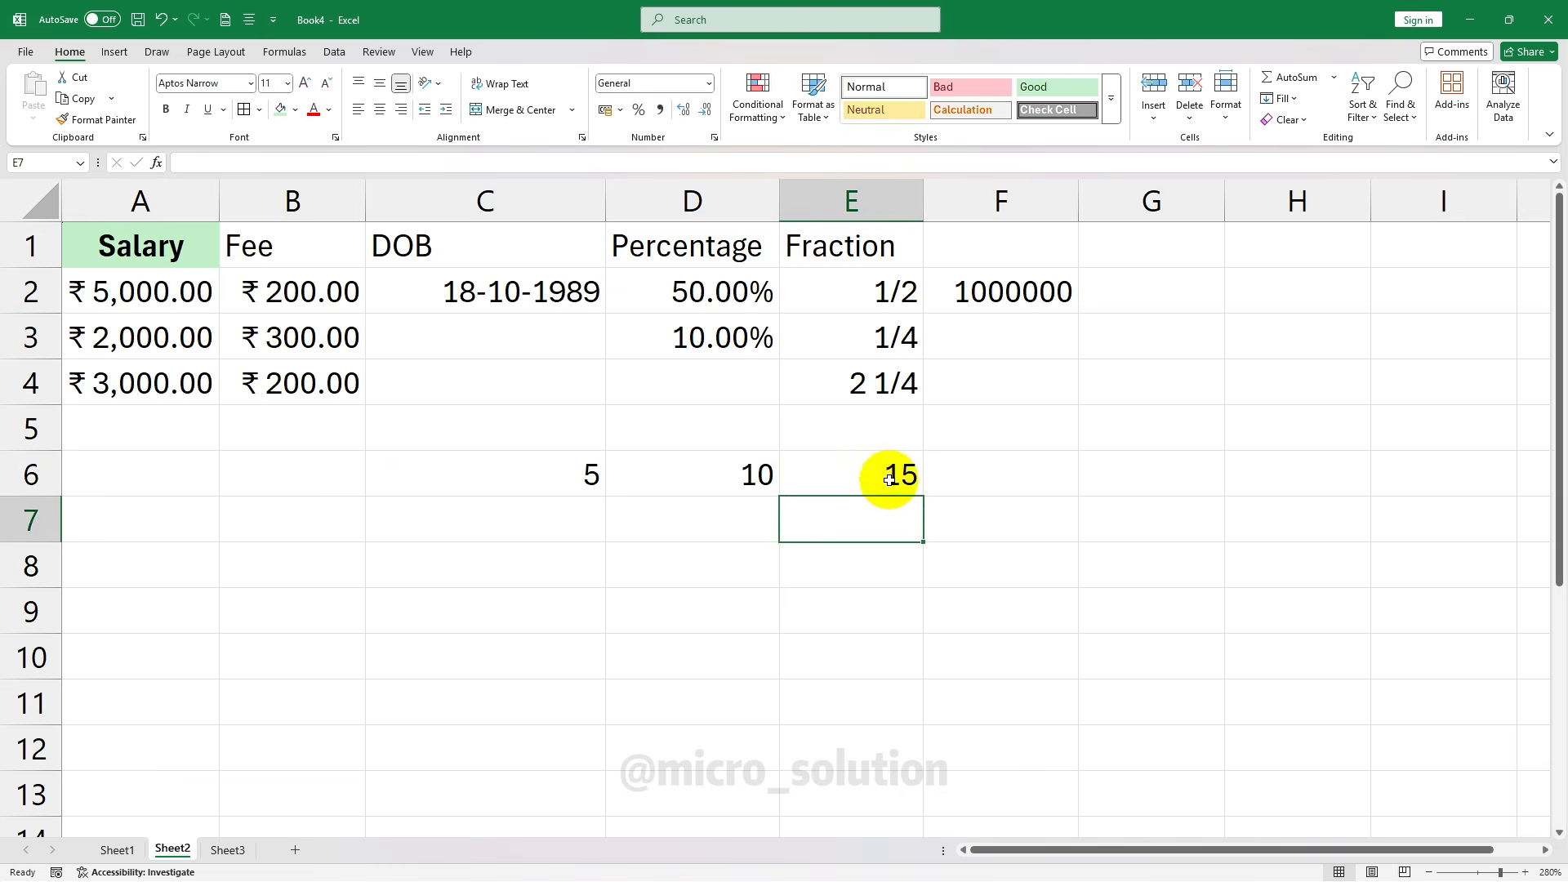
{"action": "left_click", "coordinate": [898, 473]}
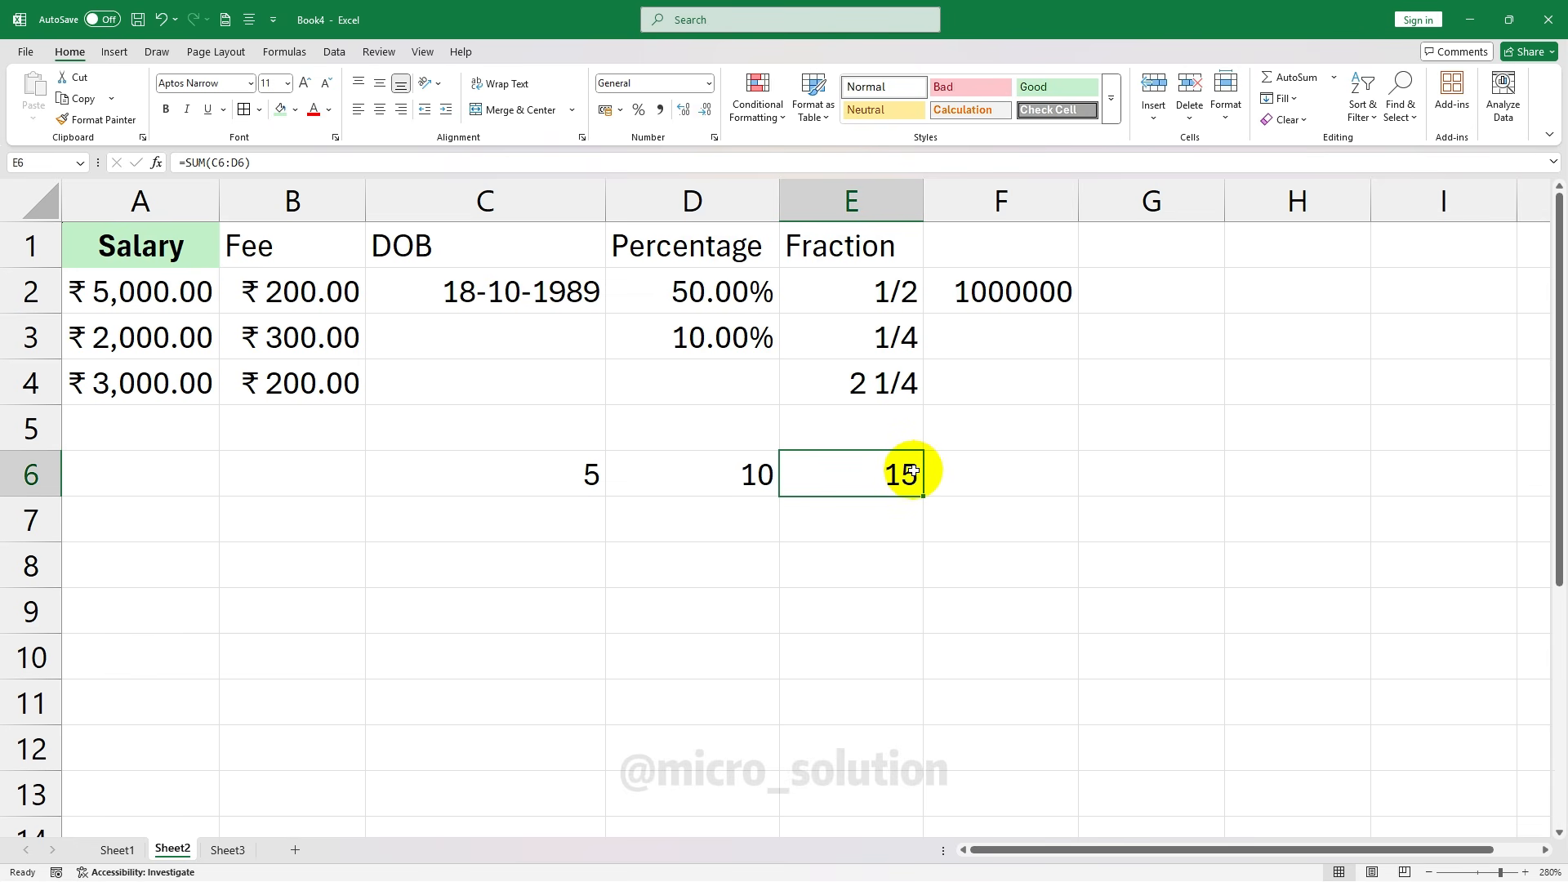
{"action": "key", "text": "Delete"}
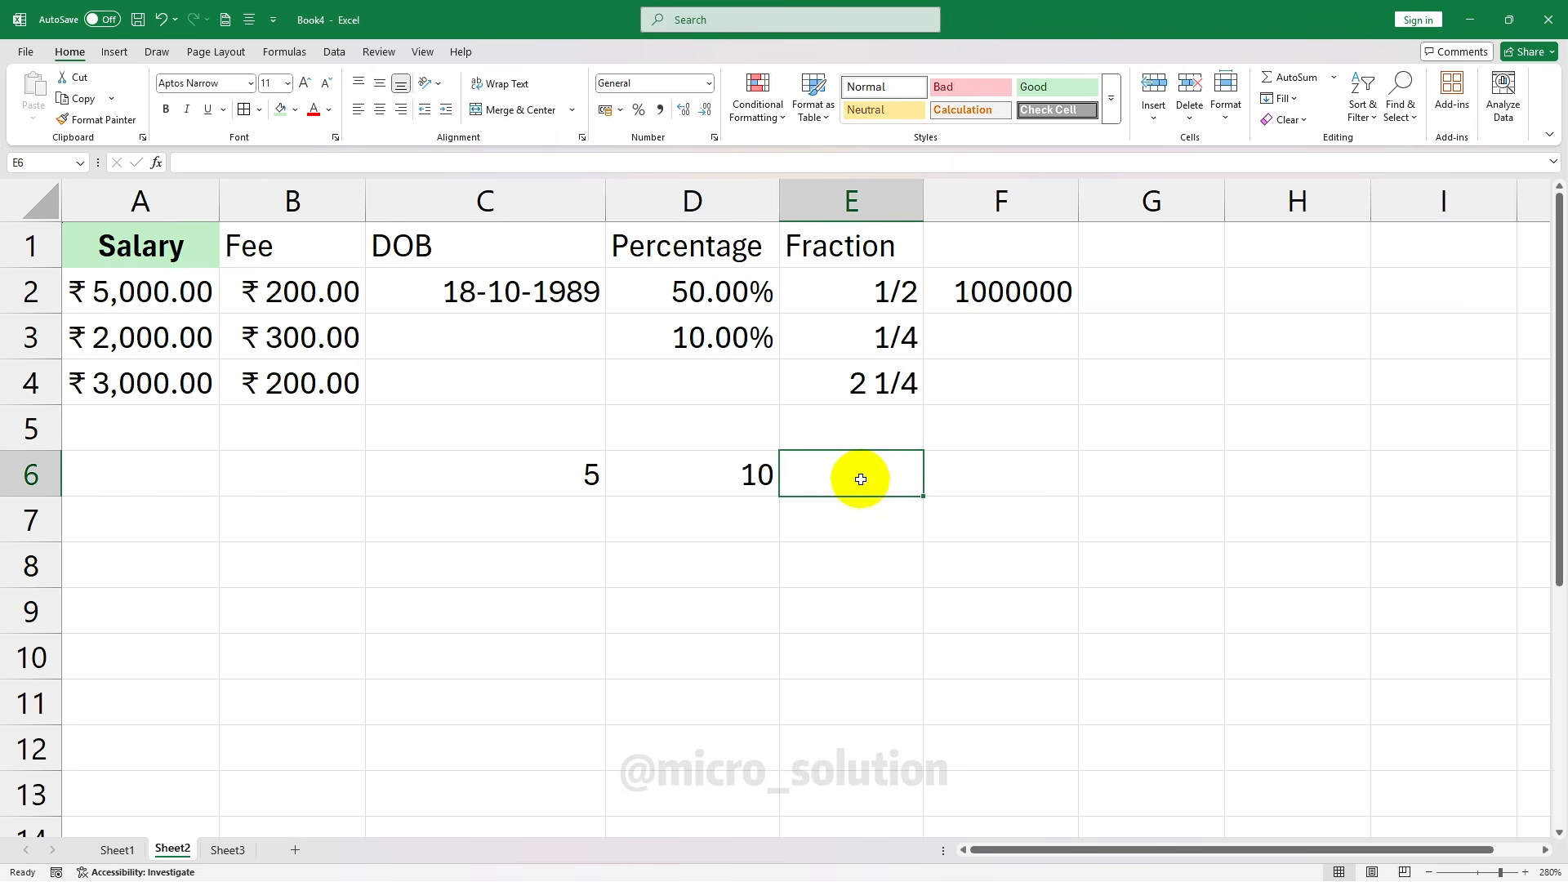
Set E6 to Text format and enter =SUM(C6:D6) so it displays as literal text
{"action": "left_click", "coordinate": [708, 83]}
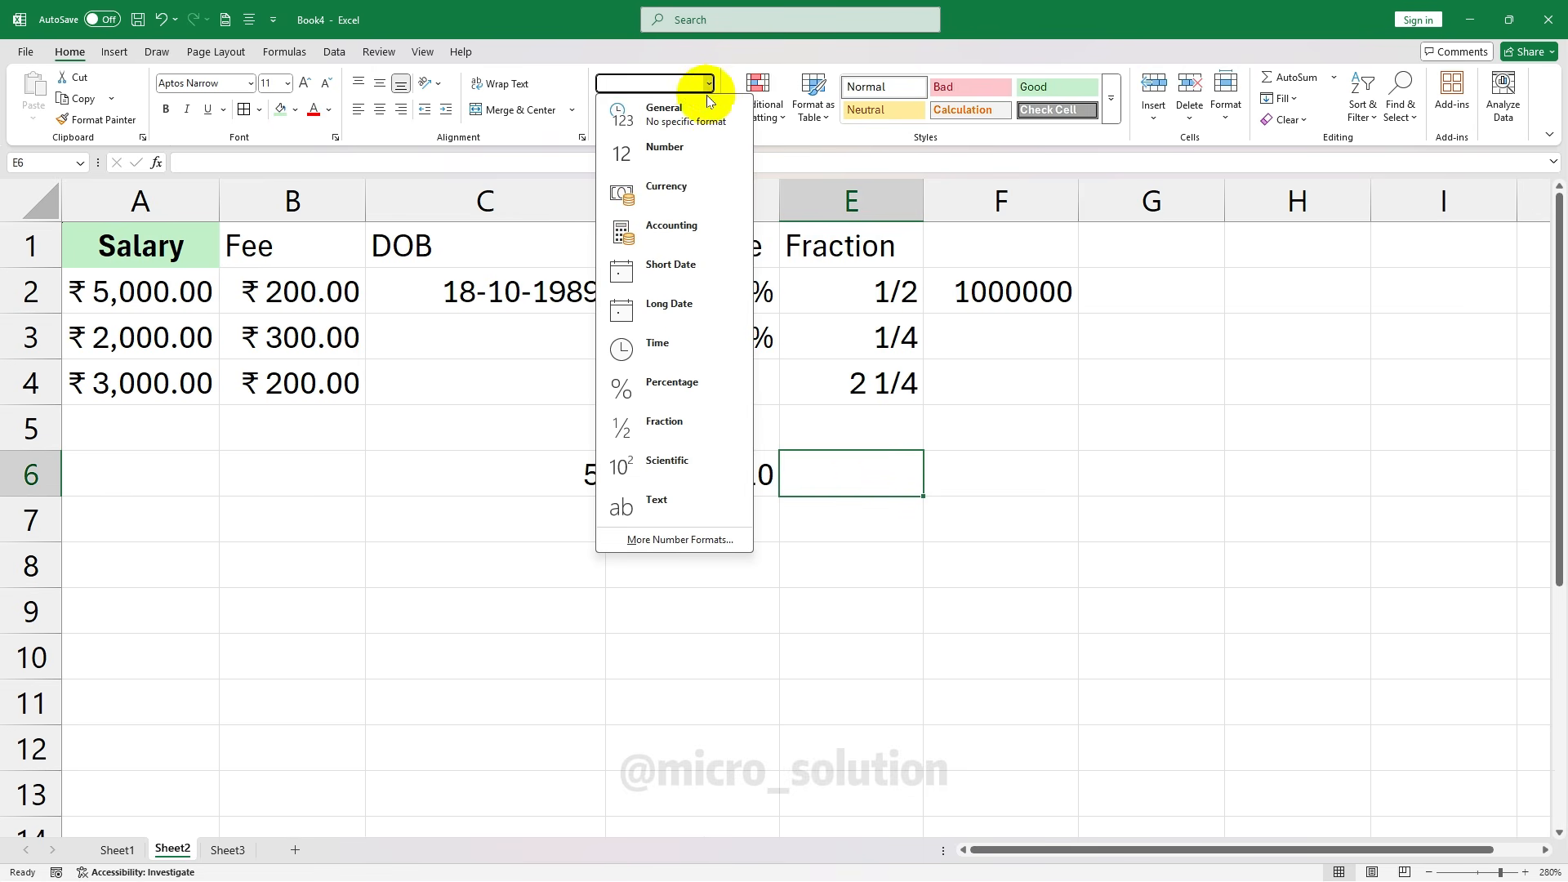
{"action": "left_click", "coordinate": [684, 500]}
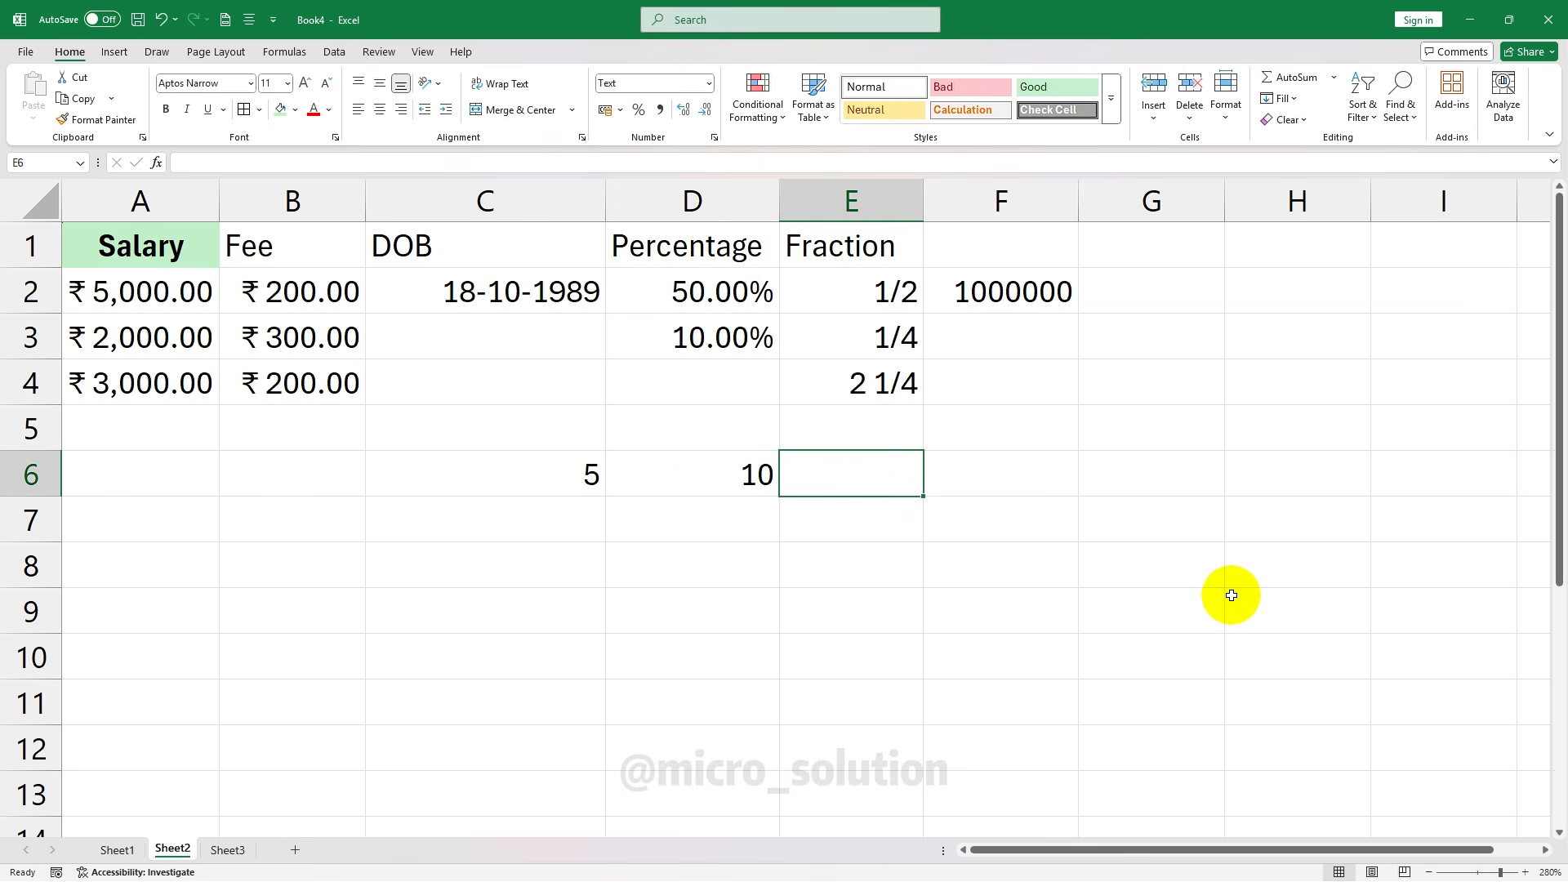
{"action": "type", "text": "="}
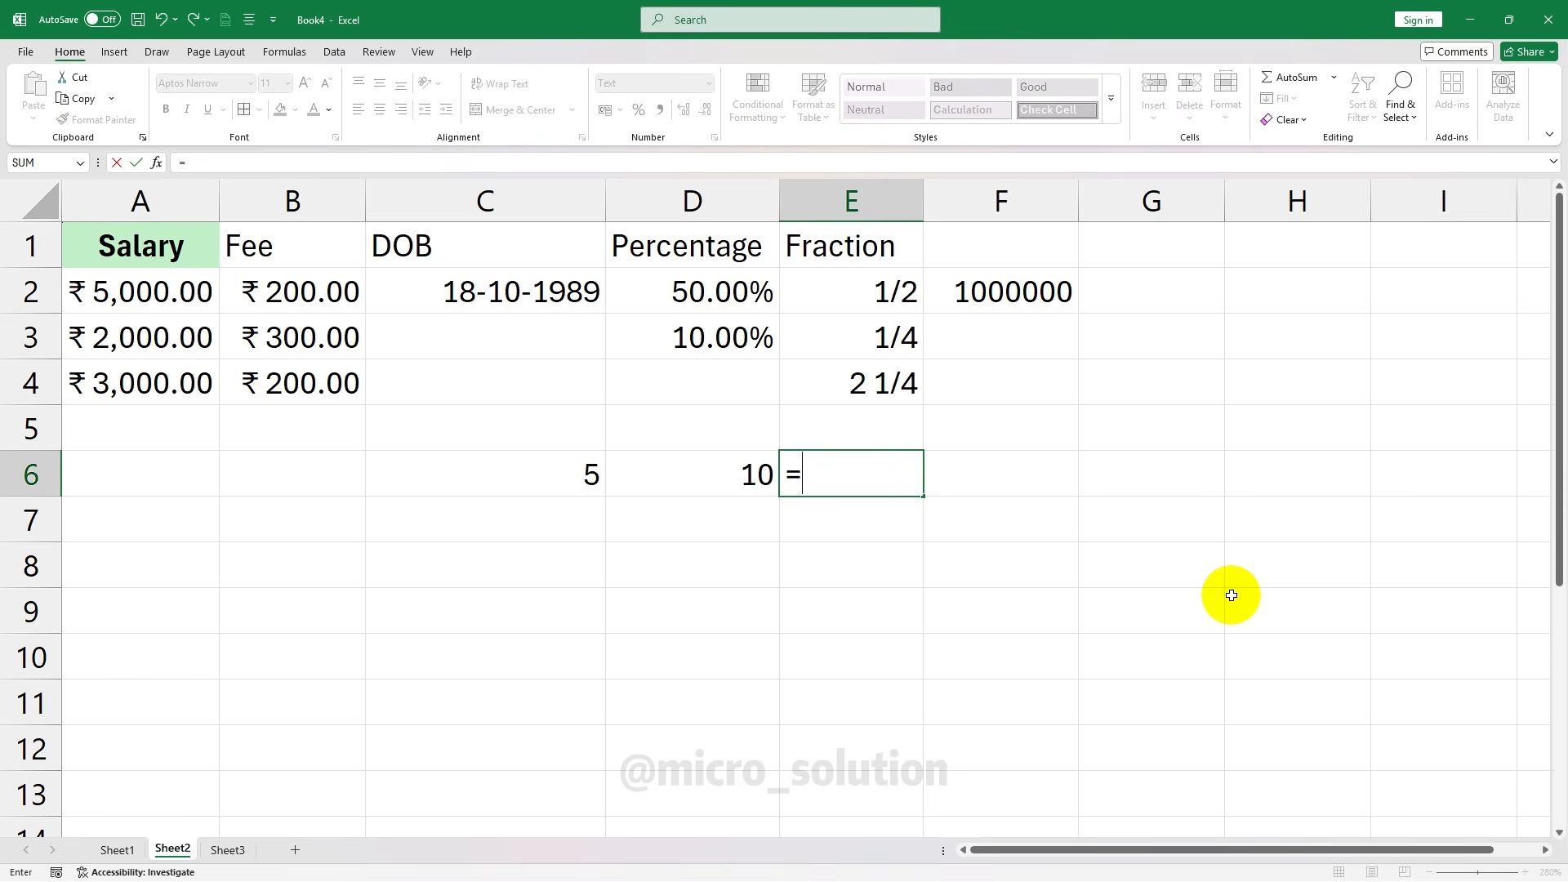
{"action": "type", "text": "sum"}
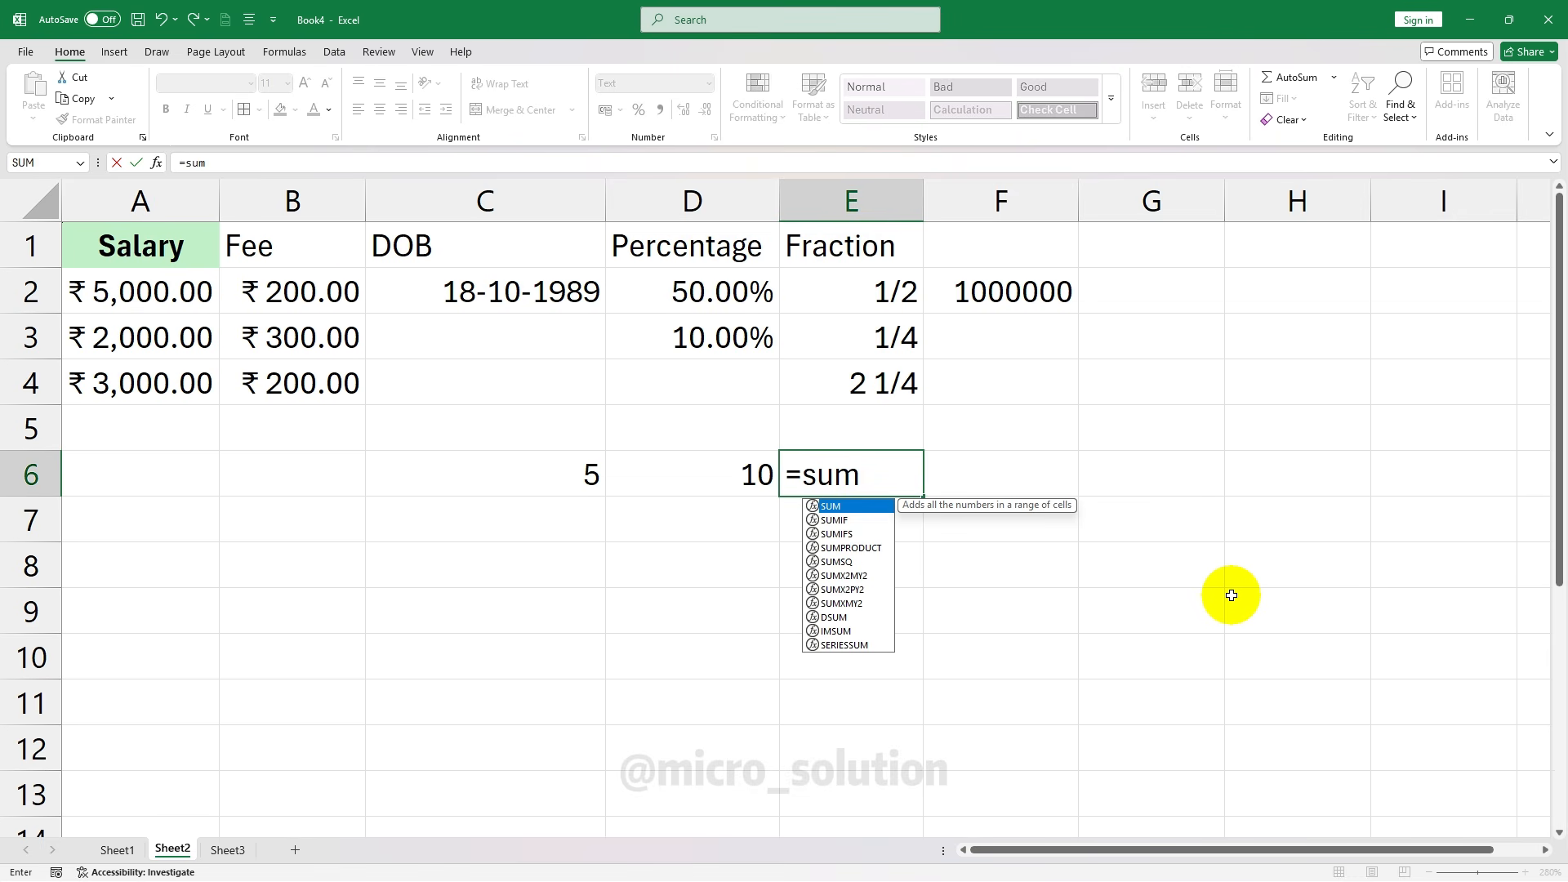
{"action": "key", "text": "Tab"}
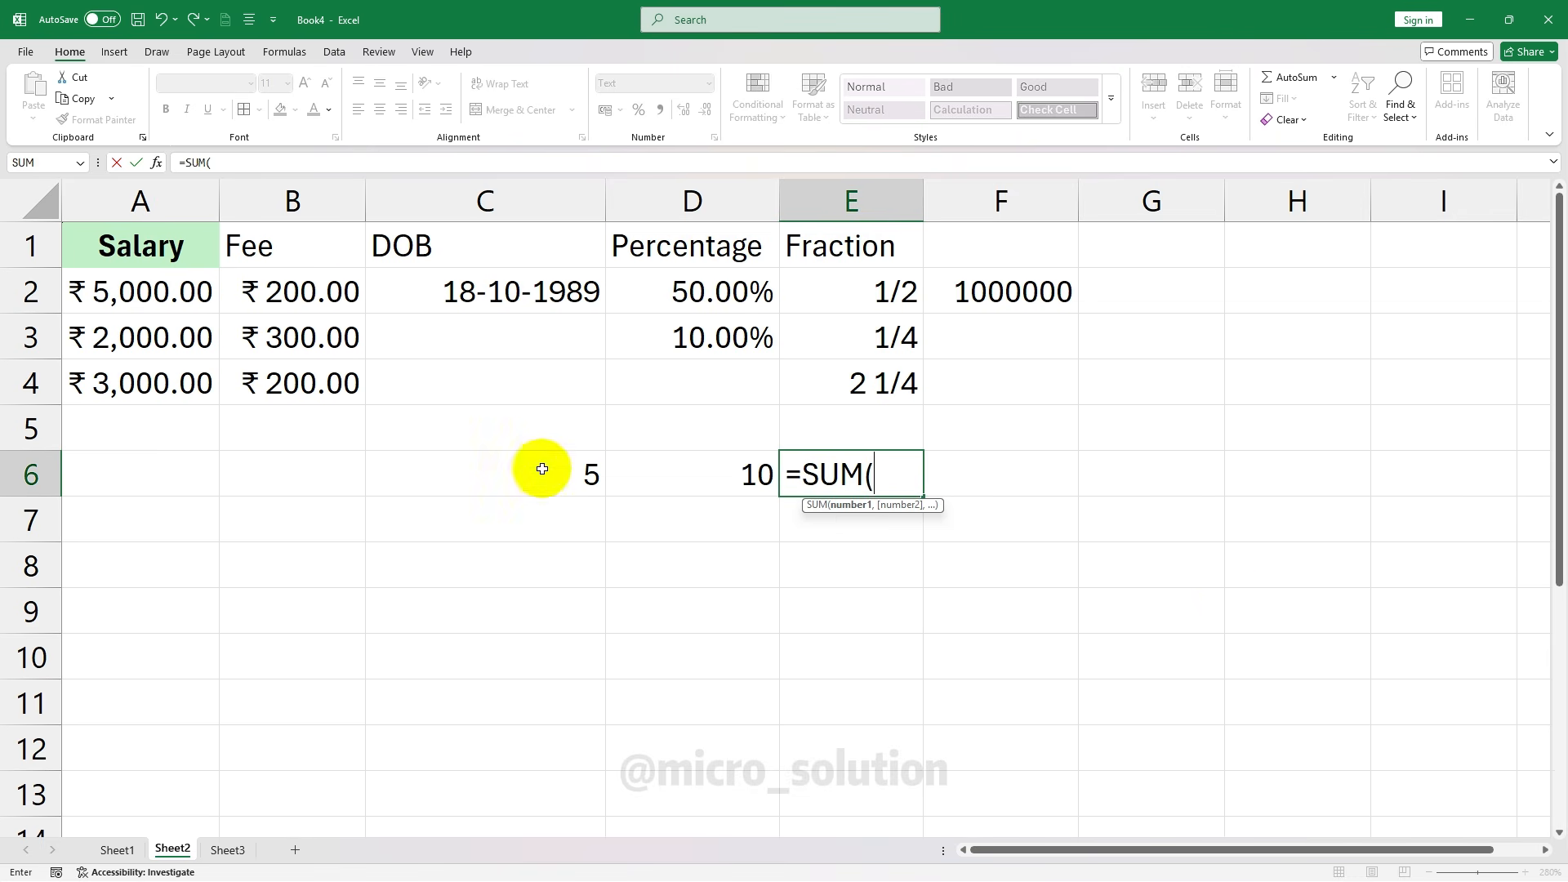
{"action": "left_click_drag", "start_coordinate": [536, 465], "coordinate": [655, 463]}
{"action": "type", "text": ")"}
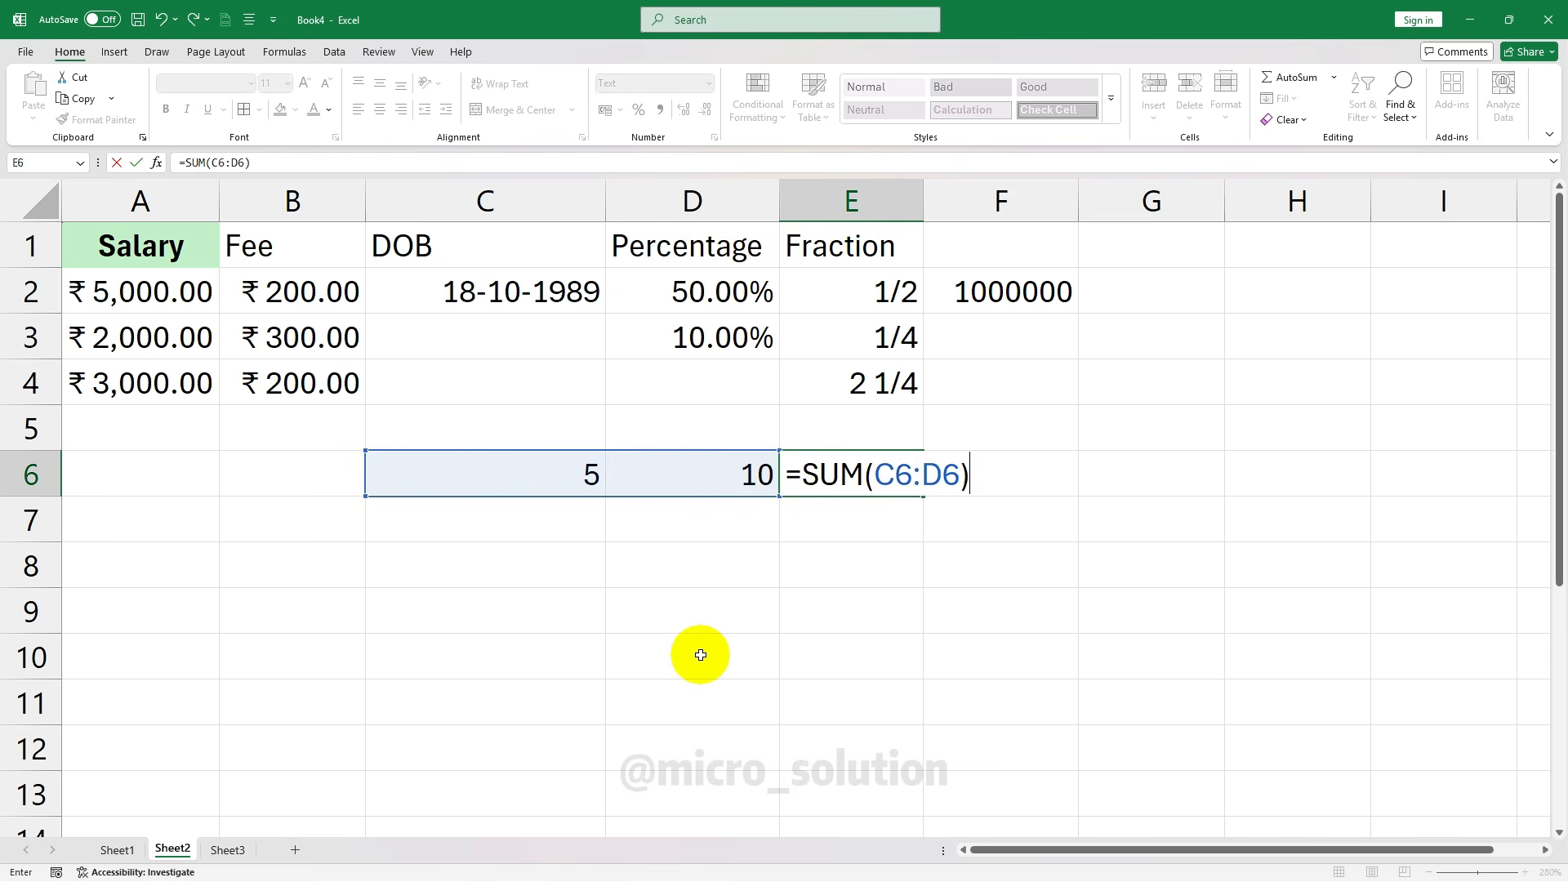
{"action": "key", "text": "Return"}
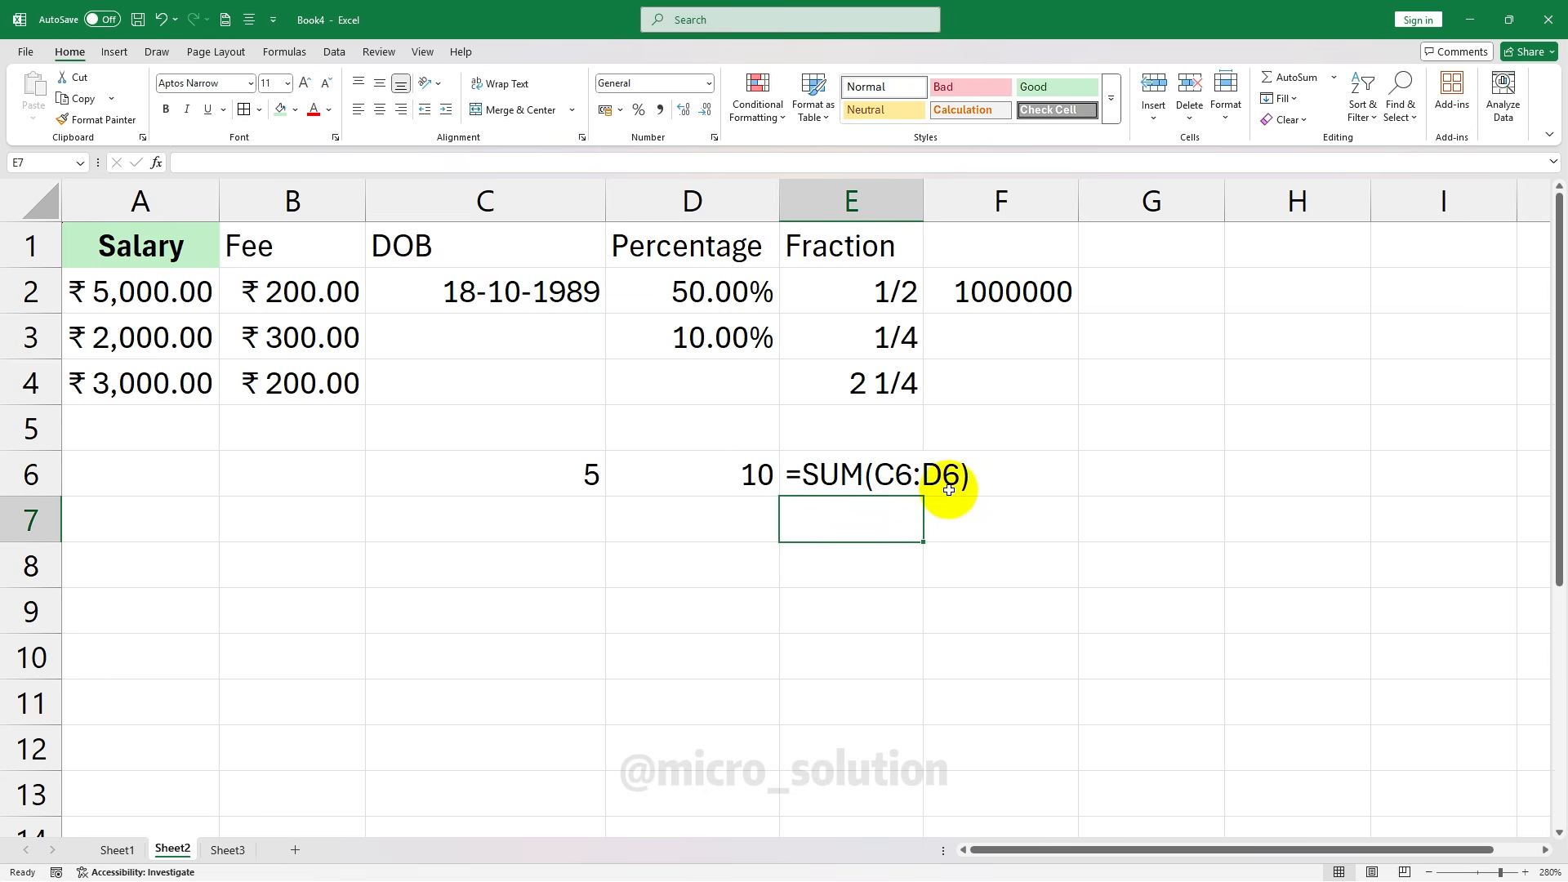
Recheck E6's contents, then move the selection to cell D8
{"action": "left_click", "coordinate": [946, 480]}
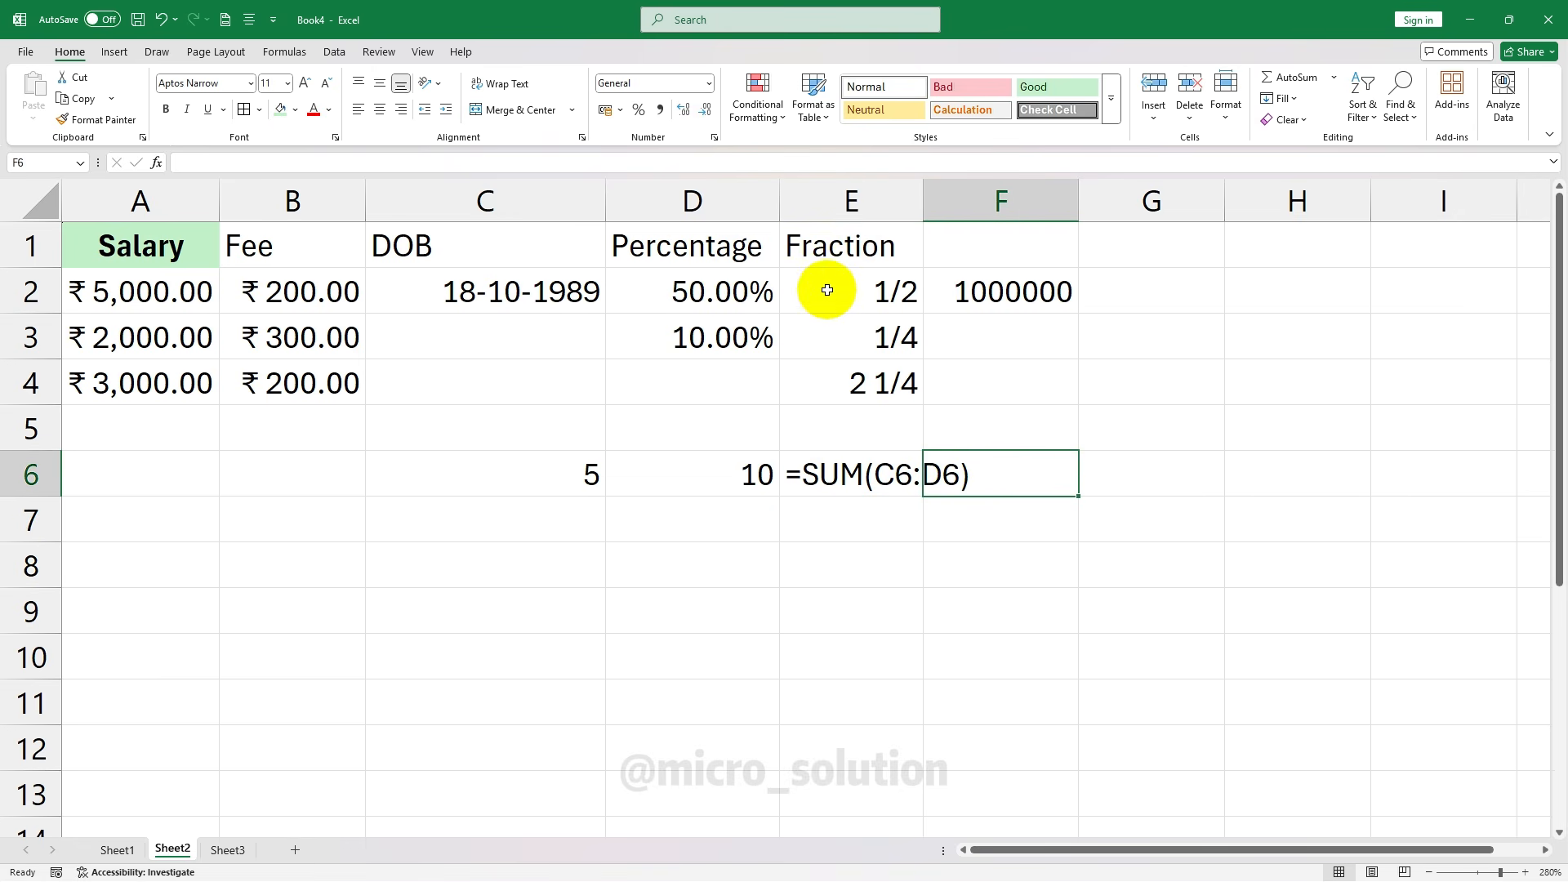
{"action": "left_click", "coordinate": [891, 478]}
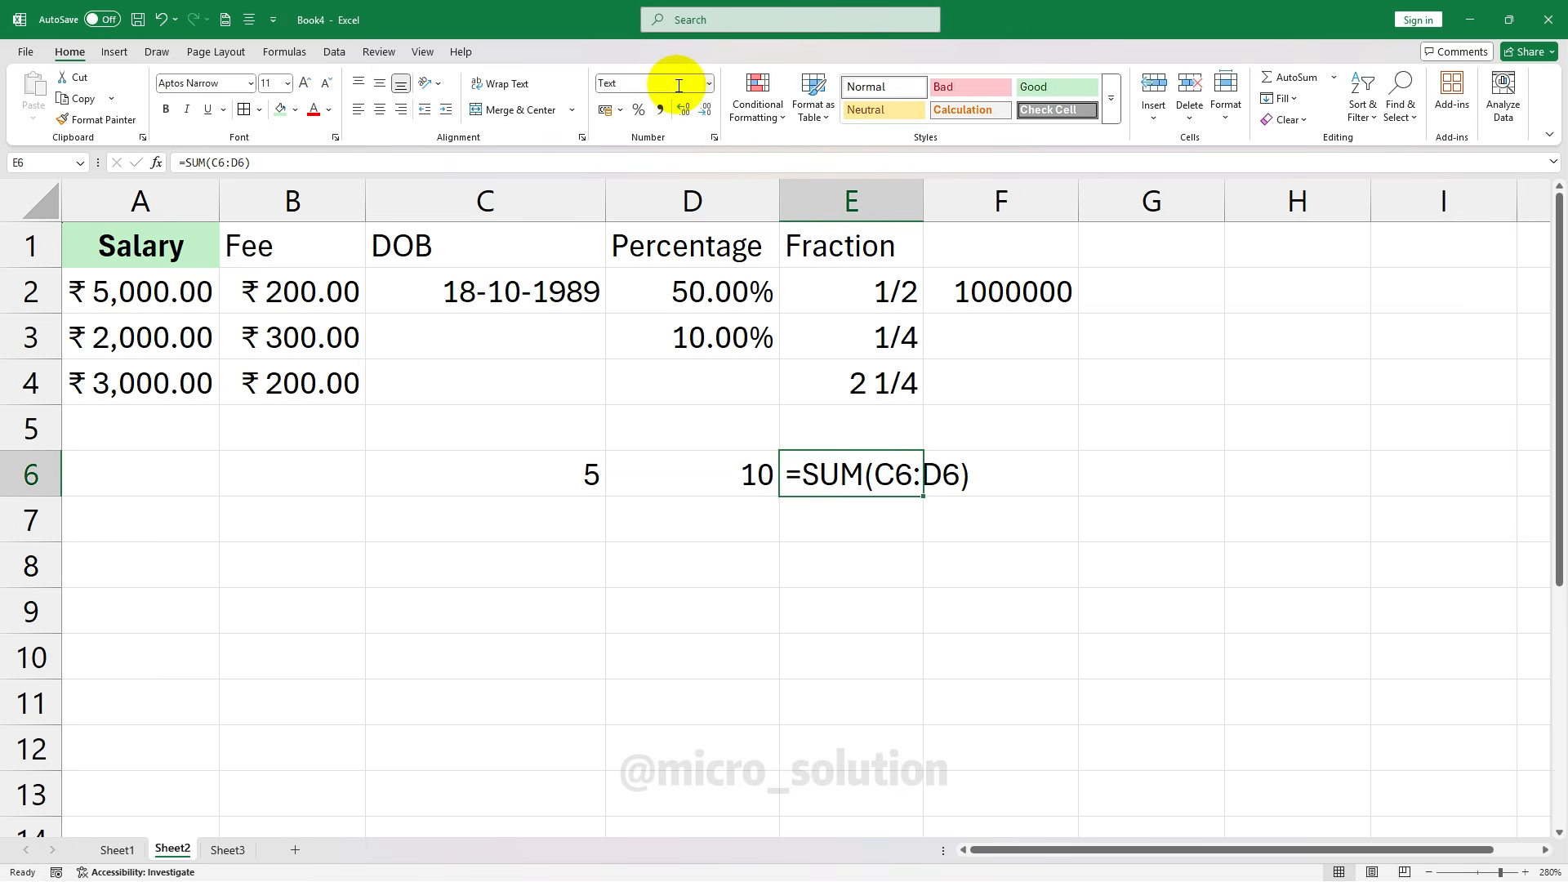
{"action": "key", "text": "Return"}
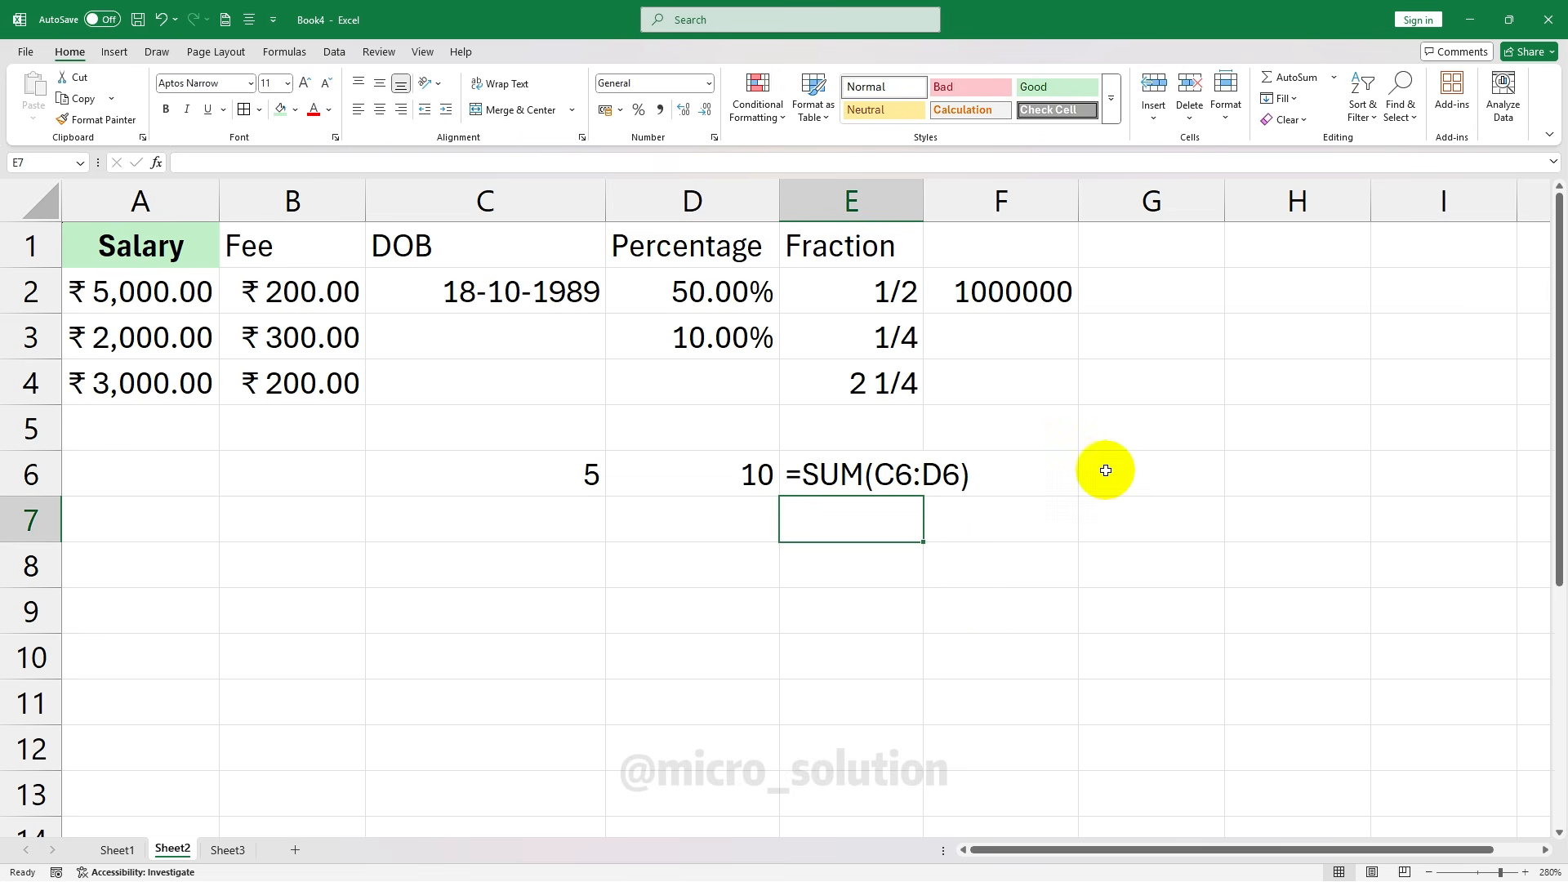
{"action": "key", "text": "Down"}
{"action": "key", "text": "Left"}
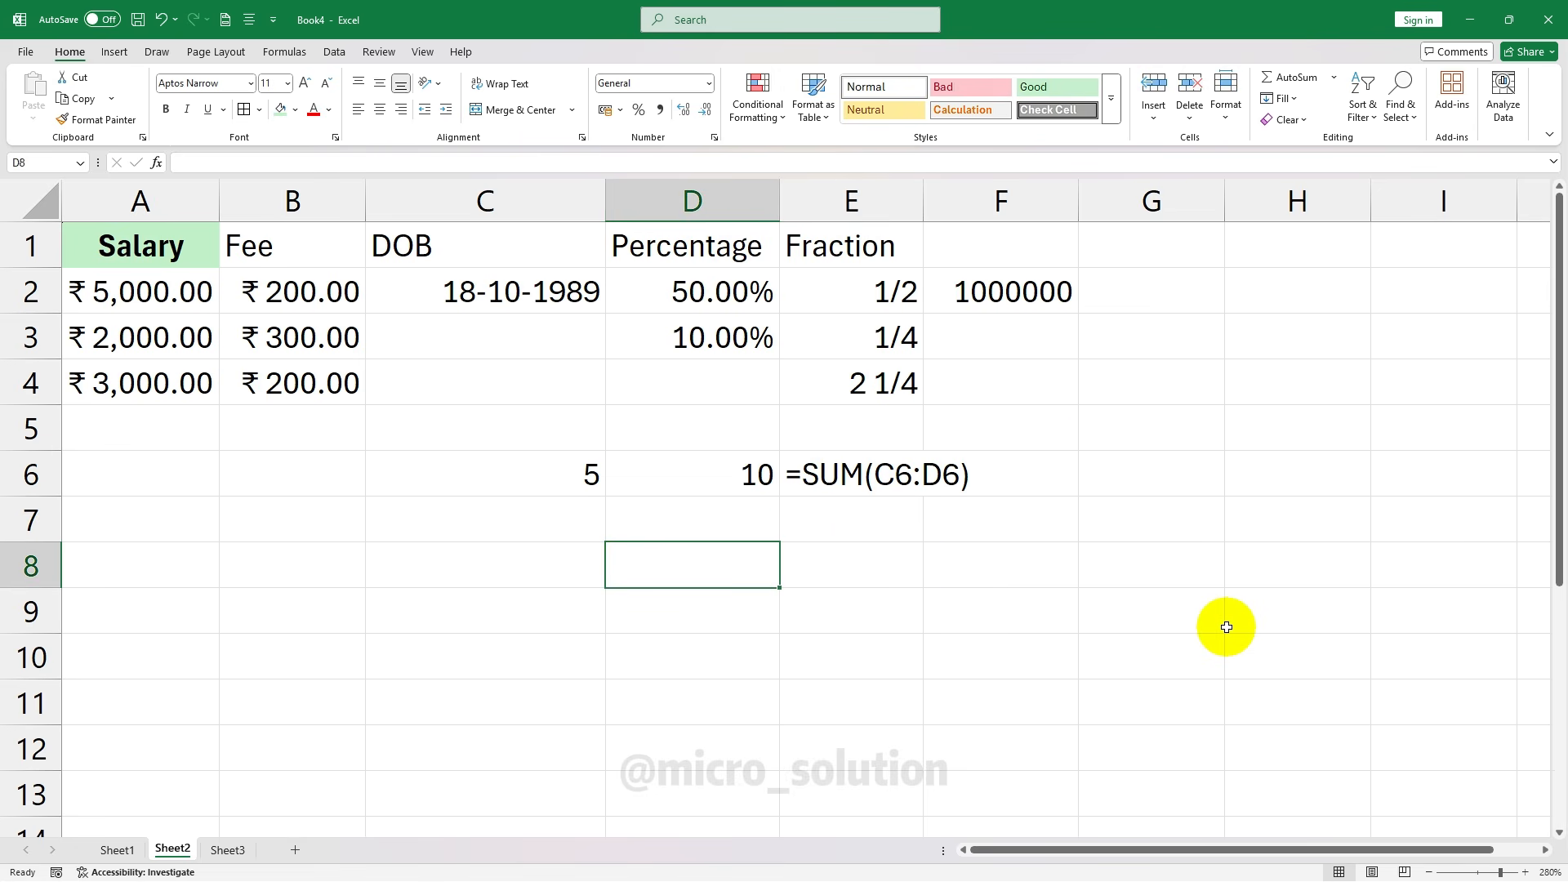
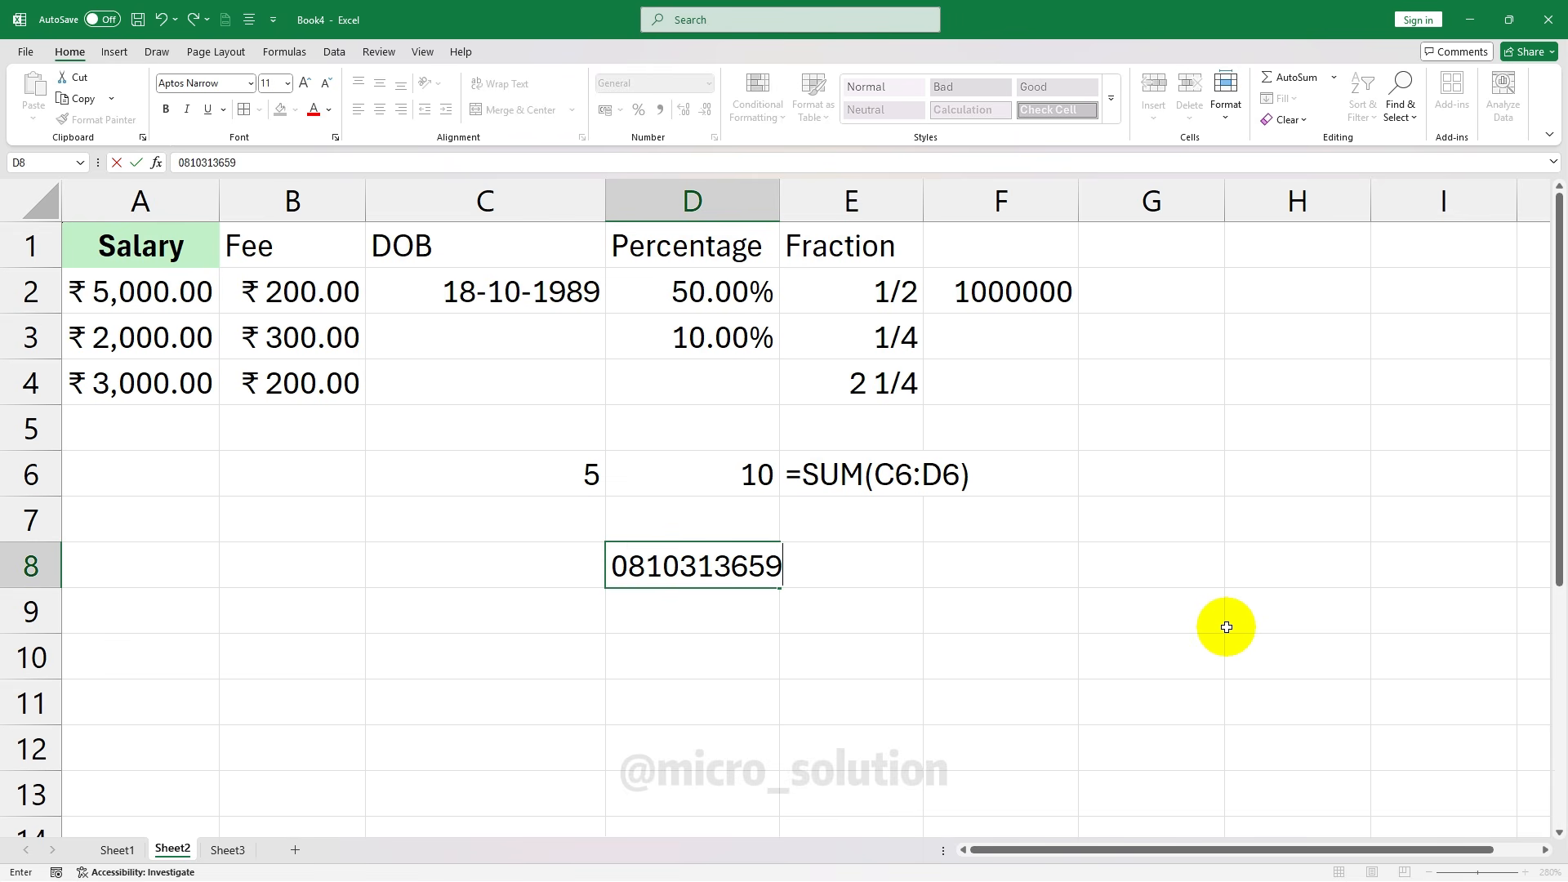
{"action": "key", "text": "Return"}
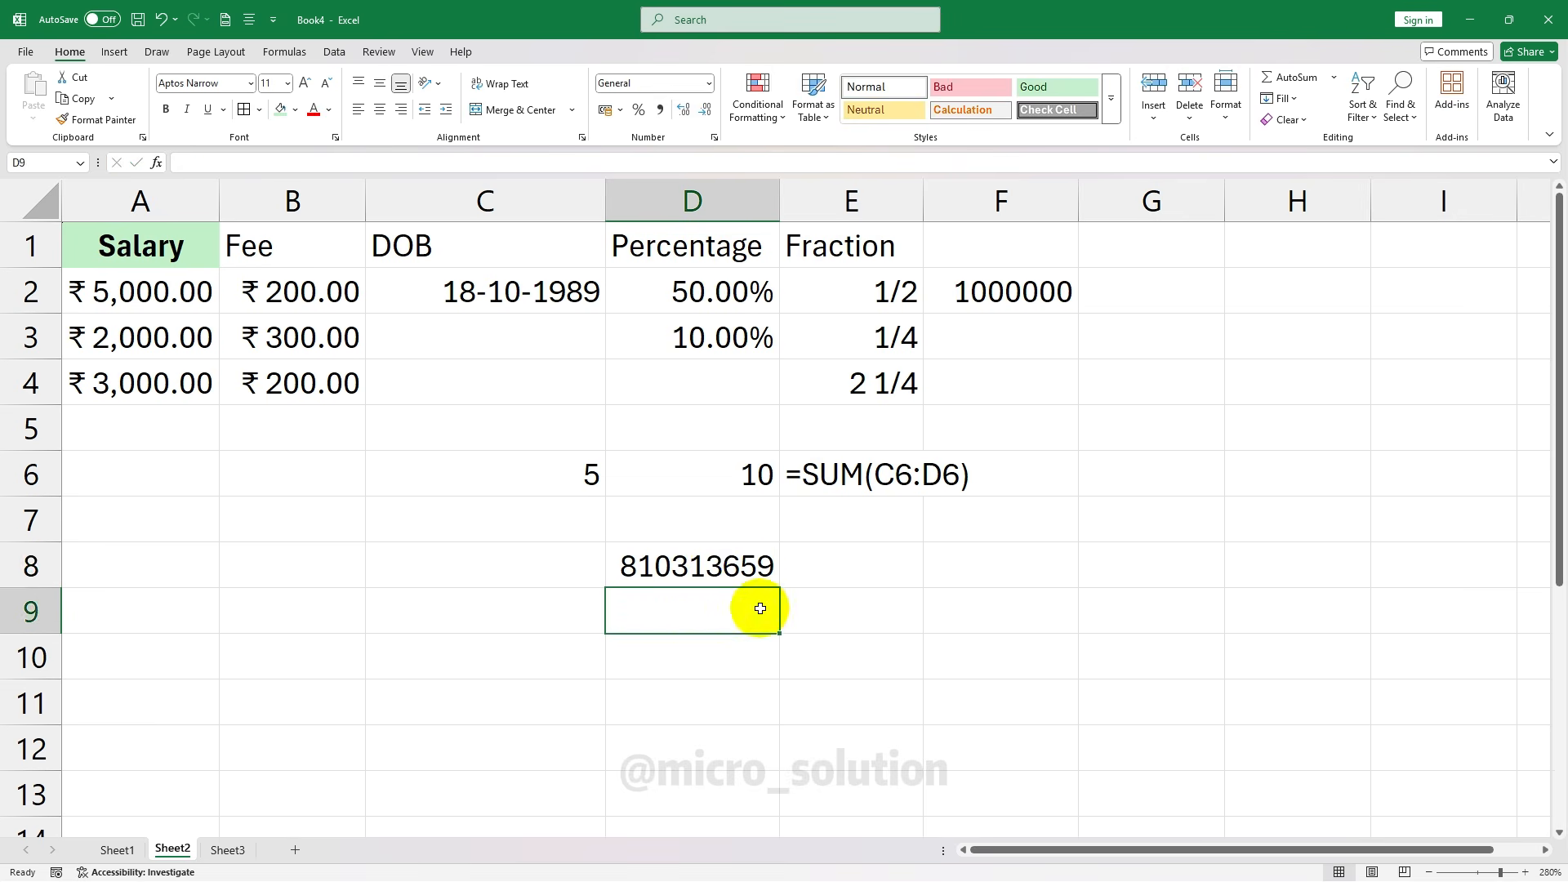
{"action": "left_click", "coordinate": [713, 546]}
{"action": "left_click", "coordinate": [868, 609]}
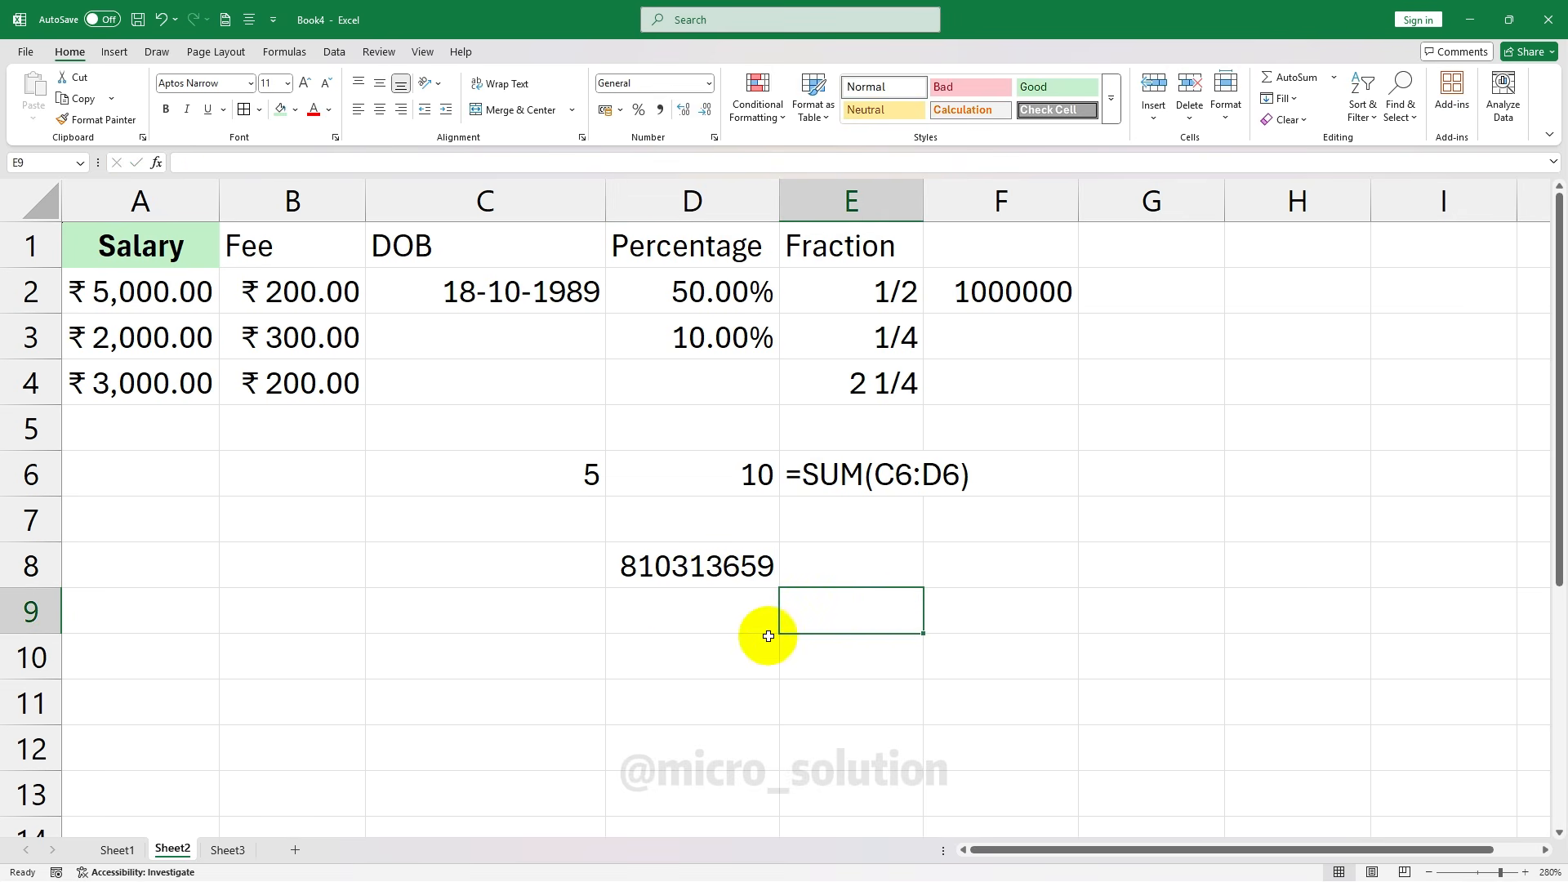
{"action": "left_click", "coordinate": [748, 577]}
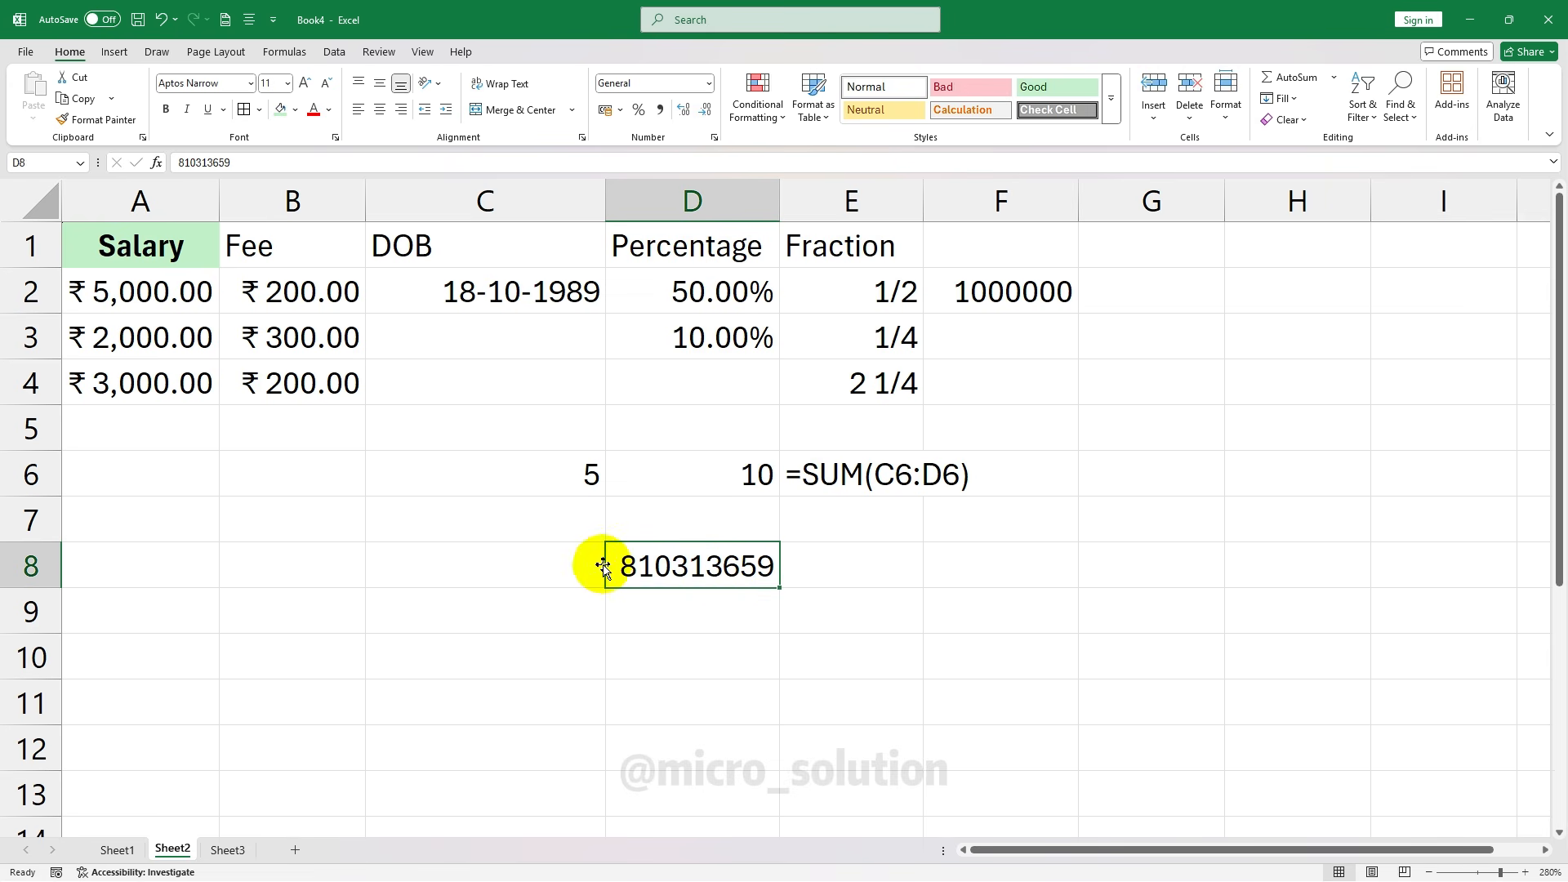
{"action": "left_click", "coordinate": [708, 87]}
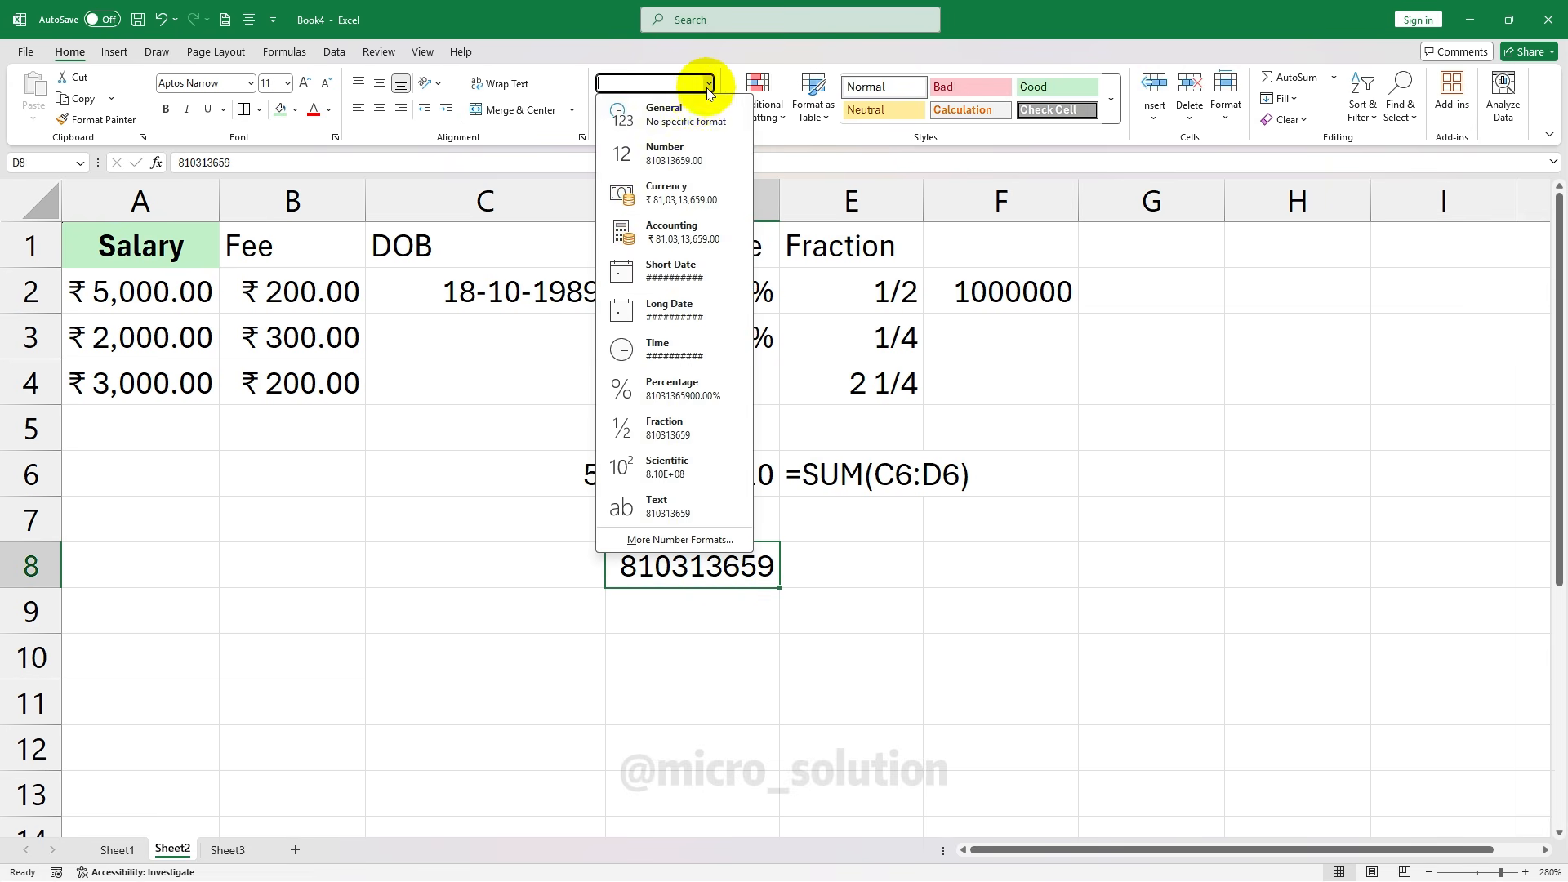
{"action": "left_click", "coordinate": [694, 155]}
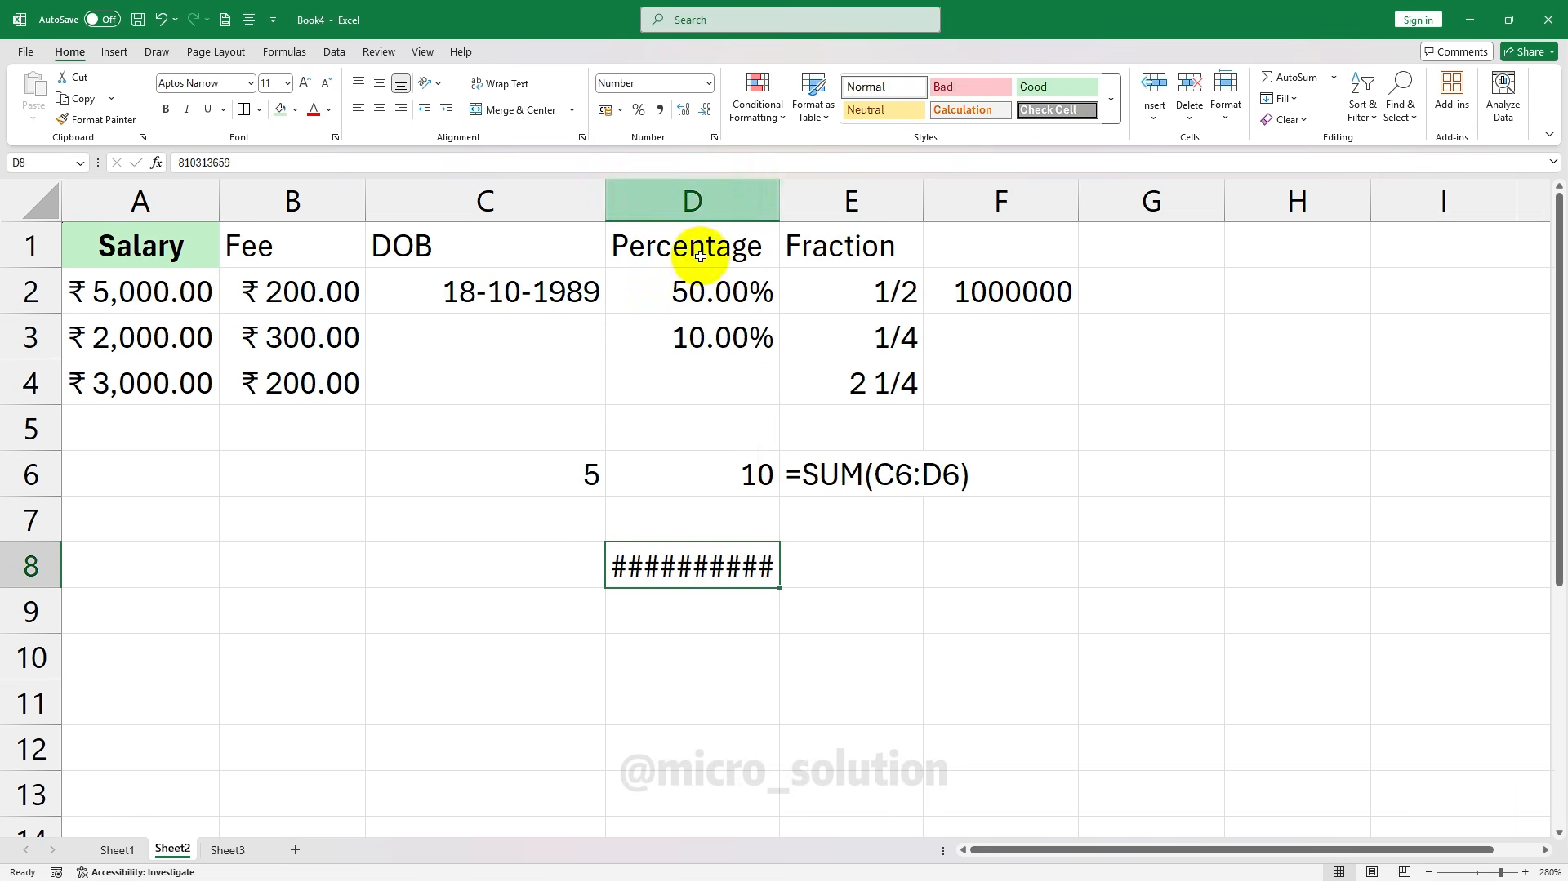
{"action": "double_click", "coordinate": [779, 200]}
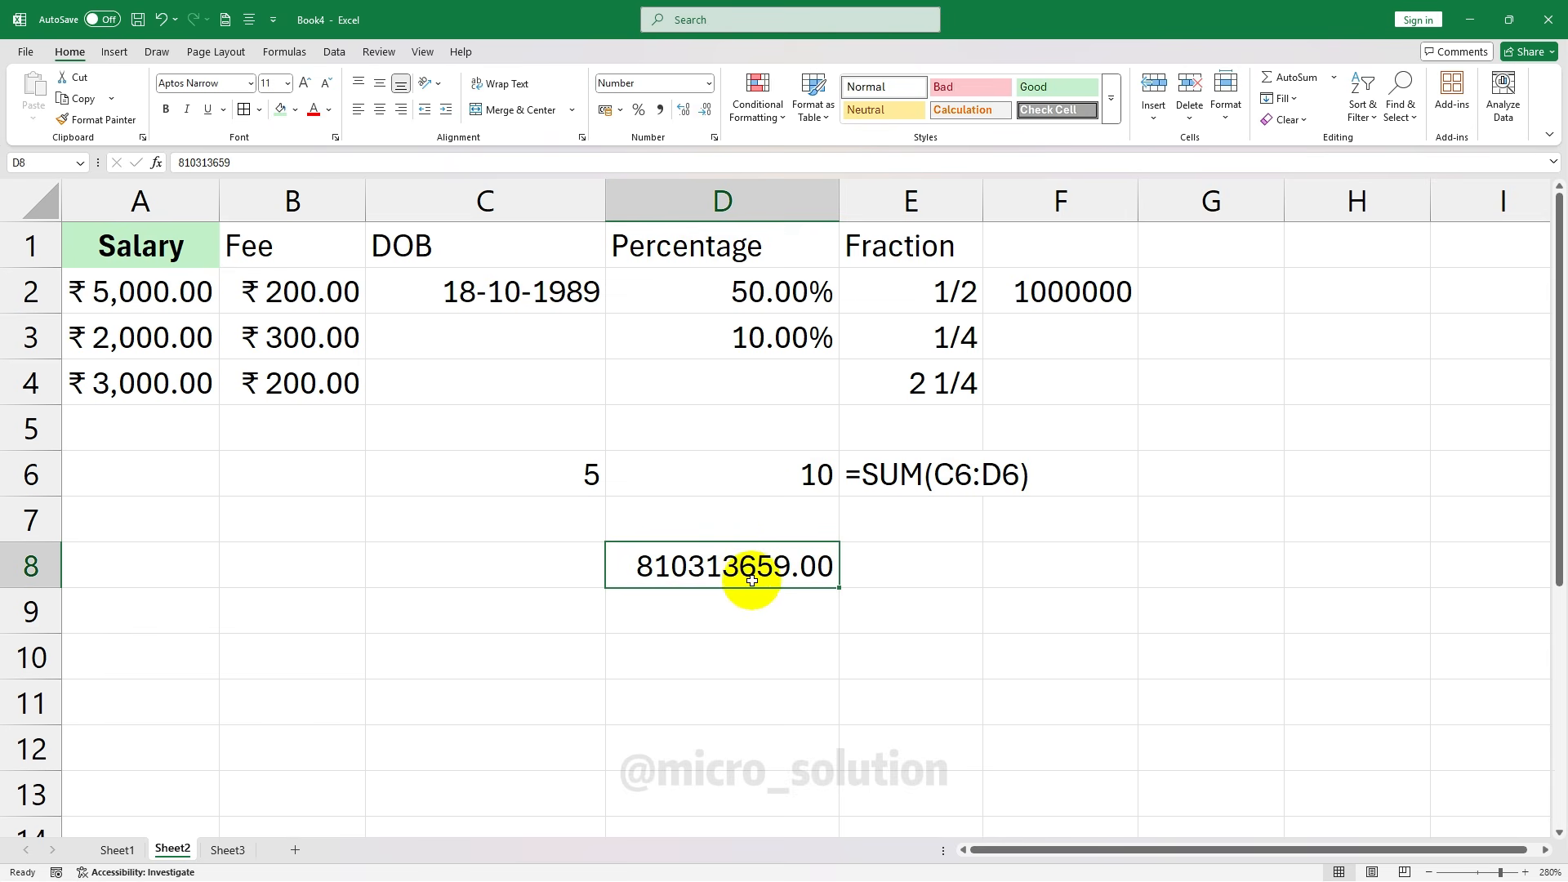
{"action": "key", "text": "Delete"}
{"action": "left_click", "coordinate": [707, 84]}
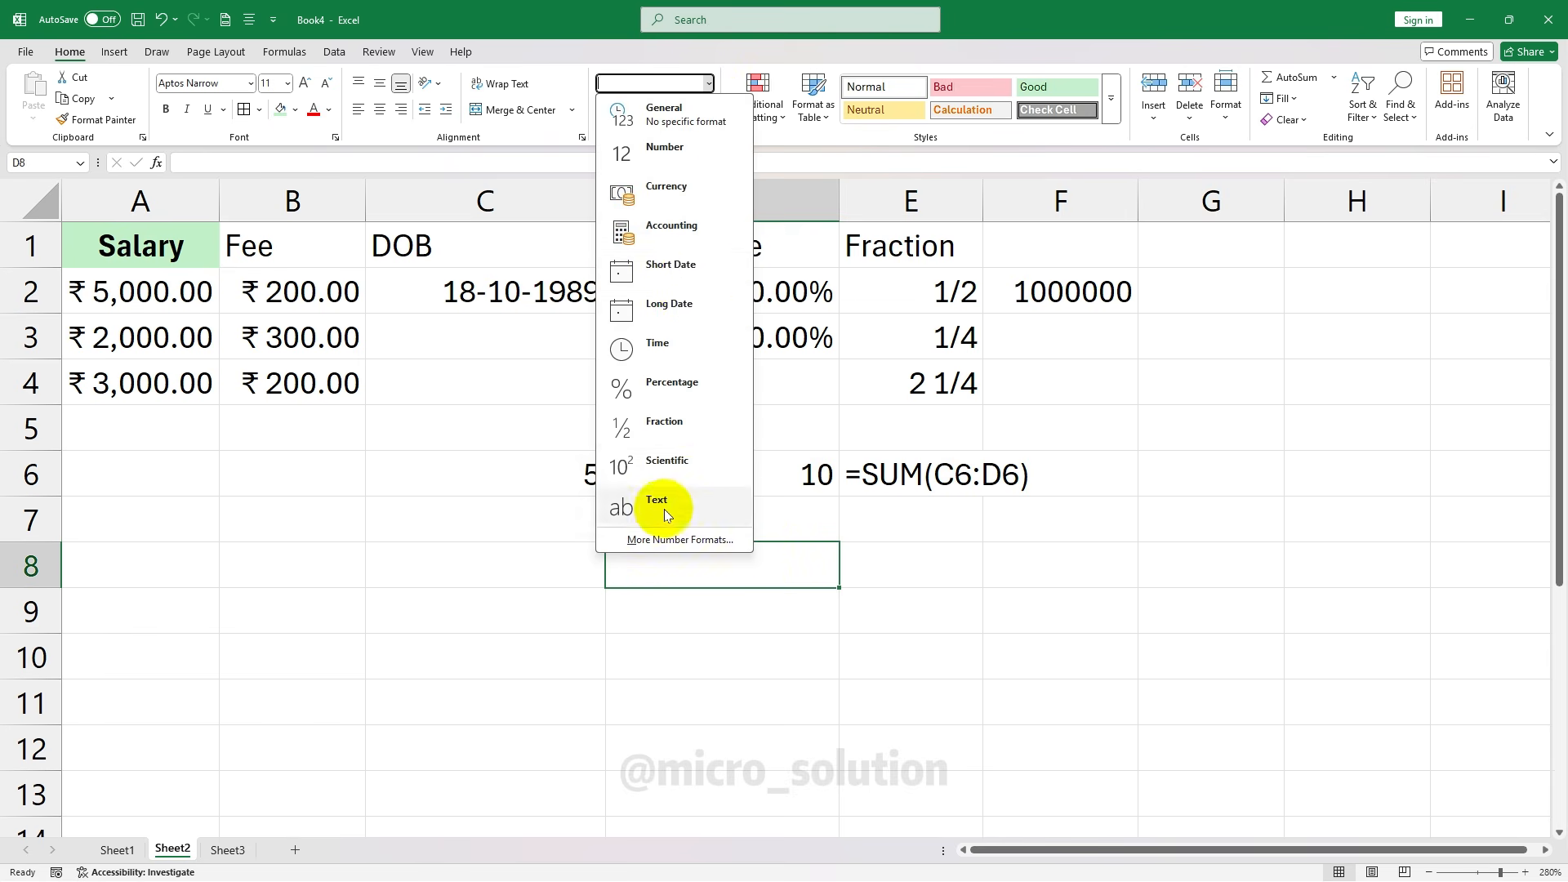
{"action": "left_click", "coordinate": [662, 506]}
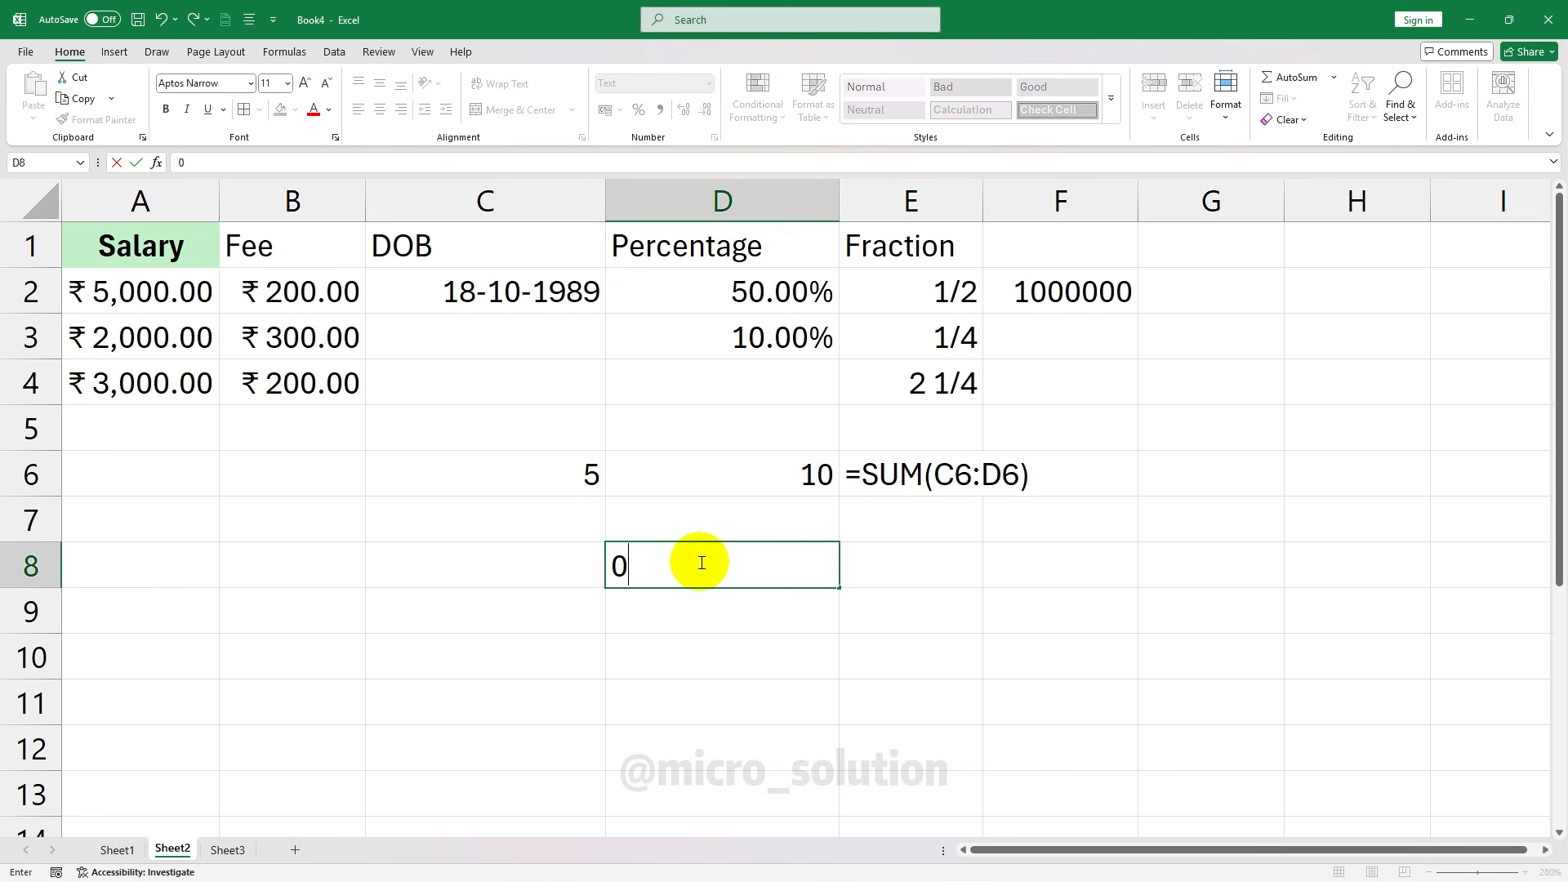
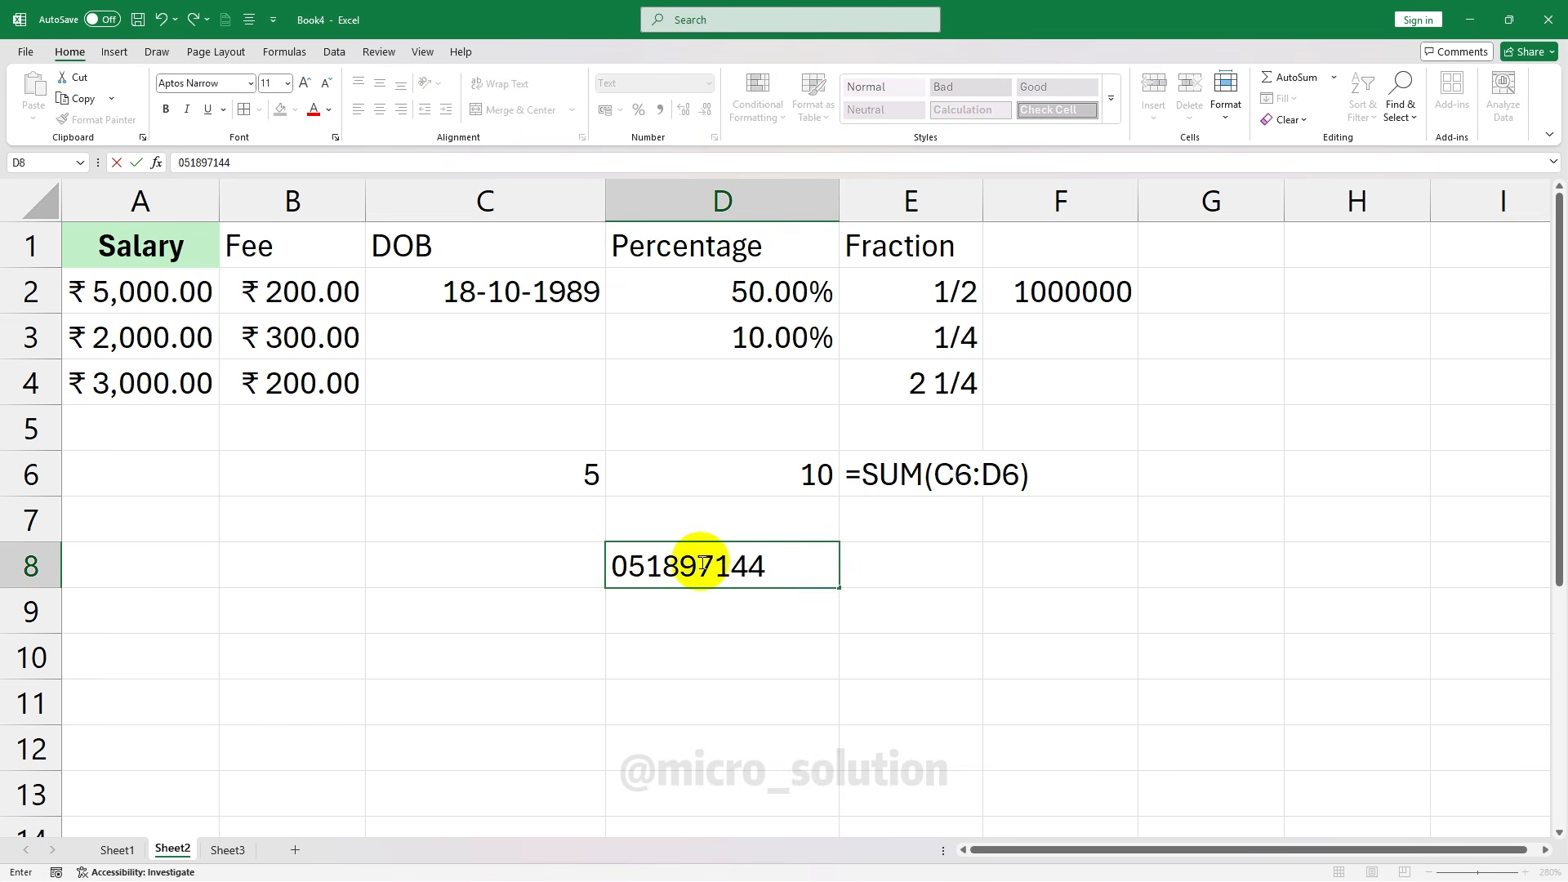
{"action": "left_click", "coordinate": [861, 720]}
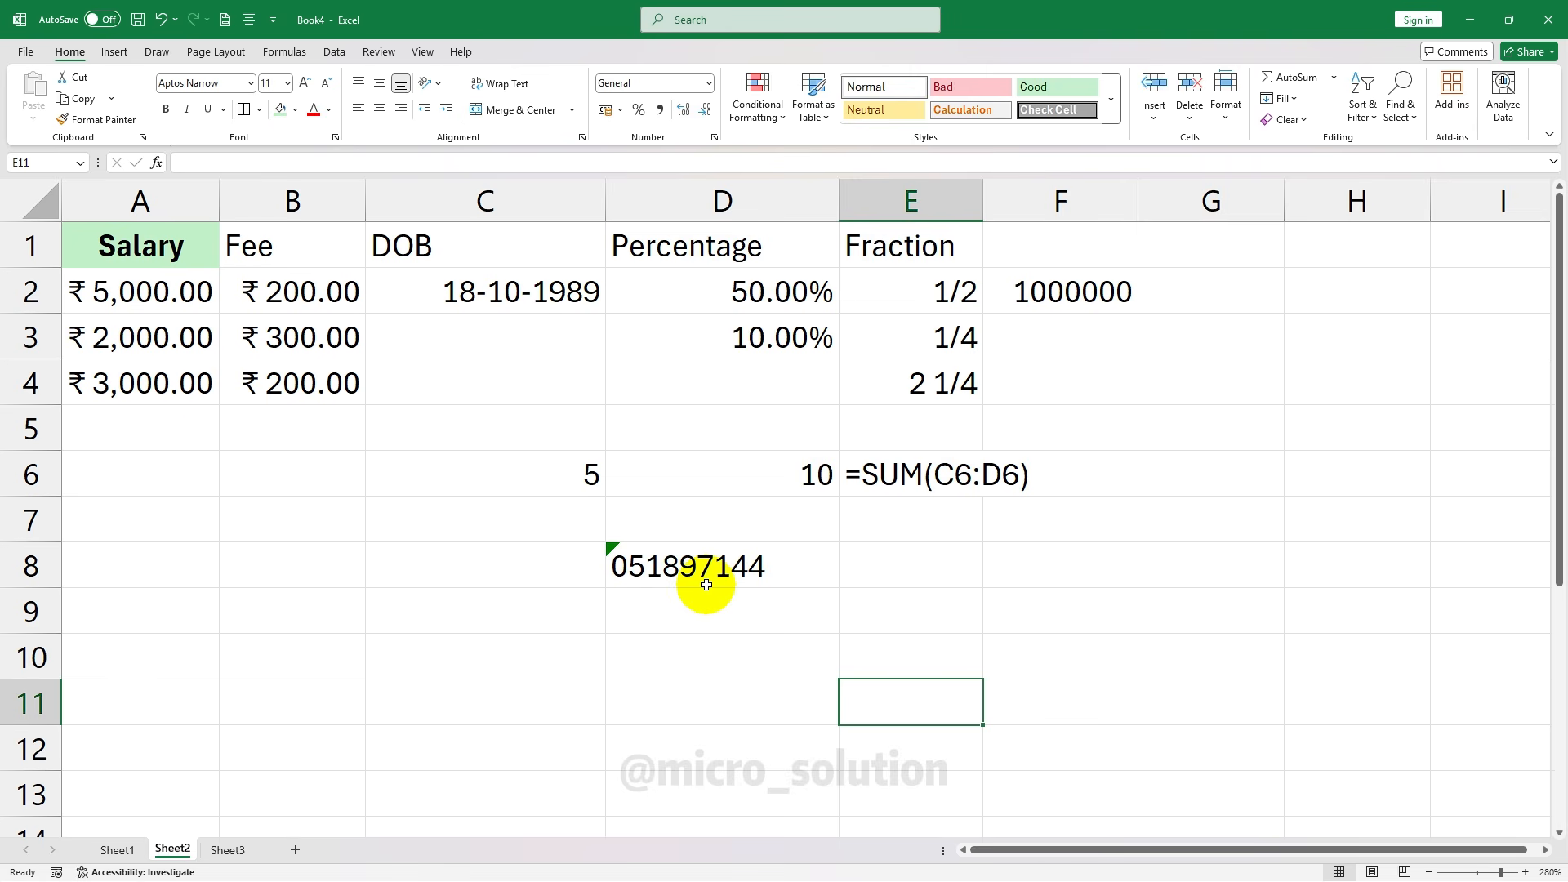
{"action": "left_click", "coordinate": [640, 563]}
{"action": "key", "text": "Delete"}
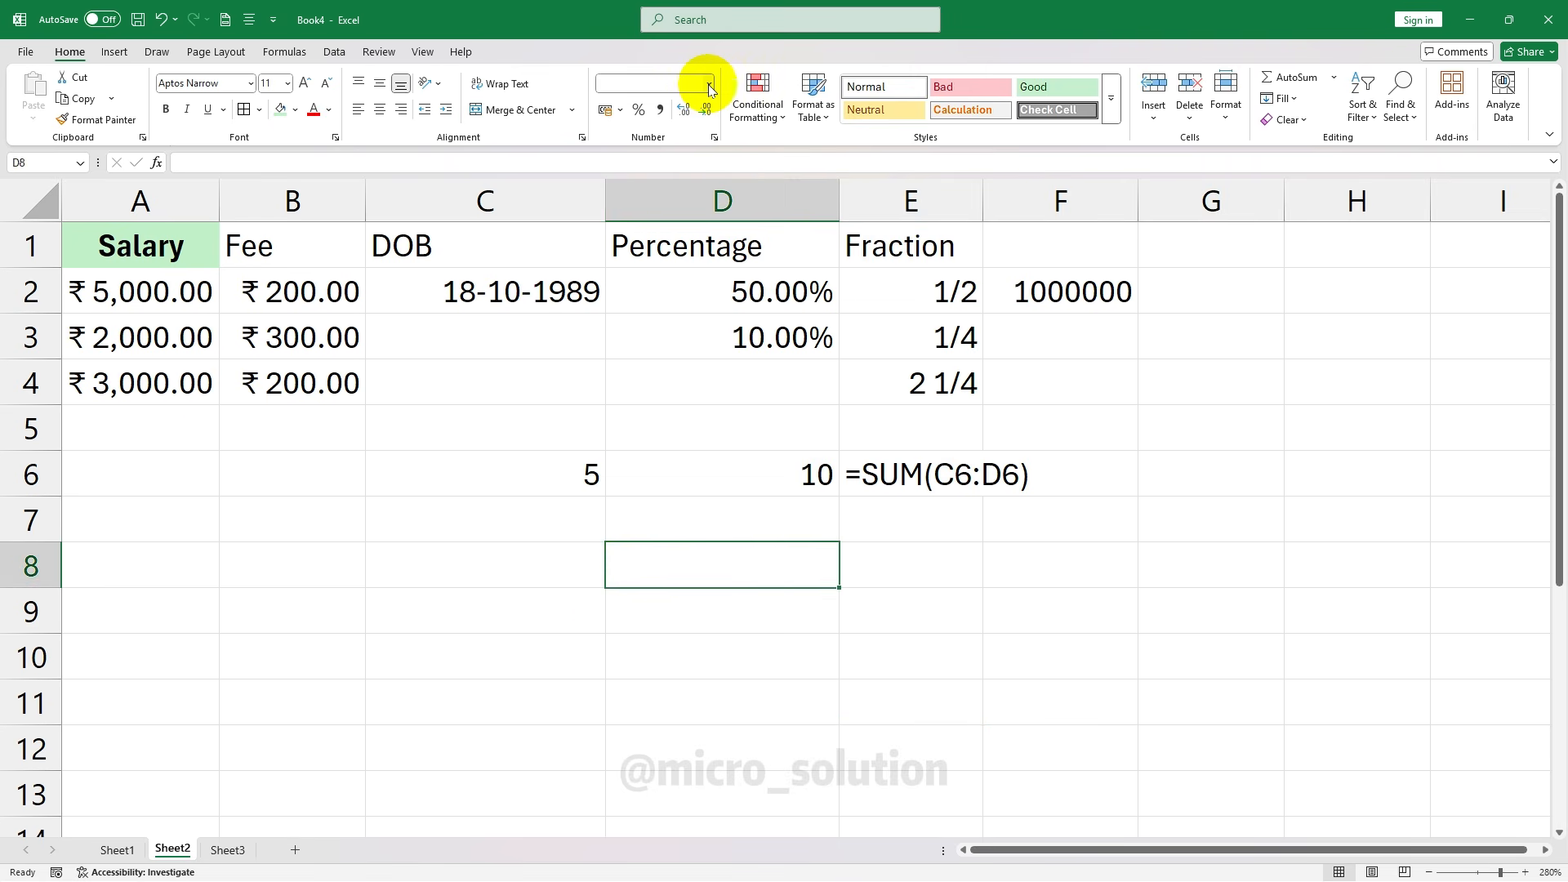
Open the number format list again and close it without changing D8's format
{"action": "left_click", "coordinate": [709, 85]}
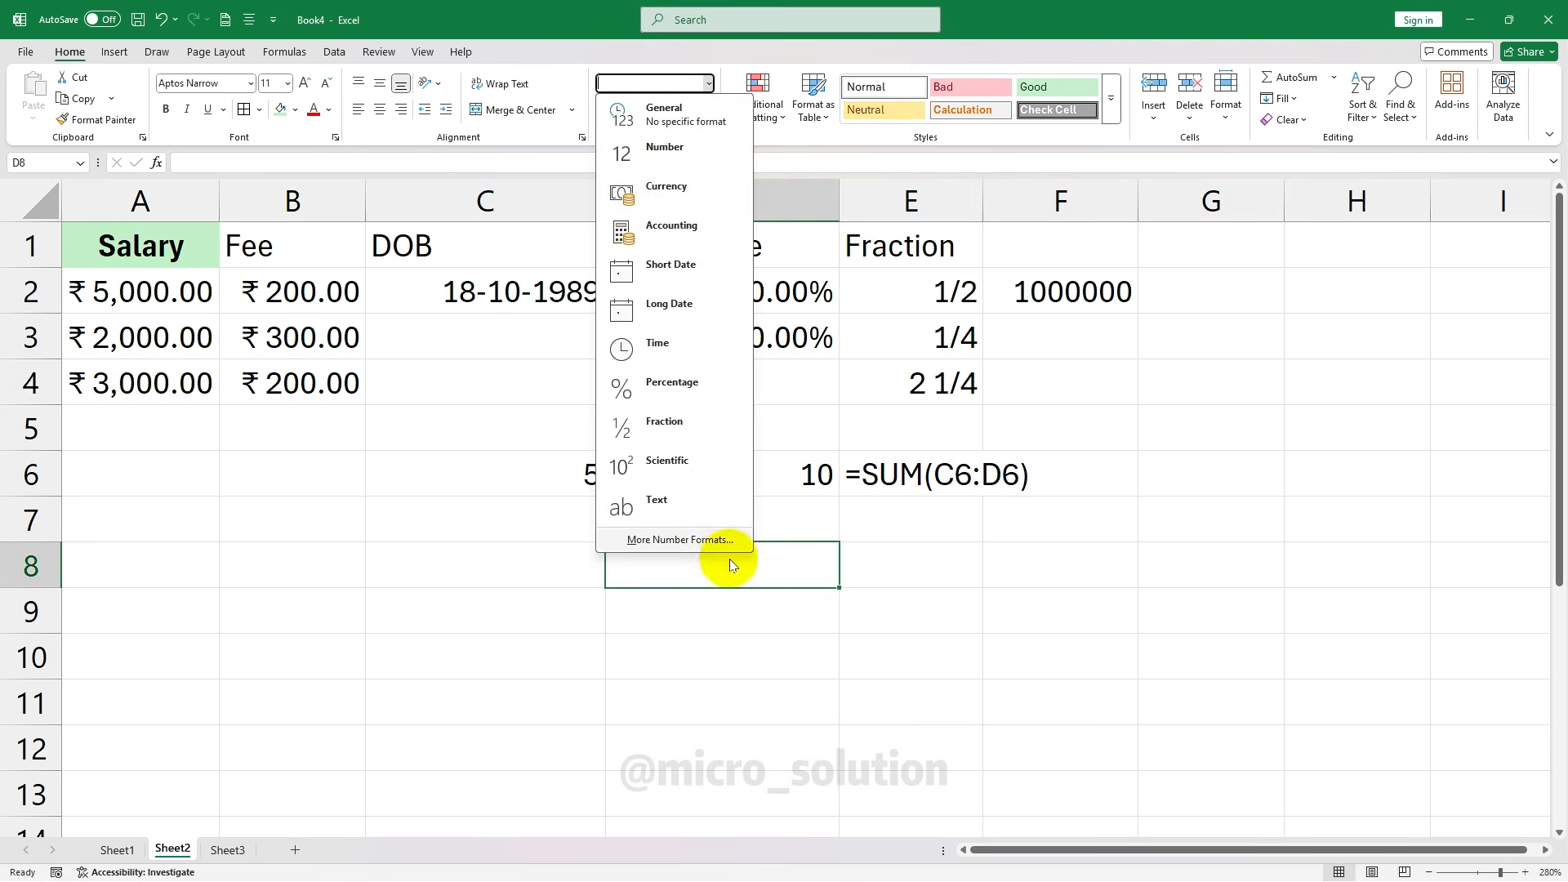
{"action": "key", "text": "Return"}
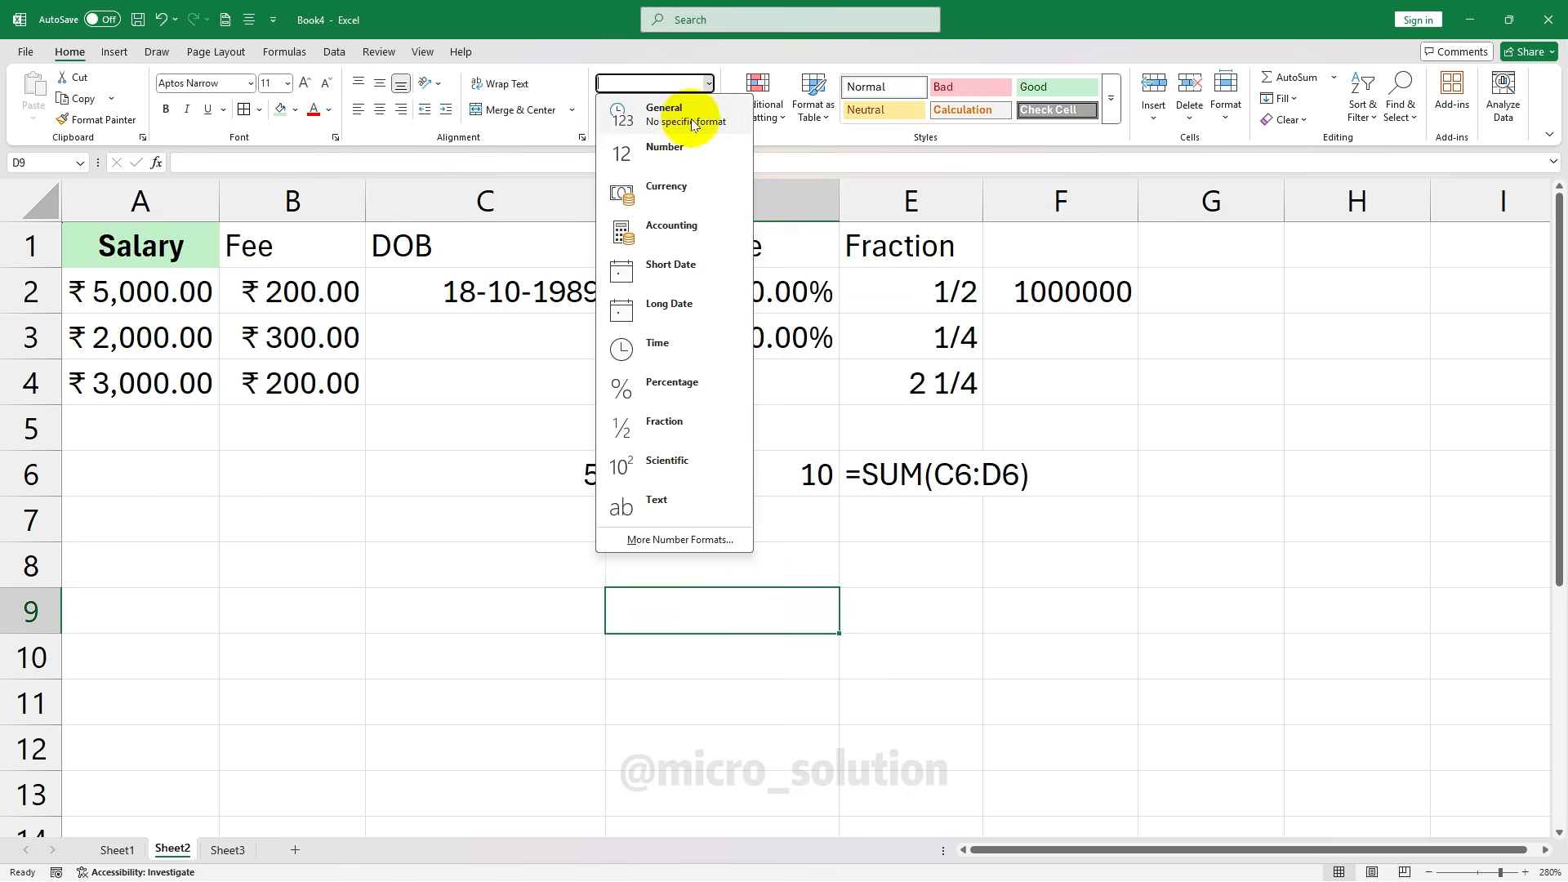
{"action": "left_click", "coordinate": [709, 84]}
{"action": "left_click", "coordinate": [709, 84]}
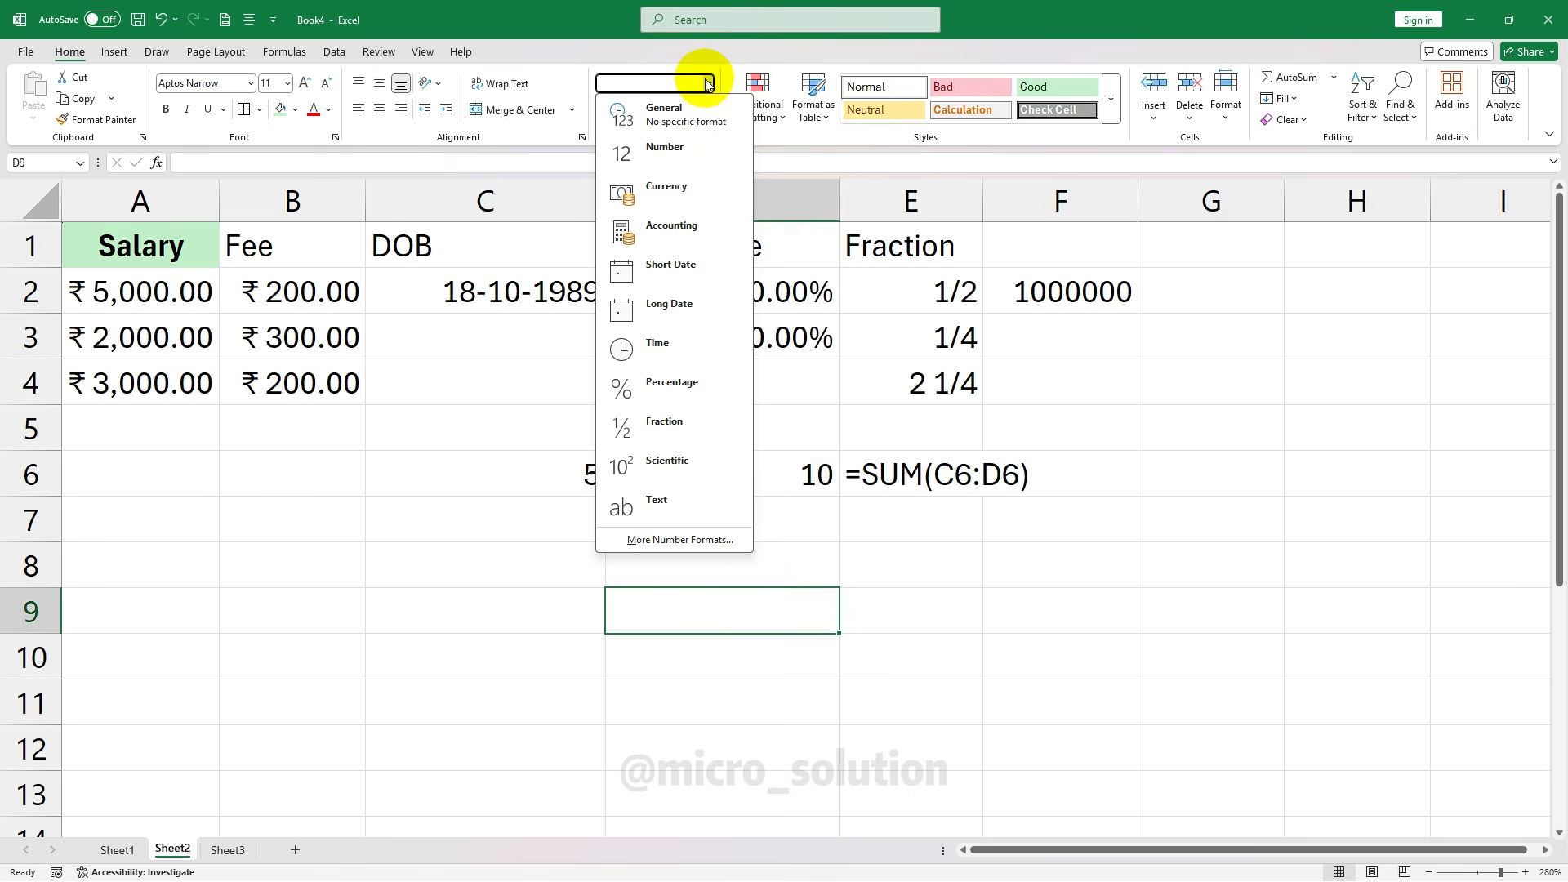
{"action": "left_click", "coordinate": [553, 619]}
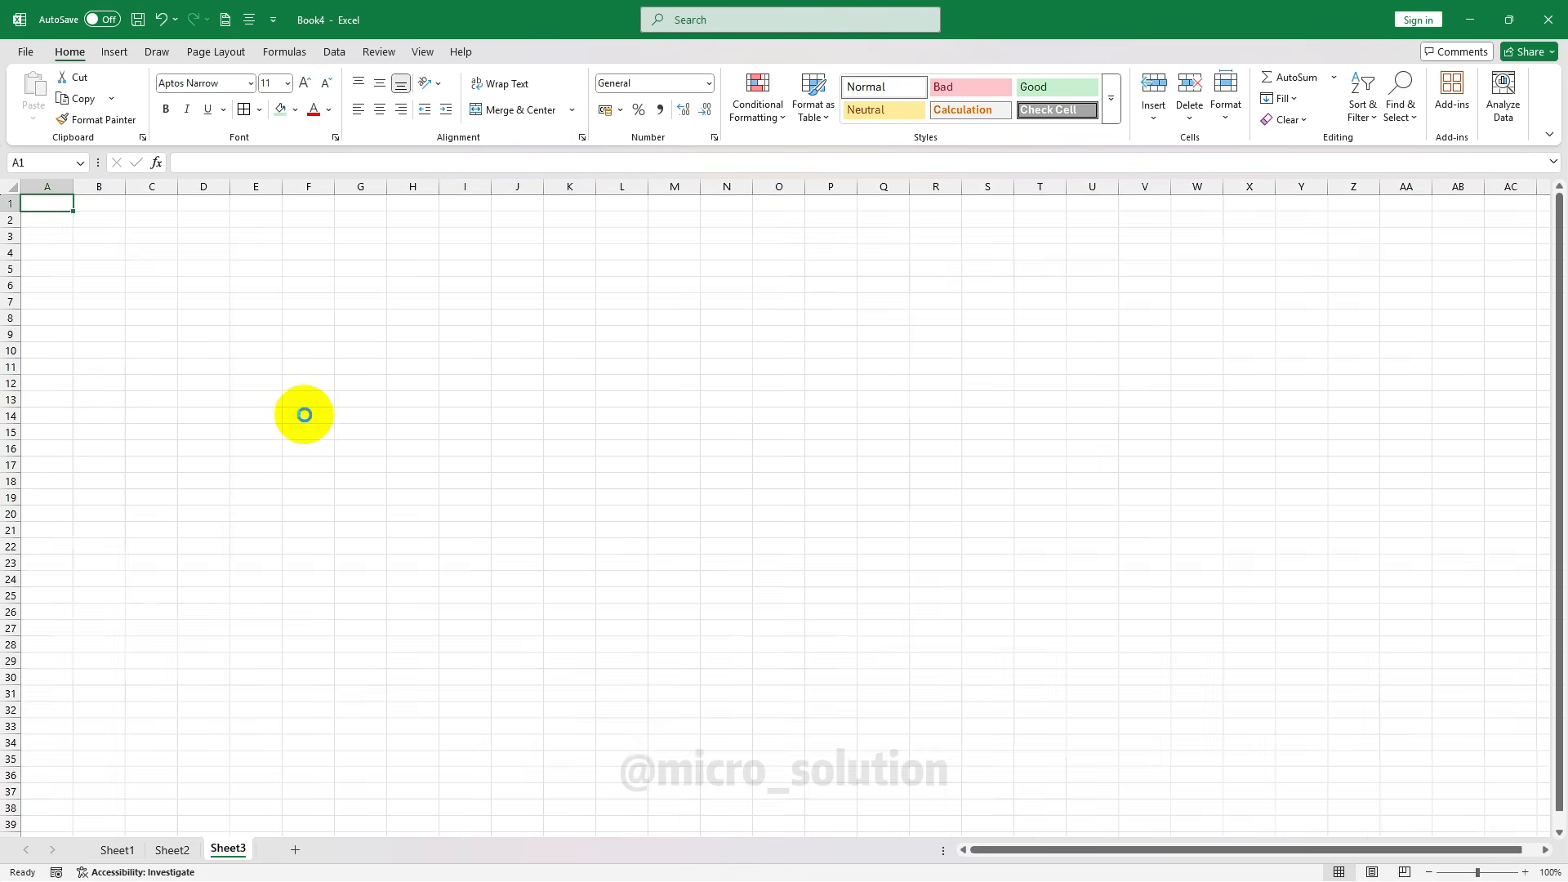
Zoom the empty Sheet3 in until the view settles at 160%
{"action": "scroll", "coordinate": [304, 415], "scroll_direction": "down", "scroll_amount": 1, "text": "ctrl"}
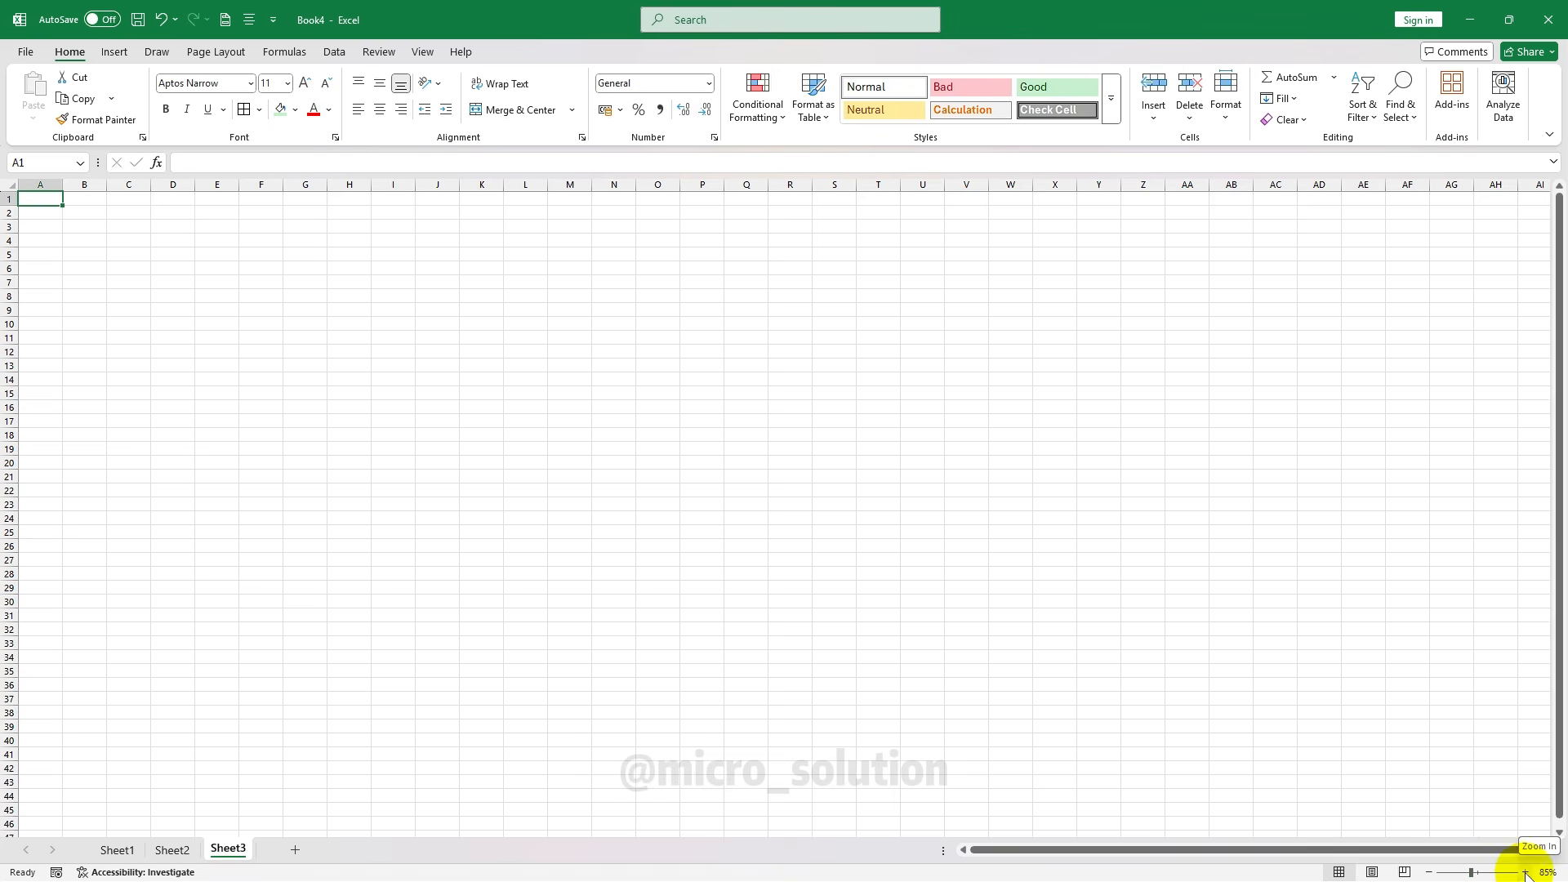
{"action": "left_click", "coordinate": [1525, 872]}
{"action": "left_click", "coordinate": [1526, 872]}
{"action": "left_click", "coordinate": [1525, 873]}
{"action": "left_click", "coordinate": [1526, 872]}
{"action": "left_click", "coordinate": [1526, 872]}
{"action": "left_click", "coordinate": [1526, 873]}
{"action": "left_click", "coordinate": [1525, 872]}
{"action": "left_click", "coordinate": [1526, 872]}
{"action": "left_click", "coordinate": [1526, 872]}
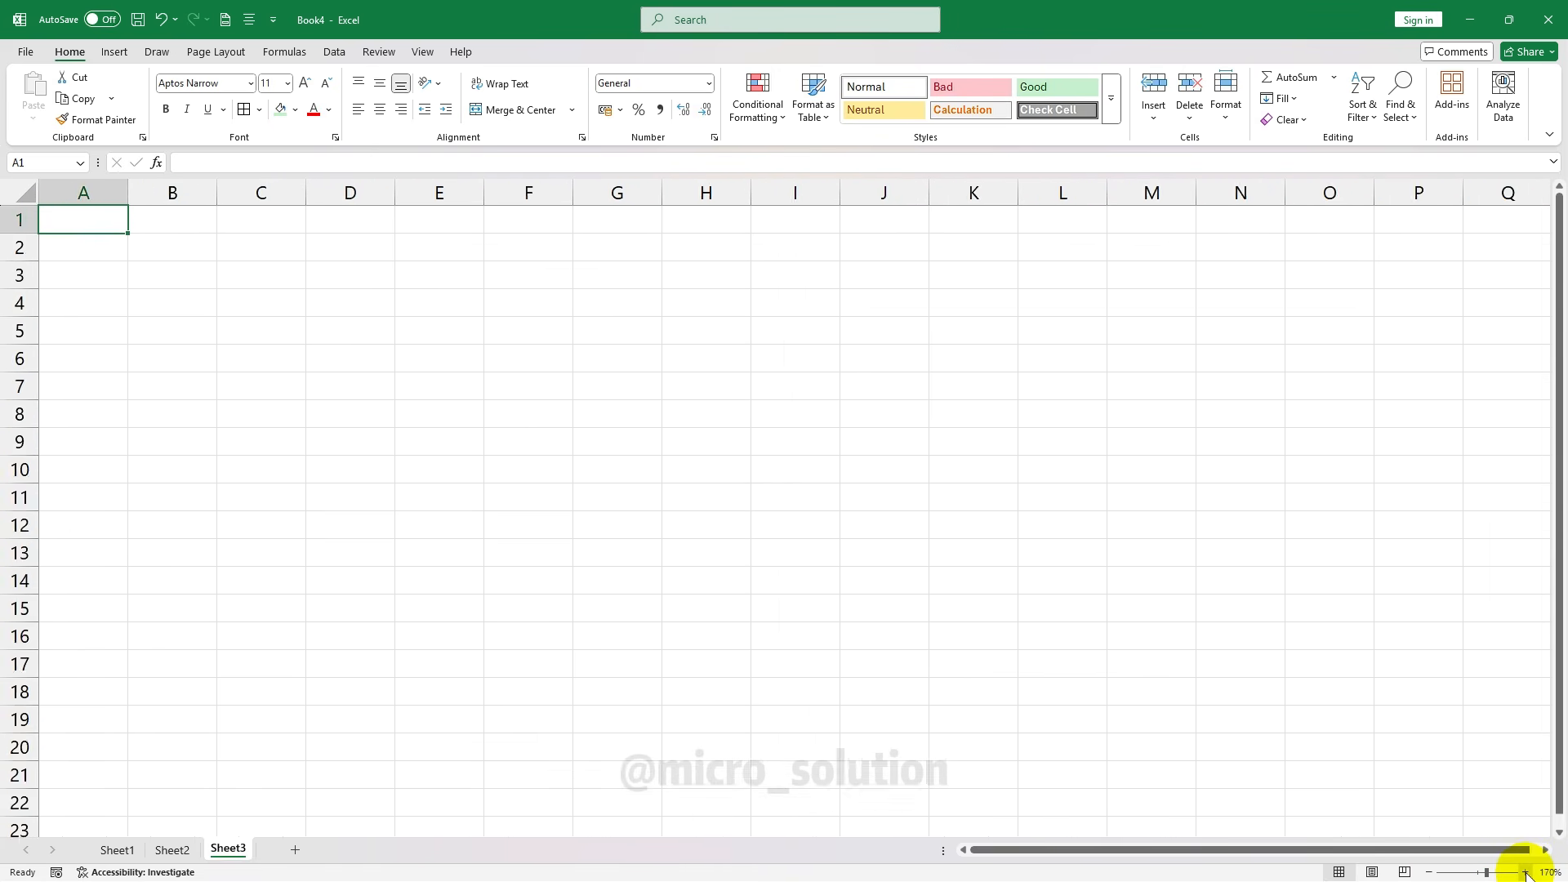
{"action": "left_click", "coordinate": [1525, 872]}
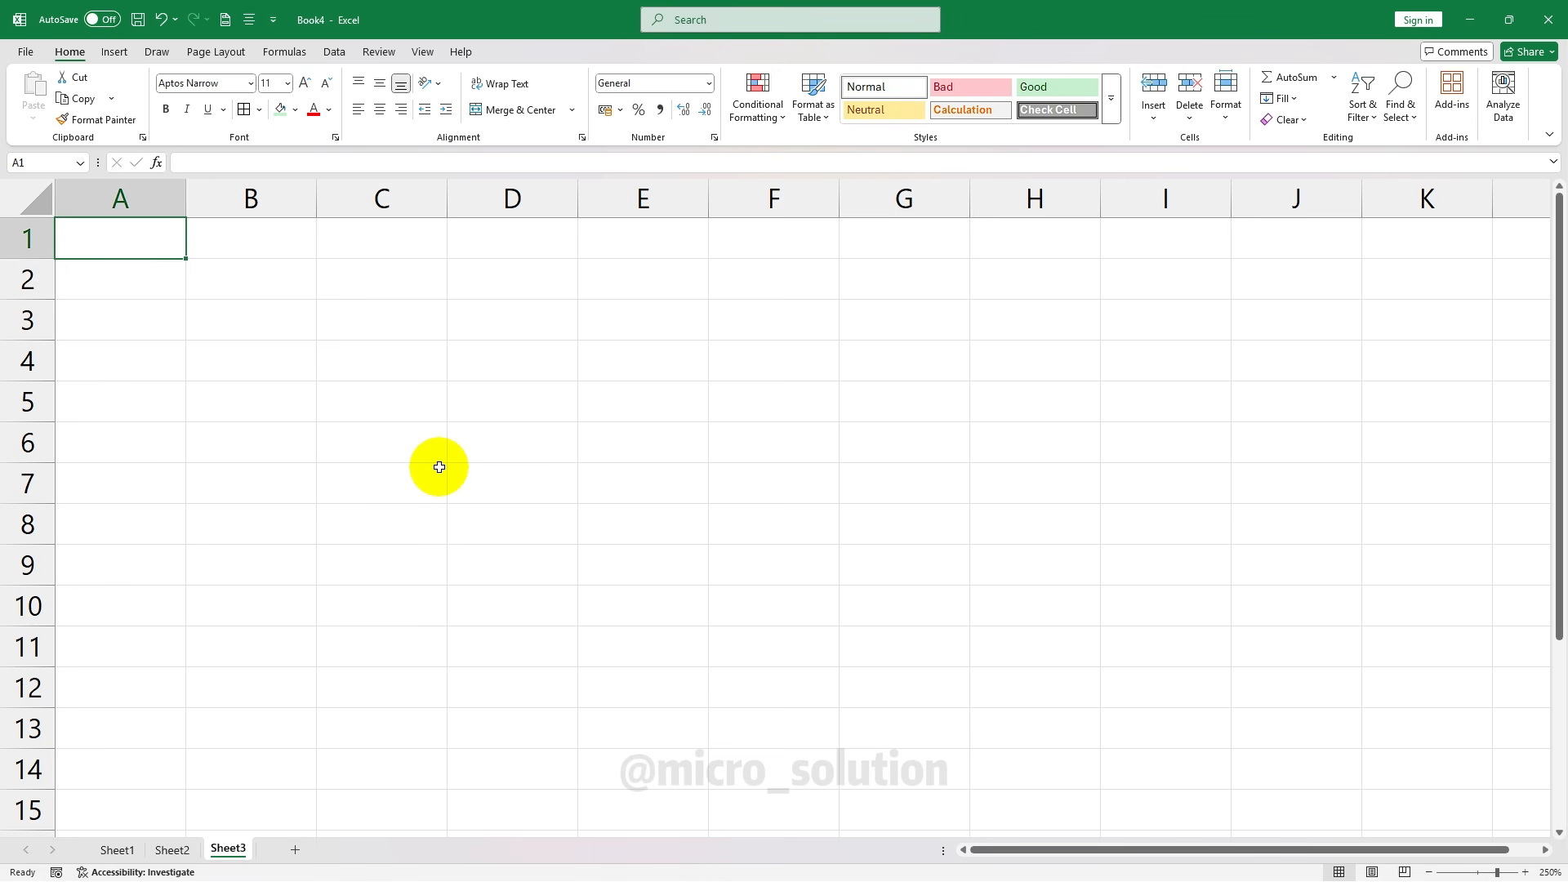
{"action": "scroll", "coordinate": [439, 467], "scroll_direction": "up", "scroll_amount": 9}
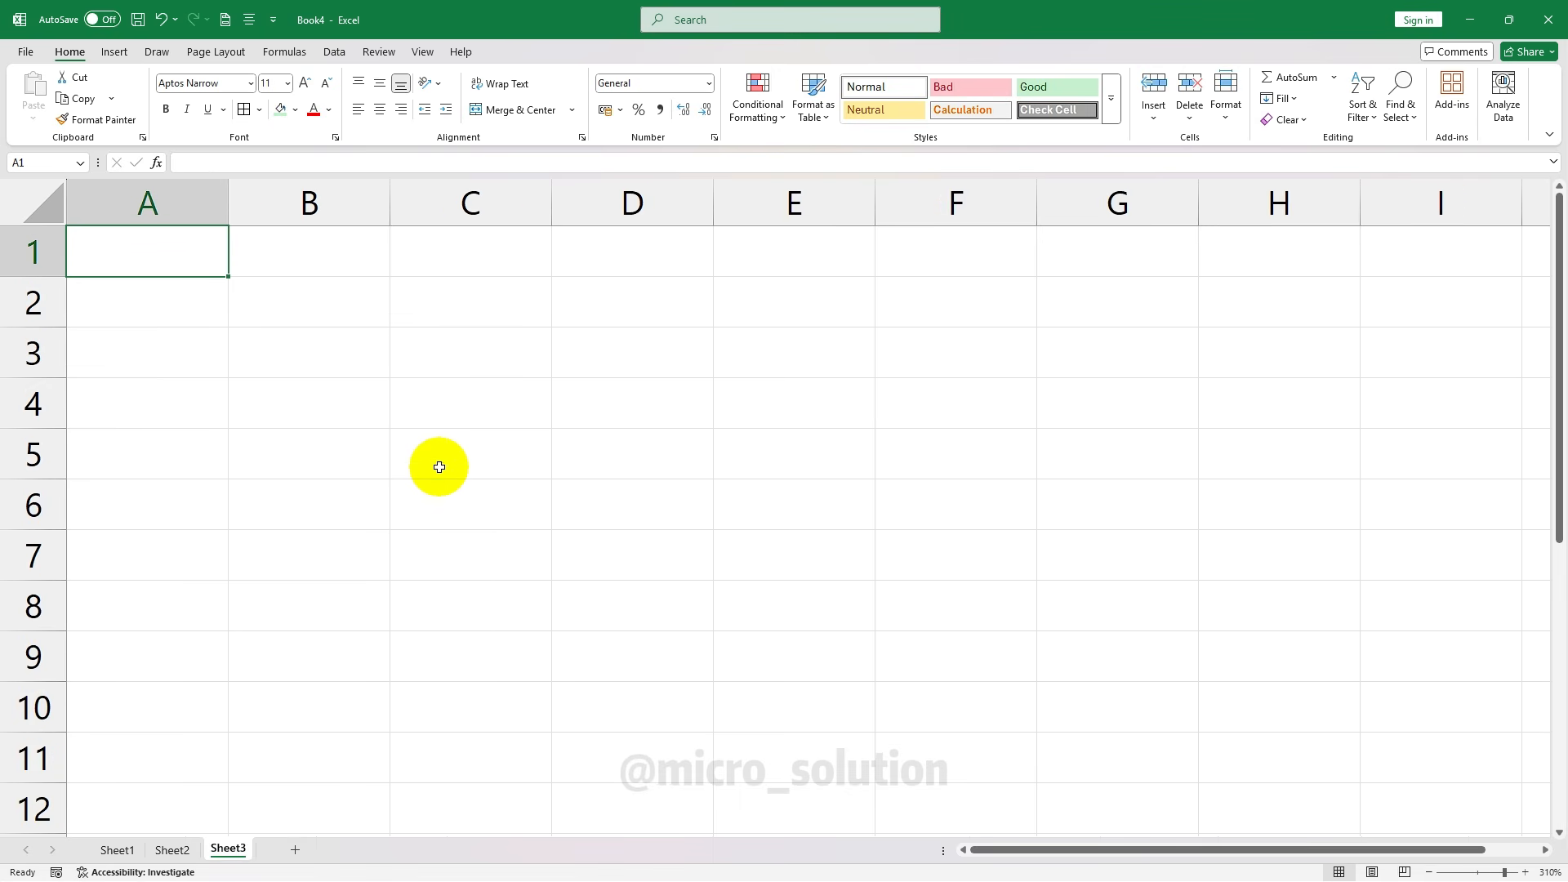
{"action": "scroll", "coordinate": [460, 418], "scroll_direction": "down", "scroll_amount": 17}
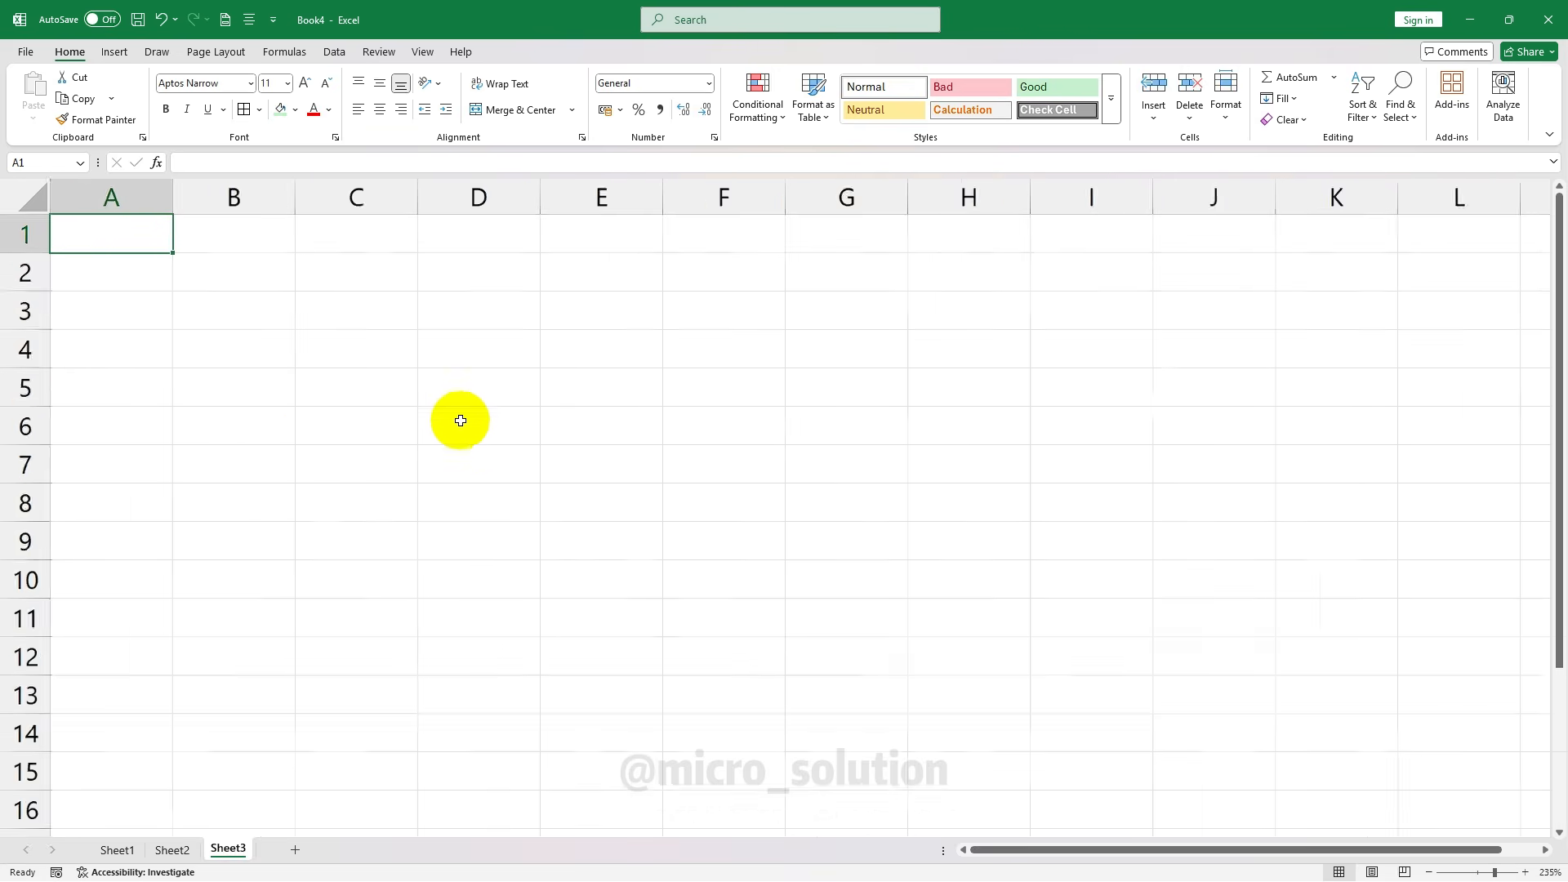
{"action": "scroll", "coordinate": [461, 418], "scroll_direction": "up", "scroll_amount": 2}
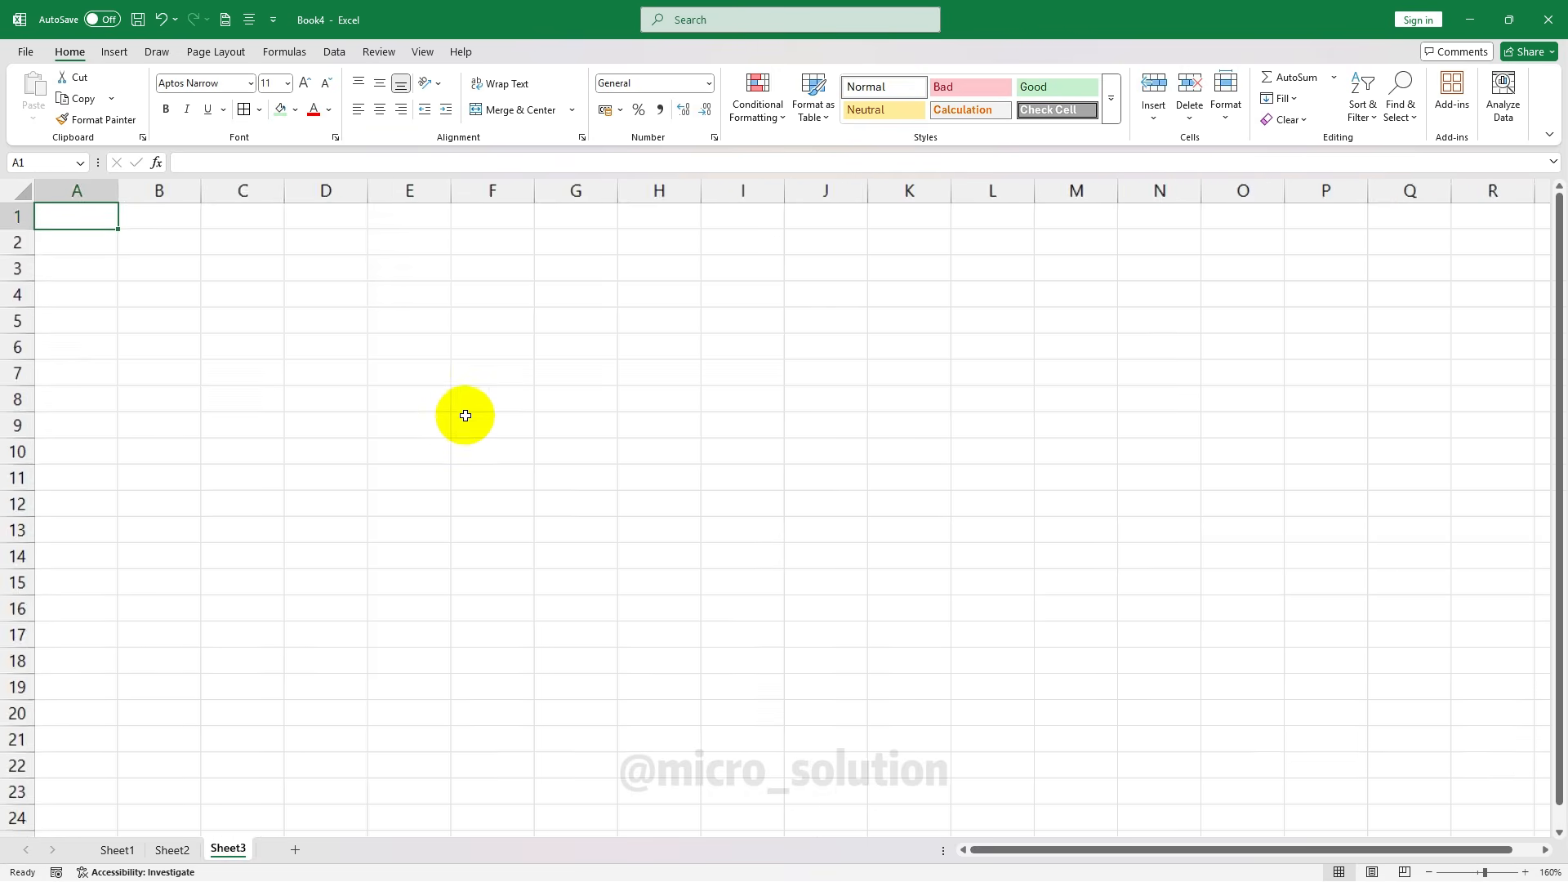
{"action": "scroll", "coordinate": [461, 412], "scroll_direction": "down", "scroll_amount": 2}
{"action": "scroll", "coordinate": [462, 408], "scroll_direction": "up", "scroll_amount": 4}
{"action": "scroll", "coordinate": [463, 404], "scroll_direction": "down", "scroll_amount": 2}
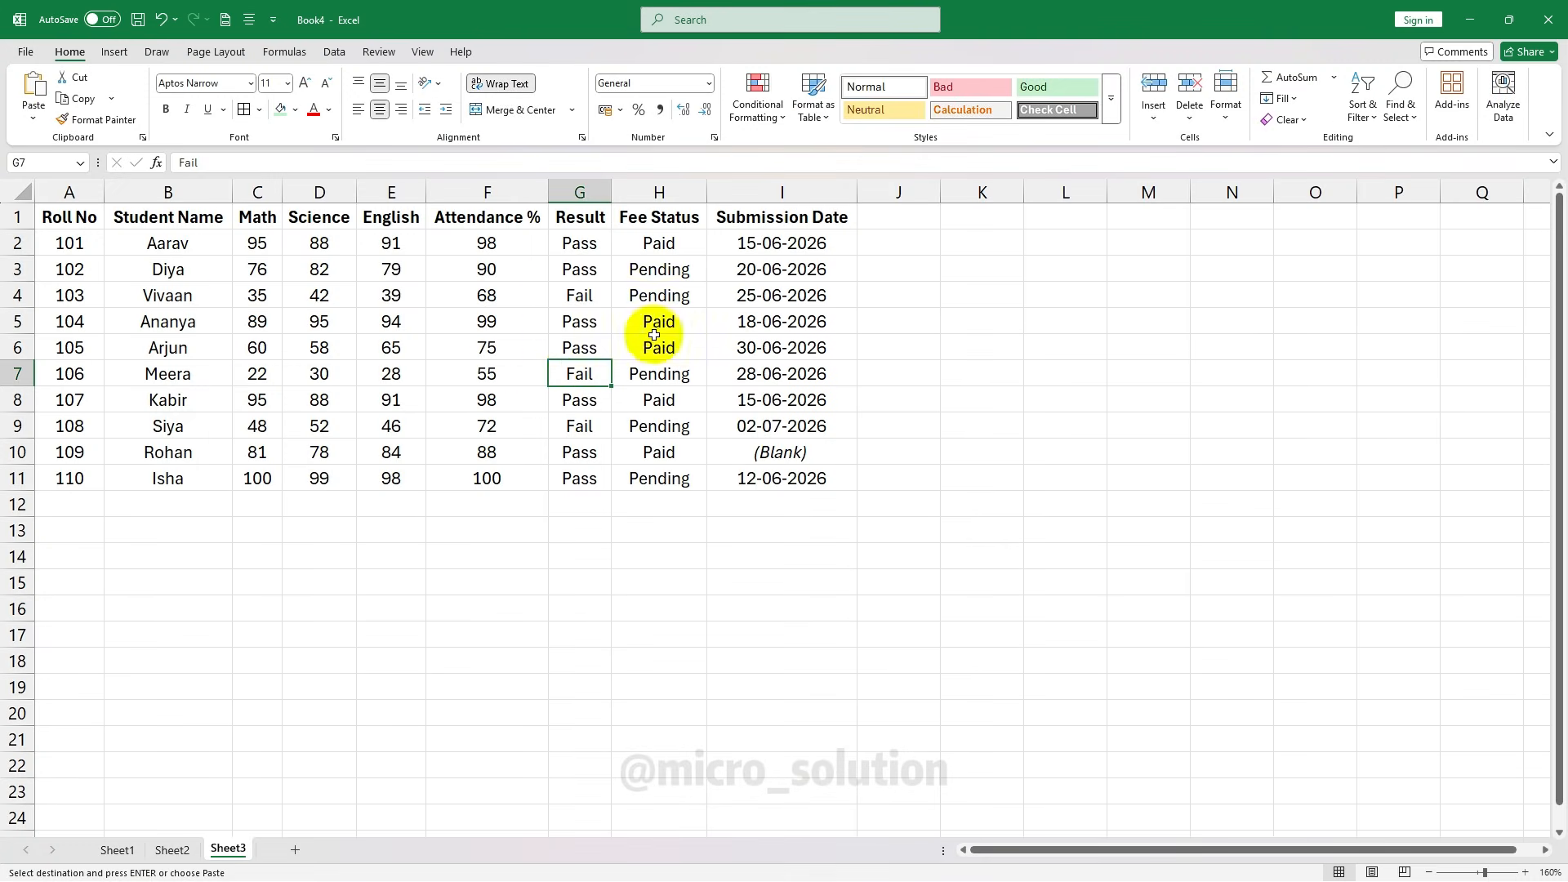
In the pasted student table, select H10 in Fee Status and open Conditional Formatting
{"action": "key", "text": "Left"}
{"action": "key", "text": "Left"}
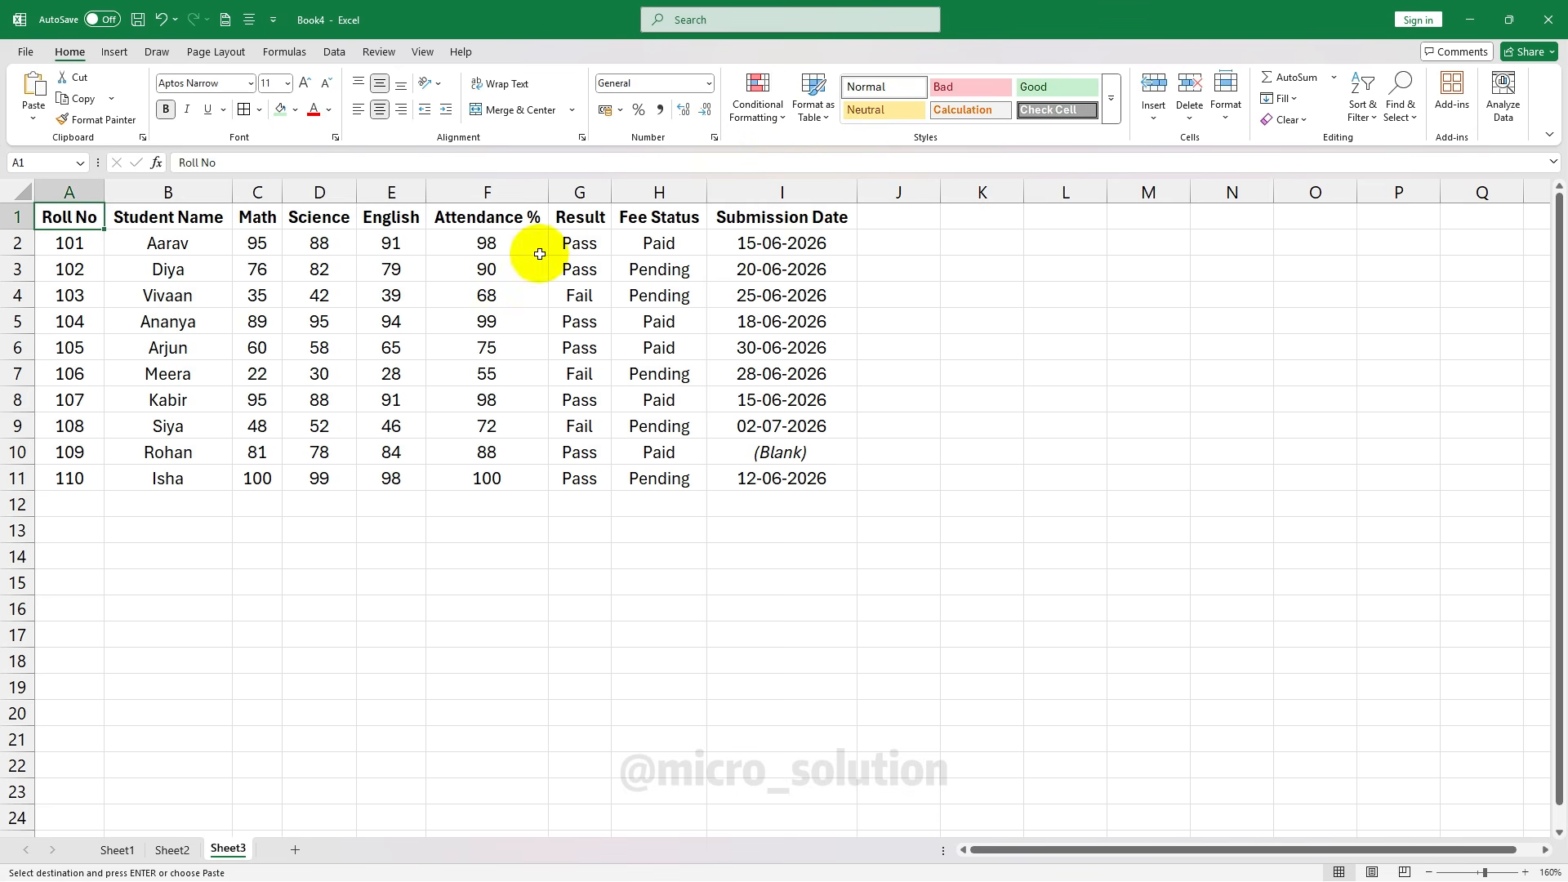
{"action": "left_click", "coordinate": [621, 453]}
{"action": "left_click", "coordinate": [763, 121]}
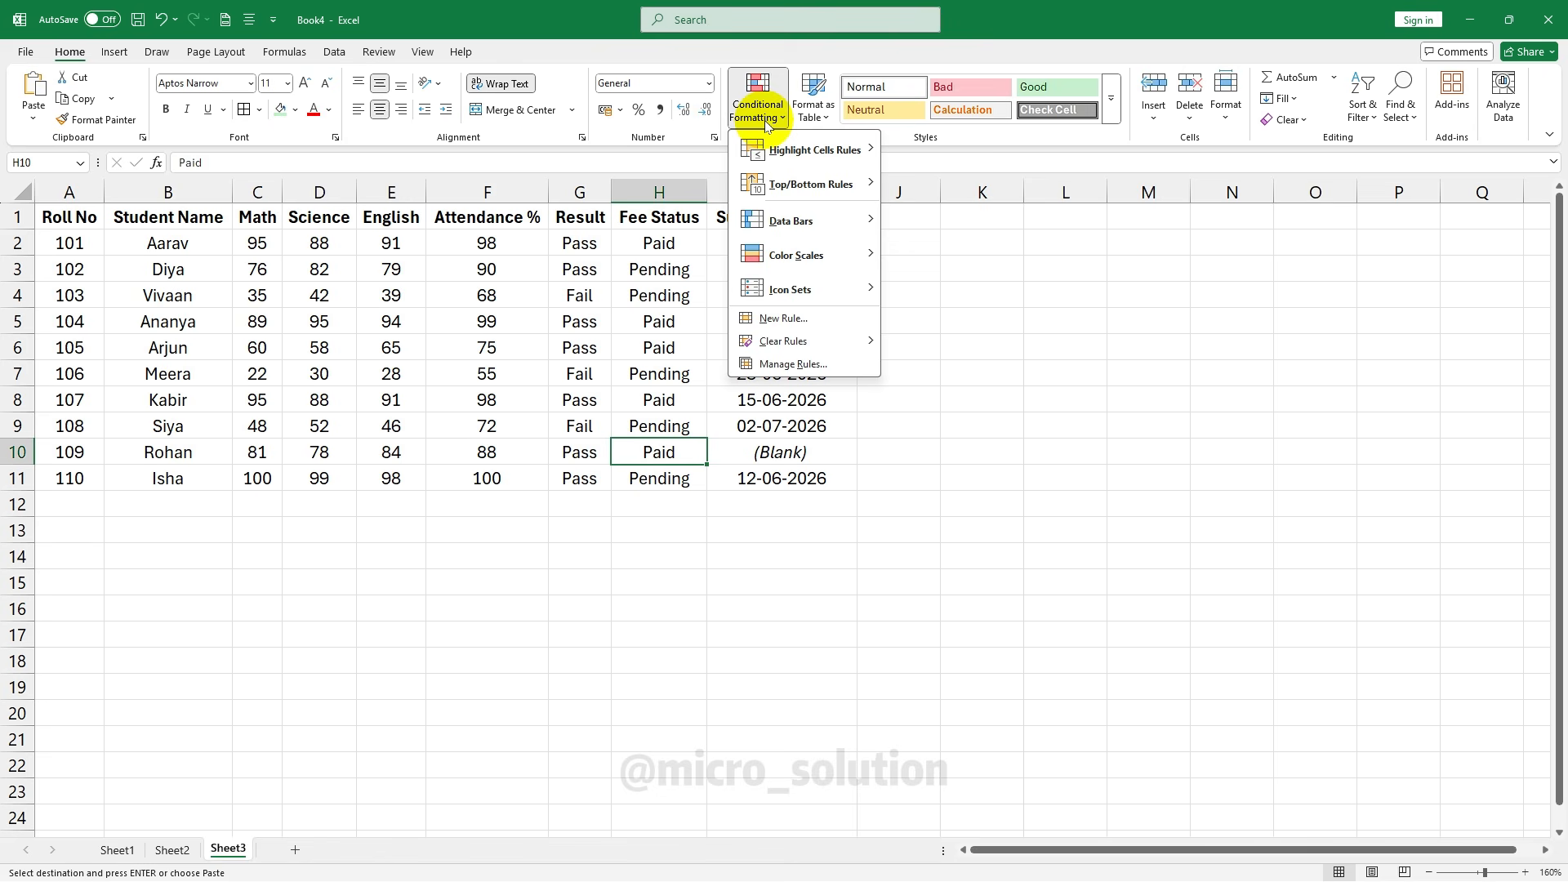
{"action": "left_click", "coordinate": [544, 233]}
{"action": "left_click_drag", "start_coordinate": [69, 217], "coordinate": [776, 468]}
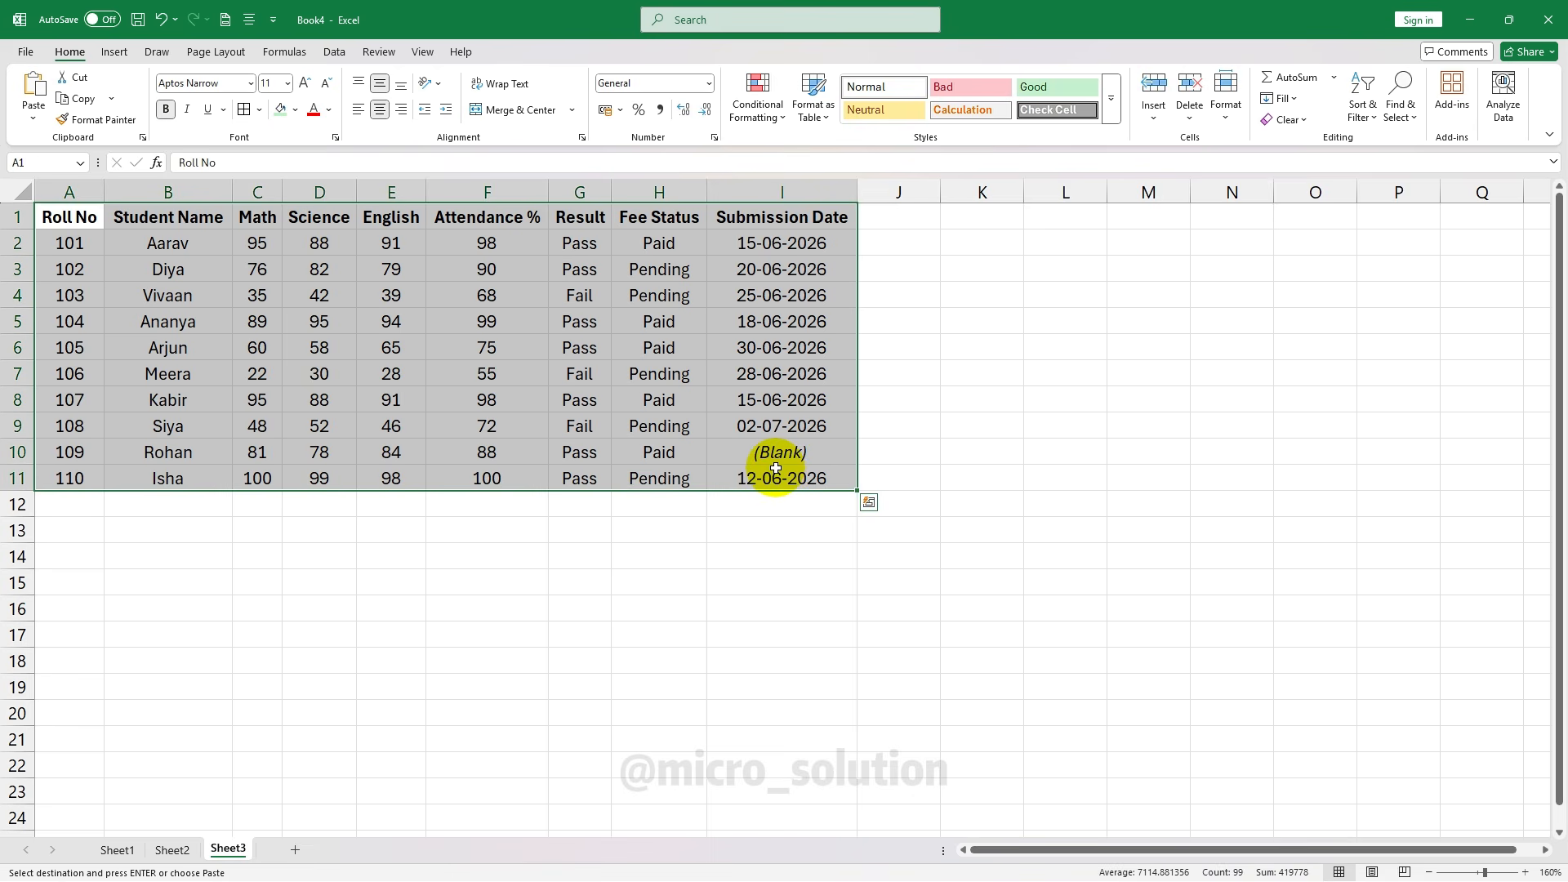
{"action": "left_click", "coordinate": [448, 322]}
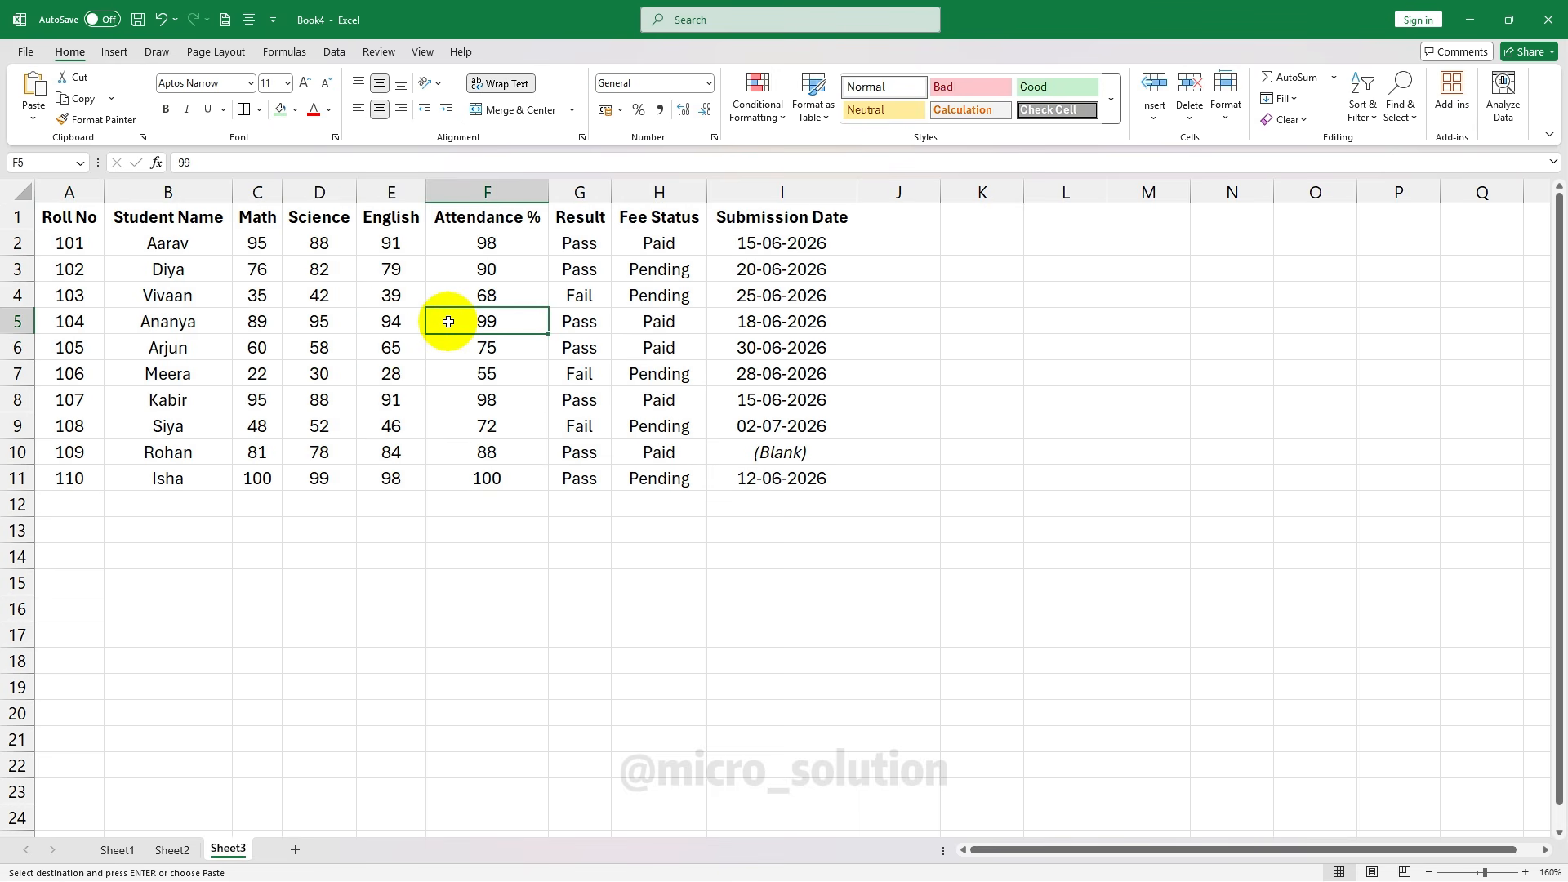
{"action": "left_click", "coordinate": [321, 342]}
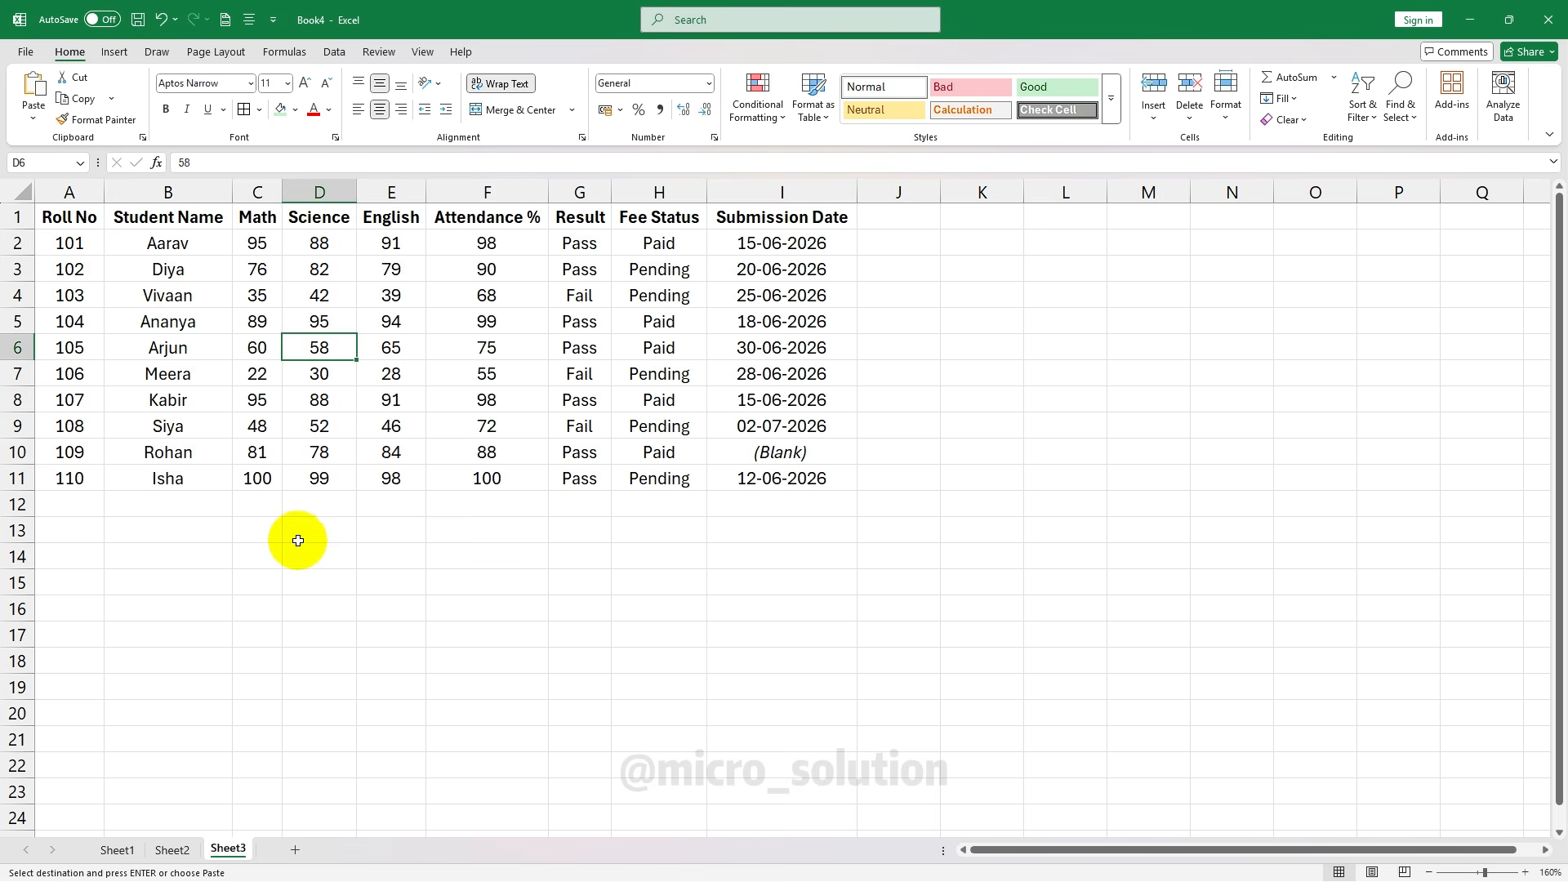
{"action": "left_click", "coordinate": [67, 486]}
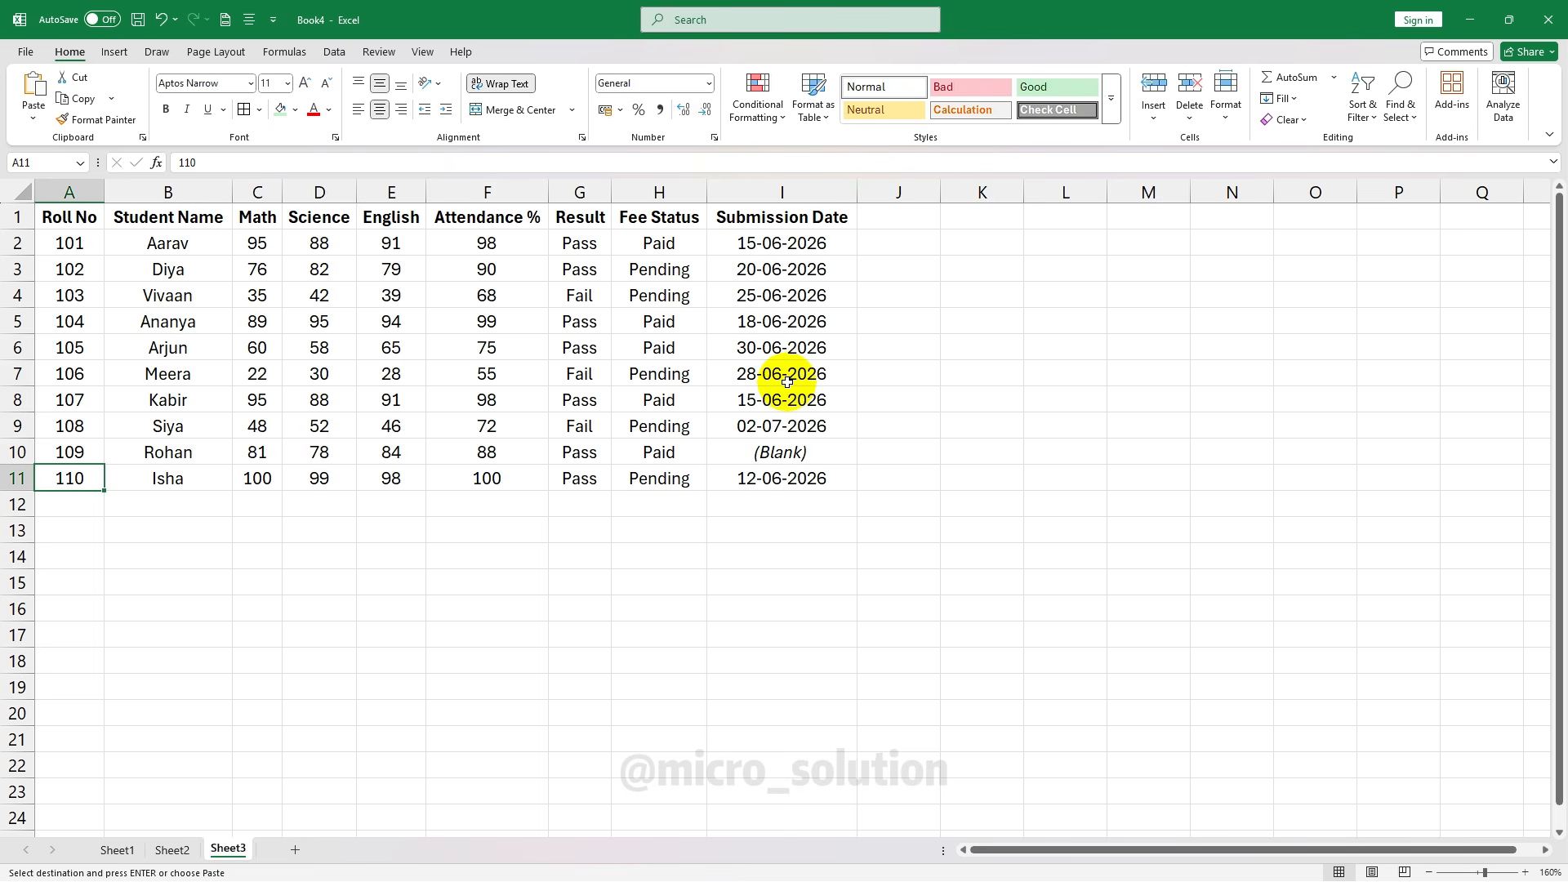
{"action": "left_click", "coordinate": [660, 321]}
{"action": "left_click", "coordinate": [781, 119]}
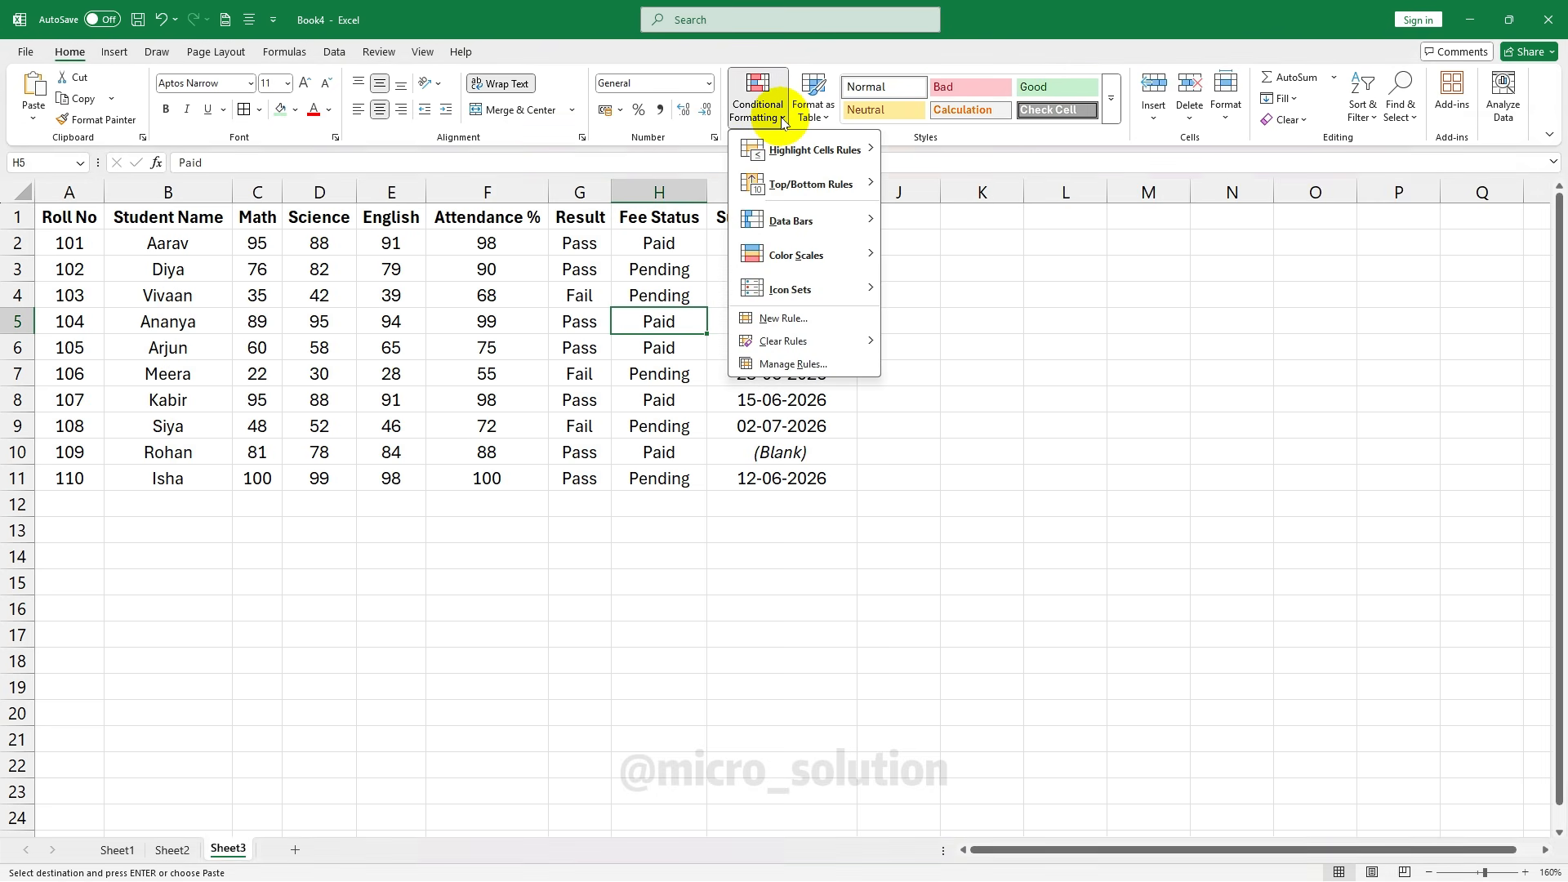
{"action": "mouse_move", "coordinate": [776, 166]}
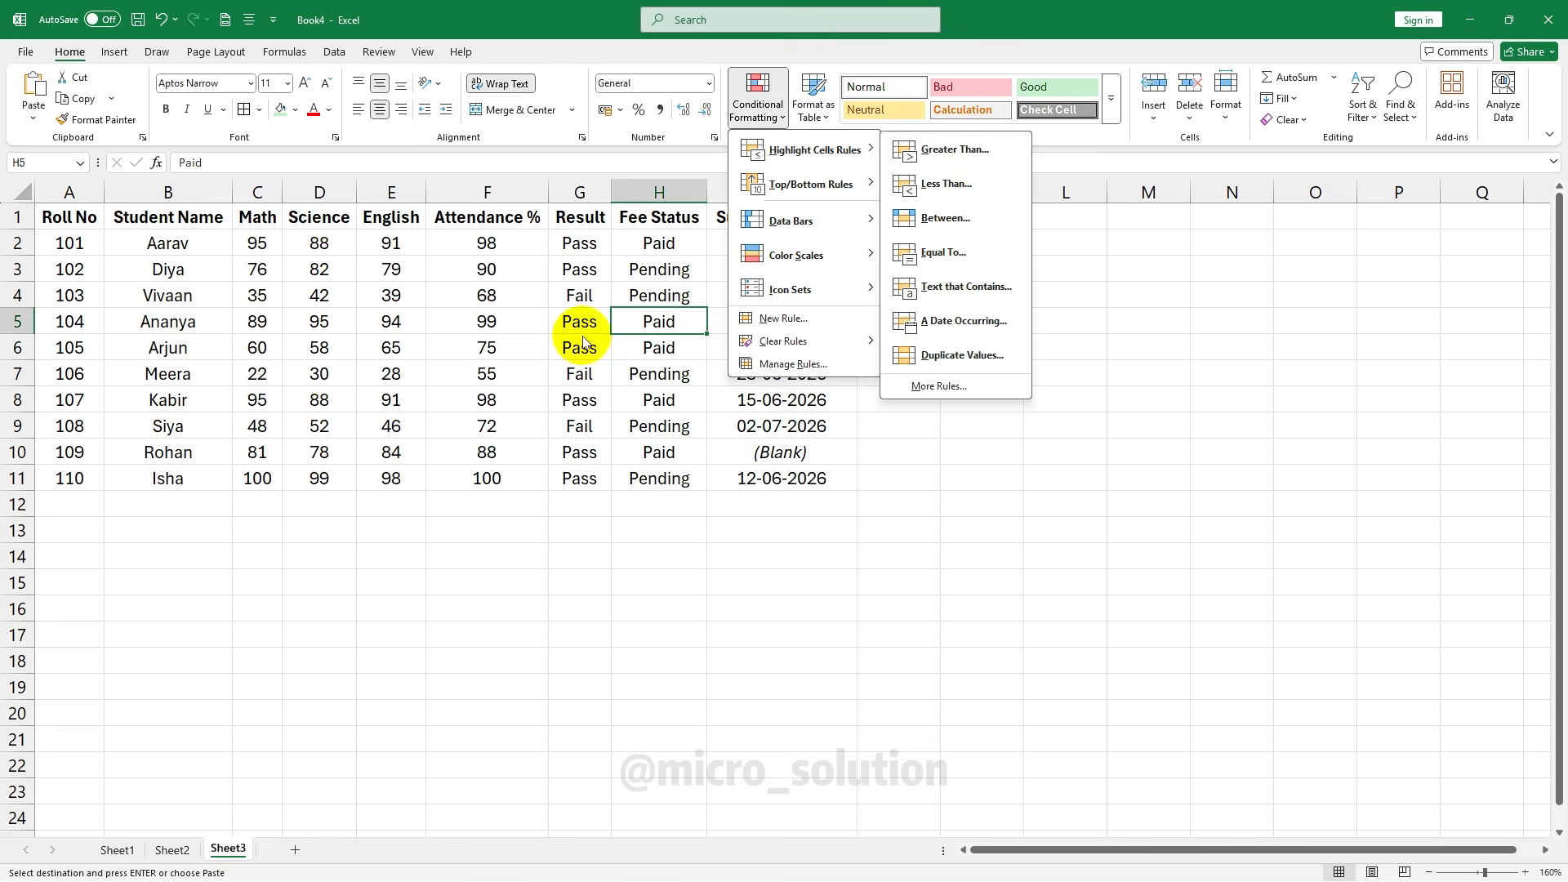
{"action": "key", "text": "Escape"}
{"action": "key", "text": "Escape"}
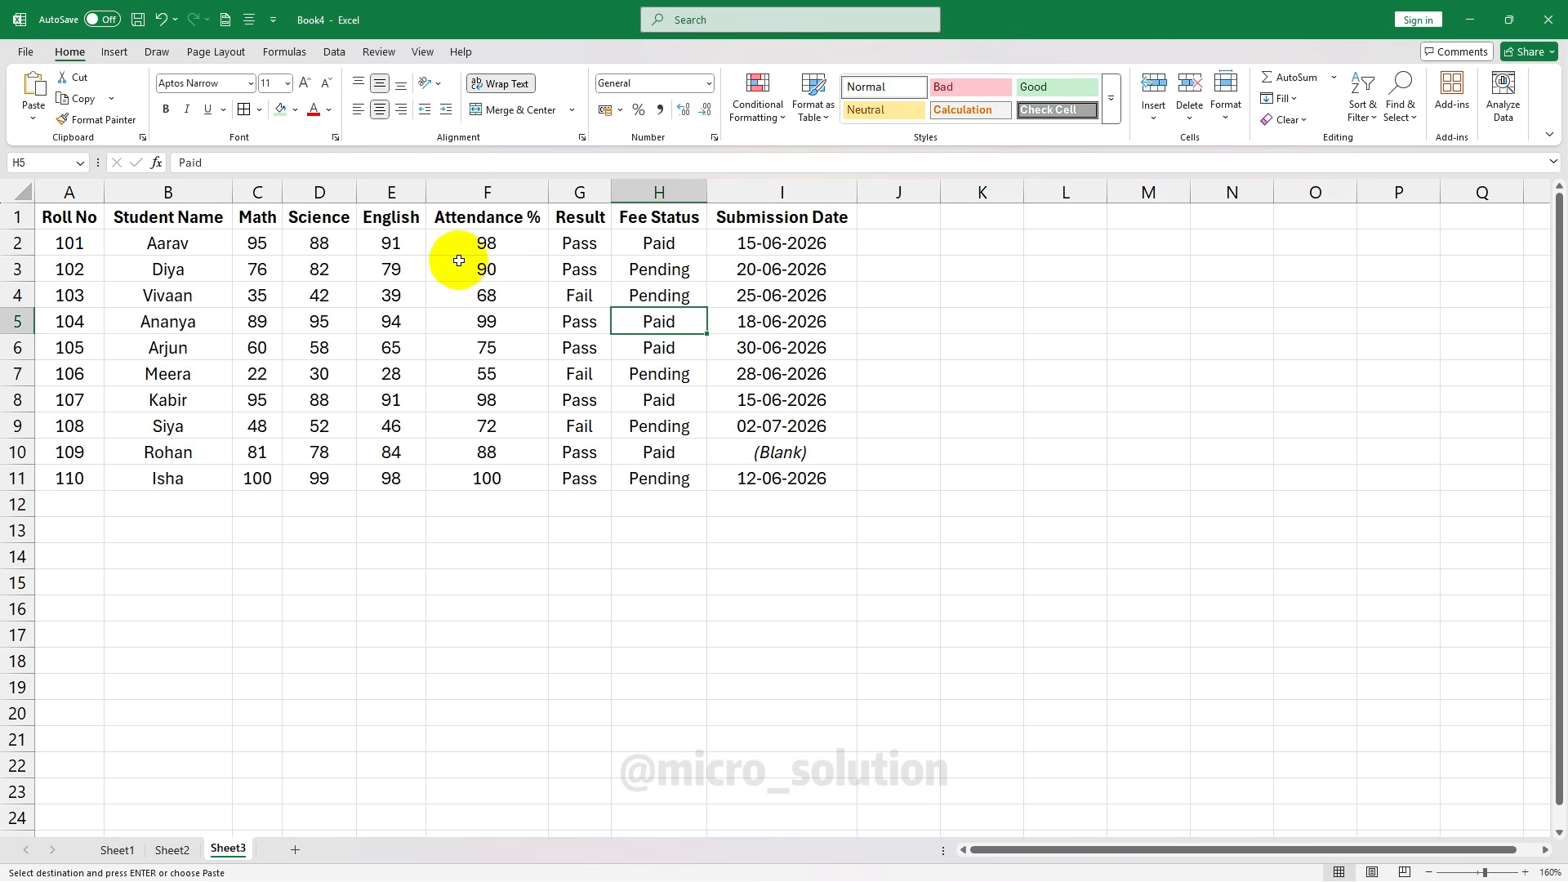
{"action": "left_click_drag", "start_coordinate": [63, 217], "coordinate": [760, 490]}
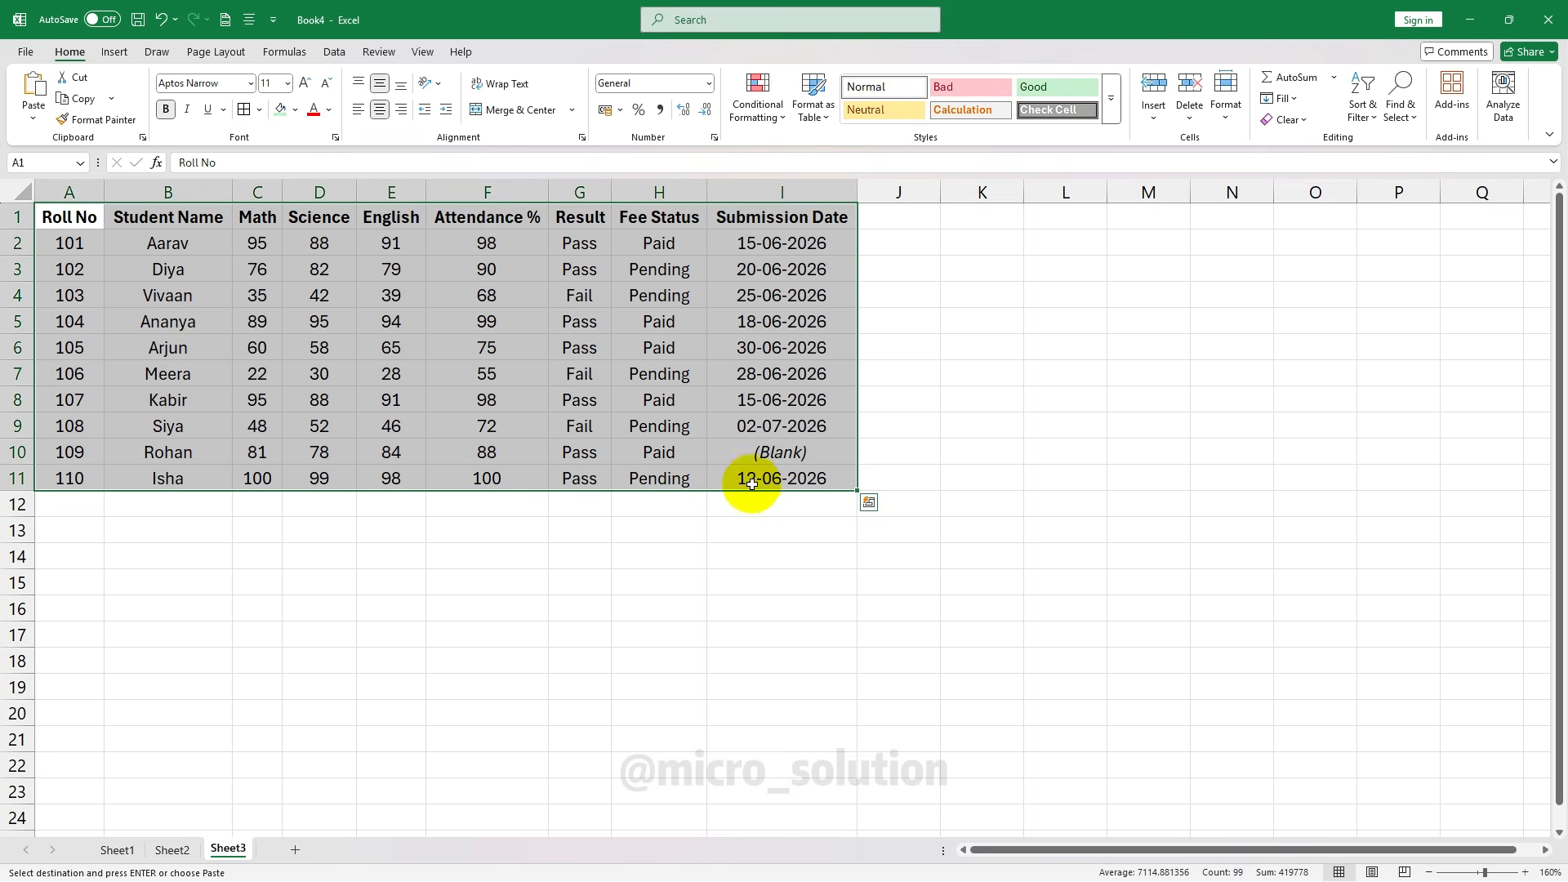
{"action": "left_click", "coordinate": [494, 375]}
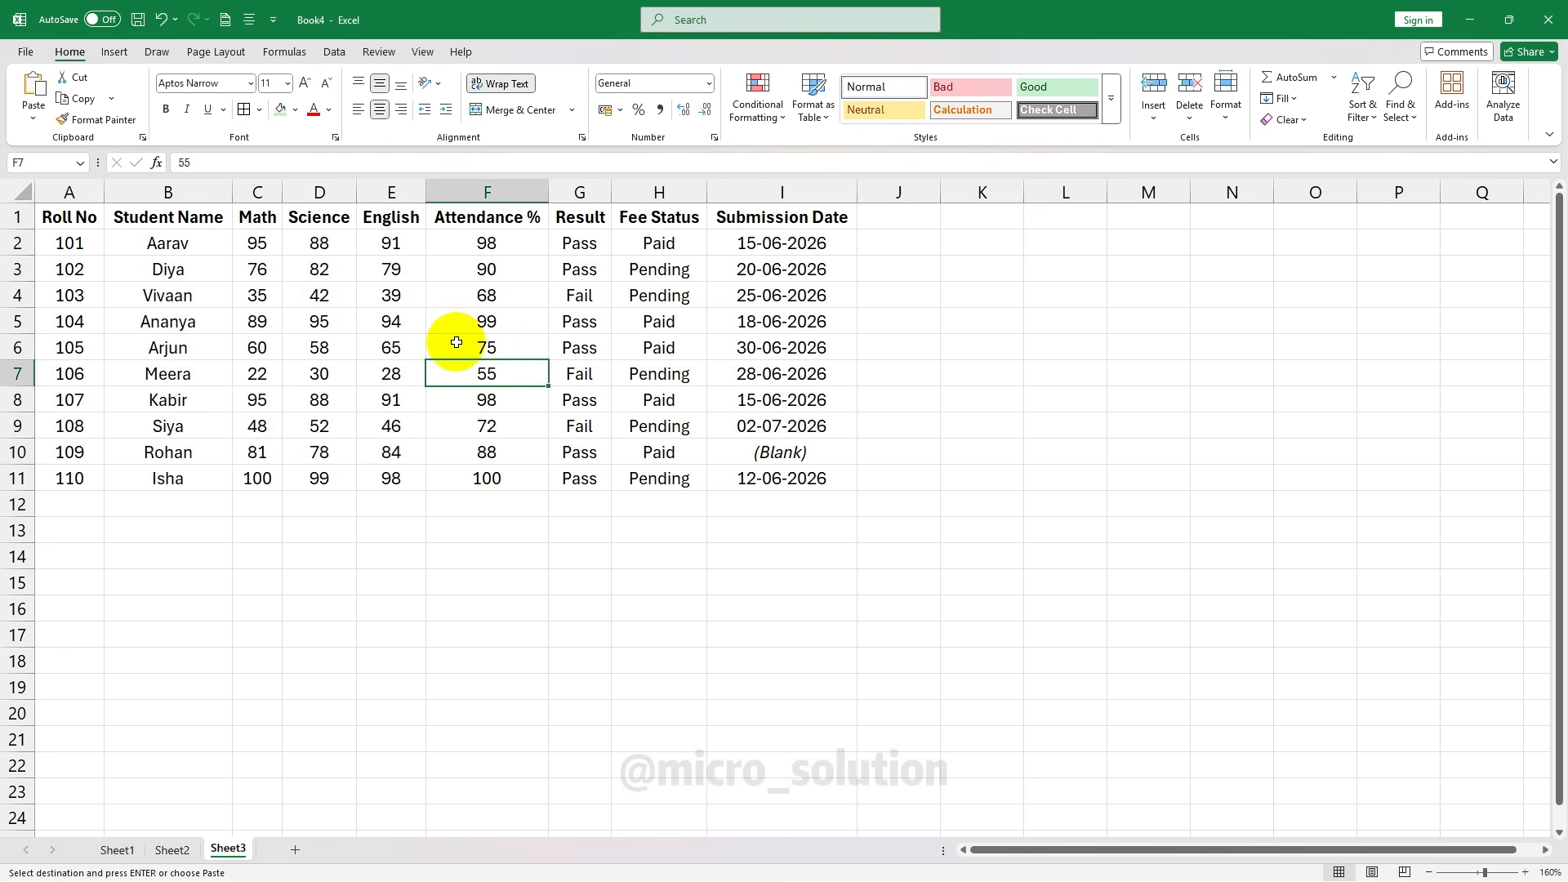
{"action": "left_click", "coordinate": [391, 239]}
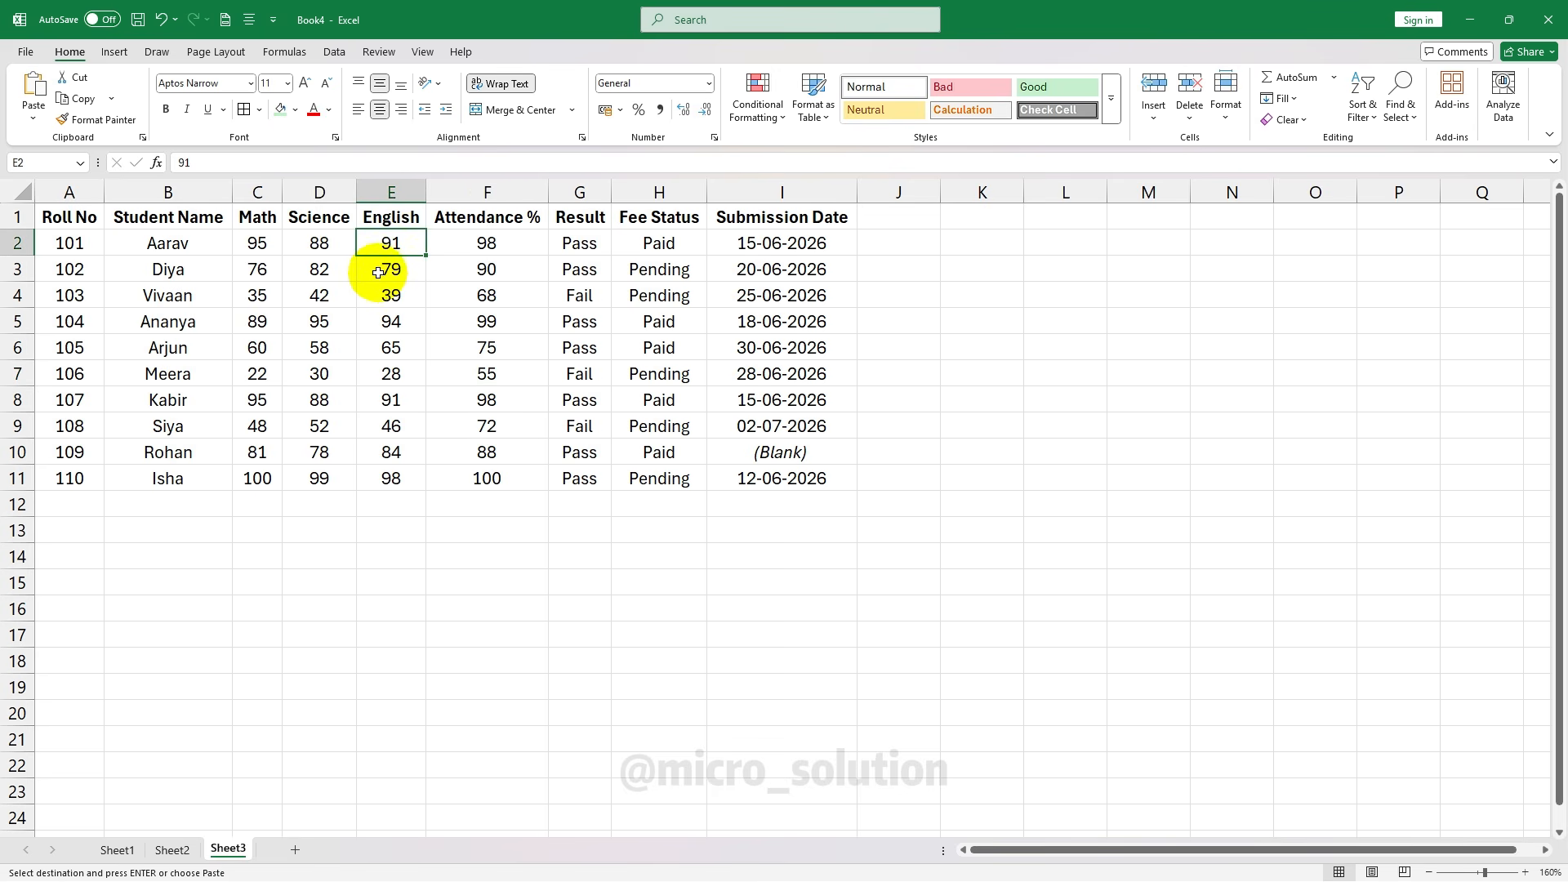
{"action": "left_click", "coordinate": [253, 244]}
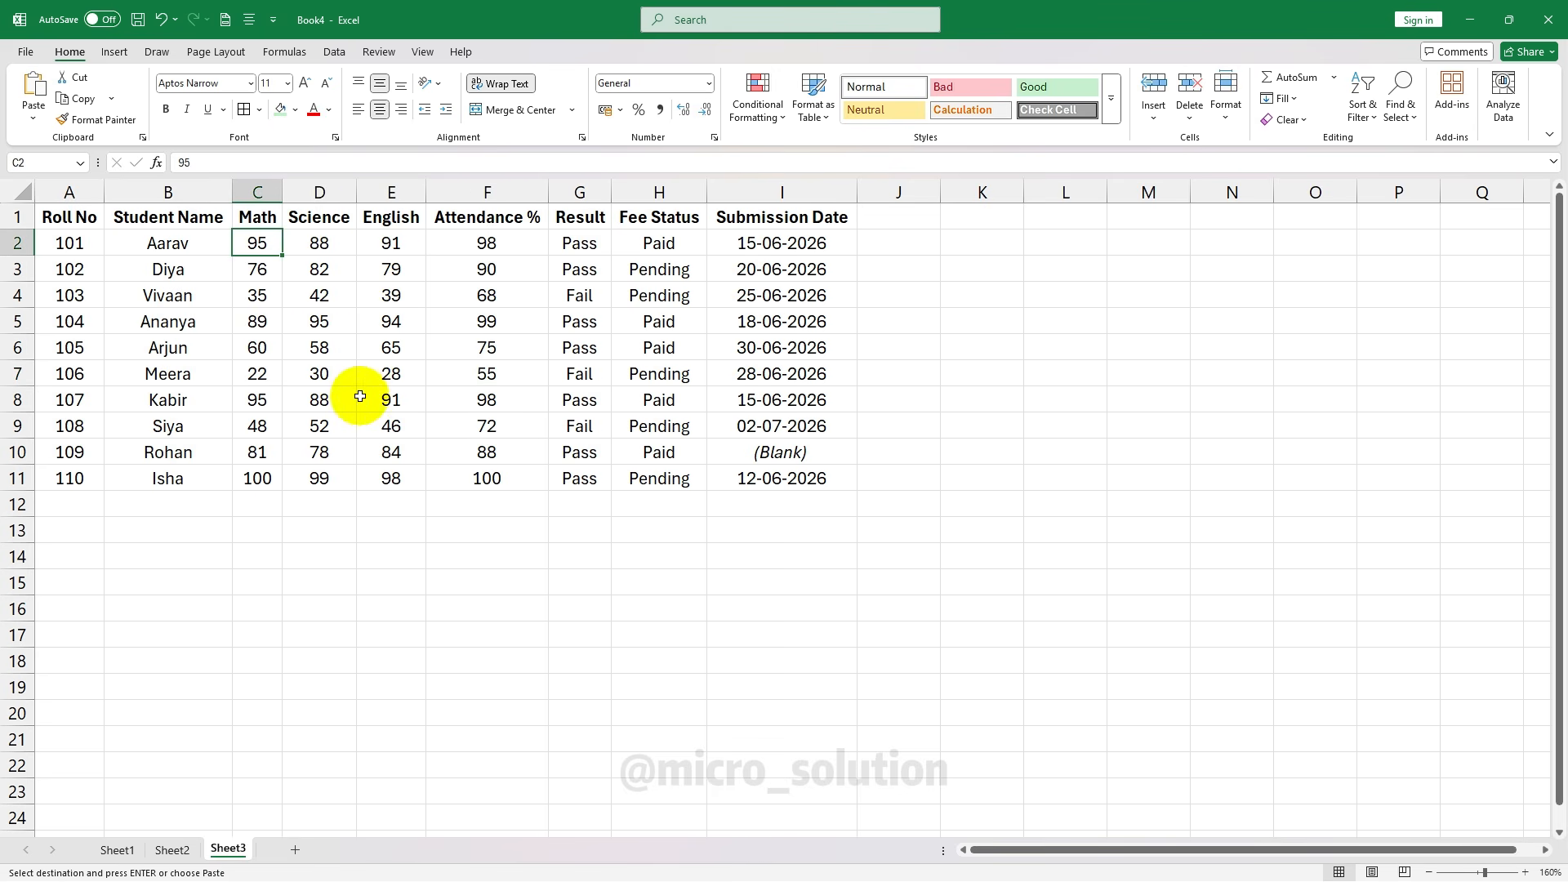
{"action": "left_click", "coordinate": [386, 482]}
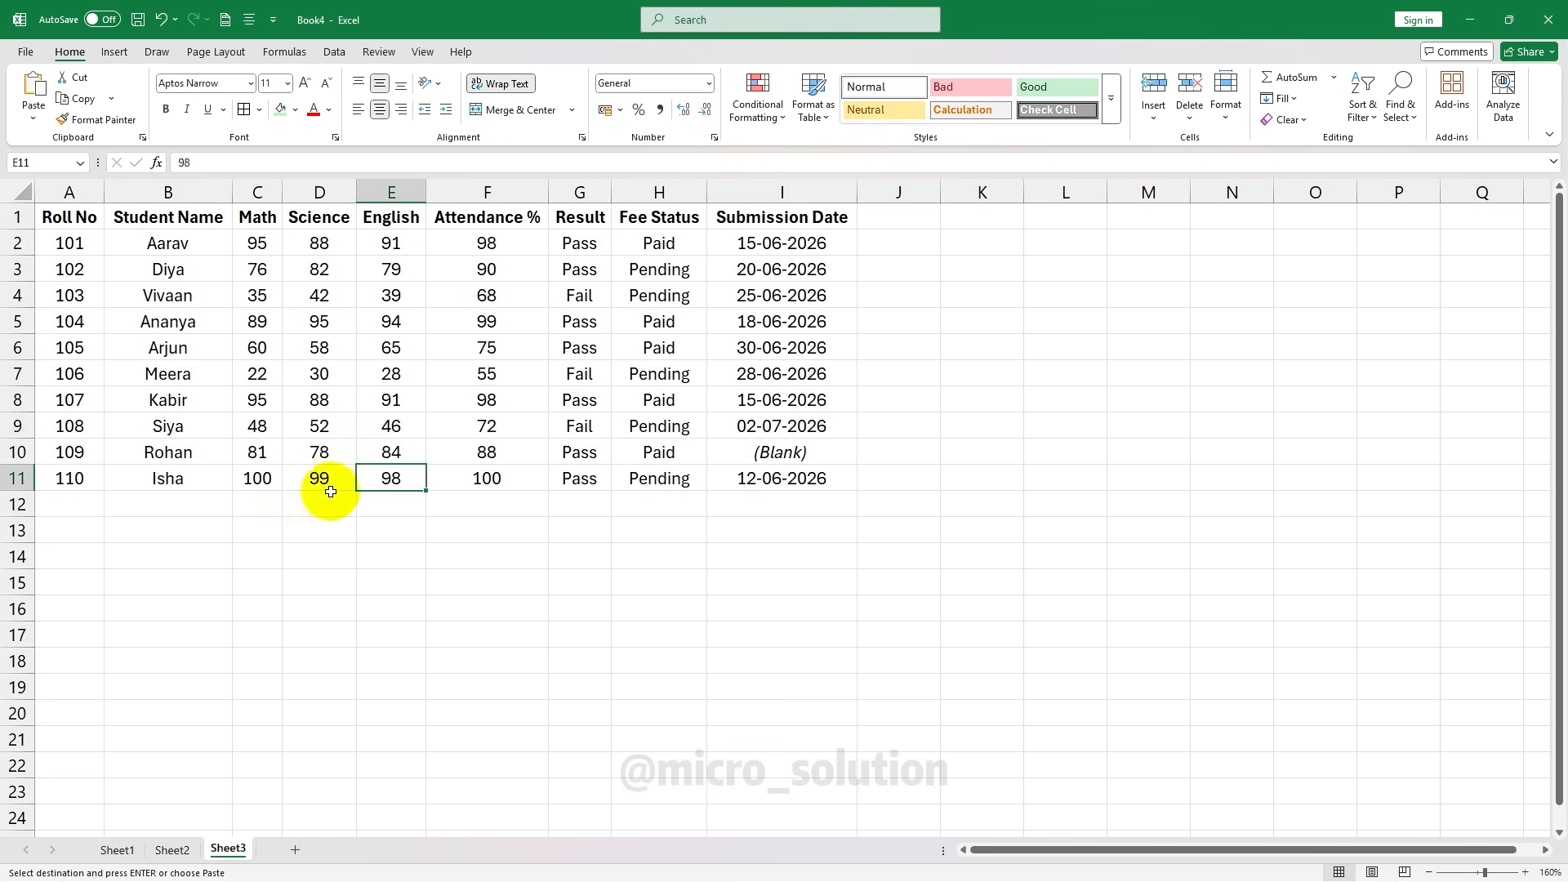
{"action": "left_click", "coordinate": [276, 482]}
{"action": "left_click", "coordinate": [318, 481]}
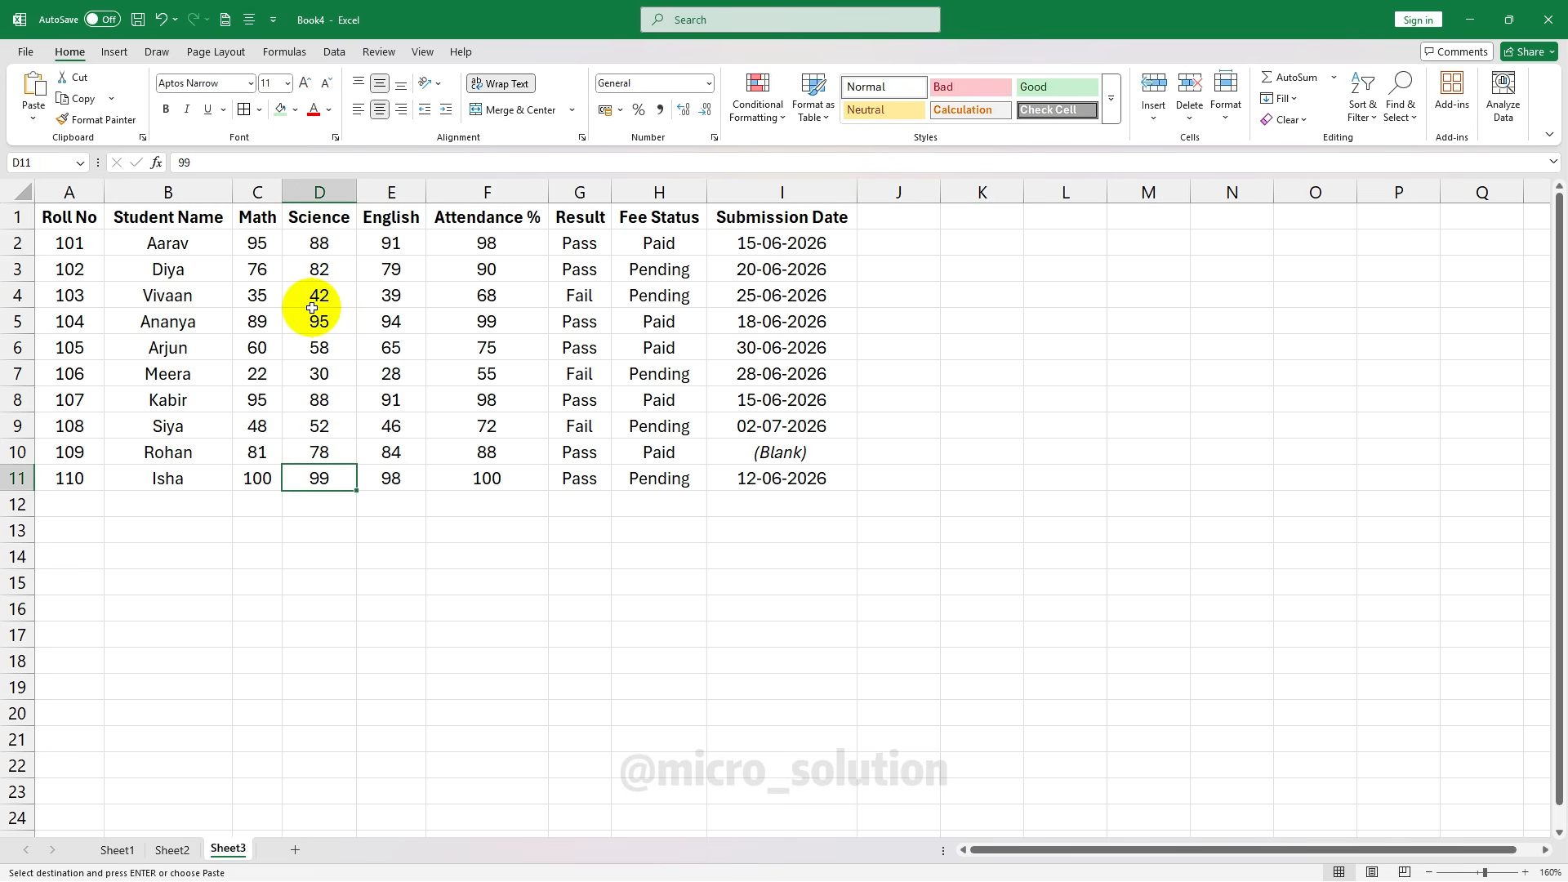
{"action": "left_click", "coordinate": [252, 241]}
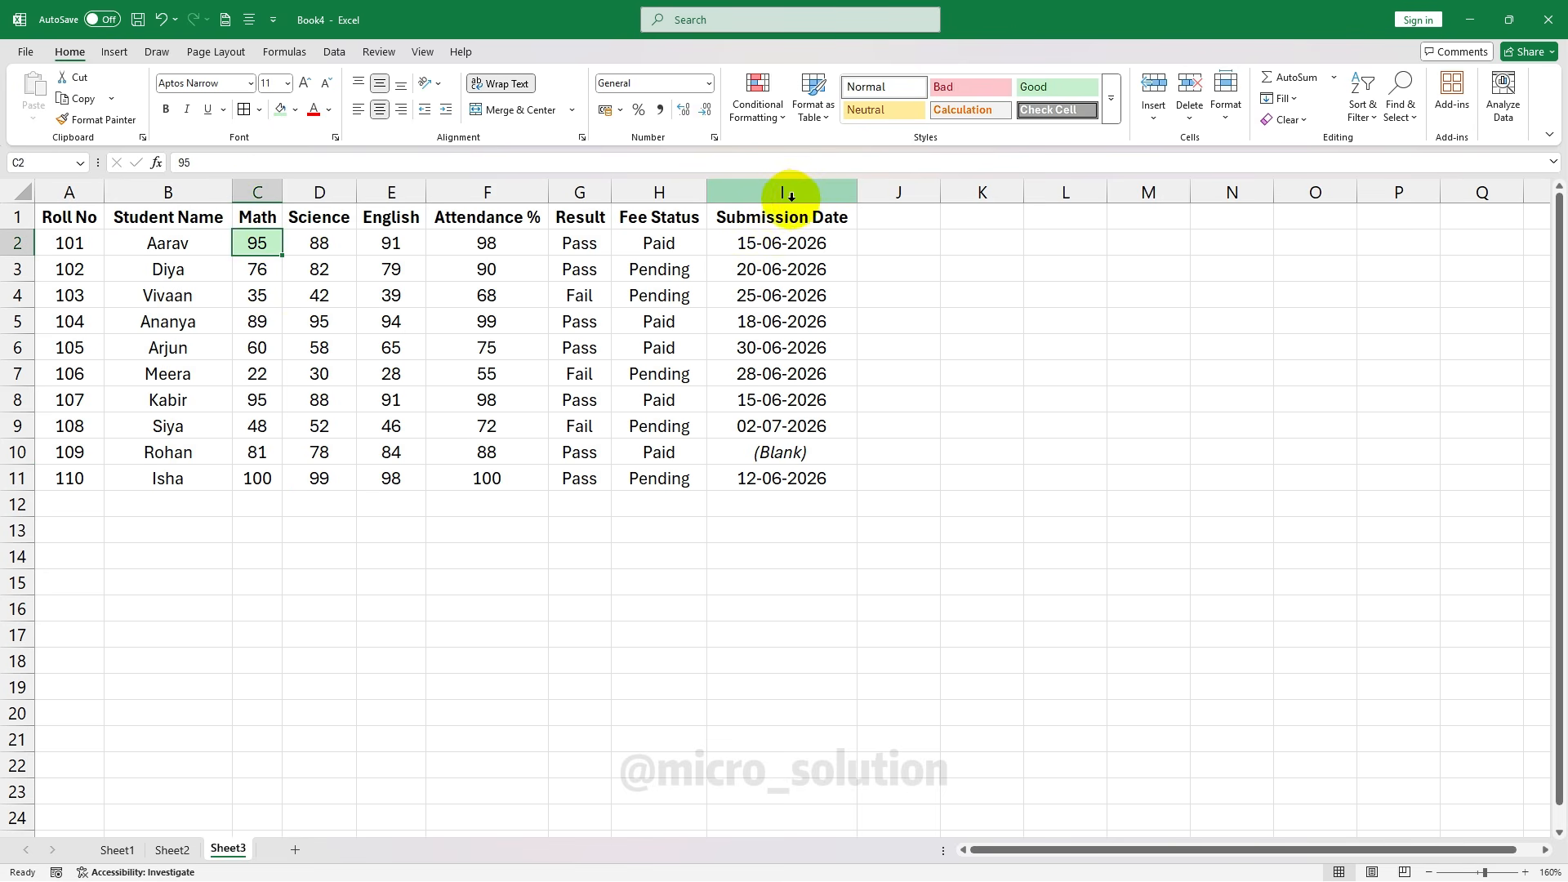
{"action": "key", "text": "ctrl+c"}
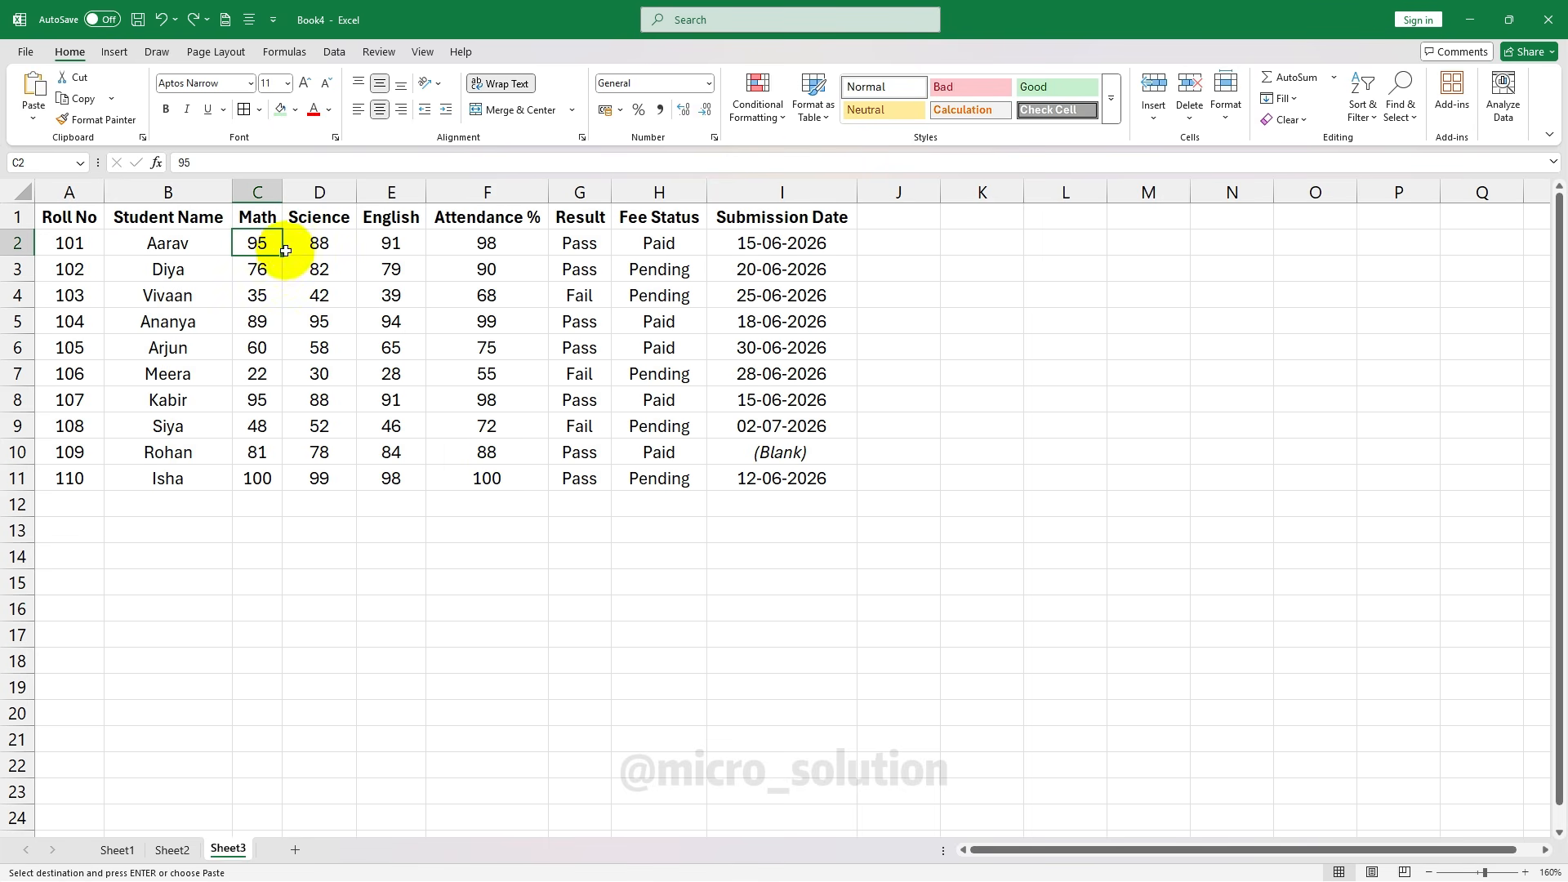
Apply a Greater Than 90 rule to marks C2:E11 with Light Red Fill and Dark Red Text
{"action": "left_click_drag", "start_coordinate": [247, 244], "coordinate": [413, 484]}
{"action": "key", "text": "Escape"}
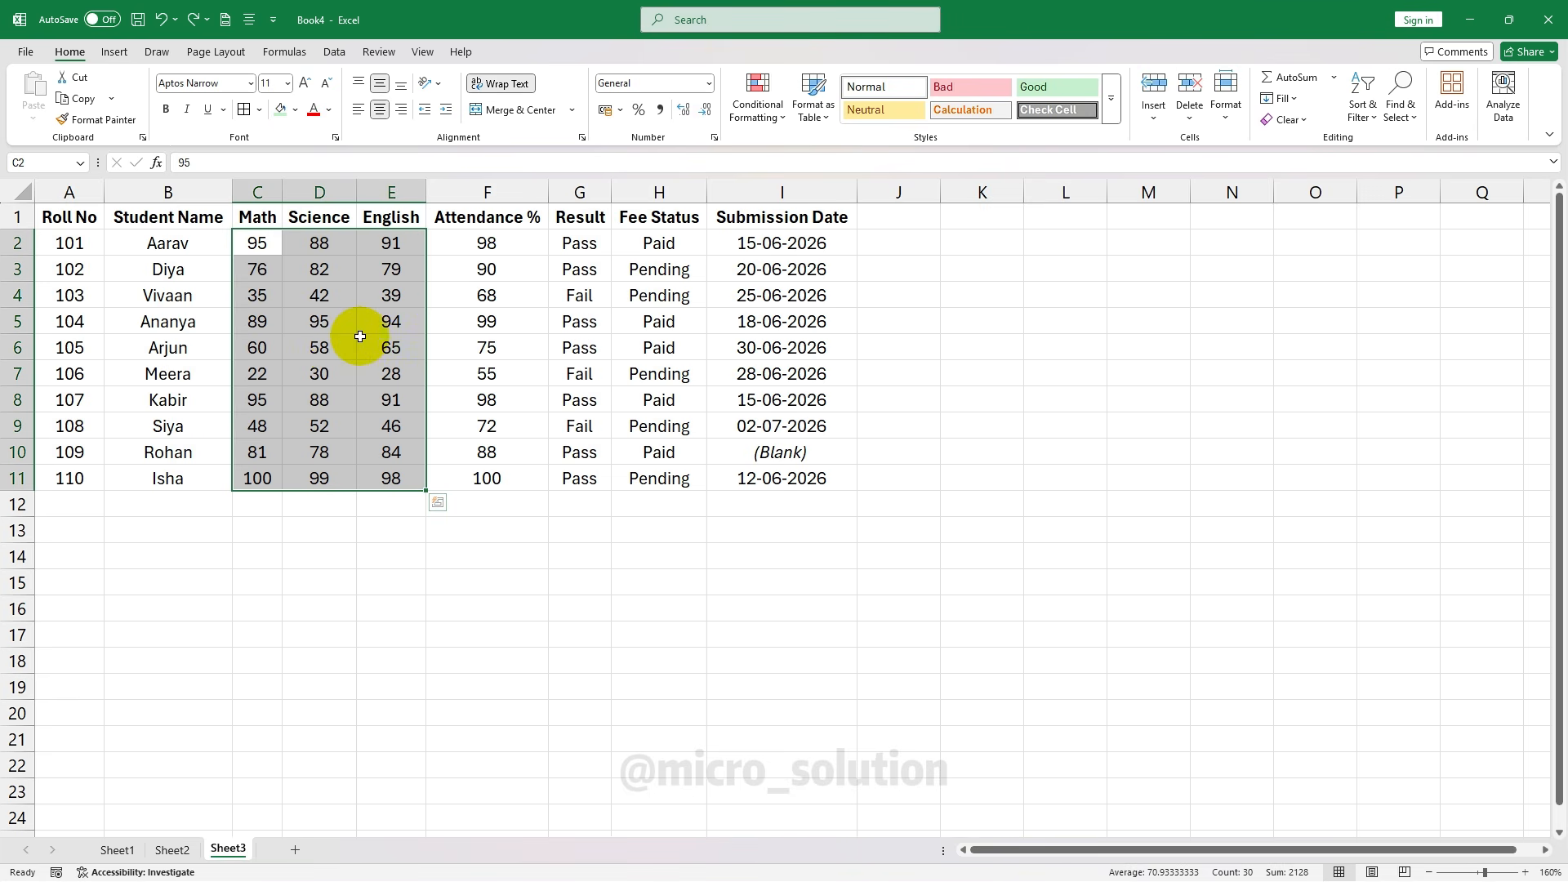
{"action": "left_click", "coordinate": [761, 108]}
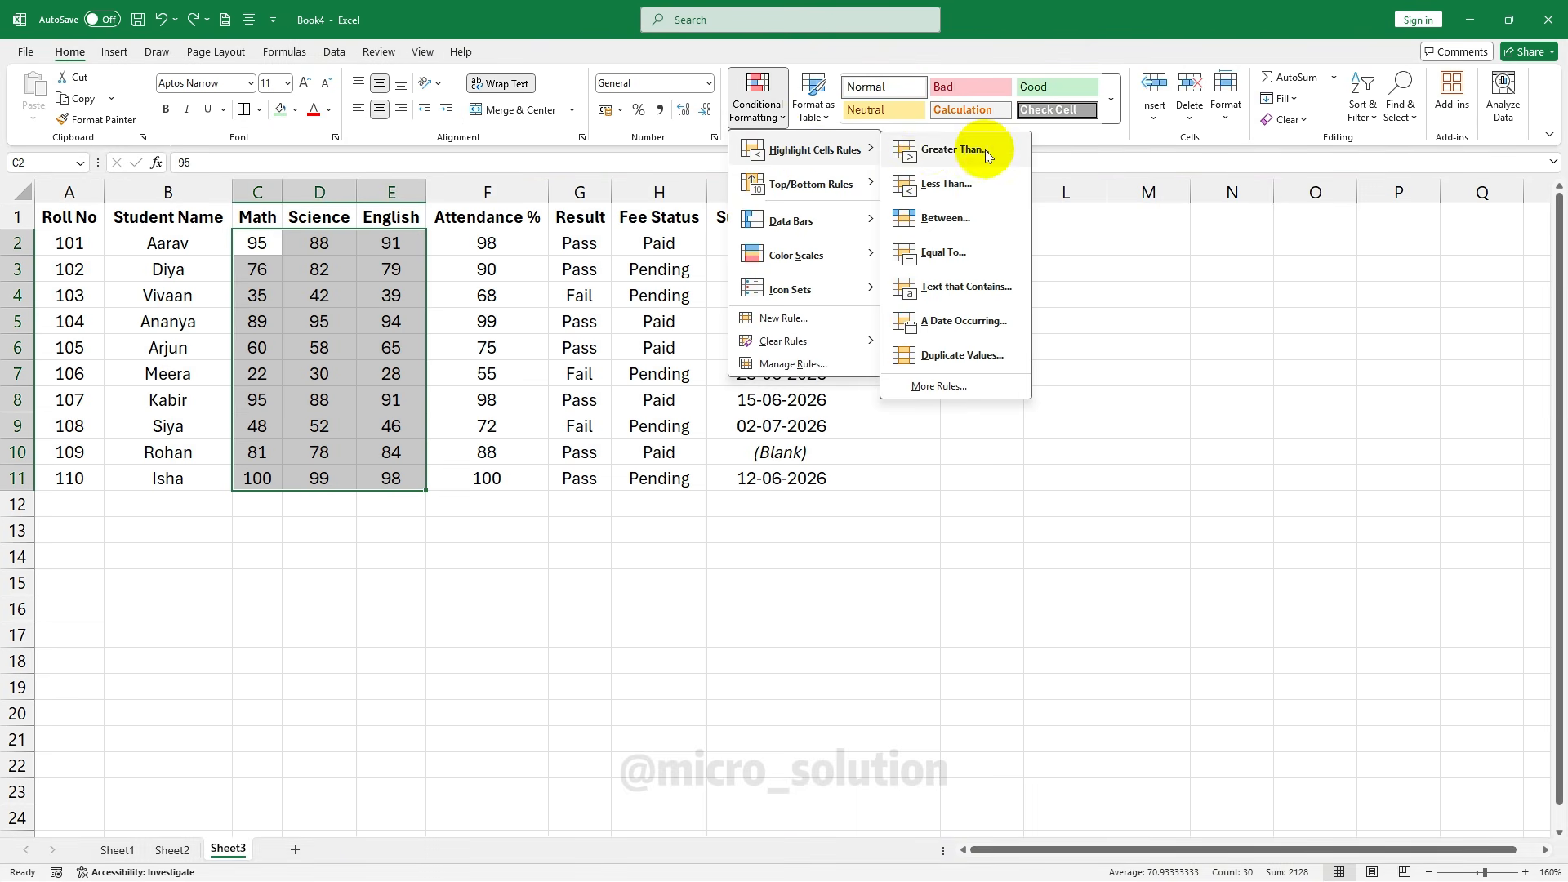
{"action": "key", "text": "Escape"}
{"action": "key", "text": "h"}
{"action": "key", "text": "g"}
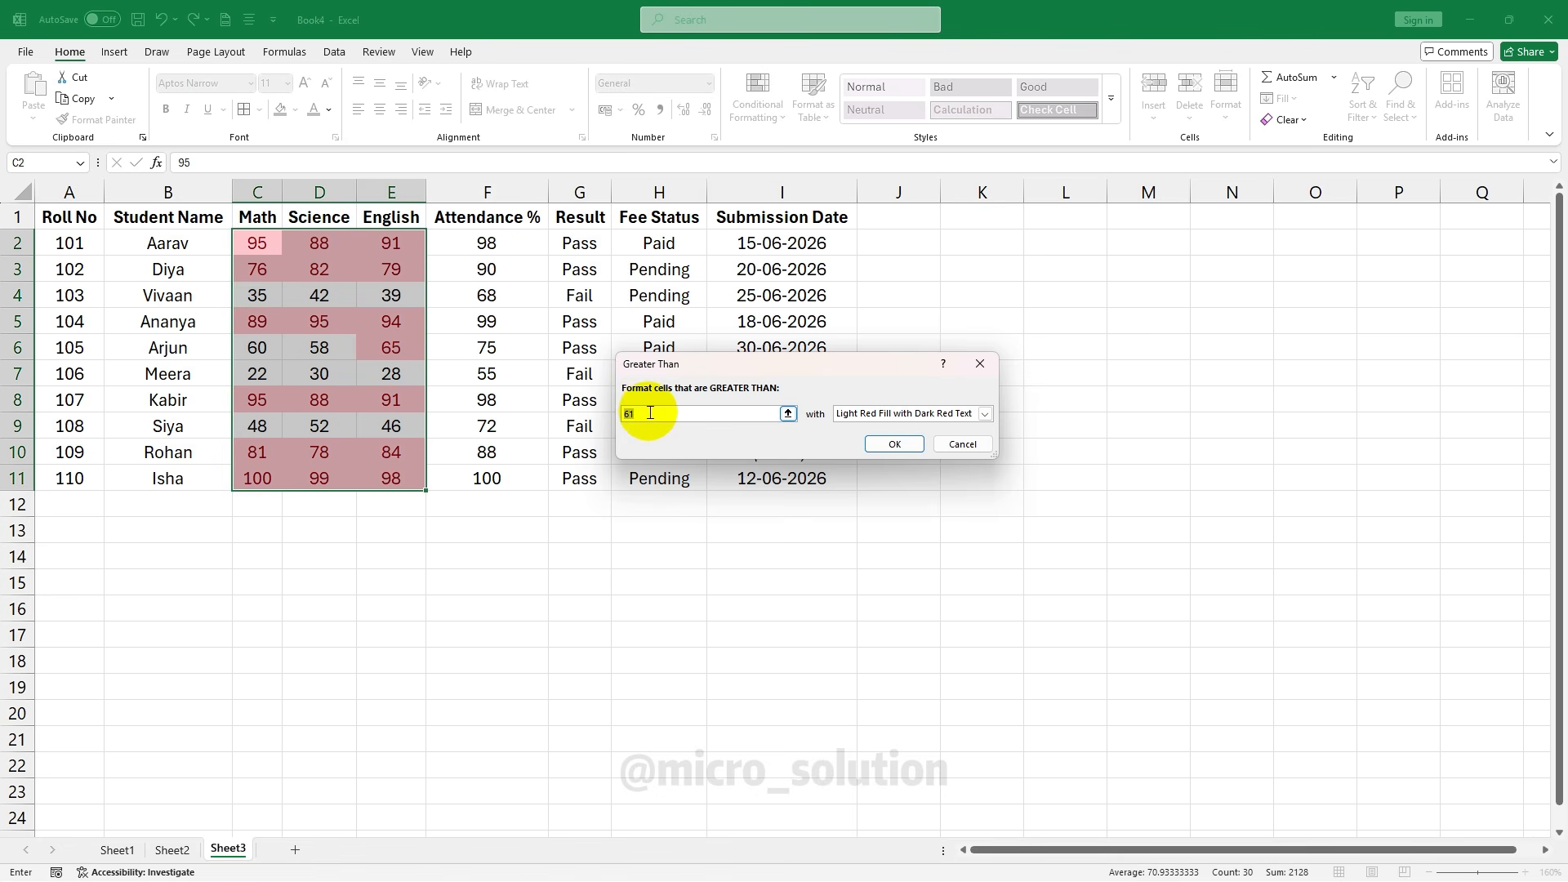
{"action": "left_click", "coordinate": [663, 413]}
{"action": "key", "text": "BackSpace"}
{"action": "key", "text": "BackSpace"}
{"action": "type", "text": "90"}
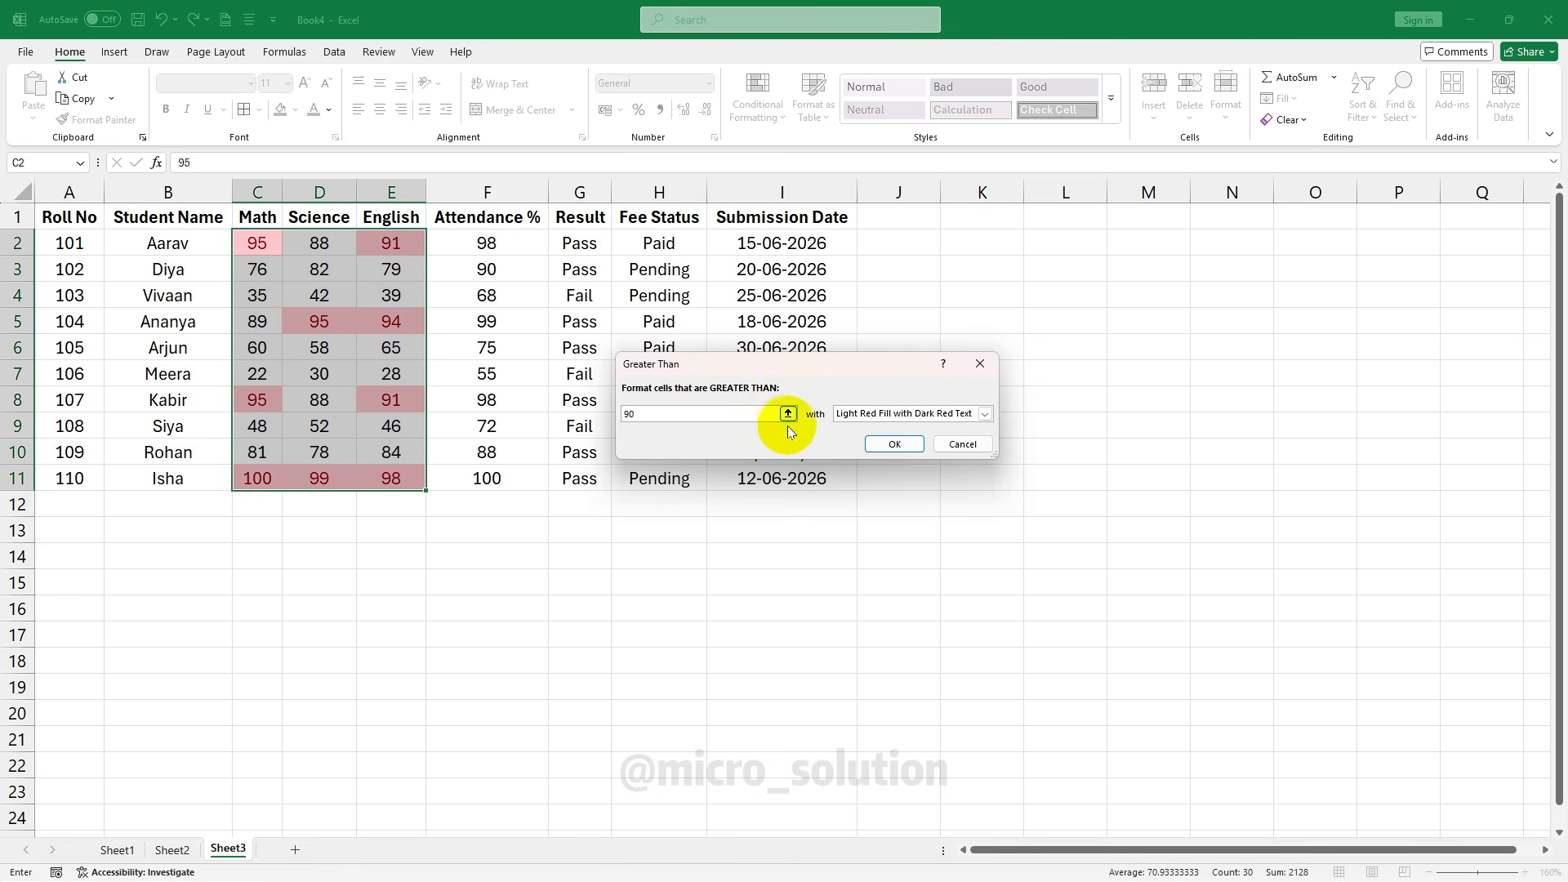
{"action": "left_click", "coordinate": [893, 445]}
{"action": "left_click", "coordinate": [522, 421]}
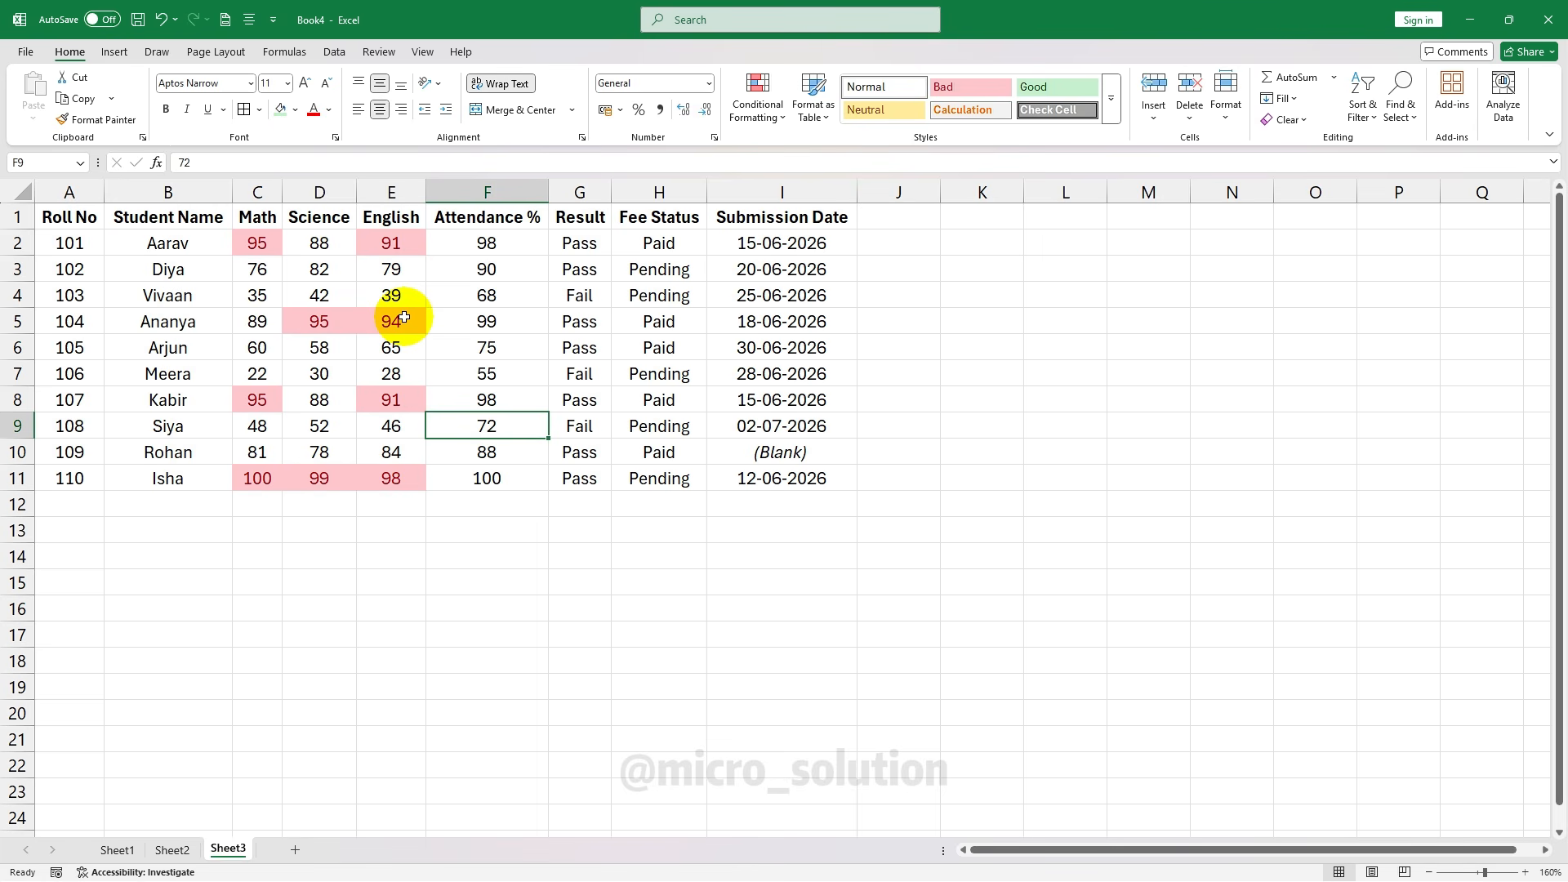
Undo the above-90 rule and add a Less Than 40 light red highlight to the marks
{"action": "left_click", "coordinate": [160, 20]}
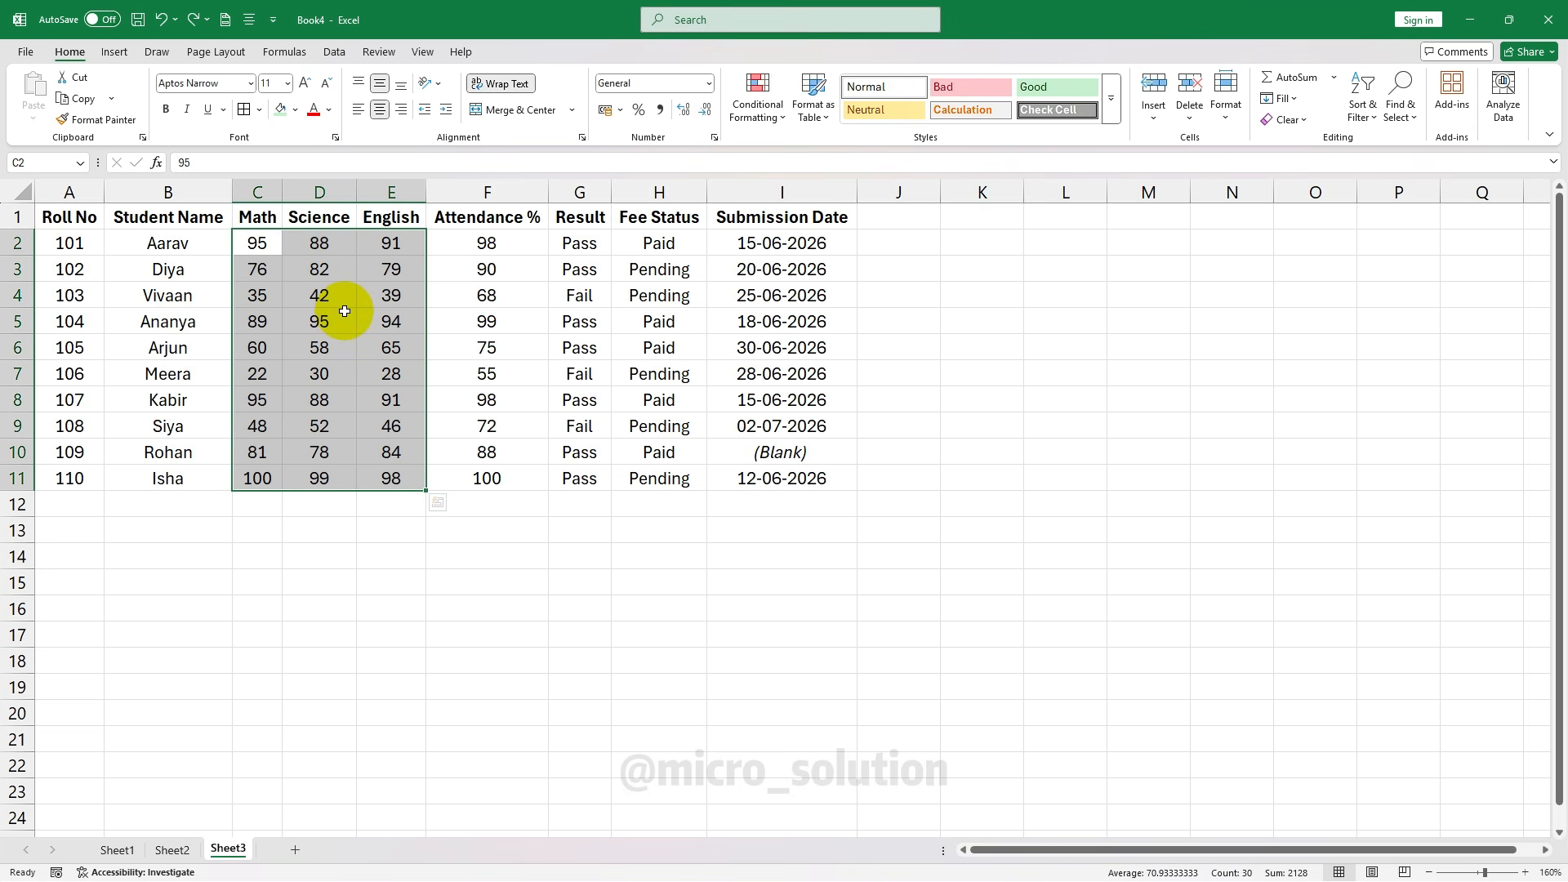
{"action": "left_click", "coordinate": [759, 110]}
{"action": "mouse_move", "coordinate": [809, 149]}
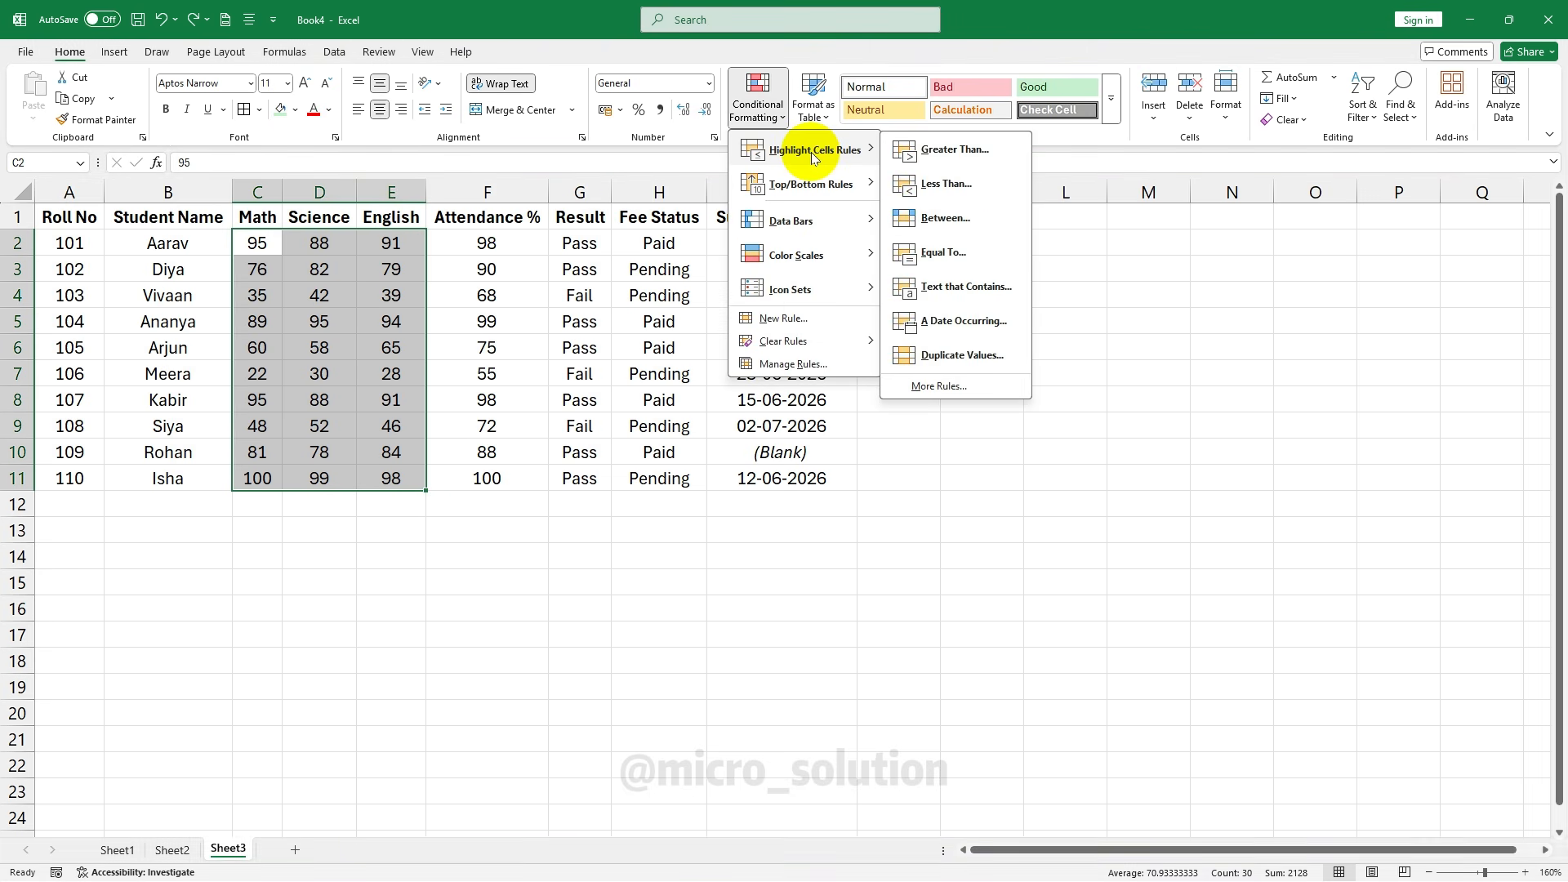
{"action": "left_click", "coordinate": [975, 186]}
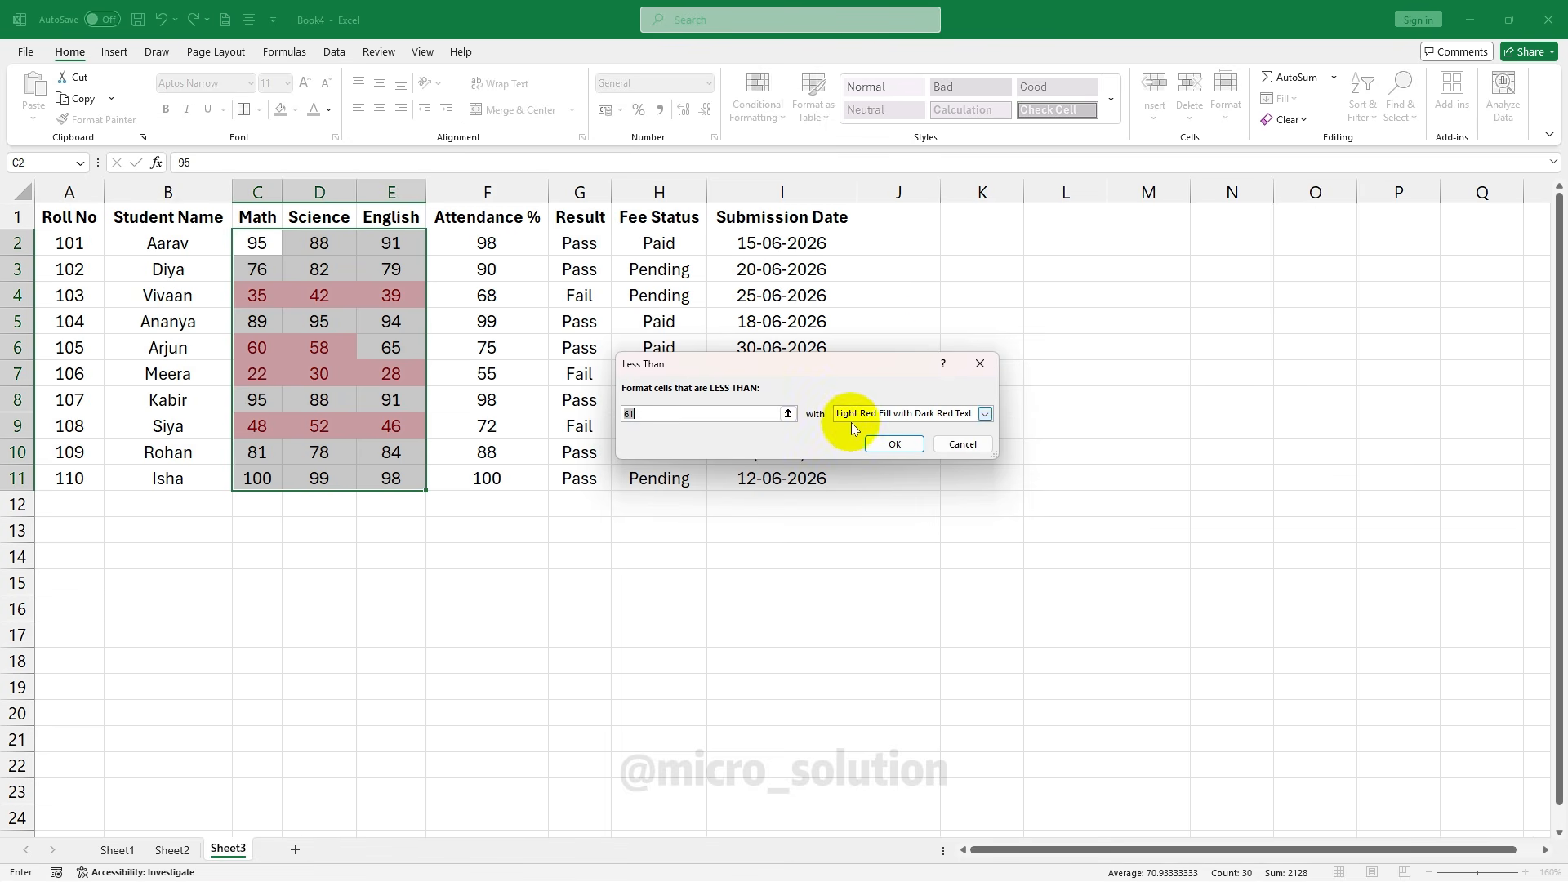
{"action": "left_click", "coordinate": [700, 413]}
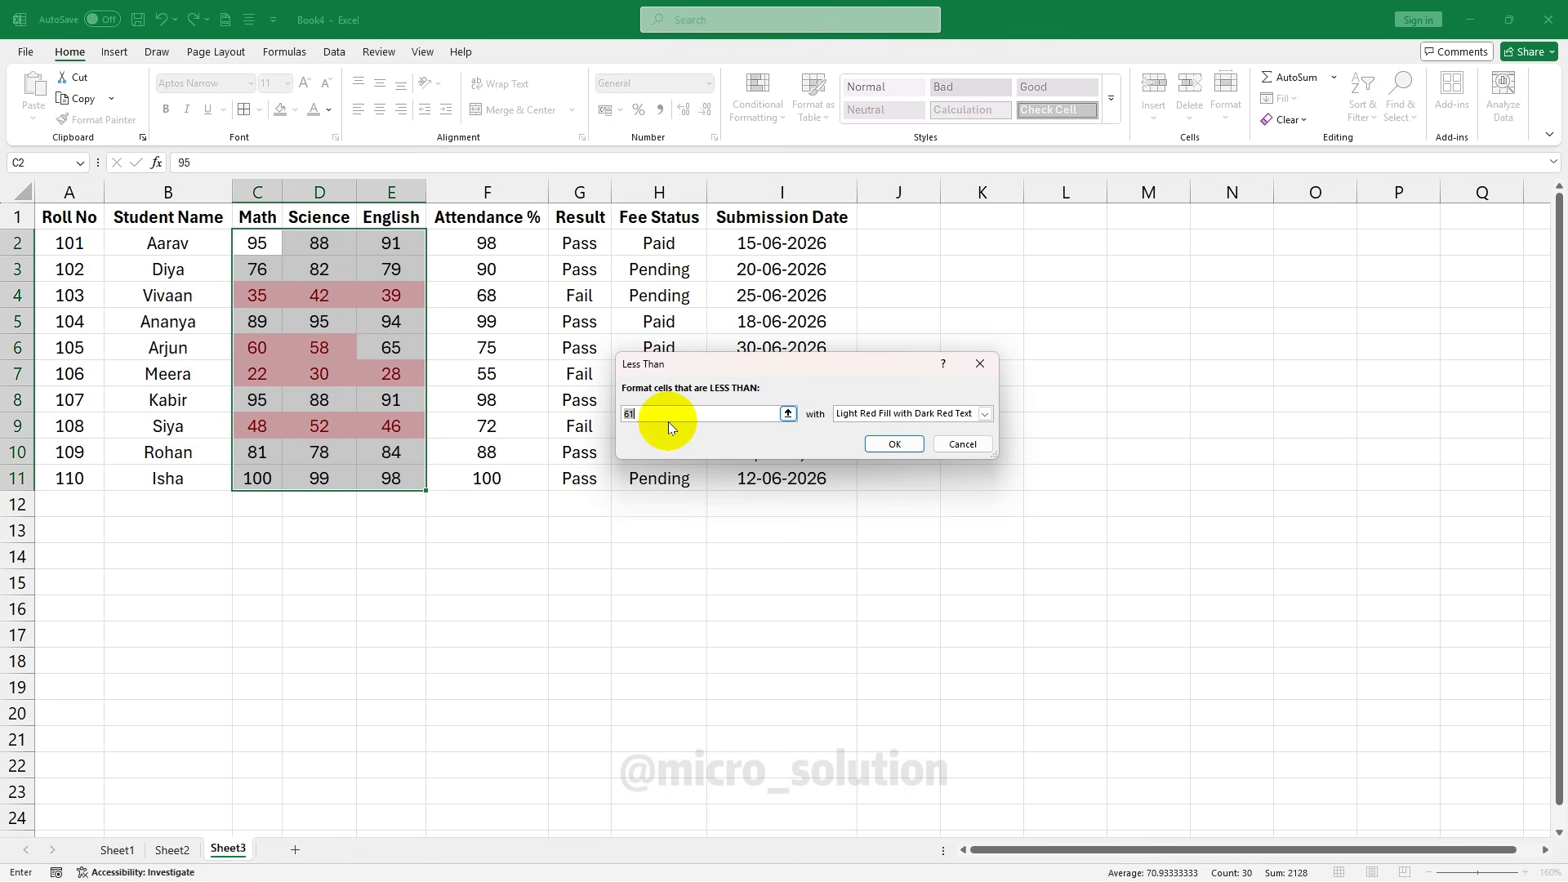
{"action": "type", "text": "40"}
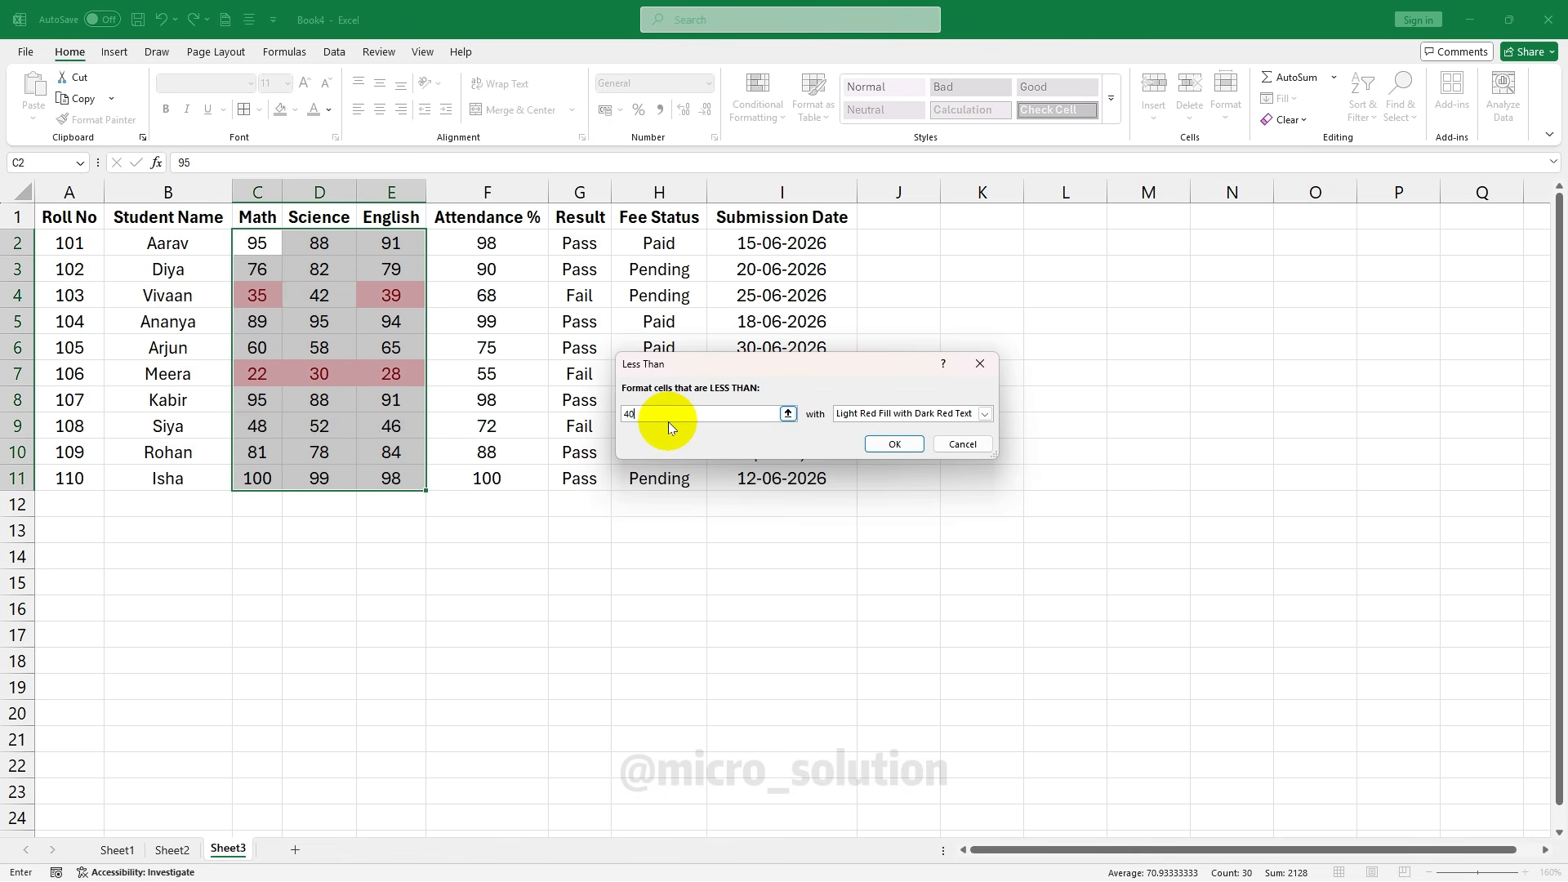
{"action": "left_click", "coordinate": [890, 444]}
{"action": "left_click", "coordinate": [523, 380]}
Check the shaded low marks 35, 39, 22, 30 and 28 in rows 4 and 7
{"action": "left_click", "coordinate": [268, 299]}
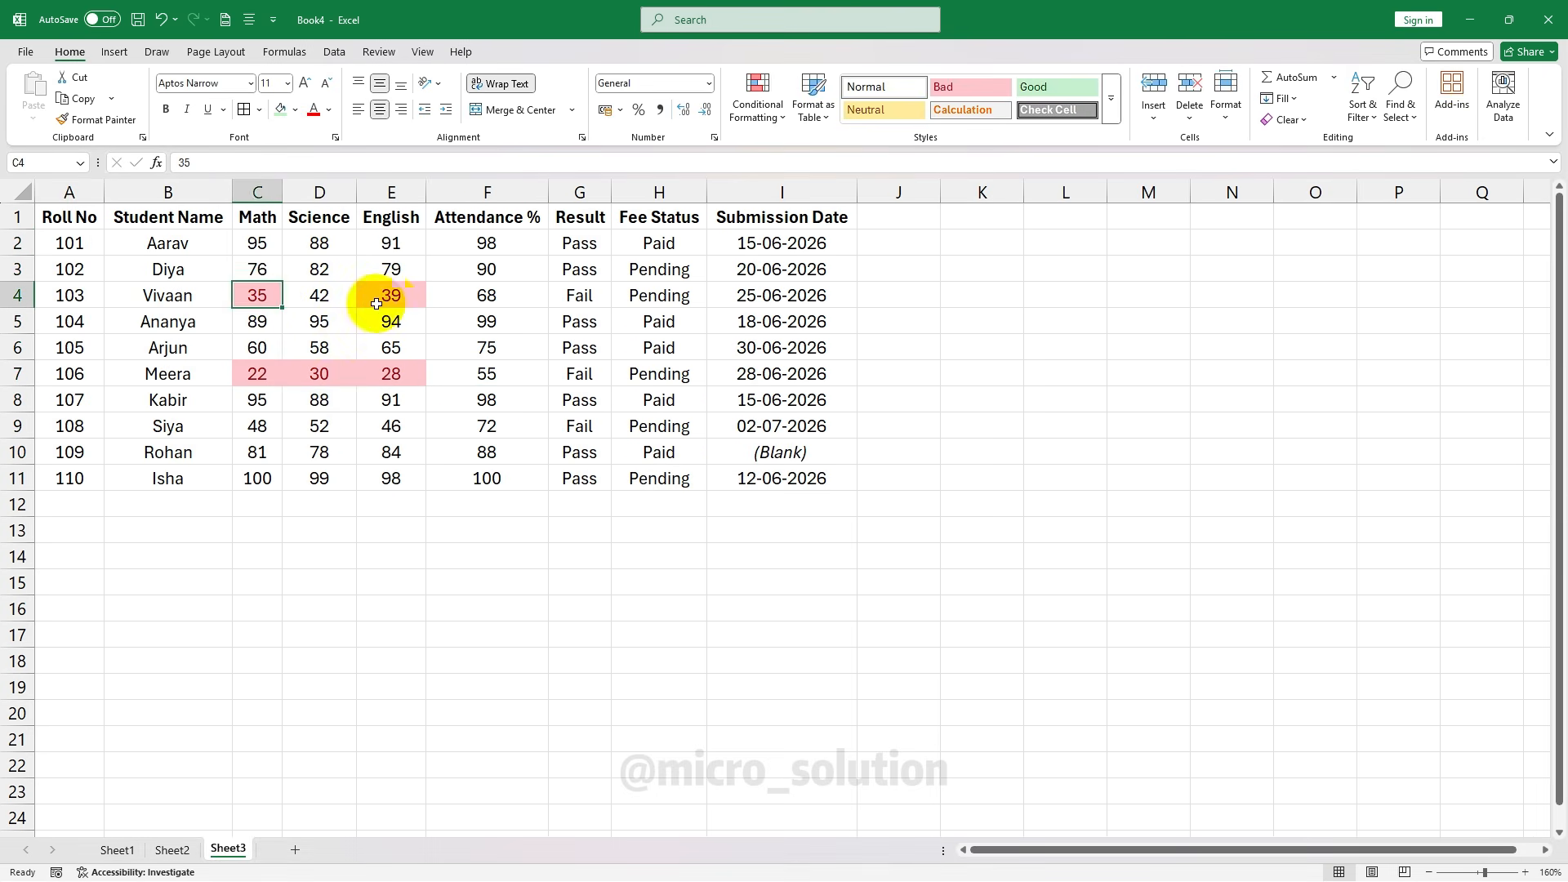
{"action": "left_click", "coordinate": [379, 301]}
{"action": "left_click", "coordinate": [275, 375]}
{"action": "left_click", "coordinate": [327, 379]}
{"action": "left_click", "coordinate": [392, 379]}
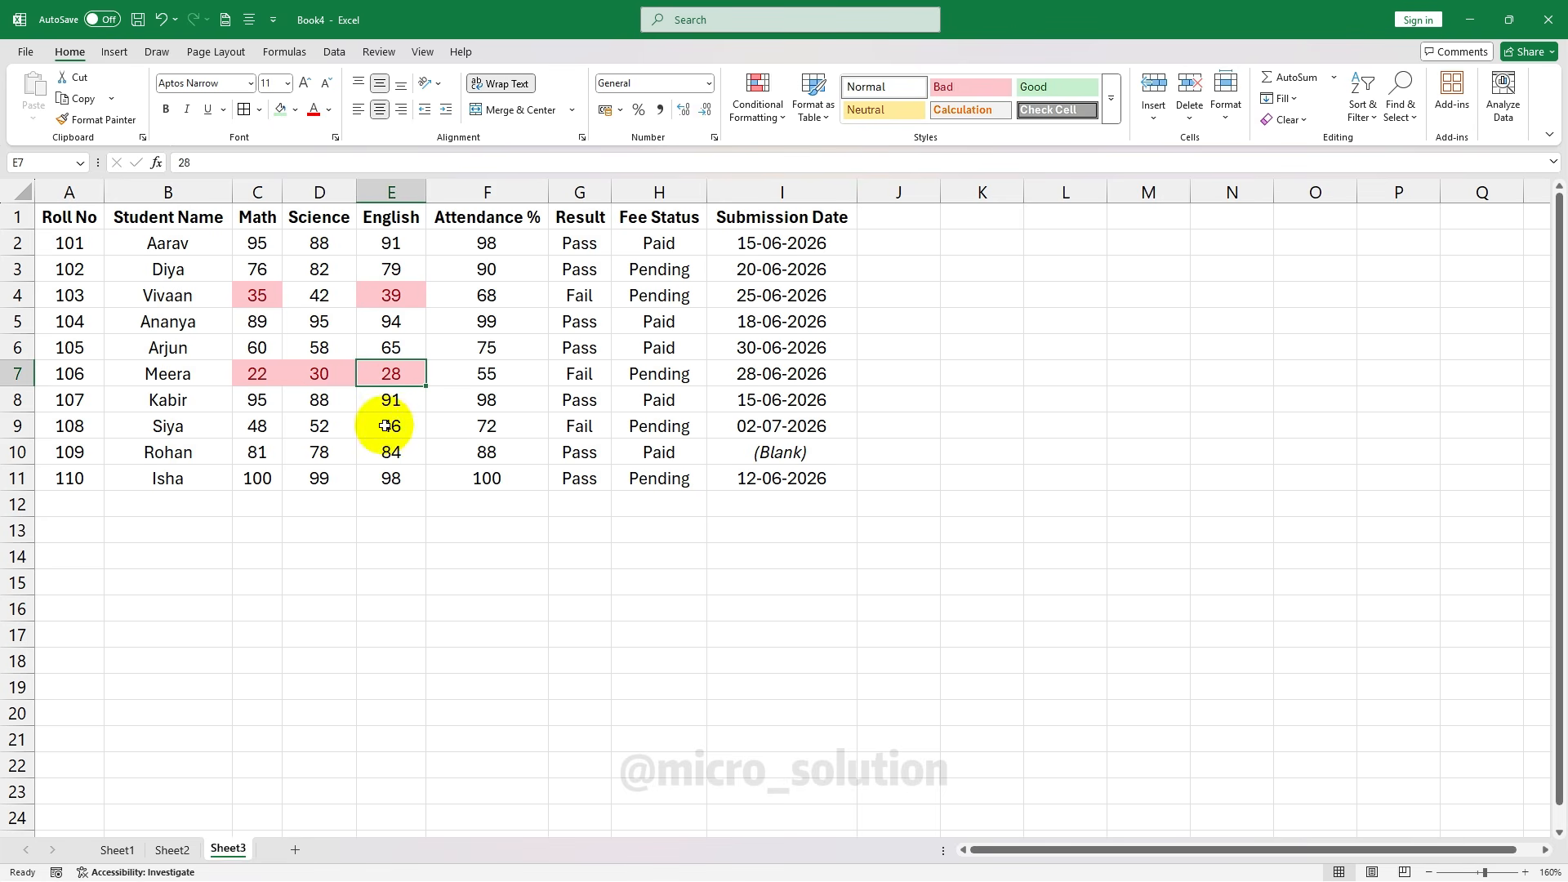
Undo the under-40 rule and highlight marks between 60 and 80 with a custom yellow fill
{"action": "key", "text": "ctrl+z"}
{"action": "left_click", "coordinate": [759, 118]}
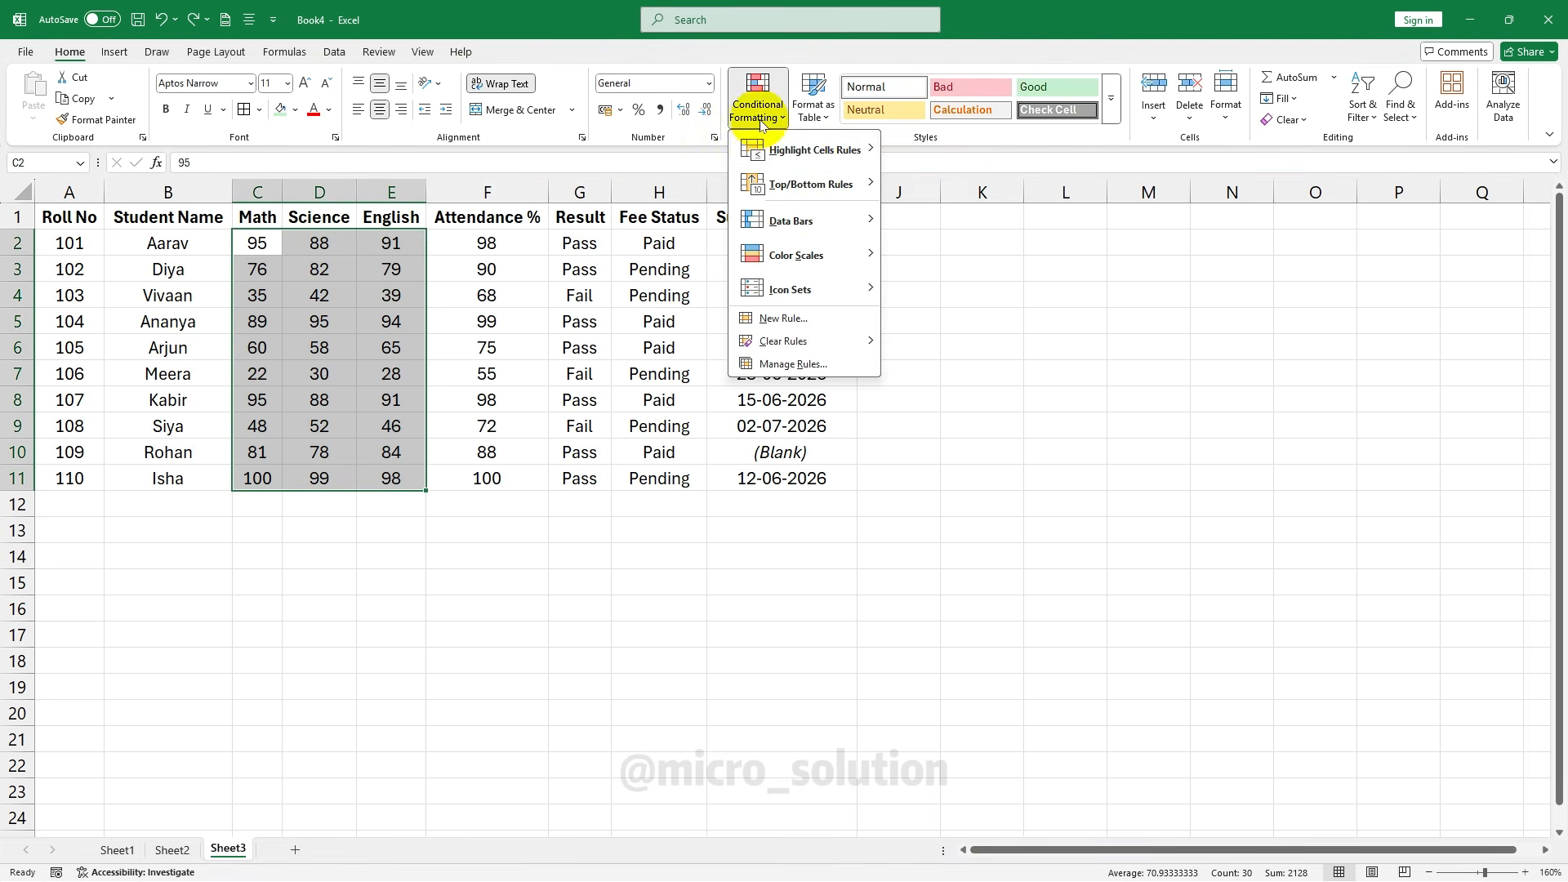
{"action": "mouse_move", "coordinate": [800, 138]}
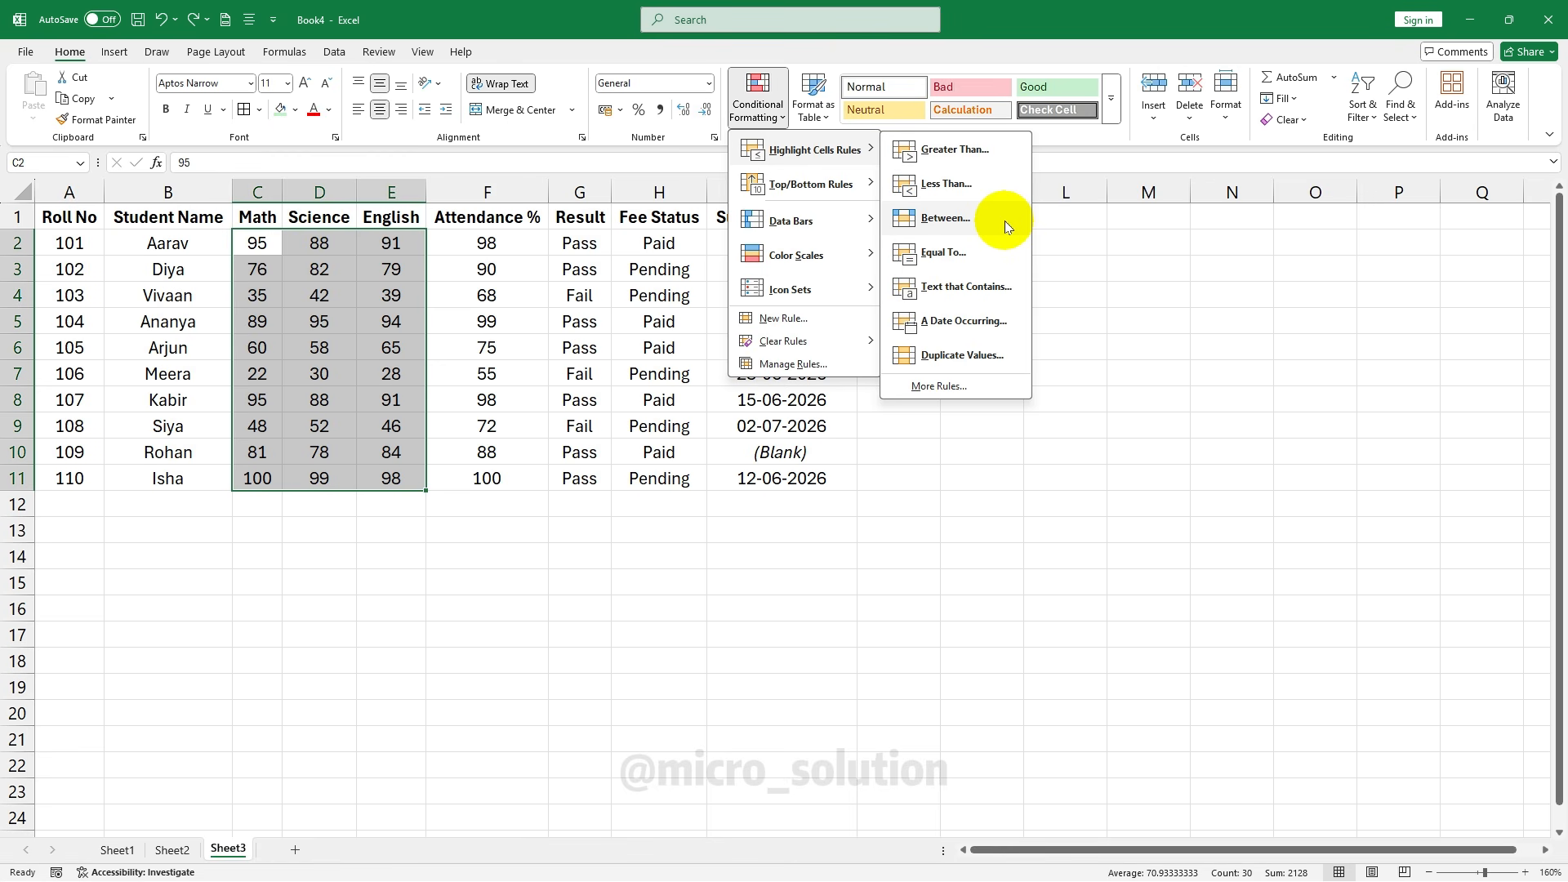
{"action": "left_click", "coordinate": [1007, 223]}
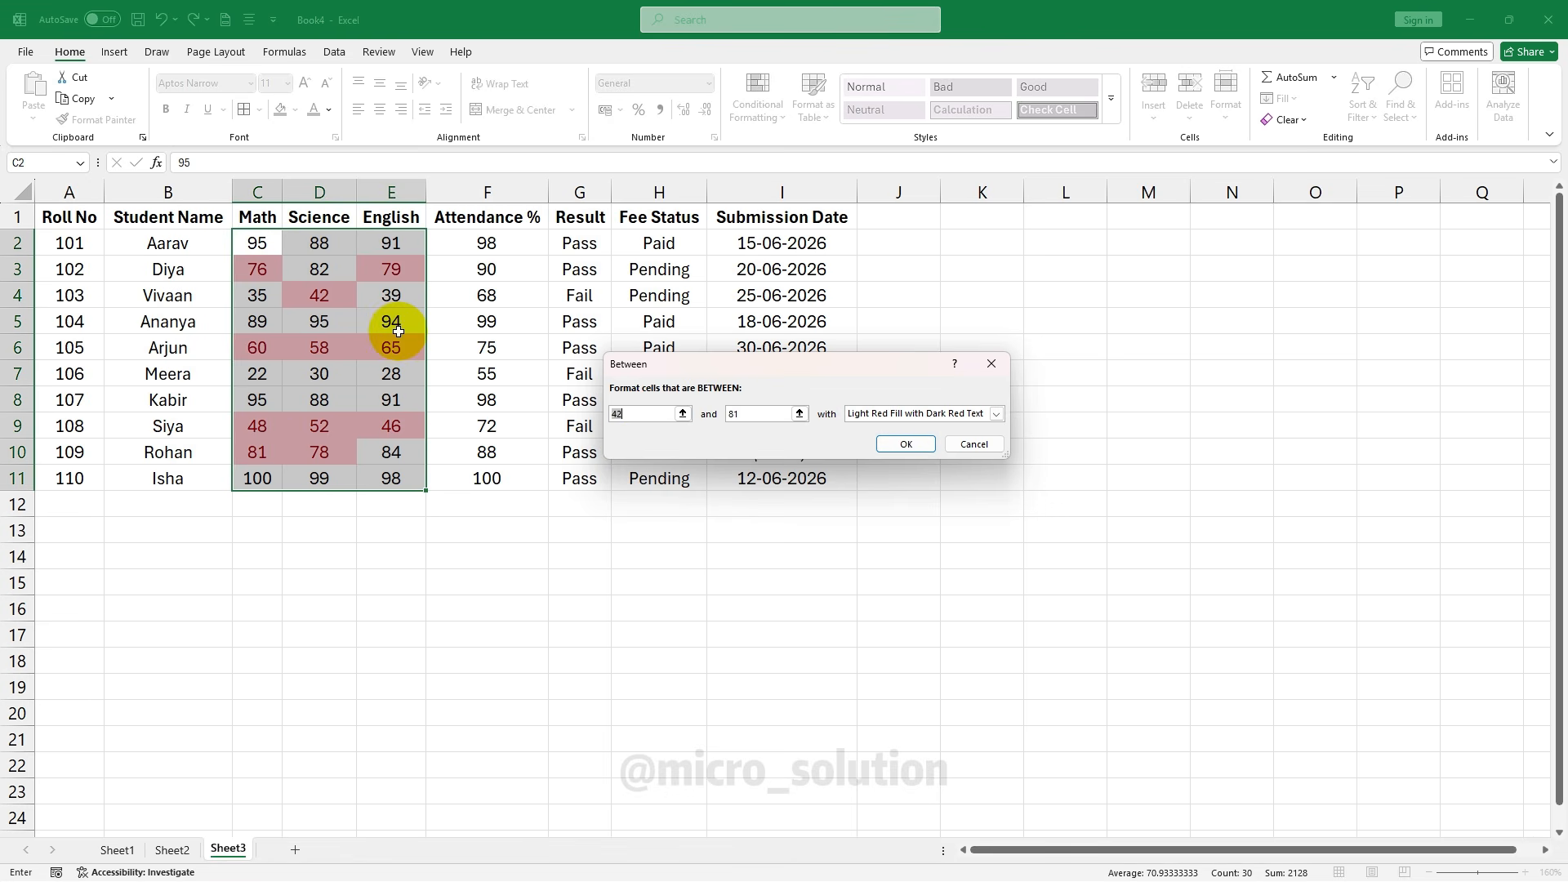
{"action": "type", "text": "6"}
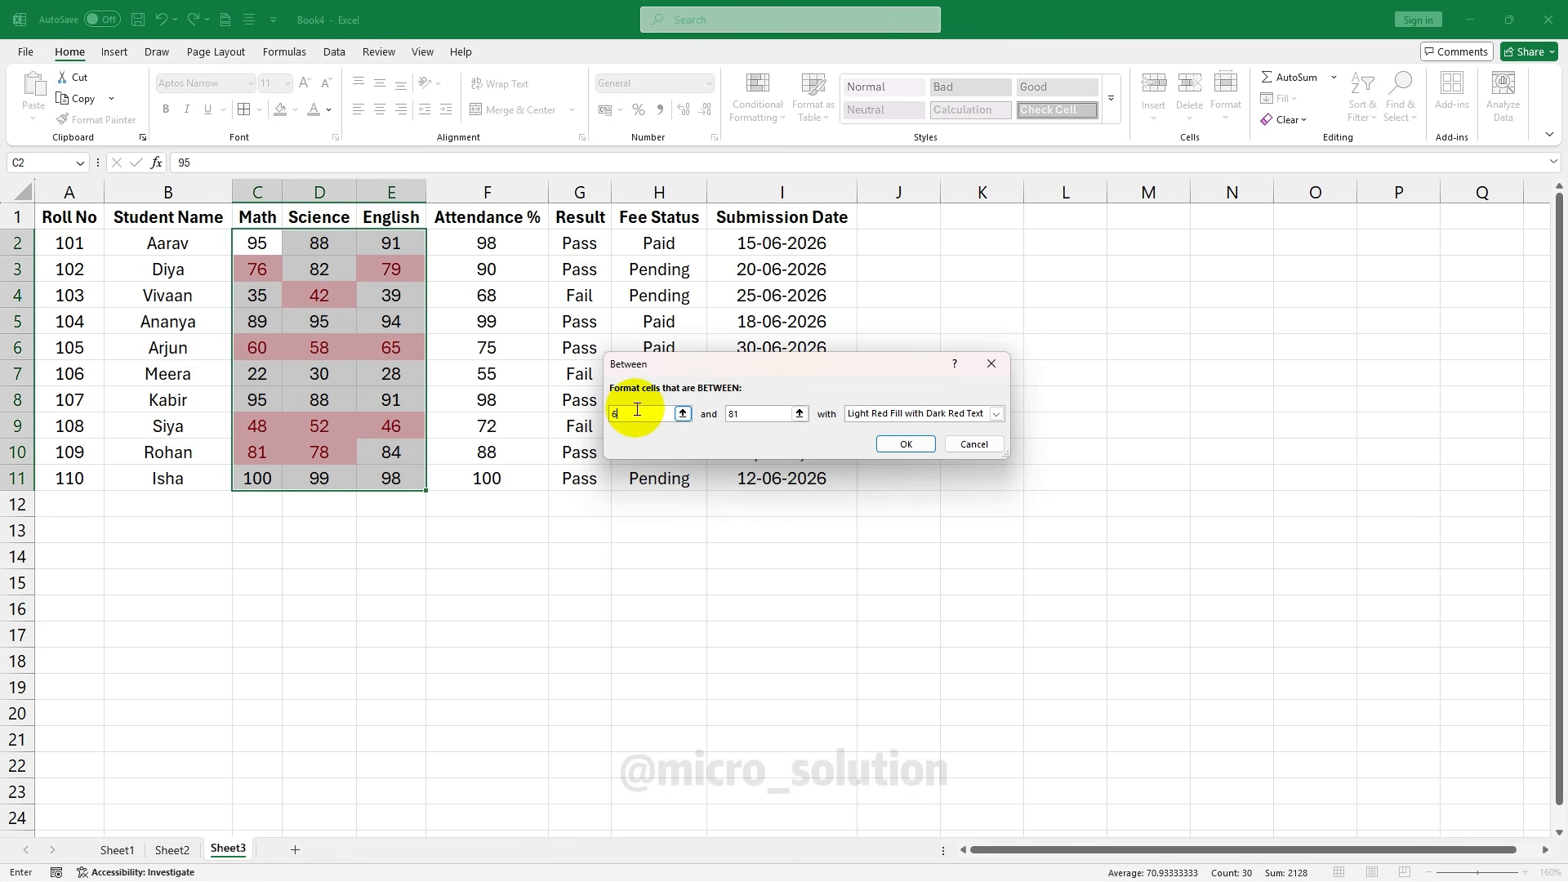
{"action": "type", "text": "0"}
{"action": "key", "text": "Tab"}
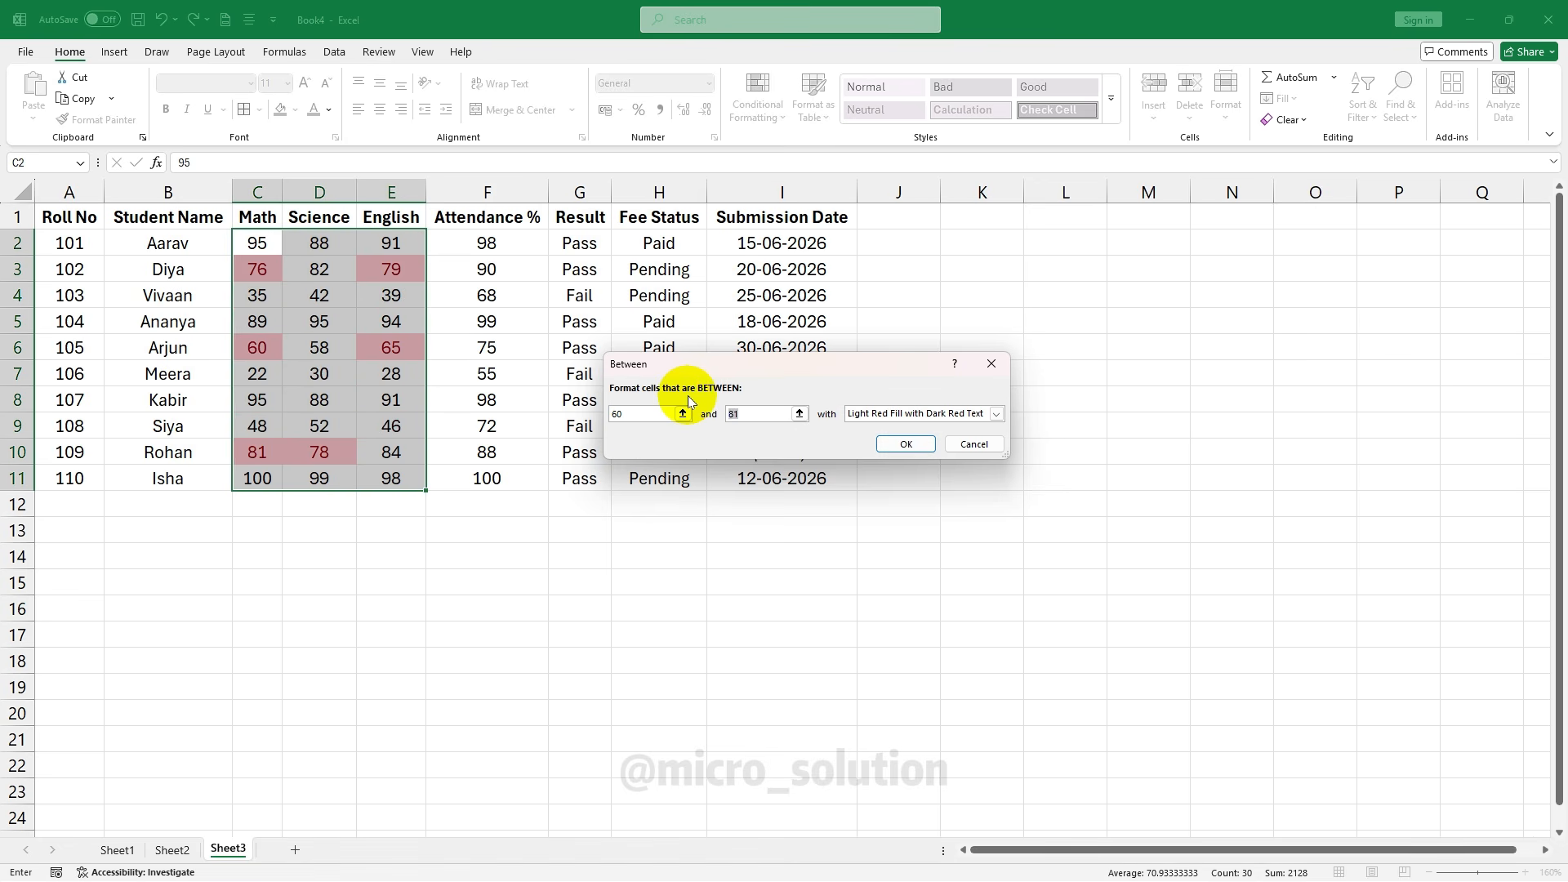
{"action": "type", "text": "80"}
{"action": "left_click", "coordinate": [995, 414]}
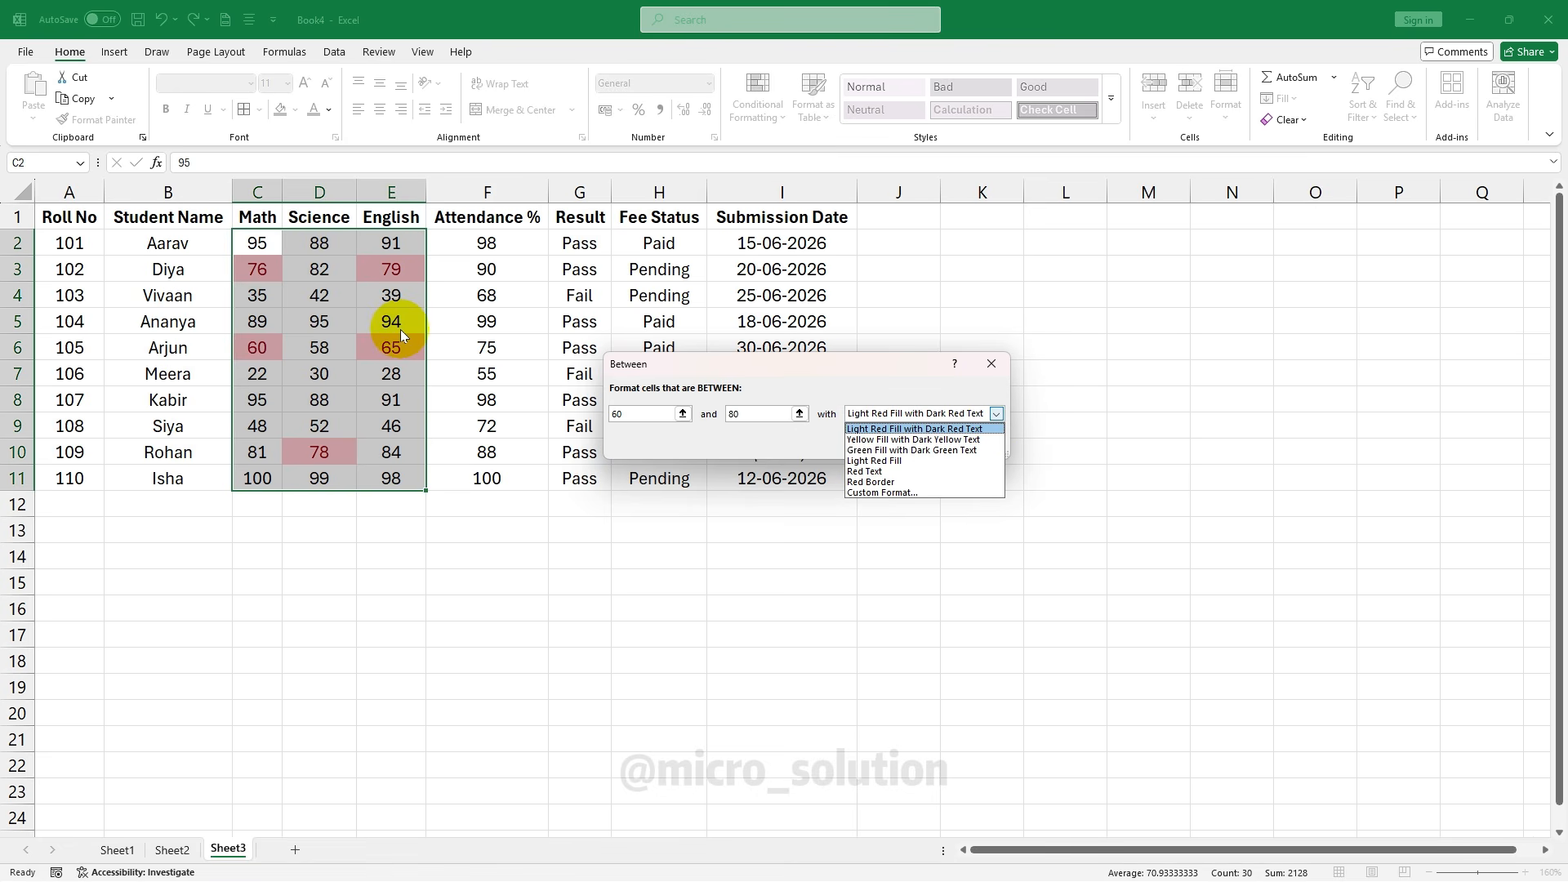
{"action": "left_click", "coordinate": [891, 493]}
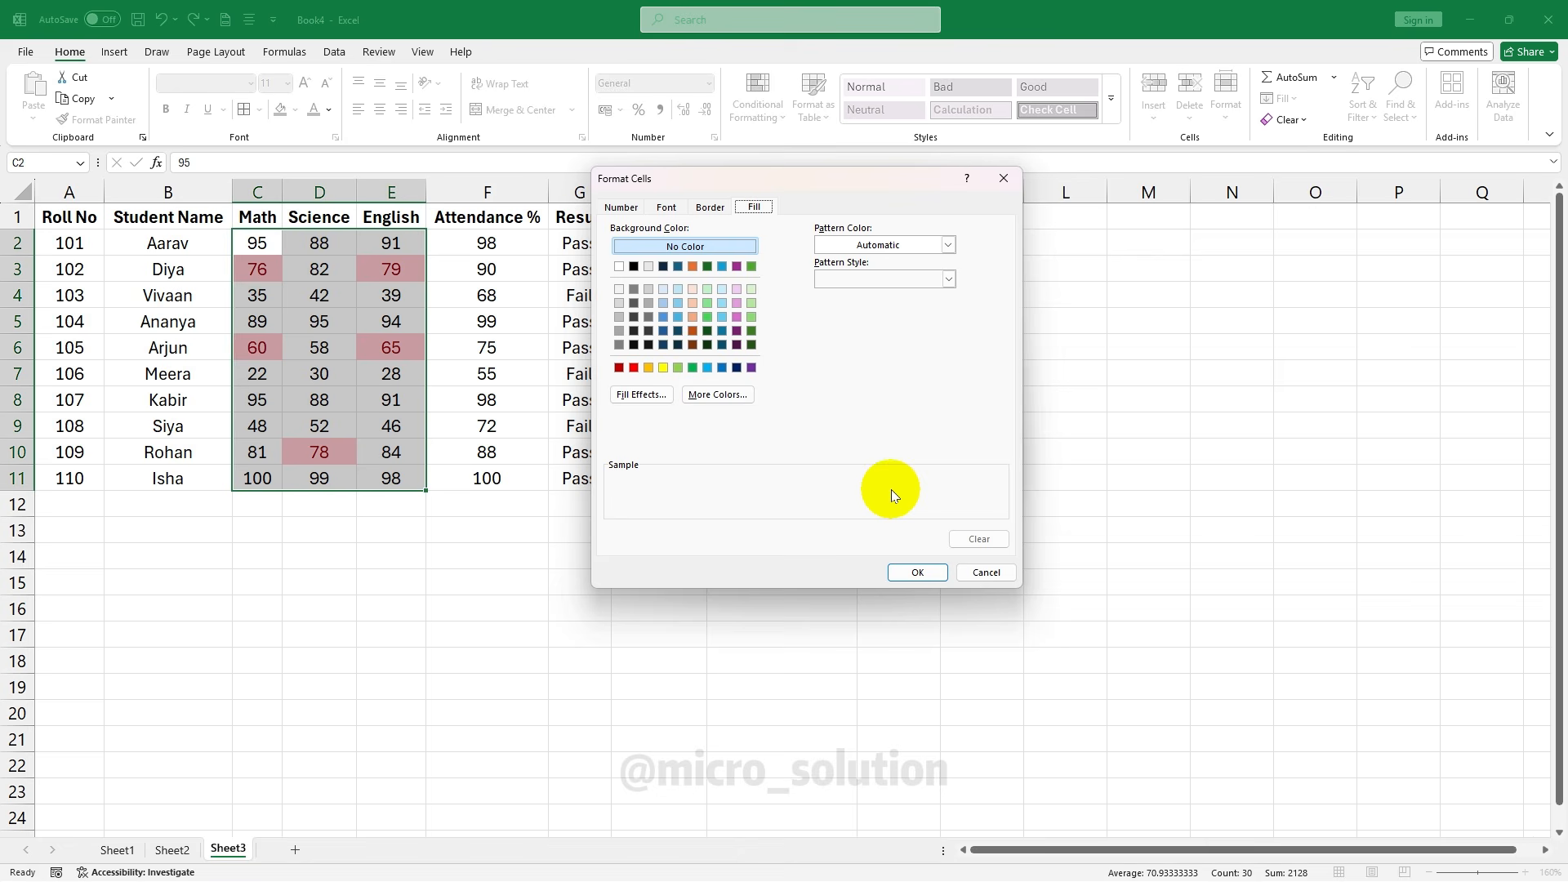
{"action": "left_click", "coordinate": [663, 368]}
{"action": "left_click", "coordinate": [918, 572]}
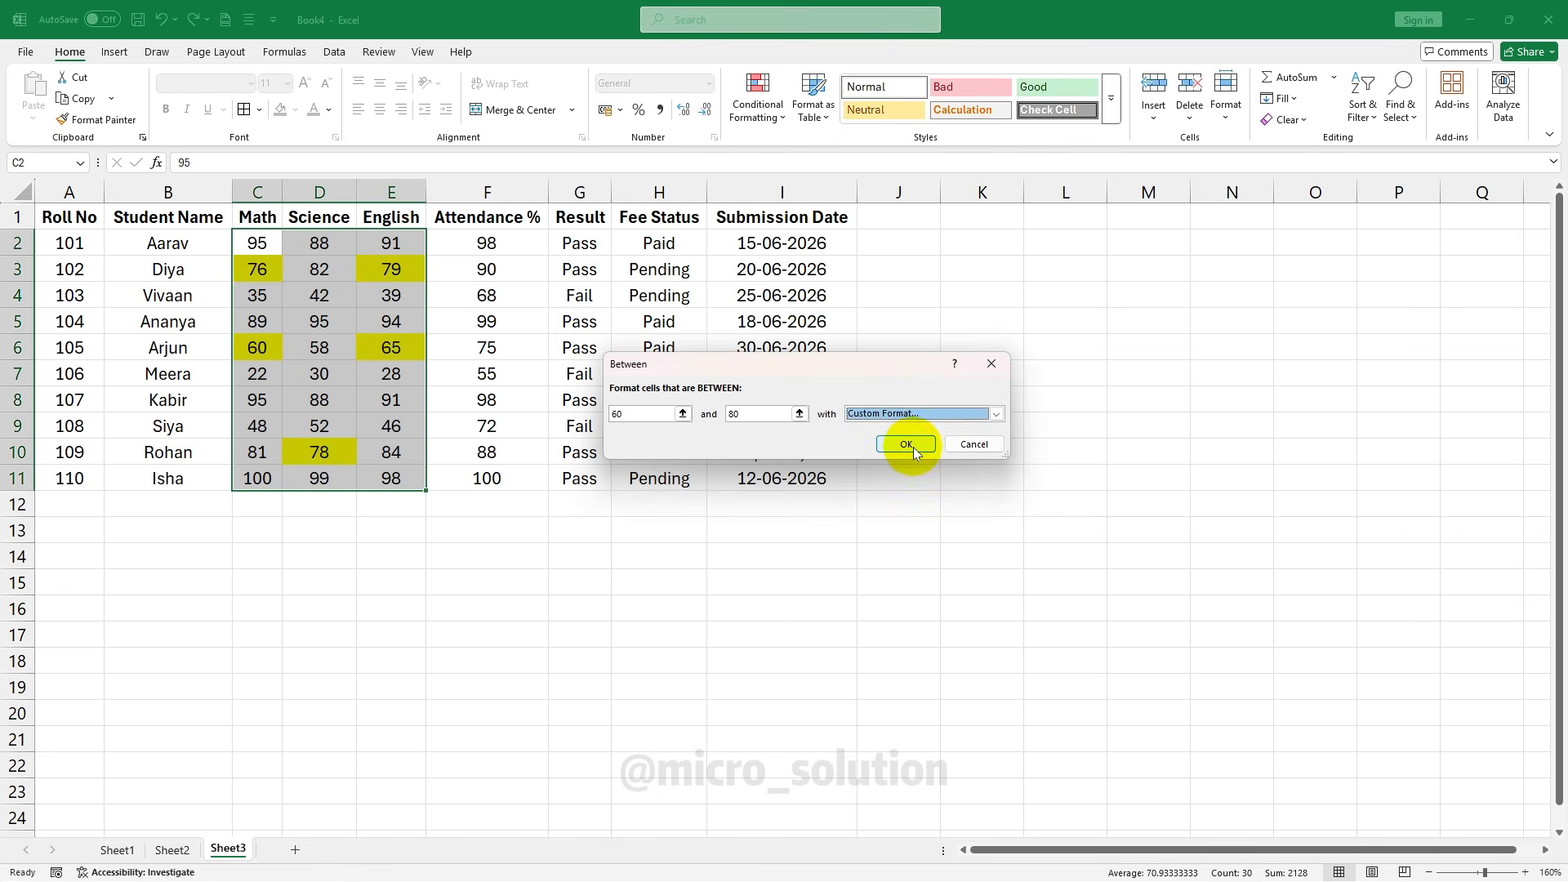
{"action": "left_click", "coordinate": [908, 446]}
{"action": "left_click", "coordinate": [782, 425]}
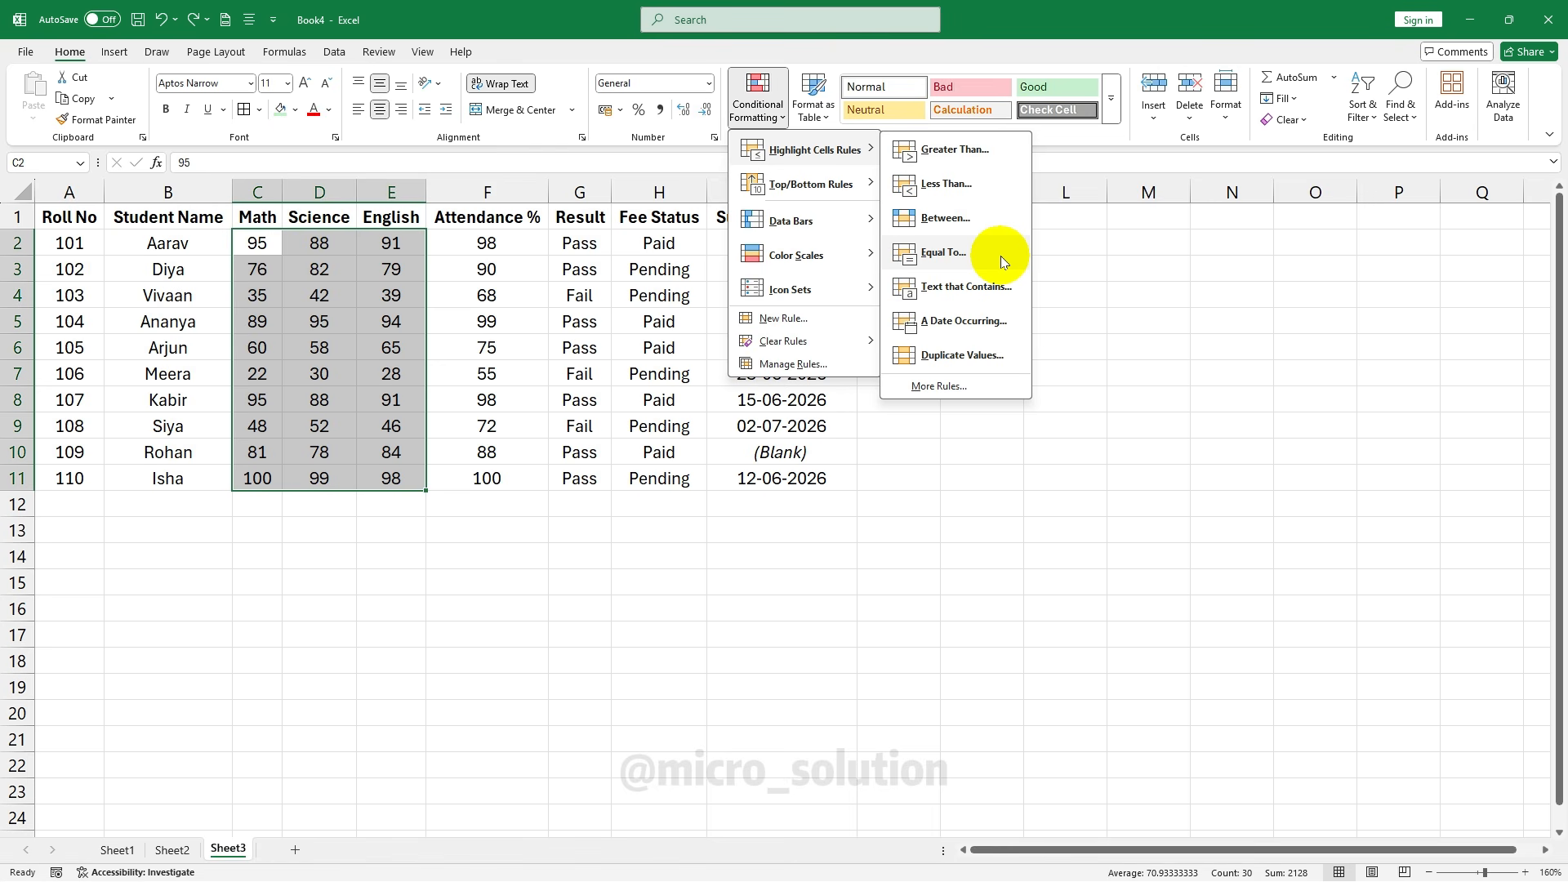
Add an Equal To 100 rule, giving C11's Math mark light red fill with dark red text
{"action": "left_click", "coordinate": [1001, 256]}
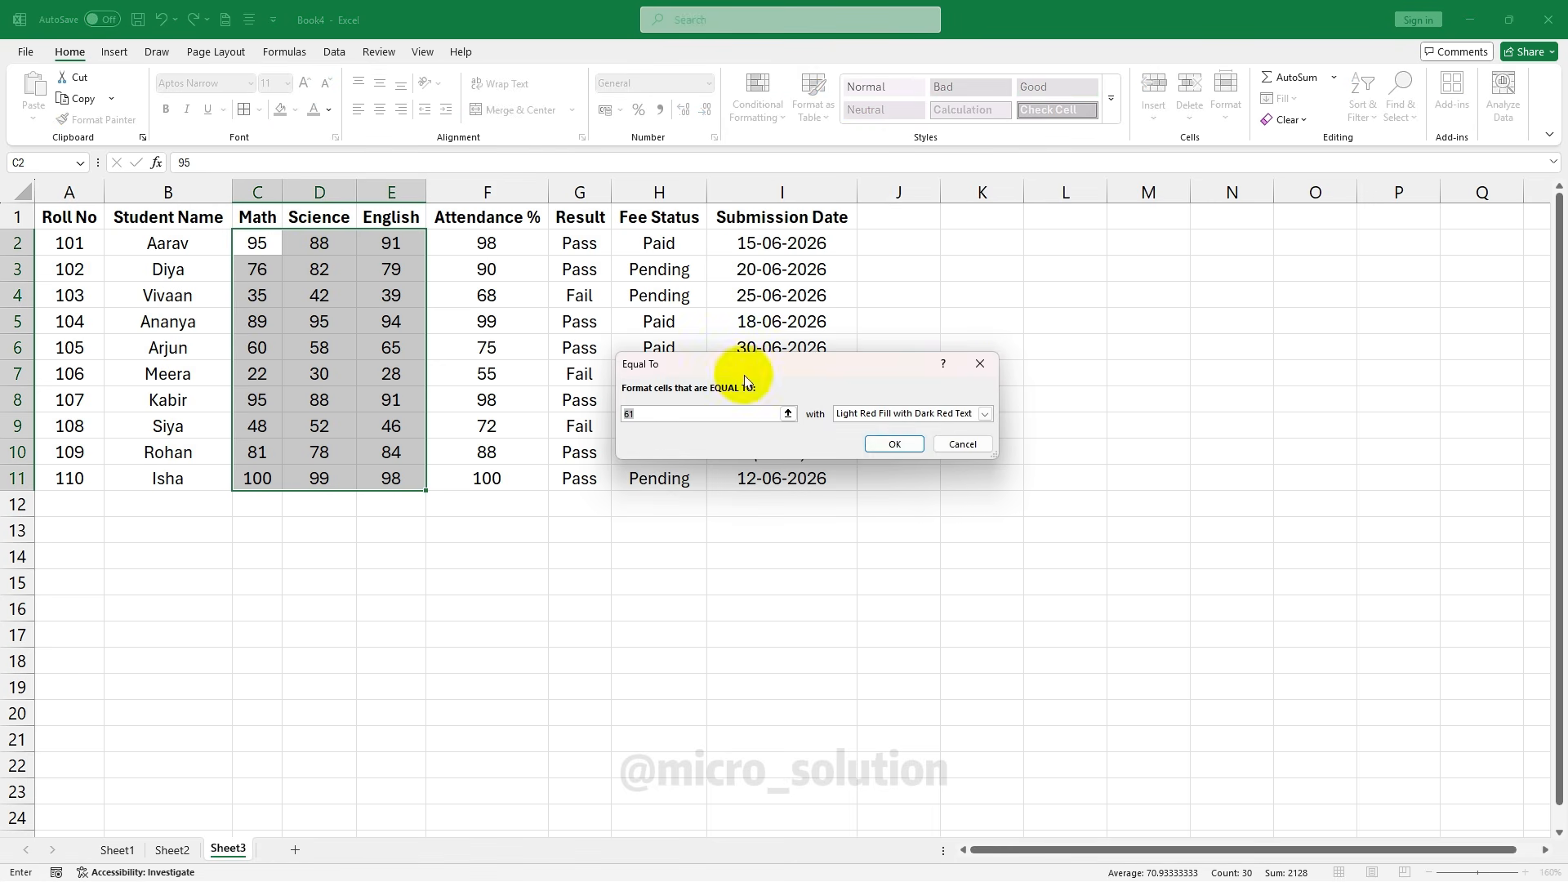
{"action": "left_click", "coordinate": [710, 412]}
{"action": "type", "text": "100"}
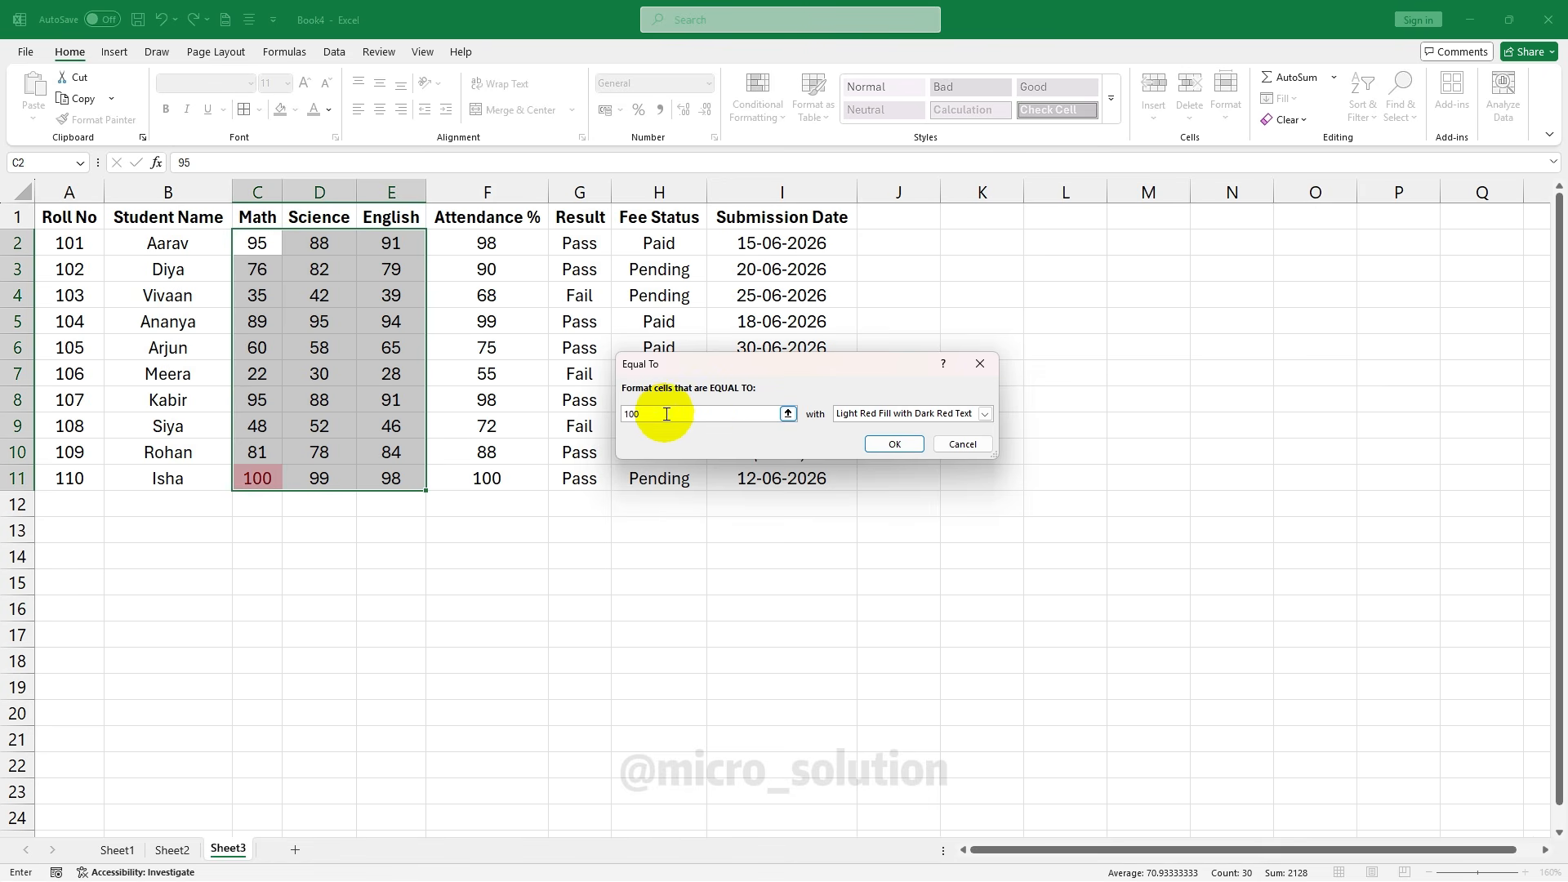
{"action": "left_click", "coordinate": [894, 443]}
{"action": "left_click", "coordinate": [479, 480]}
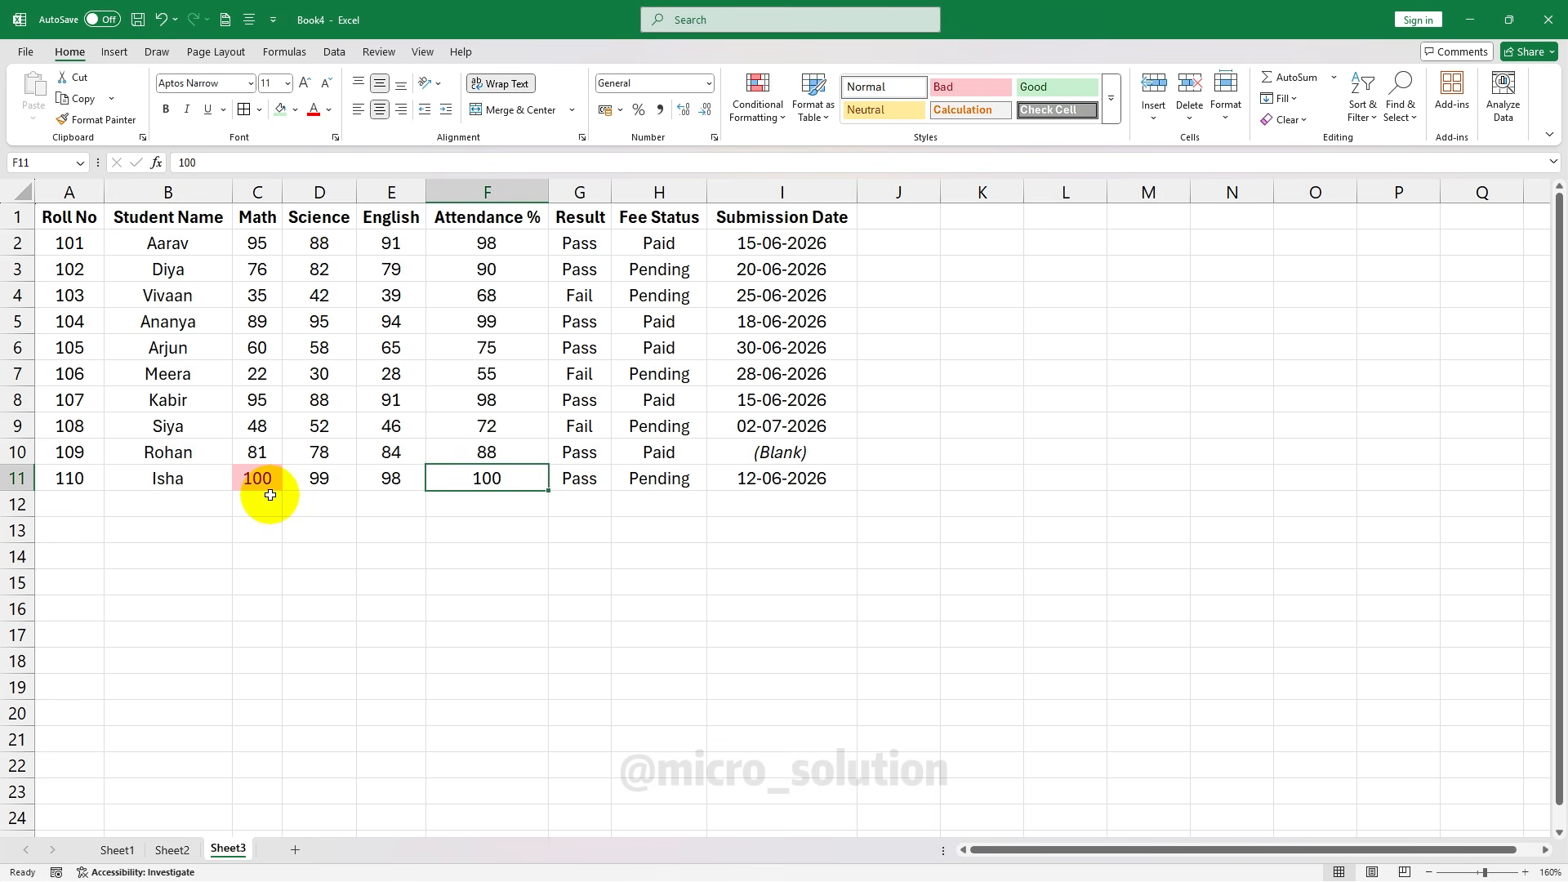
Select Fee Status H2:H11 and add a Text that Contains 'Pending' light red highlight rule
{"action": "left_click_drag", "start_coordinate": [270, 495], "coordinate": [392, 243]}
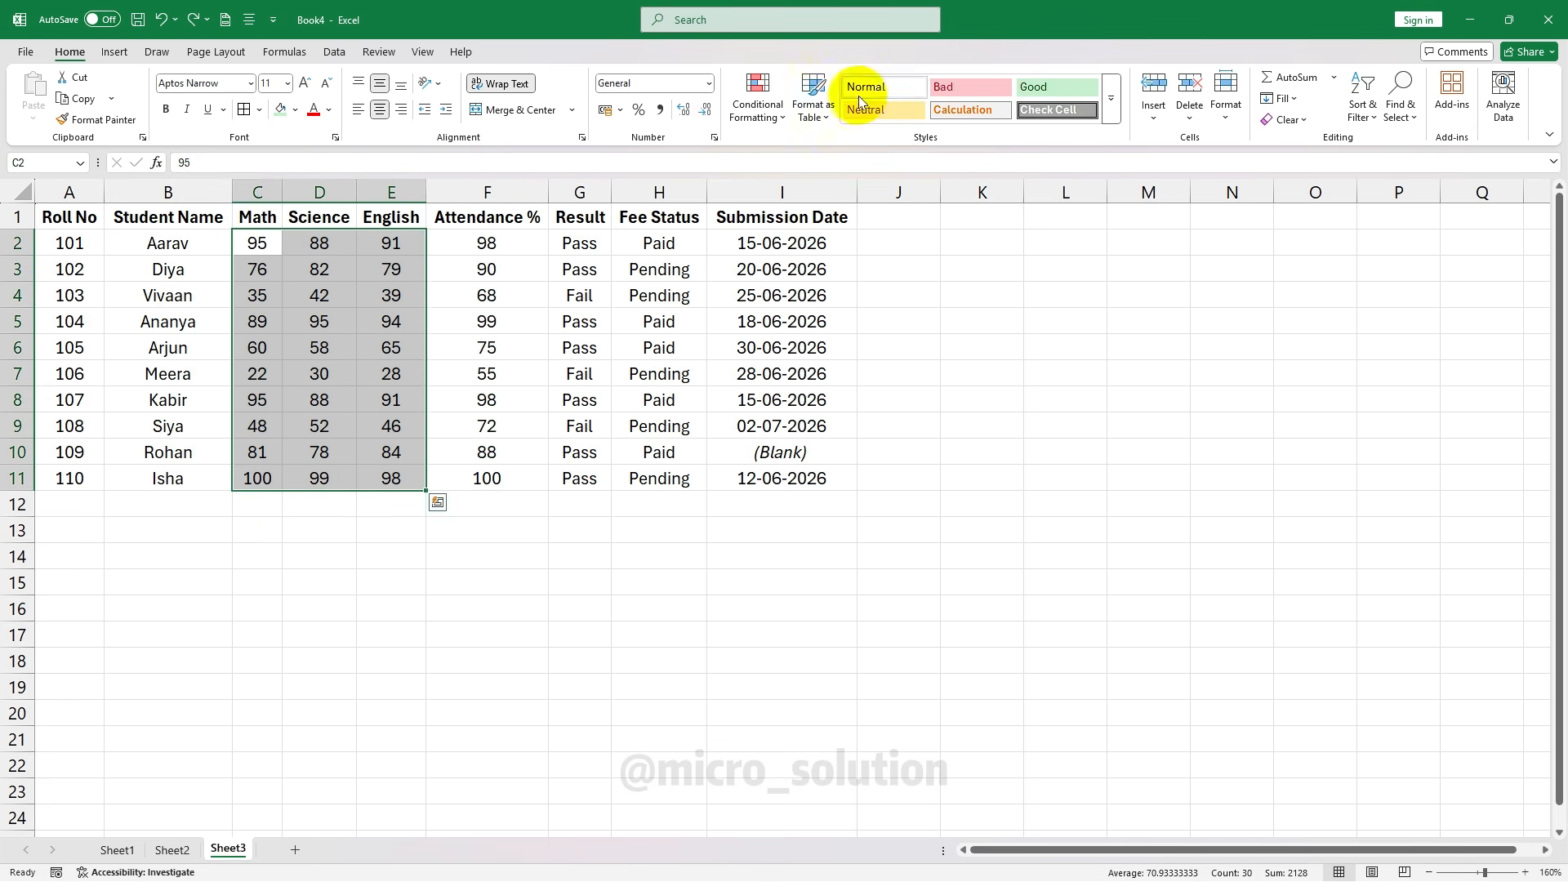
{"action": "left_click", "coordinate": [758, 105]}
{"action": "mouse_move", "coordinate": [817, 149]}
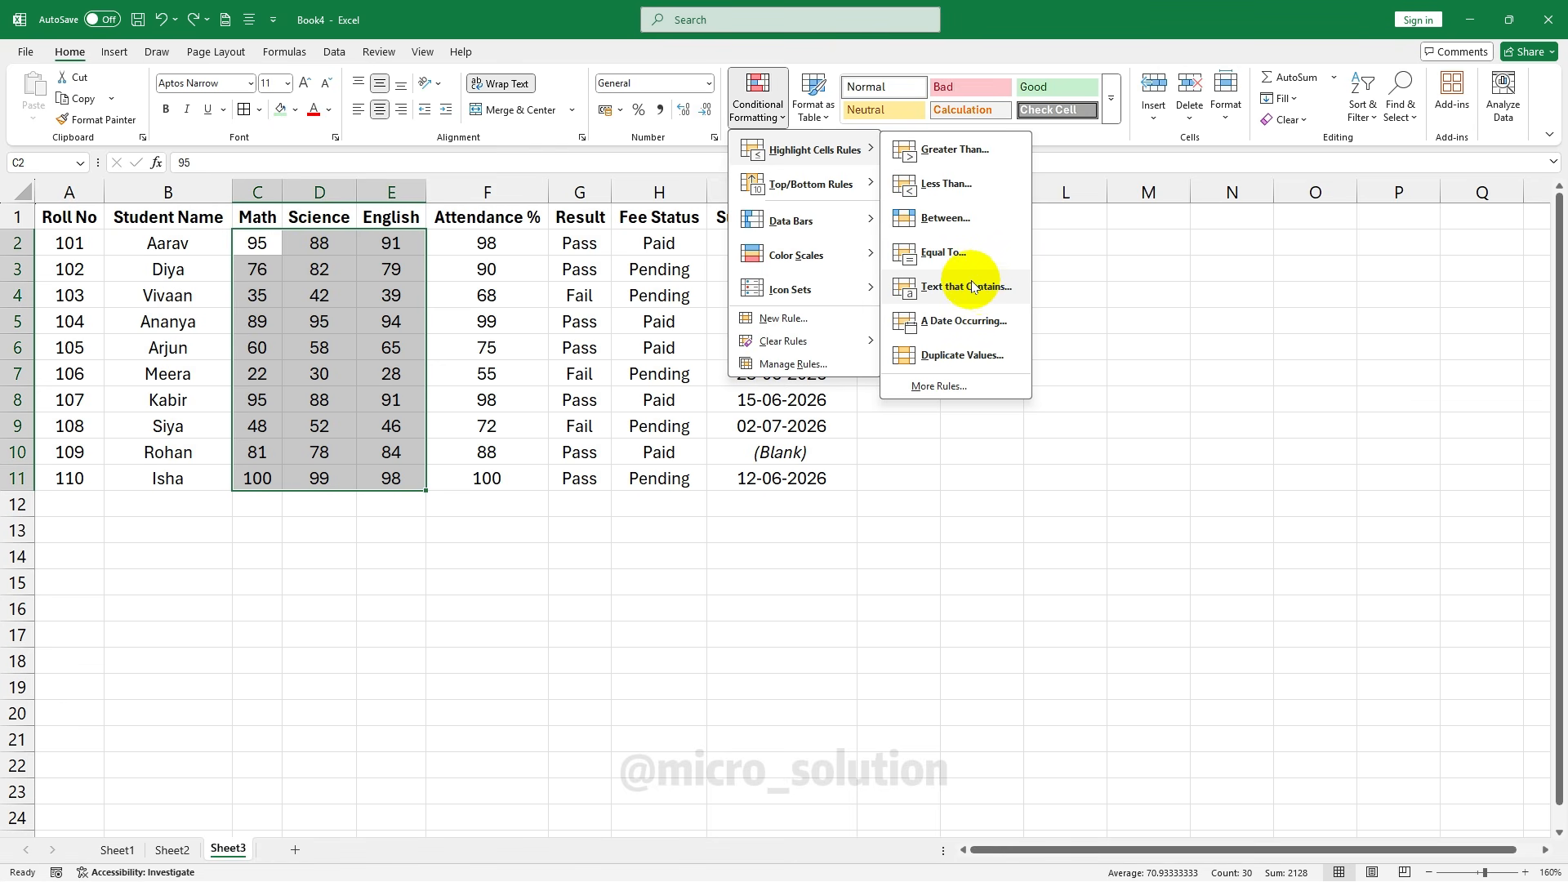
{"action": "left_click", "coordinate": [668, 240]}
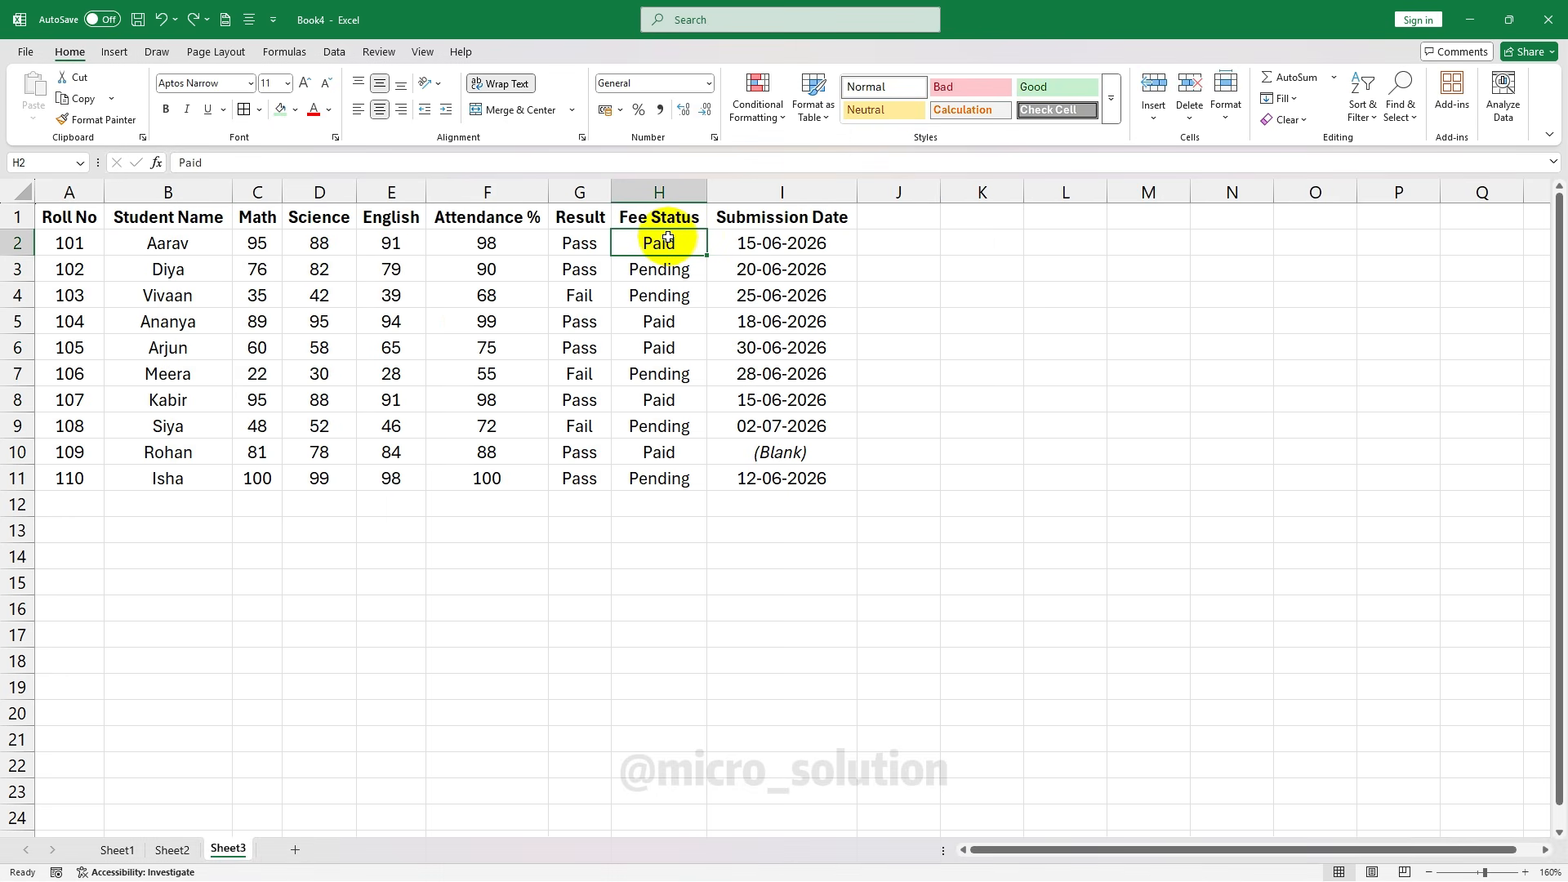
{"action": "left_click_drag", "start_coordinate": [668, 240], "coordinate": [685, 473]}
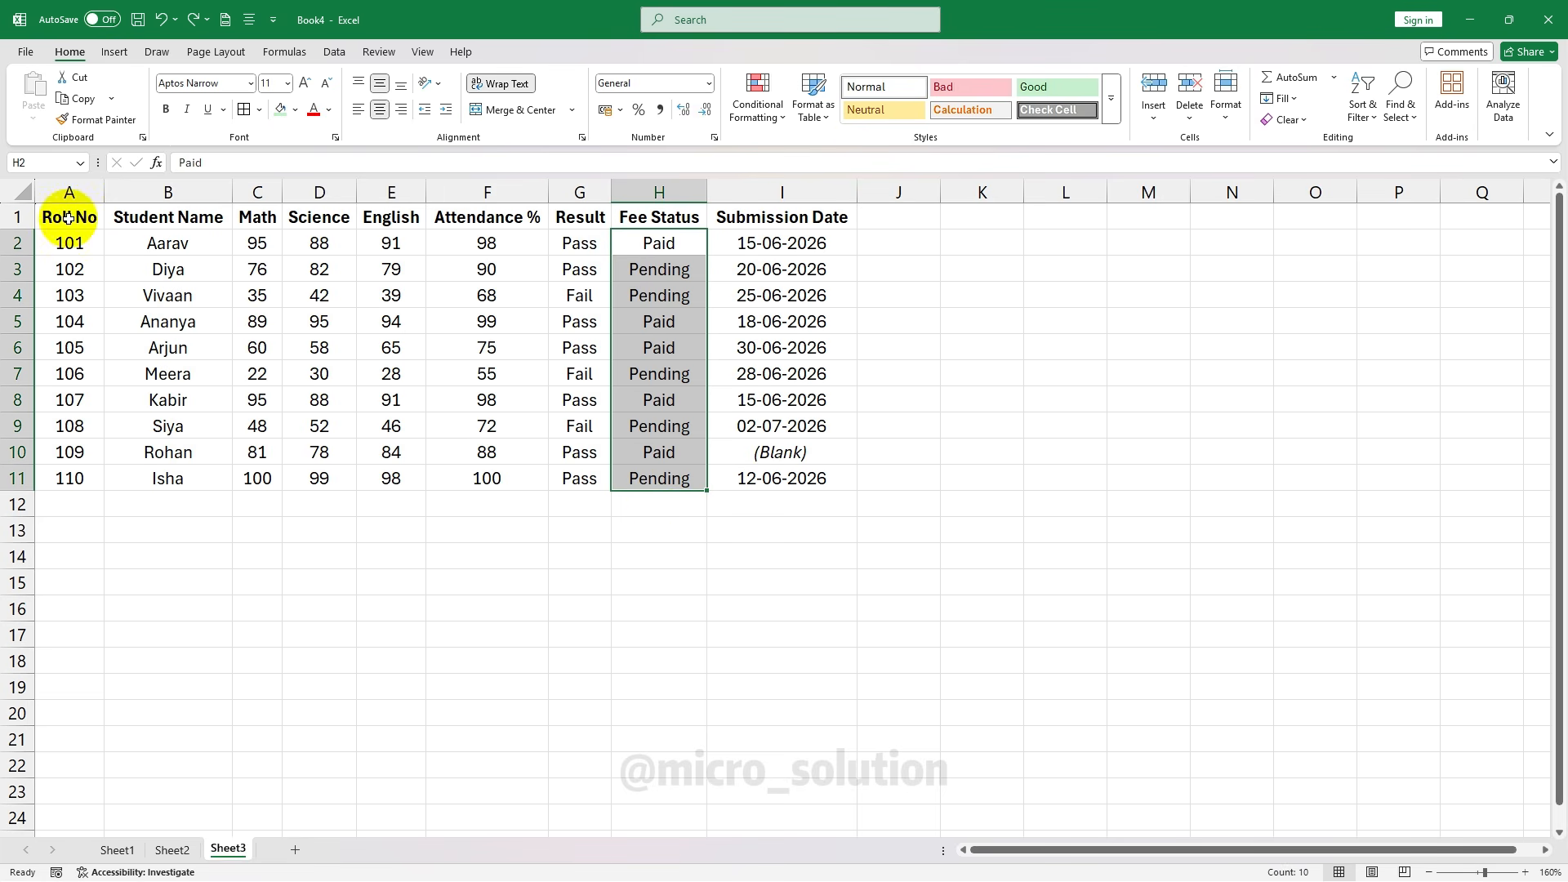
{"action": "left_click", "coordinate": [769, 126]}
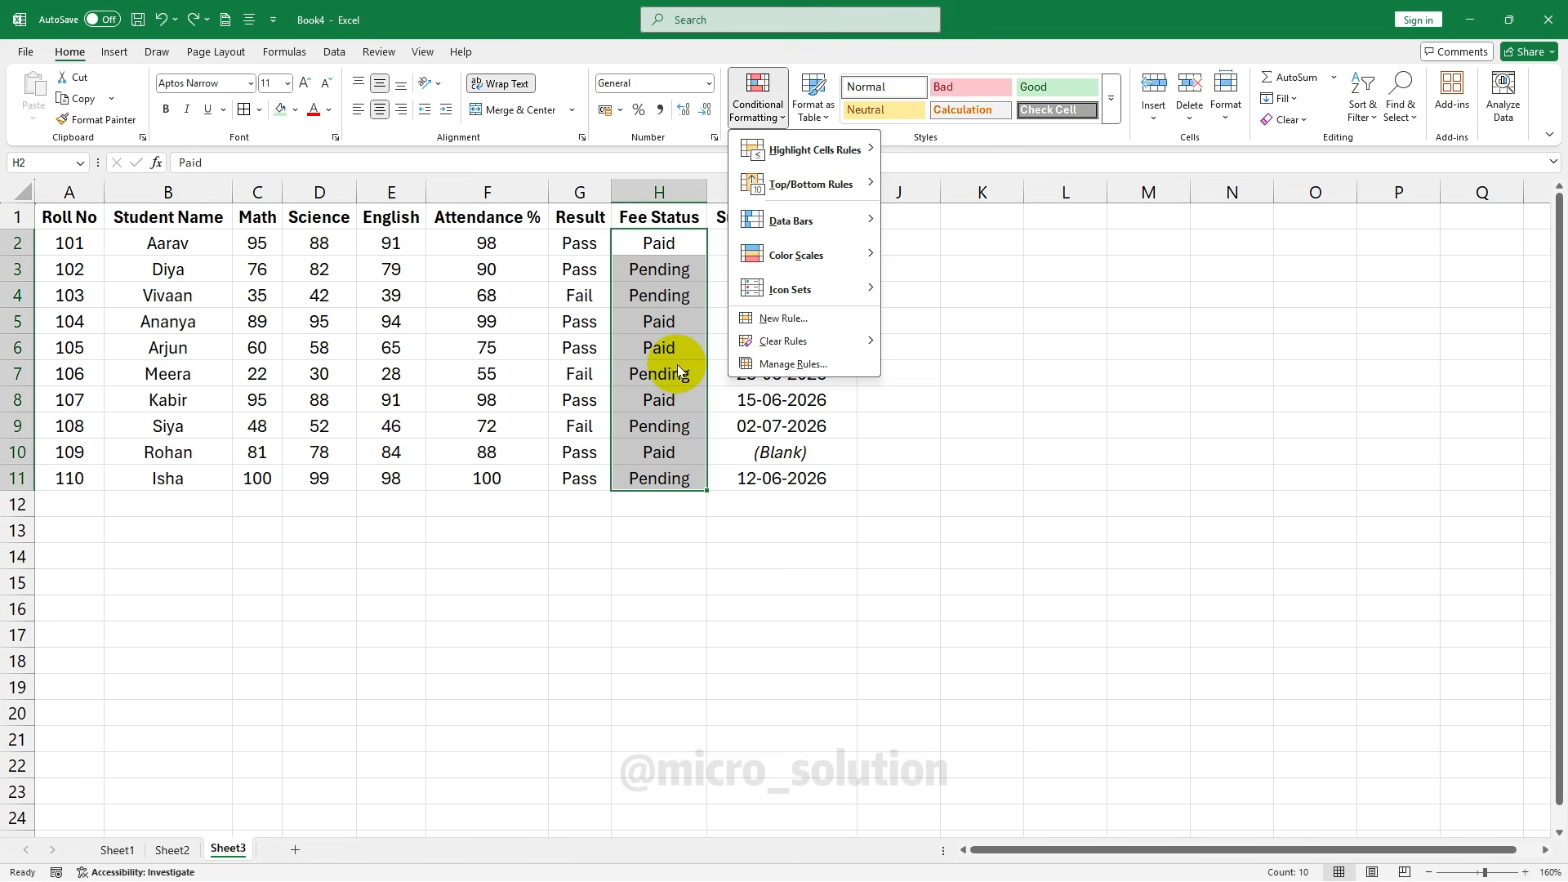
{"action": "mouse_move", "coordinate": [866, 149]}
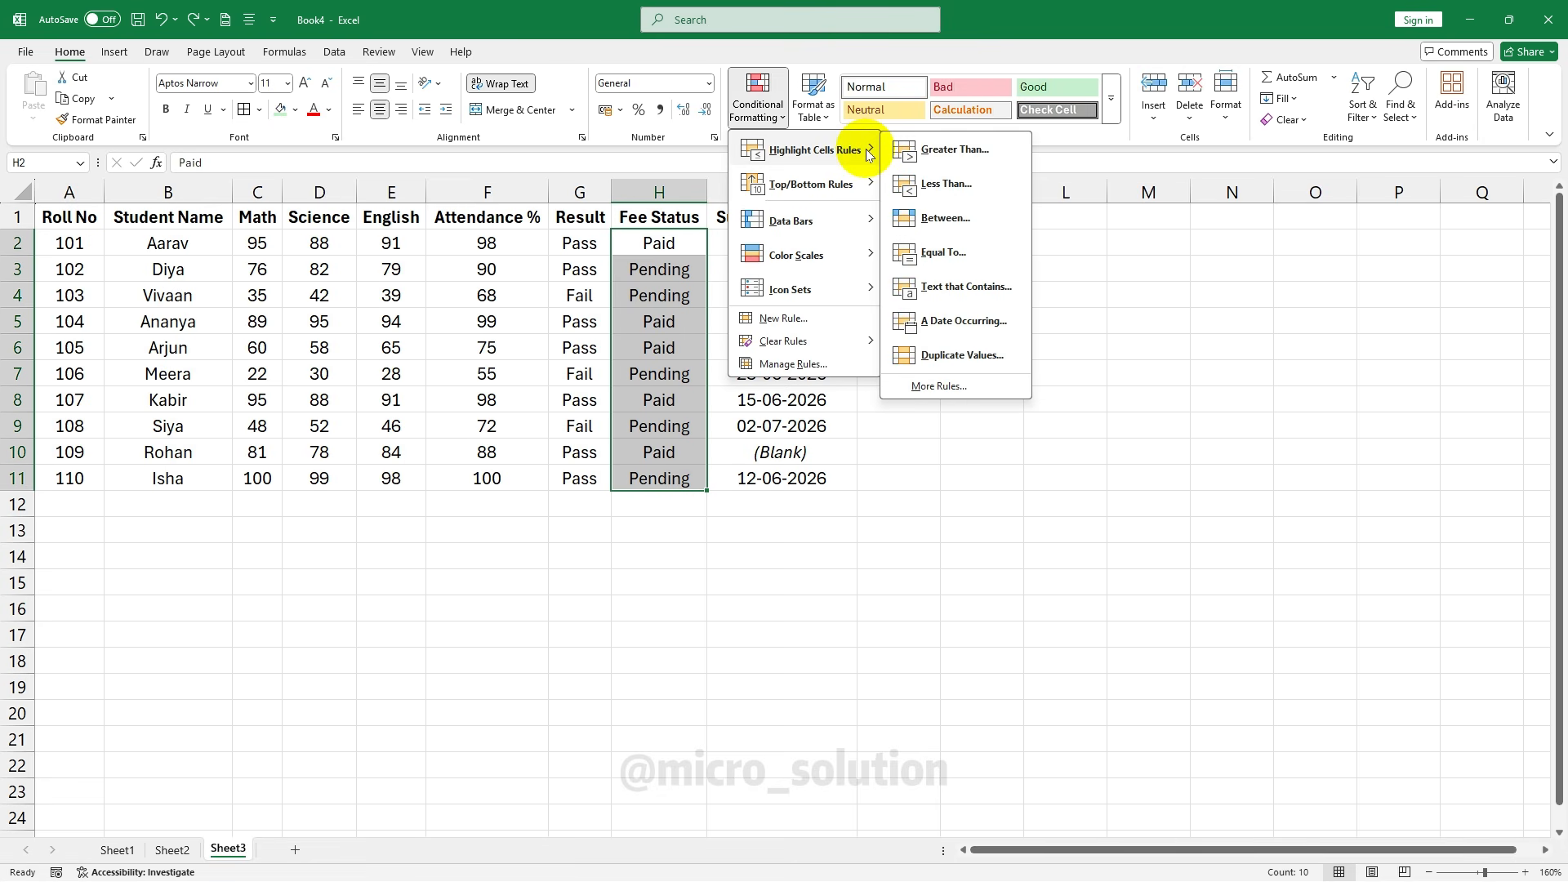
{"action": "left_click", "coordinate": [1006, 297]}
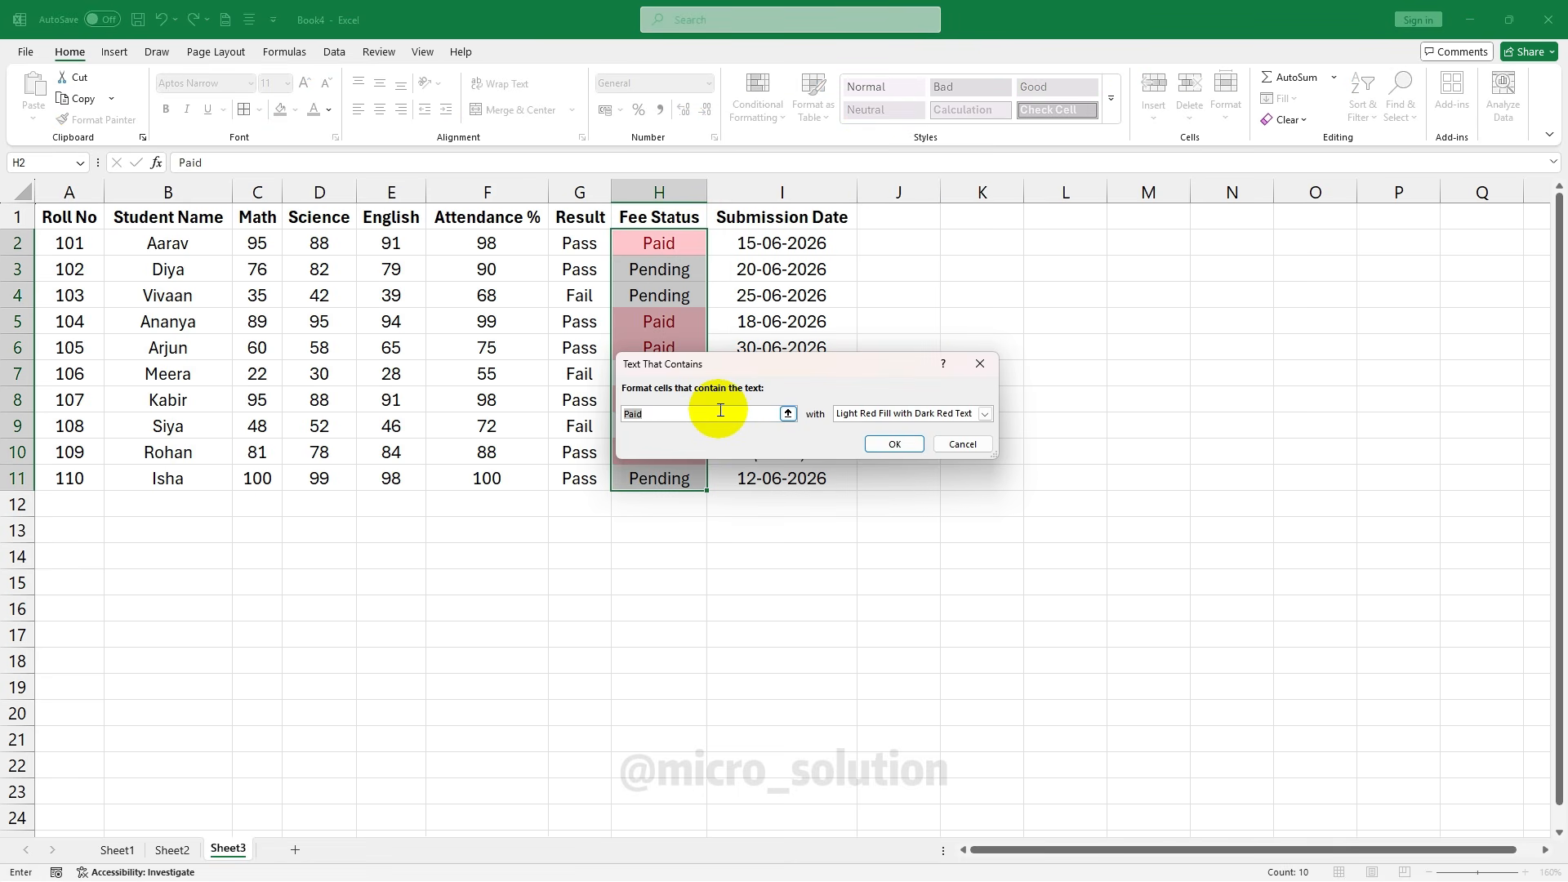
{"action": "type", "text": "Pending"}
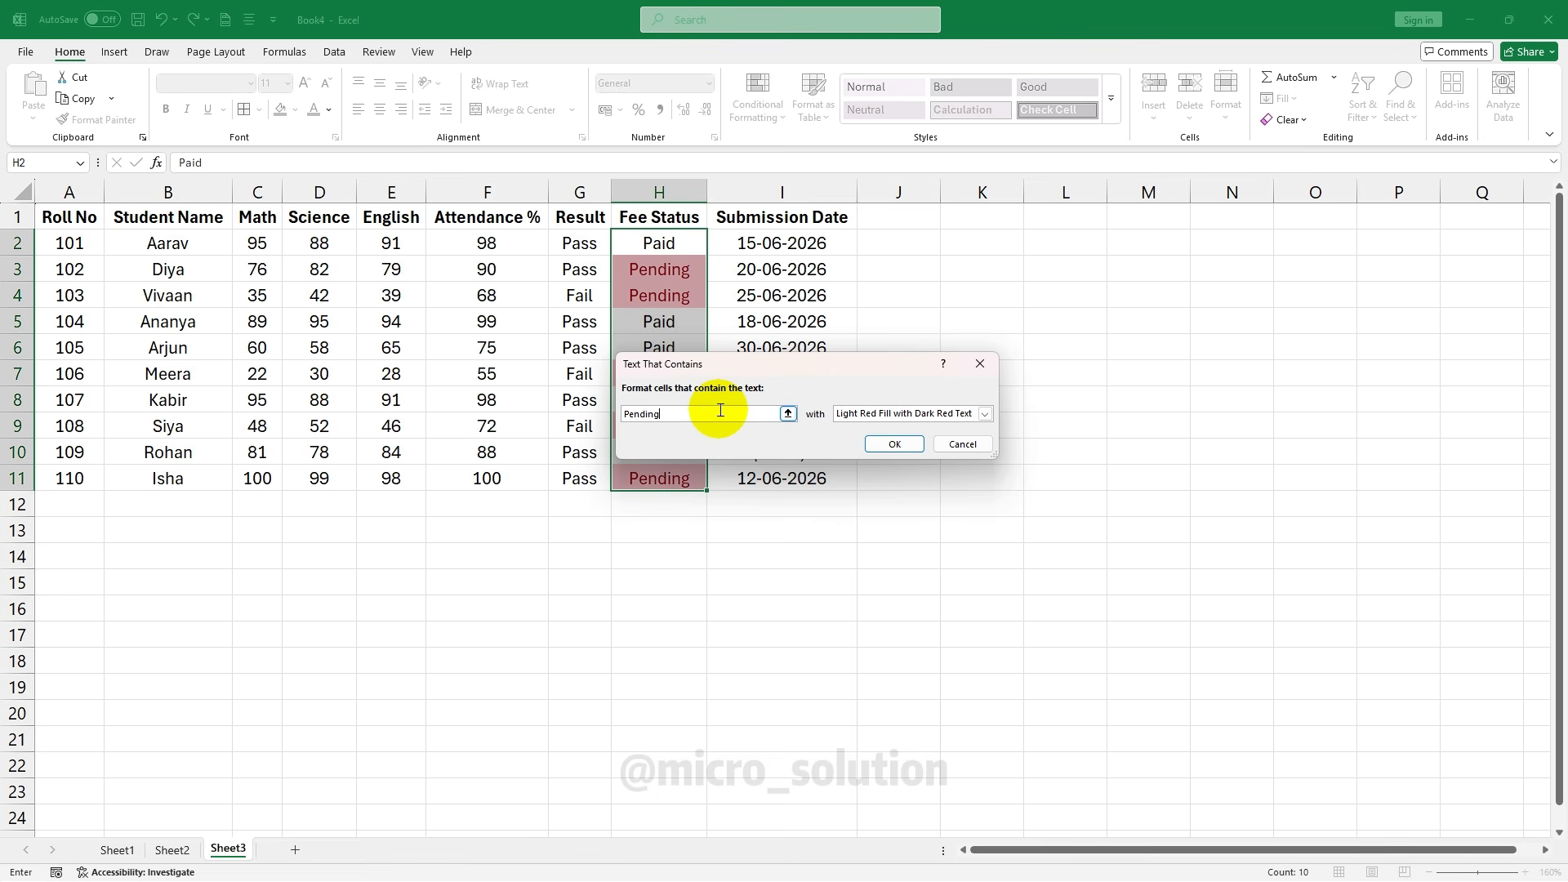
{"action": "left_click", "coordinate": [898, 445]}
{"action": "left_click", "coordinate": [1204, 448]}
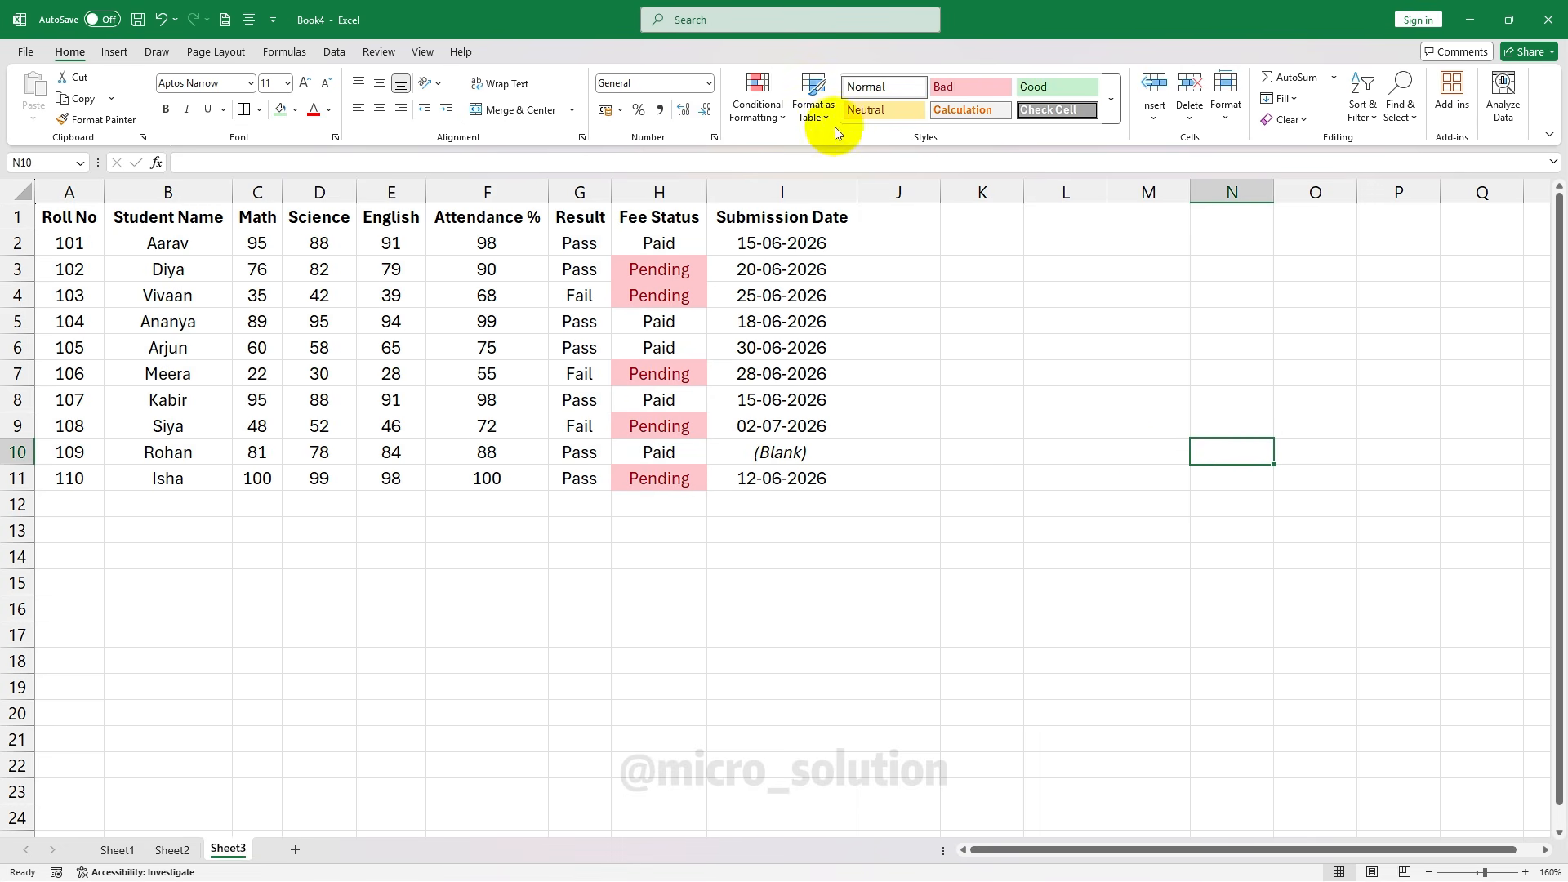
{"action": "left_click", "coordinate": [758, 104]}
Undo the Pending text highlight on the Fee Status column
{"action": "mouse_move", "coordinate": [850, 150]}
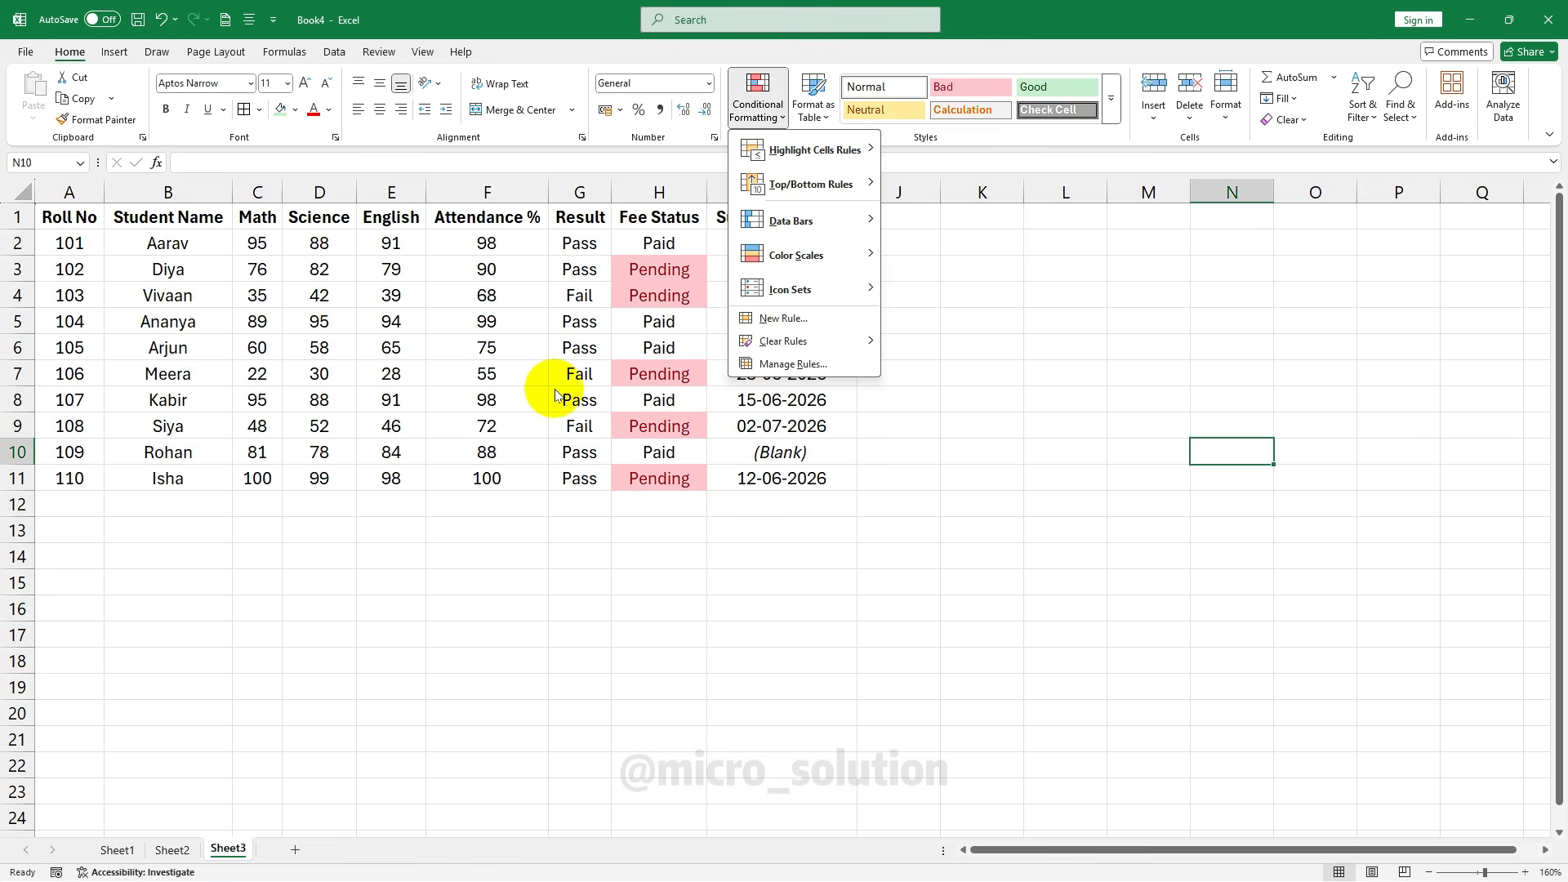
{"action": "key", "text": "ctrl+z"}
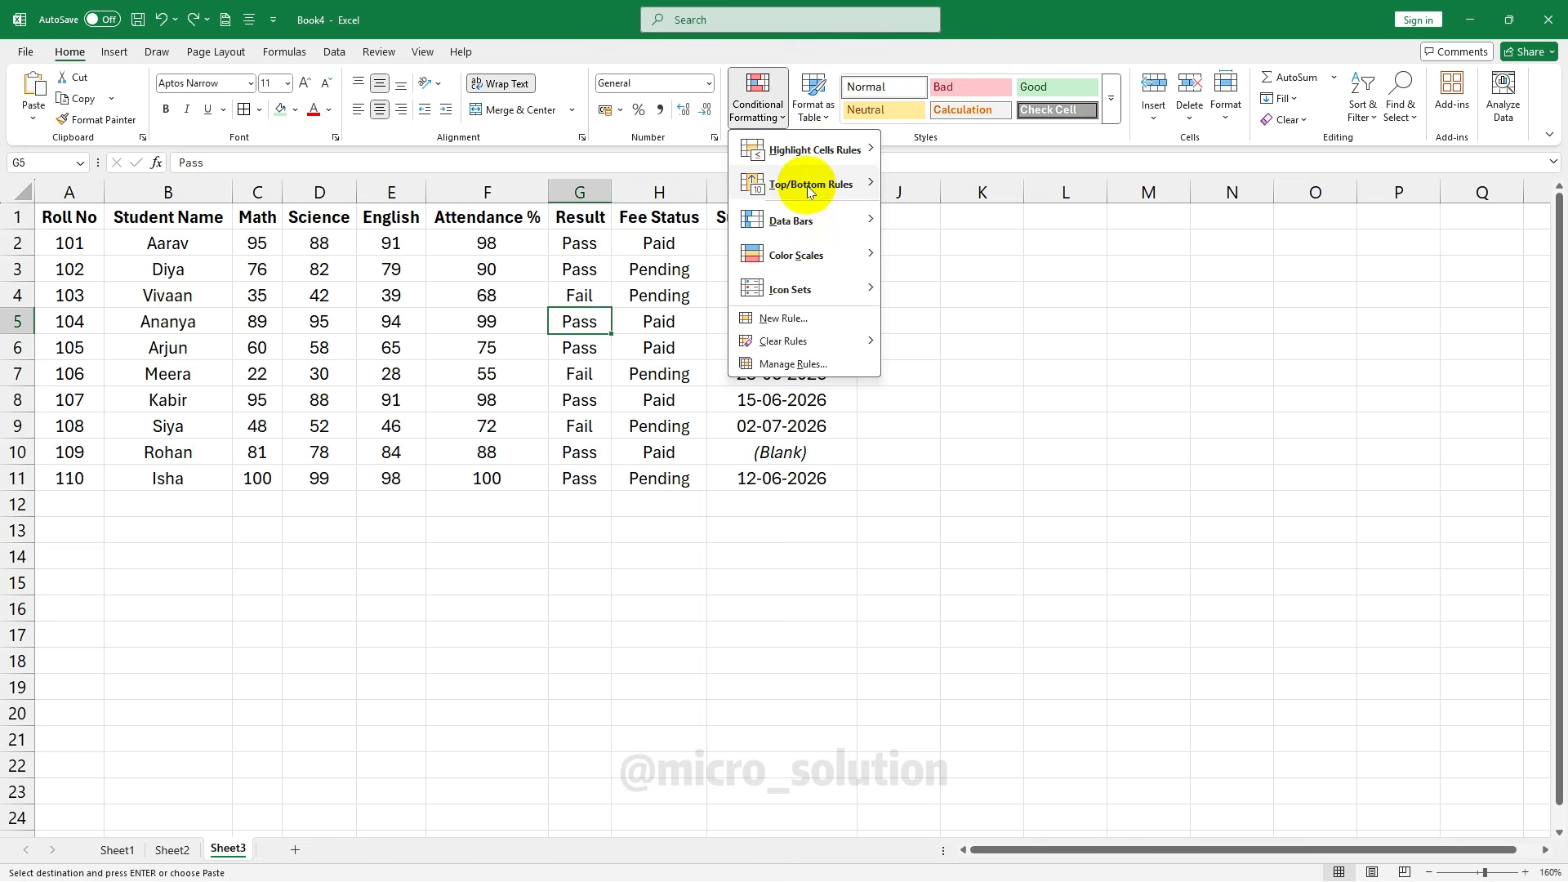
{"action": "mouse_move", "coordinate": [811, 188]}
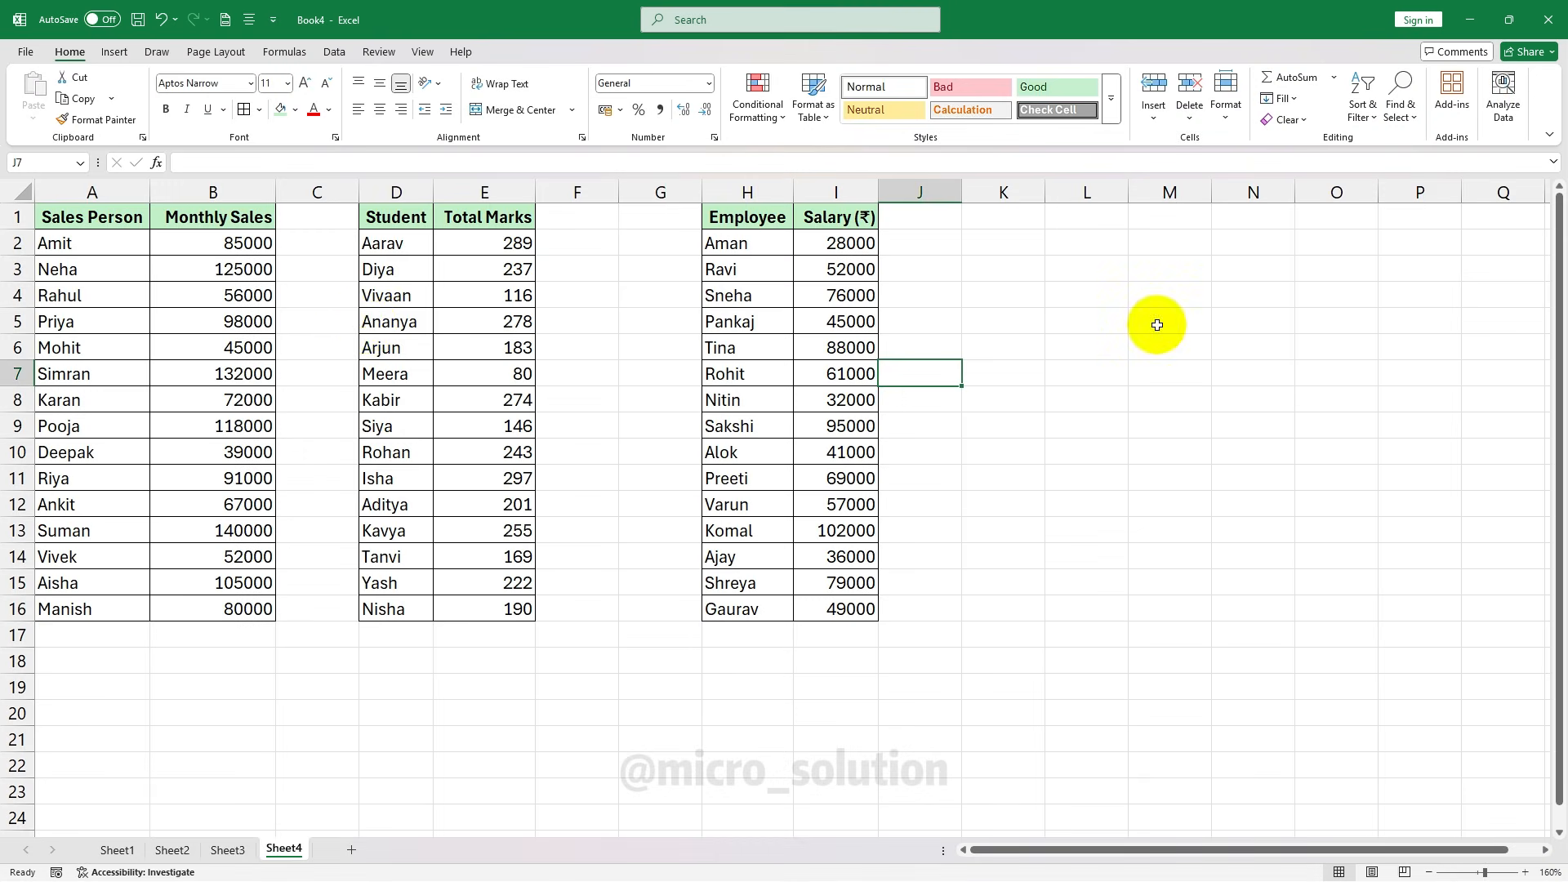
{"action": "left_click", "coordinate": [829, 356]}
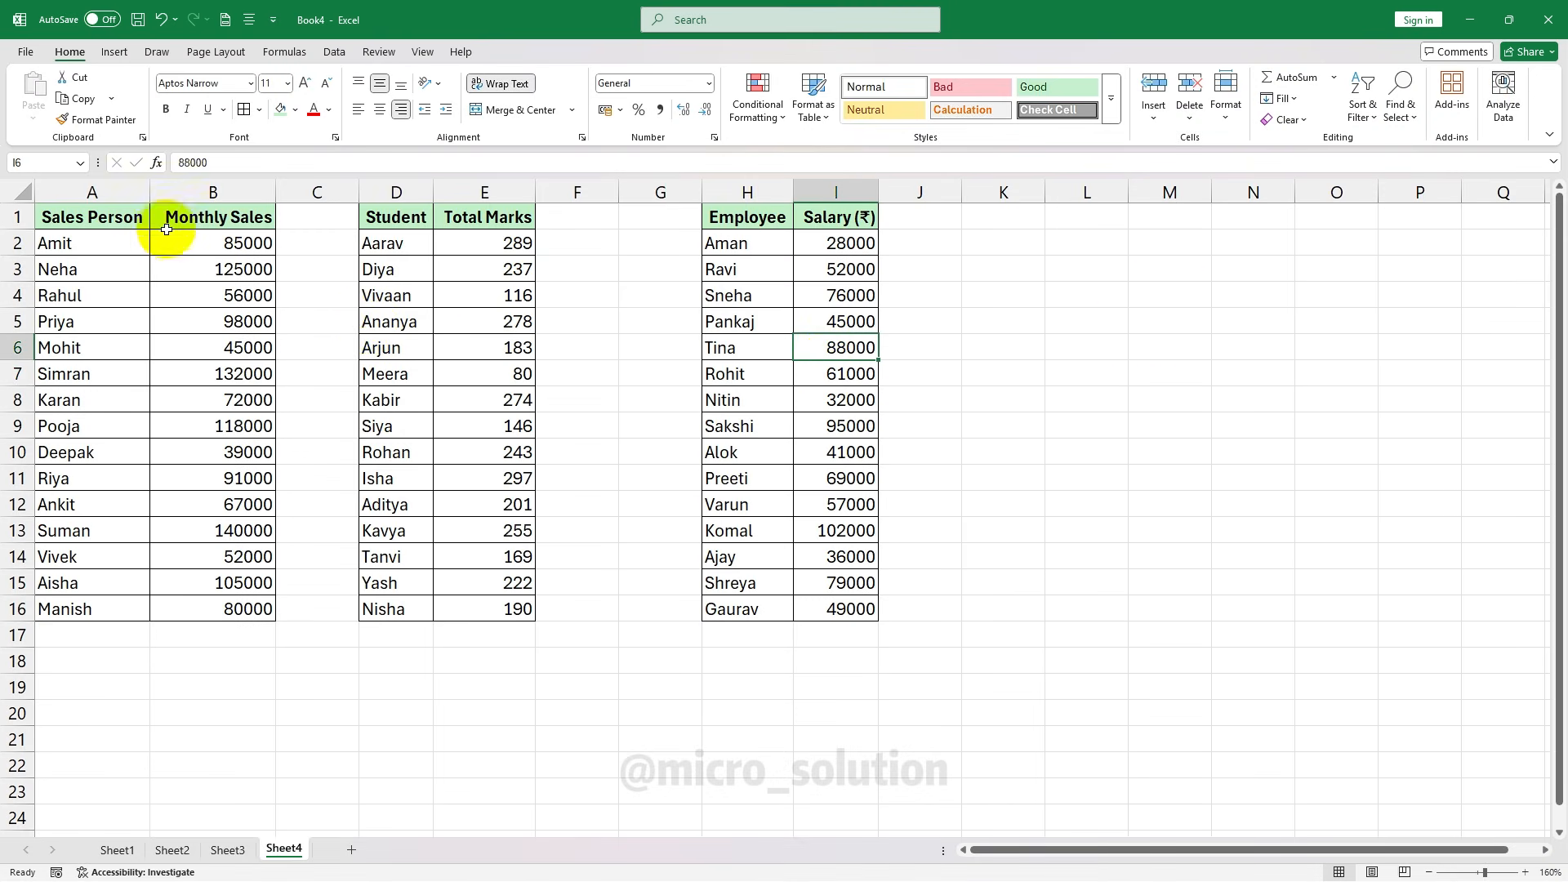
{"action": "left_click_drag", "start_coordinate": [50, 216], "coordinate": [221, 611]}
{"action": "left_click_drag", "start_coordinate": [392, 216], "coordinate": [482, 611]}
{"action": "left_click_drag", "start_coordinate": [718, 217], "coordinate": [854, 609]}
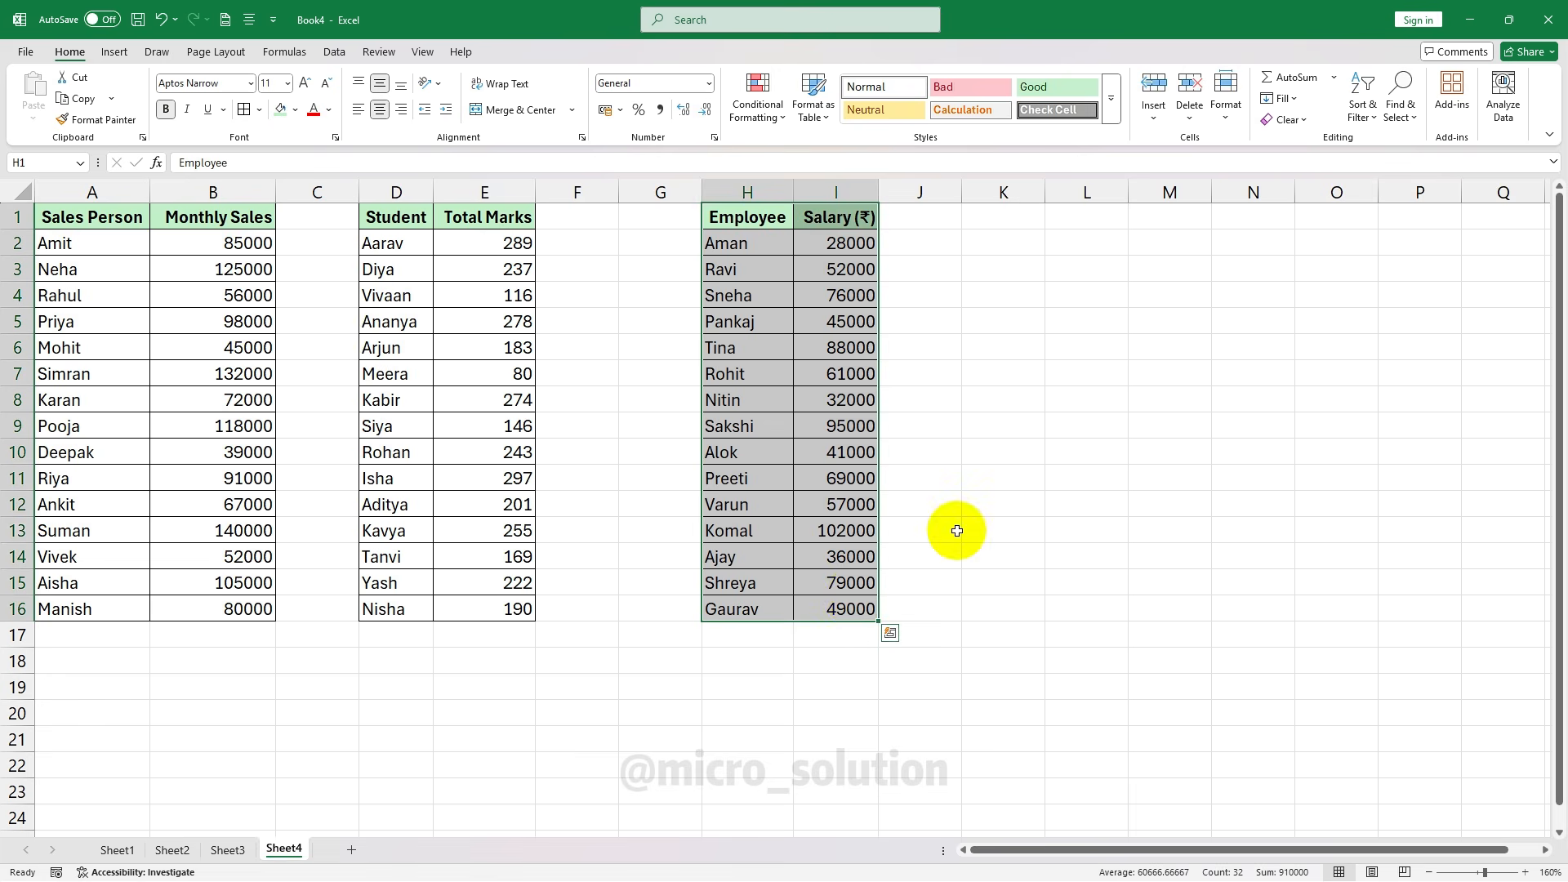
{"action": "left_click", "coordinate": [195, 239]}
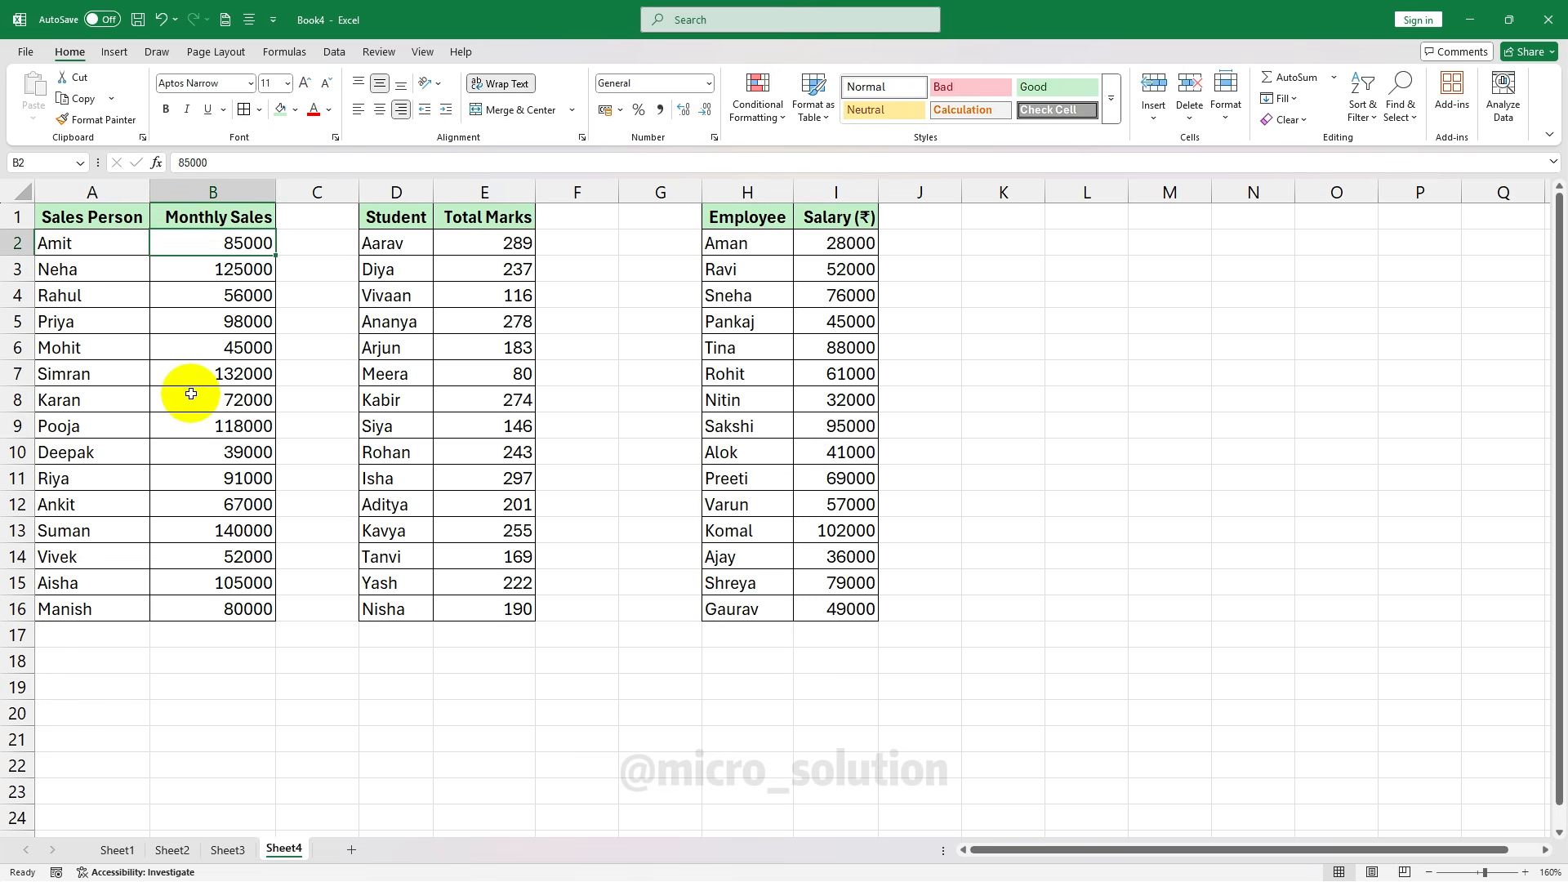
{"action": "left_click_drag", "start_coordinate": [61, 213], "coordinate": [246, 606]}
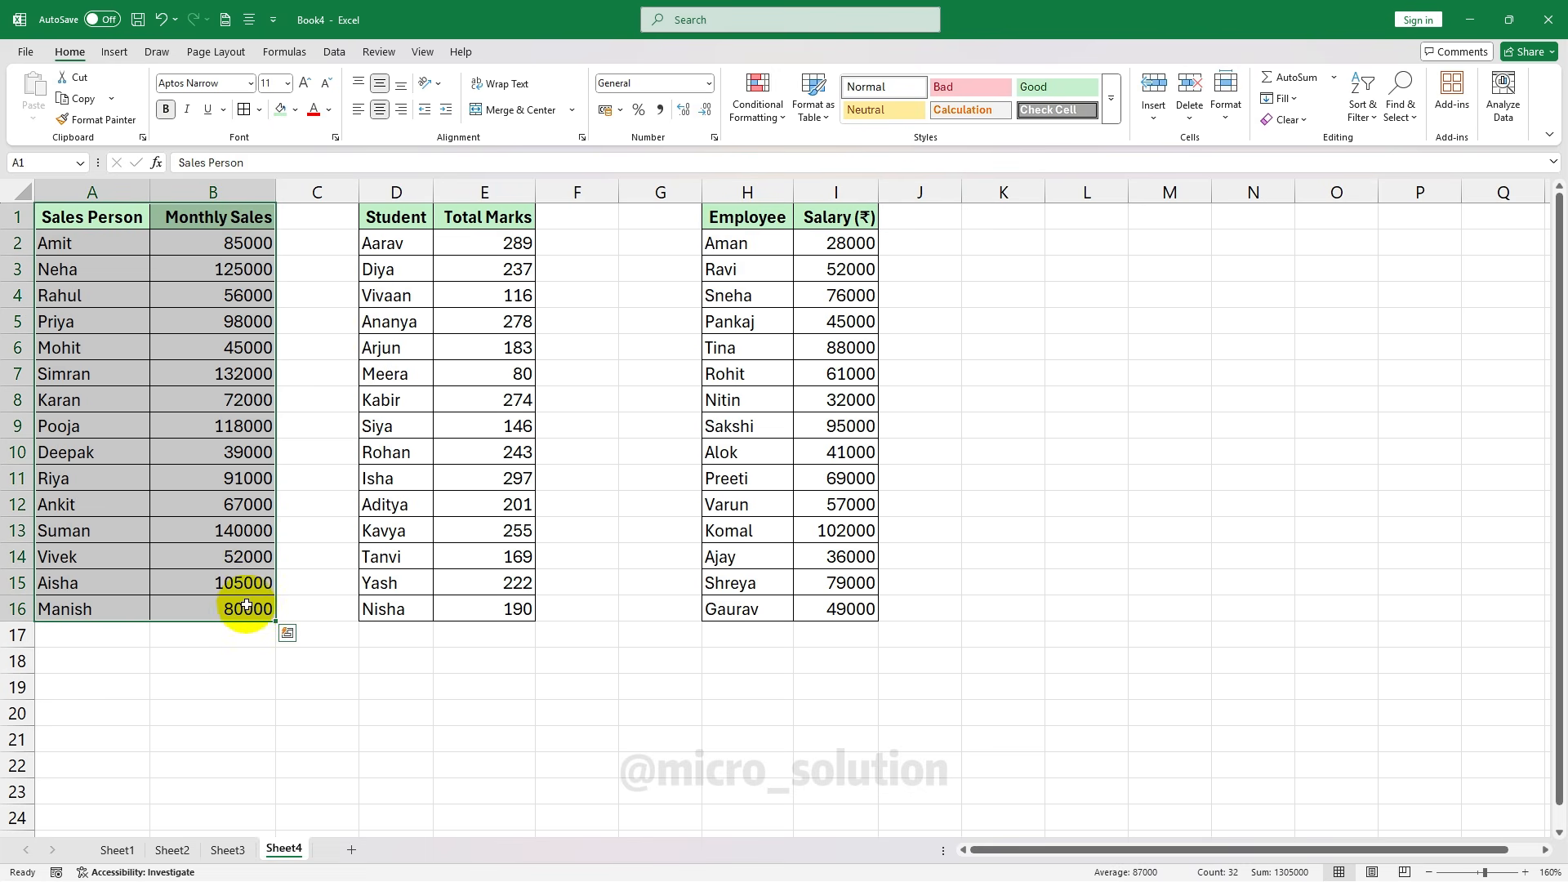
{"action": "left_click", "coordinate": [755, 97]}
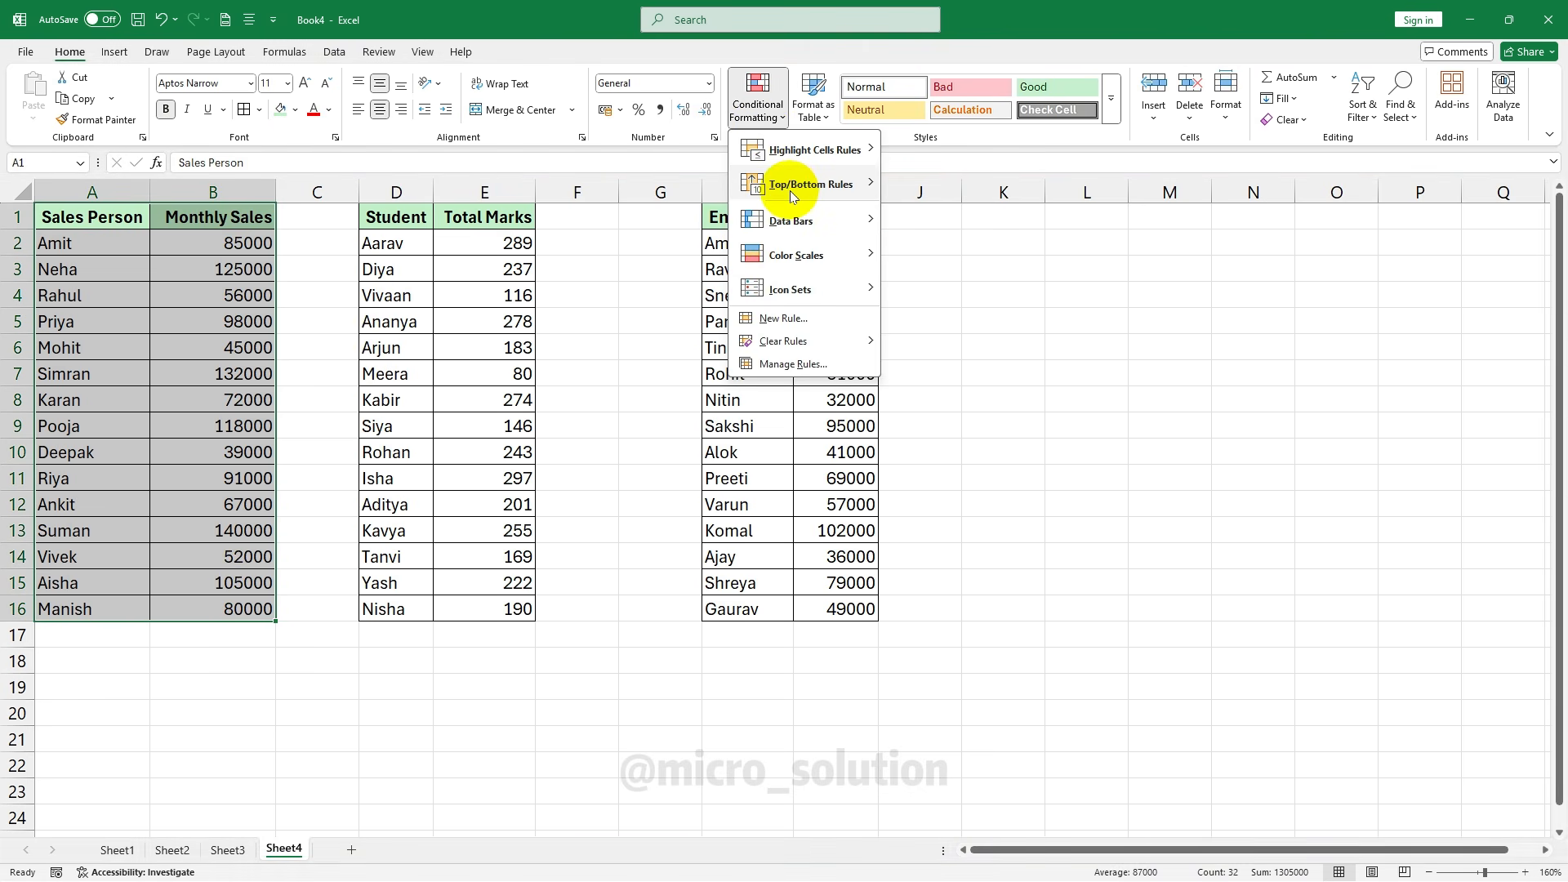
{"action": "mouse_move", "coordinate": [790, 194]}
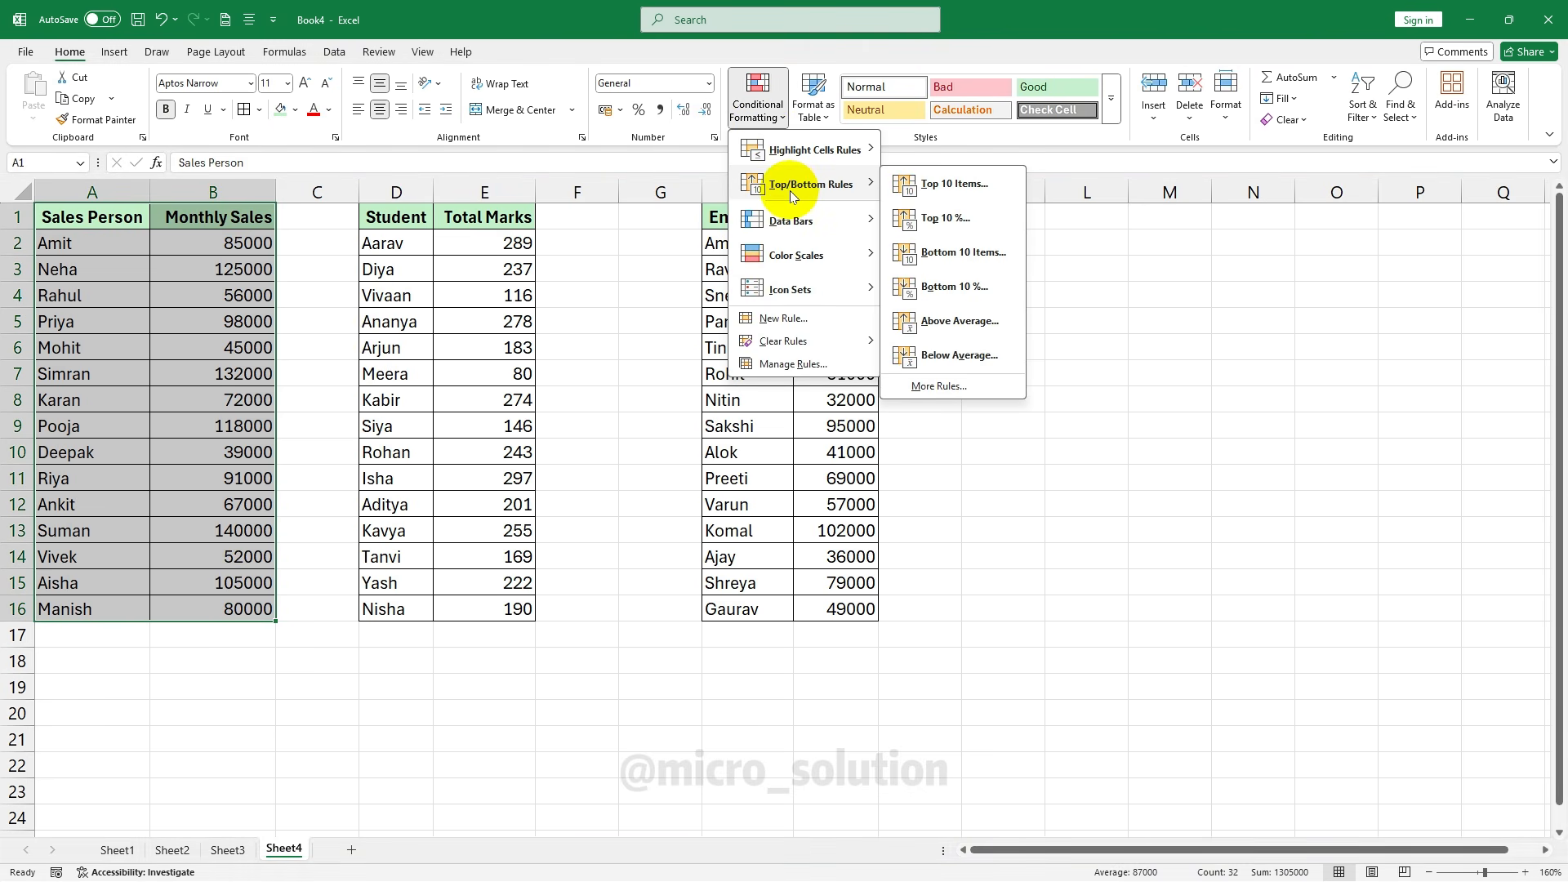
{"action": "left_click", "coordinate": [955, 185]}
{"action": "left_click_drag", "start_coordinate": [829, 346], "coordinate": [608, 384]}
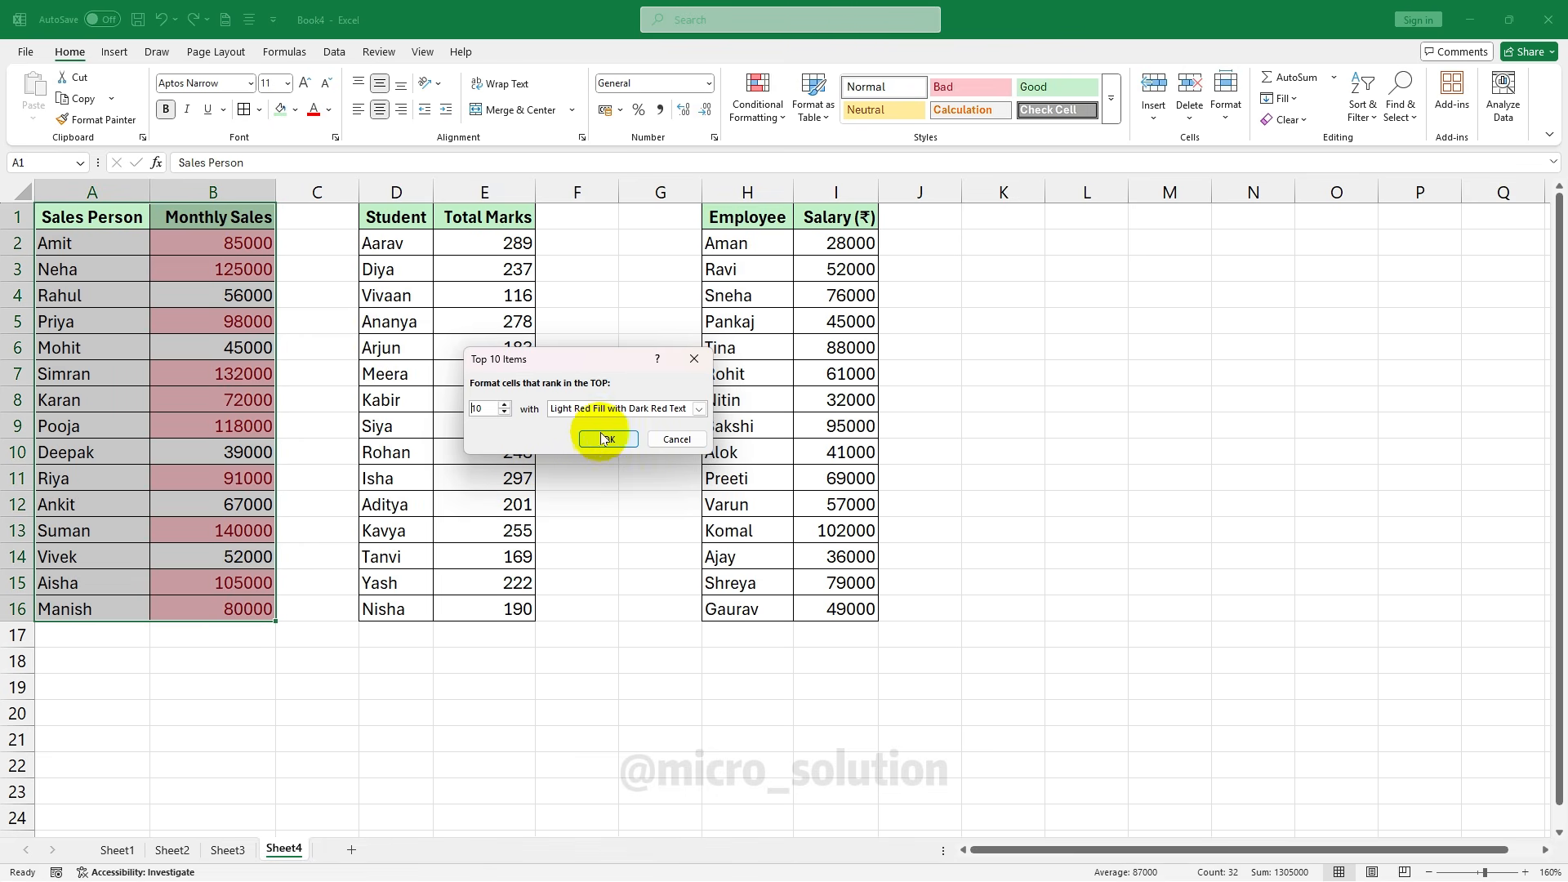
{"action": "left_click", "coordinate": [699, 409]}
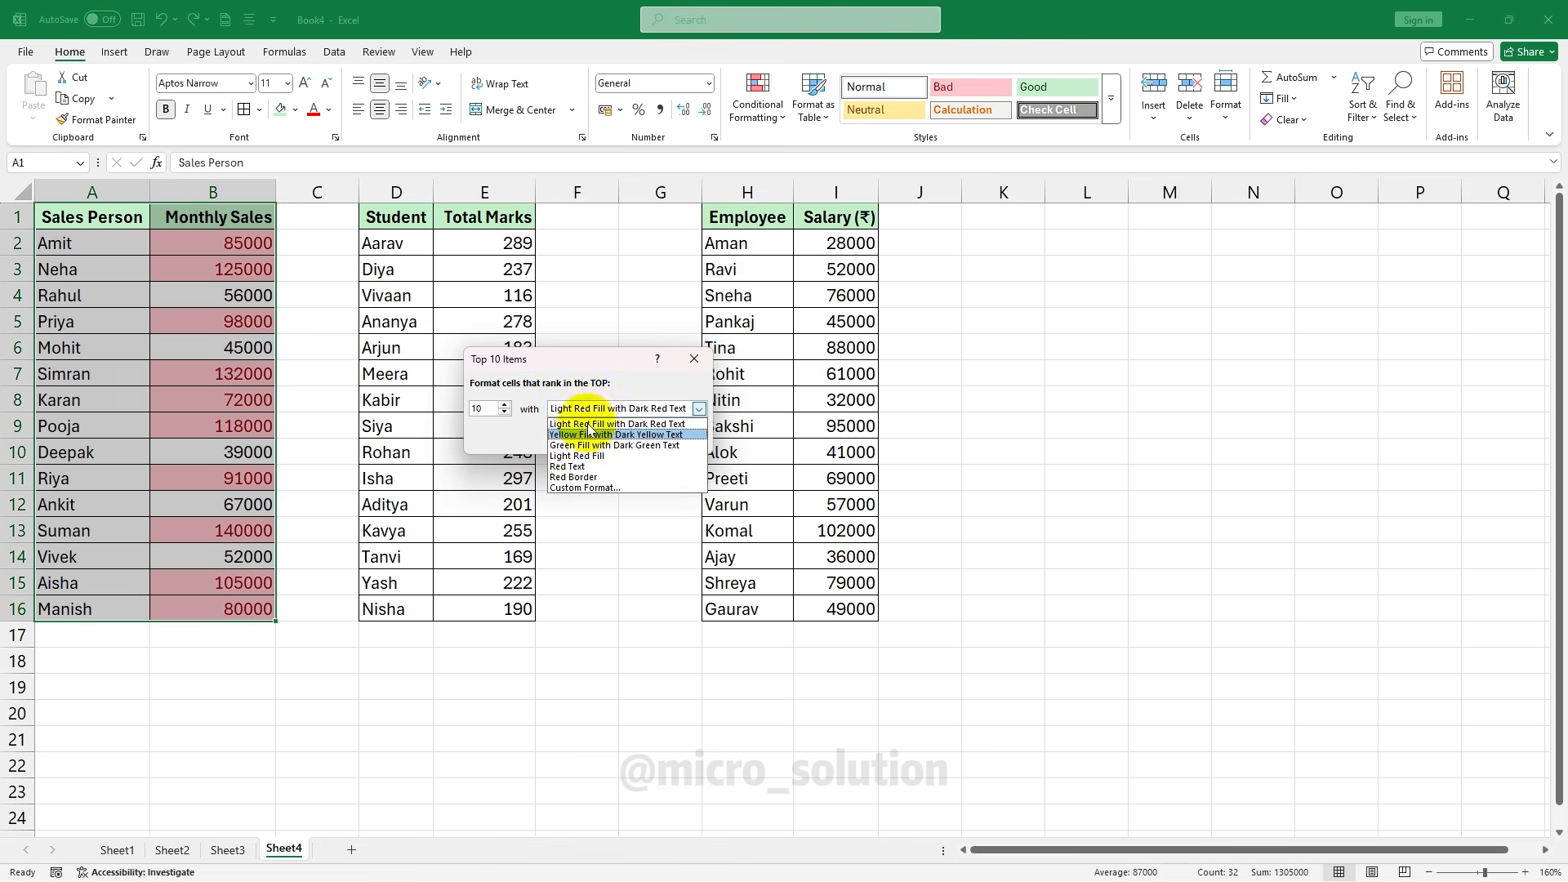
{"action": "left_click", "coordinate": [605, 424]}
{"action": "left_click", "coordinate": [608, 438]}
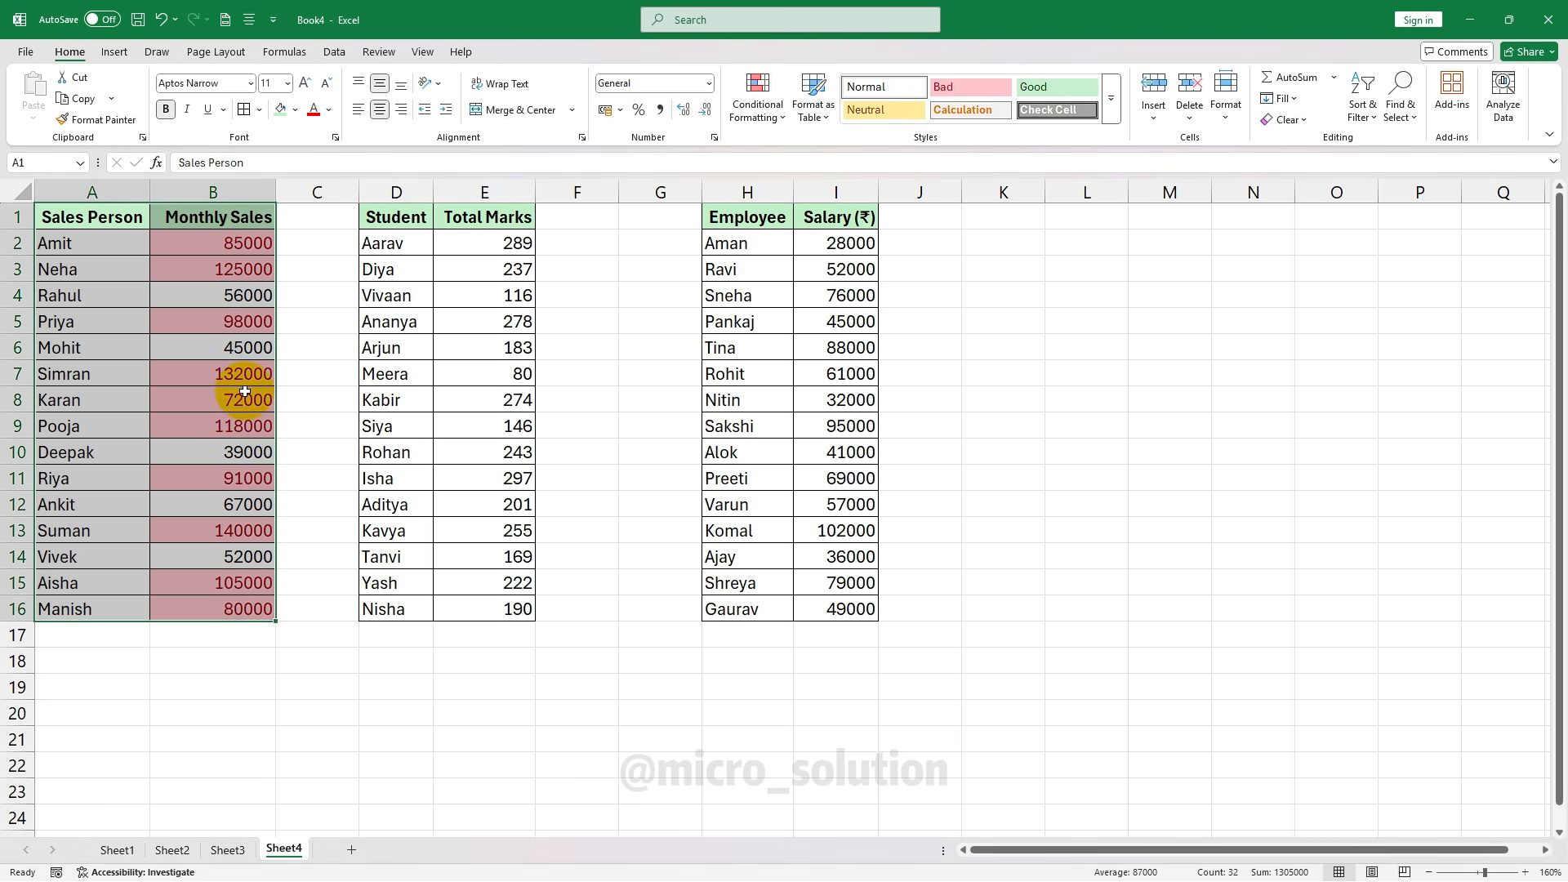
{"action": "left_click", "coordinate": [245, 400]}
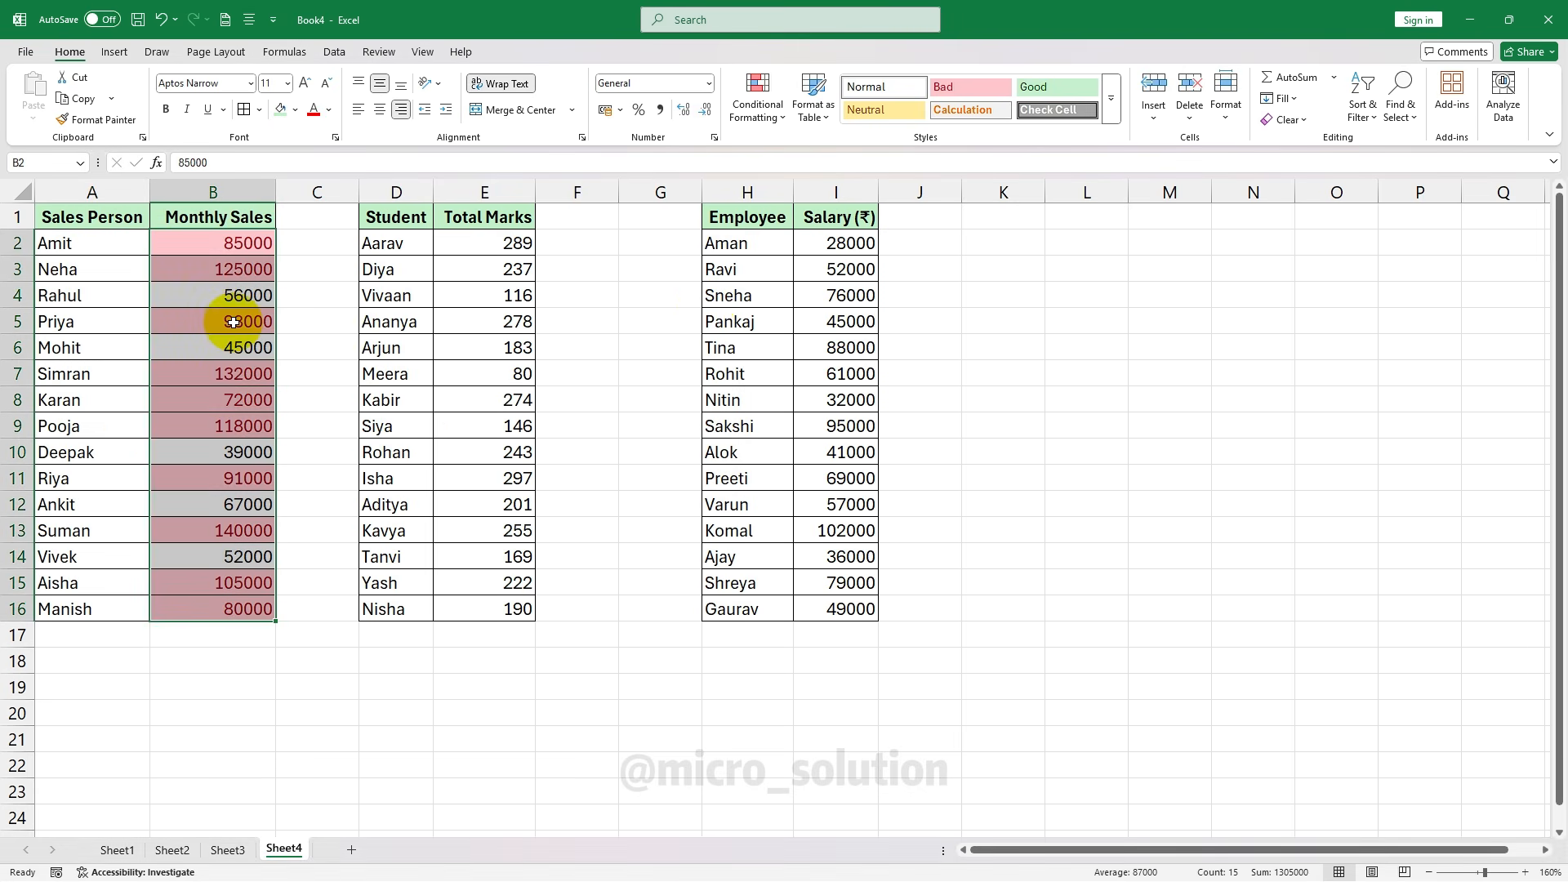
{"action": "left_click", "coordinate": [756, 109]}
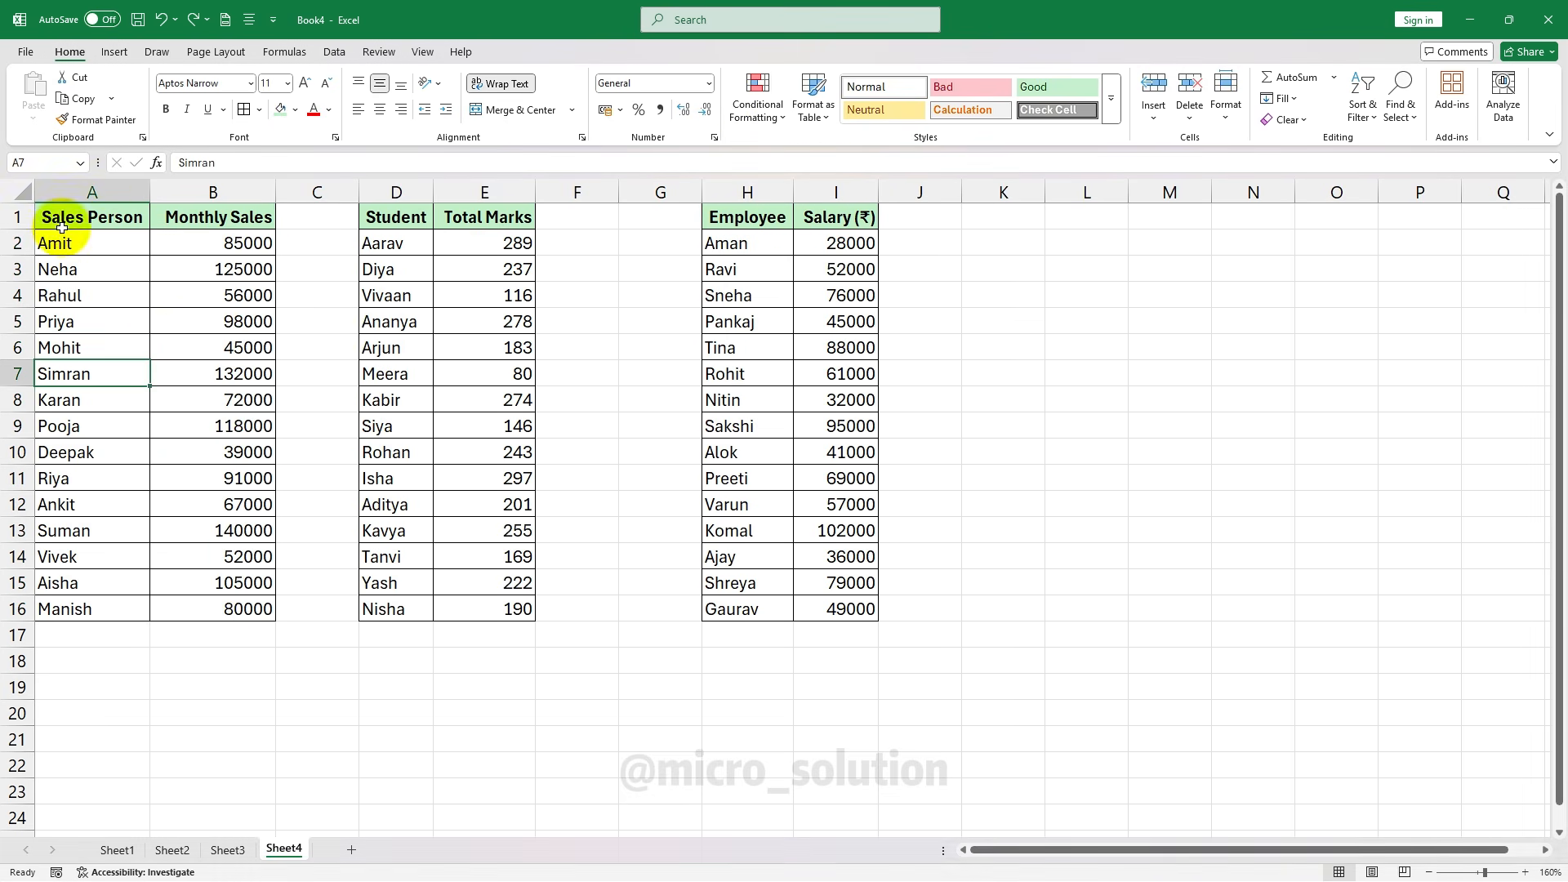
{"action": "key", "text": "ctrl+a"}
{"action": "left_click", "coordinate": [758, 105]}
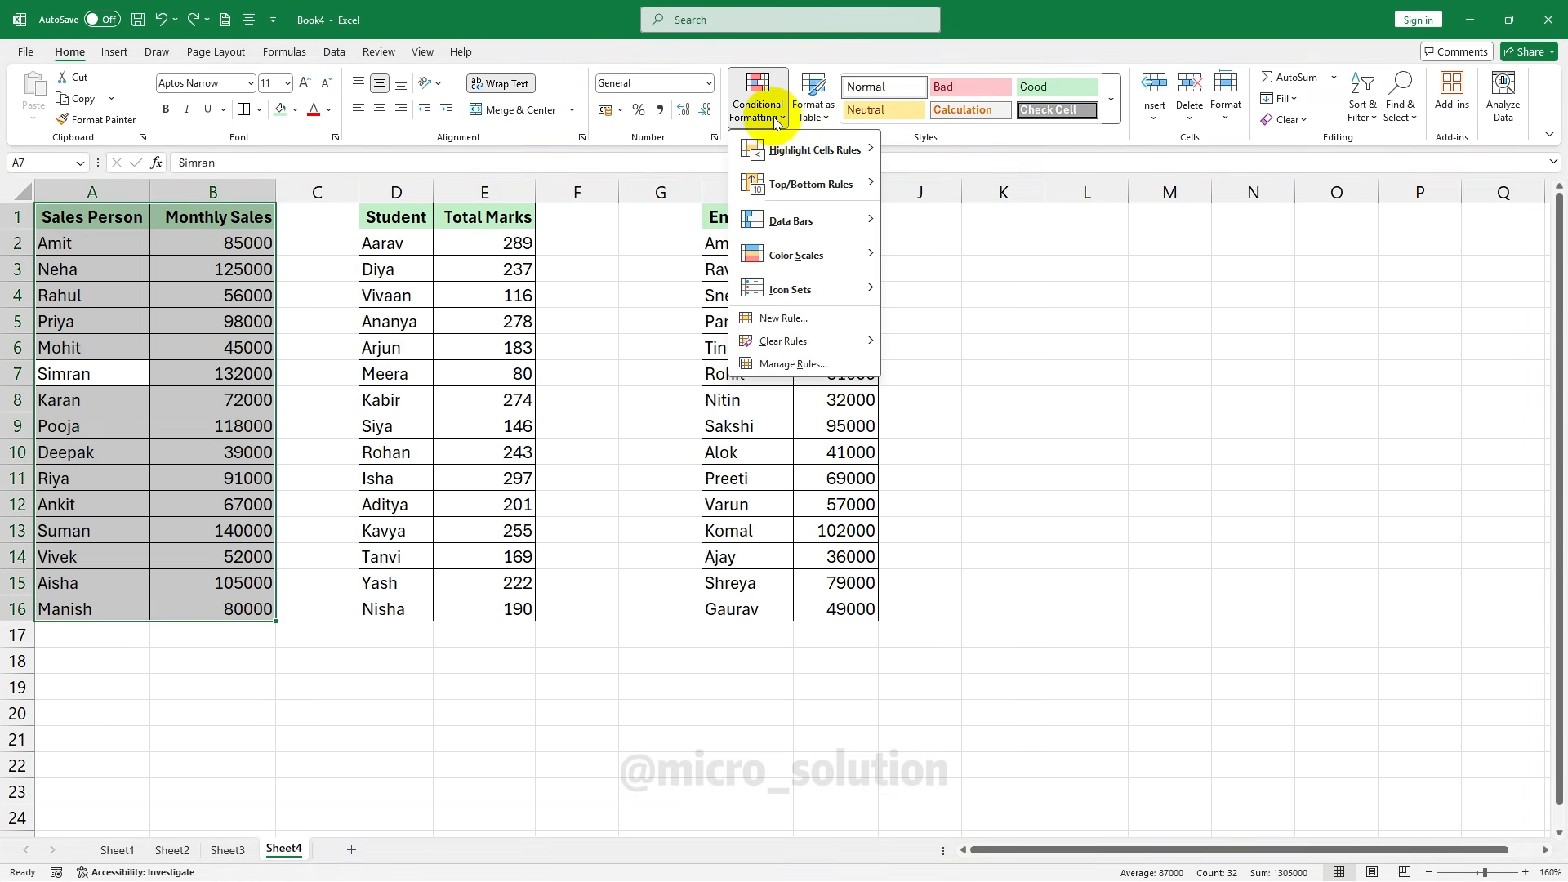
{"action": "mouse_move", "coordinate": [842, 150]}
{"action": "mouse_move", "coordinate": [841, 185]}
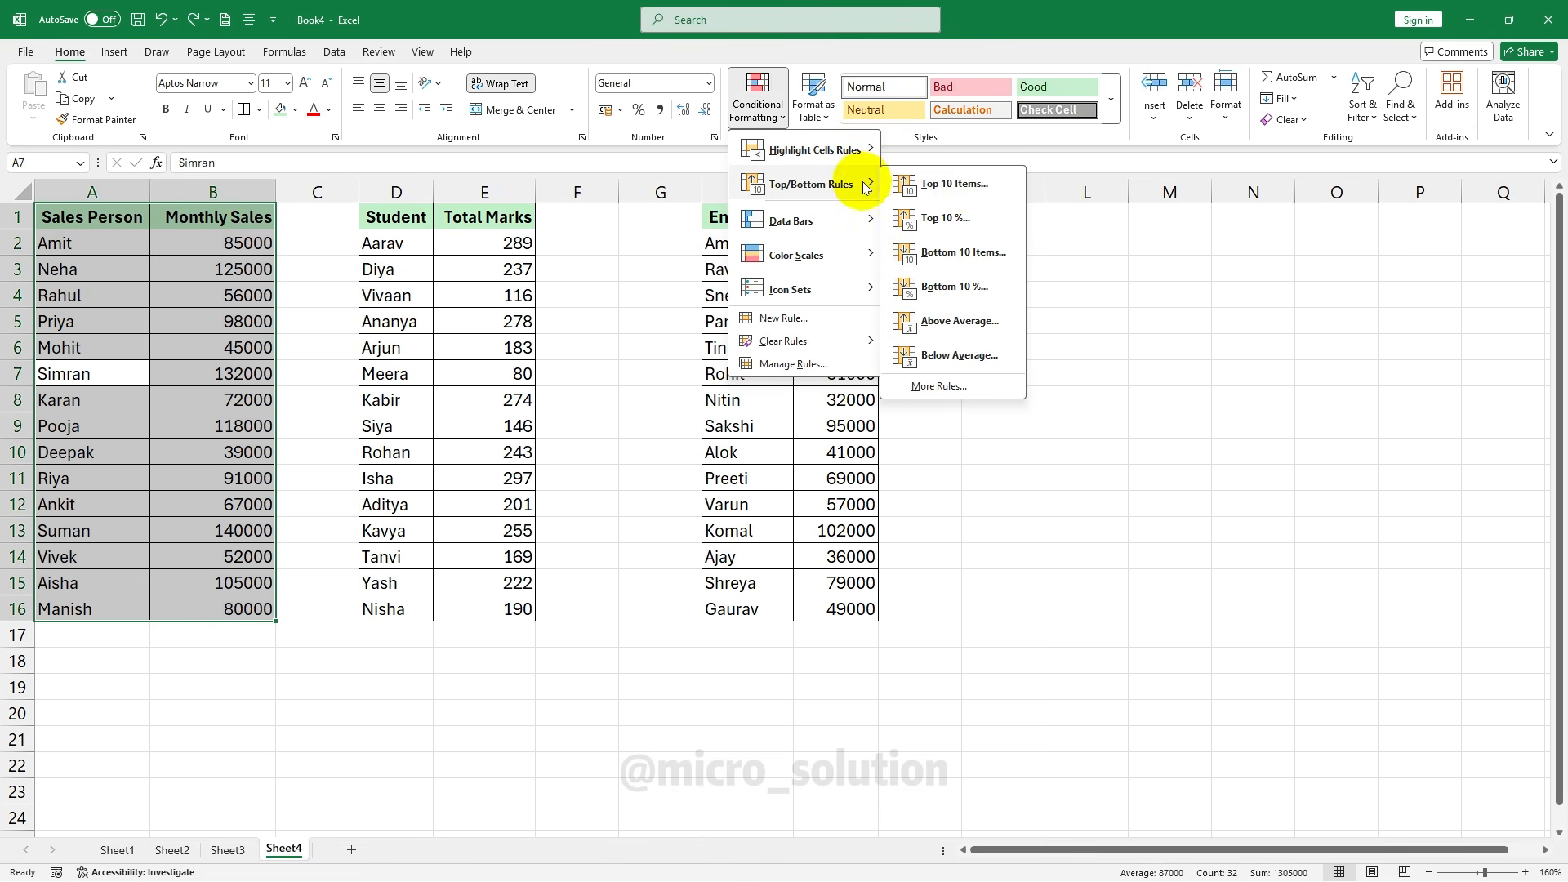
{"action": "left_click", "coordinate": [954, 183]}
{"action": "double_click", "coordinate": [474, 408]}
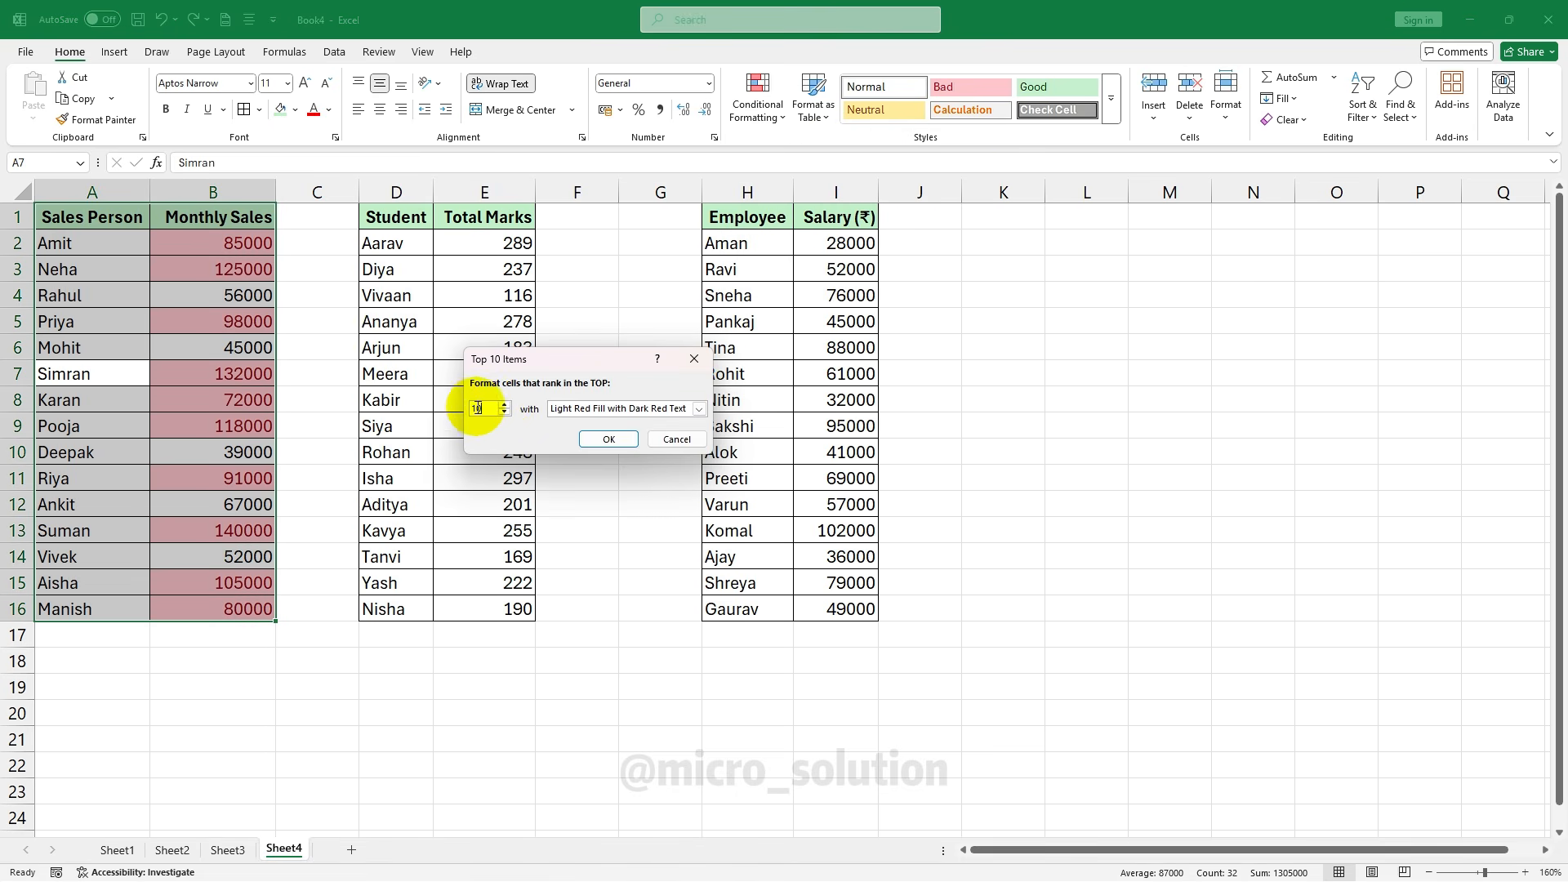
{"action": "type", "text": "5"}
{"action": "left_click", "coordinate": [608, 438]}
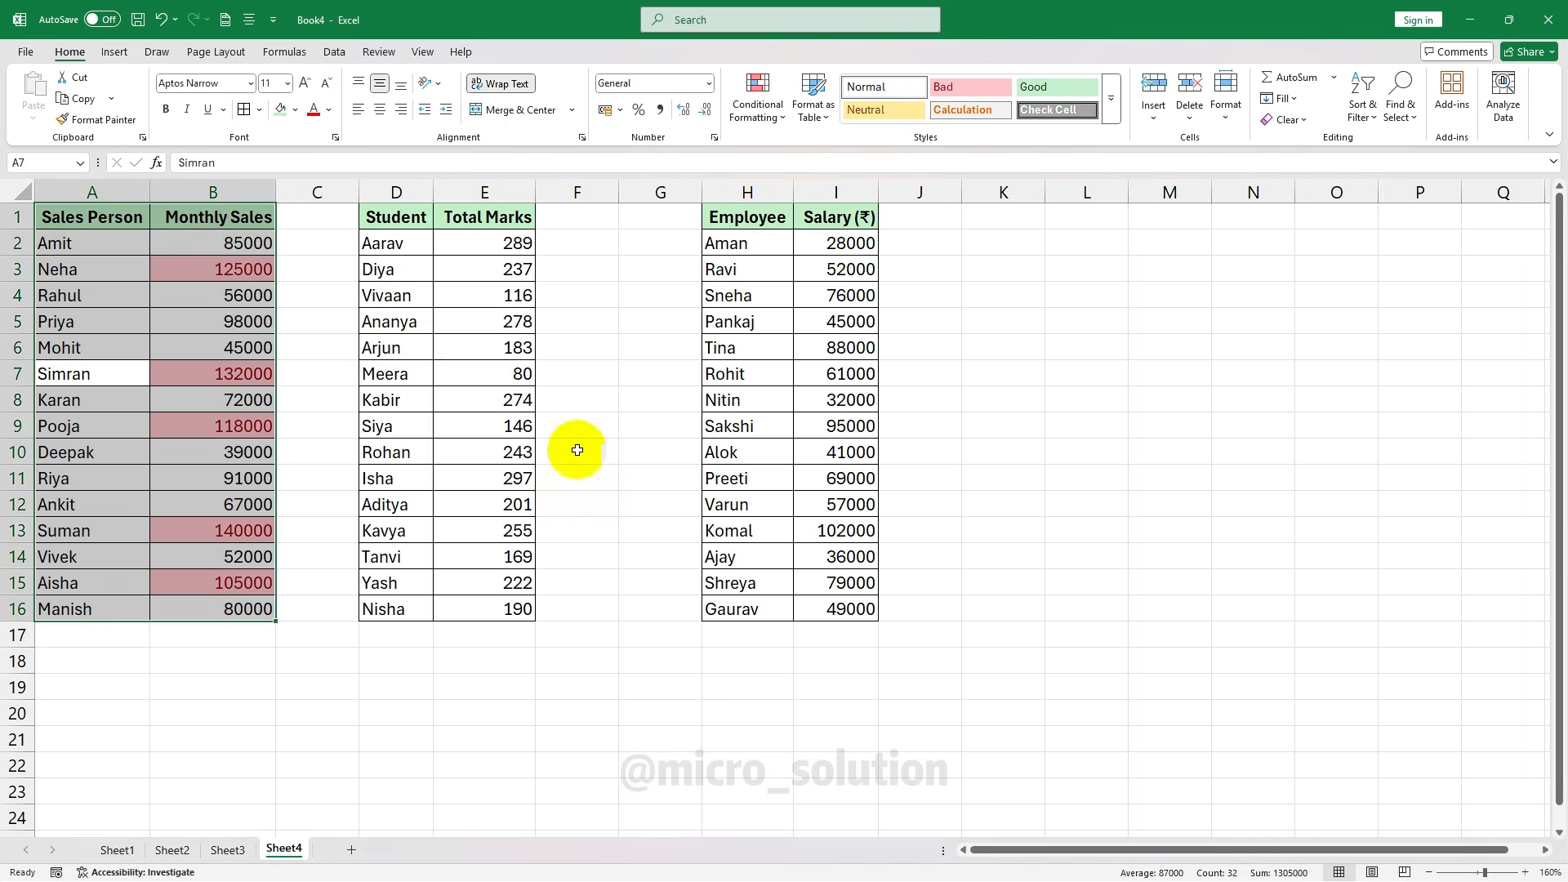
{"action": "left_click", "coordinate": [339, 478]}
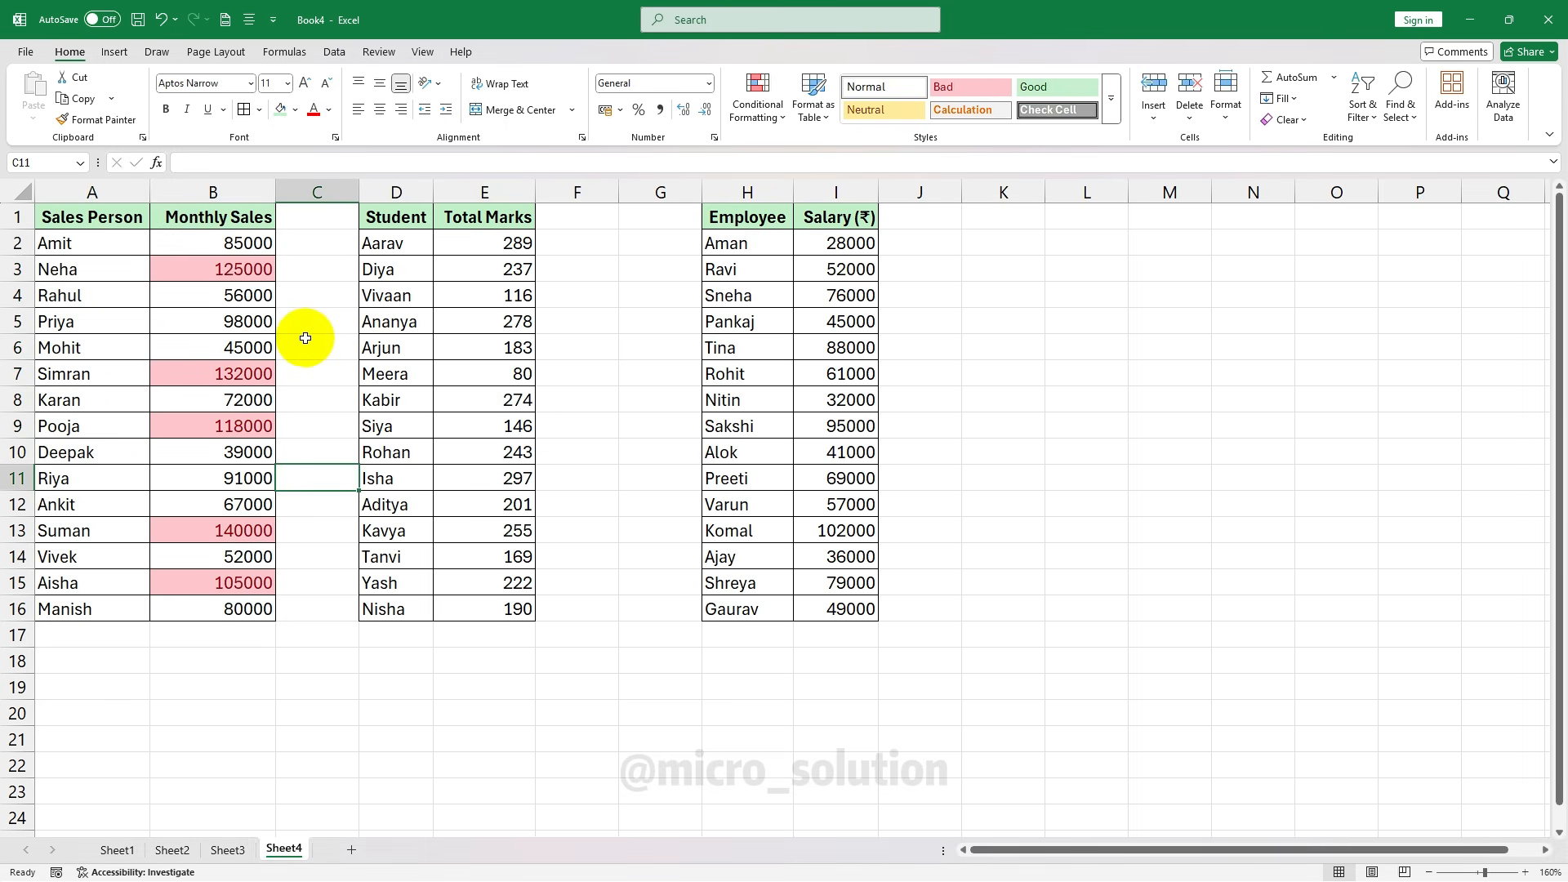
{"action": "key", "text": "ctrl+z"}
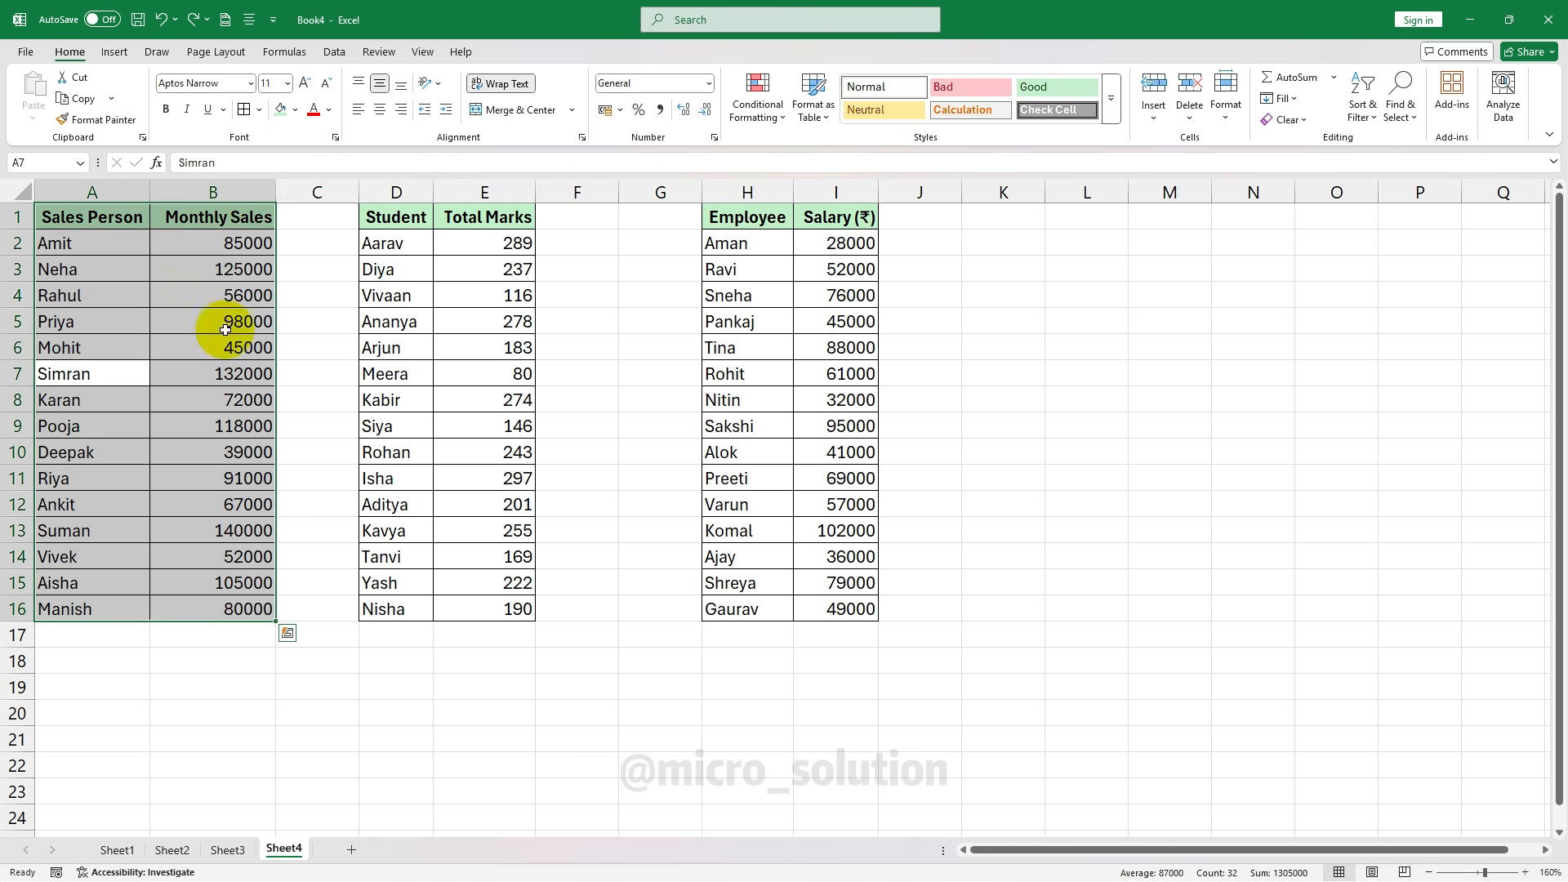
{"action": "left_click", "coordinate": [758, 102]}
{"action": "mouse_move", "coordinate": [849, 182]}
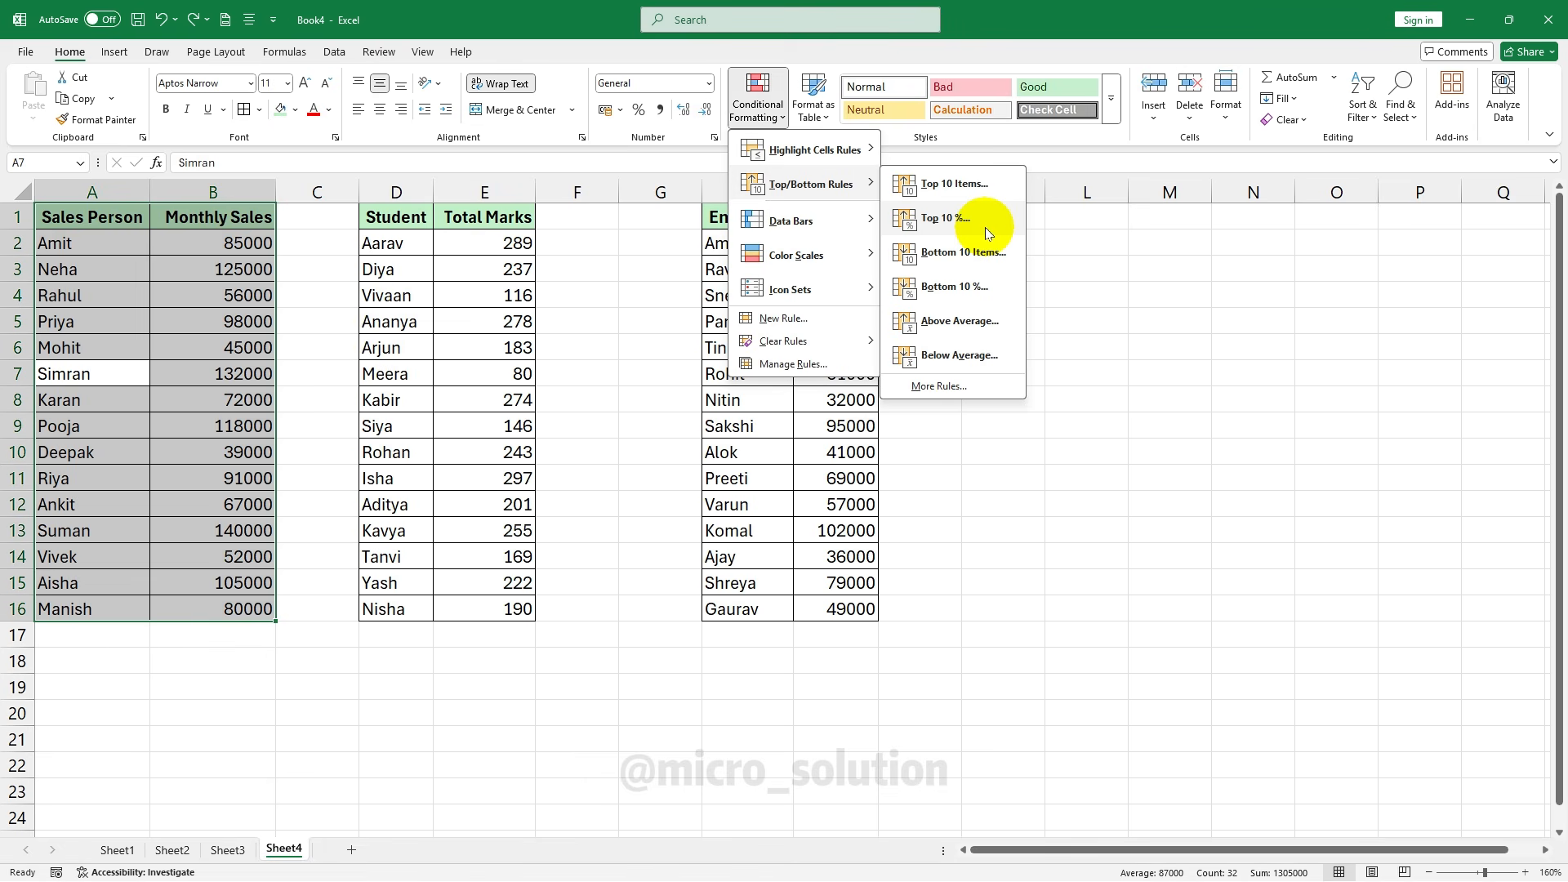
{"action": "left_click", "coordinate": [467, 300]}
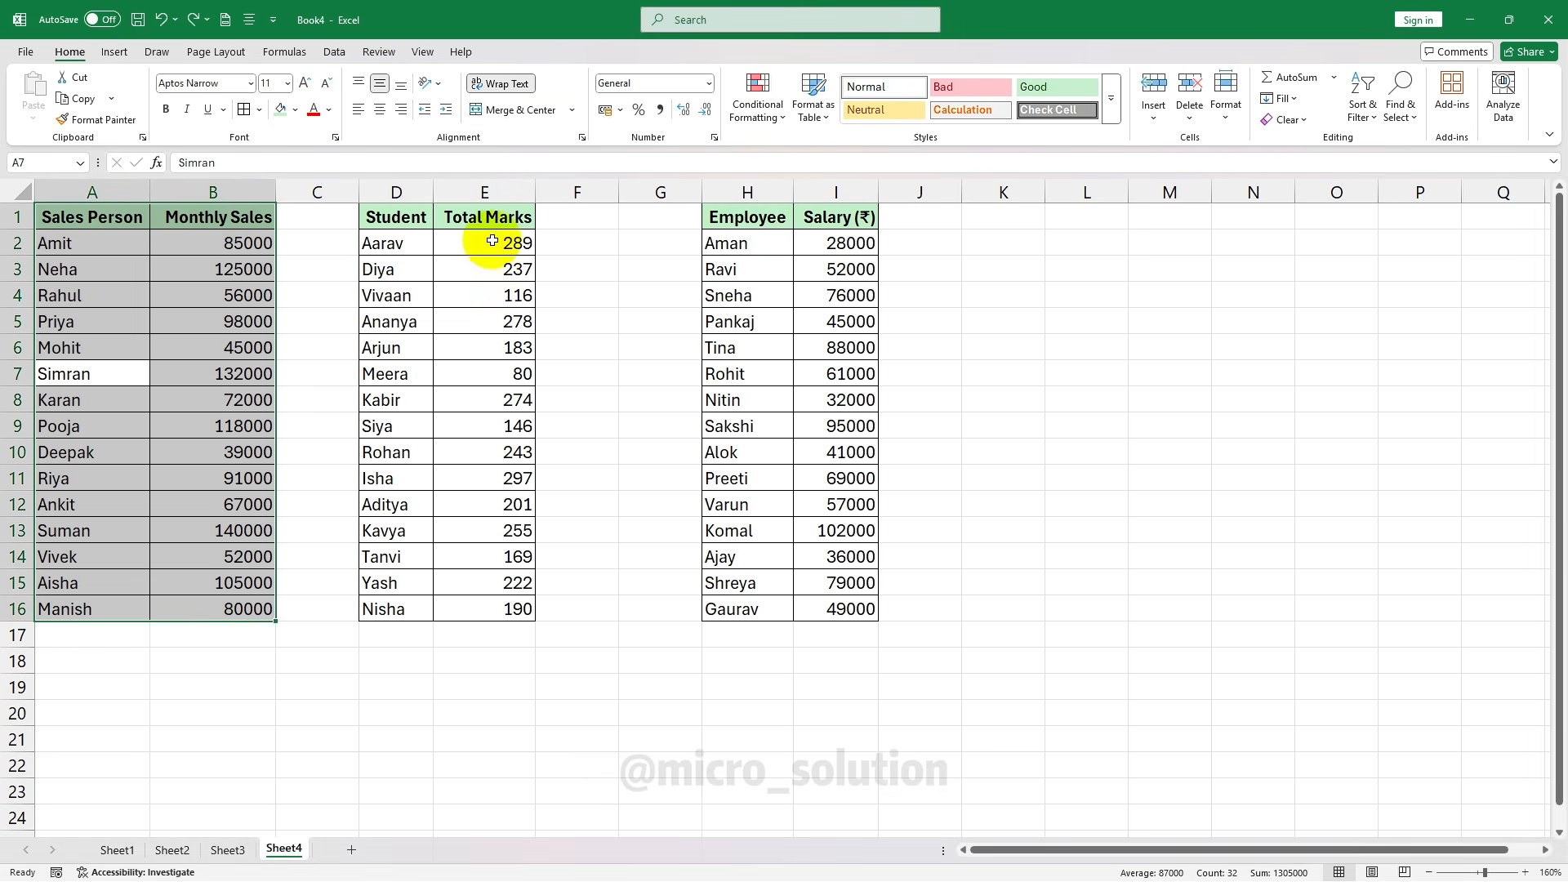
{"action": "left_click", "coordinate": [490, 249]}
{"action": "left_click_drag", "start_coordinate": [402, 230], "coordinate": [500, 608]}
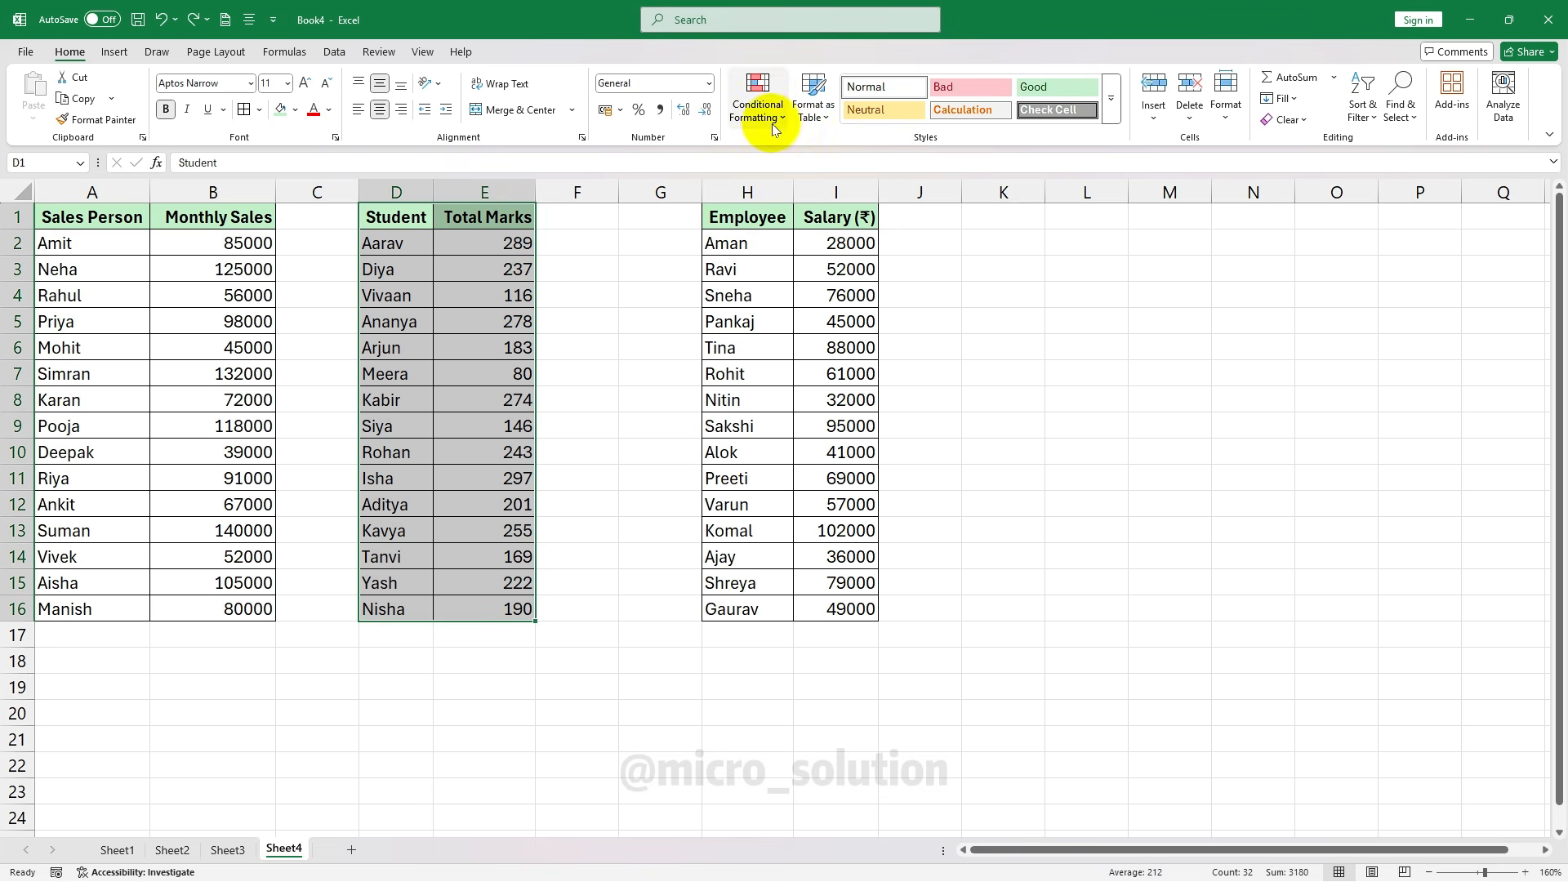
{"action": "left_click", "coordinate": [758, 102]}
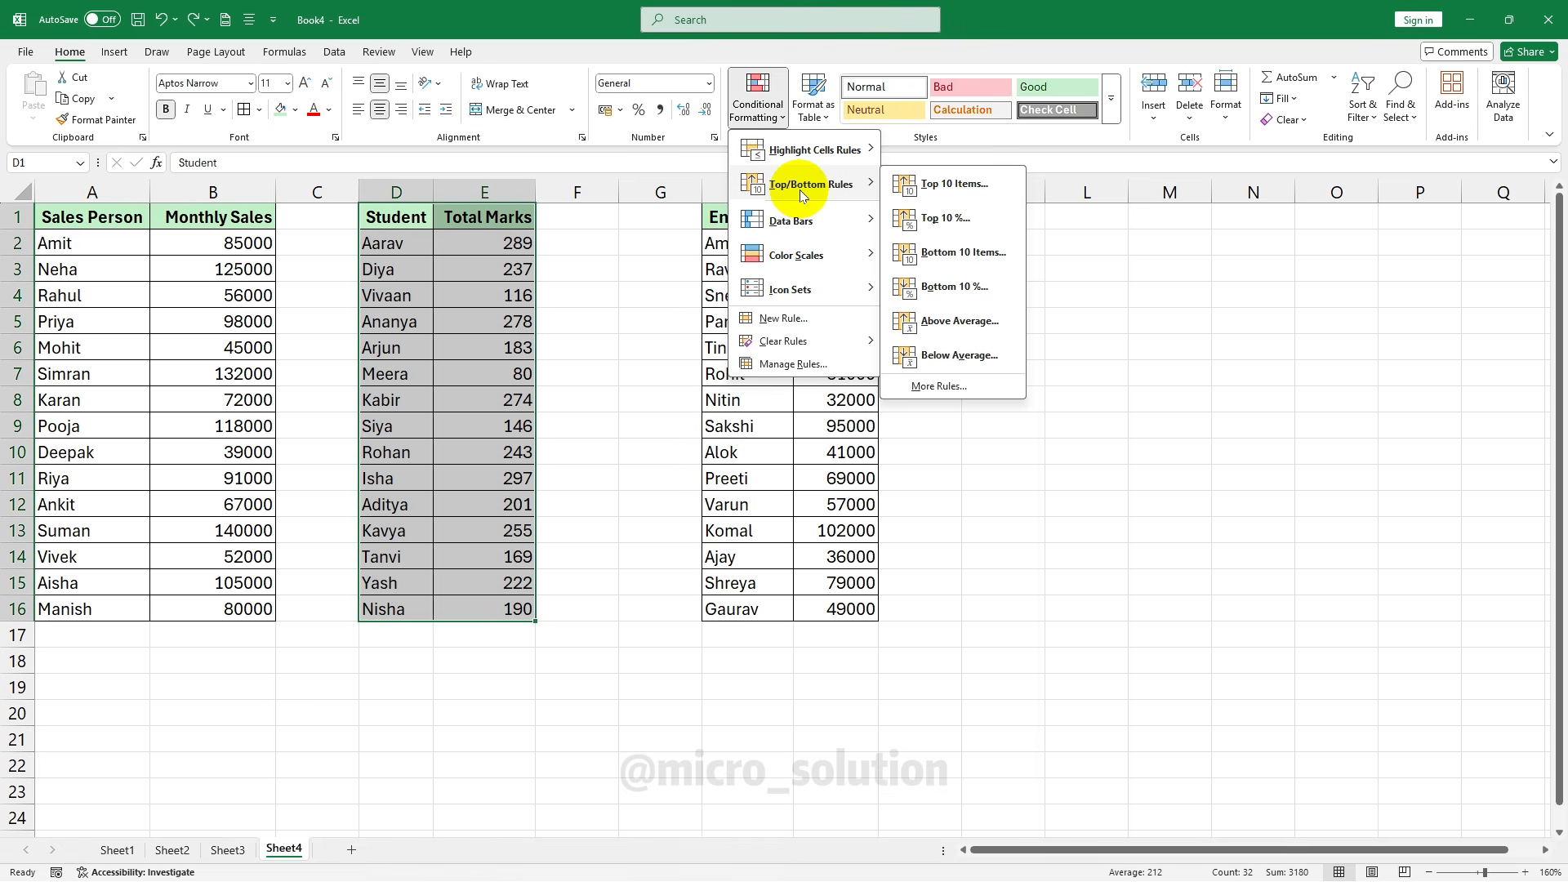
{"action": "left_click", "coordinate": [954, 184]}
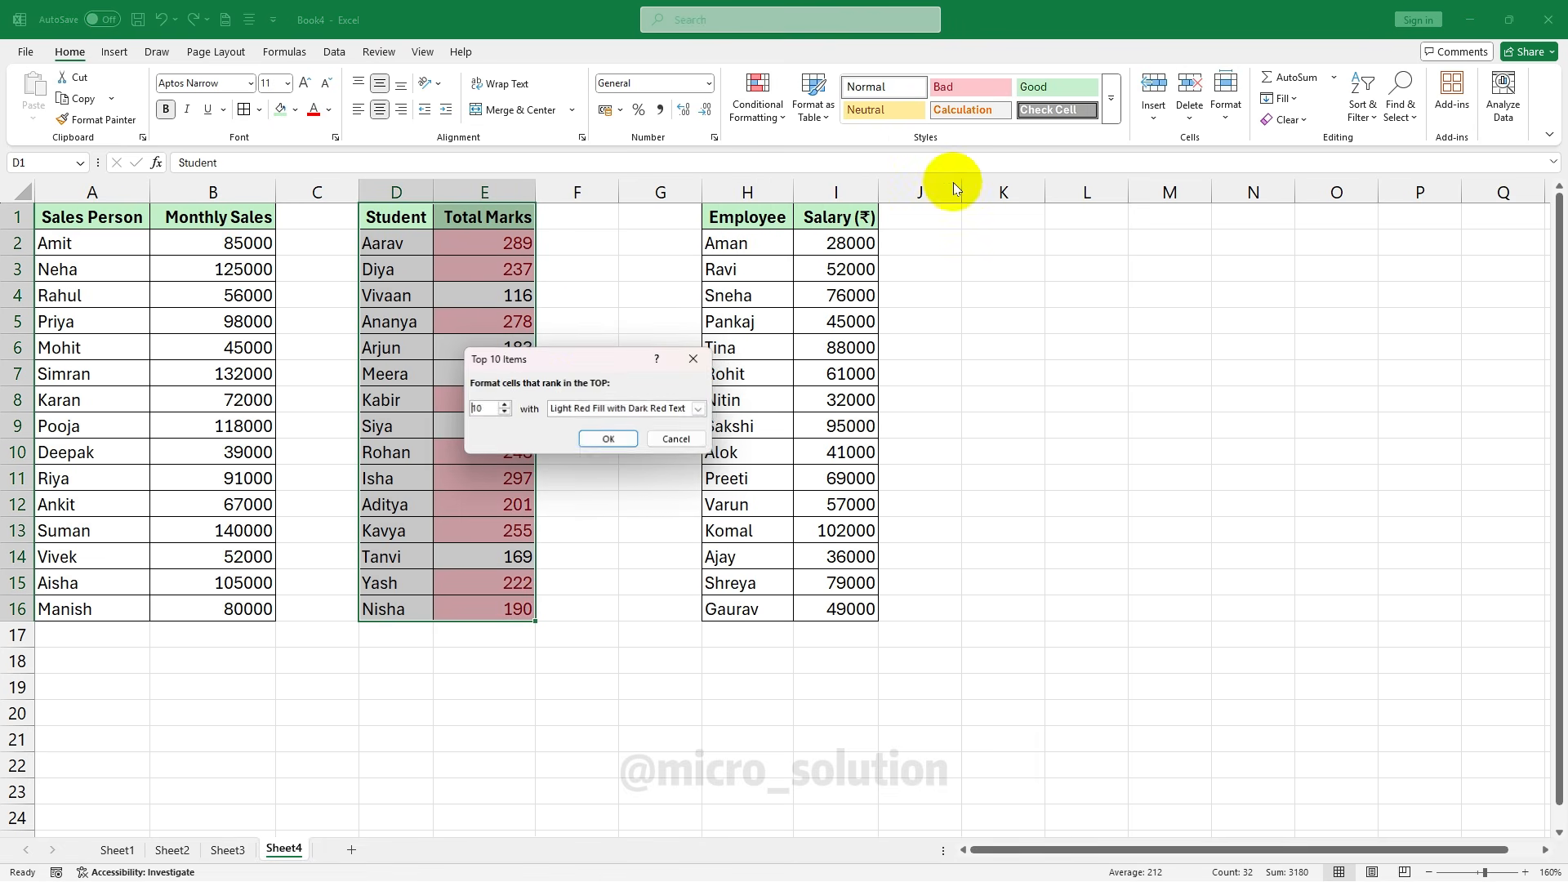
{"action": "left_click_drag", "start_coordinate": [604, 358], "coordinate": [864, 370]}
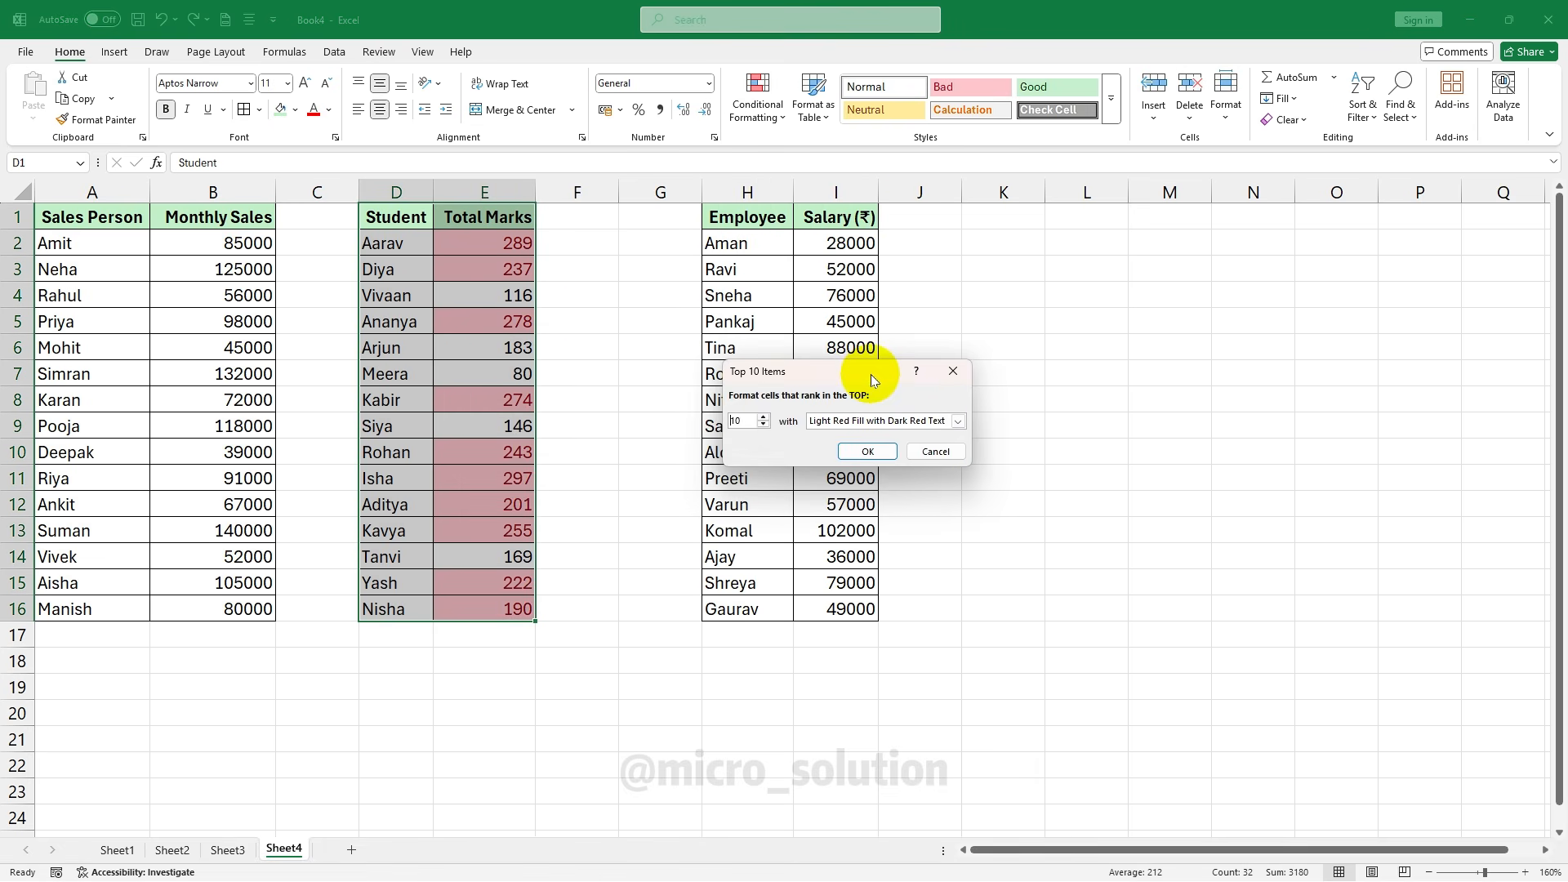
{"action": "left_click", "coordinate": [936, 452]}
{"action": "left_click", "coordinate": [758, 99]}
{"action": "mouse_move", "coordinate": [825, 185]}
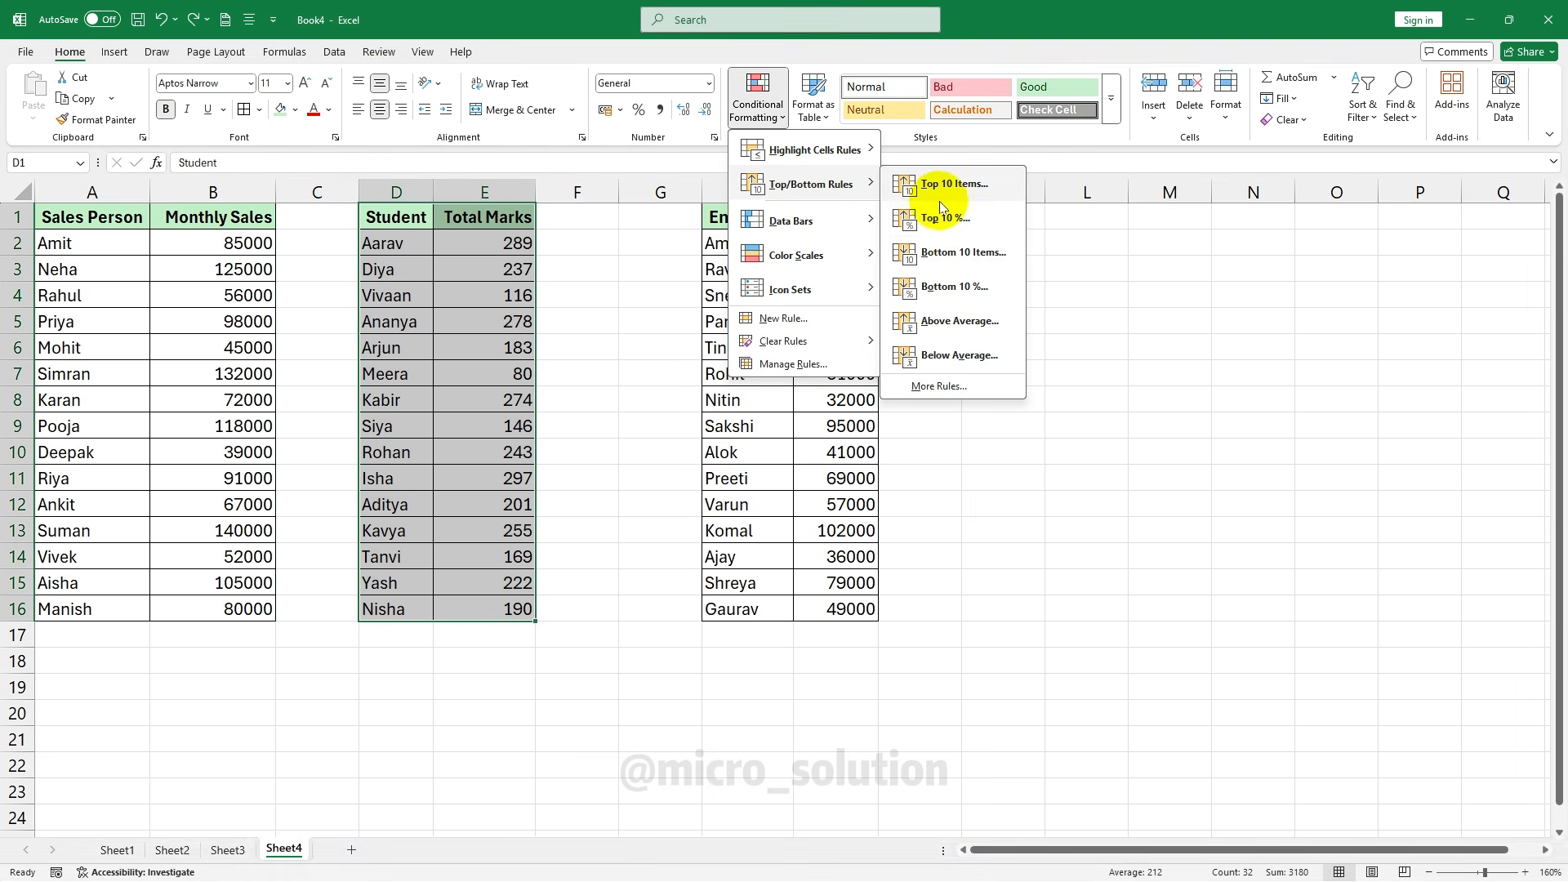
{"action": "left_click", "coordinate": [953, 219]}
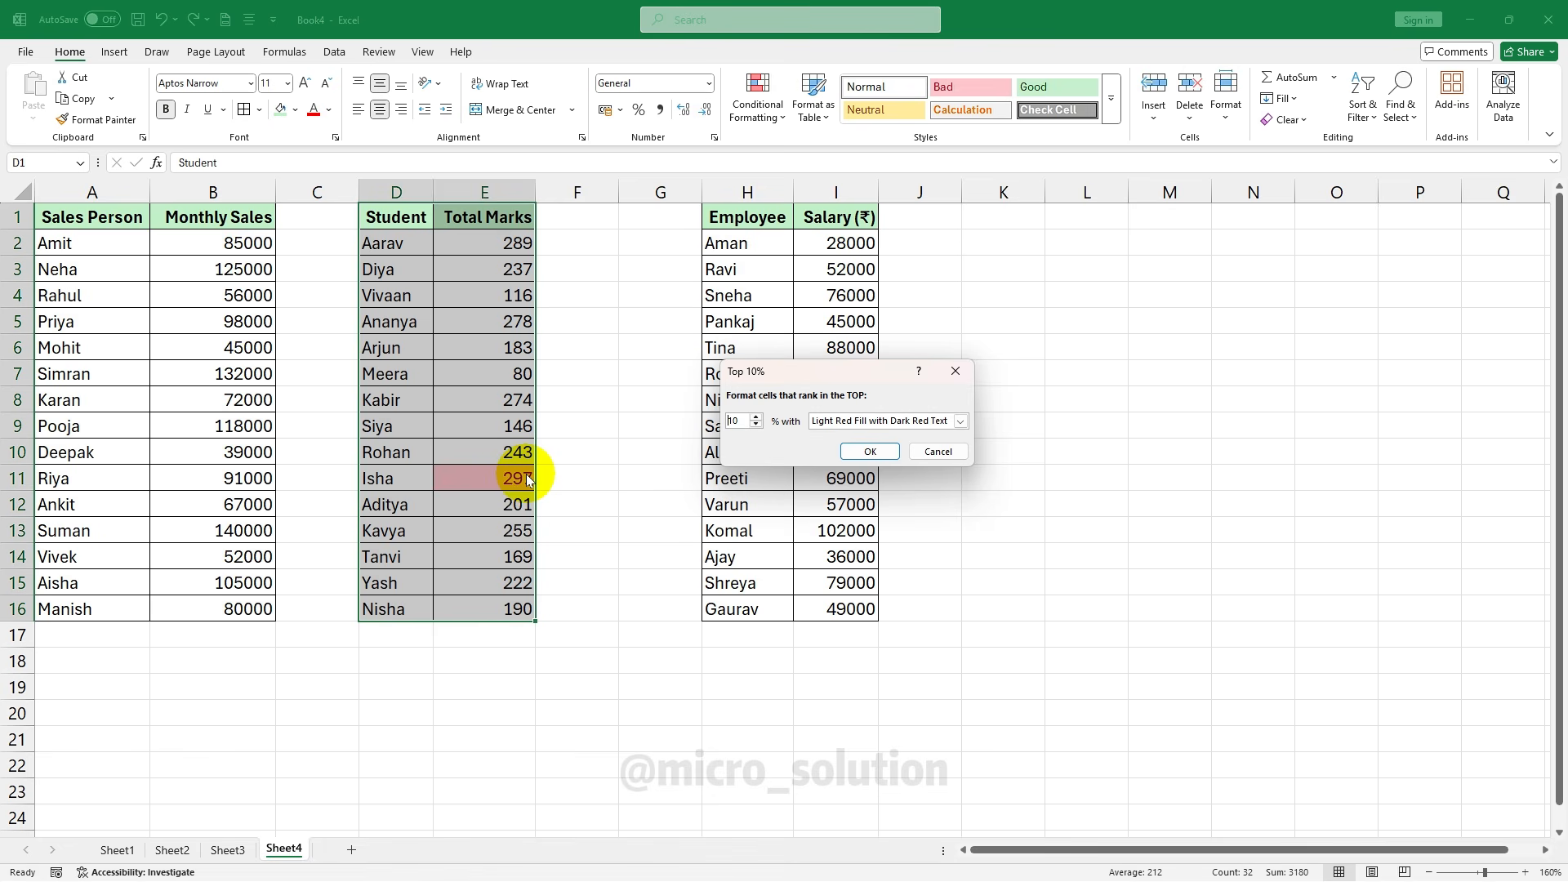
{"action": "type", "text": "14"}
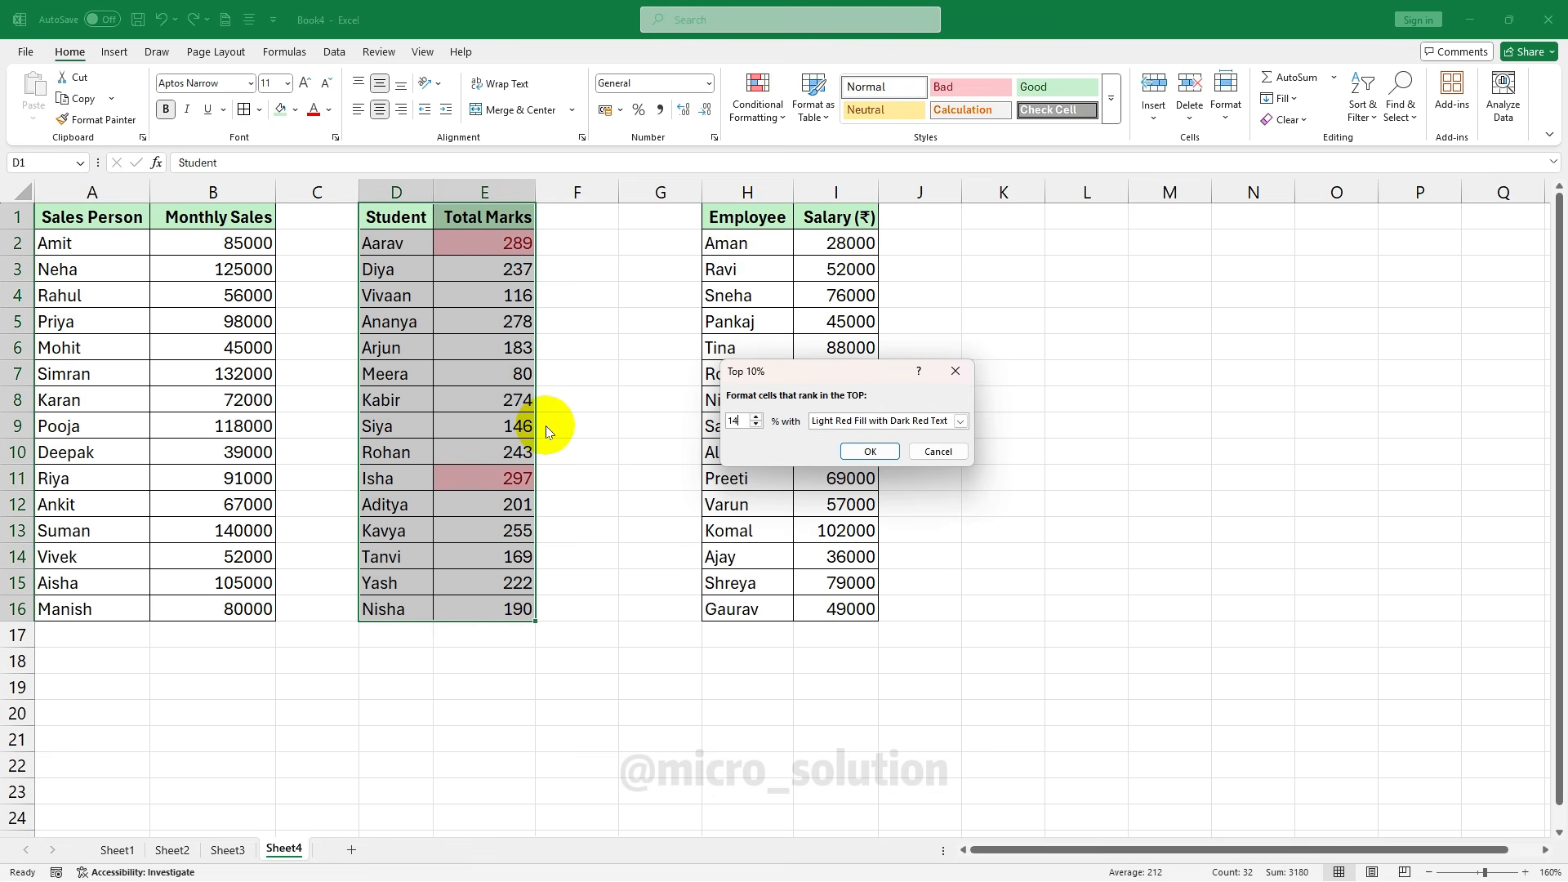
{"action": "key", "text": "Escape"}
{"action": "left_click", "coordinate": [758, 102]}
{"action": "mouse_move", "coordinate": [817, 184]}
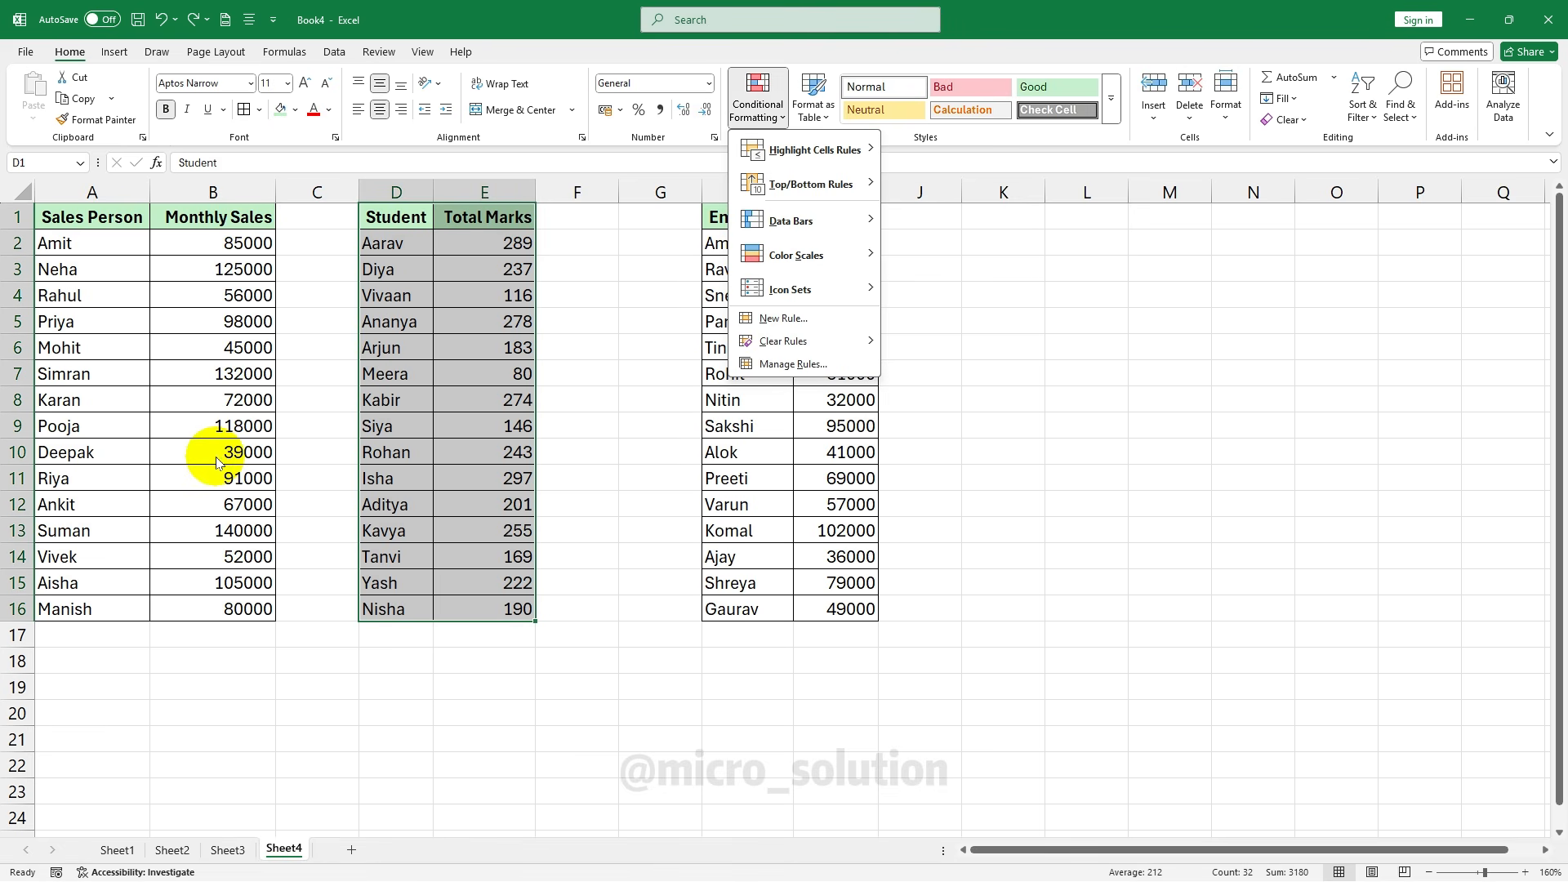
{"action": "mouse_move", "coordinate": [816, 225]}
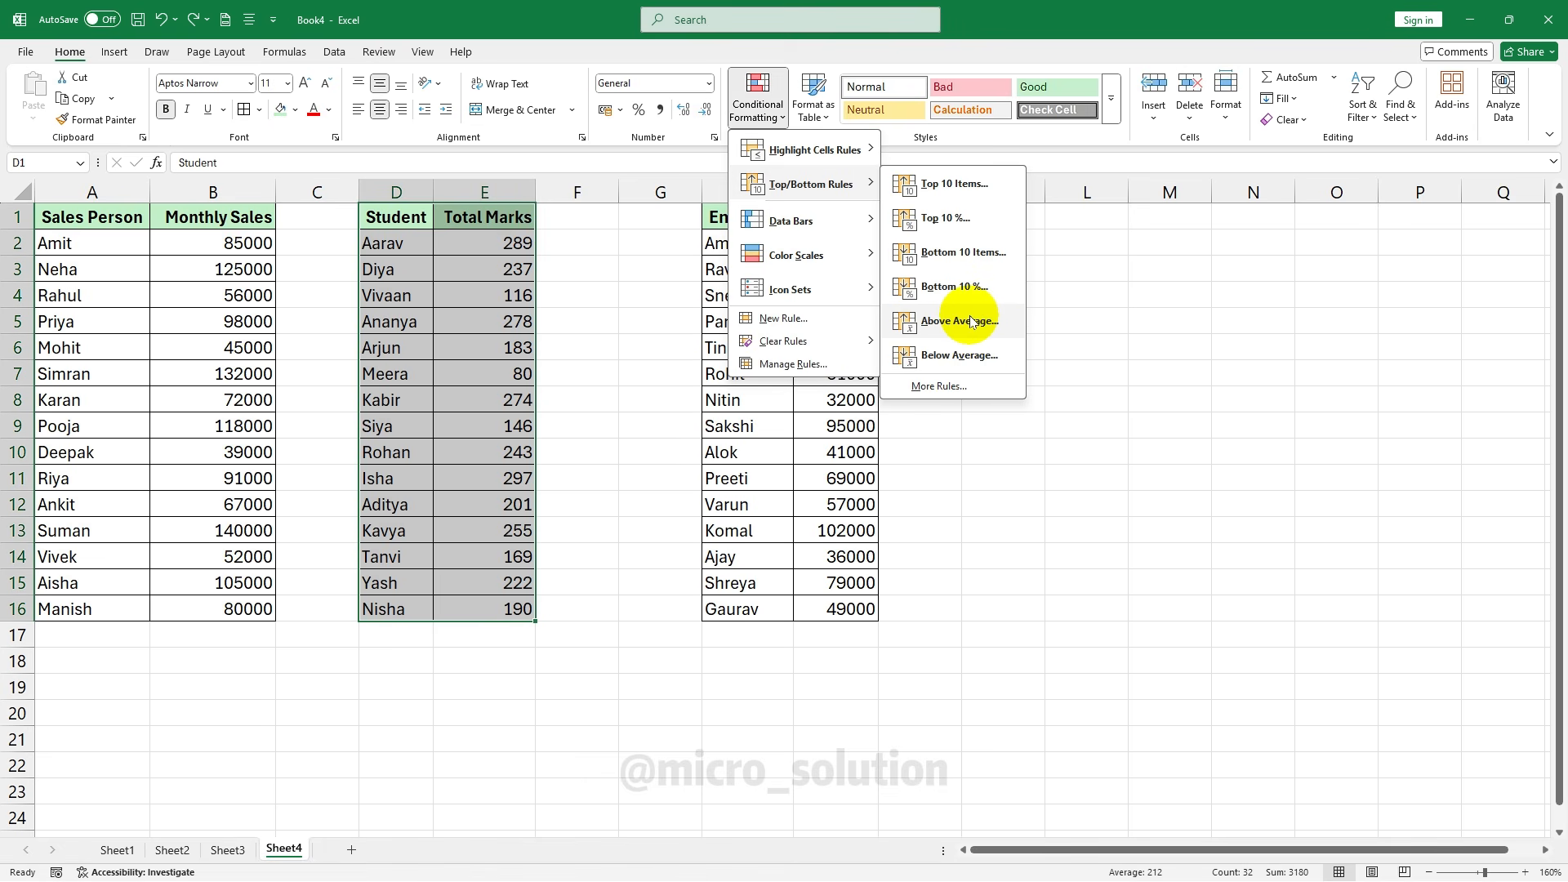
{"action": "left_click", "coordinate": [972, 321]}
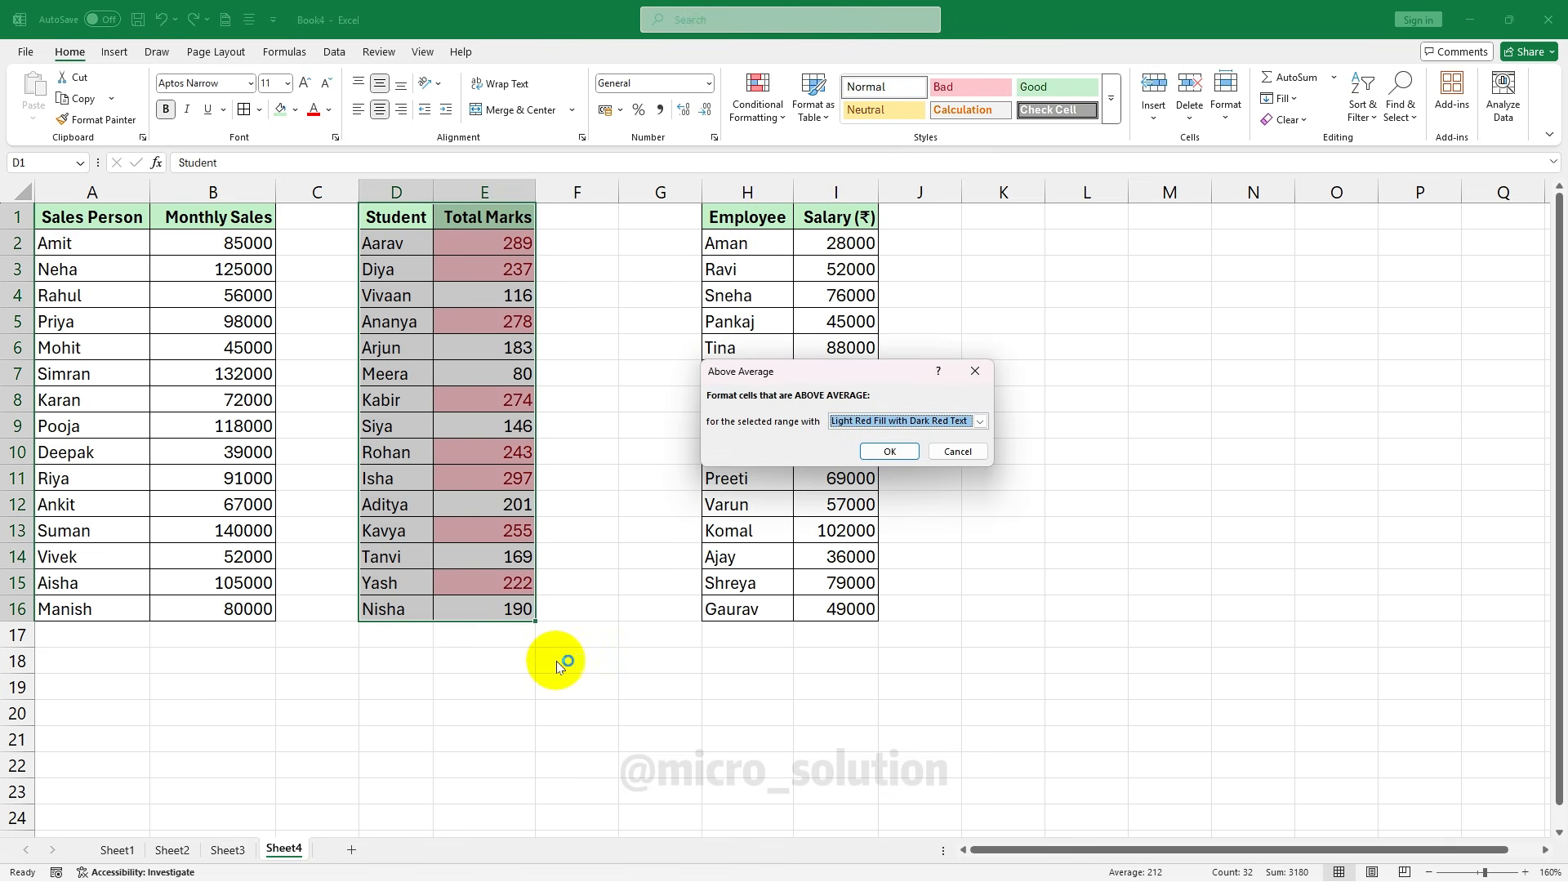
{"action": "left_click", "coordinate": [955, 452]}
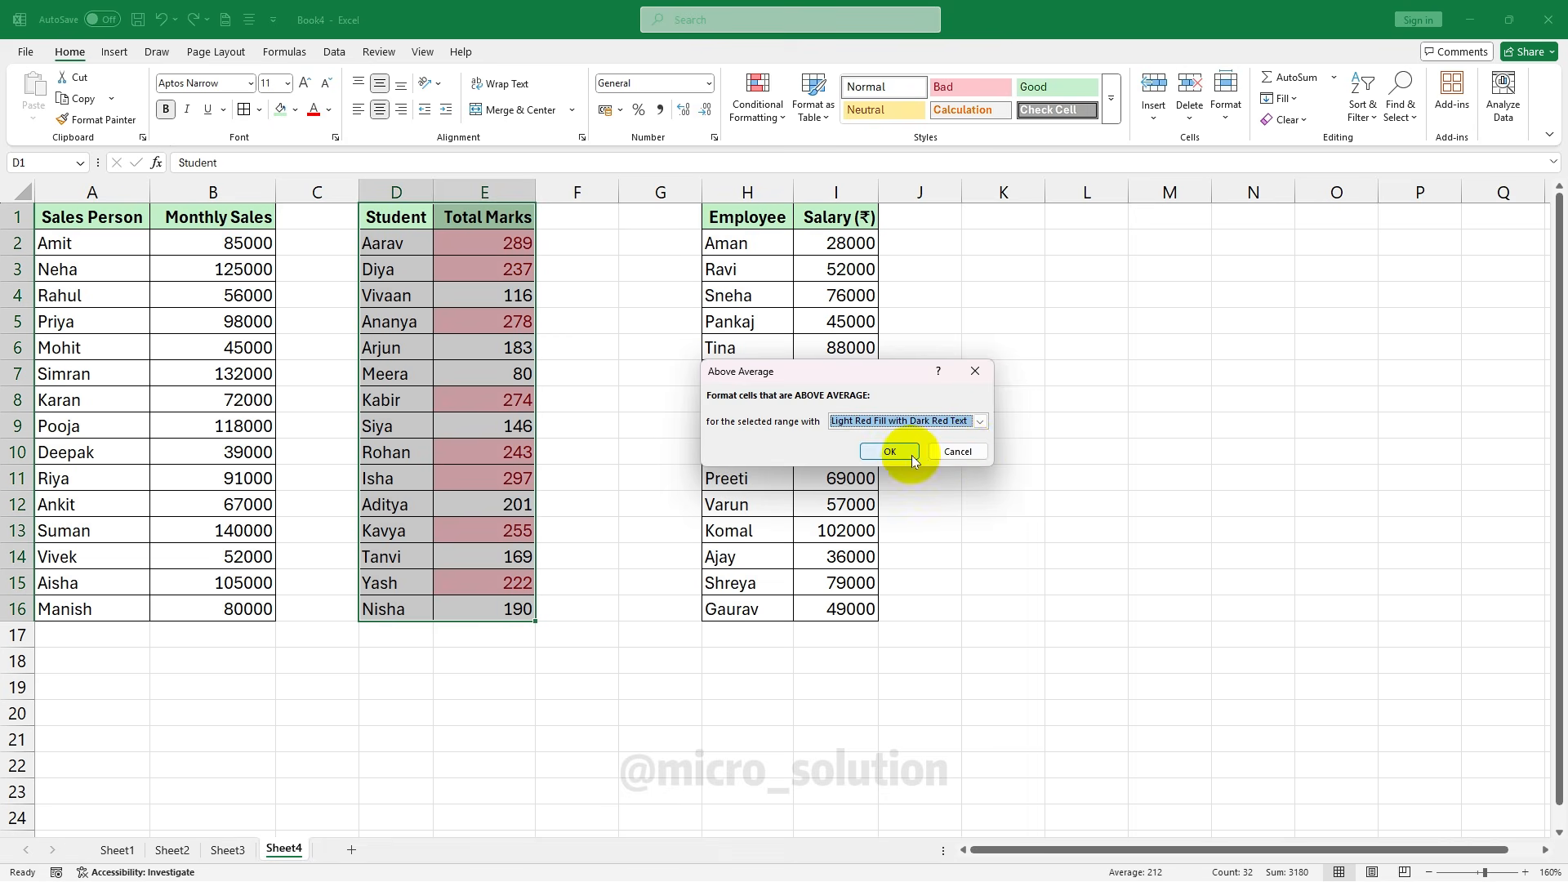
{"action": "left_click", "coordinate": [766, 118]}
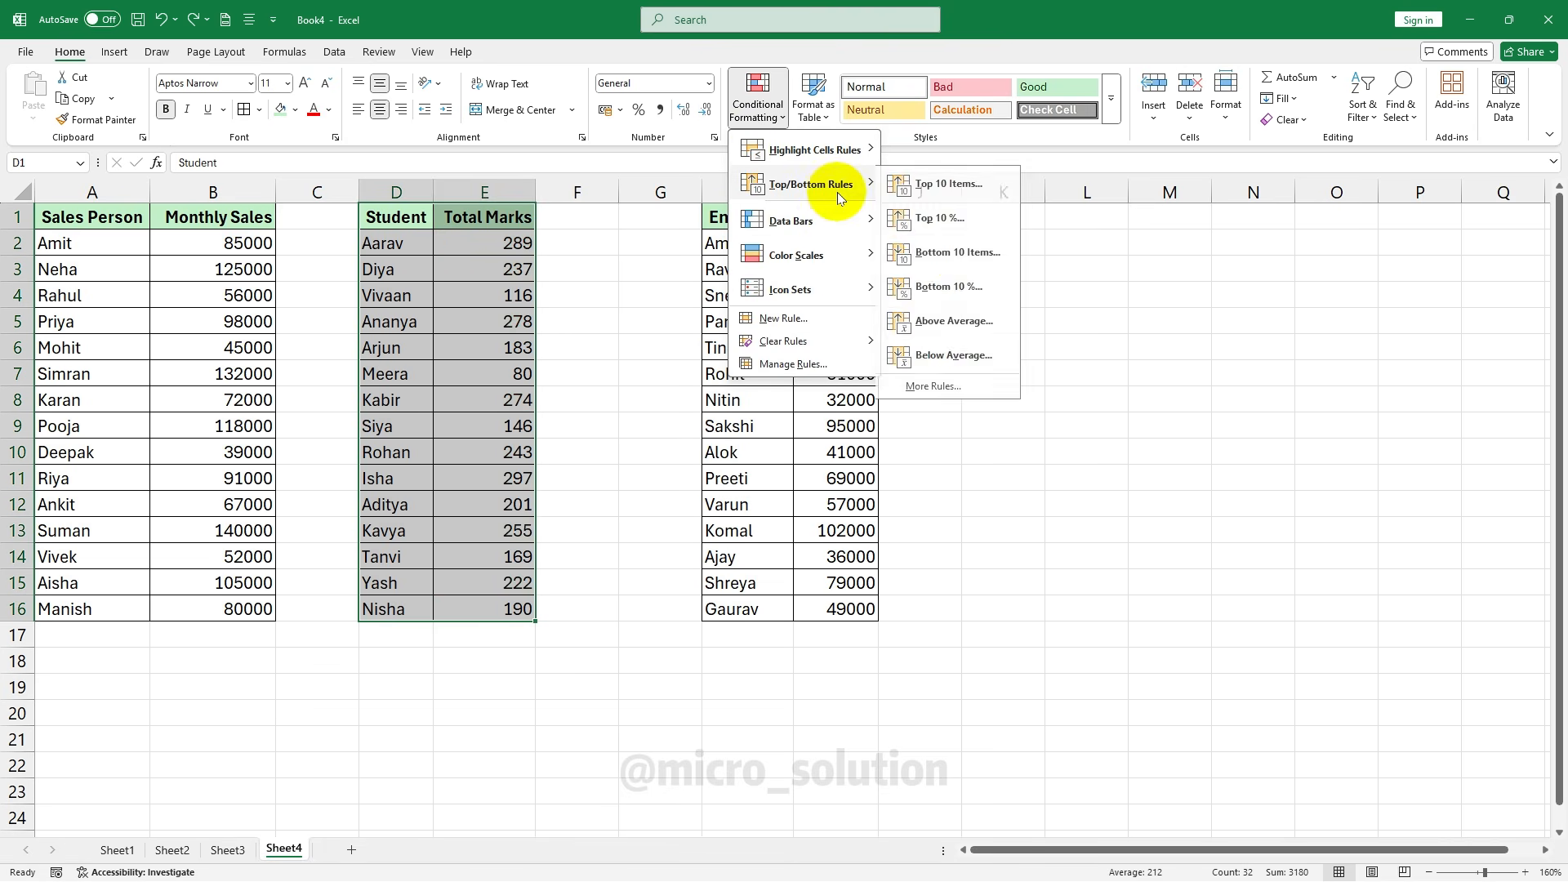
{"action": "left_click", "coordinate": [960, 355]}
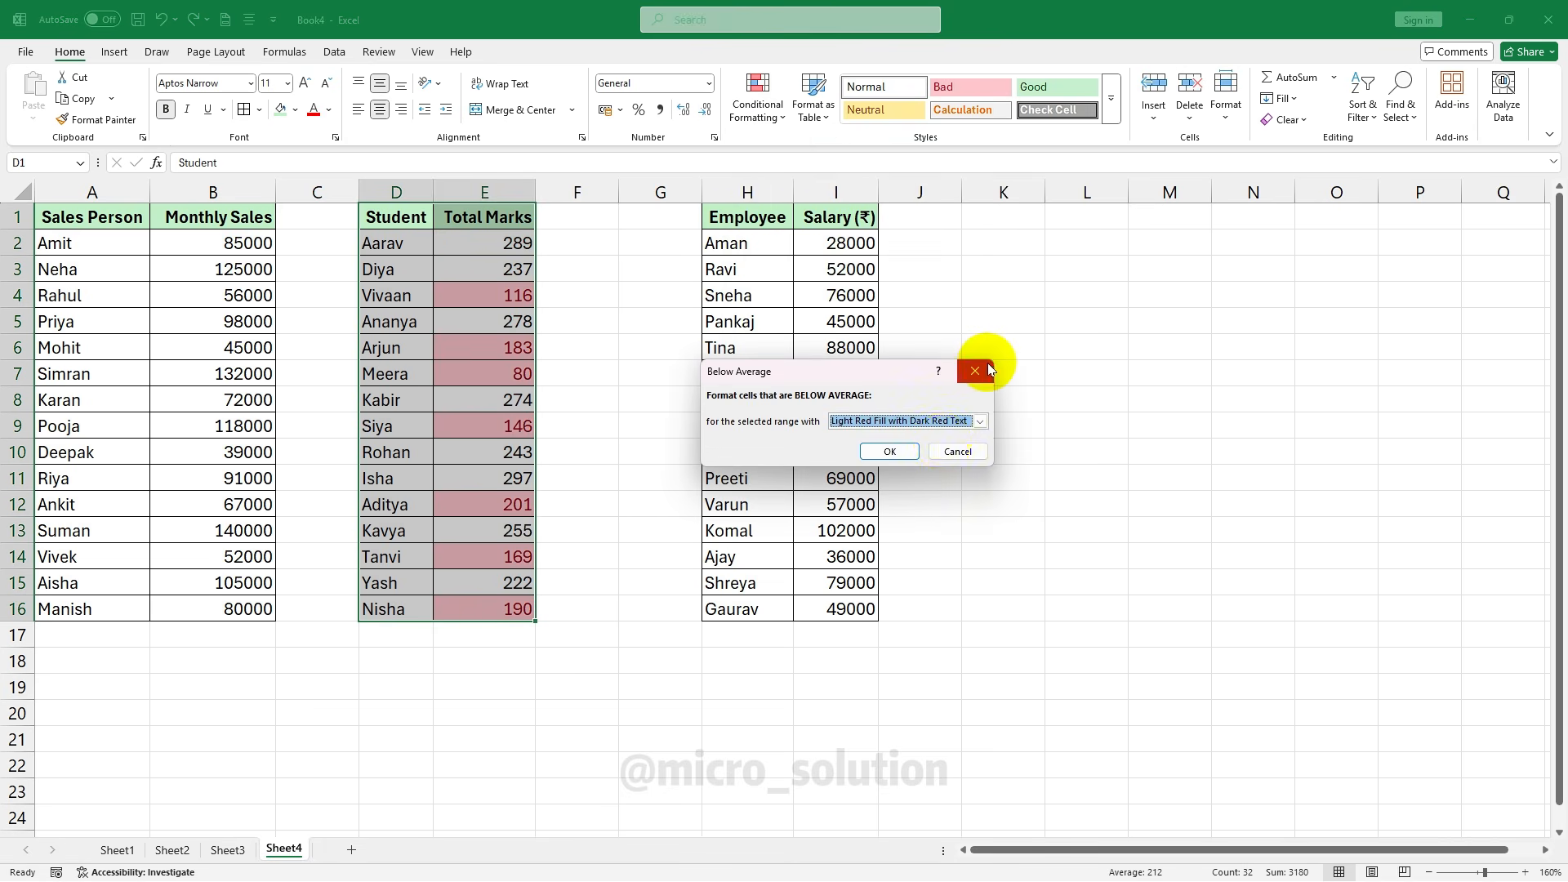
{"action": "left_click", "coordinate": [972, 454]}
{"action": "left_click", "coordinate": [759, 110]}
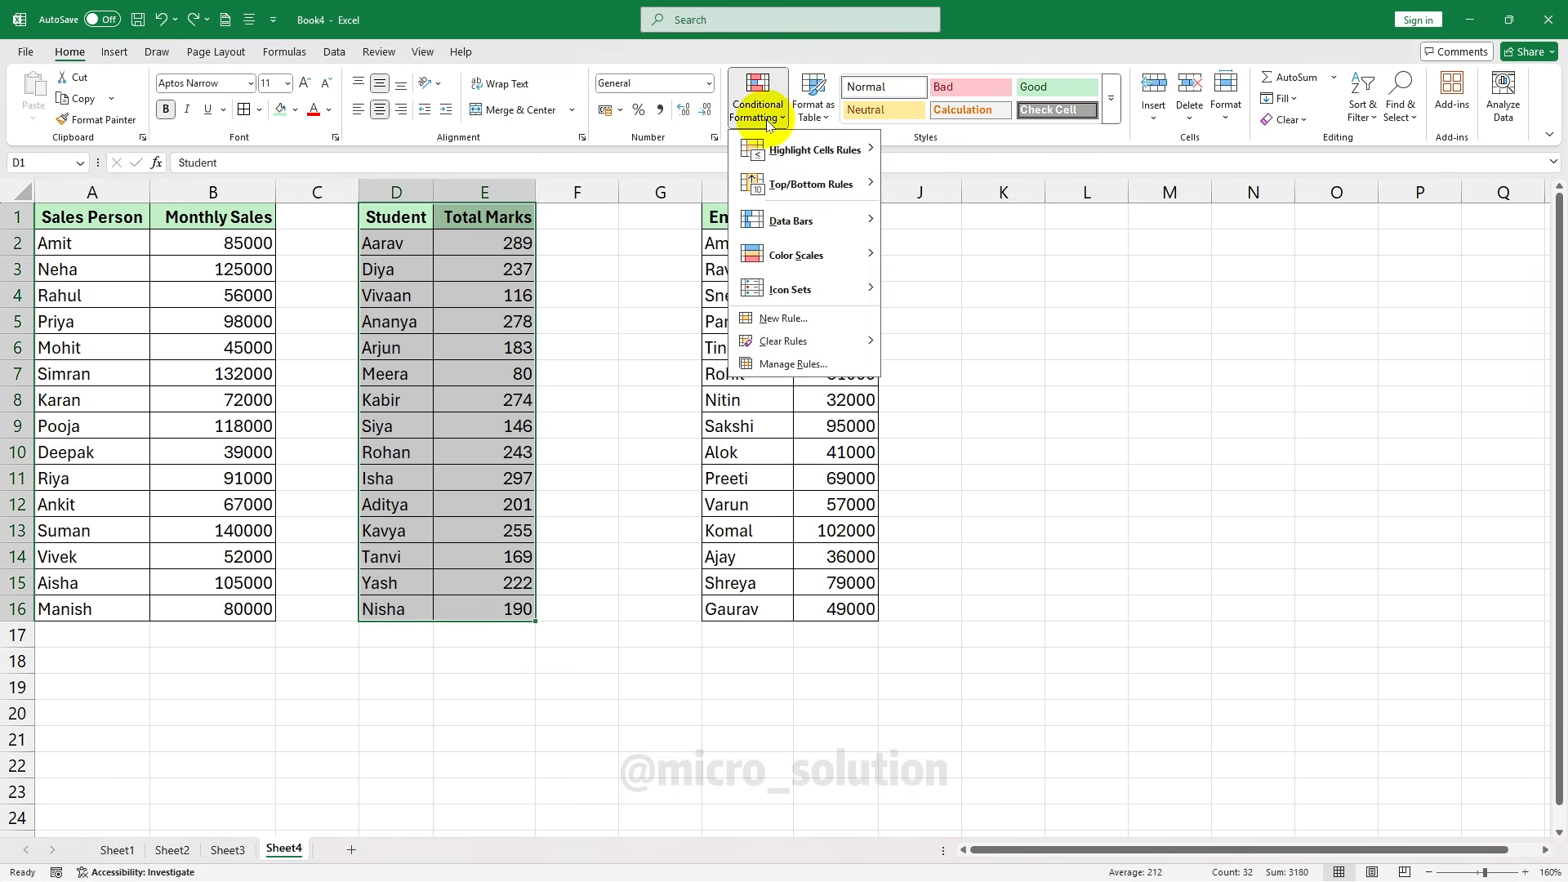
Select the Salary table, apply a Top 5 salaries red highlight, then undo it
{"action": "mouse_move", "coordinate": [847, 183]}
{"action": "left_click", "coordinate": [763, 392]}
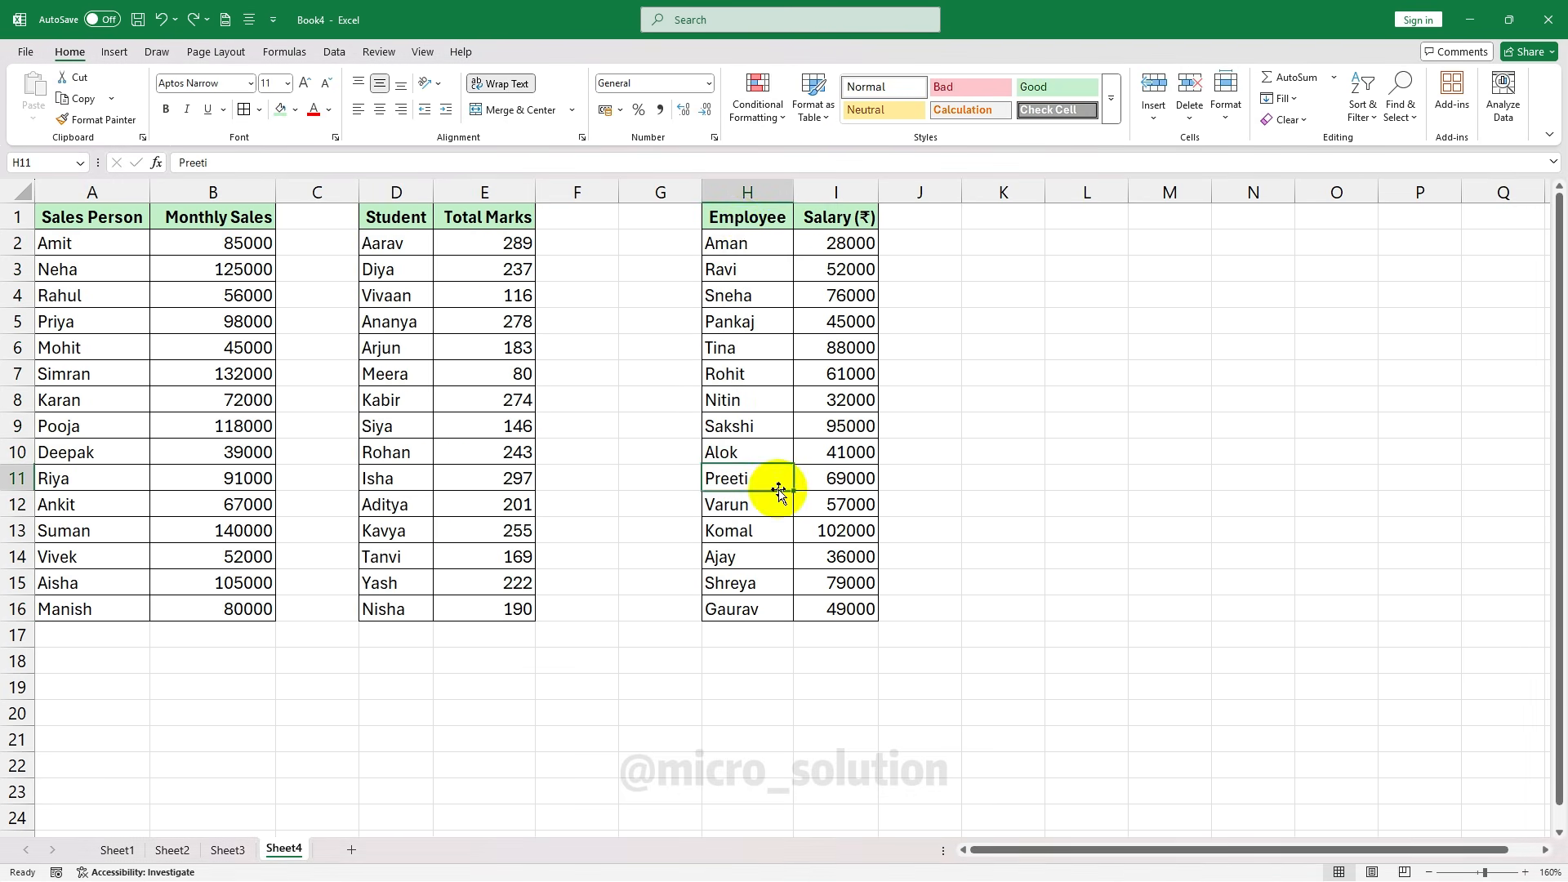
{"action": "left_click", "coordinate": [724, 216]}
{"action": "left_click_drag", "start_coordinate": [724, 215], "coordinate": [818, 611]}
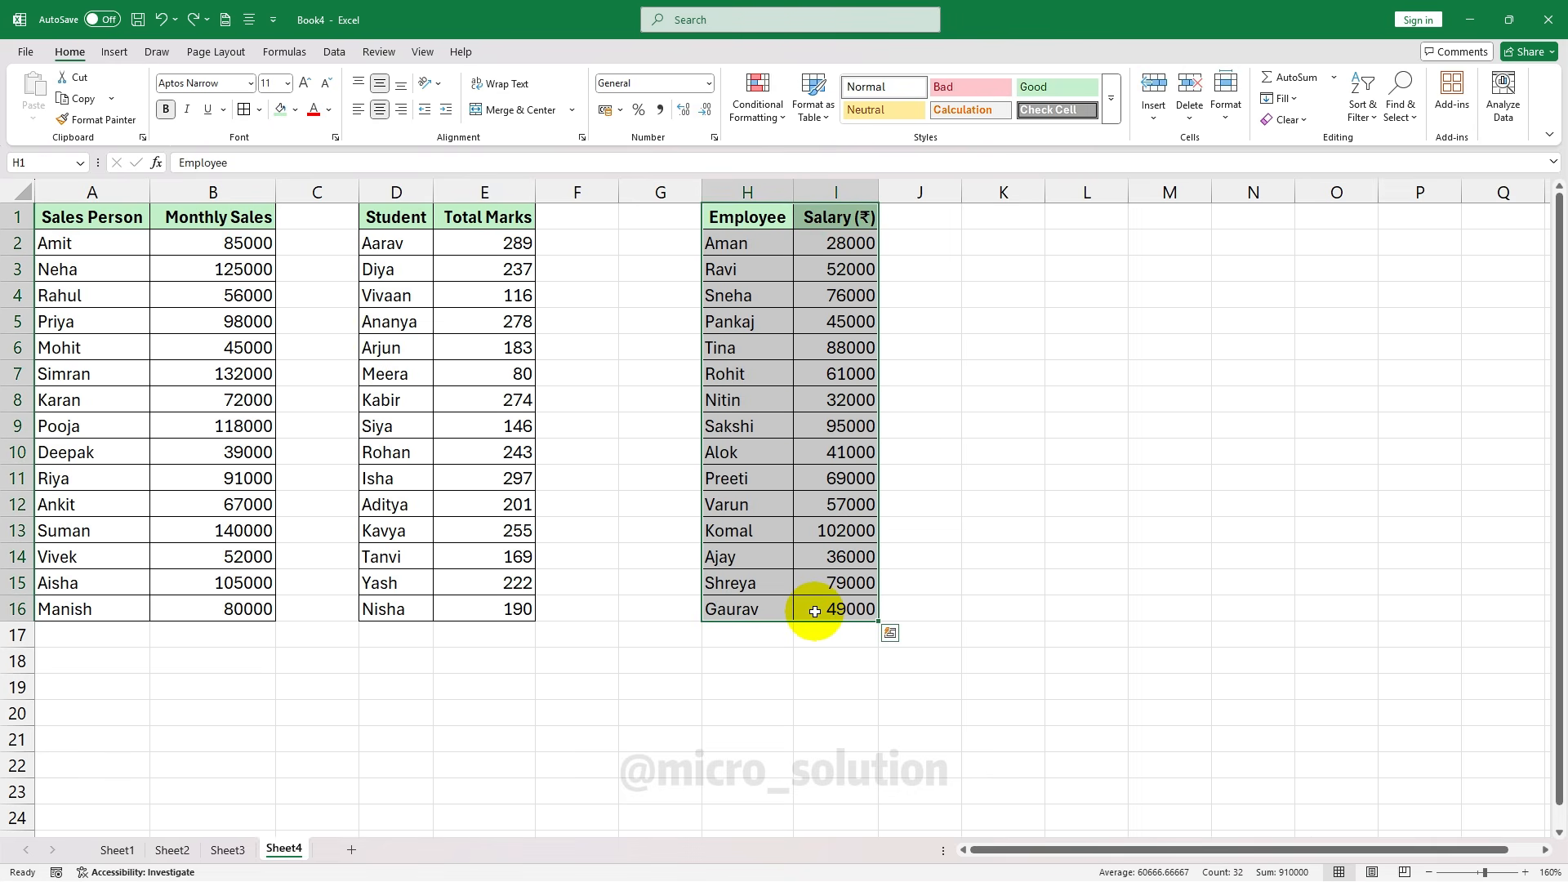
{"action": "left_click", "coordinate": [758, 105]}
{"action": "mouse_move", "coordinate": [822, 182]}
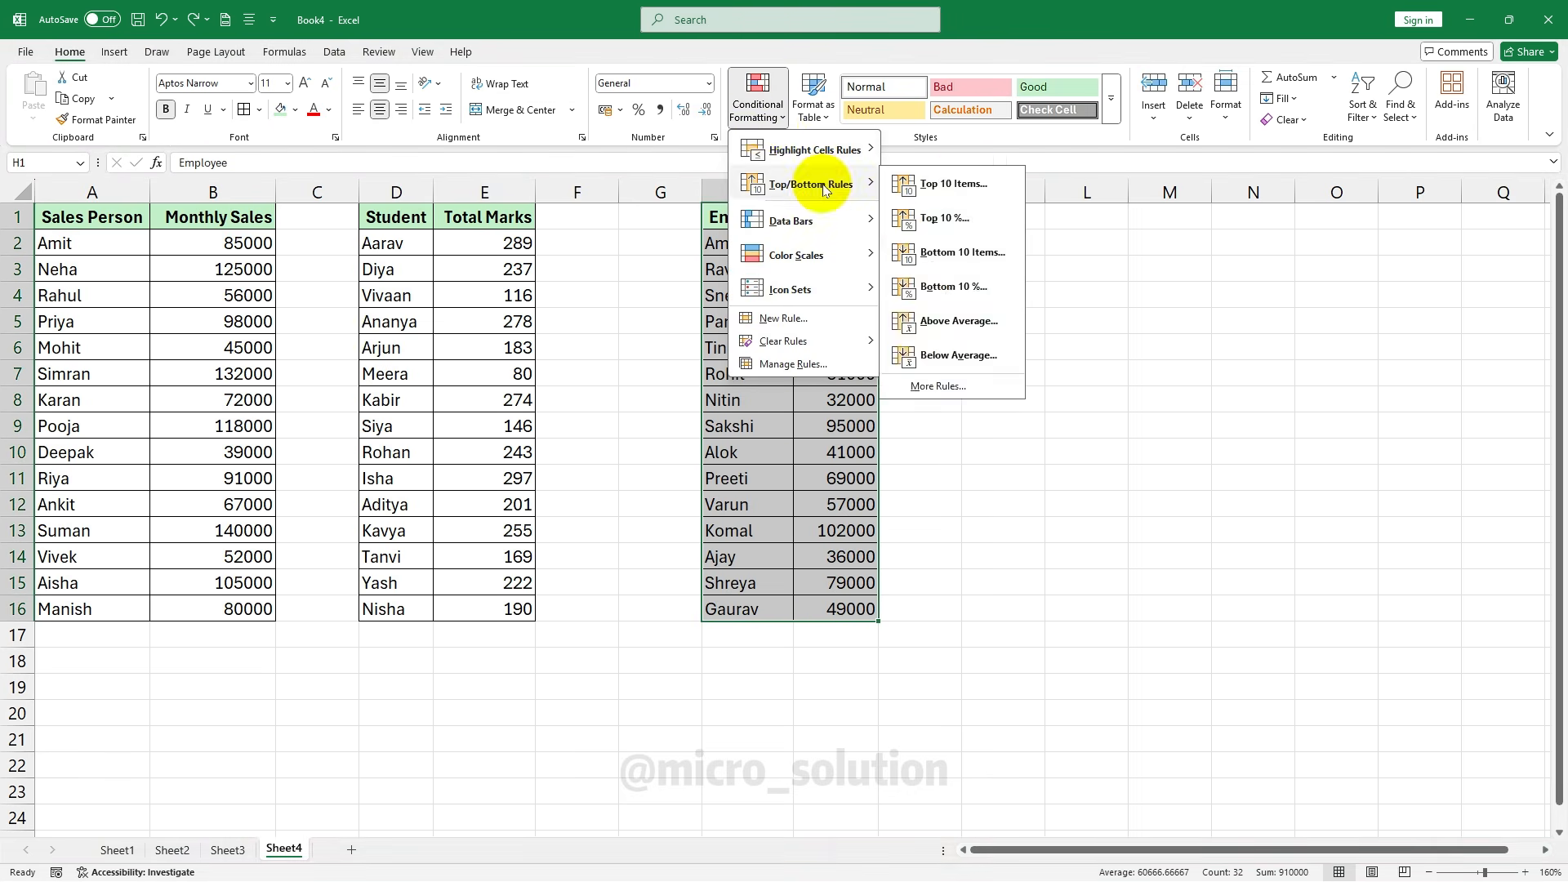
{"action": "left_click", "coordinate": [962, 177]}
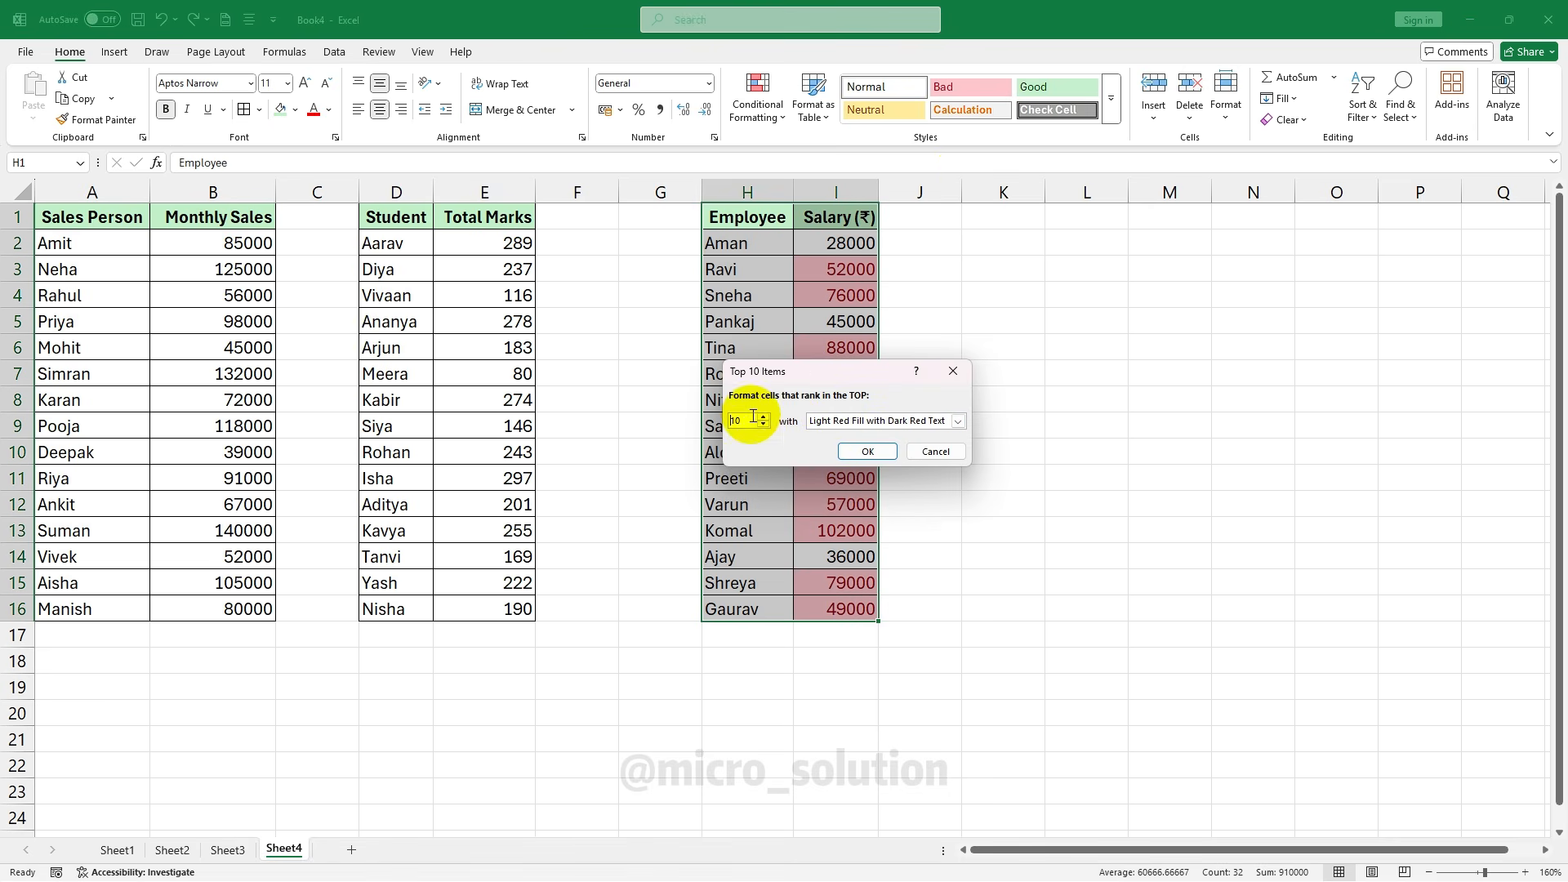
{"action": "key", "text": "BackSpace"}
{"action": "key", "text": "BackSpace"}
{"action": "type", "text": "5"}
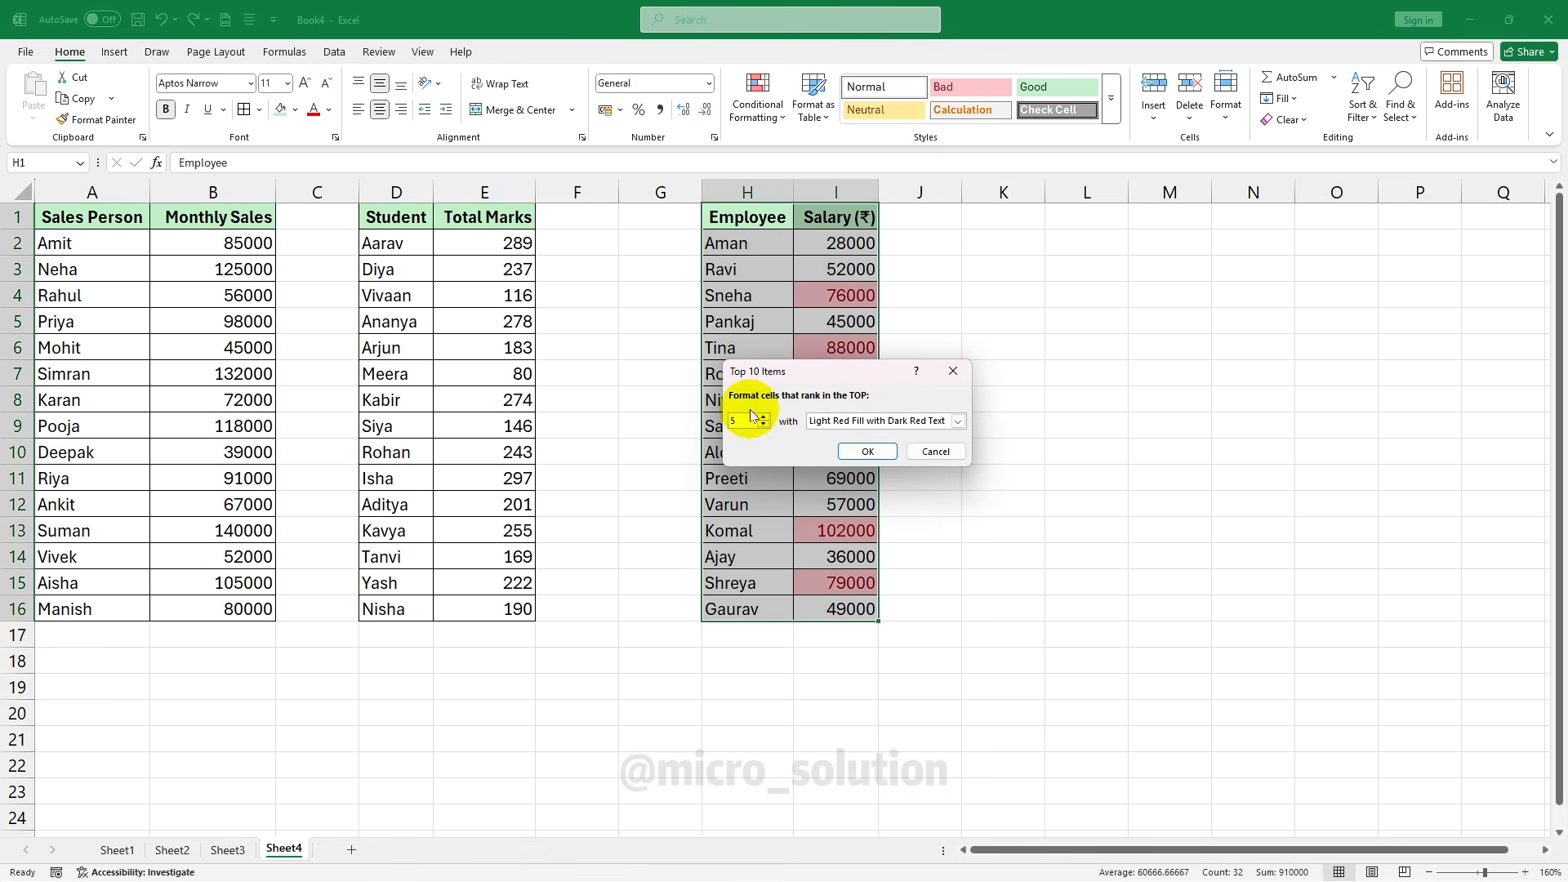
{"action": "left_click", "coordinate": [866, 453]}
{"action": "left_click", "coordinate": [1015, 308]}
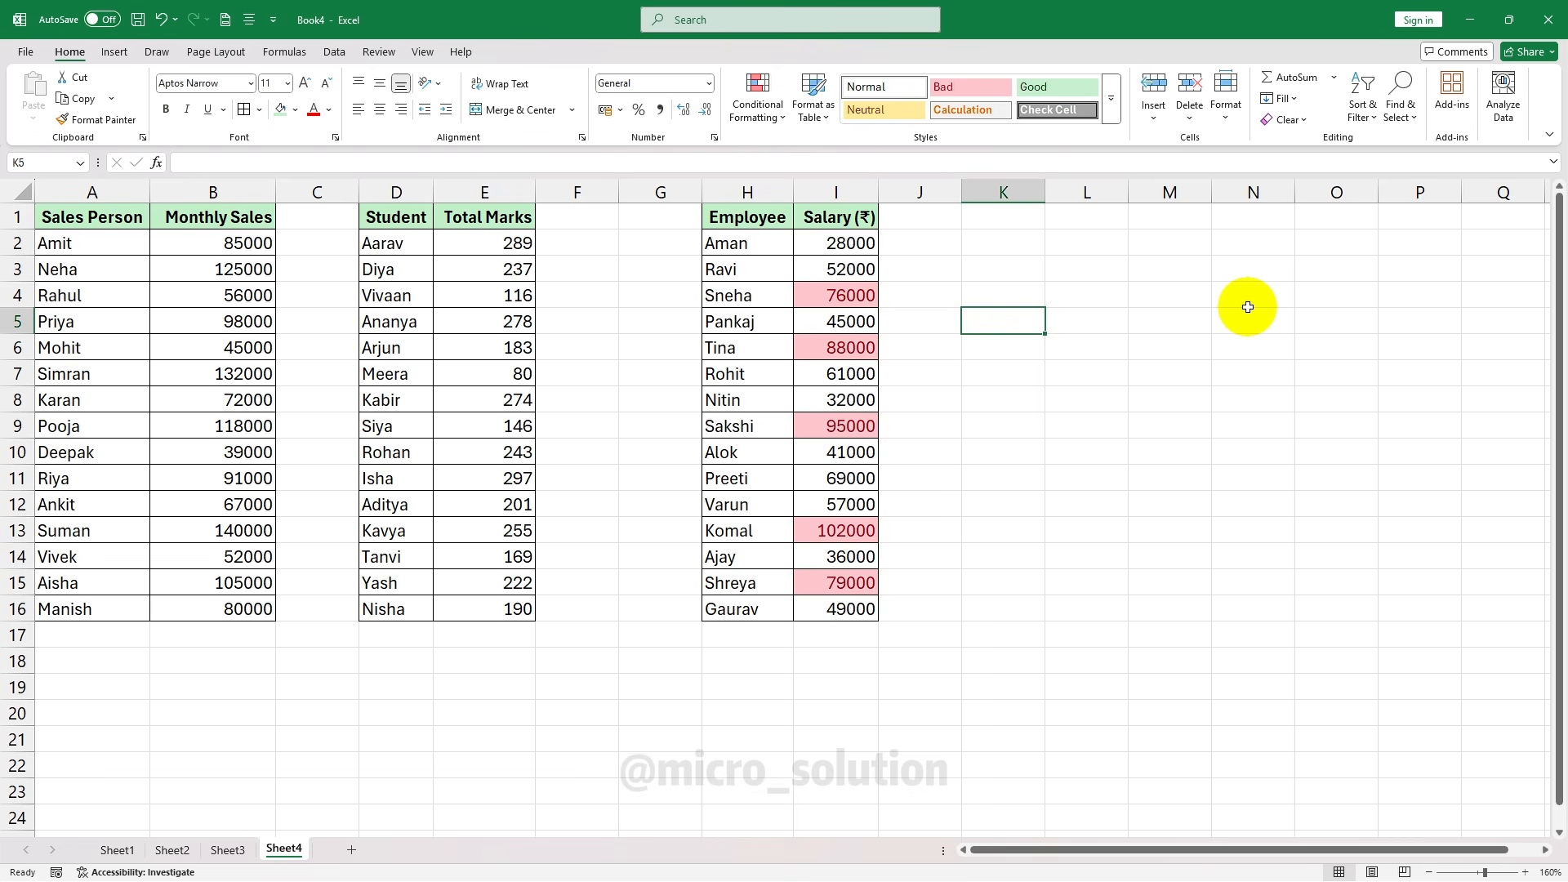
{"action": "key", "text": "ctrl+z"}
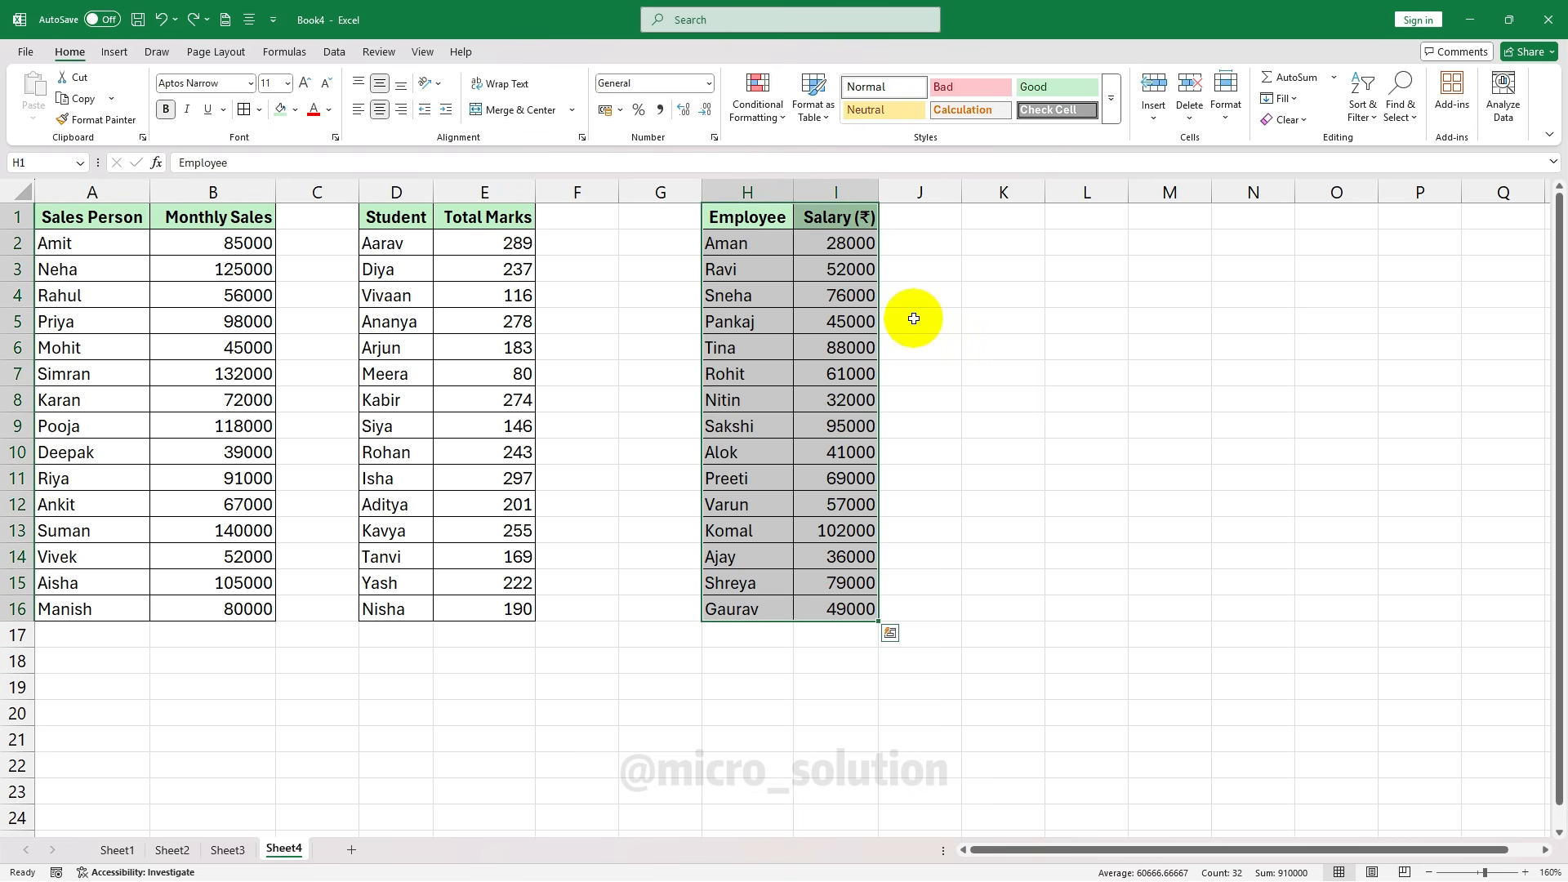
Add Blue Gradient Fill data bars to the salaries and inspect the 28000 and 57000 bars
{"action": "left_click", "coordinate": [777, 119]}
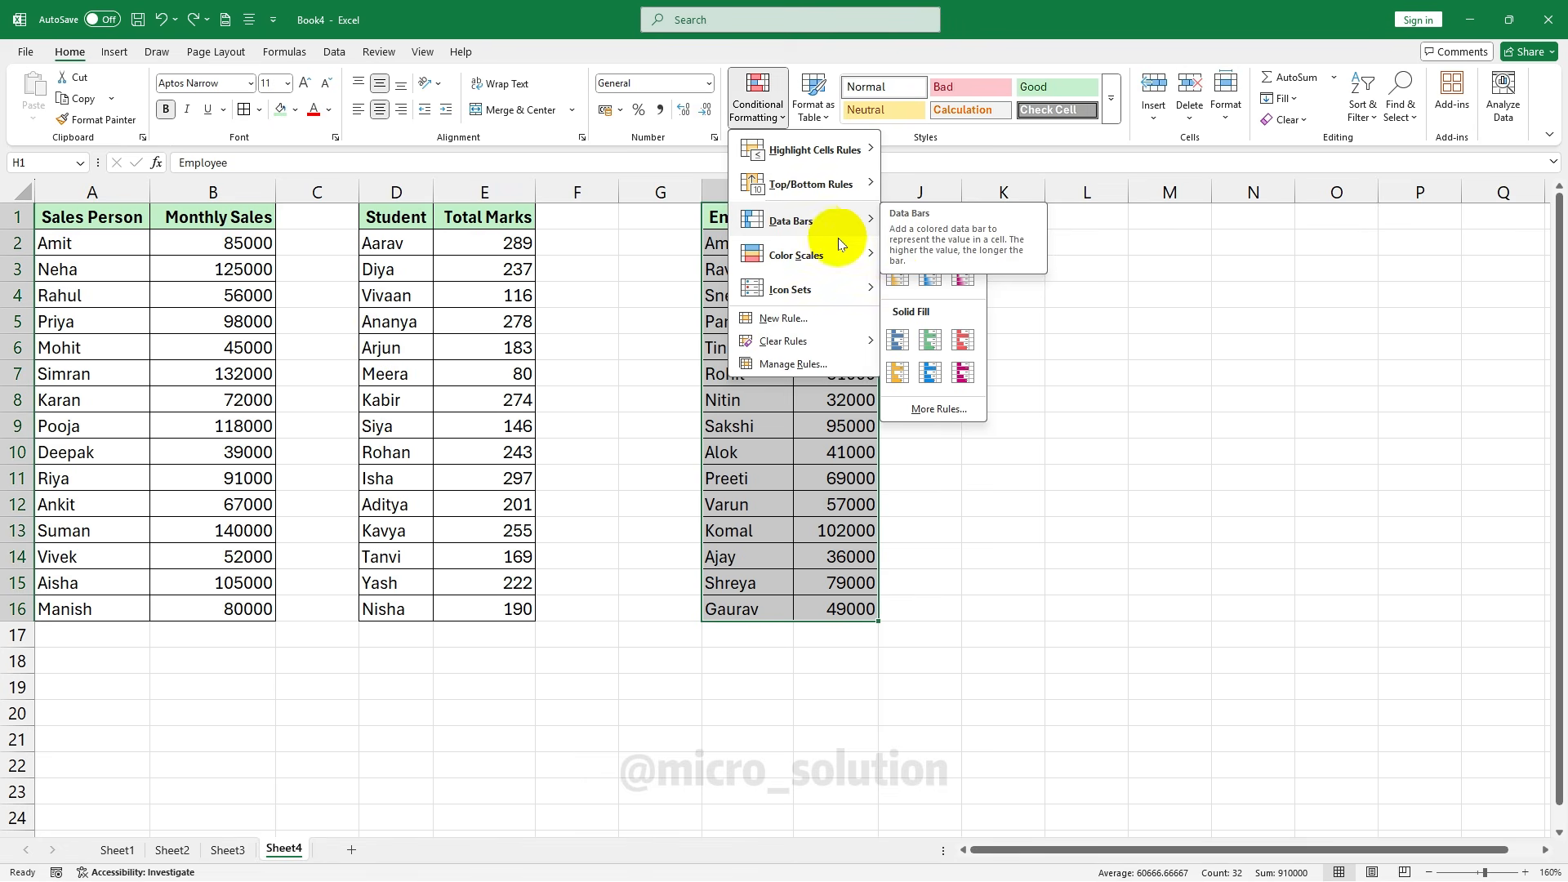
{"action": "left_click", "coordinate": [898, 244]}
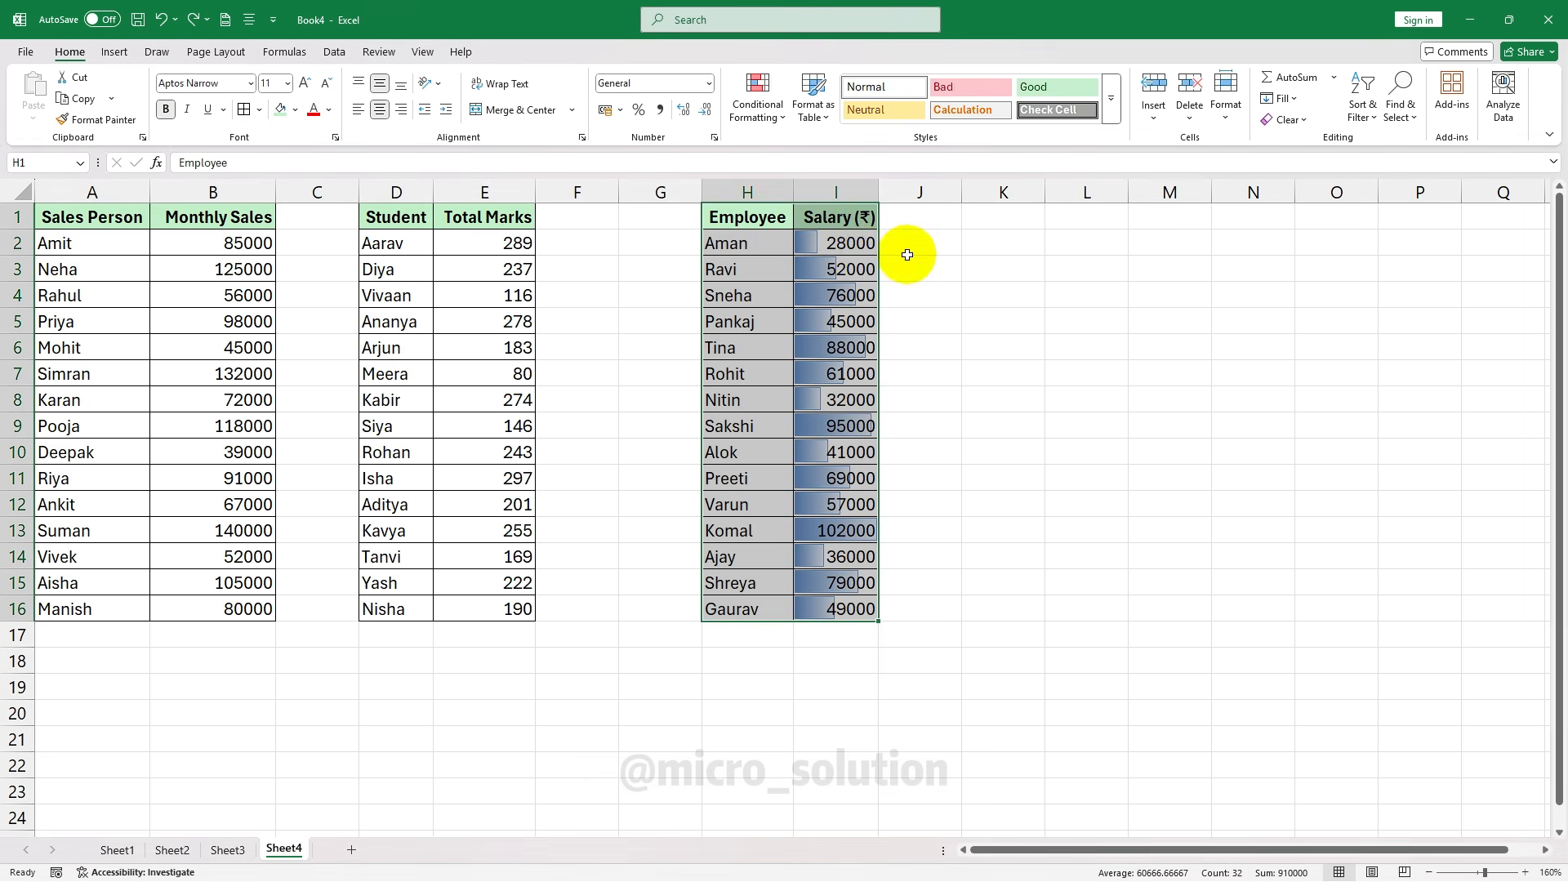
{"action": "left_click", "coordinate": [841, 246]}
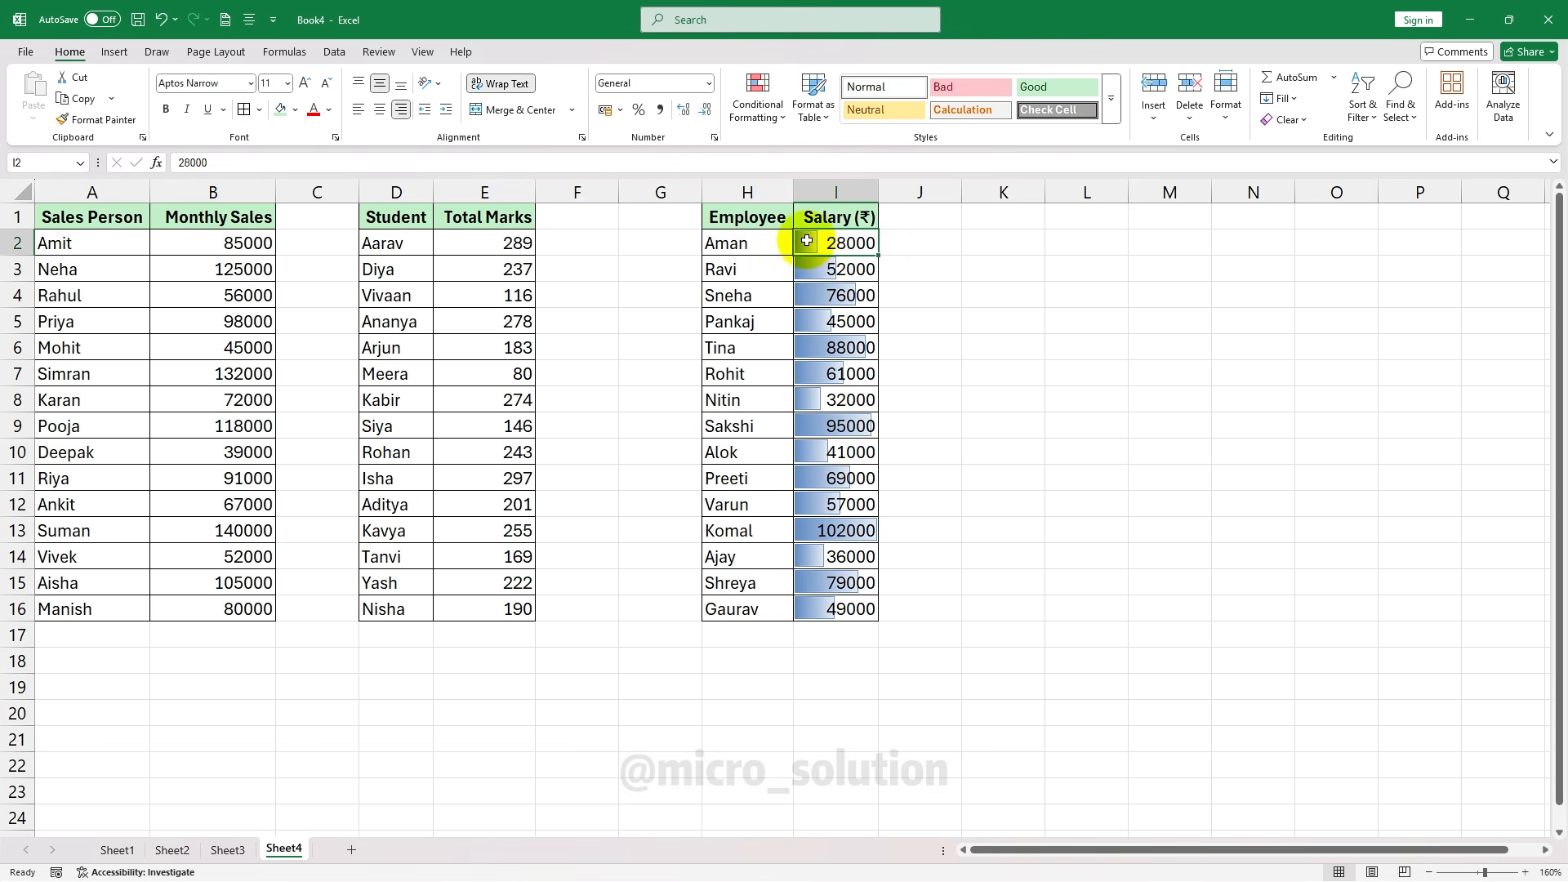
{"action": "left_click", "coordinate": [838, 511]}
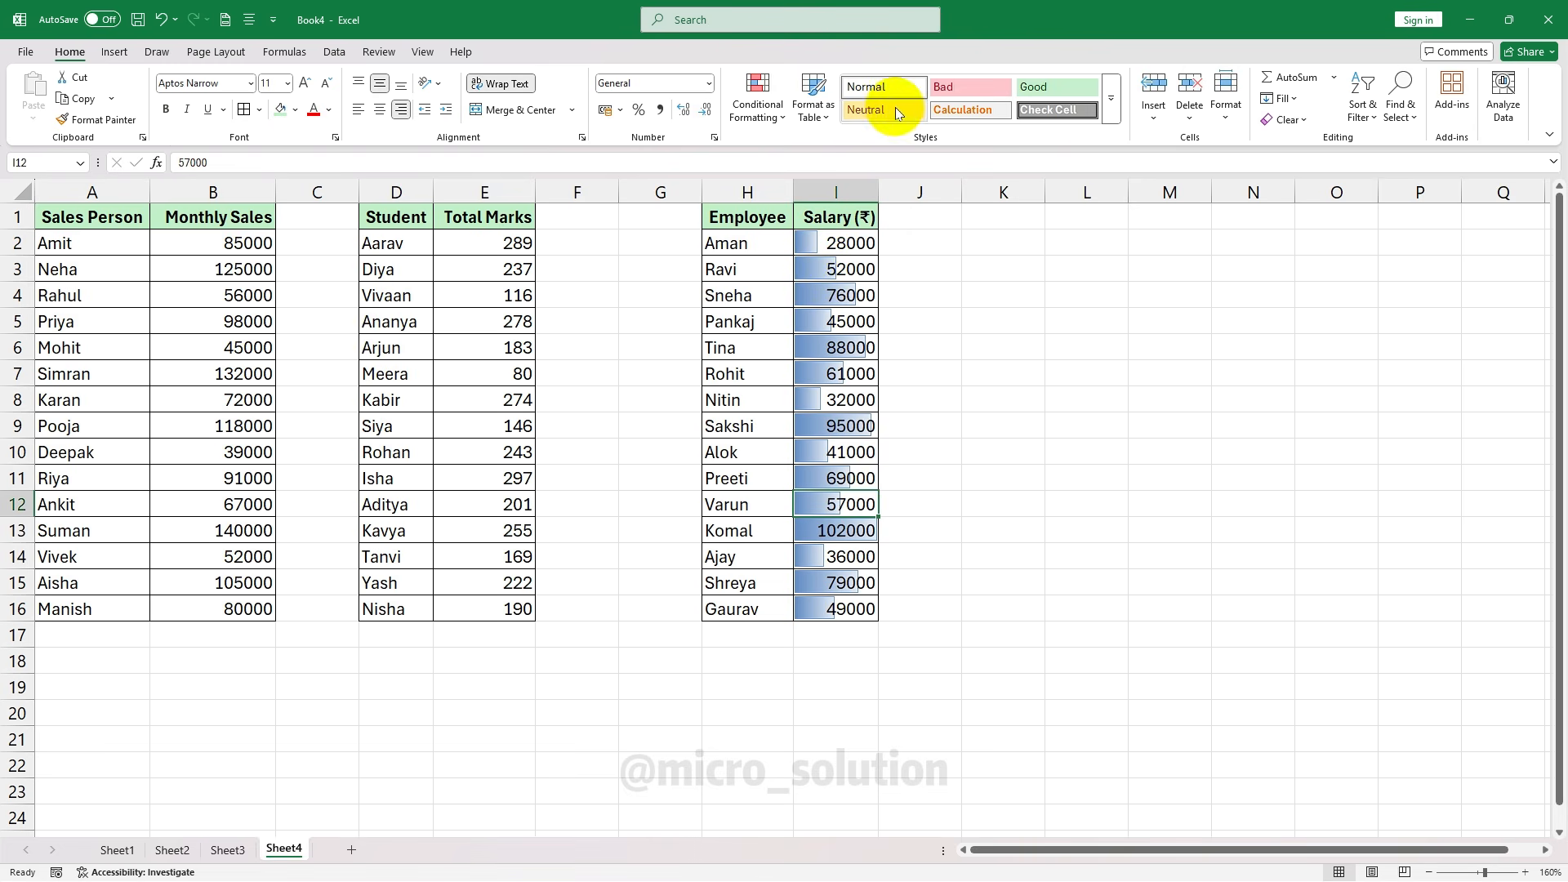
{"action": "left_click_drag", "start_coordinate": [193, 244], "coordinate": [182, 612]}
Apply 3 Arrows (Colored) icons to Monthly Sales: green up, yellow sideways, red down
{"action": "left_click", "coordinate": [758, 105]}
{"action": "mouse_move", "coordinate": [831, 220]}
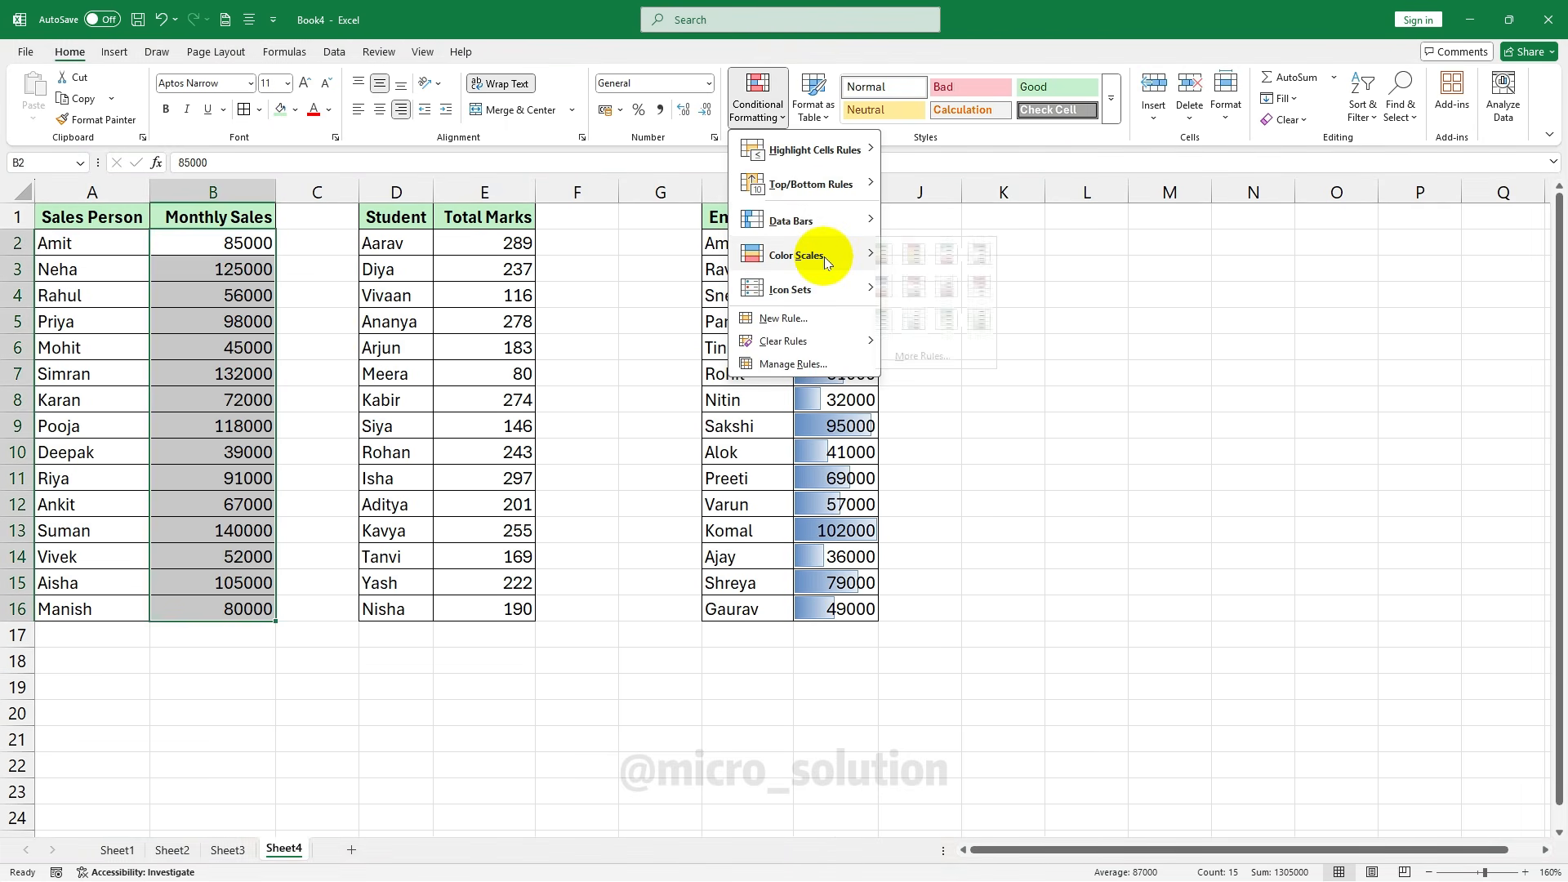
{"action": "mouse_move", "coordinate": [825, 256]}
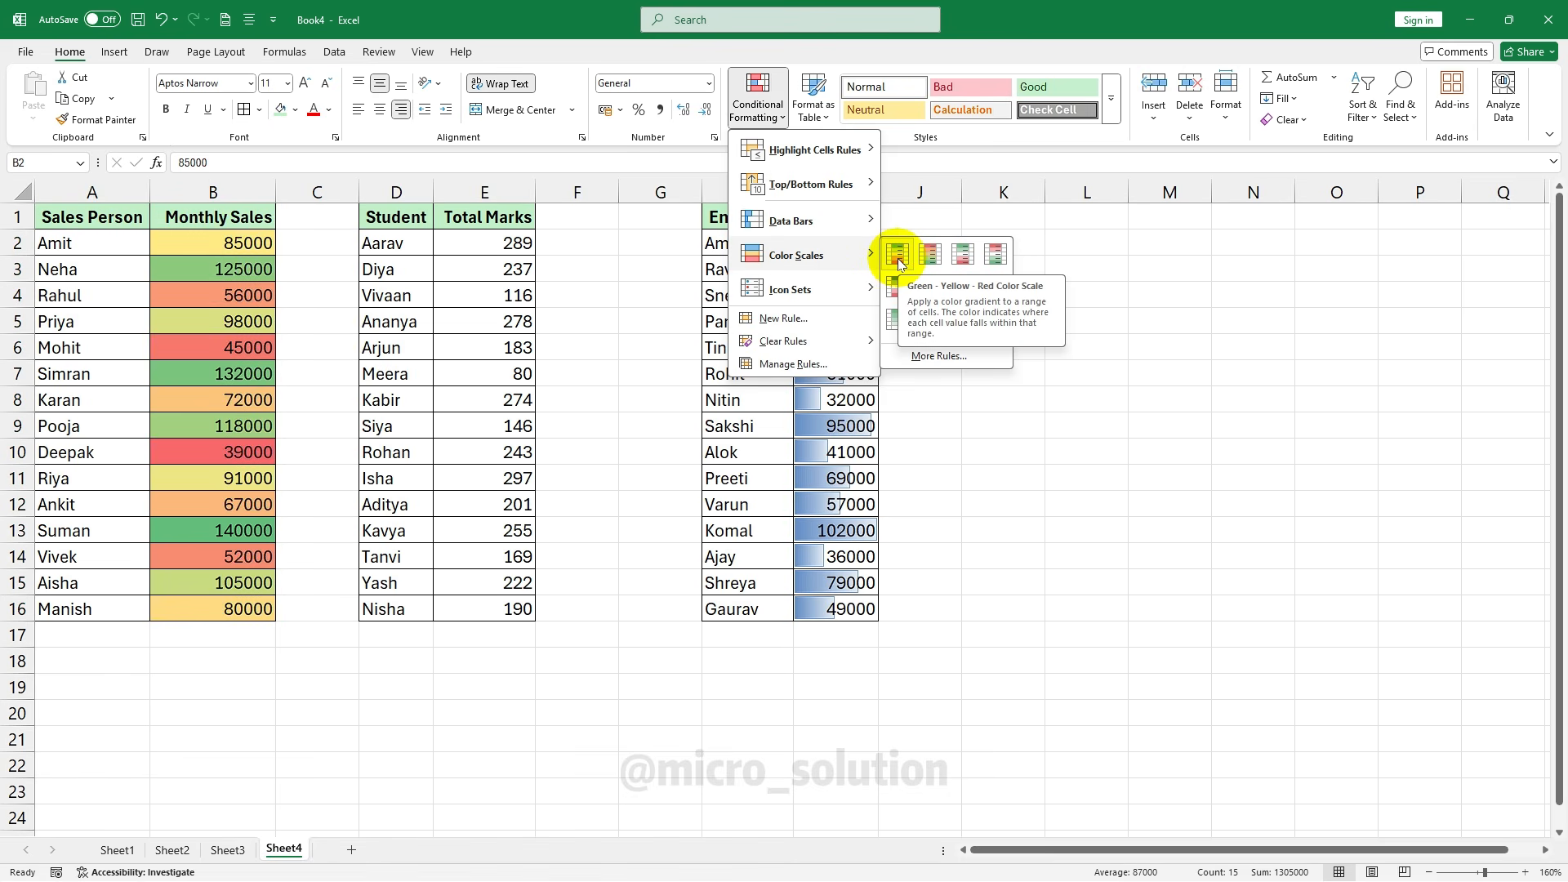
{"action": "mouse_move", "coordinate": [849, 291]}
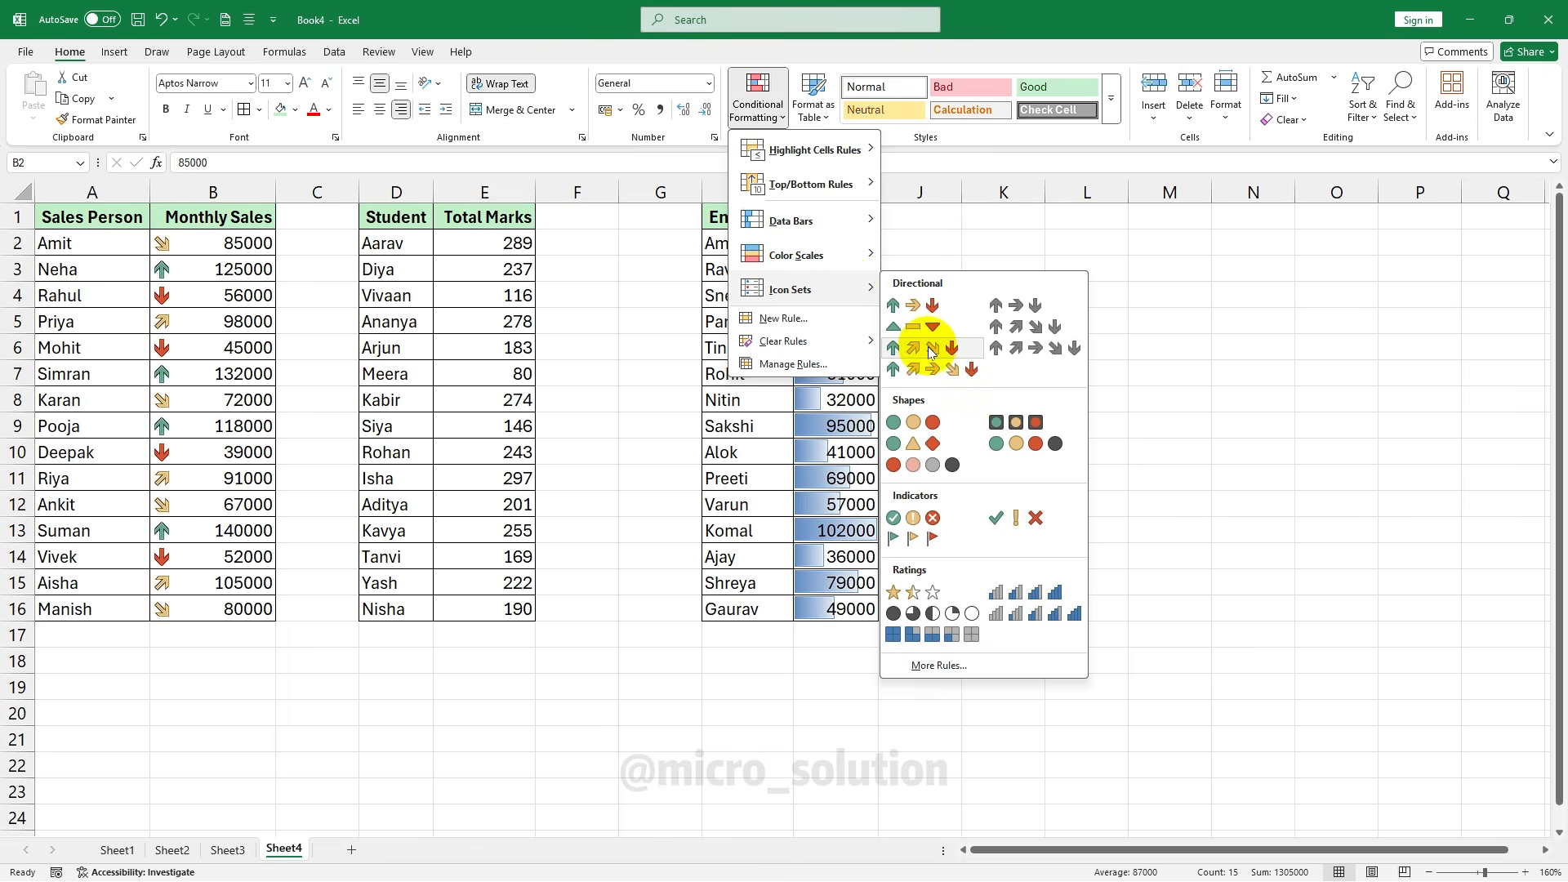
{"action": "left_click", "coordinate": [913, 306]}
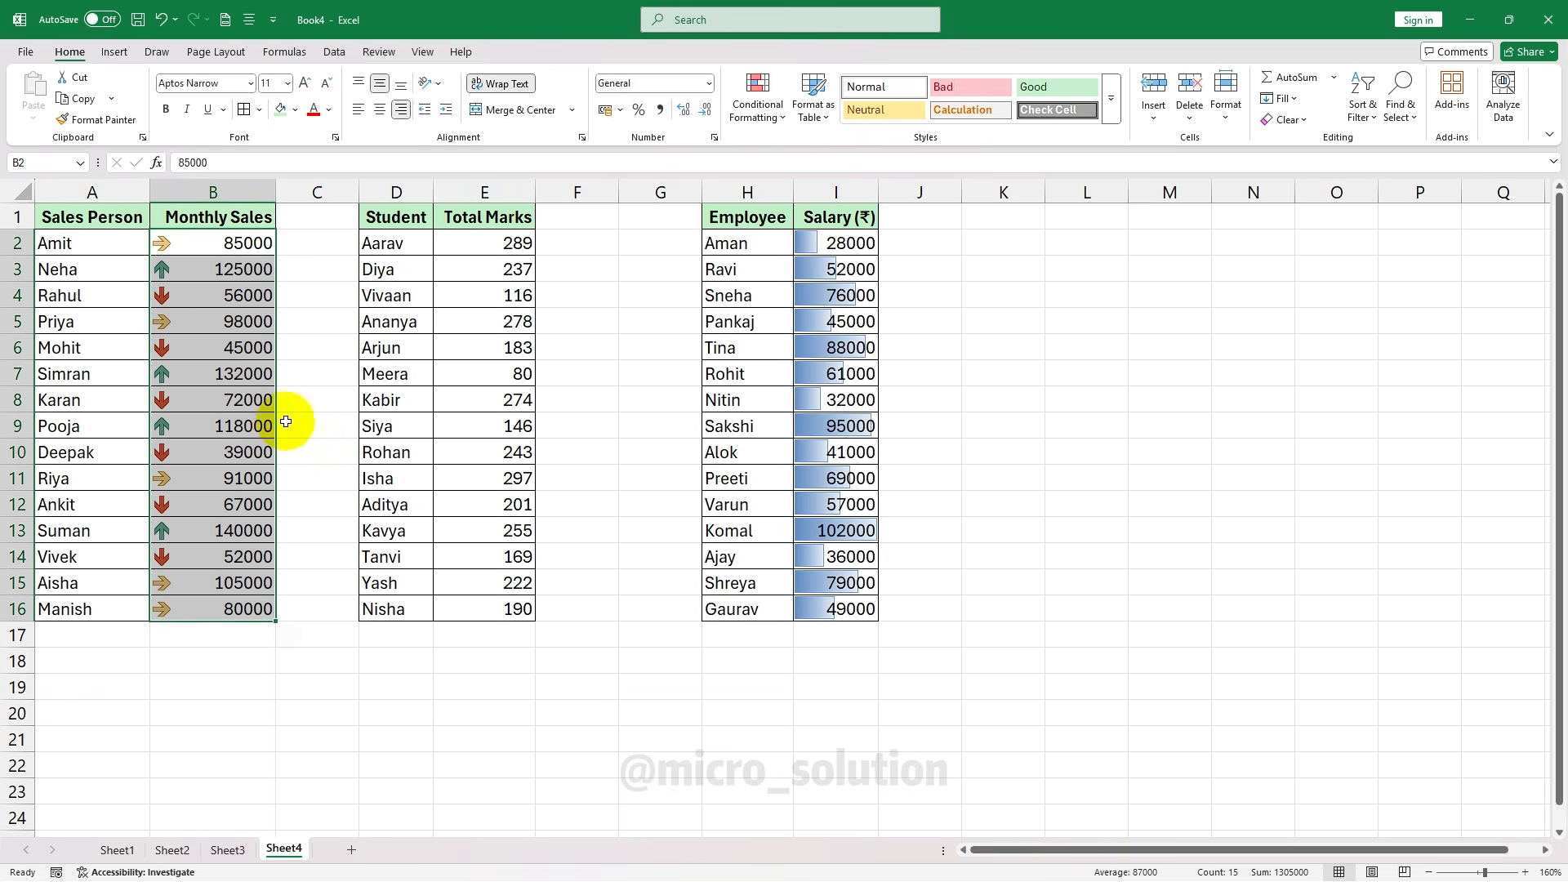
{"action": "left_click", "coordinate": [310, 405]}
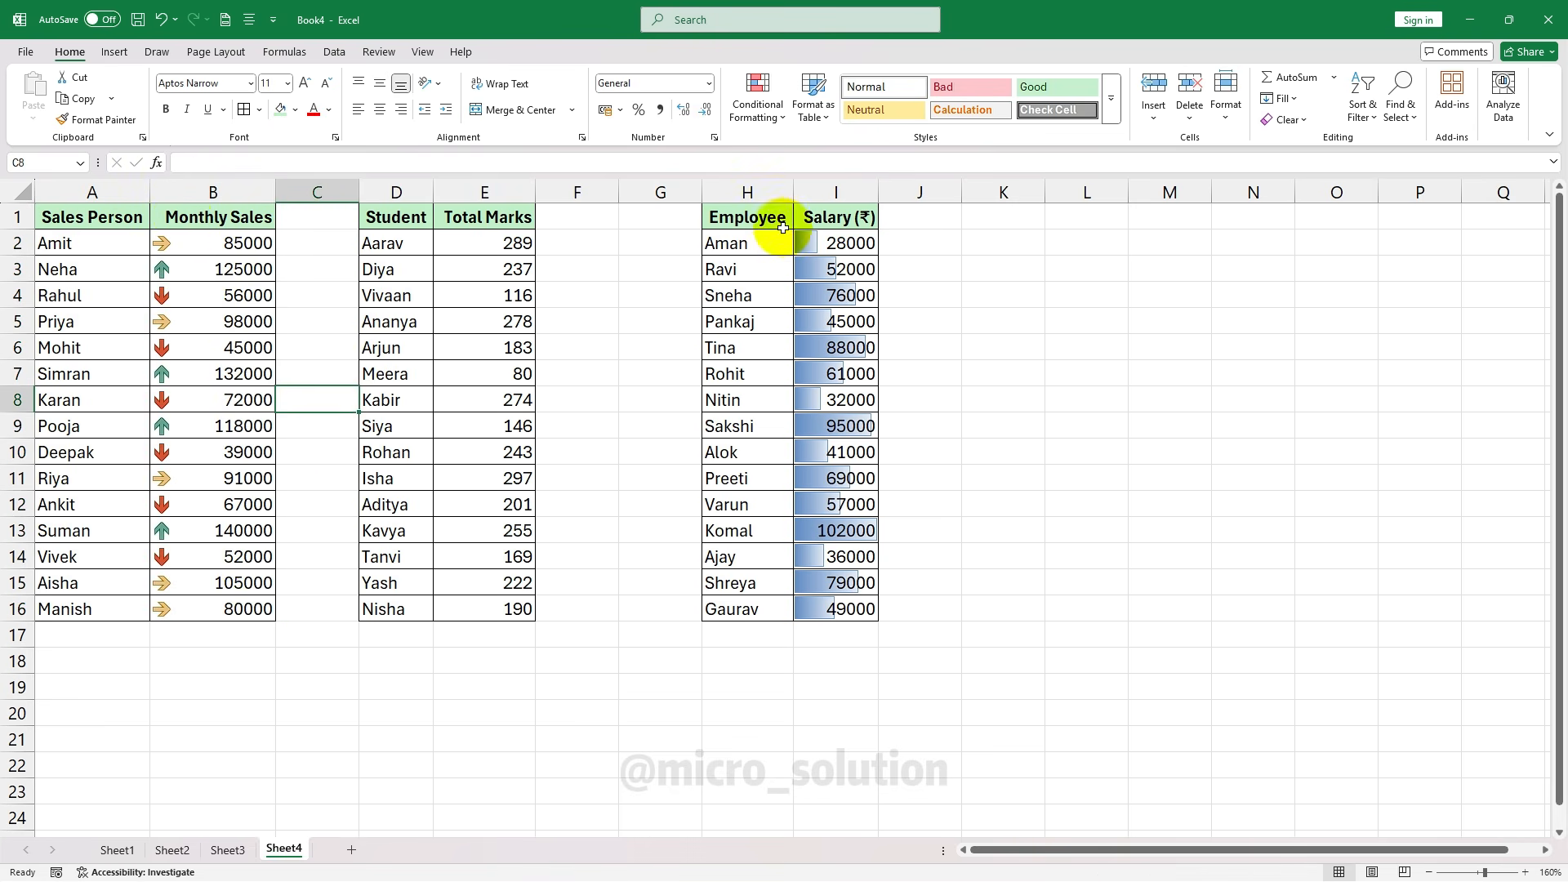
Select Total Marks E2:E16 and apply the 4 Ratings signal-bar icon set
{"action": "left_click", "coordinate": [763, 119]}
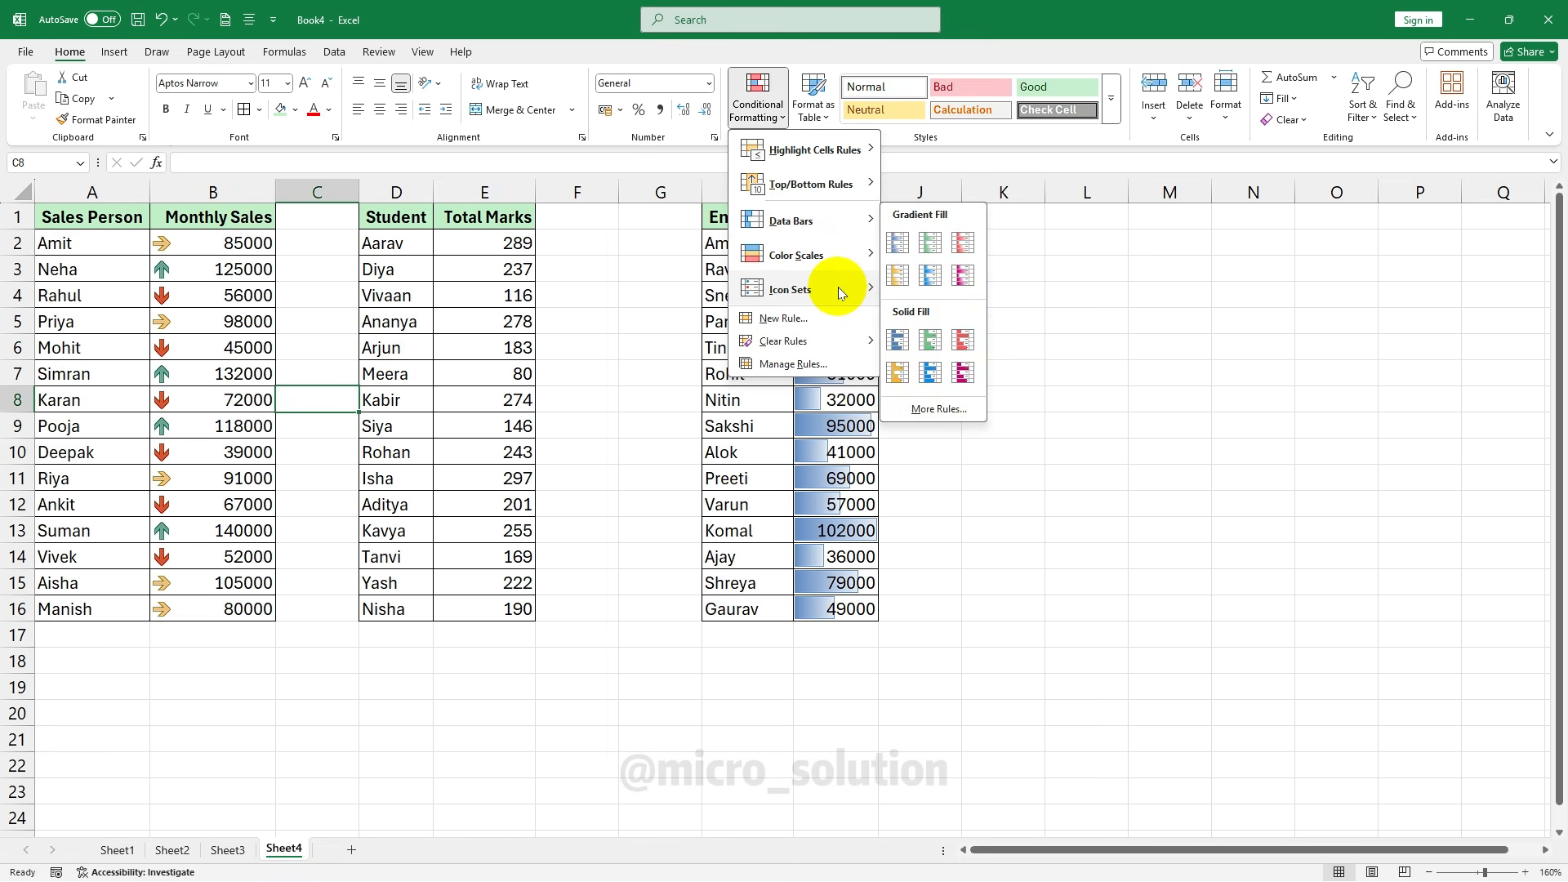
{"action": "mouse_move", "coordinate": [838, 287]}
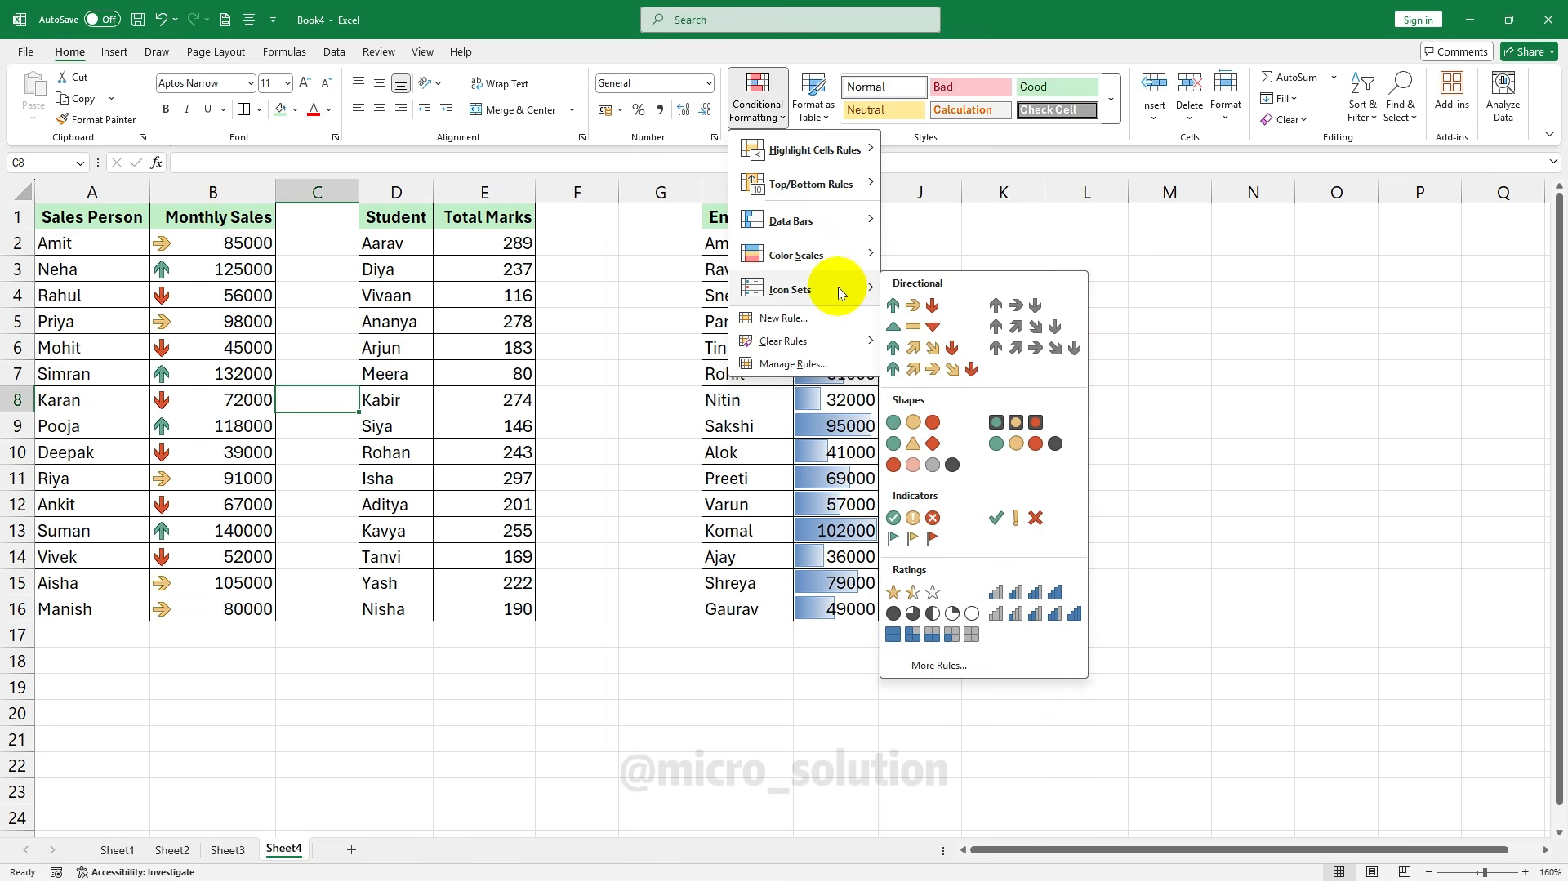
{"action": "left_click", "coordinate": [199, 292]}
{"action": "left_click_drag", "start_coordinate": [457, 245], "coordinate": [481, 611]}
{"action": "left_click", "coordinate": [757, 108]}
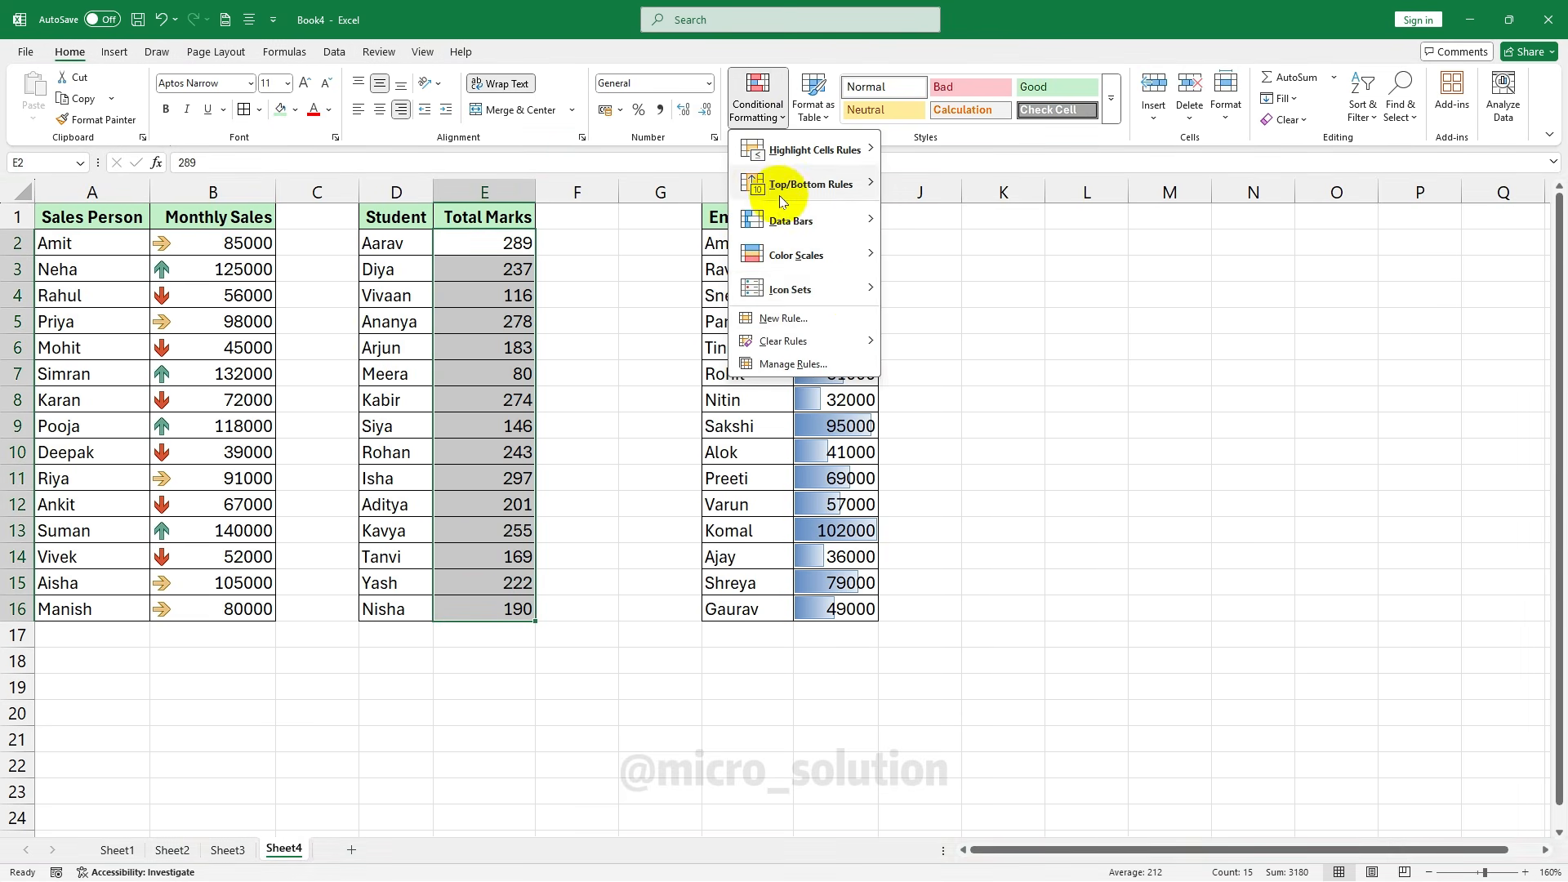
{"action": "mouse_move", "coordinate": [858, 293]}
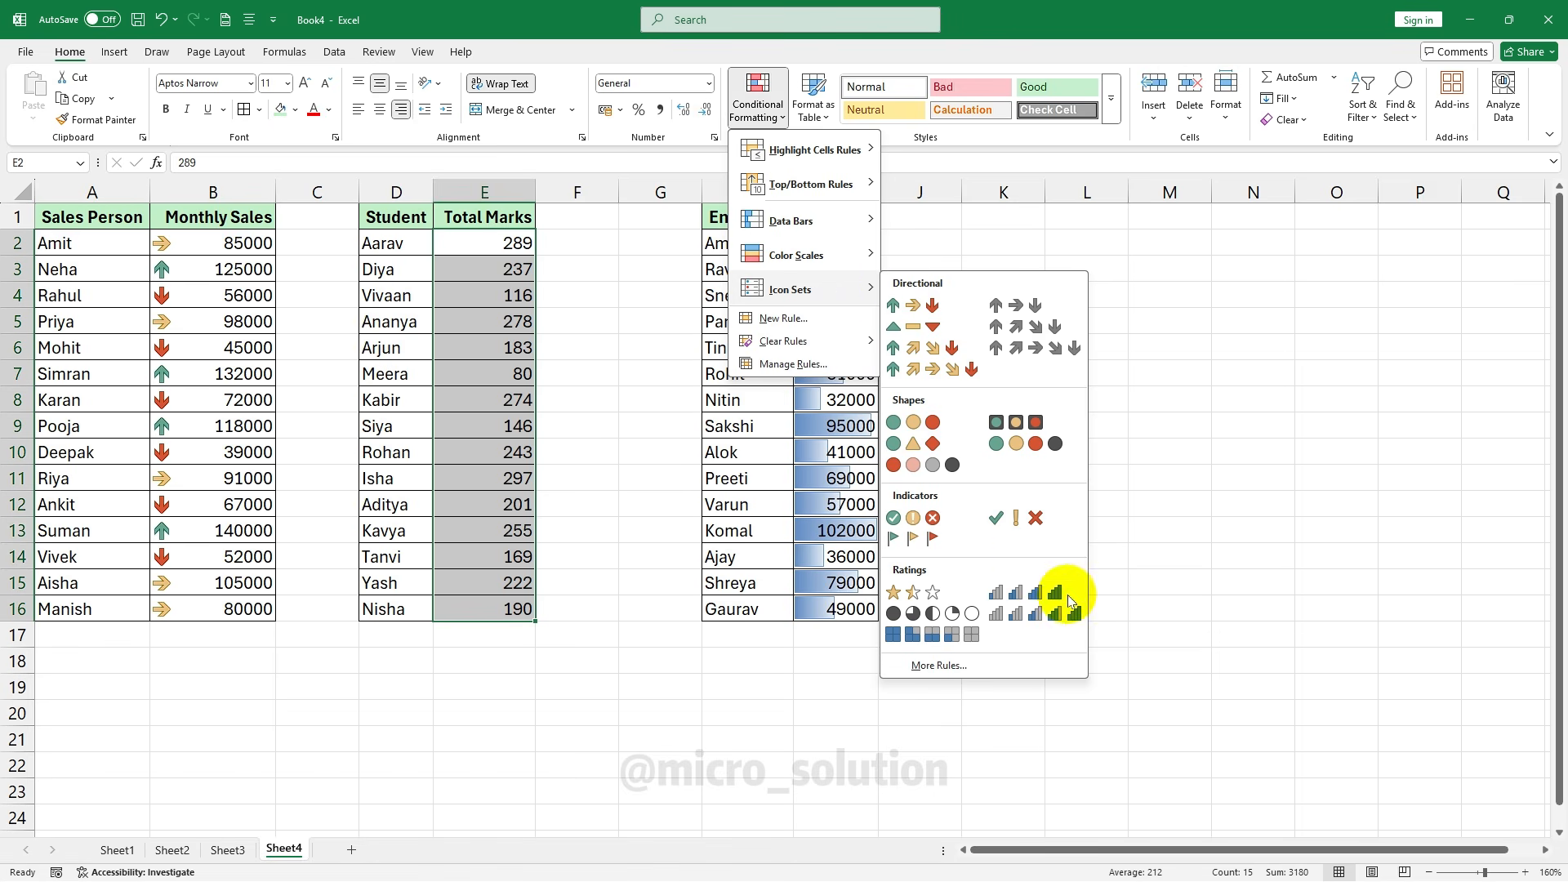
{"action": "left_click", "coordinate": [1054, 595]}
Check the rating icons shown for scores 116, 289 and 183
{"action": "left_click", "coordinate": [494, 296]}
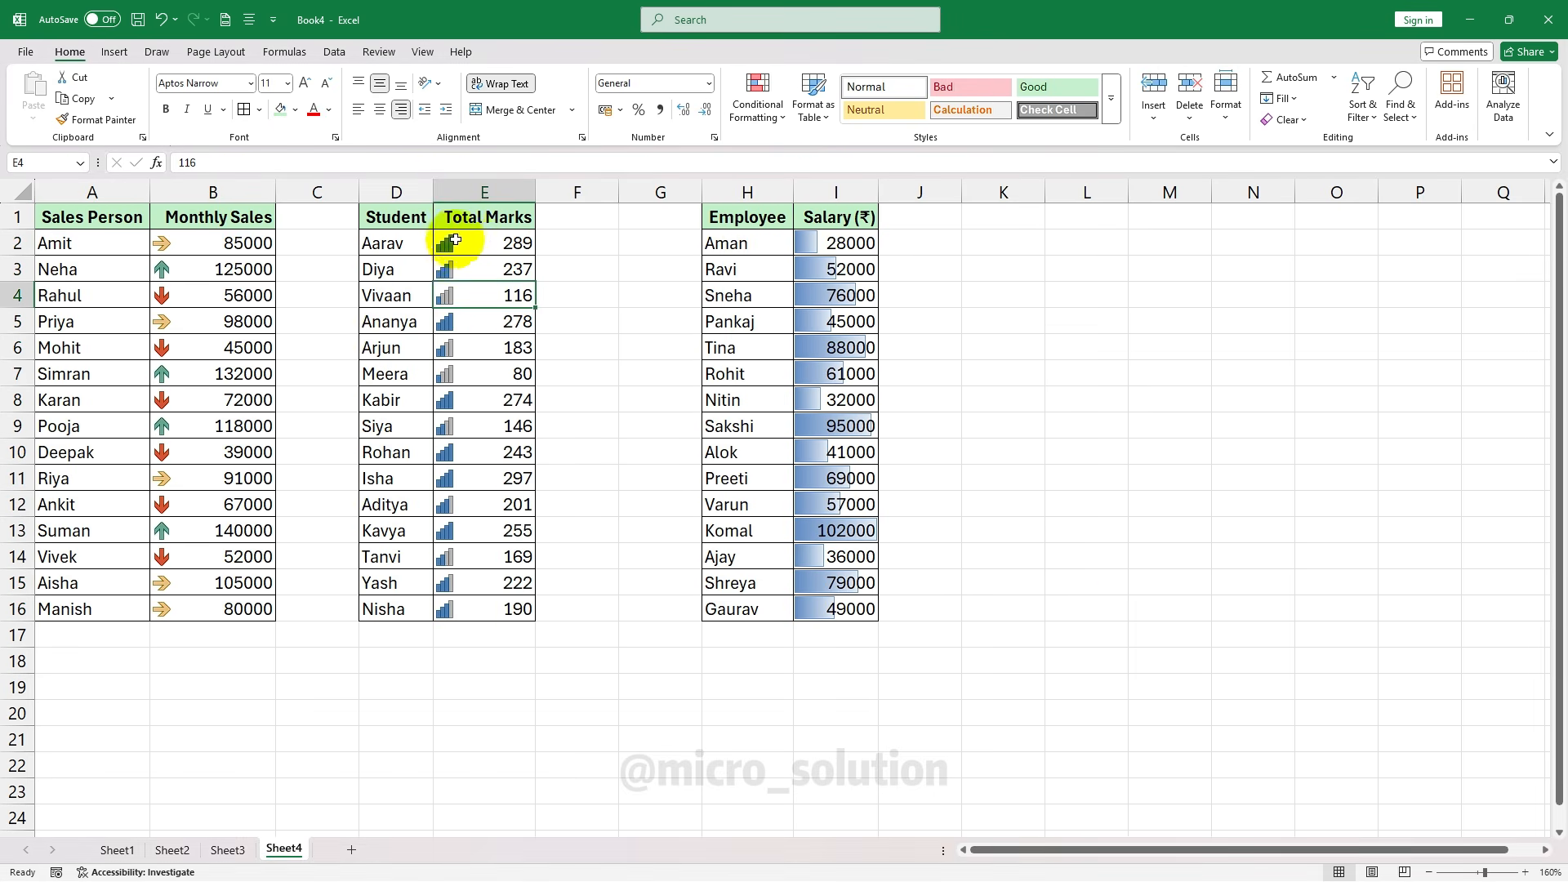
{"action": "left_click", "coordinate": [459, 241]}
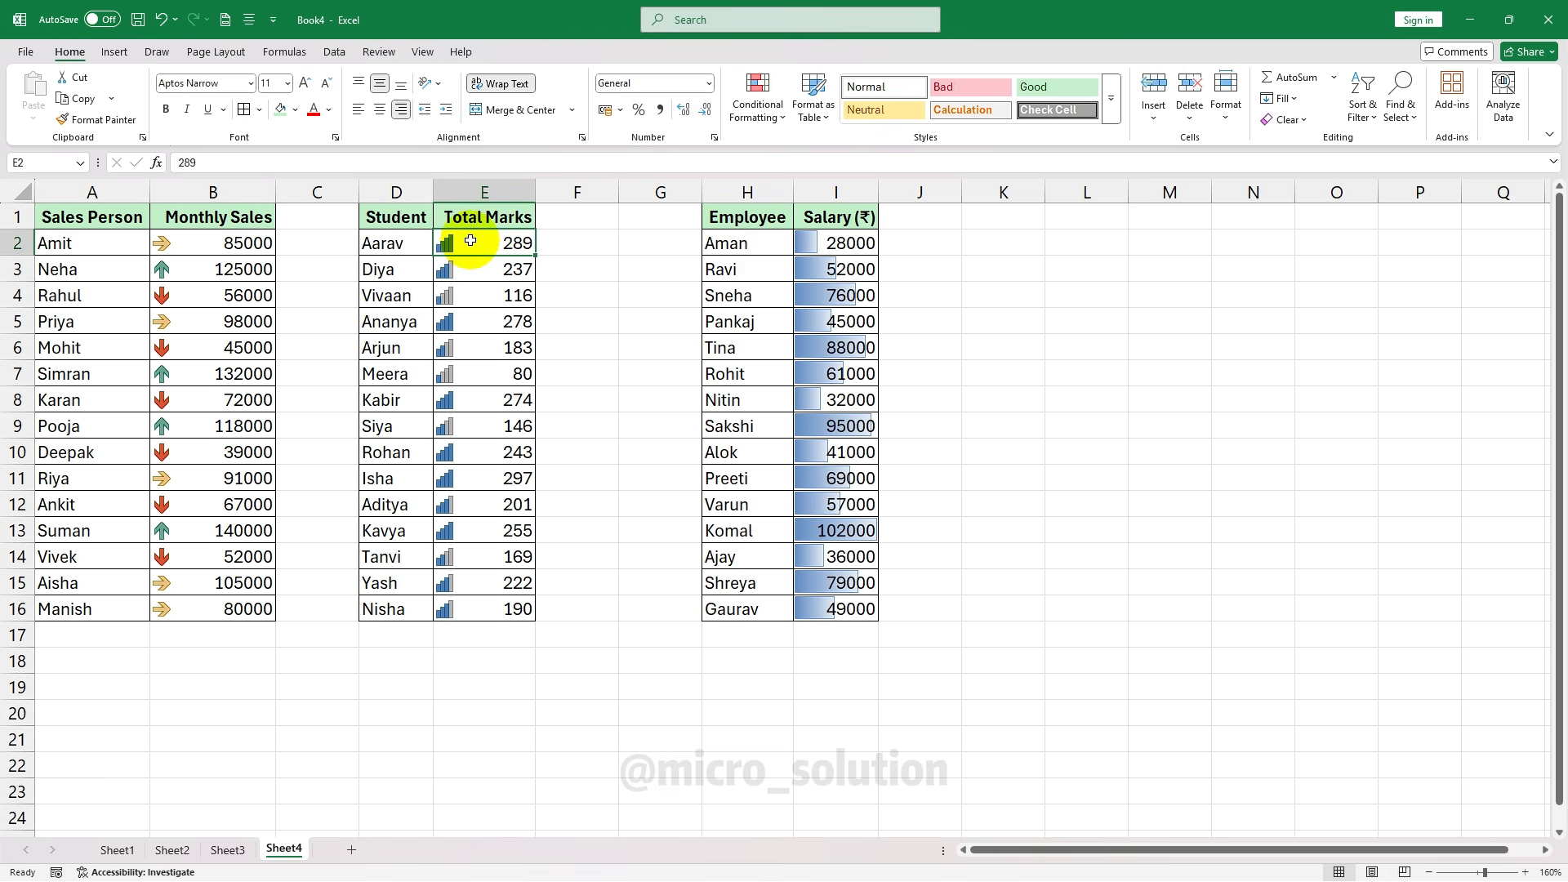
{"action": "left_click", "coordinate": [489, 297]}
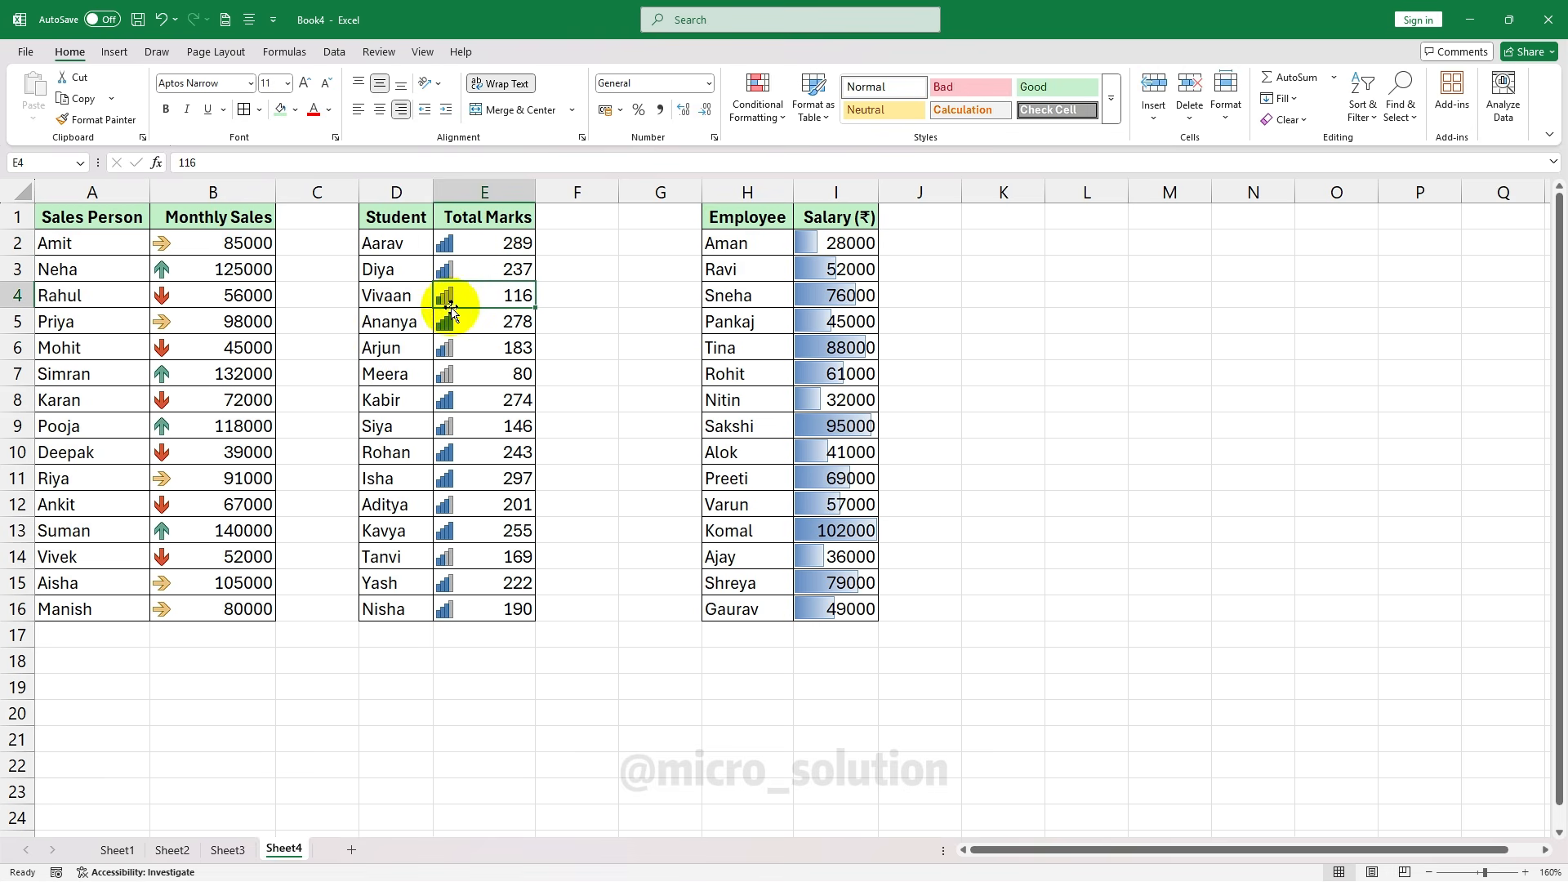
{"action": "left_click", "coordinate": [454, 341]}
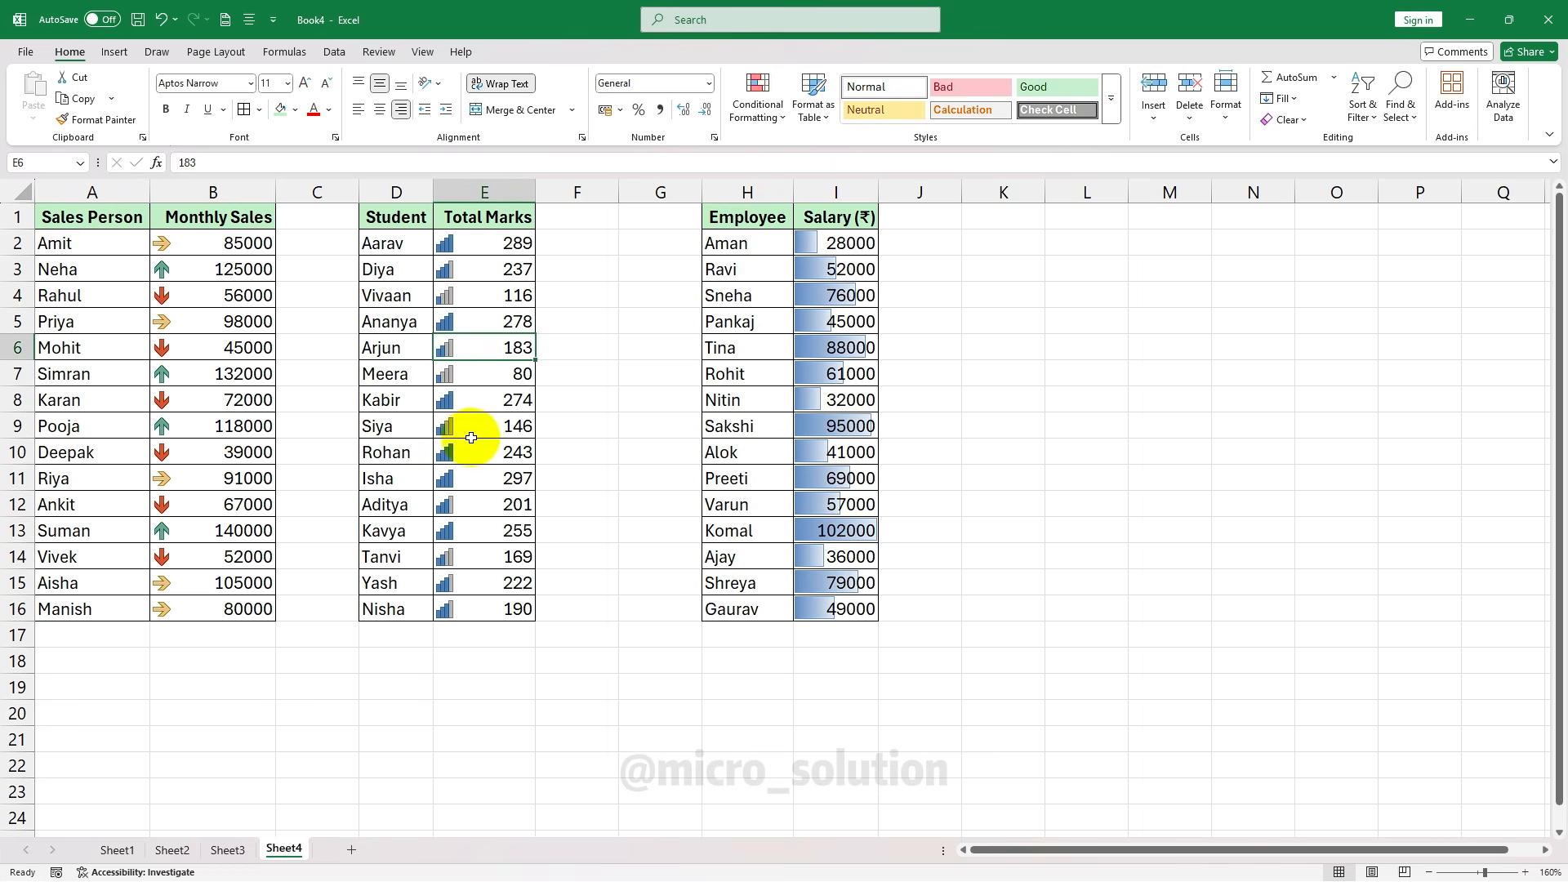
Reselect E2:E16 and review the Conditional Formatting options without applying any change
{"action": "left_click_drag", "start_coordinate": [451, 242], "coordinate": [481, 611]}
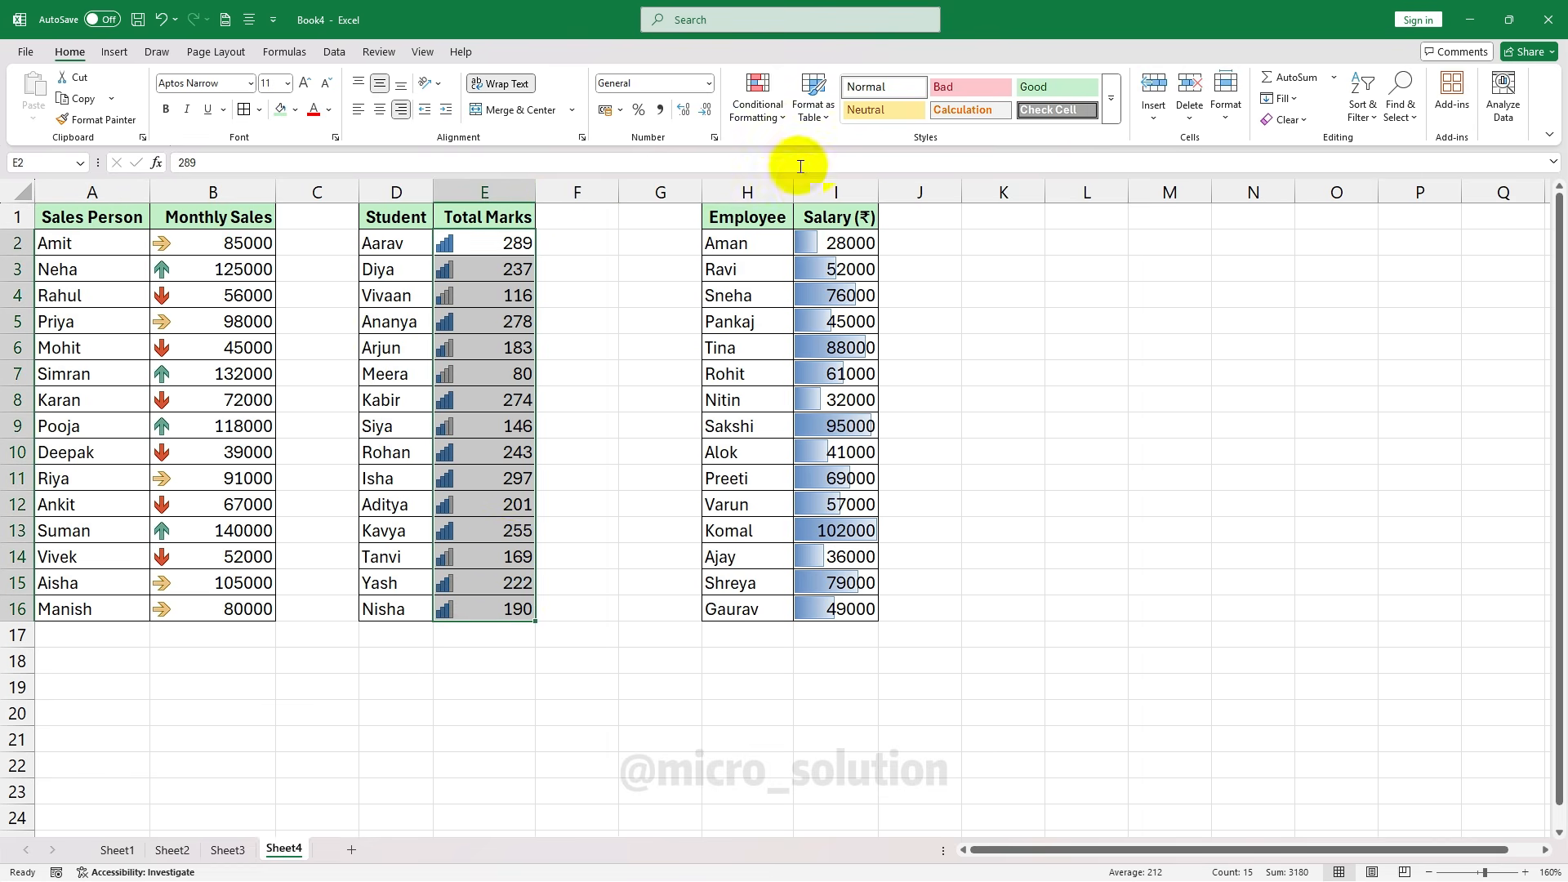
{"action": "left_click", "coordinate": [774, 119]}
{"action": "left_click", "coordinate": [595, 328]}
{"action": "left_click", "coordinate": [764, 114]}
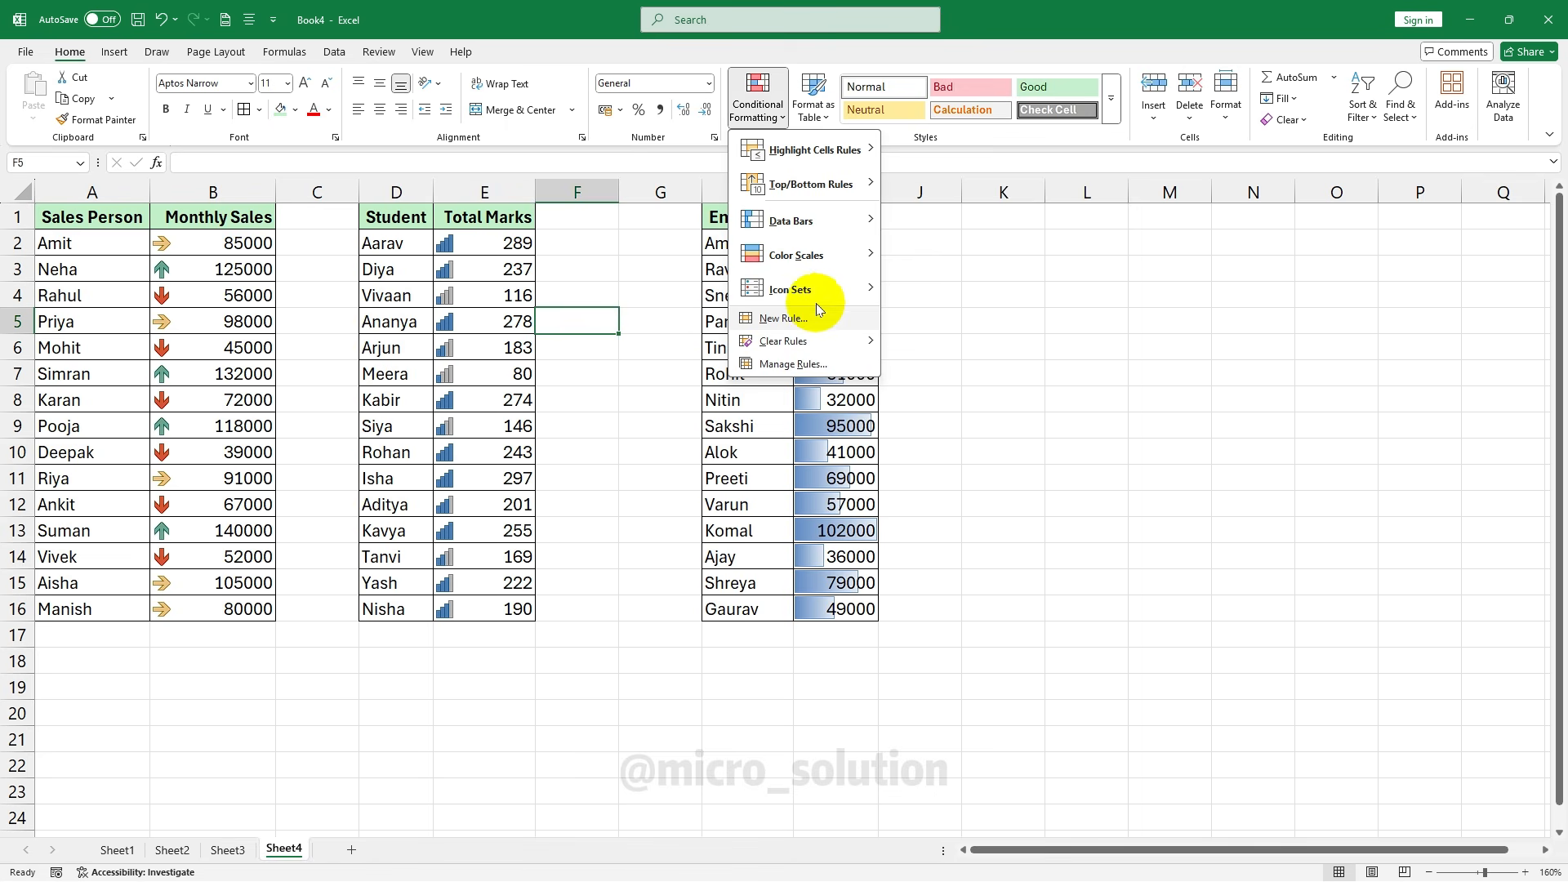
{"action": "mouse_move", "coordinate": [808, 149]}
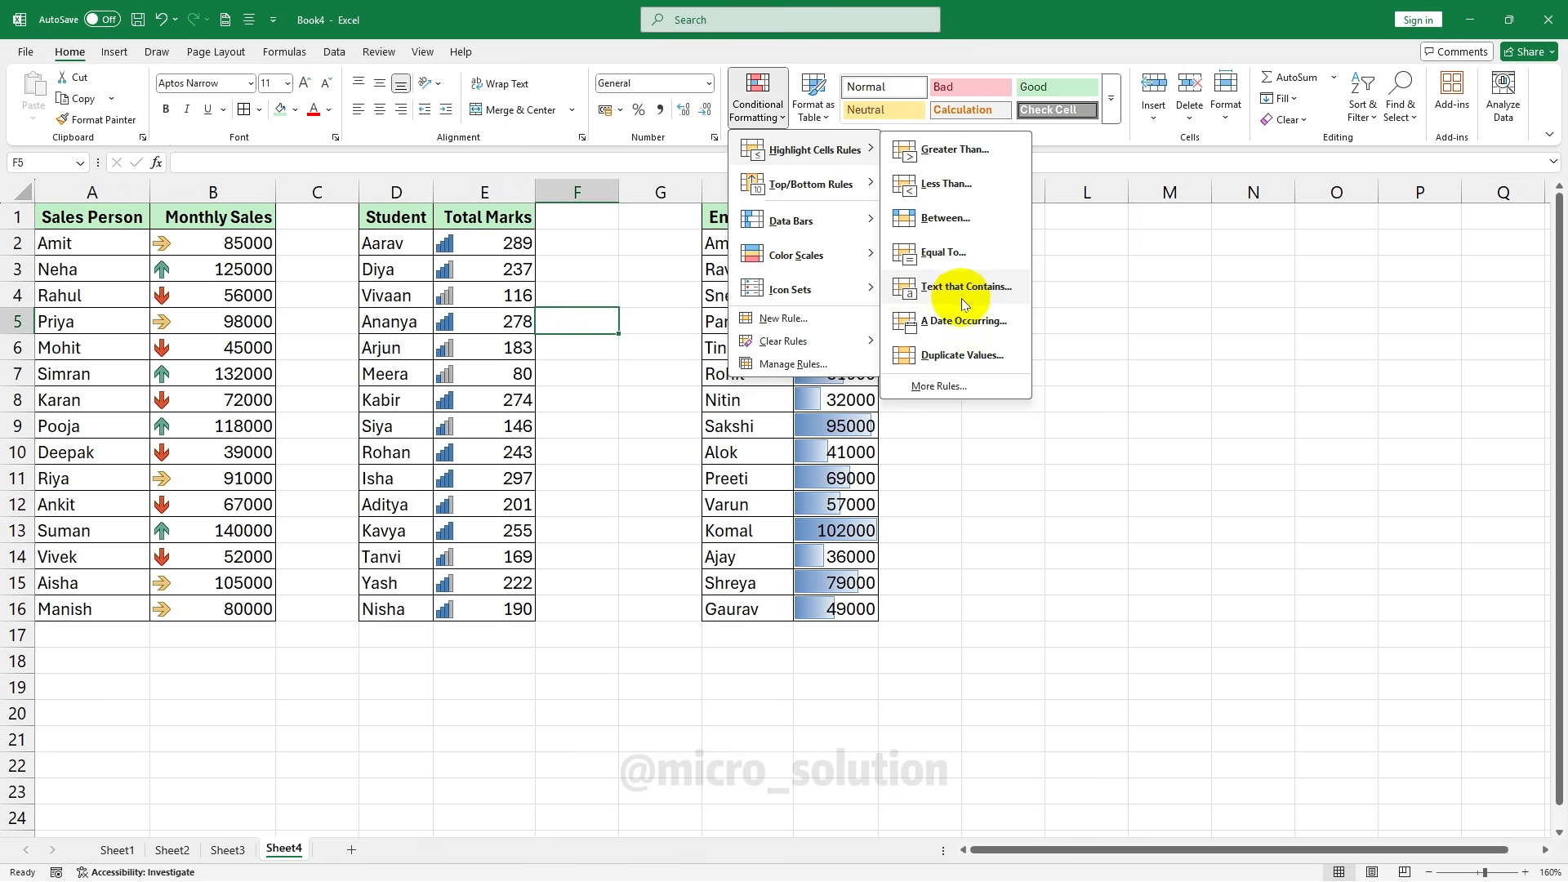
{"action": "left_click", "coordinate": [585, 372]}
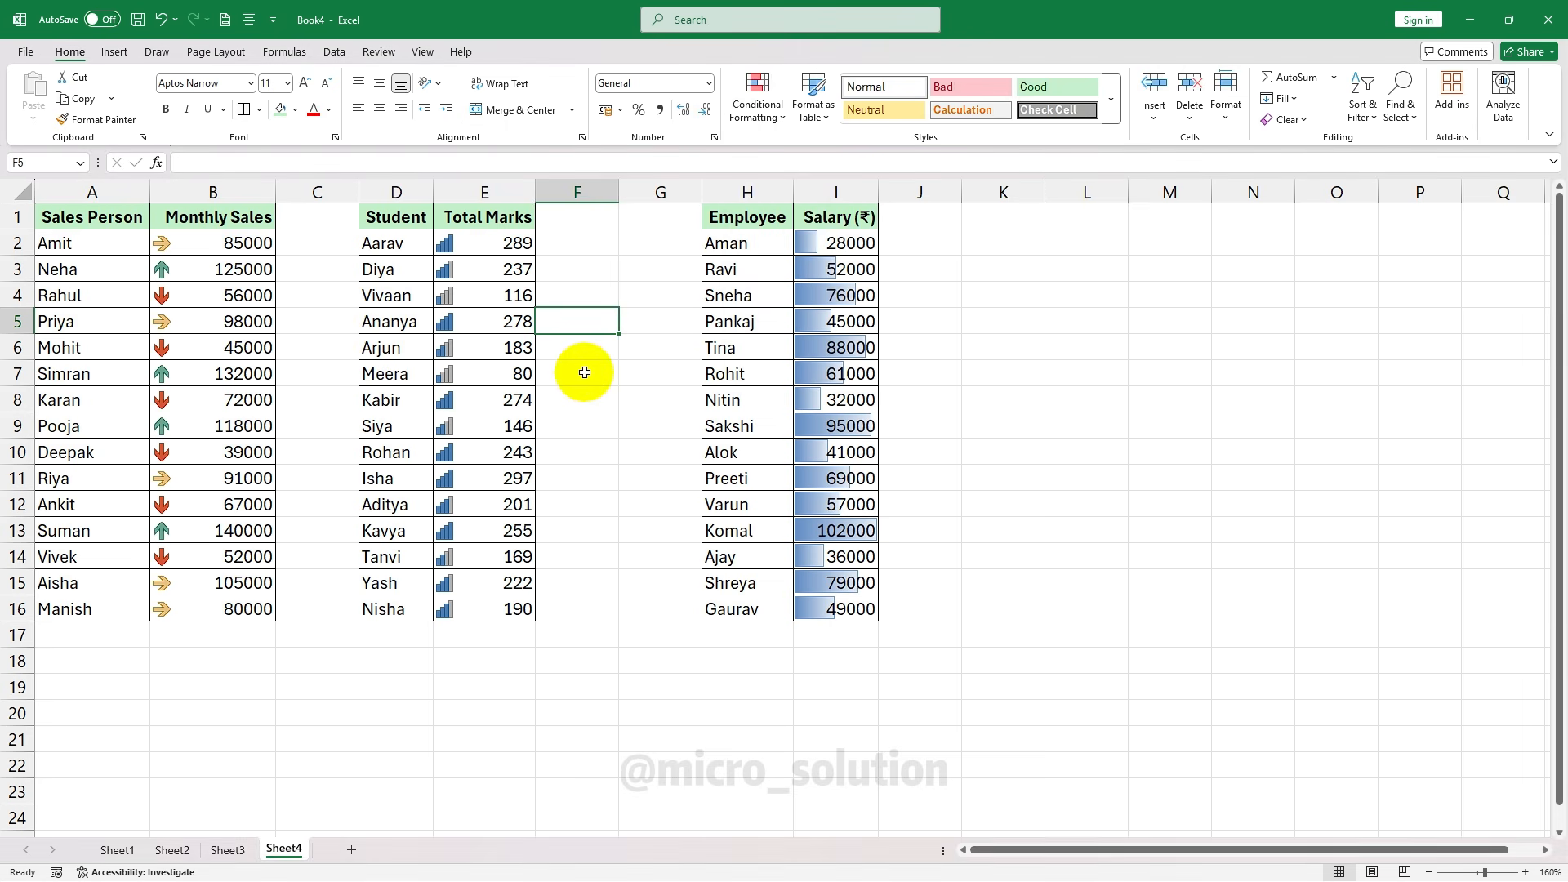
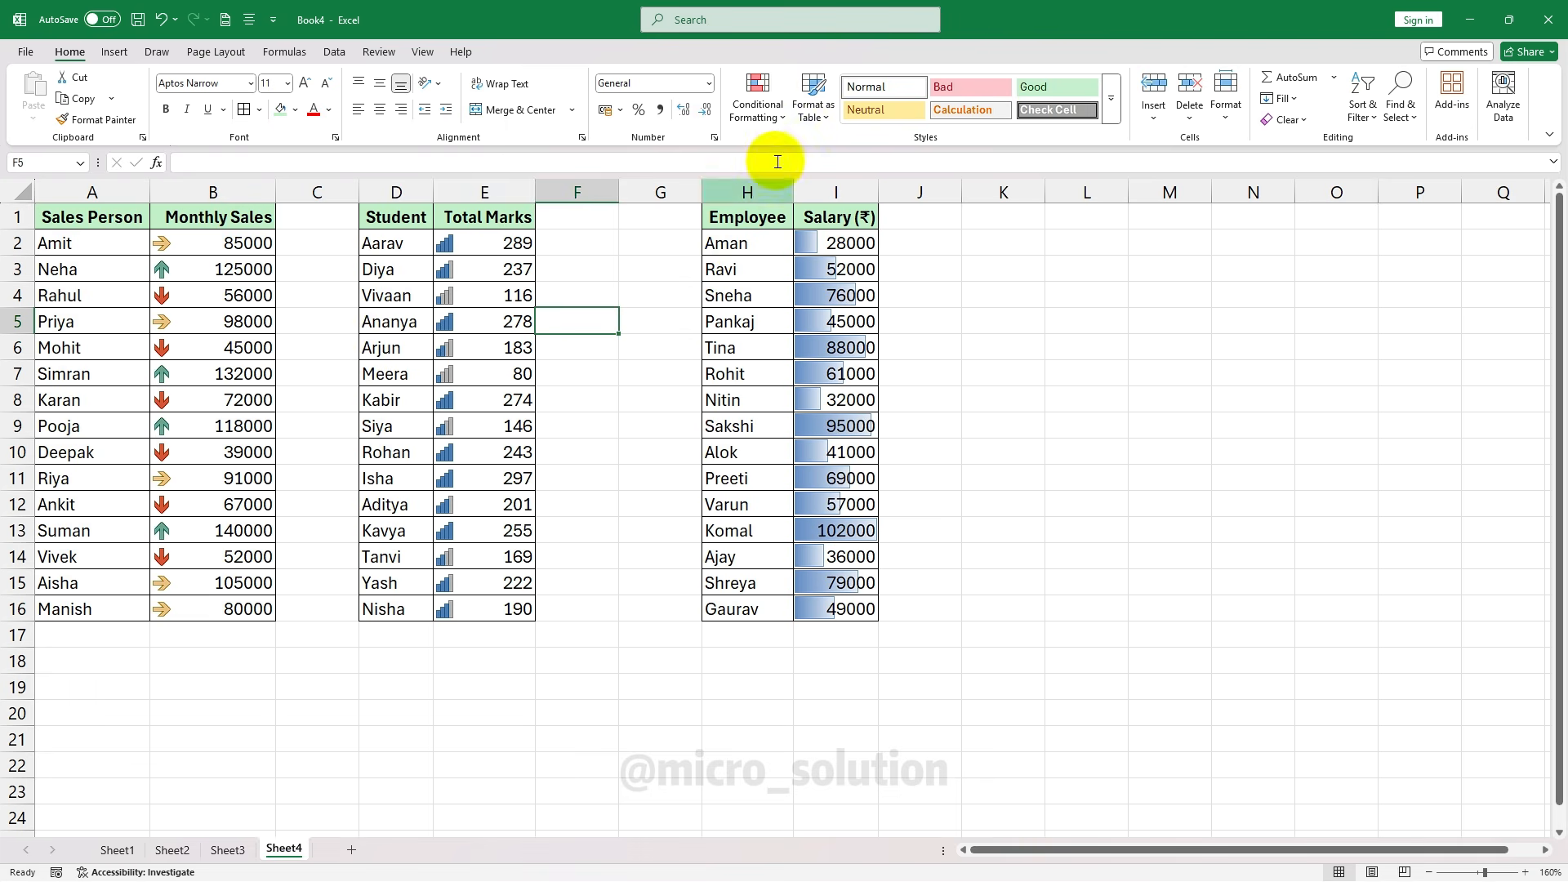
Dismiss the Conditional Formatting menu on the current sheet and select cells F6 and F7
{"action": "left_click", "coordinate": [764, 114]}
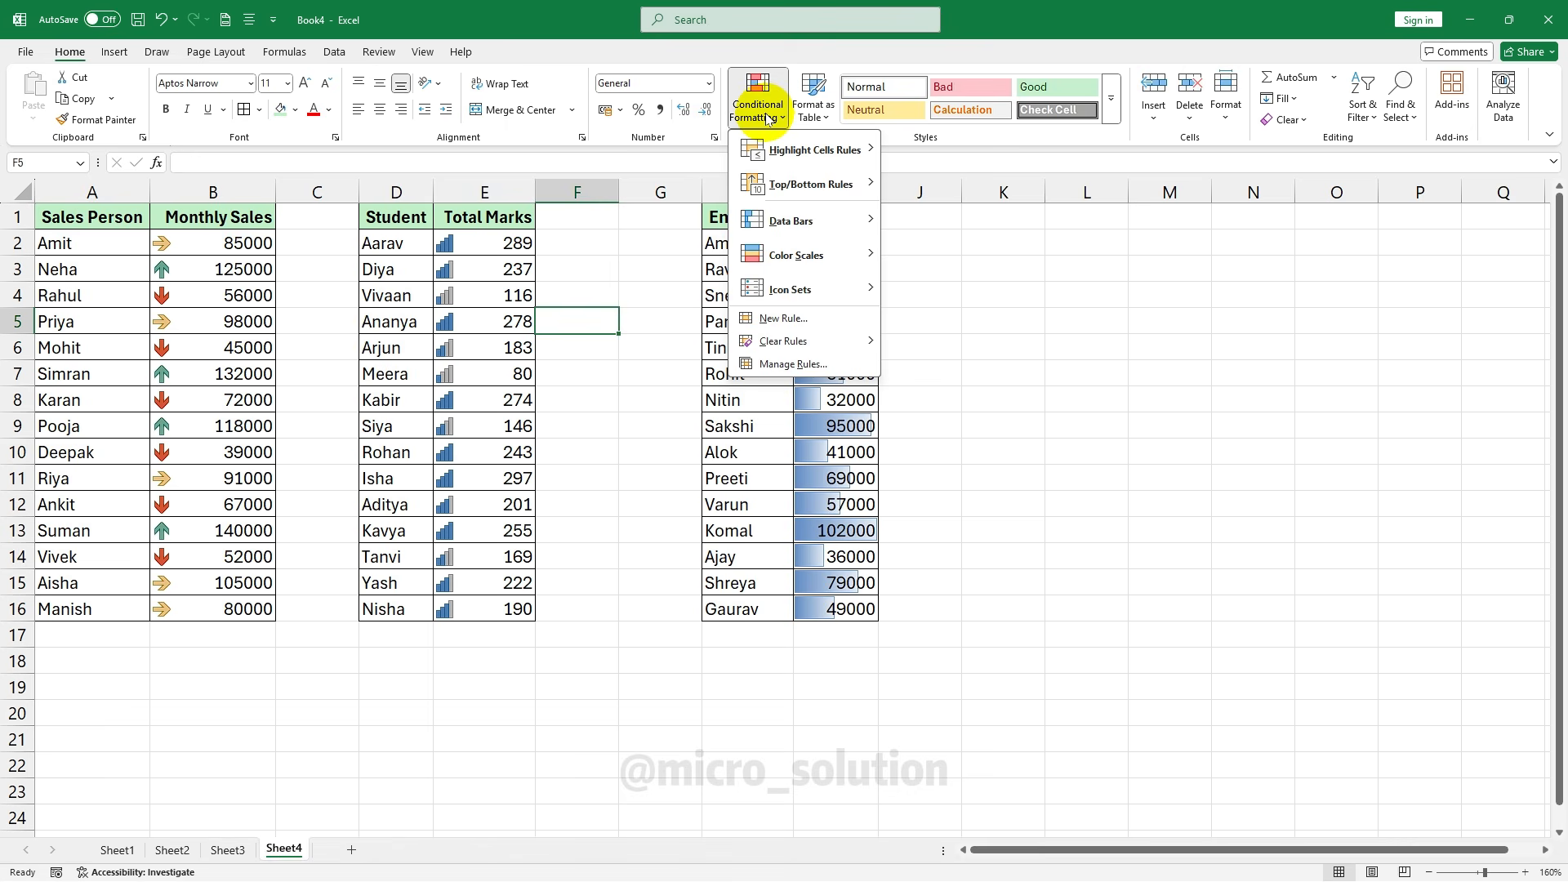
{"action": "left_click", "coordinate": [577, 354]}
{"action": "left_click", "coordinate": [578, 354]}
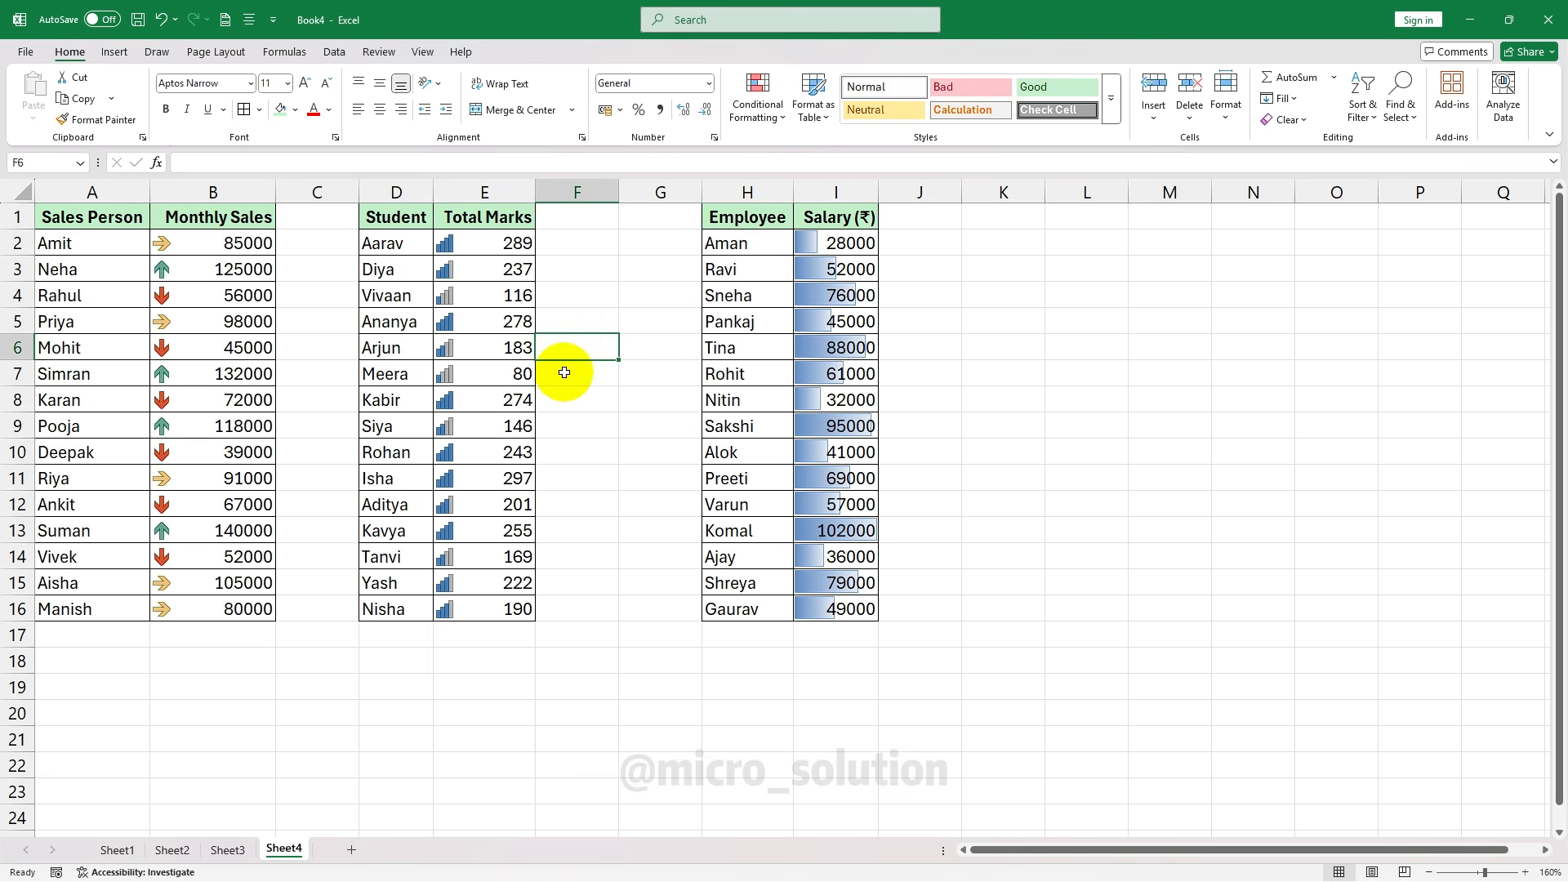
{"action": "left_click", "coordinate": [563, 376]}
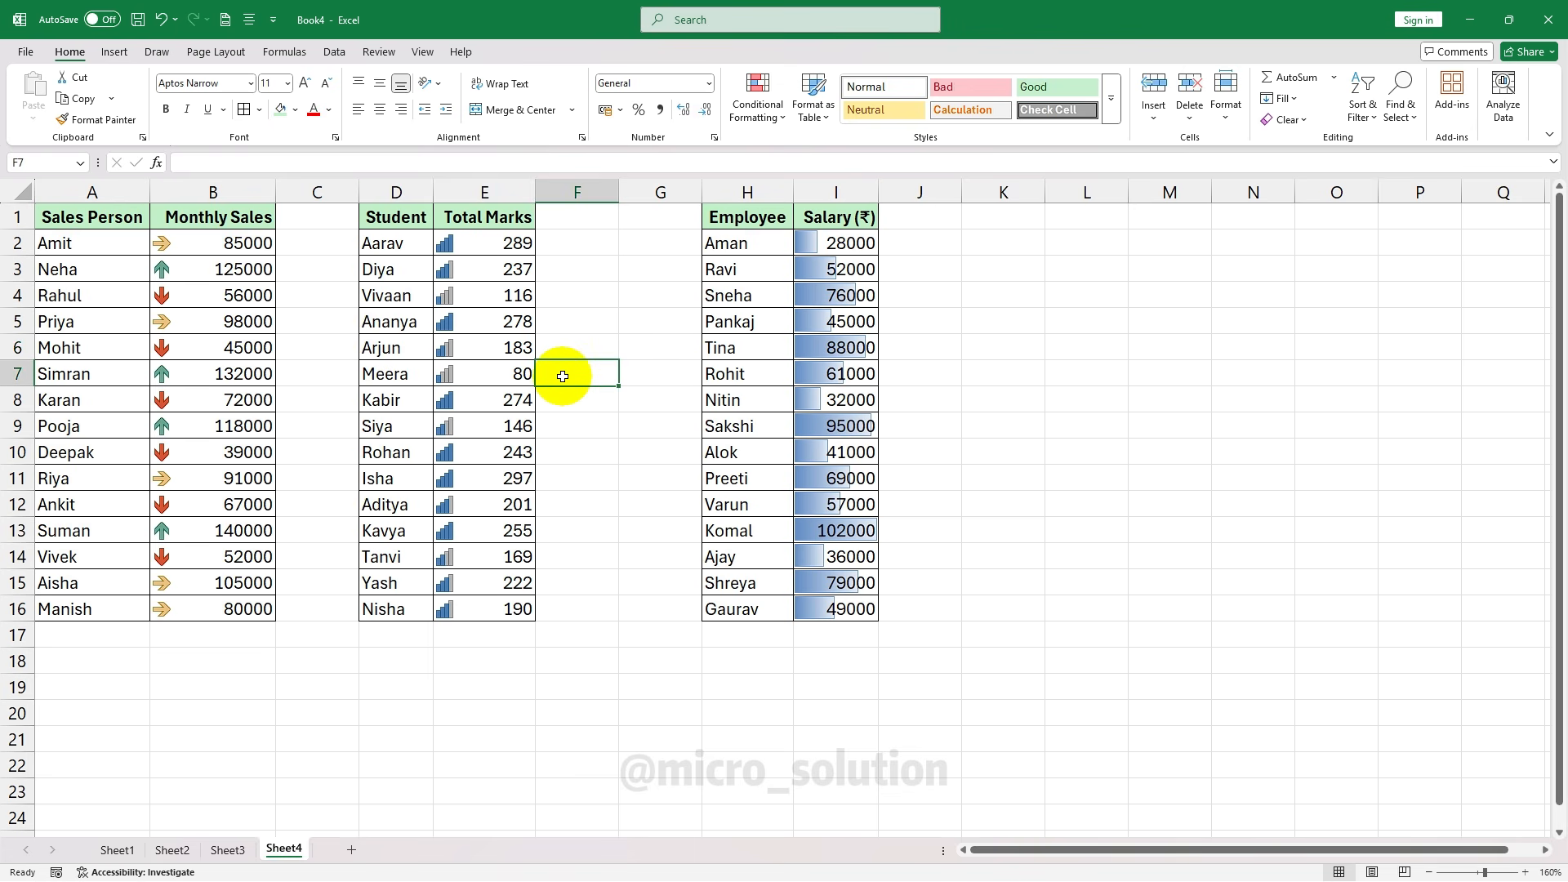
On Sheet5, select the Salary values D2:D11 and start a New Rule in Conditional Formatting
{"action": "left_click", "coordinate": [127, 285]}
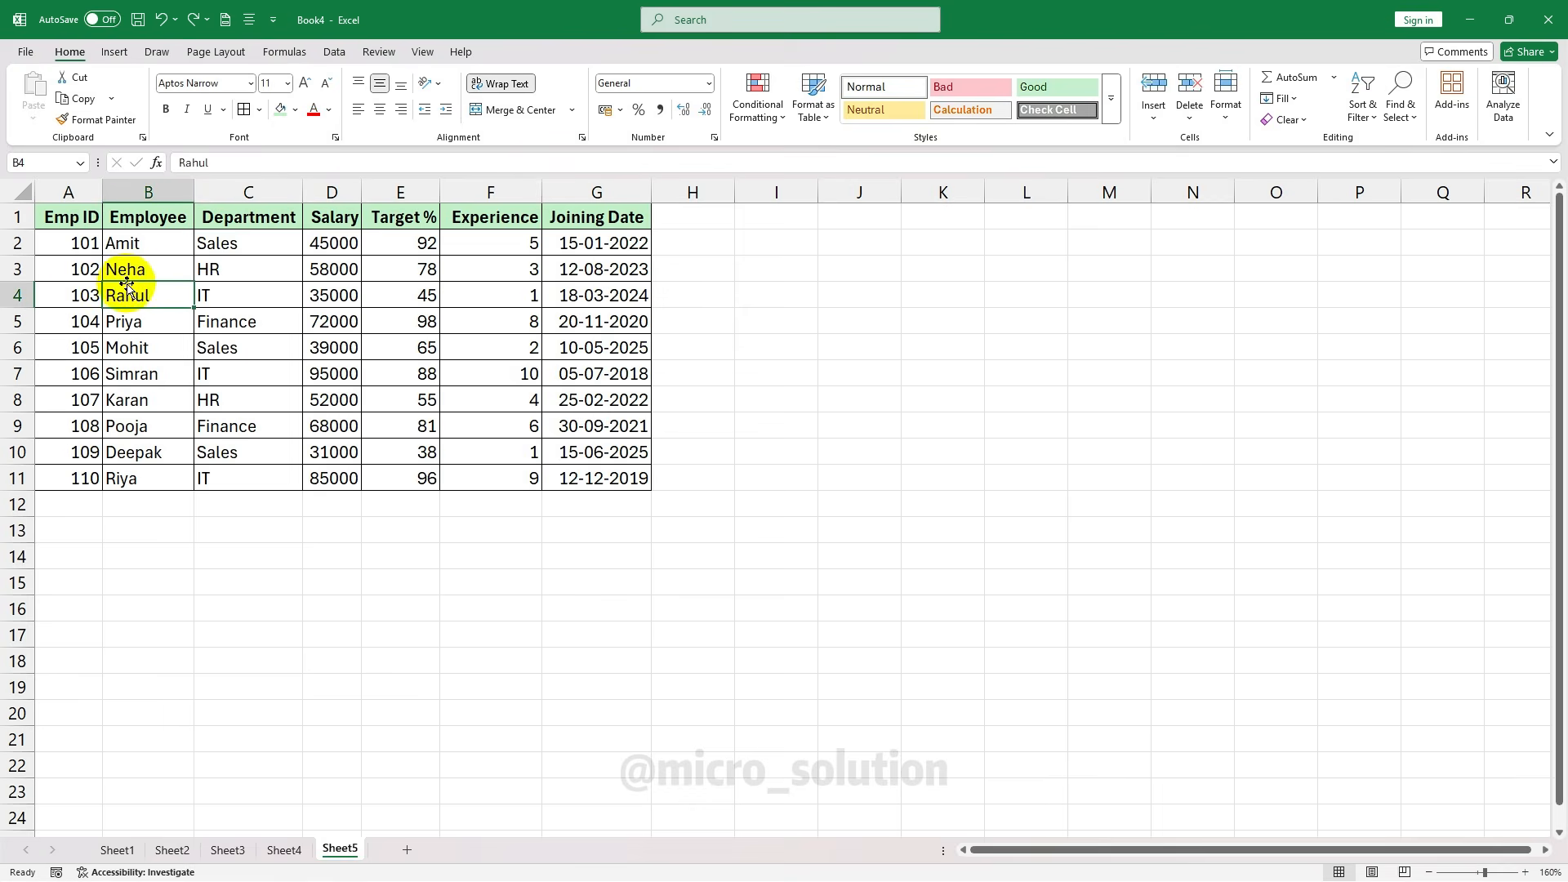
{"action": "left_click_drag", "start_coordinate": [75, 214], "coordinate": [574, 487]}
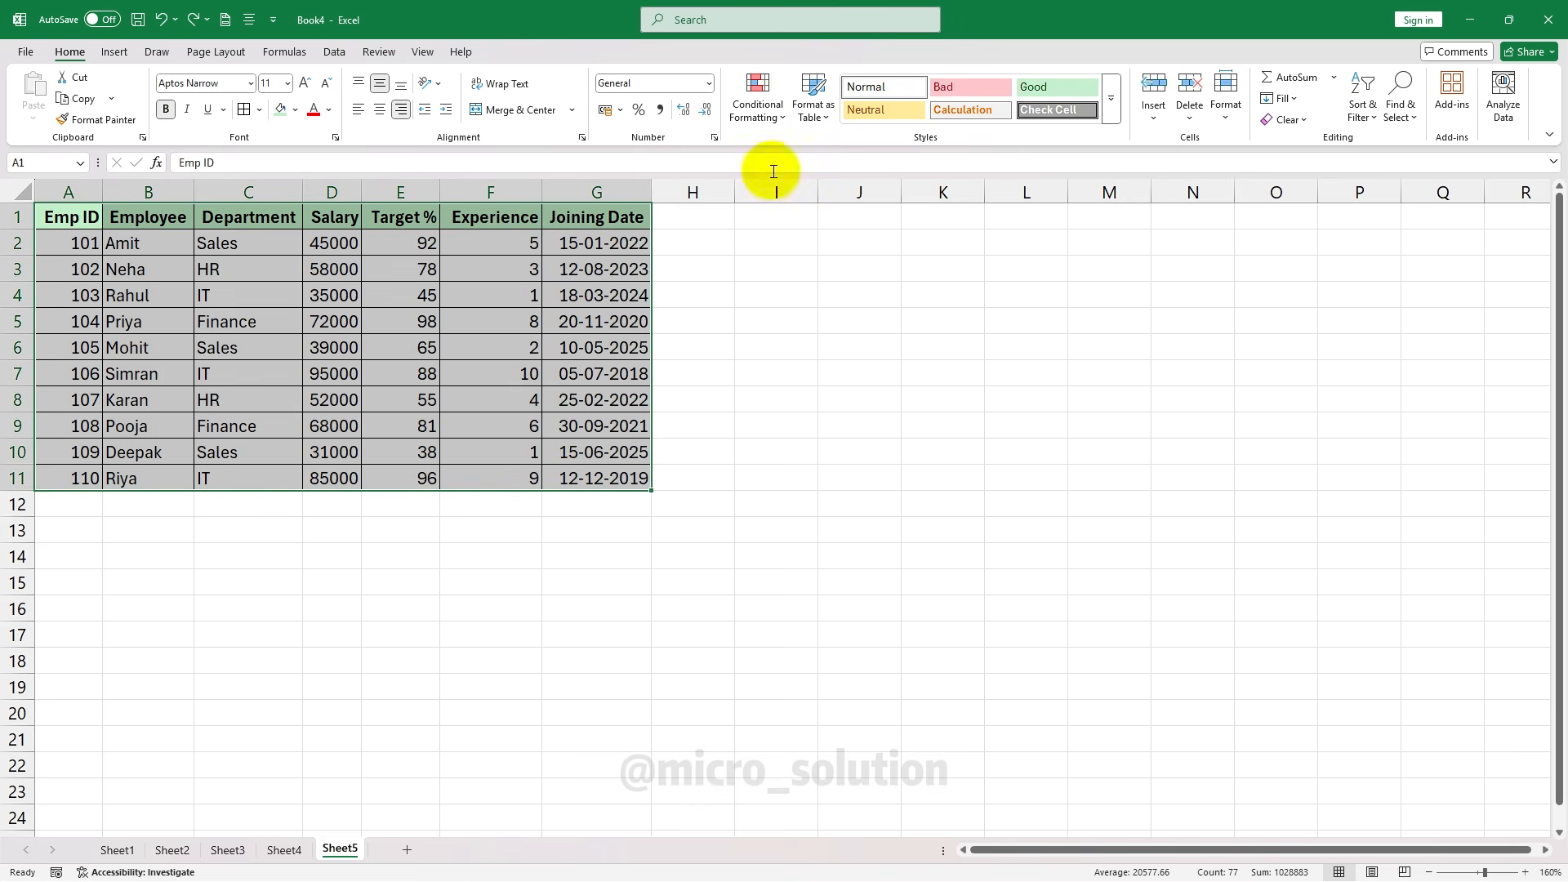
{"action": "left_click", "coordinate": [551, 299]}
{"action": "left_click", "coordinate": [758, 102]}
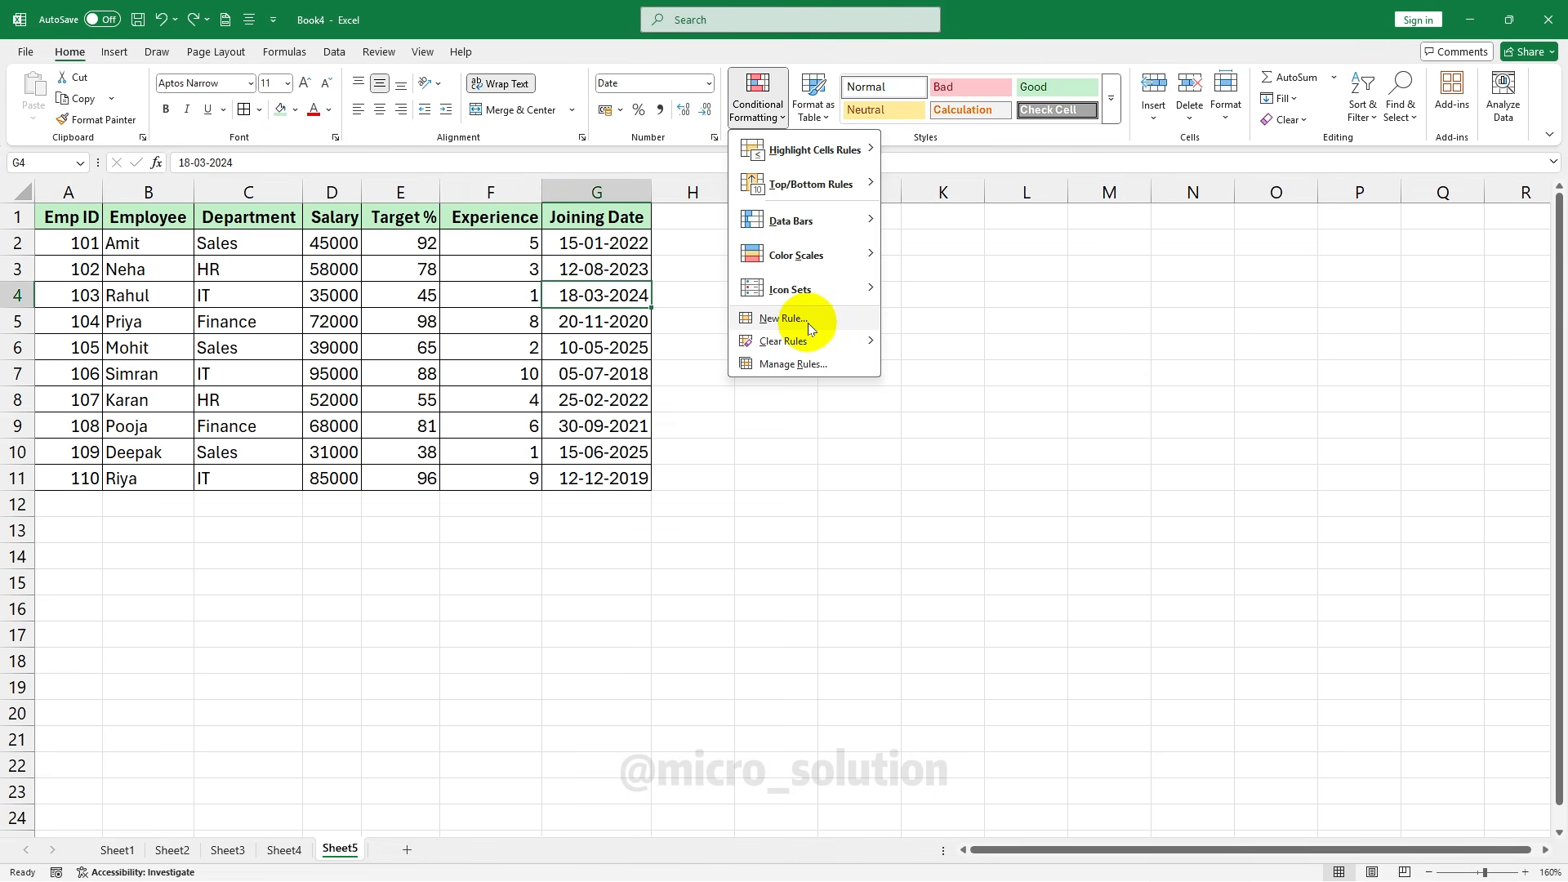
{"action": "left_click", "coordinate": [515, 354]}
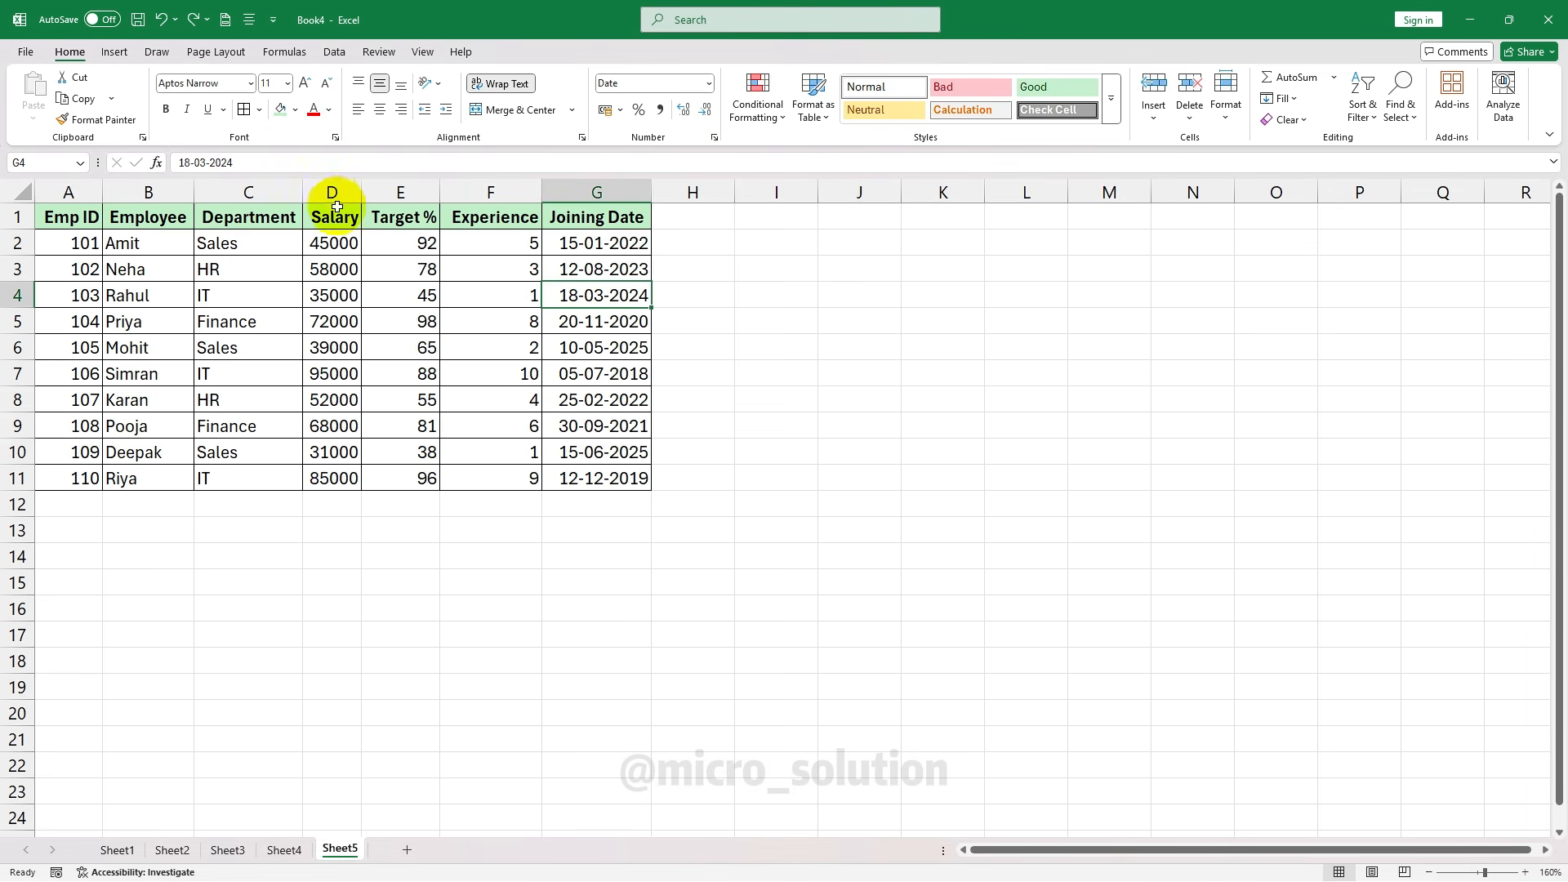
{"action": "left_click_drag", "start_coordinate": [331, 243], "coordinate": [347, 478]}
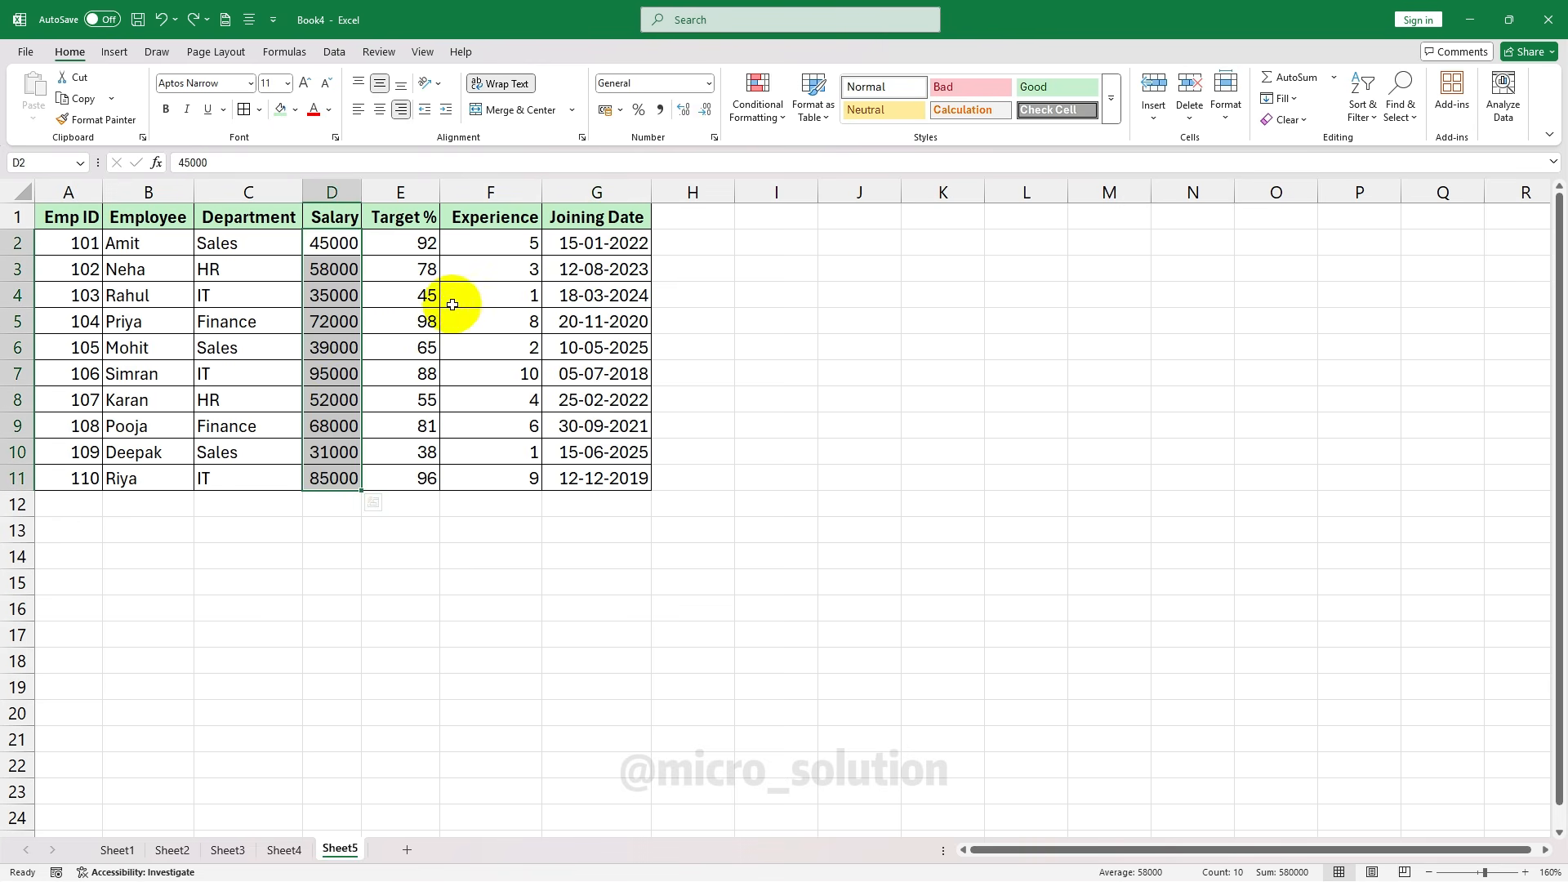
{"action": "left_click", "coordinate": [764, 114]}
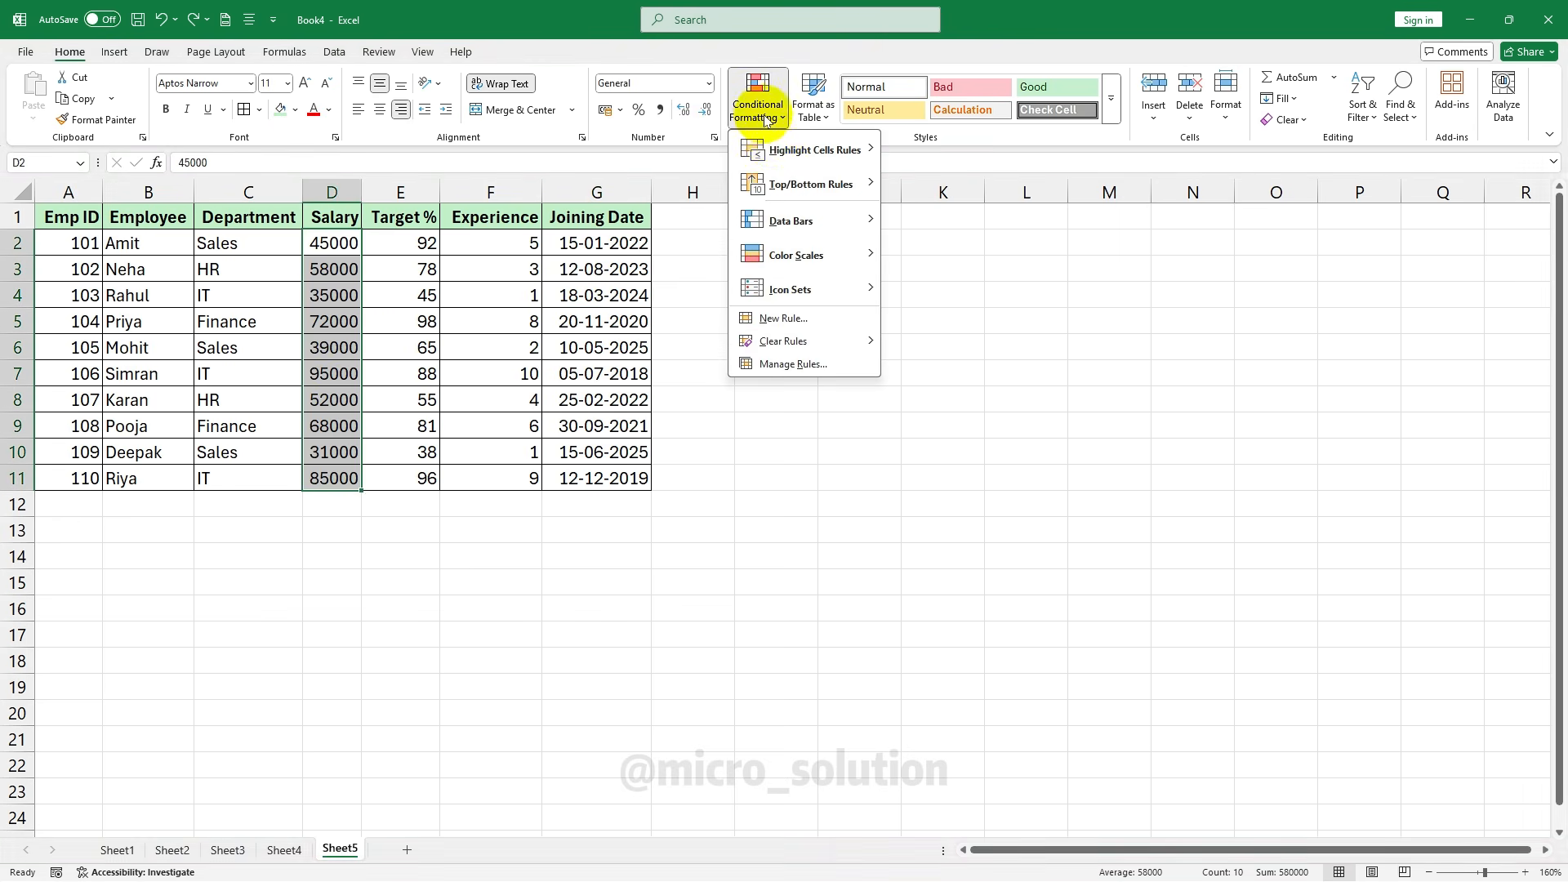
{"action": "left_click", "coordinate": [817, 317]}
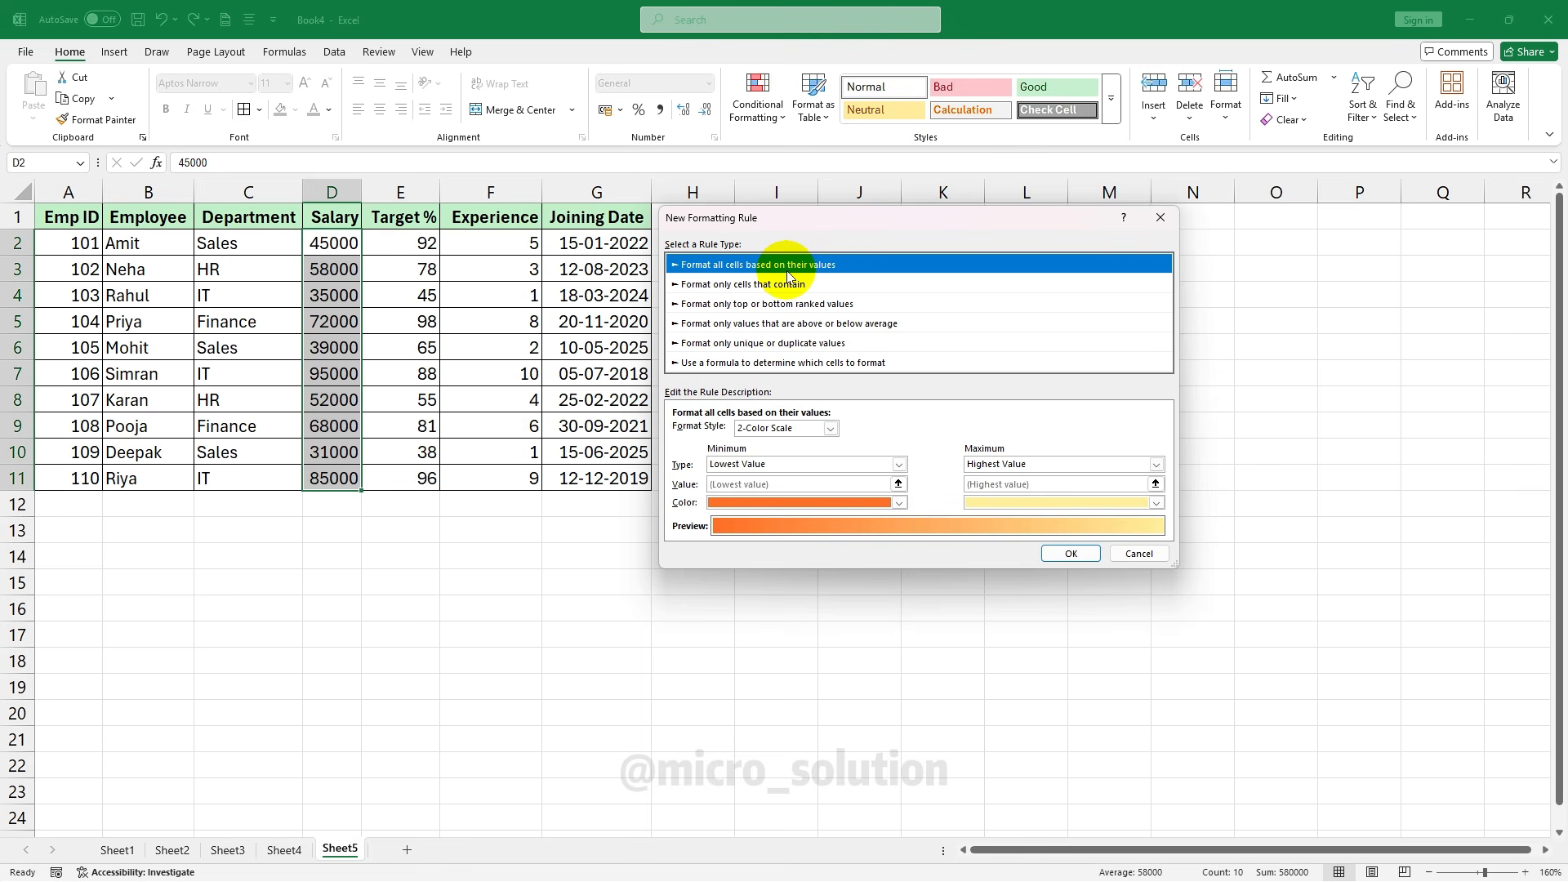
Apply a 3-Color Scale to the salaries: red lowest, yellow midpoint, blue highest value
{"action": "left_click", "coordinate": [831, 428]}
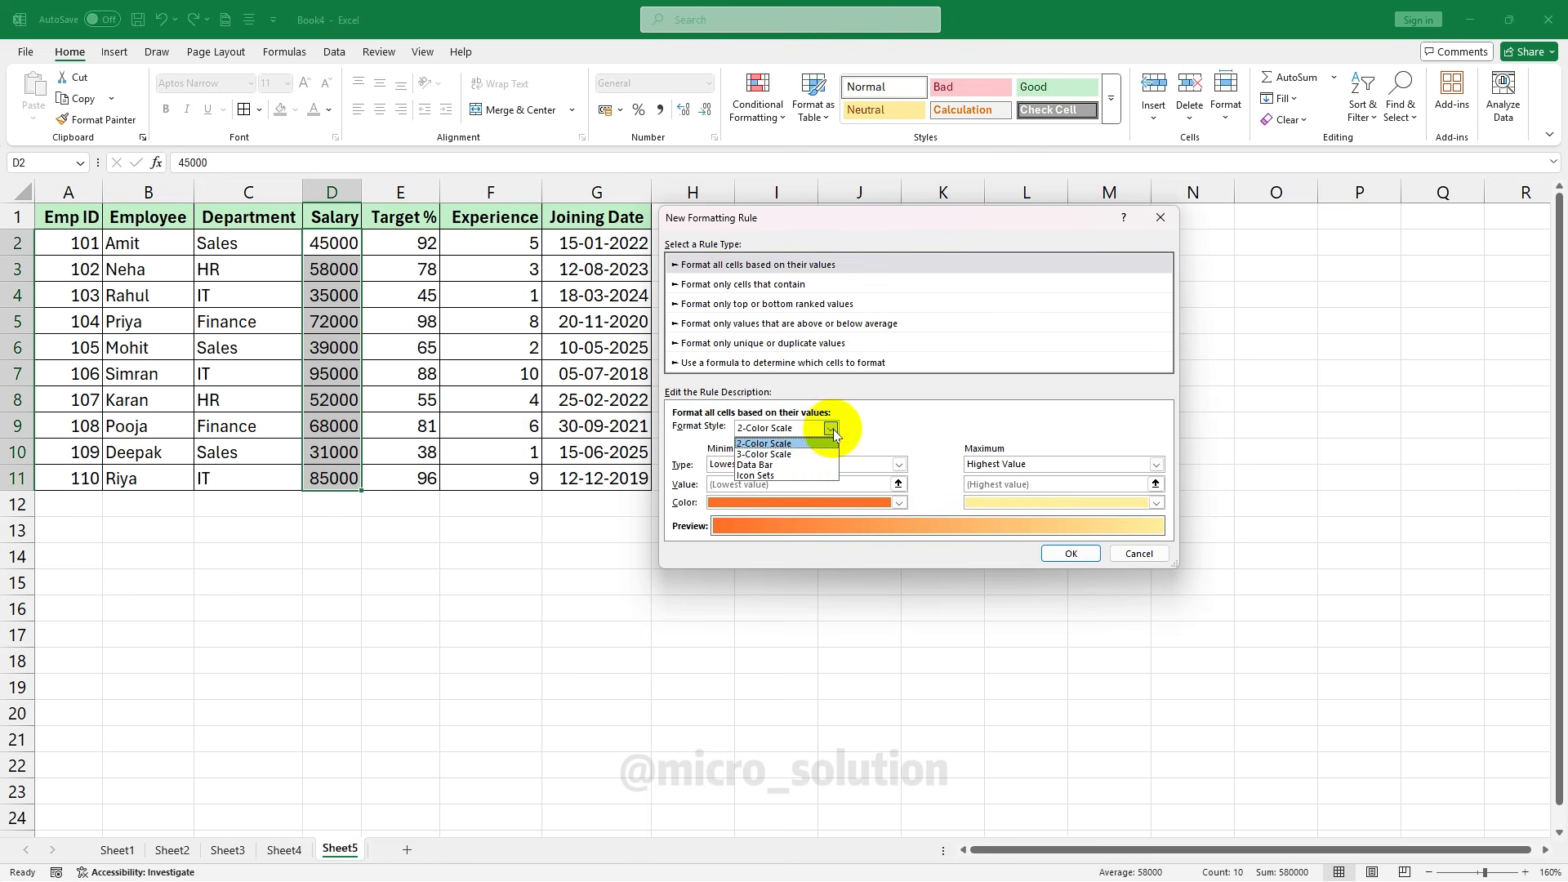
{"action": "left_click", "coordinate": [801, 453]}
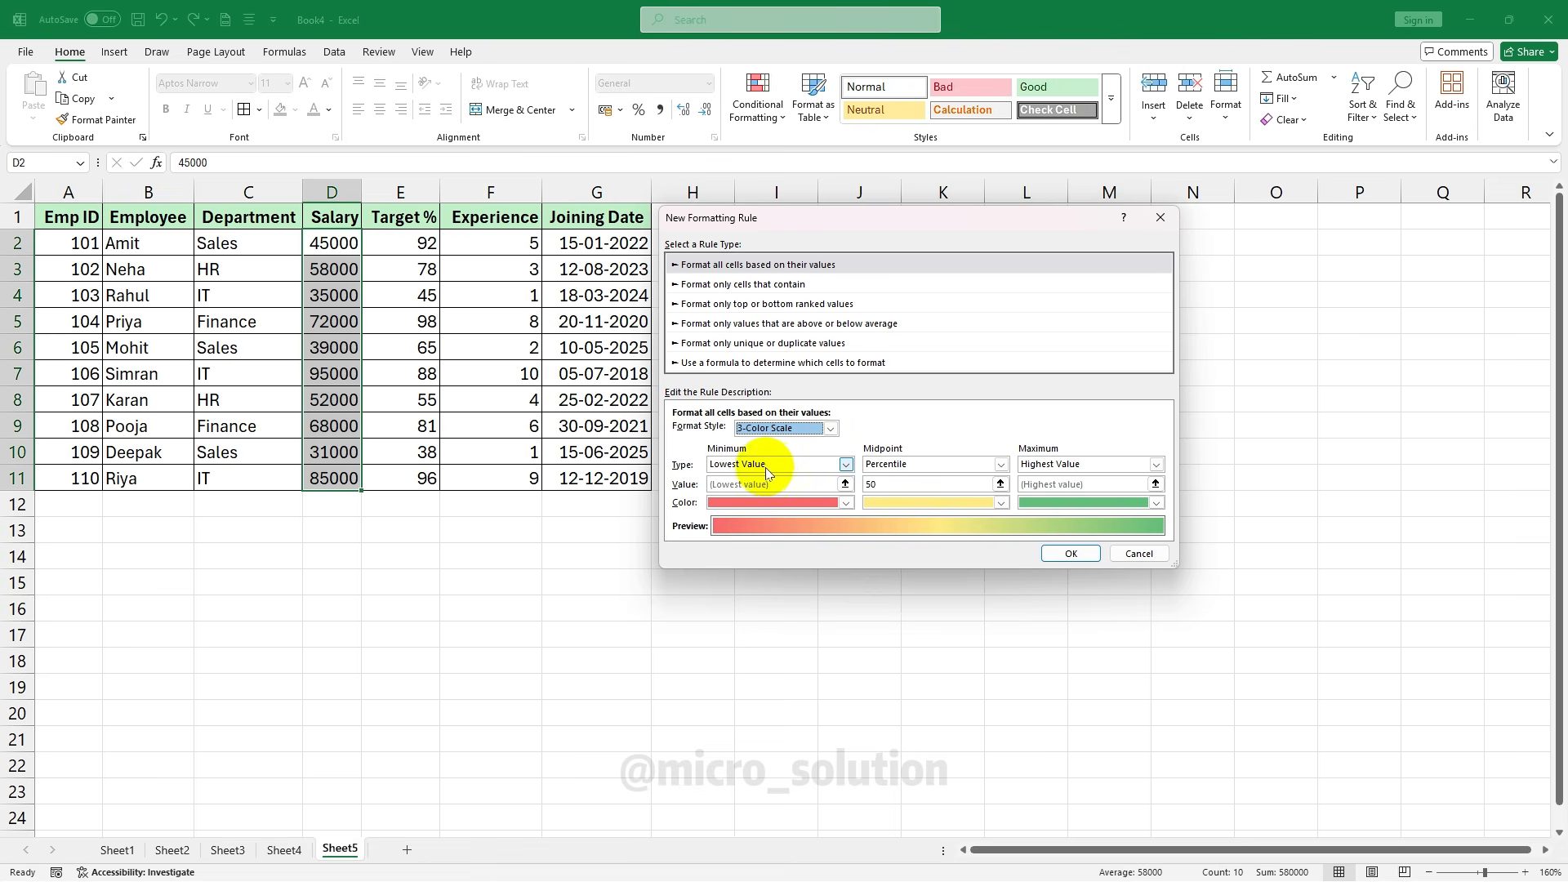
{"action": "left_click", "coordinate": [845, 503]}
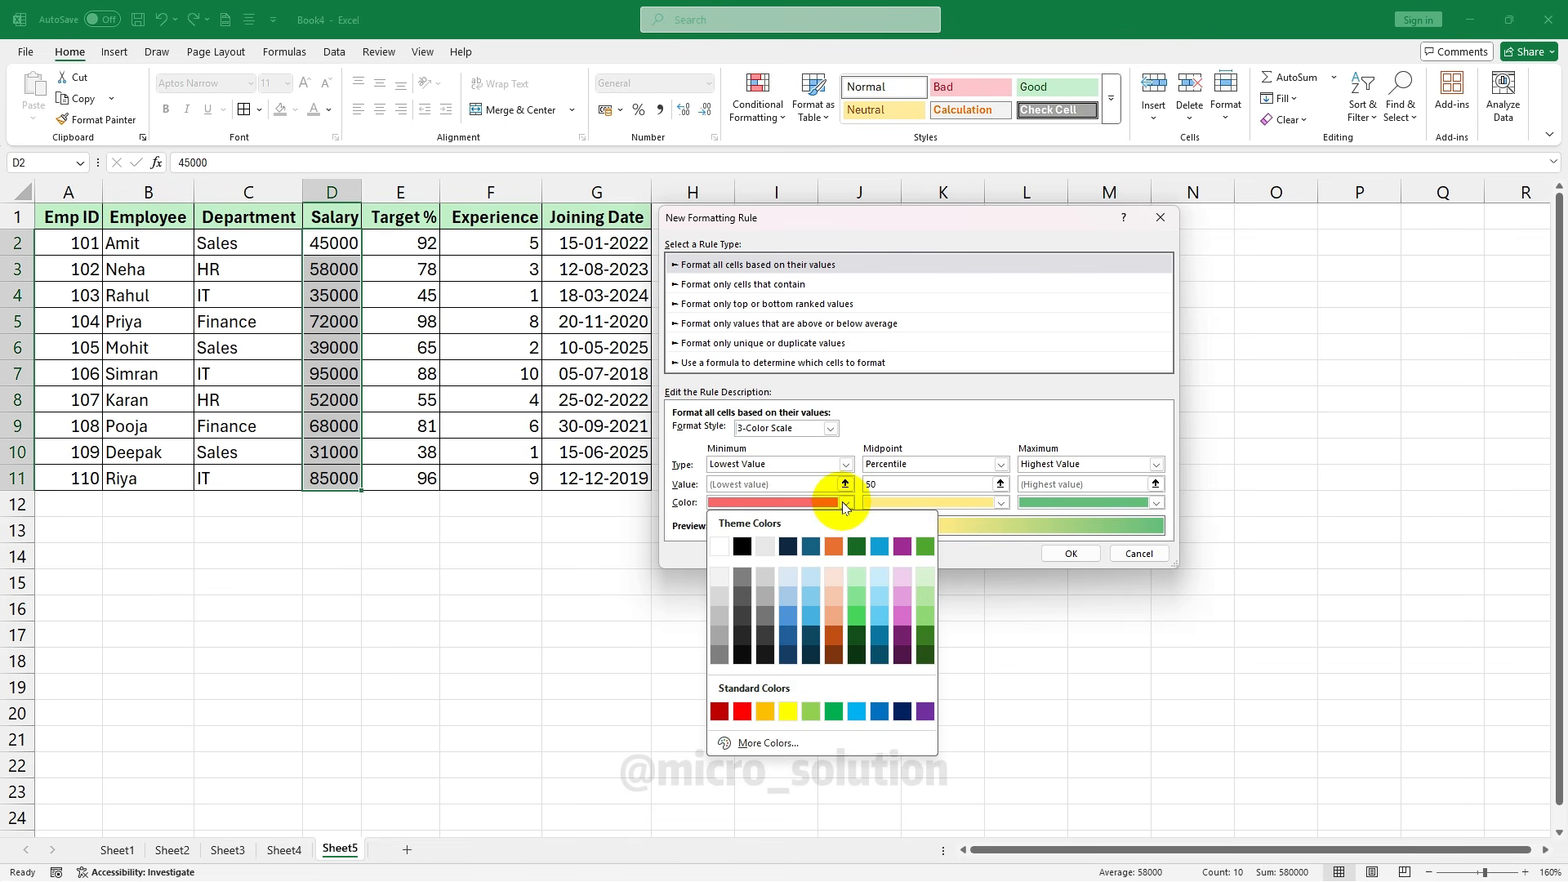
{"action": "left_click", "coordinate": [742, 712]}
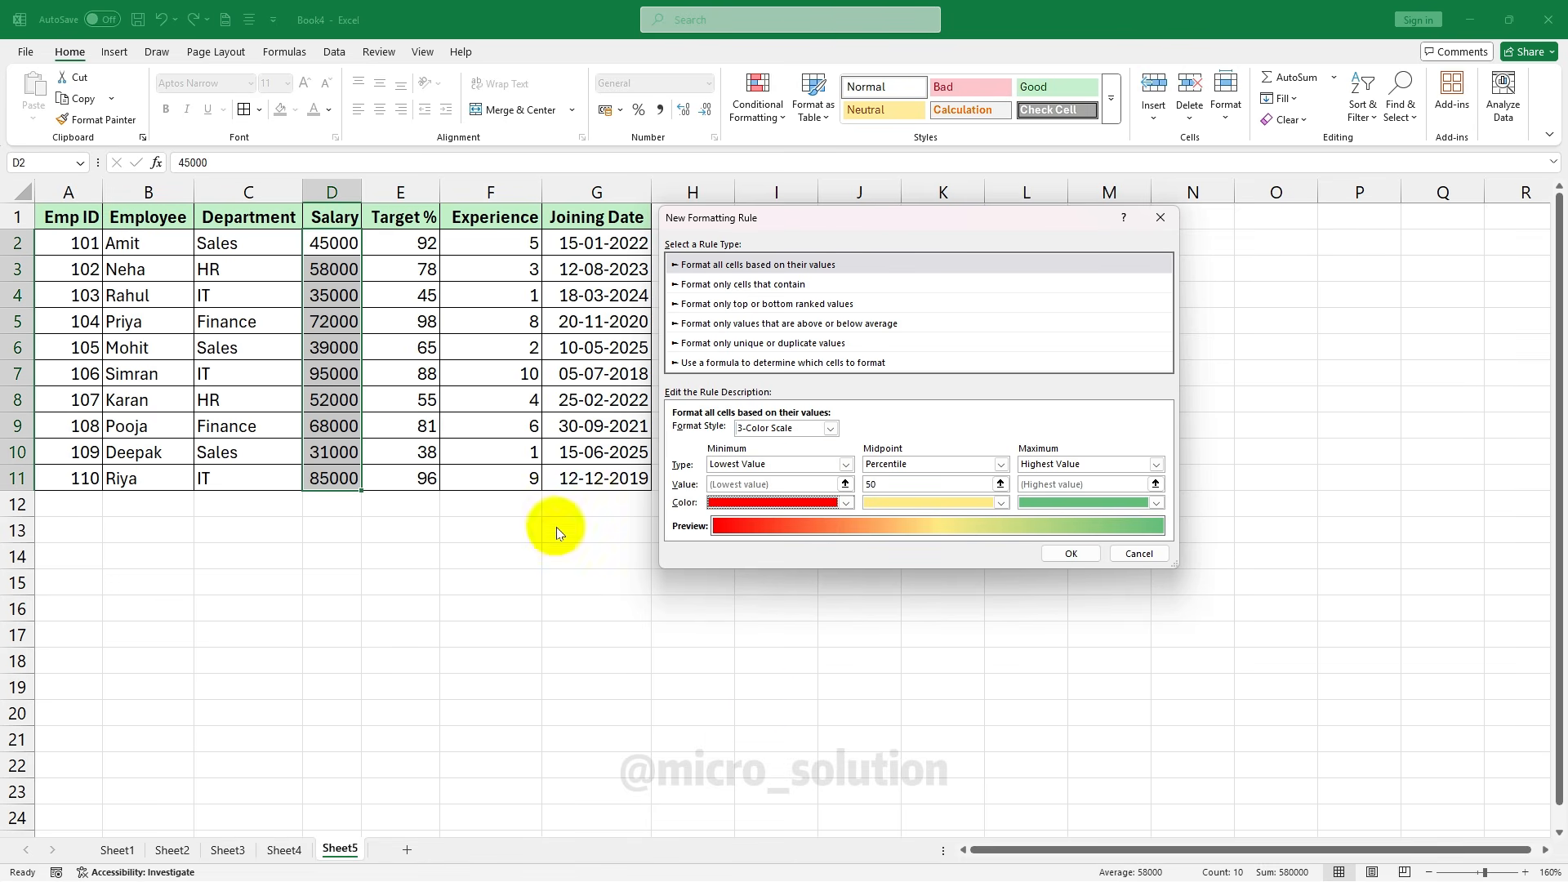
{"action": "left_click", "coordinate": [1002, 503]}
{"action": "left_click", "coordinate": [944, 712]}
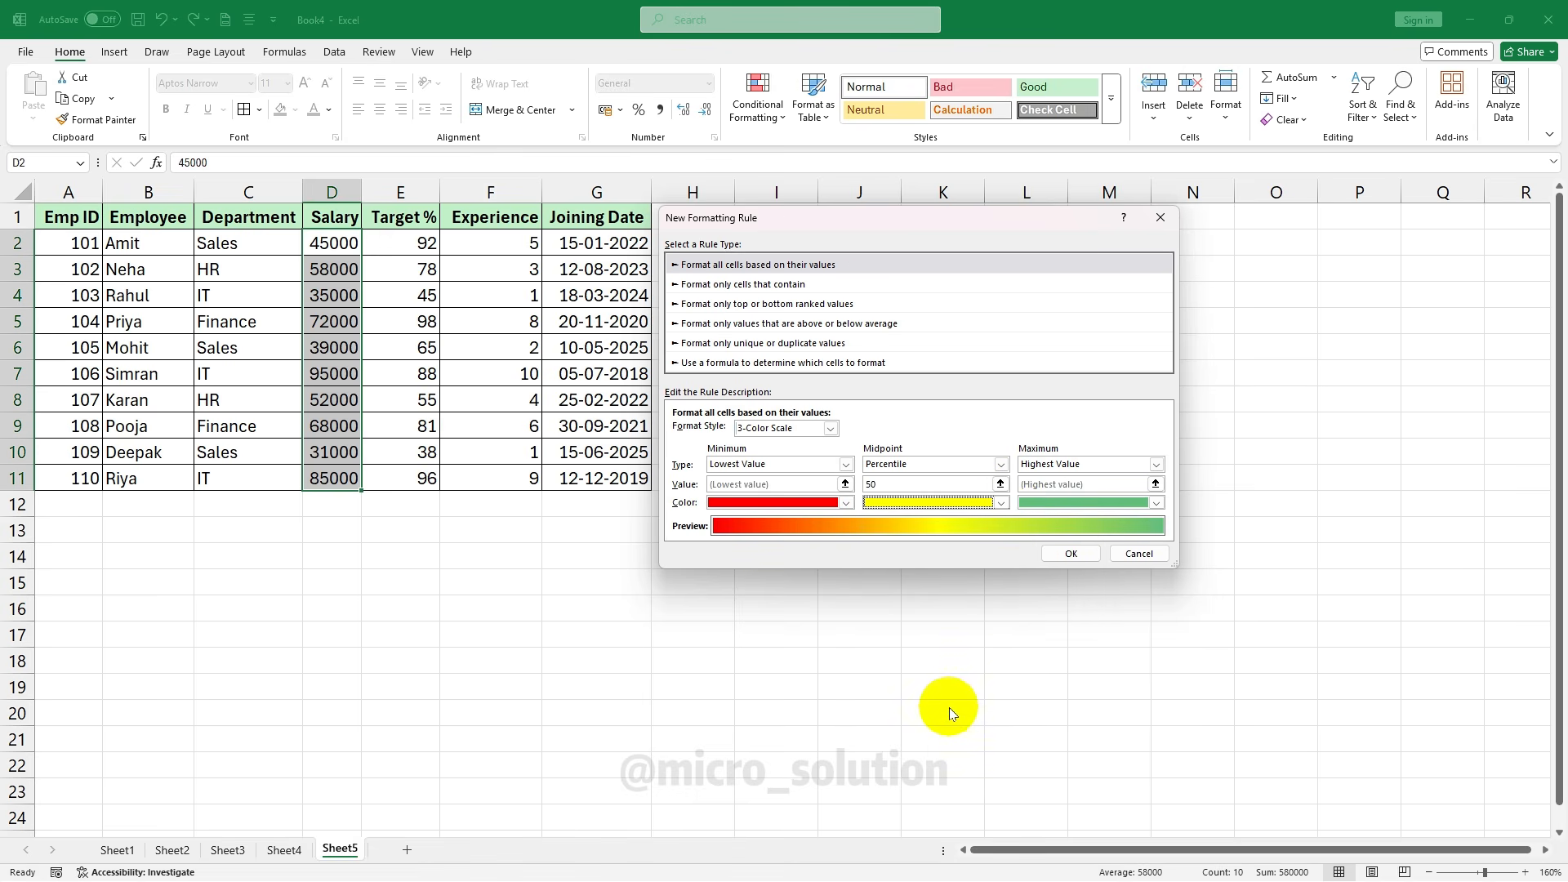
{"action": "left_click", "coordinate": [1156, 467]}
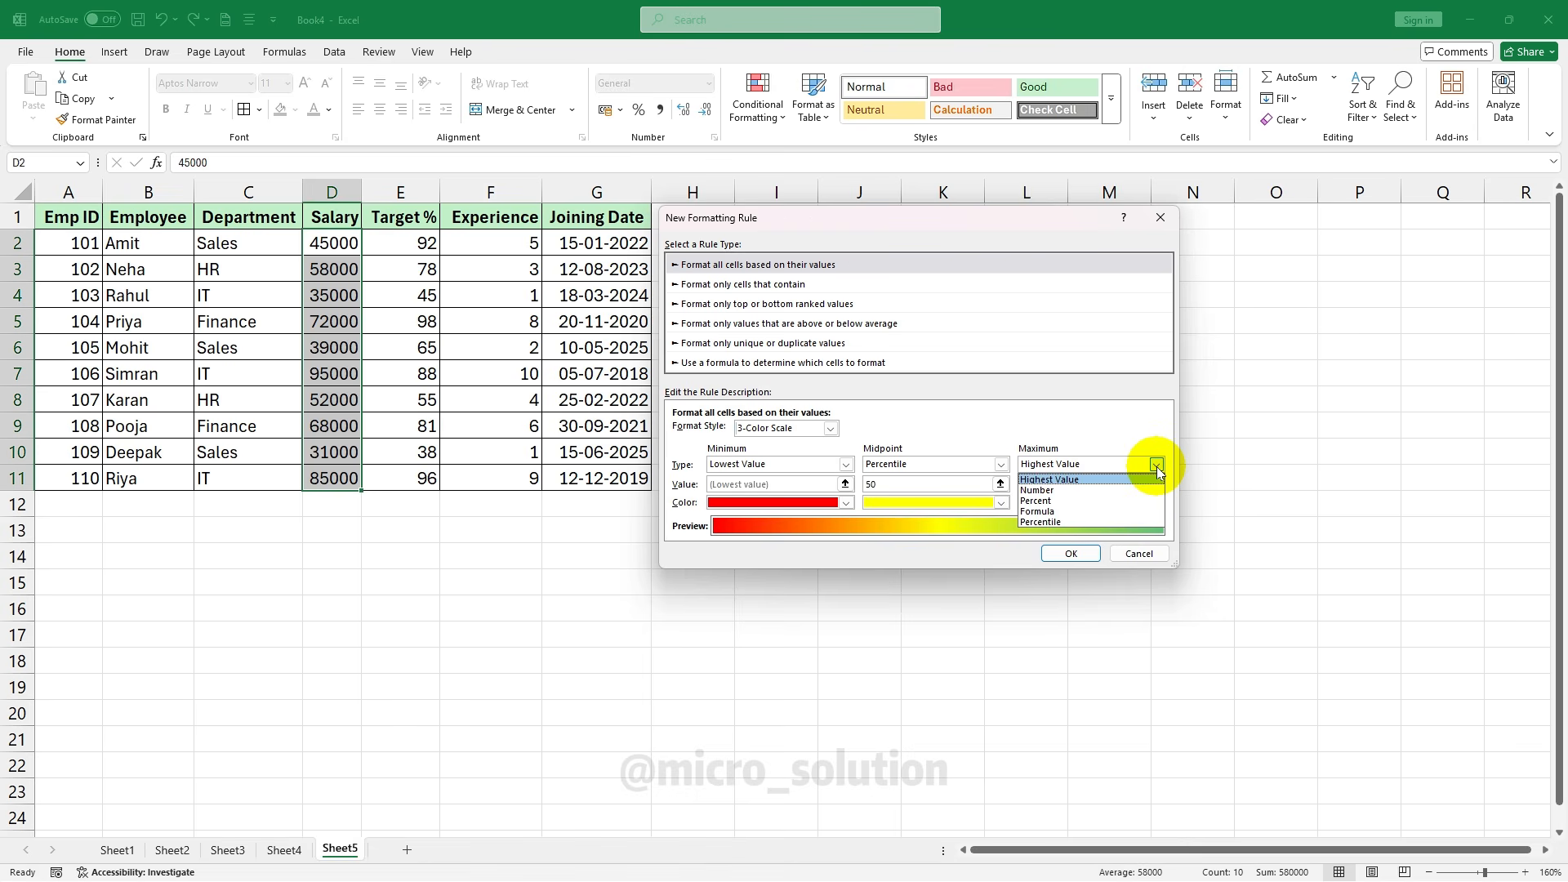
{"action": "left_click", "coordinate": [1156, 467]}
{"action": "left_click", "coordinate": [1156, 503]}
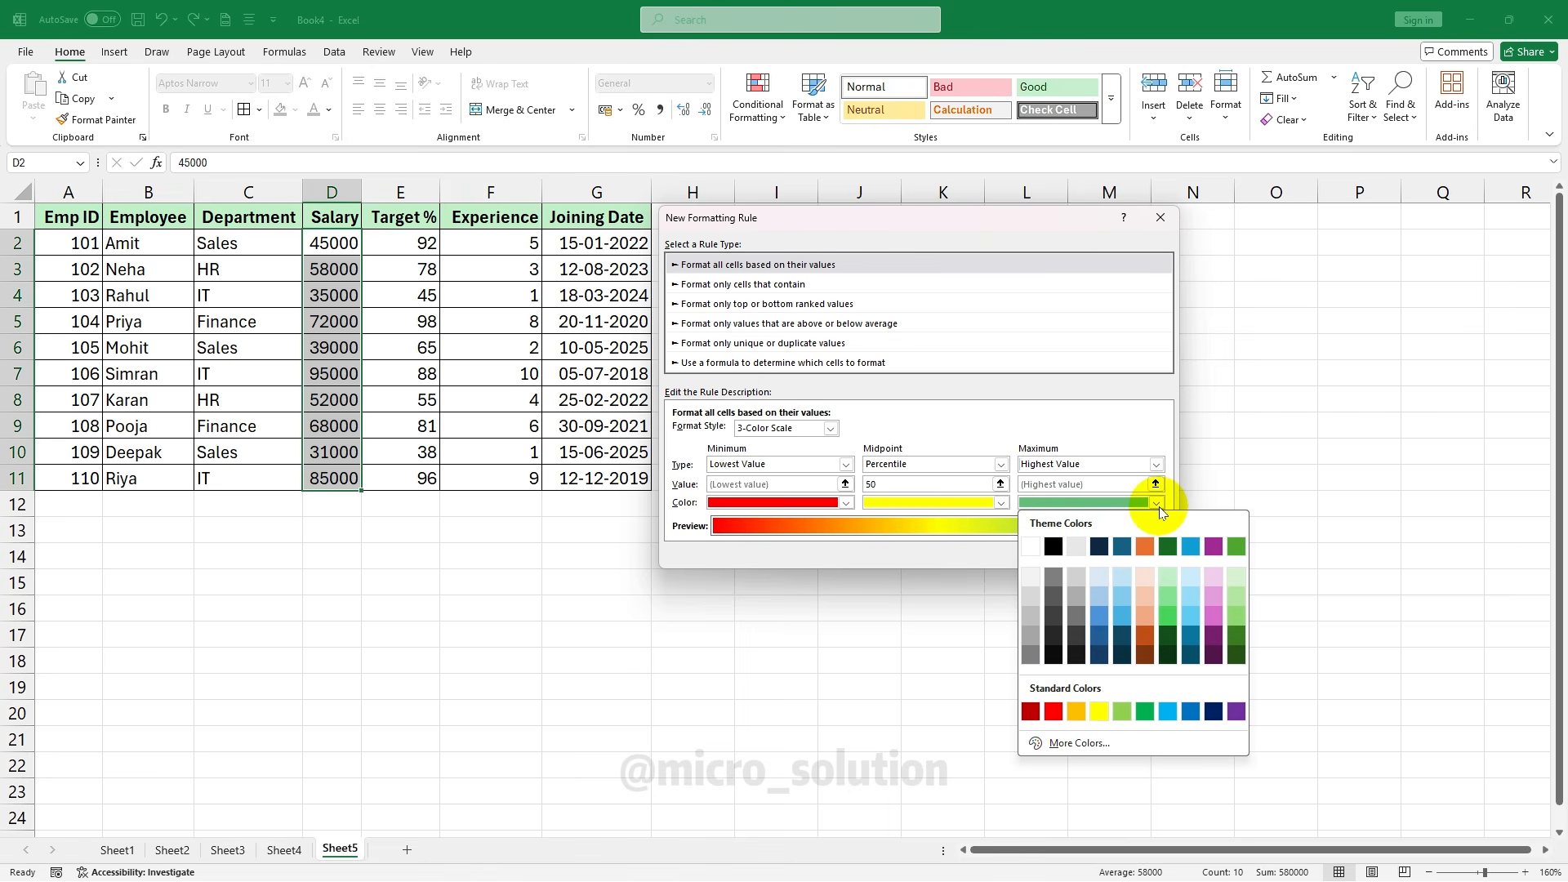
{"action": "left_click", "coordinate": [1171, 714]}
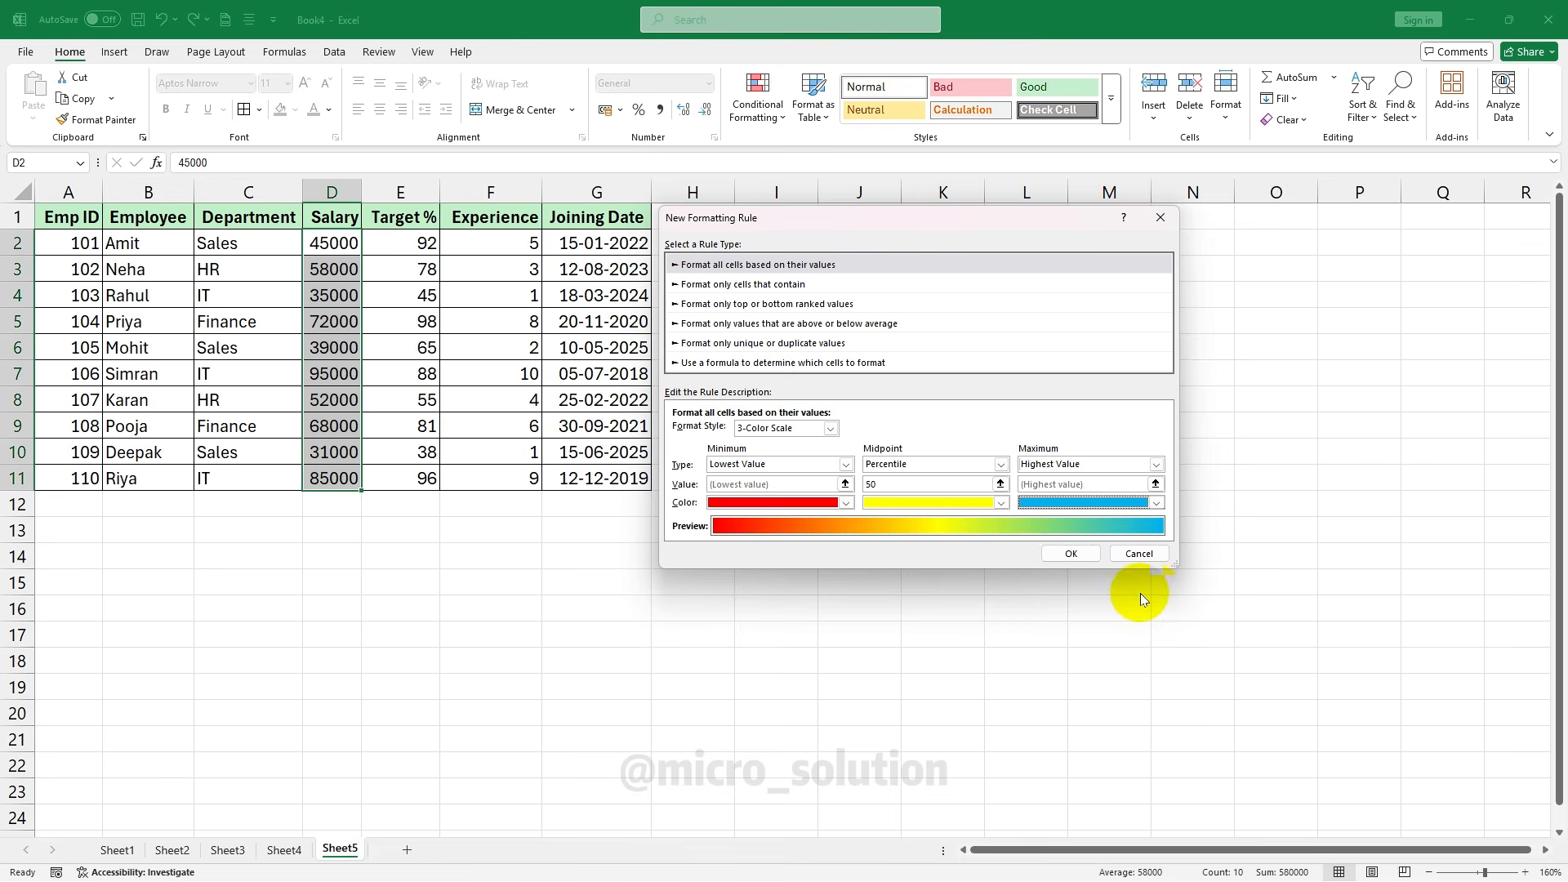
{"action": "left_click", "coordinate": [1071, 553]}
{"action": "left_click", "coordinate": [519, 411]}
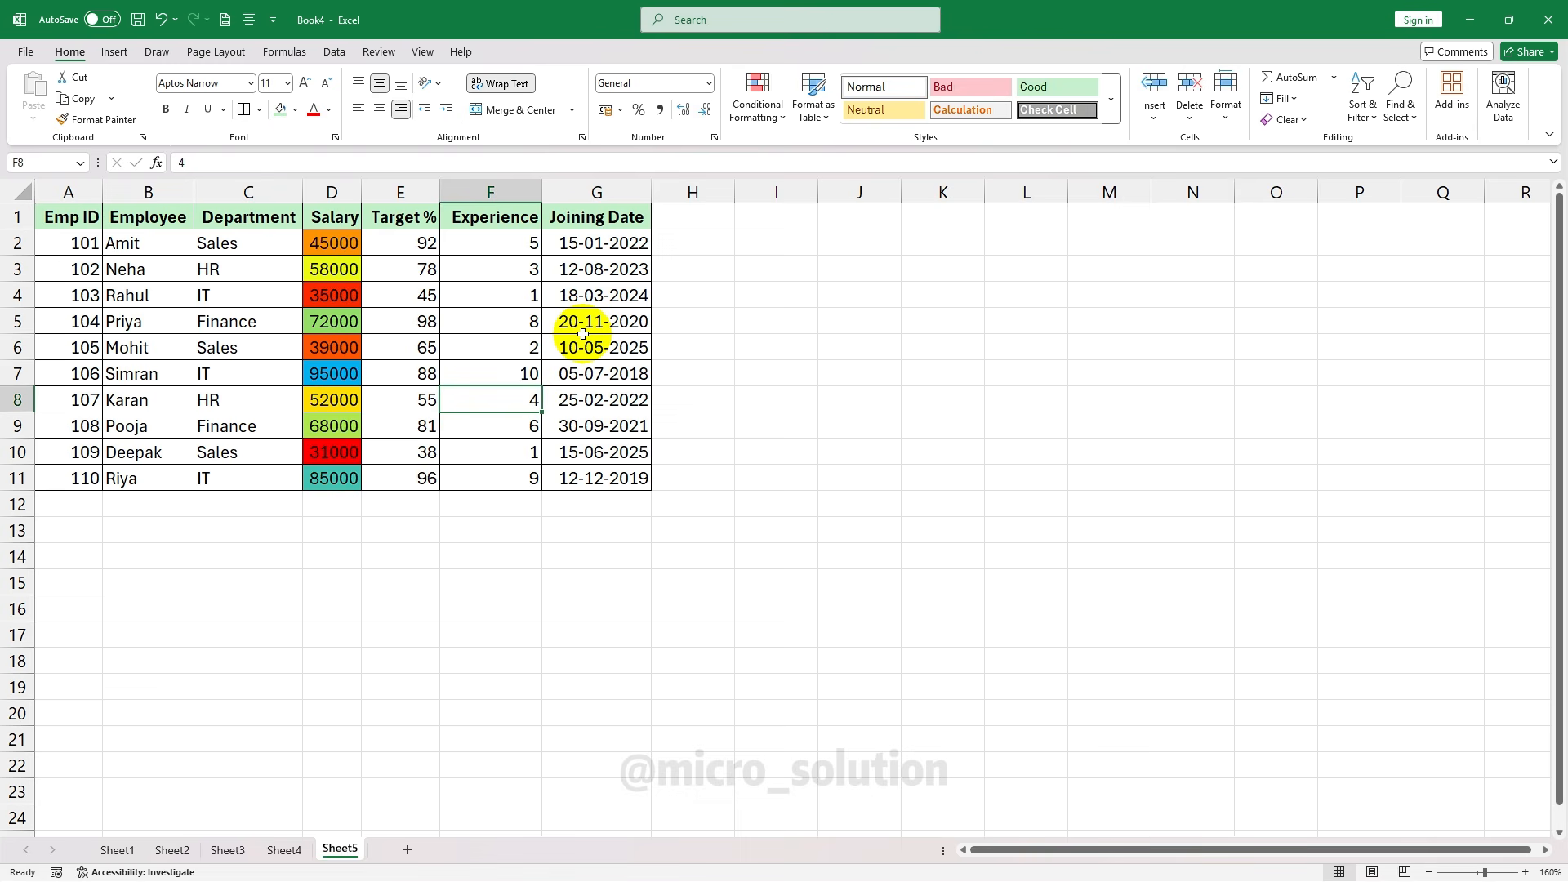
Undo the colour scale and start a 'Format only cells that contain' rule
{"action": "key", "text": "ctrl+z"}
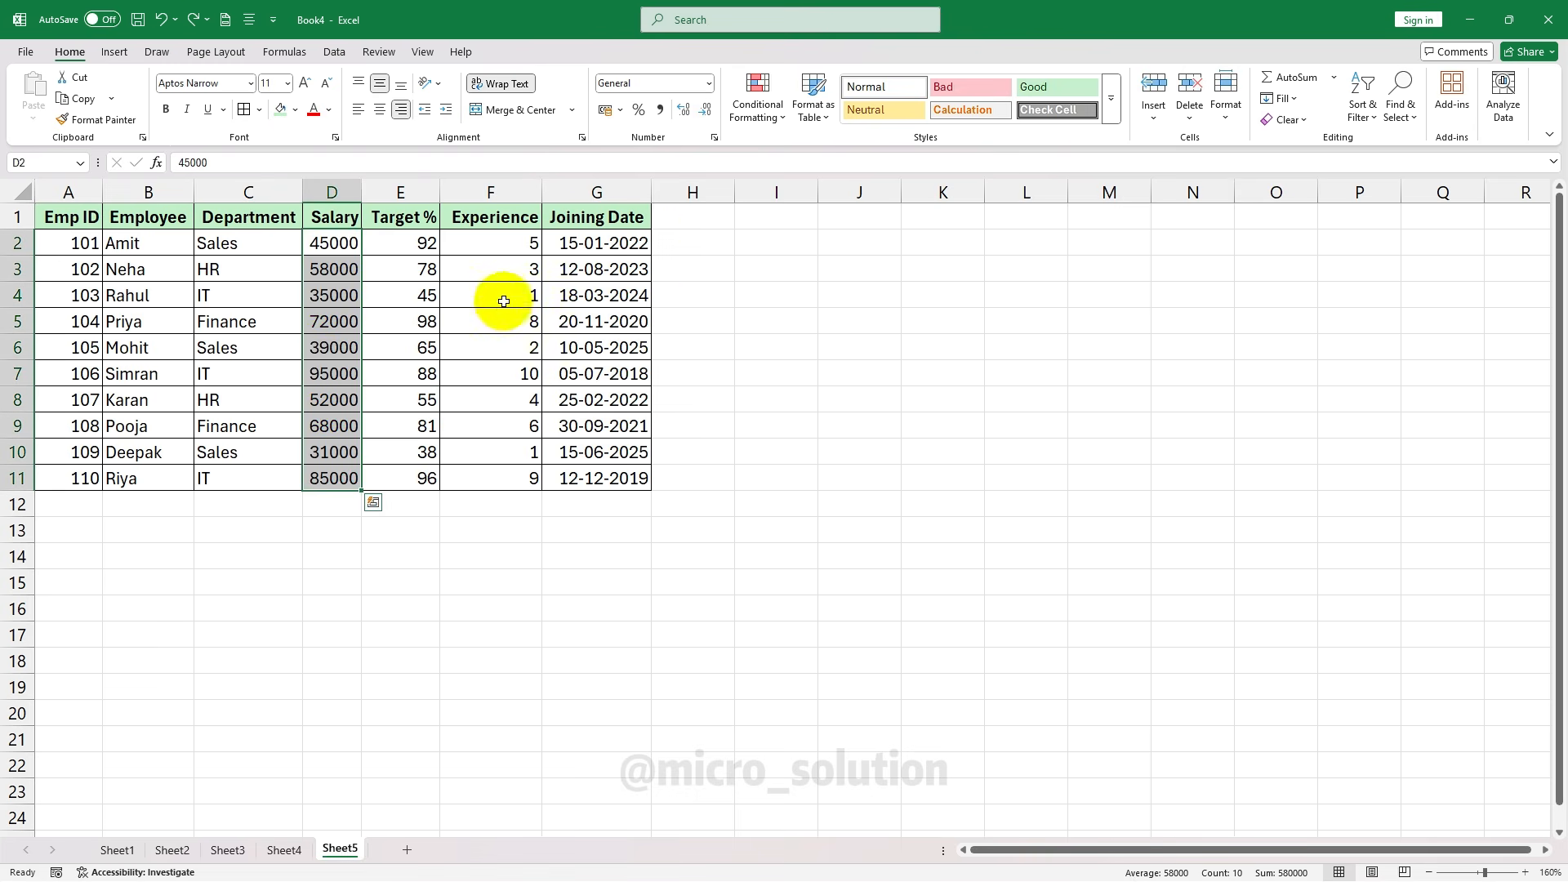
{"action": "left_click", "coordinate": [764, 121]}
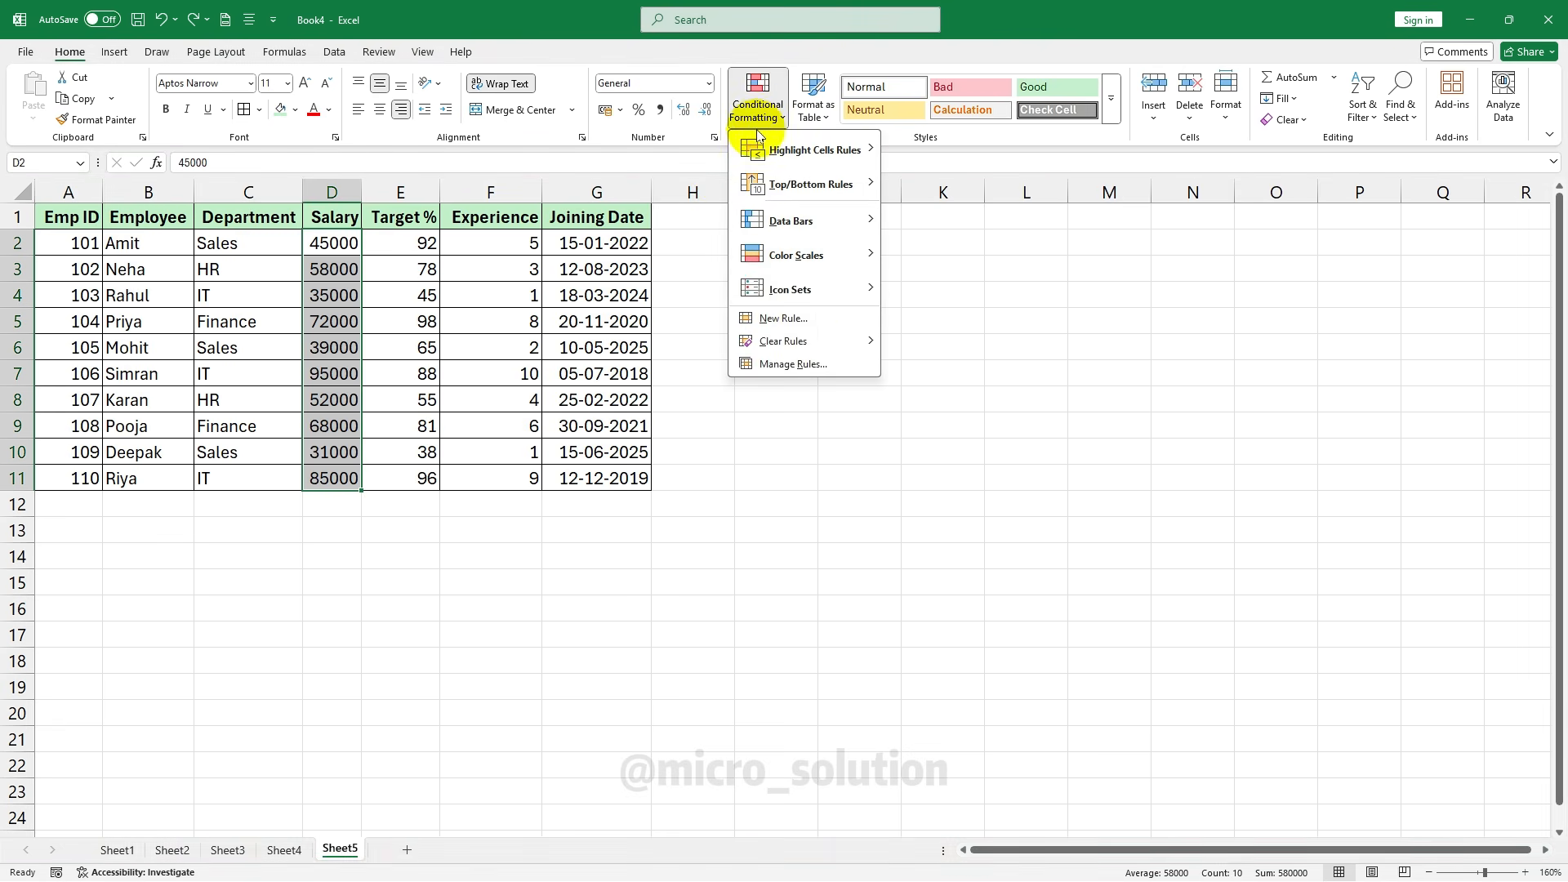
{"action": "left_click", "coordinate": [804, 322]}
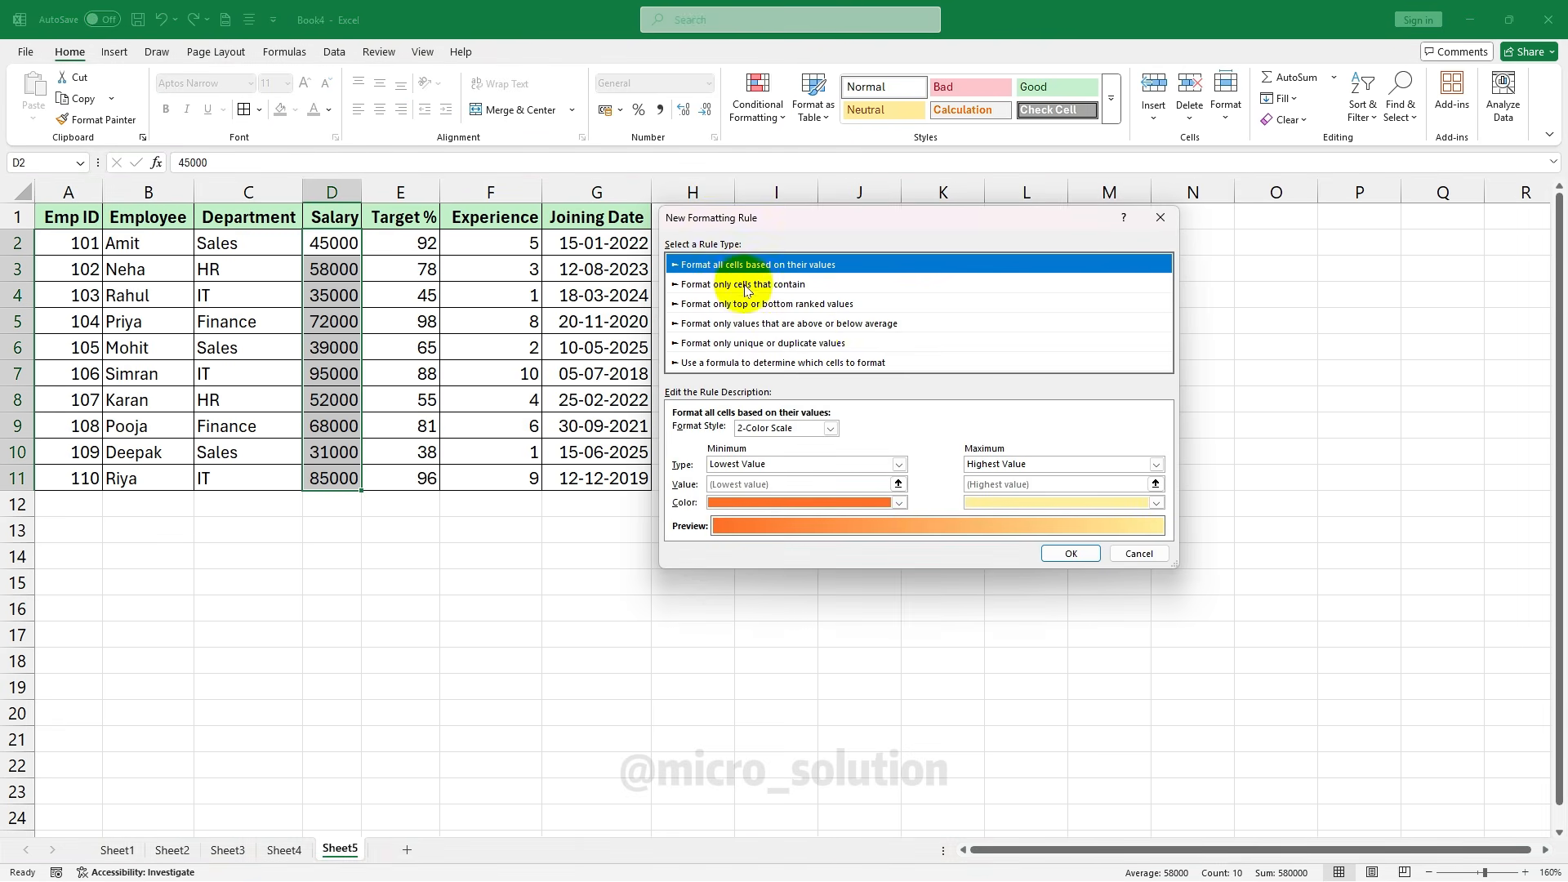
{"action": "left_click", "coordinate": [719, 285]}
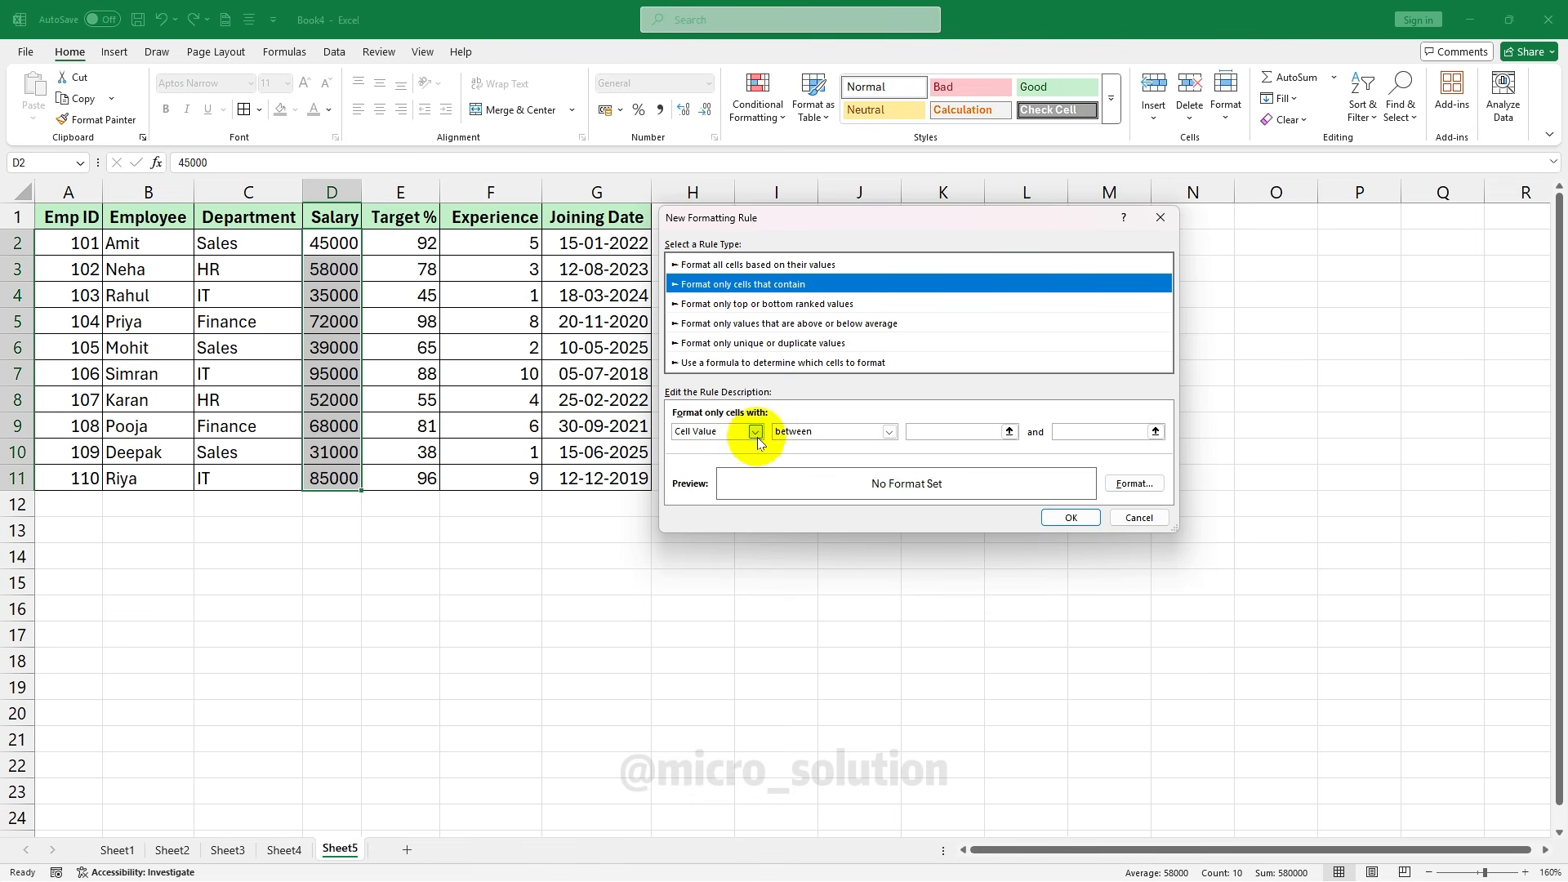
Set the rule to greater than or equal to 70000 with a yellow fill
{"action": "left_click", "coordinate": [889, 432]}
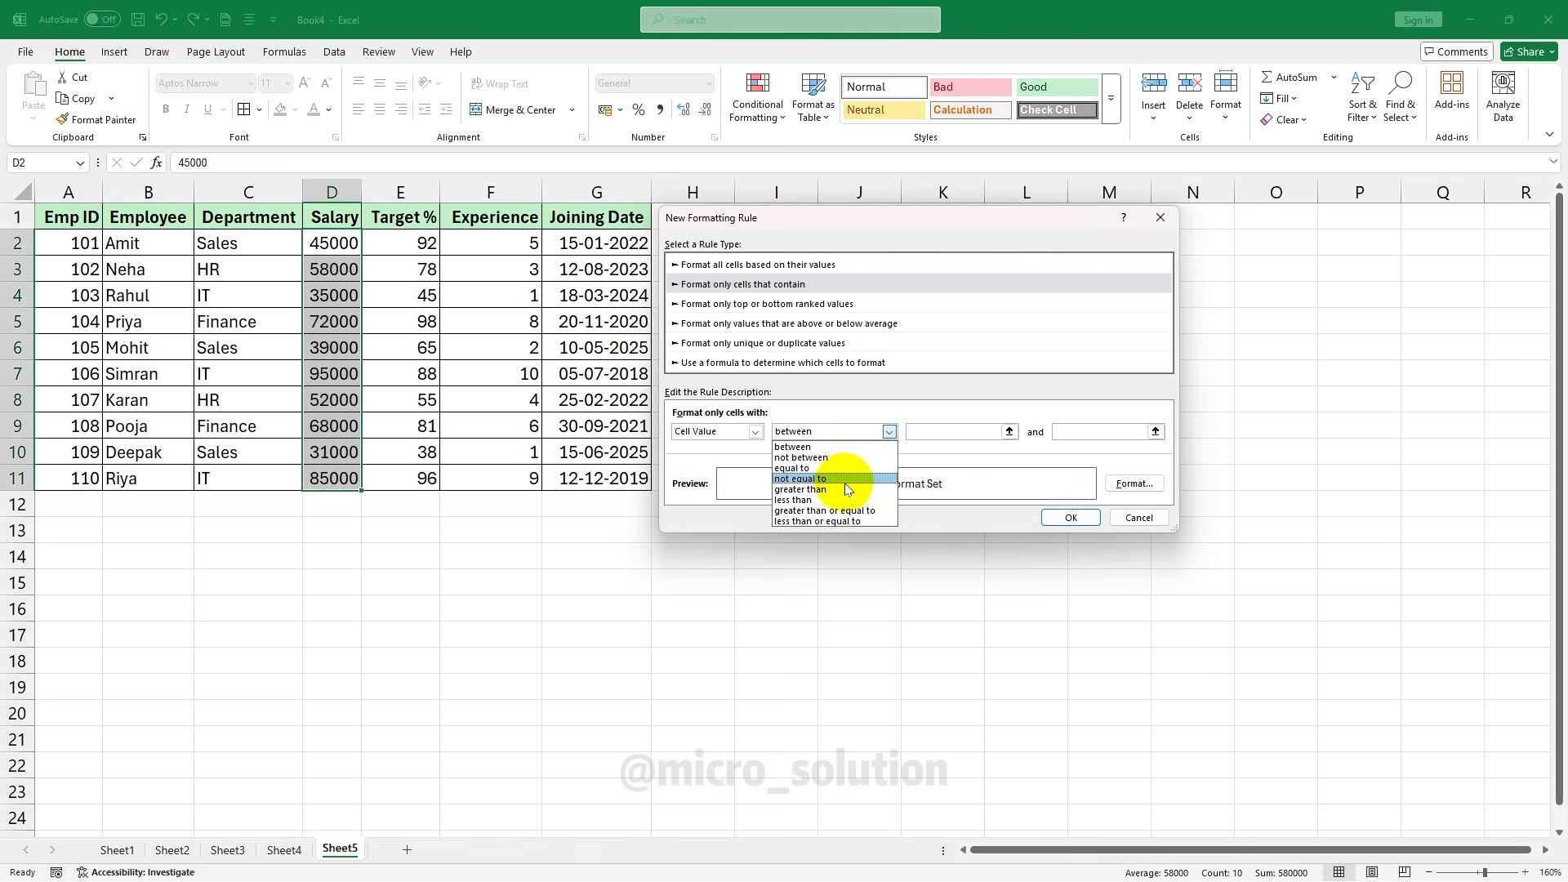
{"action": "left_click", "coordinate": [864, 511]}
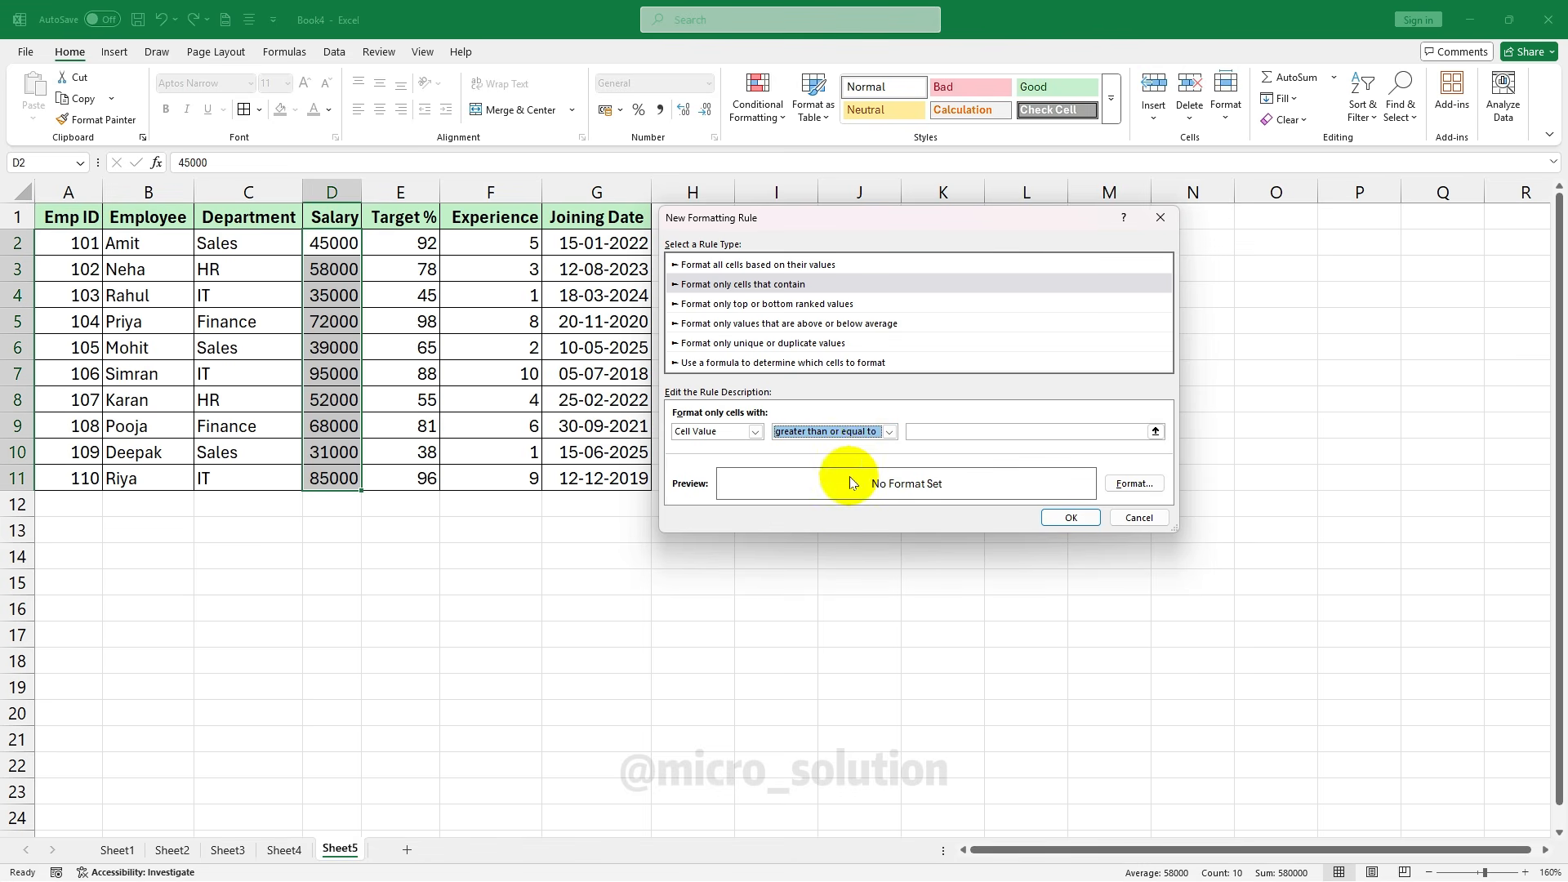
{"action": "left_click", "coordinate": [949, 431]}
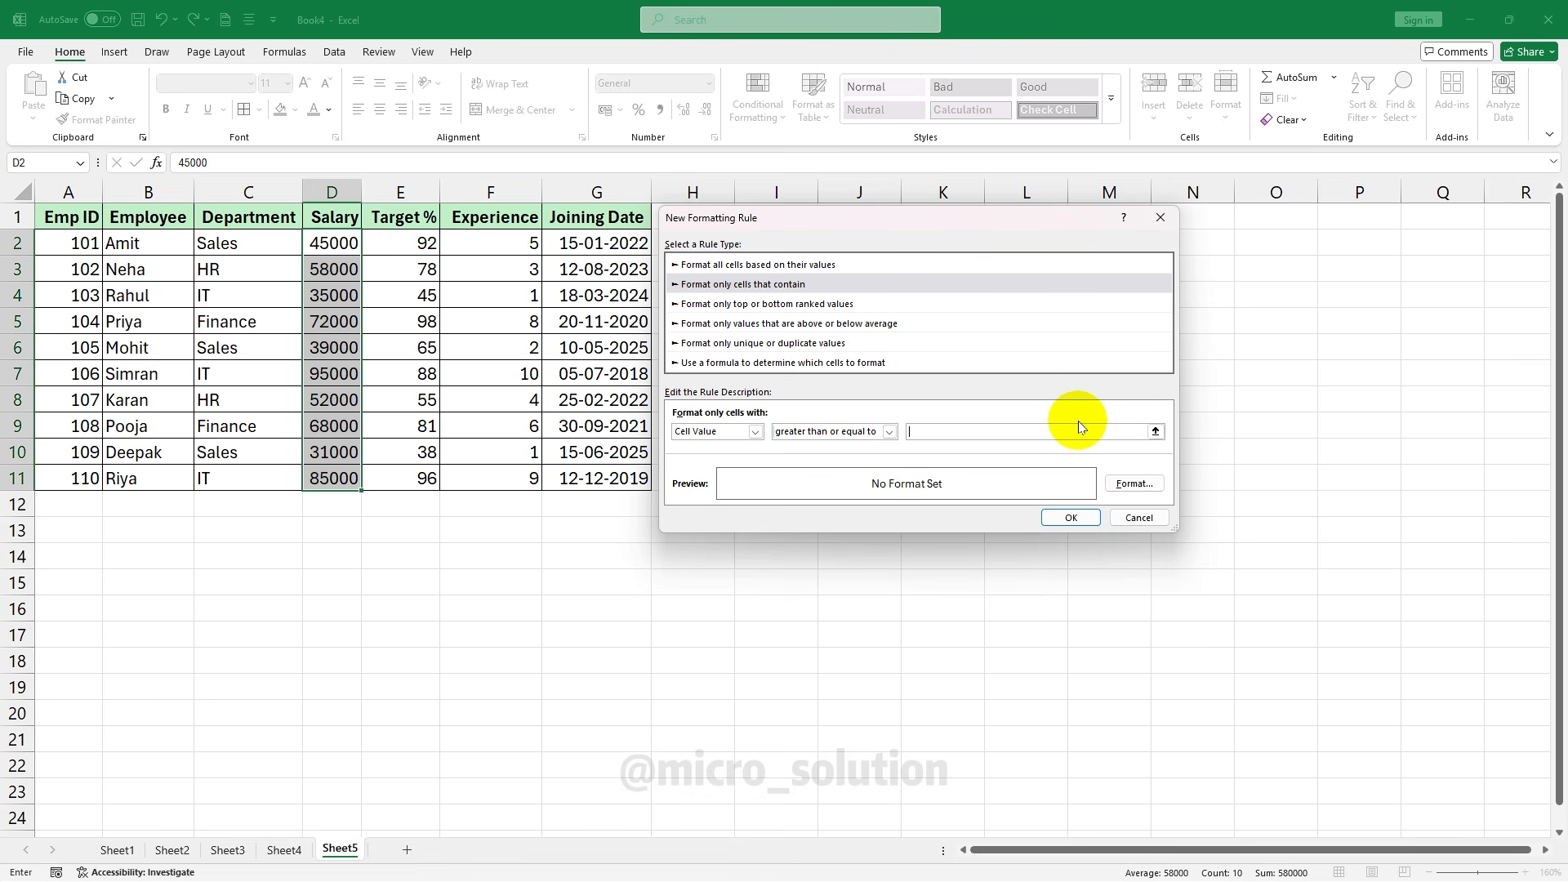
{"action": "type", "text": "70000"}
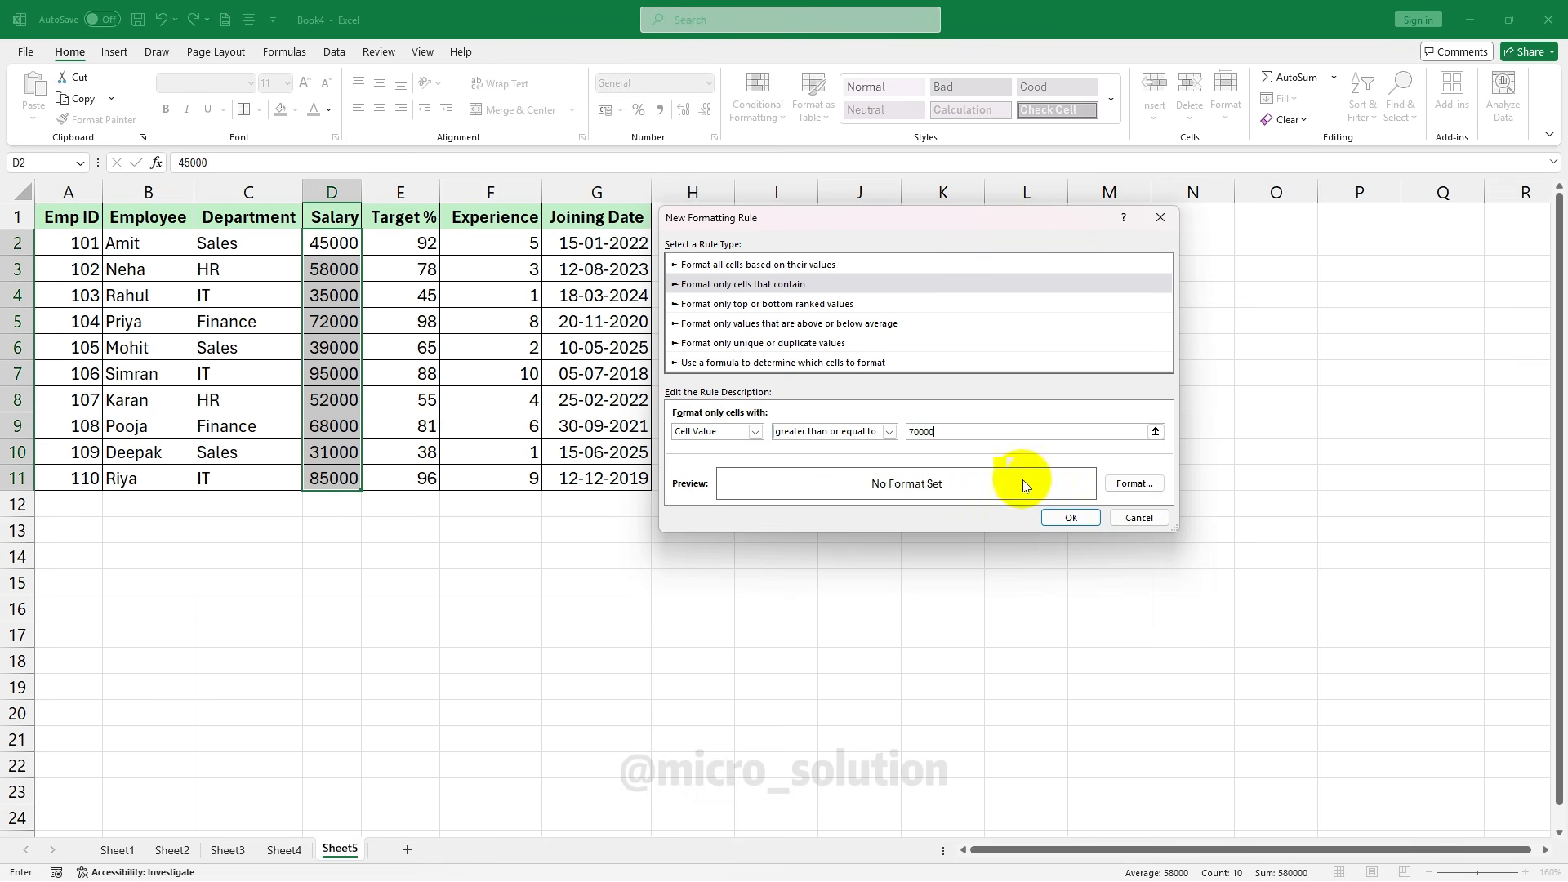
{"action": "left_click", "coordinate": [1128, 485]}
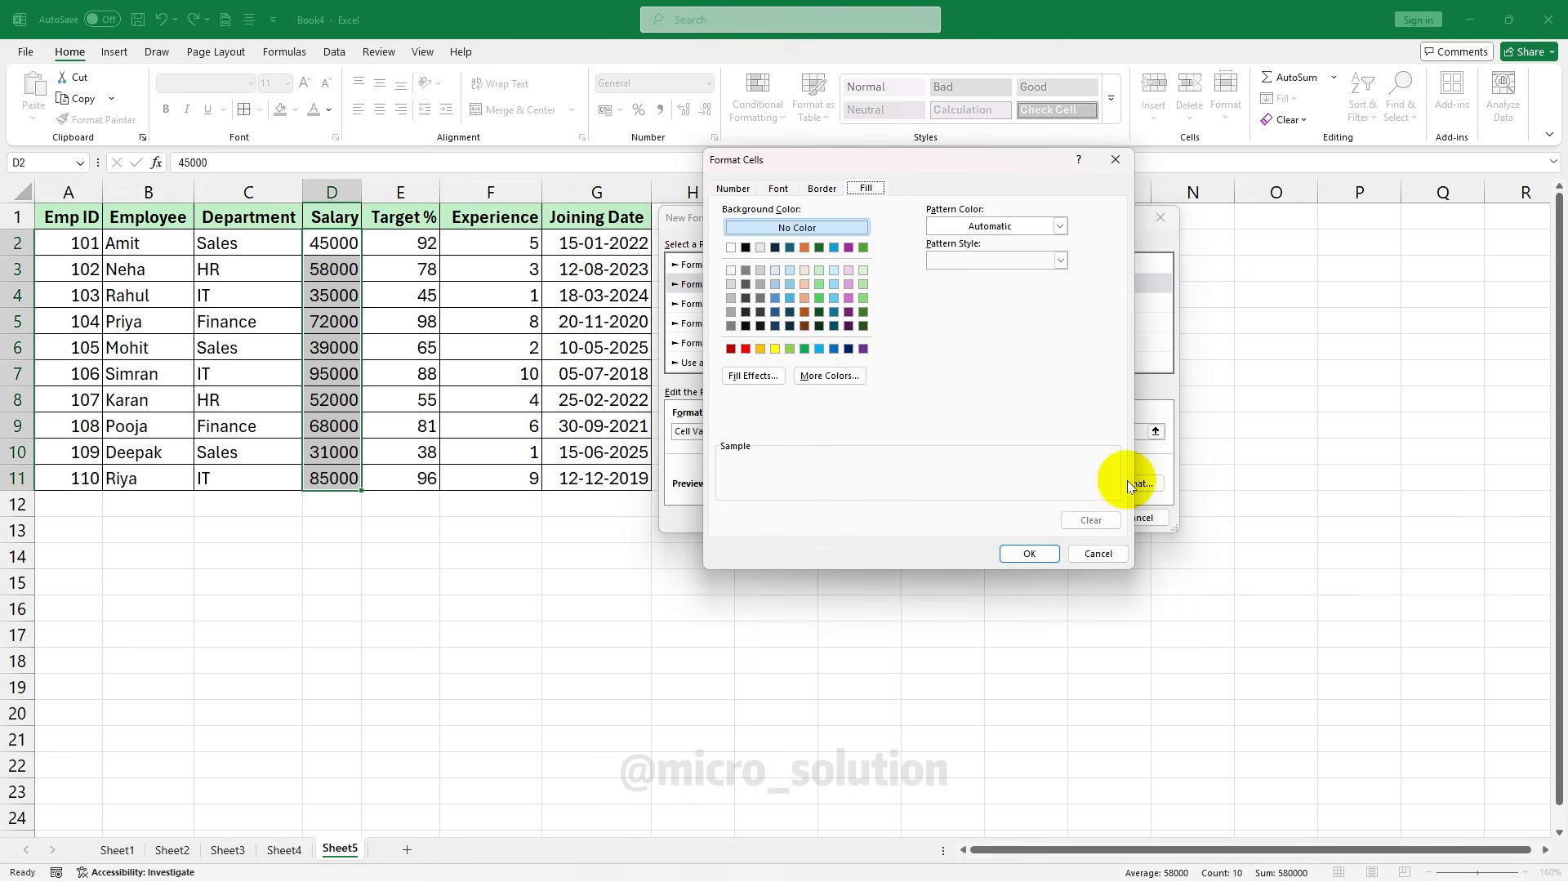
{"action": "left_click", "coordinate": [775, 349]}
{"action": "left_click", "coordinate": [1029, 554]}
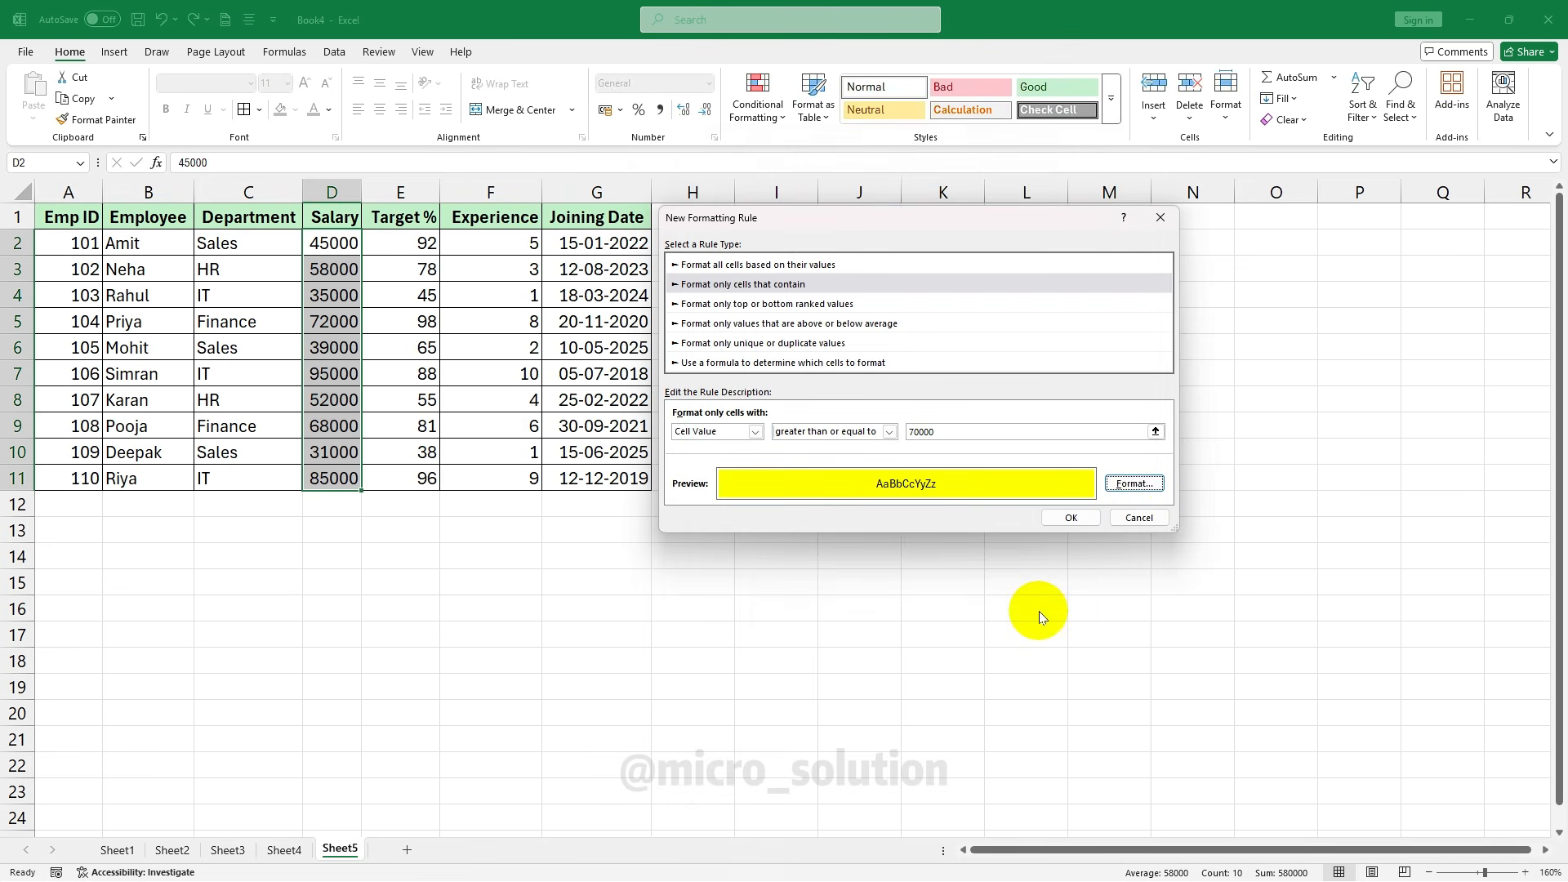
Apply the 70000-or-more yellow rule, inspect the highlighted salaries, then undo it
{"action": "left_click", "coordinate": [1071, 517]}
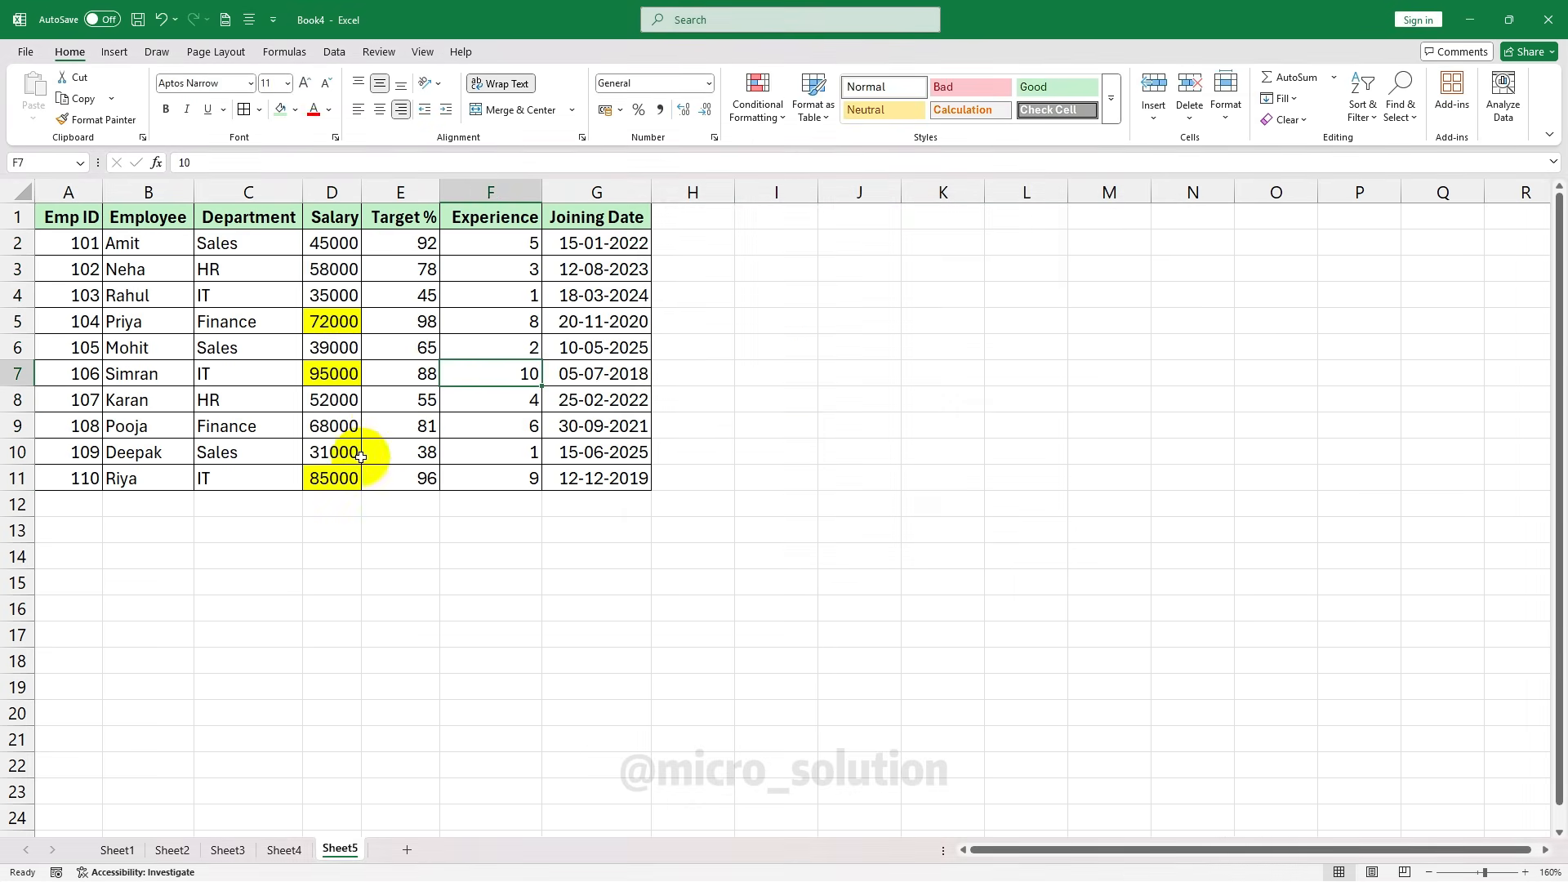
{"action": "left_click", "coordinate": [384, 423]}
{"action": "left_click", "coordinate": [330, 316]}
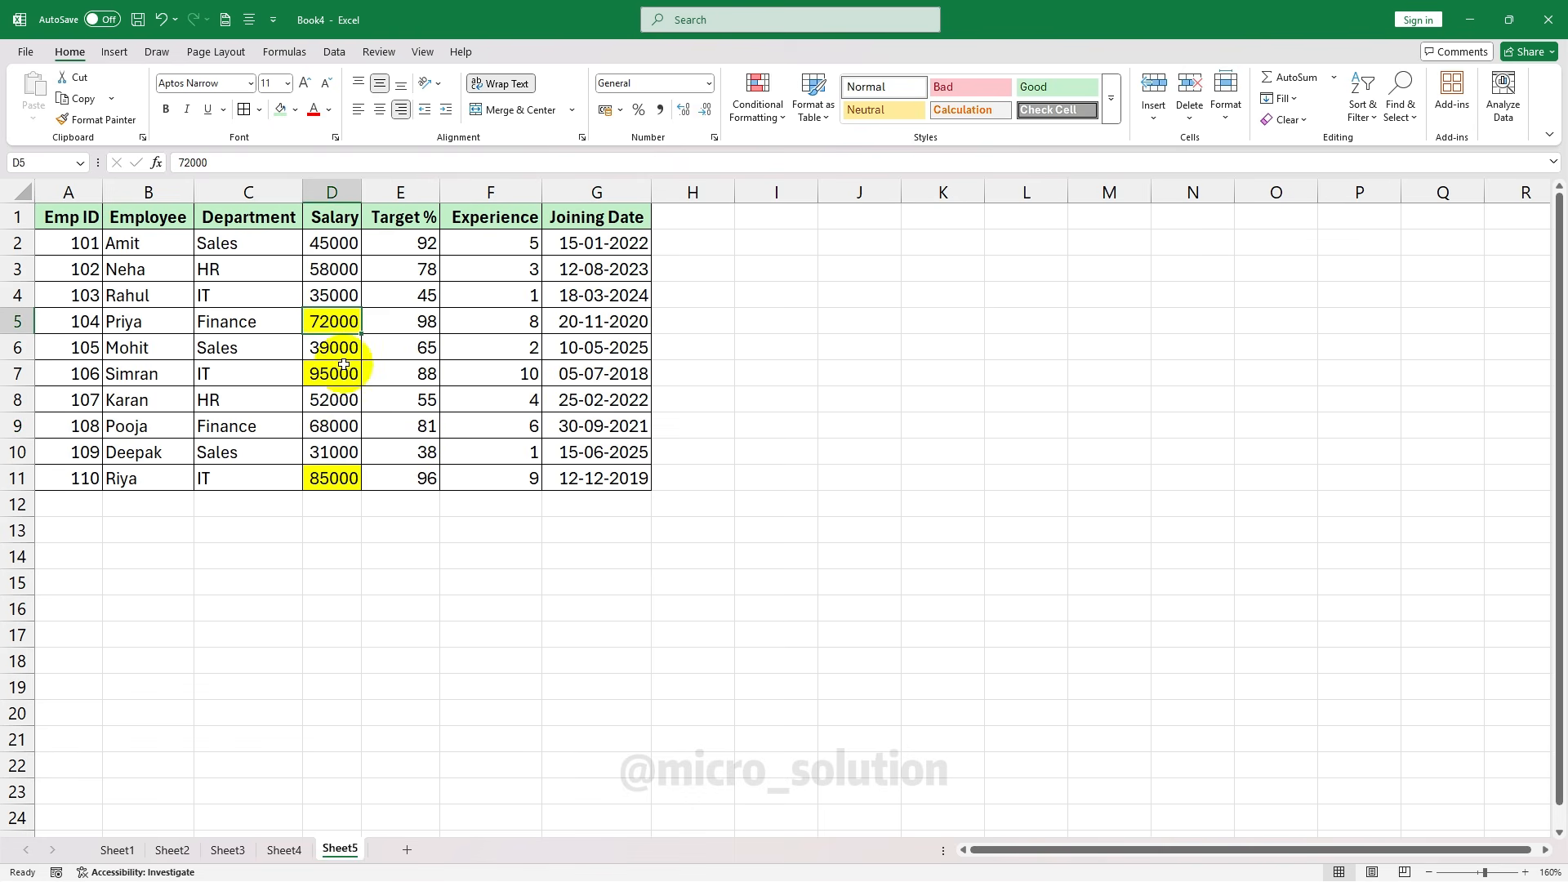
{"action": "left_click", "coordinate": [339, 478]}
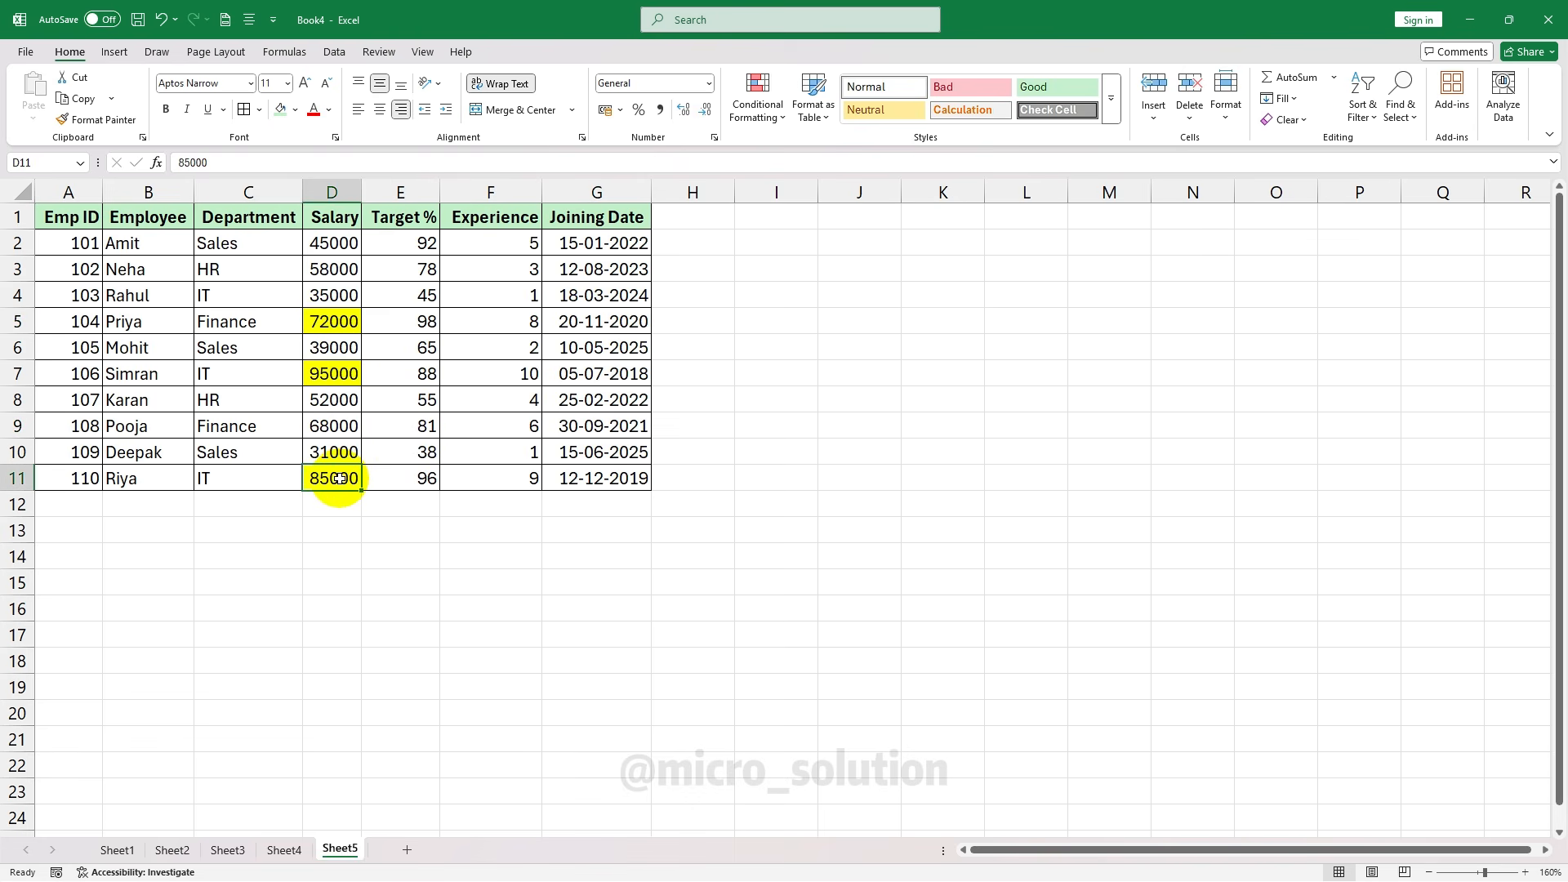
{"action": "key", "text": "ctrl+shift+Up"}
{"action": "key", "text": "ctrl+z"}
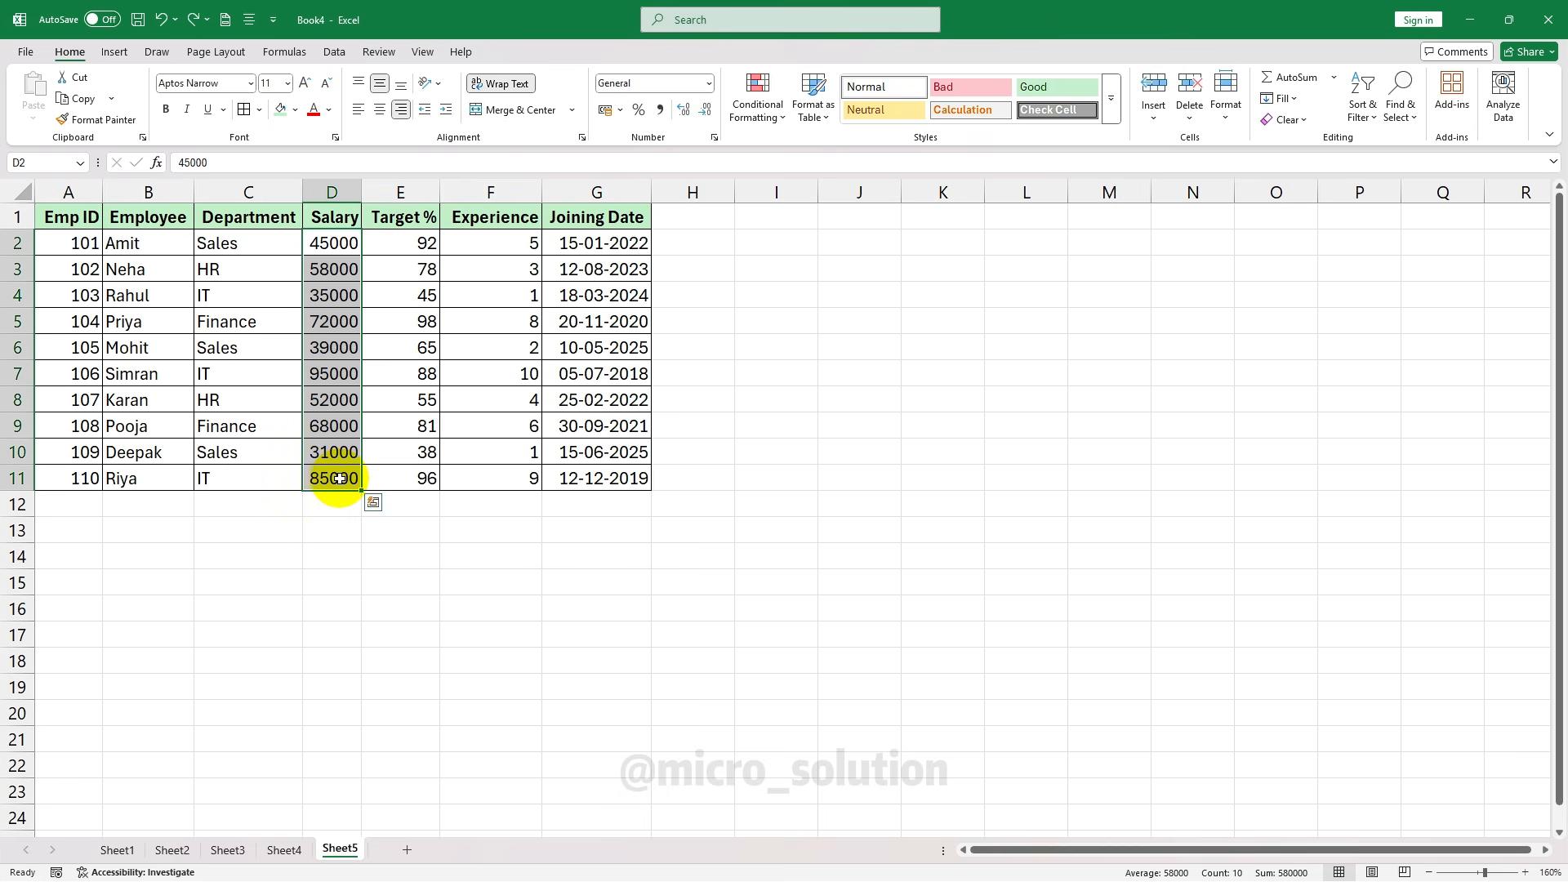
Start a new rule, review the cell-value comparison options, then choose top or bottom ranked values
{"action": "left_click", "coordinate": [758, 104]}
{"action": "left_click", "coordinate": [788, 319]}
{"action": "left_click", "coordinate": [788, 266]}
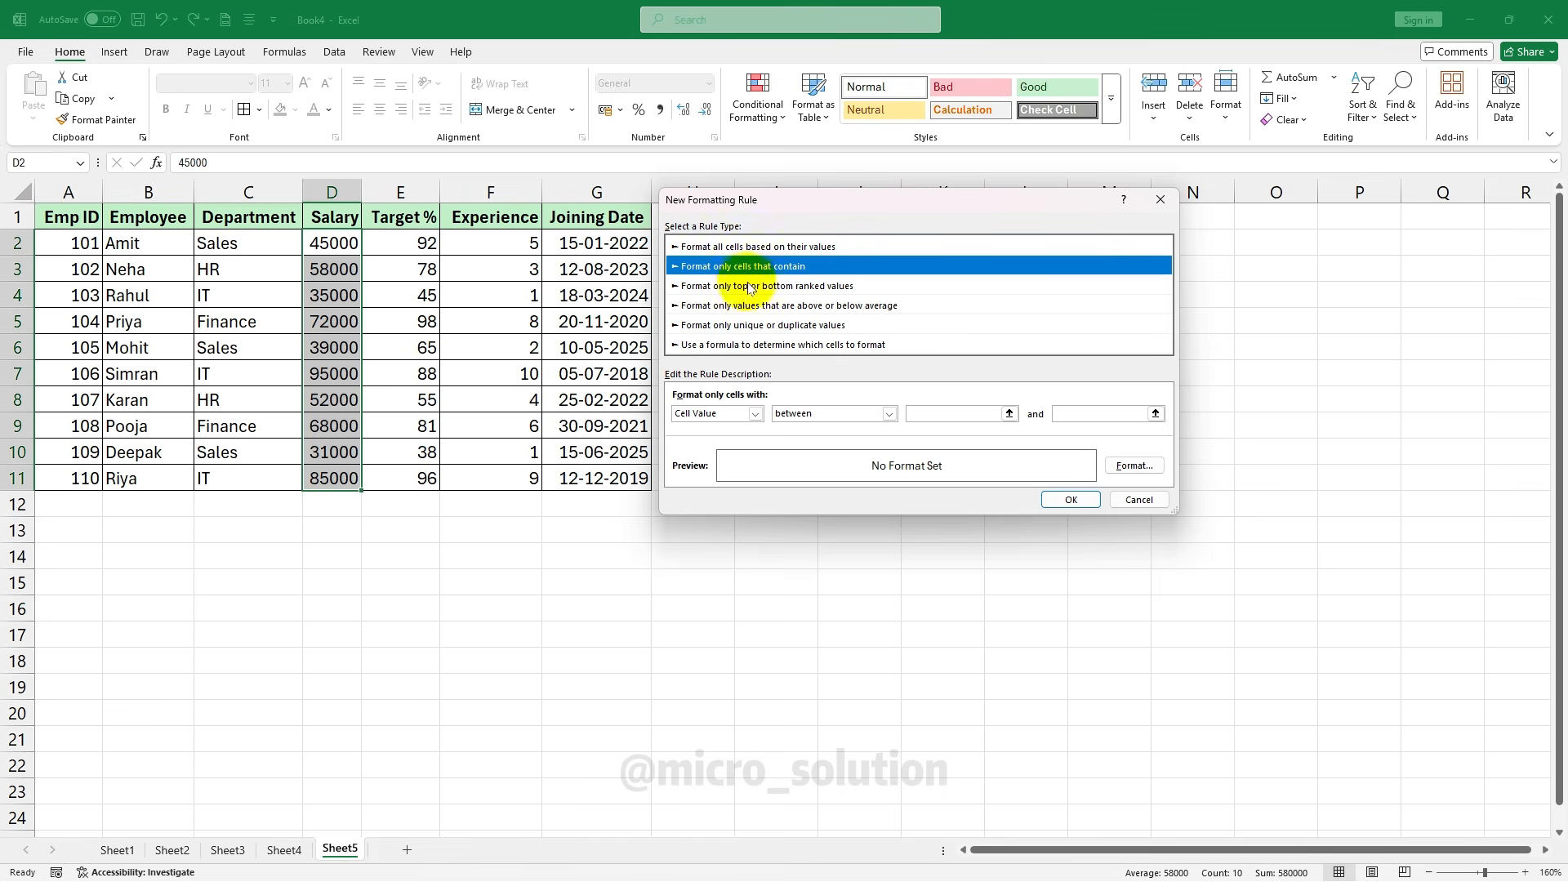
{"action": "left_click", "coordinate": [756, 413]}
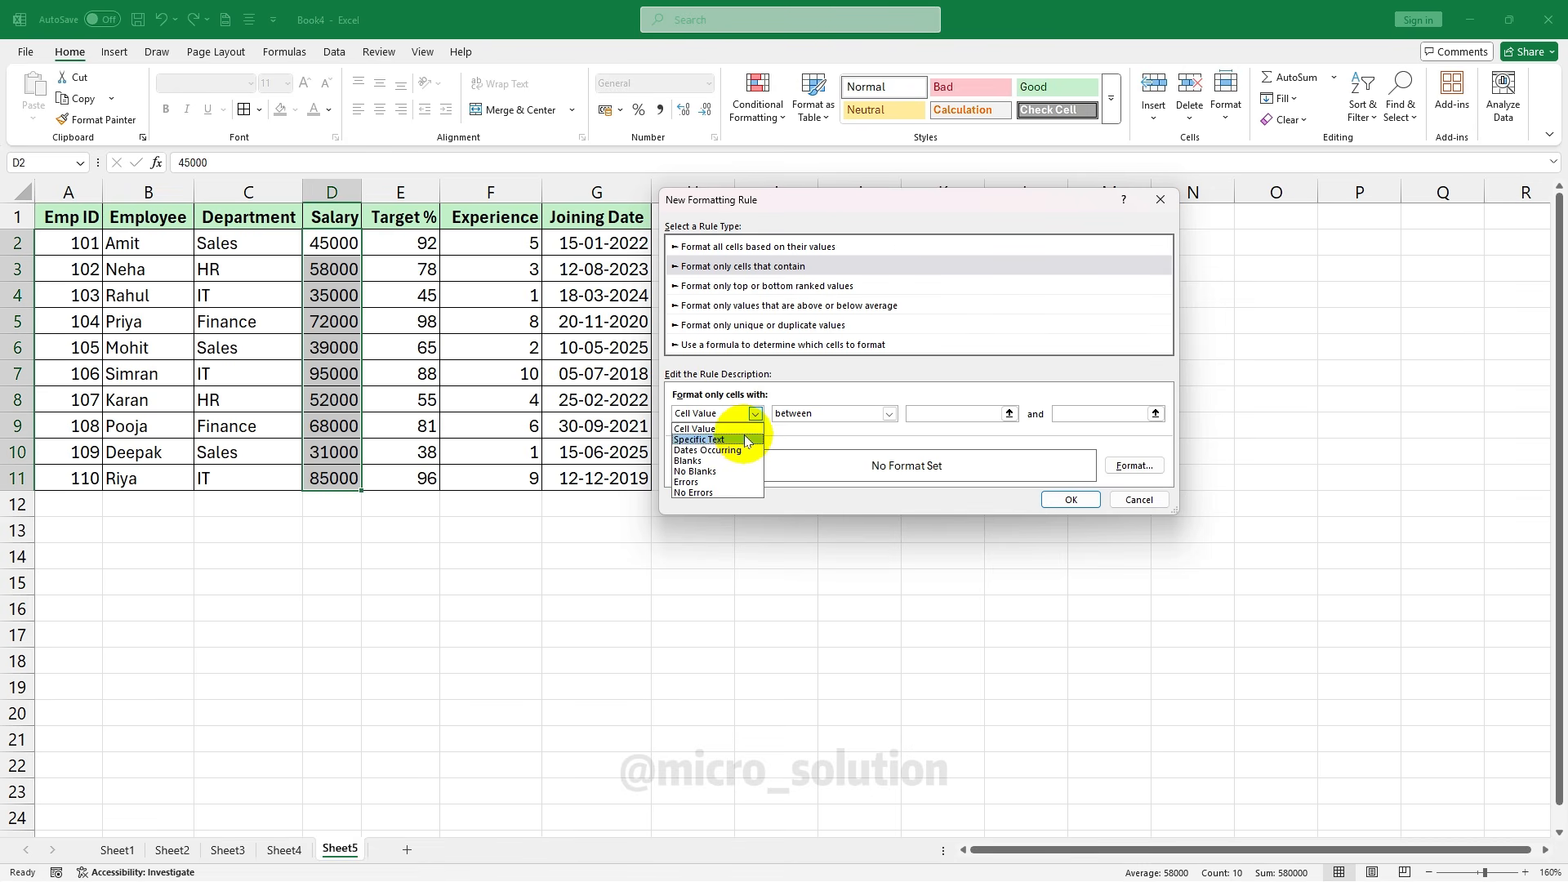
{"action": "left_click", "coordinate": [750, 429]}
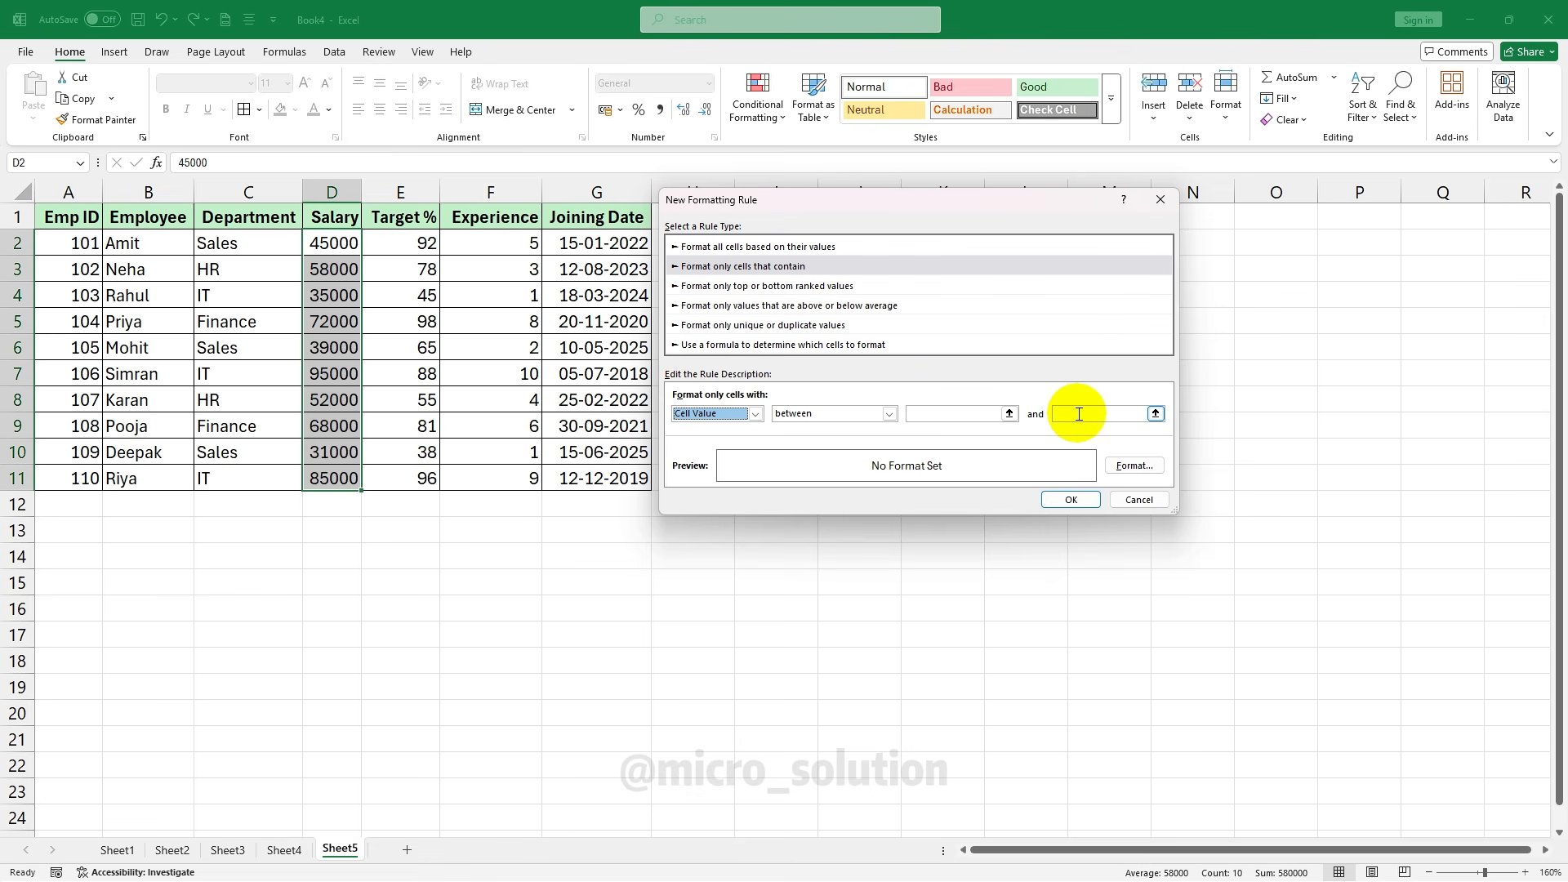
{"action": "left_click", "coordinate": [888, 414]}
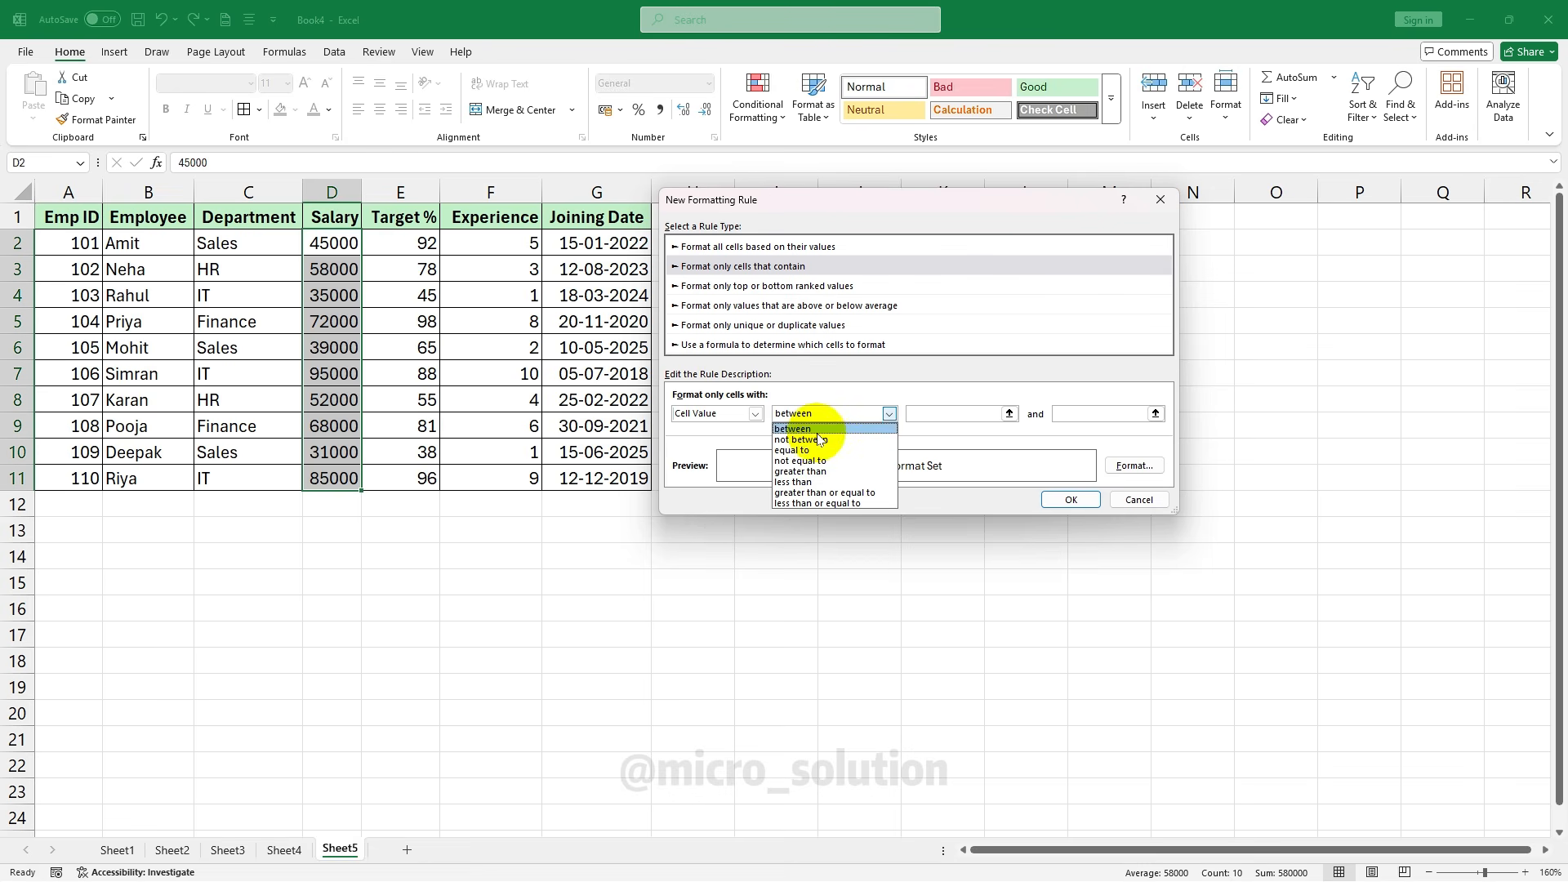
{"action": "left_click", "coordinate": [921, 431]}
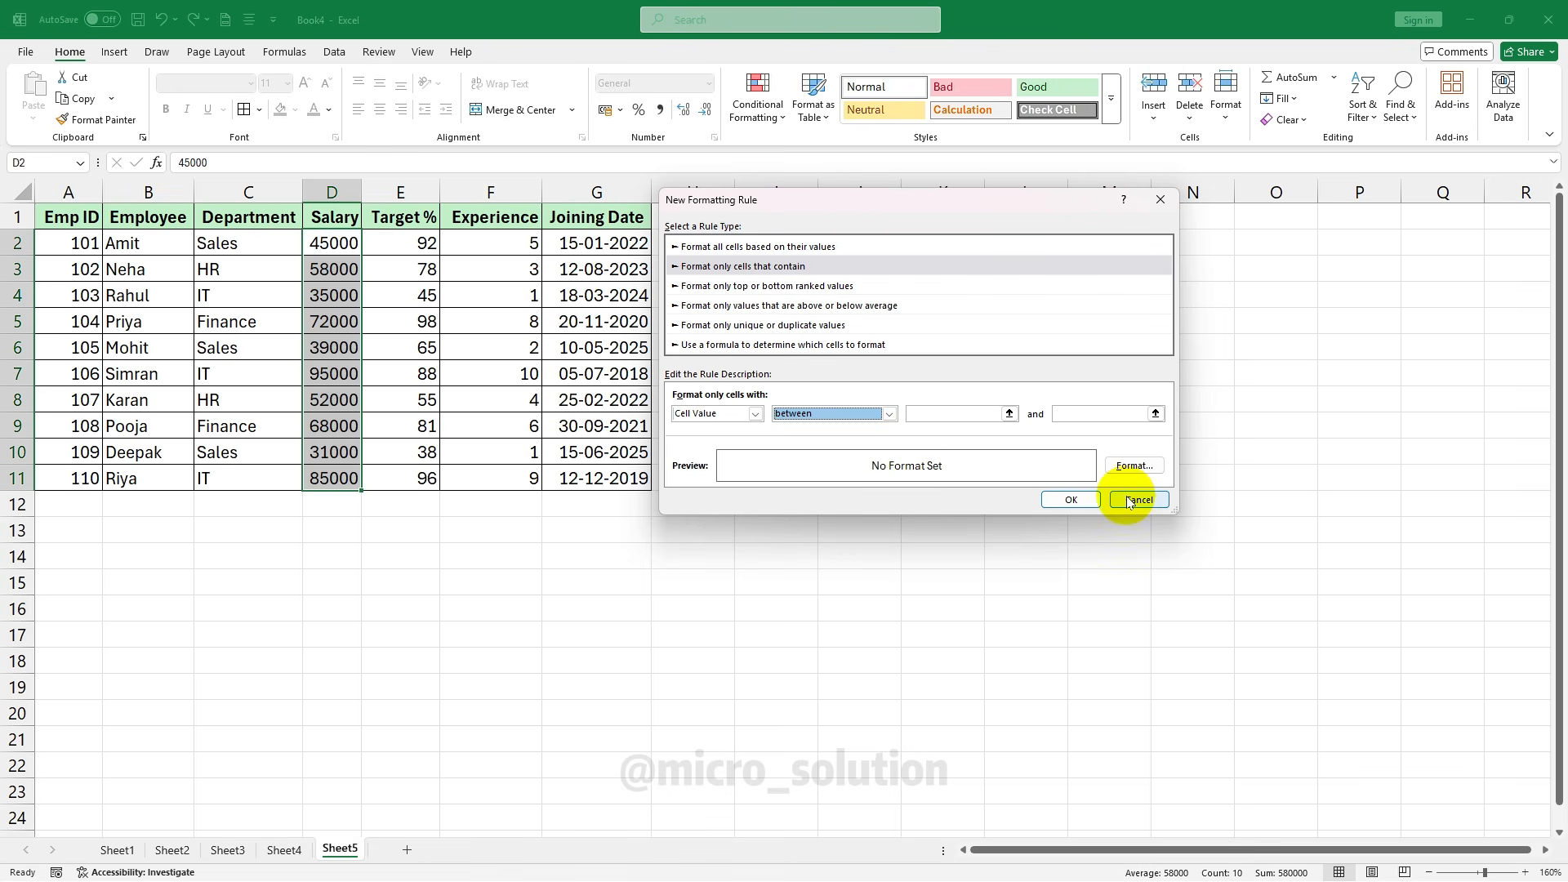
{"action": "left_click", "coordinate": [729, 289]}
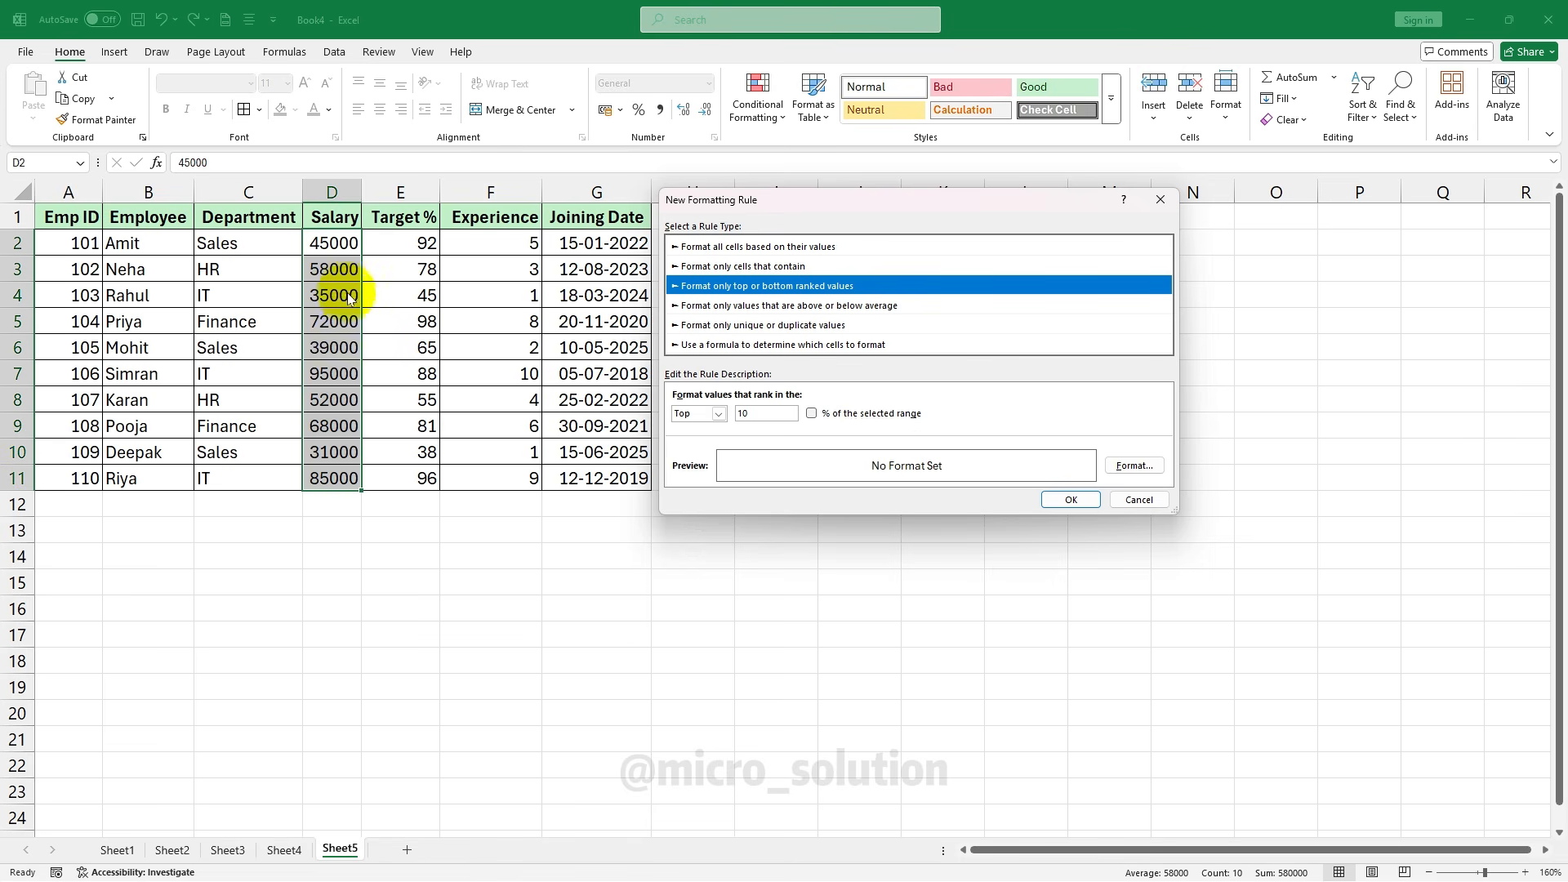
Fill the top 3 salaries light blue, check the 85000 cell, then undo the highlighting
{"action": "left_click", "coordinate": [732, 419]}
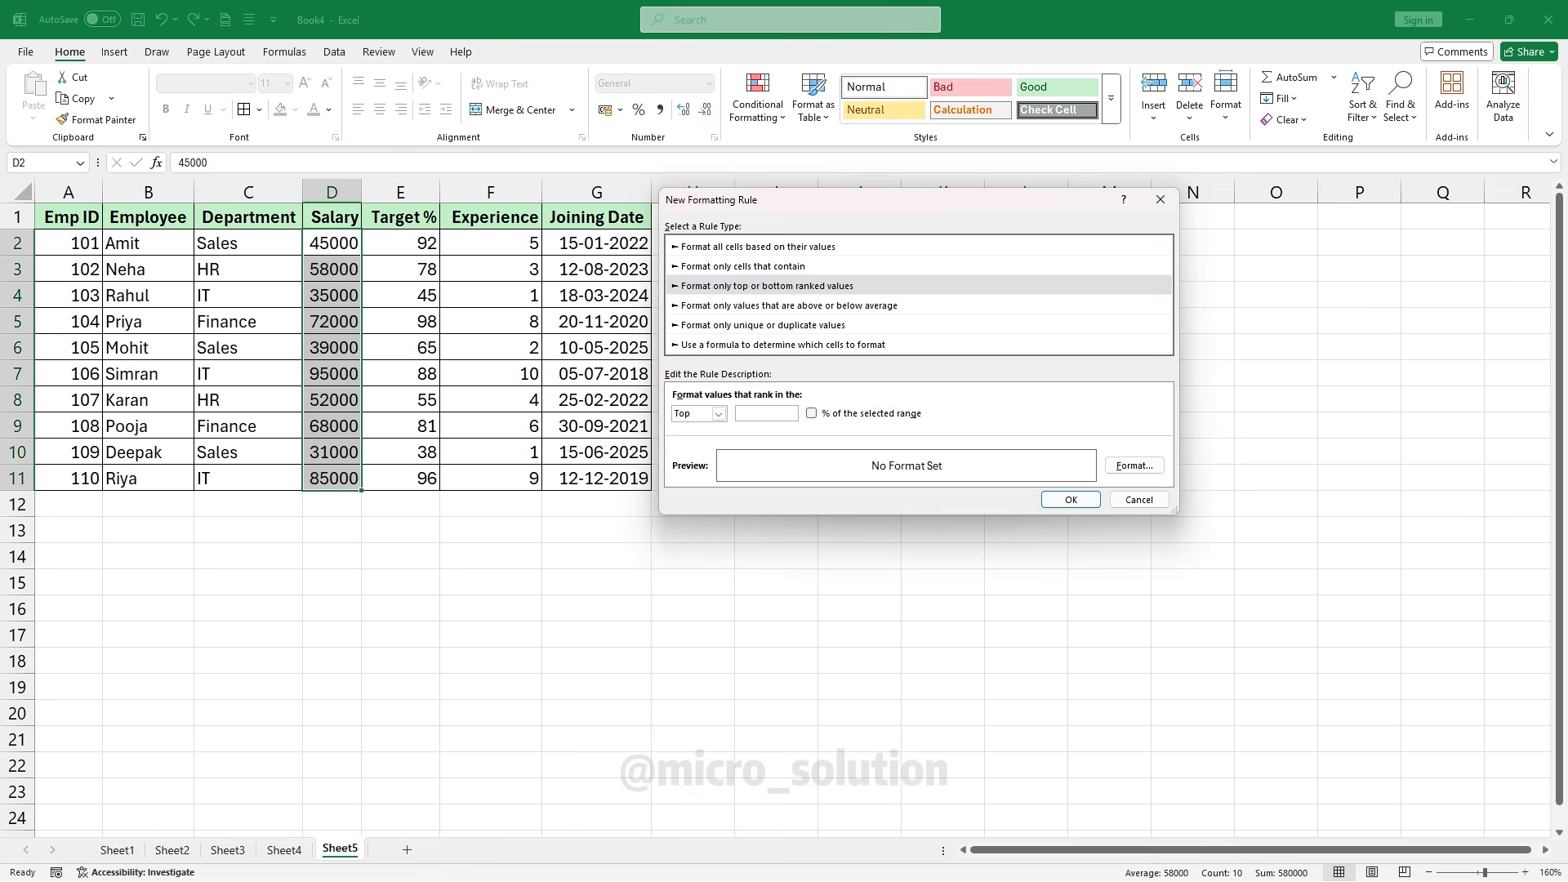
{"action": "left_click", "coordinate": [1134, 466]}
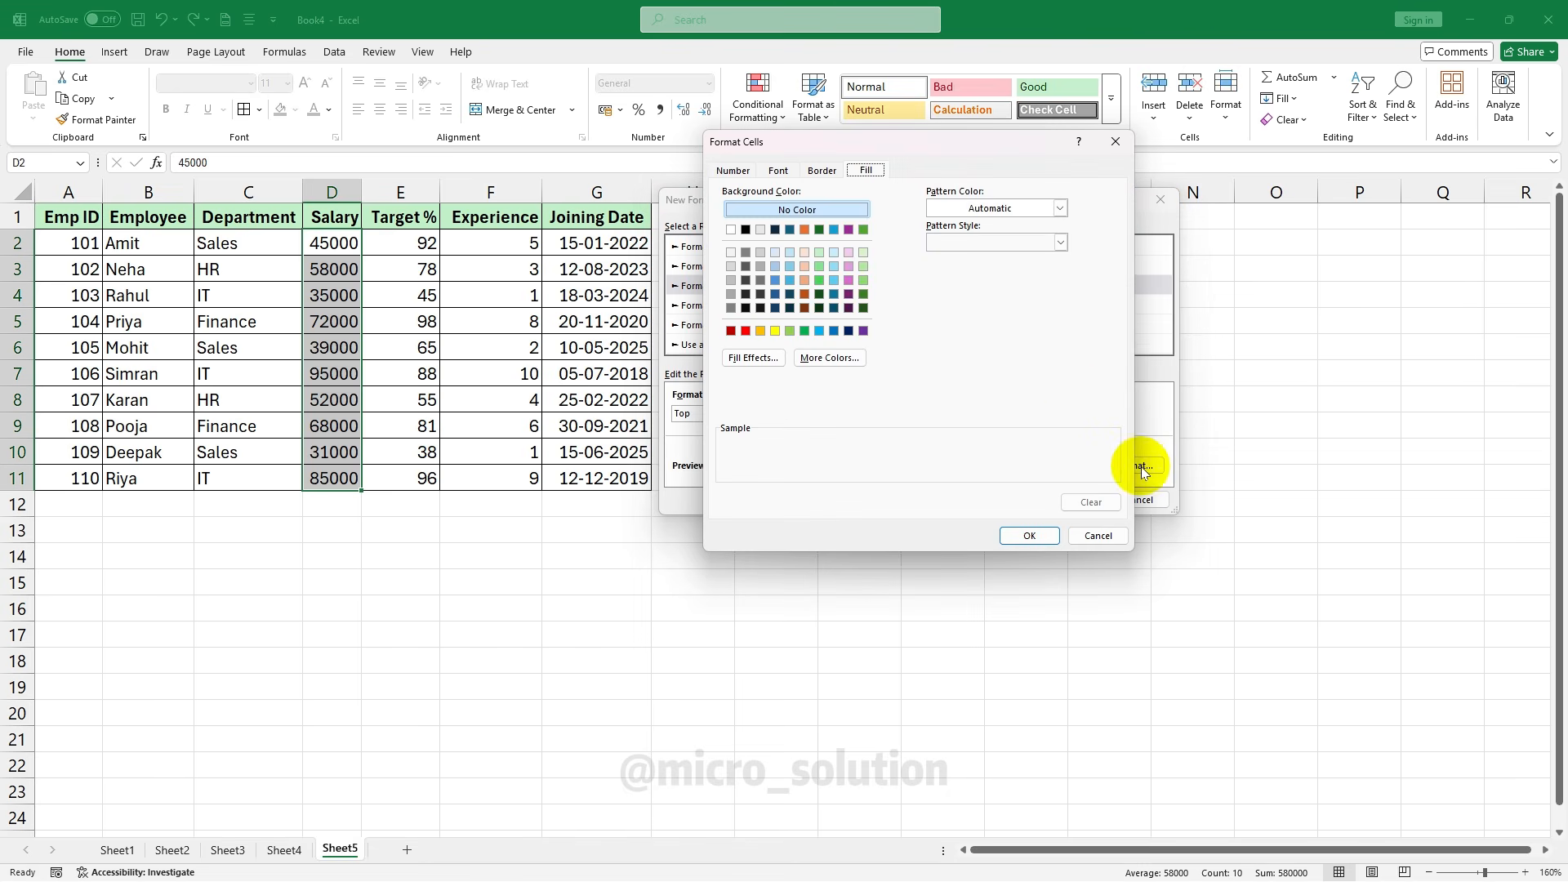
{"action": "left_click", "coordinate": [1119, 145]}
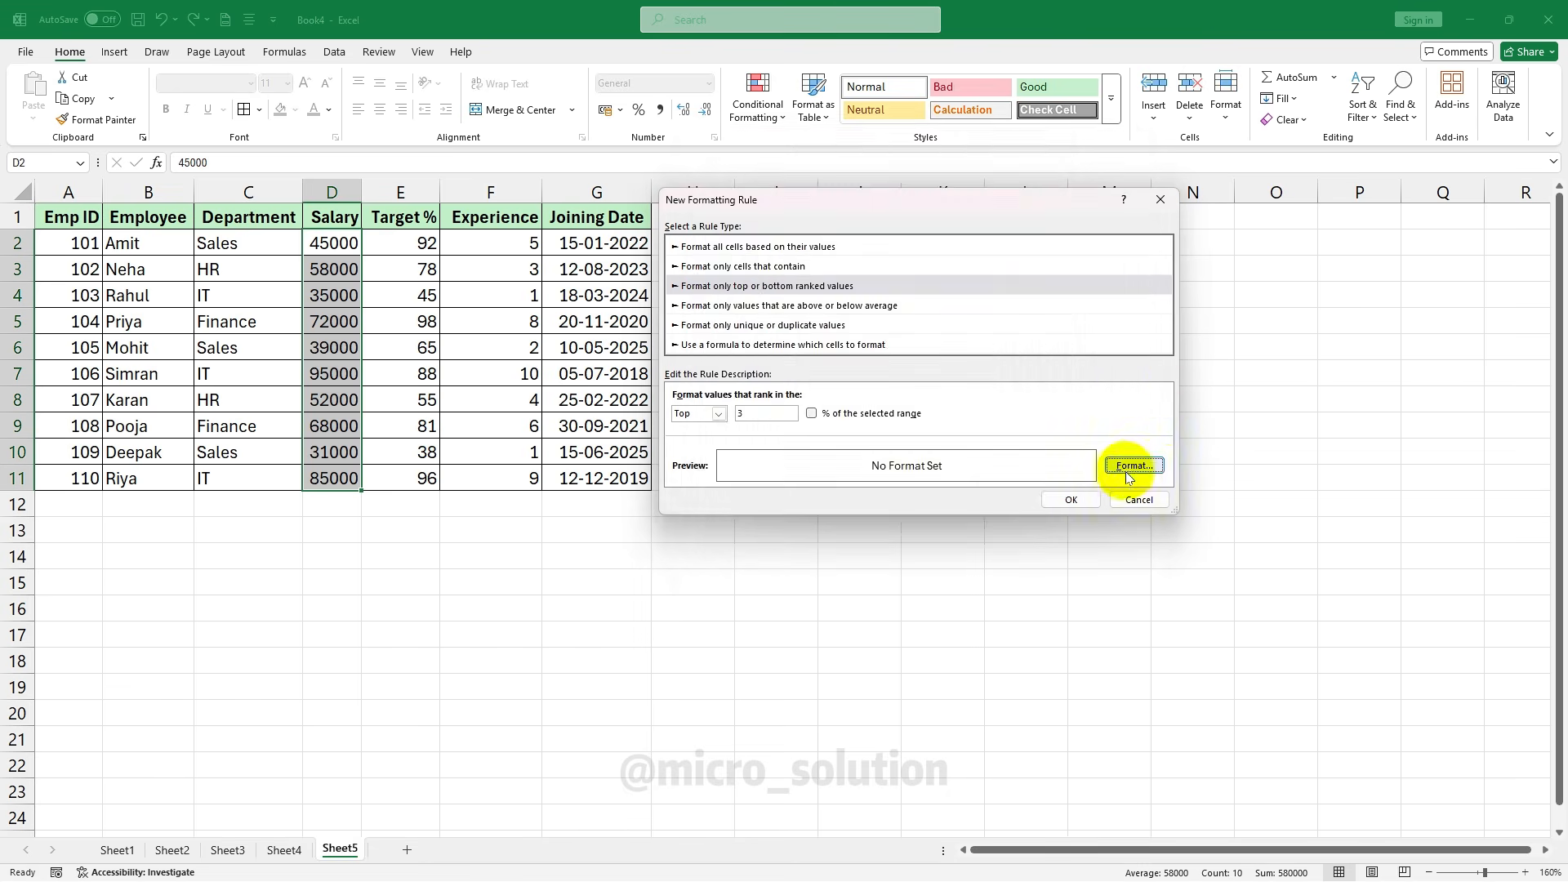
{"action": "left_click", "coordinate": [1135, 467]}
{"action": "left_click", "coordinate": [819, 331]}
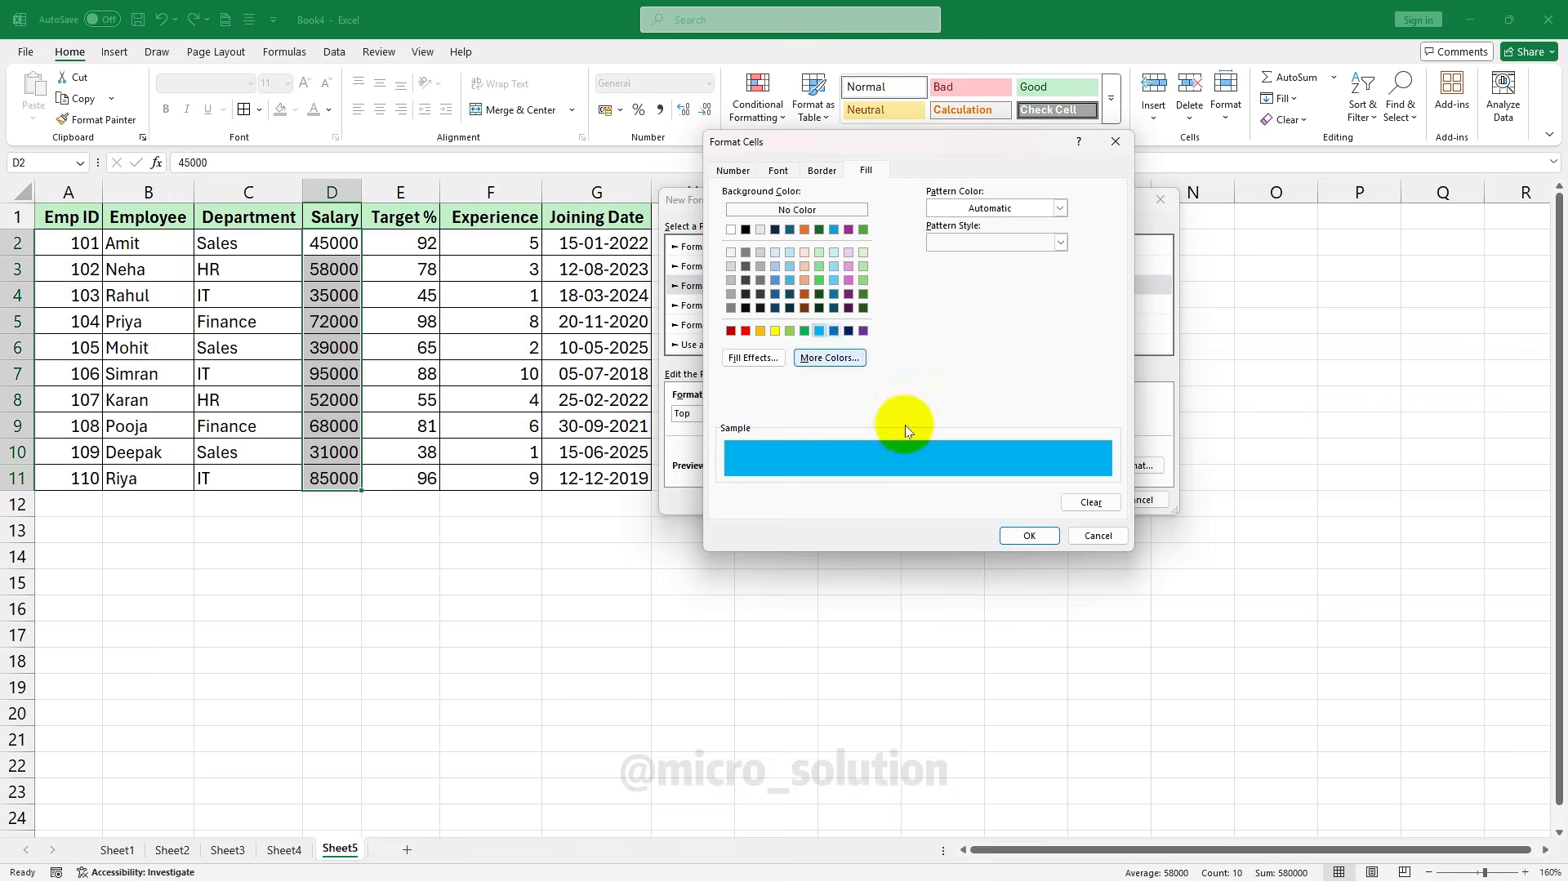
{"action": "left_click", "coordinate": [1024, 539]}
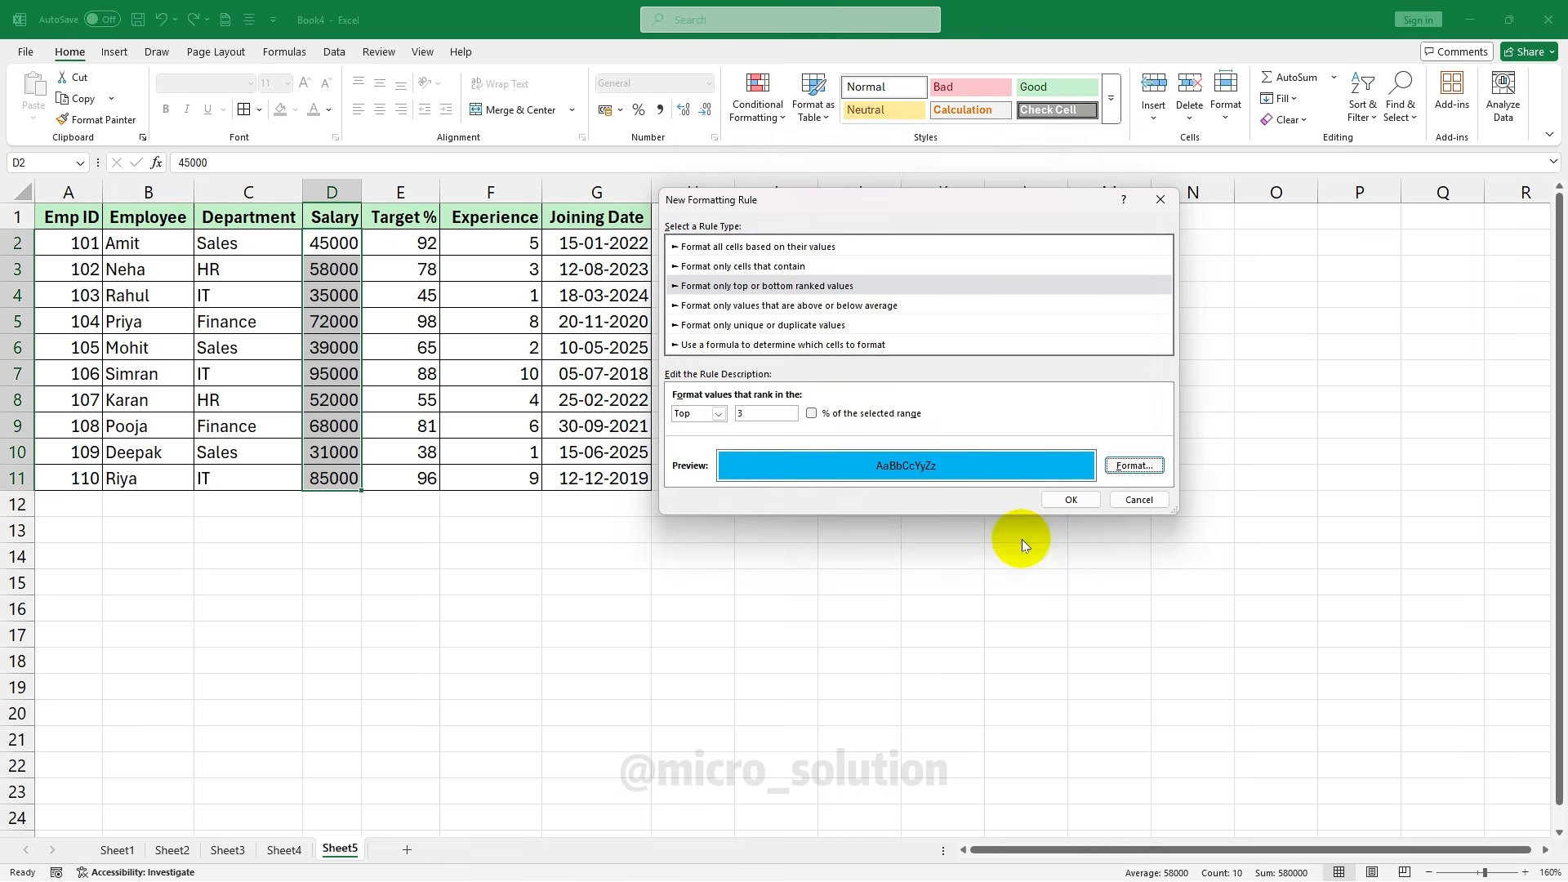
{"action": "left_click", "coordinate": [1070, 499]}
{"action": "left_click", "coordinate": [410, 364]}
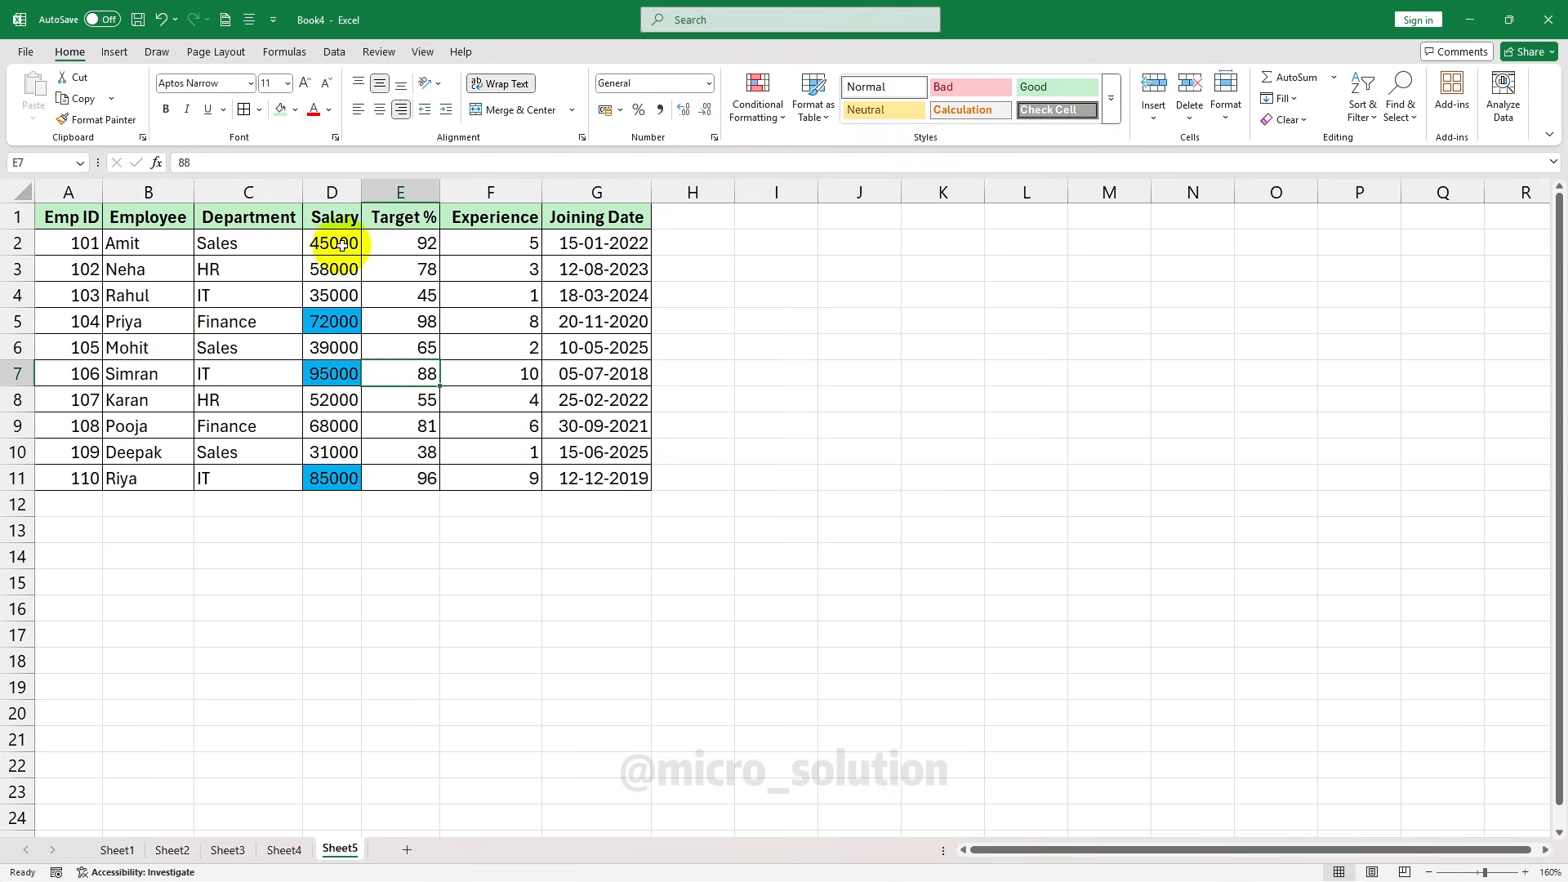
{"action": "left_click", "coordinate": [336, 479]}
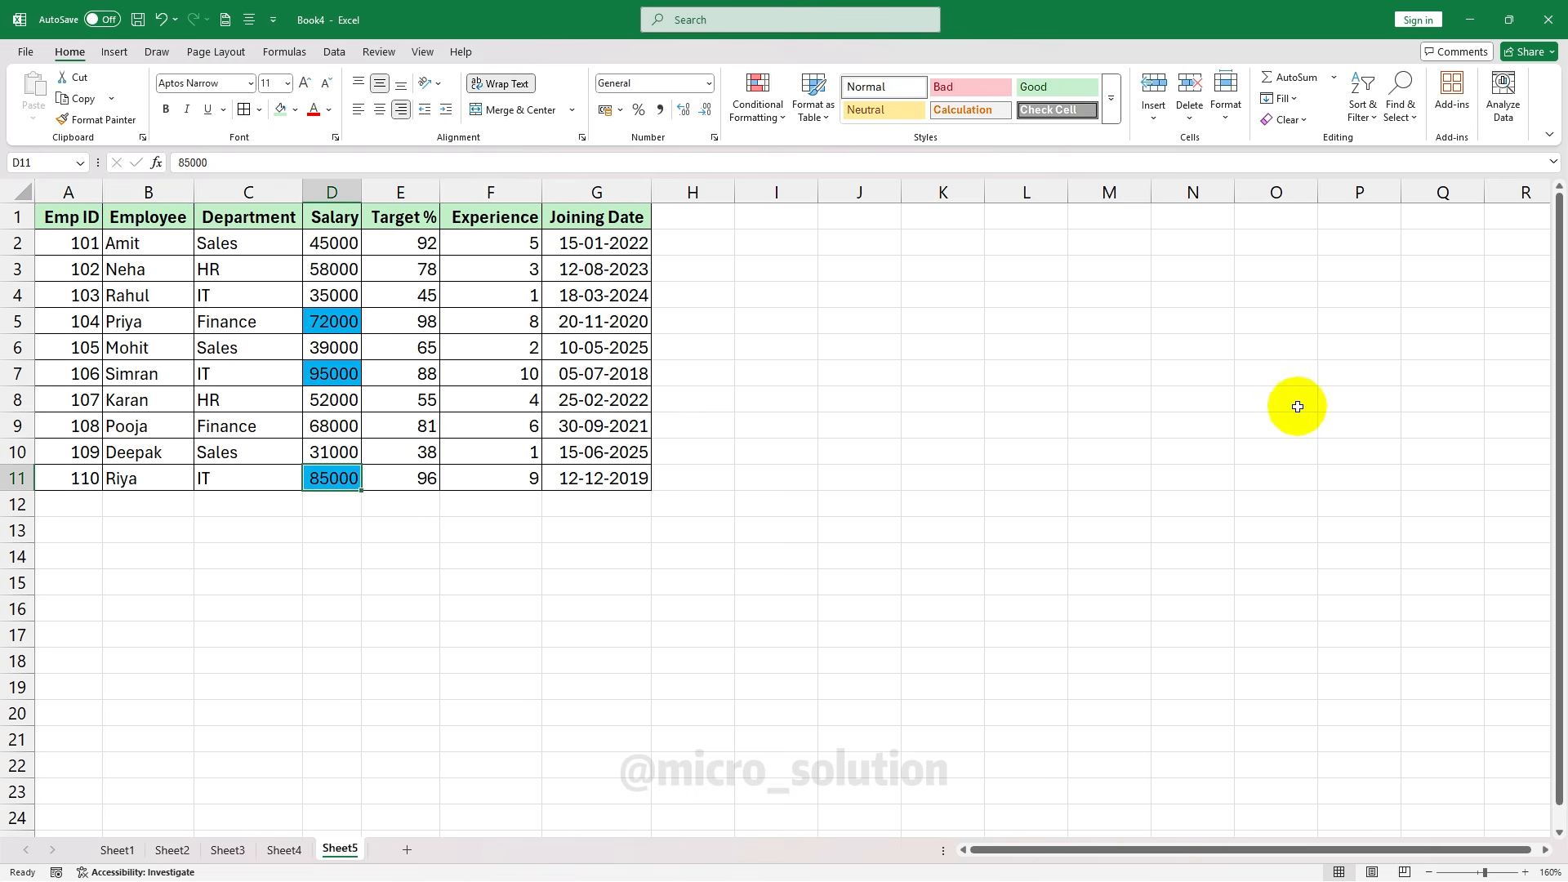
{"action": "key", "text": "ctrl+z"}
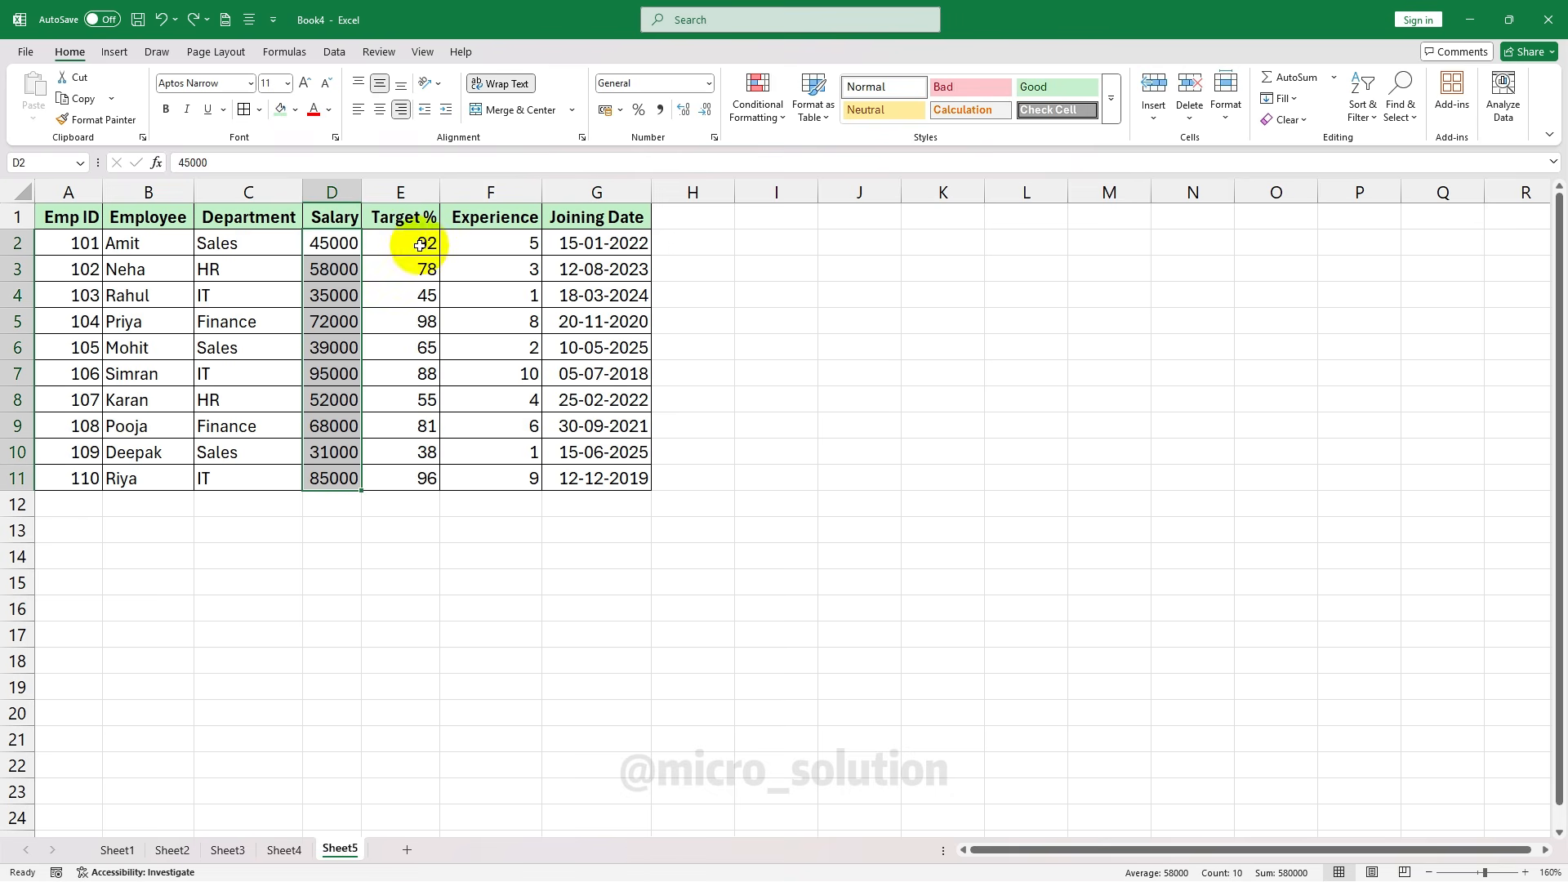
Fill above-average Target % values E2:E11 yellow, review them, then undo it
{"action": "left_click_drag", "start_coordinate": [416, 242], "coordinate": [415, 479]}
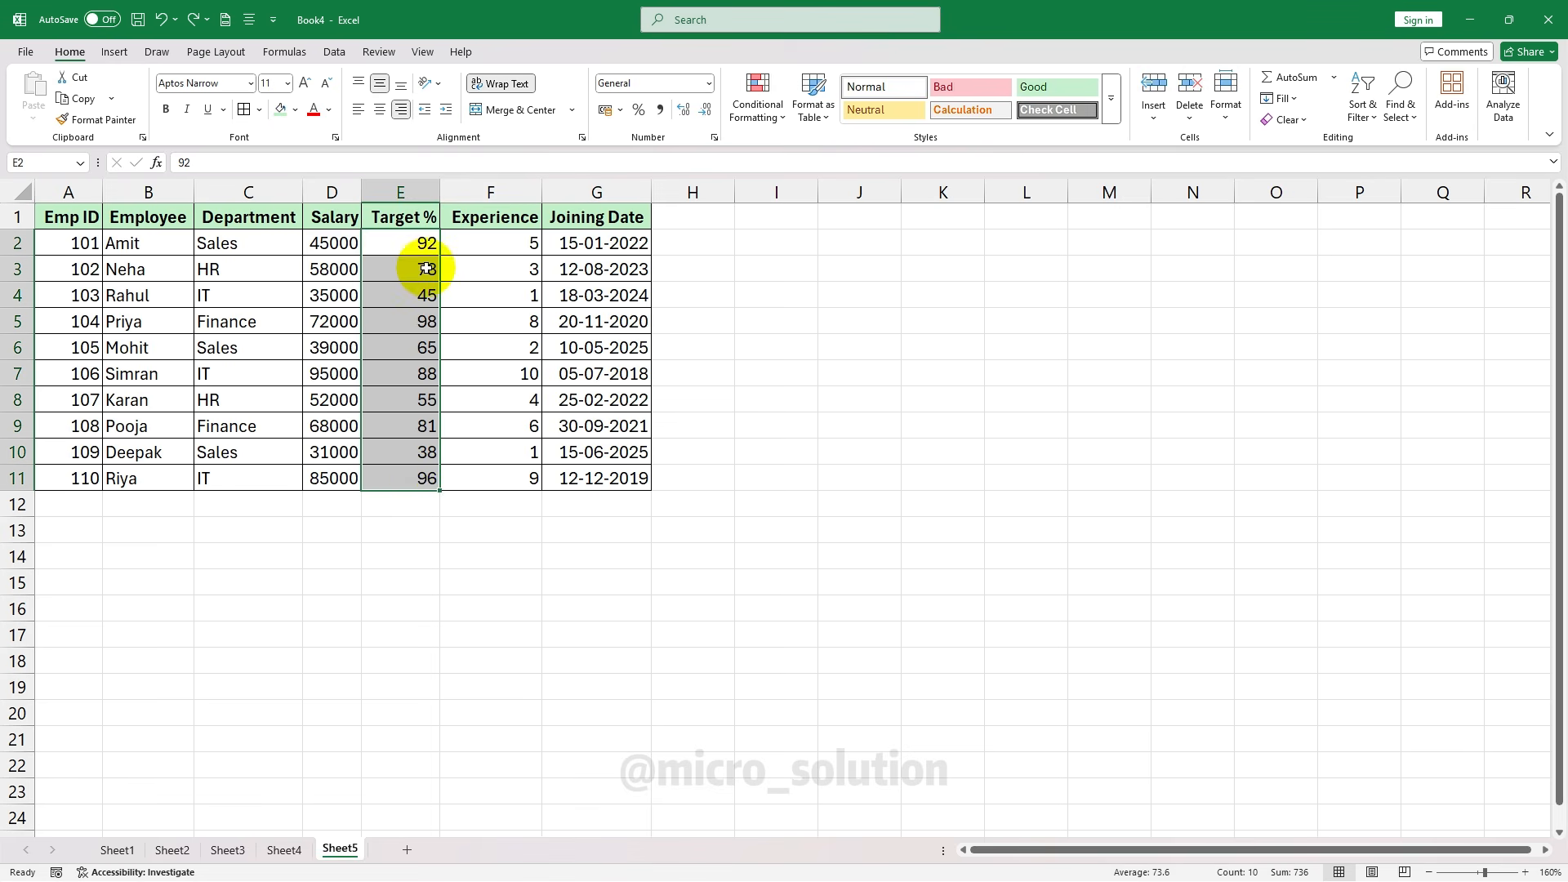
{"action": "left_click", "coordinate": [758, 116]}
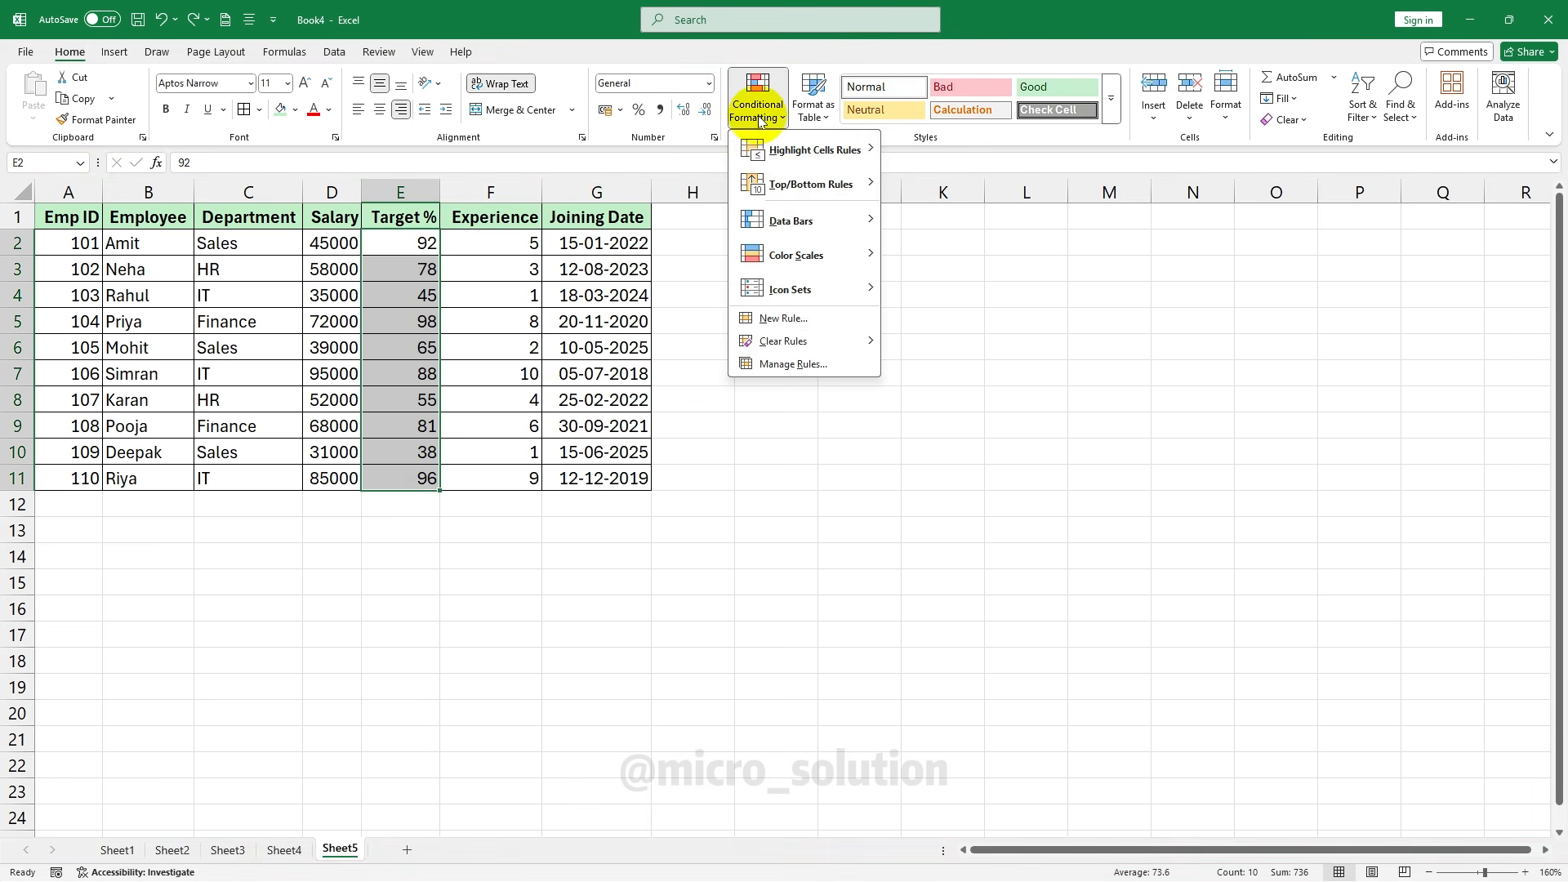
{"action": "left_click", "coordinate": [807, 316]}
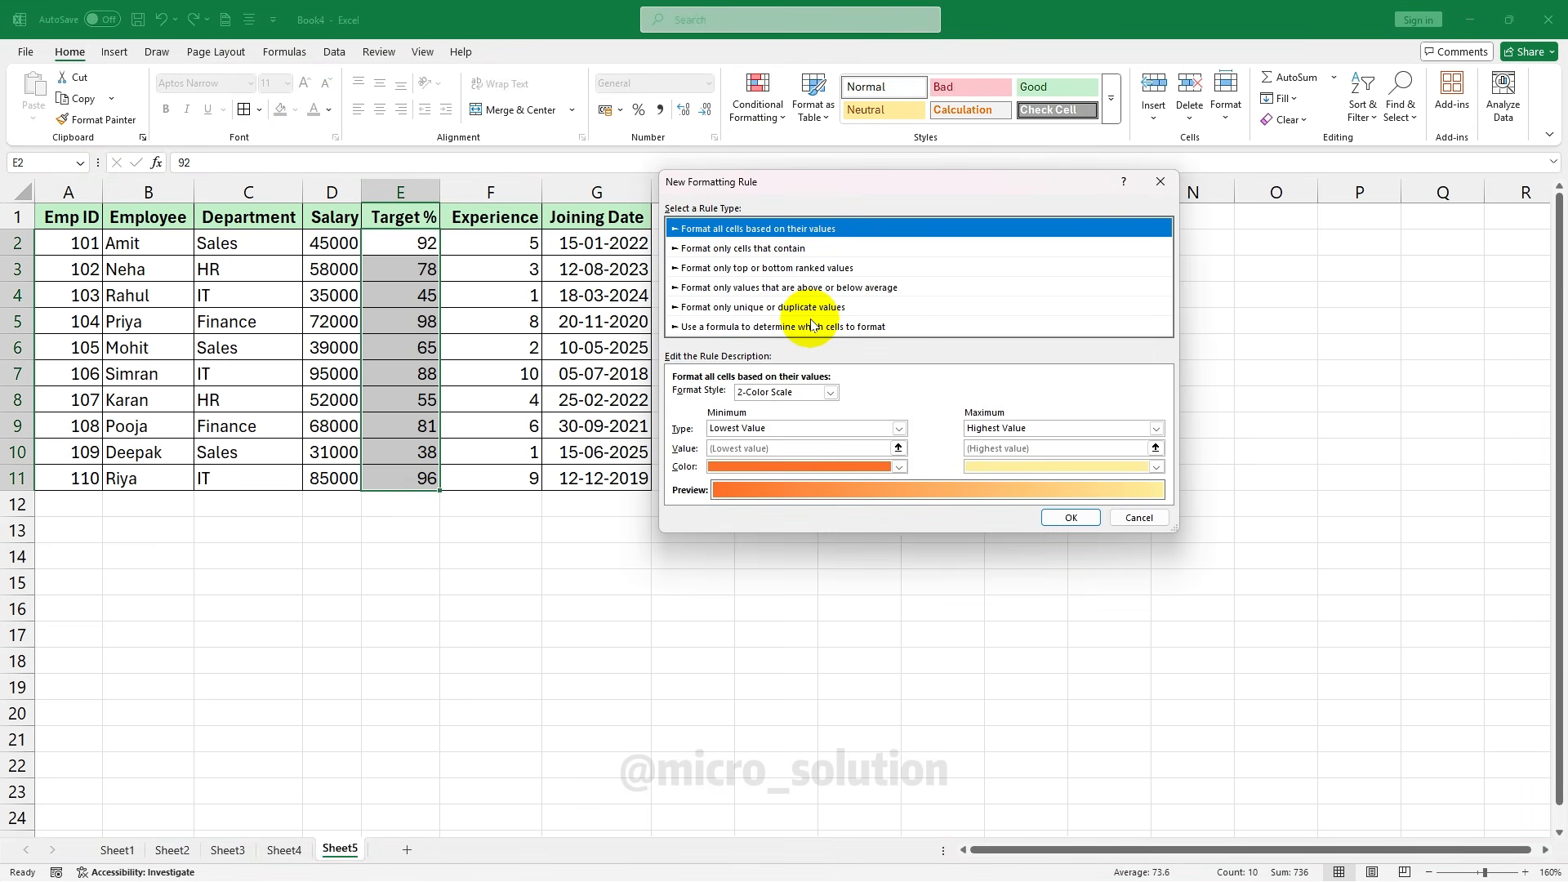
{"action": "left_click", "coordinate": [772, 287]}
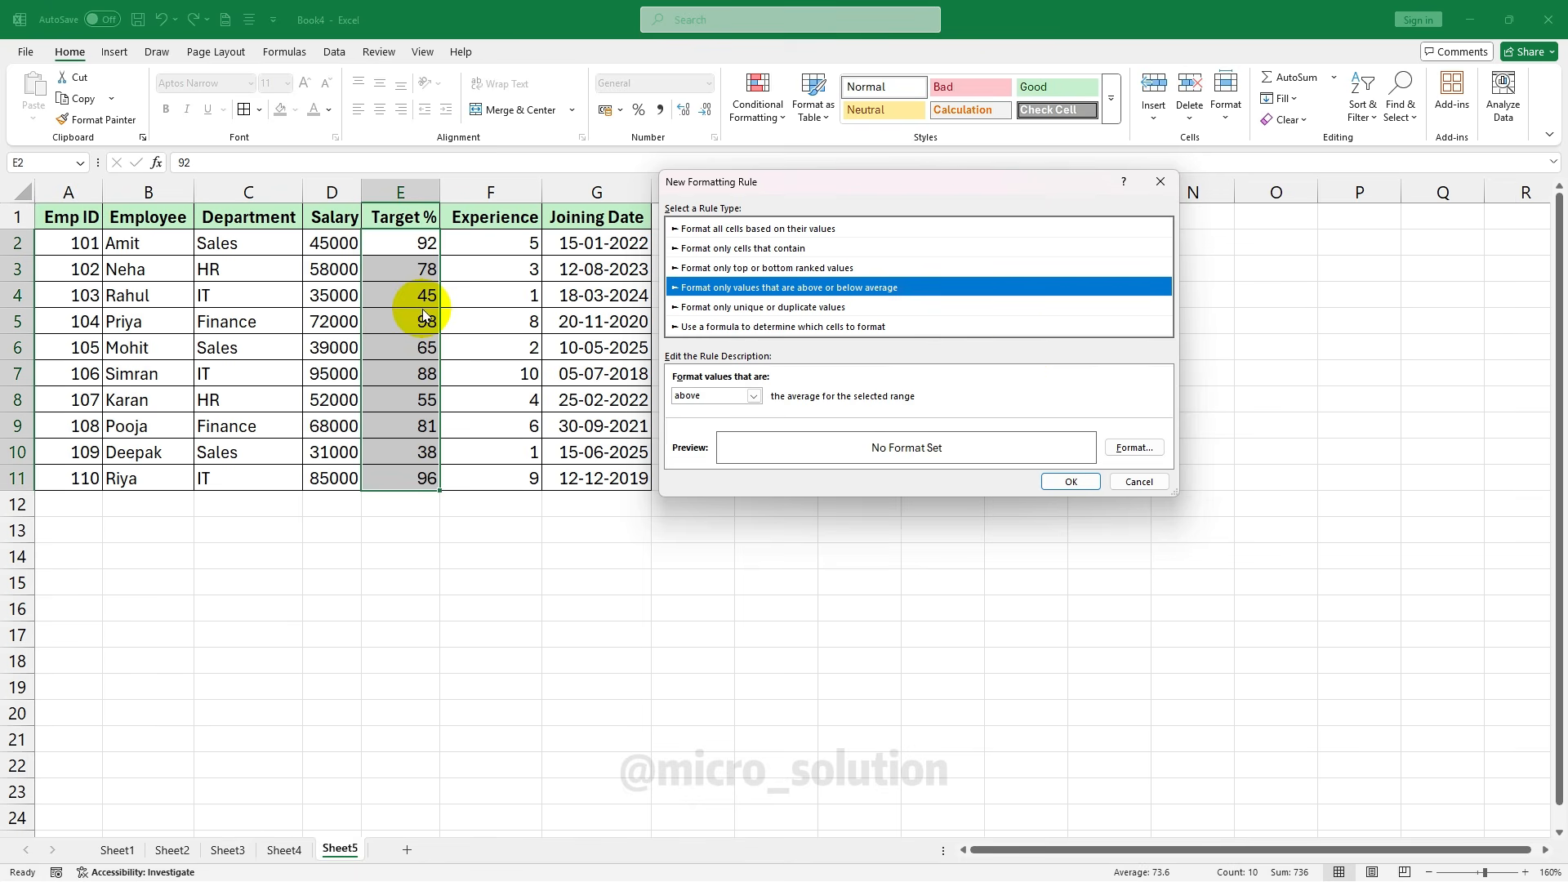
{"action": "left_click", "coordinate": [1131, 448]}
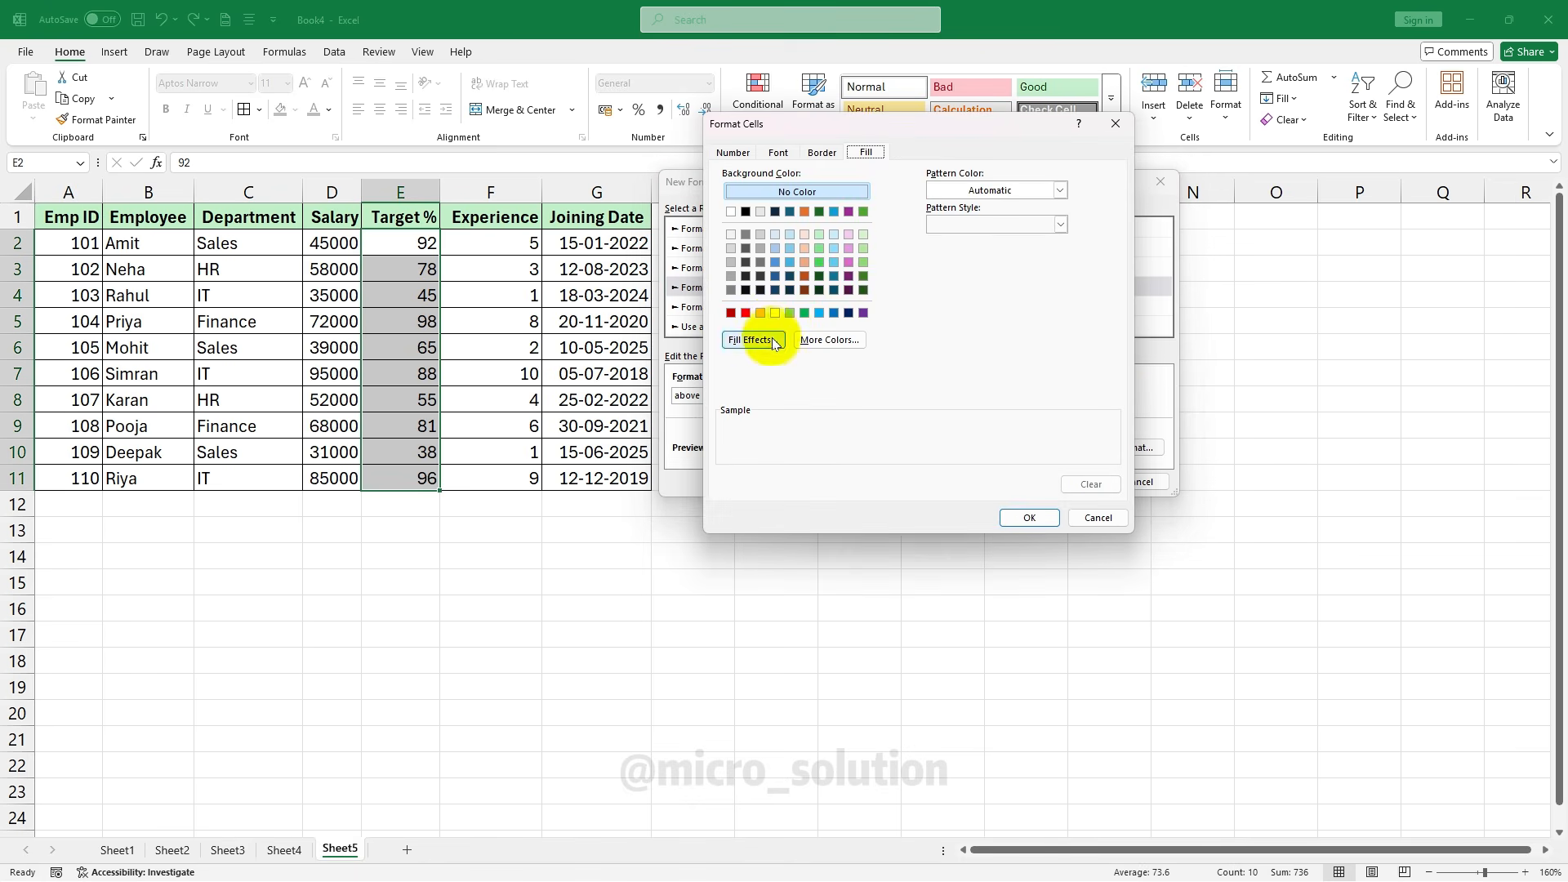
{"action": "left_click", "coordinate": [774, 313]}
{"action": "left_click", "coordinate": [1028, 518]}
{"action": "left_click", "coordinate": [1084, 481]}
{"action": "left_click", "coordinate": [415, 301]}
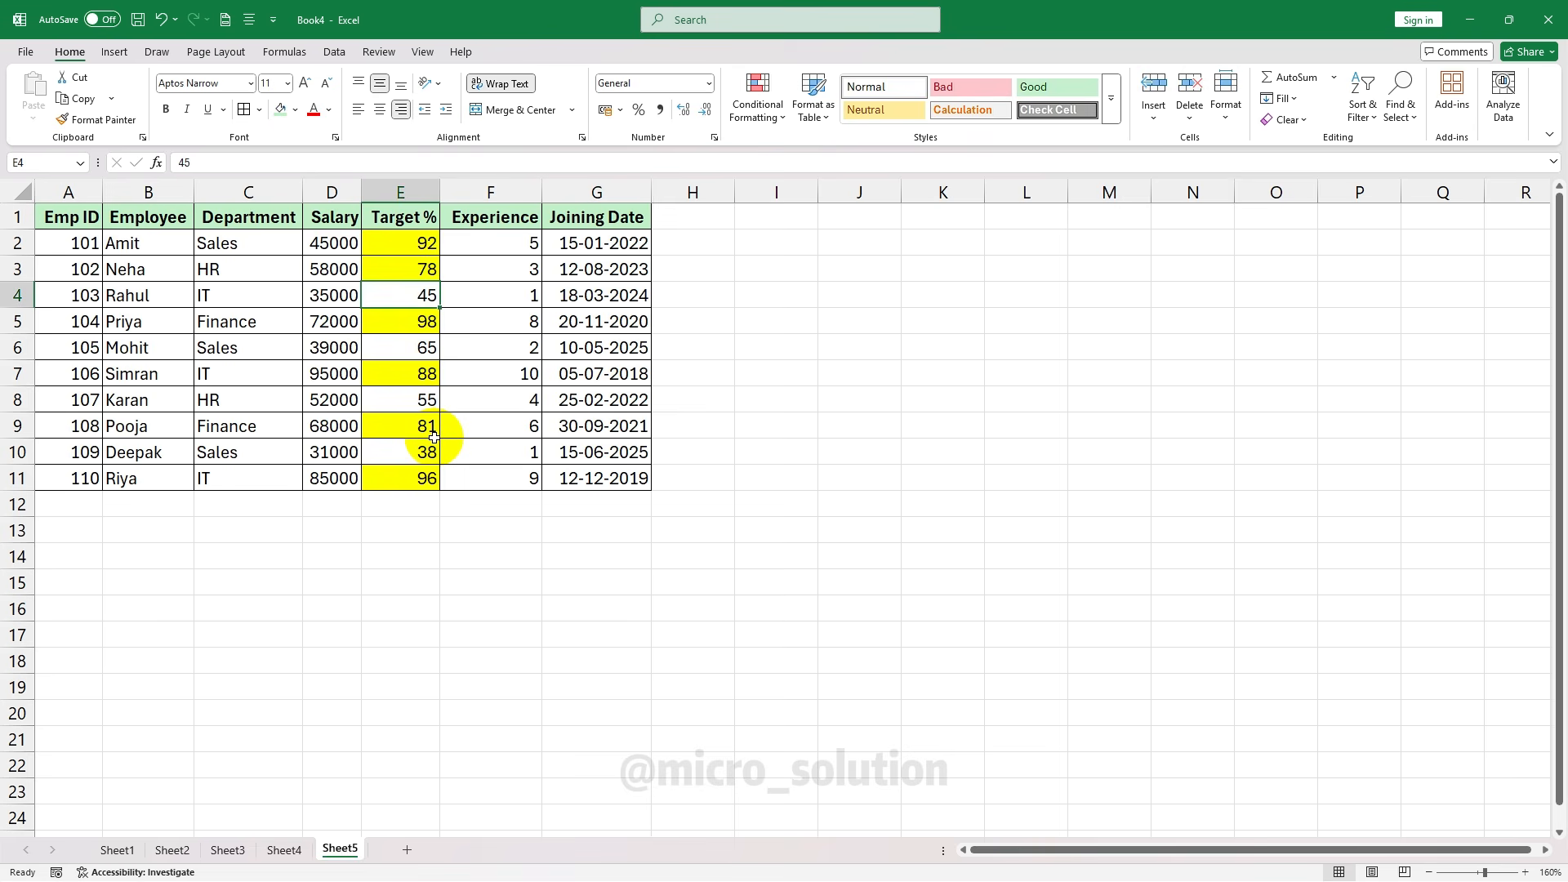
{"action": "key", "text": "ctrl+z"}
Fill below-average Target % values light blue, review them, then undo it
{"action": "left_click", "coordinate": [758, 106]}
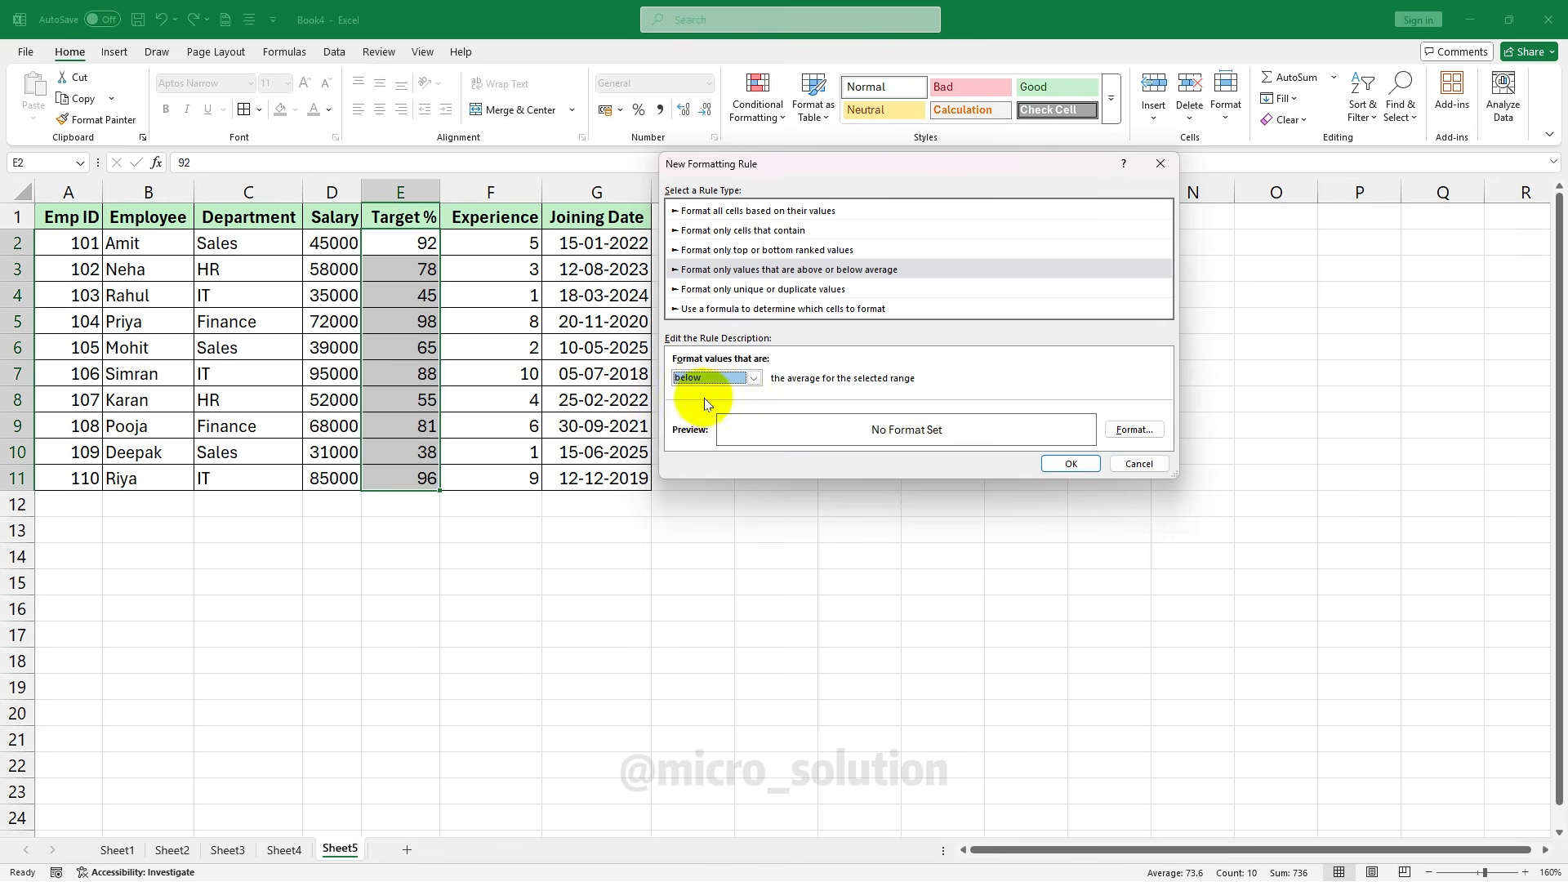
{"action": "left_click", "coordinate": [1134, 429]}
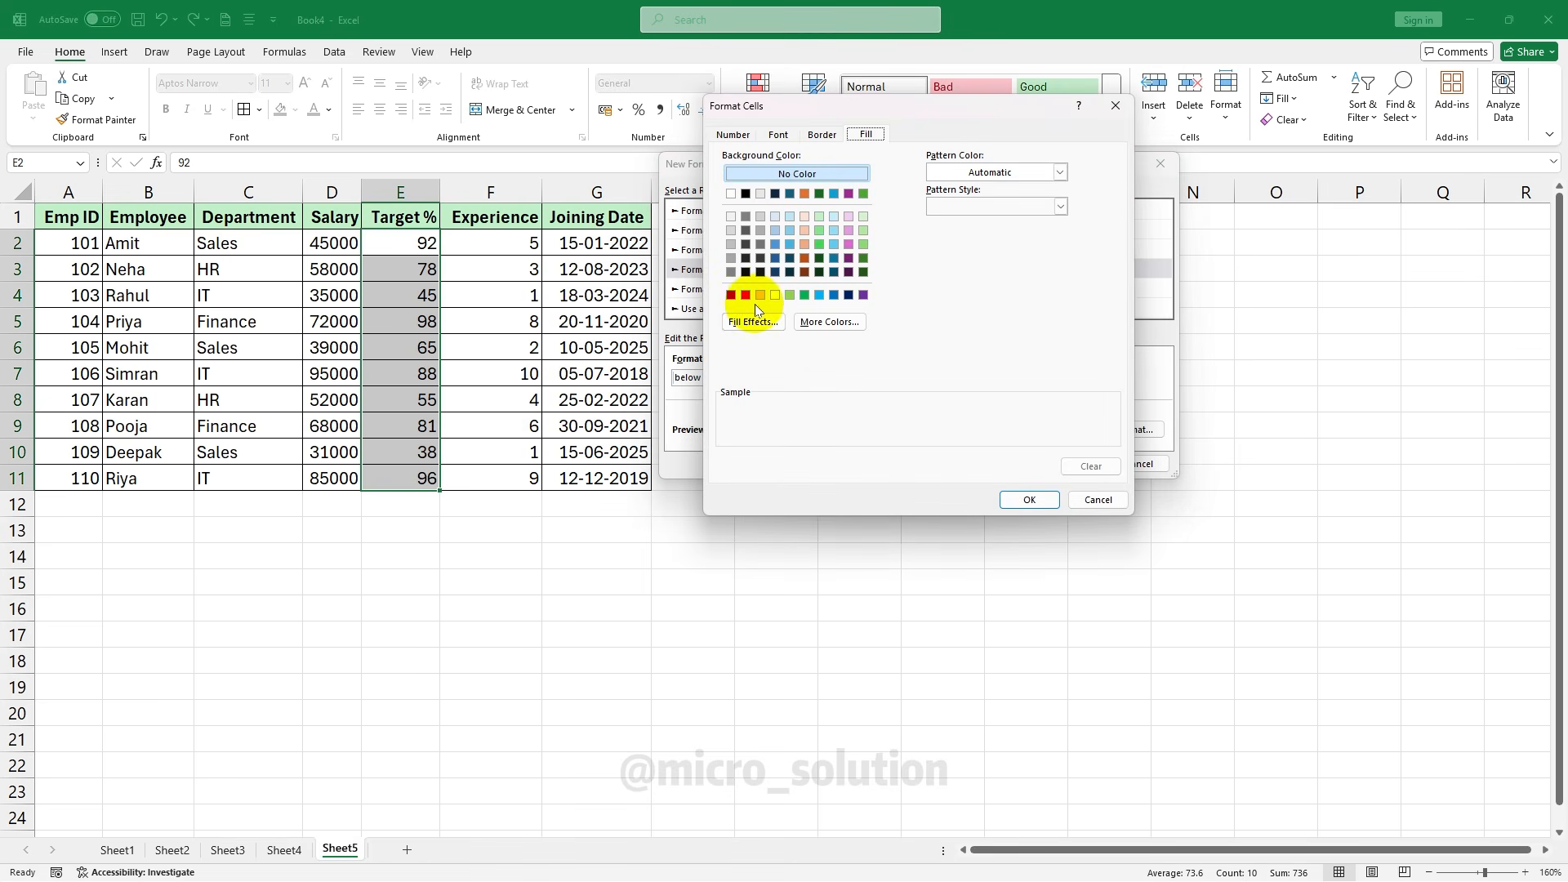
{"action": "left_click", "coordinate": [819, 295]}
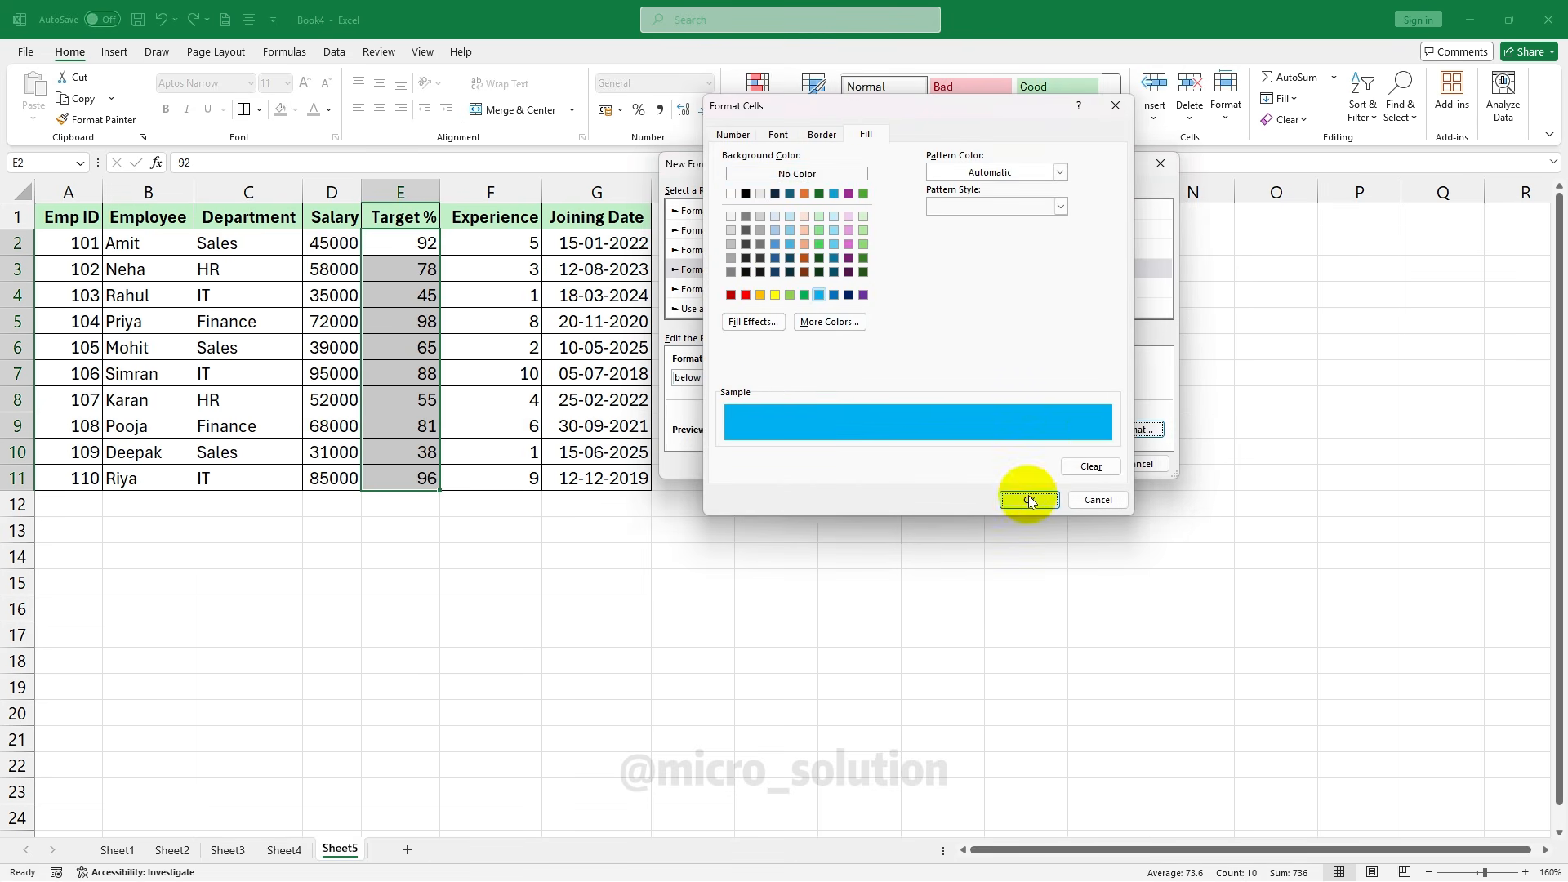
{"action": "left_click", "coordinate": [1028, 499]}
{"action": "left_click", "coordinate": [1064, 465]}
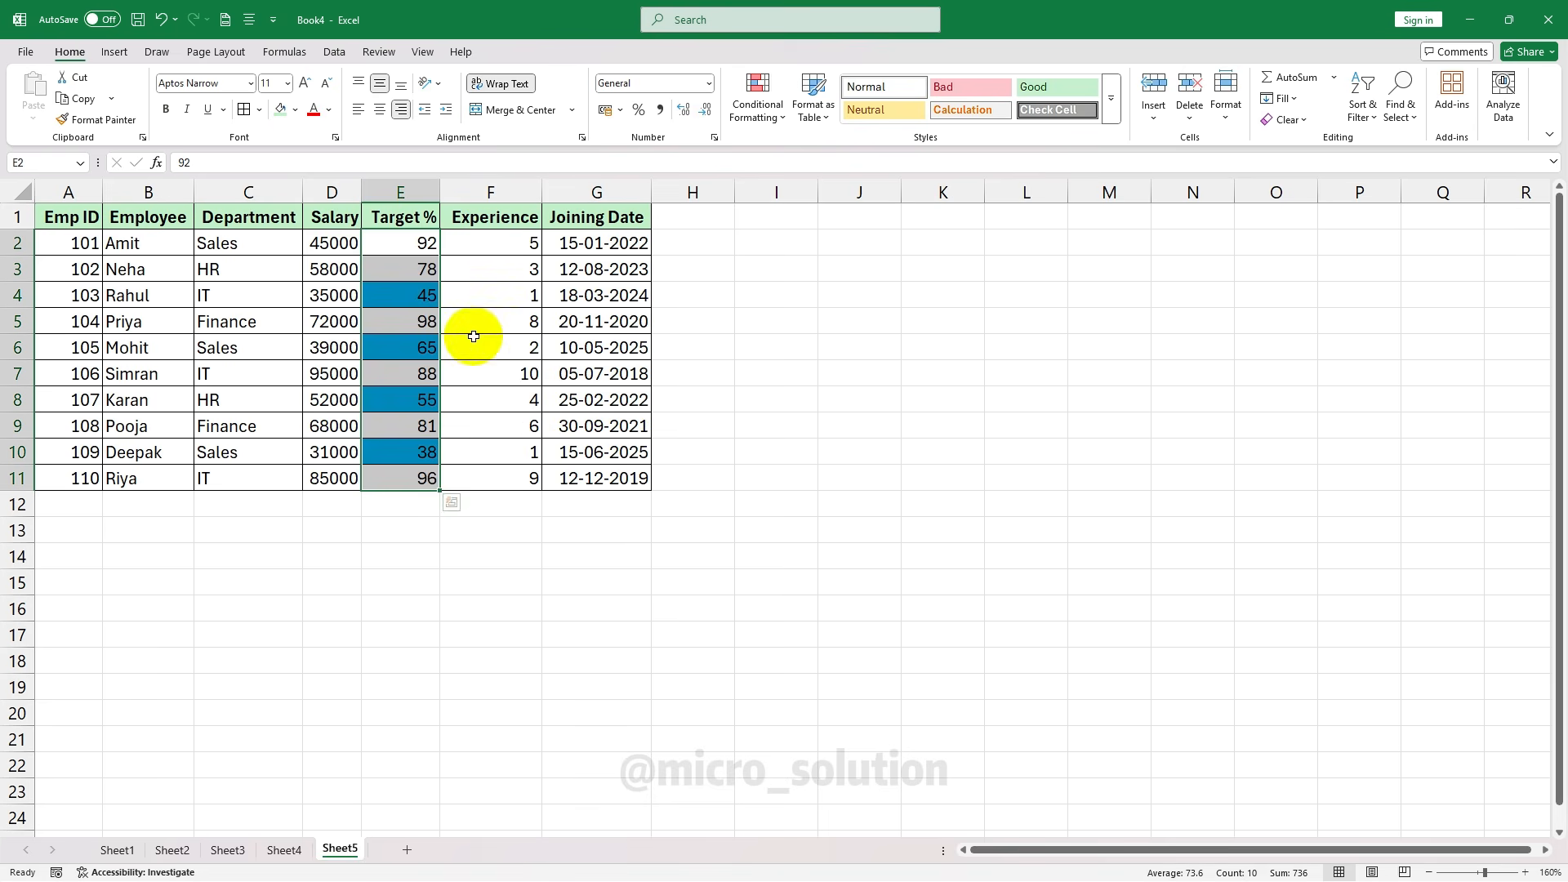
{"action": "left_click", "coordinate": [413, 292]}
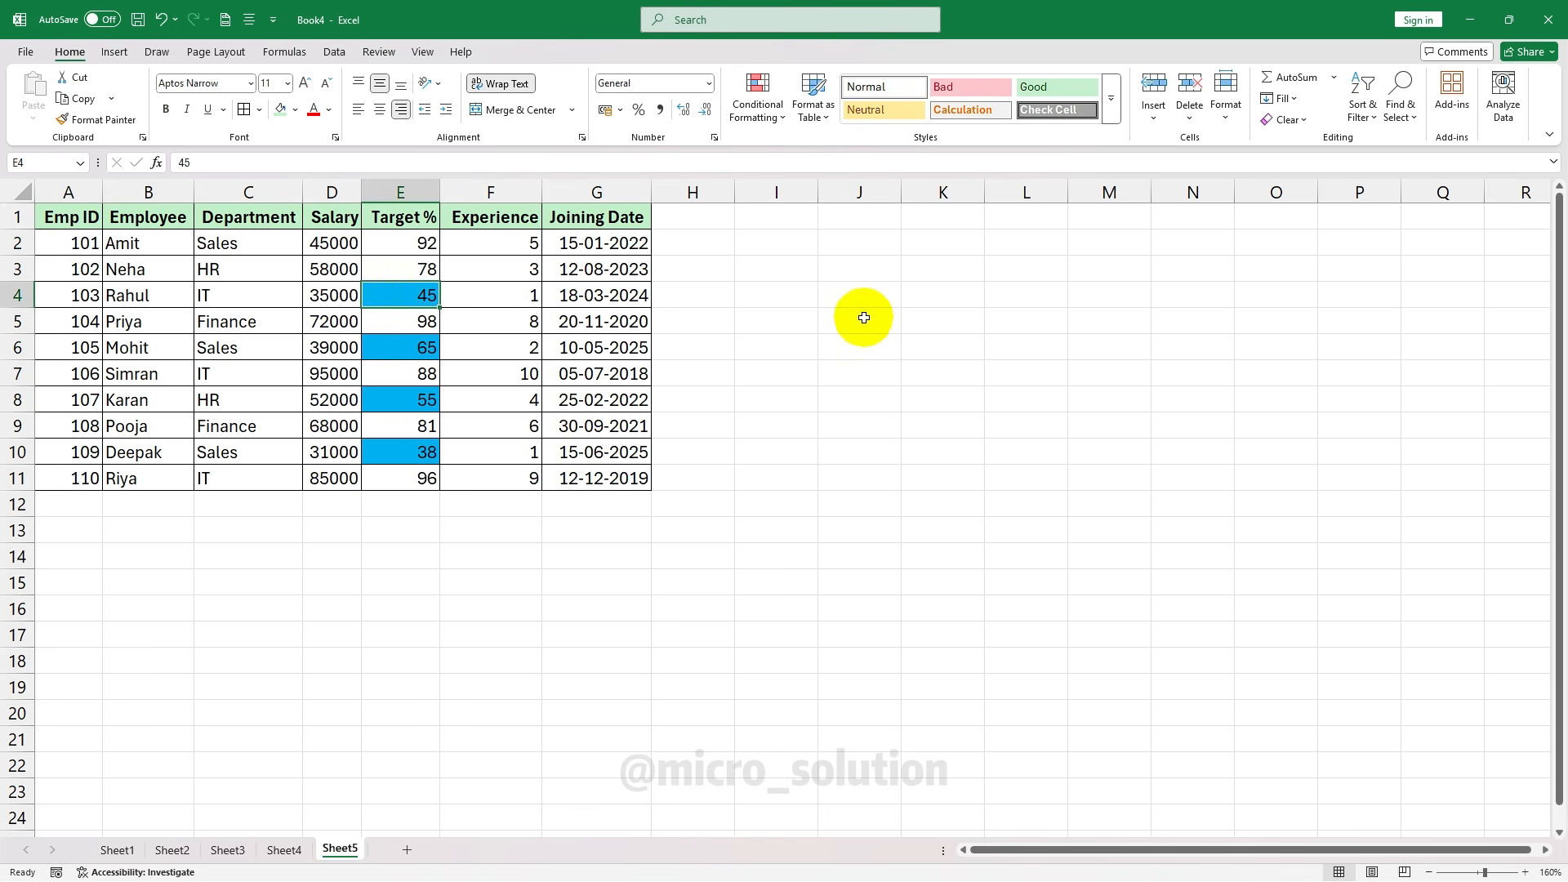
{"action": "key", "text": "ctrl+z"}
{"action": "key", "text": "ctrl+z"}
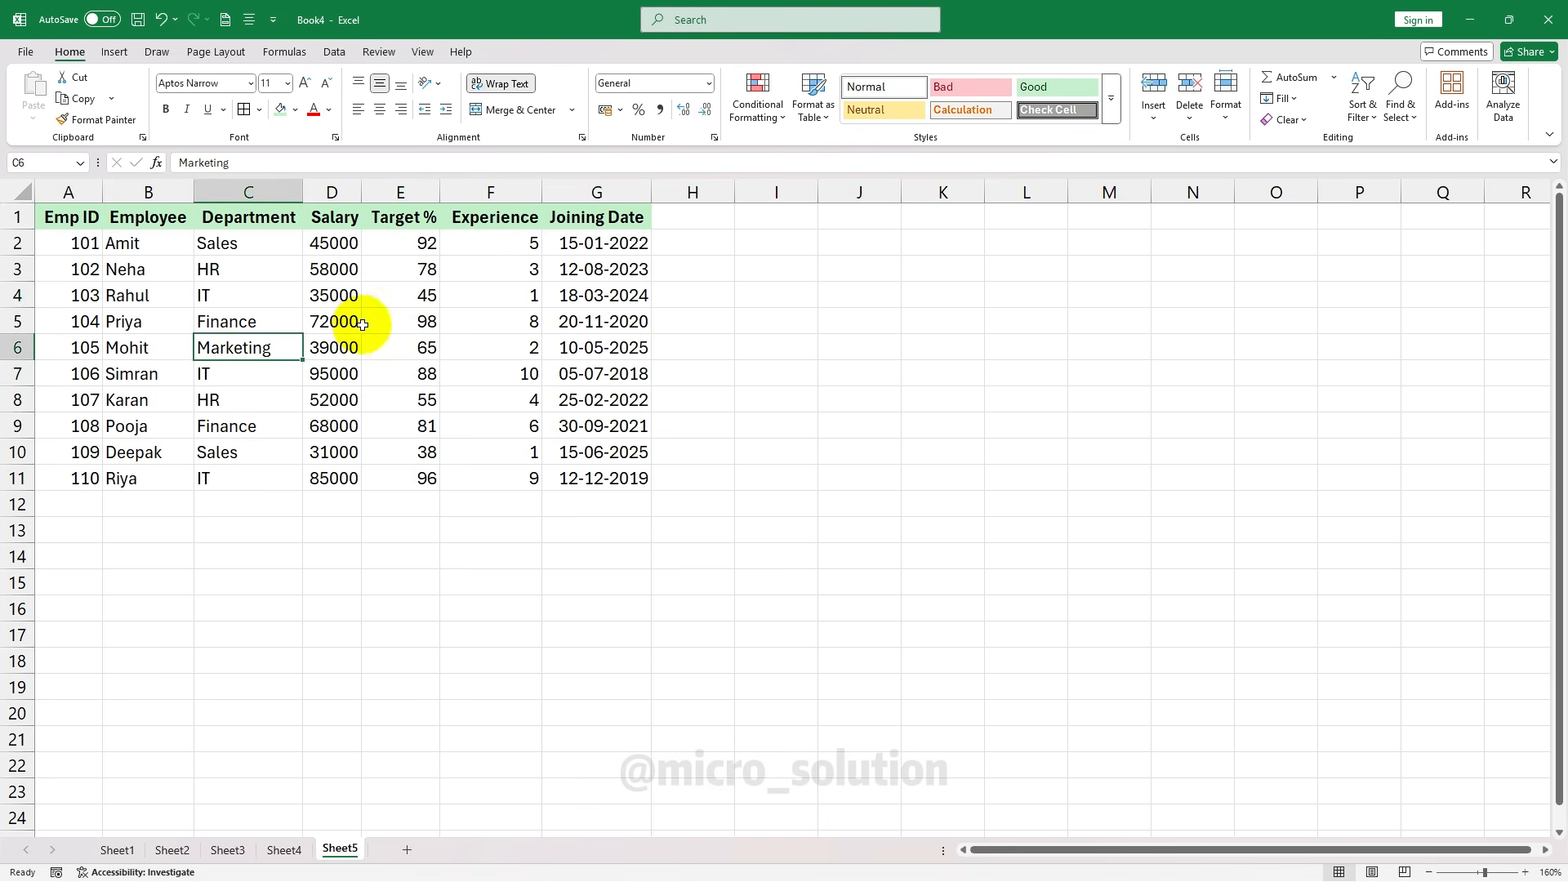
{"action": "left_click", "coordinate": [363, 324]}
{"action": "left_click", "coordinate": [256, 242]}
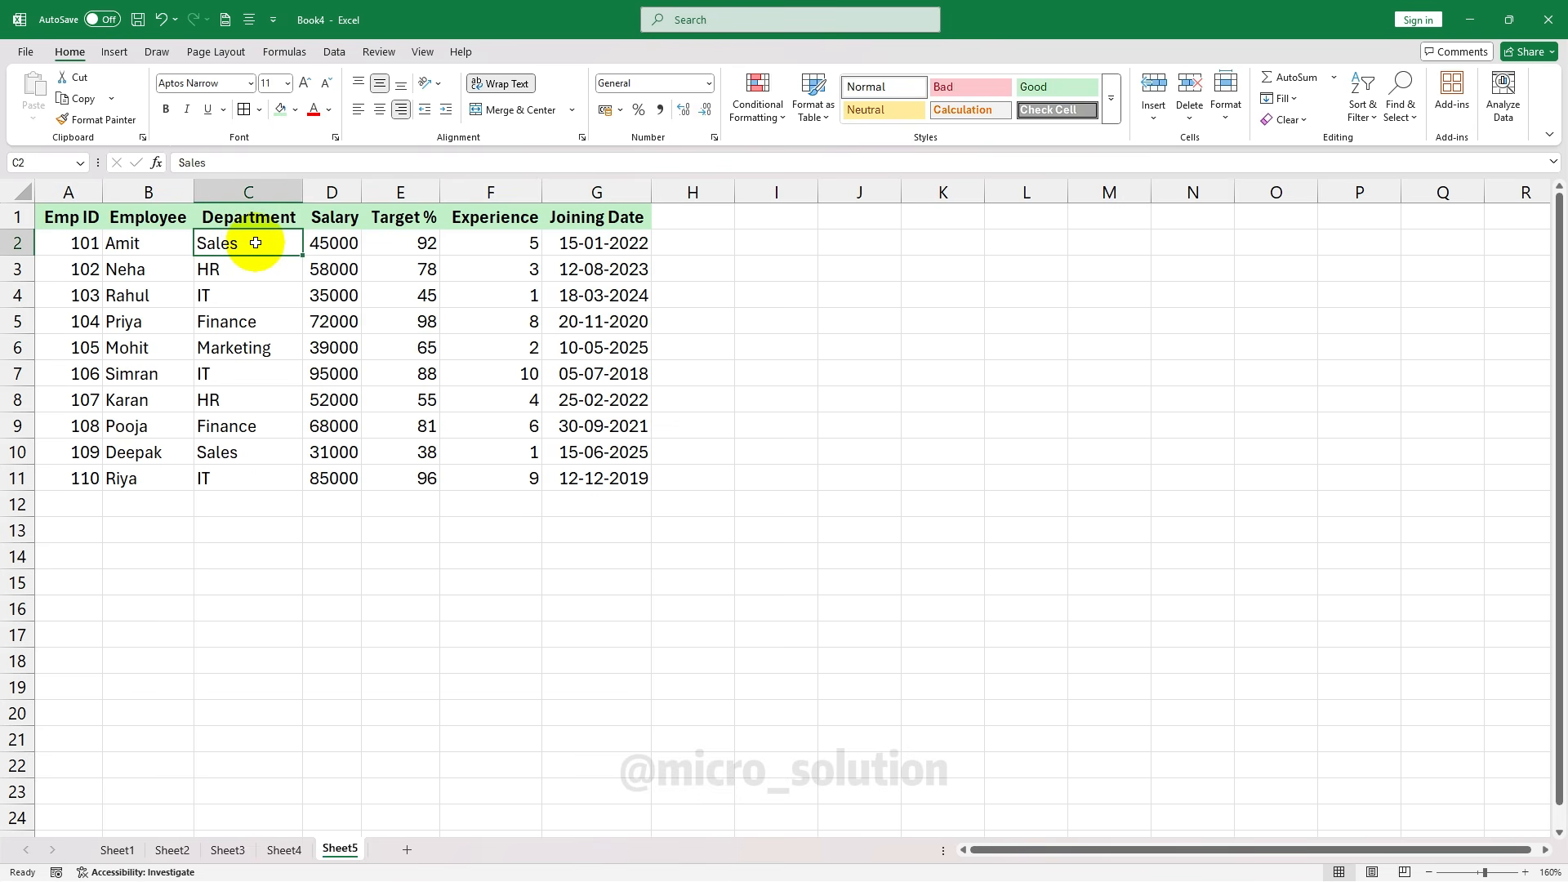
{"action": "left_click_drag", "start_coordinate": [256, 243], "coordinate": [255, 473]}
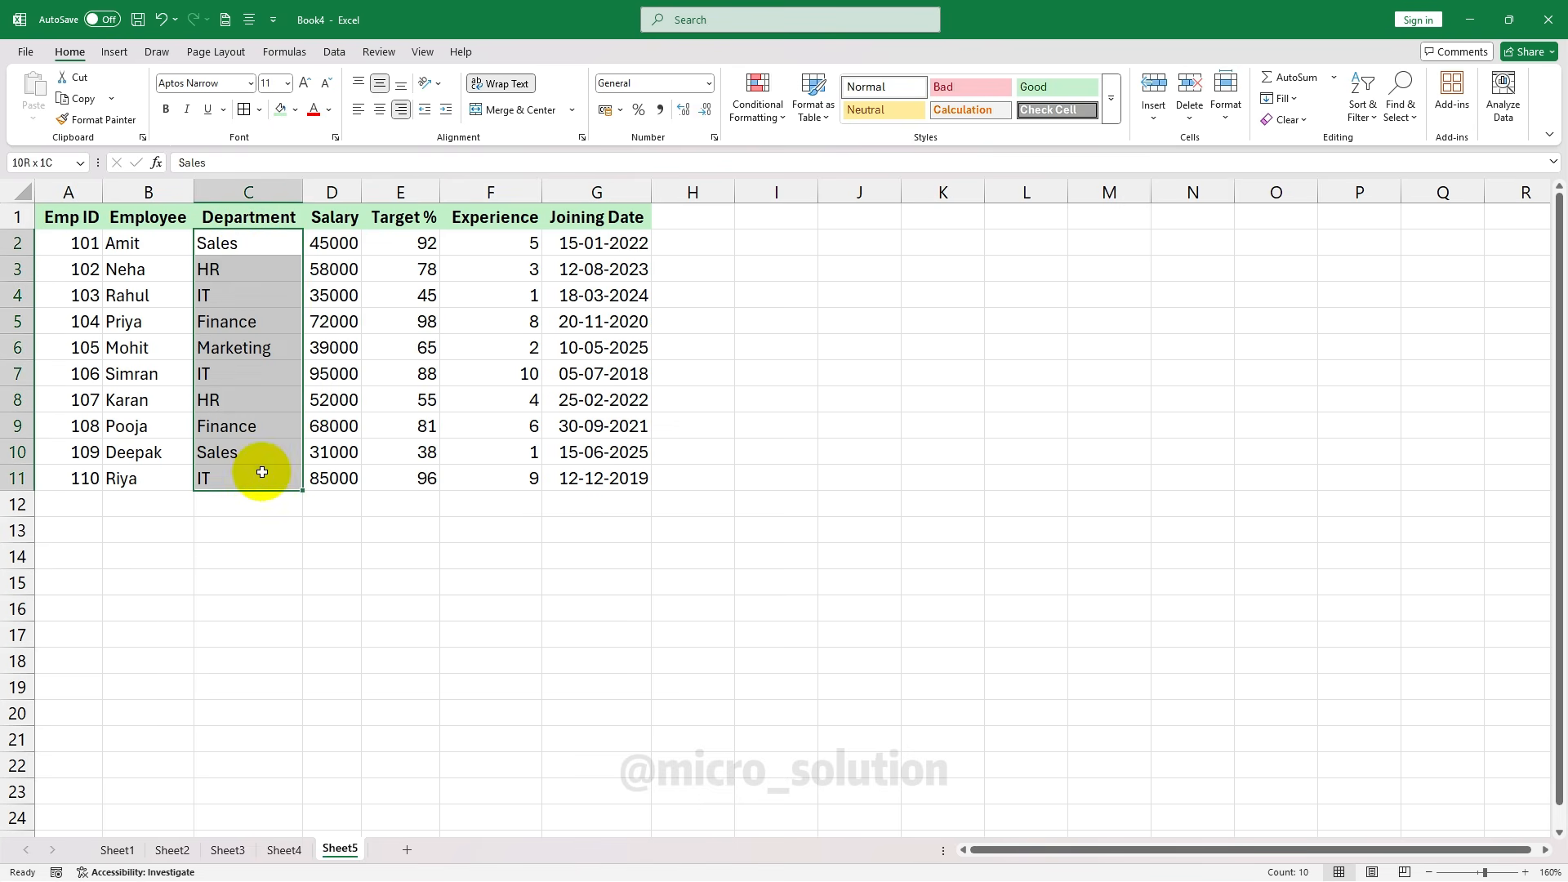
{"action": "left_click", "coordinate": [770, 121]}
{"action": "left_click", "coordinate": [812, 318]}
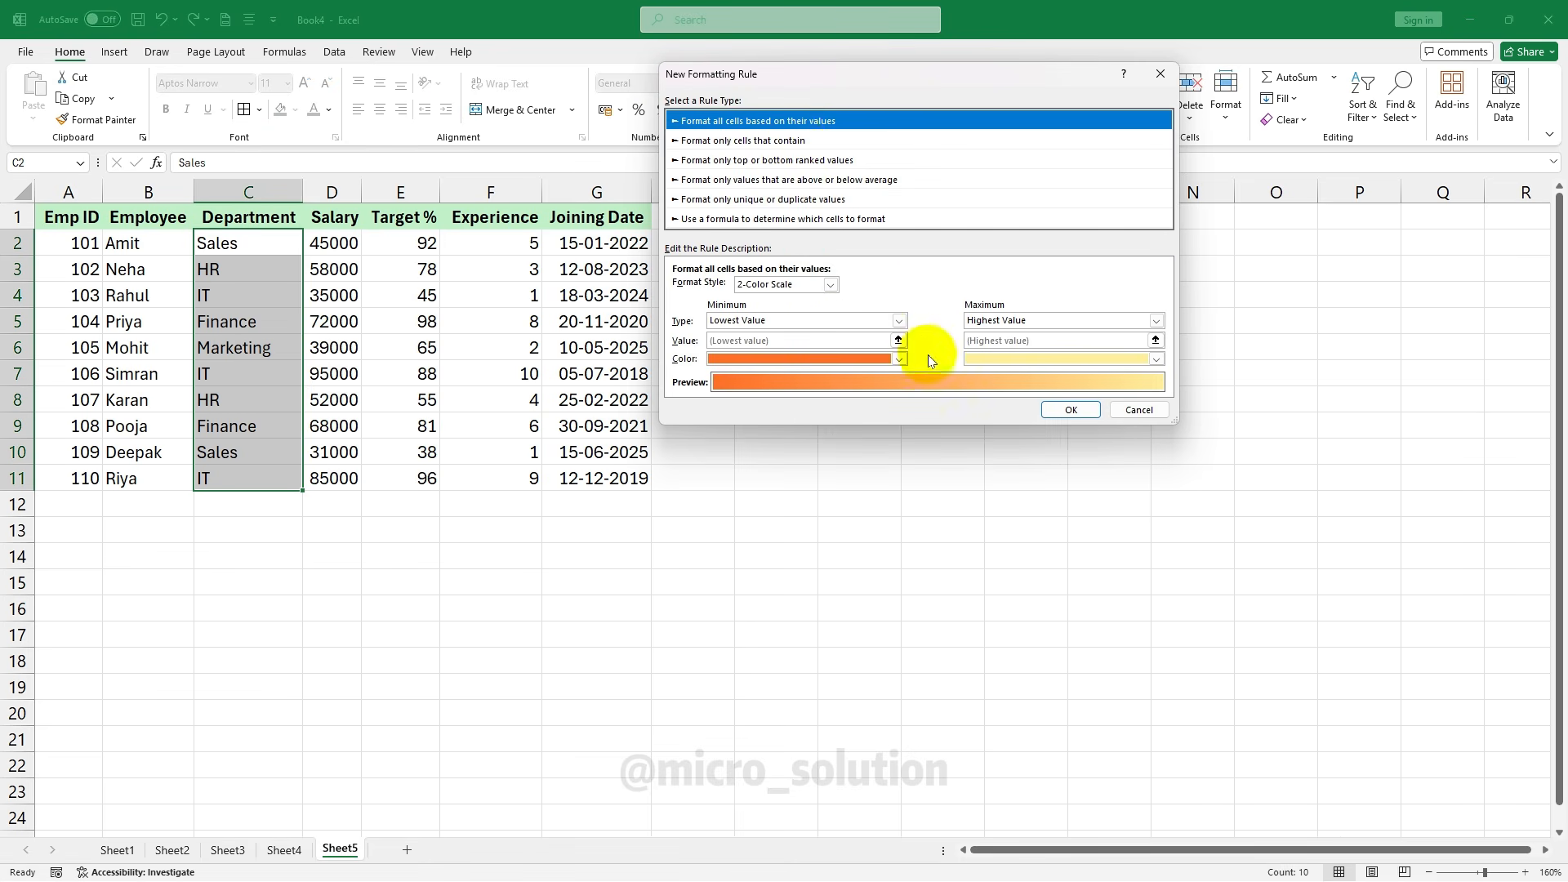
{"action": "left_click_drag", "start_coordinate": [909, 75], "coordinate": [909, 217]}
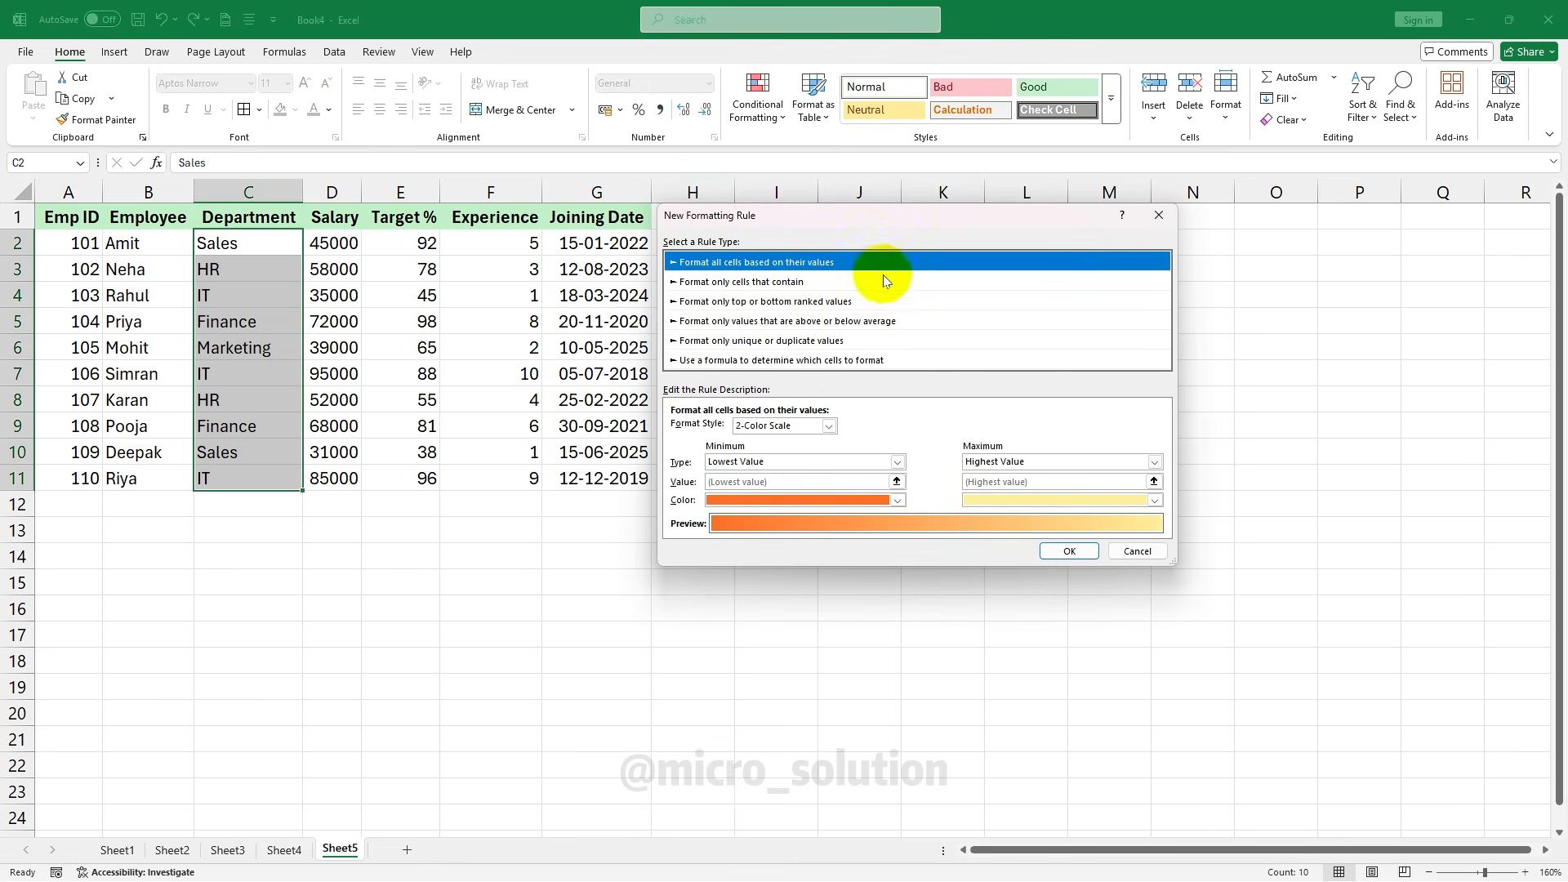
{"action": "left_click", "coordinate": [719, 343]}
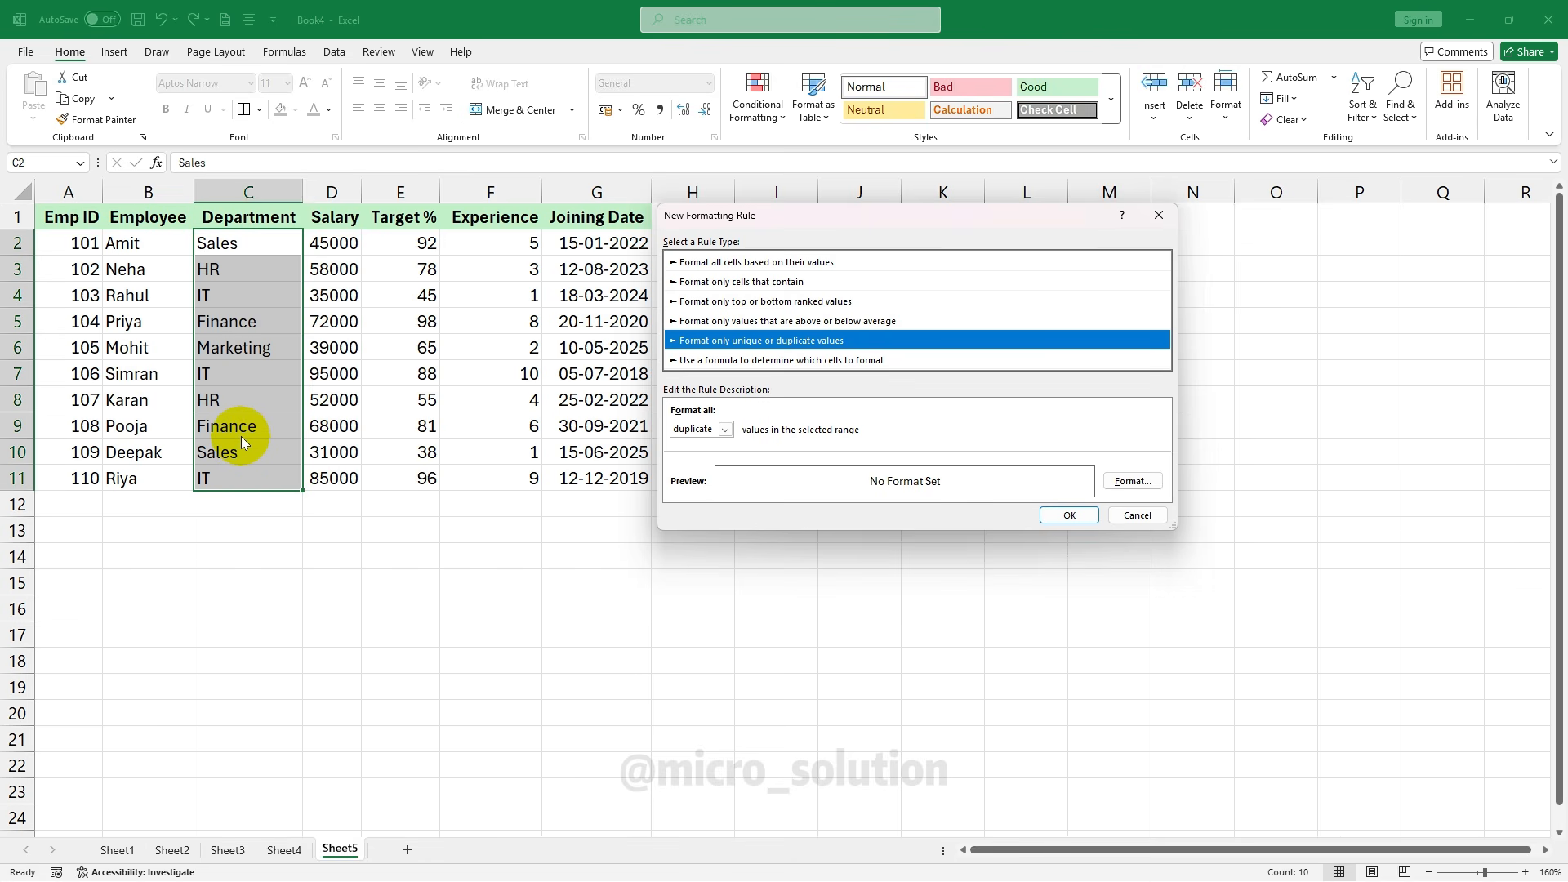
{"action": "left_click", "coordinate": [1134, 484]}
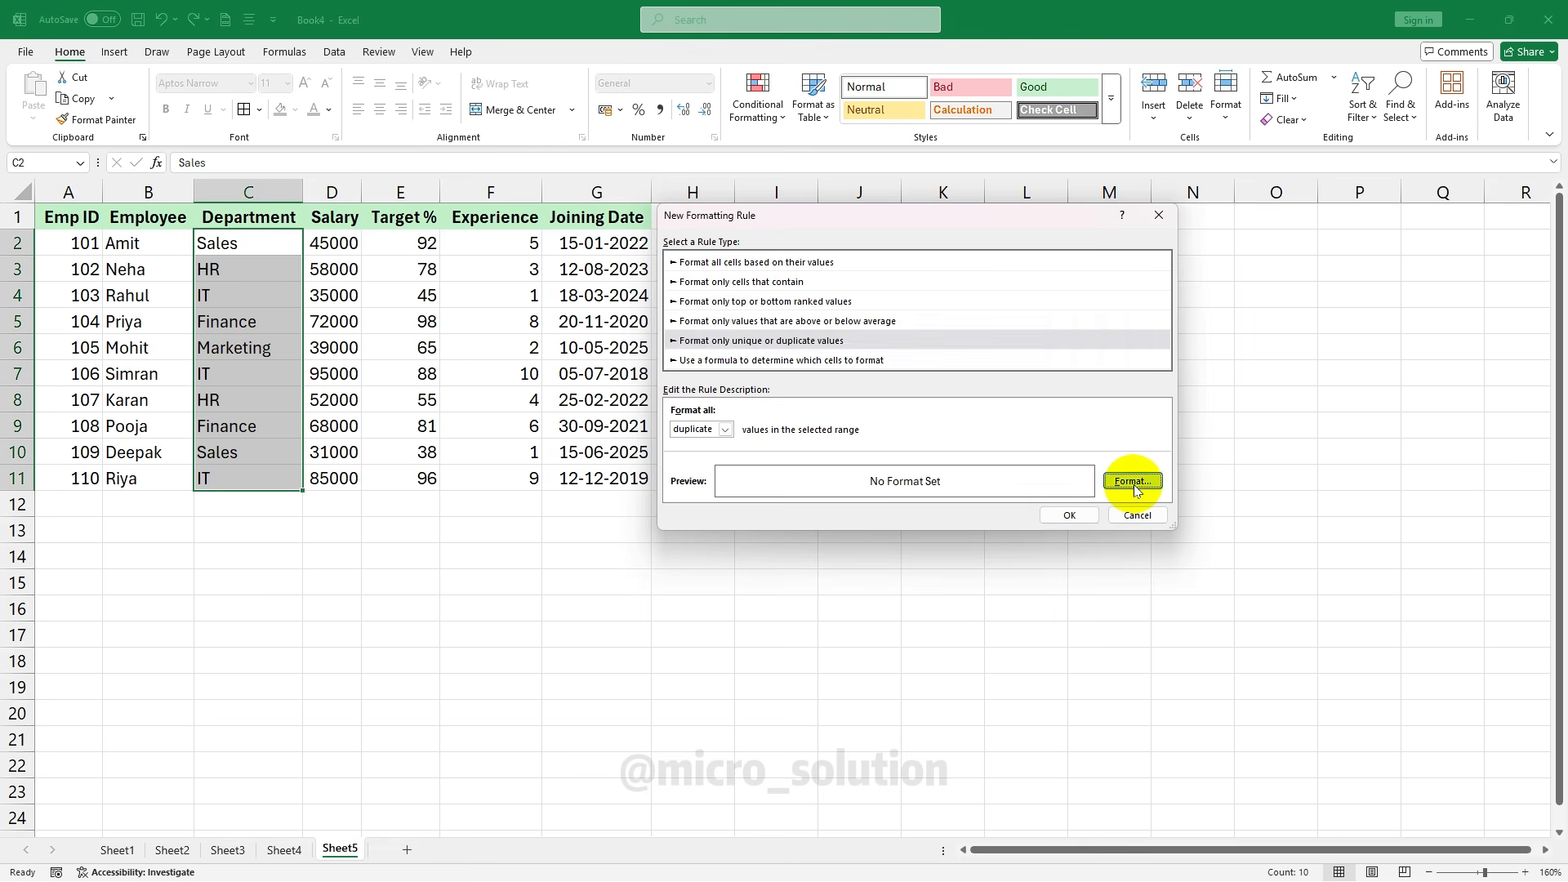
{"action": "left_click", "coordinate": [818, 205]}
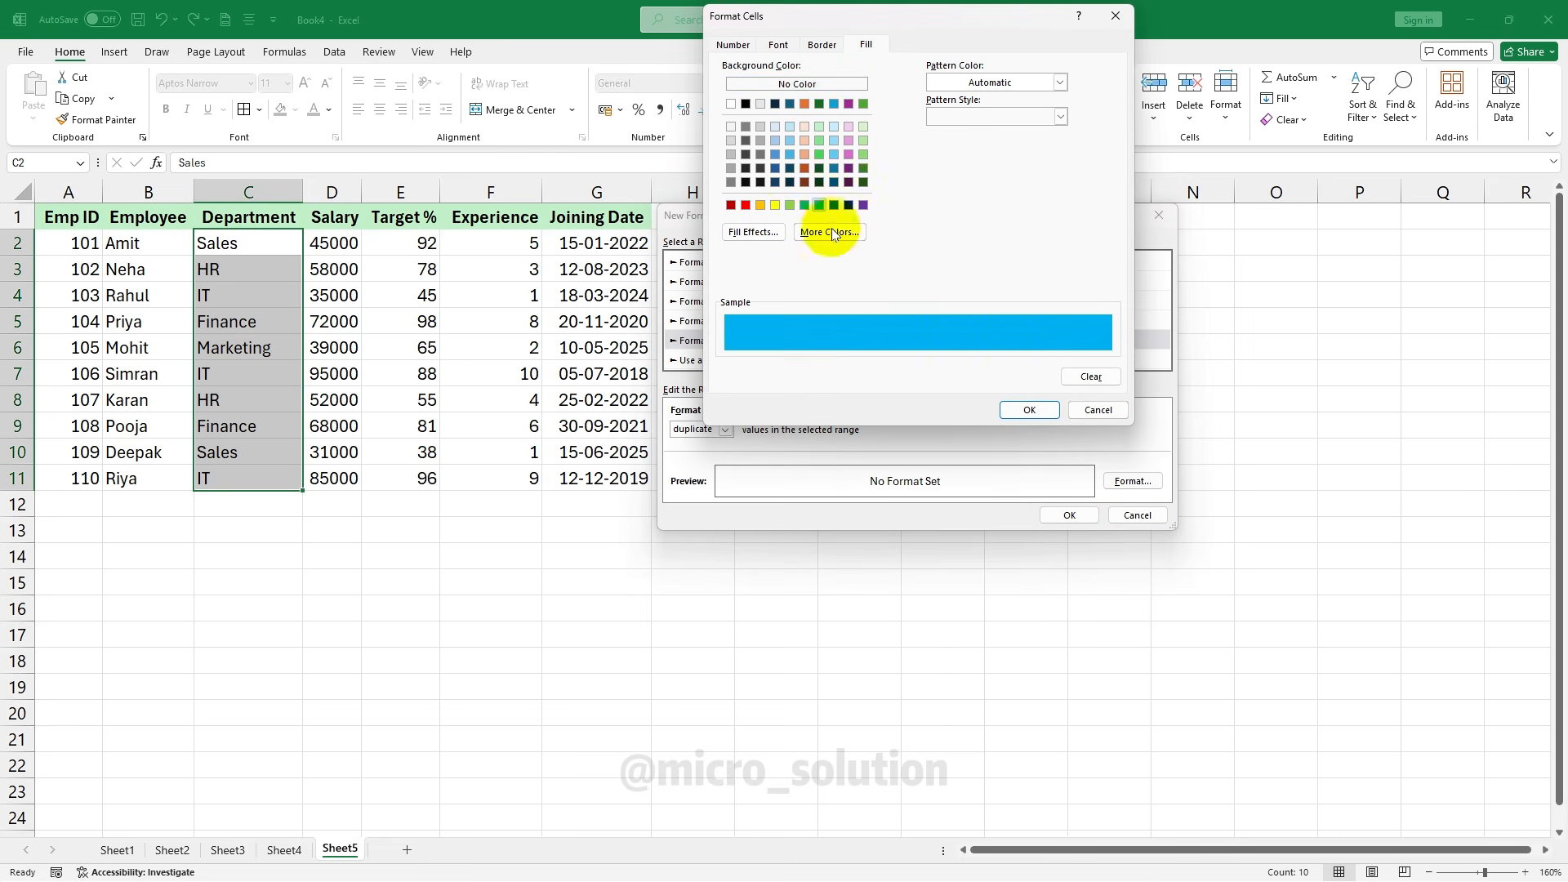
{"action": "key", "text": "Return"}
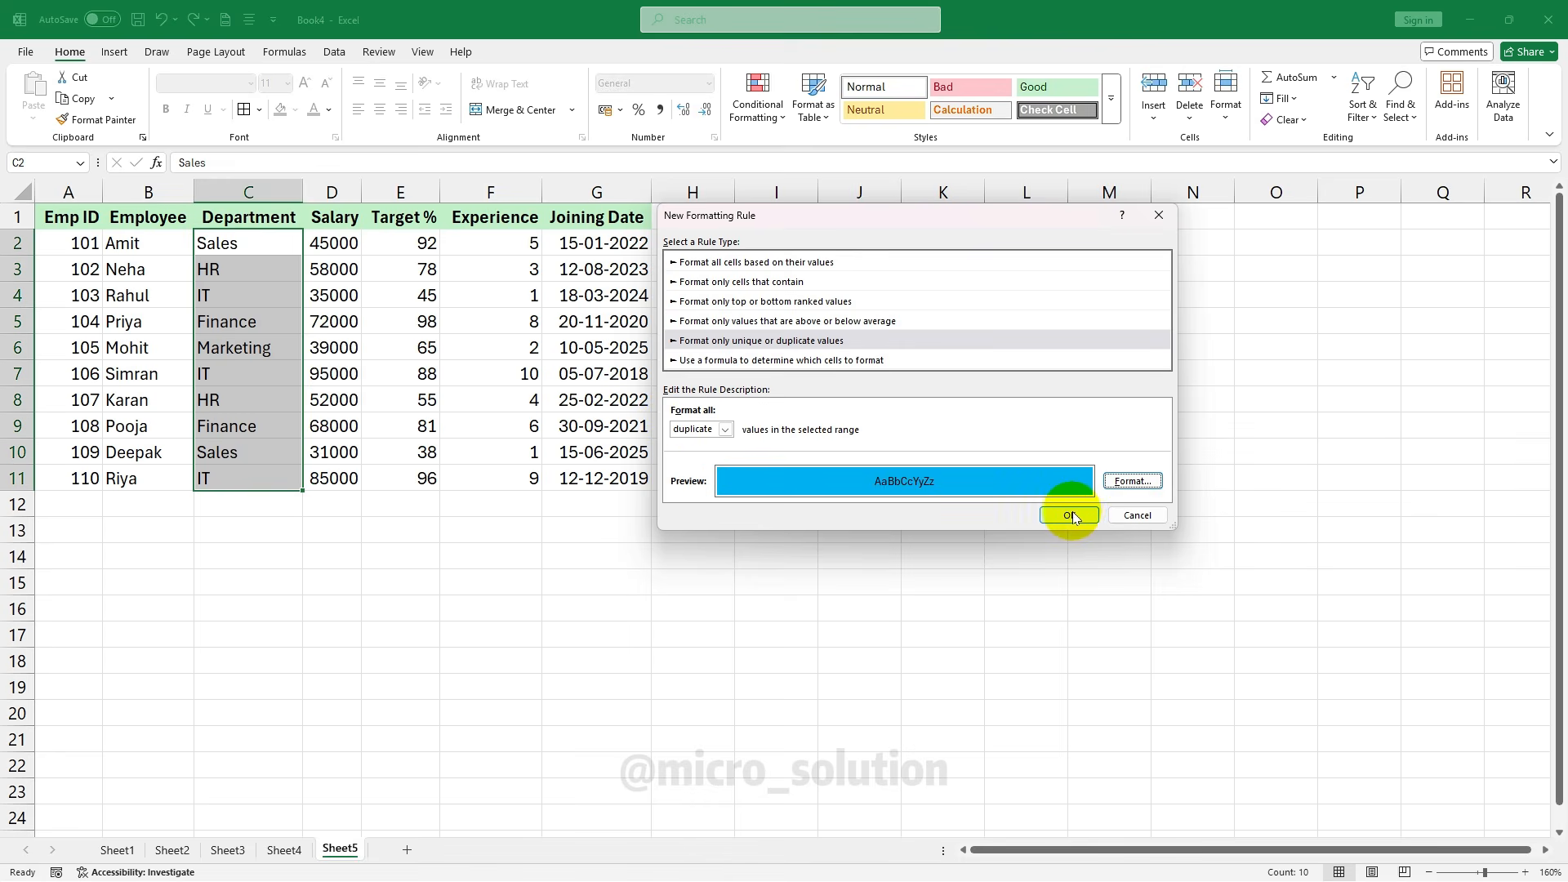
{"action": "left_click", "coordinate": [1069, 514]}
{"action": "left_click", "coordinate": [412, 350]}
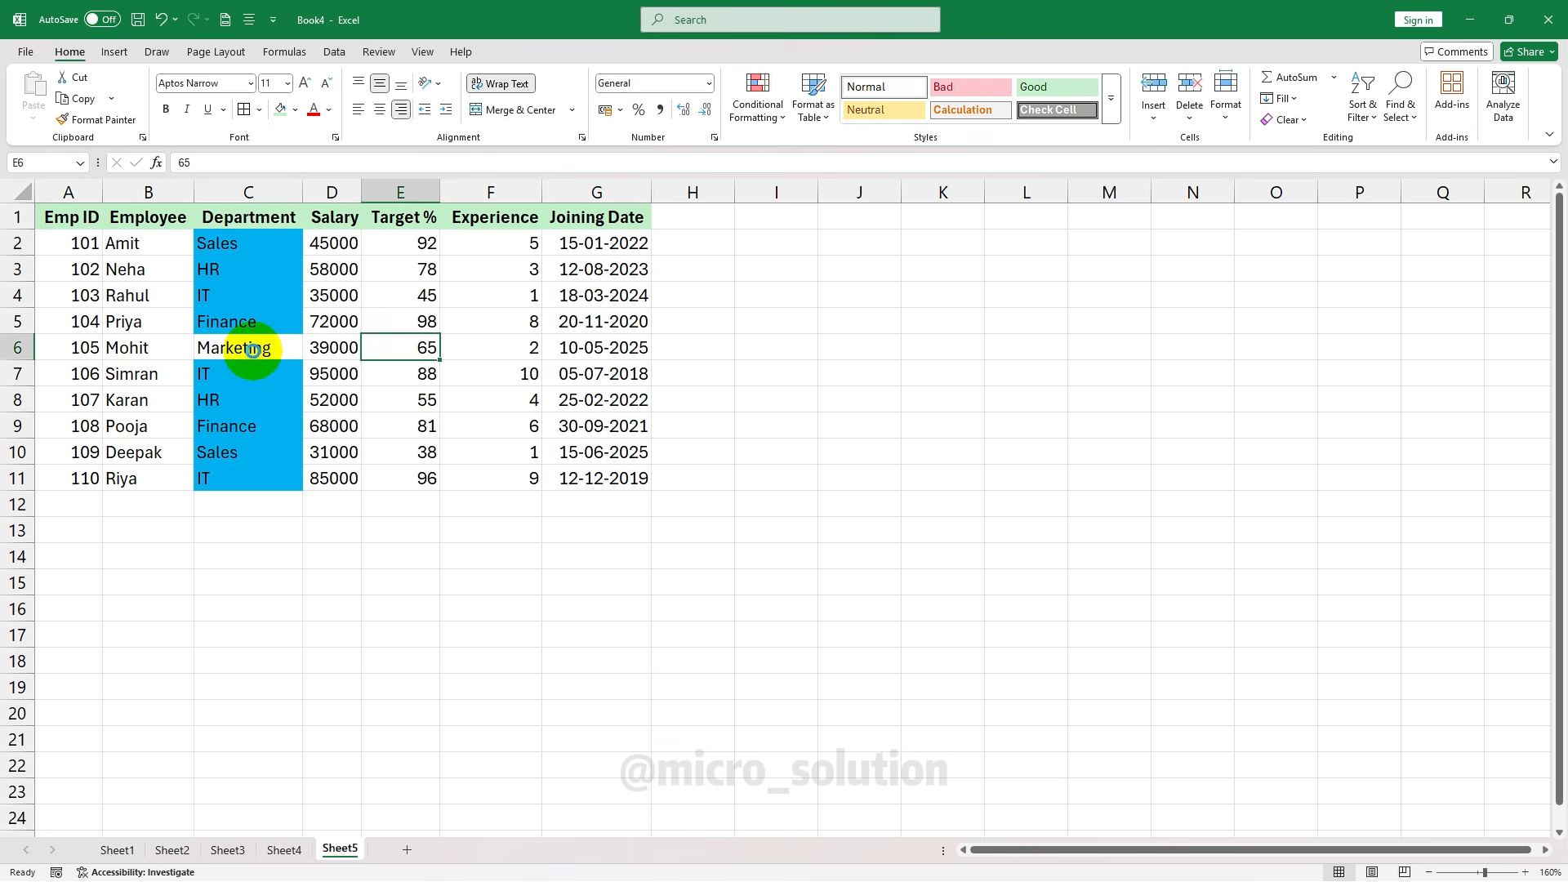
{"action": "key", "text": "ctrl+z"}
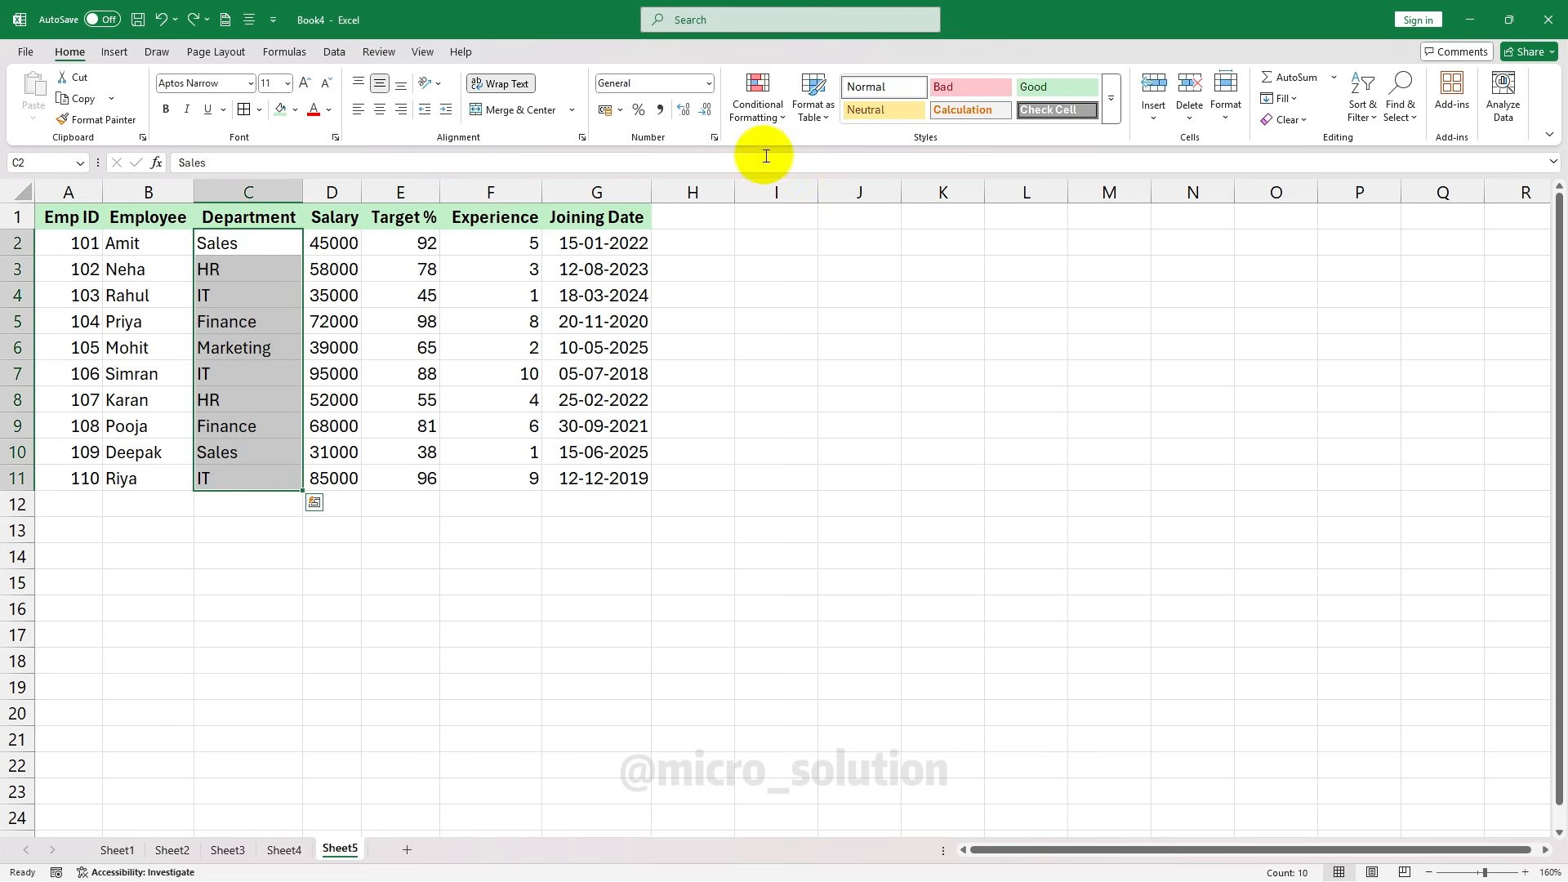
{"action": "left_click", "coordinate": [757, 102]}
{"action": "left_click", "coordinate": [800, 320]}
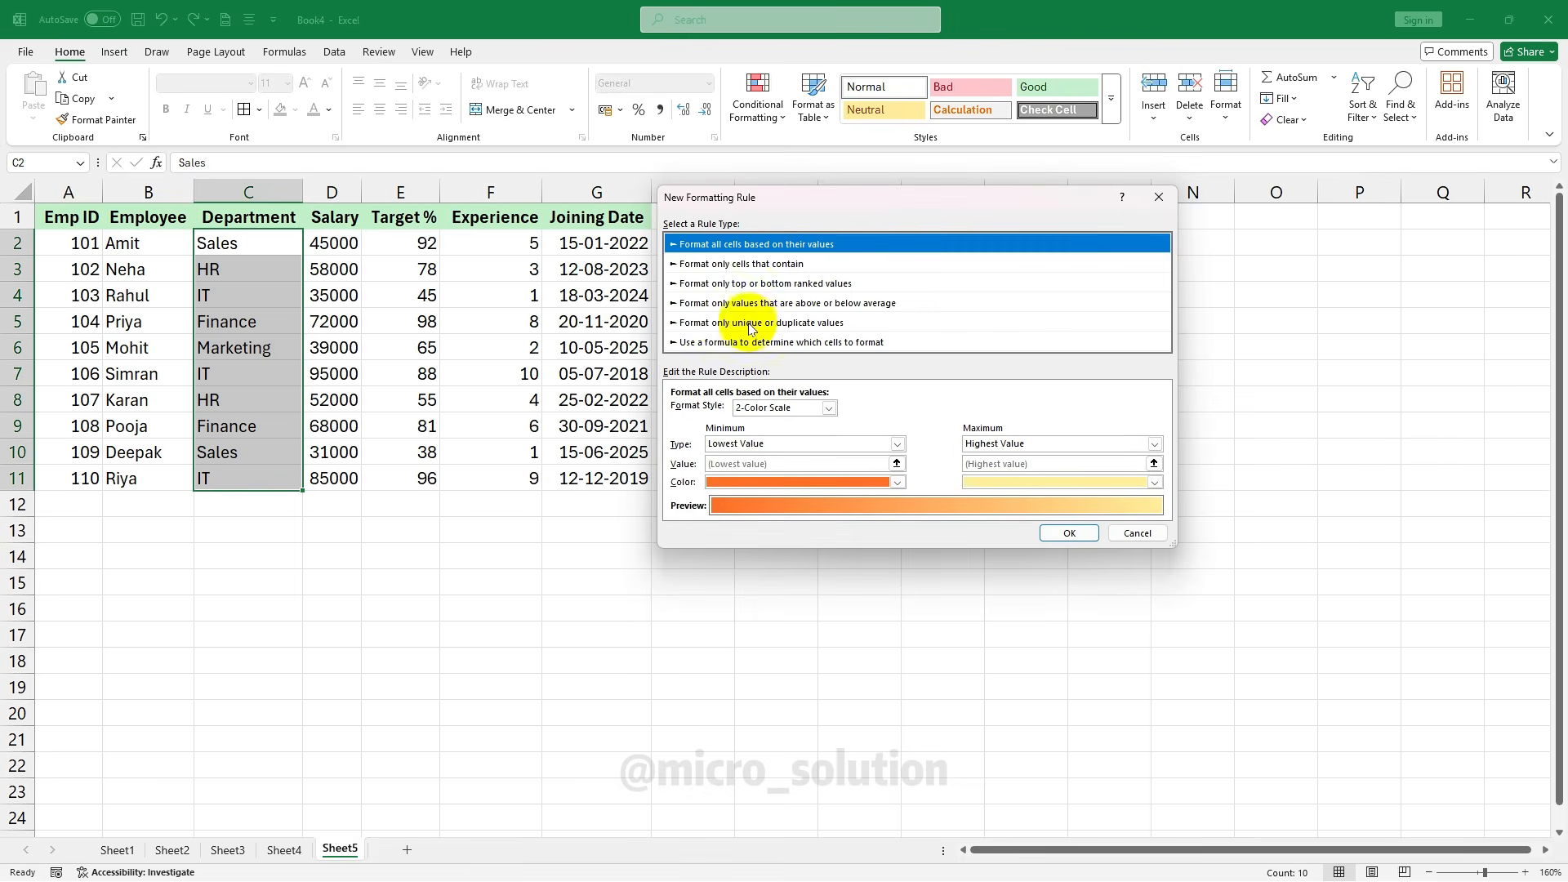
{"action": "left_click", "coordinate": [724, 323]}
{"action": "left_click", "coordinate": [726, 412]}
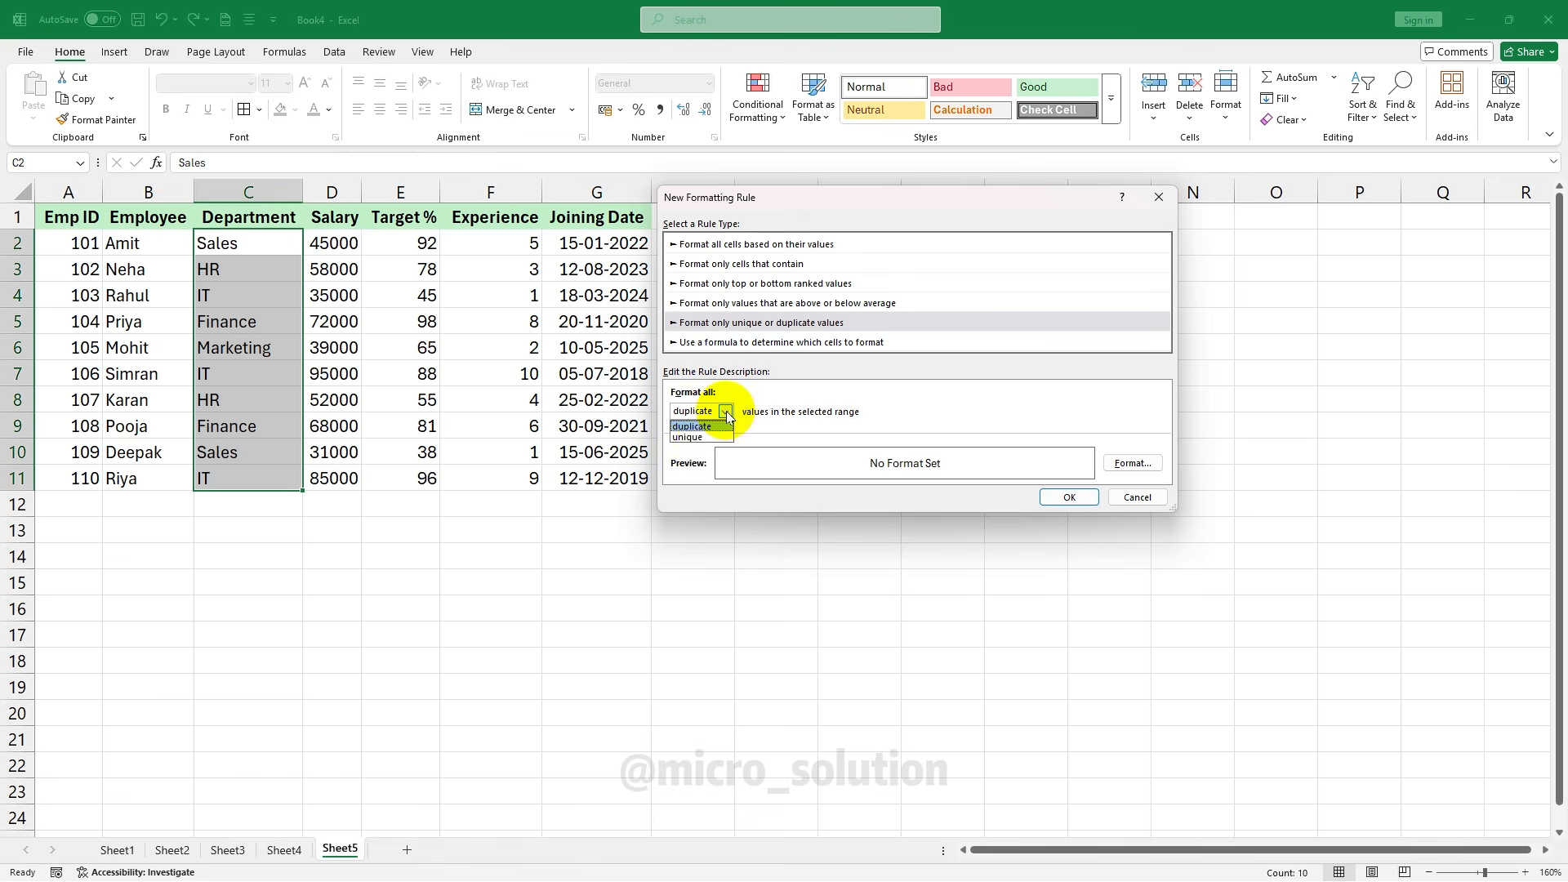
{"action": "left_click", "coordinate": [699, 438]}
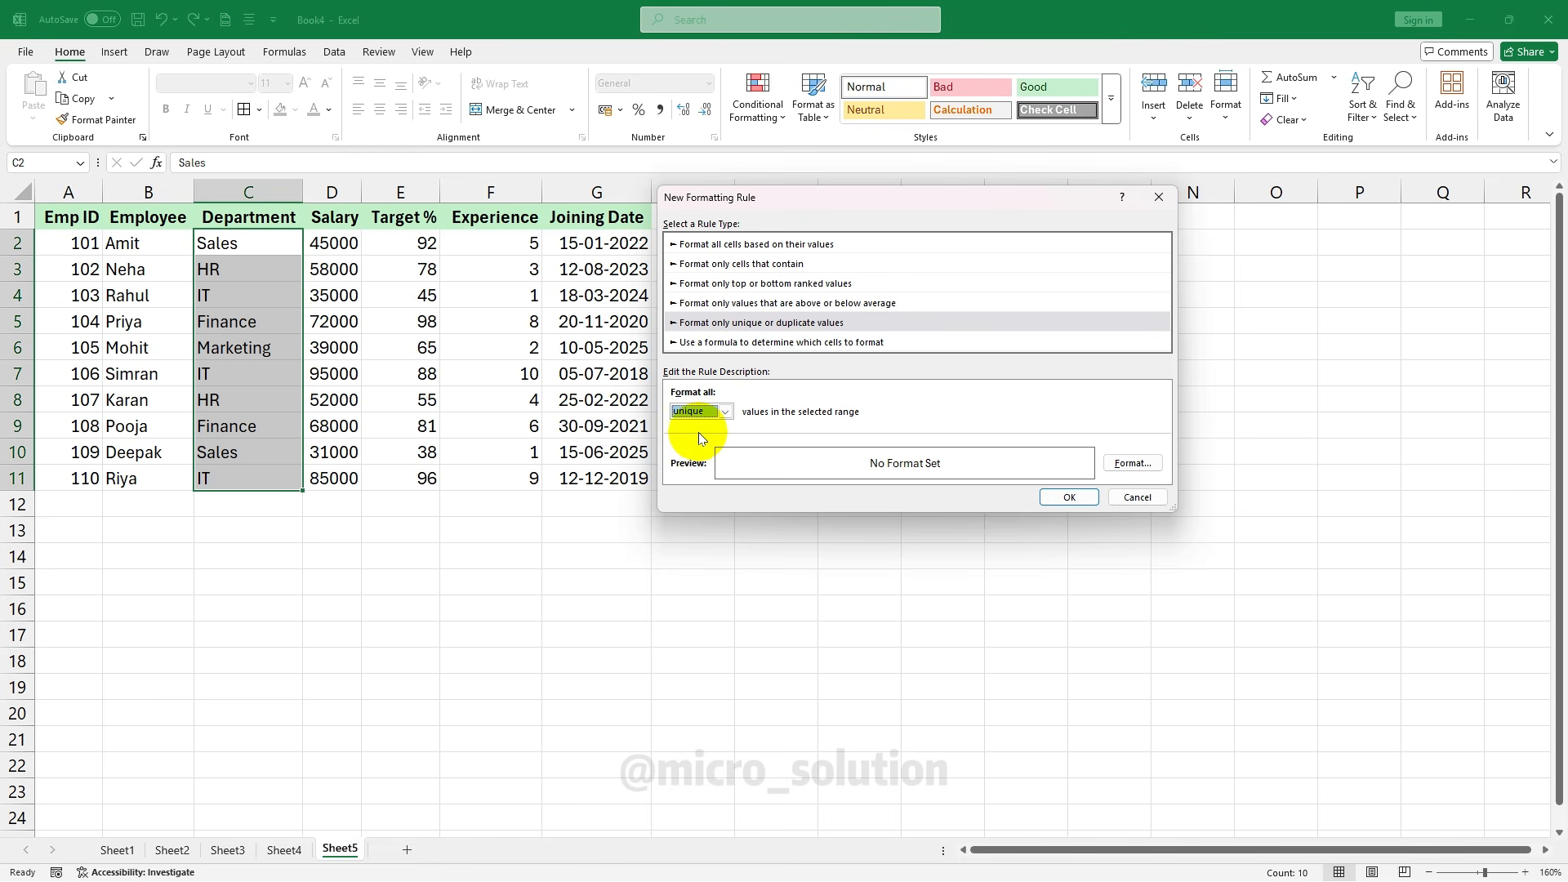
{"action": "left_click", "coordinate": [1132, 463]}
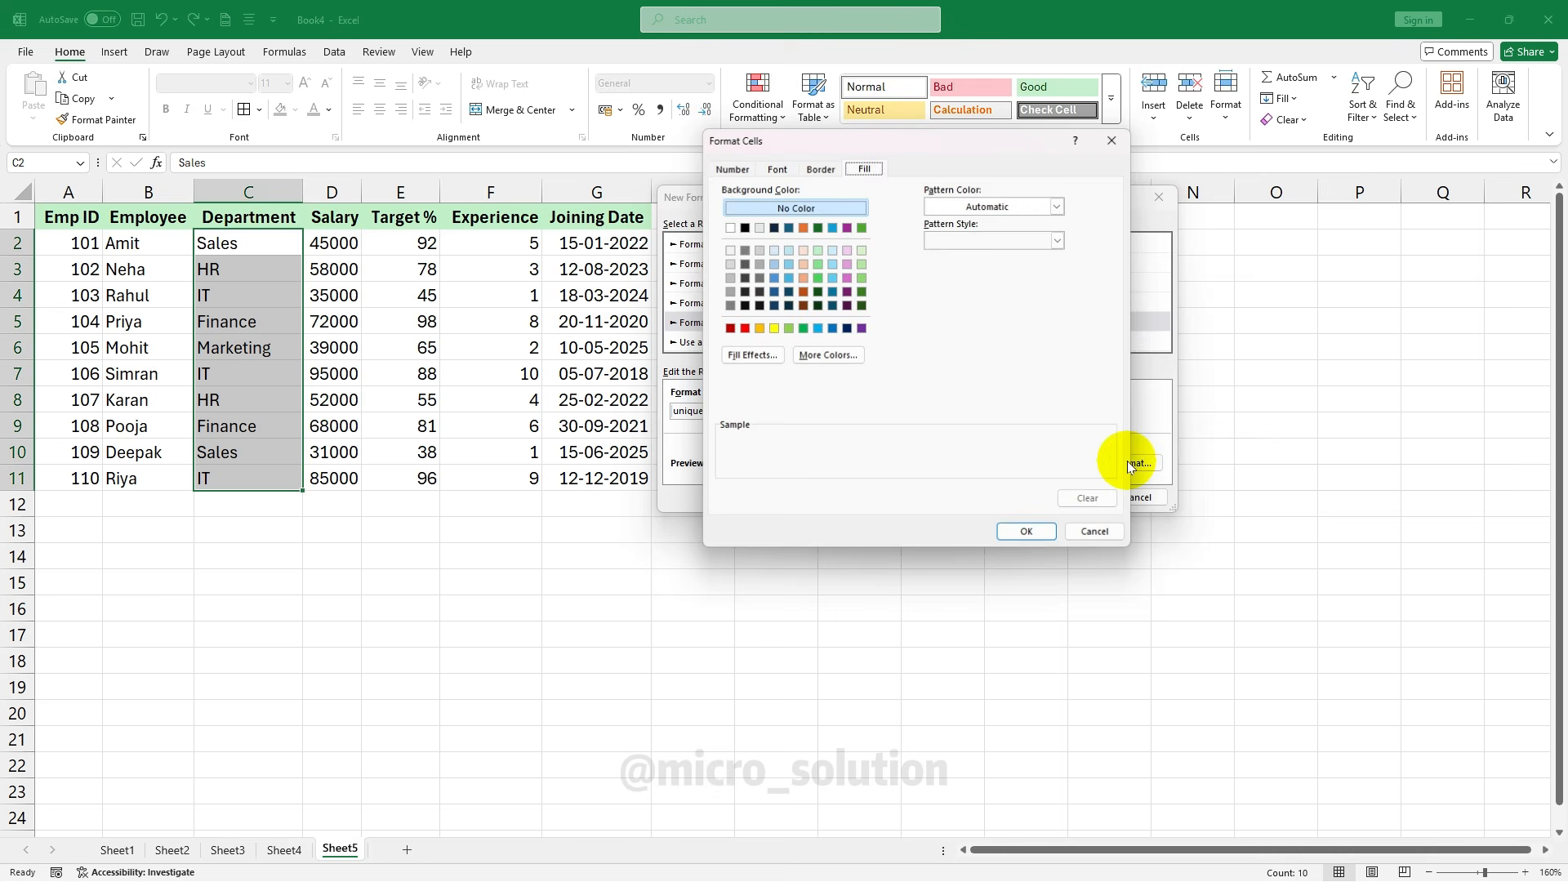
{"action": "left_click", "coordinate": [774, 329]}
{"action": "left_click", "coordinate": [1027, 532]}
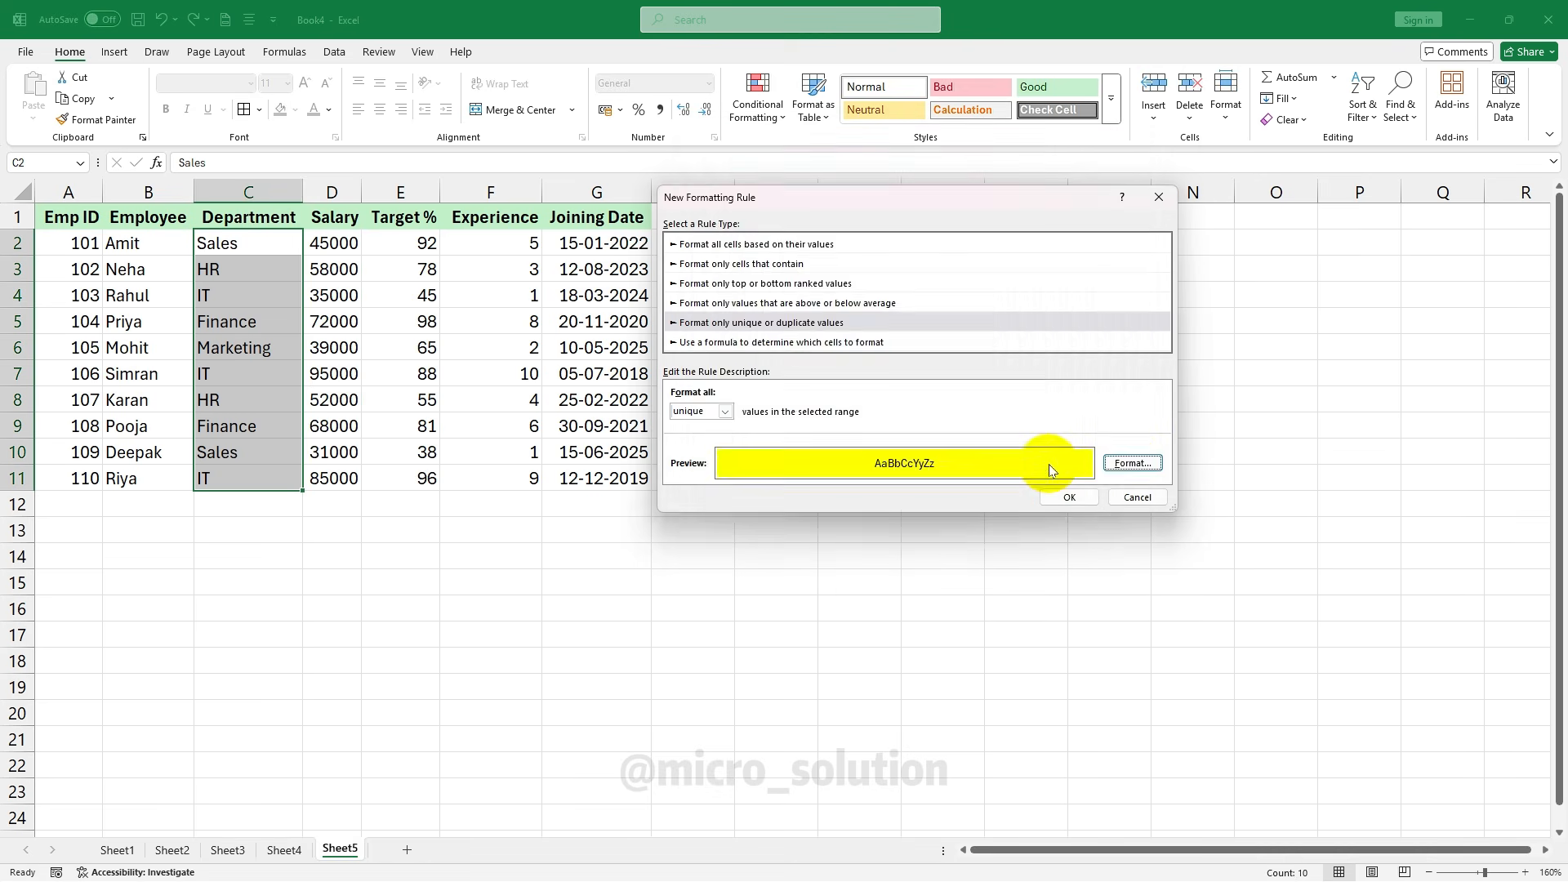
{"action": "left_click", "coordinate": [1060, 497]}
{"action": "left_click", "coordinate": [596, 400]}
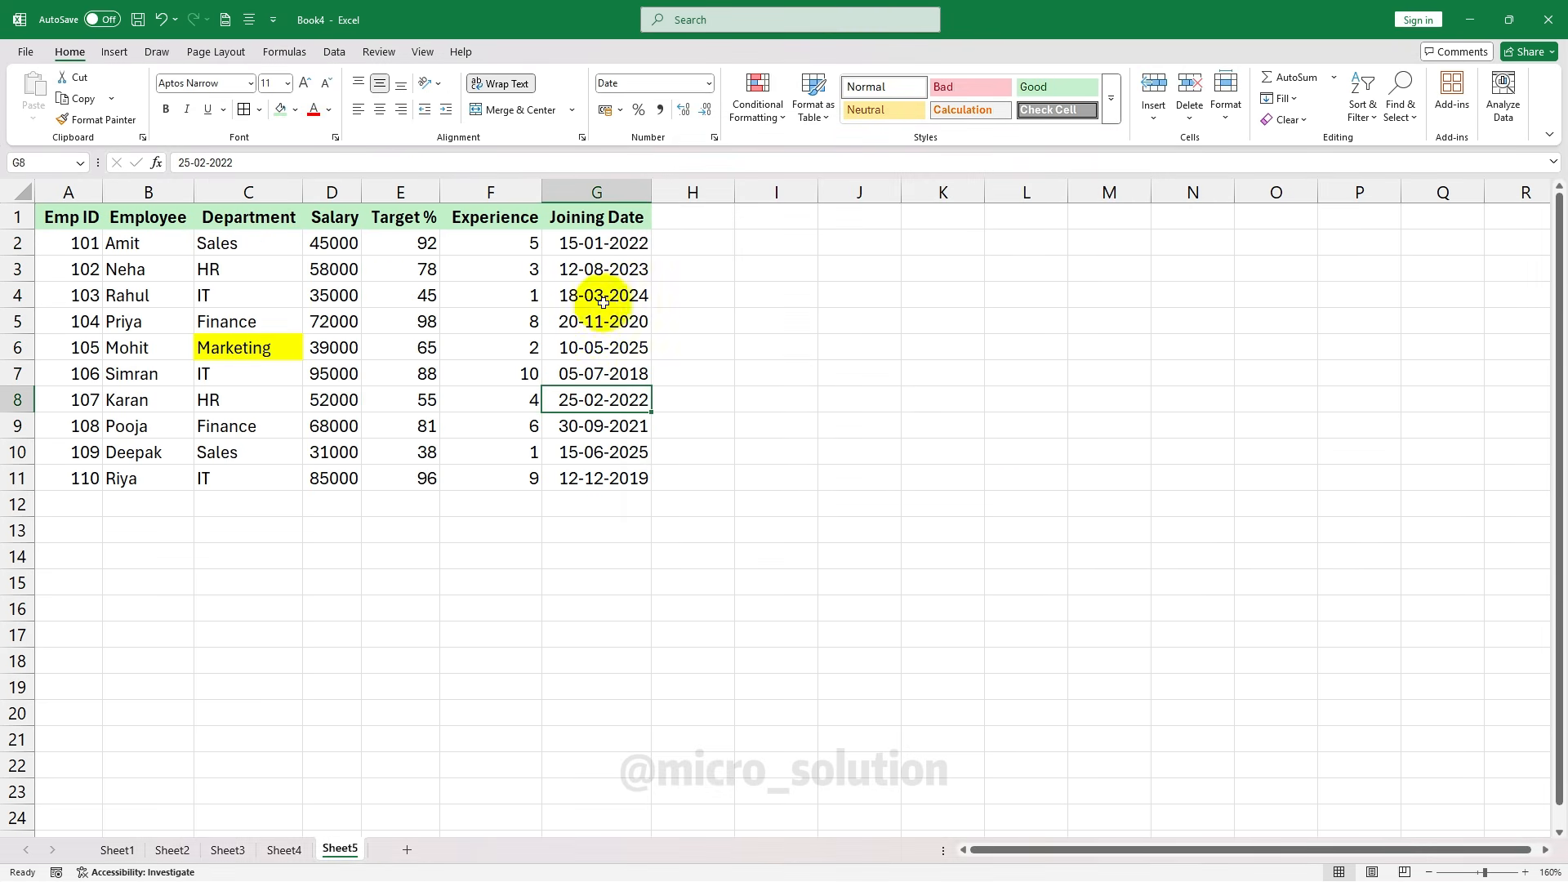
{"action": "left_click", "coordinate": [272, 348]}
{"action": "key", "text": "ctrl+z"}
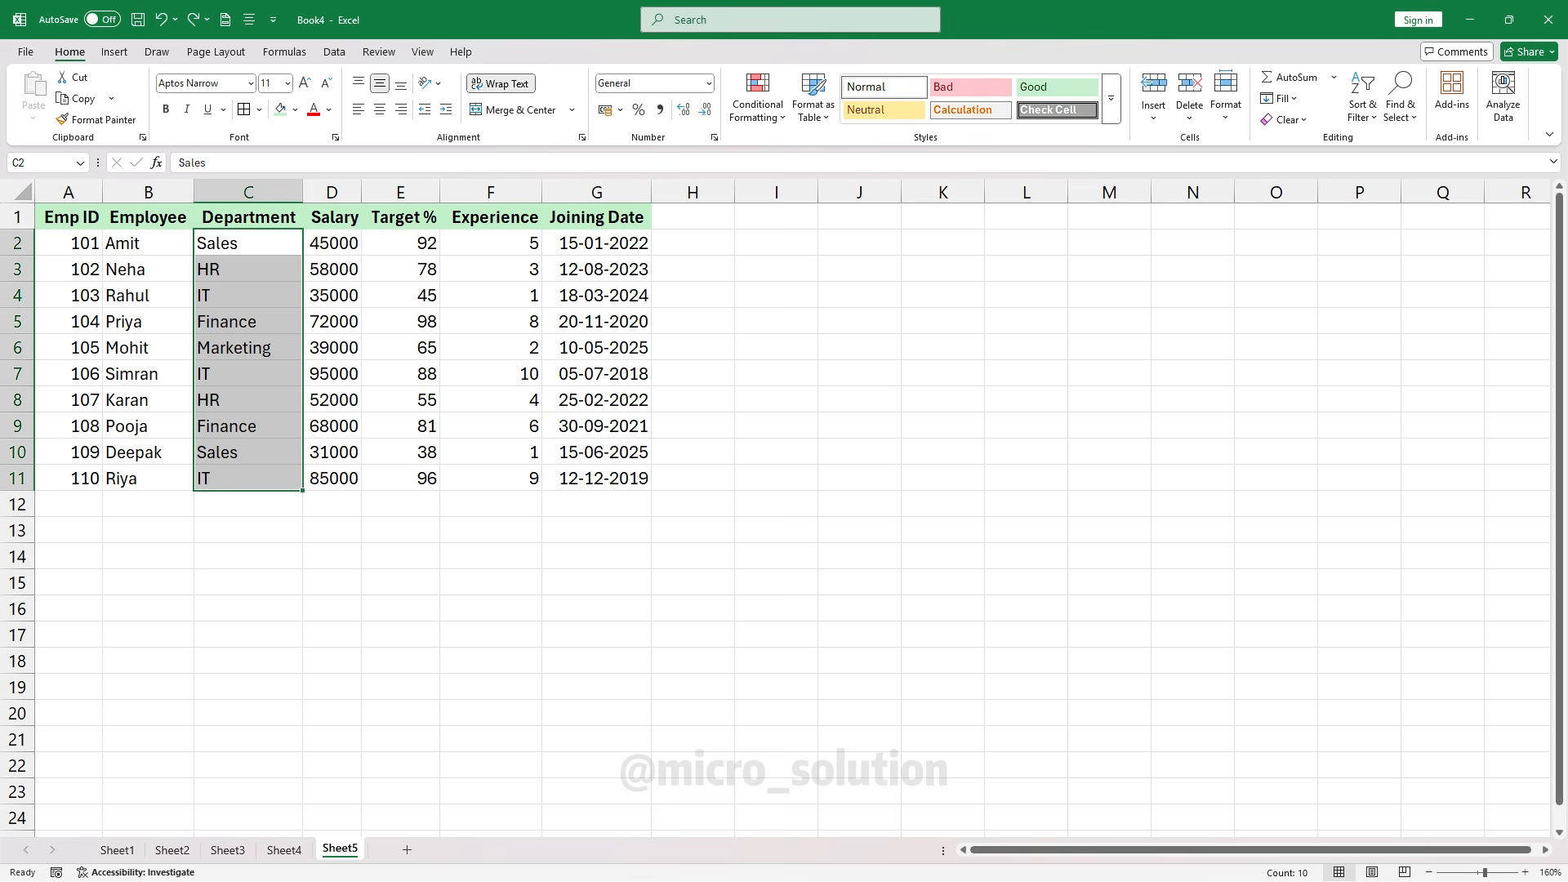
{"action": "left_click", "coordinate": [490, 399]}
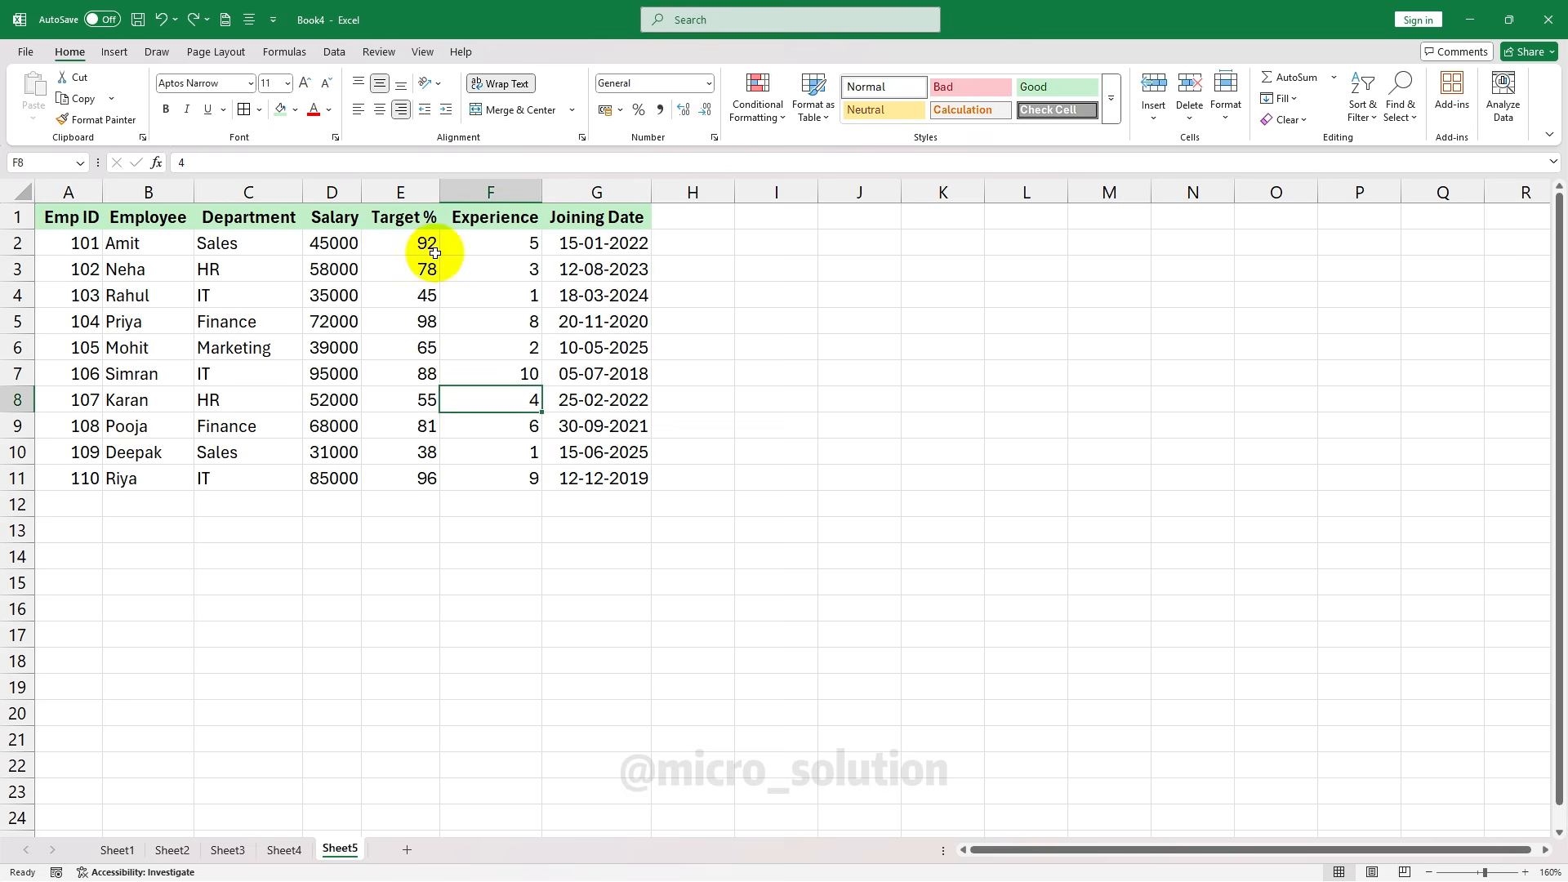
Create a formula rule =$F2>=5 for the Experience values F2:F11
{"action": "left_click_drag", "start_coordinate": [486, 242], "coordinate": [500, 477]}
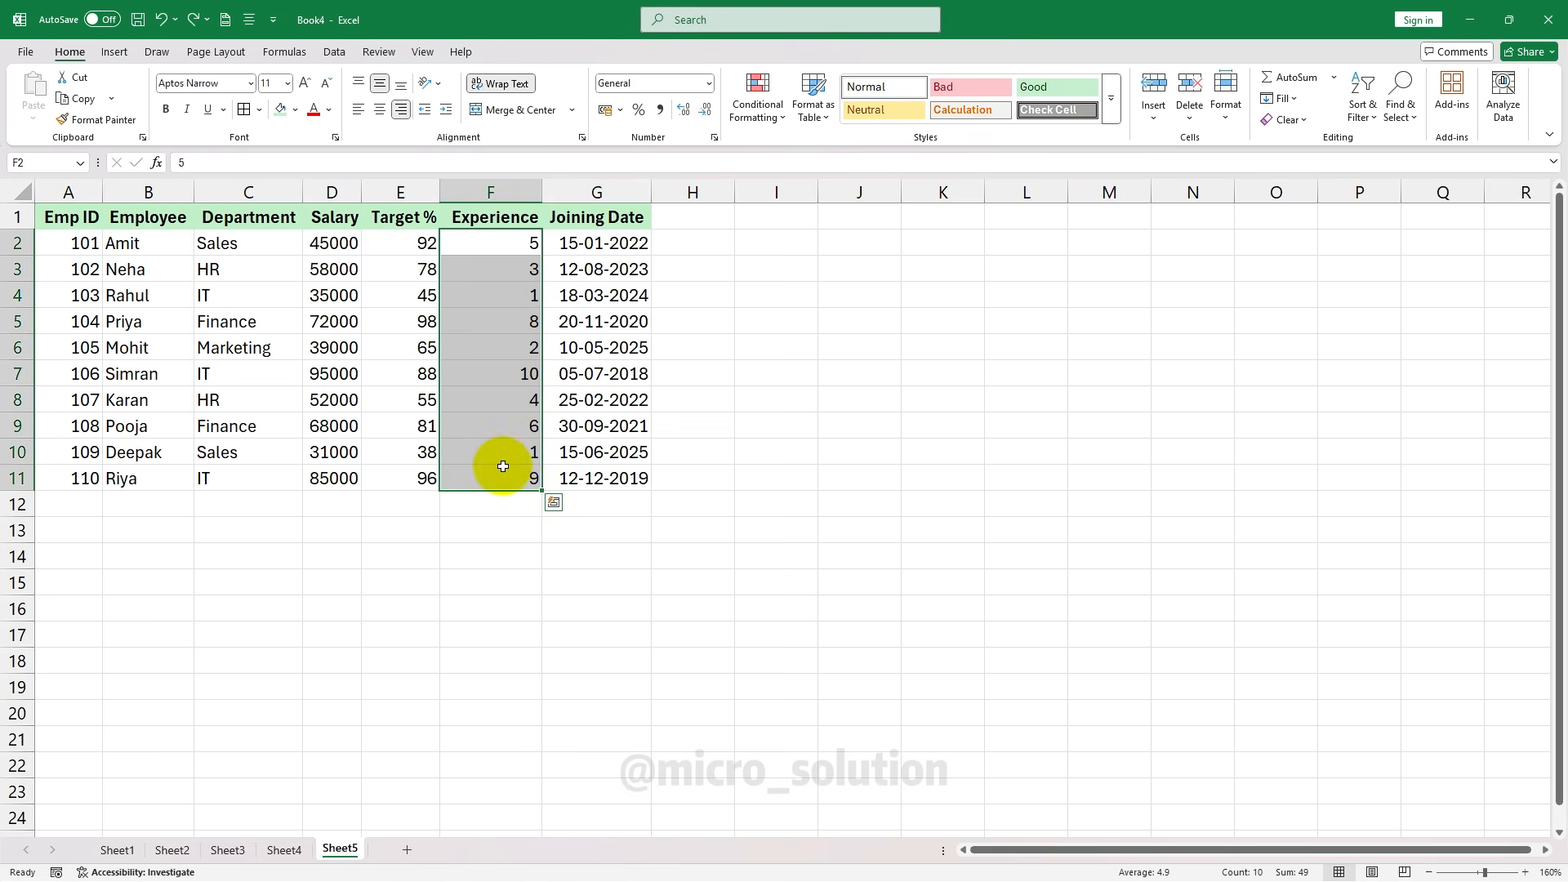
{"action": "left_click", "coordinate": [776, 114]}
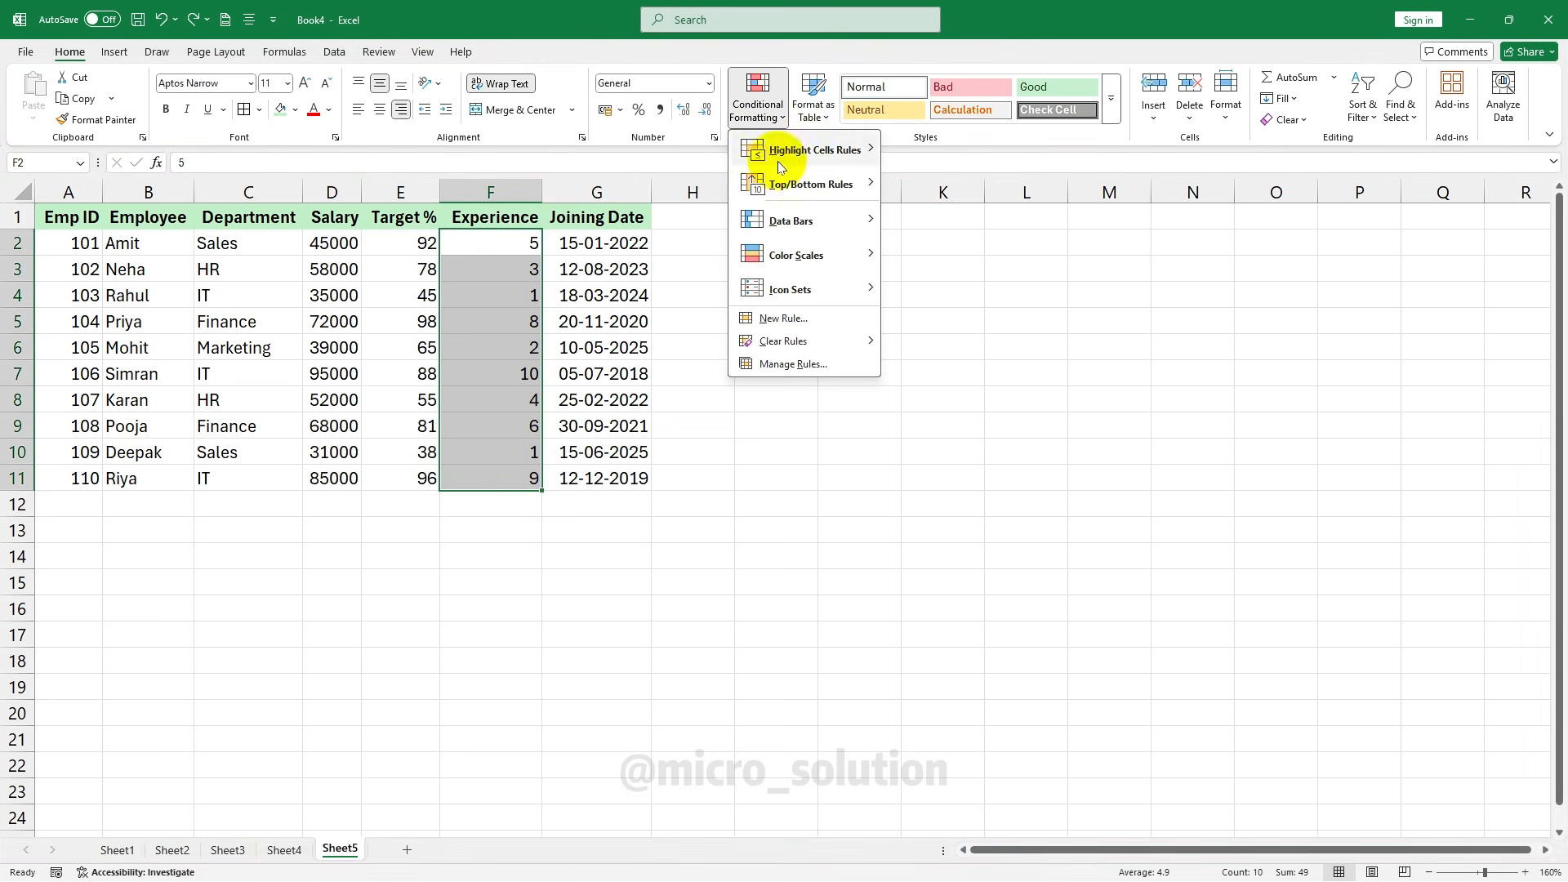
{"action": "left_click", "coordinate": [811, 318]}
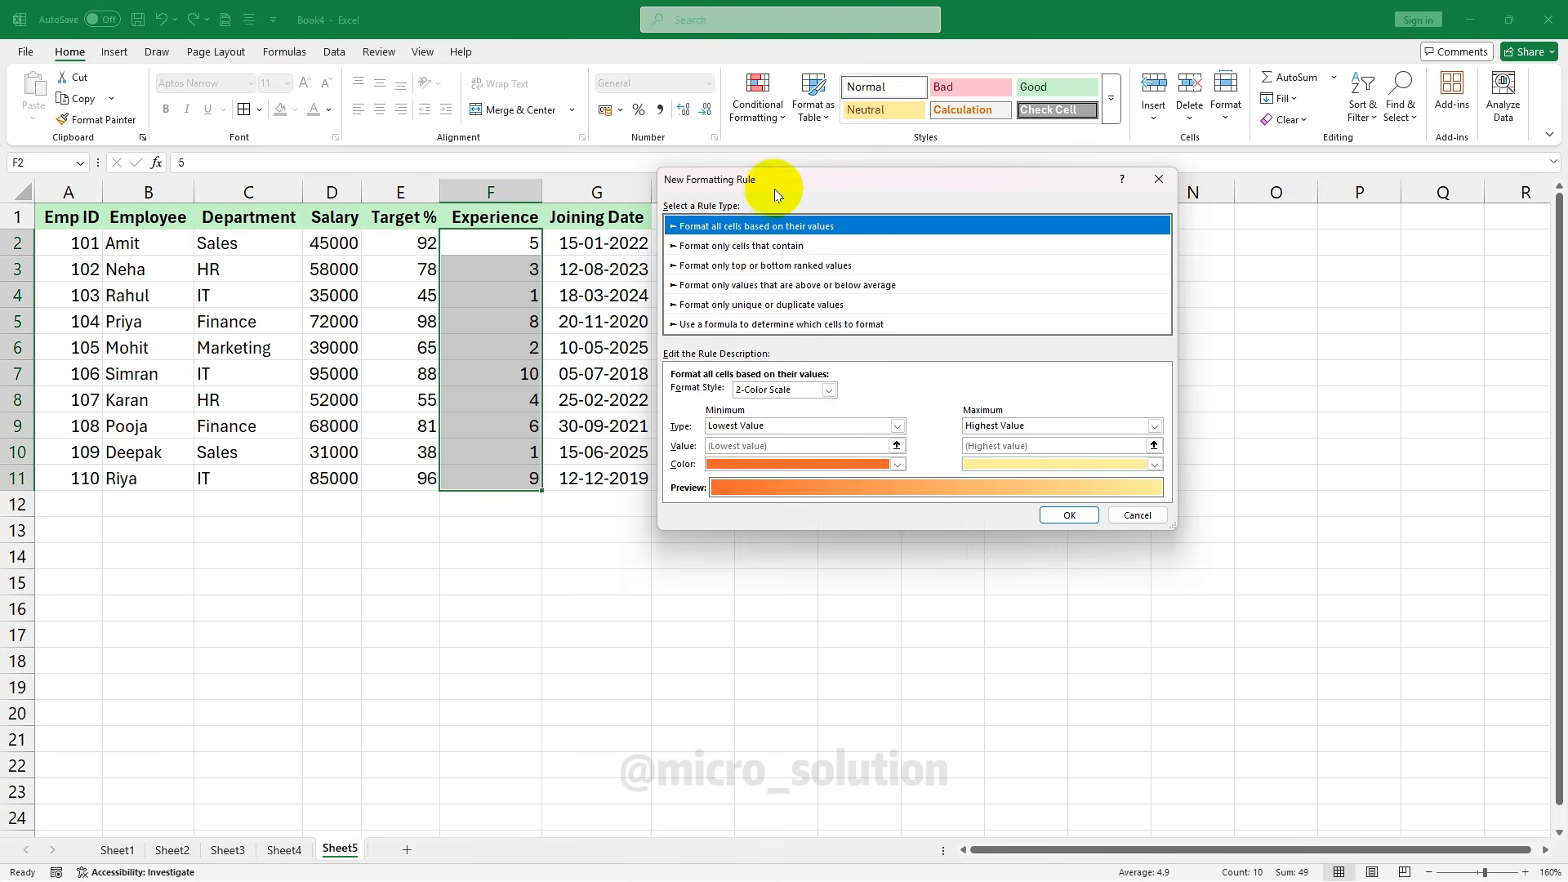
{"action": "left_click_drag", "start_coordinate": [774, 189], "coordinate": [776, 216]}
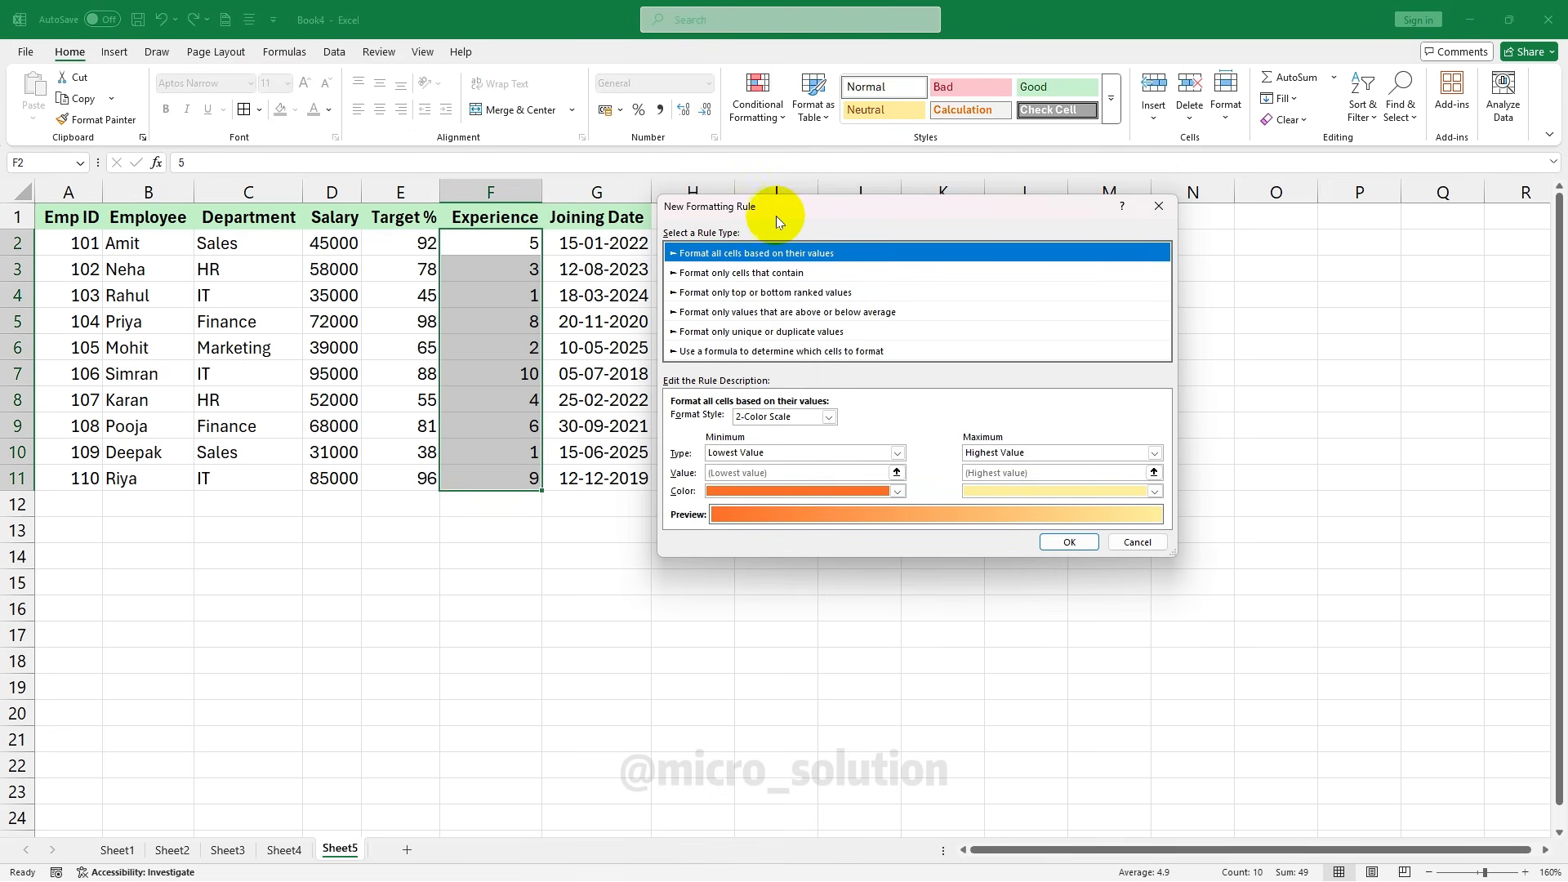
{"action": "left_click", "coordinate": [701, 353]}
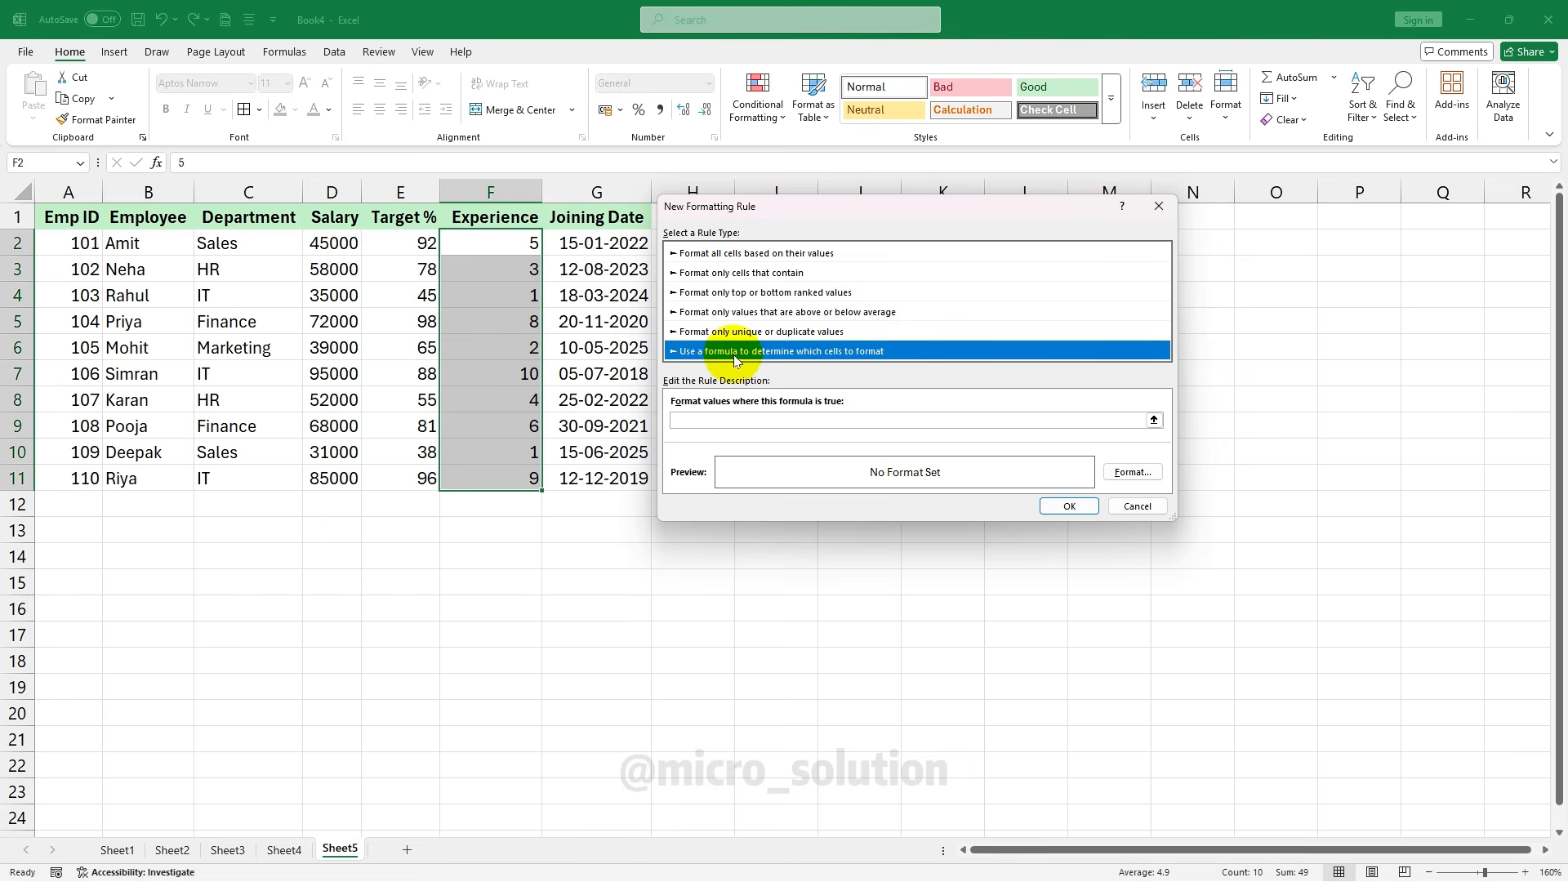
{"action": "left_click", "coordinate": [691, 421]}
{"action": "type", "text": "=$F2>=5"}
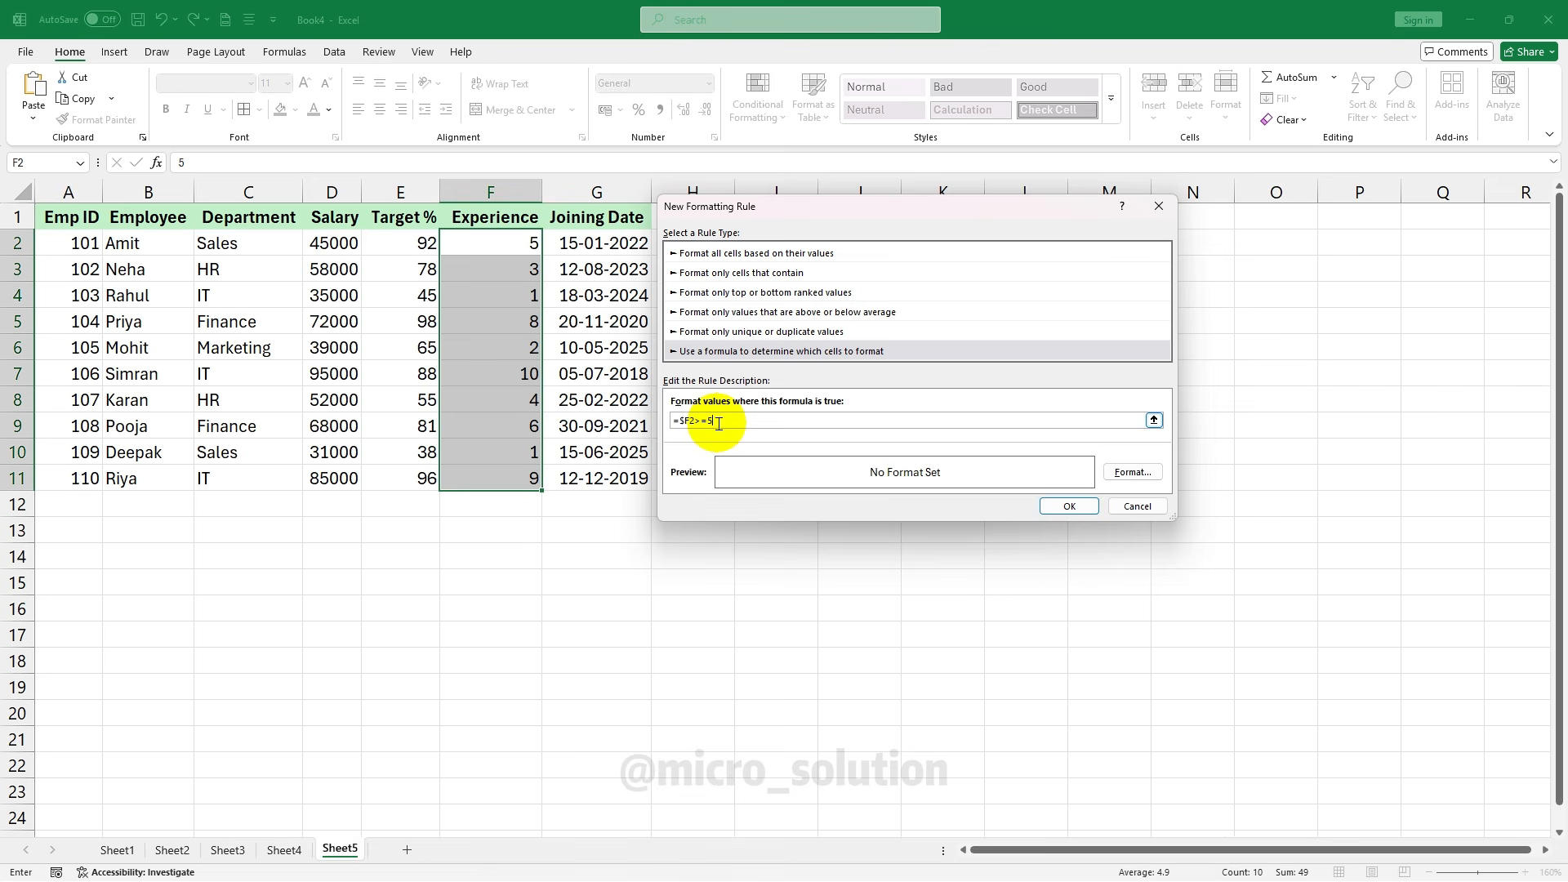
Give the formula rule a yellow fill, apply it and review the highlighted Experience values
{"action": "left_click", "coordinate": [1131, 472]}
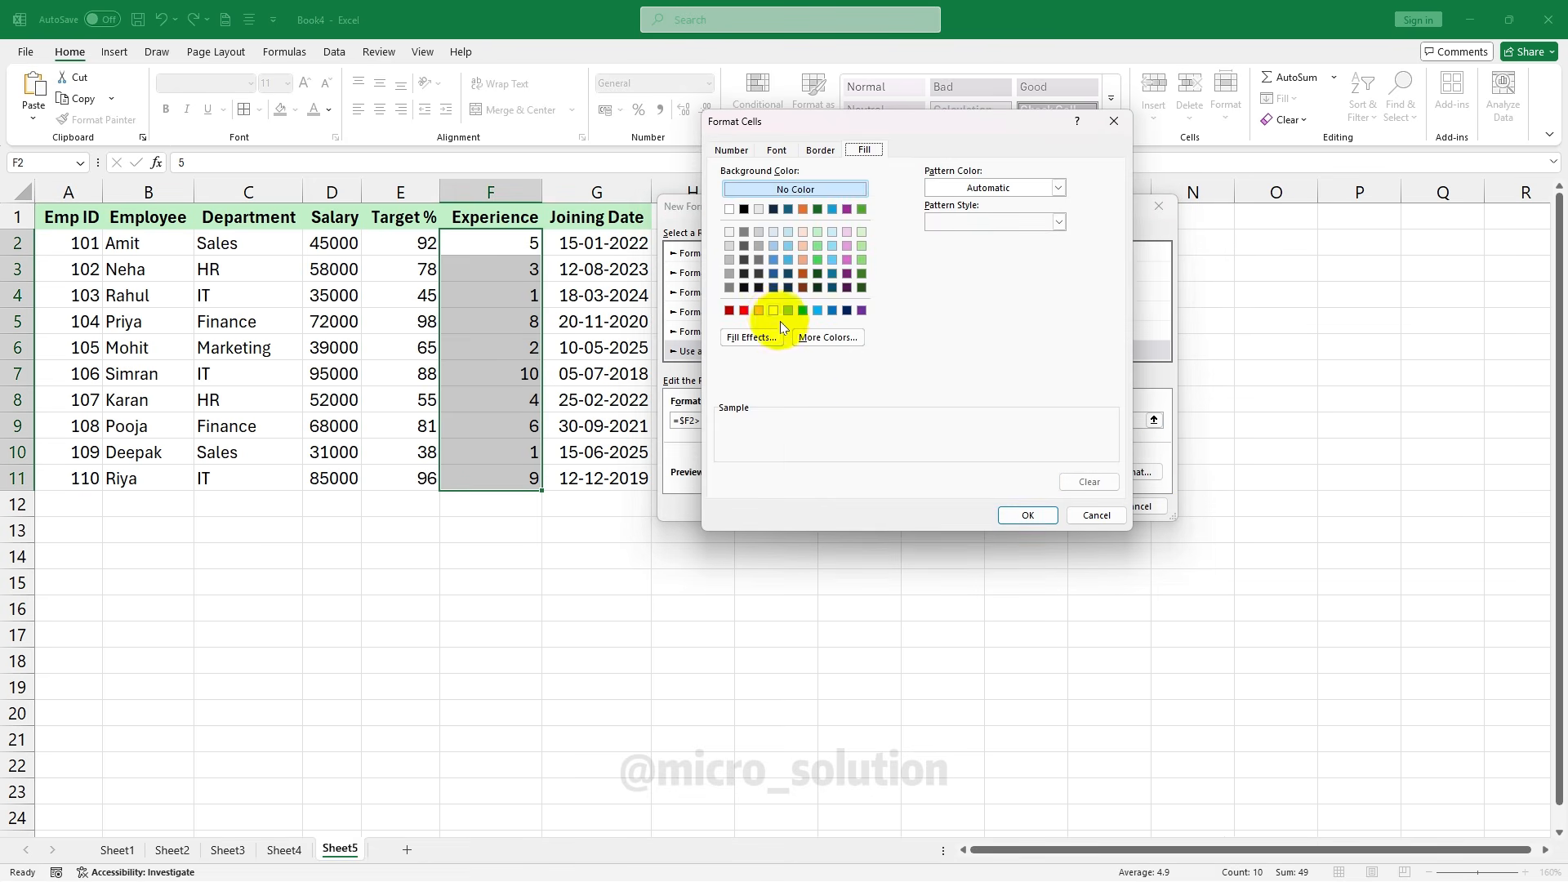
{"action": "left_click", "coordinate": [773, 311]}
{"action": "left_click", "coordinate": [1013, 512]}
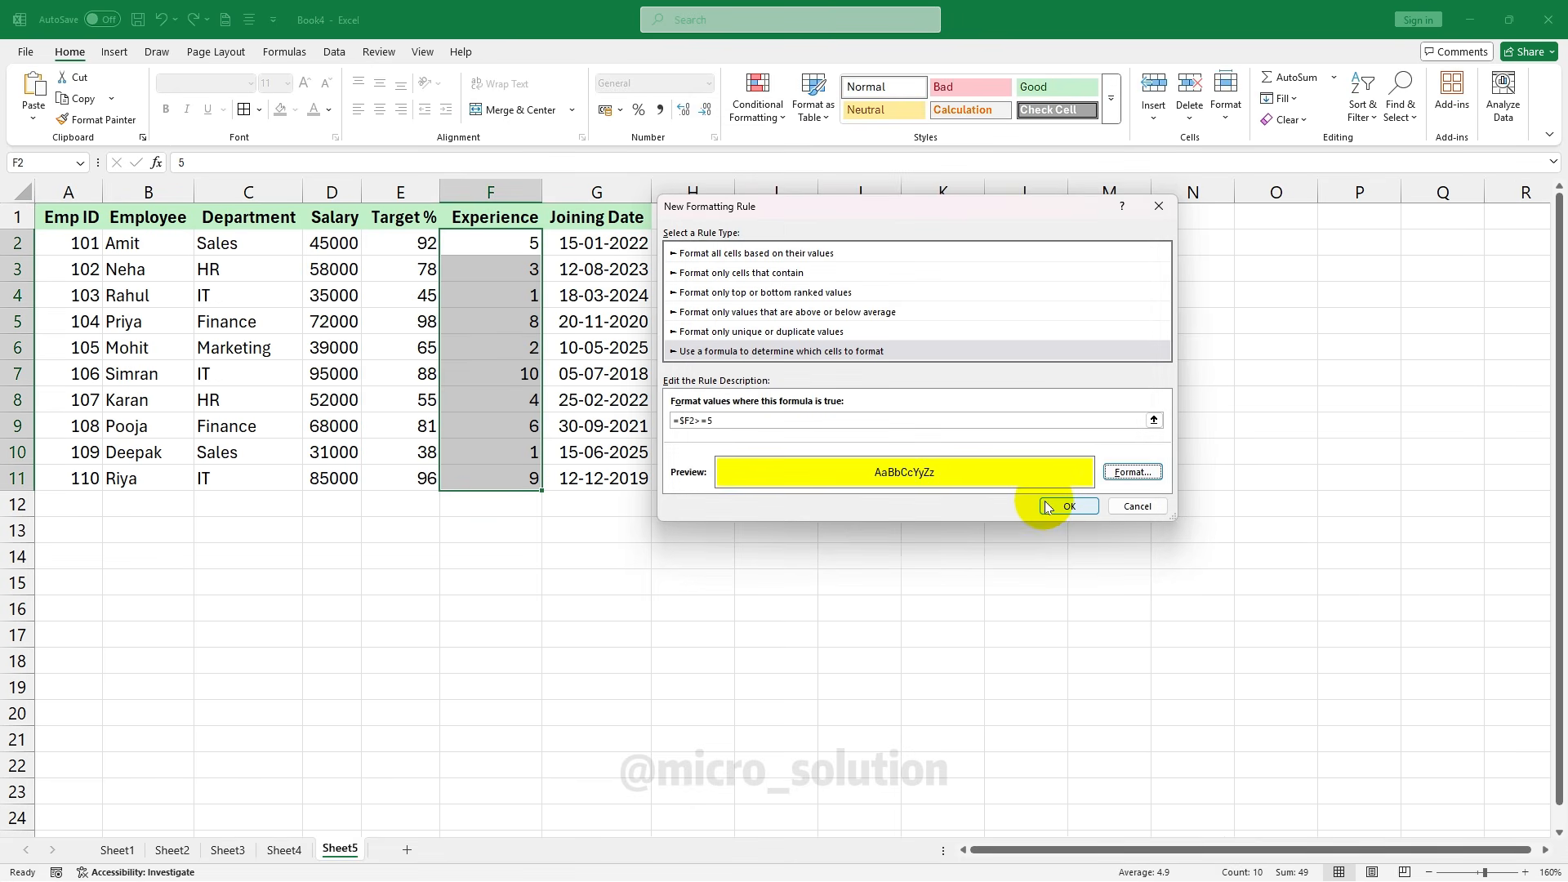
{"action": "left_click", "coordinate": [1048, 508]}
{"action": "left_click", "coordinate": [485, 237]}
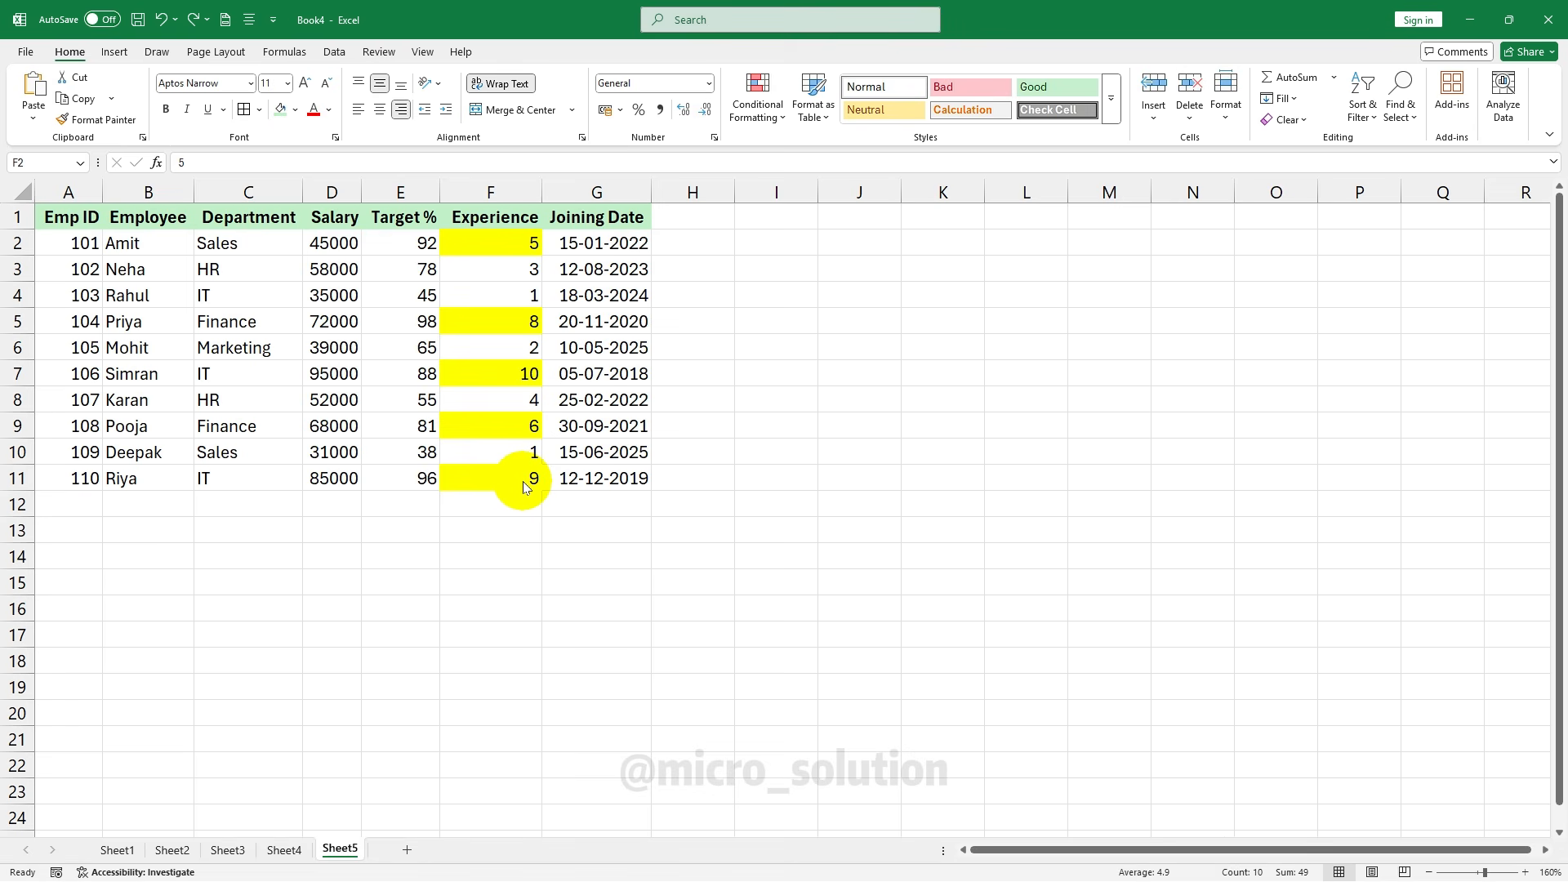
{"action": "left_click", "coordinate": [592, 298]}
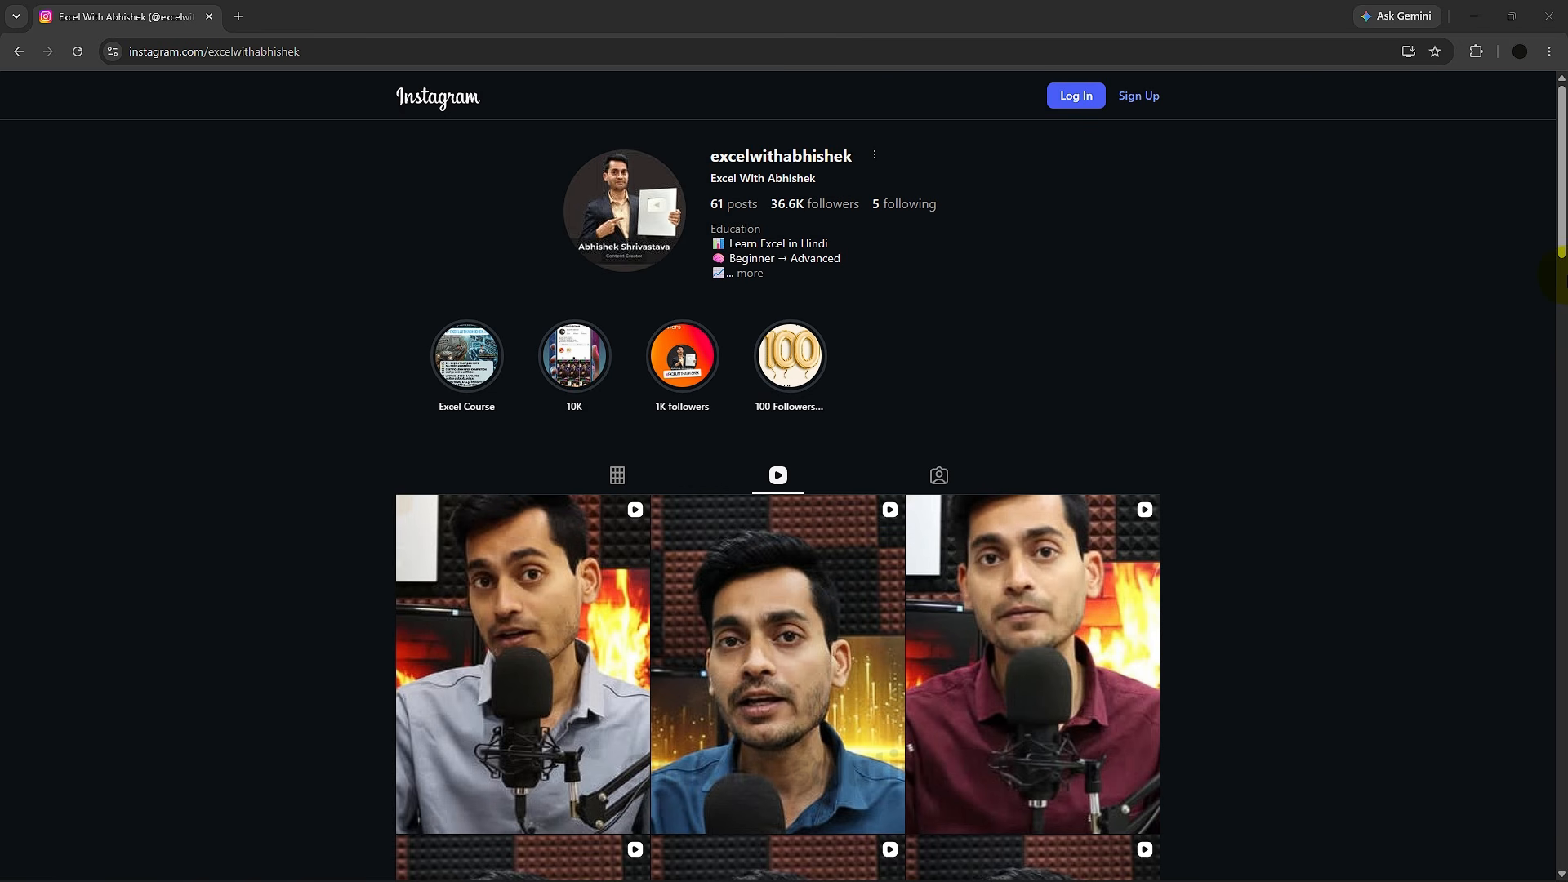
{"action": "scroll", "coordinate": [1562, 277], "scroll_direction": "down", "scroll_amount": 8}
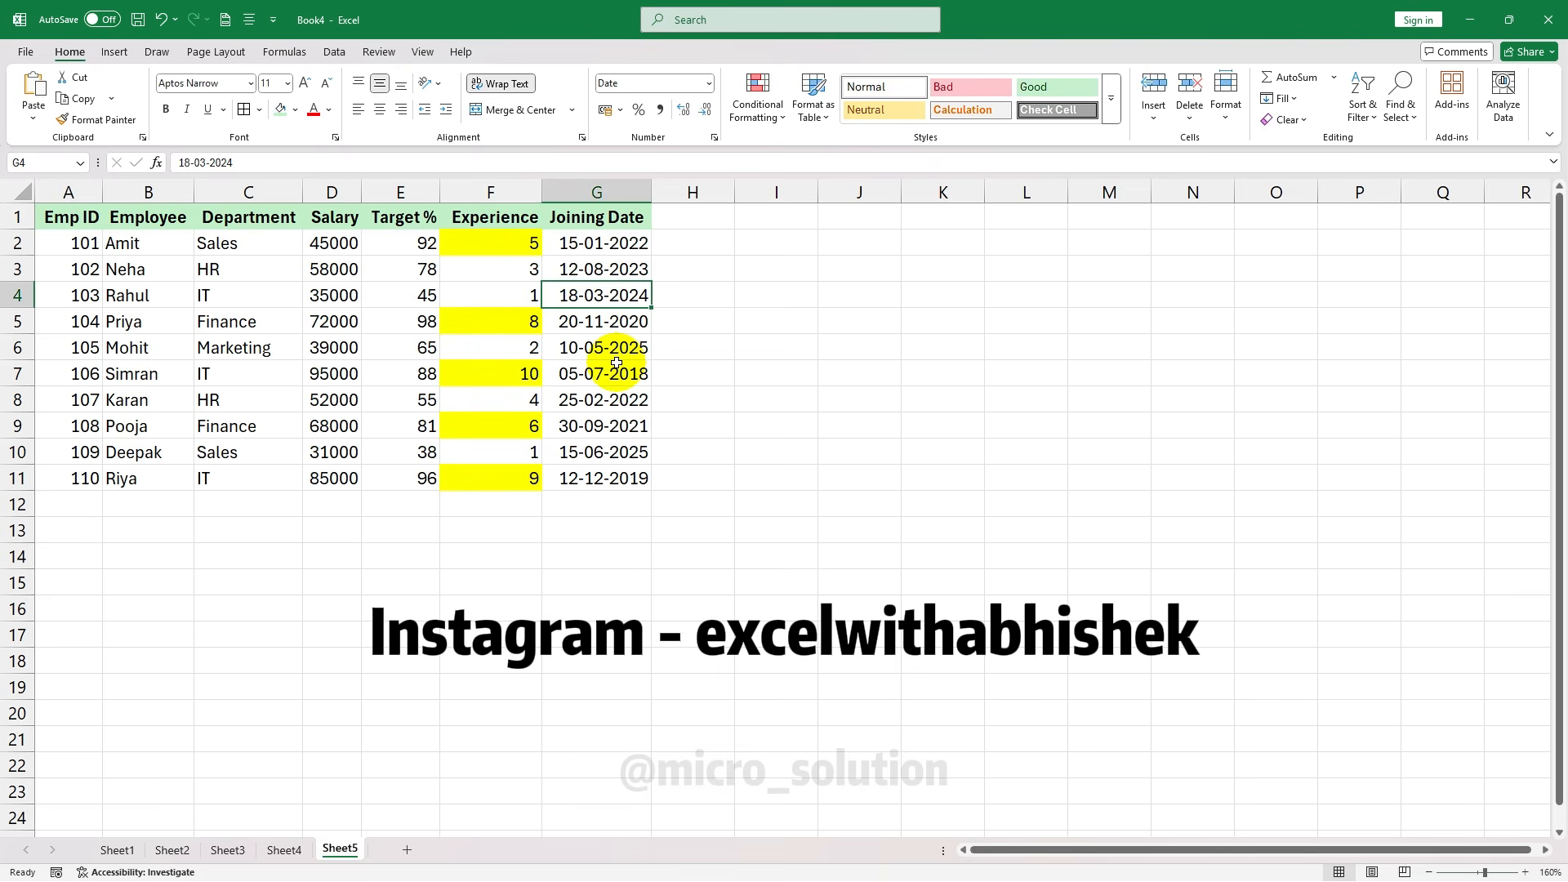
Look through the Conditional Formatting menu, then the Format as Table style choices
{"action": "left_click", "coordinate": [772, 121]}
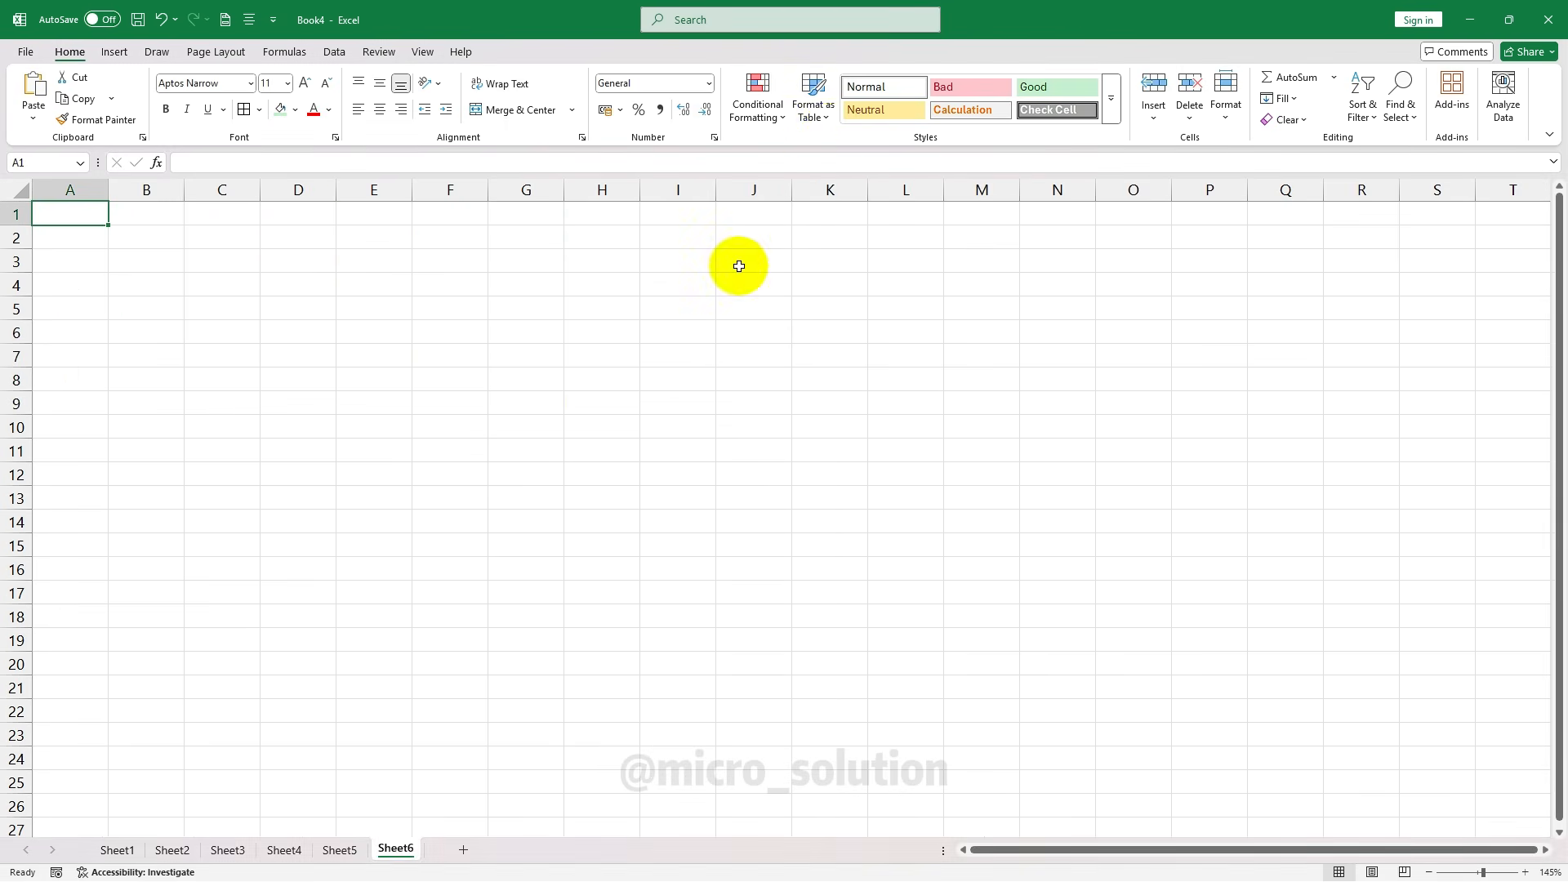
{"action": "left_click", "coordinate": [828, 119]}
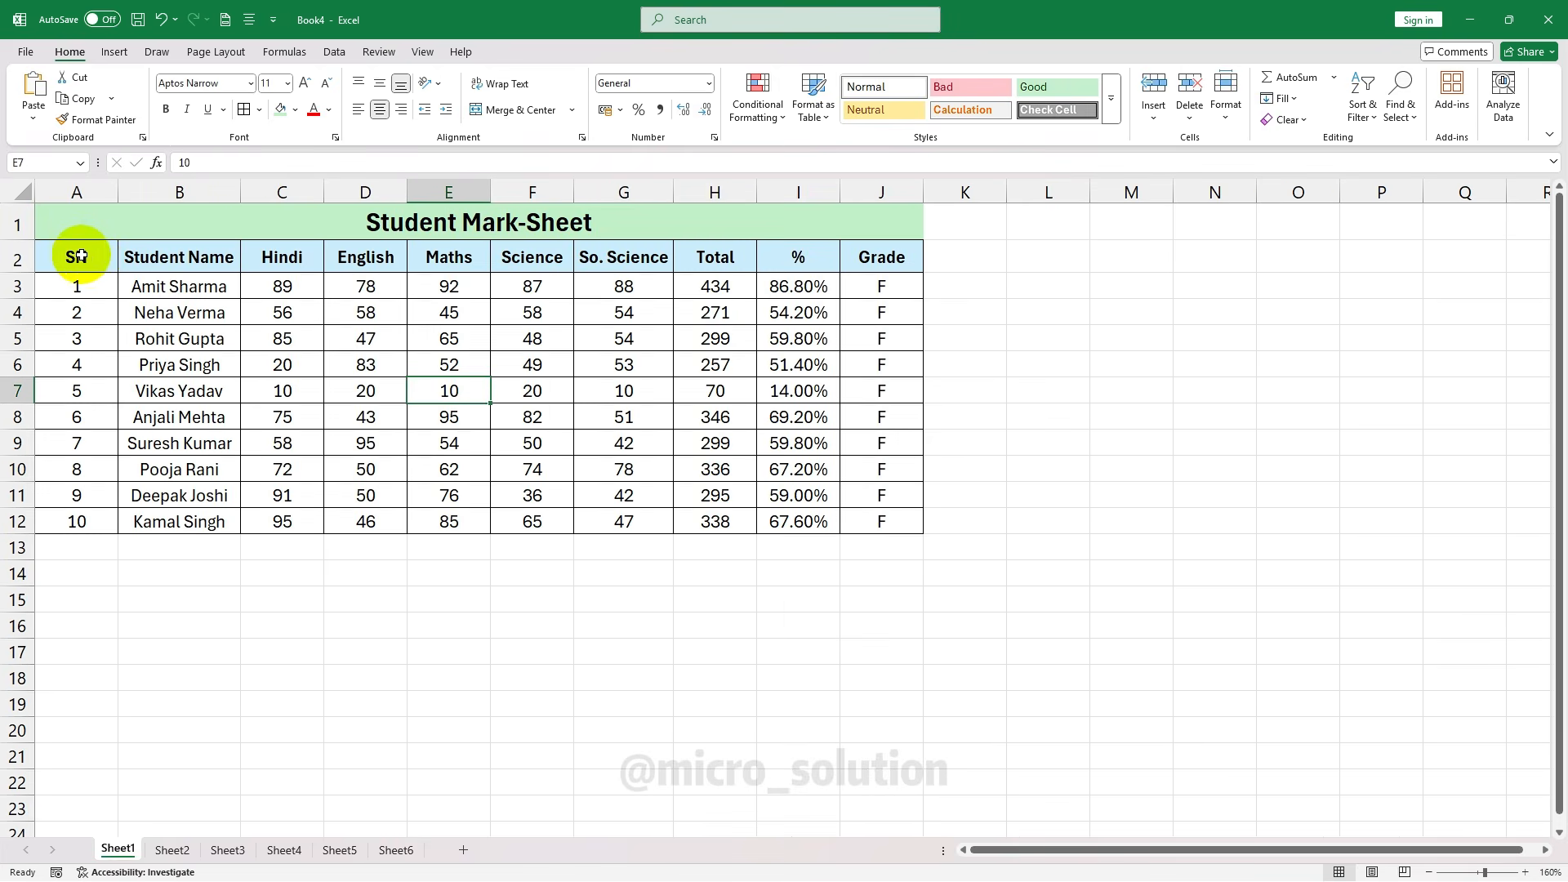
Convert the mark-sheet A2:J12 into a table with the orange light style, then return to Home
{"action": "left_click_drag", "start_coordinate": [81, 256], "coordinate": [868, 516]}
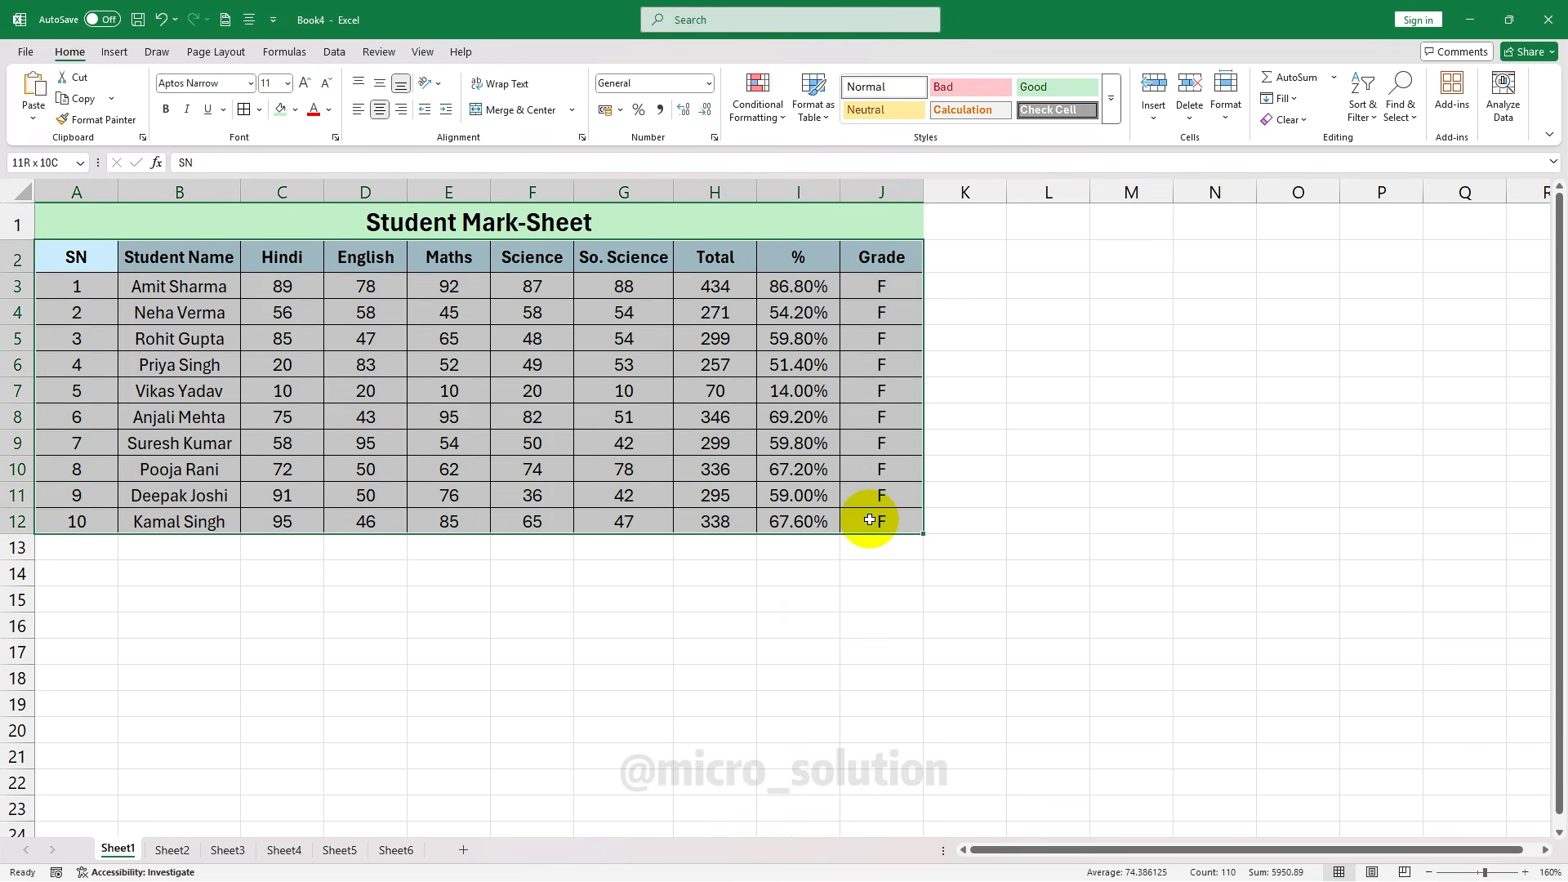
{"action": "left_click", "coordinate": [830, 113]}
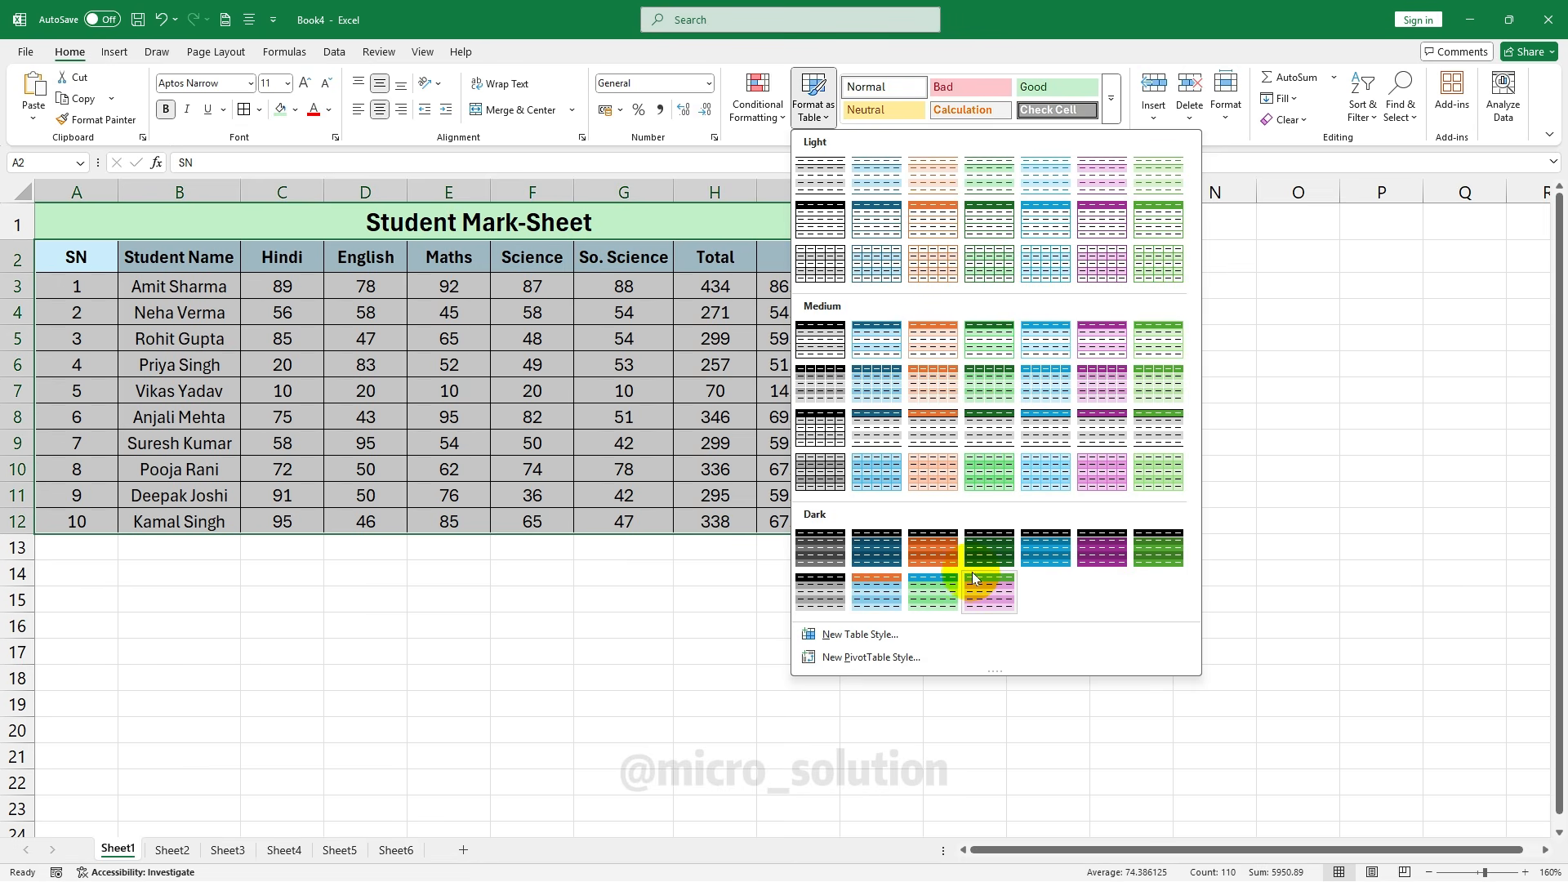
{"action": "left_click", "coordinate": [935, 225]}
{"action": "left_click", "coordinate": [898, 393]}
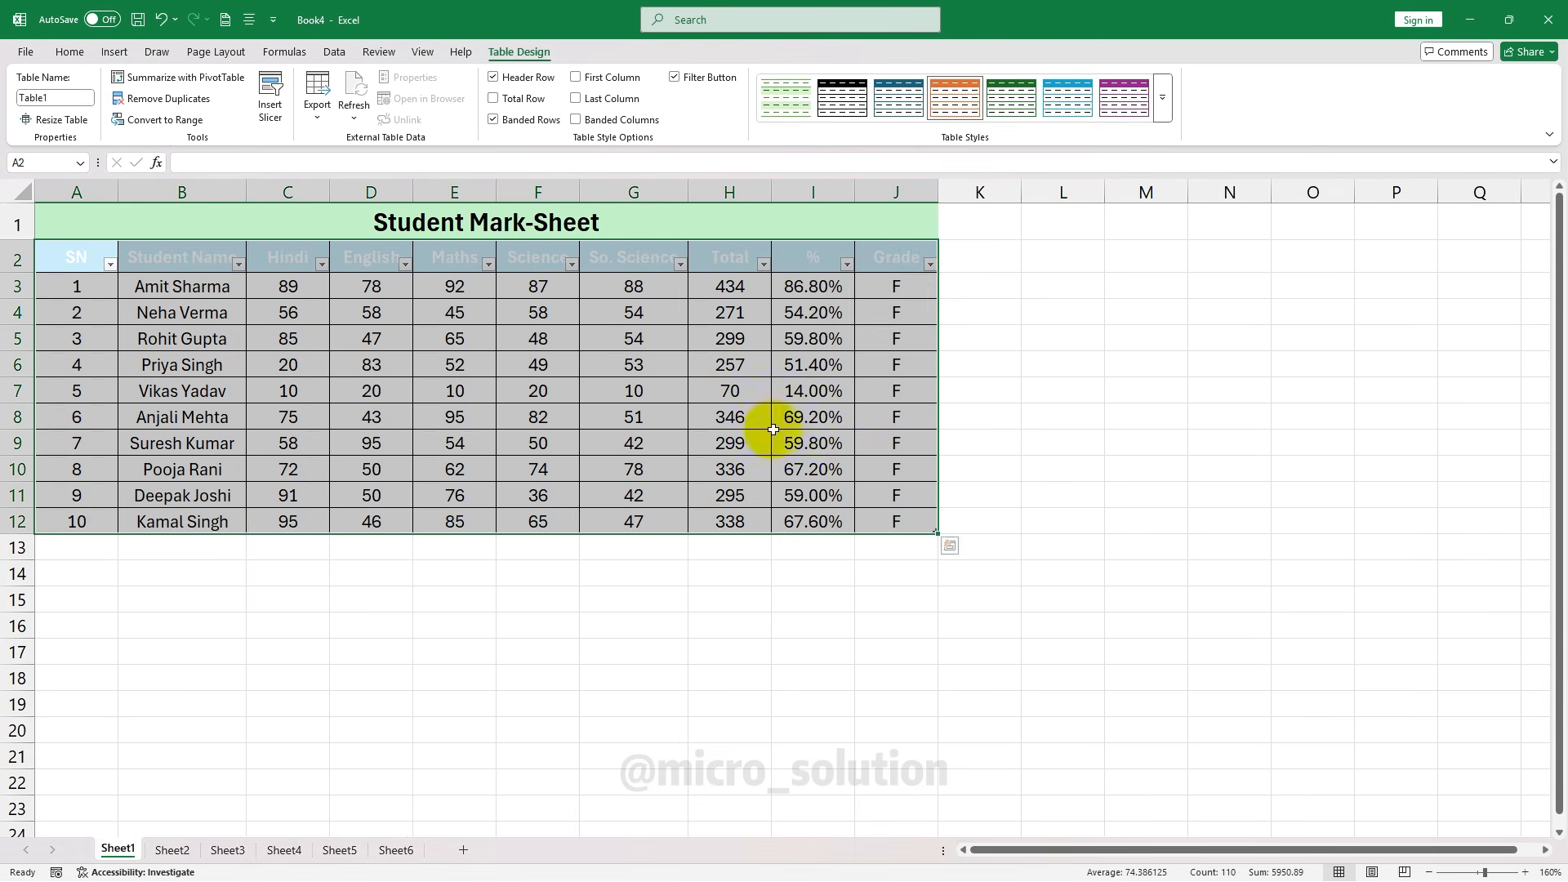
{"action": "left_click", "coordinate": [671, 319]}
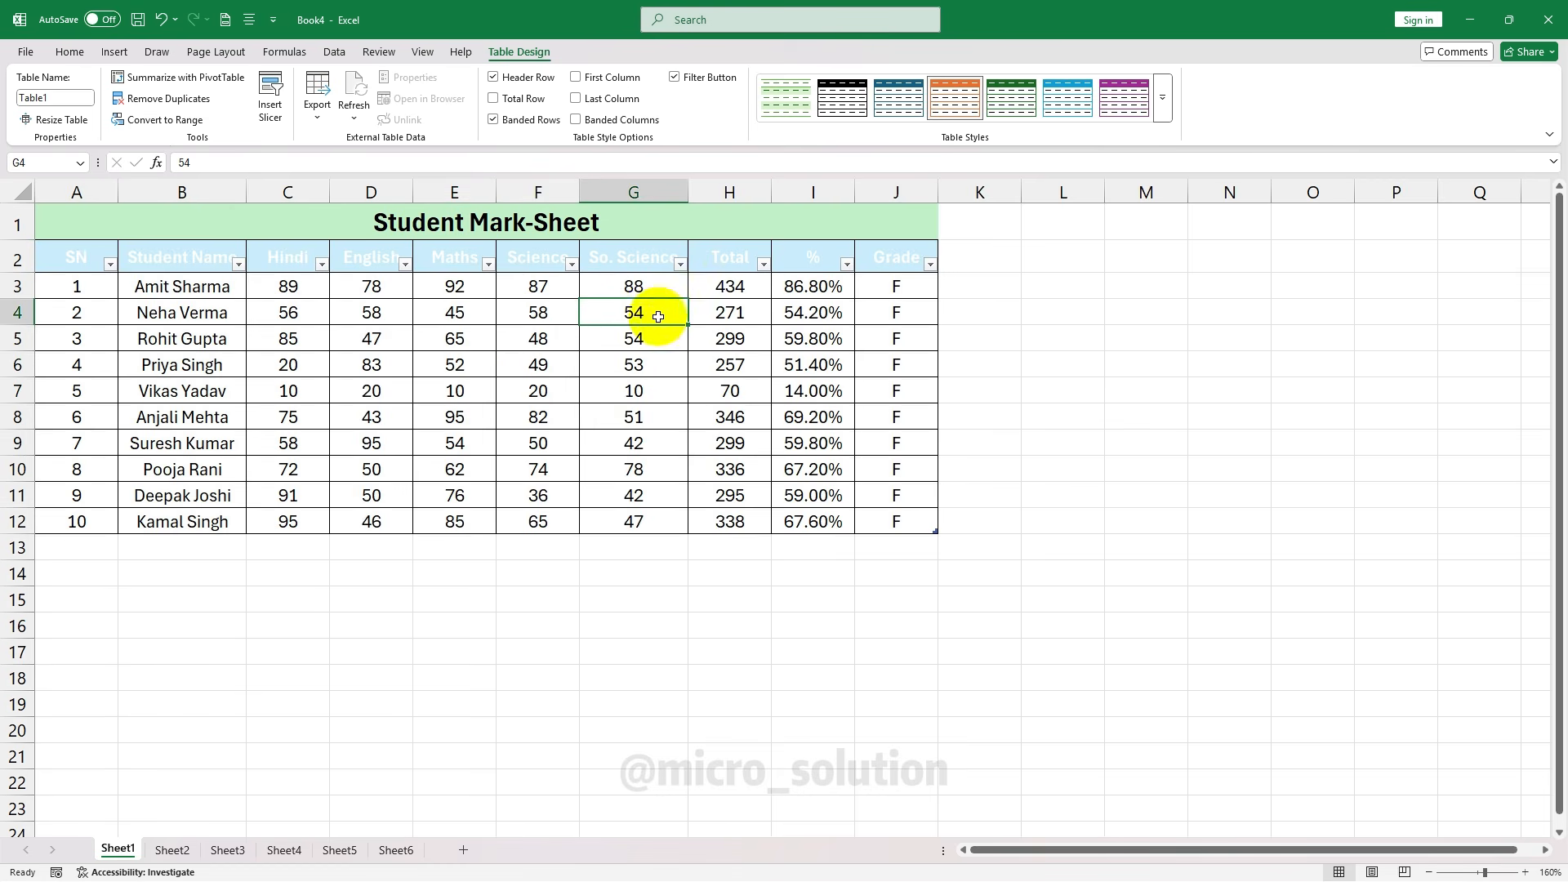
{"action": "left_click_drag", "start_coordinate": [62, 260], "coordinate": [240, 264]}
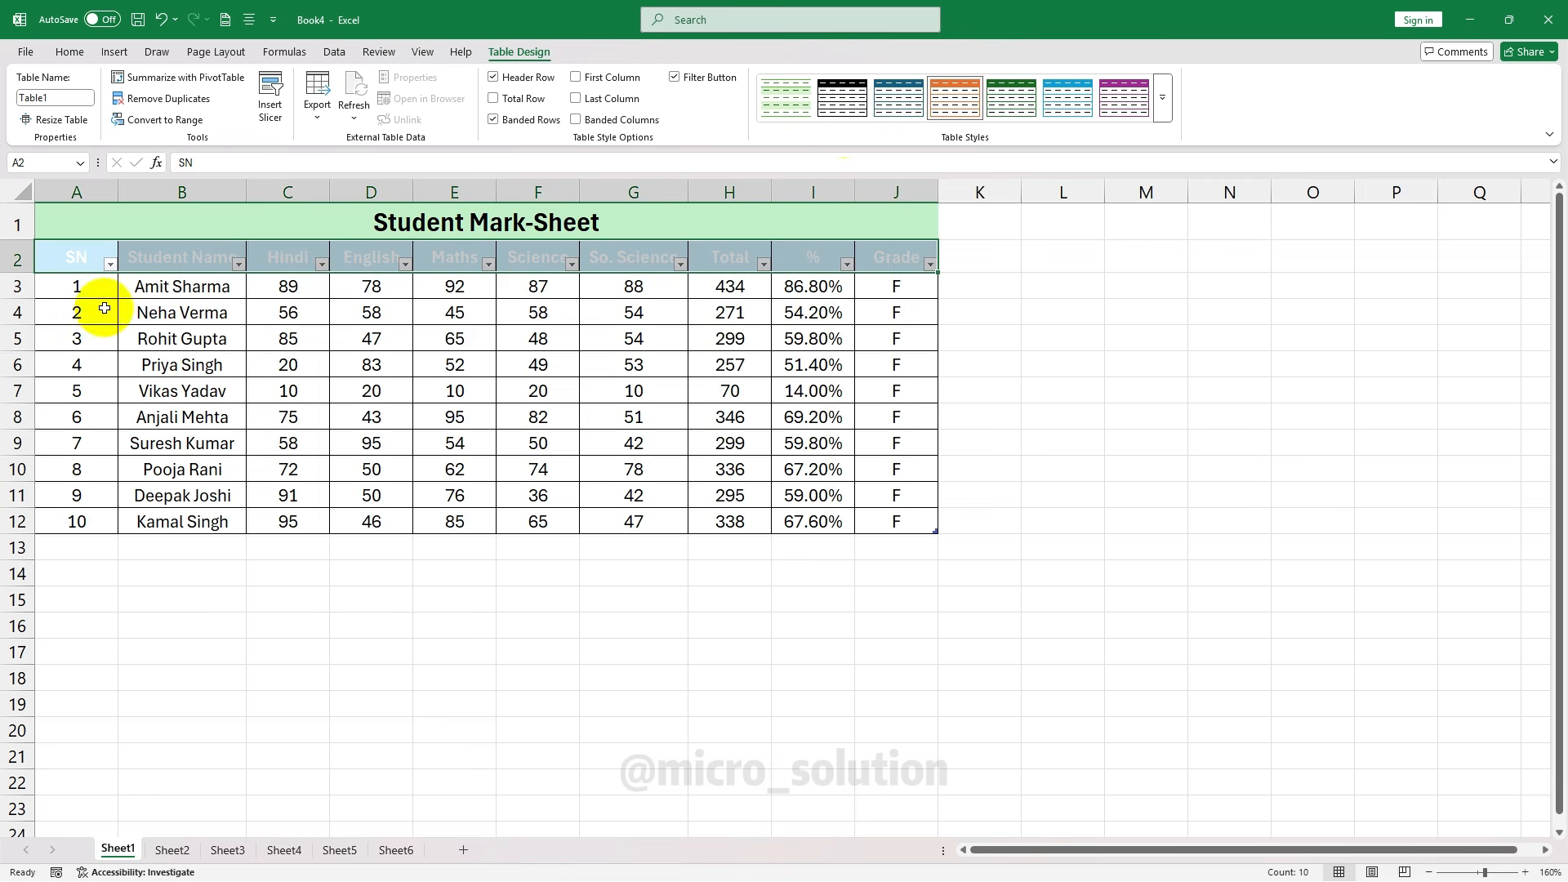
{"action": "left_click_drag", "start_coordinate": [76, 259], "coordinate": [883, 524]}
{"action": "left_click", "coordinate": [718, 343]}
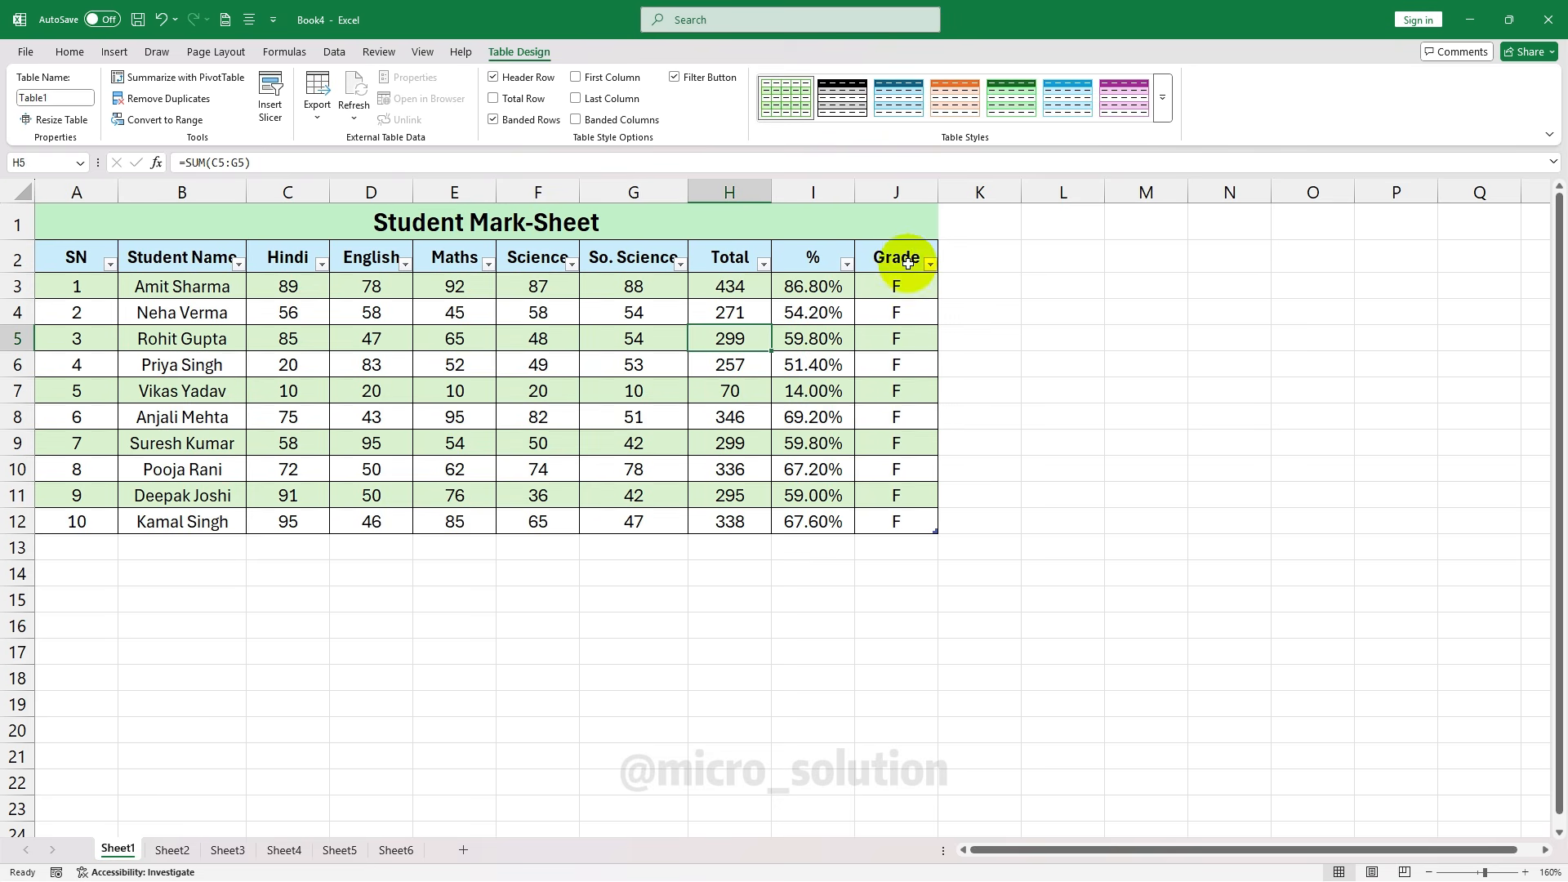
{"action": "left_click", "coordinate": [71, 52]}
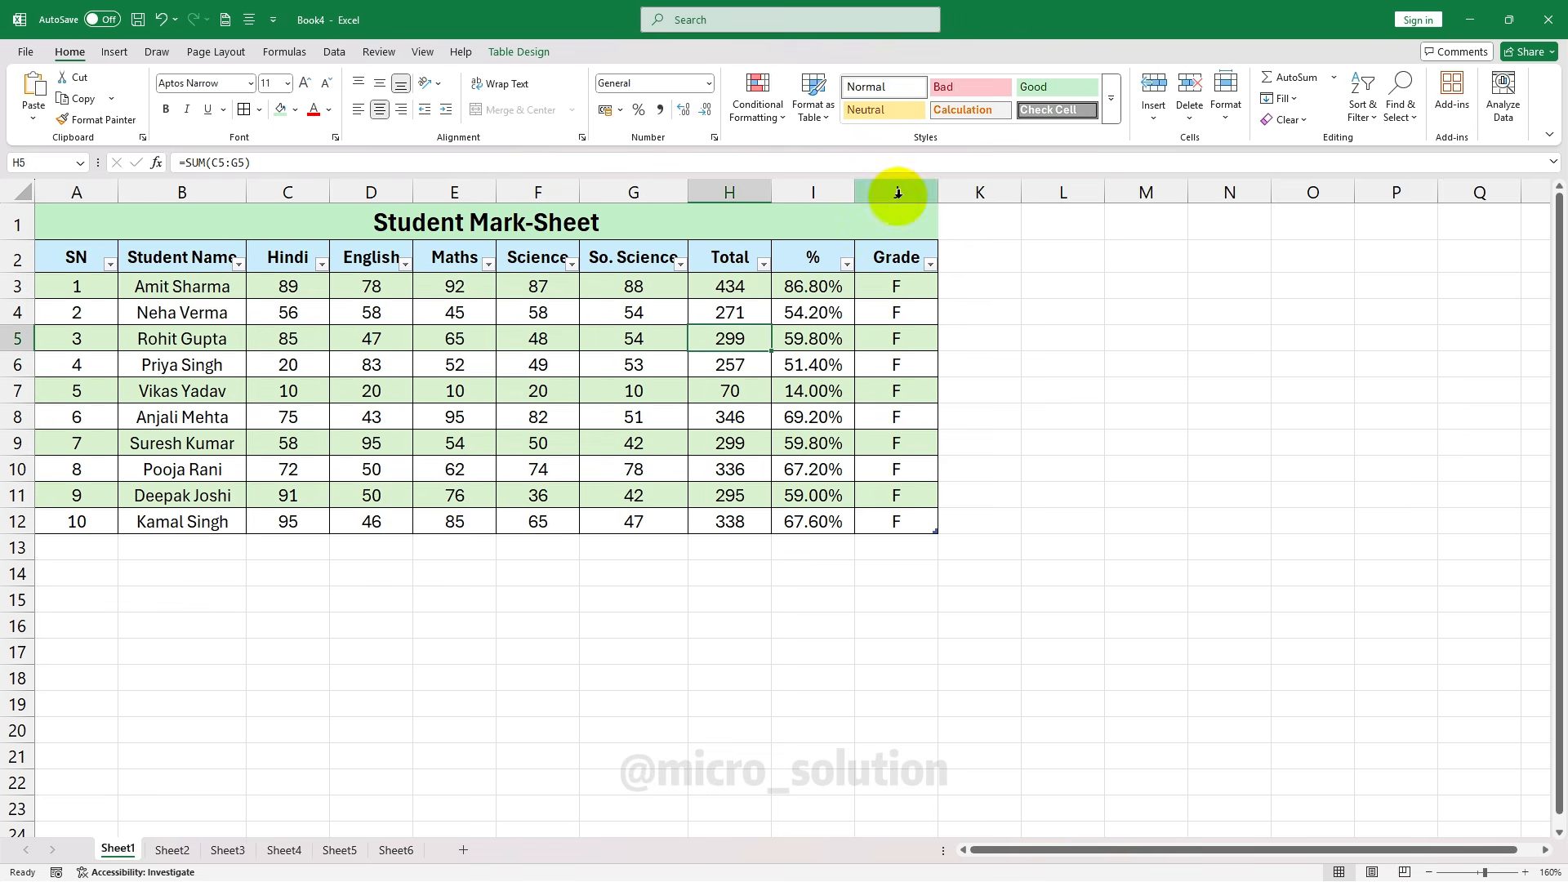
Enter serial number 11 and the new student's name in row 13
{"action": "left_click", "coordinate": [82, 550]}
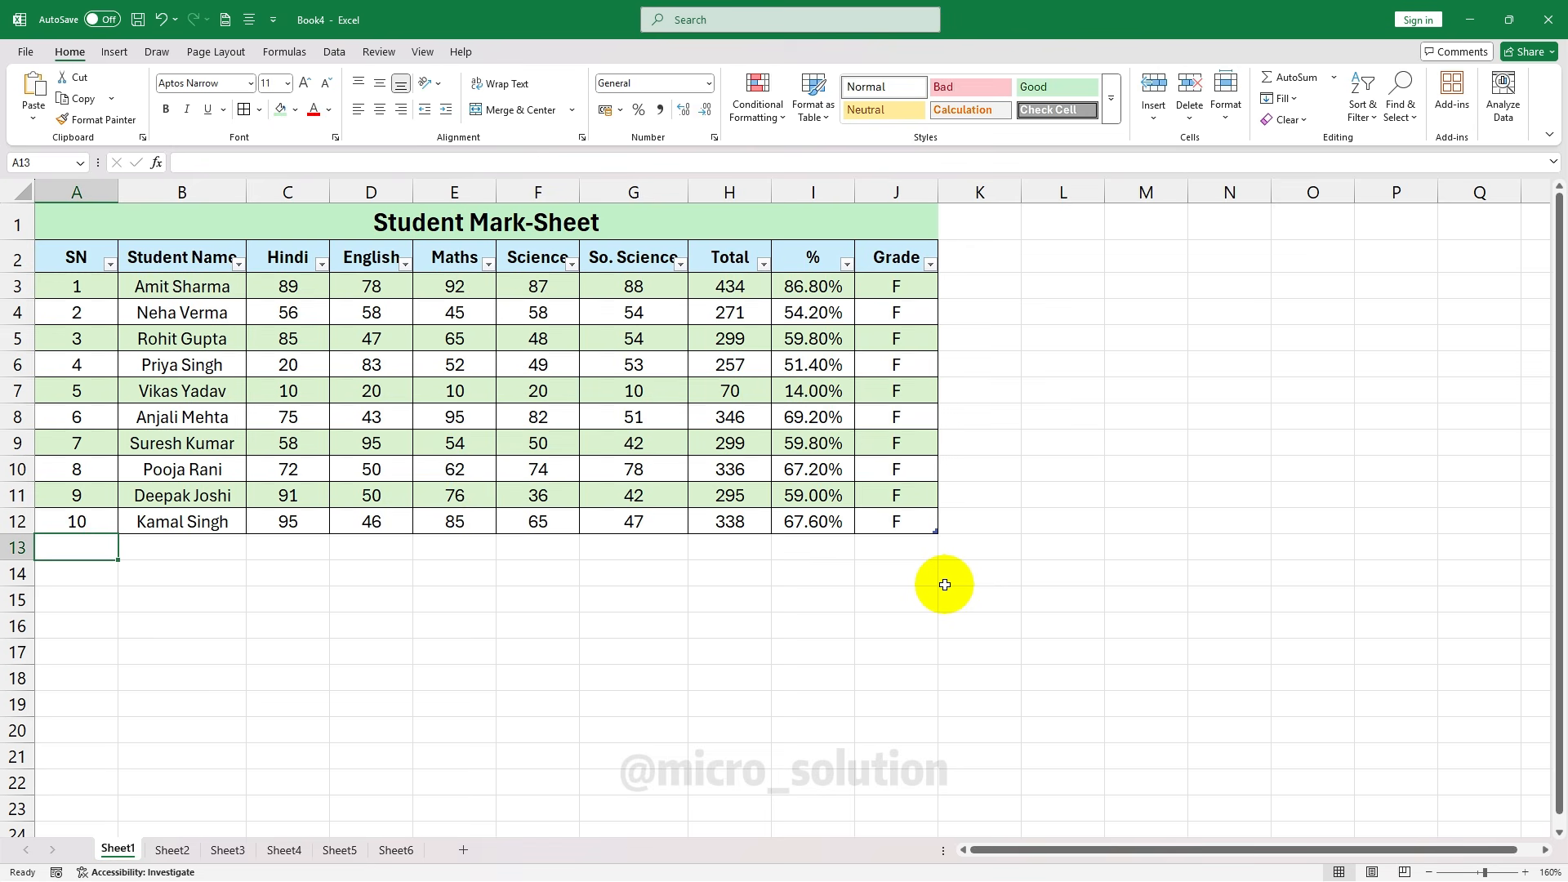
{"action": "type", "text": "11"}
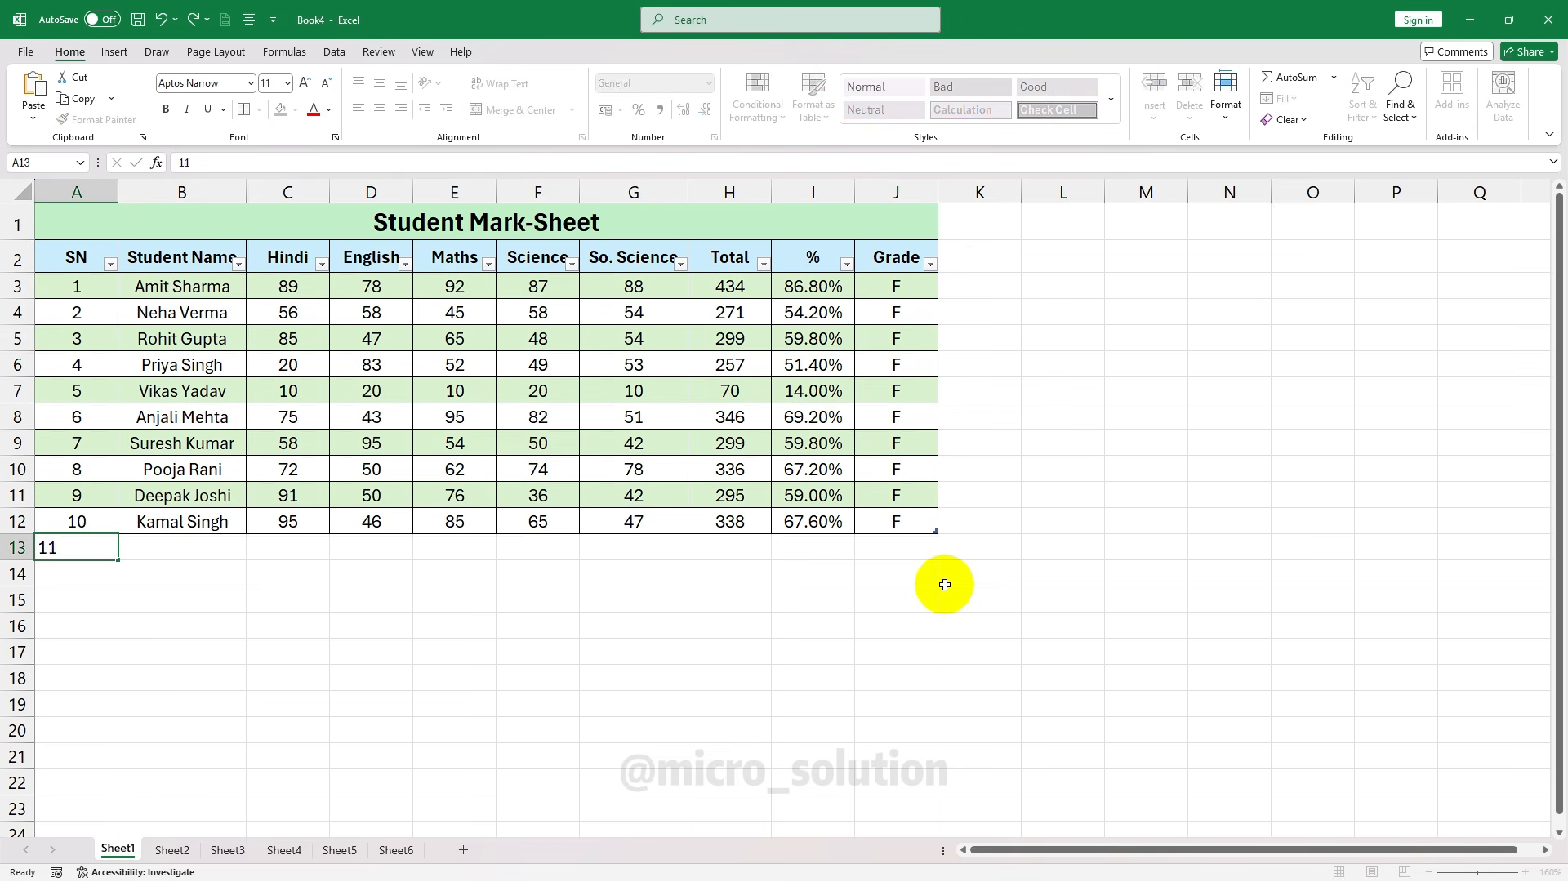
{"action": "key", "text": "Tab"}
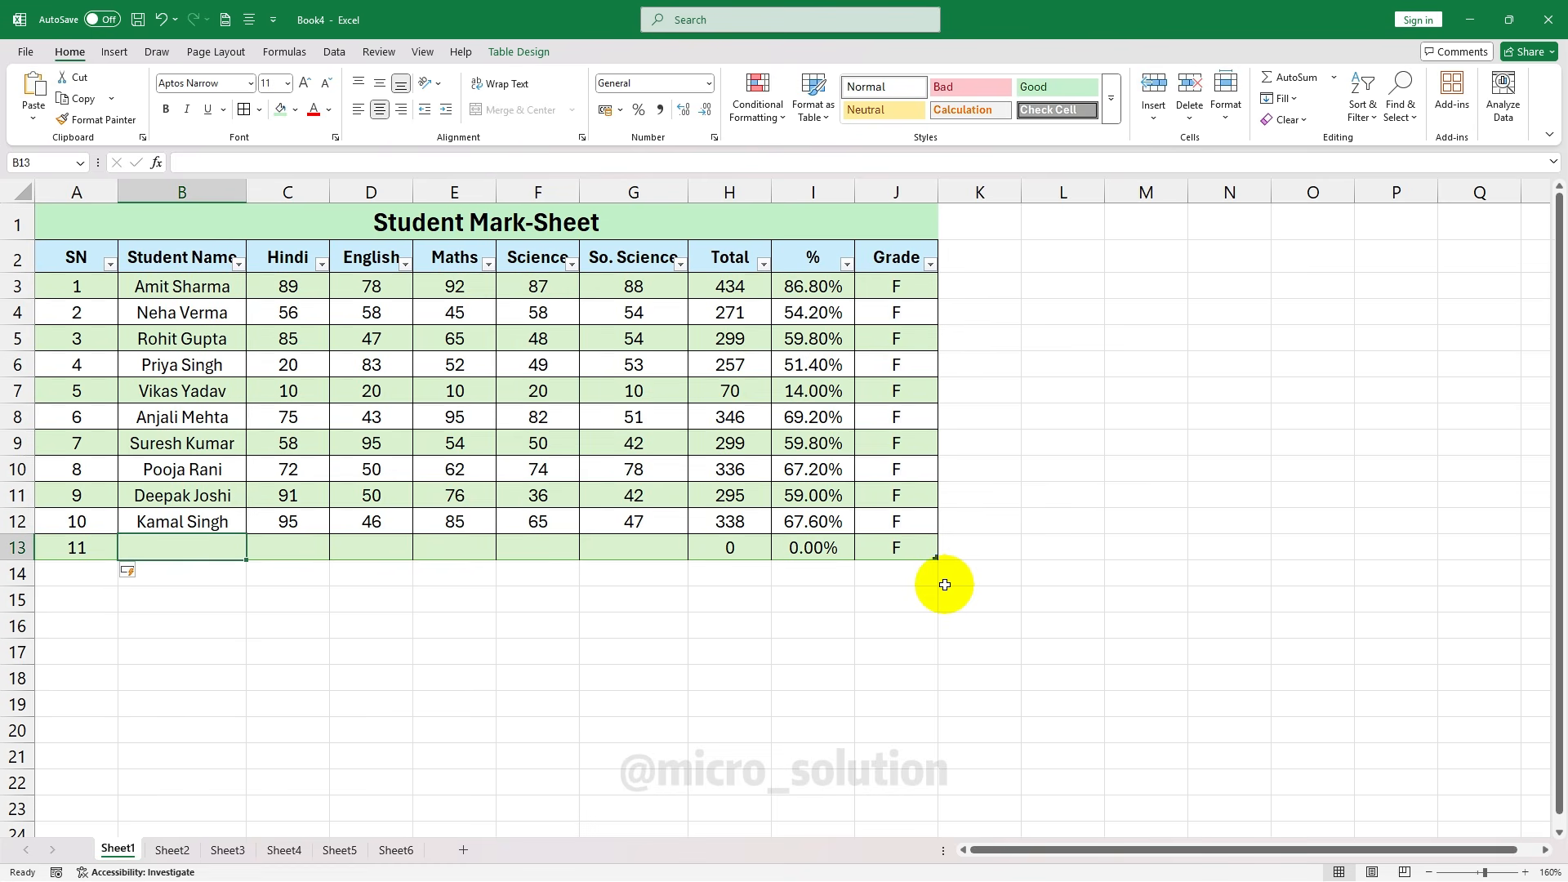
{"action": "type", "text": "Sunil"}
{"action": "key", "text": "Tab"}
Enter marks 58, 54, 54, 55 and 45, check J13's grade, and extend the table a row
{"action": "type", "text": "58"}
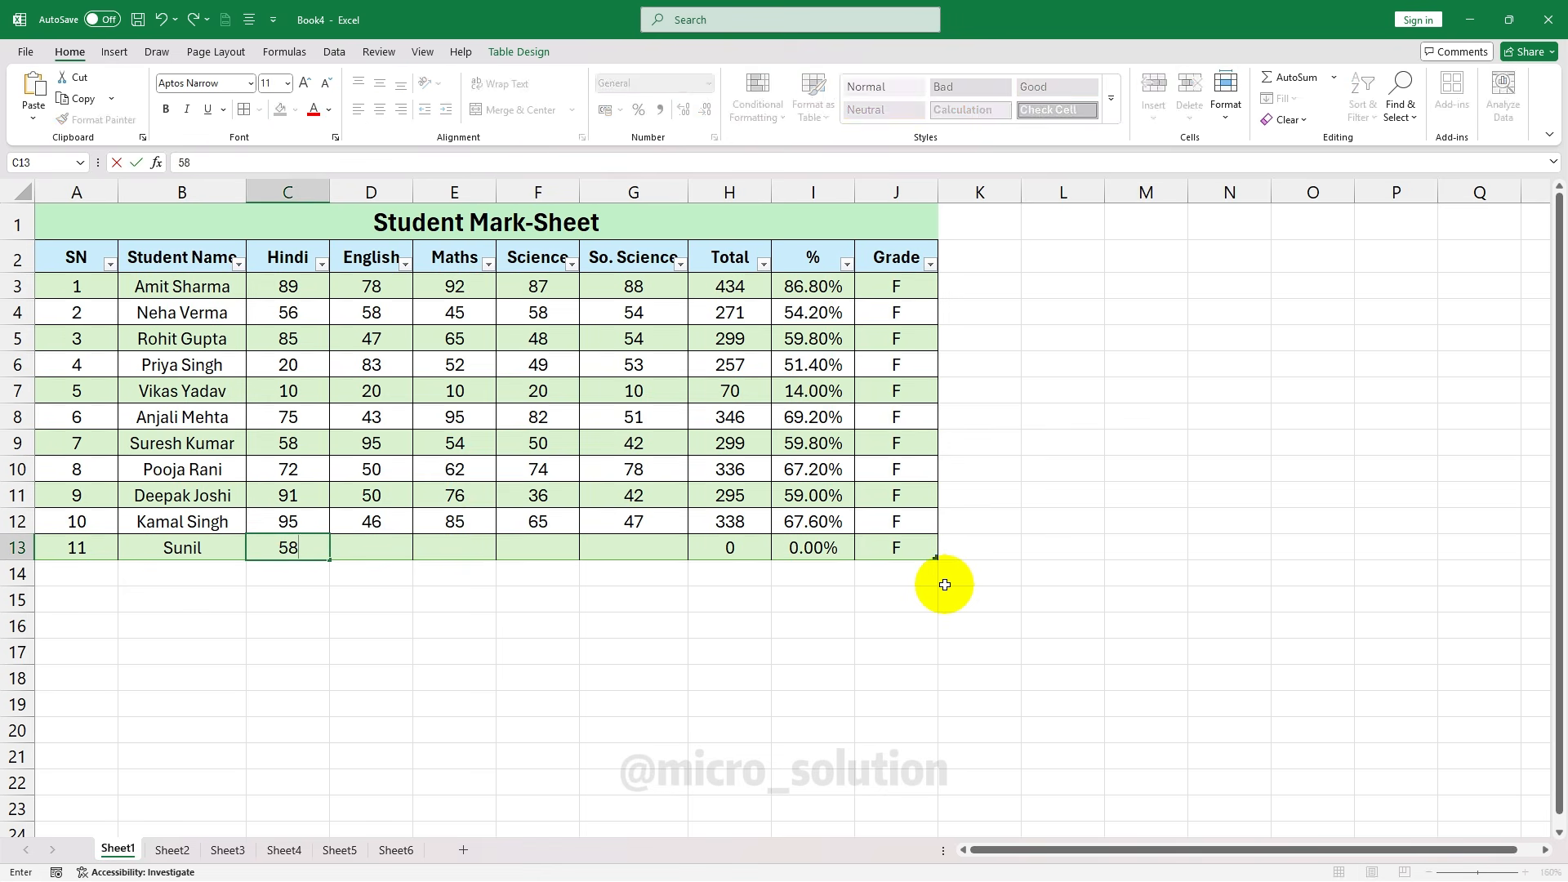
{"action": "key", "text": "Tab"}
{"action": "type", "text": "54"}
{"action": "key", "text": "Tab"}
{"action": "type", "text": "54"}
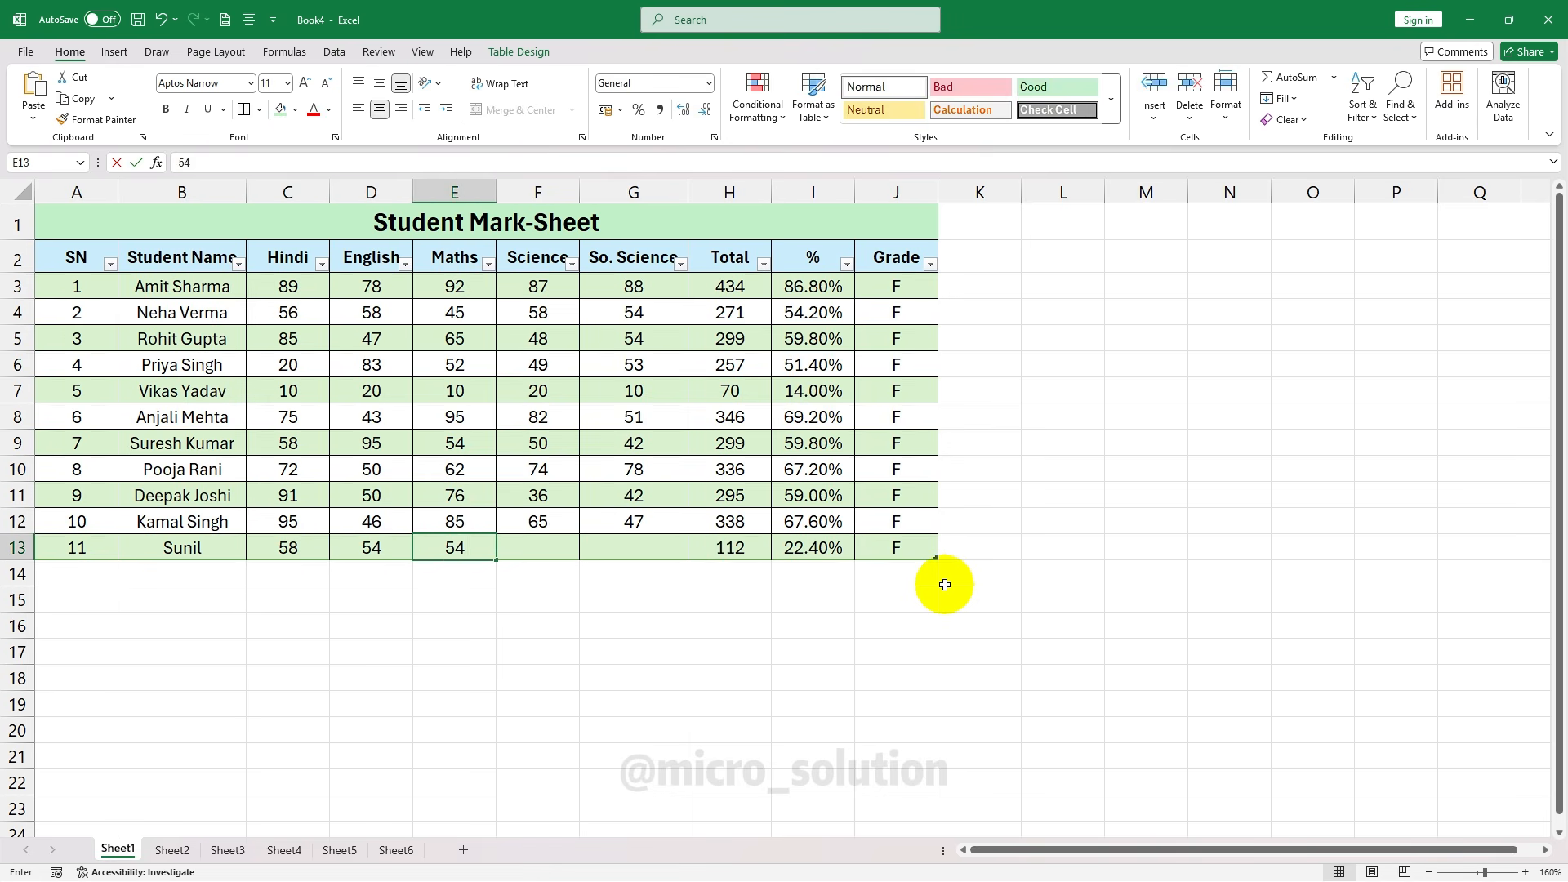
{"action": "key", "text": "Tab"}
{"action": "type", "text": "55"}
{"action": "key", "text": "Tab"}
{"action": "type", "text": "45"}
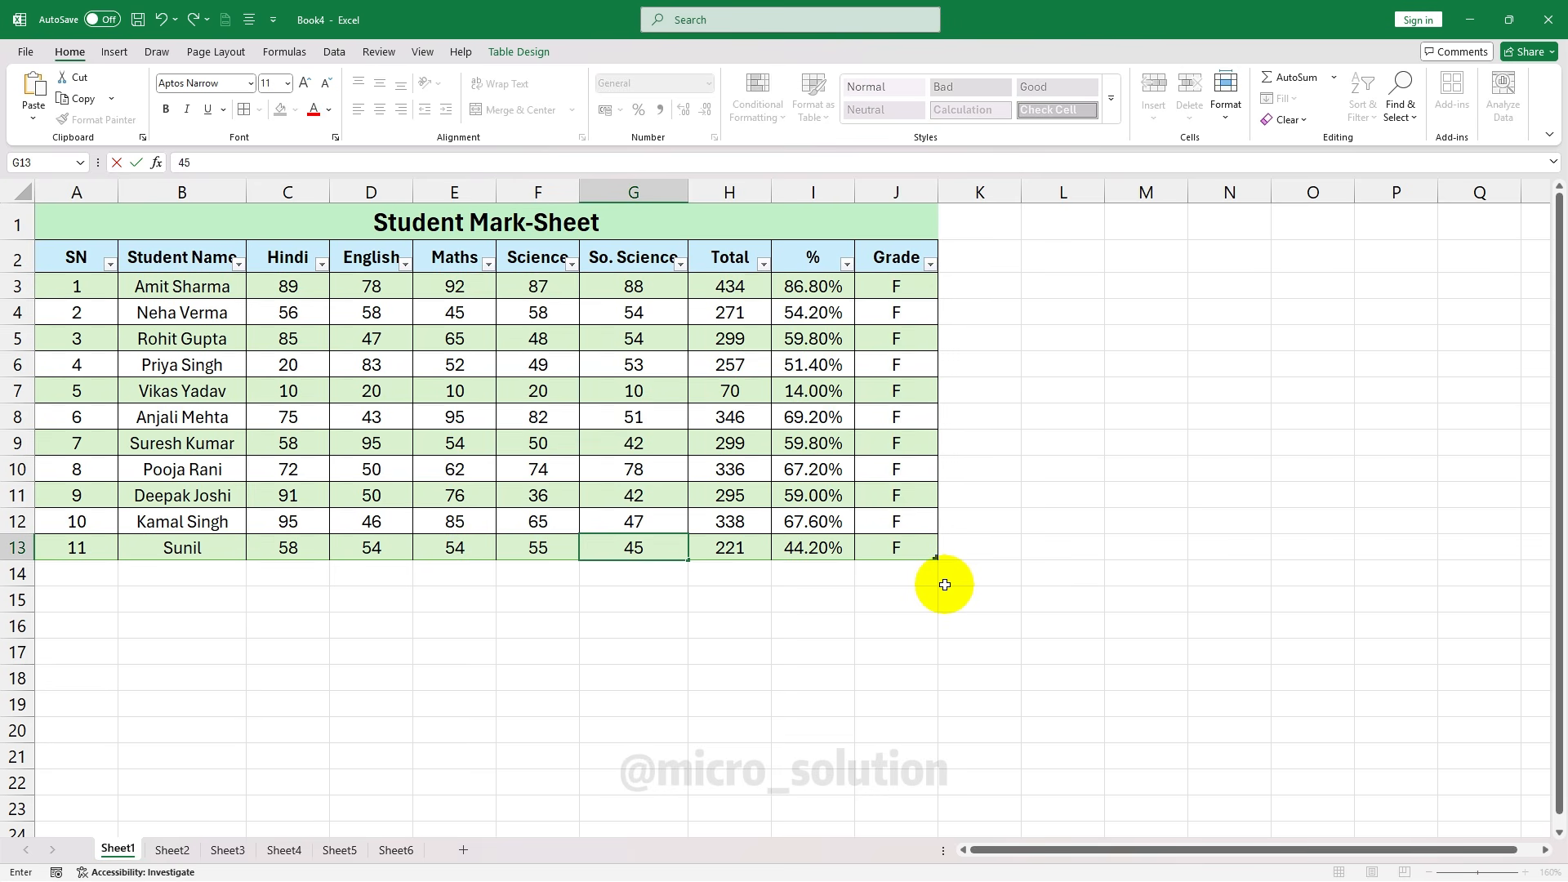
{"action": "left_click", "coordinate": [843, 596]}
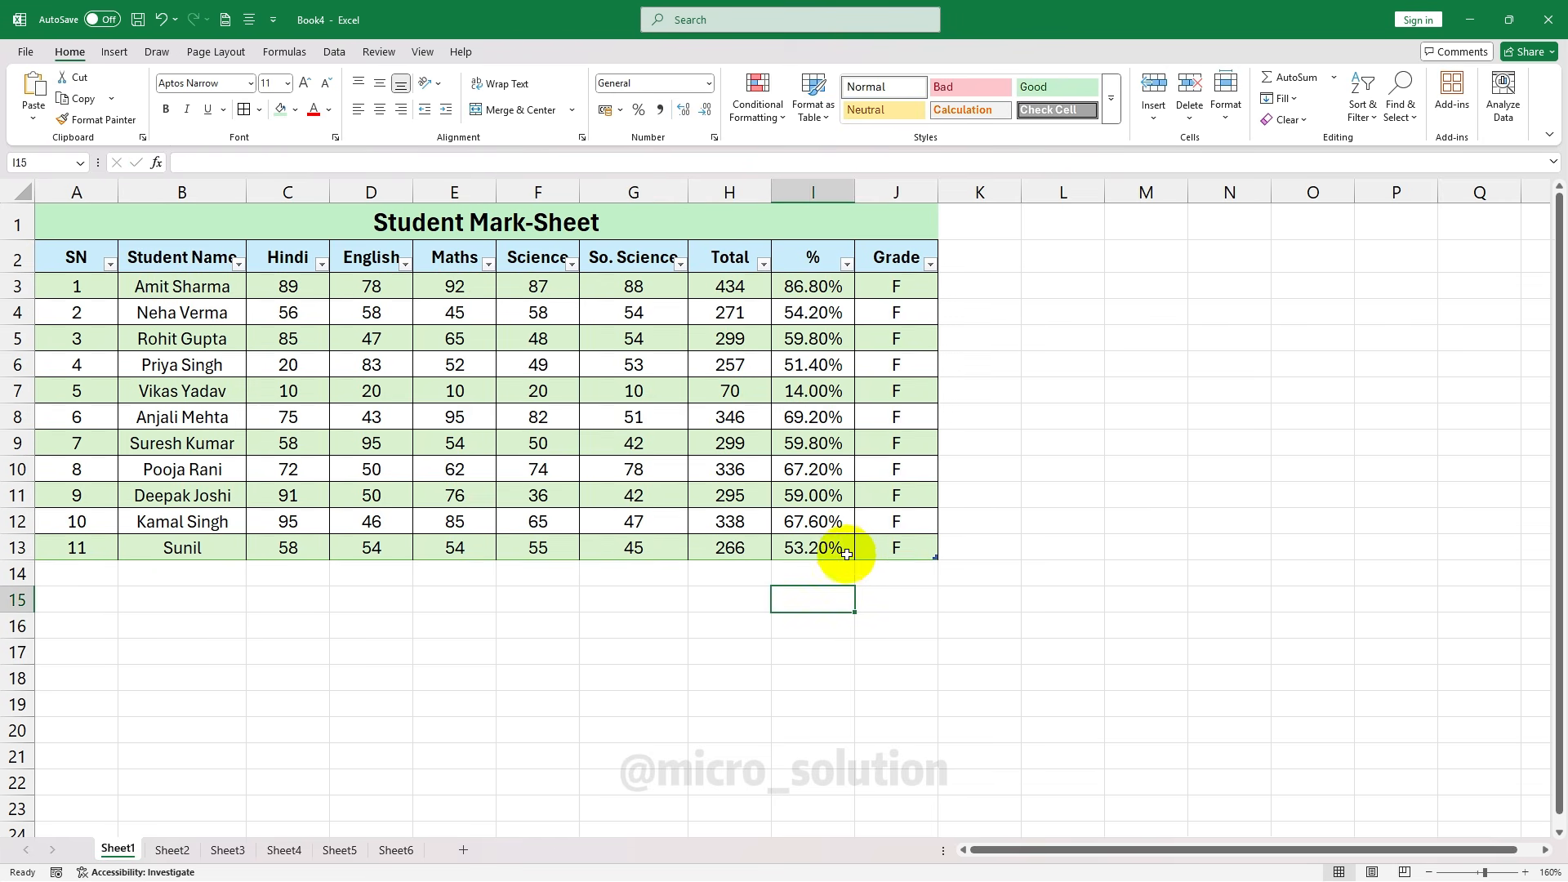
{"action": "left_click", "coordinate": [898, 552]}
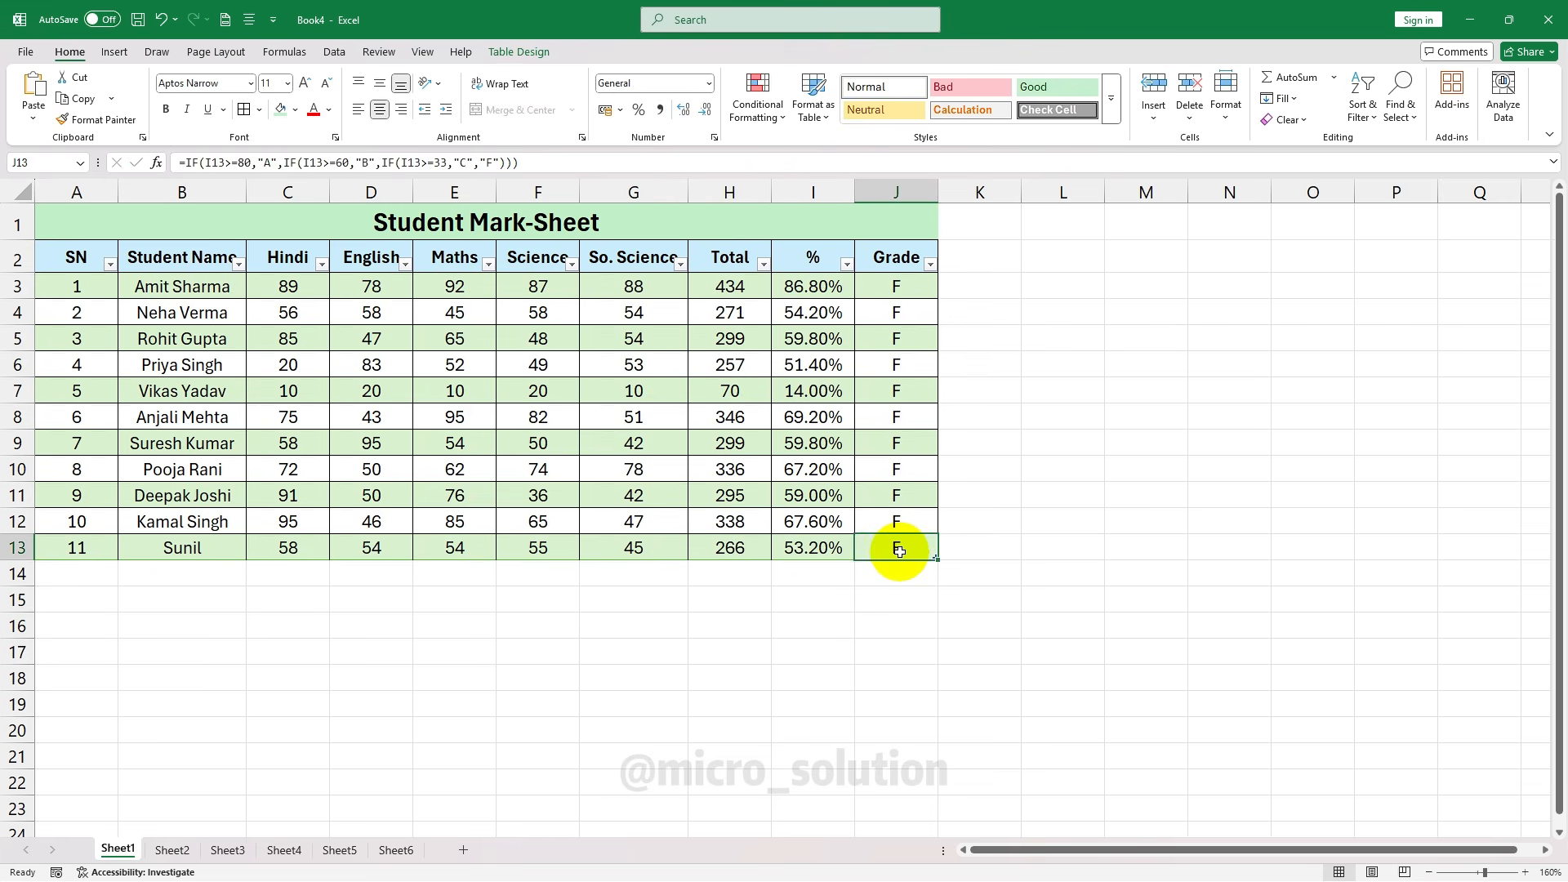
{"action": "key", "text": "Tab"}
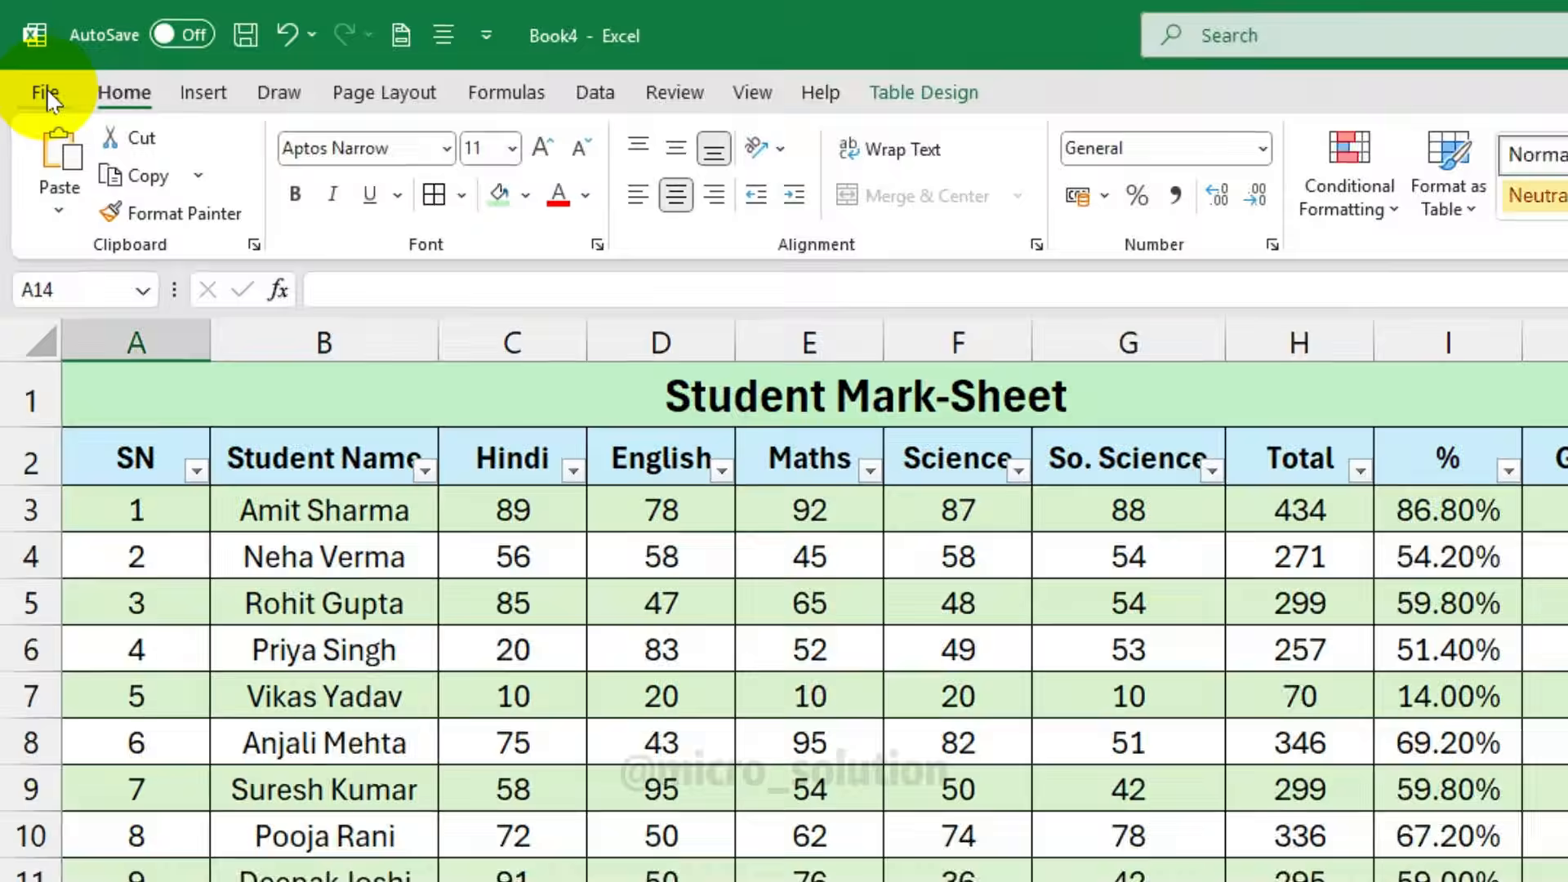
Save the workbook as 'Student Sheet' (.xlsx) in the Desktop Excel Sheets folder
{"action": "left_click", "coordinate": [25, 52]}
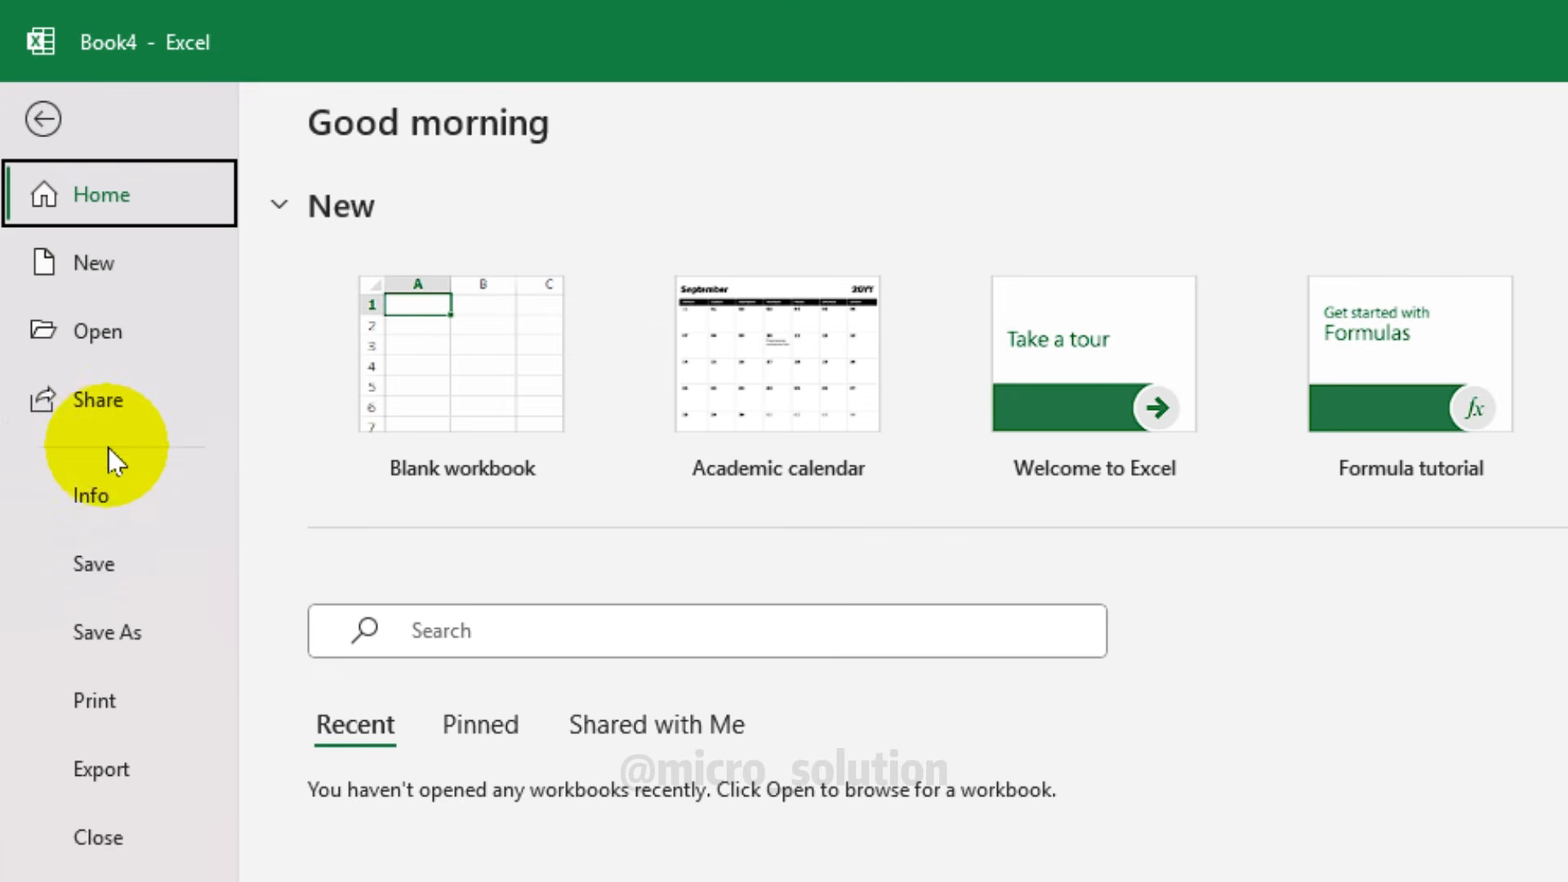
{"action": "left_click", "coordinate": [105, 570]}
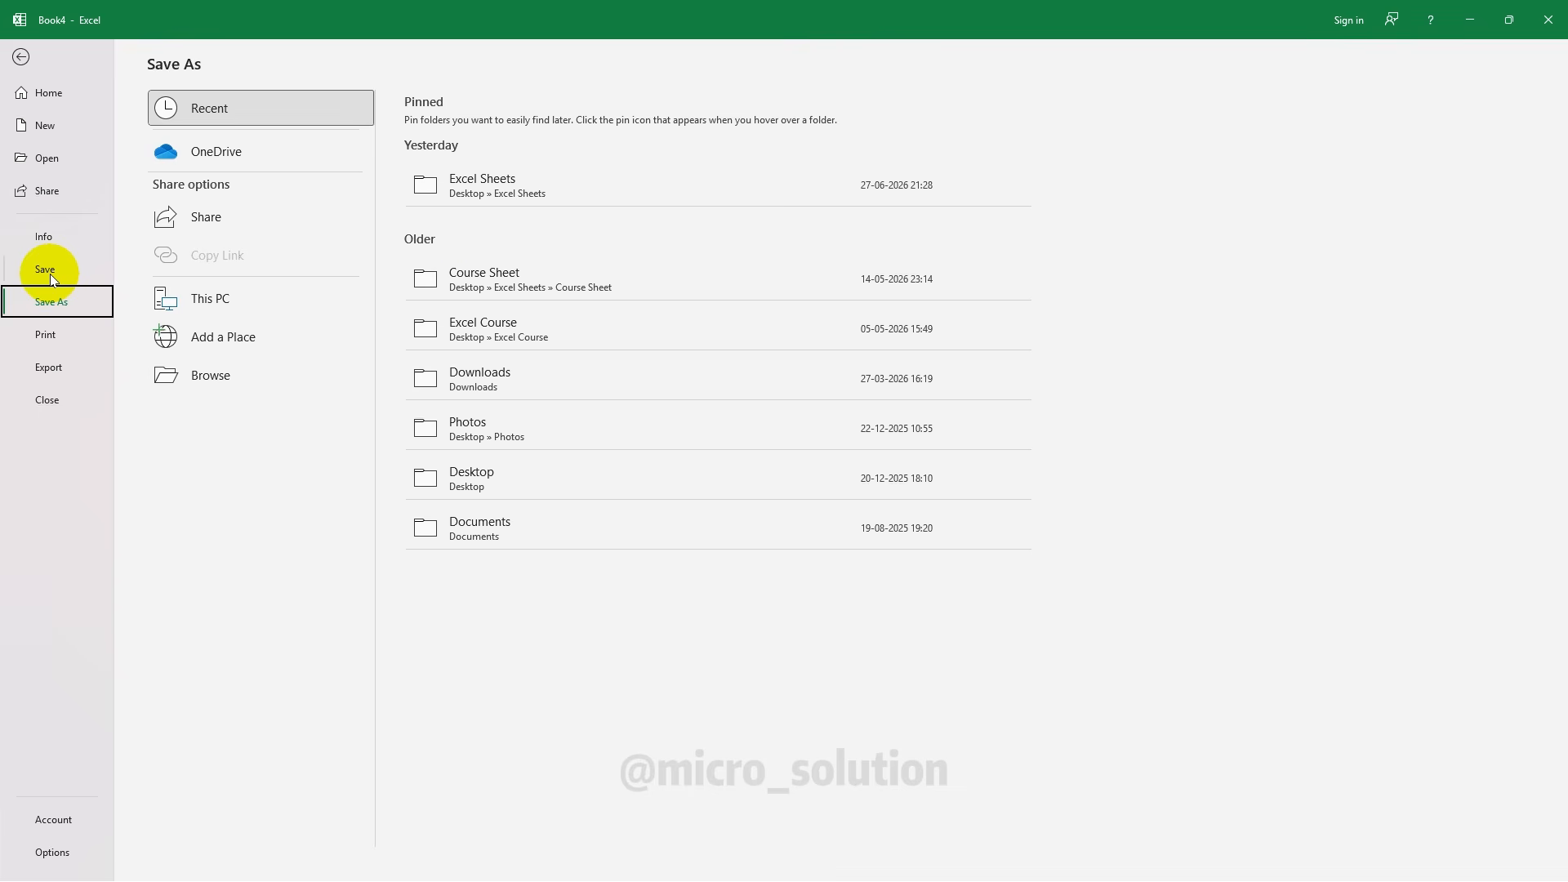
{"action": "left_click", "coordinate": [583, 183]}
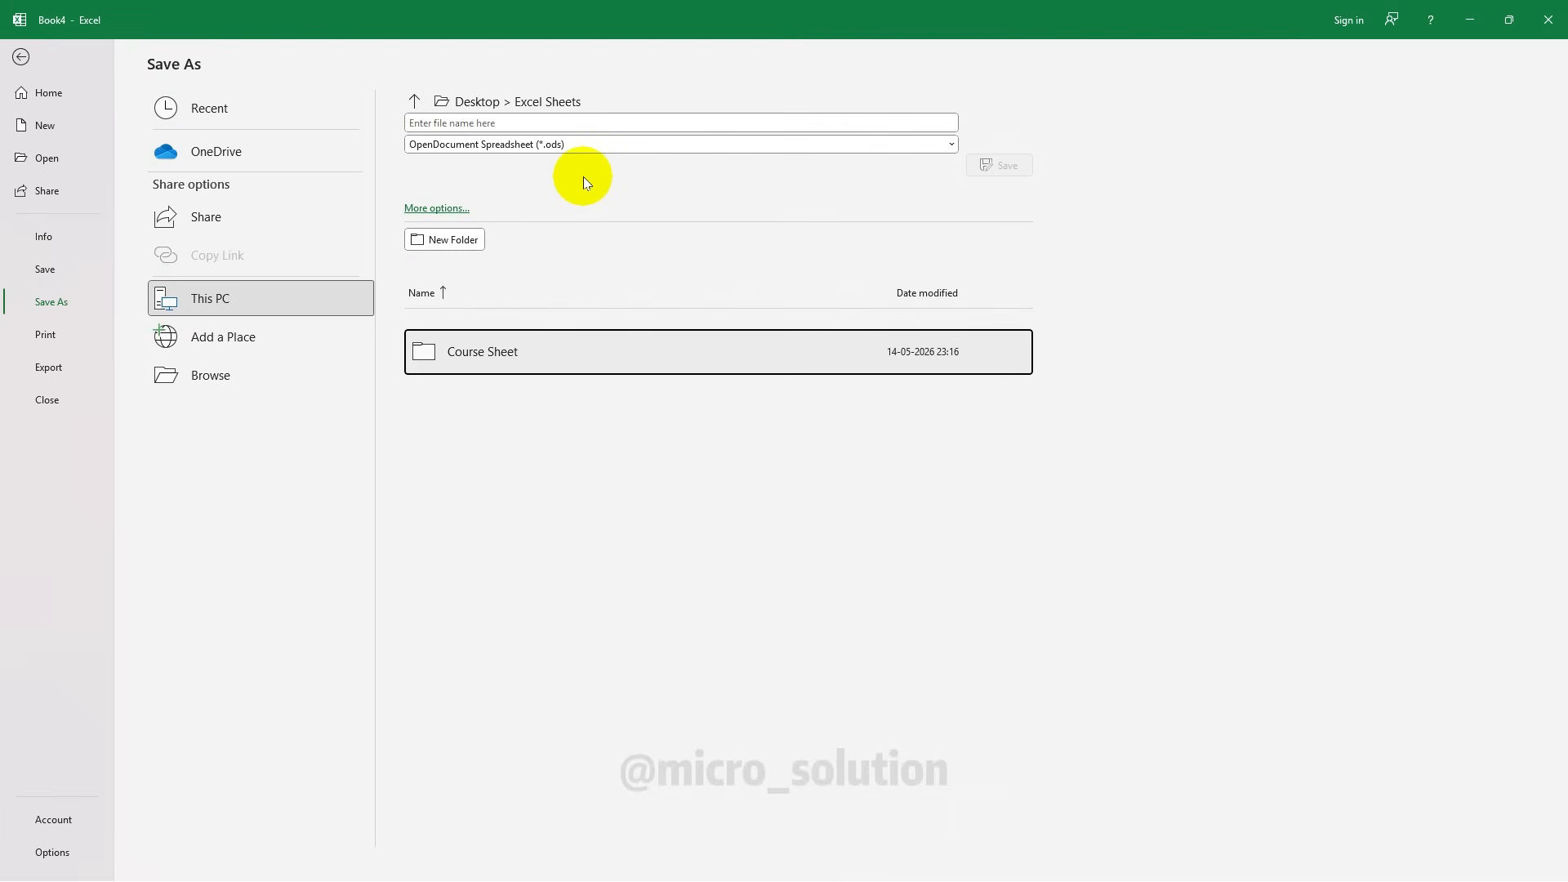
{"action": "left_click", "coordinate": [465, 123]}
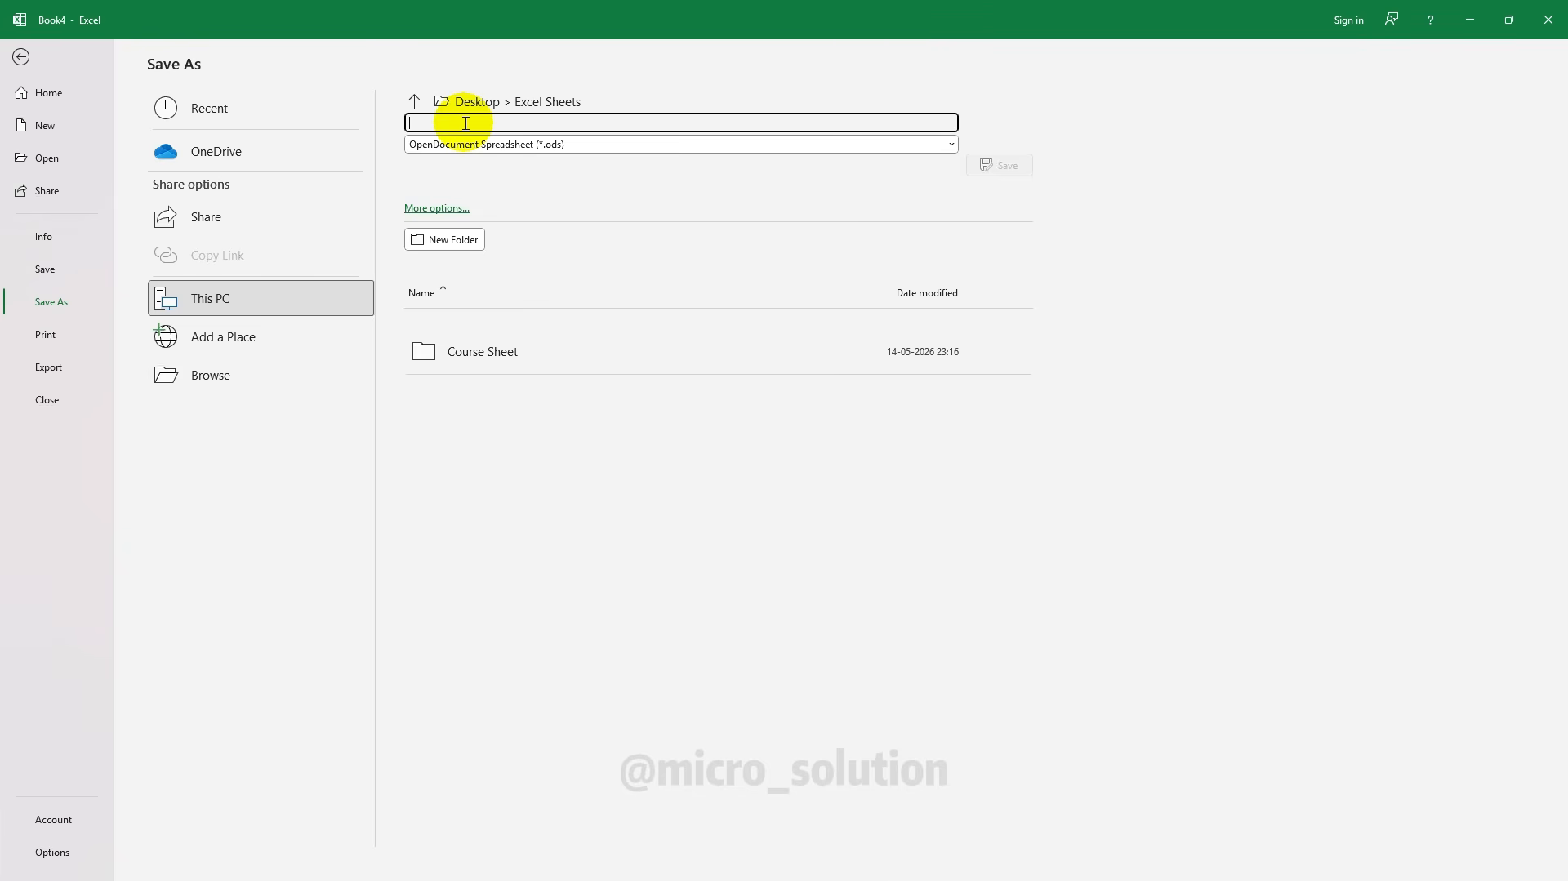
{"action": "type", "text": "St"}
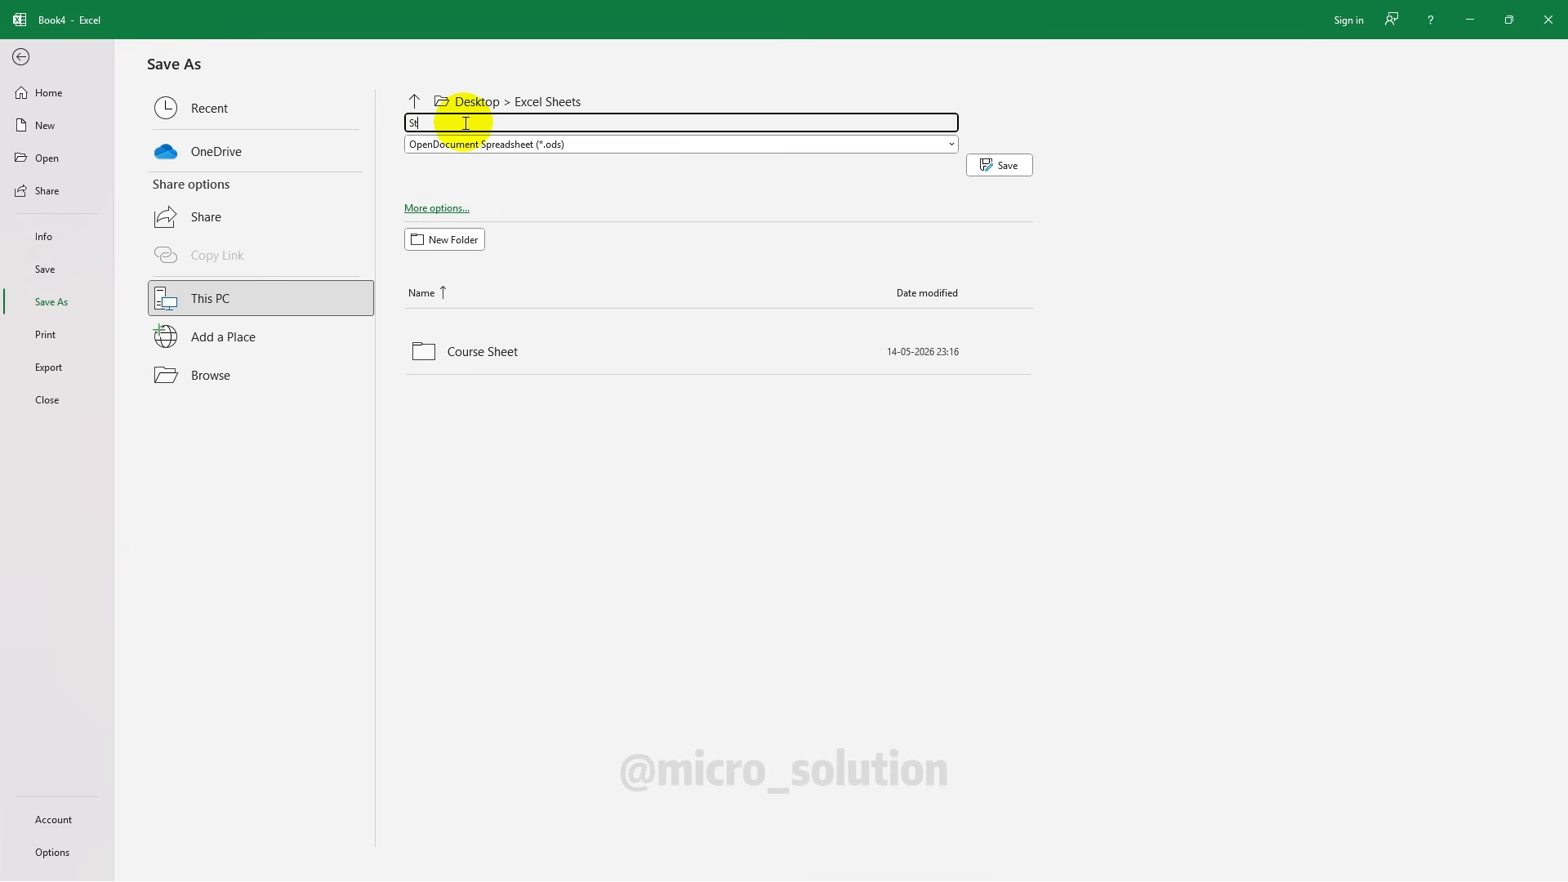
{"action": "type", "text": "udent Sheet"}
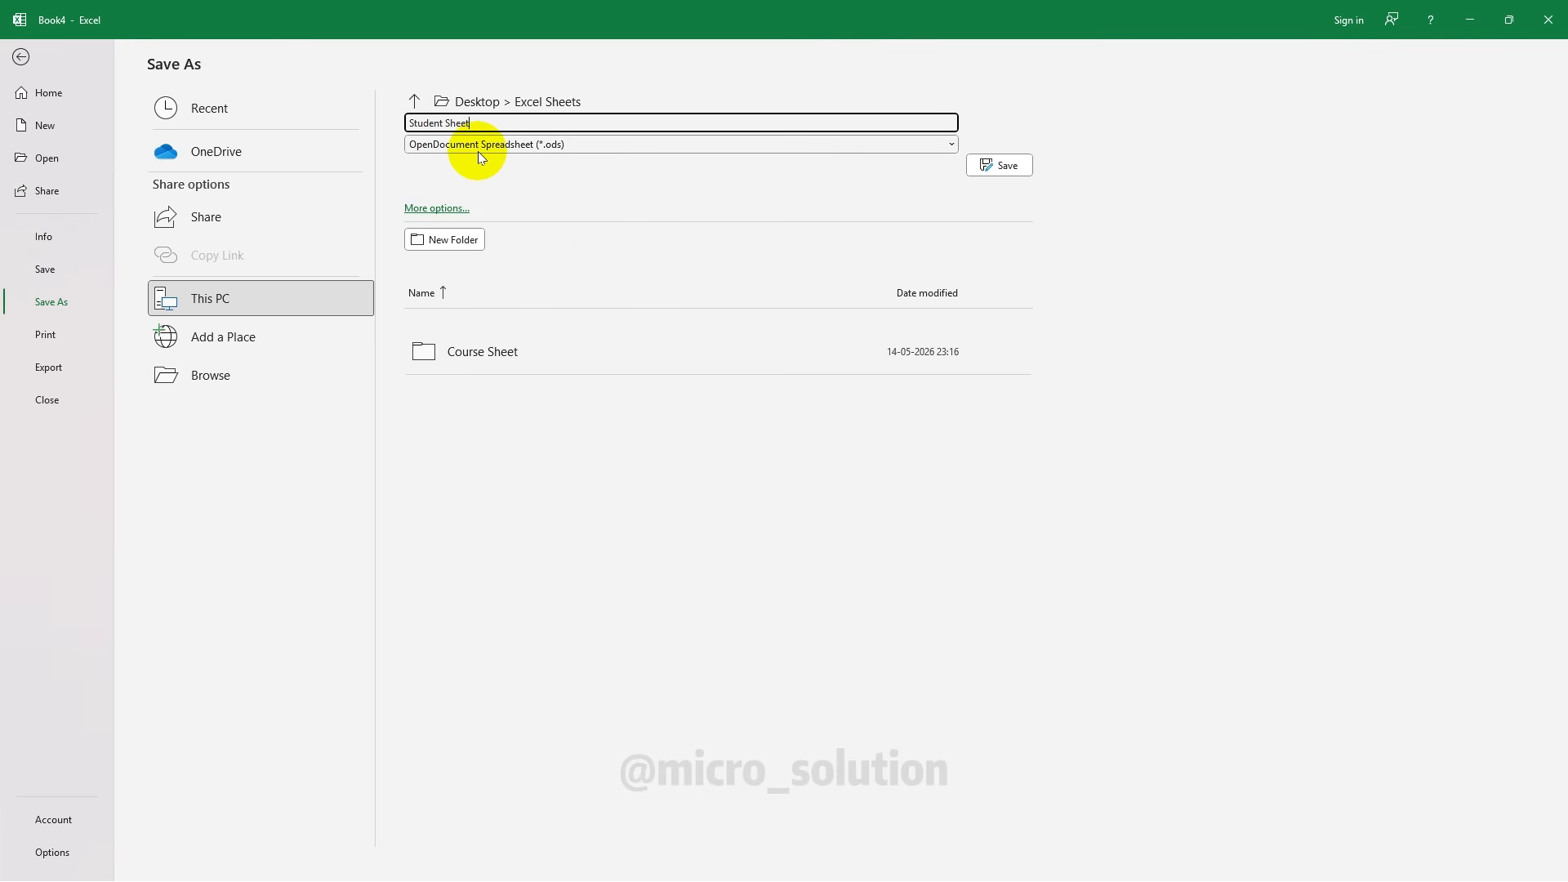
{"action": "left_click", "coordinate": [511, 144]}
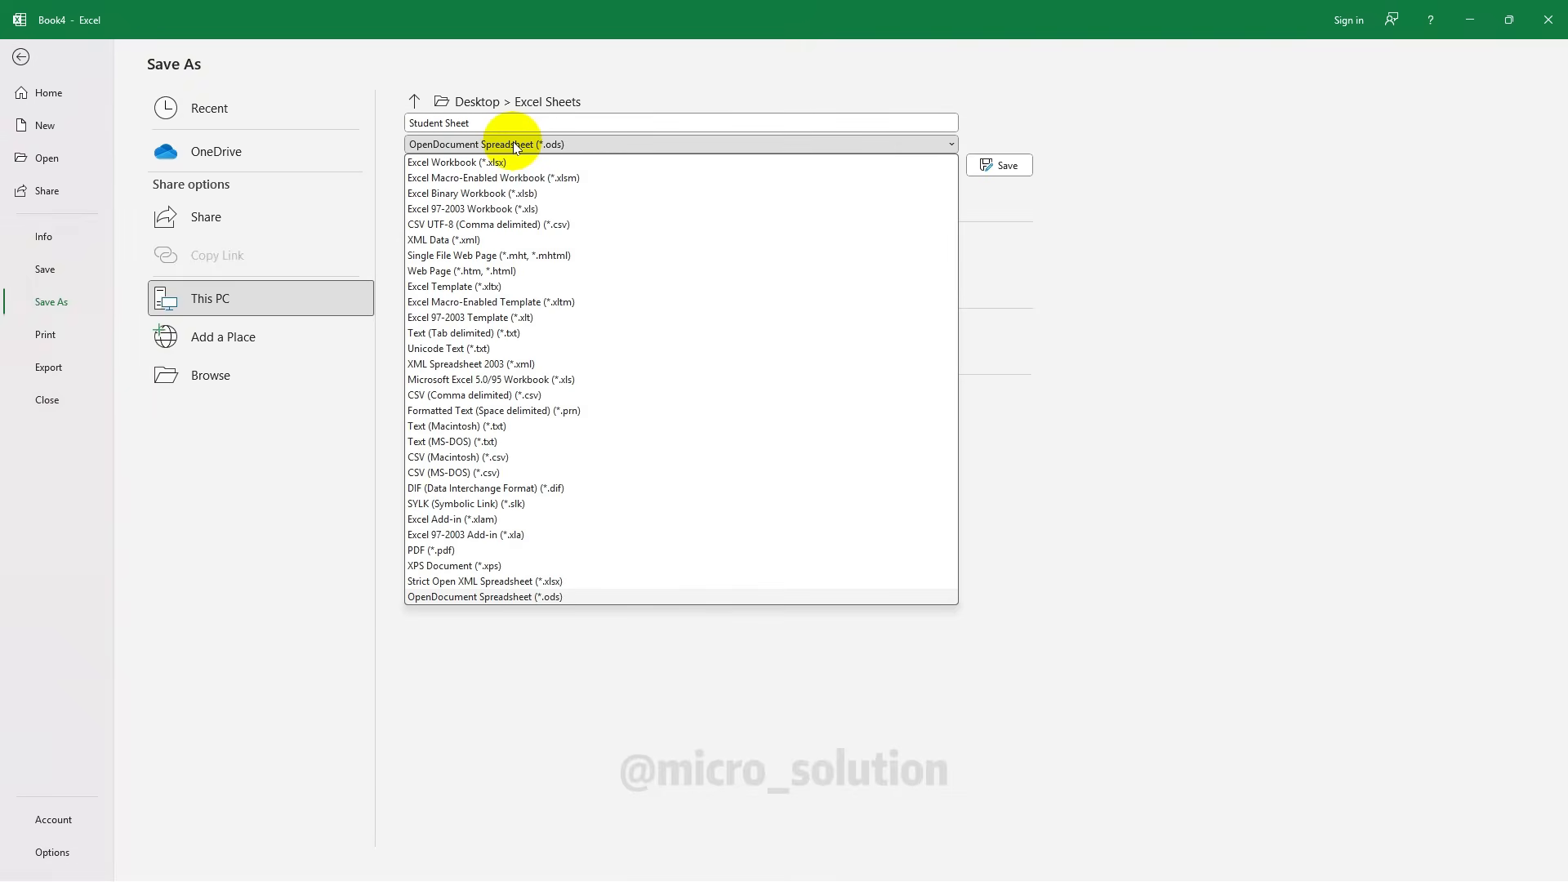
{"action": "left_click", "coordinate": [470, 162]}
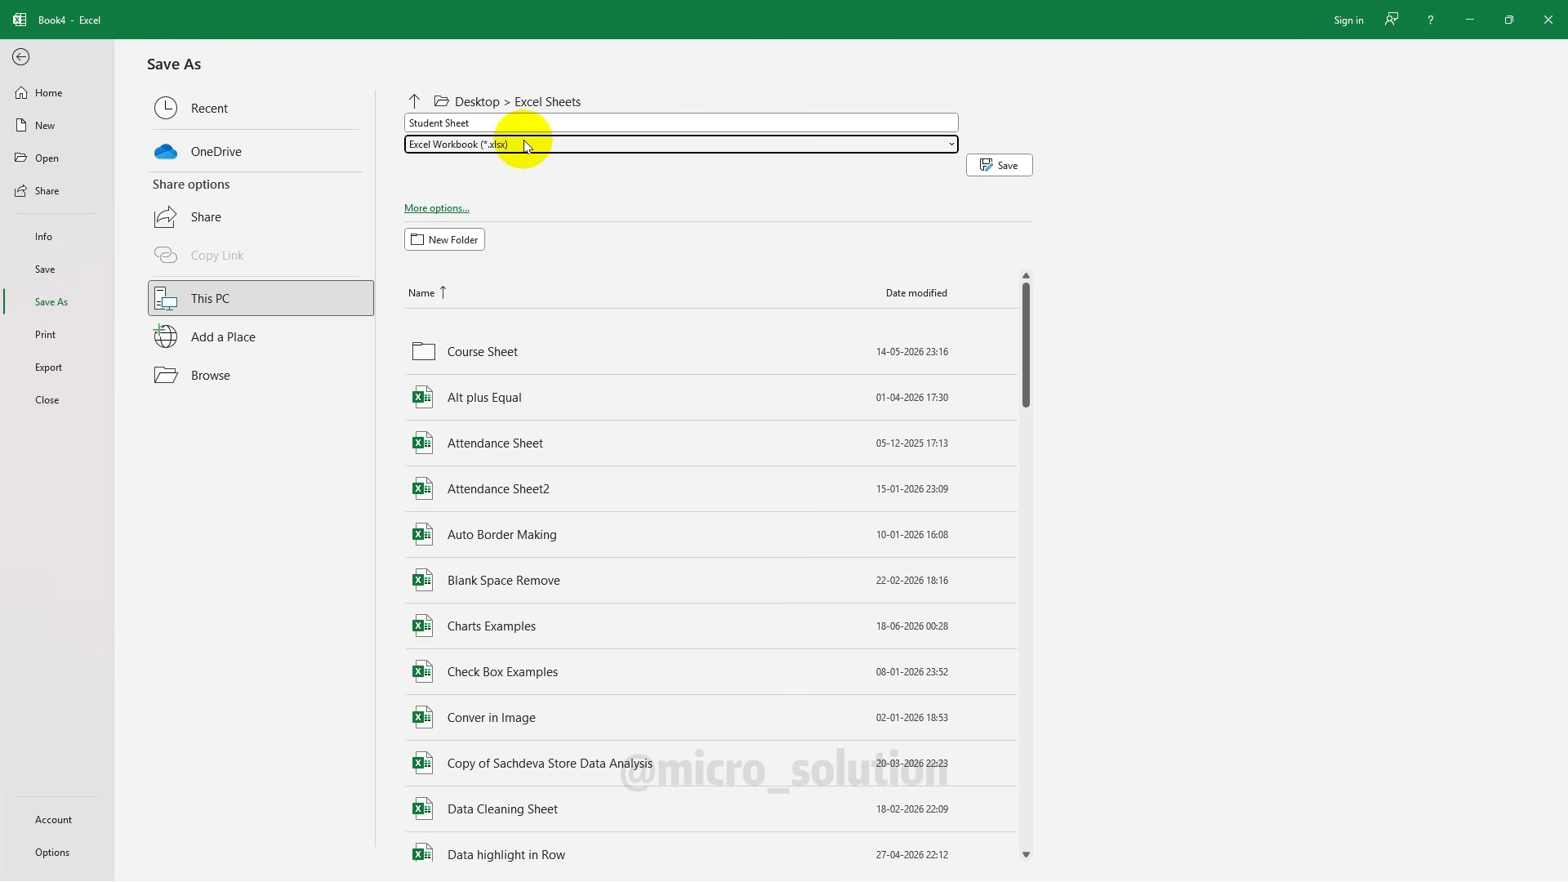
{"action": "left_click", "coordinate": [993, 166]}
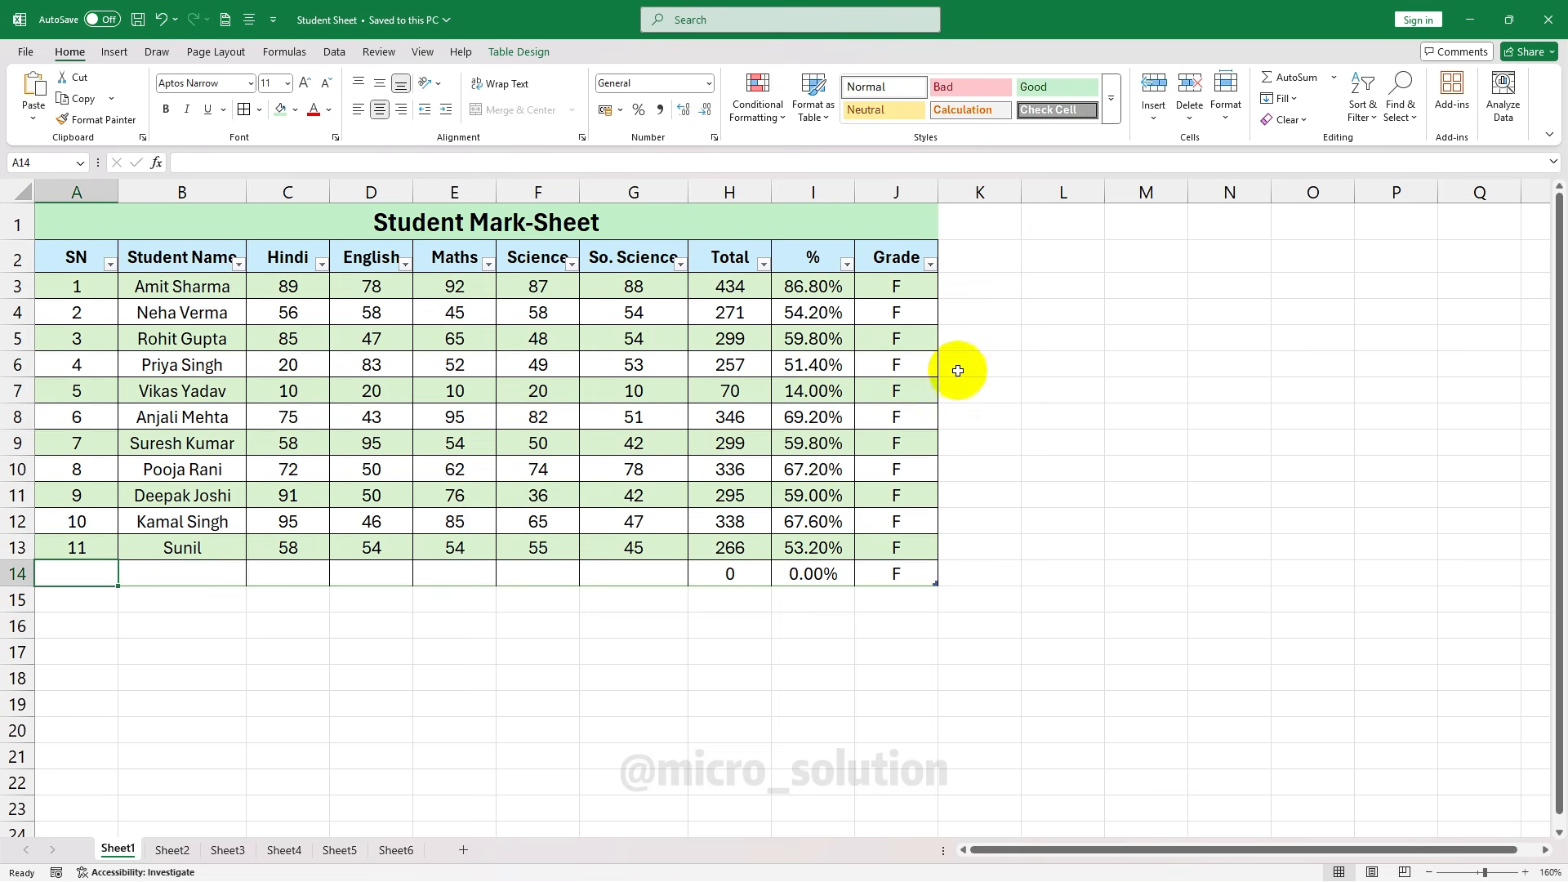
Glance at the recent workbooks, then show the Student Mark-Sheet's print preview
{"action": "left_click", "coordinate": [25, 51]}
{"action": "left_click", "coordinate": [53, 161]}
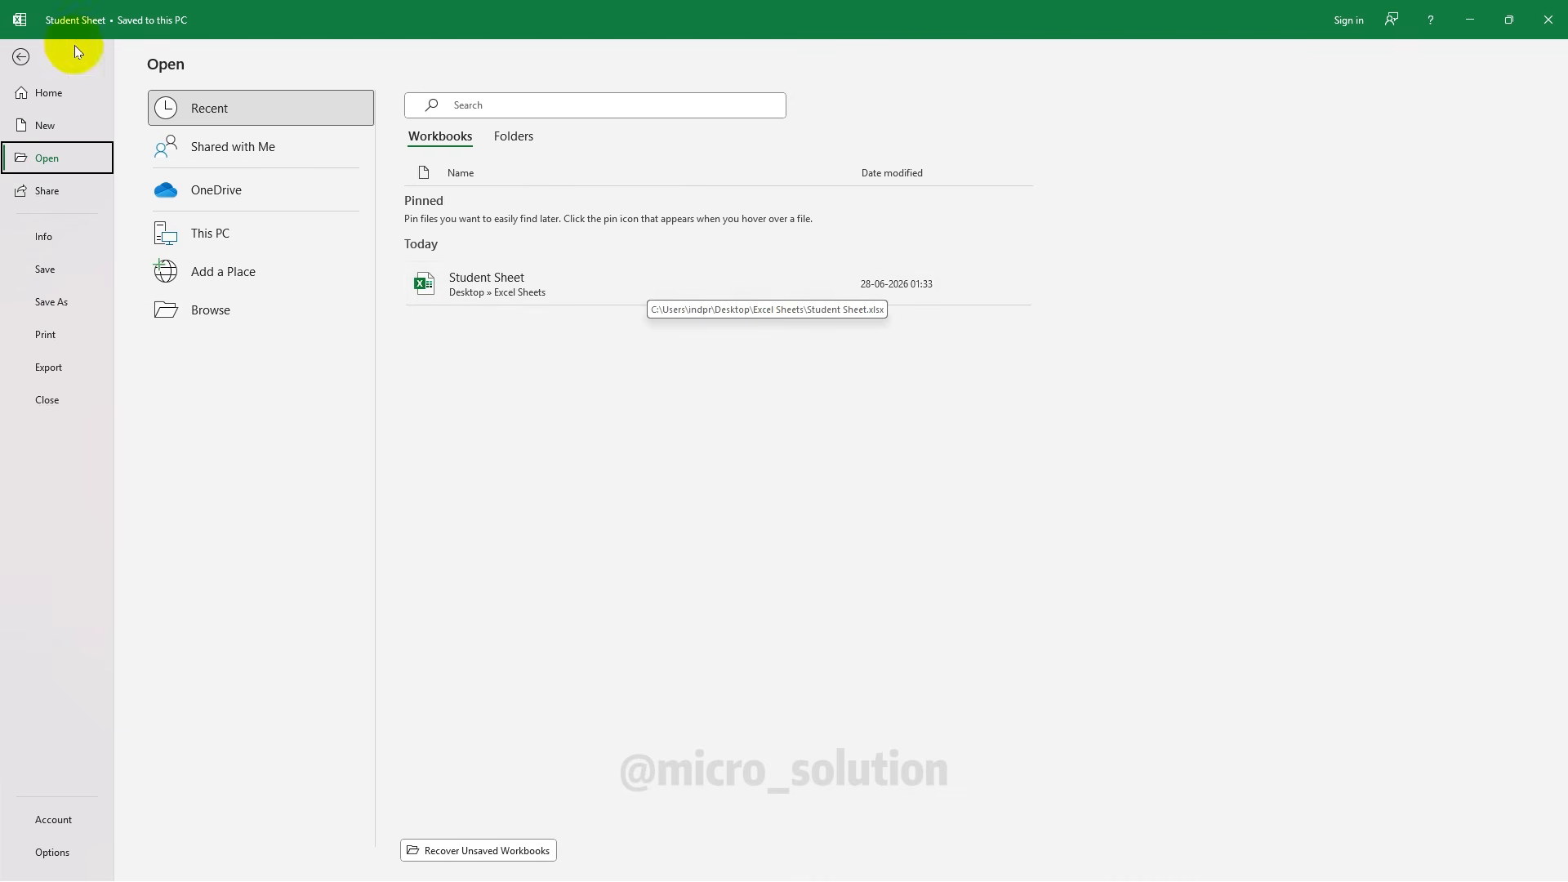
{"action": "left_click", "coordinate": [22, 59]}
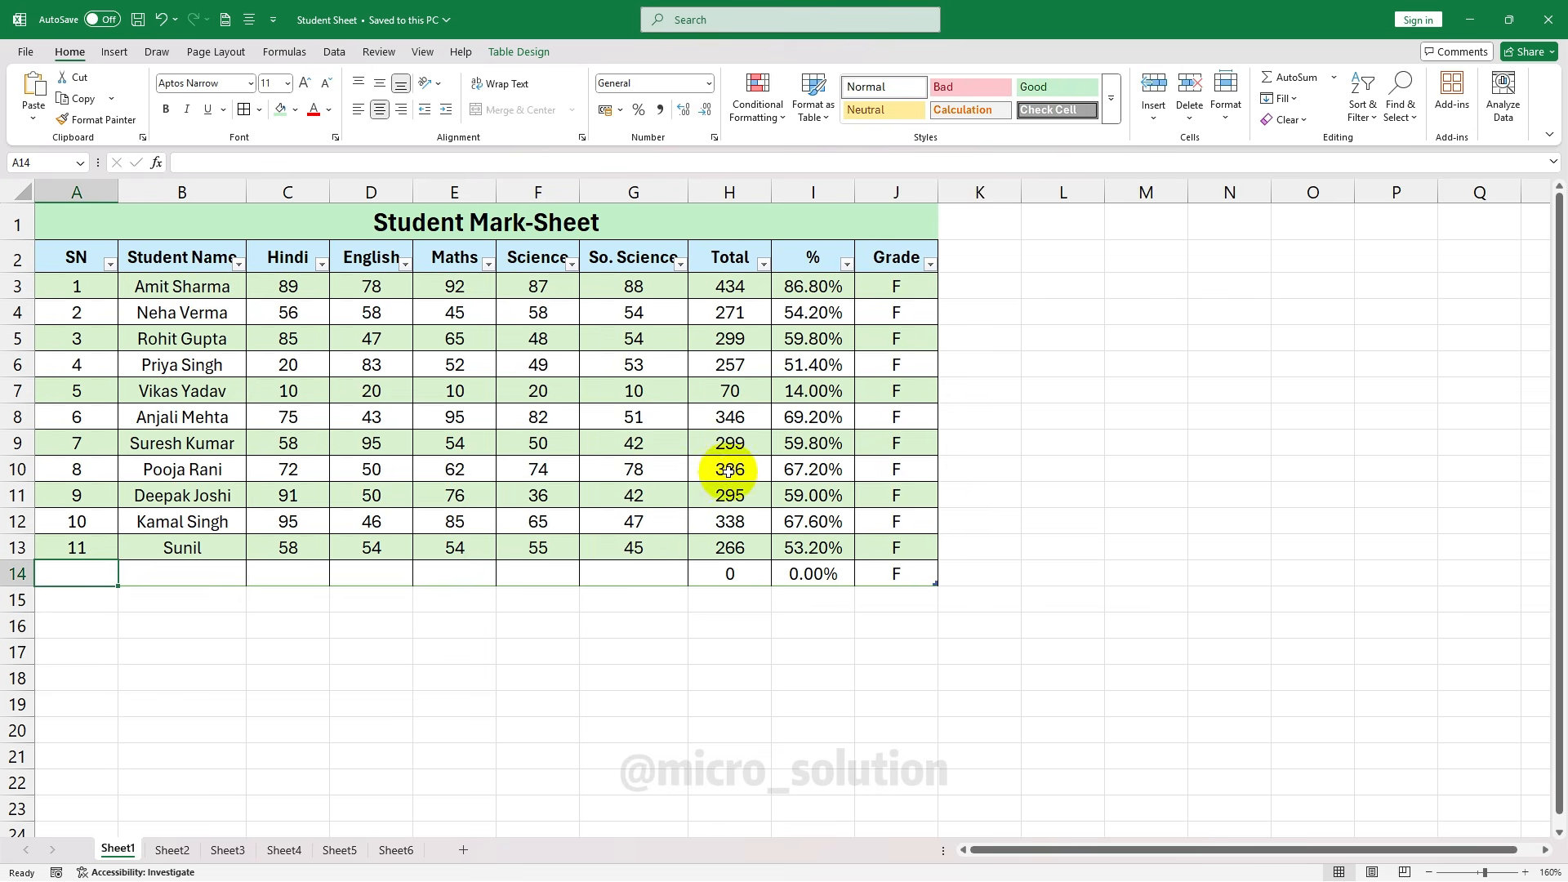
{"action": "left_click", "coordinate": [29, 52]}
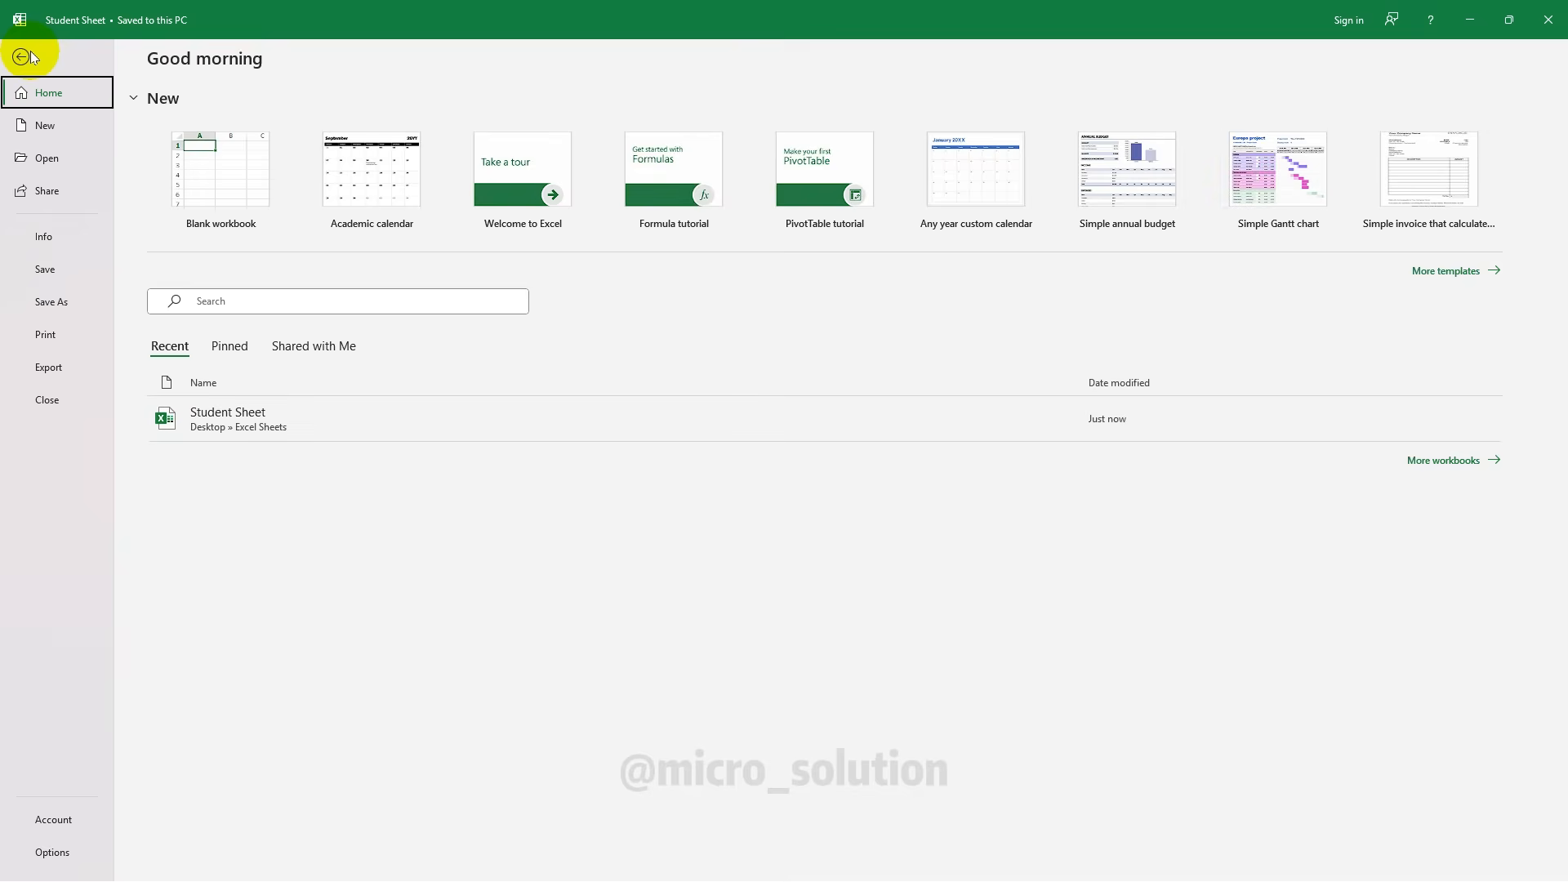
{"action": "left_click", "coordinate": [49, 334]}
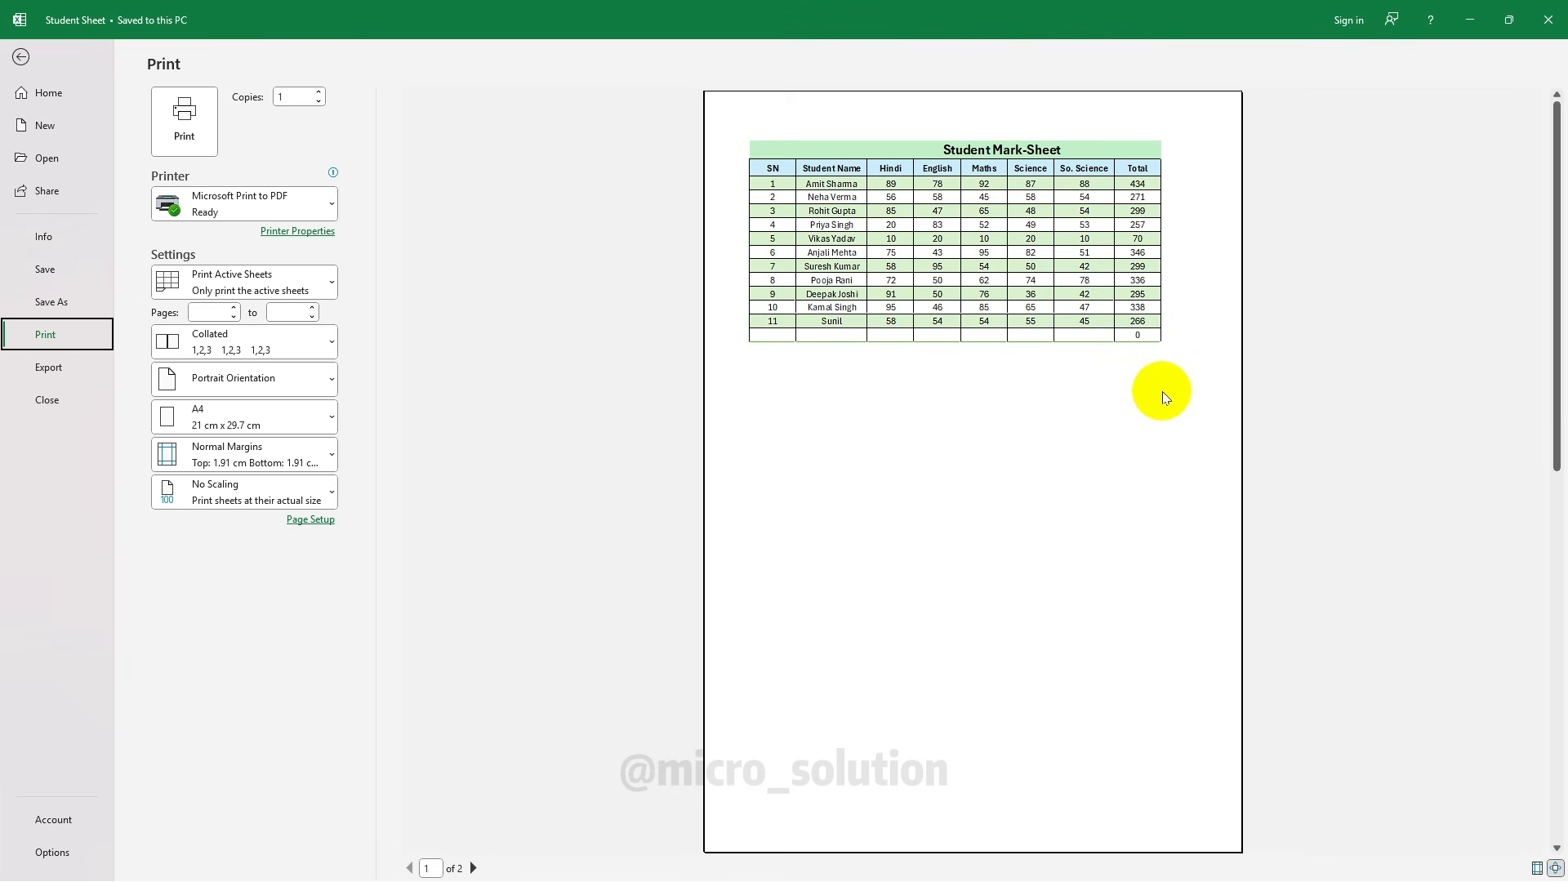
Set the printout to Landscape orientation so the mark sheet fits one page, then return to the worksheet
{"action": "left_click", "coordinate": [309, 383]}
{"action": "left_click", "coordinate": [226, 458]}
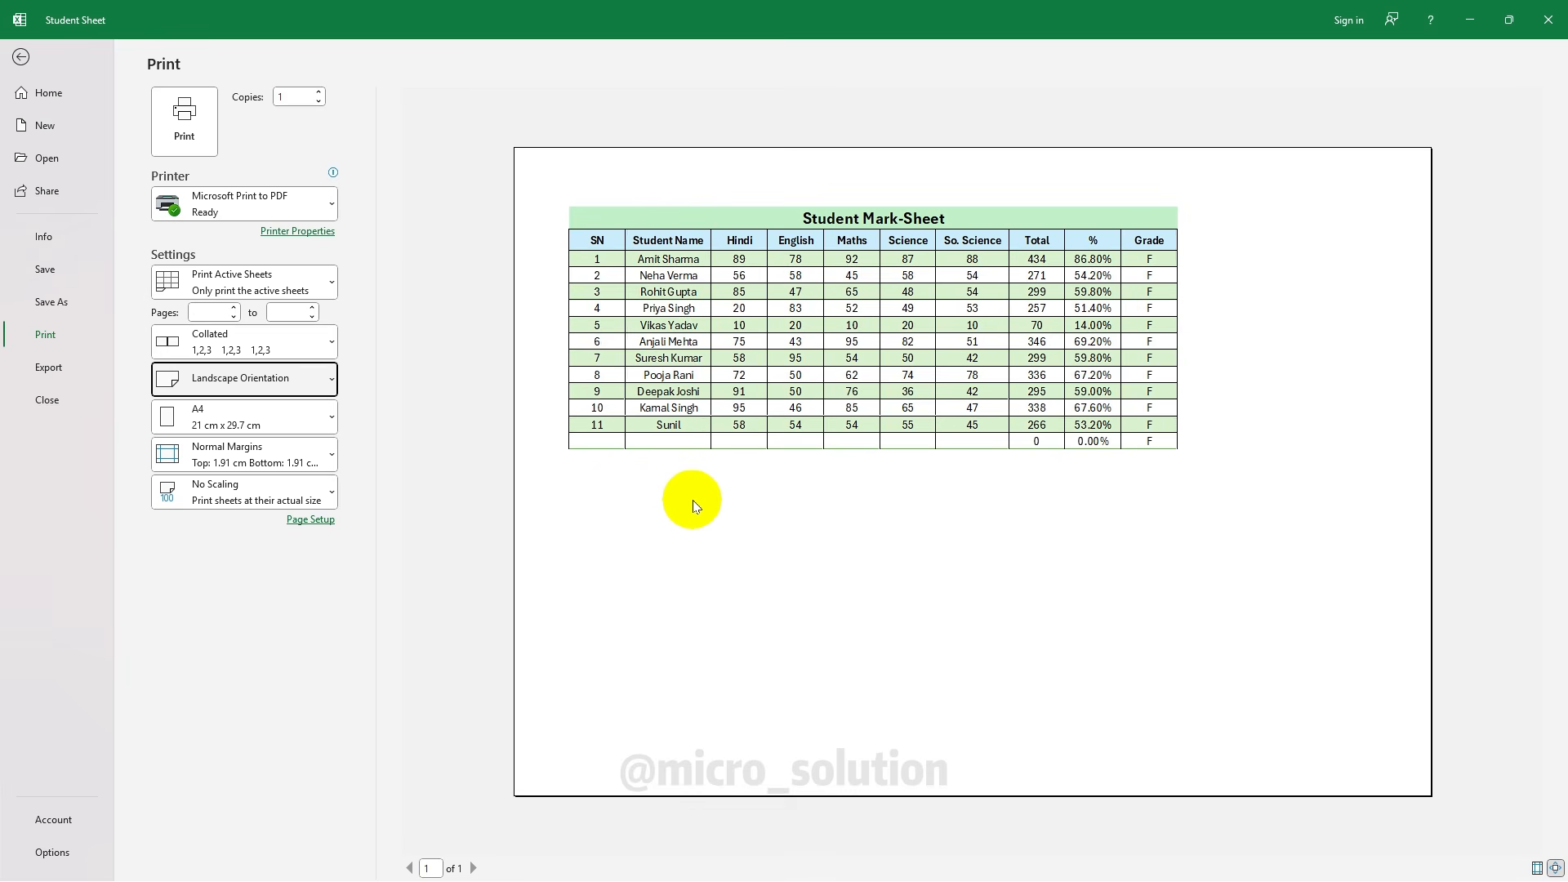
{"action": "left_click", "coordinate": [22, 56]}
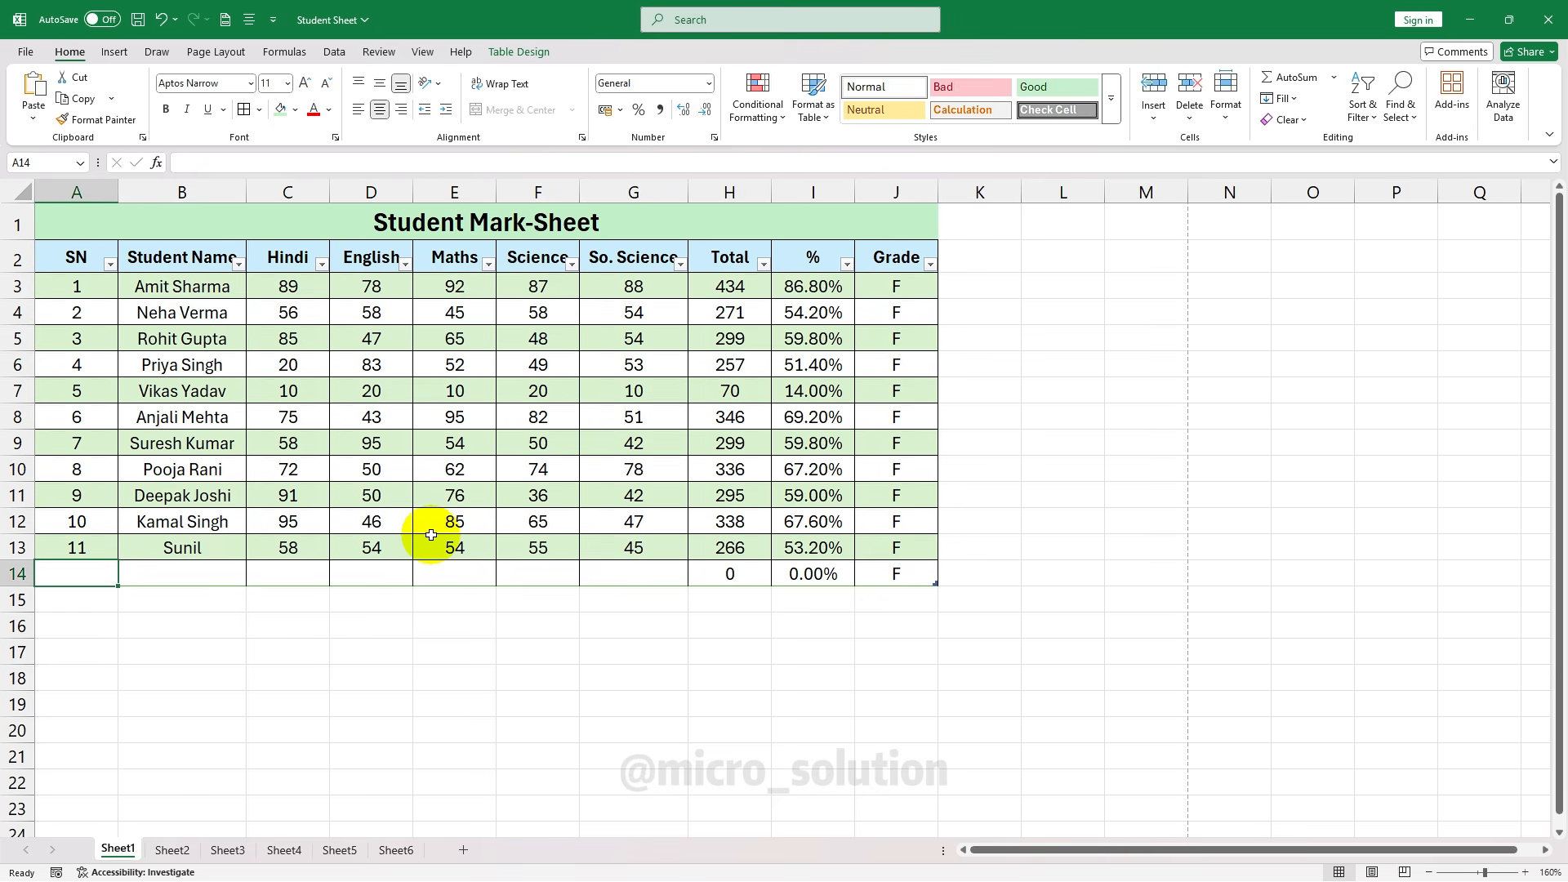
Add a new blank Sheet7 and switch to the source window
{"action": "left_click", "coordinate": [460, 849]}
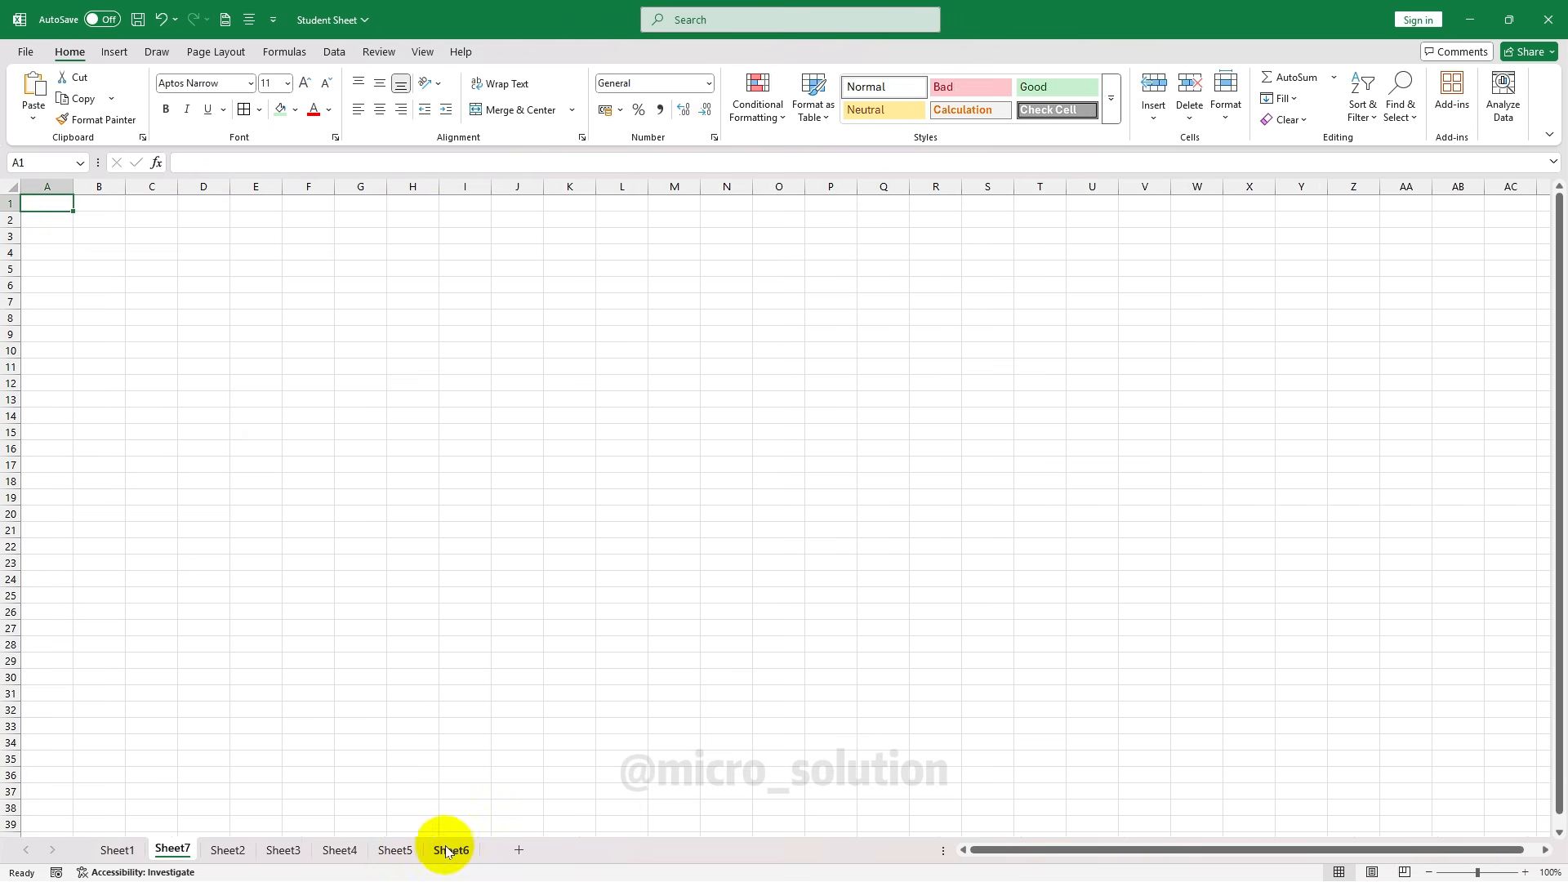
{"action": "scroll", "coordinate": [476, 504], "scroll_direction": "up", "scroll_amount": 5}
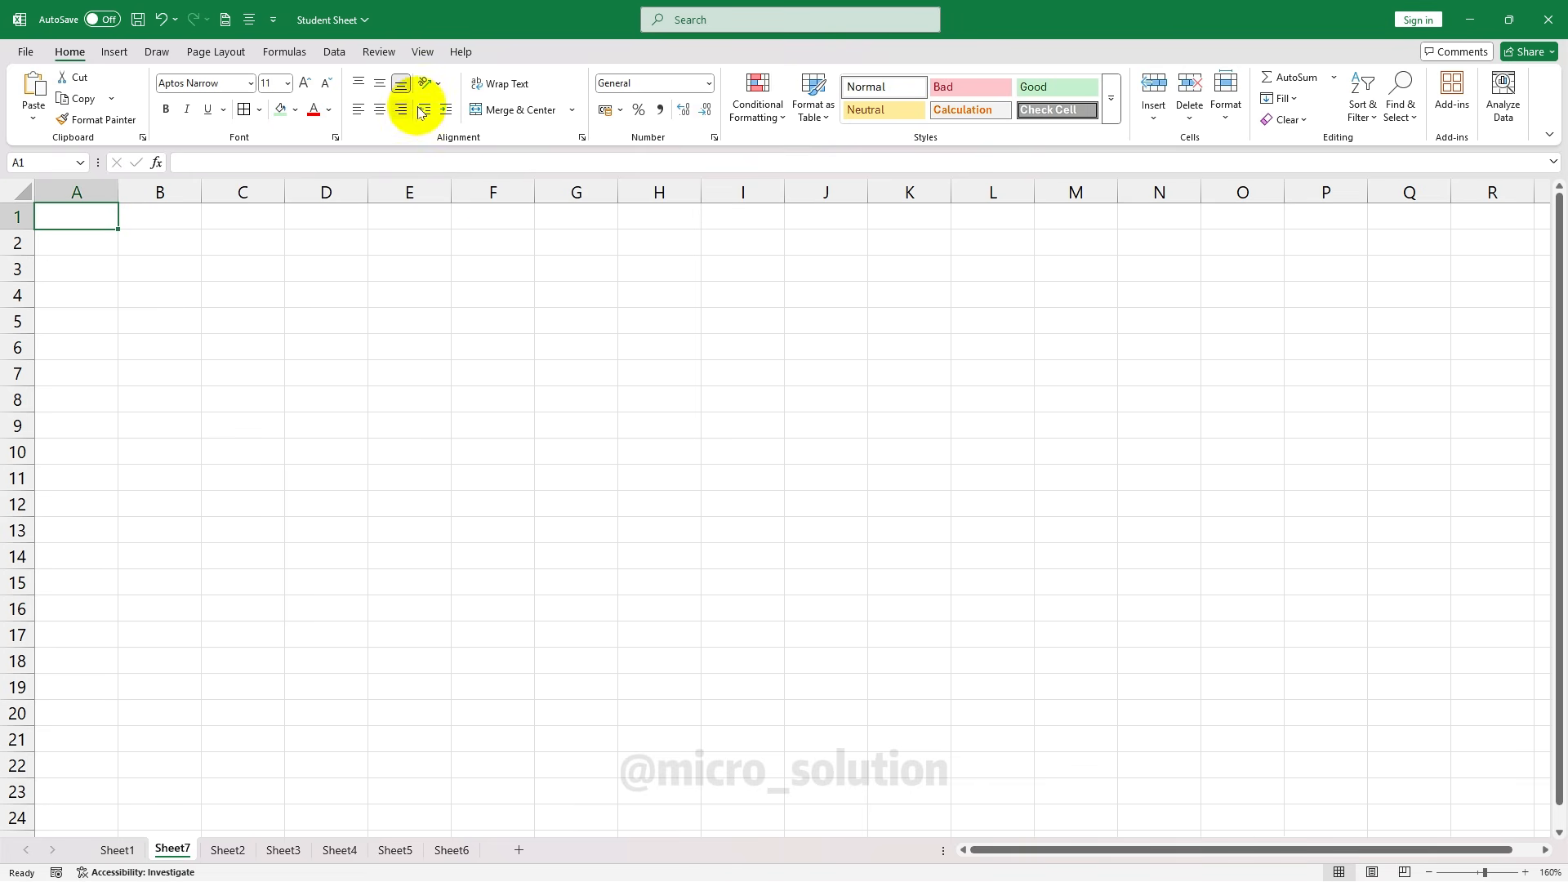
{"action": "key", "text": "alt+F11"}
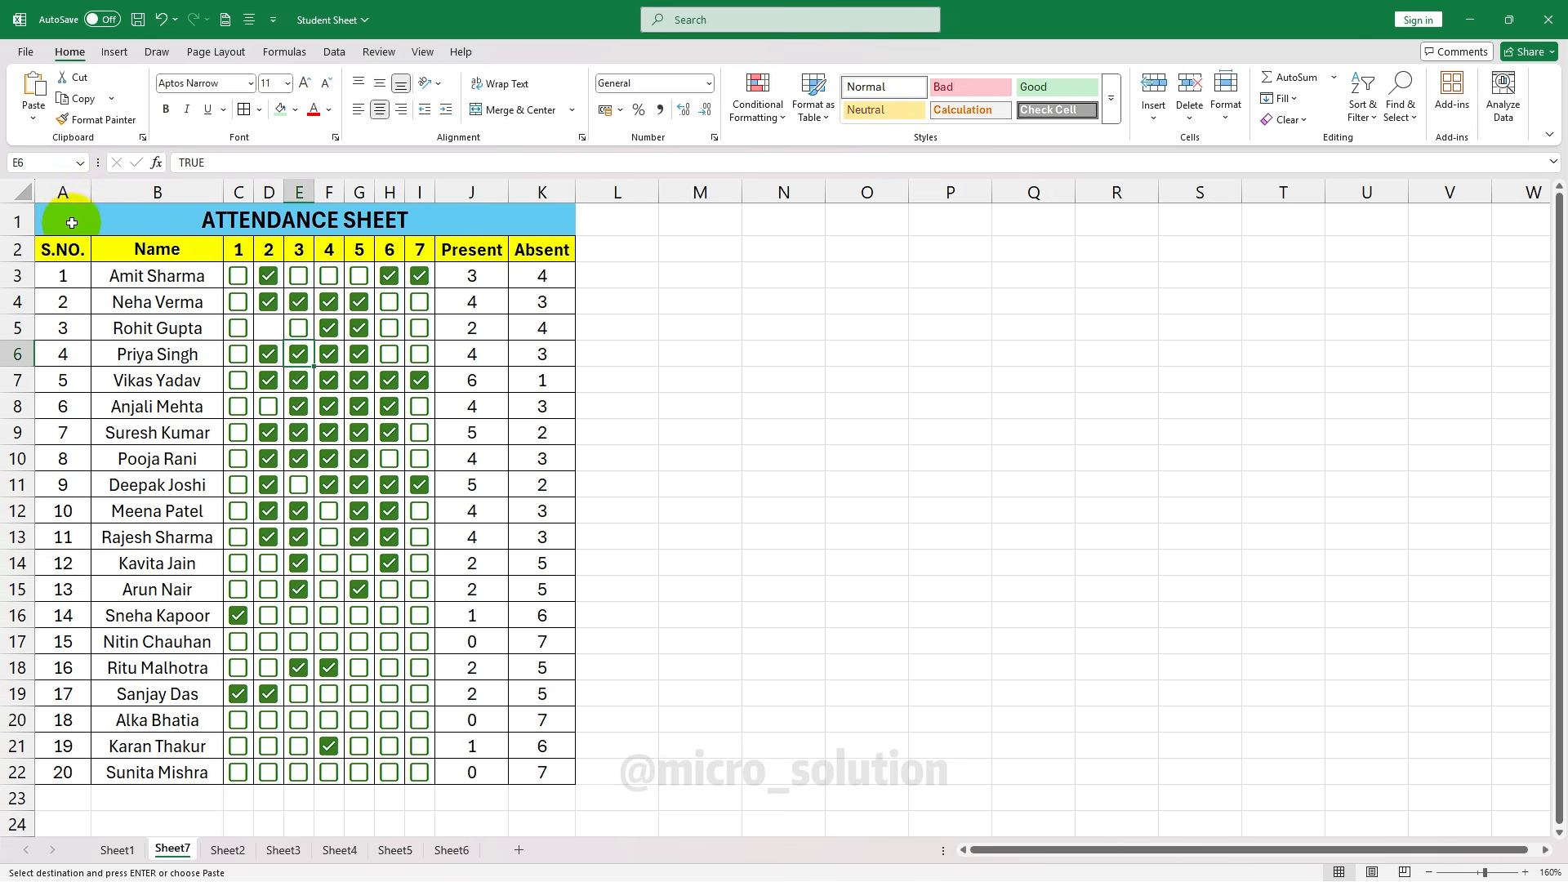
Inspect the Attendance Sheet title, Name header, day 1–7 headers, and Present and Absent headings
{"action": "left_click", "coordinate": [72, 222]}
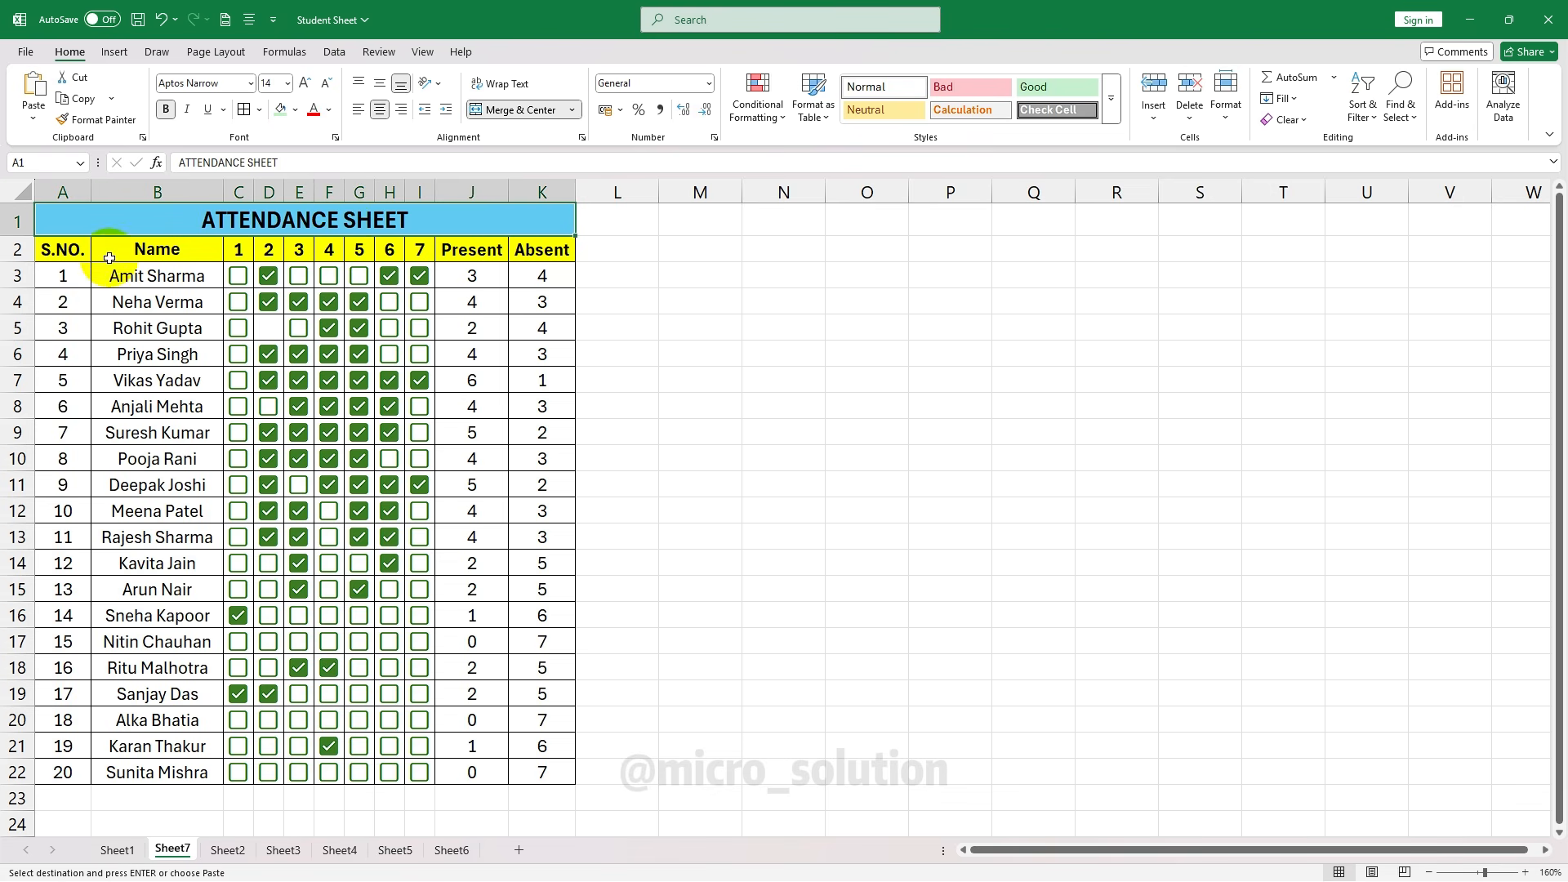
{"action": "left_click", "coordinate": [73, 249]}
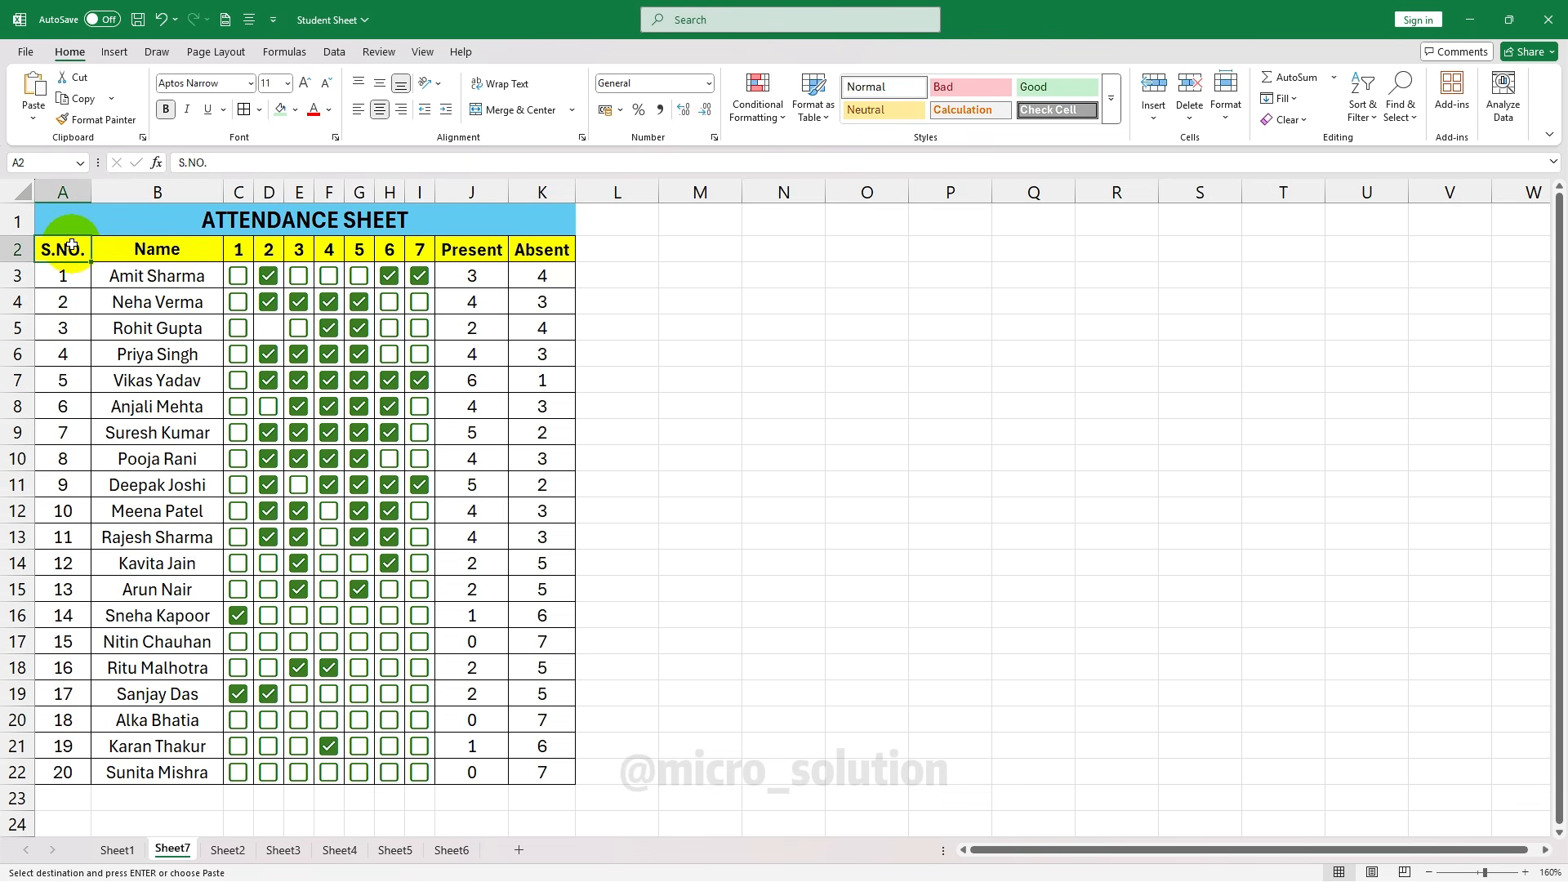
{"action": "left_click", "coordinate": [141, 246]}
{"action": "left_click", "coordinate": [239, 250]}
{"action": "left_click", "coordinate": [269, 250]}
{"action": "left_click", "coordinate": [299, 250]}
{"action": "left_click", "coordinate": [329, 250]}
{"action": "left_click", "coordinate": [358, 249]}
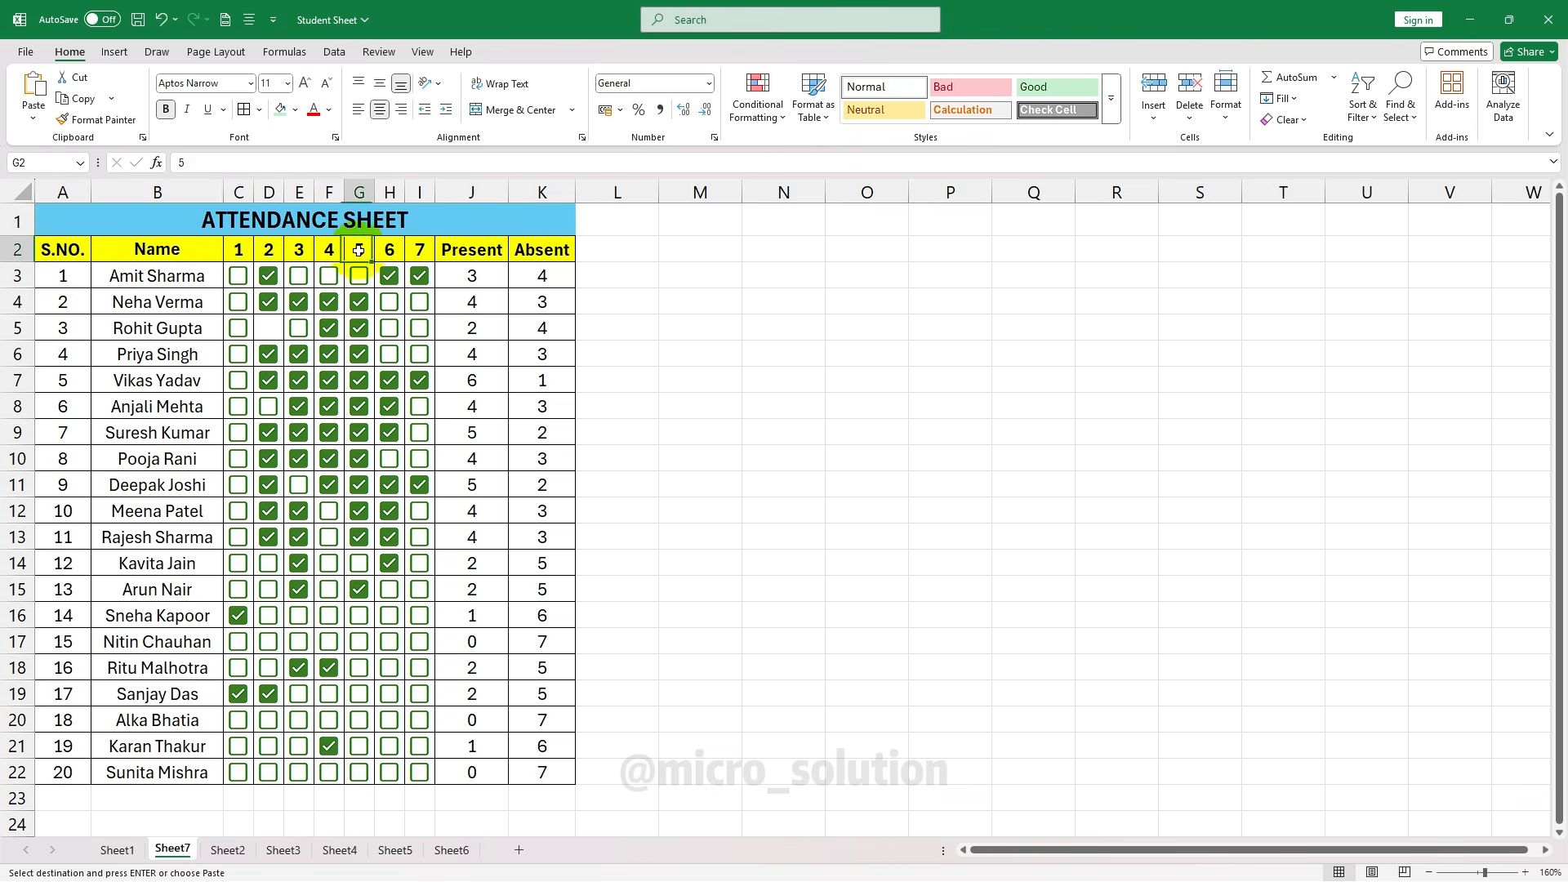
{"action": "left_click", "coordinate": [389, 250]}
{"action": "left_click", "coordinate": [421, 249]}
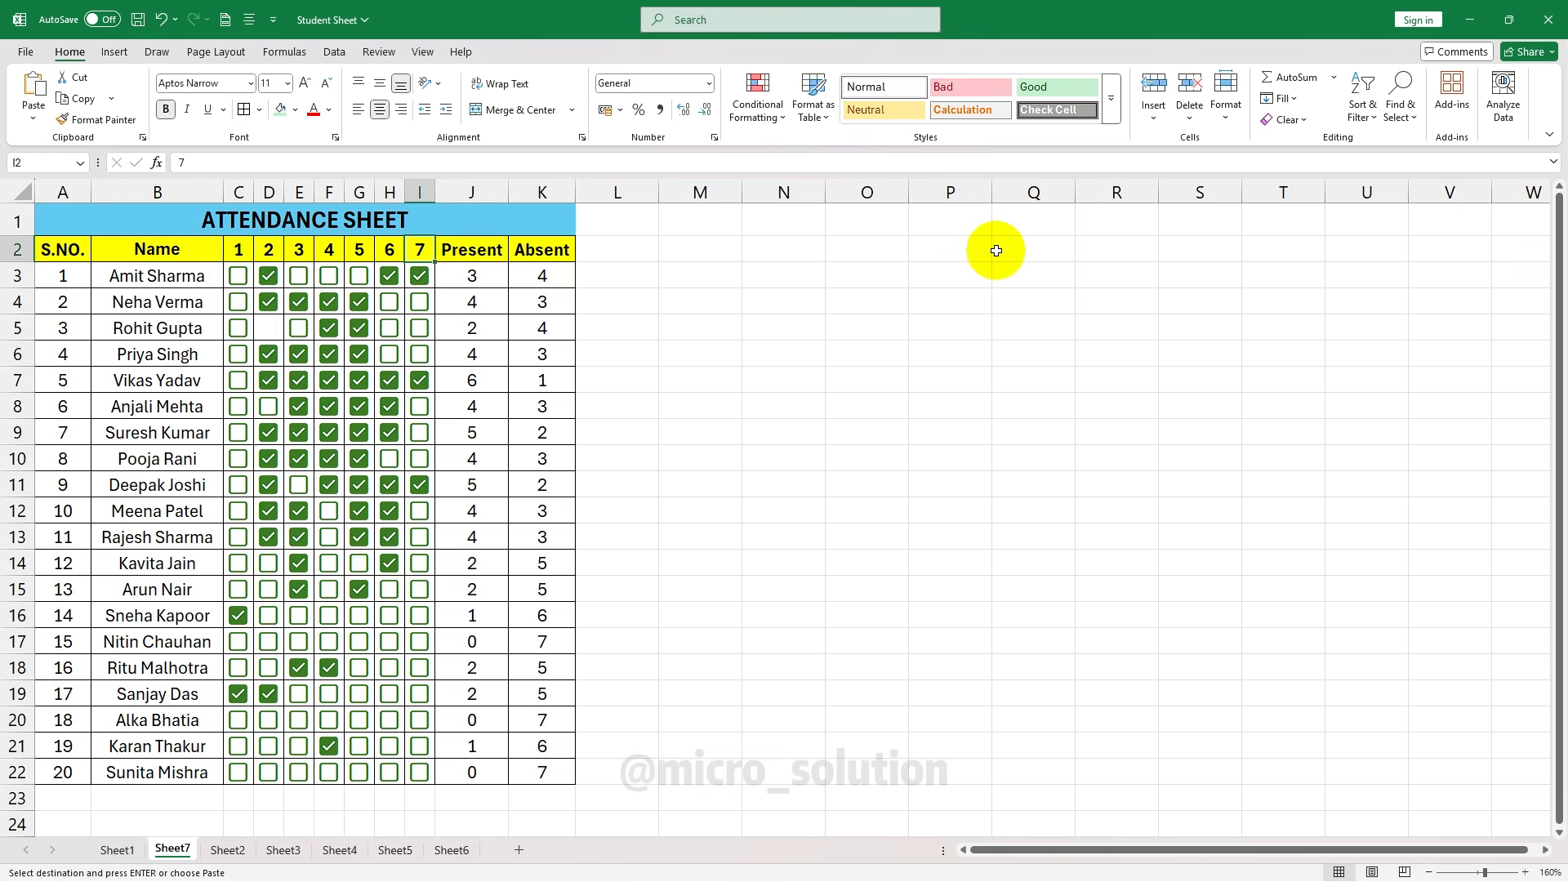
{"action": "left_click", "coordinate": [468, 245]}
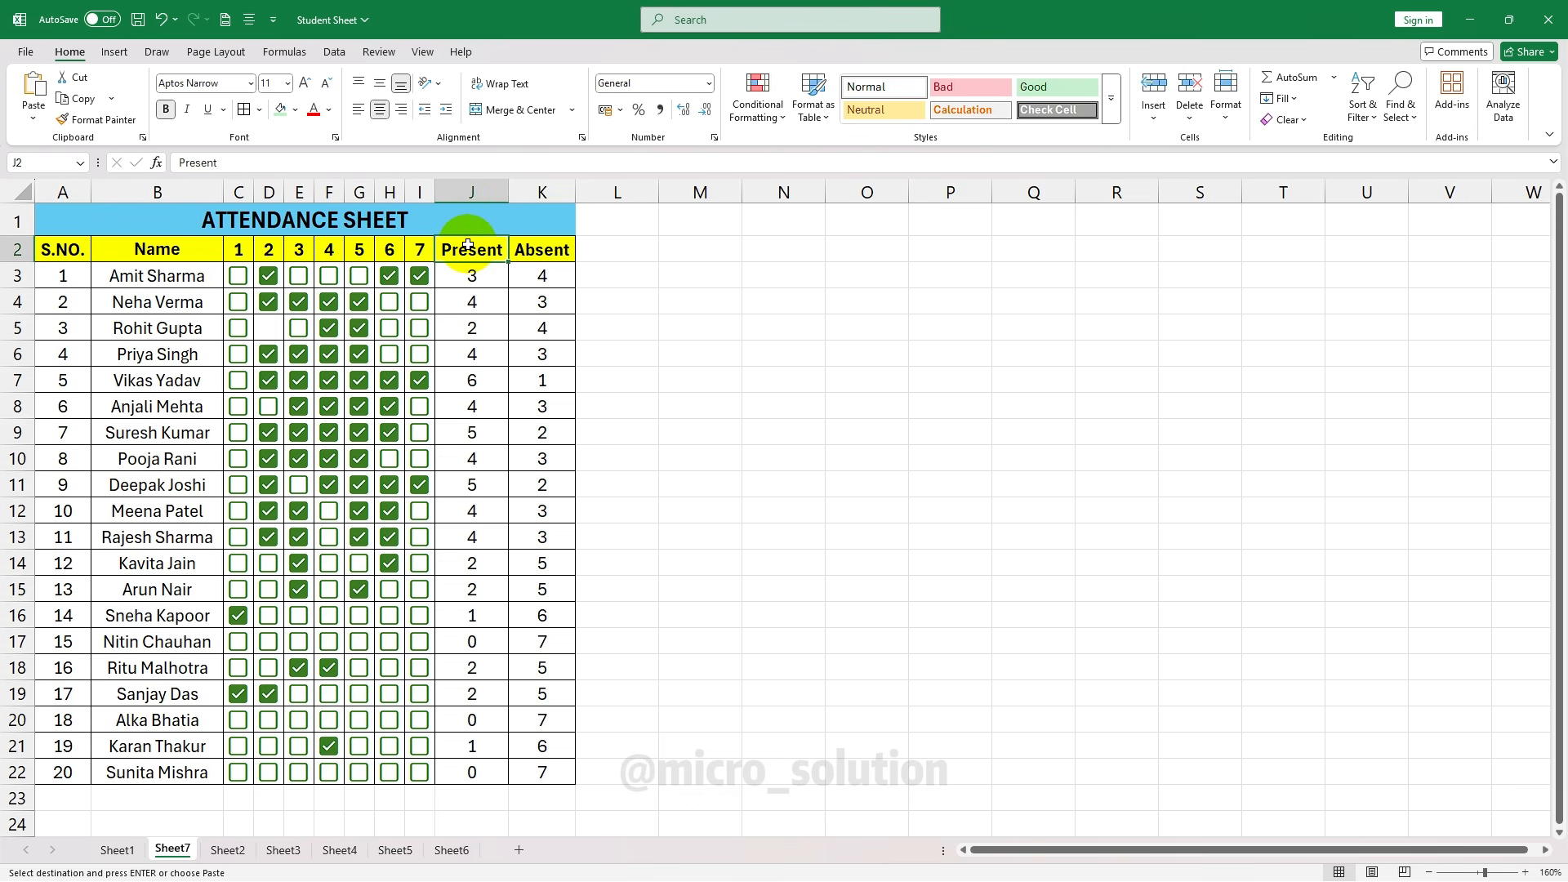
{"action": "left_click", "coordinate": [558, 253]}
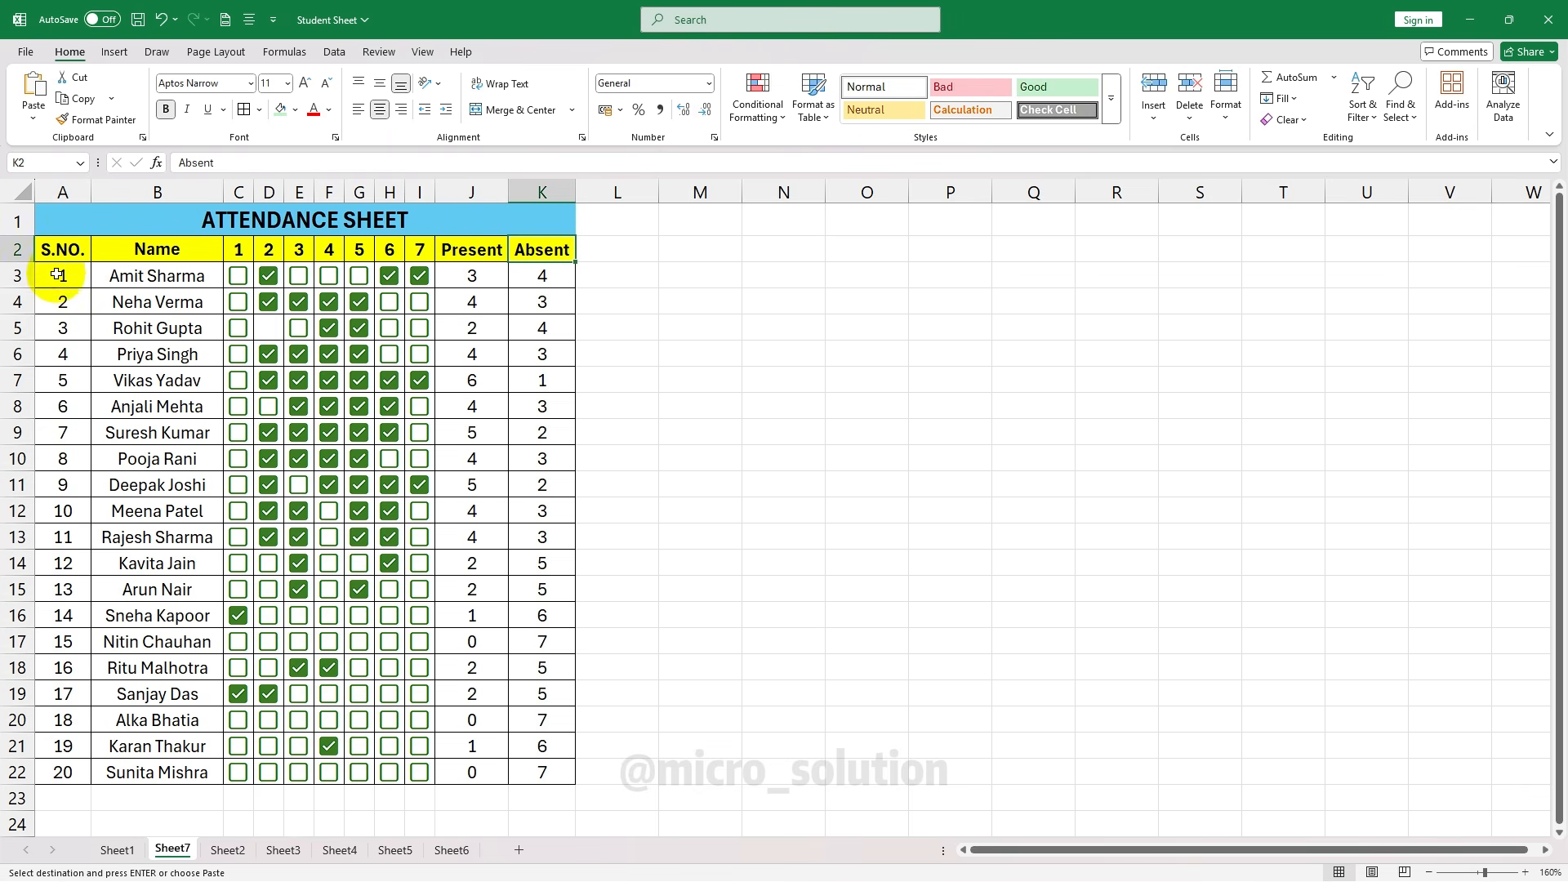
Review the serial numbers, student names, and the first student's Present and Absent COUNTIF formulas
{"action": "left_click_drag", "start_coordinate": [49, 273], "coordinate": [51, 749]}
{"action": "left_click_drag", "start_coordinate": [158, 275], "coordinate": [197, 771]}
{"action": "left_click", "coordinate": [502, 513]}
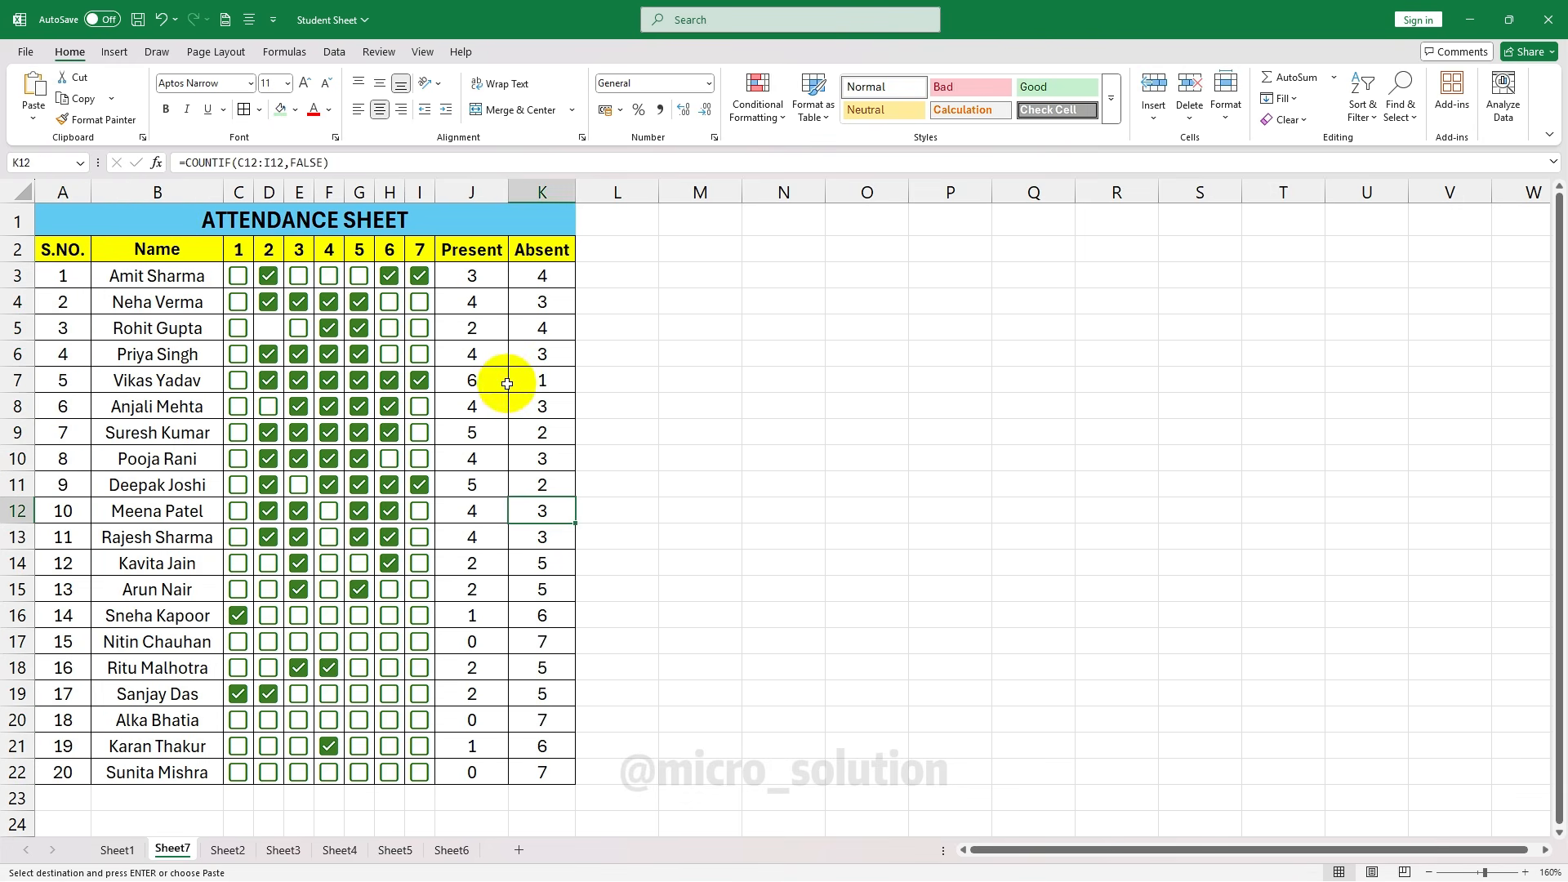
{"action": "left_click_drag", "start_coordinate": [474, 278], "coordinate": [525, 766]}
{"action": "left_click", "coordinate": [527, 282]}
{"action": "left_click", "coordinate": [498, 279]}
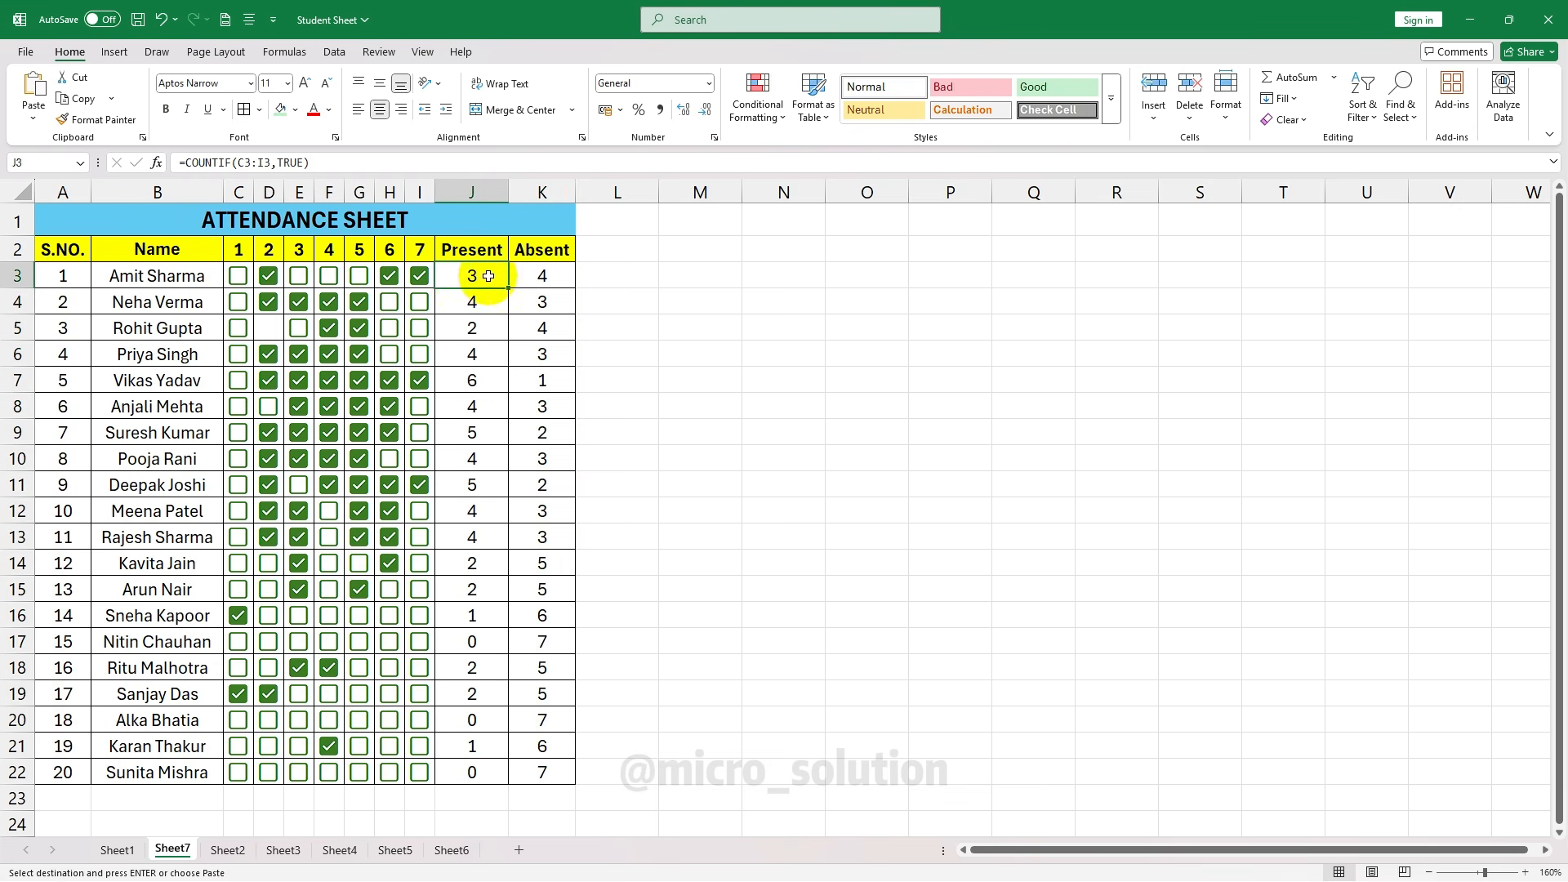
Mark the first student present on days 3 and 4, then select the day grid
{"action": "left_click", "coordinate": [300, 278]}
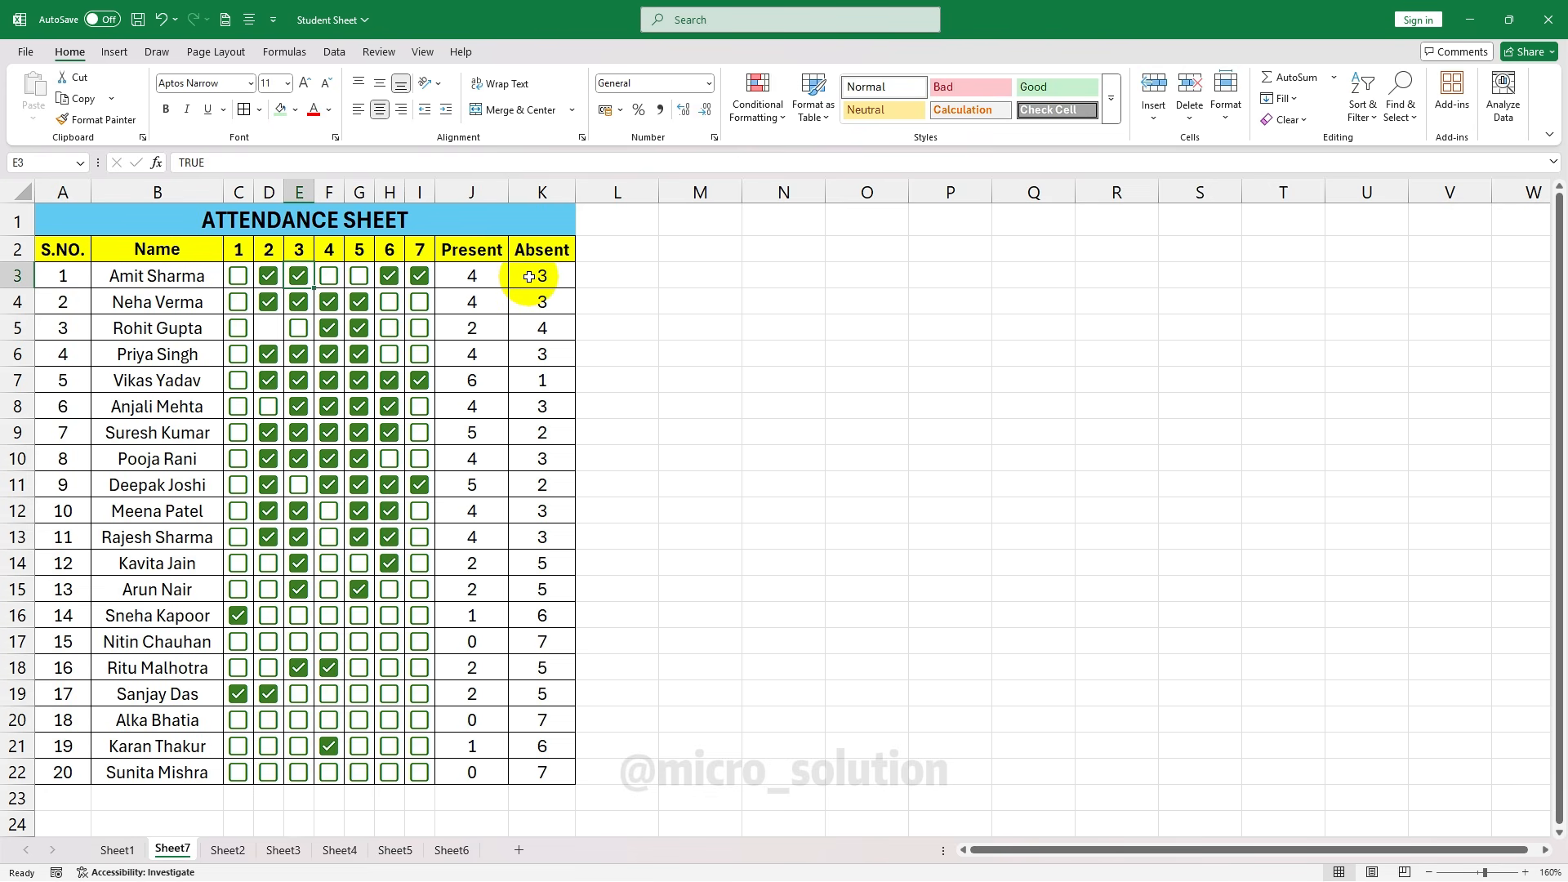
{"action": "left_click", "coordinate": [329, 275]}
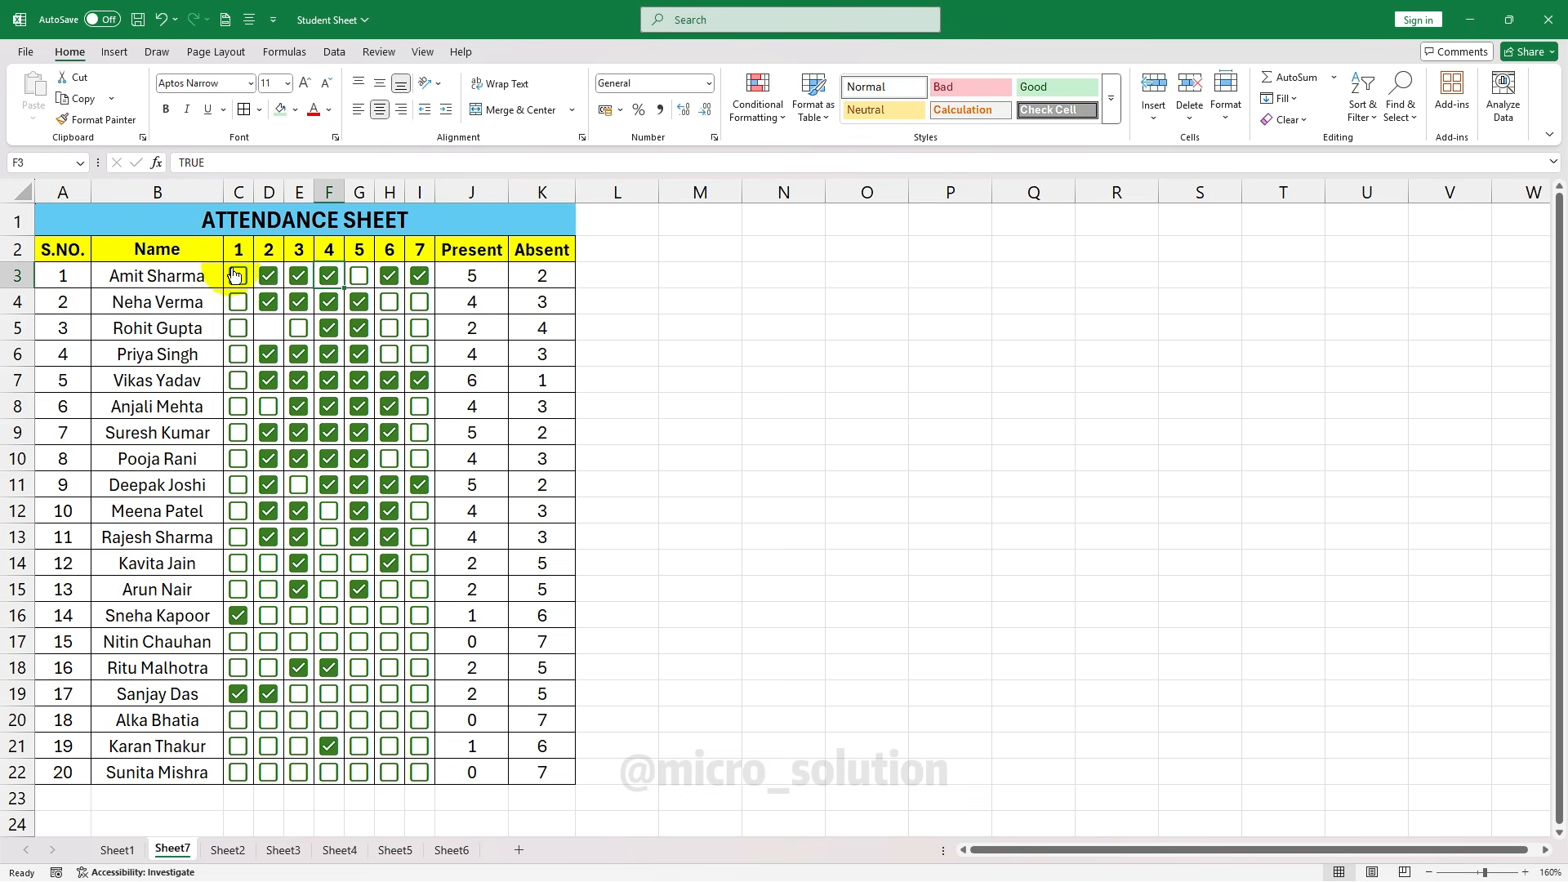
{"action": "left_click_drag", "start_coordinate": [235, 275], "coordinate": [404, 772]}
Clear all checkboxes from the day cells and delete the Present/Absent formulas in J3:K22
{"action": "key", "text": "Delete"}
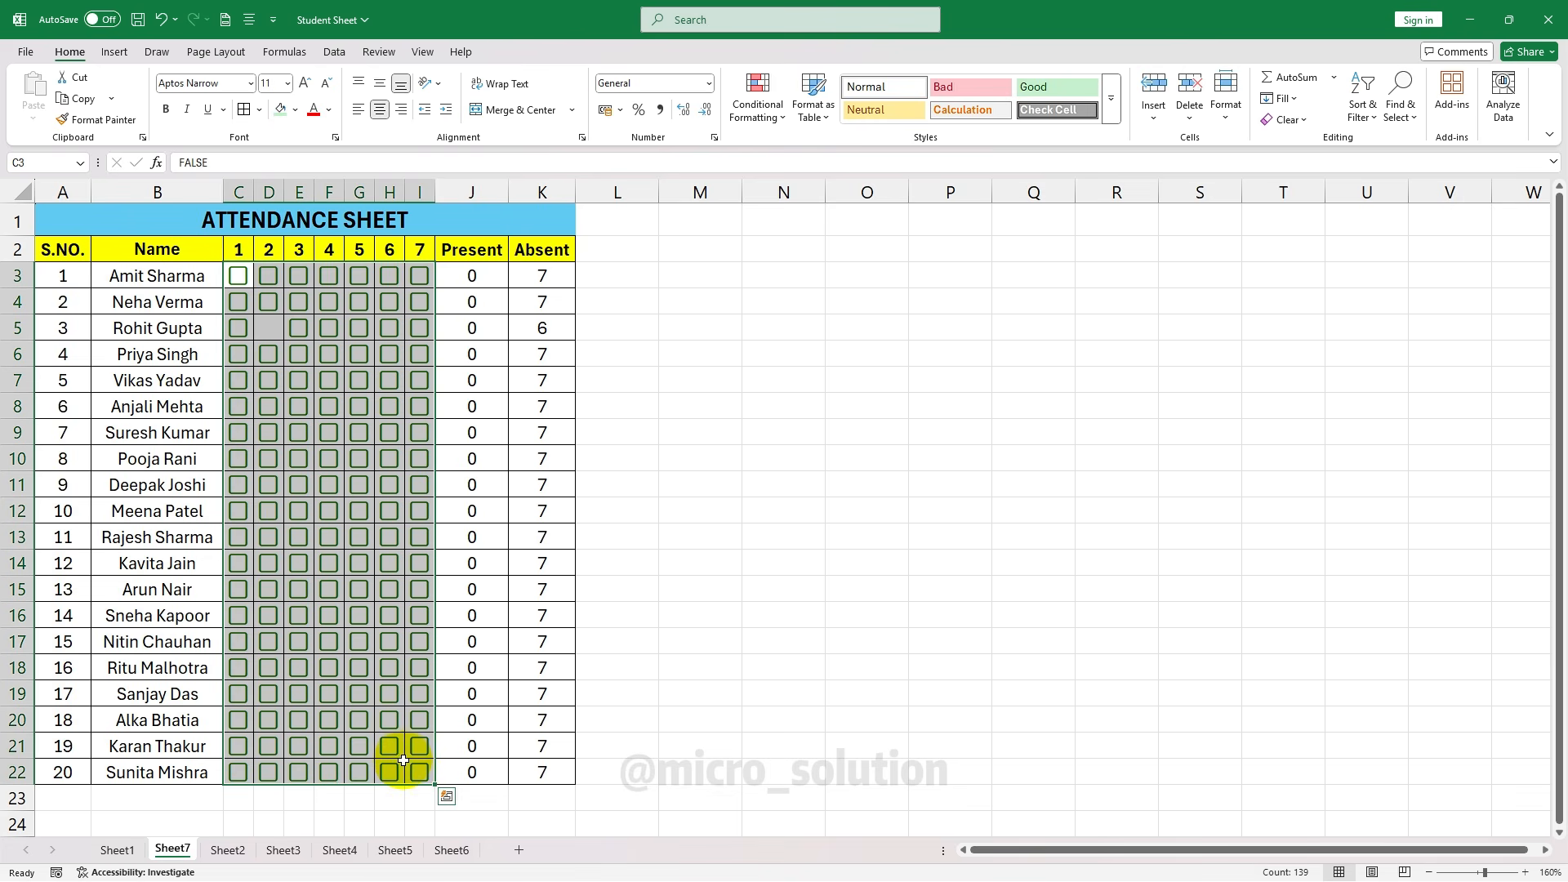
{"action": "left_click", "coordinate": [1294, 126]}
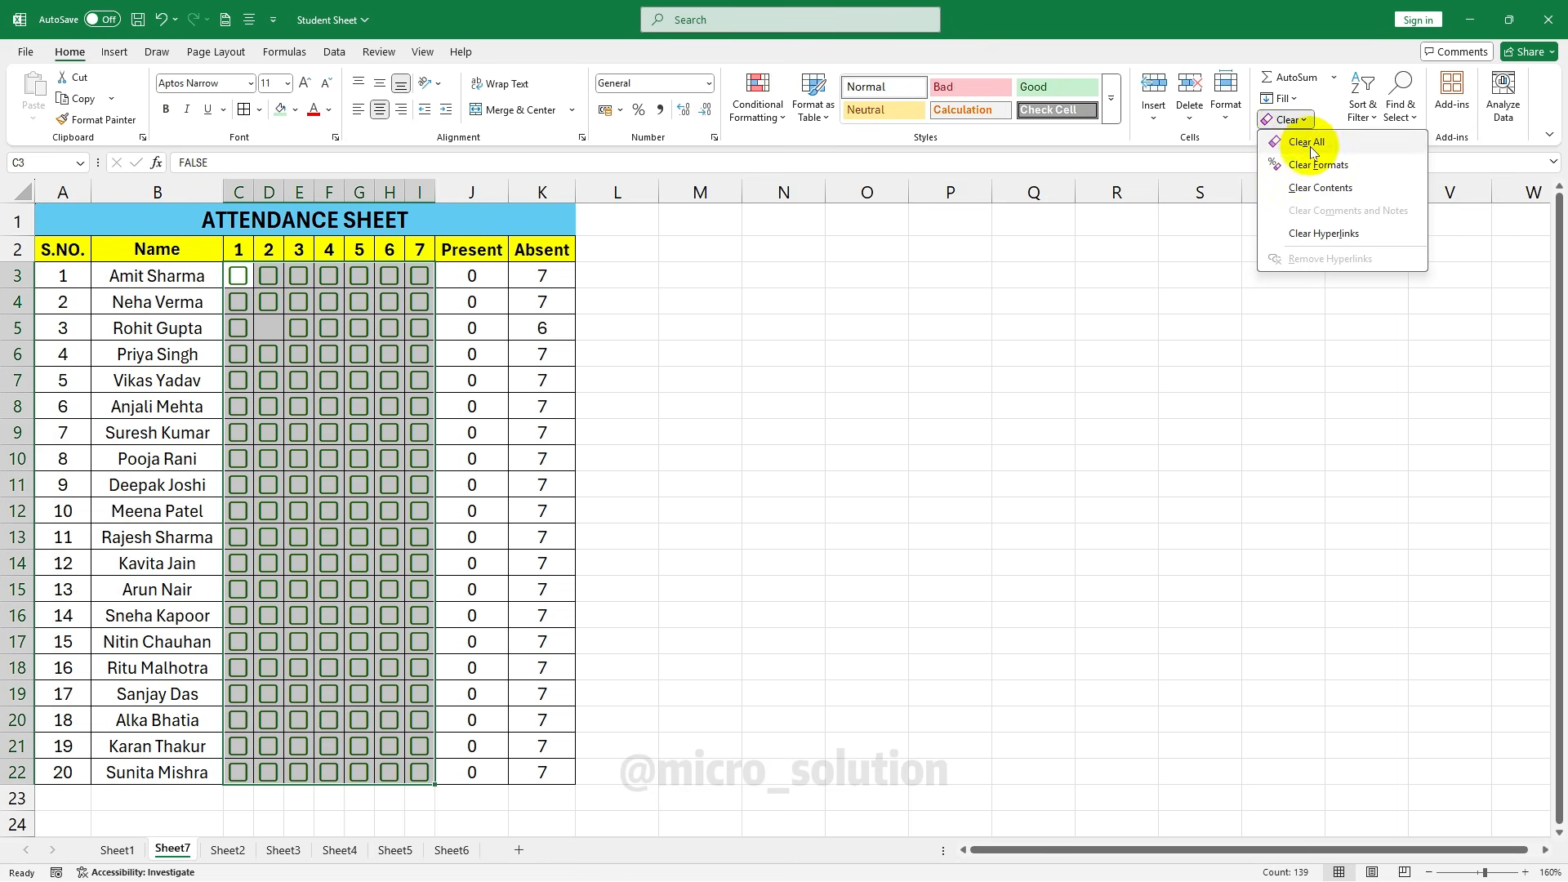
{"action": "left_click", "coordinate": [1302, 143]}
{"action": "left_click_drag", "start_coordinate": [467, 276], "coordinate": [515, 761]}
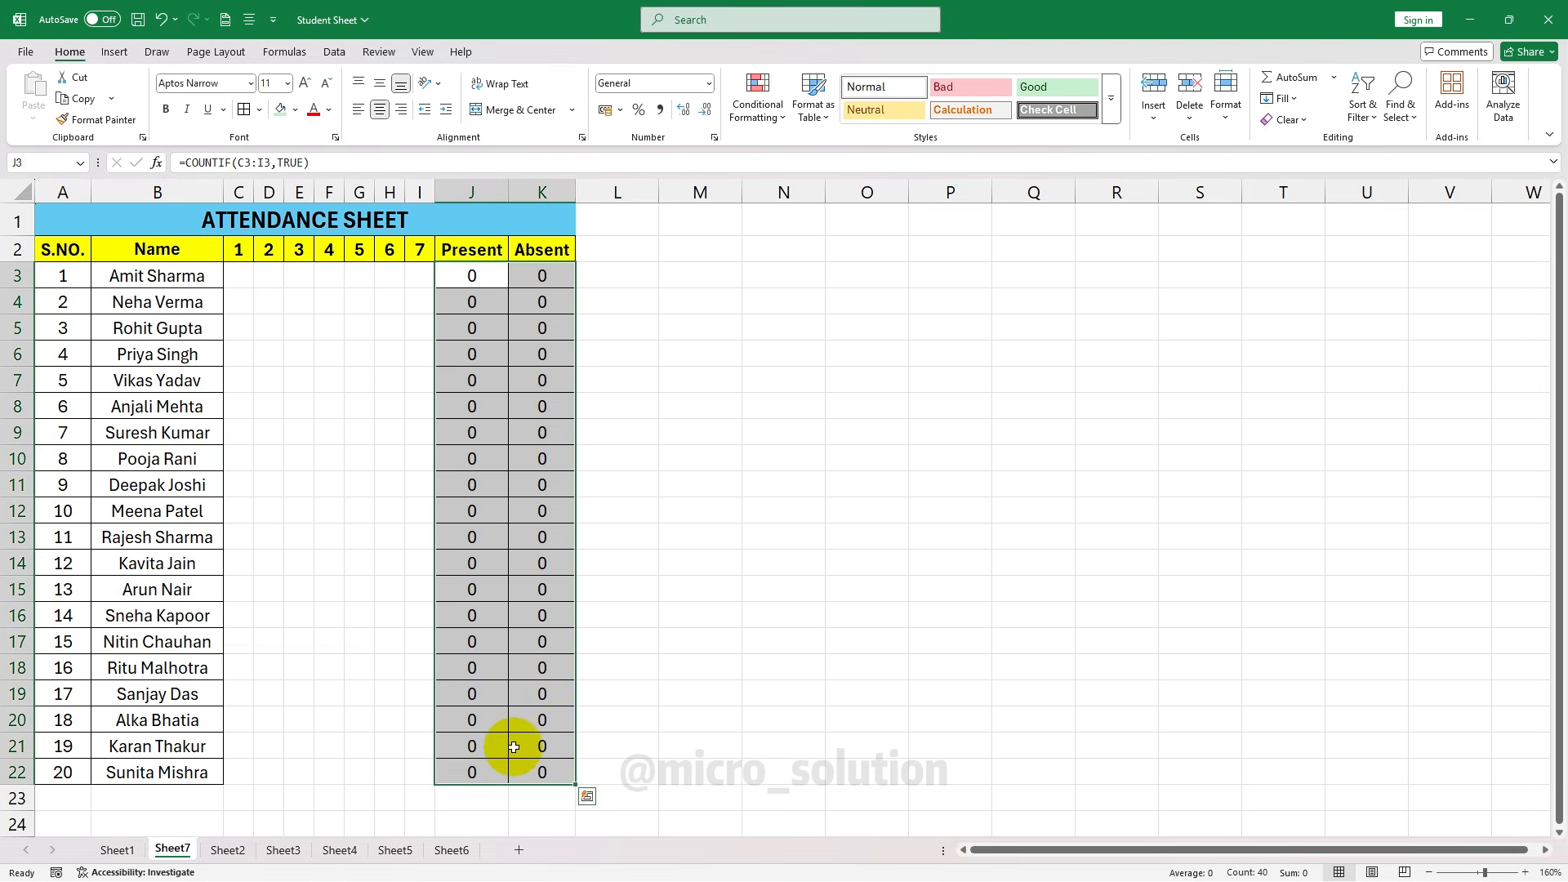
{"action": "key", "text": "Delete"}
{"action": "left_click", "coordinate": [420, 458]}
Reapply All Borders to the empty day cells C3:I22
{"action": "left_click_drag", "start_coordinate": [237, 275], "coordinate": [419, 740]}
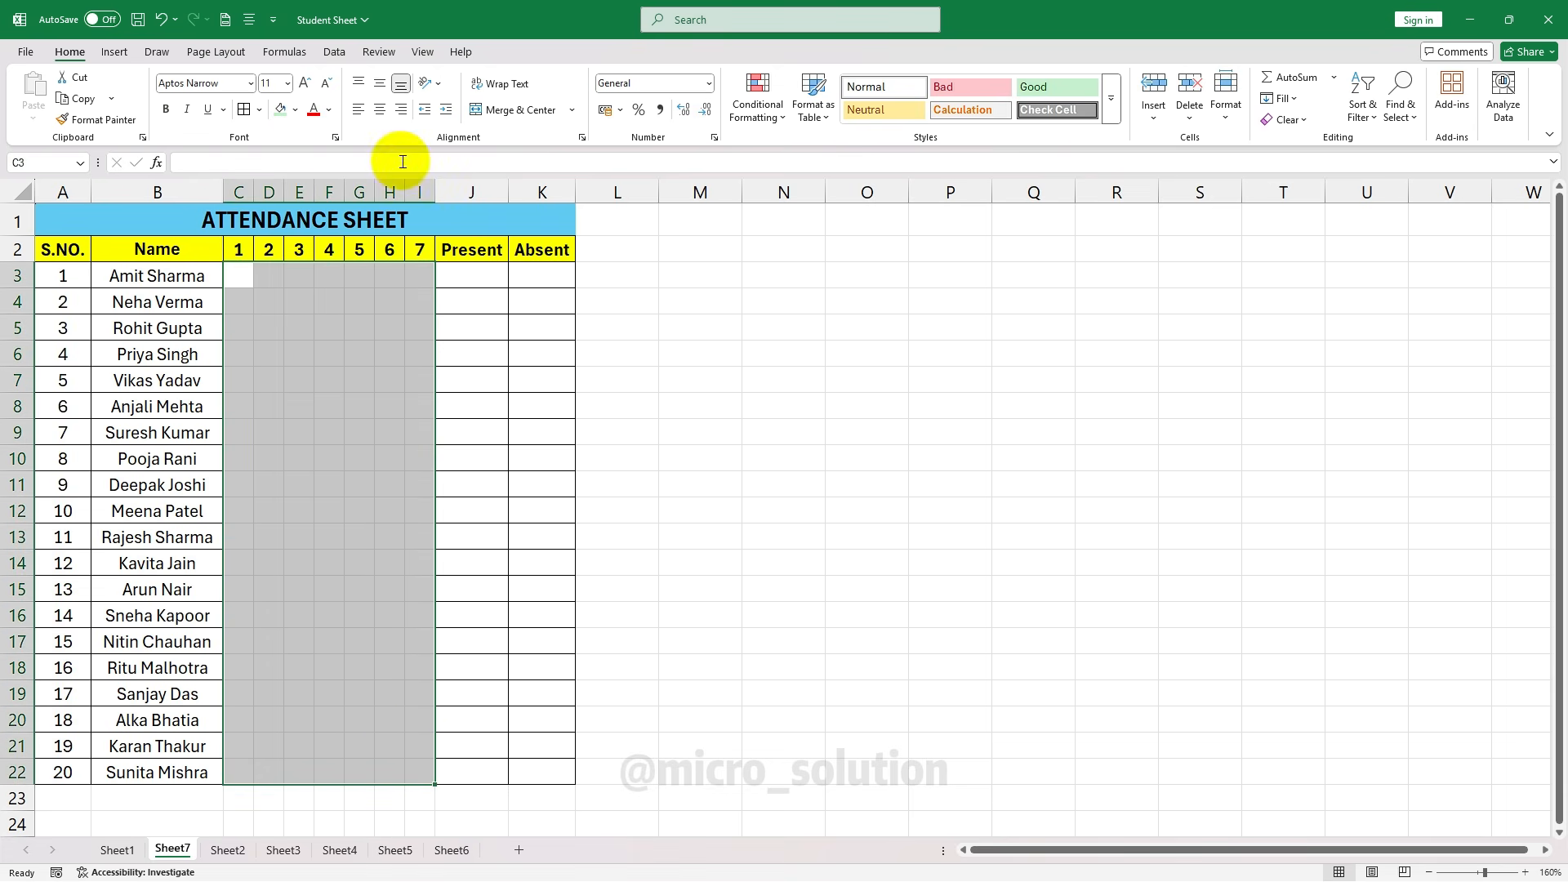
{"action": "left_click", "coordinate": [244, 110]}
{"action": "left_click", "coordinate": [476, 435]}
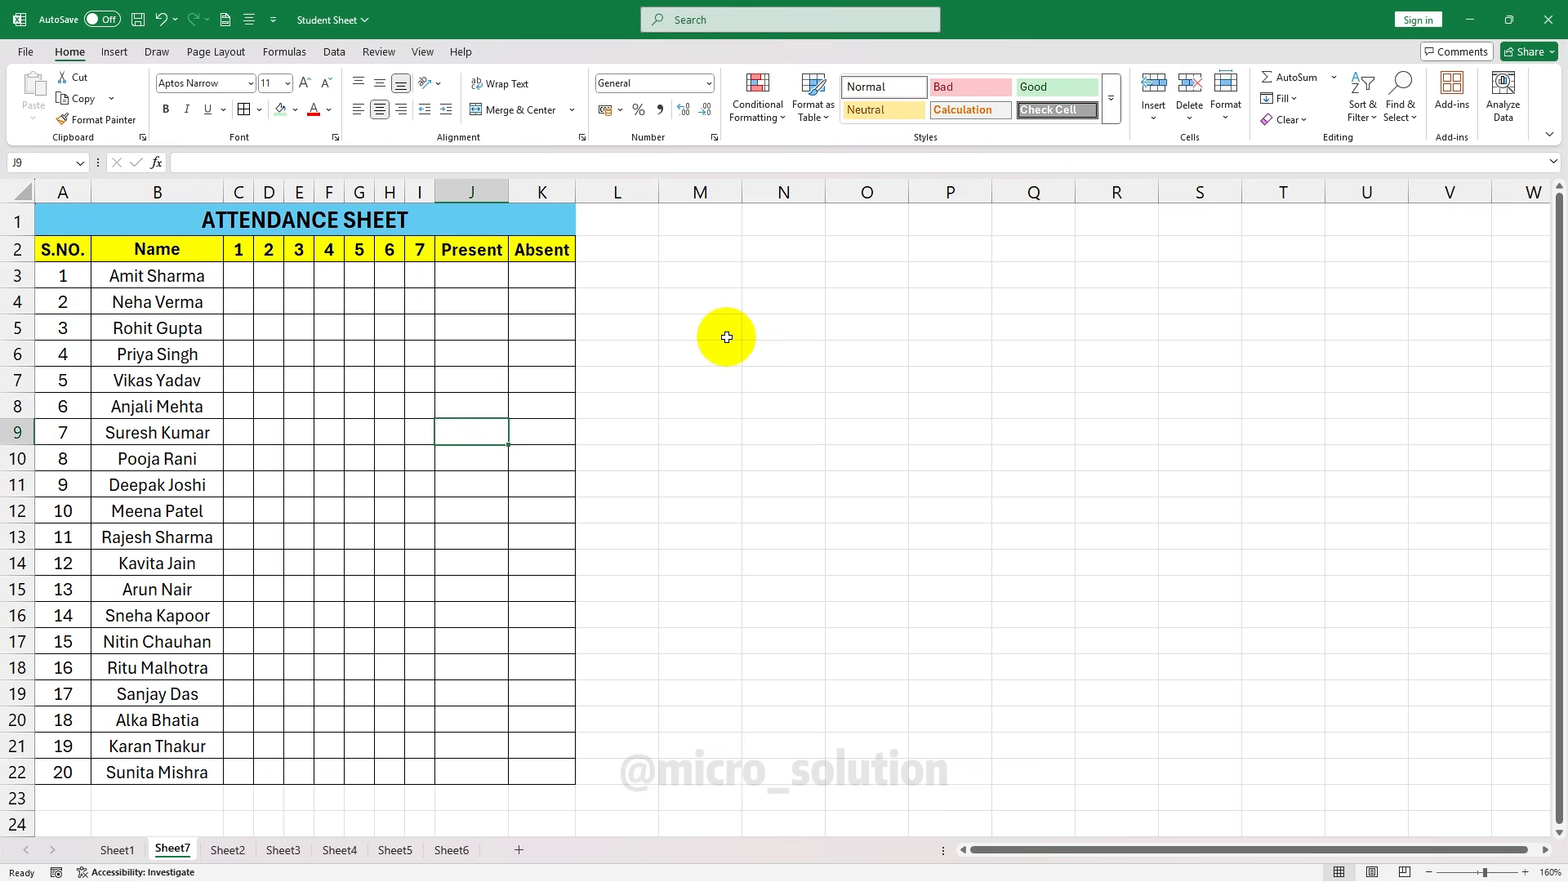
Fill every day cell C3:I22 with an unticked checkbox, ending on cell J3
{"action": "left_click", "coordinate": [241, 274]}
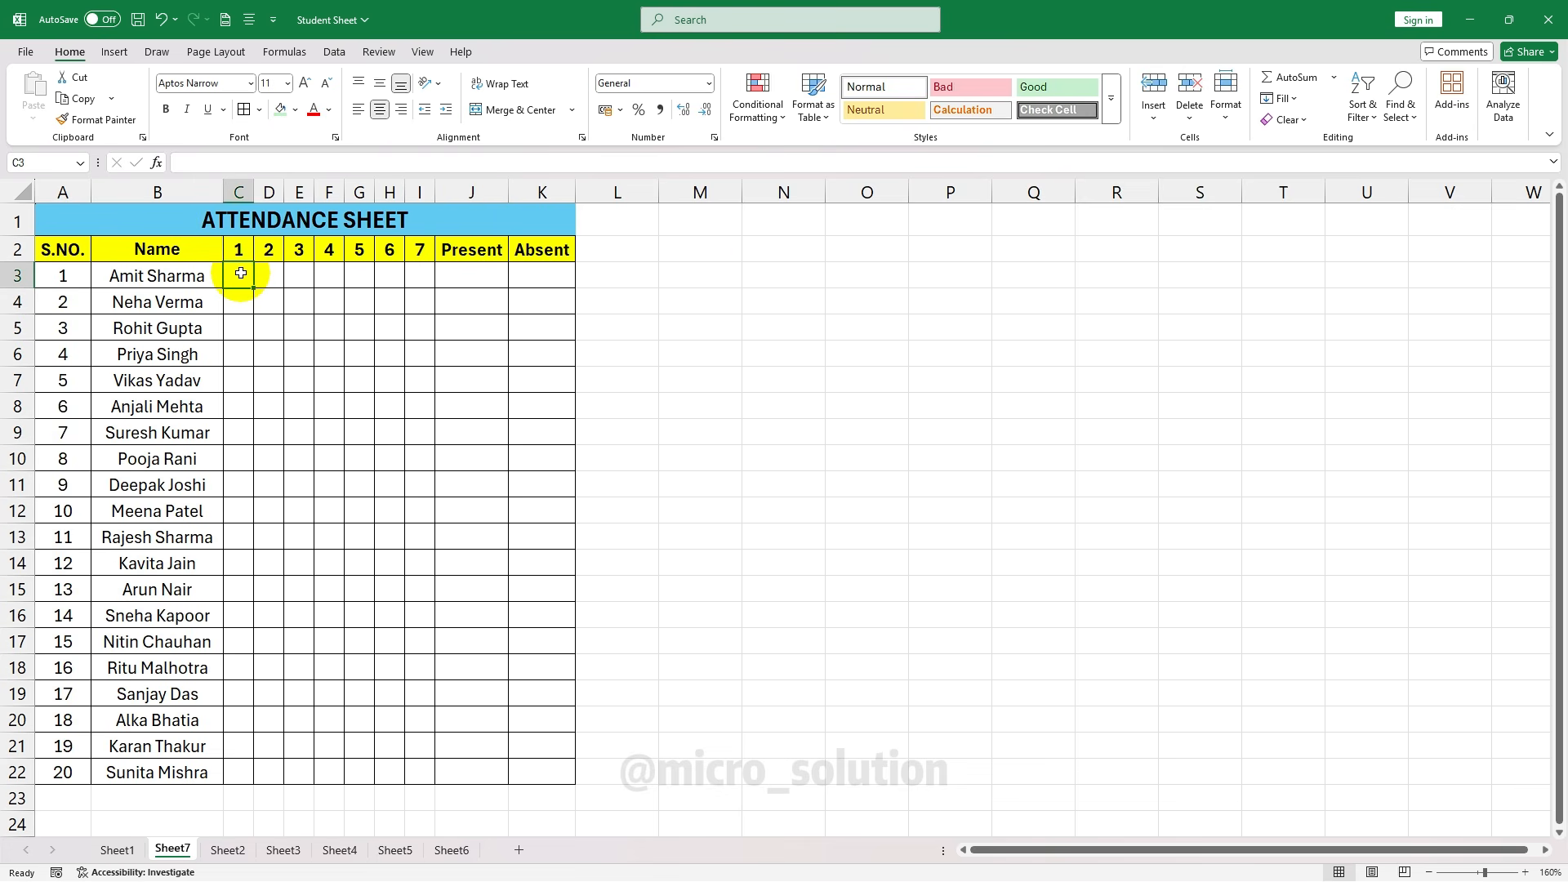
{"action": "left_click_drag", "start_coordinate": [241, 274], "coordinate": [415, 779]}
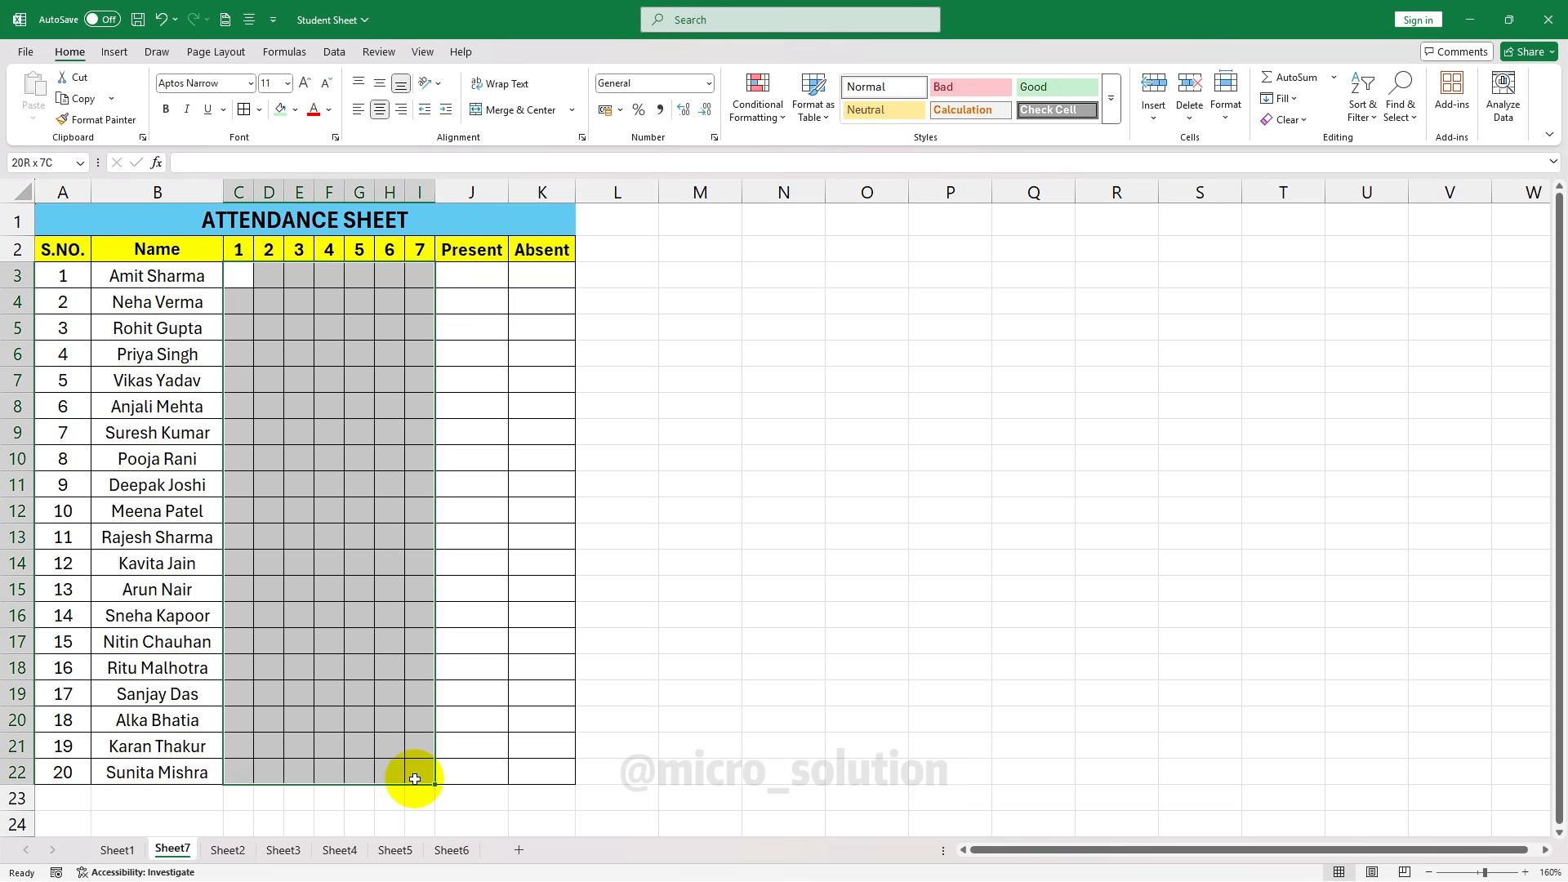
{"action": "left_click", "coordinate": [114, 53]}
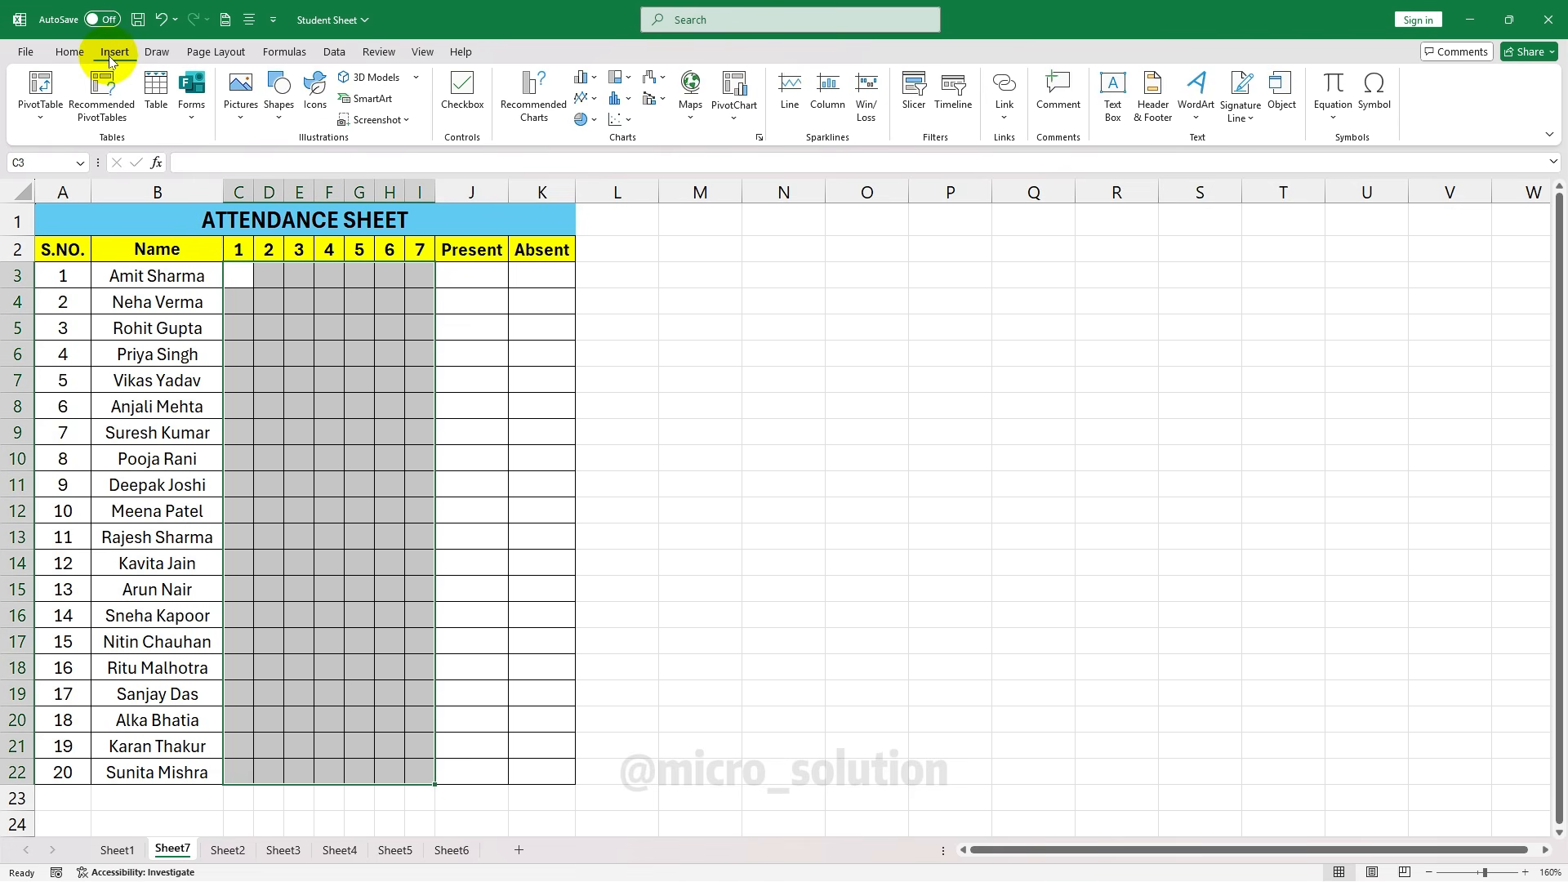
{"action": "left_click", "coordinate": [470, 86]}
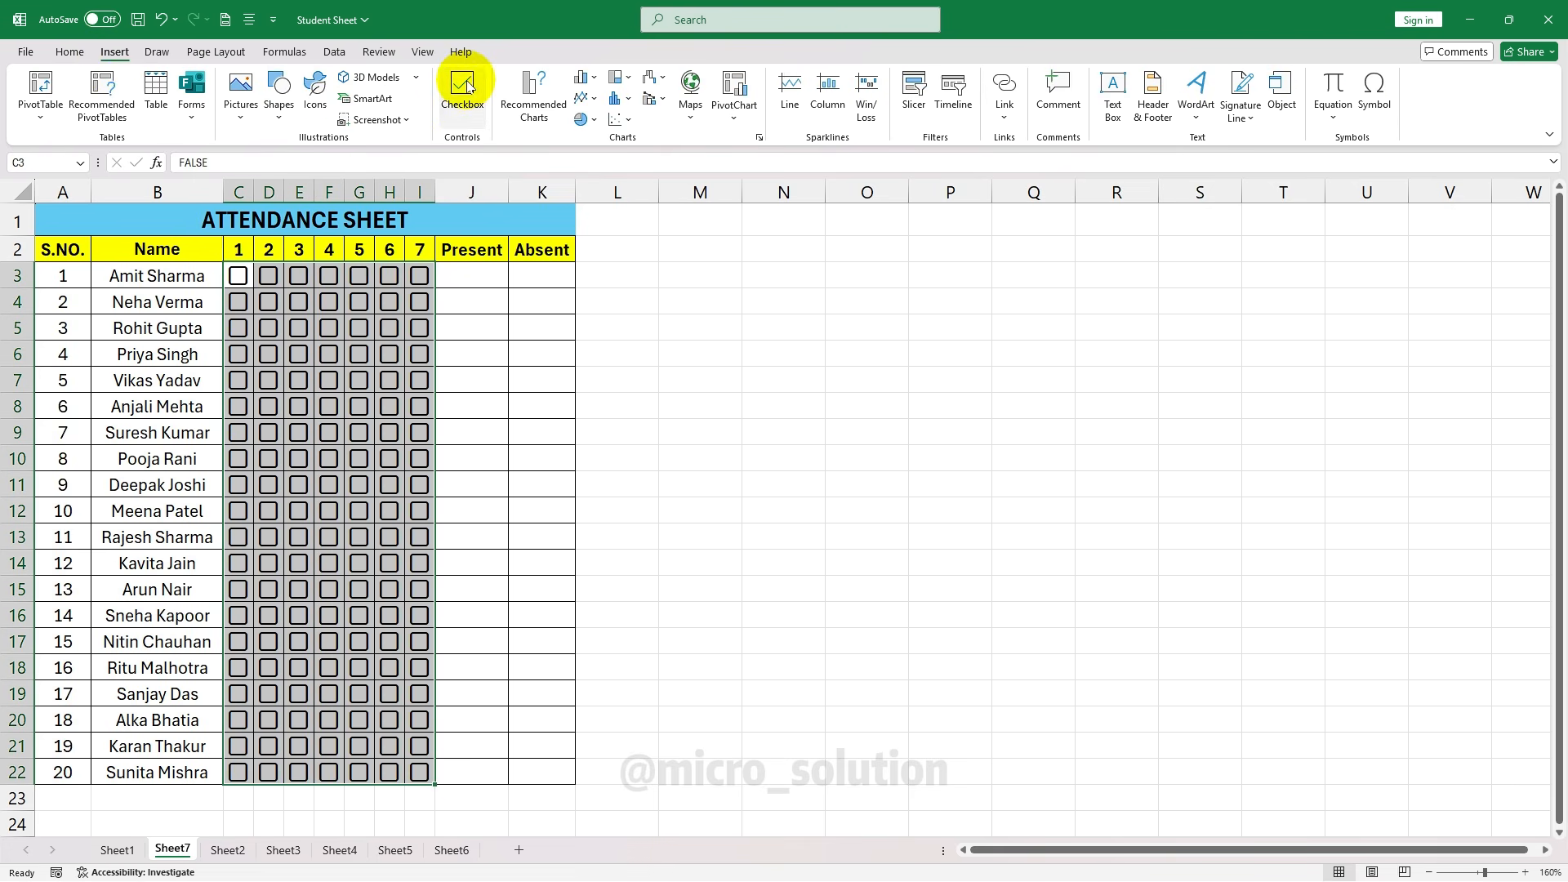
{"action": "left_click", "coordinate": [462, 280]}
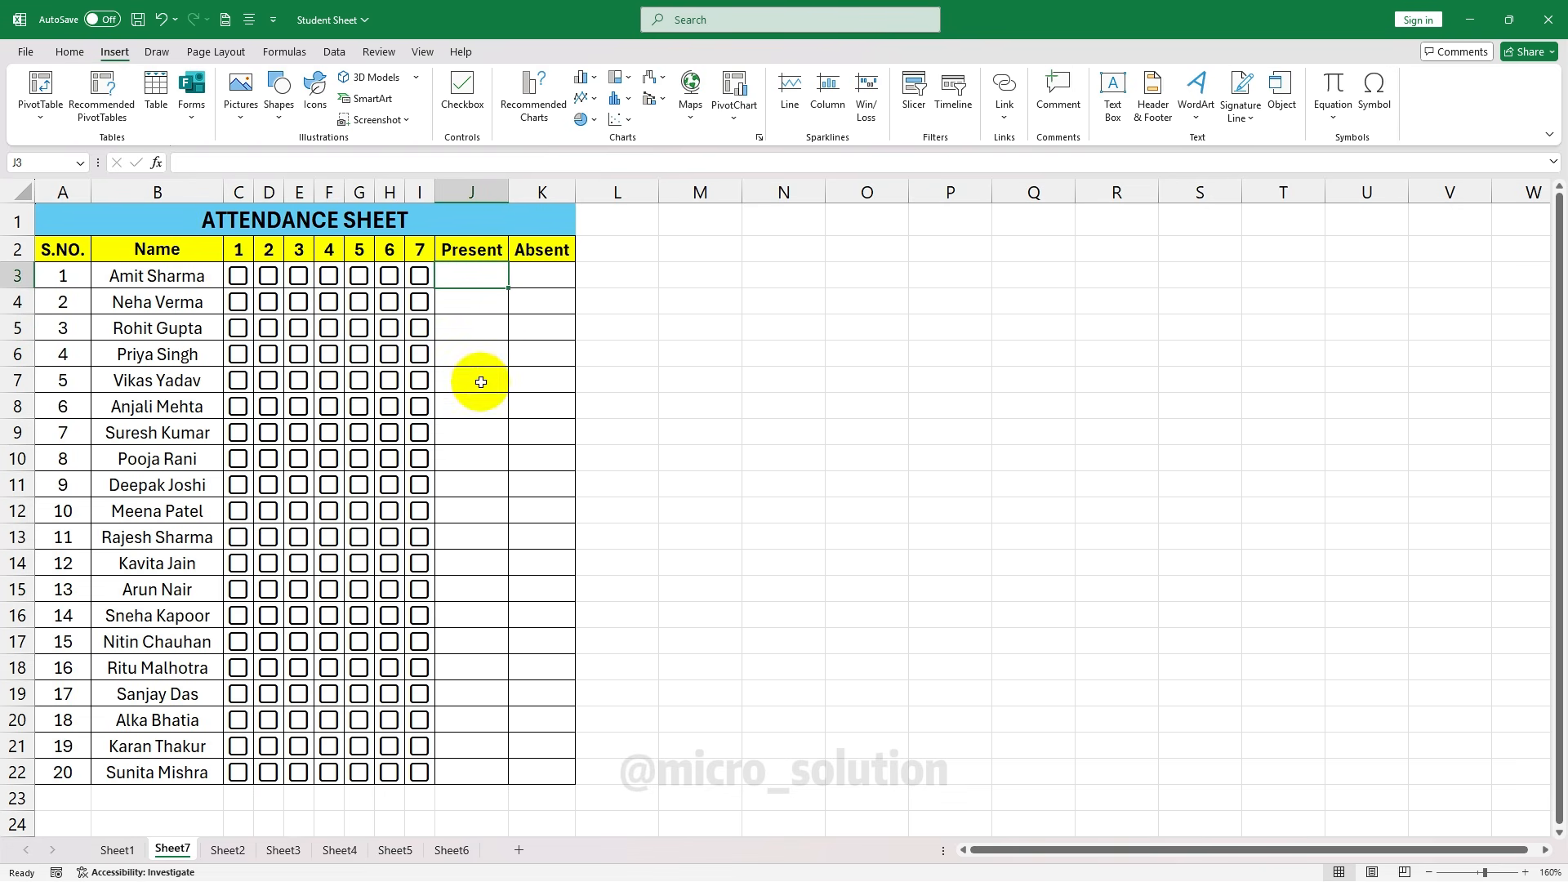
{"action": "left_click", "coordinate": [69, 52]}
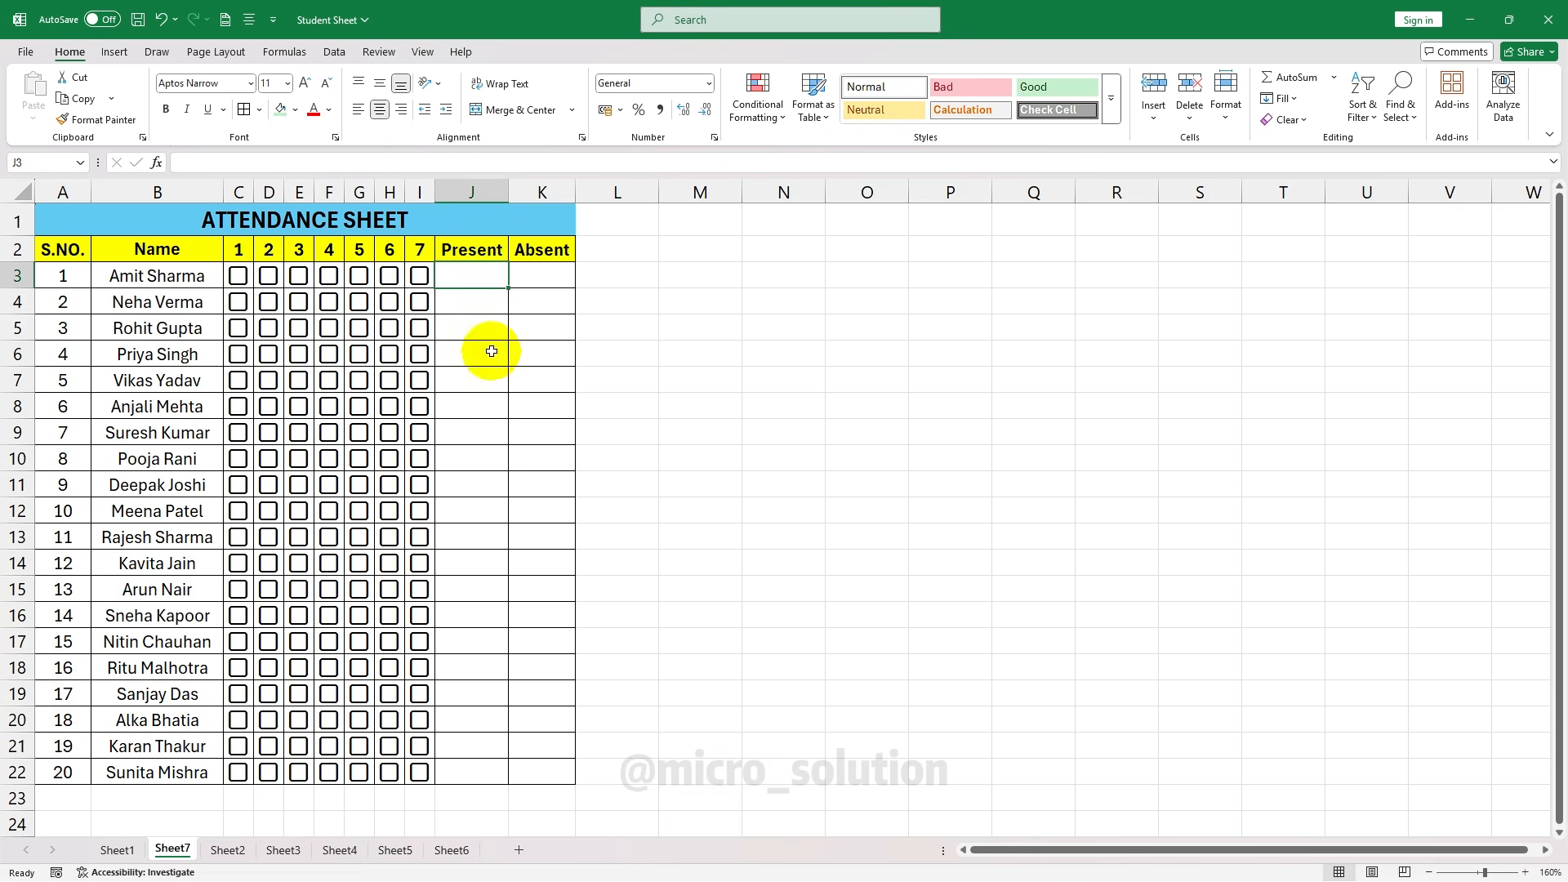
{"action": "left_click", "coordinate": [116, 54]}
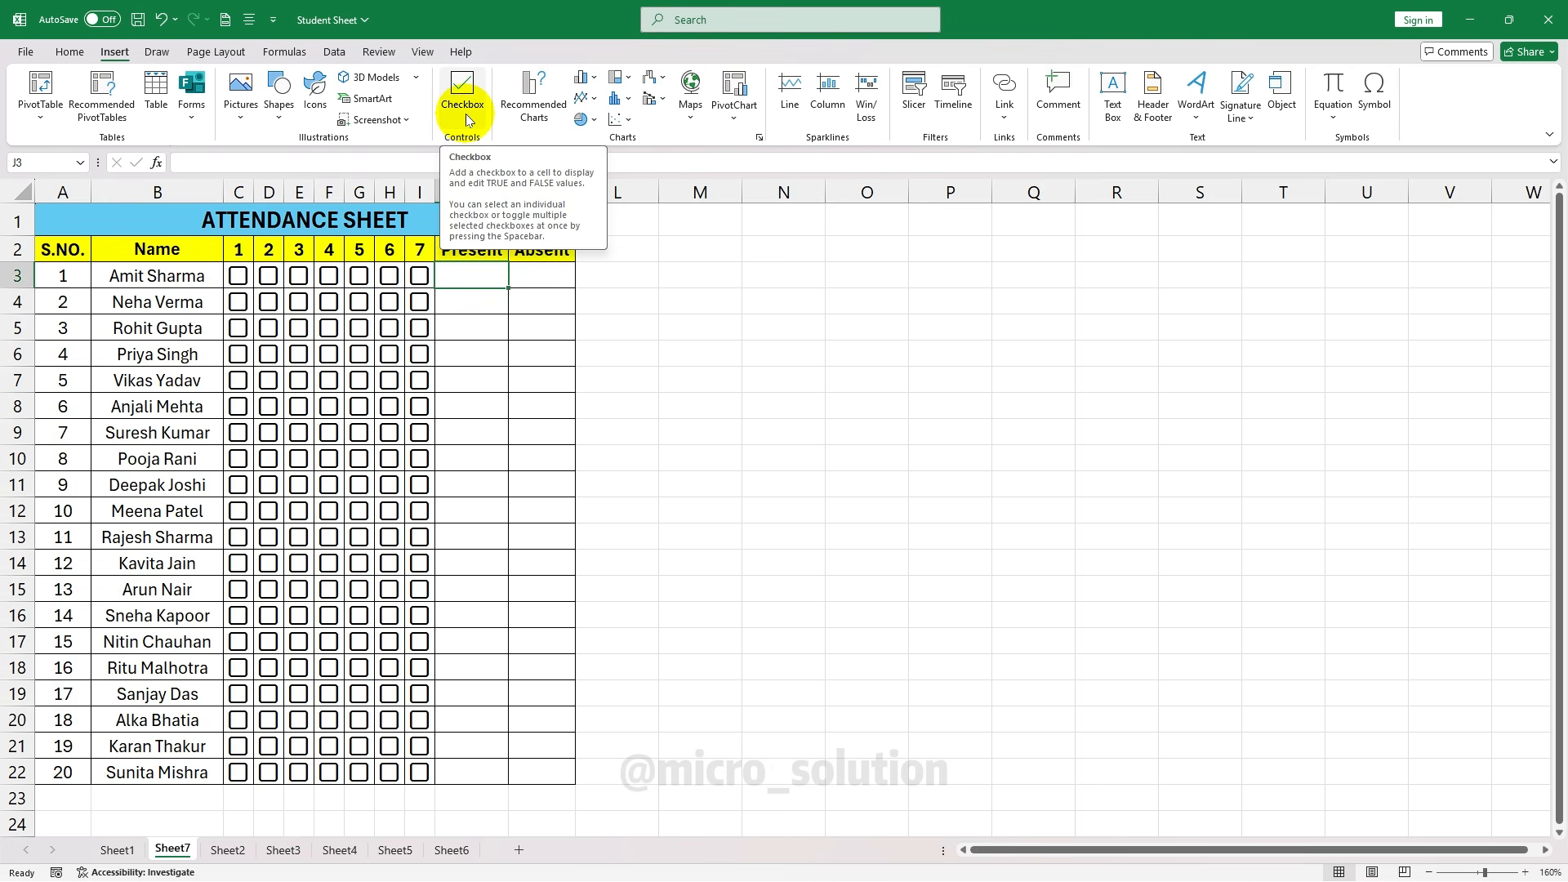
{"action": "left_click", "coordinate": [465, 347]}
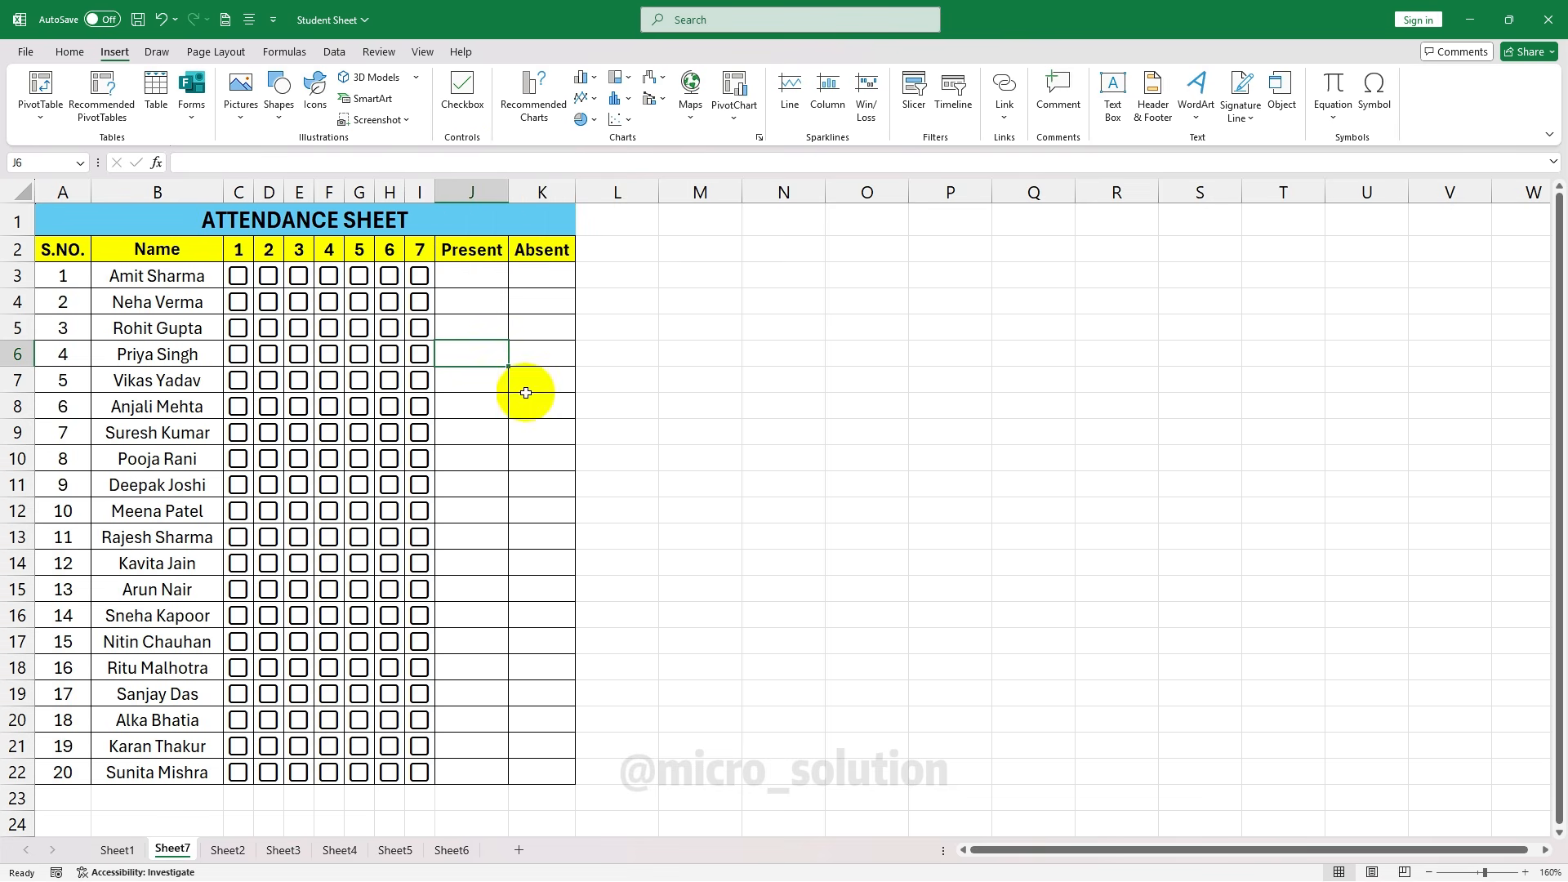
{"action": "left_click", "coordinate": [72, 52]}
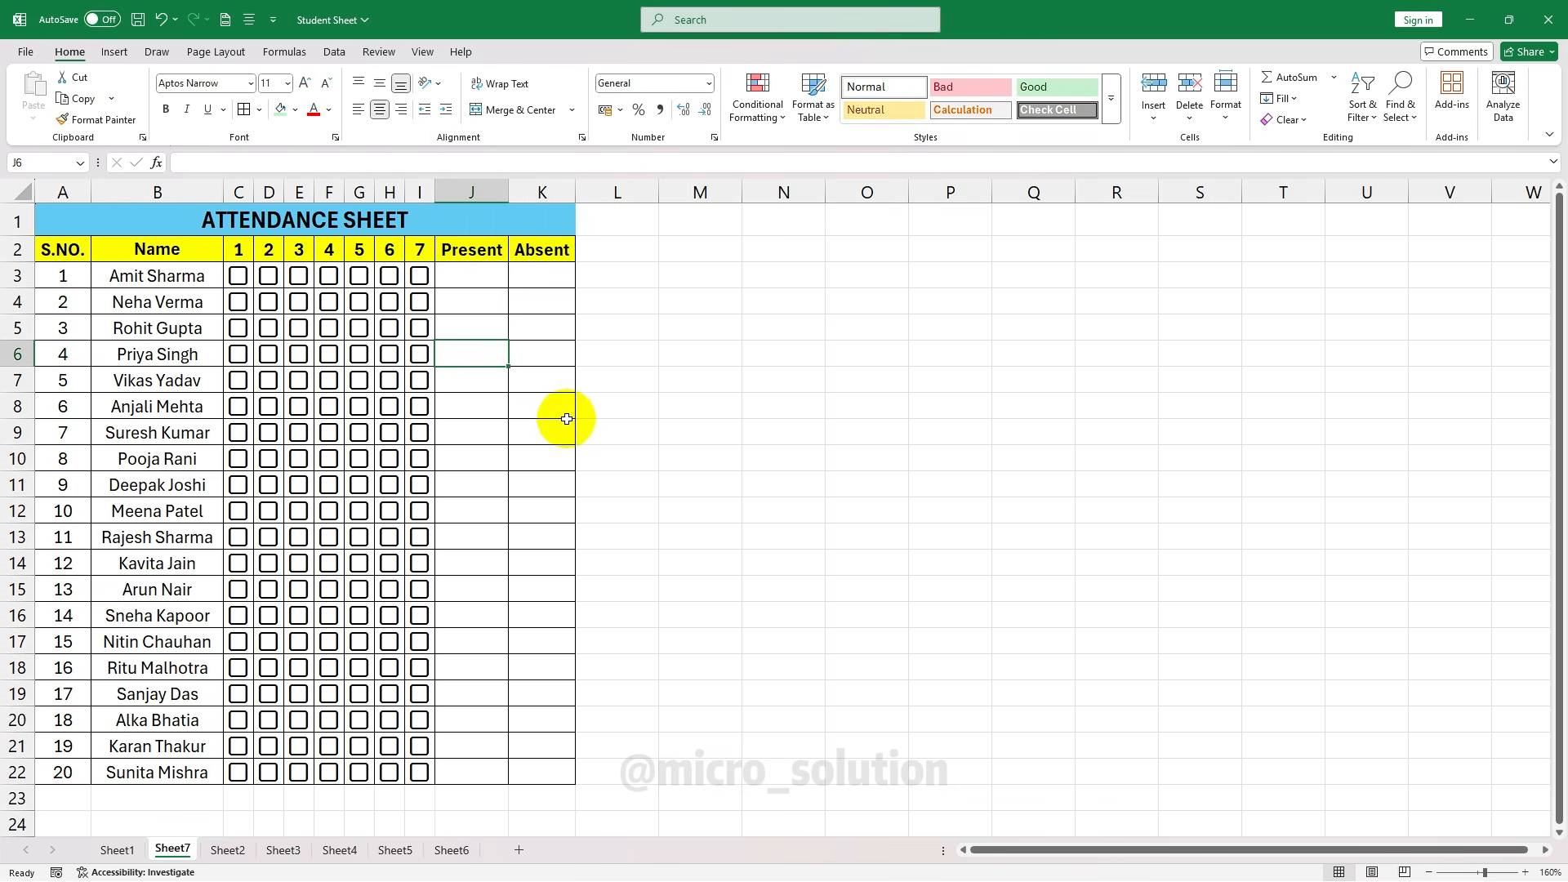
{"action": "left_click", "coordinate": [459, 272]}
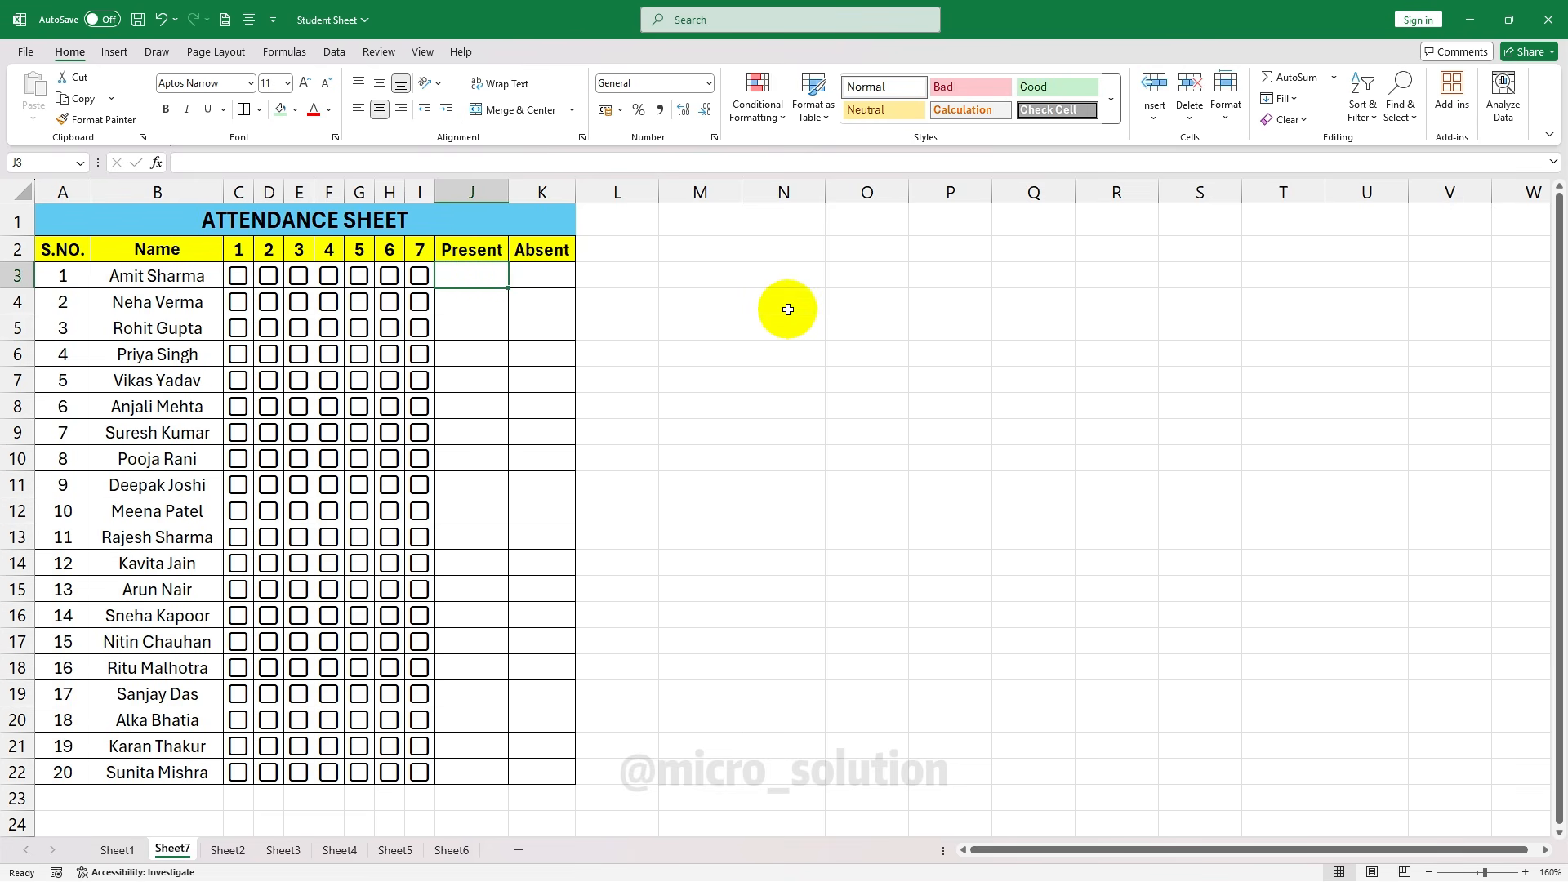
Enter =COUNTIF(C3:I3,TRUE) in J3 to count Present days
{"action": "type", "text": "="}
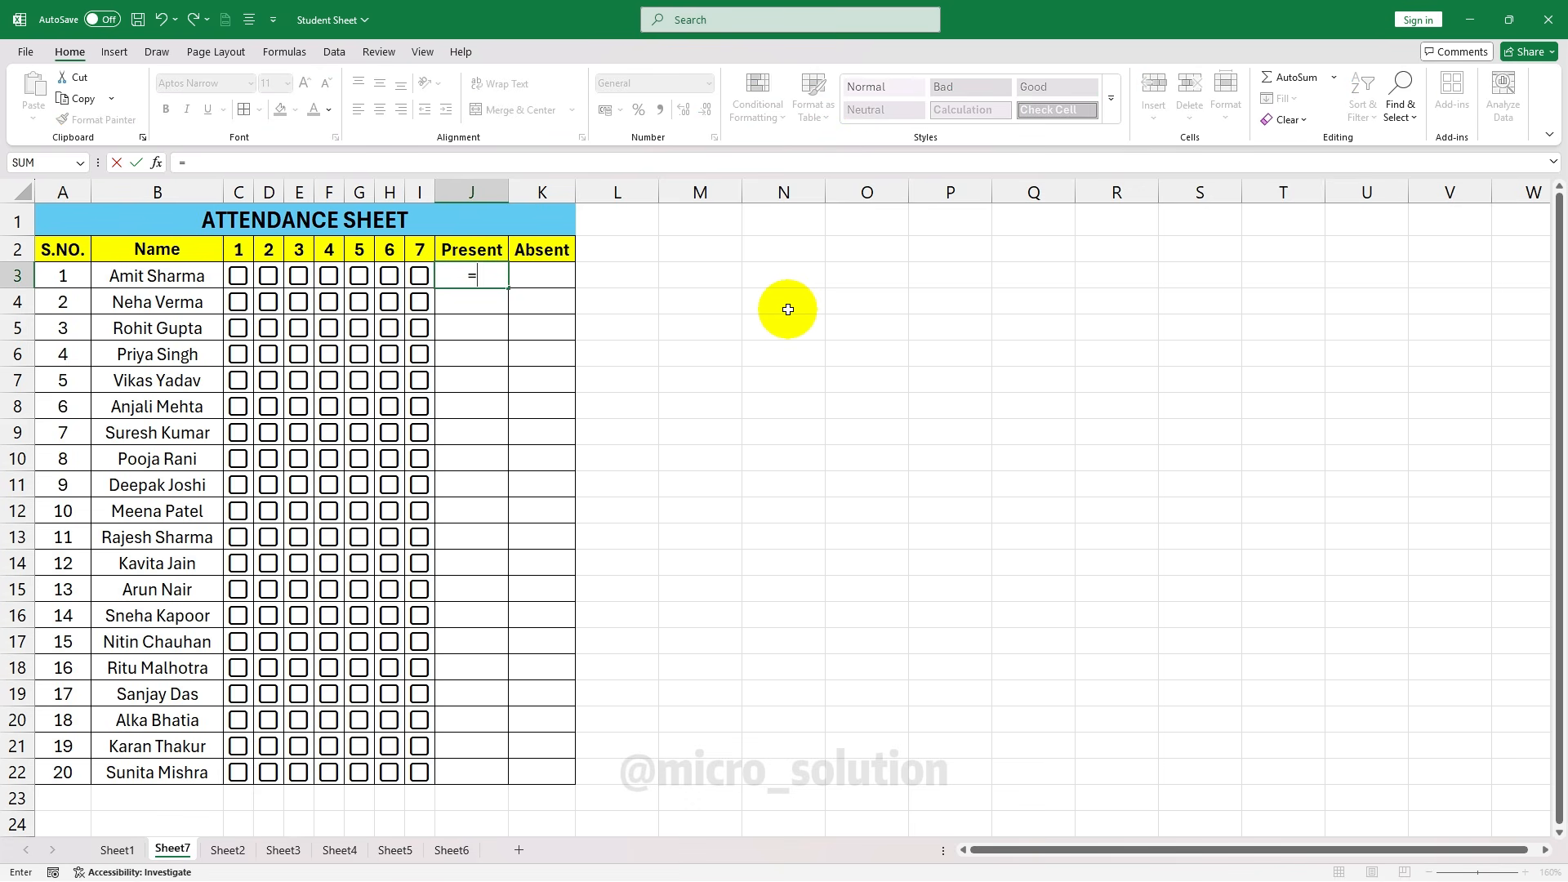
{"action": "type", "text": "c"}
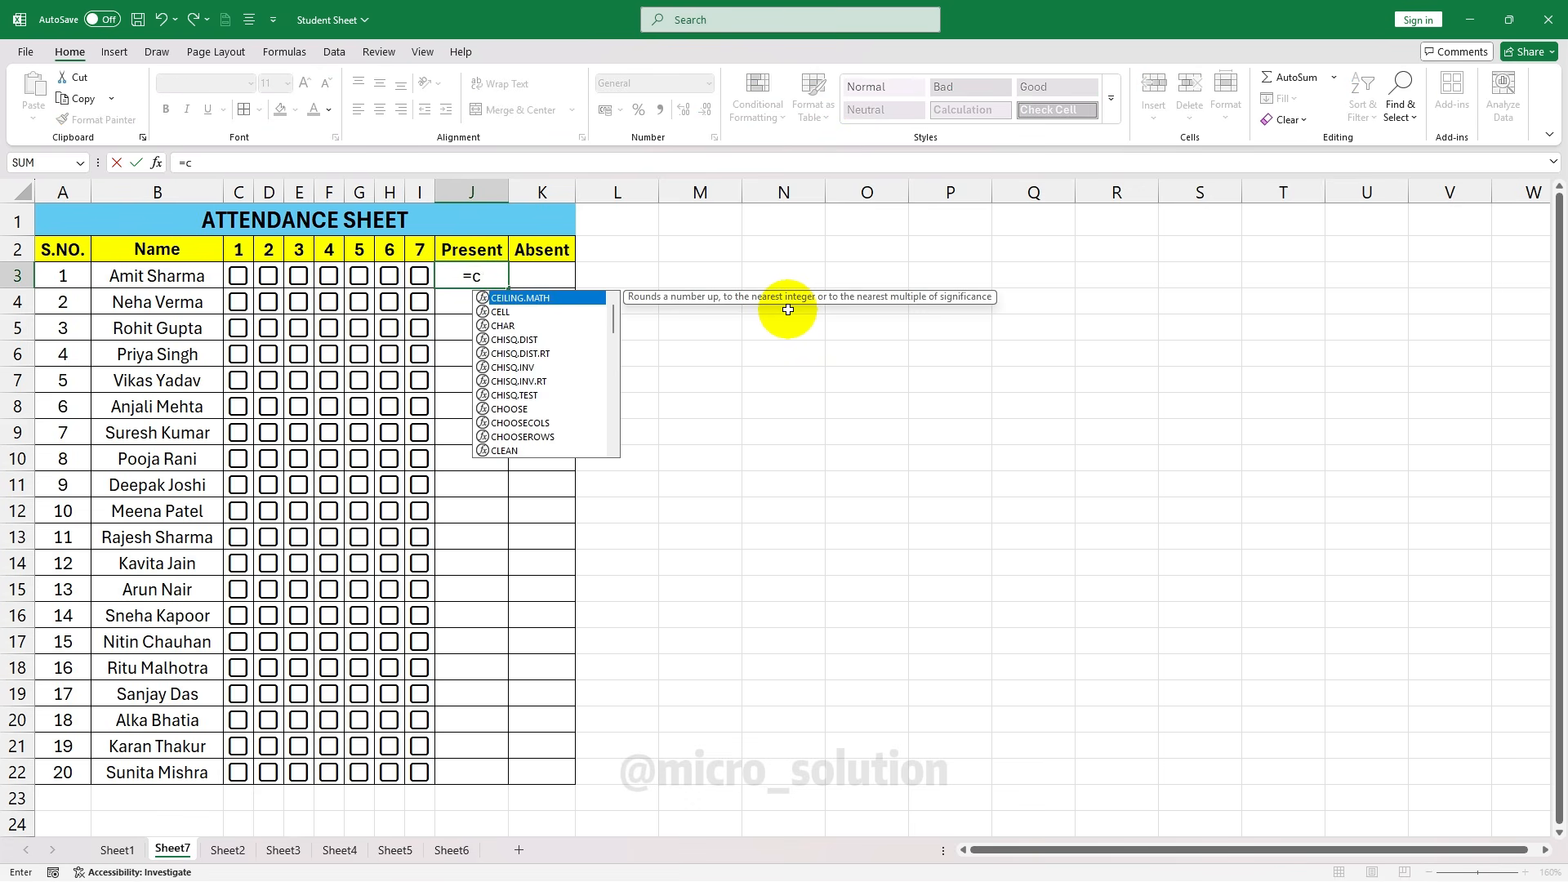
{"action": "type", "text": "ountif"}
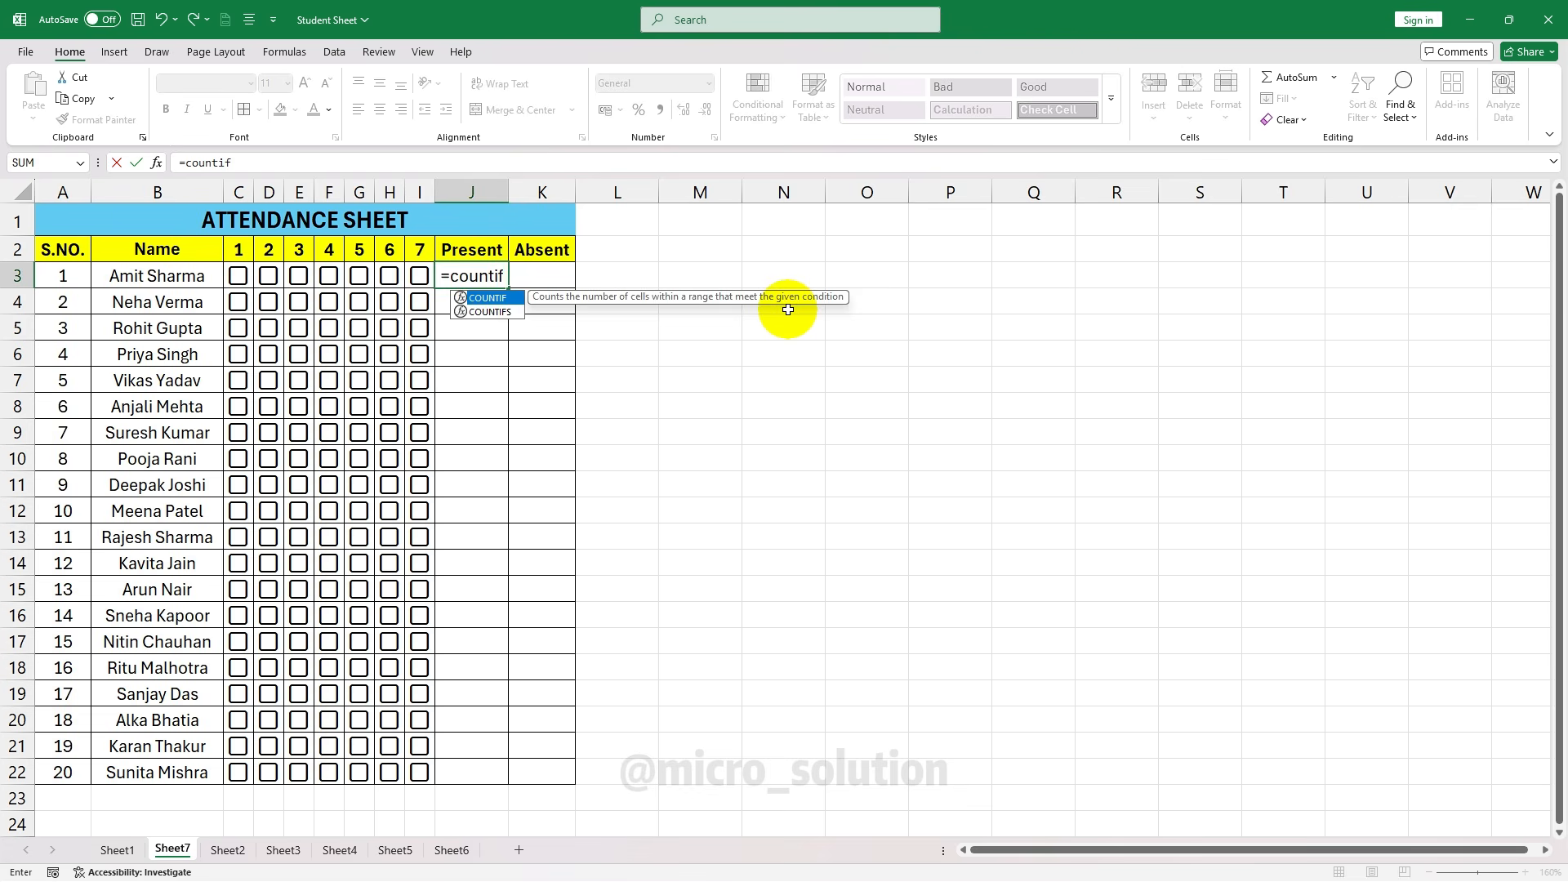
{"action": "key", "text": "Tab"}
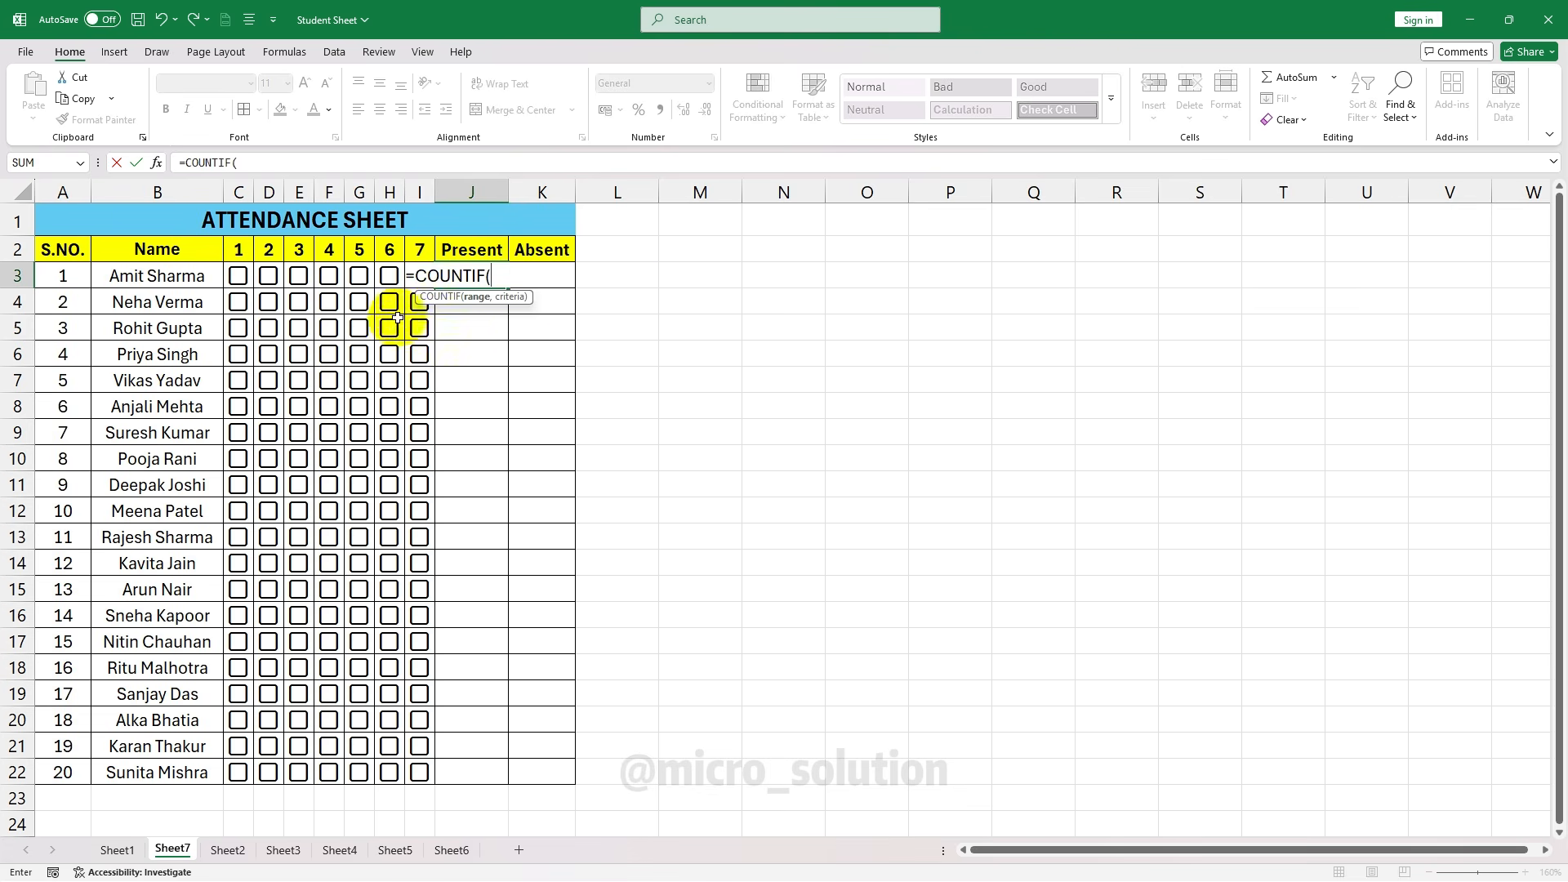
{"action": "left_click", "coordinate": [236, 277]}
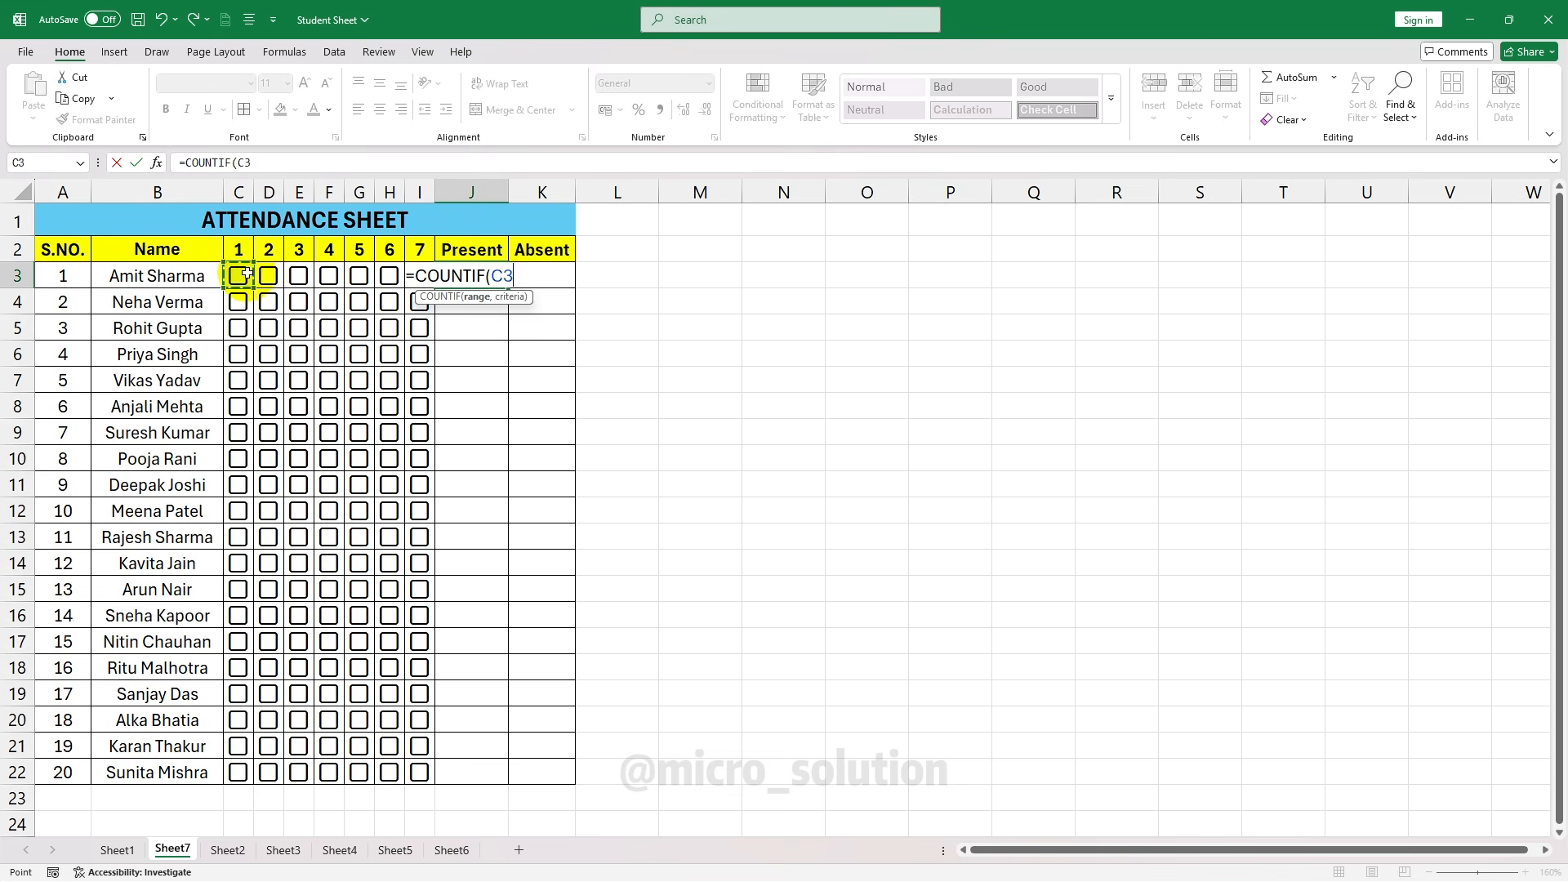
{"action": "left_click_drag", "start_coordinate": [247, 273], "coordinate": [293, 270]}
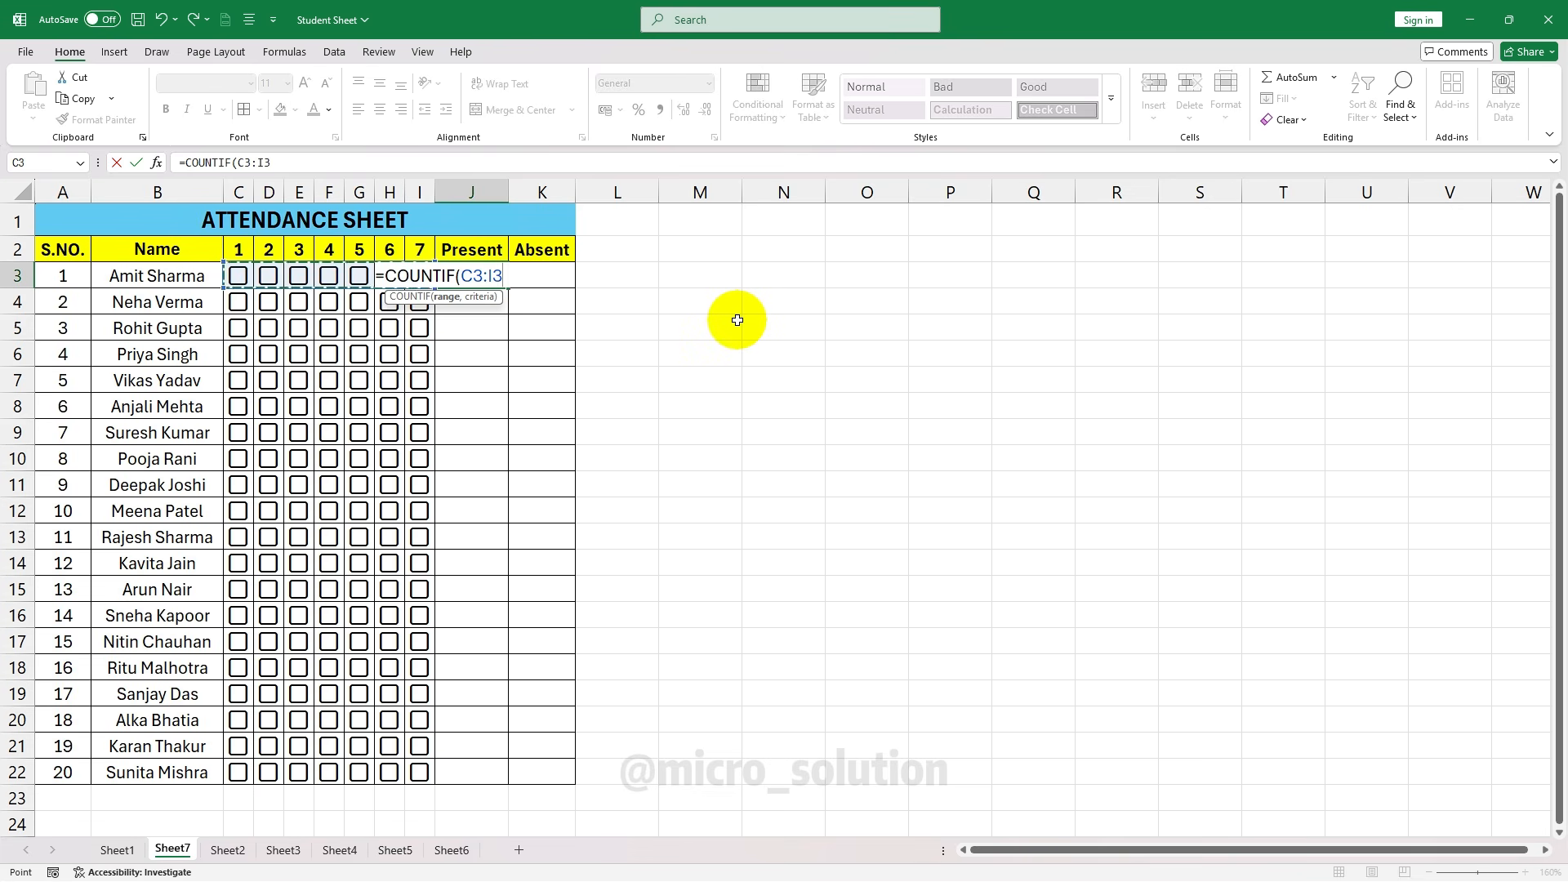
{"action": "type", "text": ",True"}
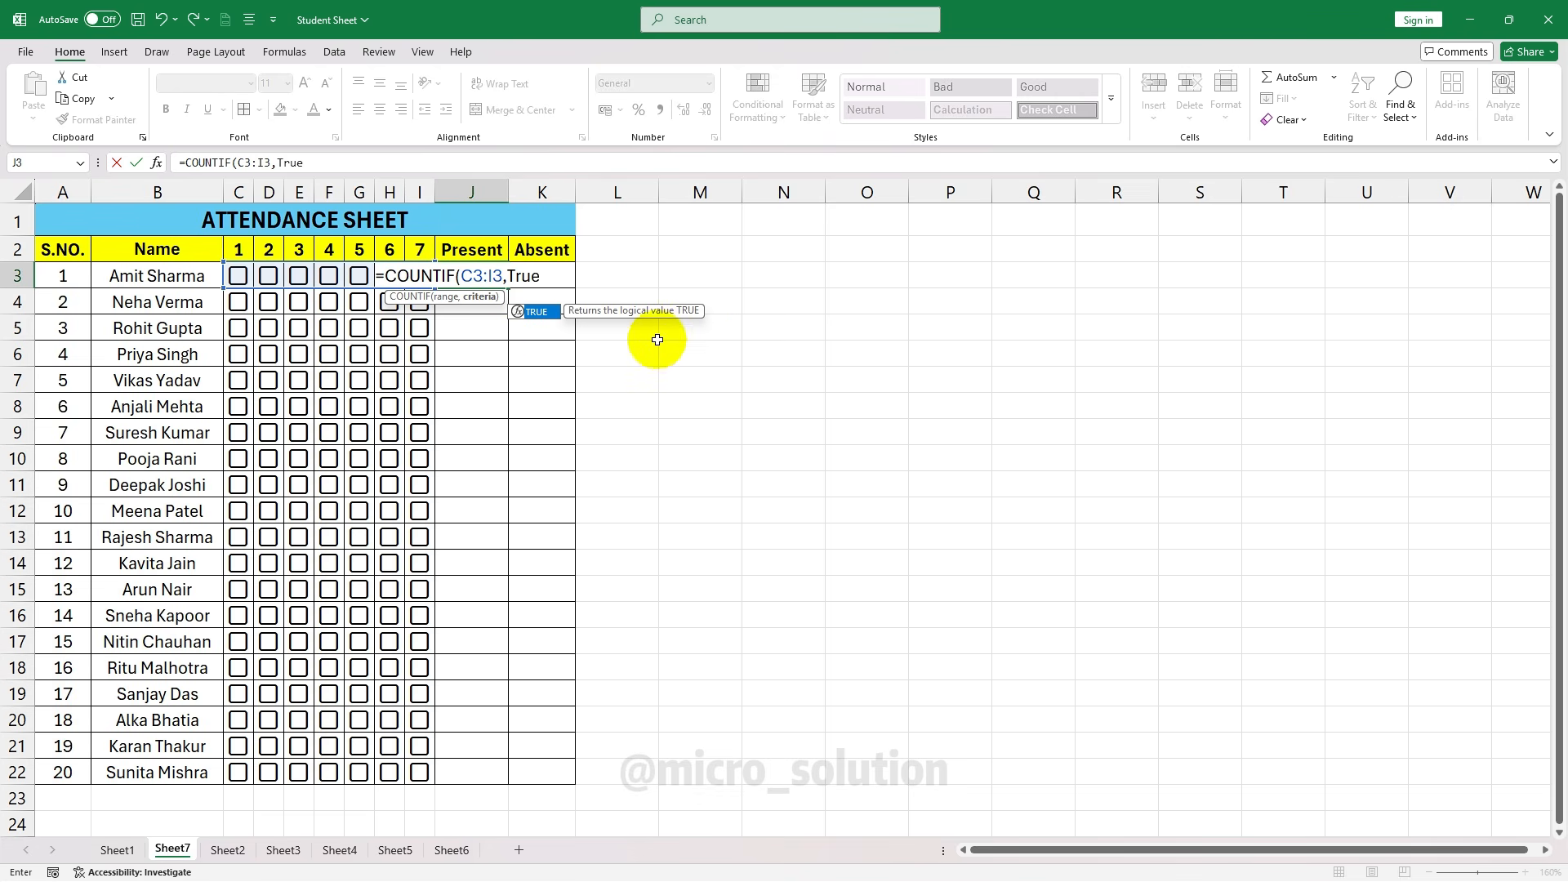
{"action": "type", "text": ")"}
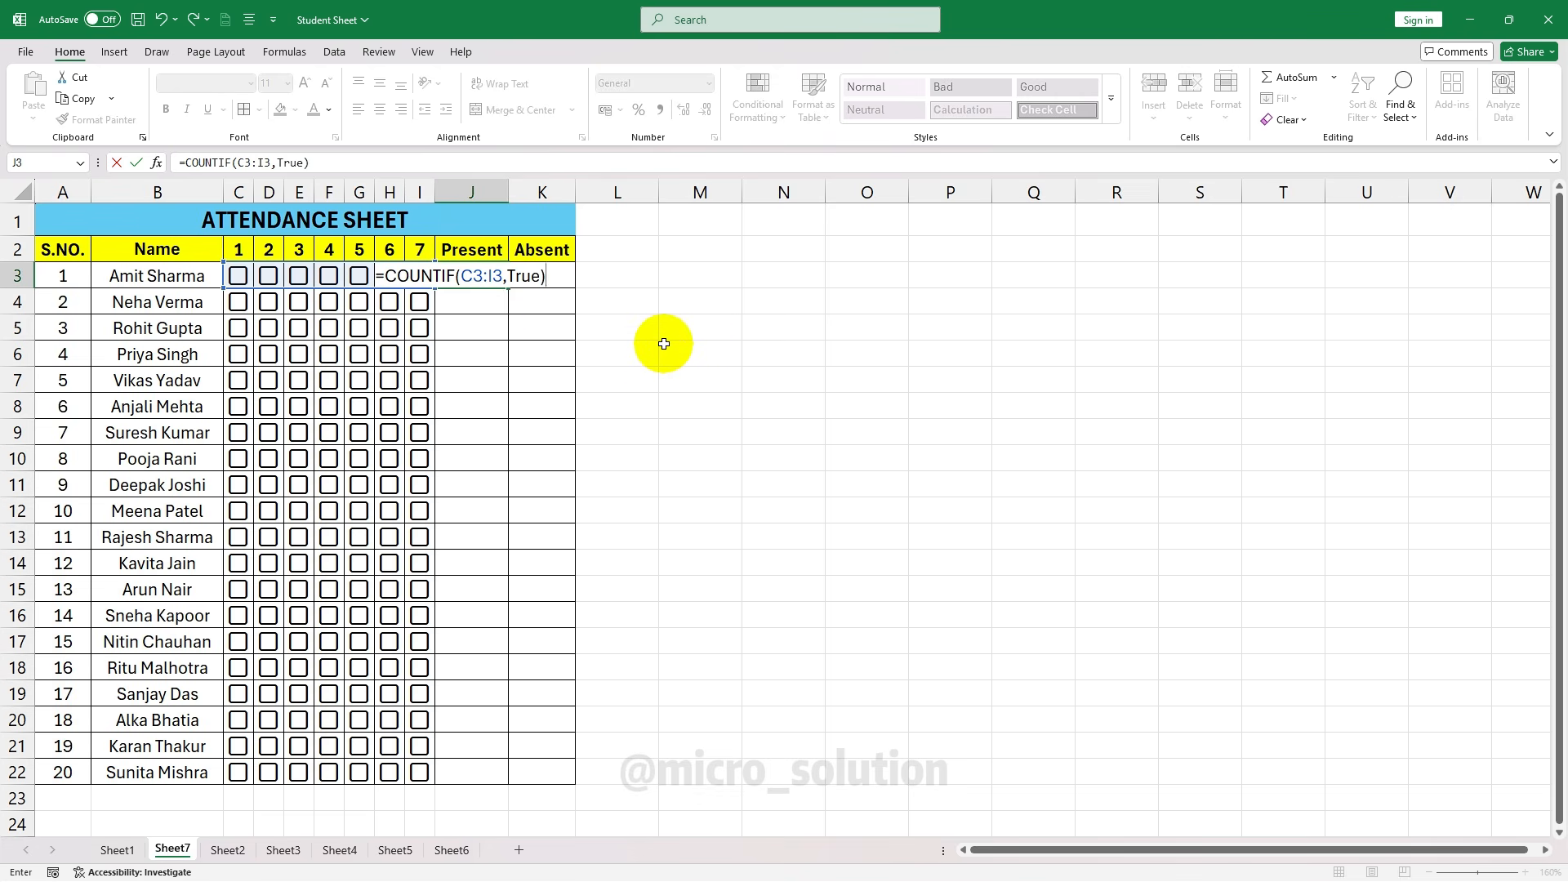
{"action": "key", "text": "Return"}
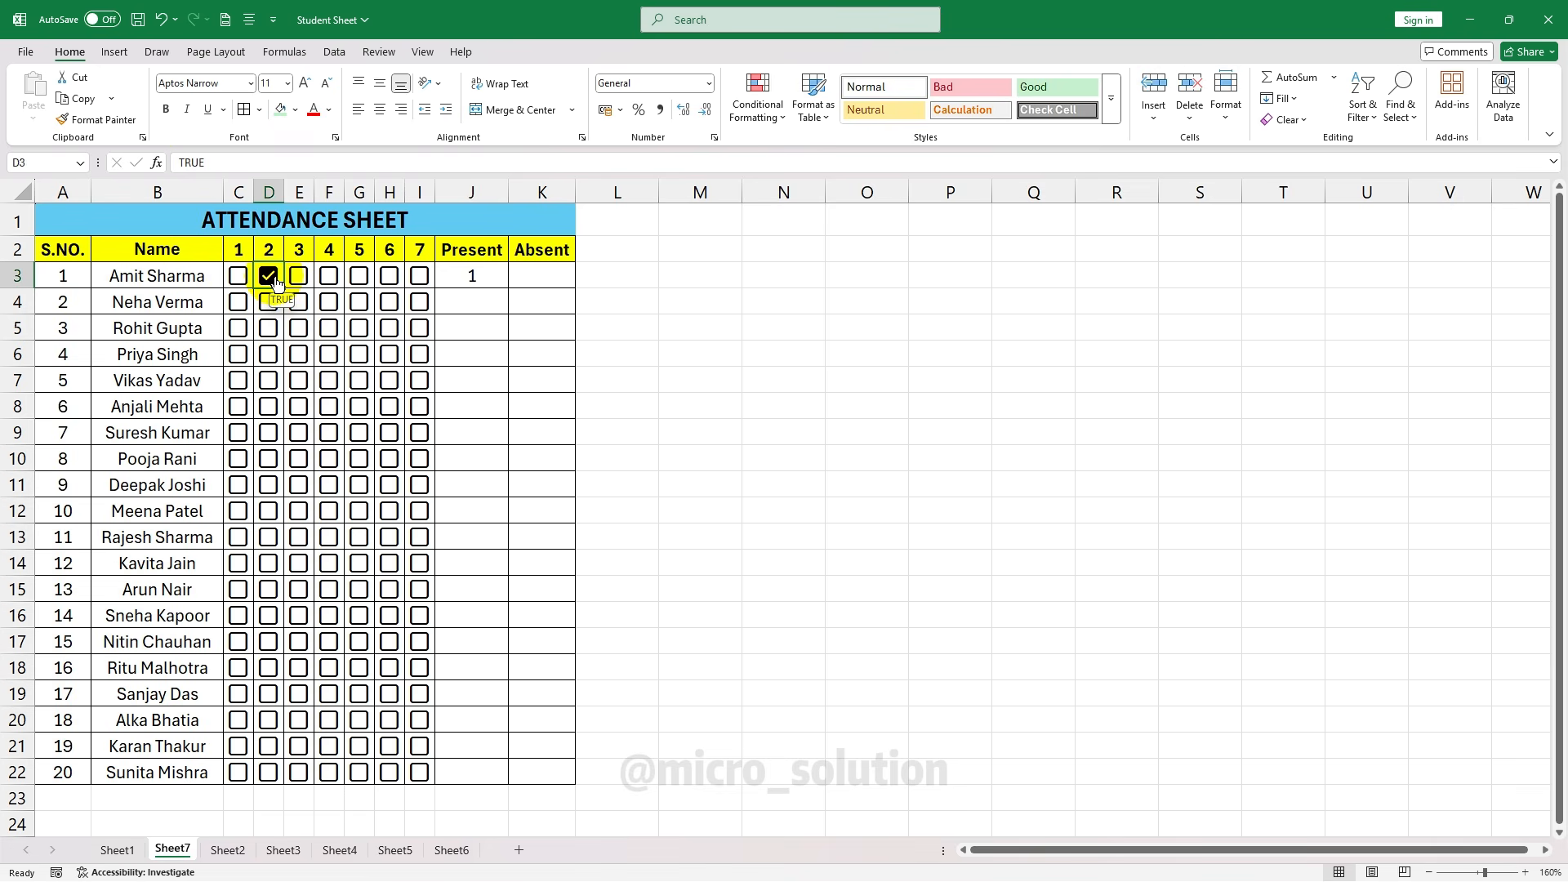
Tick days 3, 4, 1 and 6 for the first student, then select K3
{"action": "left_click", "coordinate": [299, 277]}
{"action": "left_click", "coordinate": [329, 278]}
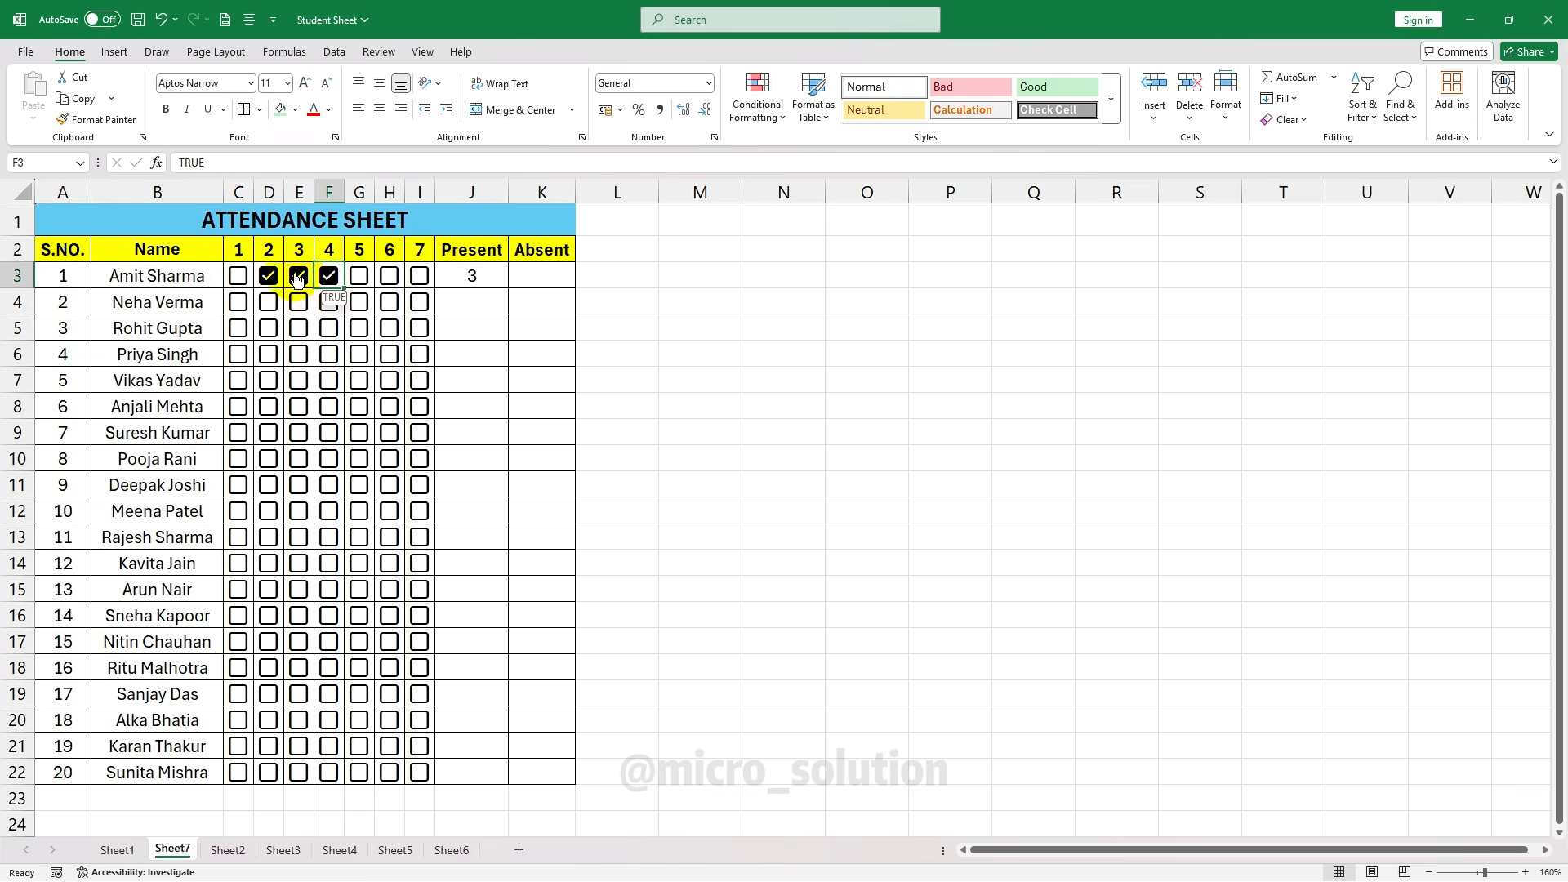
{"action": "left_click", "coordinate": [237, 276]}
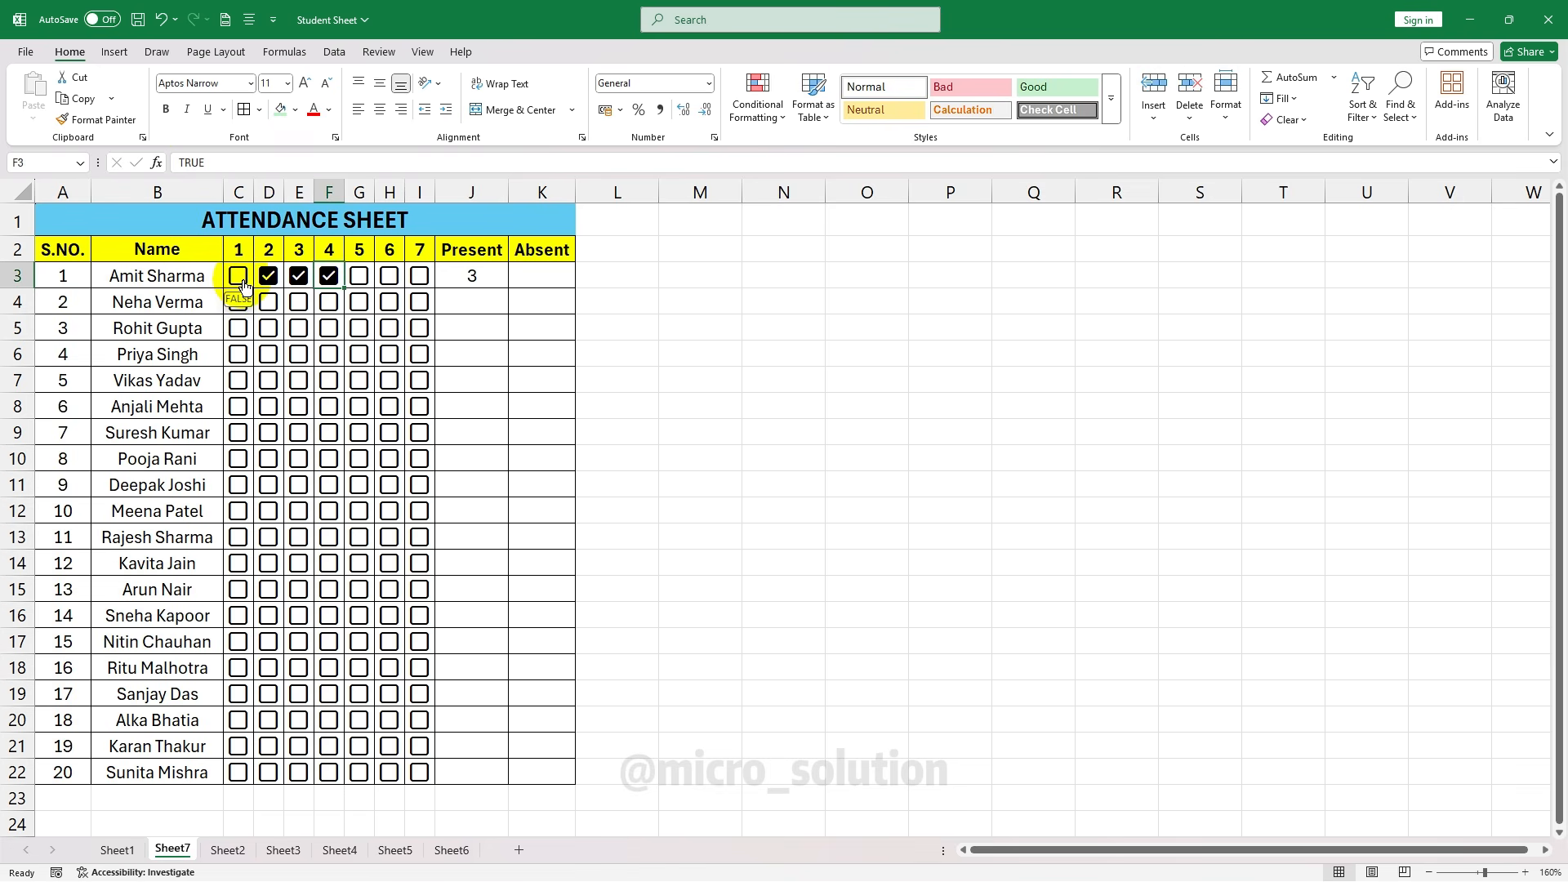
{"action": "left_click", "coordinate": [390, 278]}
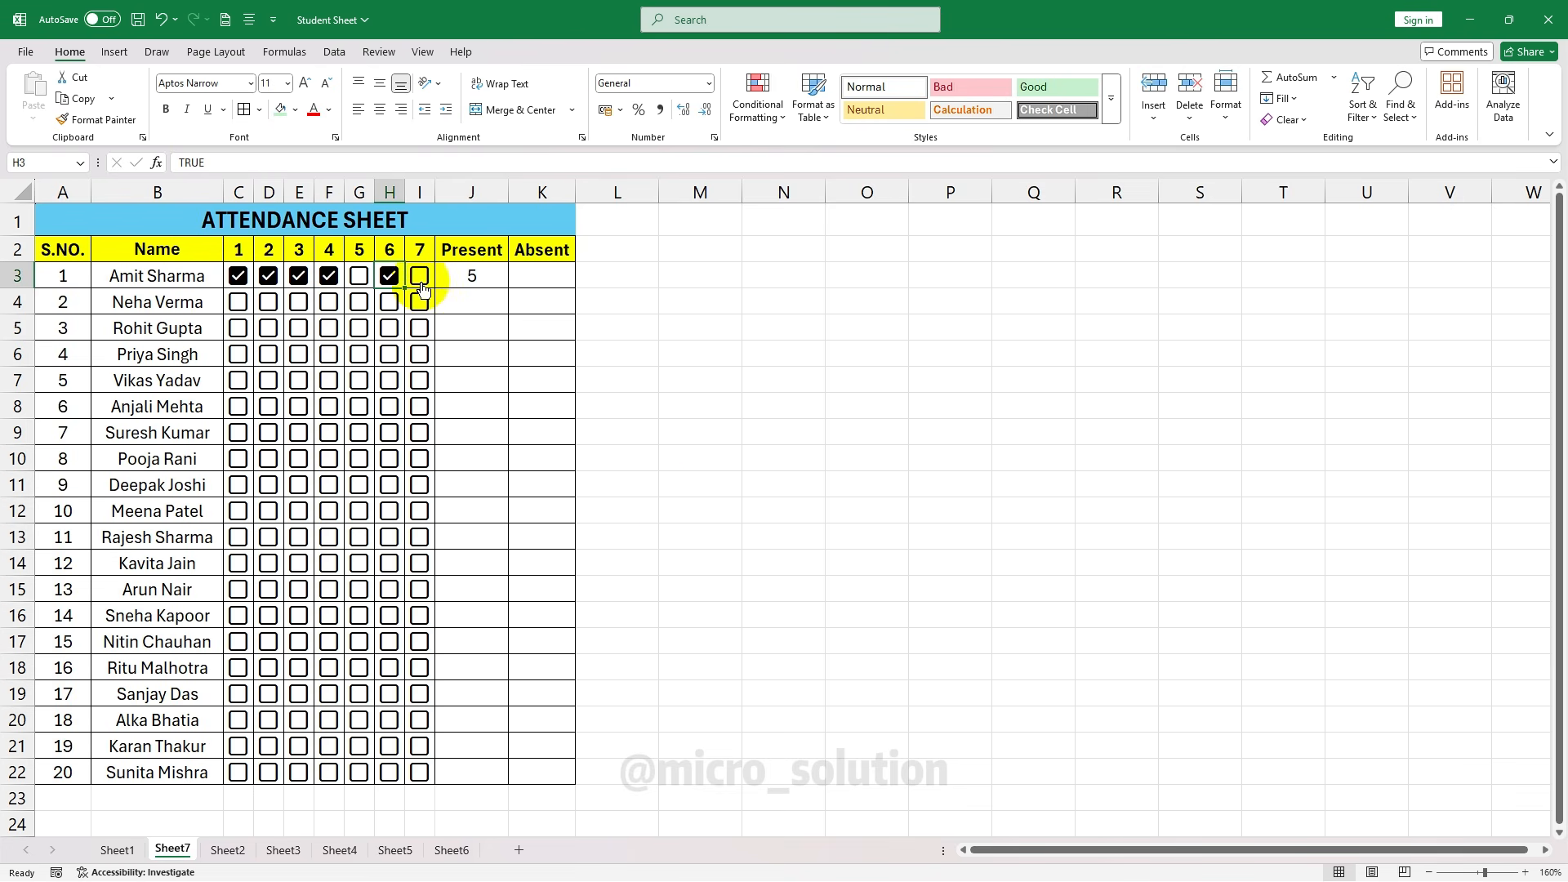
{"action": "left_click", "coordinate": [547, 292]}
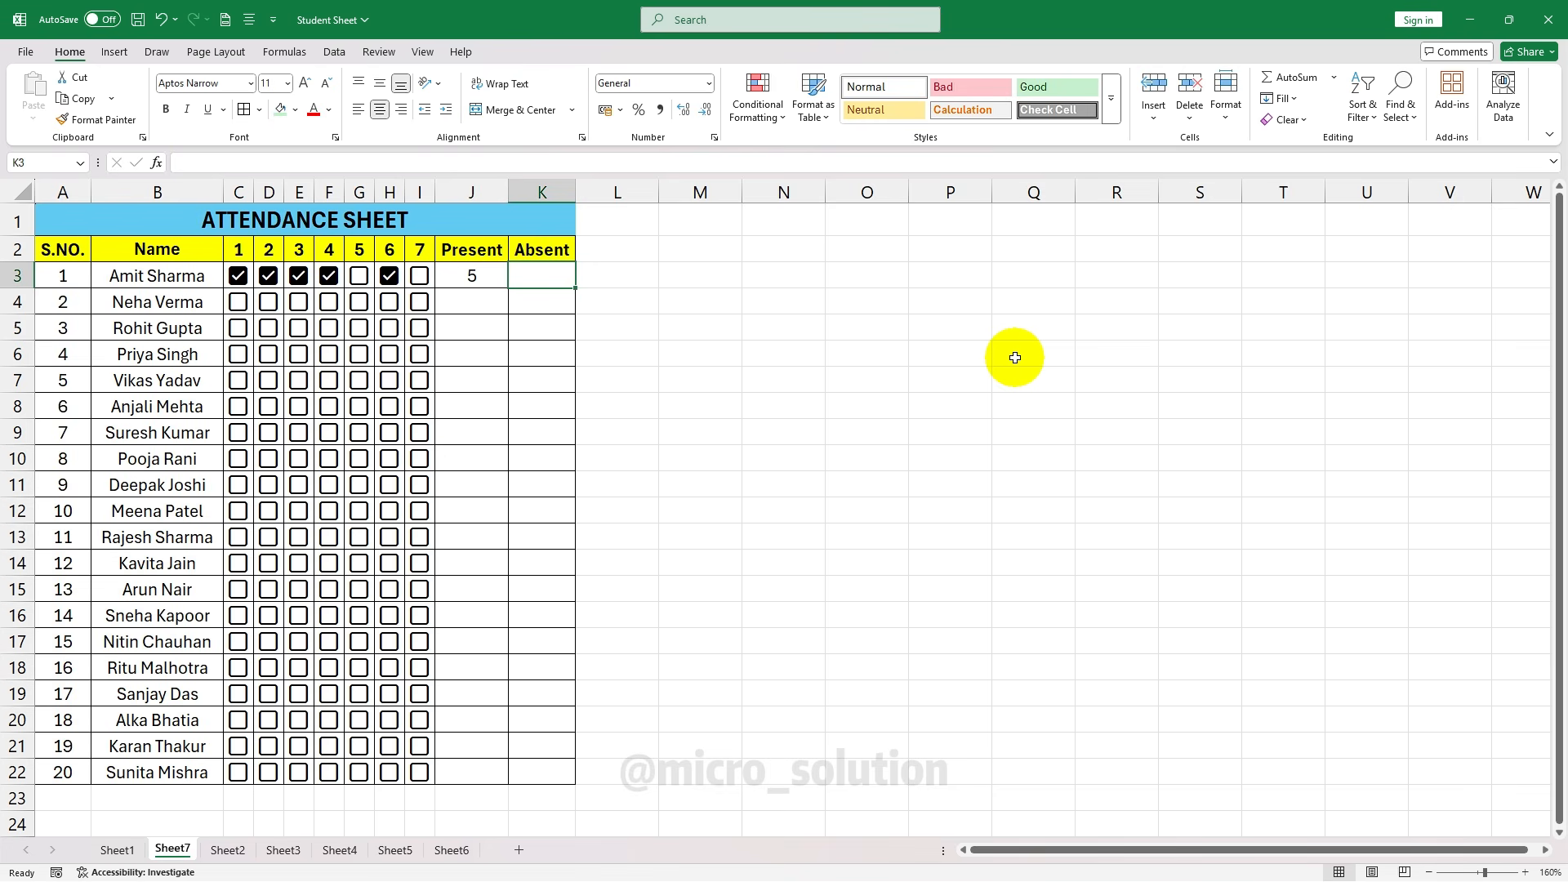
Enter =COUNTIF(C3:I3,FALSE) in K3 for Absent, then tick day 5 for the first student
{"action": "type", "text": "="}
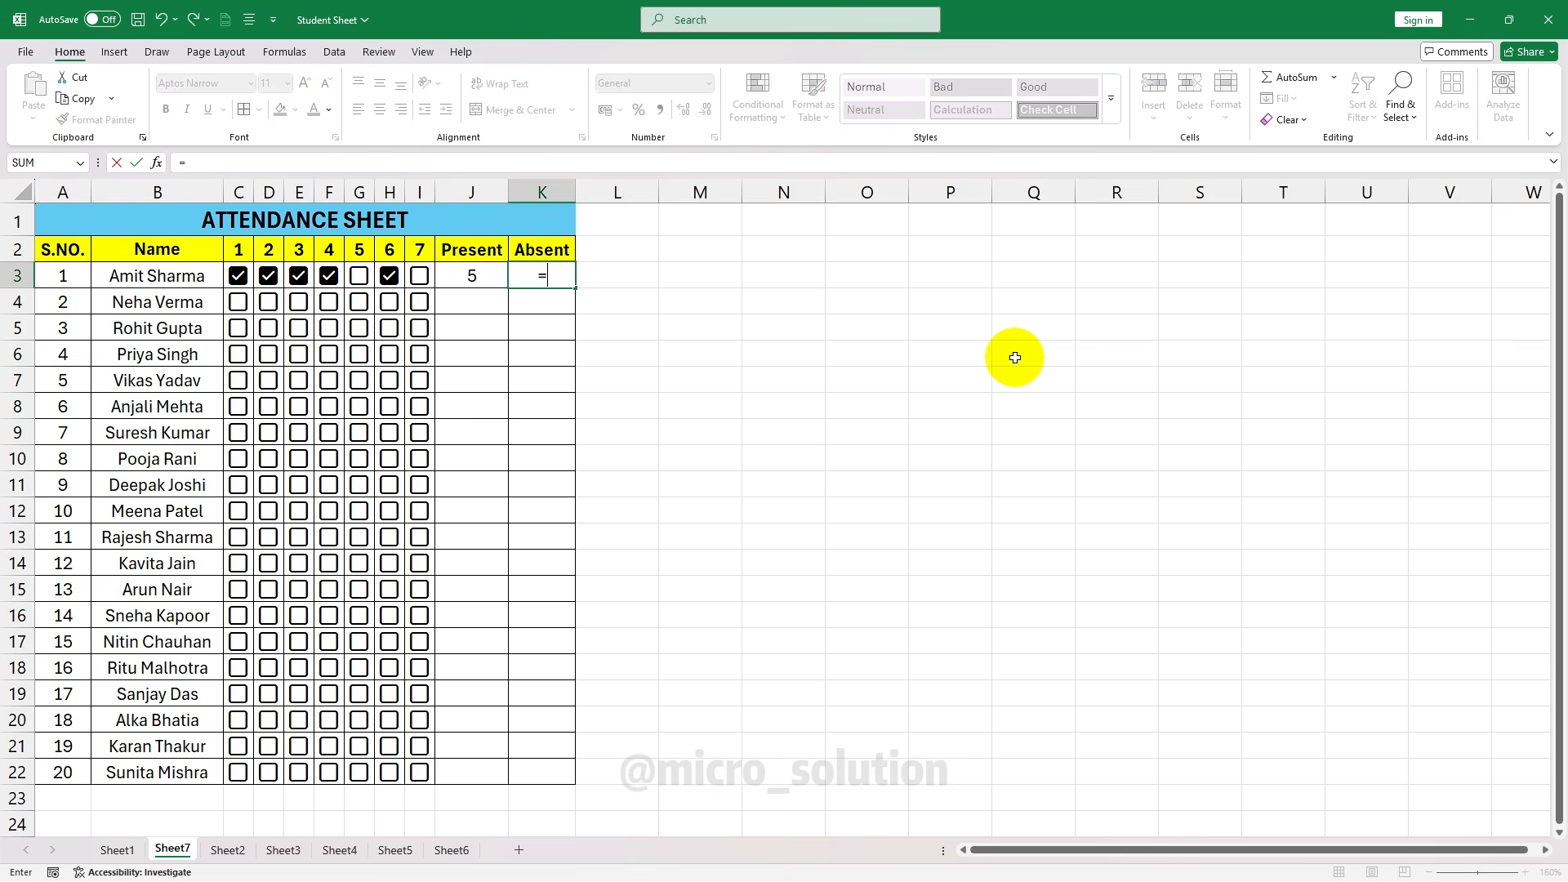
{"action": "type", "text": "i"}
{"action": "key", "text": "BackSpace"}
{"action": "type", "text": "countif"}
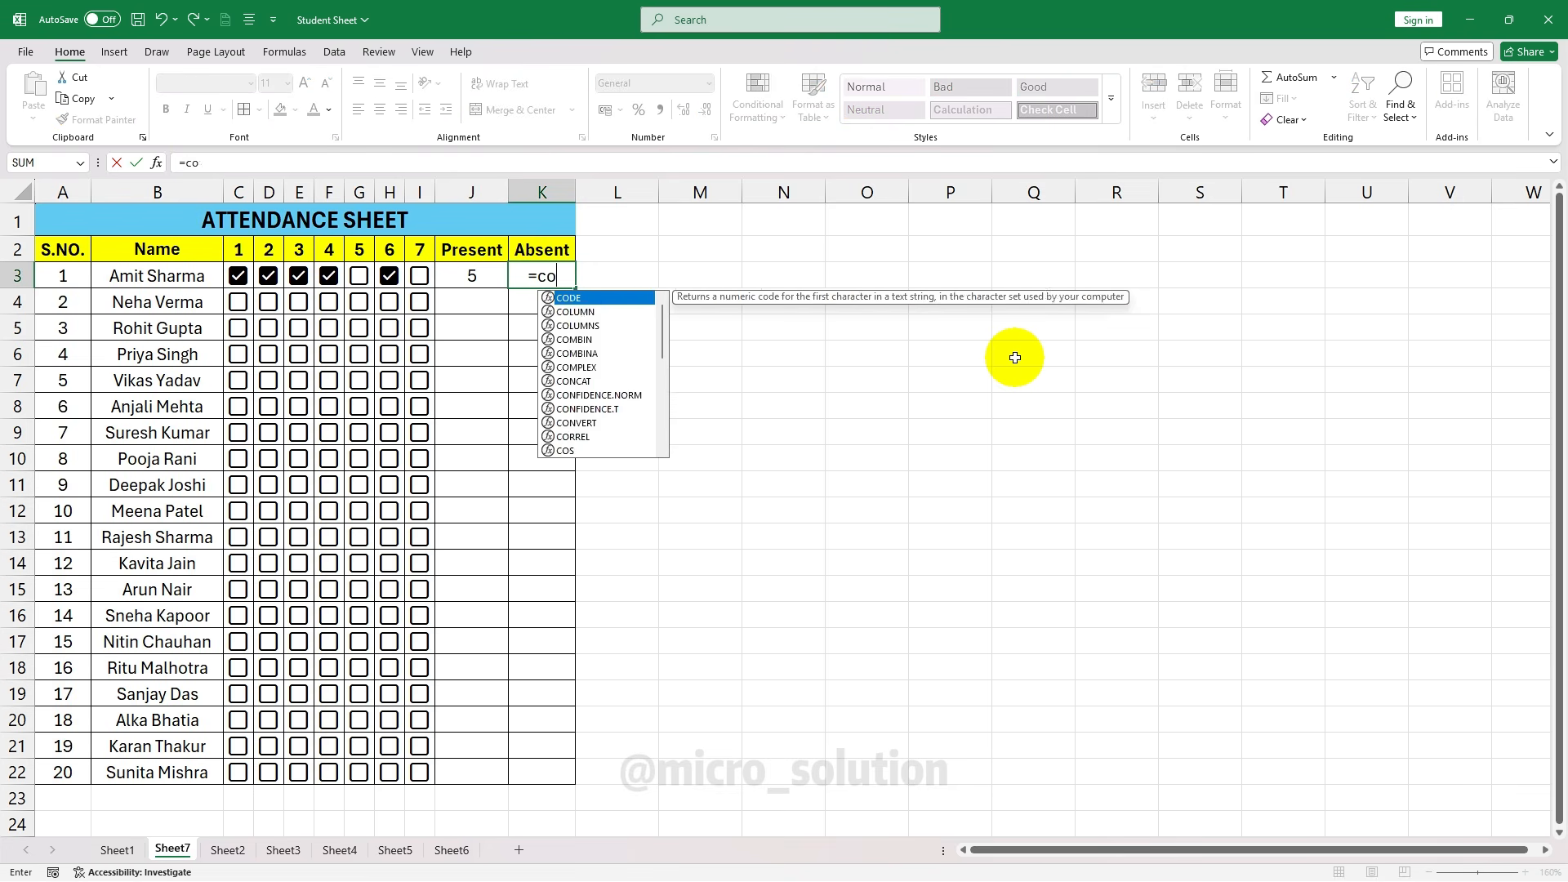
{"action": "key", "text": "Tab"}
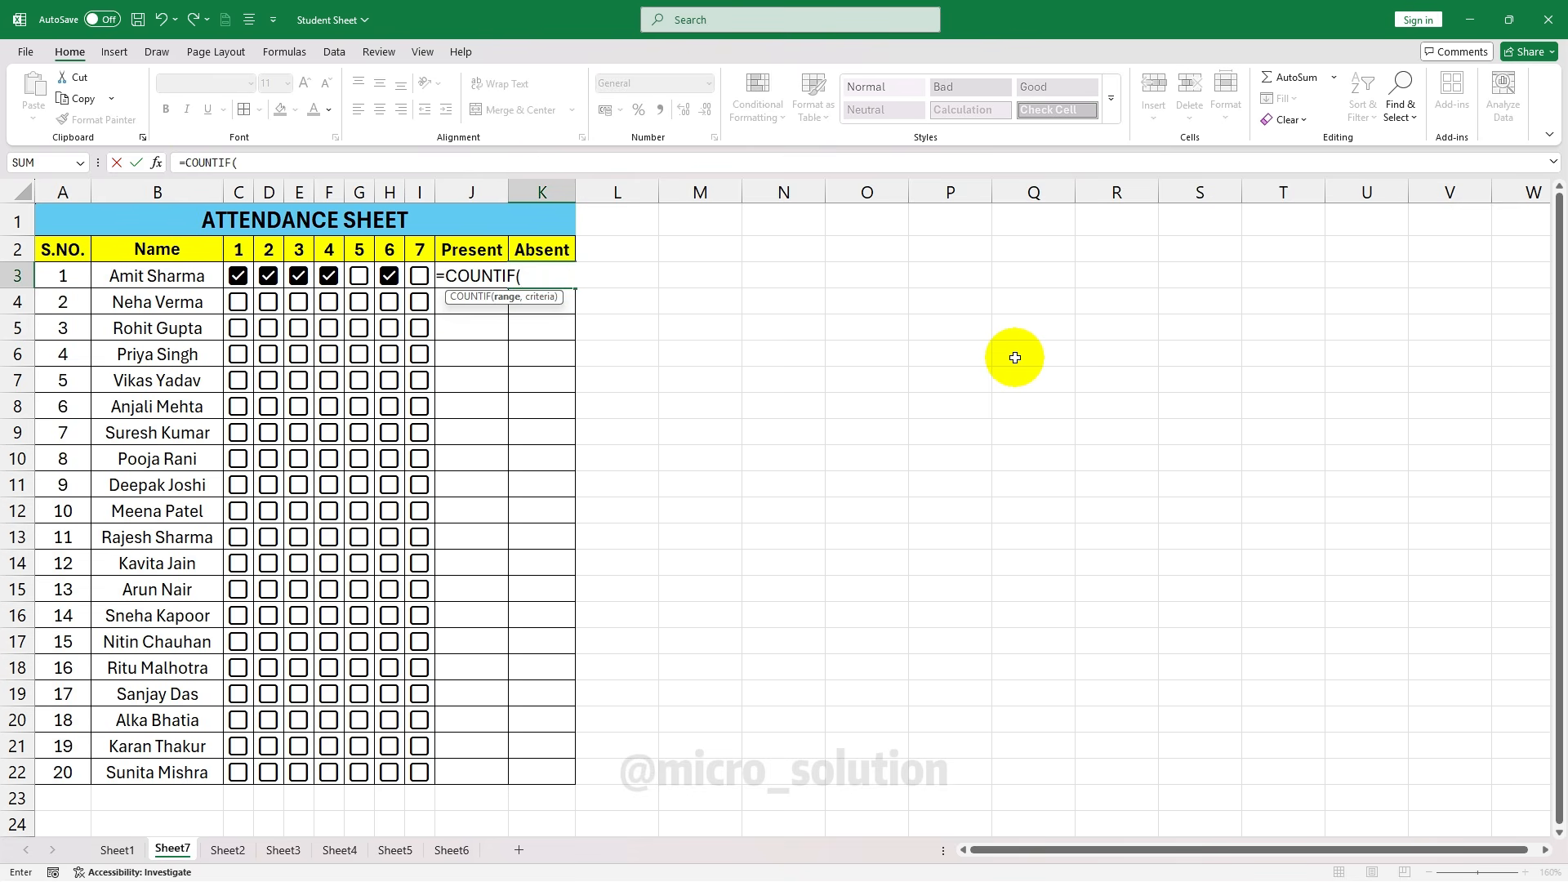
{"action": "left_click_drag", "start_coordinate": [238, 276], "coordinate": [428, 283]}
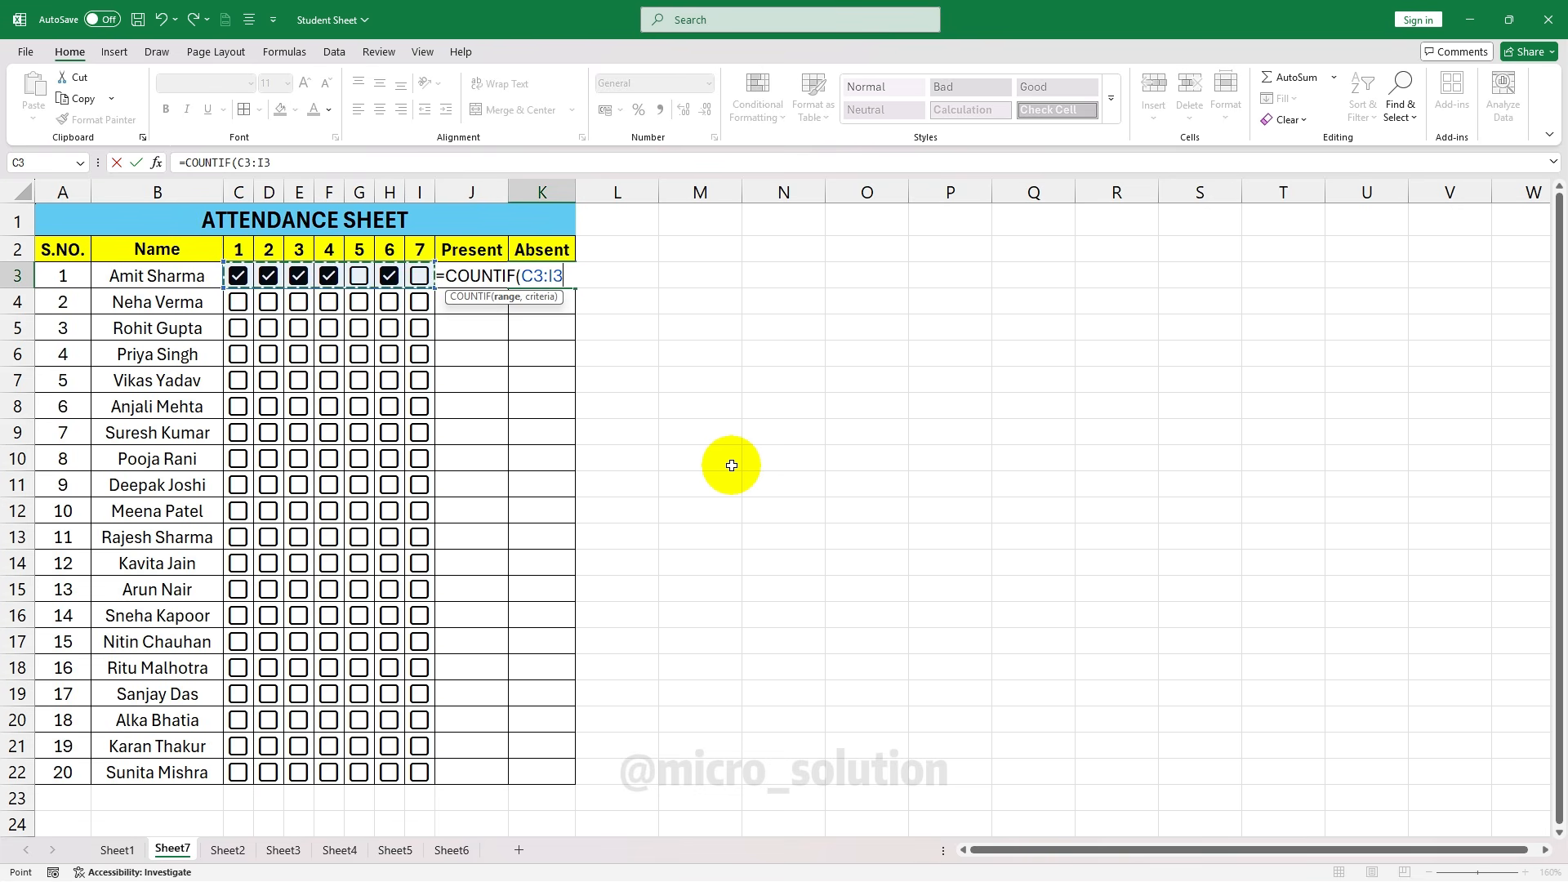
{"action": "type", "text": ","}
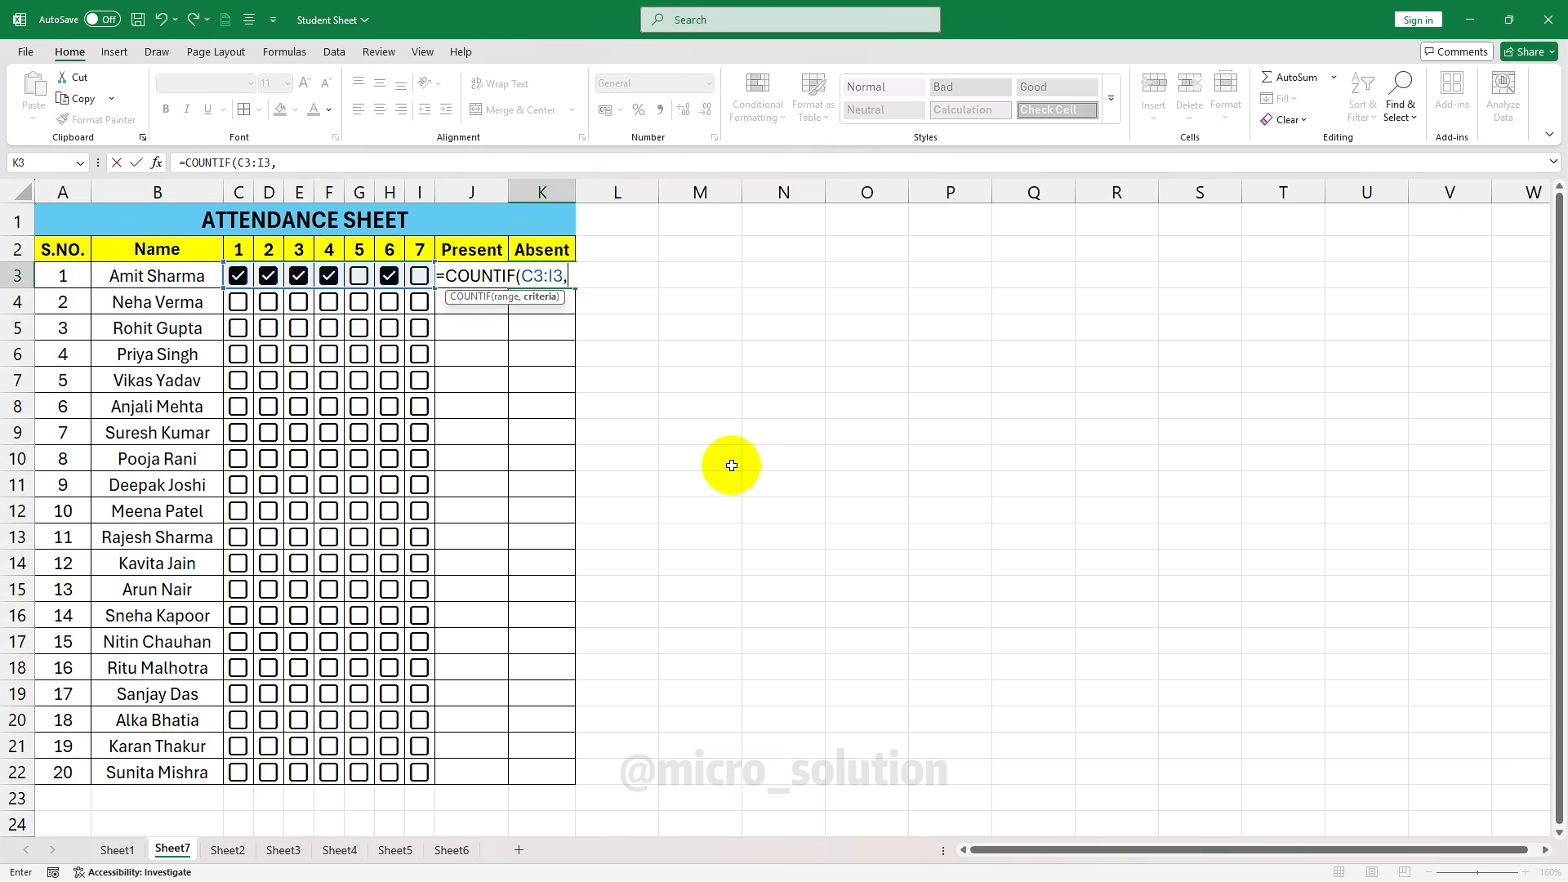
{"action": "type", "text": "False"}
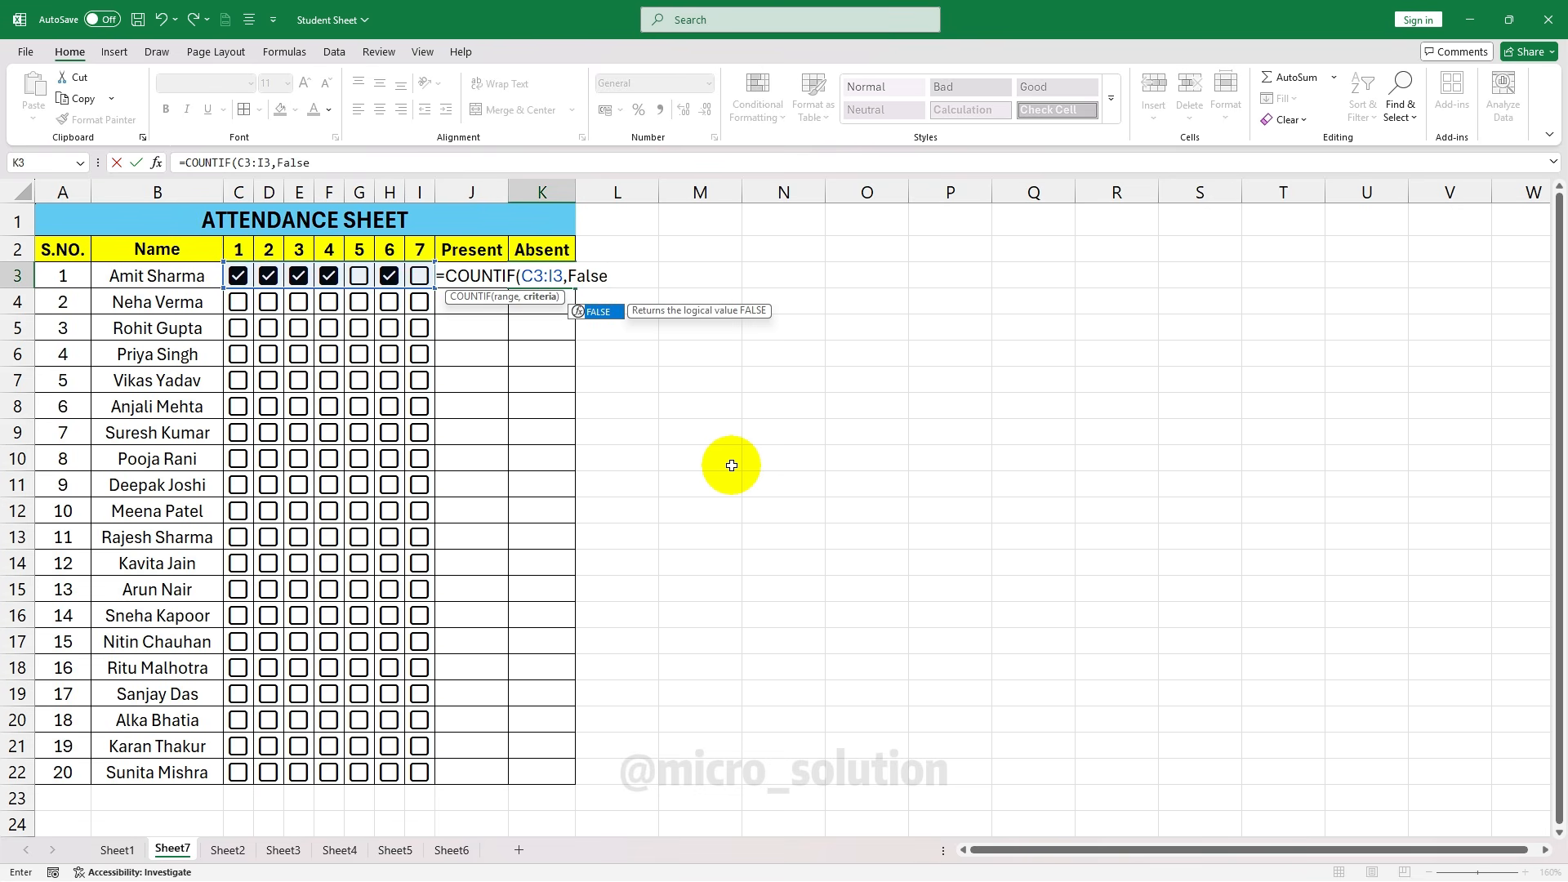
{"action": "type", "text": ")"}
{"action": "key", "text": "Return"}
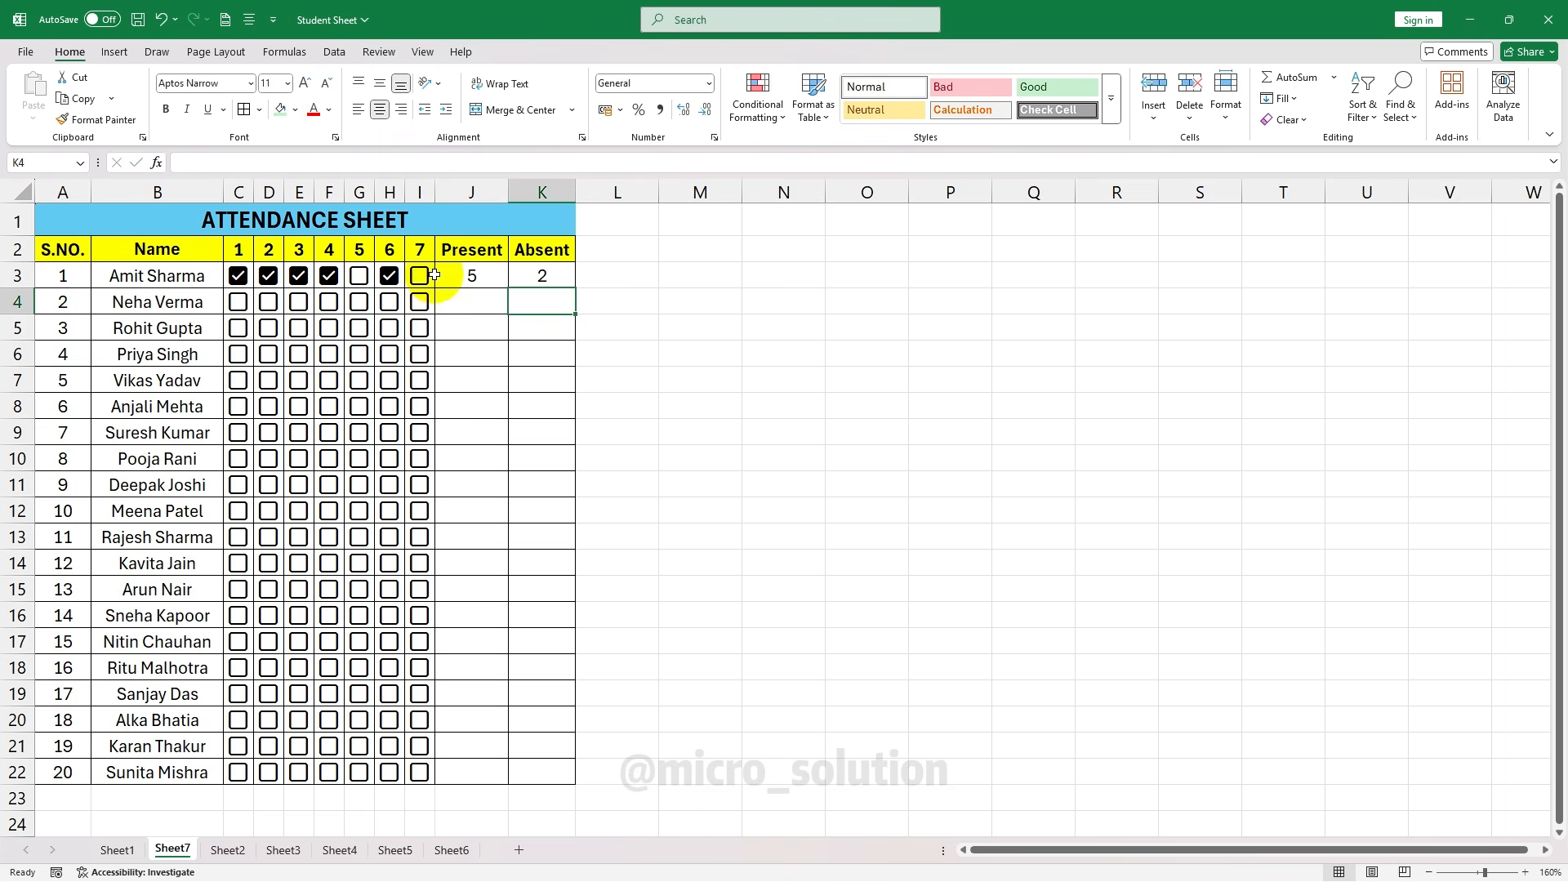
{"action": "left_click", "coordinate": [360, 277]}
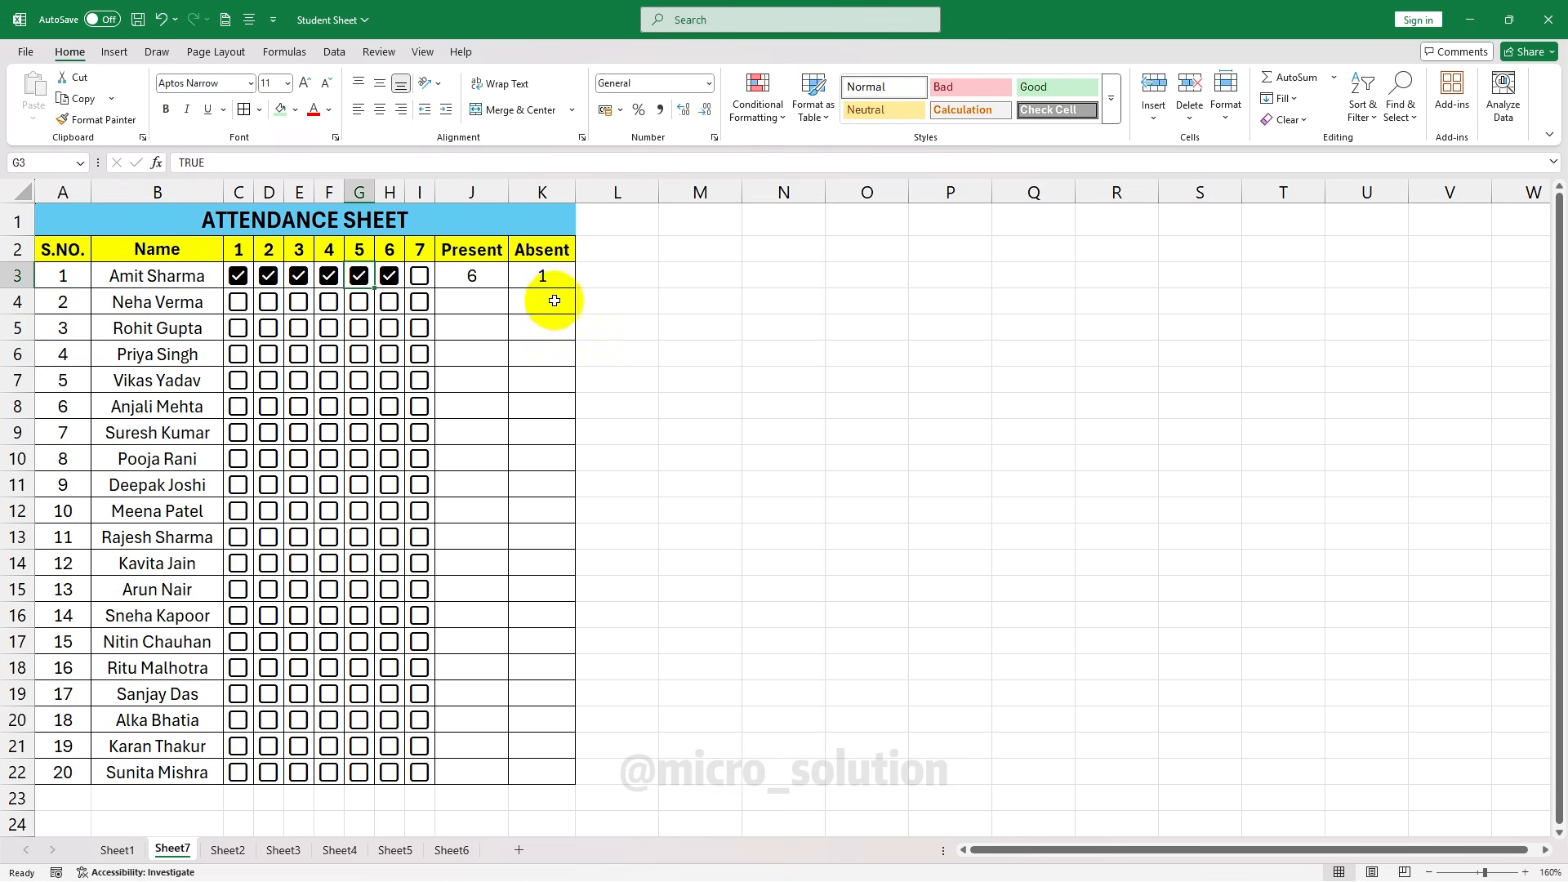
{"action": "left_click", "coordinate": [490, 277]}
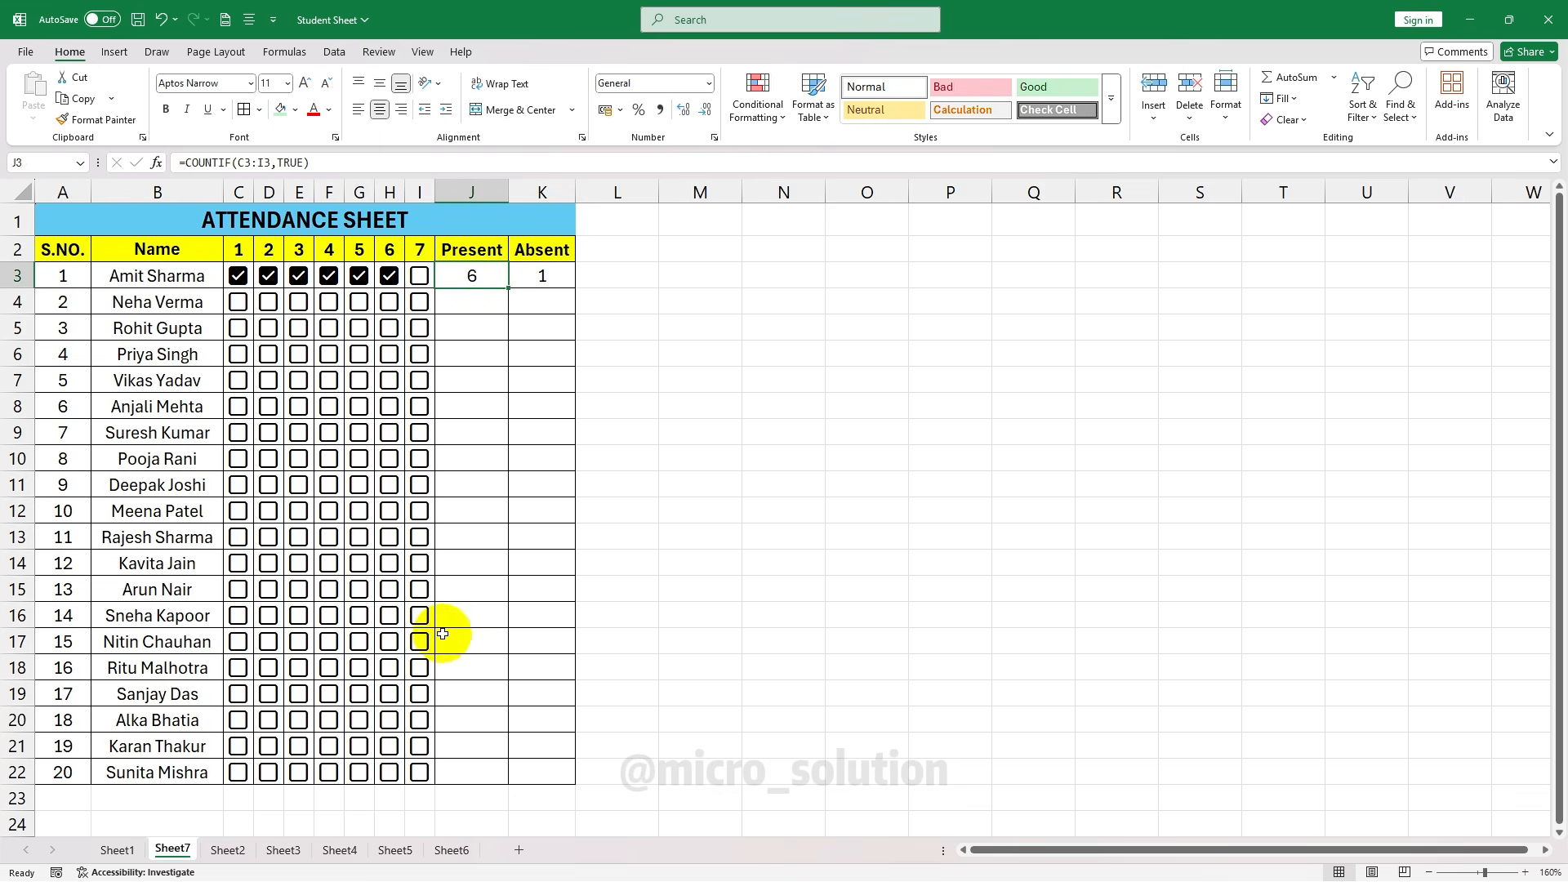
Fill the Present and Absent formulas down to row 22 for all 20 students
{"action": "double_click", "coordinate": [508, 288]}
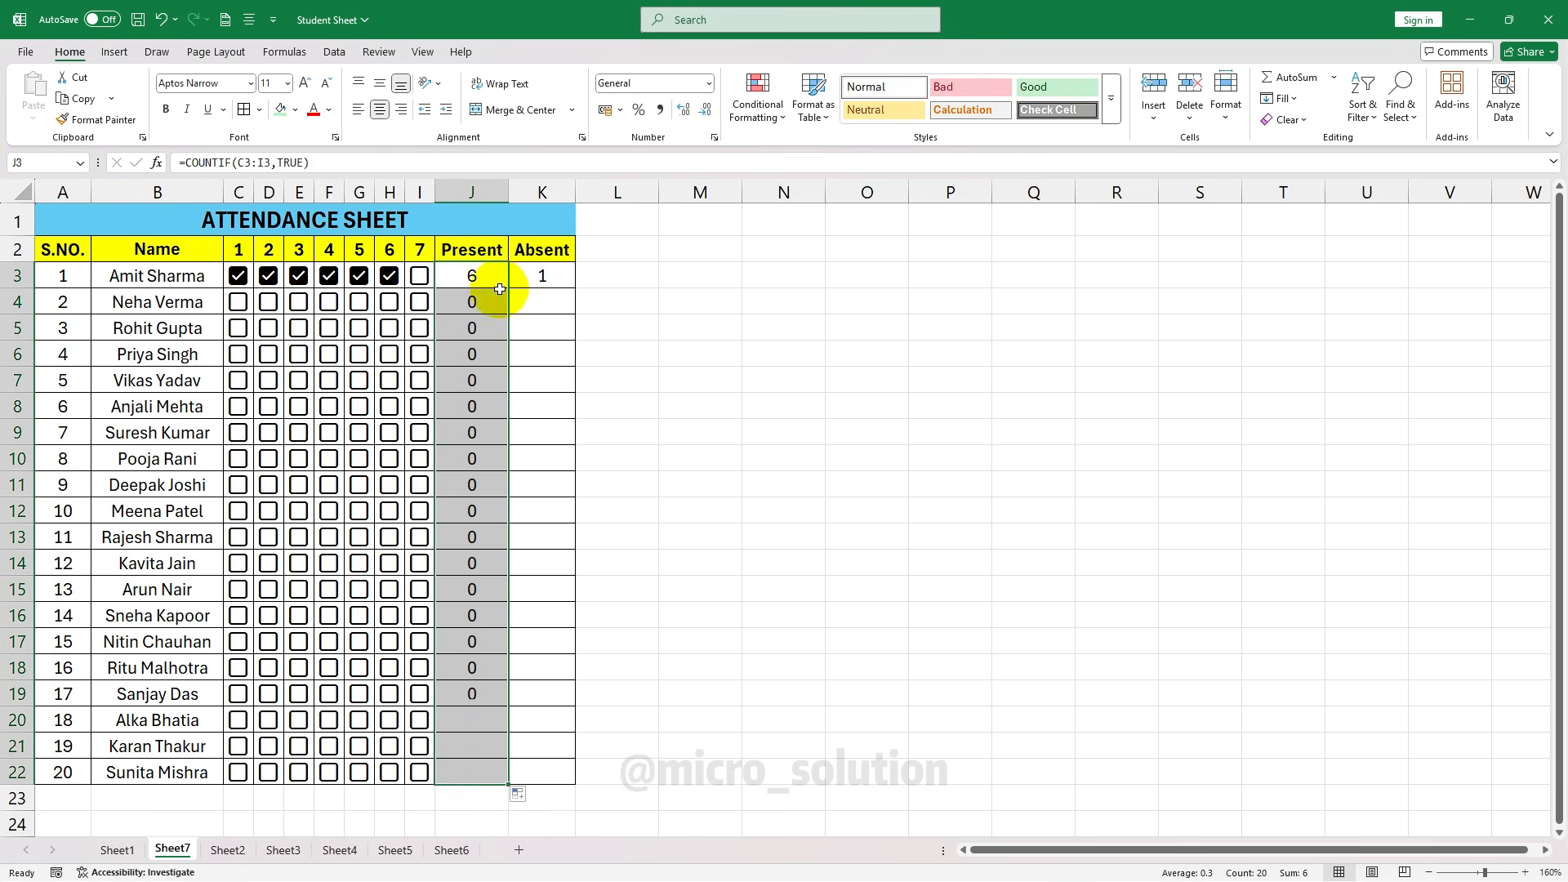
{"action": "left_click", "coordinate": [545, 278]}
{"action": "double_click", "coordinate": [576, 290]}
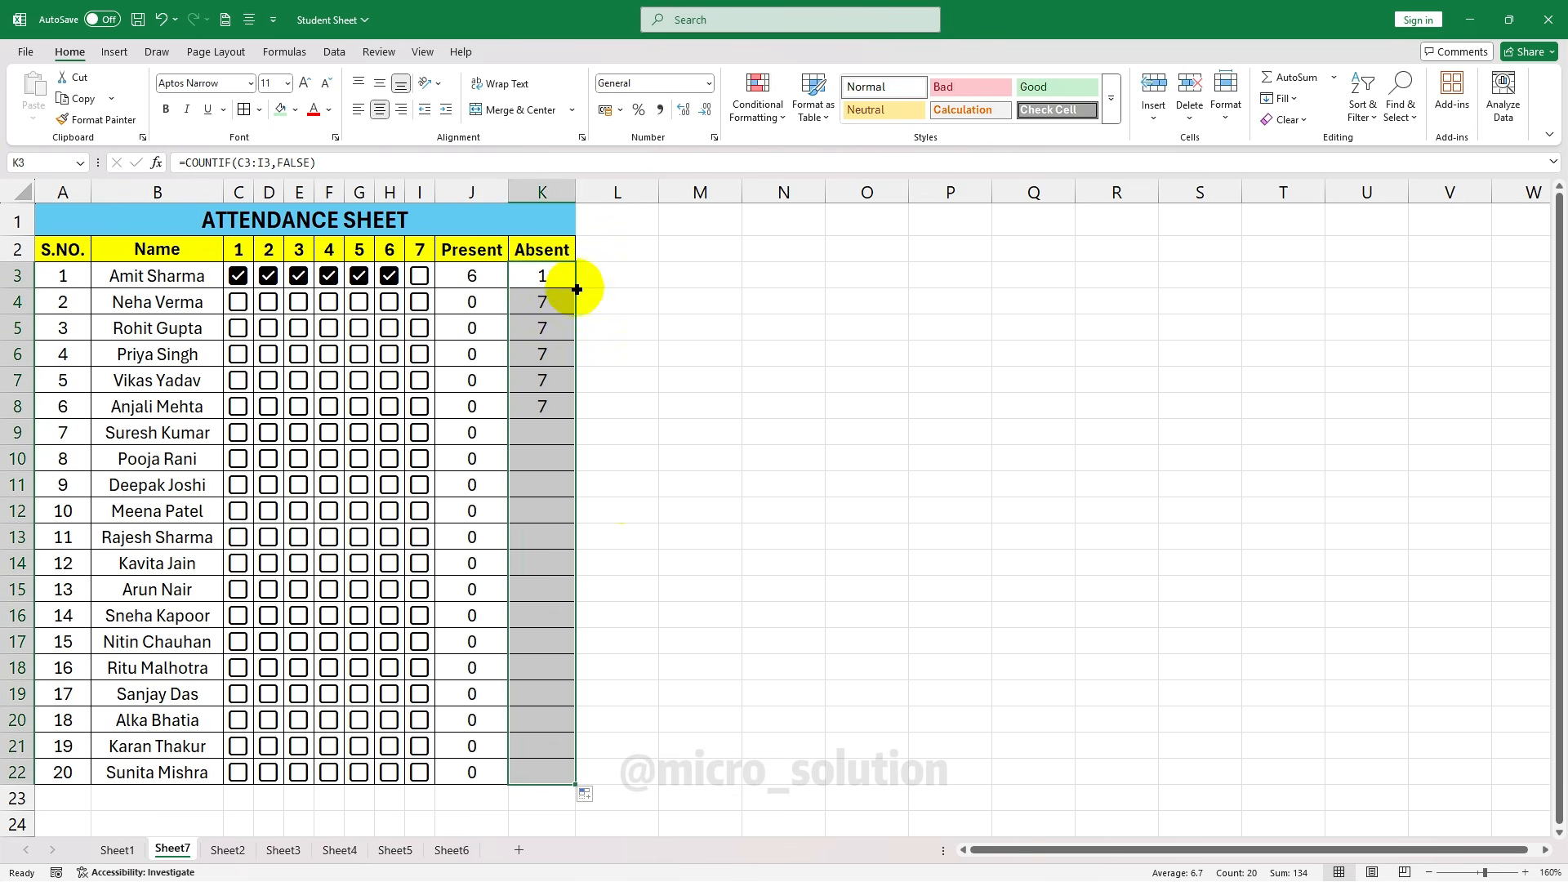
{"action": "left_click", "coordinate": [549, 302]}
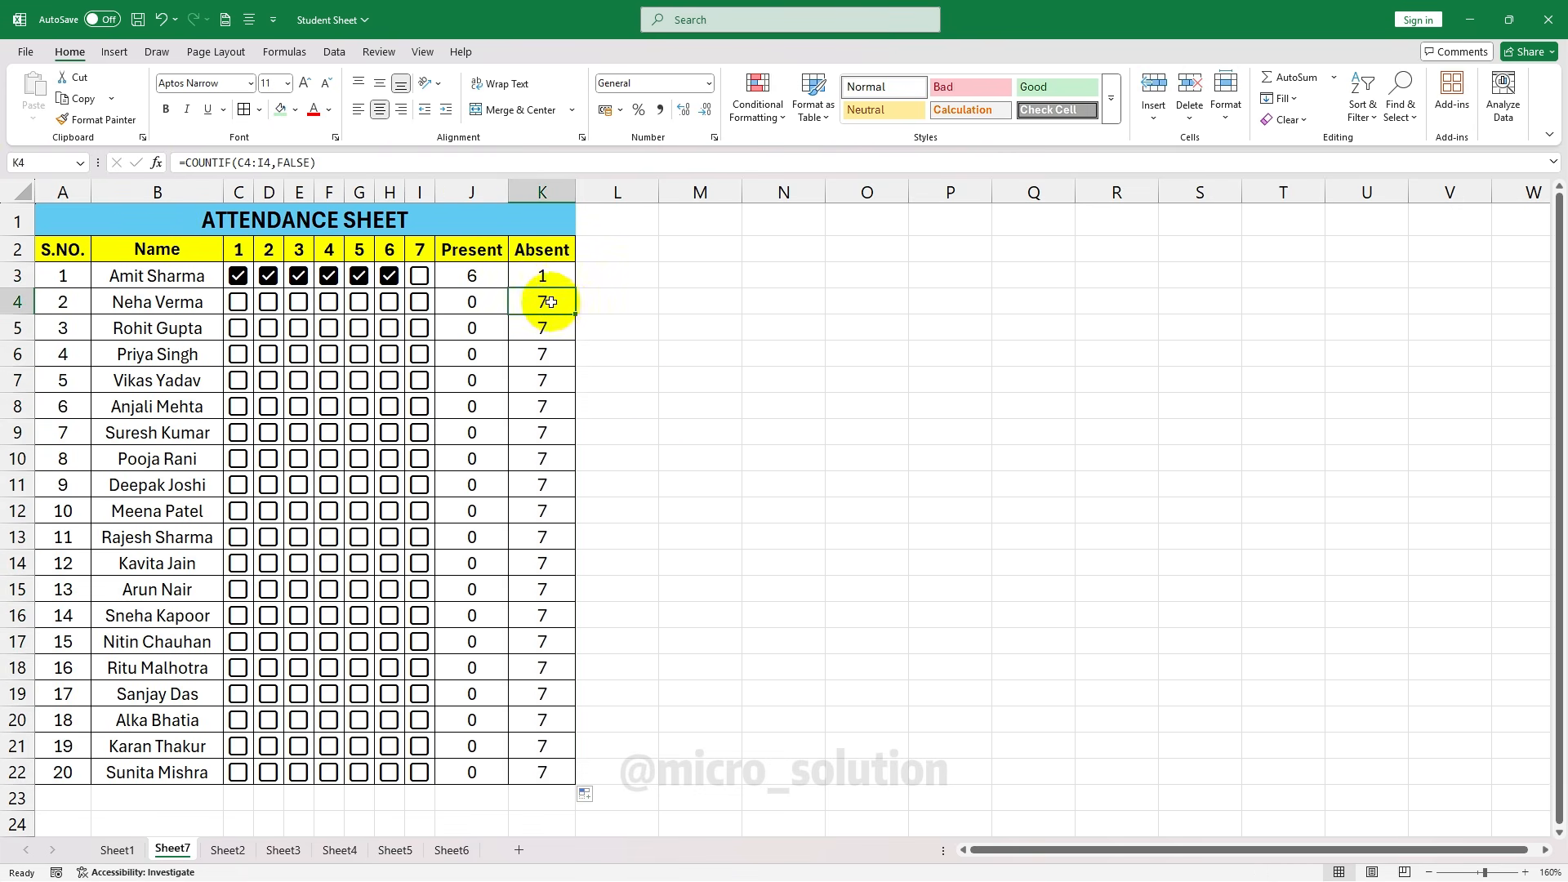
Tick days 2 and 3 for the sixth student and days 2 and 4 for the fourth
{"action": "left_click", "coordinate": [299, 406]}
{"action": "left_click", "coordinate": [268, 407]}
{"action": "left_click", "coordinate": [269, 354]}
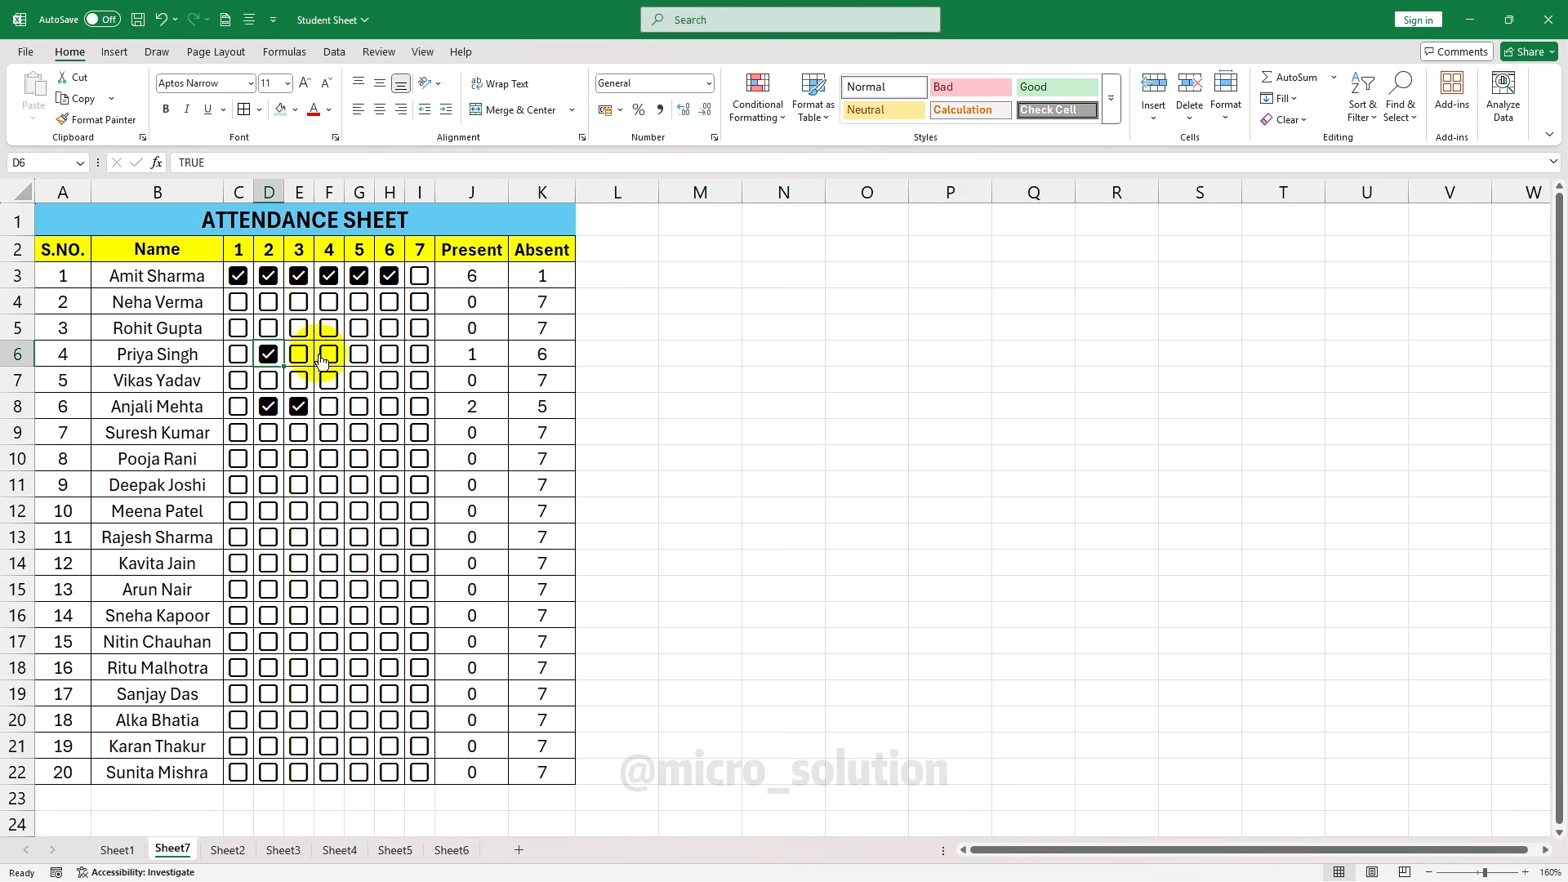
{"action": "left_click", "coordinate": [323, 358]}
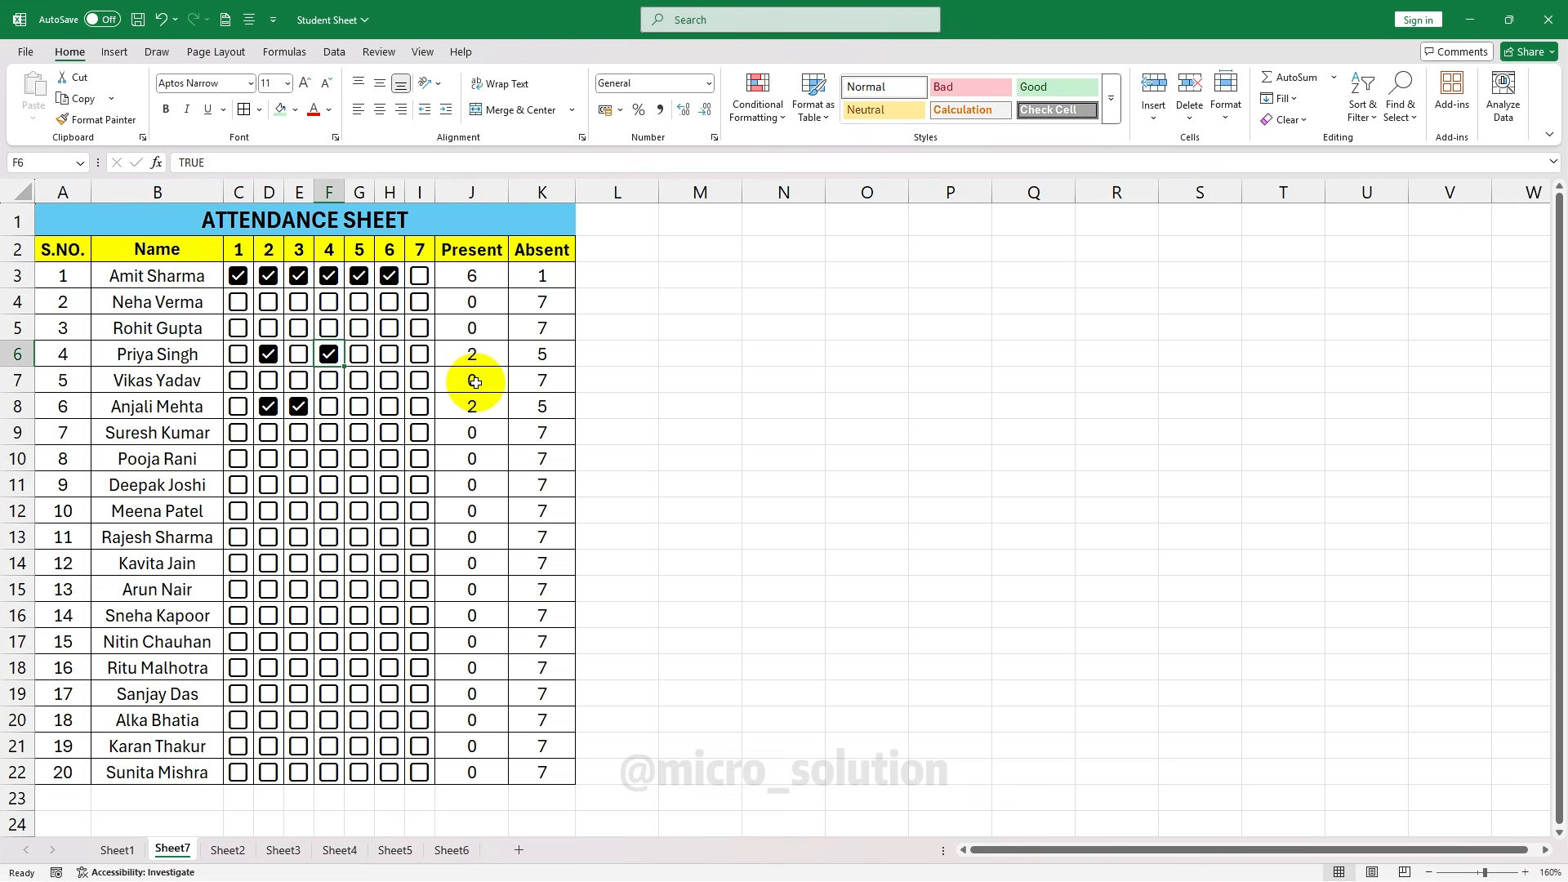
Clear the Present and Absent totals in J3:L21
{"action": "left_click_drag", "start_coordinate": [471, 275], "coordinate": [575, 758]}
{"action": "key", "text": "Delete"}
{"action": "left_click", "coordinate": [458, 327]}
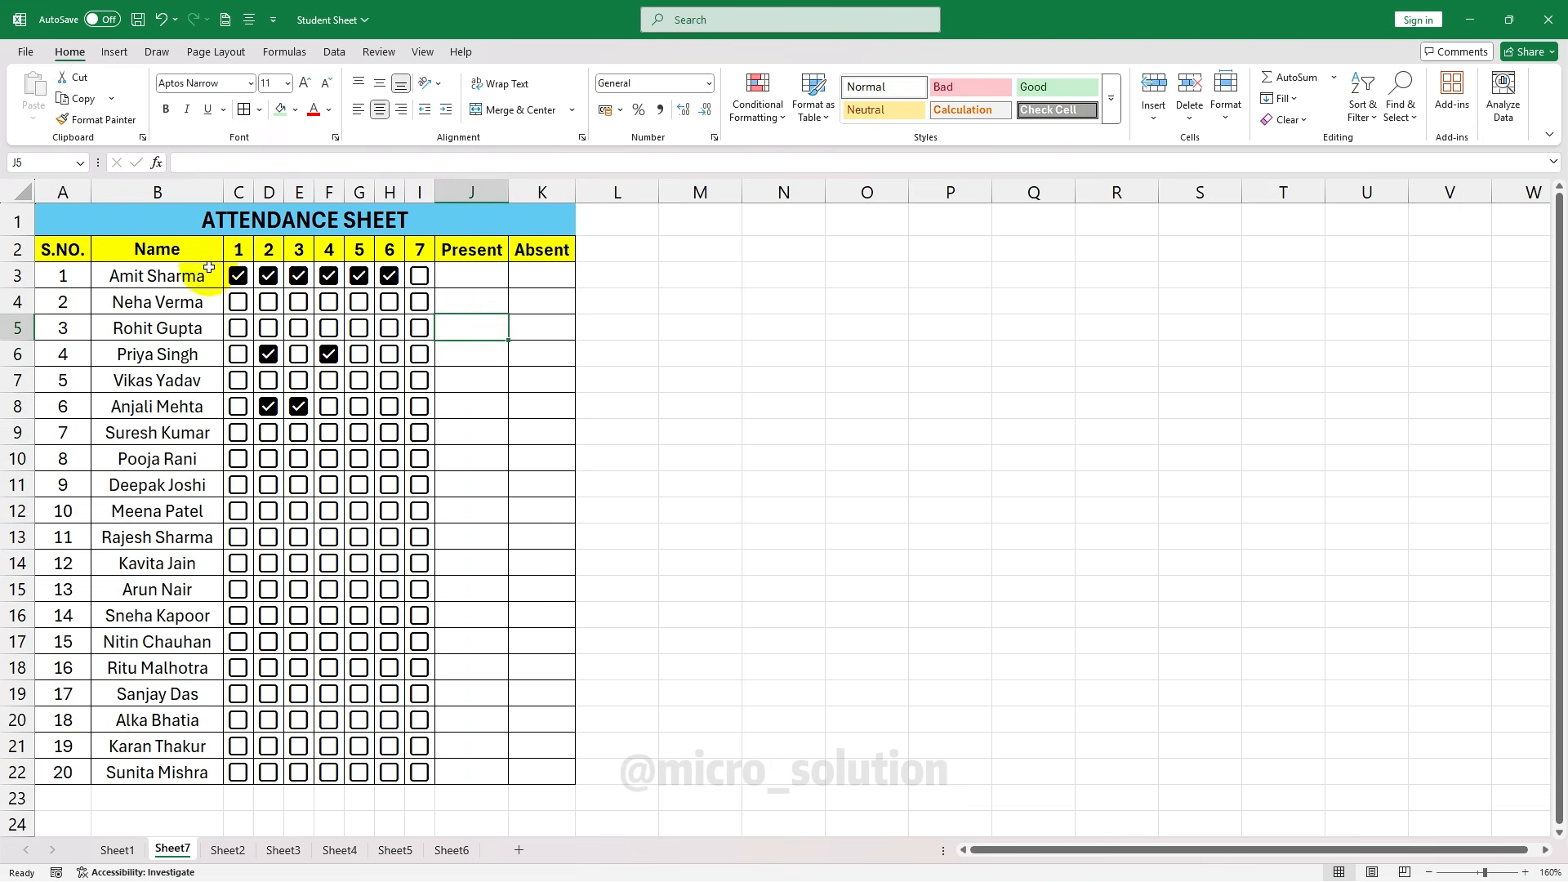
Untick every attendance box in C3:I22 and clear its checkbox formatting
{"action": "left_click_drag", "start_coordinate": [234, 277], "coordinate": [419, 770]}
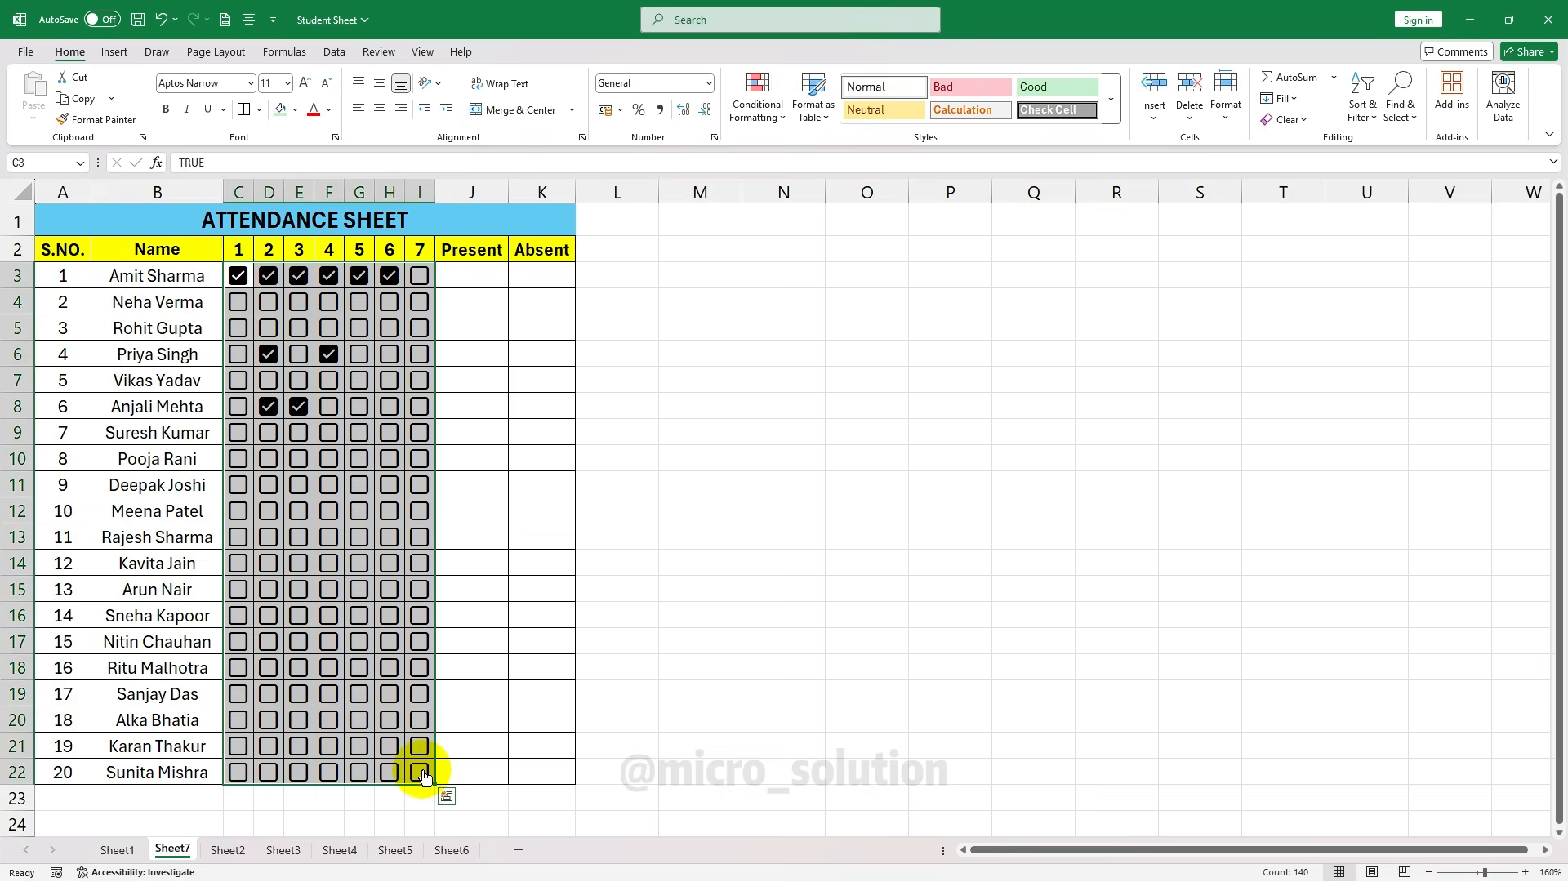
{"action": "key", "text": "Delete"}
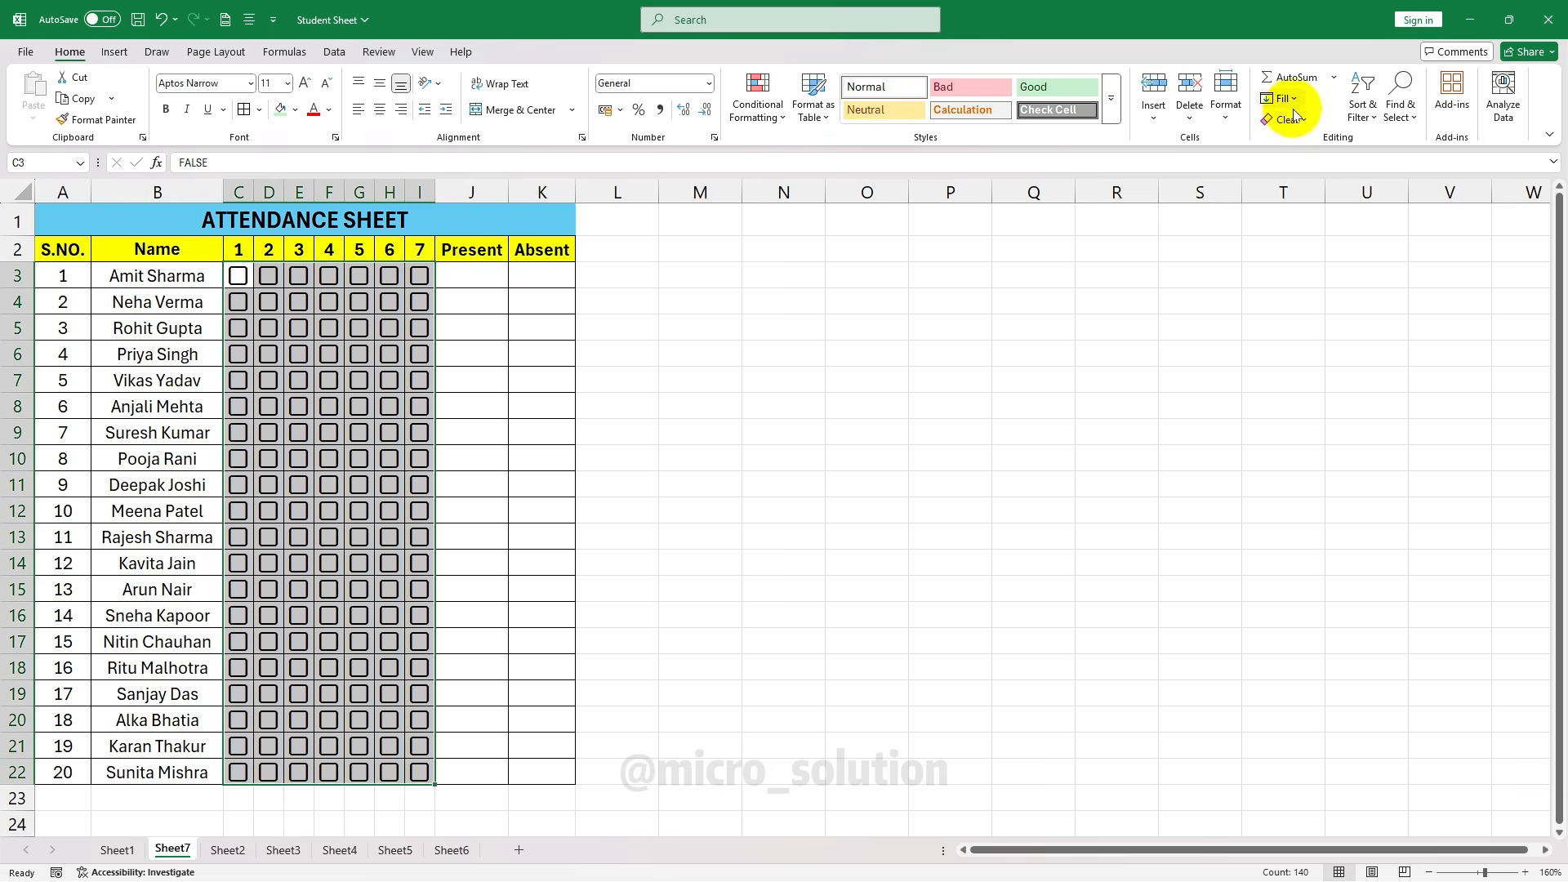
{"action": "left_click", "coordinate": [1293, 115]}
{"action": "left_click", "coordinate": [1305, 163]}
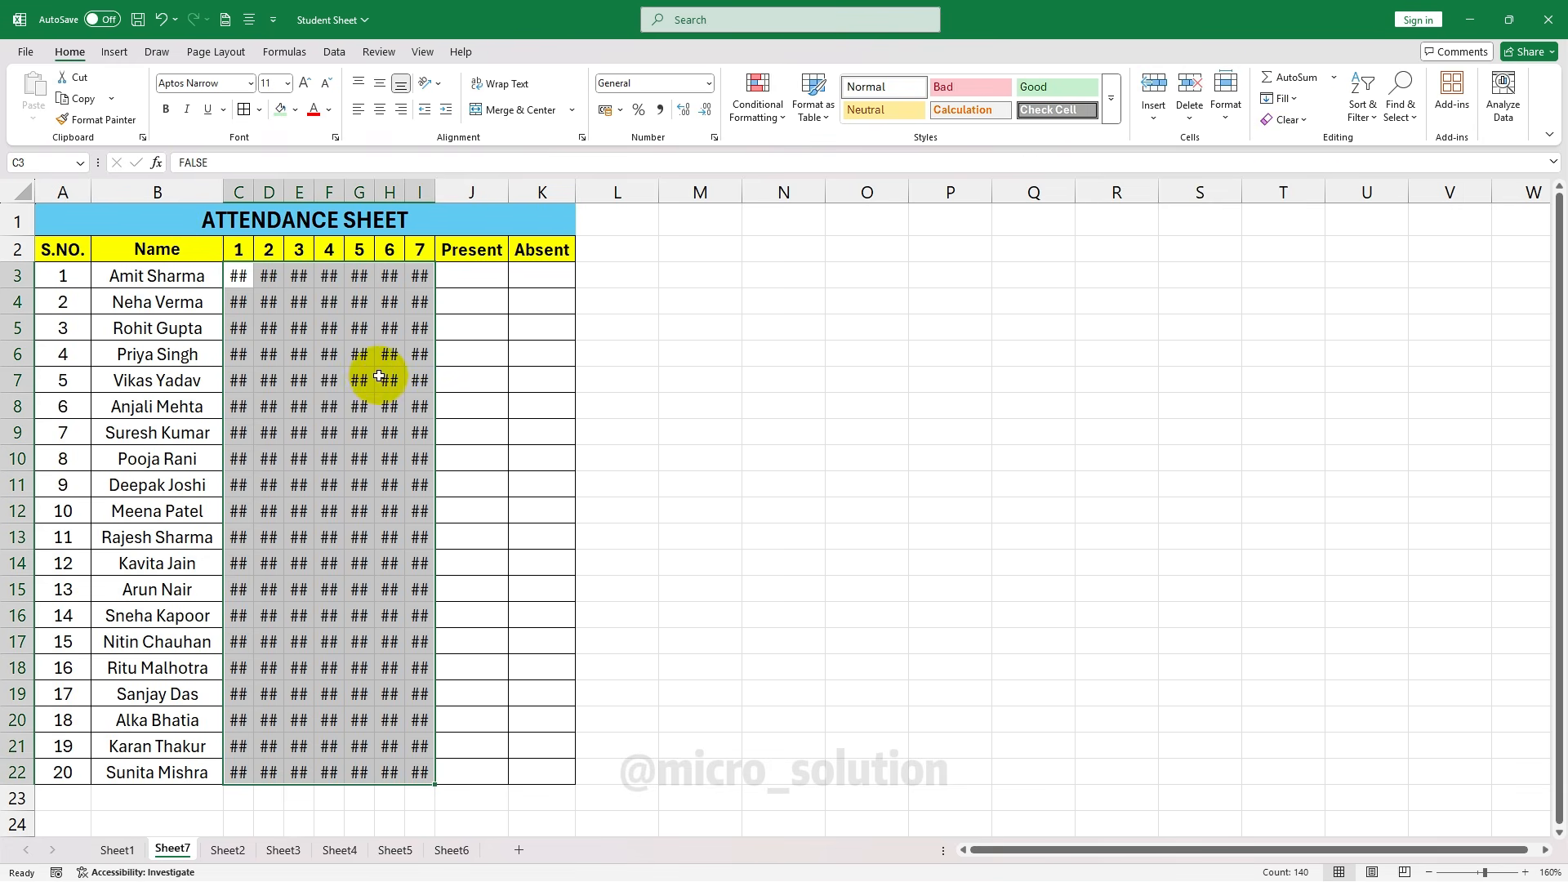
Clear all contents and formatting from the day columns C3:I22
{"action": "left_click", "coordinate": [1288, 119]}
{"action": "left_click", "coordinate": [1297, 117]}
{"action": "left_click", "coordinate": [1305, 119]}
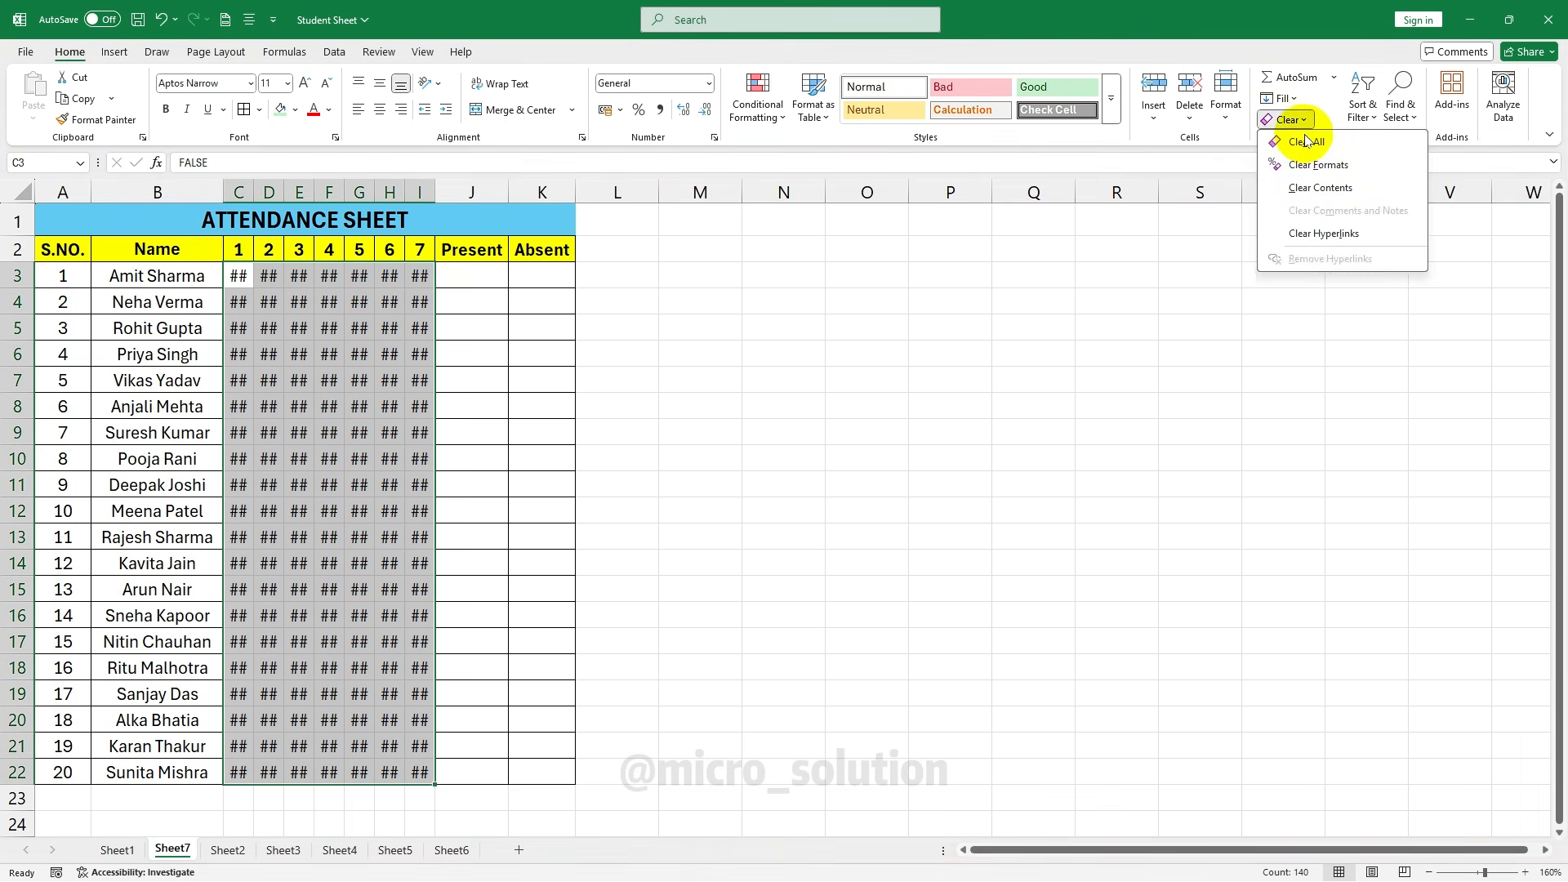
{"action": "left_click", "coordinate": [1307, 141]}
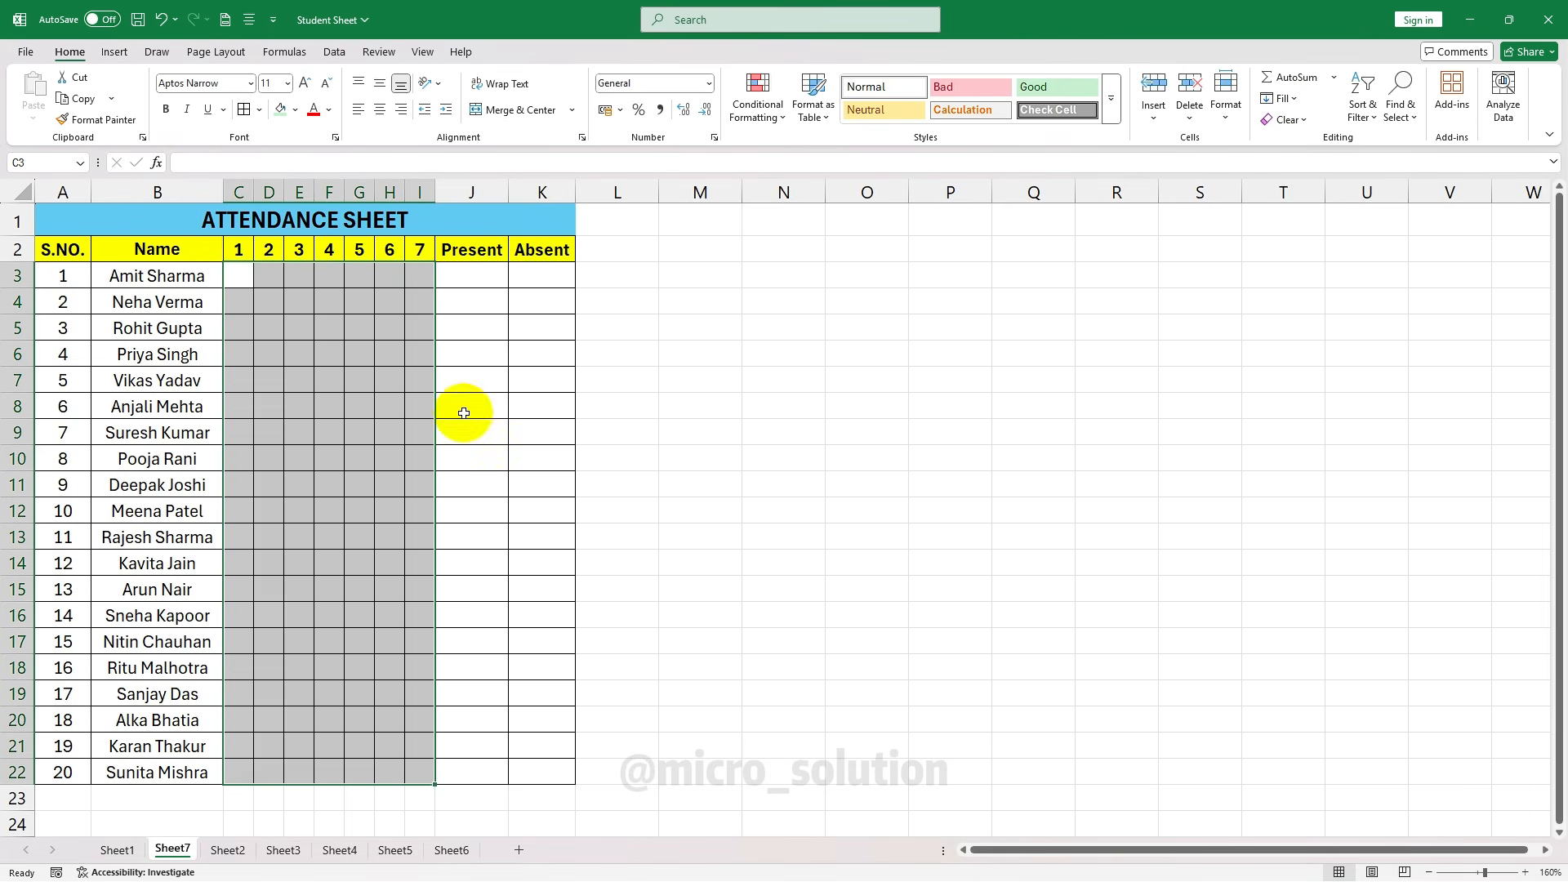
{"action": "left_click", "coordinate": [522, 431]}
{"action": "left_click", "coordinate": [543, 512]}
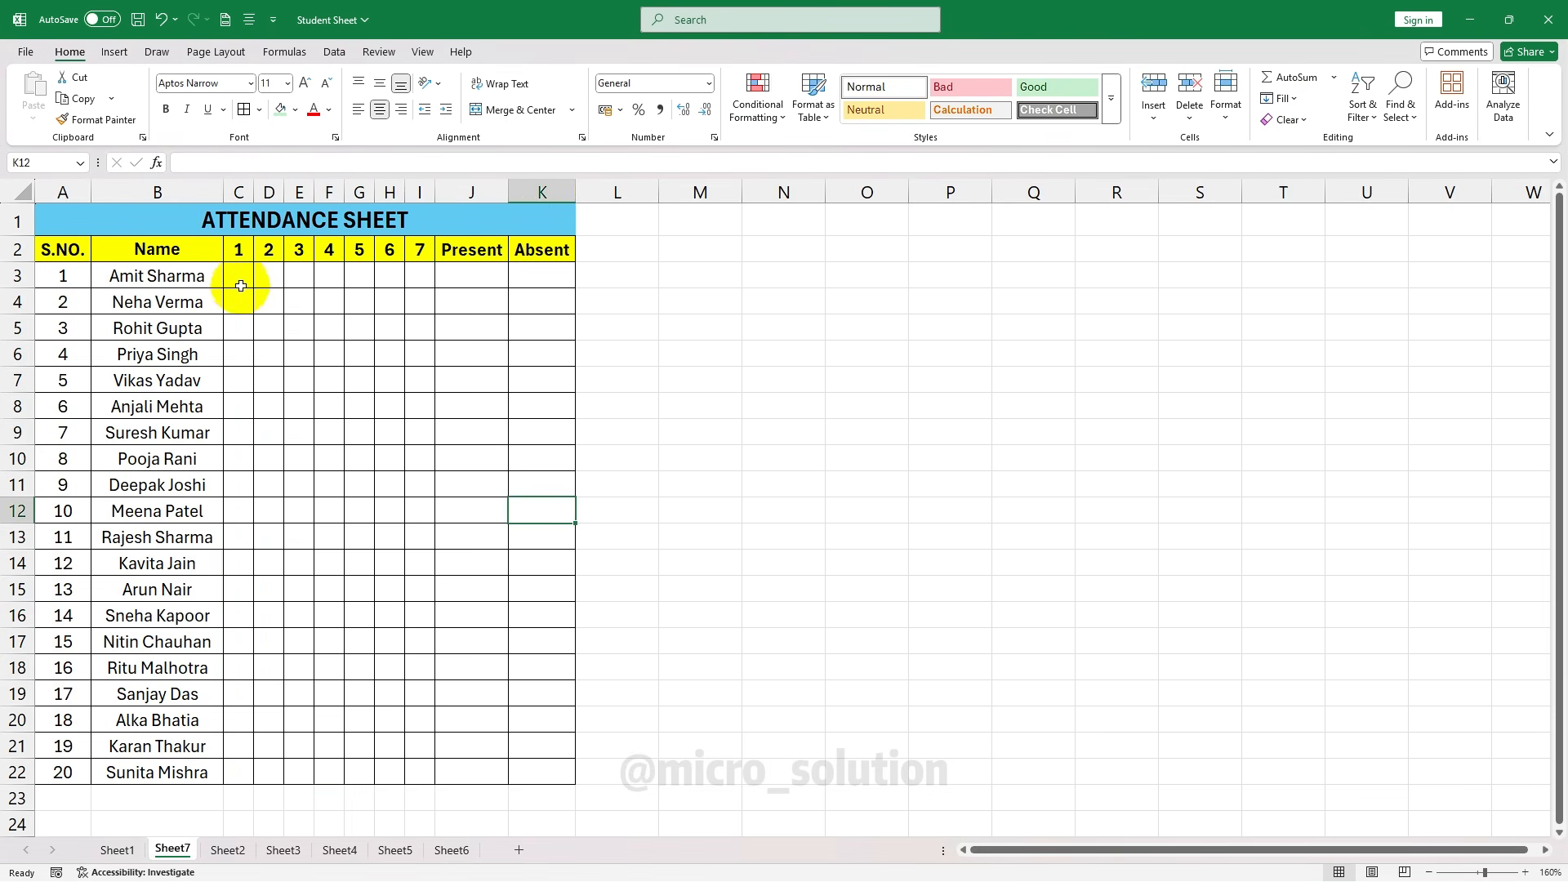
Enter the first student's week as P, A, P, P, P, P, A across C3:I3
{"action": "left_click", "coordinate": [237, 279]}
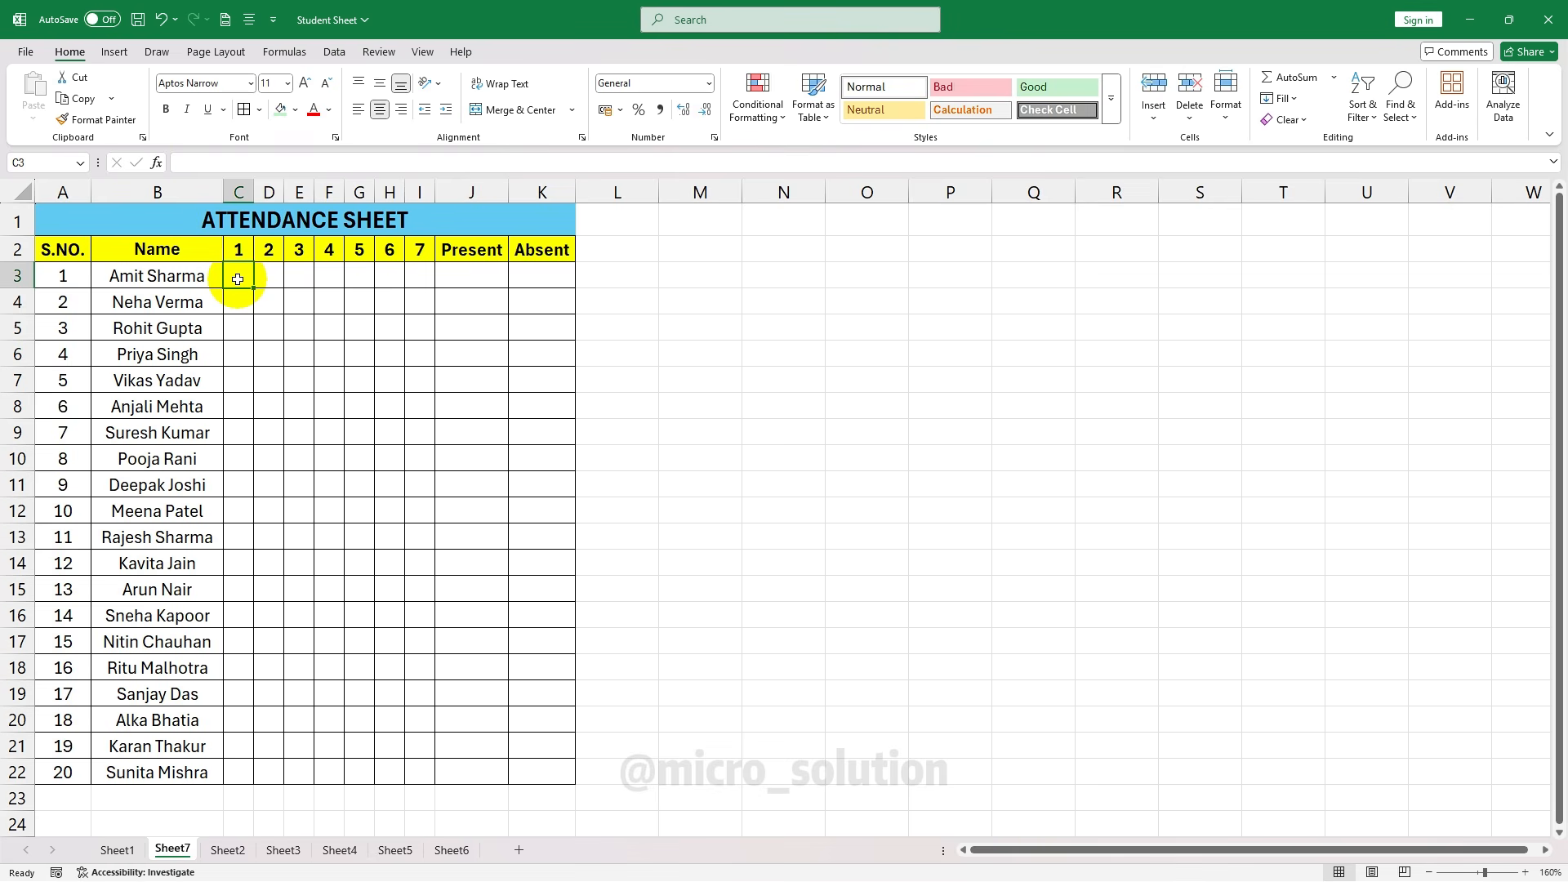
{"action": "type", "text": "P"}
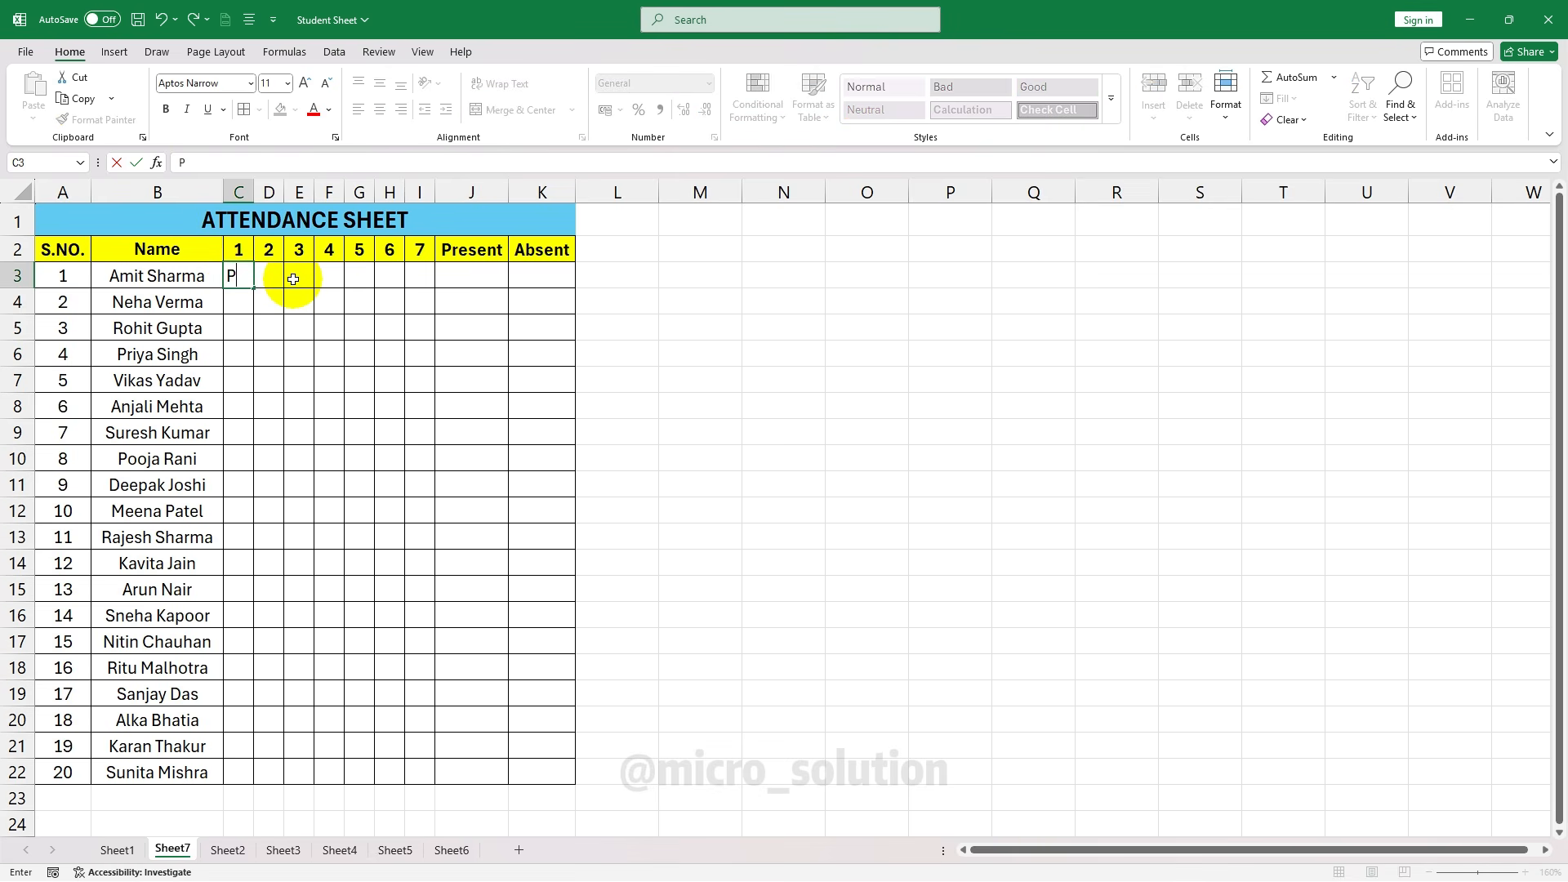
{"action": "key", "text": "Tab"}
{"action": "type", "text": "A"}
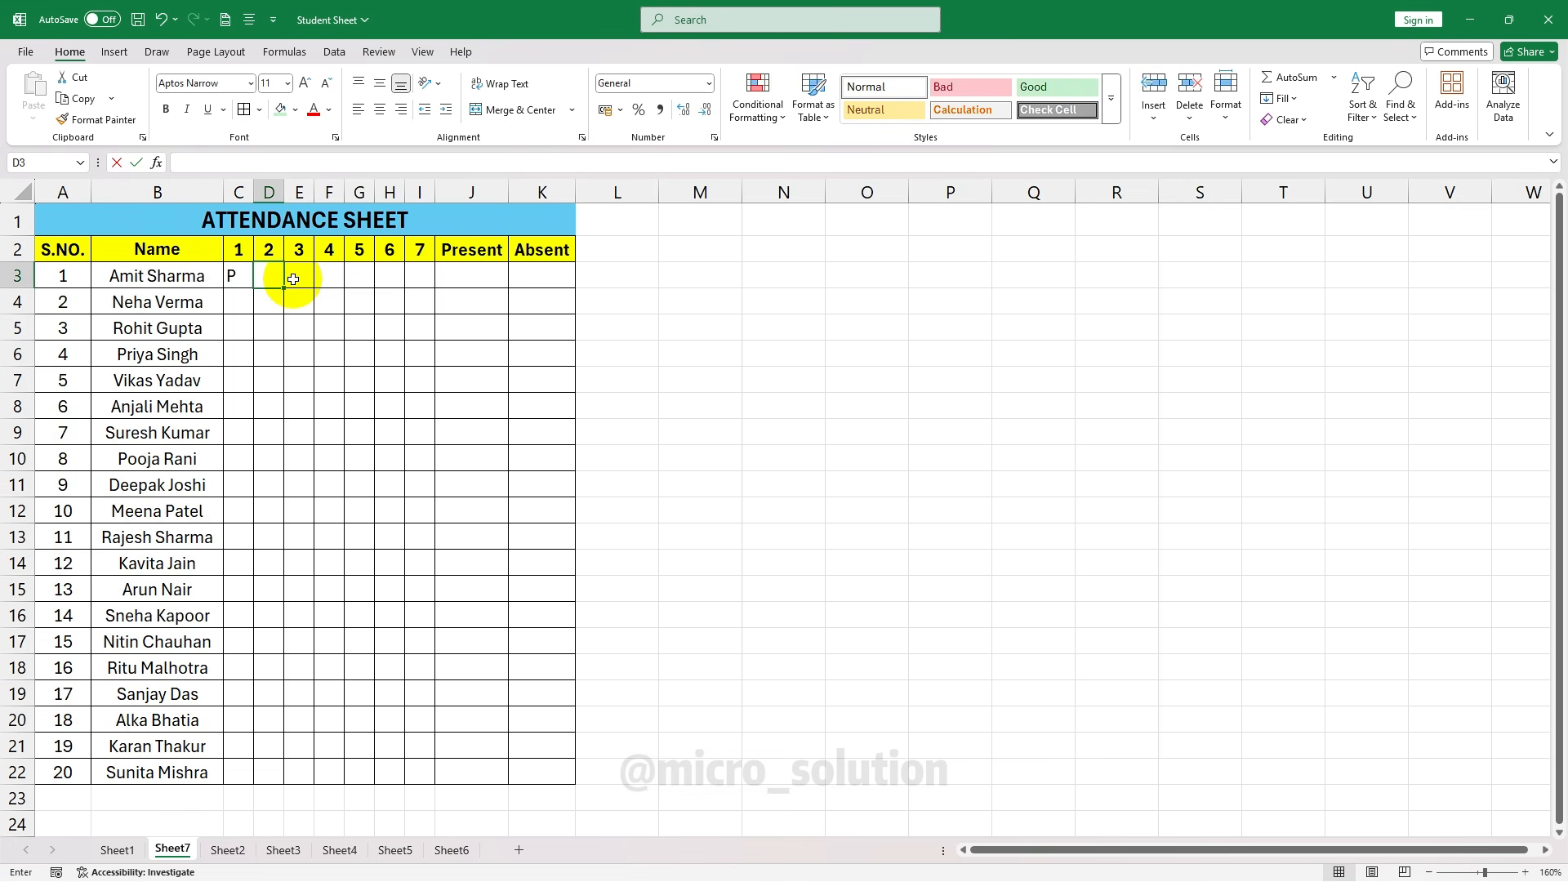
{"action": "key", "text": "Tab"}
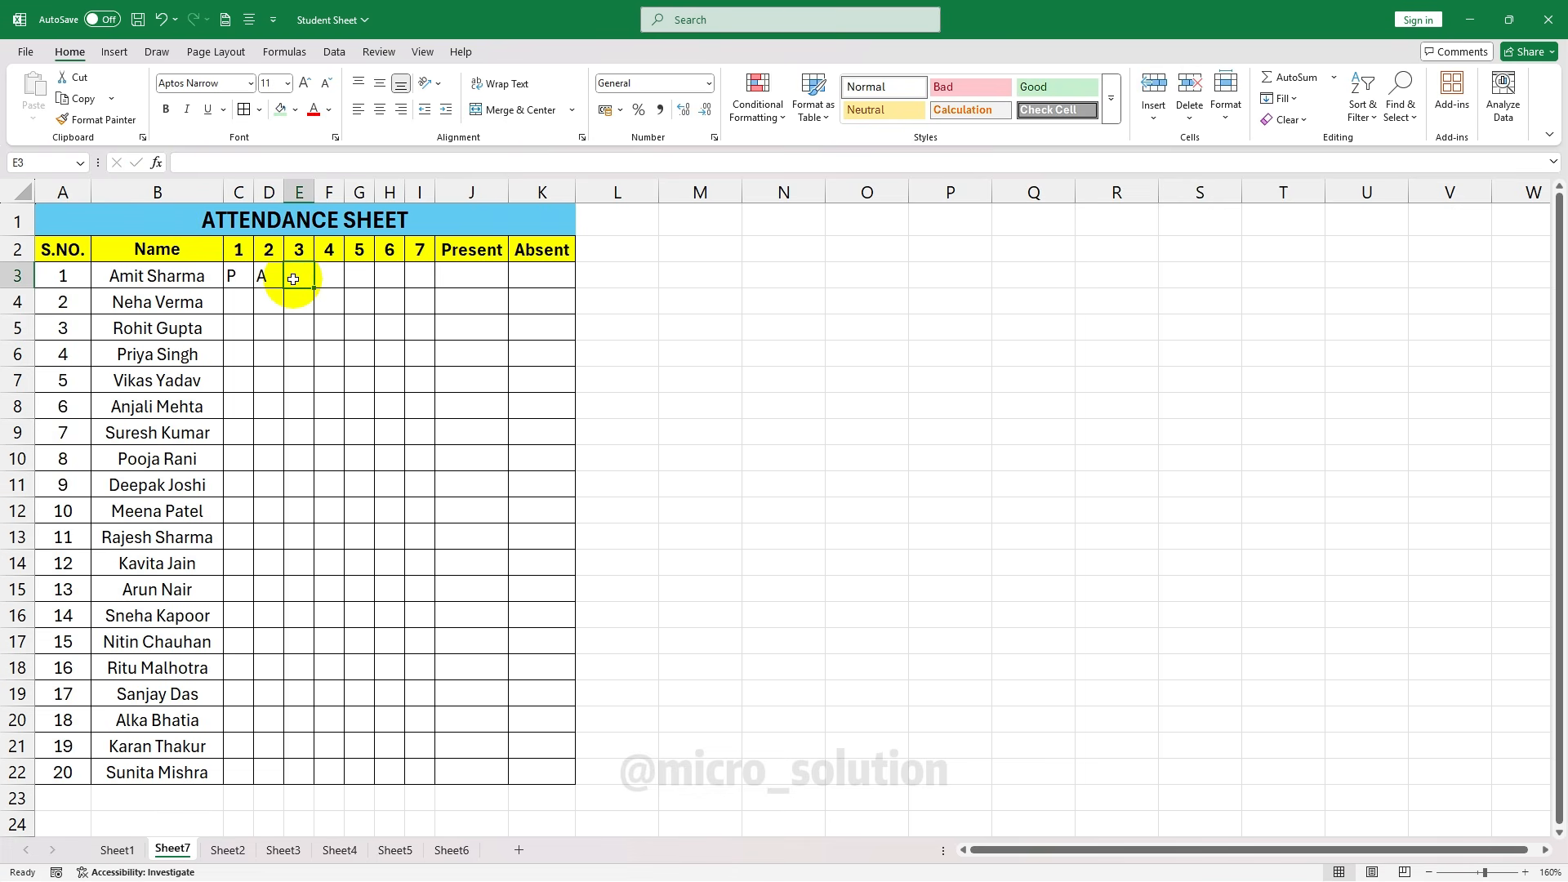
{"action": "type", "text": "P"}
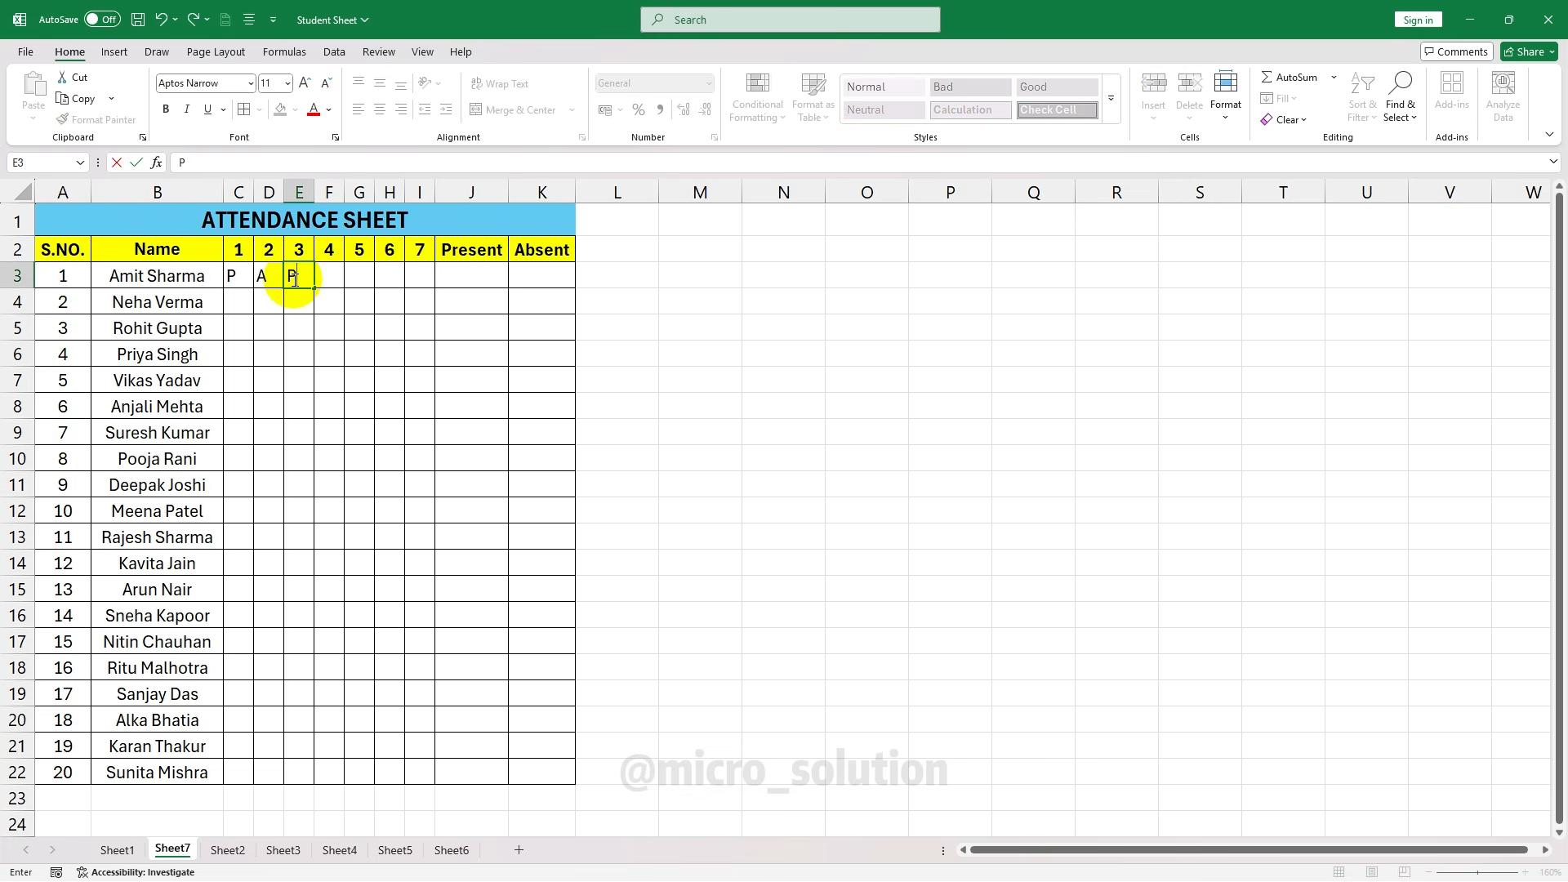
{"action": "type", "text": "\tP\tP\tP\tA"}
{"action": "key", "text": "Tab"}
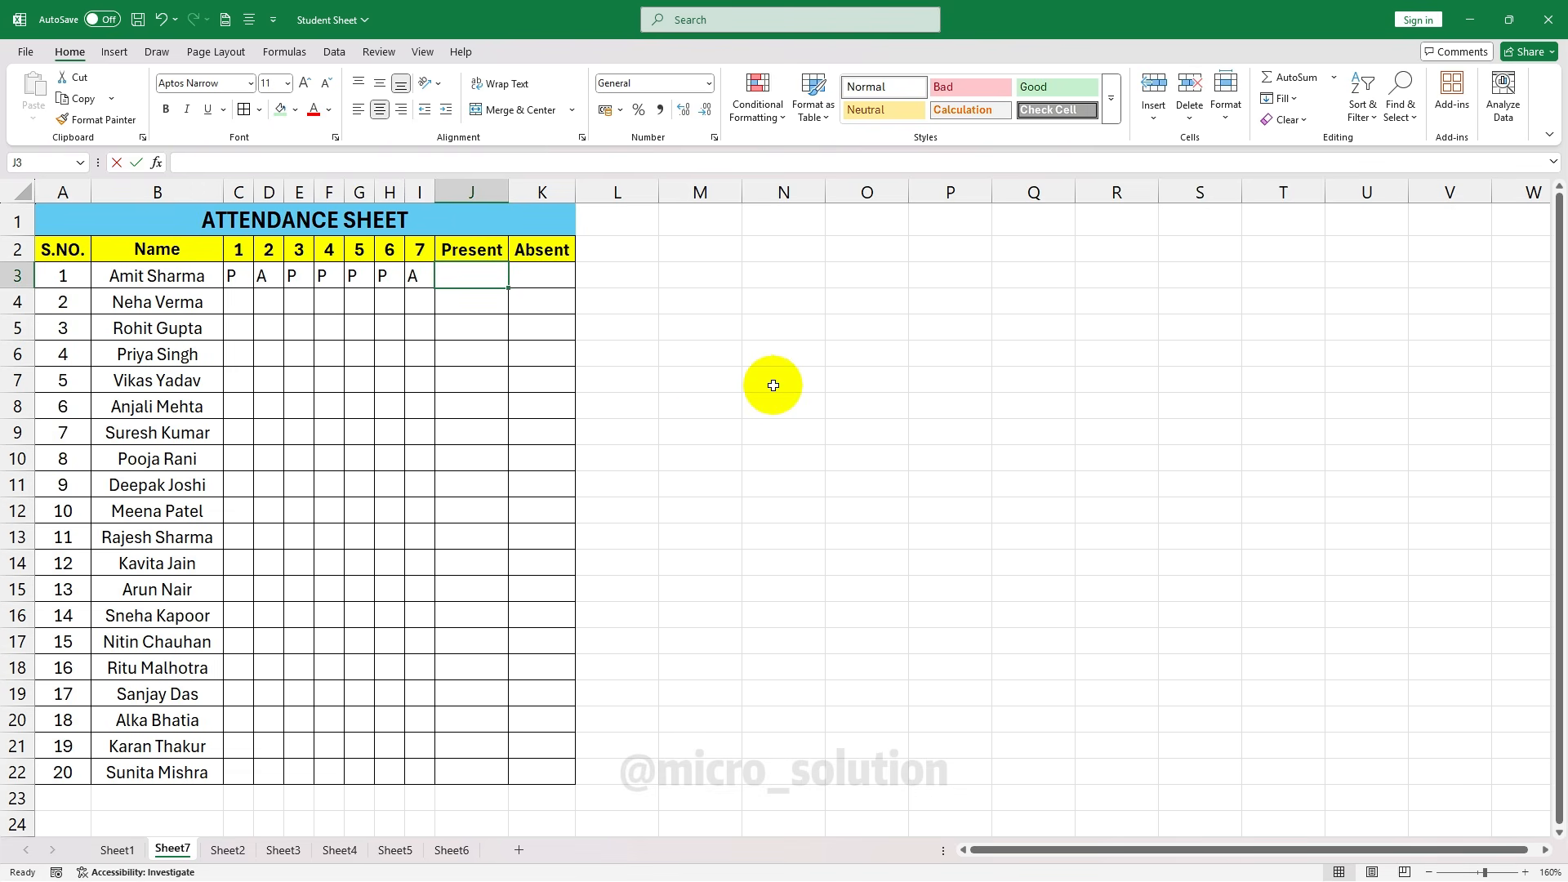
Enter =COUNTIF(C3:I3,"P") in J3 to count the present days
{"action": "type", "text": "=COUNTIF("}
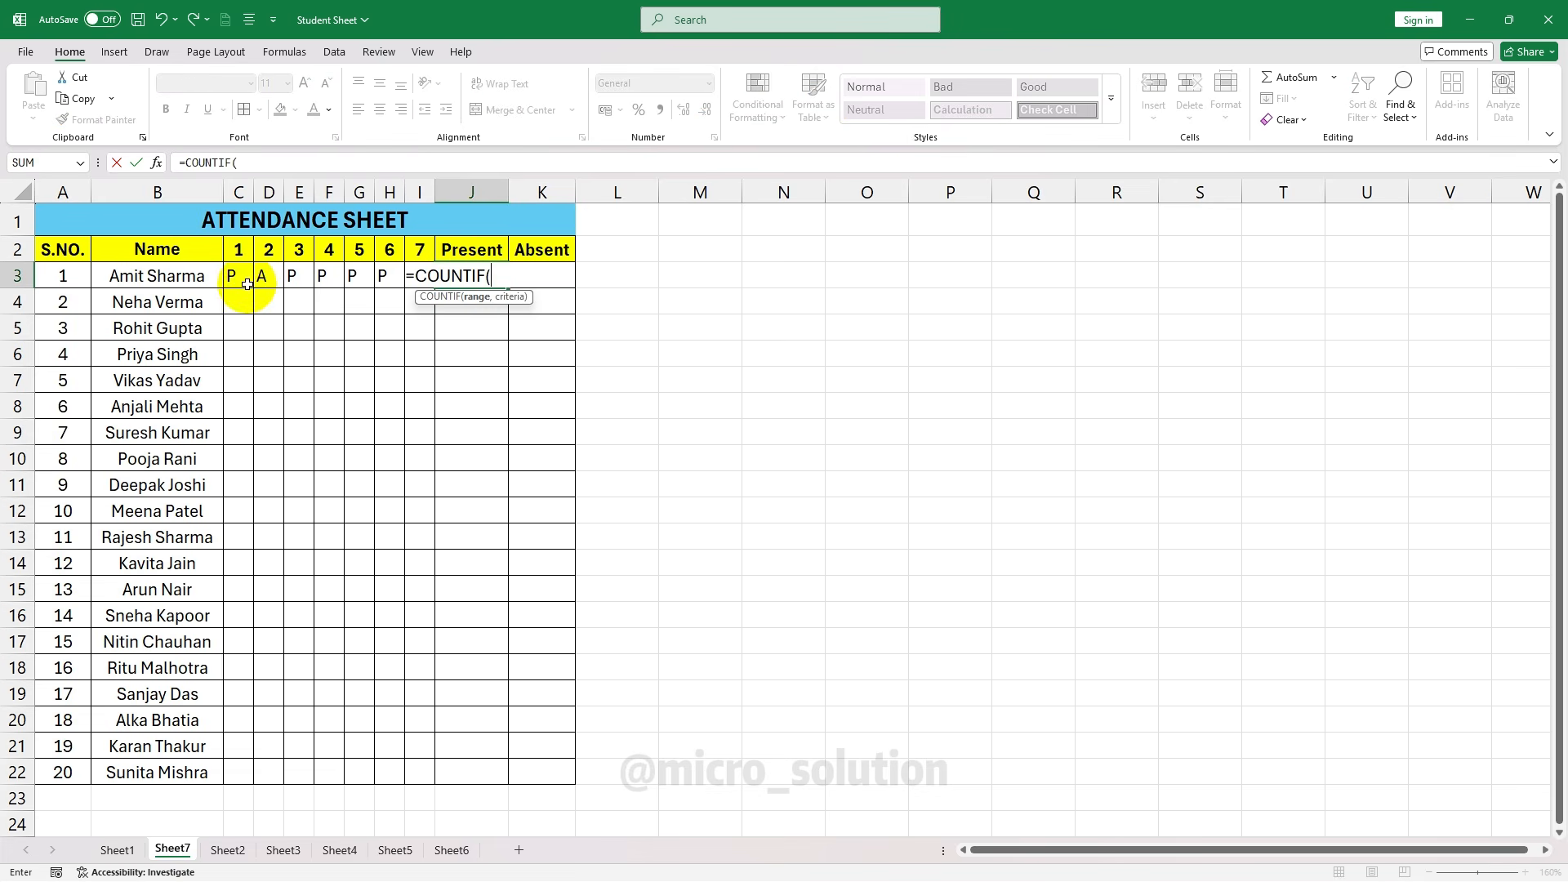
{"action": "left_click_drag", "start_coordinate": [246, 284], "coordinate": [412, 286]}
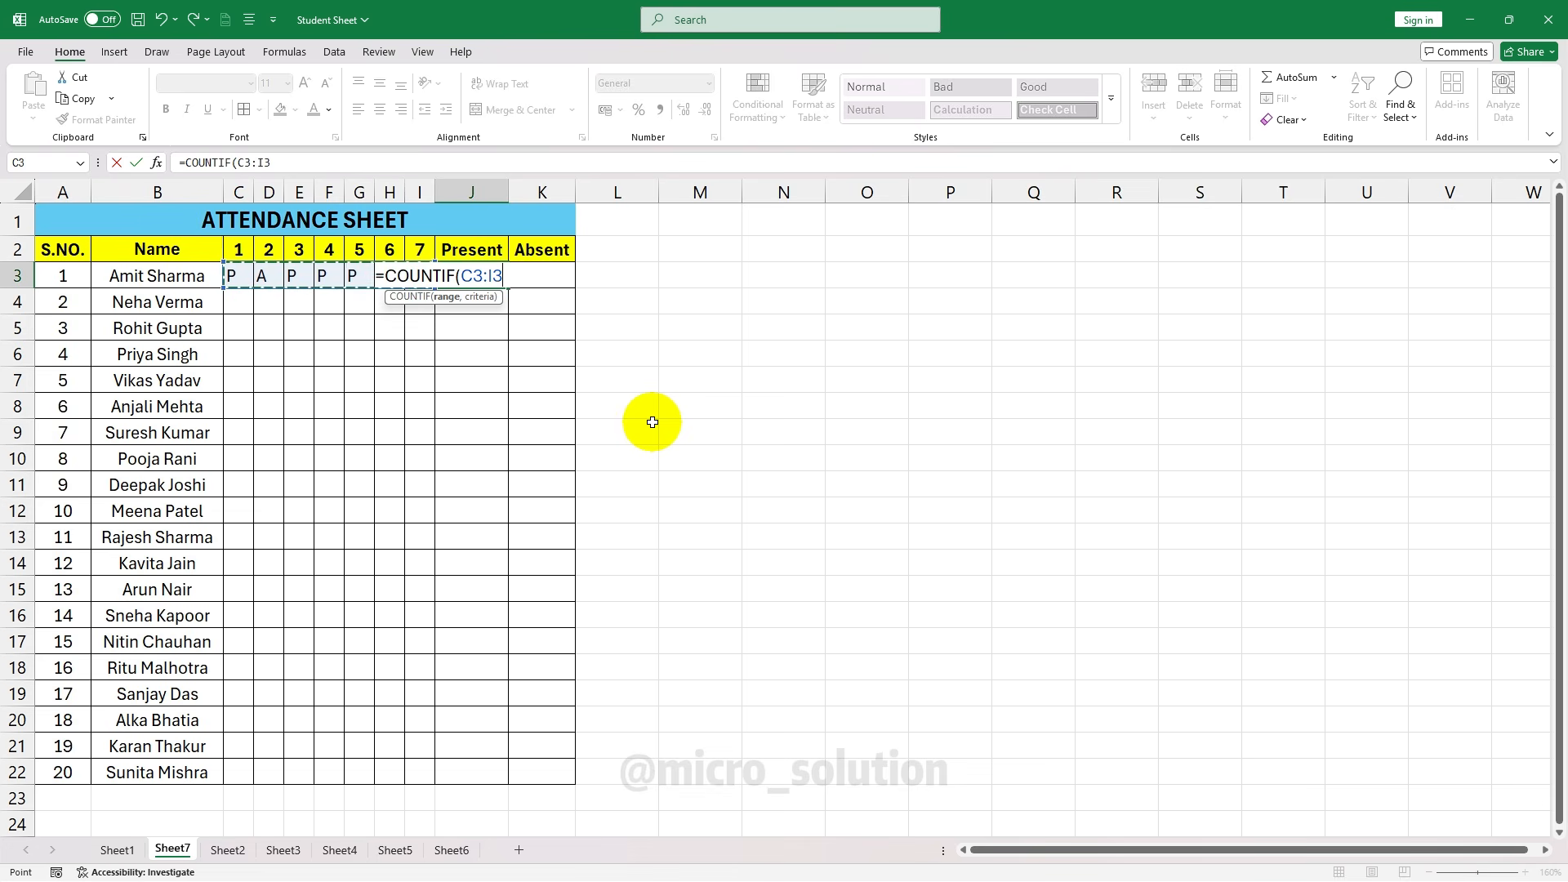
{"action": "type", "text": ",\"p"}
{"action": "key", "text": "BackSpace"}
{"action": "type", "text": "P"}
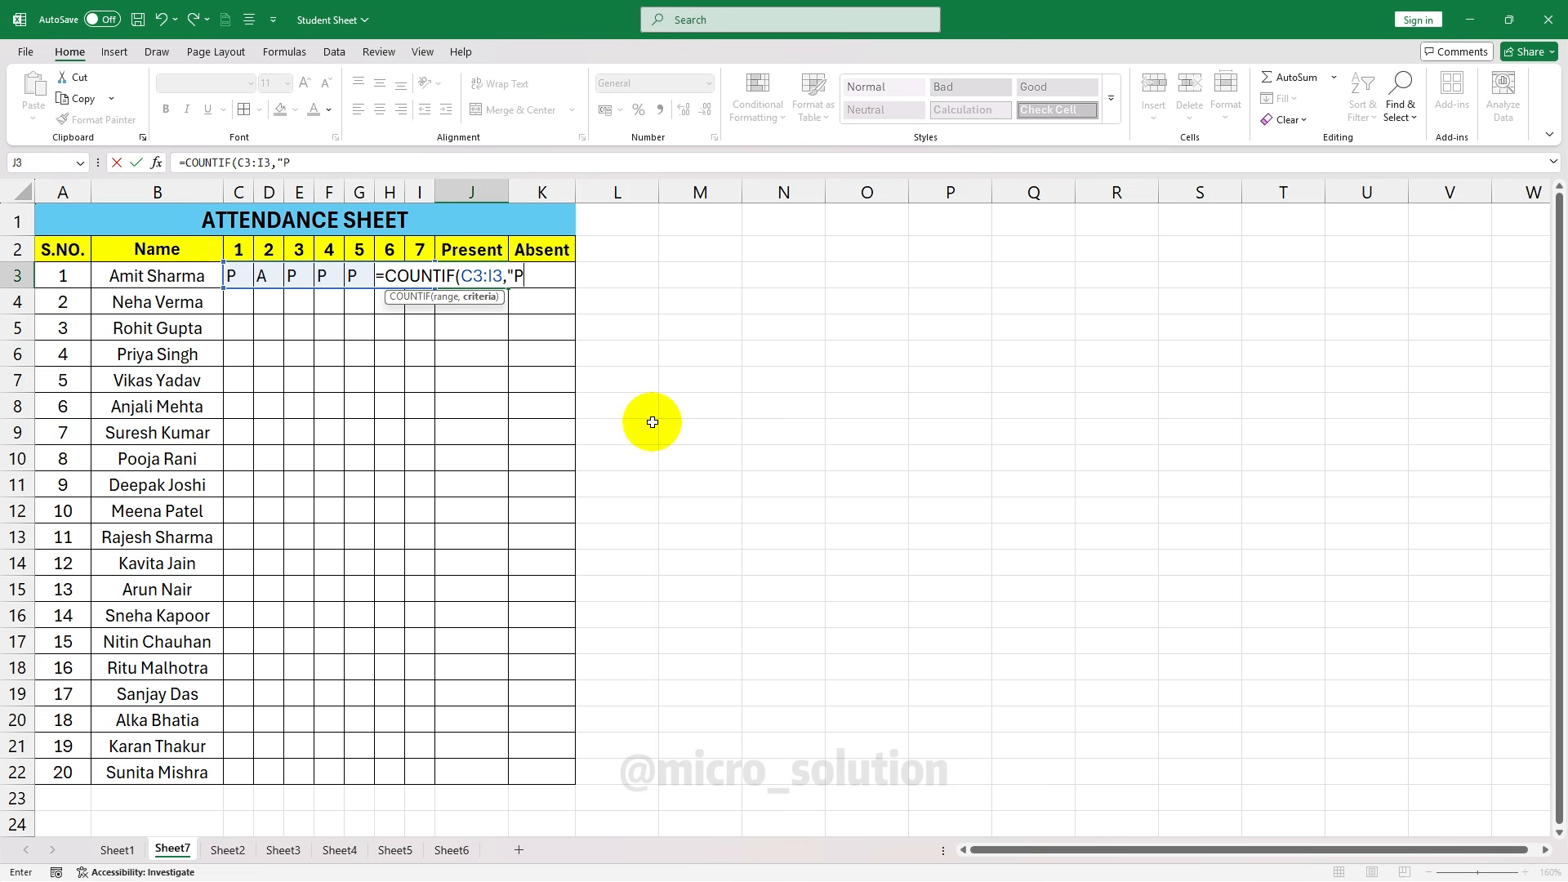
{"action": "type", "text": "\""}
{"action": "type", "text": ")"}
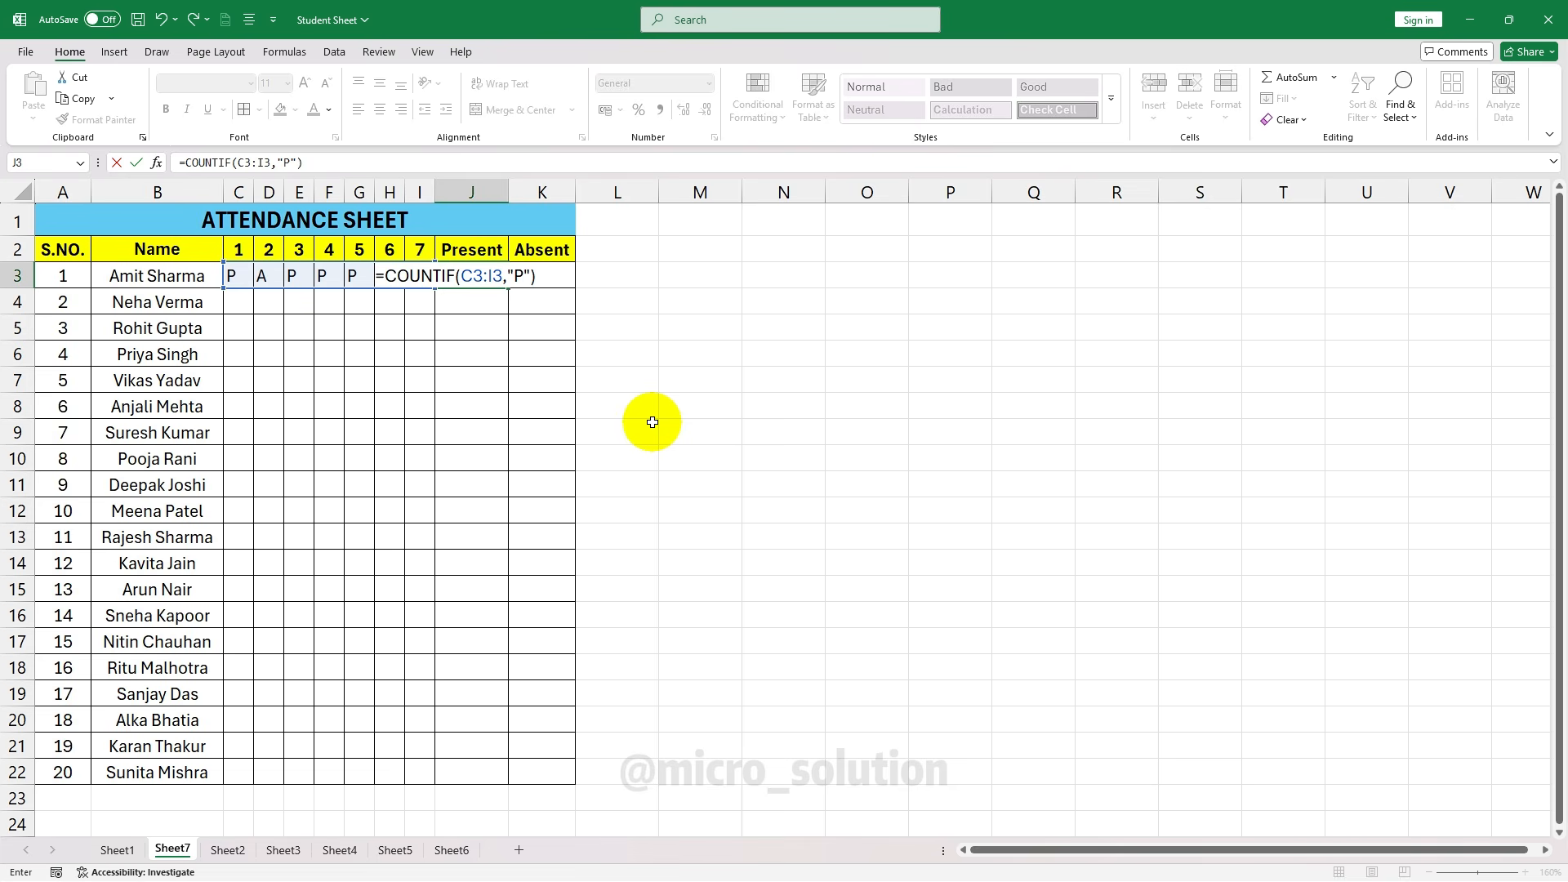
{"action": "key", "text": "Return"}
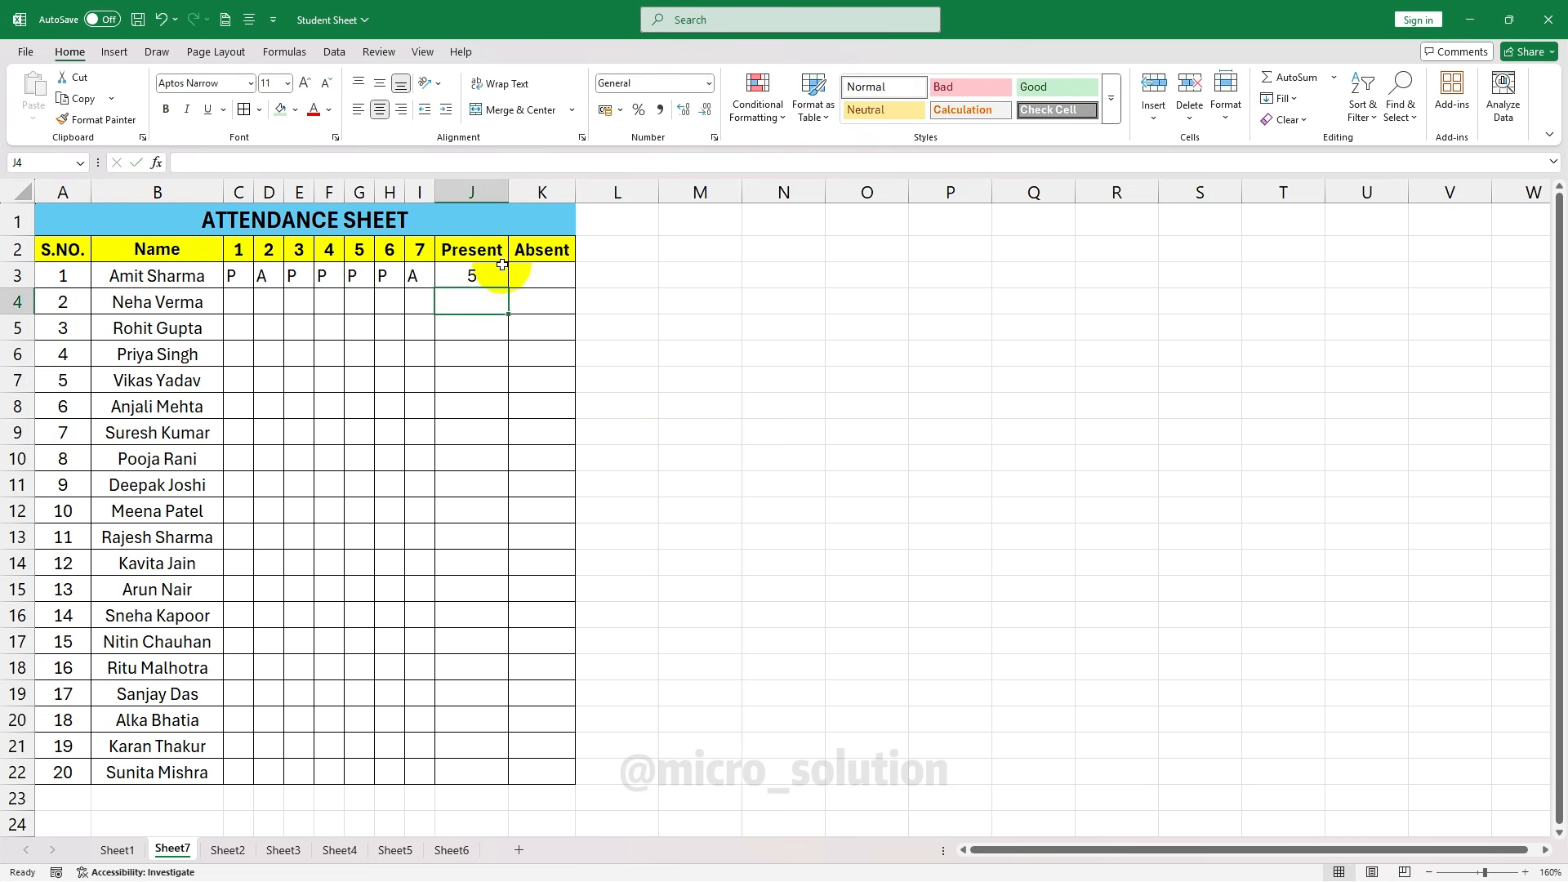
Enter =COUNTIF(C3:I3,"A") in K3 to count the absent days
{"action": "left_click", "coordinate": [543, 276]}
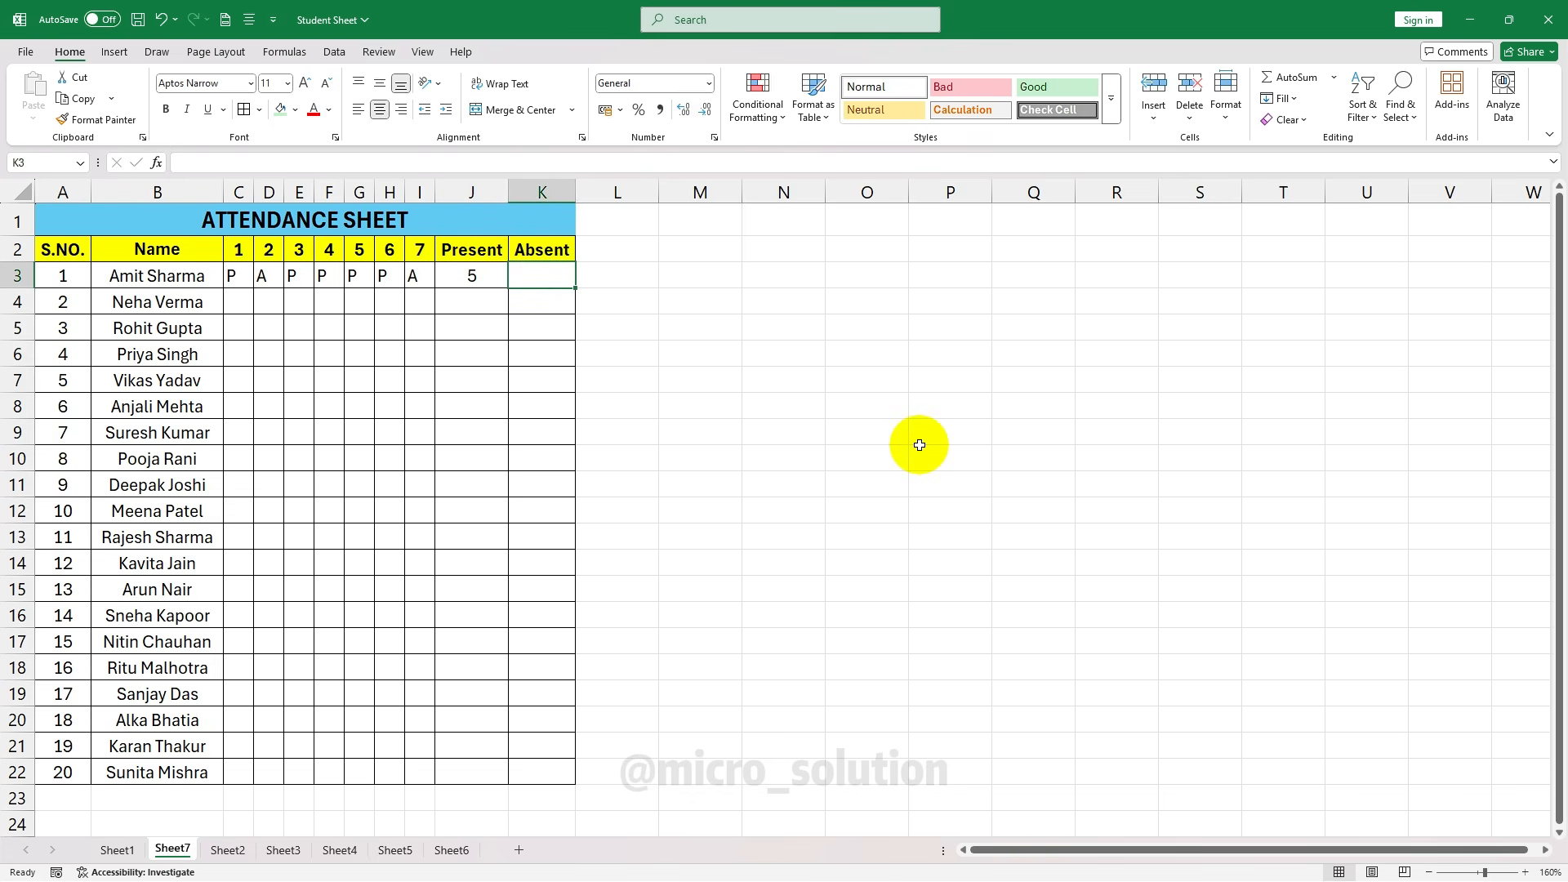
{"action": "type", "text": "=COUNTIF("}
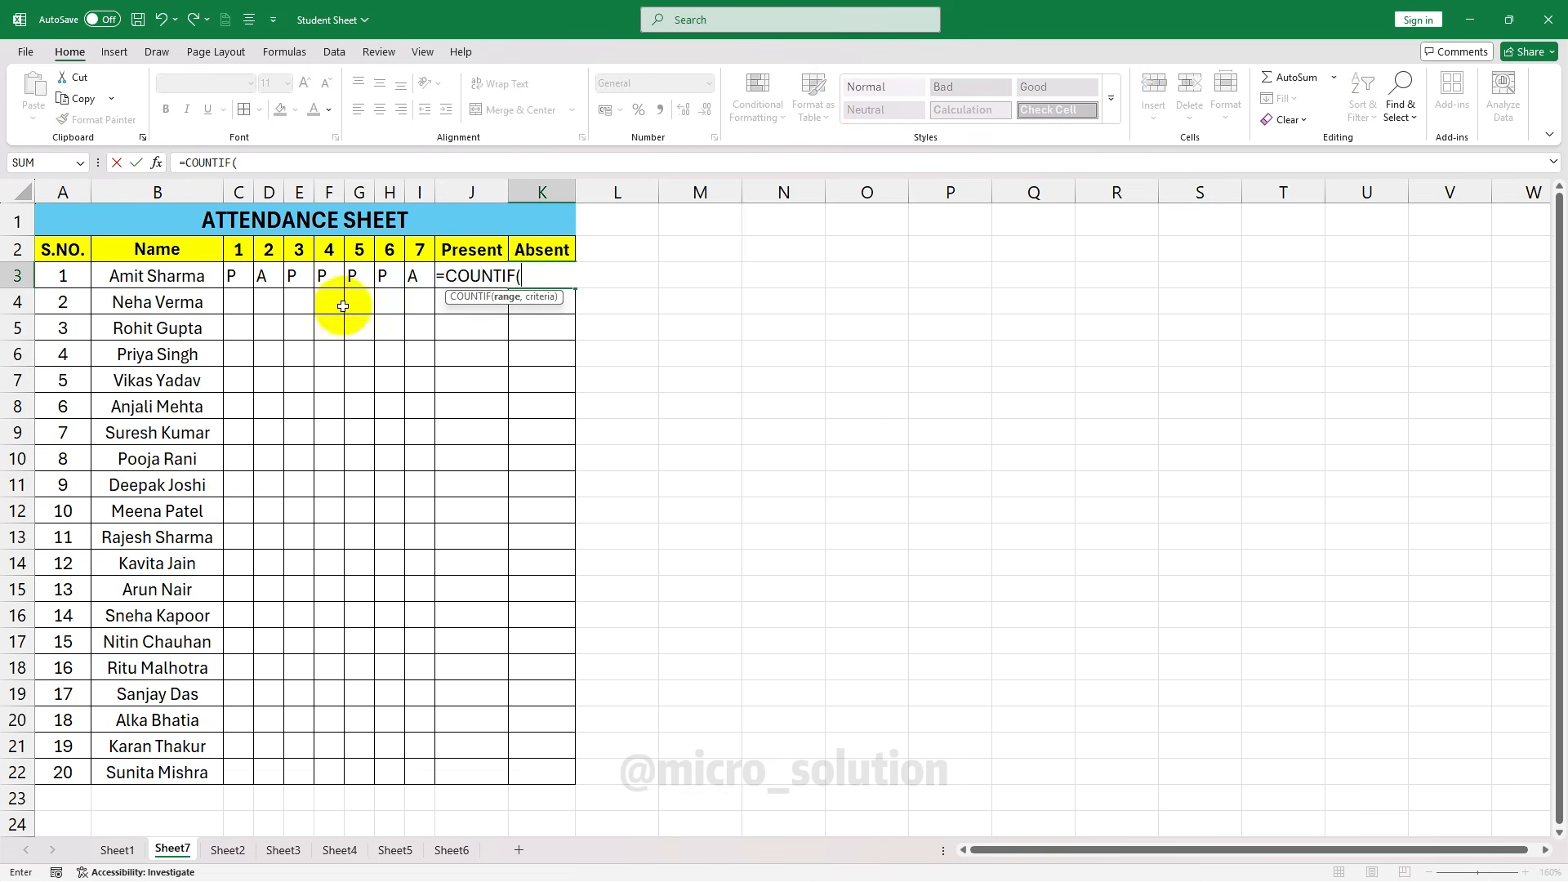
{"action": "left_click_drag", "start_coordinate": [237, 276], "coordinate": [416, 276]}
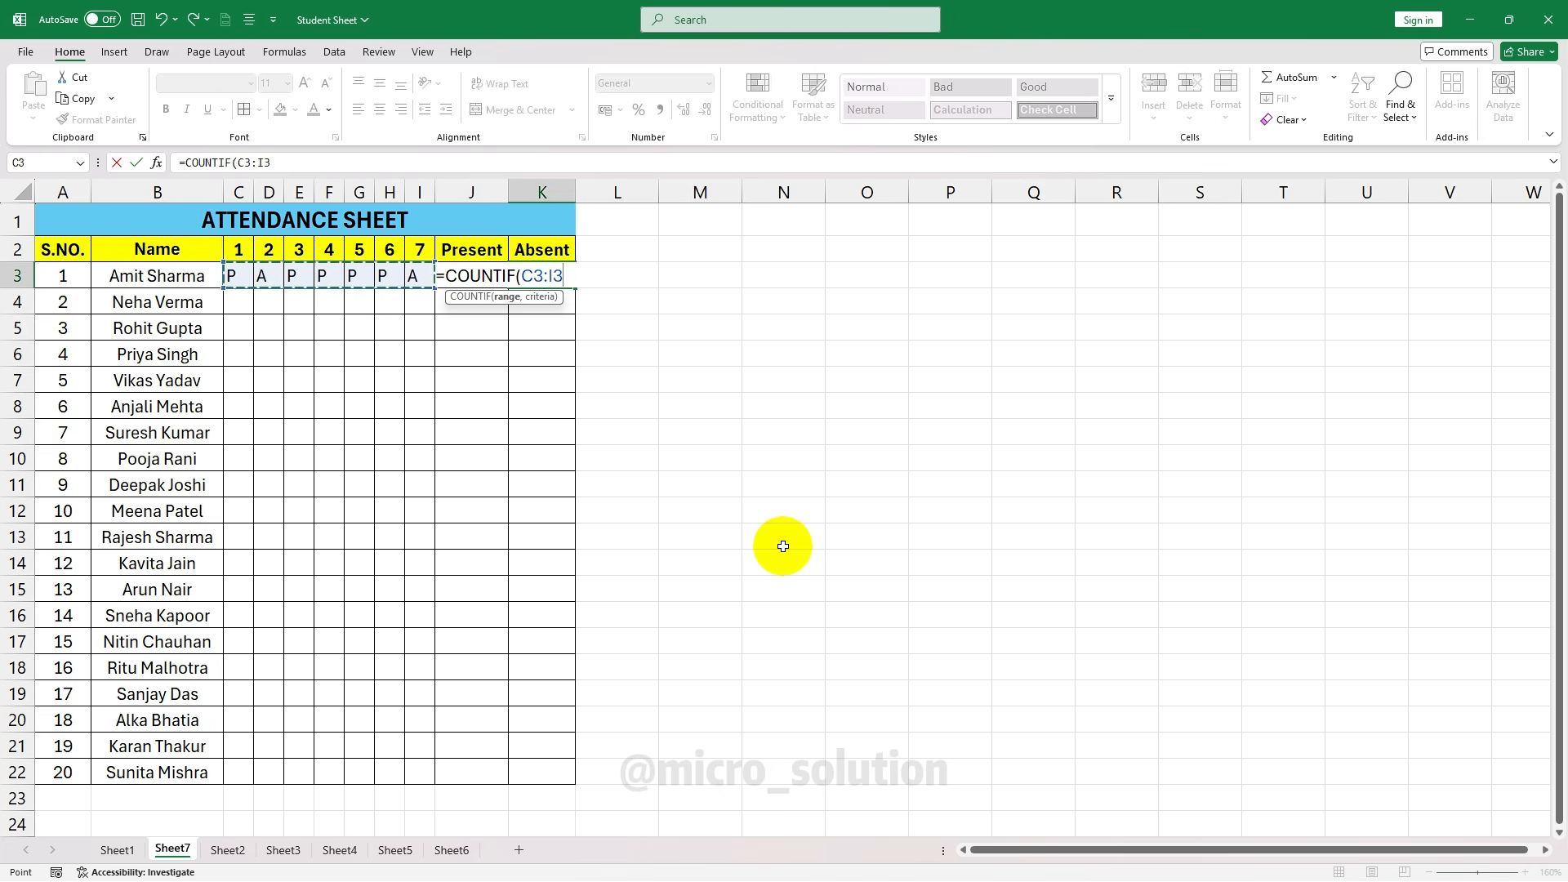
{"action": "type", "text": ","}
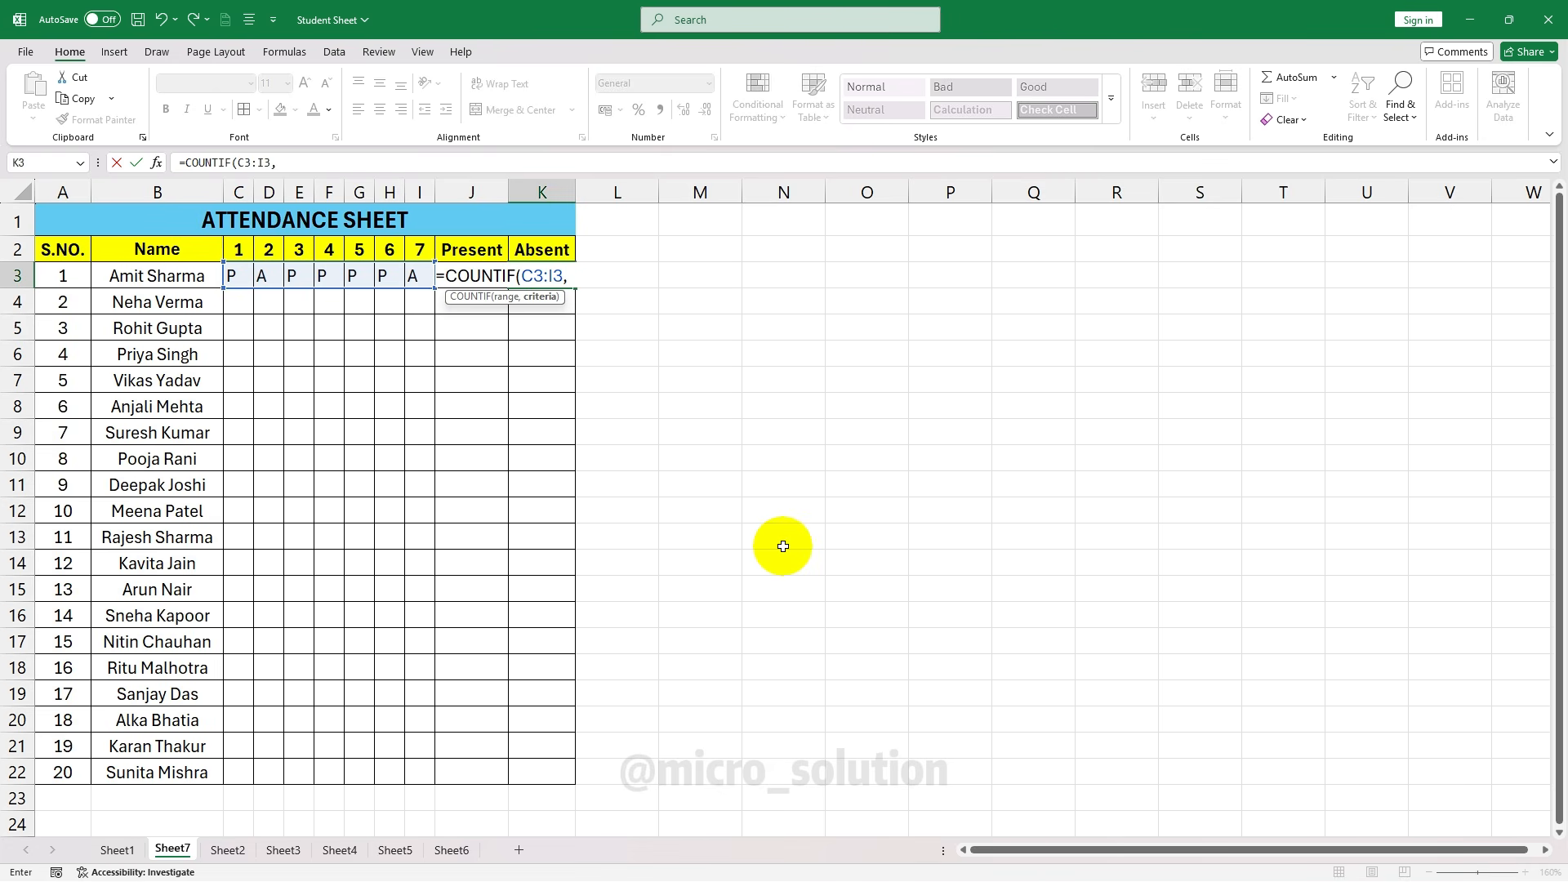
{"action": "type", "text": "\"A\")"}
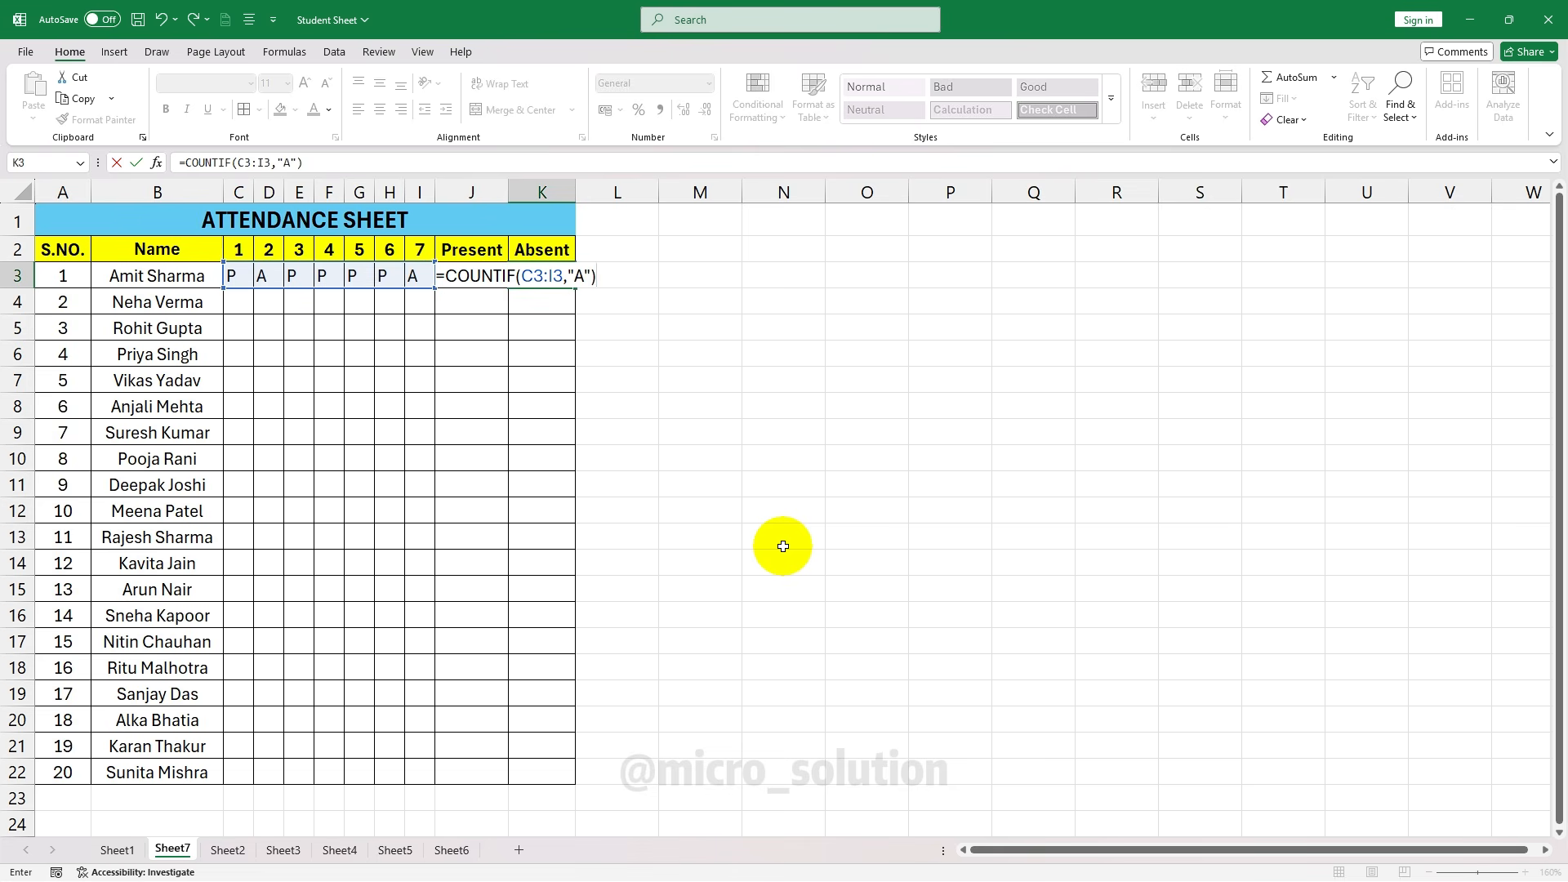
{"action": "key", "text": "ctrl+Return"}
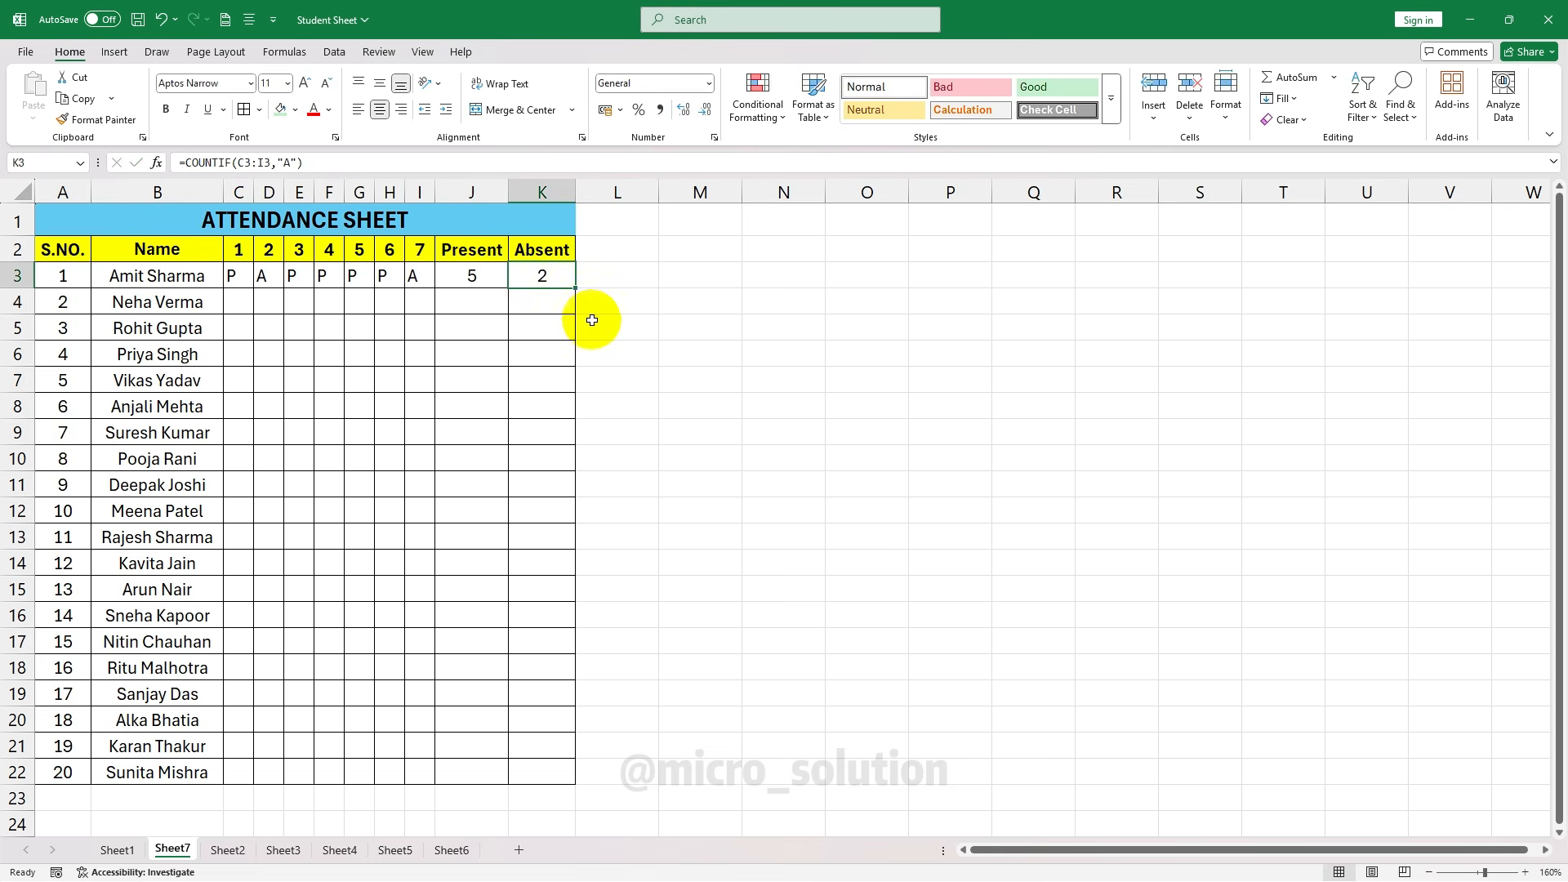
Add an Equal To highlight rule for the value A on C3:I22
{"action": "left_click_drag", "start_coordinate": [239, 275], "coordinate": [420, 772]}
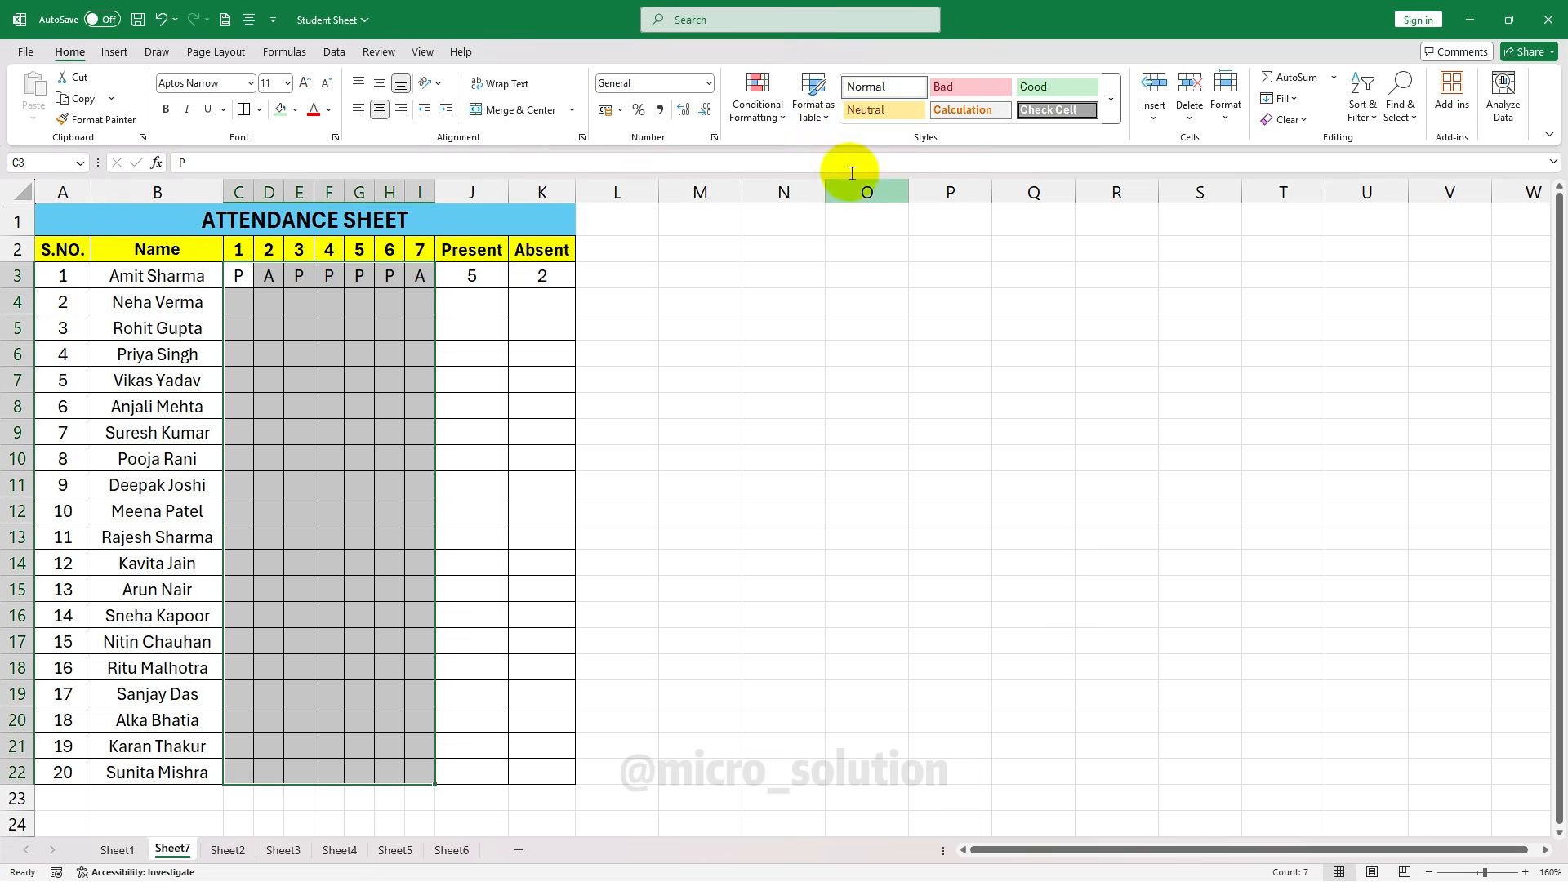
{"action": "left_click", "coordinate": [780, 118]}
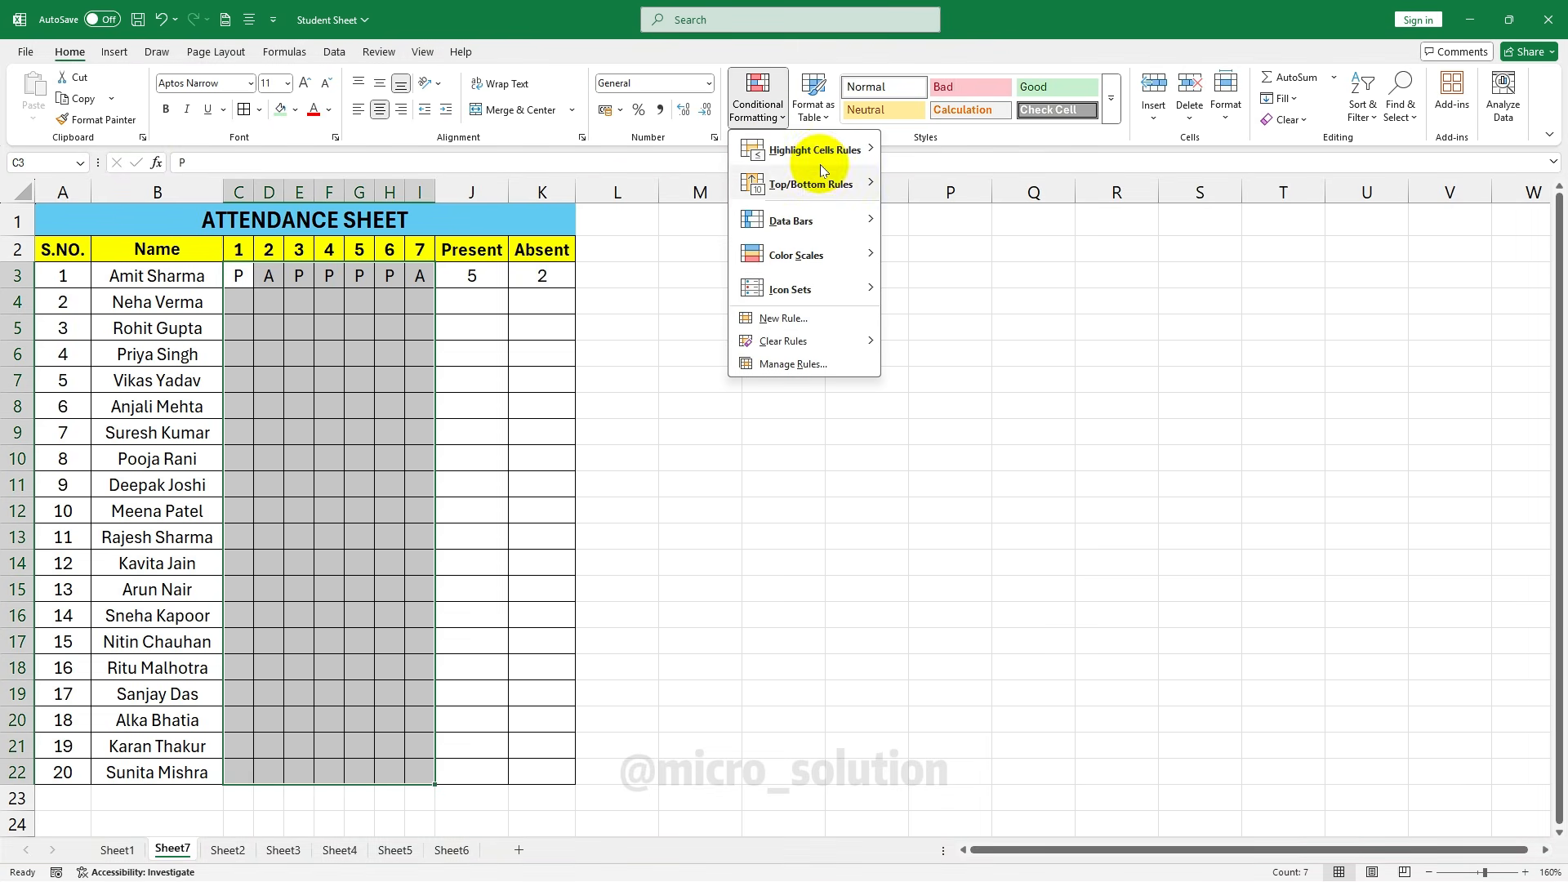
{"action": "mouse_move", "coordinate": [820, 158]}
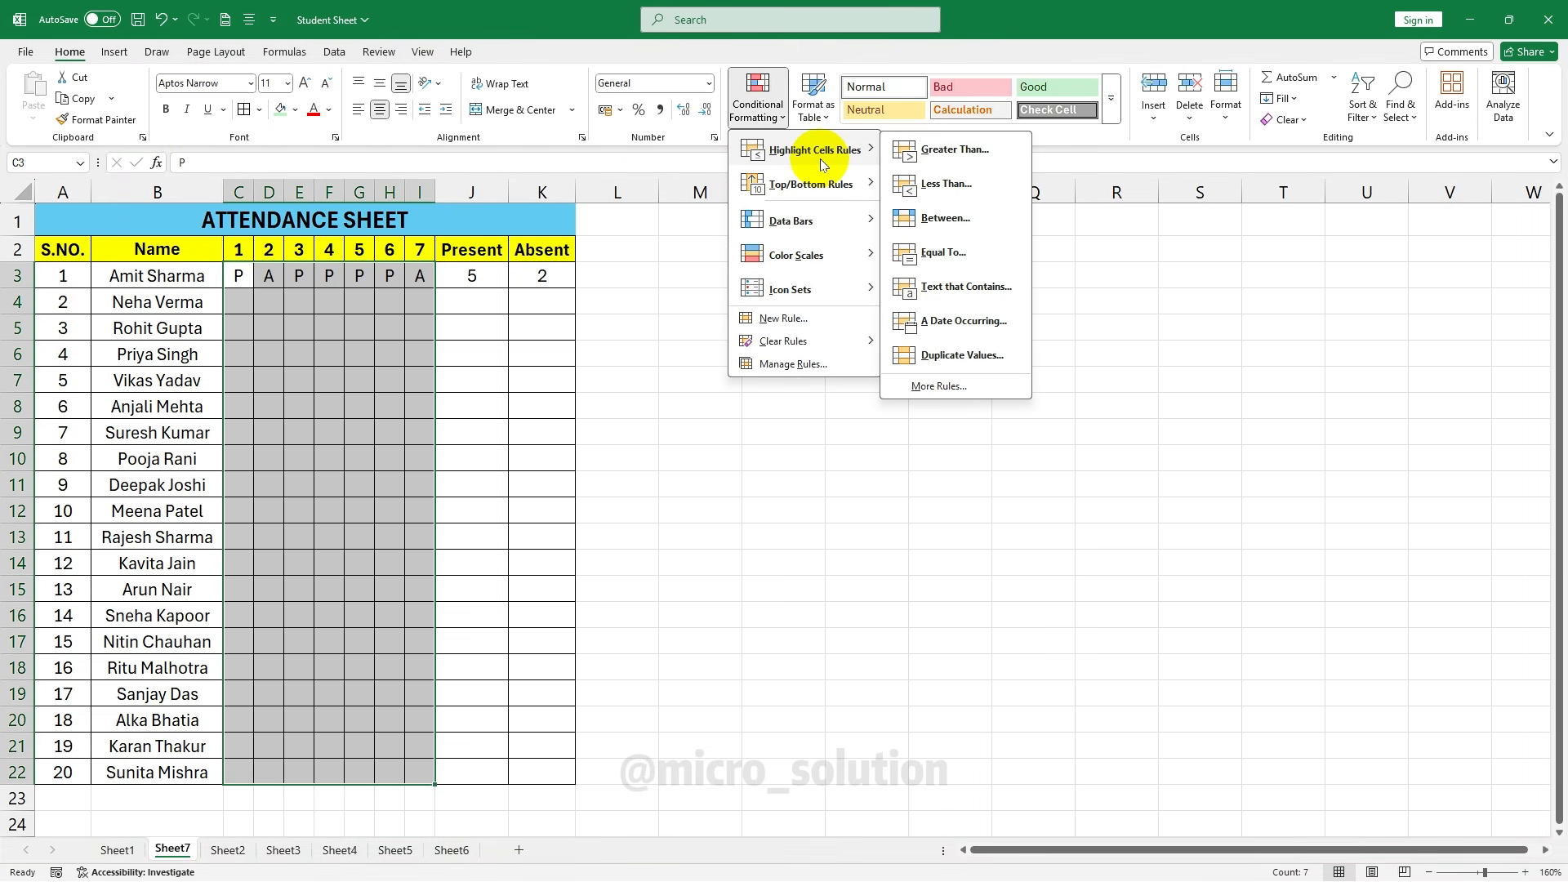
{"action": "left_click", "coordinate": [980, 252]}
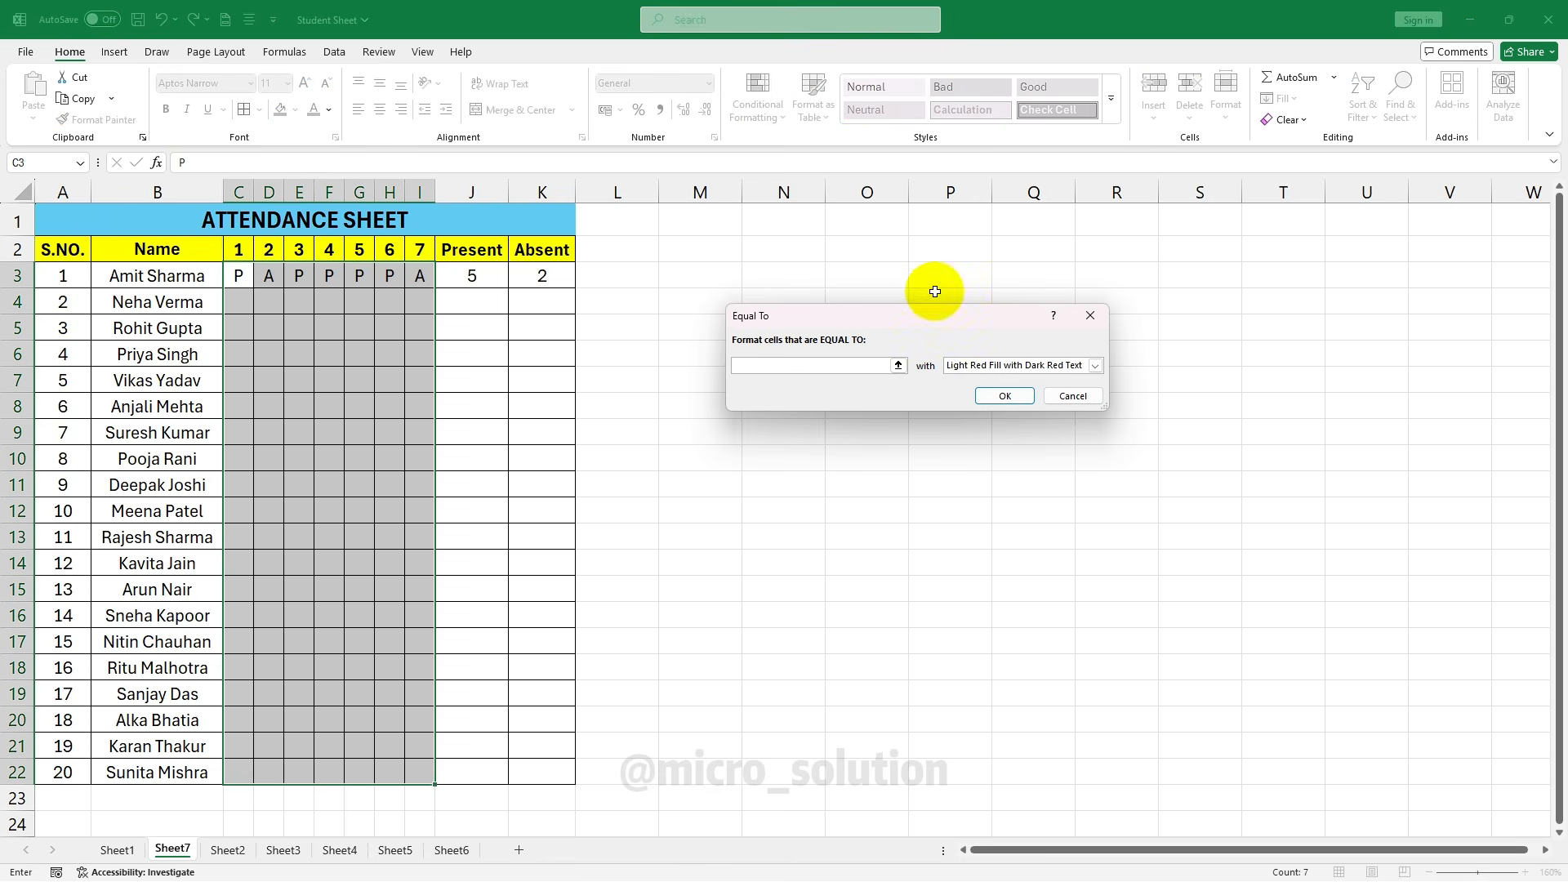
{"action": "type", "text": "A"}
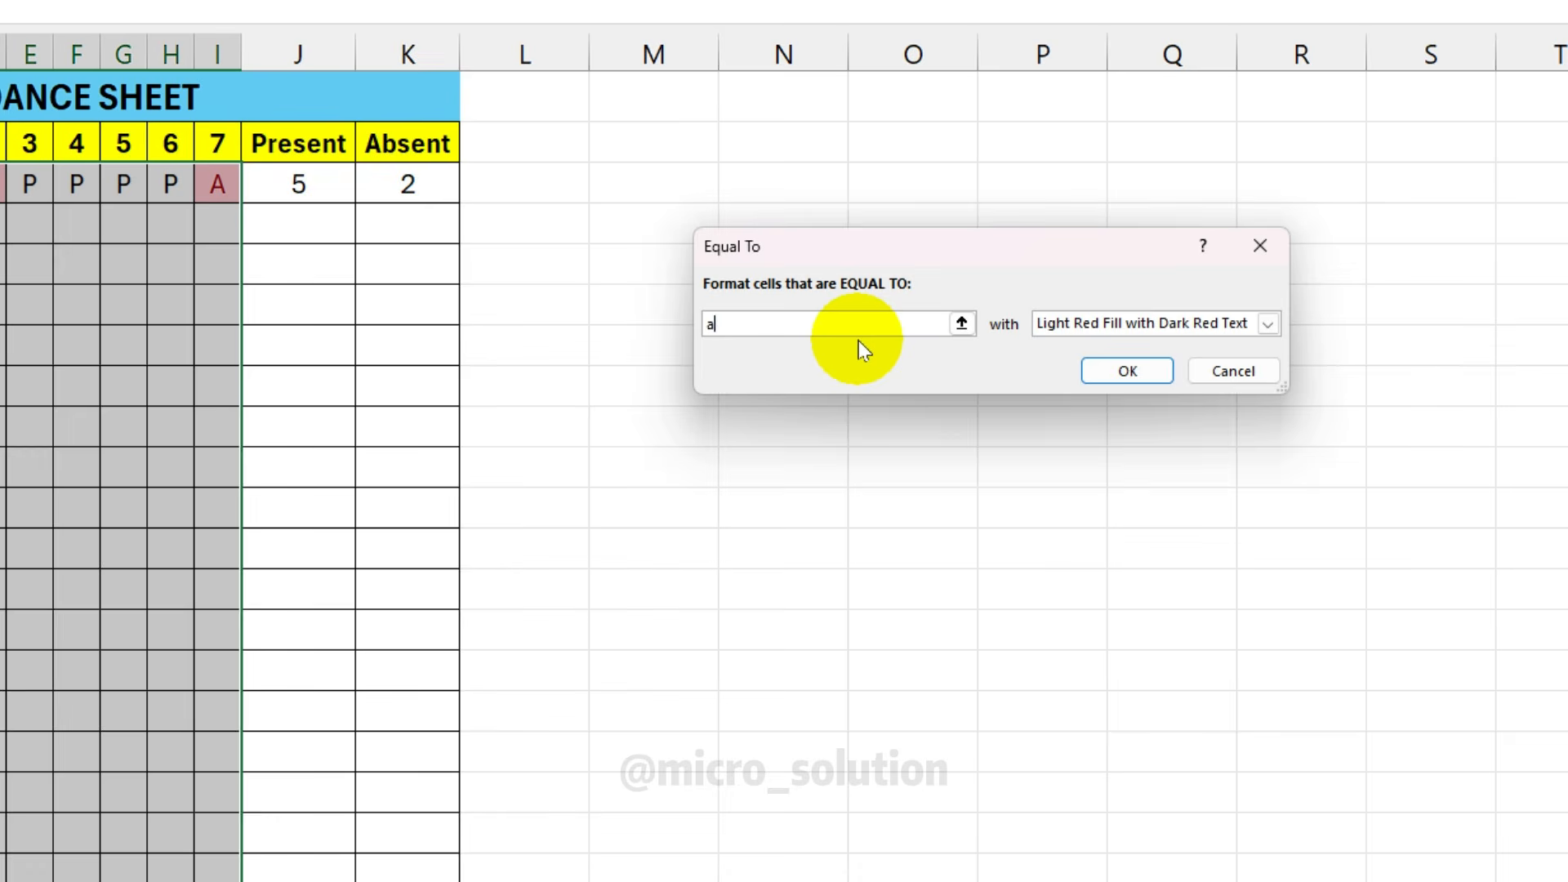
Give the rule a custom dark red, bold font format and apply it
{"action": "left_click", "coordinate": [1095, 365]}
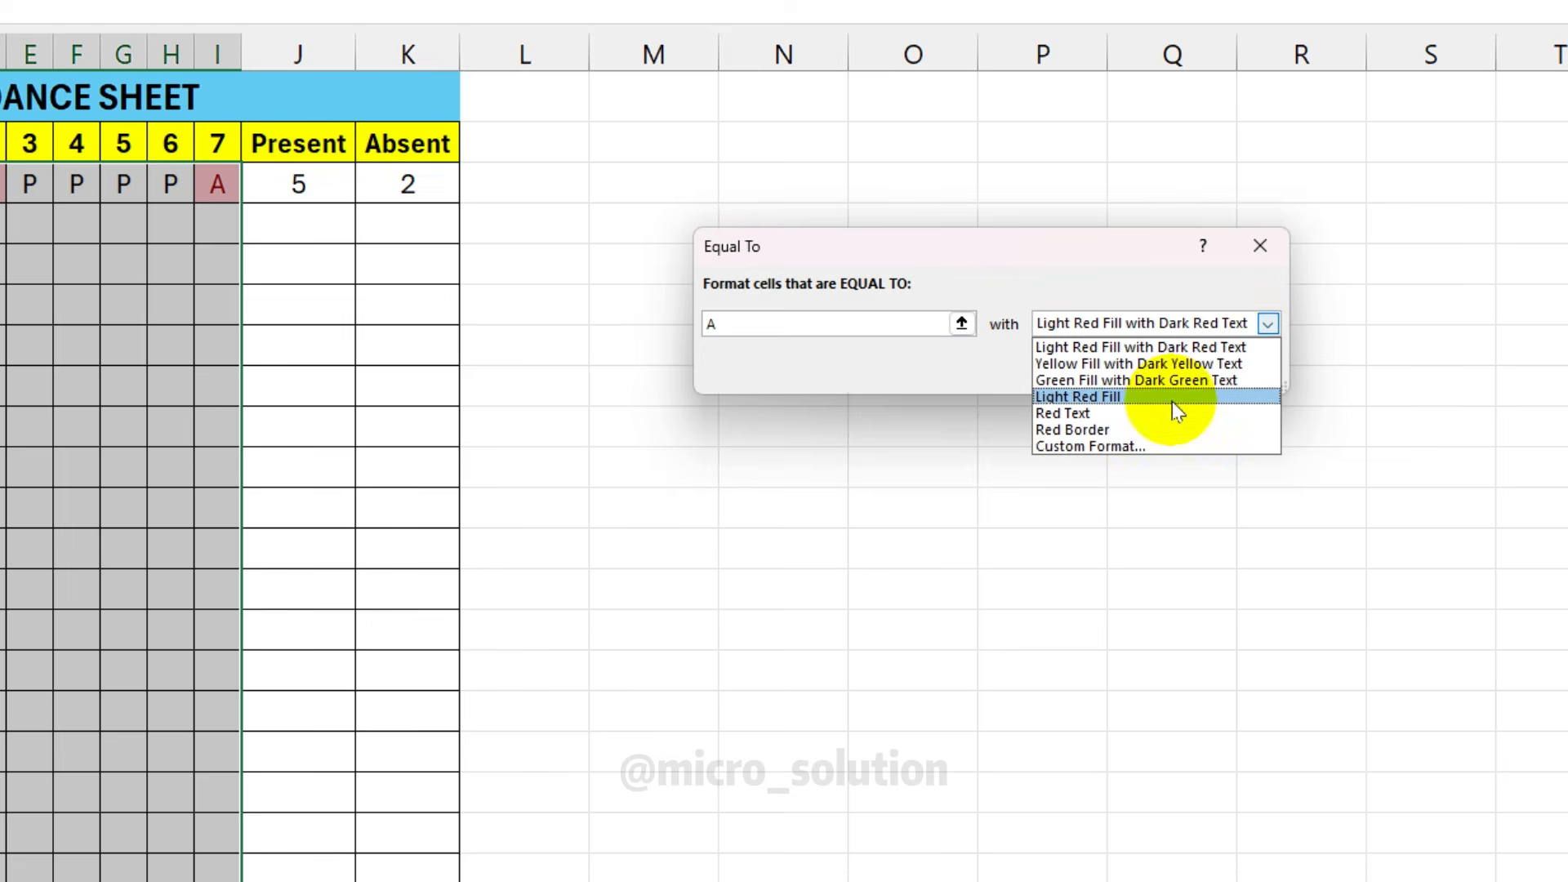
{"action": "left_click", "coordinate": [1133, 446]}
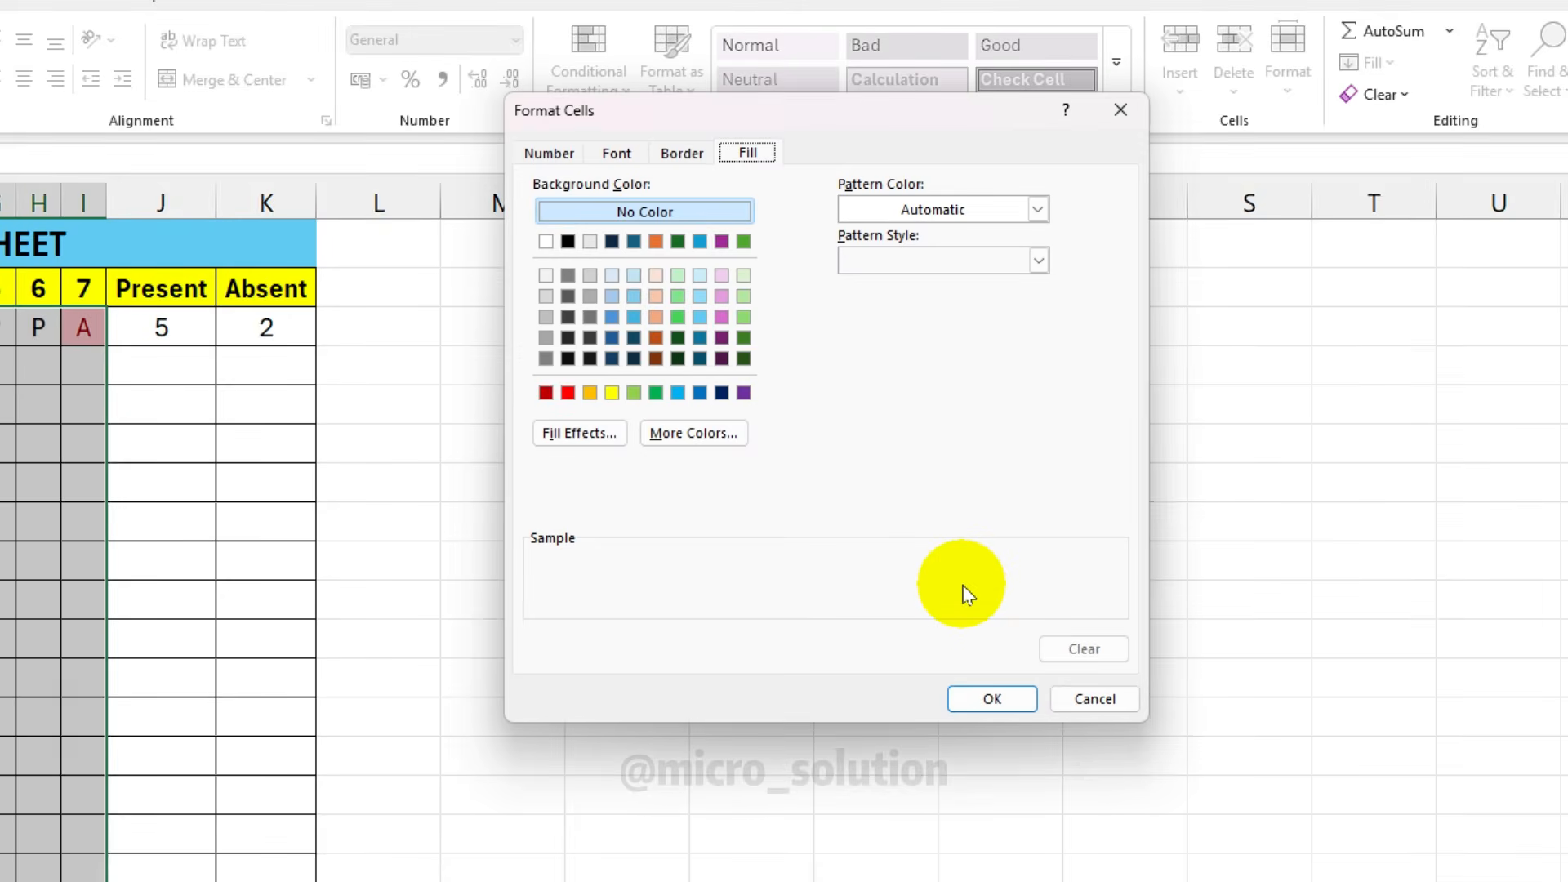
{"action": "left_click", "coordinate": [617, 154]}
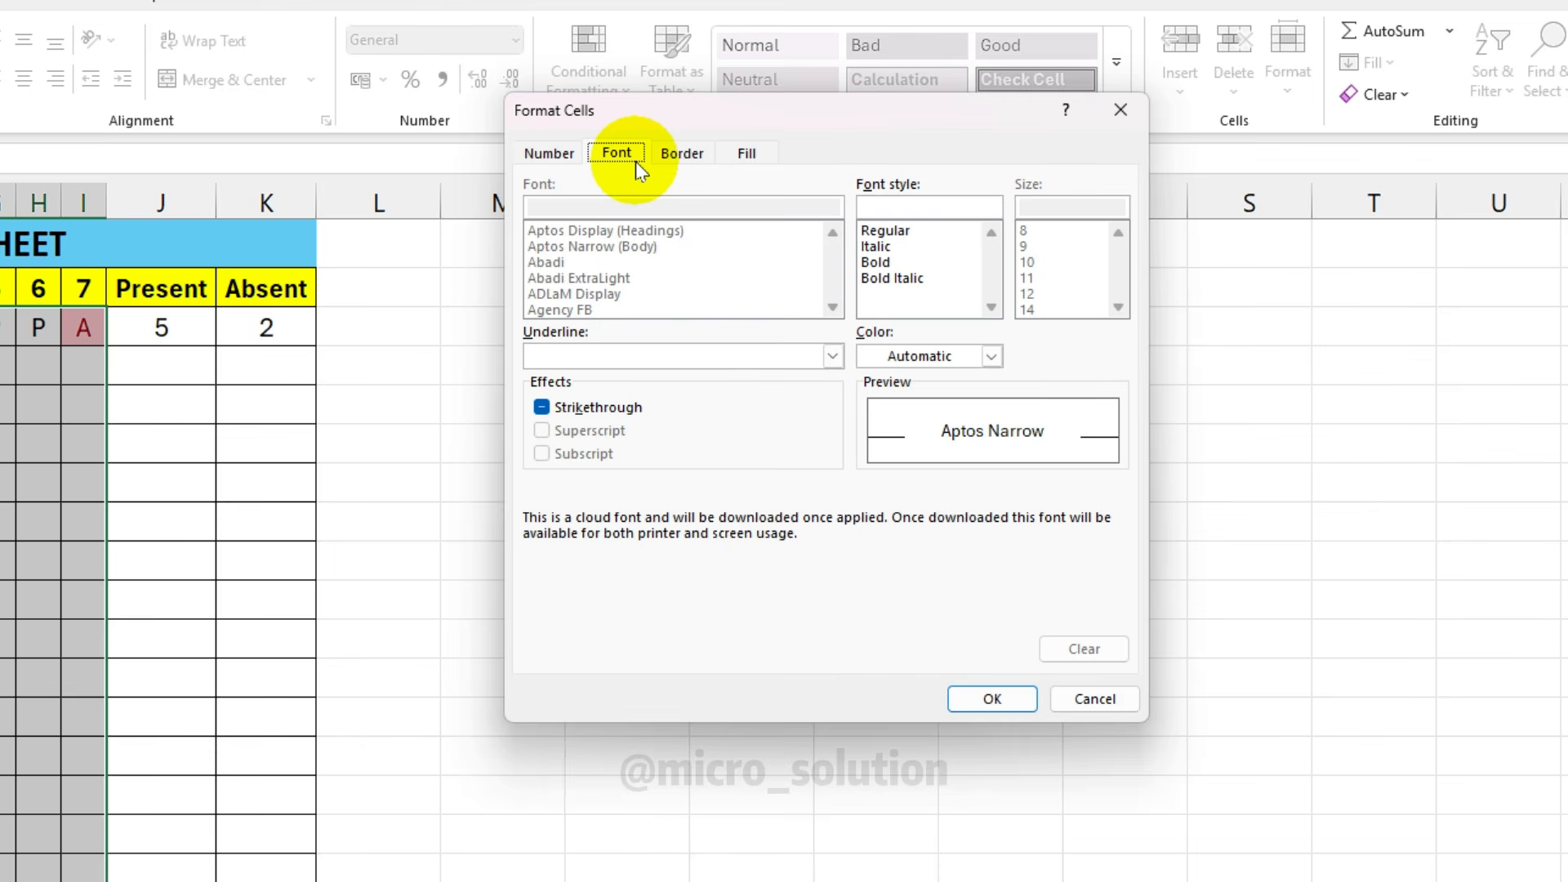
{"action": "left_click", "coordinate": [992, 356]}
{"action": "left_click", "coordinate": [874, 707]}
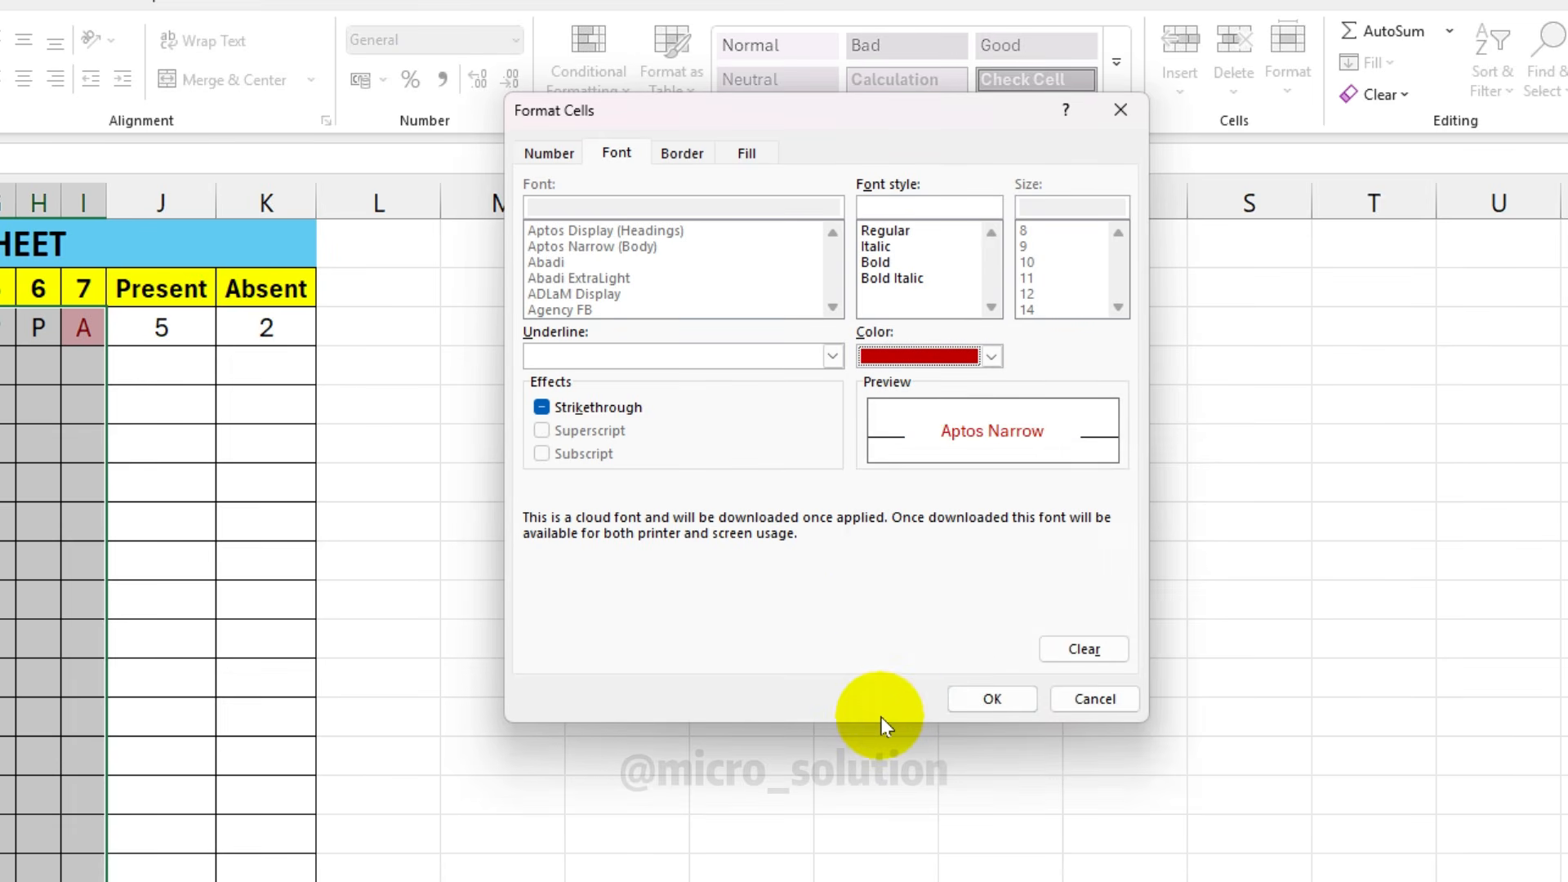
{"action": "left_click", "coordinate": [874, 262]}
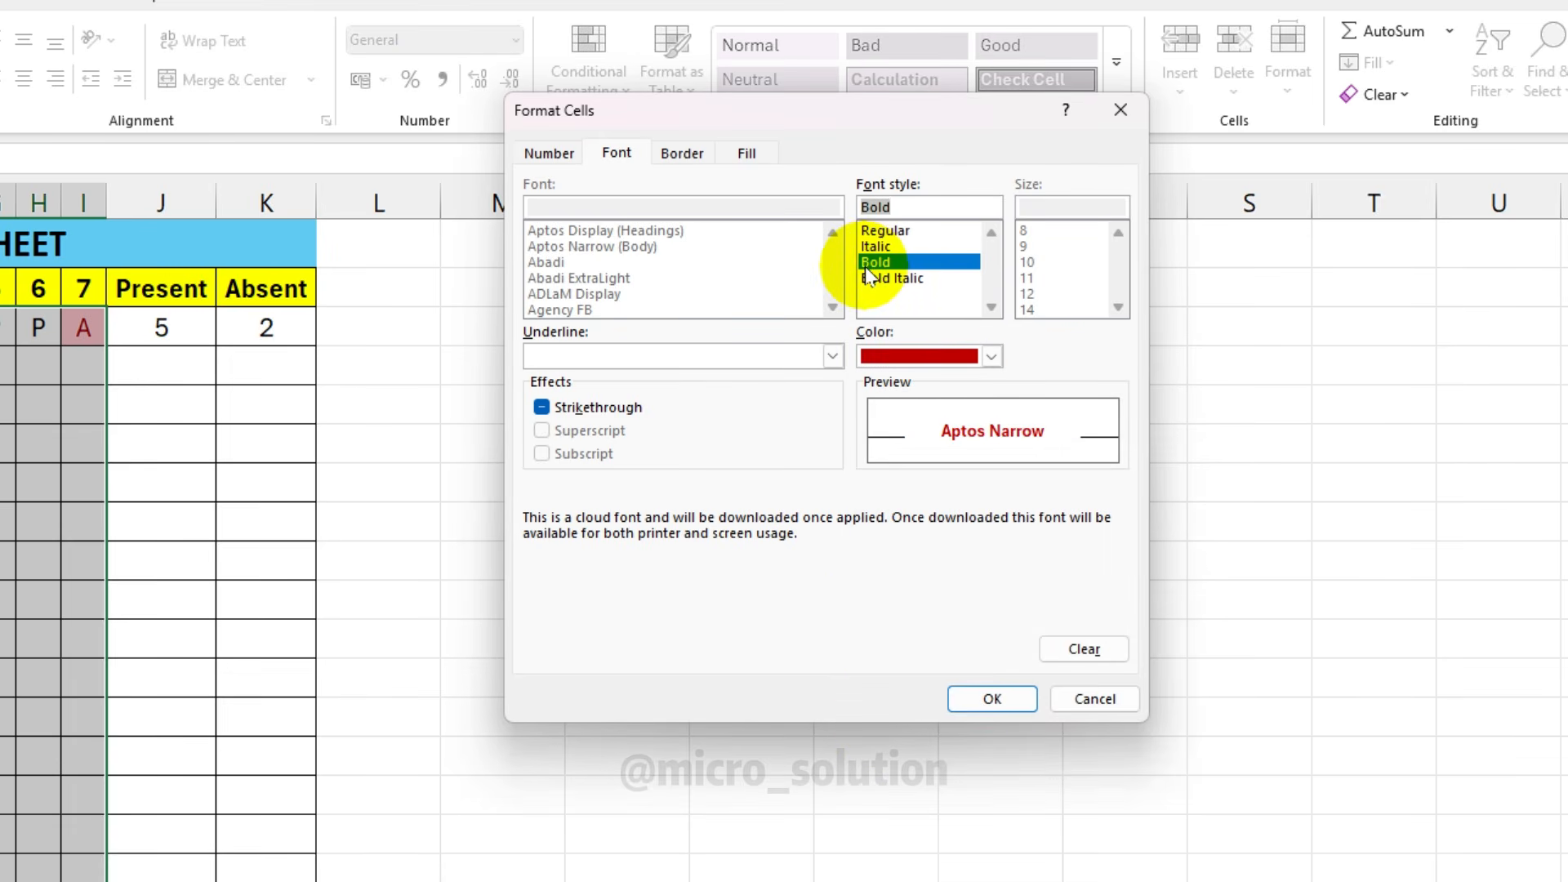
{"action": "left_click", "coordinate": [992, 698]}
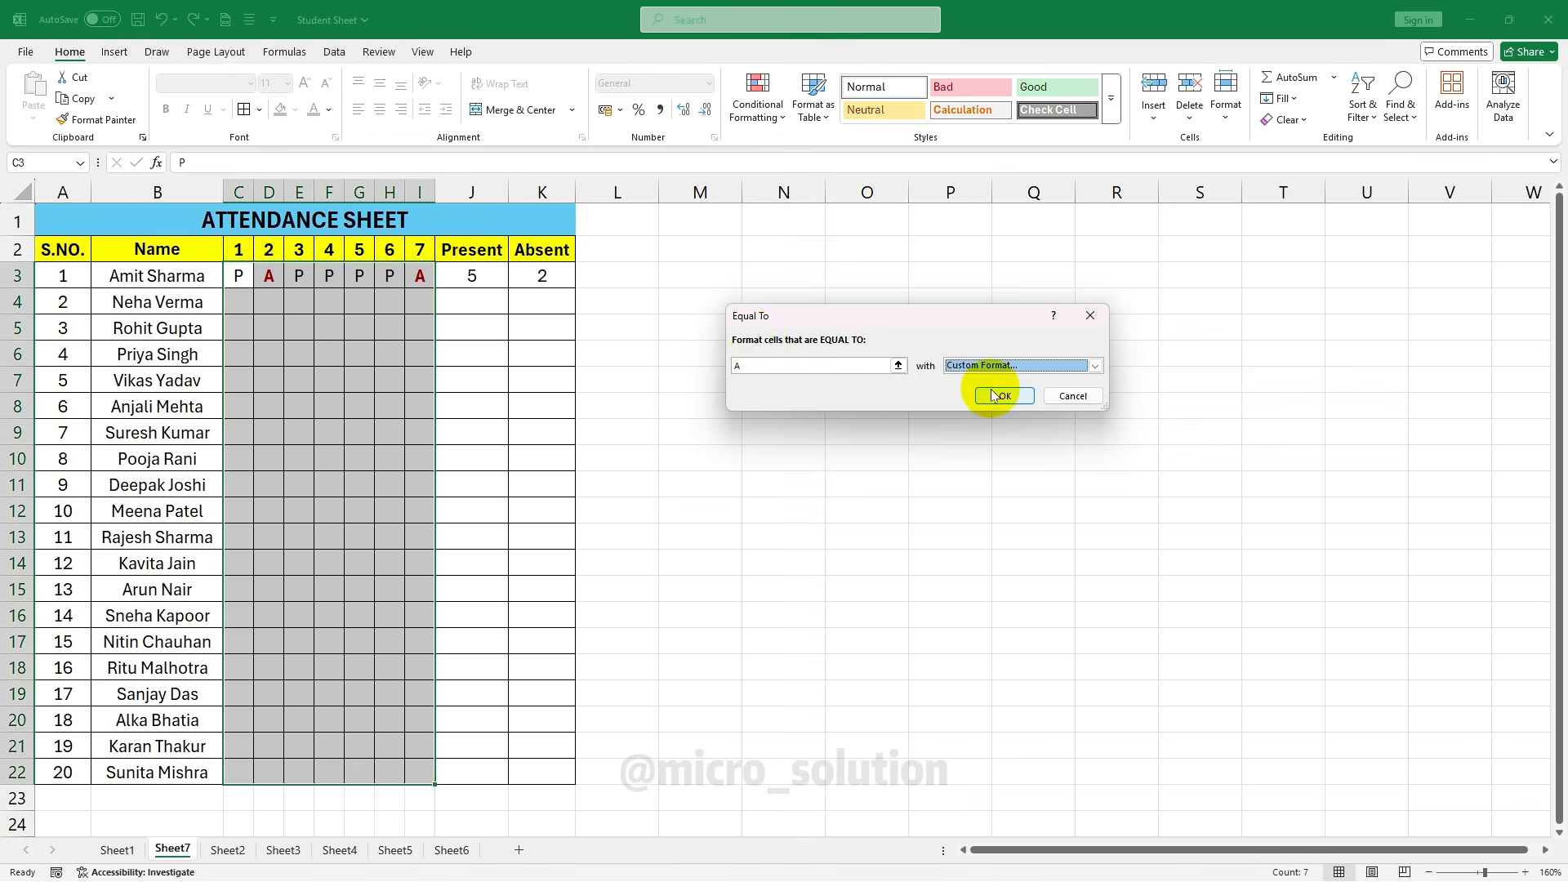
{"action": "left_click", "coordinate": [1005, 395]}
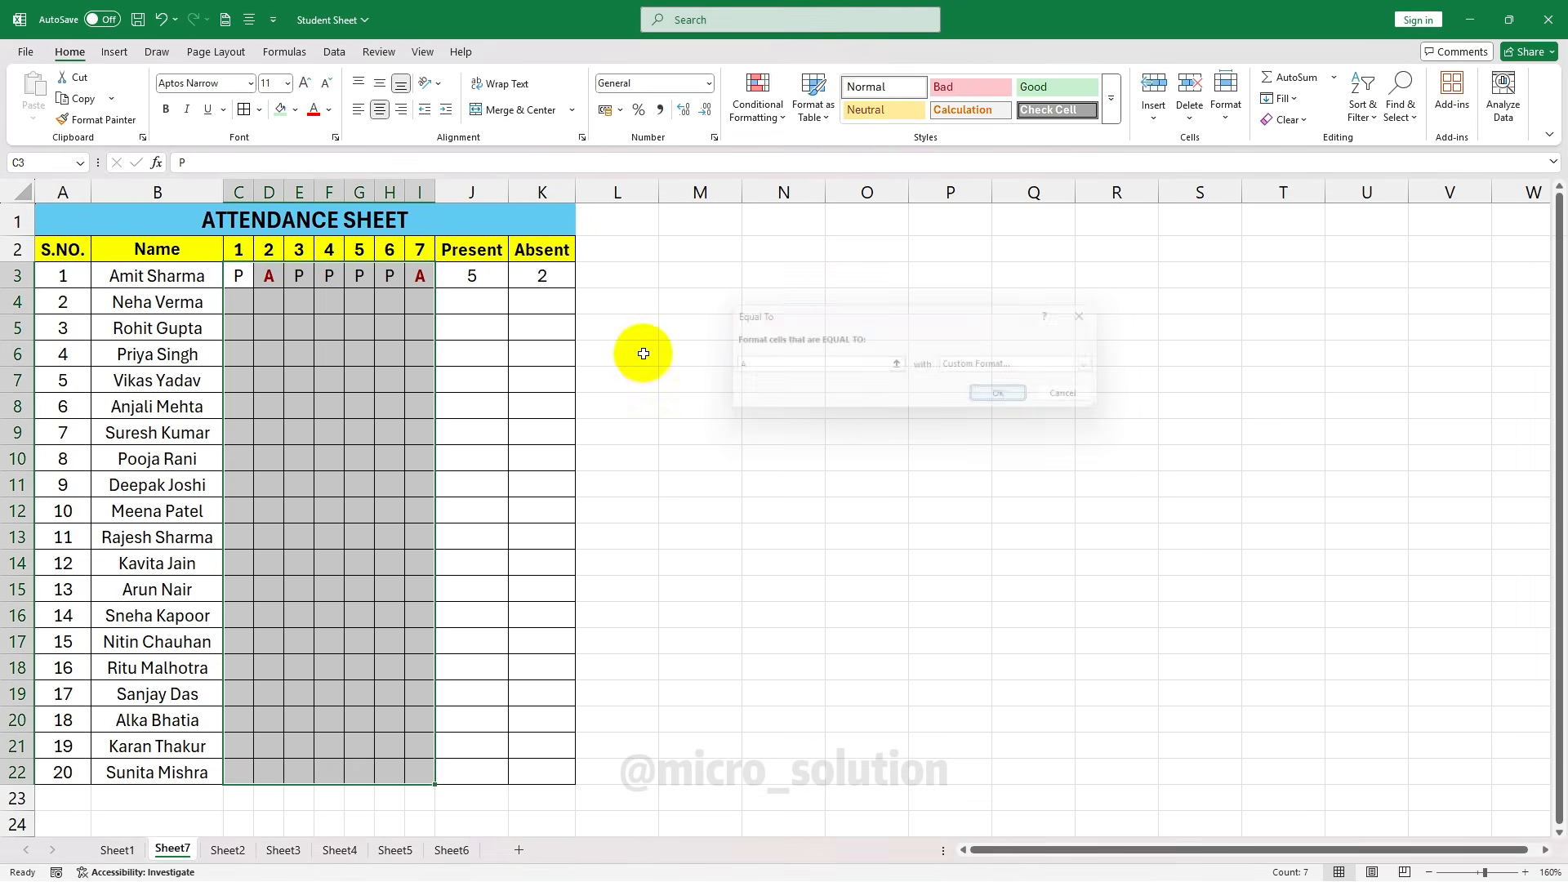
{"action": "left_click", "coordinate": [523, 353]}
Fill the J3:K3 Present and Absent formulas down to row 22
{"action": "left_click", "coordinate": [482, 280]}
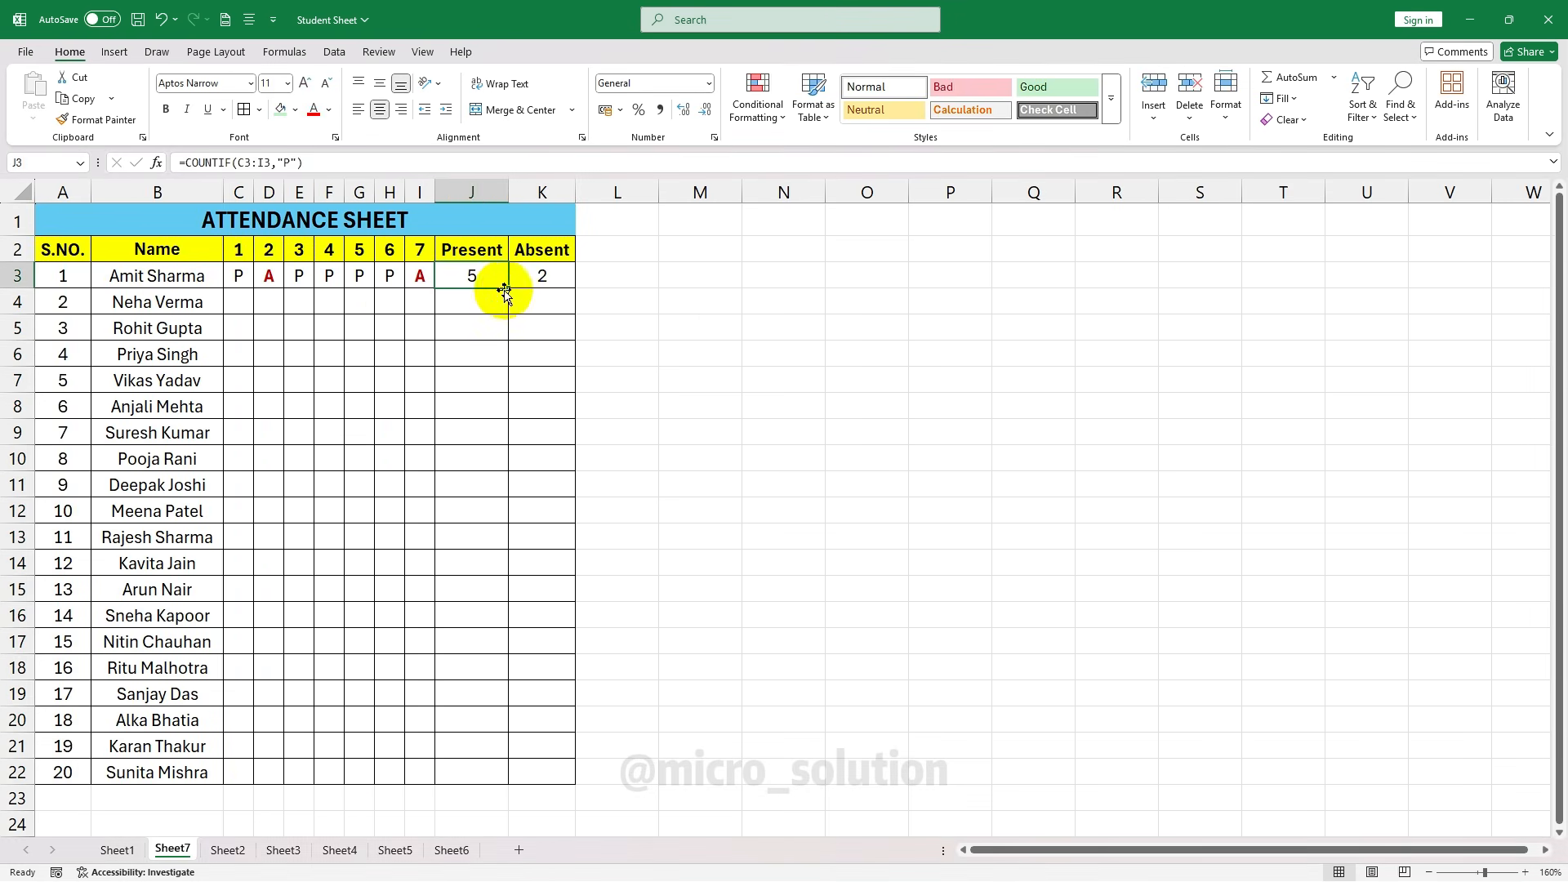
{"action": "mouse_move", "coordinate": [509, 282]}
{"action": "left_mouse_down"}
{"action": "mouse_move", "coordinate": [478, 631]}
{"action": "mouse_move", "coordinate": [508, 286]}
{"action": "left_mouse_up"}
{"action": "double_click", "coordinate": [508, 288]}
{"action": "left_click", "coordinate": [542, 278]}
{"action": "double_click", "coordinate": [575, 288]}
{"action": "left_click", "coordinate": [359, 328]}
Record the second student's attendance as P, P, P, A, A, A, P in C4:I4
{"action": "left_click", "coordinate": [237, 304]}
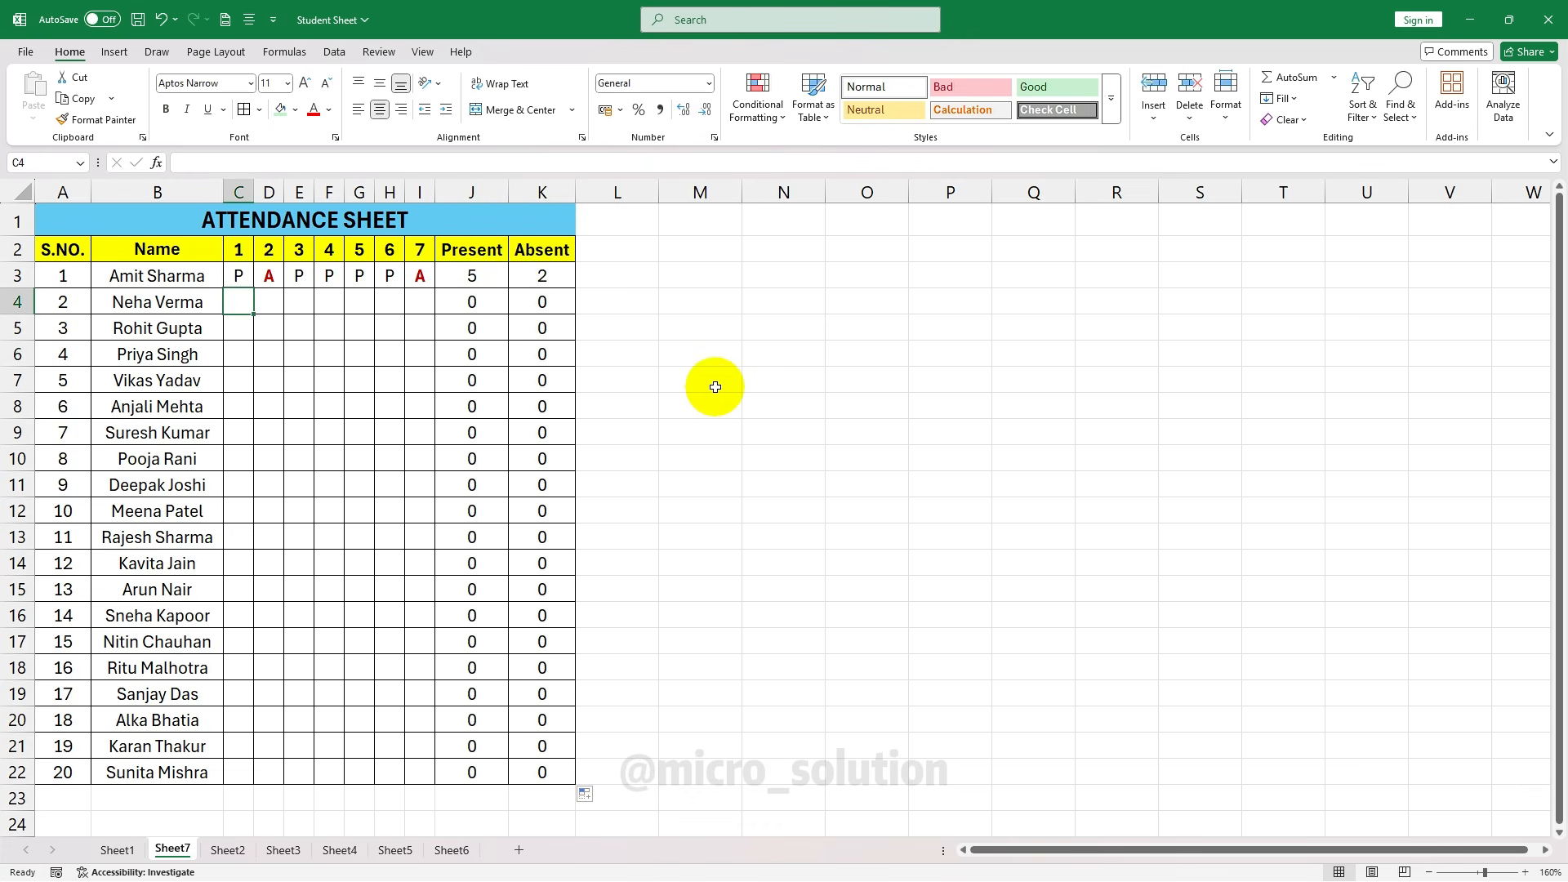
{"action": "key", "text": "Tab"}
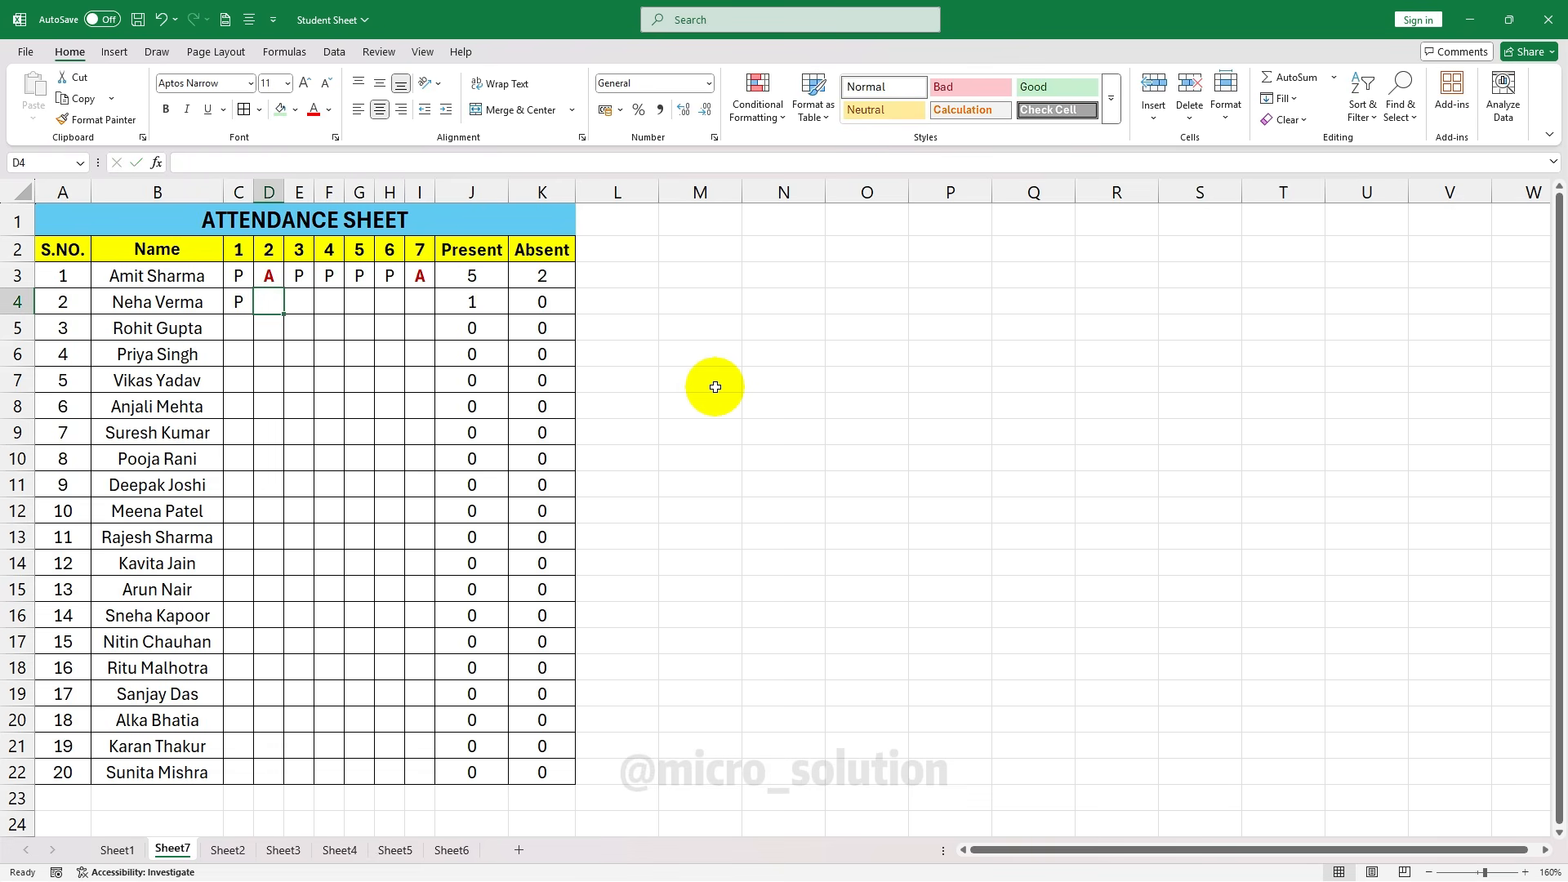
{"action": "type", "text": "P"}
{"action": "key", "text": "Tab"}
{"action": "type", "text": "P"}
{"action": "key", "text": "Tab"}
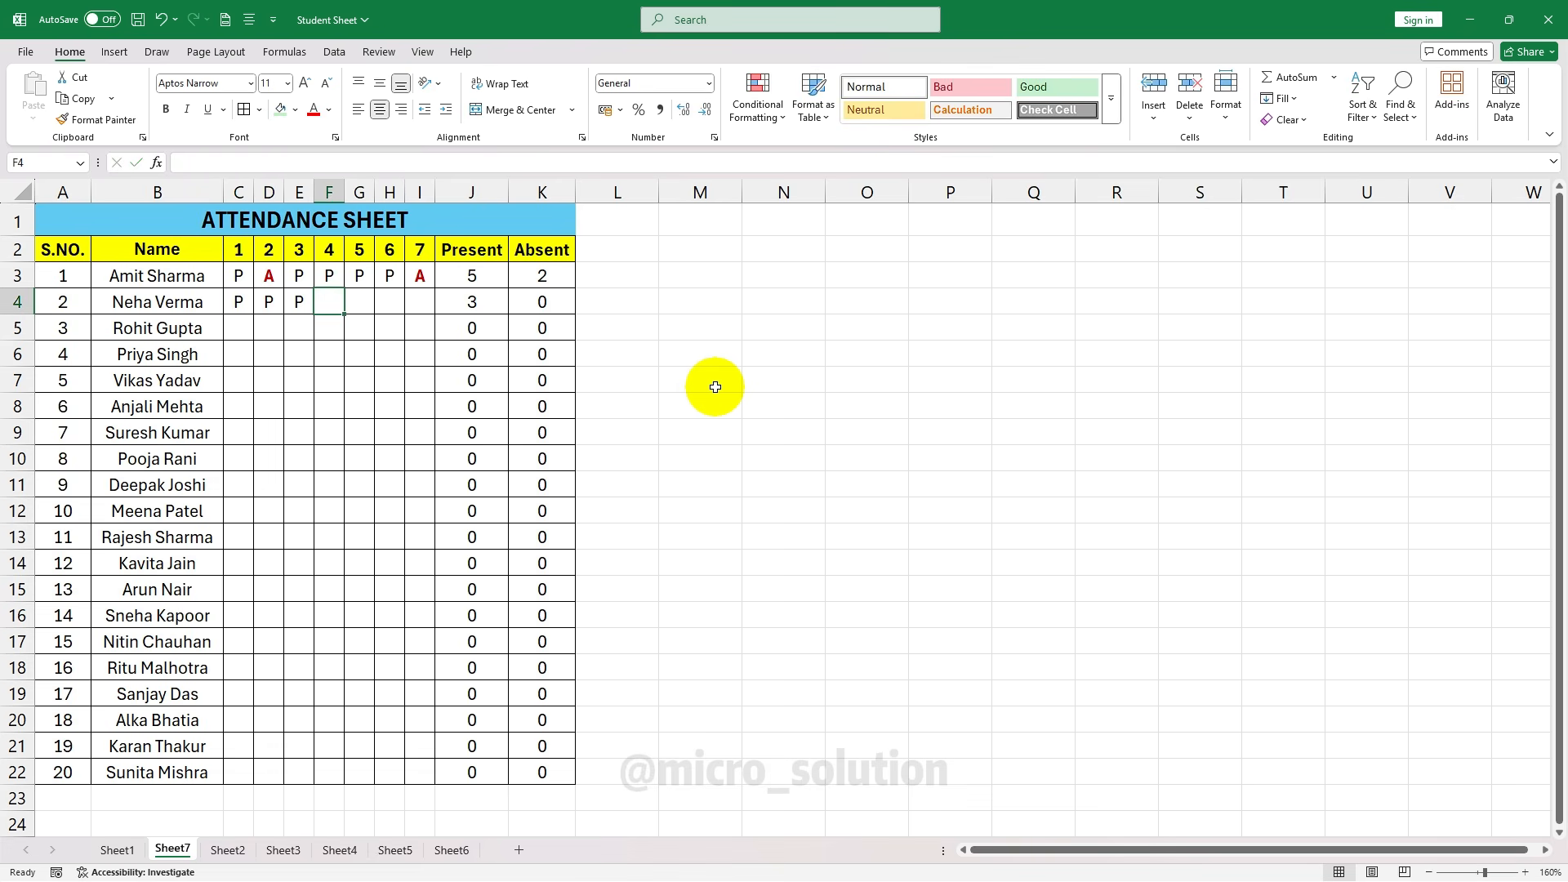
{"action": "type", "text": "A"}
{"action": "key", "text": "Tab"}
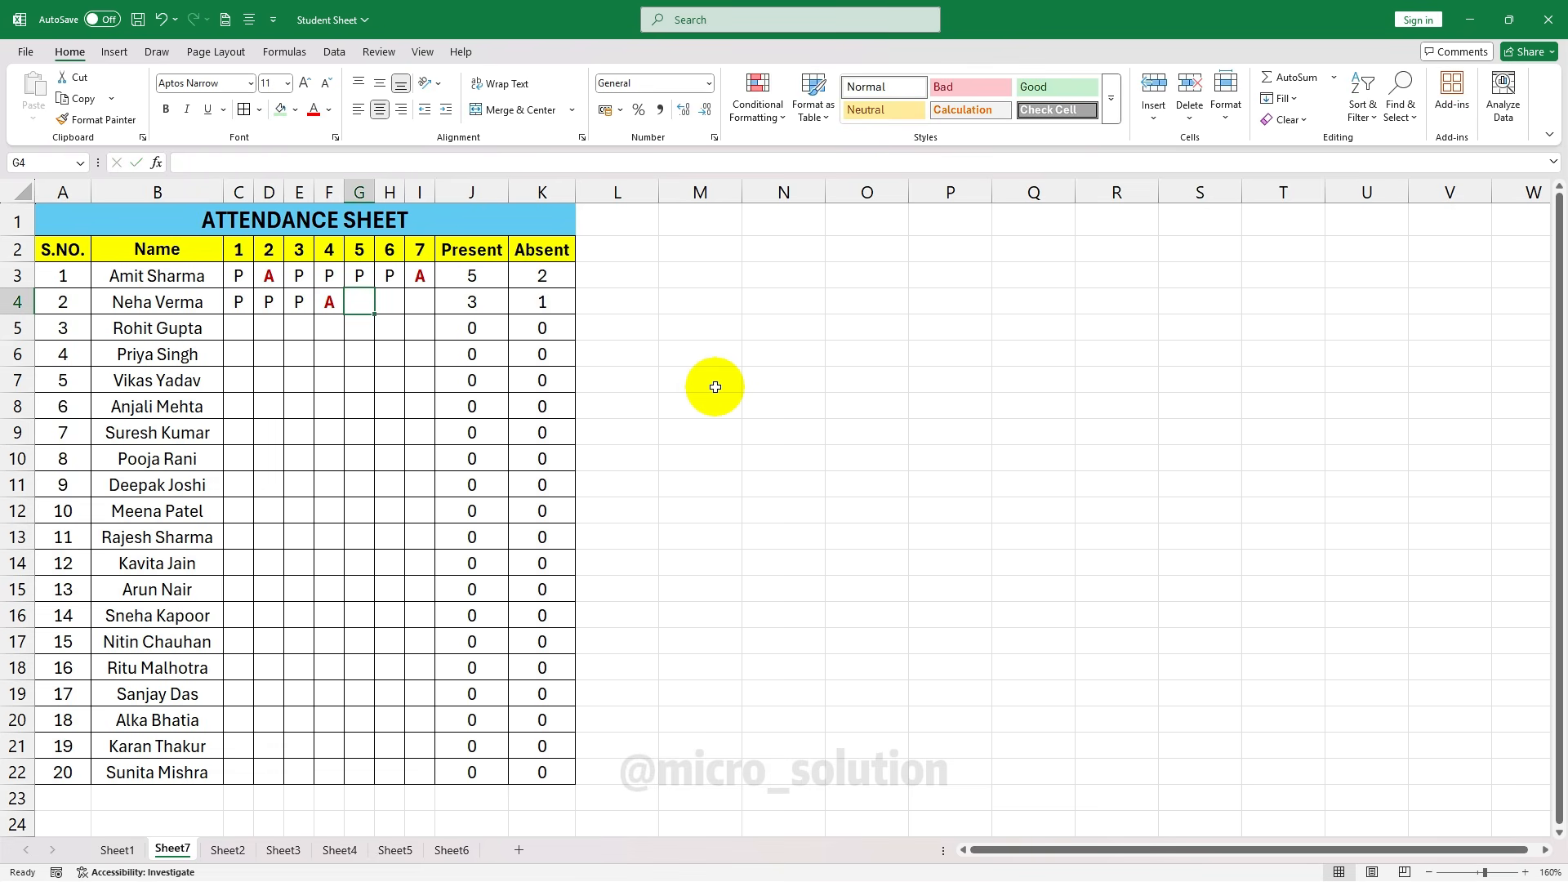
{"action": "type", "text": "A"}
{"action": "key", "text": "Tab"}
{"action": "type", "text": "A"}
{"action": "key", "text": "Tab"}
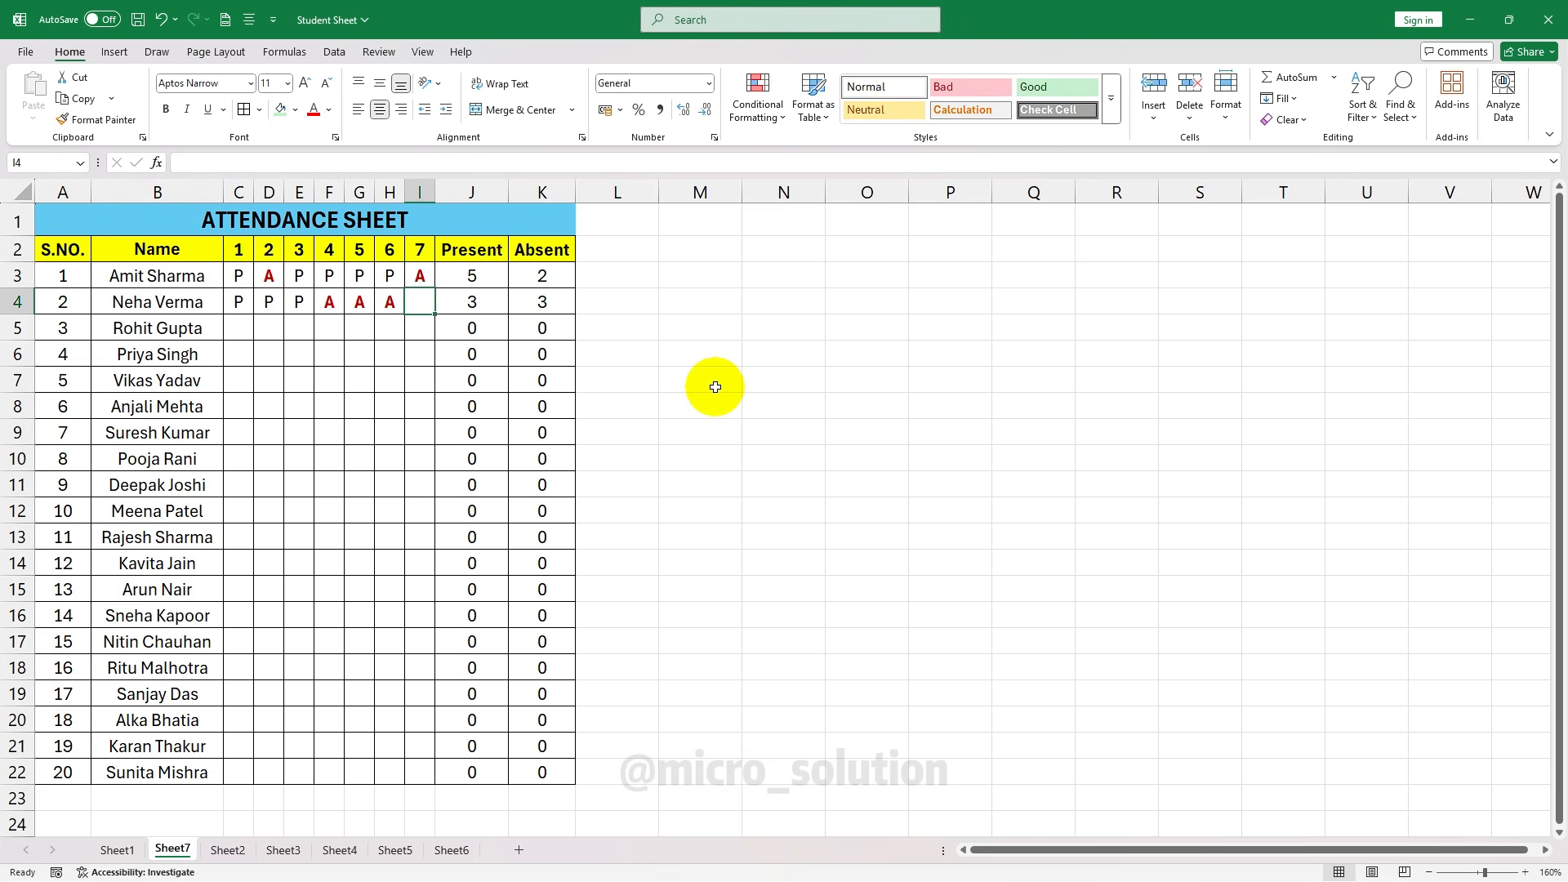
{"action": "type", "text": "P"}
{"action": "key", "text": "Return"}
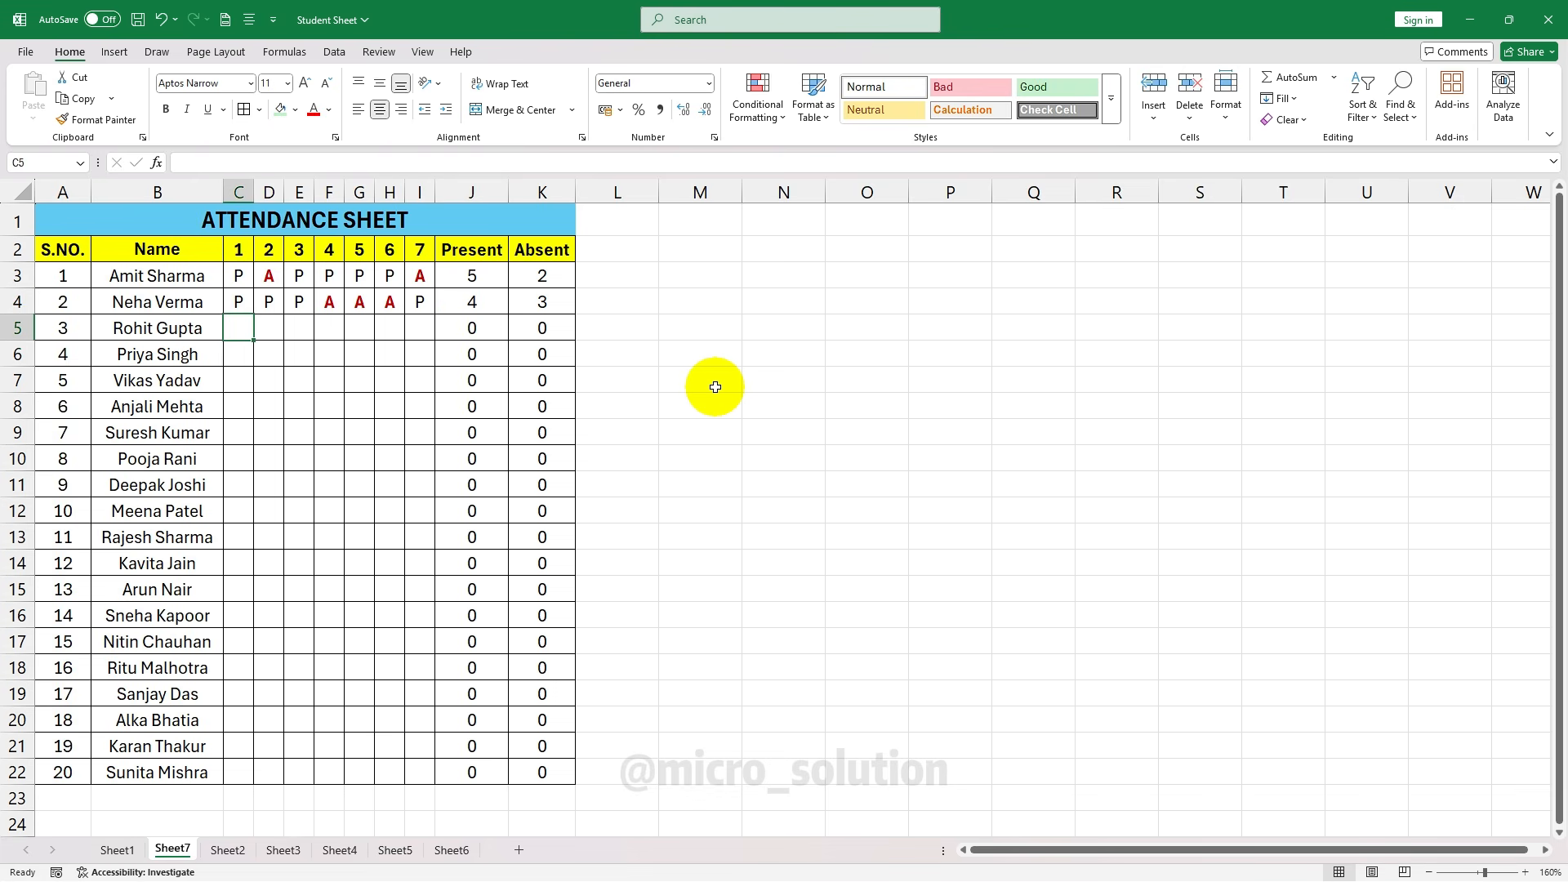
Record the third student's attendance as P, P, P, A, P, P, P in C5:I5
{"action": "type", "text": "P"}
{"action": "key", "text": "Tab"}
{"action": "type", "text": "P"}
{"action": "key", "text": "Tab"}
{"action": "type", "text": "P"}
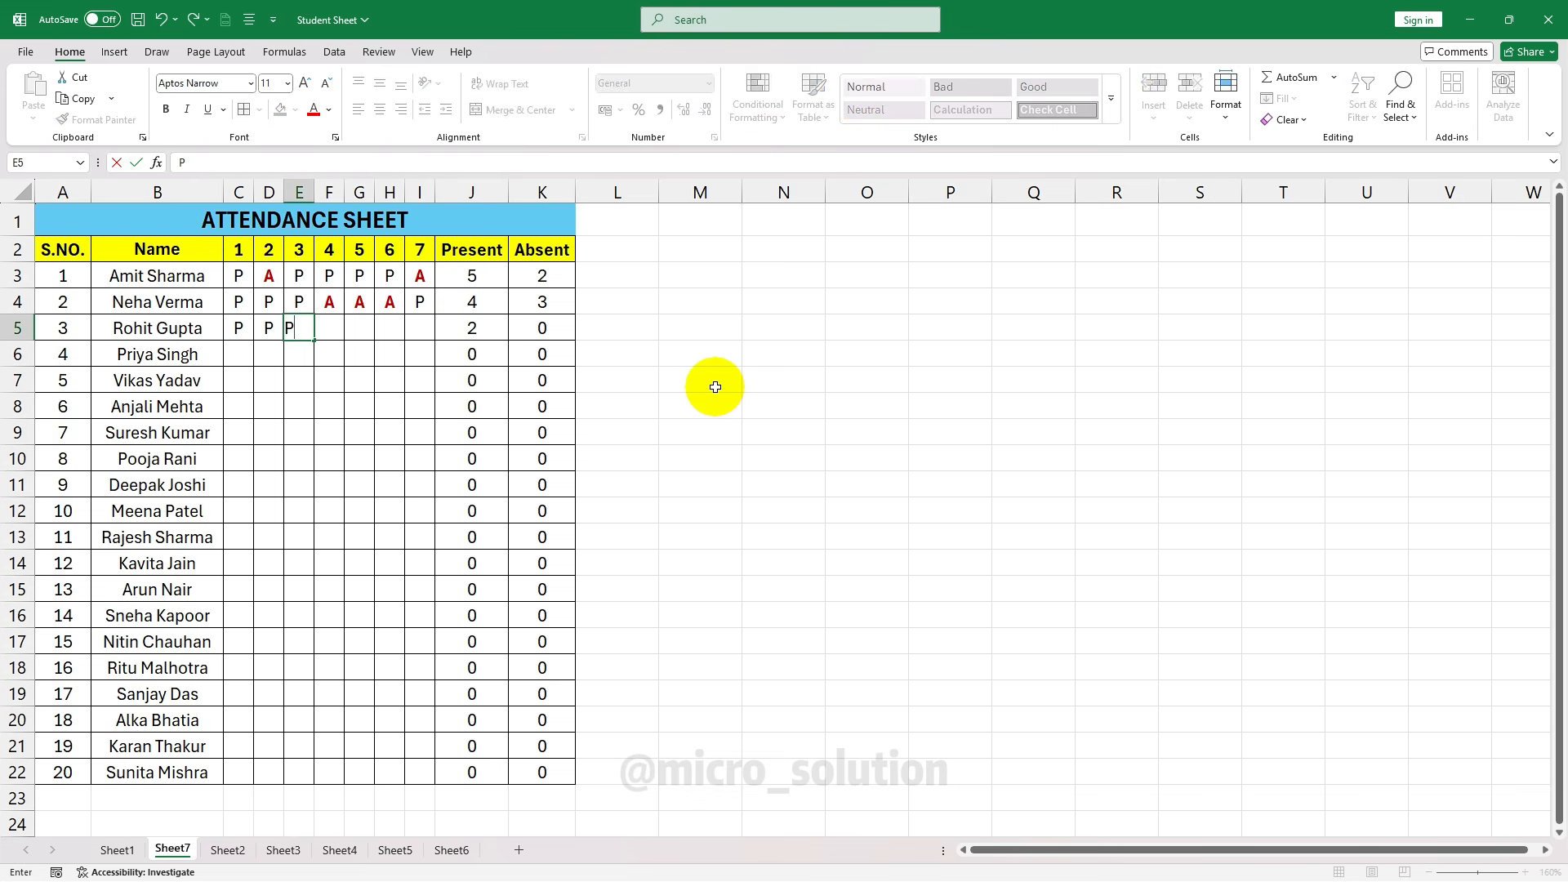
{"action": "key", "text": "Tab"}
{"action": "type", "text": "A"}
{"action": "key", "text": "Tab"}
{"action": "type", "text": "P"}
{"action": "key", "text": "Tab"}
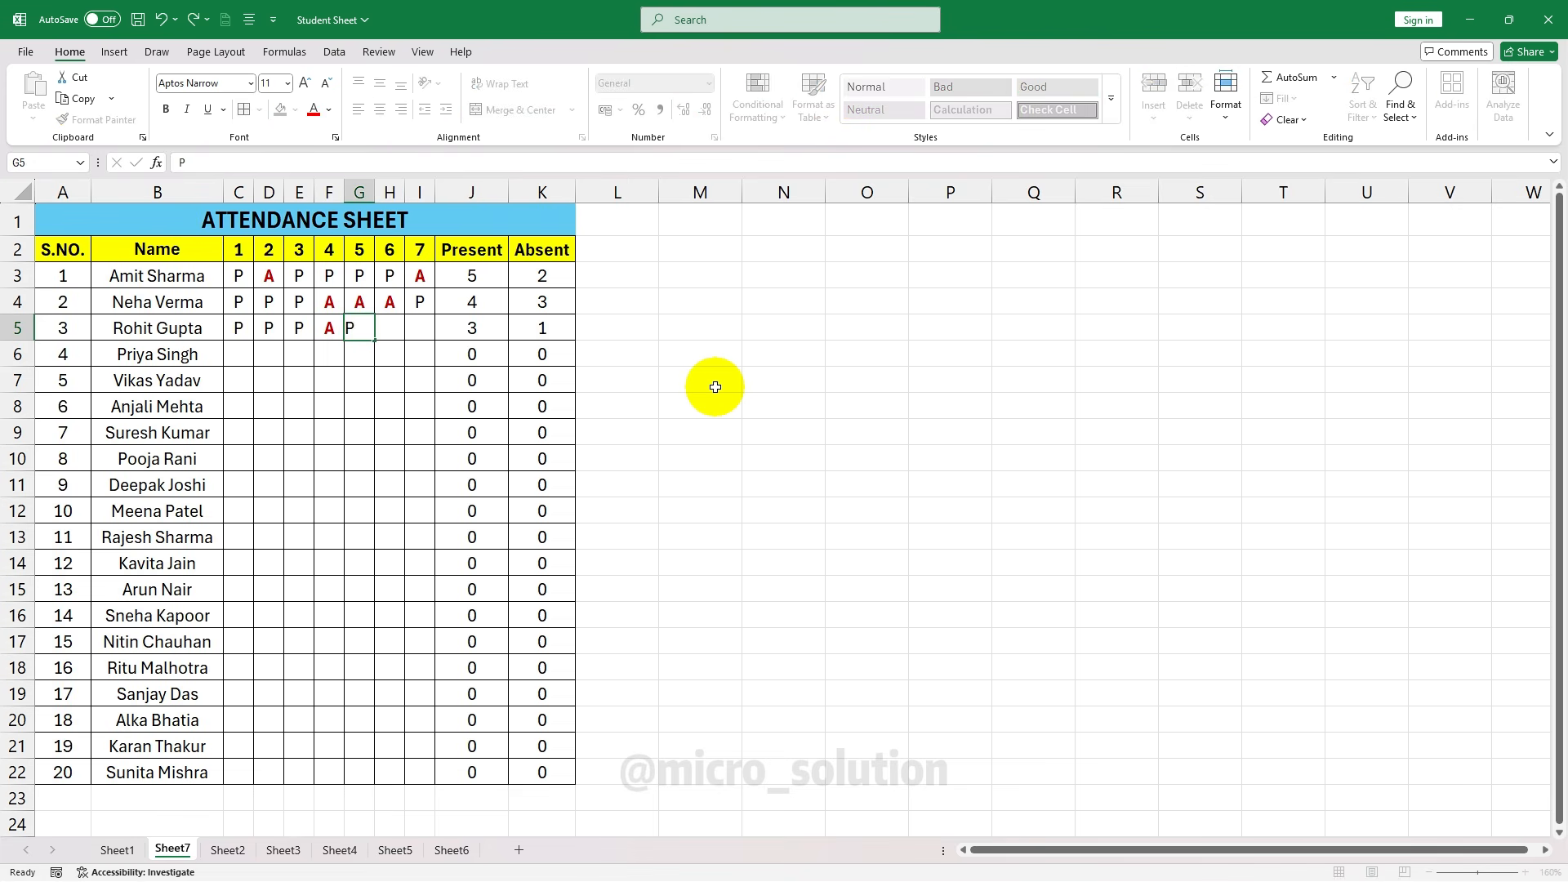
{"action": "type", "text": "P"}
{"action": "key", "text": "Tab"}
{"action": "type", "text": "P"}
{"action": "key", "text": "Down"}
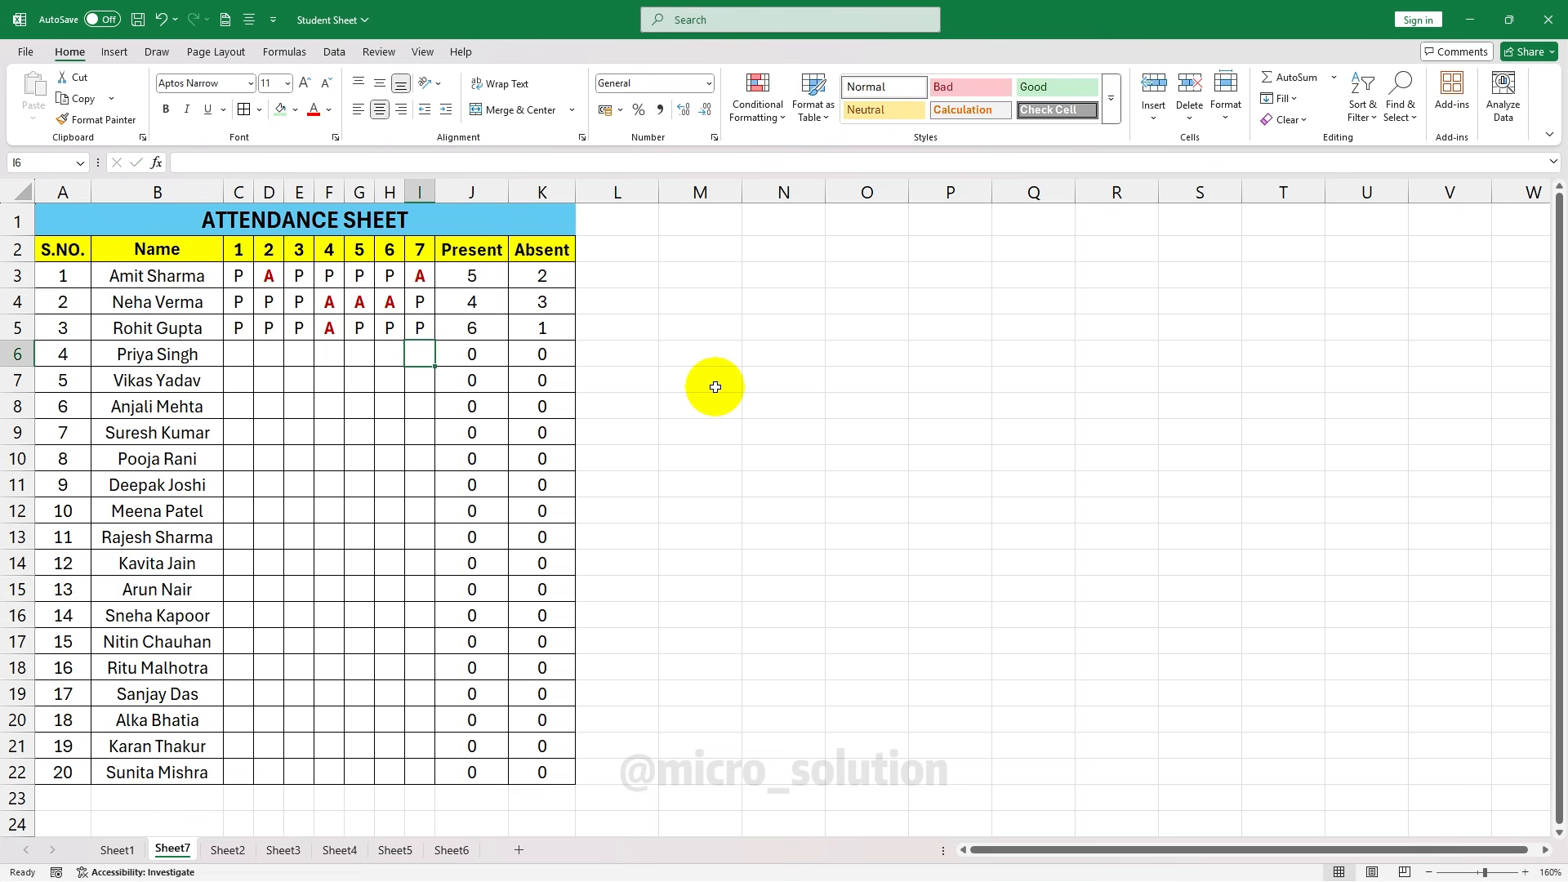
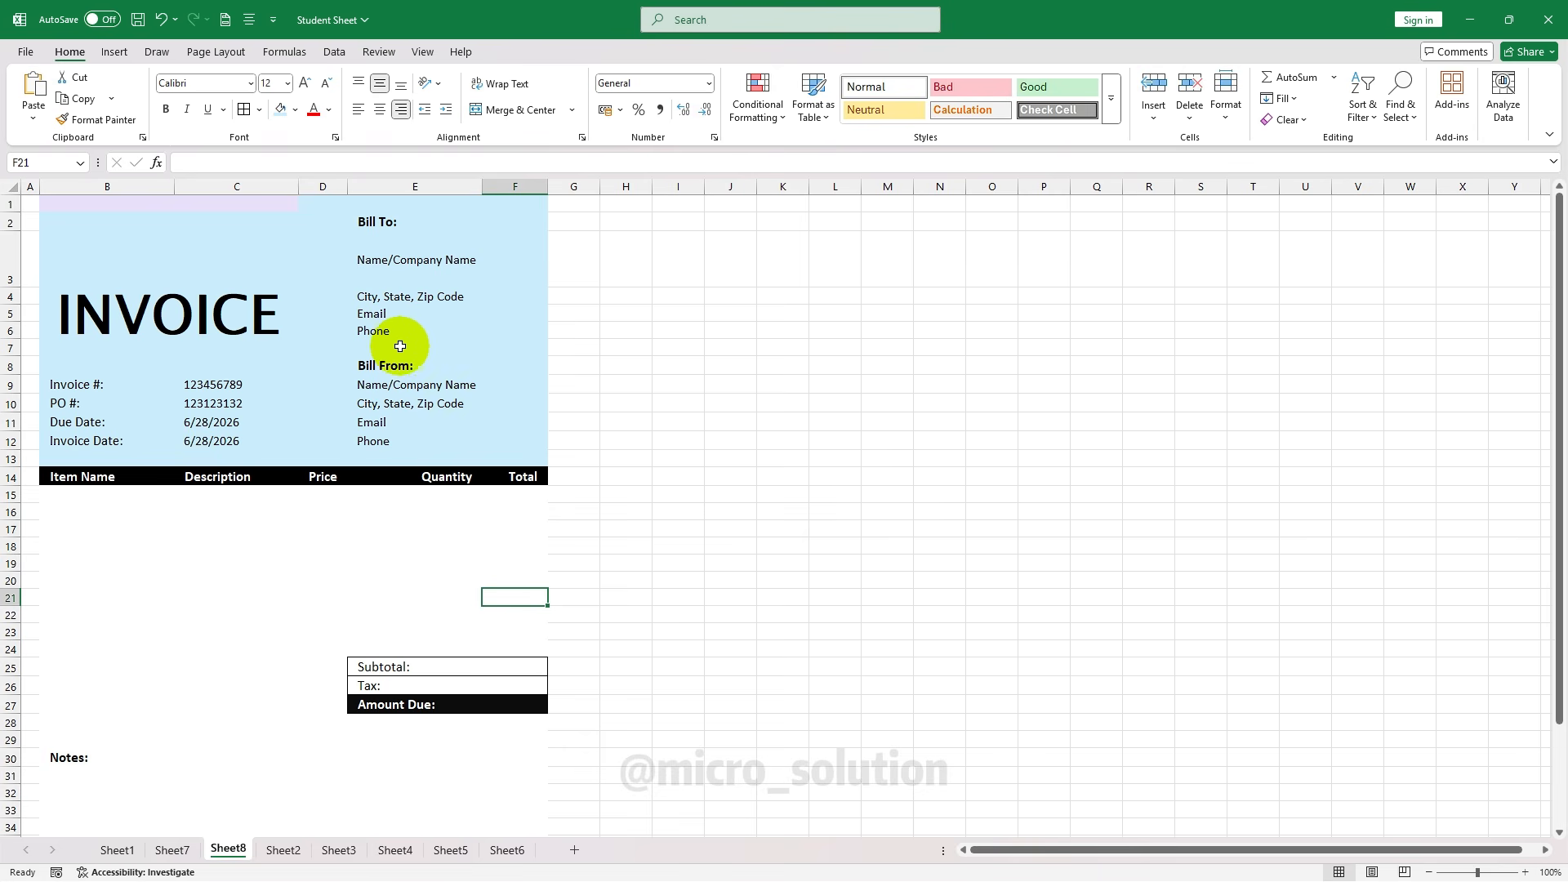
Give the invoice header block B1:F13 a light blue fill
{"action": "left_click", "coordinate": [153, 263]}
{"action": "left_click_drag", "start_coordinate": [41, 204], "coordinate": [516, 459]}
{"action": "left_click", "coordinate": [296, 111]}
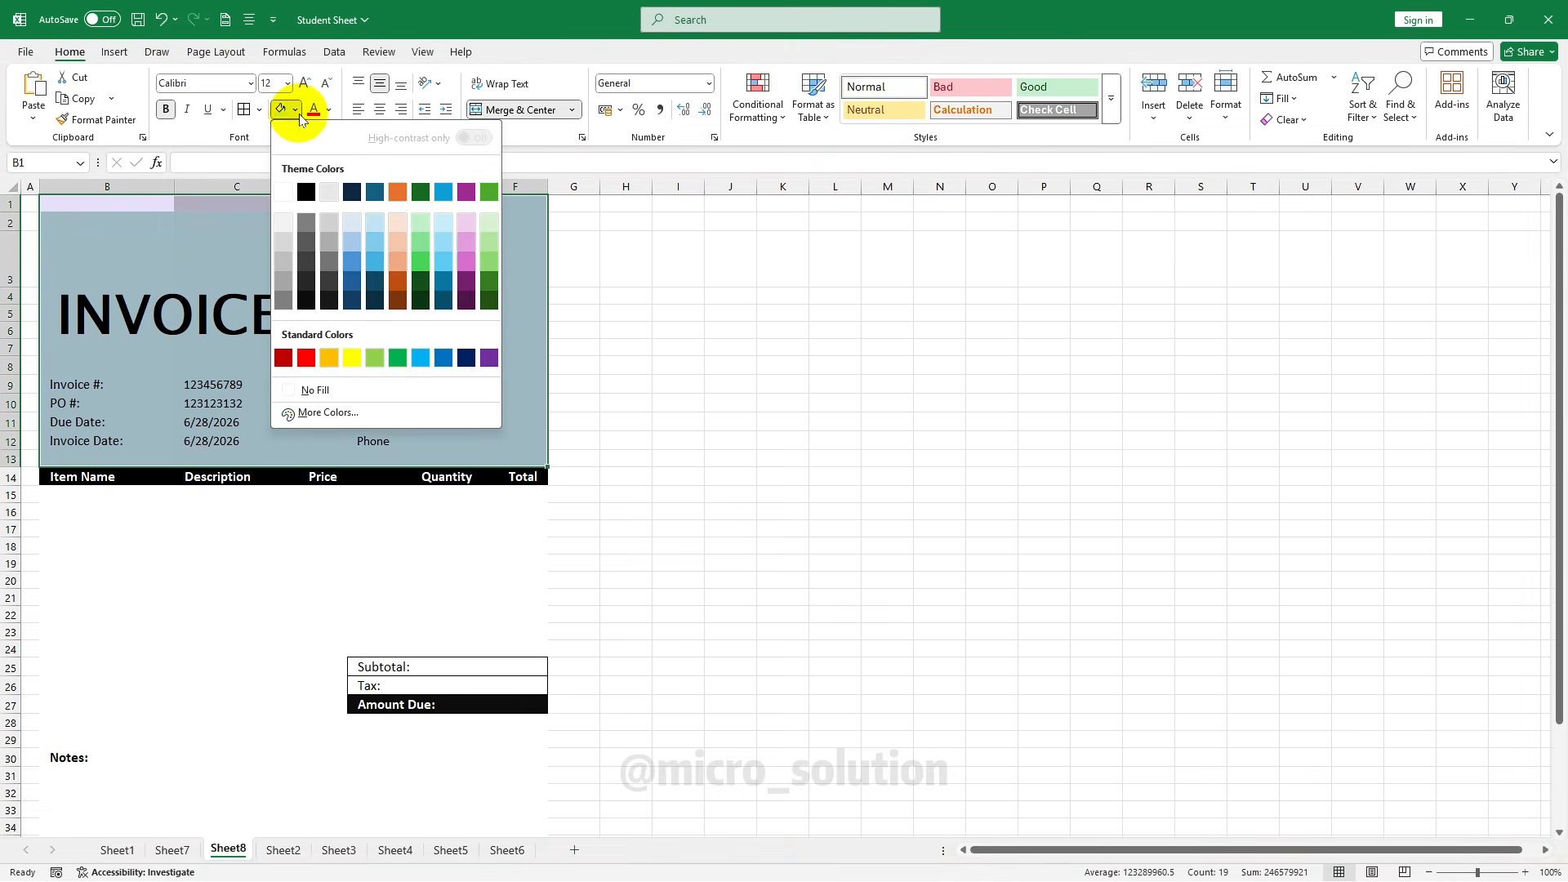
{"action": "left_click", "coordinate": [369, 221]}
Review the Bill To and Bill From contact fields in E2:E12
{"action": "left_click", "coordinate": [395, 222]}
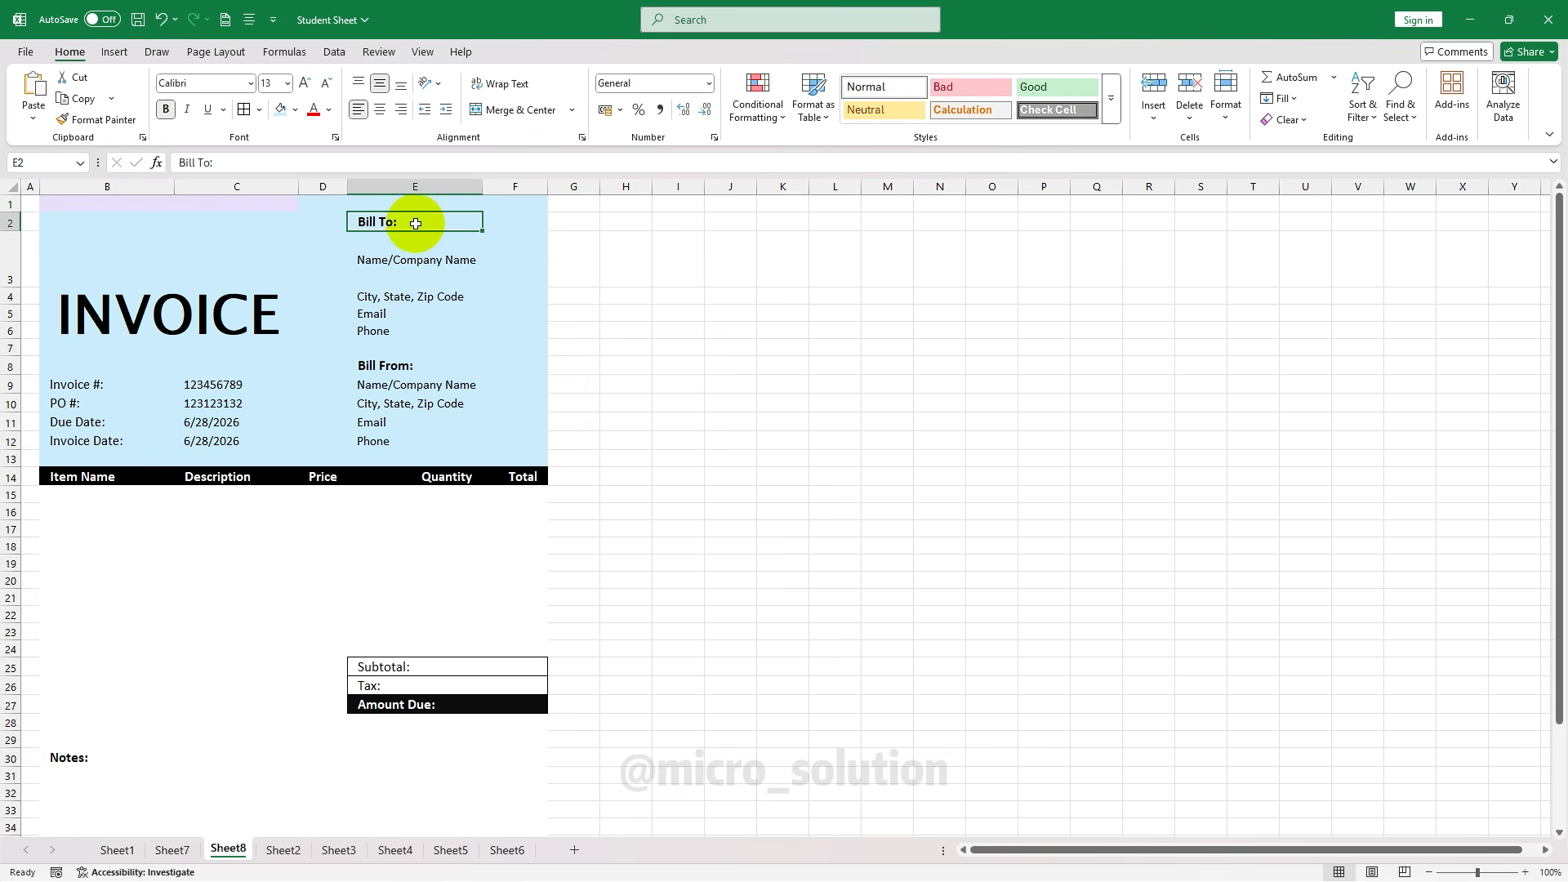
{"action": "left_click", "coordinate": [441, 273]}
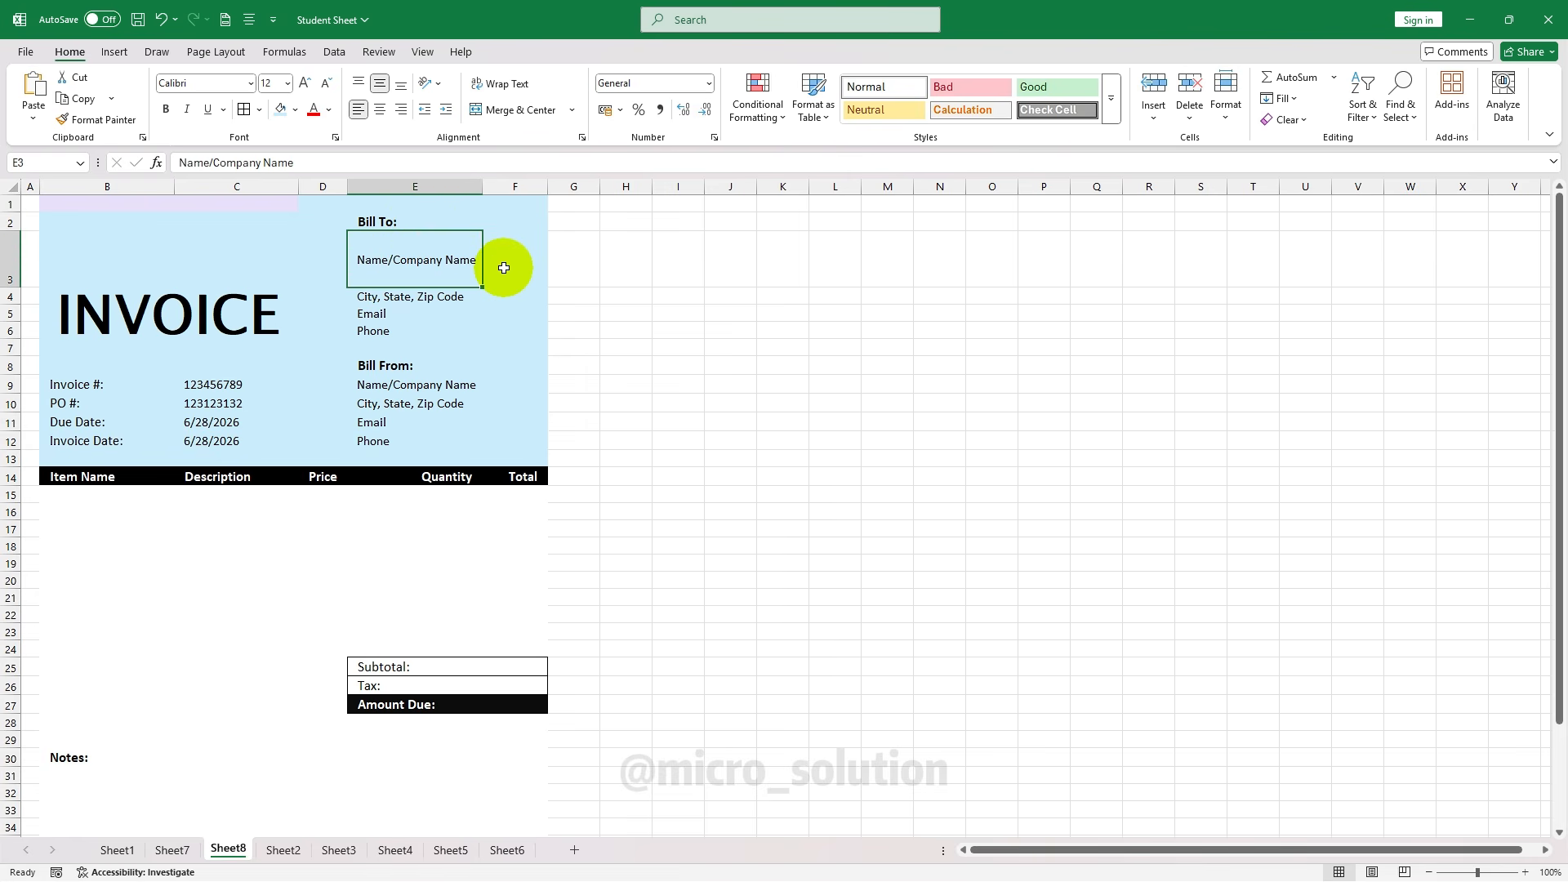
{"action": "left_click", "coordinate": [406, 302]}
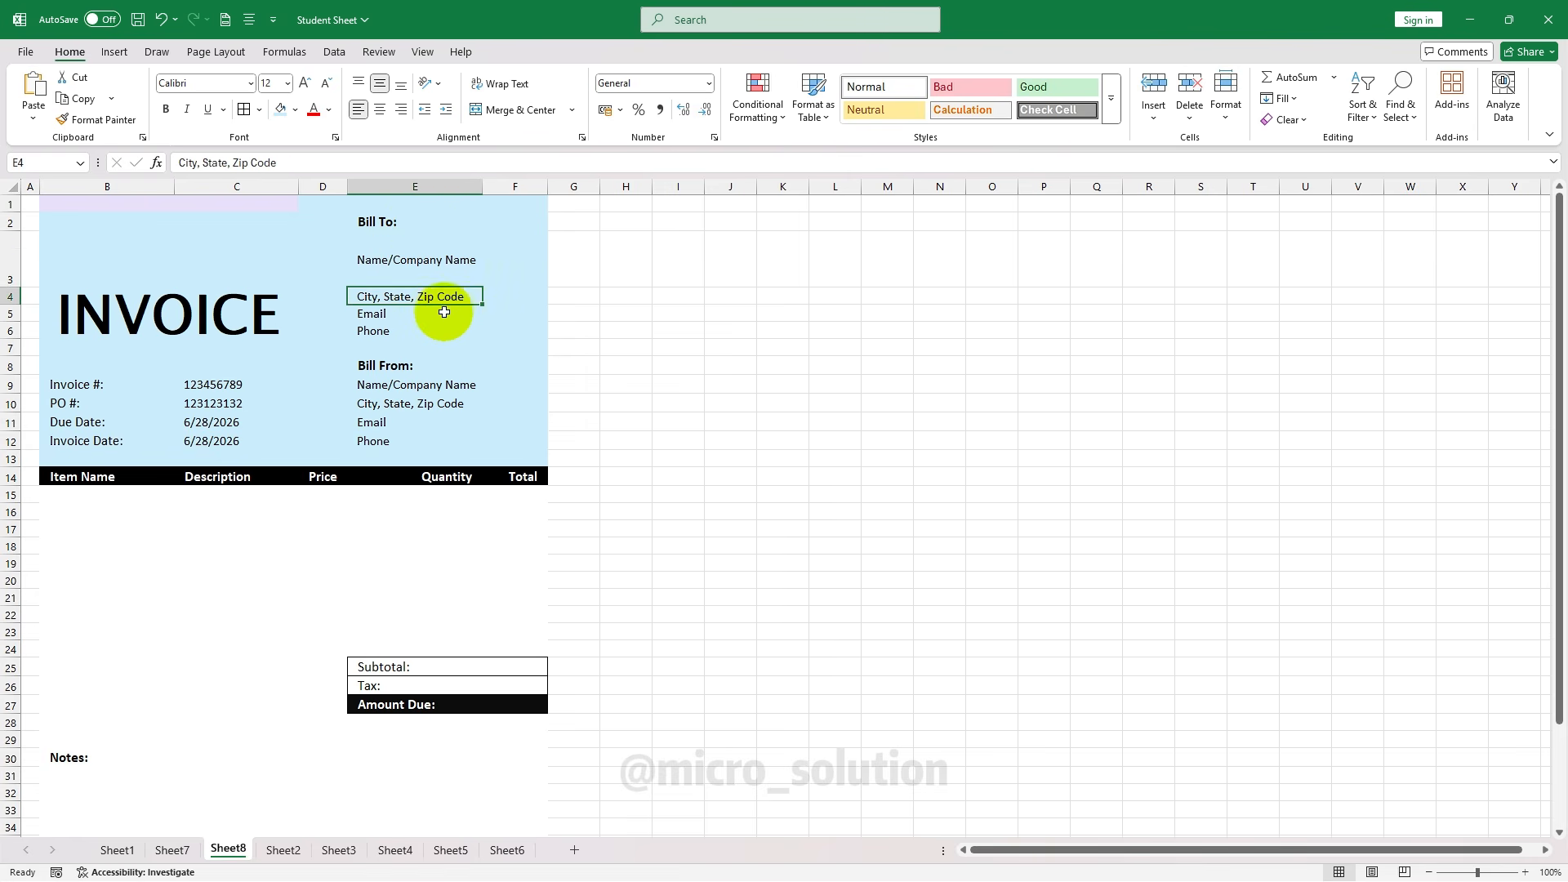
{"action": "left_click", "coordinate": [433, 314]}
{"action": "left_click", "coordinate": [413, 330]}
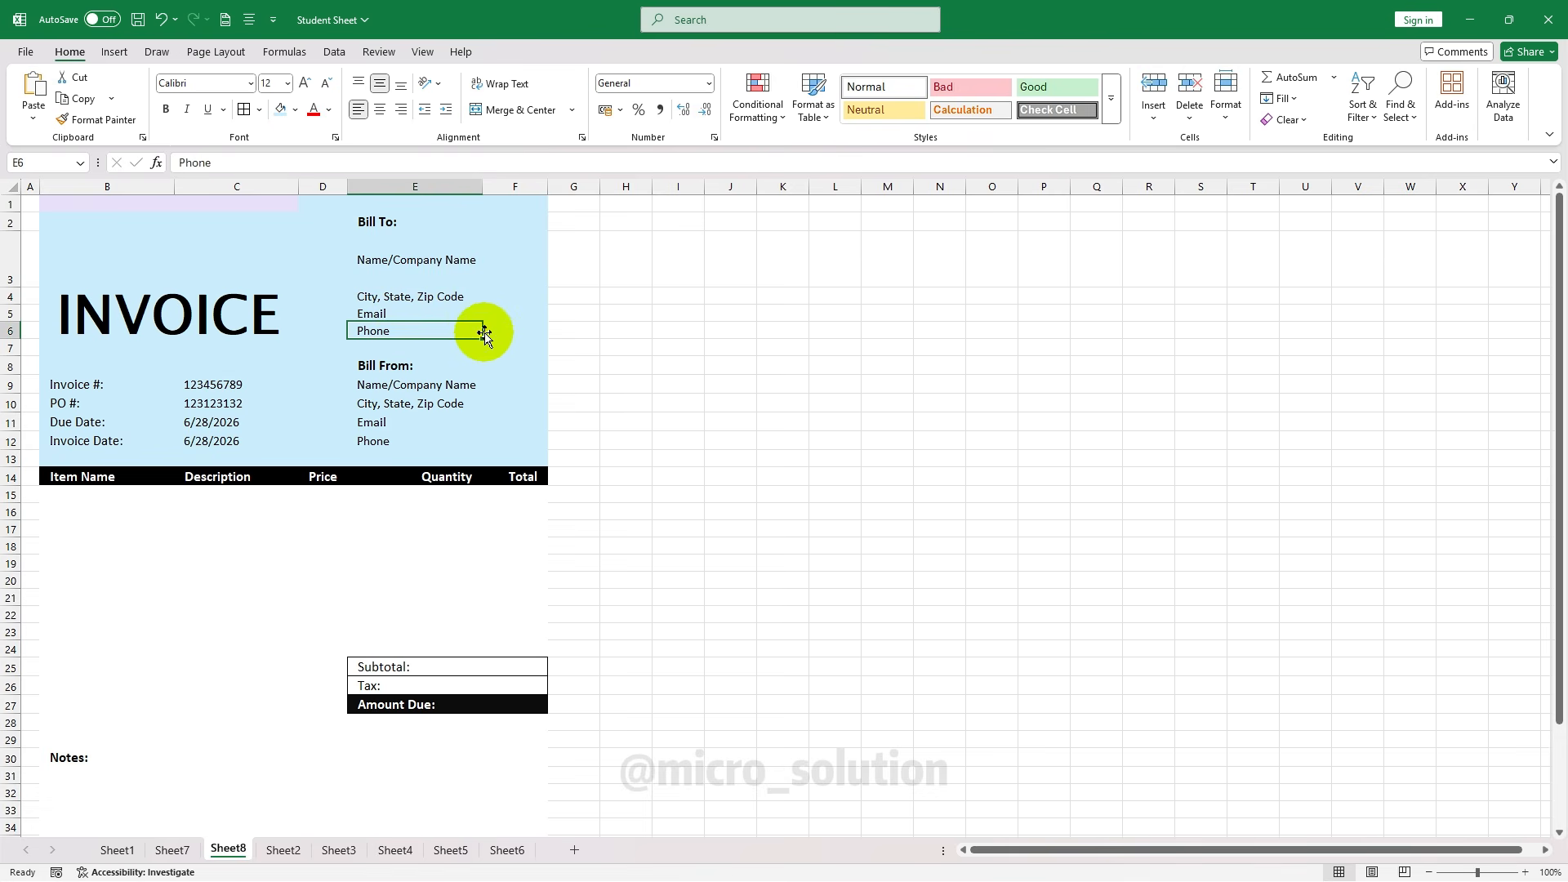
{"action": "left_click", "coordinate": [413, 364]}
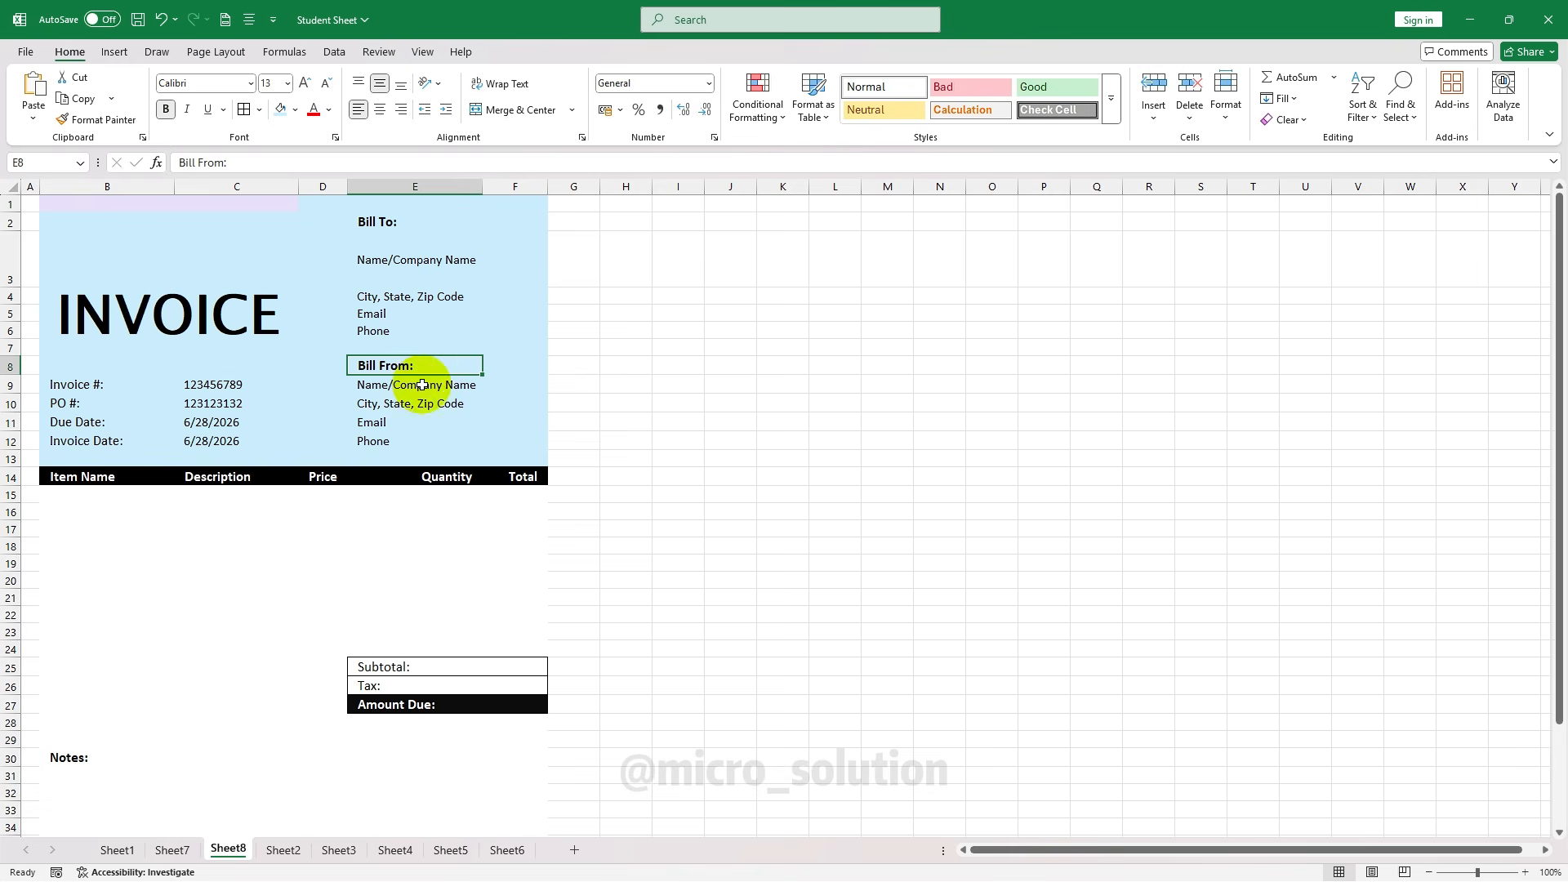
{"action": "left_click", "coordinate": [396, 386]}
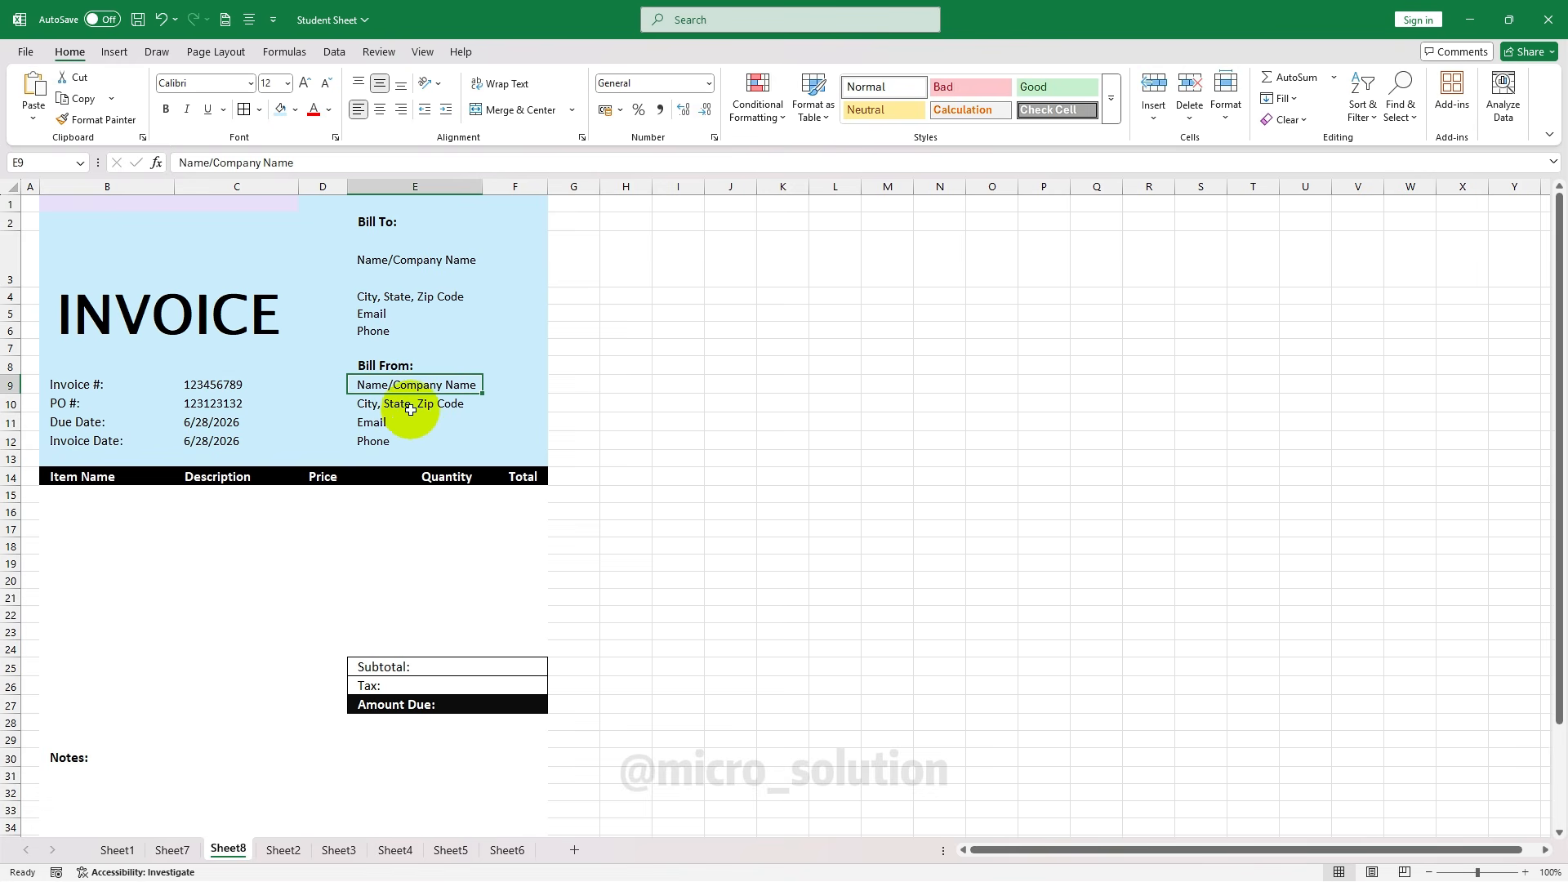
{"action": "left_click", "coordinate": [416, 406]}
{"action": "left_click", "coordinate": [412, 423]}
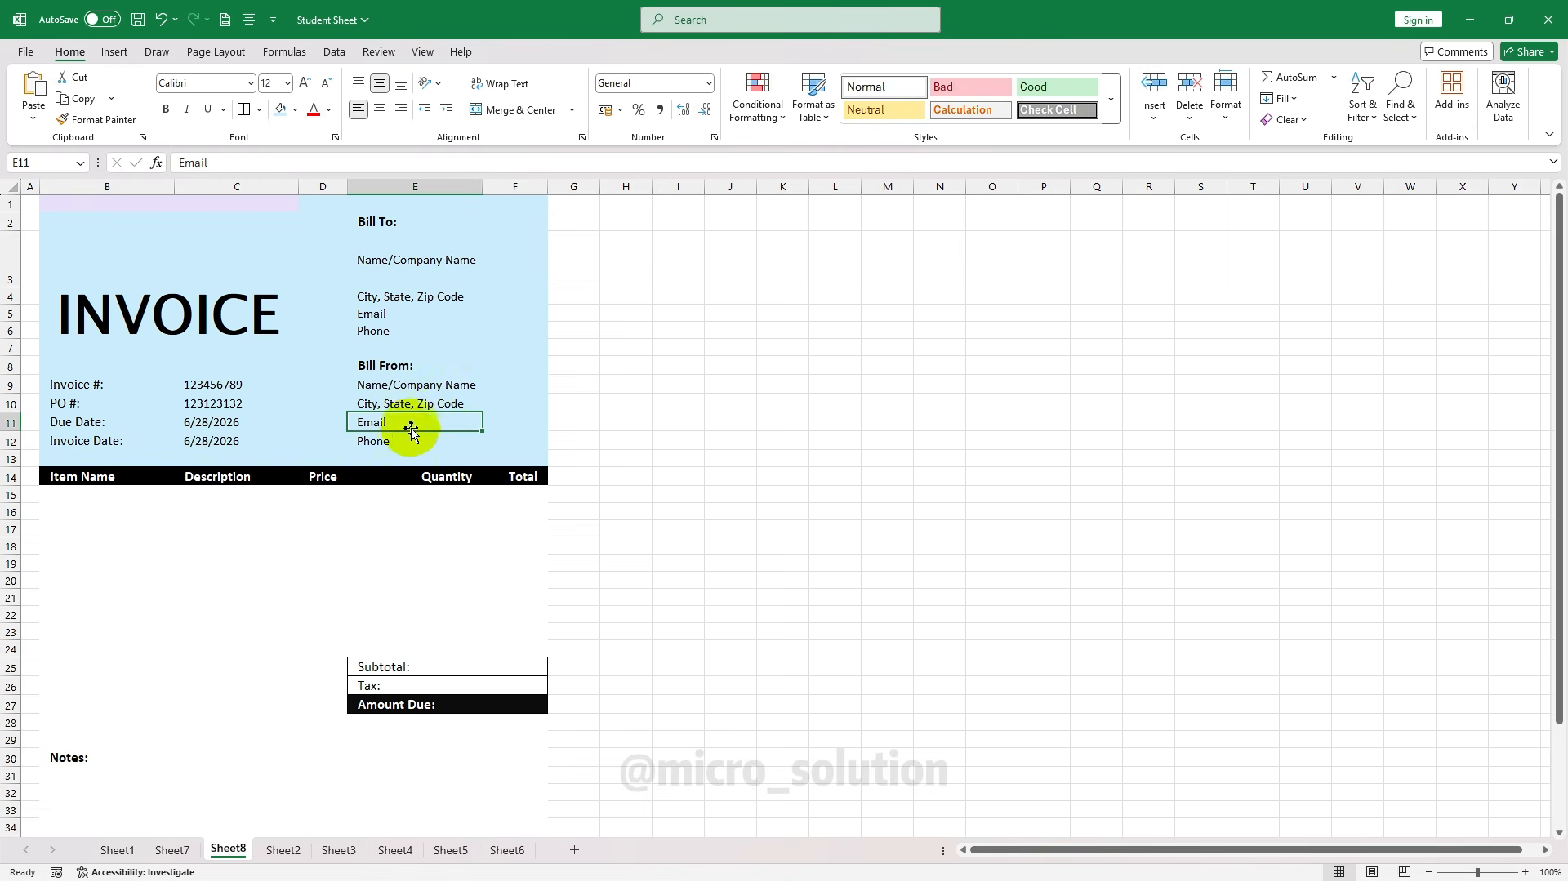
{"action": "left_click", "coordinate": [411, 441]}
Review the invoice number, PO number, due date and invoice date in B9:C12
{"action": "left_click", "coordinate": [123, 379]}
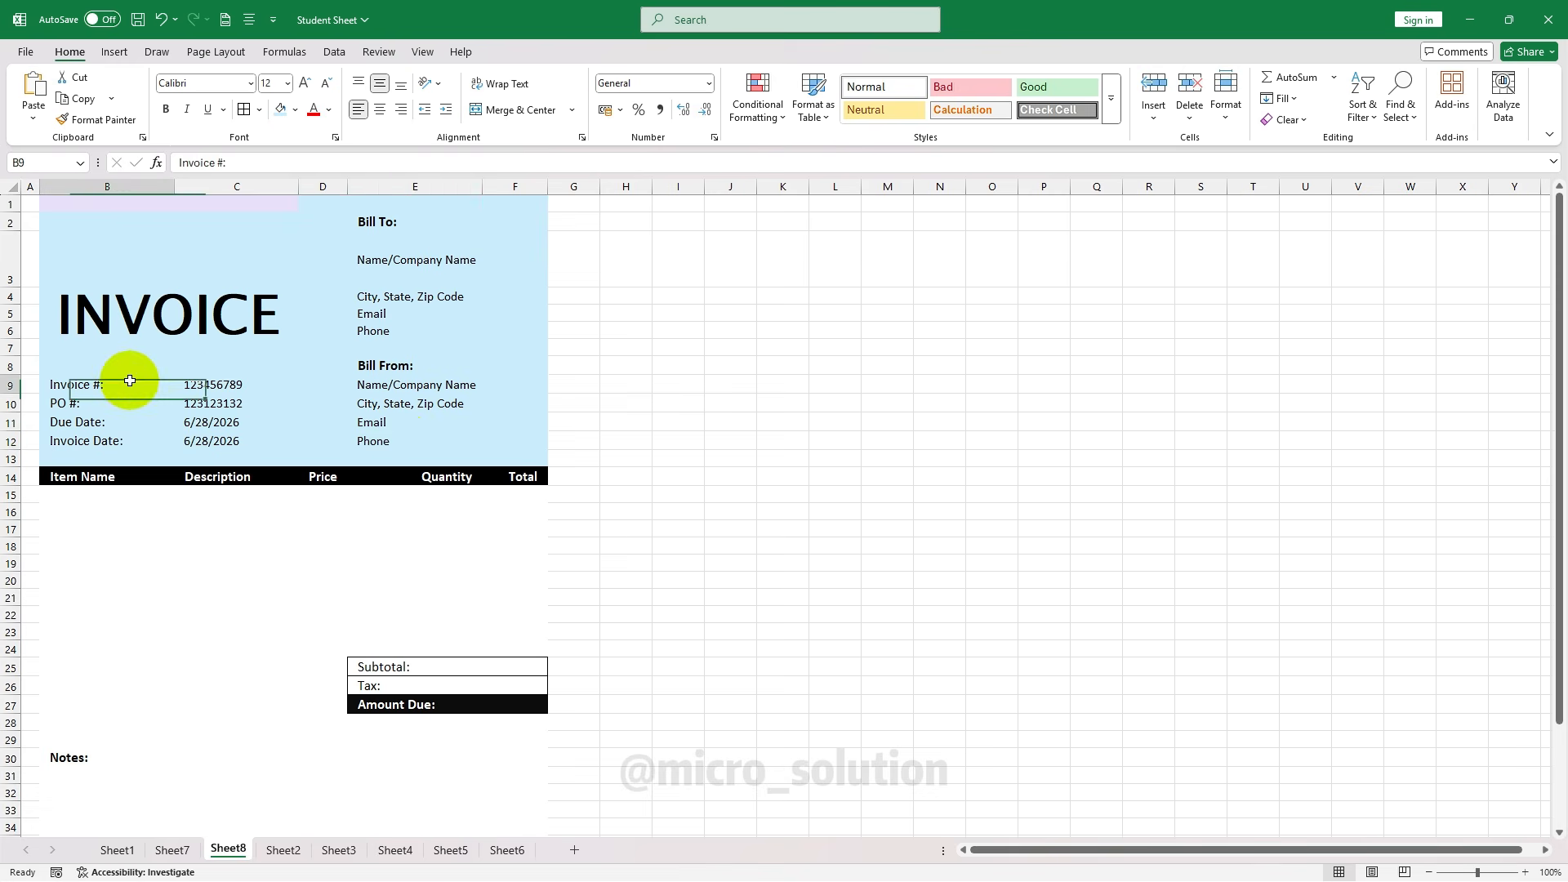
{"action": "left_click", "coordinate": [245, 386]}
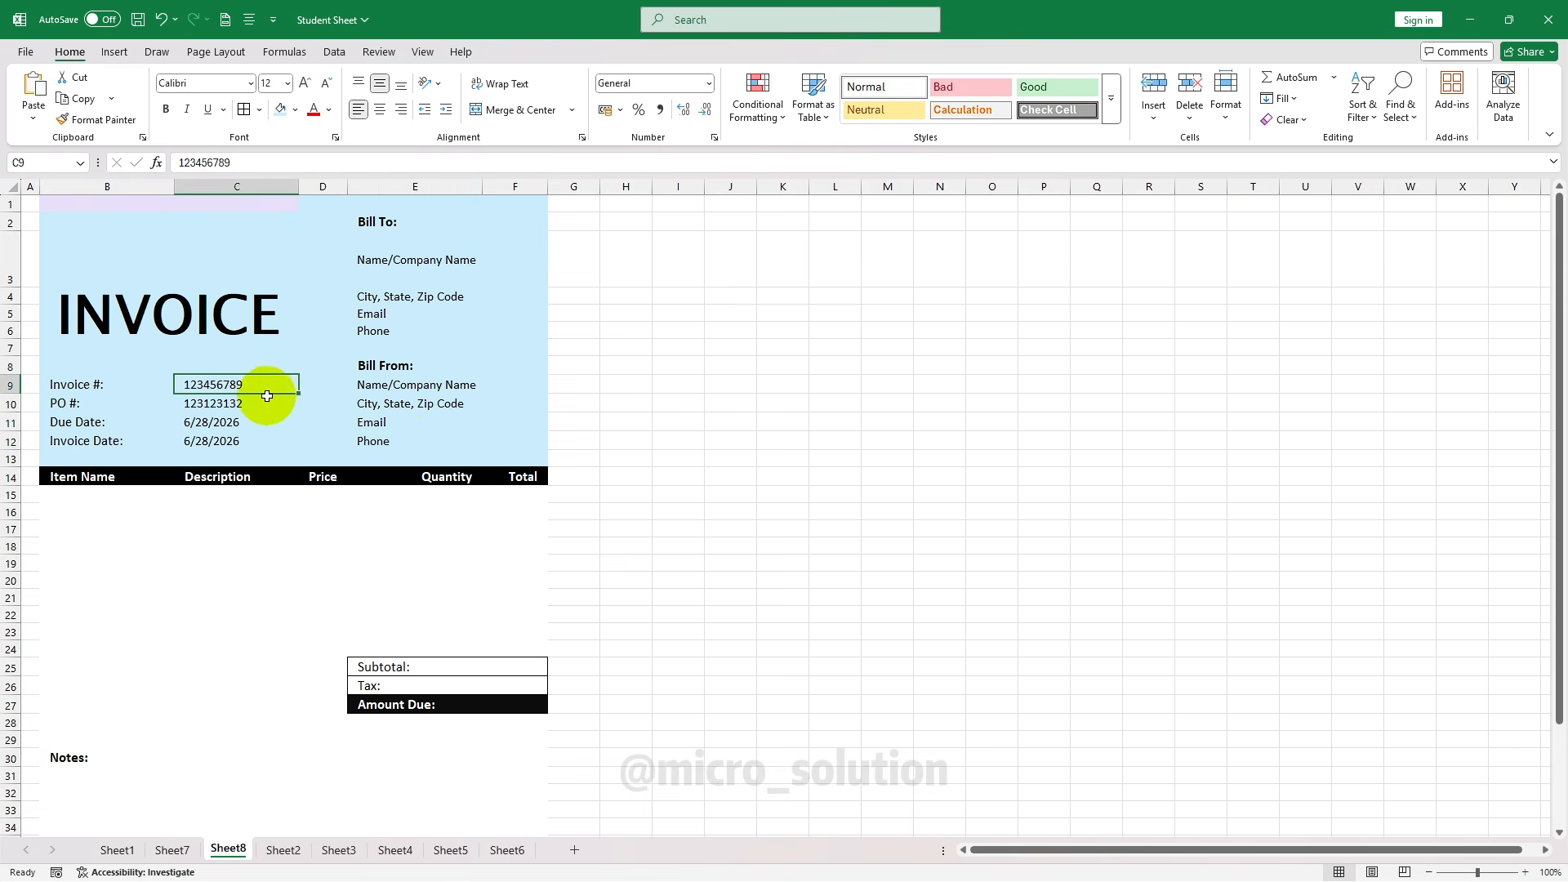
{"action": "left_click", "coordinate": [260, 409]}
{"action": "left_click", "coordinate": [260, 423]}
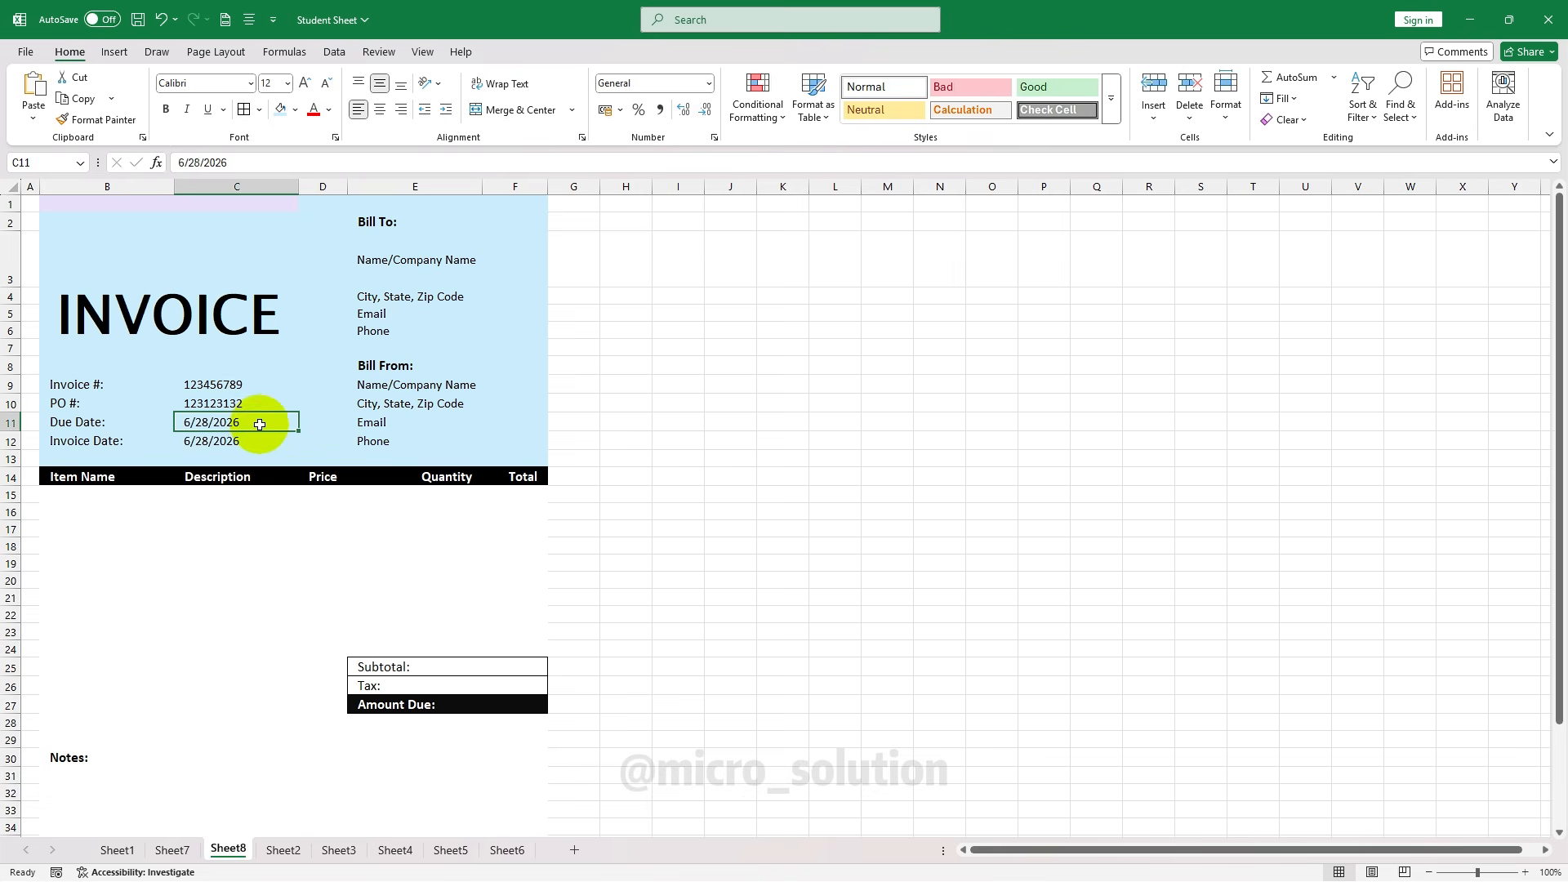
{"action": "left_click", "coordinate": [258, 439]}
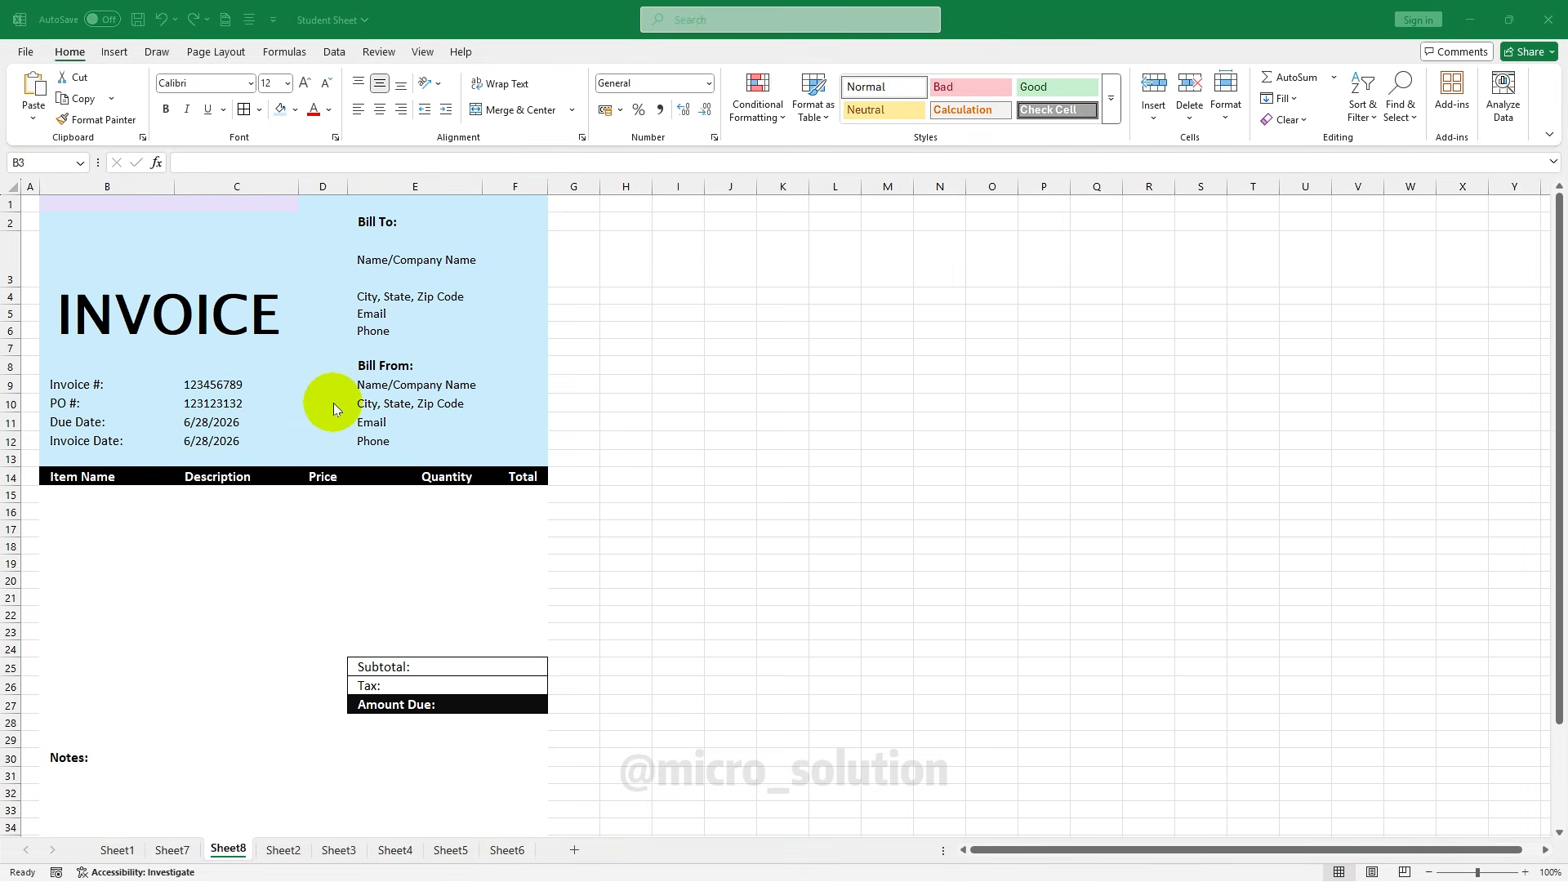
{"action": "left_click", "coordinate": [196, 343]}
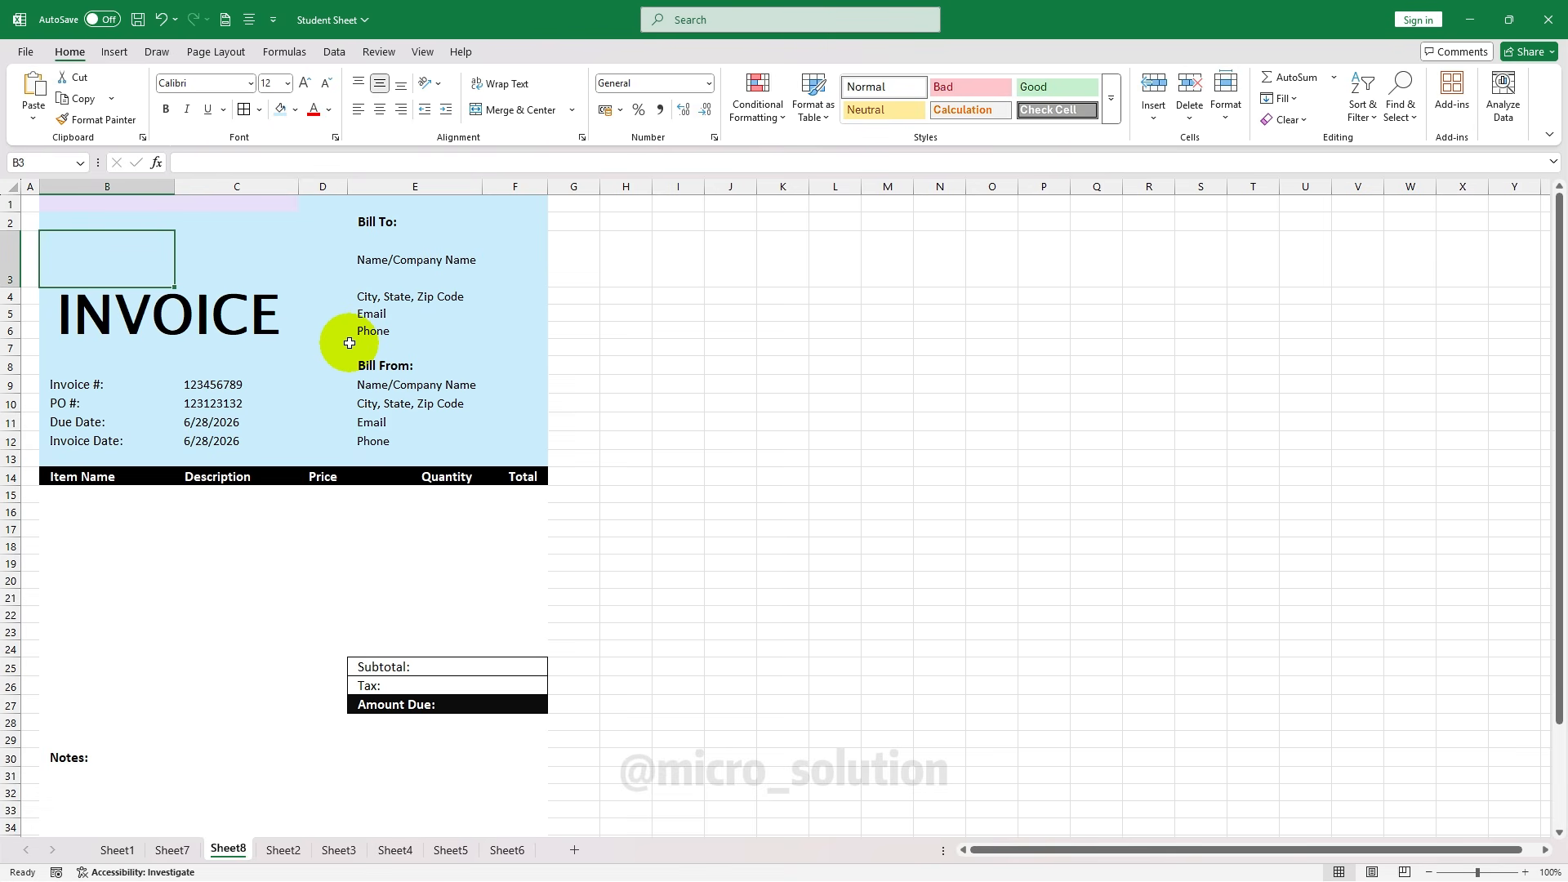
{"action": "left_click", "coordinate": [393, 351]}
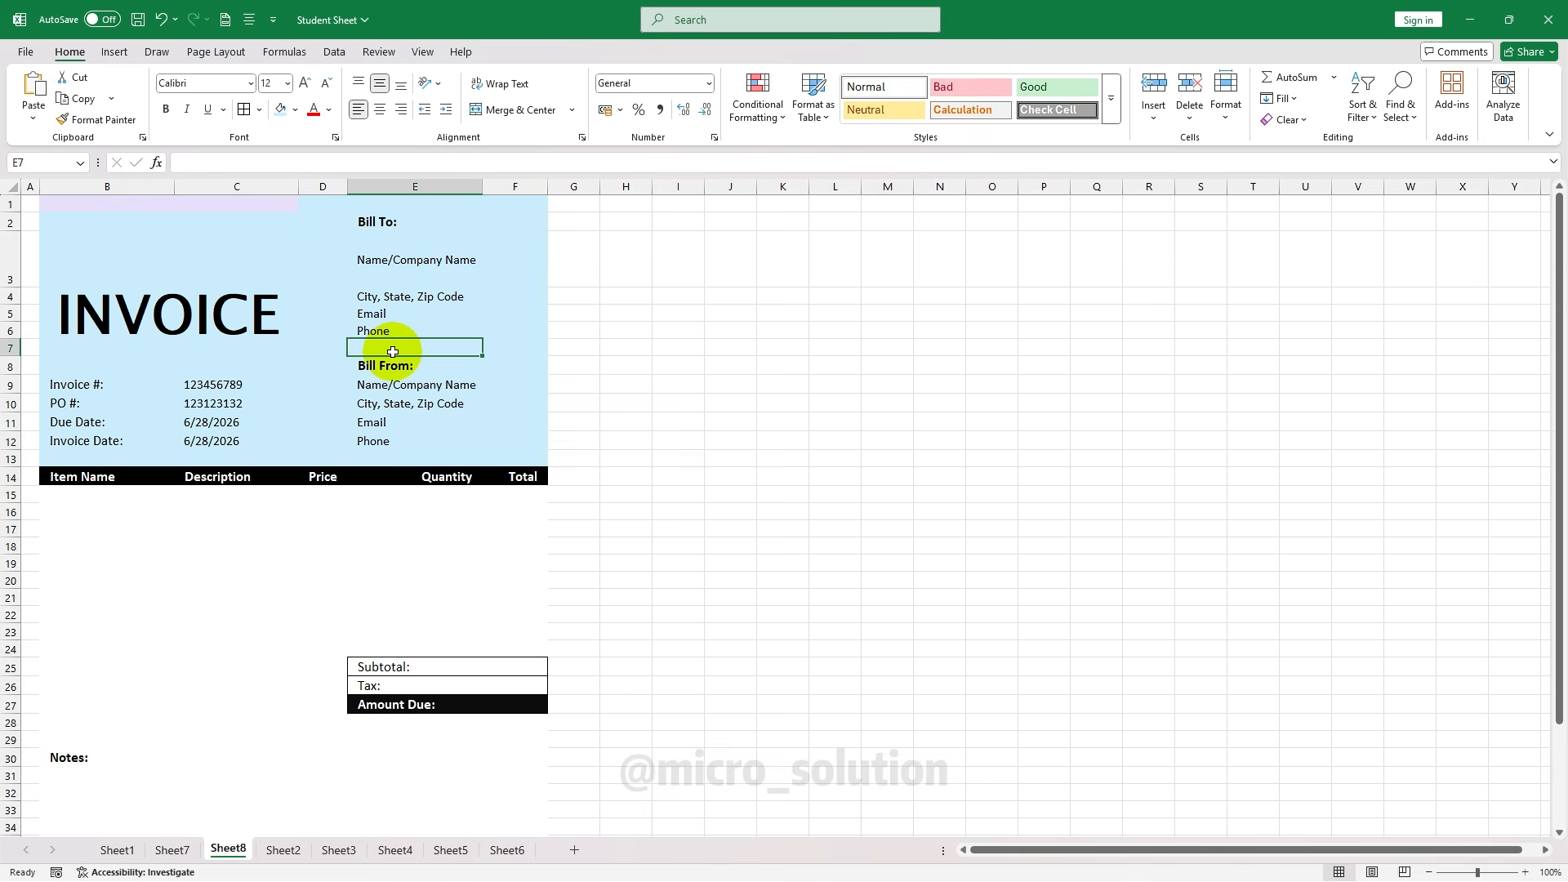
{"action": "left_click", "coordinate": [390, 365]}
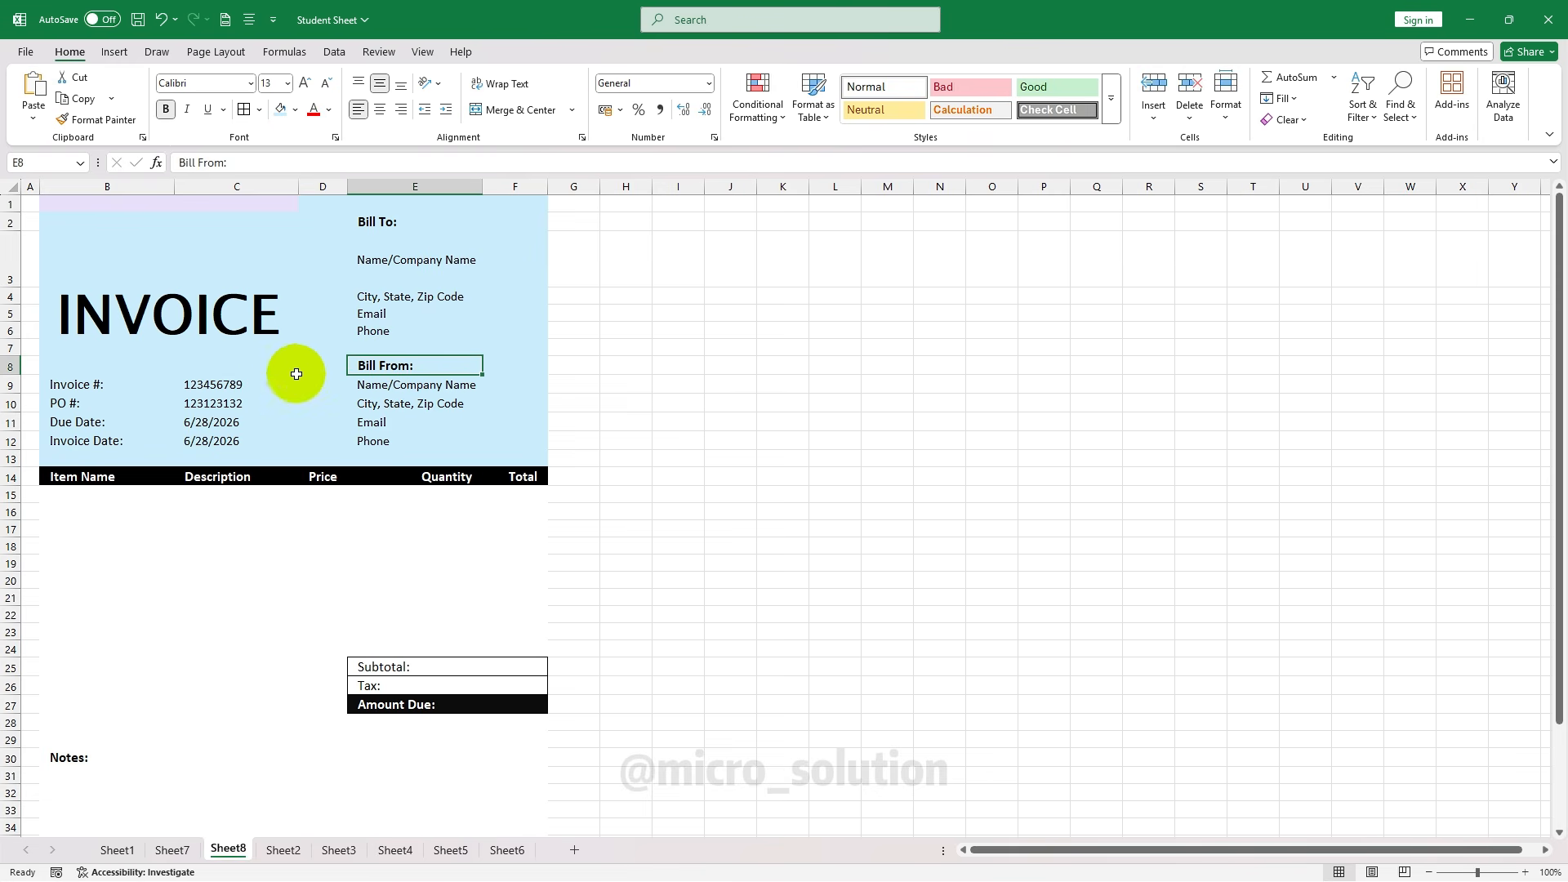
{"action": "left_click", "coordinate": [269, 401]}
{"action": "left_click", "coordinate": [219, 324]}
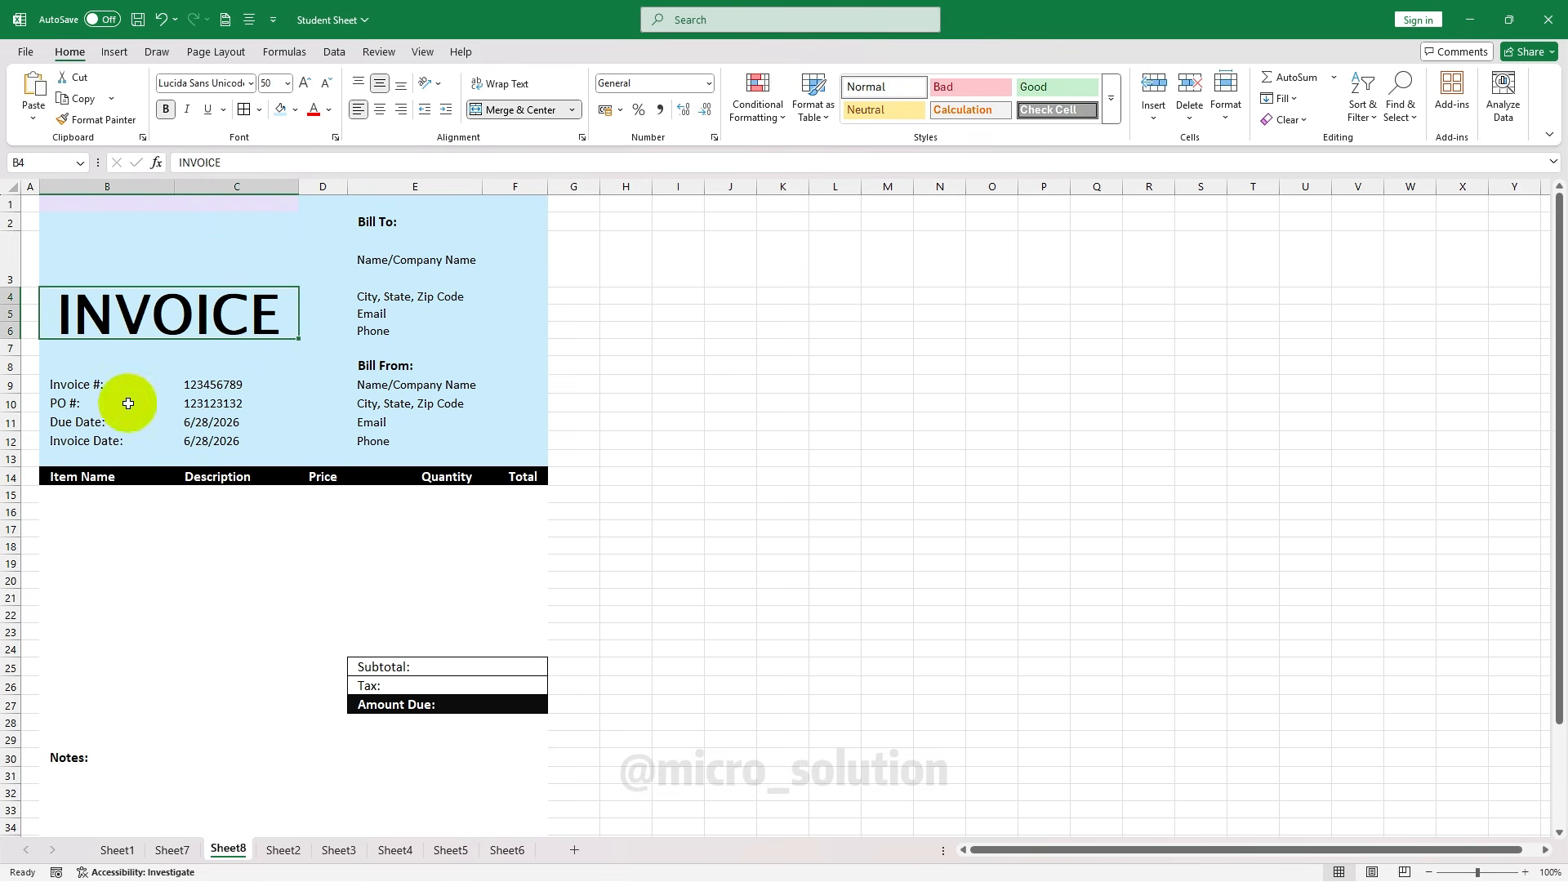
{"action": "left_click", "coordinate": [210, 524]}
{"action": "left_click_drag", "start_coordinate": [42, 478], "coordinate": [523, 476]}
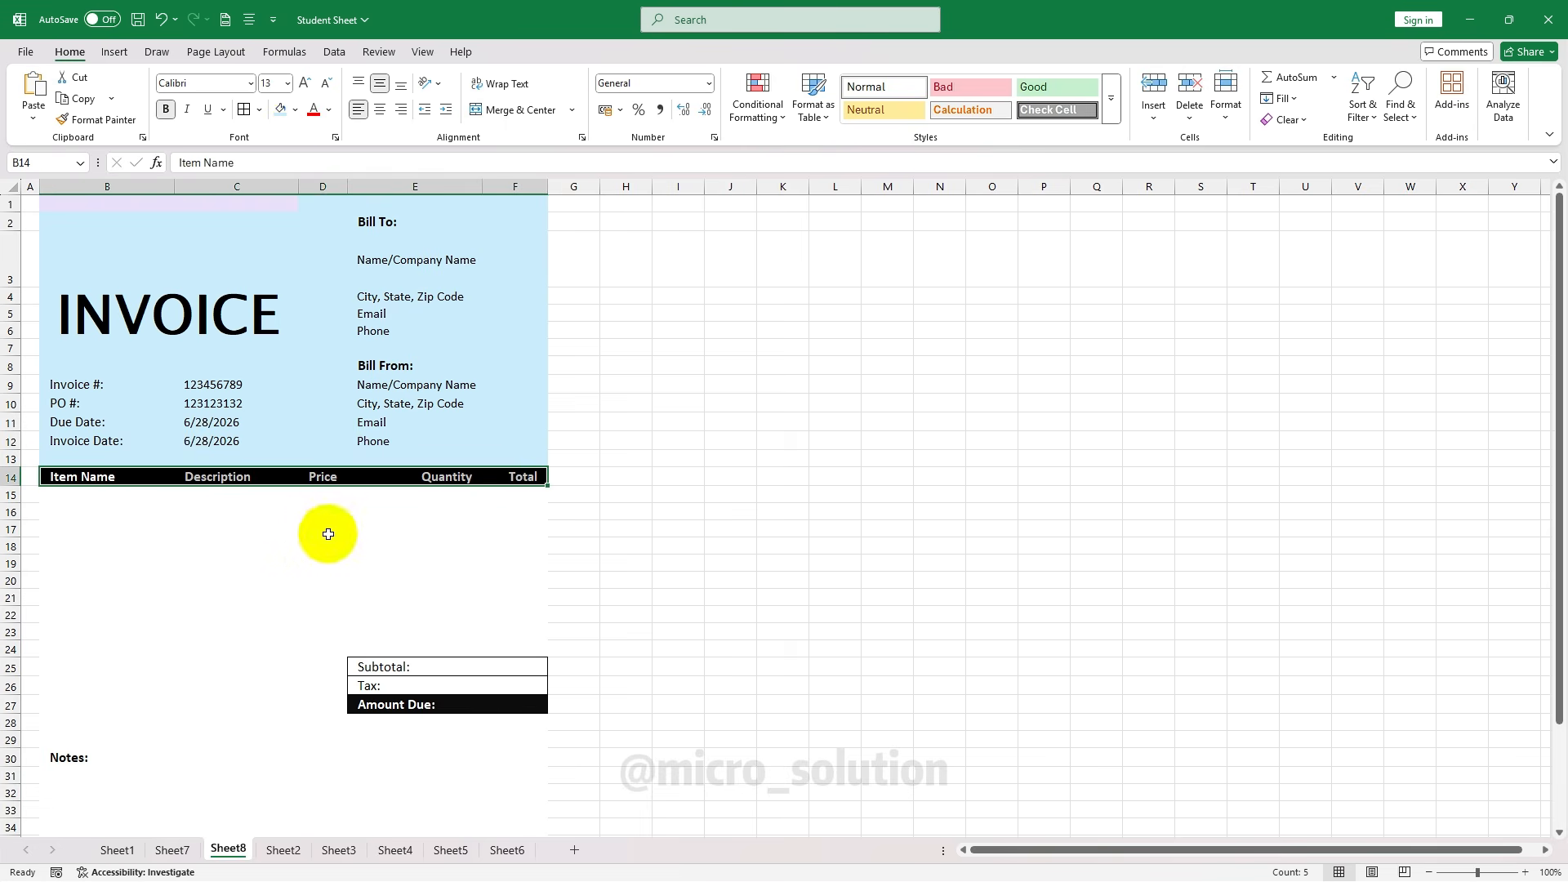
{"action": "left_click", "coordinate": [232, 527]}
{"action": "scroll", "coordinate": [462, 340], "scroll_direction": "down", "scroll_amount": 2}
{"action": "scroll", "coordinate": [352, 557], "scroll_direction": "up", "scroll_amount": 2}
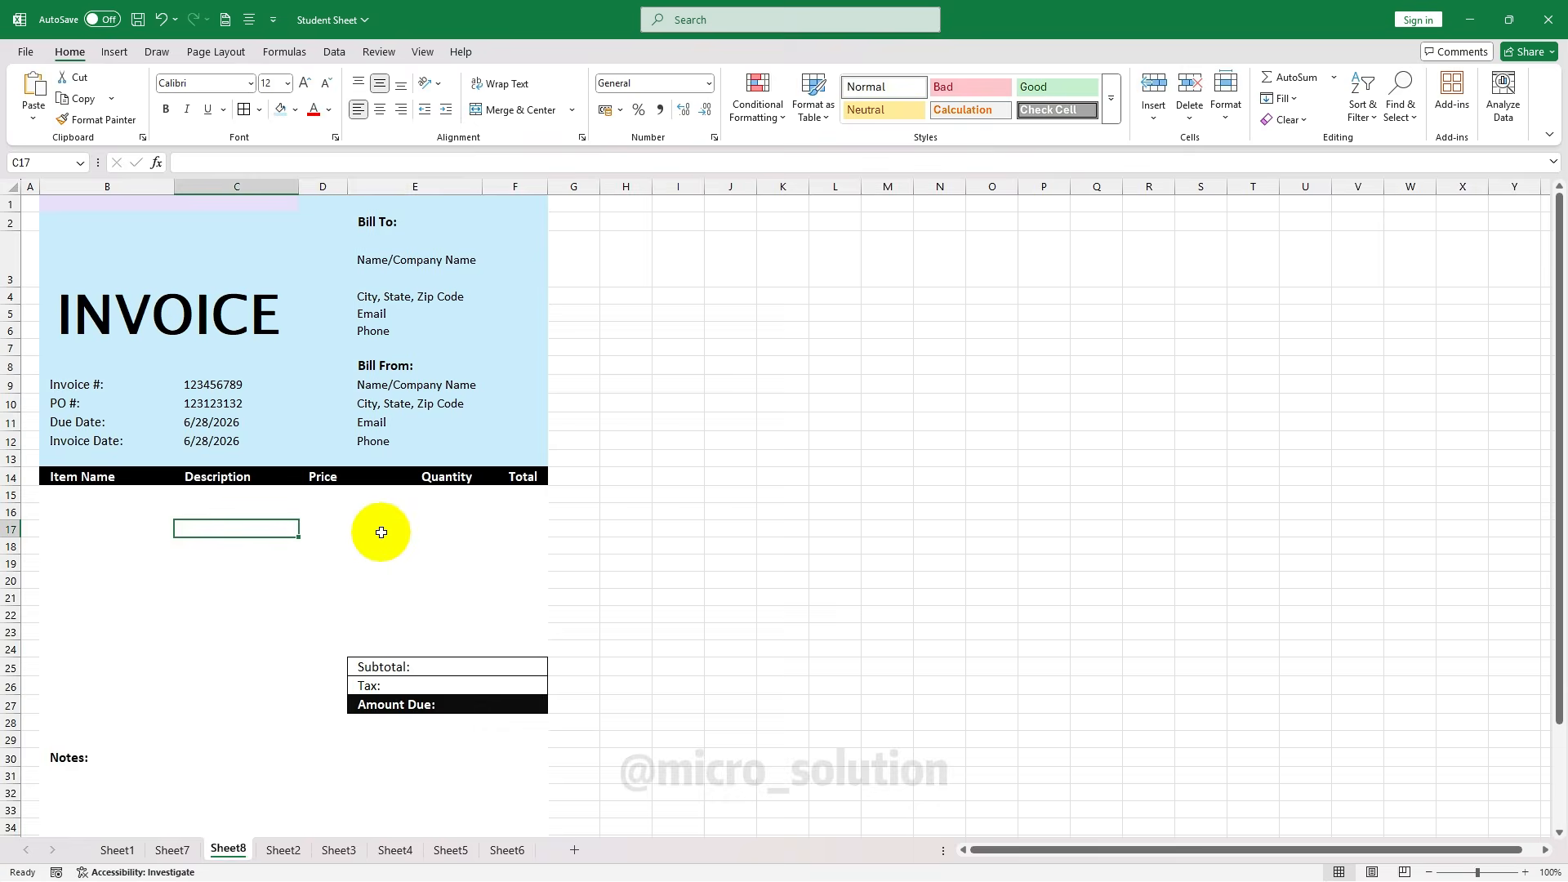
{"action": "left_click", "coordinate": [399, 514]}
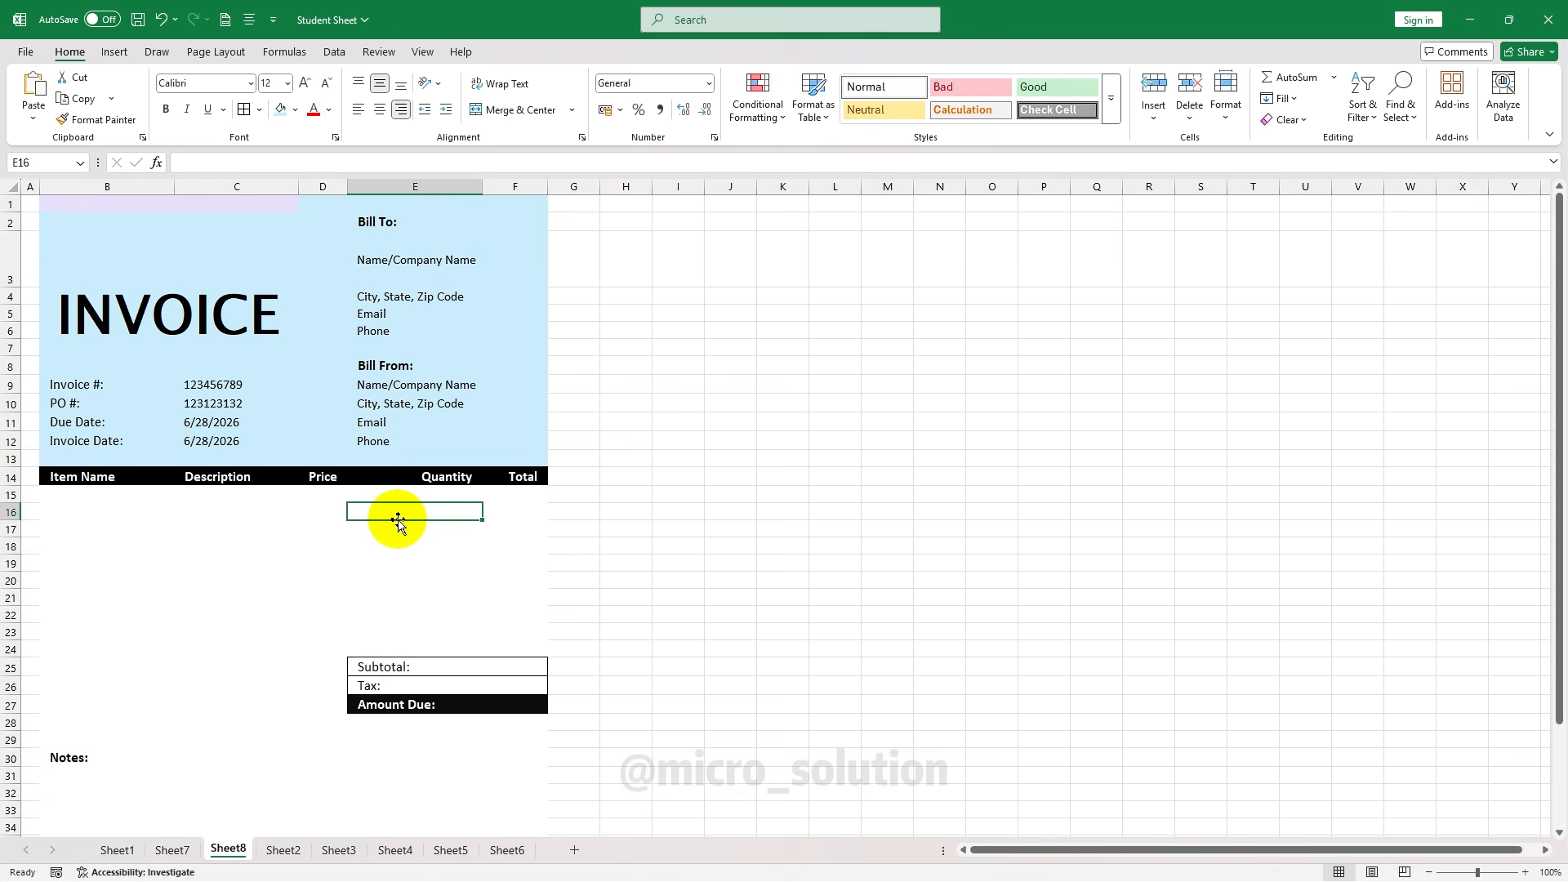
{"action": "left_click", "coordinate": [94, 499]}
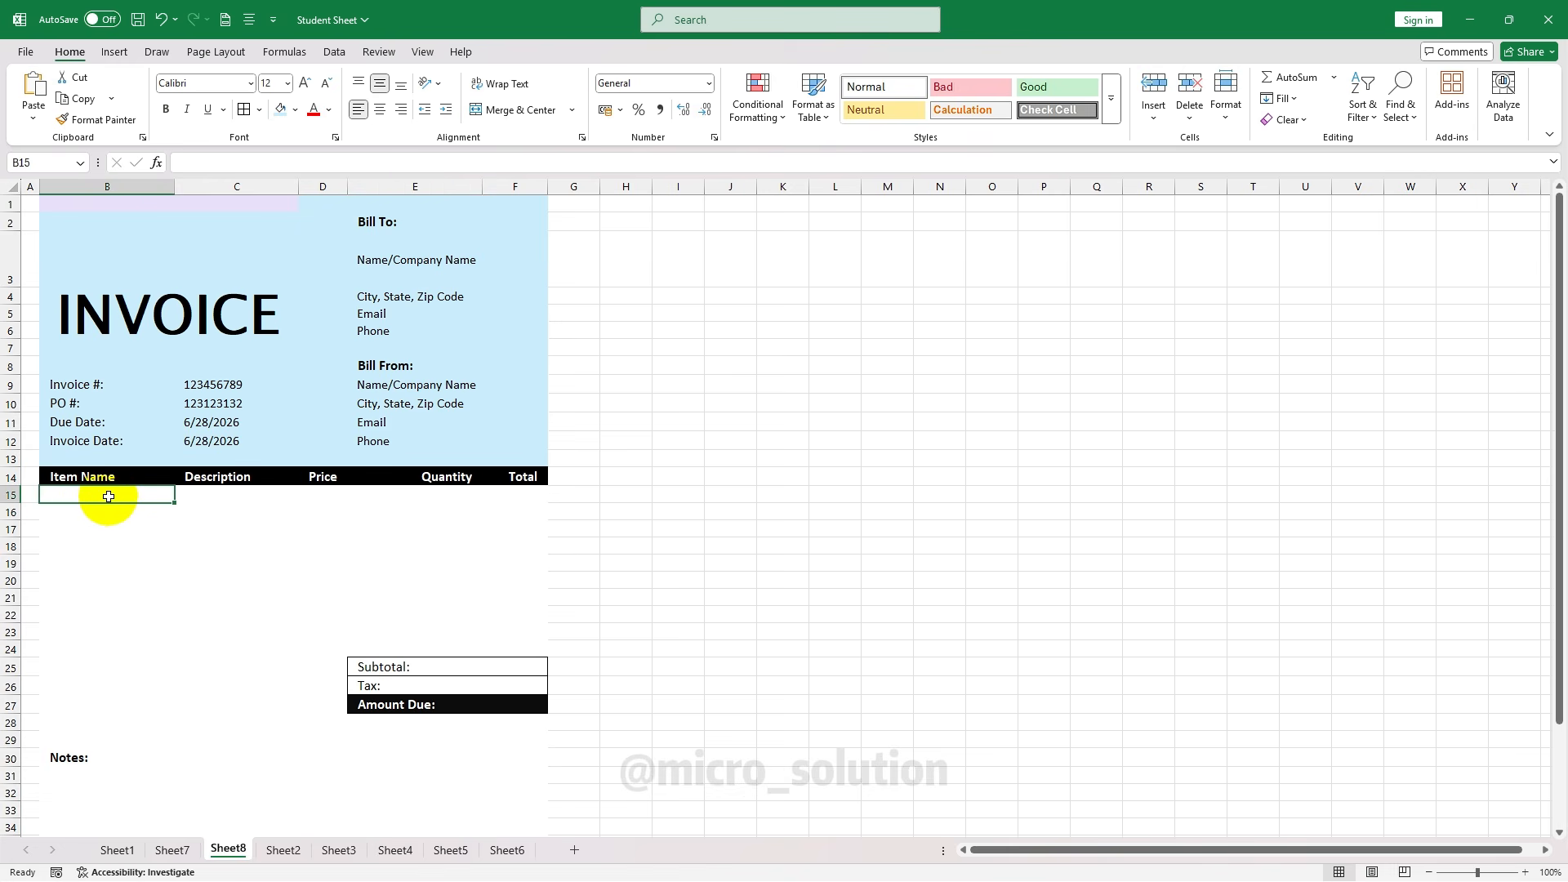
{"action": "left_click", "coordinate": [206, 498]}
{"action": "left_click", "coordinate": [339, 498]}
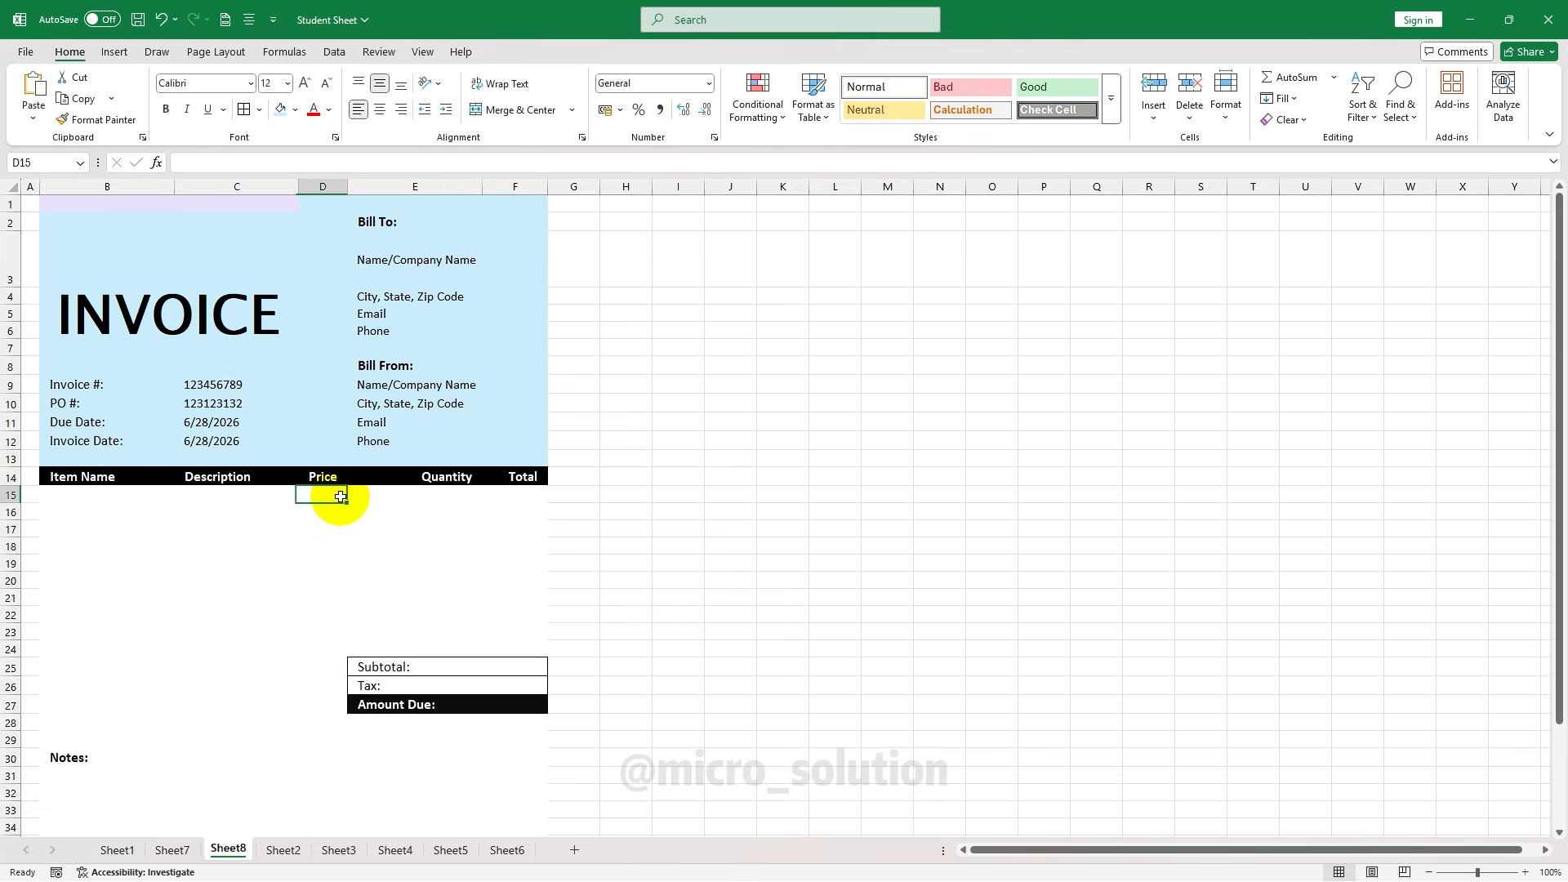
{"action": "left_click", "coordinate": [449, 498]}
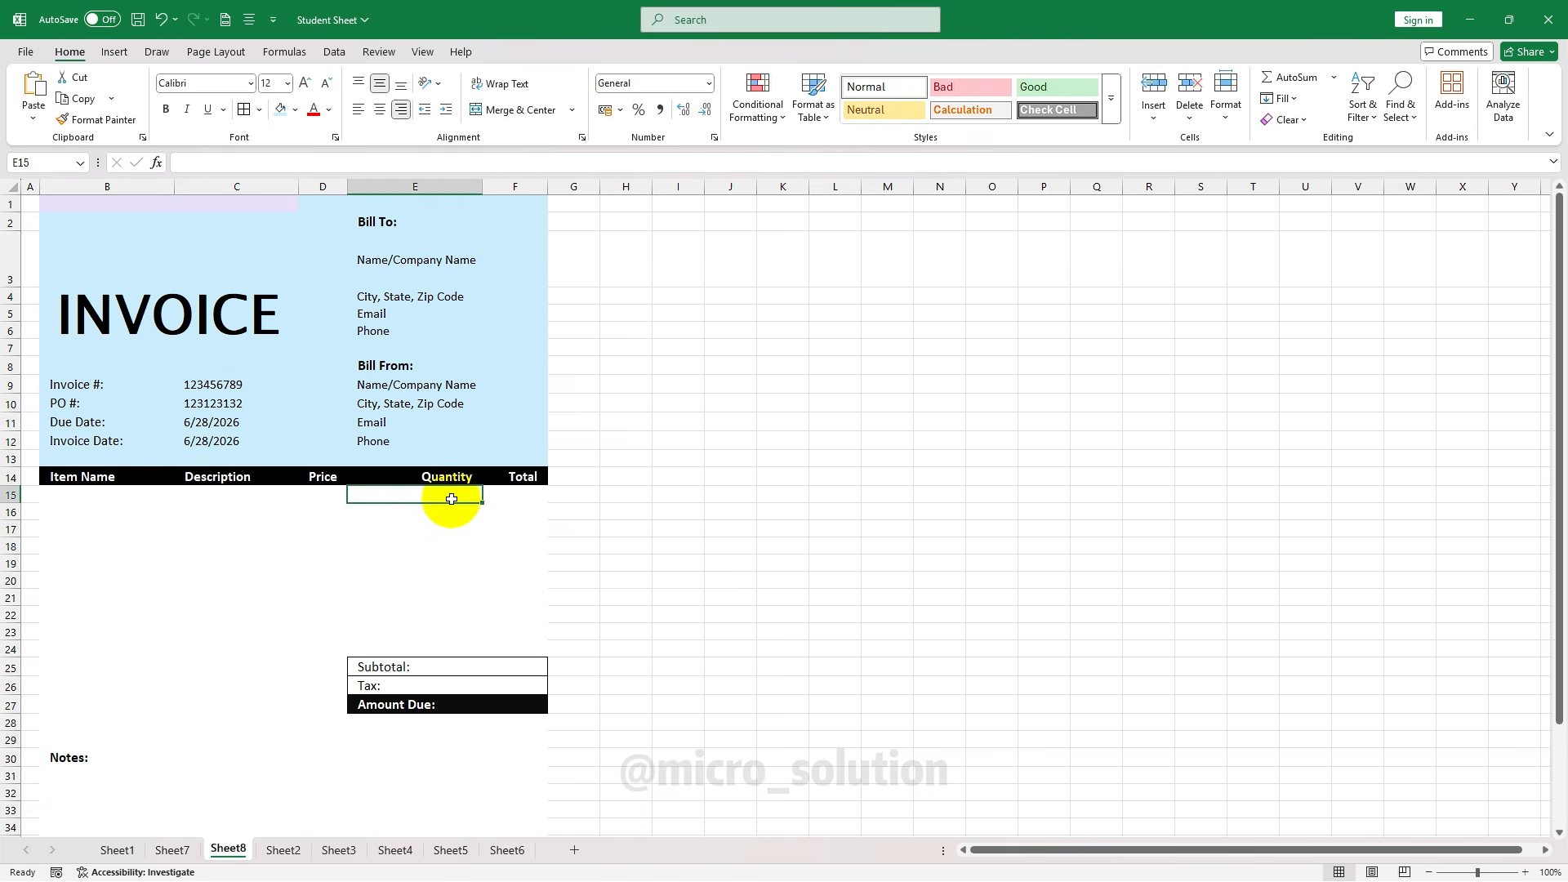
{"action": "left_click", "coordinate": [523, 495]}
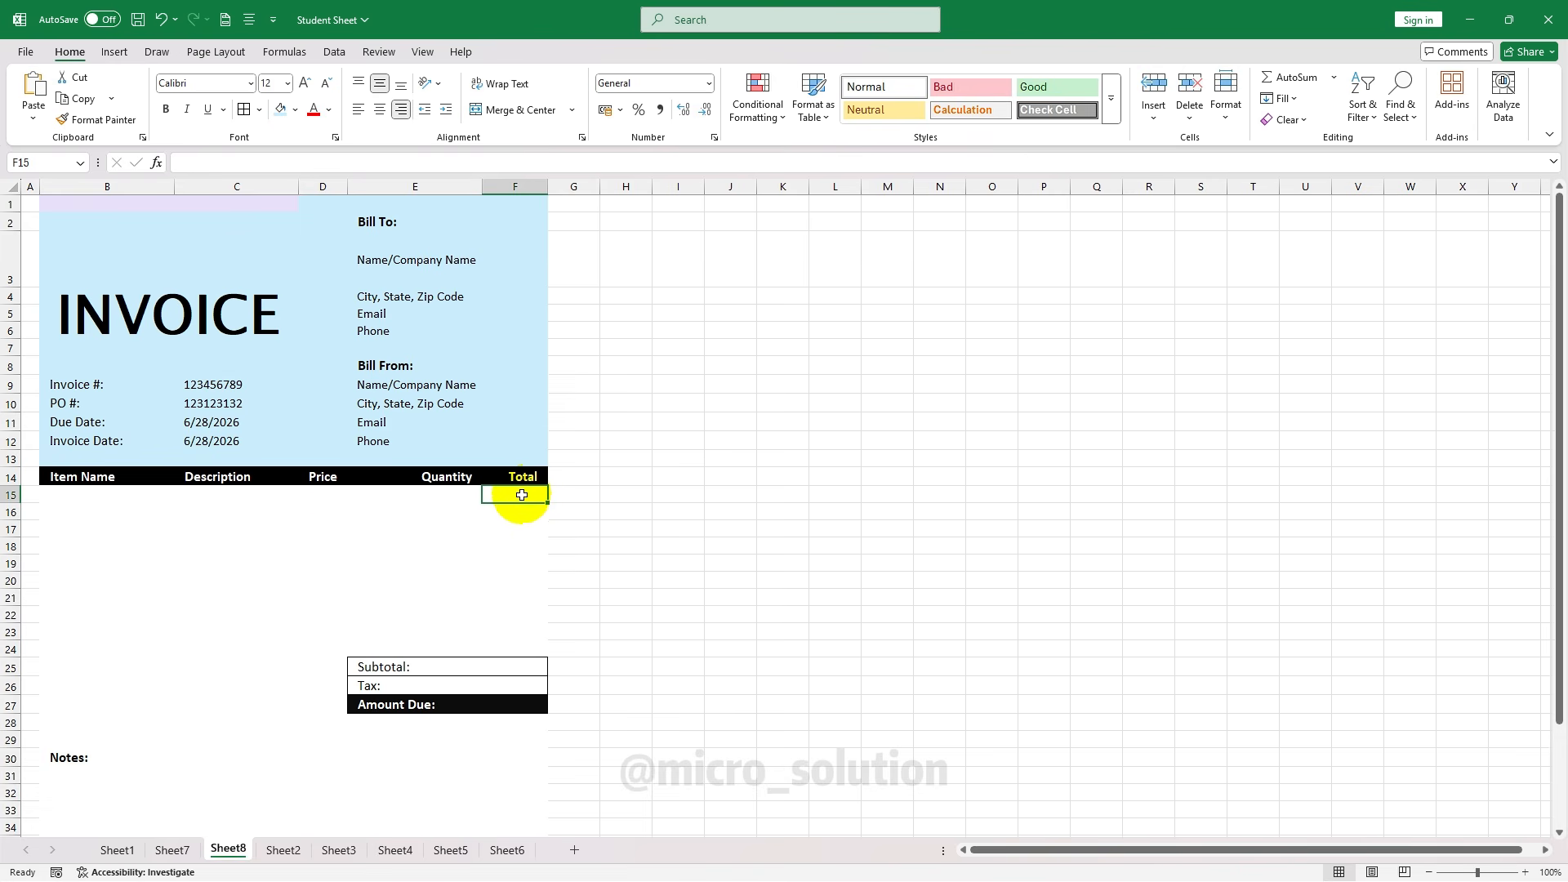
{"action": "left_click", "coordinate": [318, 493]}
{"action": "left_click", "coordinate": [440, 508]}
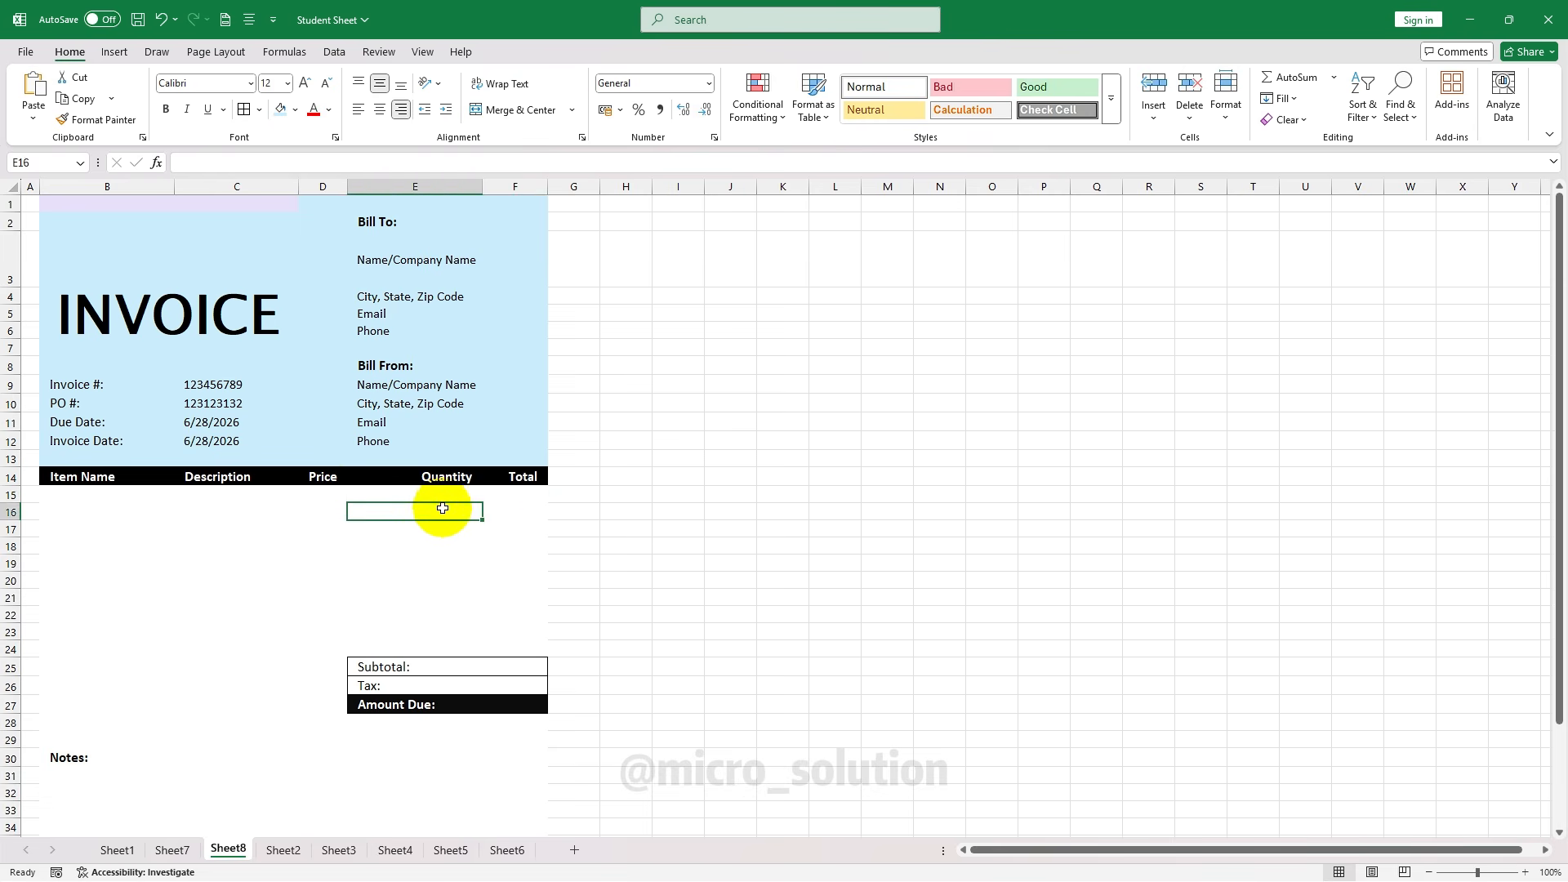
{"action": "left_click", "coordinate": [452, 495]}
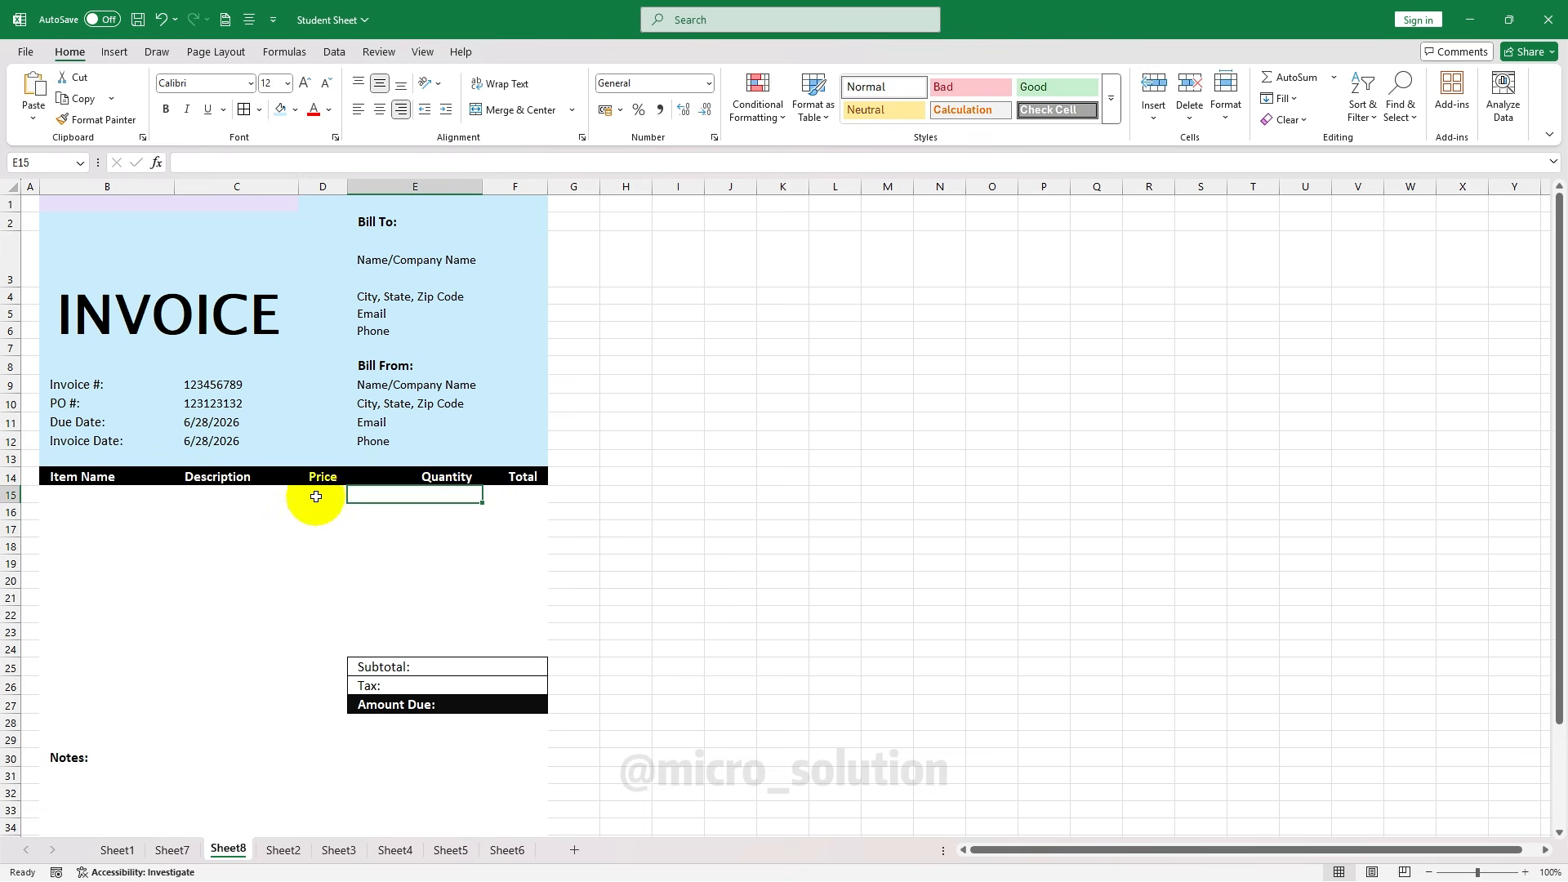
{"action": "left_click", "coordinate": [115, 499]}
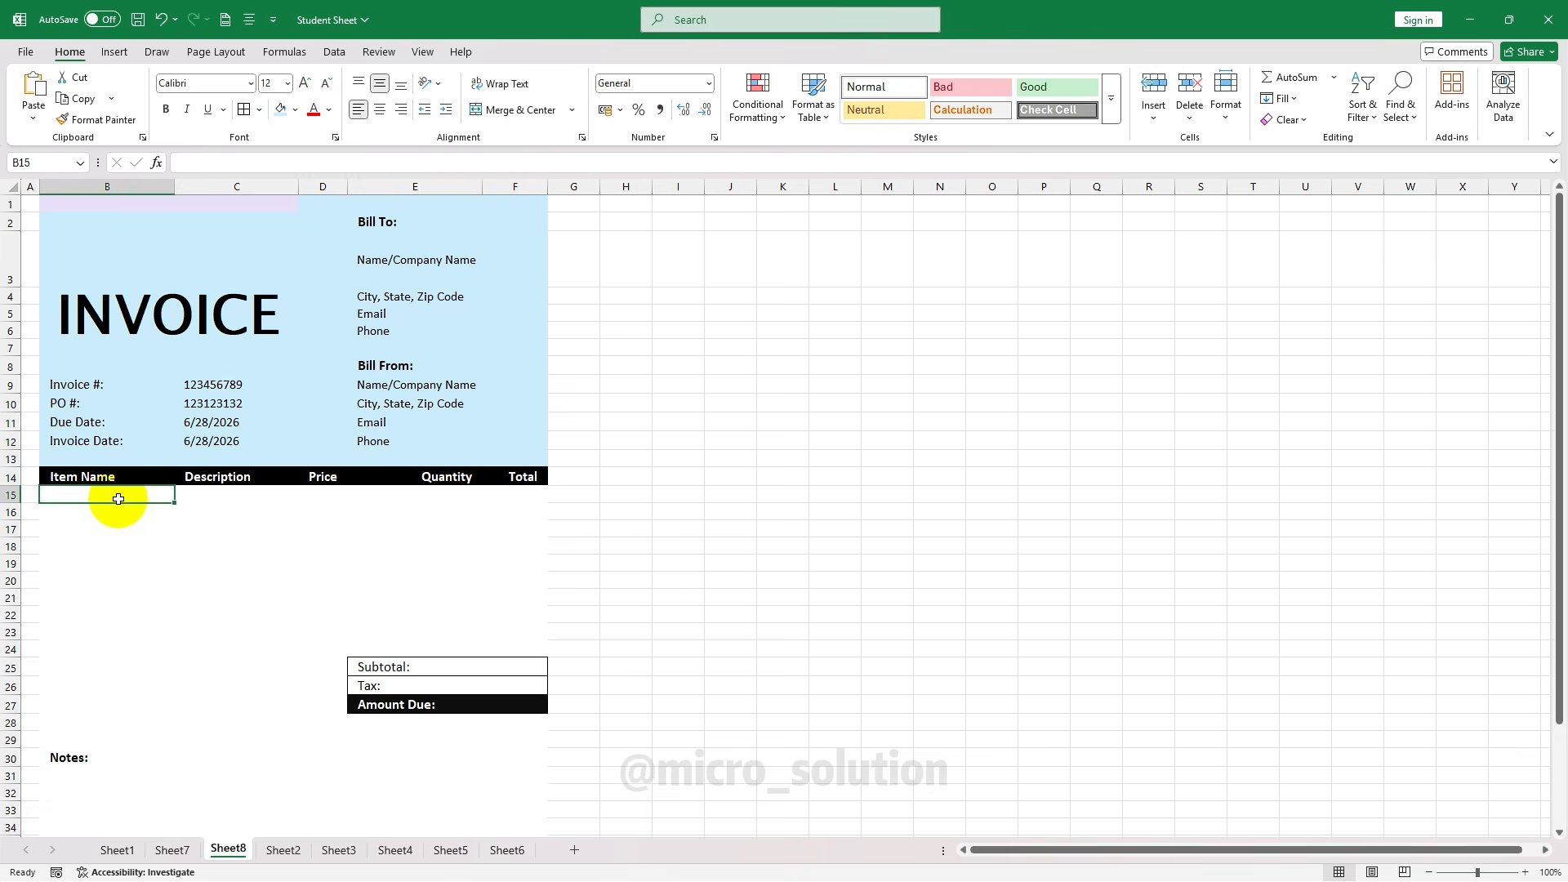
{"action": "left_click", "coordinate": [427, 496]}
{"action": "left_click", "coordinate": [311, 496]}
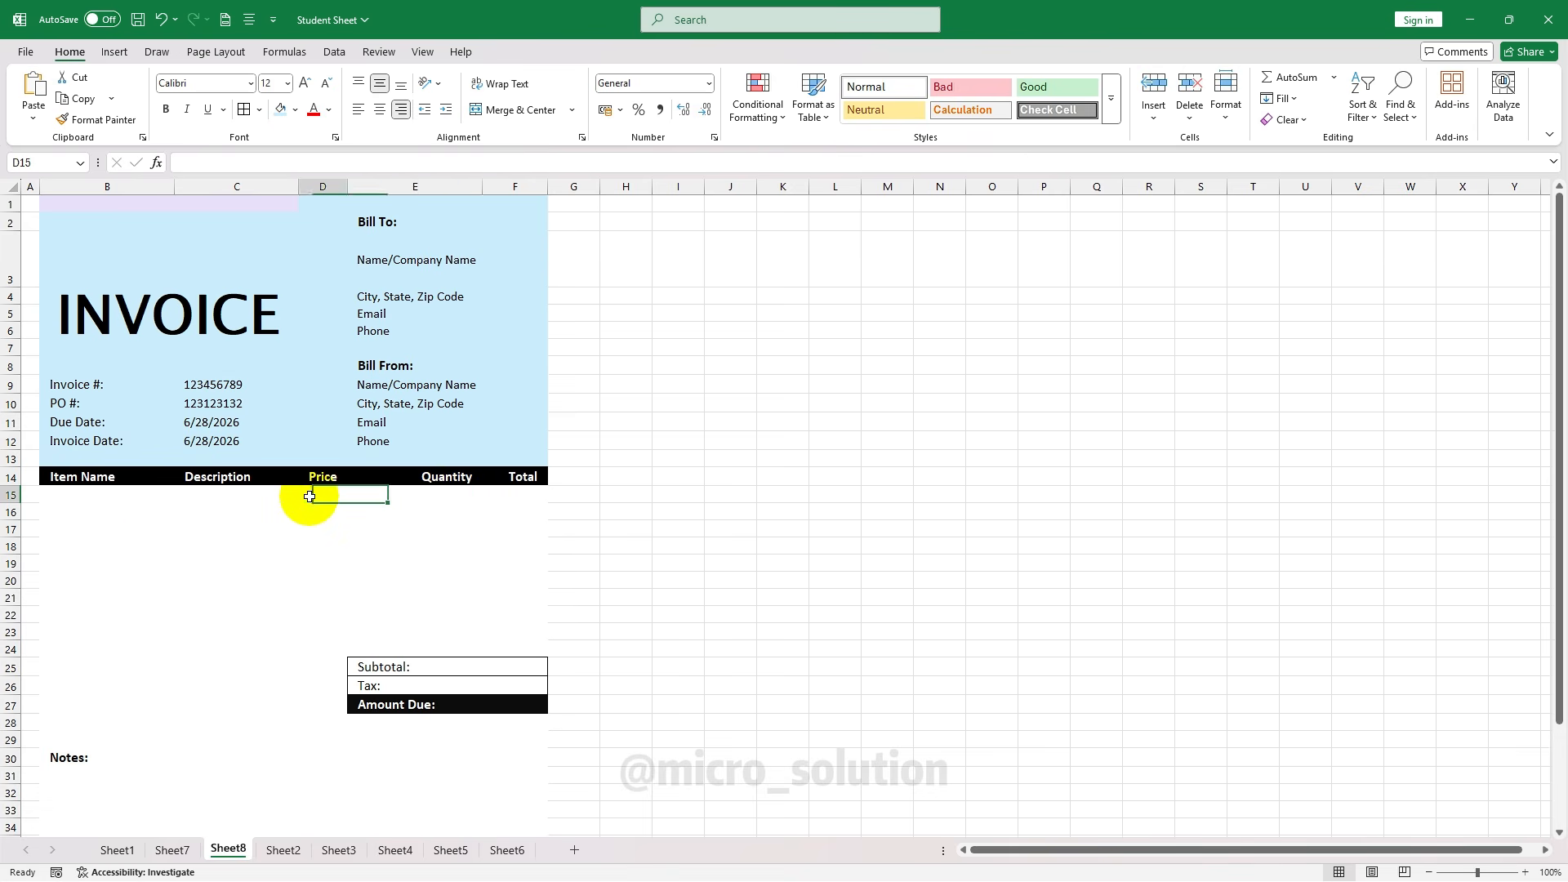
{"action": "left_click", "coordinate": [433, 494]}
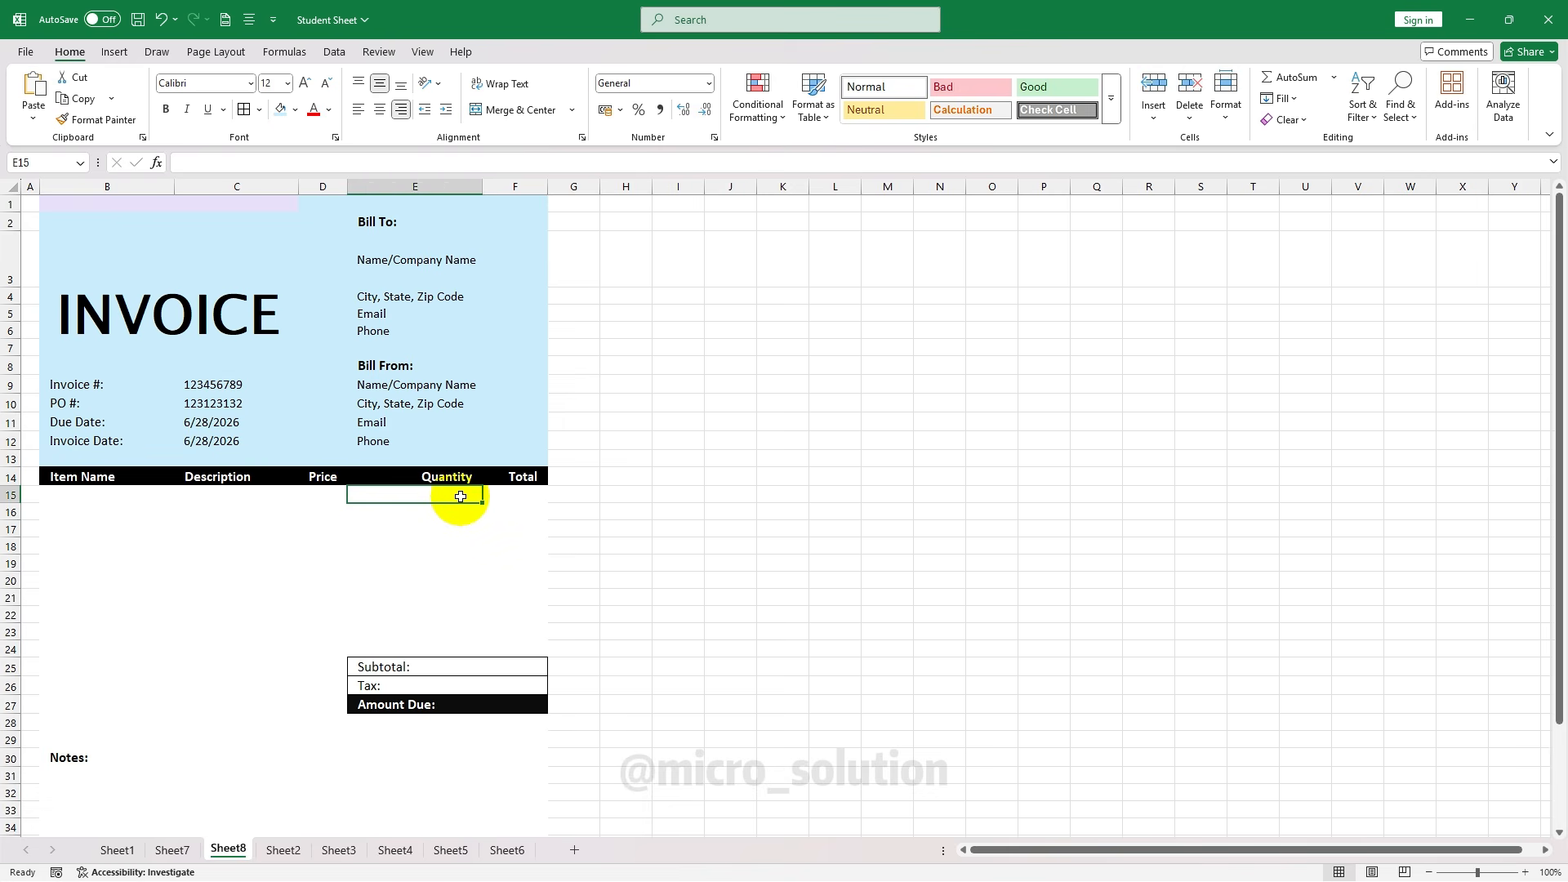
{"action": "left_click", "coordinate": [523, 495]}
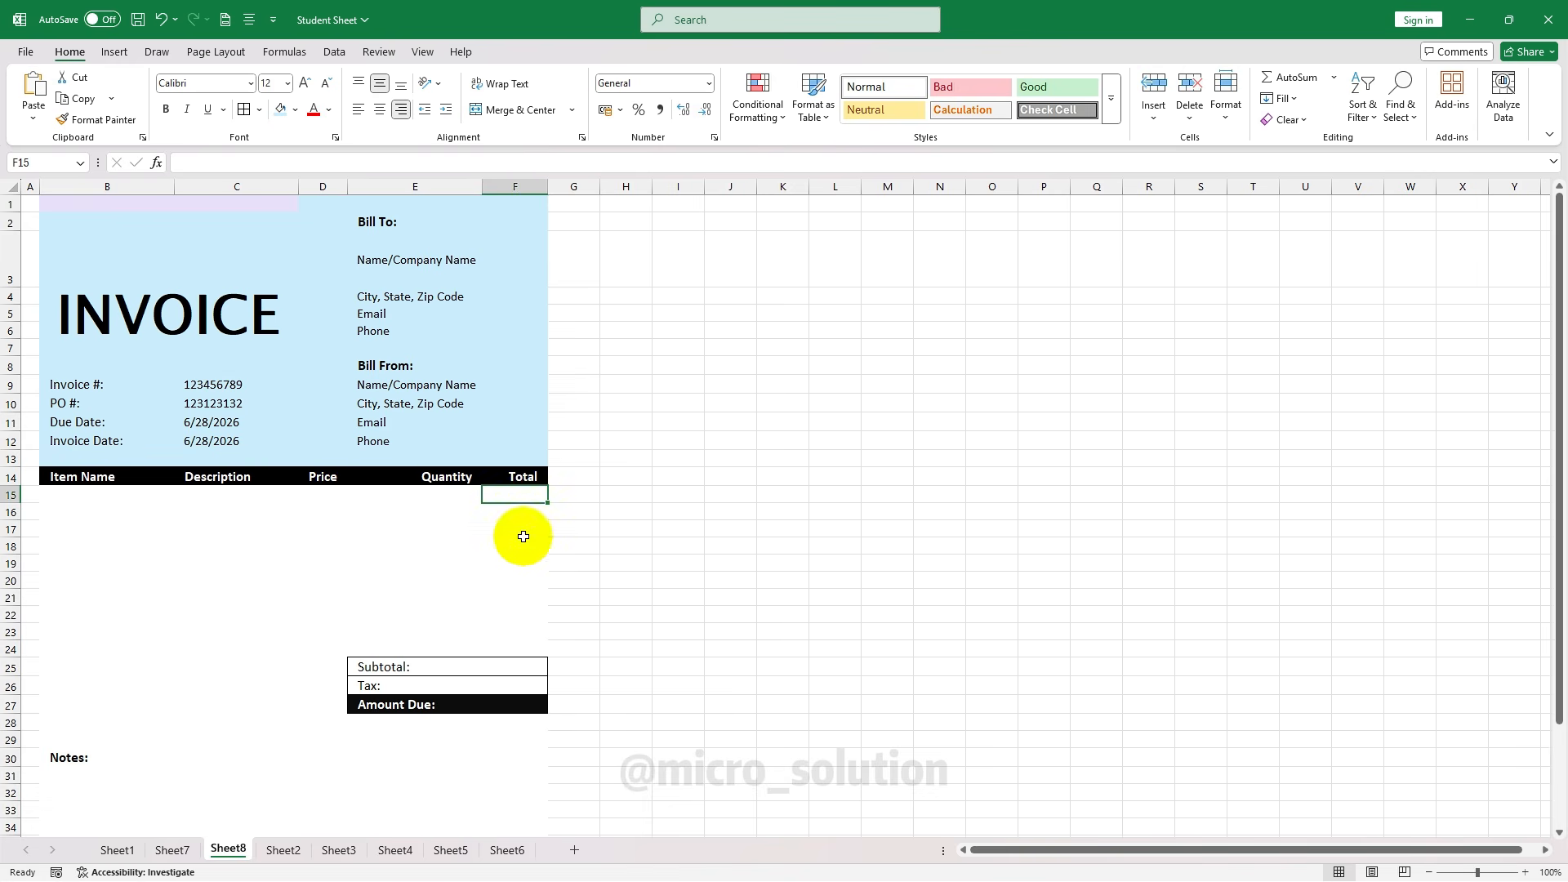
{"action": "left_click", "coordinate": [493, 668]}
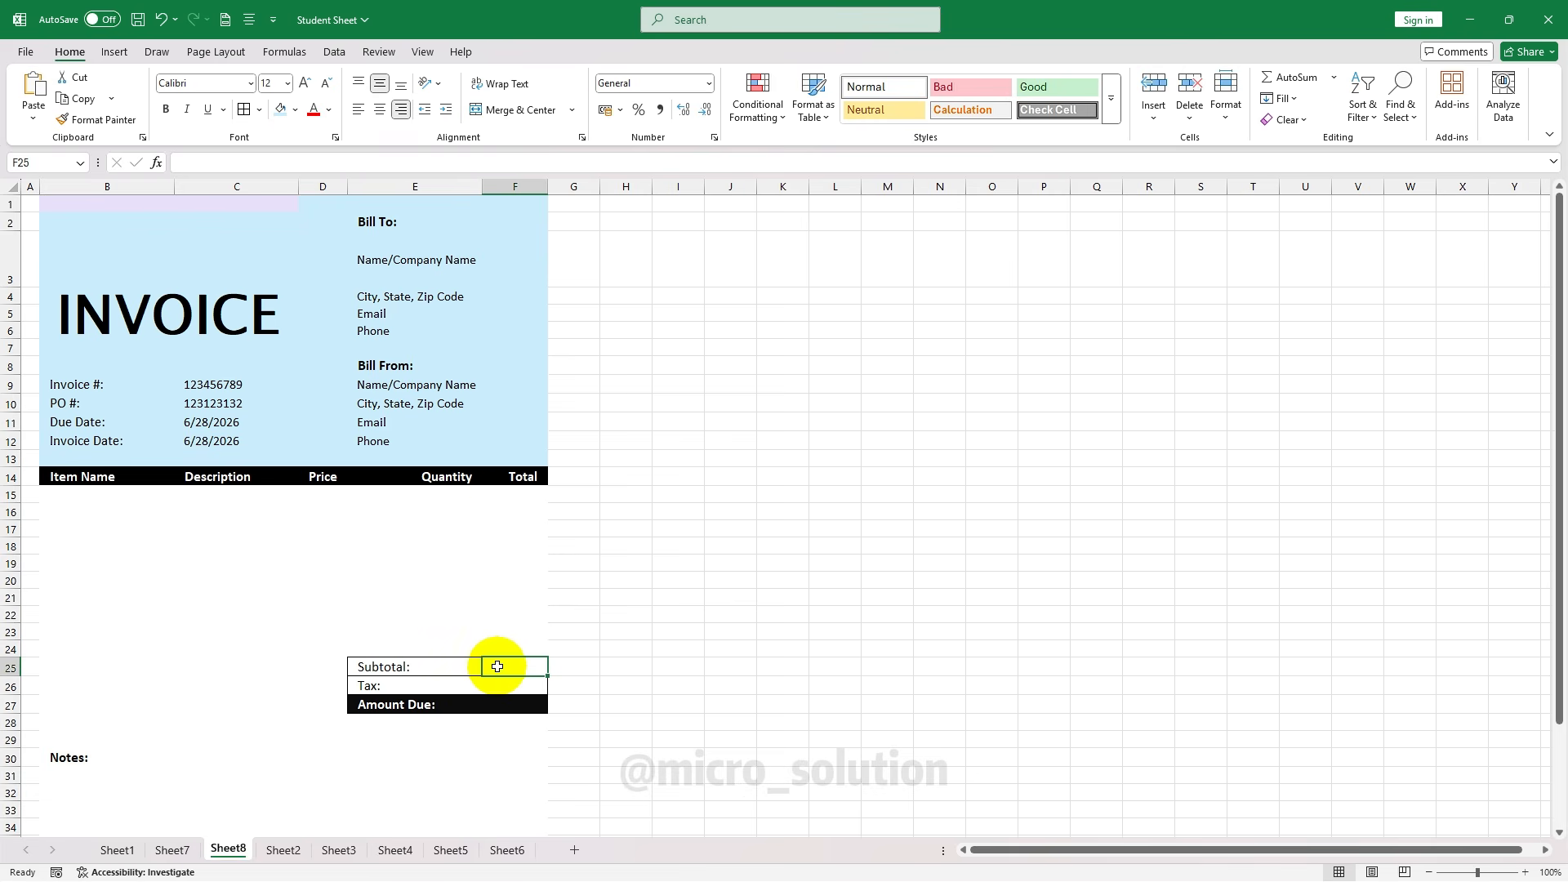
{"action": "left_click", "coordinate": [523, 497]}
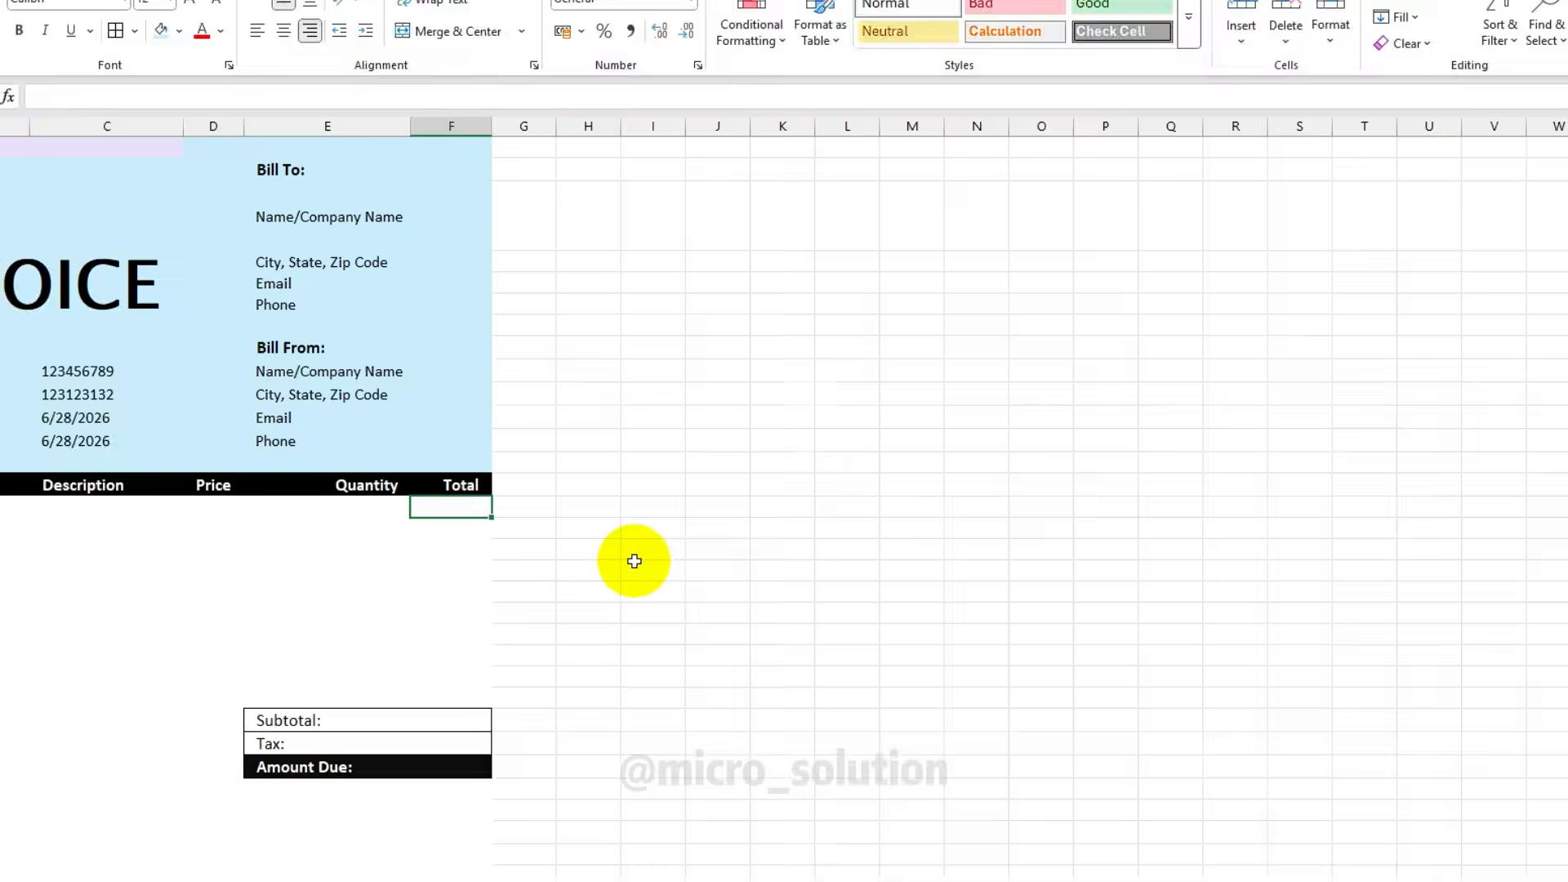
Enter =D15*E15 in F15 and fill it down through F23
{"action": "type", "text": "="}
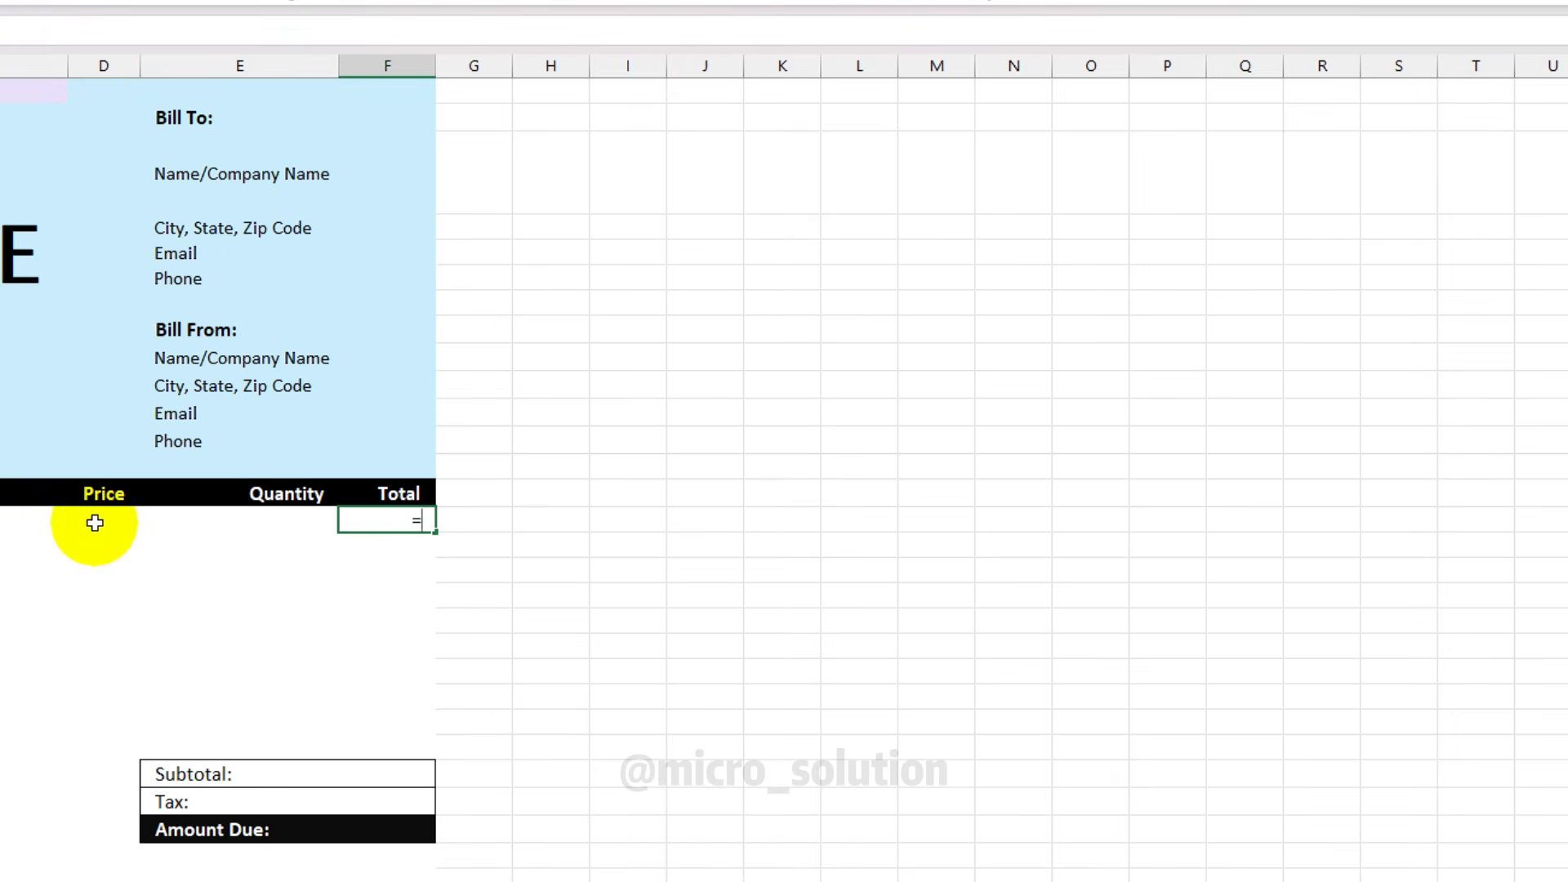
{"action": "left_click", "coordinate": [95, 523]}
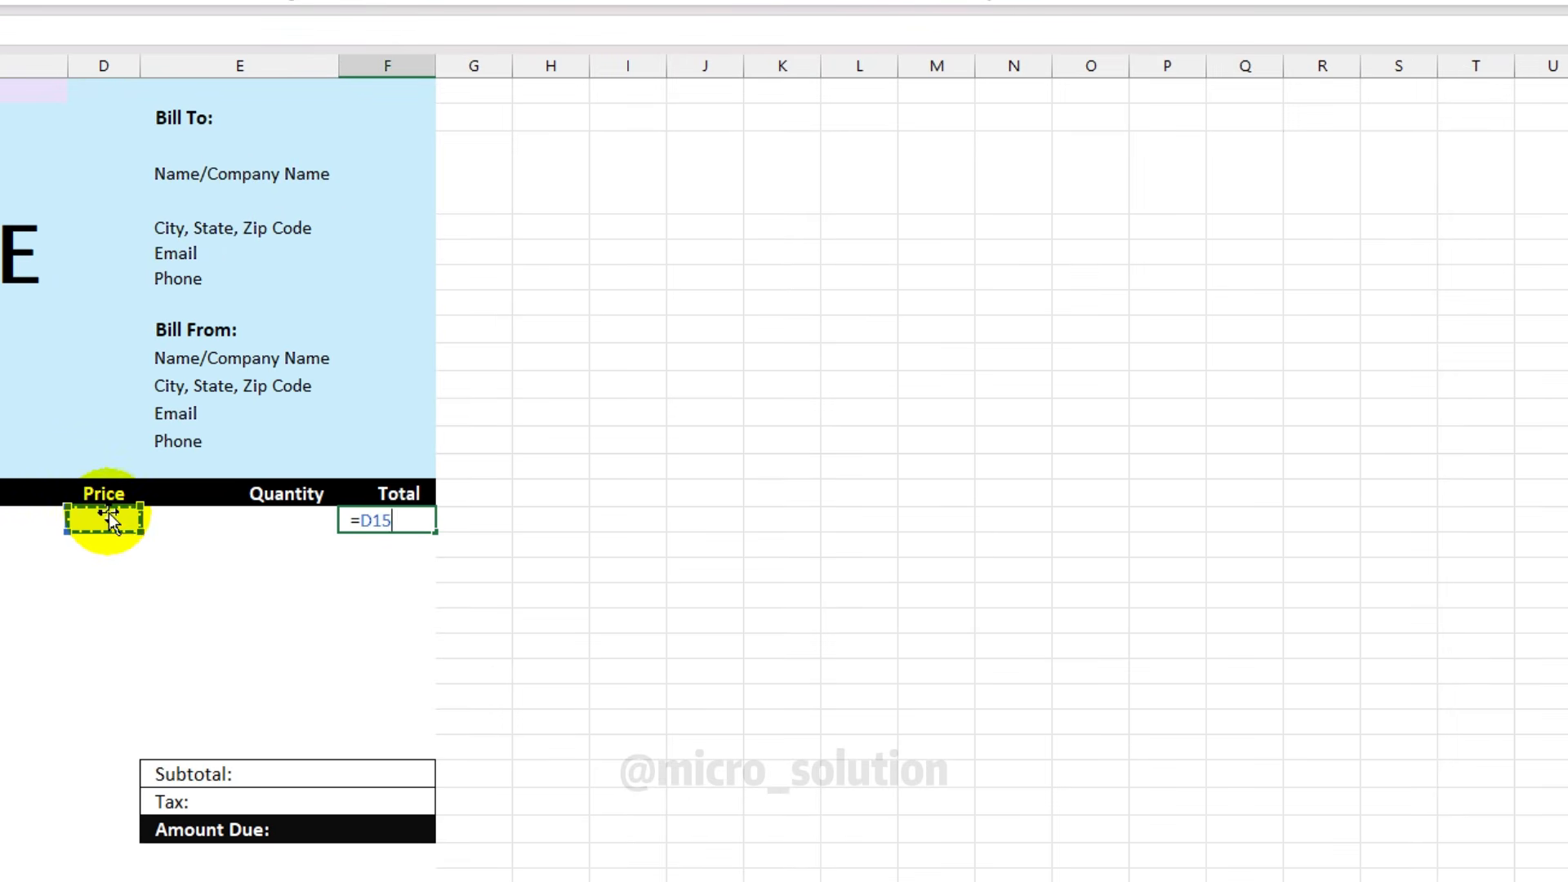
{"action": "type", "text": "*"}
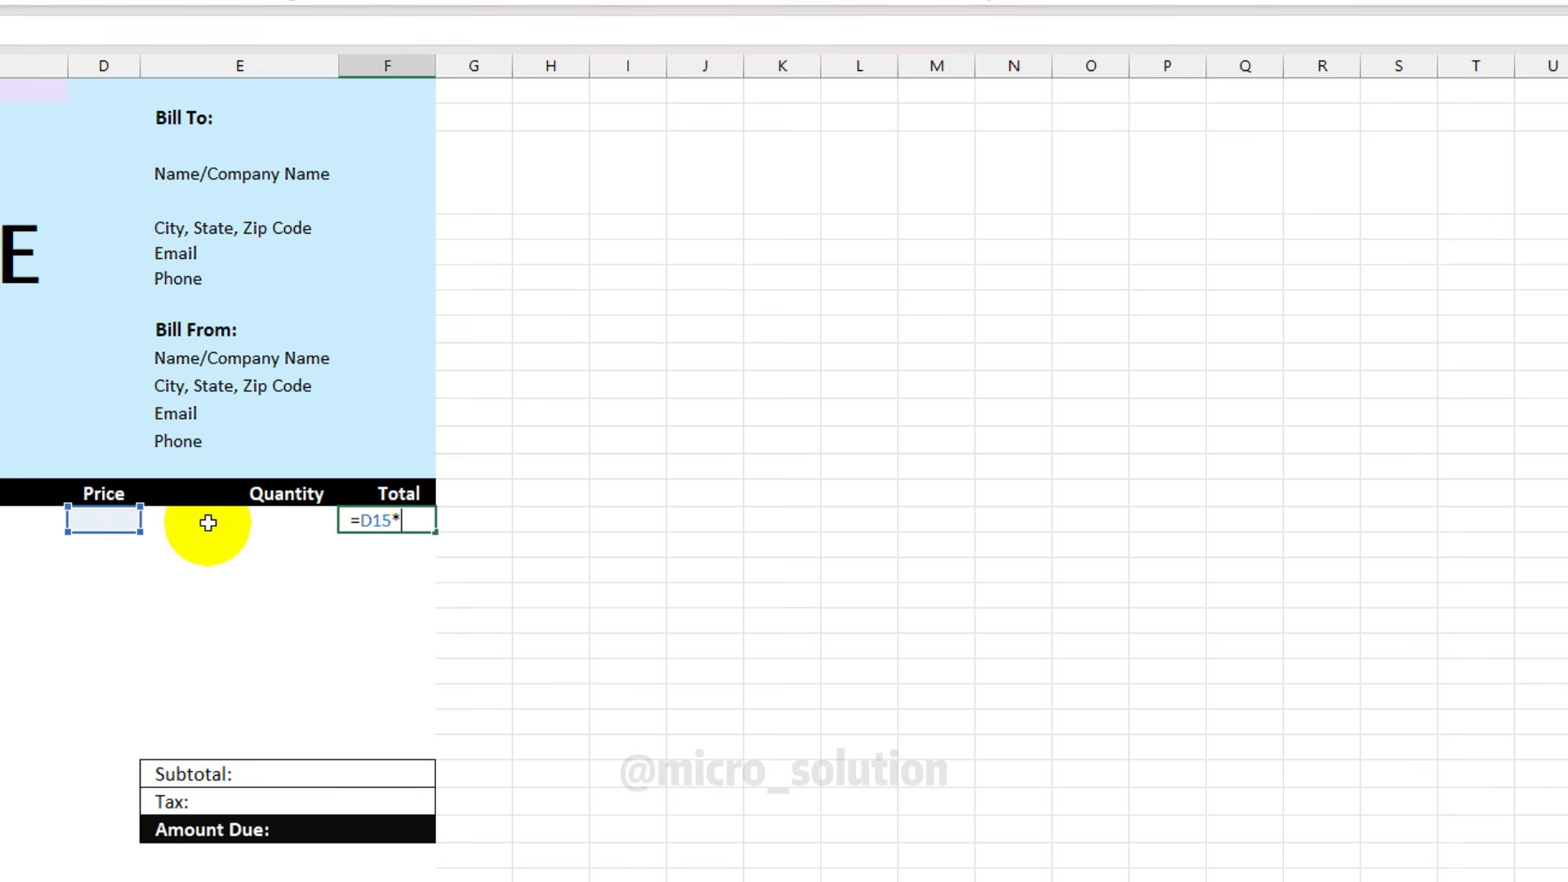
{"action": "left_click", "coordinate": [283, 520]}
{"action": "key", "text": "Return"}
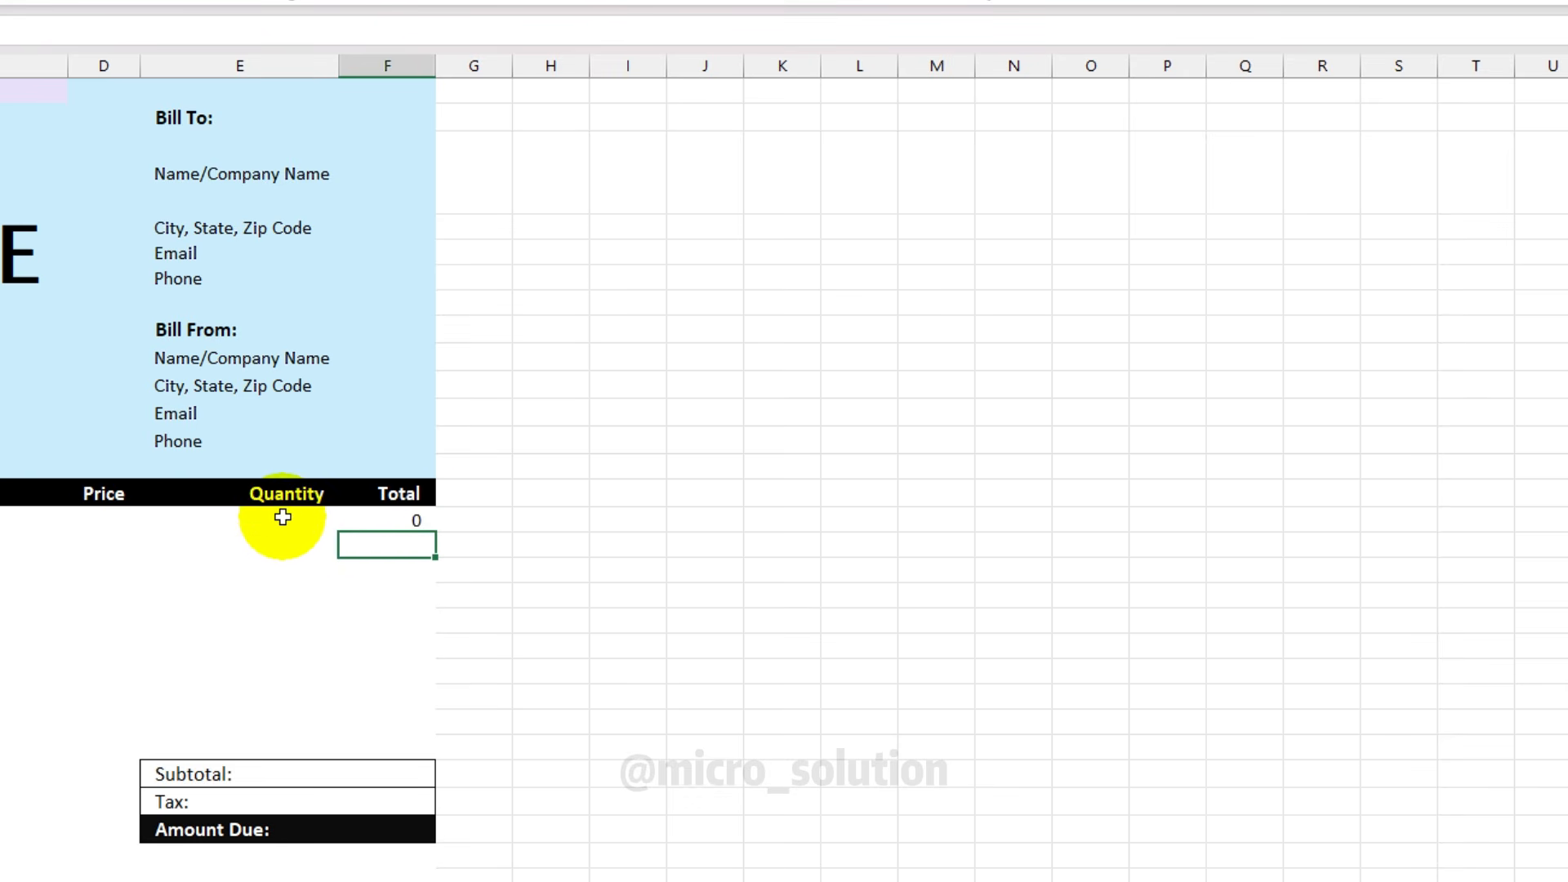
{"action": "left_click", "coordinate": [380, 520]}
{"action": "left_click", "coordinate": [298, 524]}
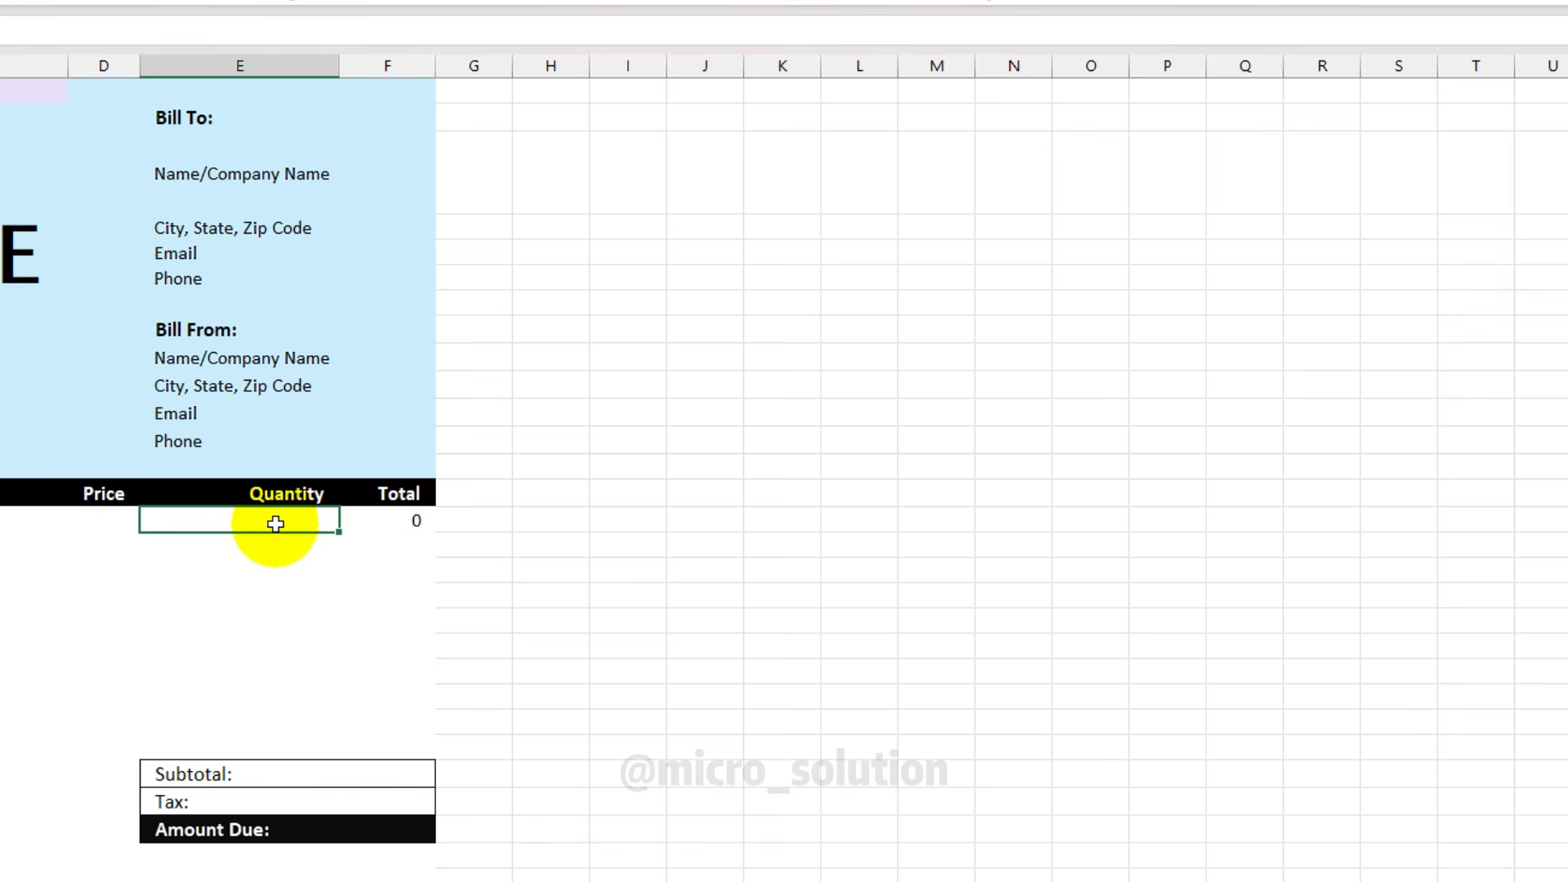
{"action": "left_click", "coordinate": [395, 520]}
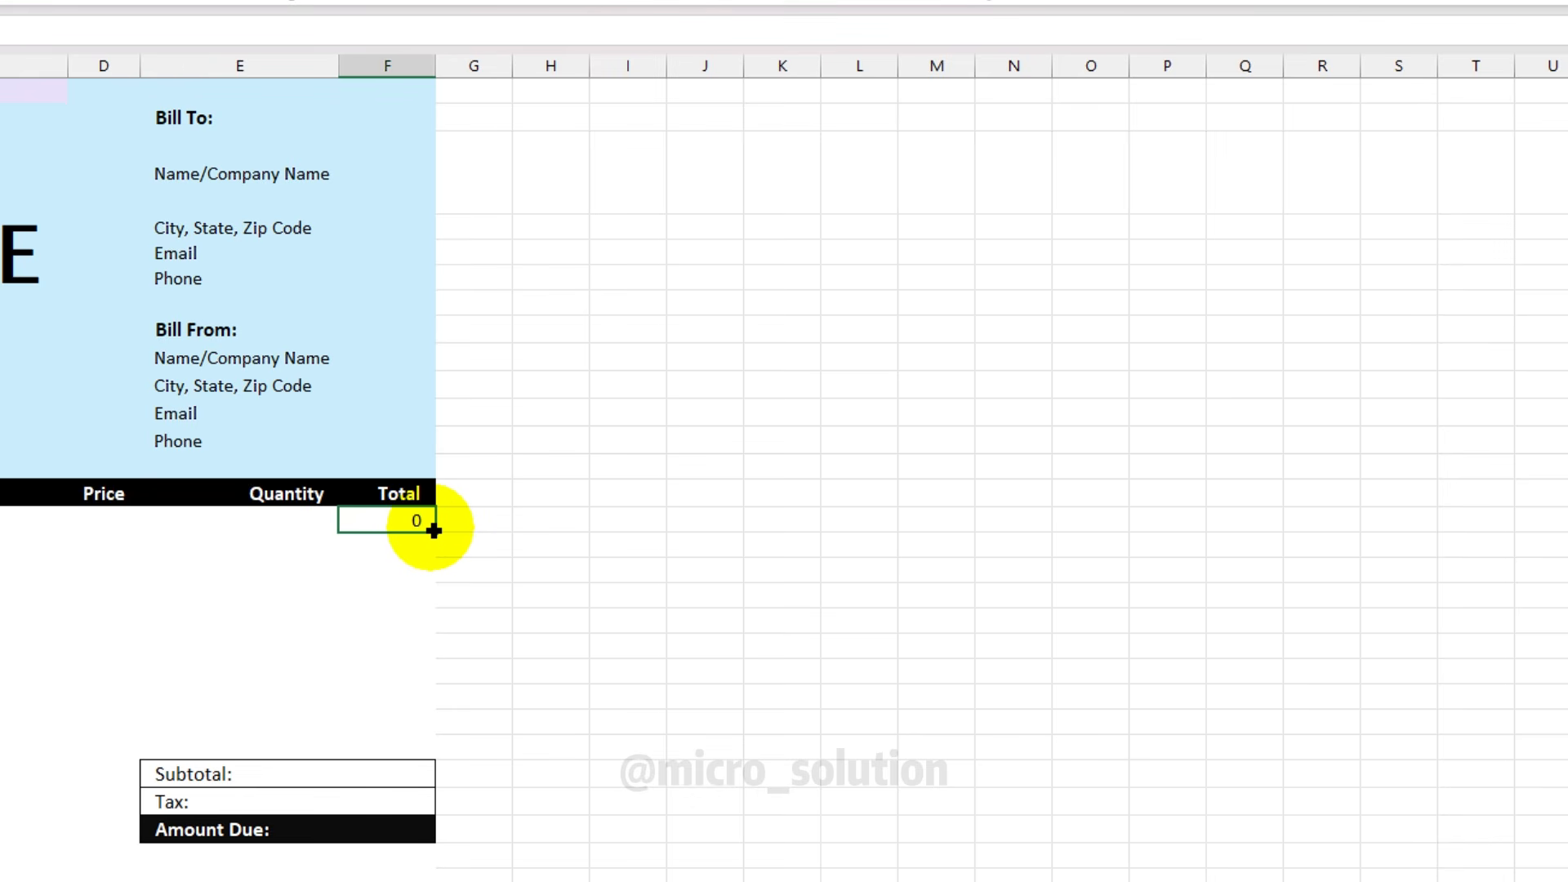
{"action": "left_click_drag", "start_coordinate": [433, 531], "coordinate": [413, 743]}
{"action": "left_click", "coordinate": [550, 697]}
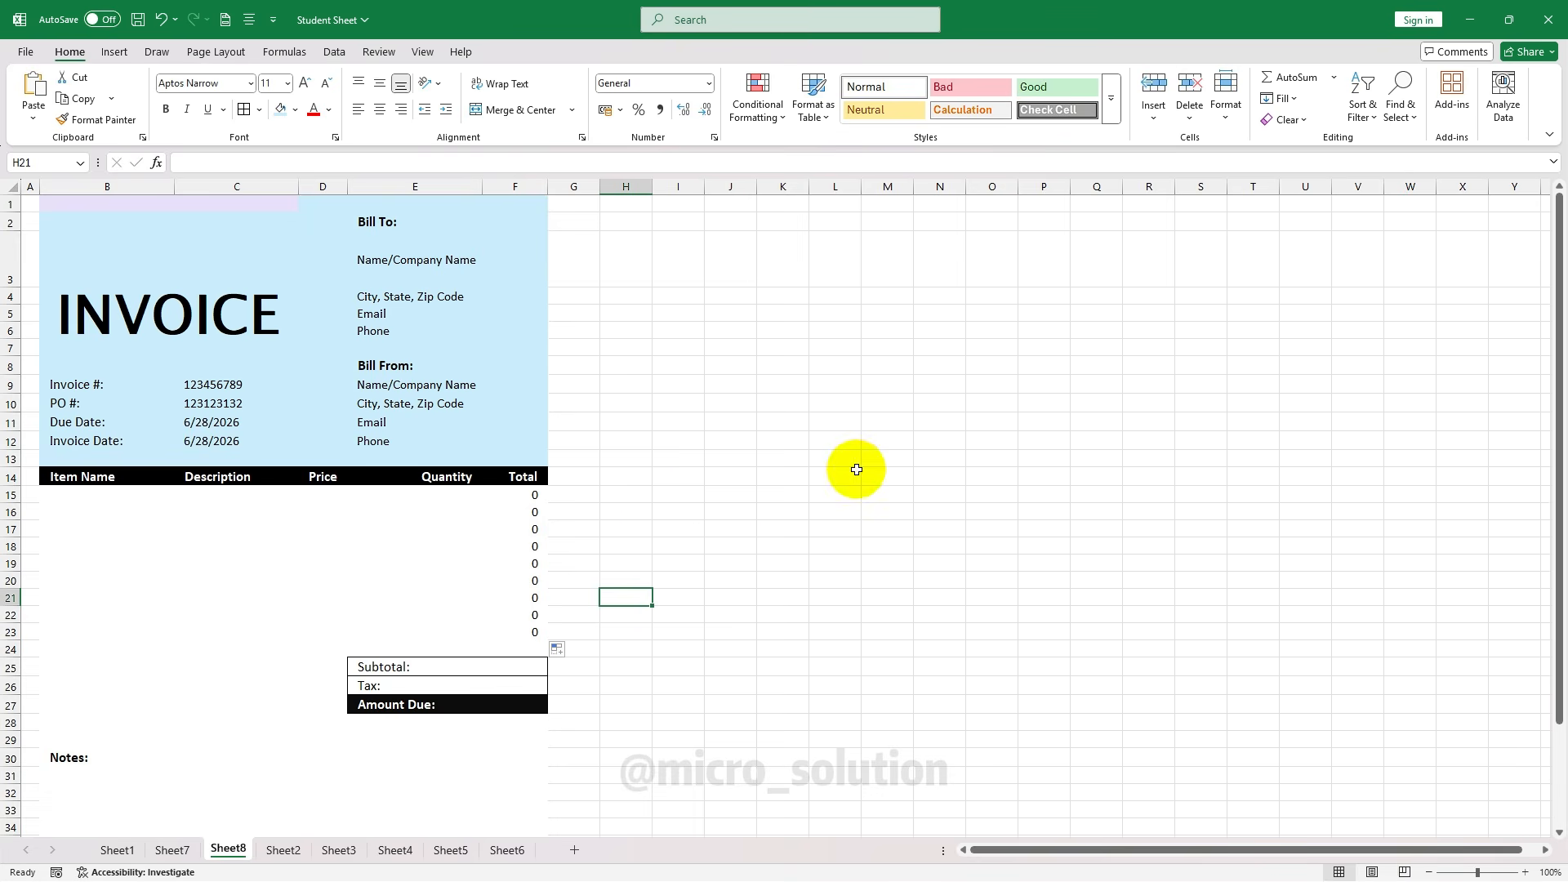
Set the Subtotal in F25 to =SUM(F15:F23)
{"action": "left_click", "coordinate": [522, 495]}
{"action": "left_click", "coordinate": [109, 494]}
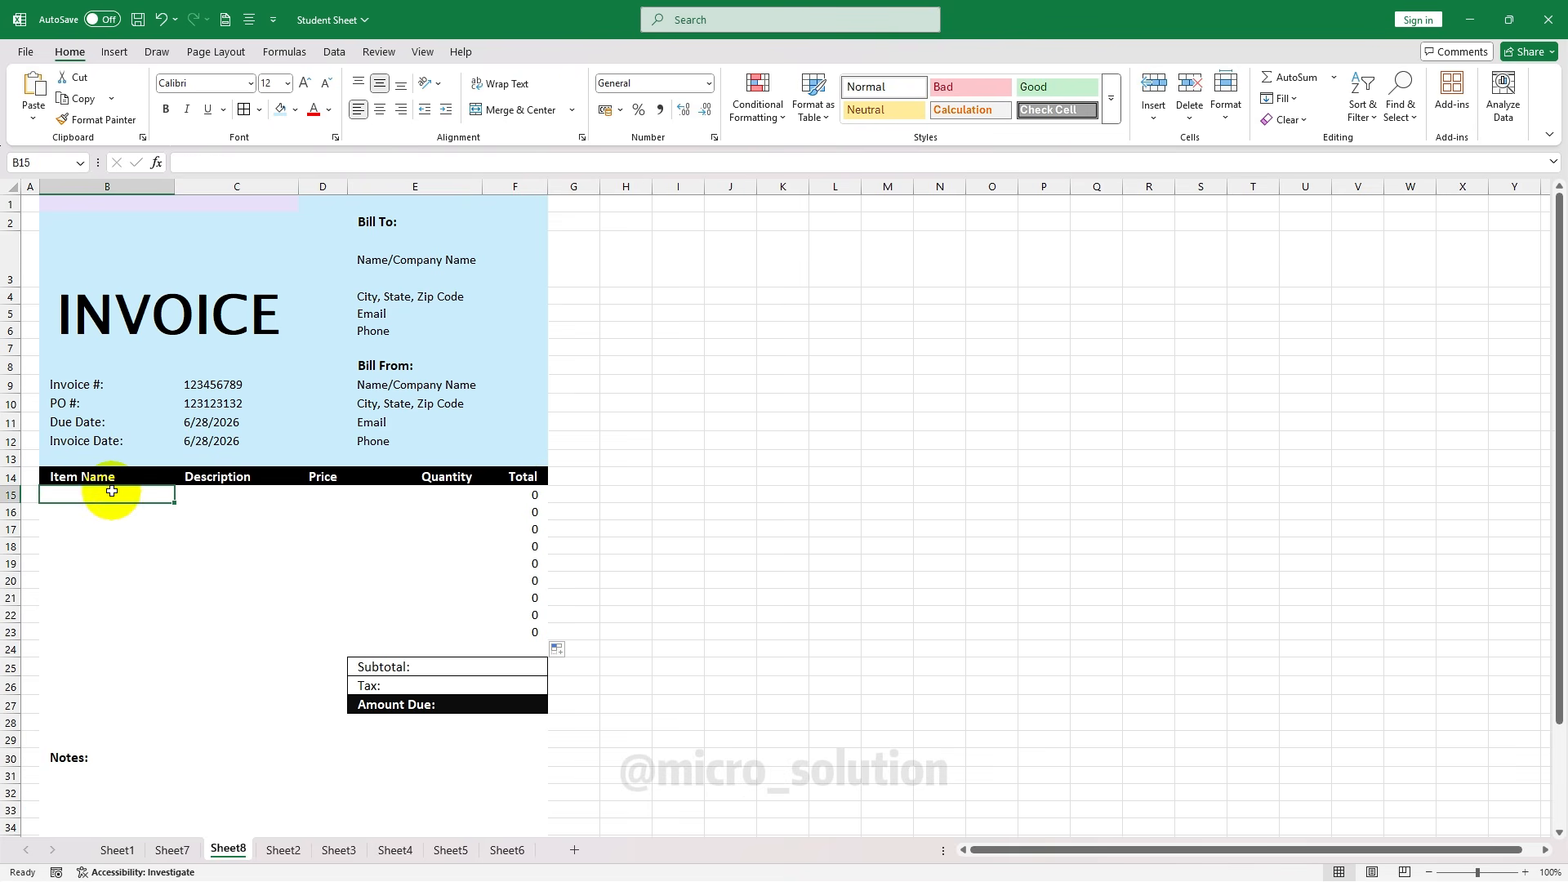
{"action": "left_click", "coordinate": [465, 666]}
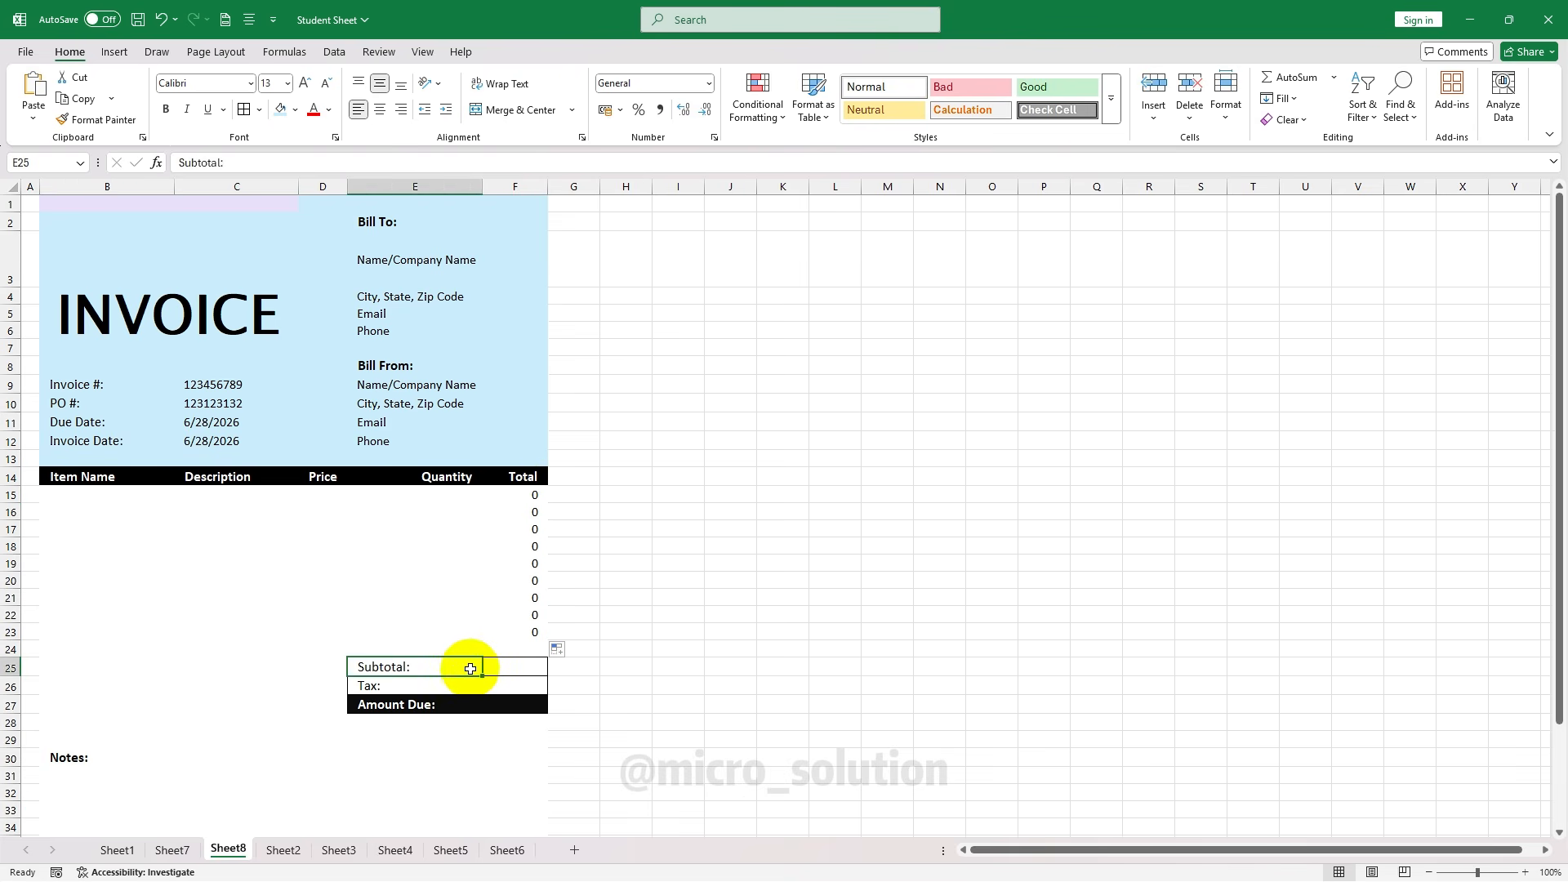
{"action": "left_click", "coordinate": [508, 666]}
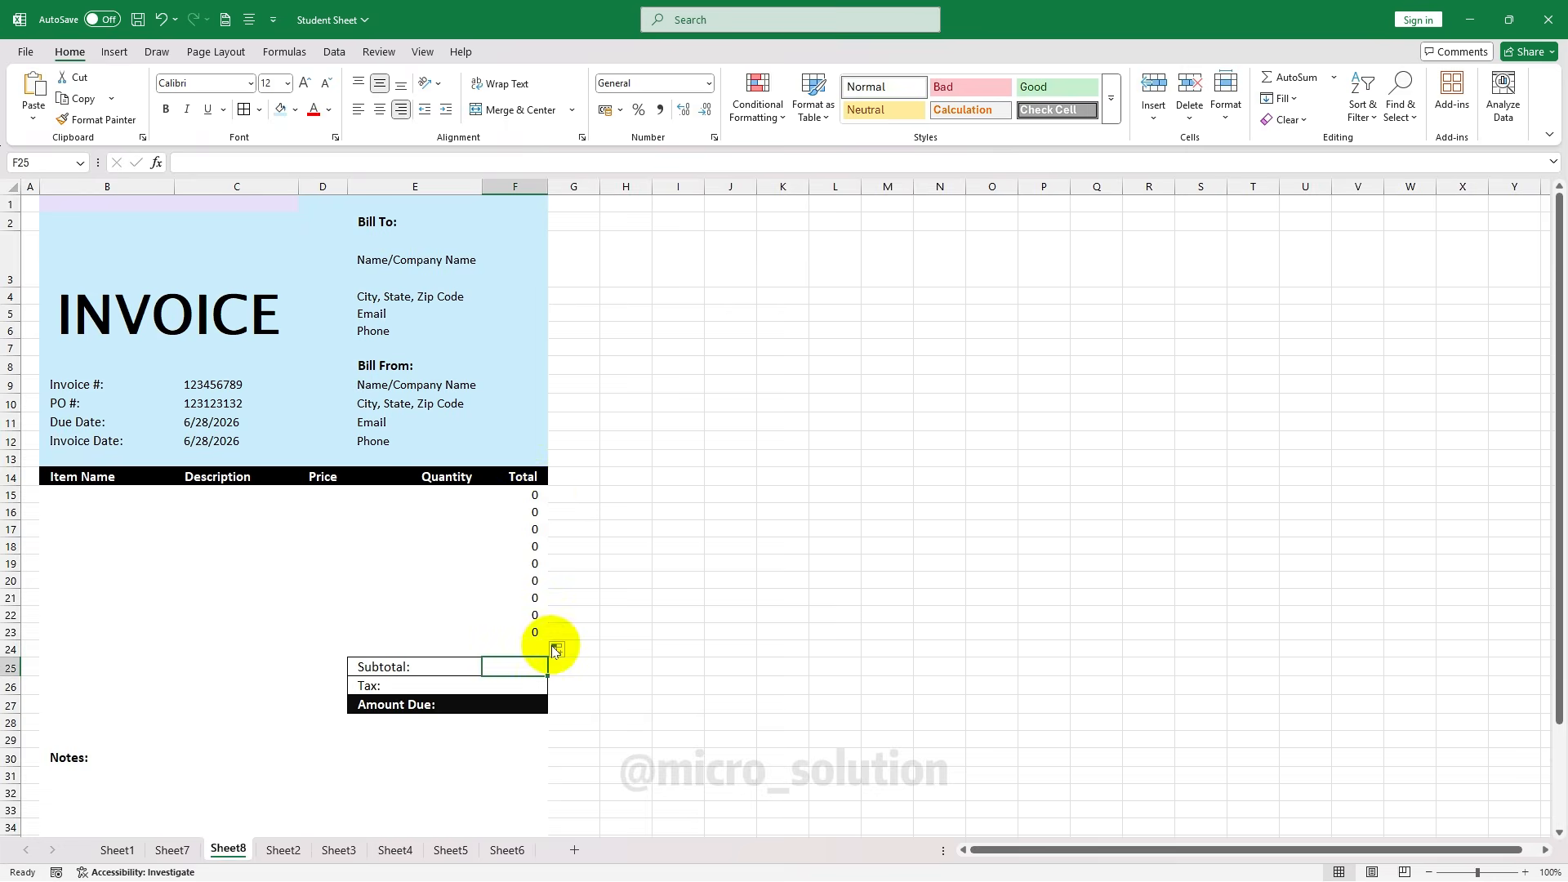
{"action": "type", "text": "=SUM("}
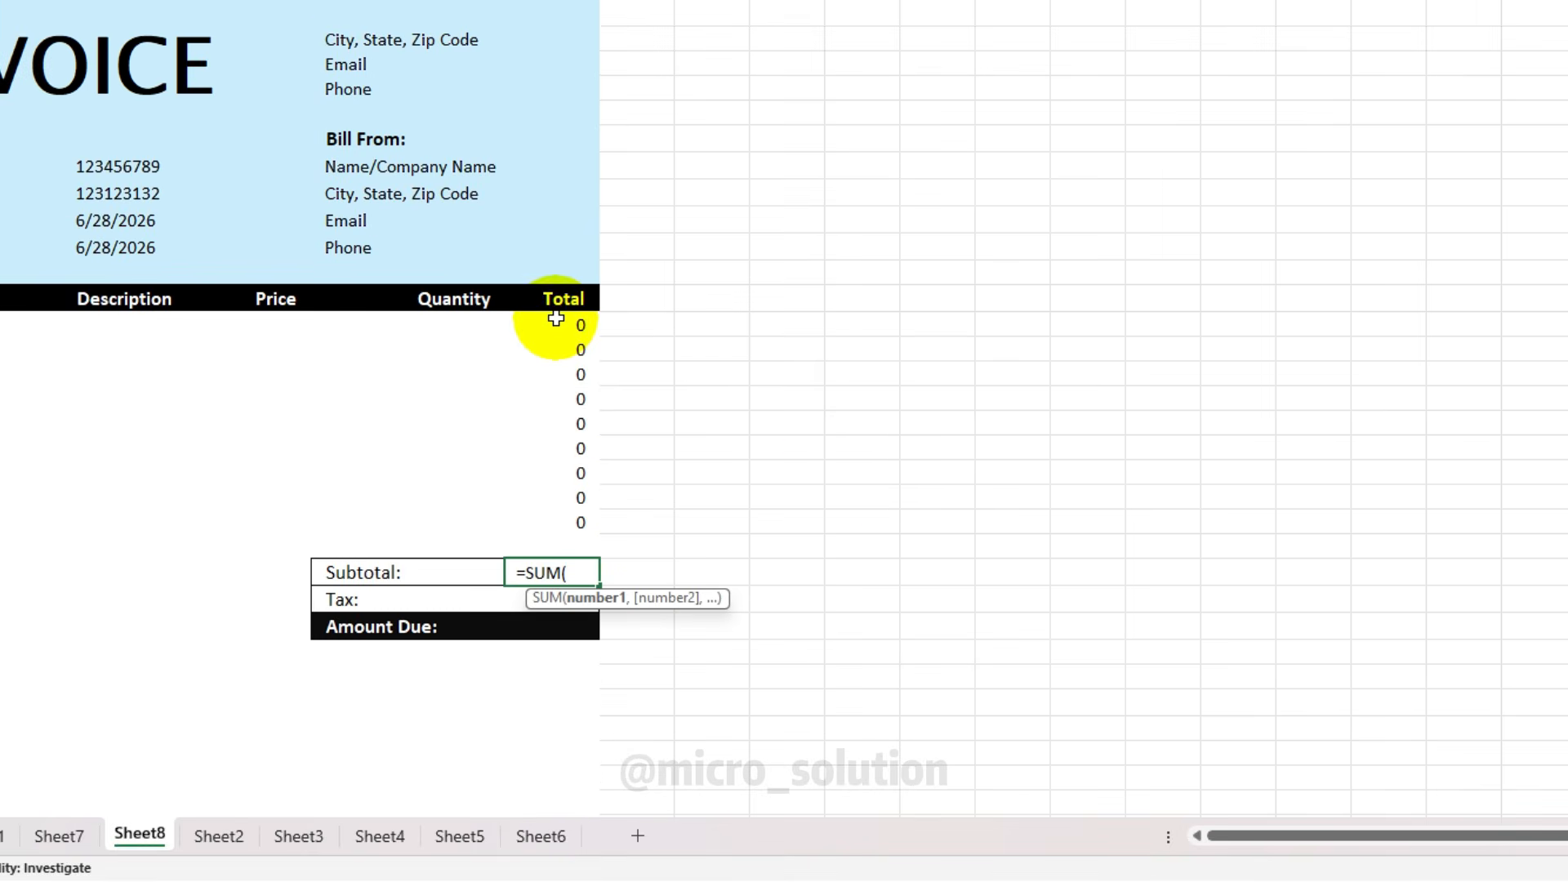
{"action": "left_click_drag", "start_coordinate": [563, 324], "coordinate": [546, 539]}
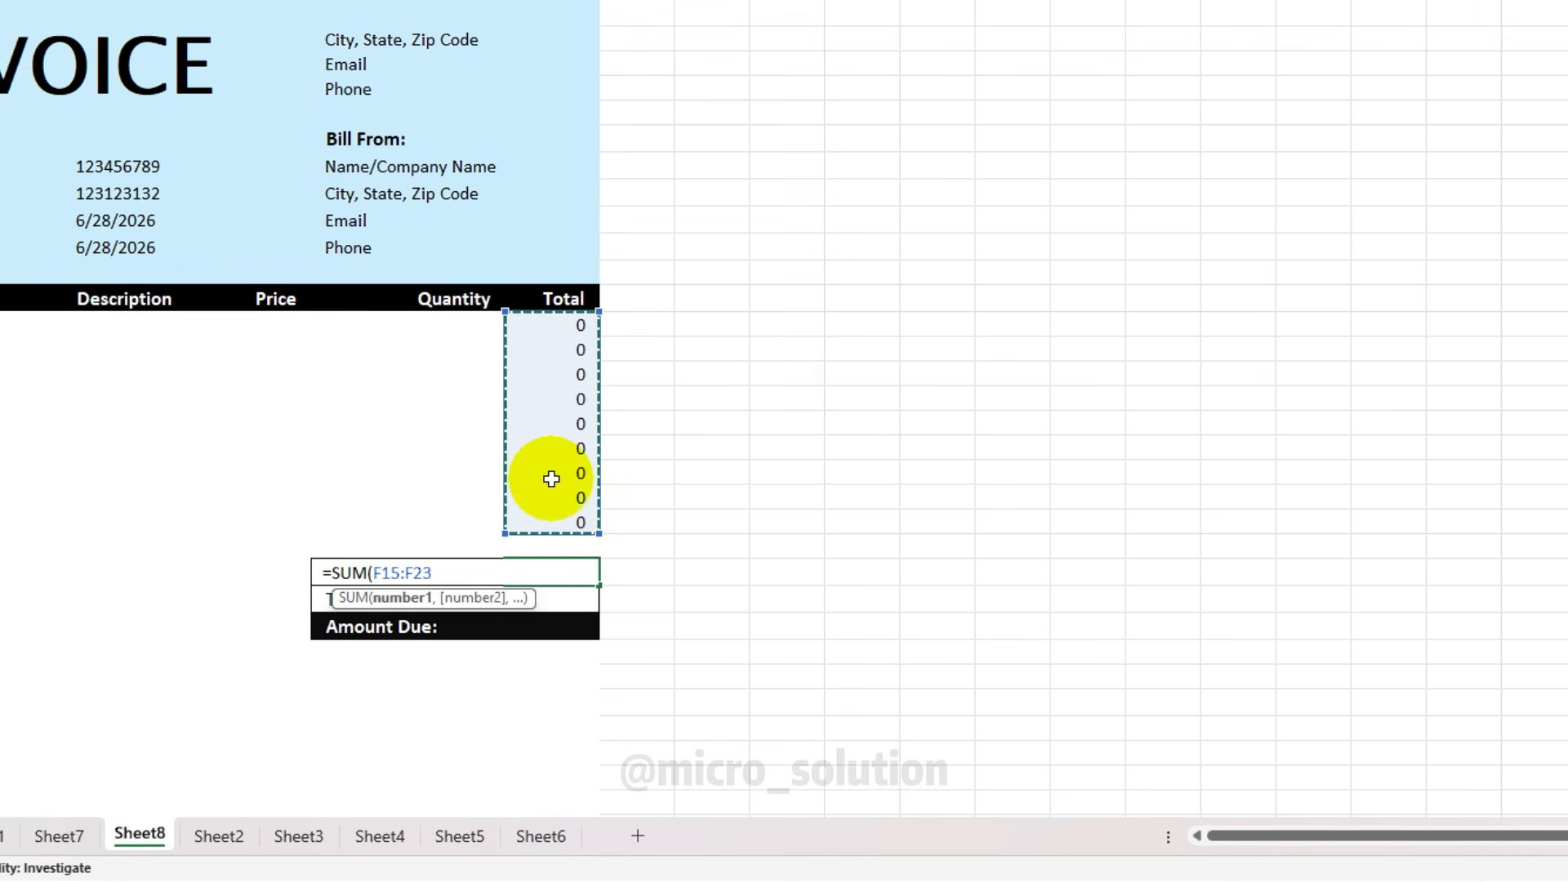
{"action": "key", "text": "Return"}
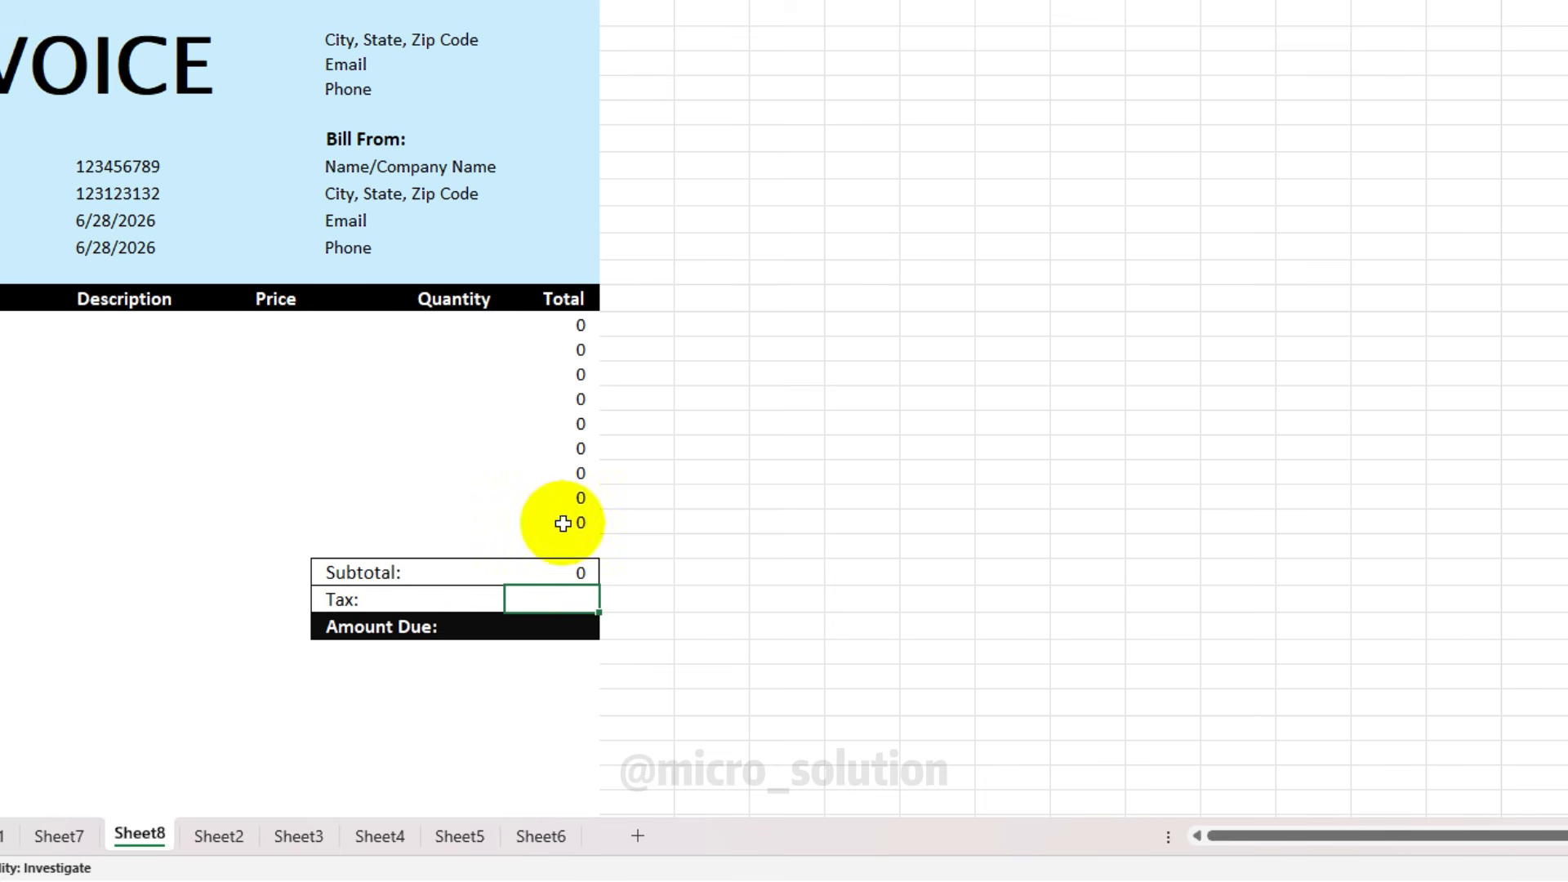
Relabel Tax as 'GST 18%' and compute it in F26 as =F25*18/100
{"action": "left_click", "coordinate": [377, 599]}
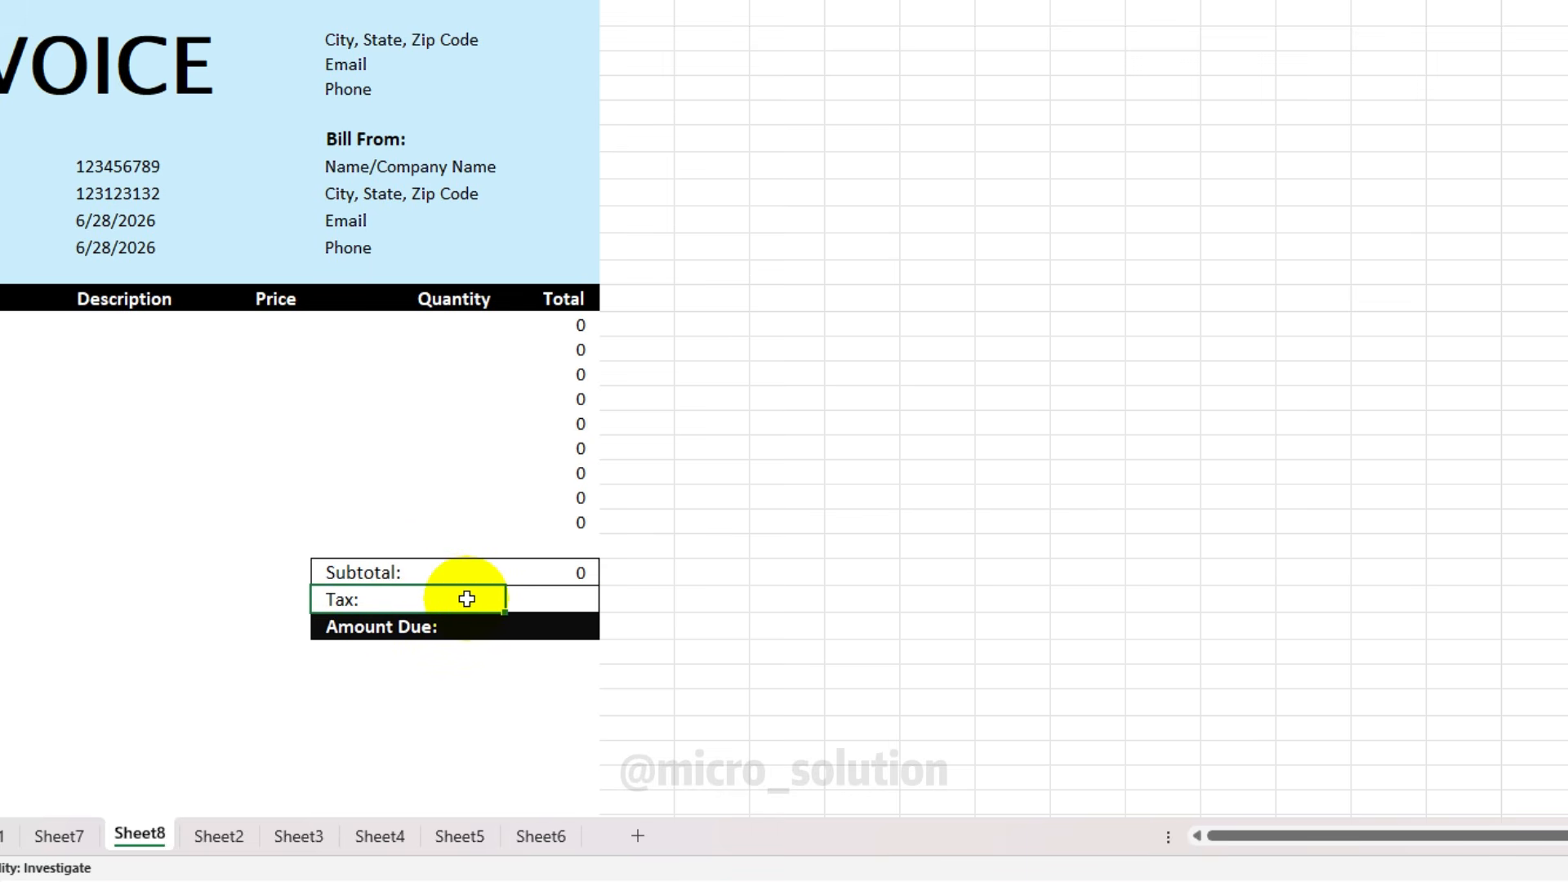
{"action": "type", "text": "GST"}
{"action": "type", "text": "18%"}
{"action": "left_click", "coordinate": [559, 598]}
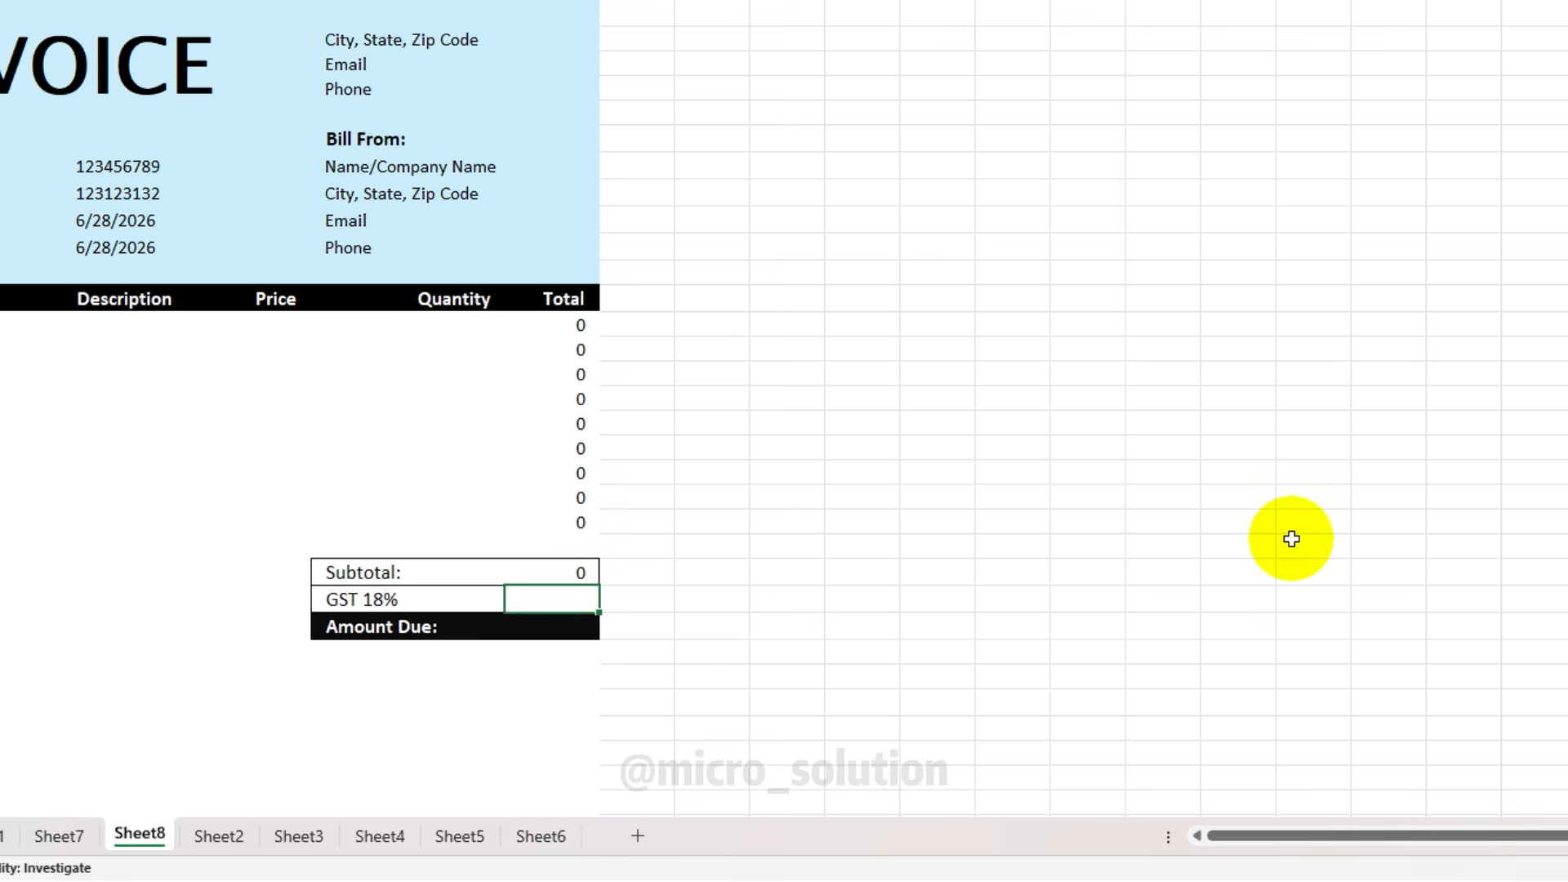
{"action": "type", "text": "="}
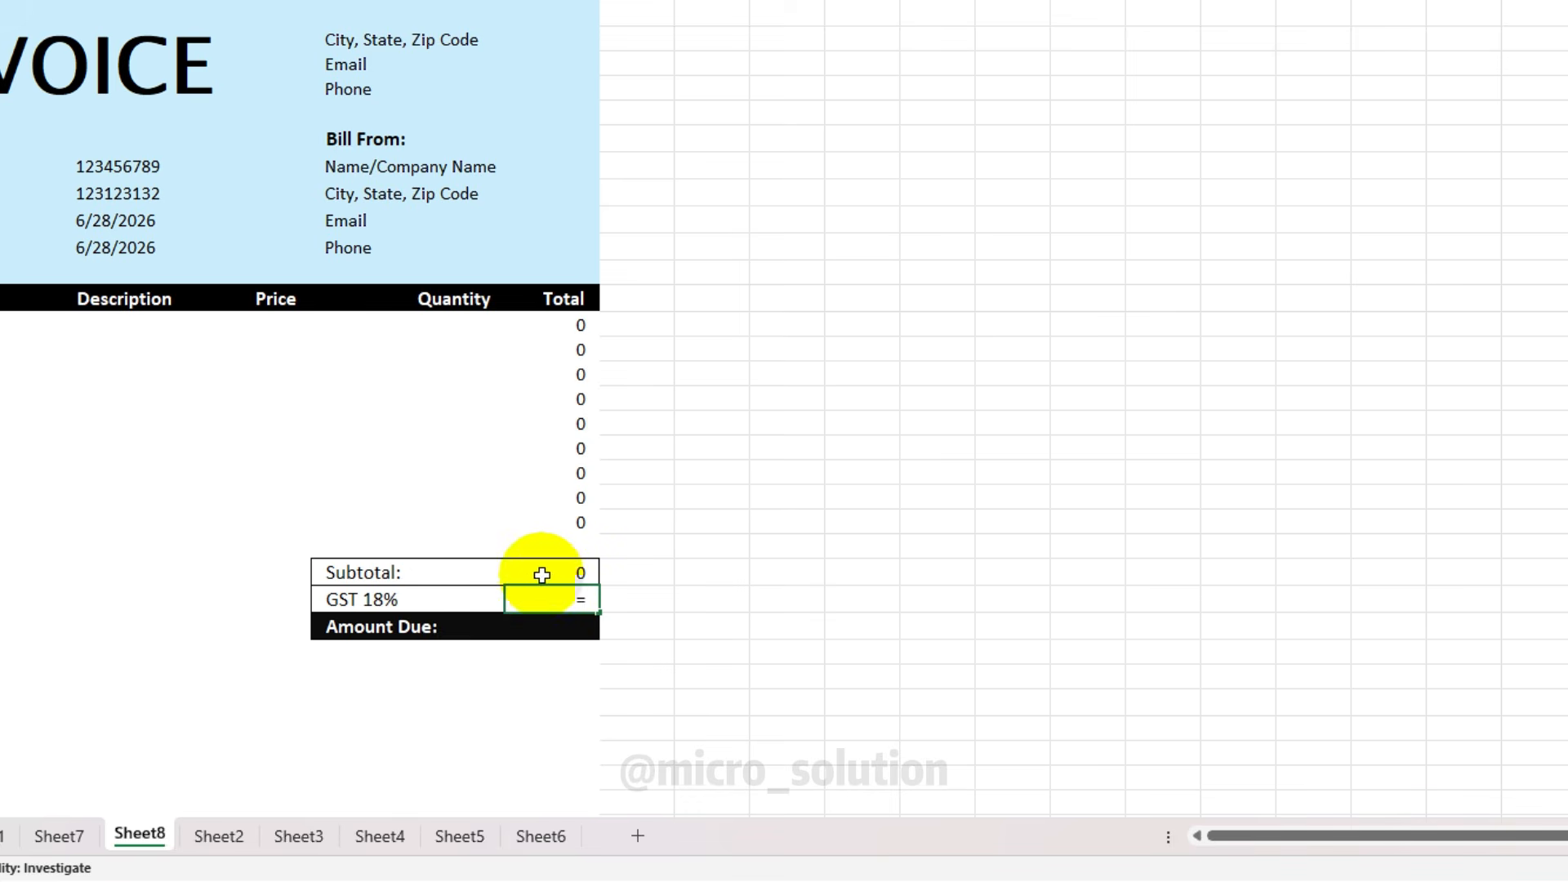
{"action": "left_click", "coordinate": [571, 569]}
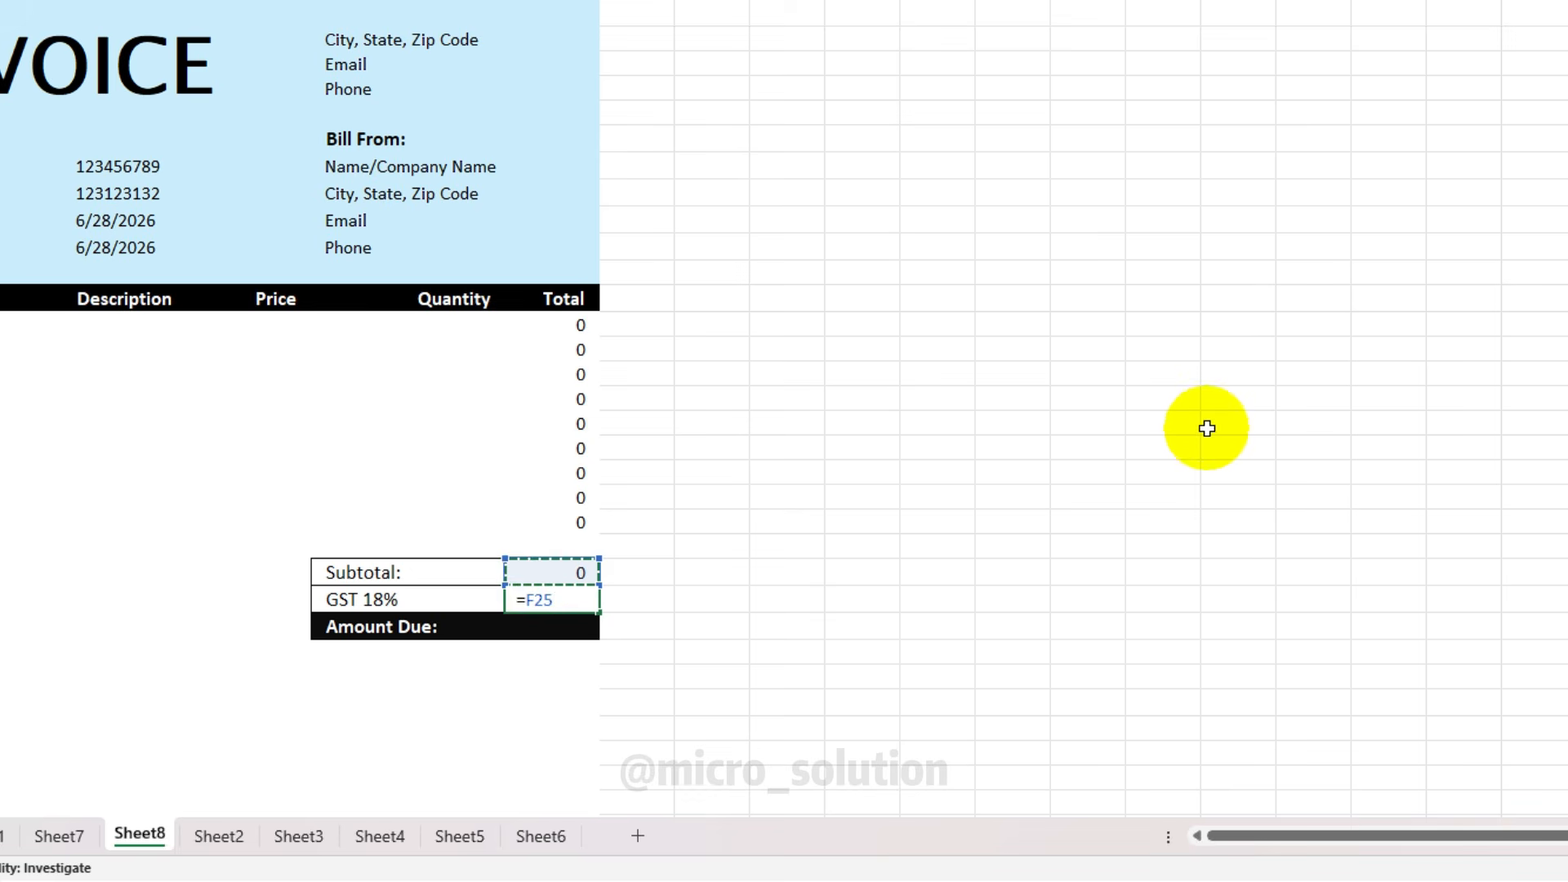
{"action": "type", "text": "*18/"}
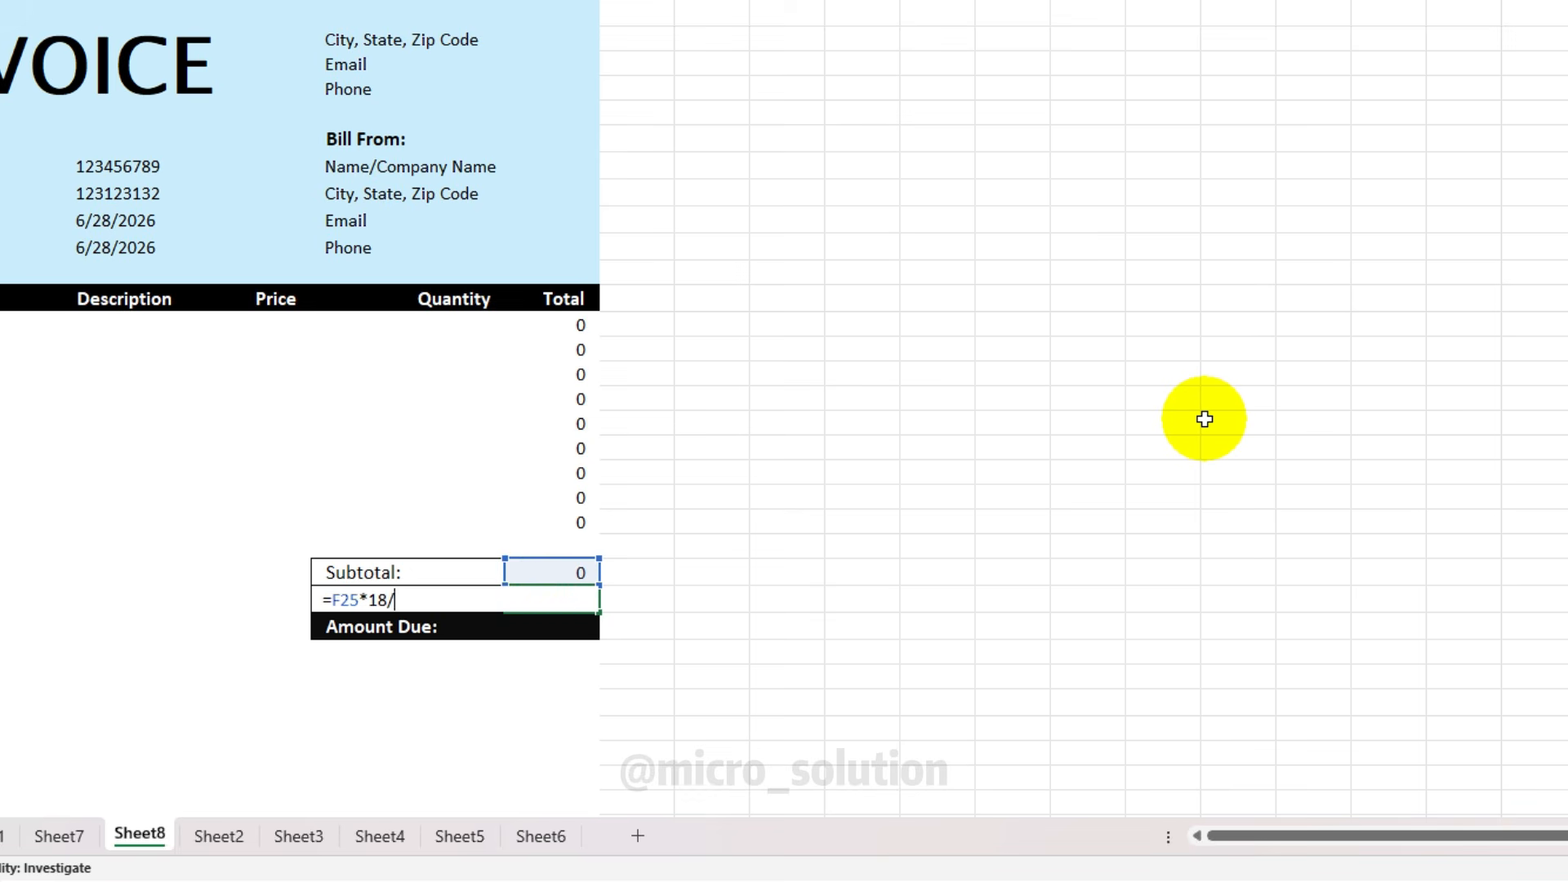
{"action": "type", "text": "100"}
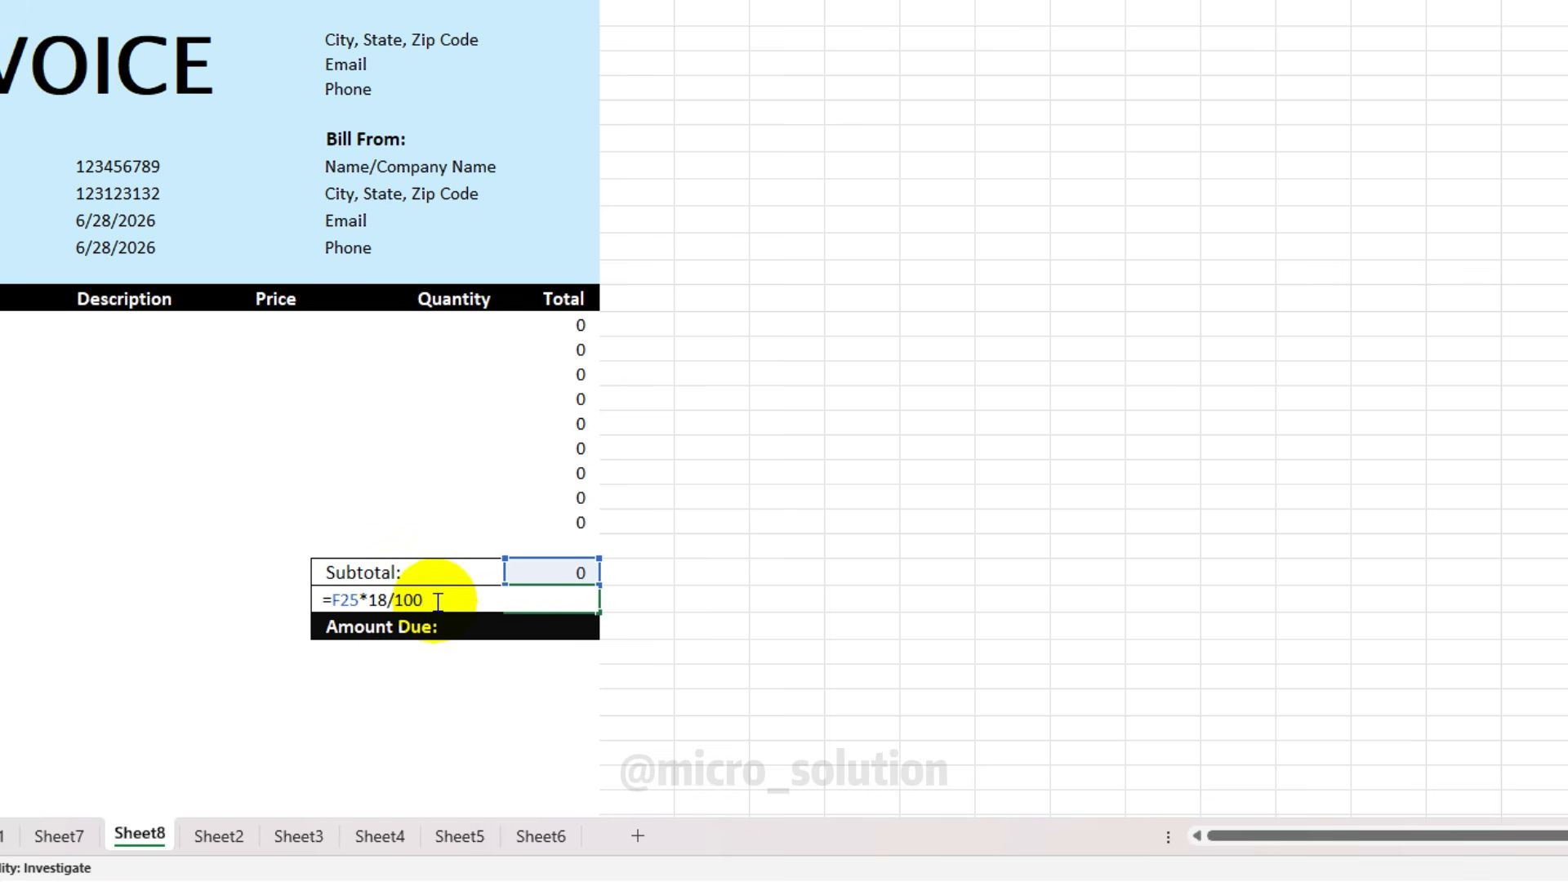
{"action": "key", "text": "Return"}
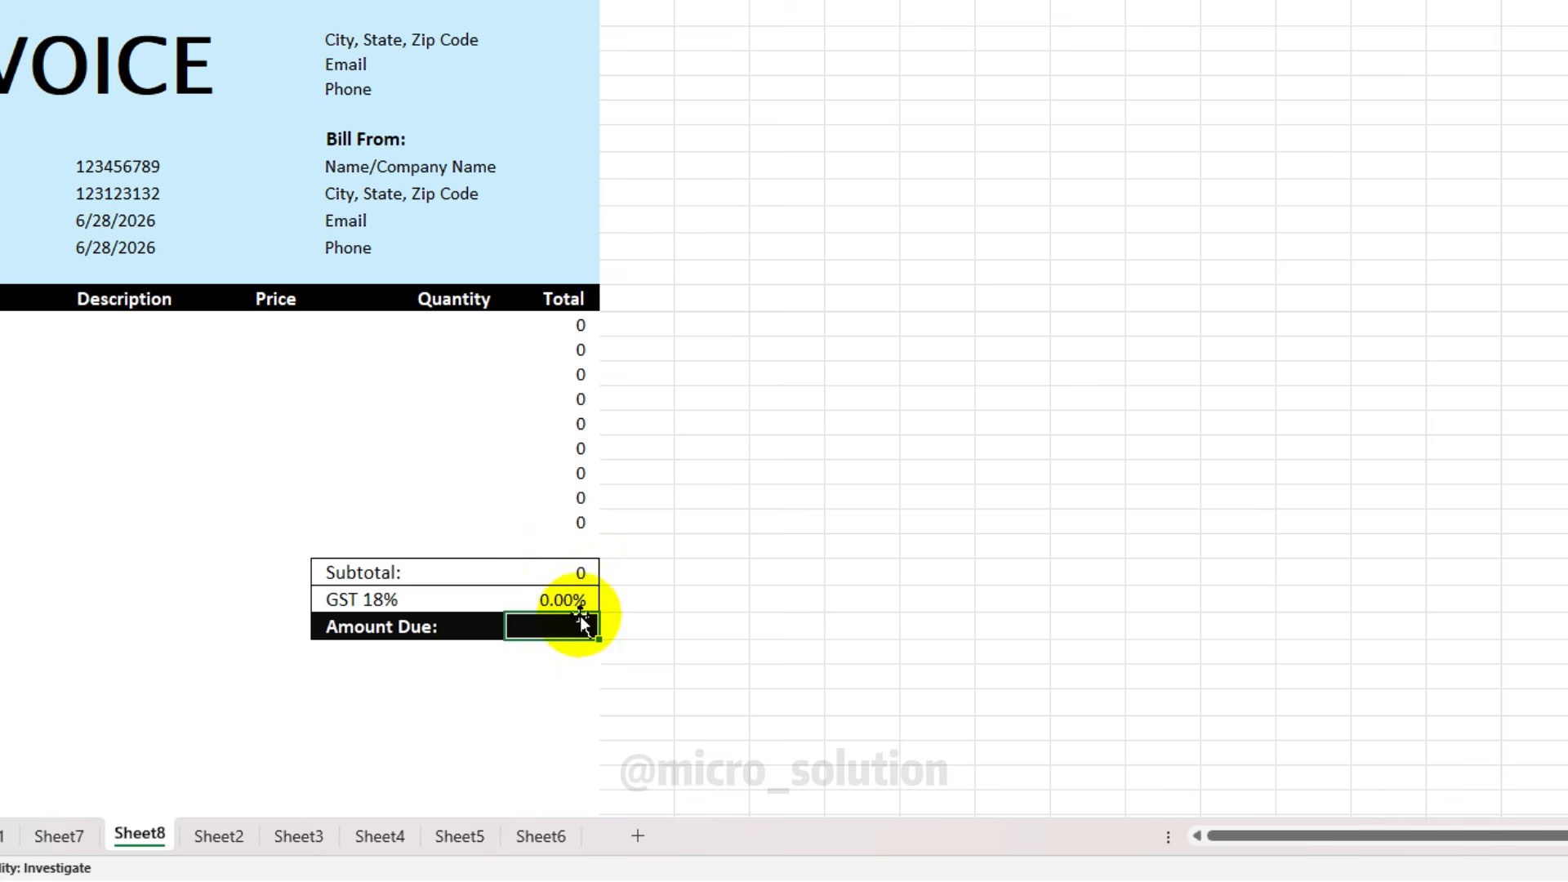
Set Amount Due in F27 to =SUM(F25:F26)
{"action": "left_click", "coordinate": [575, 570]}
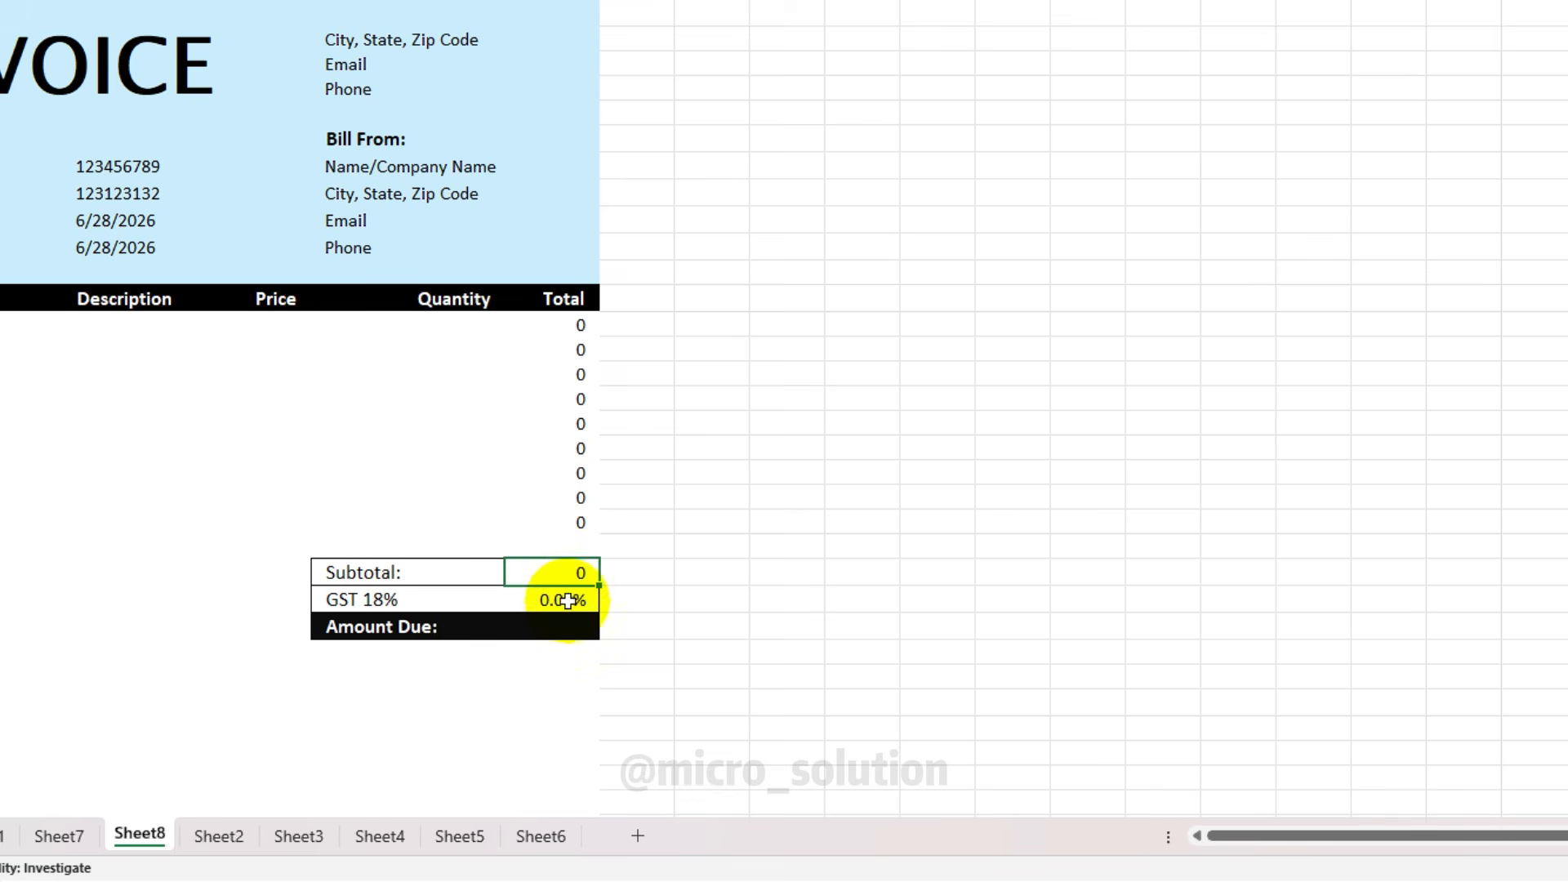
{"action": "left_click", "coordinate": [569, 601]}
{"action": "key", "text": "Down"}
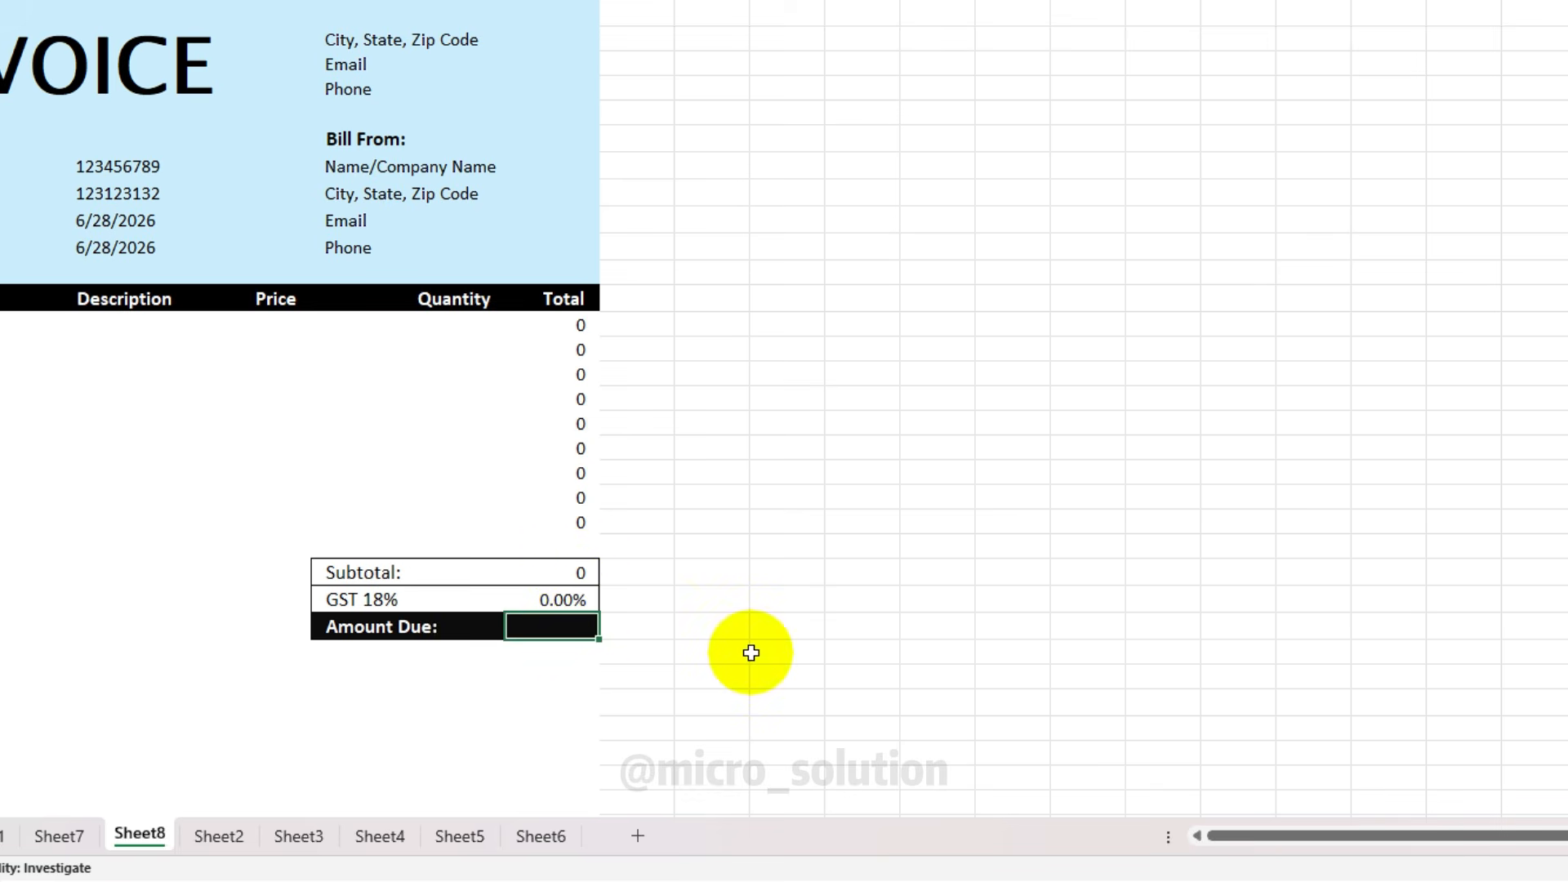
{"action": "type", "text": "=SUM("}
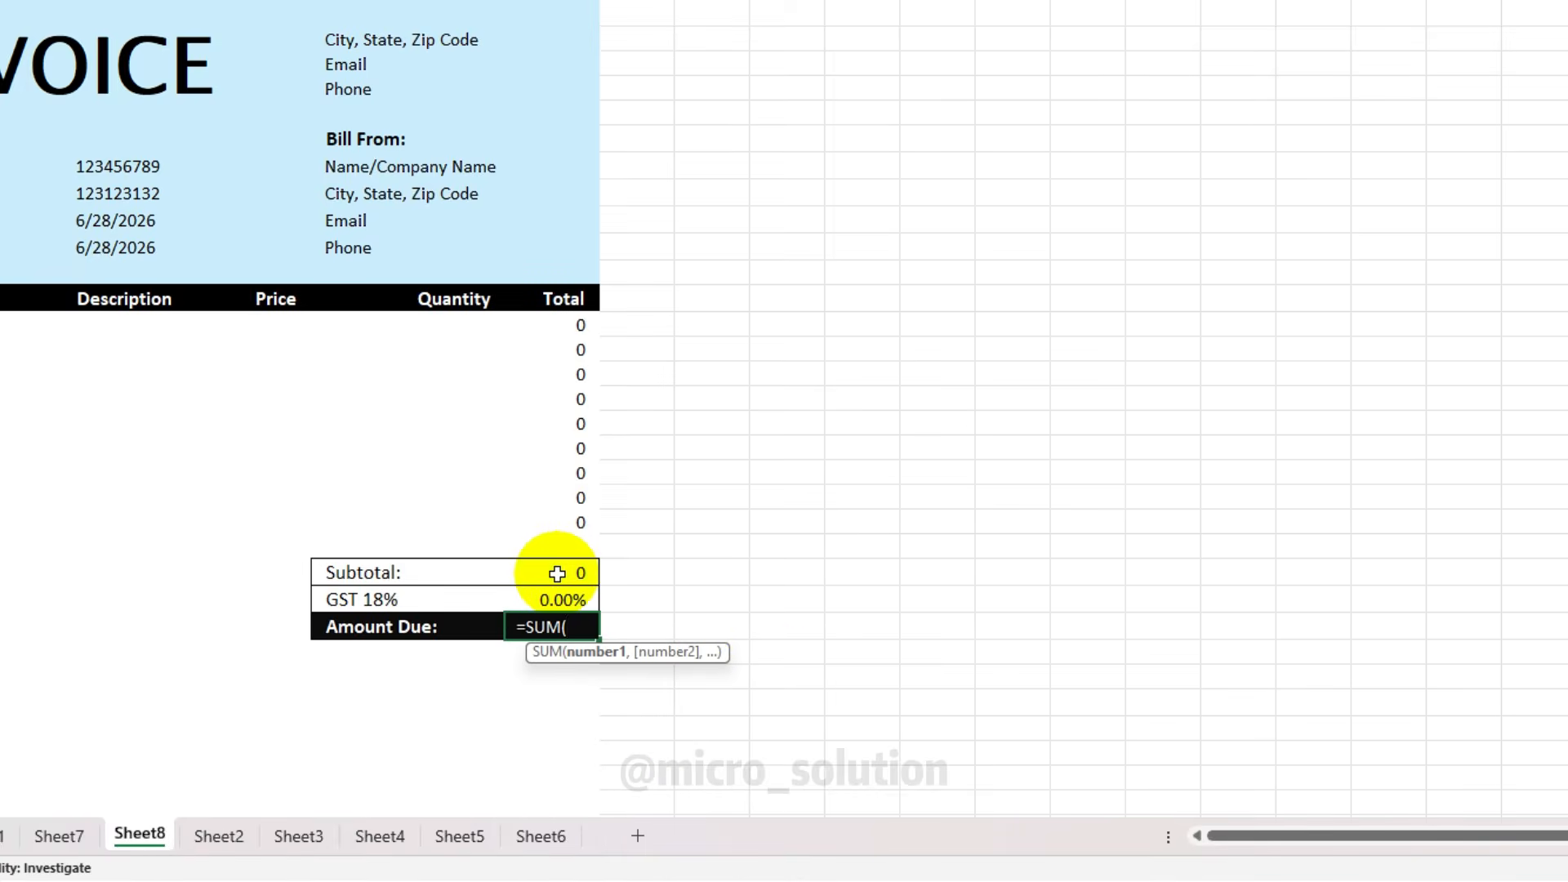
{"action": "left_click_drag", "start_coordinate": [560, 571], "coordinate": [559, 597]}
{"action": "type", "text": ")"}
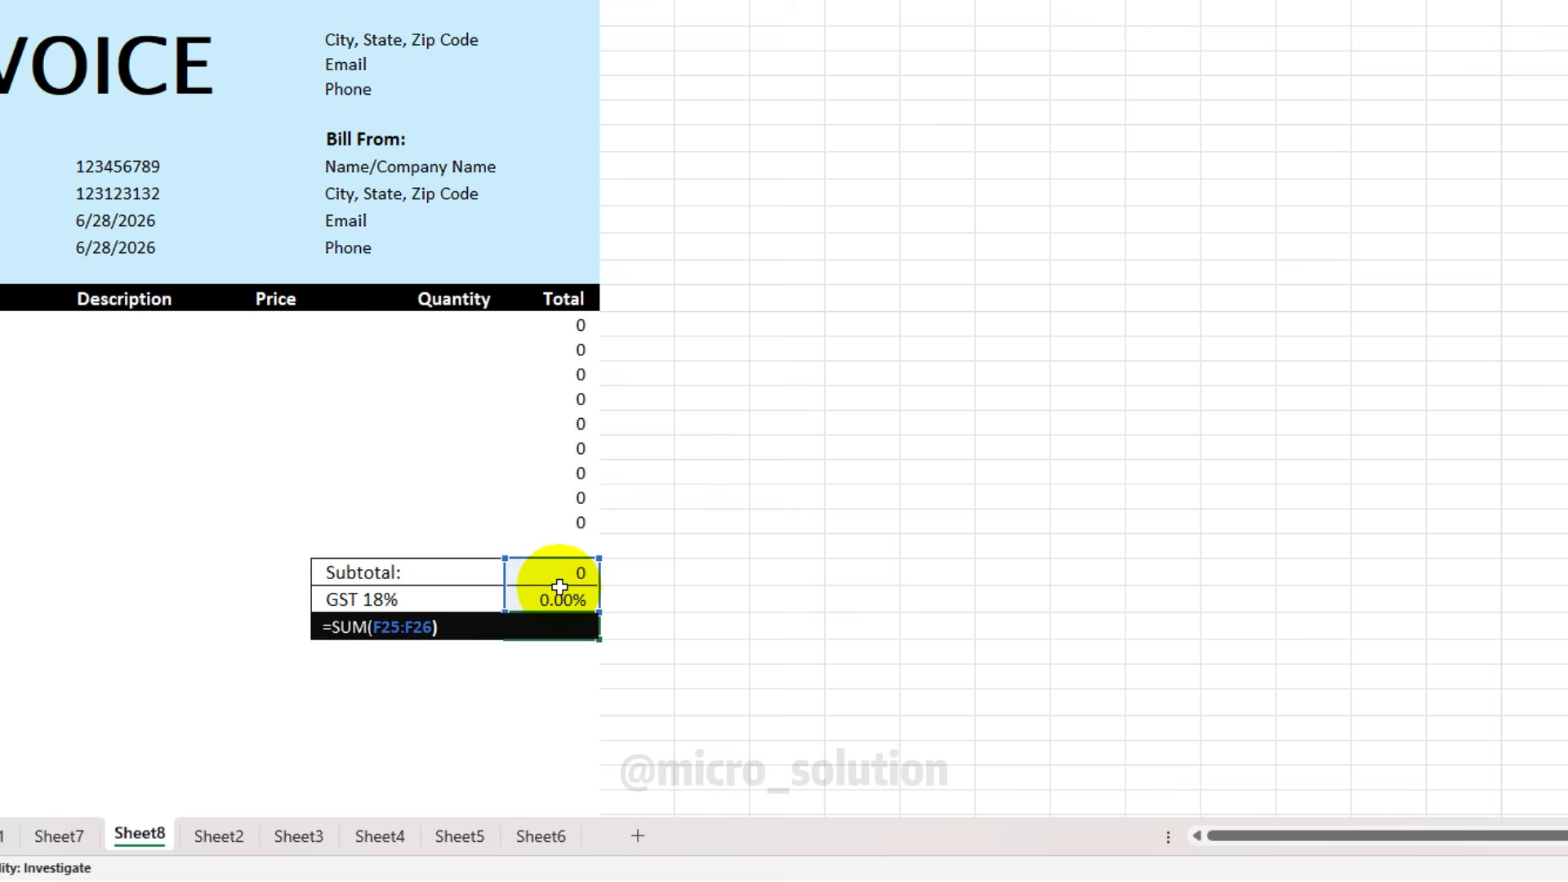
{"action": "key", "text": "Return"}
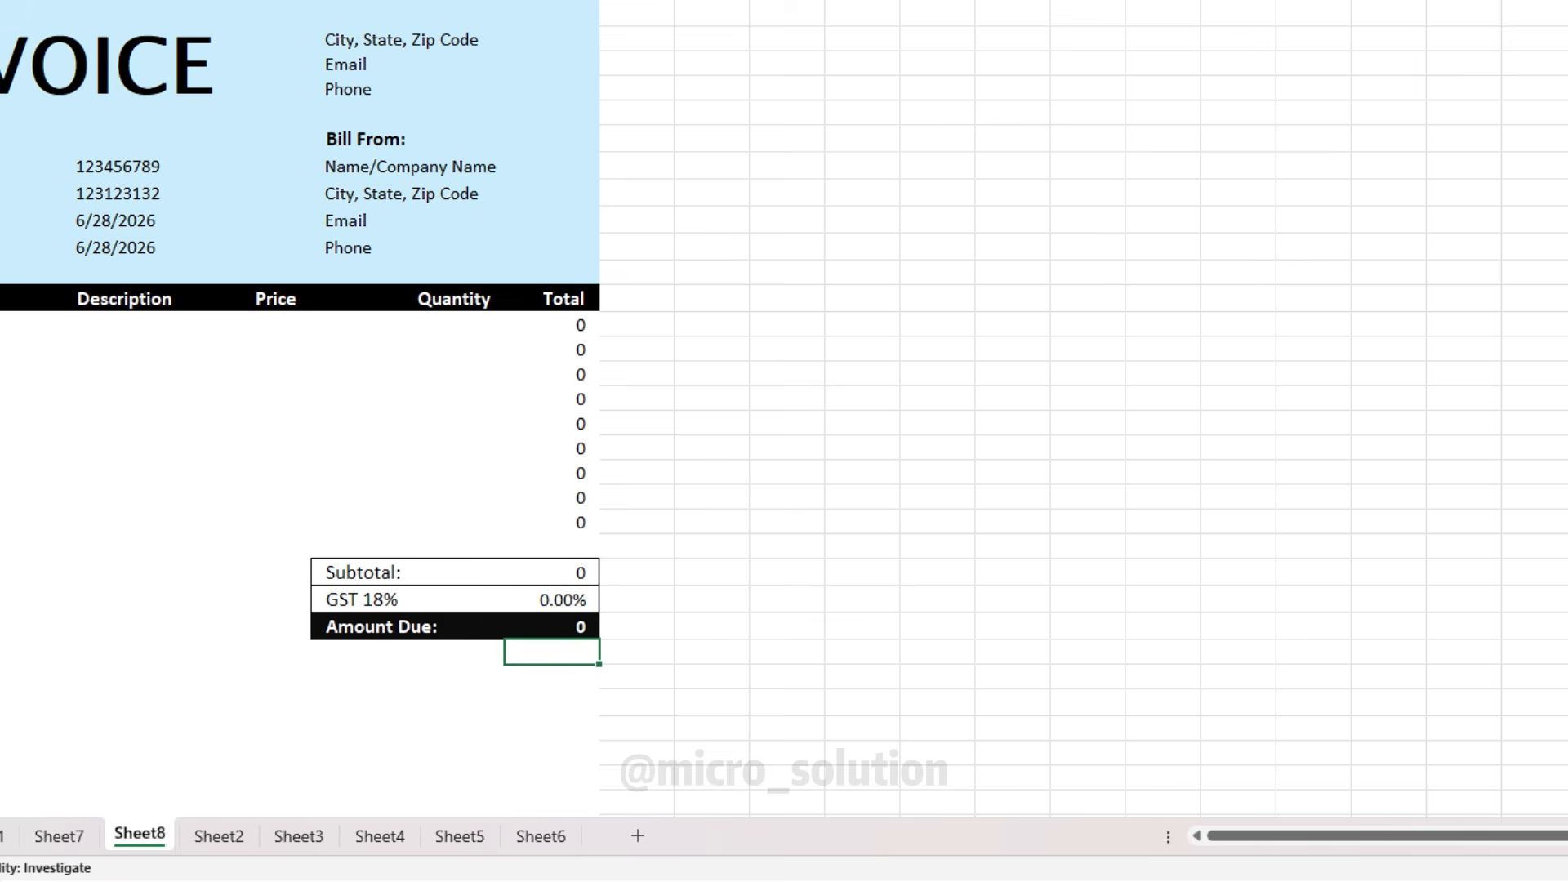
{"action": "left_click", "coordinate": [107, 495]}
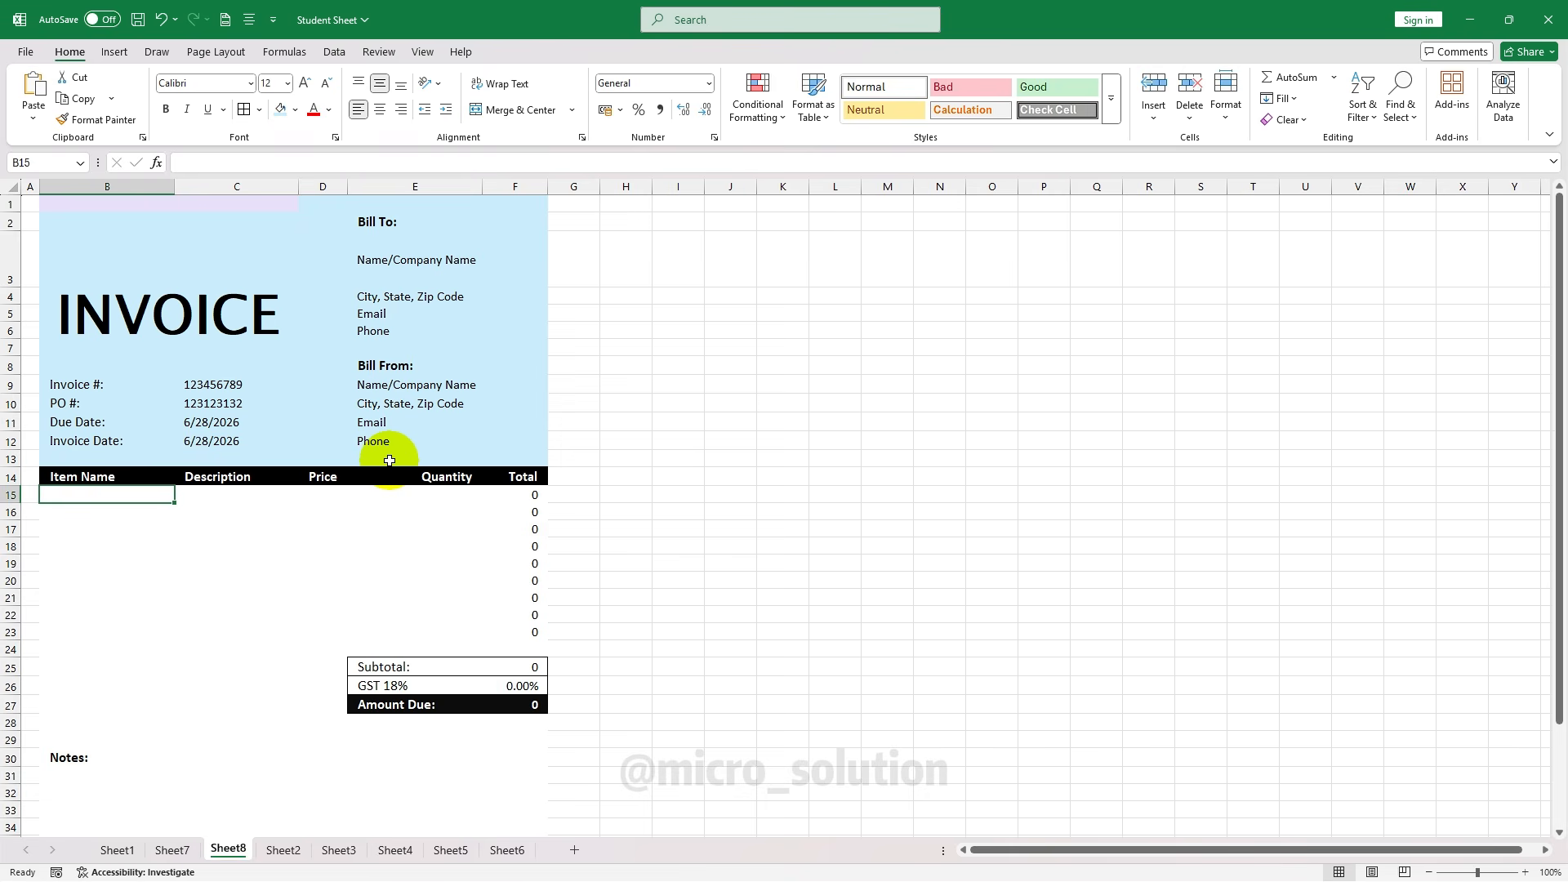
Enter Keyboard, 'Computer Keyboard', price 500 and quantity 1 in B15:E15
{"action": "type", "text": "Keyboard"}
{"action": "key", "text": "Tab"}
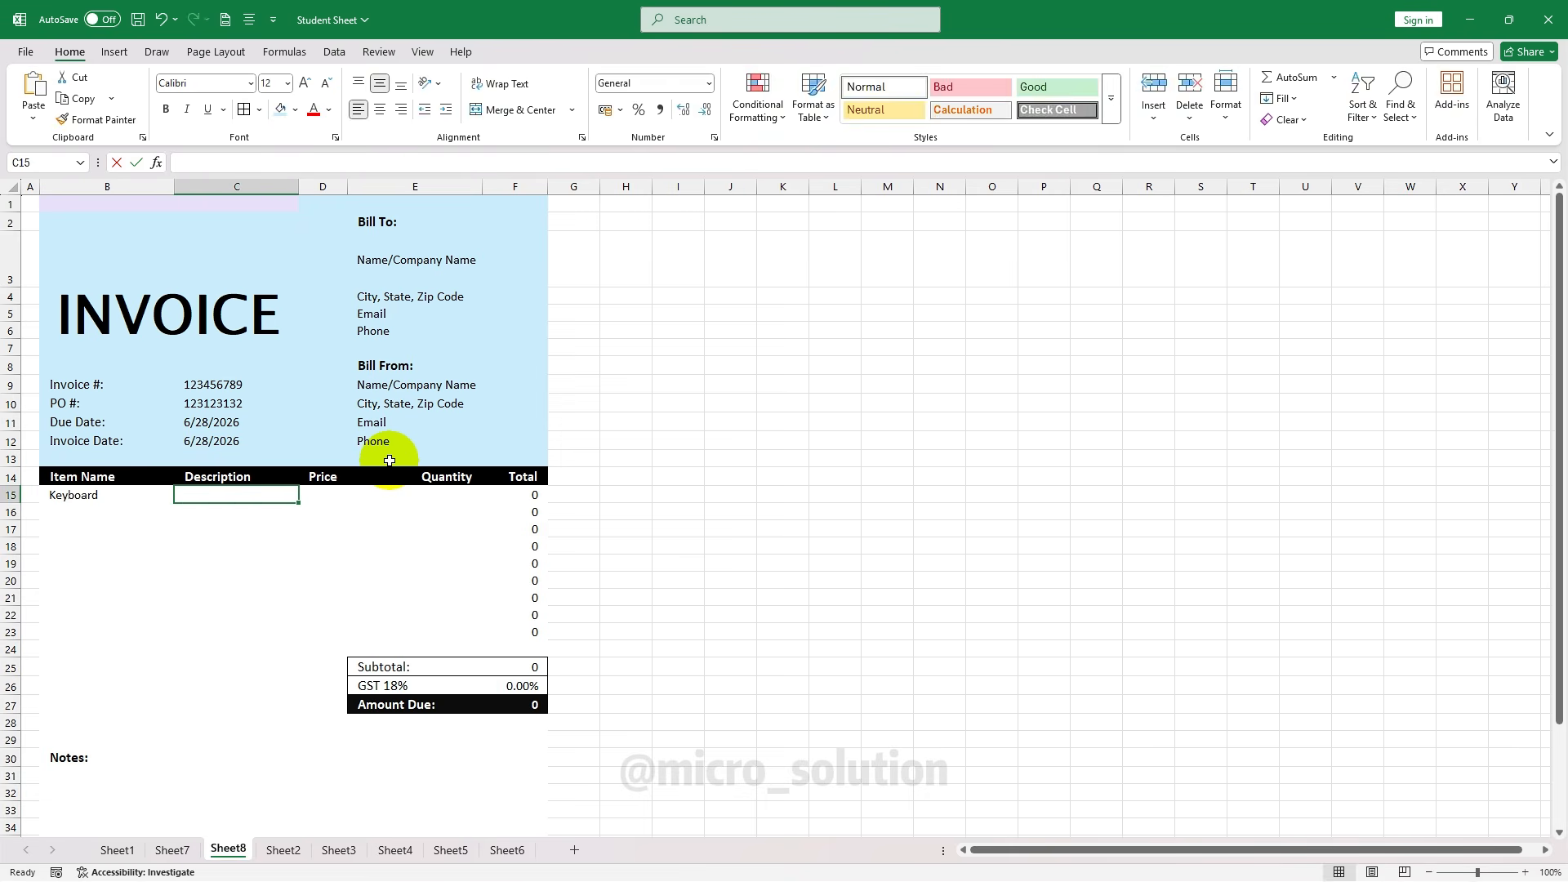
{"action": "type", "text": "Computer Keyboard"}
{"action": "key", "text": "Tab"}
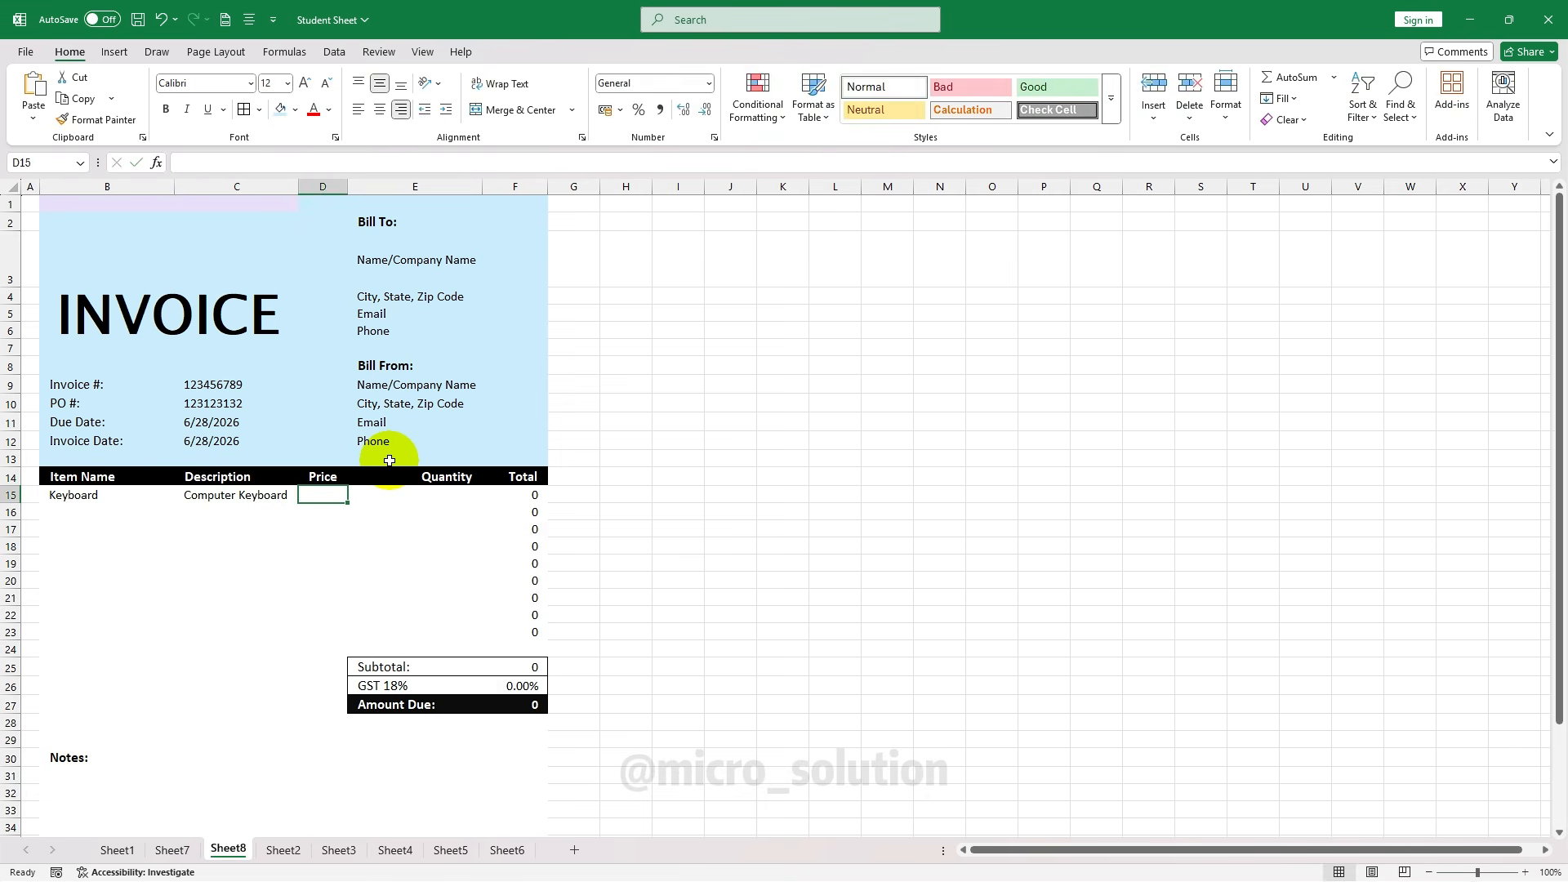
{"action": "type", "text": "500"}
{"action": "key", "text": "Tab"}
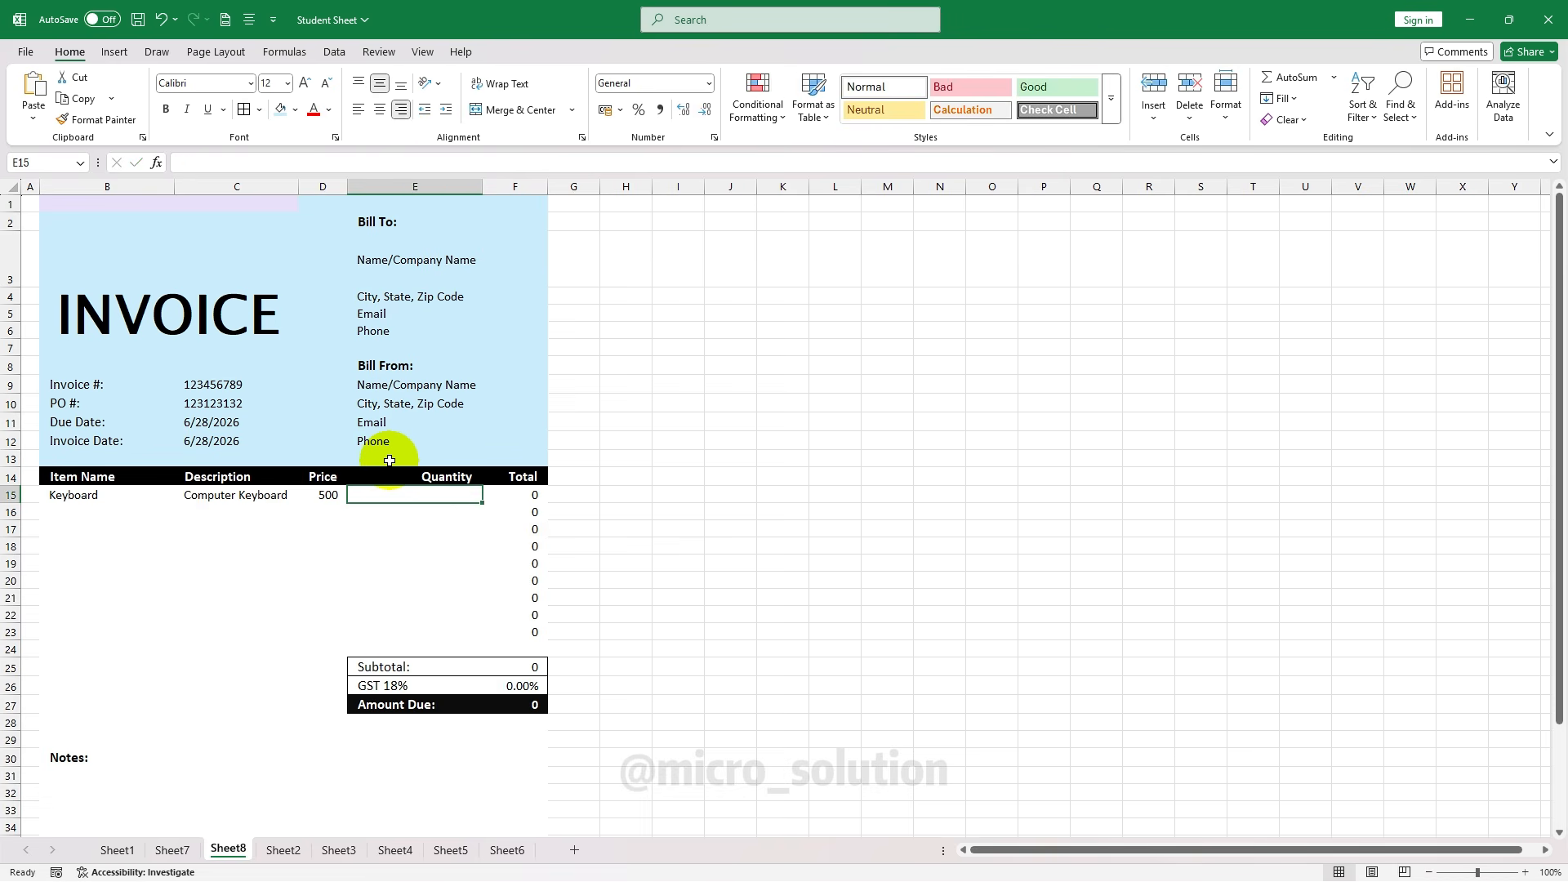
{"action": "type", "text": "1"}
{"action": "key", "text": "Tab"}
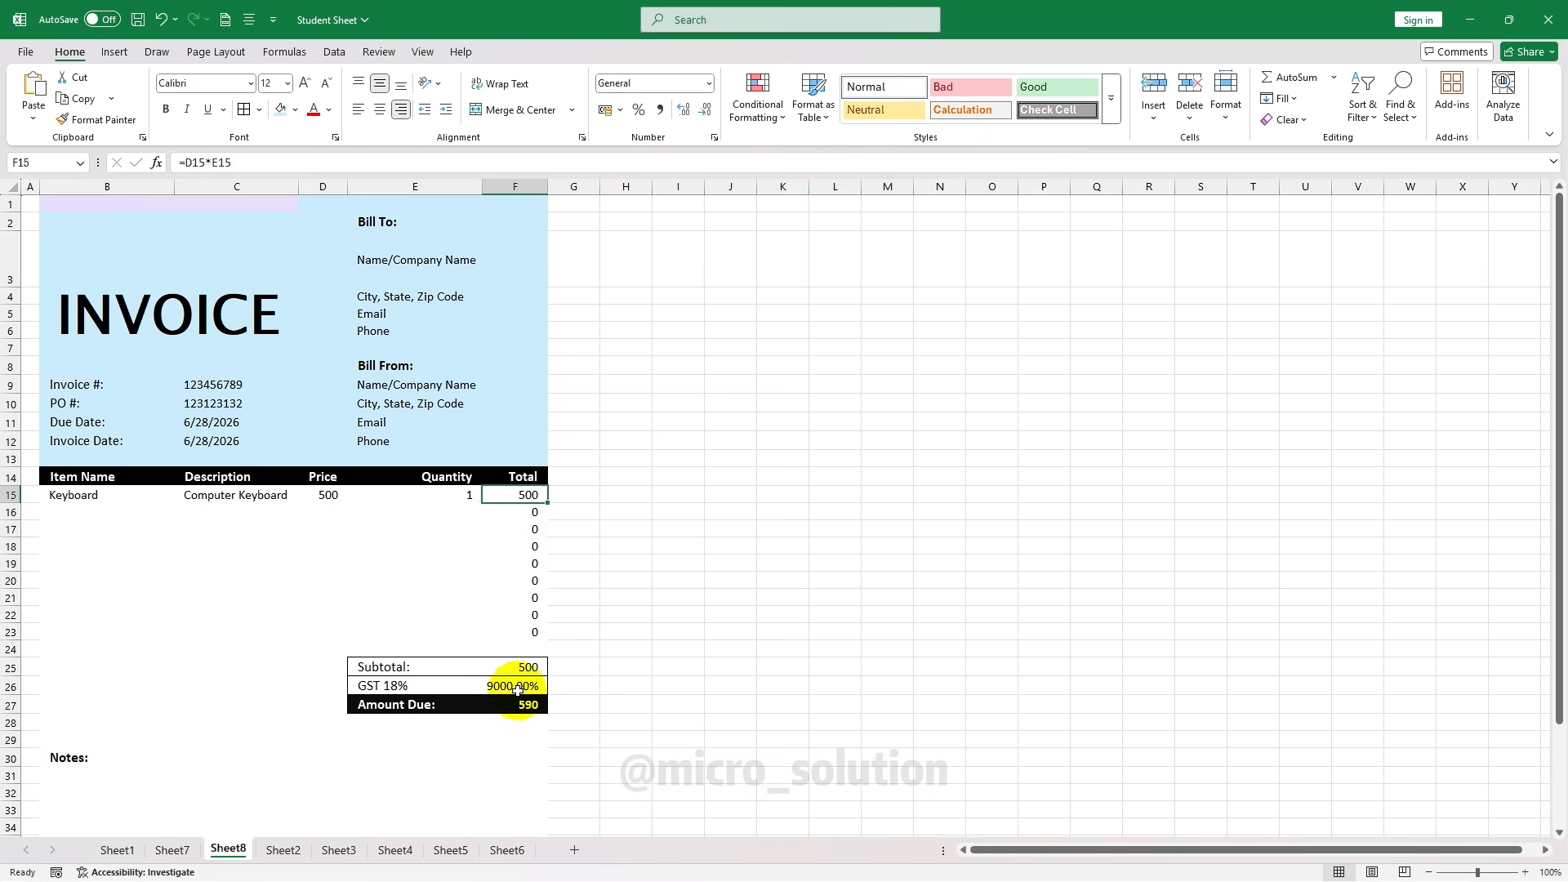
Format the GST, Subtotal and Amount Due cells as rupee currency
{"action": "left_click", "coordinate": [520, 687]}
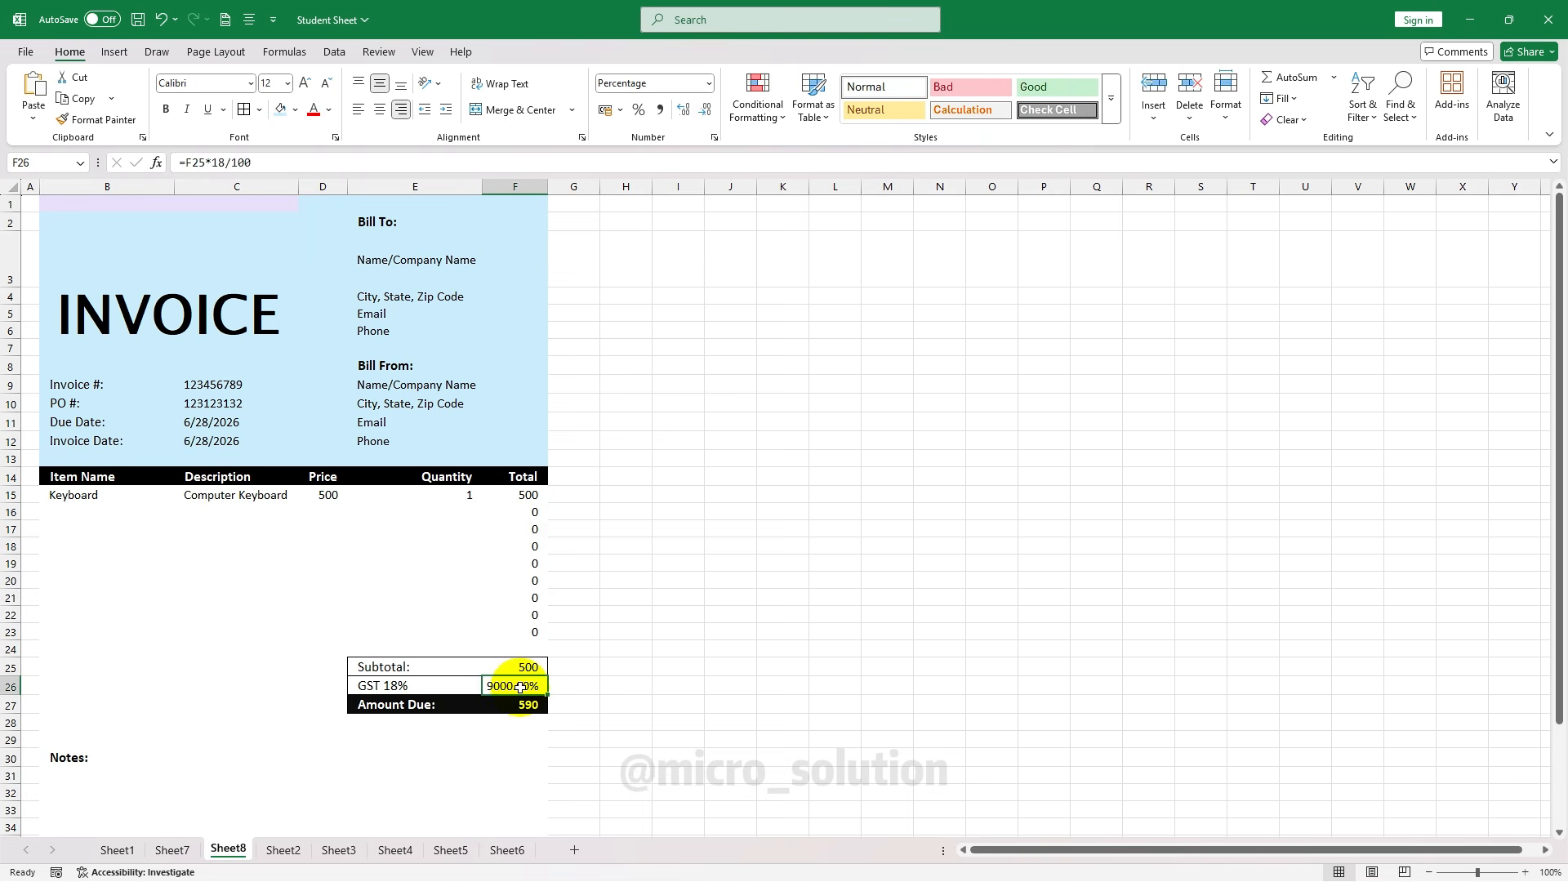
{"action": "left_click", "coordinate": [711, 83]}
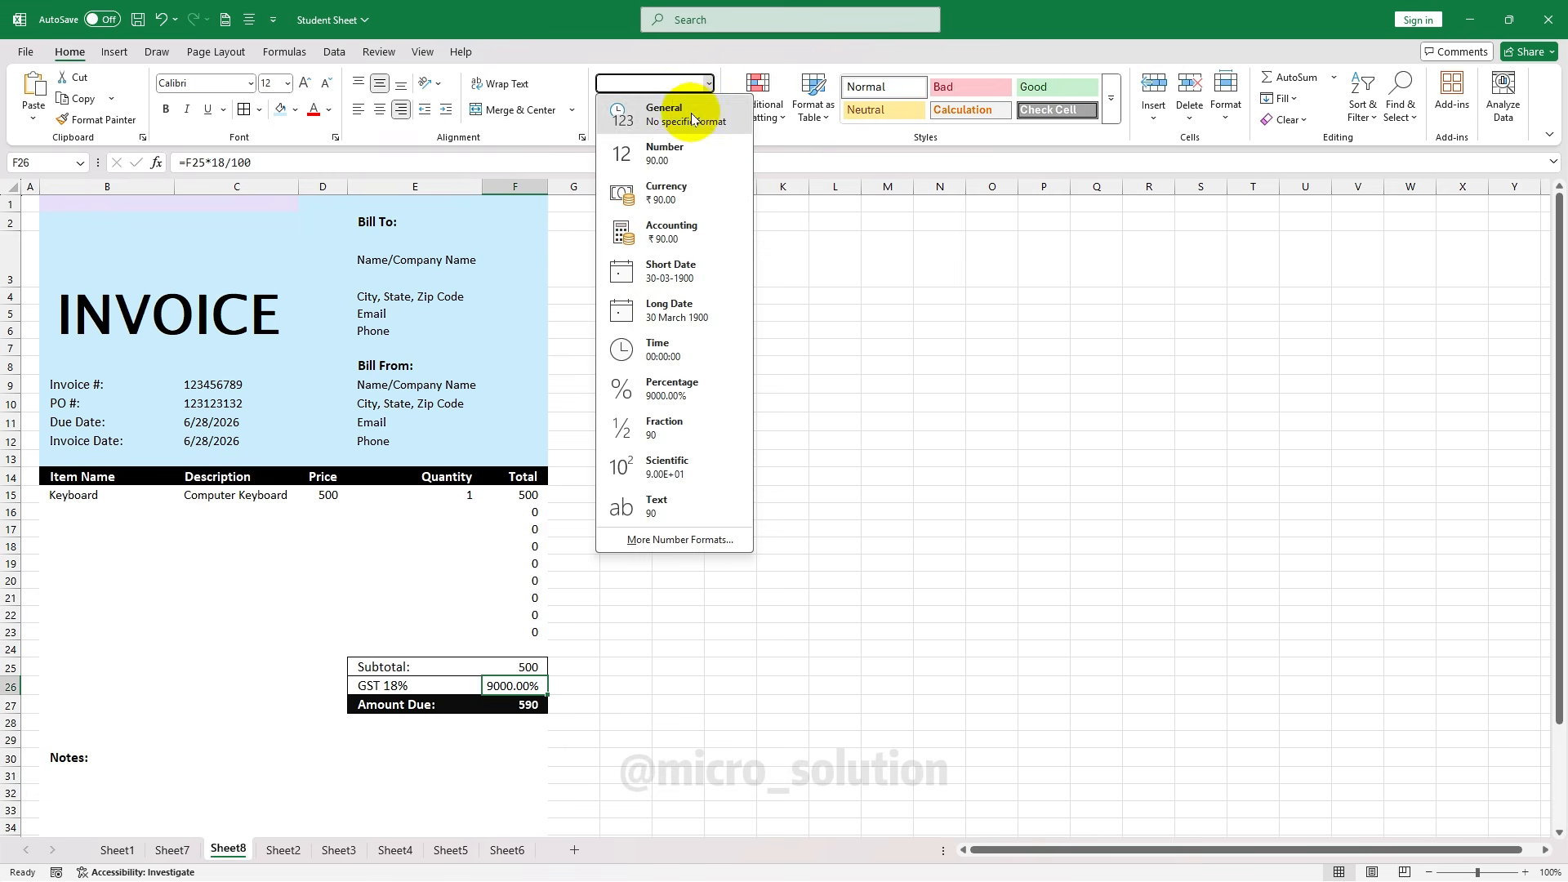
{"action": "left_click", "coordinate": [691, 114]}
{"action": "left_click", "coordinate": [709, 82]}
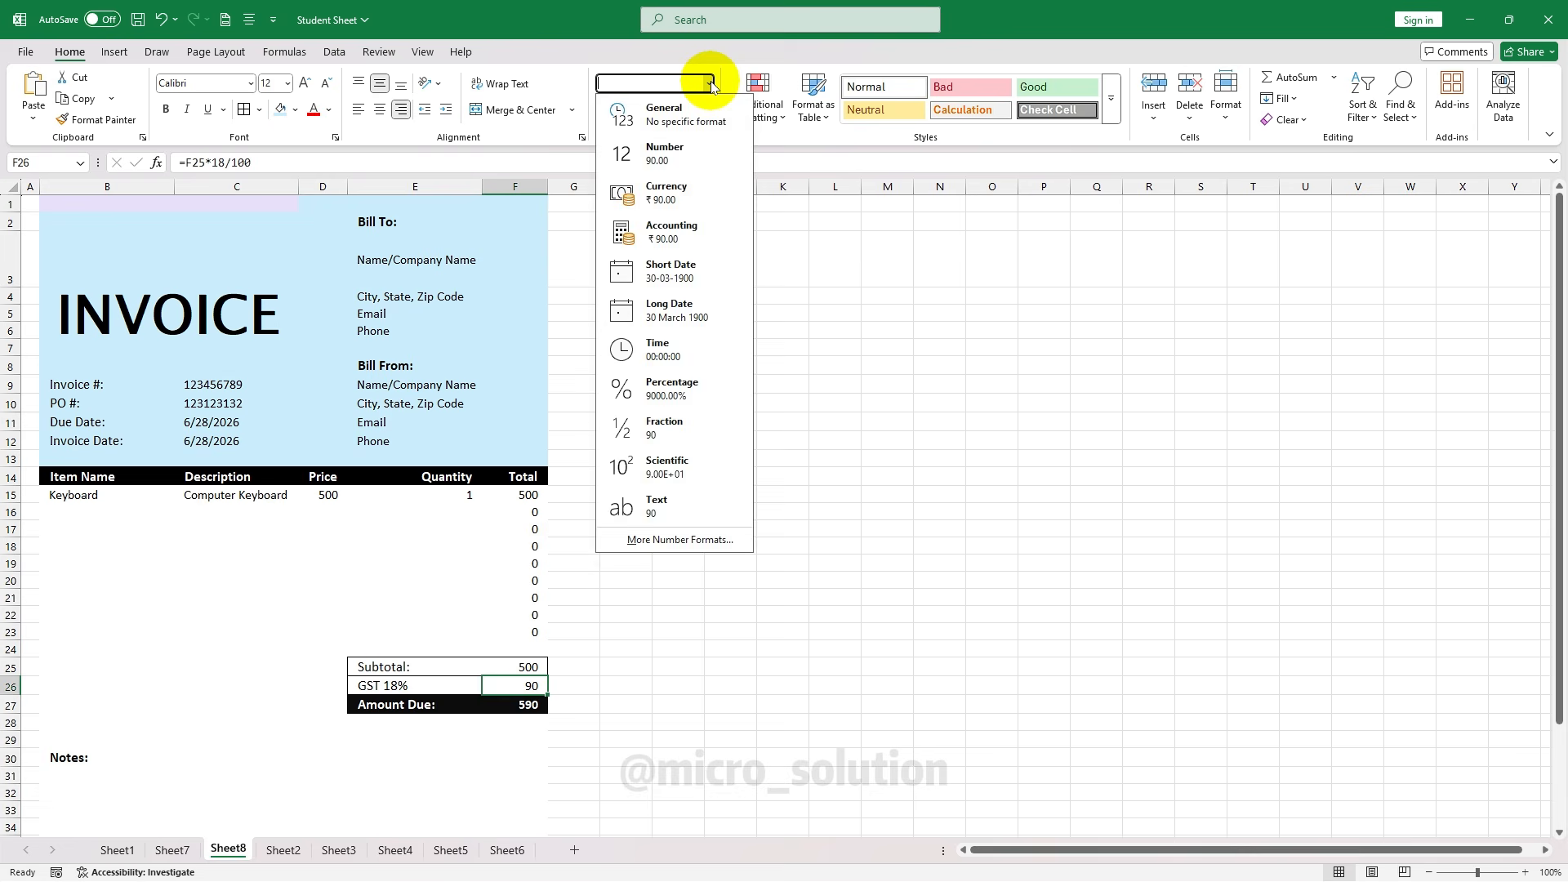
{"action": "left_click", "coordinate": [699, 183]}
{"action": "left_click", "coordinate": [531, 668]}
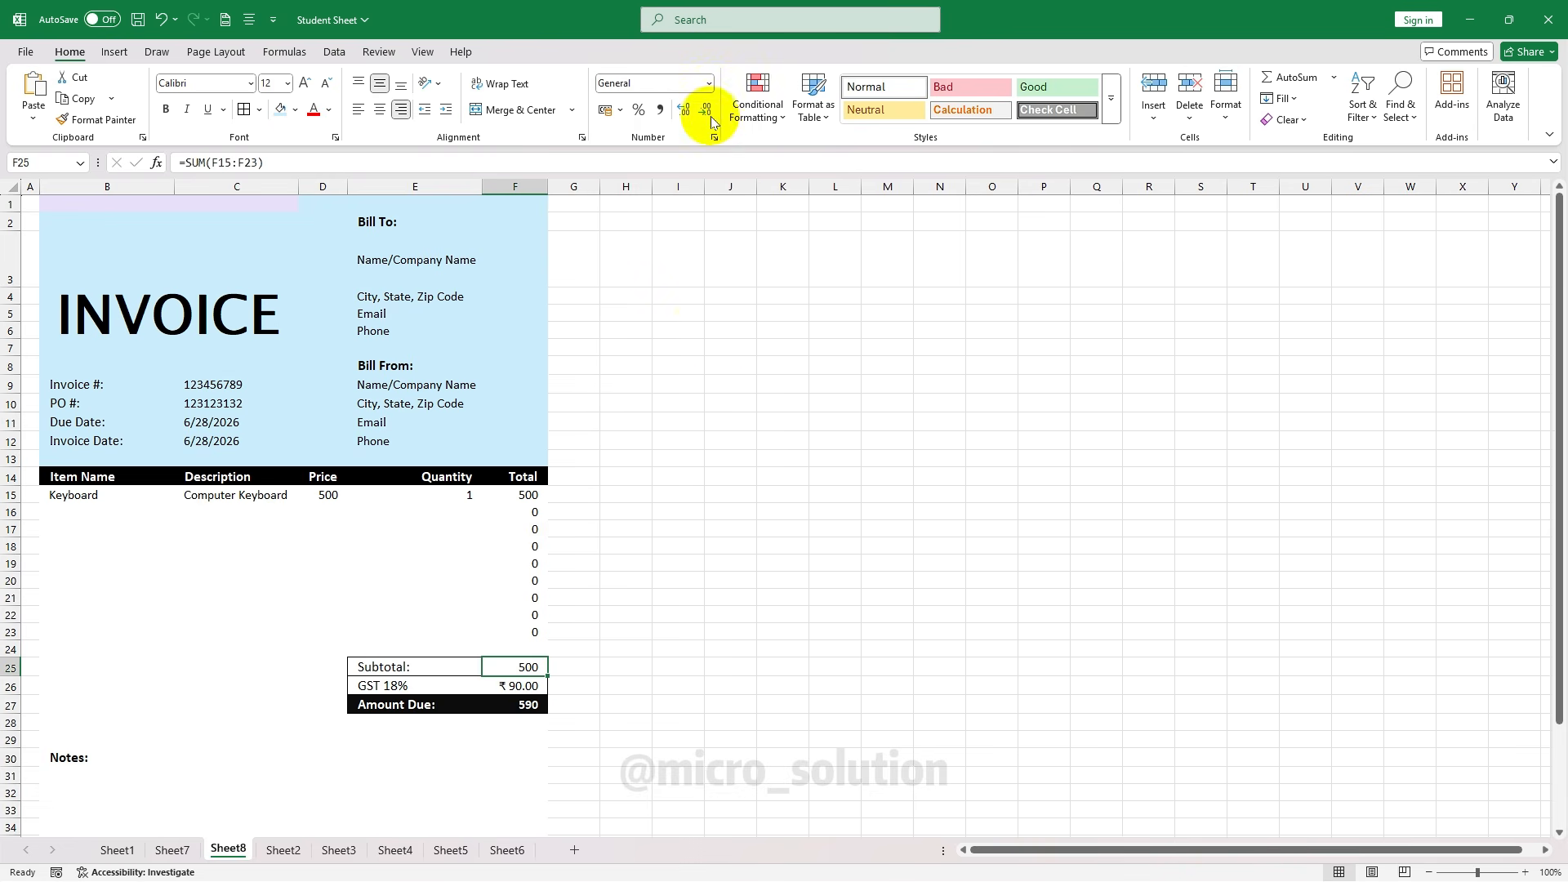
{"action": "left_click", "coordinate": [708, 83]}
{"action": "left_click", "coordinate": [686, 192]}
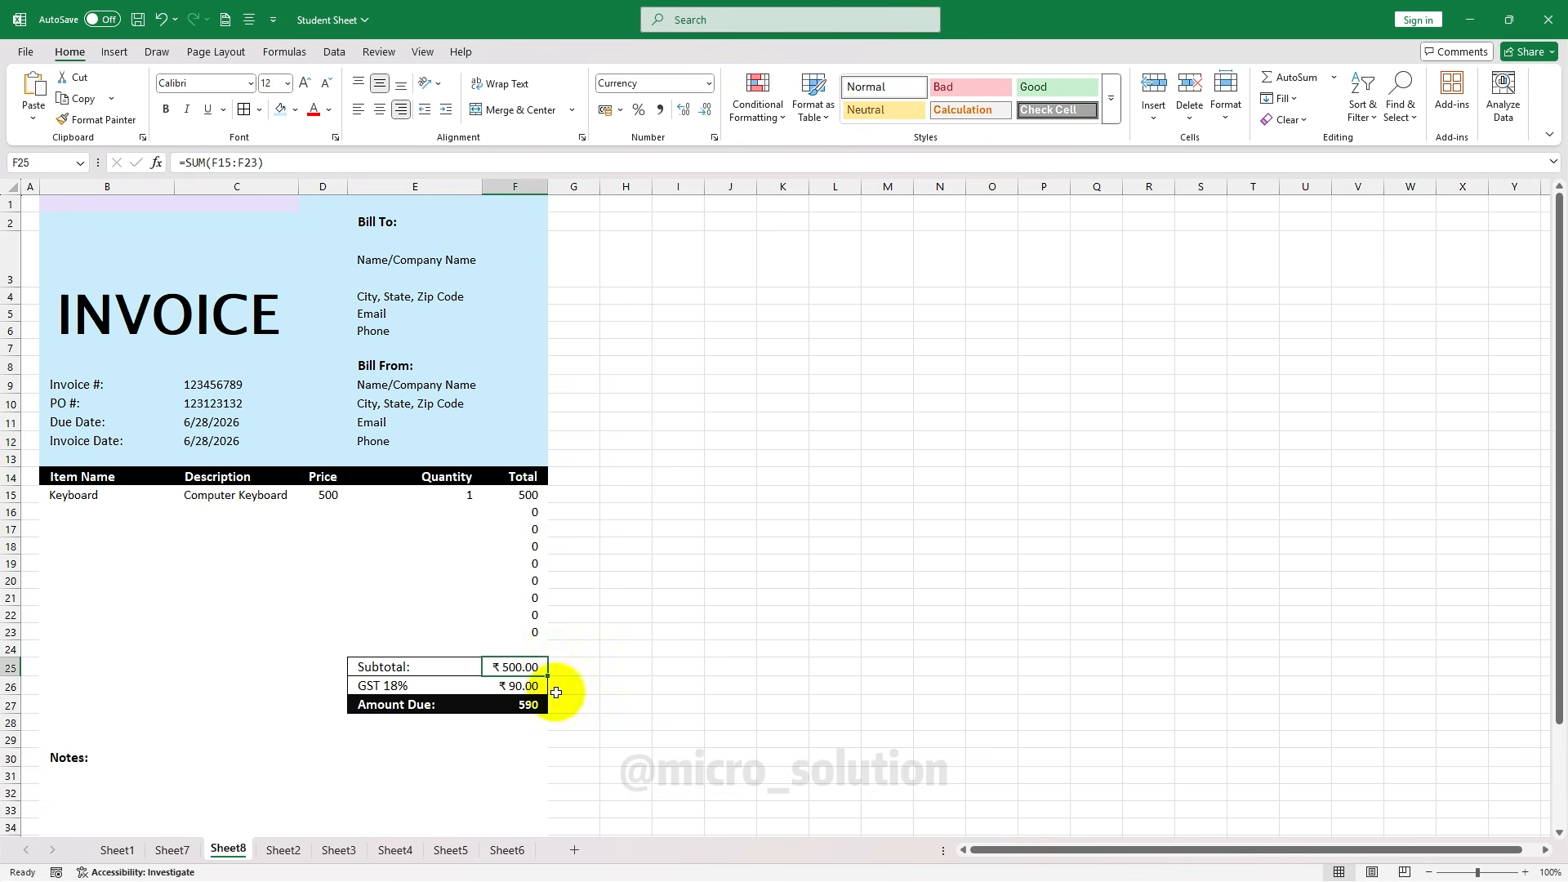
{"action": "left_click", "coordinate": [523, 704]}
{"action": "left_click", "coordinate": [709, 83]}
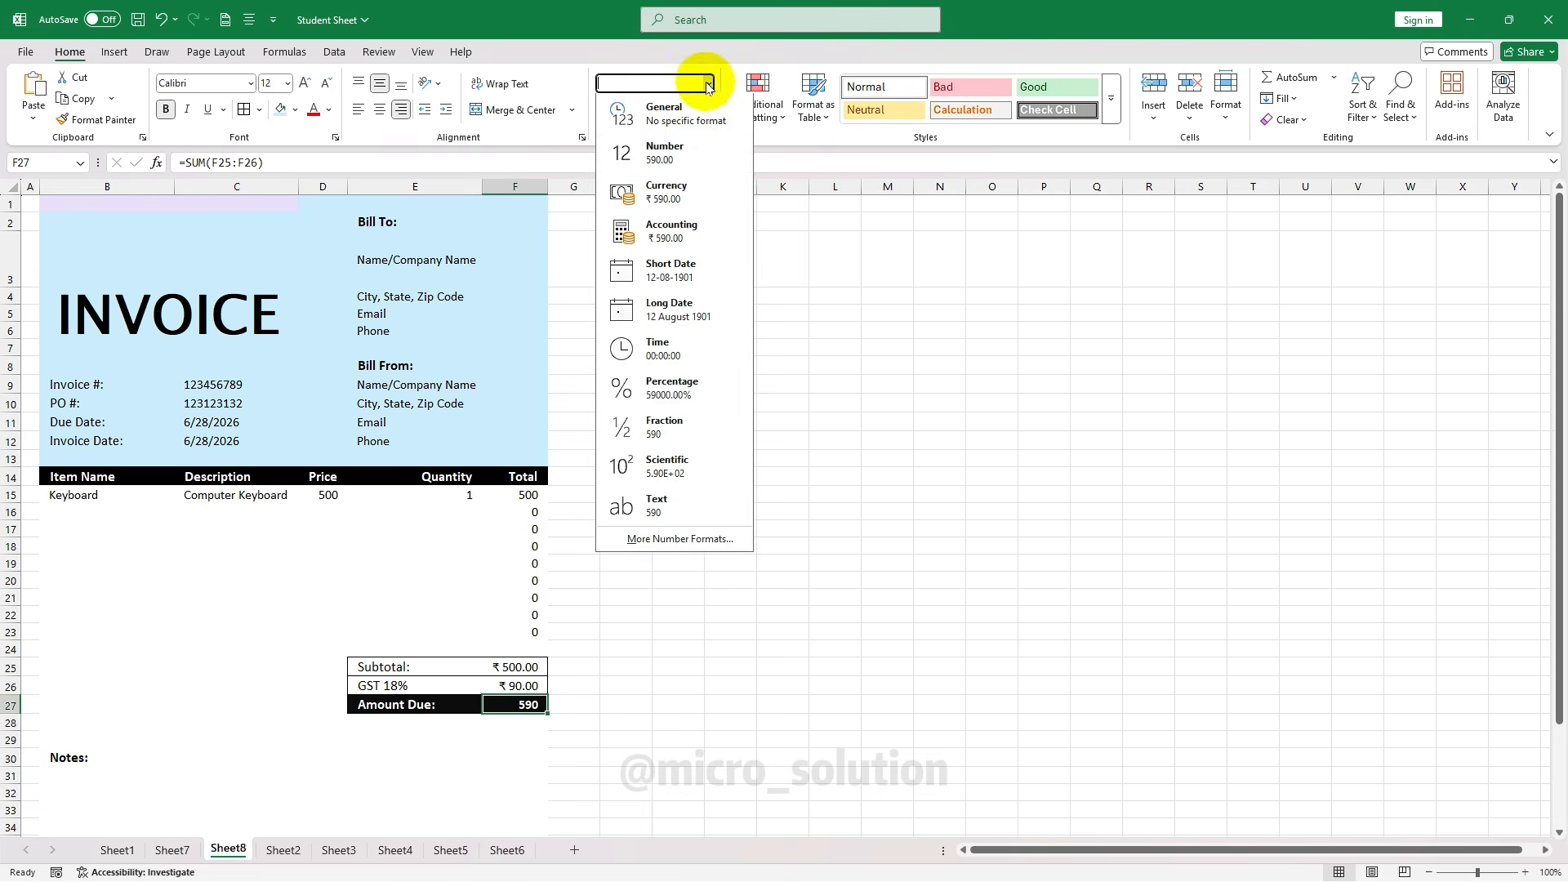
{"action": "left_click", "coordinate": [690, 193]}
Format the Price cells D15:D22 and Total cells F15:F23 as rupee currency
{"action": "left_click", "coordinate": [353, 495]}
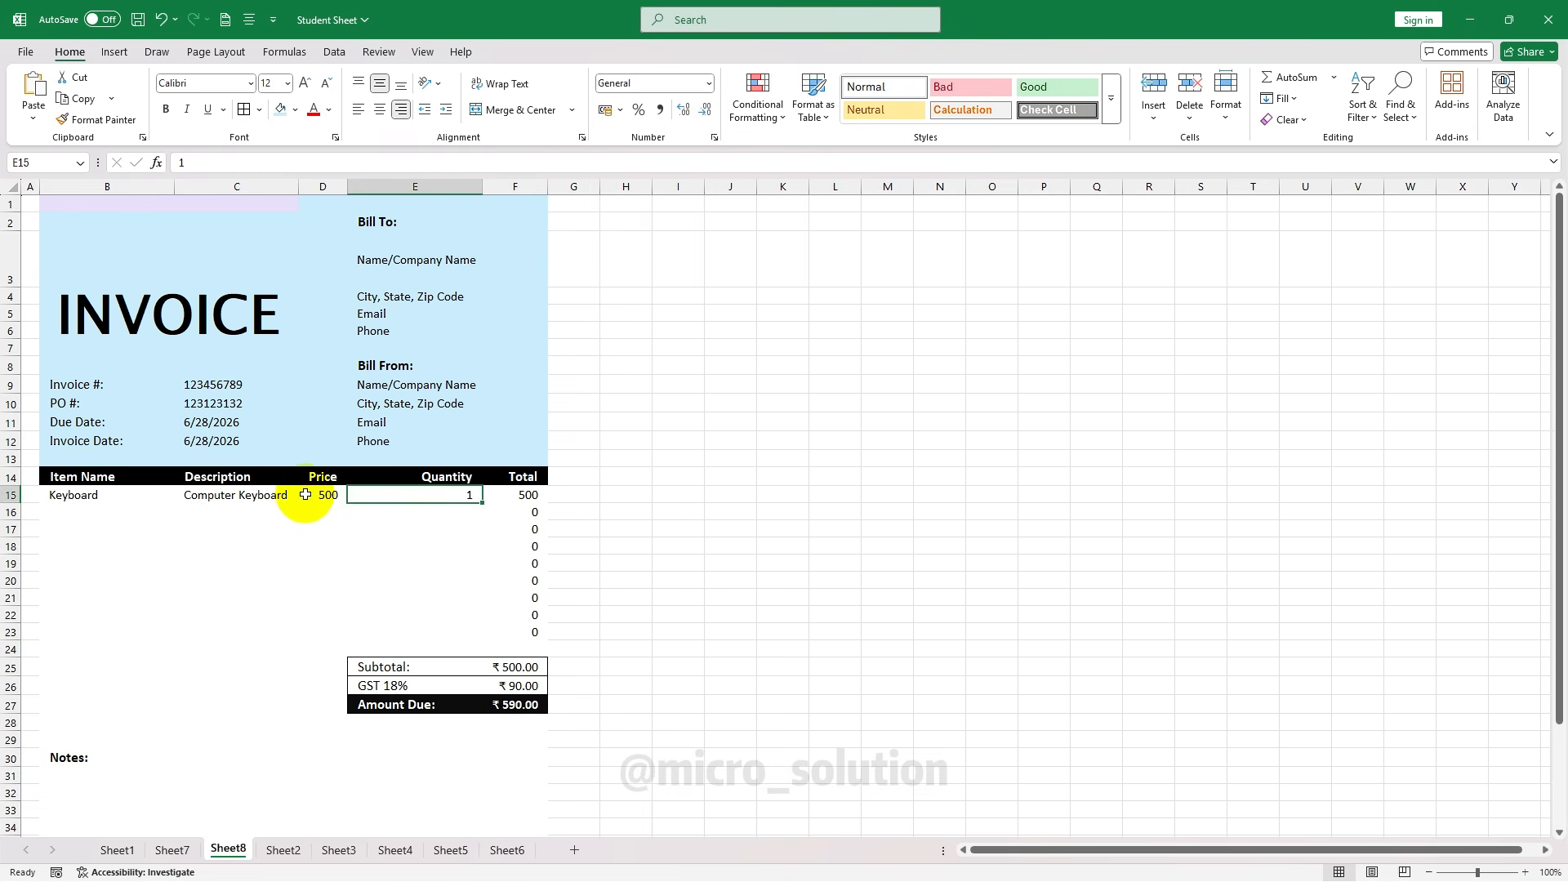
{"action": "left_click", "coordinate": [331, 495]}
{"action": "left_click_drag", "start_coordinate": [330, 500], "coordinate": [326, 616]}
{"action": "left_click", "coordinate": [709, 83]}
{"action": "left_click", "coordinate": [666, 193]}
{"action": "left_click_drag", "start_coordinate": [542, 497], "coordinate": [546, 627]}
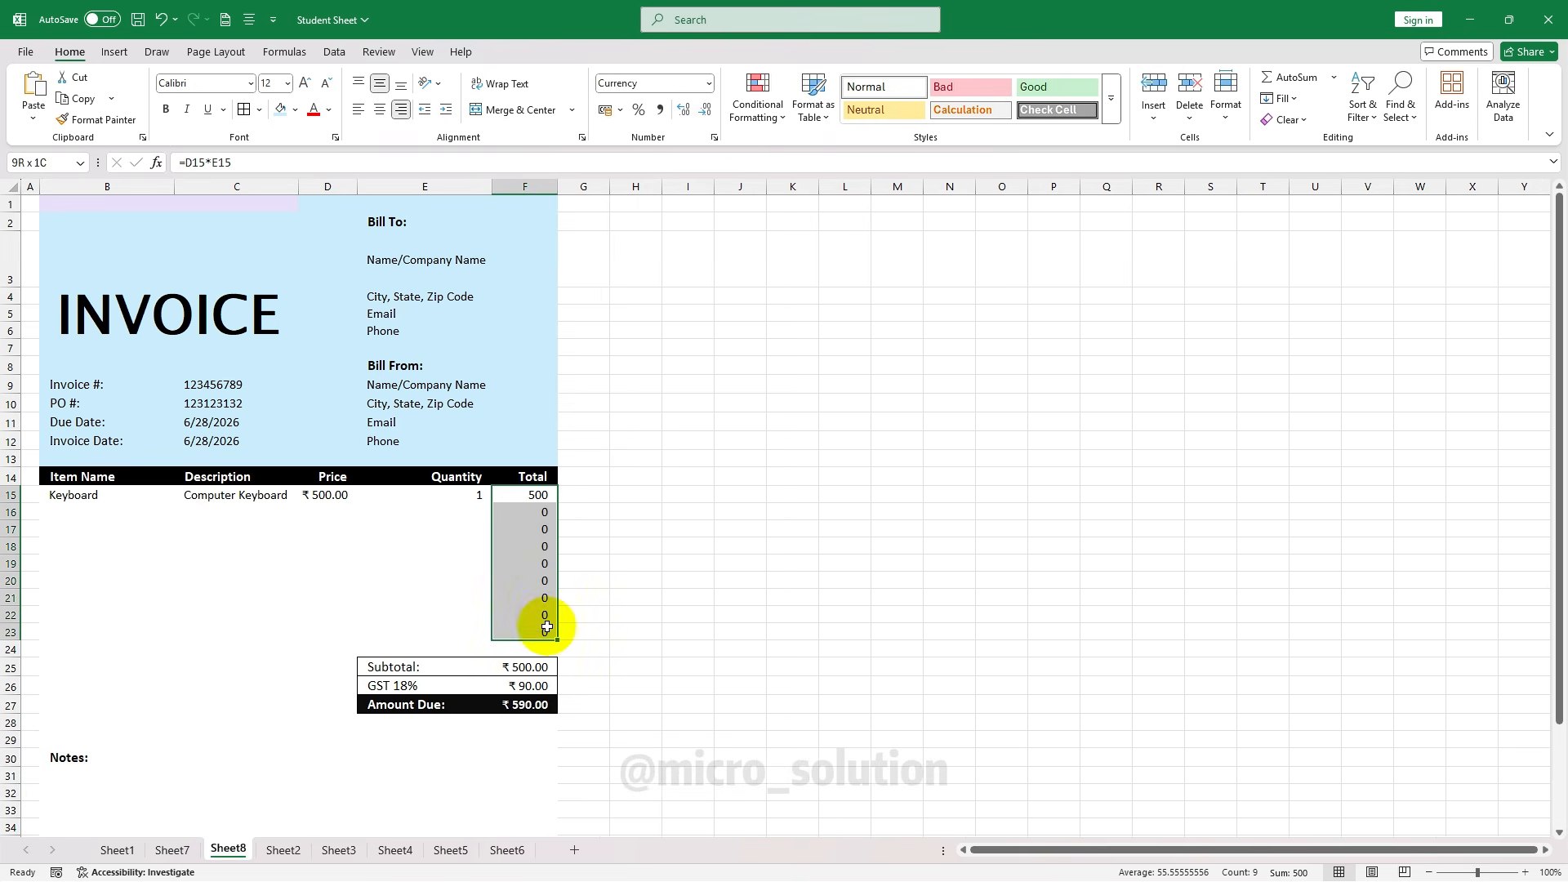
{"action": "left_click", "coordinate": [707, 83]}
{"action": "left_click", "coordinate": [674, 196]}
{"action": "left_click", "coordinate": [792, 475]}
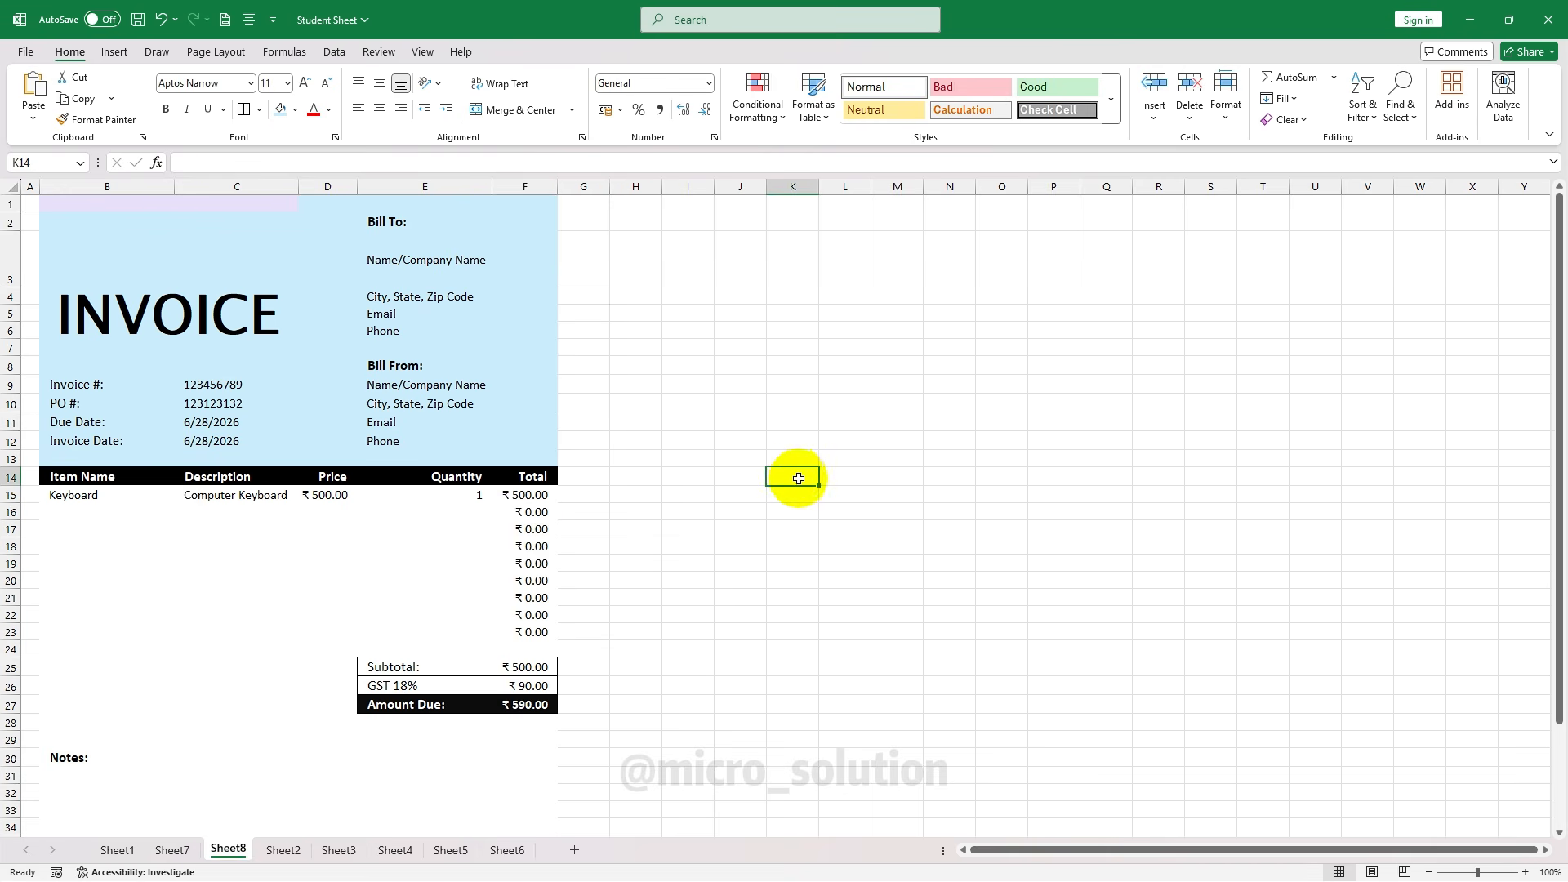
{"action": "left_click", "coordinate": [76, 511]}
Add a Mouse item in row 16 at price 300 with quantity 5
{"action": "type", "text": "M"}
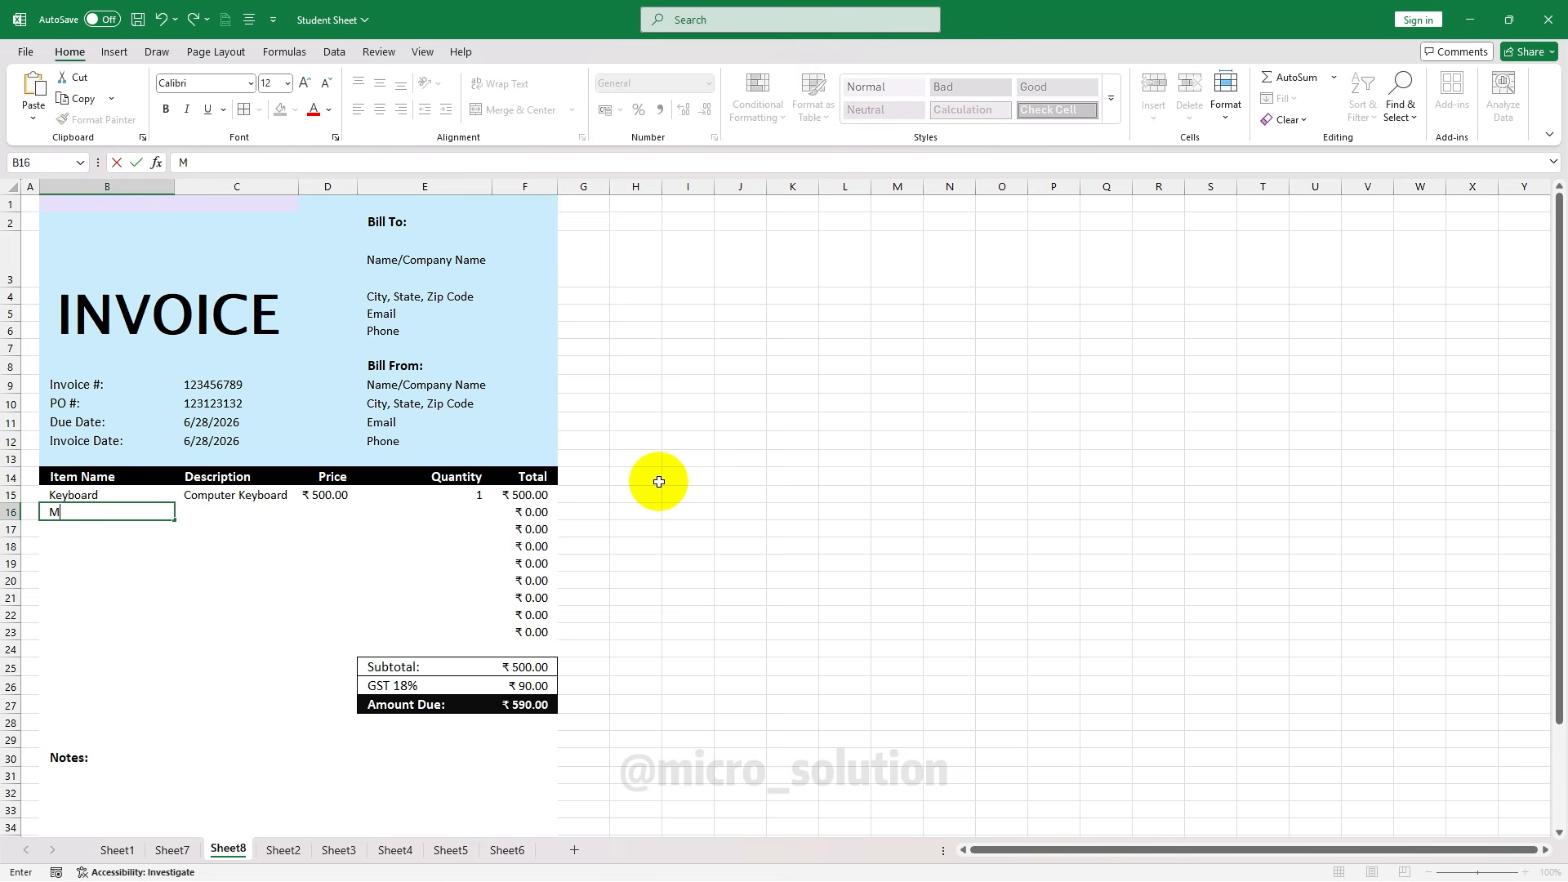
{"action": "type", "text": "ouse"}
{"action": "key", "text": "Tab"}
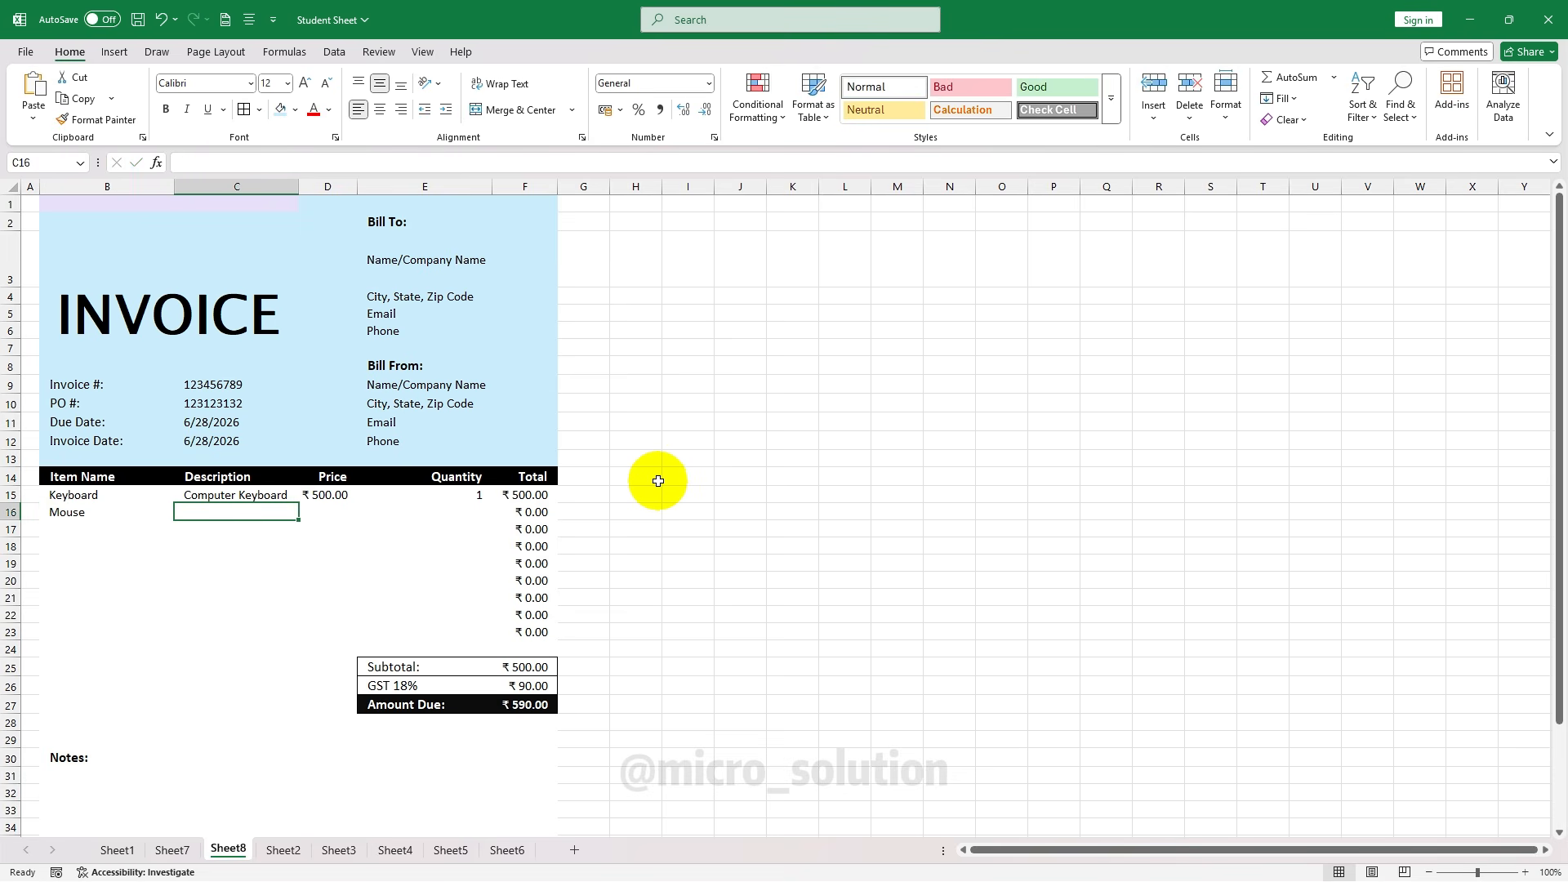
{"action": "key", "text": "Tab"}
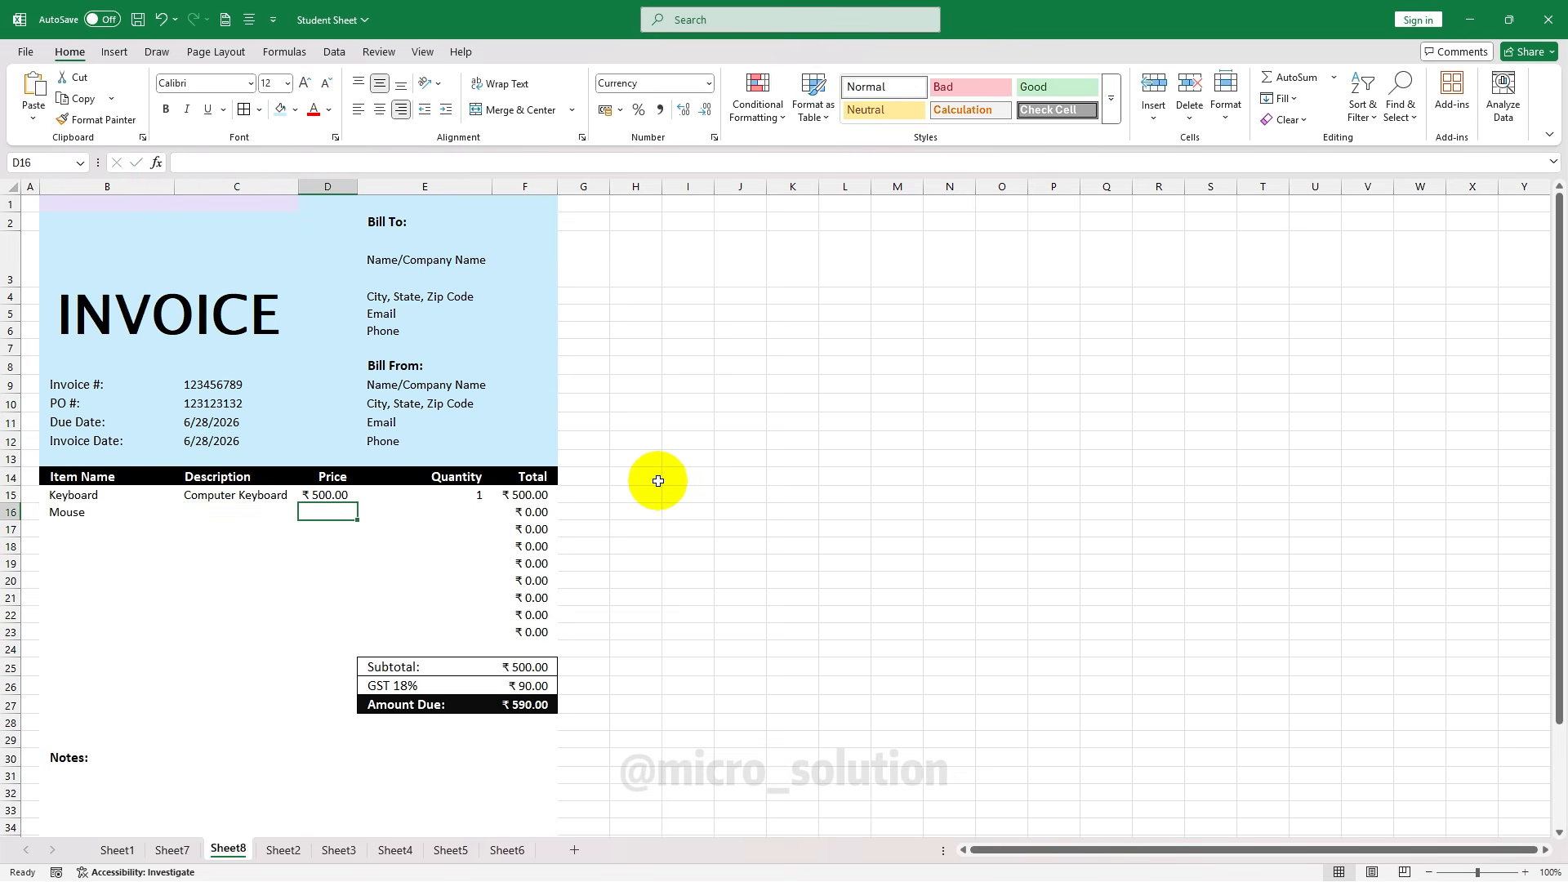
{"action": "type", "text": "300"}
{"action": "key", "text": "Tab"}
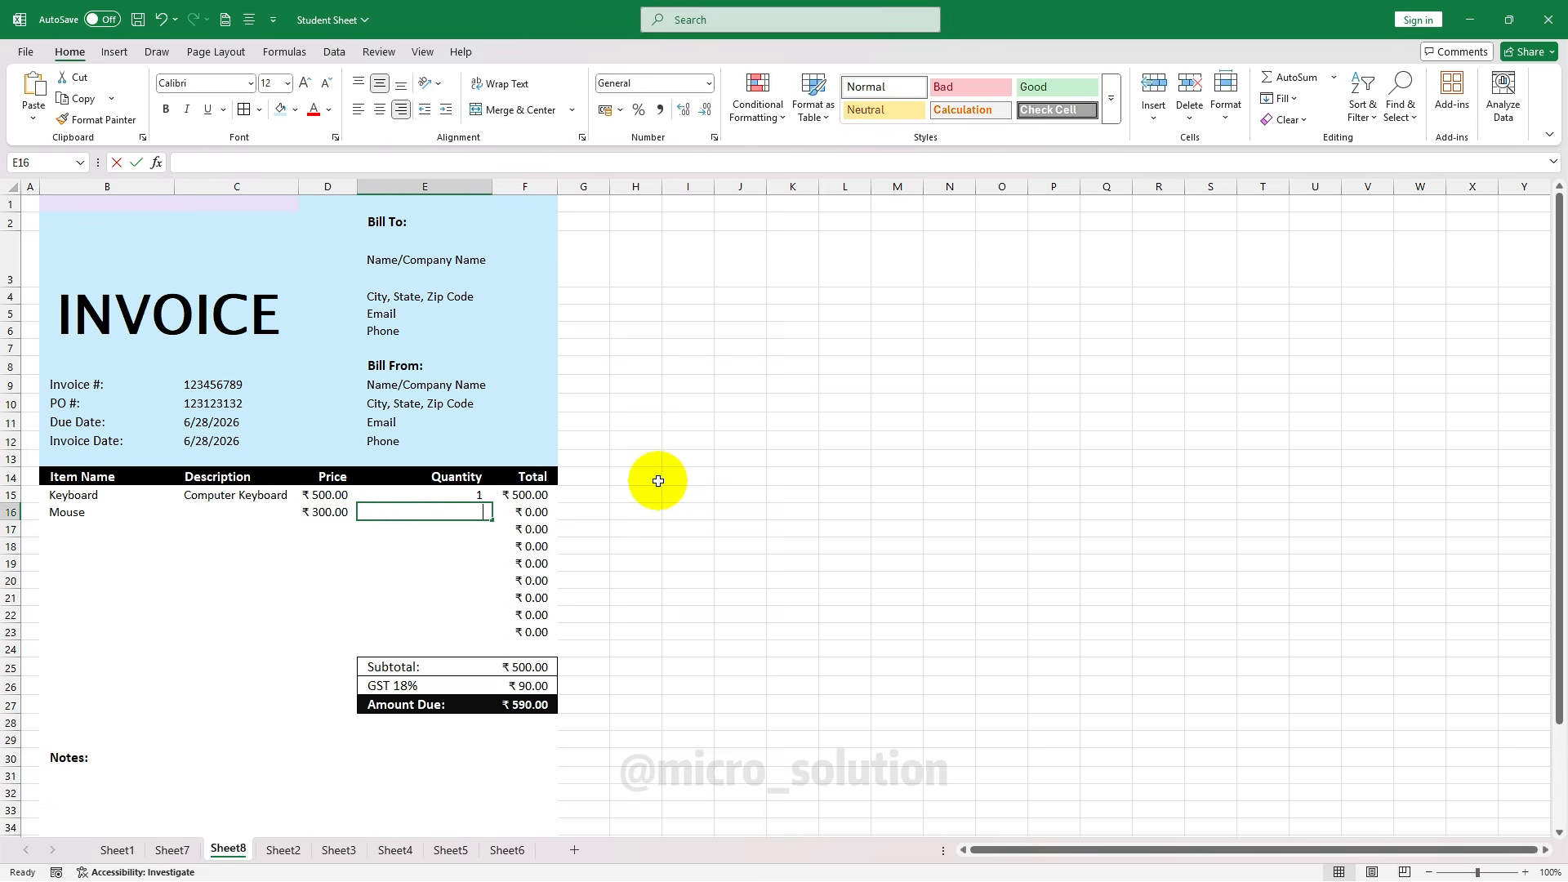
{"action": "type", "text": "5"}
{"action": "key", "text": "Tab"}
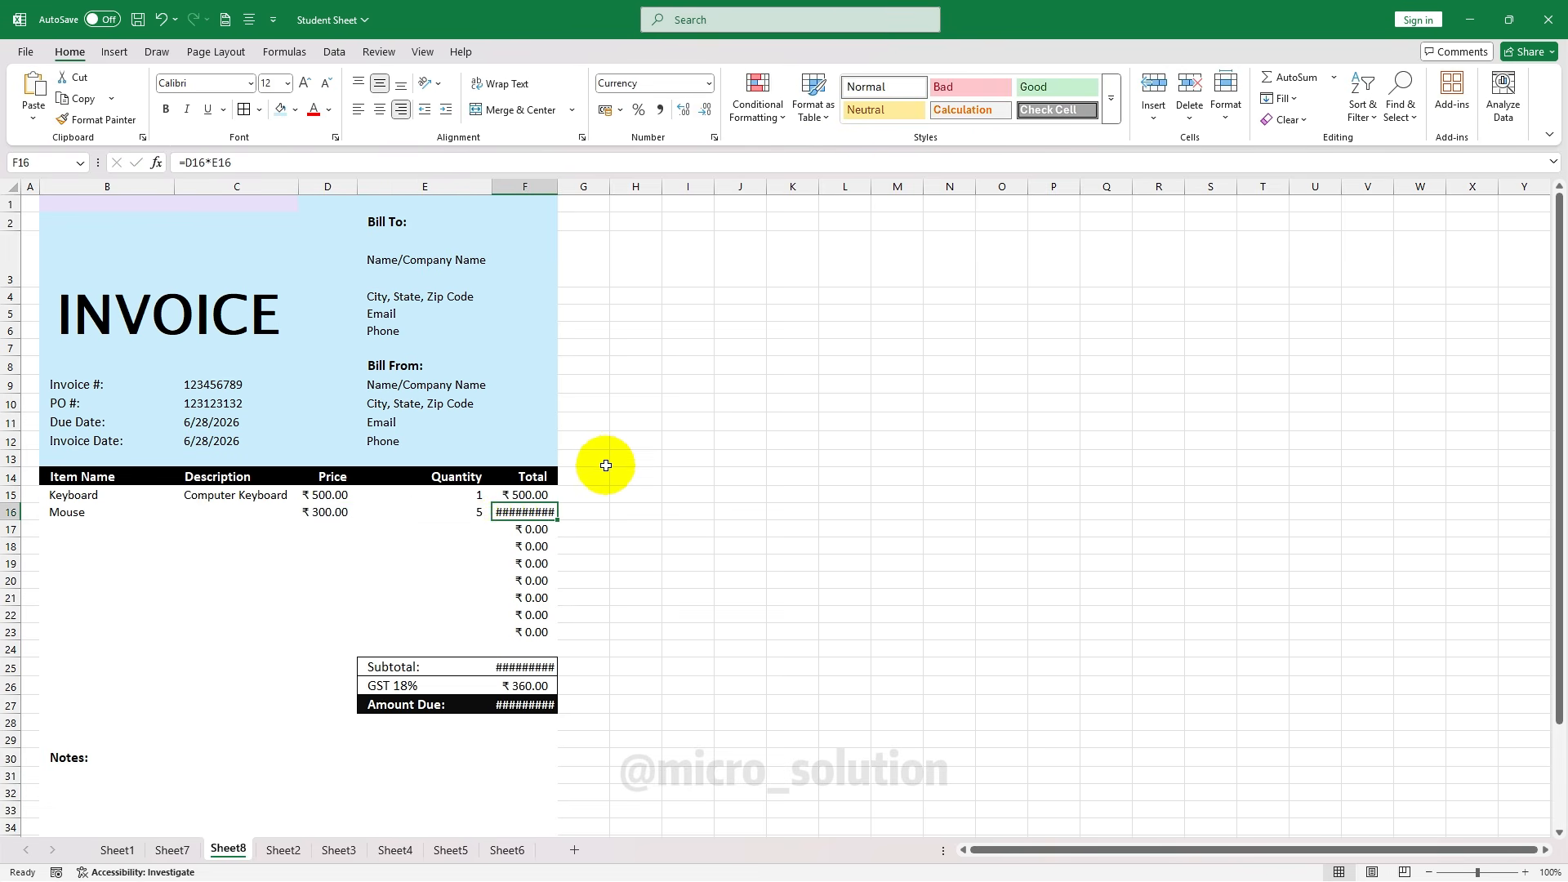
Widen column F and check the Subtotal, GST and Amount Due formulas
{"action": "left_click_drag", "start_coordinate": [565, 180], "coordinate": [571, 183]}
{"action": "key", "text": "Down"}
{"action": "key", "text": "Down"}
{"action": "key", "text": "Down"}
{"action": "key", "text": "Down"}
{"action": "key", "text": "Up"}
{"action": "key", "text": "Up"}
{"action": "key", "text": "Up"}
{"action": "key", "text": "Up"}
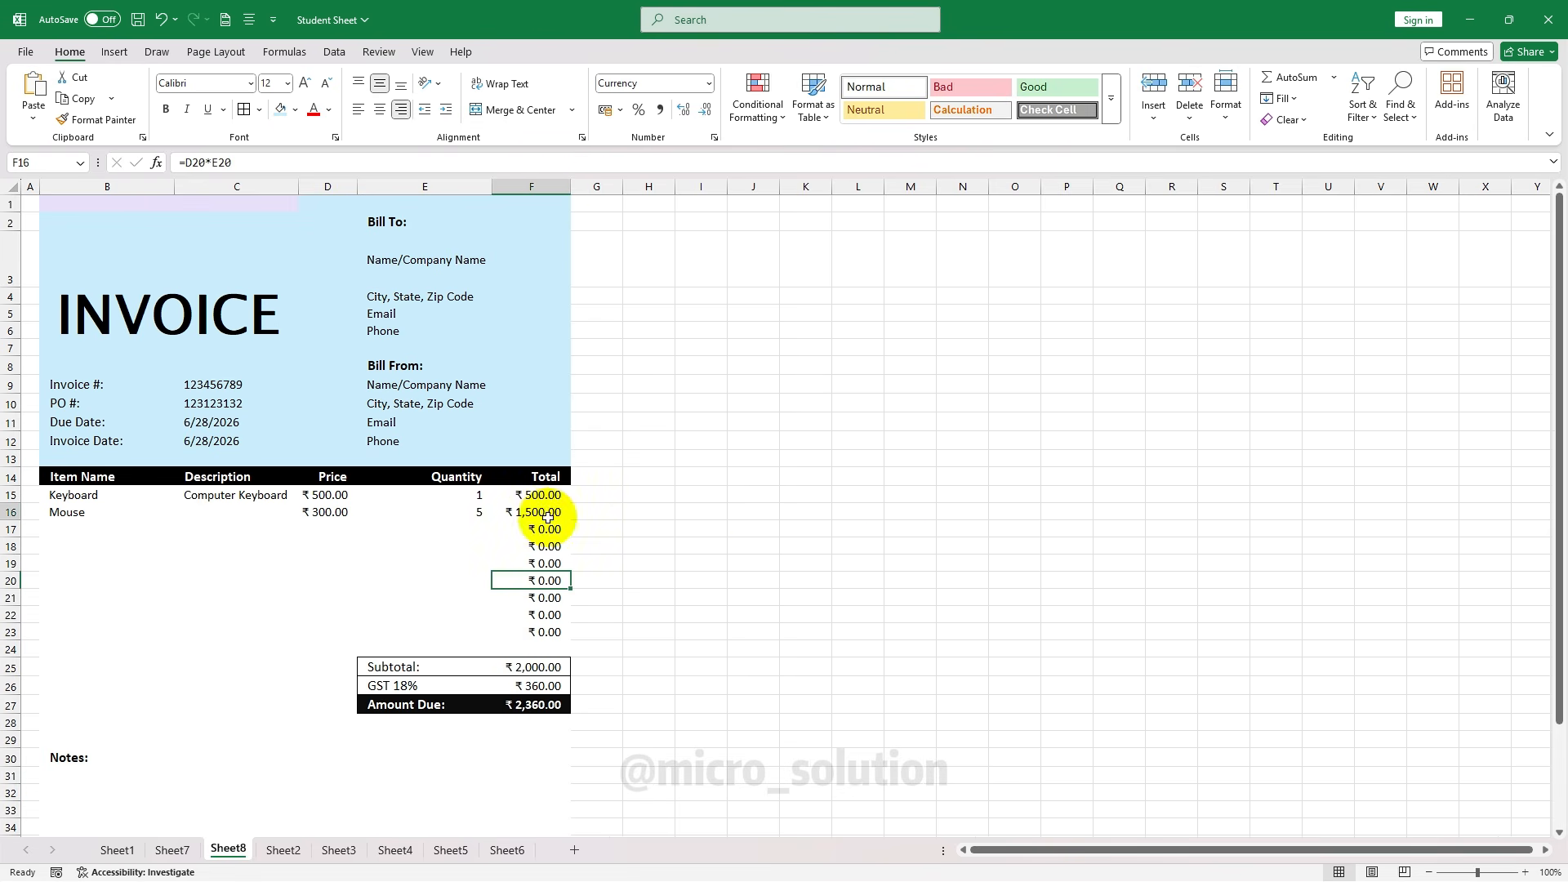
{"action": "left_click", "coordinate": [544, 668]}
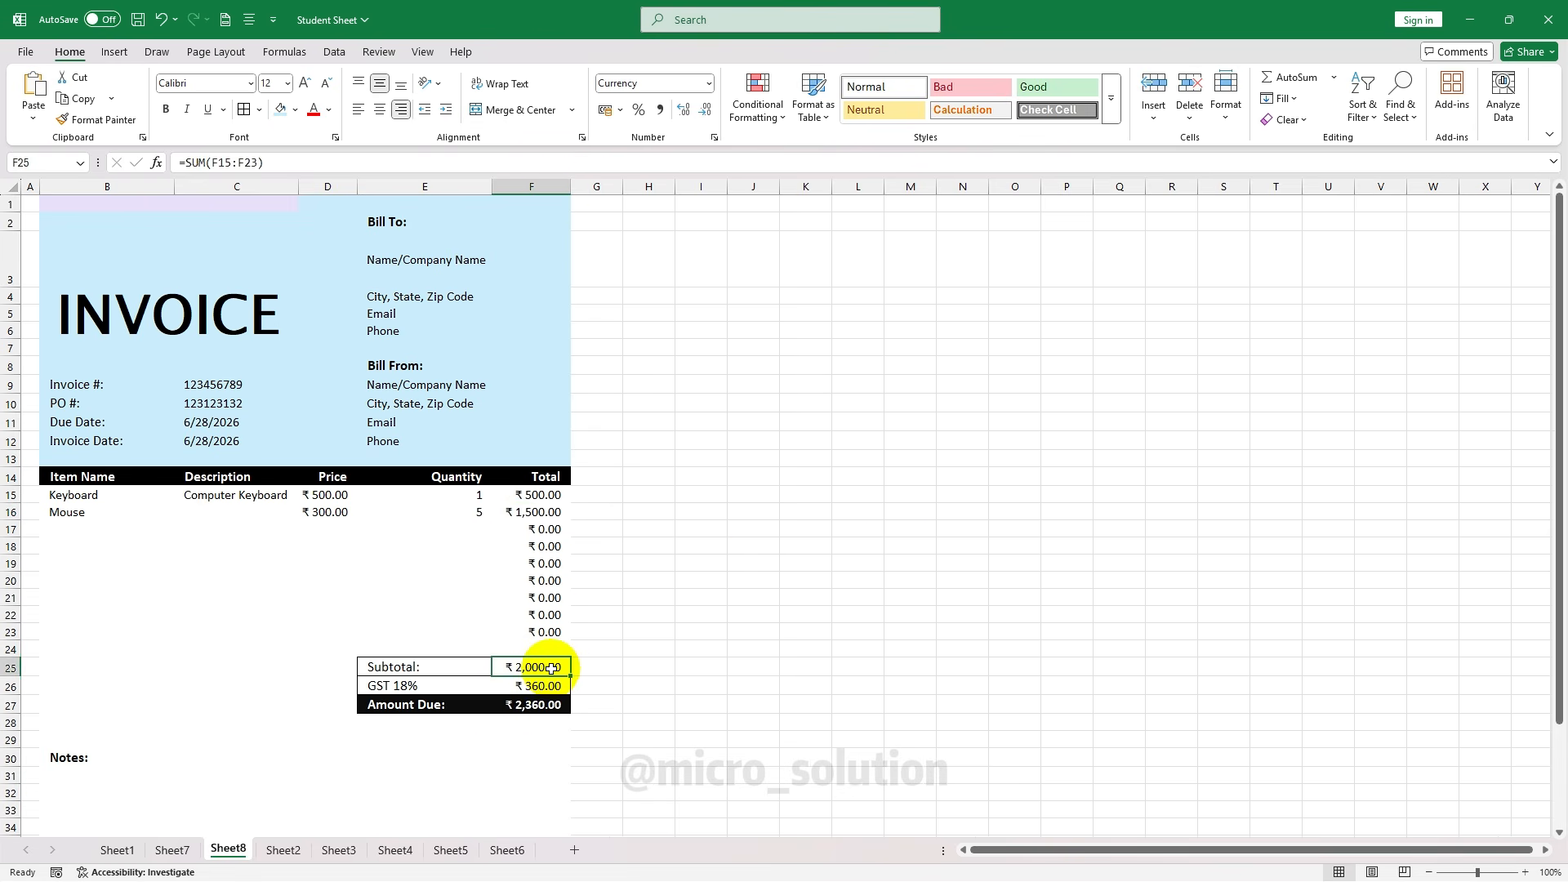
{"action": "left_click", "coordinate": [540, 686]}
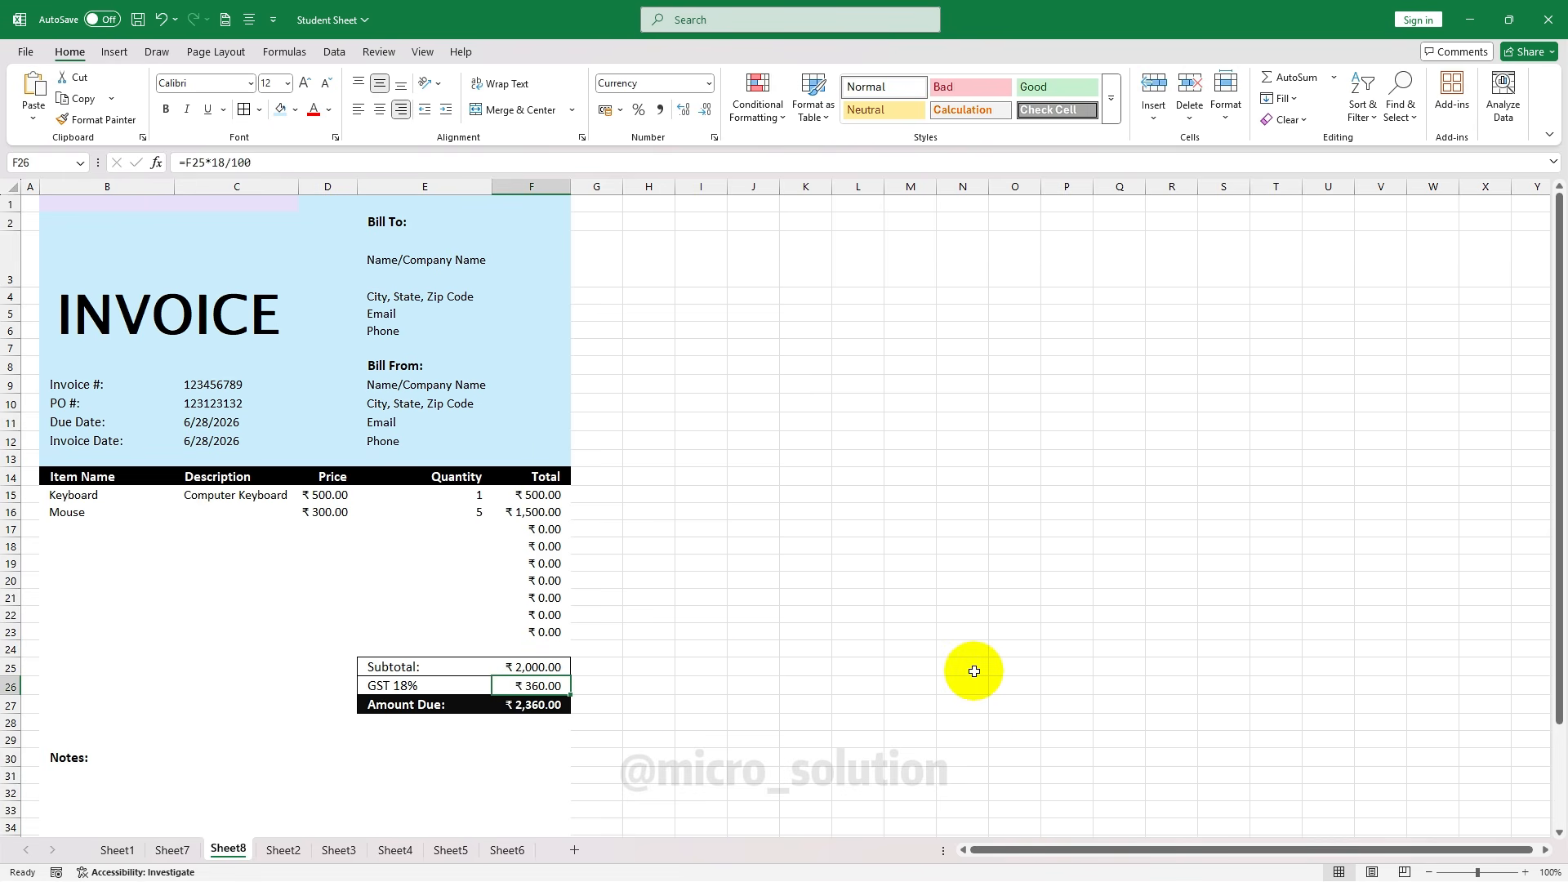
{"action": "left_click", "coordinate": [543, 707]}
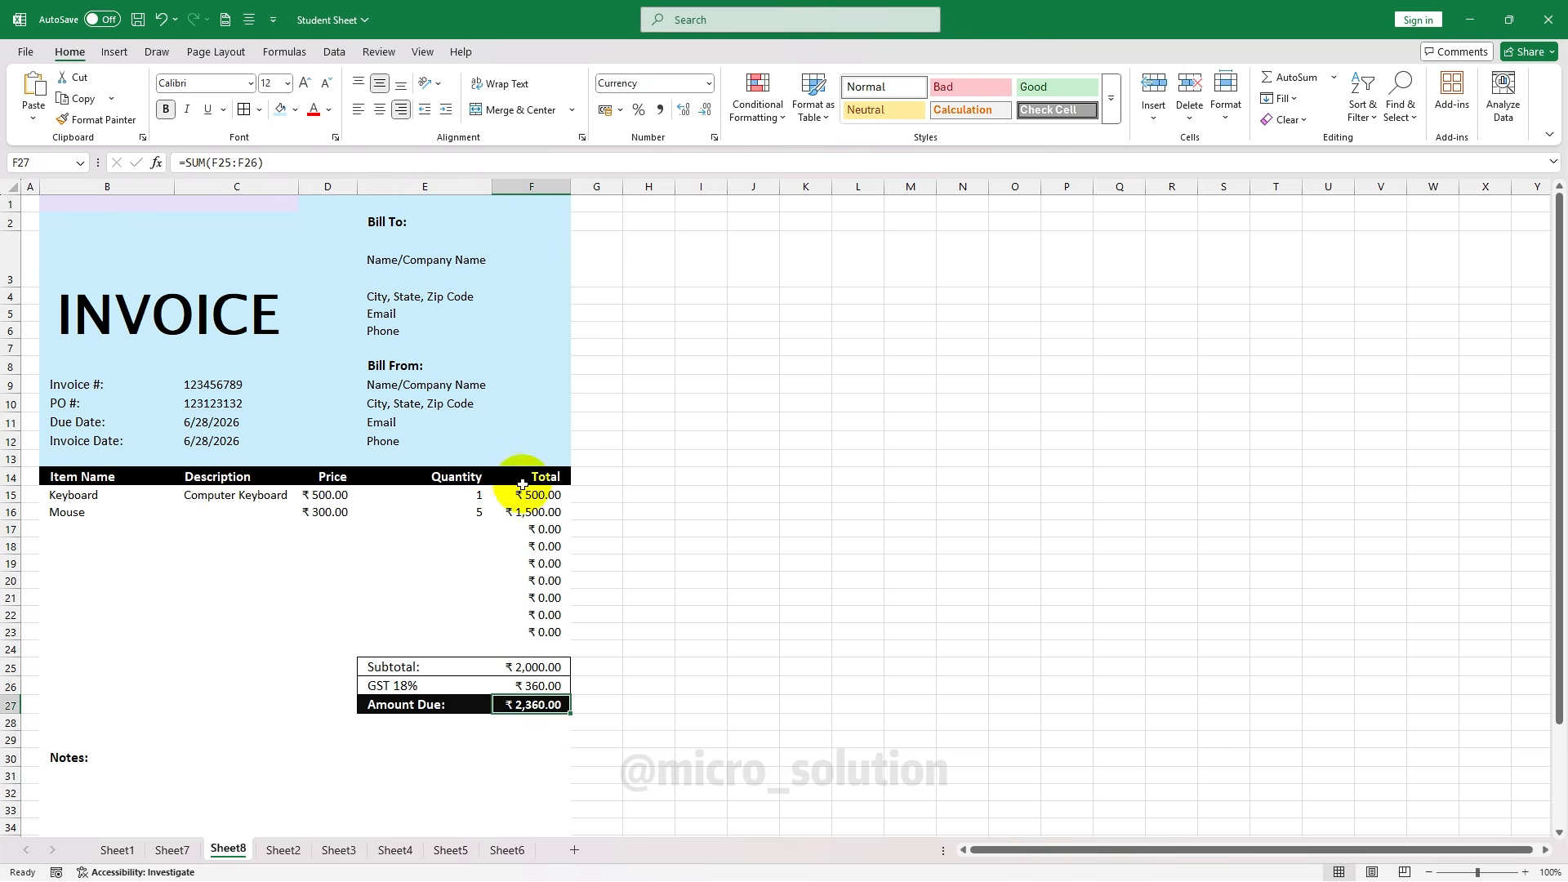
Recheck the Keyboard price, quantity and line total against the summary formulas
{"action": "left_click", "coordinate": [327, 495]}
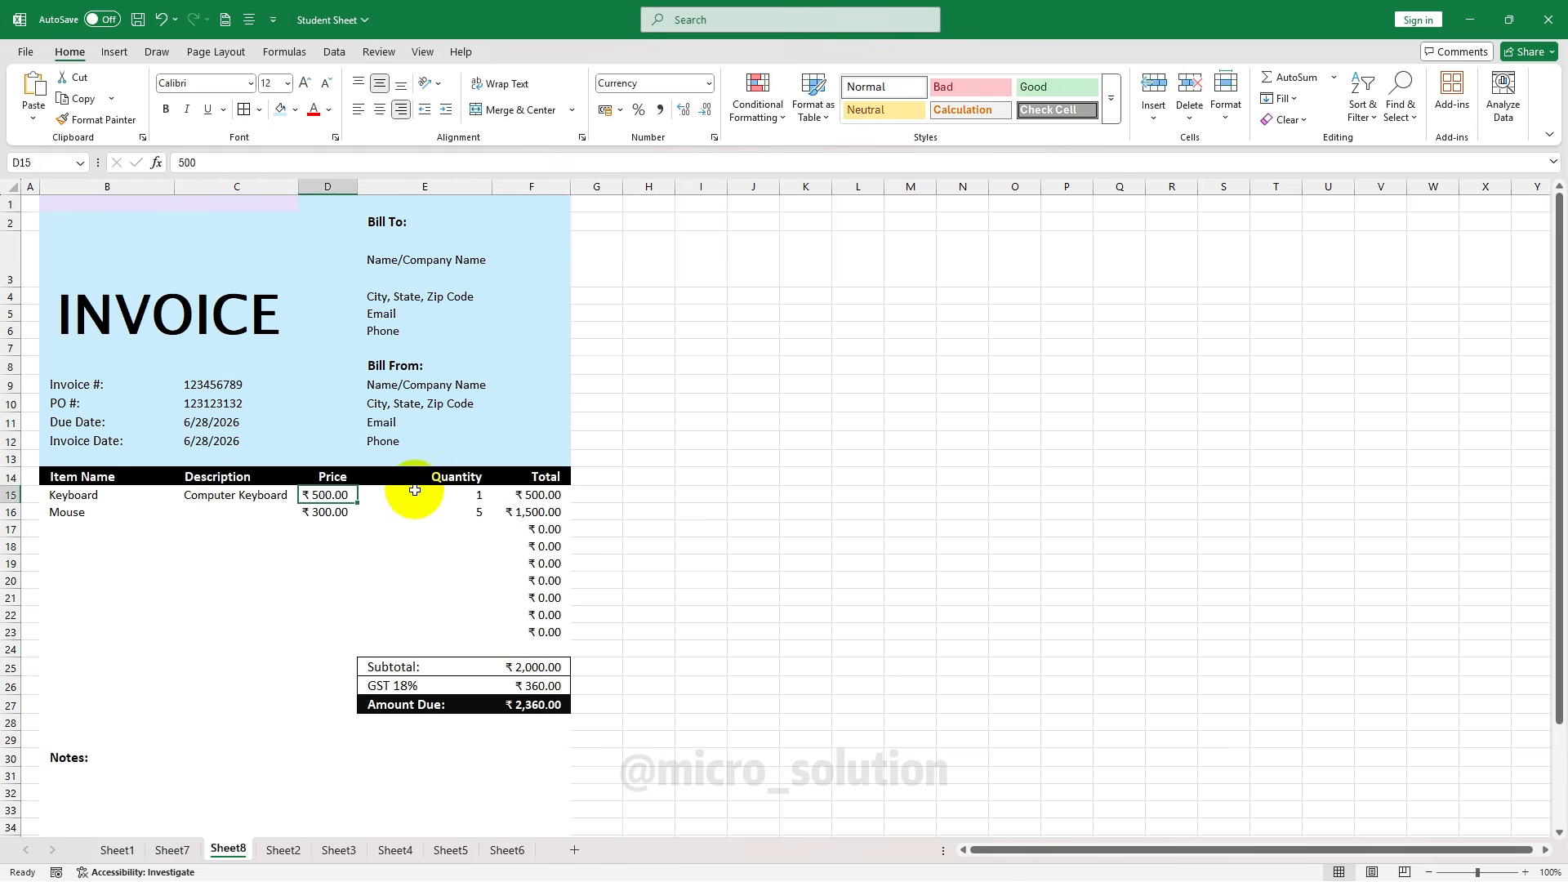
{"action": "left_click", "coordinate": [417, 494]}
{"action": "left_click", "coordinate": [526, 495]}
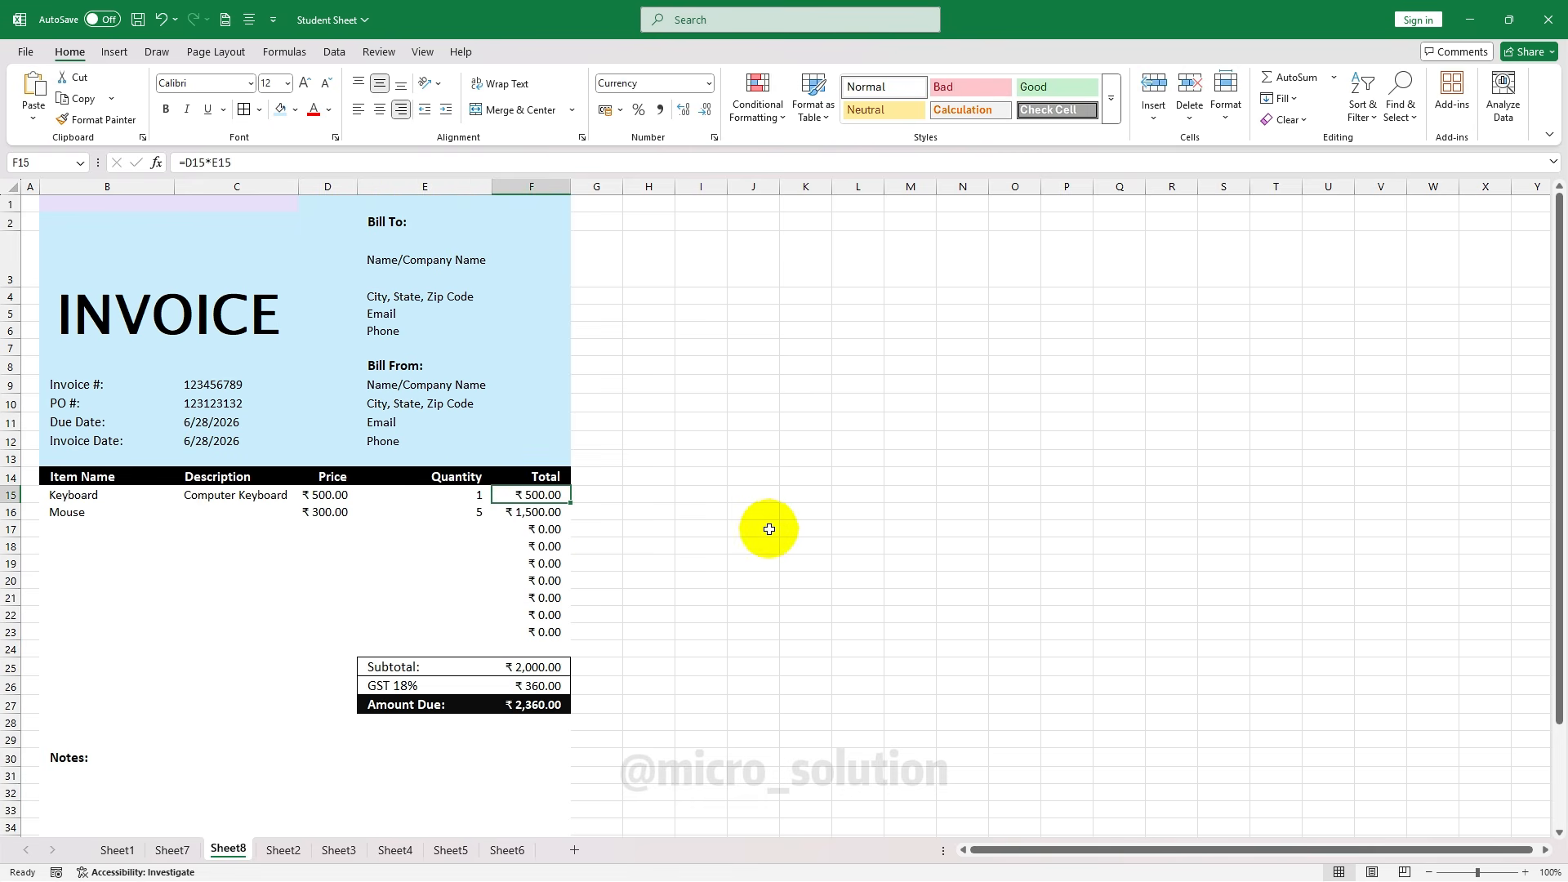
{"action": "left_click", "coordinate": [539, 667]}
{"action": "left_click", "coordinate": [531, 685]}
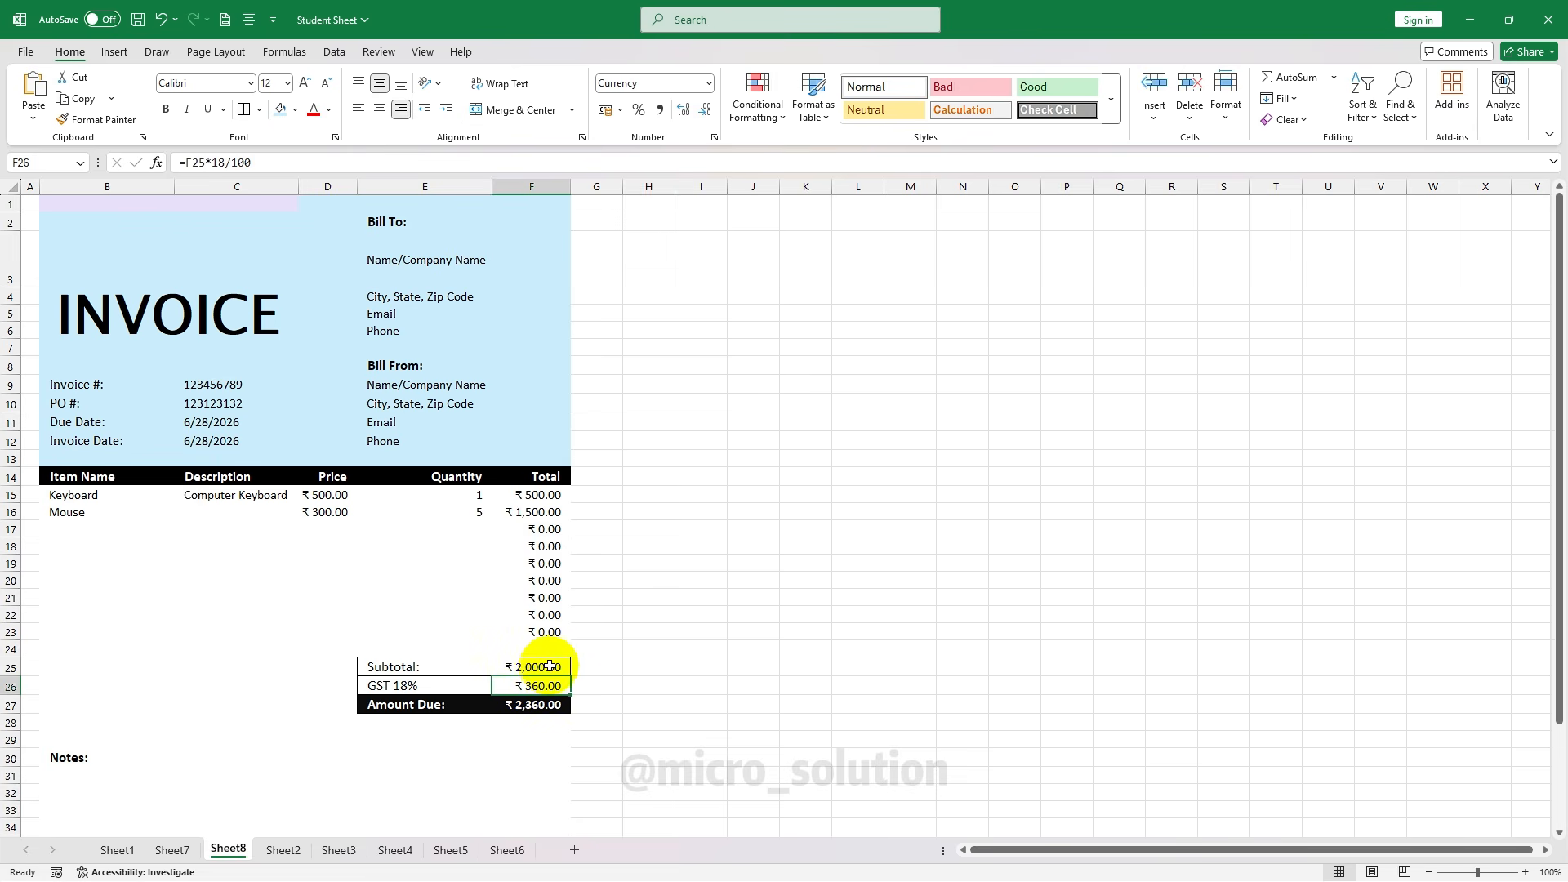
{"action": "left_click", "coordinate": [531, 706]}
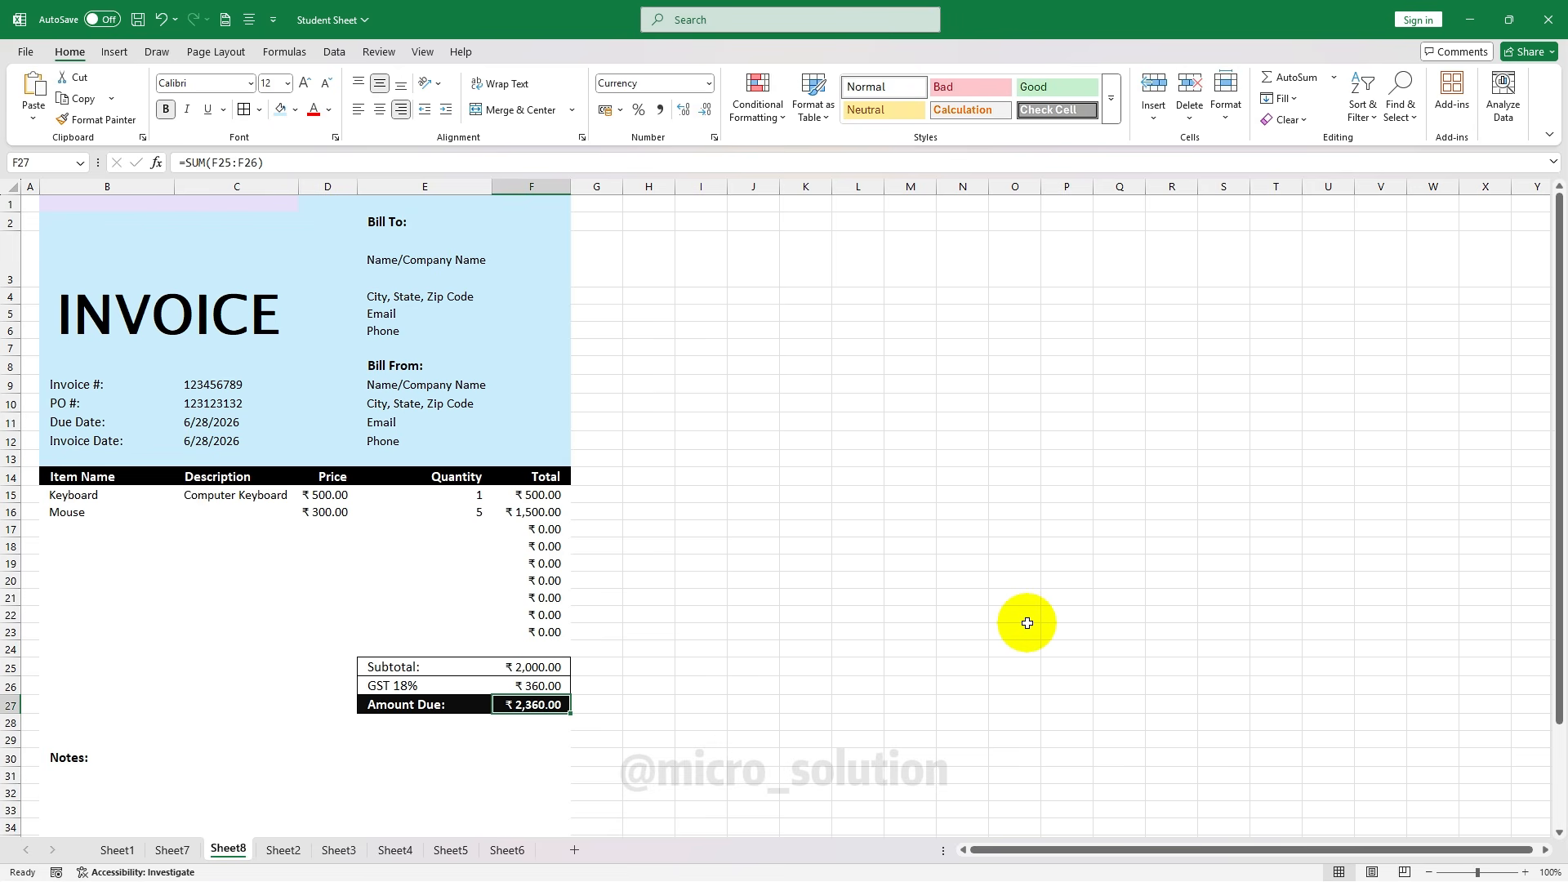
{"action": "left_click", "coordinate": [74, 528]}
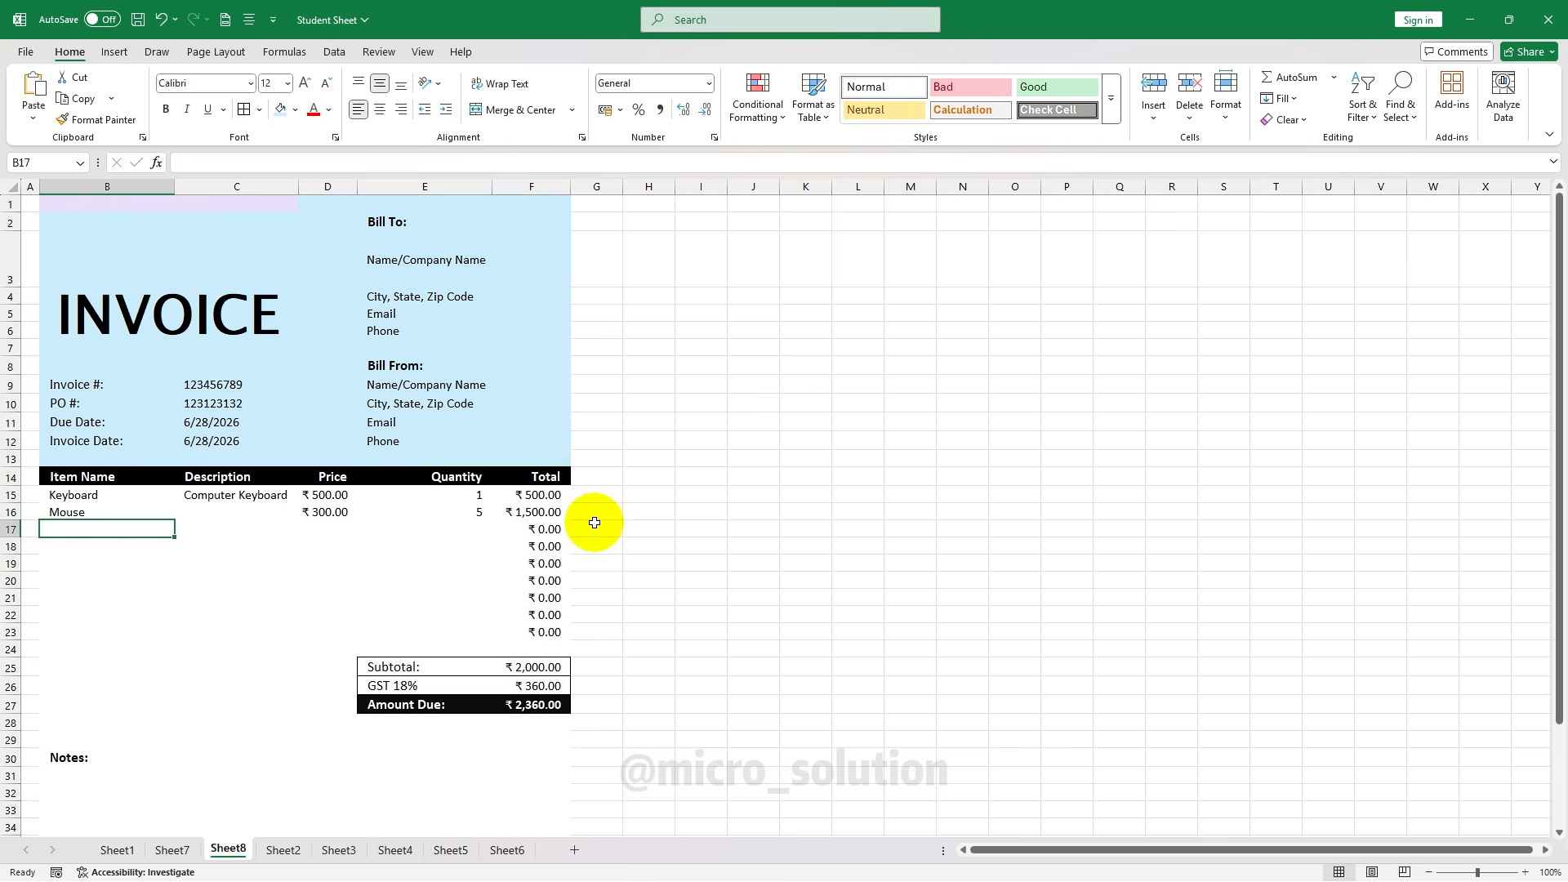
{"action": "left_click", "coordinate": [25, 52]}
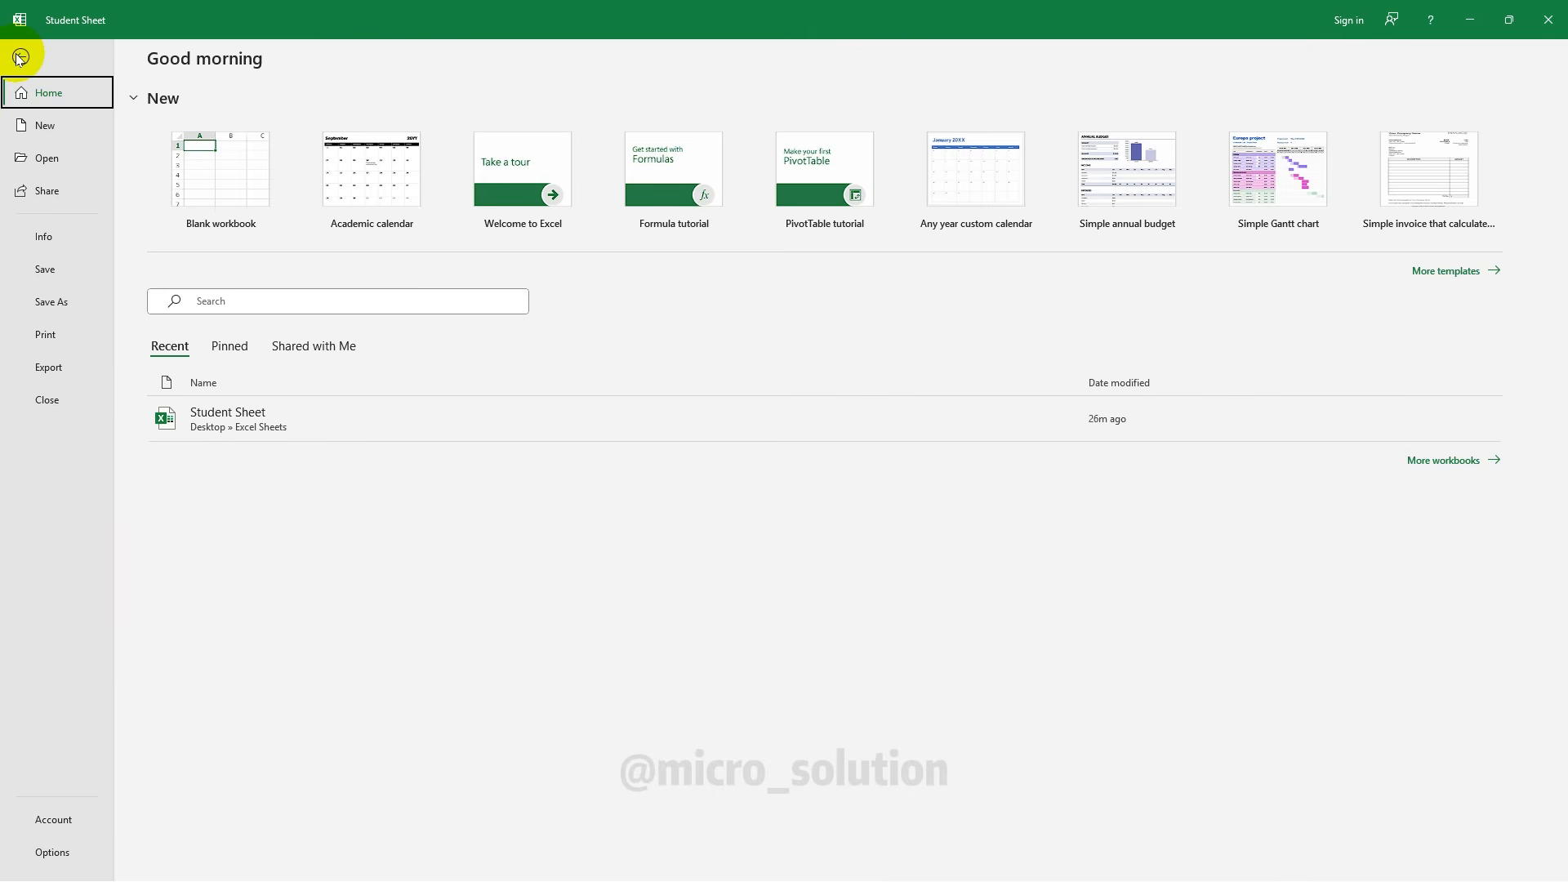
{"action": "left_click", "coordinate": [49, 339]}
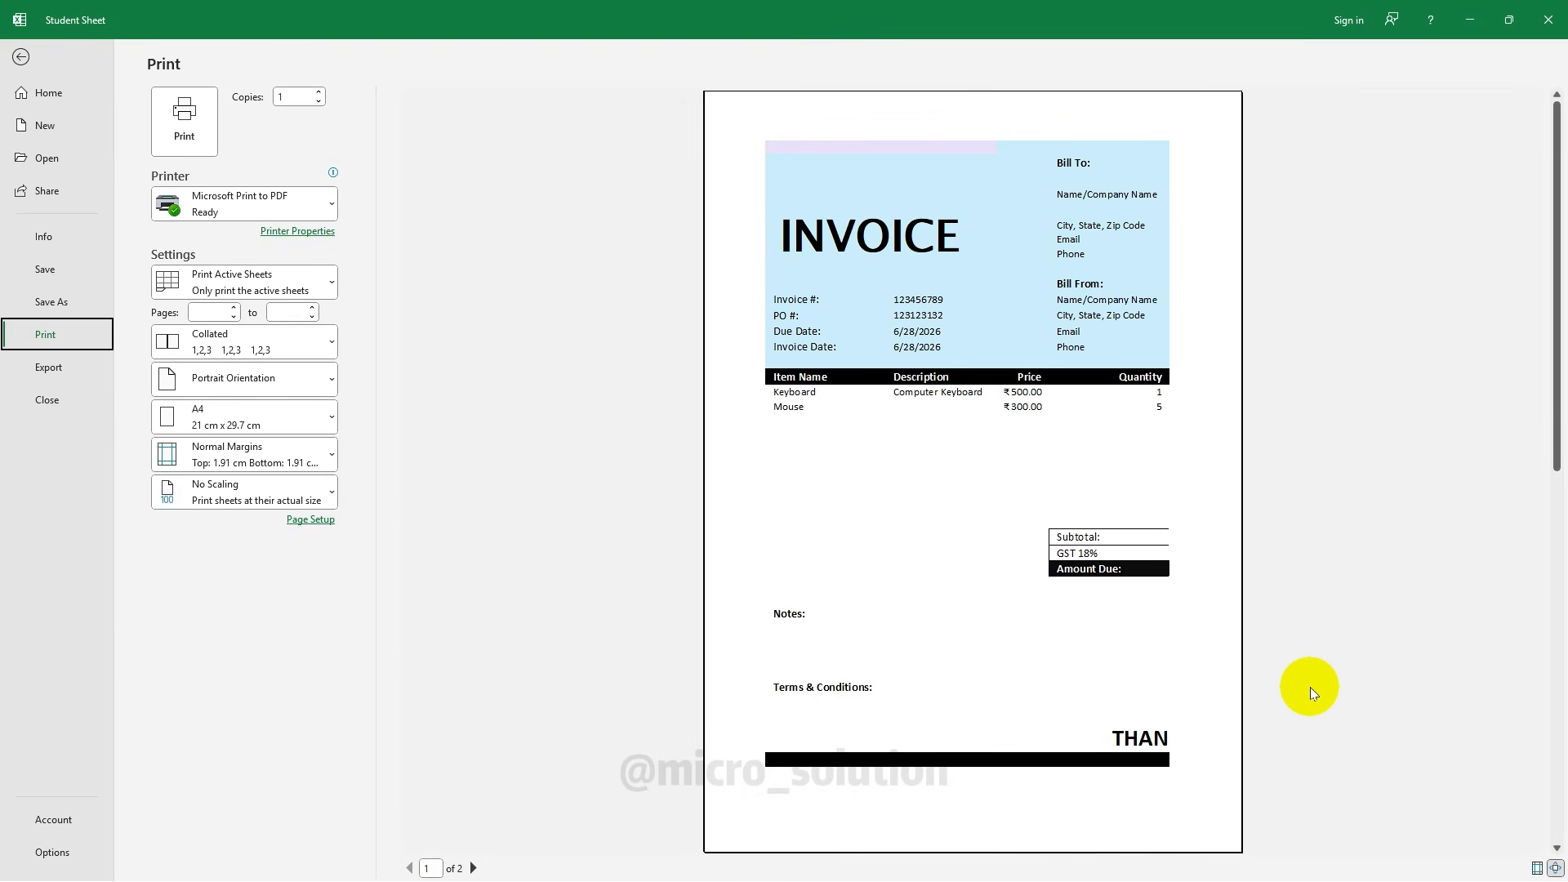
{"action": "key", "text": "Escape"}
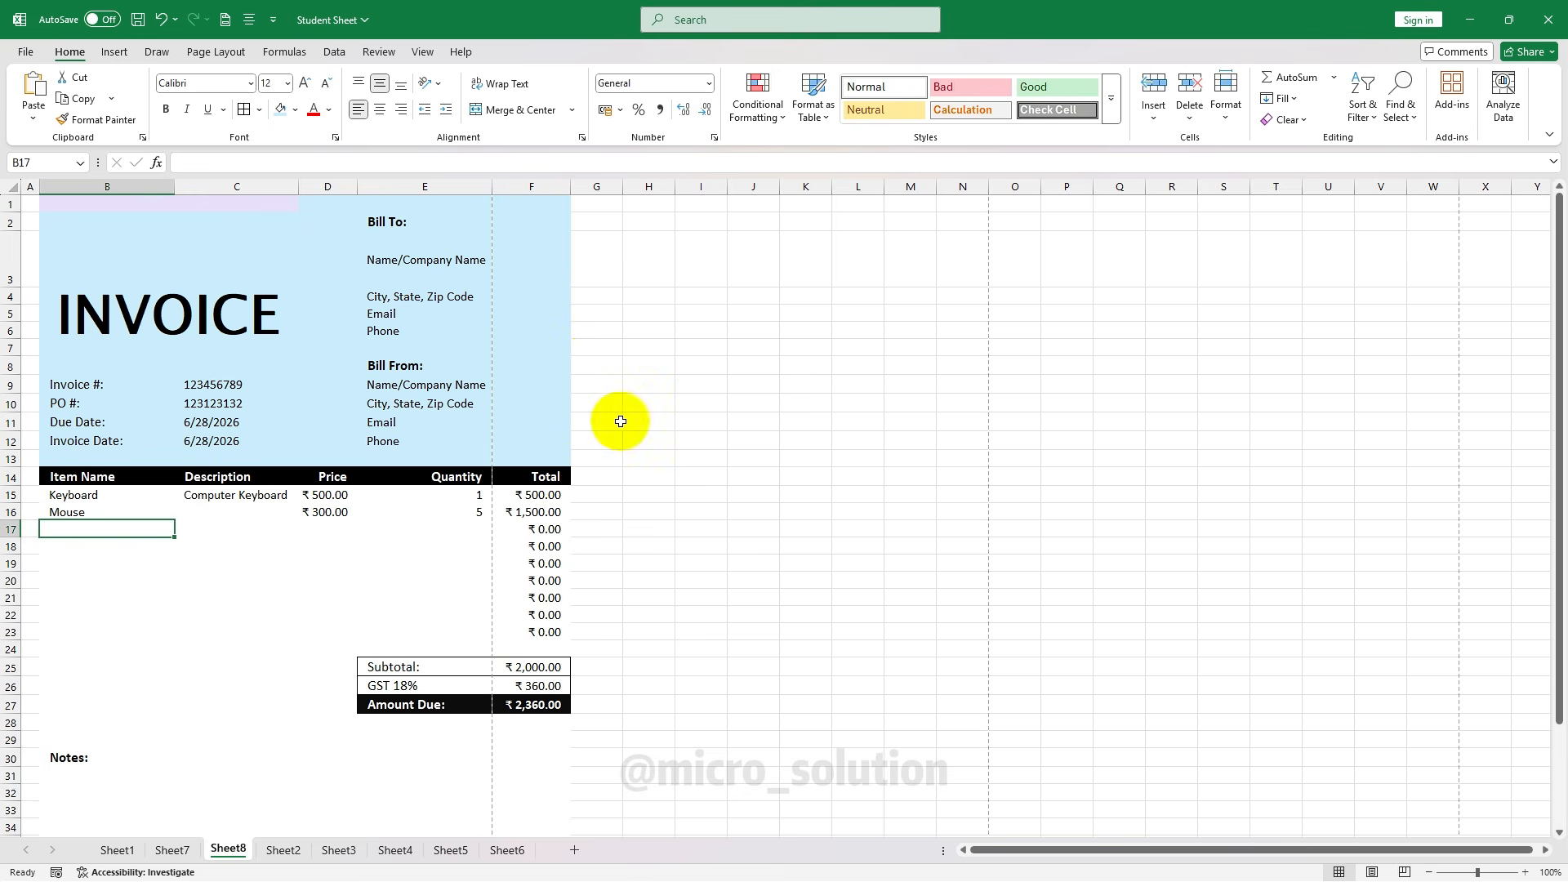
Check the Keyboard quantity in E15 and its line-total formula in F15
{"action": "left_click", "coordinate": [397, 496]}
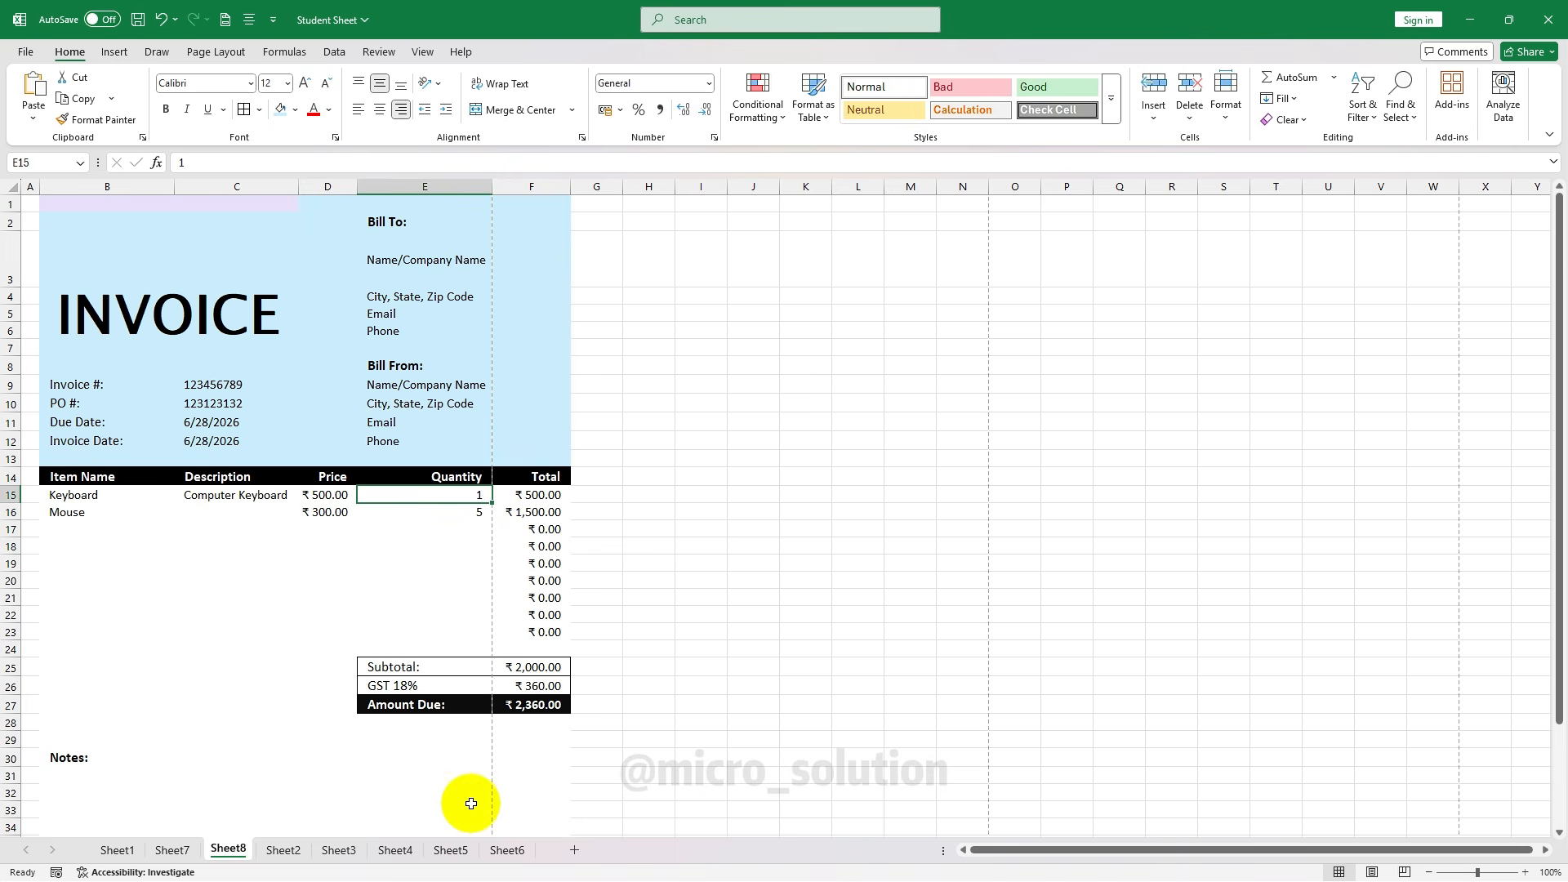
{"action": "left_click", "coordinate": [534, 495]}
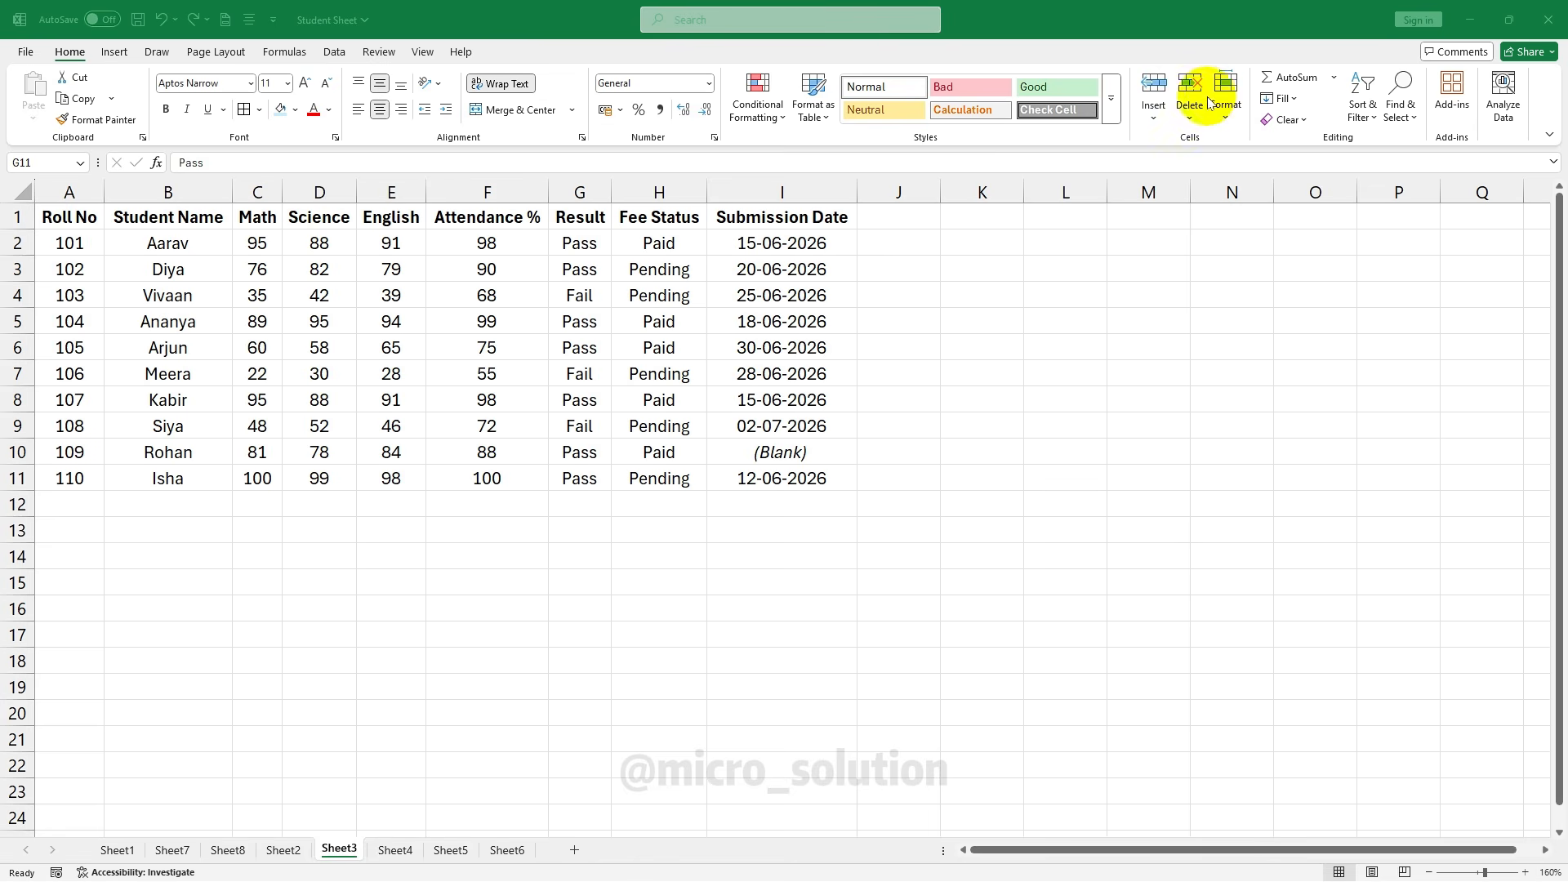
{"action": "left_click", "coordinate": [259, 269]}
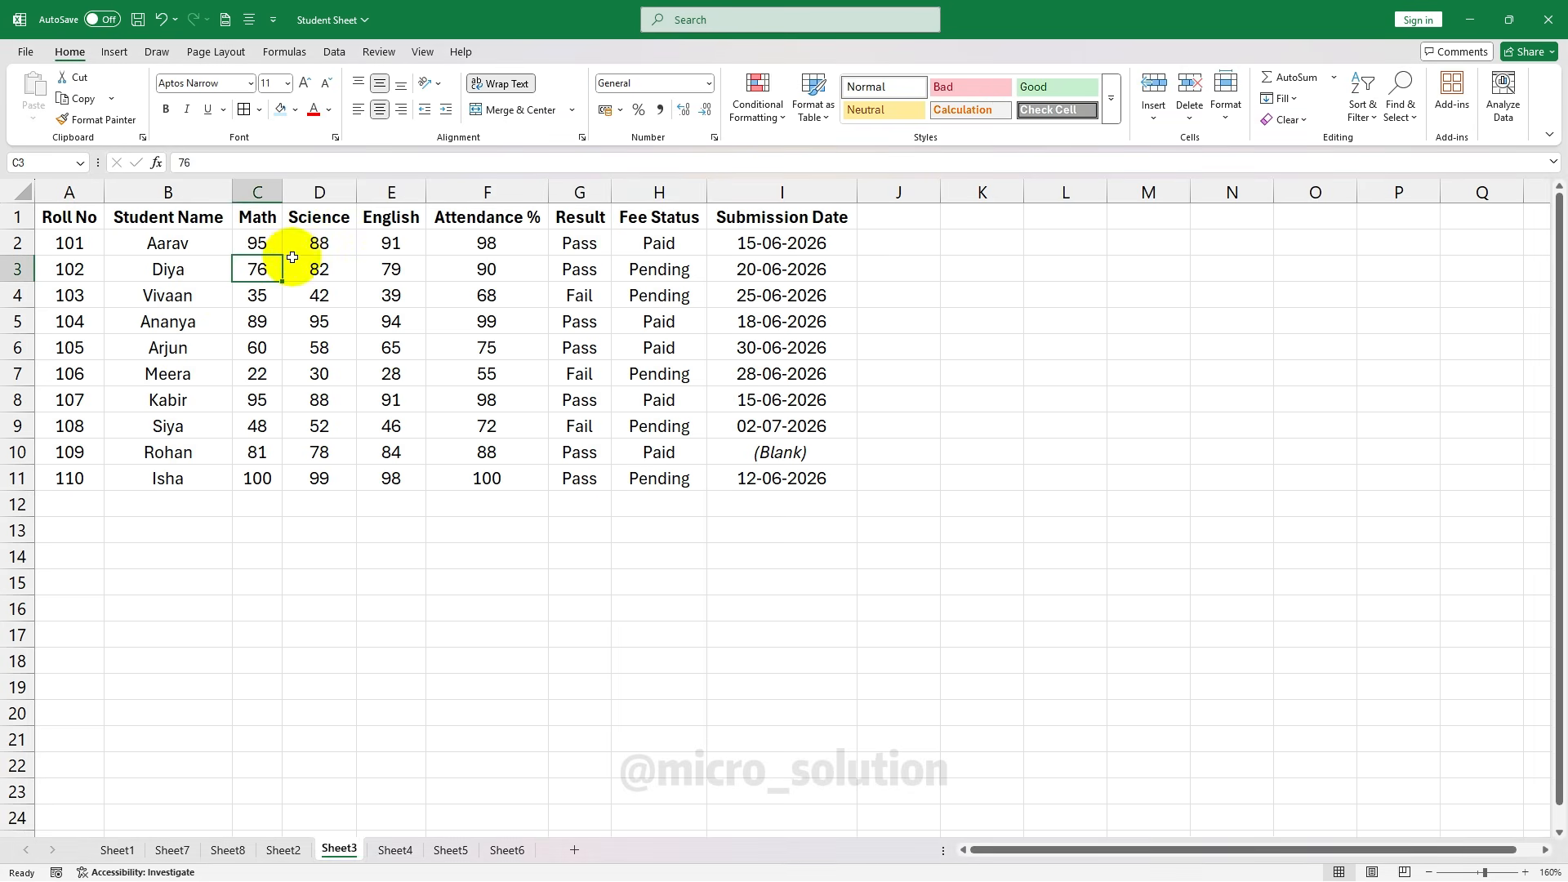
{"action": "left_click", "coordinate": [558, 268]}
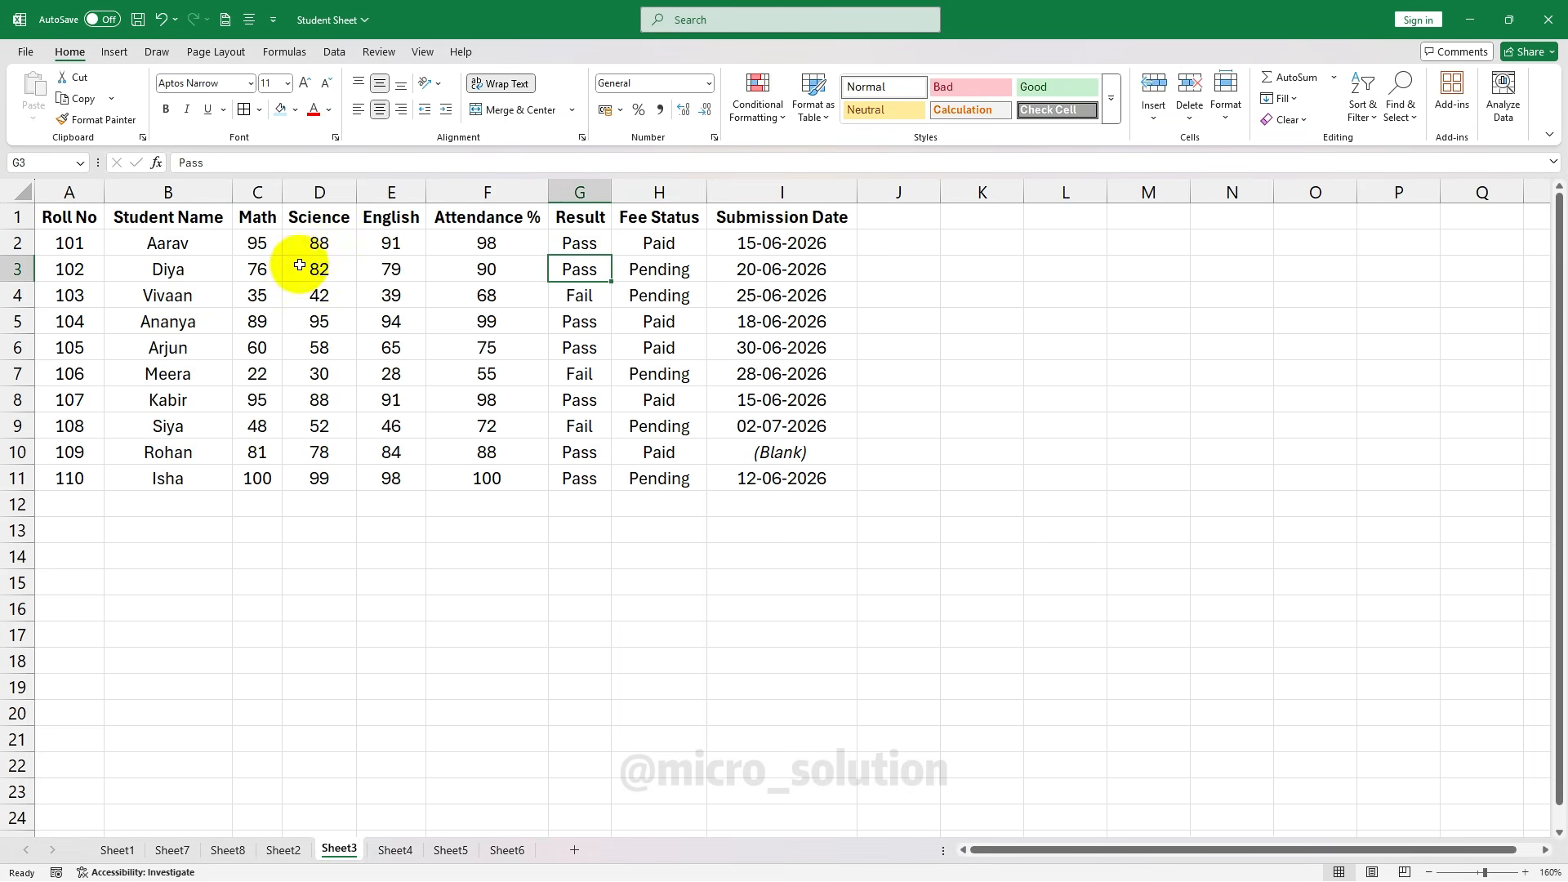
{"action": "left_click", "coordinate": [179, 218]}
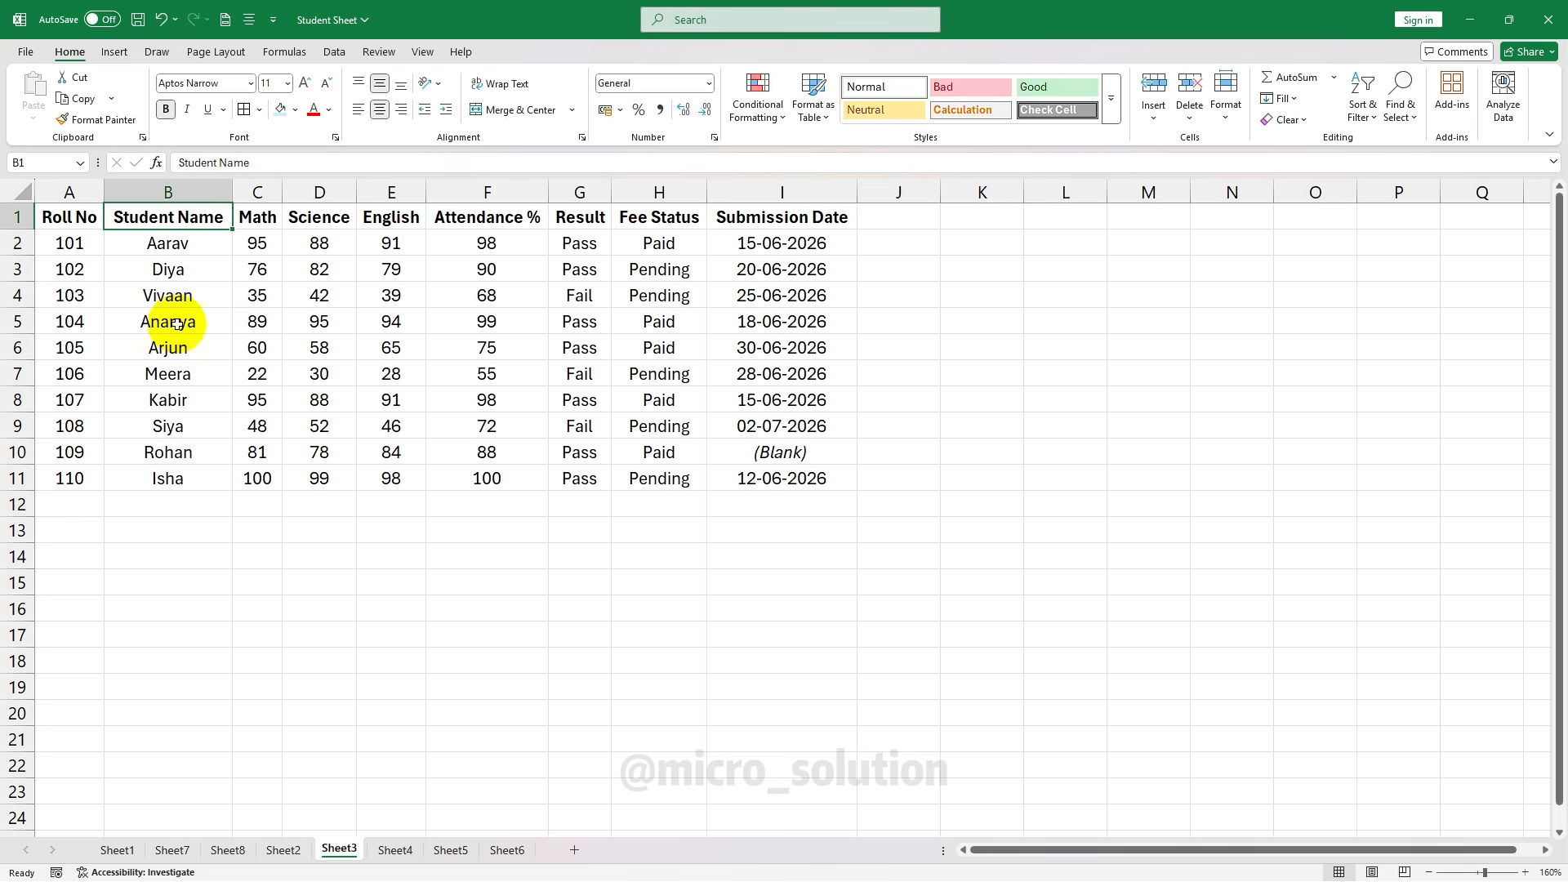
{"action": "left_click", "coordinate": [20, 322]}
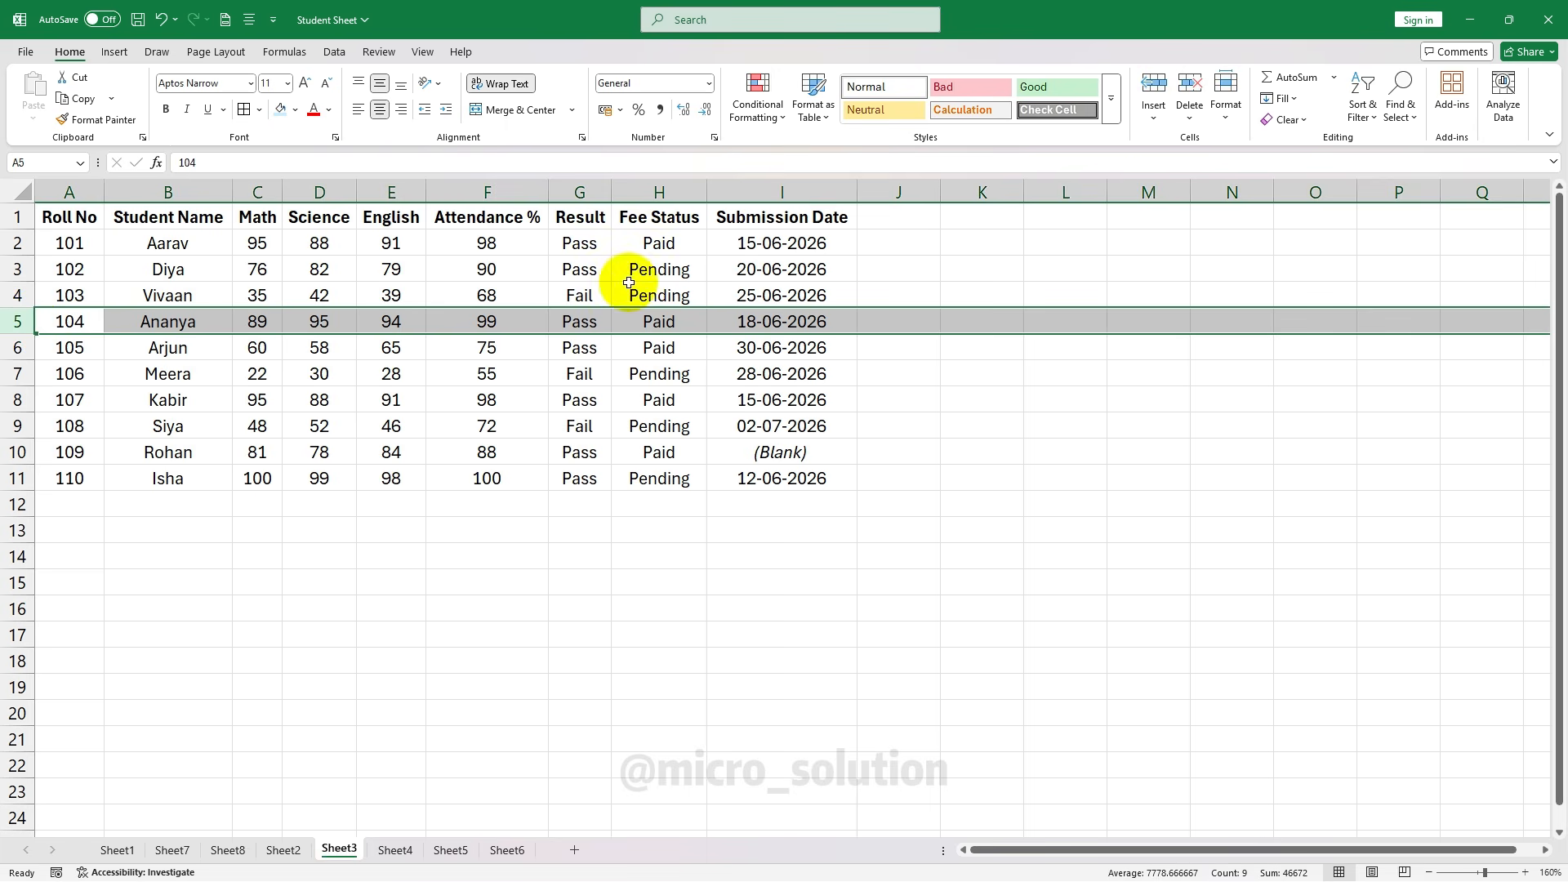
{"action": "left_click", "coordinate": [1153, 114]}
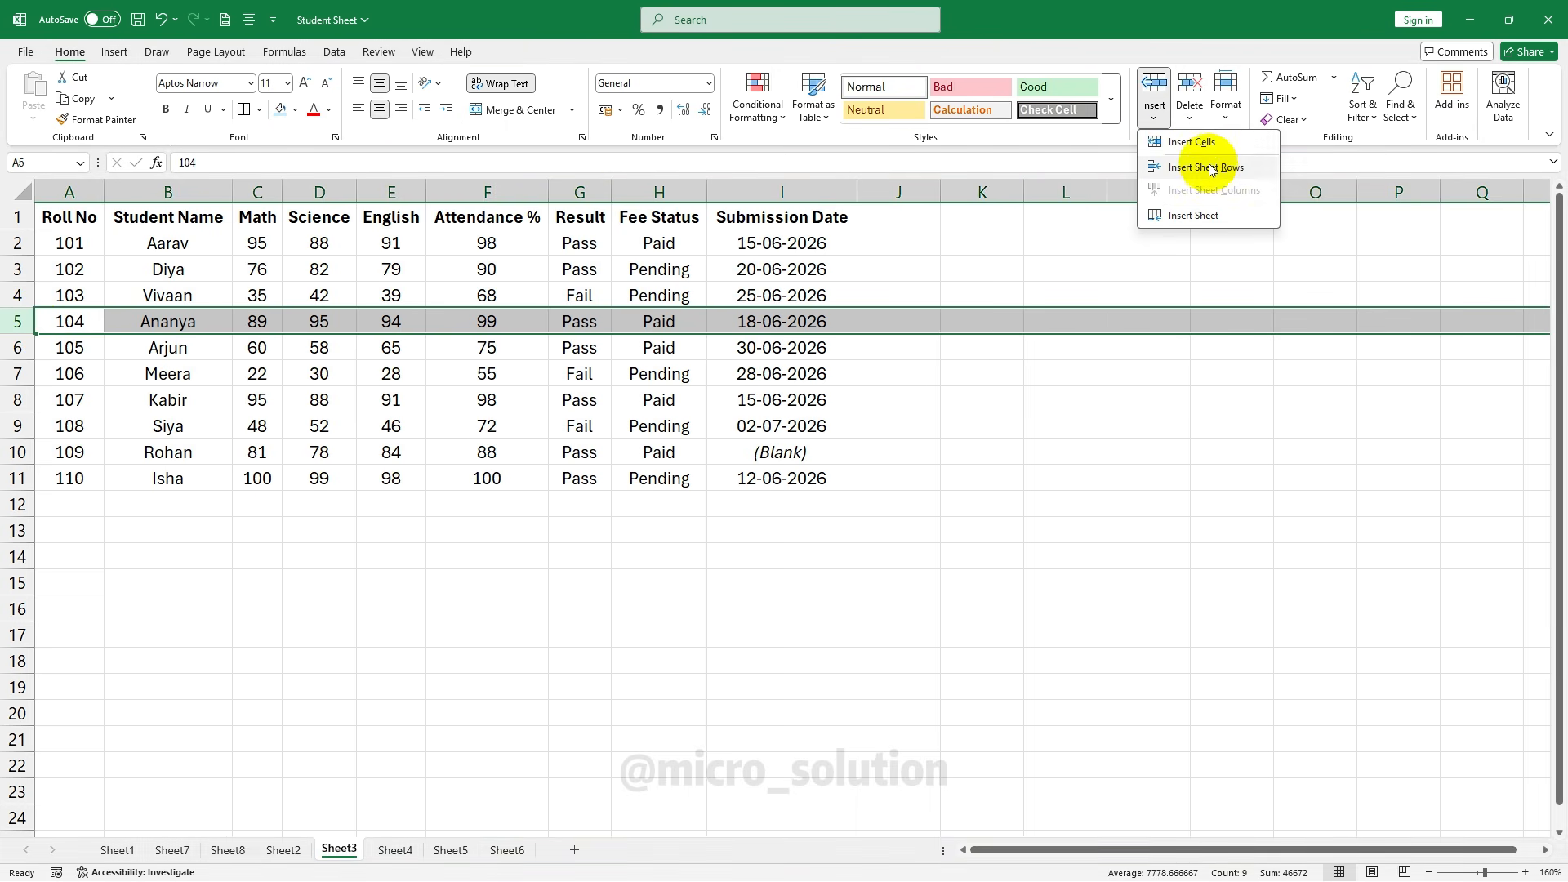
{"action": "left_click", "coordinate": [1253, 167]}
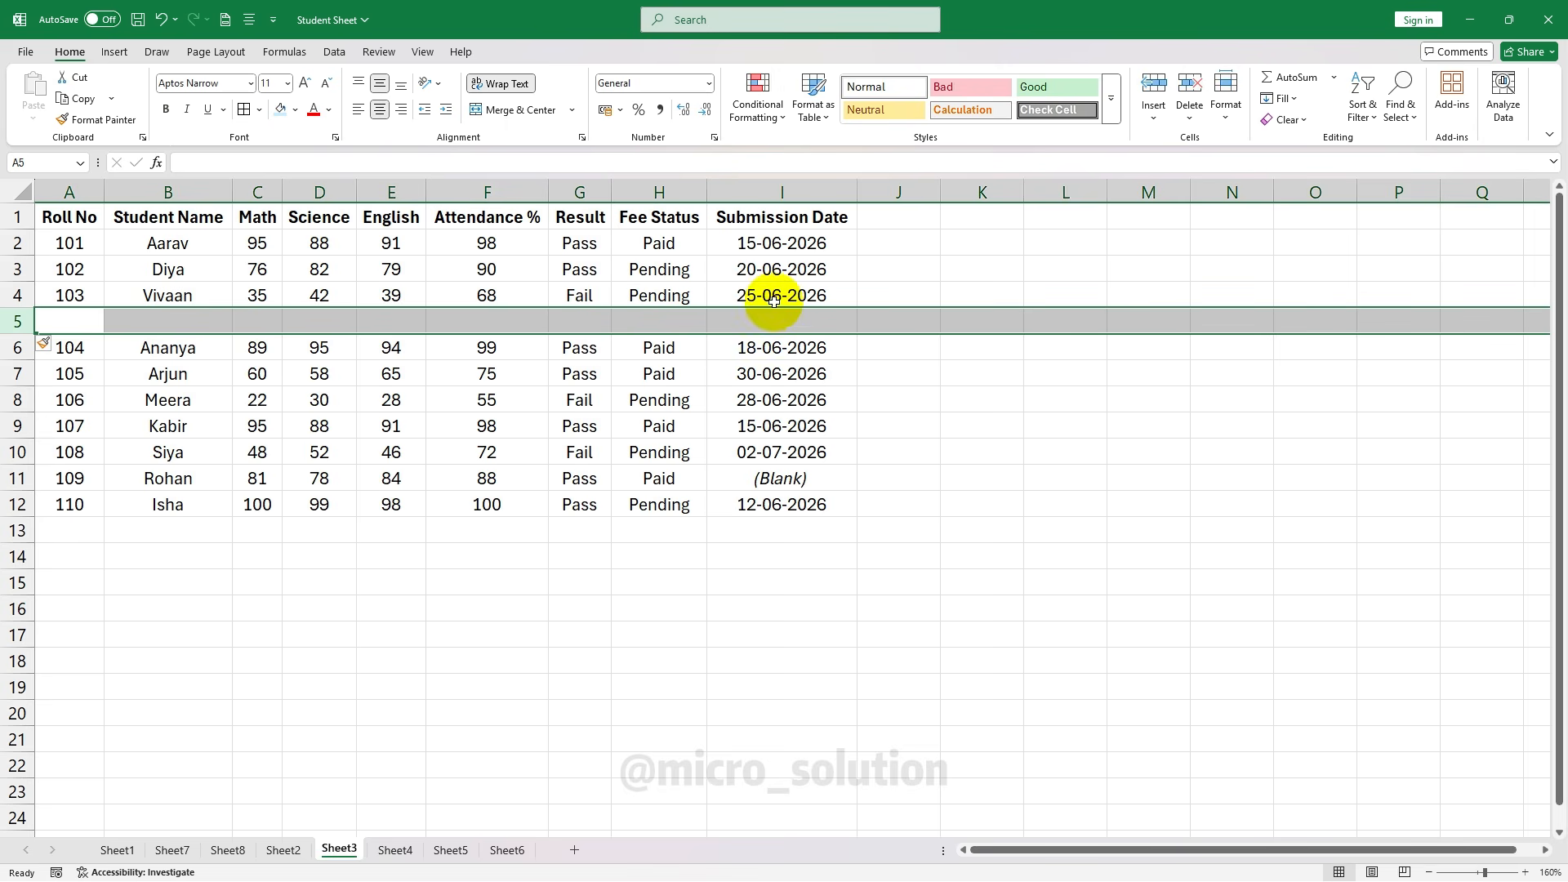
{"action": "key", "text": "ctrl+z"}
{"action": "left_click", "coordinate": [221, 217]}
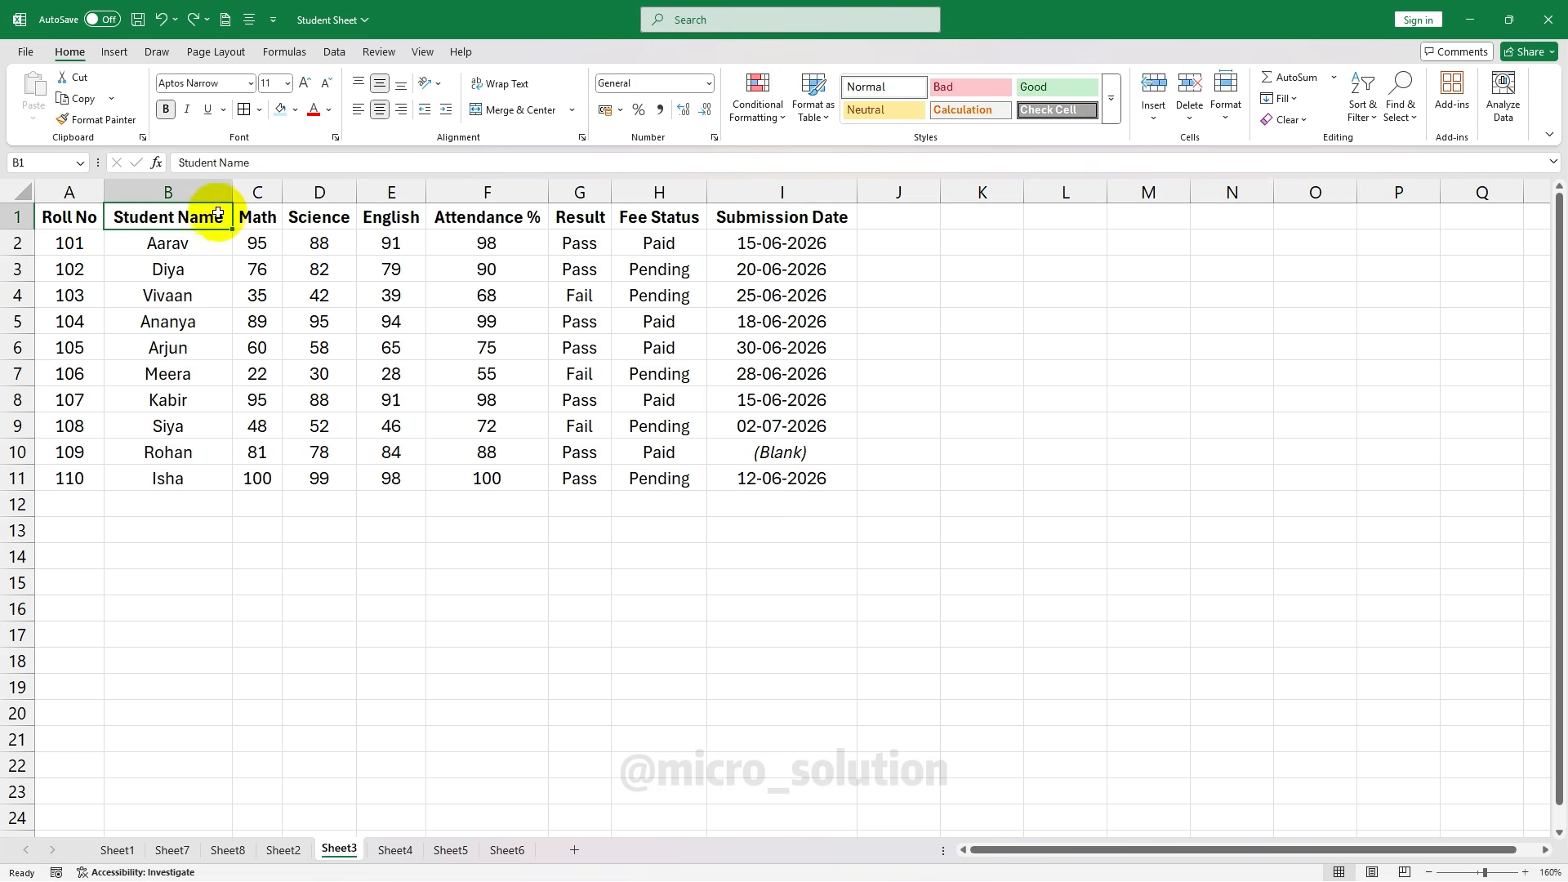
{"action": "left_click", "coordinate": [205, 192]}
{"action": "left_click", "coordinate": [1162, 106]}
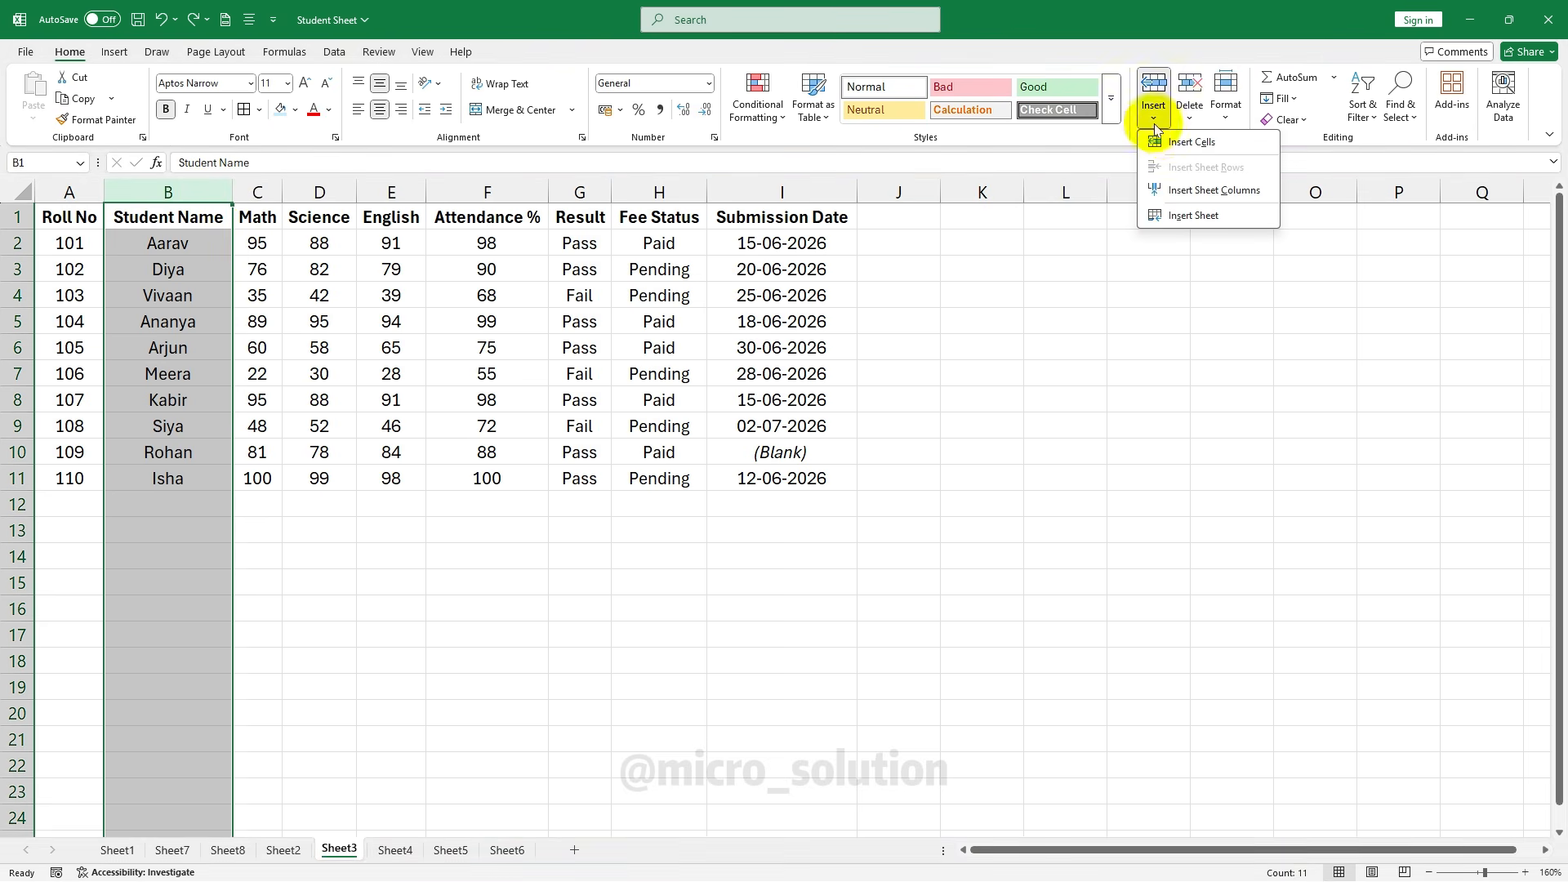
{"action": "left_click", "coordinate": [1232, 191]}
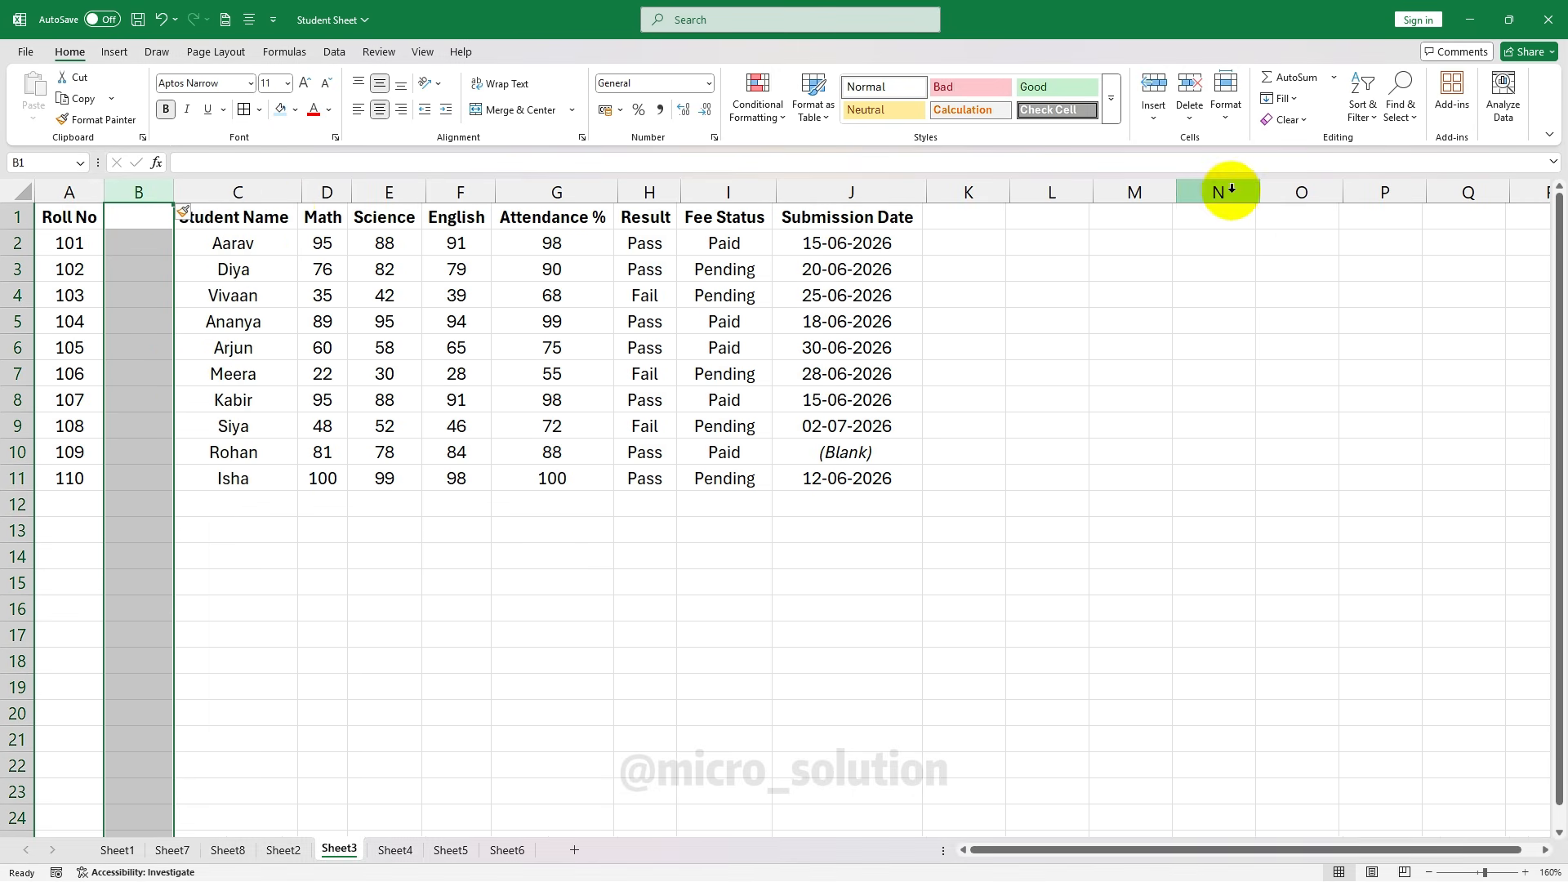
{"action": "left_click", "coordinate": [144, 219]}
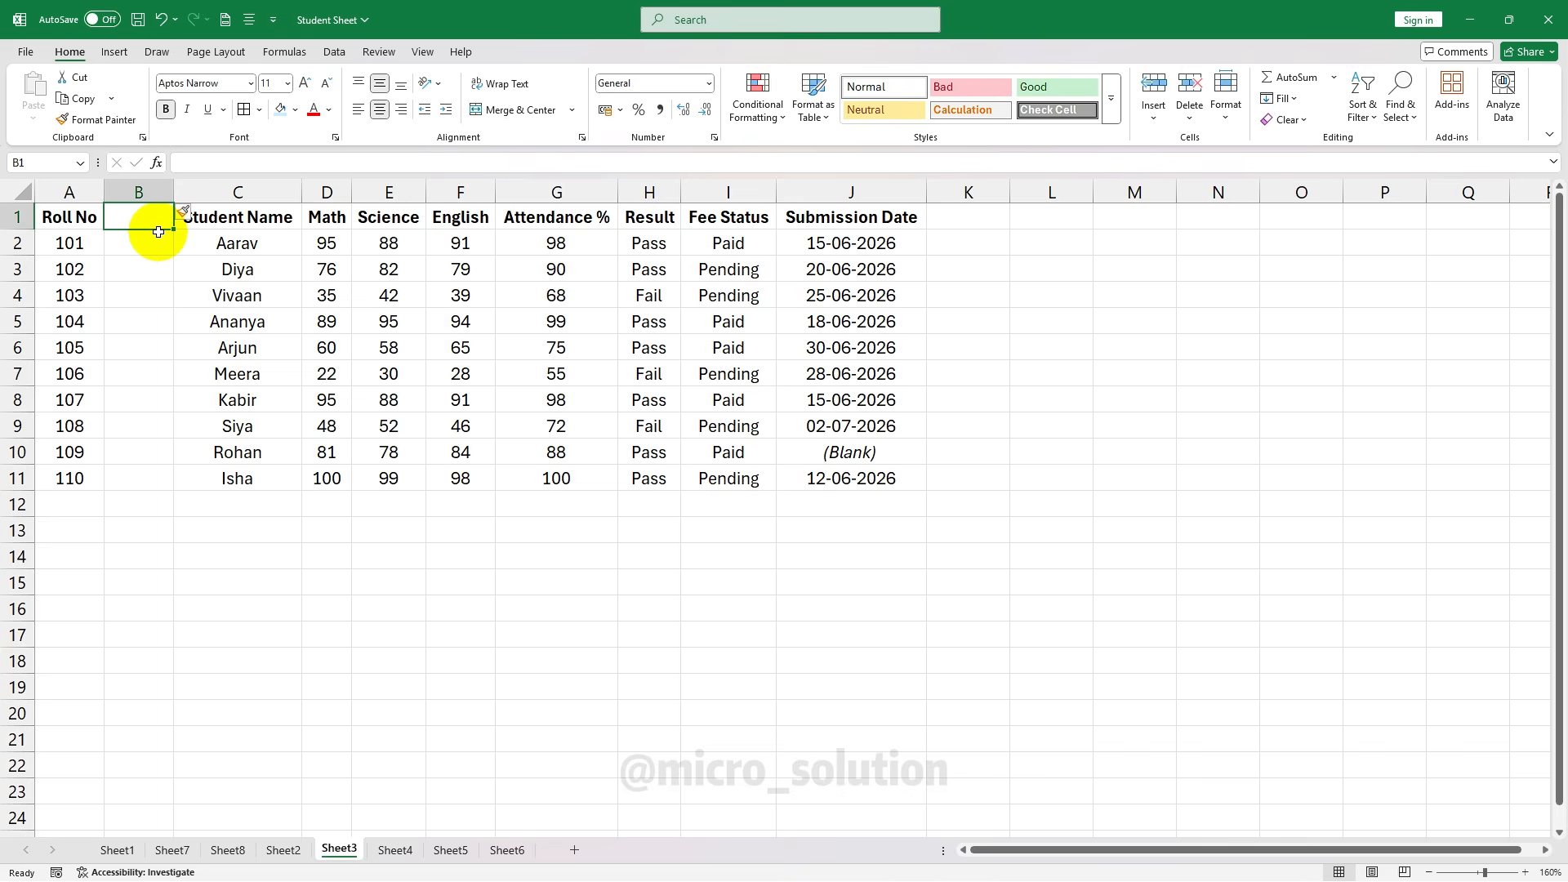
{"action": "key", "text": "ctrl+z"}
{"action": "left_click", "coordinate": [1153, 97]}
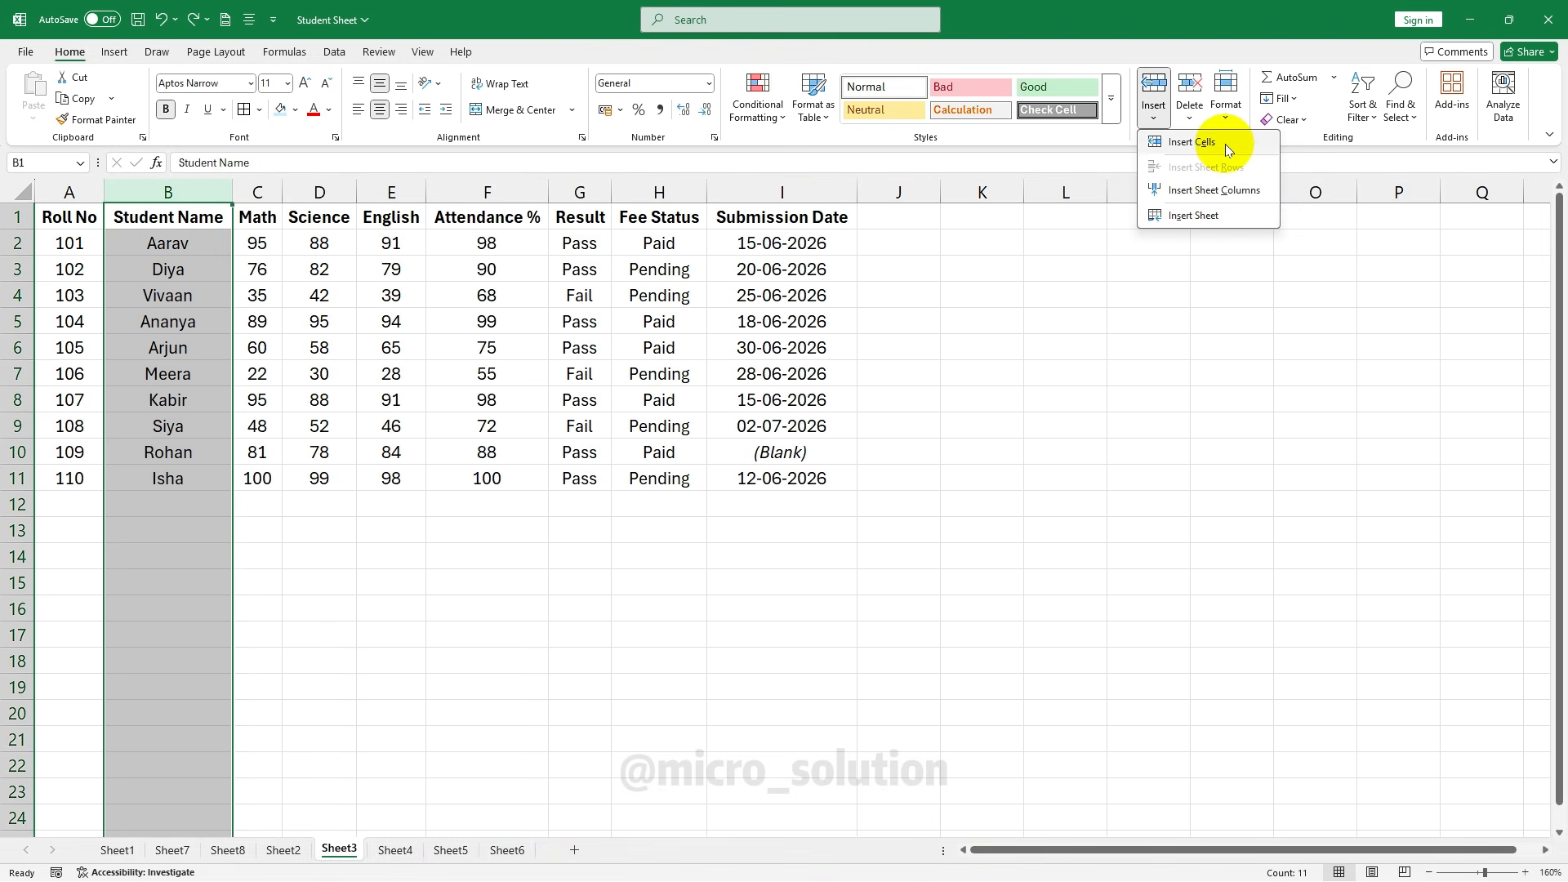
{"action": "left_click", "coordinate": [173, 300]}
{"action": "left_click", "coordinate": [173, 300]}
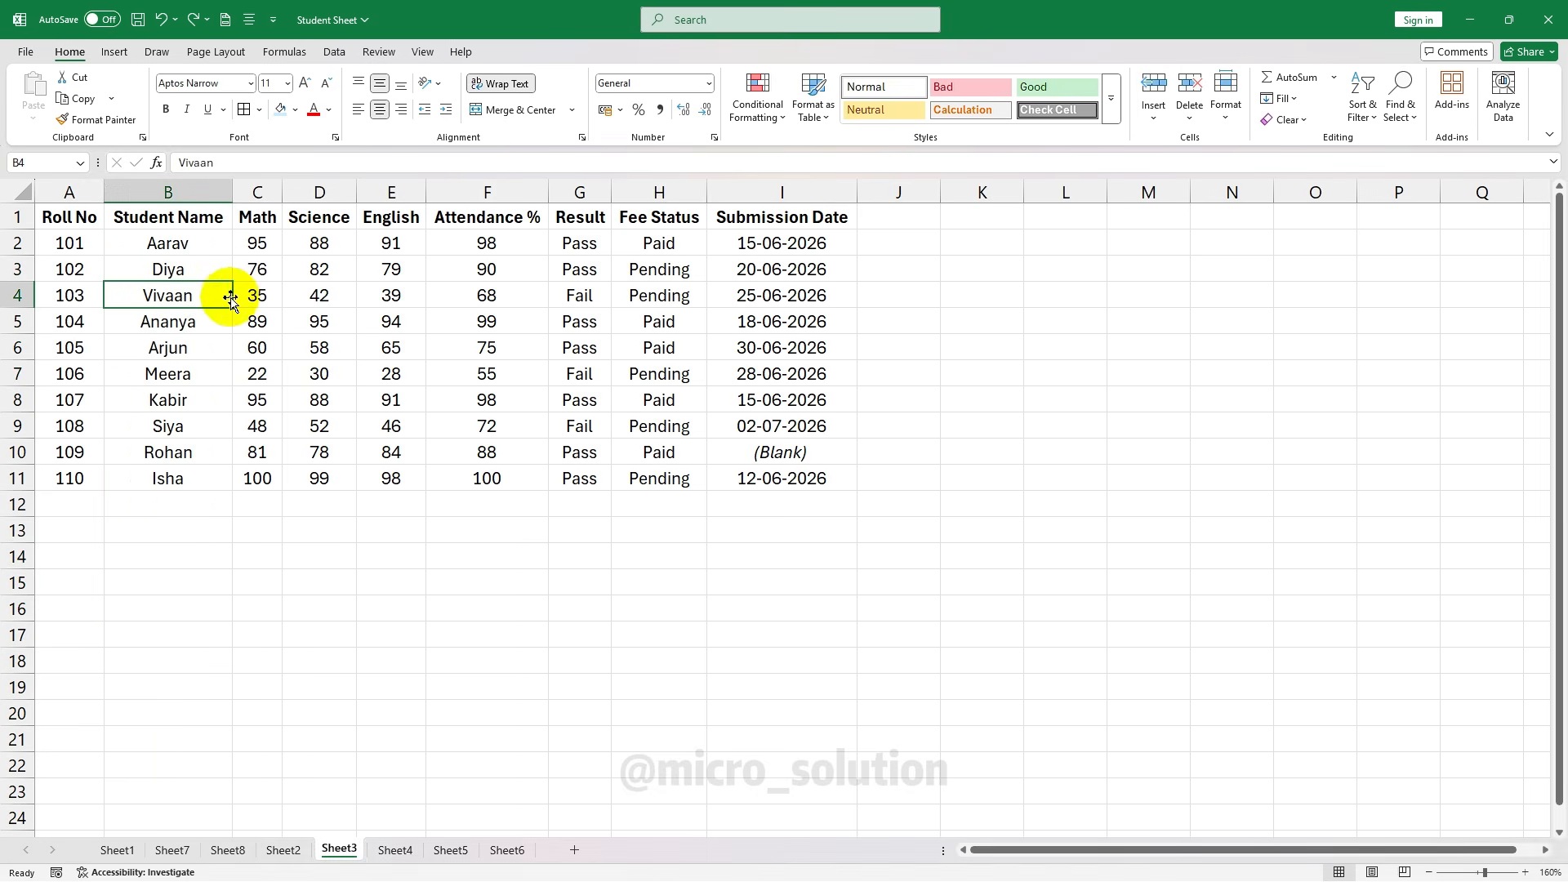
{"action": "key", "text": "ctrl+shift+plus"}
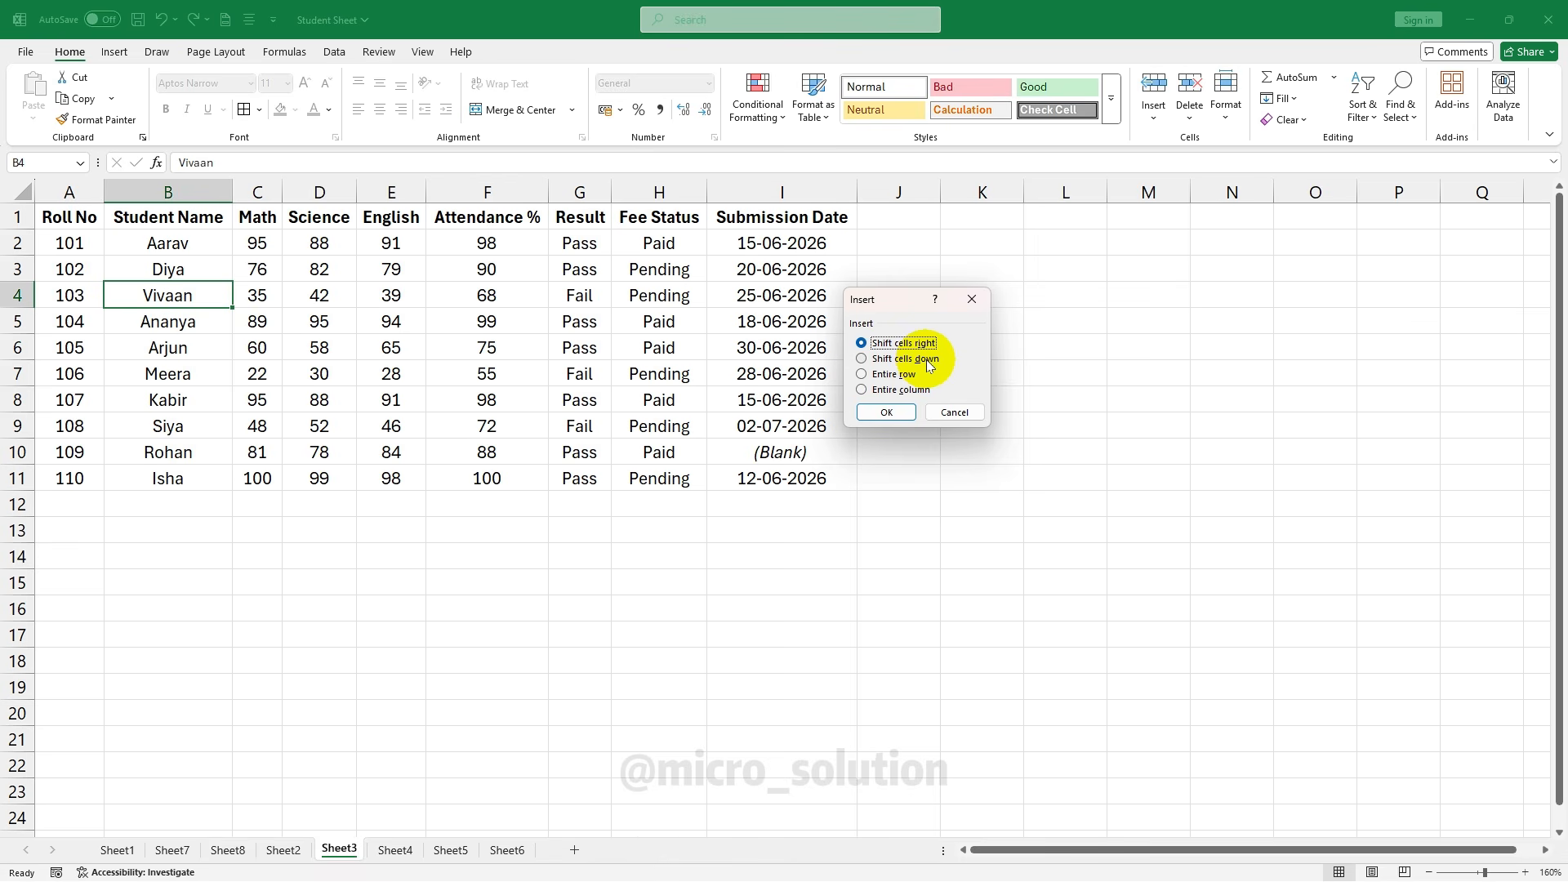
{"action": "left_click", "coordinate": [897, 413]}
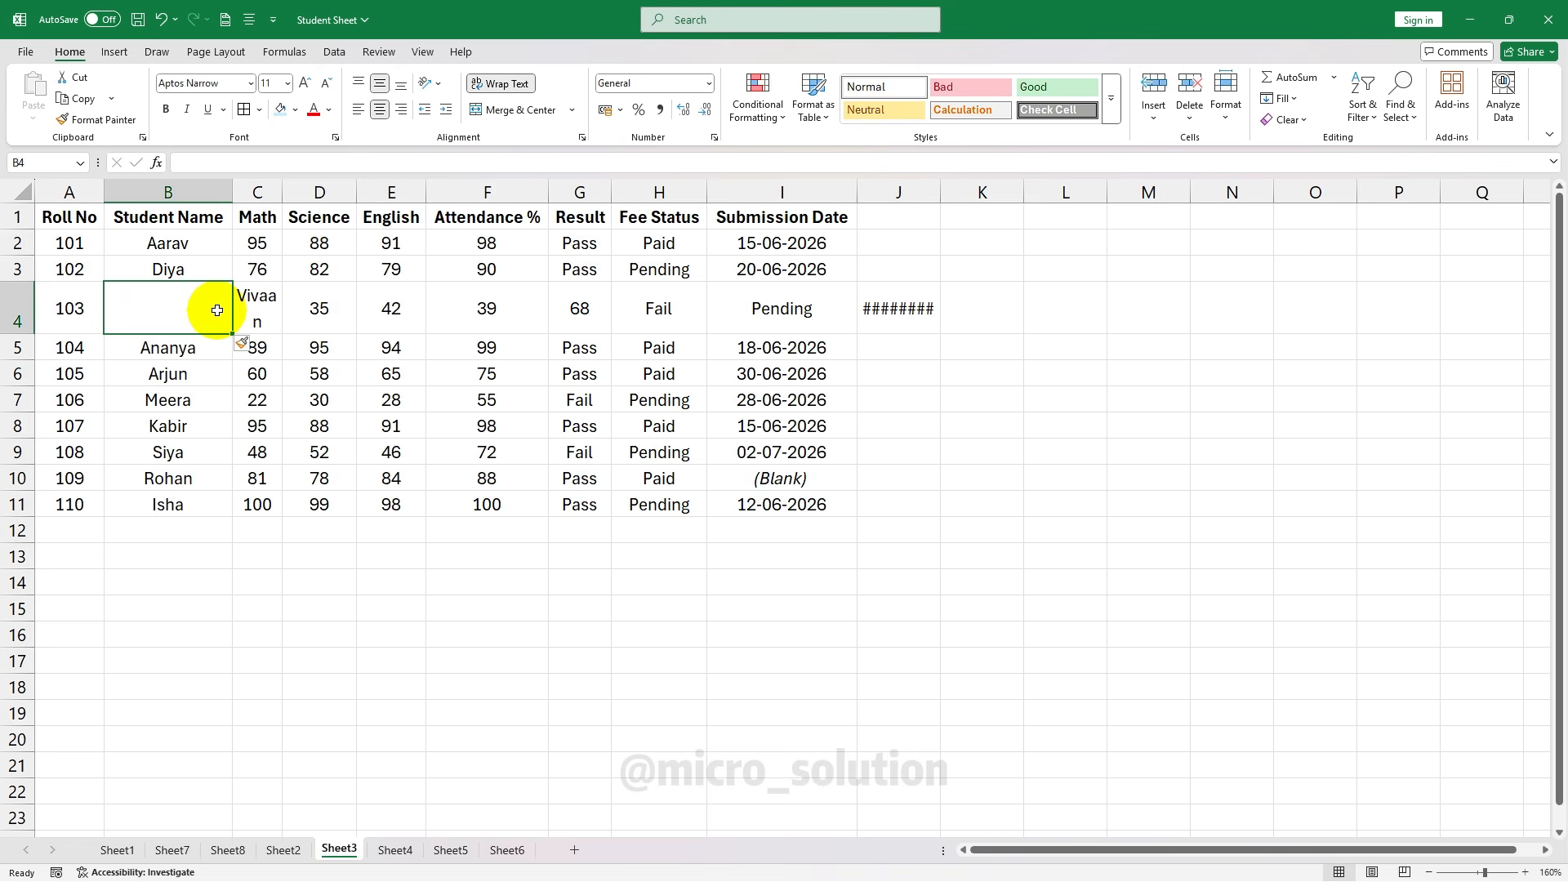
{"action": "key", "text": "ctrl+z"}
{"action": "left_click", "coordinate": [306, 307]}
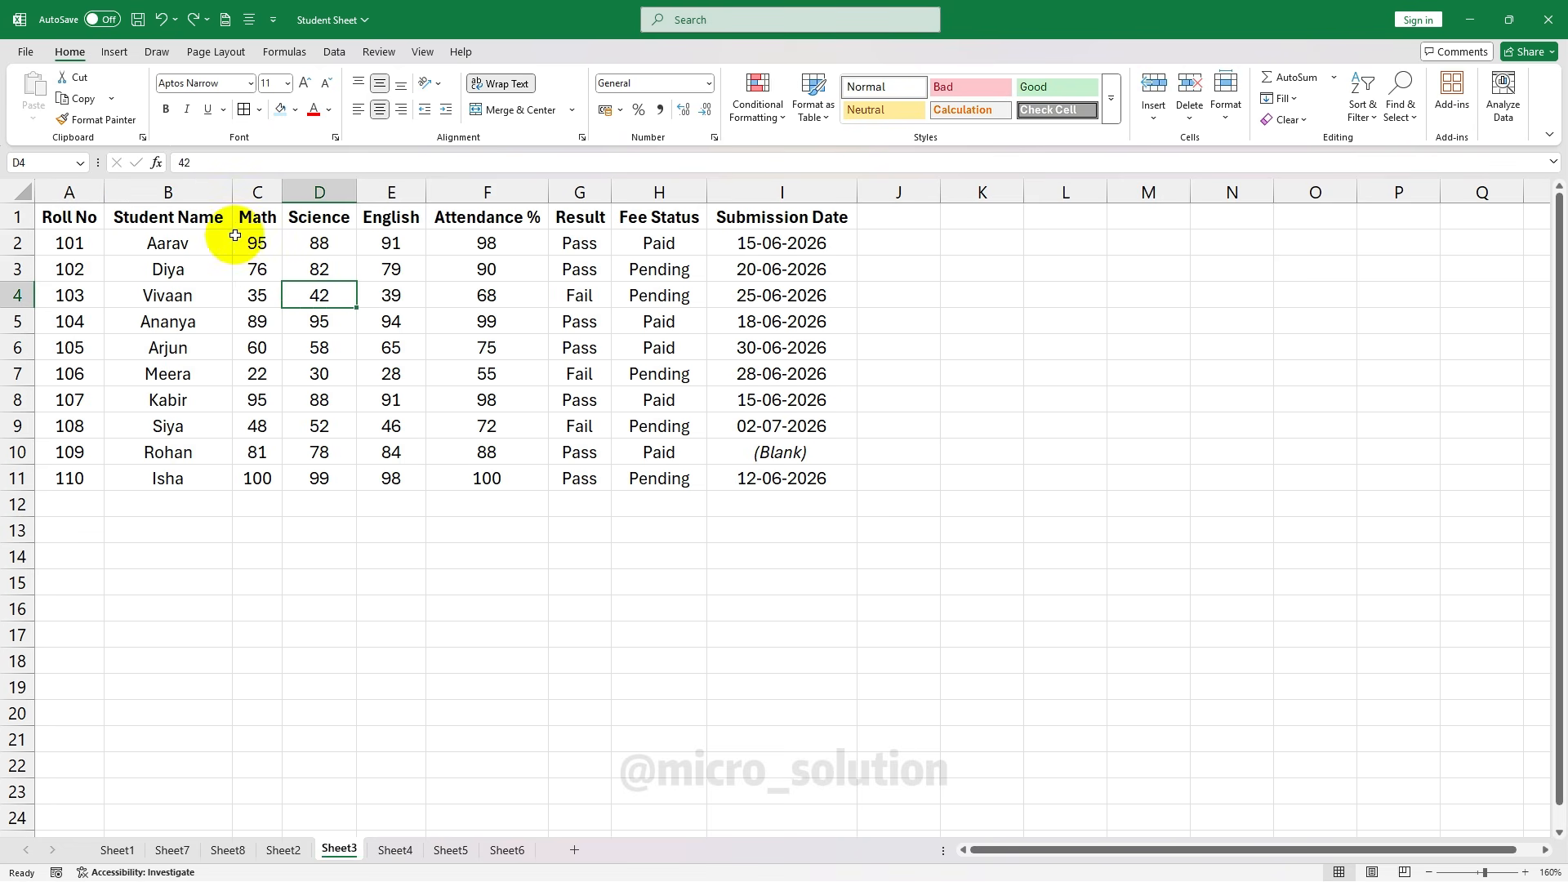
{"action": "left_click", "coordinate": [71, 218]}
{"action": "left_click", "coordinate": [1196, 118]}
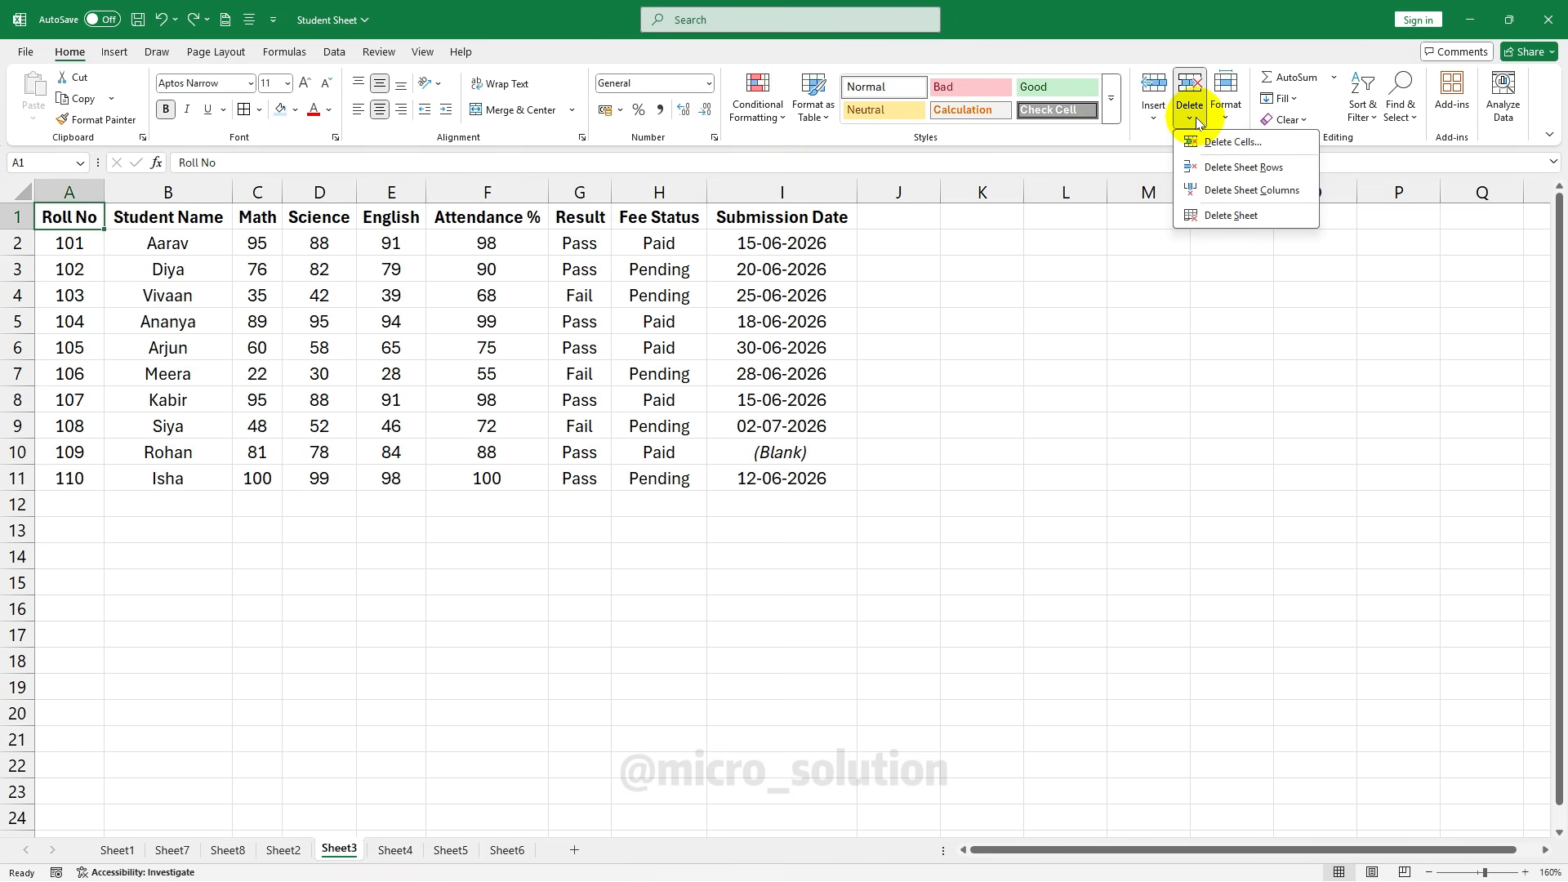
{"action": "left_click", "coordinate": [78, 185]}
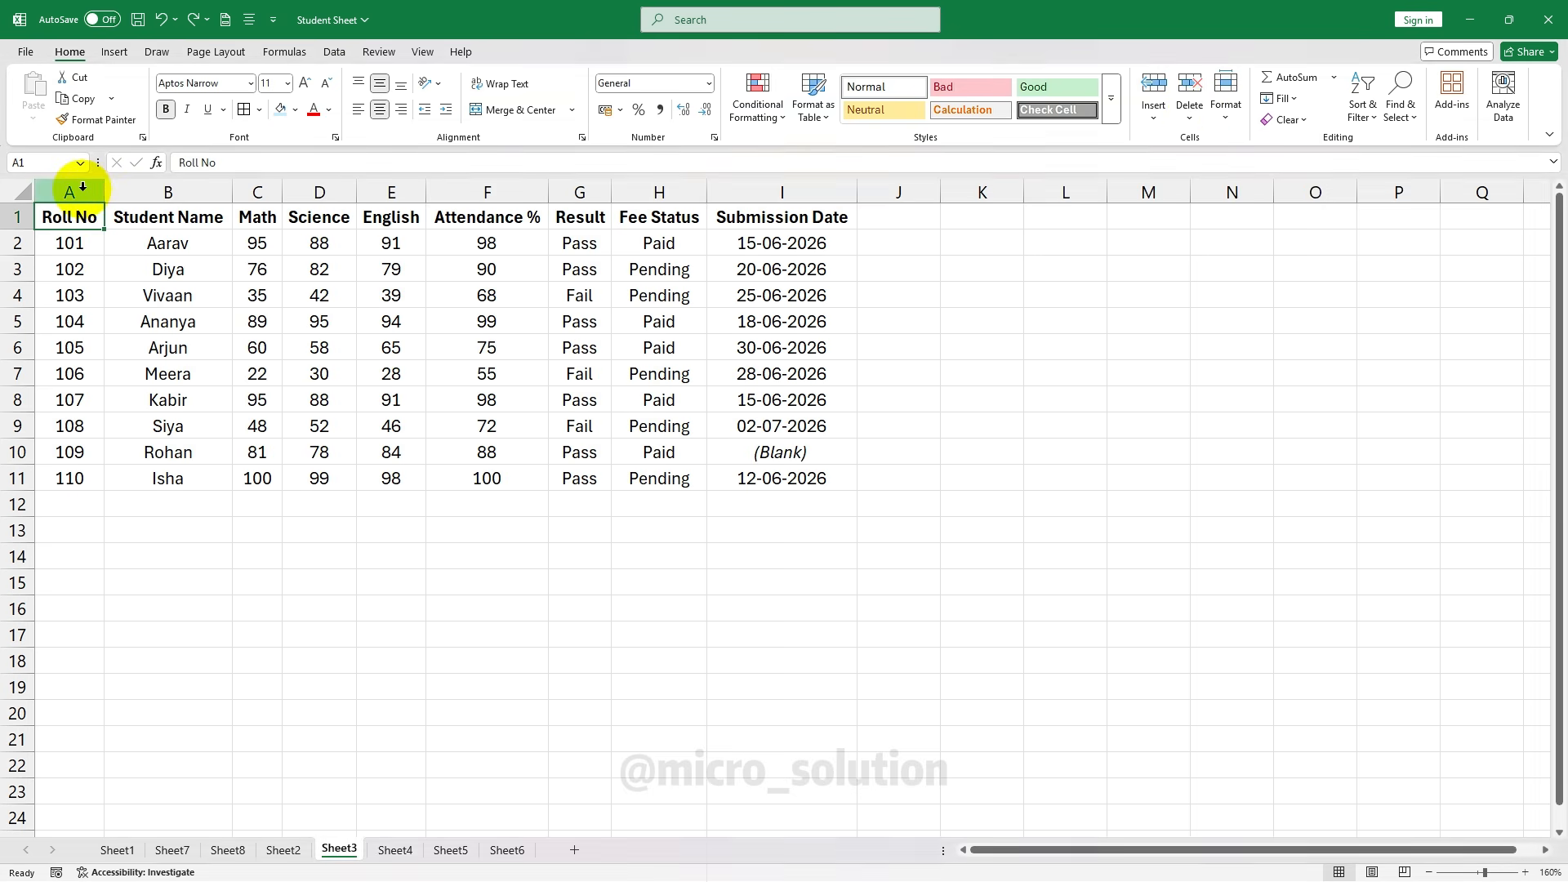
{"action": "left_click", "coordinate": [82, 186]}
{"action": "left_click", "coordinate": [1188, 115]}
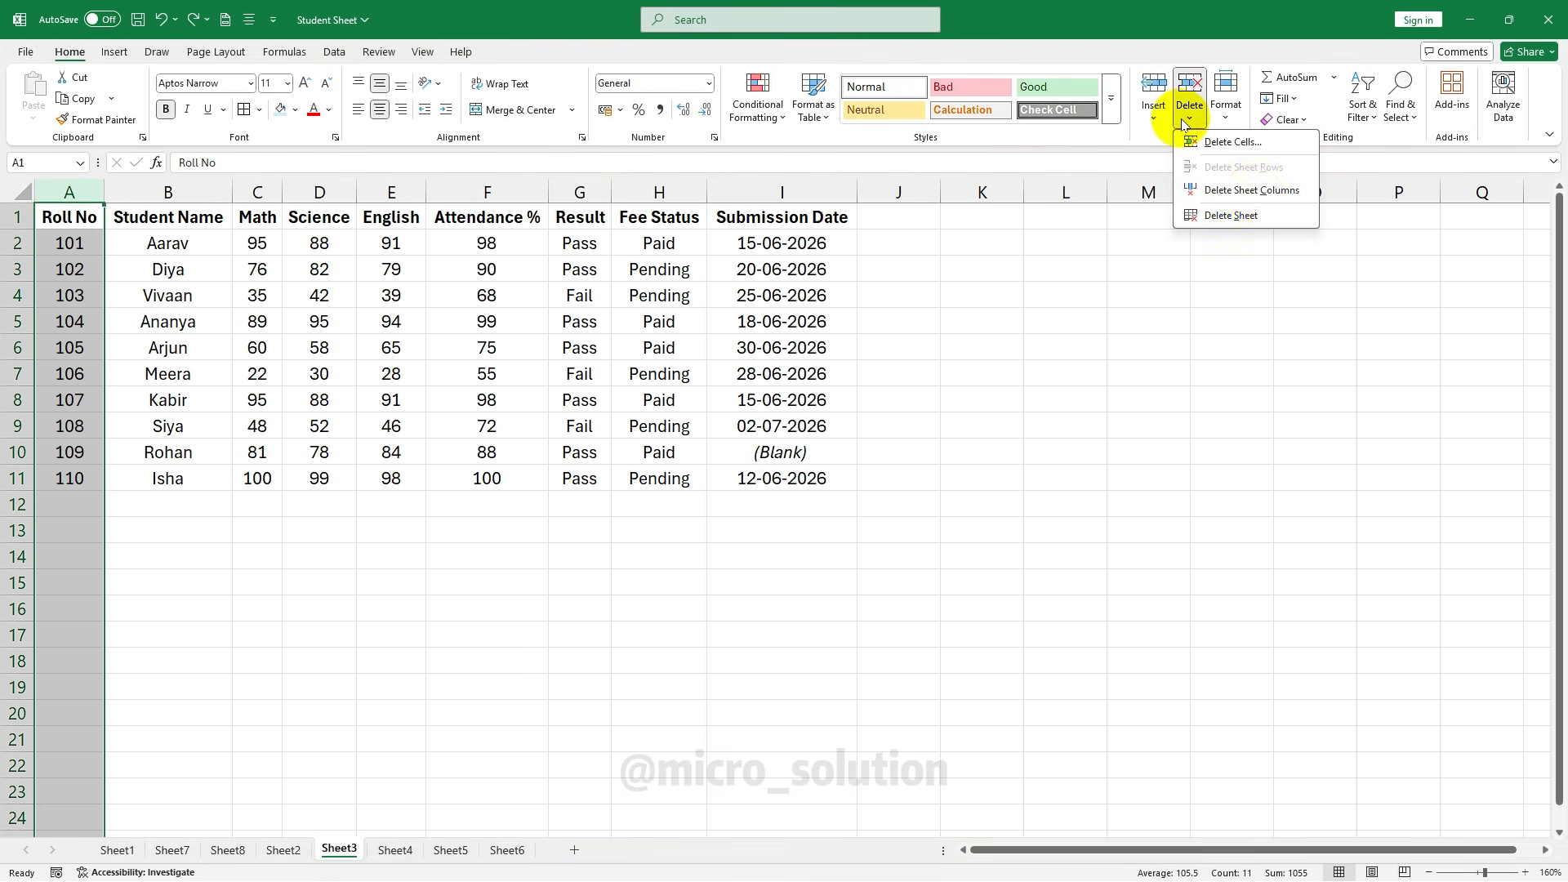
{"action": "left_click", "coordinate": [1282, 192]}
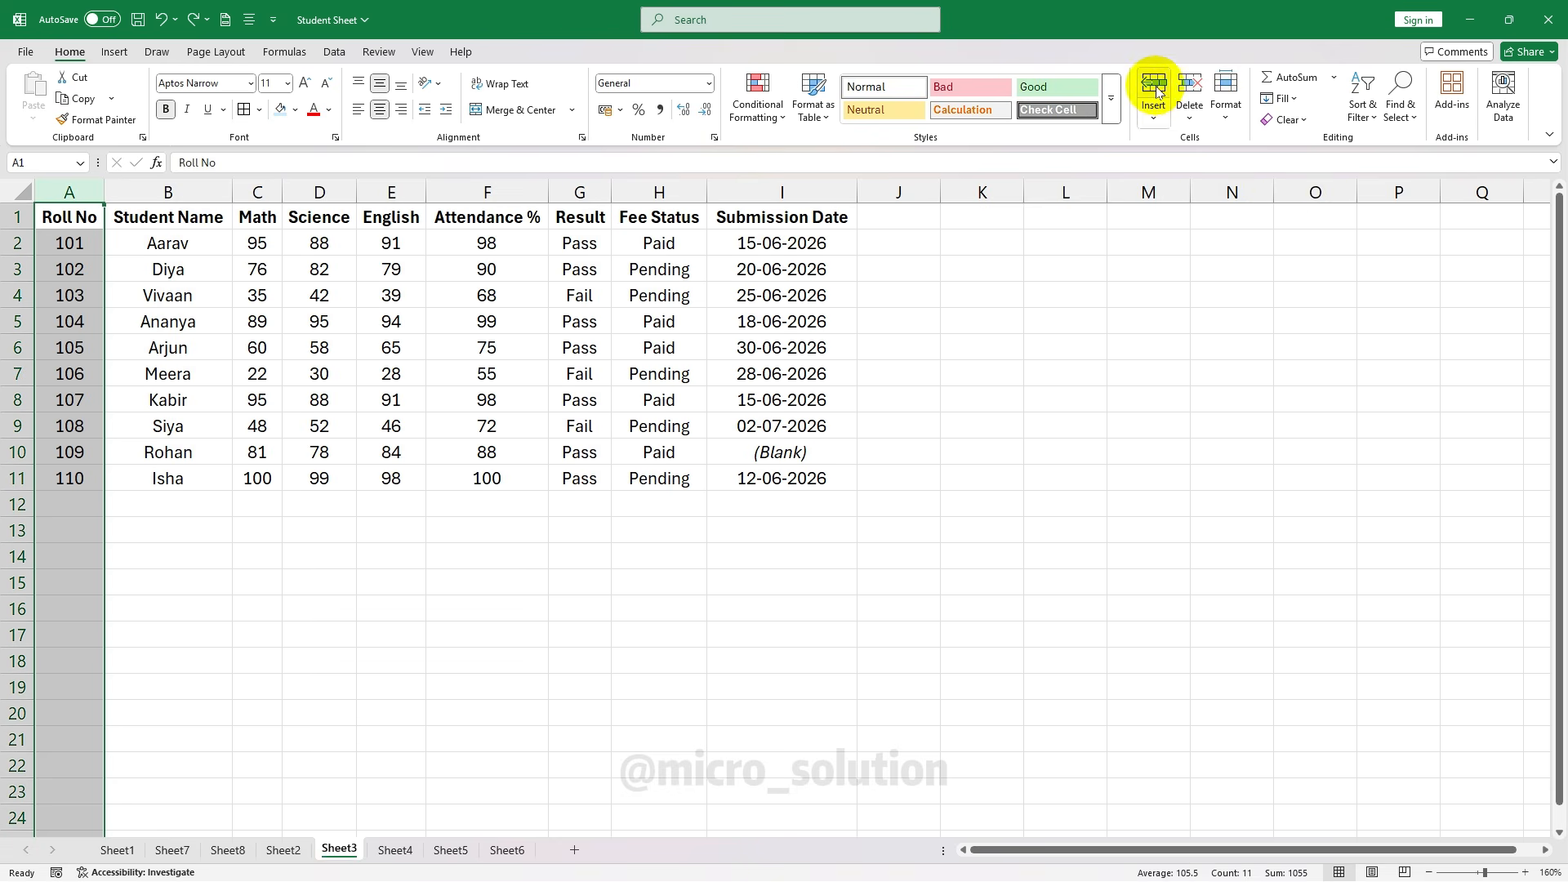
{"action": "left_click", "coordinate": [1189, 114]}
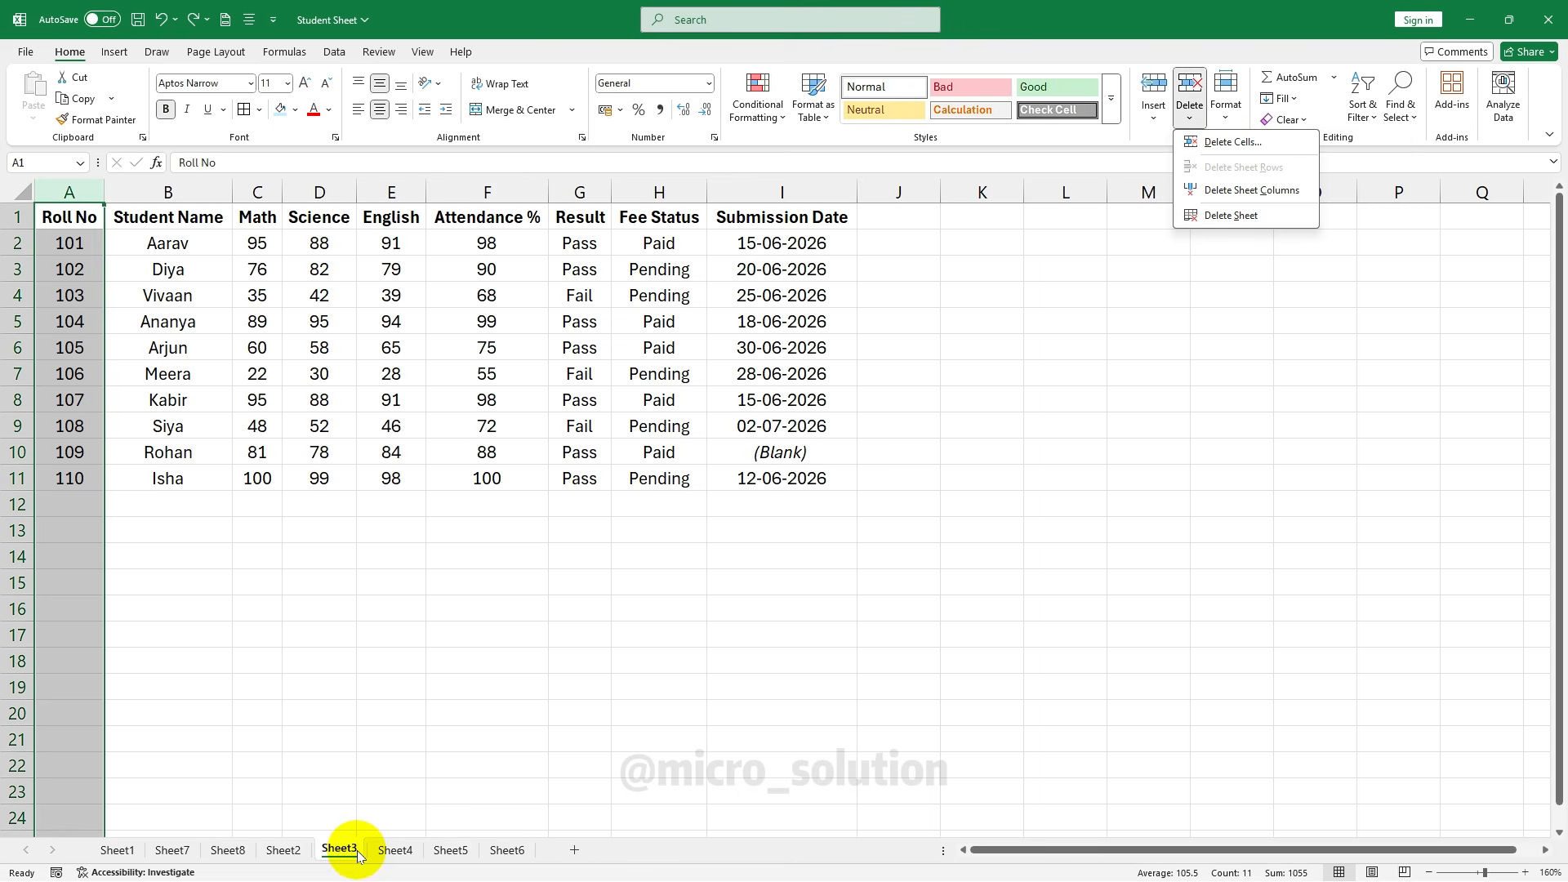
{"action": "left_click", "coordinate": [782, 295]}
{"action": "left_click", "coordinate": [1226, 112]}
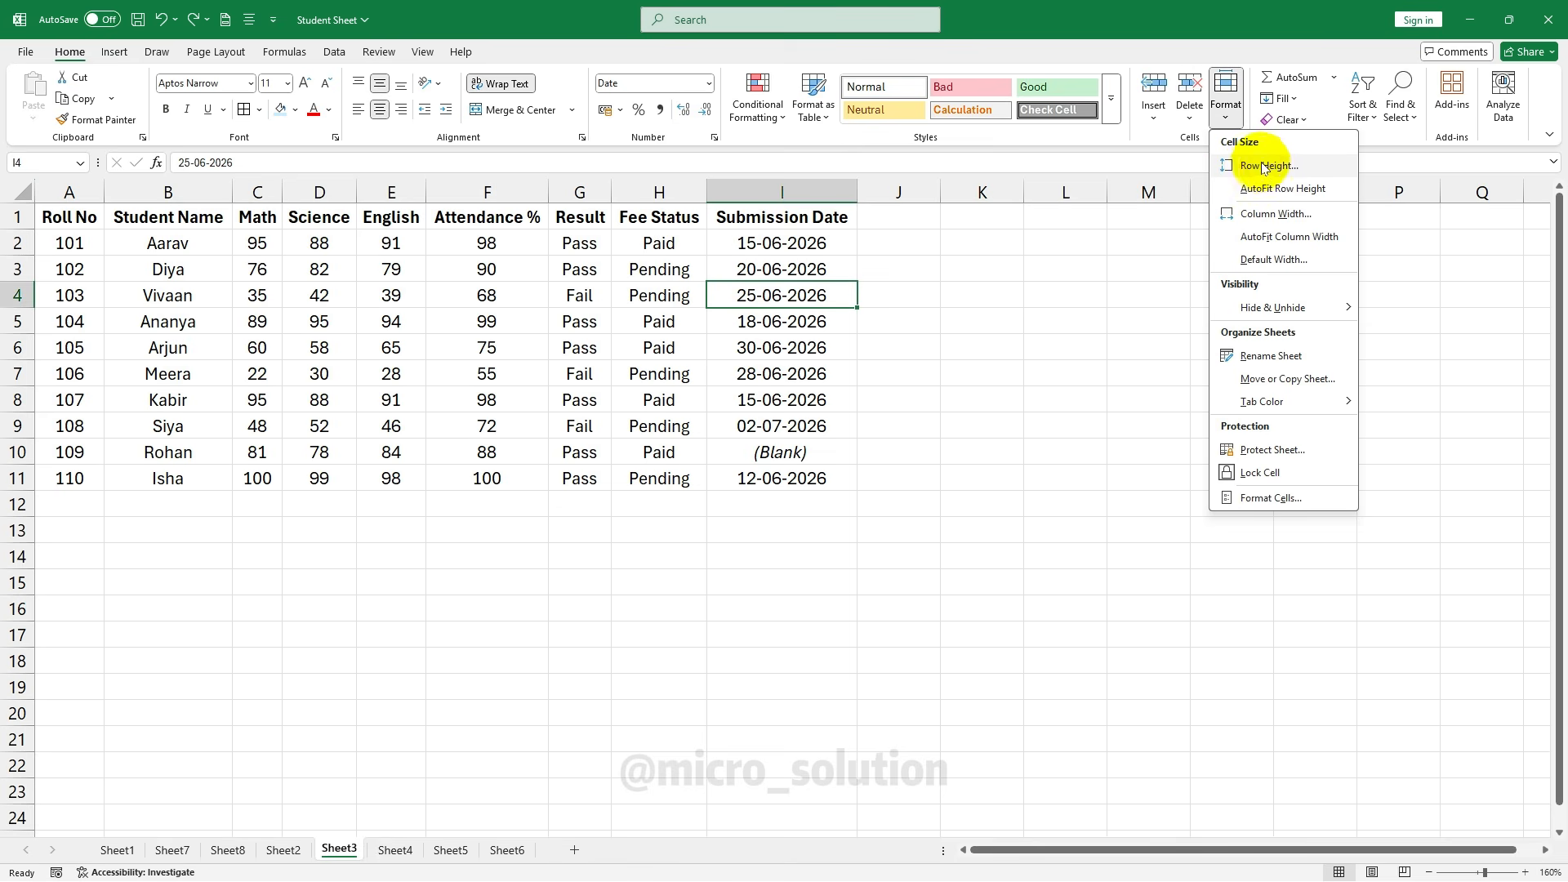
{"action": "key", "text": "Escape"}
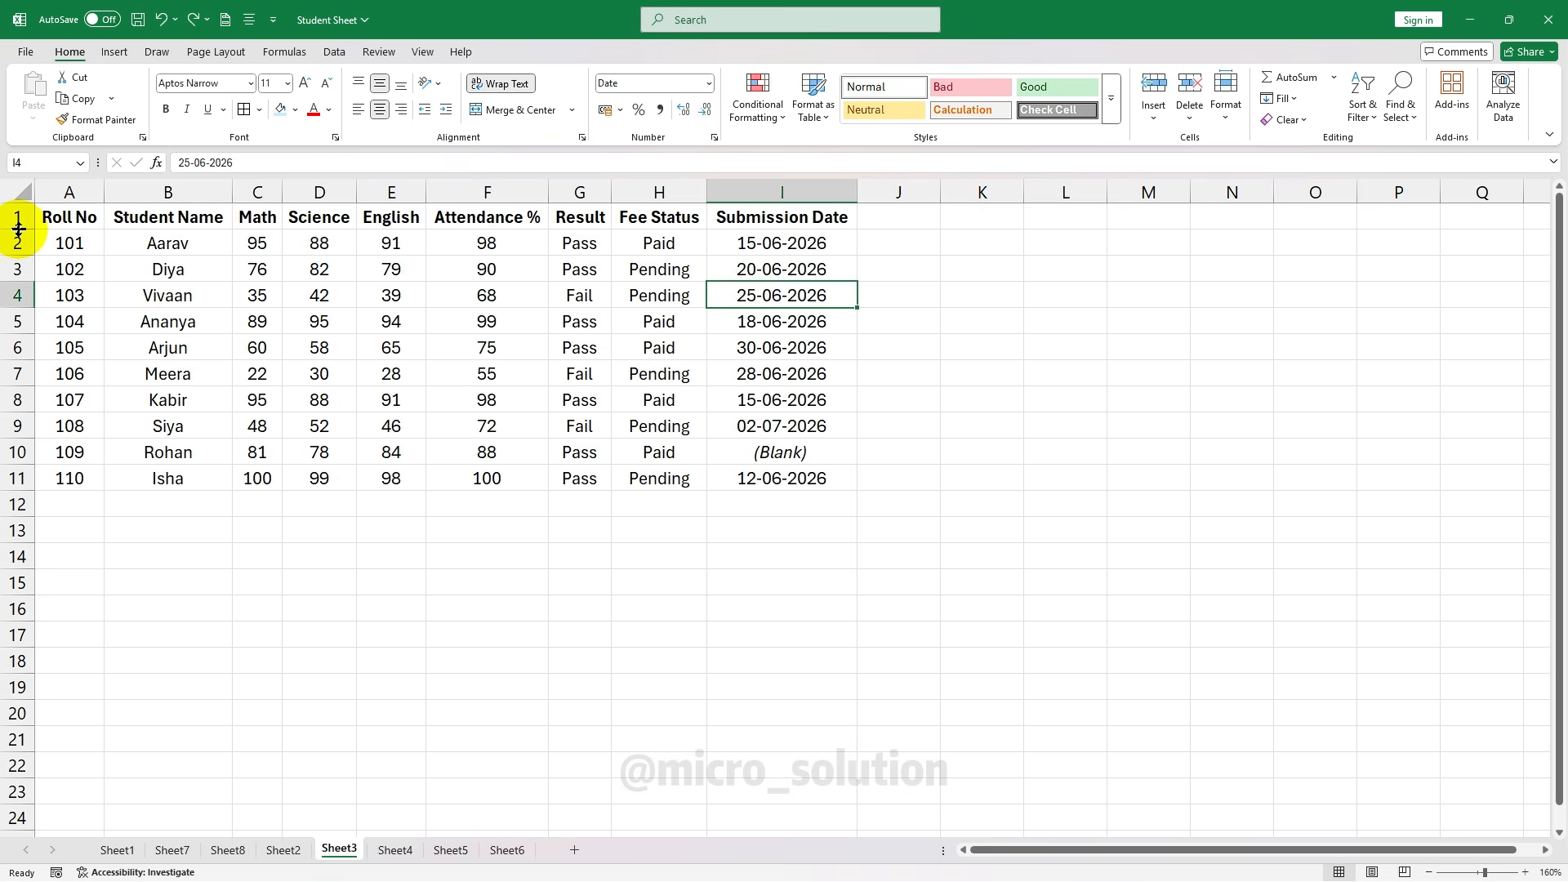
{"action": "left_click_drag", "start_coordinate": [18, 229], "coordinate": [22, 268]}
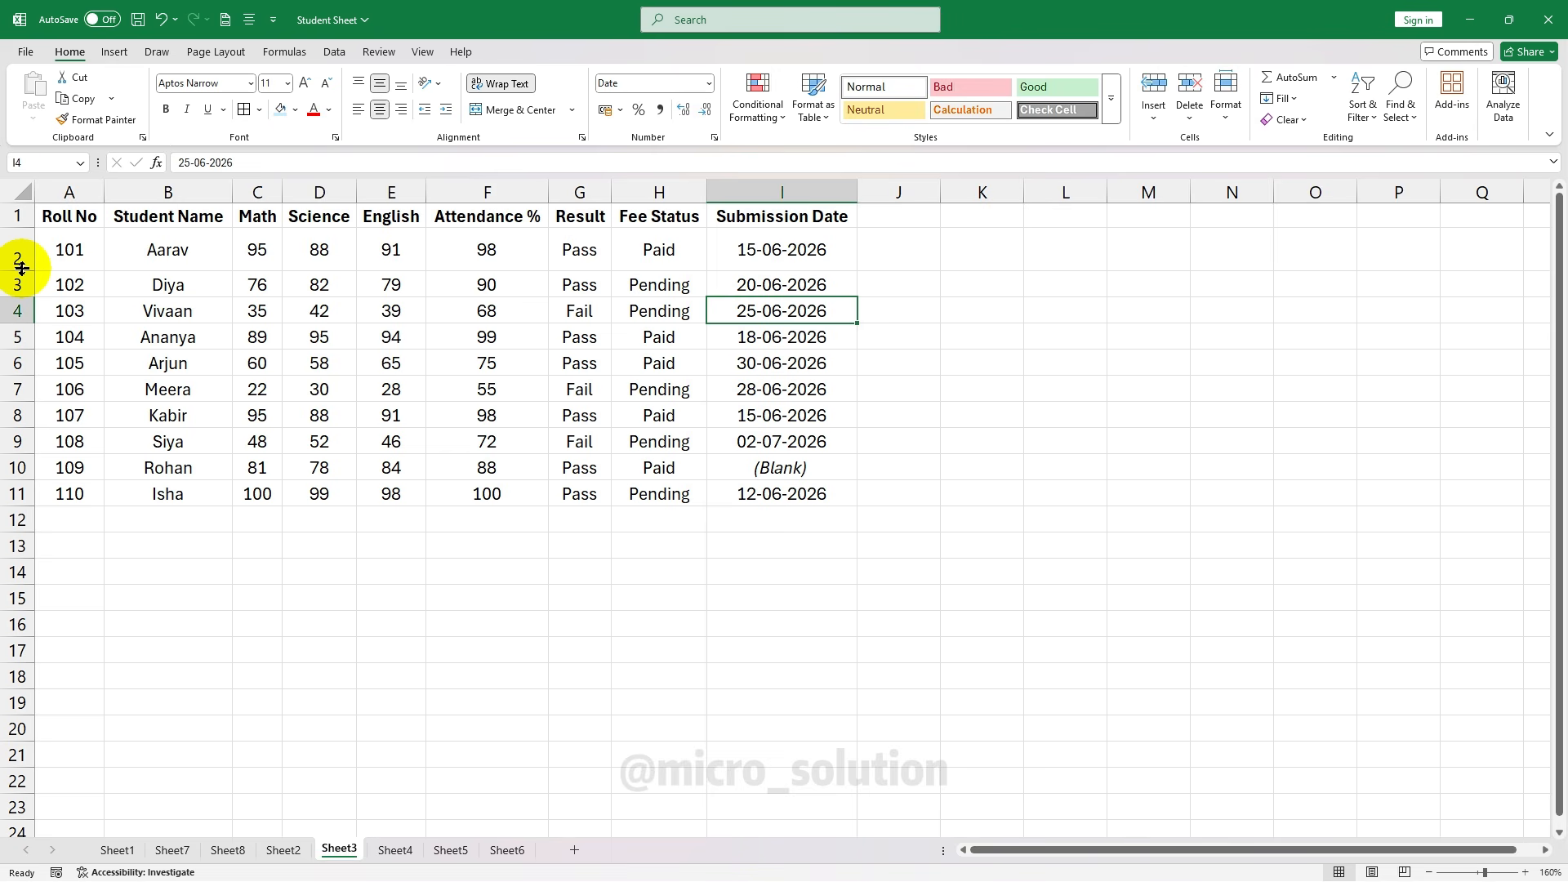
{"action": "double_click", "coordinate": [22, 268]}
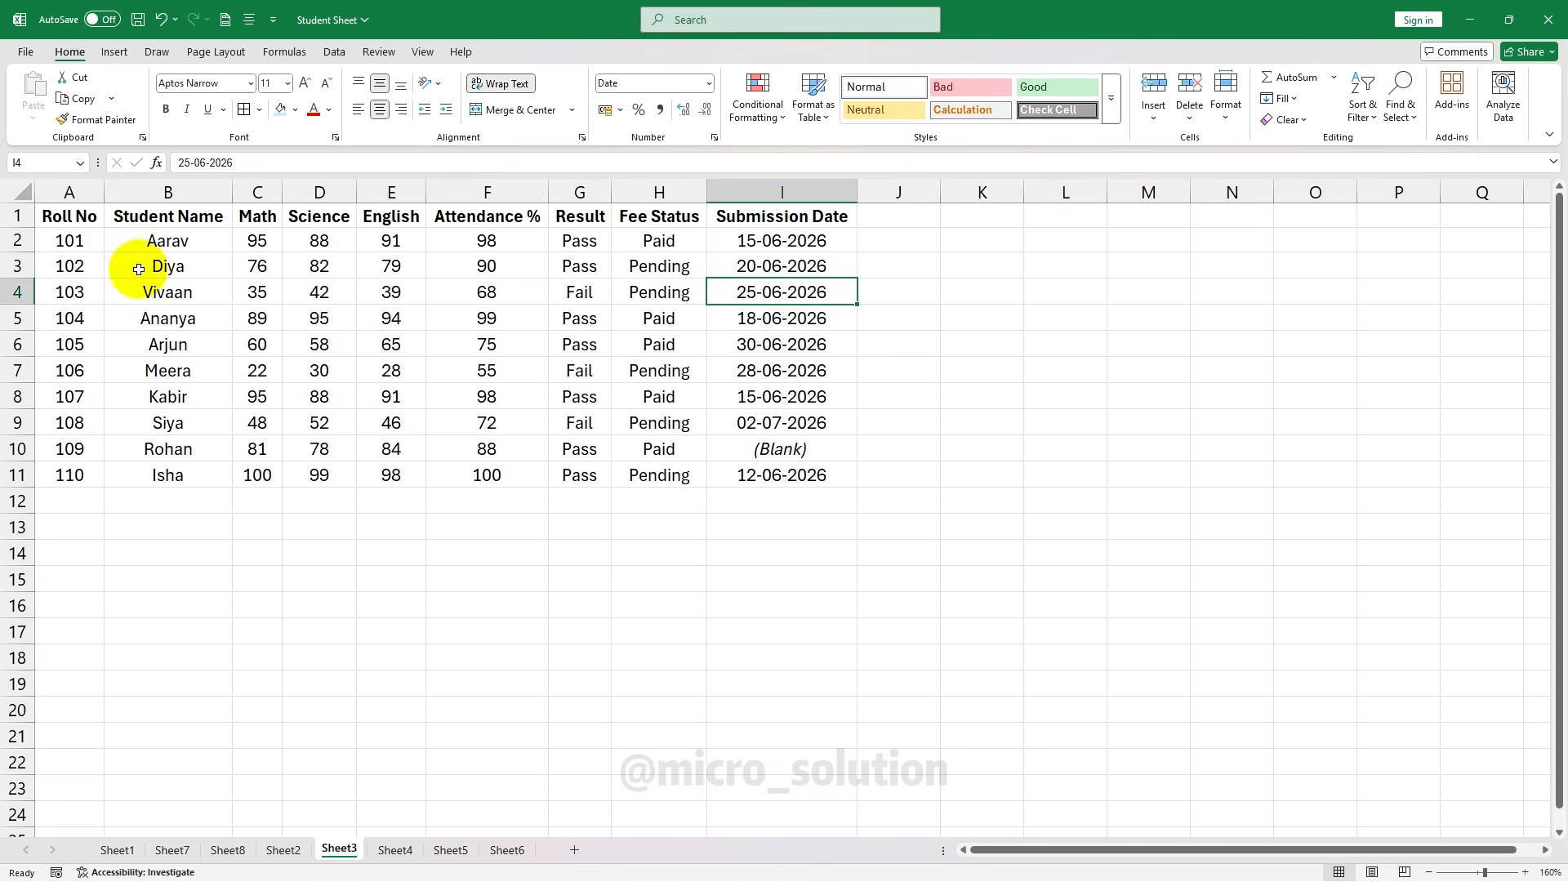
{"action": "left_click_drag", "start_coordinate": [65, 219], "coordinate": [811, 482]}
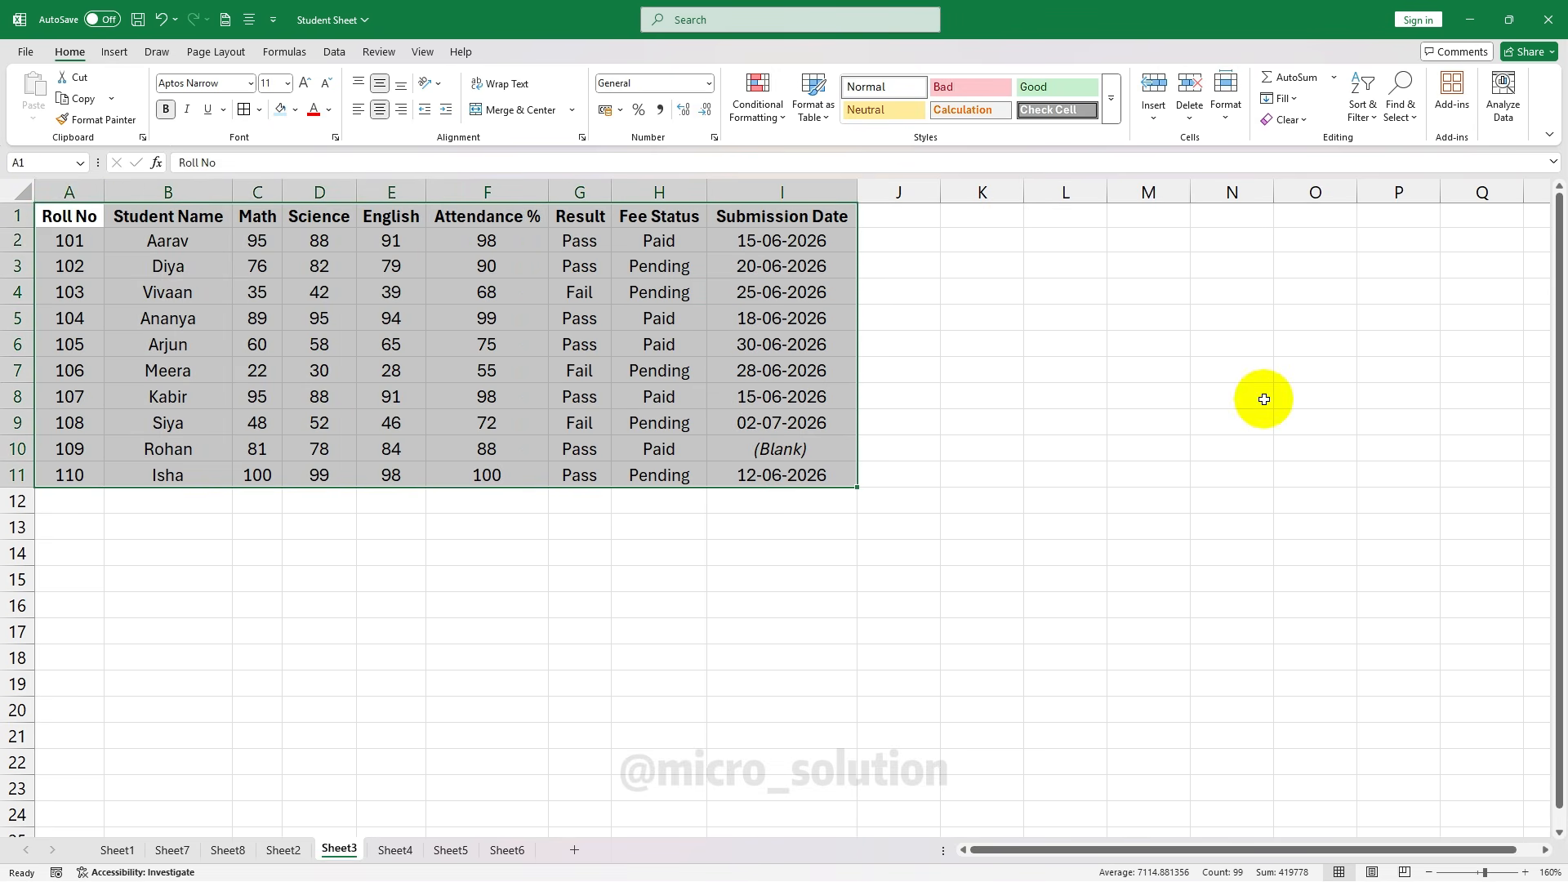
Set rows 1–11 to height 10, then change them to height 20
{"action": "left_click", "coordinate": [1226, 97]}
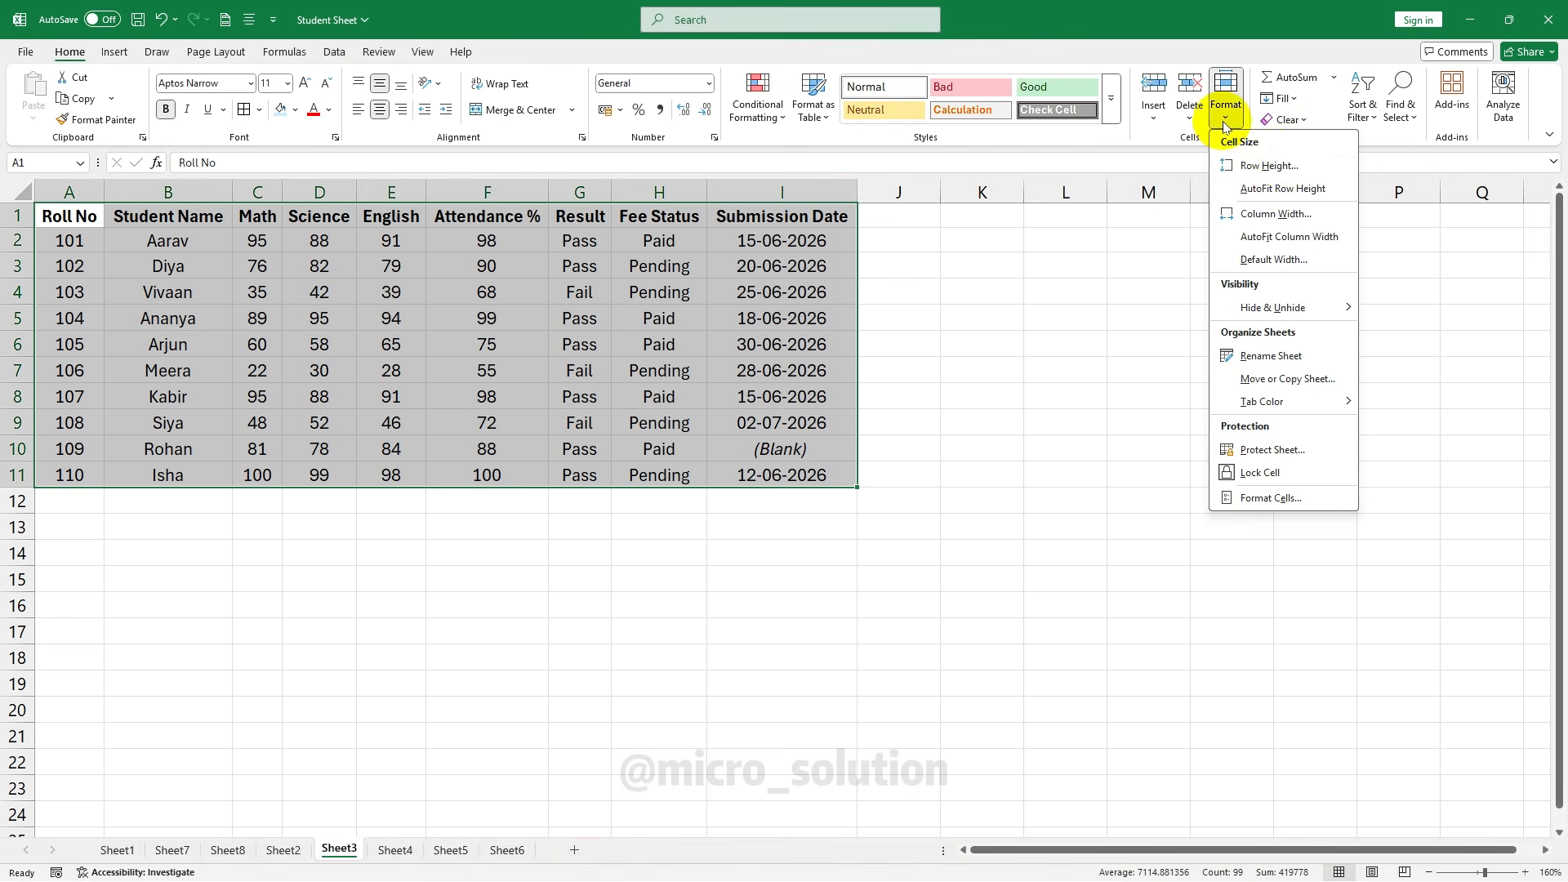
{"action": "left_click", "coordinate": [1312, 169]}
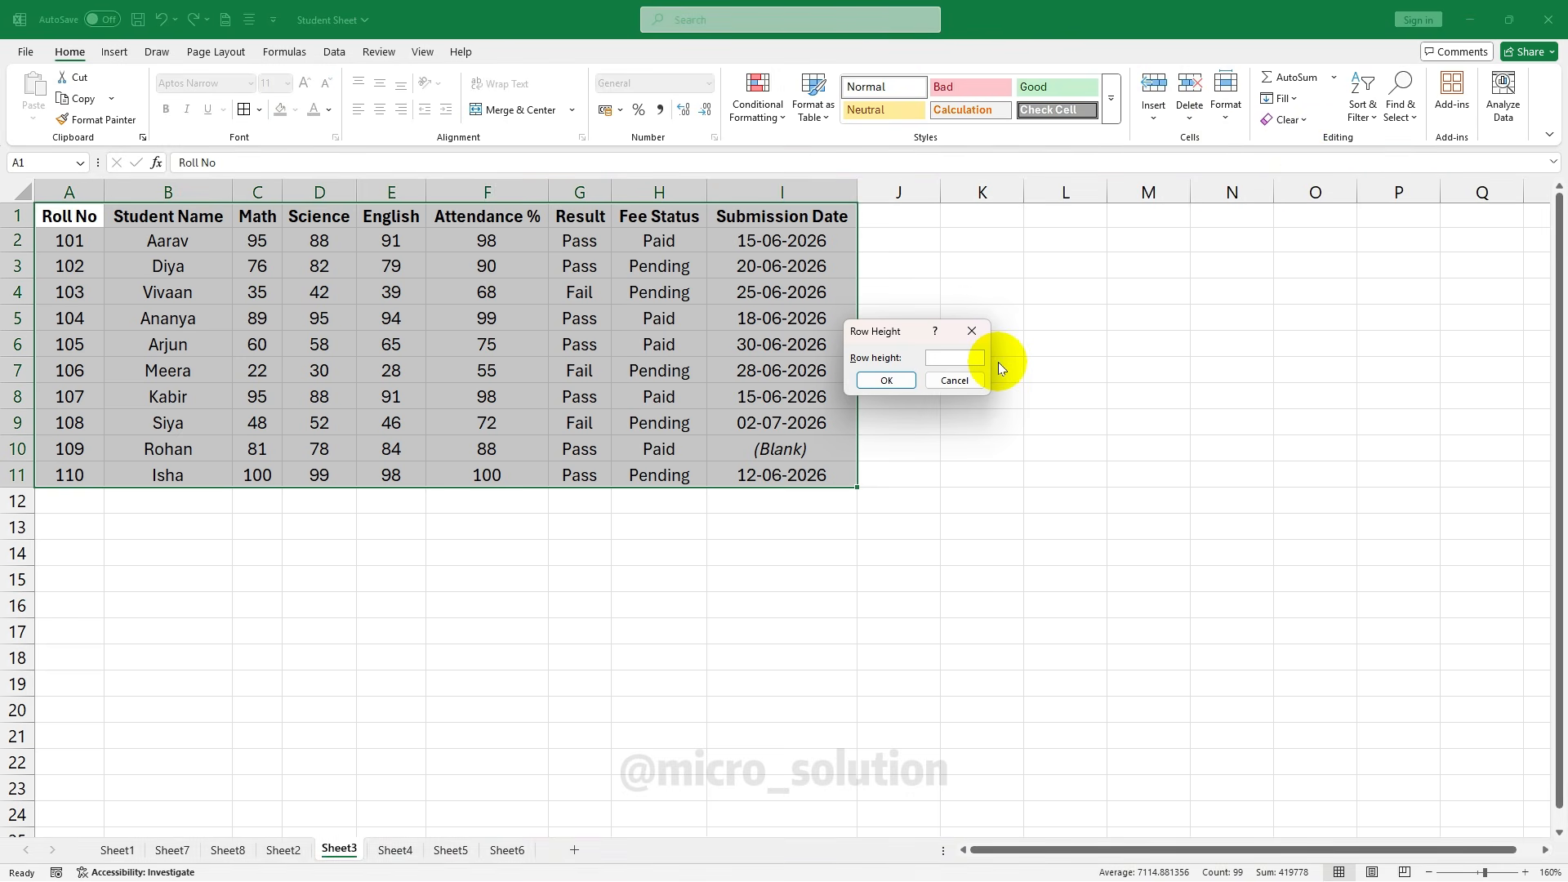
{"action": "type", "text": "10"}
{"action": "key", "text": "Return"}
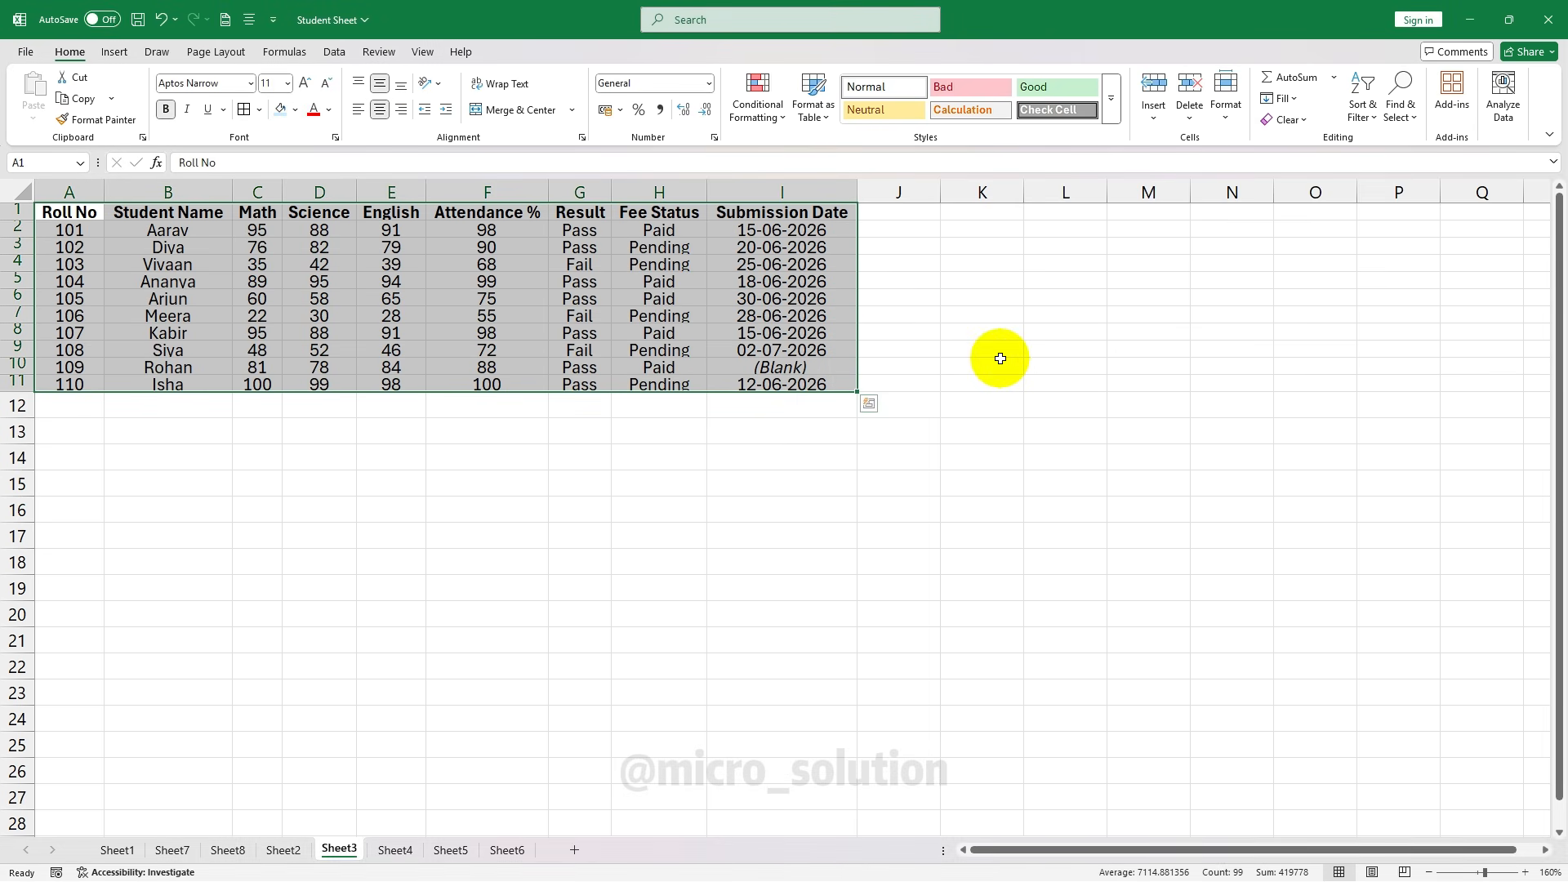
{"action": "left_click", "coordinate": [1226, 110]}
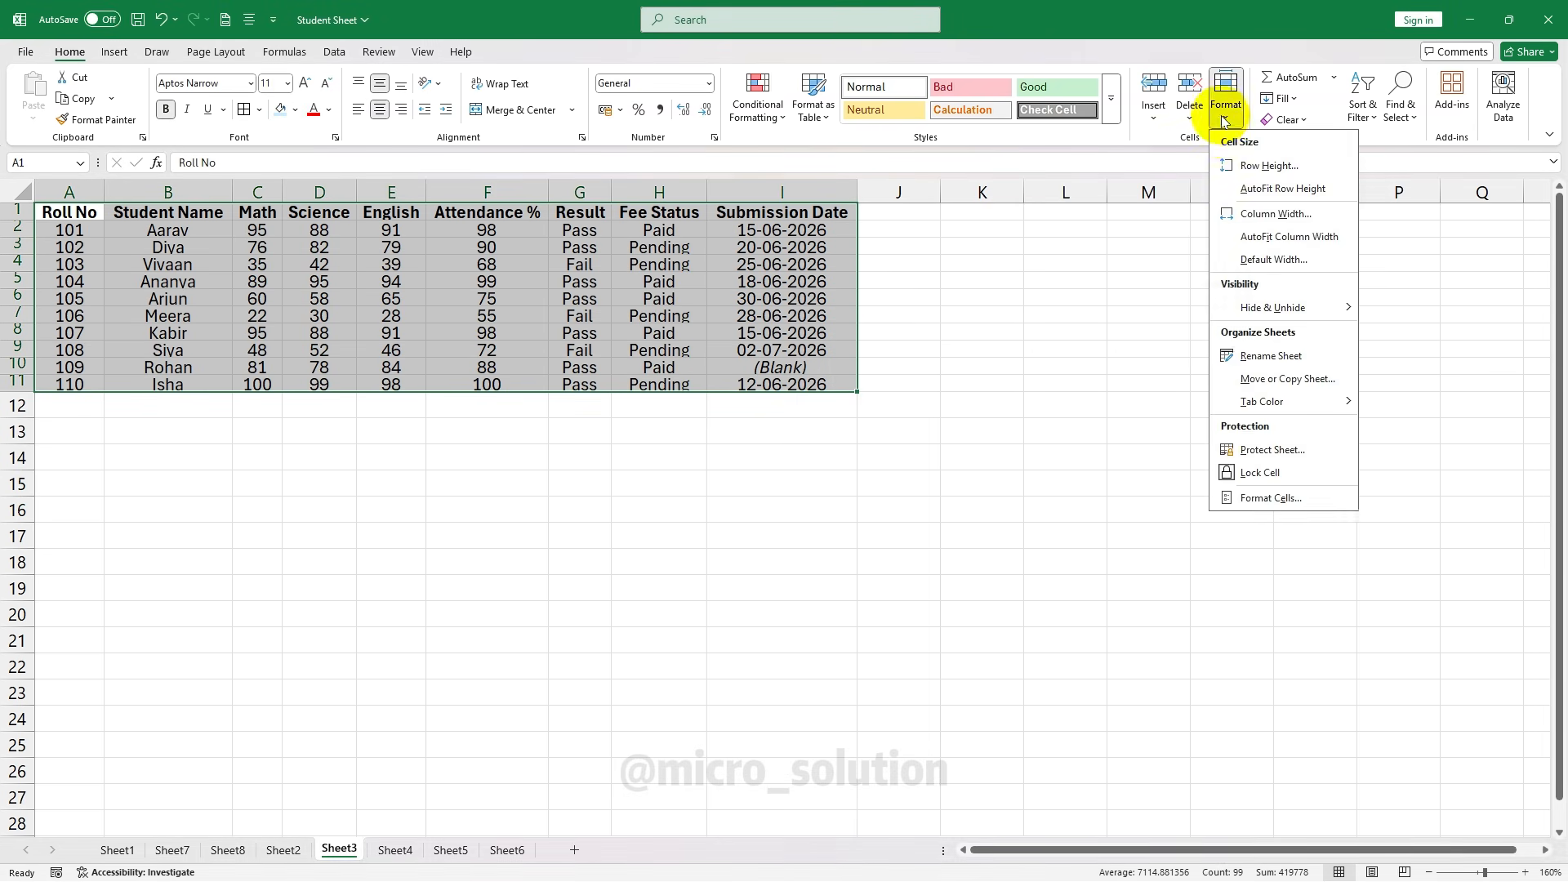
{"action": "left_click", "coordinate": [1299, 164]}
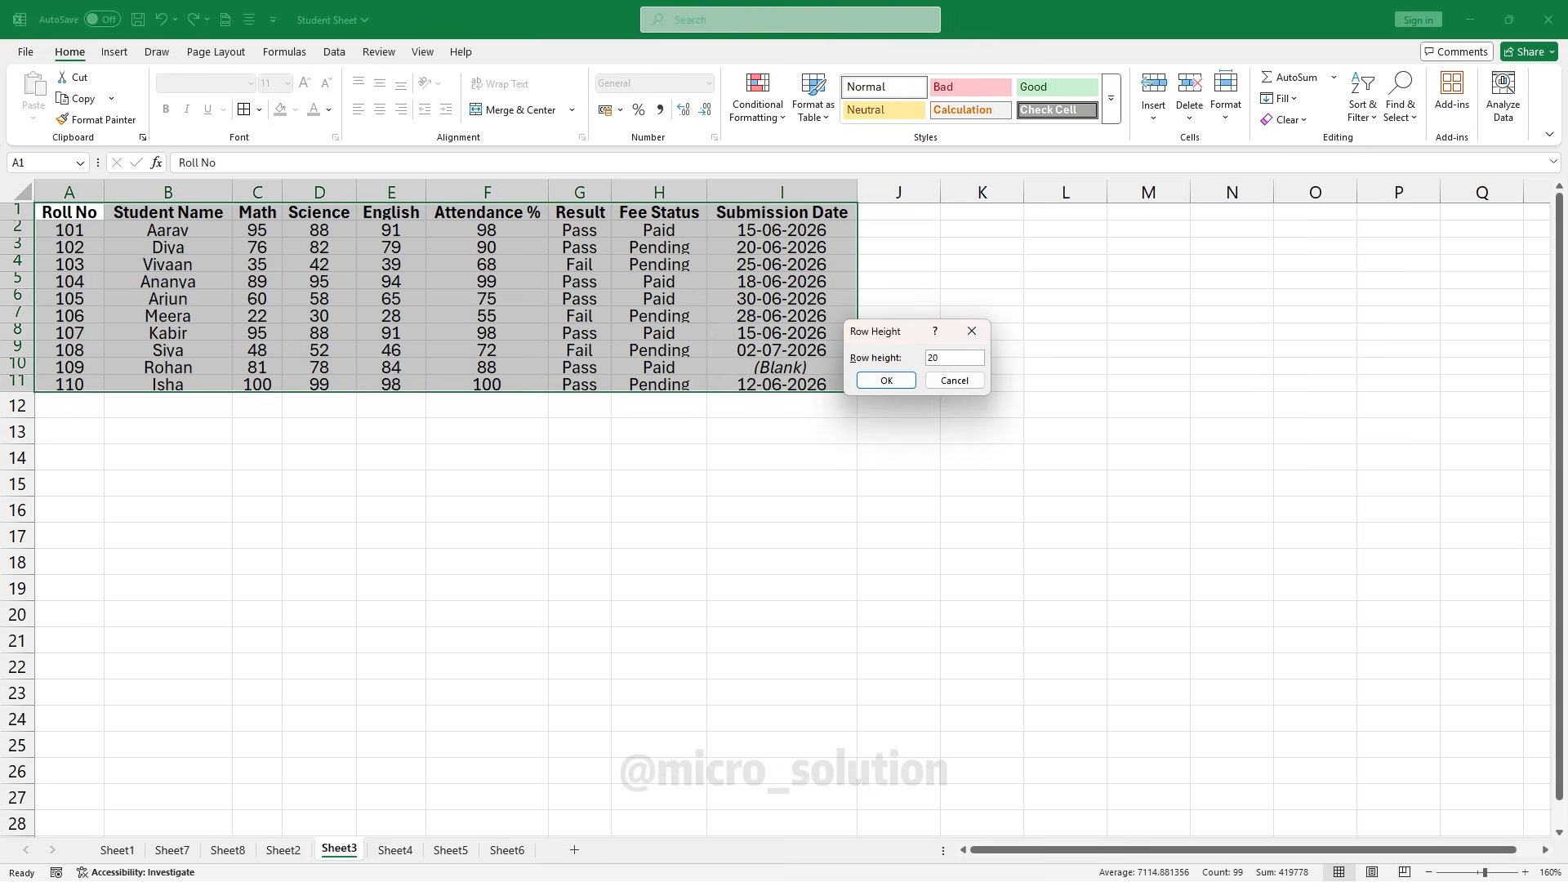
{"action": "type", "text": "20"}
{"action": "key", "text": "Return"}
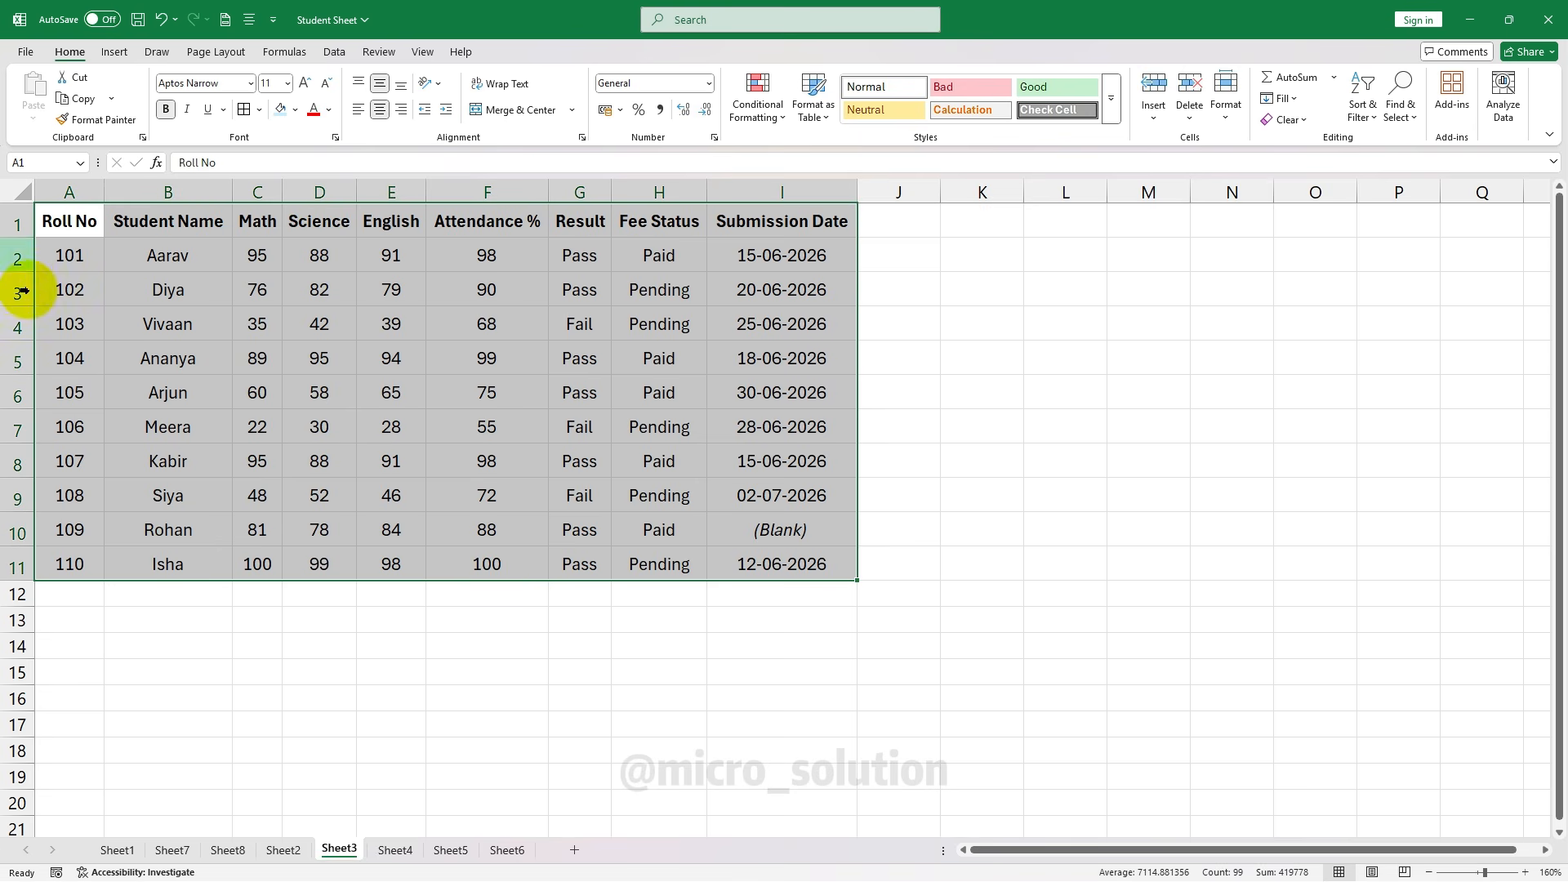
Auto-fit the rows, set column width 10, then auto-fit every column to its contents
{"action": "left_click", "coordinate": [1225, 94]}
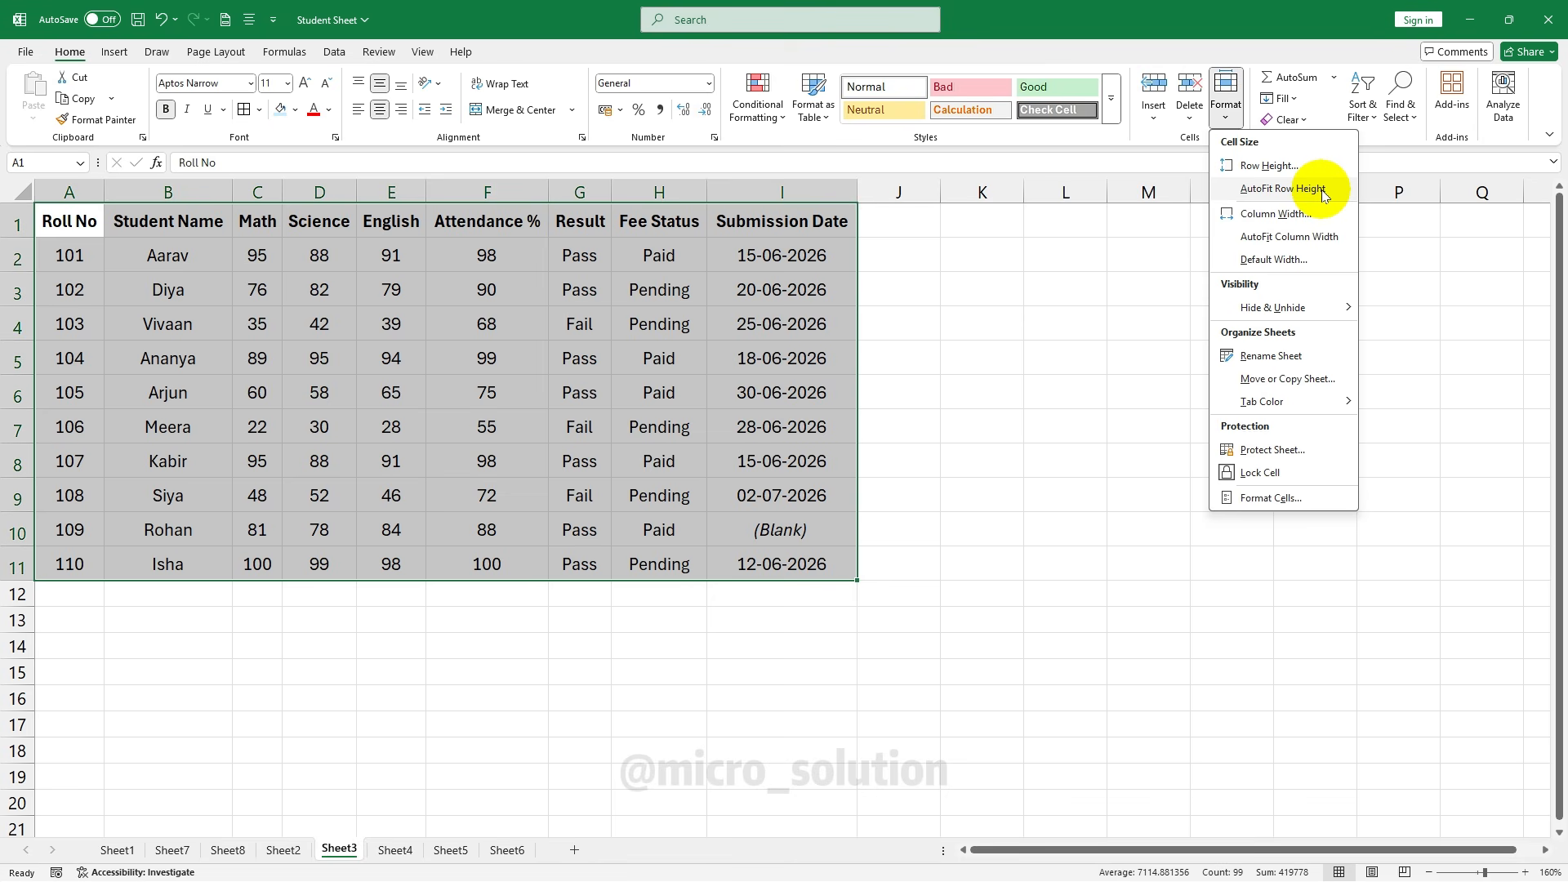
{"action": "left_click", "coordinate": [1323, 190]}
{"action": "left_click", "coordinate": [1225, 94]}
{"action": "left_click", "coordinate": [1289, 214]}
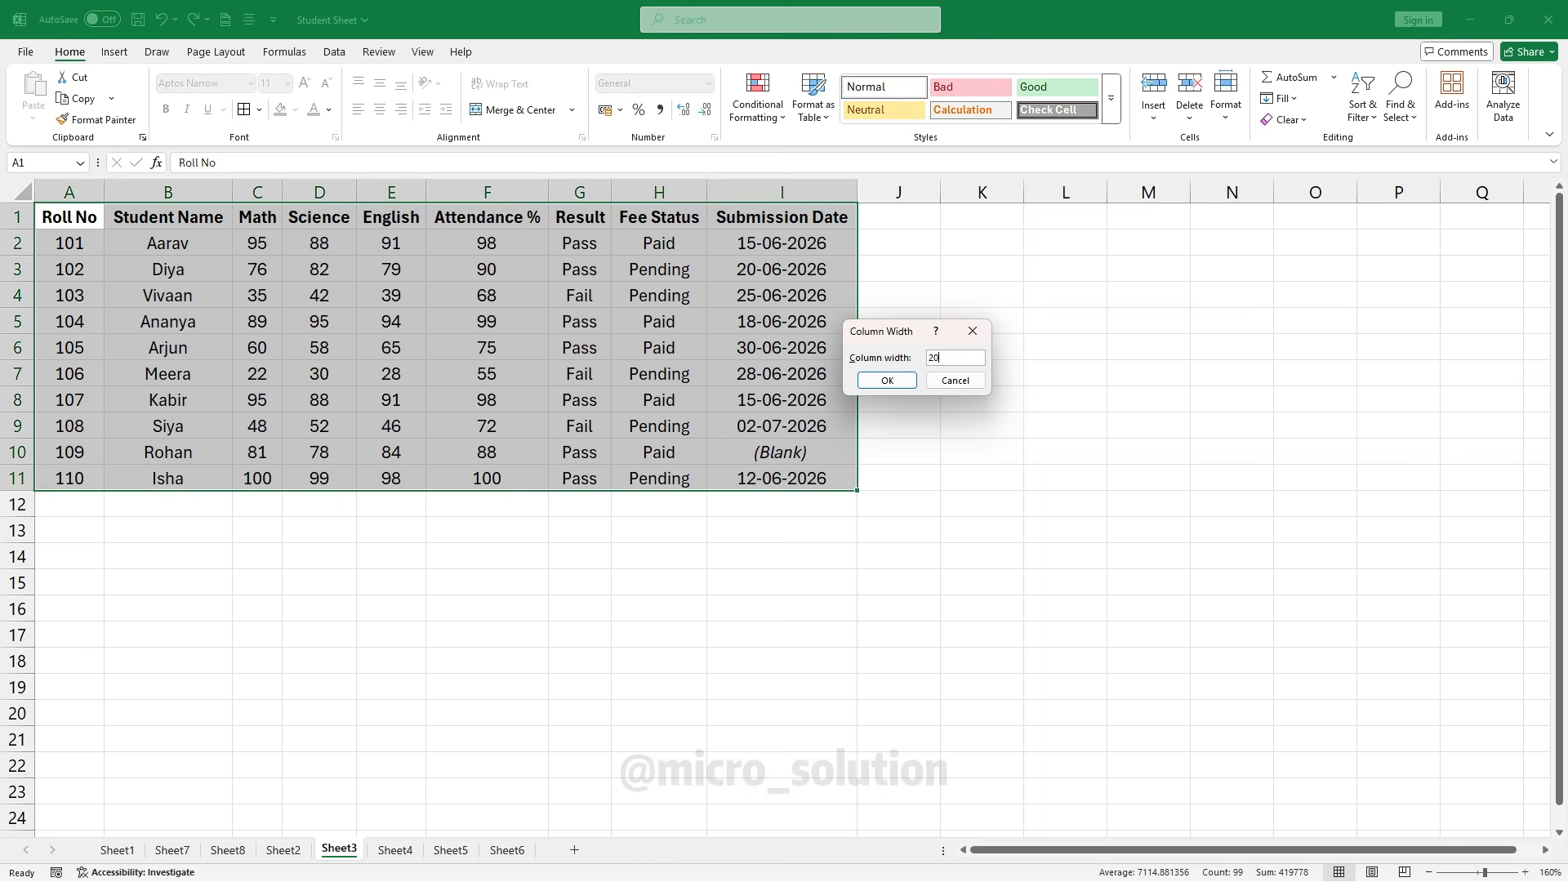
{"action": "key", "text": "Return"}
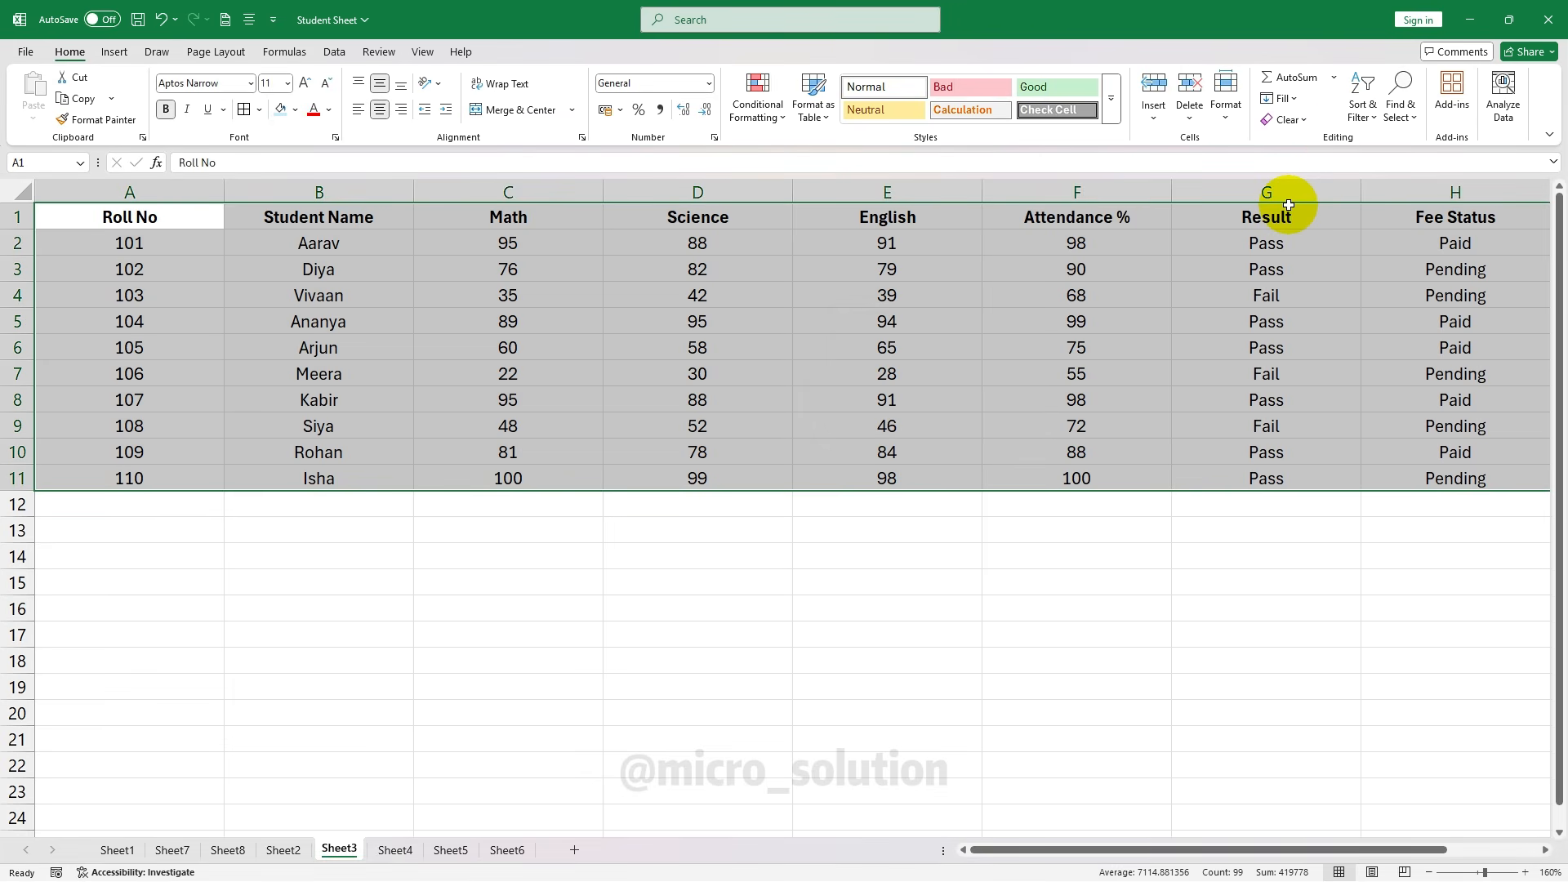
{"action": "left_click", "coordinate": [1225, 94]}
{"action": "left_click", "coordinate": [1278, 211]}
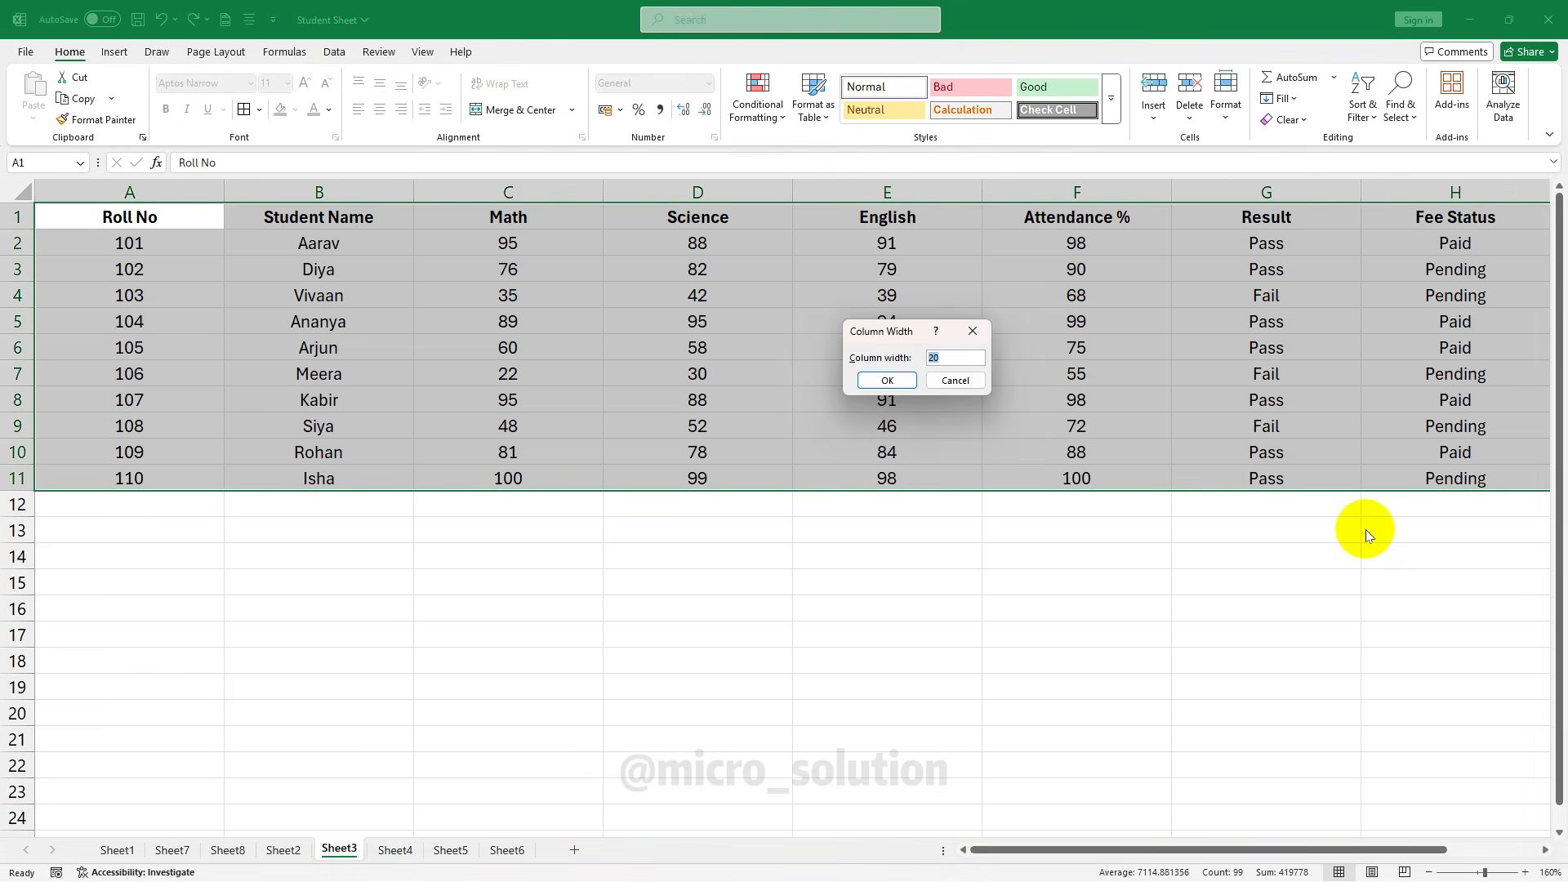
{"action": "key", "text": "Return"}
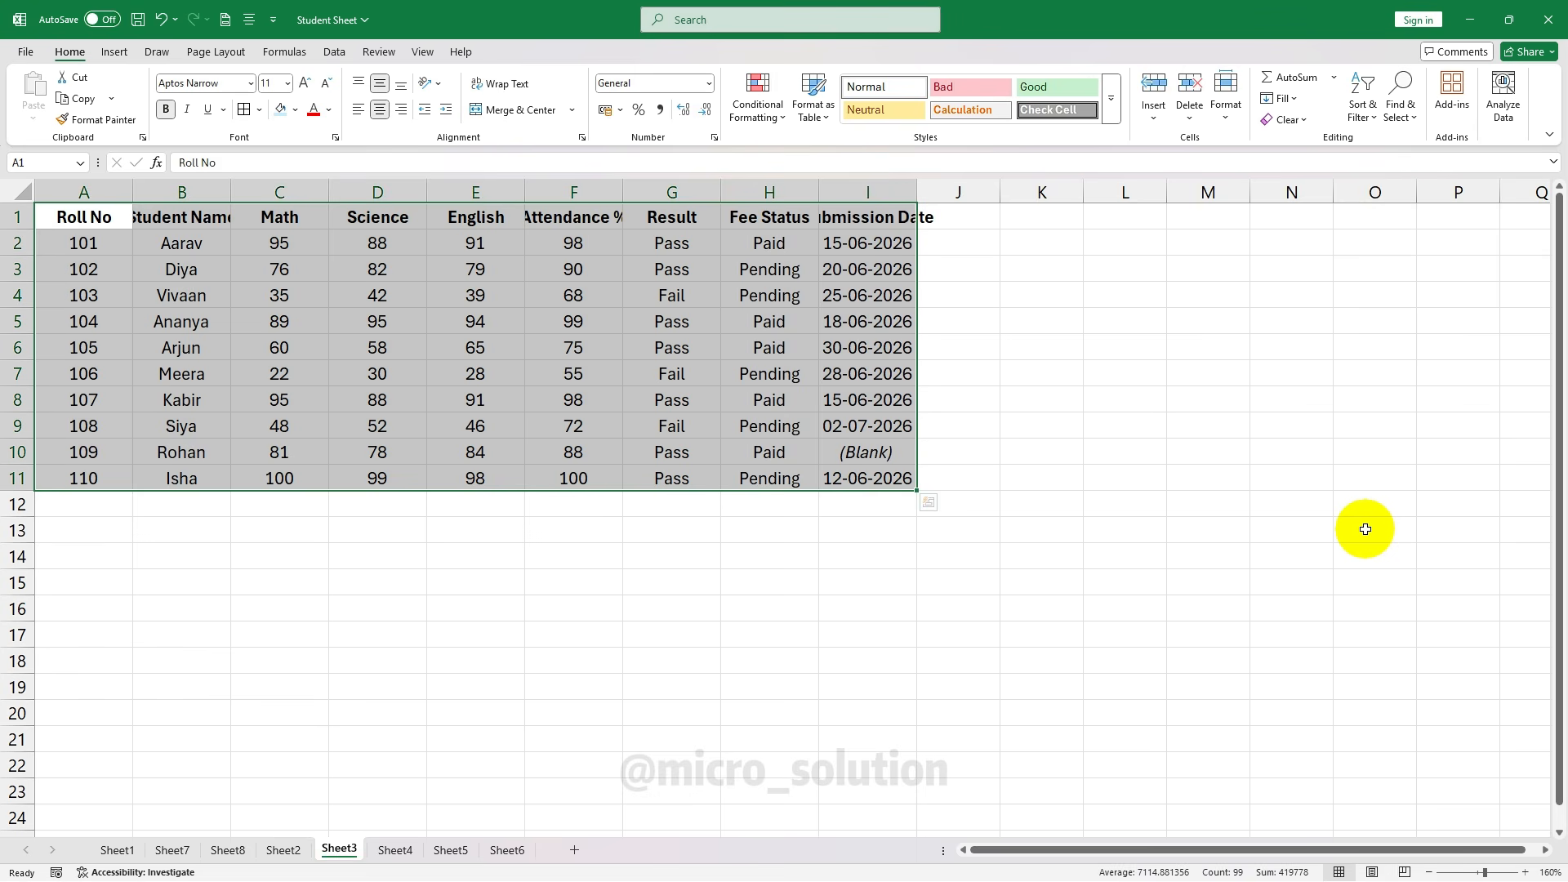
{"action": "left_click", "coordinate": [1224, 112]}
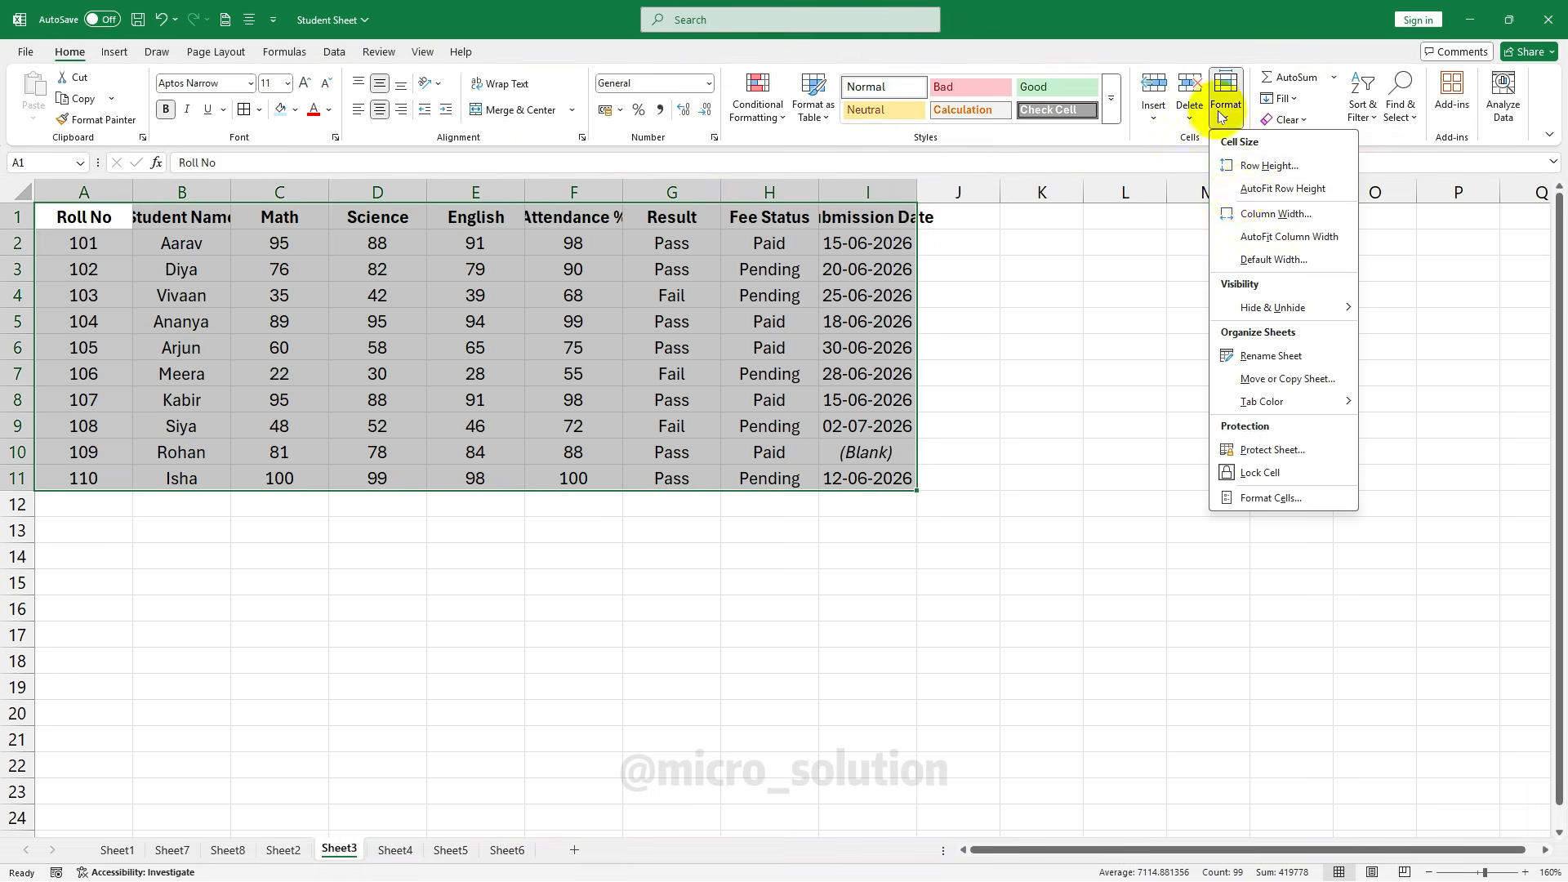
{"action": "left_click", "coordinate": [1282, 236]}
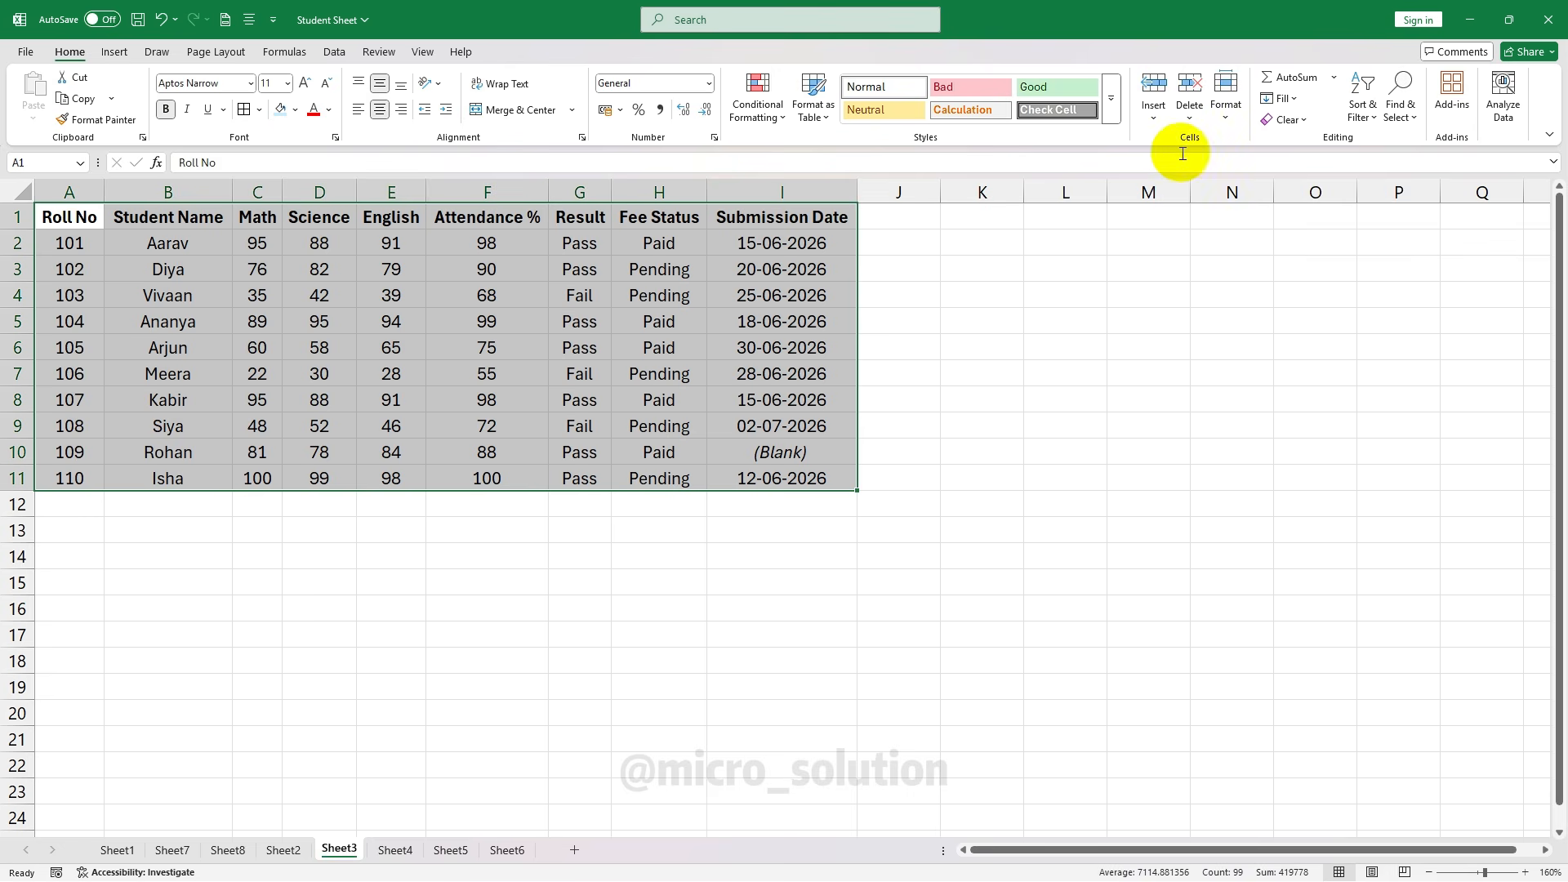
Hide row 4 (roll no 103) and go to the File backstage view
{"action": "left_click", "coordinate": [1225, 97]}
{"action": "mouse_move", "coordinate": [1293, 316]}
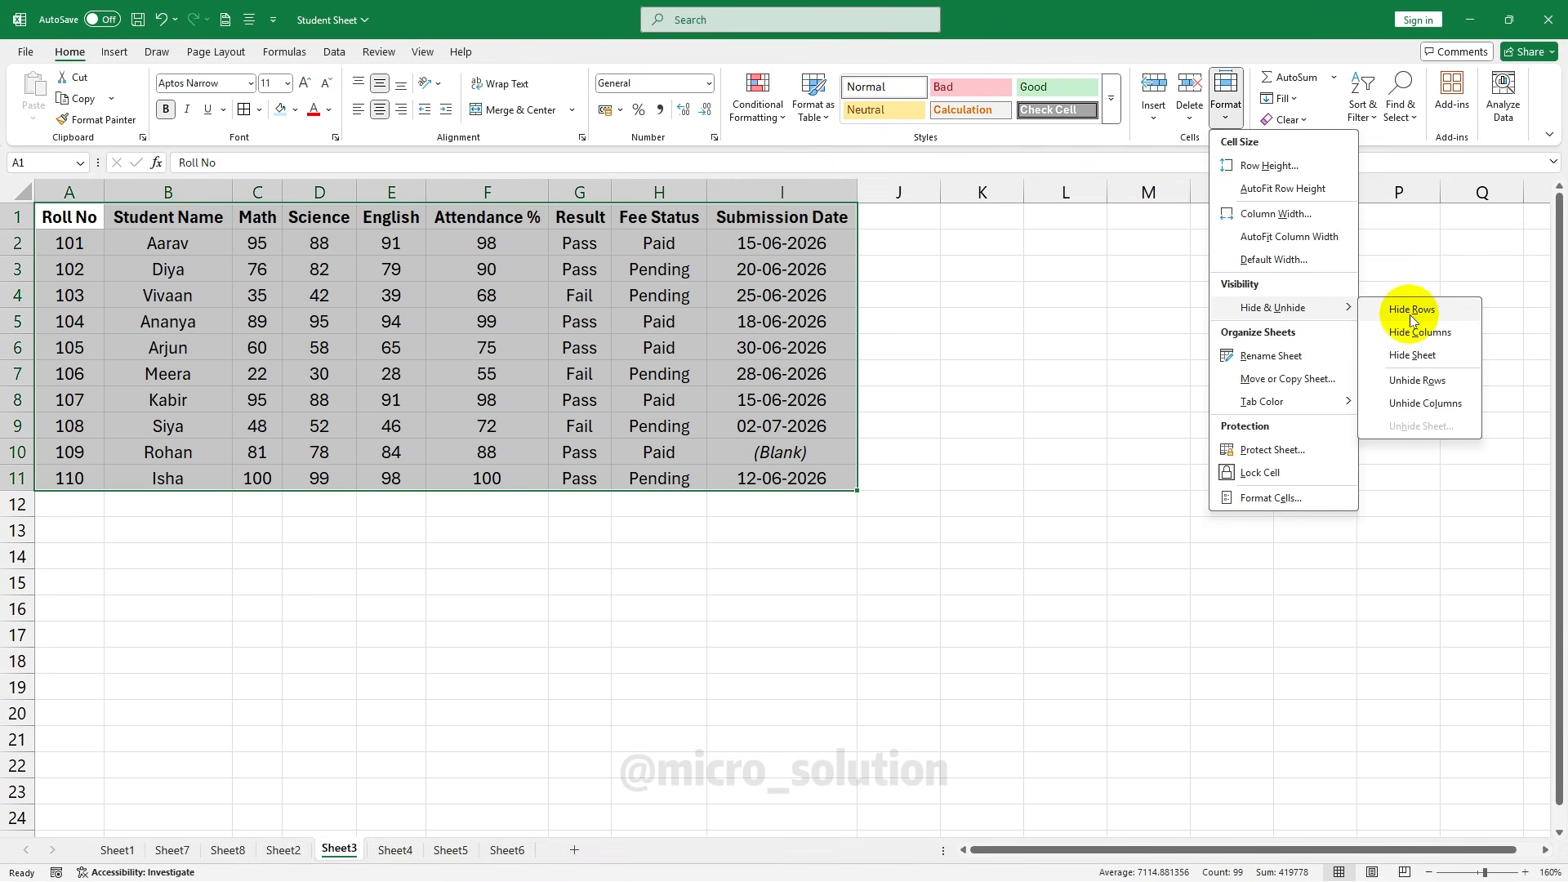
{"action": "left_click", "coordinate": [15, 295]}
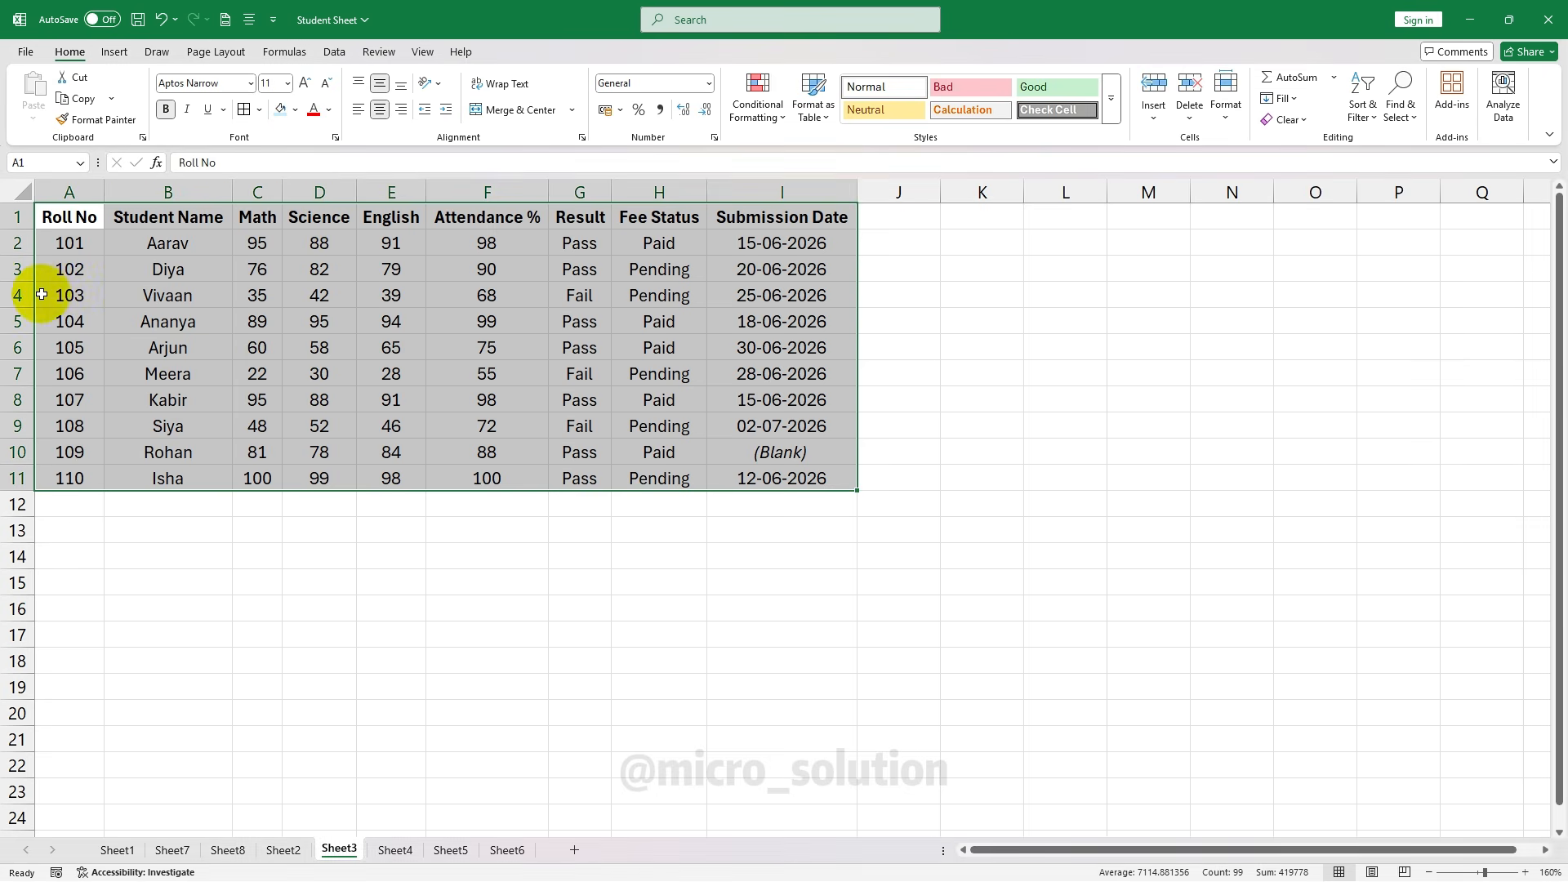
{"action": "left_click", "coordinate": [13, 296]}
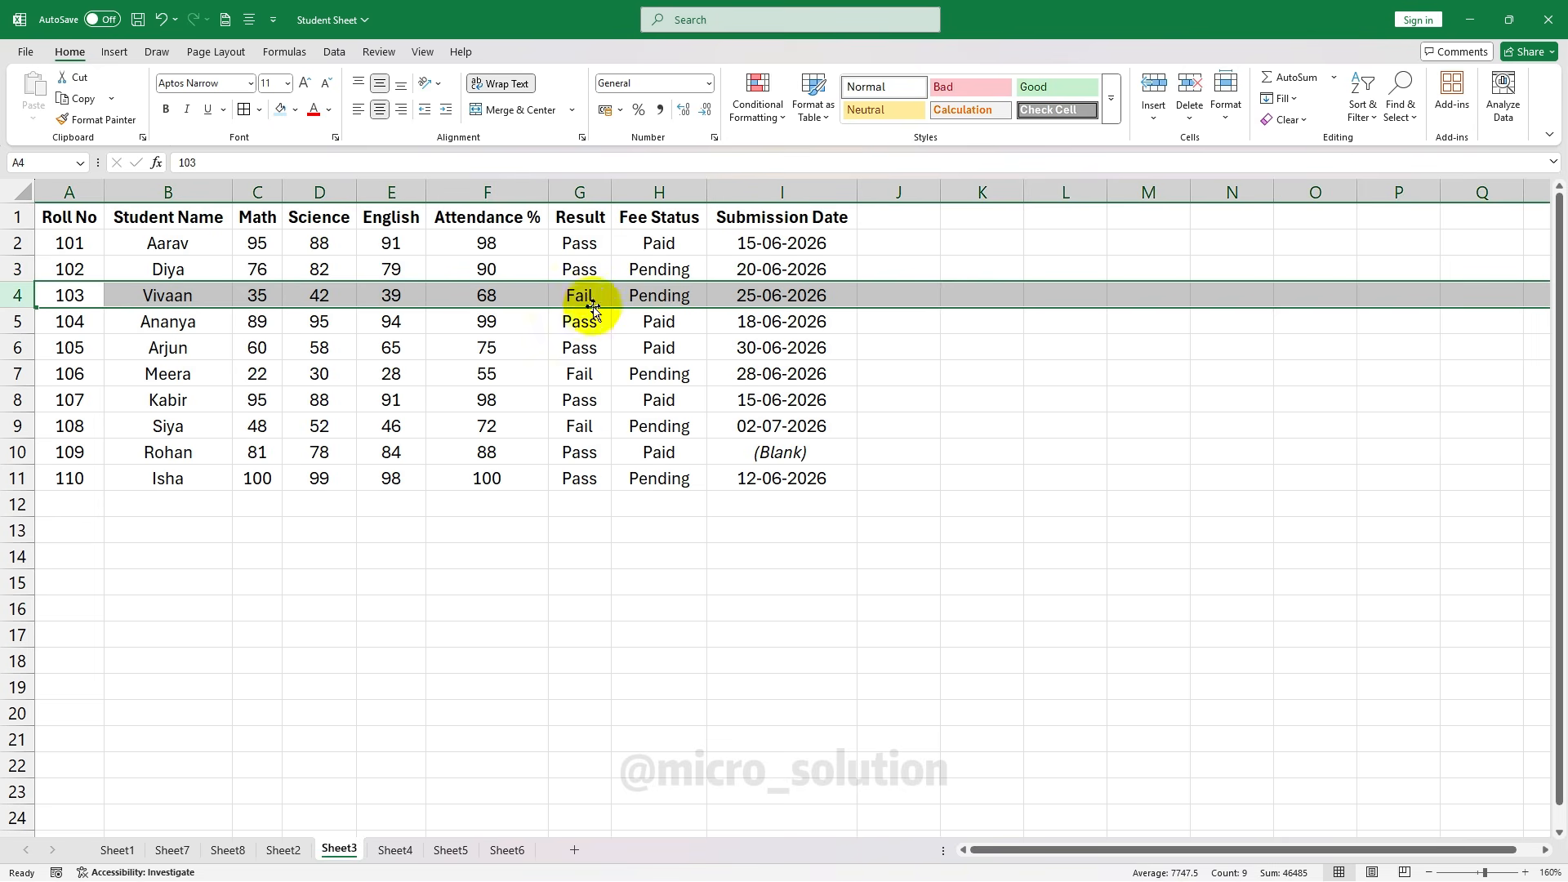
{"action": "left_click", "coordinate": [1225, 102]}
{"action": "mouse_move", "coordinate": [1281, 308]}
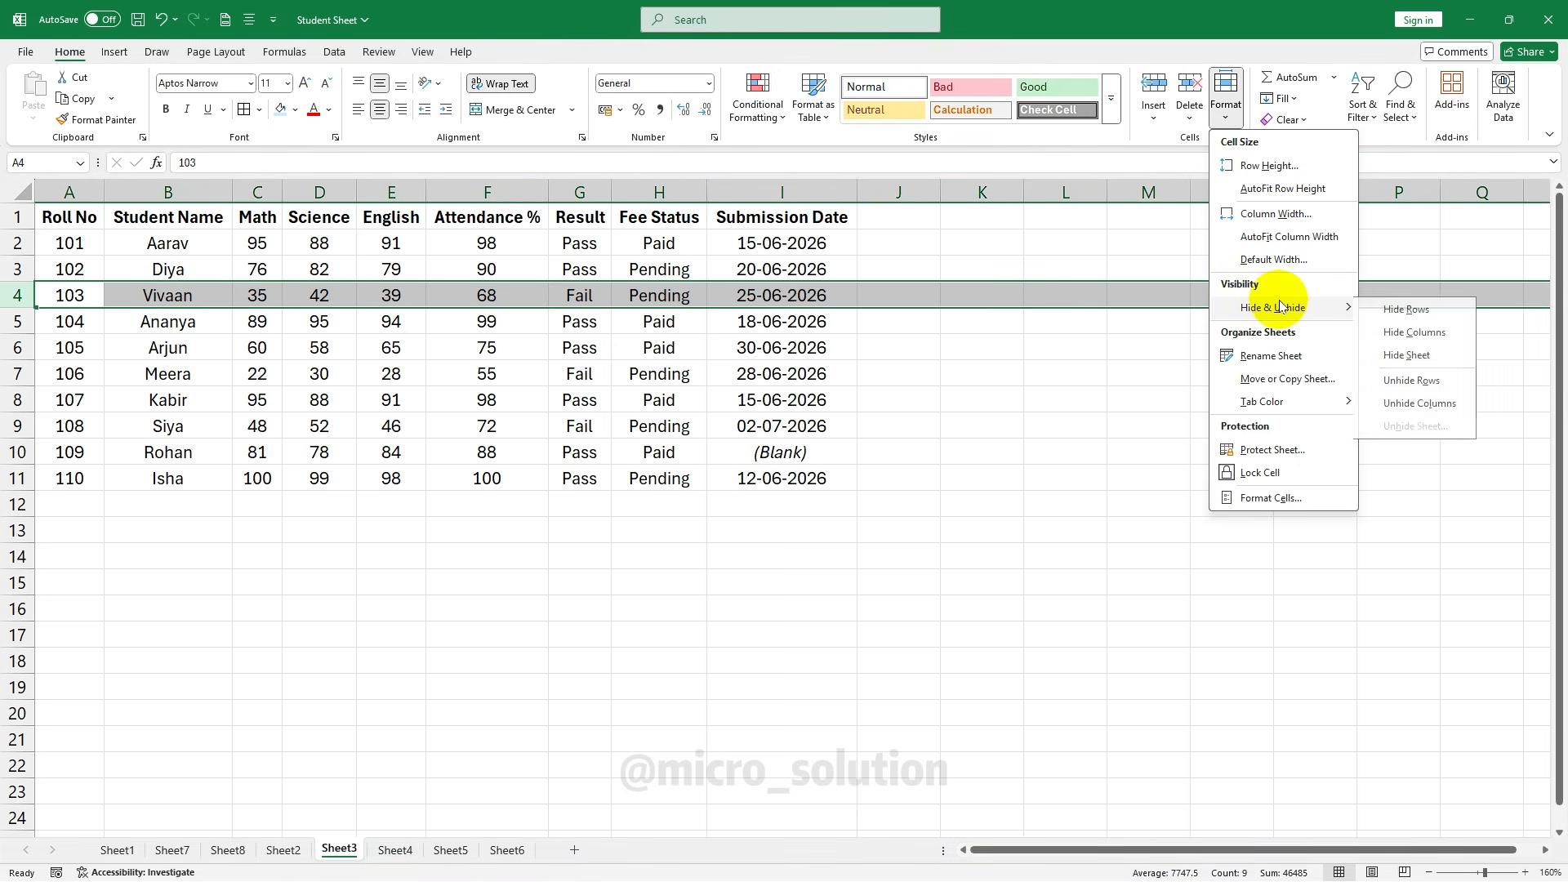
{"action": "left_click", "coordinate": [1411, 309]}
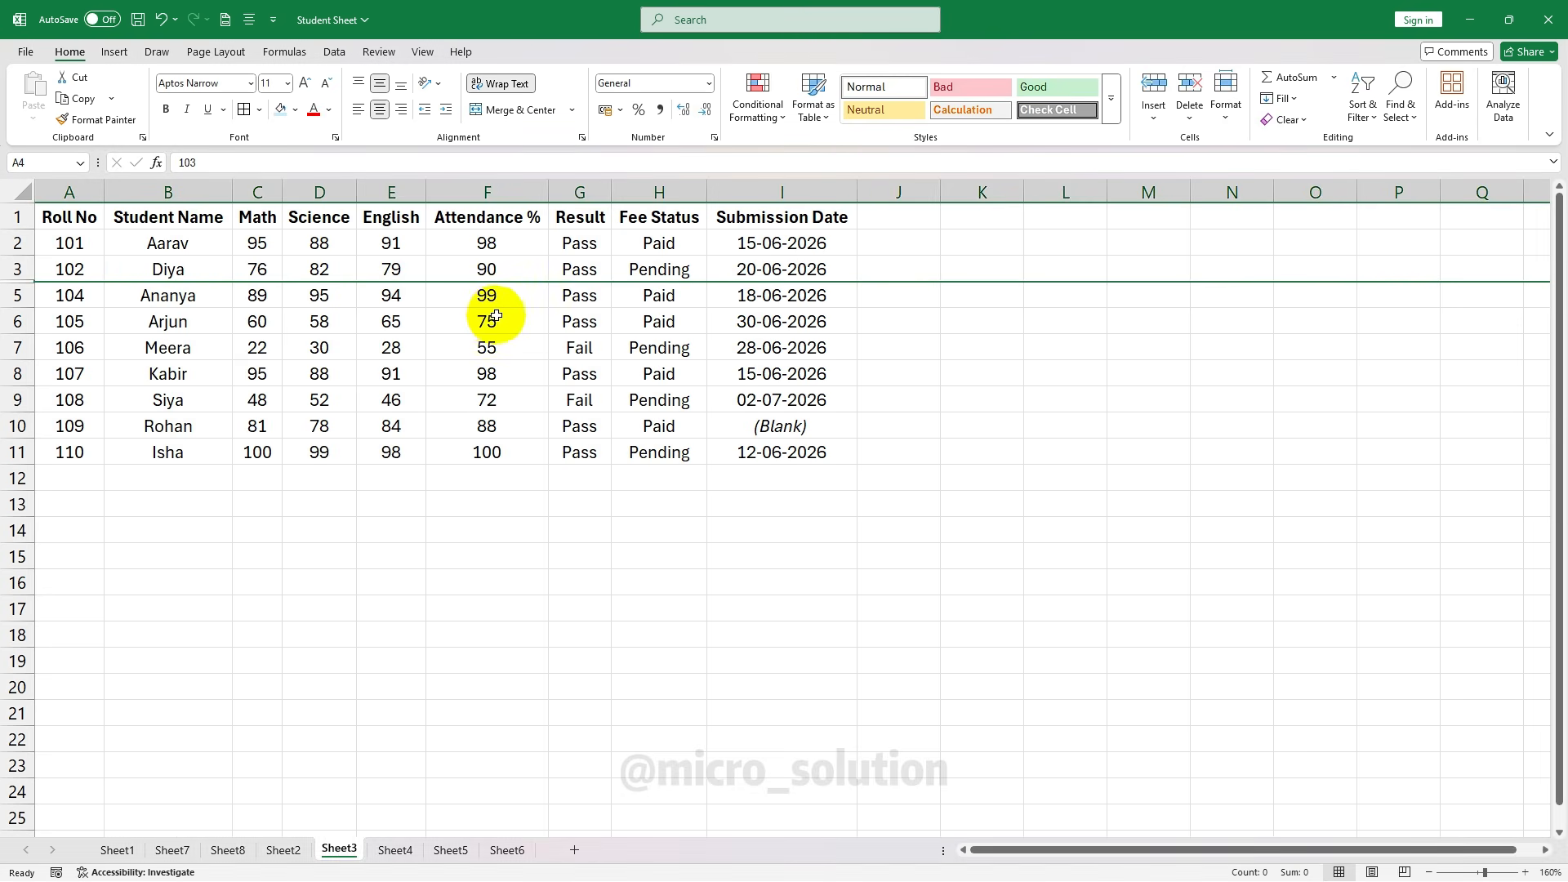
{"action": "left_click", "coordinate": [26, 53]}
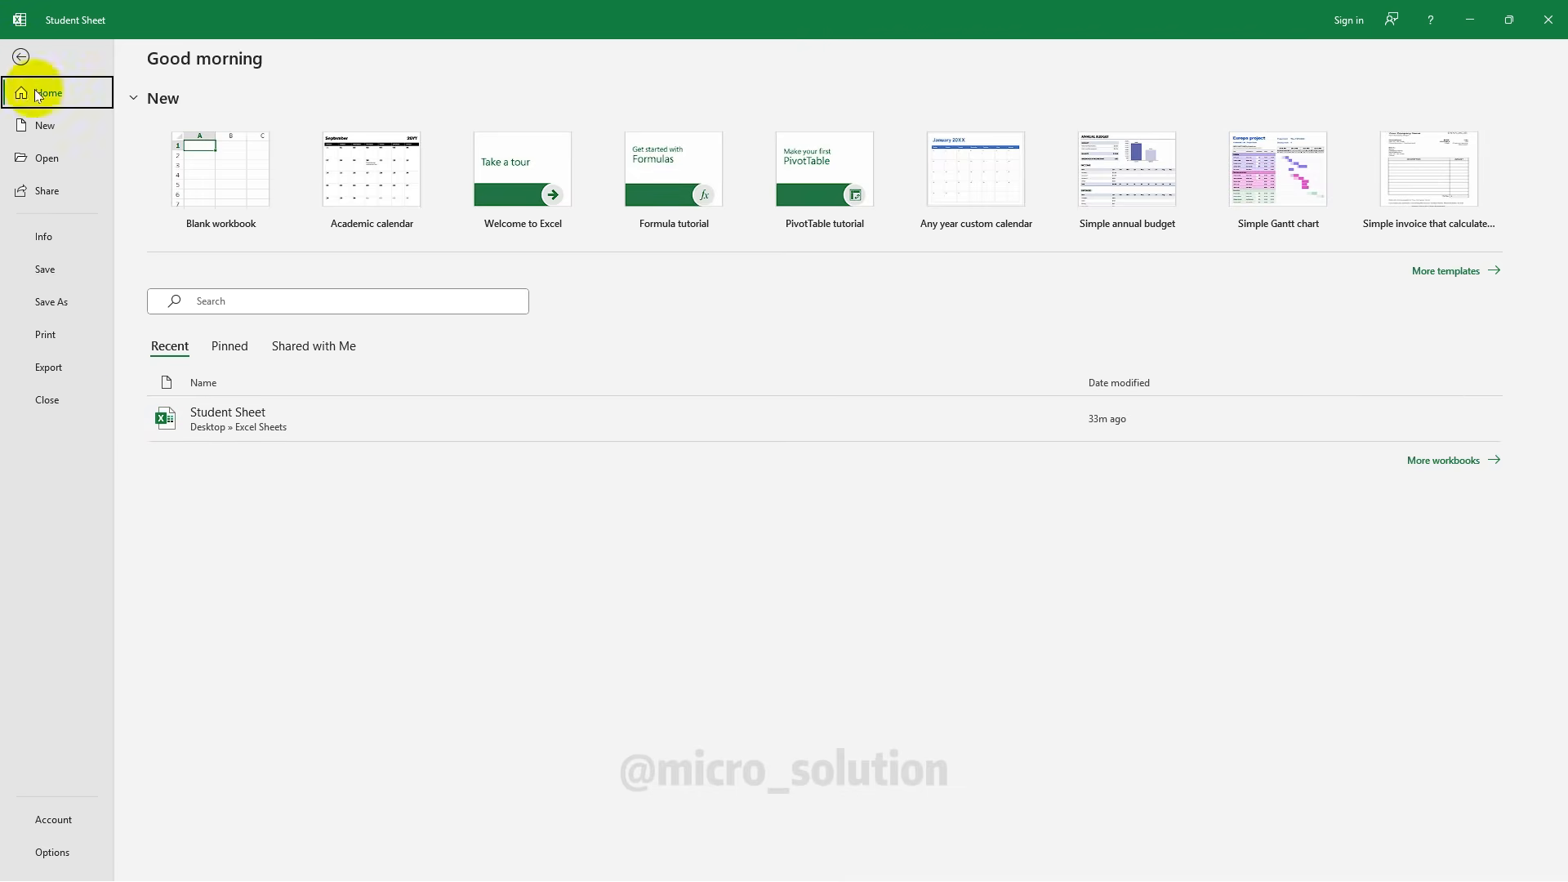
Check the print preview, then unhide row 4 in A1:I11 so roll number 103 reappears
{"action": "left_click", "coordinate": [56, 336]}
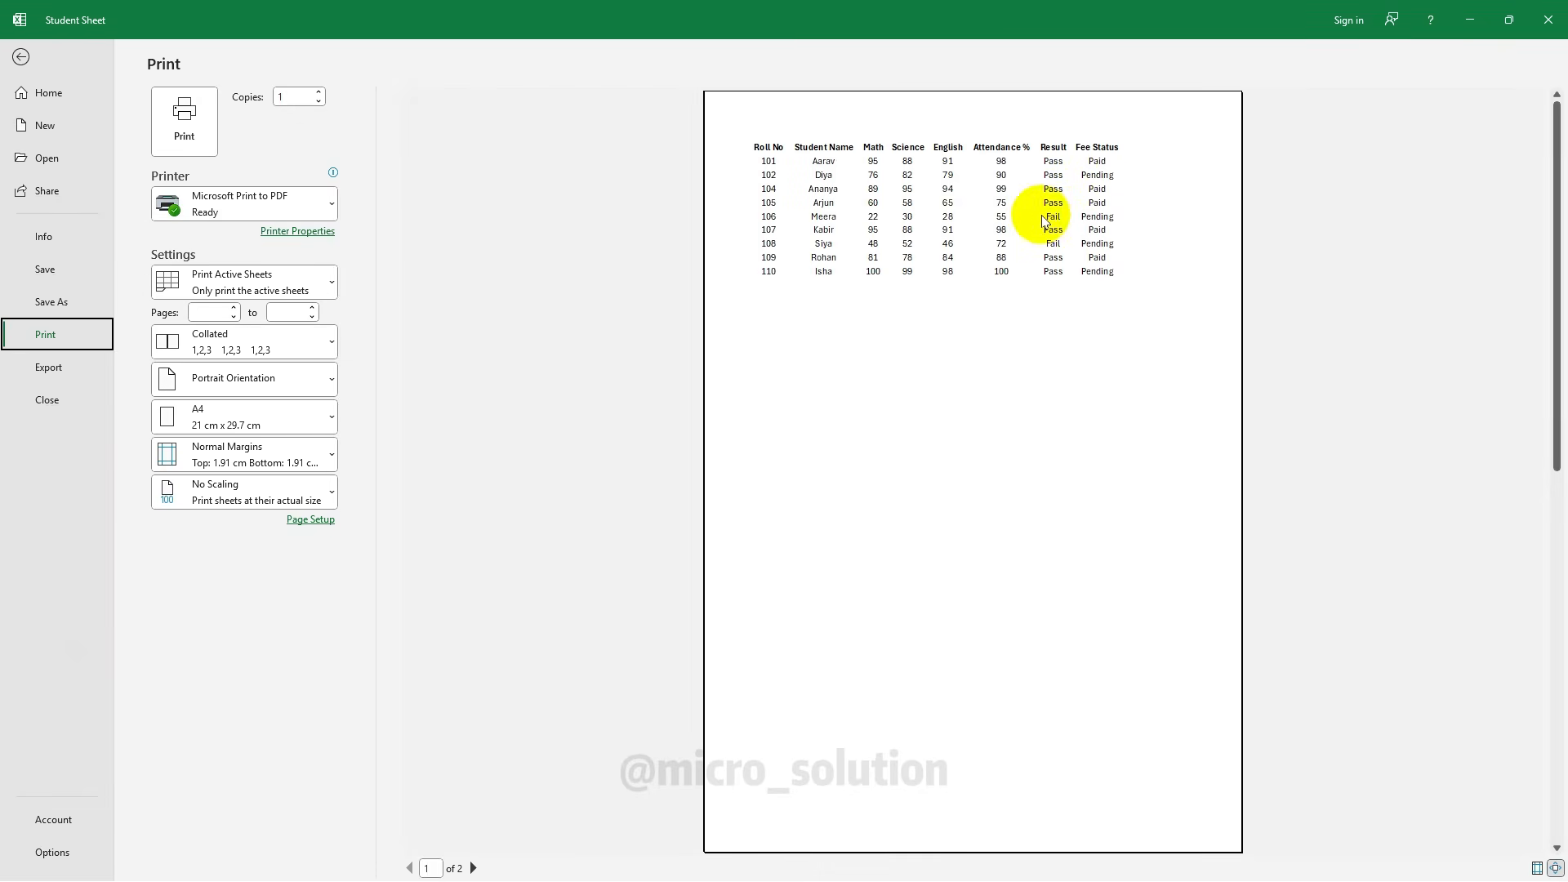
{"action": "key", "text": "Escape"}
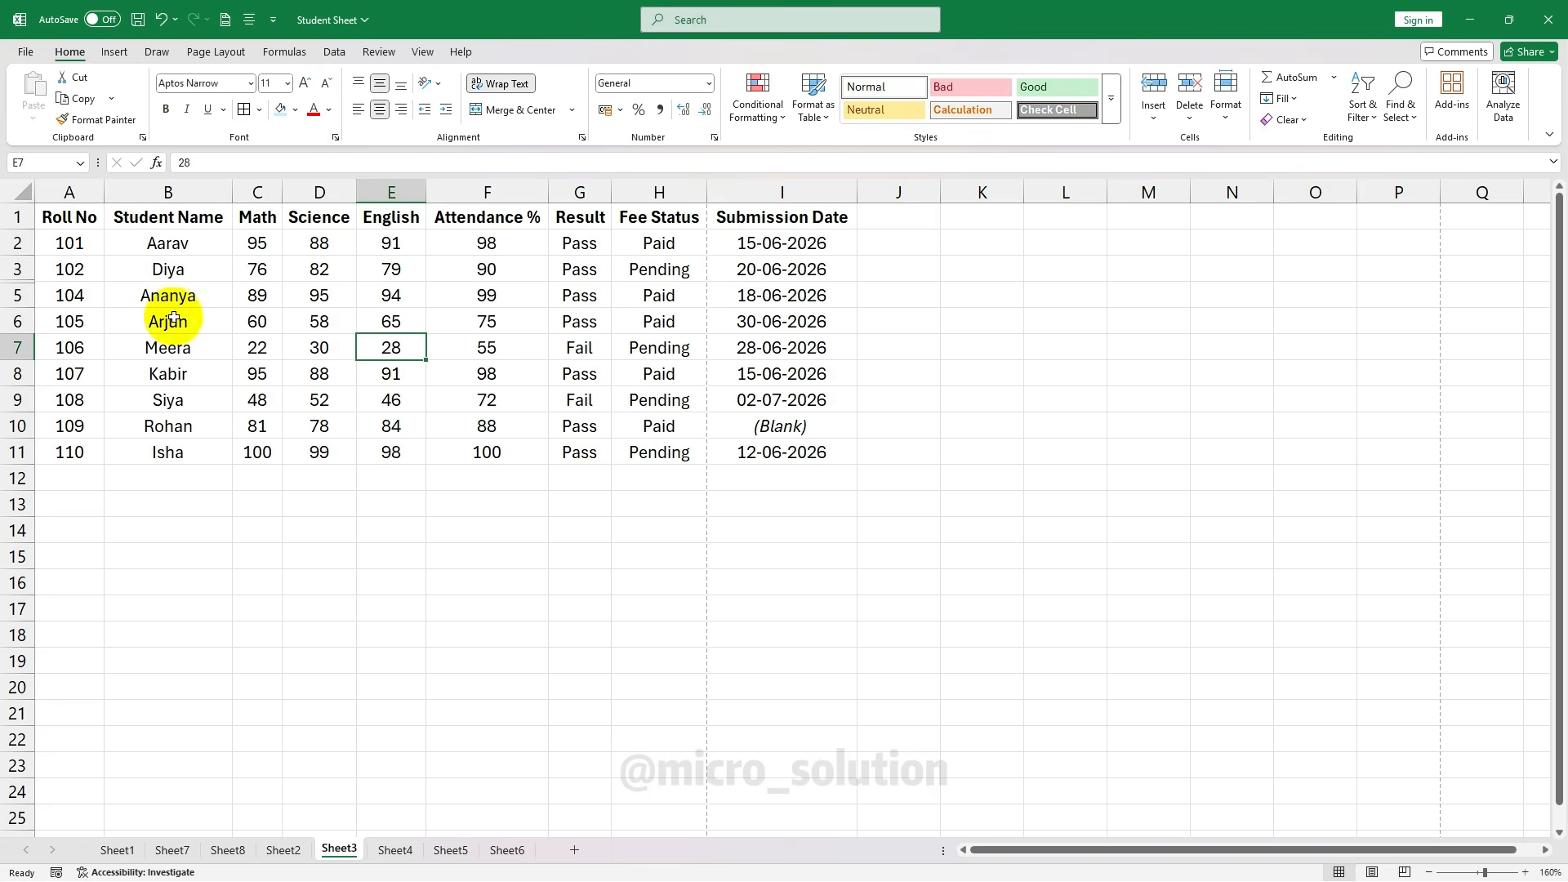
{"action": "left_click_drag", "start_coordinate": [69, 216], "coordinate": [762, 451]}
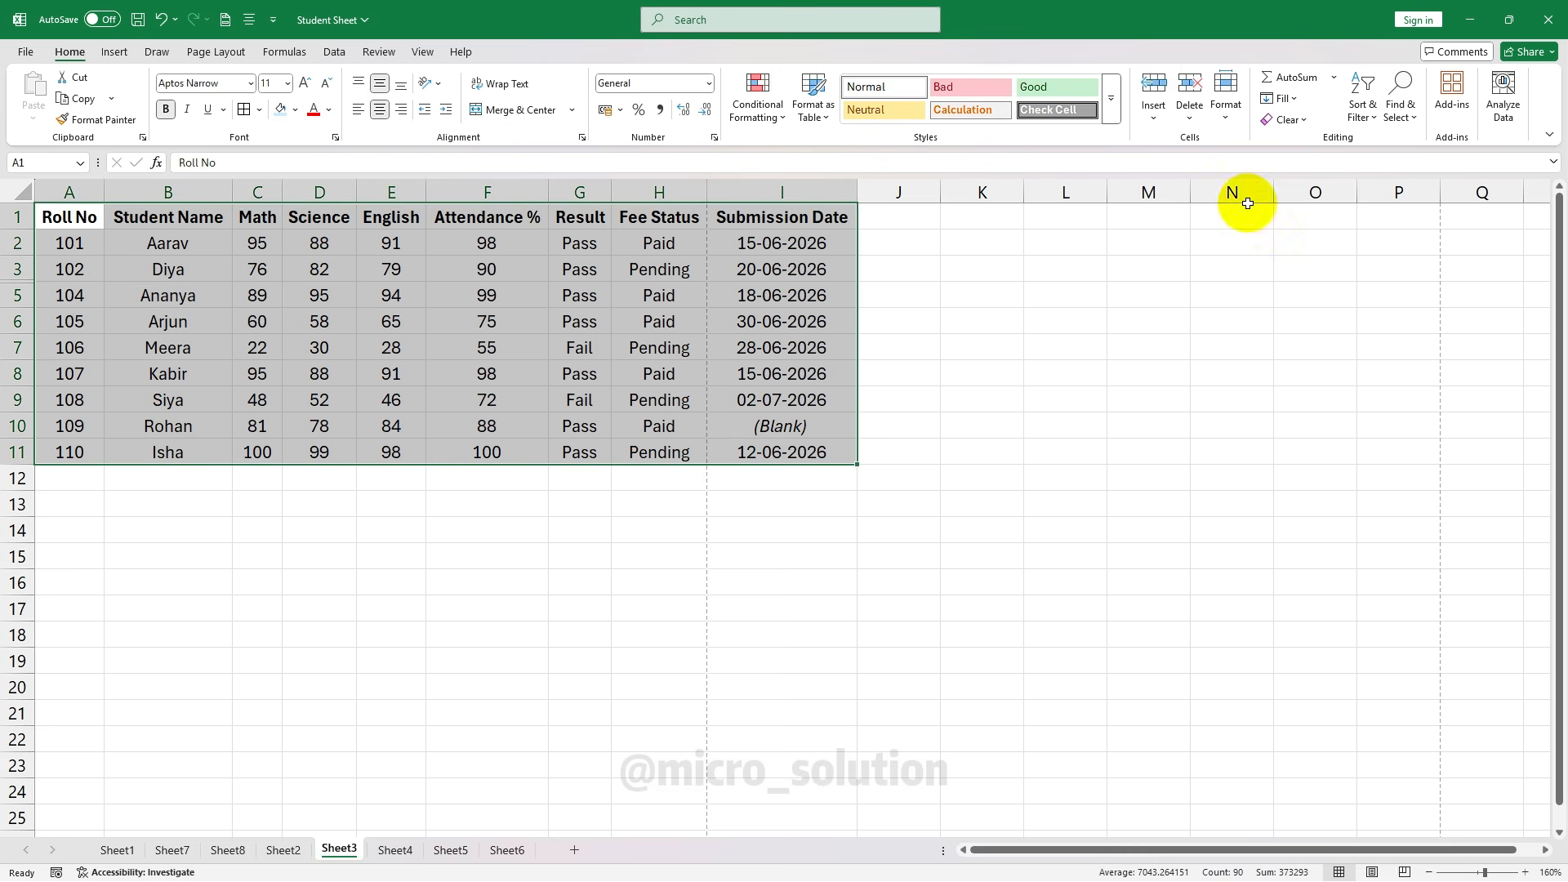
{"action": "left_click", "coordinate": [1228, 105]}
{"action": "mouse_move", "coordinate": [1329, 306]}
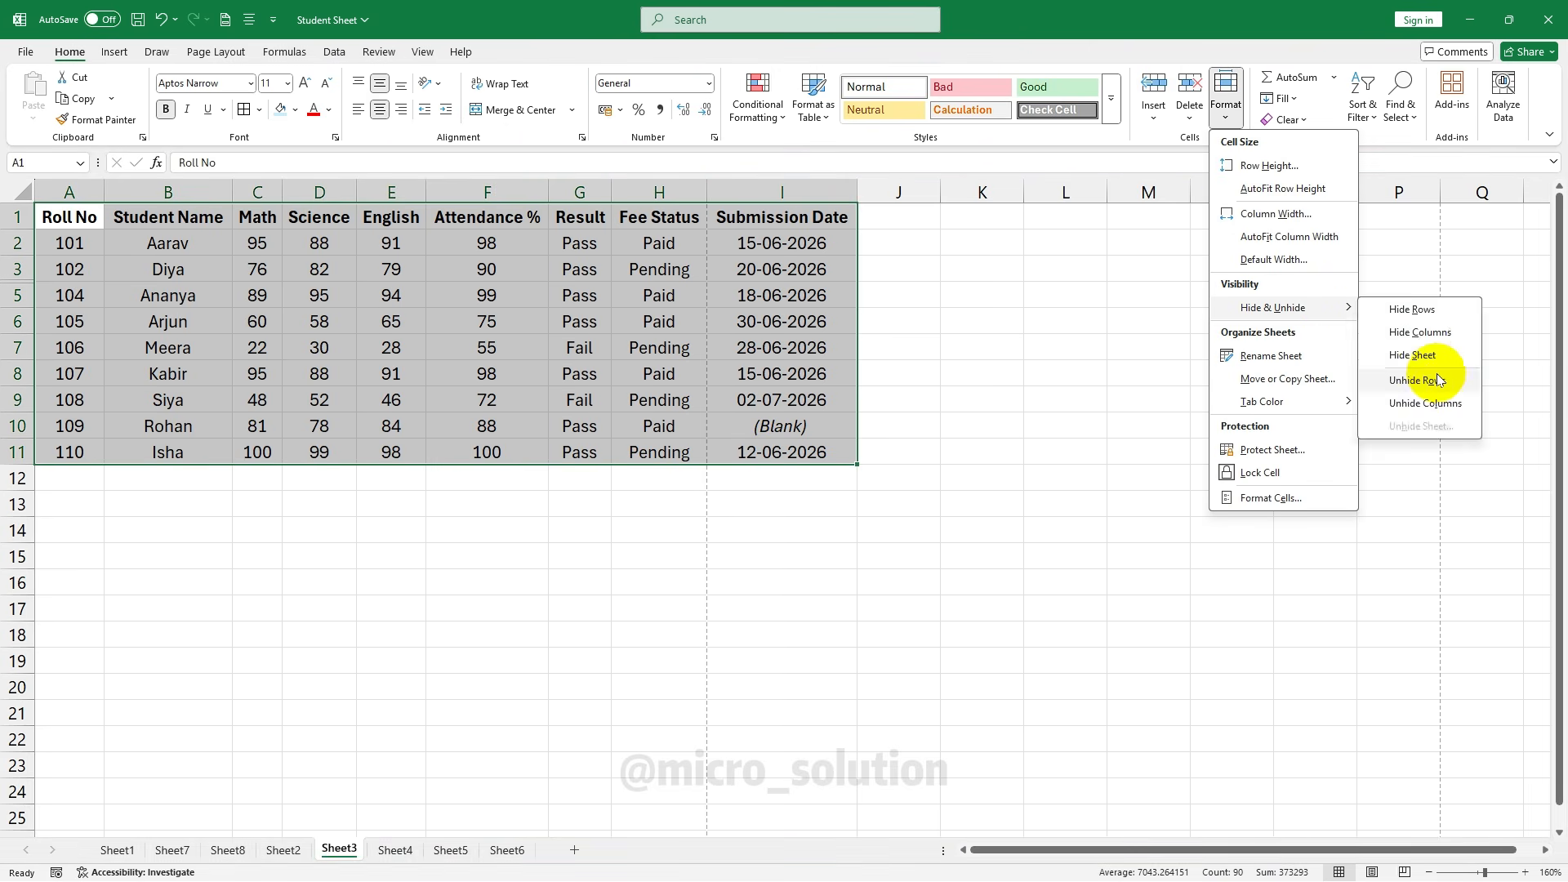
{"action": "left_click", "coordinate": [1427, 381]}
{"action": "left_click", "coordinate": [404, 370]}
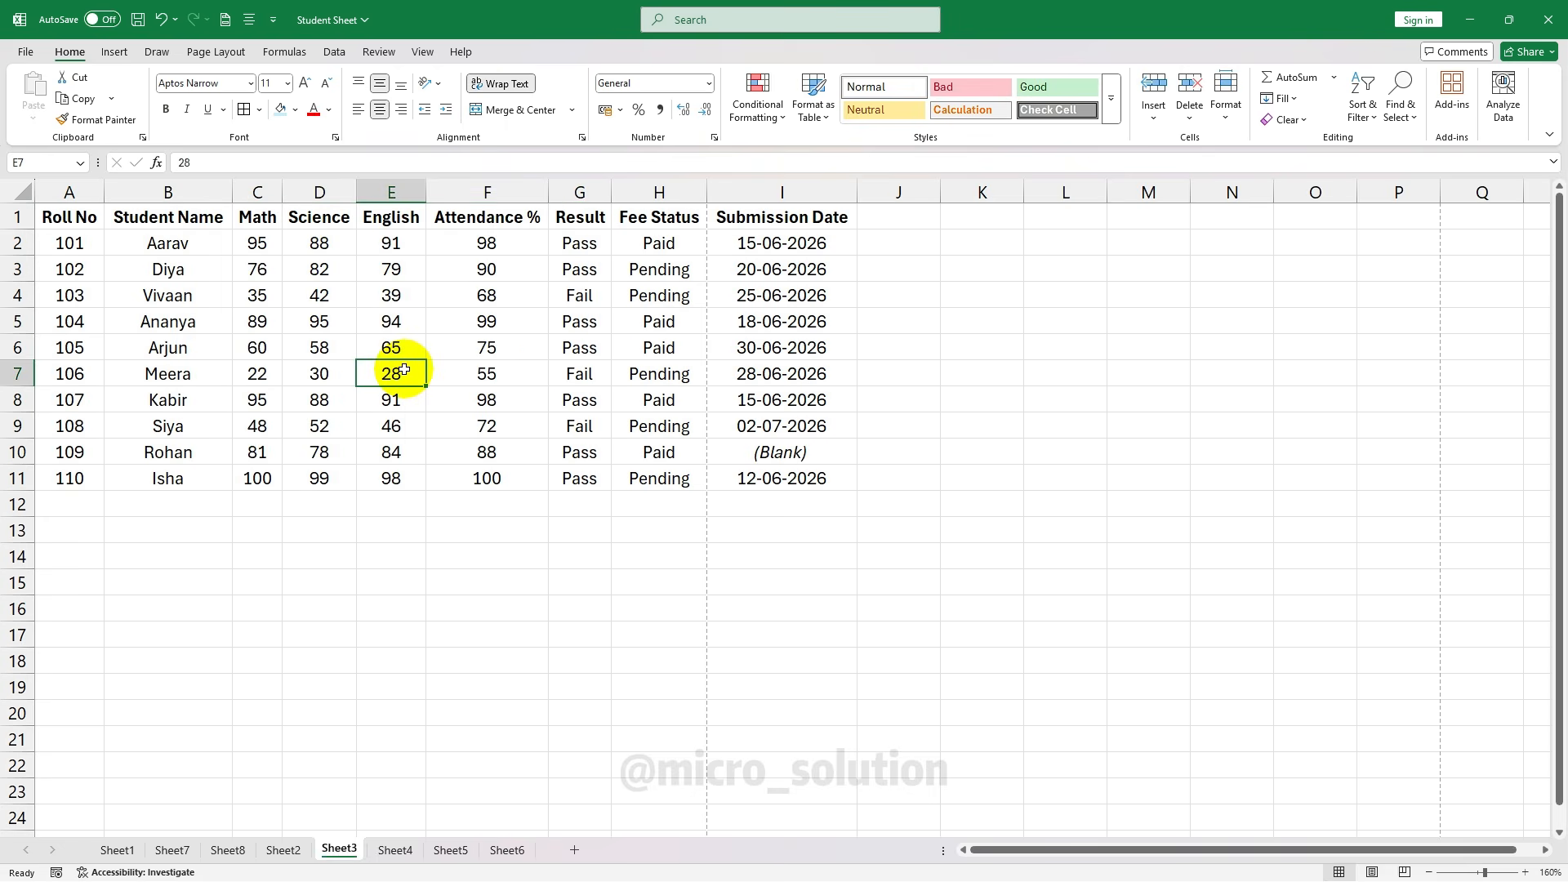
Hide the Fee Status and Submission Date columns H:I
{"action": "left_click", "coordinate": [168, 192]}
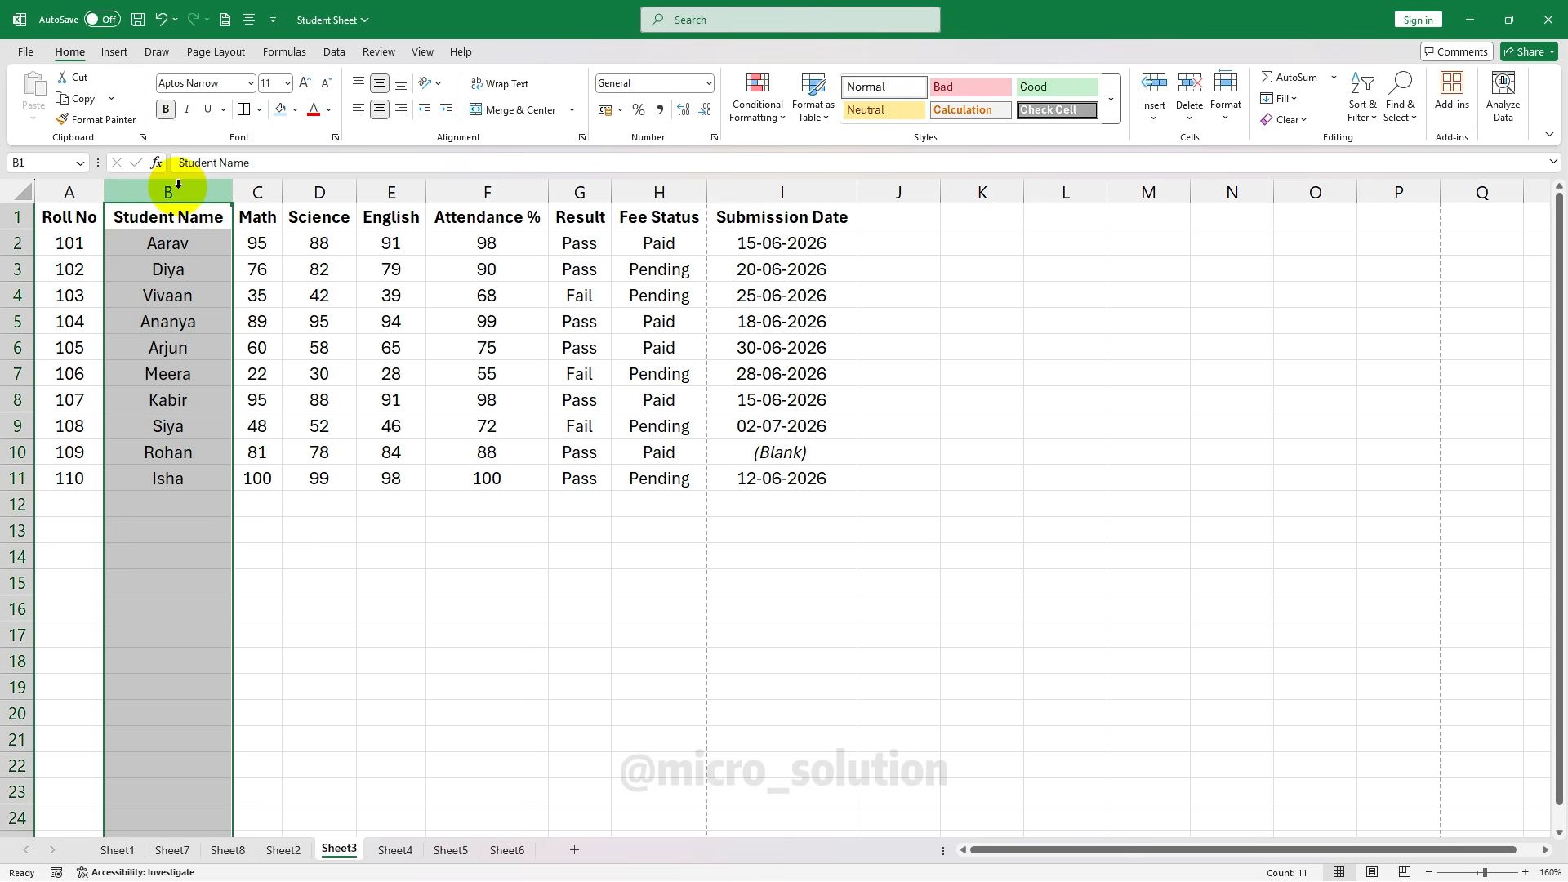
{"action": "left_click", "coordinate": [397, 271]}
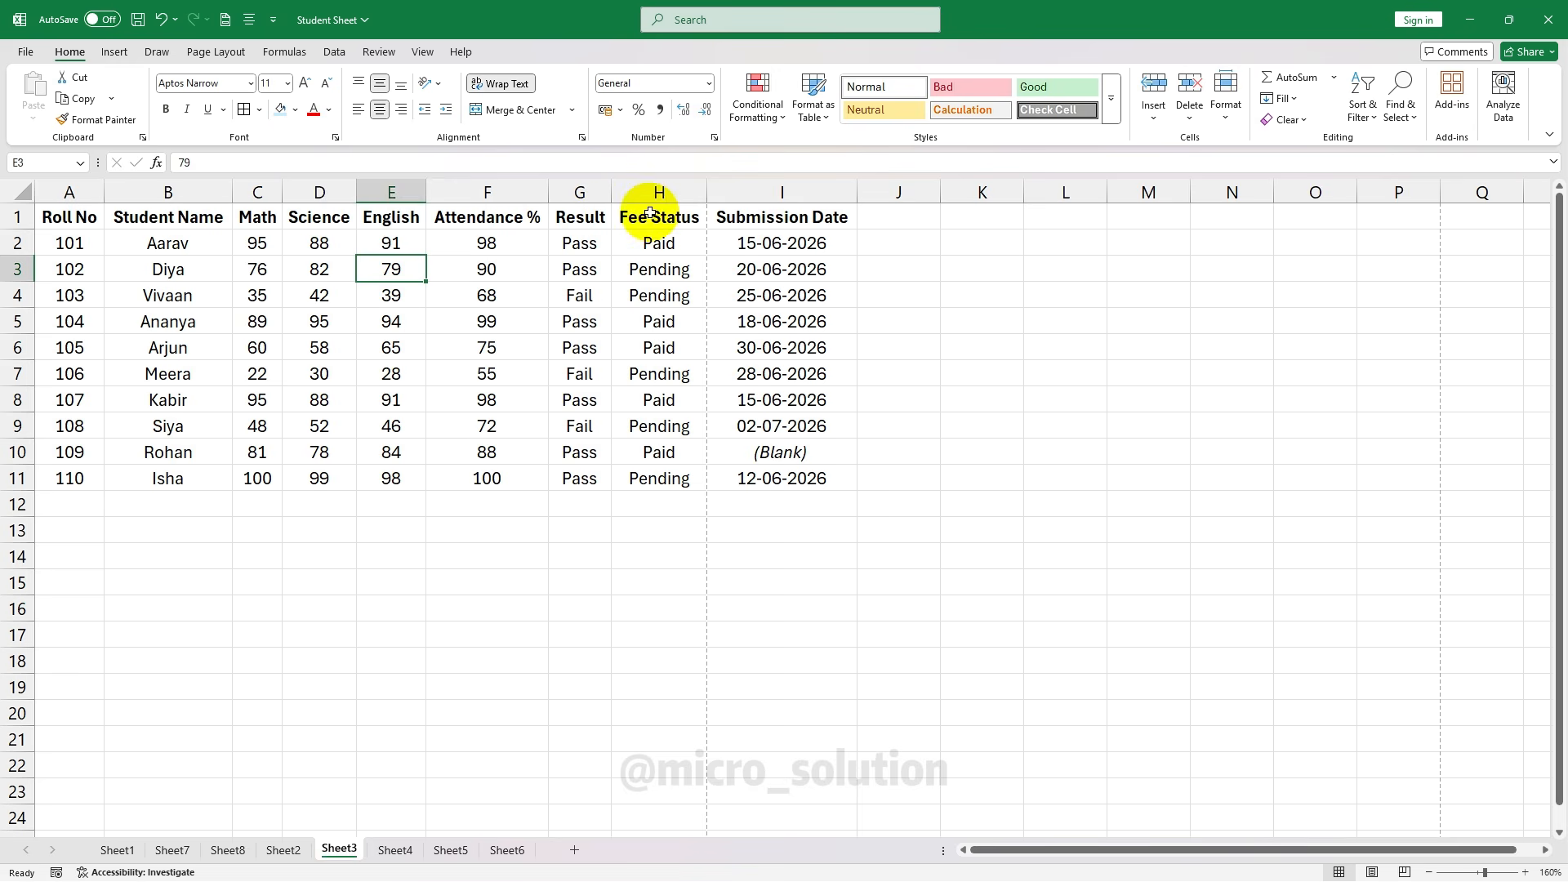
{"action": "left_click_drag", "start_coordinate": [651, 214], "coordinate": [760, 475]}
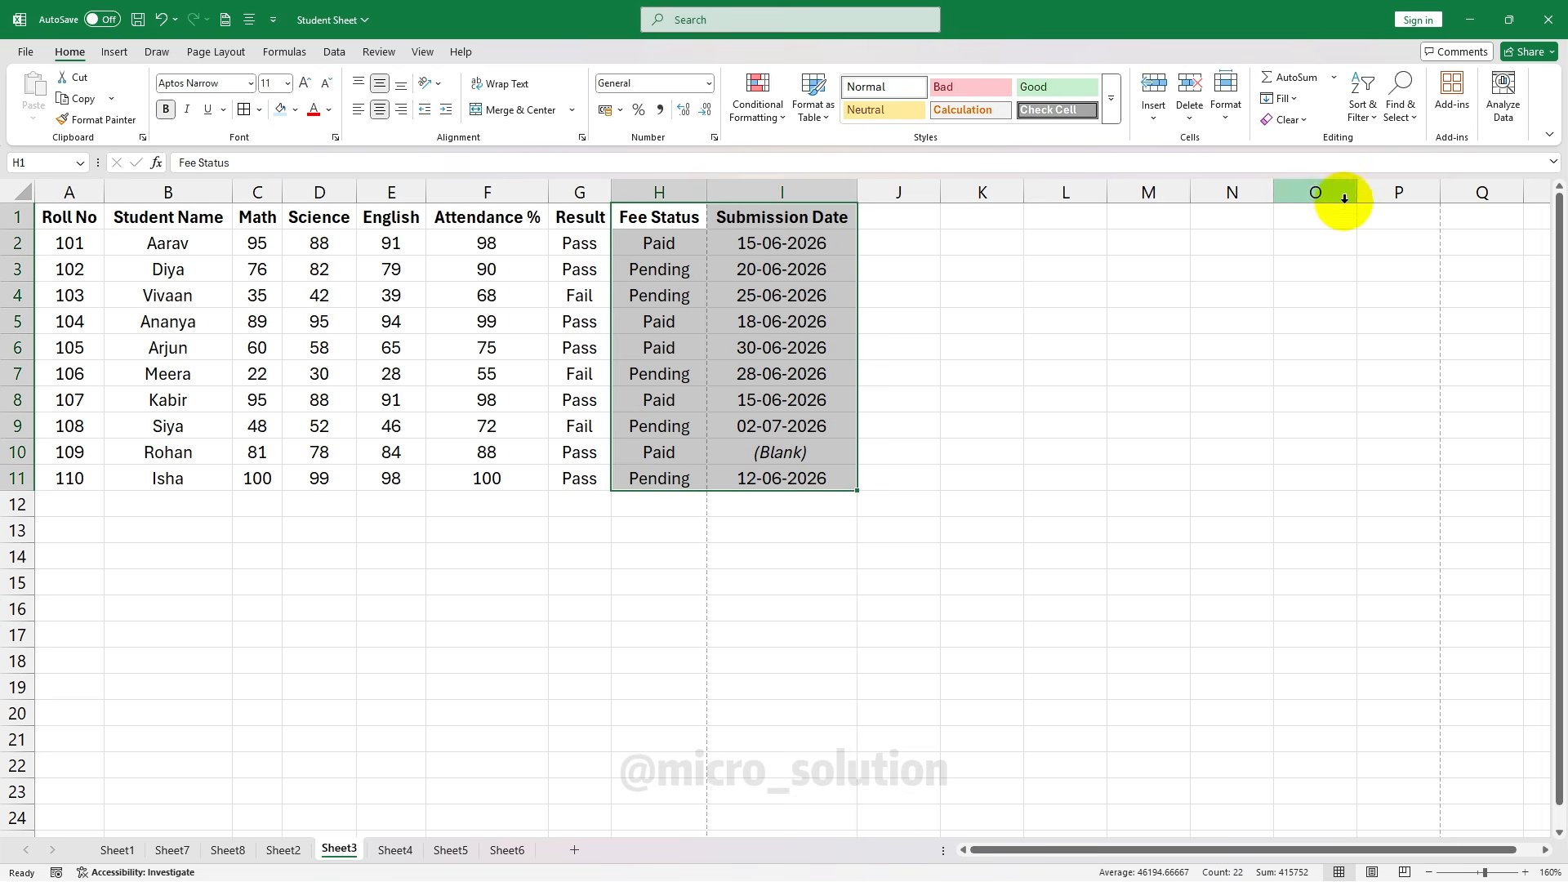
{"action": "left_click", "coordinate": [1235, 114]}
{"action": "mouse_move", "coordinate": [1329, 316]}
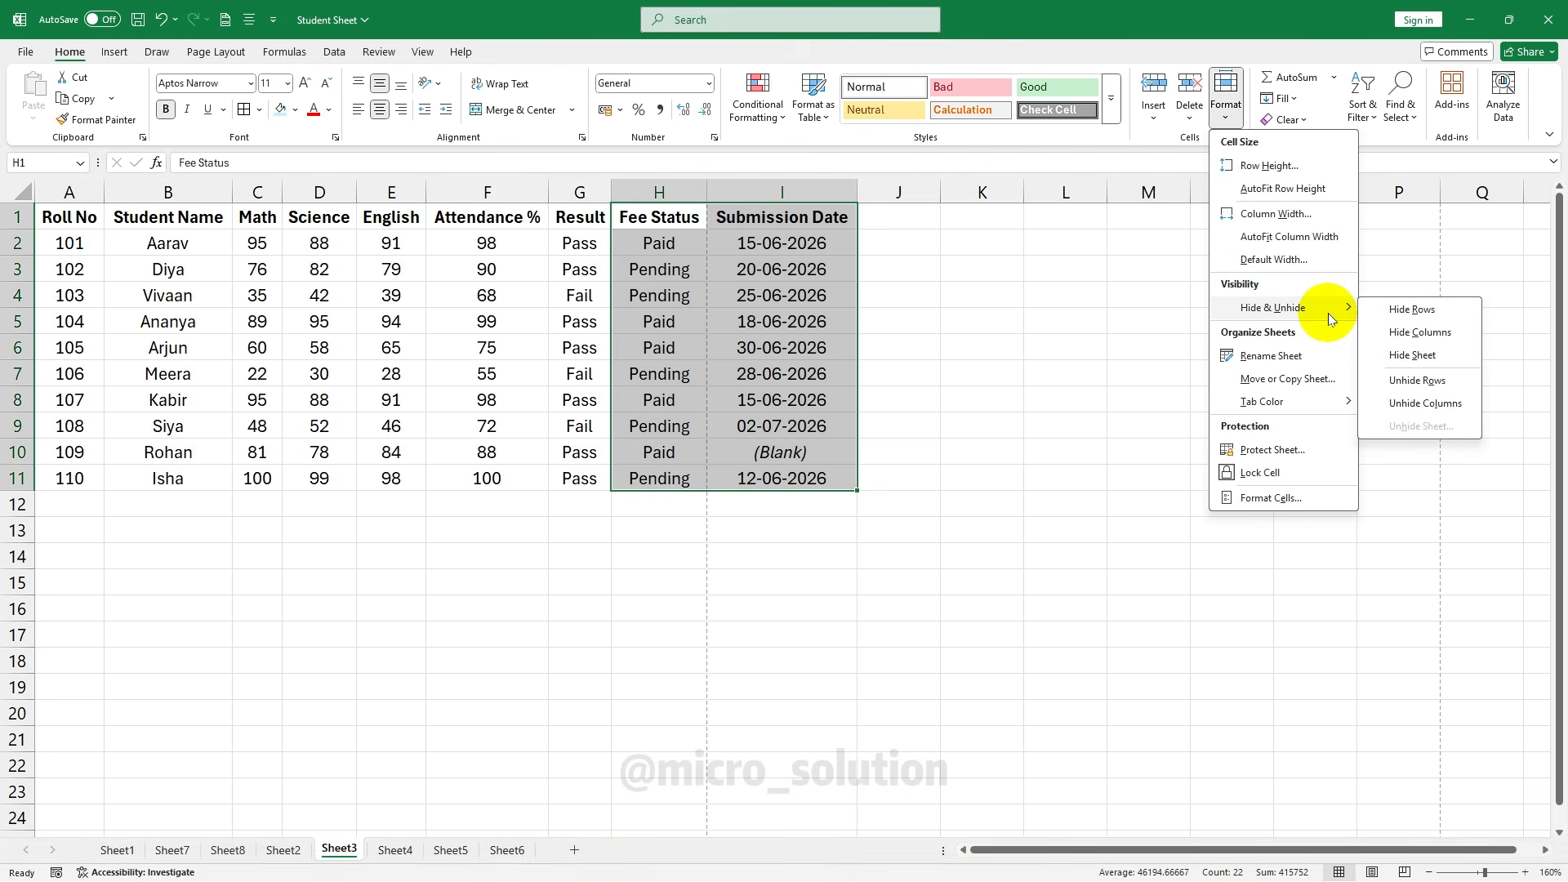
{"action": "left_click", "coordinate": [1448, 327]}
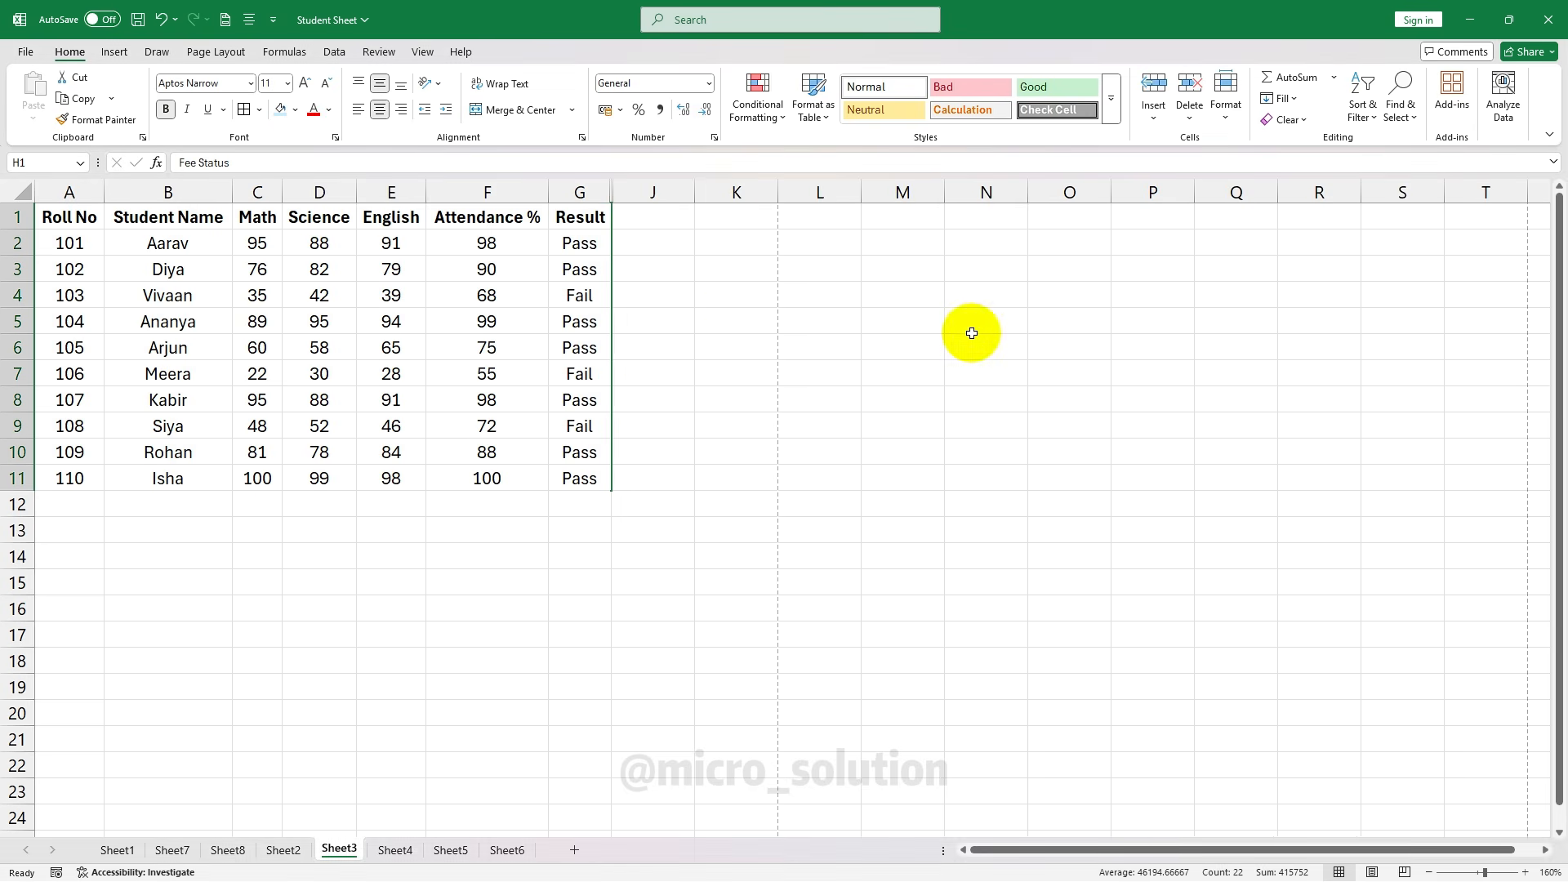
Preview the printout without the Fee Status and Submission Date columns
{"action": "left_click", "coordinate": [35, 54]}
{"action": "left_click", "coordinate": [50, 336]}
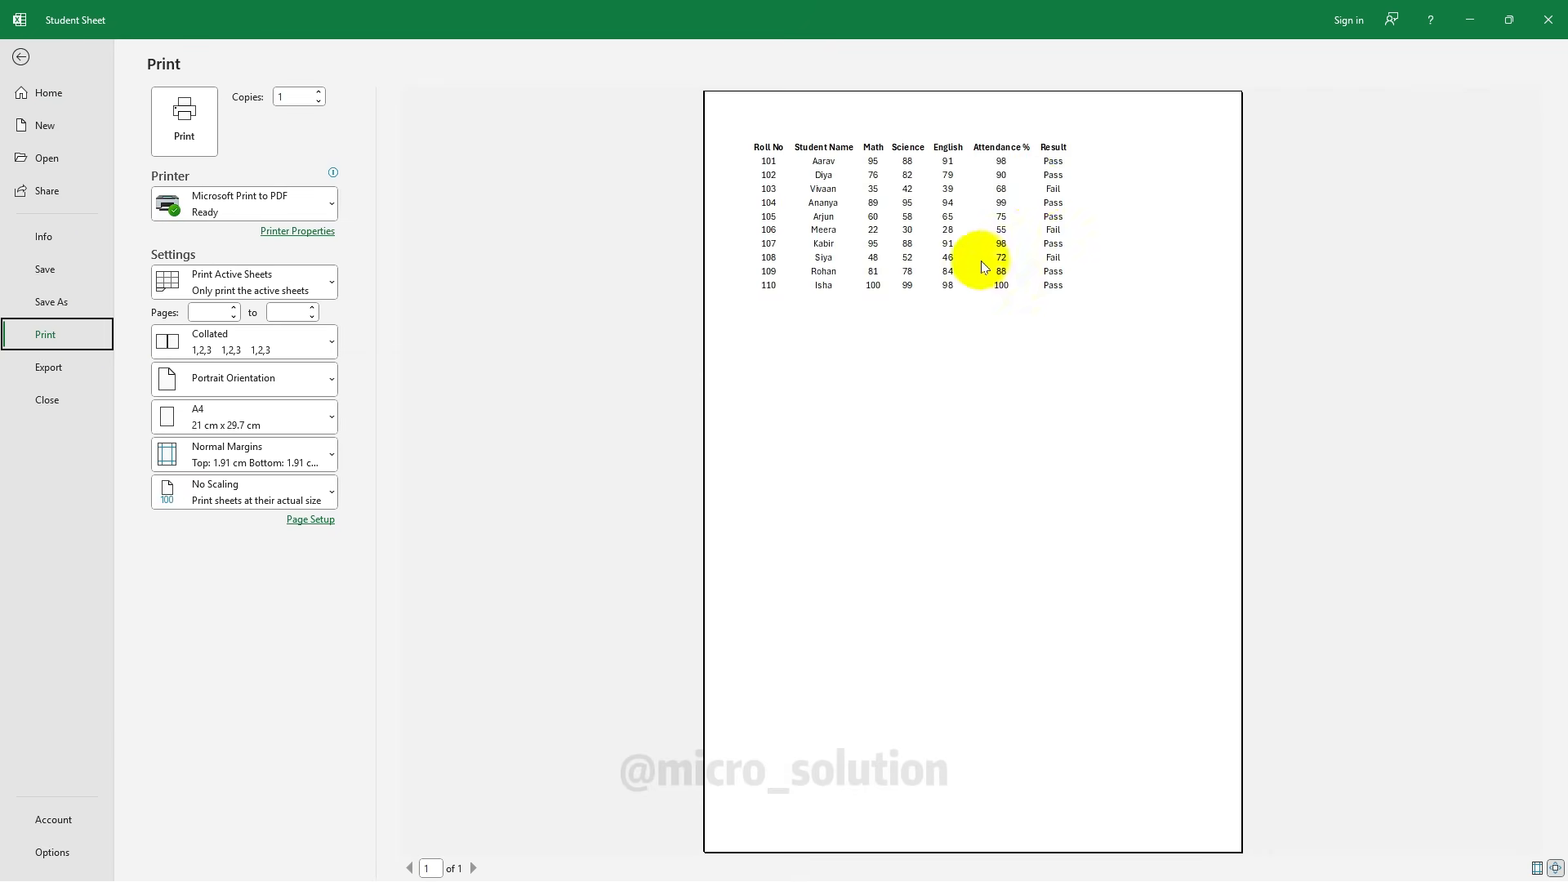
{"action": "left_click", "coordinate": [21, 56]}
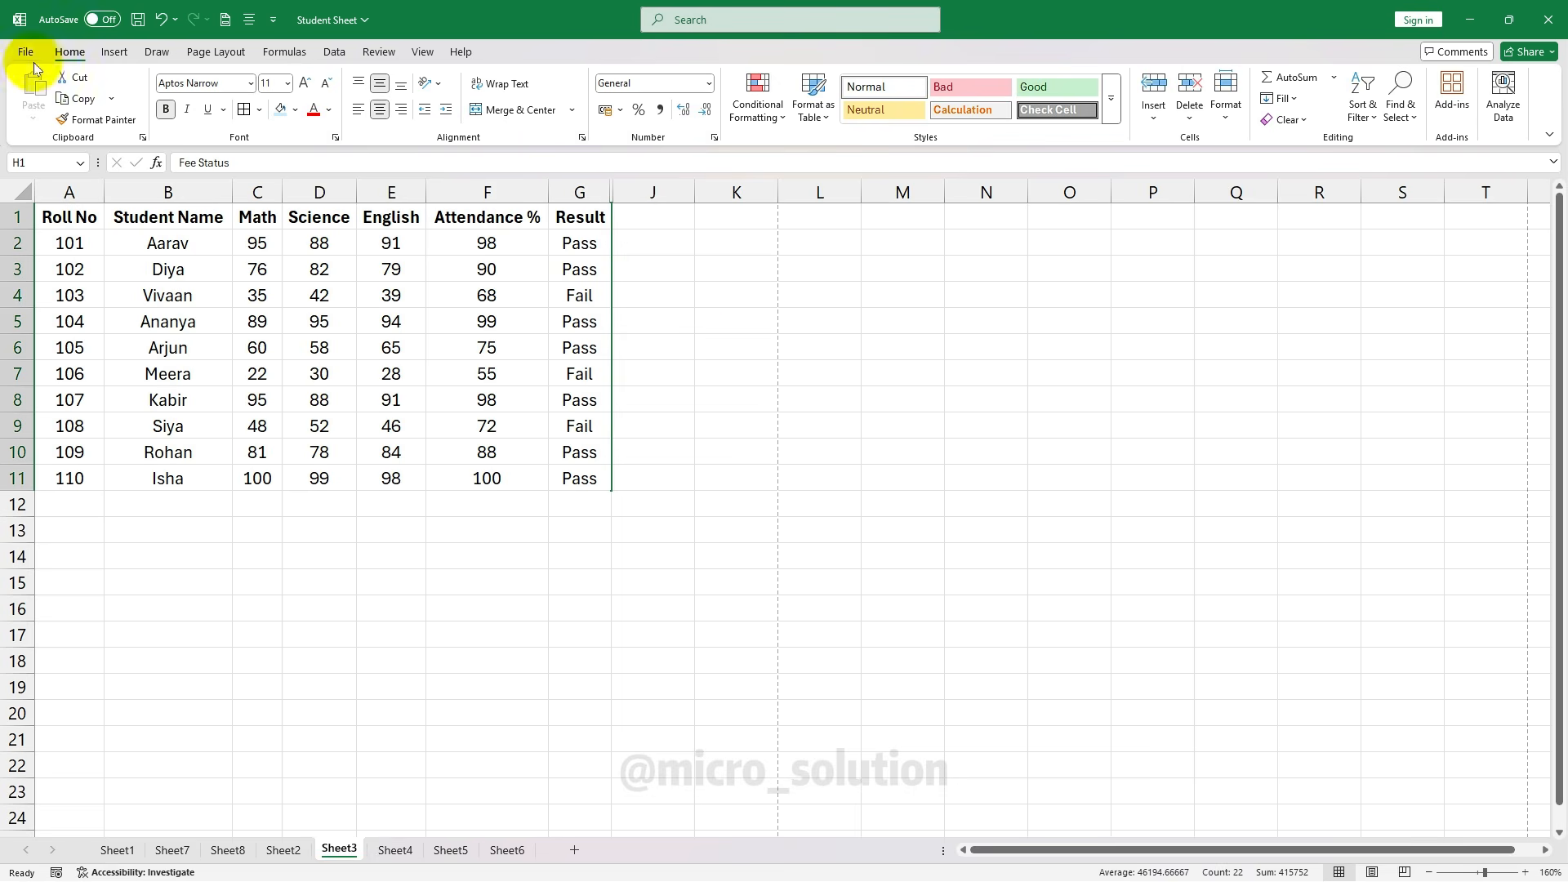
Unhide the Fee Status and Submission Date columns from the A1:G11 selection
{"action": "left_click_drag", "start_coordinate": [74, 219], "coordinate": [621, 487]}
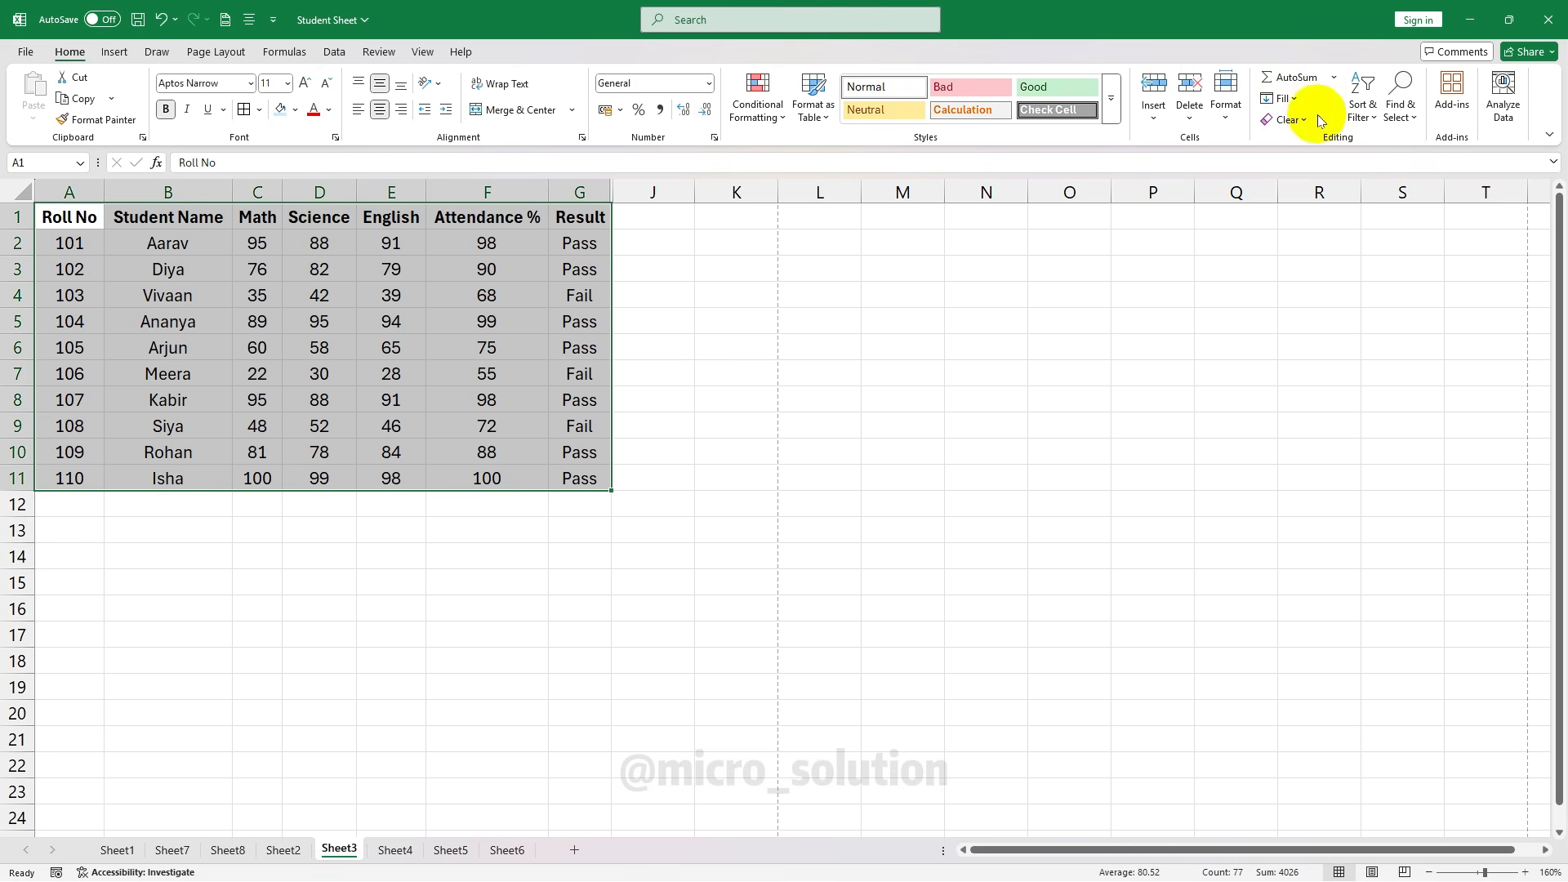
{"action": "left_click", "coordinate": [1236, 114]}
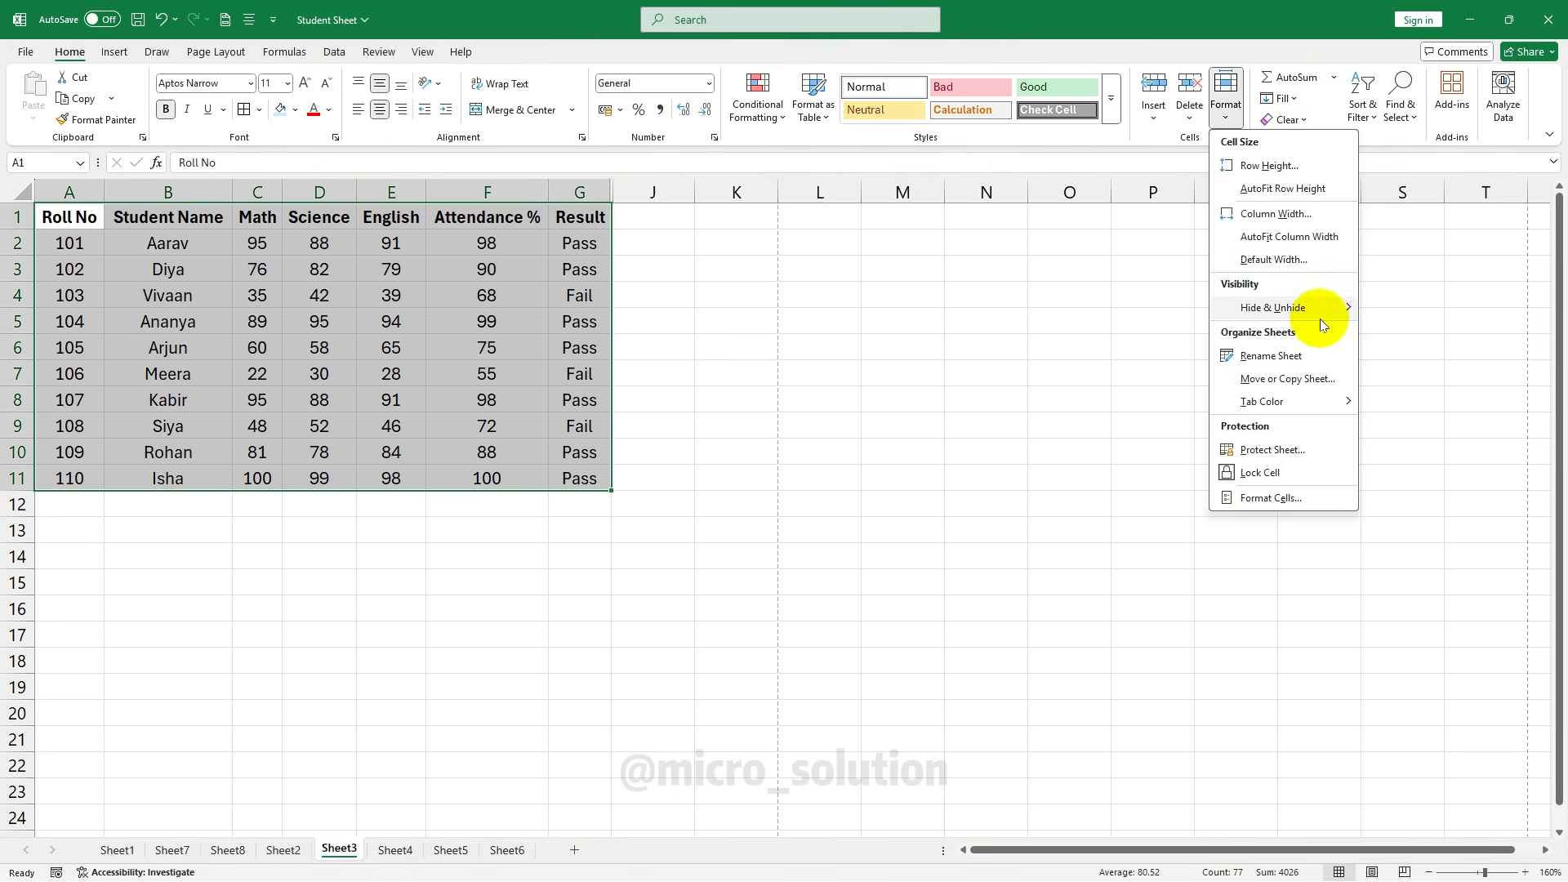
{"action": "mouse_move", "coordinate": [1325, 307]}
{"action": "left_click", "coordinate": [1425, 403]}
{"action": "left_click", "coordinate": [1111, 376]}
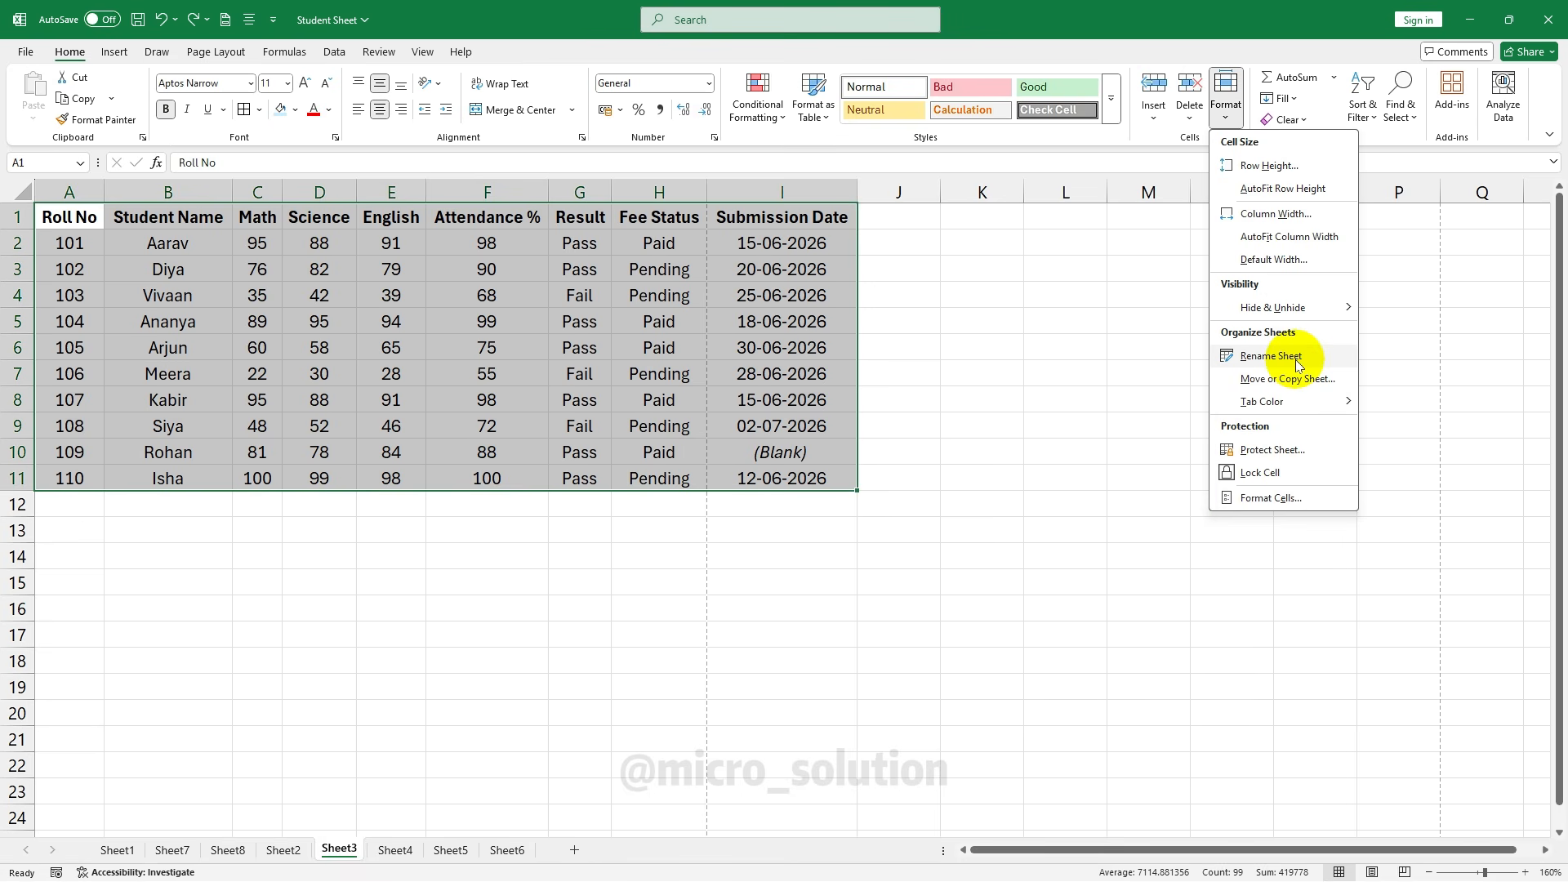
Rename the student table sheet from Sheet3 to 'Student Marksheet' via Format > Rename Sheet
{"action": "right_click", "coordinate": [335, 854]}
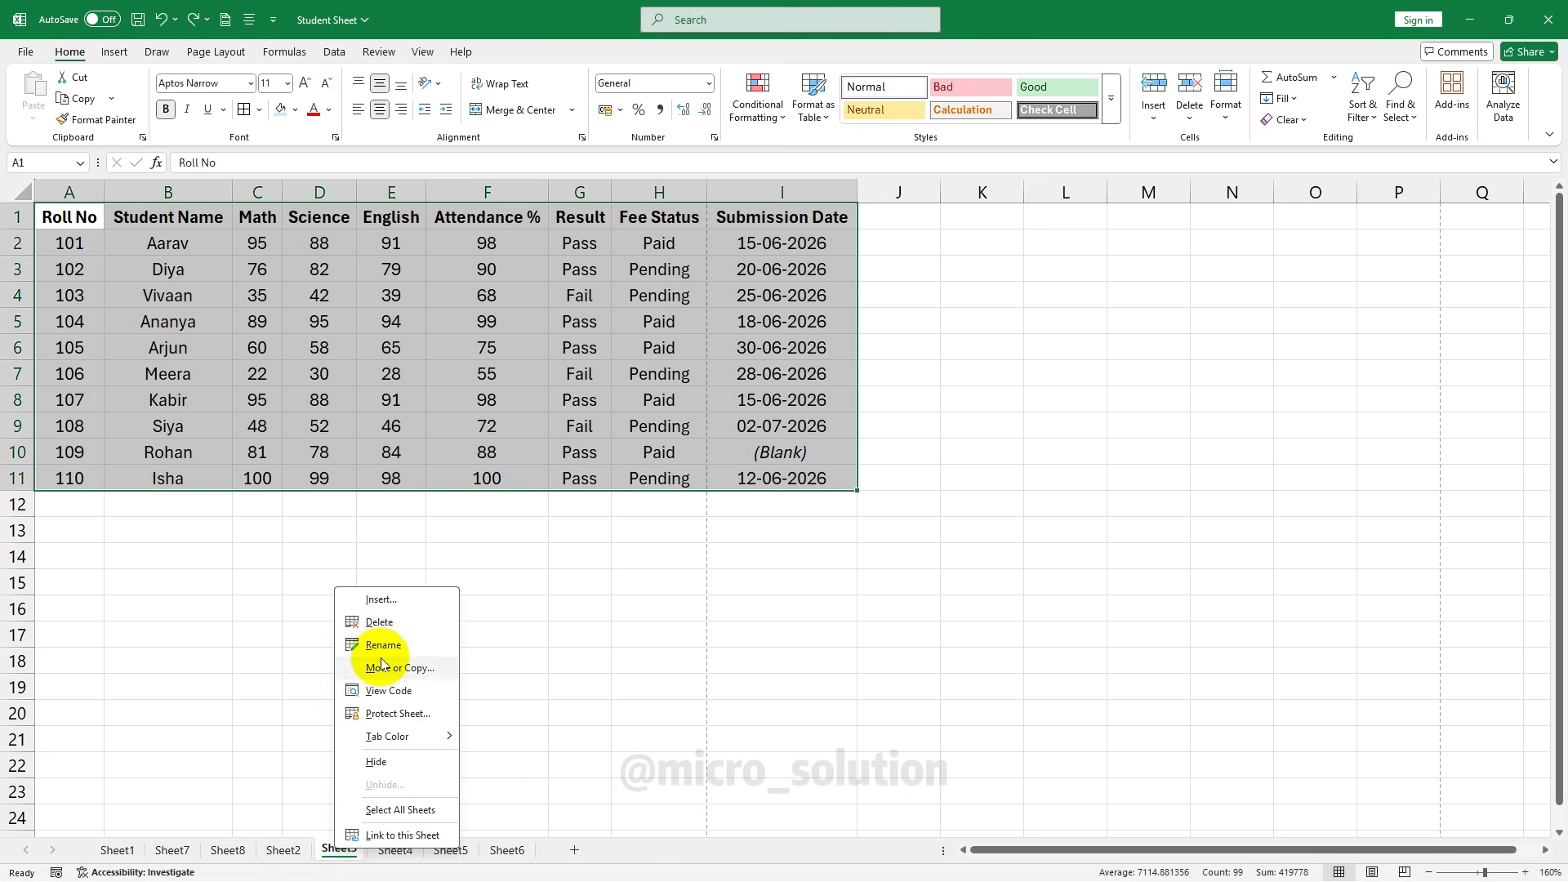
{"action": "left_click", "coordinate": [339, 850]}
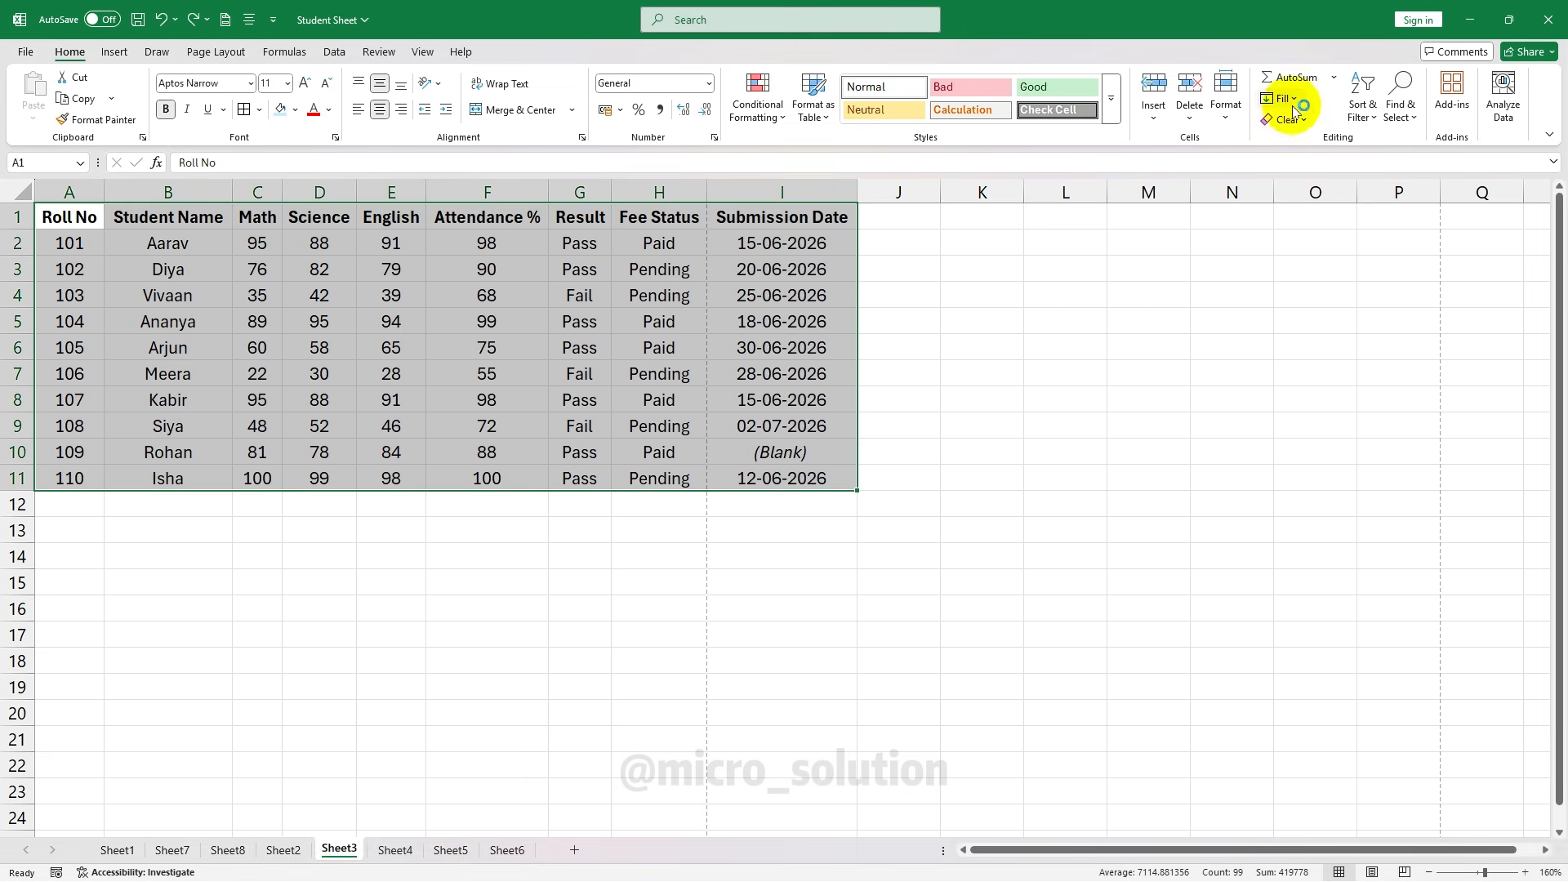
{"action": "left_click", "coordinate": [1233, 119]}
{"action": "left_click", "coordinate": [1297, 356]}
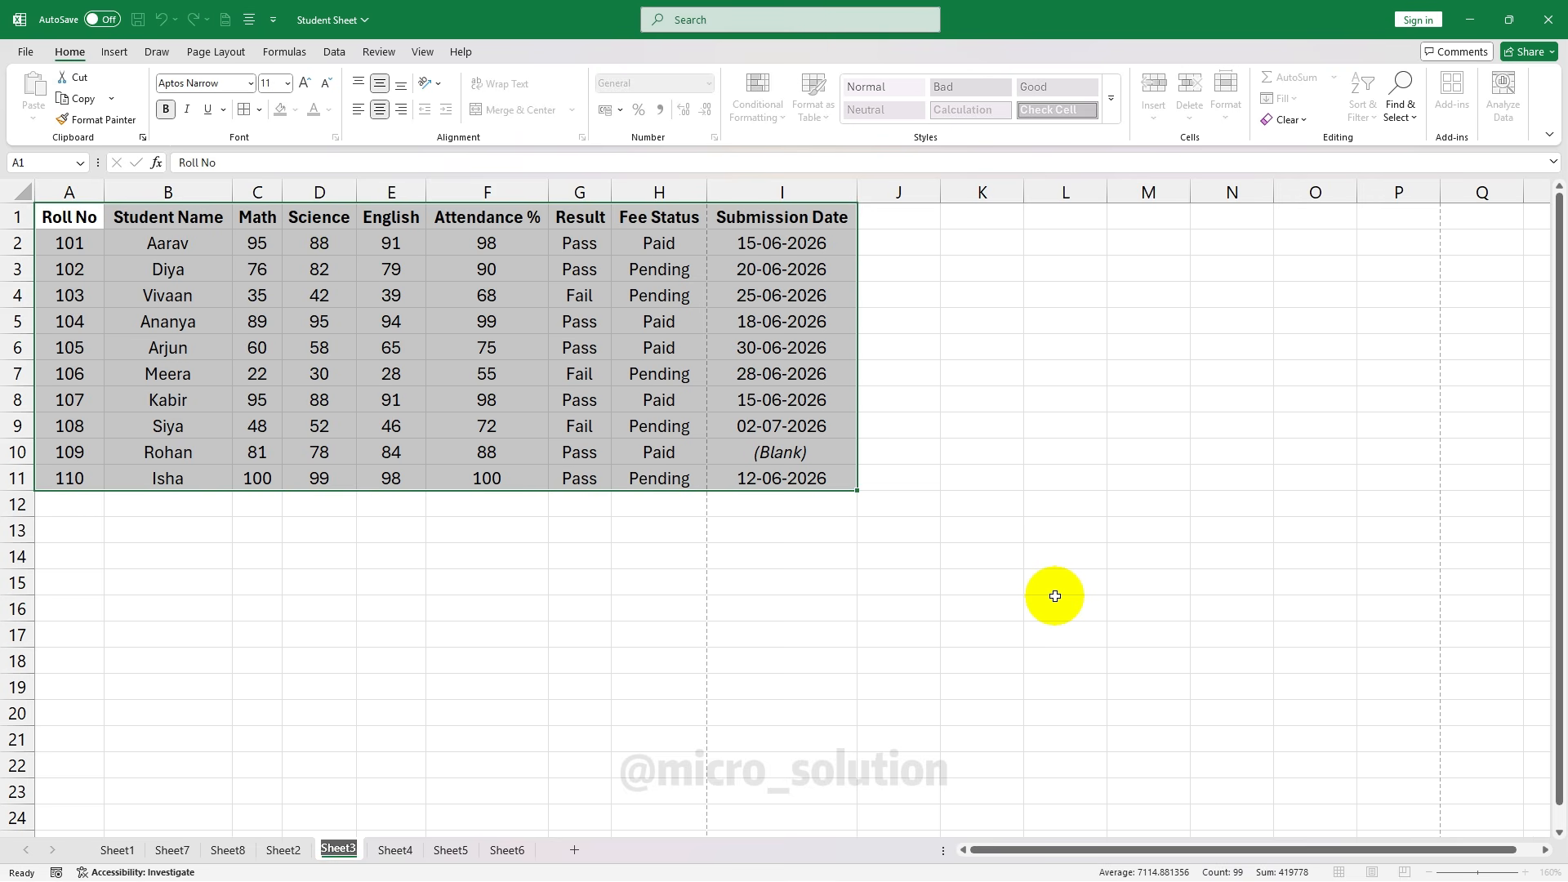
{"action": "type", "text": "Student Marksheet"}
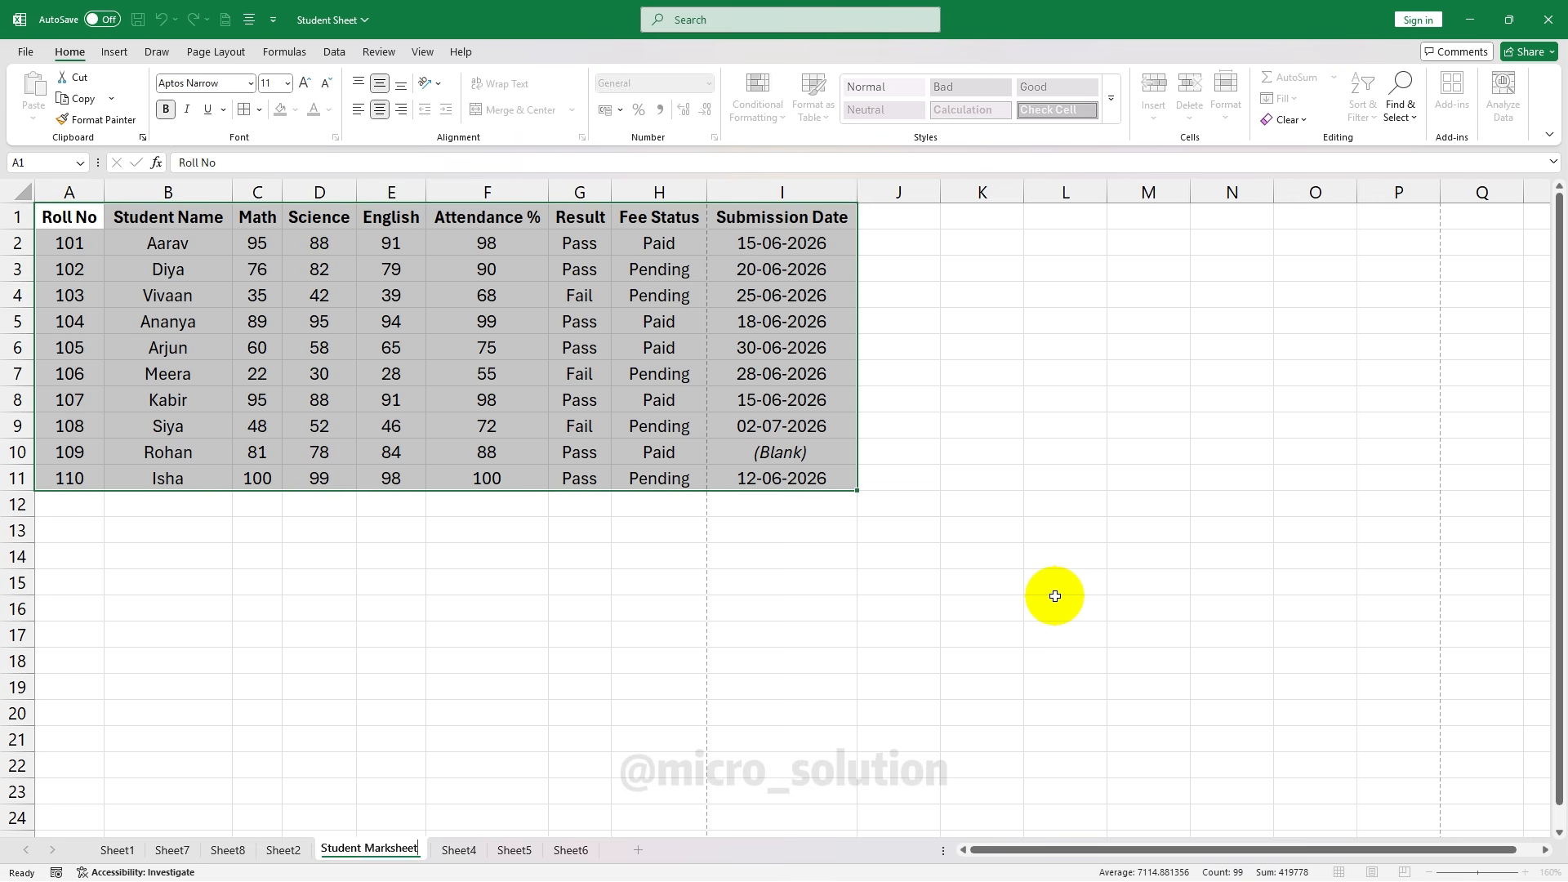
{"action": "left_click", "coordinate": [1173, 500]}
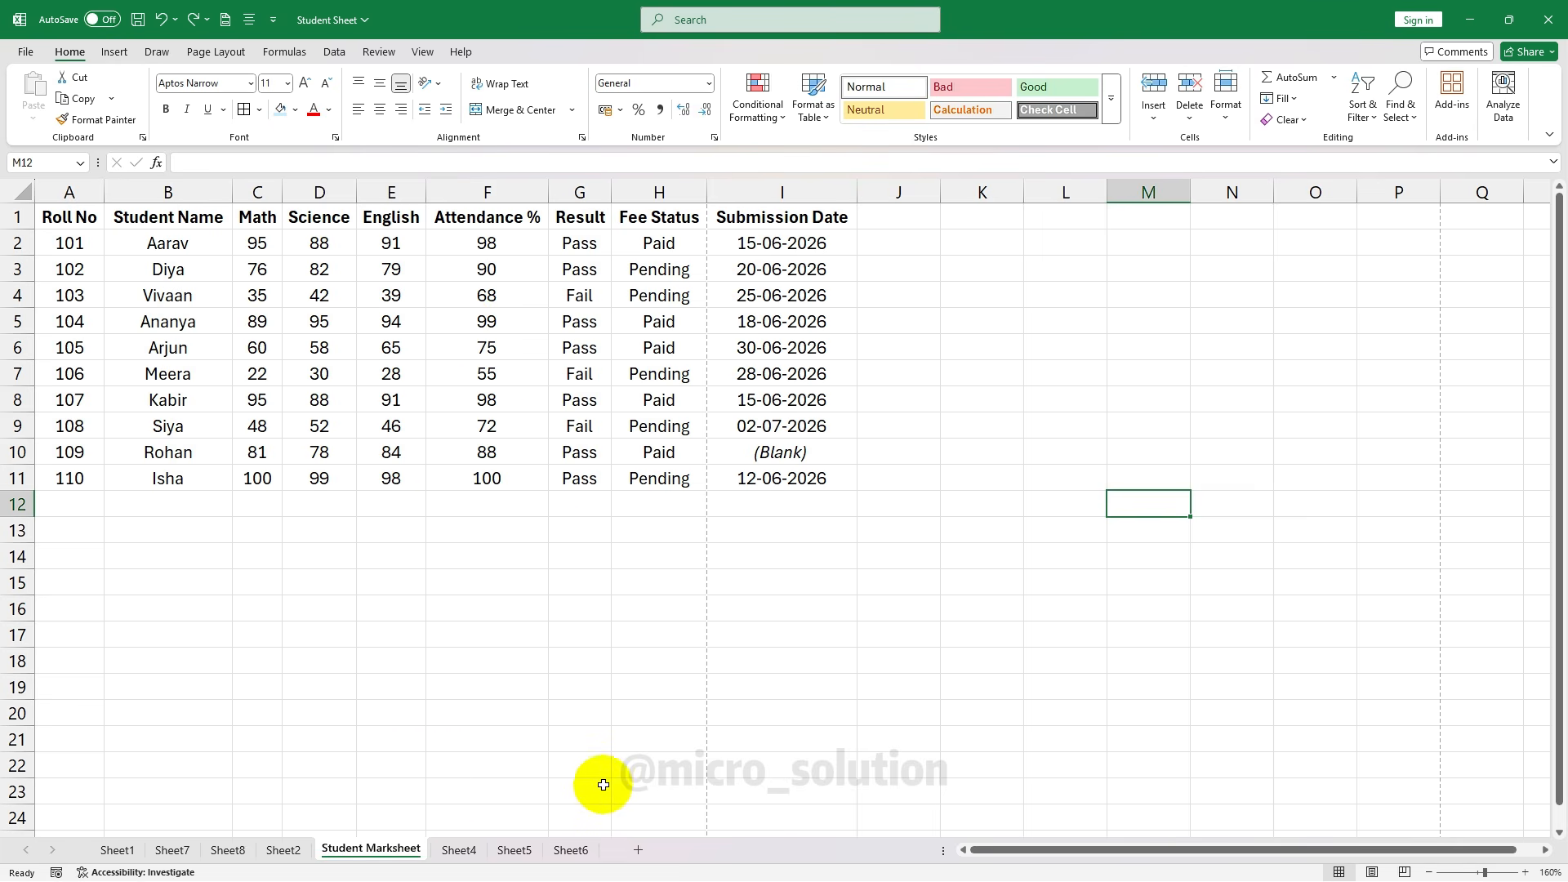
Copy Student Marksheet within Student Sheet.xlsx, placing the copy before Sheet6
{"action": "left_click_drag", "start_coordinate": [70, 216], "coordinate": [782, 478]}
{"action": "left_click", "coordinate": [1225, 94]}
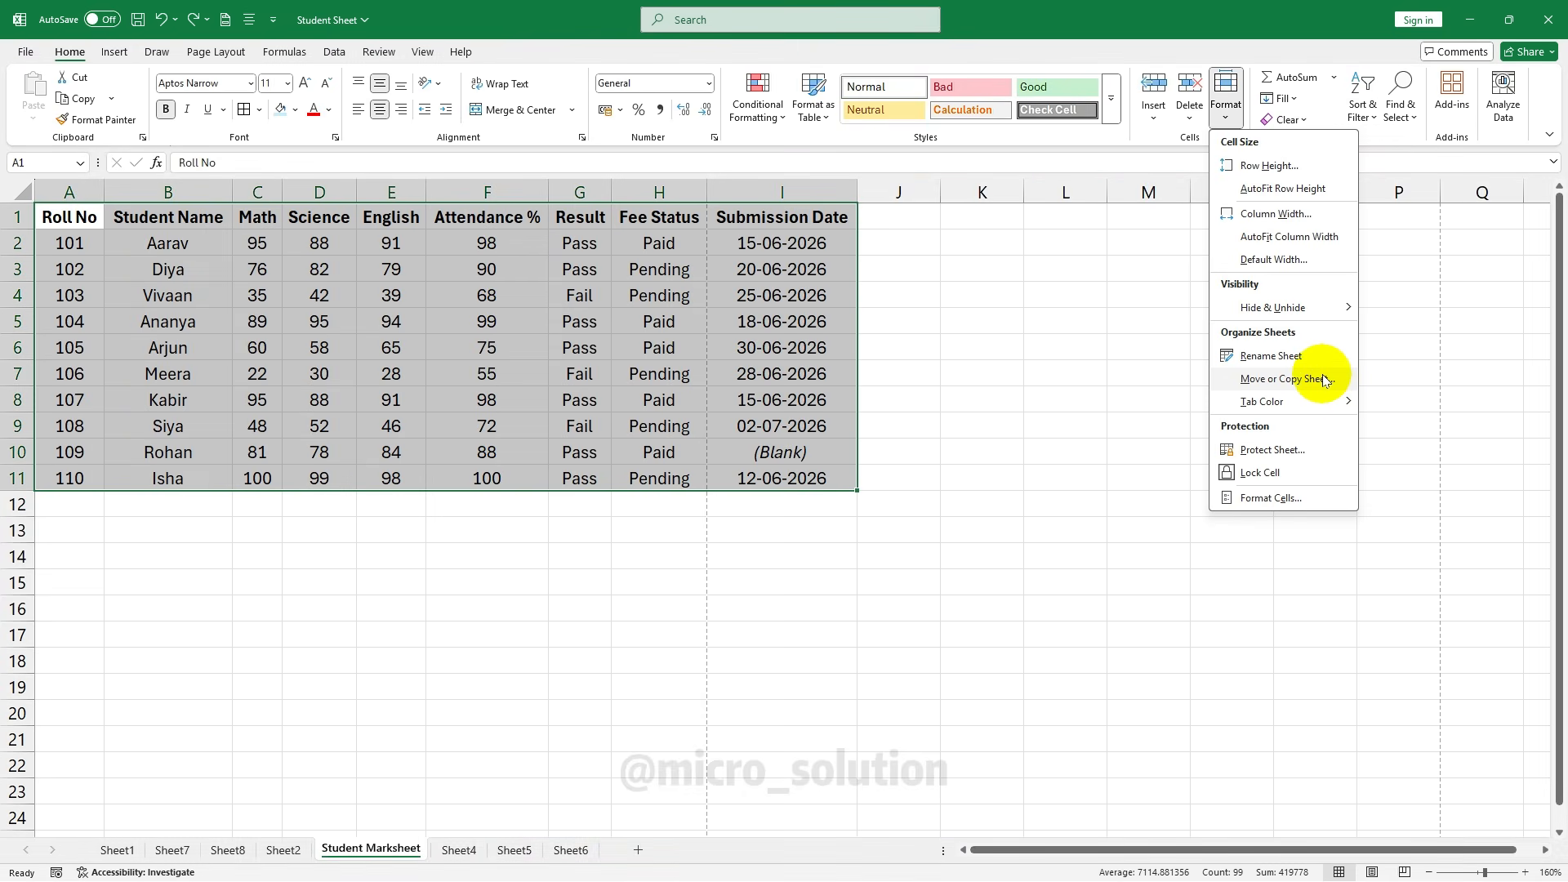
{"action": "left_click", "coordinate": [1323, 380]}
{"action": "left_click", "coordinate": [1231, 111]}
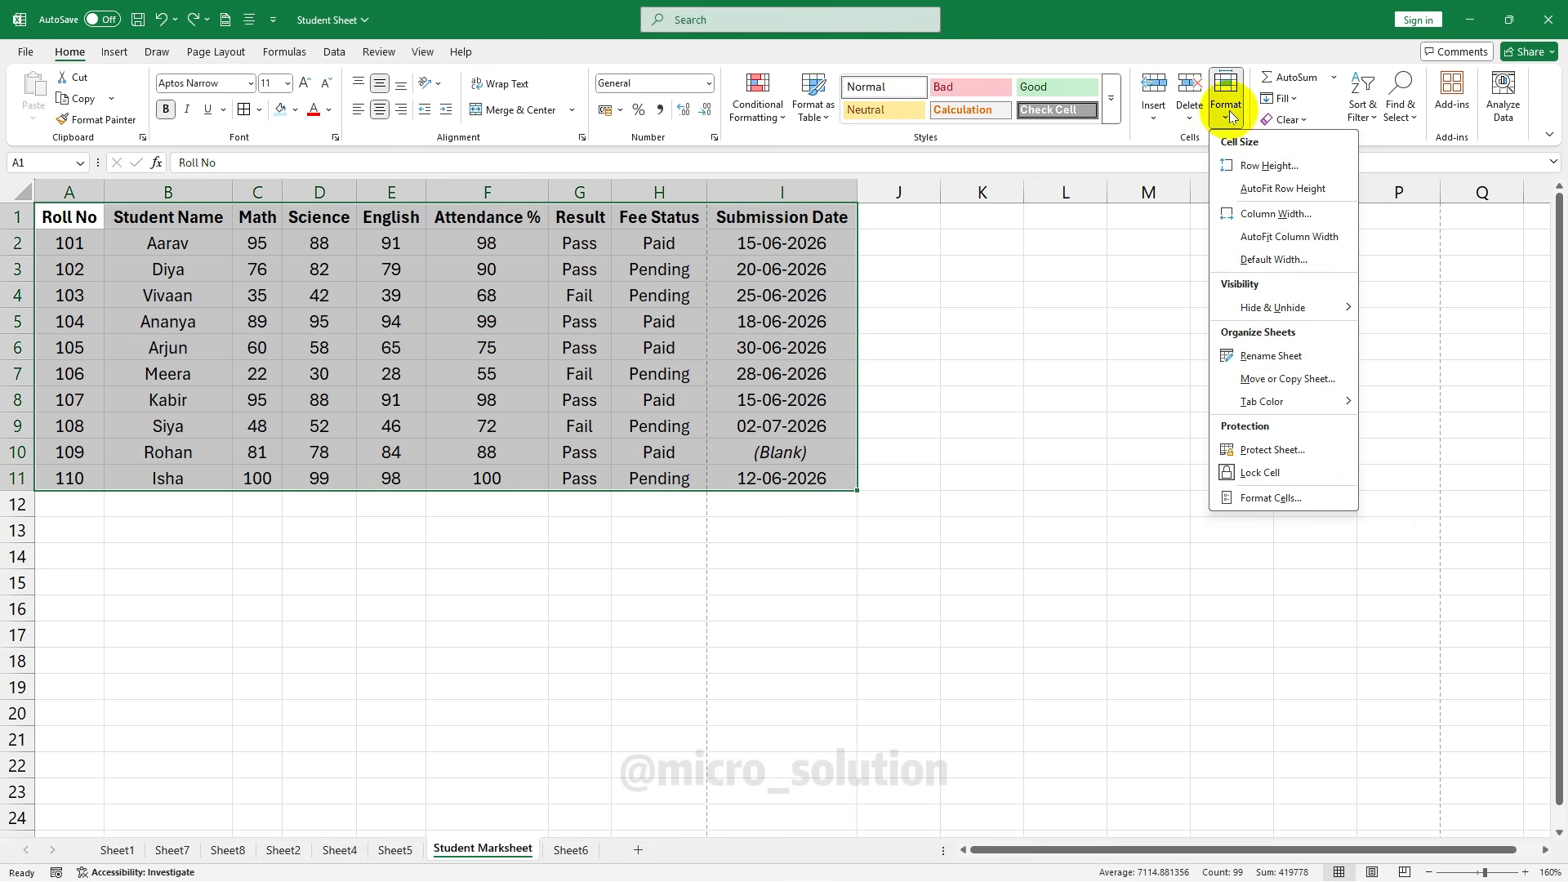
{"action": "left_click", "coordinate": [1328, 385]}
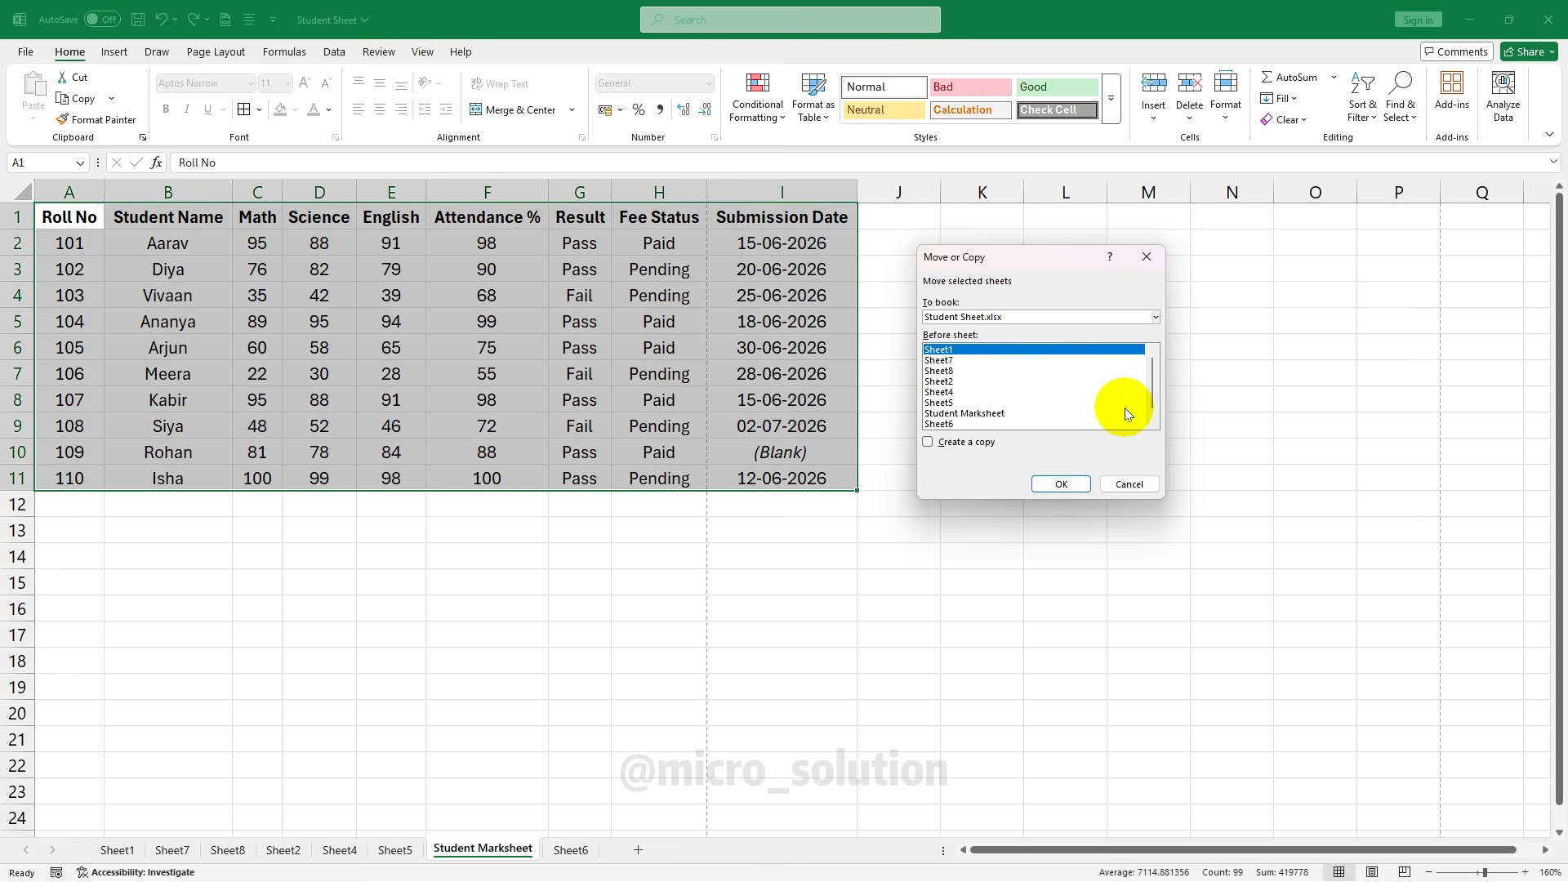
{"action": "left_click", "coordinate": [1156, 319]}
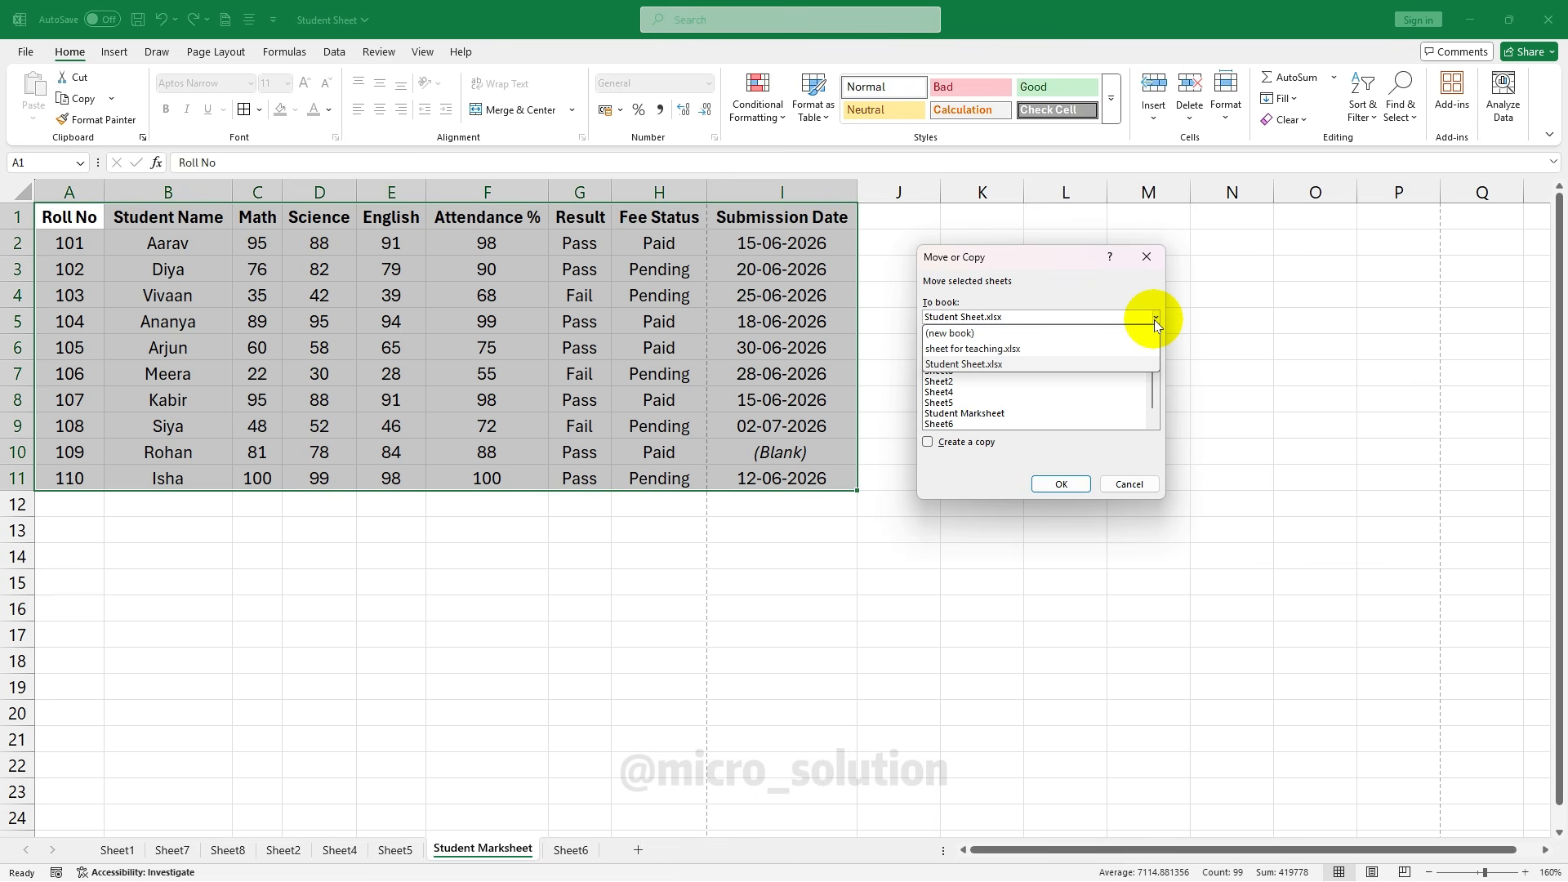
{"action": "left_click", "coordinate": [1155, 320]}
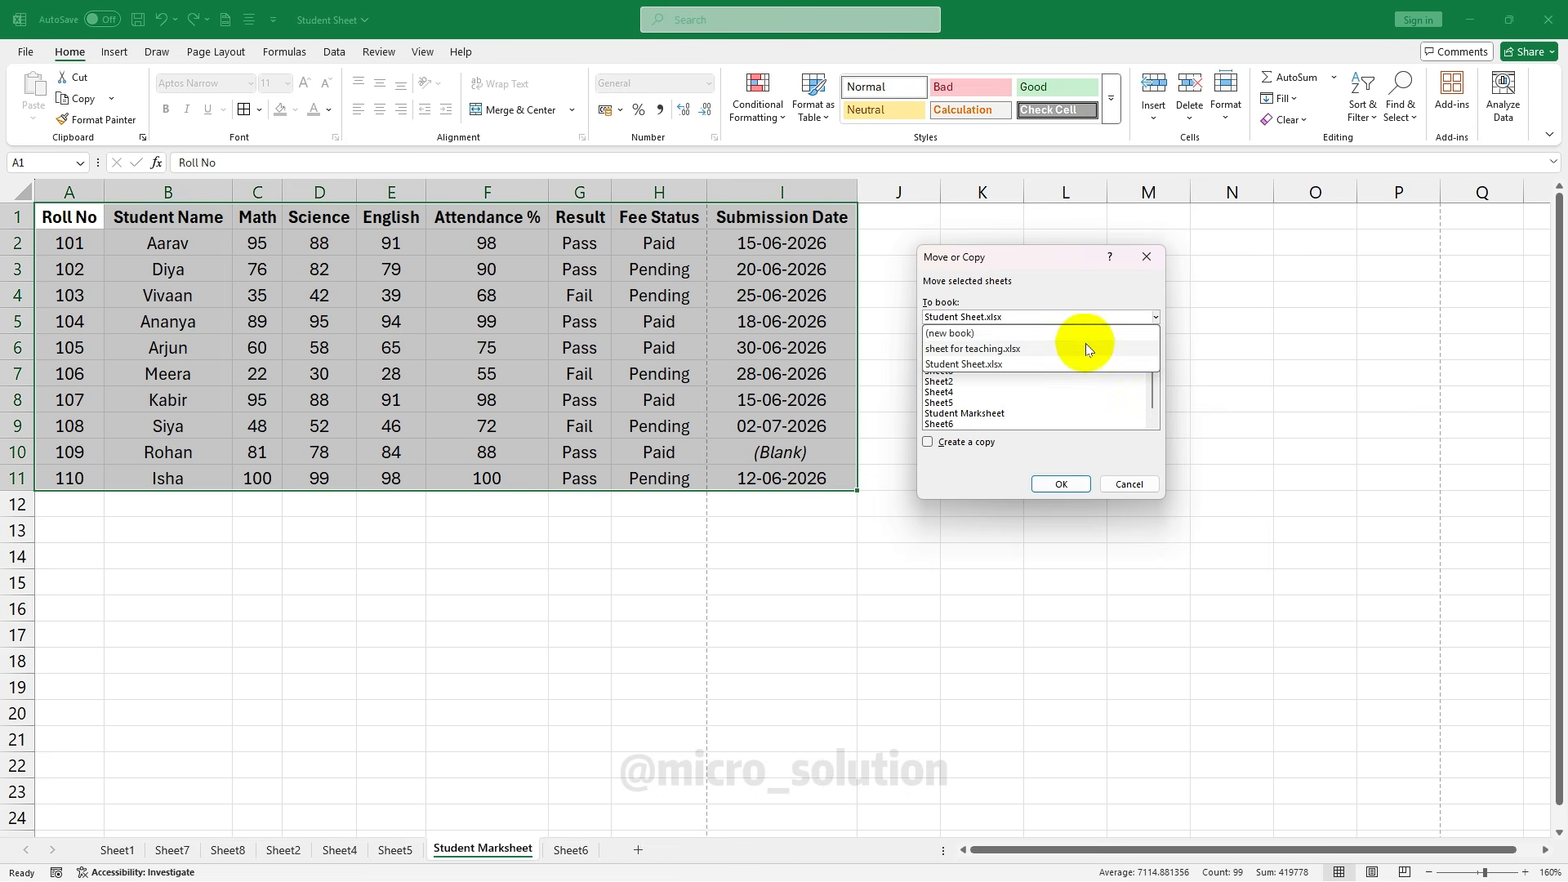
{"action": "left_click", "coordinate": [1101, 329]}
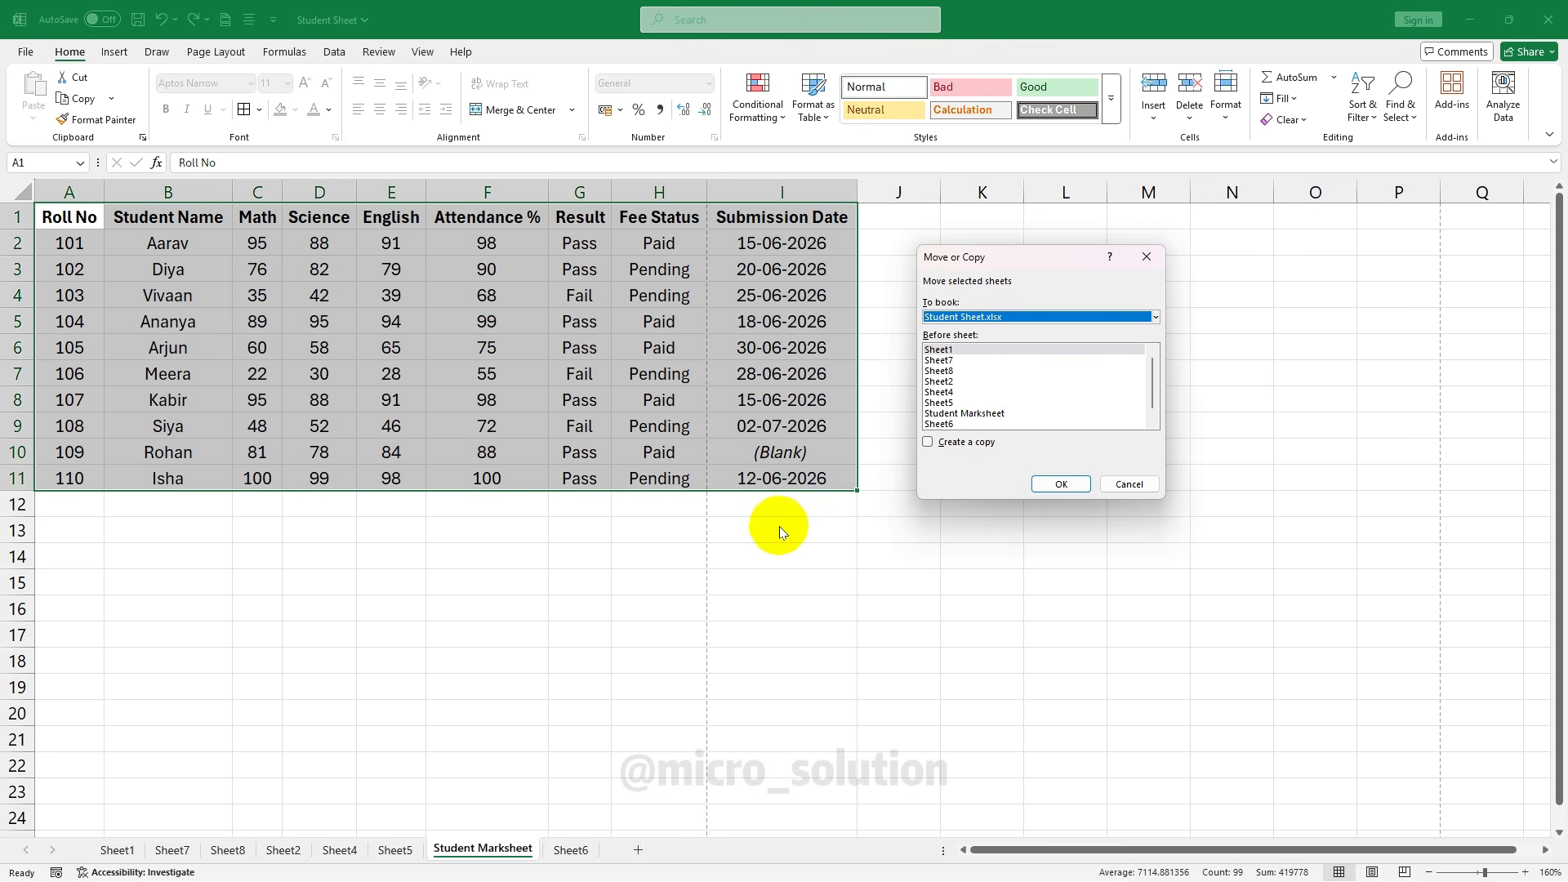
{"action": "left_click", "coordinate": [926, 442]}
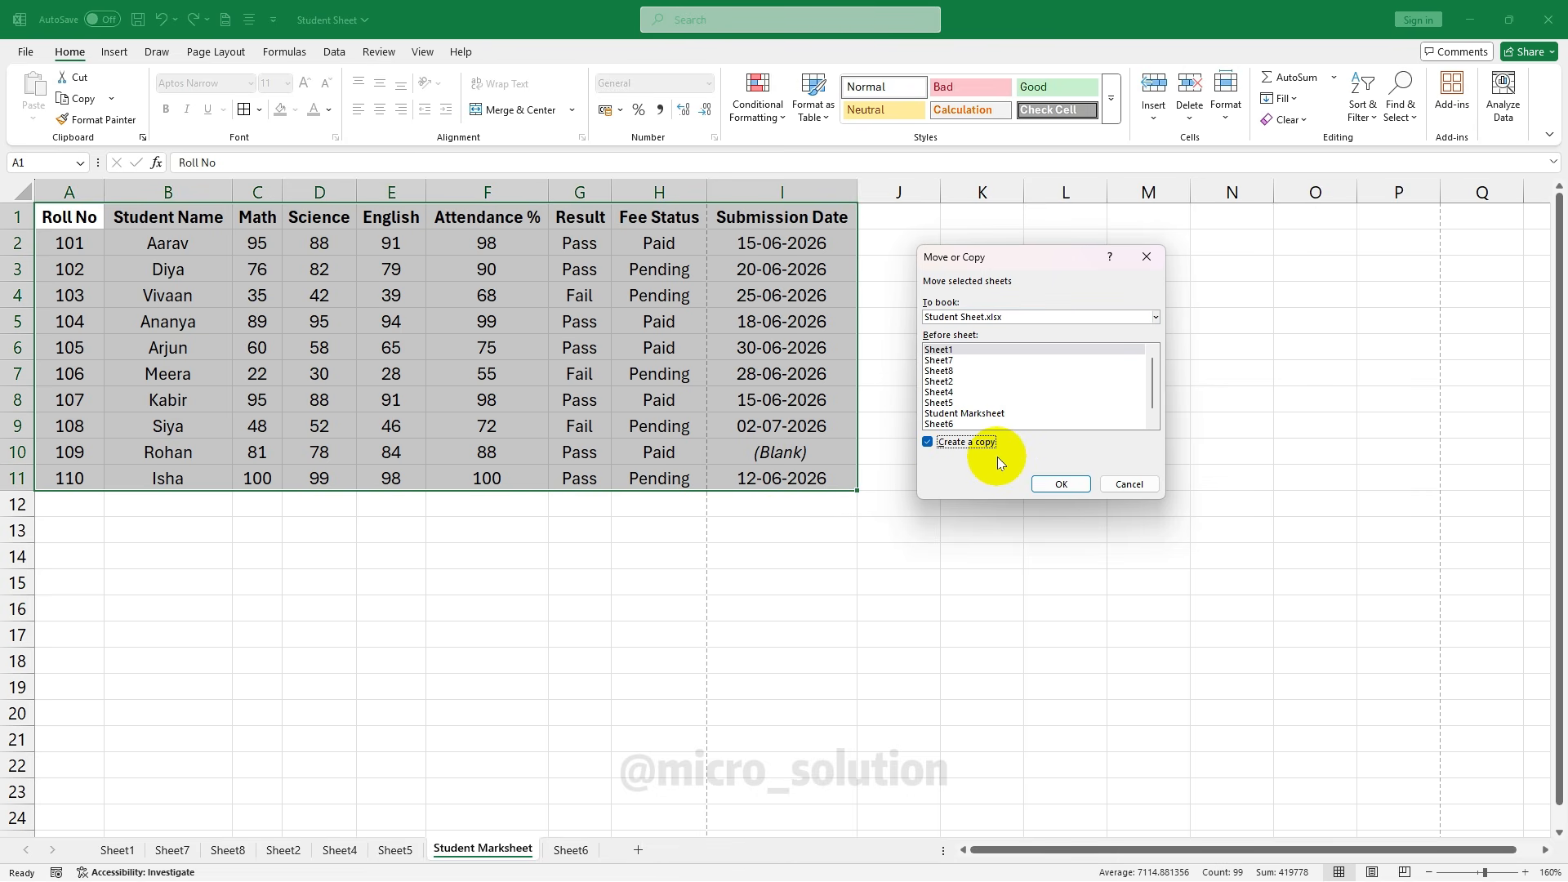
{"action": "left_click", "coordinate": [955, 424]}
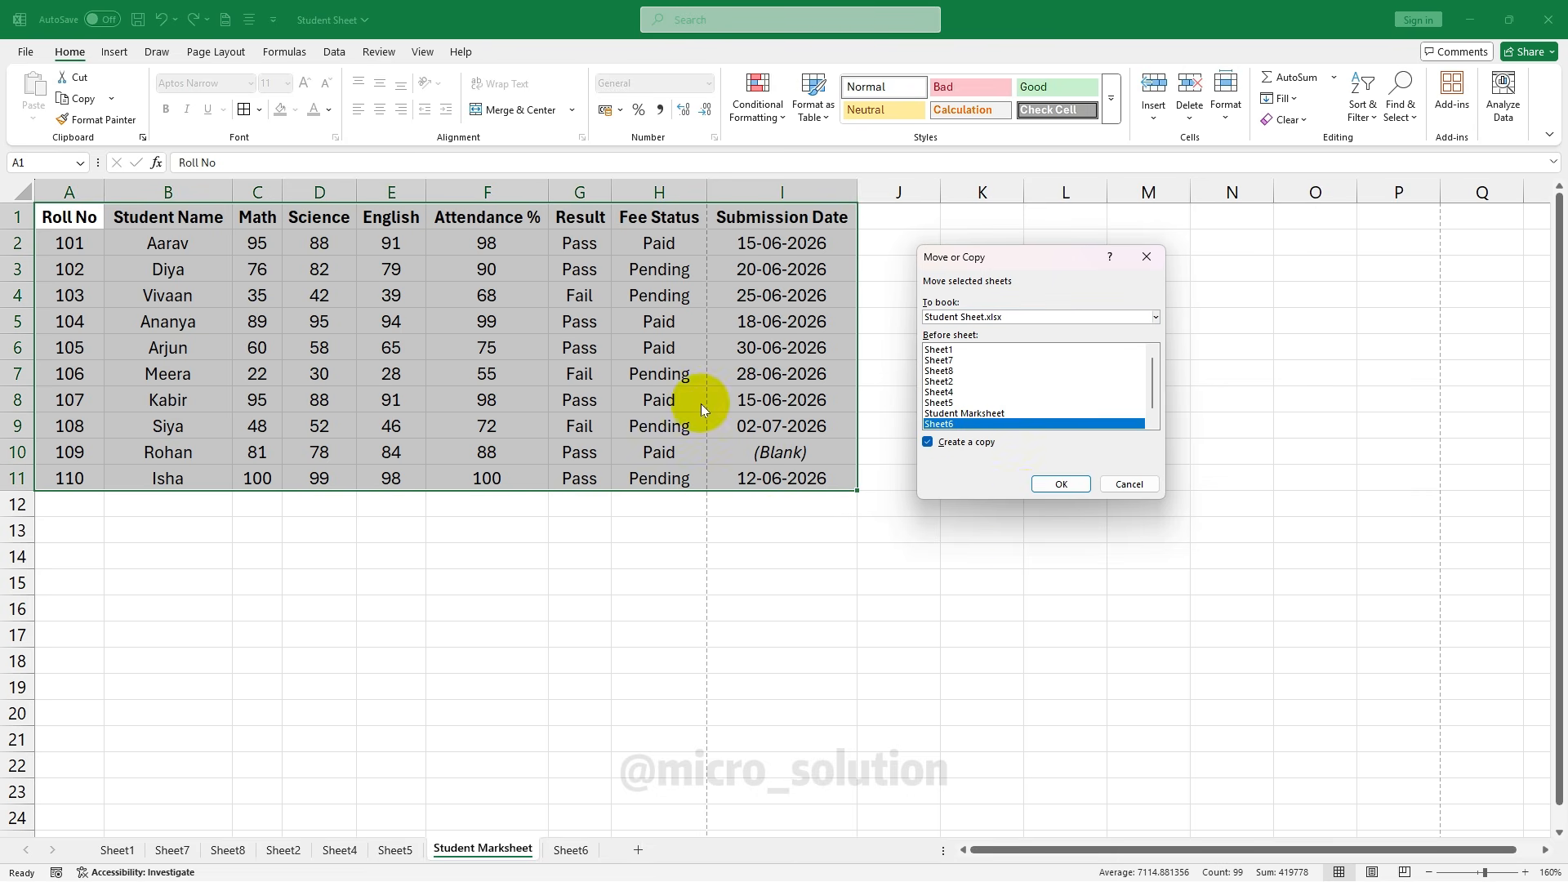
{"action": "left_click", "coordinate": [1058, 483]}
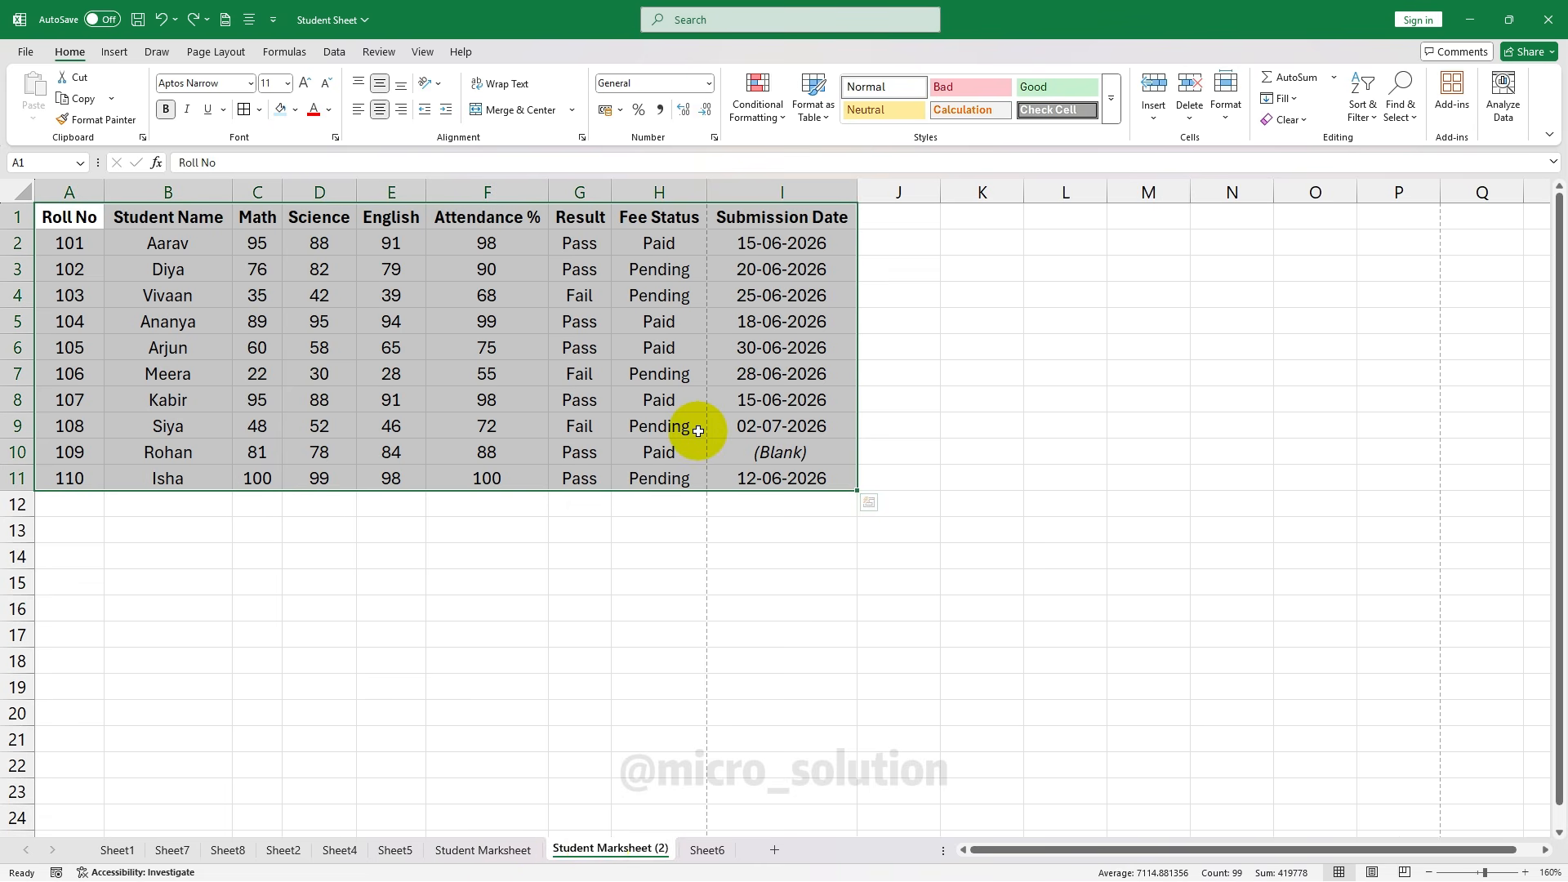
Give the Student Marksheet (2) tab a dark orange colour
{"action": "left_click", "coordinate": [1226, 97]}
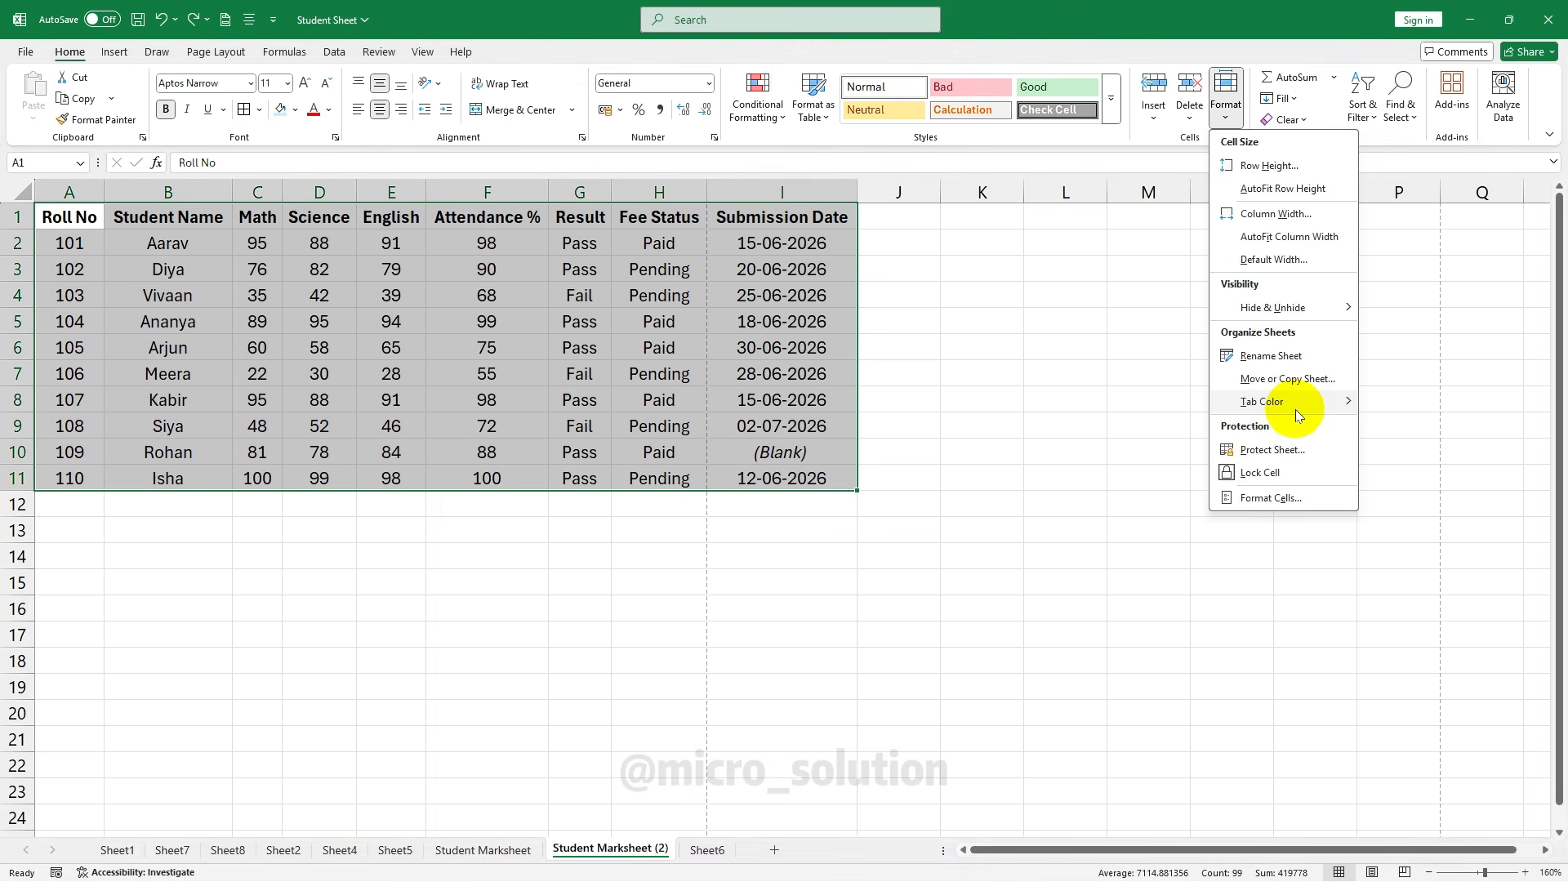
{"action": "mouse_move", "coordinate": [1296, 409]}
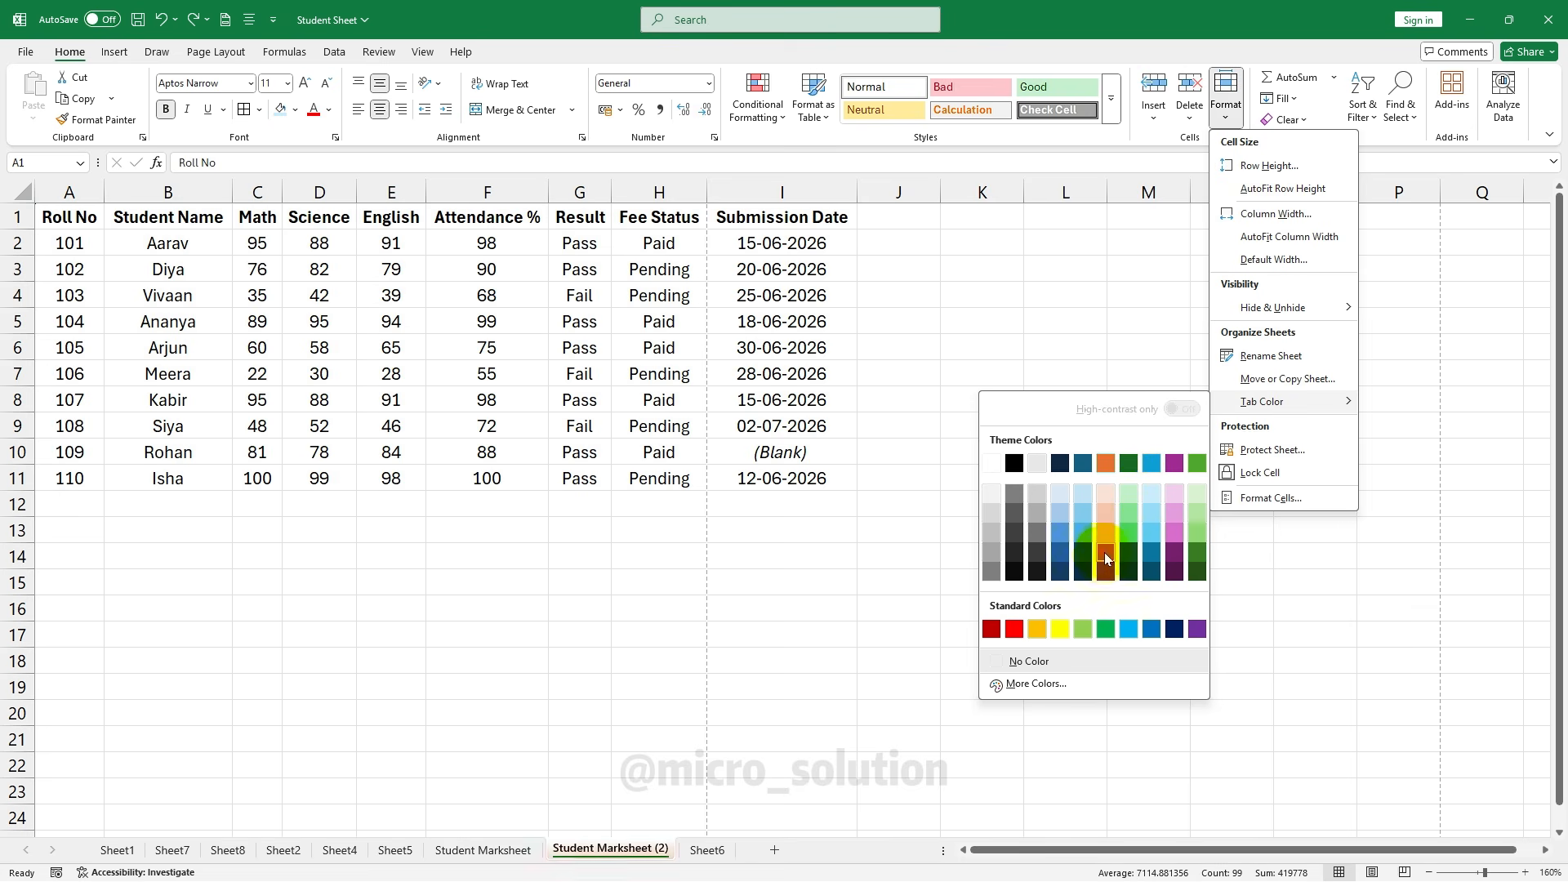
{"action": "left_click", "coordinate": [1103, 572]}
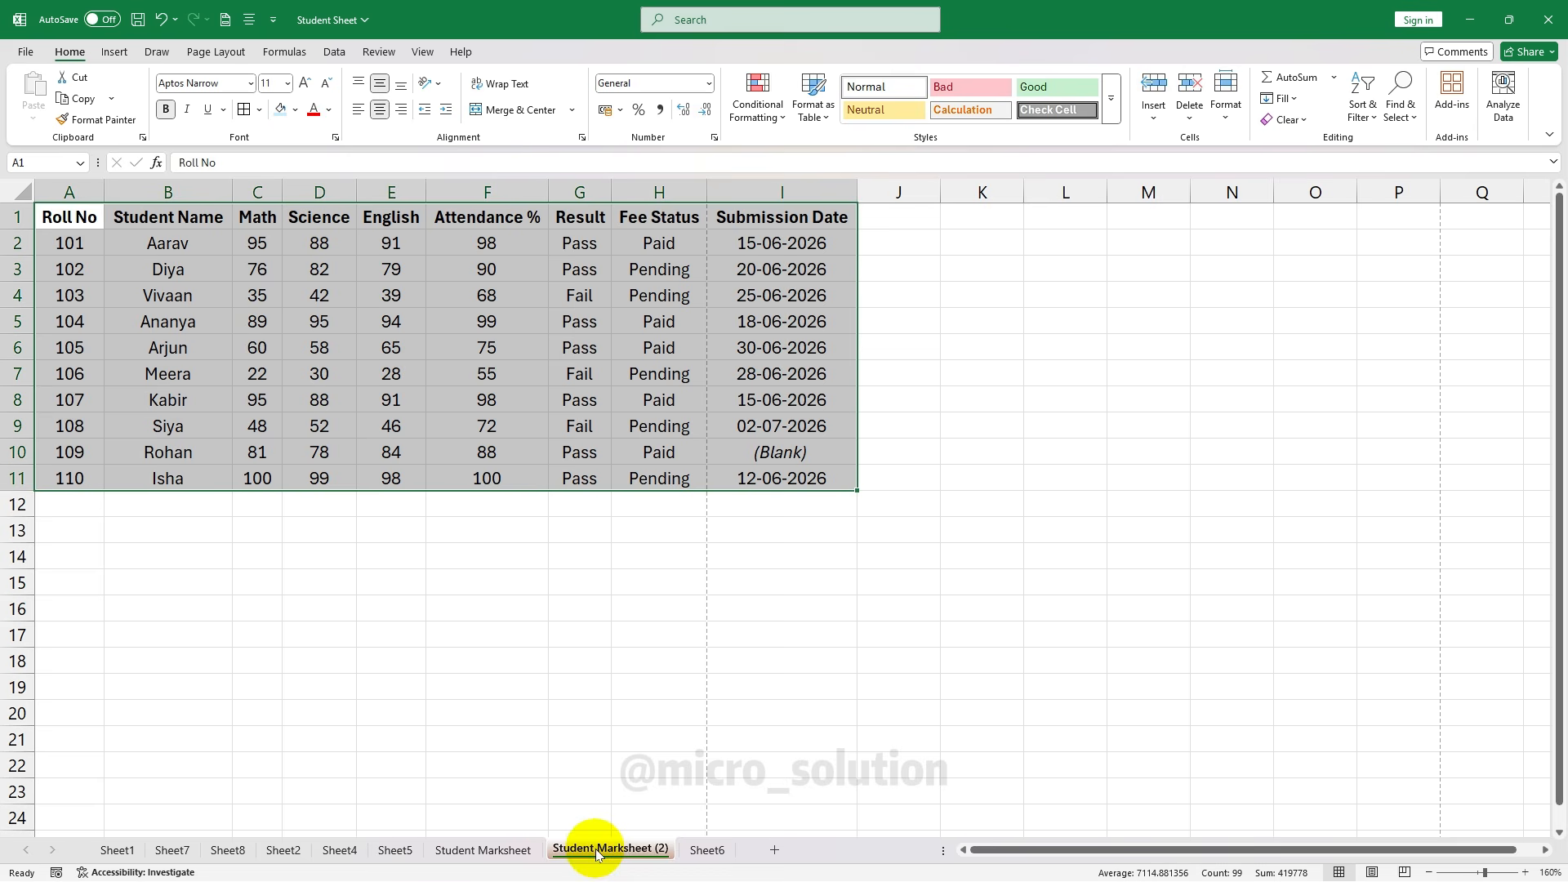
Glance at the sheet options on Student Marksheet, then switch to the empty Sheet6
{"action": "left_click", "coordinate": [511, 849]}
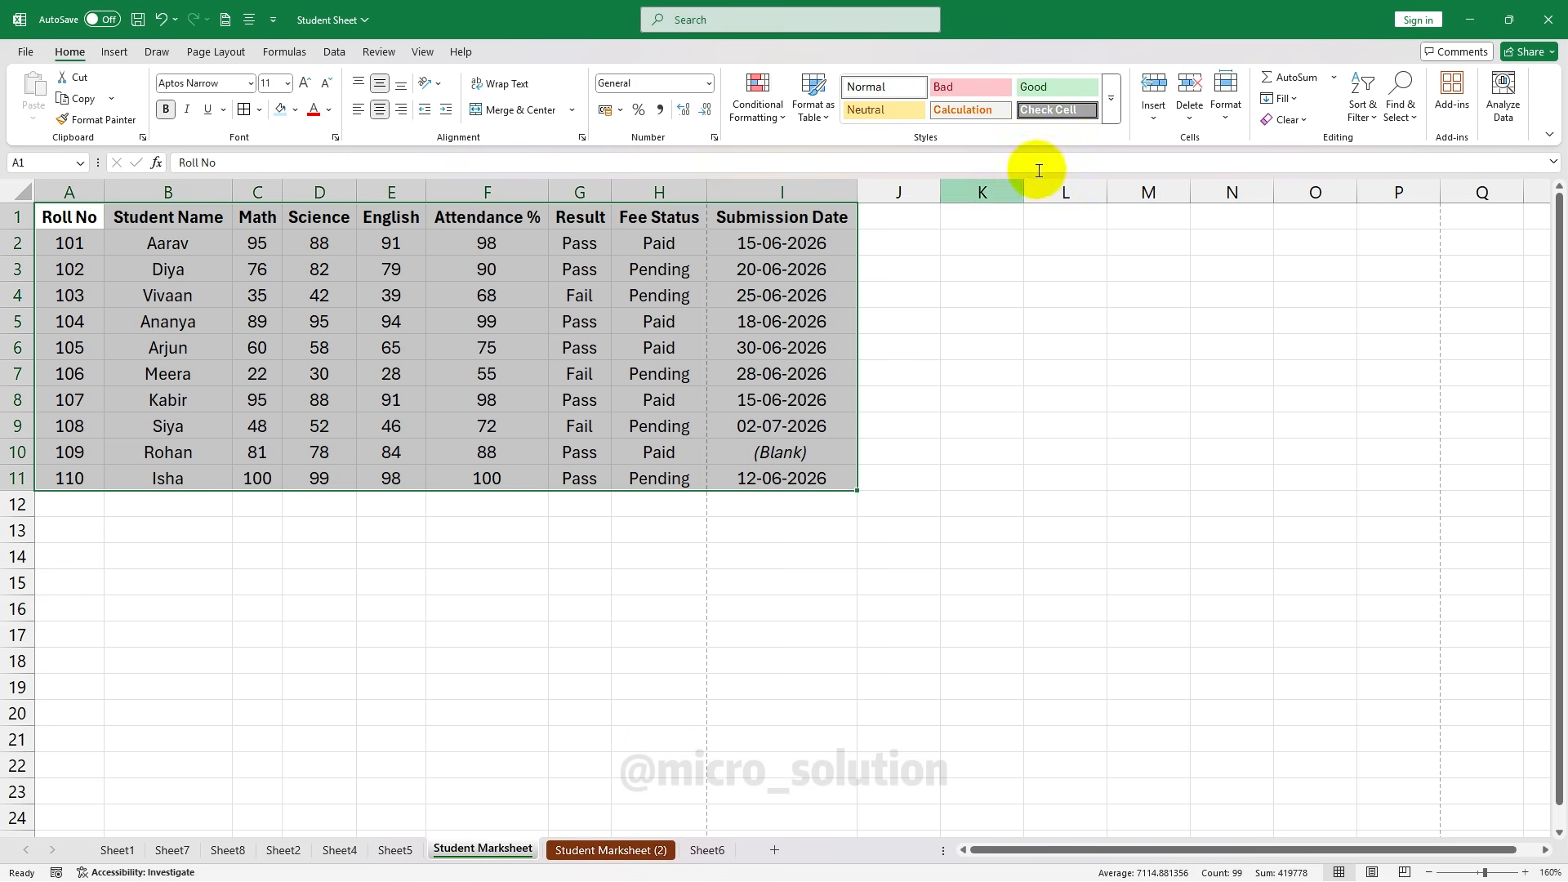
{"action": "left_click", "coordinate": [1227, 113]}
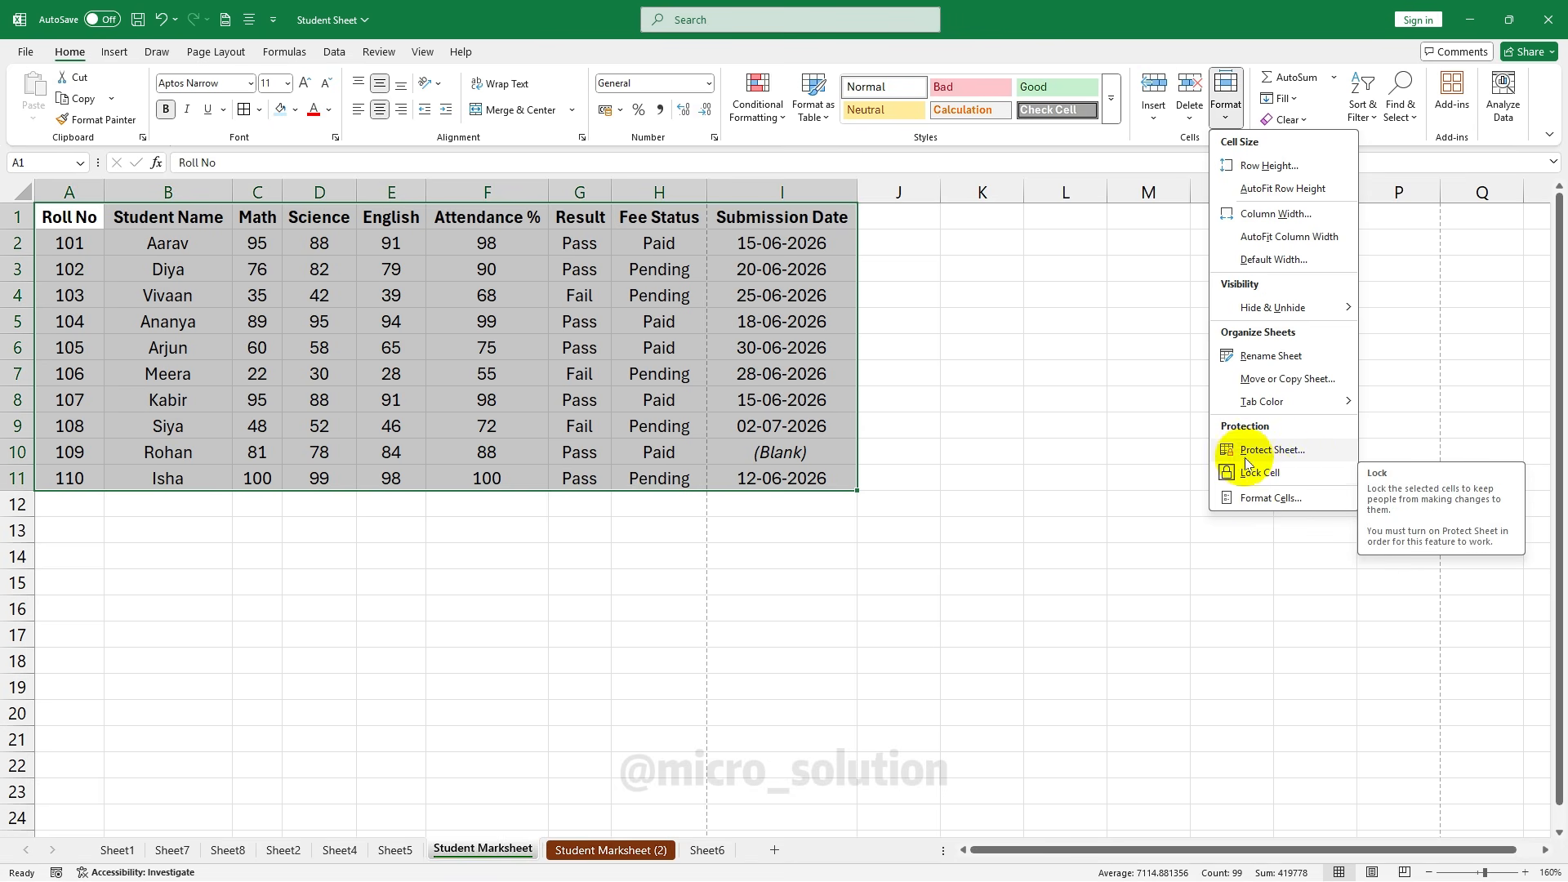
{"action": "left_click", "coordinate": [1284, 475]}
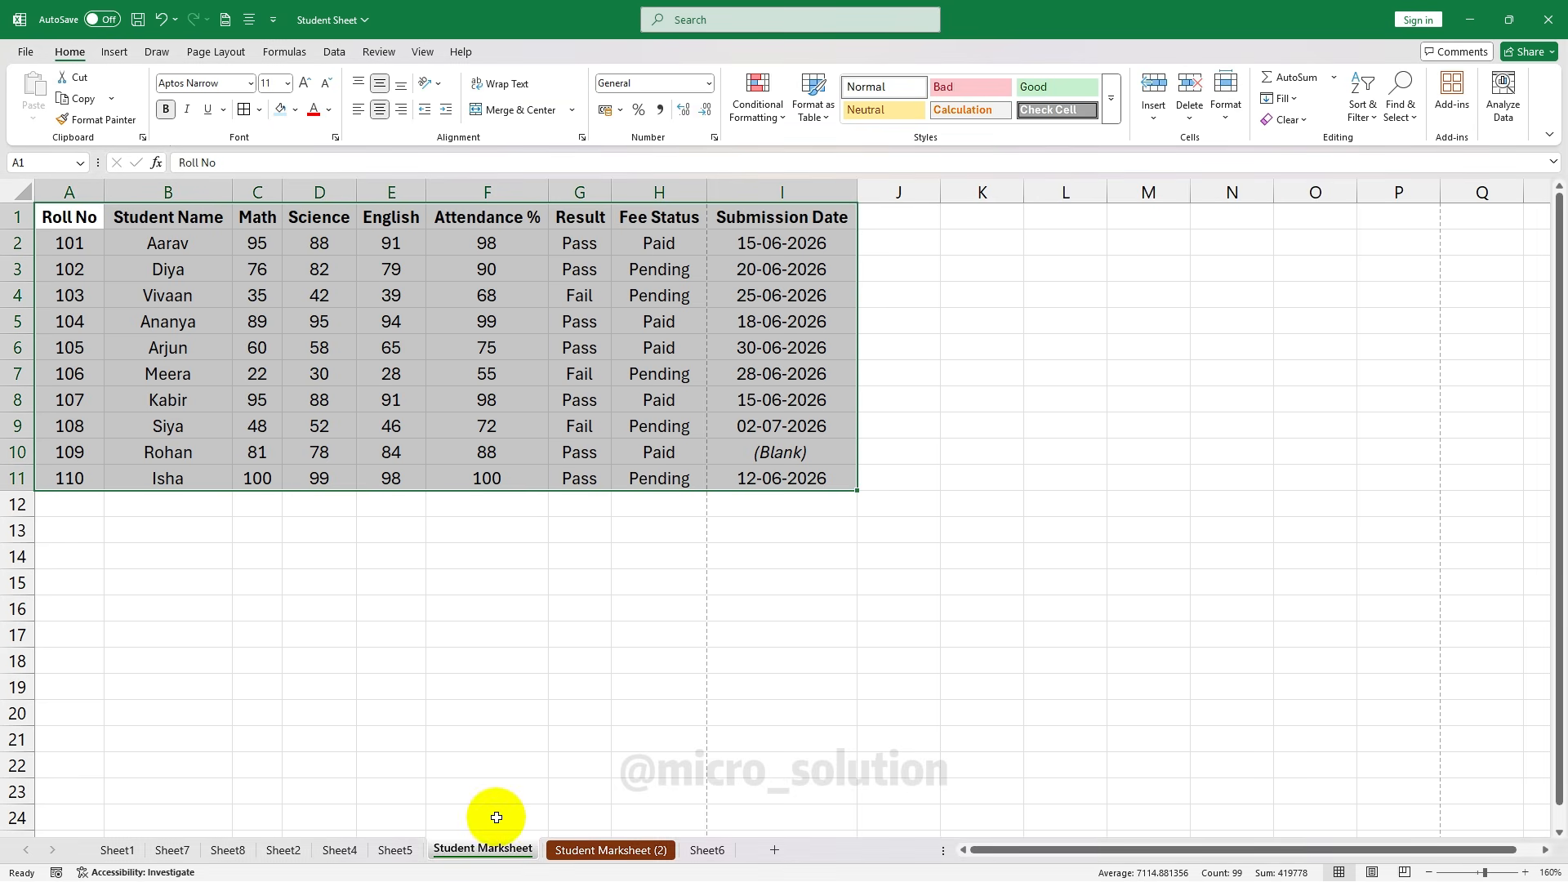
{"action": "left_click", "coordinate": [705, 850]}
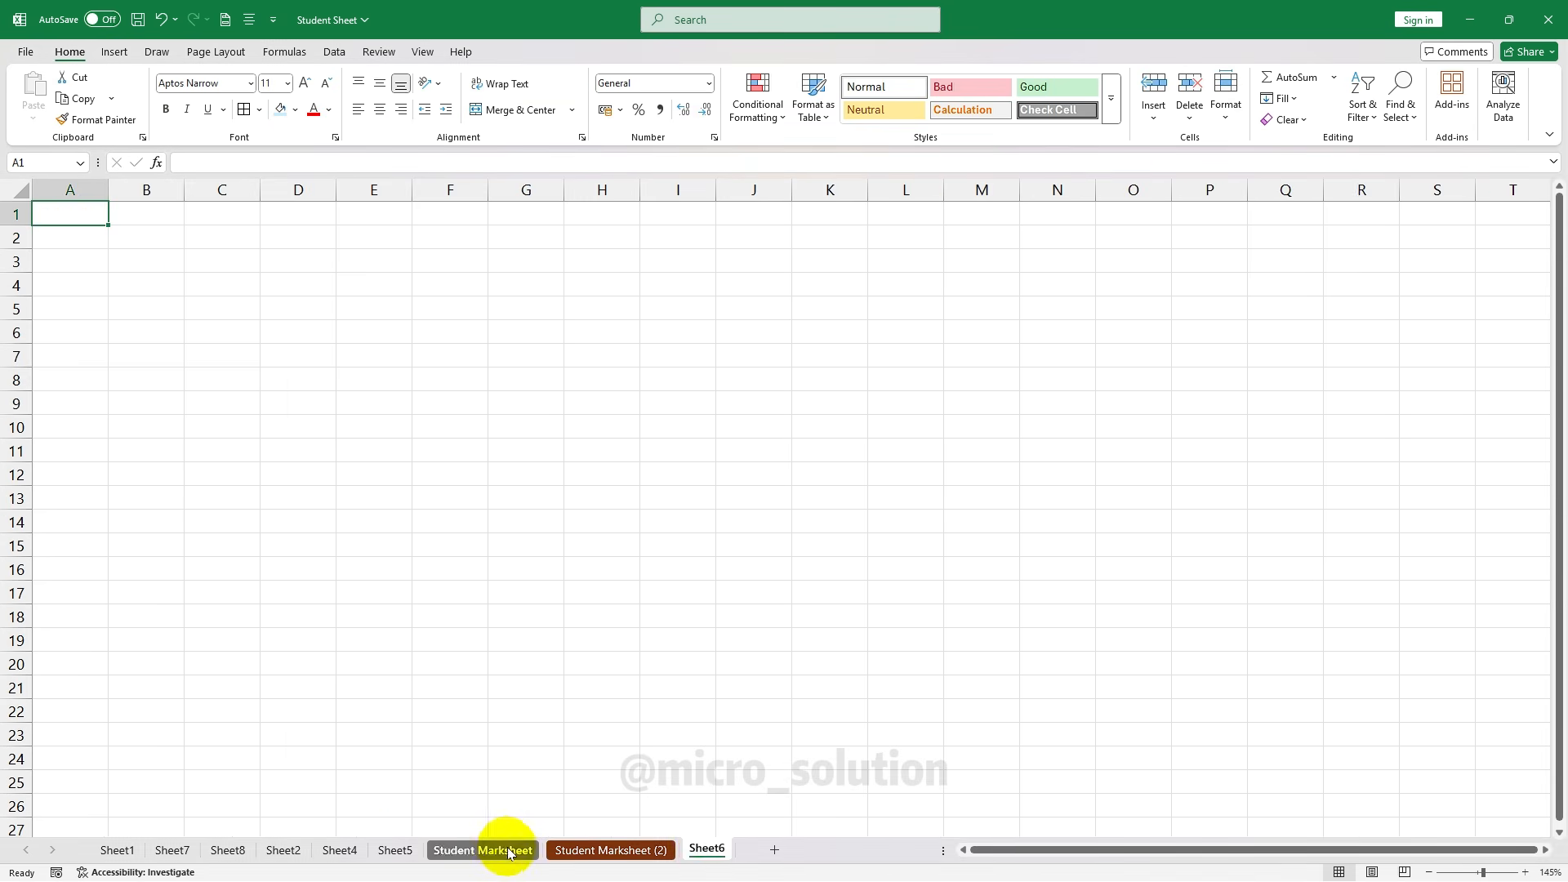
Switch to the Sheet8 invoice and select cell E19
{"action": "left_click", "coordinate": [228, 849]}
{"action": "scroll", "coordinate": [614, 343], "scroll_direction": "up", "scroll_amount": 2}
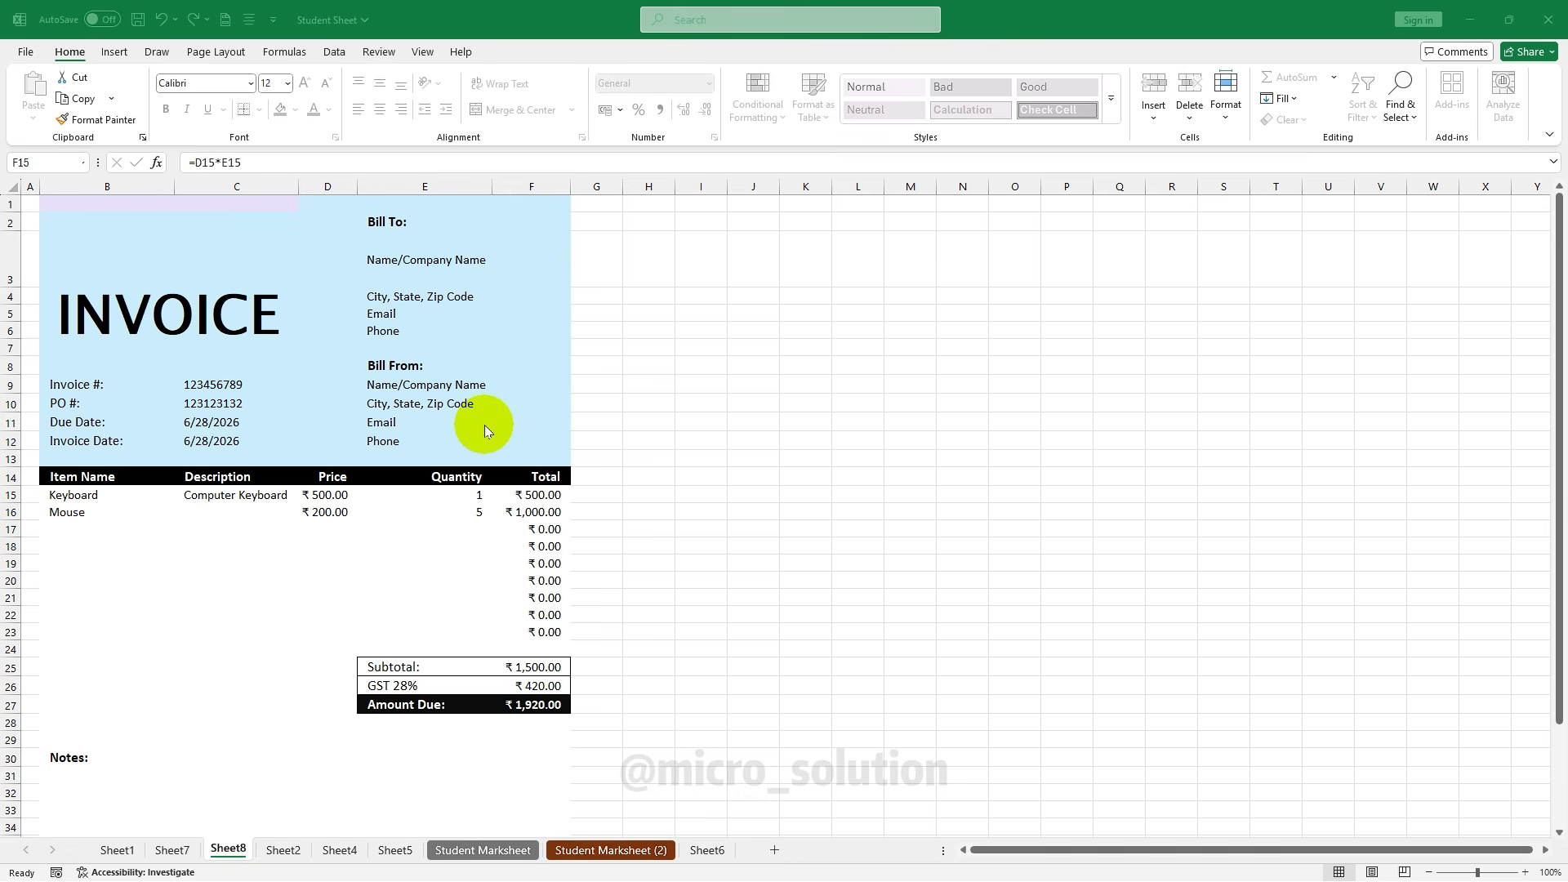
{"action": "left_click", "coordinate": [406, 574]}
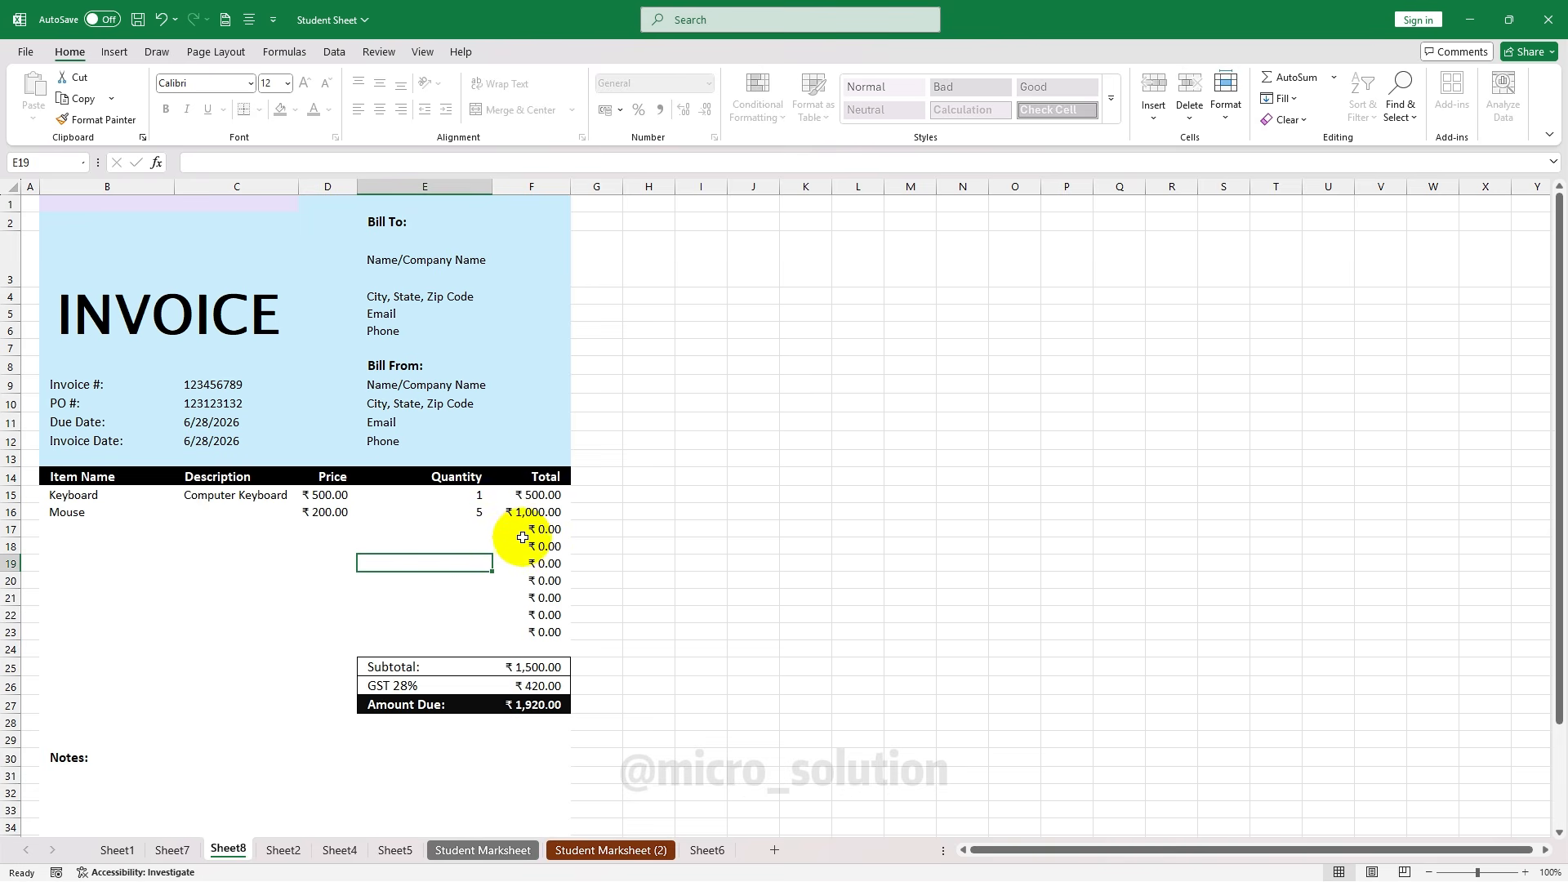
Try deleting the protected totals in F15 and F16, dismissing the protection warning
{"action": "left_click", "coordinate": [527, 495]}
{"action": "key", "text": "Delete"}
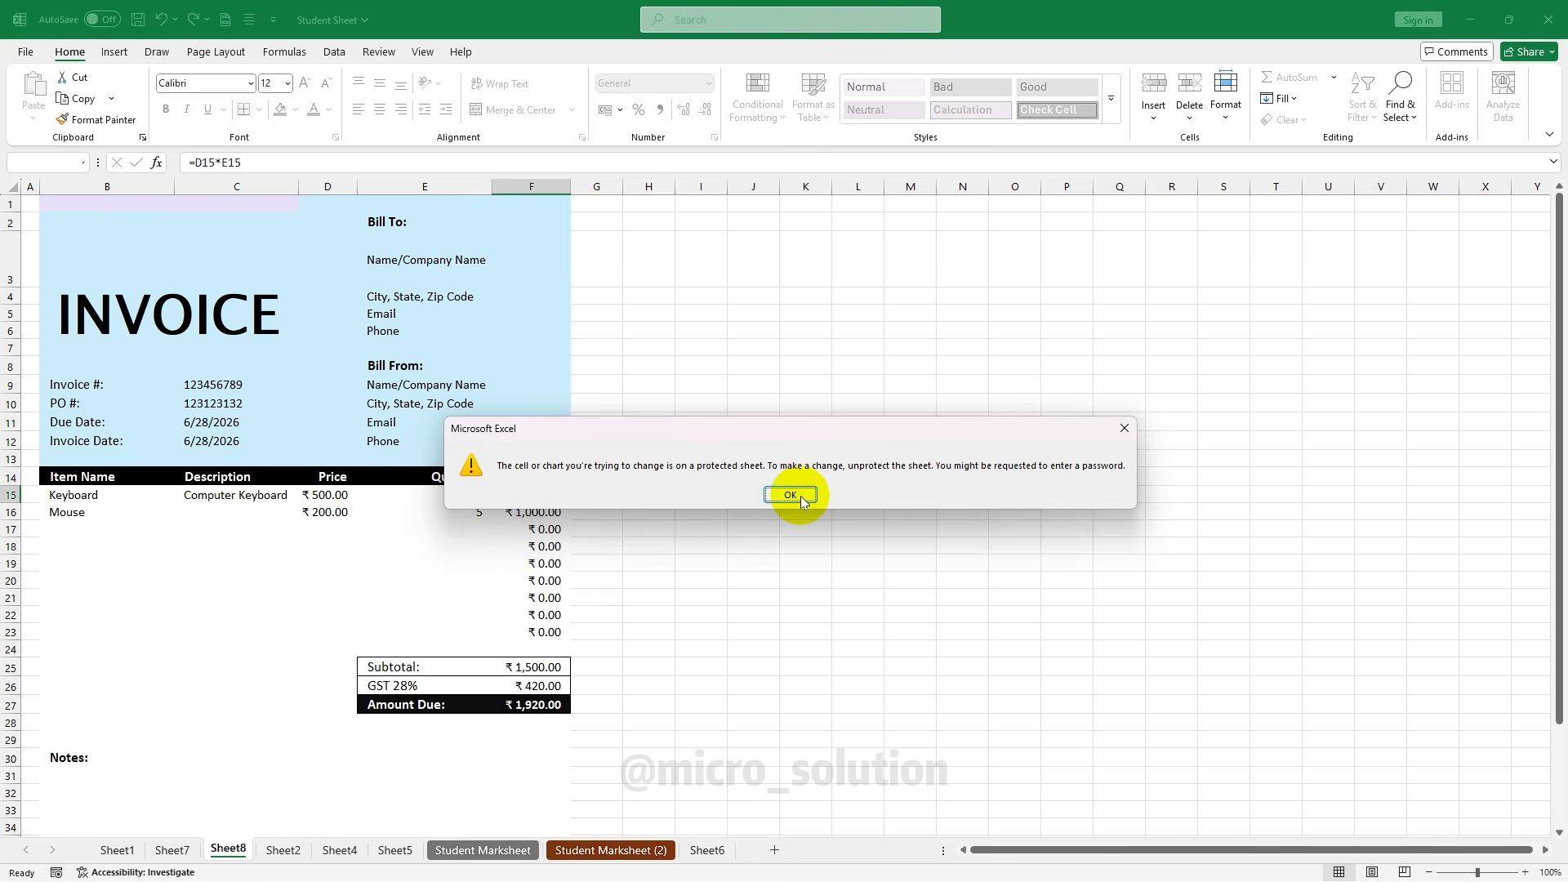
{"action": "left_click", "coordinate": [790, 495]}
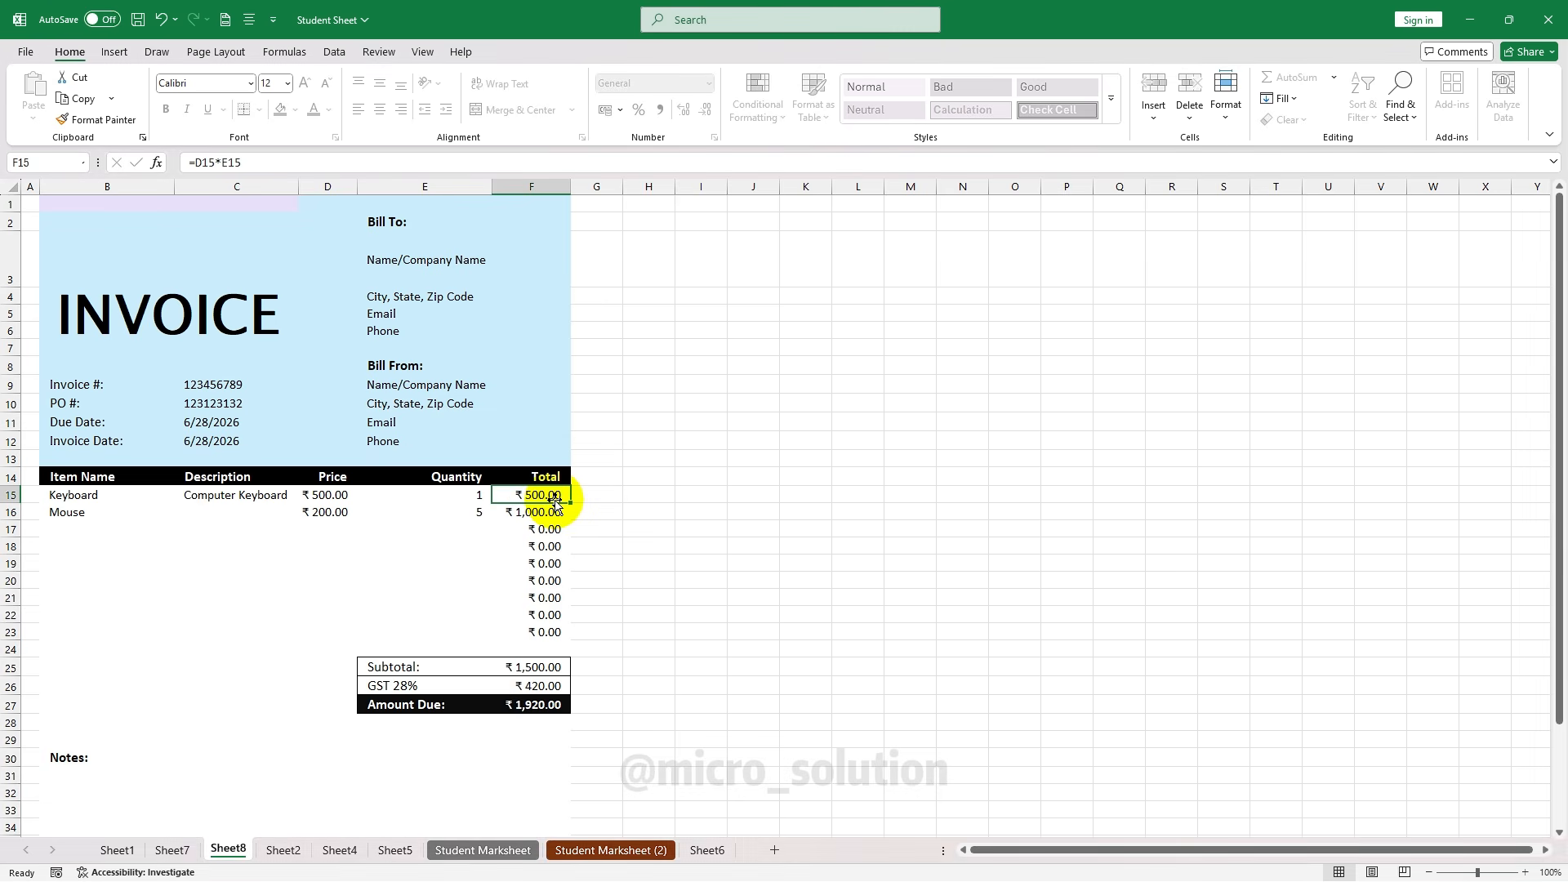
{"action": "left_click_drag", "start_coordinate": [543, 500], "coordinate": [511, 704]}
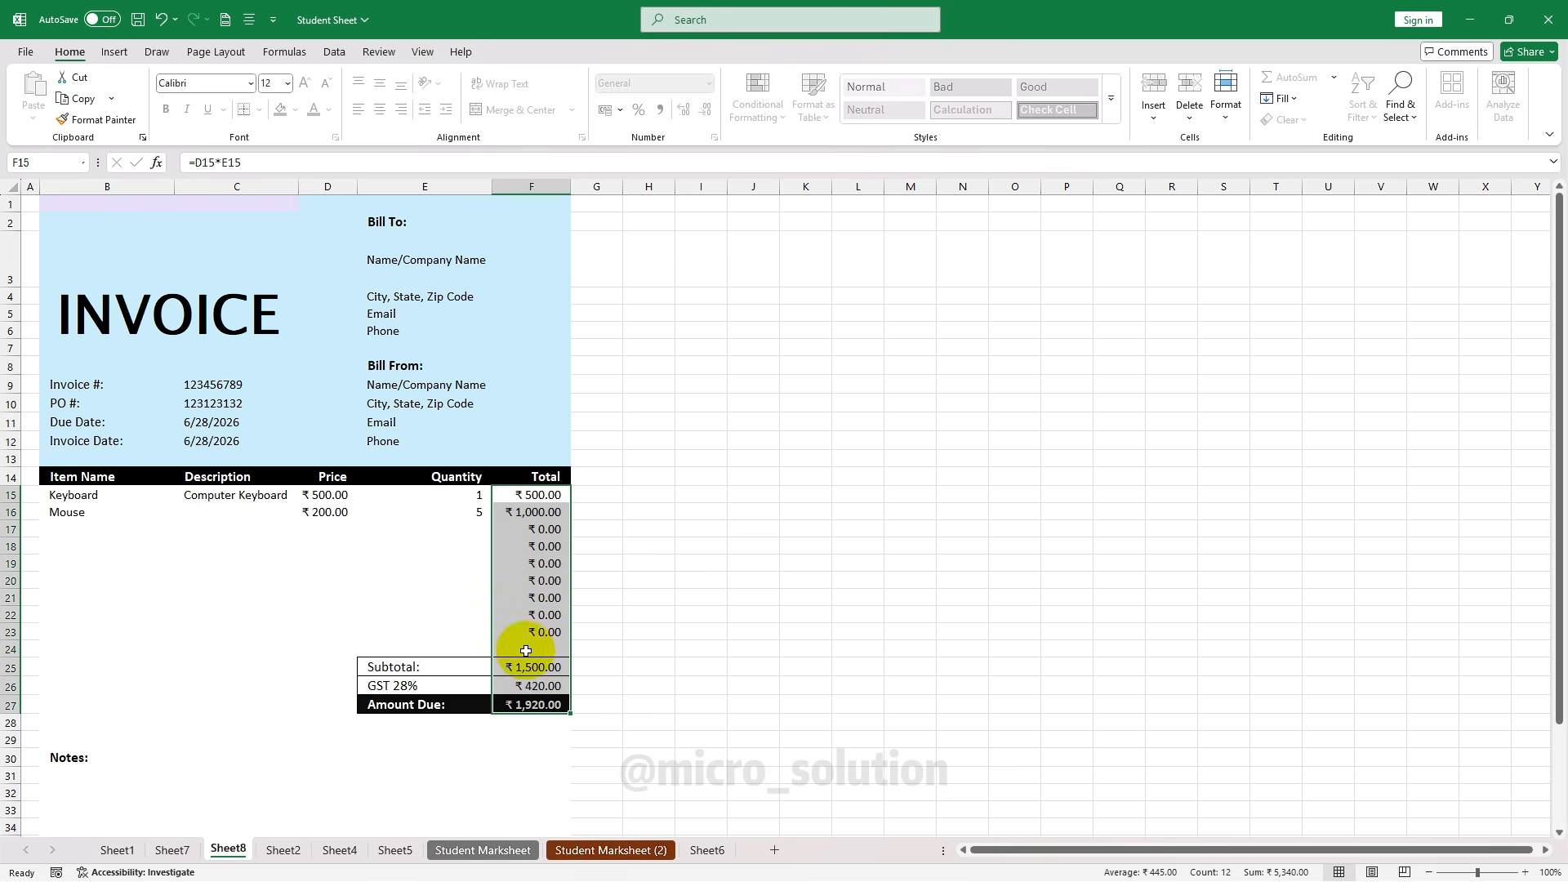
{"action": "key", "text": "shift+Up"}
{"action": "key", "text": "shift+Up"}
{"action": "key", "text": "shift+Up"}
{"action": "key", "text": "shift+Up"}
{"action": "key", "text": "shift+Up"}
{"action": "key", "text": "shift+Up"}
{"action": "key", "text": "shift+Up"}
{"action": "key", "text": "shift+Up"}
{"action": "key", "text": "shift+Up"}
{"action": "key", "text": "shift+Up"}
{"action": "key", "text": "shift+Up"}
{"action": "key", "text": "shift+Up"}
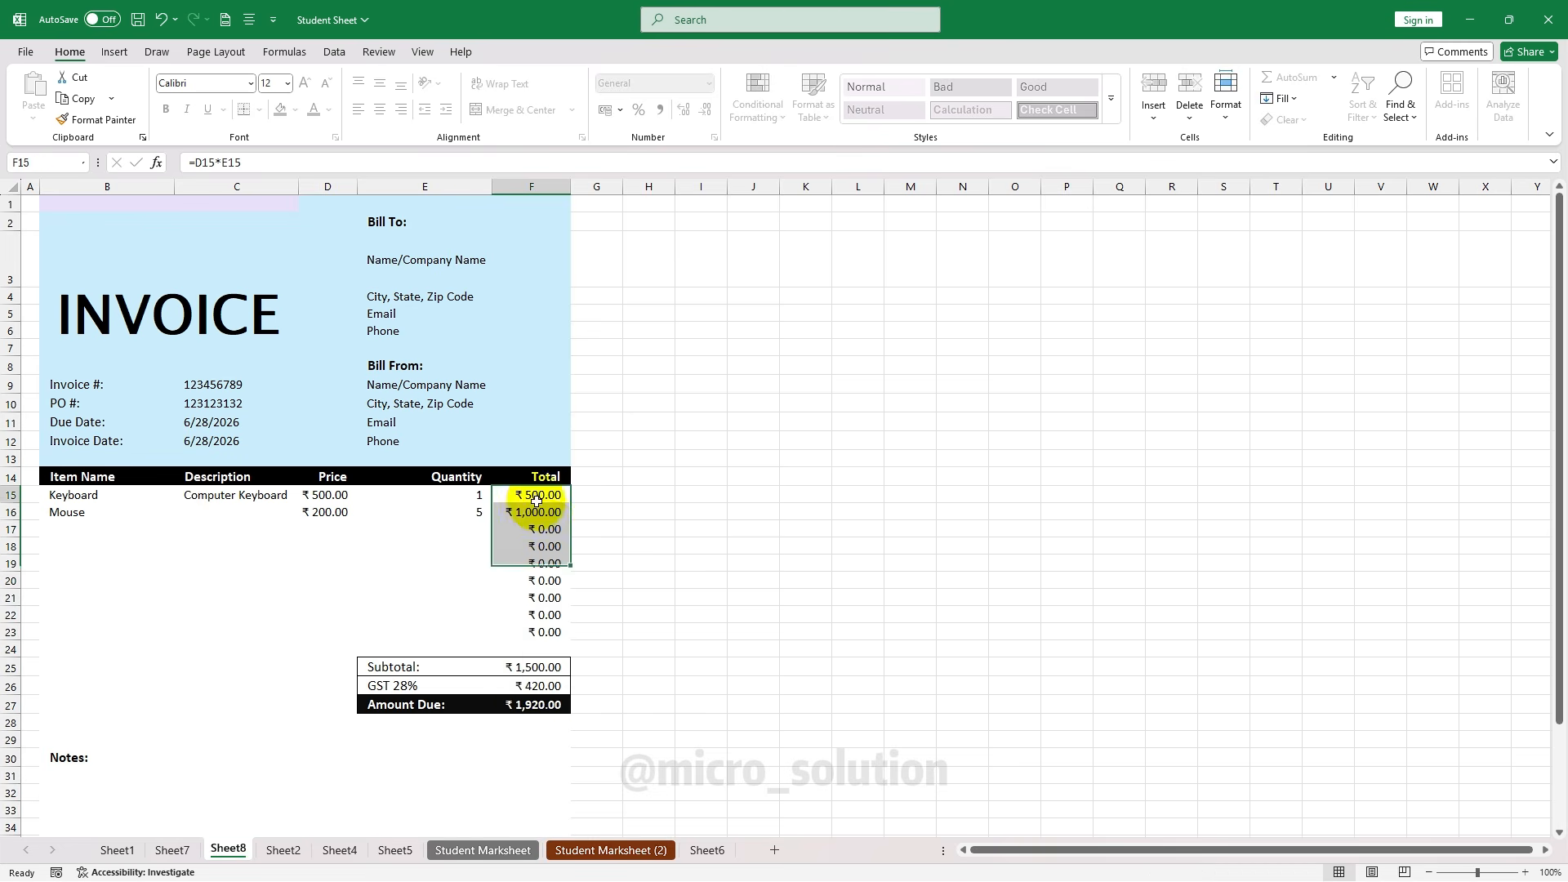
{"action": "left_click", "coordinate": [527, 513]}
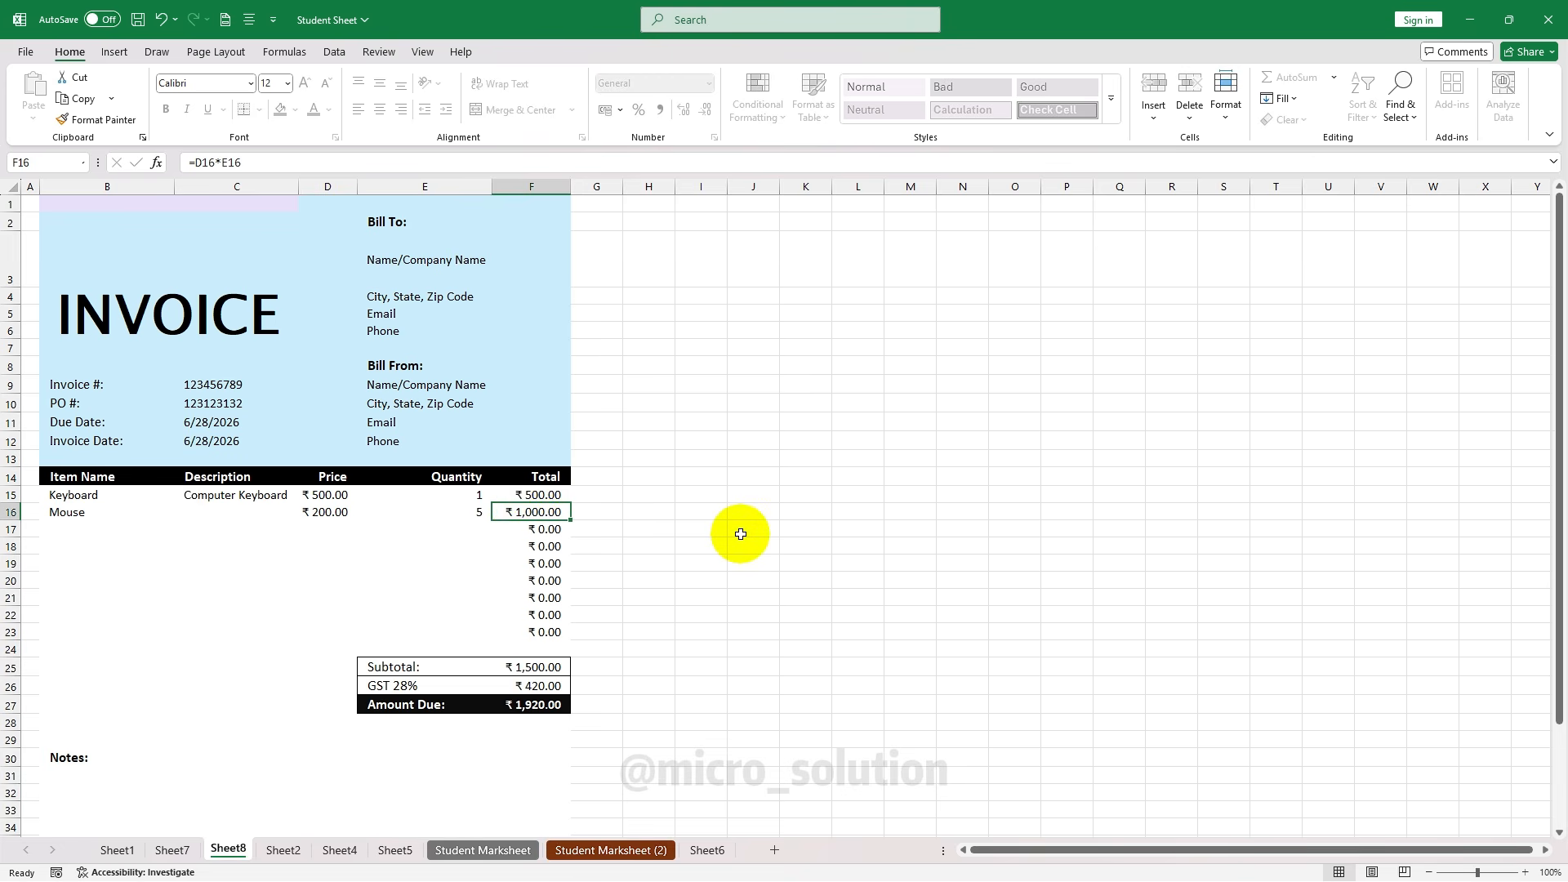
{"action": "key", "text": "Delete"}
Dismiss the warning and set the Keyboard quantity to 2 and Mouse quantity to 3
{"action": "left_click", "coordinate": [783, 494]}
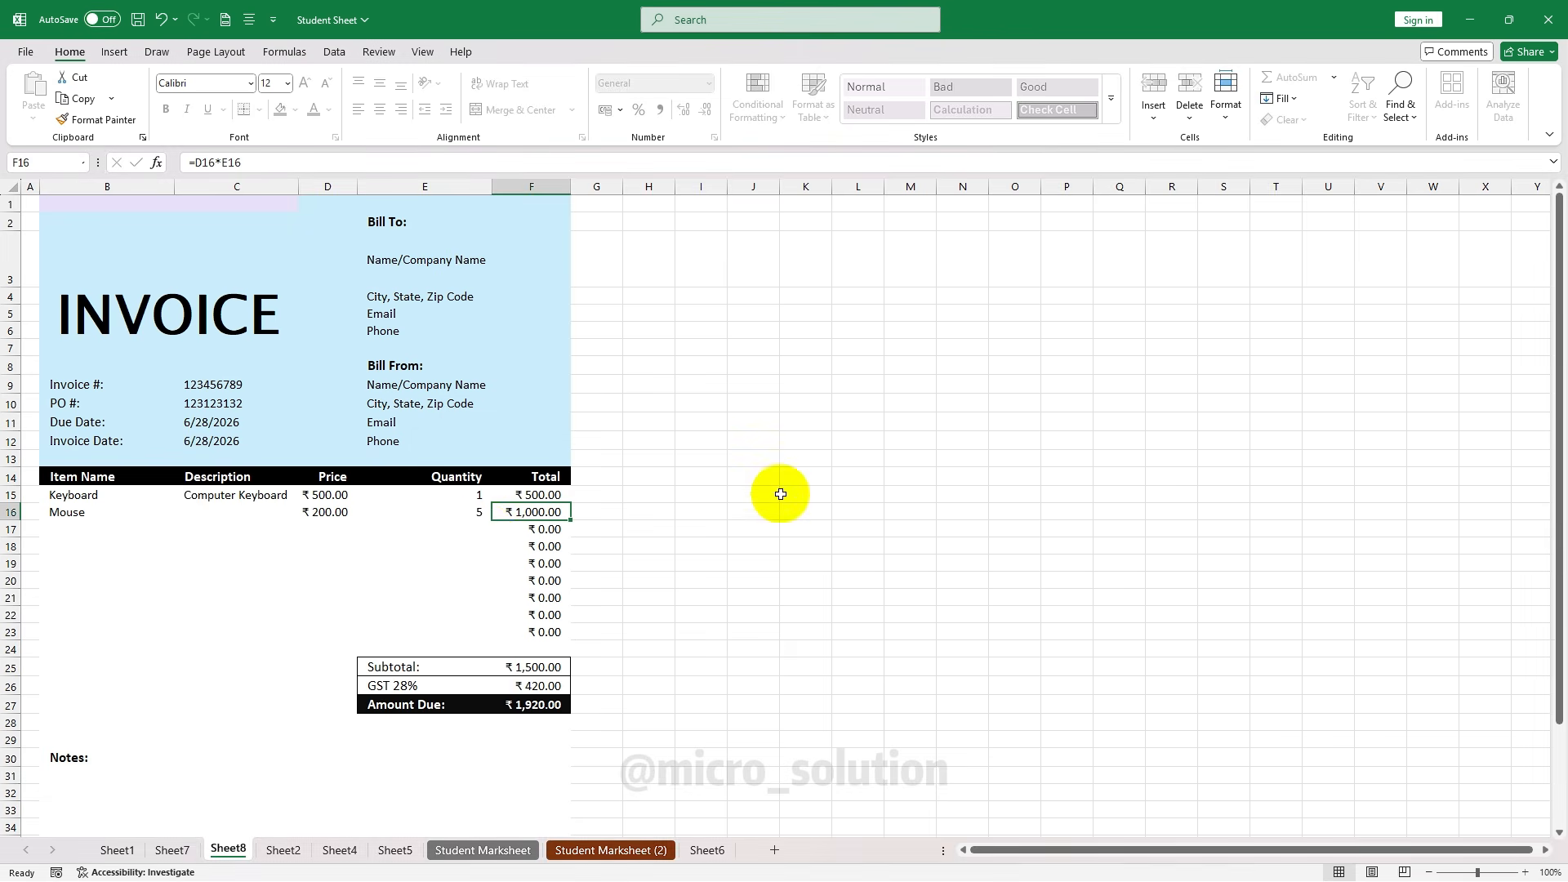
{"action": "left_click", "coordinate": [326, 498]}
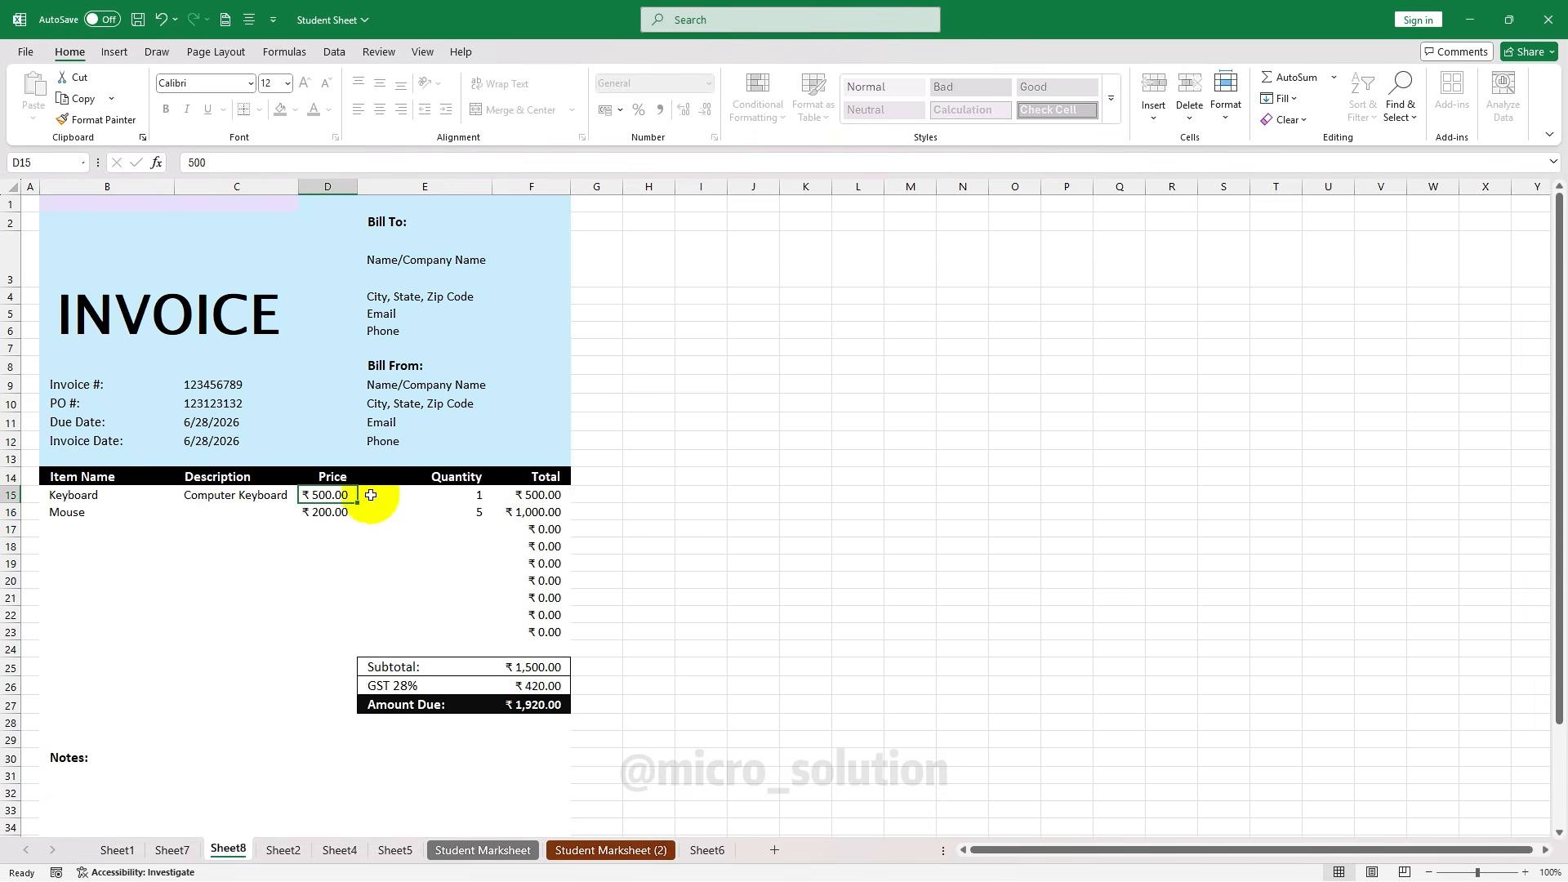
{"action": "left_click", "coordinate": [450, 492]}
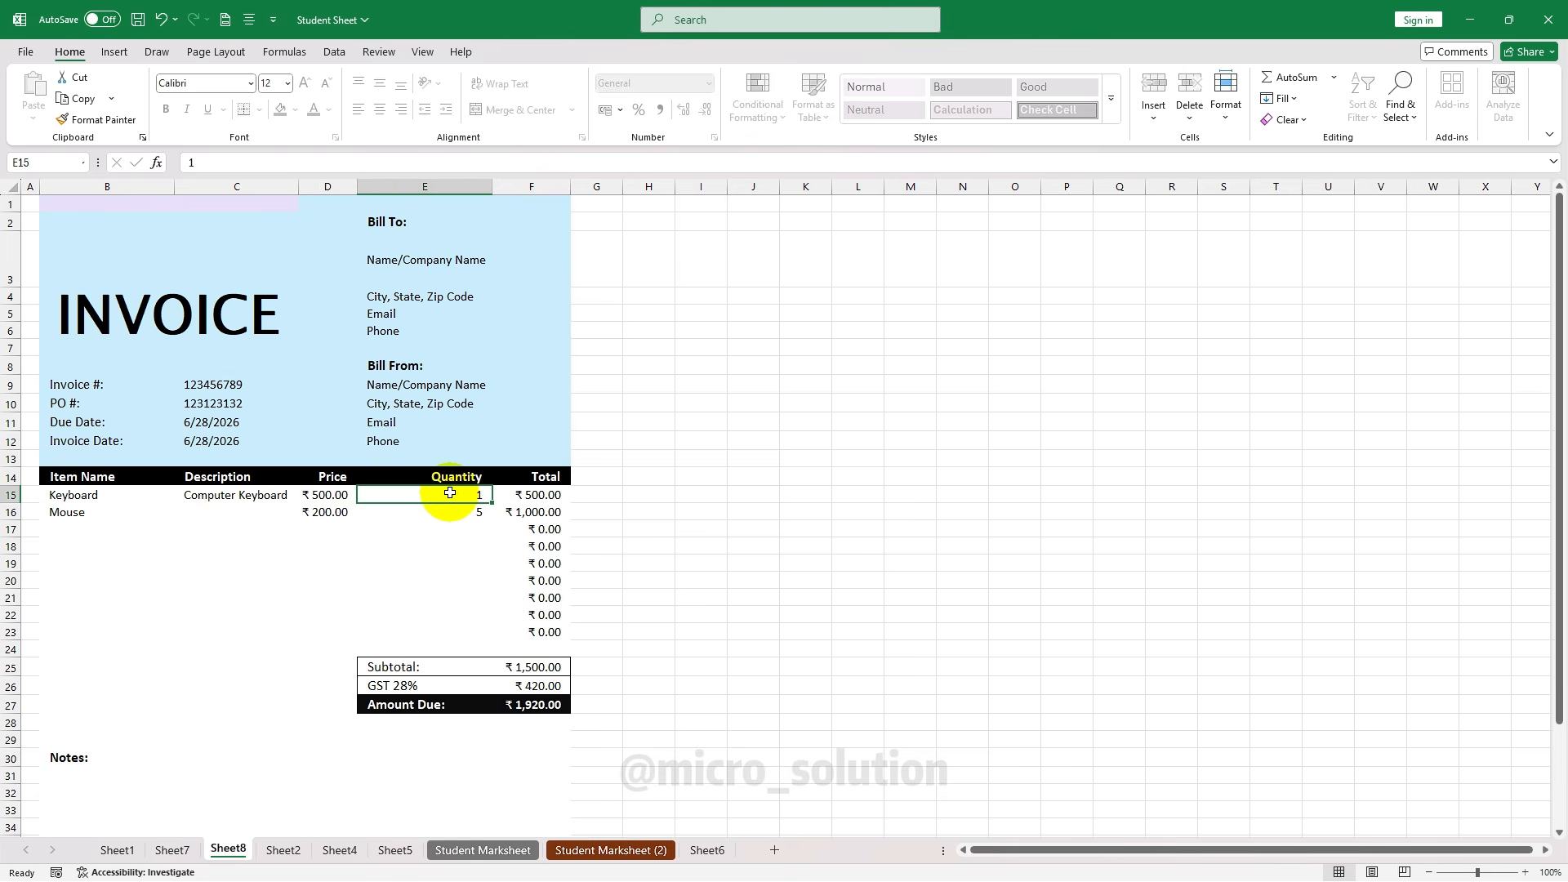
{"action": "type", "text": "2"}
{"action": "key", "text": "Return"}
{"action": "key", "text": "Return"}
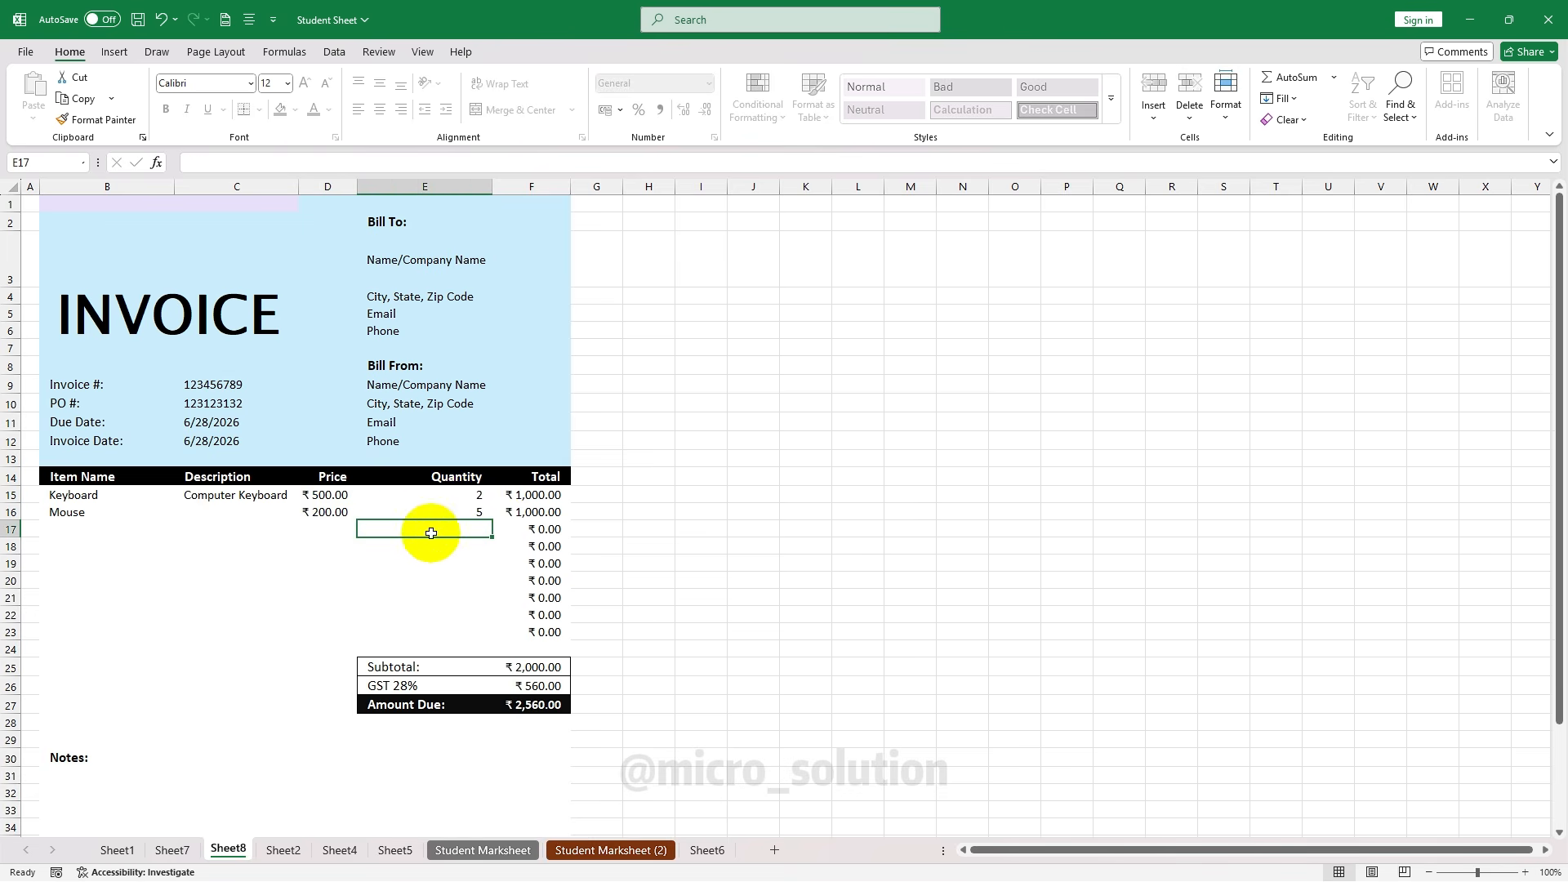
{"action": "left_click", "coordinate": [437, 510]}
{"action": "type", "text": "3"}
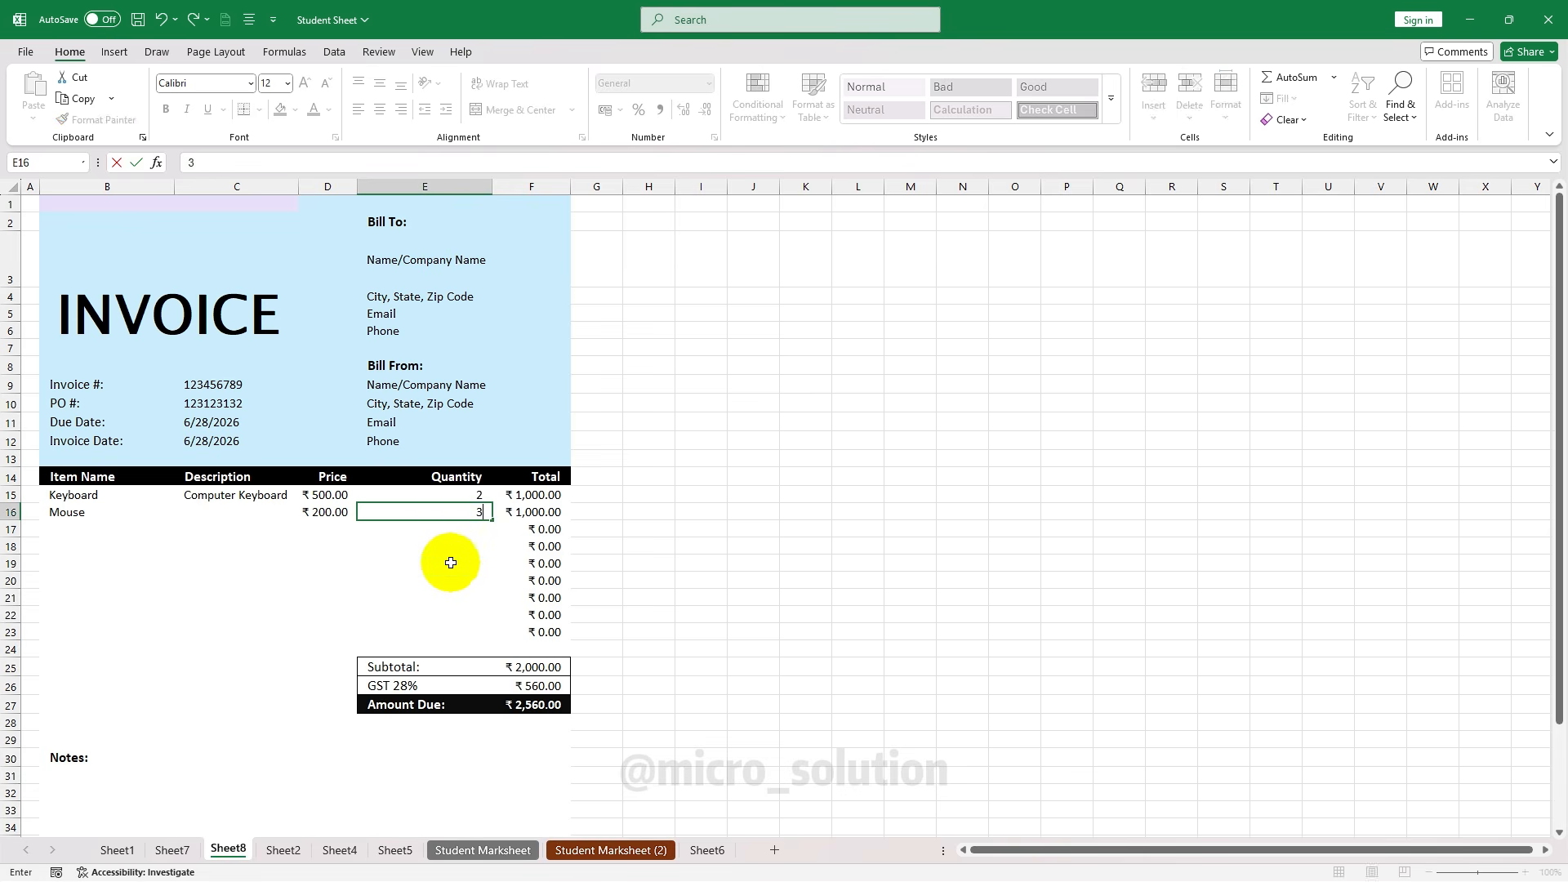
{"action": "key", "text": "Return"}
{"action": "key", "text": "Return"}
{"action": "key", "text": "Return"}
{"action": "key", "text": "Return"}
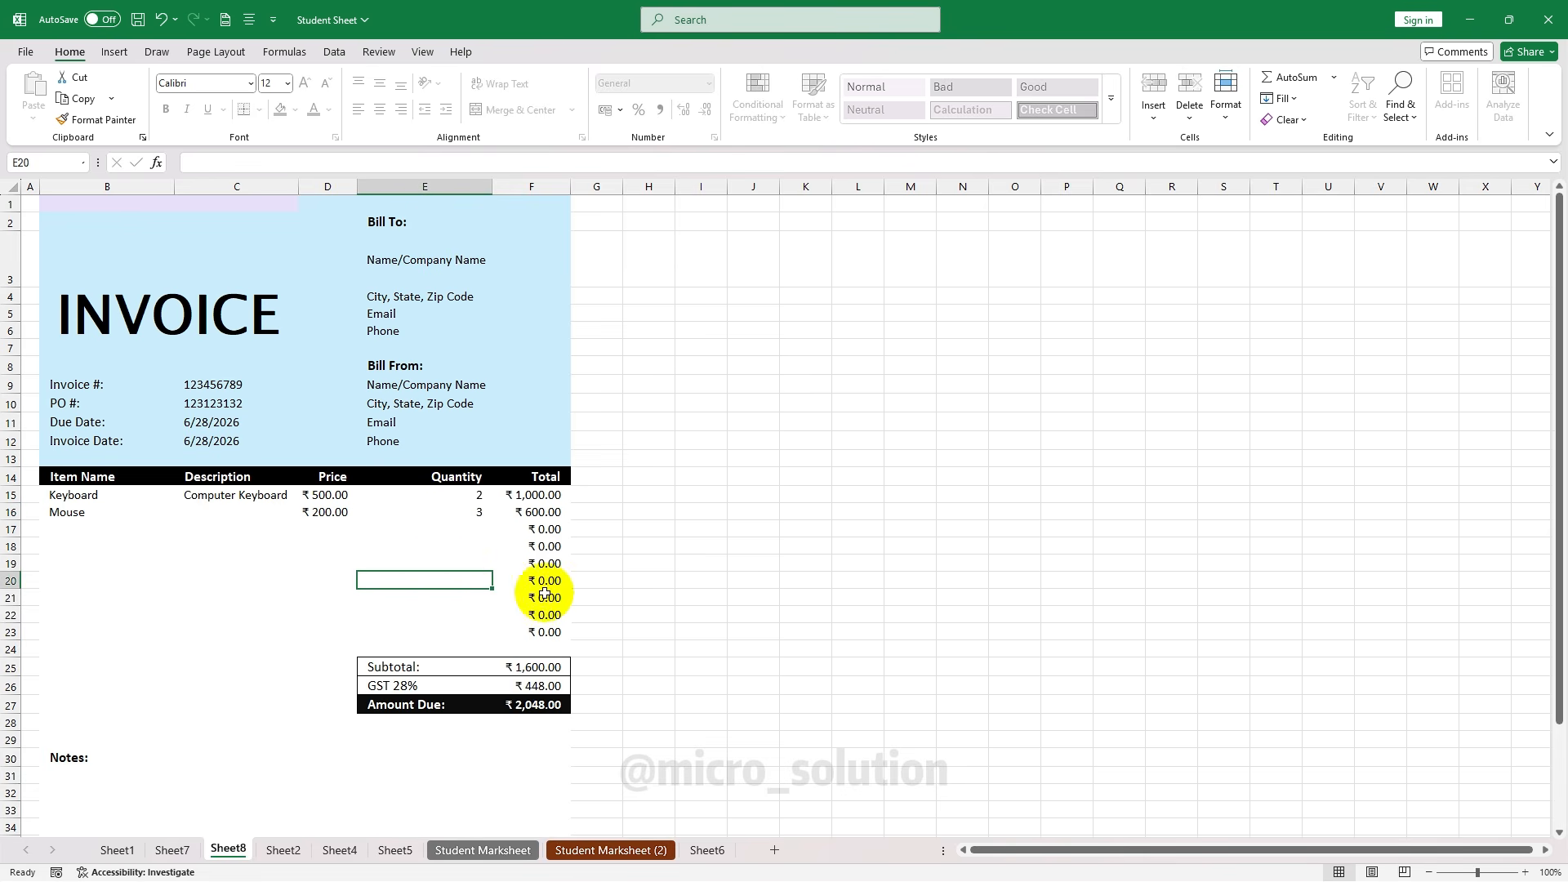
Clear the F15 and F16 totals, undo it with Ctrl+Z, and select F15:F27
{"action": "left_click", "coordinate": [535, 496]}
{"action": "left_click", "coordinate": [1216, 129]}
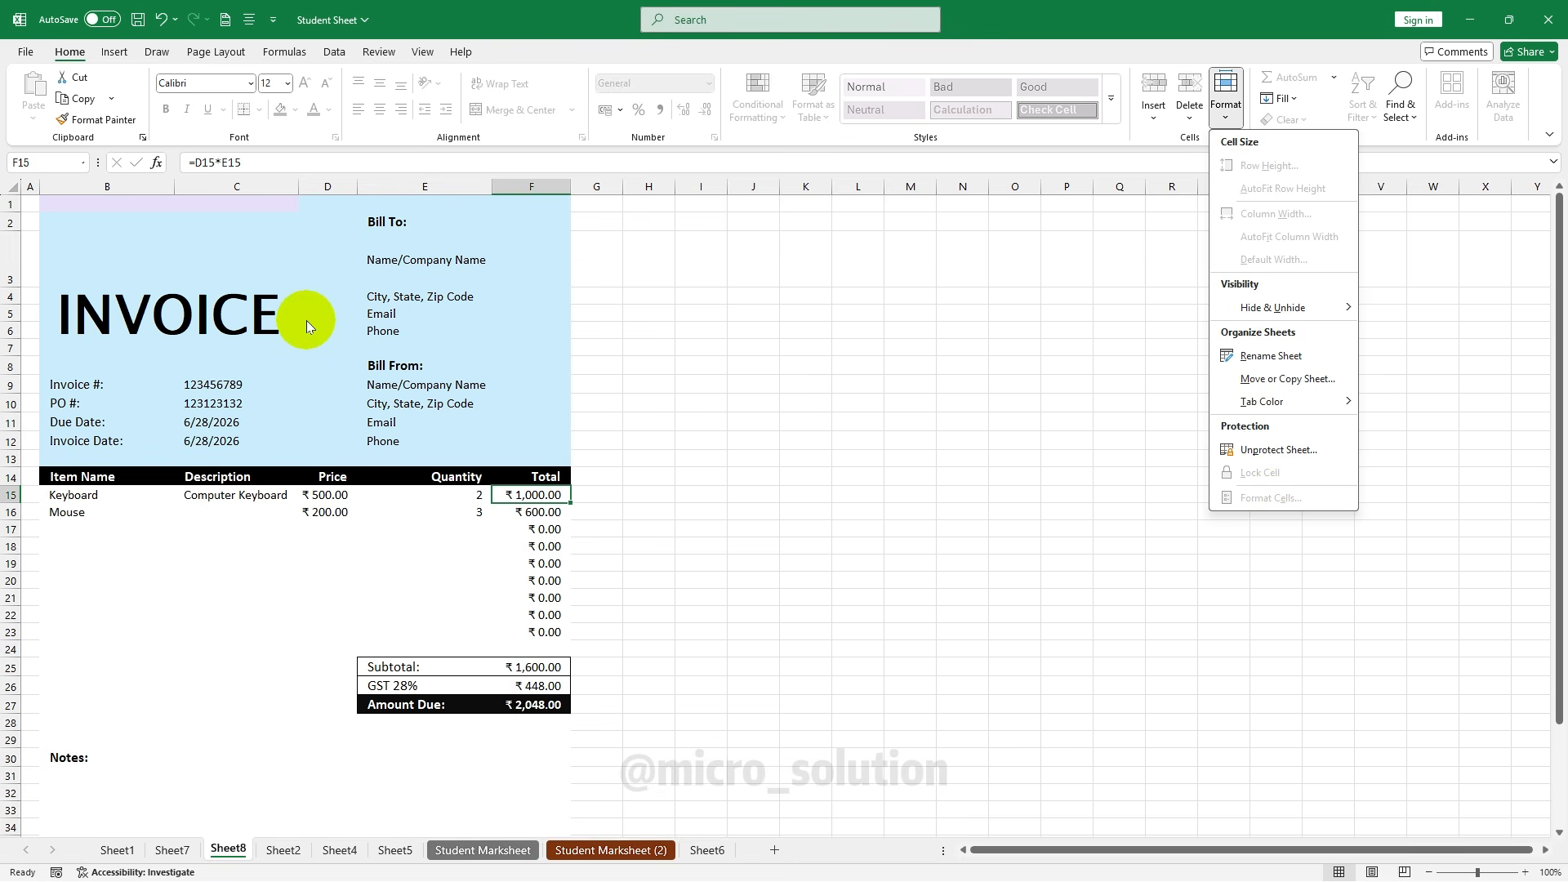
{"action": "left_click", "coordinate": [865, 406]}
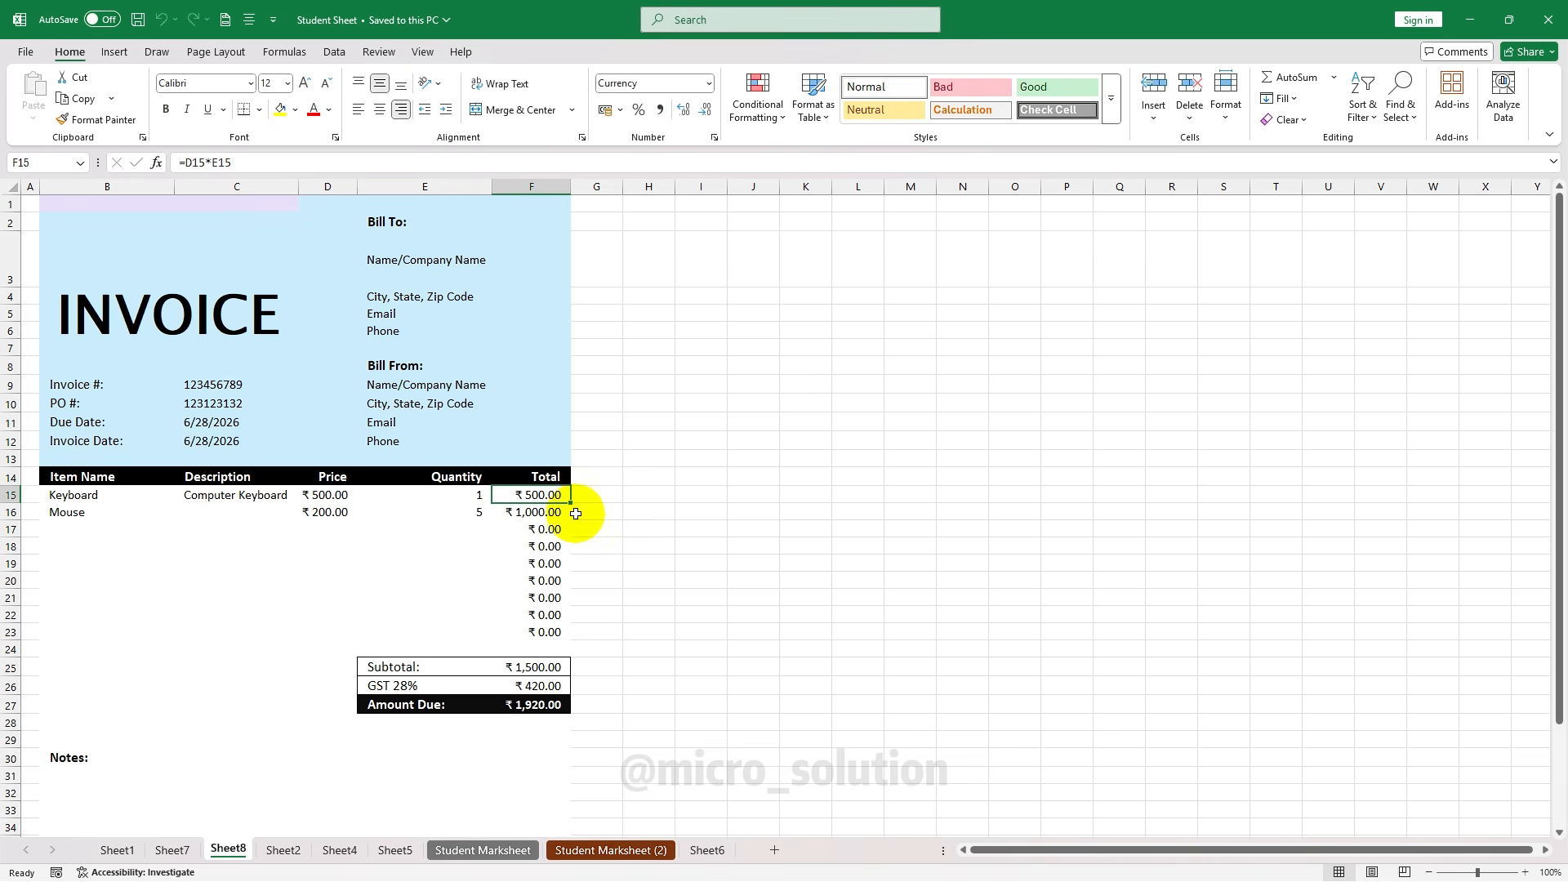
{"action": "key", "text": "Delete"}
{"action": "key", "text": "Down"}
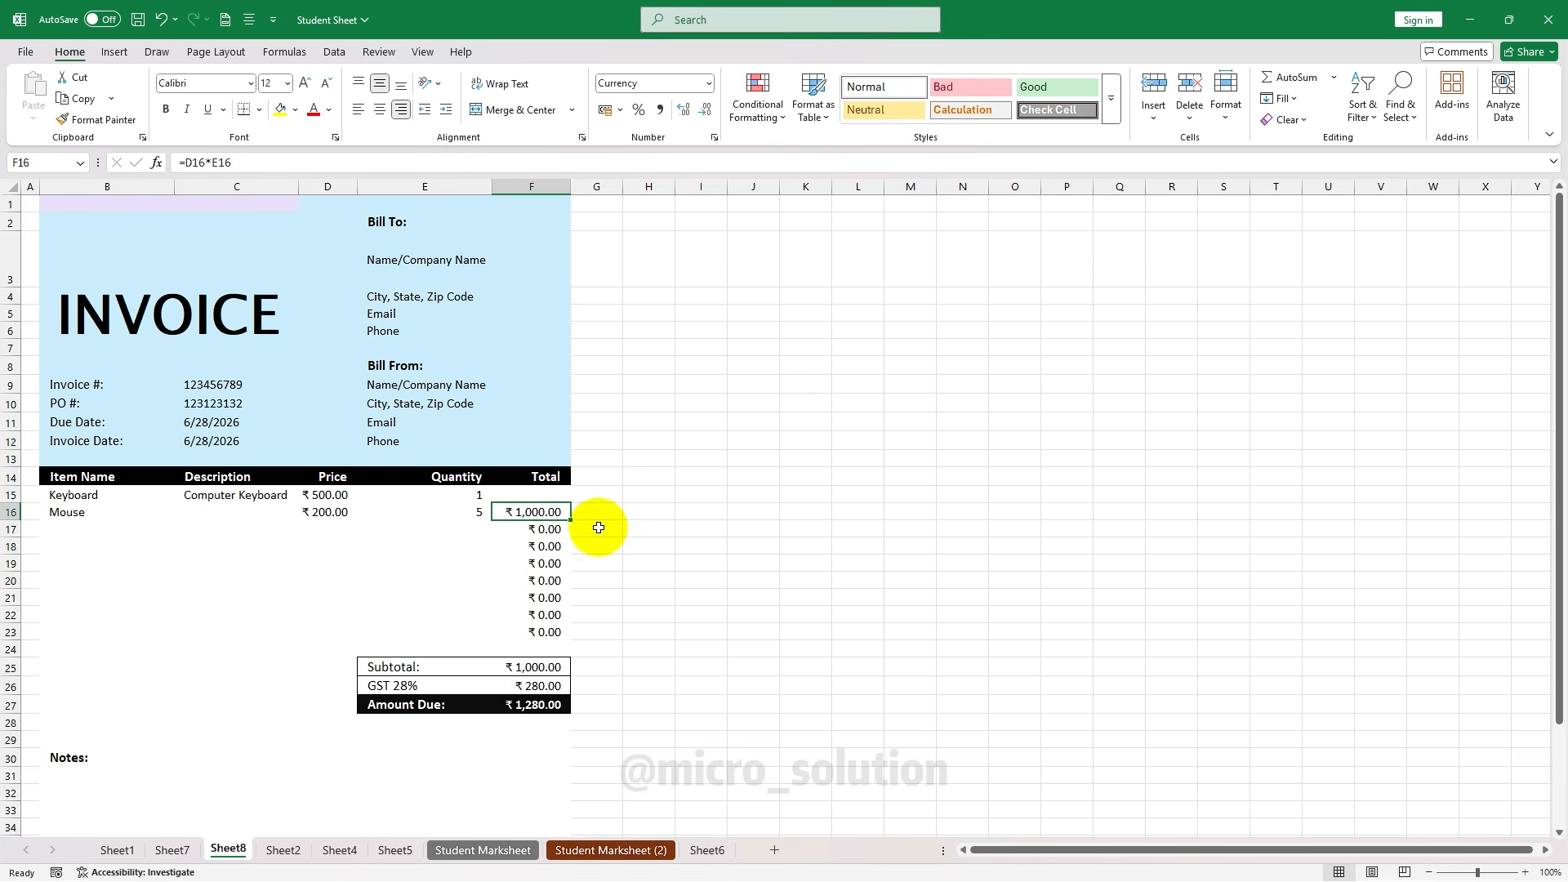
{"action": "key", "text": "Delete"}
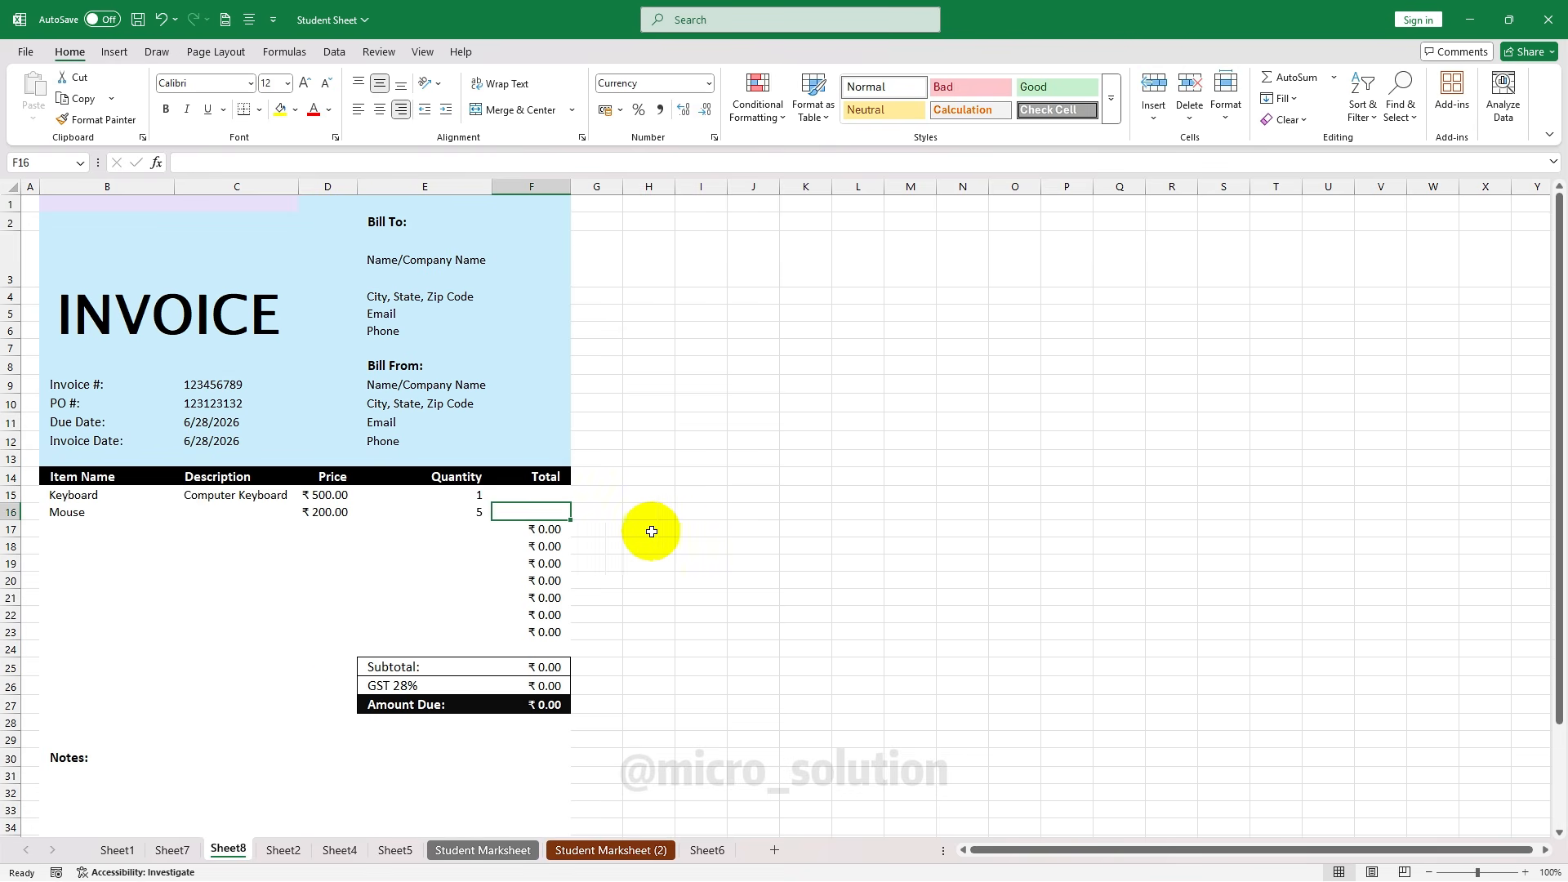
{"action": "key", "text": "ctrl+z"}
{"action": "key", "text": "ctrl+z"}
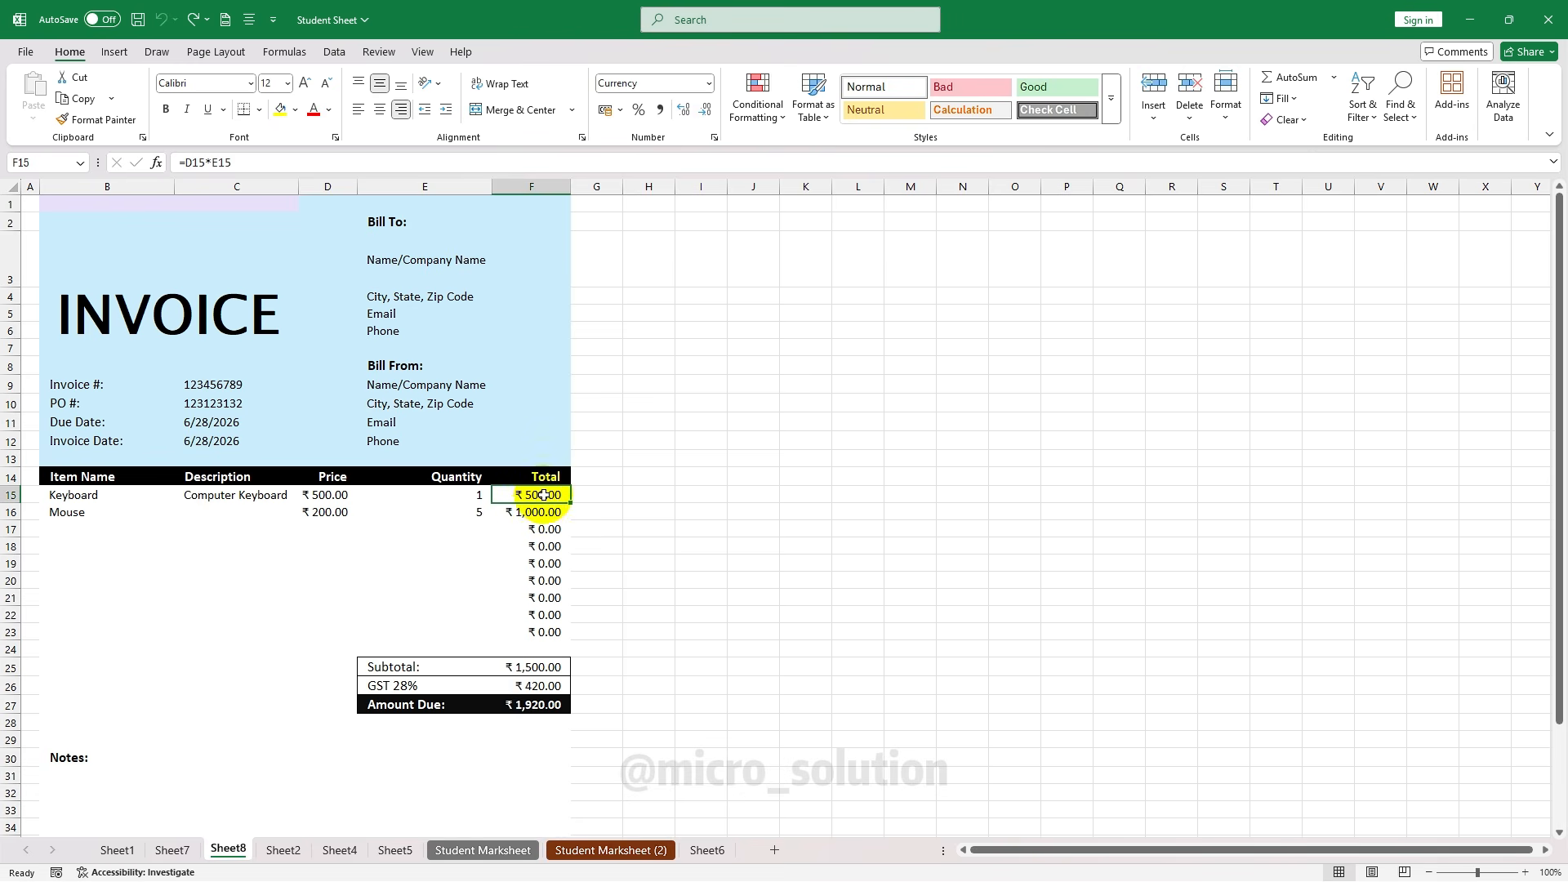
{"action": "left_click_drag", "start_coordinate": [542, 500], "coordinate": [535, 703]}
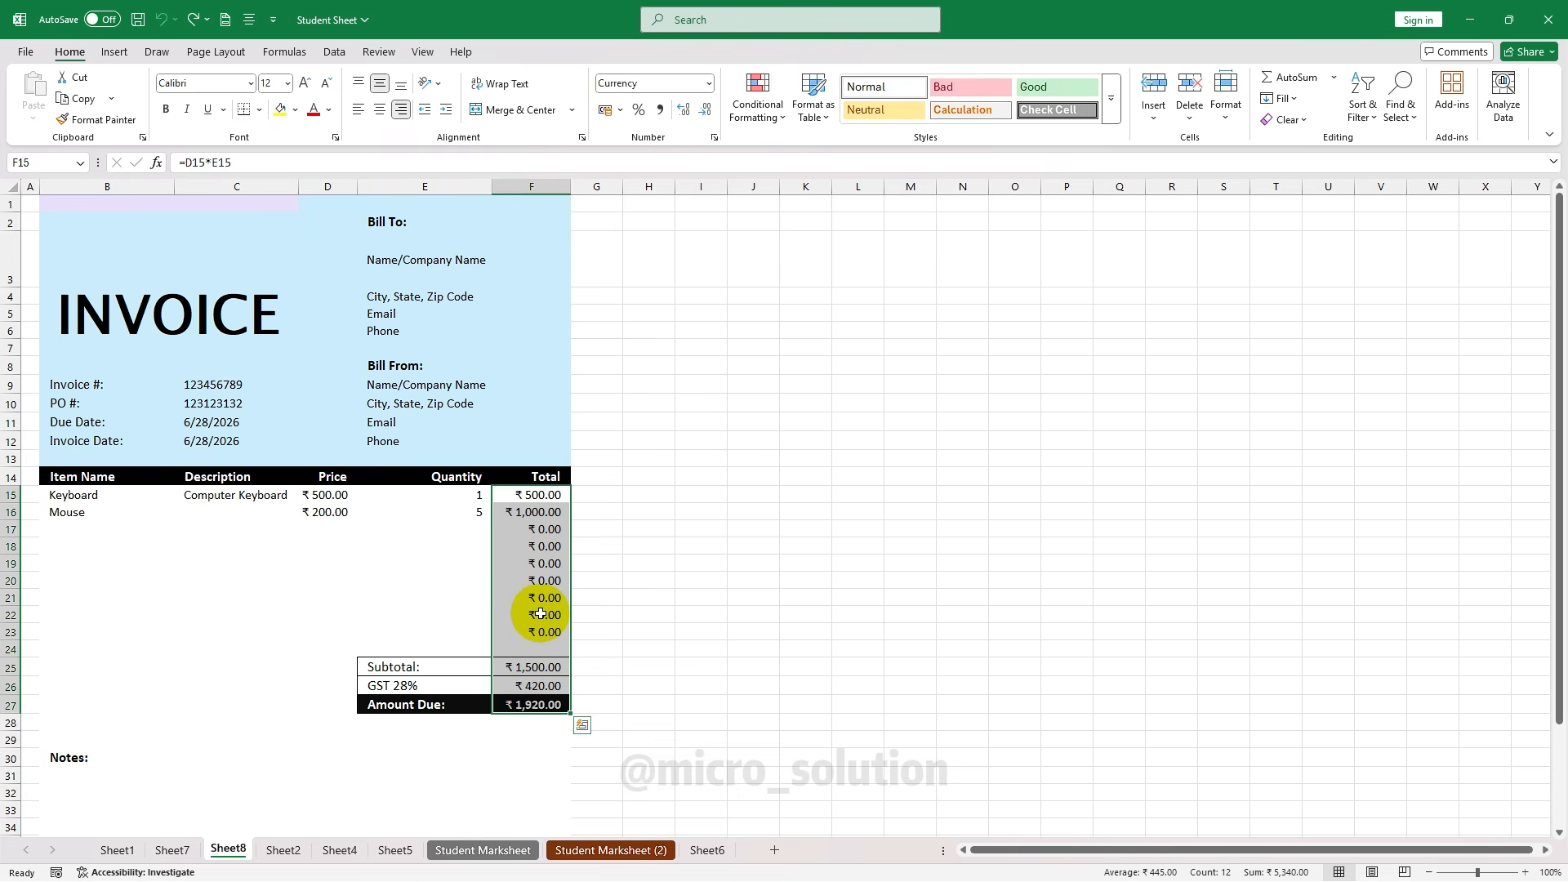
Untick Locked on the Protection tab for the whole invoice range from B1 down
{"action": "left_click", "coordinate": [409, 365]}
{"action": "left_click", "coordinate": [214, 253]}
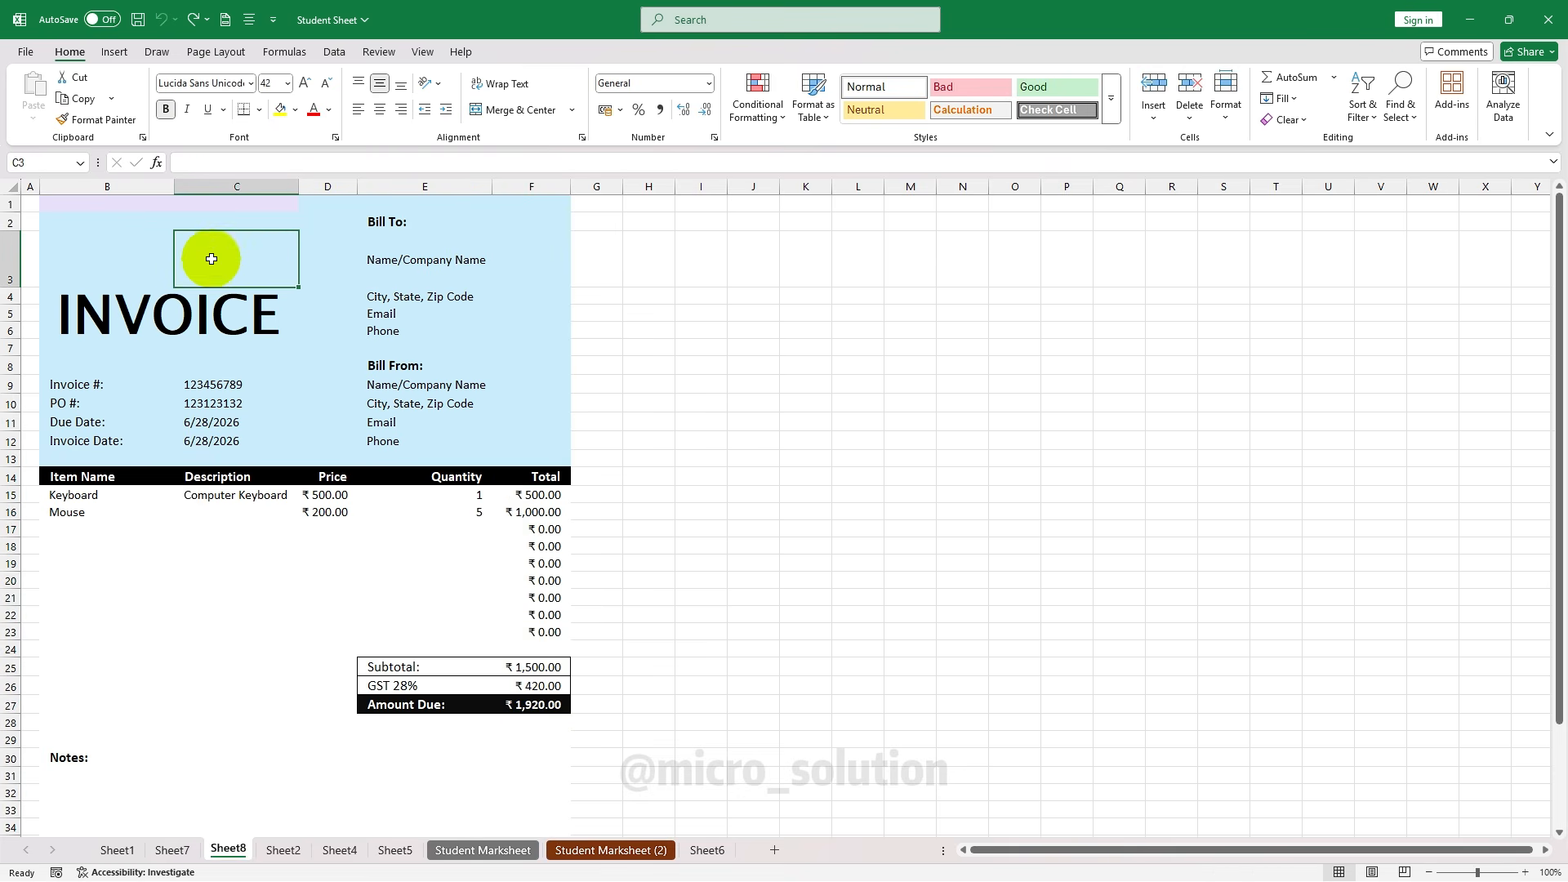
{"action": "left_click_drag", "start_coordinate": [45, 203], "coordinate": [530, 810]}
{"action": "scroll", "coordinate": [350, 321], "scroll_direction": "up", "scroll_amount": 2}
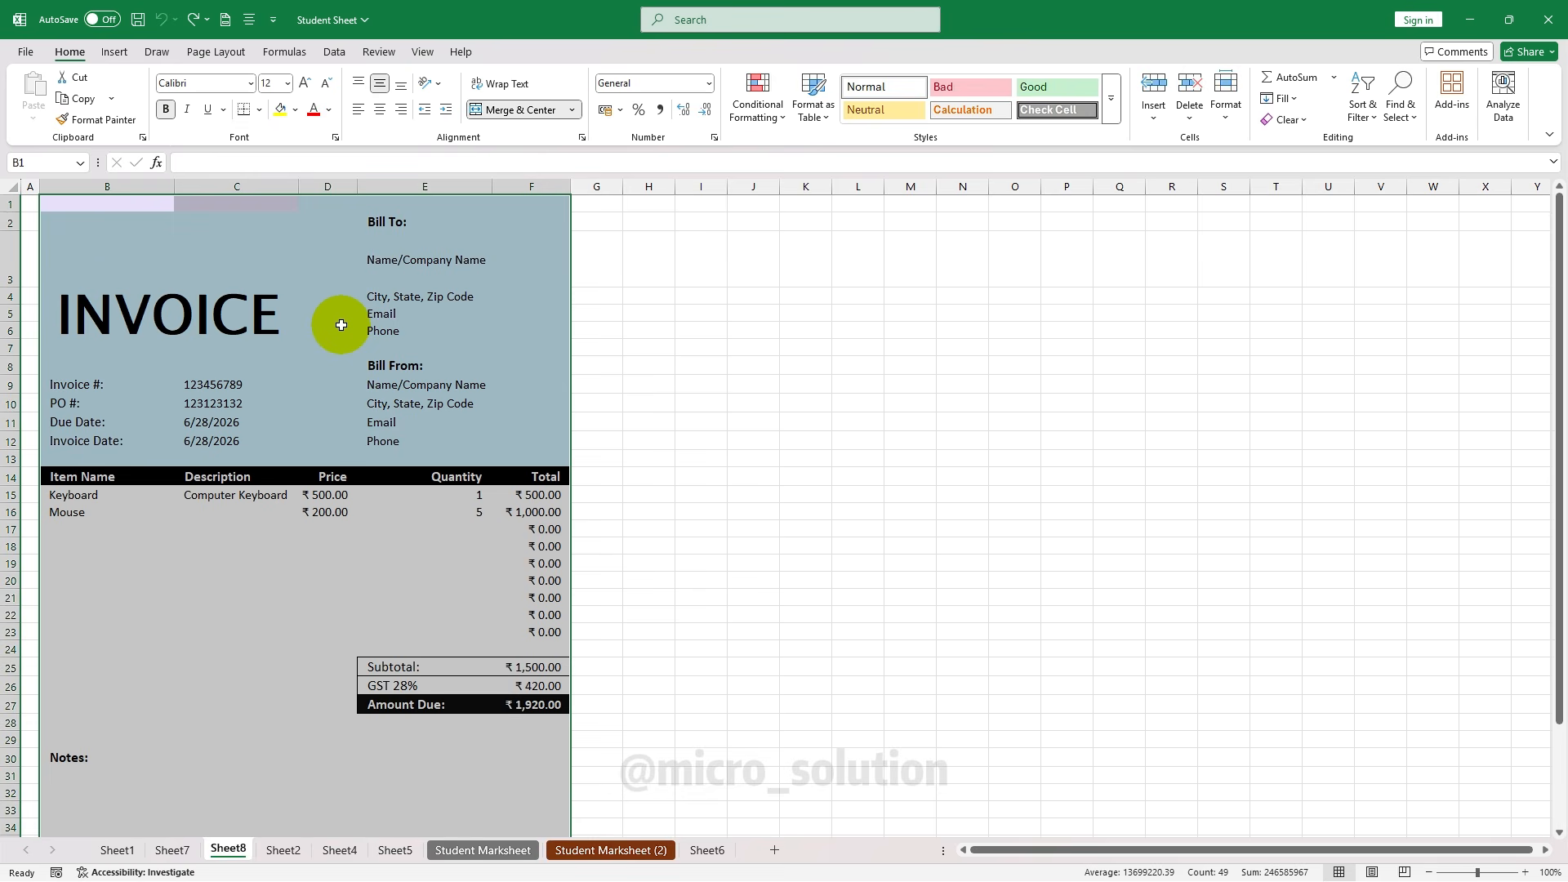
{"action": "right_click", "coordinate": [292, 256]}
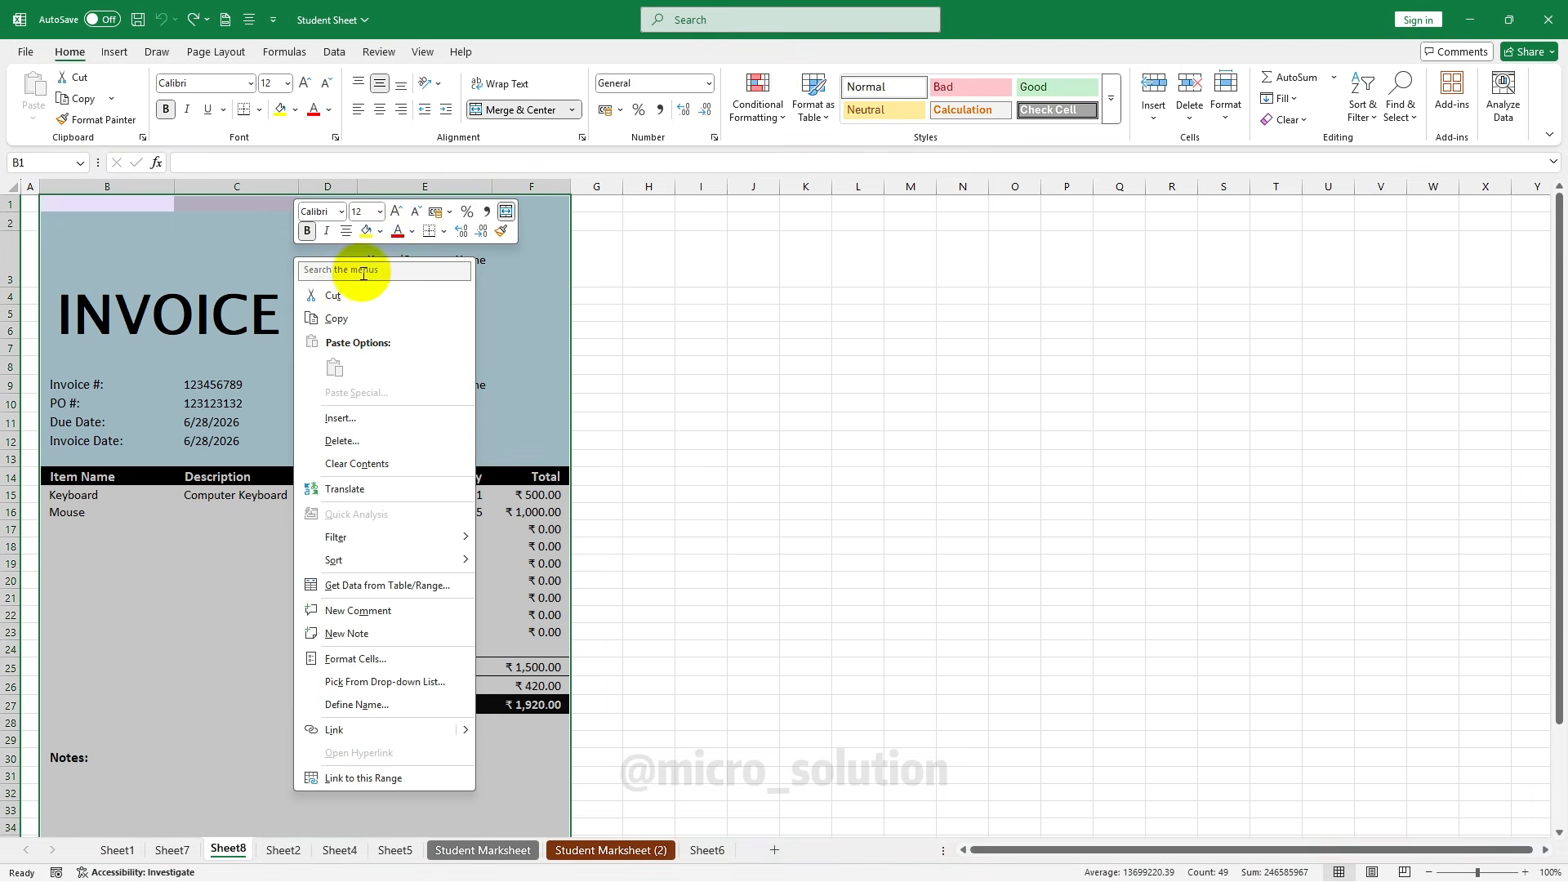
{"action": "left_click", "coordinate": [404, 663]}
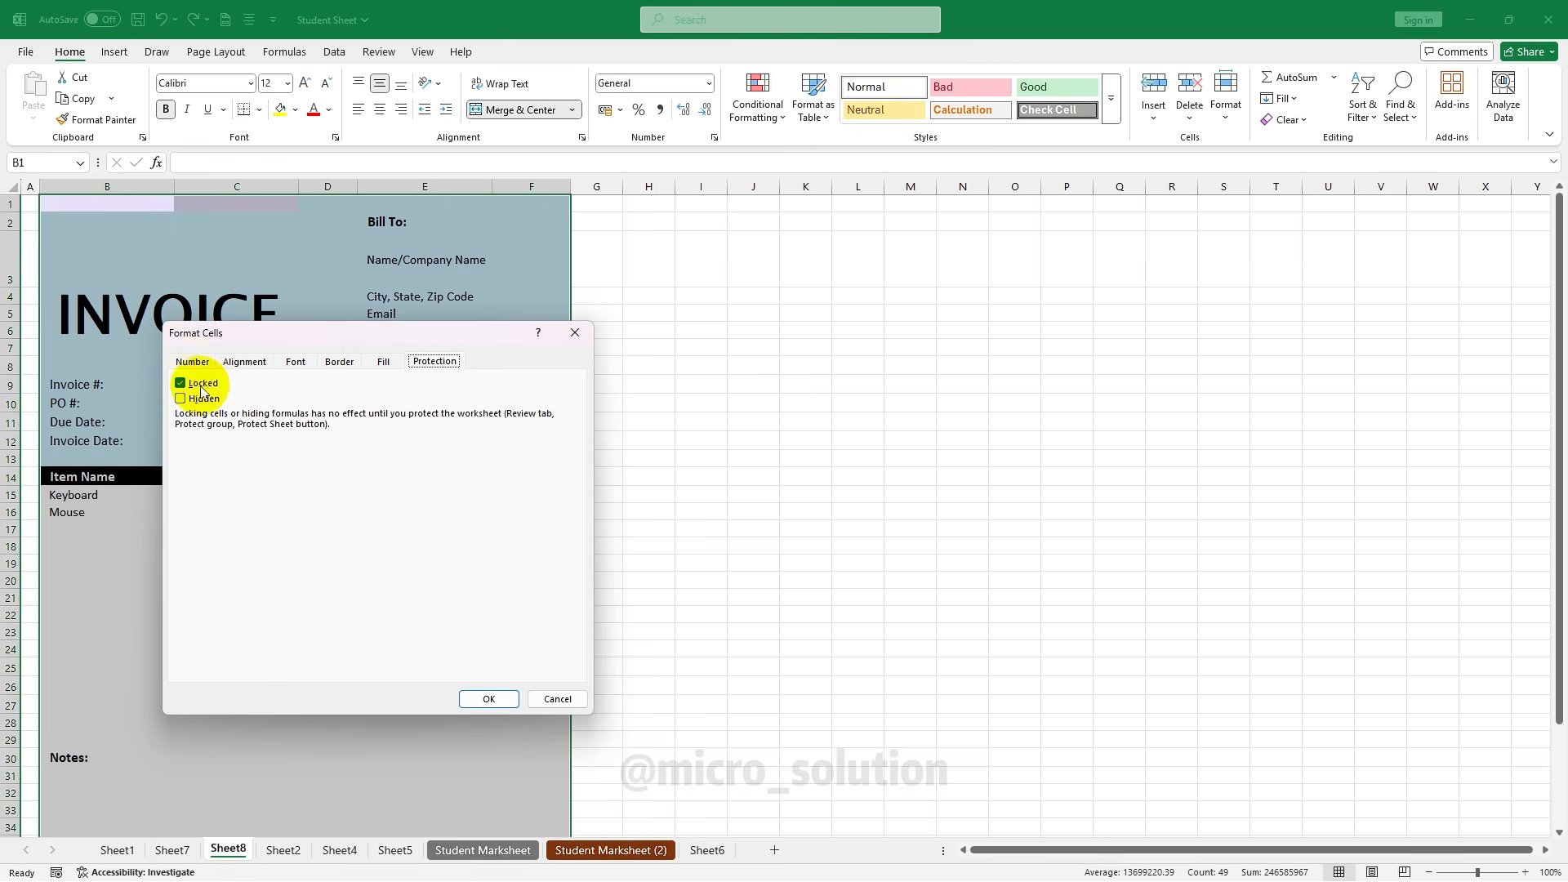
{"action": "left_click", "coordinate": [201, 387]}
{"action": "left_click", "coordinate": [483, 698]}
Select the Total column F15:F27
{"action": "left_click", "coordinate": [523, 545]}
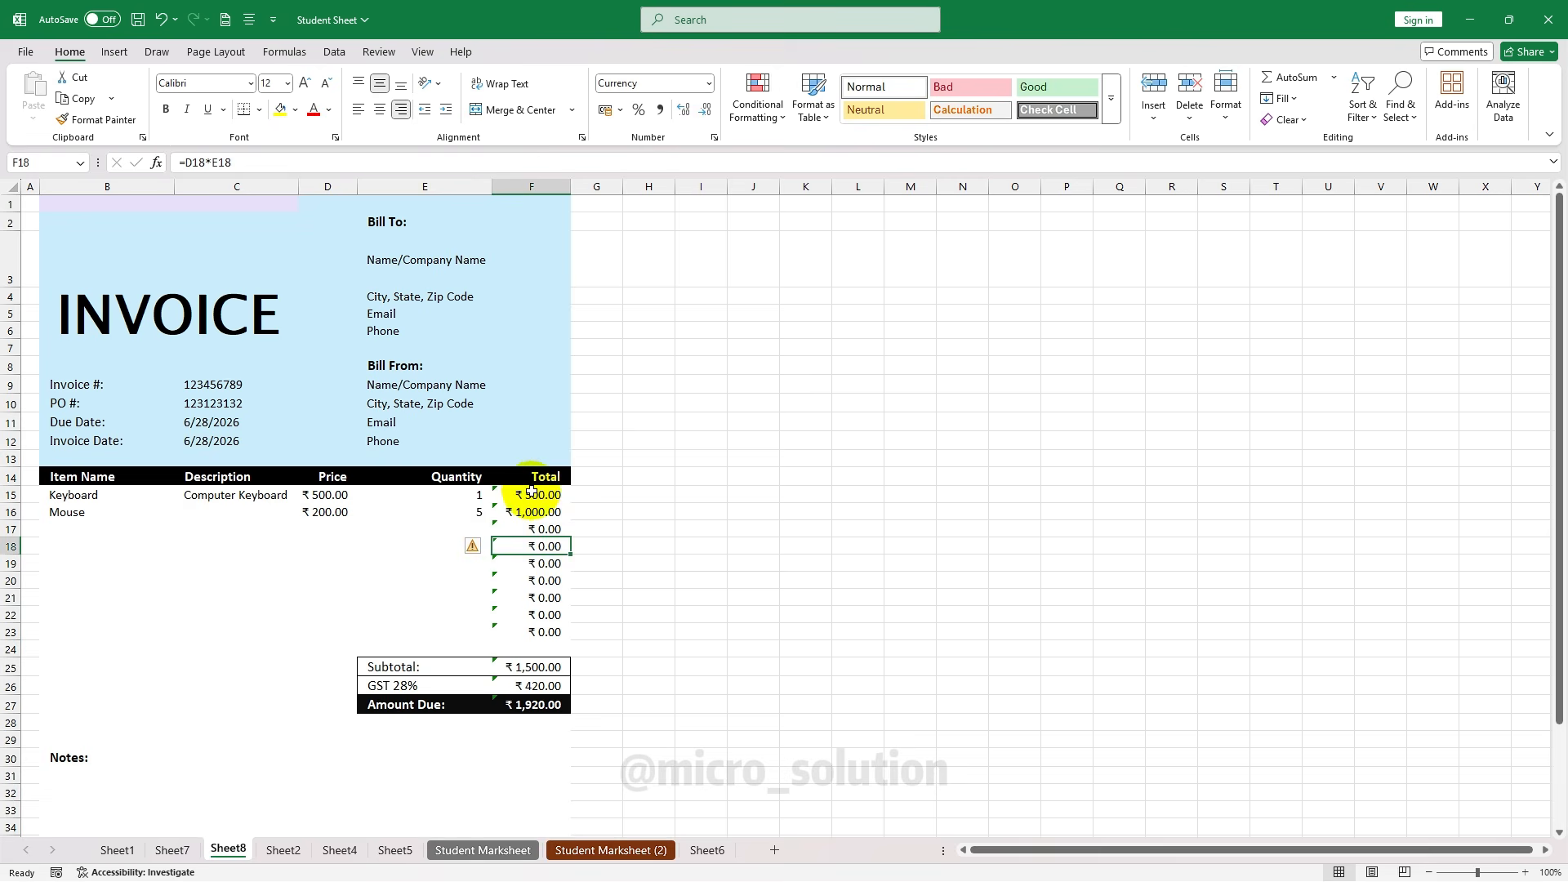
{"action": "left_click", "coordinate": [531, 491]}
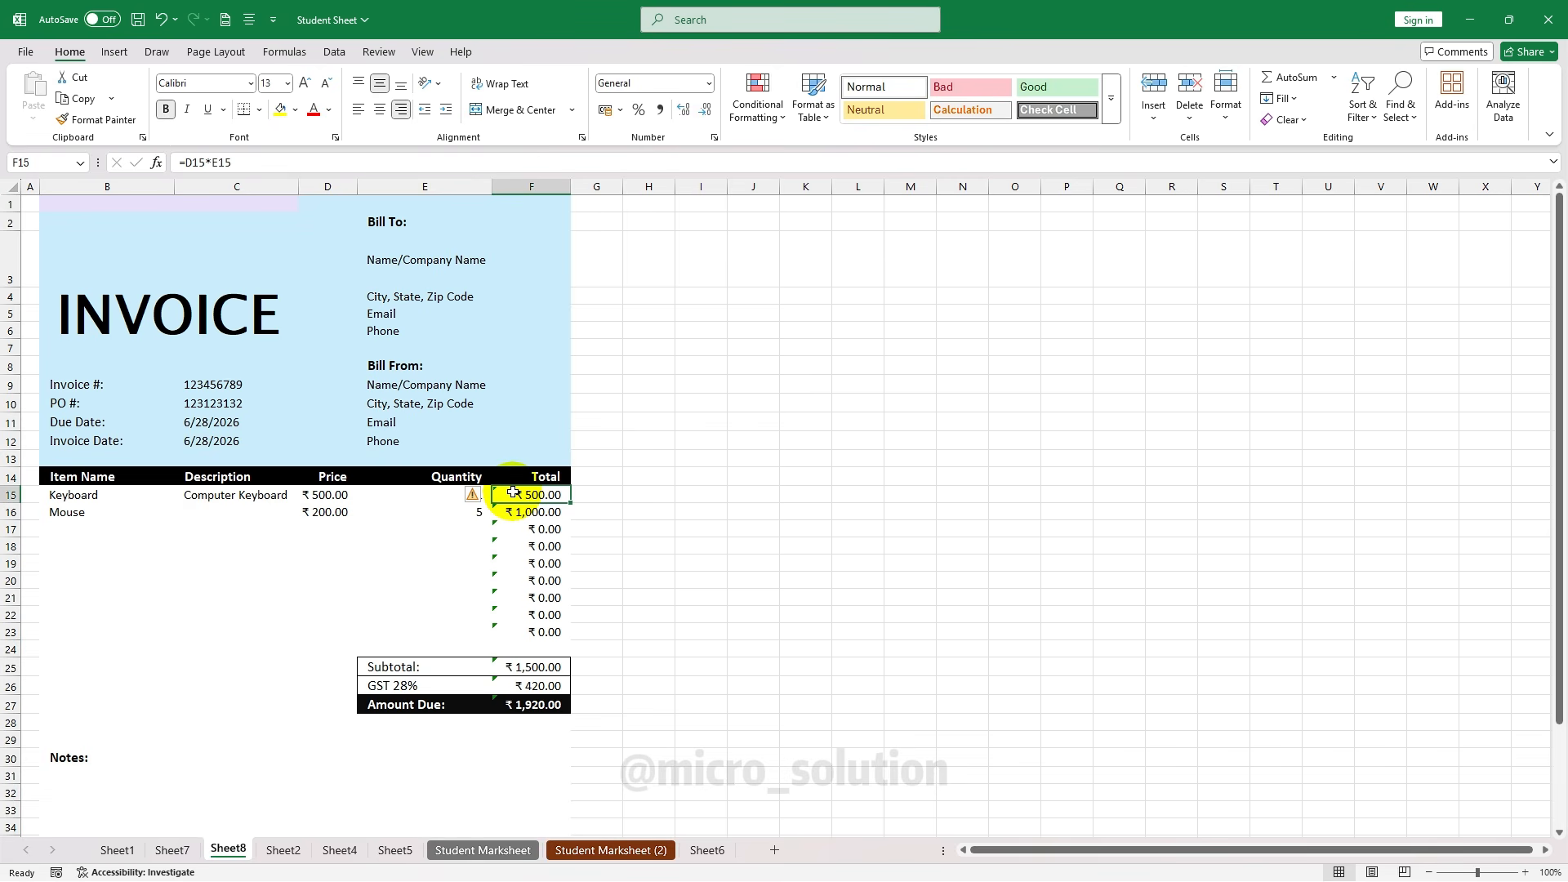
{"action": "left_click_drag", "start_coordinate": [513, 493], "coordinate": [518, 707]}
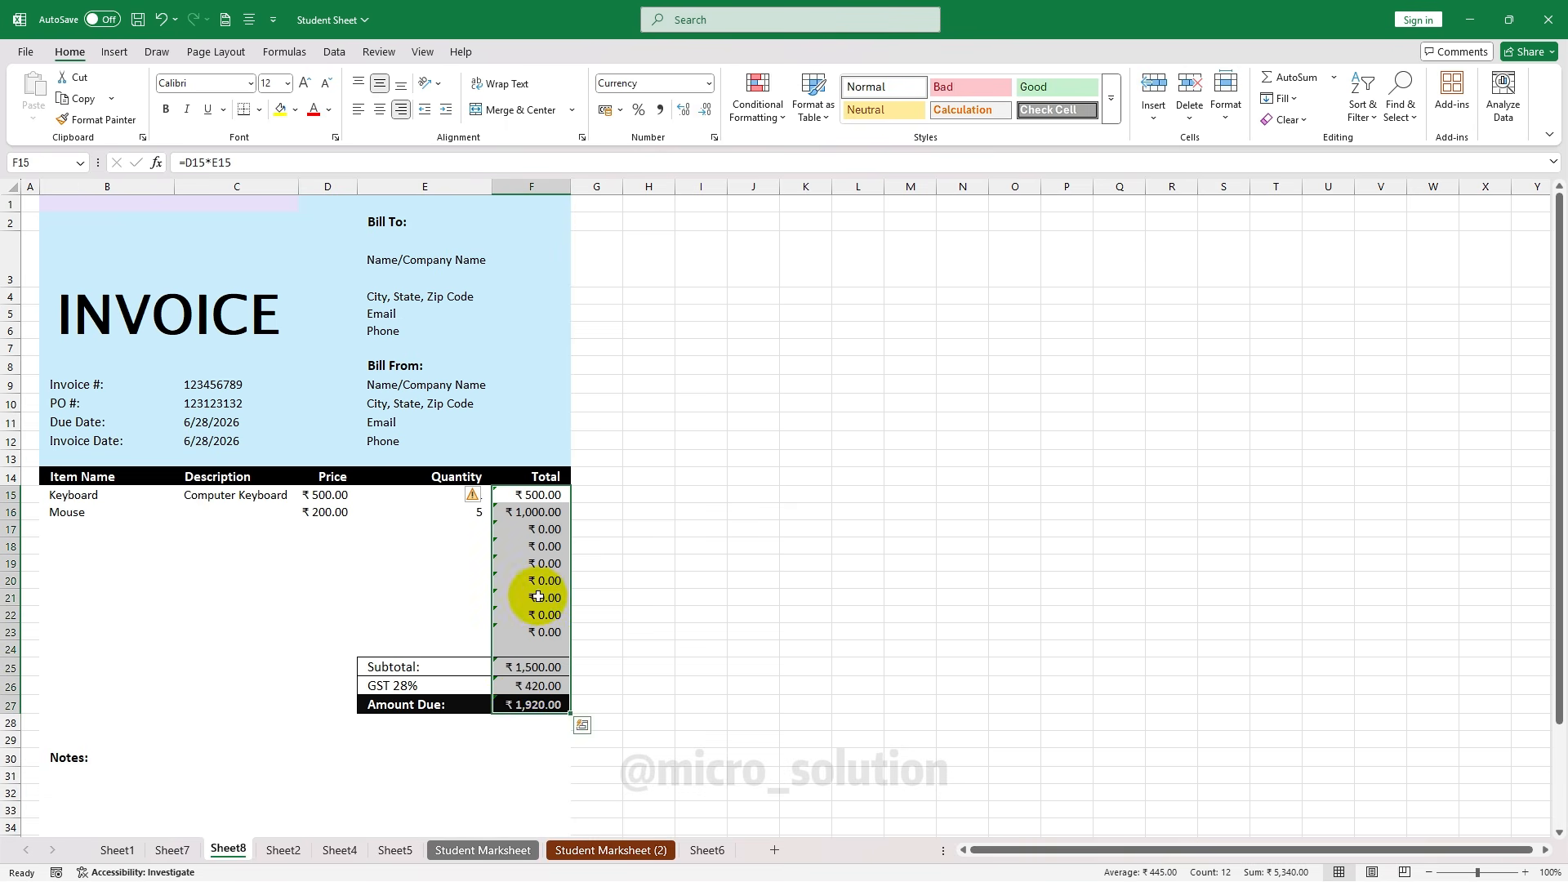
Lock the selected Total cells F15:F27 with Format > Lock Cell
{"action": "left_click", "coordinate": [1225, 104]}
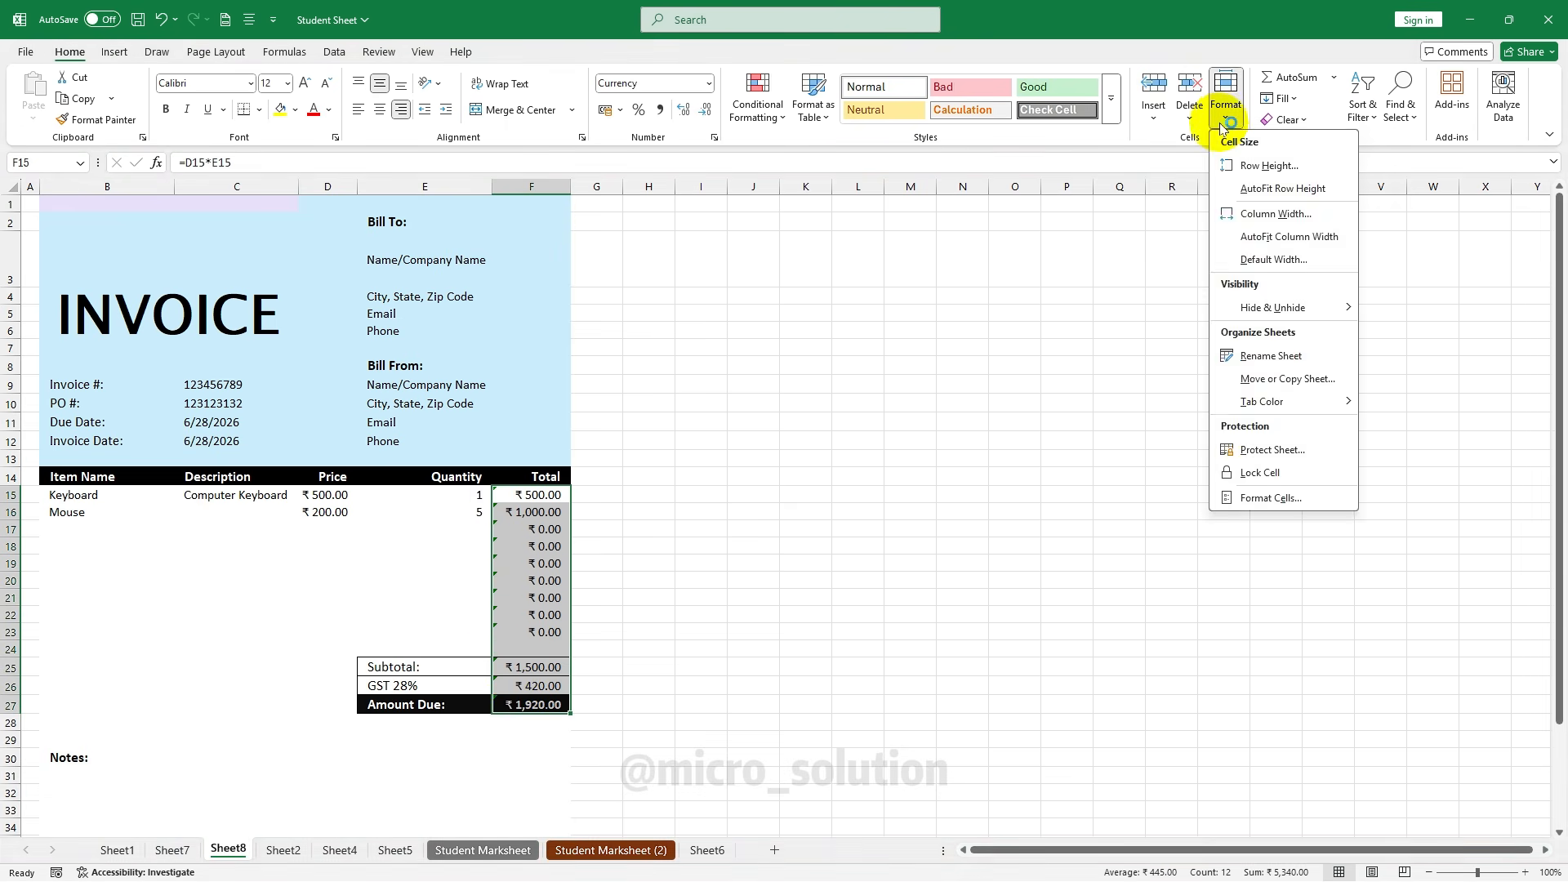
{"action": "left_click", "coordinate": [1230, 111]}
{"action": "left_click", "coordinate": [1225, 111]}
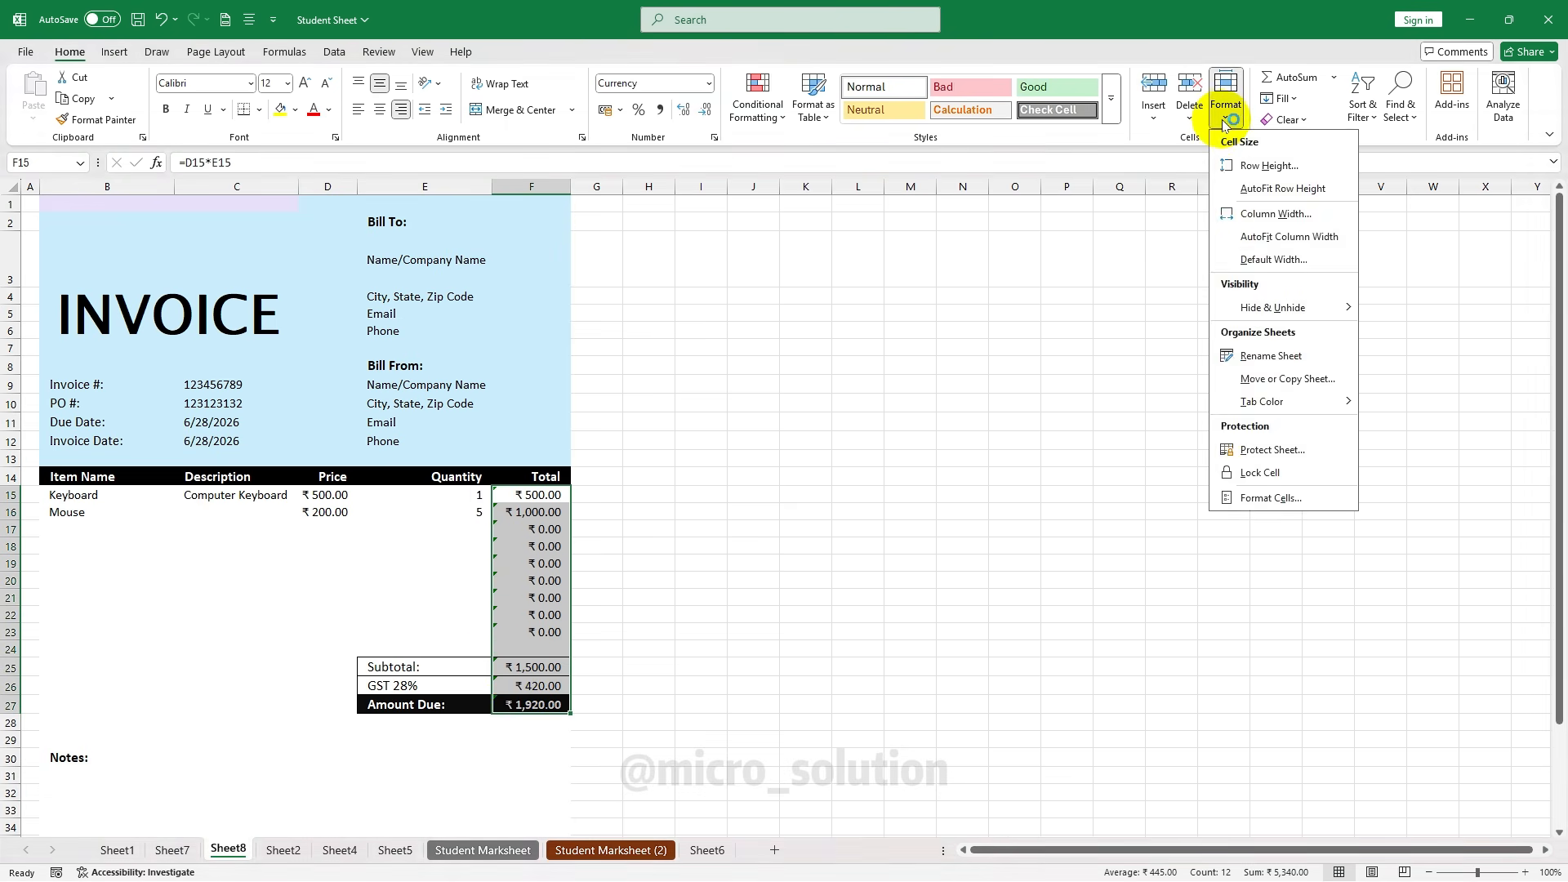
{"action": "left_click", "coordinate": [1292, 481]}
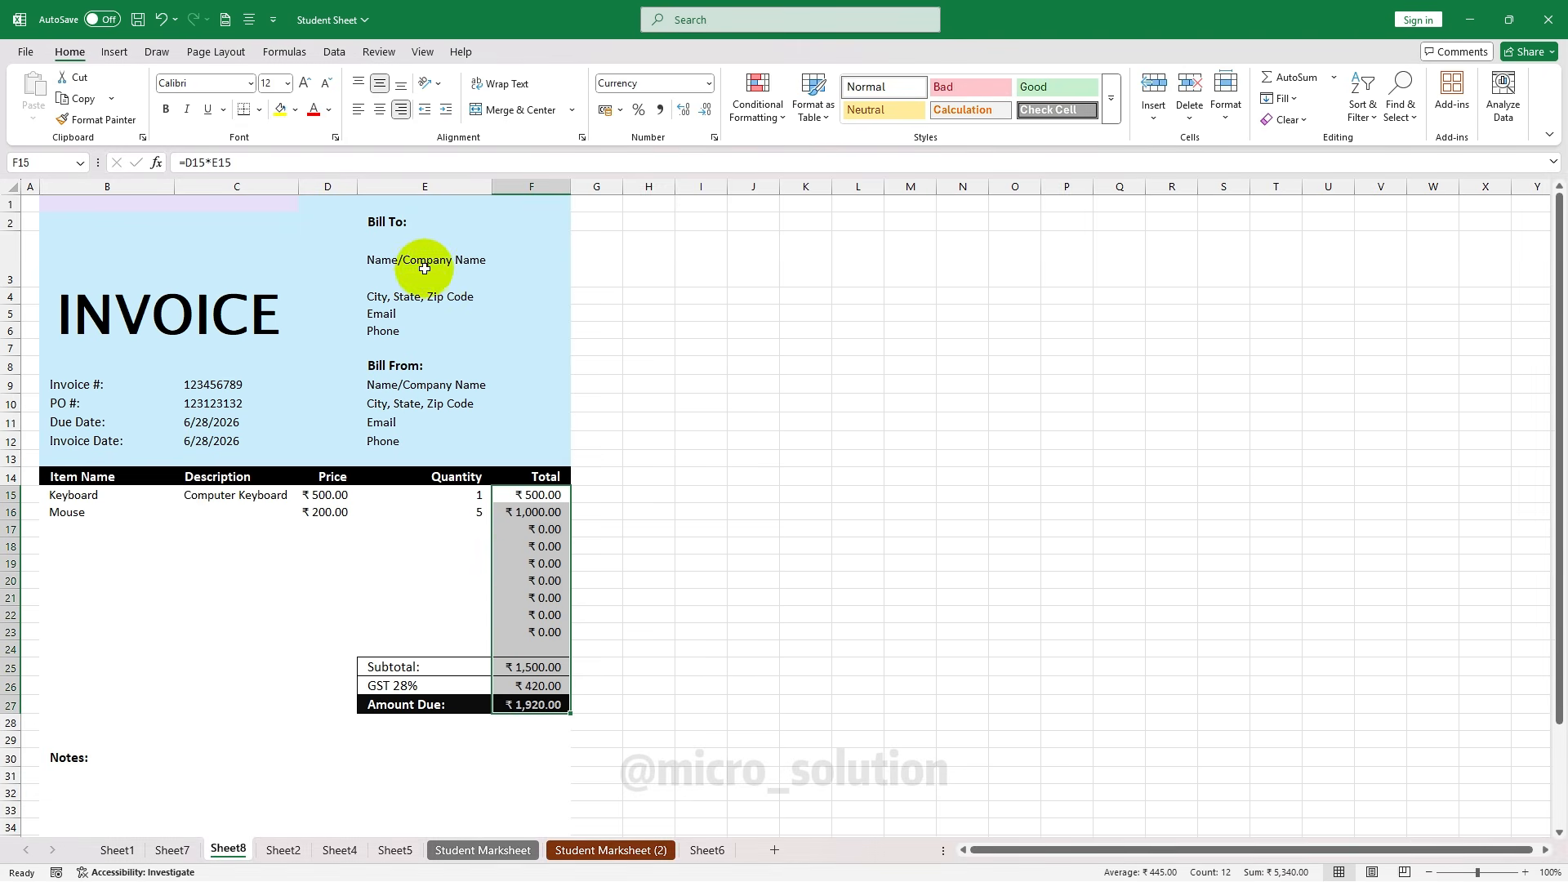
{"action": "left_click", "coordinate": [487, 279]}
Protect Sheet8 with a password
{"action": "left_click", "coordinate": [1227, 118]}
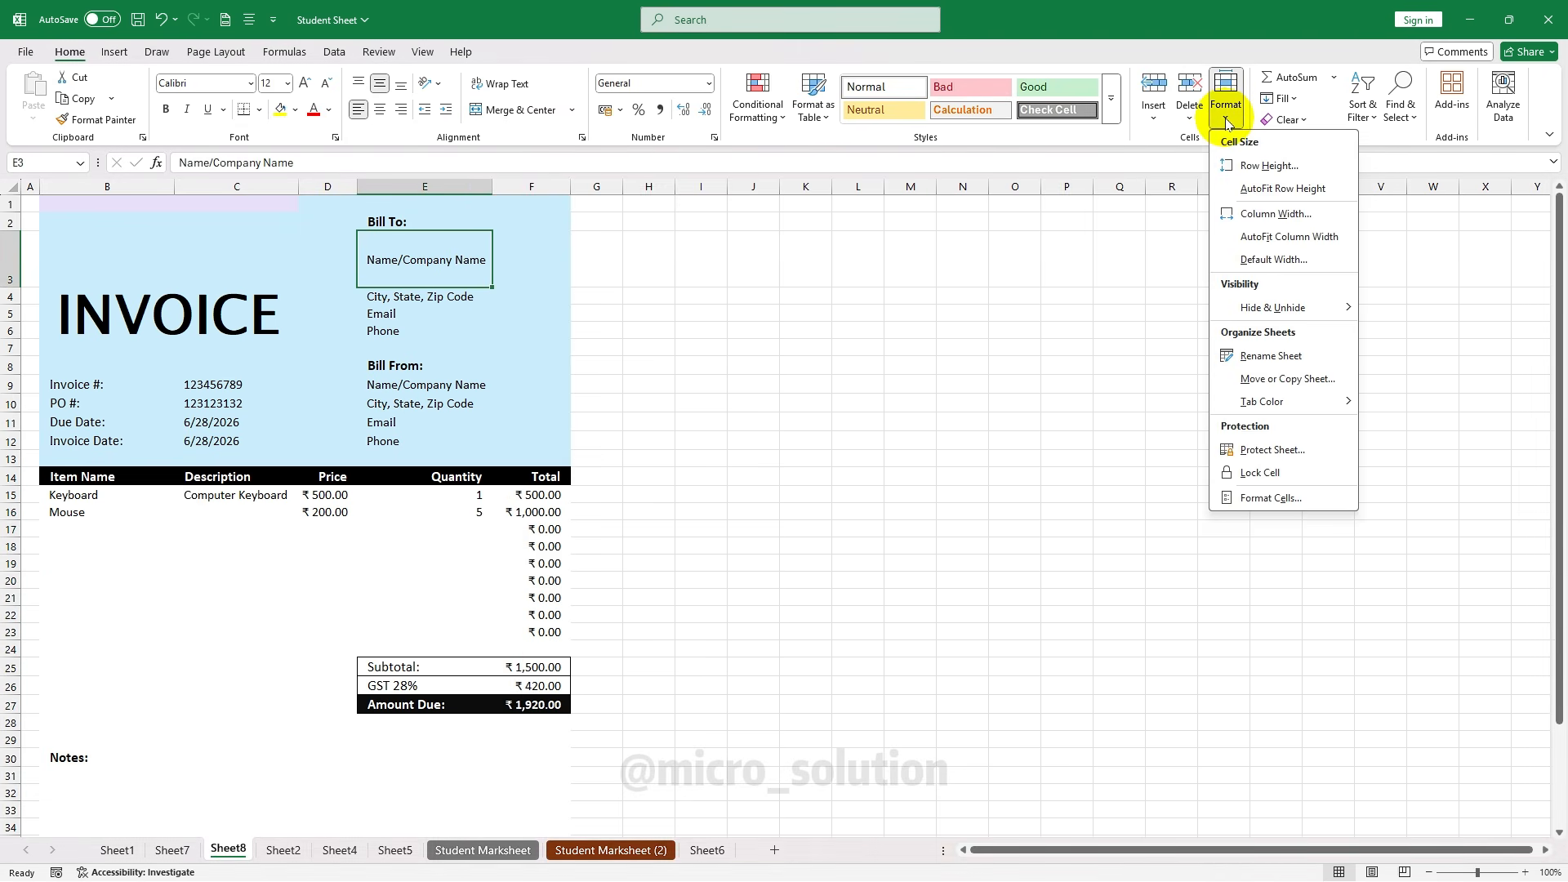
{"action": "left_click", "coordinate": [1290, 459]}
{"action": "left_click_drag", "start_coordinate": [1024, 214], "coordinate": [849, 251]}
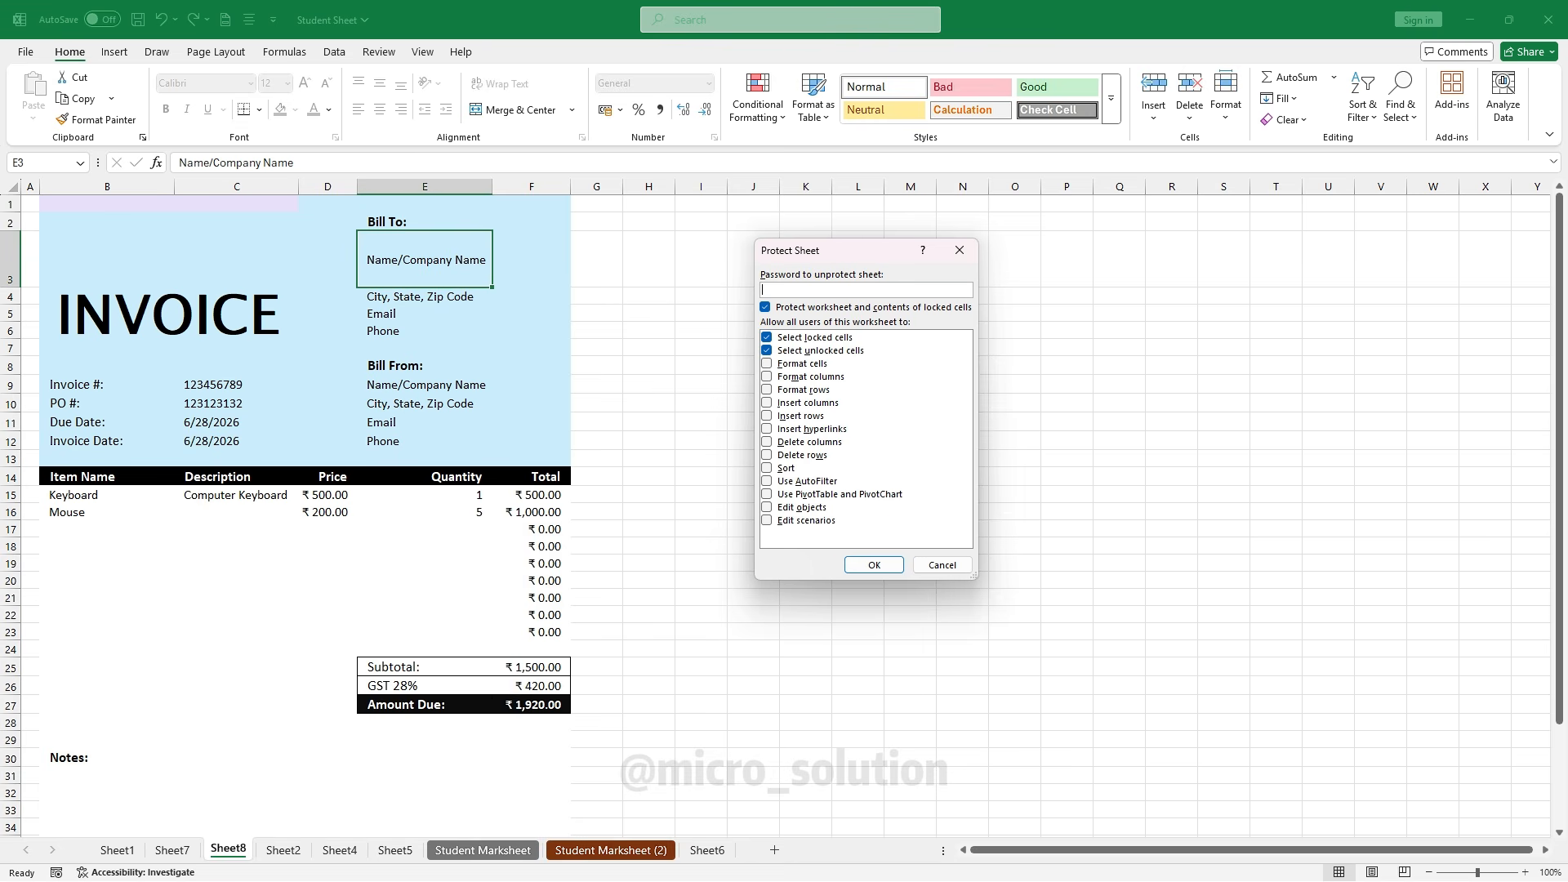
{"action": "left_click", "coordinate": [890, 564]}
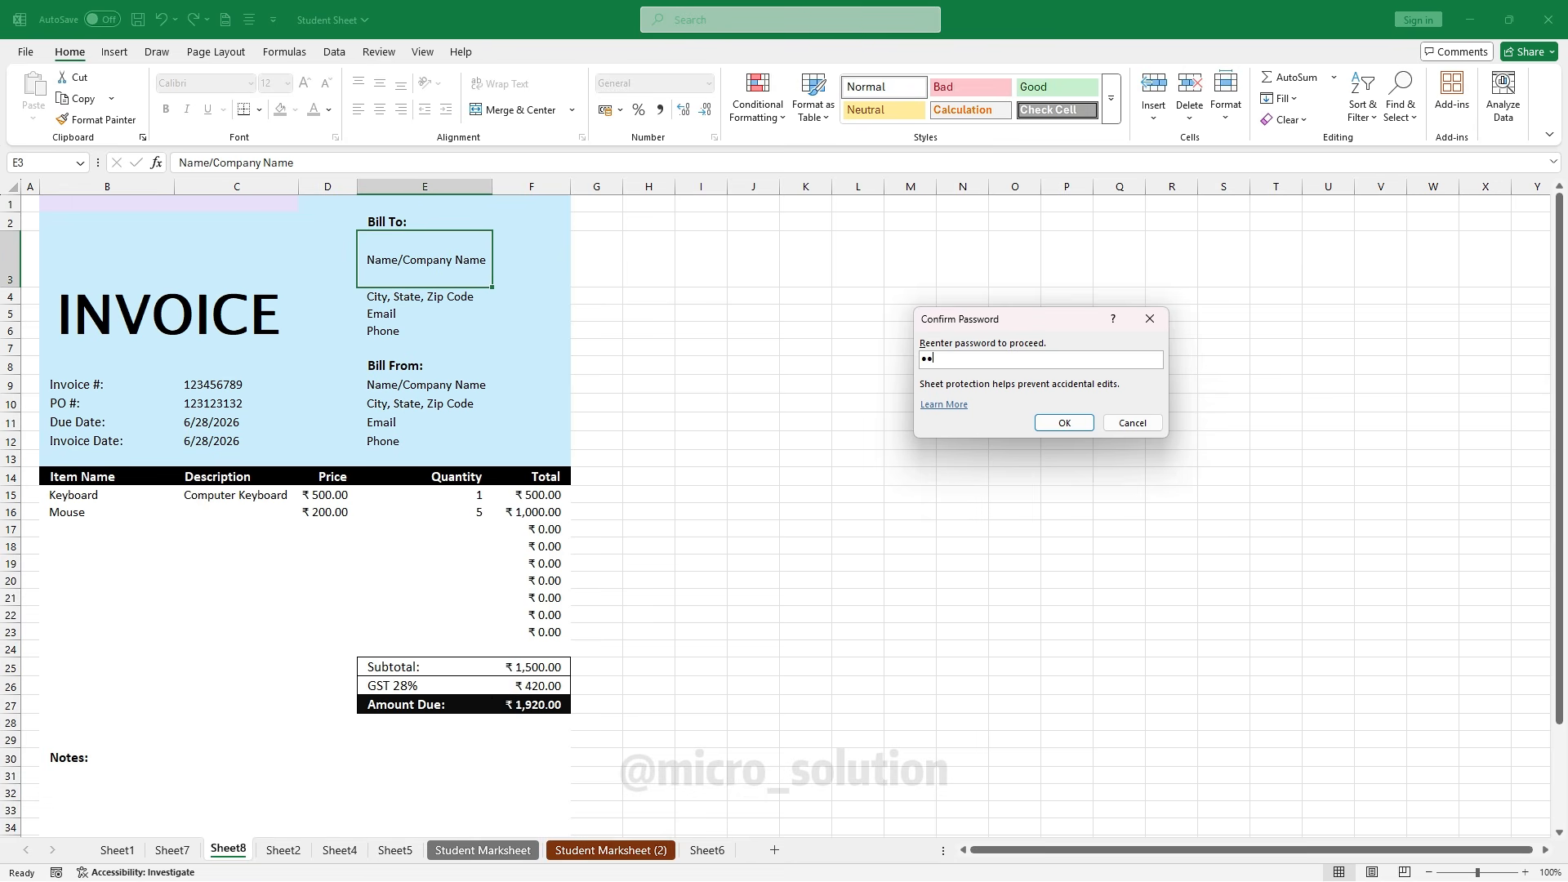
Confirm the protection password and set the Keyboard quantity in E15 to 2
{"action": "left_click", "coordinate": [1060, 424]}
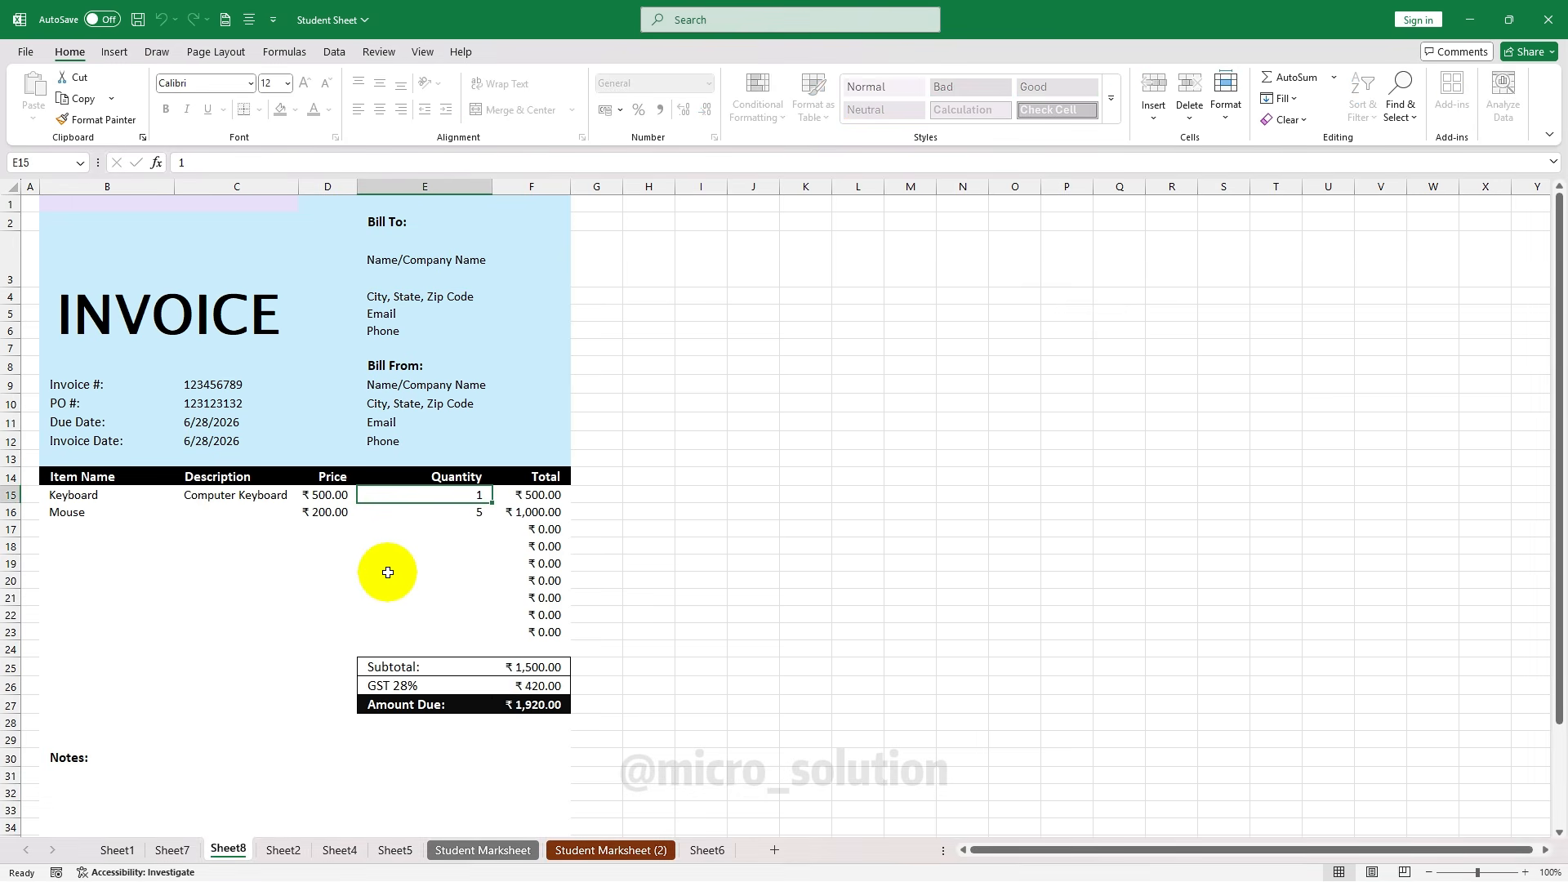
{"action": "left_click", "coordinate": [384, 563]}
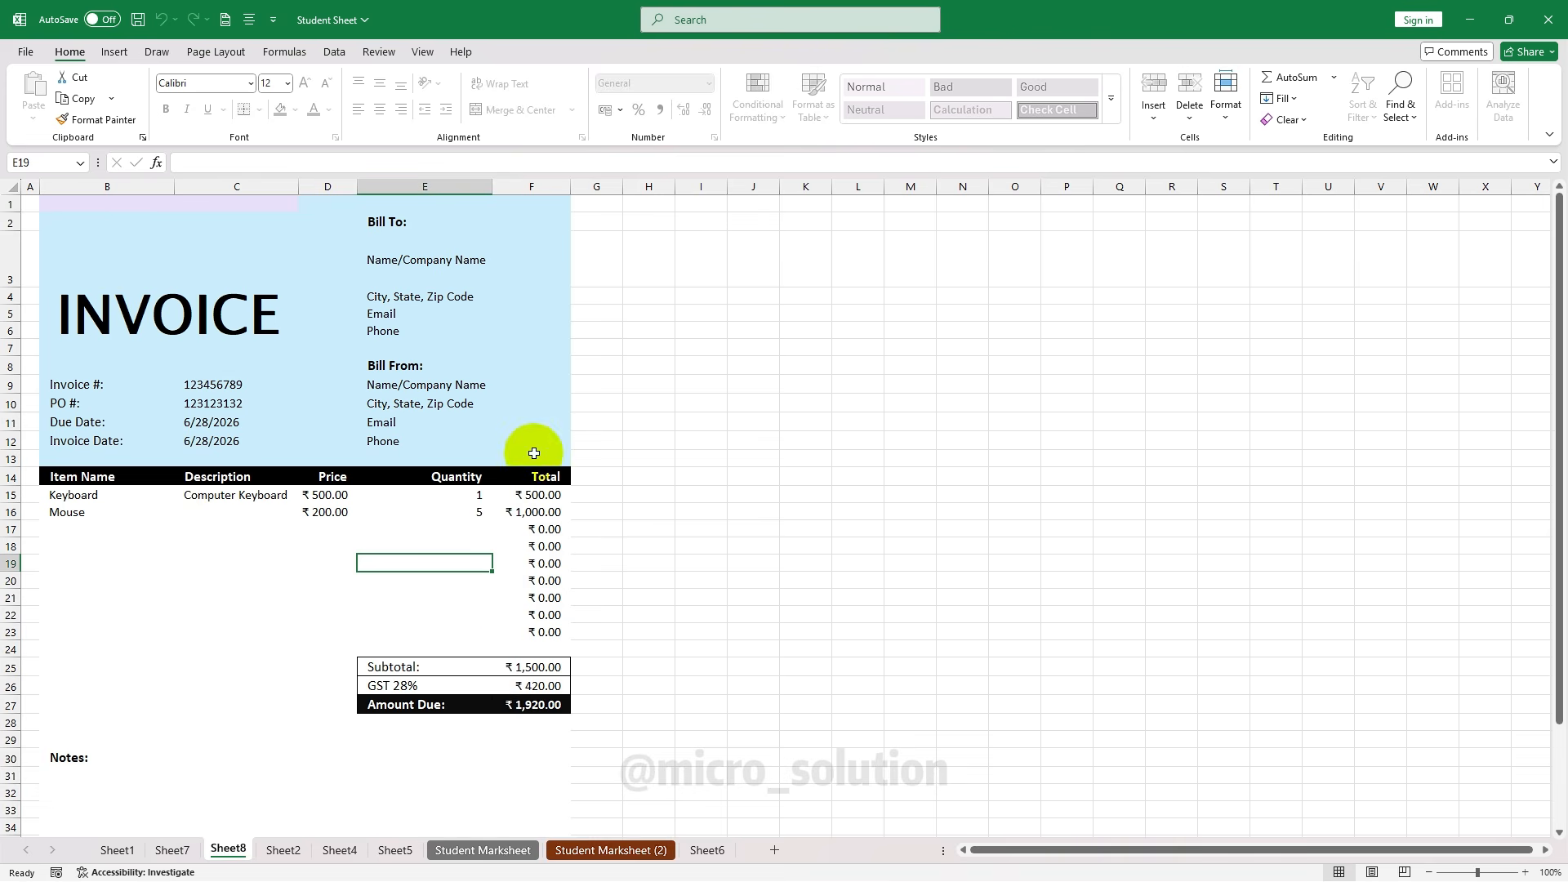
{"action": "left_click", "coordinate": [453, 494]}
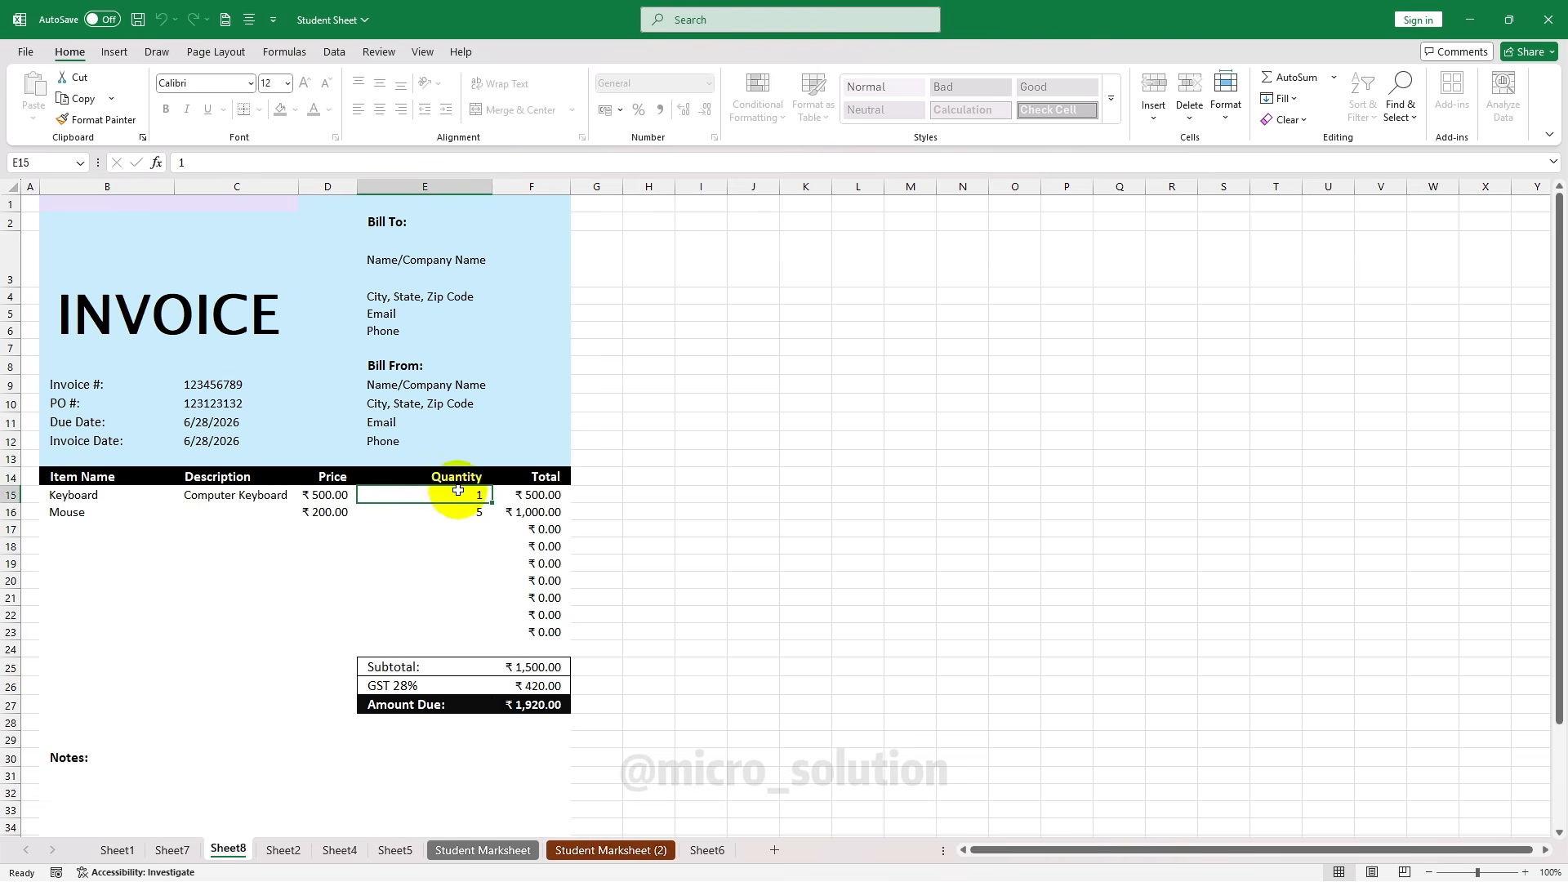
{"action": "type", "text": "2"}
{"action": "left_click", "coordinate": [449, 528]}
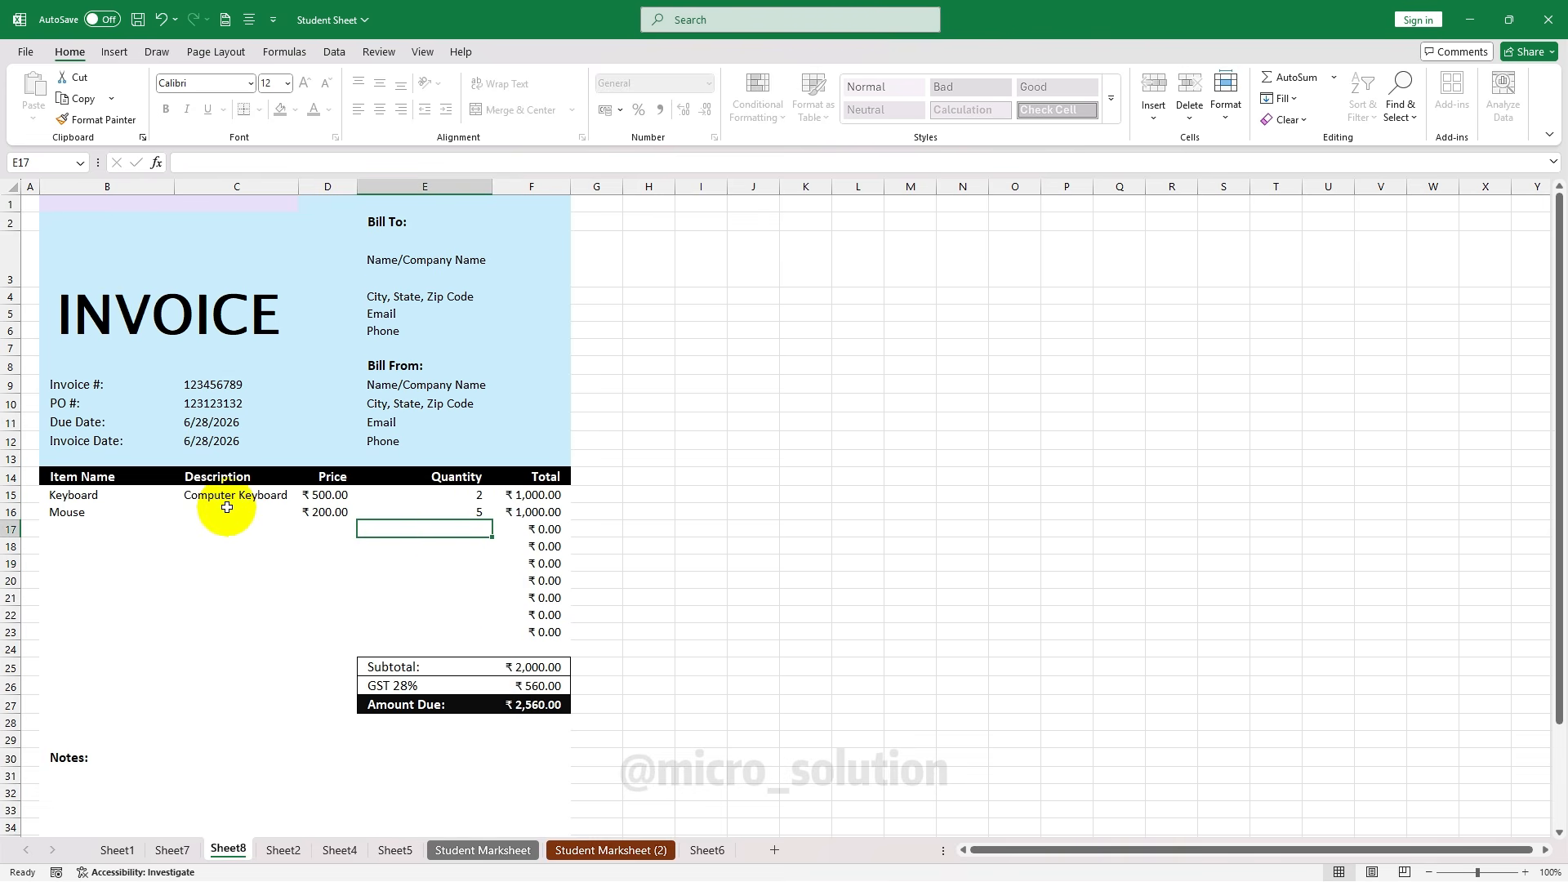
Try editing the locked F15 total twice, dismissing the protected-sheet warning each time
{"action": "left_click", "coordinate": [531, 500]}
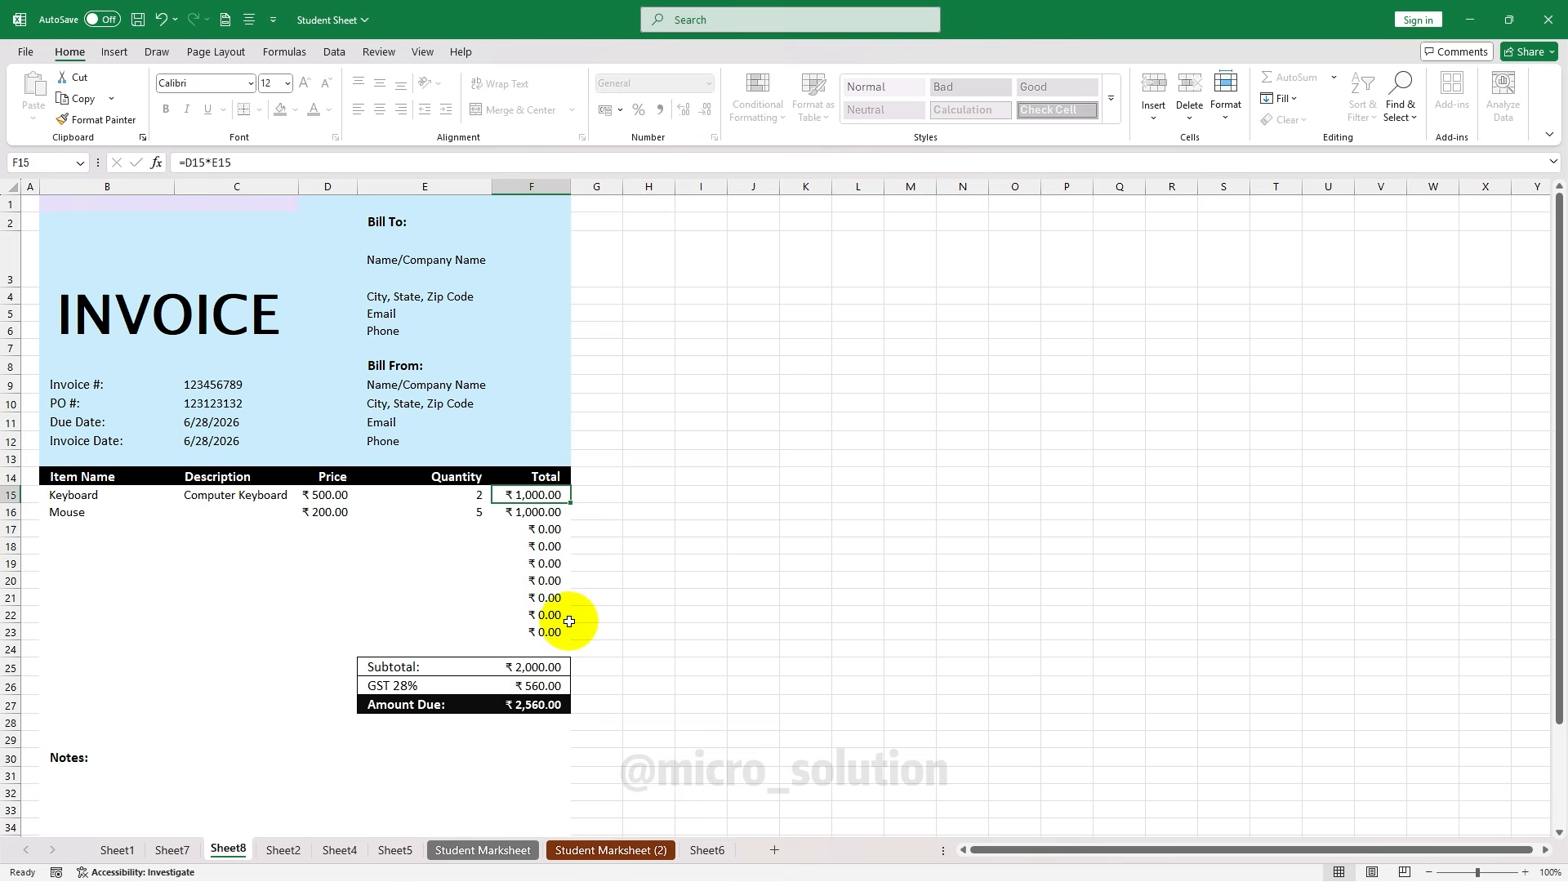
{"action": "key", "text": "Delete"}
{"action": "left_click", "coordinate": [778, 499]}
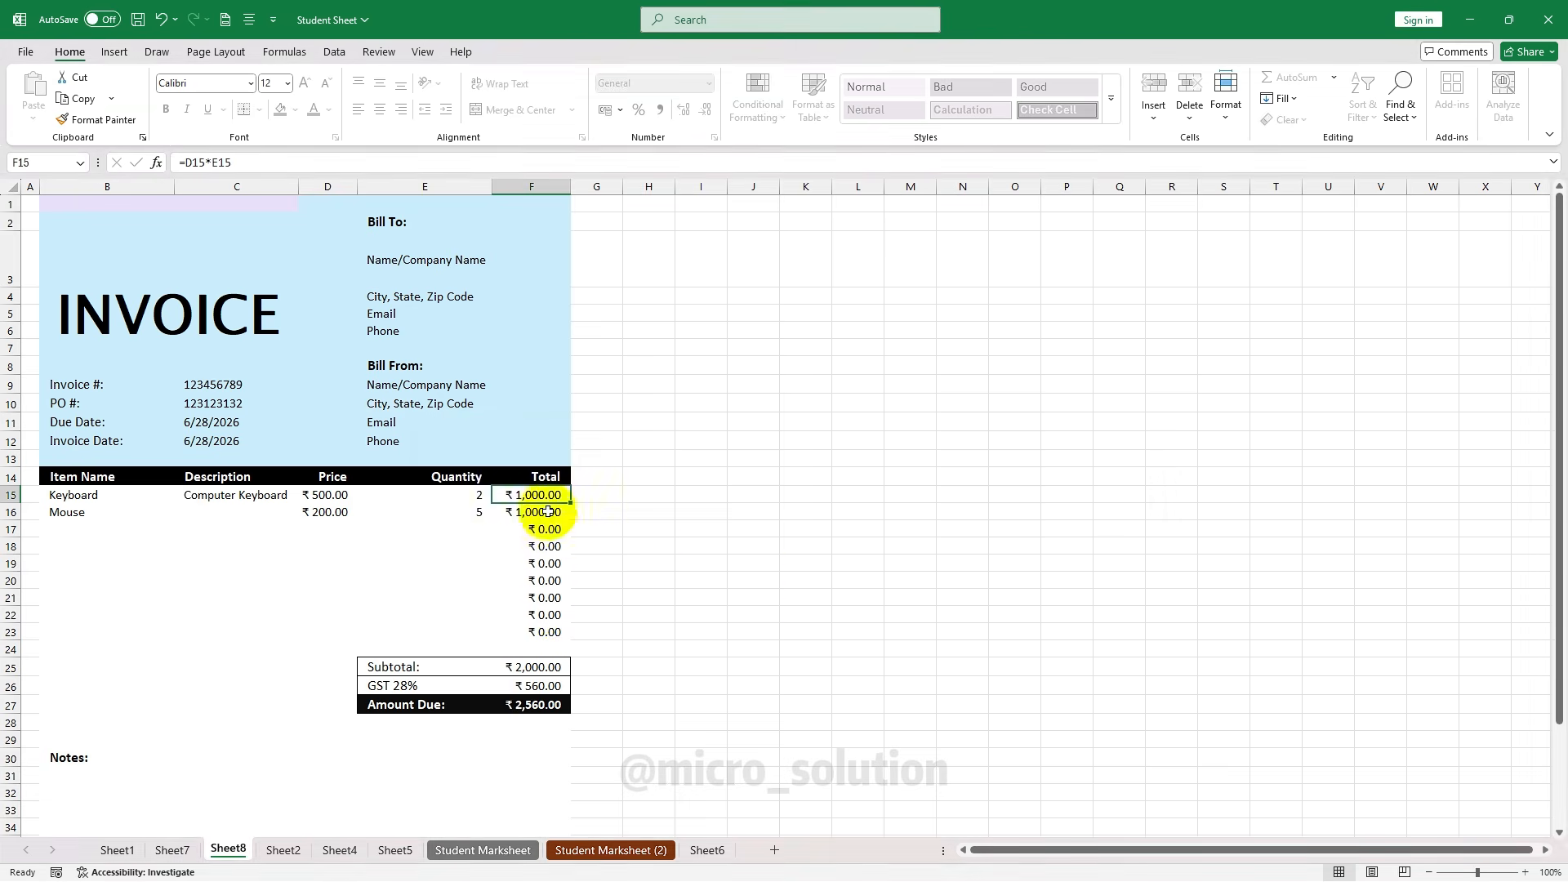
{"action": "double_click", "coordinate": [547, 494]}
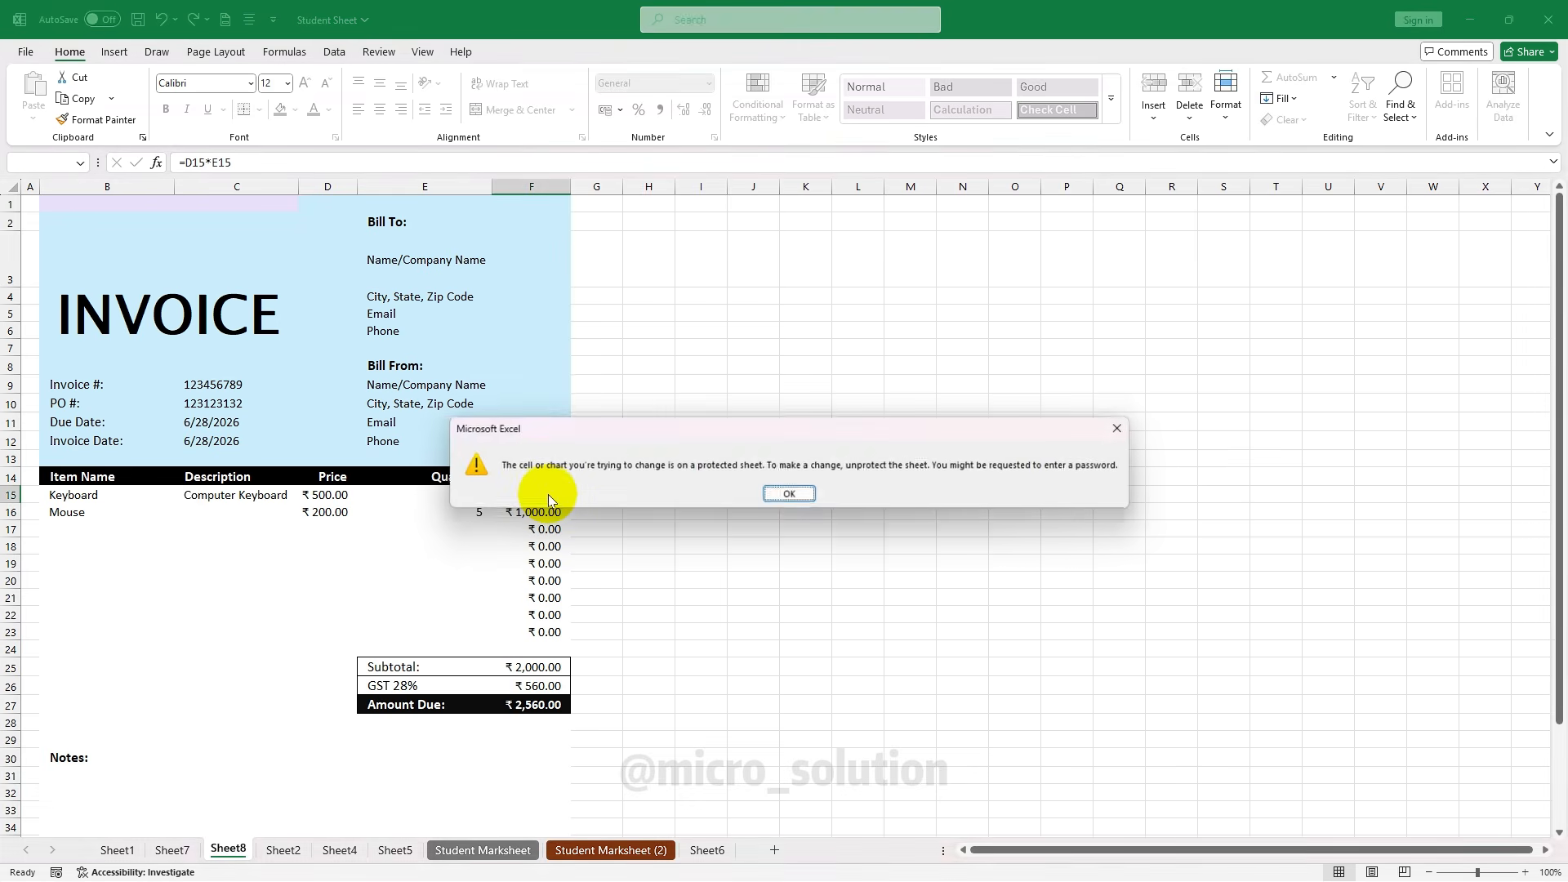
{"action": "left_click", "coordinate": [780, 494]}
{"action": "right_click", "coordinate": [521, 498]}
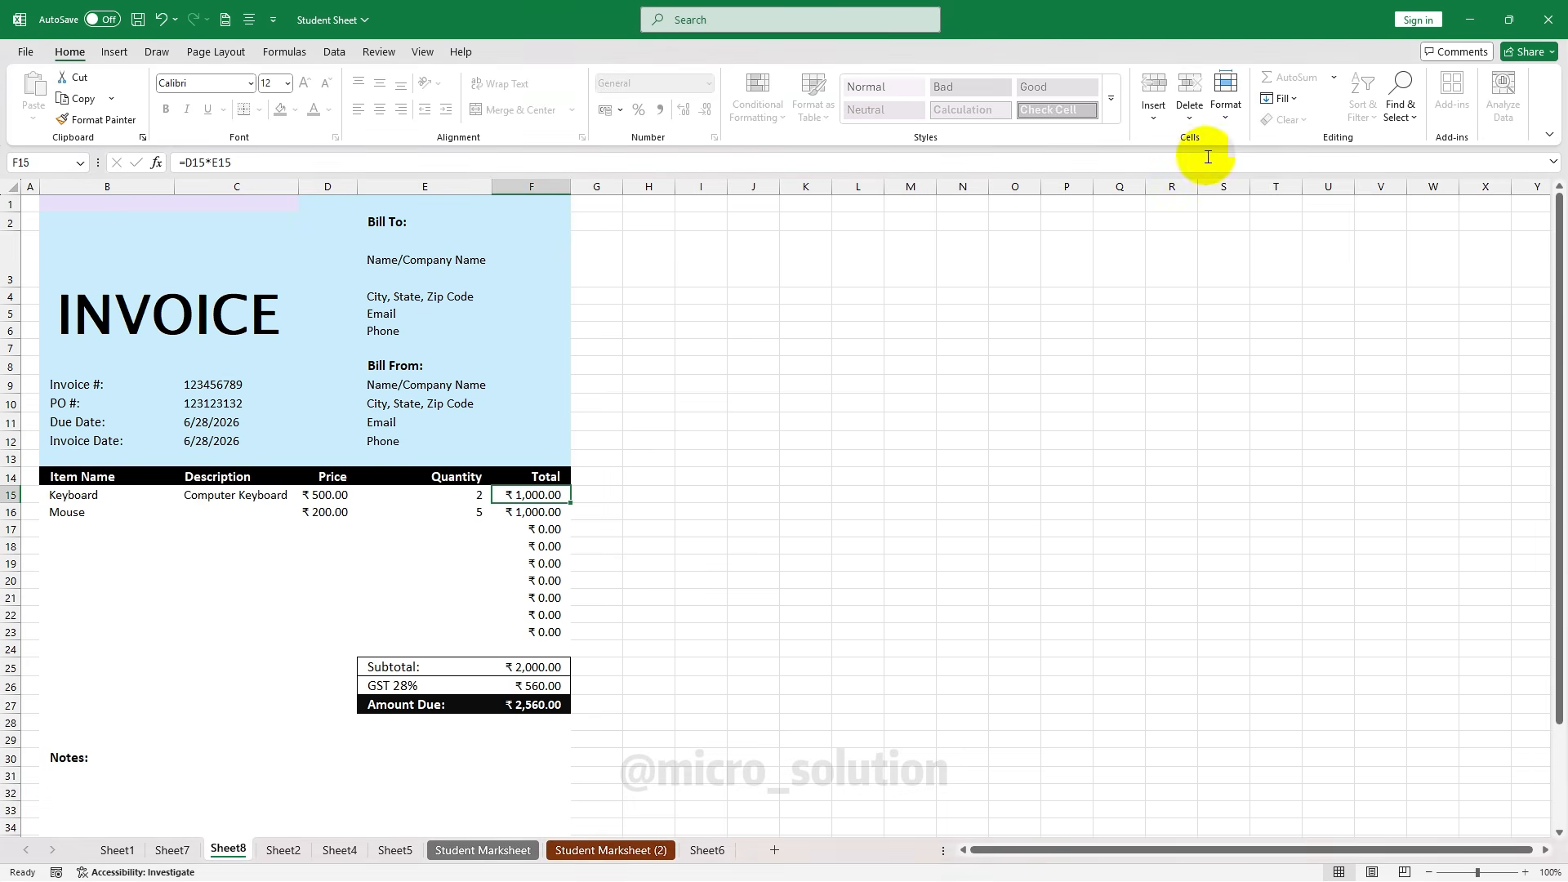
{"action": "left_click", "coordinate": [1225, 98]}
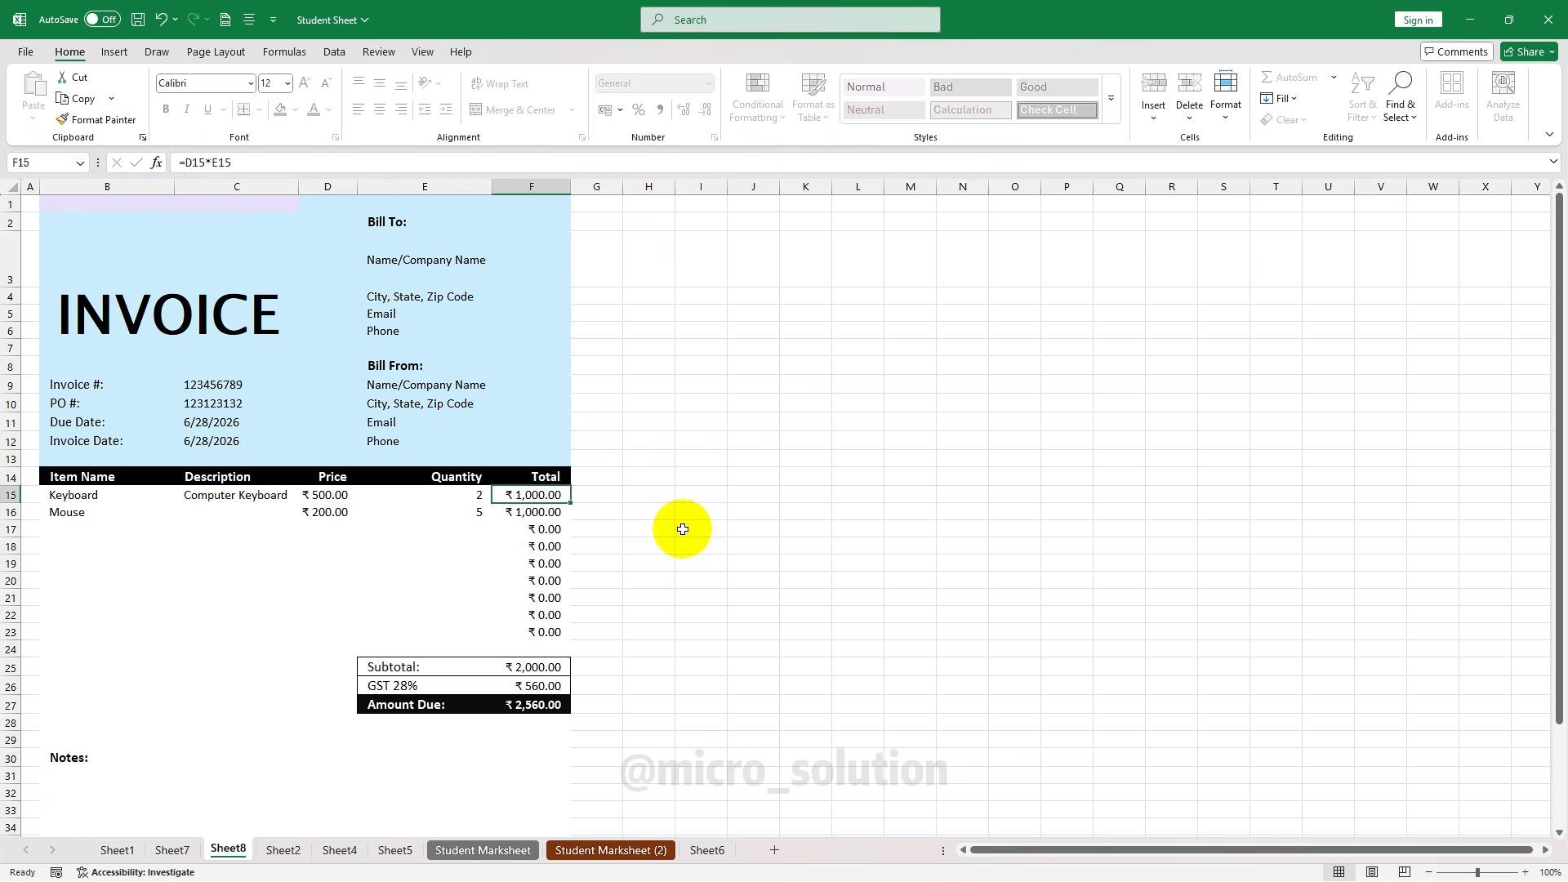
Unprotect the Sheet8 invoice with its password and switch to Sheet3
{"action": "left_click", "coordinate": [1226, 94]}
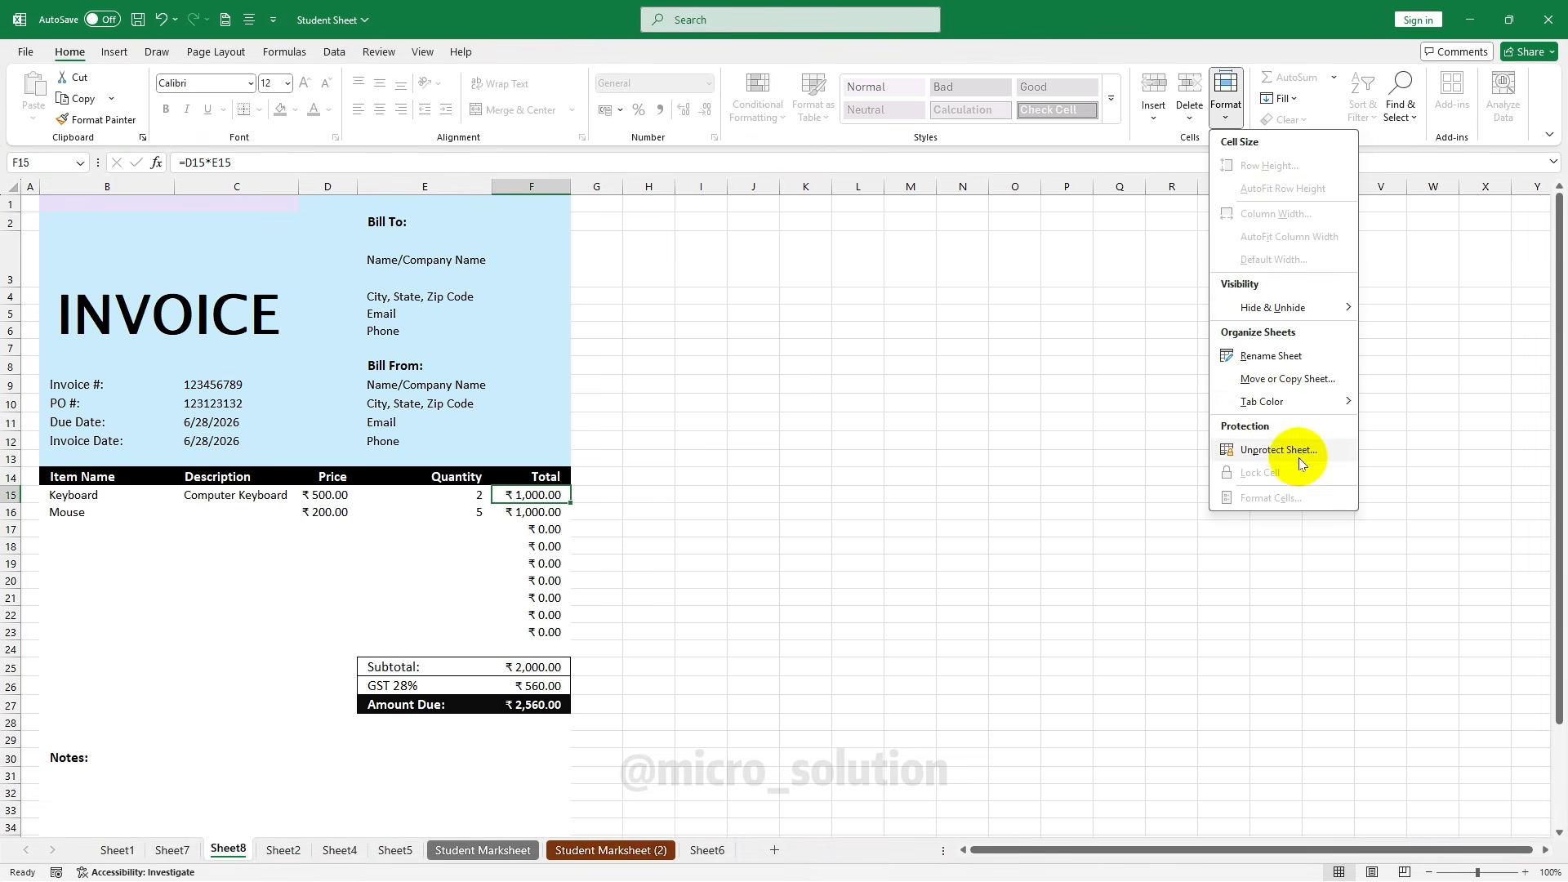
{"action": "left_click", "coordinate": [1279, 450]}
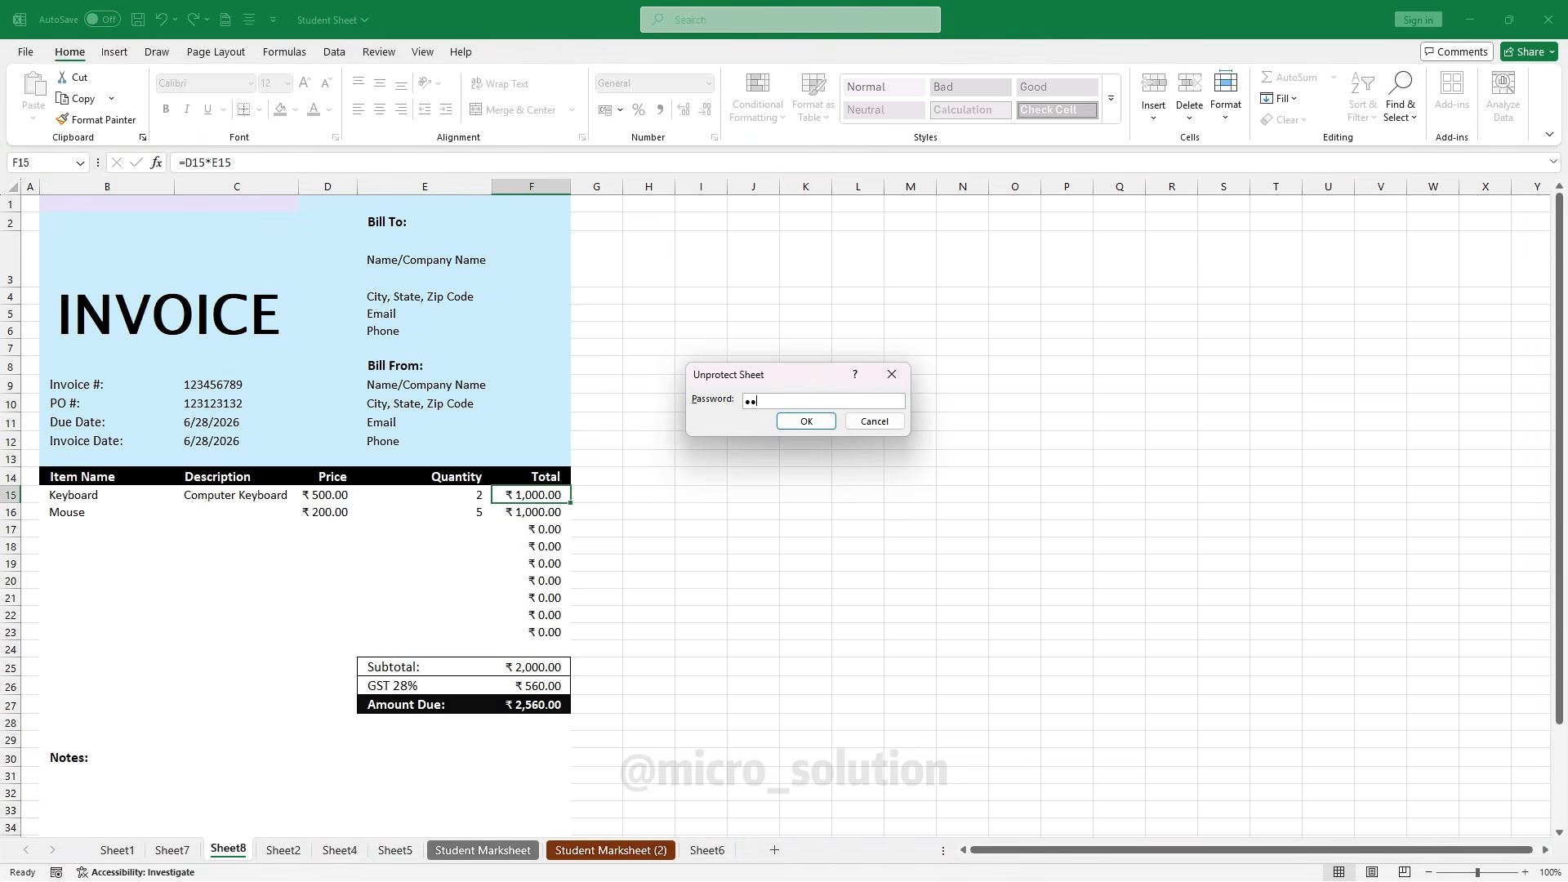
{"action": "left_click", "coordinate": [806, 420]}
{"action": "left_click", "coordinate": [537, 532]}
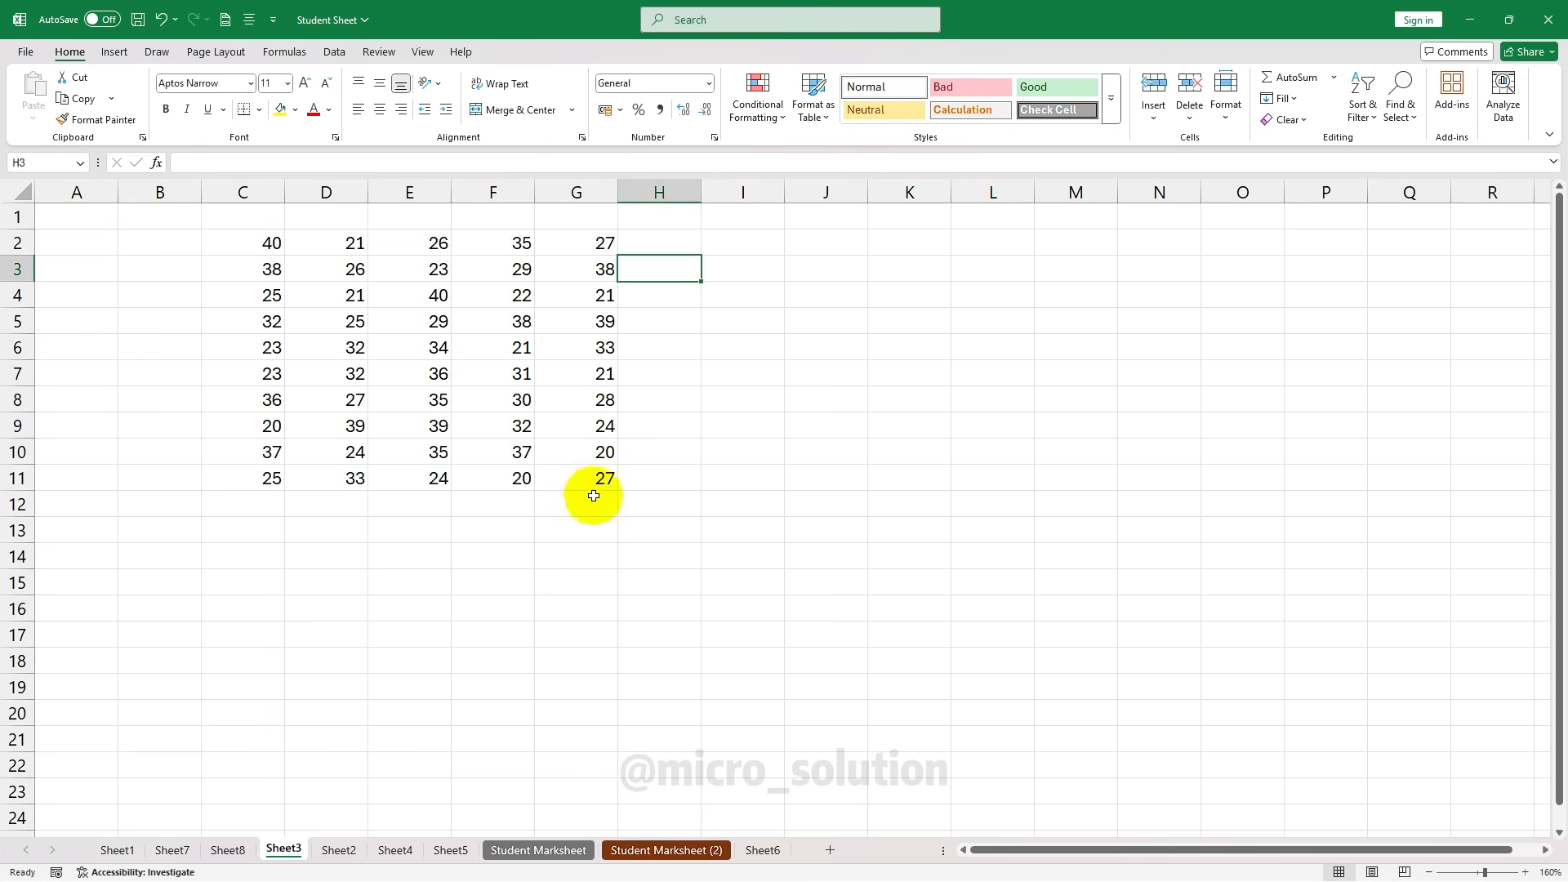
Make the totals row C12:G12 bold
{"action": "left_click", "coordinate": [600, 505]}
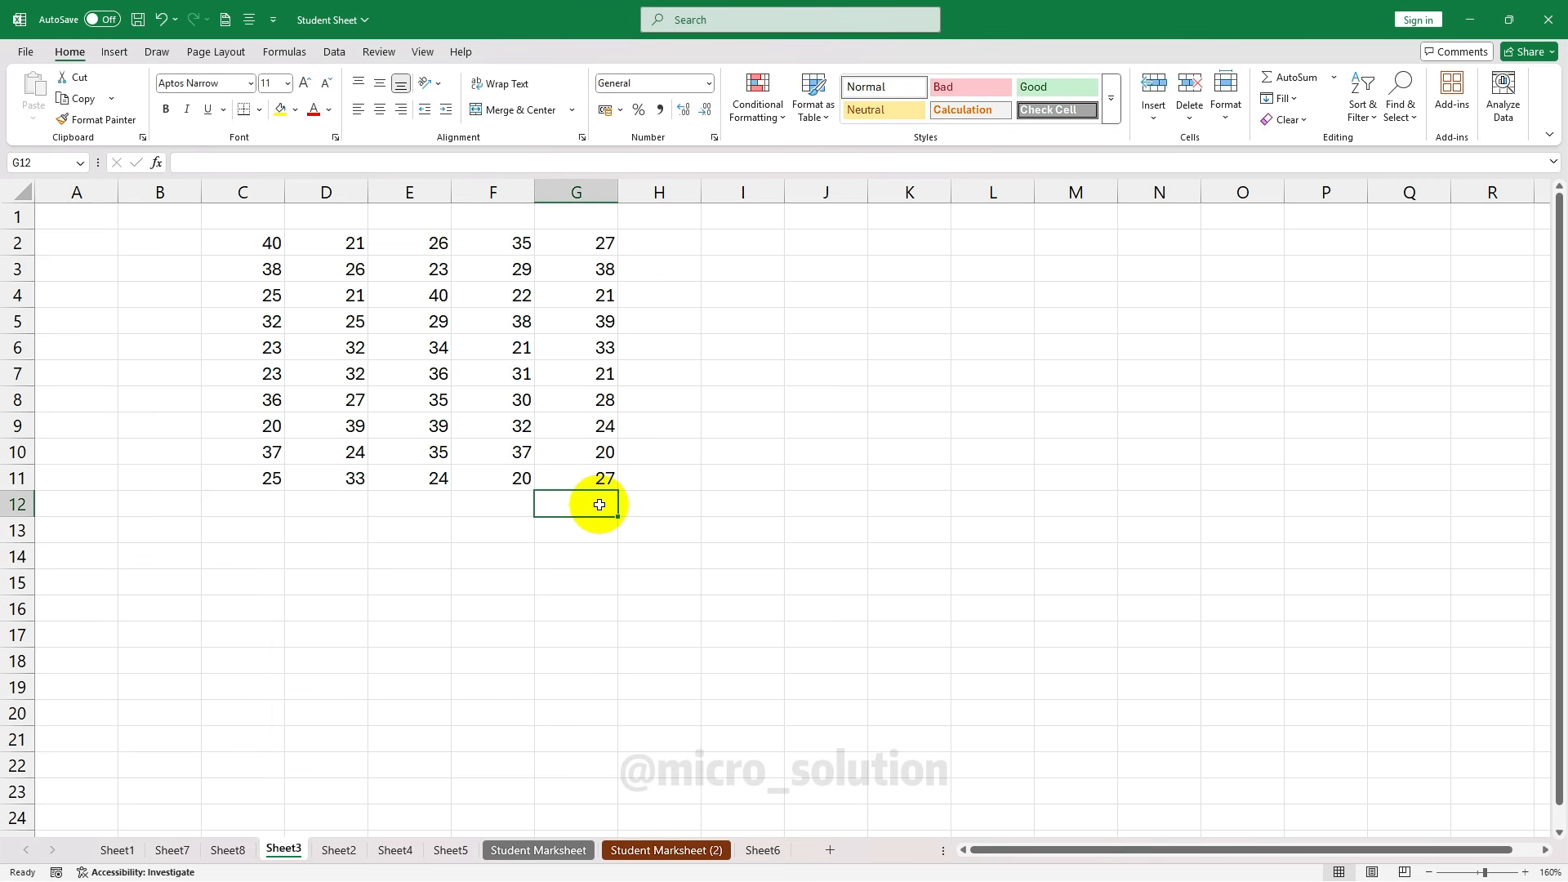
{"action": "left_click_drag", "start_coordinate": [245, 508], "coordinate": [582, 527]}
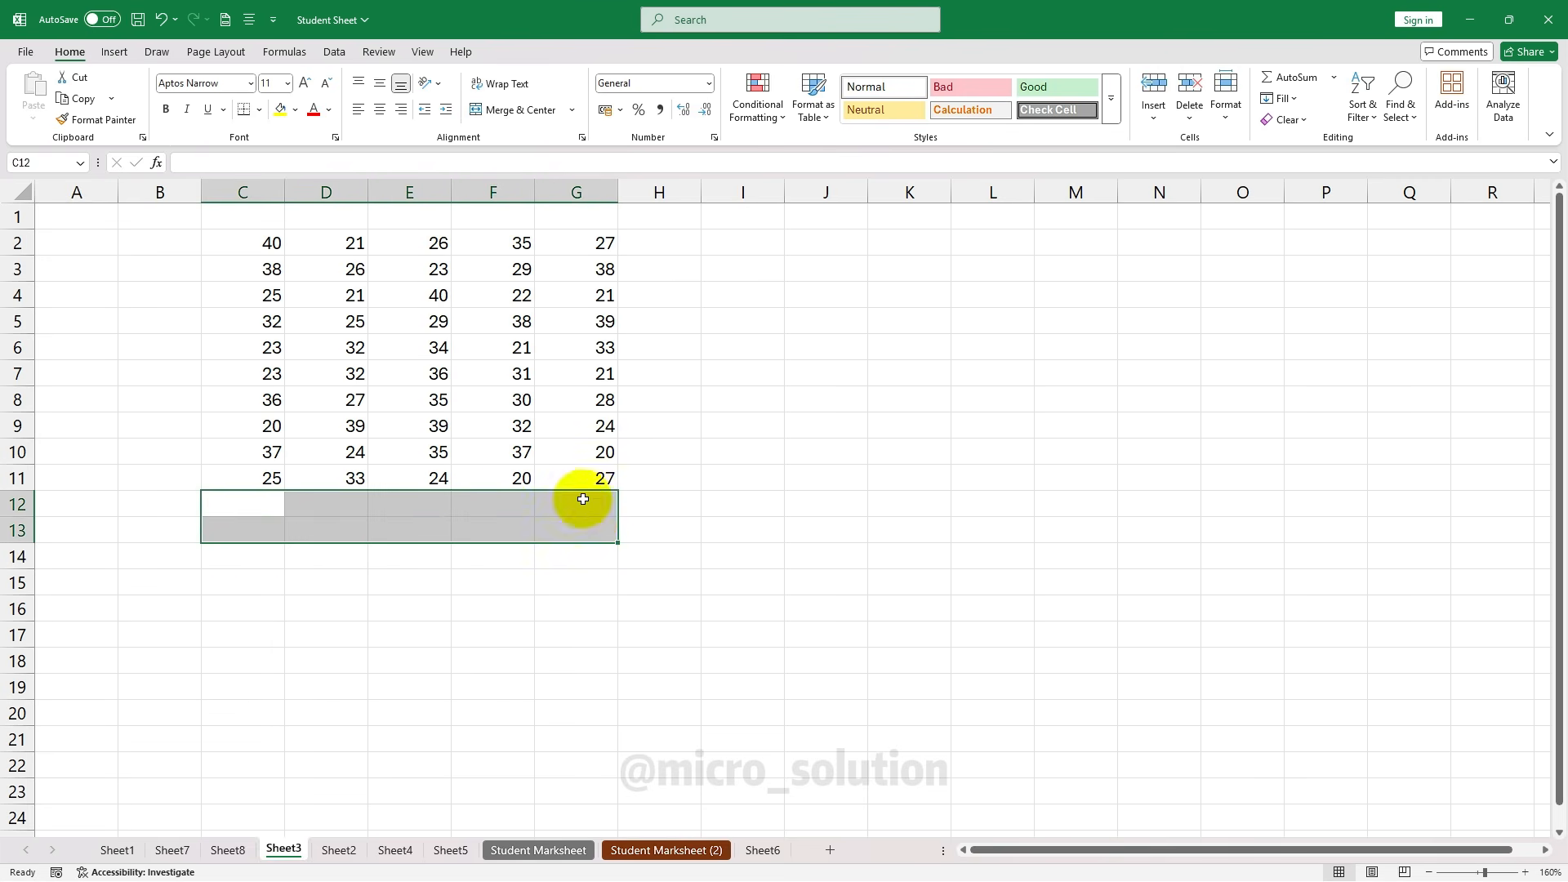
{"action": "left_click", "coordinate": [409, 527]}
{"action": "left_click_drag", "start_coordinate": [245, 505], "coordinate": [588, 511]}
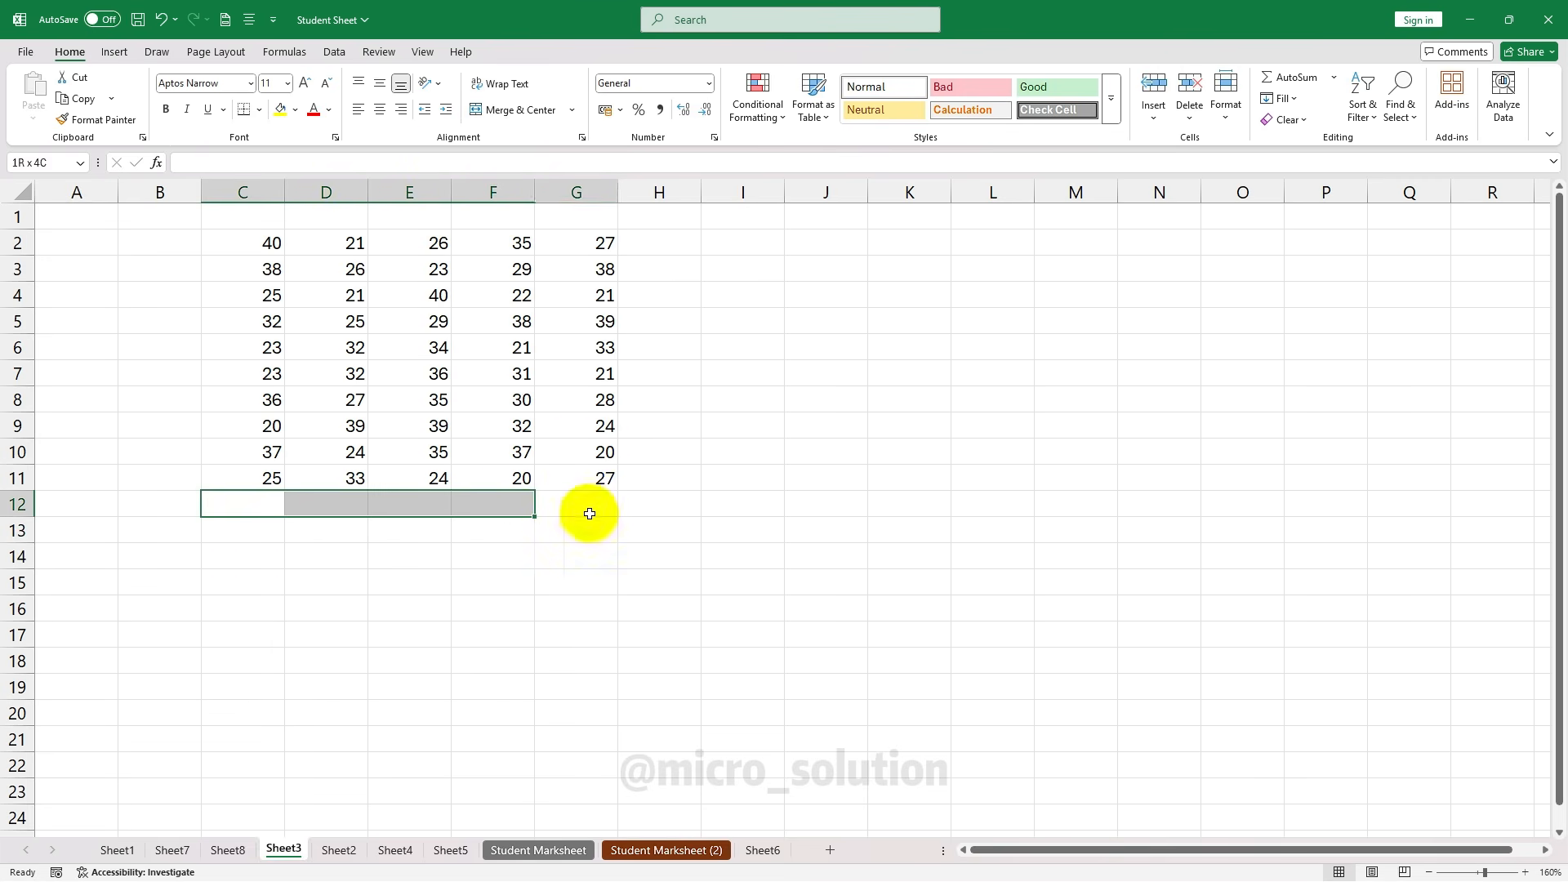
{"action": "left_click", "coordinate": [164, 111]}
{"action": "left_click", "coordinate": [489, 564]}
AutoSum columns G, F and E into G12 (278), F12 (295) and E12 (321)
{"action": "left_click", "coordinate": [591, 498]}
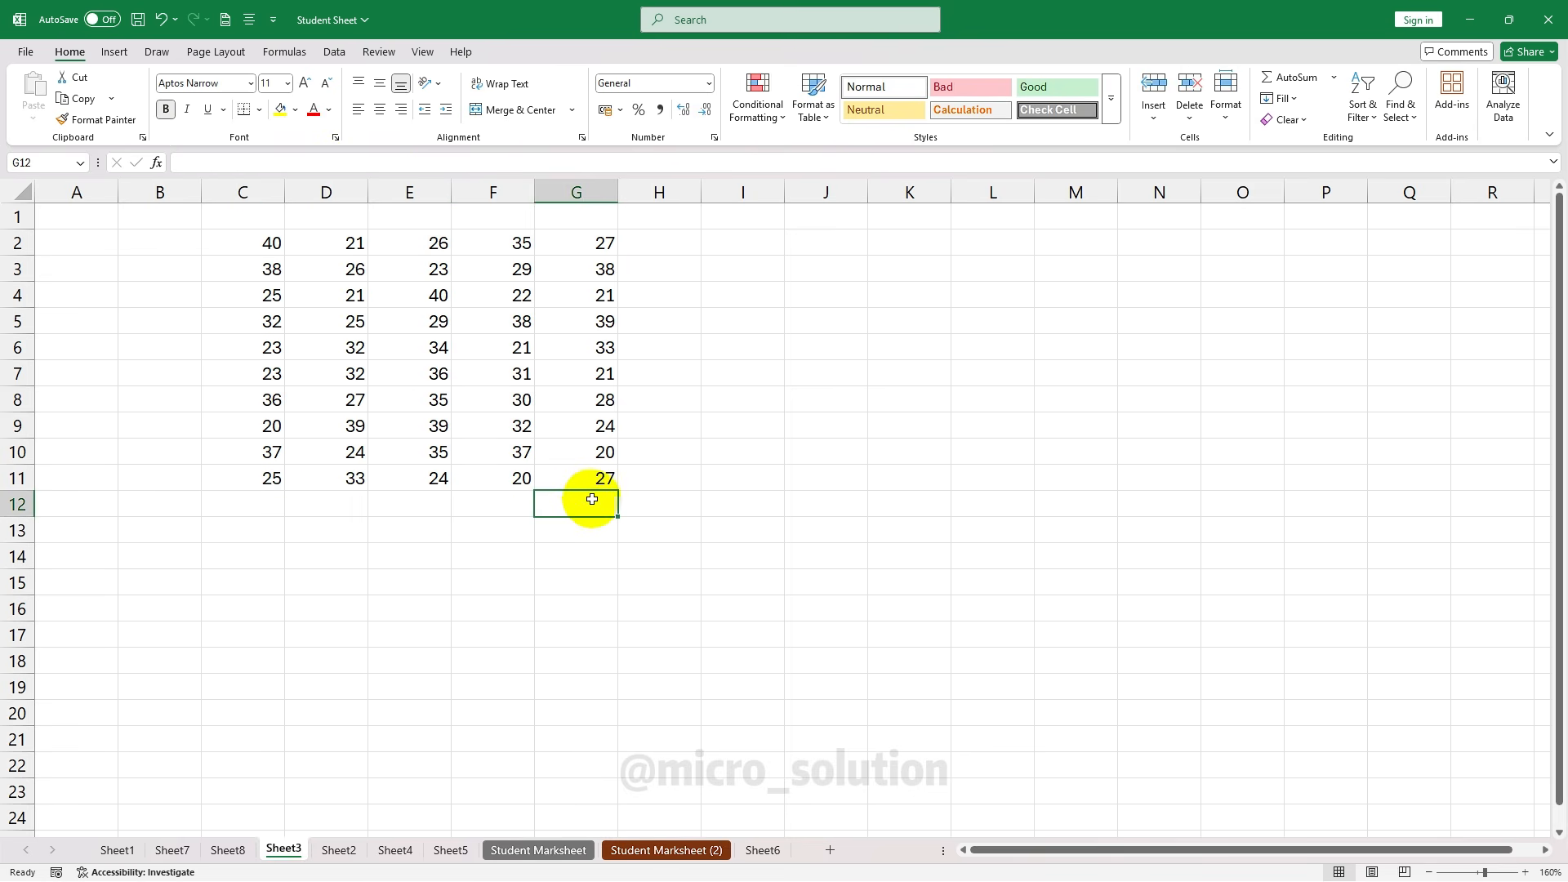
{"action": "left_click_drag", "start_coordinate": [602, 245], "coordinate": [605, 505]}
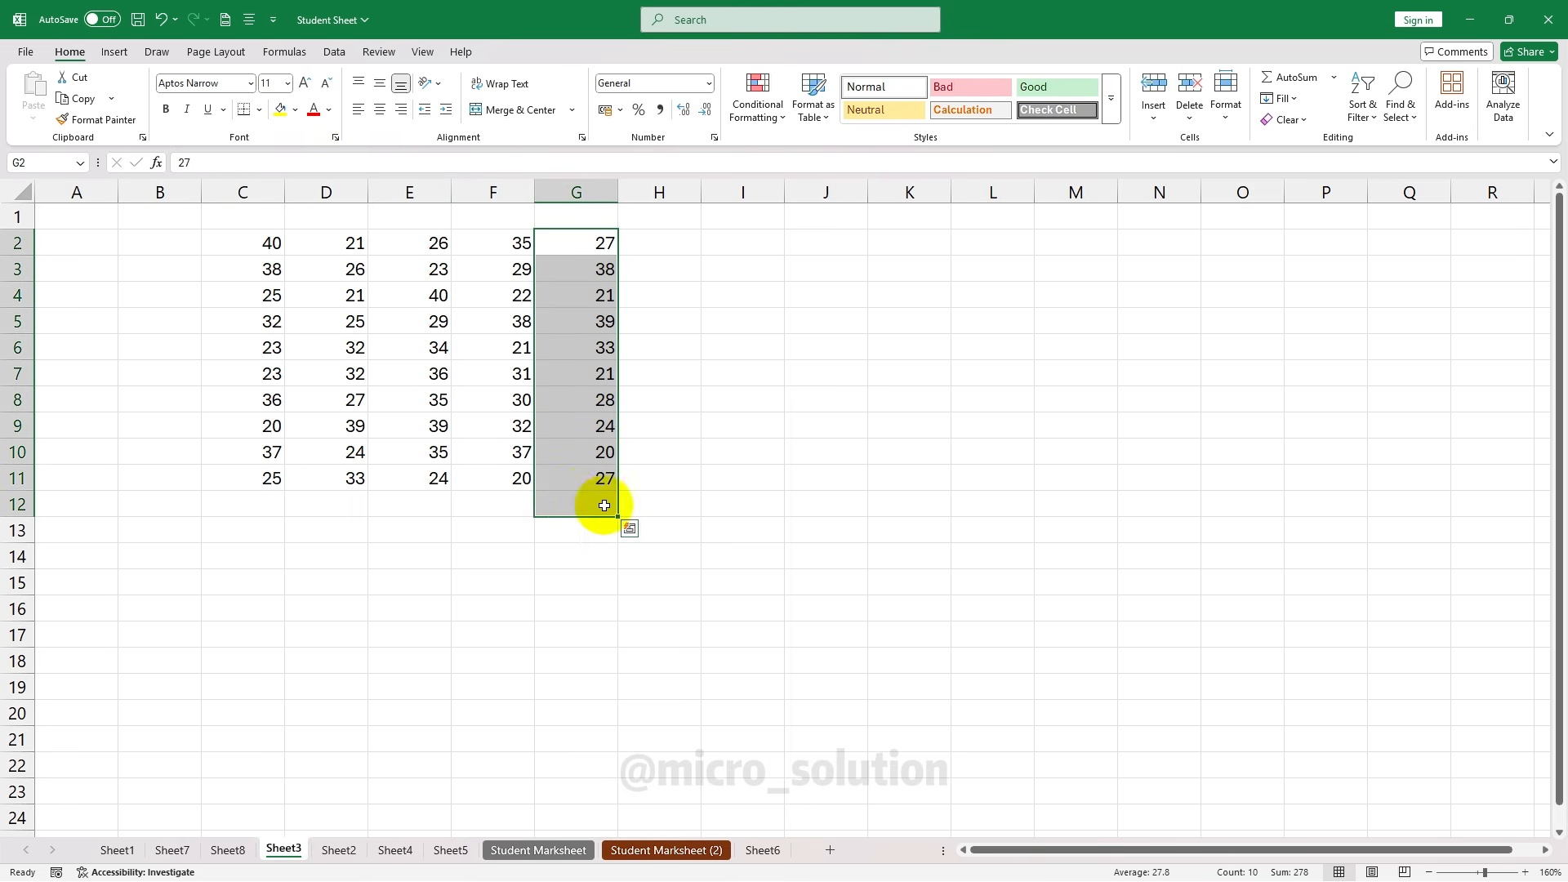
{"action": "left_click", "coordinate": [1272, 77]}
{"action": "left_click_drag", "start_coordinate": [500, 237], "coordinate": [500, 512]}
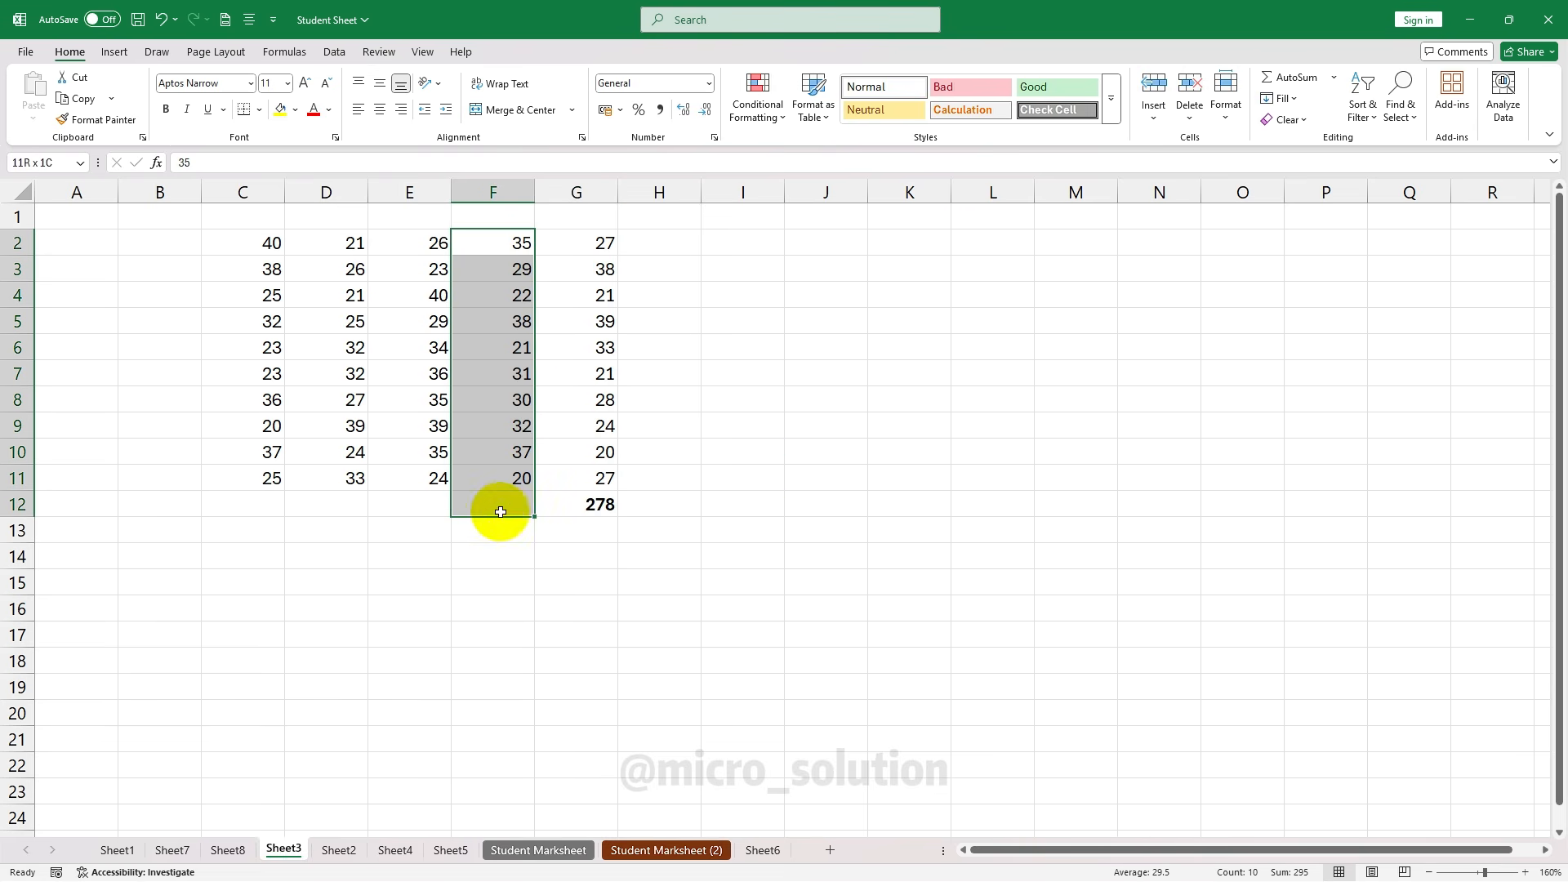
{"action": "left_click", "coordinate": [1273, 78]}
{"action": "left_click_drag", "start_coordinate": [422, 240], "coordinate": [420, 515]}
{"action": "left_click", "coordinate": [1272, 77]}
Total D12 with Alt+= (280) and enter =SUM(C2:C11) in C12 (299)
{"action": "left_click", "coordinate": [323, 502]}
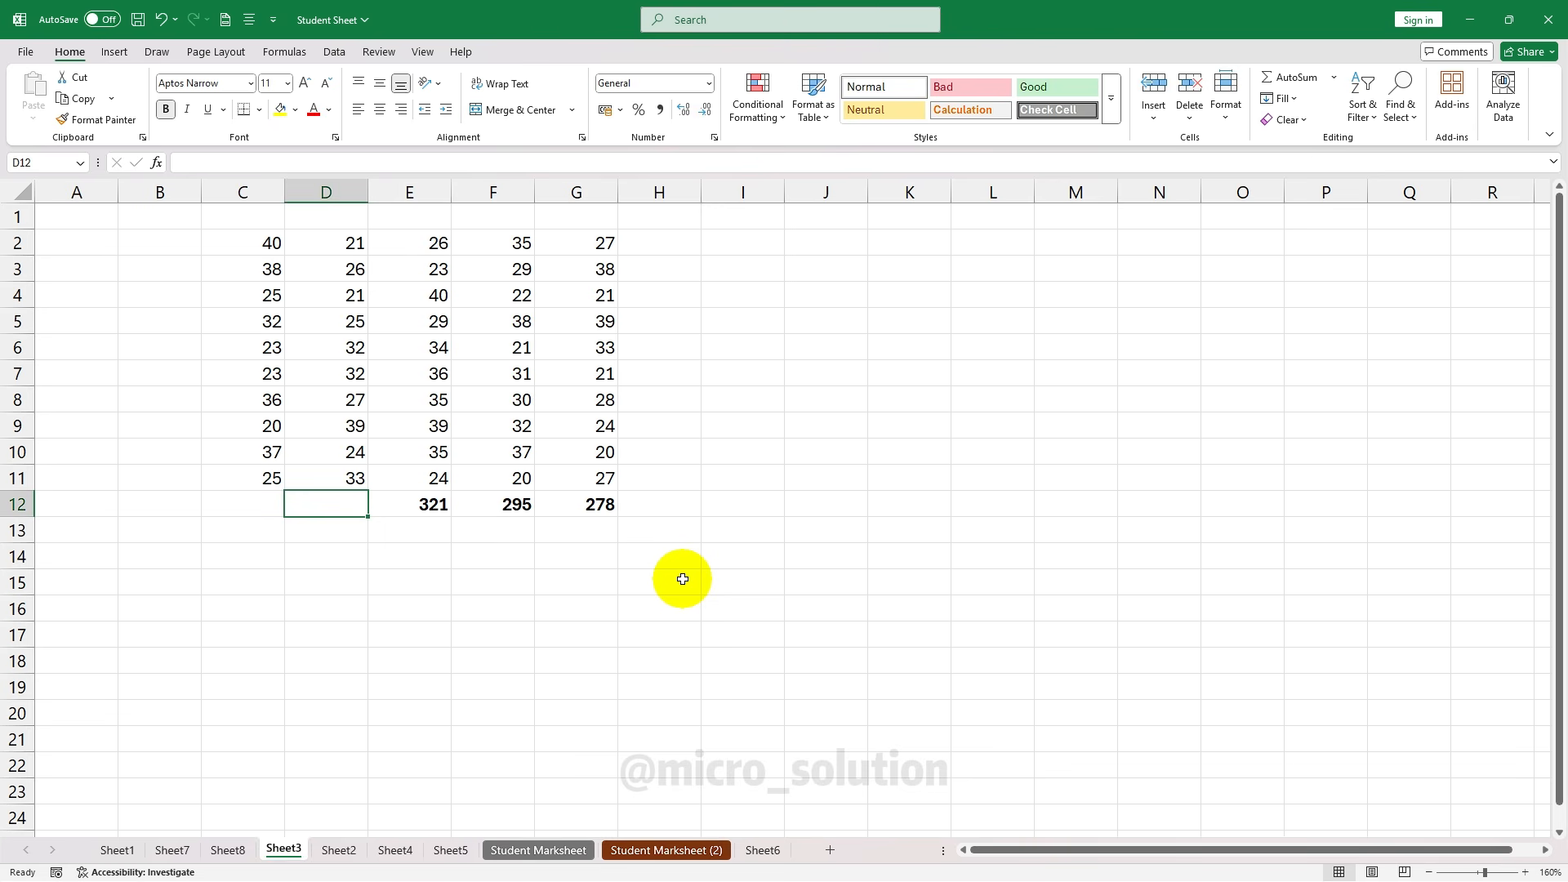
{"action": "key", "text": "alt"}
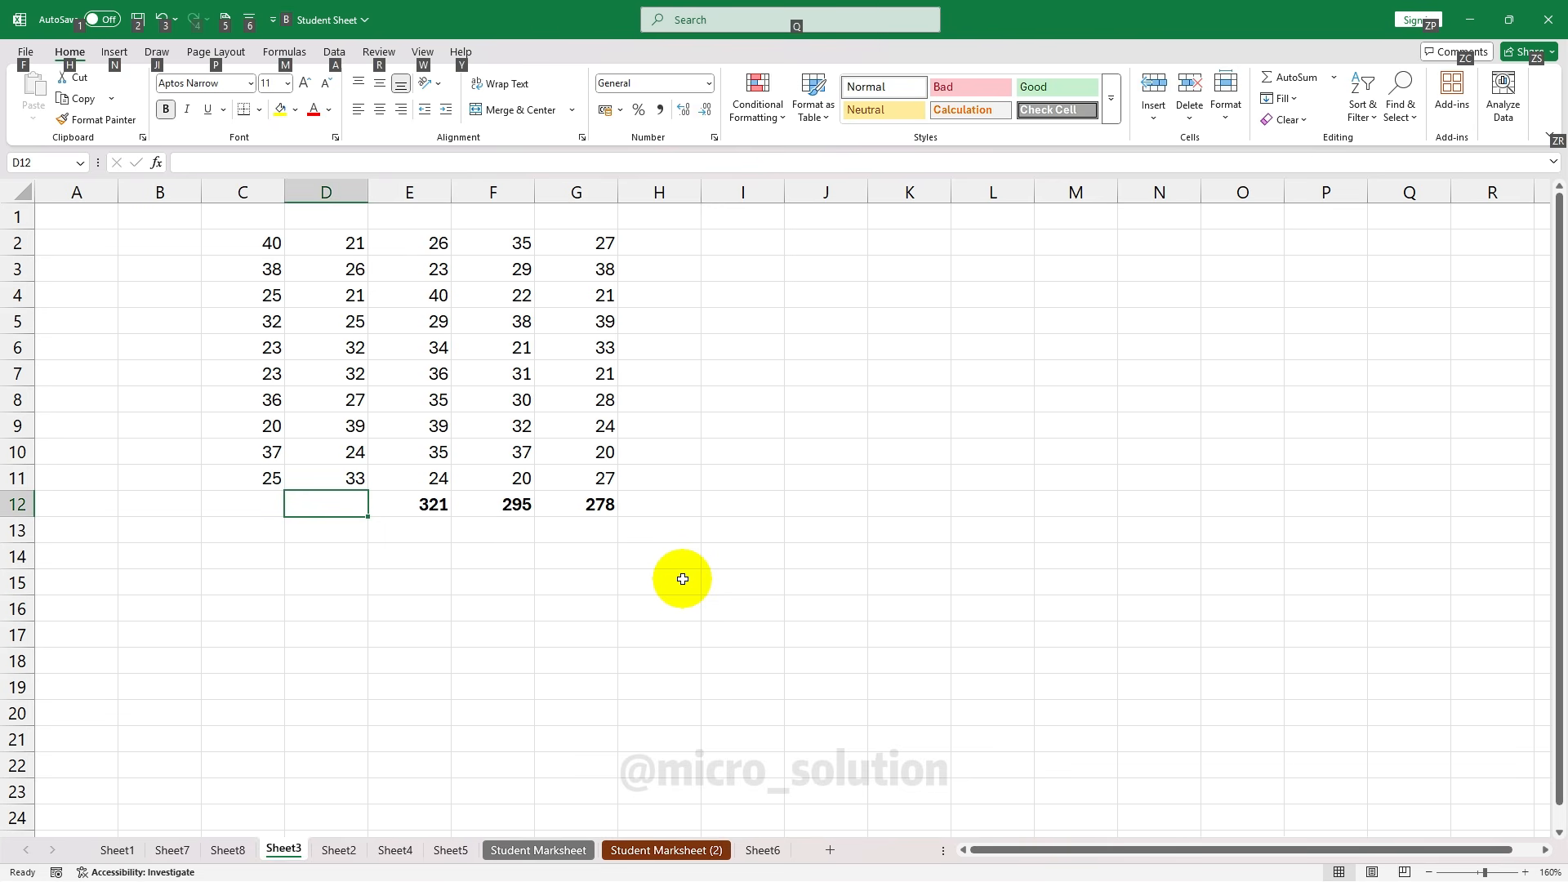
{"action": "key", "text": "alt+="}
{"action": "key", "text": "alt+="}
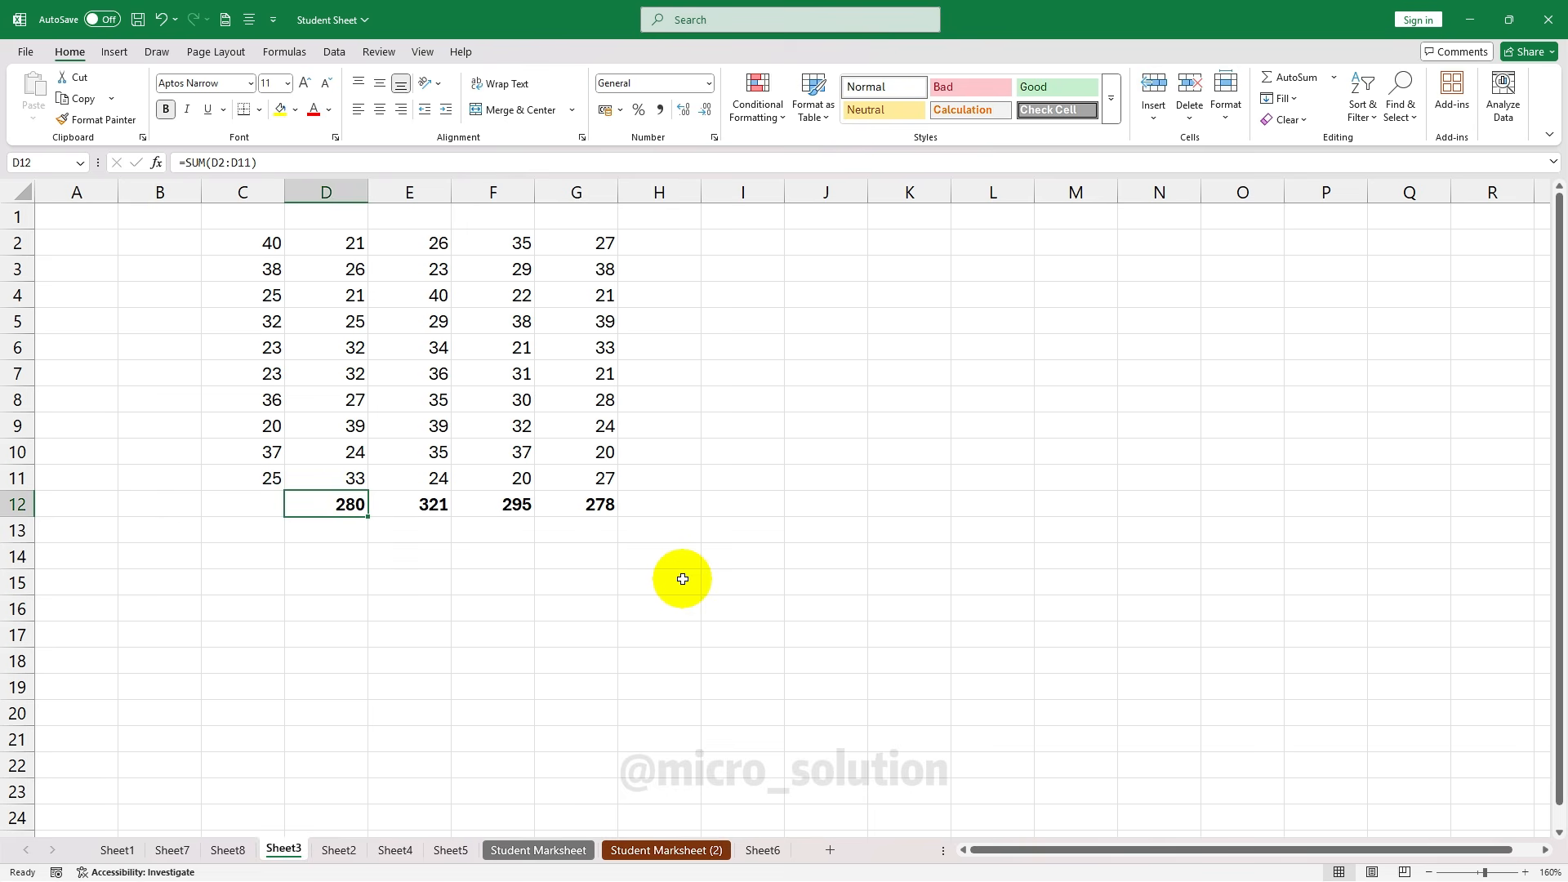
{"action": "left_click", "coordinate": [274, 504]}
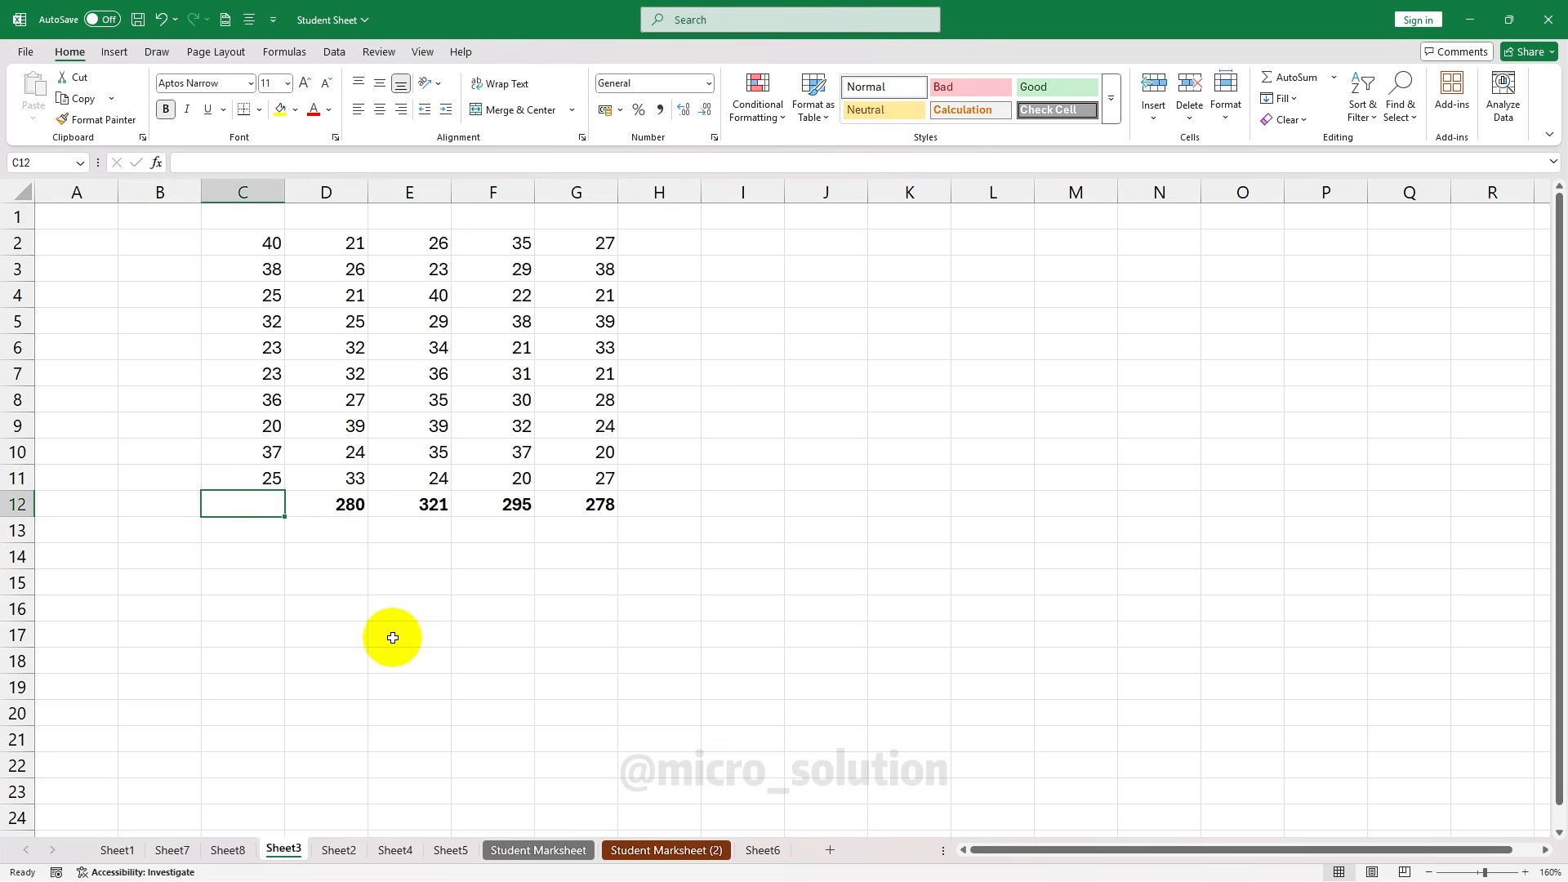
{"action": "type", "text": "="}
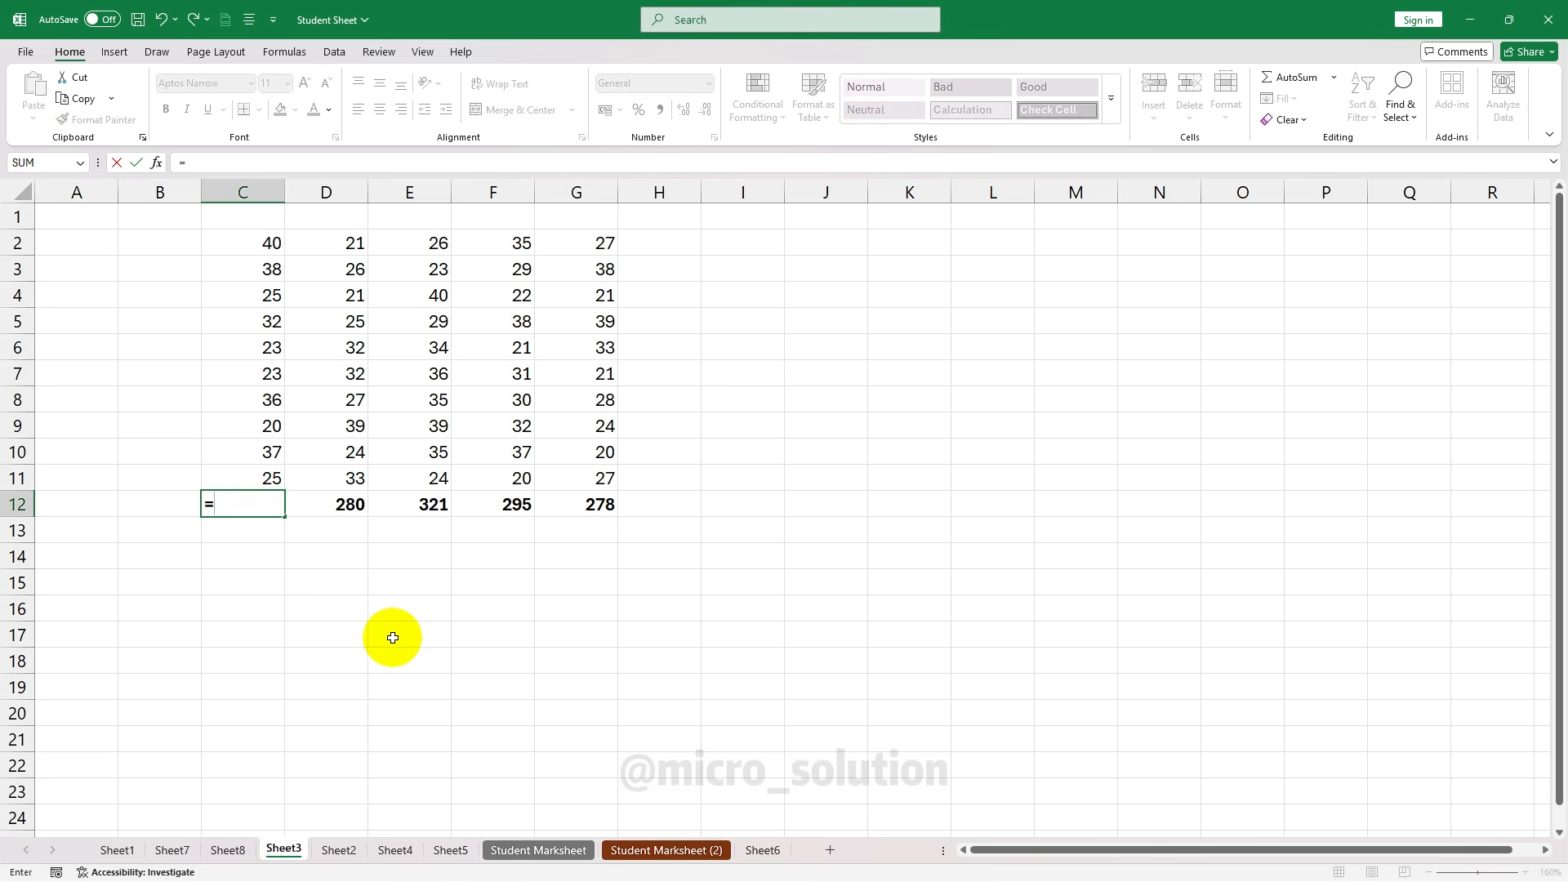
{"action": "type", "text": "sum"}
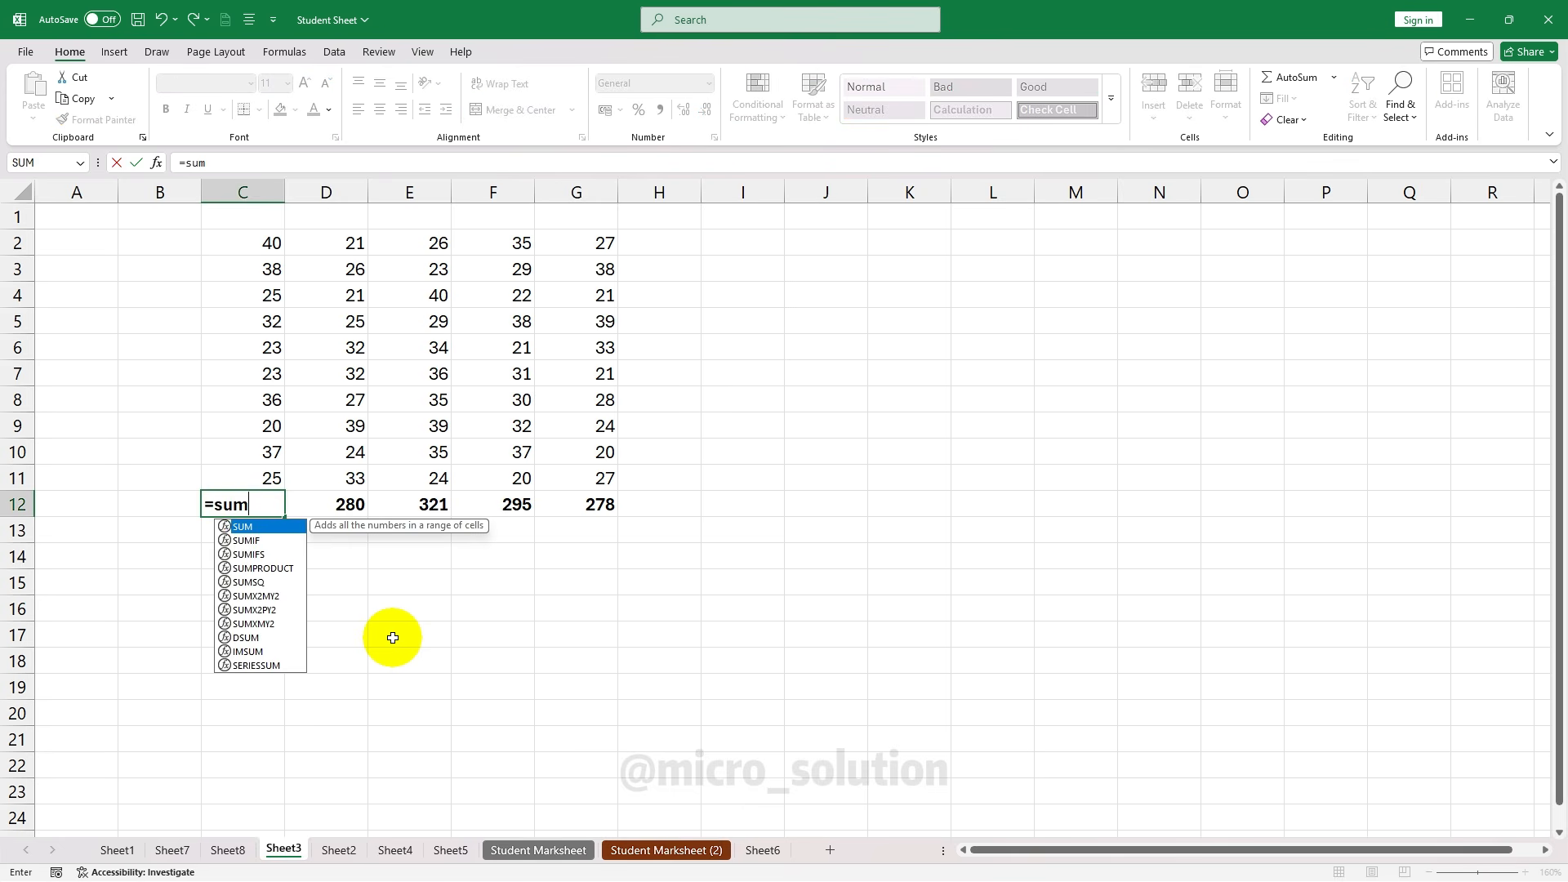
{"action": "type", "text": "("}
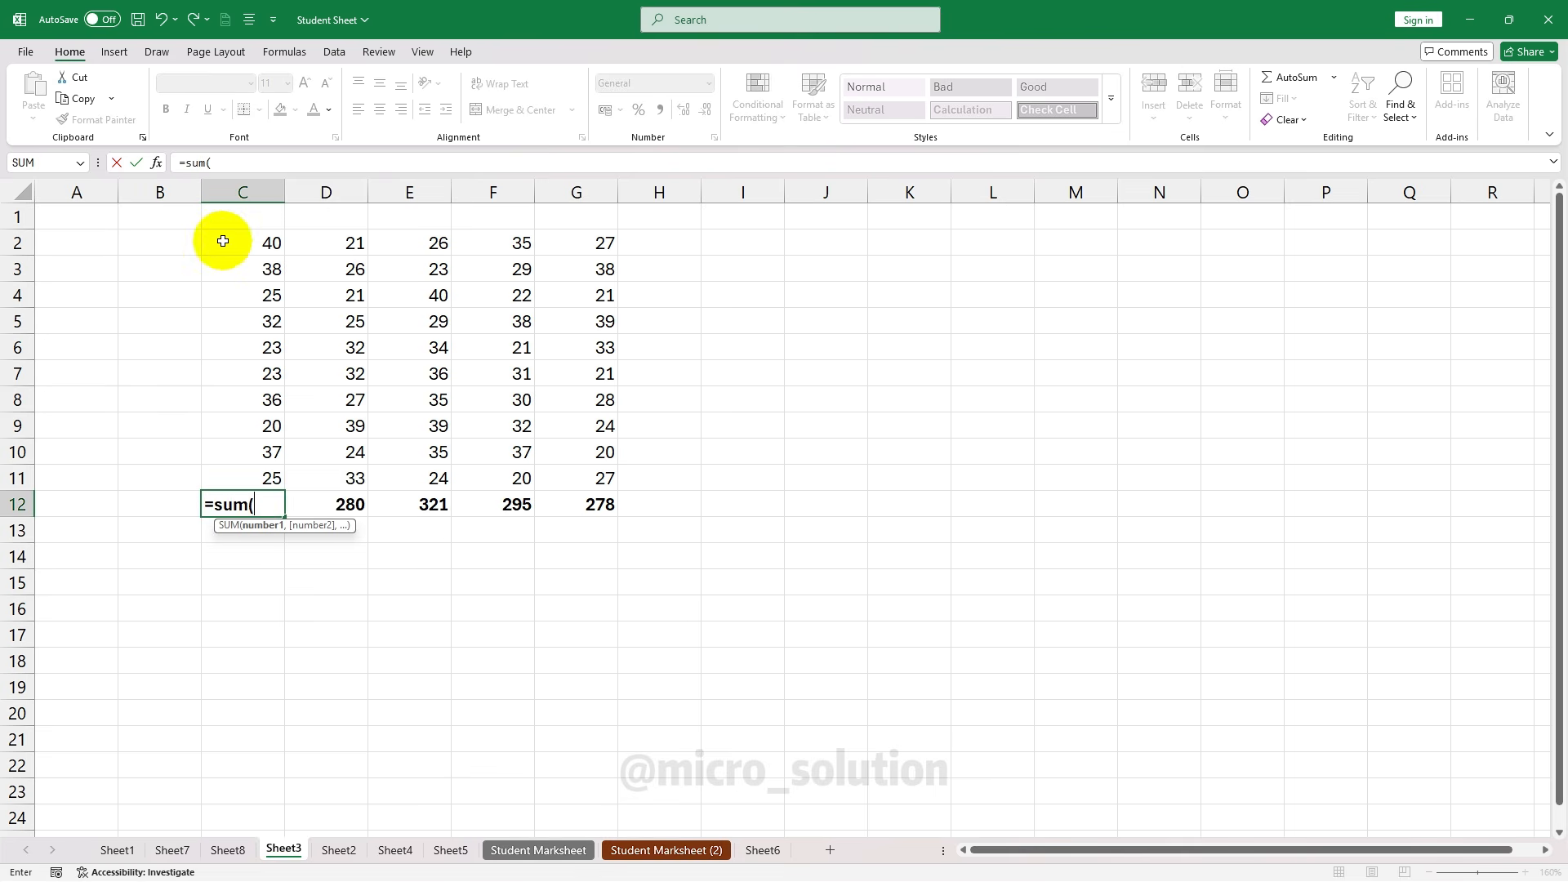
{"action": "left_click_drag", "start_coordinate": [220, 241], "coordinate": [266, 479]}
{"action": "key", "text": "Return"}
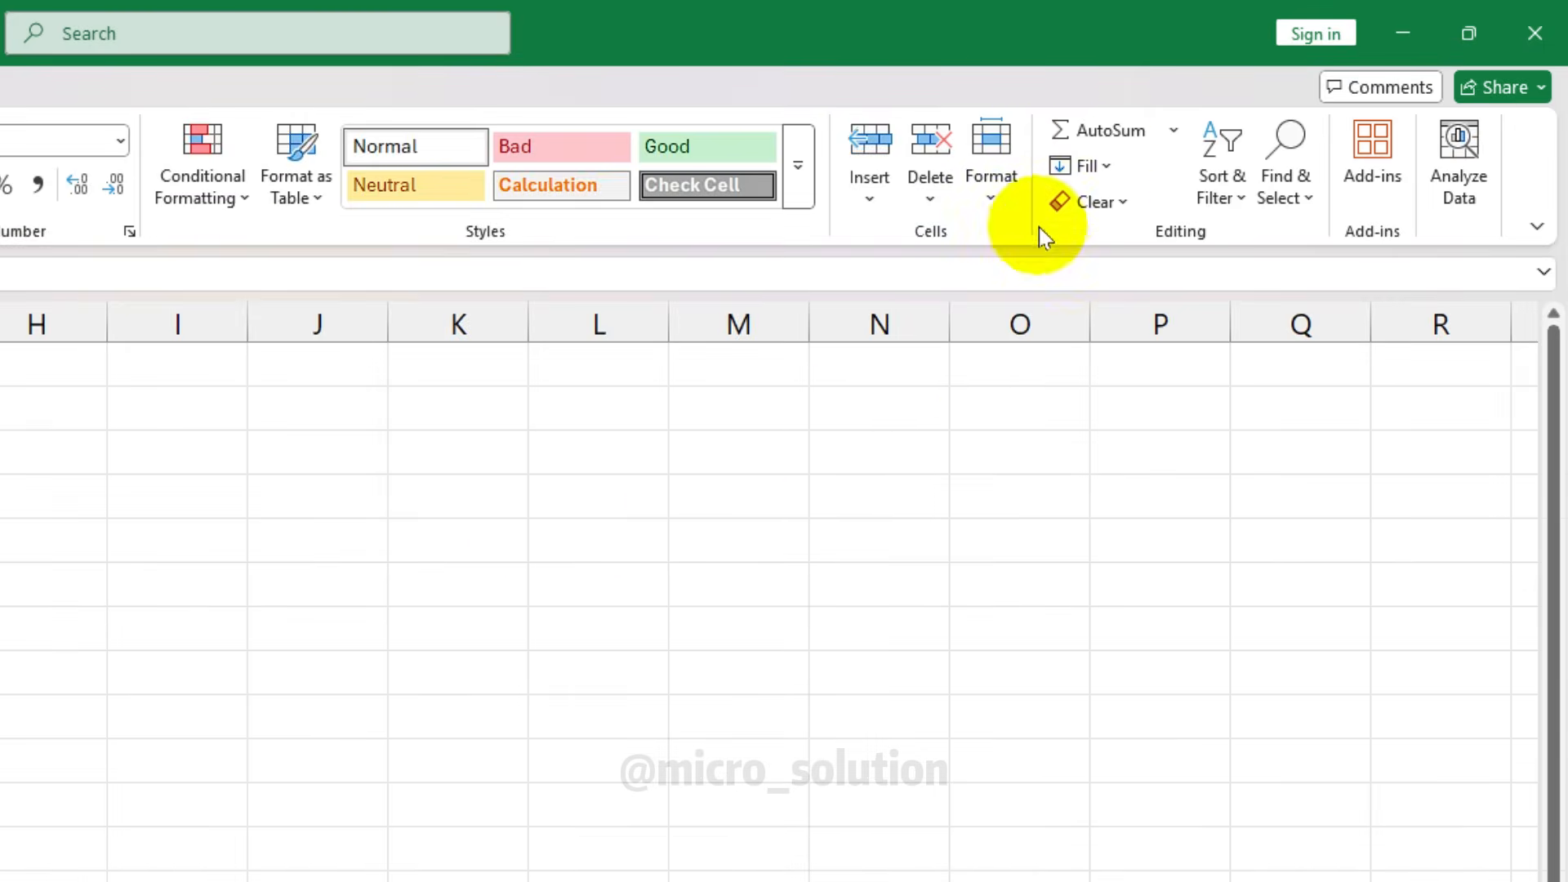
Enter a centred P in cell A1 of Sheet9
{"action": "left_click", "coordinate": [1086, 167]}
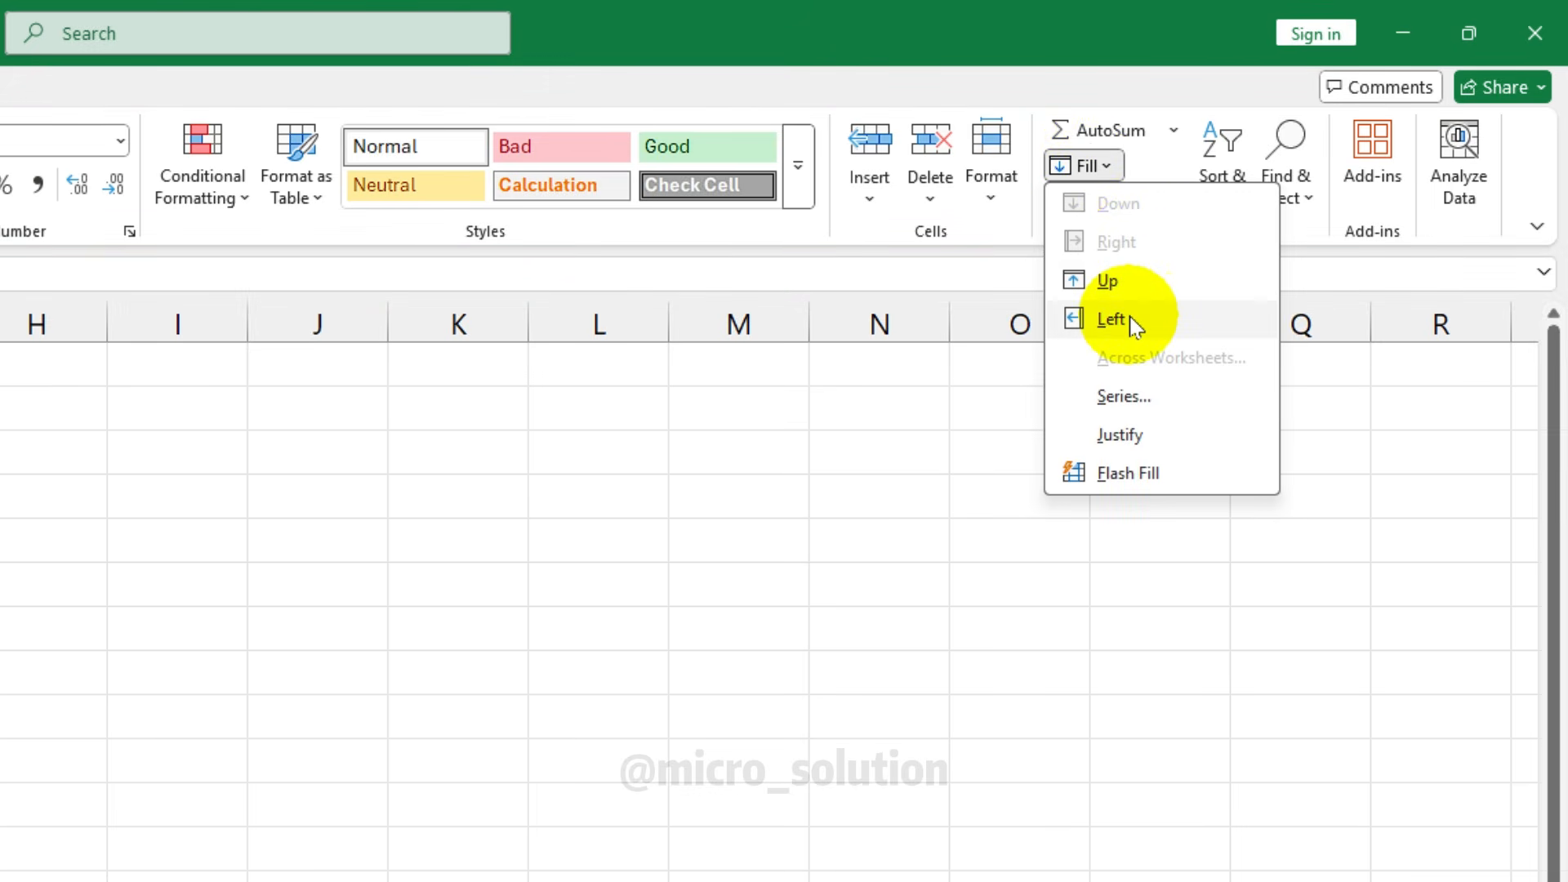
{"action": "key", "text": "Escape"}
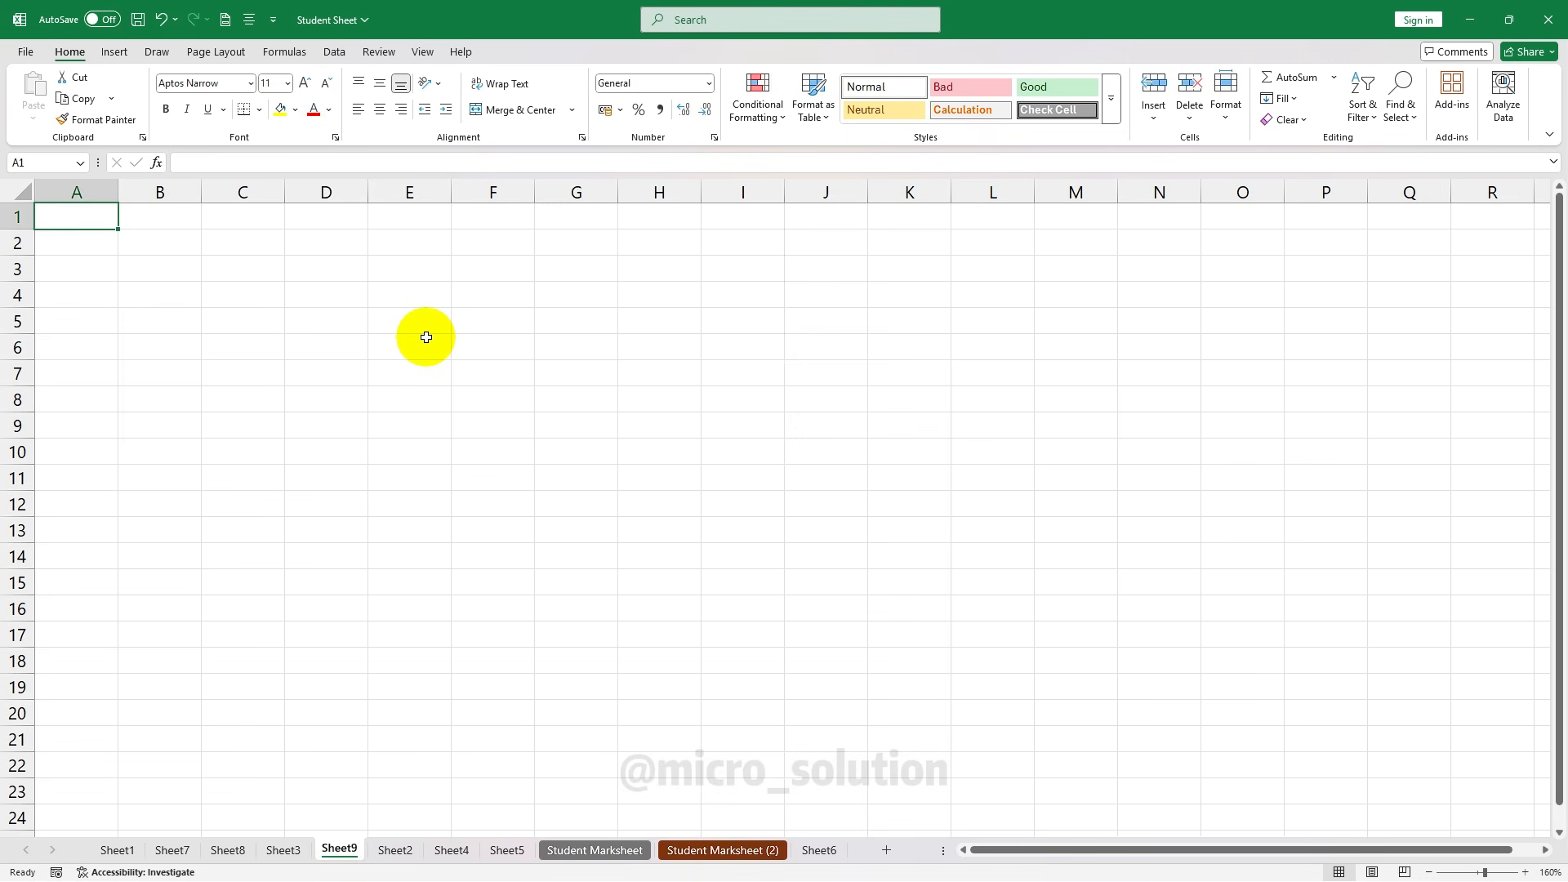
{"action": "type", "text": "P"}
{"action": "key", "text": "Tab"}
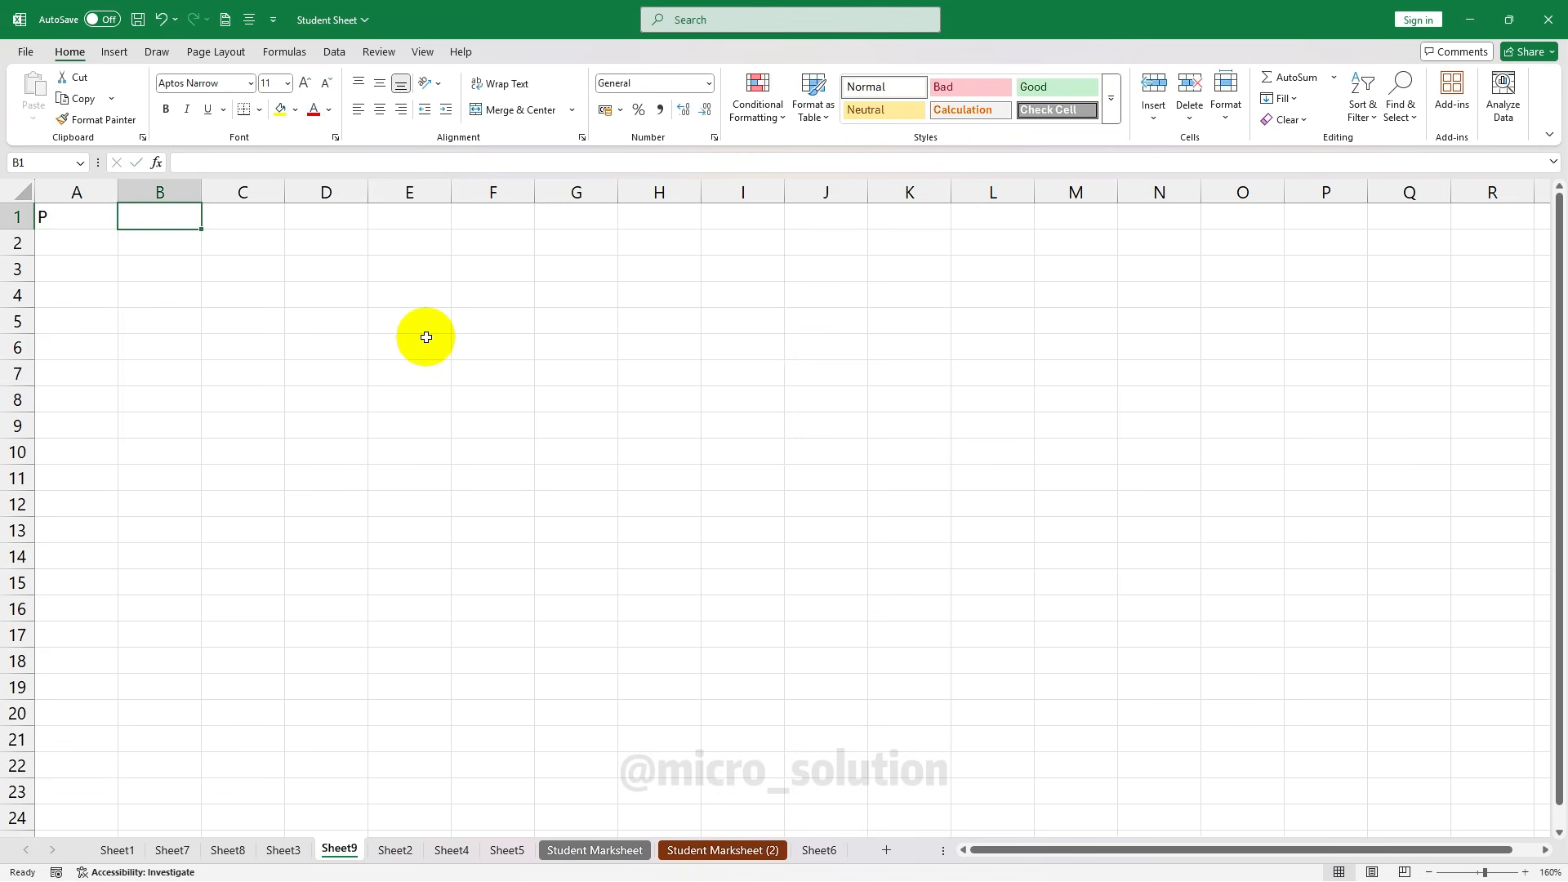
{"action": "left_click", "coordinate": [588, 217]}
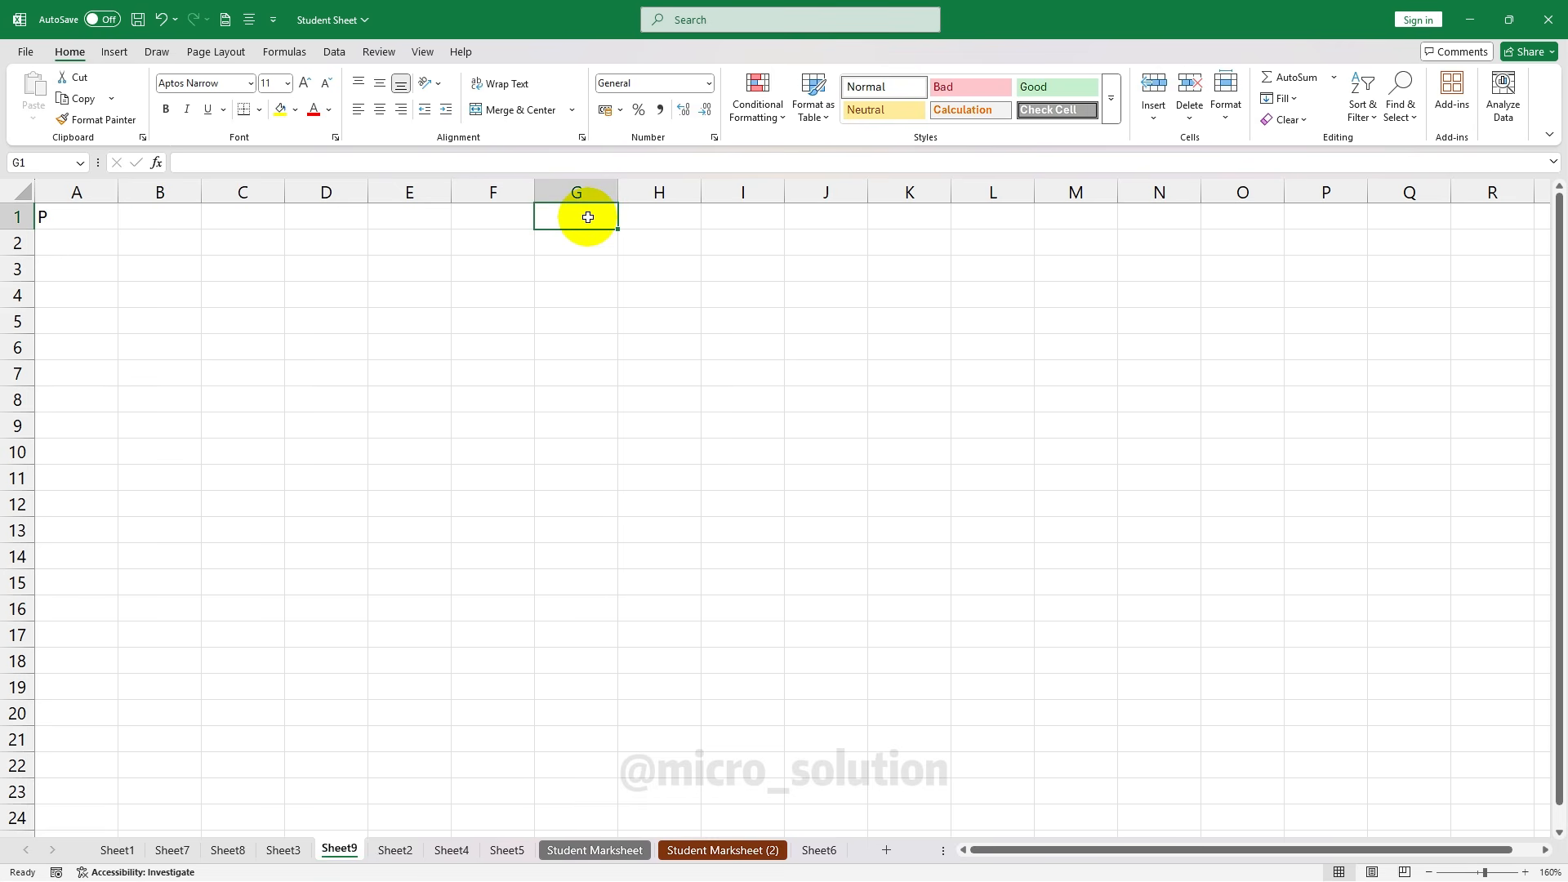
{"action": "left_click", "coordinate": [61, 216]}
{"action": "left_click", "coordinate": [378, 111]}
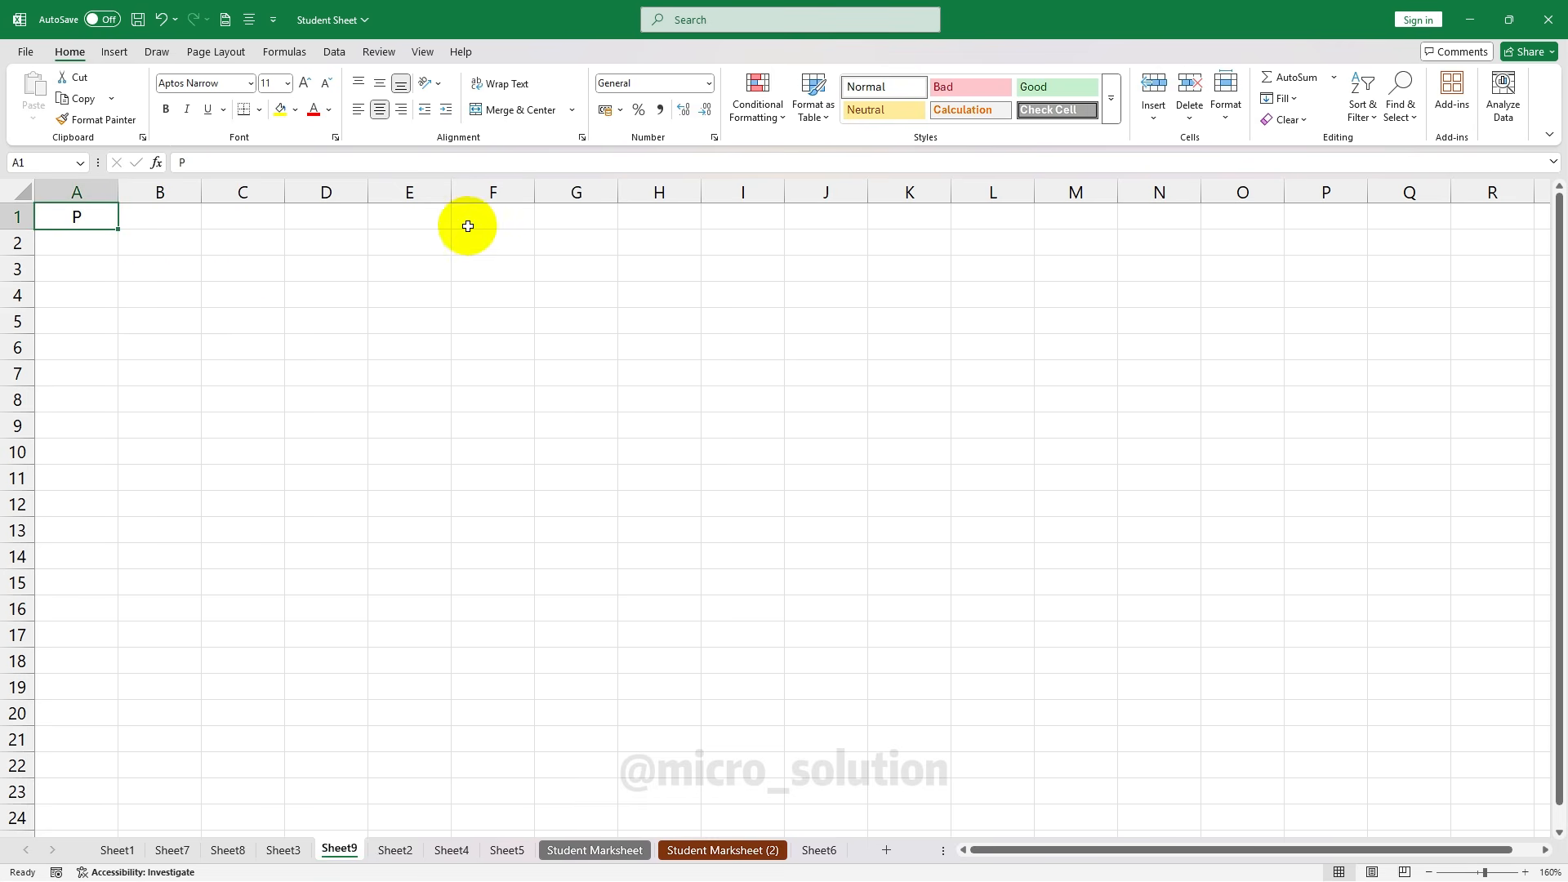
Try a P in B1, then delete it again
{"action": "left_click", "coordinate": [147, 215]}
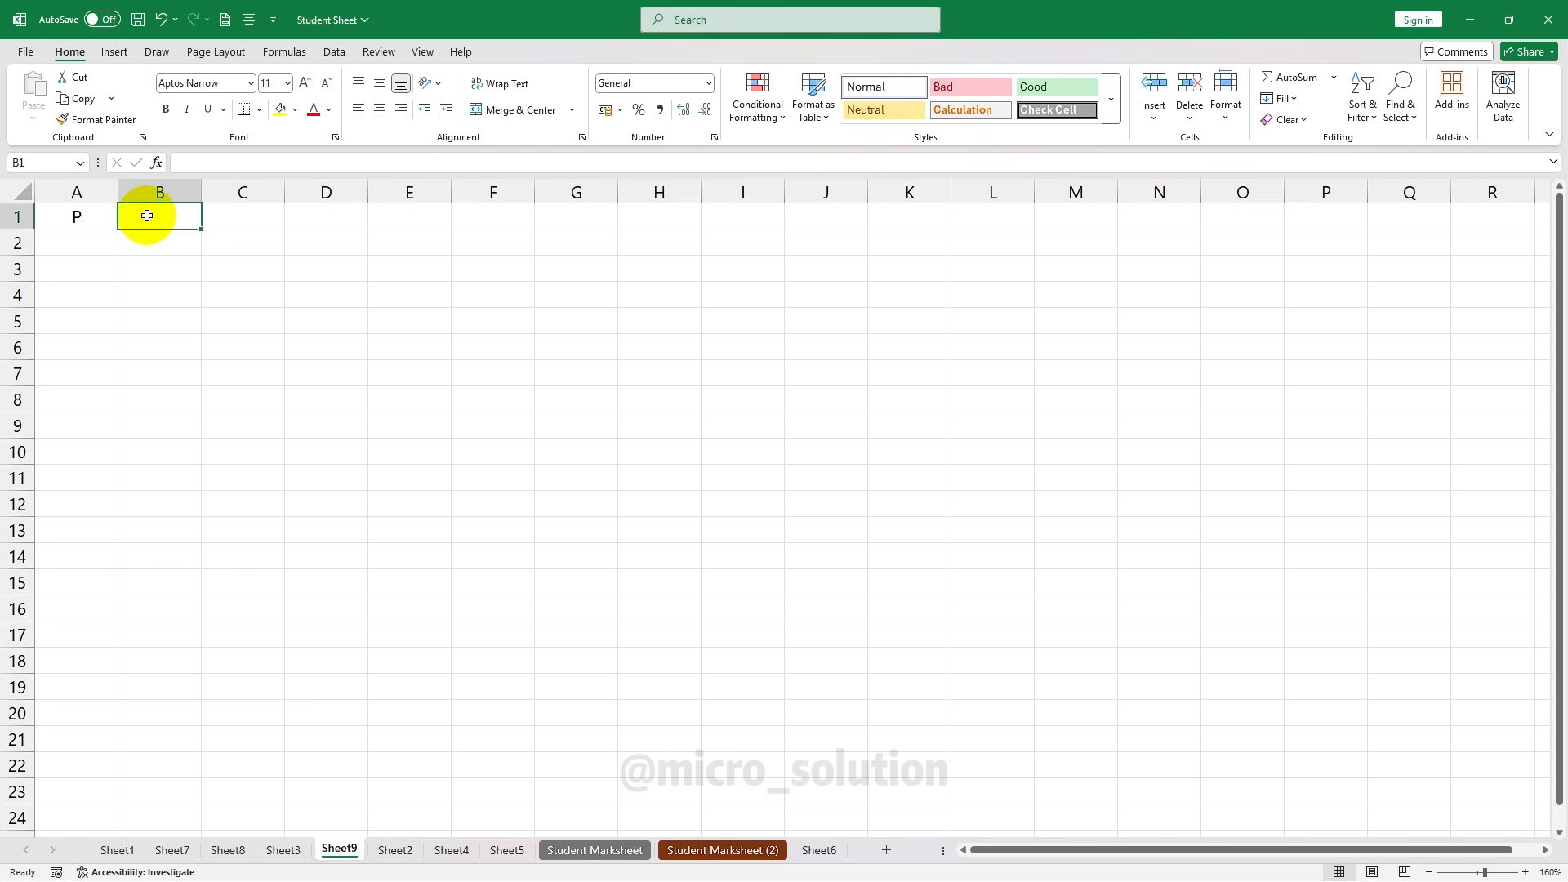
{"action": "type", "text": "P"}
{"action": "left_click", "coordinate": [237, 268]}
{"action": "left_click", "coordinate": [216, 214]}
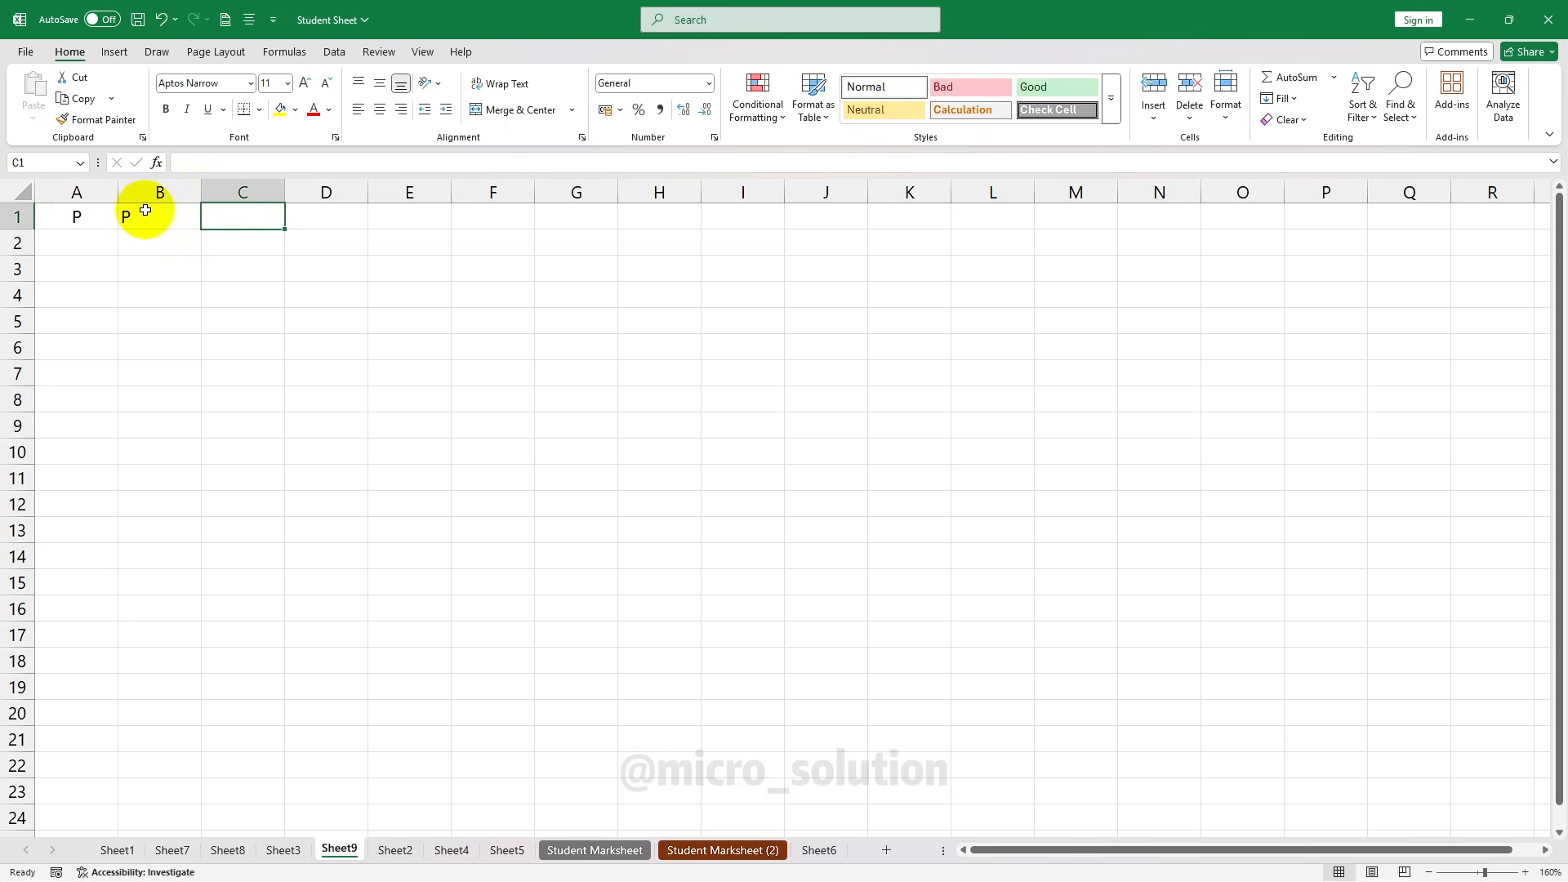
{"action": "left_click", "coordinate": [194, 225]}
{"action": "key", "text": "Delete"}
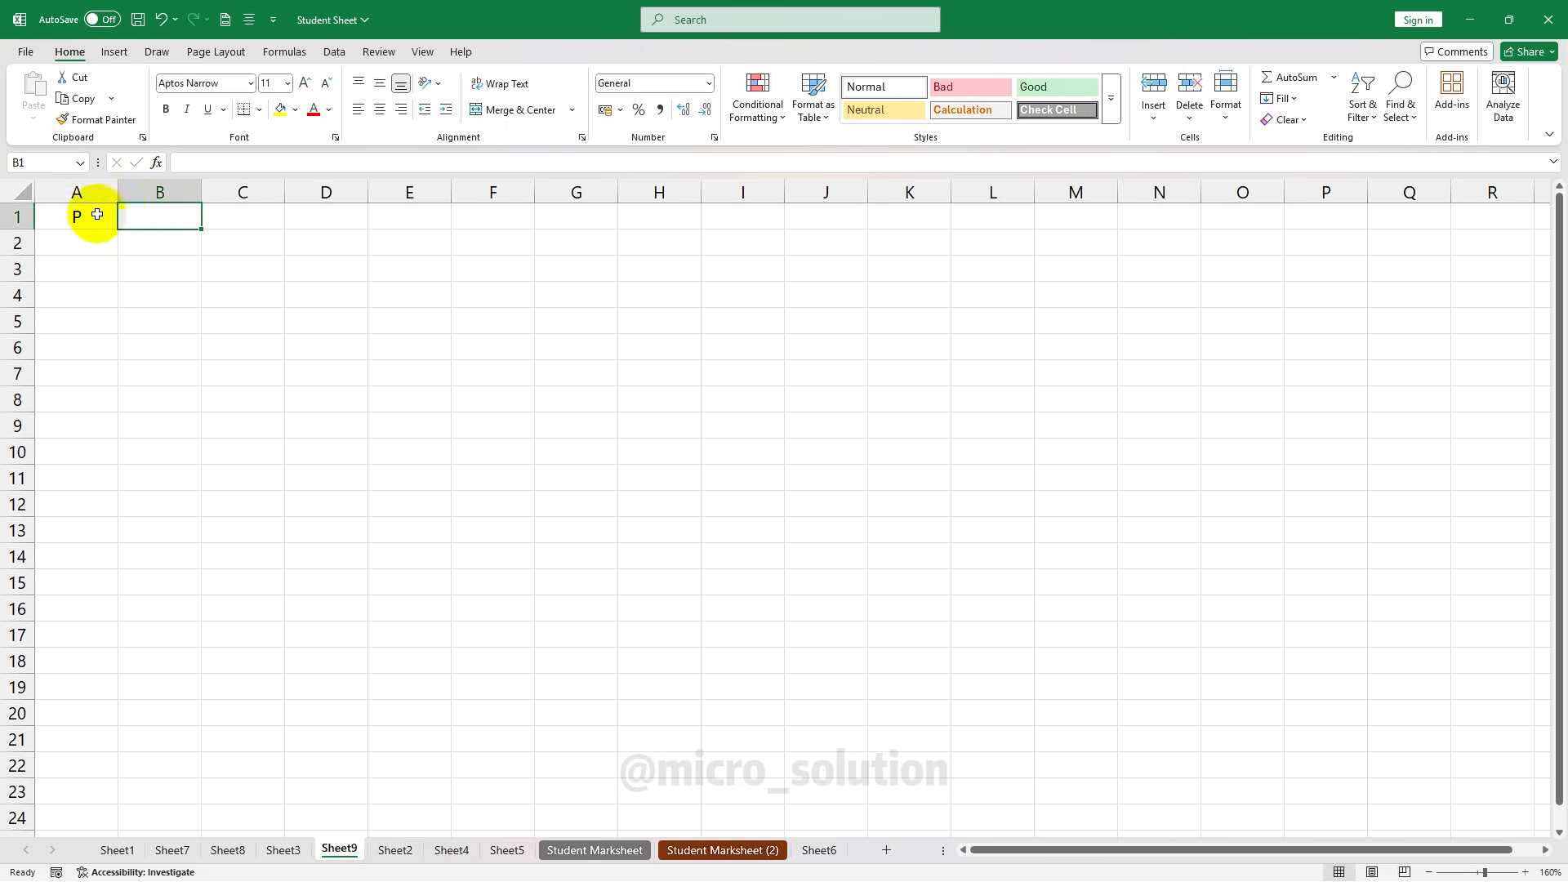
Fill the P right across A1:H1, then undo the fill
{"action": "left_click_drag", "start_coordinate": [94, 216], "coordinate": [631, 223]}
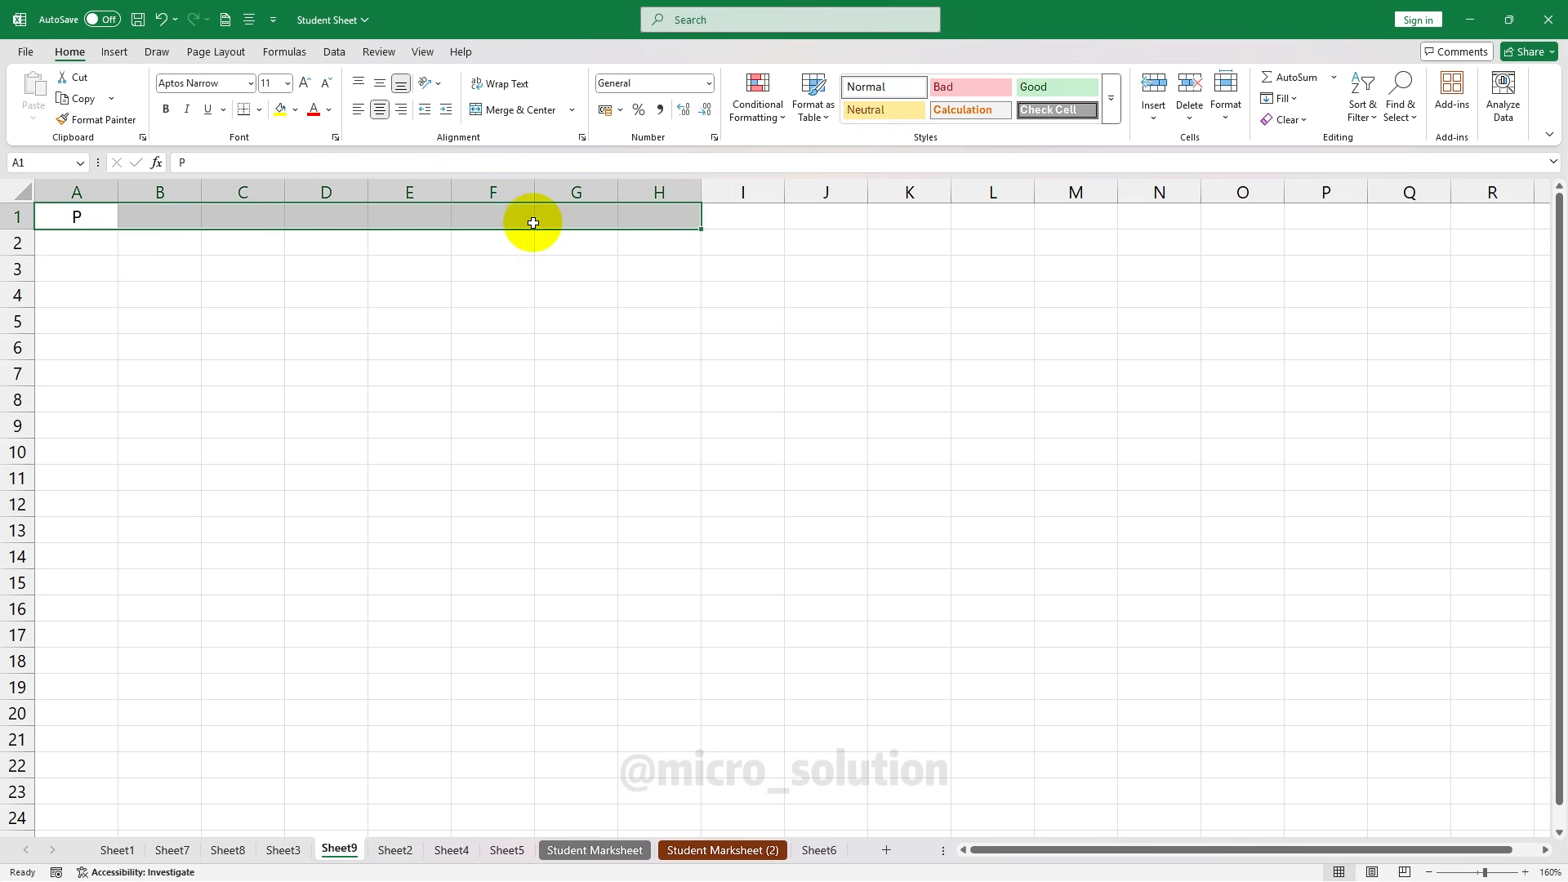
{"action": "left_click", "coordinate": [1283, 99]}
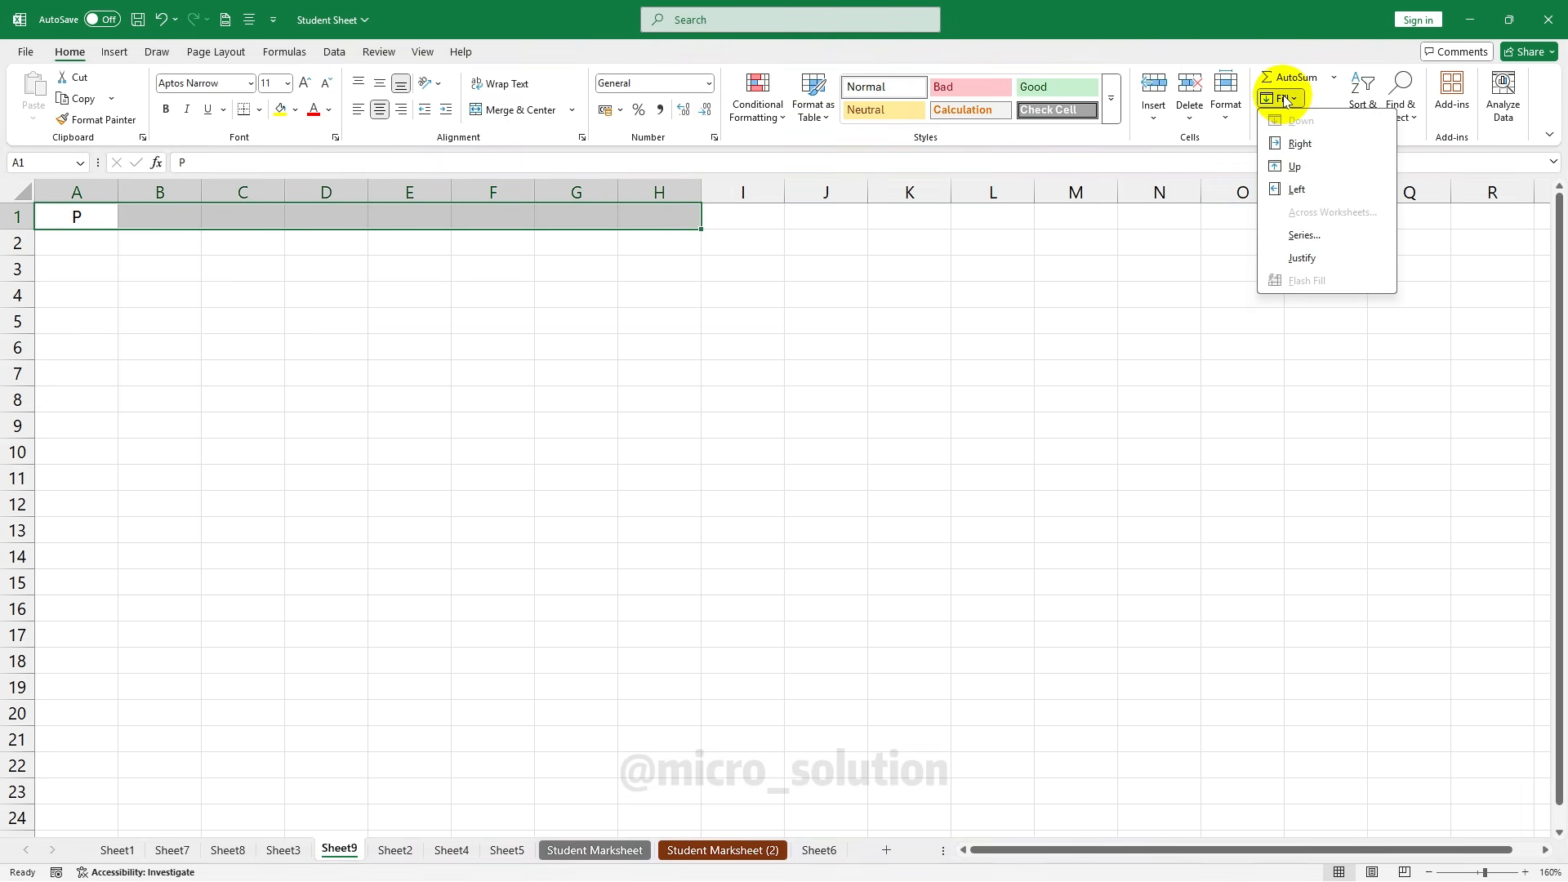
{"action": "left_click", "coordinate": [1291, 144]}
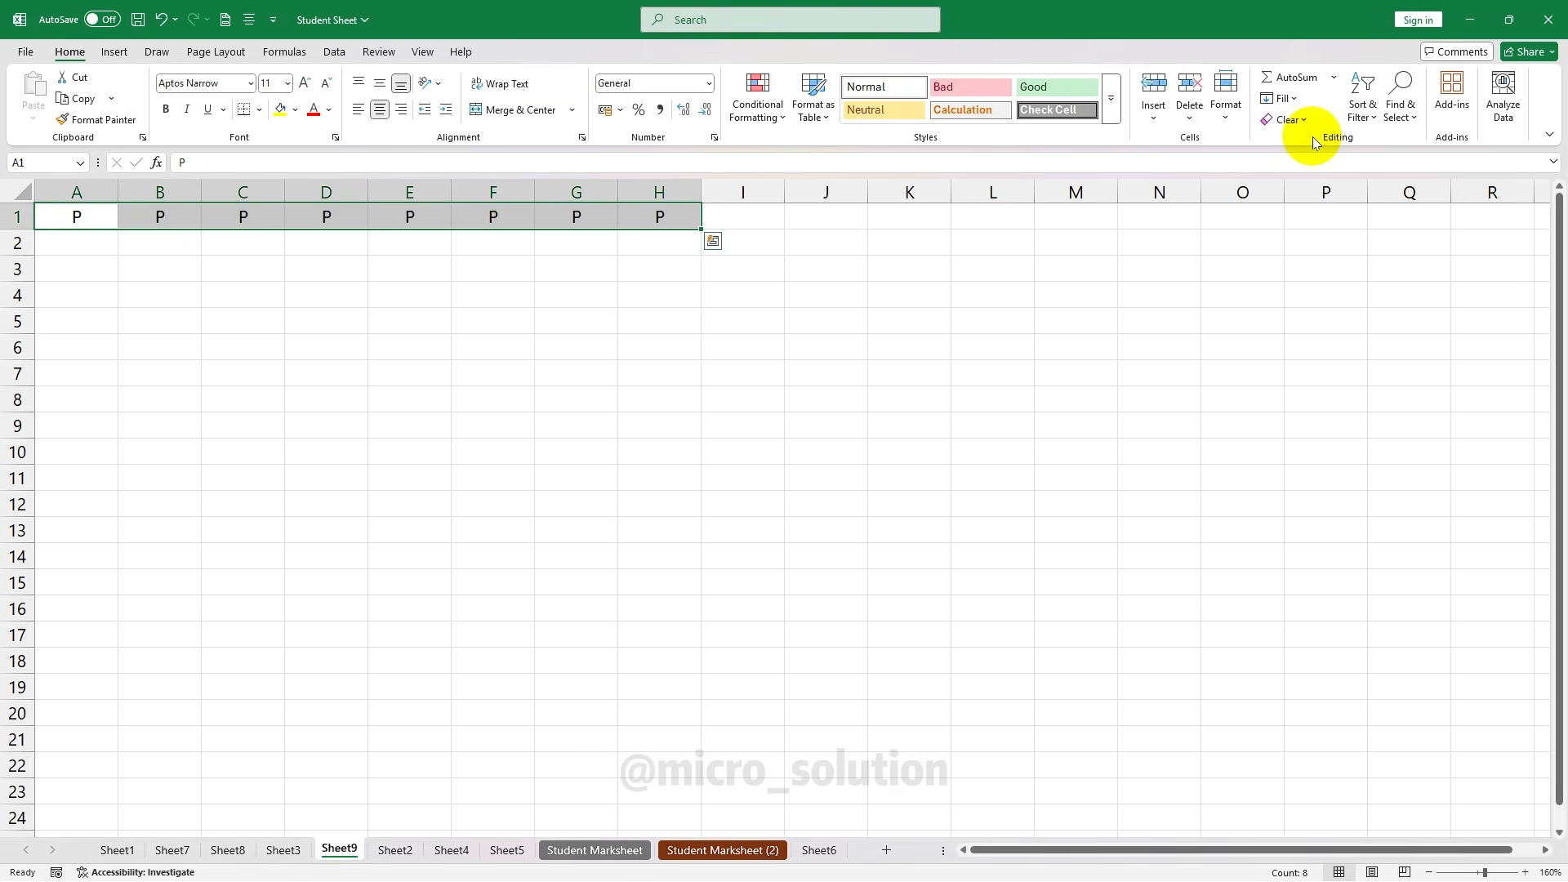
{"action": "key", "text": "ctrl+z"}
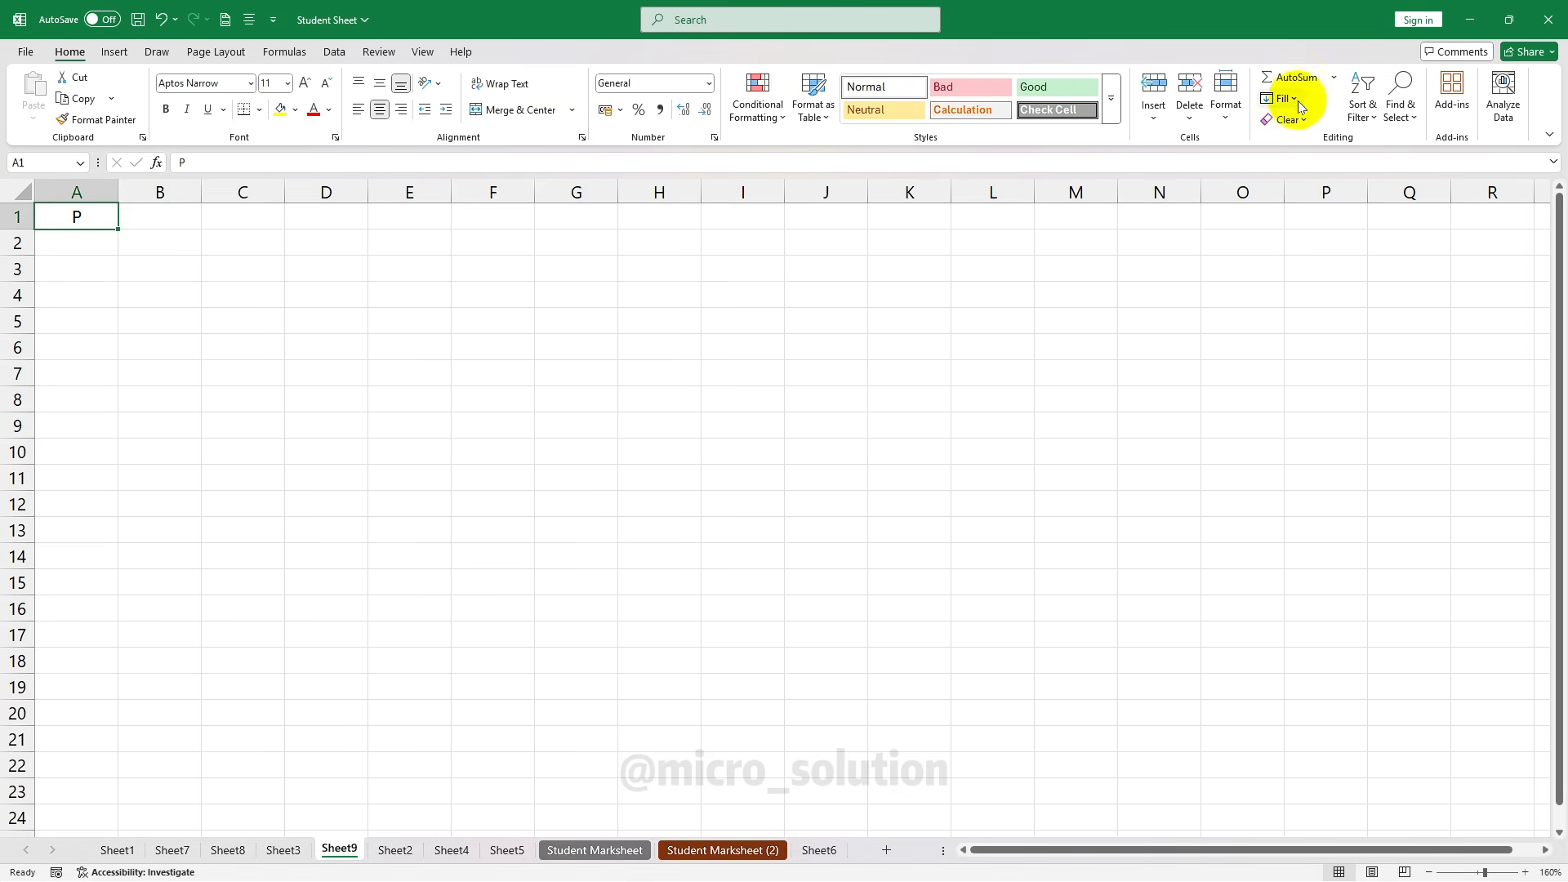
Fill the P down from A1 through A15
{"action": "left_click_drag", "start_coordinate": [73, 221], "coordinate": [49, 584]}
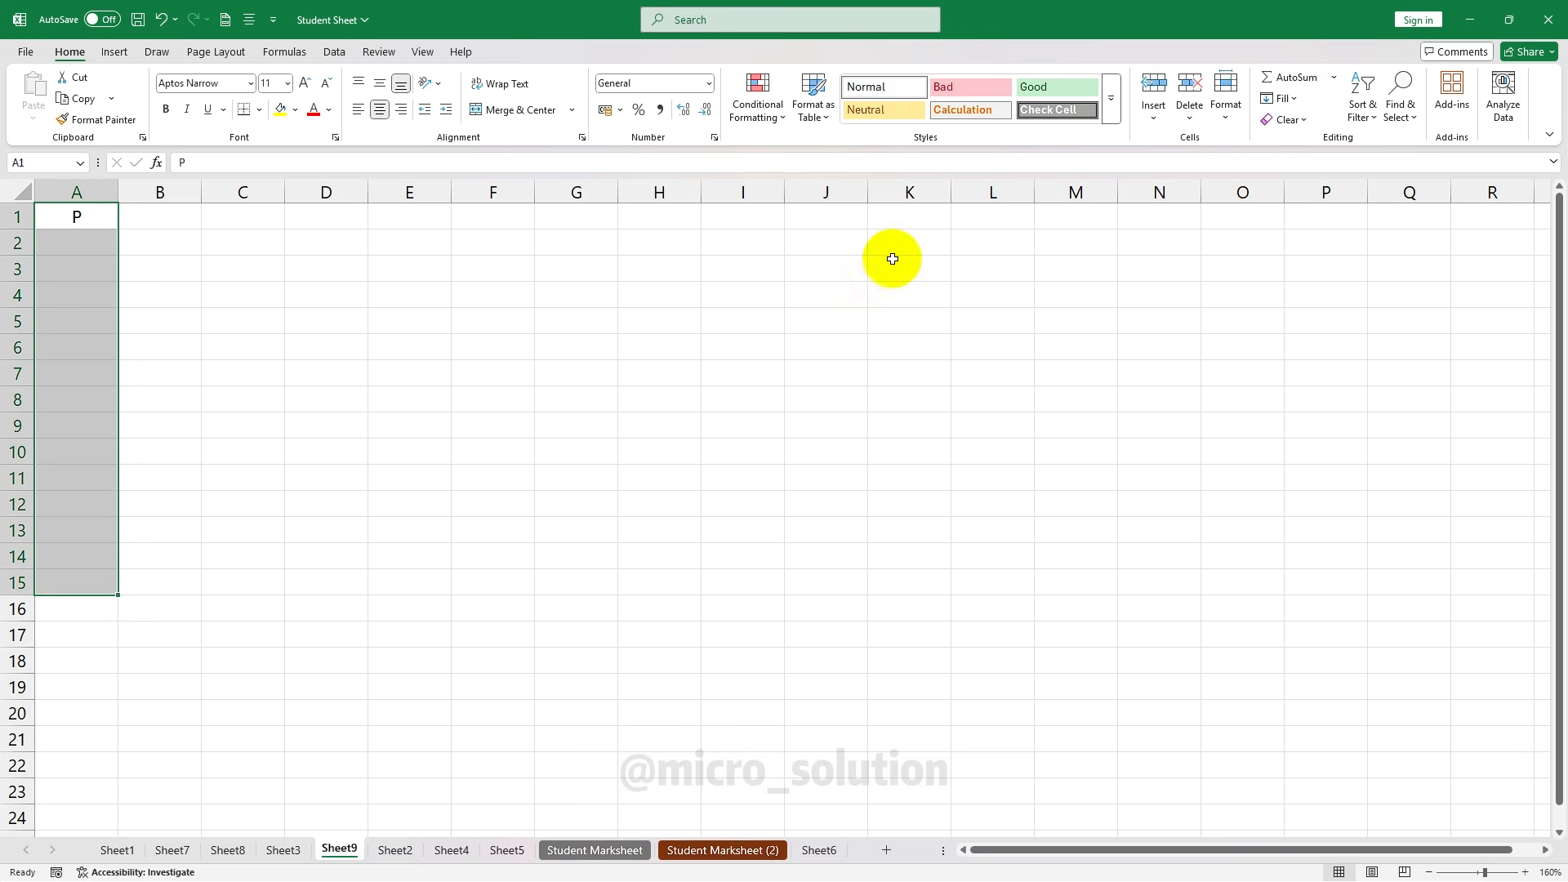
{"action": "left_click", "coordinate": [1284, 99]}
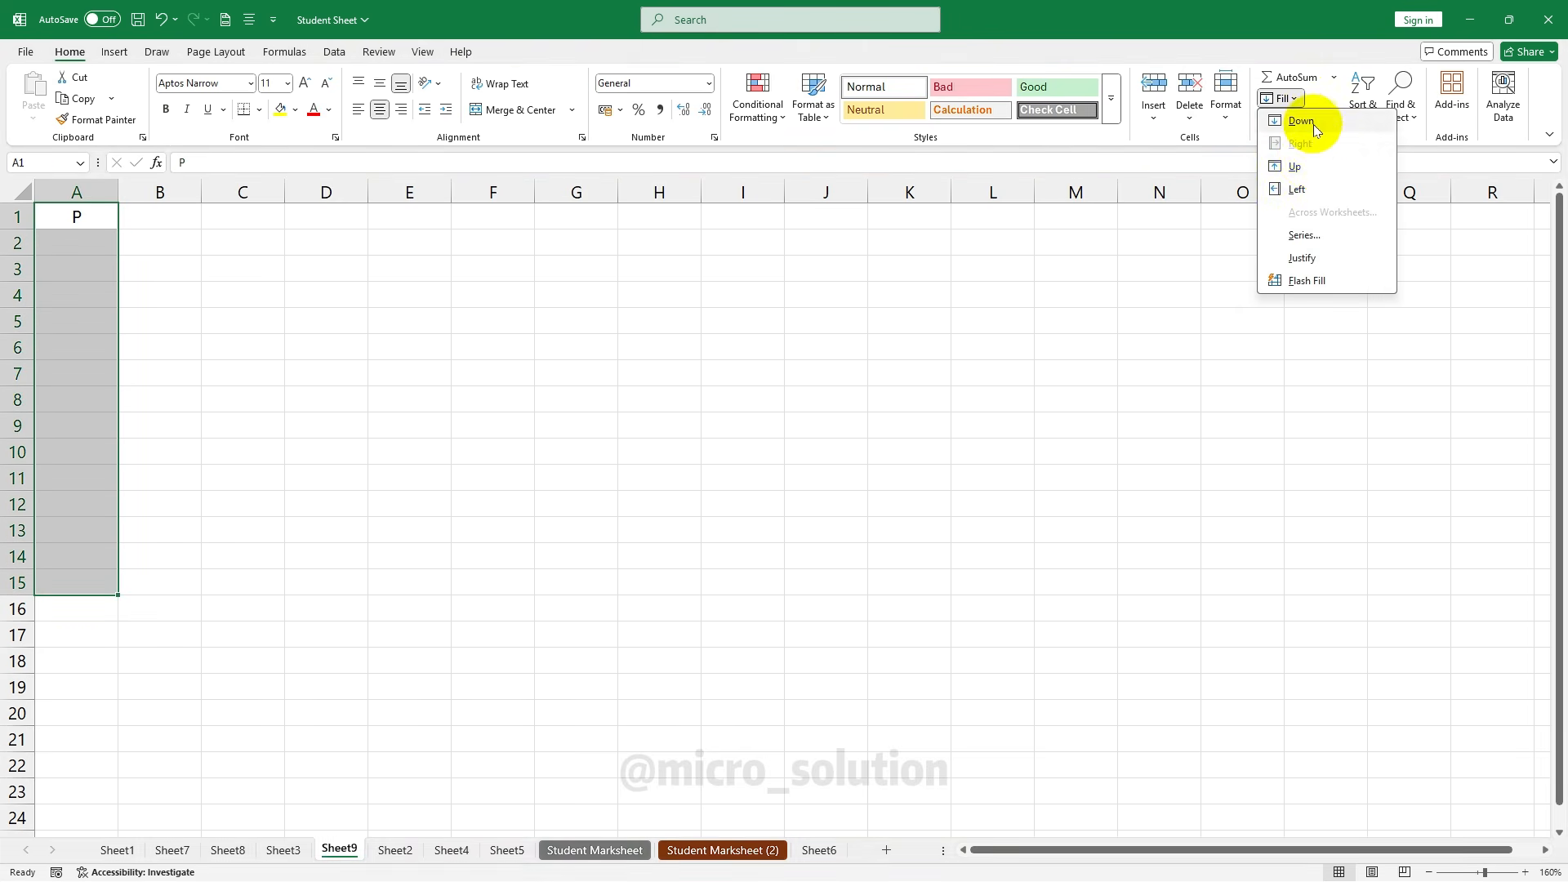
{"action": "left_click", "coordinate": [1293, 123]}
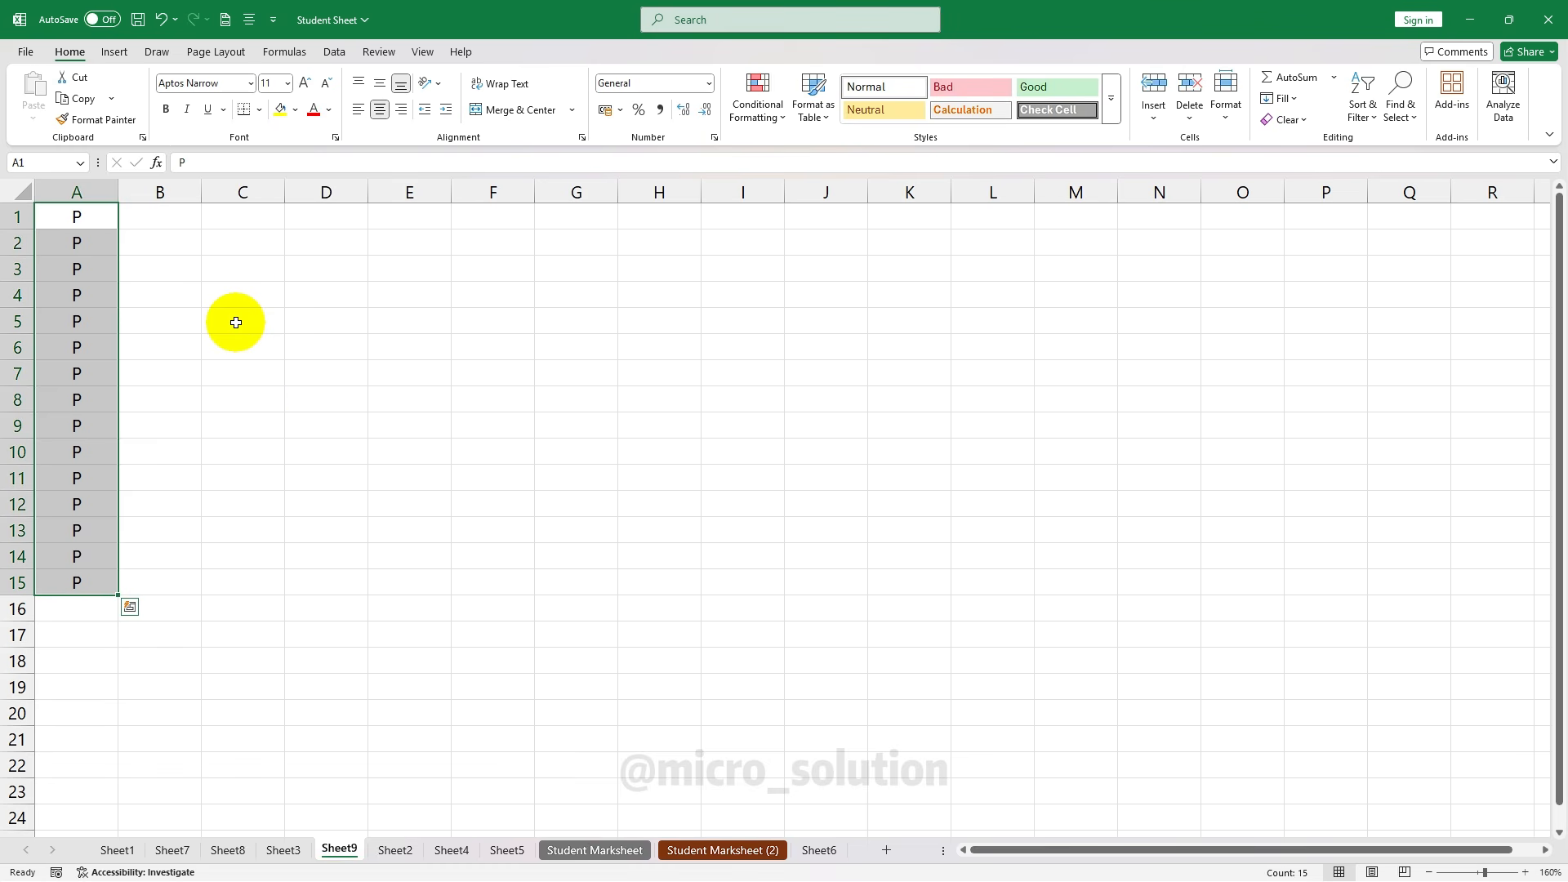
Reselect A1:A15 and undo the fill, leaving Sheet9 empty
{"action": "left_click", "coordinate": [229, 318]}
{"action": "left_click_drag", "start_coordinate": [77, 214], "coordinate": [96, 571]}
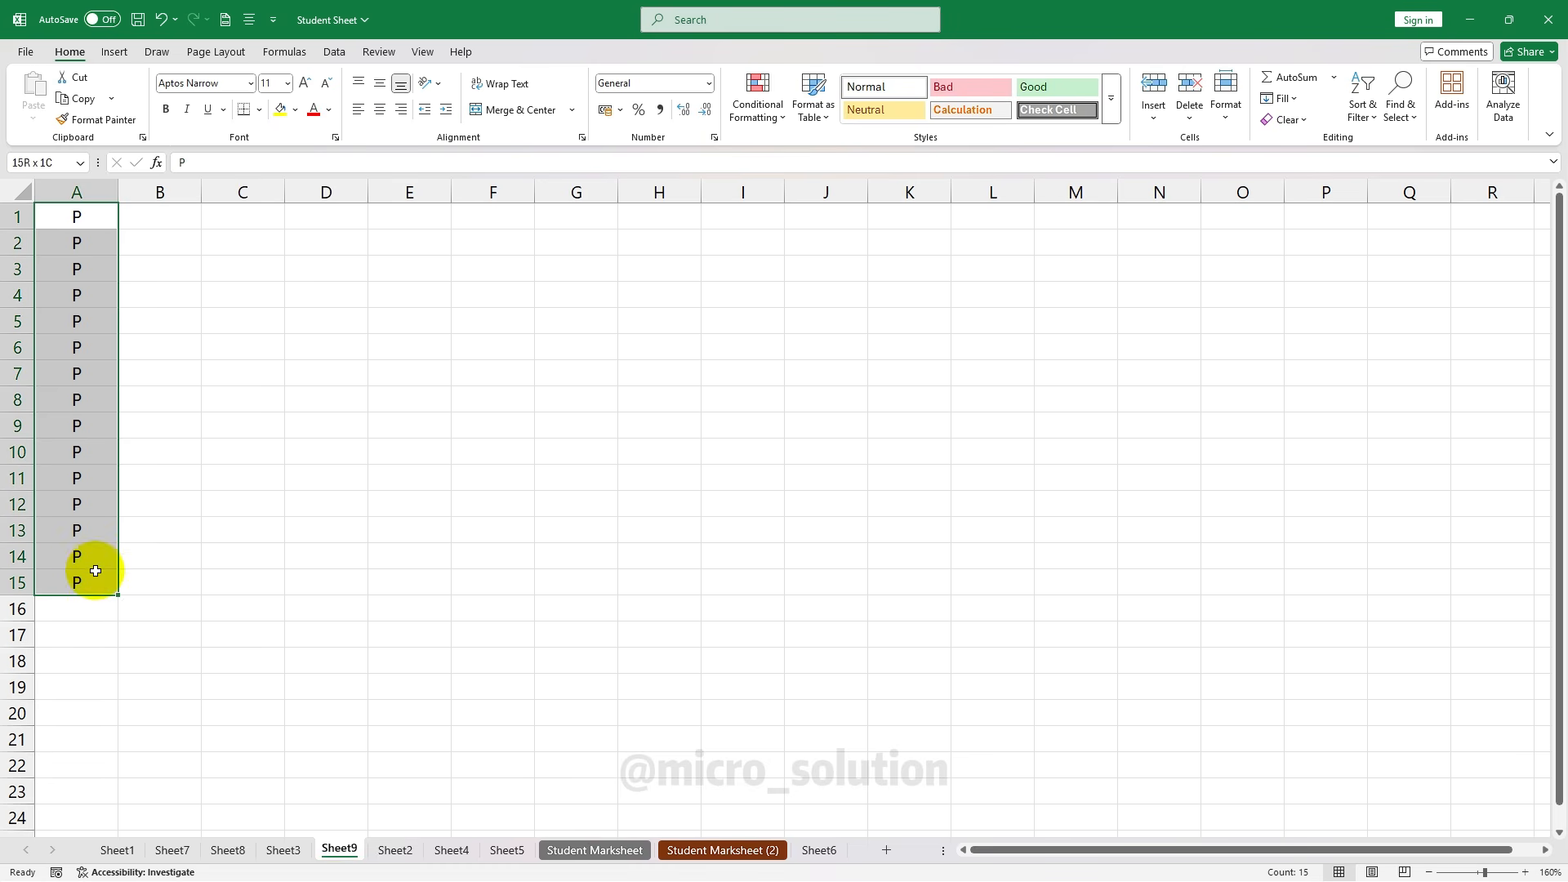
{"action": "key", "text": "ctrl+z"}
{"action": "key", "text": "ctrl+z"}
{"action": "left_click", "coordinate": [1280, 99]}
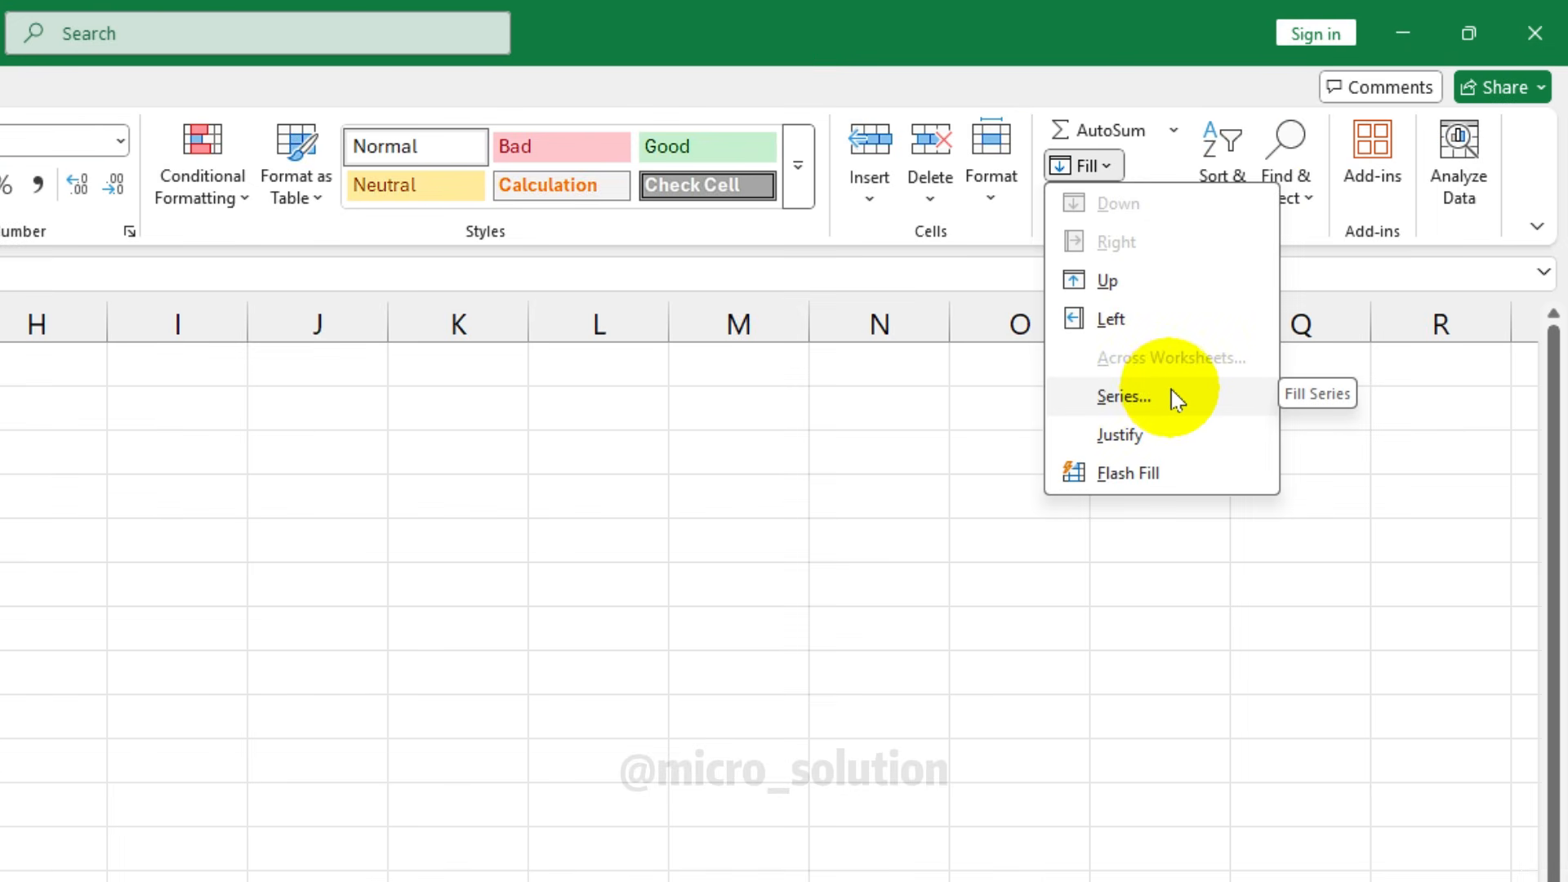
{"action": "key", "text": "Escape"}
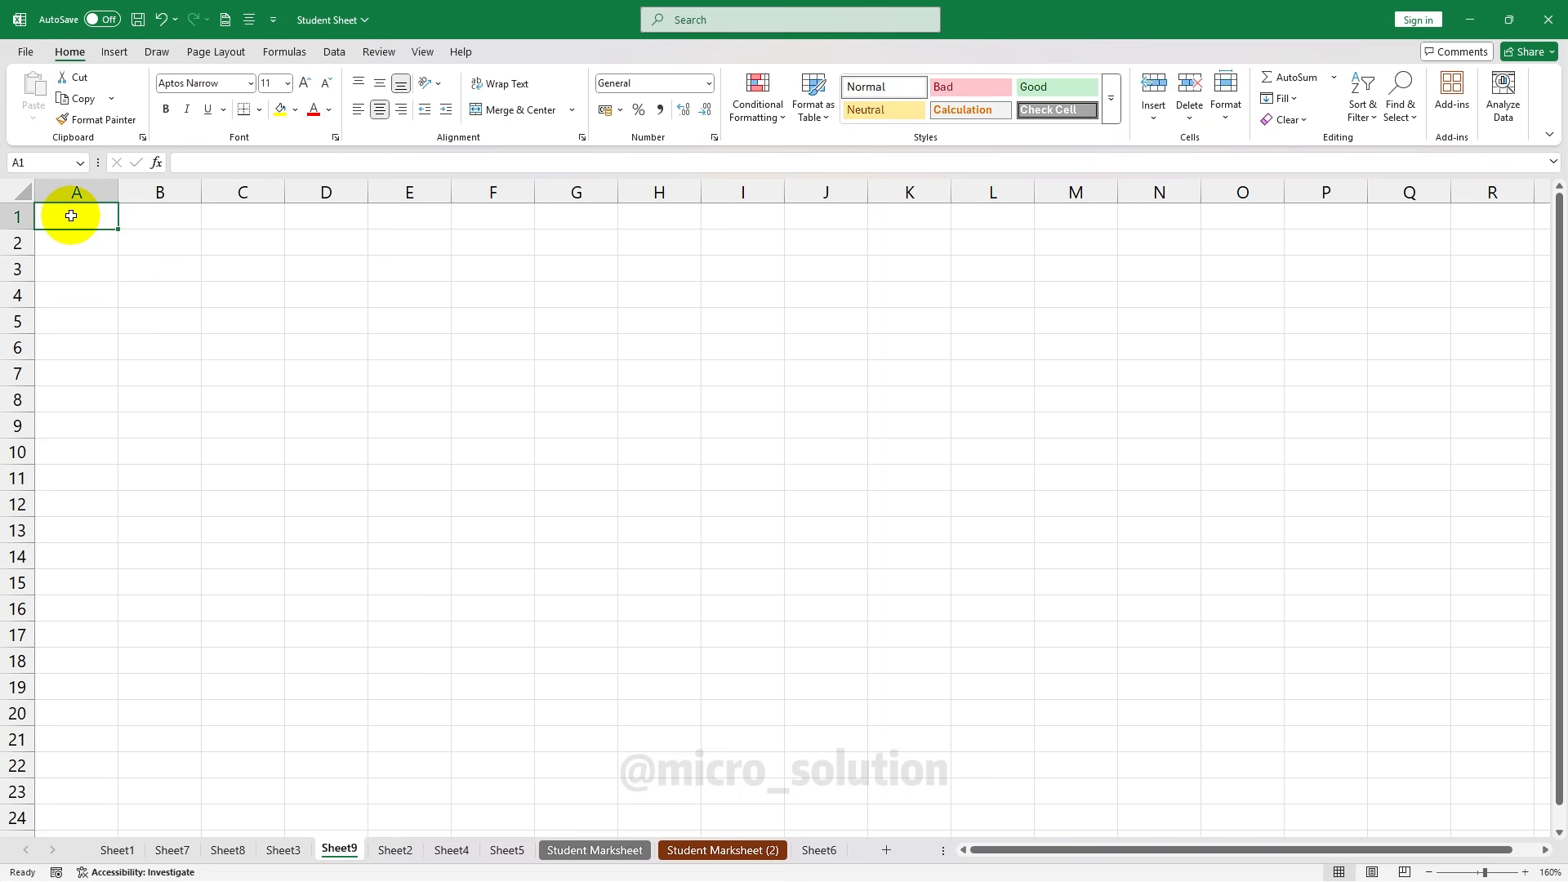
Enter 1 and 2 in A1:A2, then clear them
{"action": "type", "text": "1"}
{"action": "key", "text": "Return"}
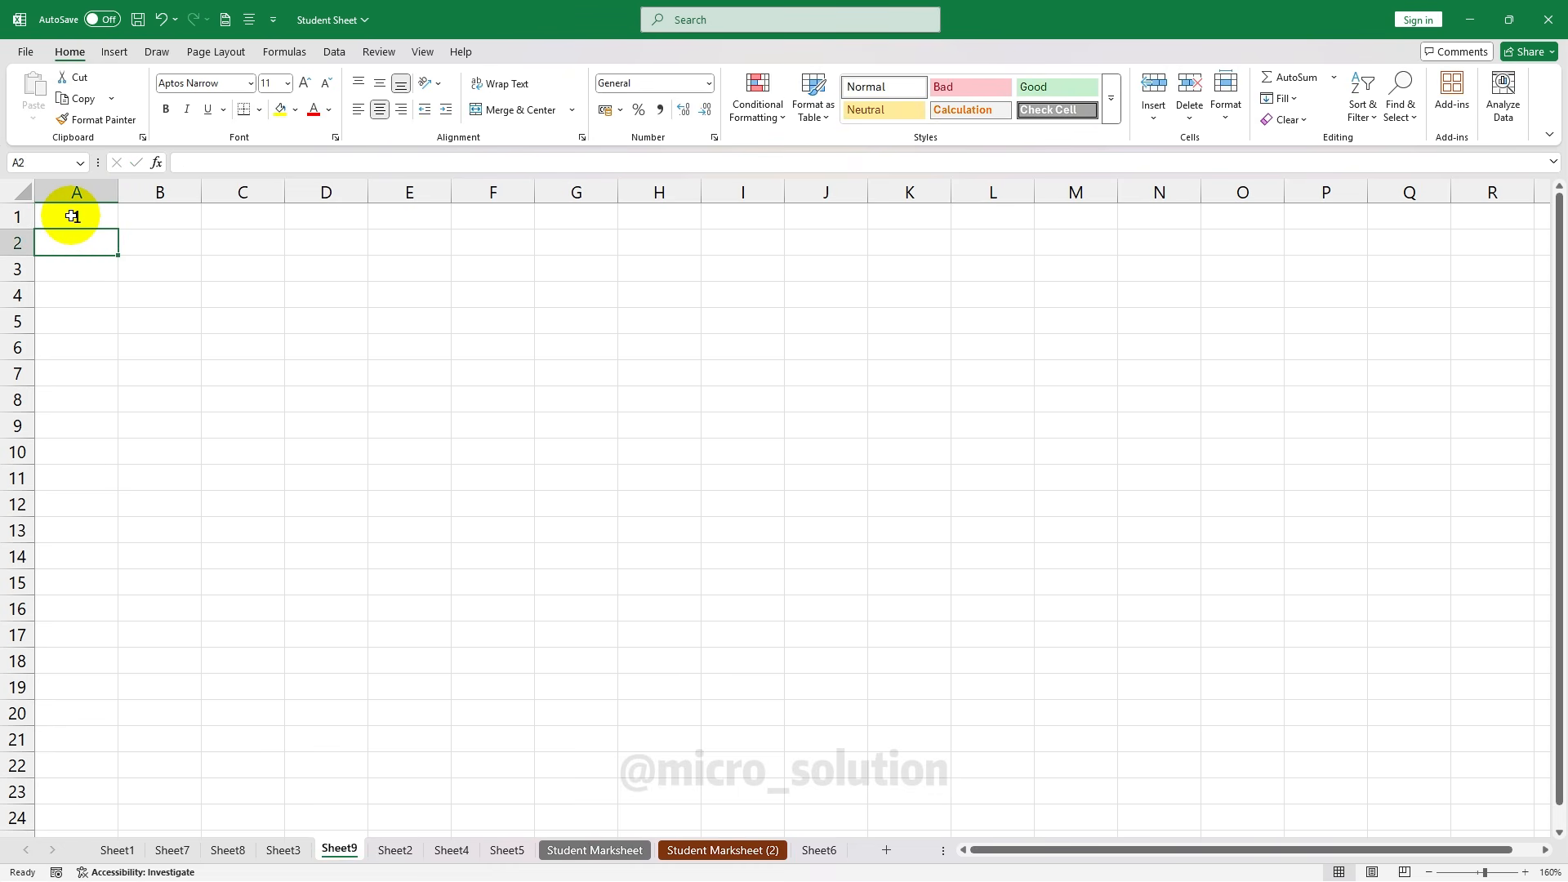
{"action": "type", "text": "2"}
{"action": "key", "text": "Return"}
{"action": "left_click_drag", "start_coordinate": [72, 216], "coordinate": [123, 510]}
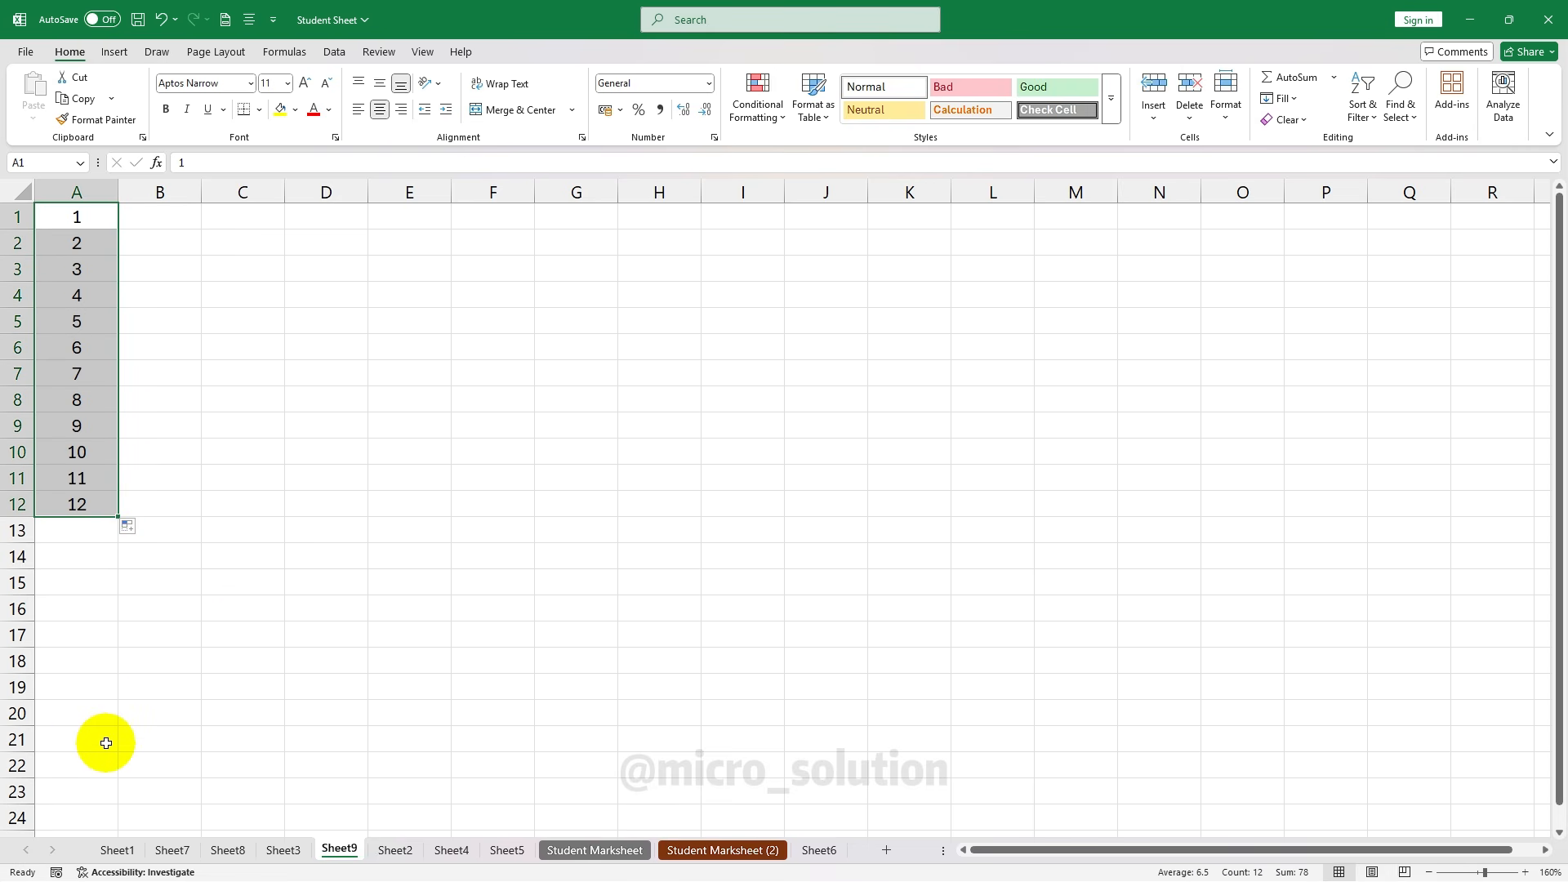
{"action": "key", "text": "Delete"}
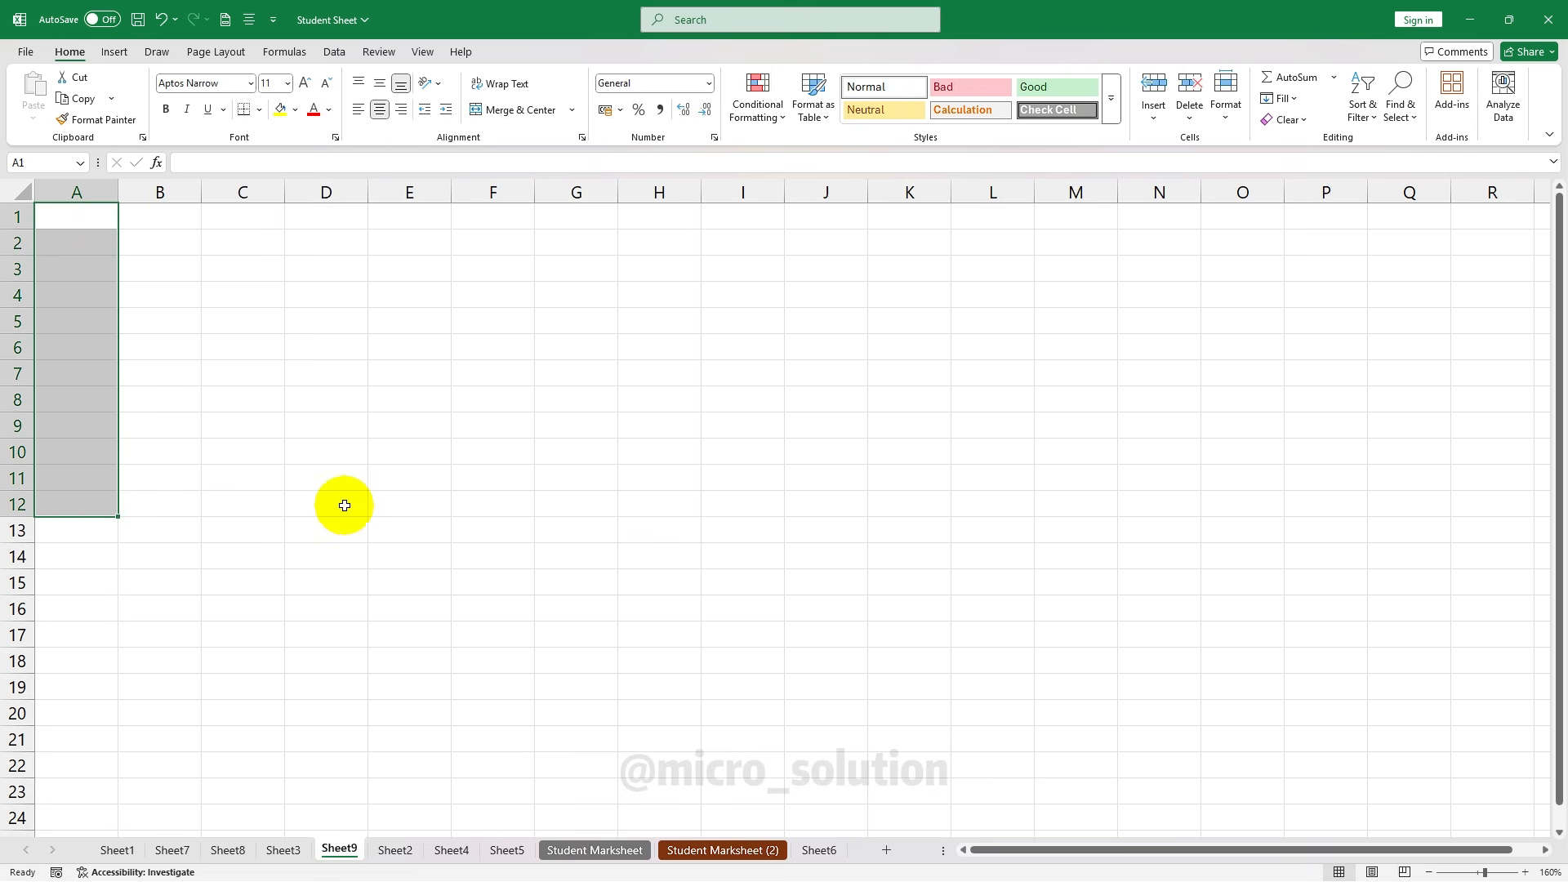
Put 1 in A1 and generate a linear step-1 series down column A via Fill > Series
{"action": "left_click", "coordinate": [81, 219]}
{"action": "type", "text": "1"}
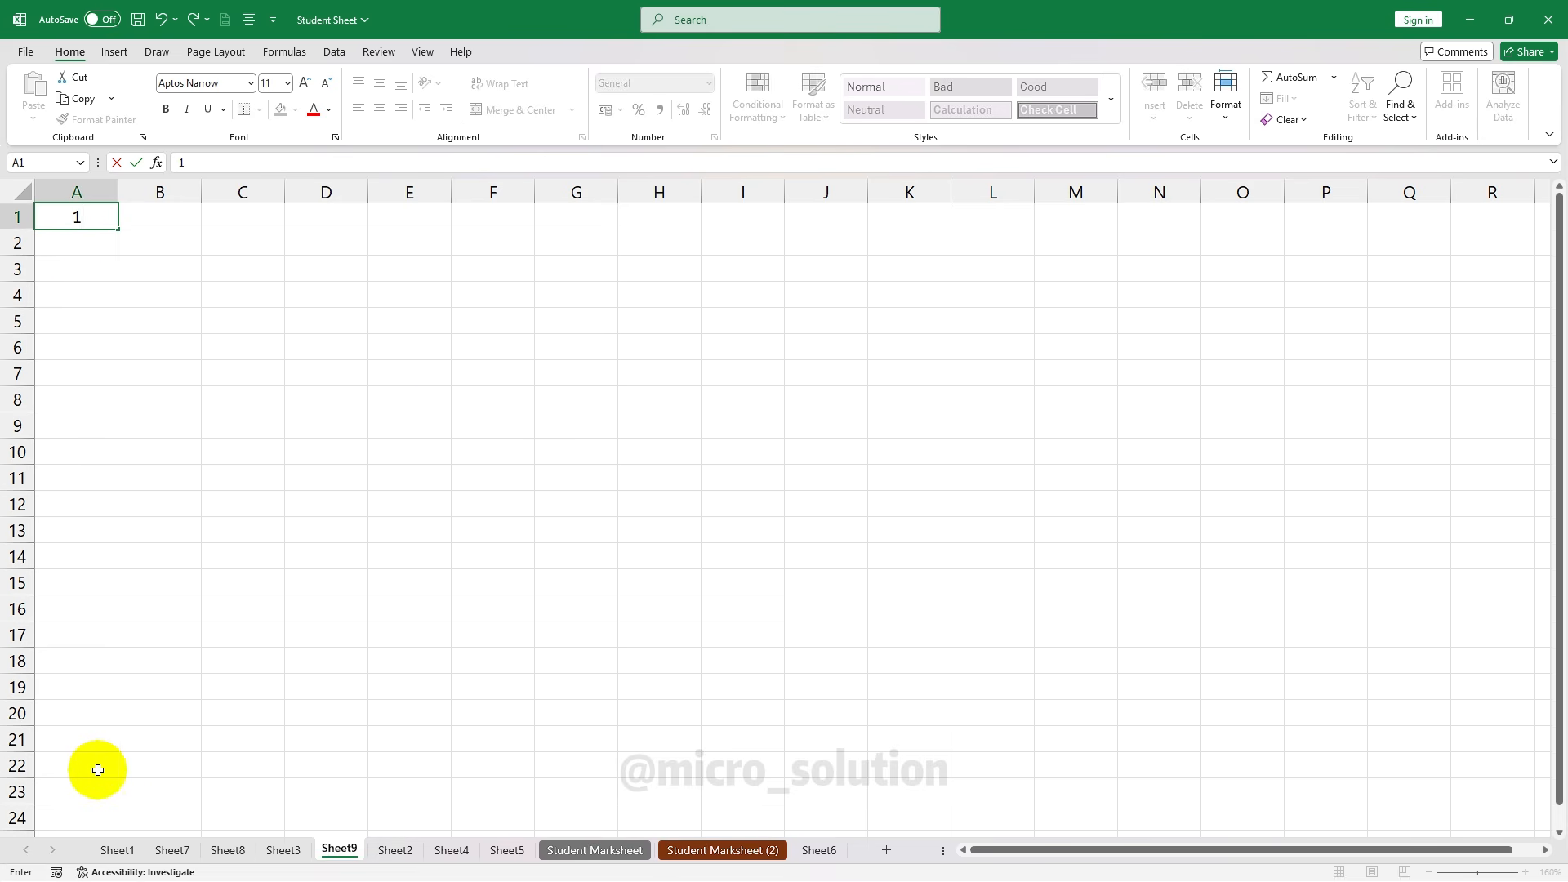
{"action": "left_click", "coordinate": [106, 400]}
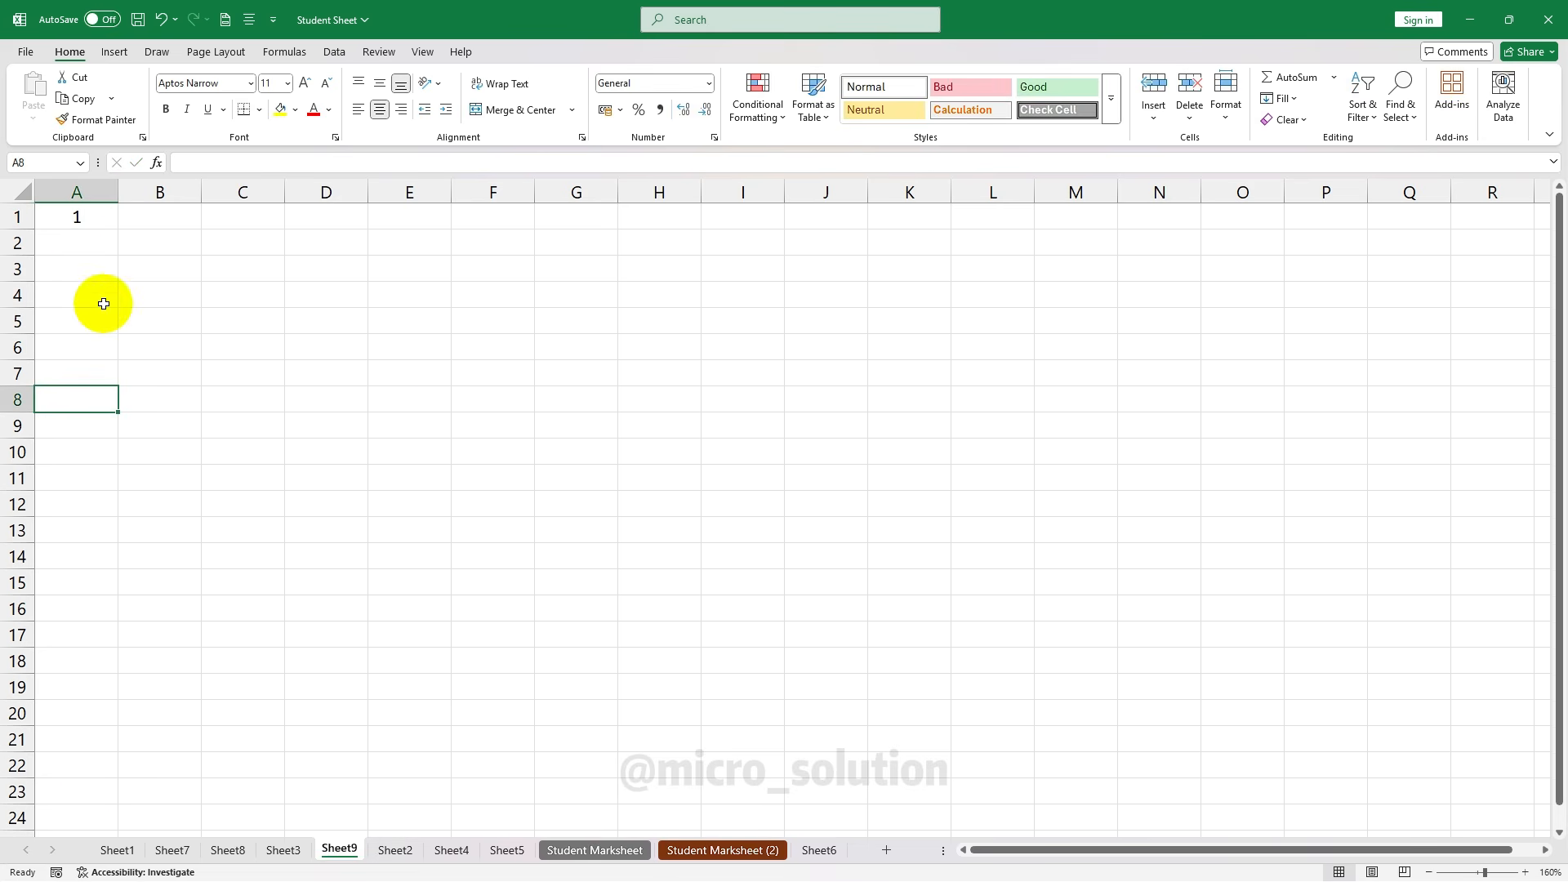
{"action": "left_click", "coordinate": [84, 214]}
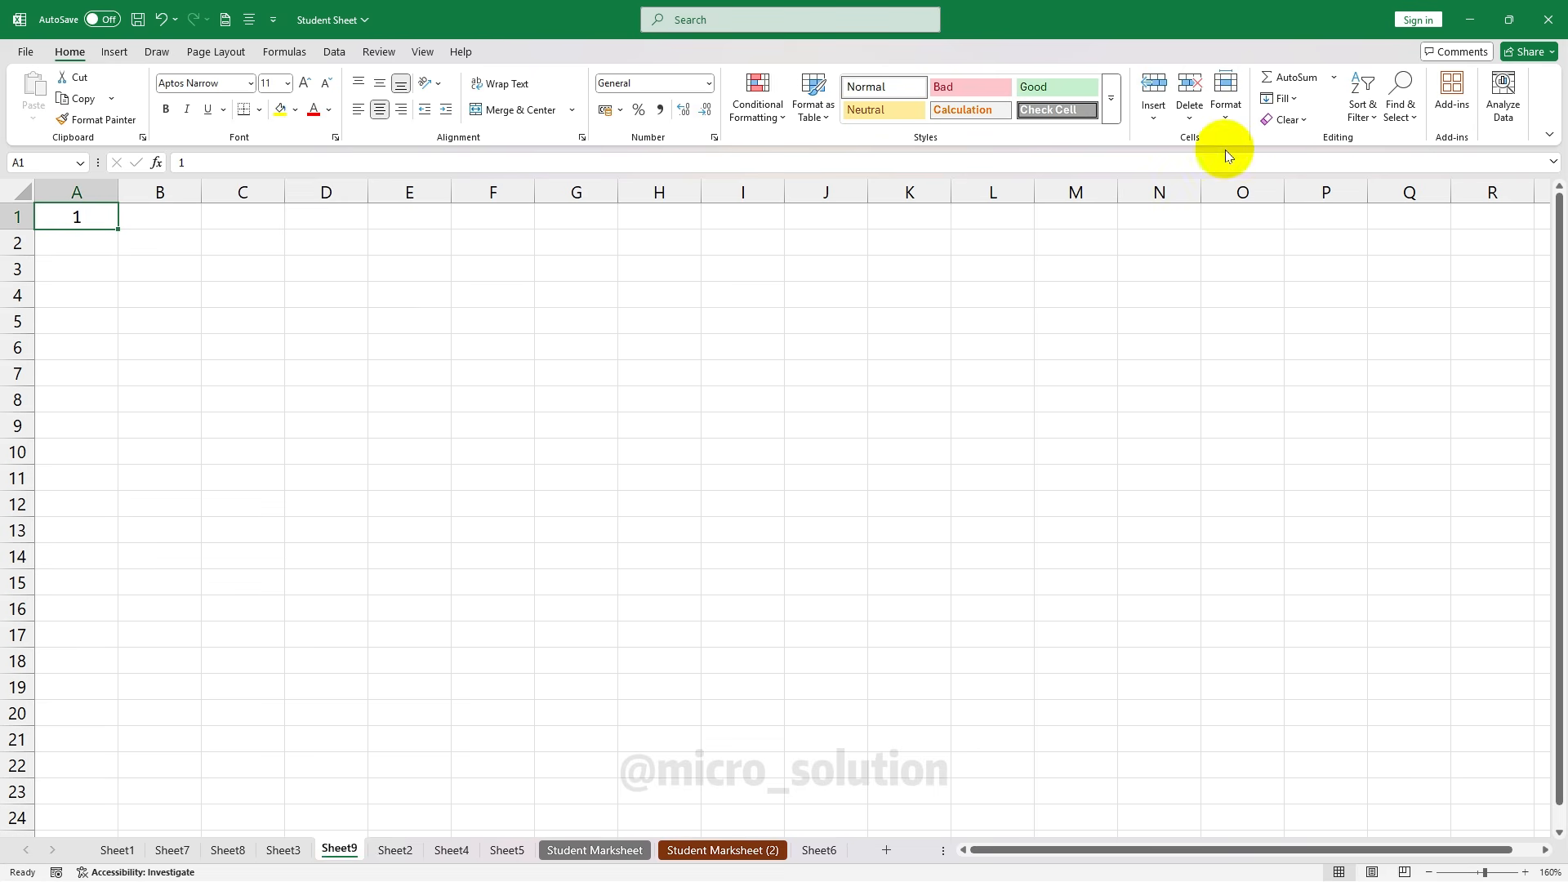
{"action": "left_click", "coordinate": [1285, 103]}
{"action": "left_click", "coordinate": [1316, 247]}
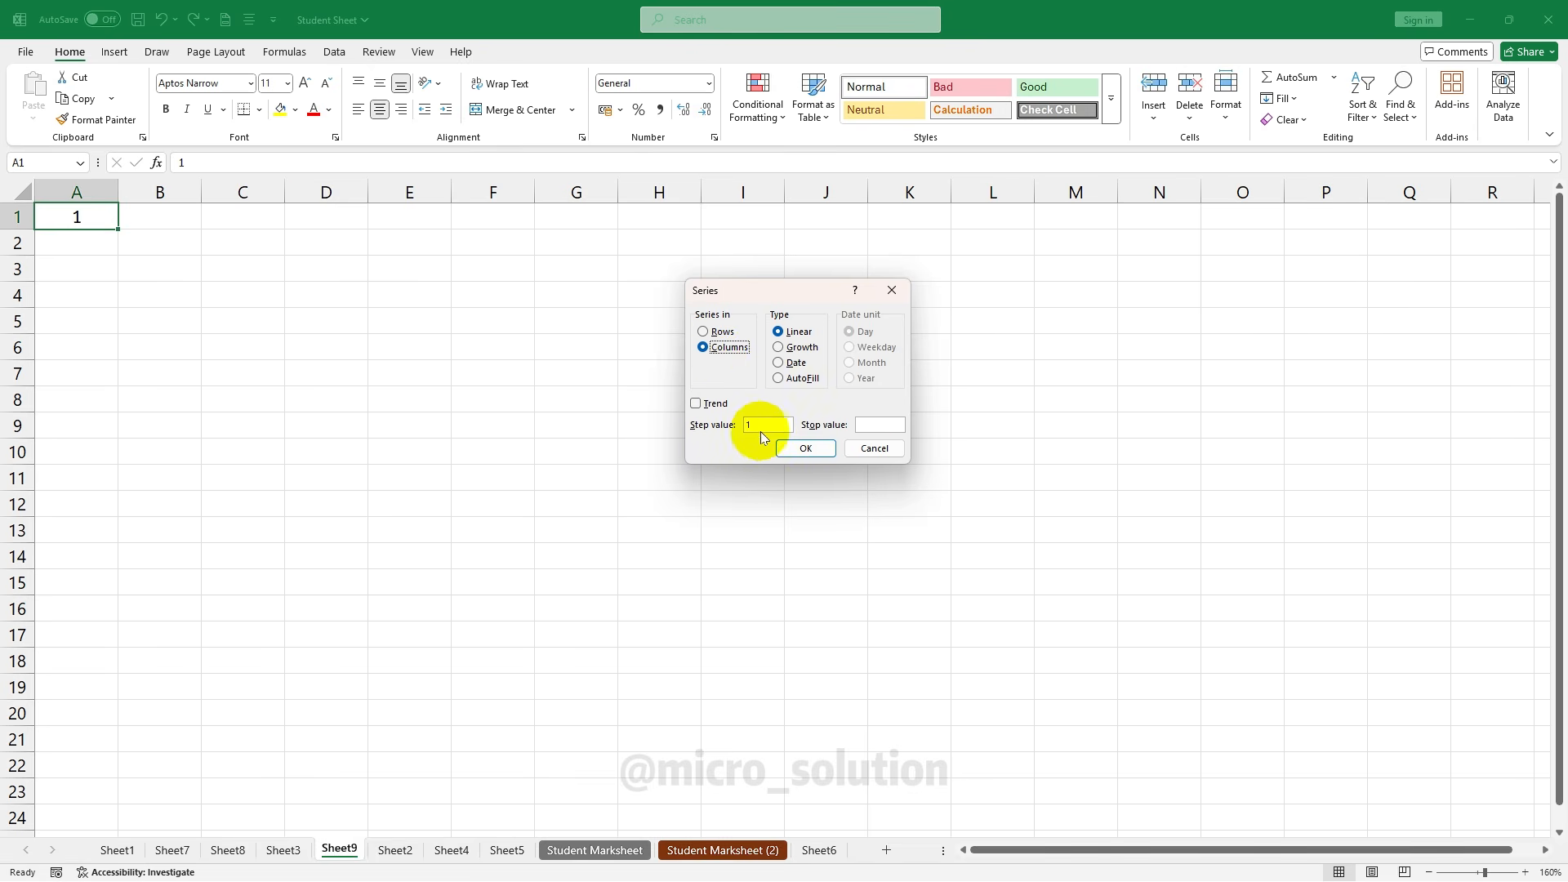
{"action": "left_click", "coordinate": [879, 425]}
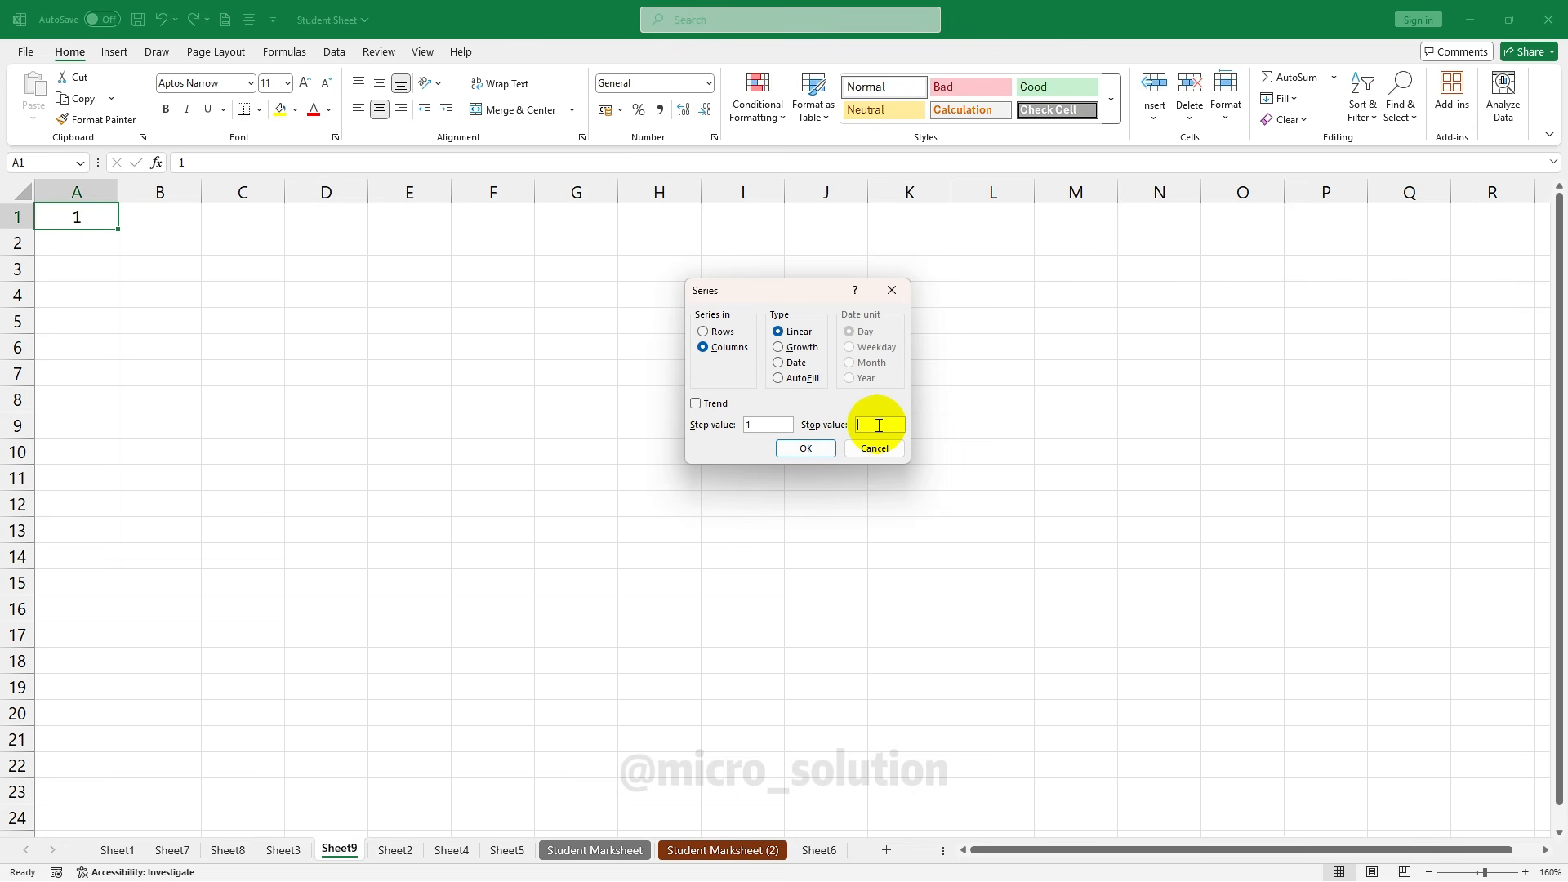
{"action": "type", "text": "1000"}
{"action": "left_click", "coordinate": [803, 449]}
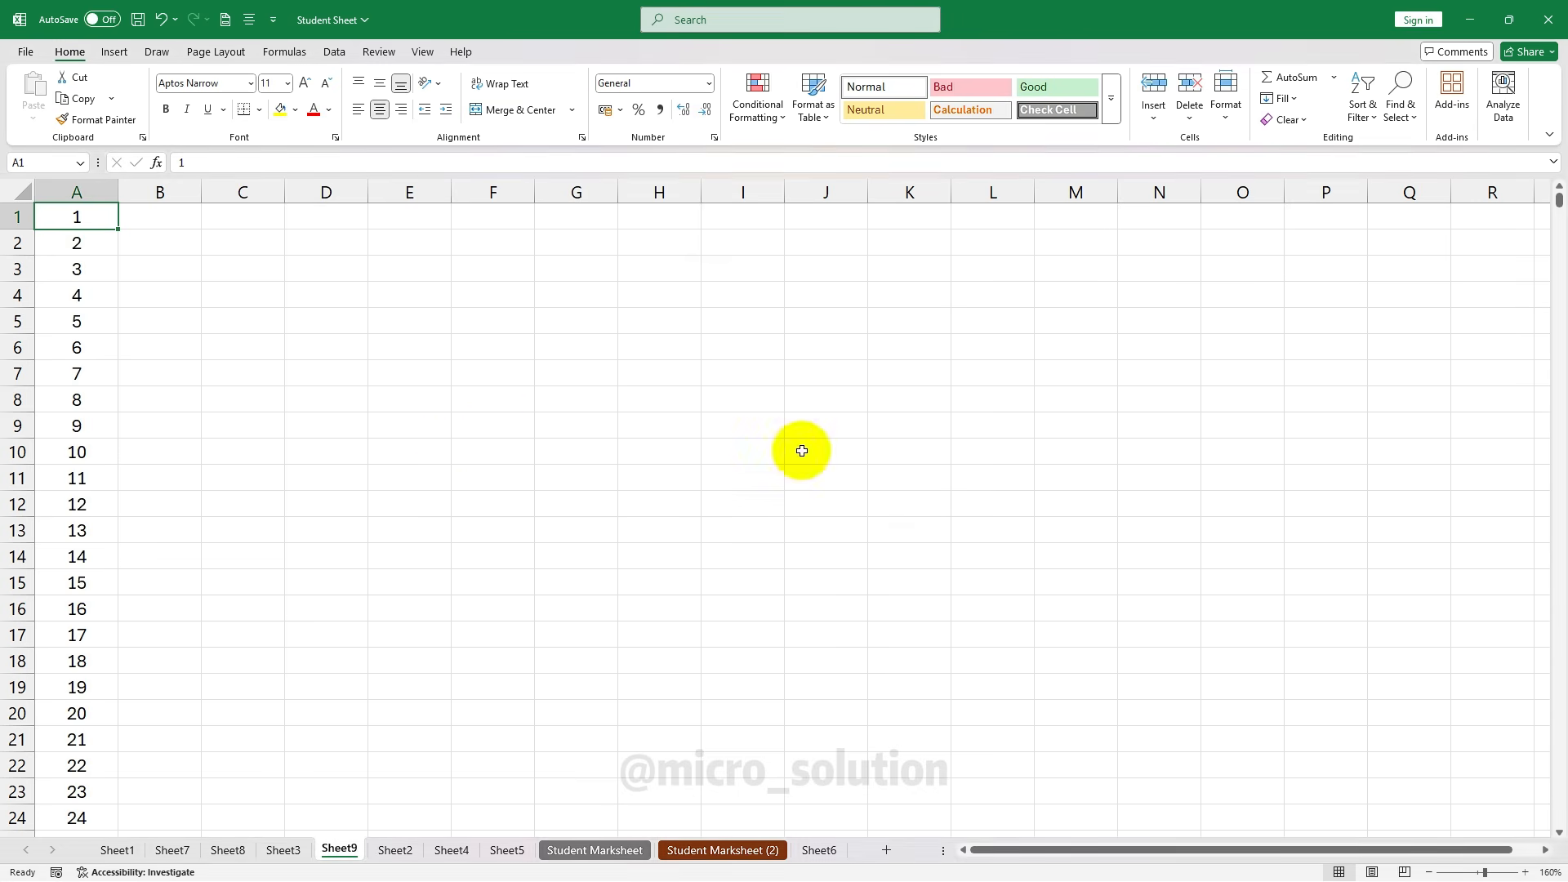
{"action": "scroll", "coordinate": [172, 612], "scroll_direction": "down", "scroll_amount": 2}
{"action": "scroll", "coordinate": [172, 613], "scroll_direction": "down", "scroll_amount": 20}
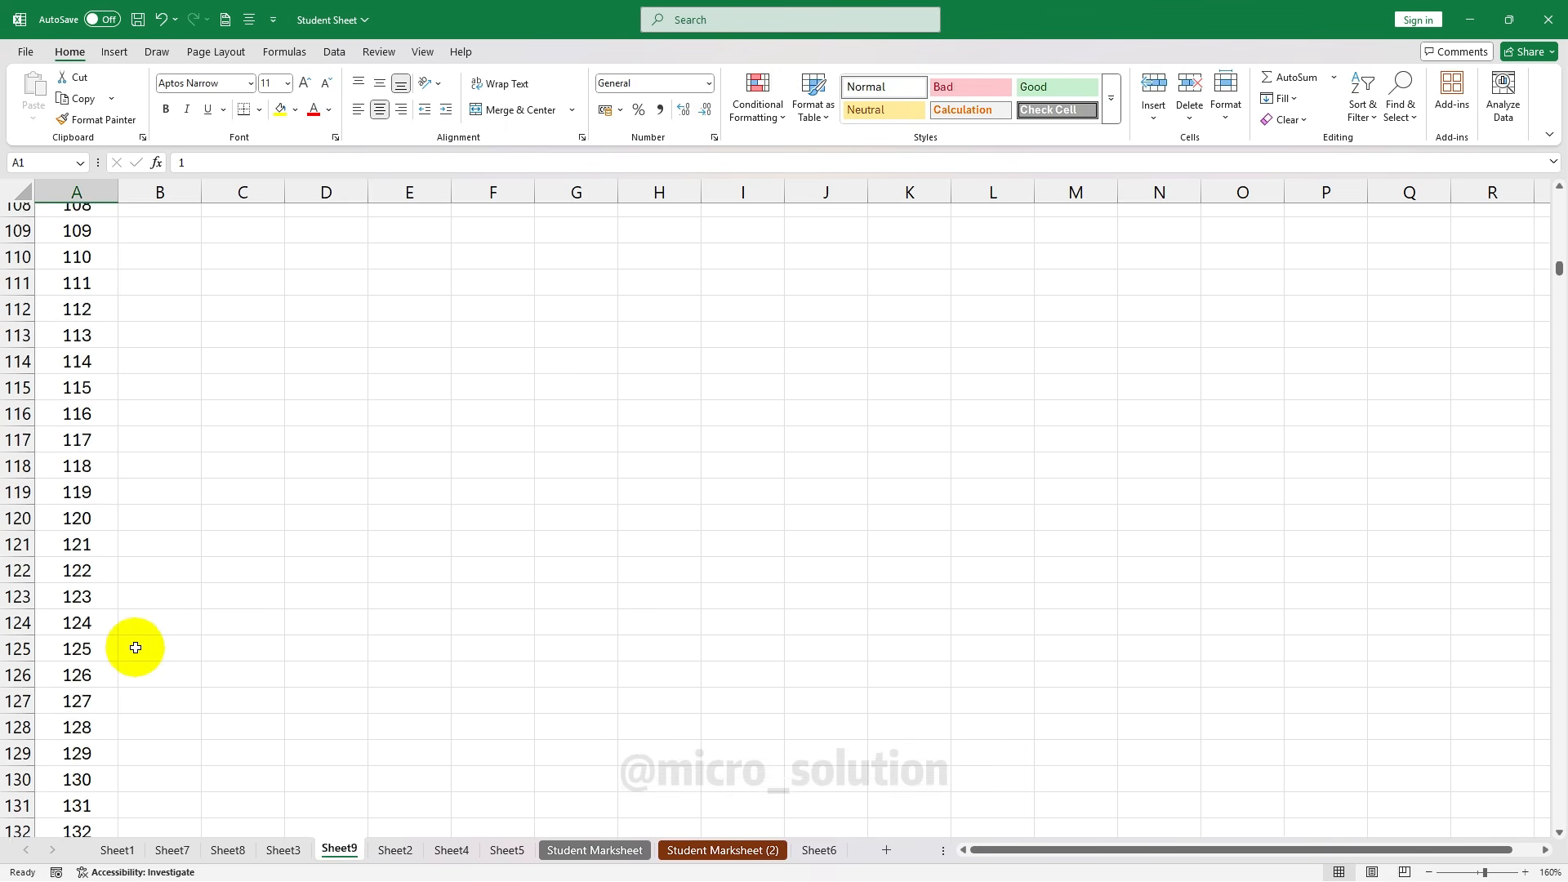
{"action": "scroll", "coordinate": [228, 653], "scroll_direction": "up", "scroll_amount": 20}
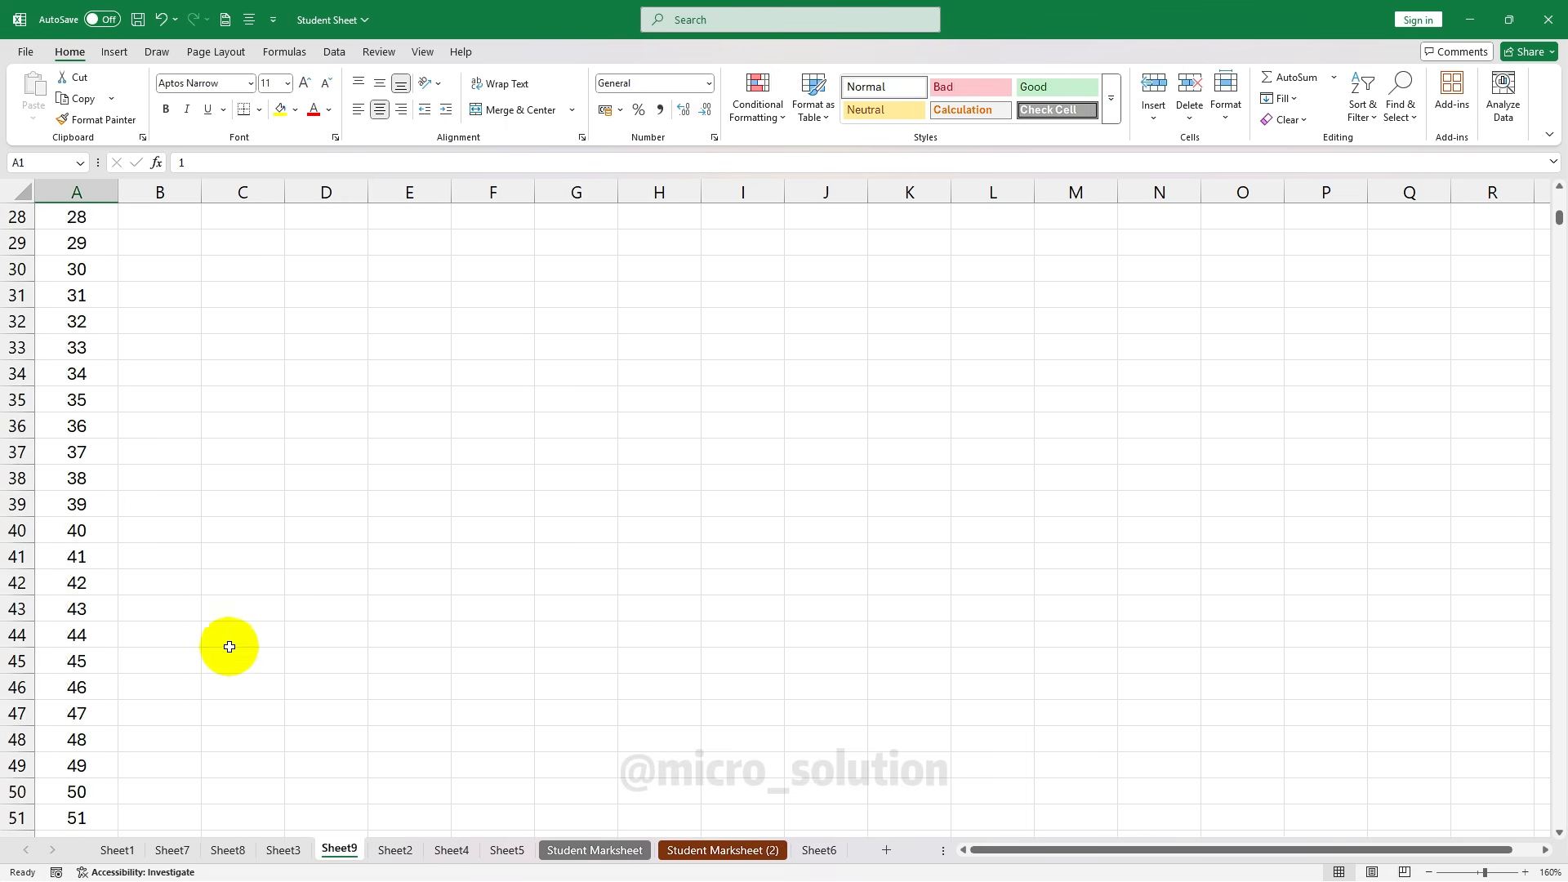
Fill B1:B20 with daily dates 01-01-2026 to 20-01-2026 using a Date/Day series
{"action": "left_click", "coordinate": [163, 318]}
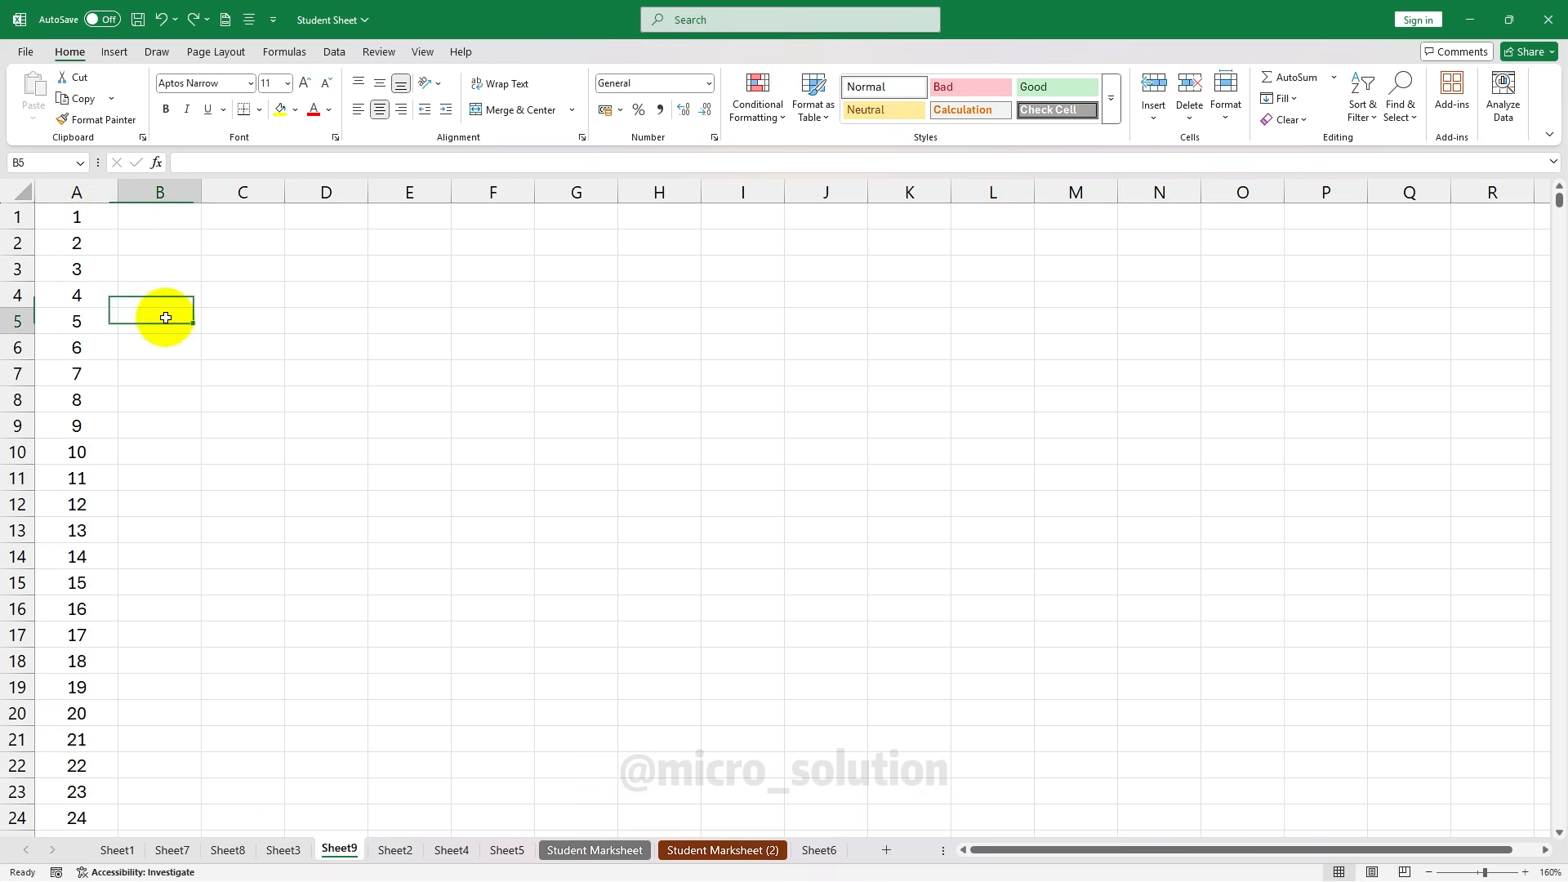
{"action": "left_click", "coordinate": [99, 217]}
{"action": "left_click", "coordinate": [1279, 98]}
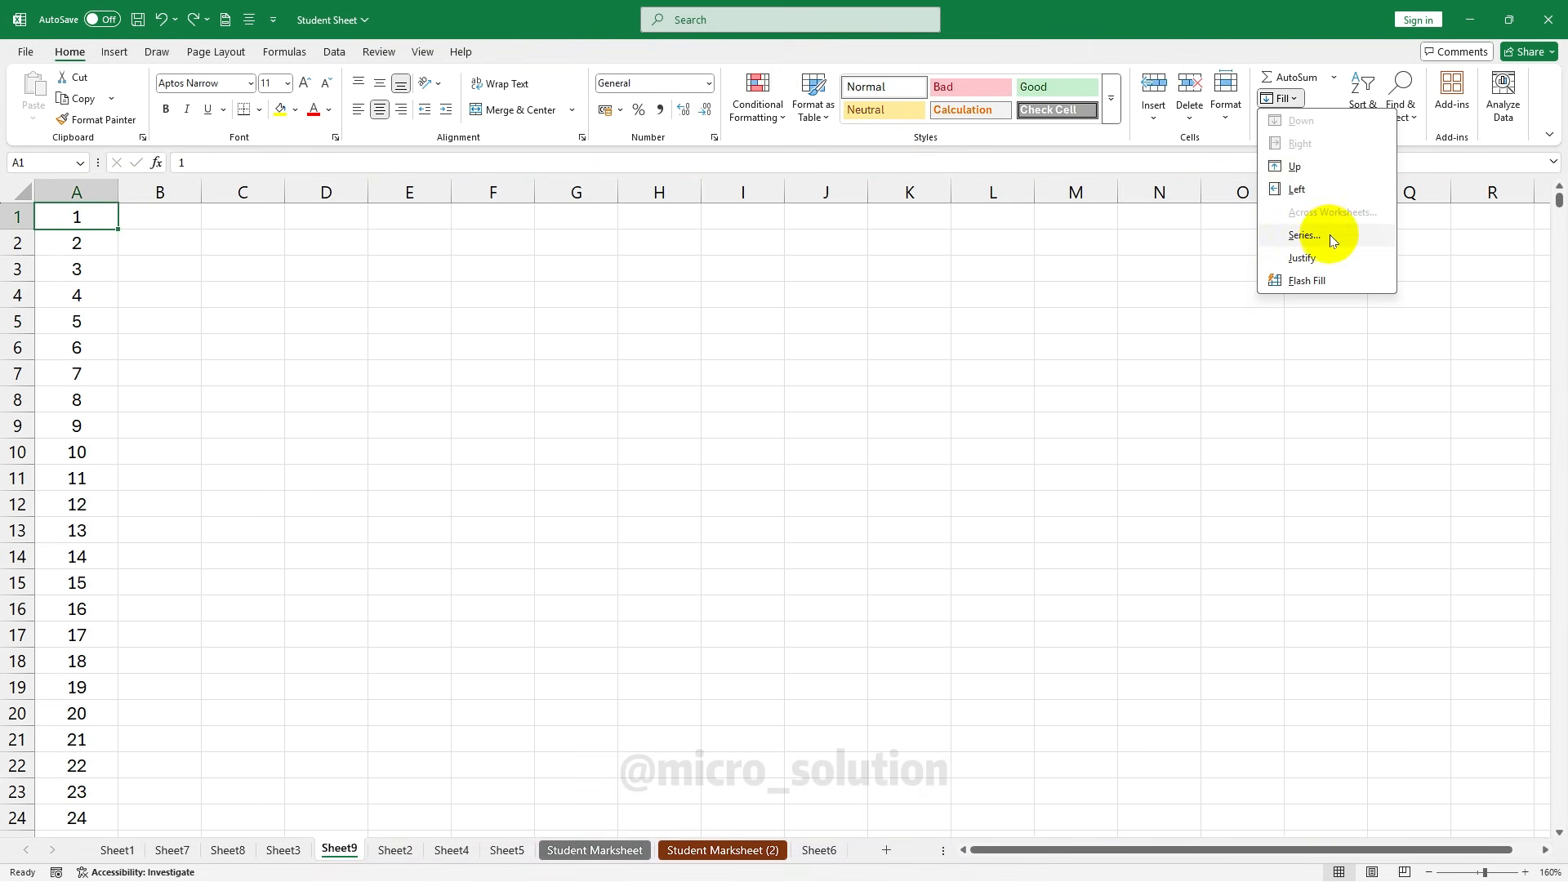
{"action": "left_click", "coordinate": [1305, 235]}
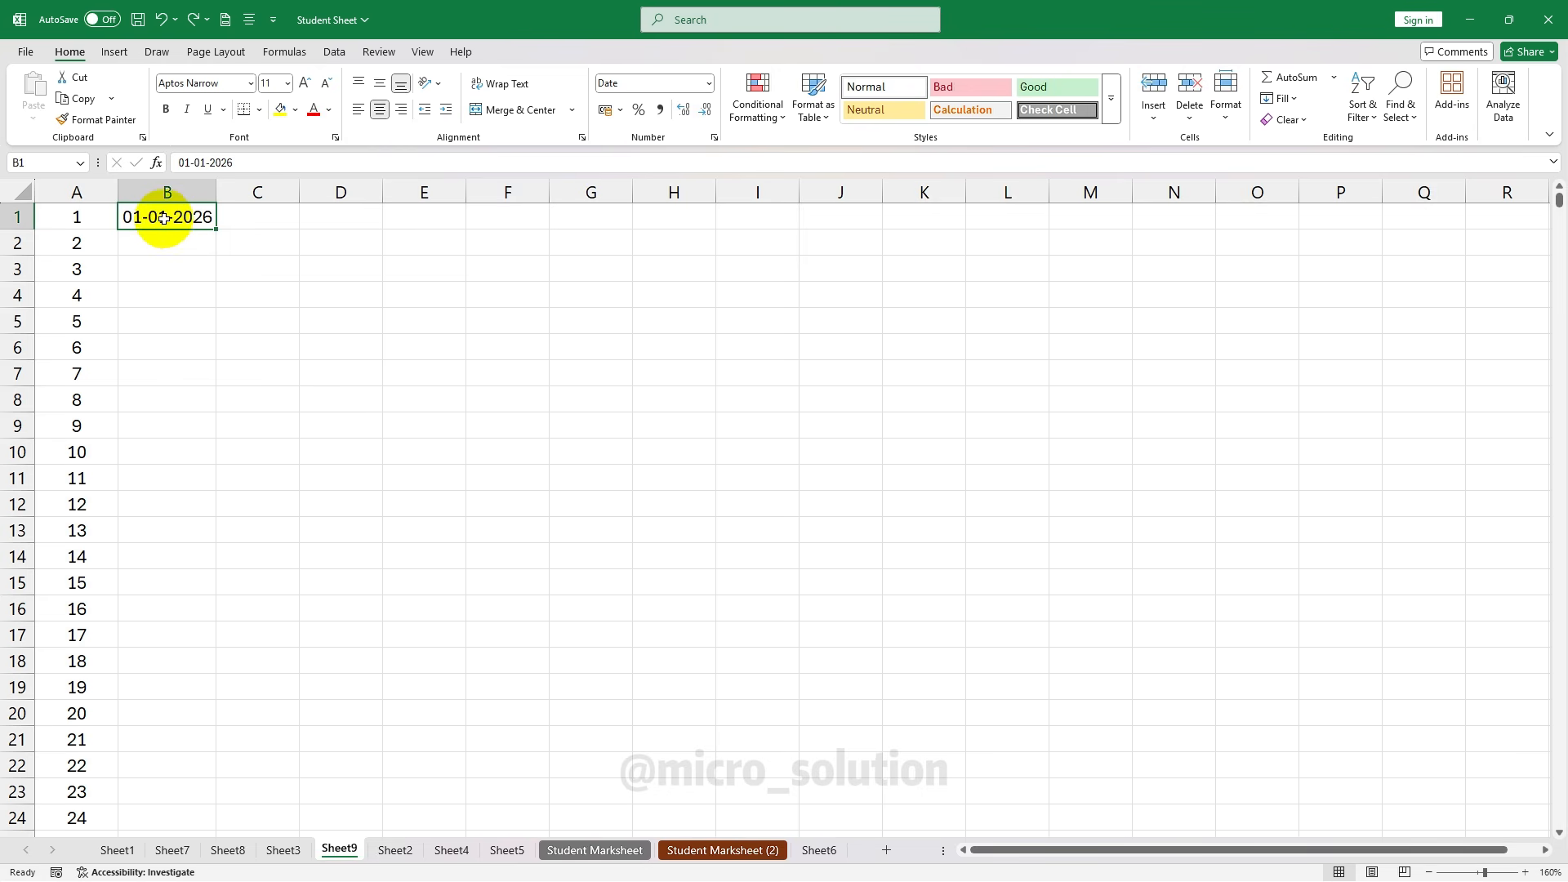
{"action": "left_click_drag", "start_coordinate": [165, 219], "coordinate": [157, 714]}
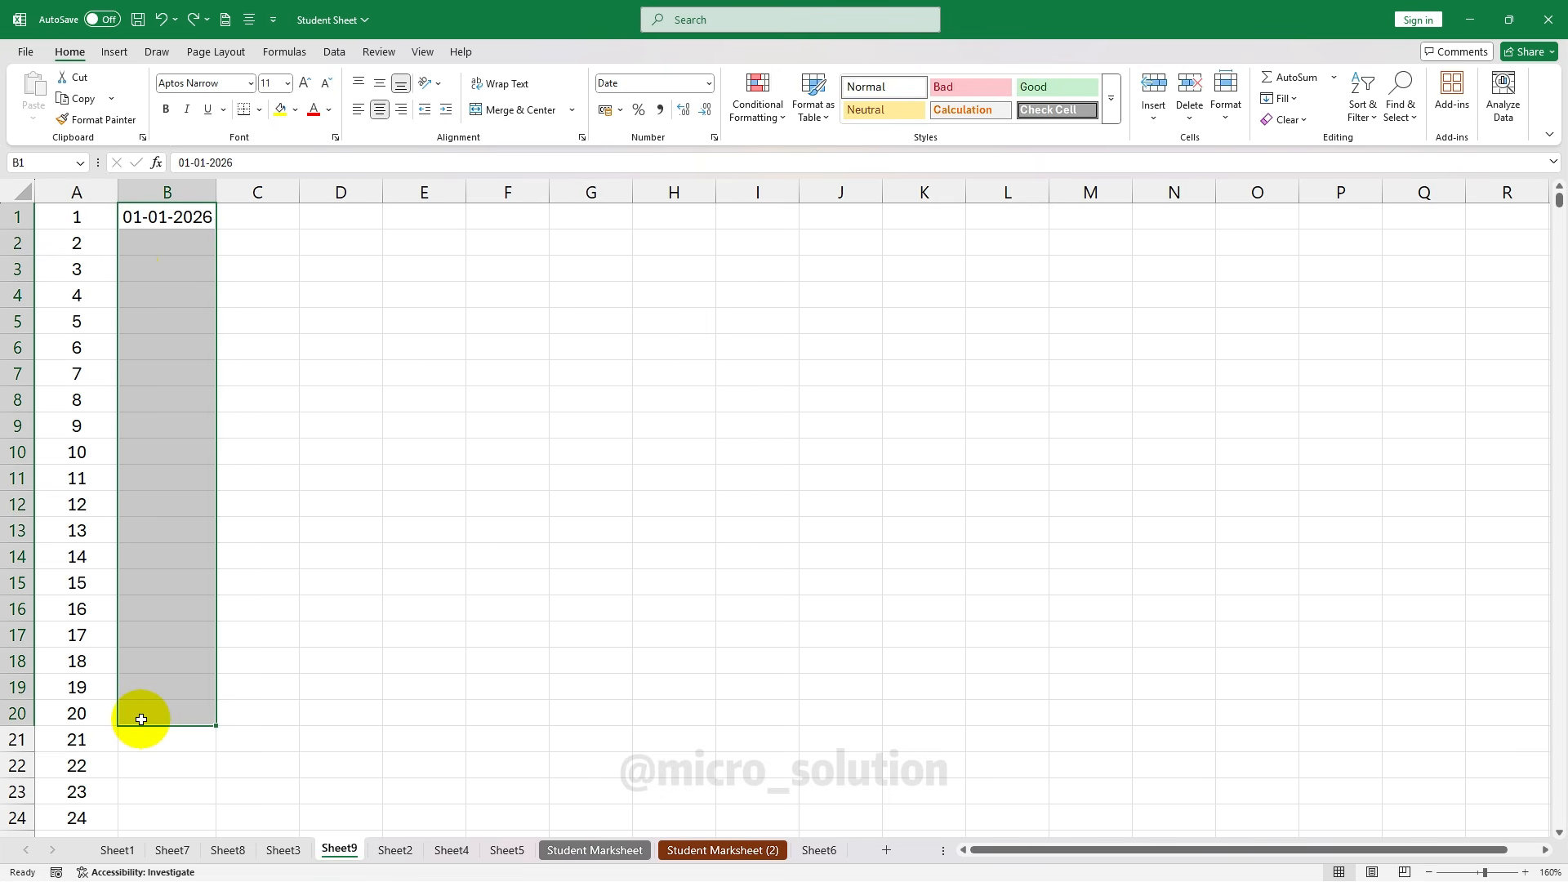
{"action": "left_click", "coordinate": [1289, 101]}
{"action": "left_click", "coordinate": [1303, 235]}
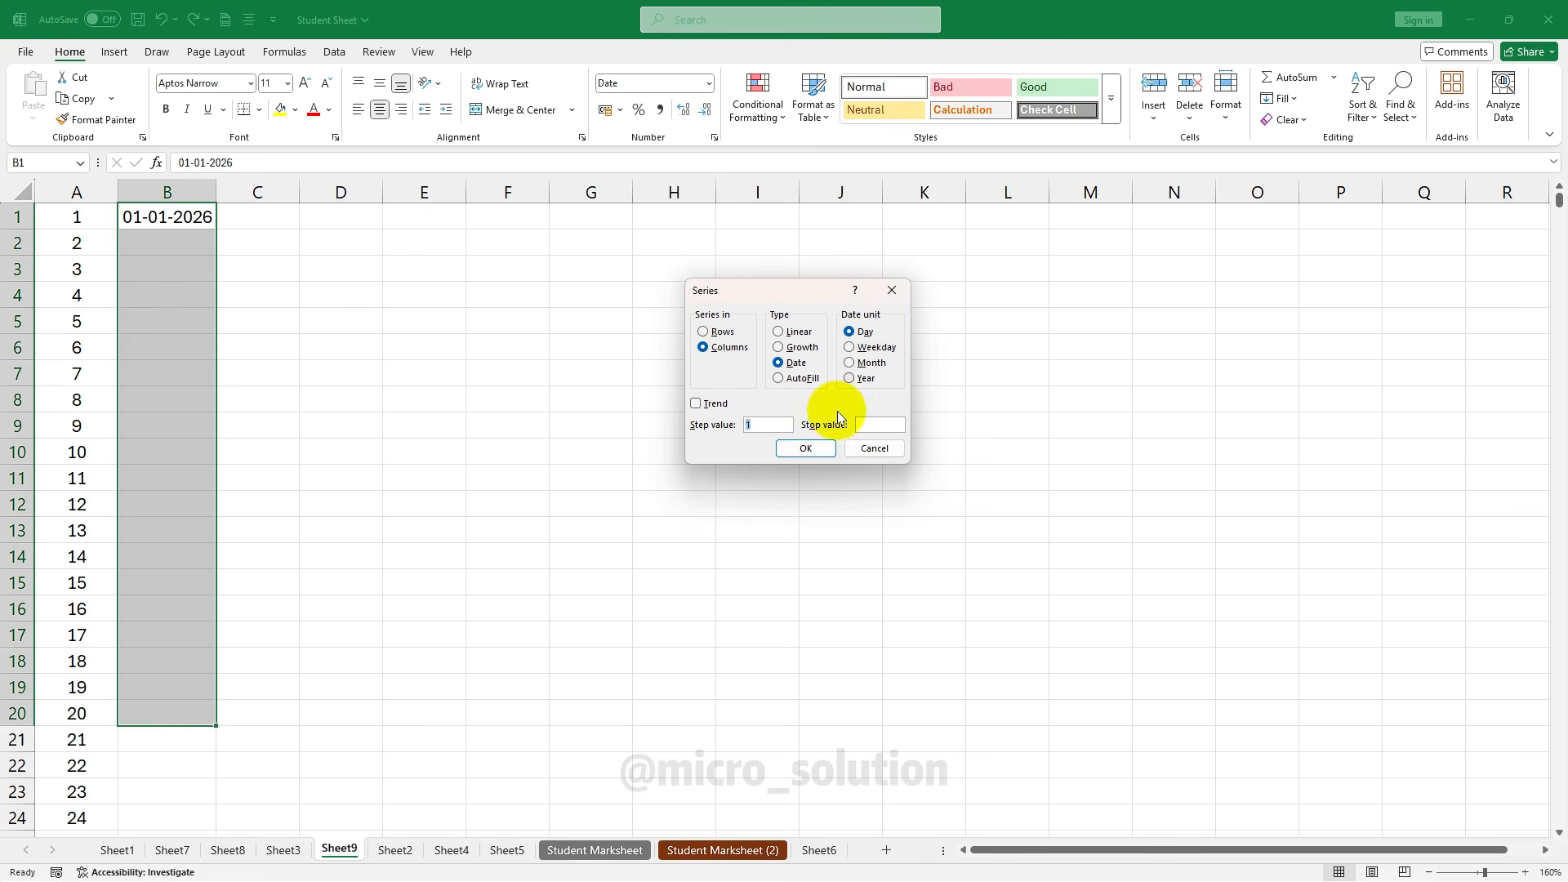
{"action": "left_click", "coordinate": [811, 448]}
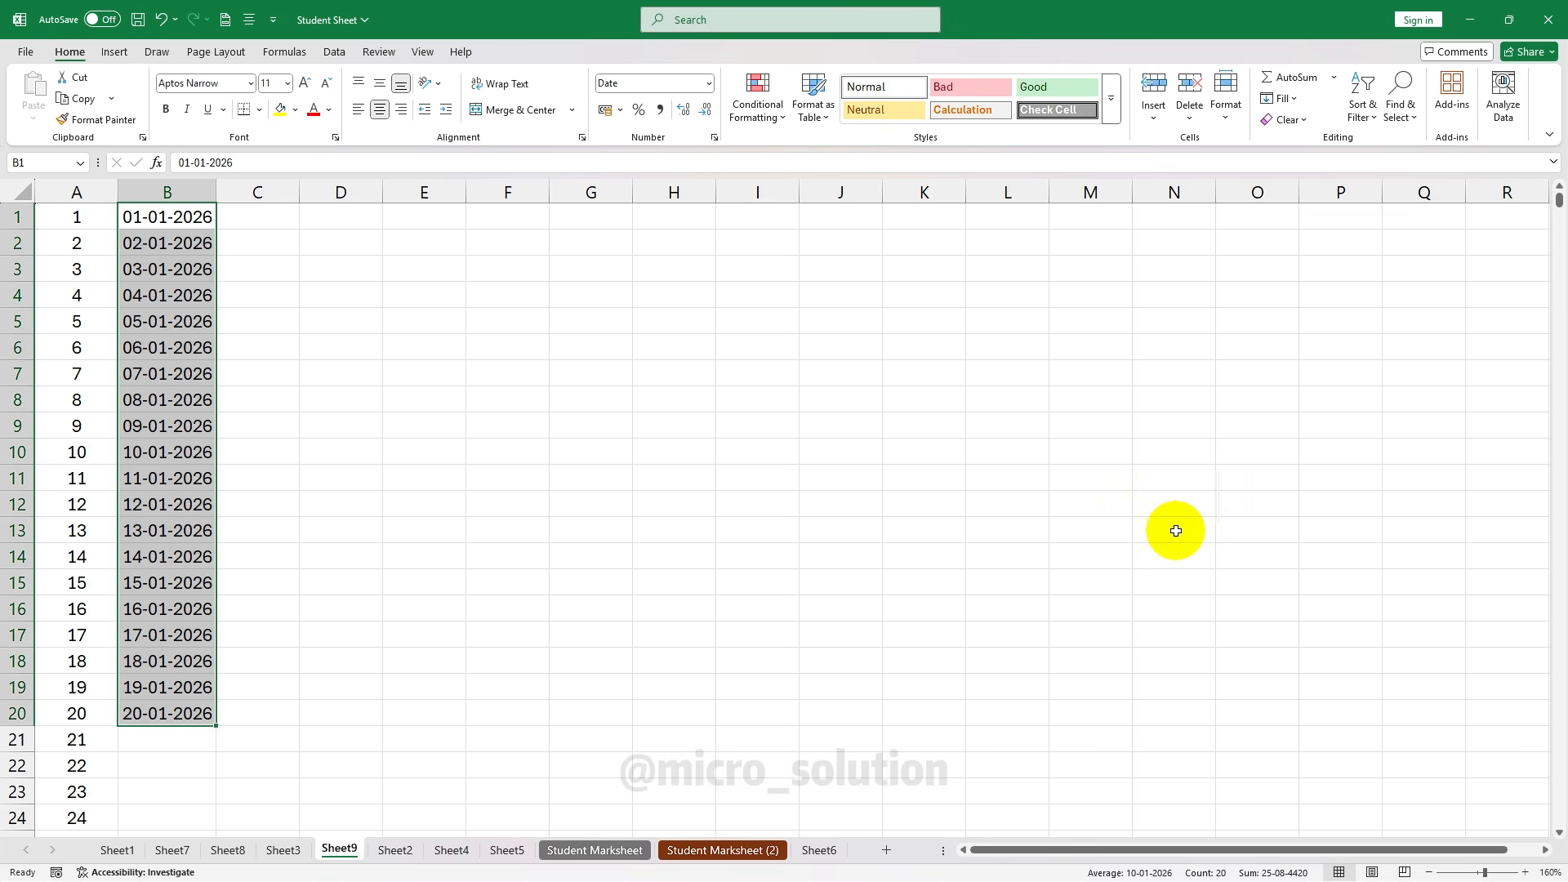
{"action": "left_click", "coordinate": [1109, 447]}
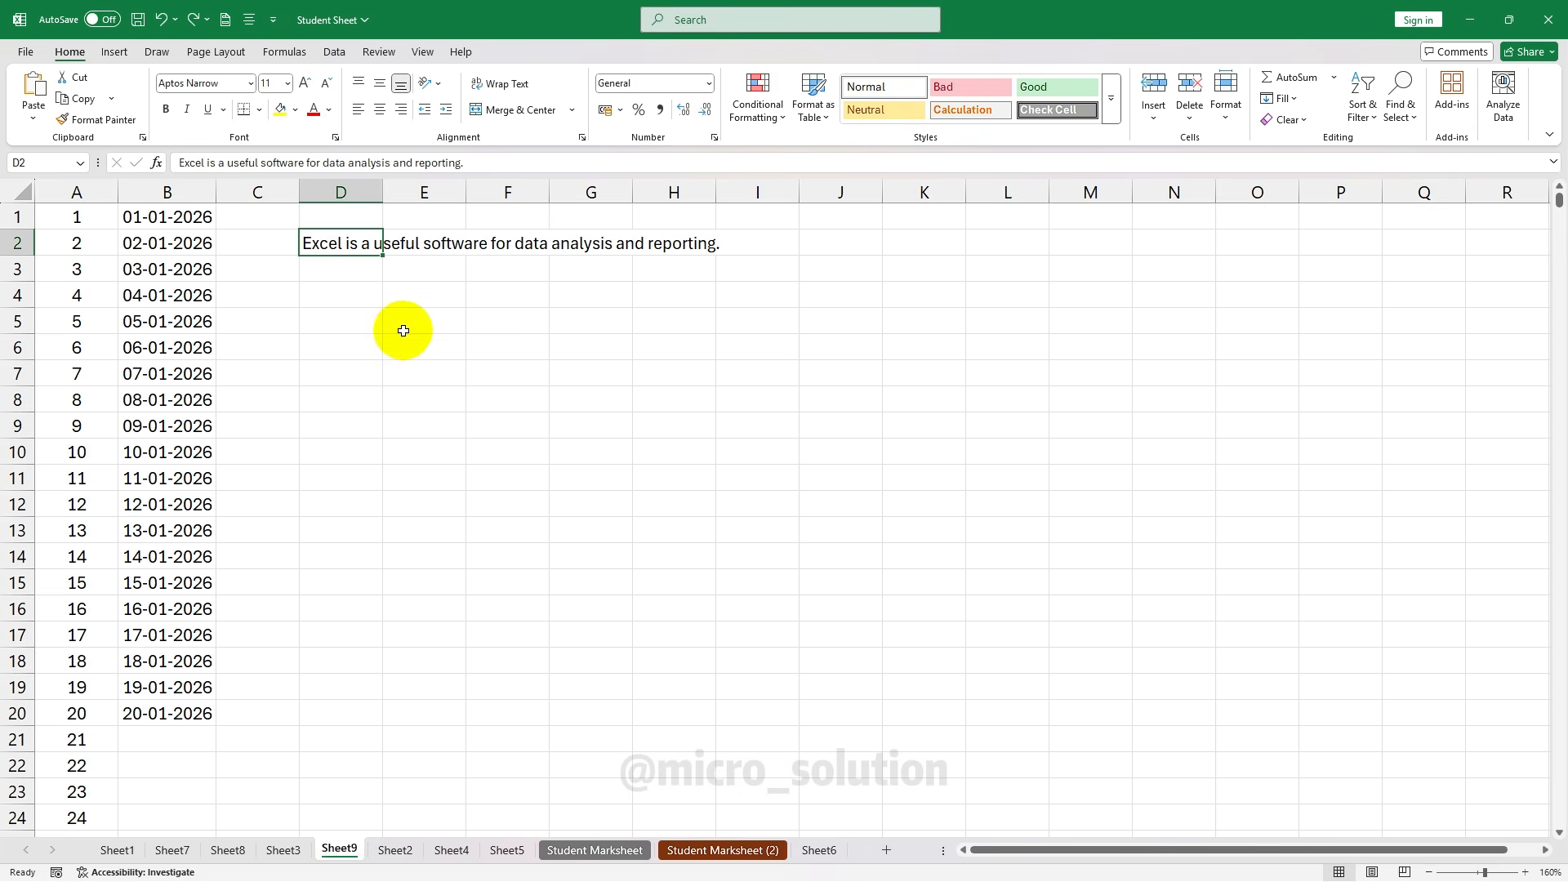
Justify the D2 sentence down column D, accepting the overflow warning
{"action": "left_click", "coordinate": [1282, 98]}
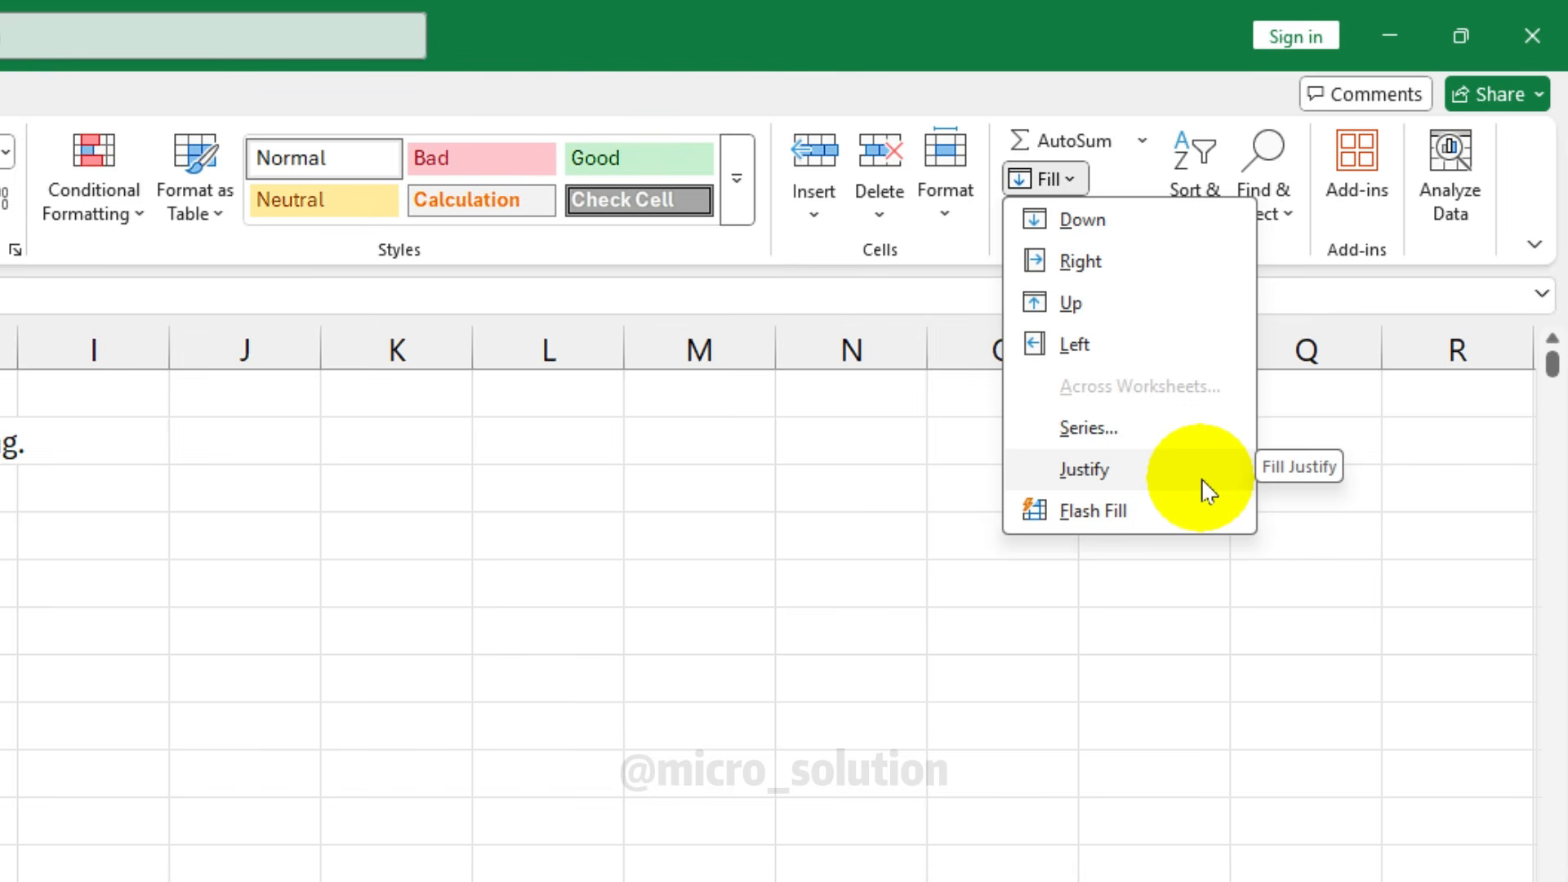
{"action": "left_click", "coordinate": [1203, 488]}
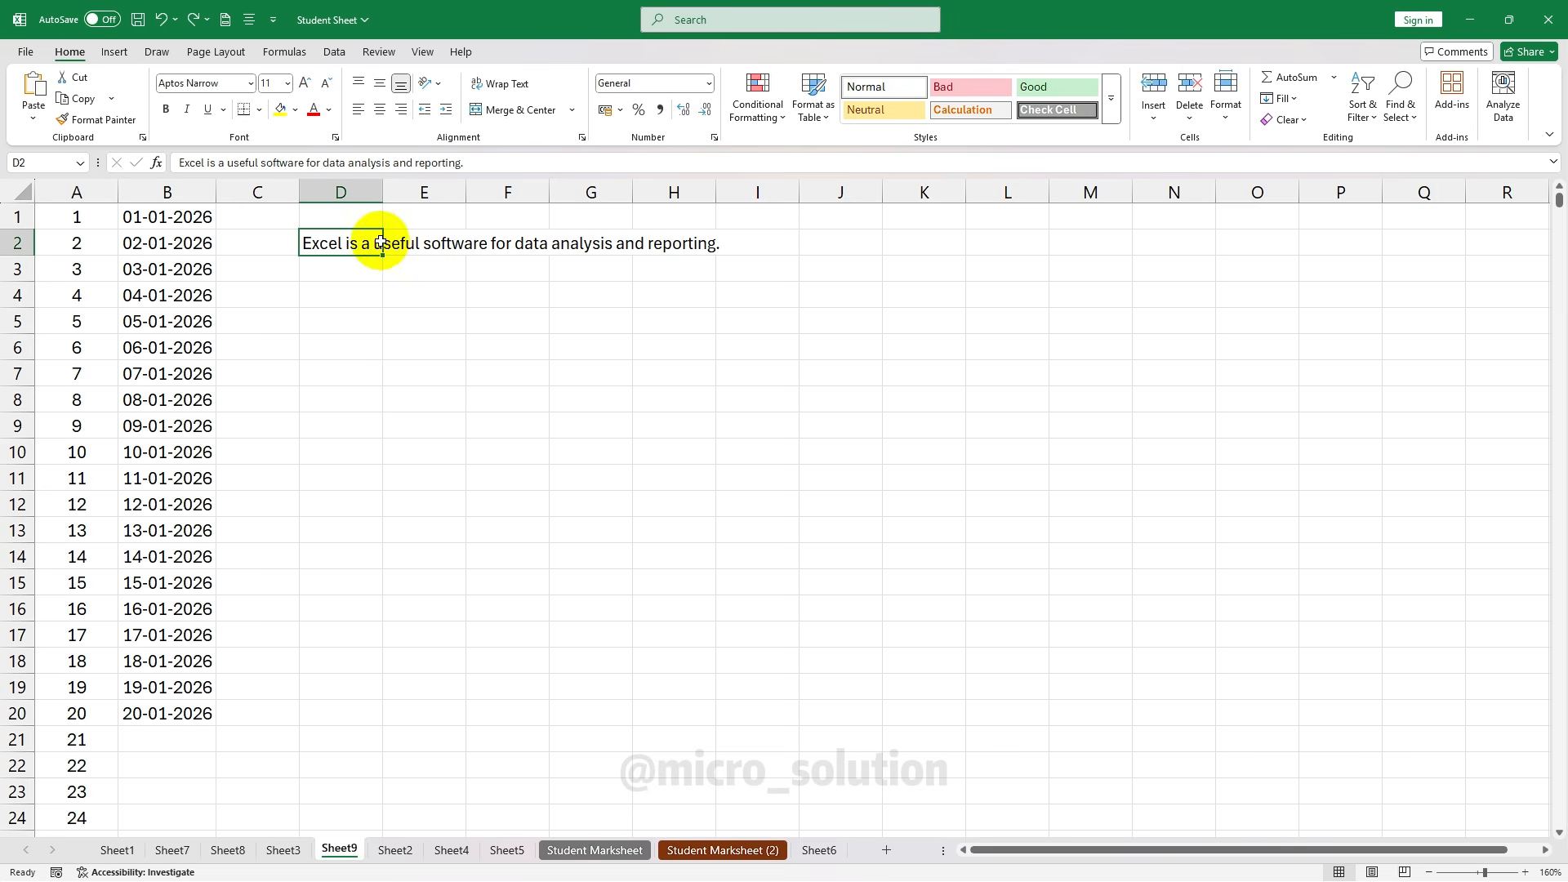
{"action": "left_click_drag", "start_coordinate": [376, 243], "coordinate": [342, 246]}
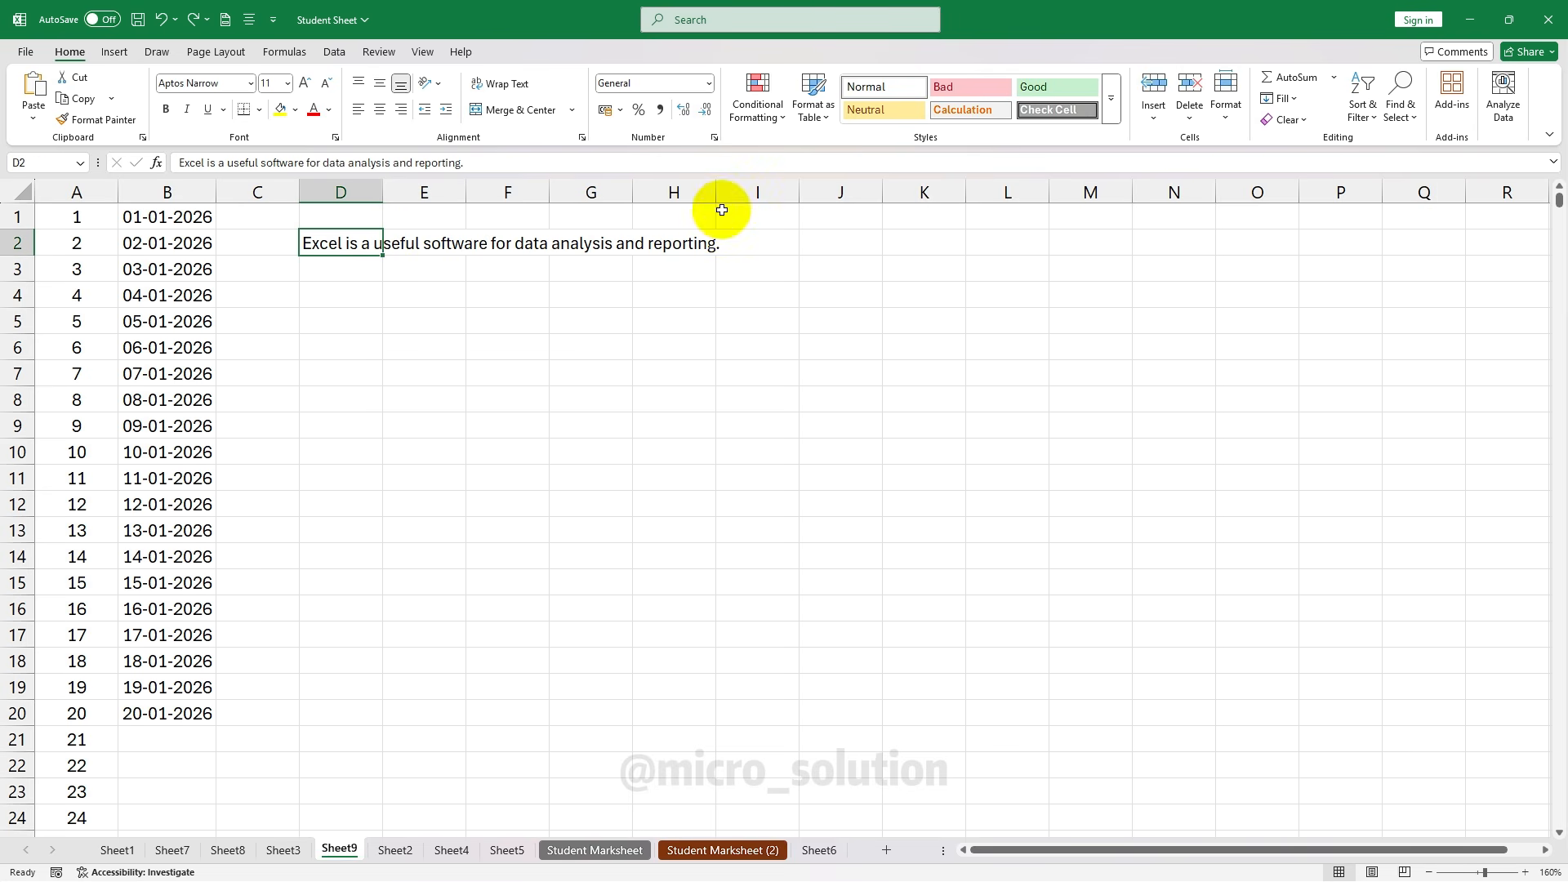
{"action": "left_click", "coordinate": [331, 396]}
{"action": "left_click", "coordinate": [359, 249]}
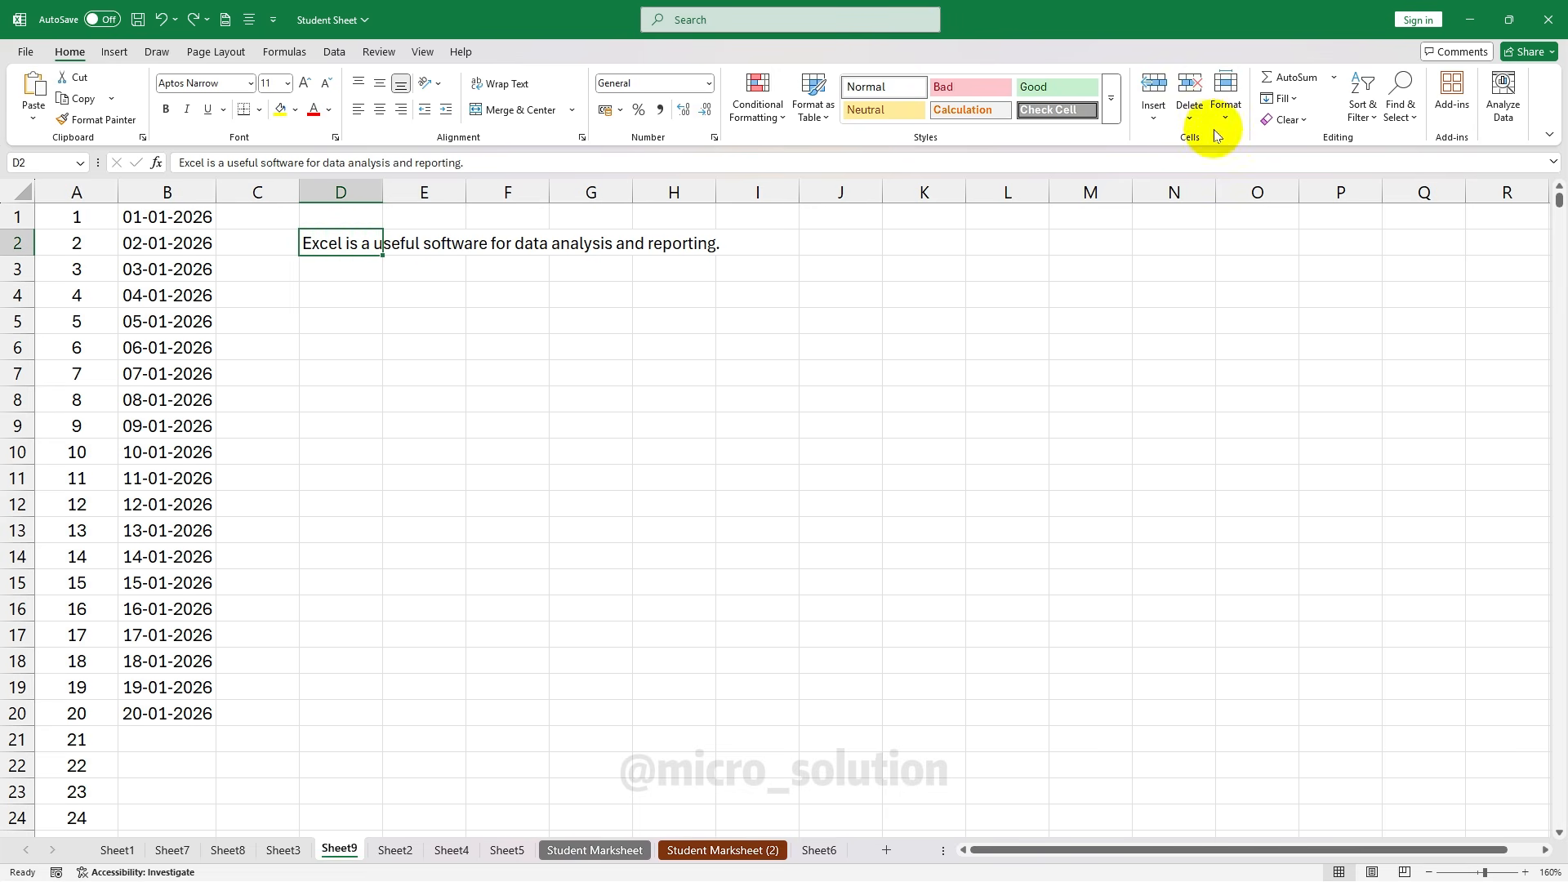
{"action": "left_click", "coordinate": [1280, 98]}
{"action": "left_click", "coordinate": [1321, 261]}
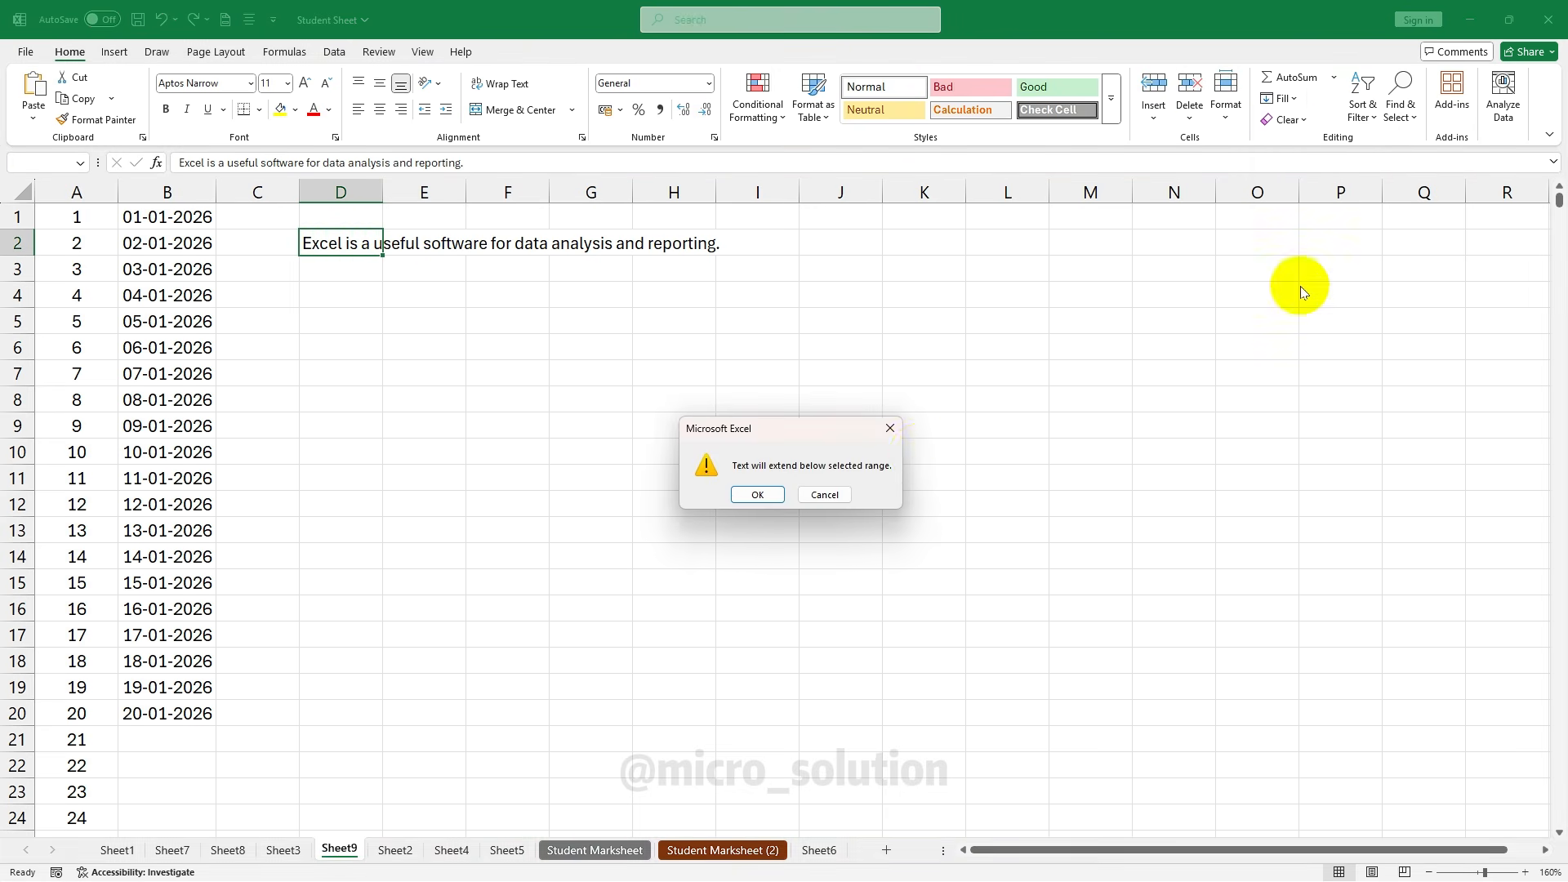
{"action": "left_click", "coordinate": [739, 494]}
Check the wrapped lines in D2:D8, ending with 'reporting.' in D8
{"action": "left_click", "coordinate": [349, 317]}
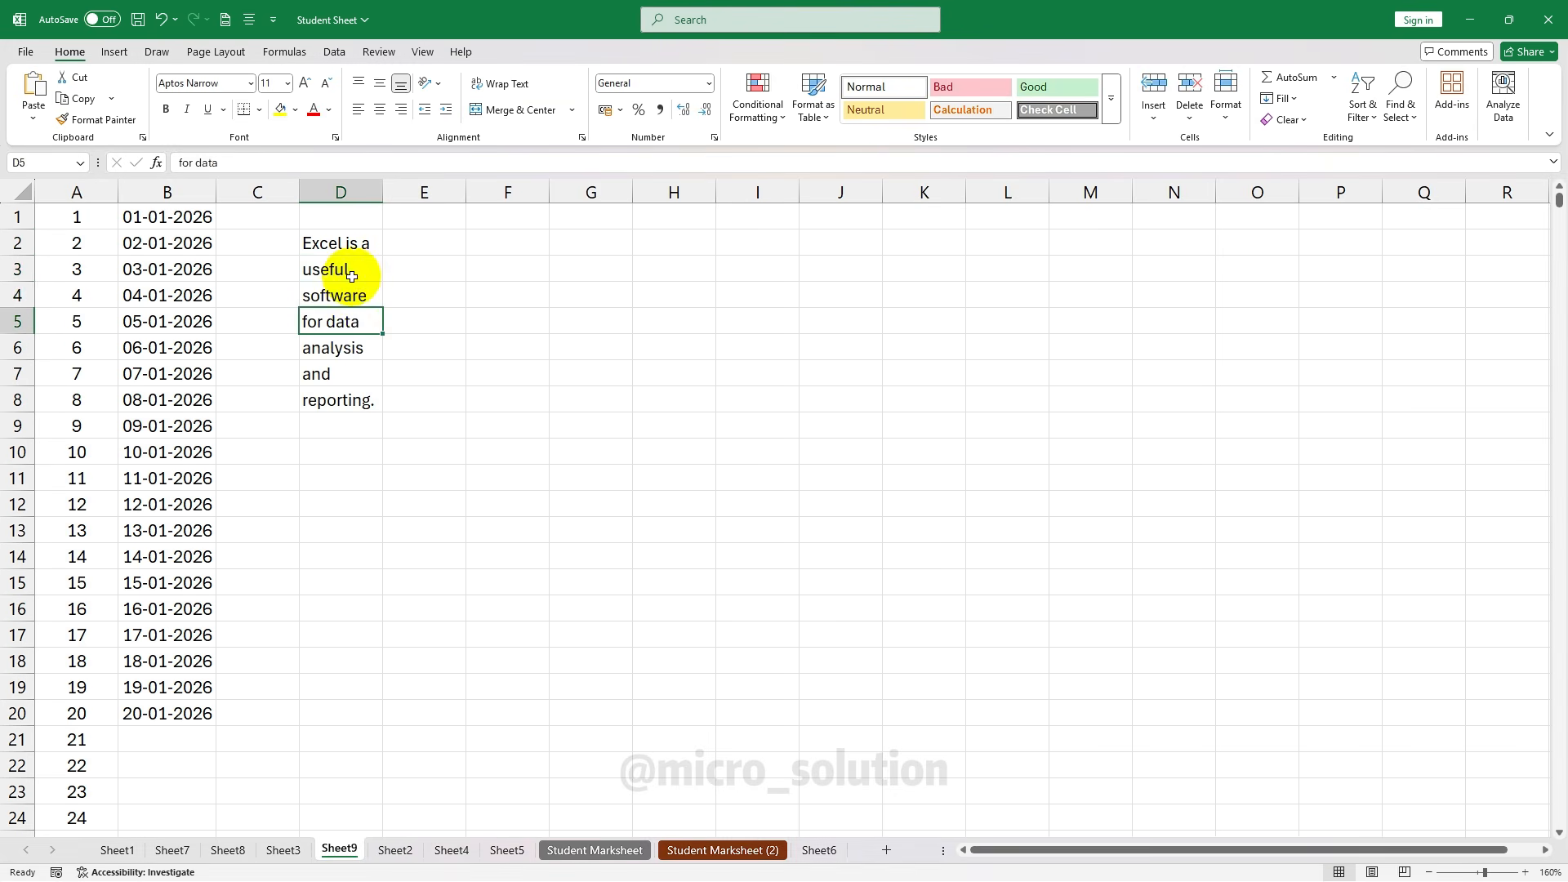
{"action": "left_click", "coordinate": [360, 294]}
{"action": "left_click", "coordinate": [354, 322]}
{"action": "left_click", "coordinate": [351, 374]}
{"action": "left_click", "coordinate": [351, 401]}
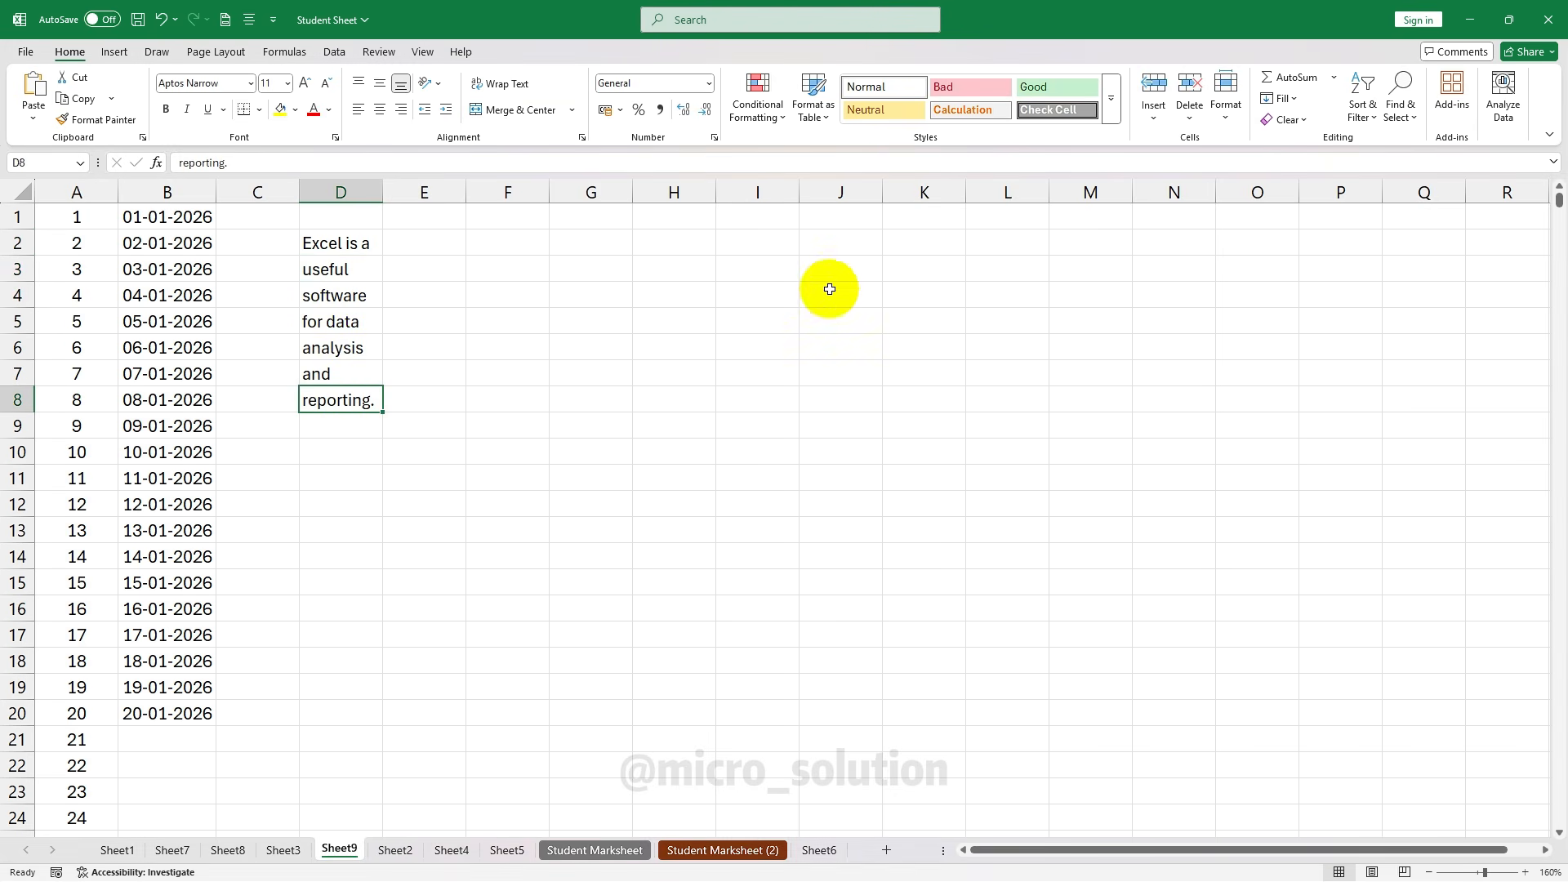
{"action": "left_click", "coordinate": [1265, 99]}
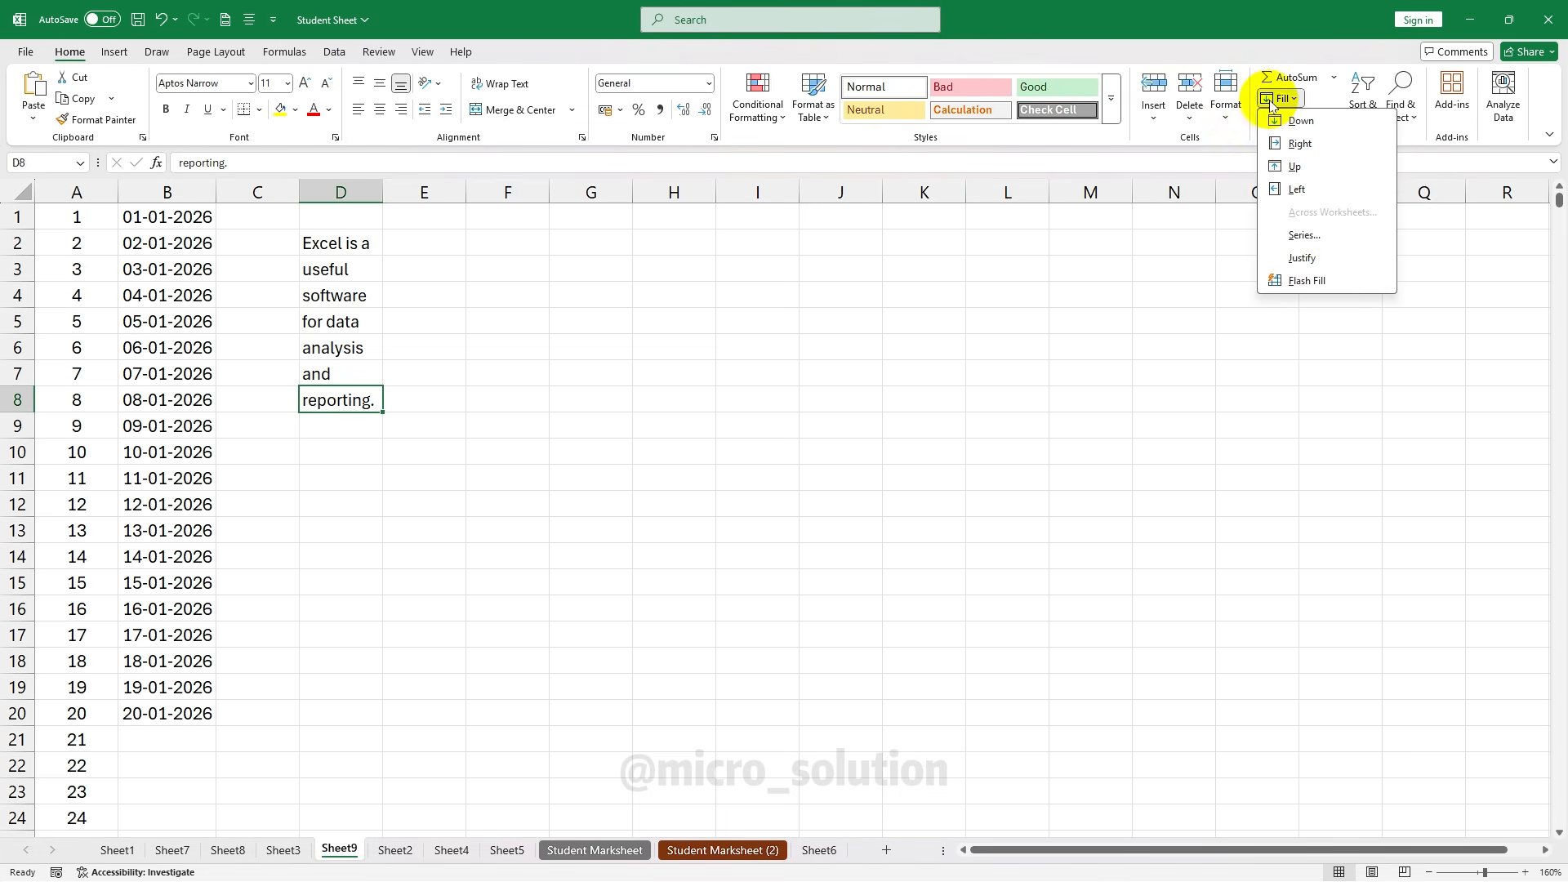
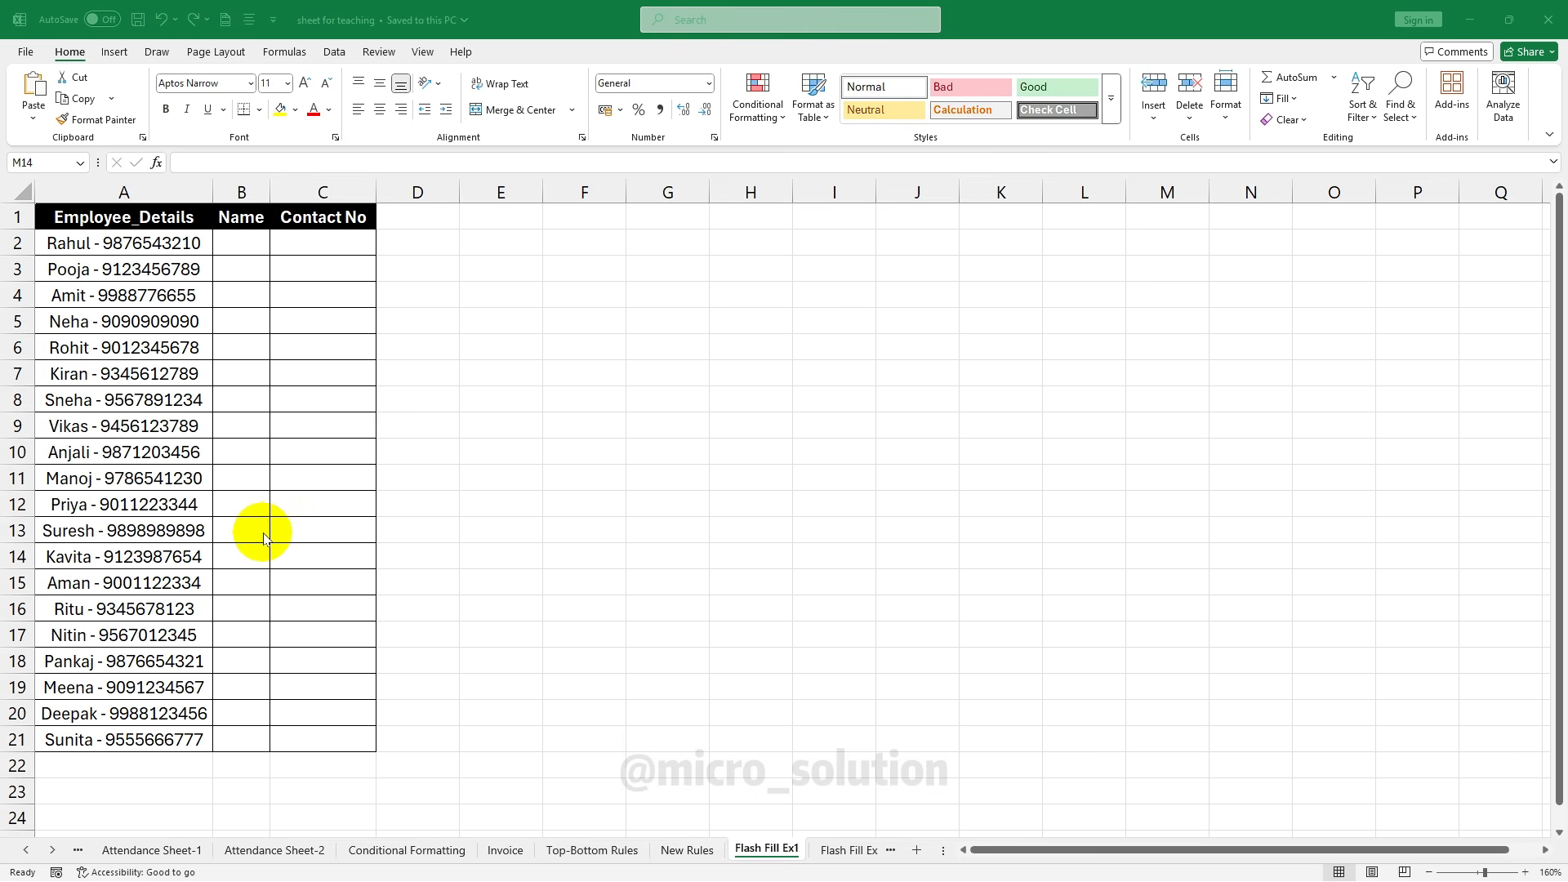
Type the first employee's name in B2 and their contact number in C2 as examples
{"action": "left_click", "coordinate": [185, 241]}
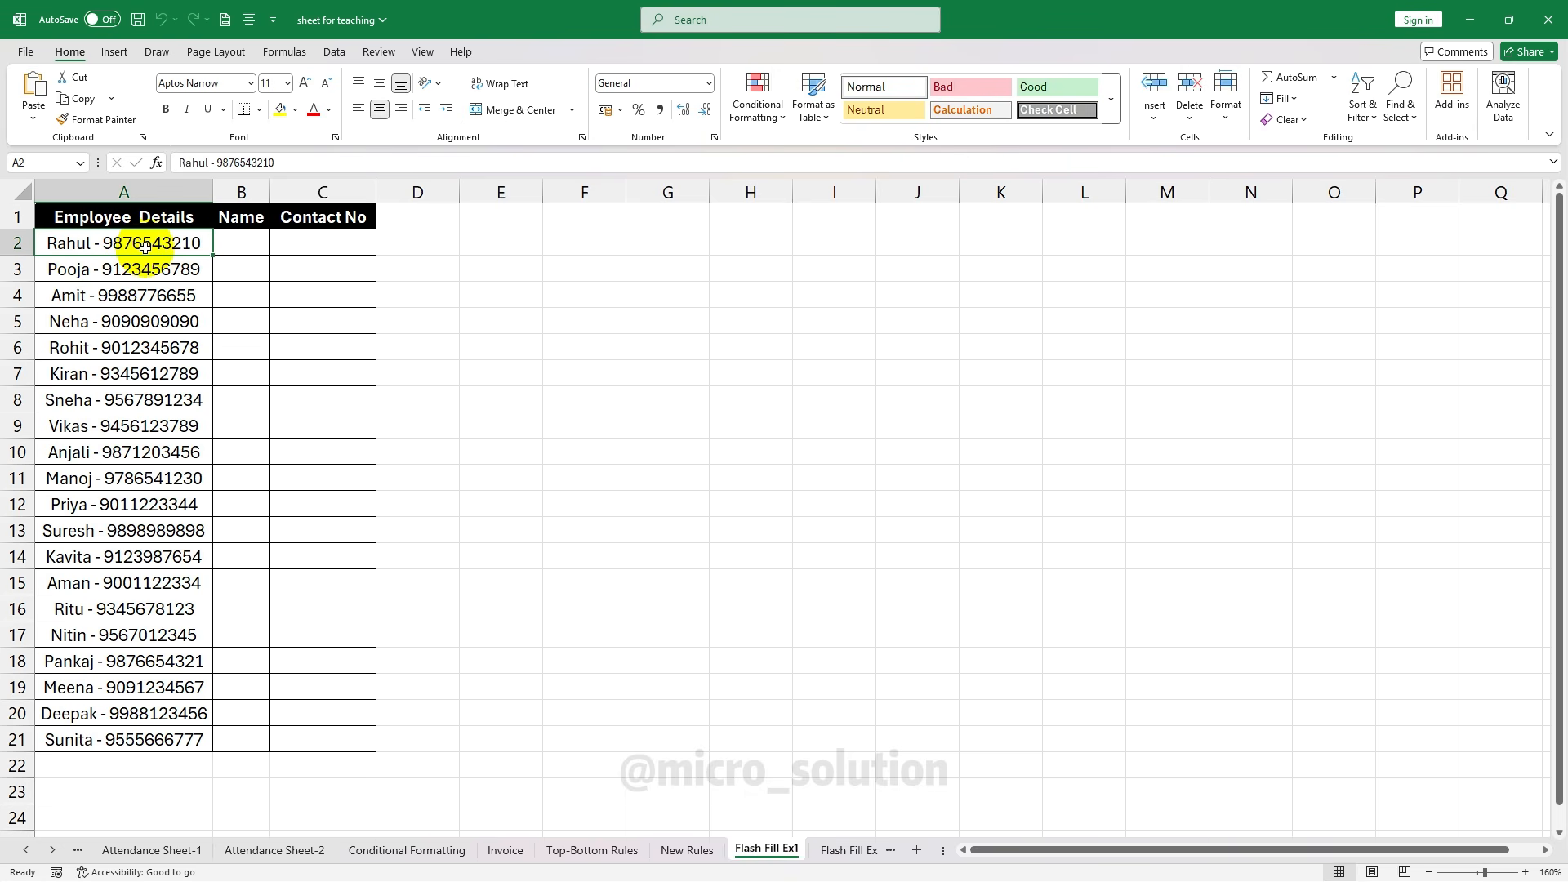
{"action": "left_click", "coordinate": [232, 245]}
{"action": "left_click", "coordinate": [313, 243]}
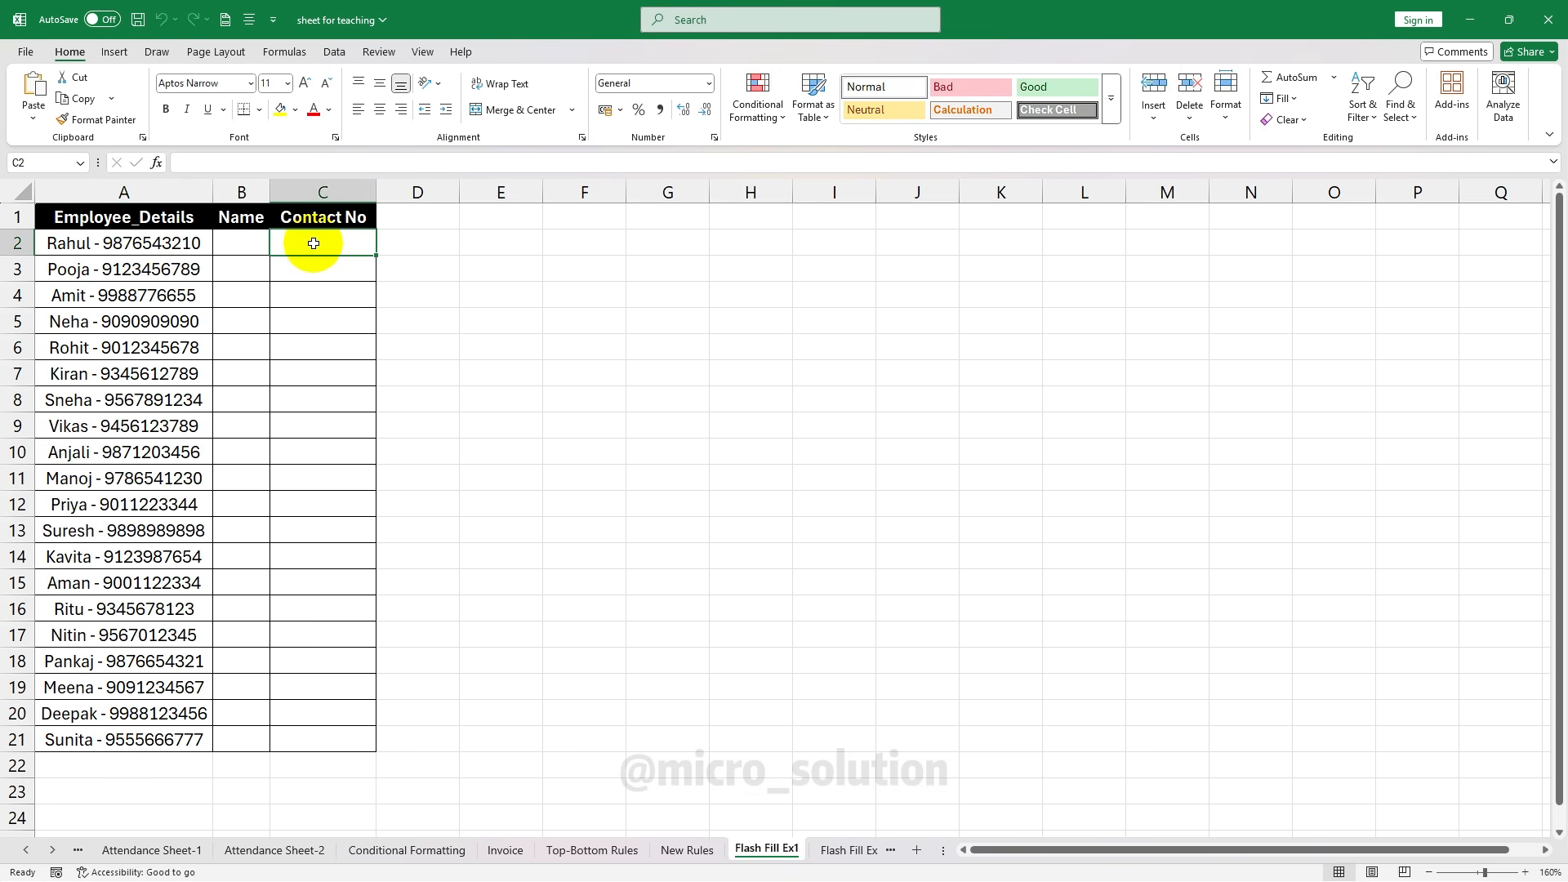
{"action": "left_click", "coordinate": [235, 244]}
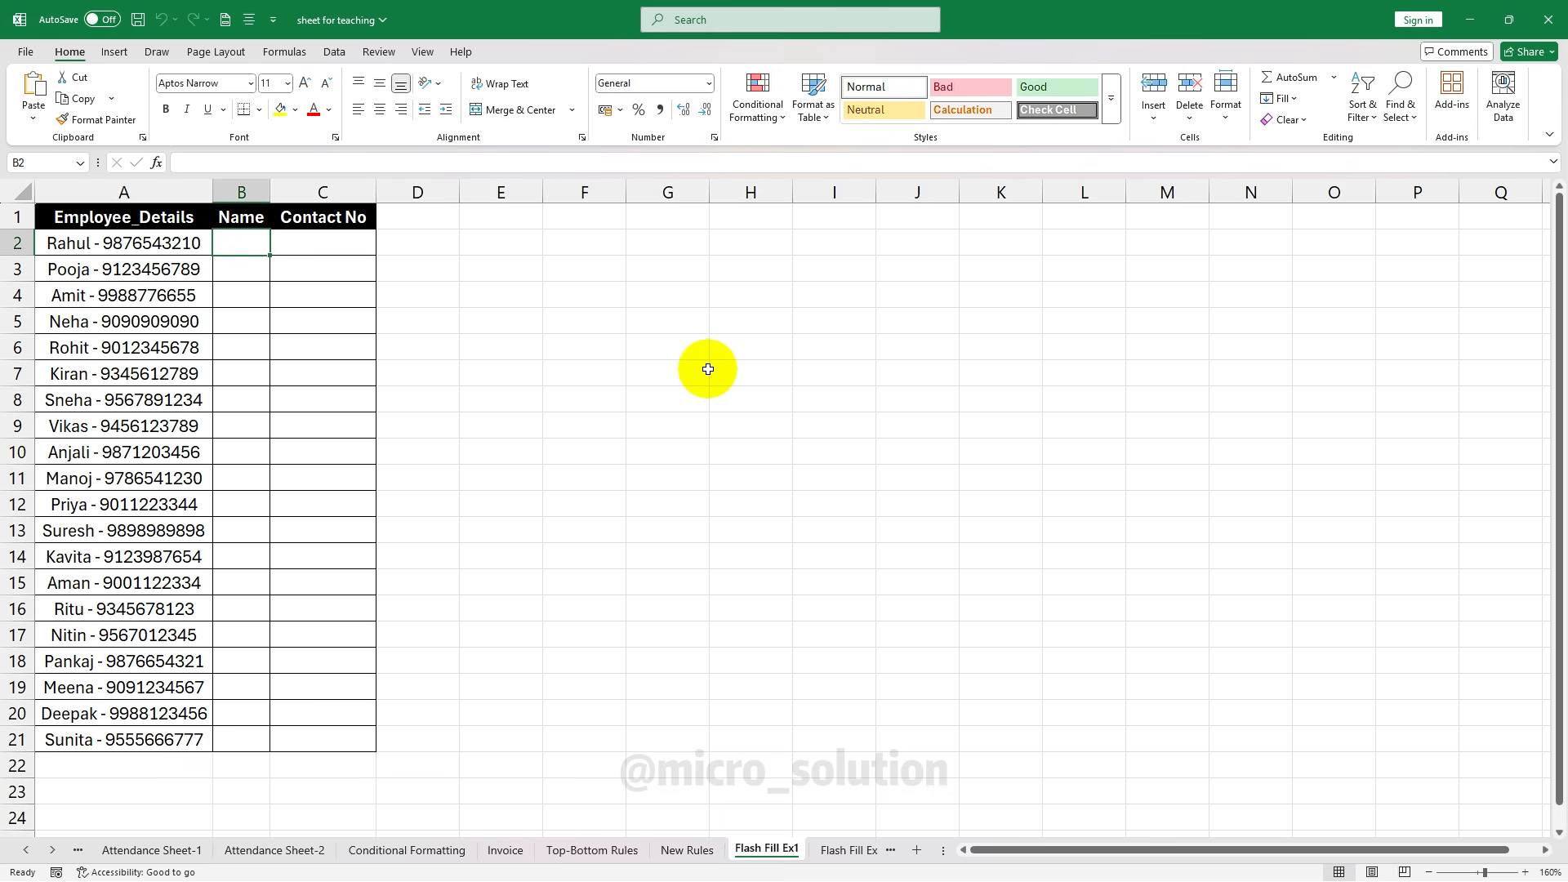
{"action": "type", "text": "Rahj"}
{"action": "key", "text": "BackSpace"}
{"action": "type", "text": "ul"}
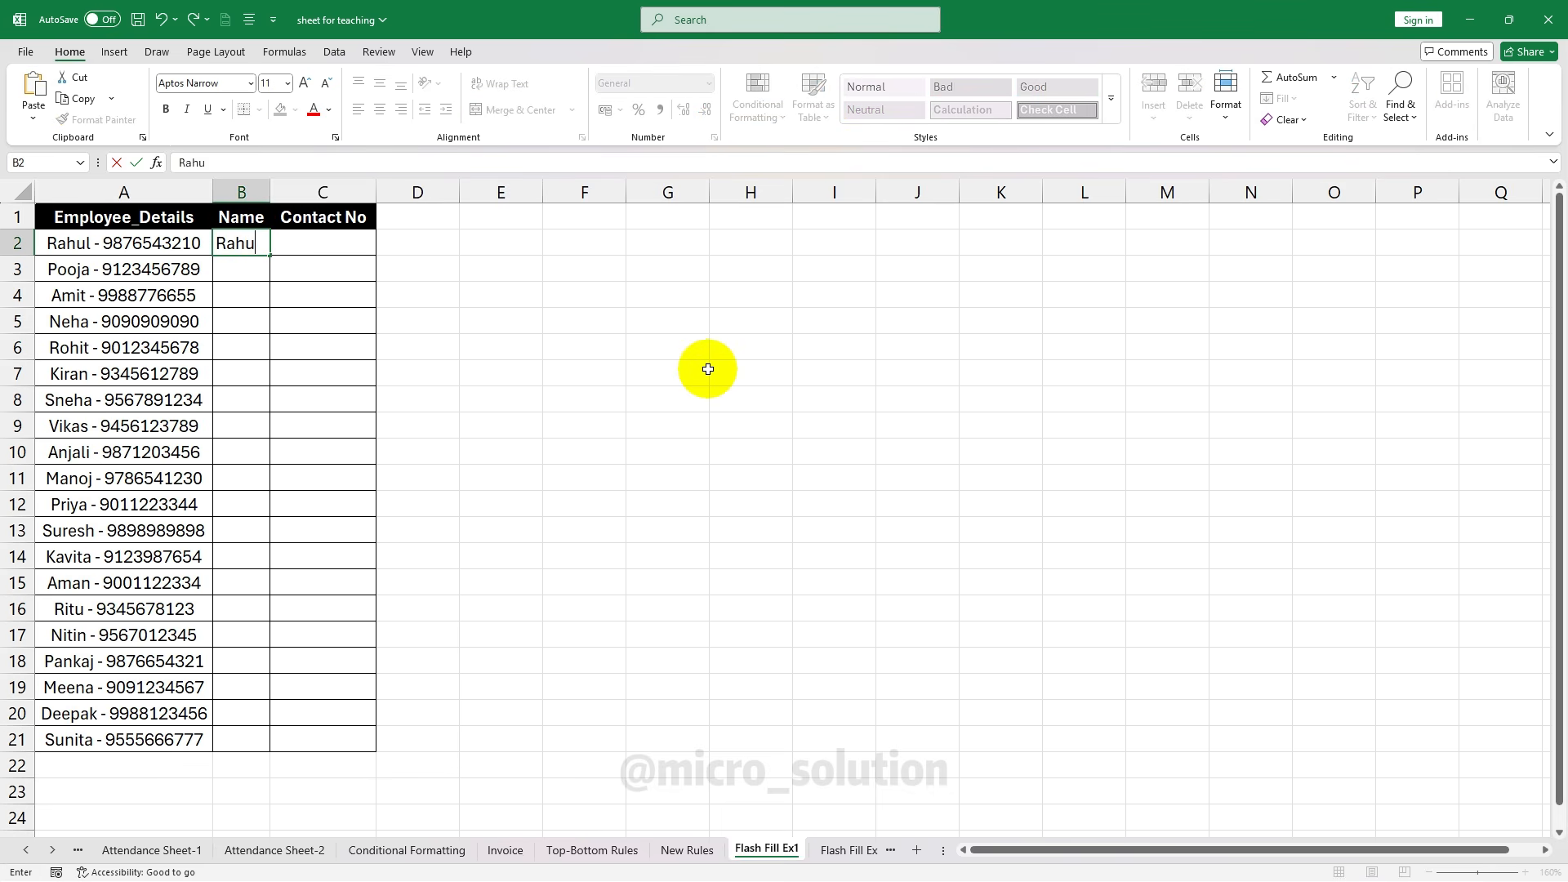
{"action": "key", "text": "Tab"}
{"action": "type", "text": "9876543210"}
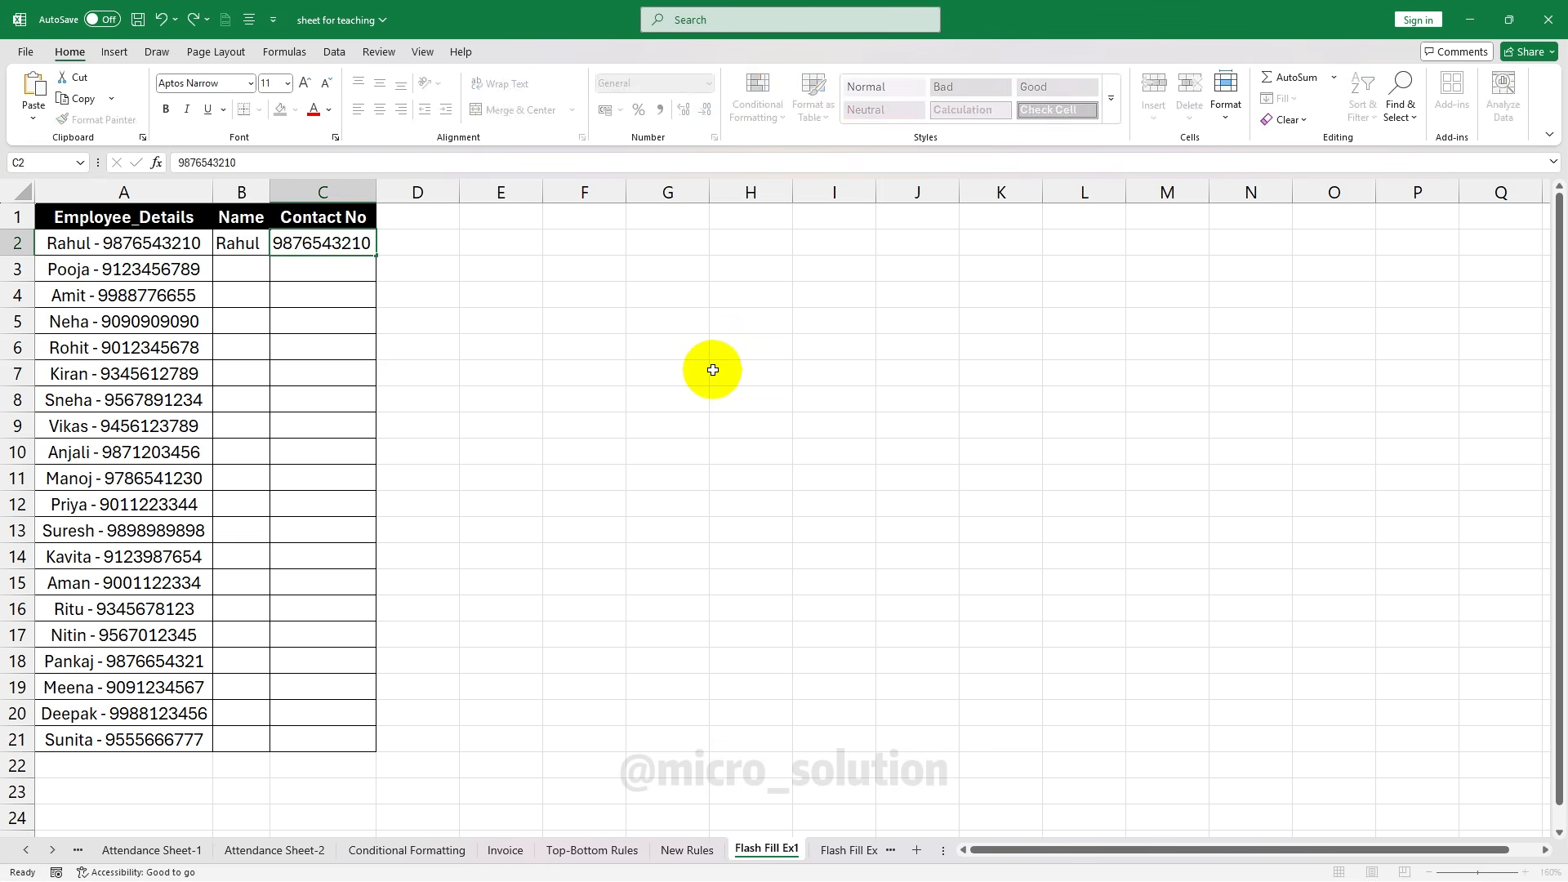
{"action": "key", "text": "Return"}
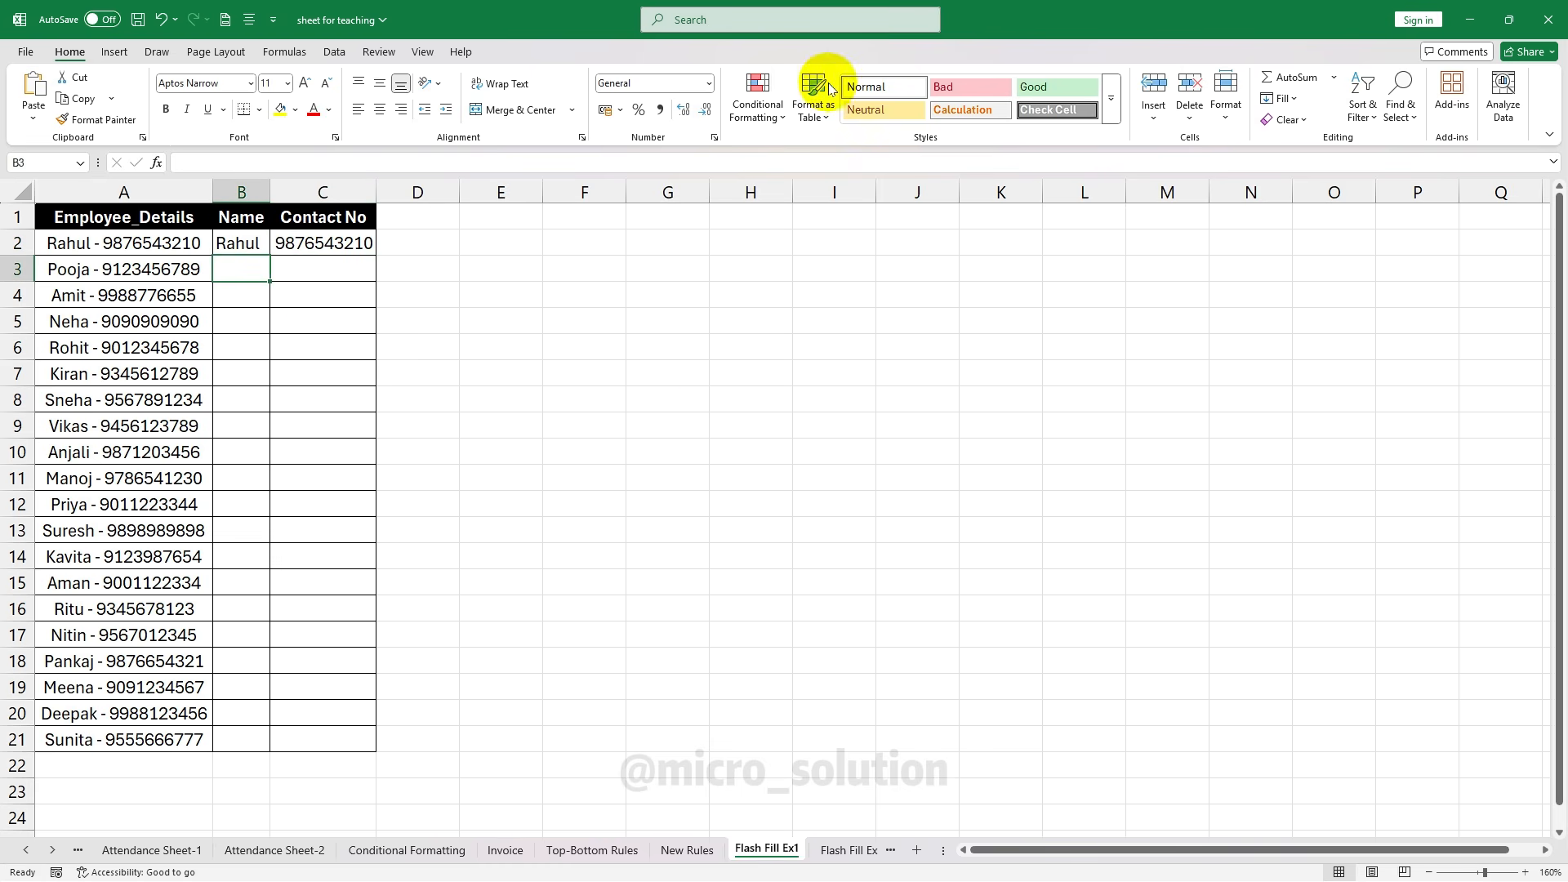
Reselect the B2 name example and bring up the Home Fill options
{"action": "left_click", "coordinate": [326, 272]}
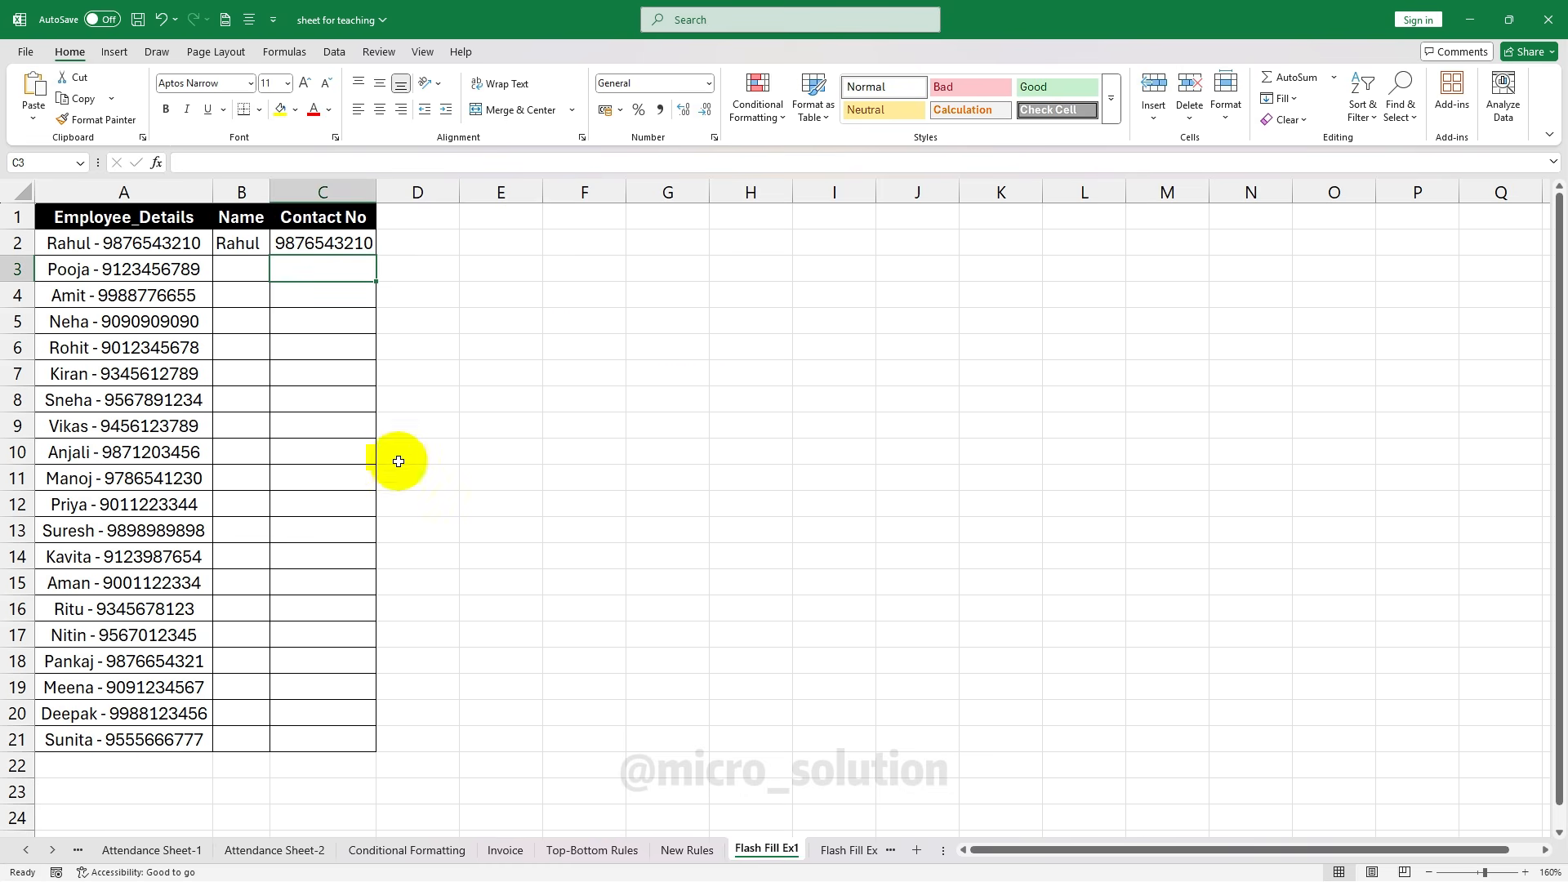
{"action": "left_click", "coordinate": [238, 243]}
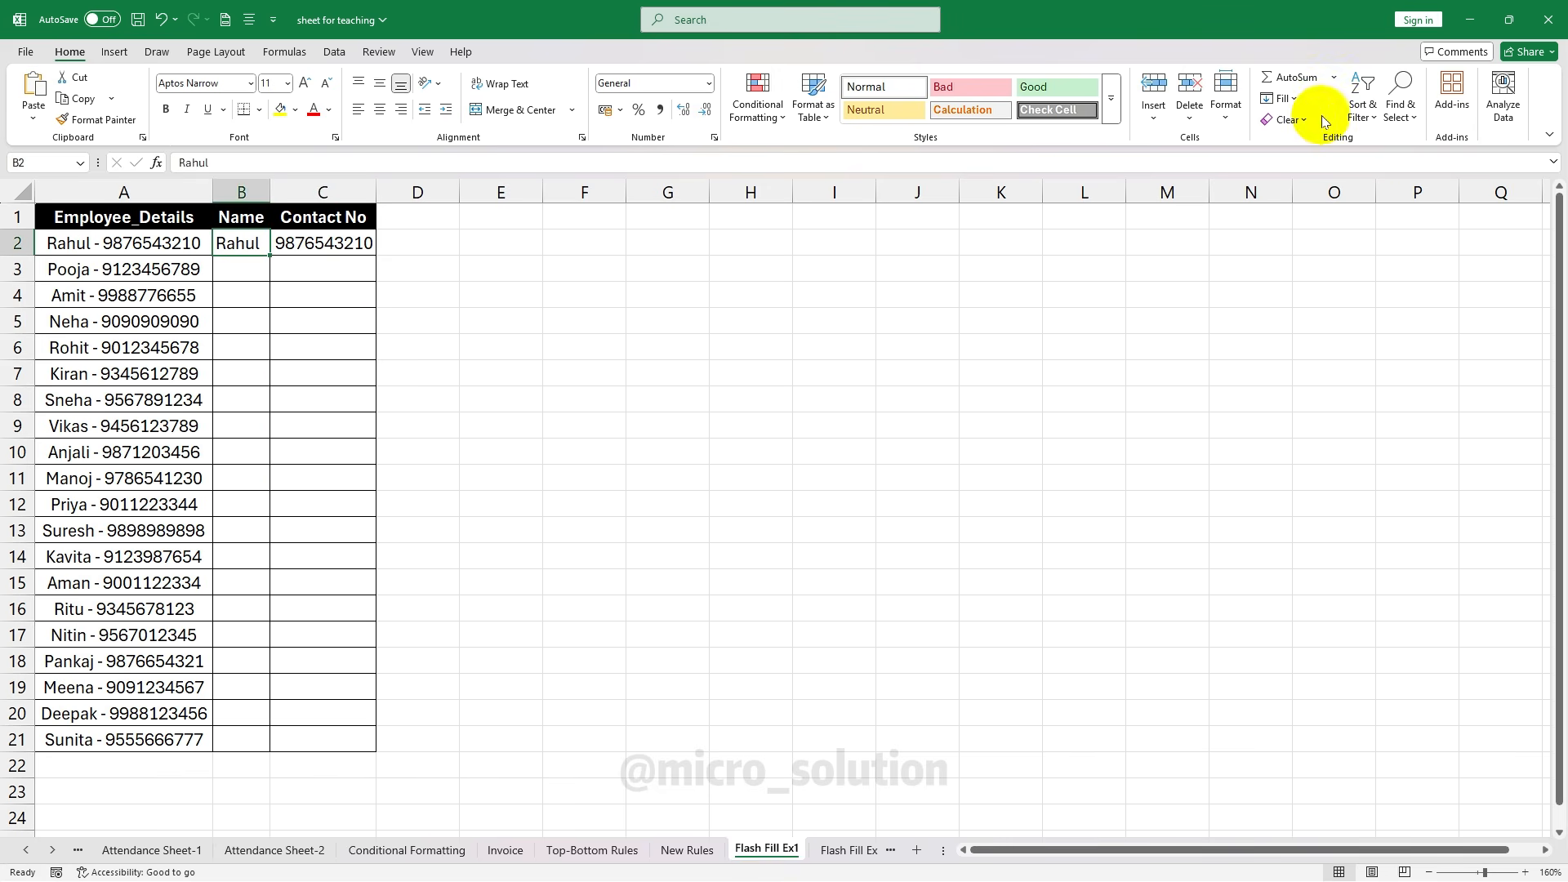
{"action": "left_click", "coordinate": [1280, 98]}
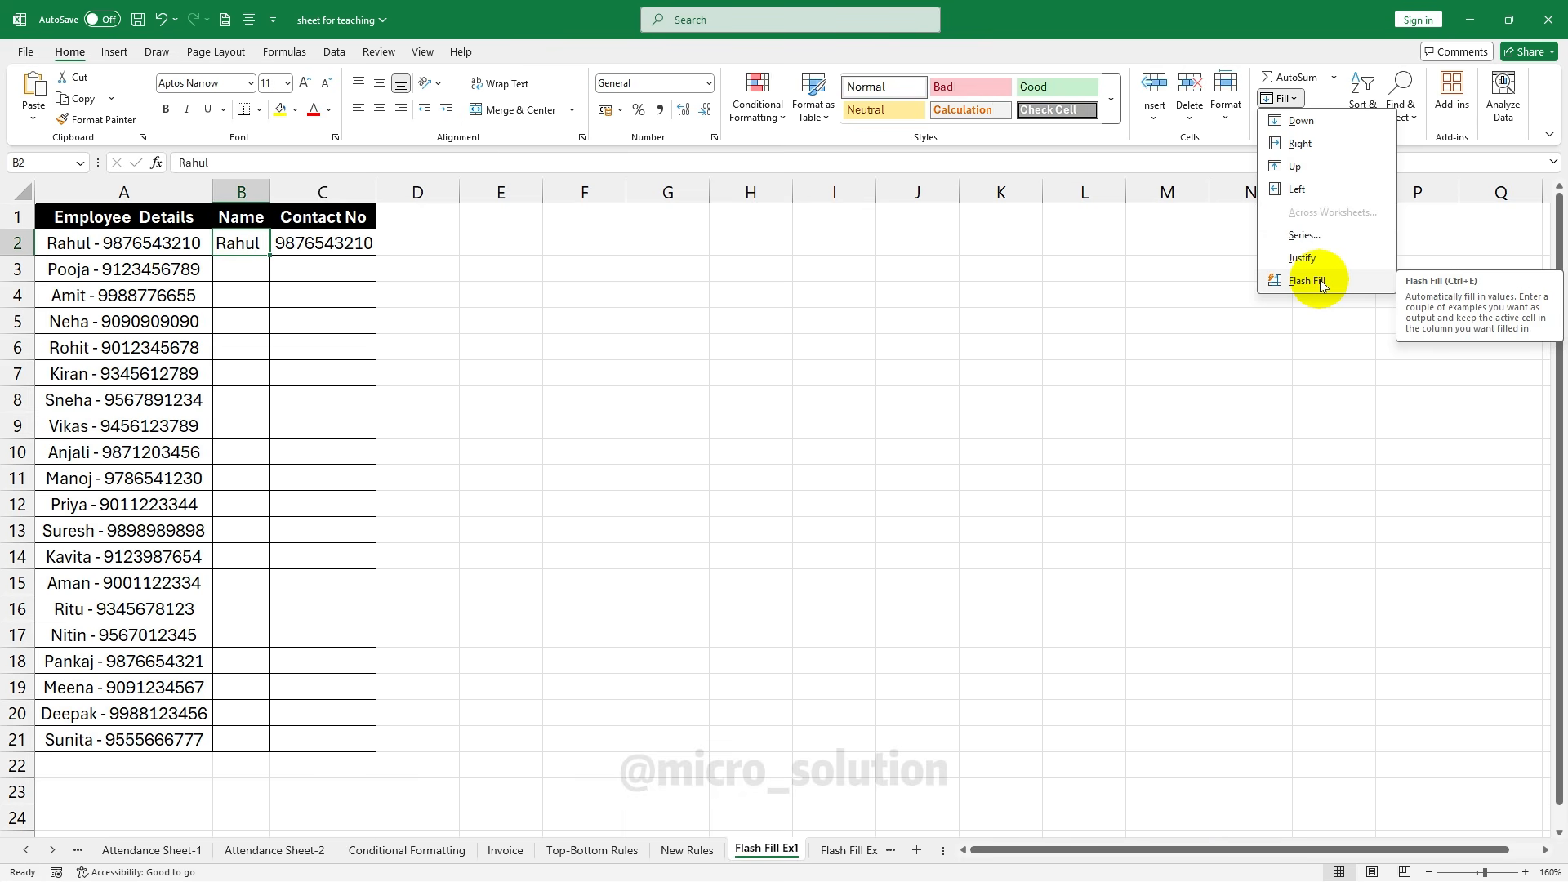
{"action": "left_click", "coordinate": [239, 245]}
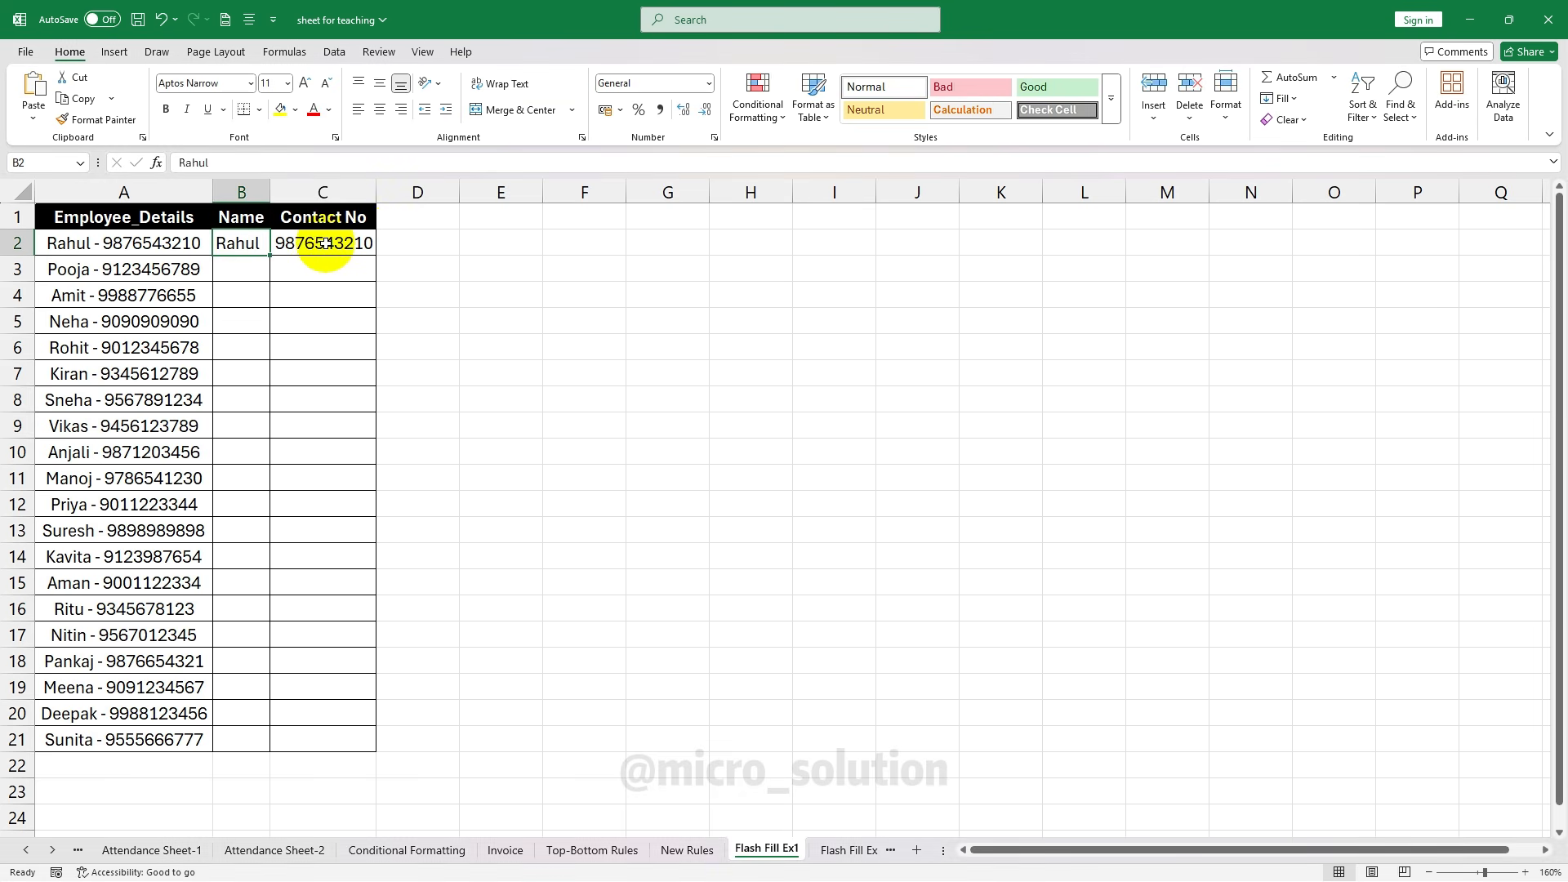
{"action": "left_click", "coordinate": [342, 243]}
{"action": "left_click", "coordinate": [245, 245]}
{"action": "left_click", "coordinate": [1279, 98]}
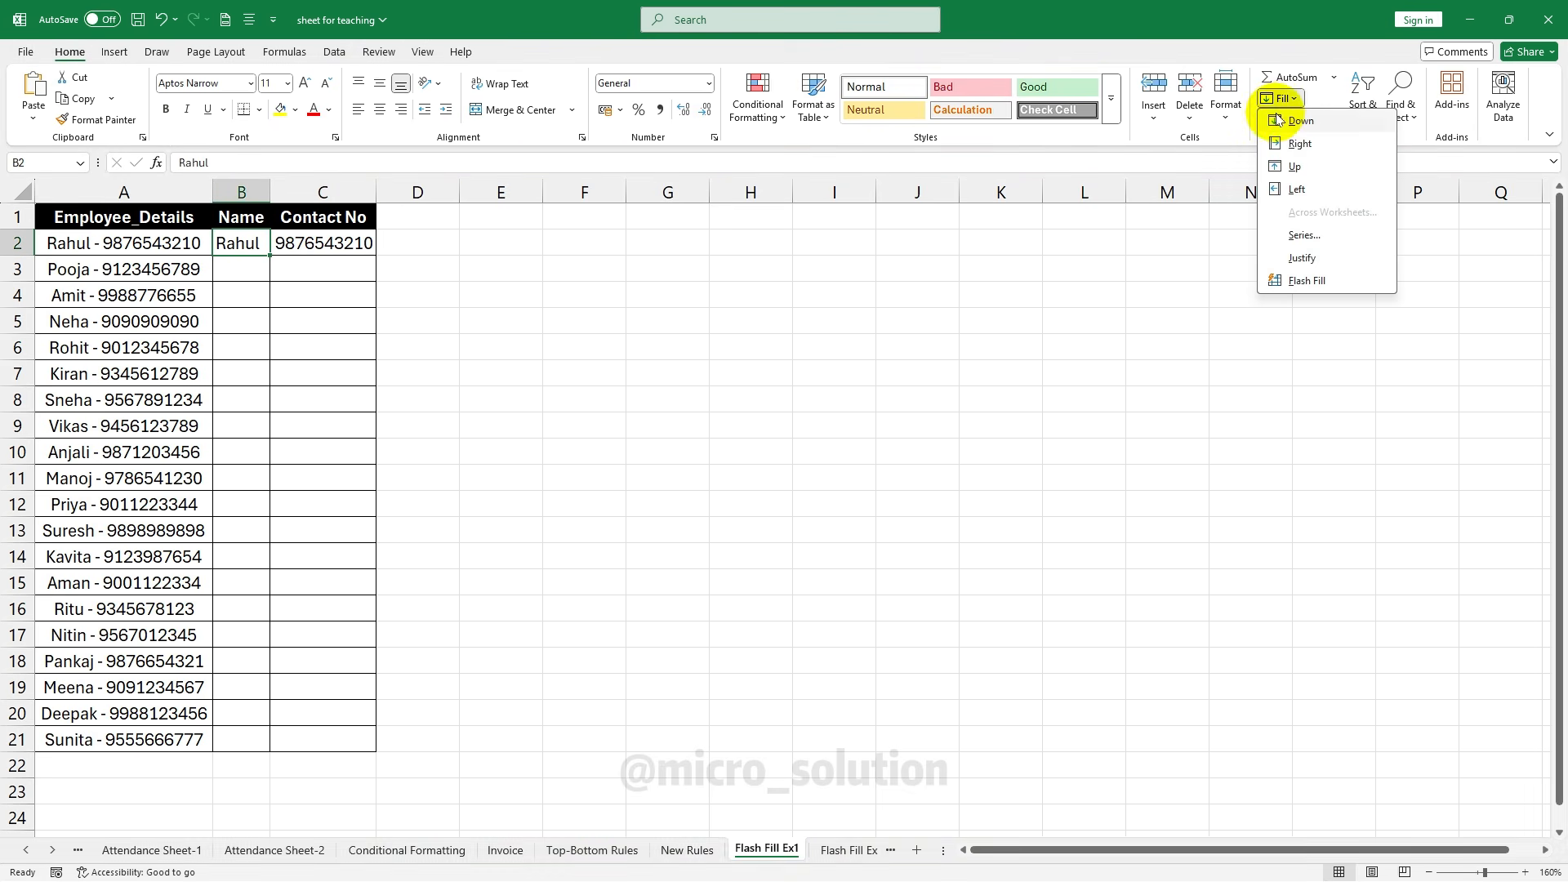
Flash Fill the Name and Contact No columns from the examples, then go to Flash Fill Ex2
{"action": "left_click", "coordinate": [1312, 281]}
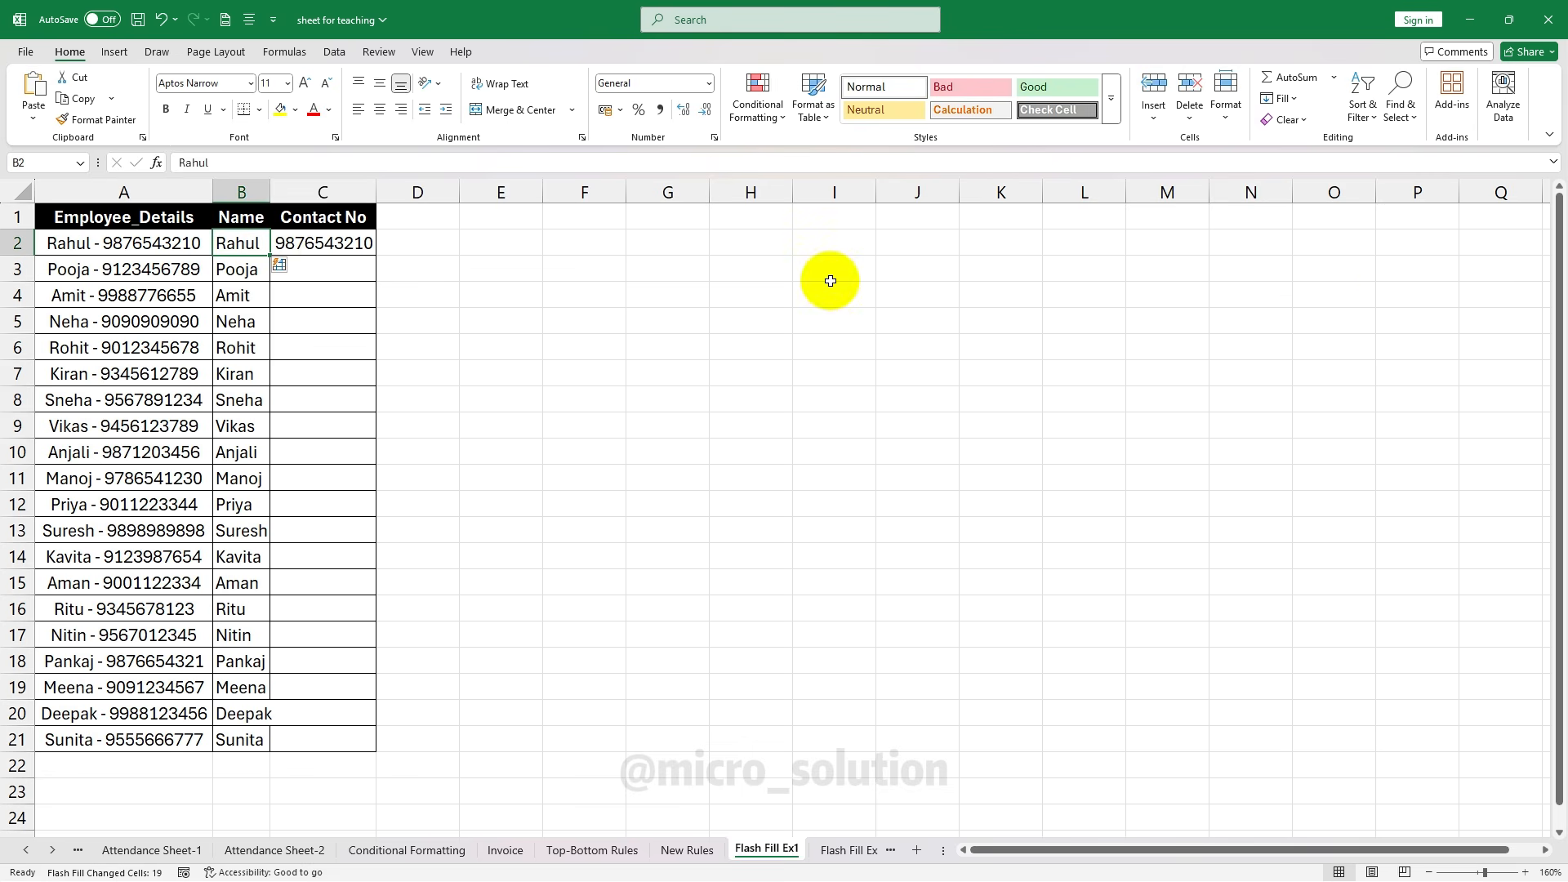
{"action": "left_click", "coordinate": [326, 244]}
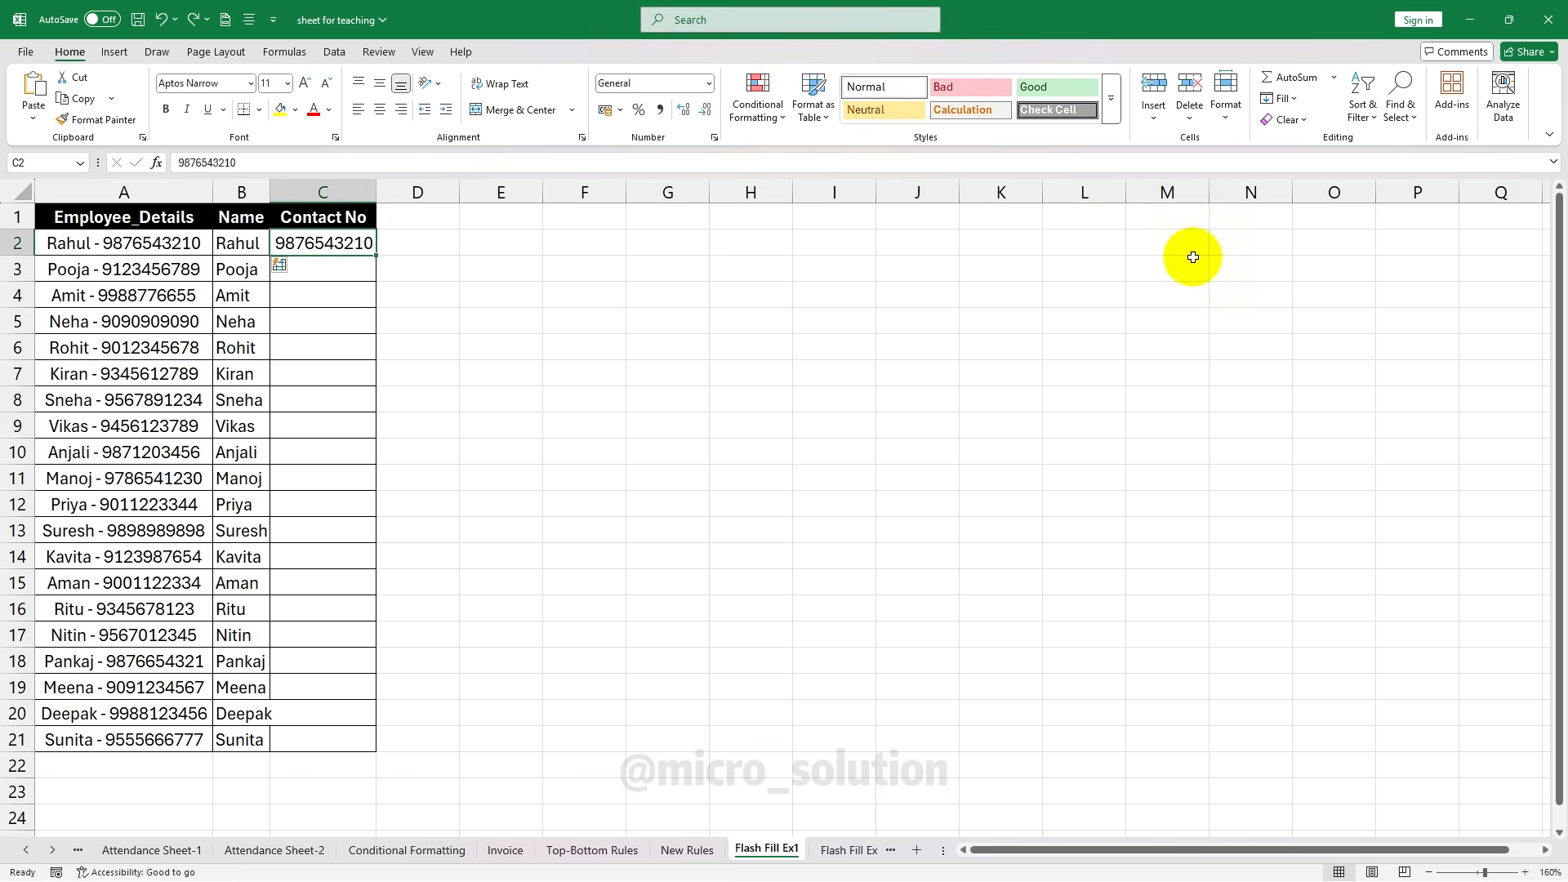
{"action": "left_click", "coordinate": [1279, 98]}
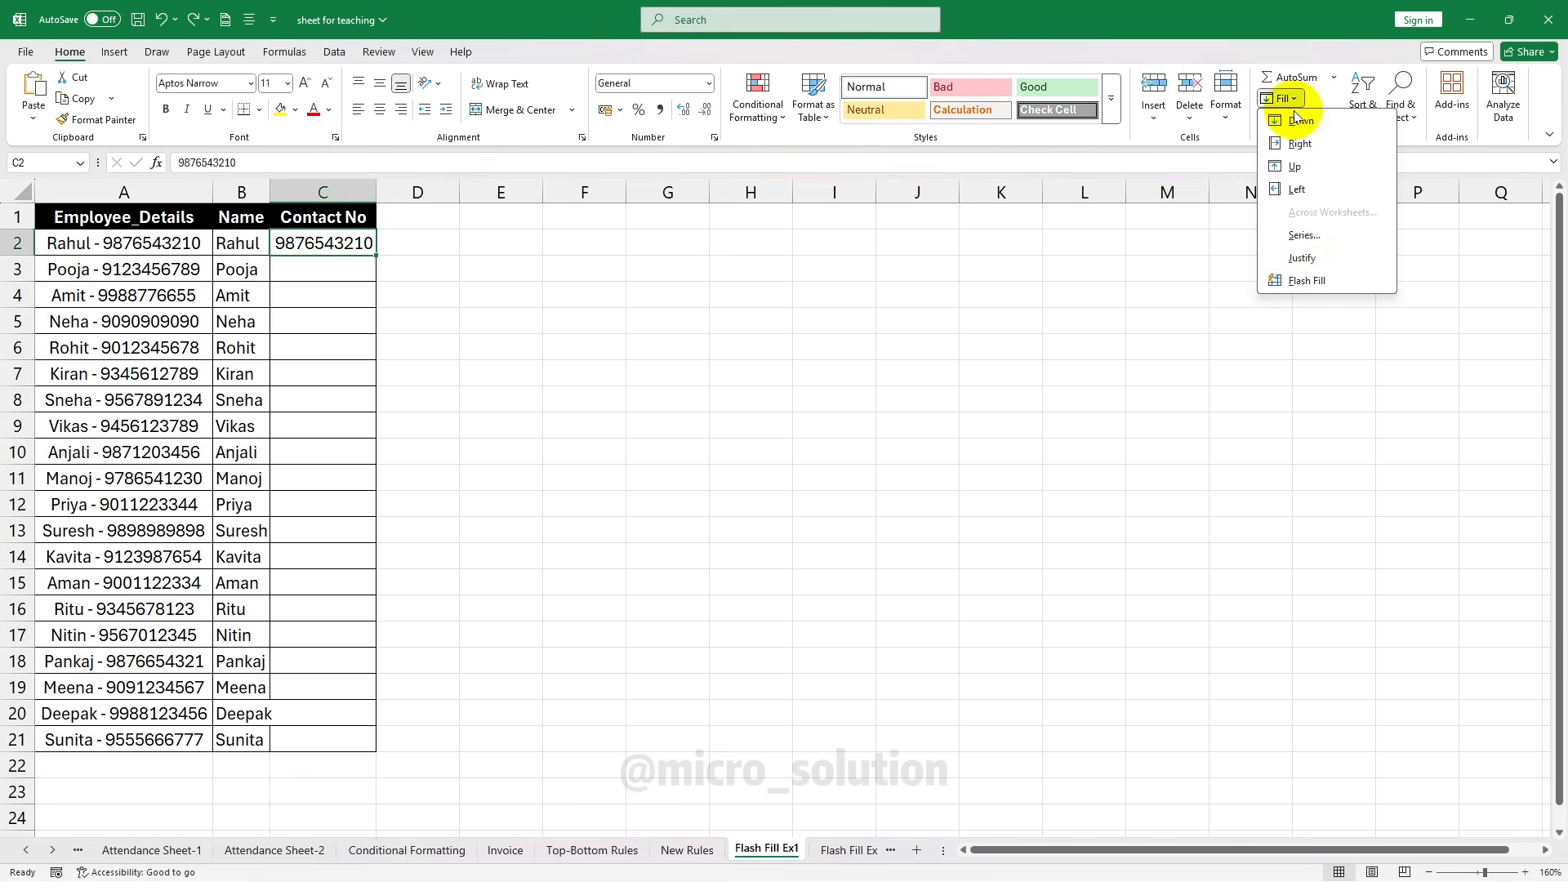
{"action": "left_click", "coordinate": [1311, 281]}
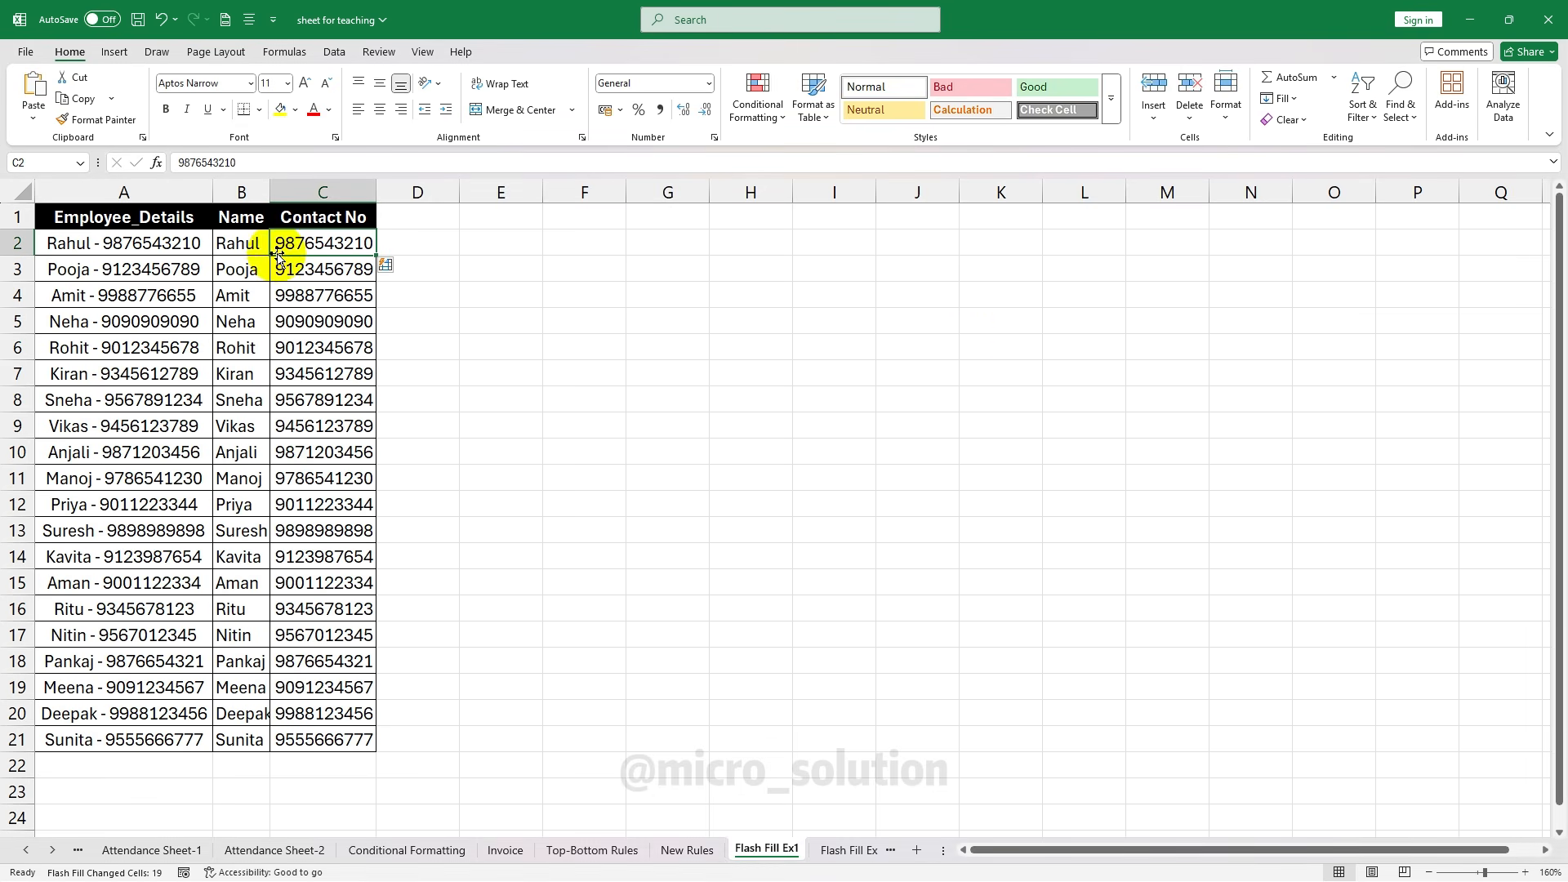
{"action": "left_click", "coordinate": [556, 293]}
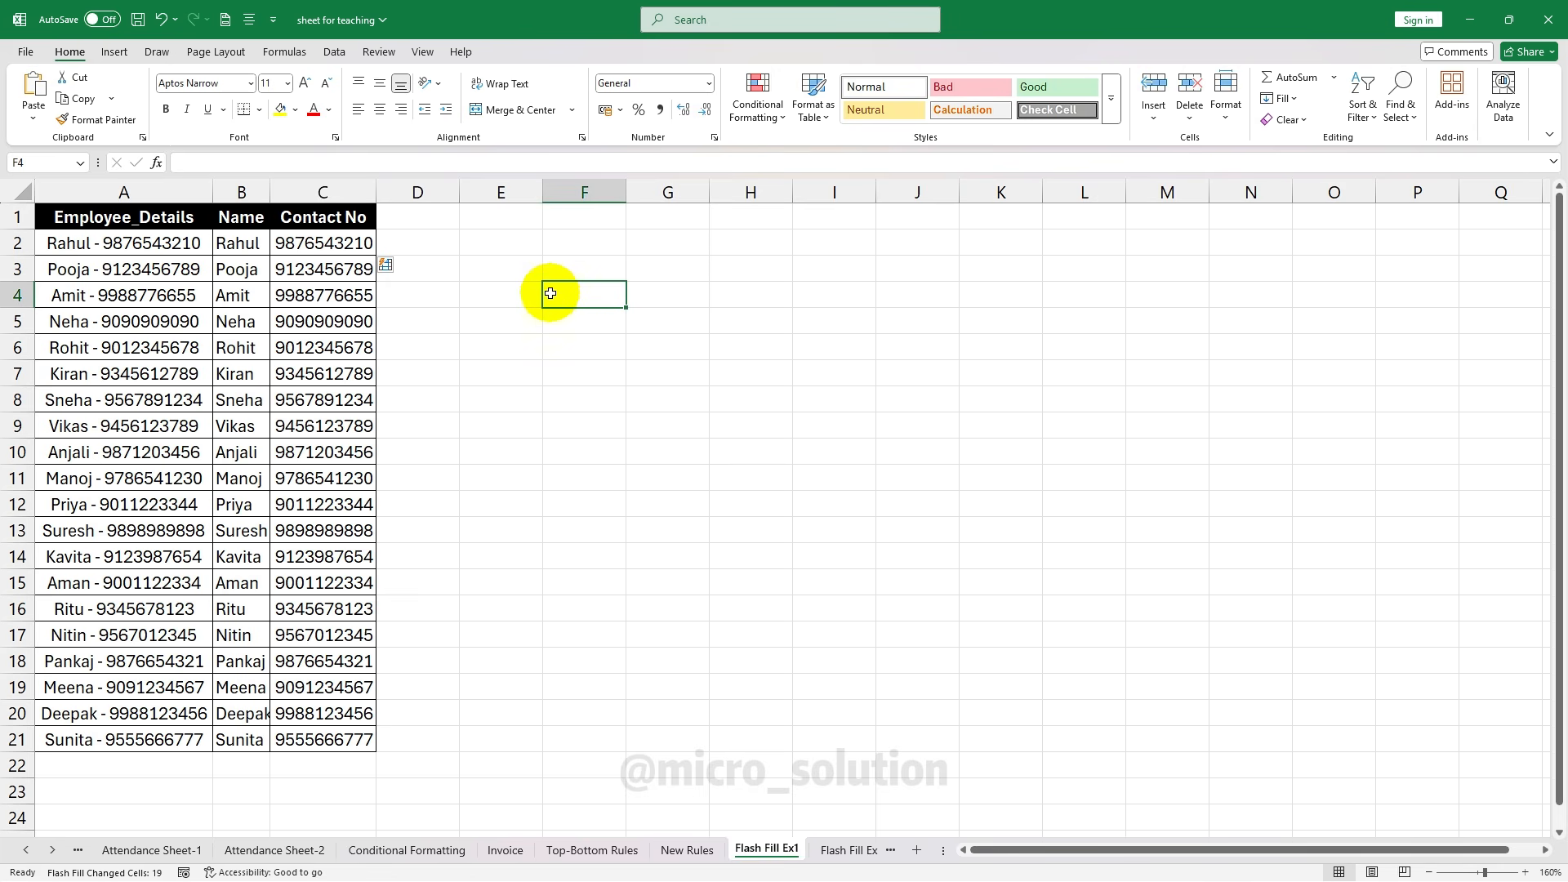
{"action": "key", "text": "ctrl+Page_Down"}
{"action": "left_click", "coordinate": [110, 253]}
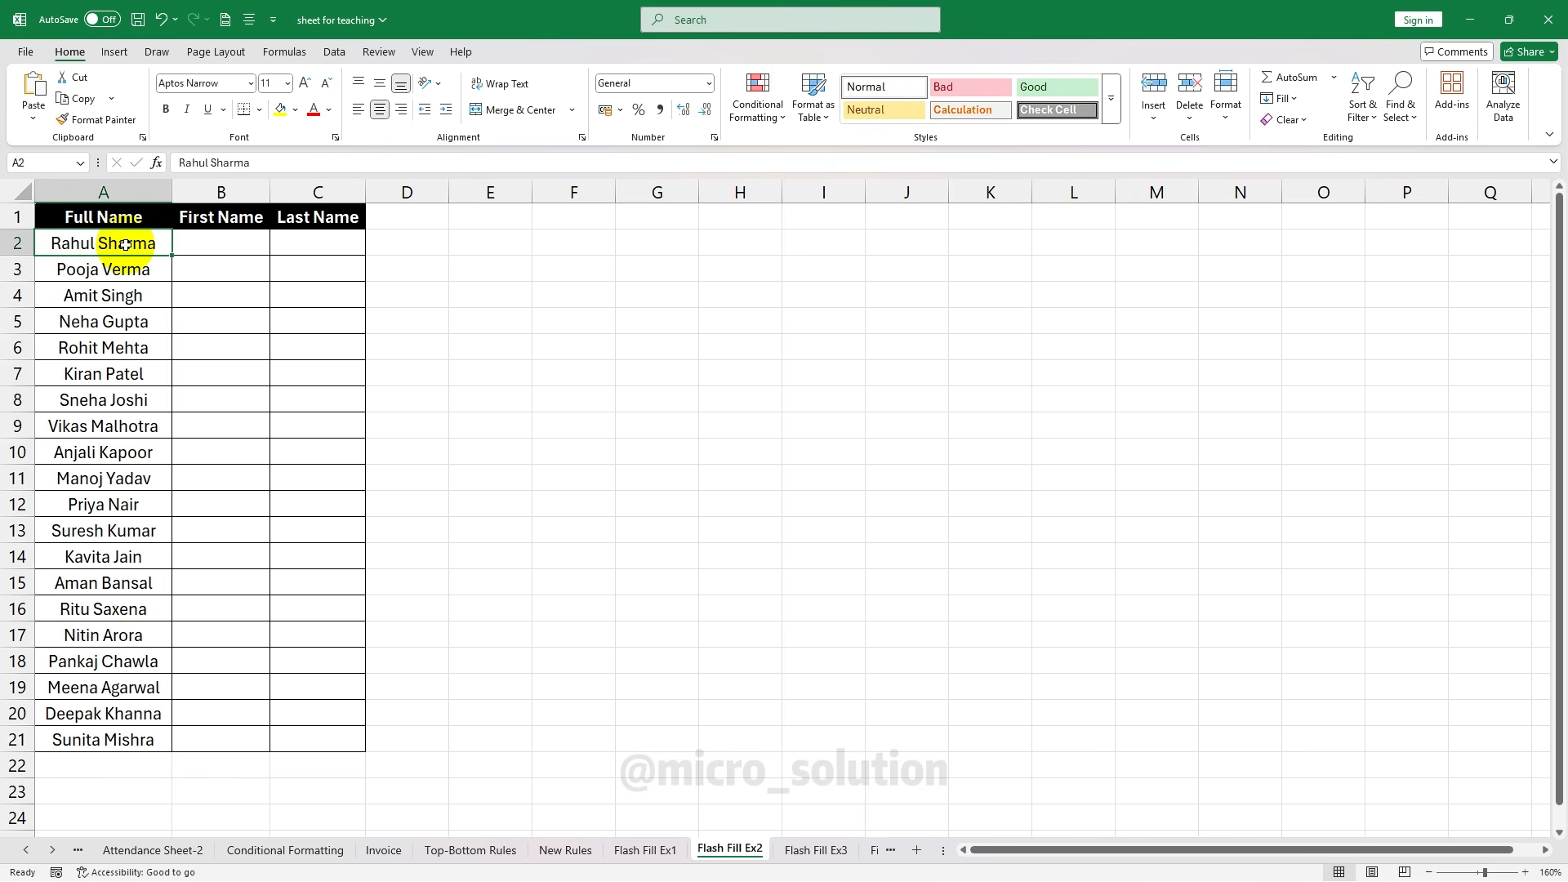
{"action": "left_click", "coordinate": [112, 295]}
{"action": "left_click", "coordinate": [114, 373]}
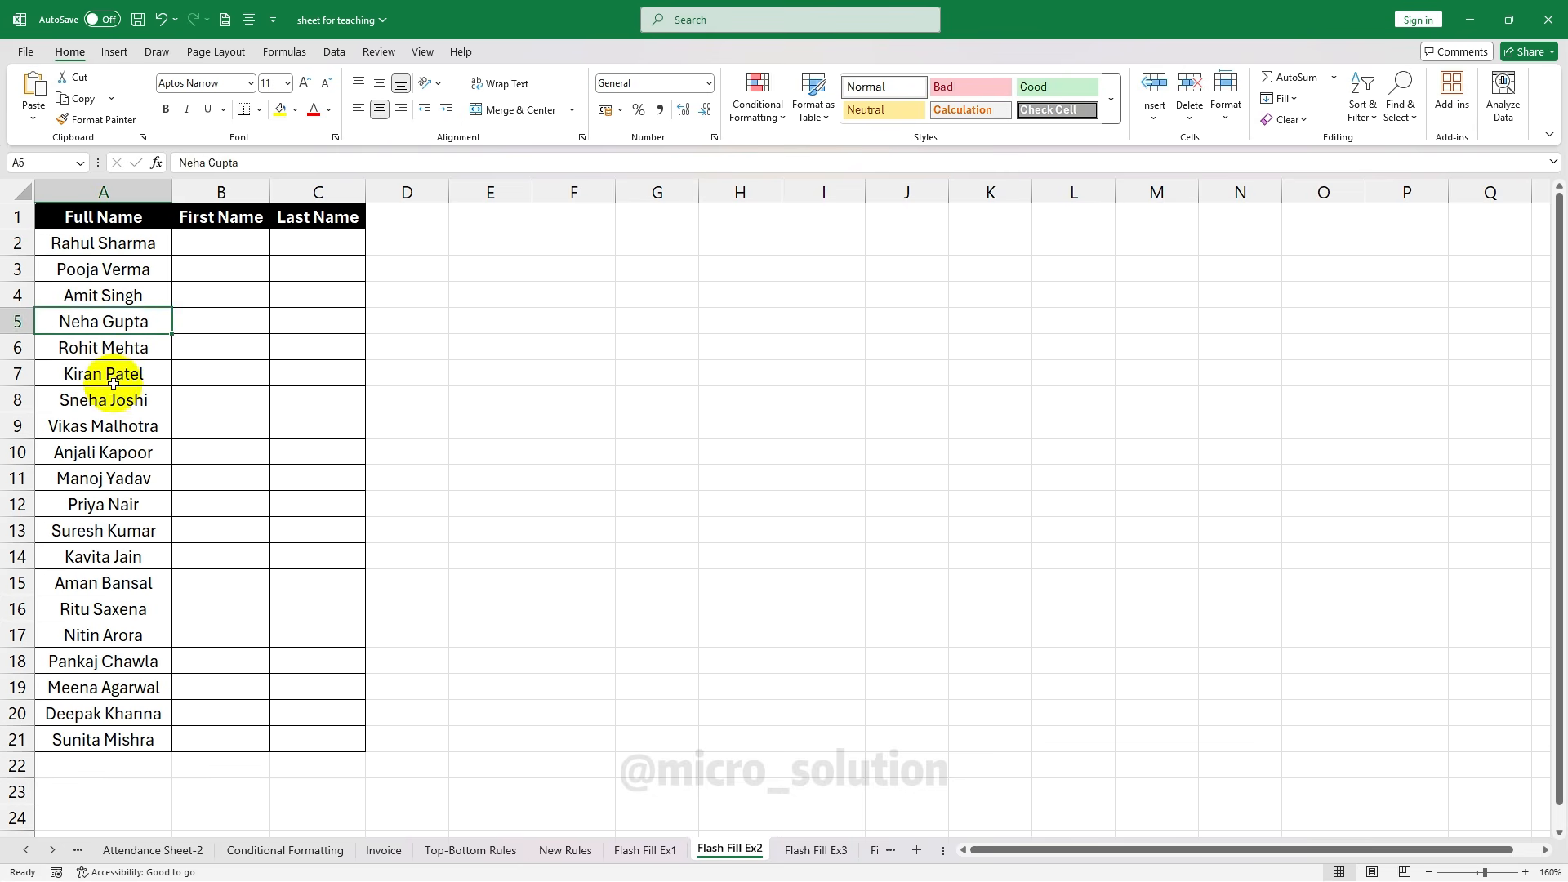
{"action": "left_click", "coordinate": [117, 424]}
{"action": "left_click", "coordinate": [216, 247]}
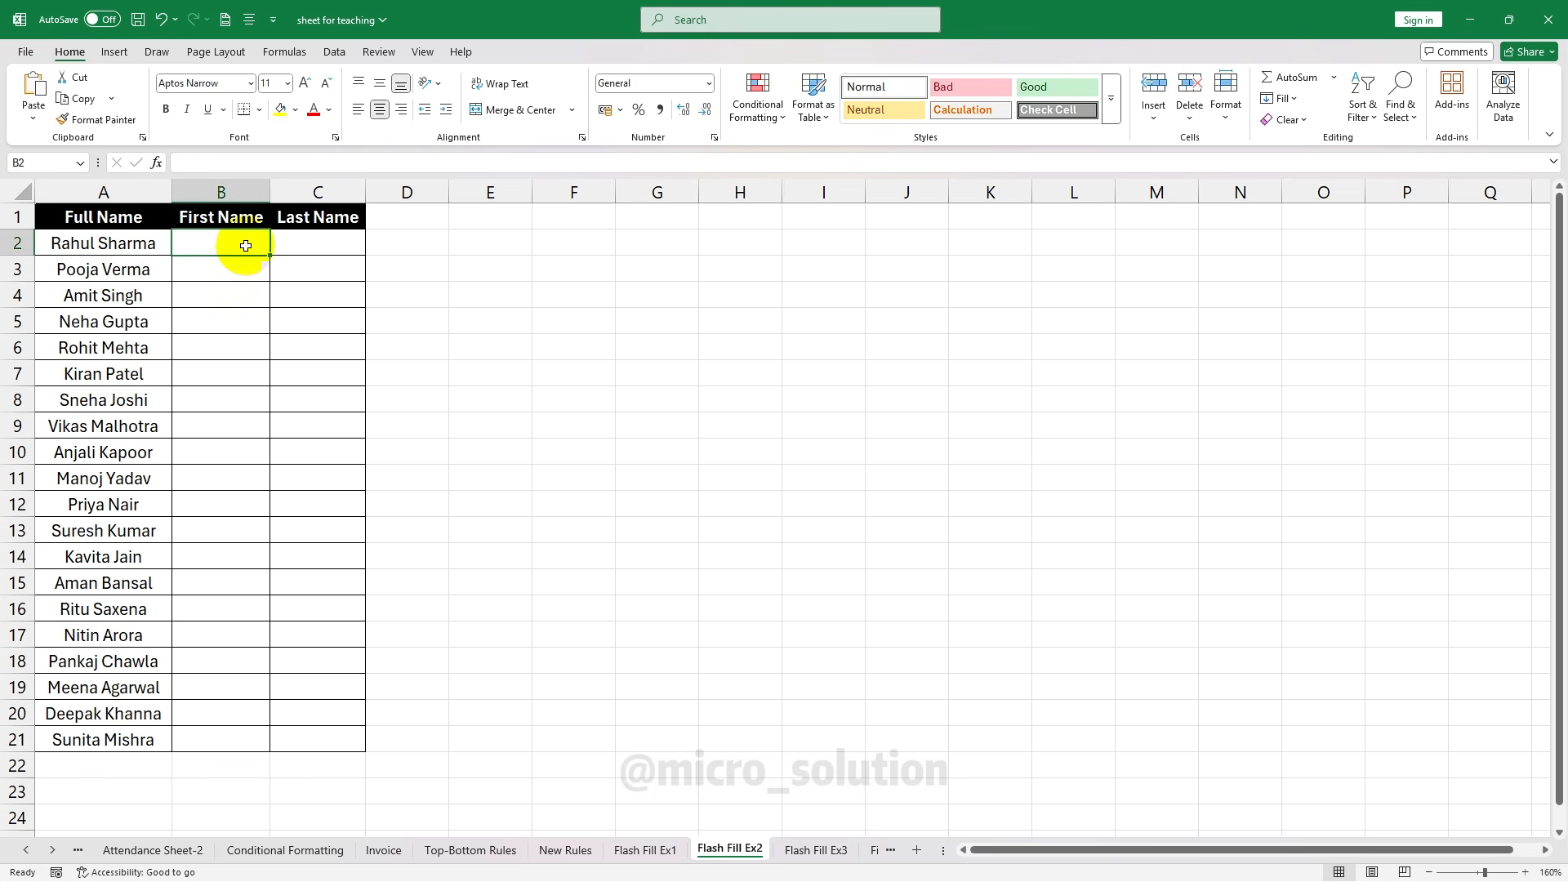
{"action": "left_click", "coordinate": [360, 246]}
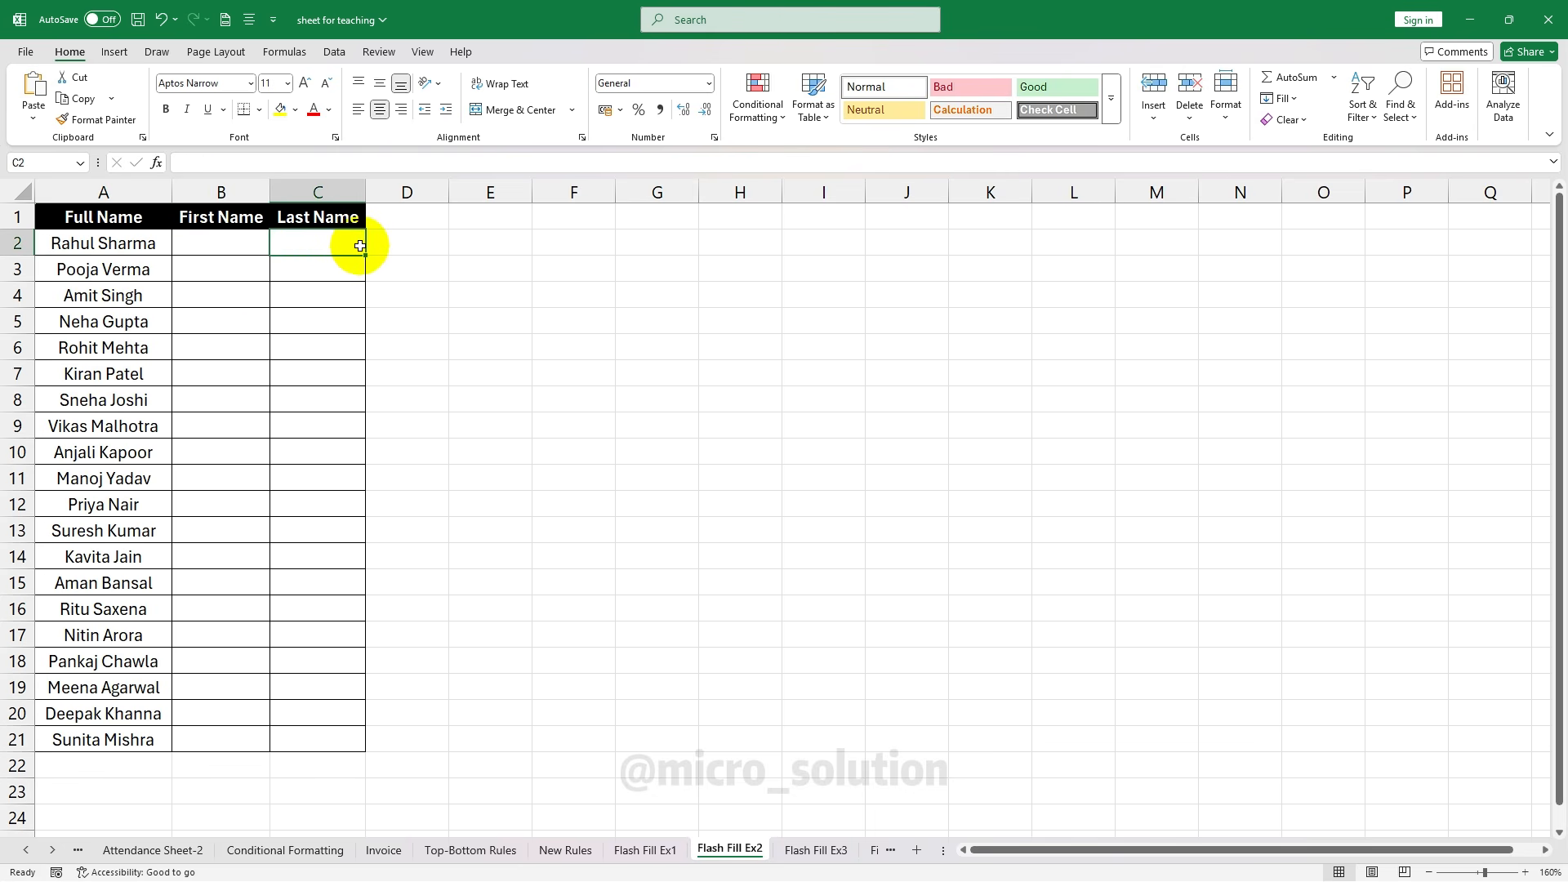
{"action": "left_click", "coordinate": [218, 242]}
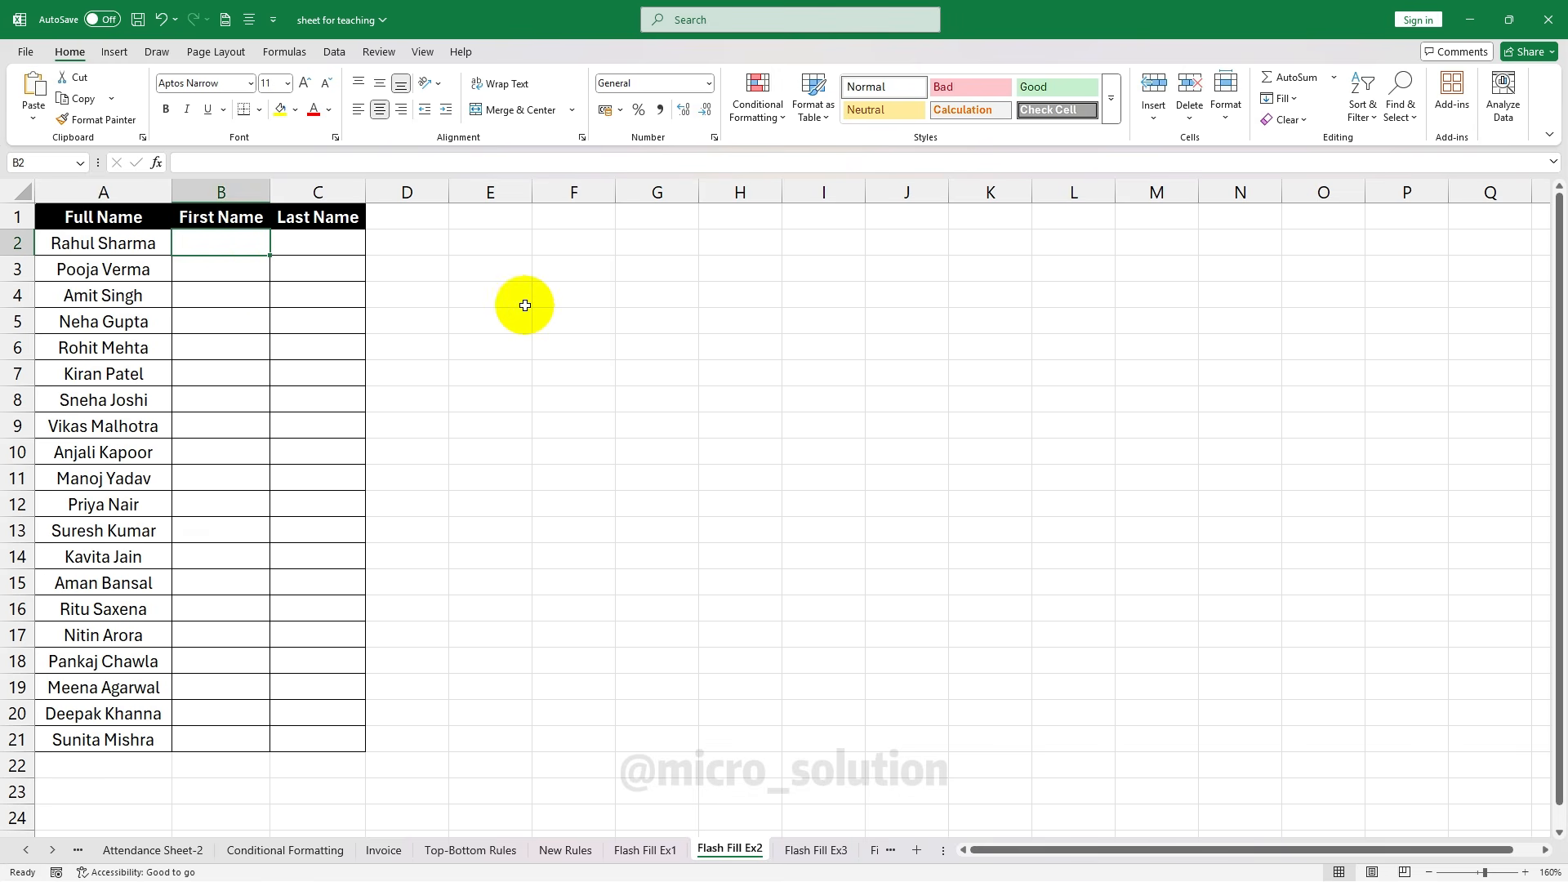
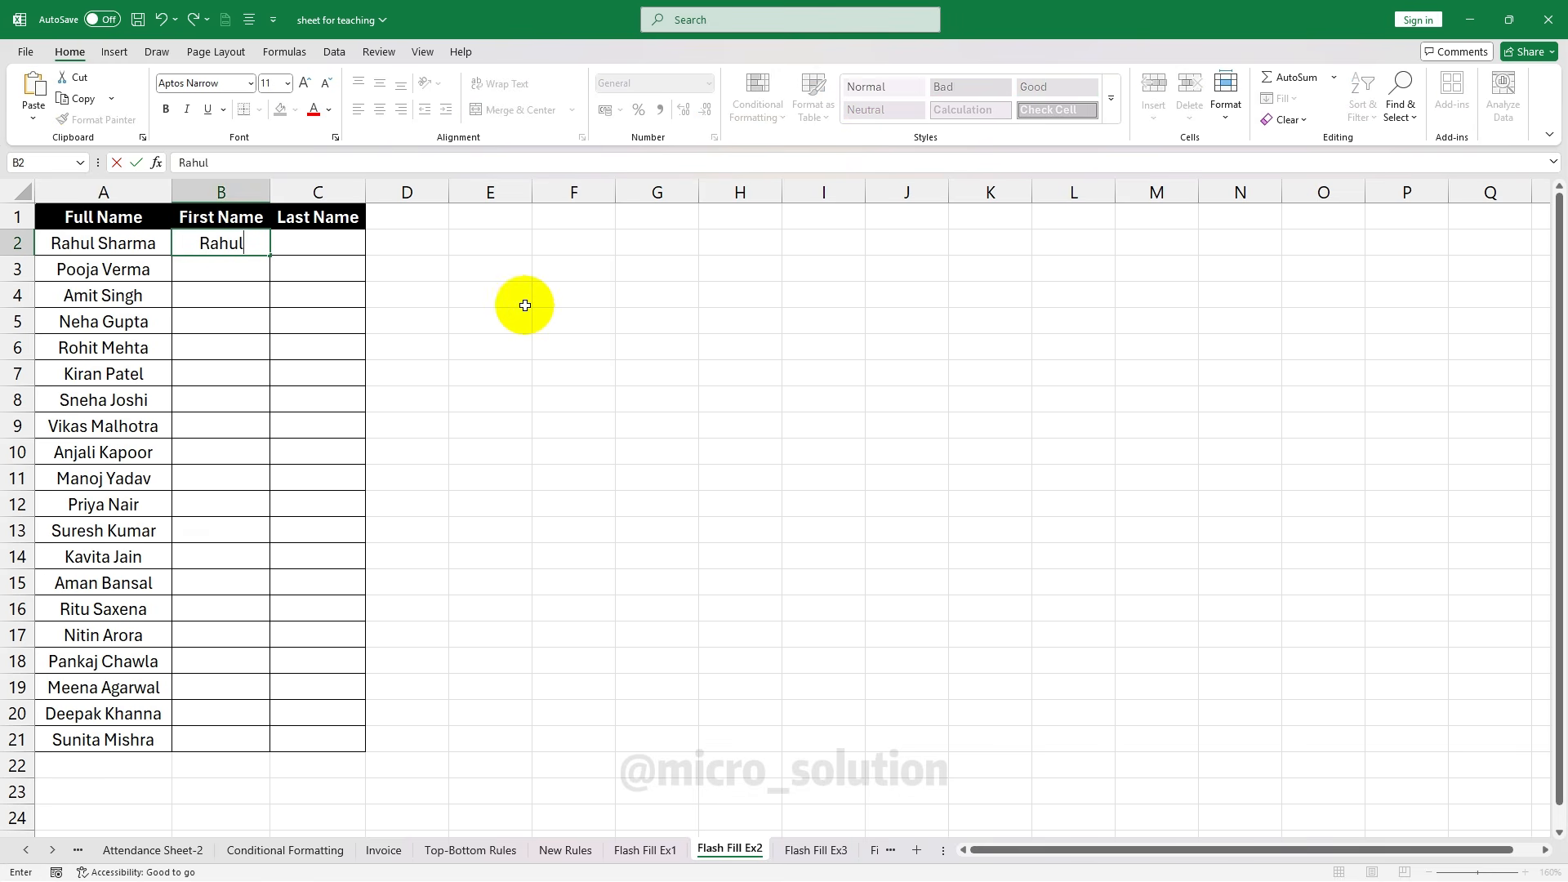
Enter the first person's first name in B2 and last name in C2 as examples
{"action": "key", "text": "Tab"}
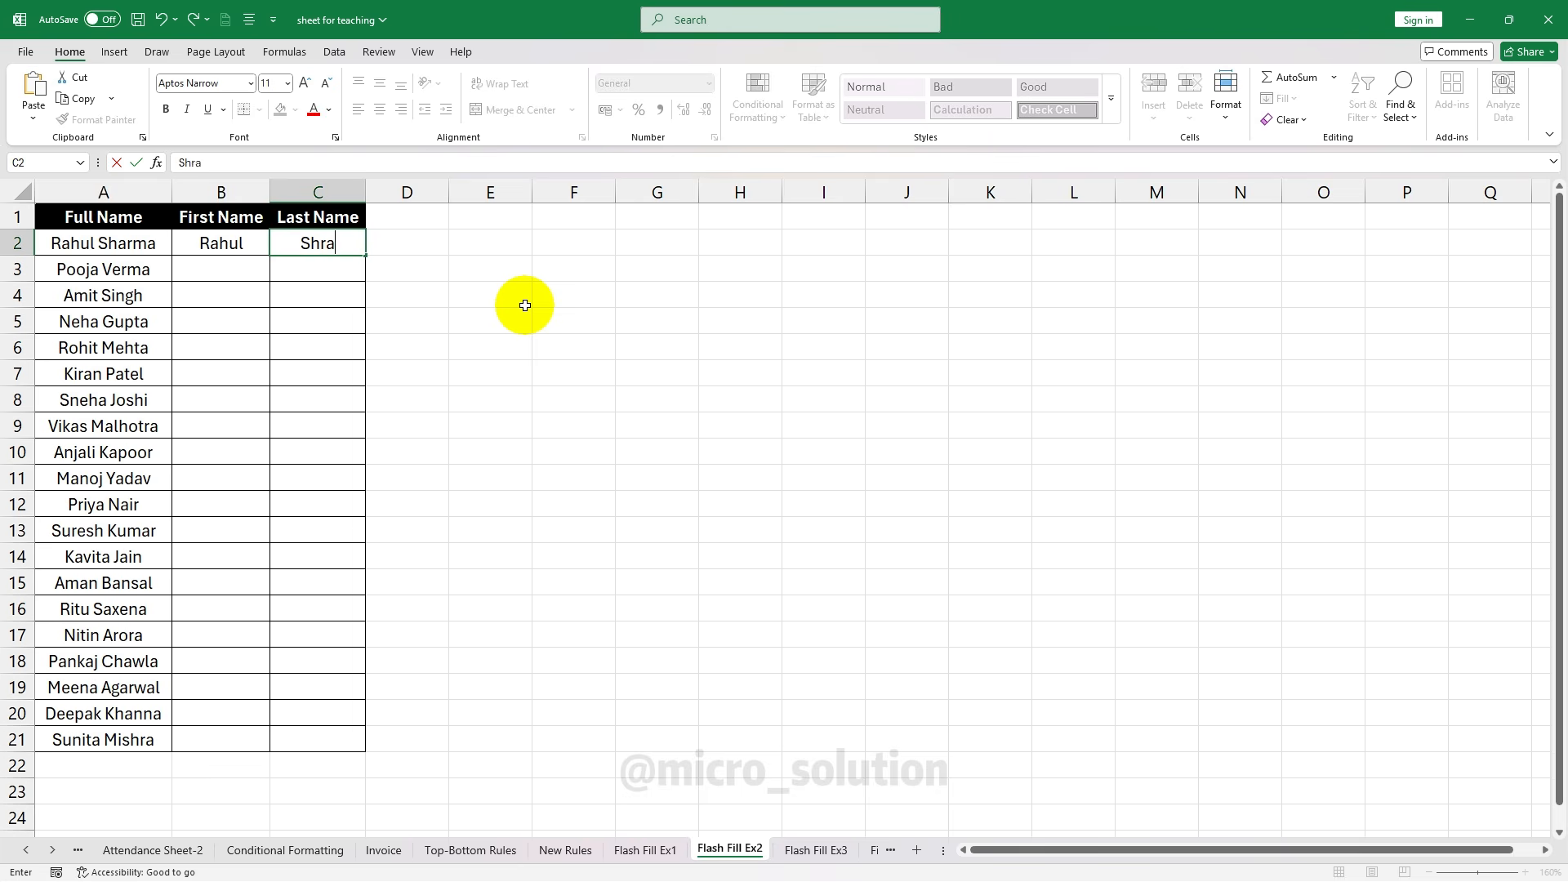
{"action": "left_click", "coordinate": [241, 242]}
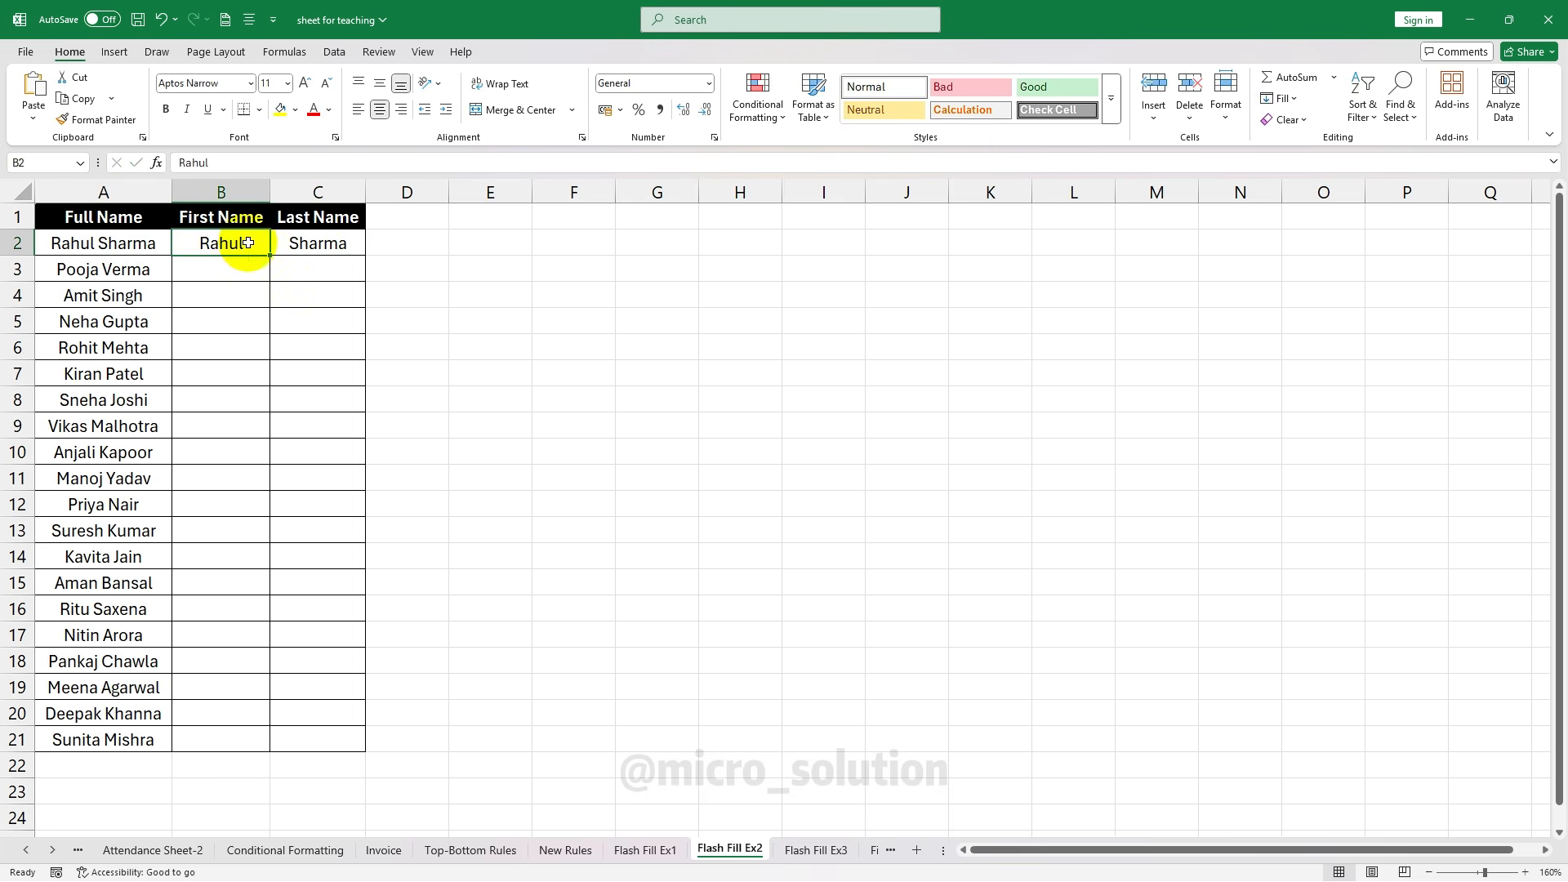
Flash Fill the First Name and Last Name columns for all 20 rows
{"action": "left_click", "coordinate": [1298, 99]}
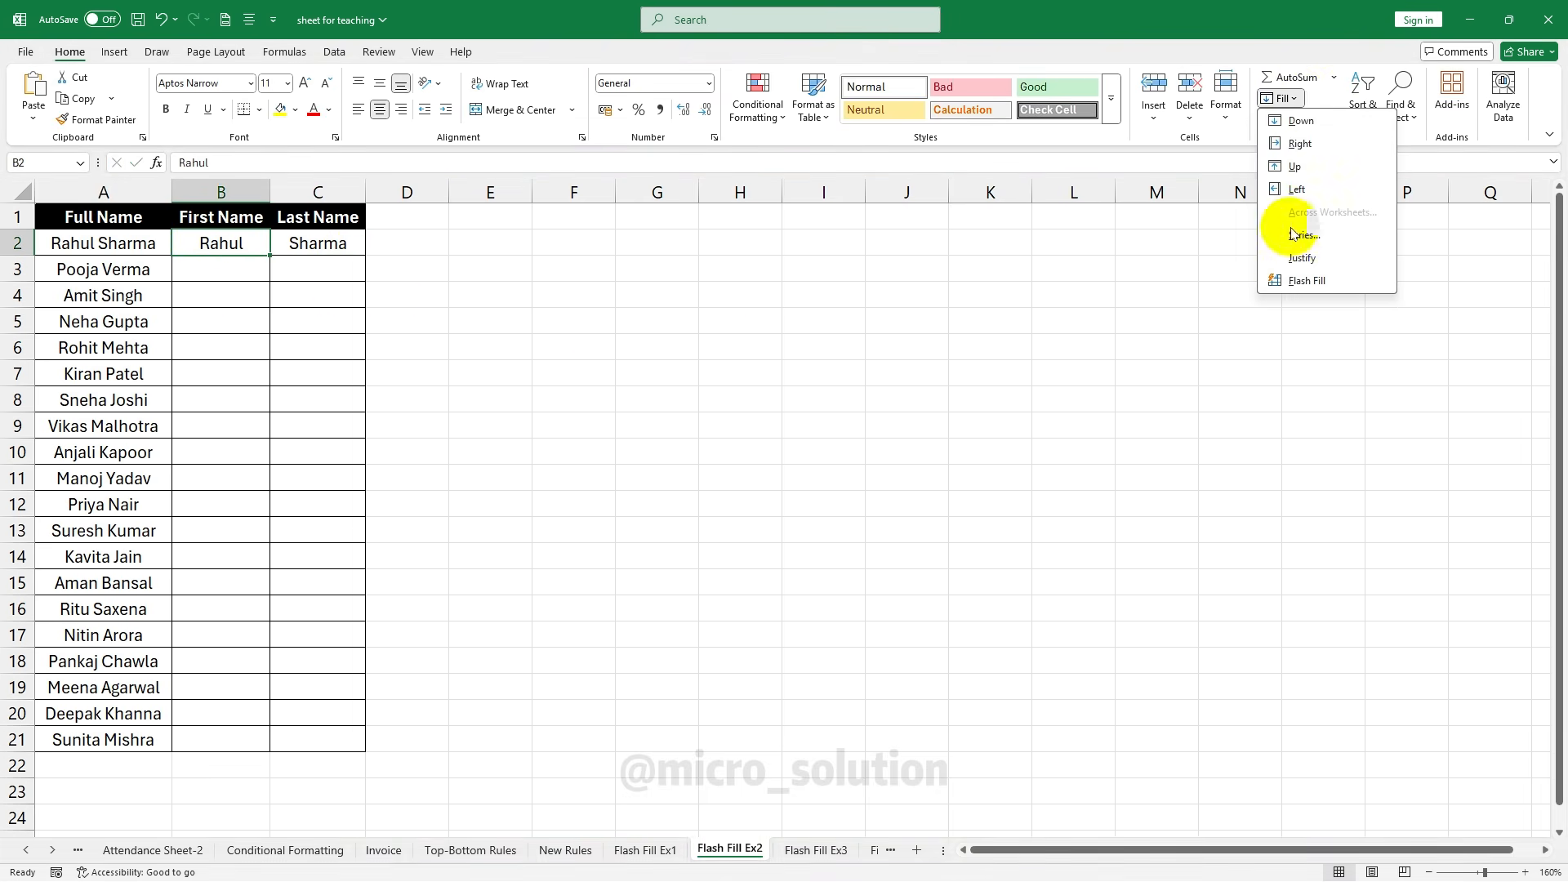
{"action": "left_click", "coordinate": [1305, 281]}
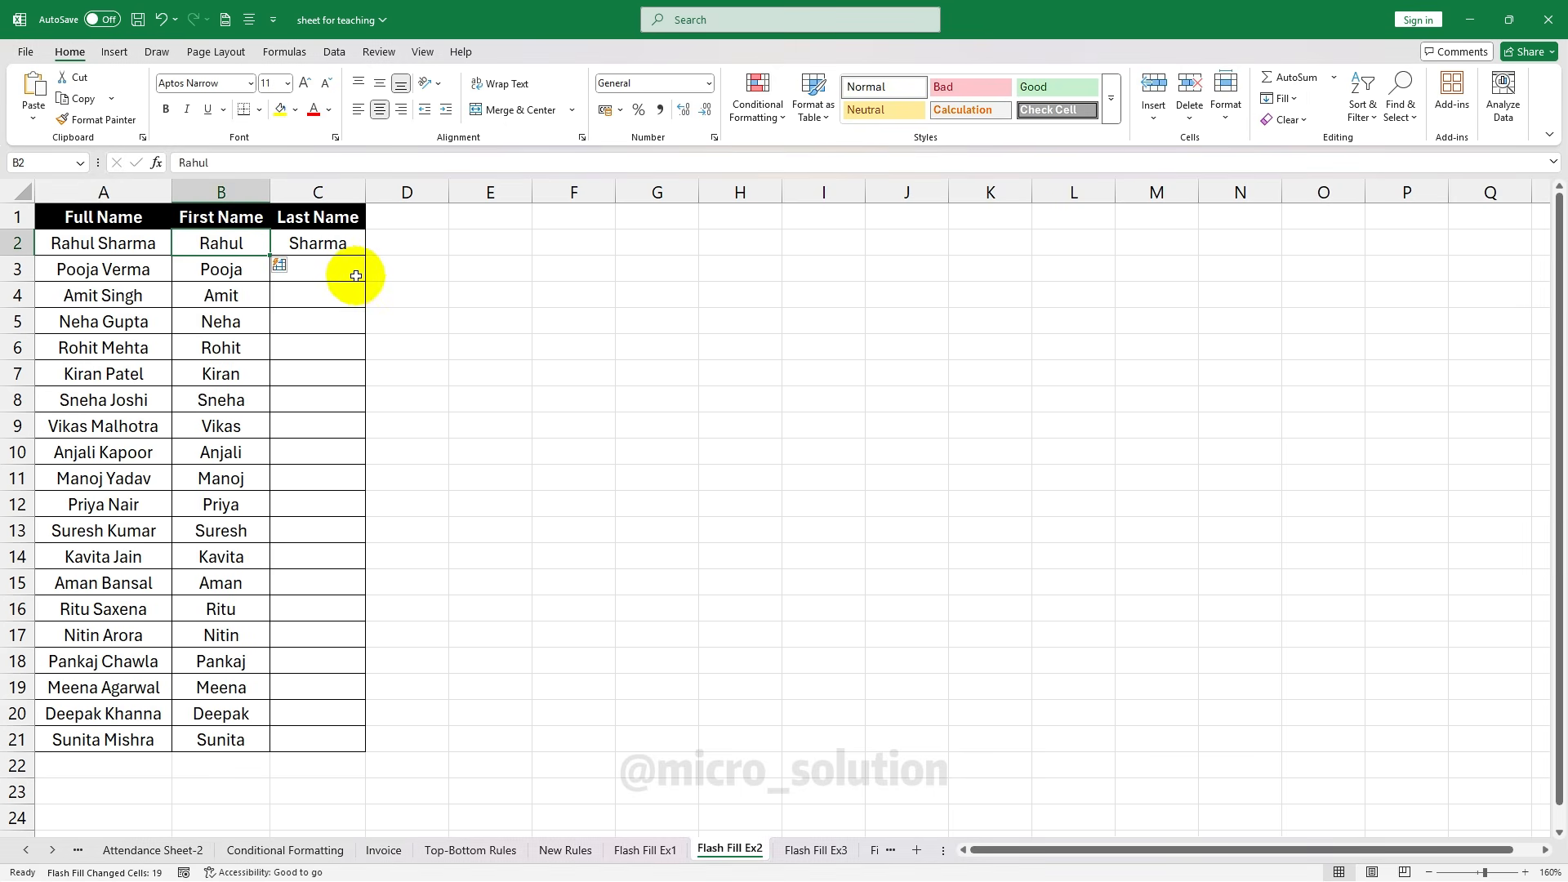
{"action": "left_click", "coordinate": [341, 245]}
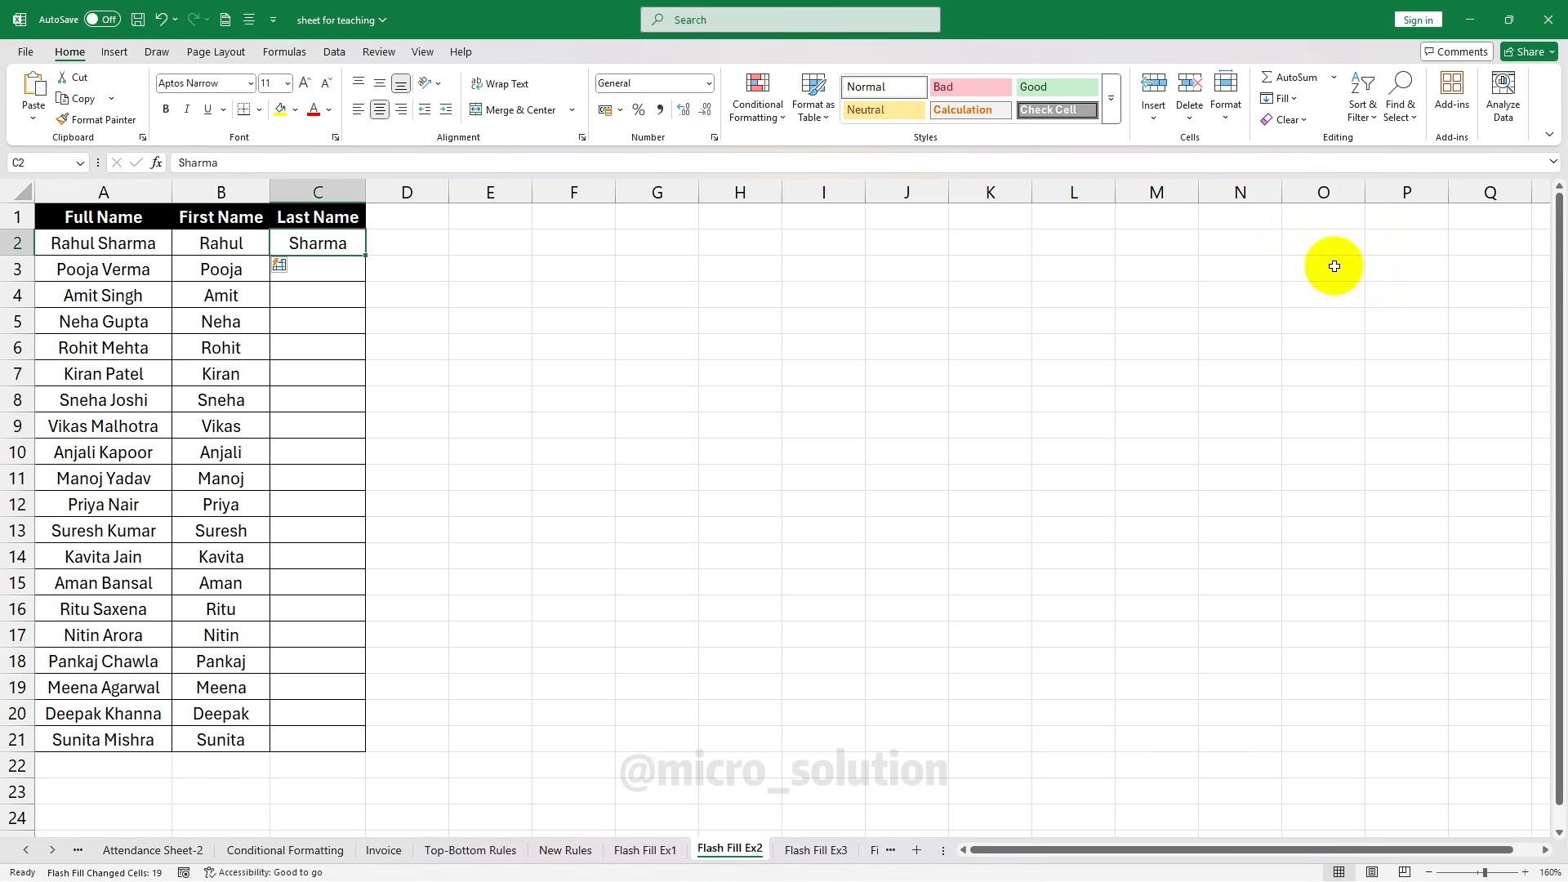
{"action": "left_click", "coordinate": [1279, 98]}
{"action": "left_click", "coordinate": [1305, 280]}
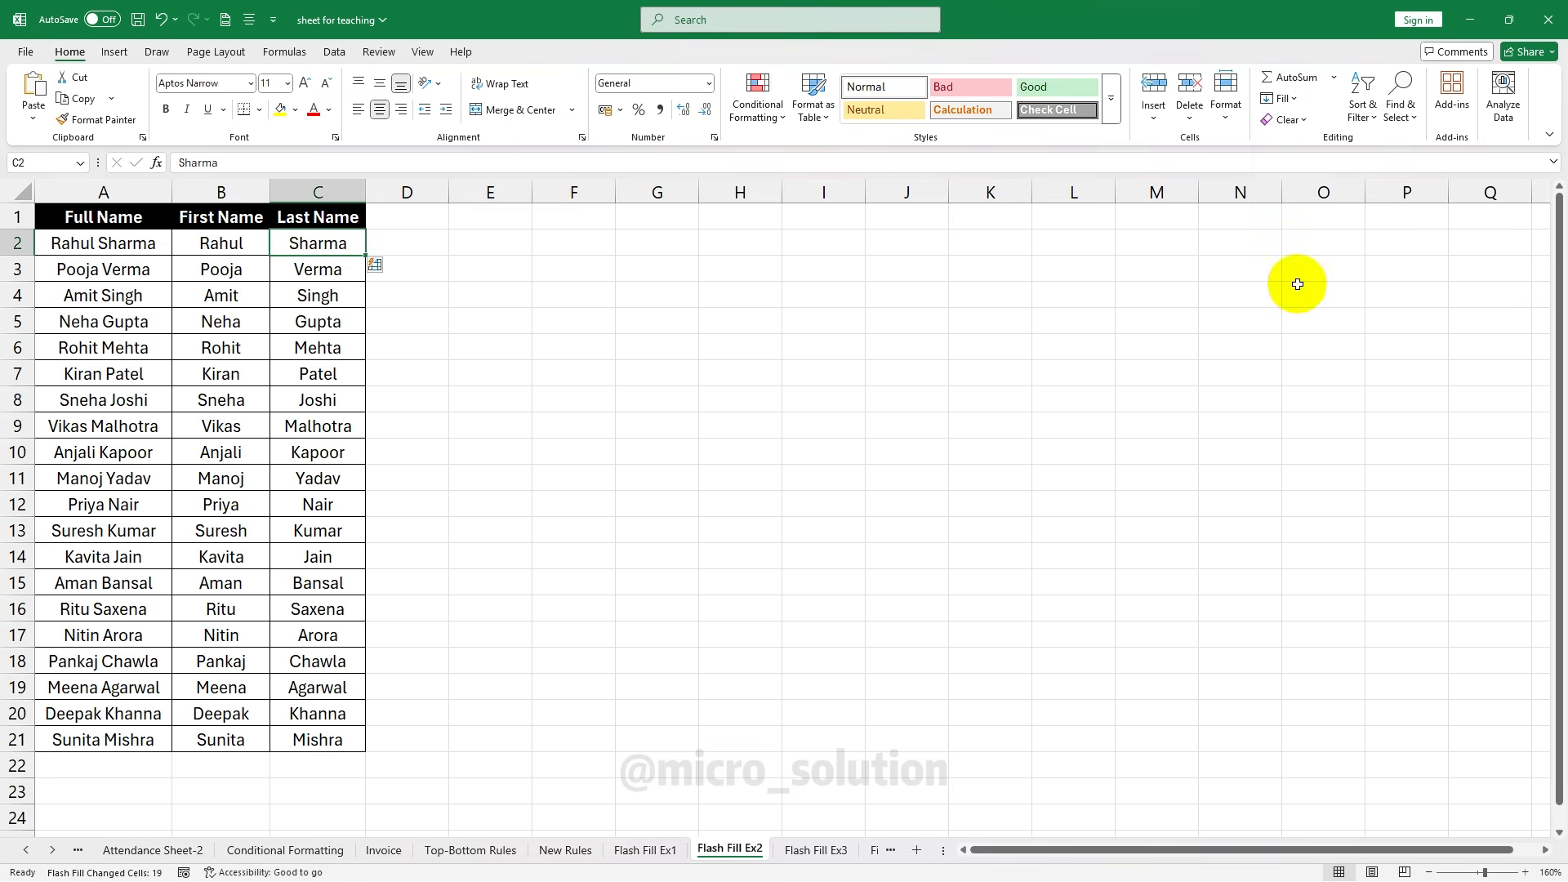
{"action": "left_click", "coordinate": [414, 374]}
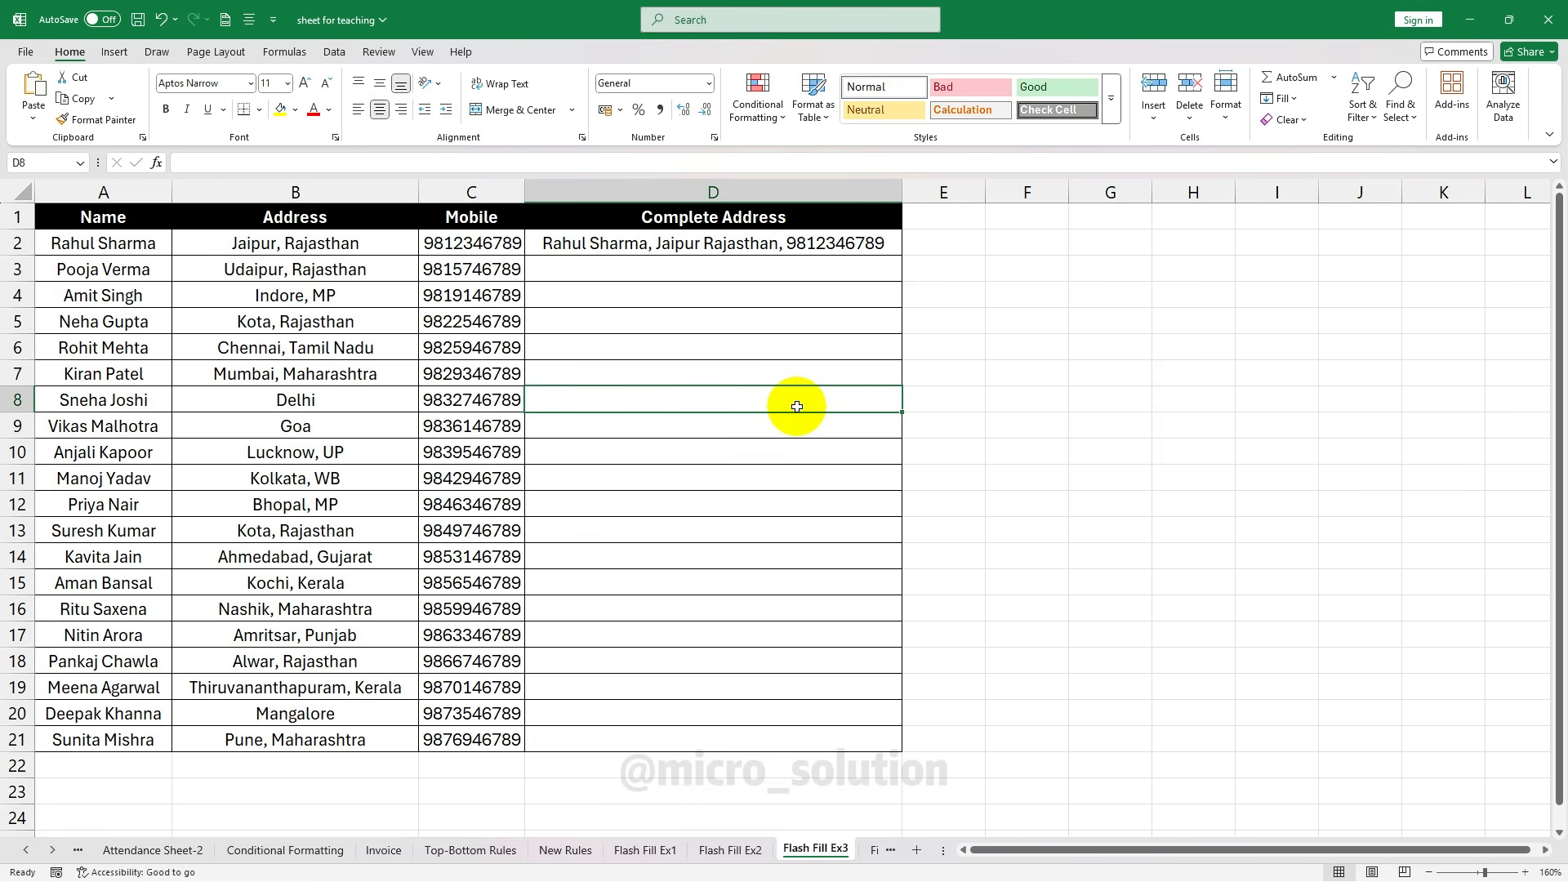
{"action": "left_click", "coordinate": [127, 243]}
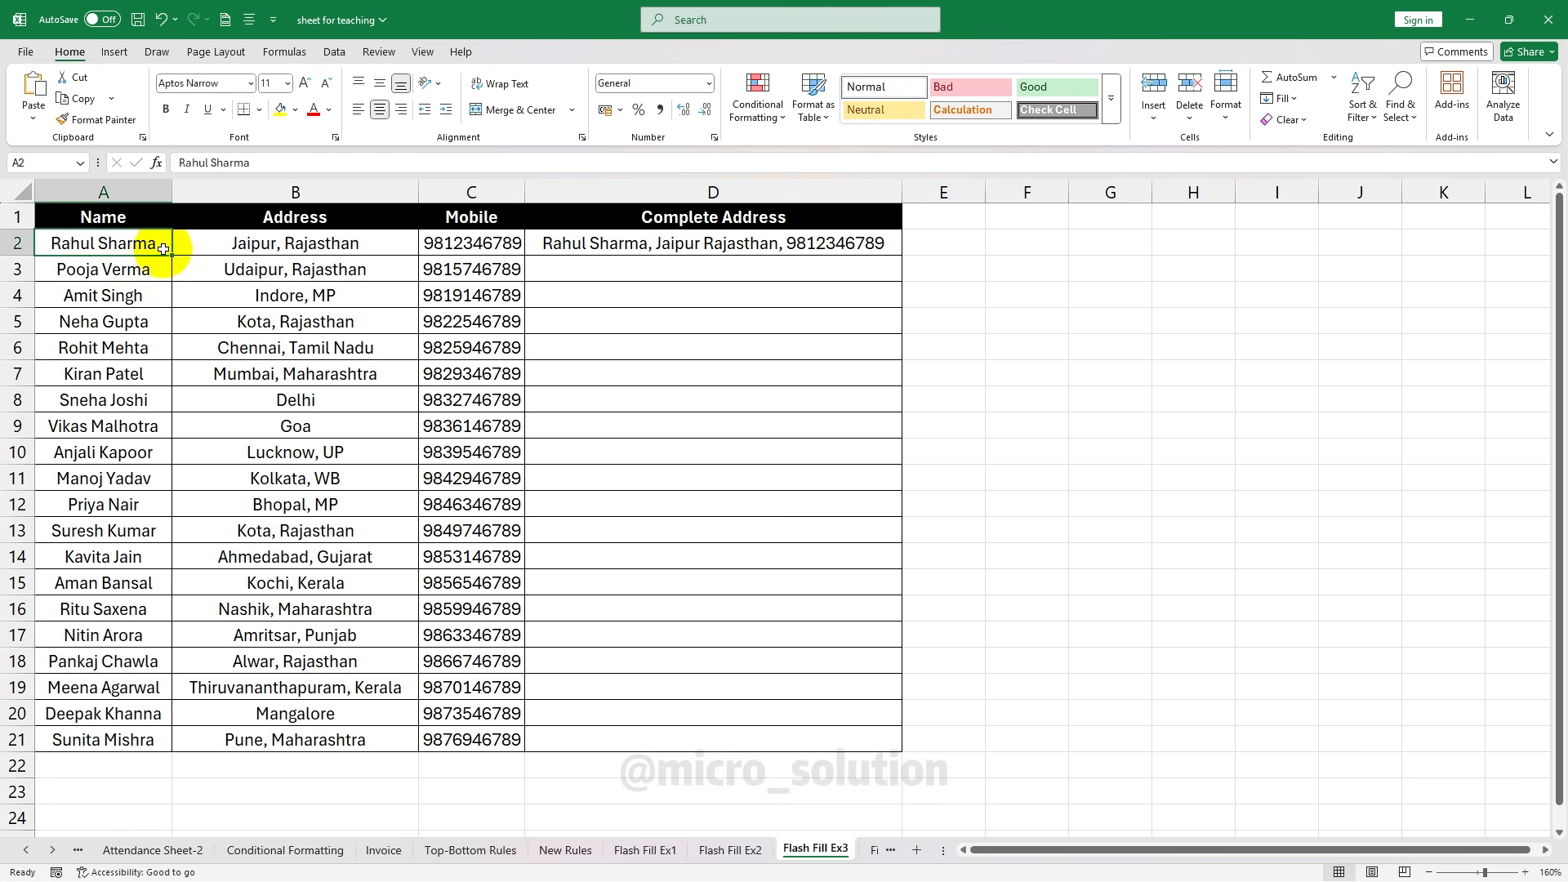
{"action": "left_click", "coordinate": [253, 242]}
{"action": "left_click", "coordinate": [441, 237]}
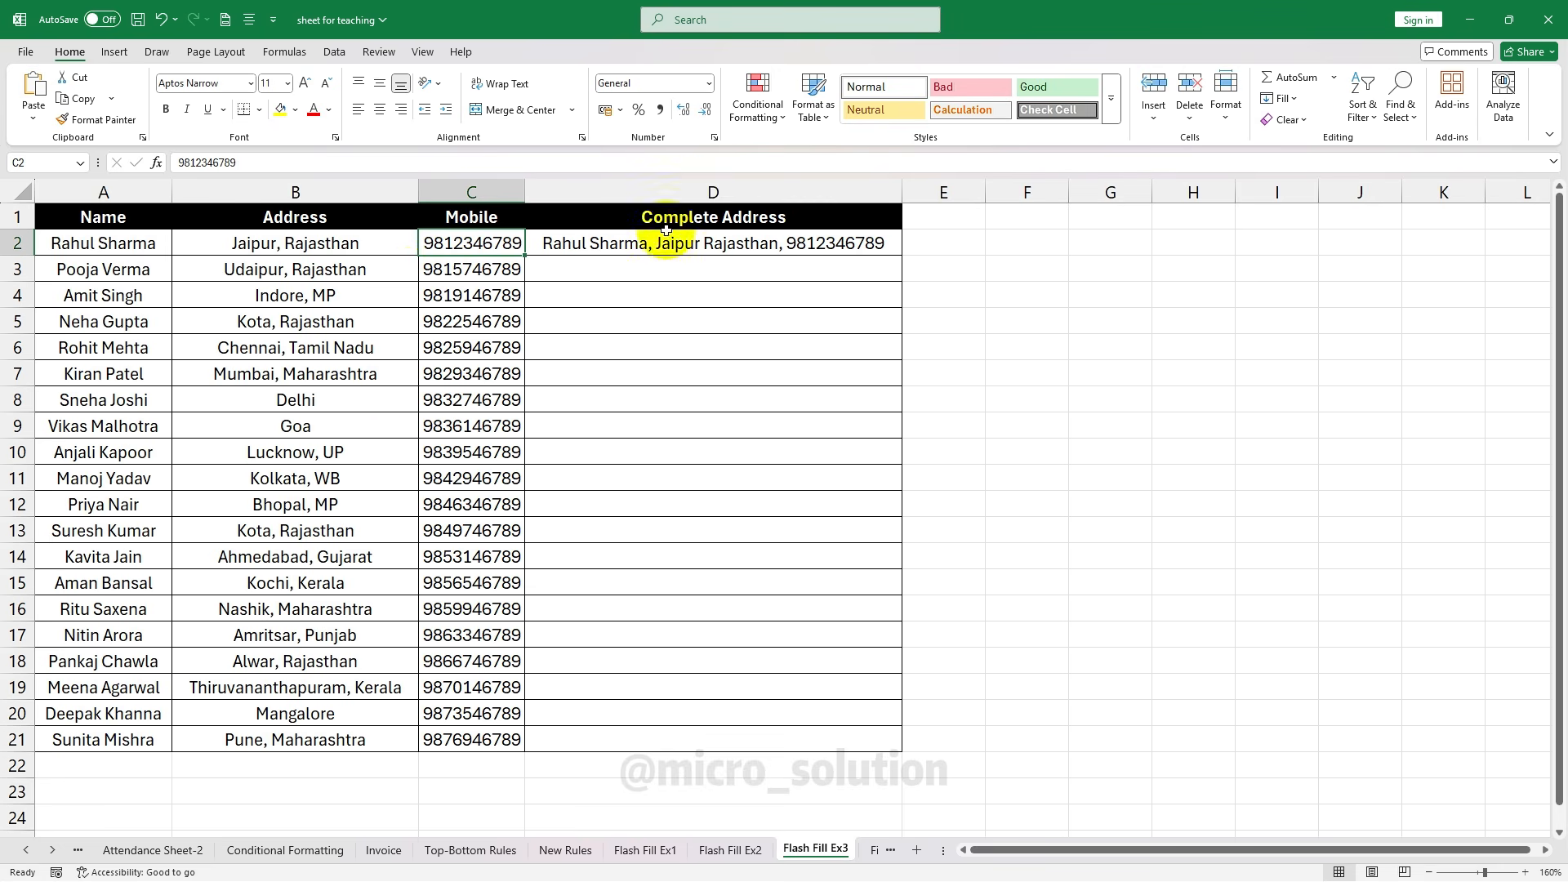
{"action": "left_click", "coordinate": [614, 253]}
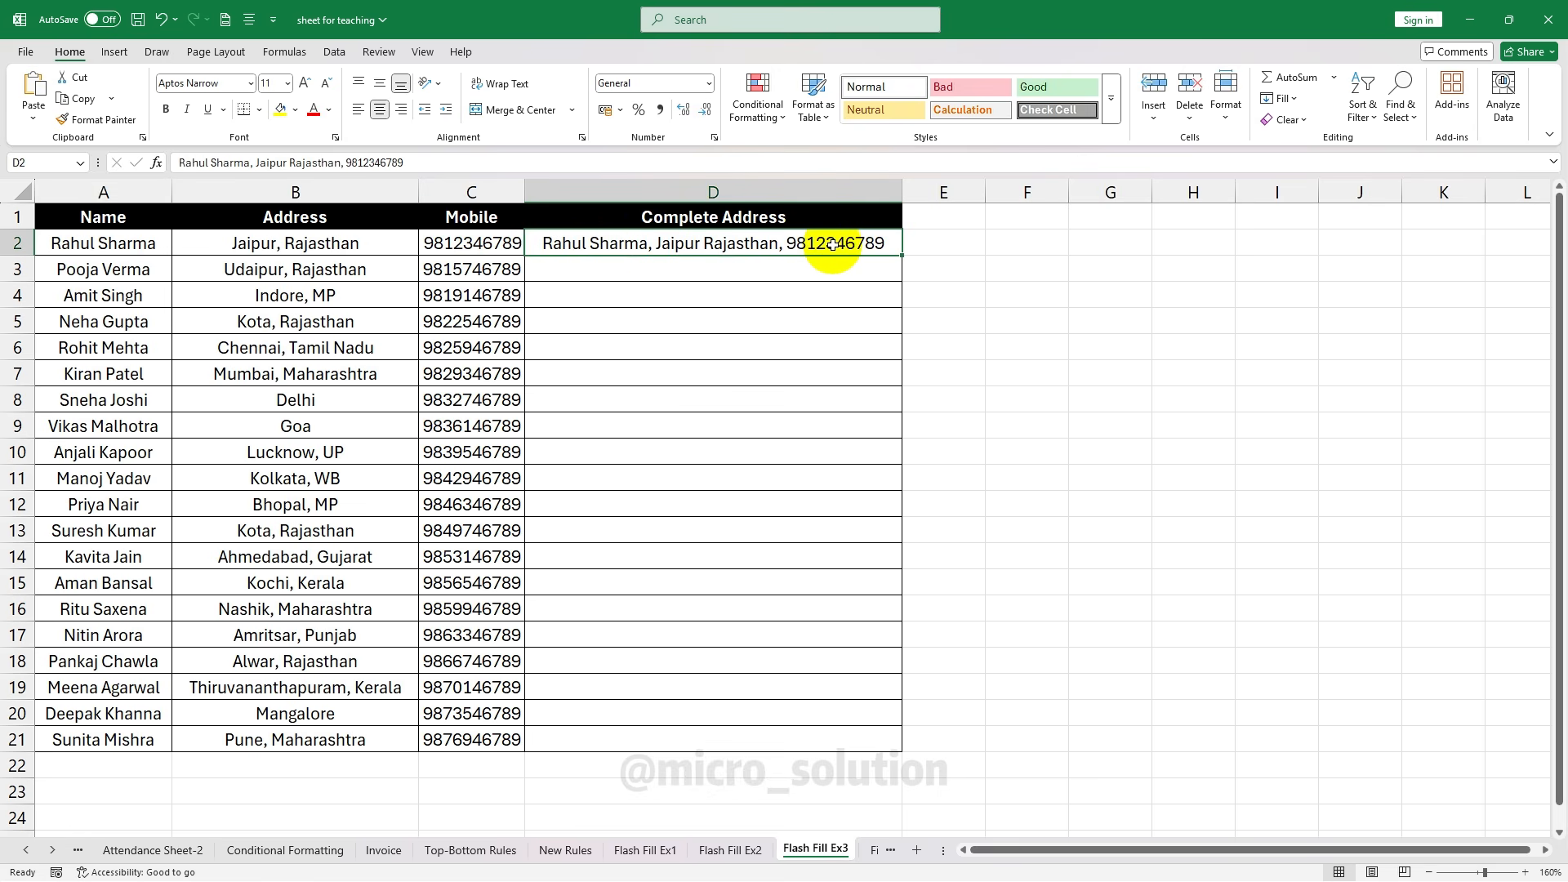
{"action": "key", "text": "Down"}
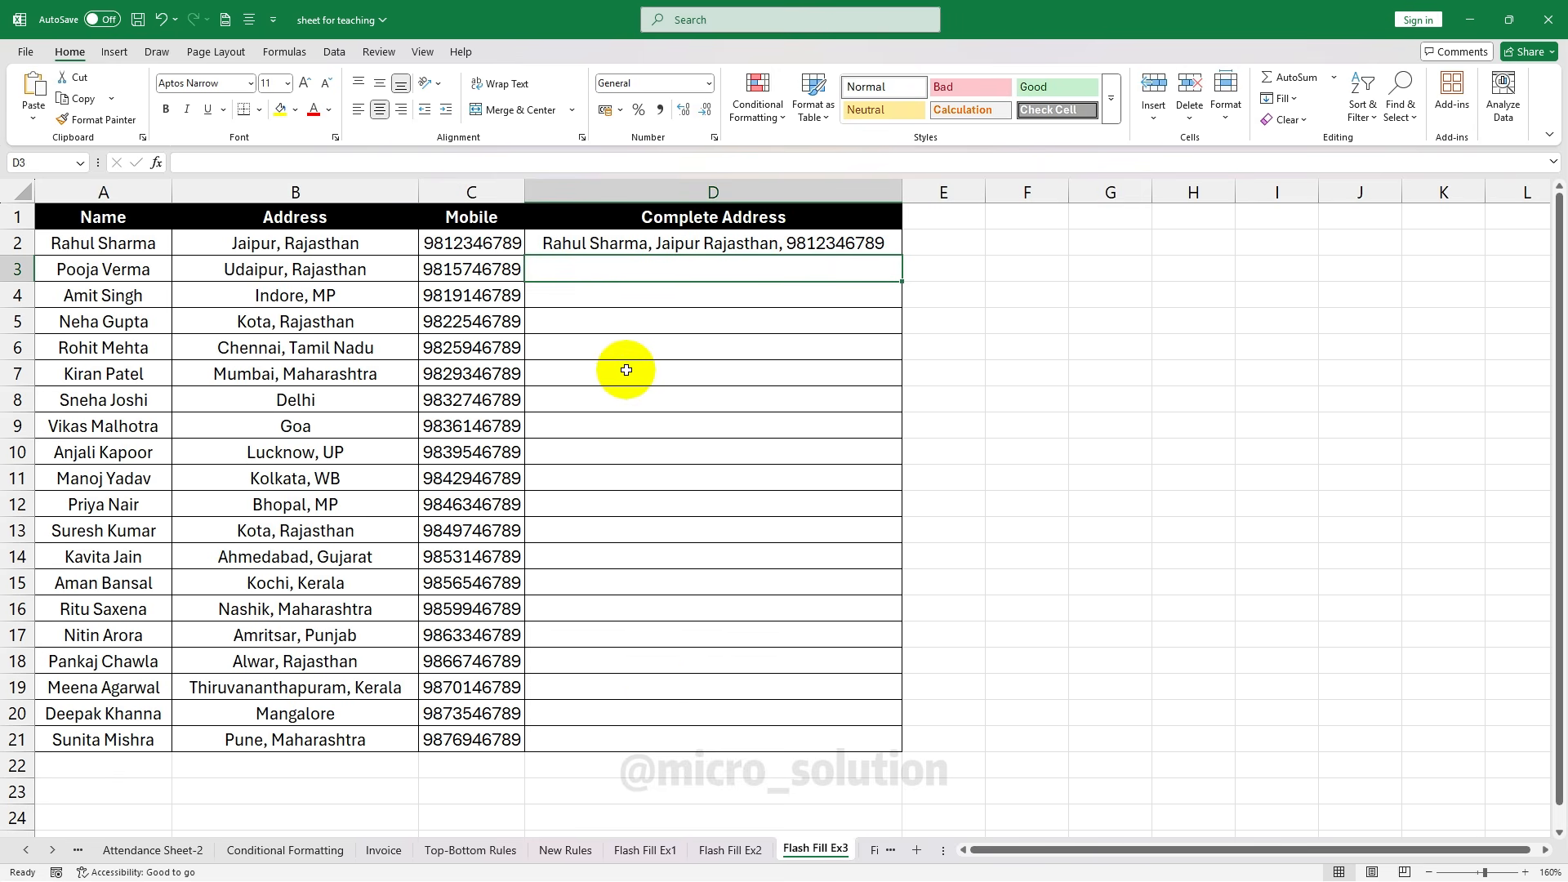
{"action": "left_click", "coordinate": [561, 244]}
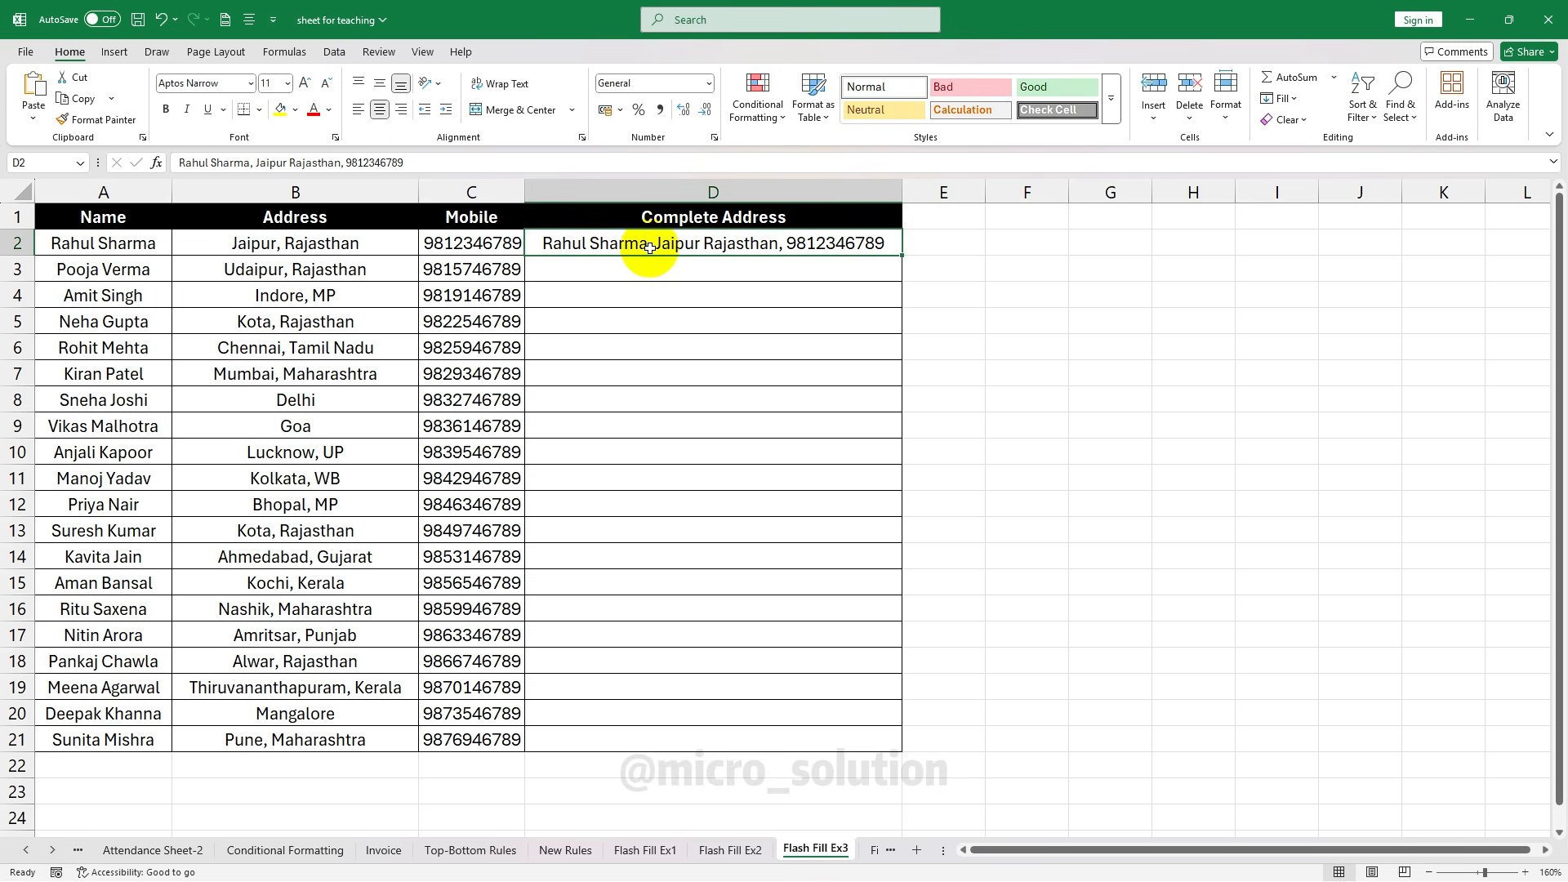
Flash Fill Complete Address down D3:D21 and widen column D to fit
{"action": "left_click", "coordinate": [1280, 98]}
{"action": "left_click", "coordinate": [1331, 281]}
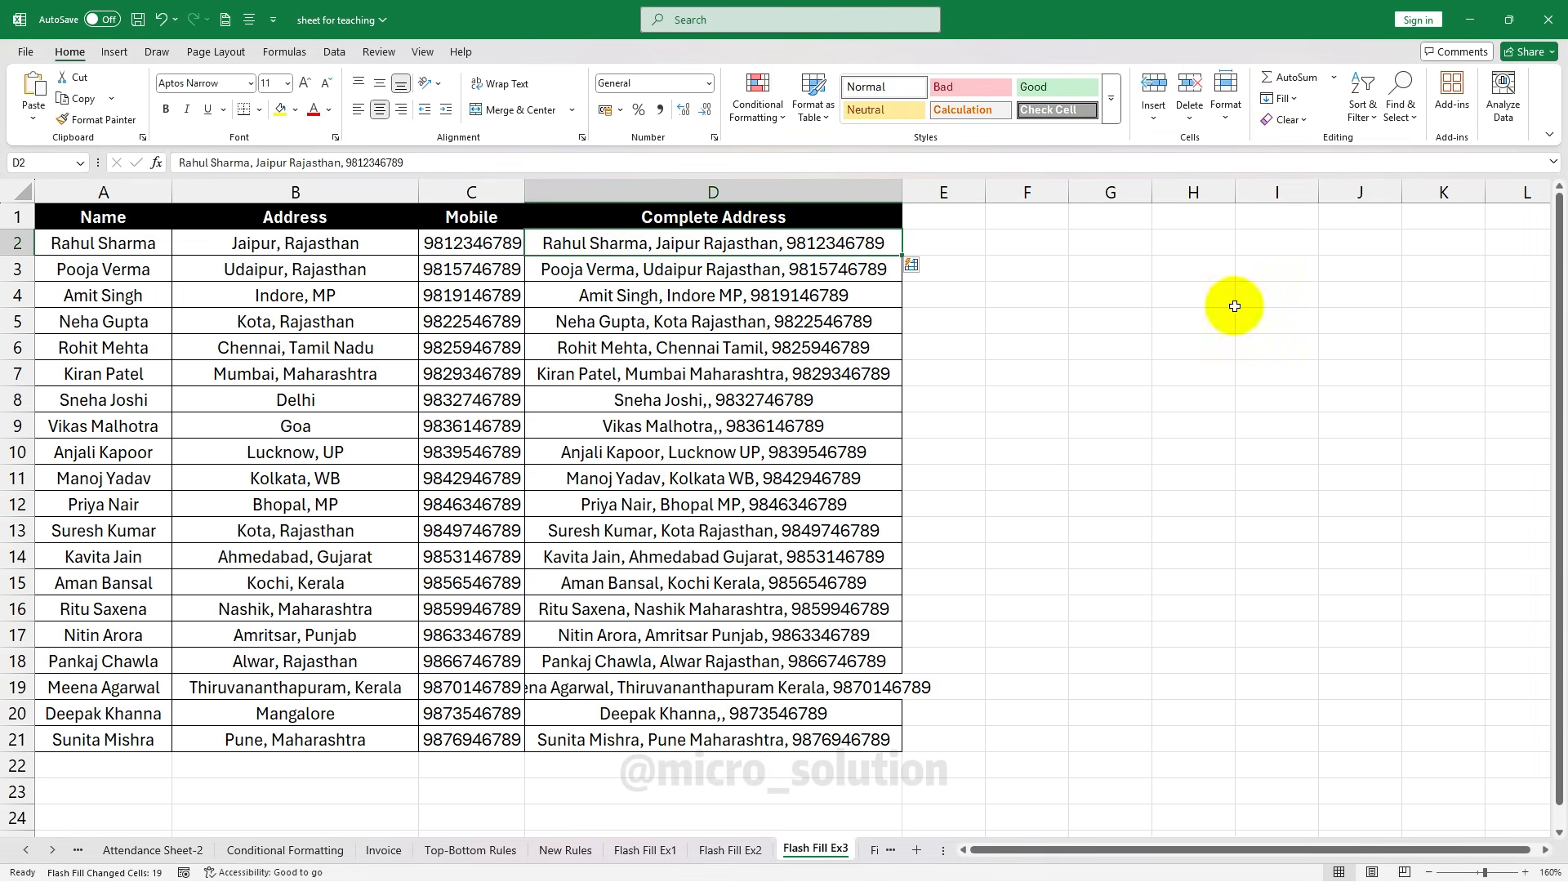
{"action": "left_click", "coordinate": [1156, 525]}
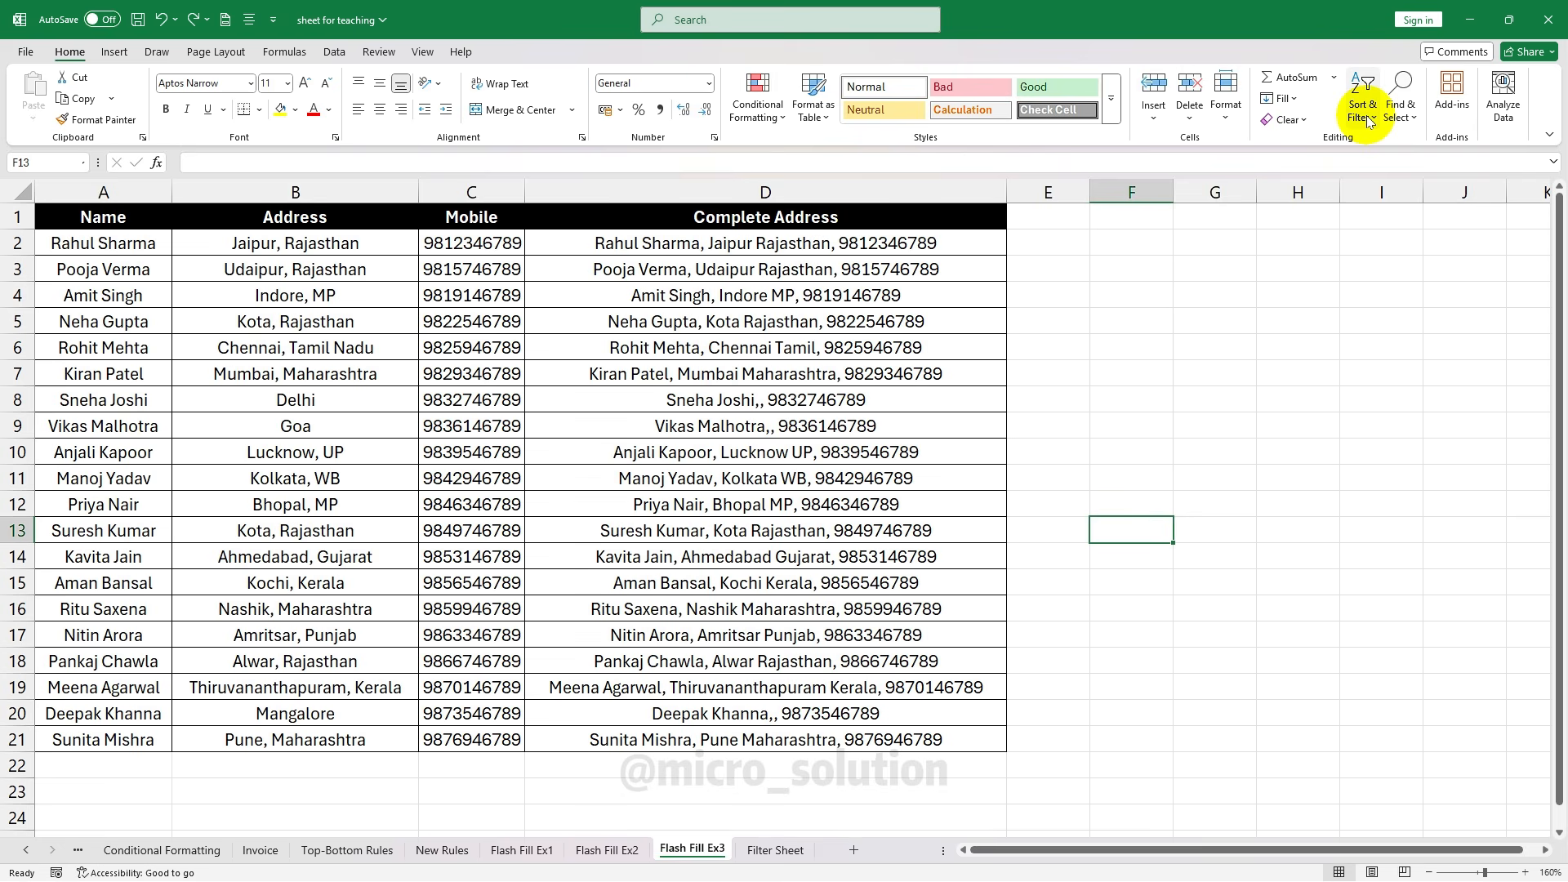
Sort the table A to Z by Name, expanding the selection to the whole table
{"action": "left_click", "coordinate": [1369, 122]}
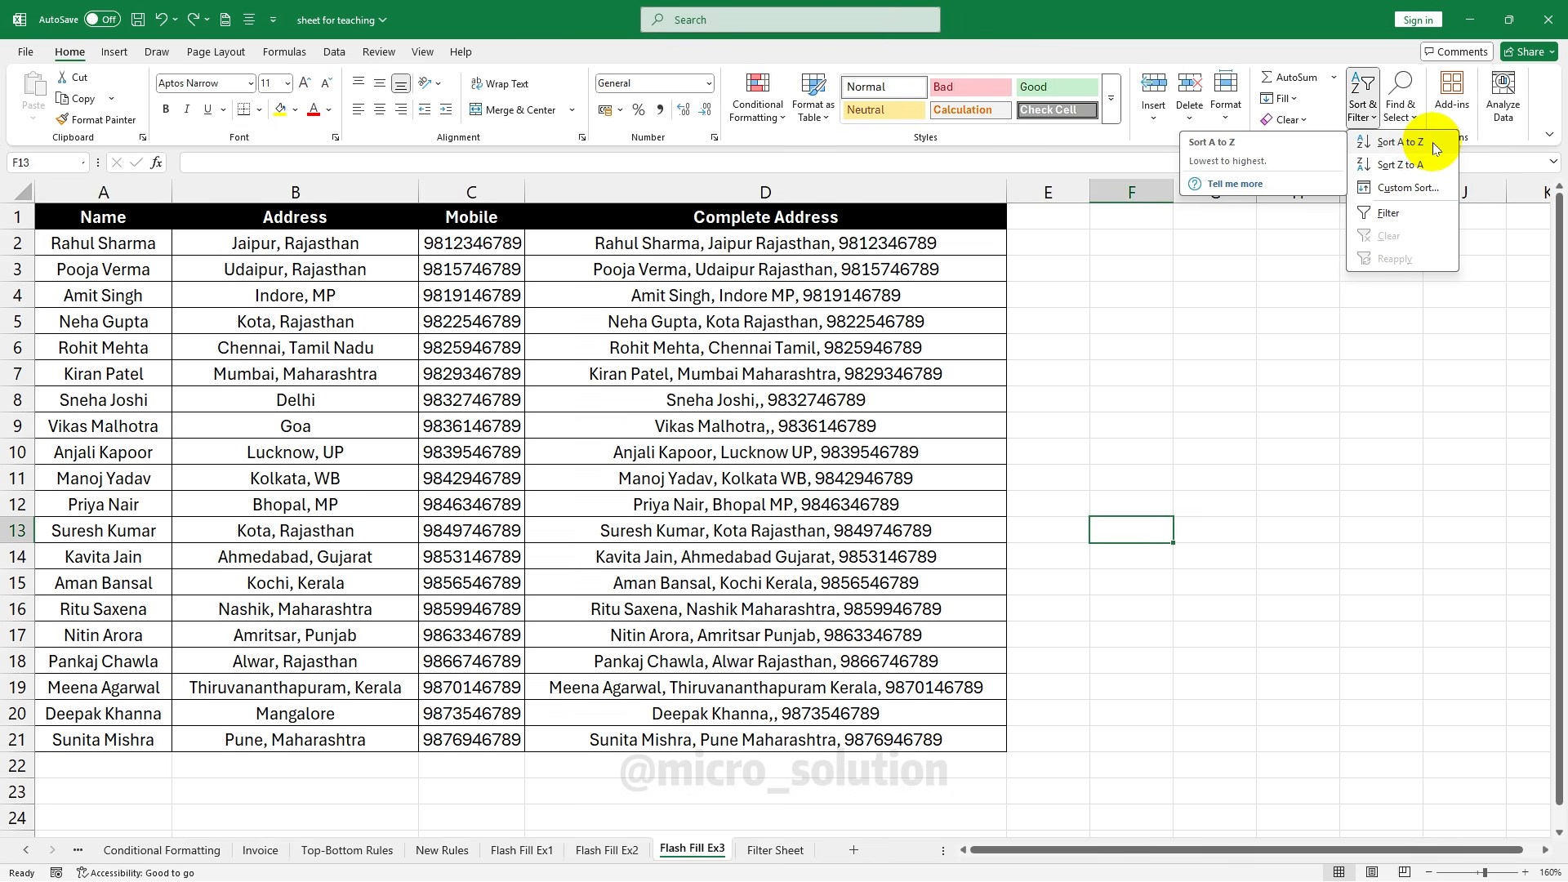
{"action": "left_click", "coordinate": [363, 356]}
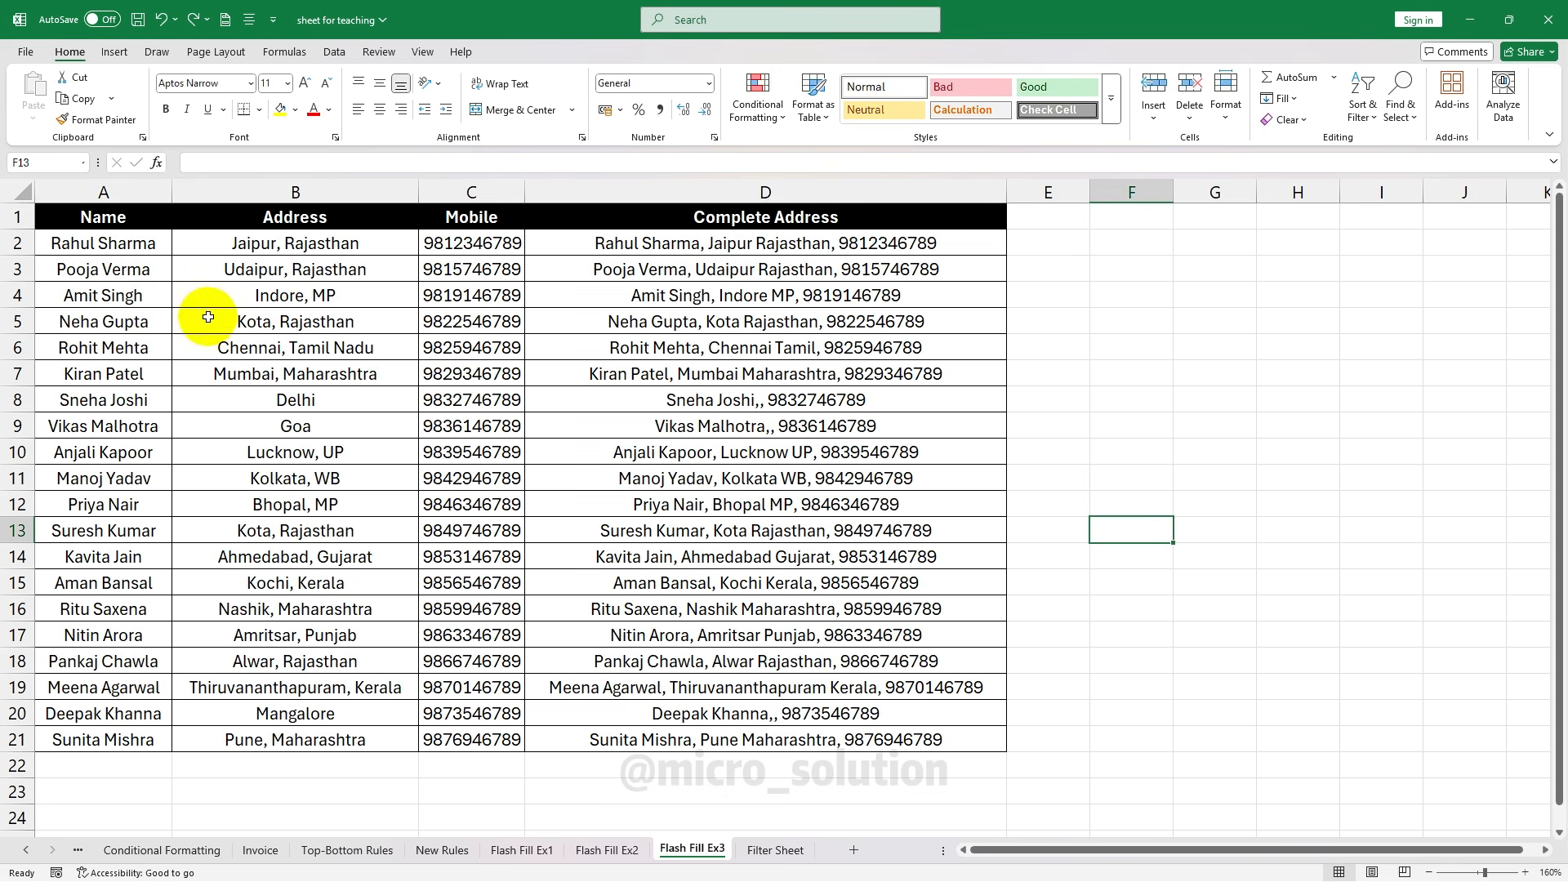
{"action": "left_click", "coordinate": [144, 247]}
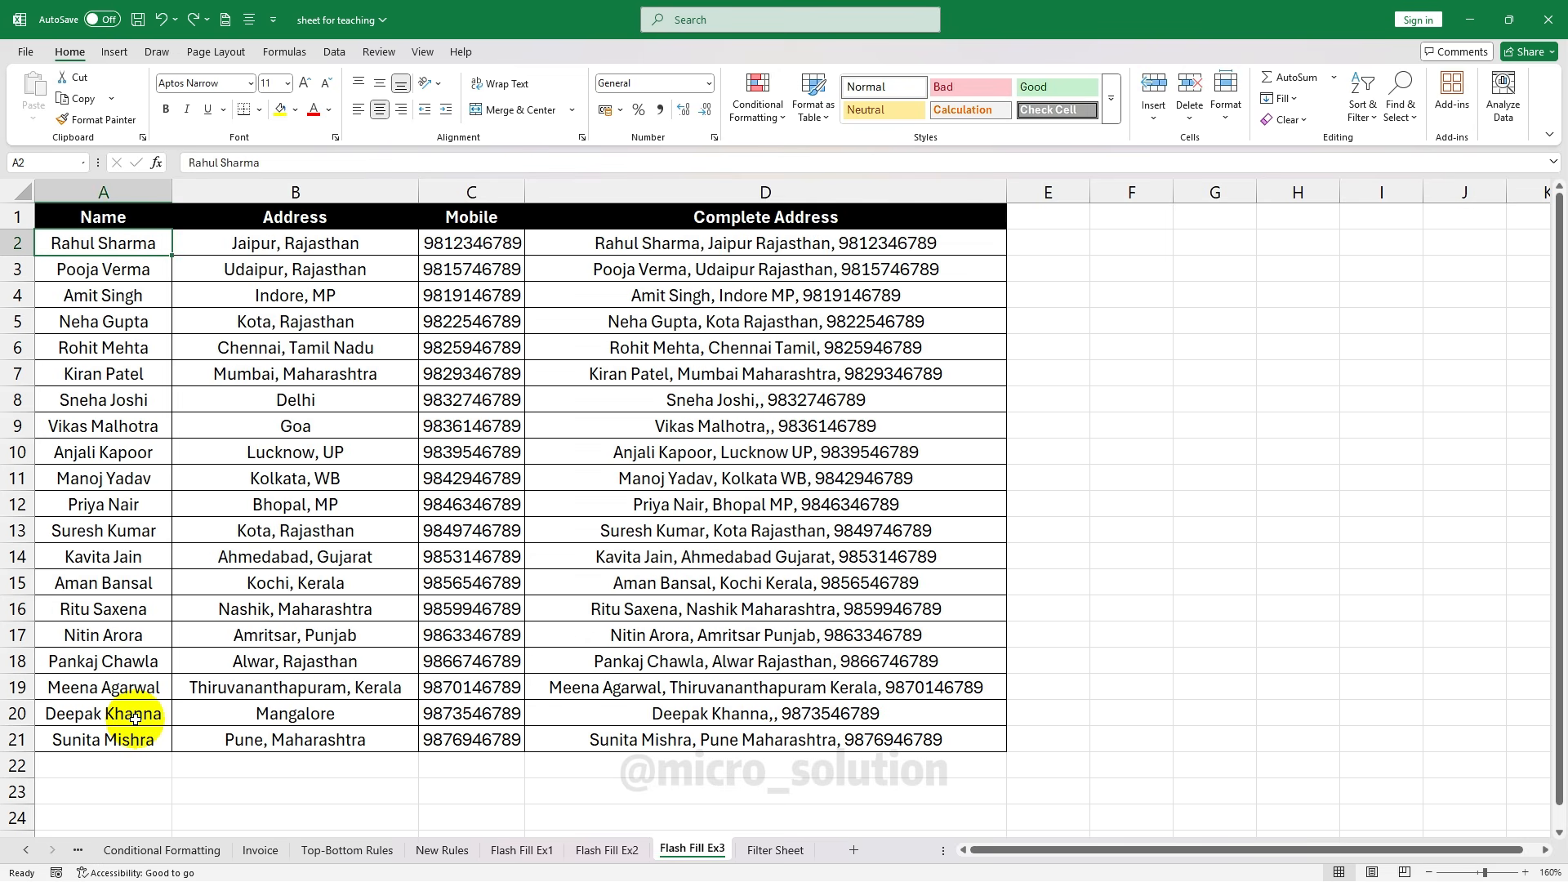
{"action": "left_click", "coordinate": [112, 451]}
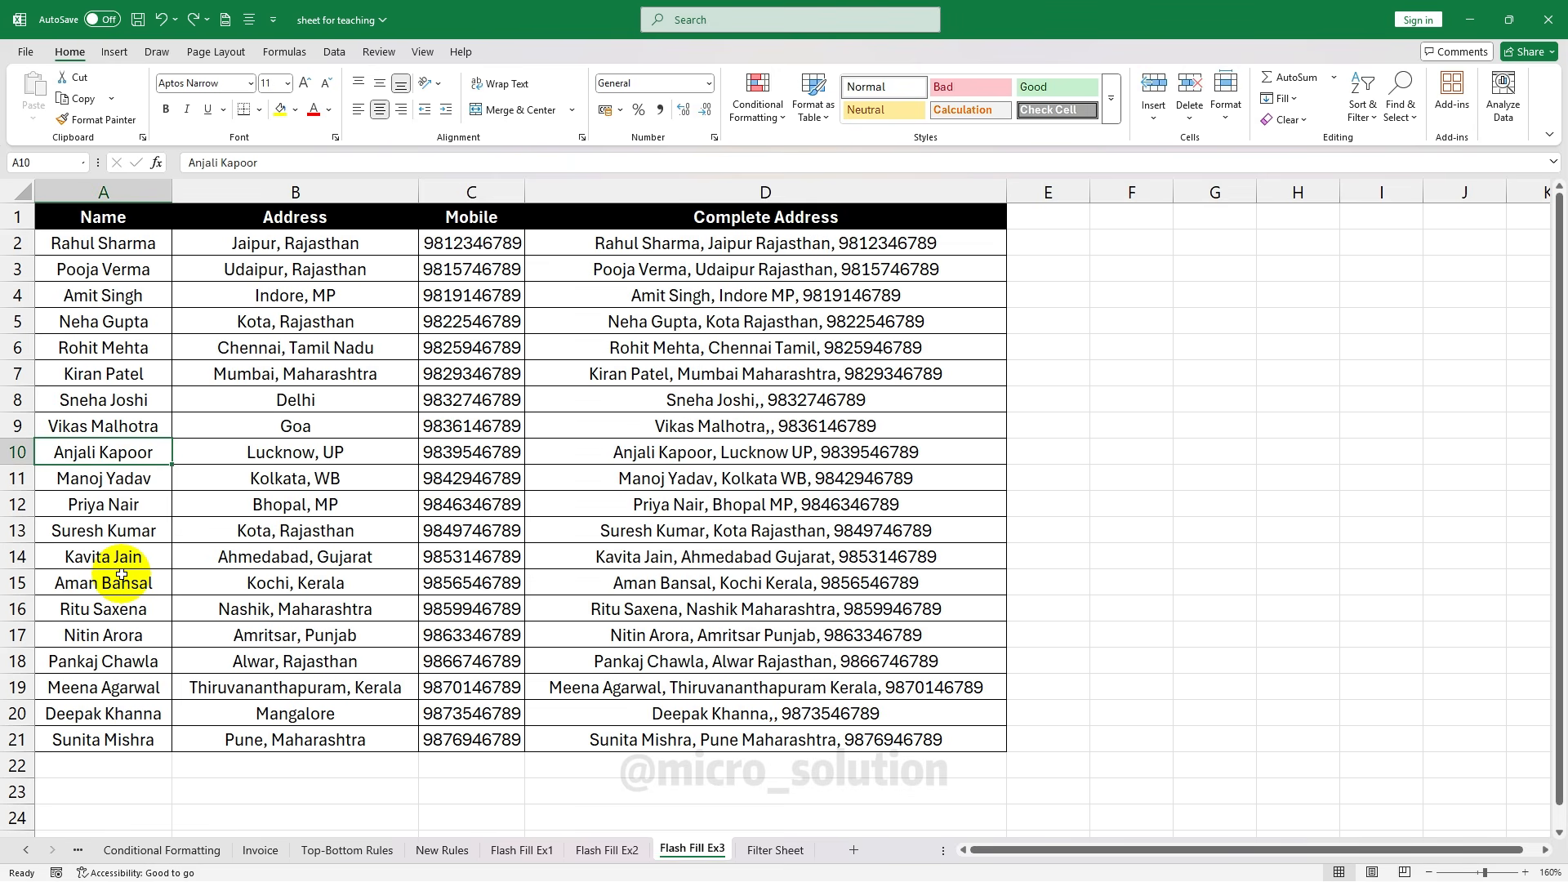
{"action": "left_click", "coordinate": [96, 240]}
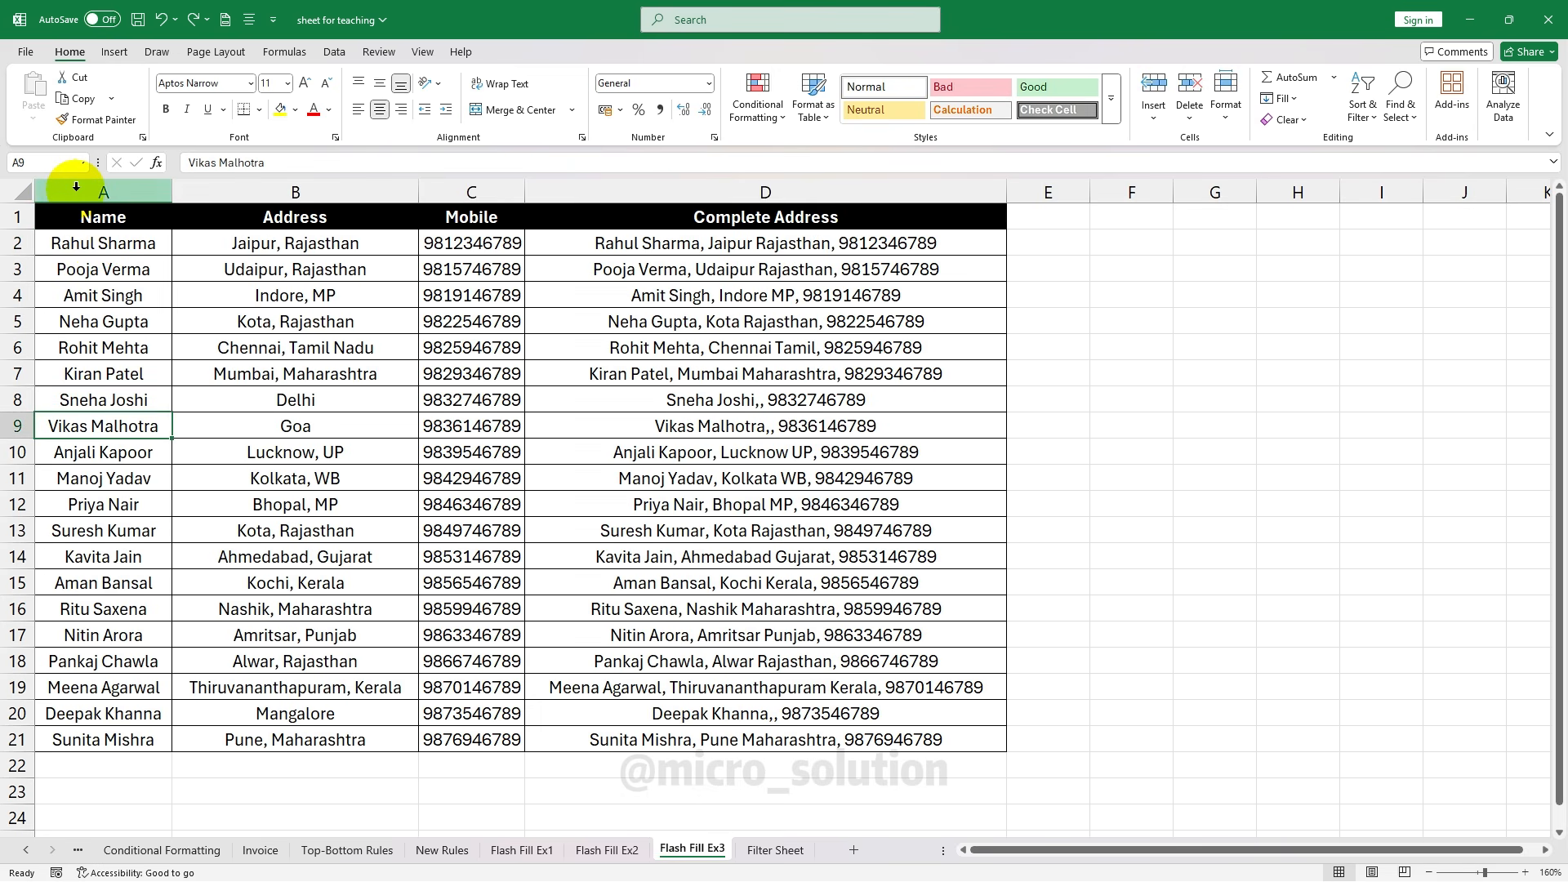
{"action": "left_click", "coordinate": [76, 187]}
{"action": "key", "text": "ctrl+b"}
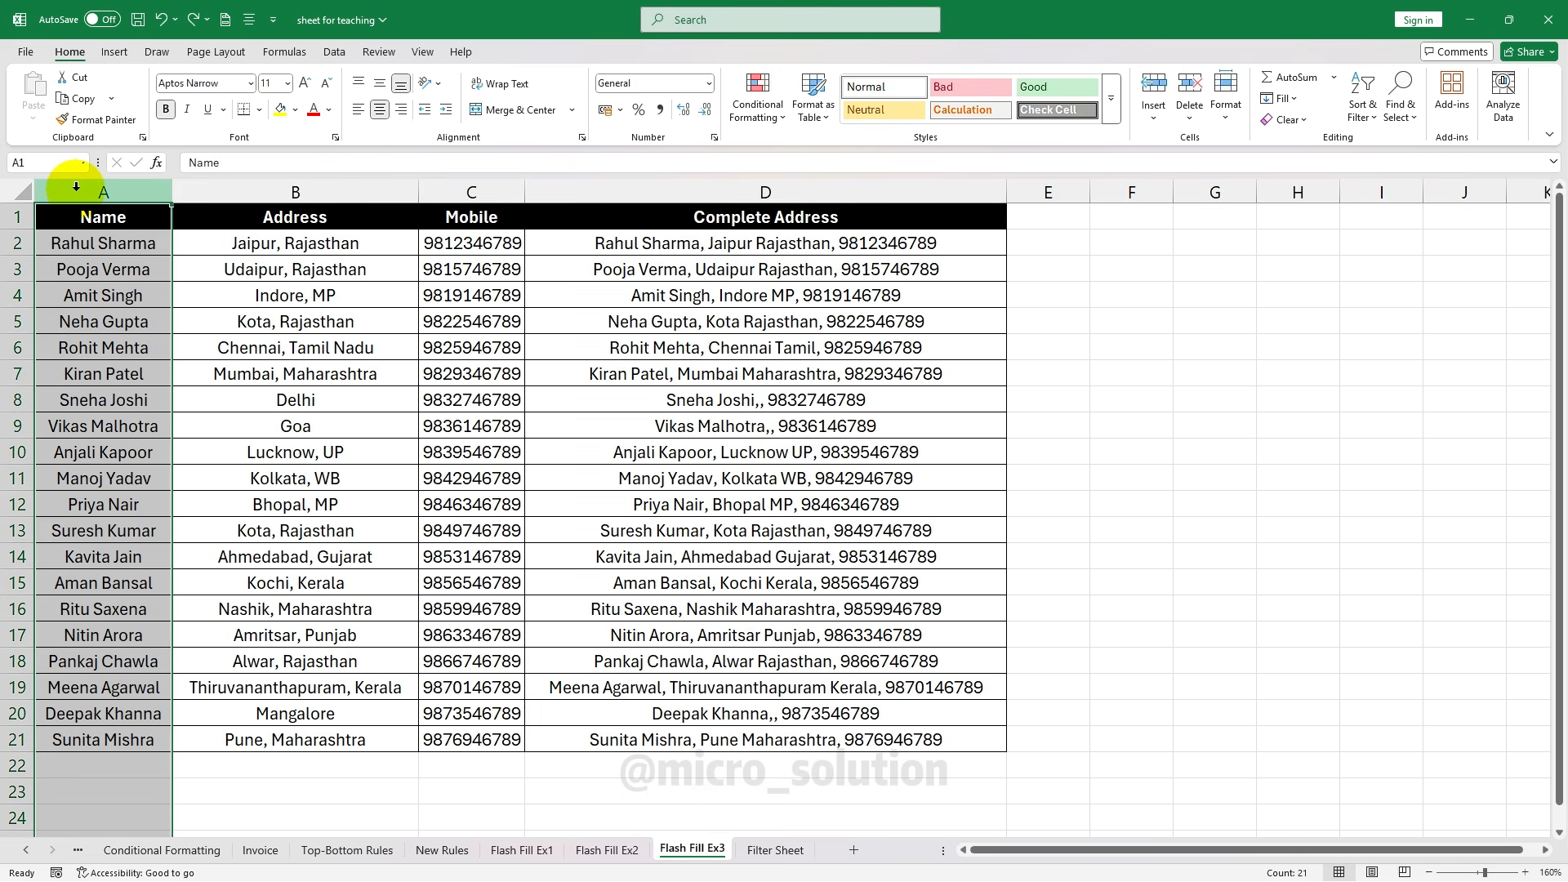
{"action": "left_click", "coordinate": [1361, 110]}
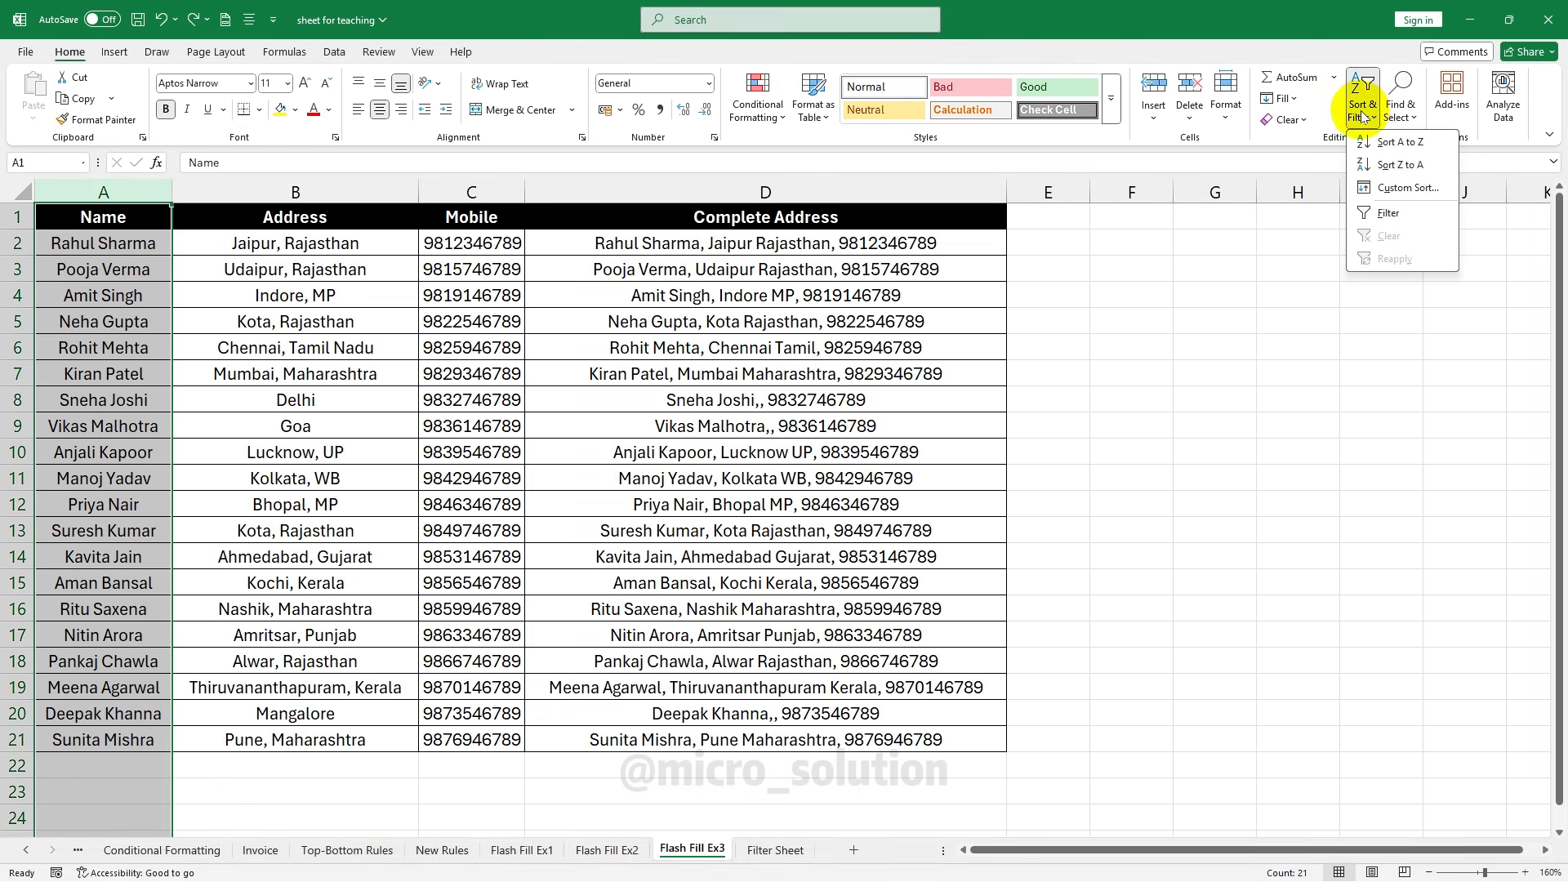
{"action": "left_click", "coordinate": [1419, 143]}
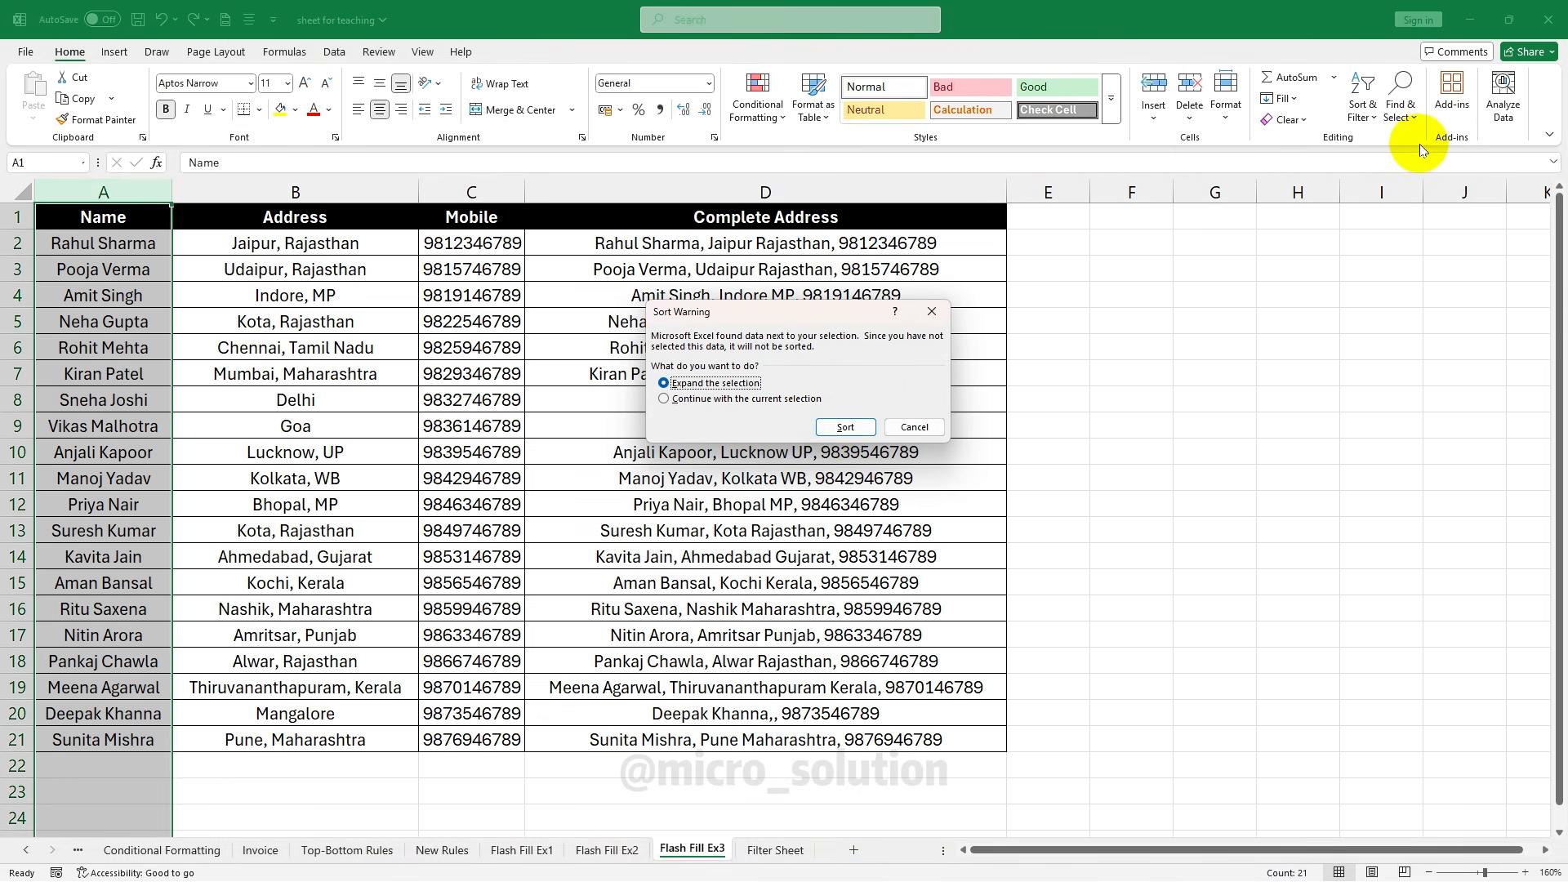
{"action": "left_click", "coordinate": [834, 433]}
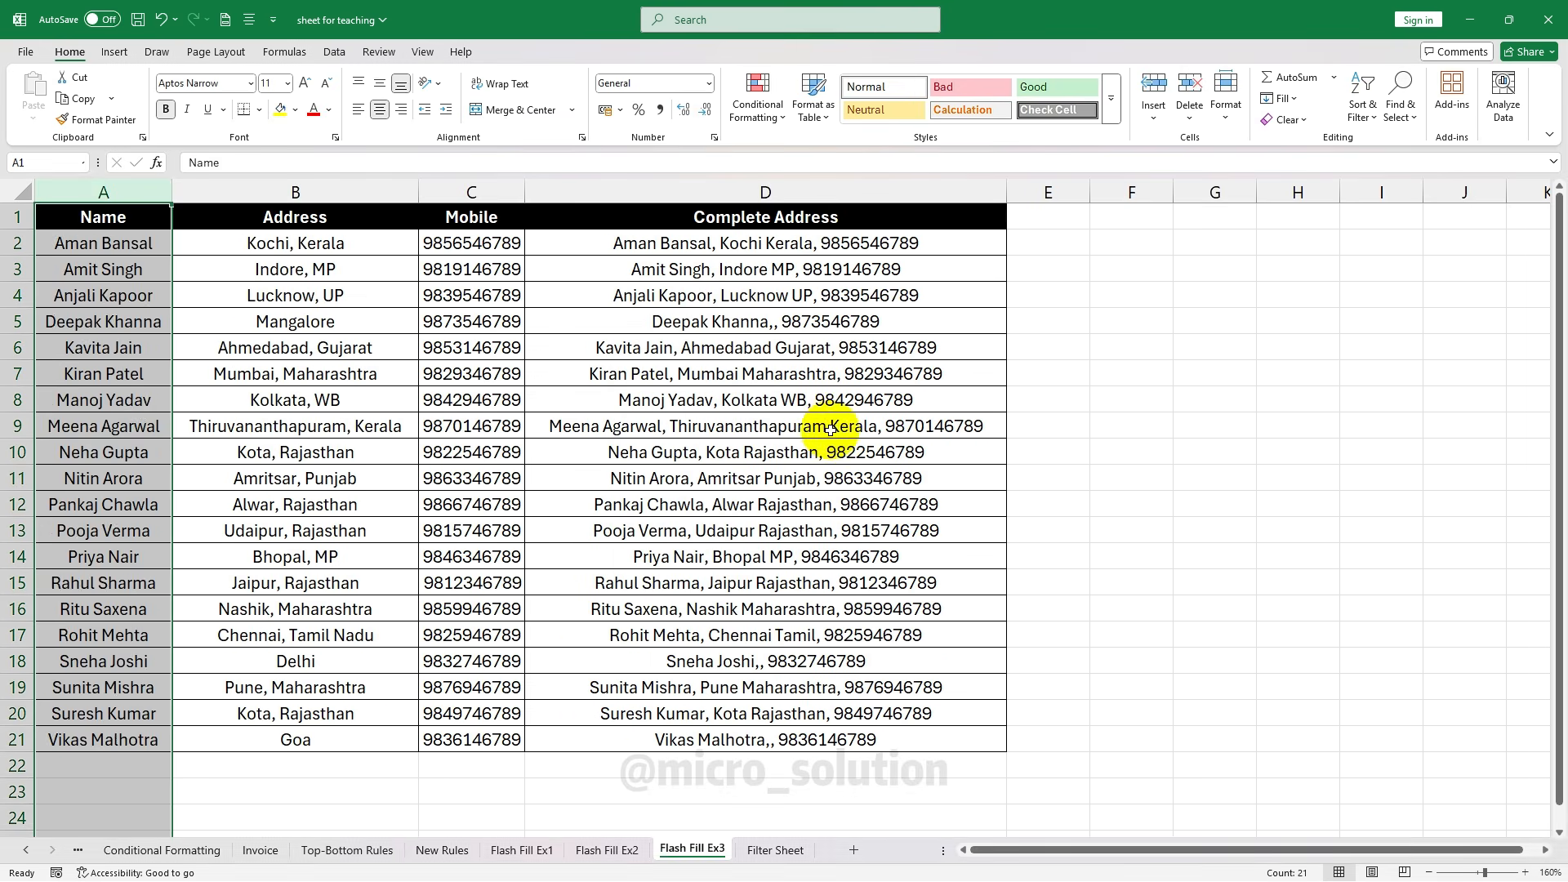
{"action": "left_click", "coordinate": [131, 348]}
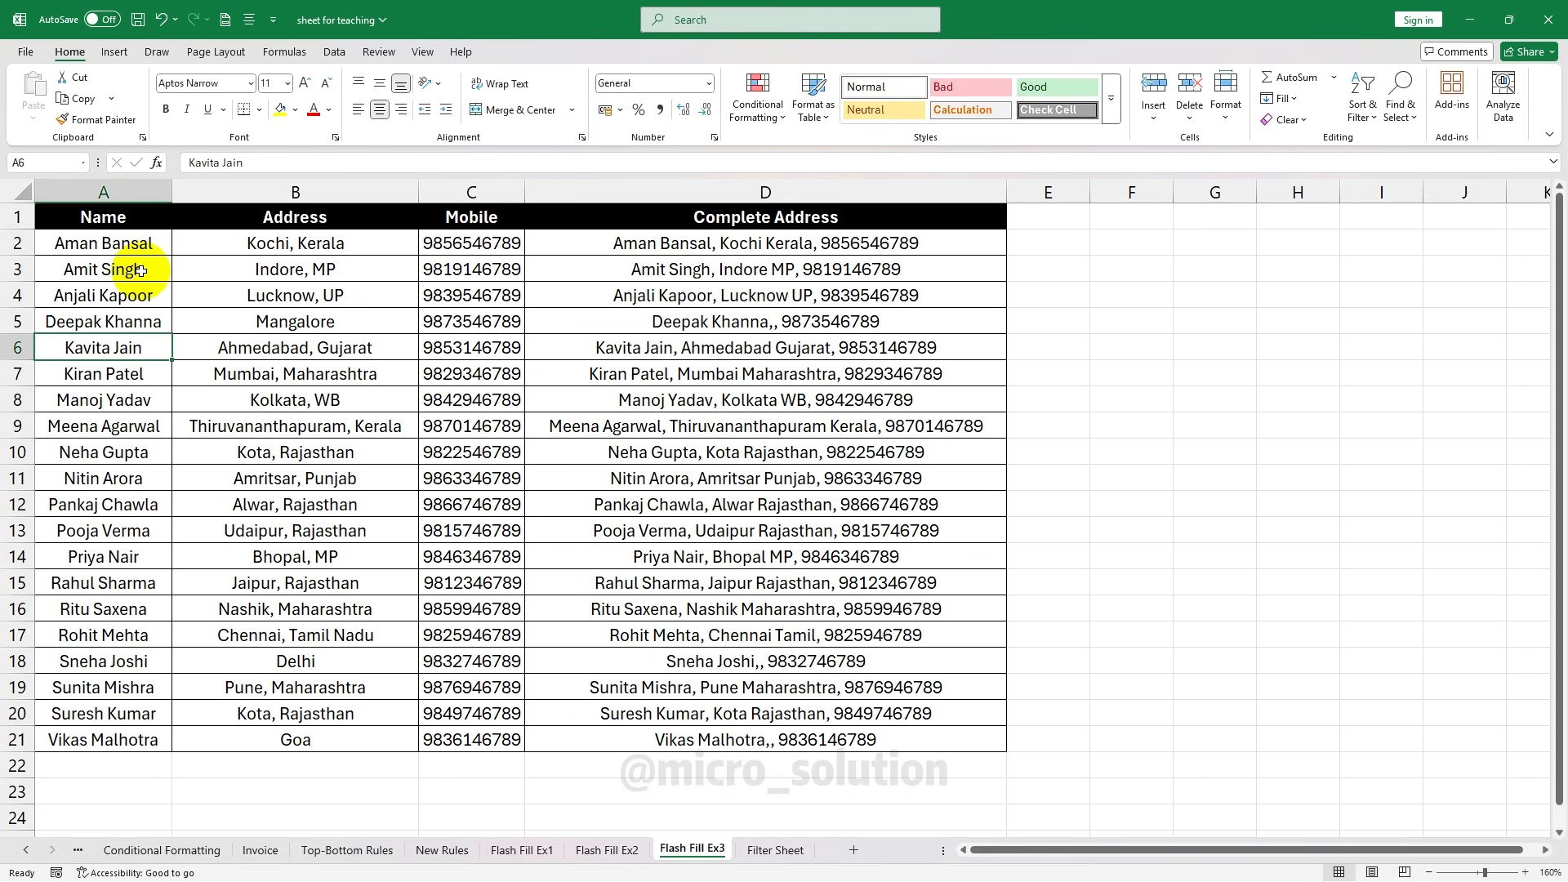
Re-sort the table Z to A by Name, then undo it with Ctrl+Z
{"action": "left_click", "coordinate": [104, 192]}
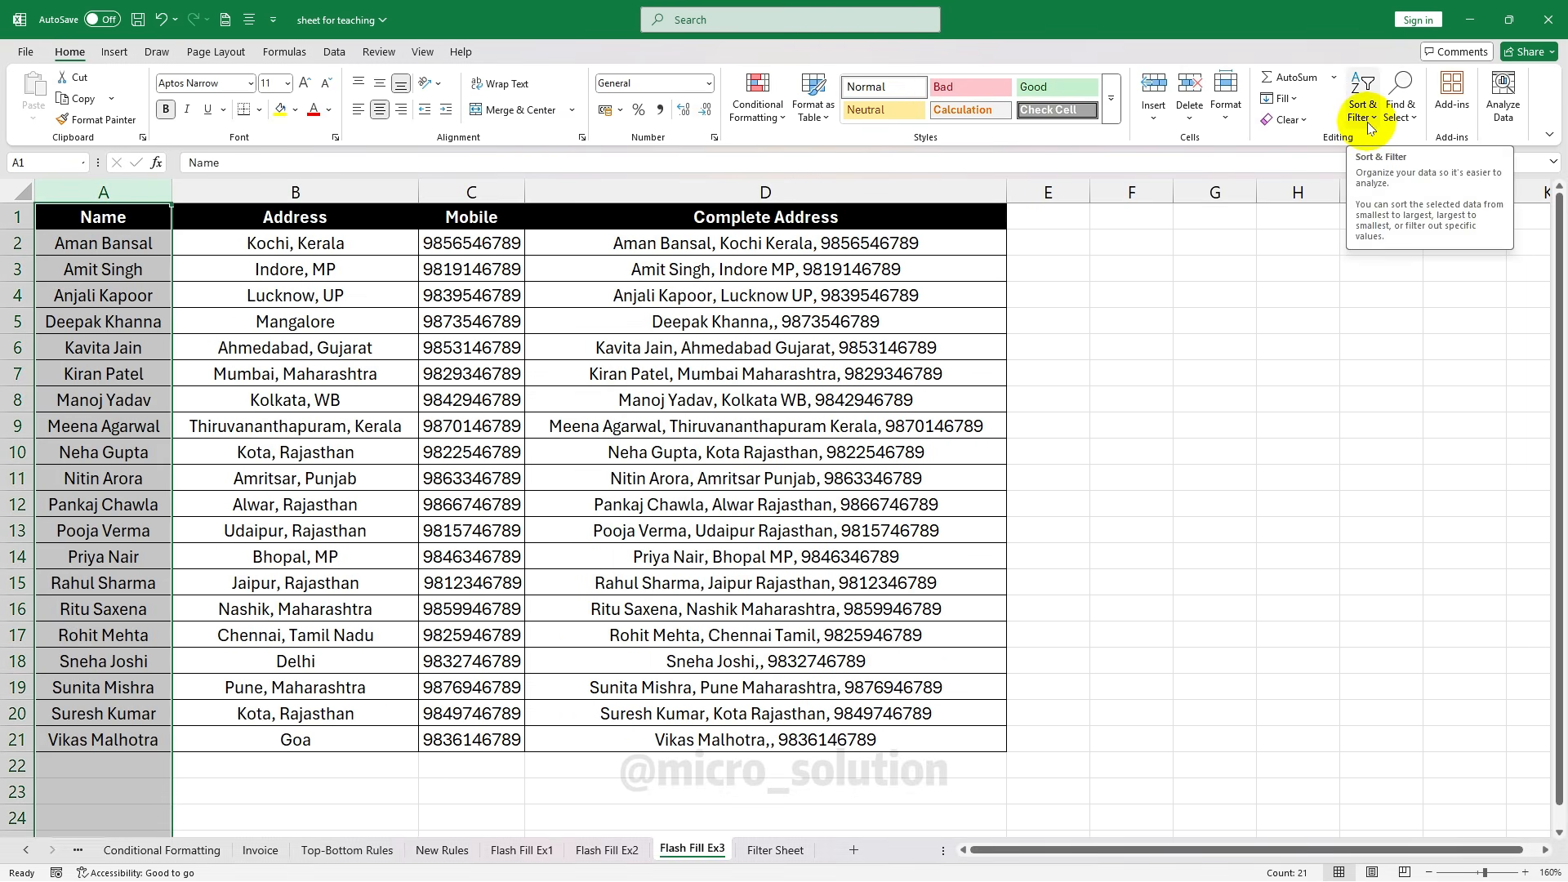
{"action": "left_click", "coordinate": [1367, 121]}
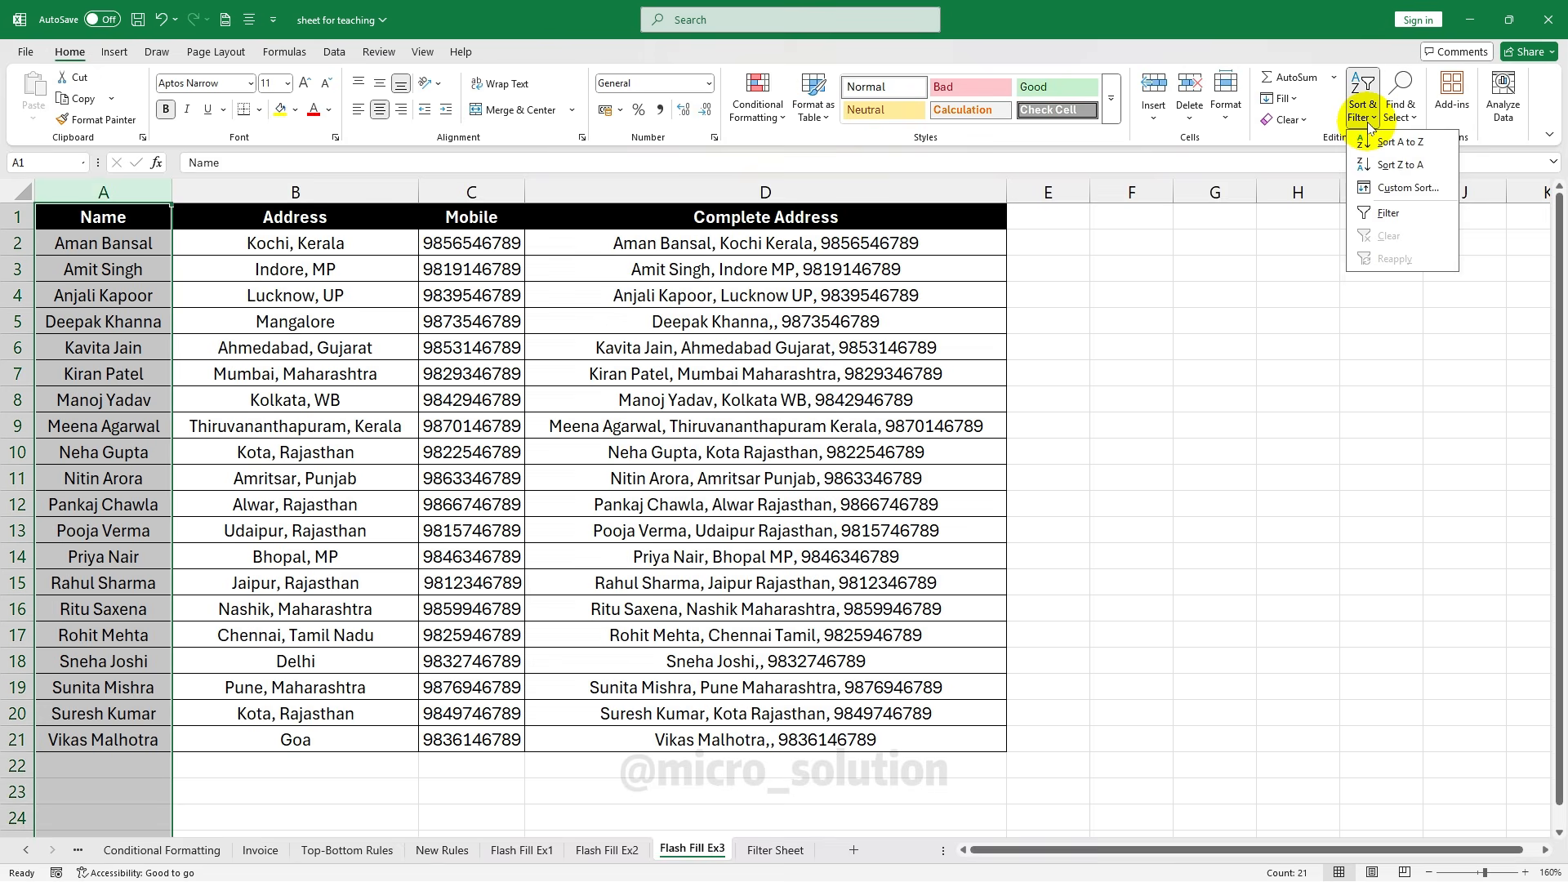
{"action": "left_click", "coordinate": [1434, 165]}
{"action": "left_click", "coordinate": [846, 428]}
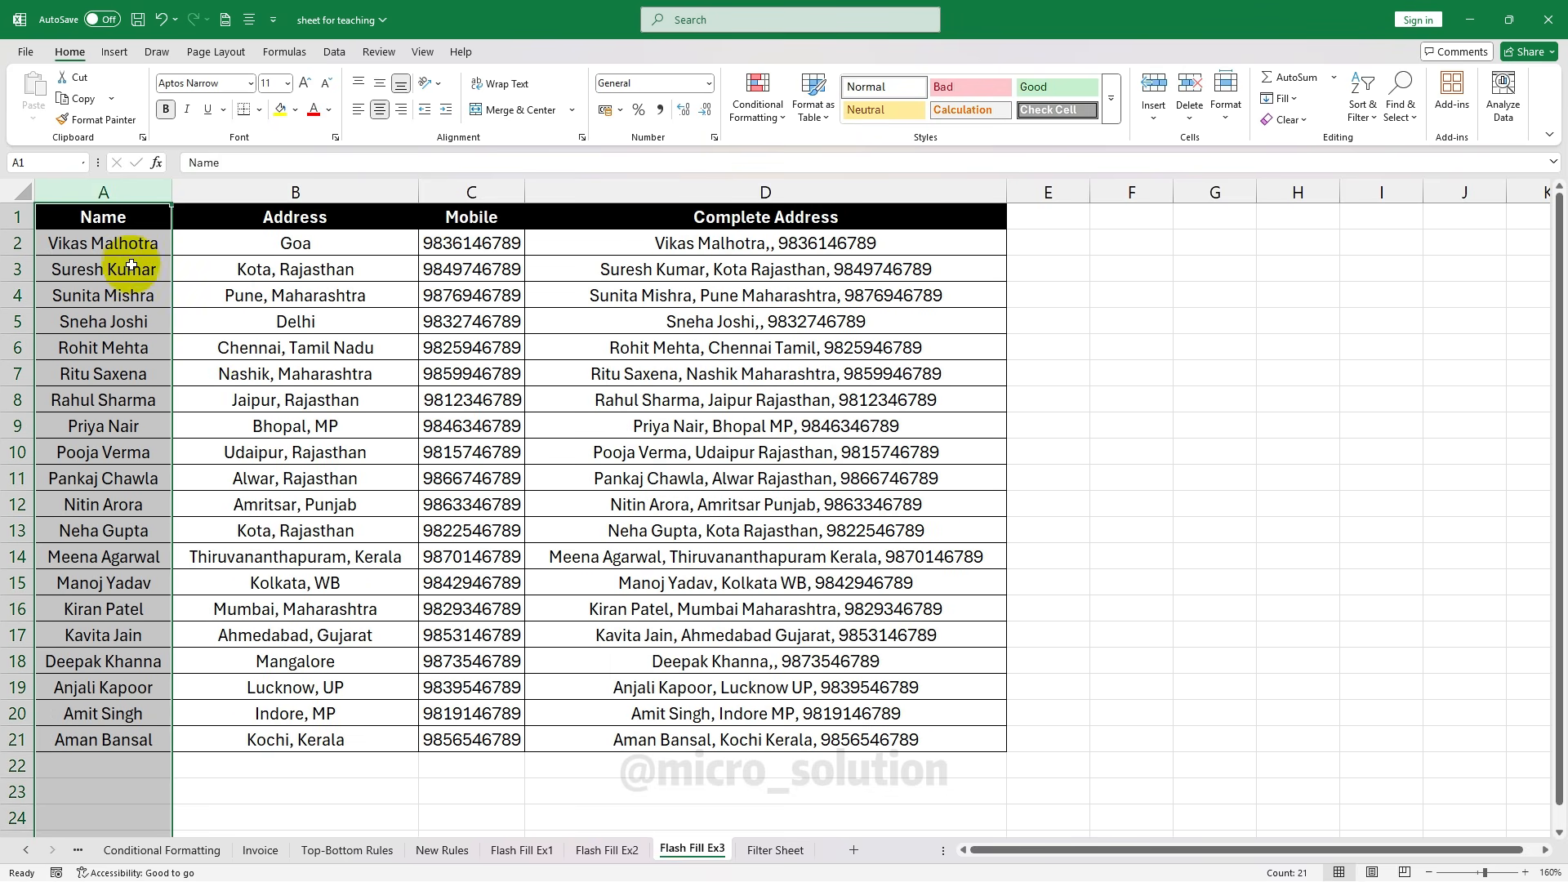
{"action": "left_click", "coordinate": [87, 735]}
{"action": "left_click", "coordinate": [97, 663]}
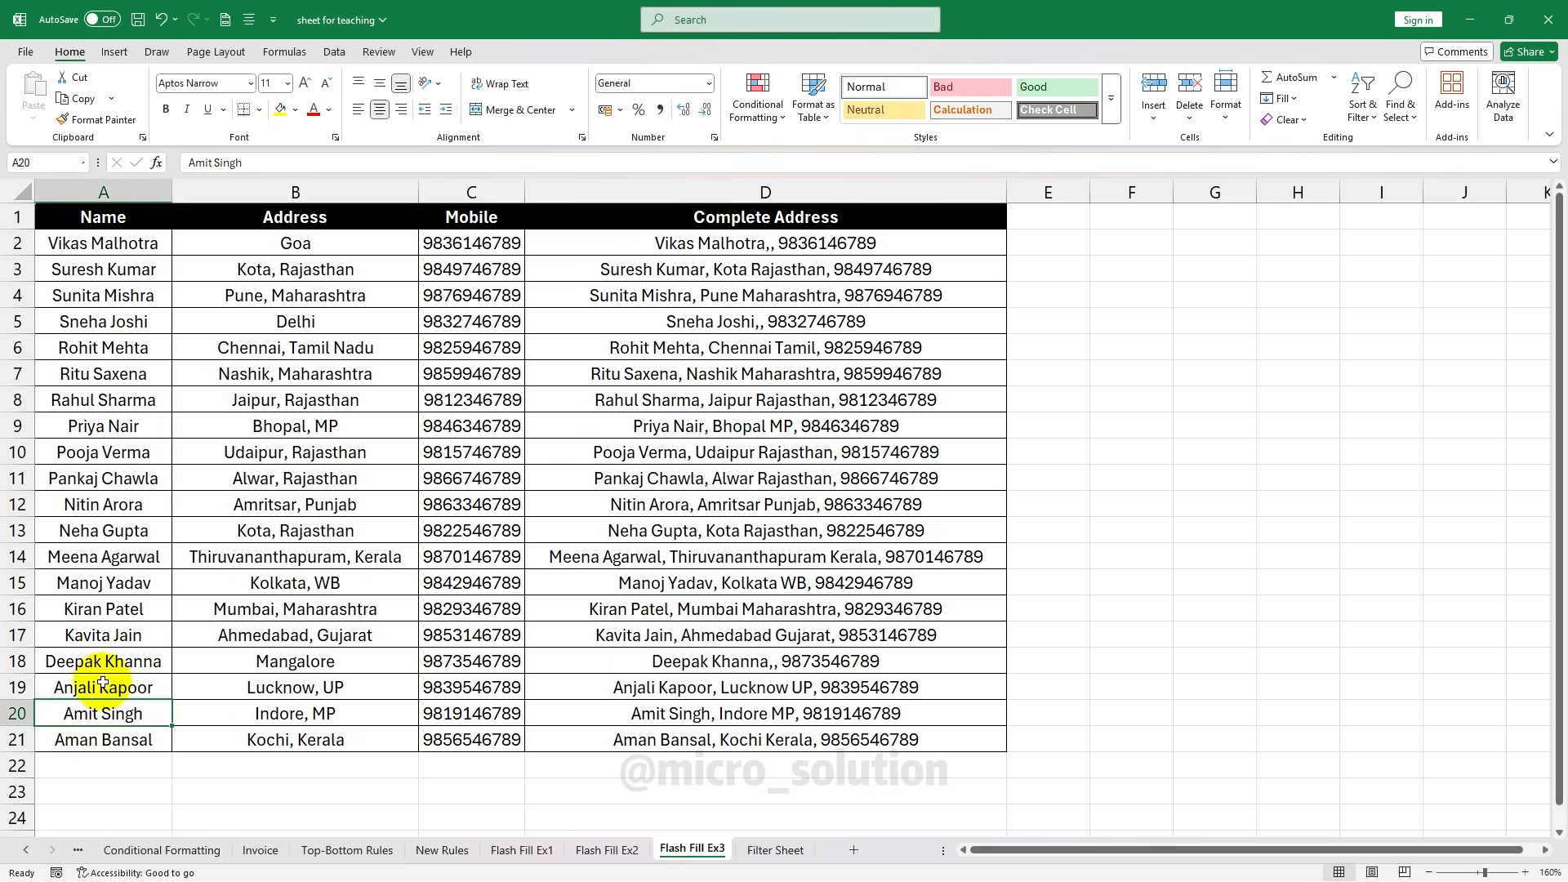
{"action": "left_click", "coordinate": [106, 686]}
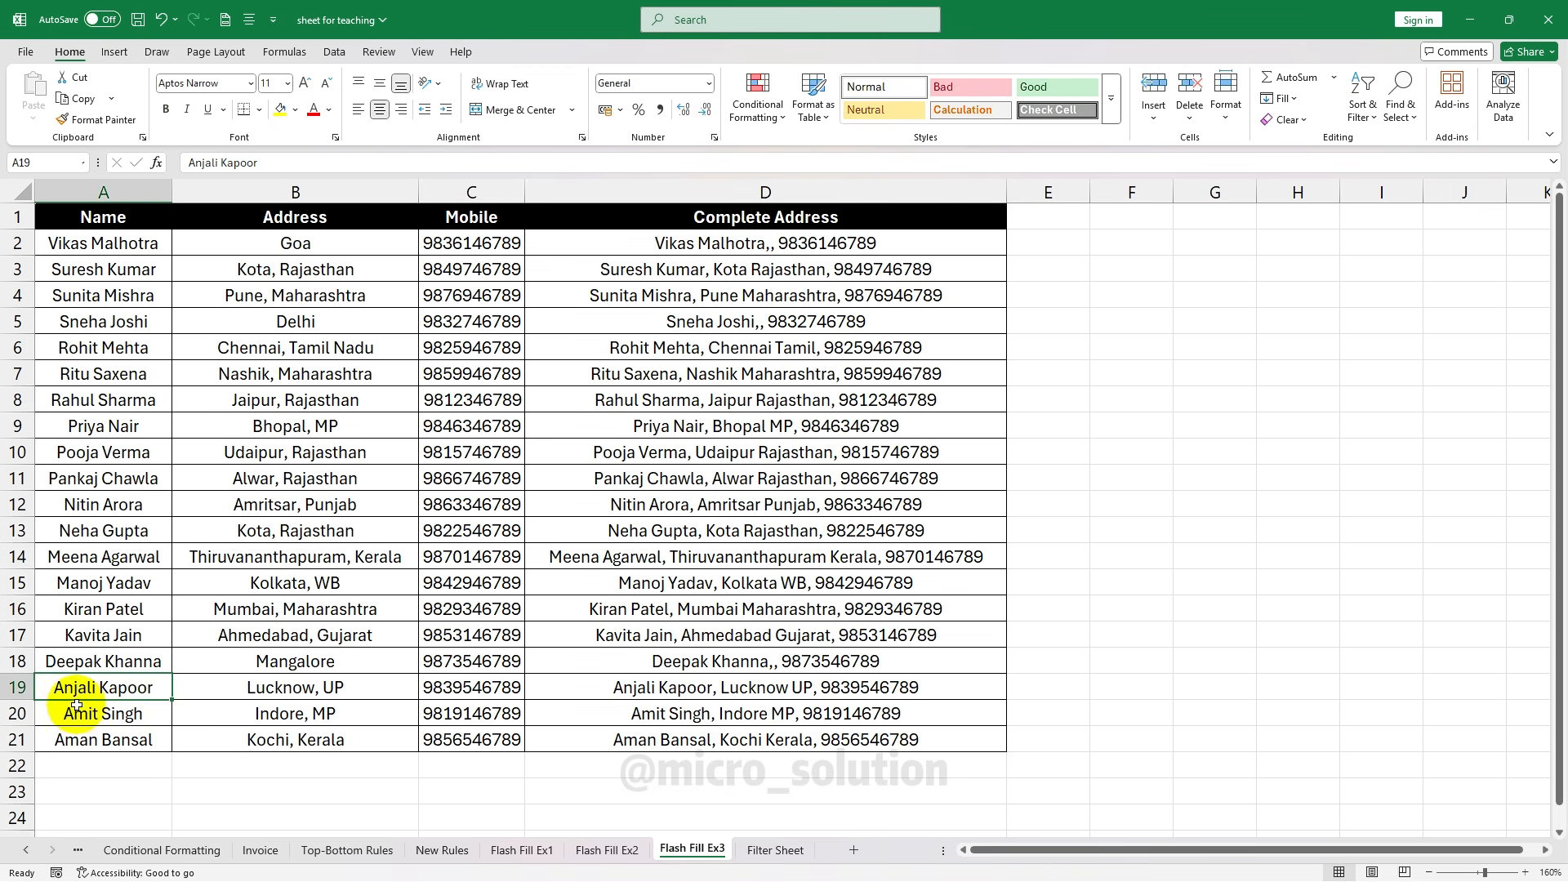
{"action": "key", "text": "ctrl+z"}
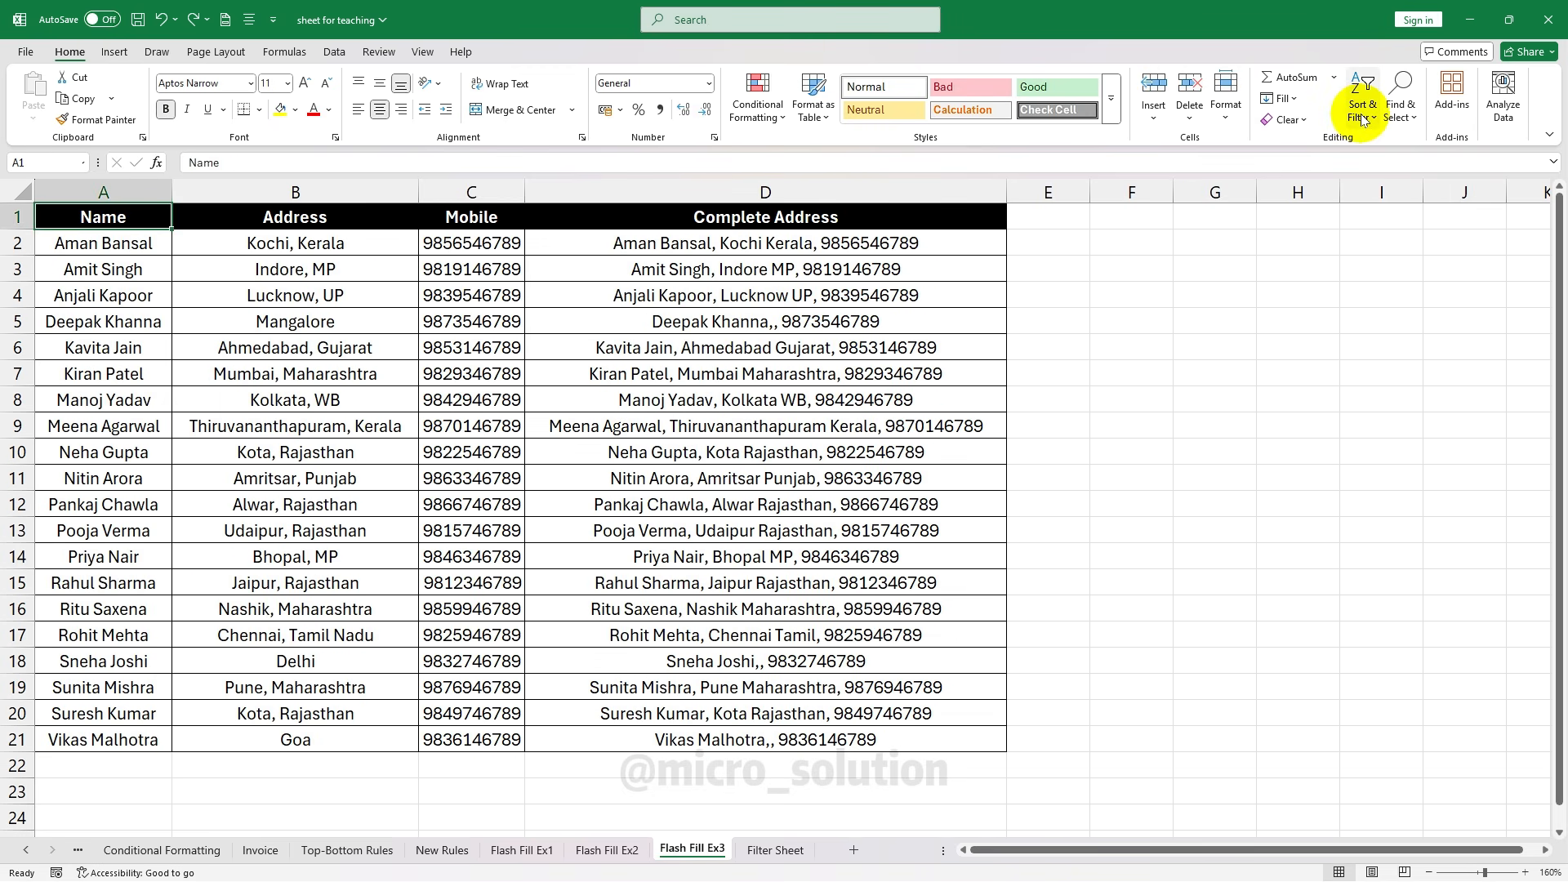
{"action": "left_click", "coordinate": [1360, 110]}
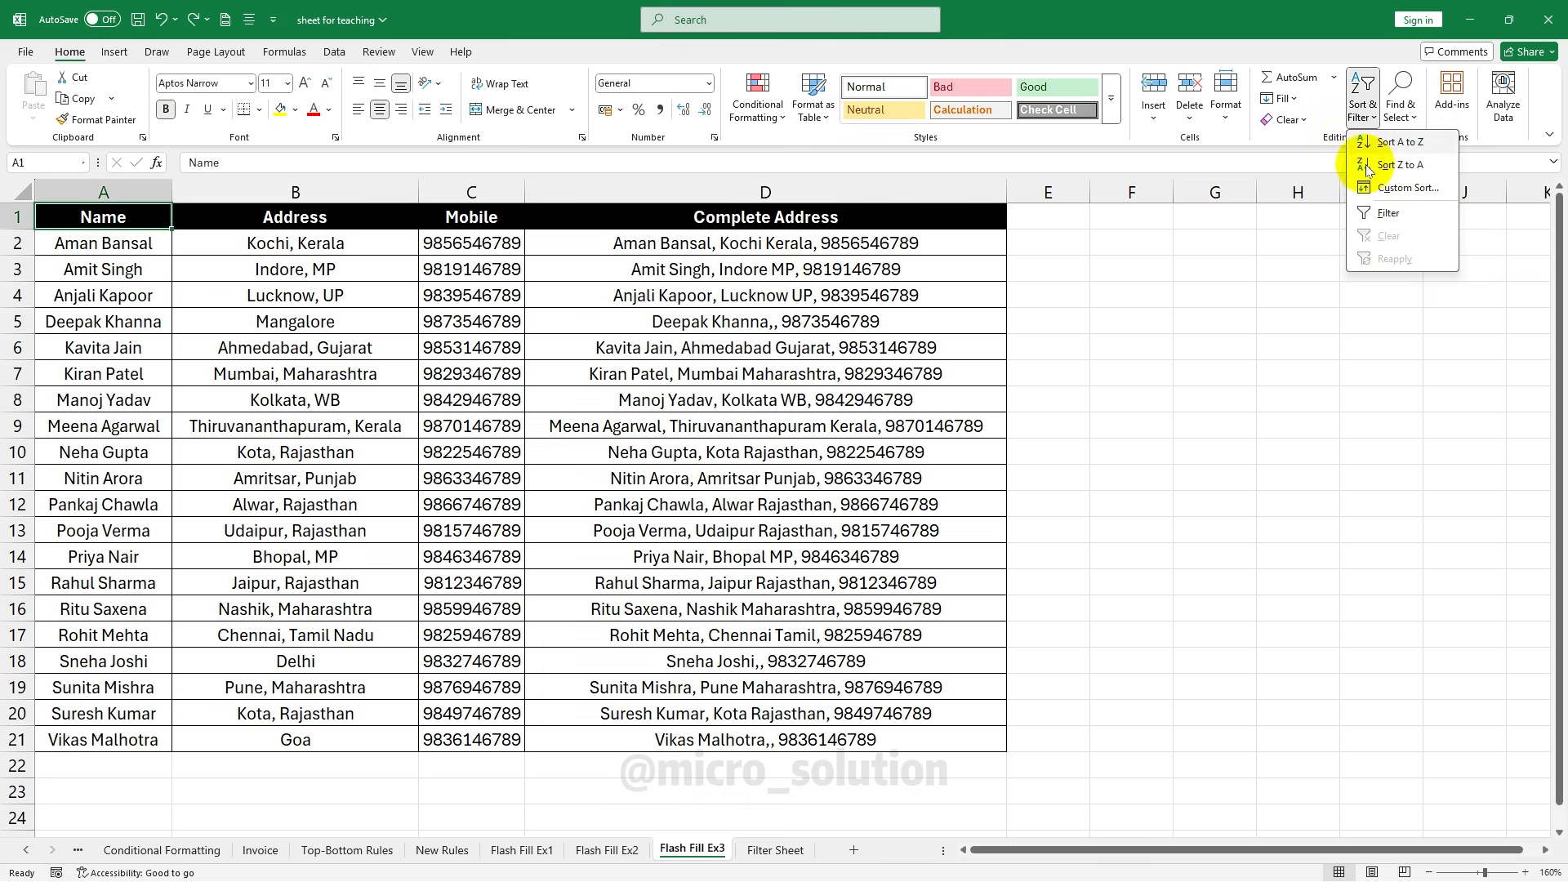
Custom-sort the table by Name on cell values in A to Z order
{"action": "left_click", "coordinate": [1407, 187]}
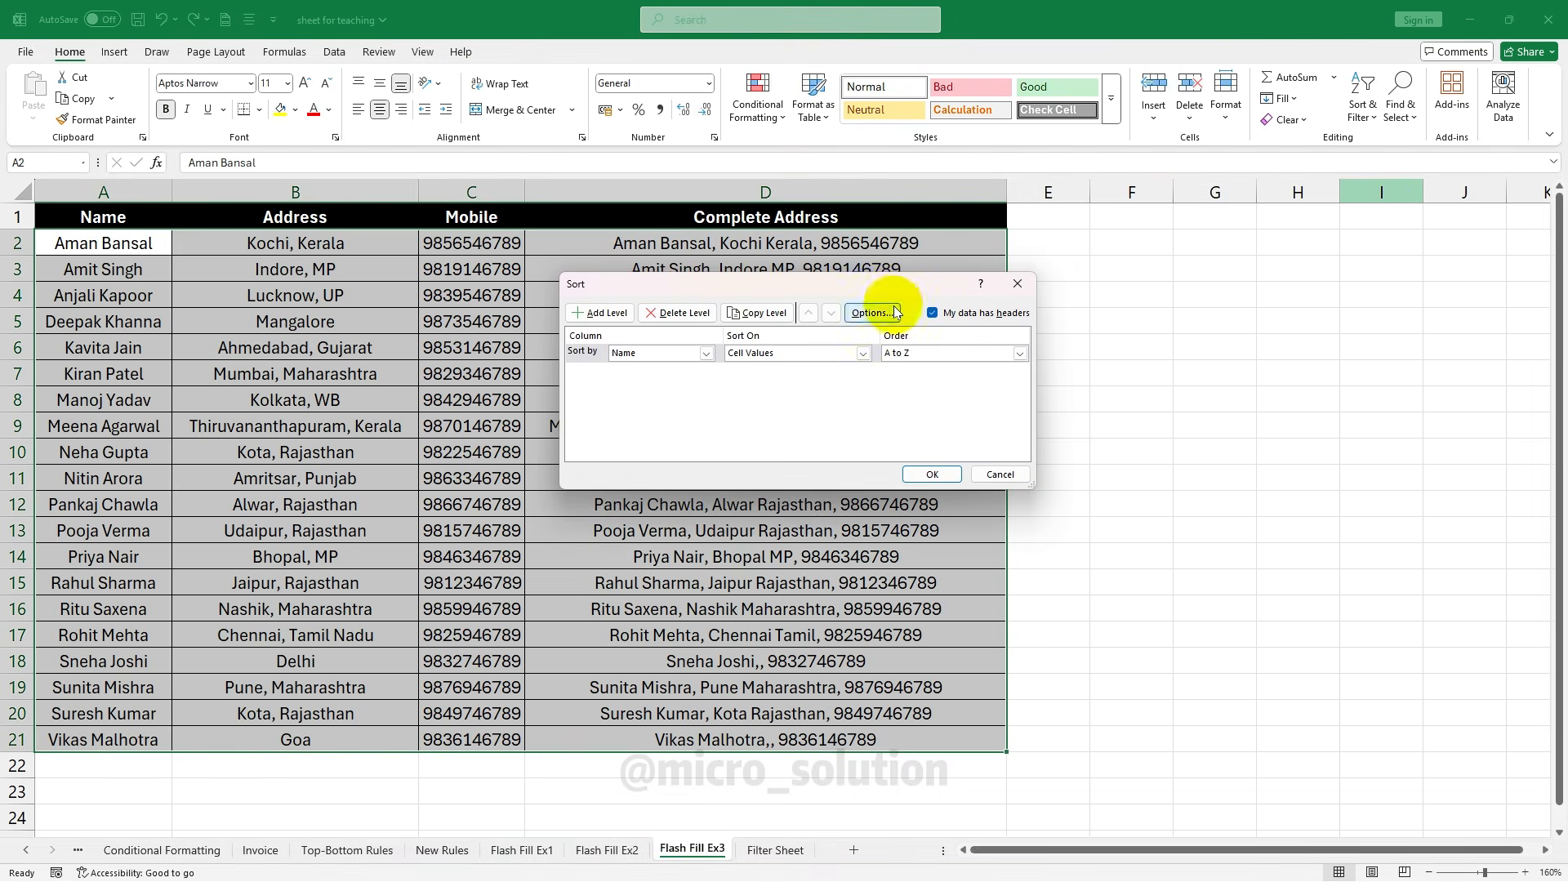
{"action": "left_click_drag", "start_coordinate": [894, 283], "coordinate": [874, 355]}
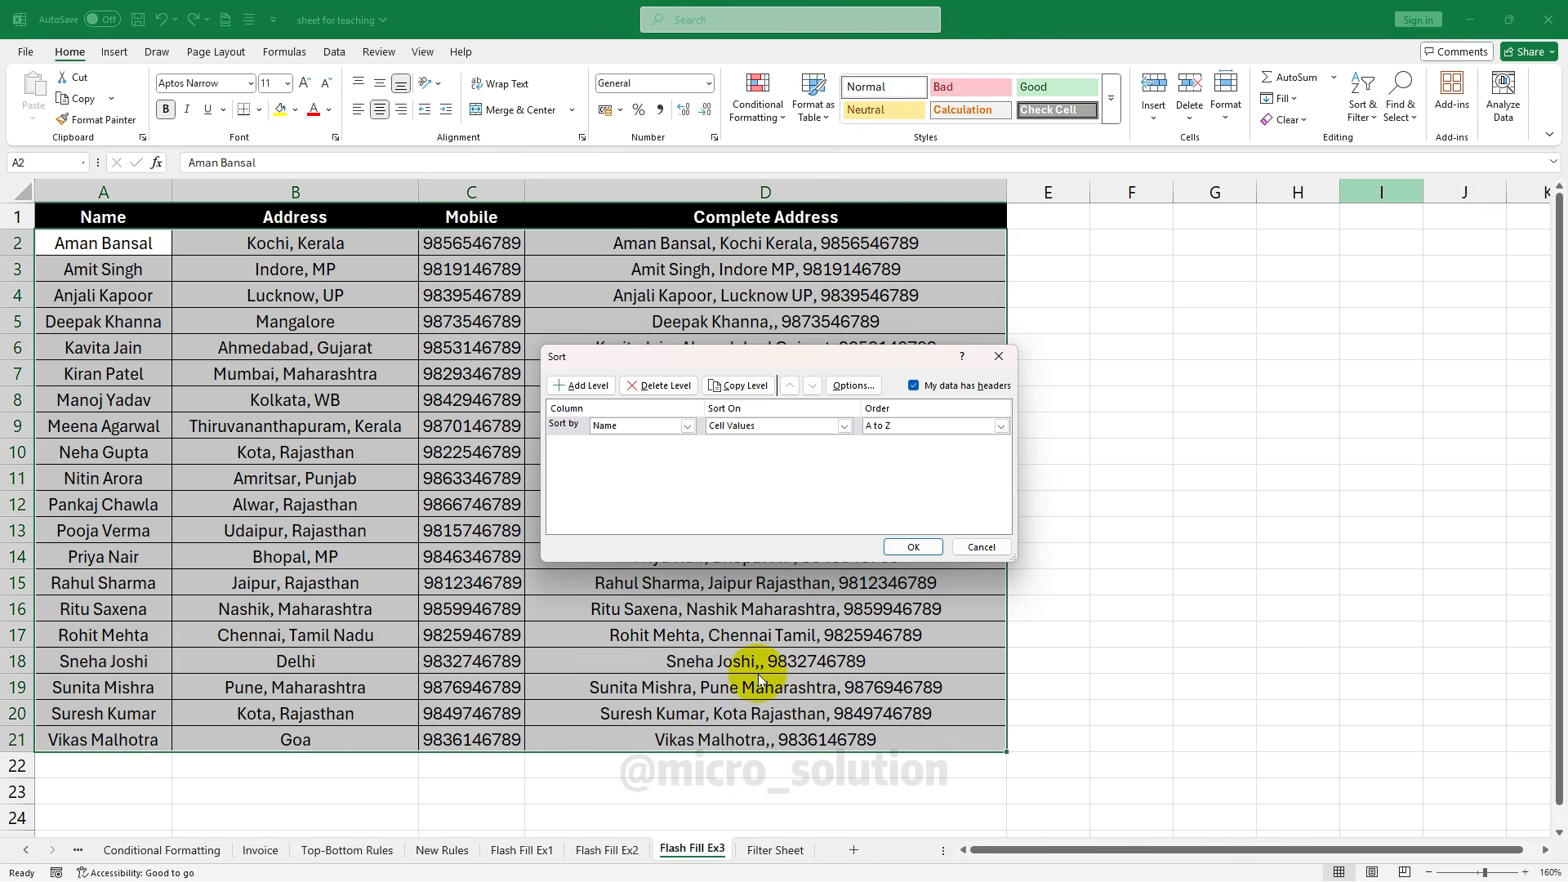
{"action": "left_click", "coordinate": [665, 426]}
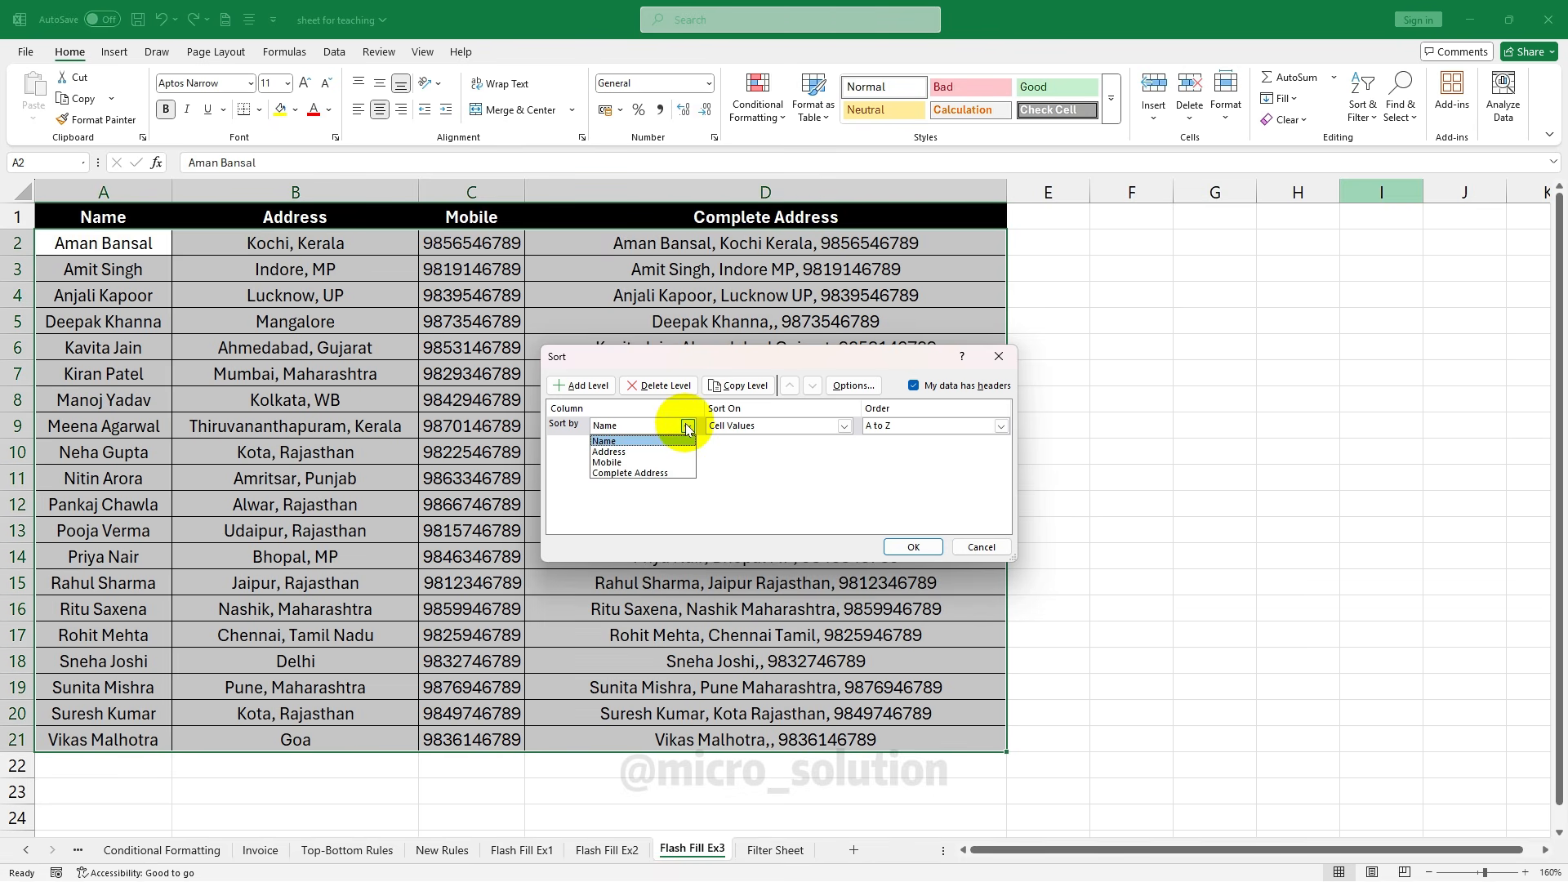
{"action": "left_click", "coordinate": [687, 427]}
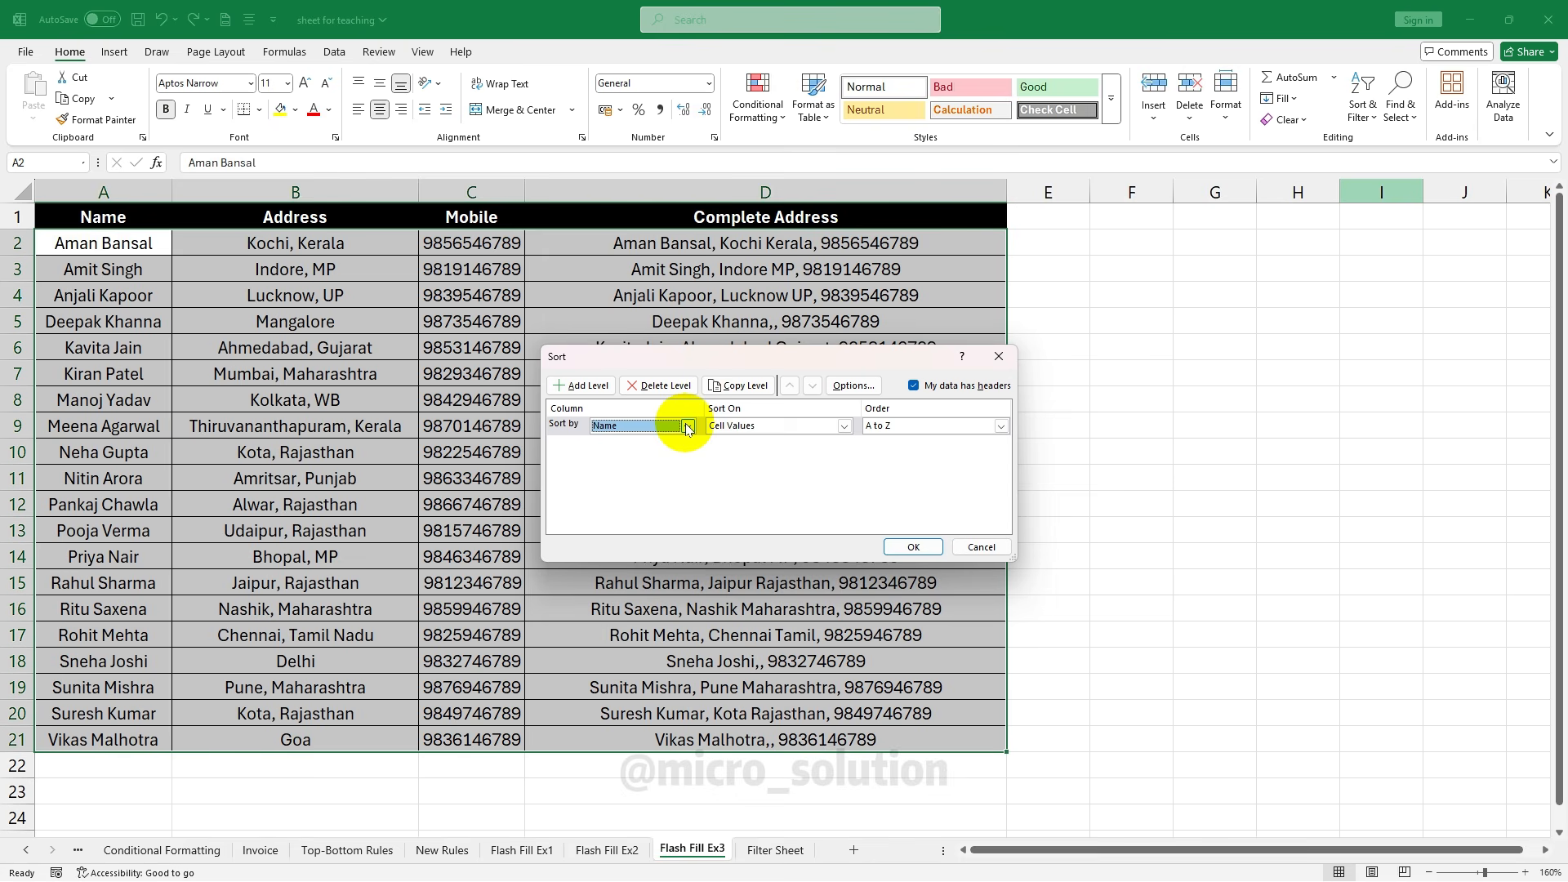
{"action": "left_click", "coordinate": [844, 427]}
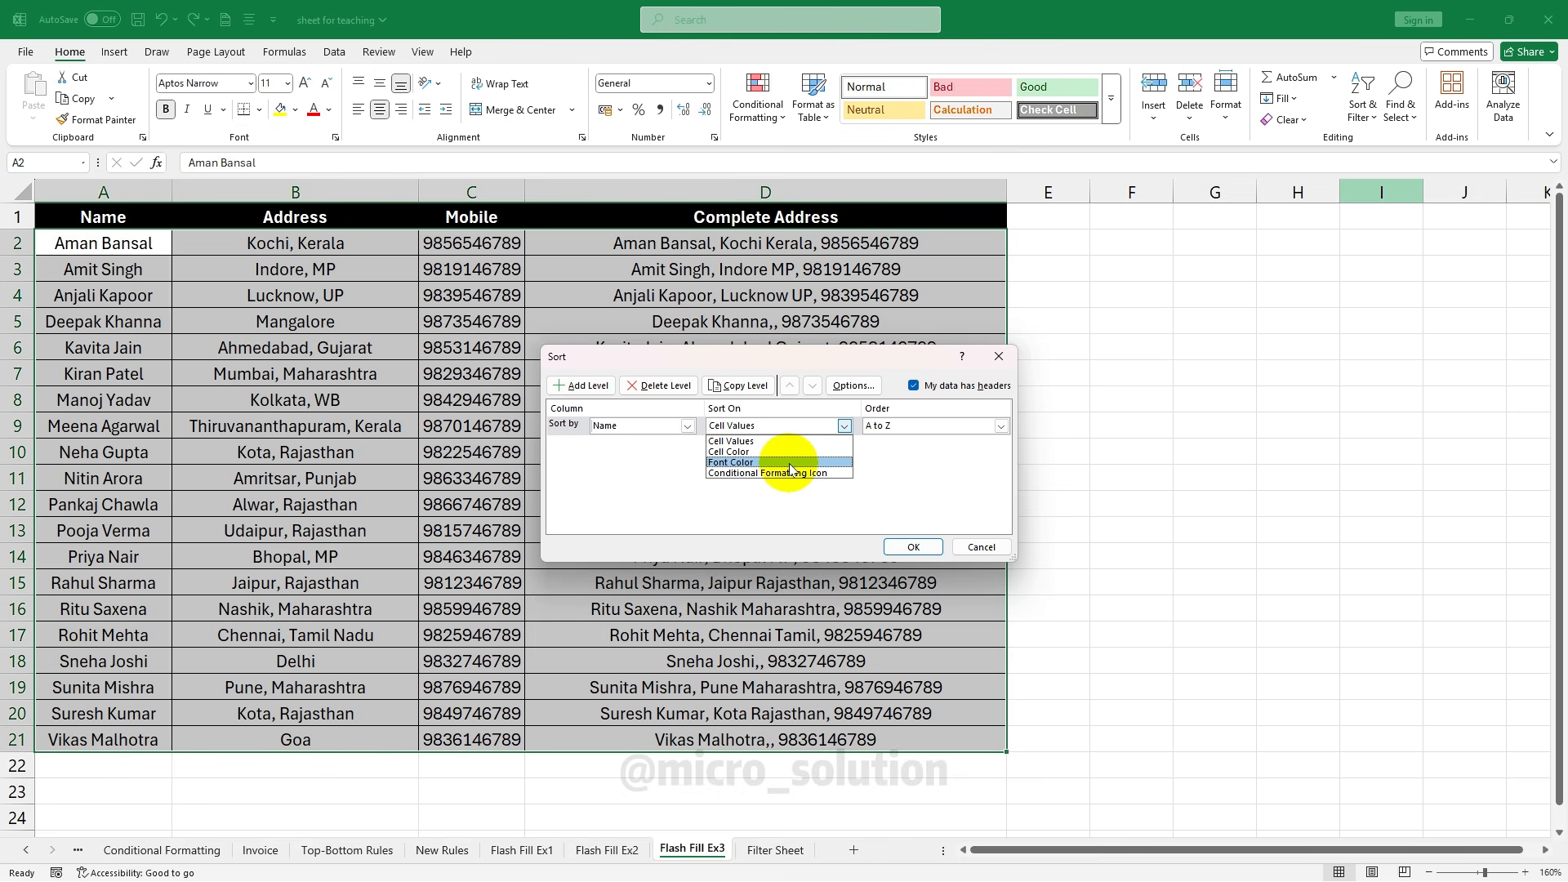
{"action": "left_click", "coordinate": [742, 442]}
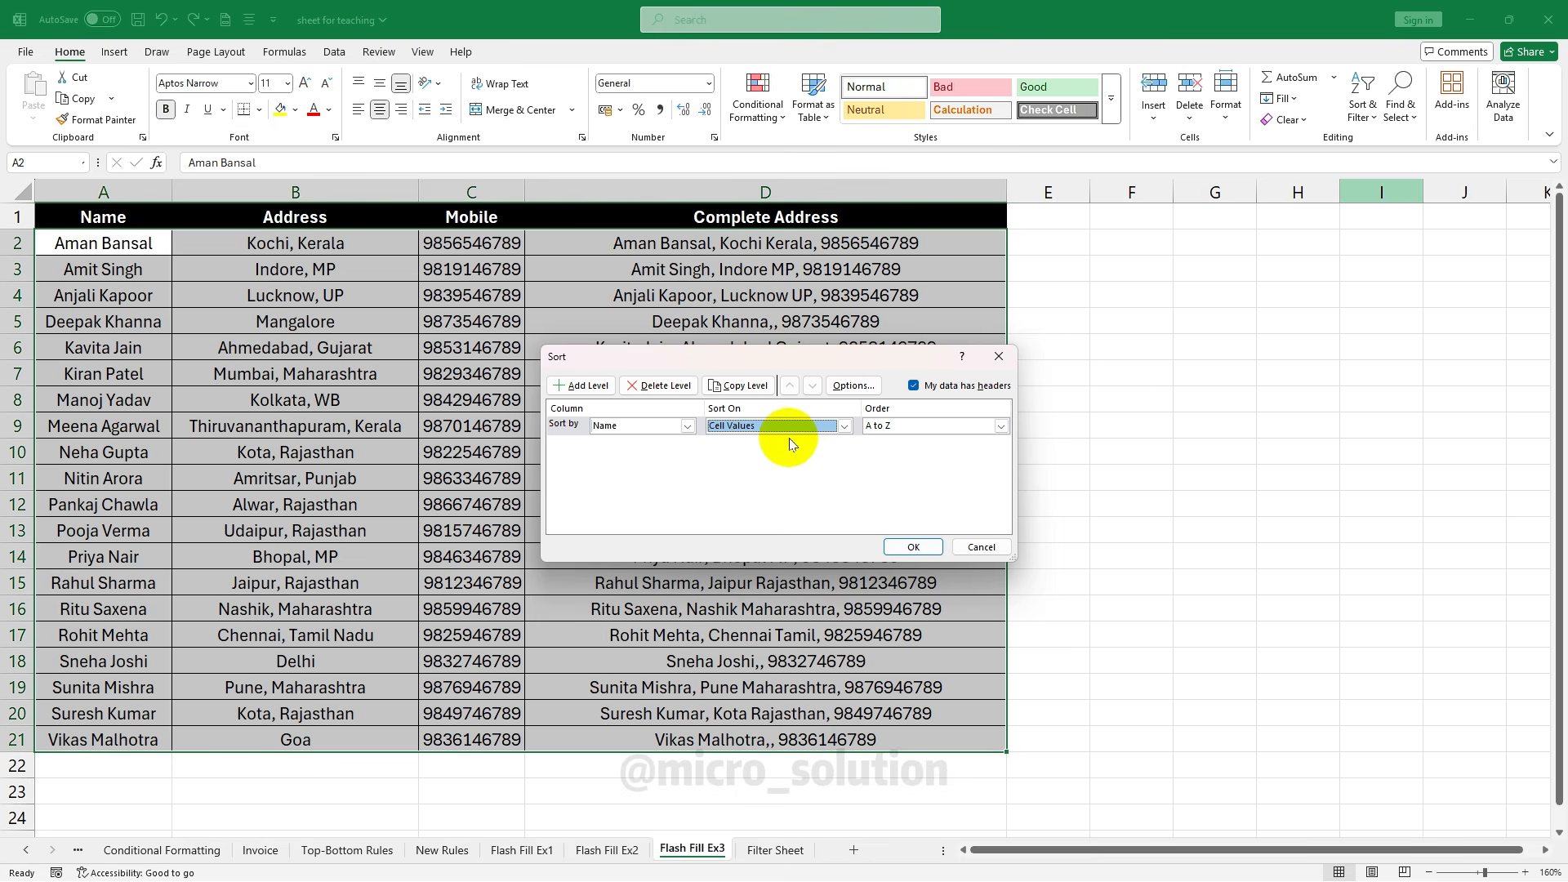
{"action": "left_click", "coordinate": [998, 425]}
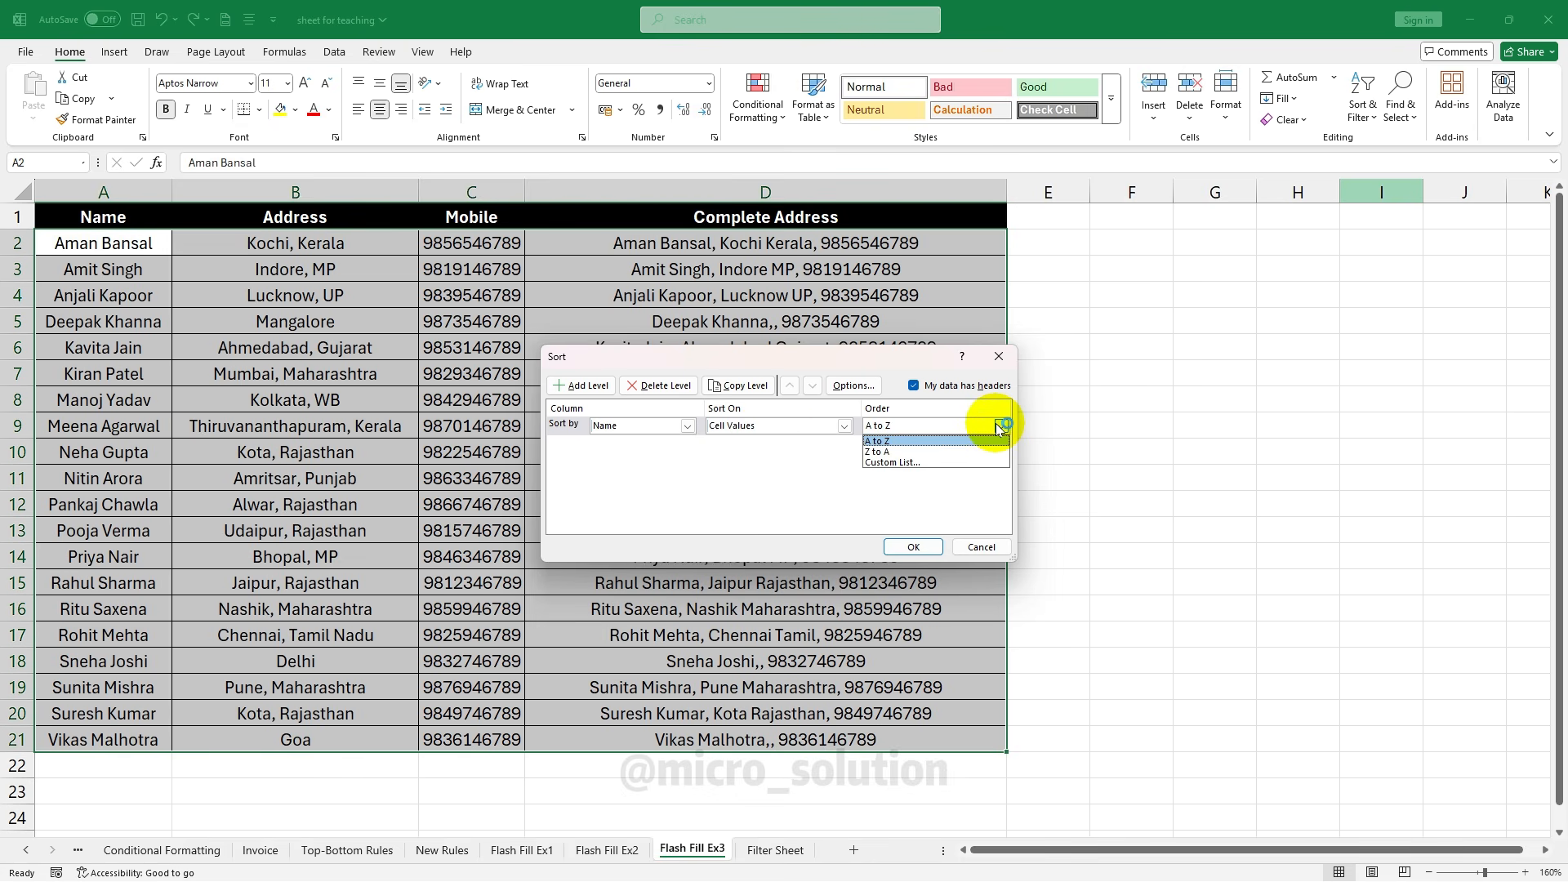
{"action": "left_click", "coordinate": [998, 425]}
{"action": "left_click", "coordinate": [913, 547]}
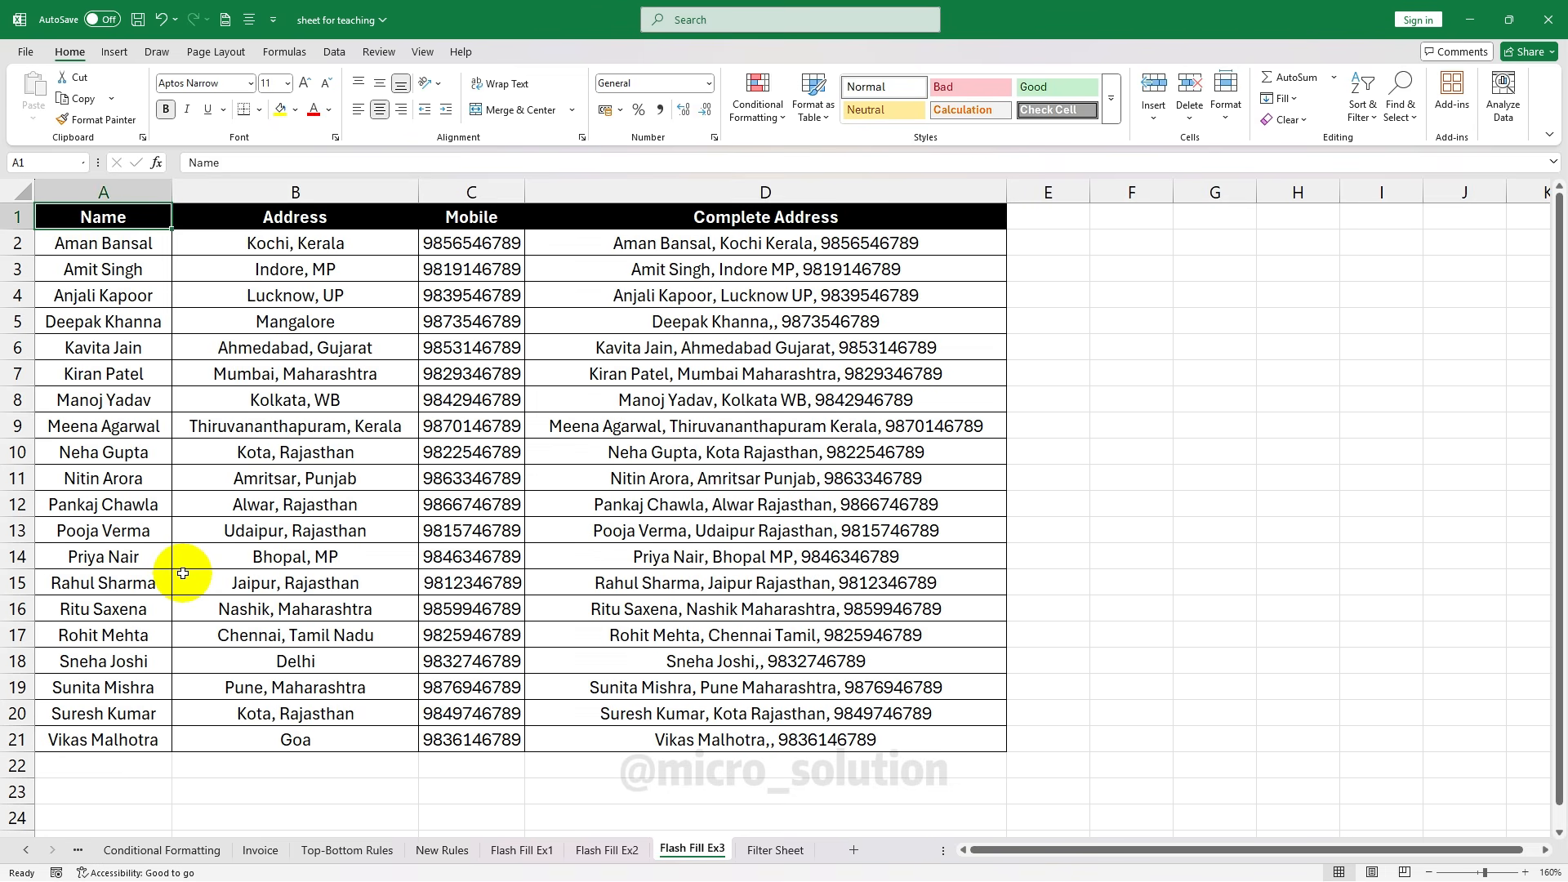
{"action": "left_click", "coordinate": [351, 402]}
{"action": "left_click", "coordinate": [1362, 111]}
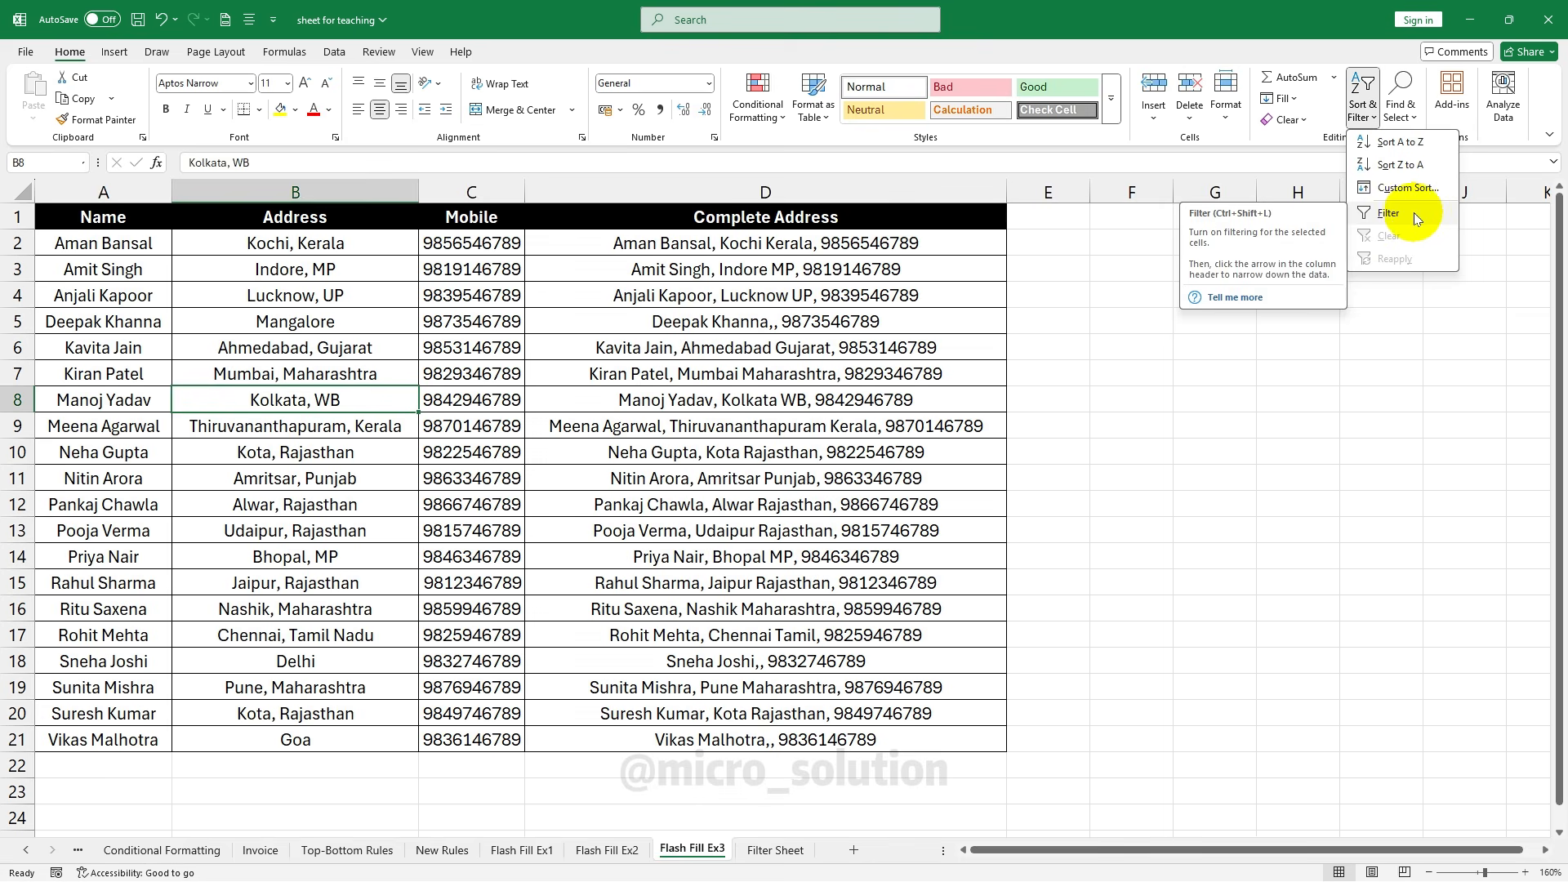
Switch to the Filter Sheet and look over the header row and staff records
{"action": "left_click", "coordinate": [776, 849]}
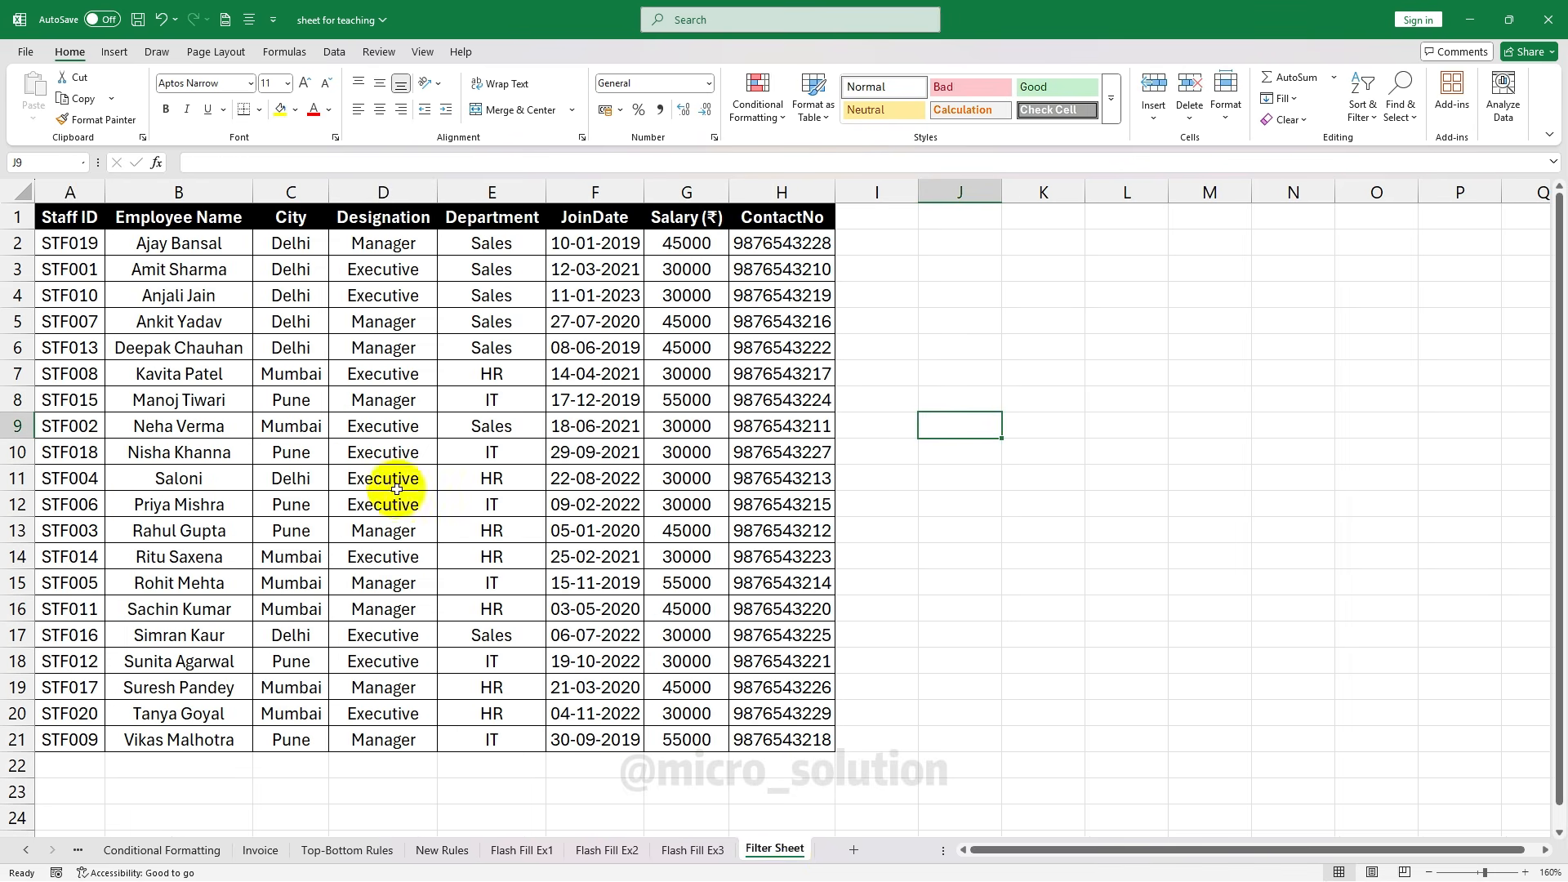
{"action": "left_click", "coordinate": [287, 343]}
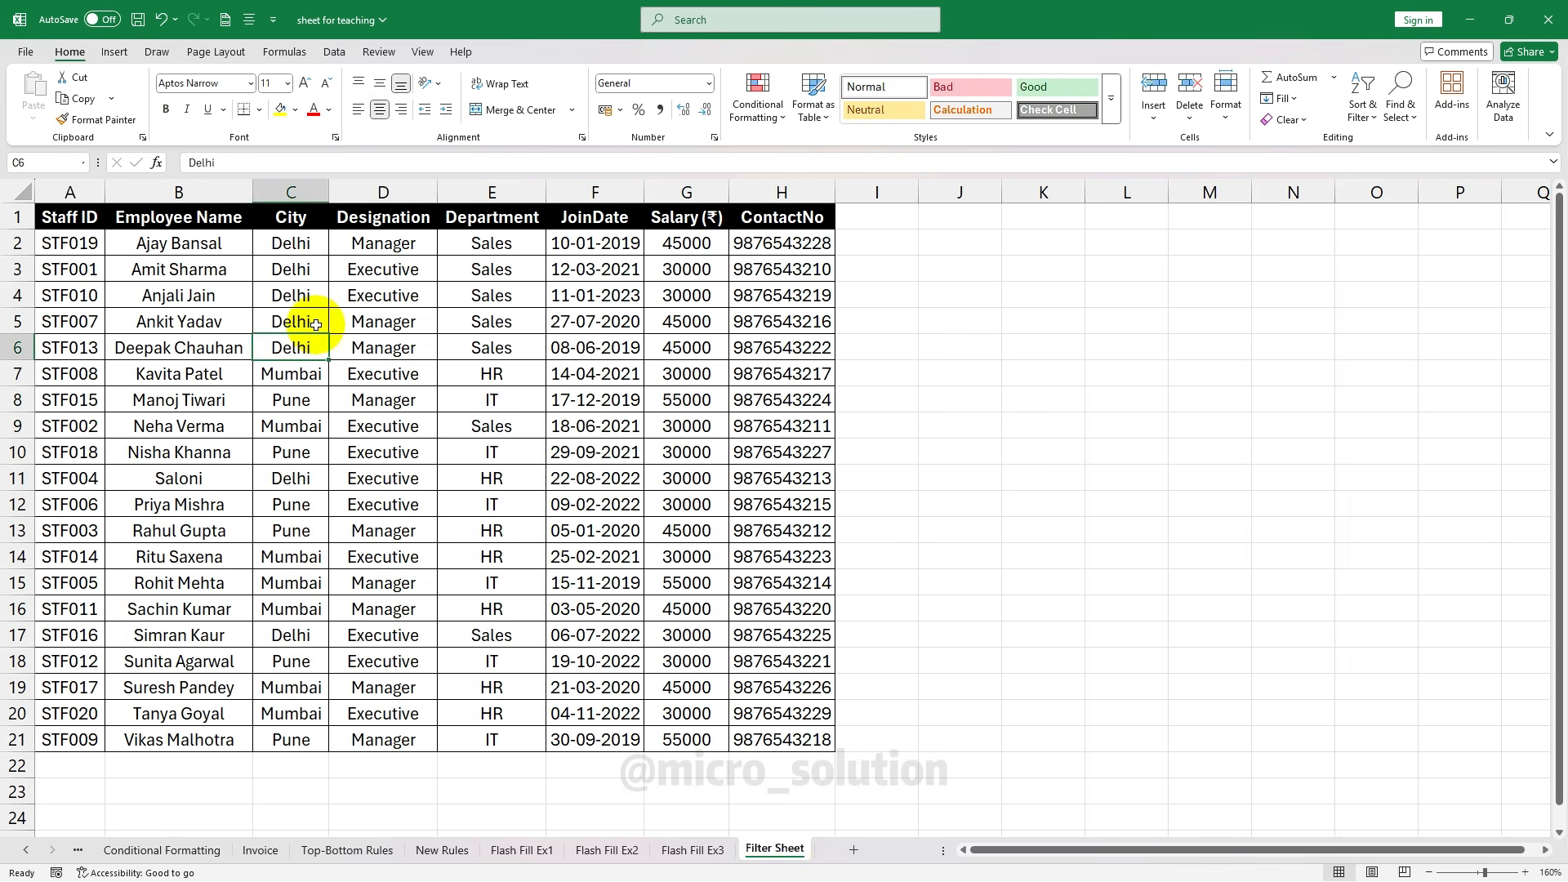
{"action": "left_click", "coordinate": [63, 219]}
{"action": "left_click_drag", "start_coordinate": [63, 221], "coordinate": [777, 331]}
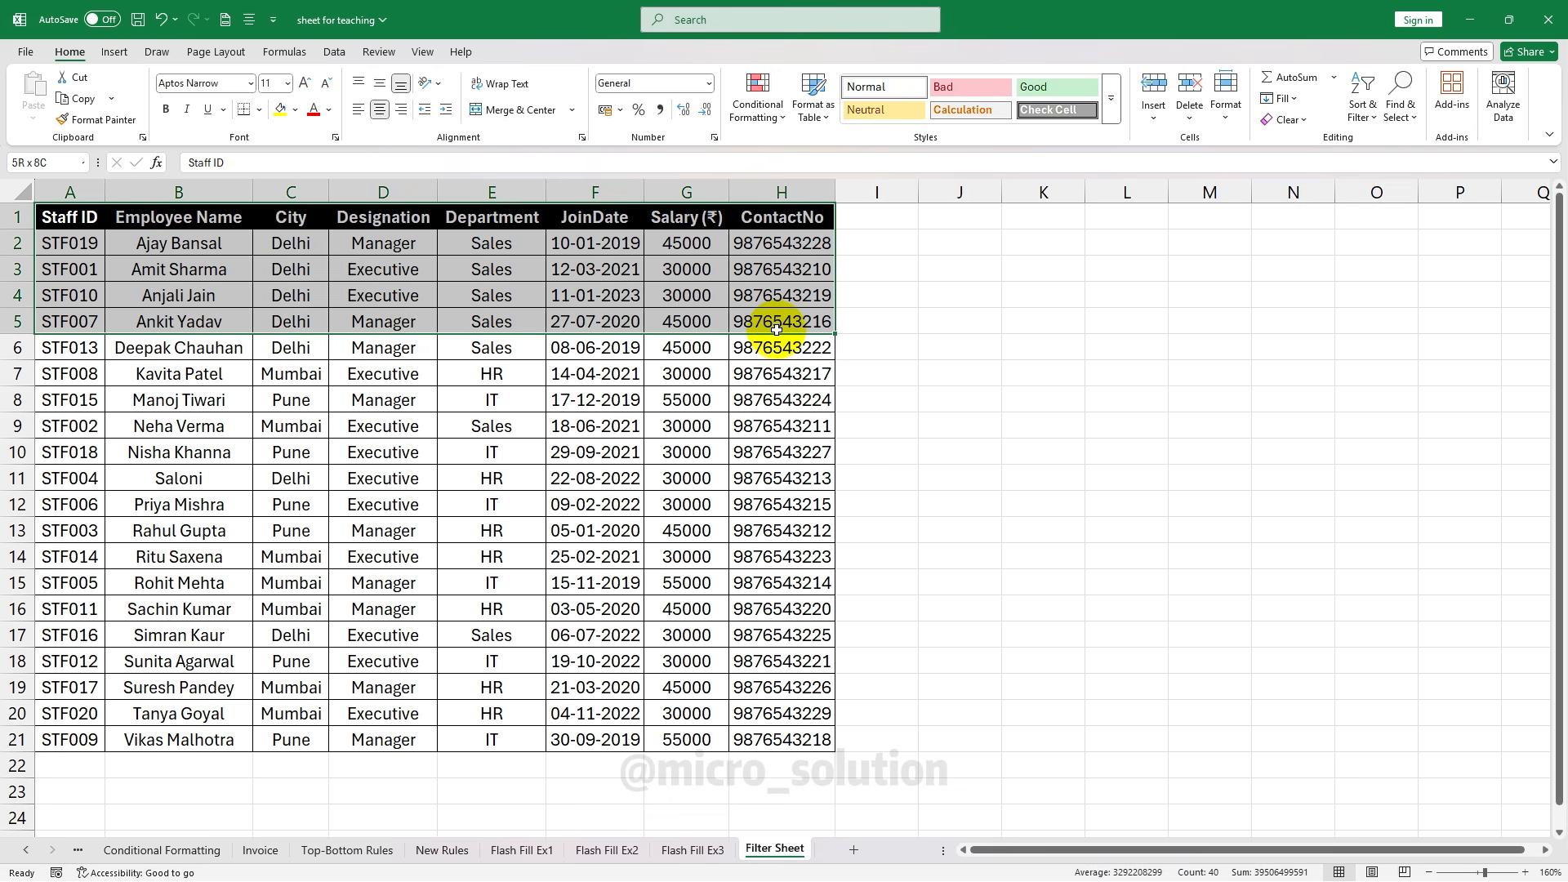
{"action": "left_click", "coordinate": [516, 367]}
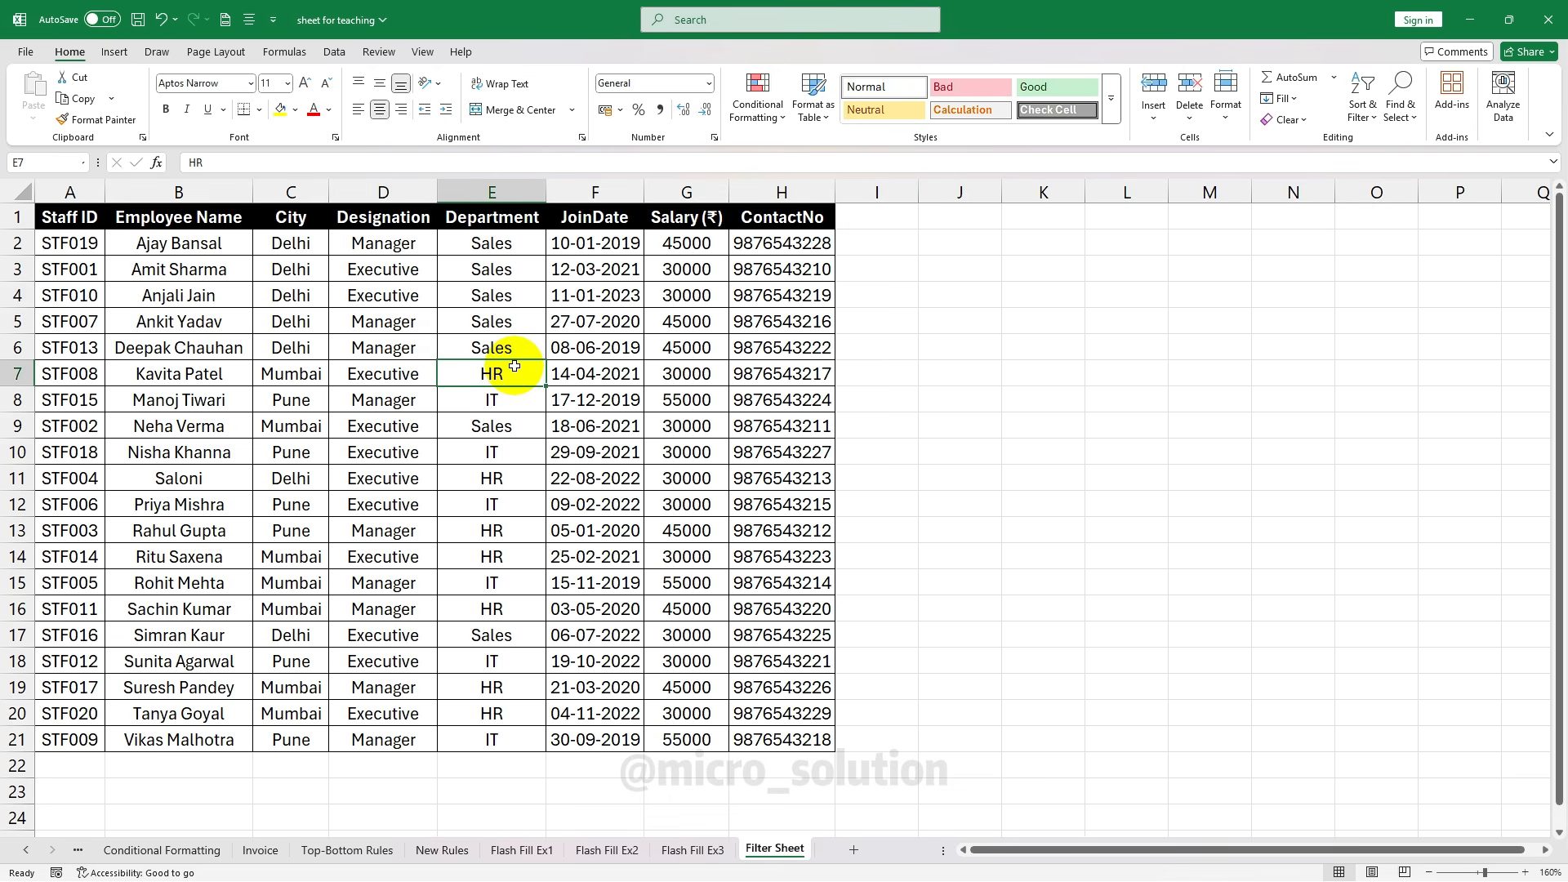
{"action": "left_click", "coordinate": [88, 219]}
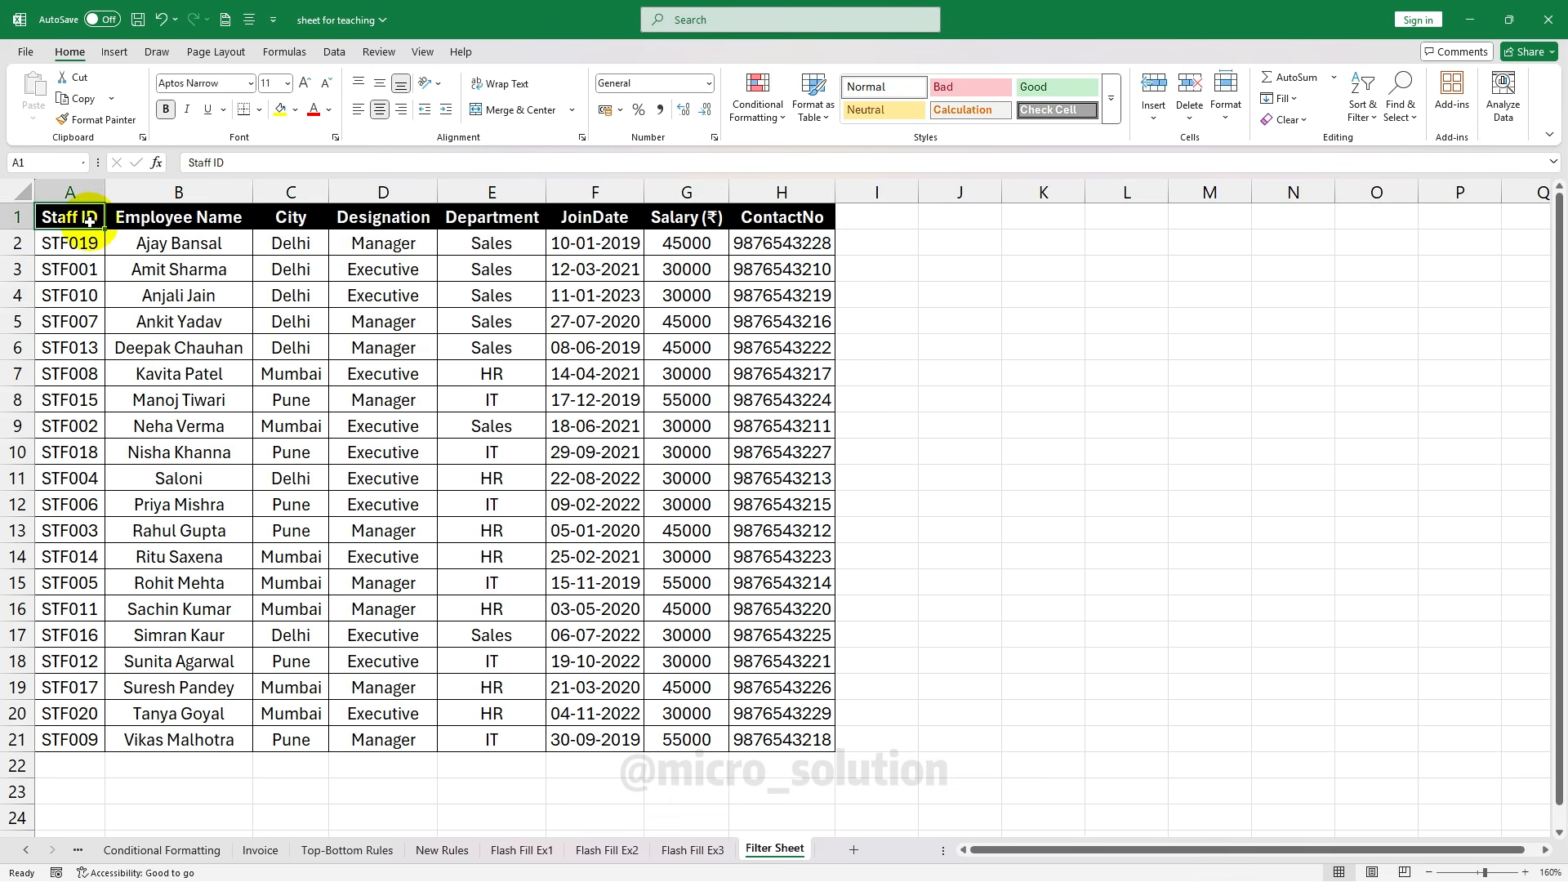
{"action": "left_click", "coordinate": [88, 742]}
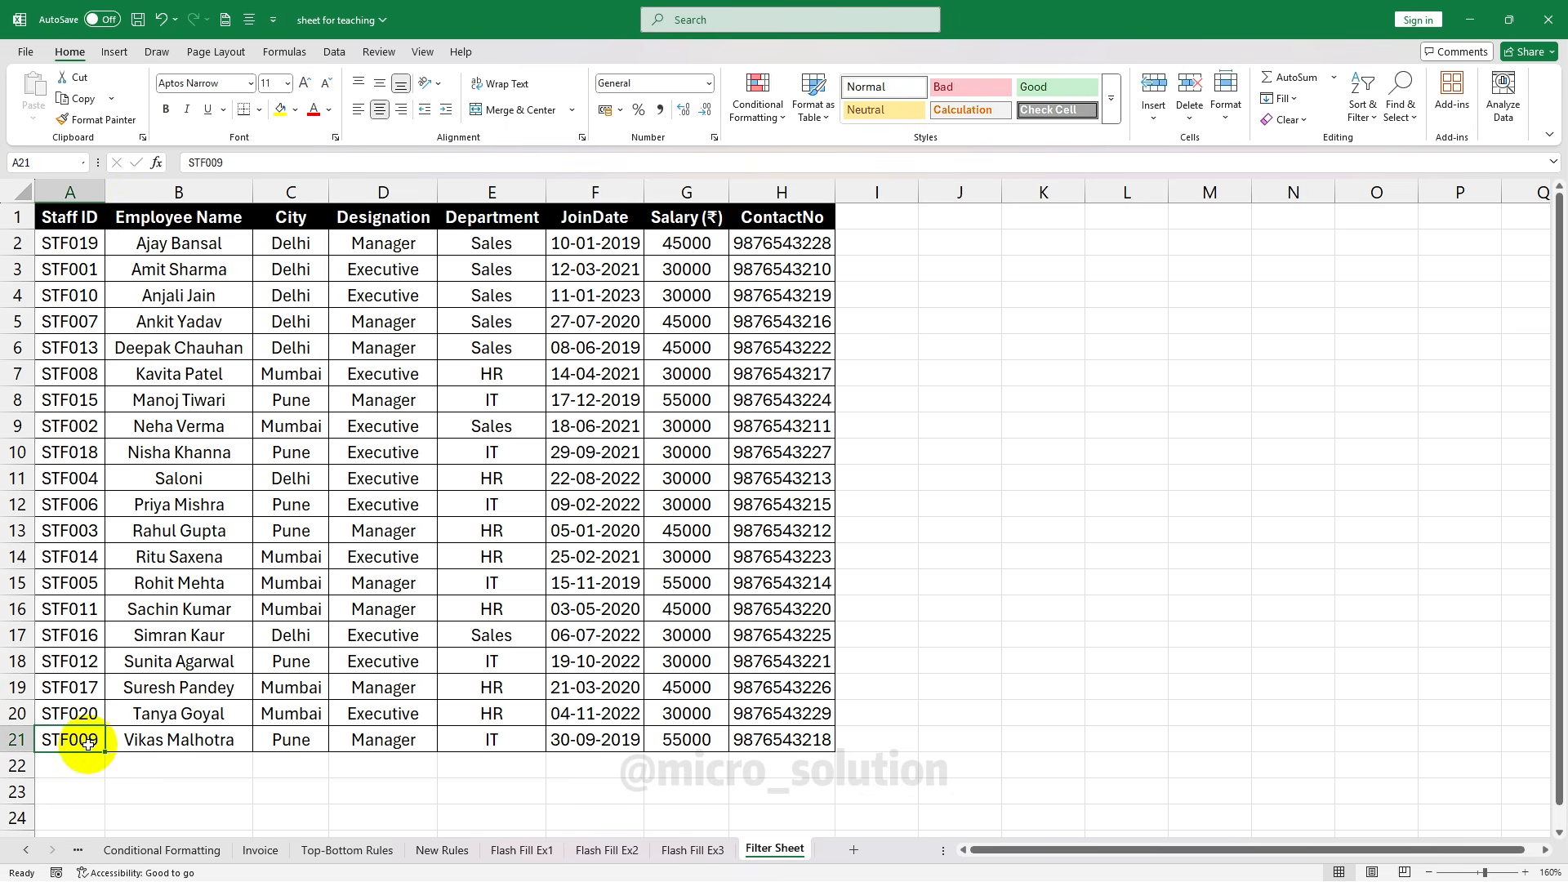
Review the Mumbai and Pune cities, a Manager designation and a Sales department entry
{"action": "left_click", "coordinate": [289, 418]}
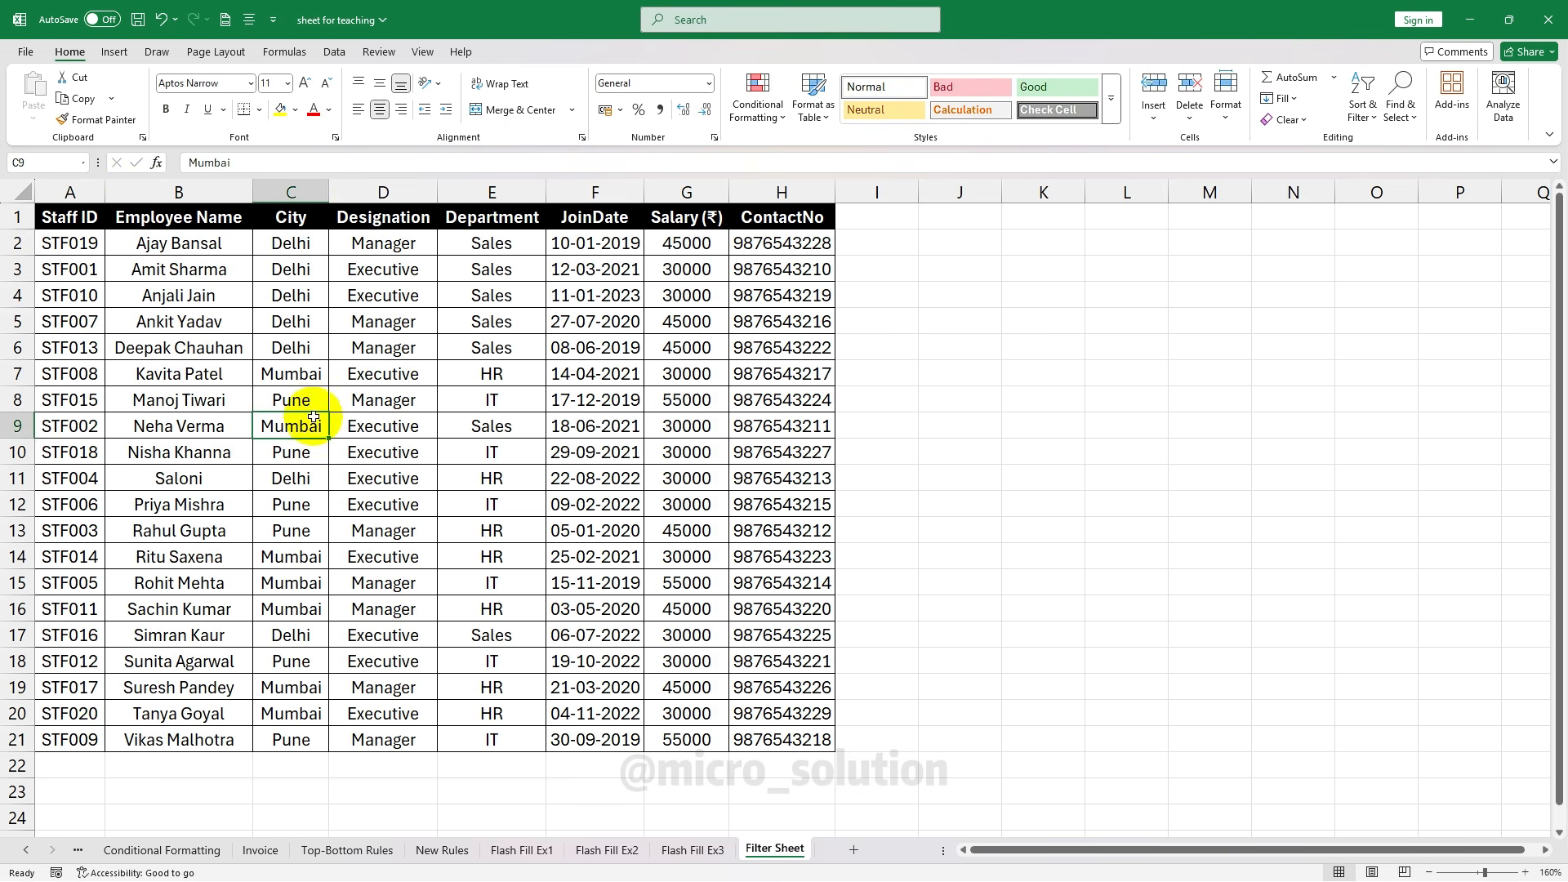
{"action": "left_click", "coordinate": [309, 223]}
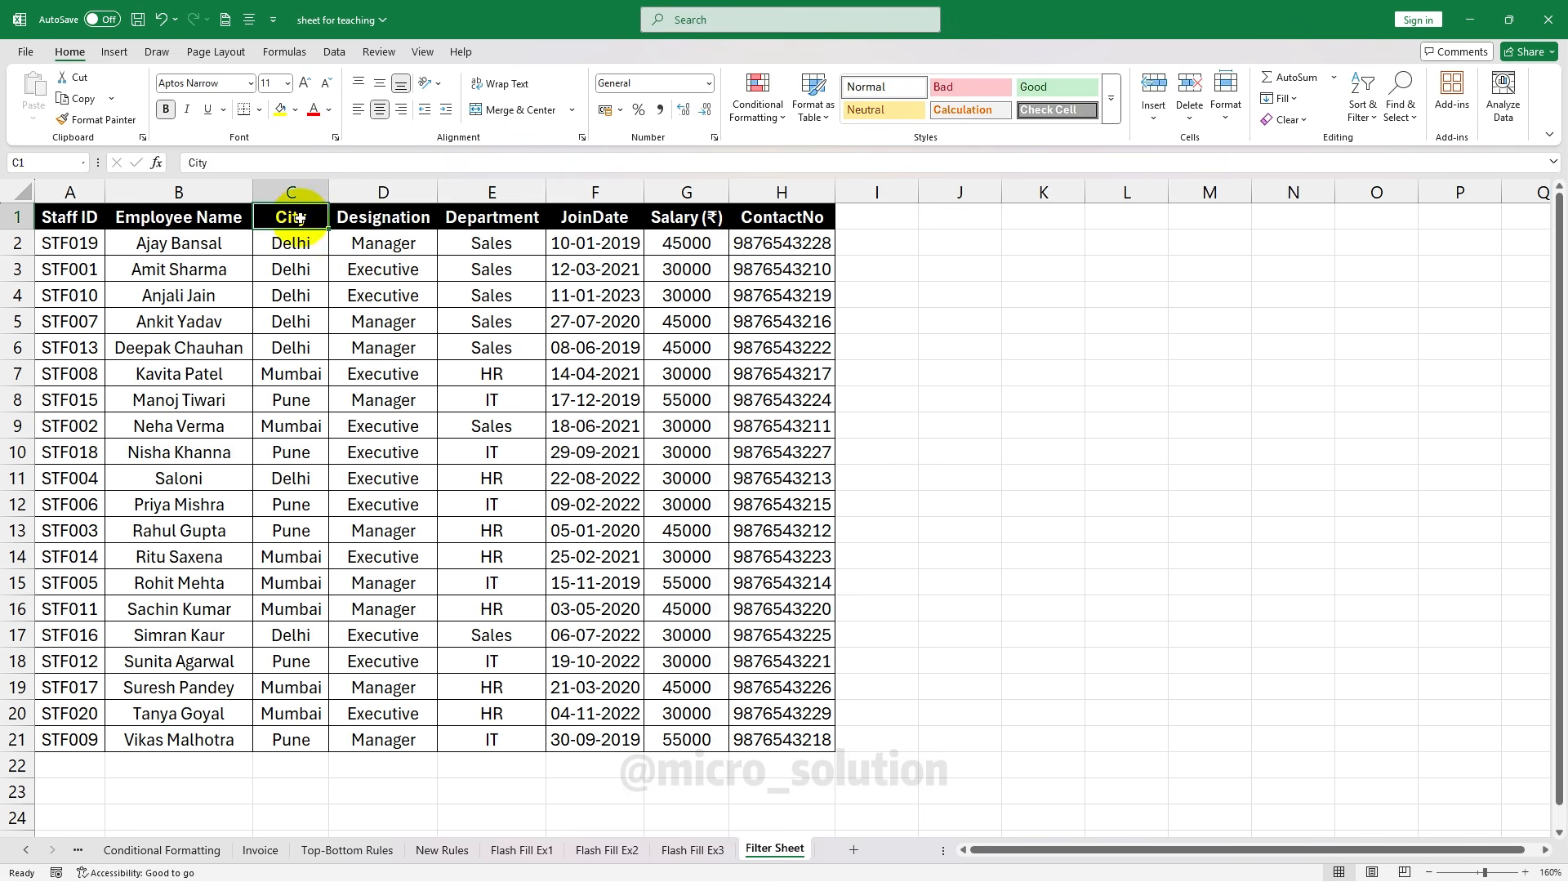
{"action": "left_click", "coordinate": [313, 504]}
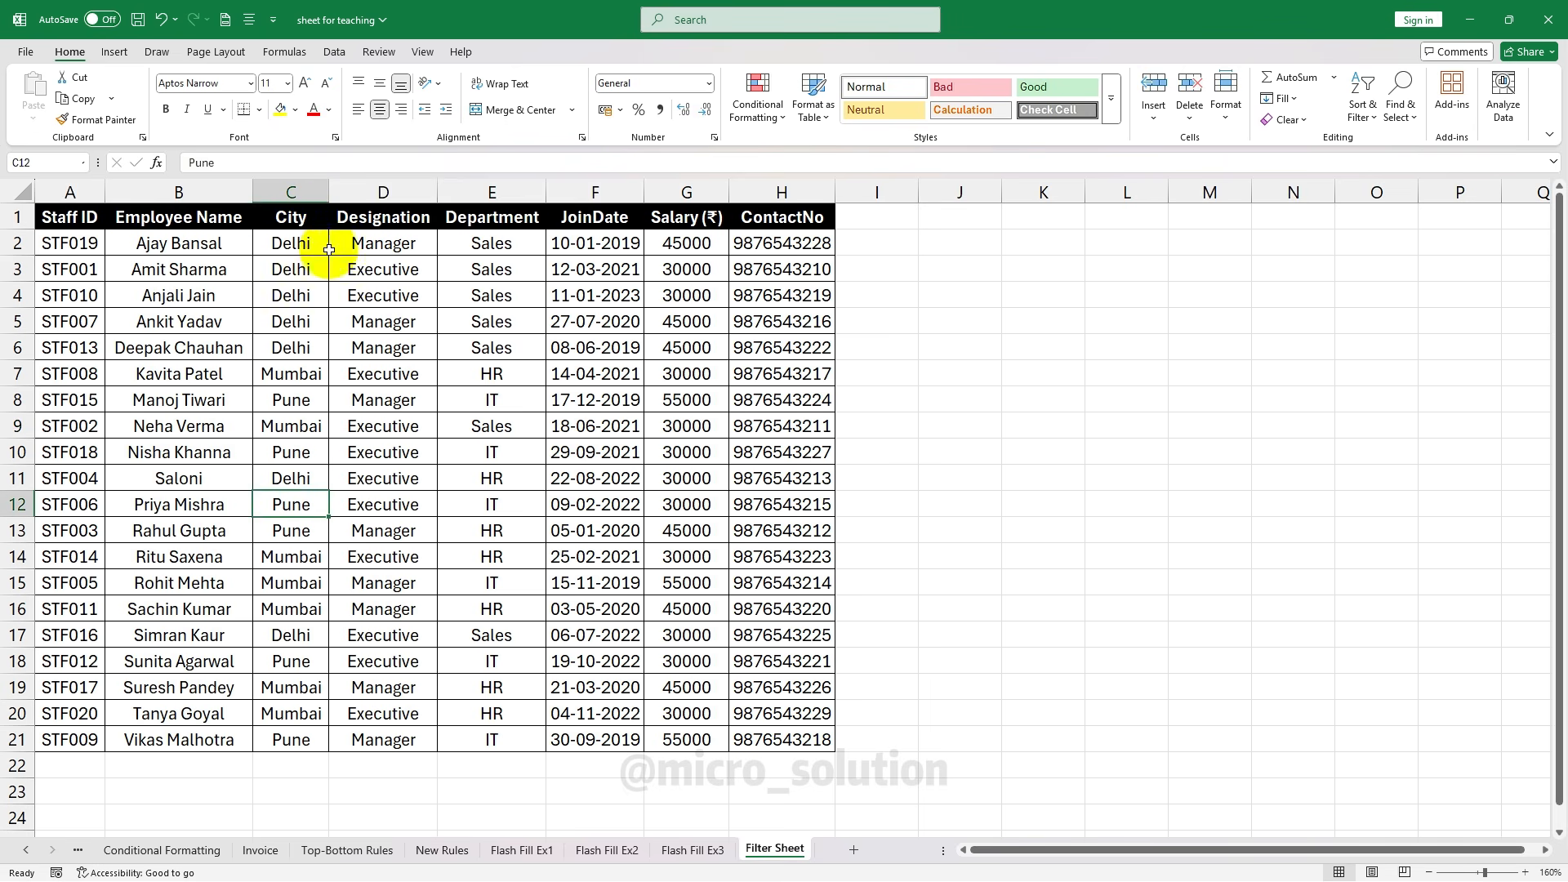
{"action": "left_click", "coordinate": [298, 393]}
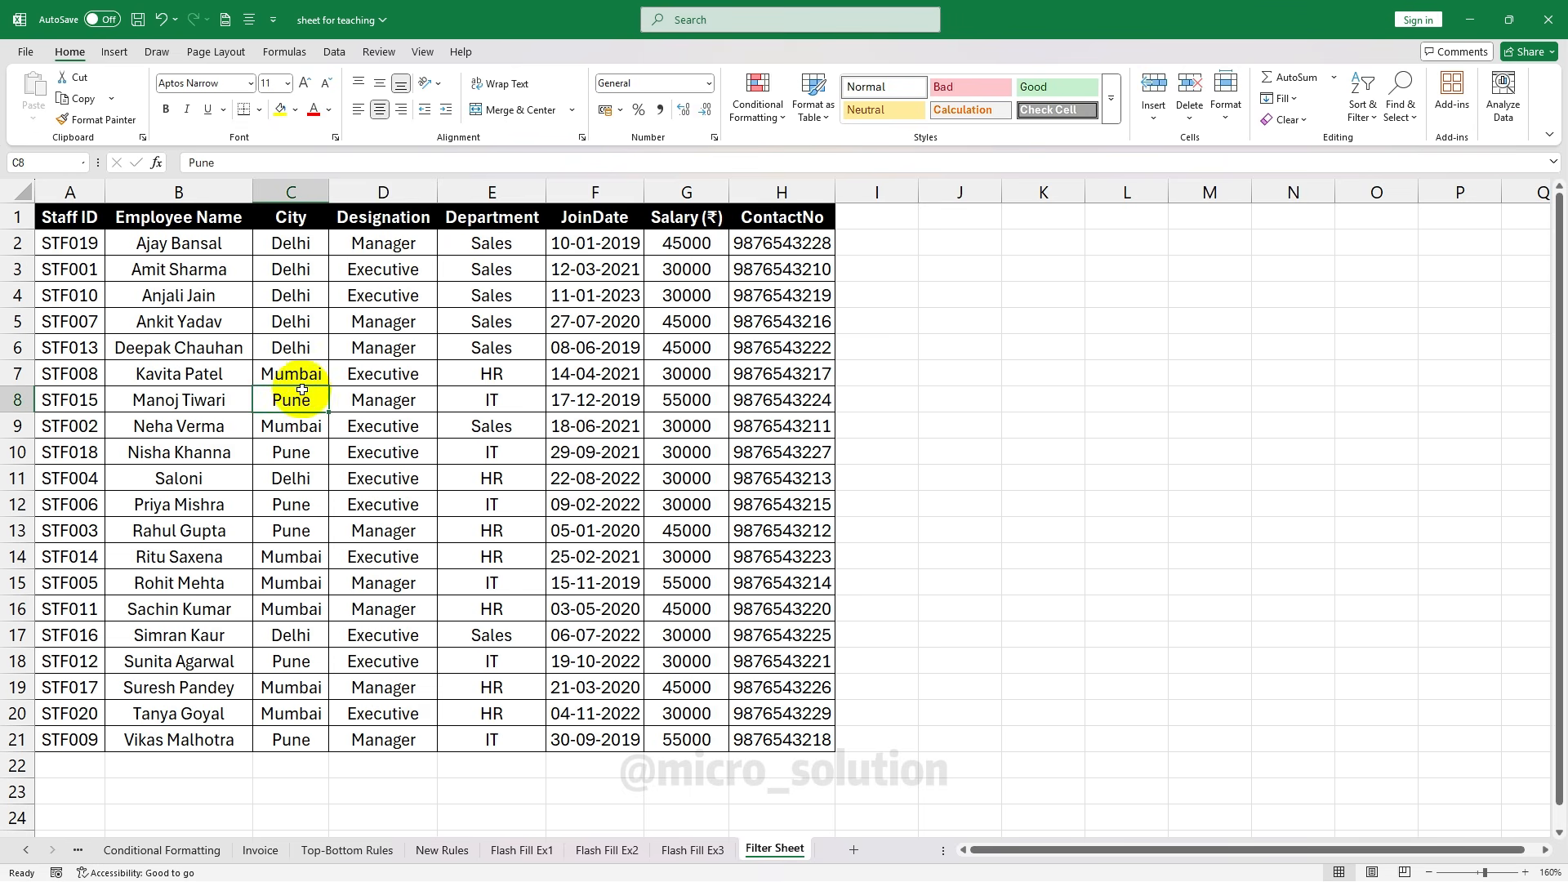
{"action": "left_click", "coordinate": [308, 375]}
{"action": "left_click", "coordinate": [304, 553]}
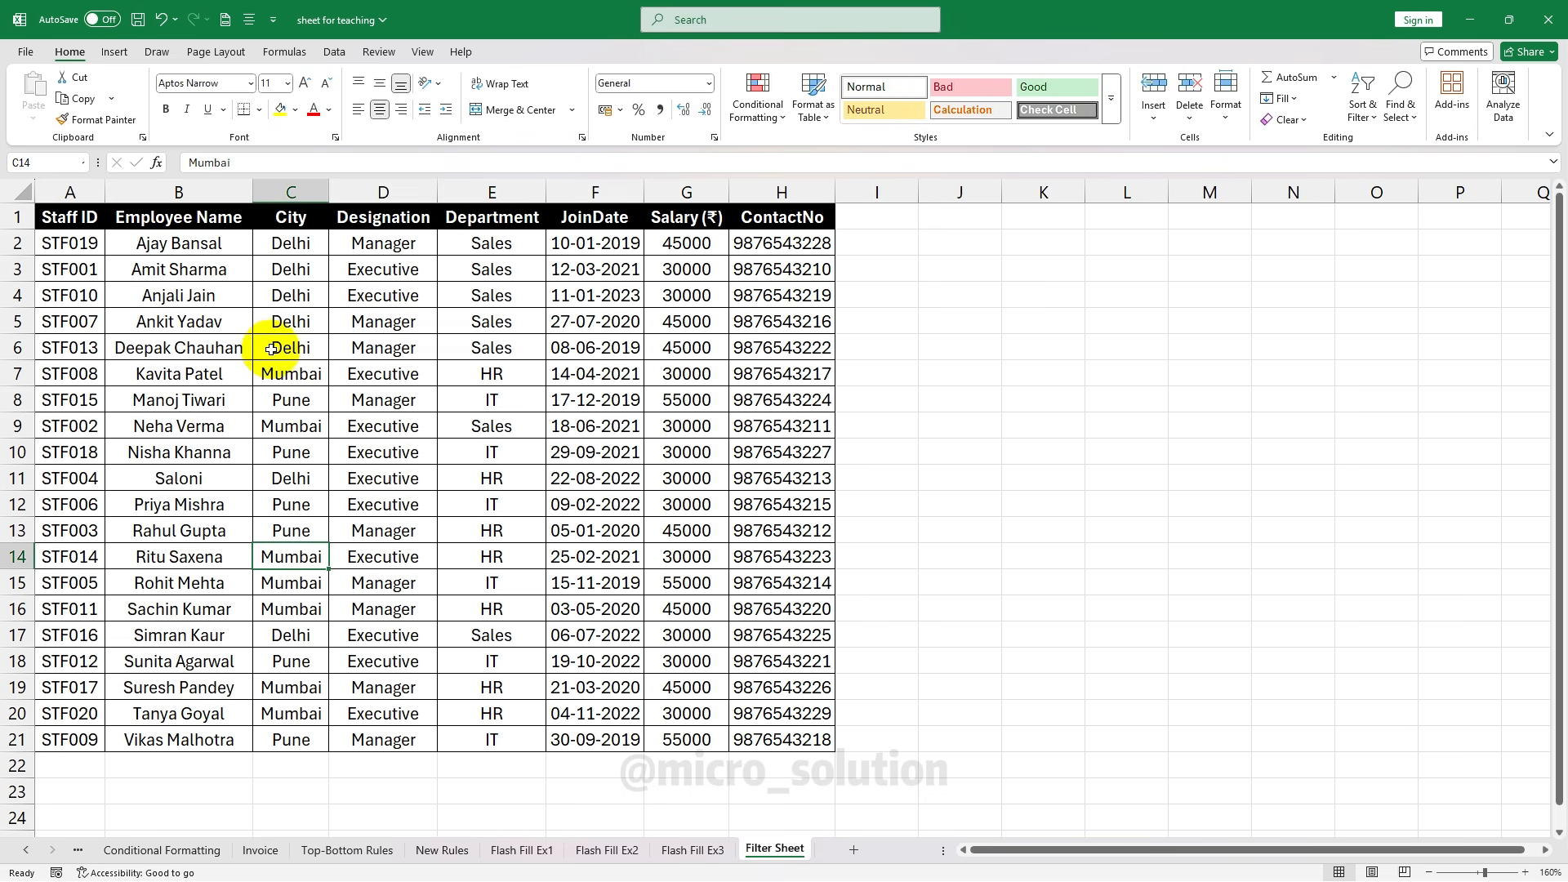
{"action": "left_click", "coordinate": [408, 243]}
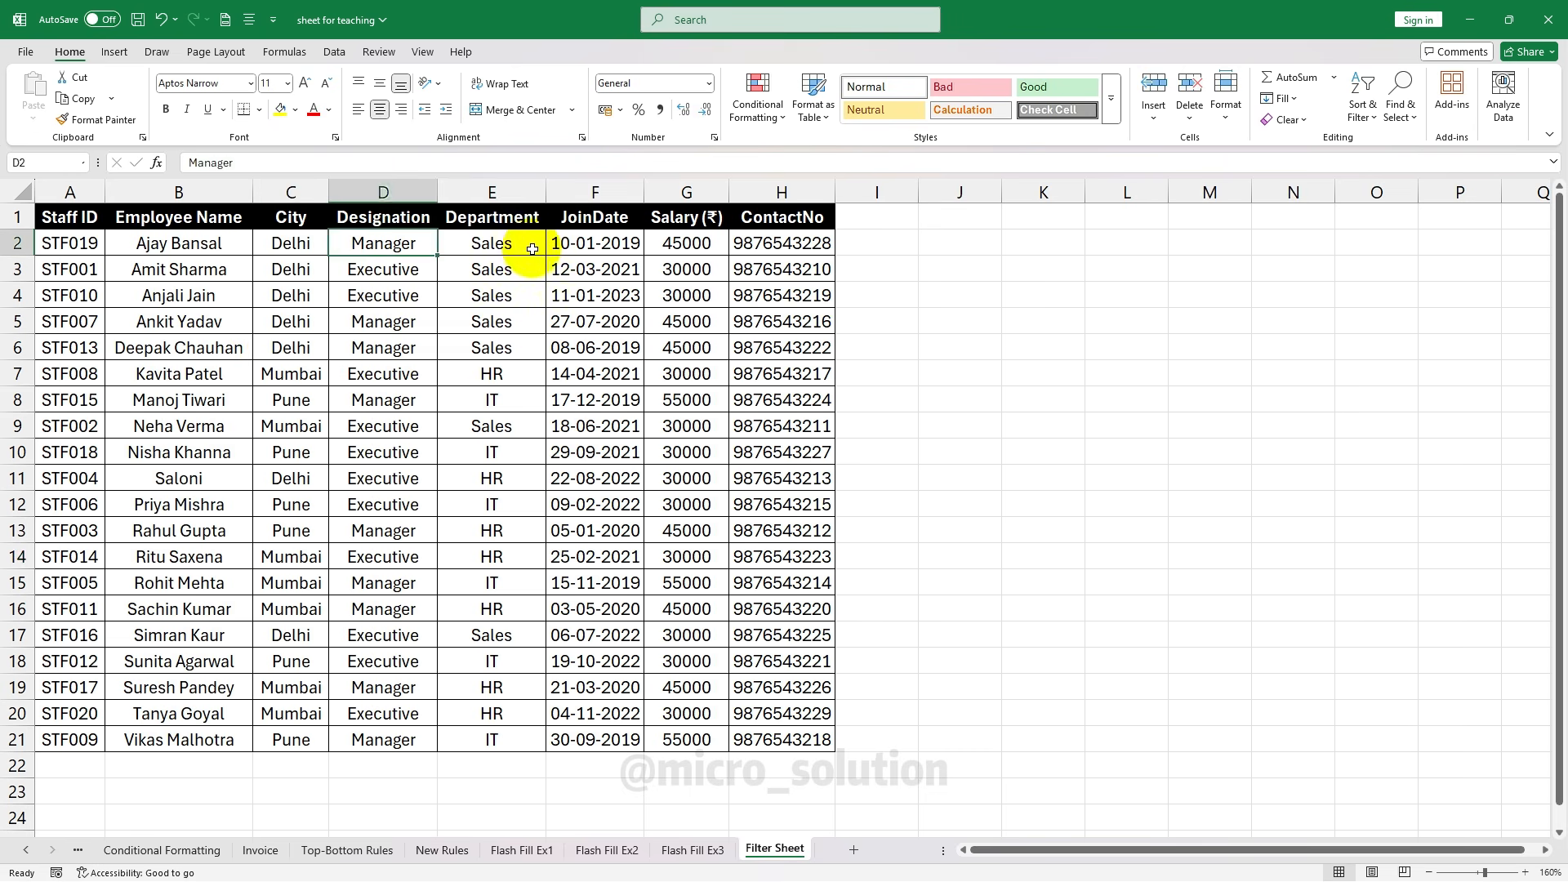
{"action": "left_click", "coordinate": [532, 244]}
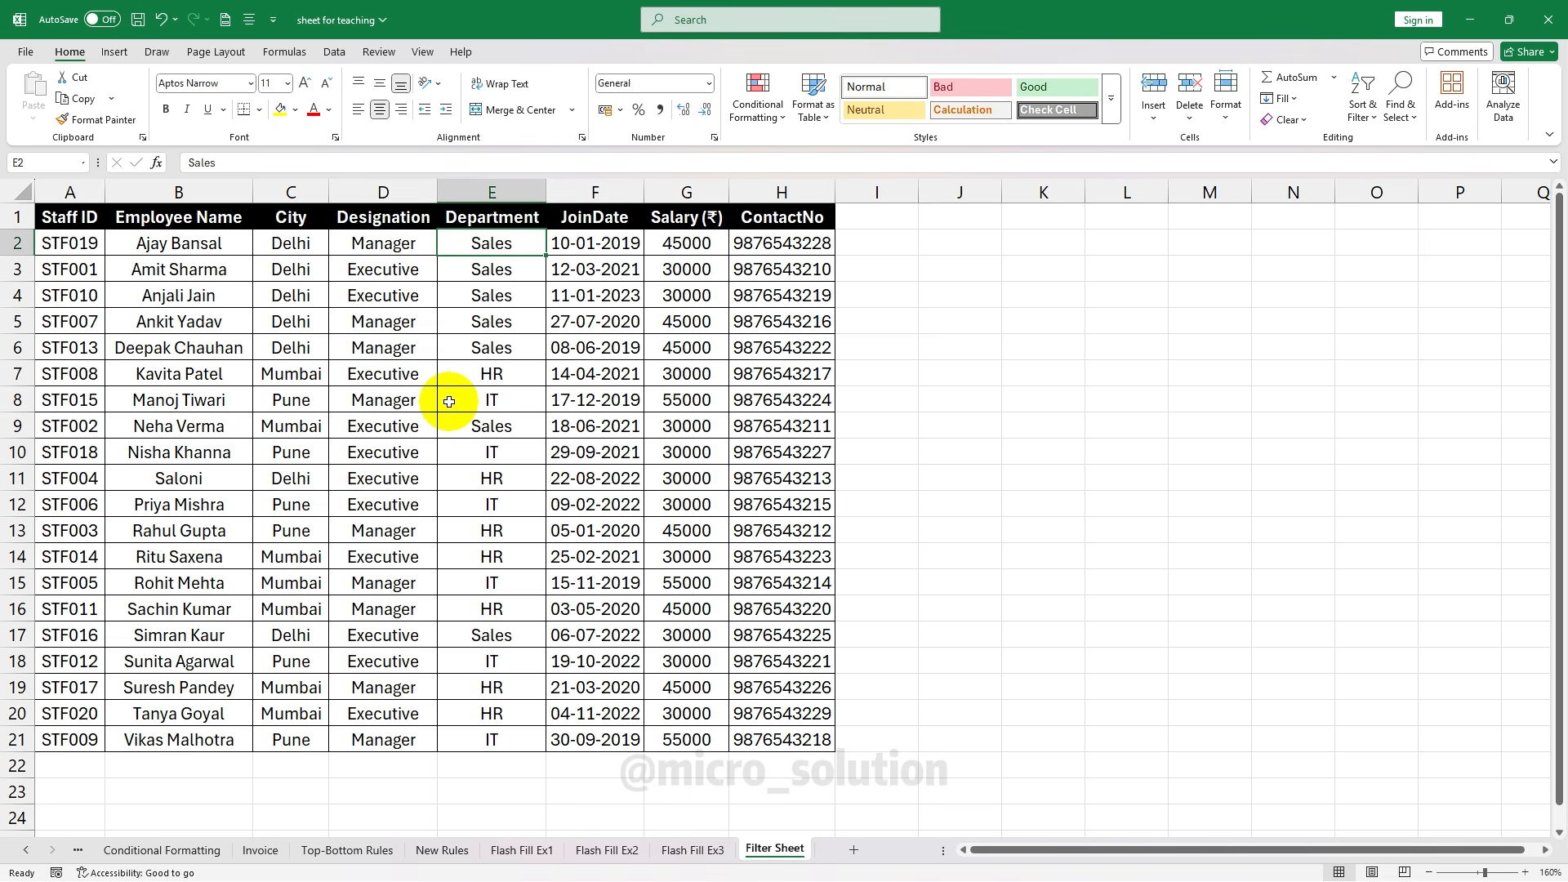
{"action": "left_click", "coordinate": [86, 219]}
Turn on header filters and filter City to show only Delhi
{"action": "left_click", "coordinate": [1396, 107]}
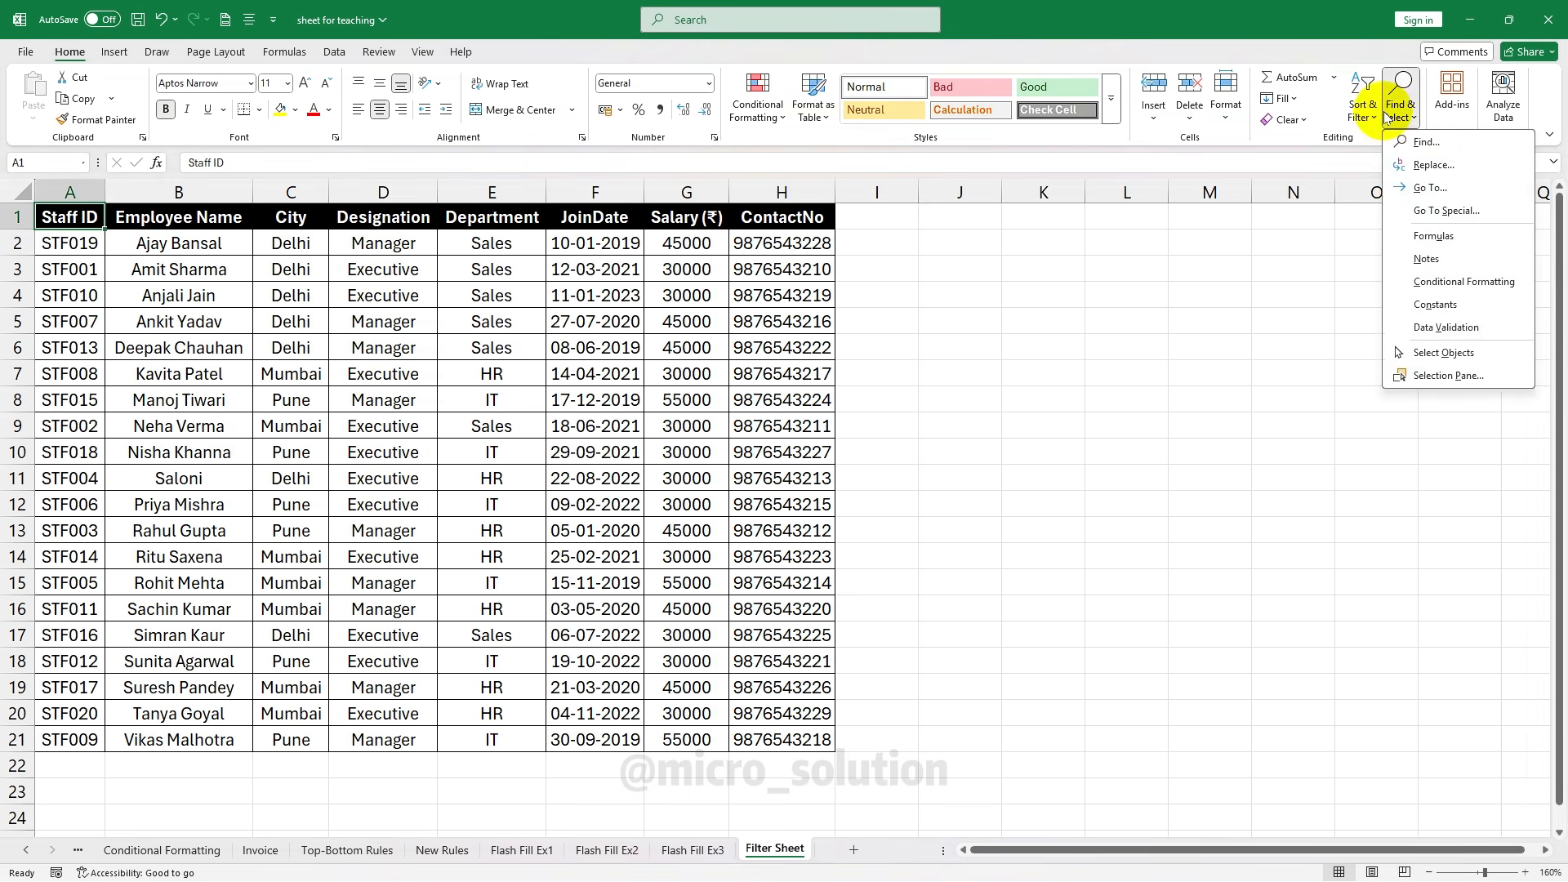
{"action": "left_click", "coordinate": [1362, 104]}
{"action": "left_click", "coordinate": [1400, 216]}
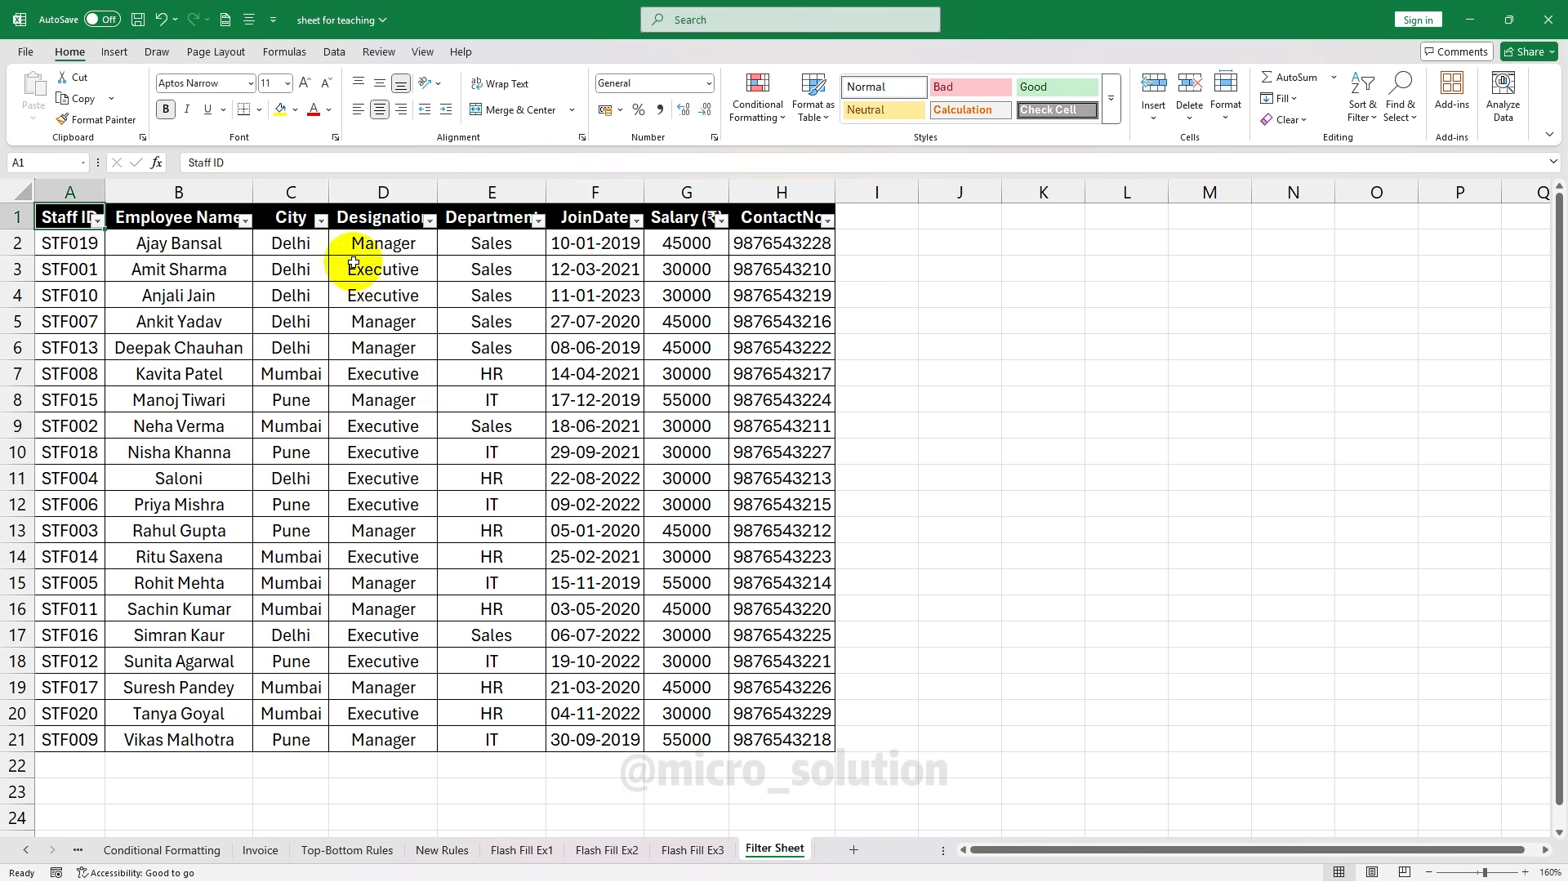
{"action": "left_click", "coordinate": [323, 225]}
{"action": "left_click", "coordinate": [192, 438]}
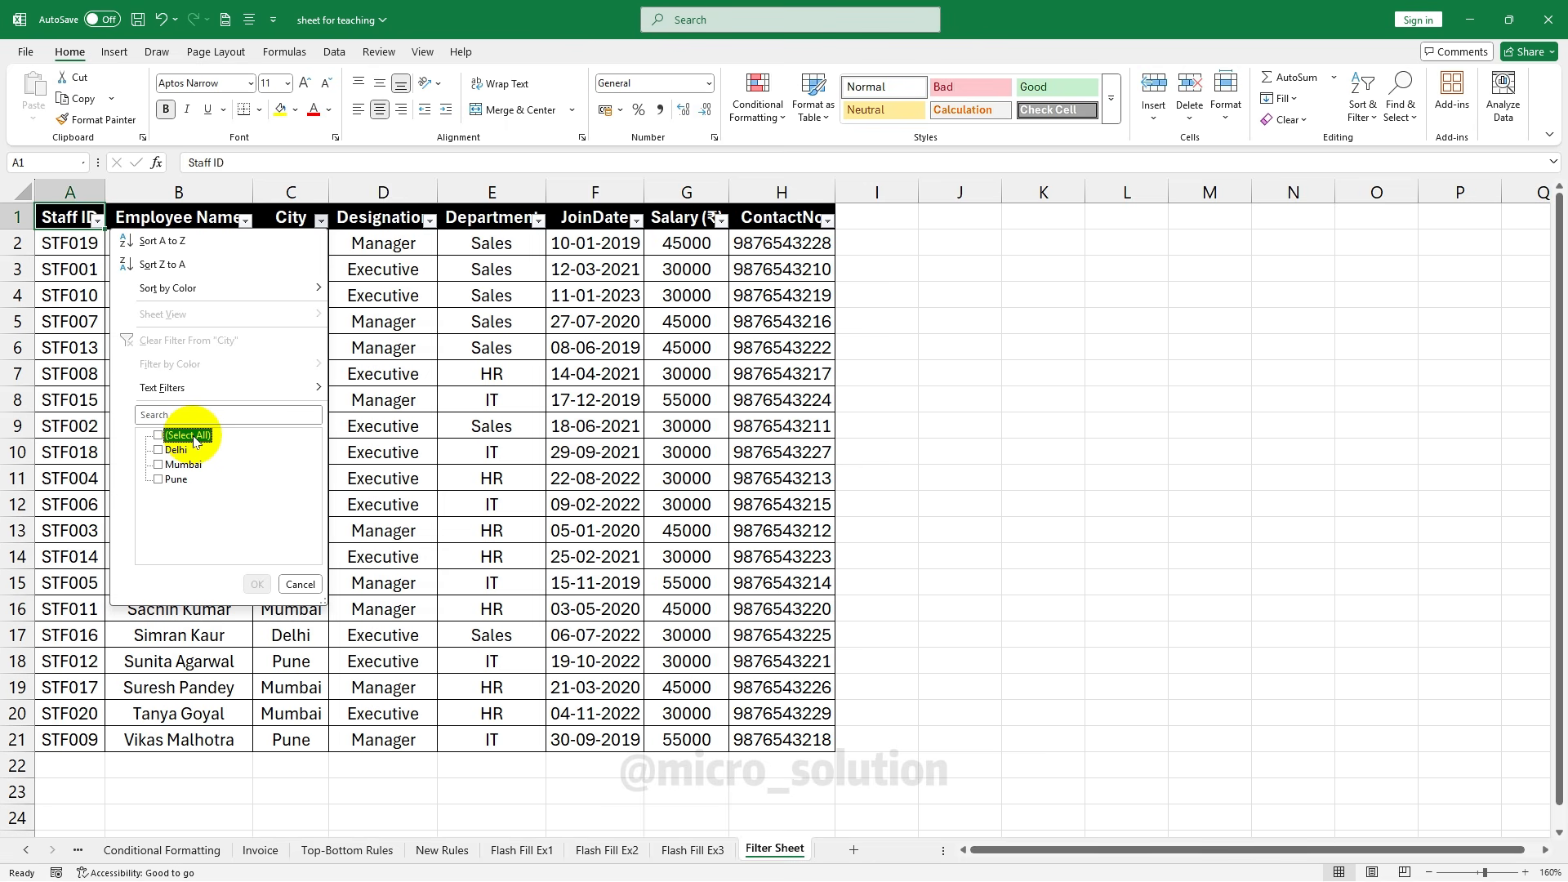
{"action": "left_click", "coordinate": [176, 454]}
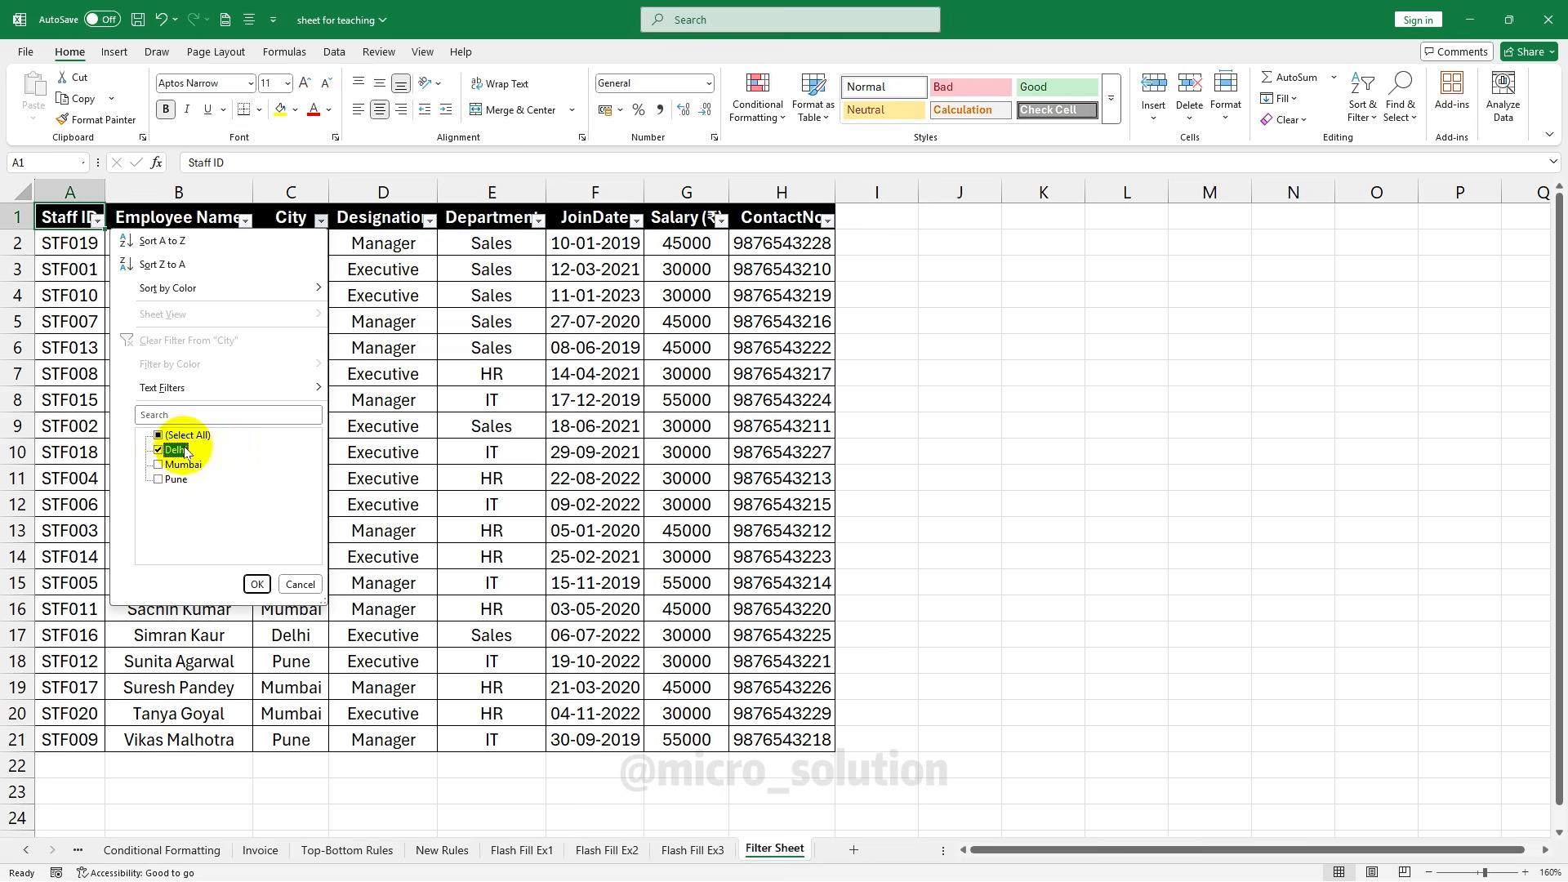
{"action": "left_click", "coordinate": [256, 583]}
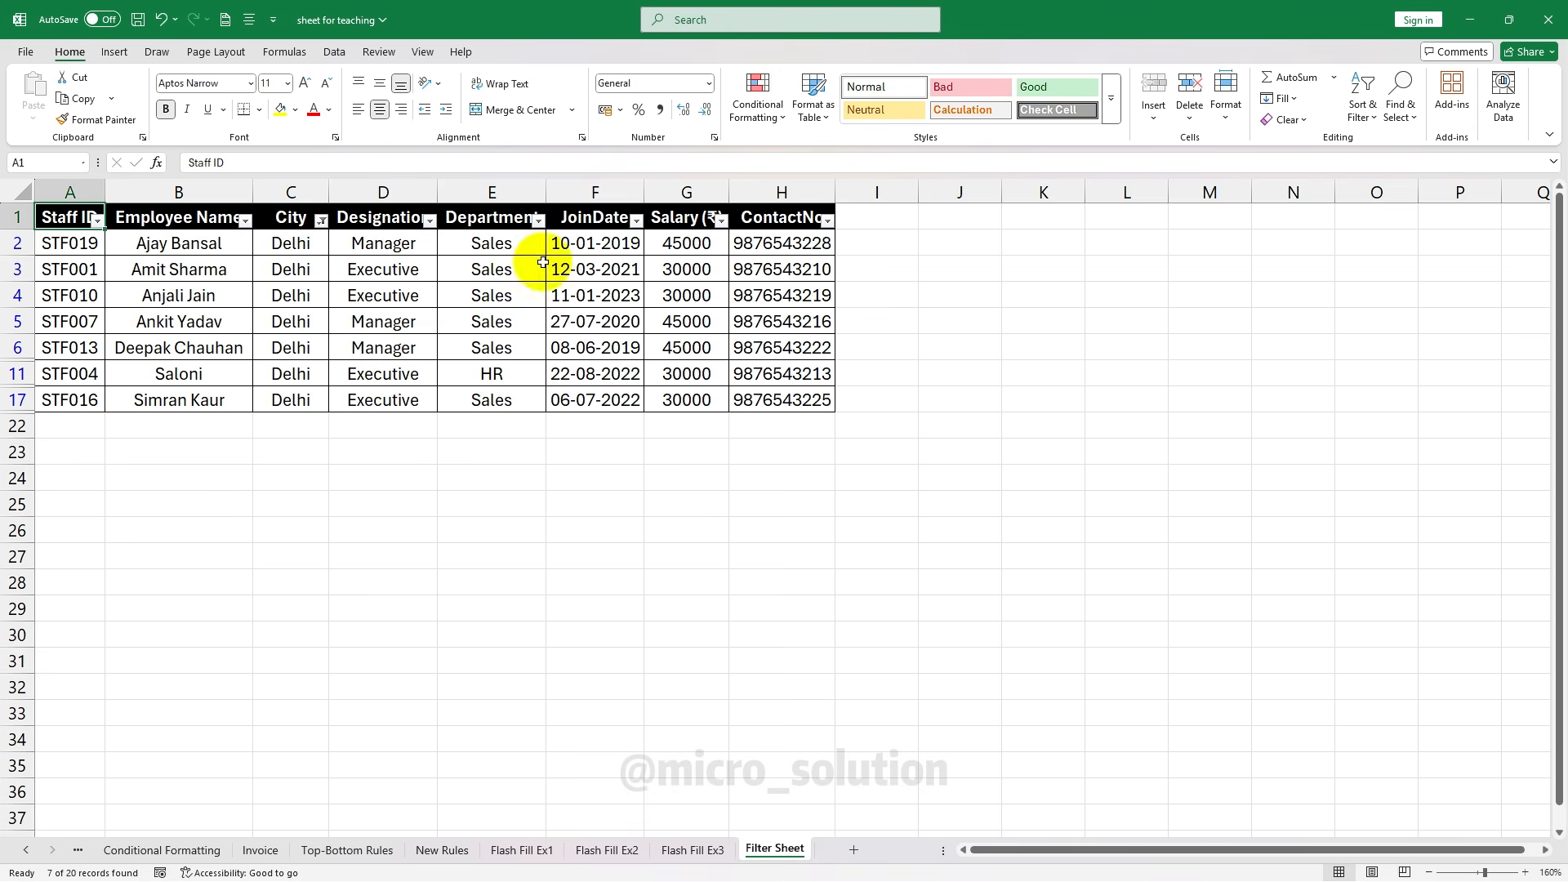
Check the 7 filtered Delhi rows in print preview and return to the sheet
{"action": "left_click", "coordinate": [25, 52]}
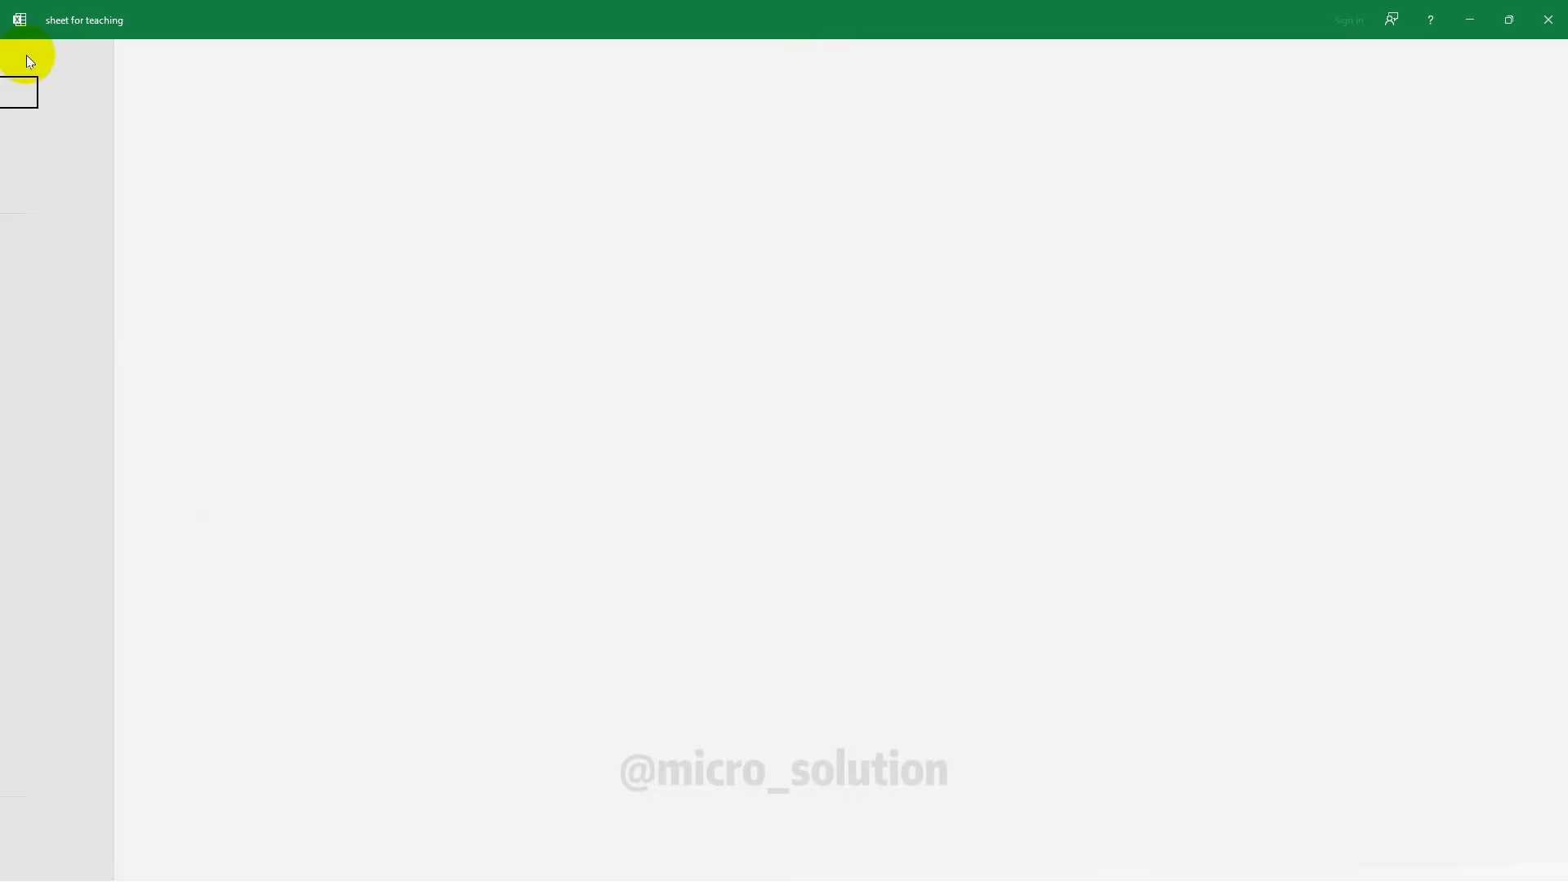
{"action": "left_click", "coordinate": [49, 334]}
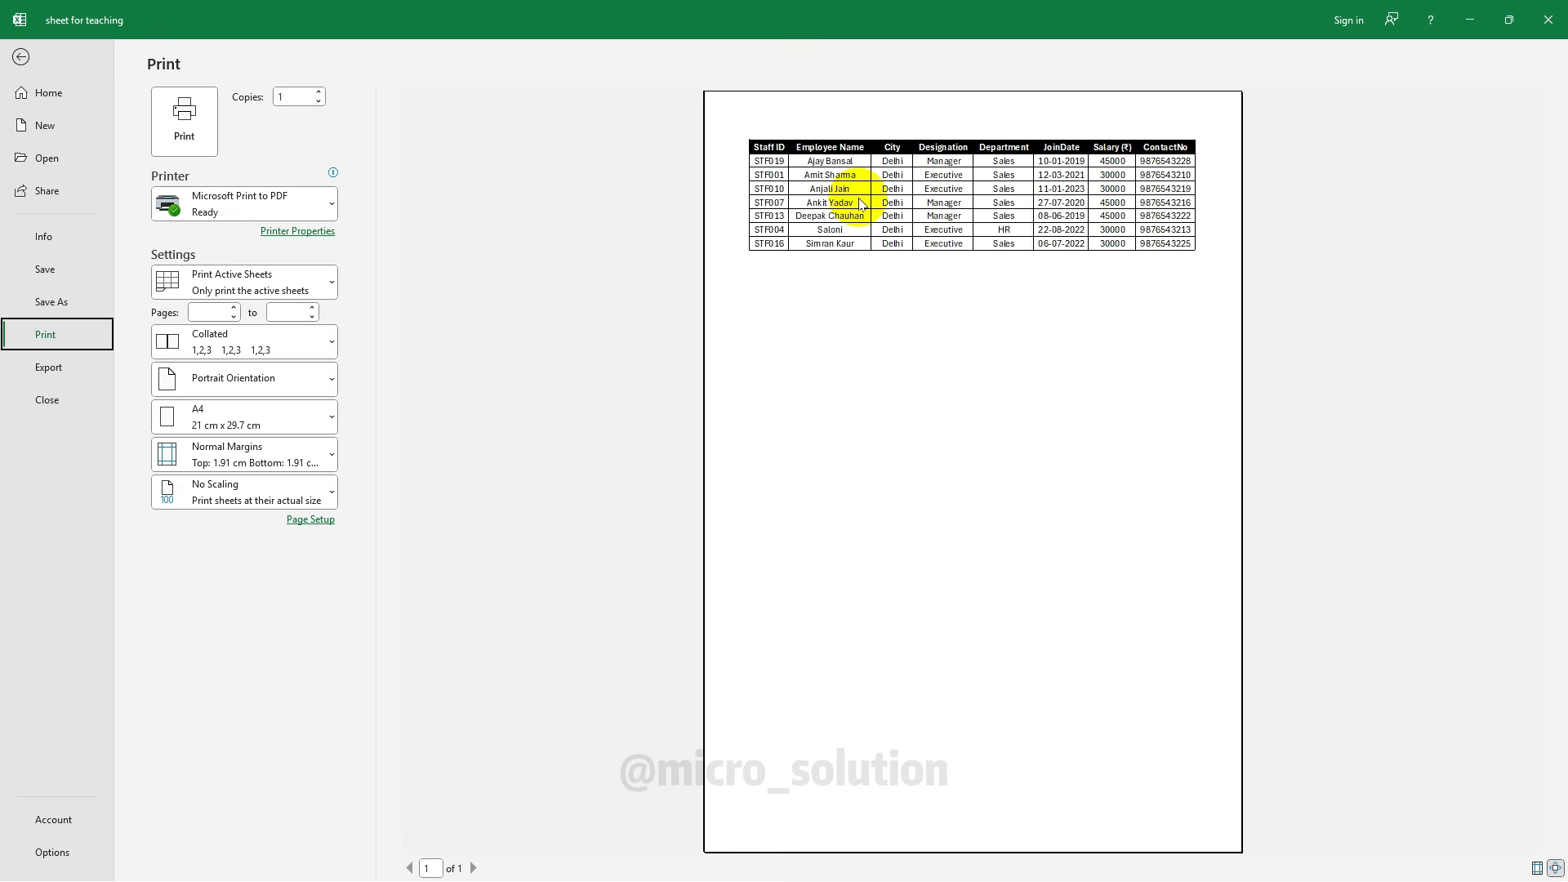
{"action": "key", "text": "Escape"}
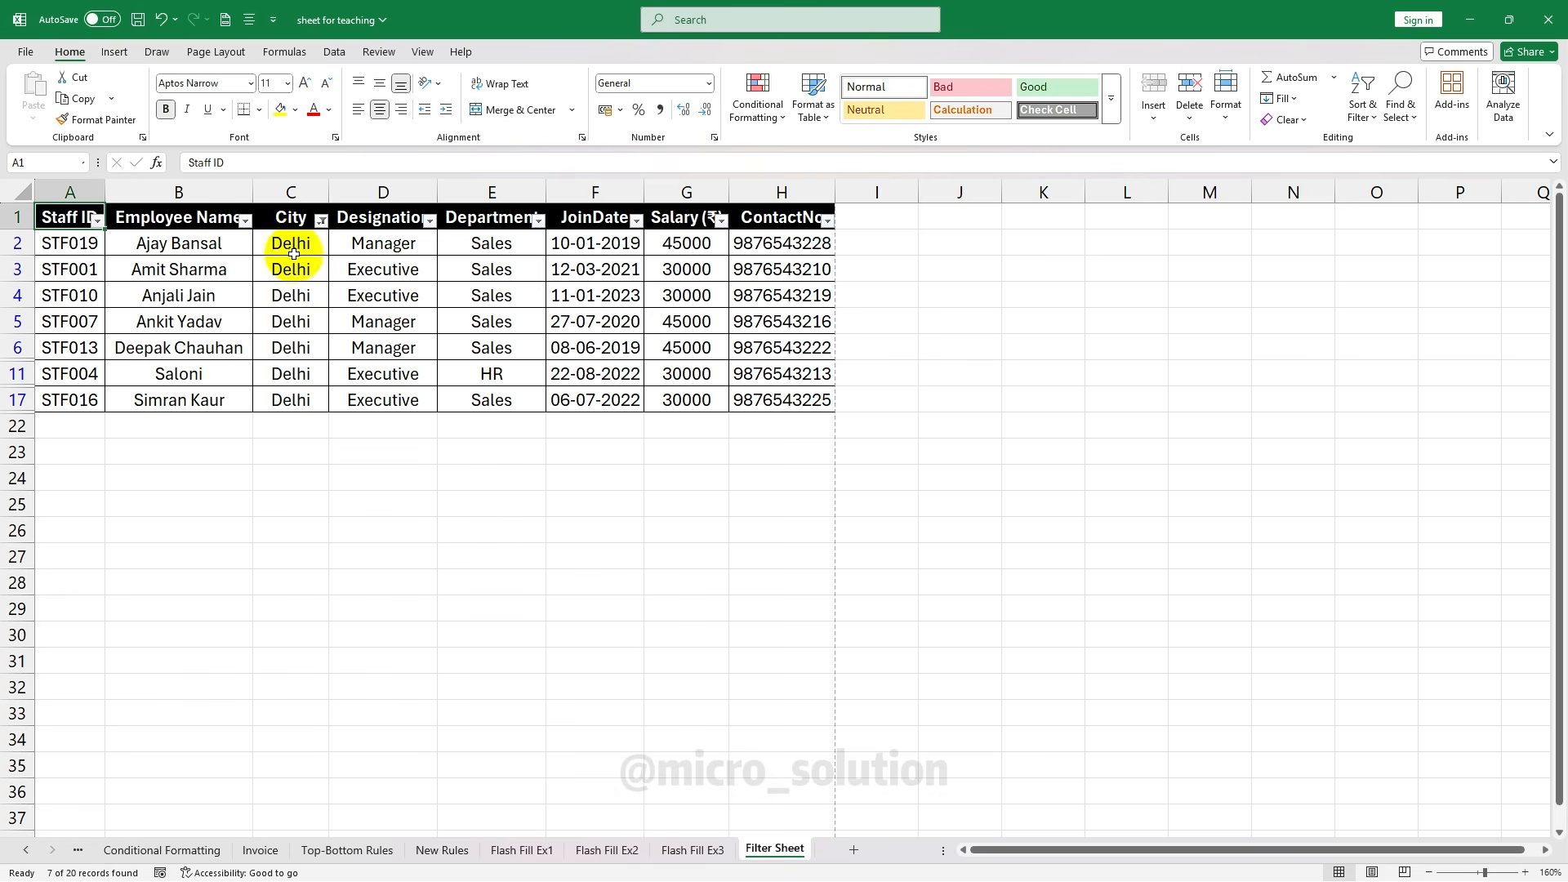
Reset the City filter to all cities, then filter City to Pune only
{"action": "left_click", "coordinate": [321, 223]}
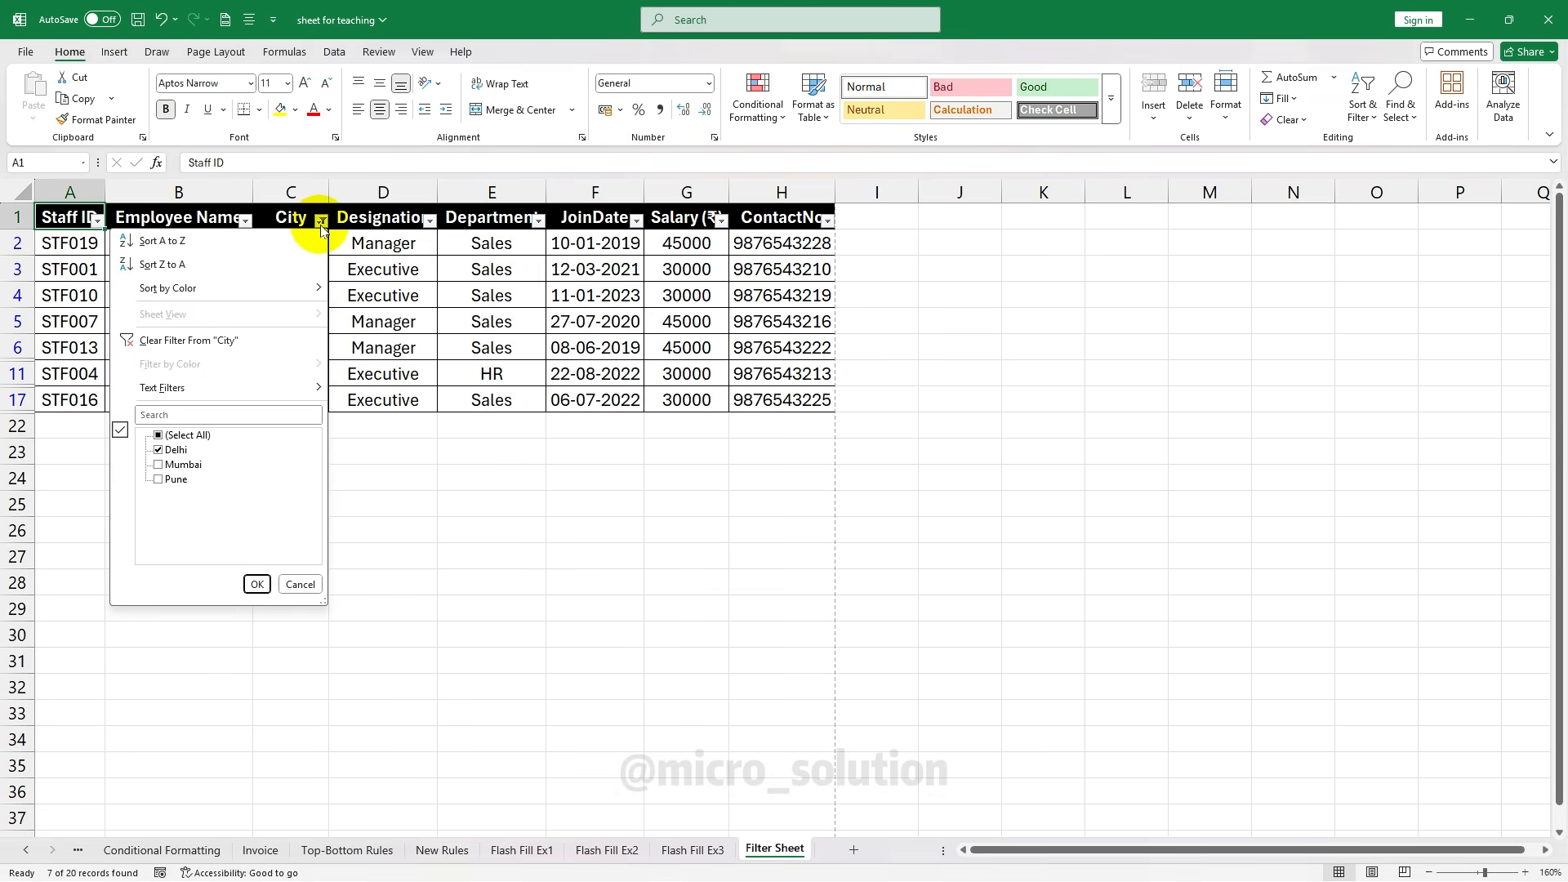
{"action": "left_click", "coordinate": [188, 435]}
{"action": "left_click", "coordinate": [256, 584]}
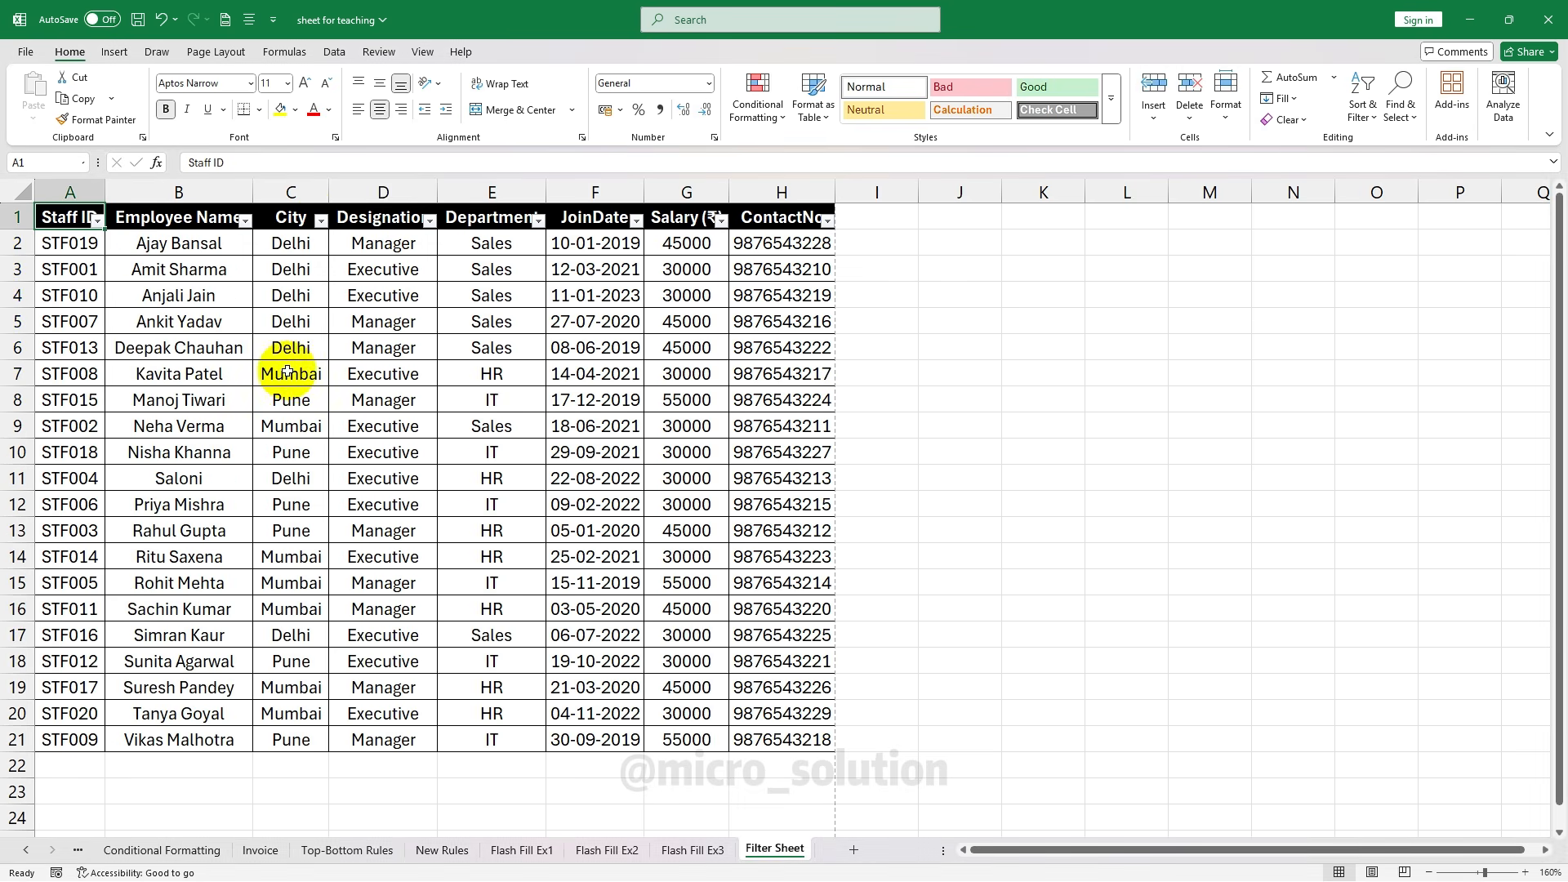
{"action": "left_click", "coordinate": [321, 220]}
{"action": "left_click", "coordinate": [188, 435]}
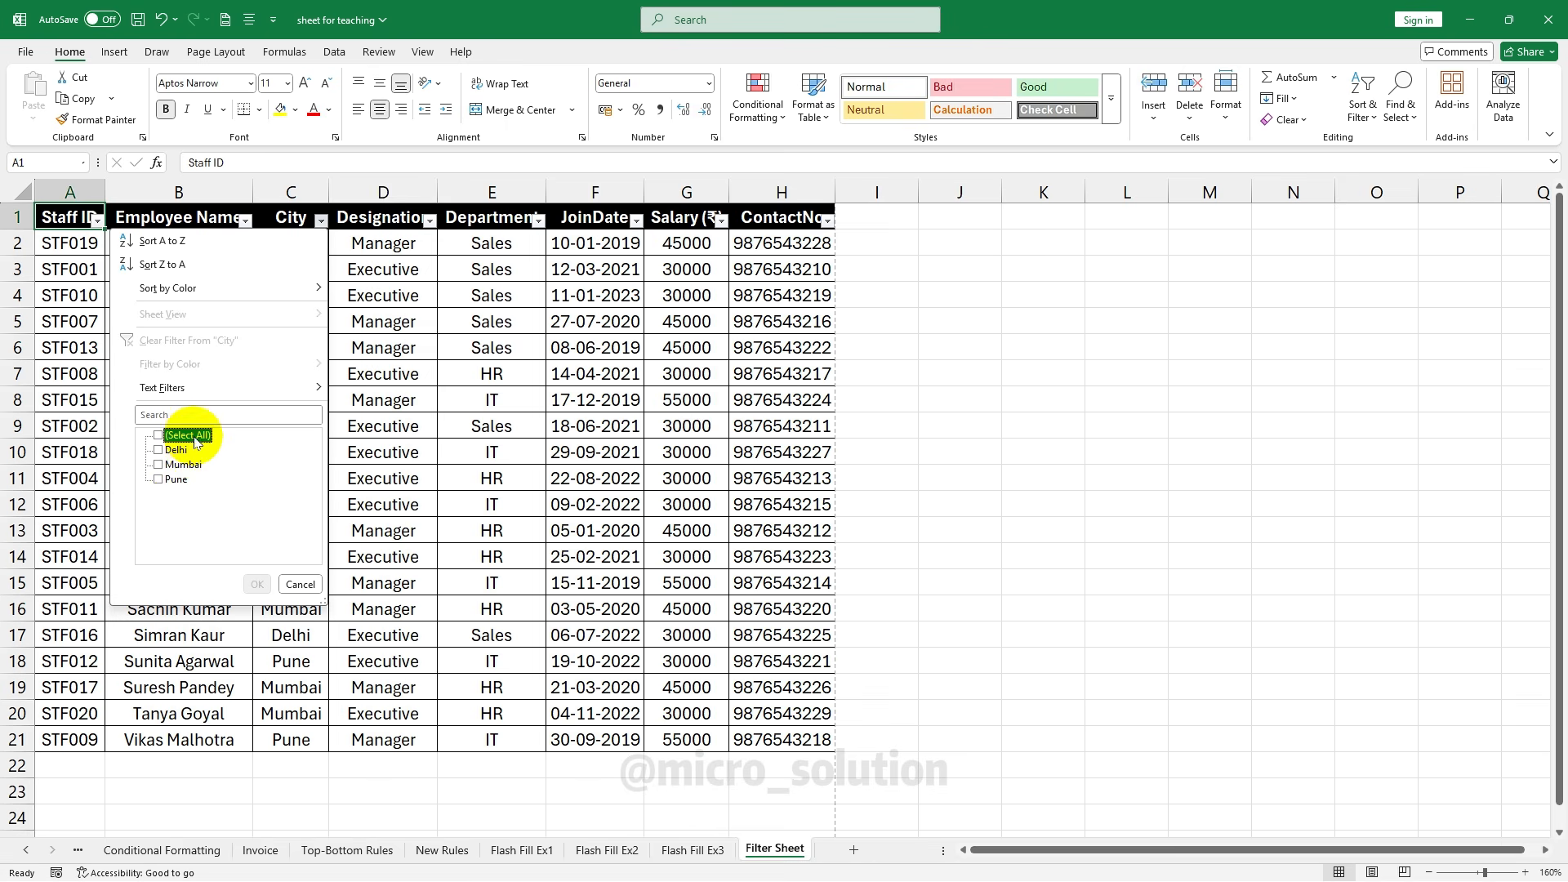
{"action": "left_click", "coordinate": [178, 480]}
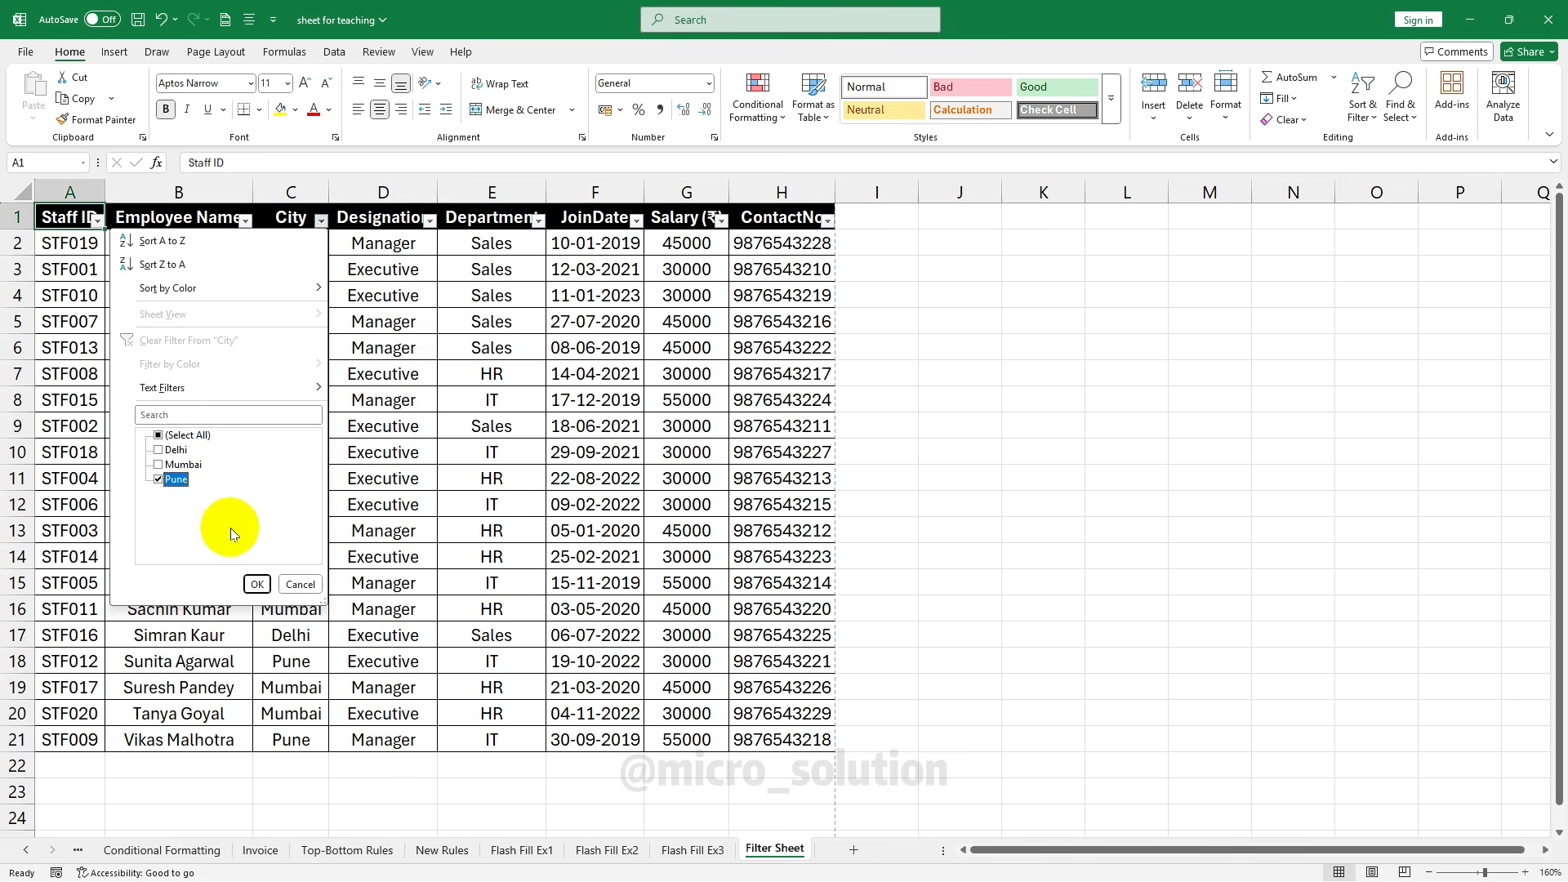
{"action": "left_click", "coordinate": [256, 584]}
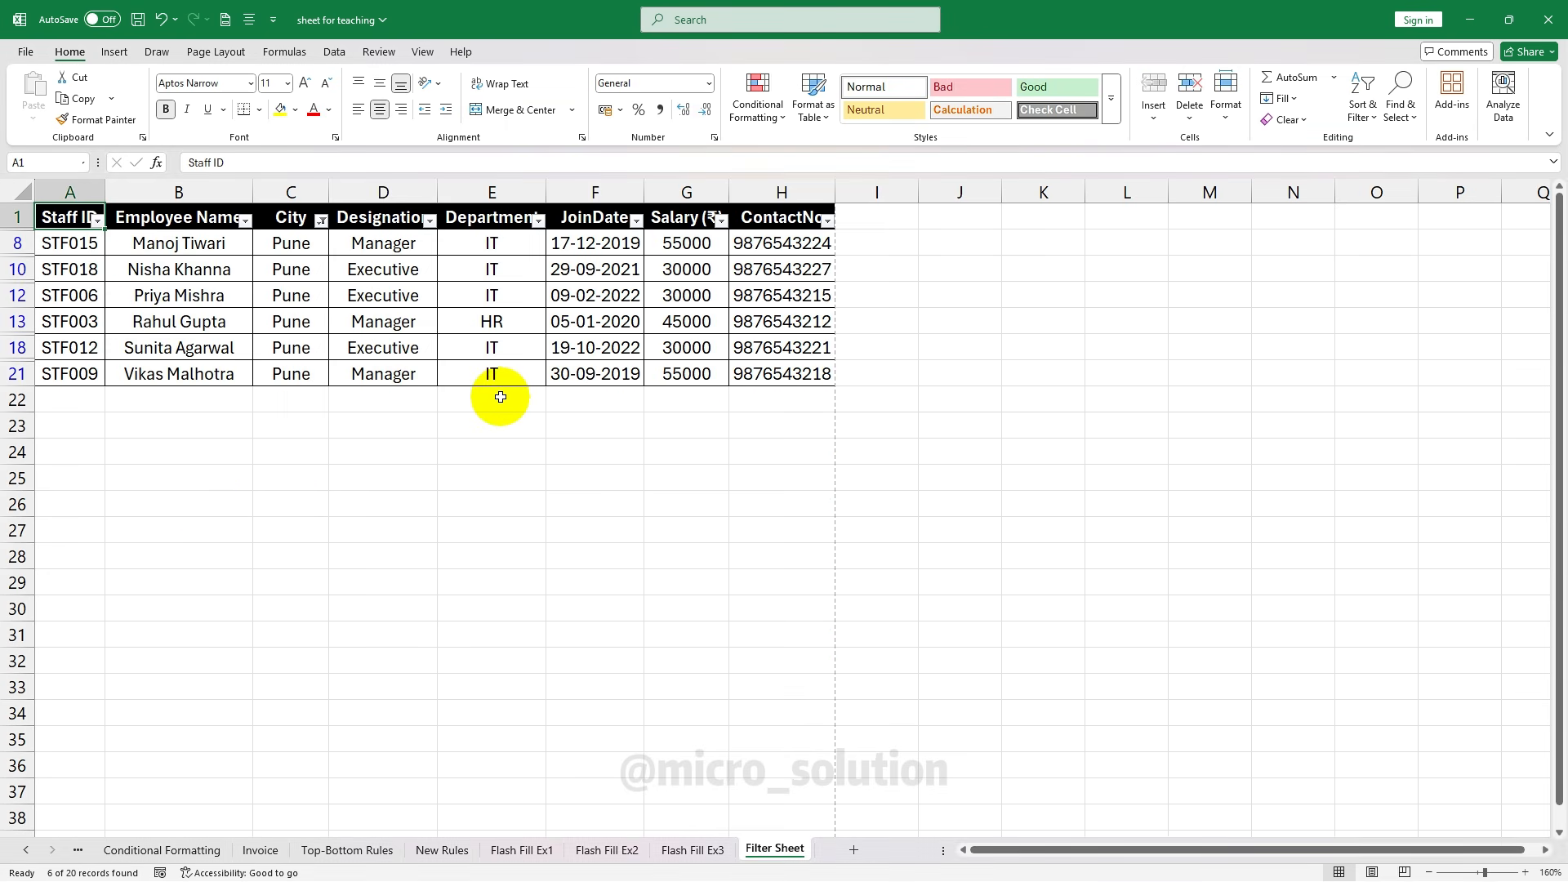
{"action": "left_click", "coordinate": [316, 229]}
{"action": "left_click", "coordinate": [320, 222]}
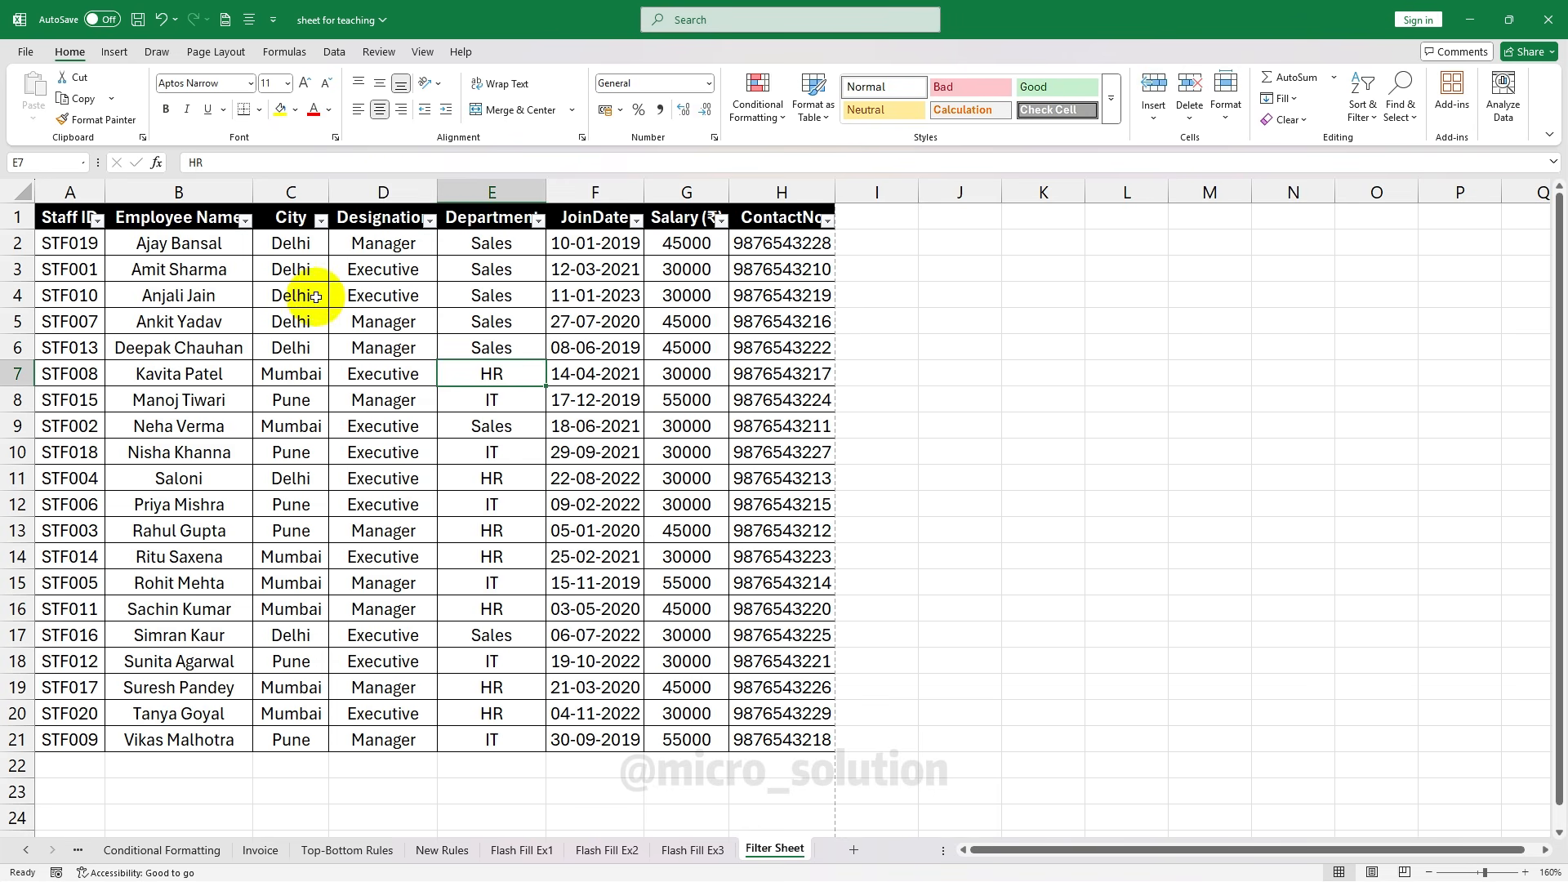
Filter Designation to Manager only, then re-include every designation
{"action": "left_click", "coordinate": [428, 221]}
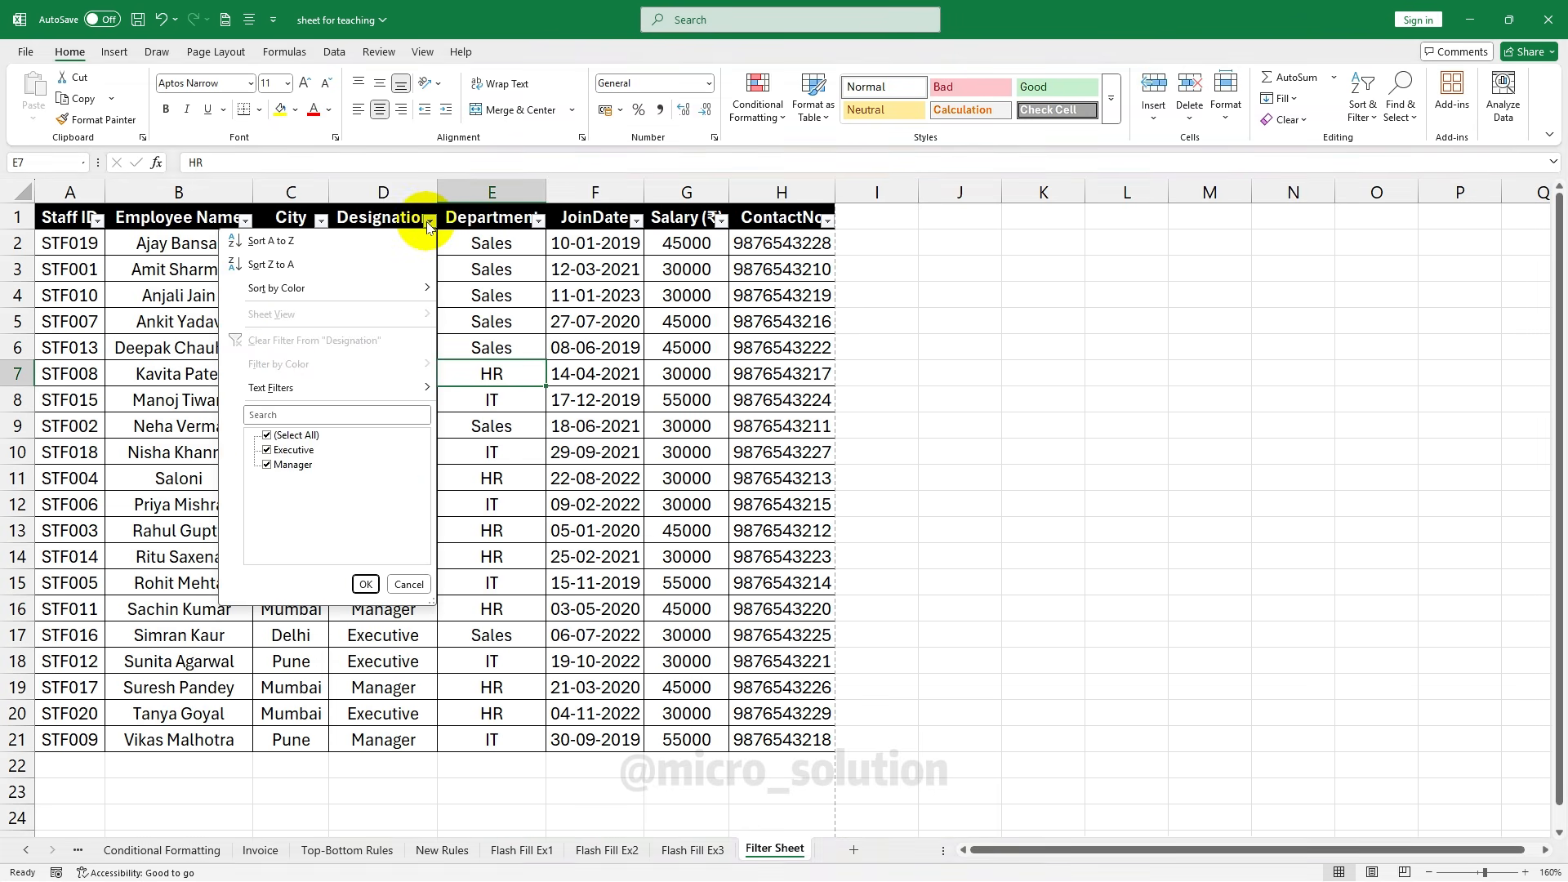
{"action": "left_click", "coordinate": [278, 435]}
{"action": "left_click", "coordinate": [292, 467]}
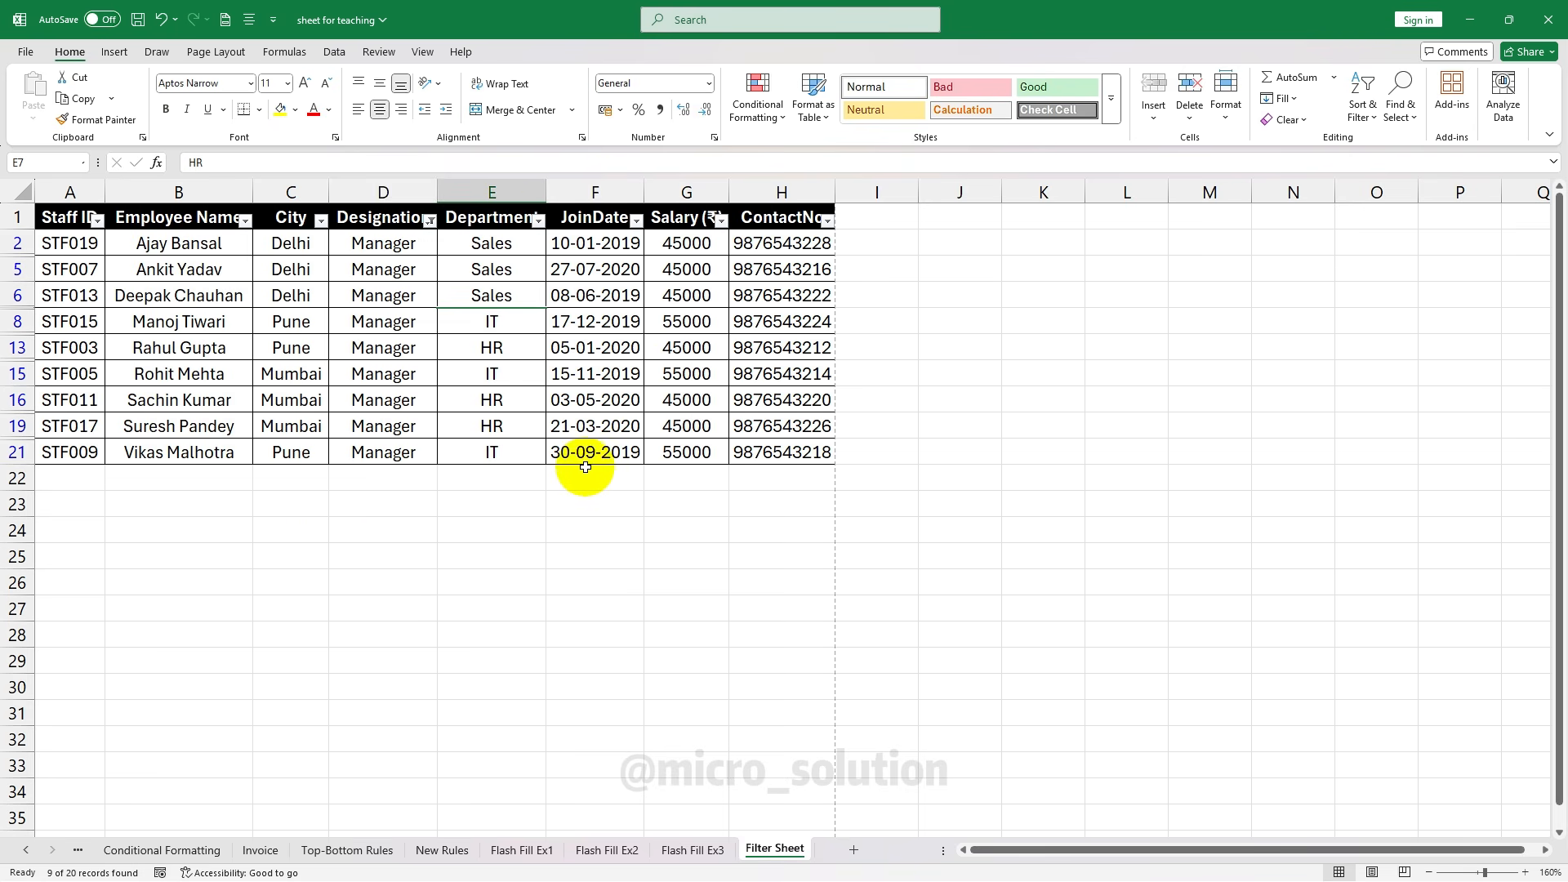
{"action": "left_click", "coordinate": [430, 220]}
{"action": "left_click", "coordinate": [282, 433]}
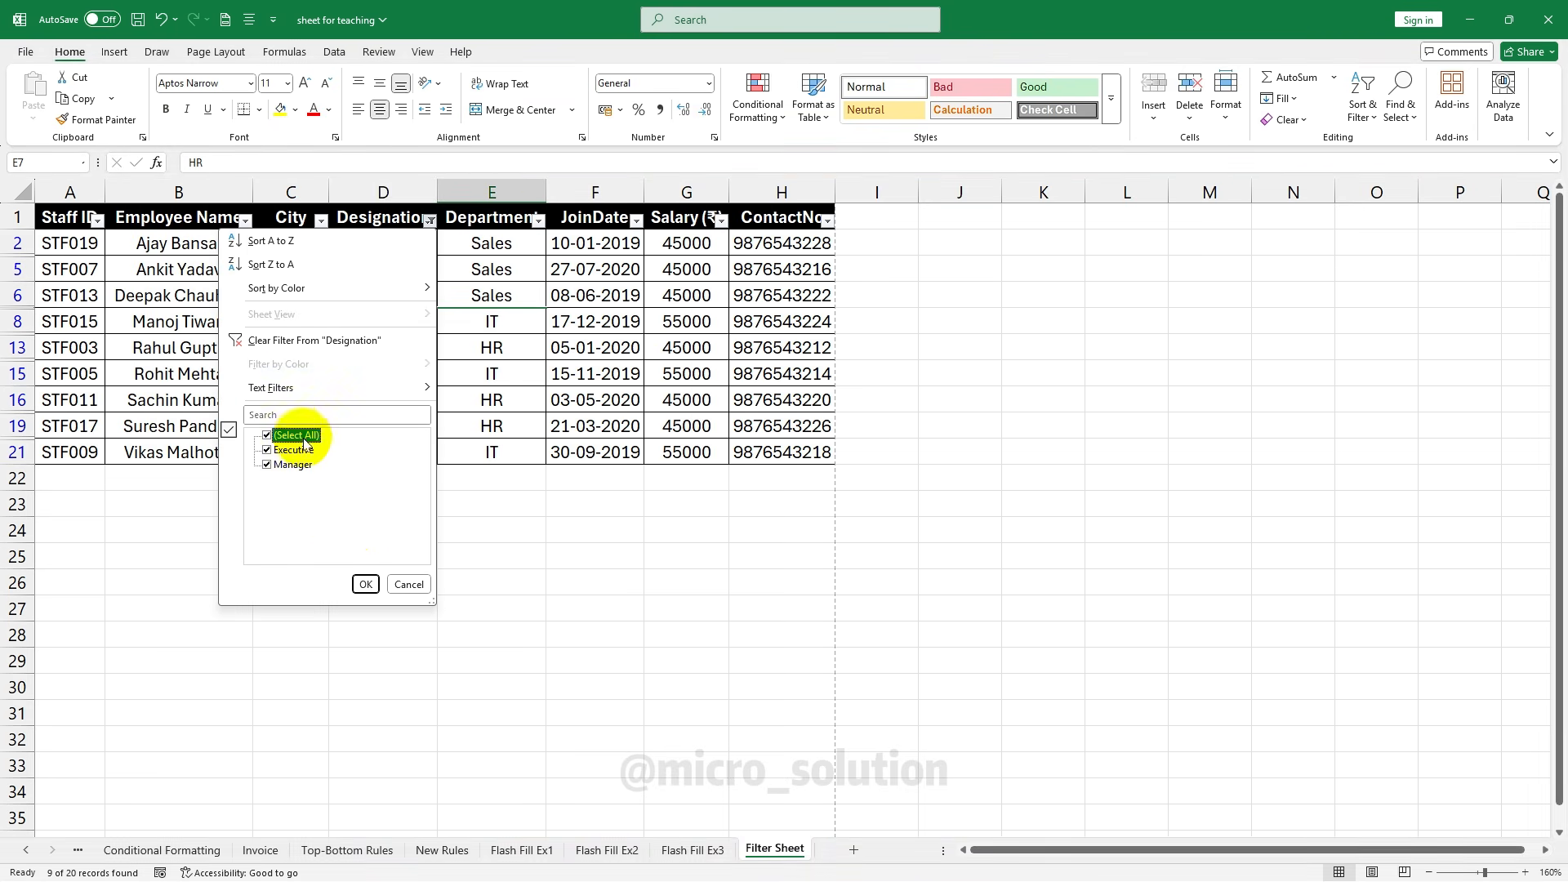
{"action": "left_click", "coordinate": [364, 584]}
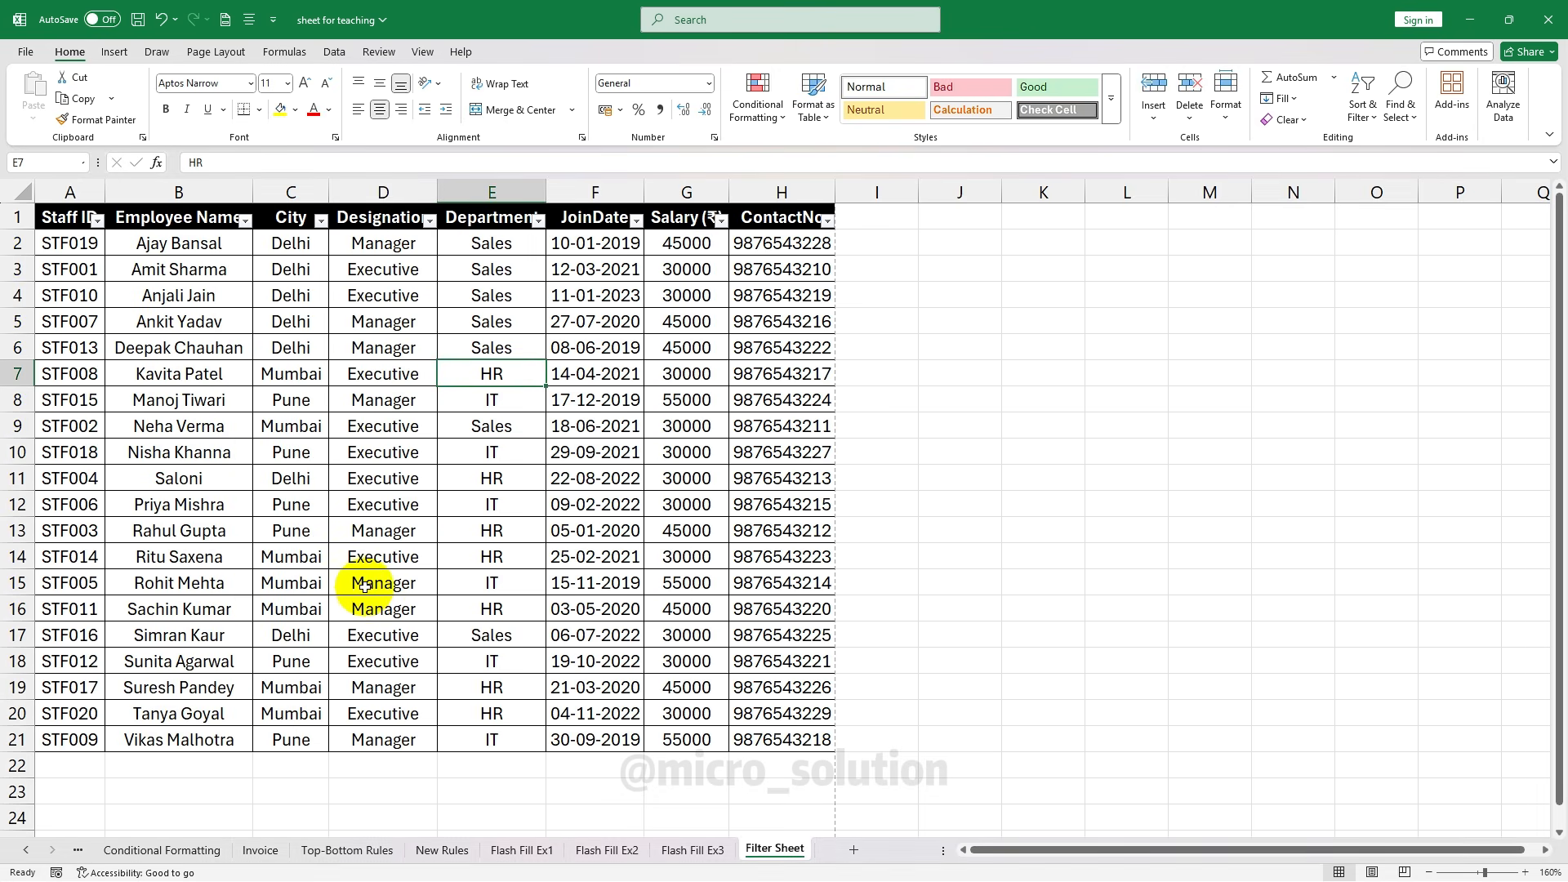
{"action": "left_click", "coordinate": [539, 220]}
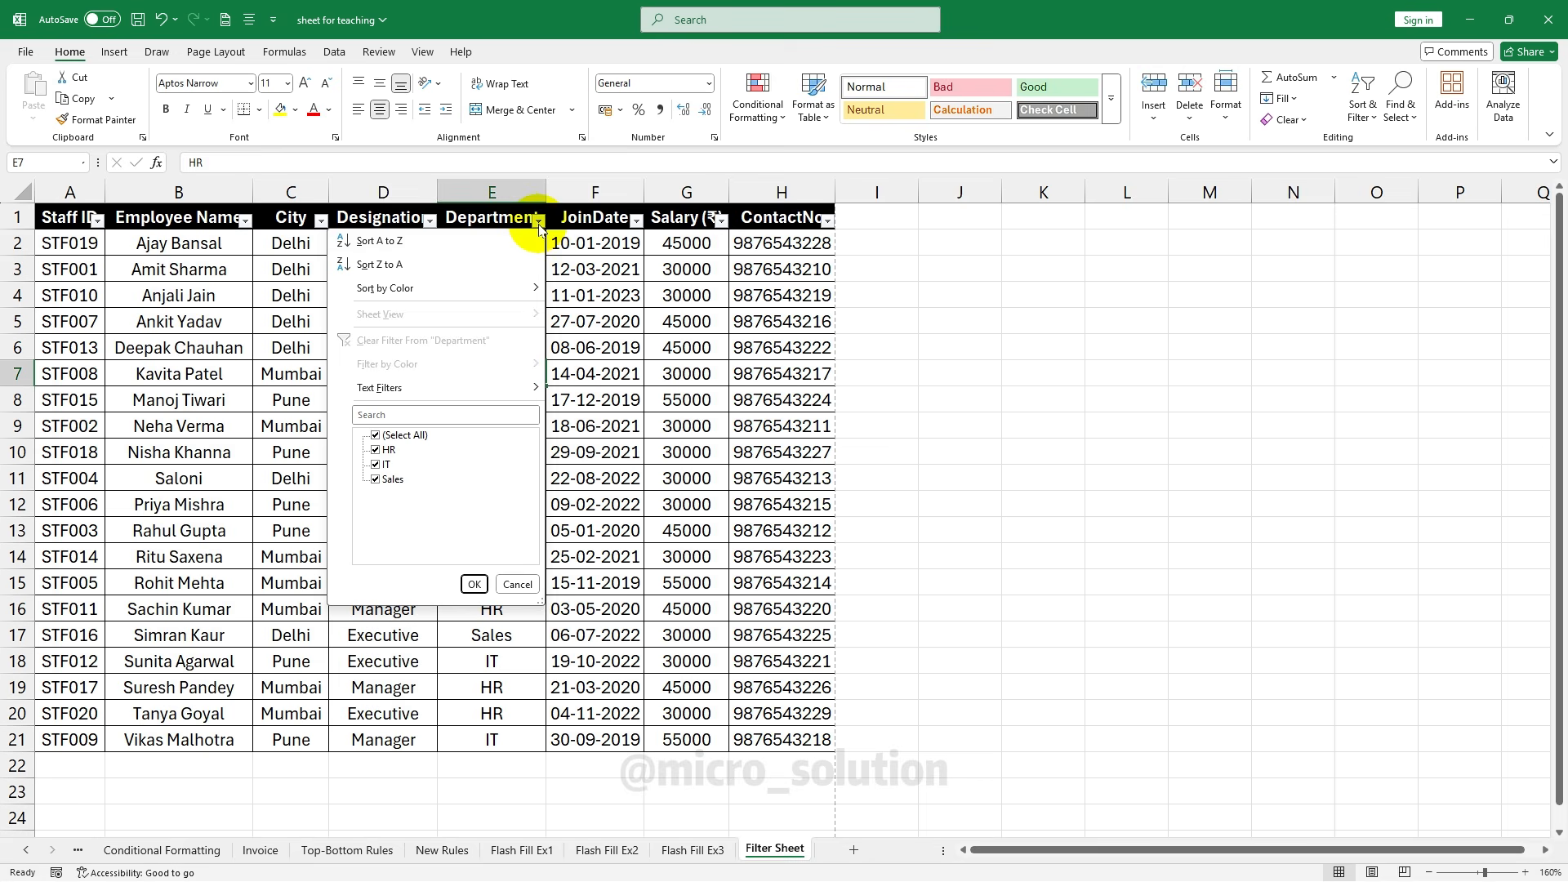
{"action": "left_click", "coordinate": [418, 438]}
{"action": "left_click", "coordinate": [387, 481]}
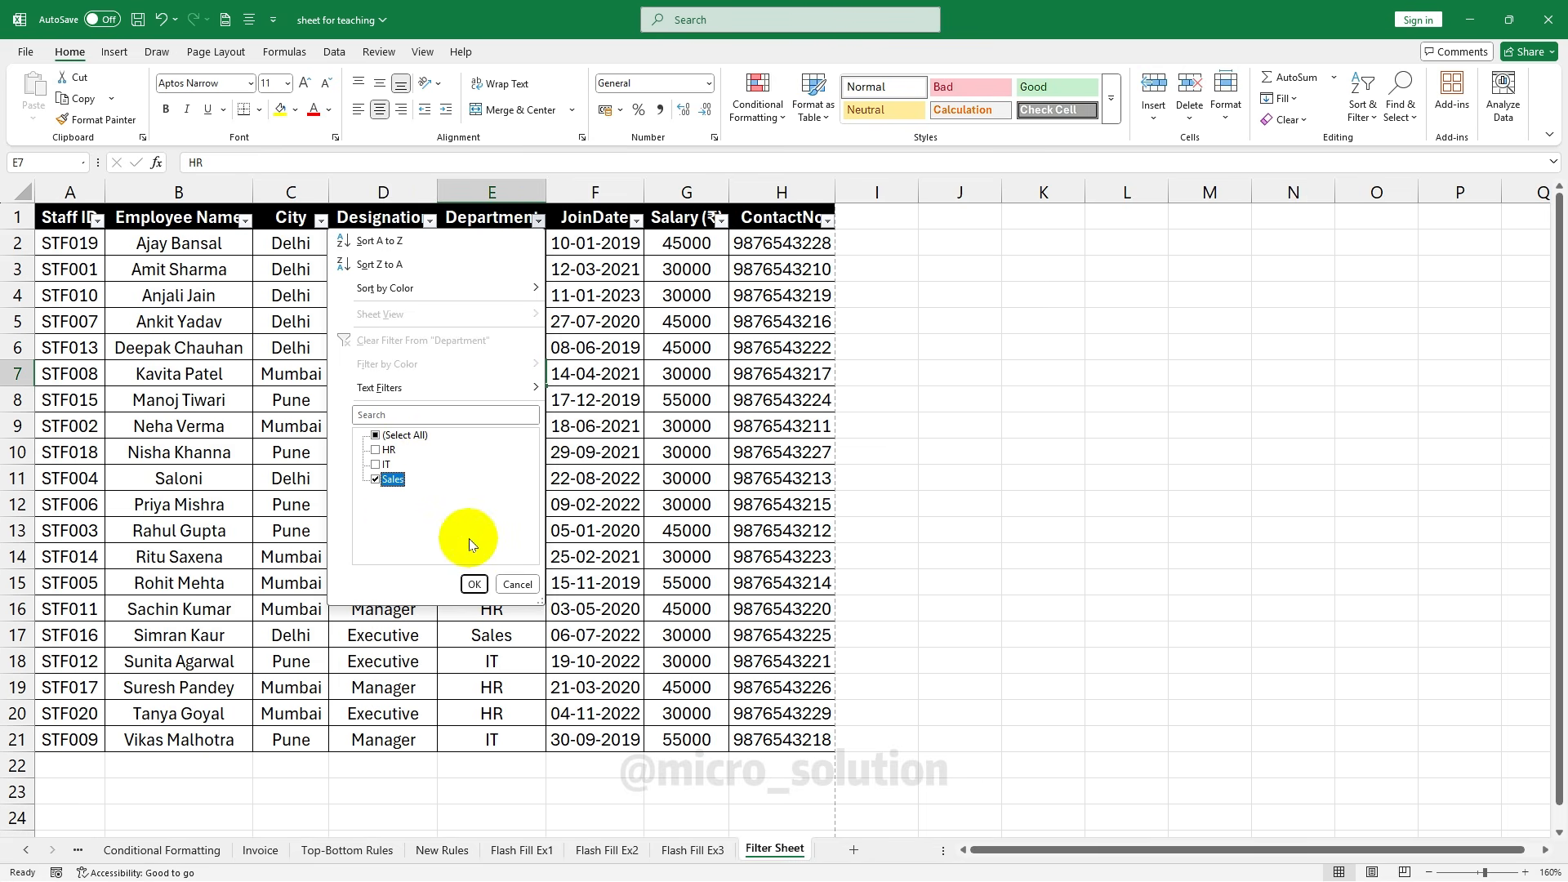
{"action": "left_click", "coordinate": [474, 584]}
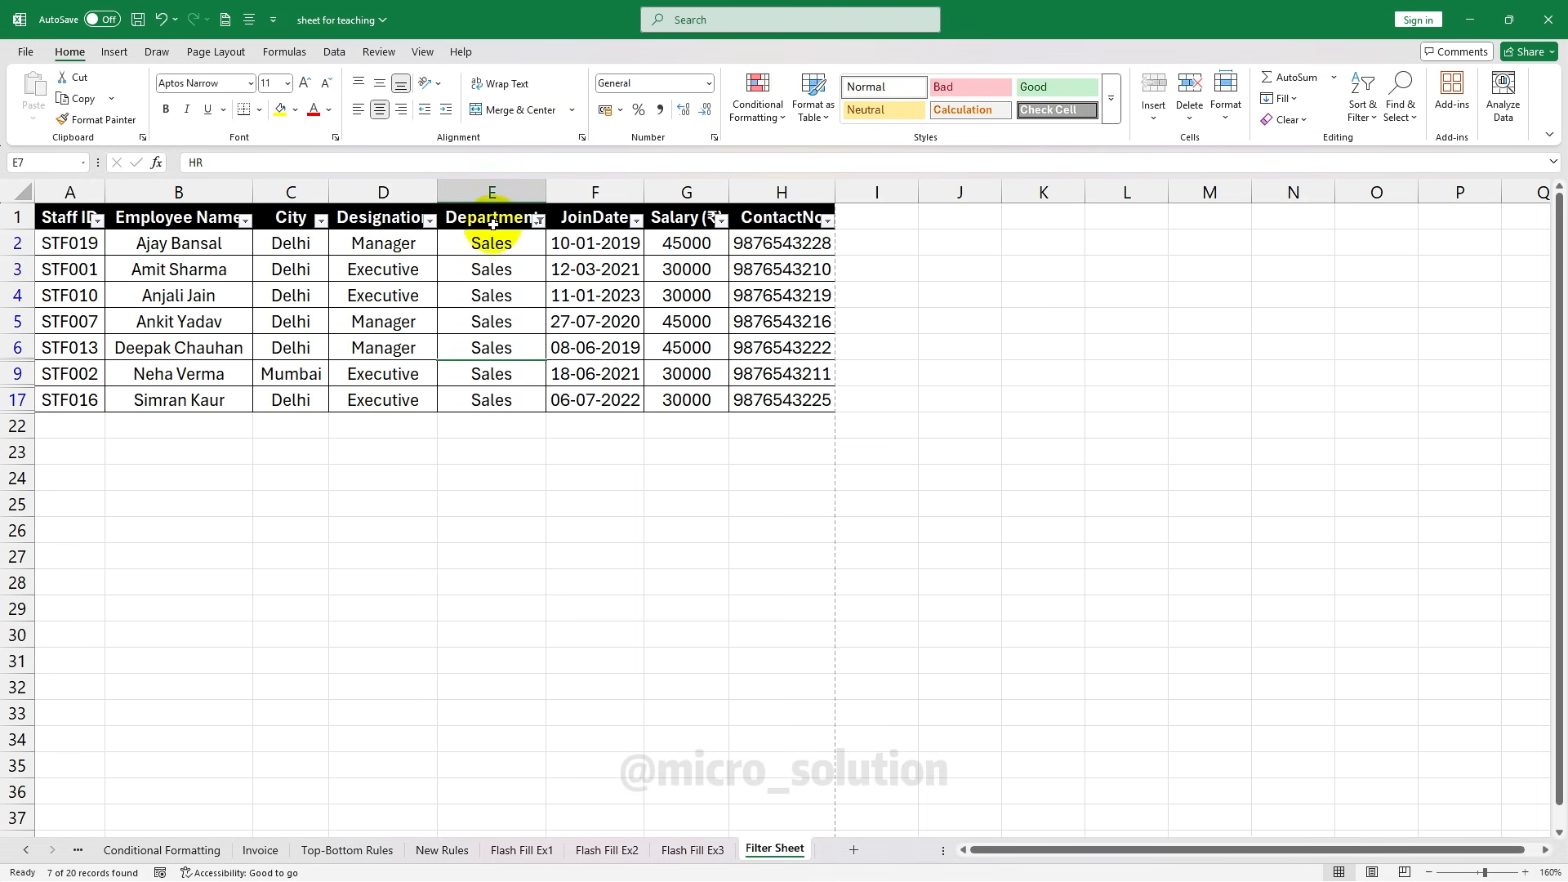
{"action": "left_click", "coordinate": [539, 220]}
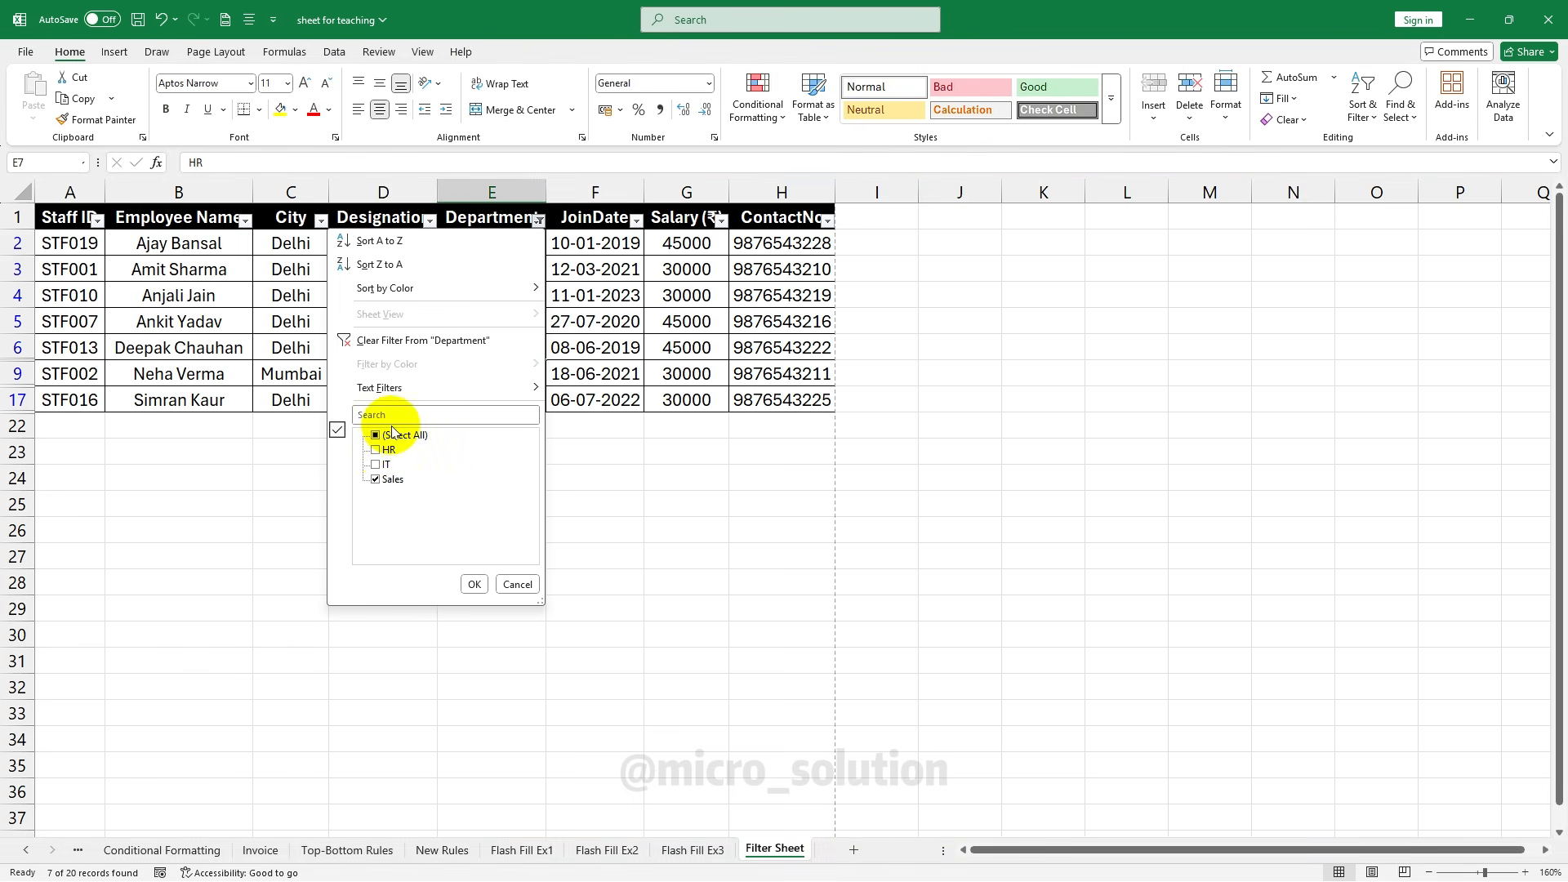
{"action": "left_click", "coordinate": [404, 435]}
{"action": "left_click", "coordinate": [474, 582]}
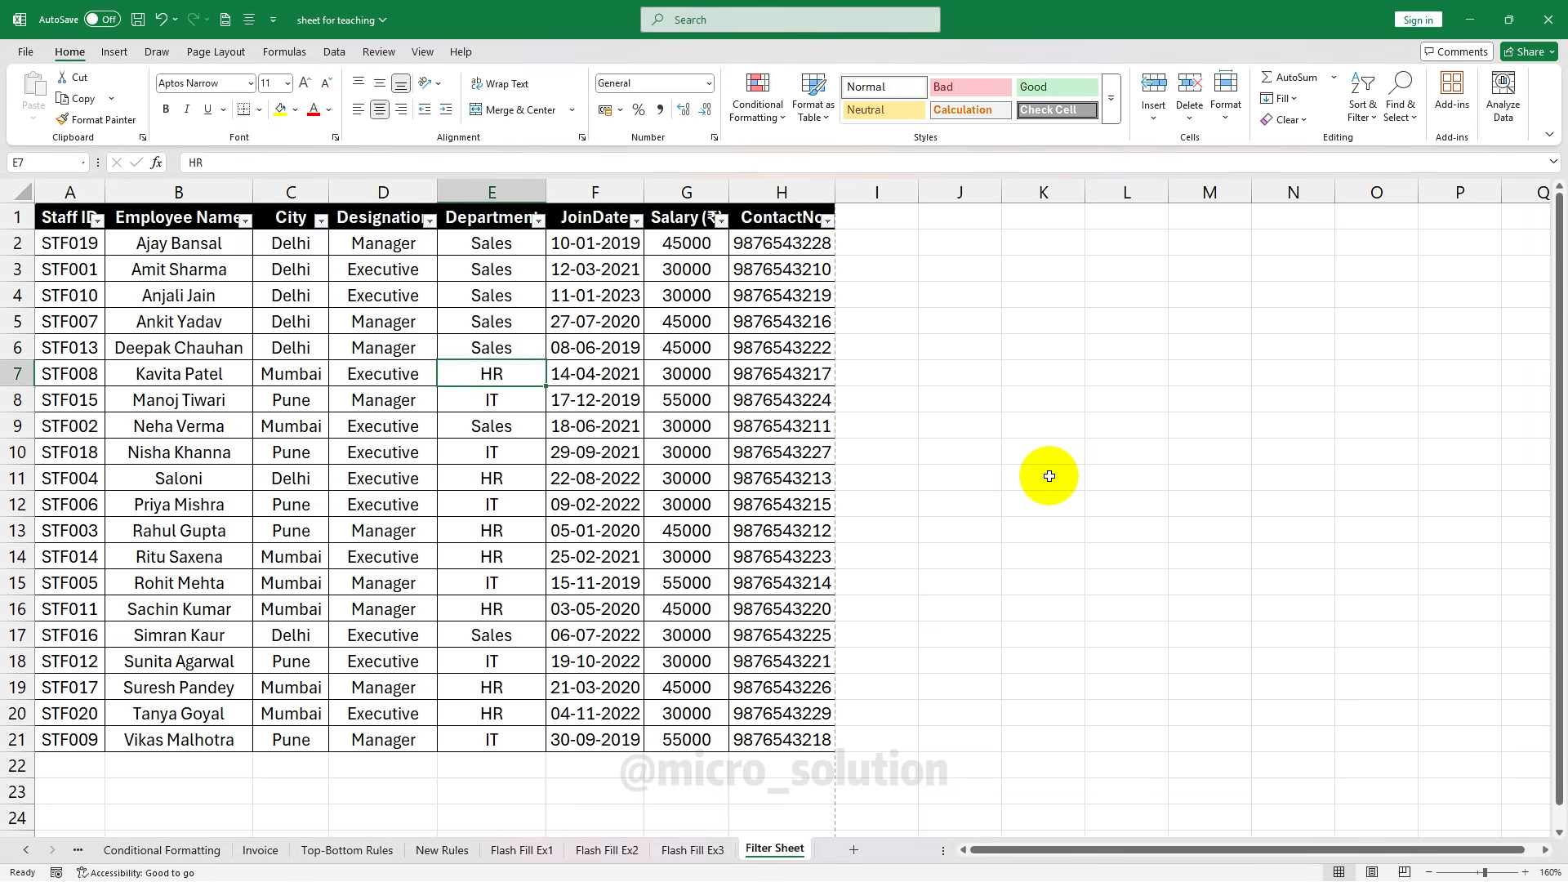
Search the table for a staff member's full name with Find Next, then switch to Replace
{"action": "key", "text": "ctrl+f"}
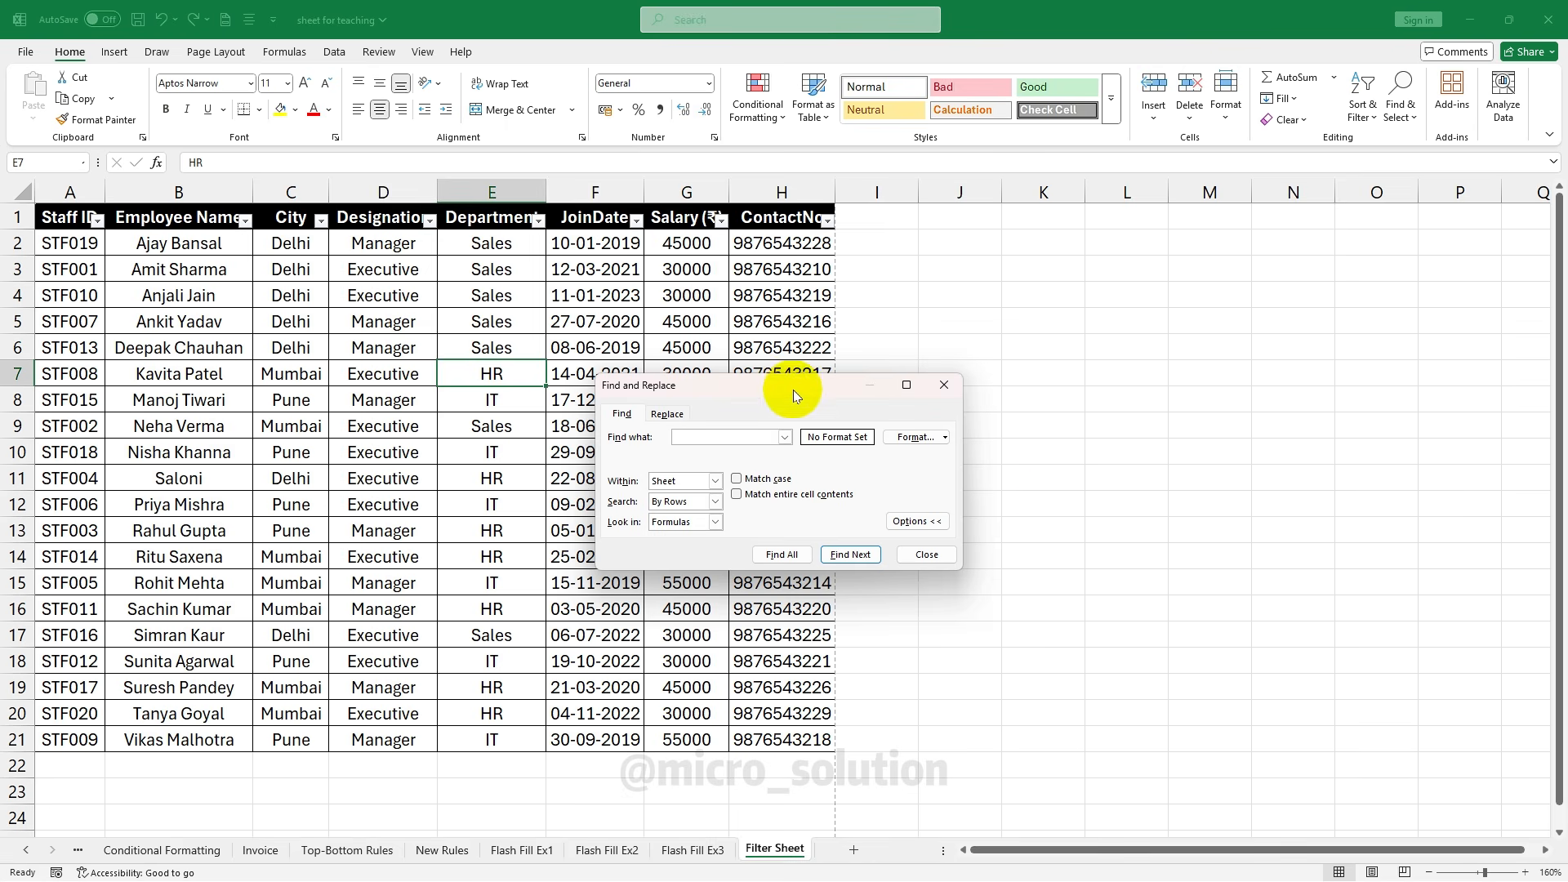
{"action": "left_click_drag", "start_coordinate": [792, 389], "coordinate": [1047, 322]}
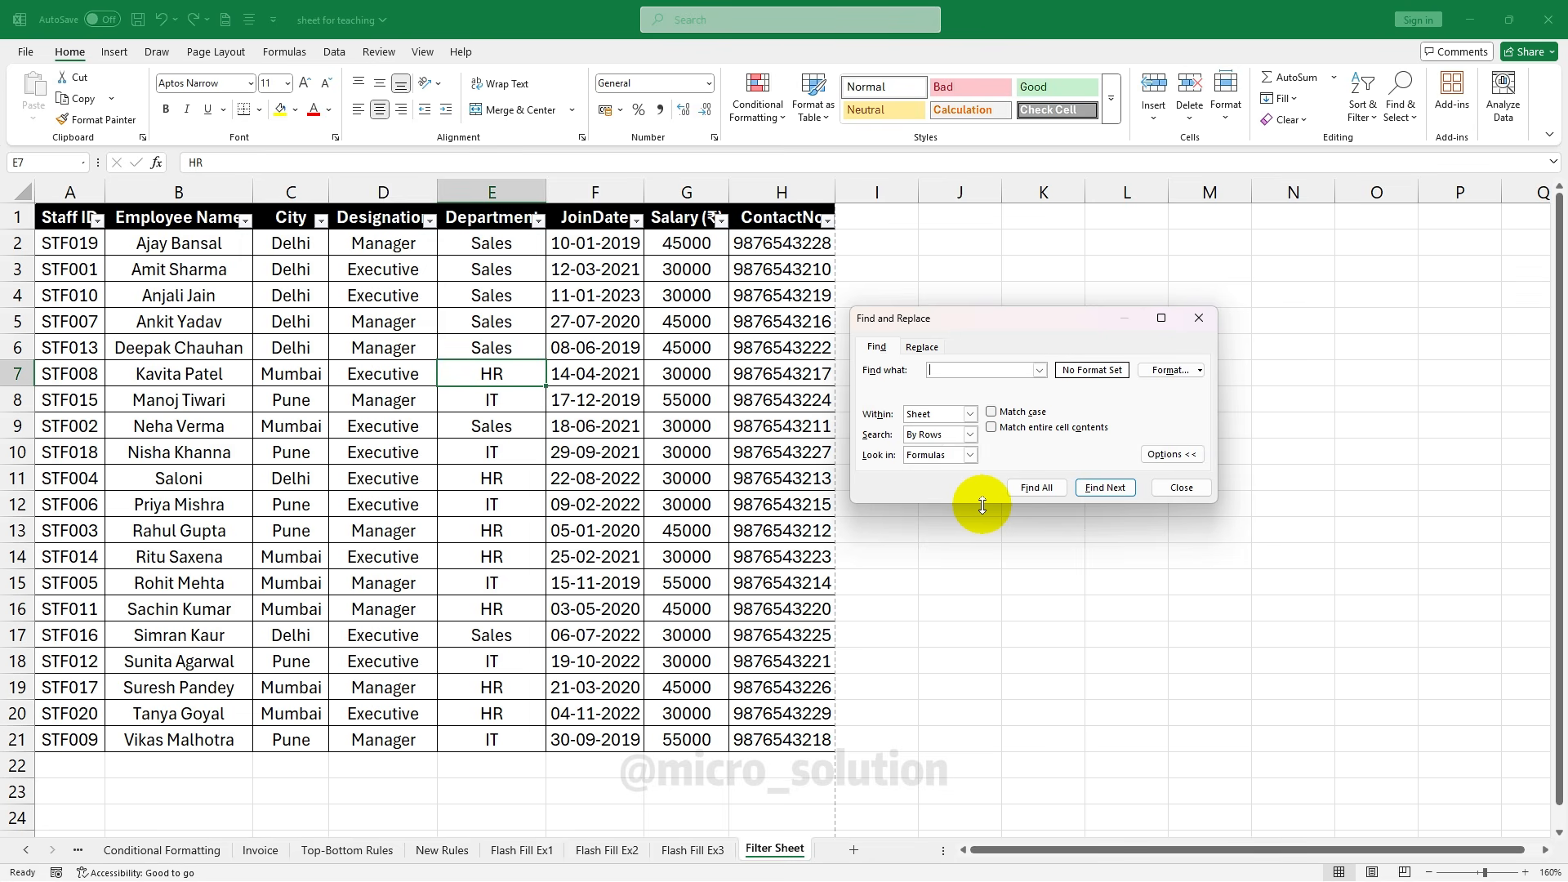
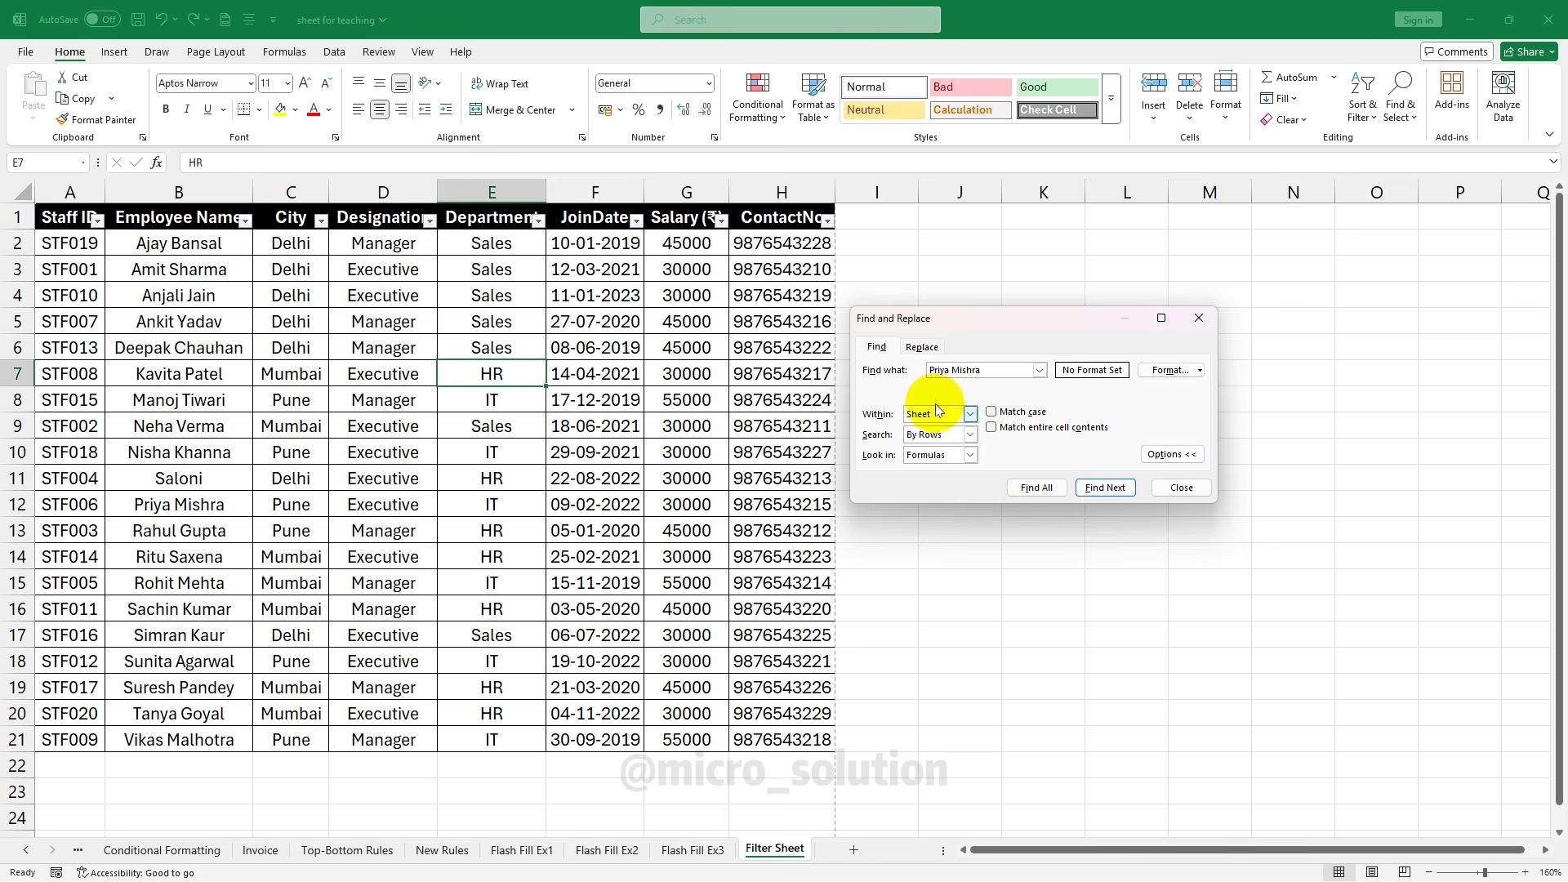
{"action": "left_click", "coordinate": [1112, 489]}
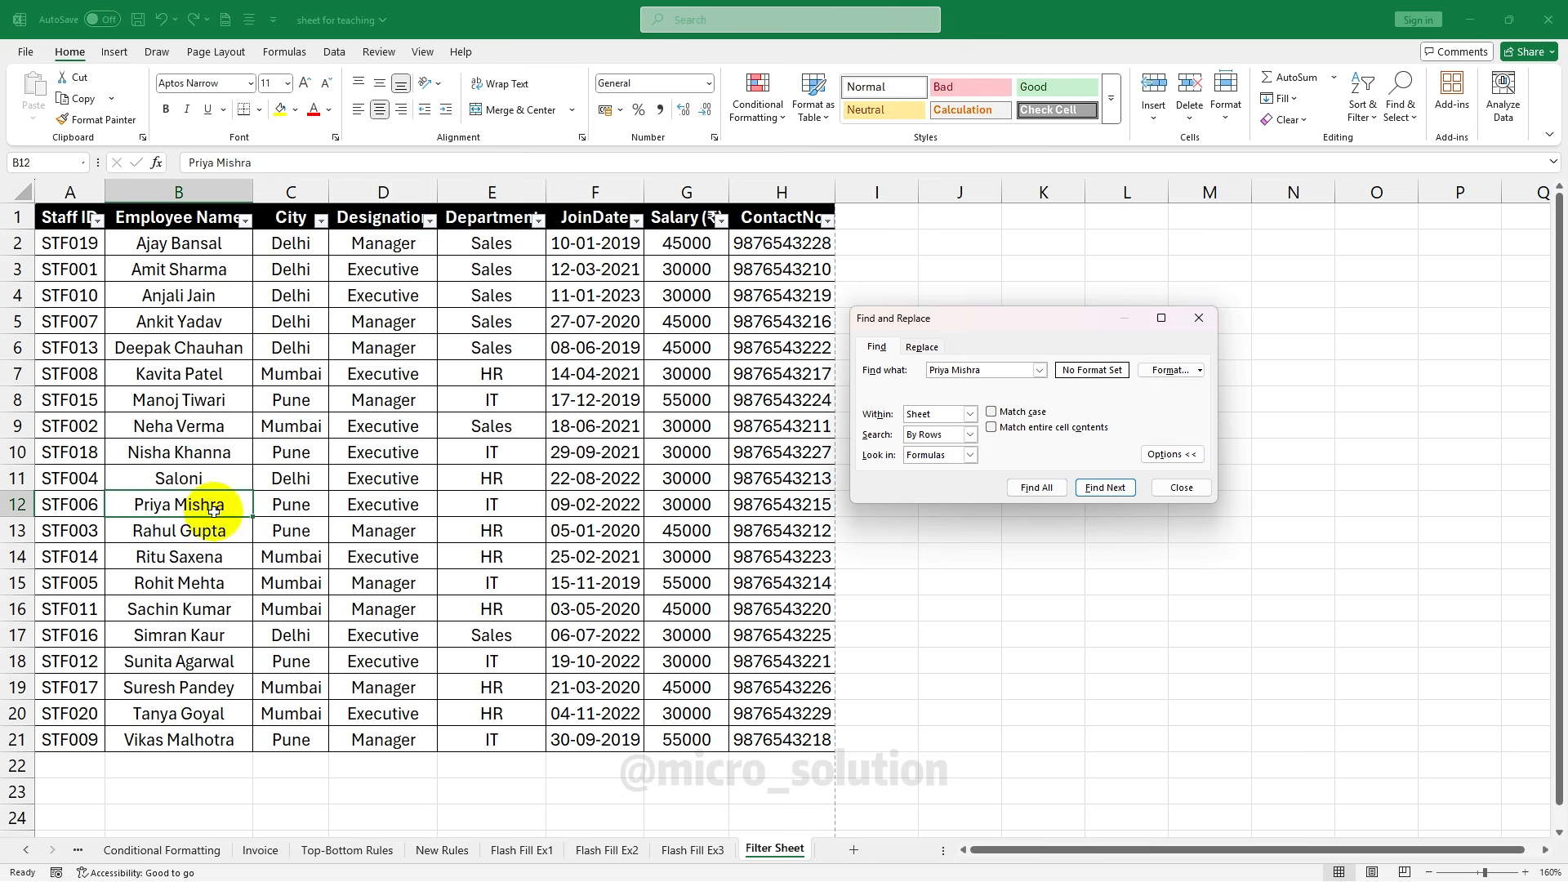
{"action": "left_click", "coordinate": [1109, 488]}
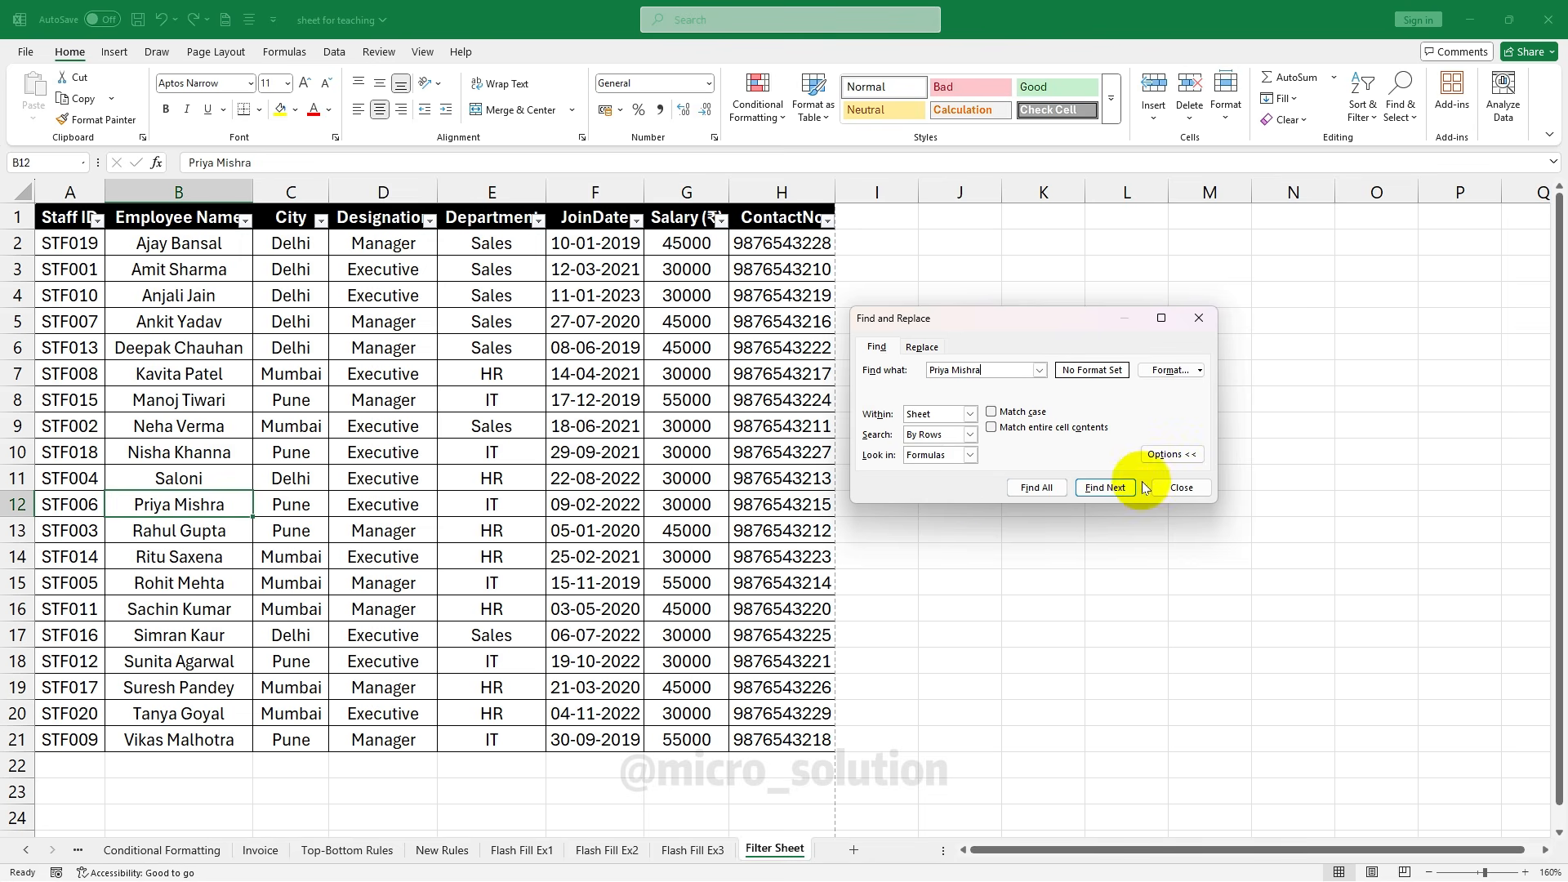
{"action": "left_click", "coordinate": [933, 347]}
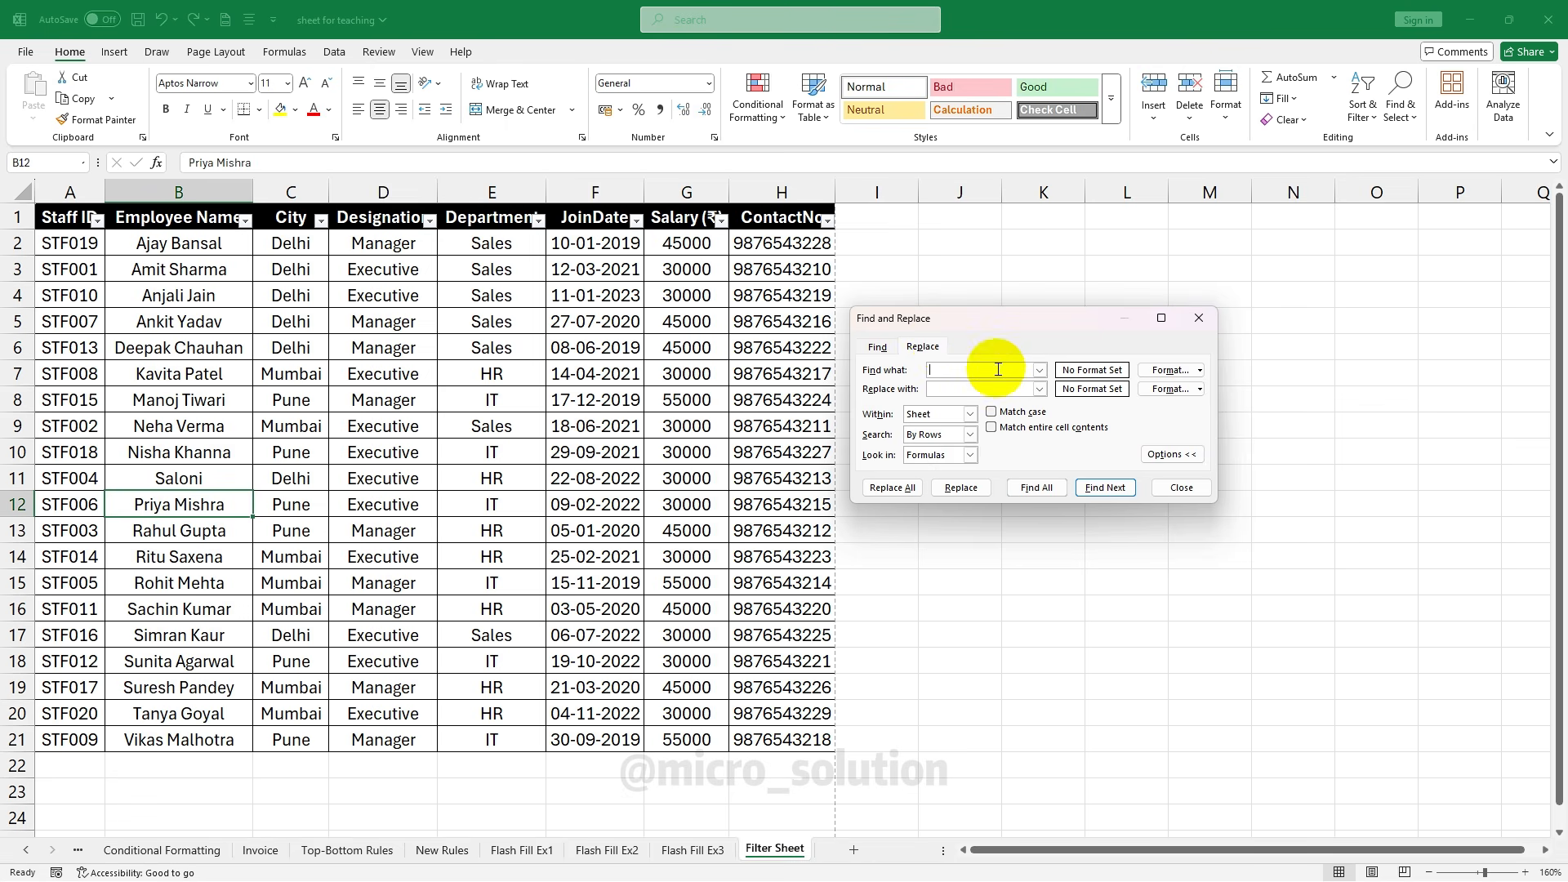
Clear the previous search text from the Find what box
{"action": "left_click", "coordinate": [973, 372]}
{"action": "key", "text": "ctrl+a"}
{"action": "key", "text": "BackSpace"}
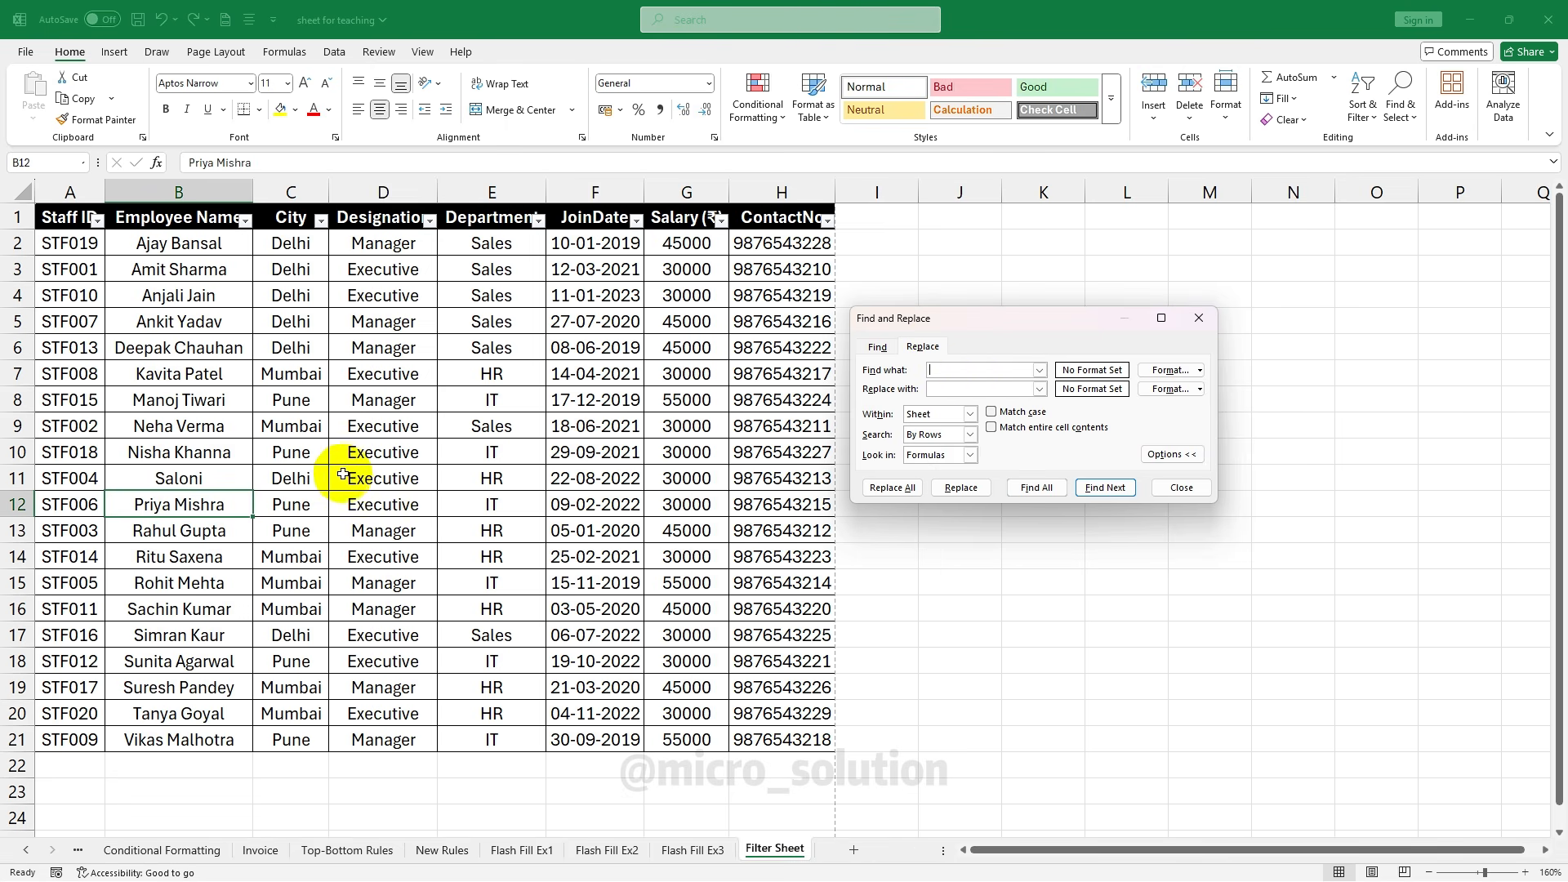
{"action": "left_click", "coordinate": [952, 387]}
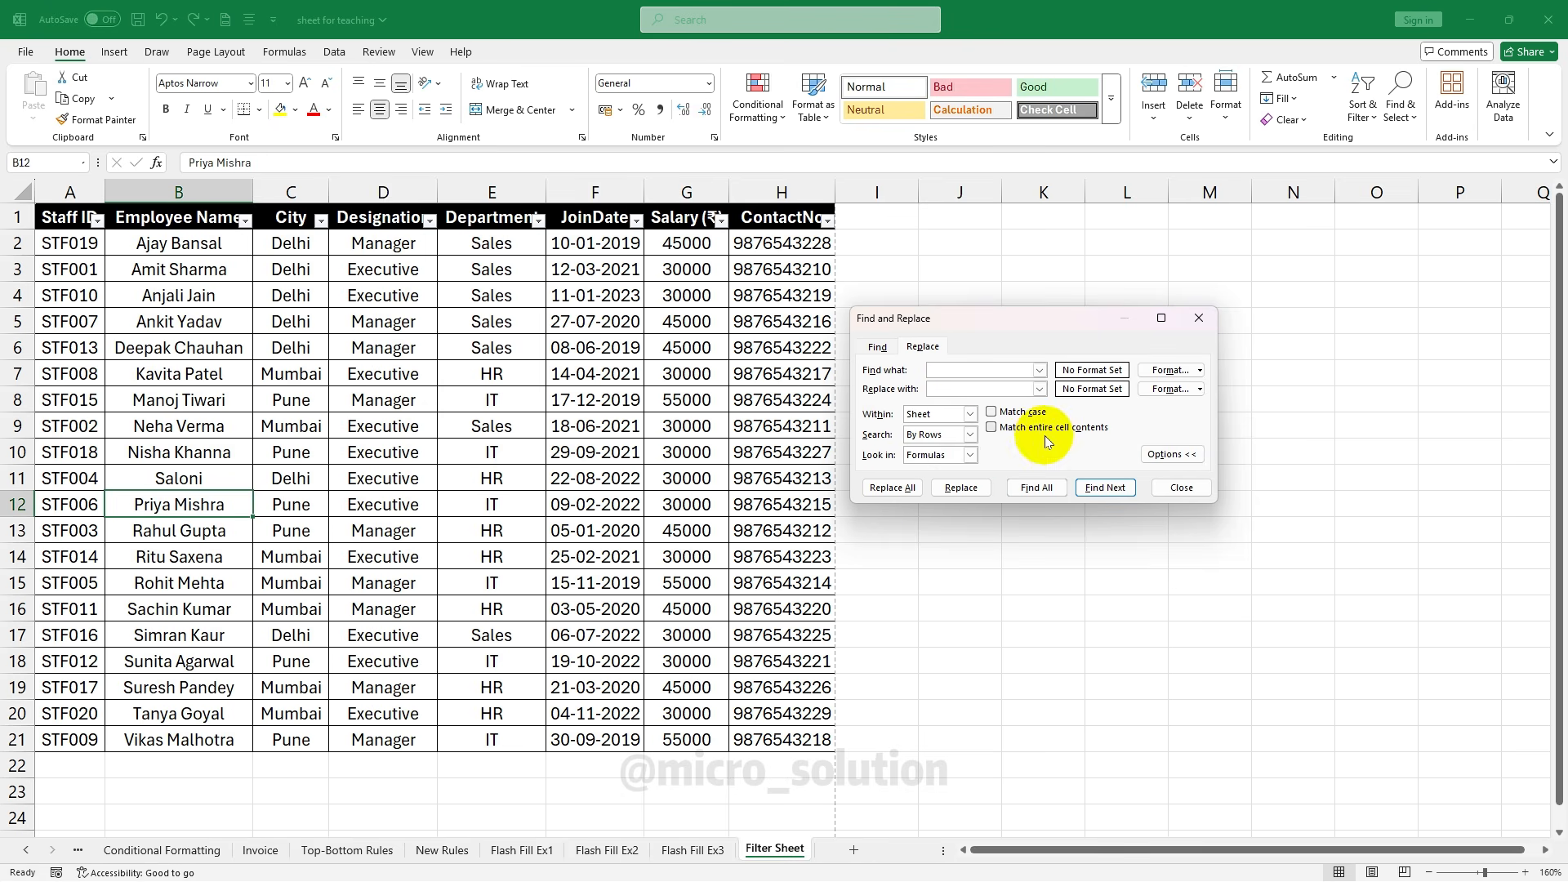
{"action": "left_click", "coordinate": [904, 495]}
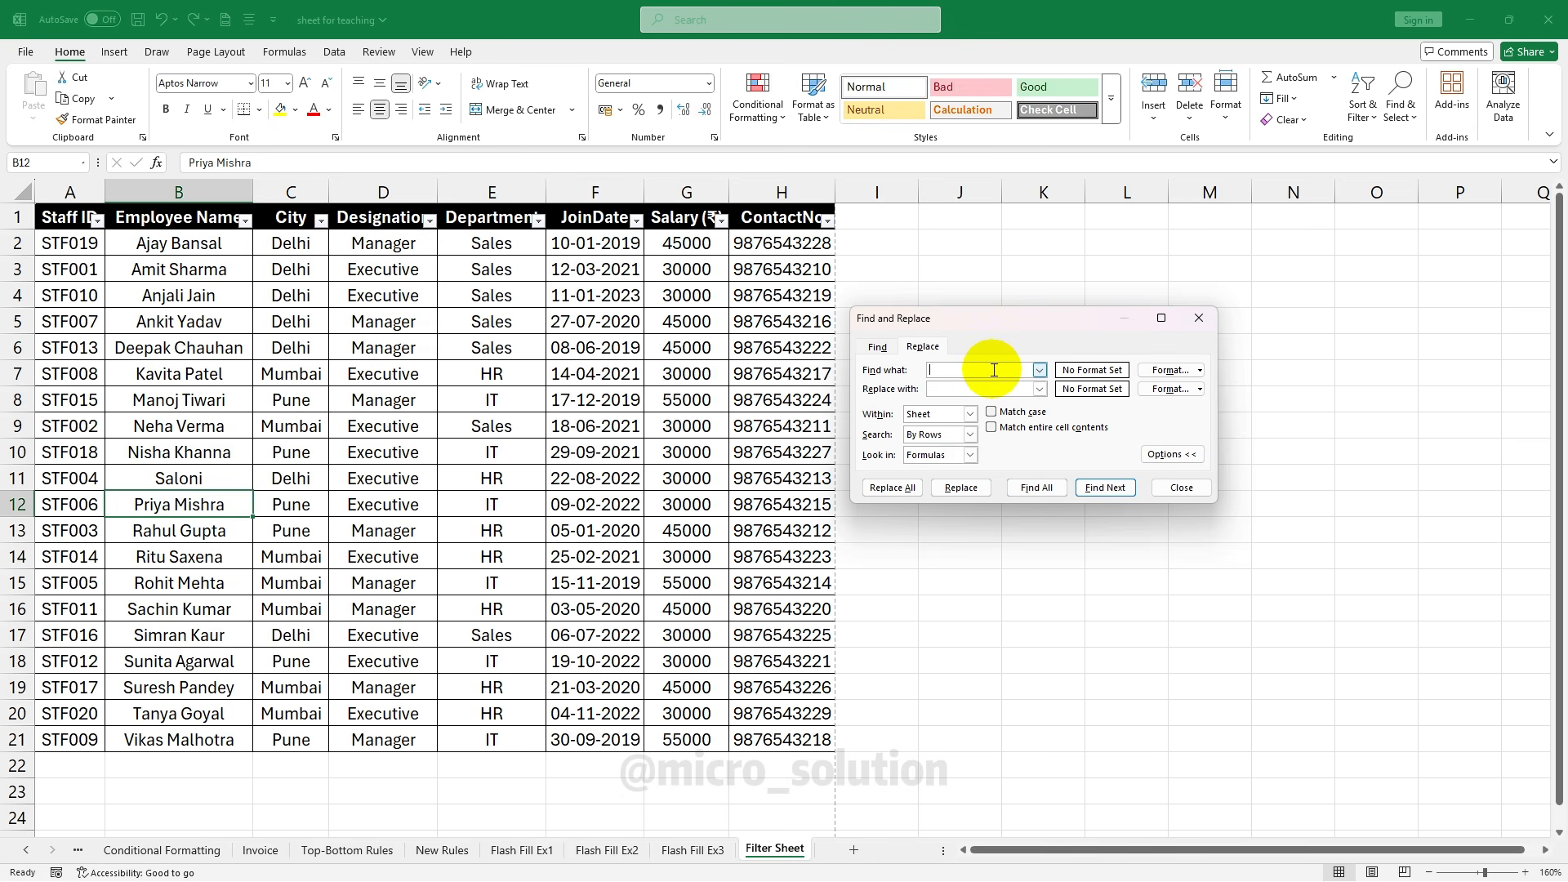
Replace all seven Delhi entries with Bhopal, acknowledge the result and close the dialog
{"action": "type", "text": "Delhi"}
{"action": "key", "text": "Tab"}
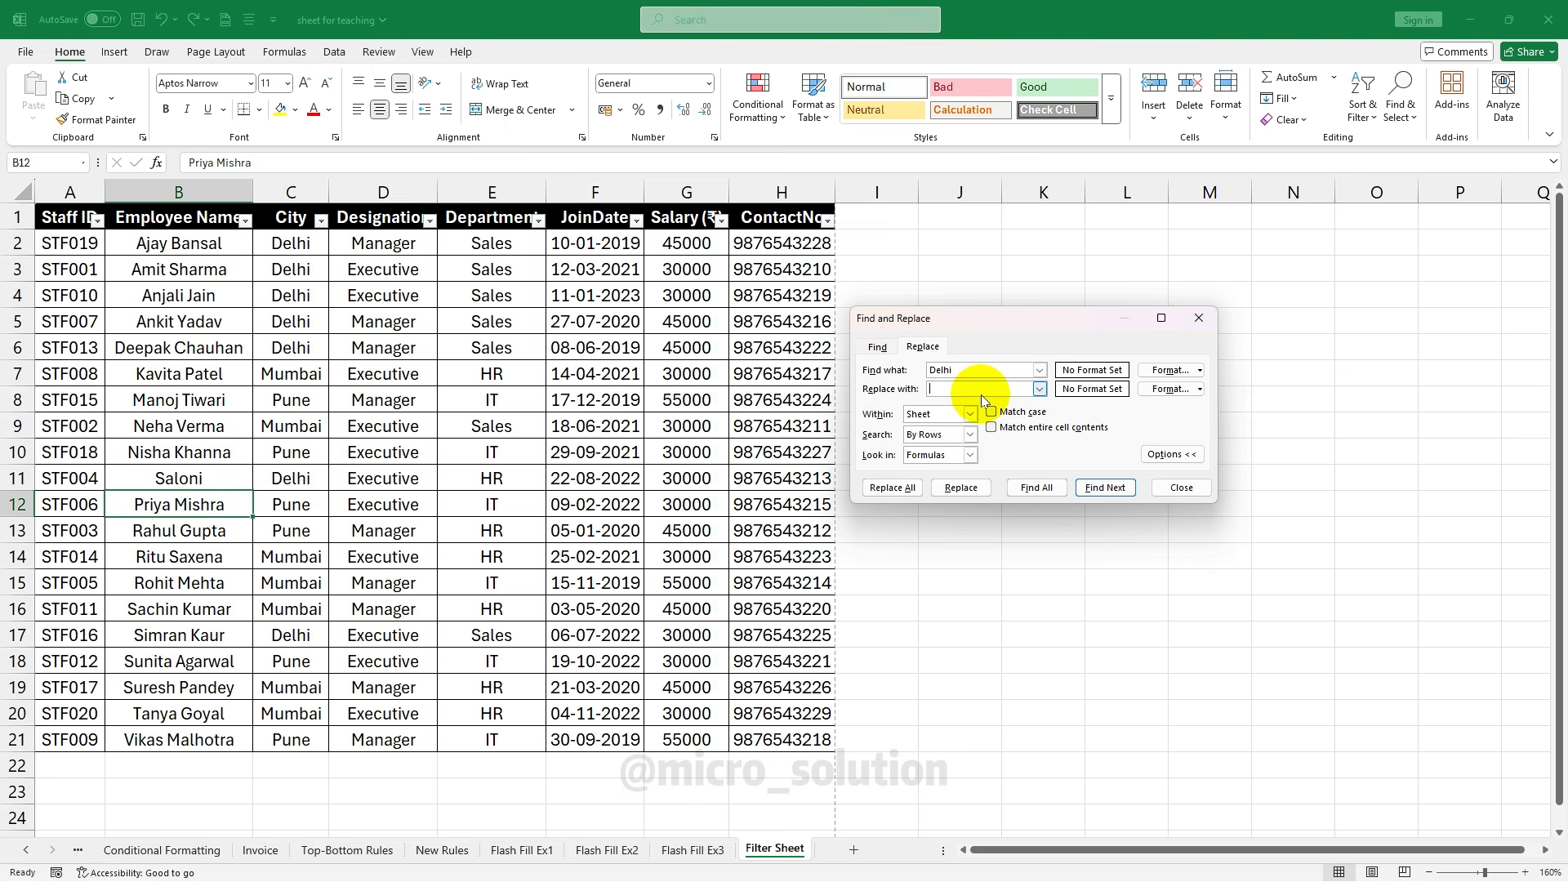
{"action": "type", "text": "Bhopal"}
{"action": "left_click", "coordinate": [888, 488]}
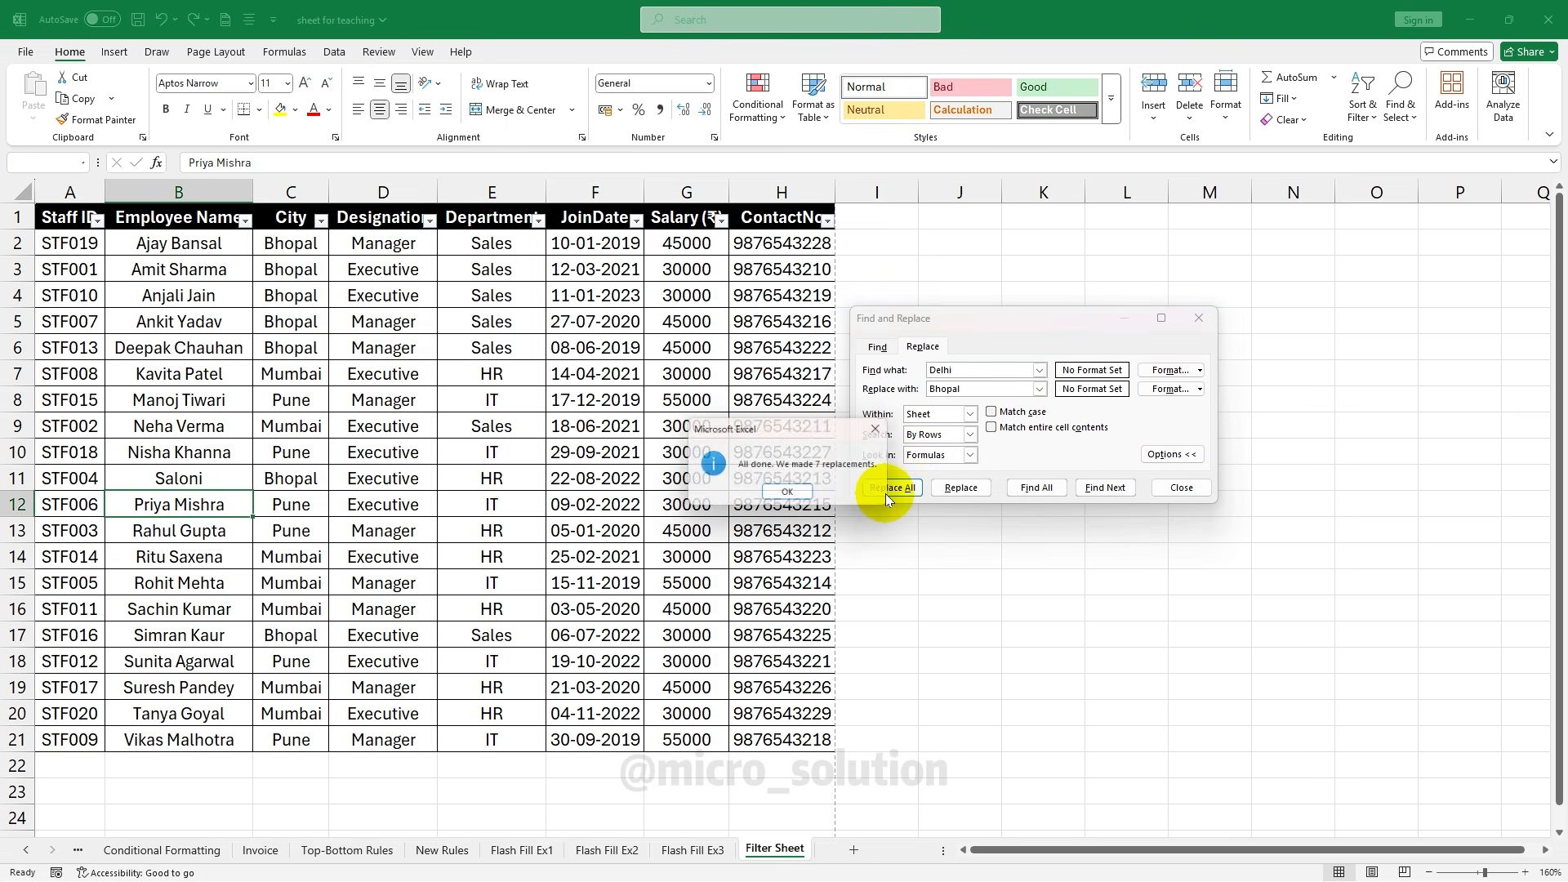
{"action": "left_click", "coordinate": [788, 491]}
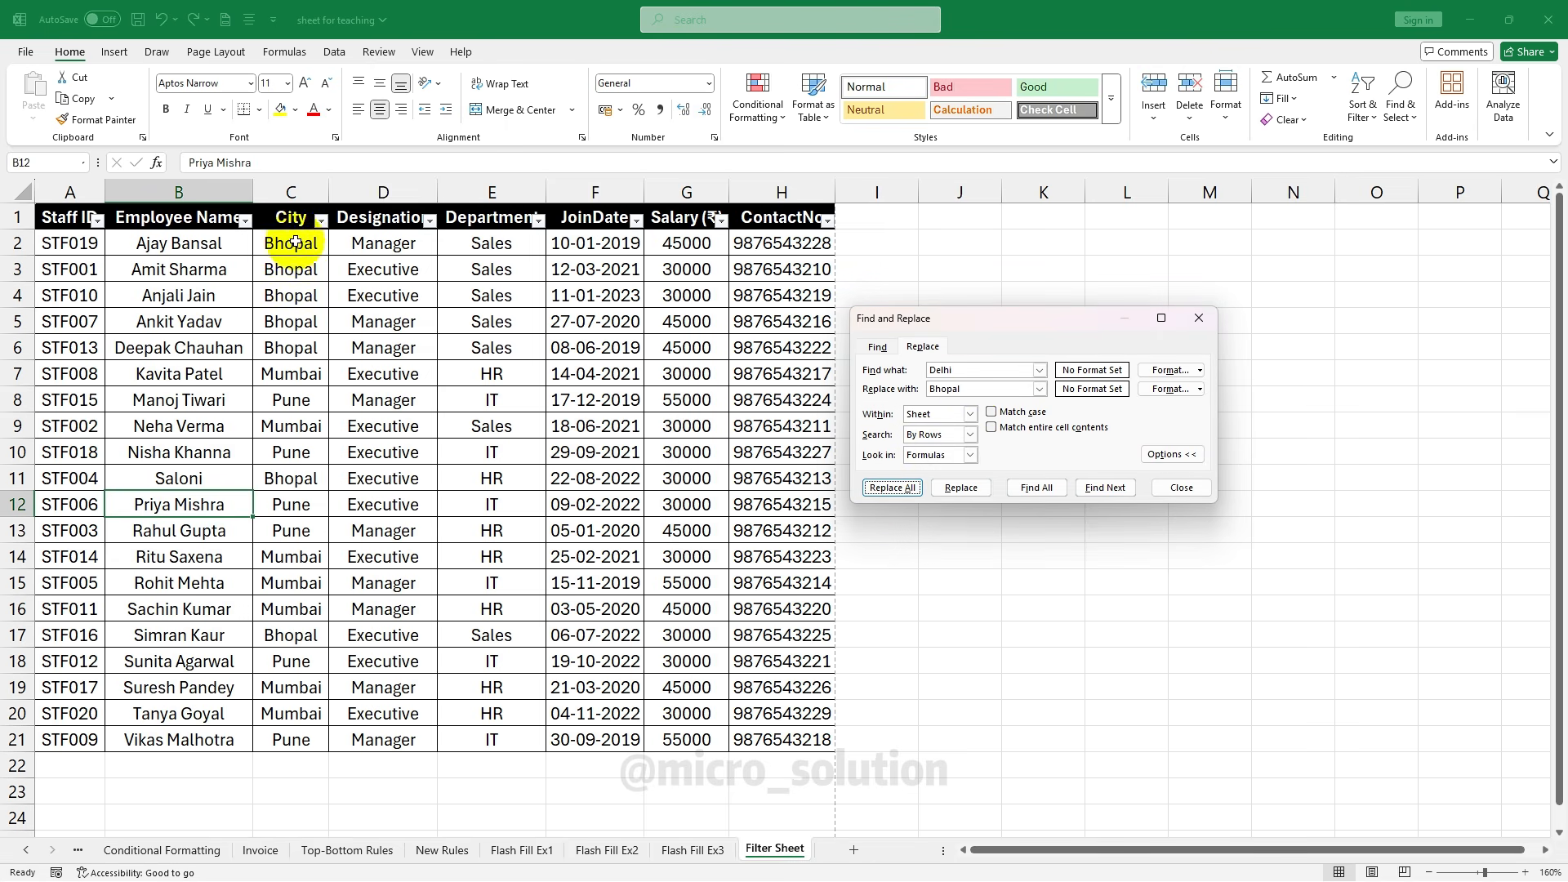
{"action": "left_click", "coordinate": [1182, 488]}
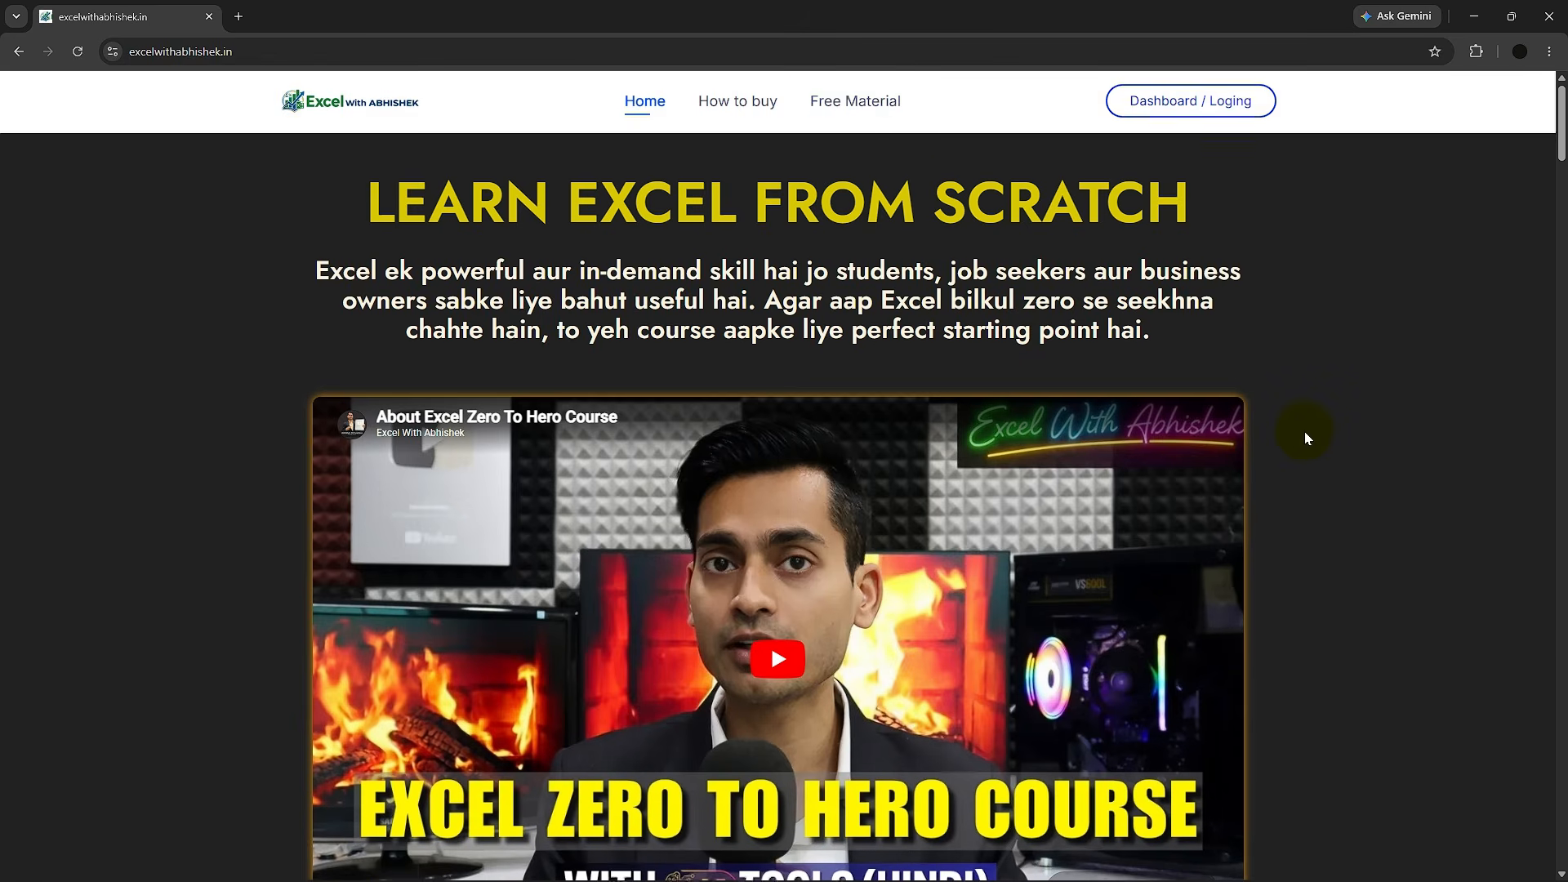
Scroll through the excelwithabhishek.in Excel course home page
{"action": "scroll", "coordinate": [1305, 433], "scroll_direction": "down", "scroll_amount": 9}
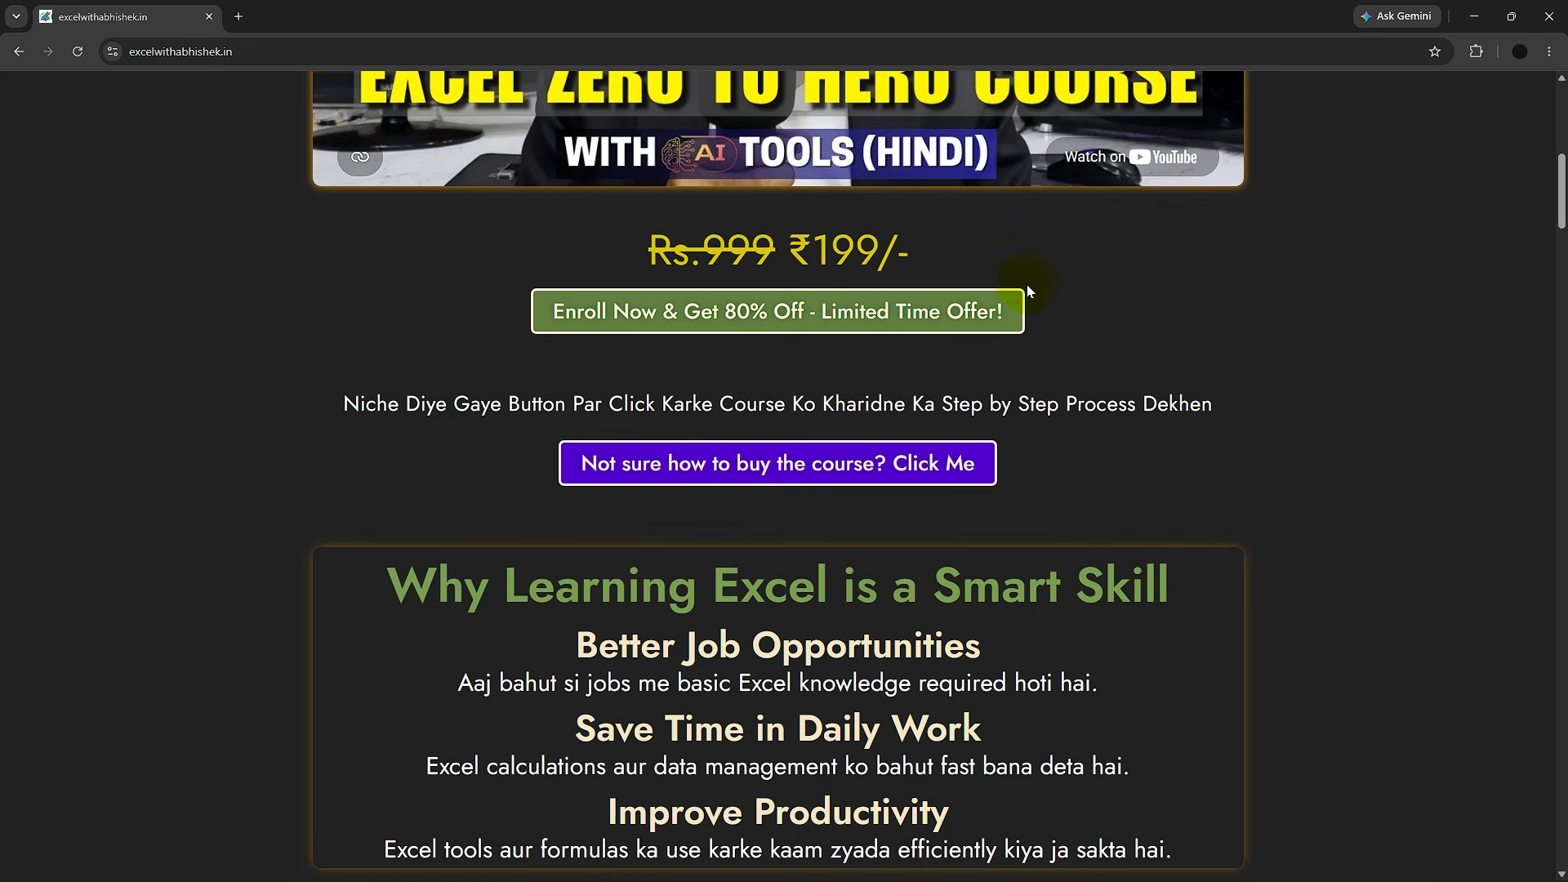
{"action": "scroll", "coordinate": [1294, 393], "scroll_direction": "up", "scroll_amount": 2}
{"action": "scroll", "coordinate": [1293, 393], "scroll_direction": "down", "scroll_amount": 12}
{"action": "scroll", "coordinate": [1306, 402], "scroll_direction": "down", "scroll_amount": 15}
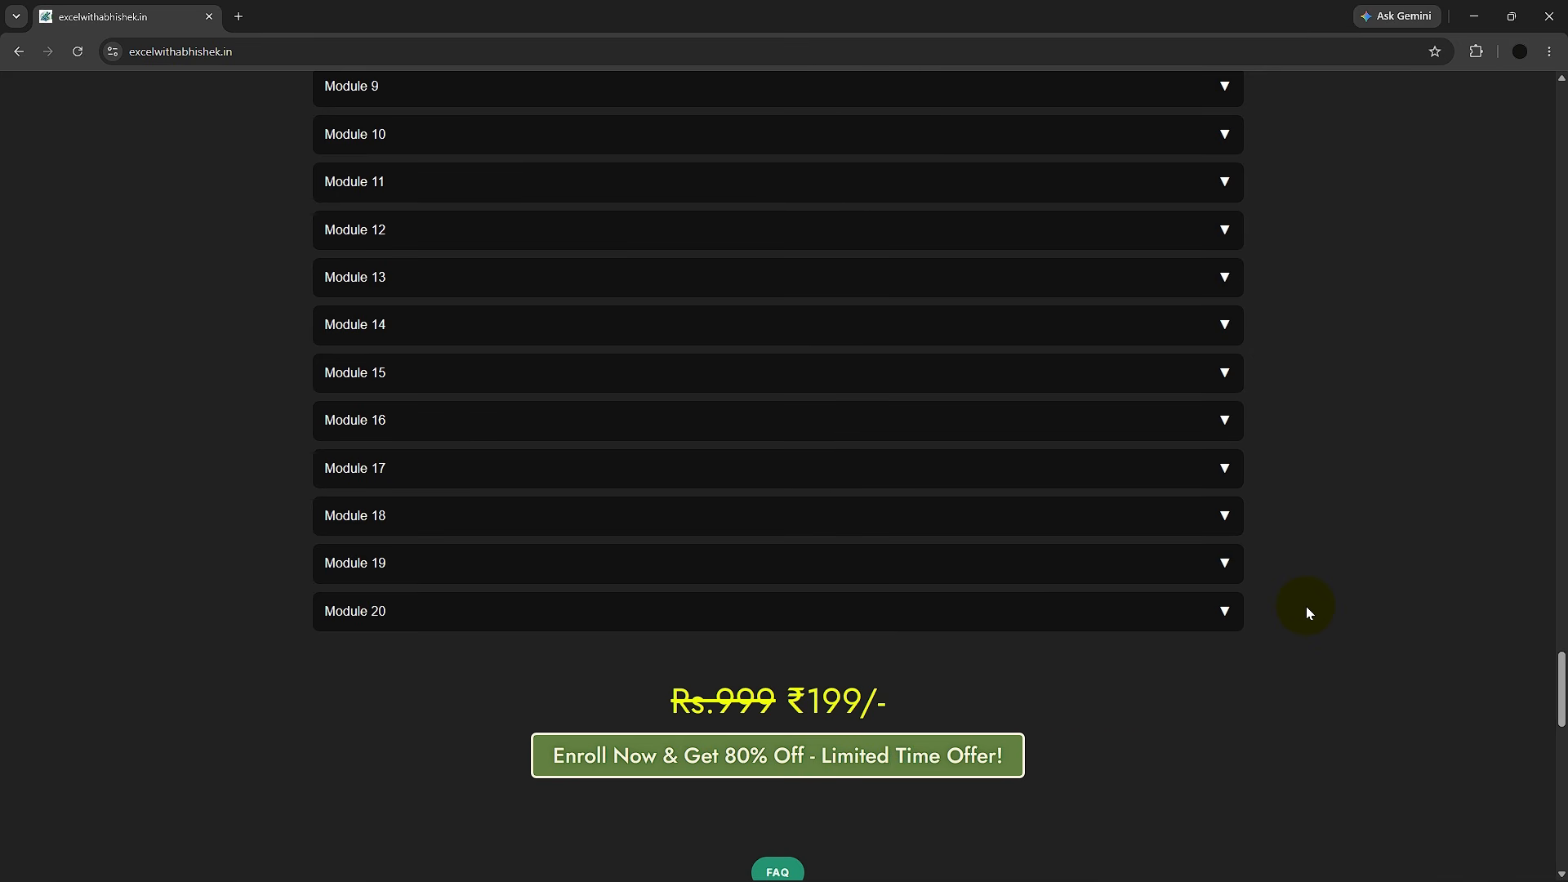
{"action": "scroll", "coordinate": [1119, 657], "scroll_direction": "down", "scroll_amount": 1}
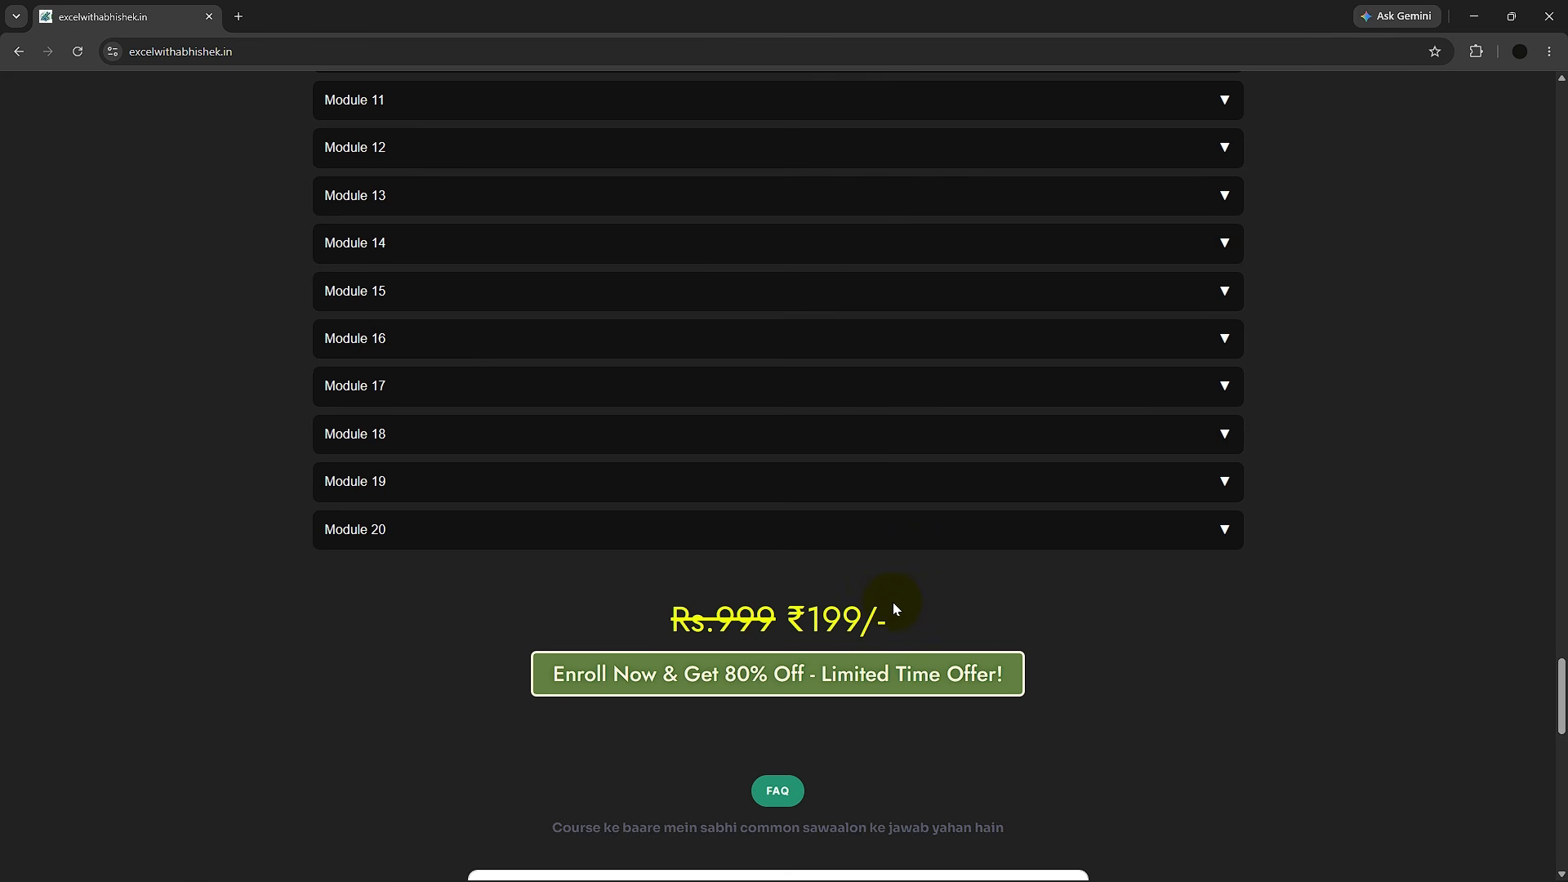
{"action": "scroll", "coordinate": [1137, 638], "scroll_direction": "down", "scroll_amount": 2}
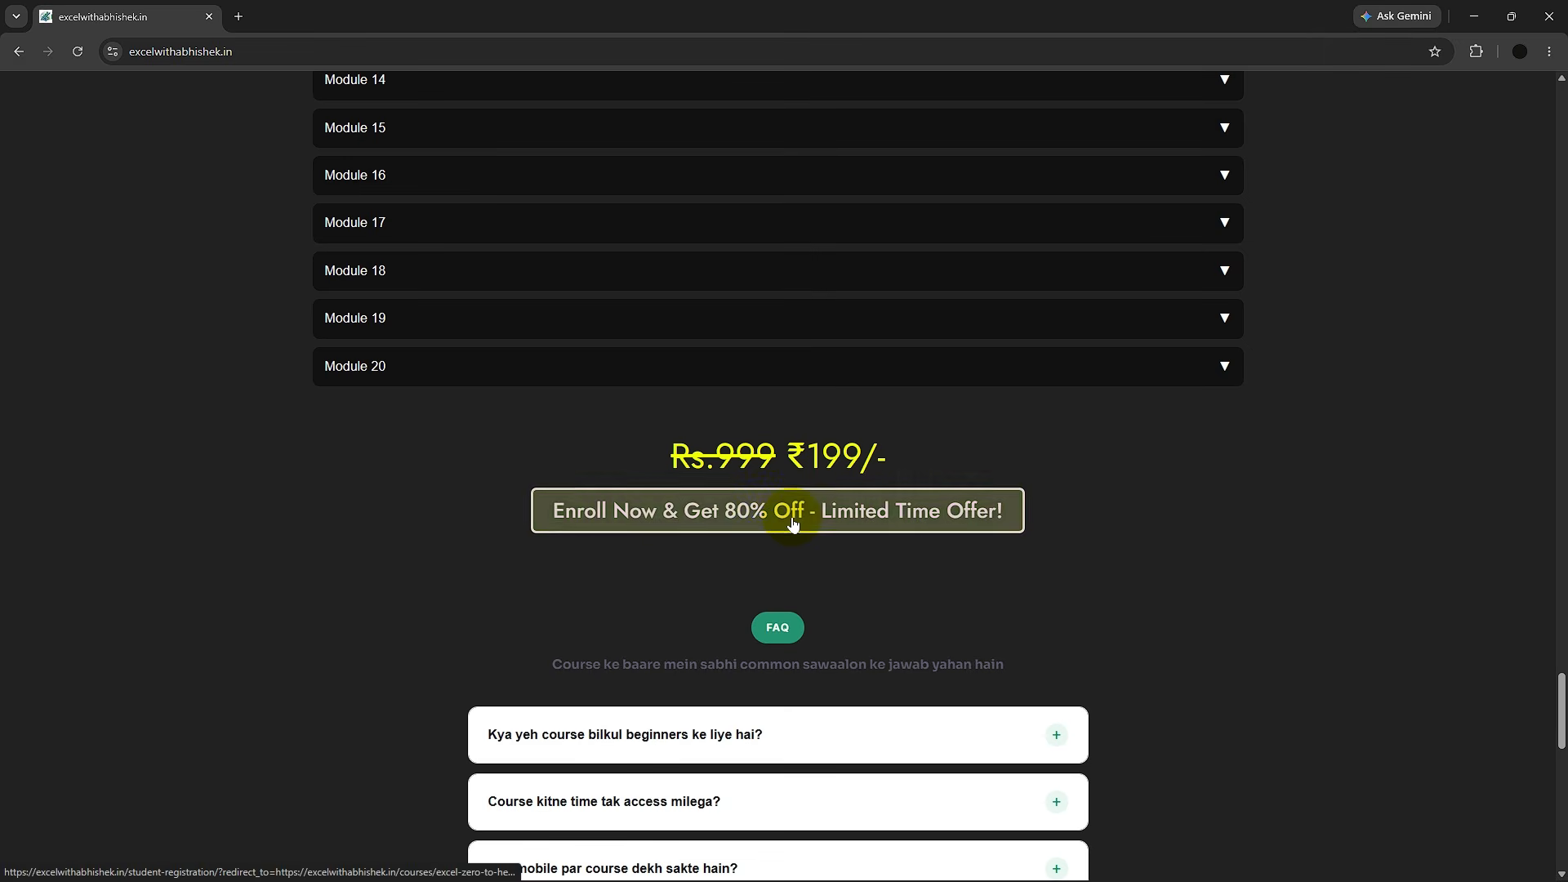
{"action": "scroll", "coordinate": [1405, 581], "scroll_direction": "up", "scroll_amount": 10}
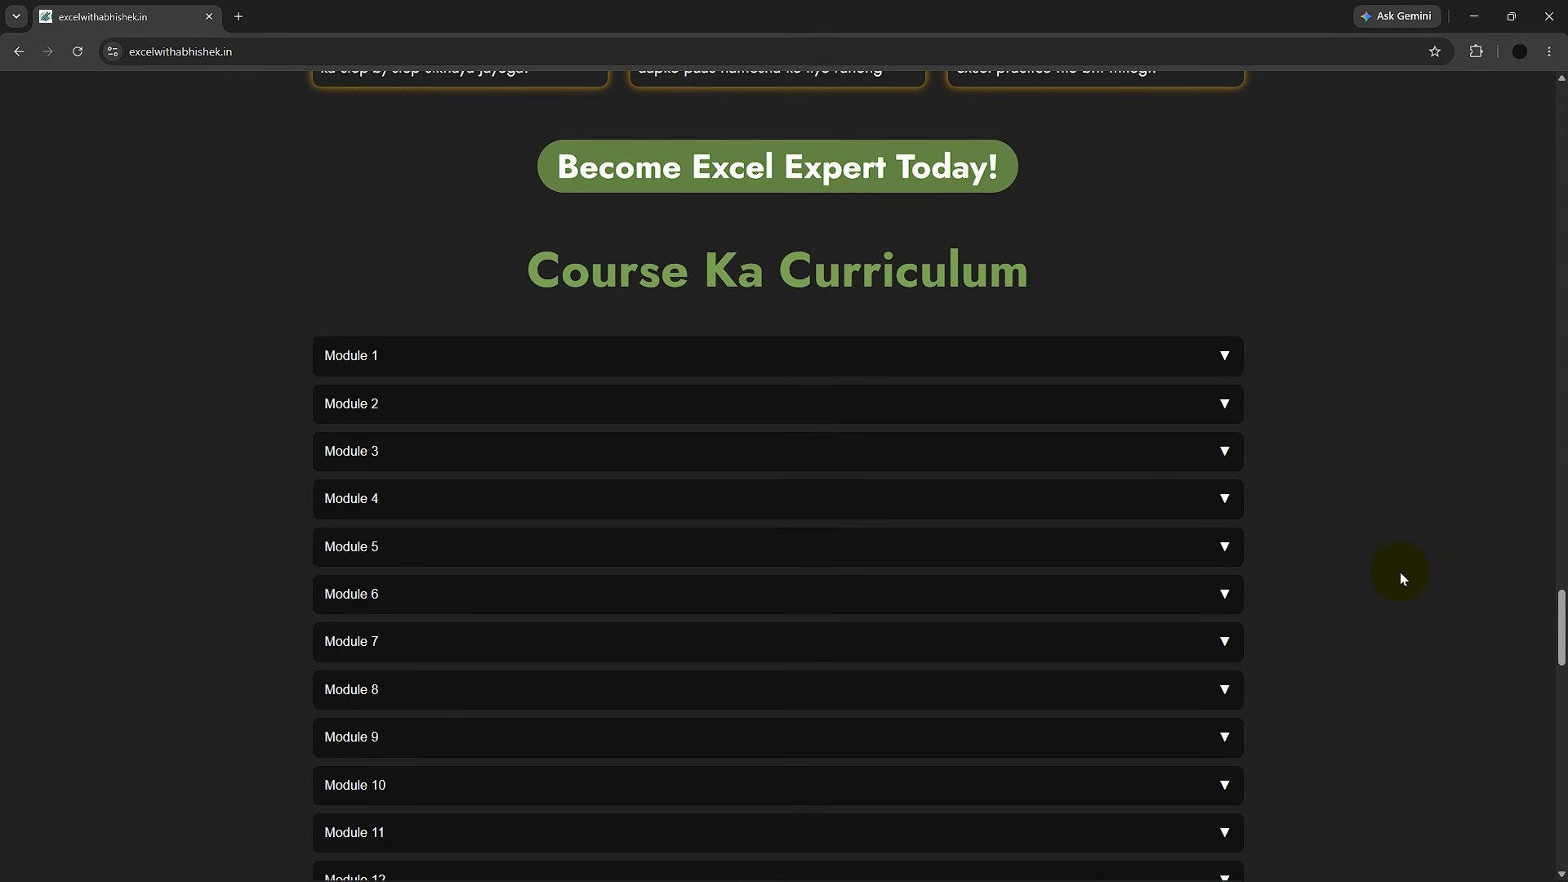
Switch to the new Instagram profile tab and dismiss the sign-up prompt
{"action": "scroll", "coordinate": [1400, 571], "scroll_direction": "down", "scroll_amount": 4}
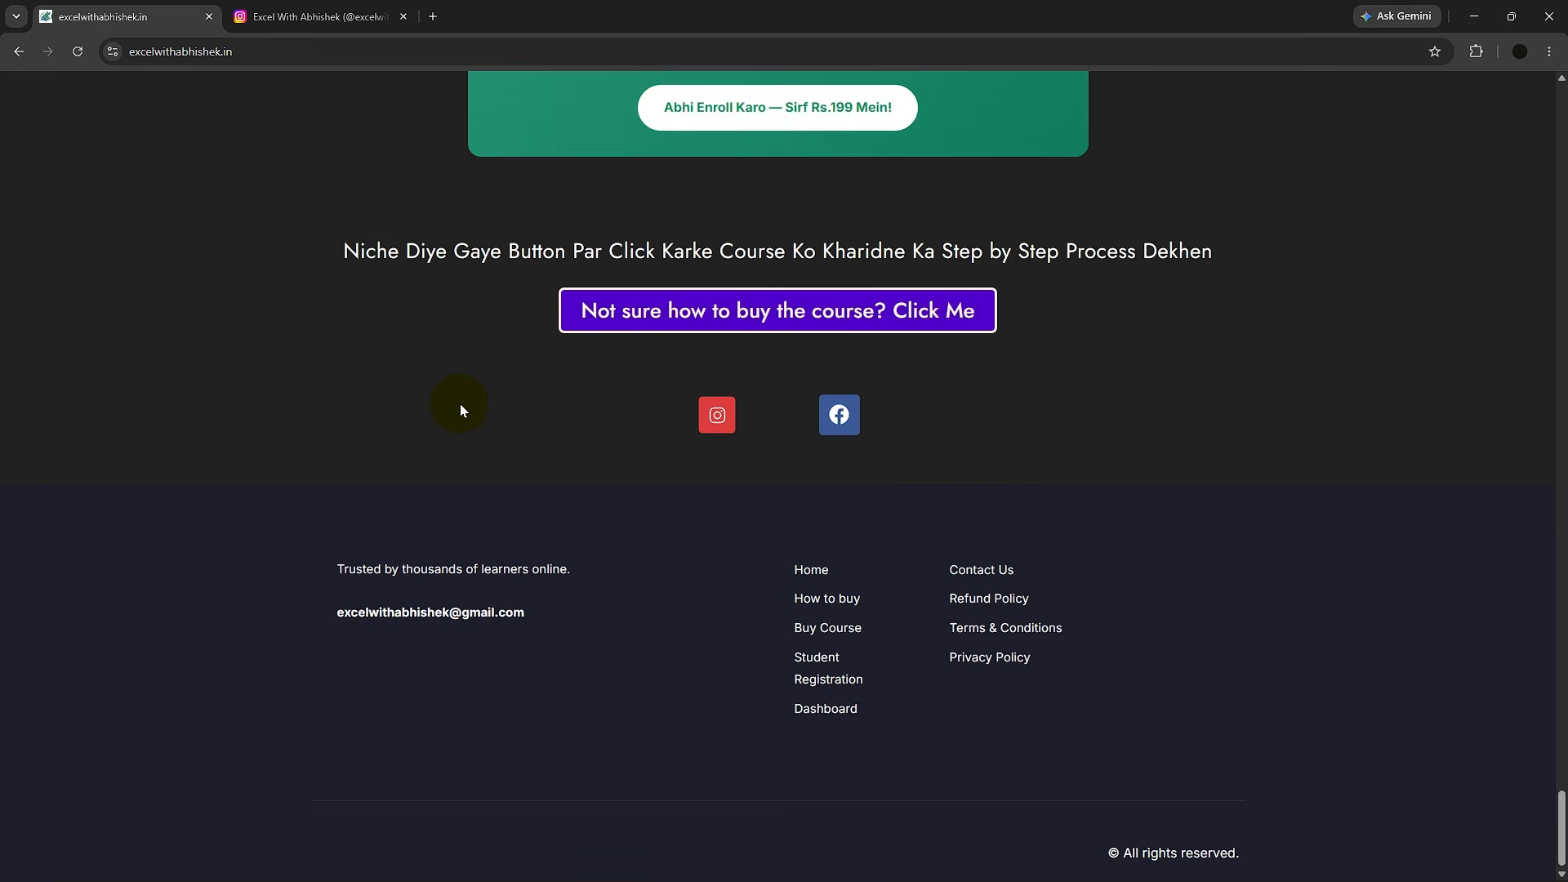
{"action": "left_click", "coordinate": [359, 16]}
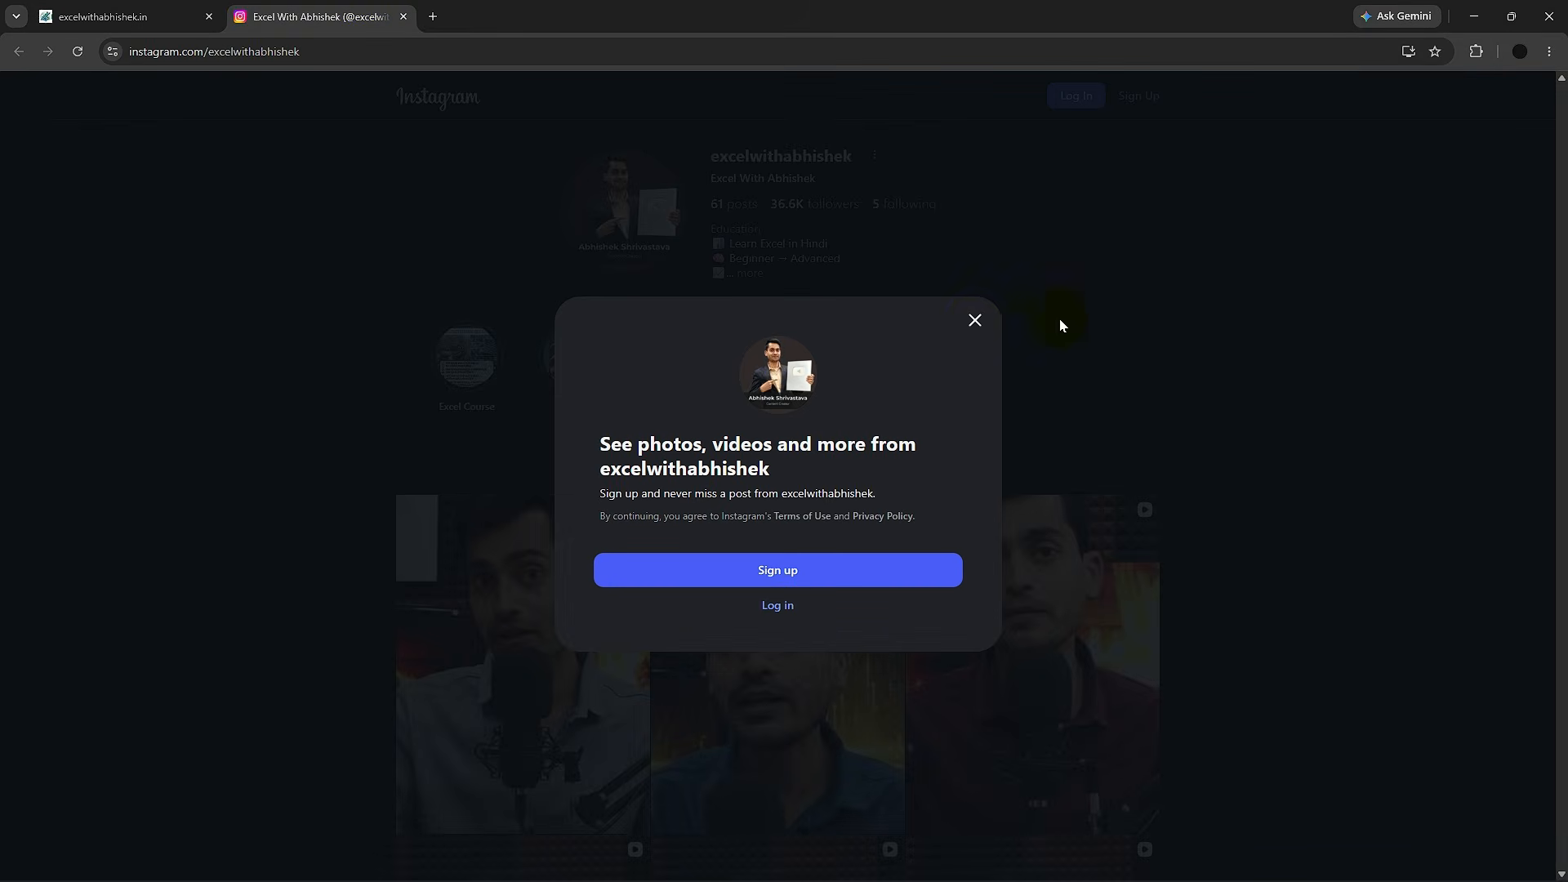
{"action": "left_click", "coordinate": [976, 319]}
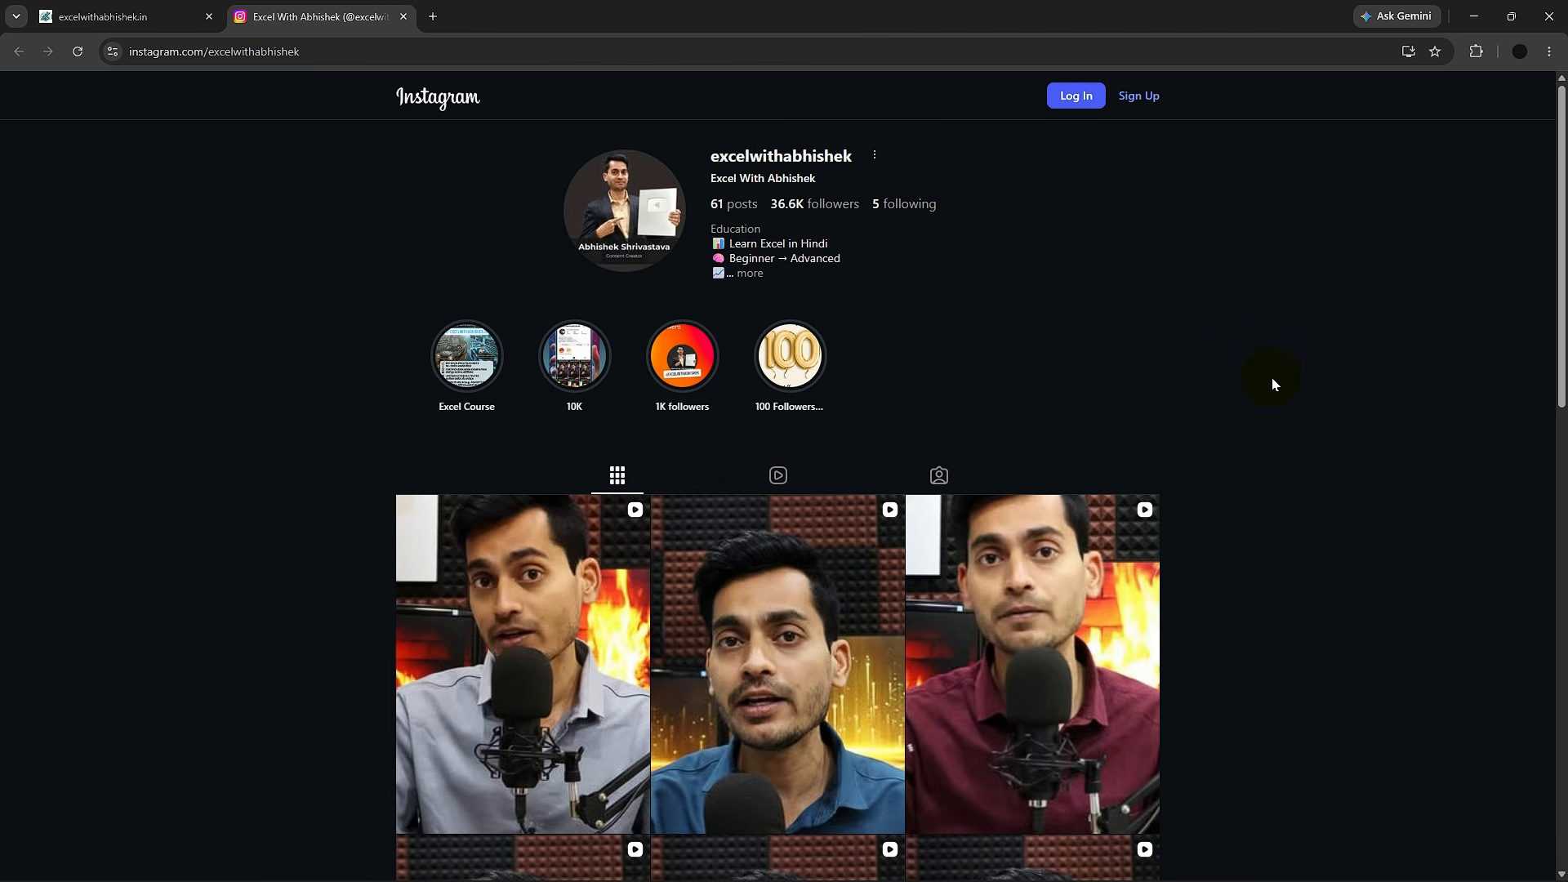